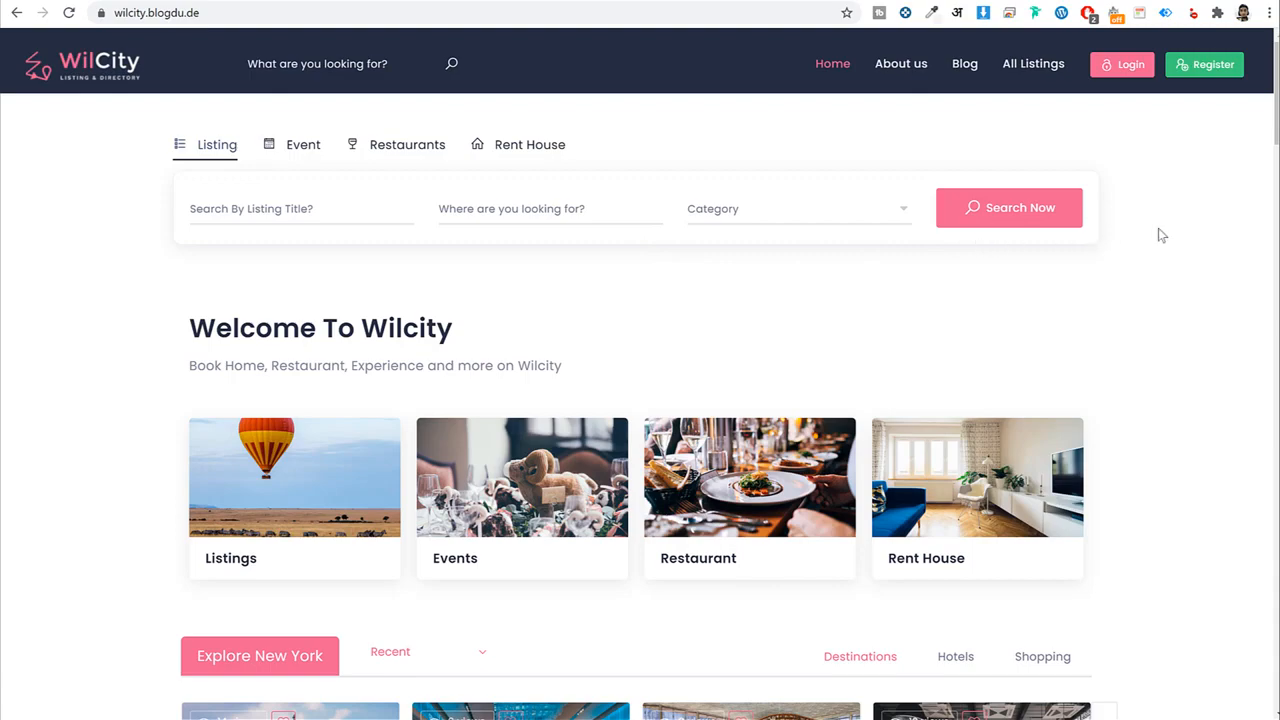
Scroll down the WilCity home page, then jump back to the top.
{"action": "scroll", "coordinate": [1158, 235], "scroll_direction": "down", "scroll_amount": 4}
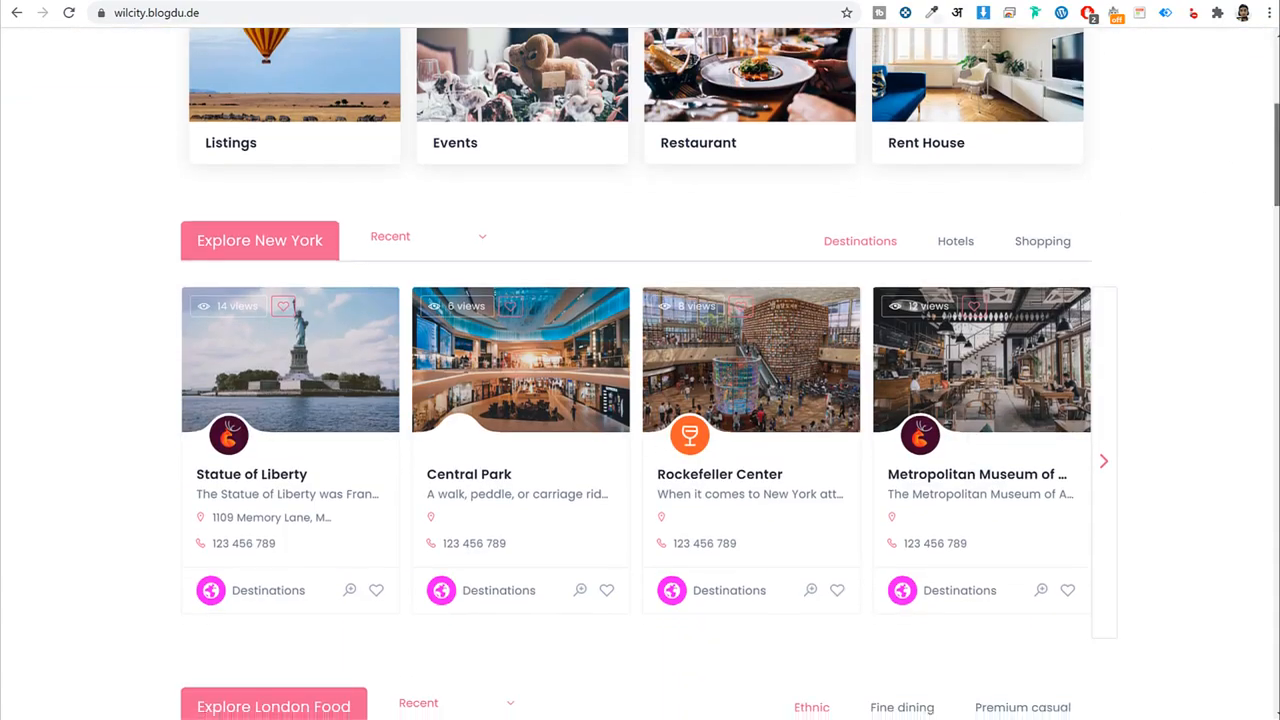
{"action": "scroll", "coordinate": [1265, 241], "scroll_direction": "down", "scroll_amount": 7}
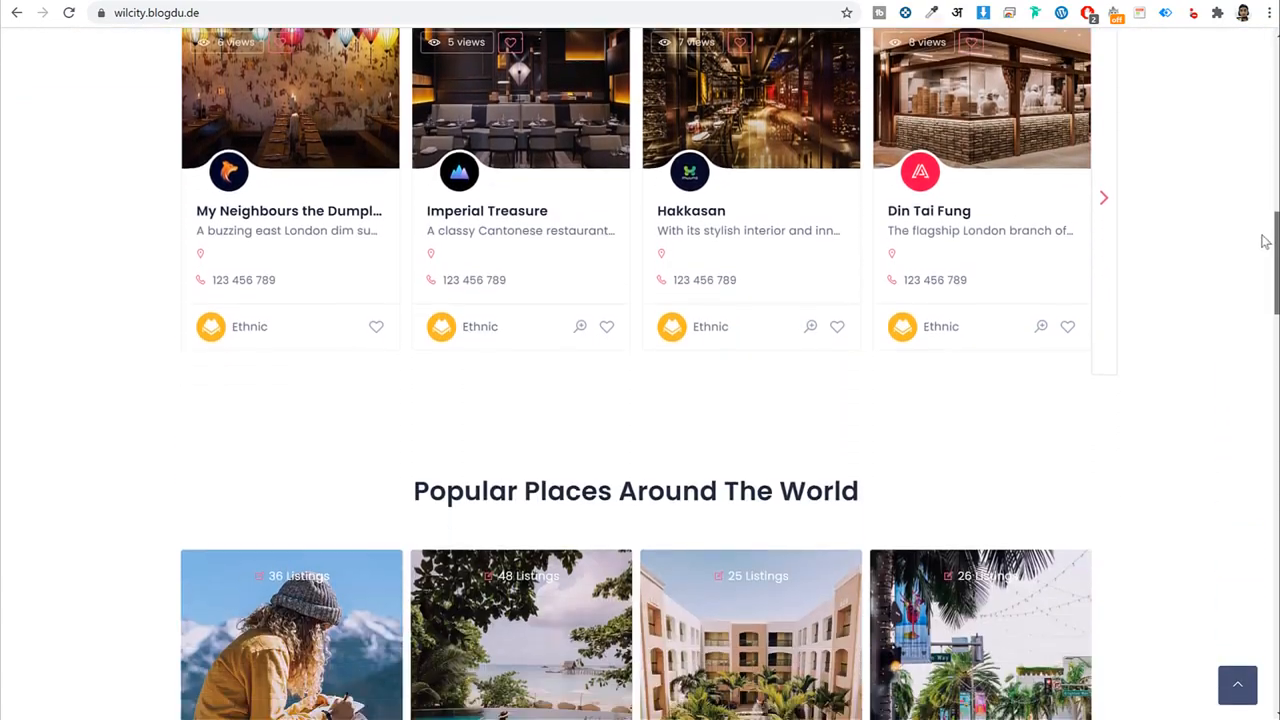
{"action": "scroll", "coordinate": [1262, 260], "scroll_direction": "down", "scroll_amount": 6}
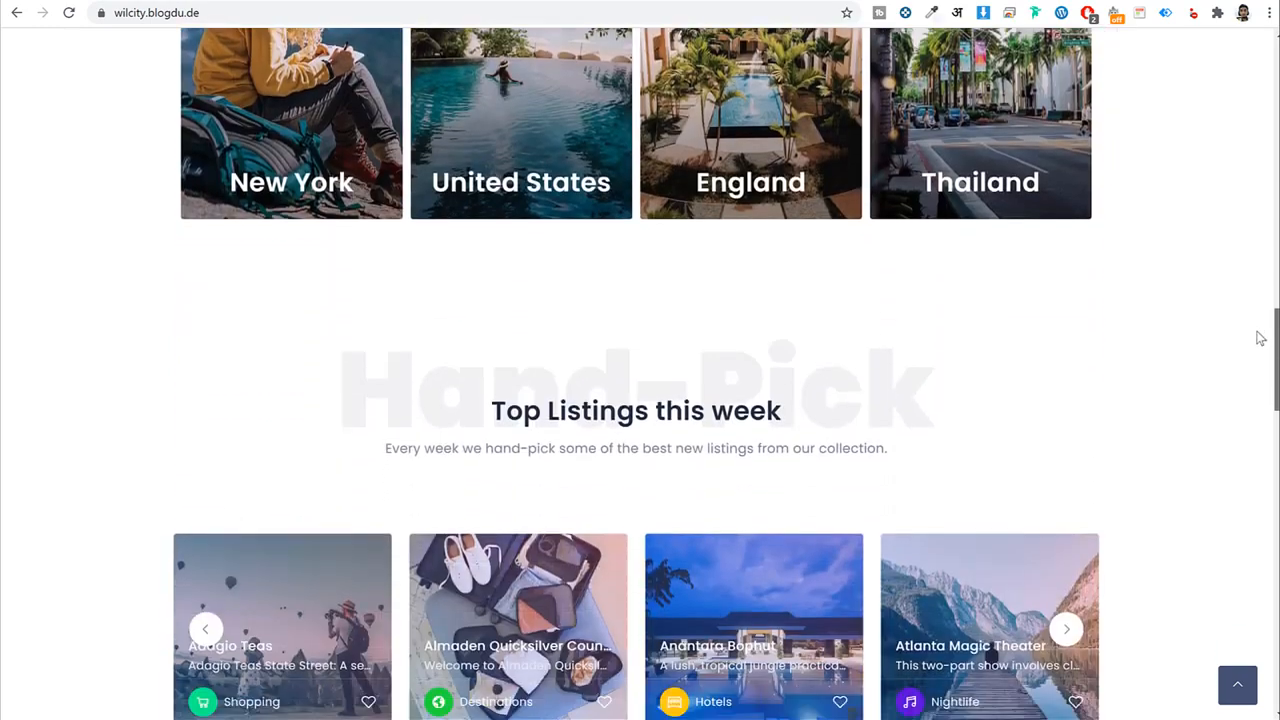
{"action": "scroll", "coordinate": [1260, 338], "scroll_direction": "down", "scroll_amount": 8}
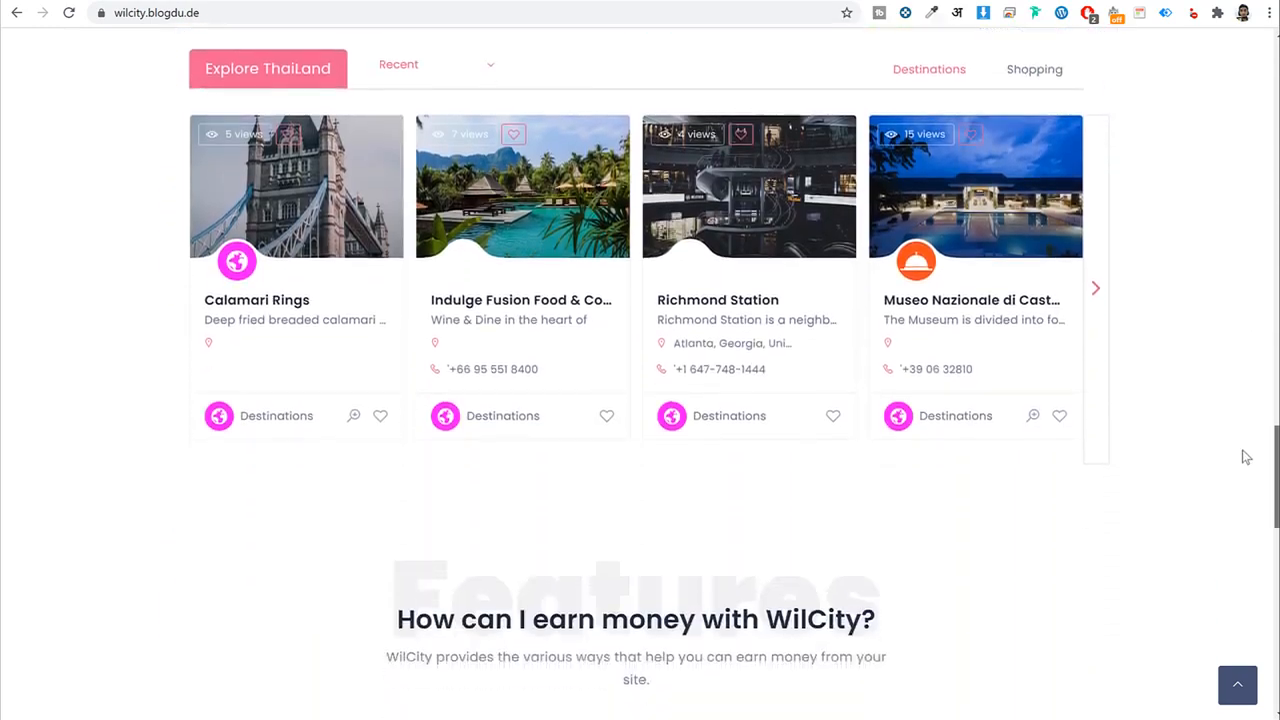
{"action": "scroll", "coordinate": [1245, 457], "scroll_direction": "down", "scroll_amount": 11}
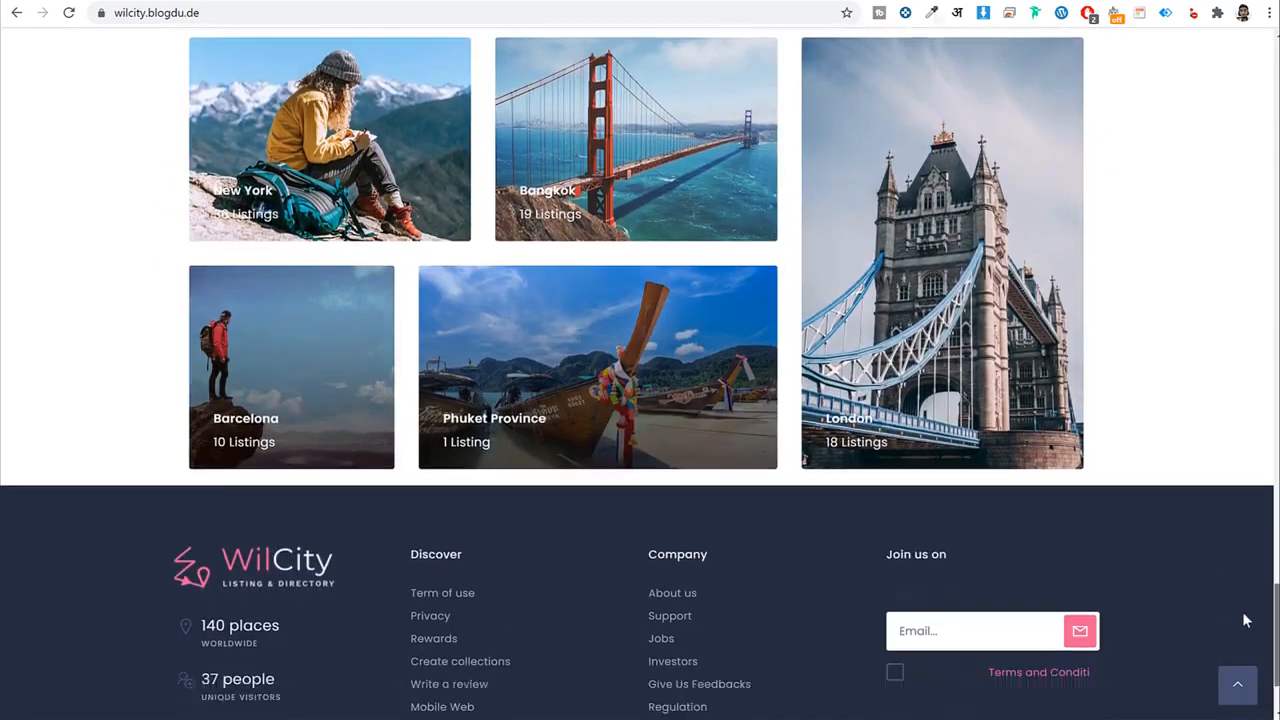
{"action": "left_click", "coordinate": [1240, 684]}
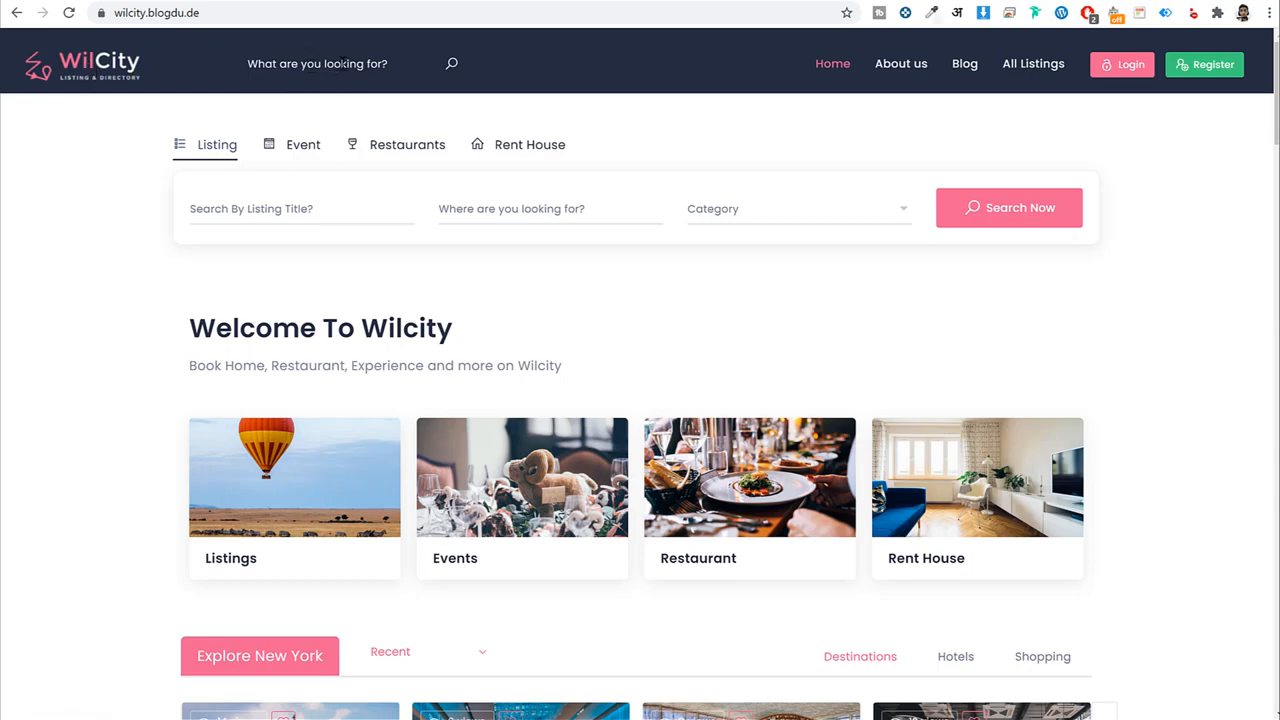
Open the site-wide search and search listings for 'coffee'.
{"action": "left_click", "coordinate": [343, 63]}
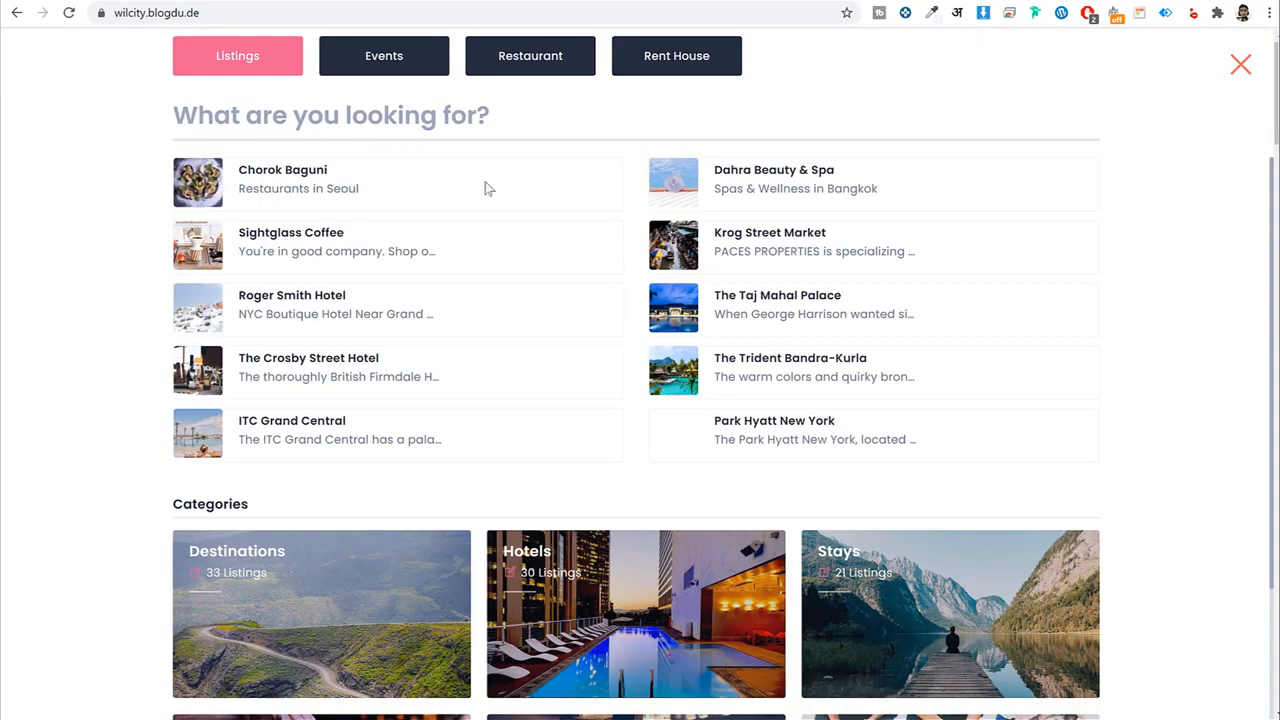
{"action": "scroll", "coordinate": [585, 398], "scroll_direction": "down", "scroll_amount": 2}
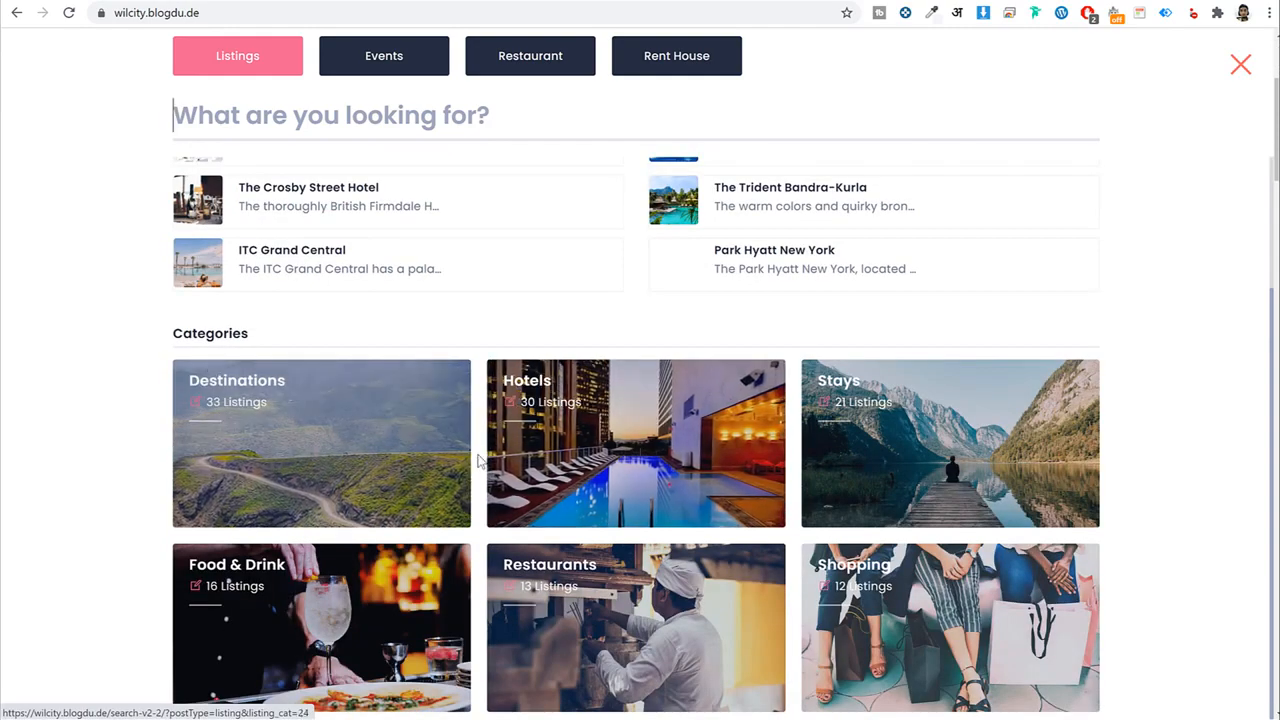
{"action": "scroll", "coordinate": [978, 473], "scroll_direction": "up", "scroll_amount": 2}
{"action": "scroll", "coordinate": [966, 462], "scroll_direction": "down", "scroll_amount": 2}
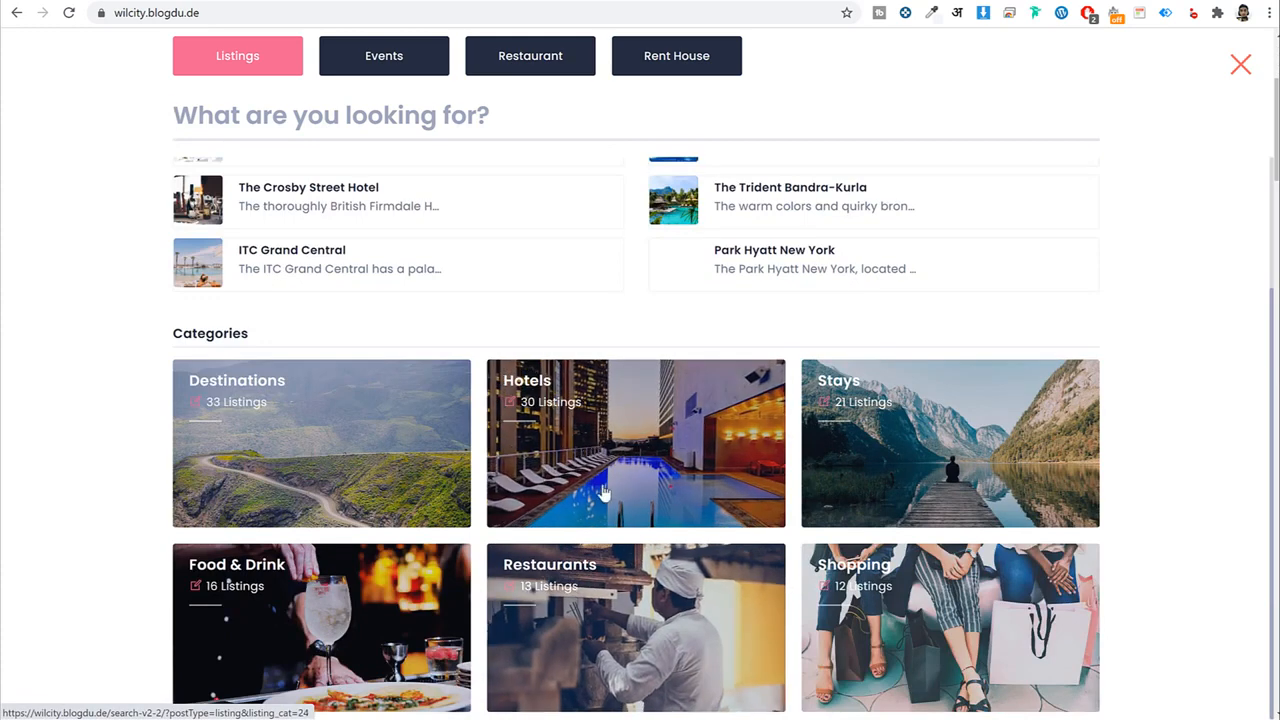
{"action": "scroll", "coordinate": [606, 497], "scroll_direction": "up", "scroll_amount": 2}
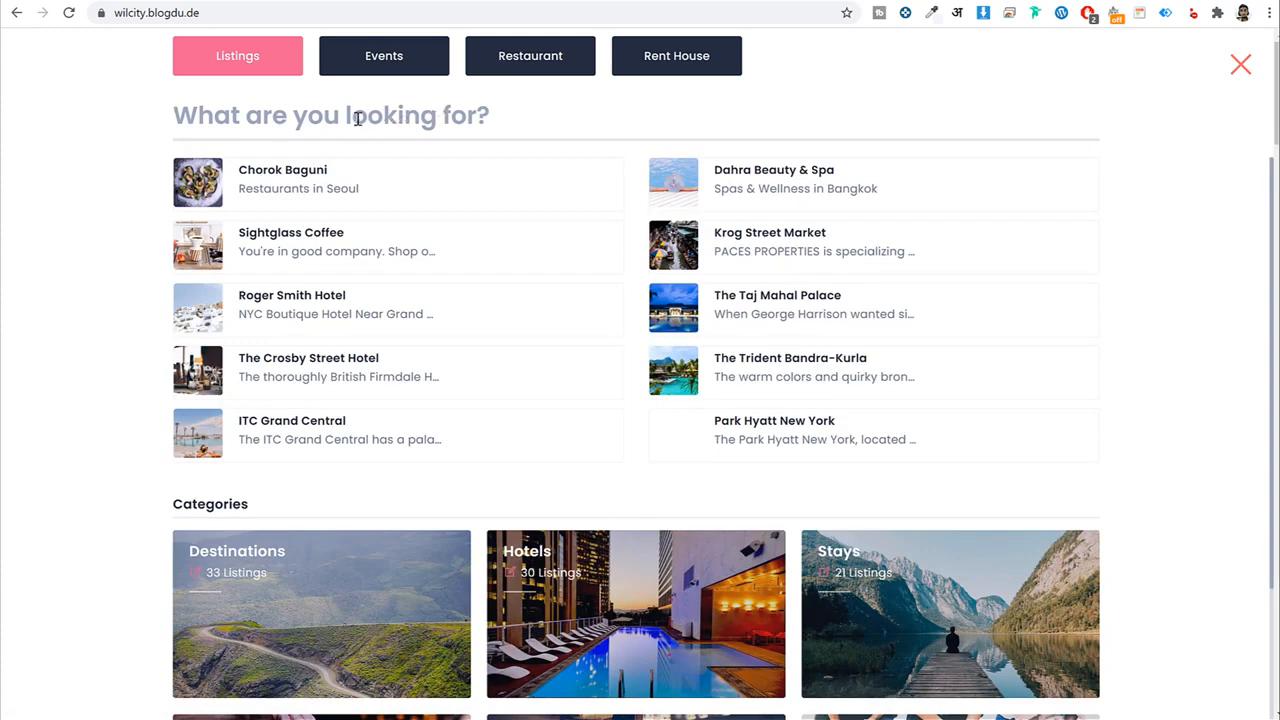
{"action": "type", "text": "a"}
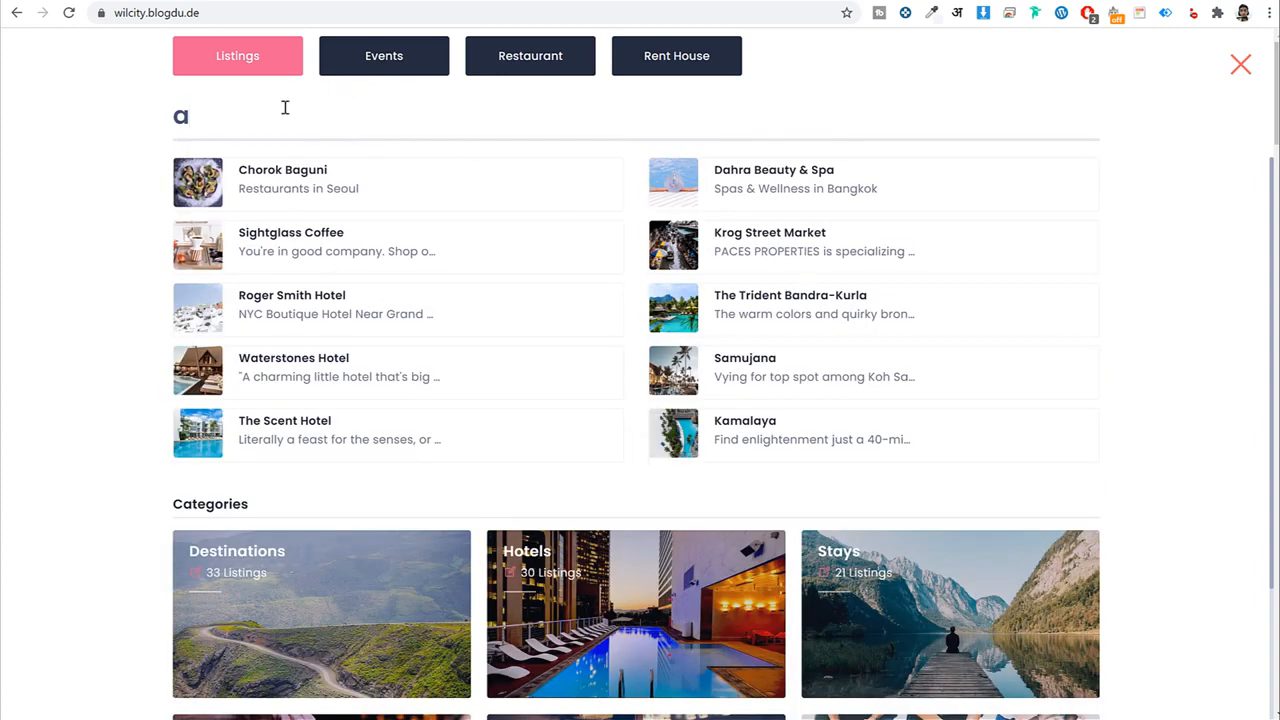
{"action": "left_click_drag", "start_coordinate": [149, 114], "coordinate": [313, 141]}
{"action": "type", "text": "coffee"}
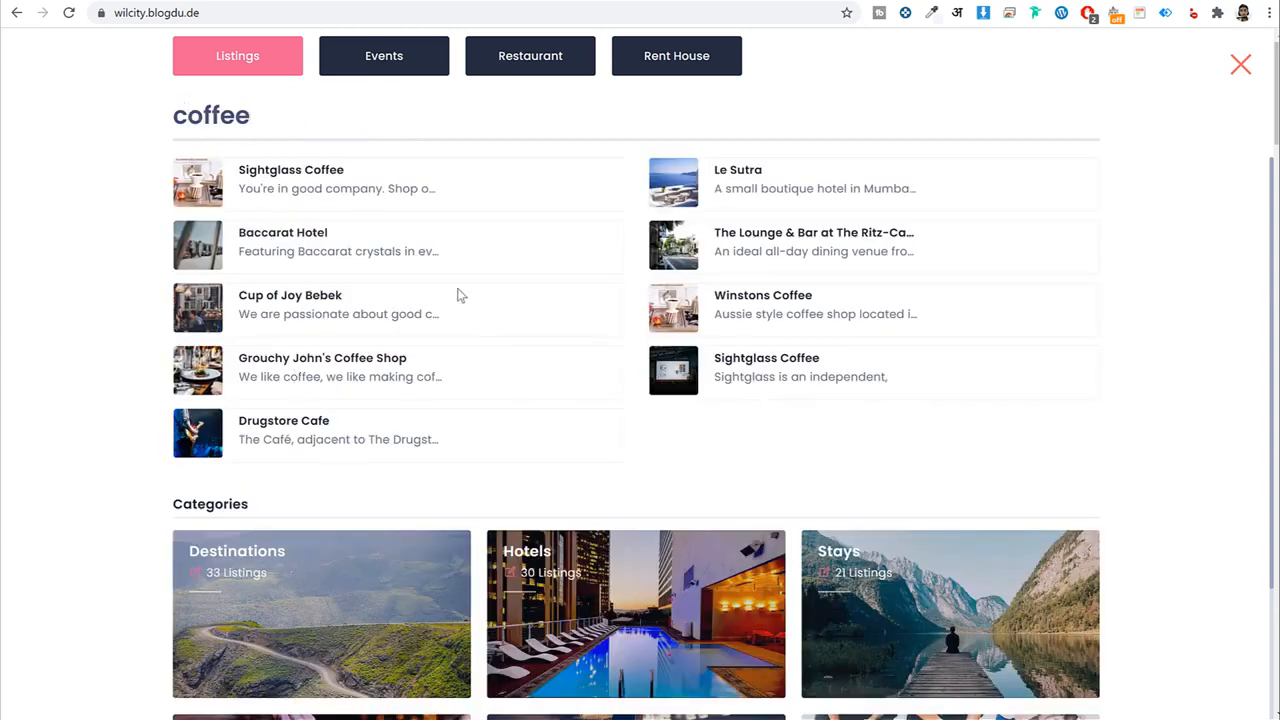
Limit the 'coffee' search to Restaurants, see no results, switch back to Listings, and close the search.
{"action": "left_click", "coordinate": [550, 68]}
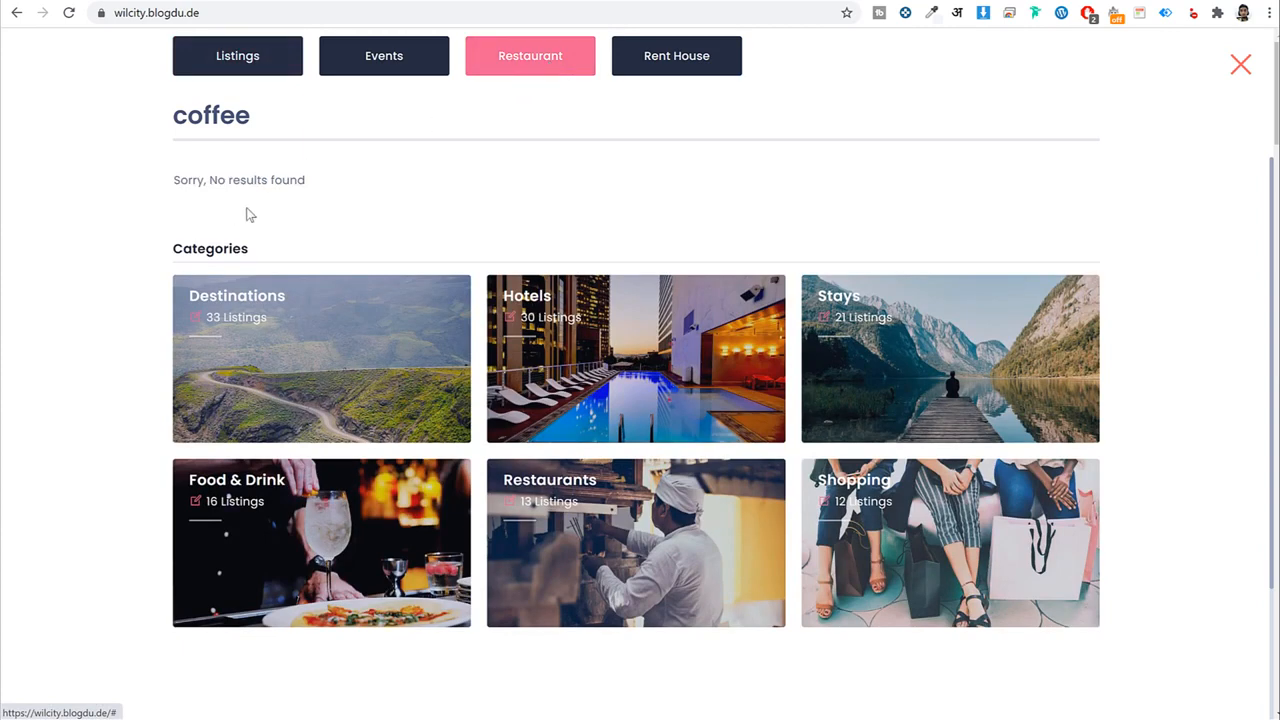
{"action": "left_click_drag", "start_coordinate": [298, 180], "coordinate": [203, 181]}
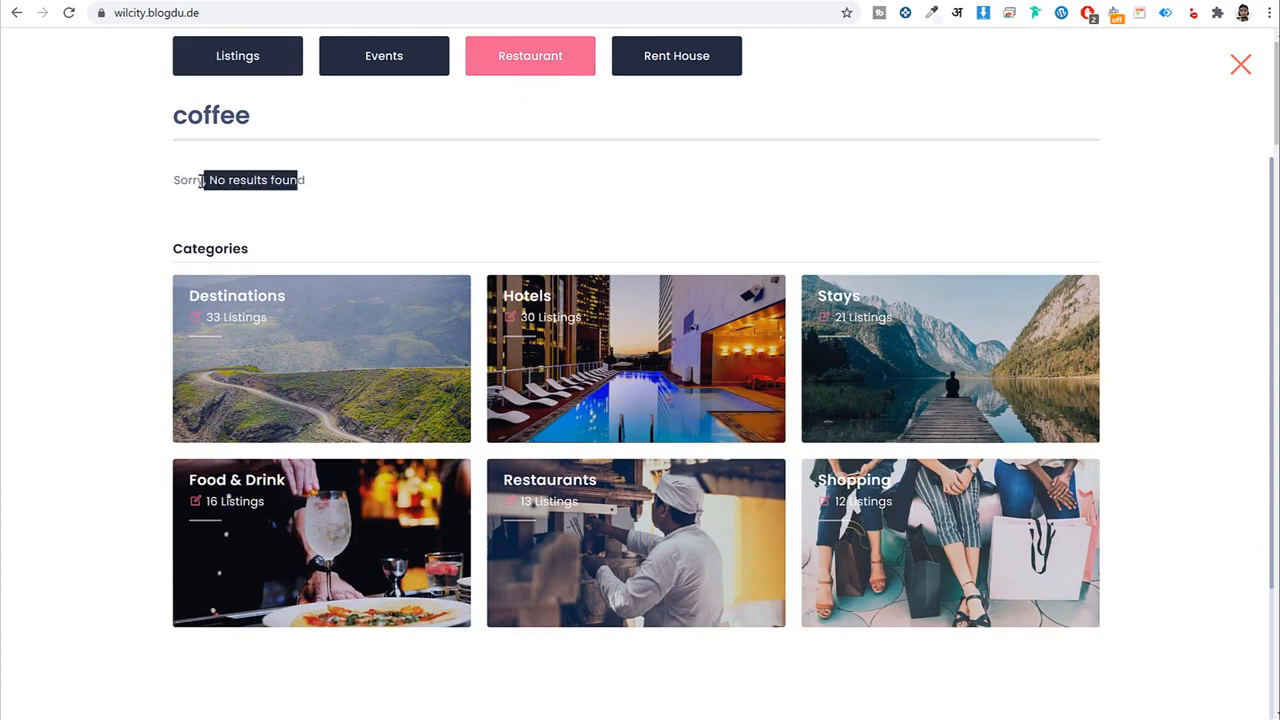
{"action": "left_click", "coordinate": [286, 52]}
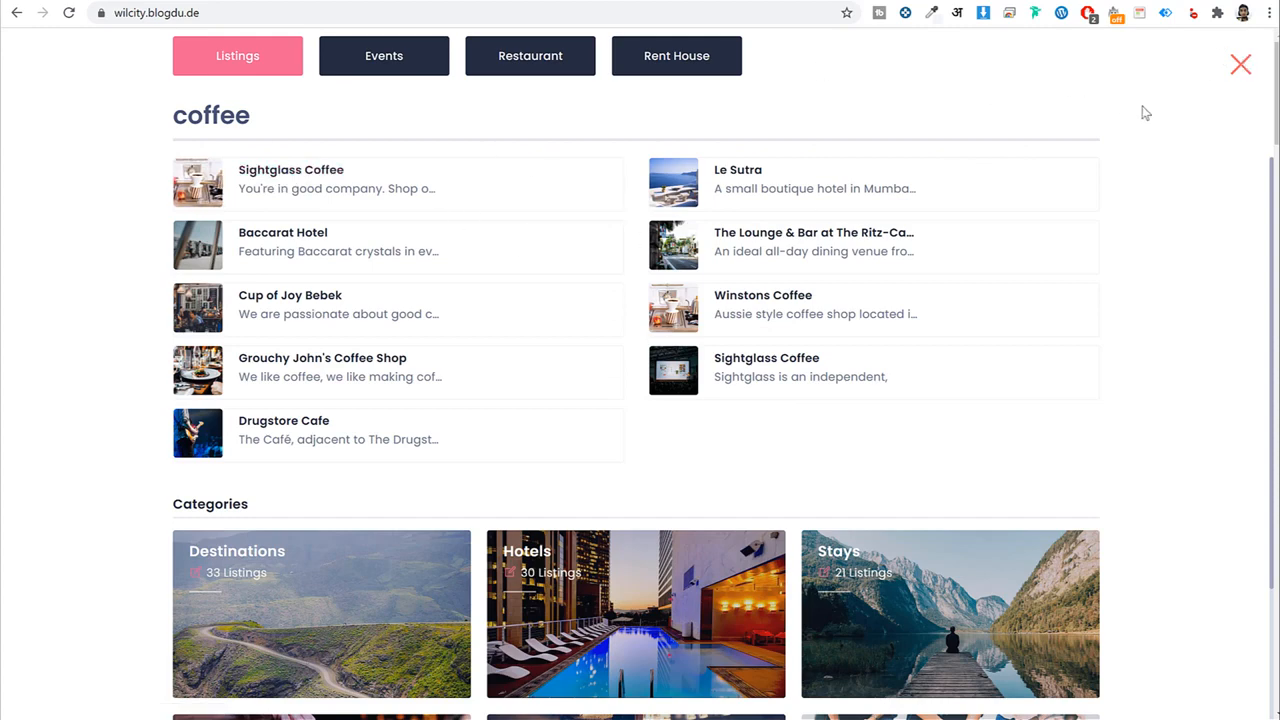
{"action": "left_click", "coordinate": [1248, 67]}
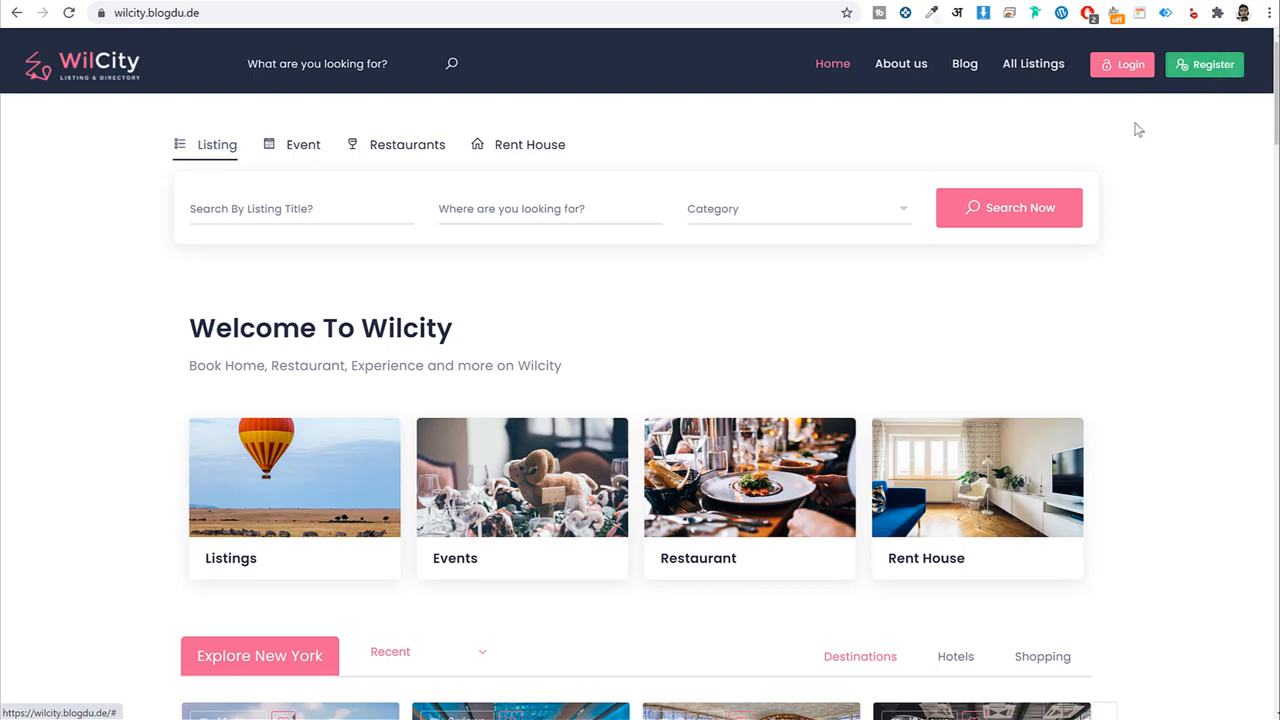
Sign in from the header Login form with the saved details, briefly toggling to Register and back.
{"action": "left_click", "coordinate": [1128, 65]}
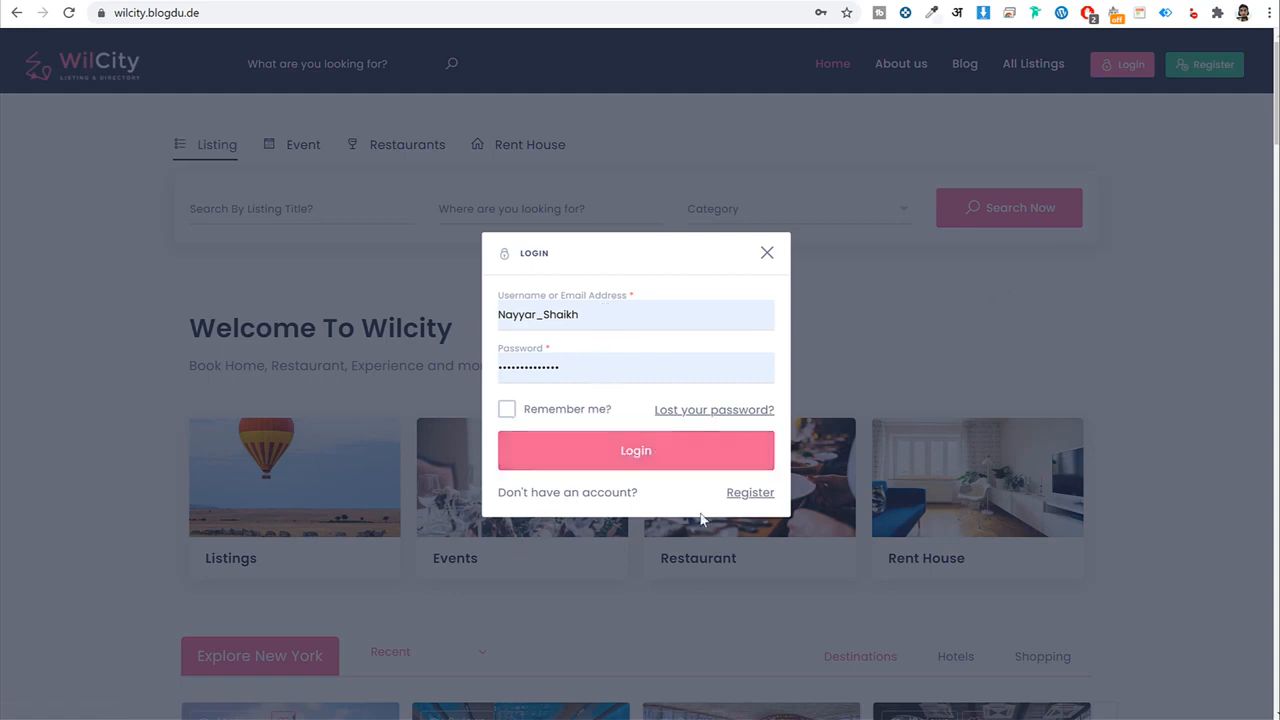
{"action": "left_click", "coordinate": [750, 492]}
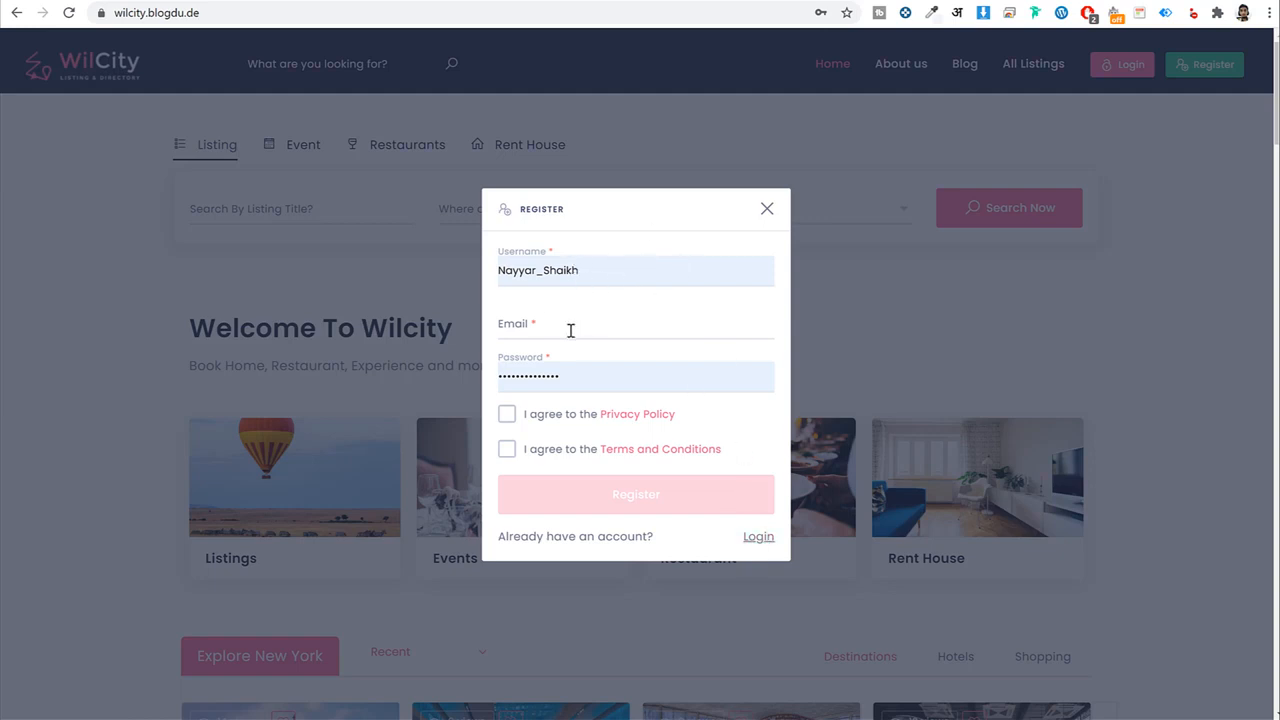
{"action": "left_click", "coordinate": [758, 537]}
{"action": "left_click", "coordinate": [657, 458]}
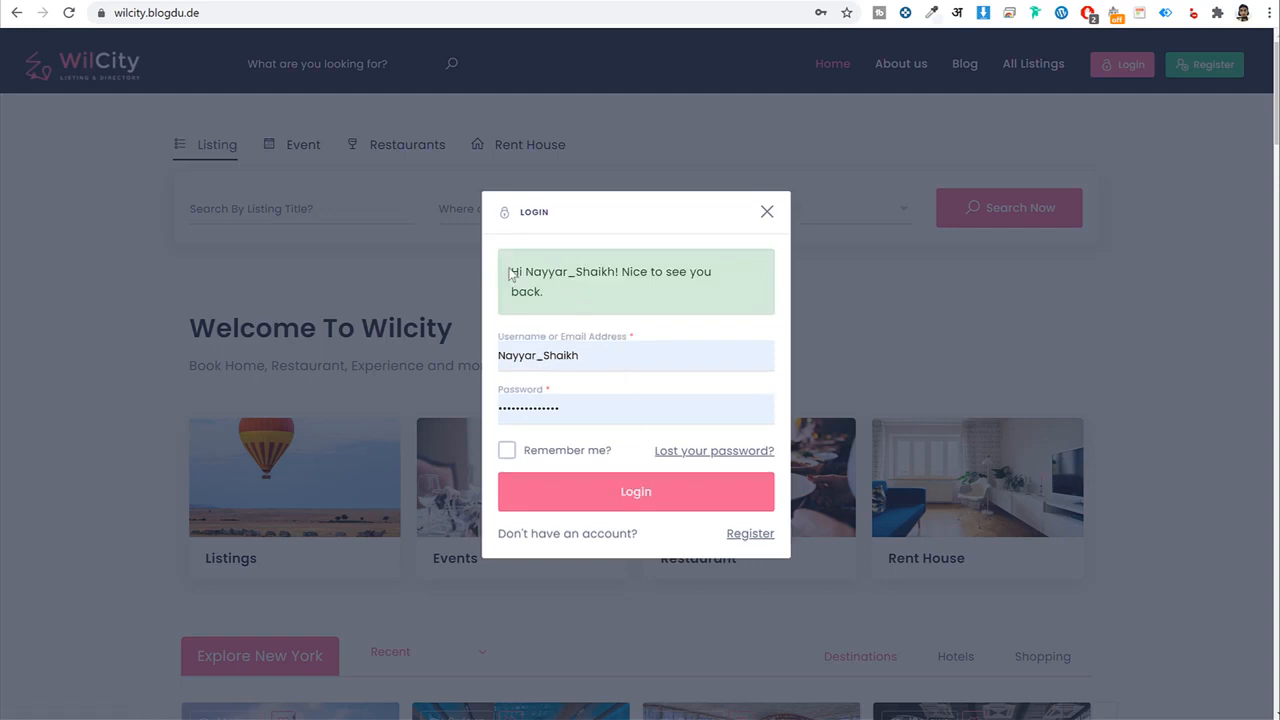
{"action": "left_click_drag", "start_coordinate": [509, 270], "coordinate": [556, 294]}
{"action": "left_click", "coordinate": [563, 287]}
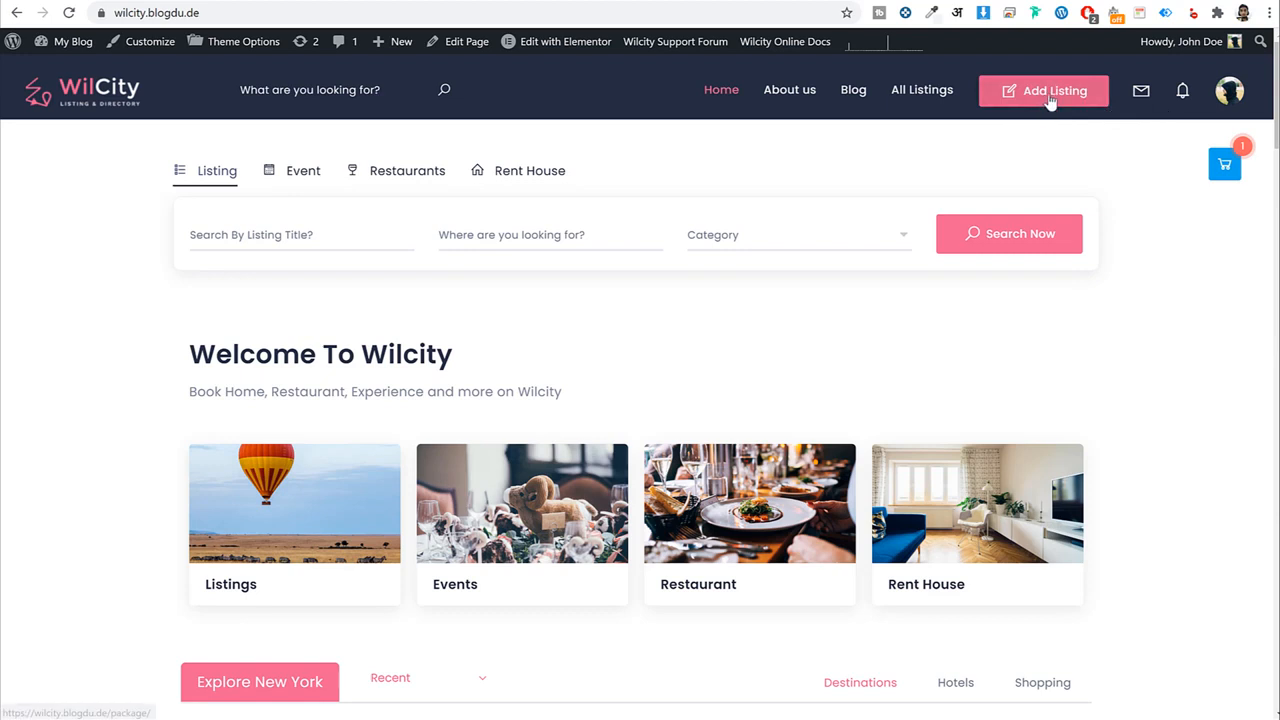
{"action": "left_click", "coordinate": [1222, 92]}
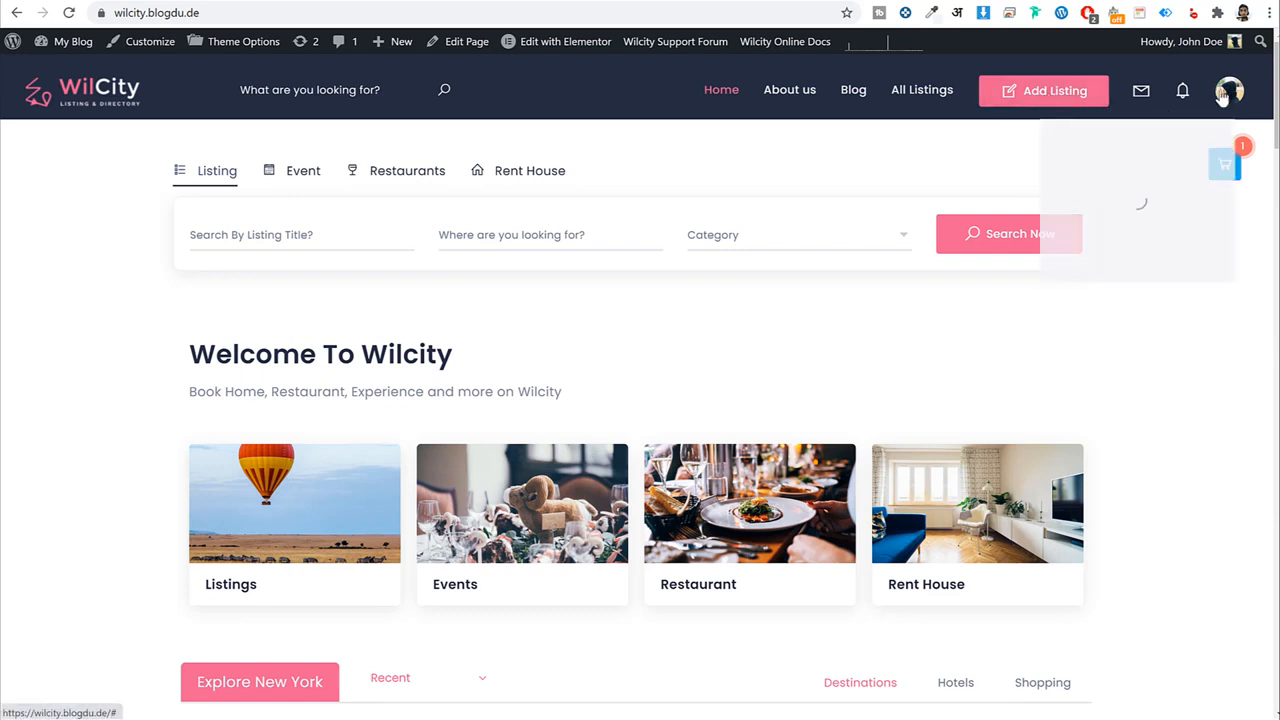
{"action": "scroll", "coordinate": [1157, 286], "scroll_direction": "down", "scroll_amount": 3}
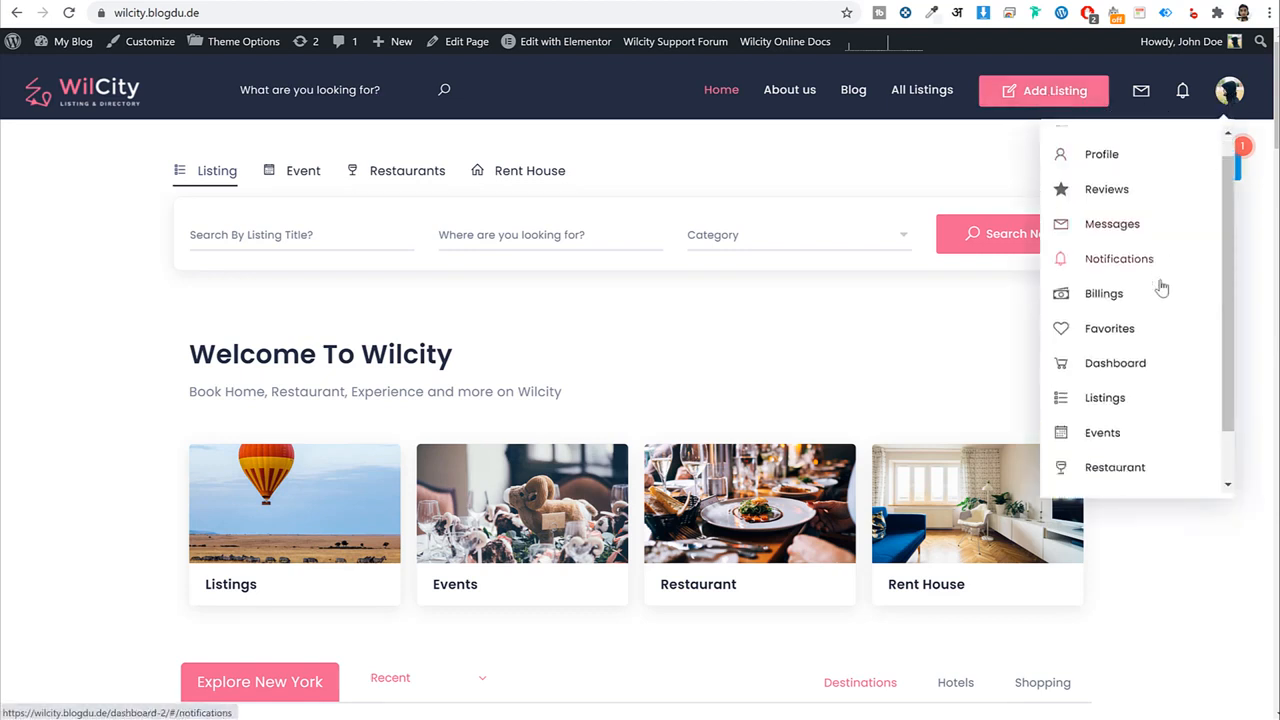
{"action": "scroll", "coordinate": [1137, 212], "scroll_direction": "up", "scroll_amount": 3}
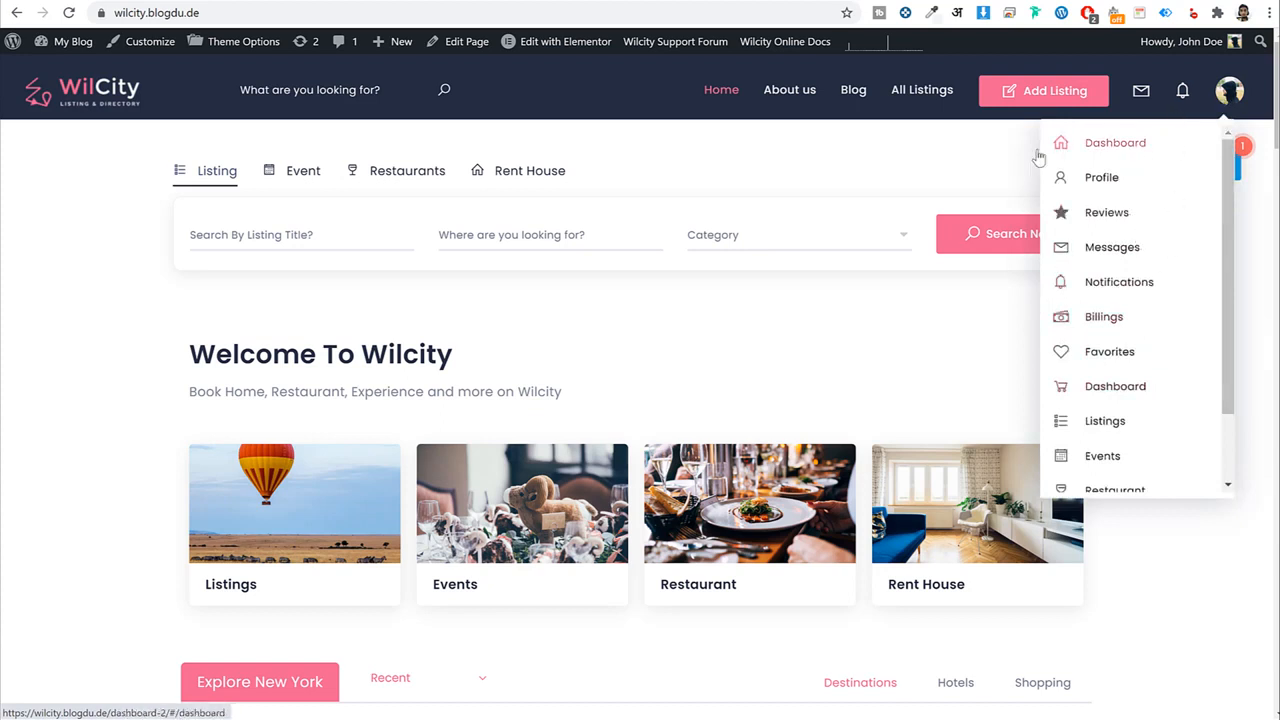
{"action": "left_click", "coordinate": [925, 160]}
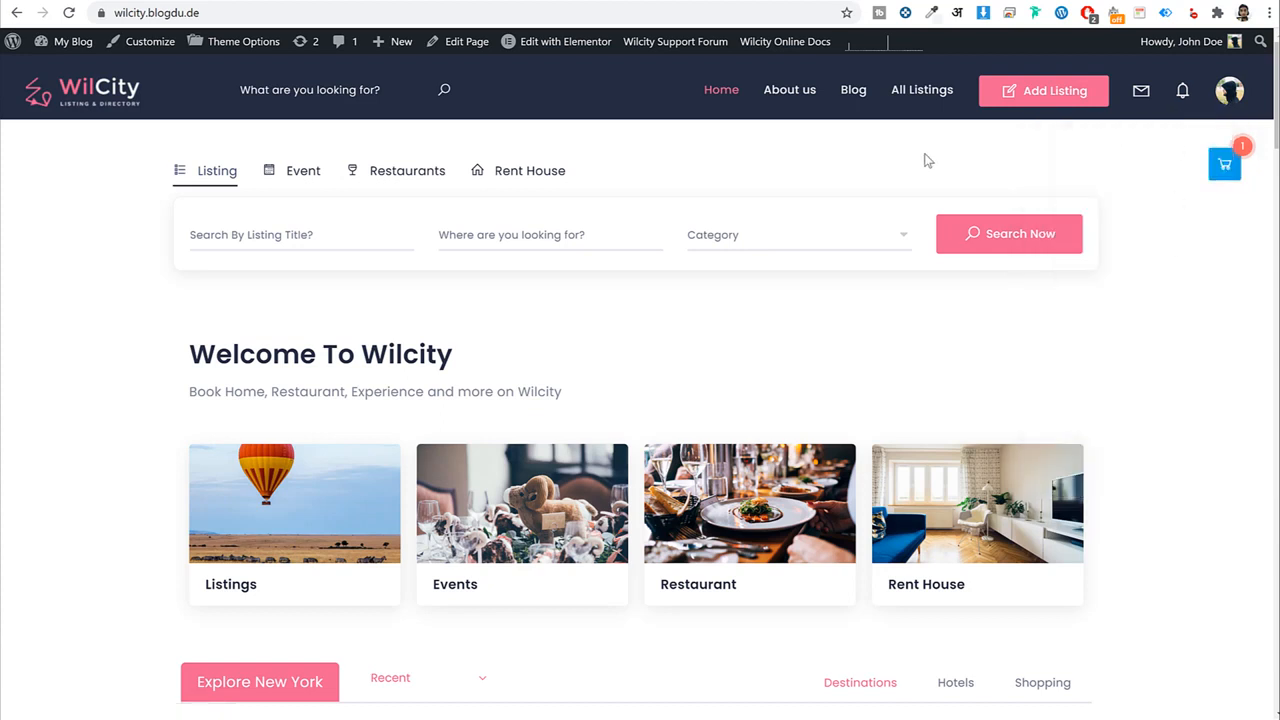
{"action": "left_click", "coordinate": [1140, 92]}
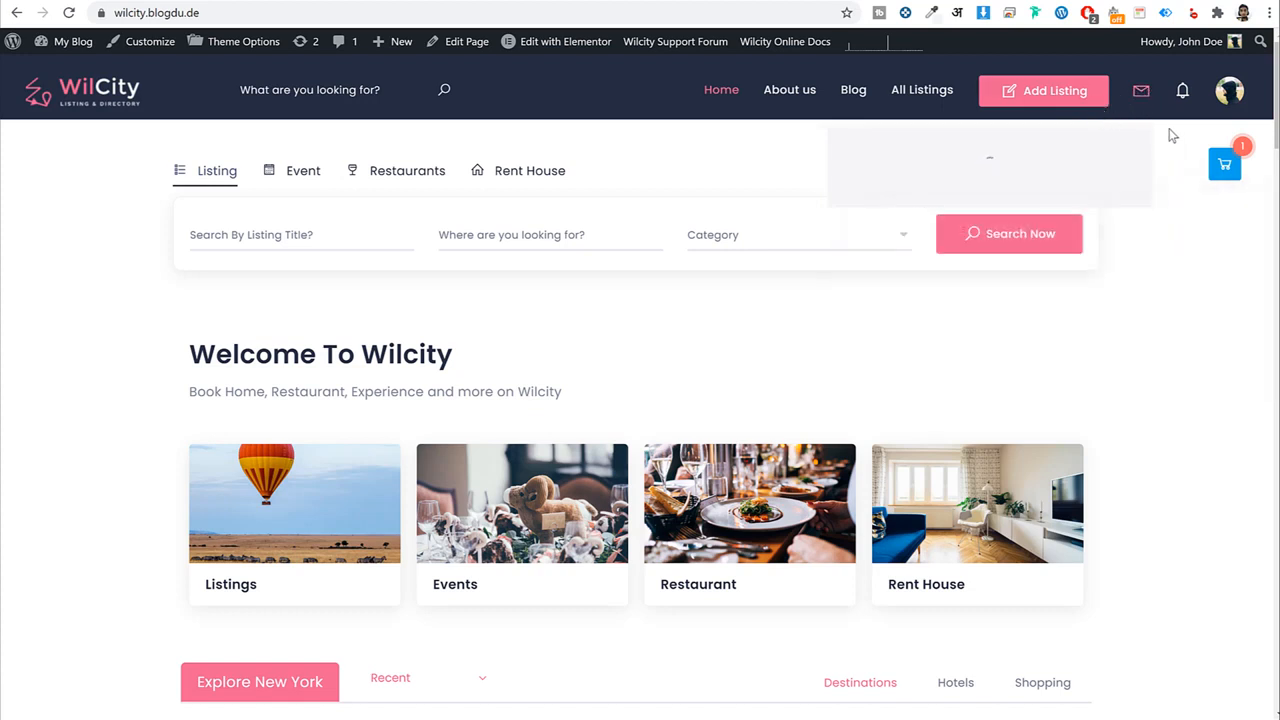
{"action": "left_click", "coordinate": [1183, 98]}
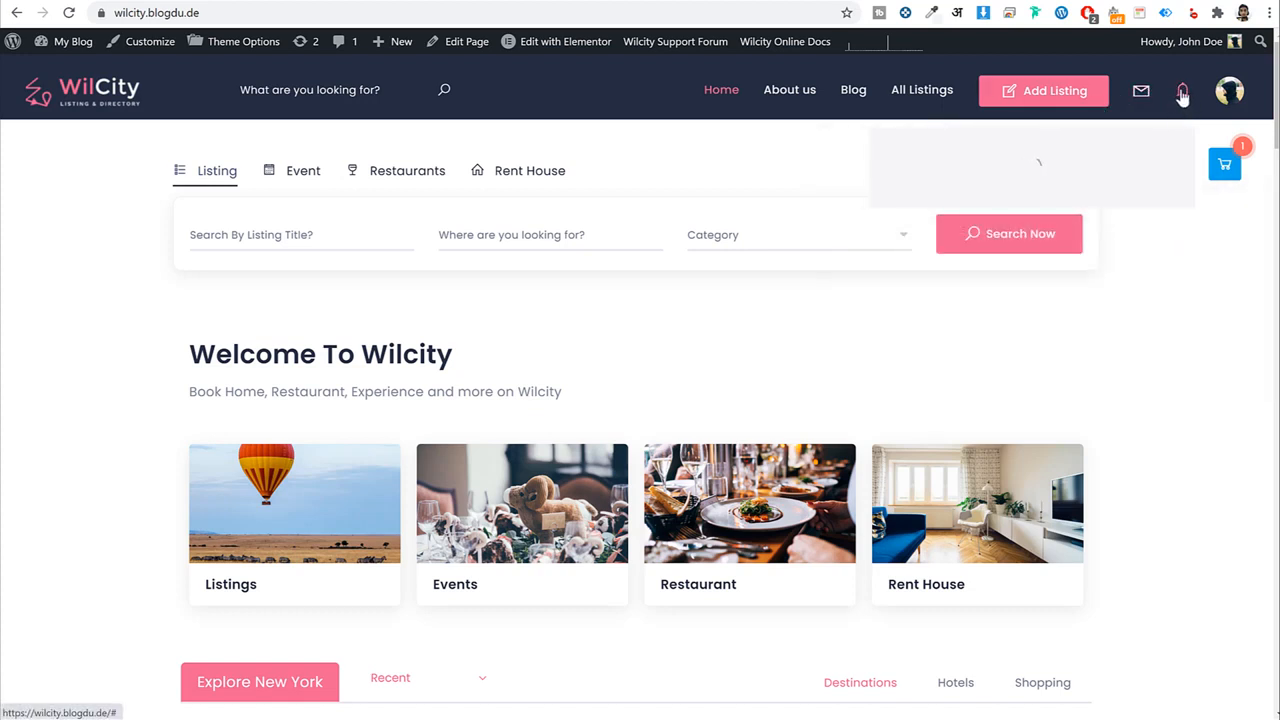
{"action": "left_click", "coordinate": [1182, 96]}
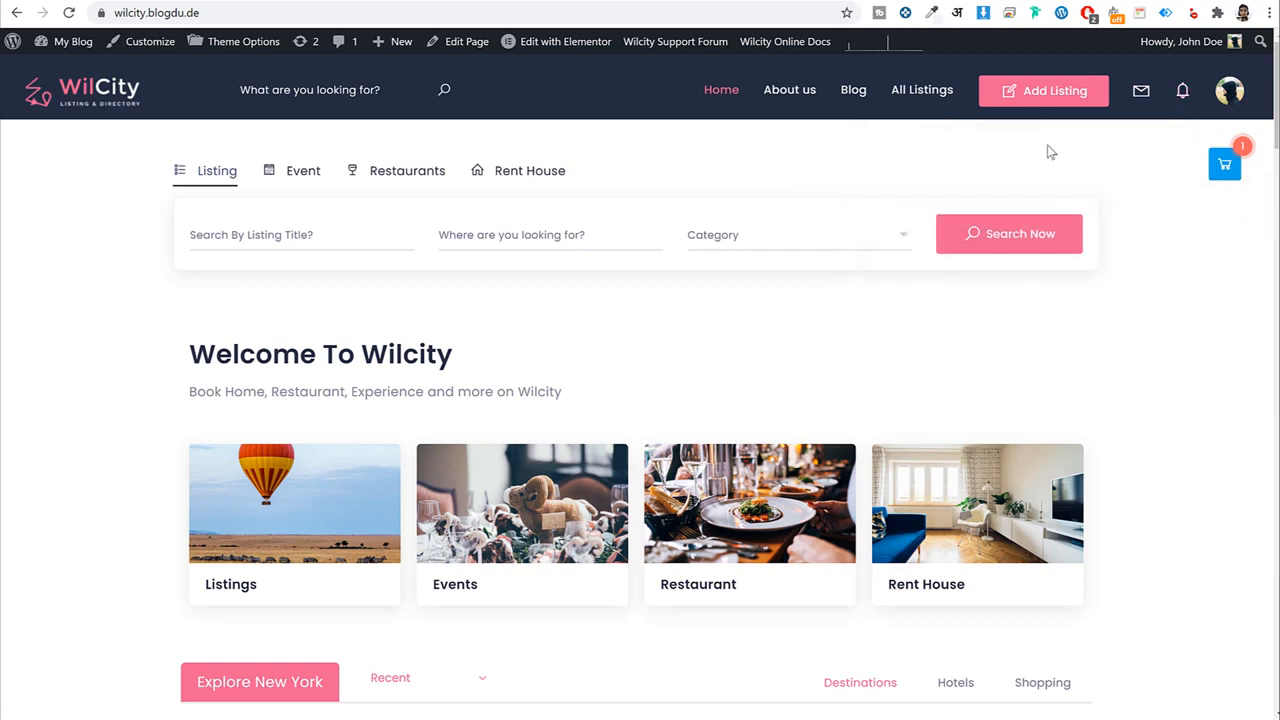
{"action": "left_click", "coordinate": [1055, 91]}
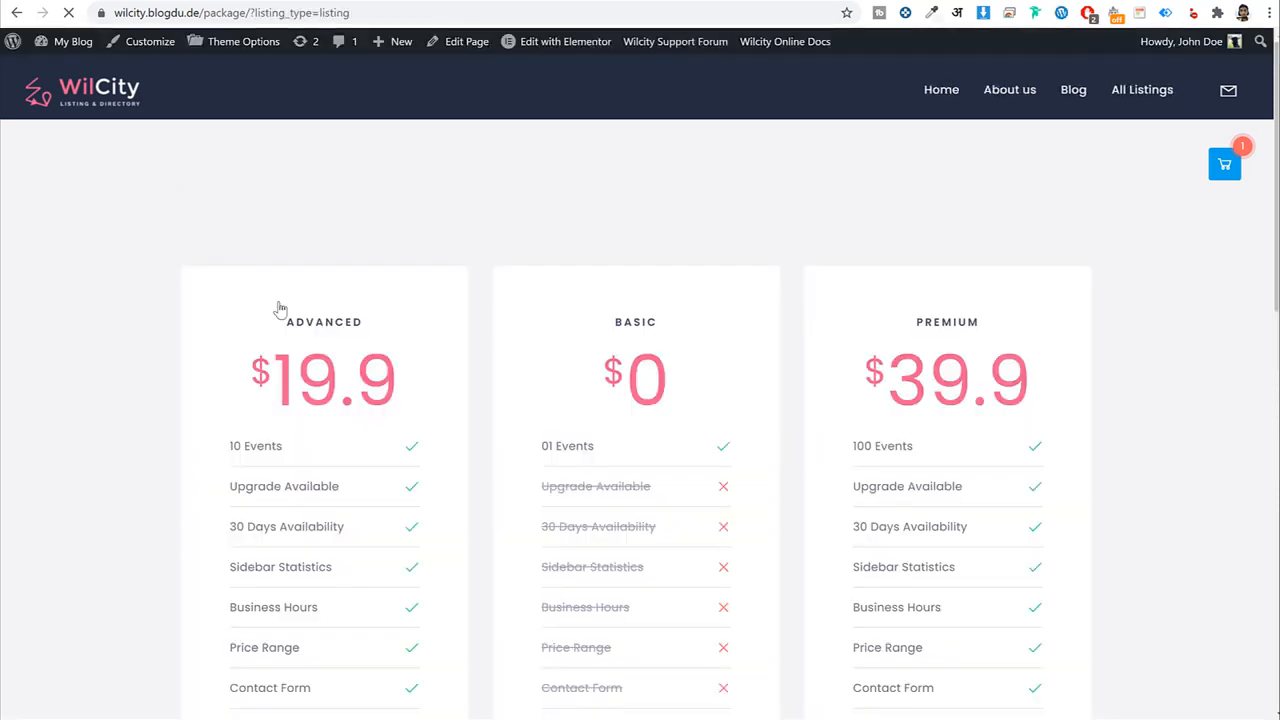
Review the Basic plan's price and its unavailable features, such as Listing Tags.
{"action": "scroll", "coordinate": [1035, 372], "scroll_direction": "down", "scroll_amount": 5}
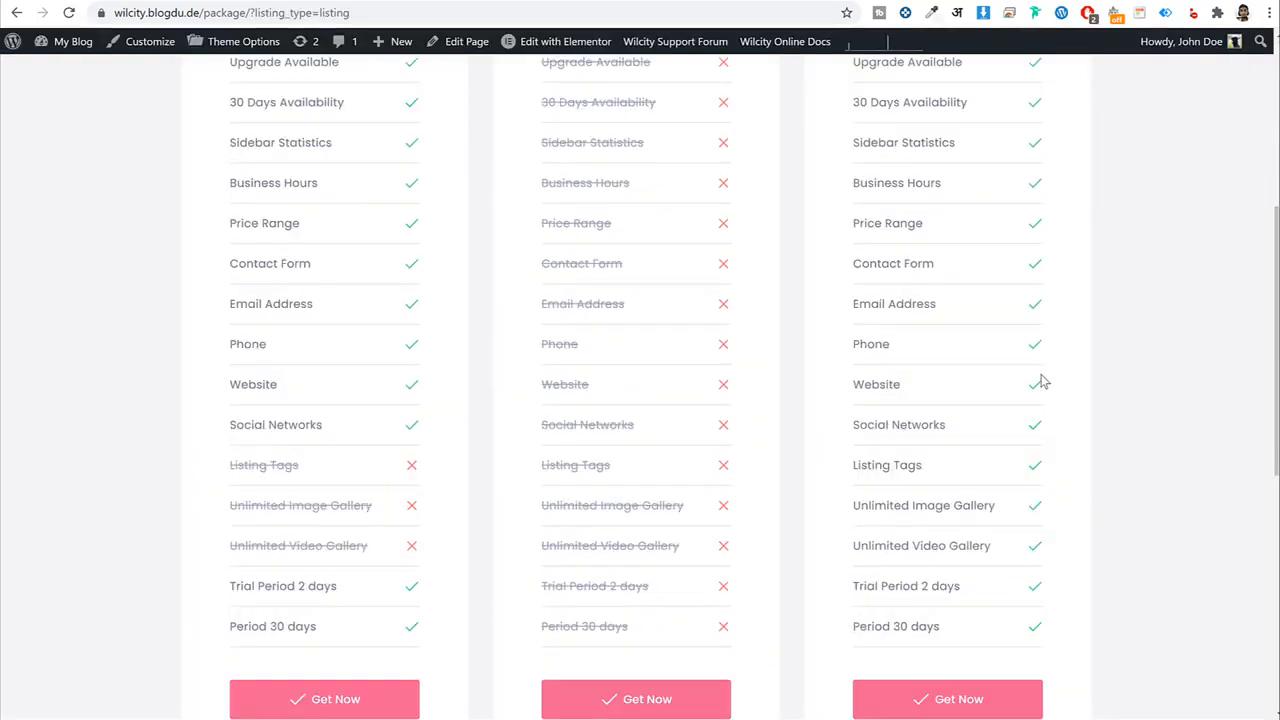
{"action": "scroll", "coordinate": [1043, 385], "scroll_direction": "up", "scroll_amount": 3}
{"action": "scroll", "coordinate": [1041, 379], "scroll_direction": "up", "scroll_amount": 1}
{"action": "left_click_drag", "start_coordinate": [598, 270], "coordinate": [728, 294]}
{"action": "left_click", "coordinate": [729, 294]}
{"action": "scroll", "coordinate": [651, 309], "scroll_direction": "down", "scroll_amount": 2}
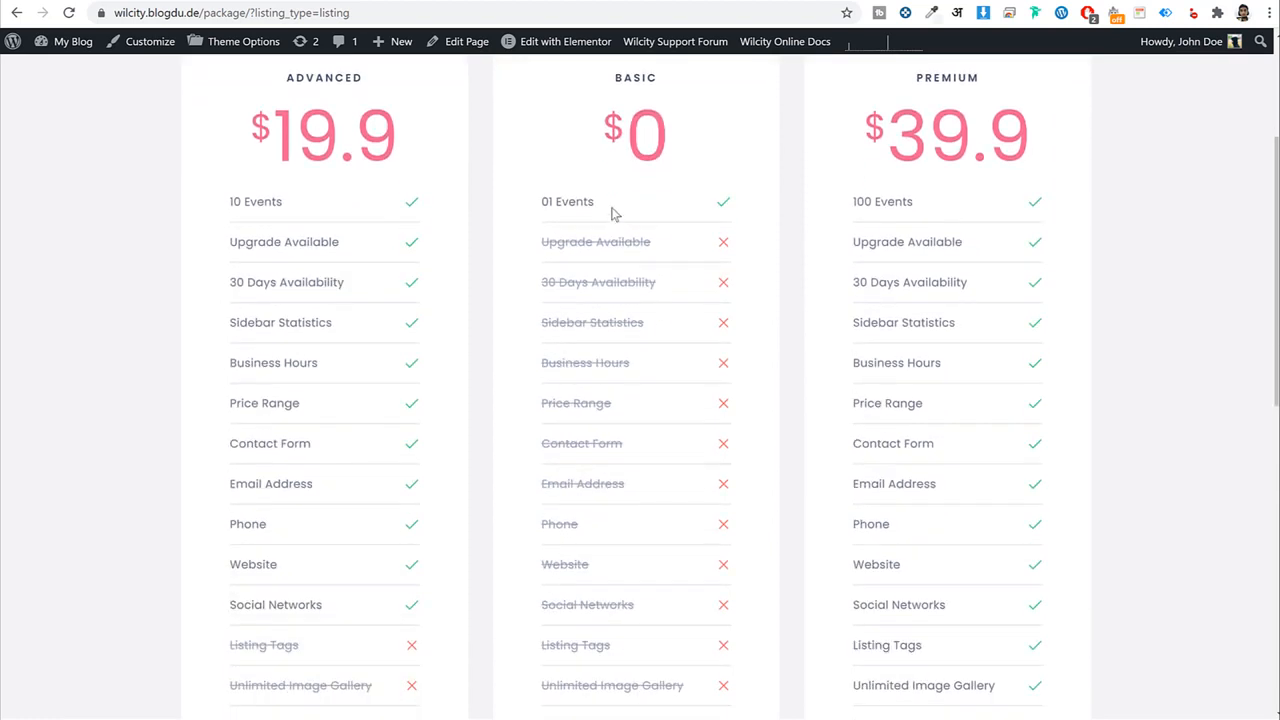
{"action": "left_click_drag", "start_coordinate": [611, 208], "coordinate": [536, 205]}
{"action": "scroll", "coordinate": [637, 286], "scroll_direction": "down", "scroll_amount": 2}
{"action": "left_click_drag", "start_coordinate": [575, 160], "coordinate": [716, 517]}
{"action": "left_click", "coordinate": [712, 517]}
{"action": "left_click_drag", "start_coordinate": [618, 407], "coordinate": [541, 404]}
{"action": "left_click", "coordinate": [591, 443]}
Compare the other plans' feature rows and choose the $39.9 Premium plan with Get Now.
{"action": "scroll", "coordinate": [656, 466], "scroll_direction": "up", "scroll_amount": 1}
{"action": "scroll", "coordinate": [656, 466], "scroll_direction": "up", "scroll_amount": 4}
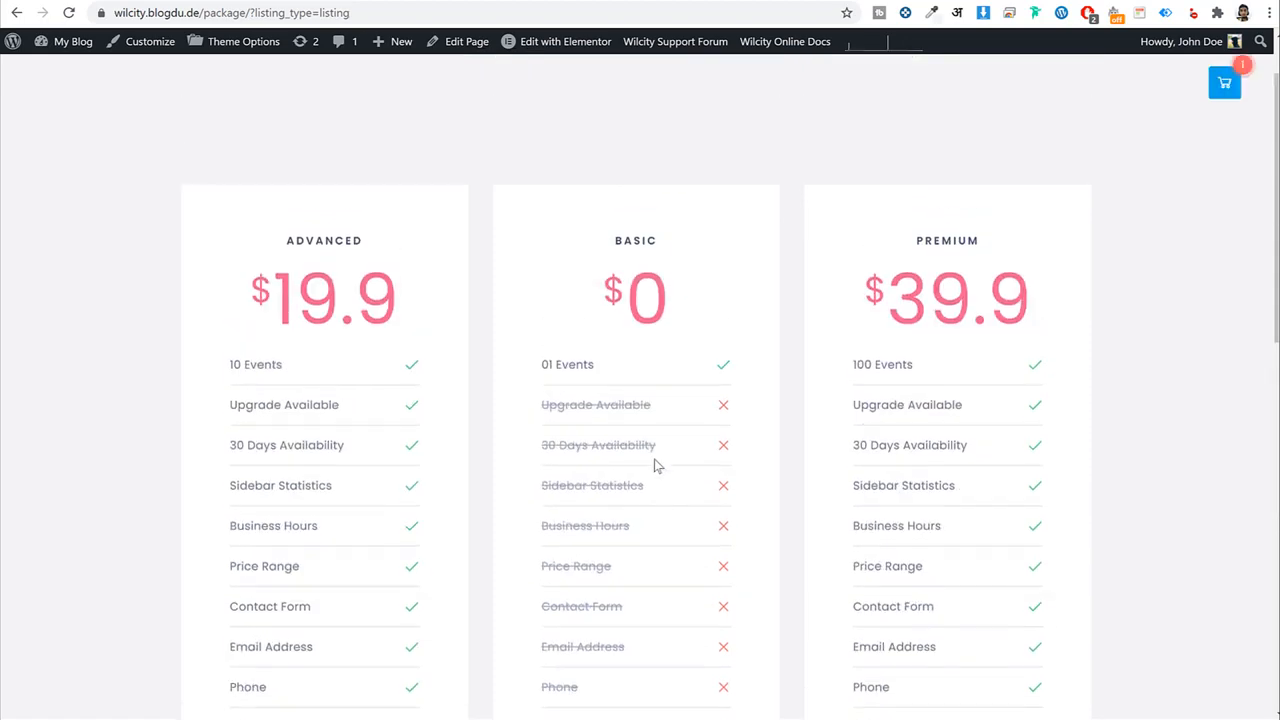
{"action": "scroll", "coordinate": [360, 360], "scroll_direction": "down", "scroll_amount": 6}
{"action": "scroll", "coordinate": [370, 360], "scroll_direction": "up", "scroll_amount": 7}
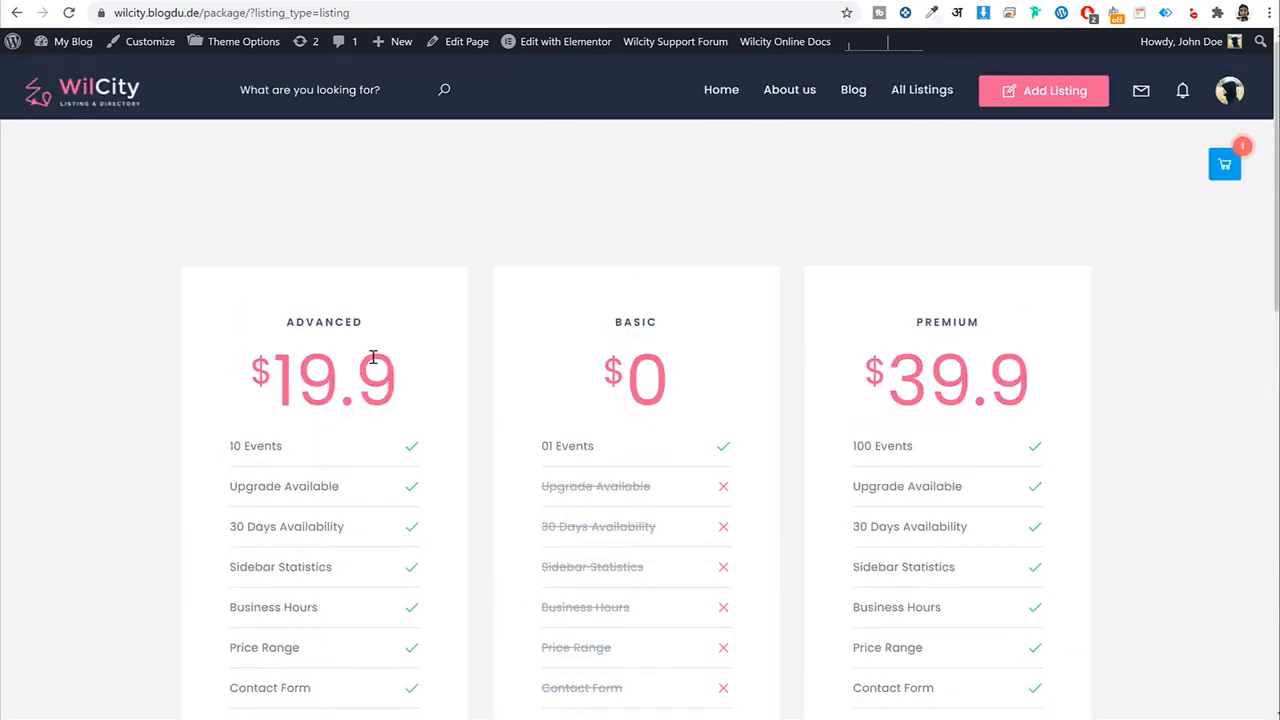
{"action": "left_click_drag", "start_coordinate": [370, 321], "coordinate": [286, 321]}
{"action": "scroll", "coordinate": [383, 360], "scroll_direction": "down", "scroll_amount": 6}
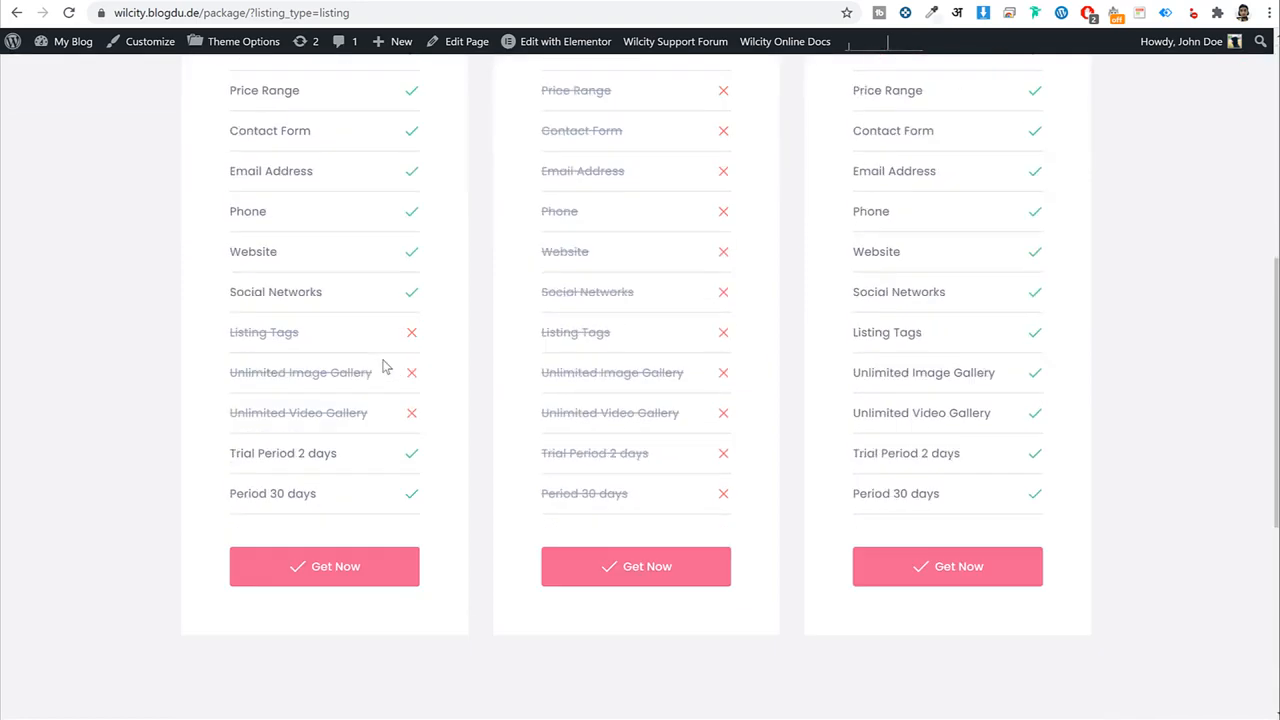
{"action": "left_click_drag", "start_coordinate": [241, 236], "coordinate": [343, 320]}
{"action": "left_click", "coordinate": [343, 320]}
{"action": "scroll", "coordinate": [337, 371], "scroll_direction": "up", "scroll_amount": 7}
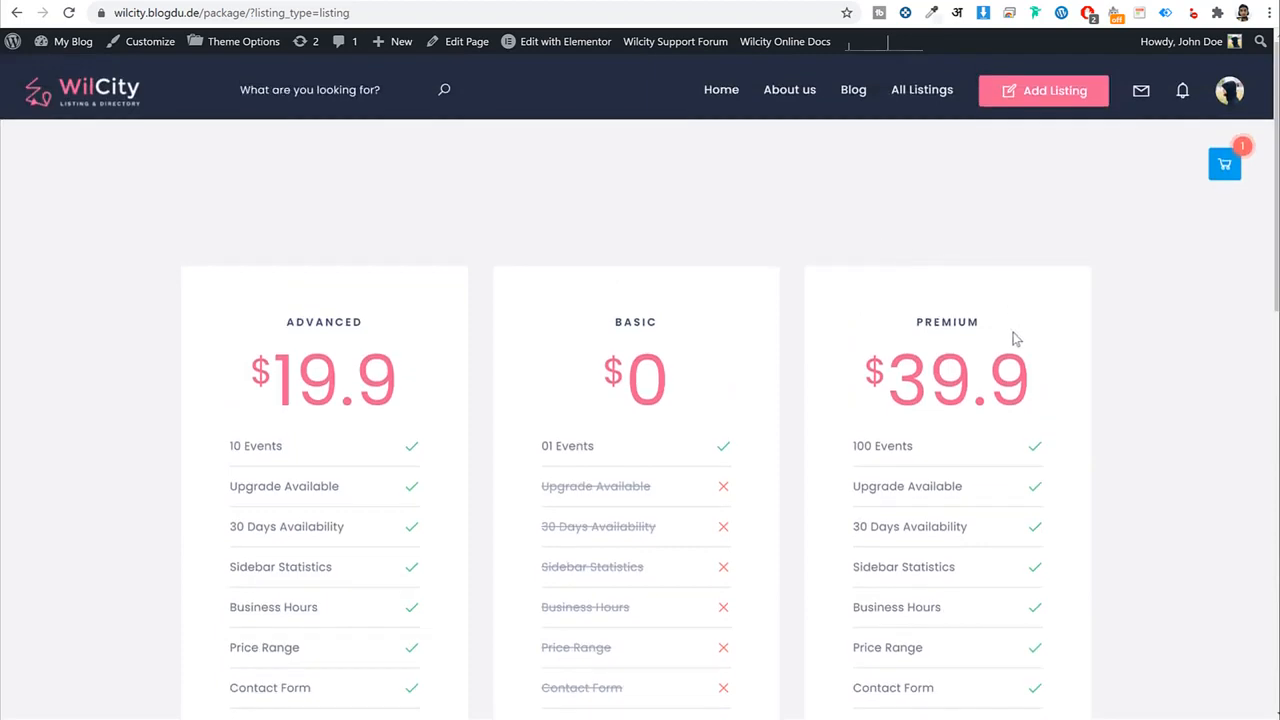
{"action": "left_click_drag", "start_coordinate": [1012, 330], "coordinate": [945, 316]}
{"action": "scroll", "coordinate": [943, 318], "scroll_direction": "down", "scroll_amount": 3}
{"action": "scroll", "coordinate": [945, 320], "scroll_direction": "down", "scroll_amount": 4}
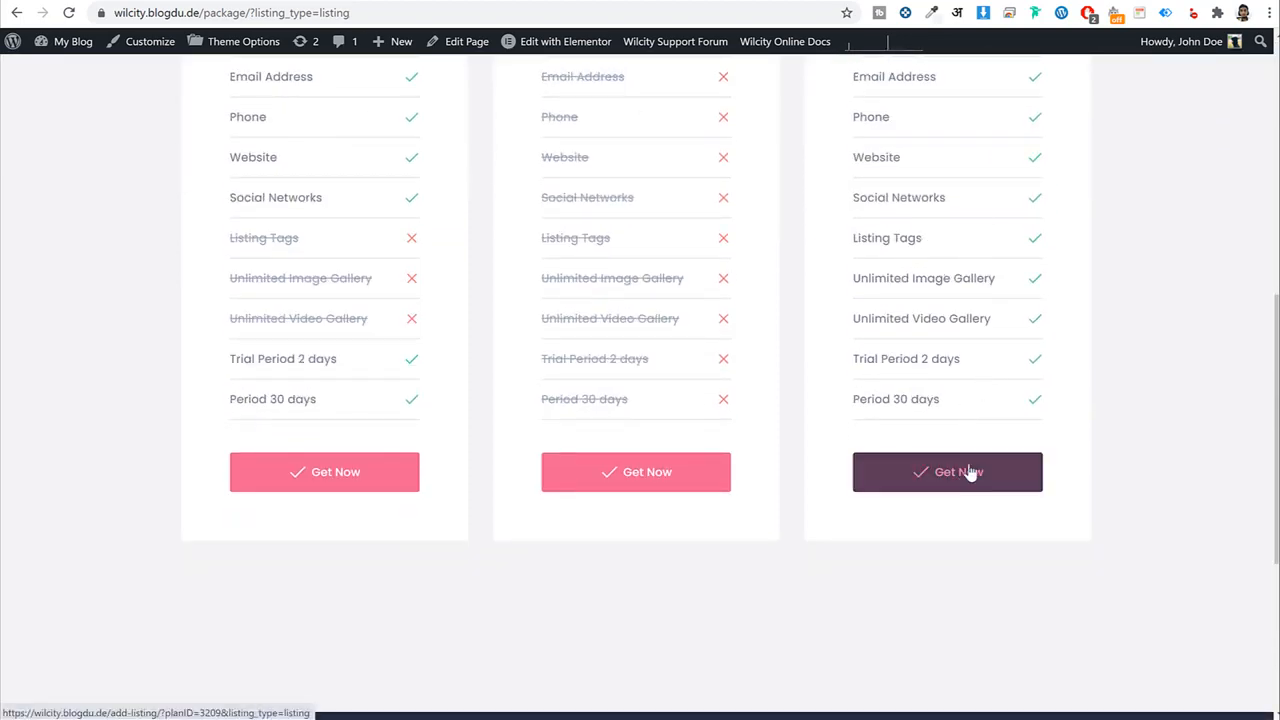
{"action": "left_click", "coordinate": [970, 474]}
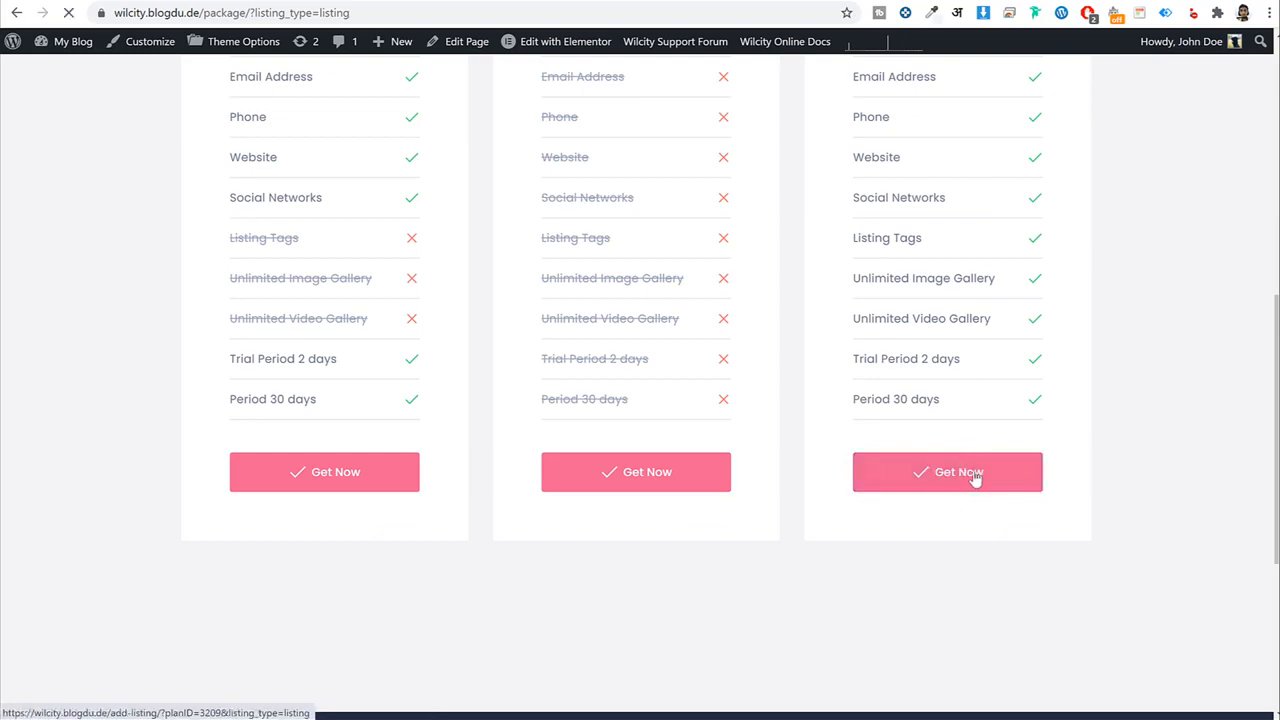
{"action": "left_click", "coordinate": [975, 476]}
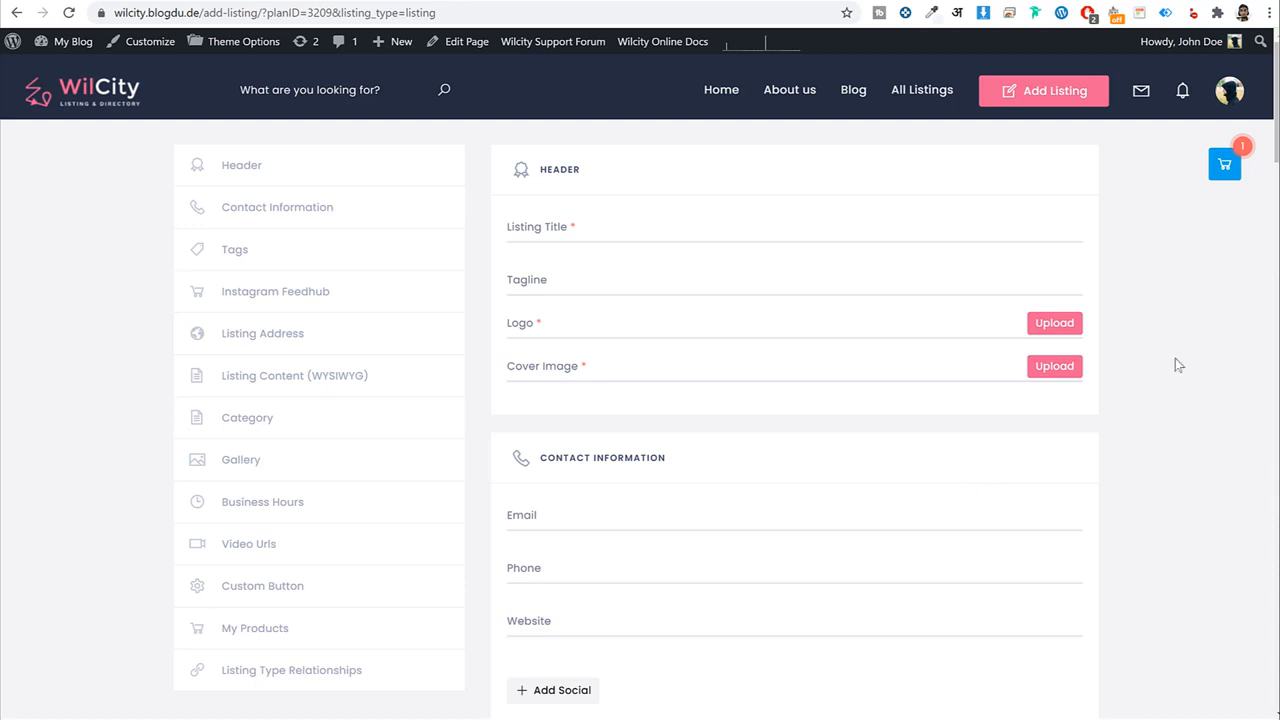
Scroll the blank Premium add-listing form, jump to Listing Address, then open the avatar menu.
{"action": "scroll", "coordinate": [1176, 362], "scroll_direction": "down", "scroll_amount": 7}
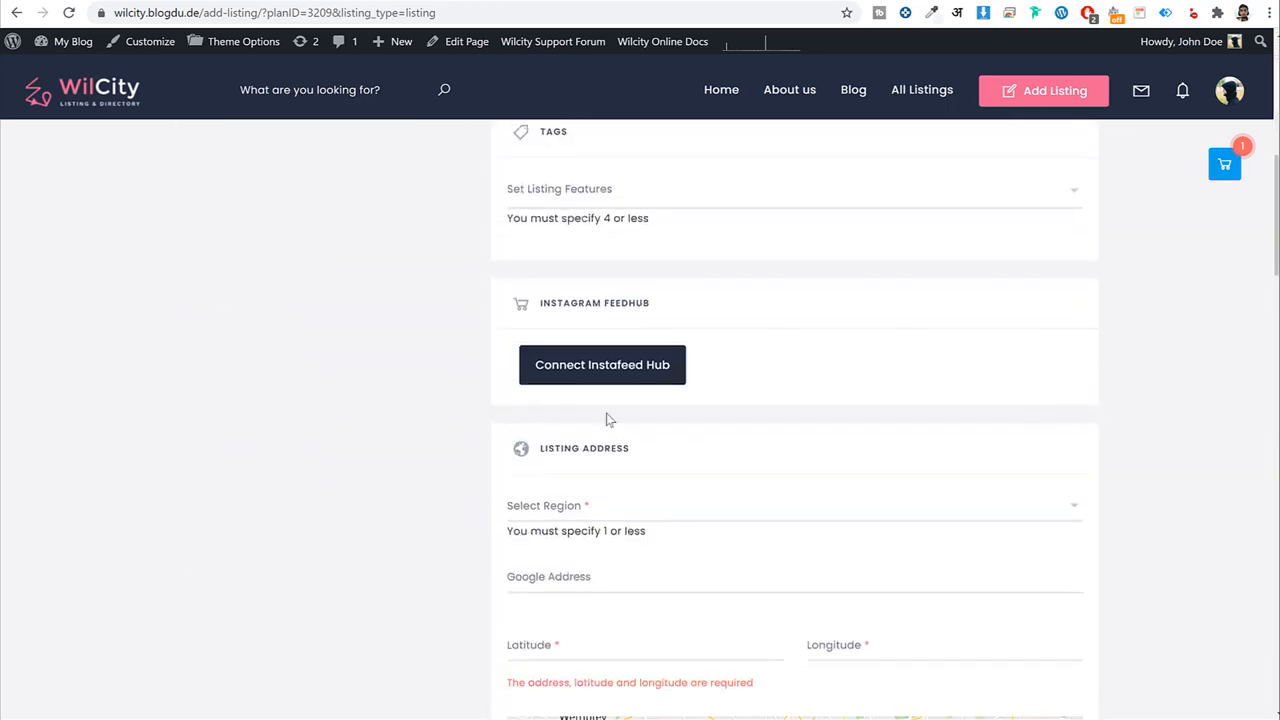
{"action": "scroll", "coordinate": [605, 420], "scroll_direction": "up", "scroll_amount": 7}
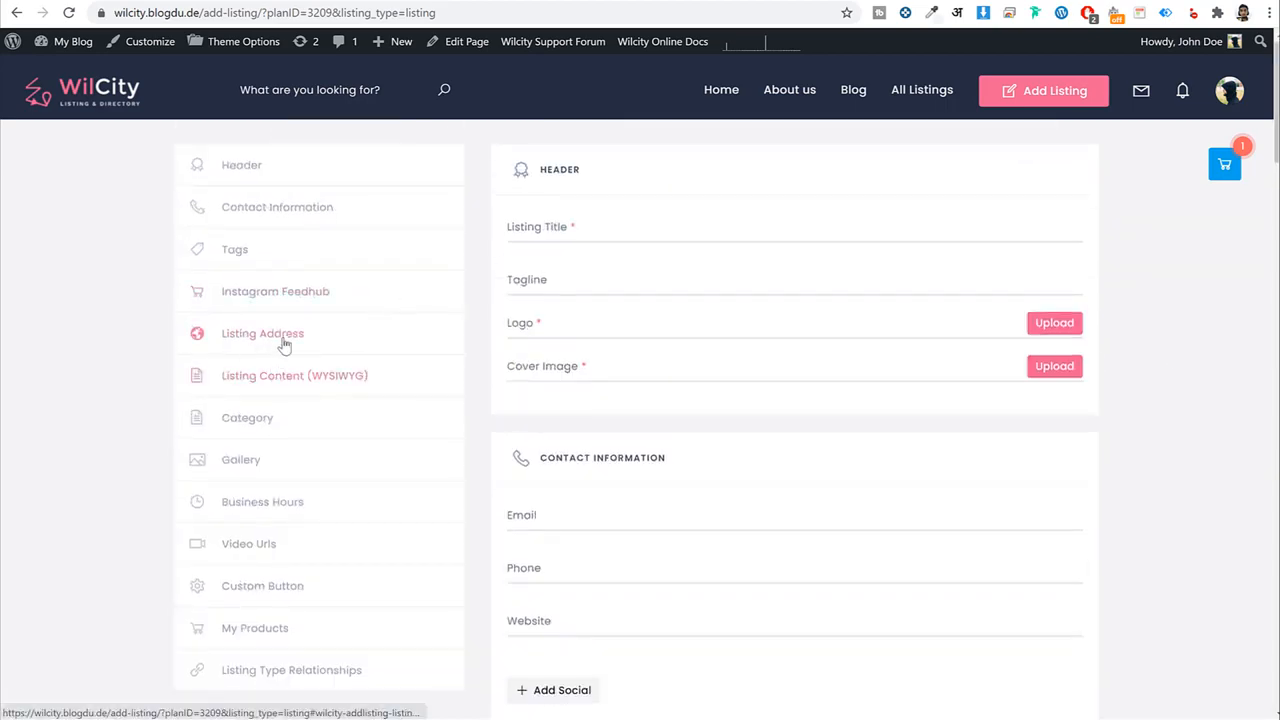
{"action": "left_click", "coordinate": [280, 334]}
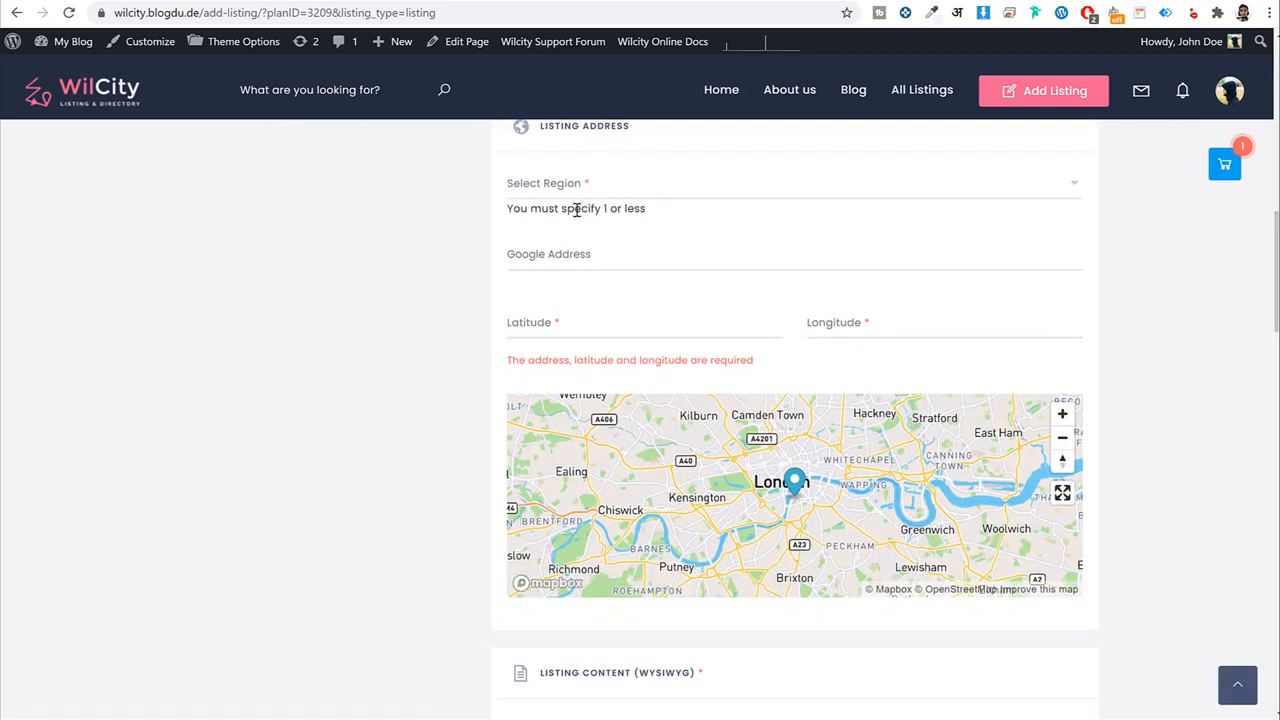
{"action": "scroll", "coordinate": [1088, 336], "scroll_direction": "up", "scroll_amount": 8}
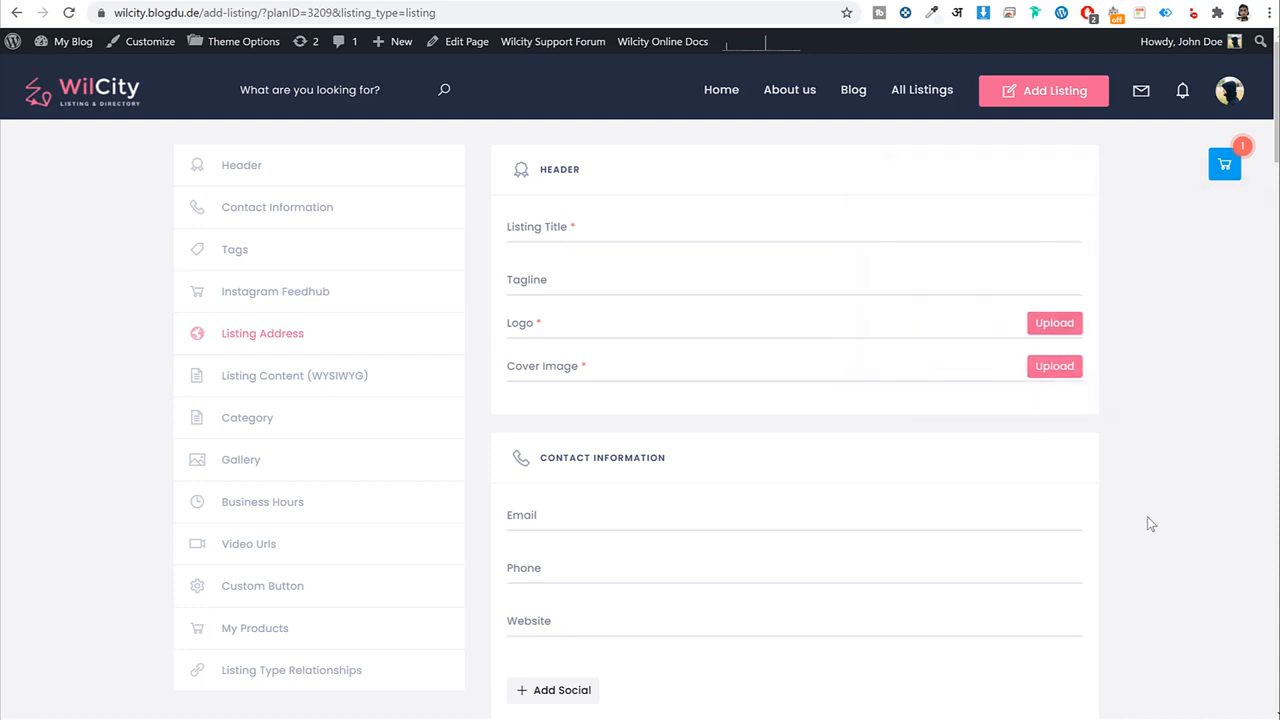
{"action": "left_click", "coordinate": [1229, 100]}
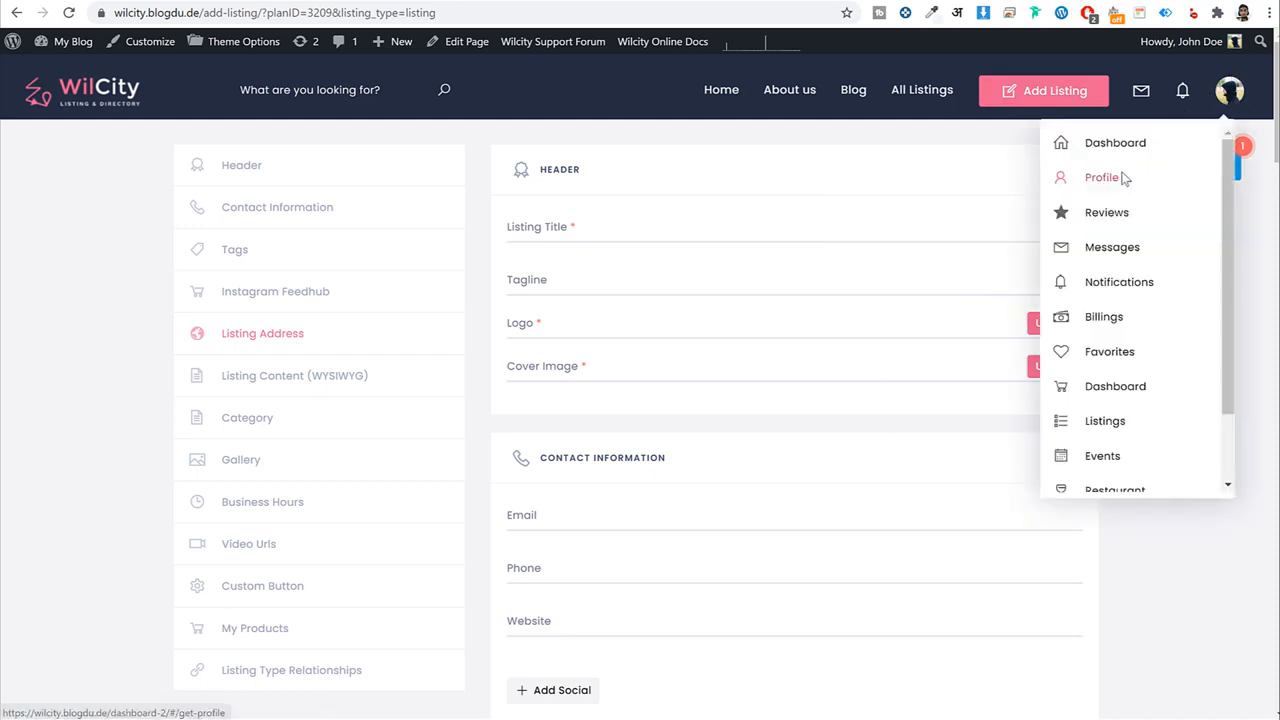
Open the user Dashboard and check its stat cards: 153 Published, 0 In Review, unPaid.
{"action": "scroll", "coordinate": [1120, 403], "scroll_direction": "down", "scroll_amount": 1}
{"action": "scroll", "coordinate": [1129, 403], "scroll_direction": "up", "scroll_amount": 1}
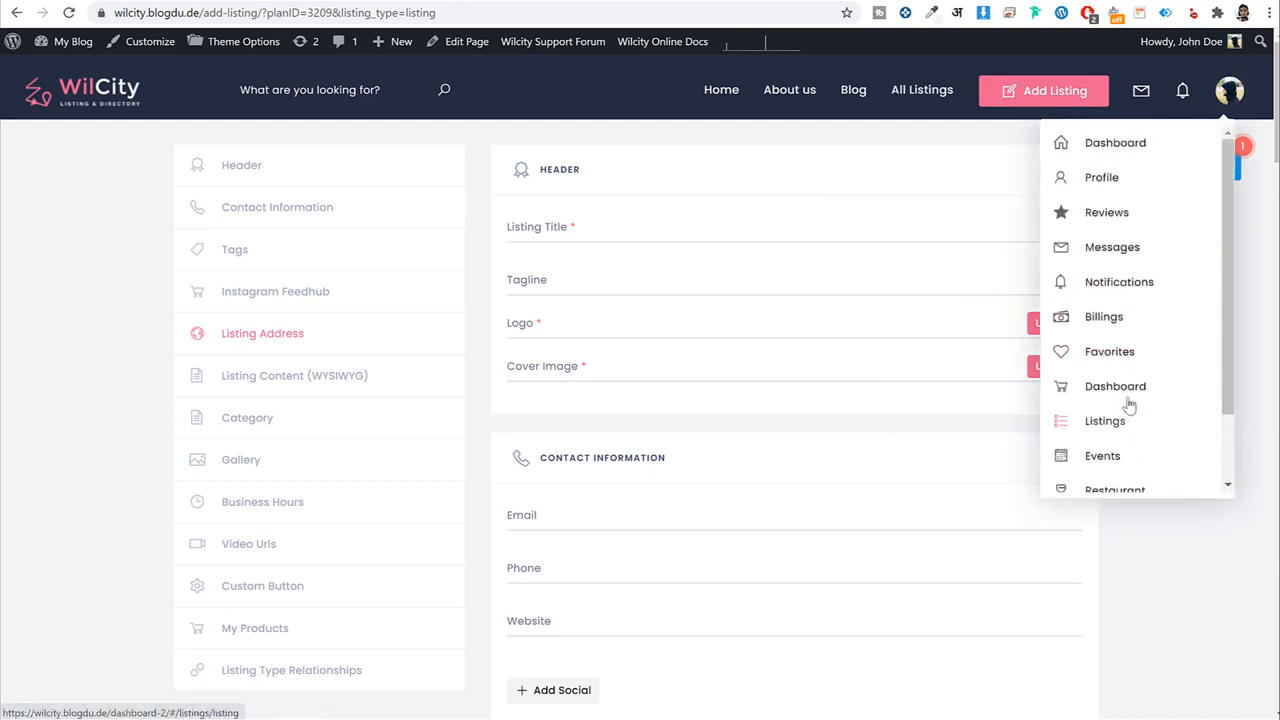
{"action": "left_click", "coordinate": [1115, 144]}
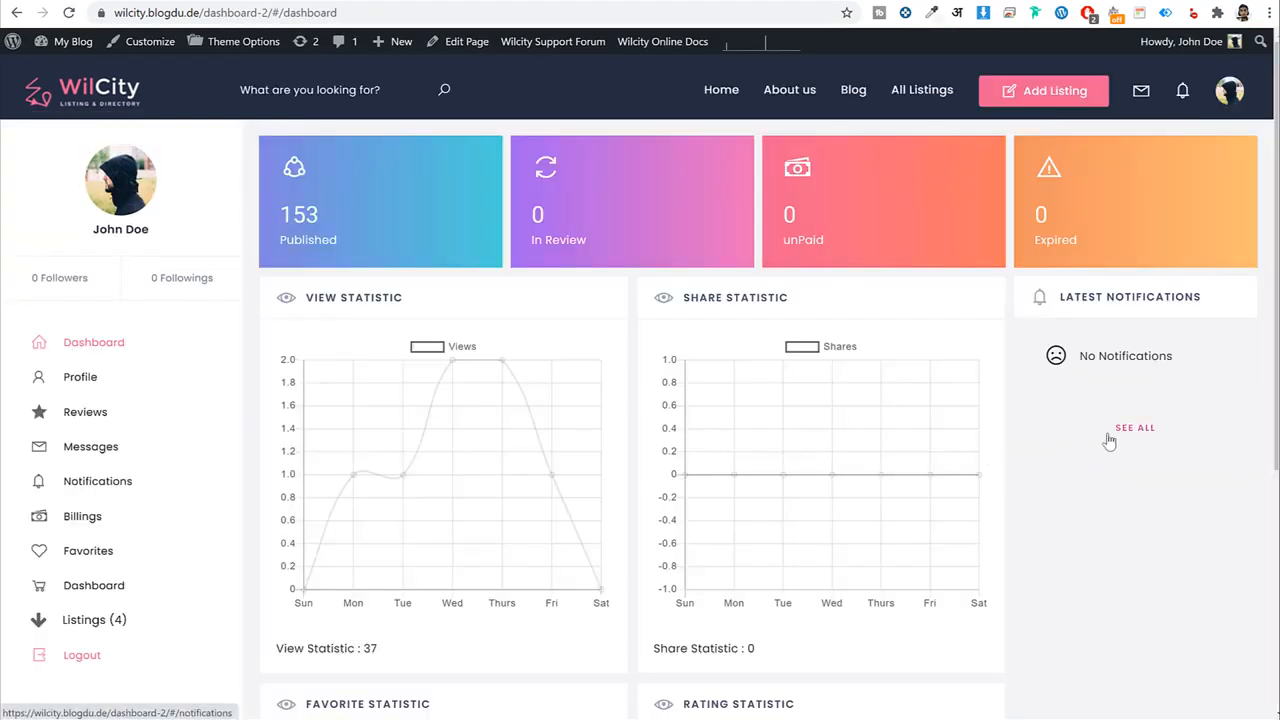
{"action": "scroll", "coordinate": [1109, 471], "scroll_direction": "down", "scroll_amount": 4}
{"action": "scroll", "coordinate": [1106, 474], "scroll_direction": "up", "scroll_amount": 4}
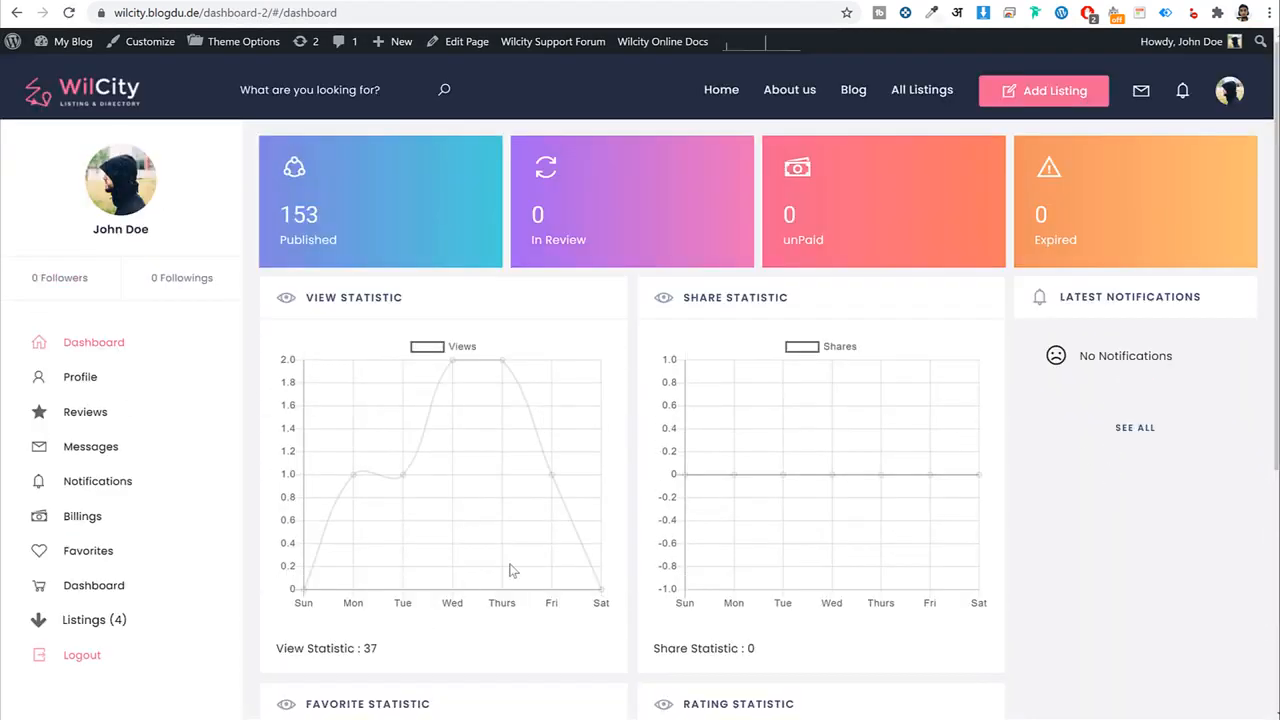
{"action": "scroll", "coordinate": [1020, 486], "scroll_direction": "down", "scroll_amount": 4}
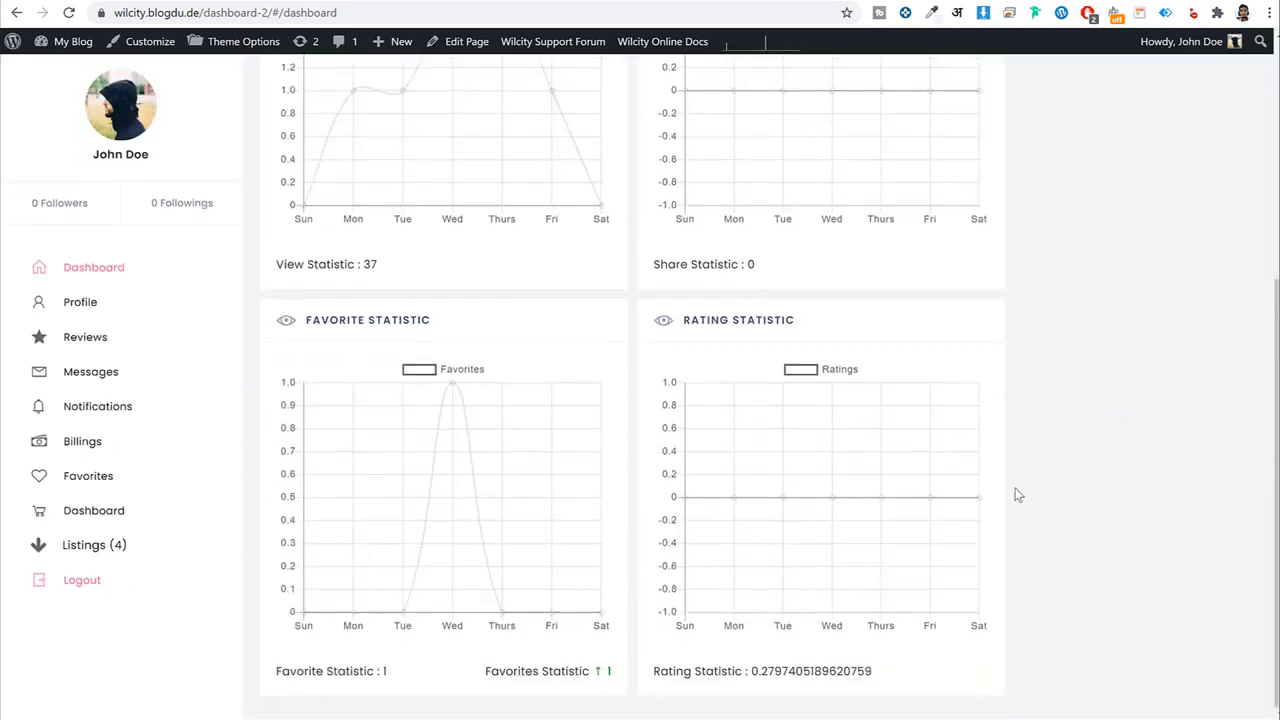
{"action": "scroll", "coordinate": [1017, 492], "scroll_direction": "up", "scroll_amount": 4}
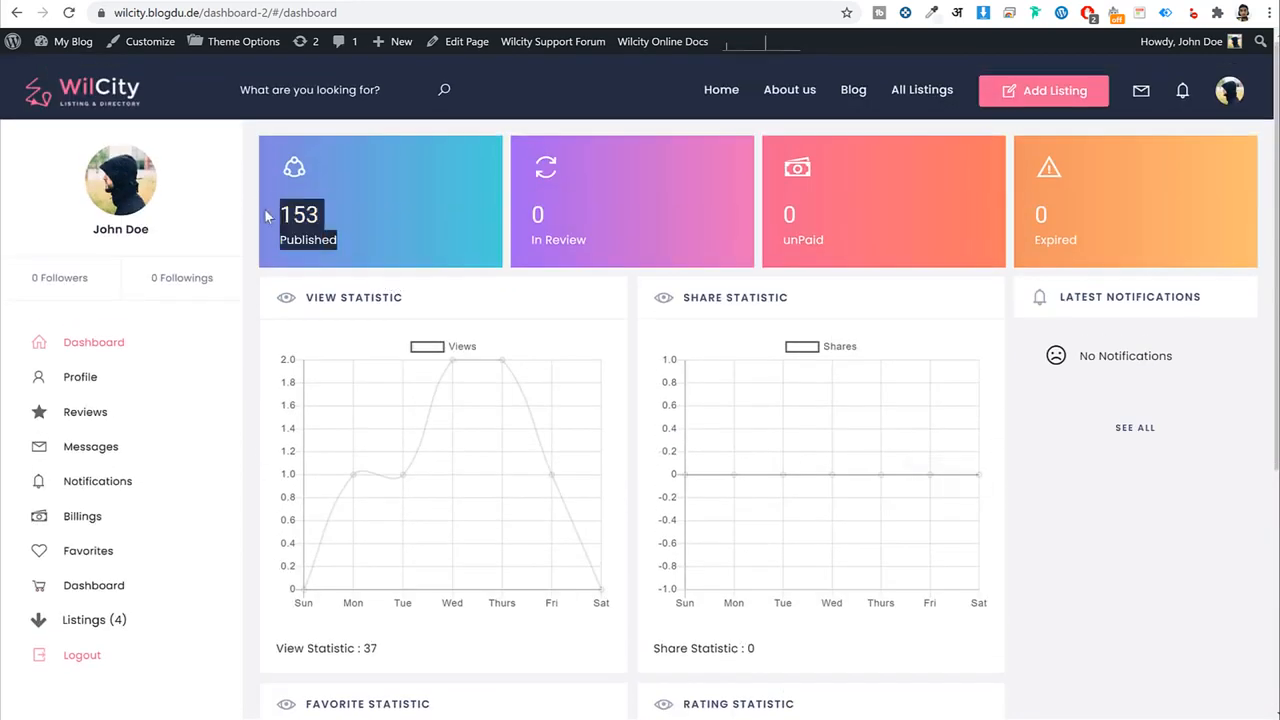
{"action": "triple_click", "coordinate": [296, 232]}
{"action": "left_click_drag", "start_coordinate": [537, 214], "coordinate": [599, 244]}
{"action": "left_click", "coordinate": [599, 244]}
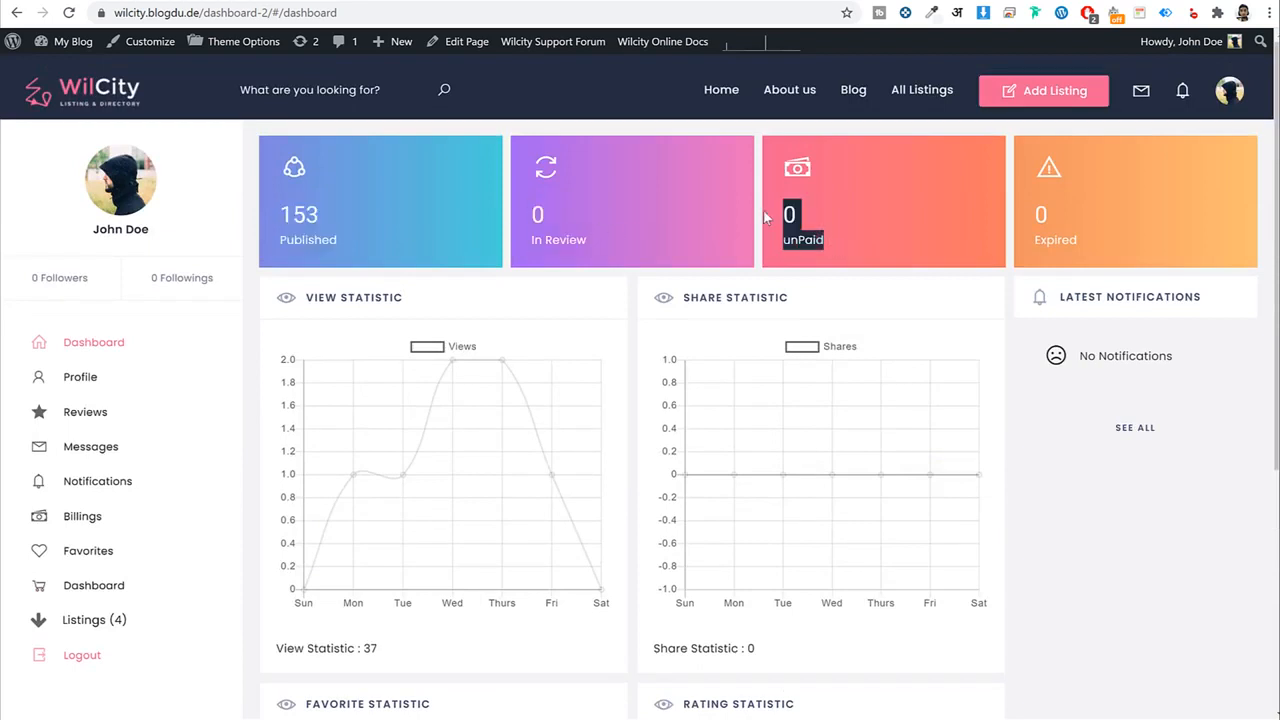
{"action": "left_click", "coordinate": [1058, 209]}
Look over the dashboard charts, expand Listings (4) into categories, and return home via the logo.
{"action": "scroll", "coordinate": [1045, 310], "scroll_direction": "down", "scroll_amount": 2}
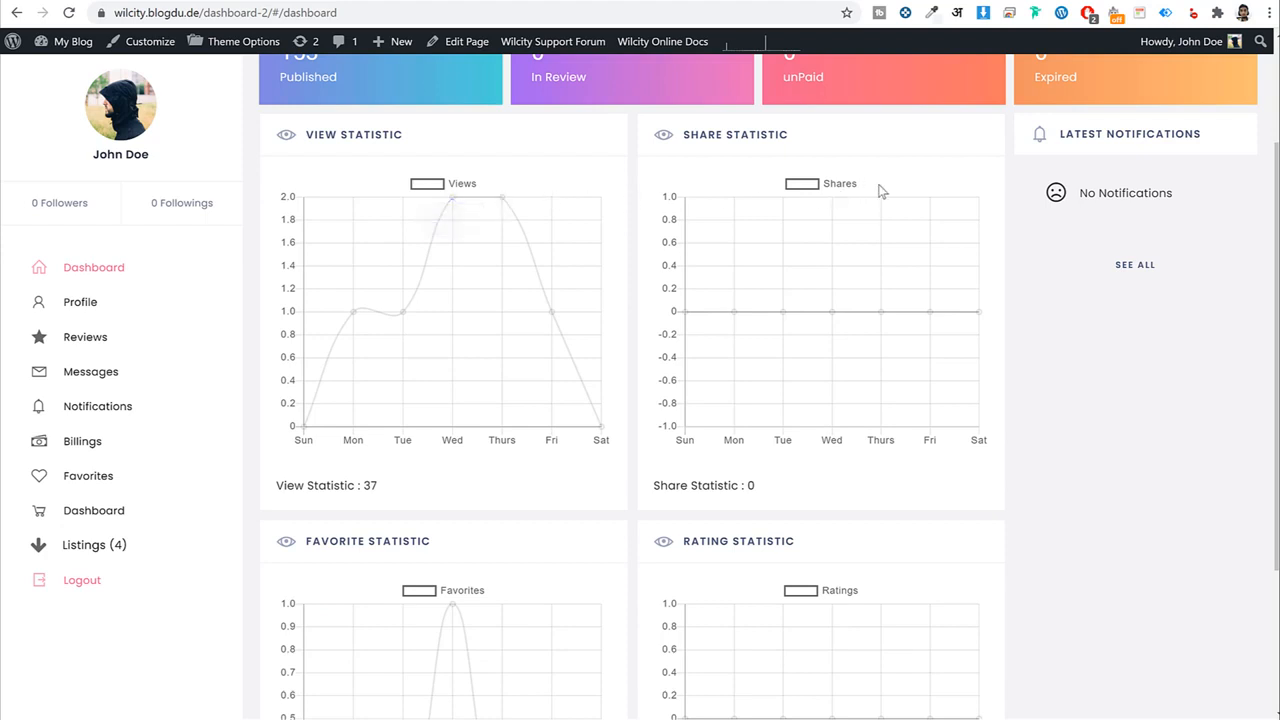
{"action": "scroll", "coordinate": [913, 286], "scroll_direction": "down", "scroll_amount": 2}
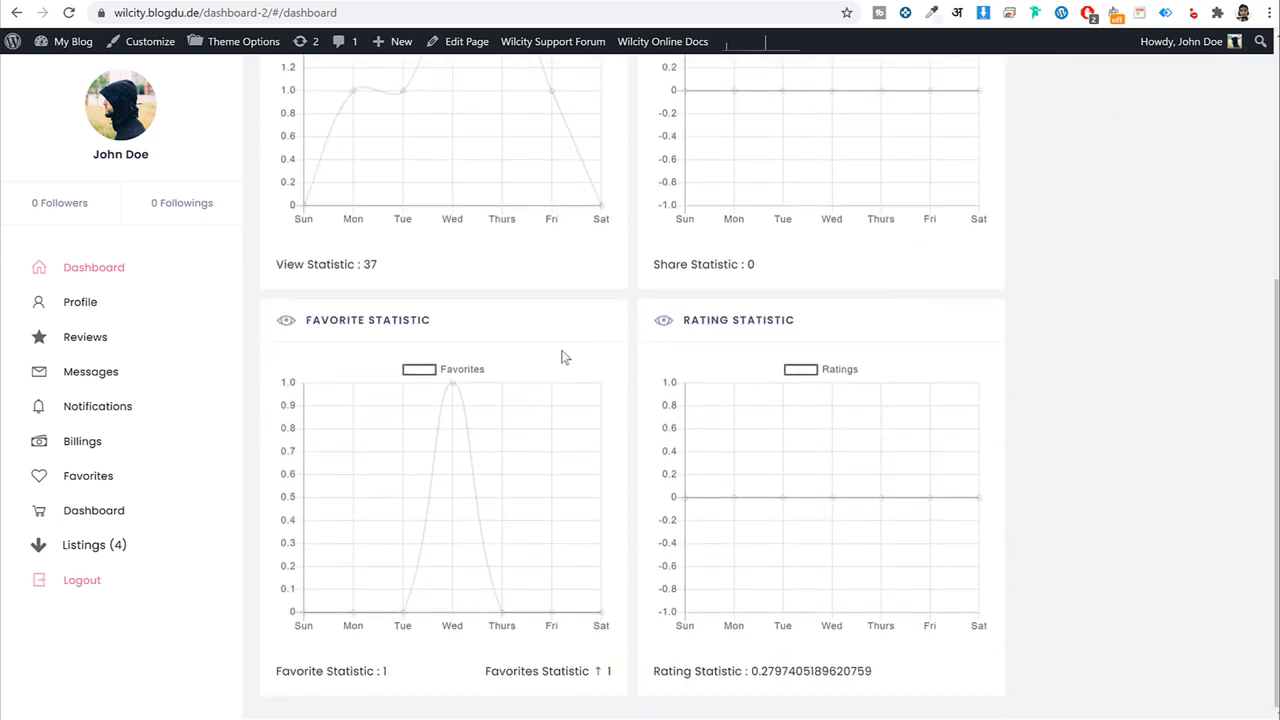
{"action": "scroll", "coordinate": [1040, 378], "scroll_direction": "up", "scroll_amount": 2}
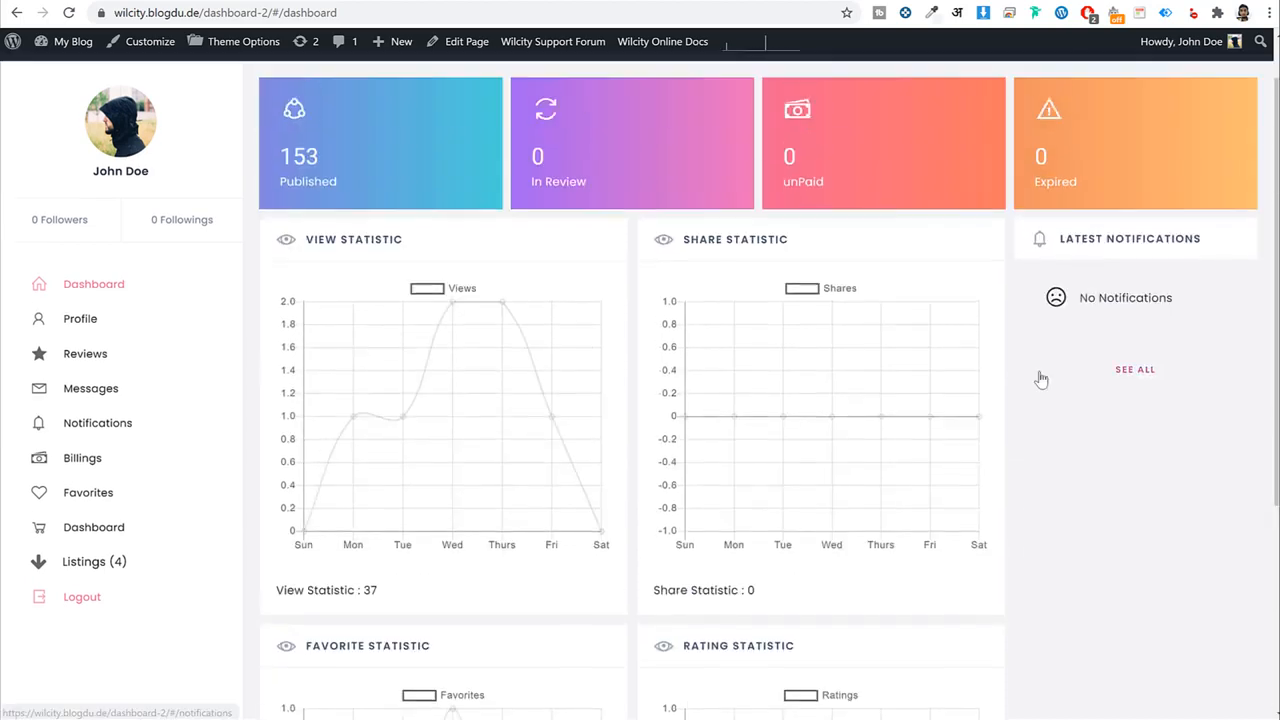
{"action": "scroll", "coordinate": [1037, 374], "scroll_direction": "down", "scroll_amount": 2}
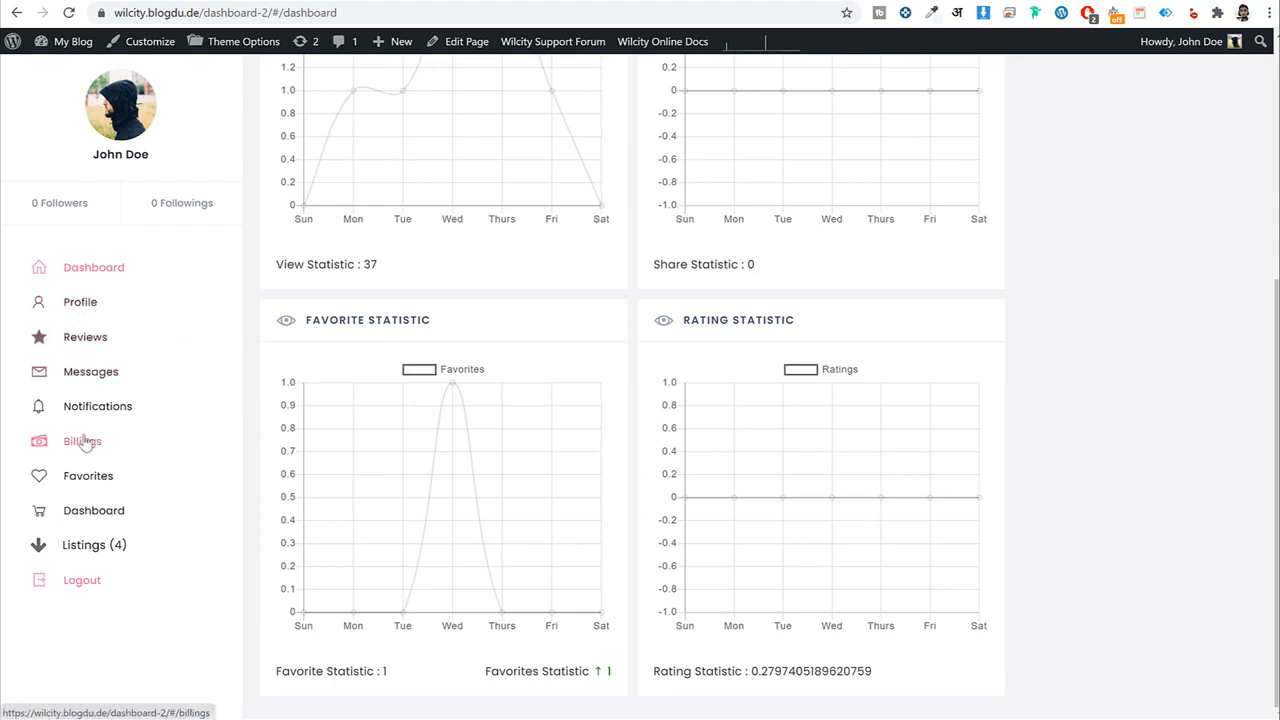
{"action": "left_click", "coordinate": [112, 544]}
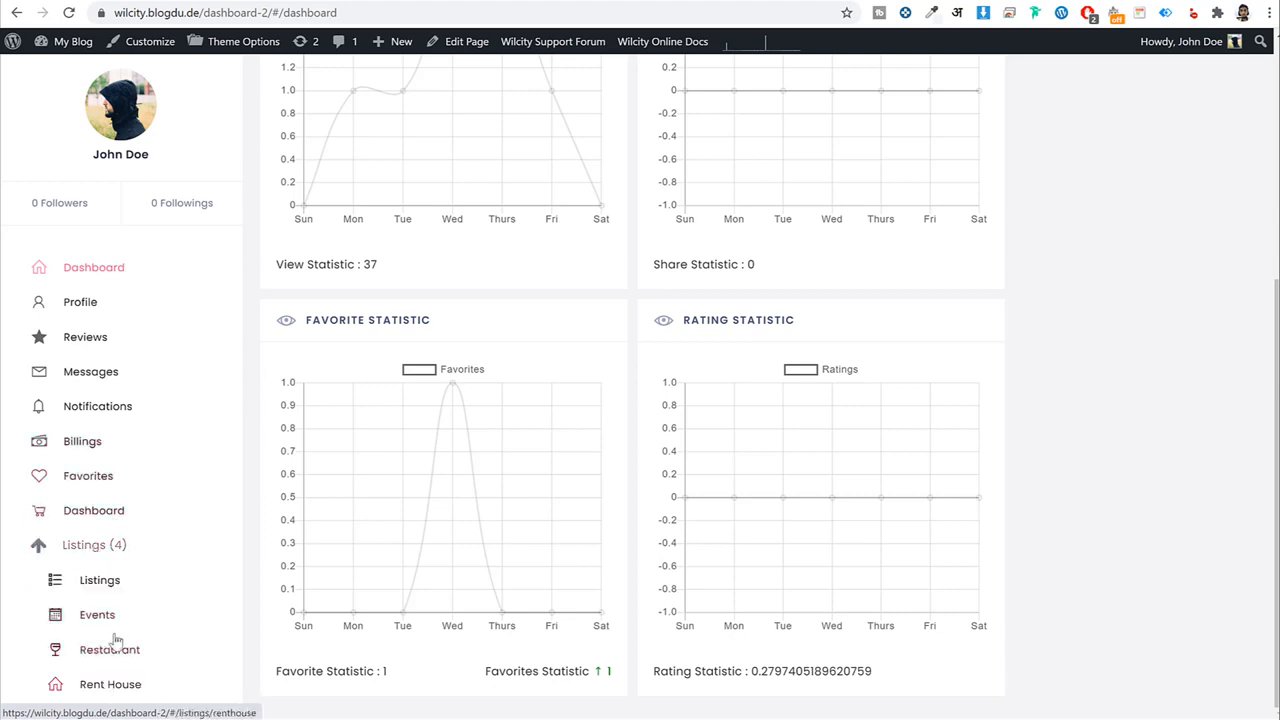
{"action": "scroll", "coordinate": [106, 600], "scroll_direction": "up", "scroll_amount": 5}
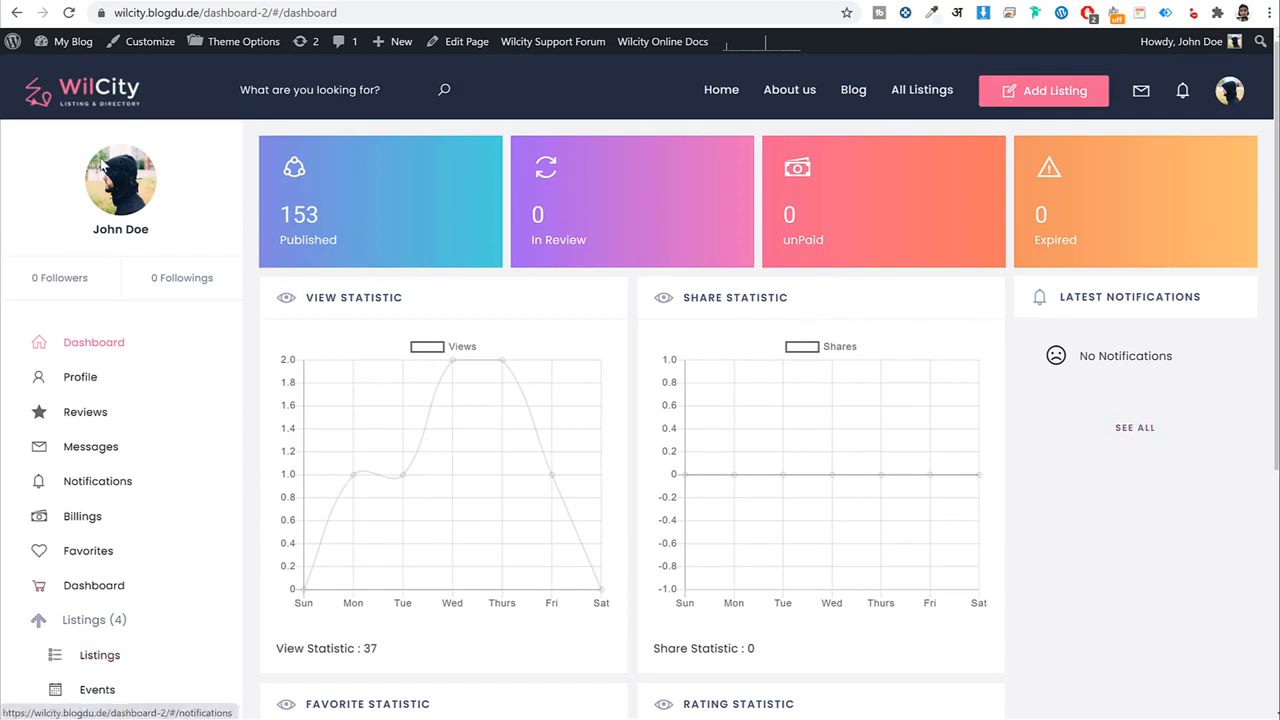
{"action": "left_click", "coordinate": [116, 86]}
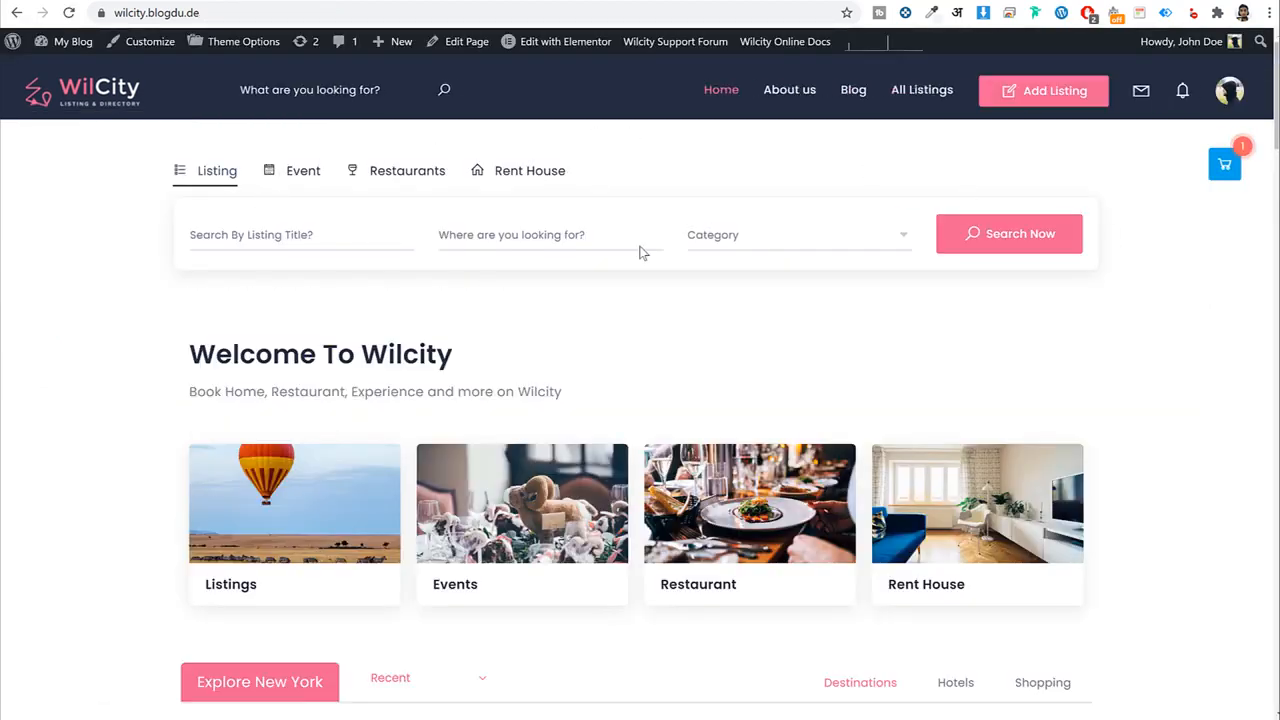
Type a letter in the listing title search and browse its suggestions.
{"action": "scroll", "coordinate": [689, 326], "scroll_direction": "down", "scroll_amount": 3}
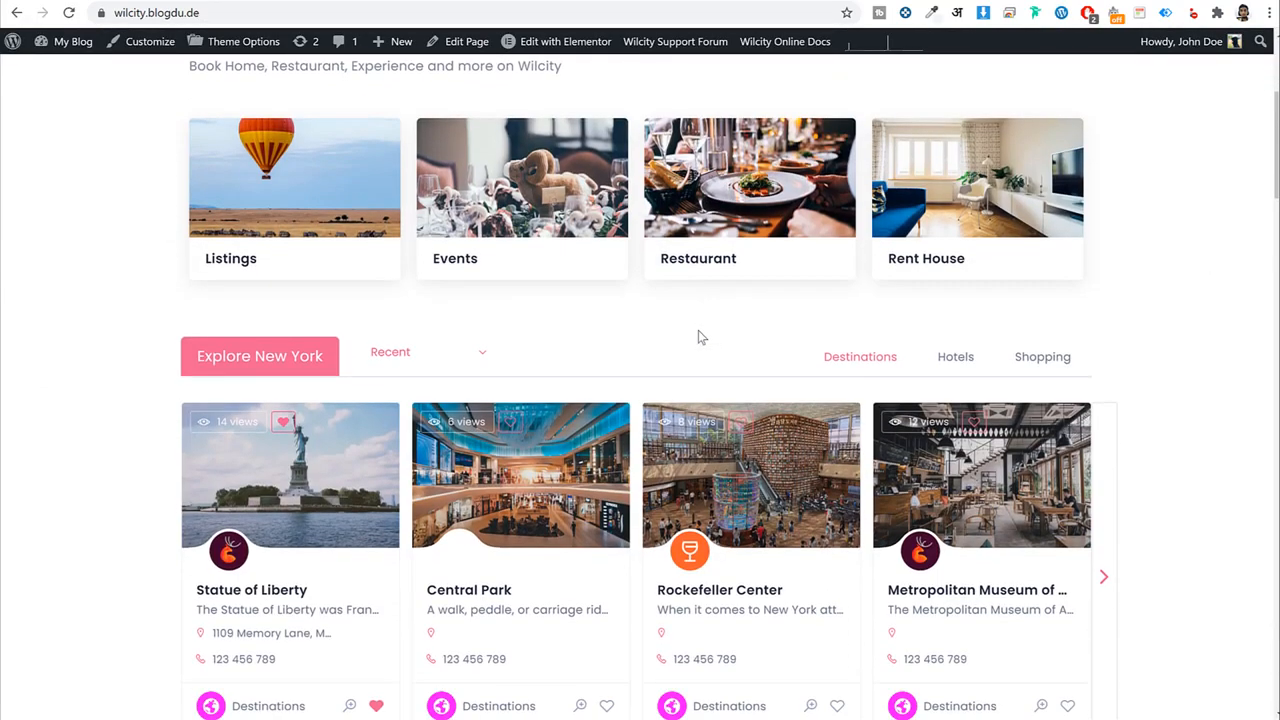
{"action": "scroll", "coordinate": [700, 337], "scroll_direction": "up", "scroll_amount": 3}
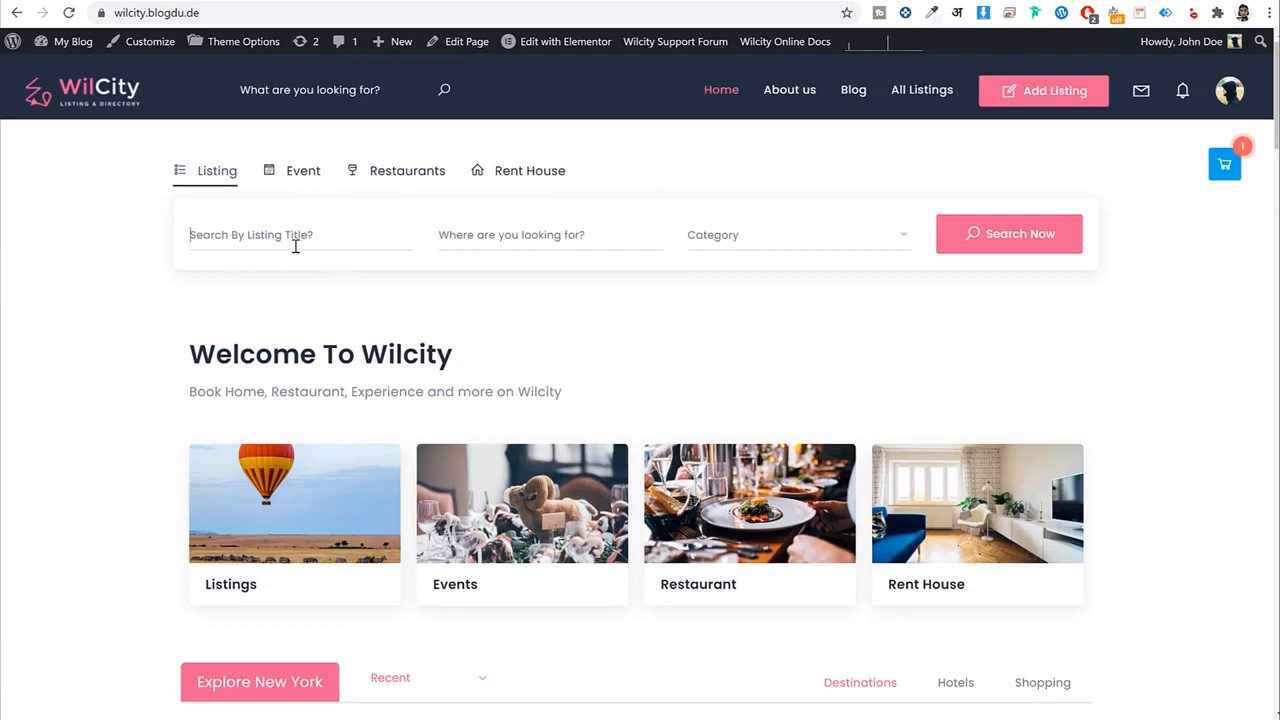
{"action": "type", "text": "c"}
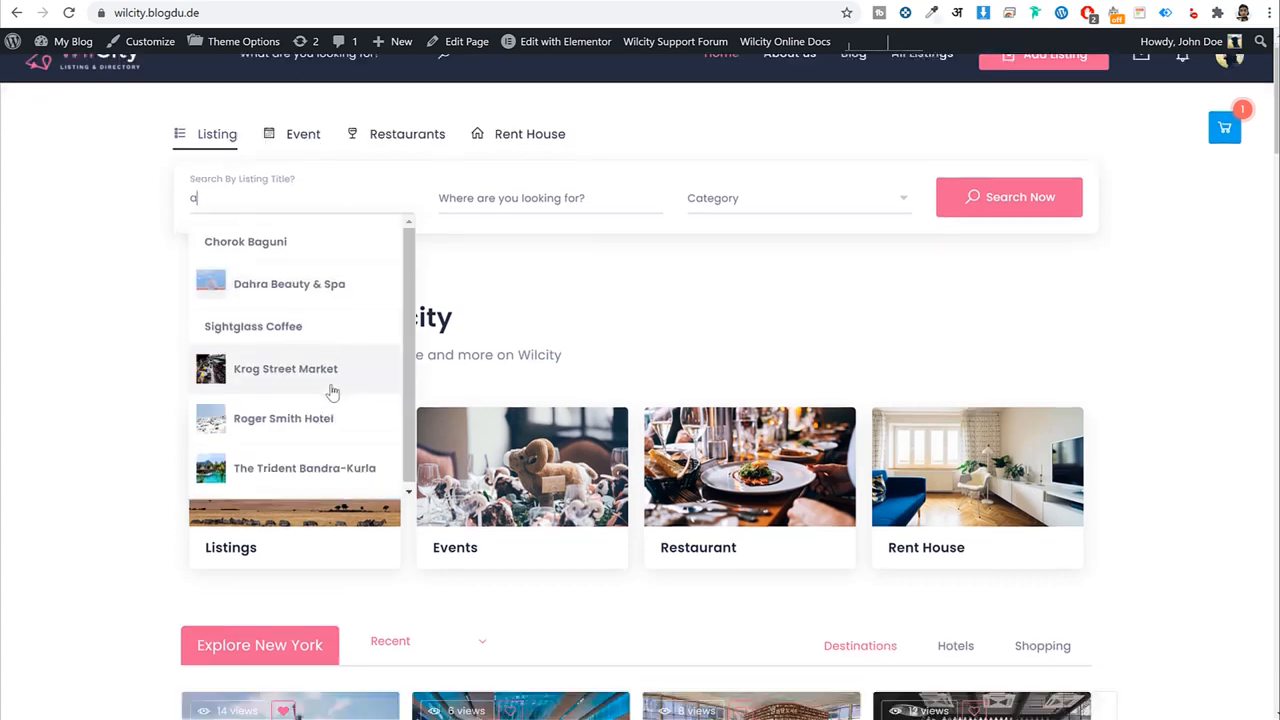
{"action": "scroll", "coordinate": [337, 386], "scroll_direction": "down", "scroll_amount": 3}
{"action": "scroll", "coordinate": [329, 386], "scroll_direction": "up", "scroll_amount": 3}
{"action": "mouse_move", "coordinate": [407, 303]}
{"action": "left_mouse_down"}
{"action": "mouse_move", "coordinate": [416, 357]}
{"action": "mouse_move", "coordinate": [405, 285]}
{"action": "left_mouse_up"}
{"action": "left_click", "coordinate": [520, 284]}
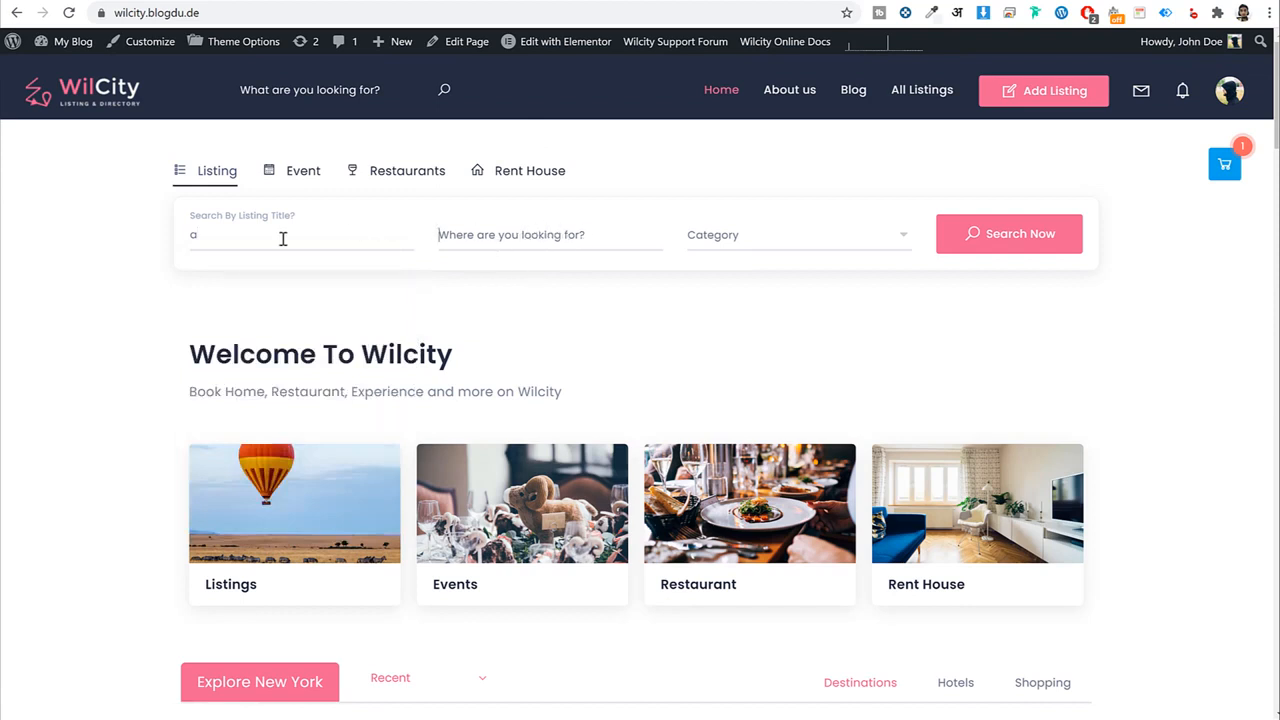
{"action": "left_click_drag", "start_coordinate": [283, 239], "coordinate": [184, 238]}
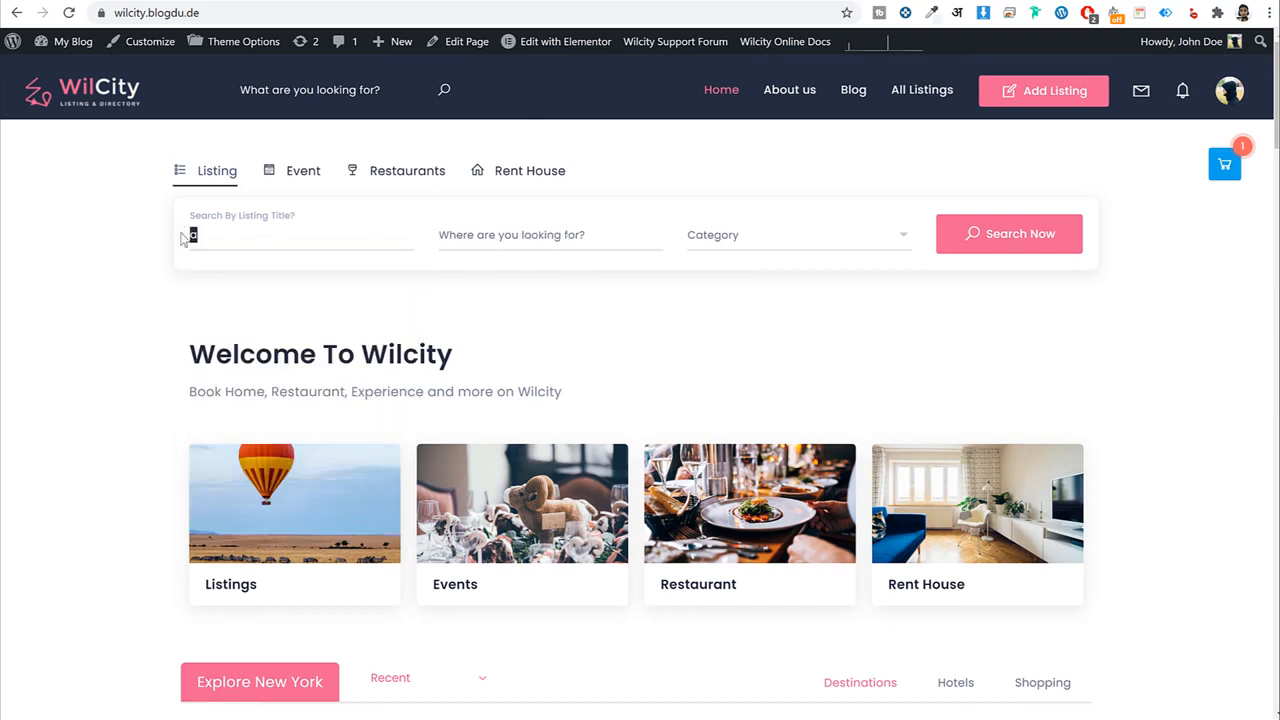
Type a letter in the location search and scroll through the suggested places.
{"action": "left_click", "coordinate": [516, 233]}
{"action": "type", "text": "o"}
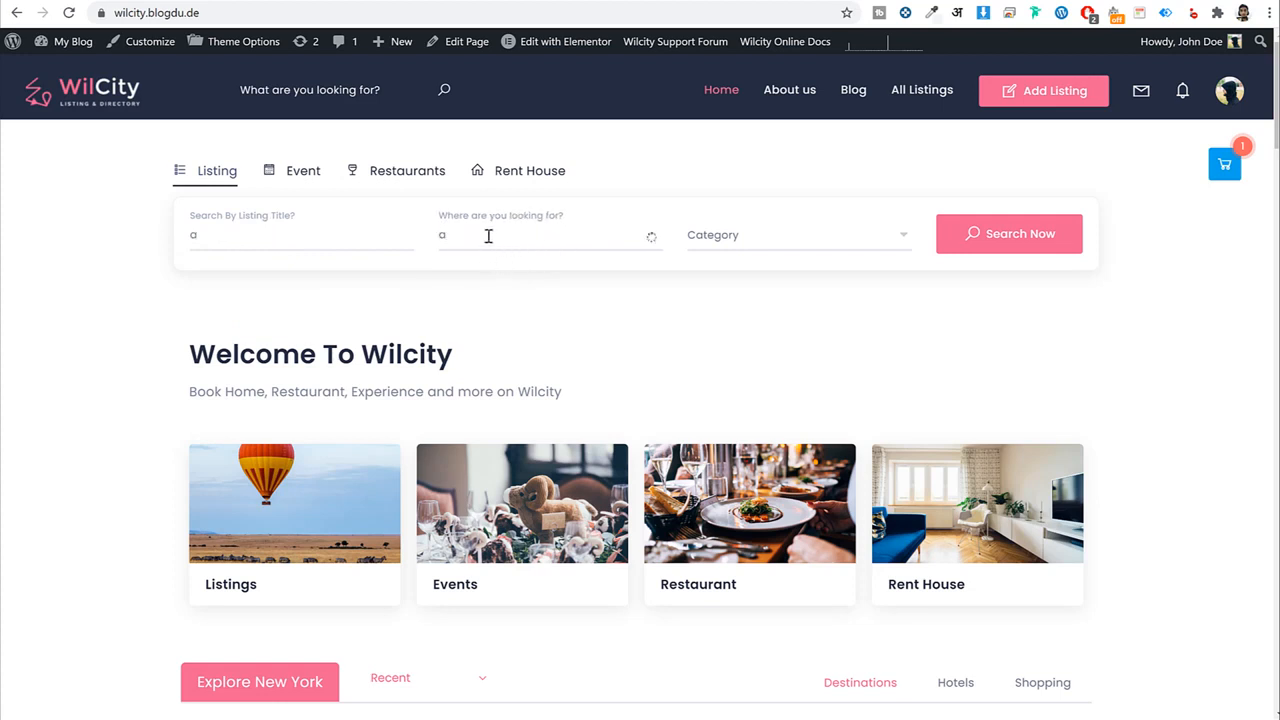
{"action": "scroll", "coordinate": [620, 396], "scroll_direction": "down", "scroll_amount": 3}
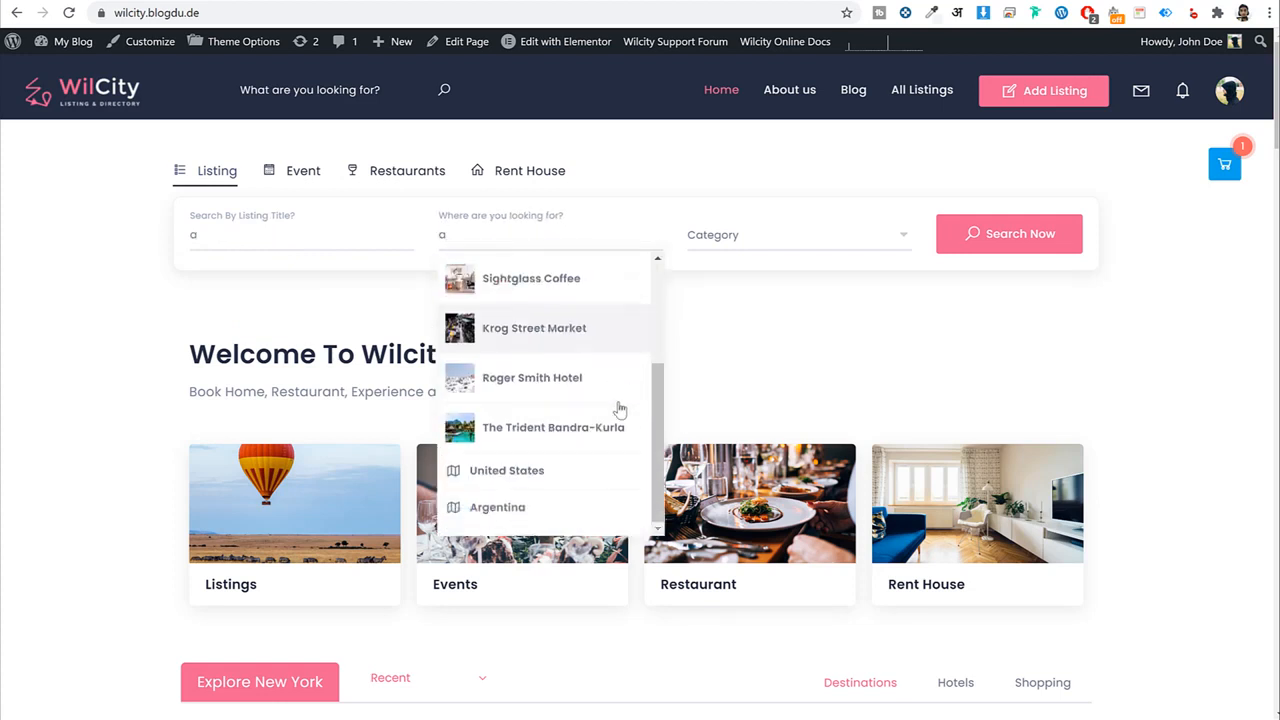
{"action": "scroll", "coordinate": [615, 400], "scroll_direction": "up", "scroll_amount": 3}
{"action": "scroll", "coordinate": [600, 340], "scroll_direction": "down", "scroll_amount": 3}
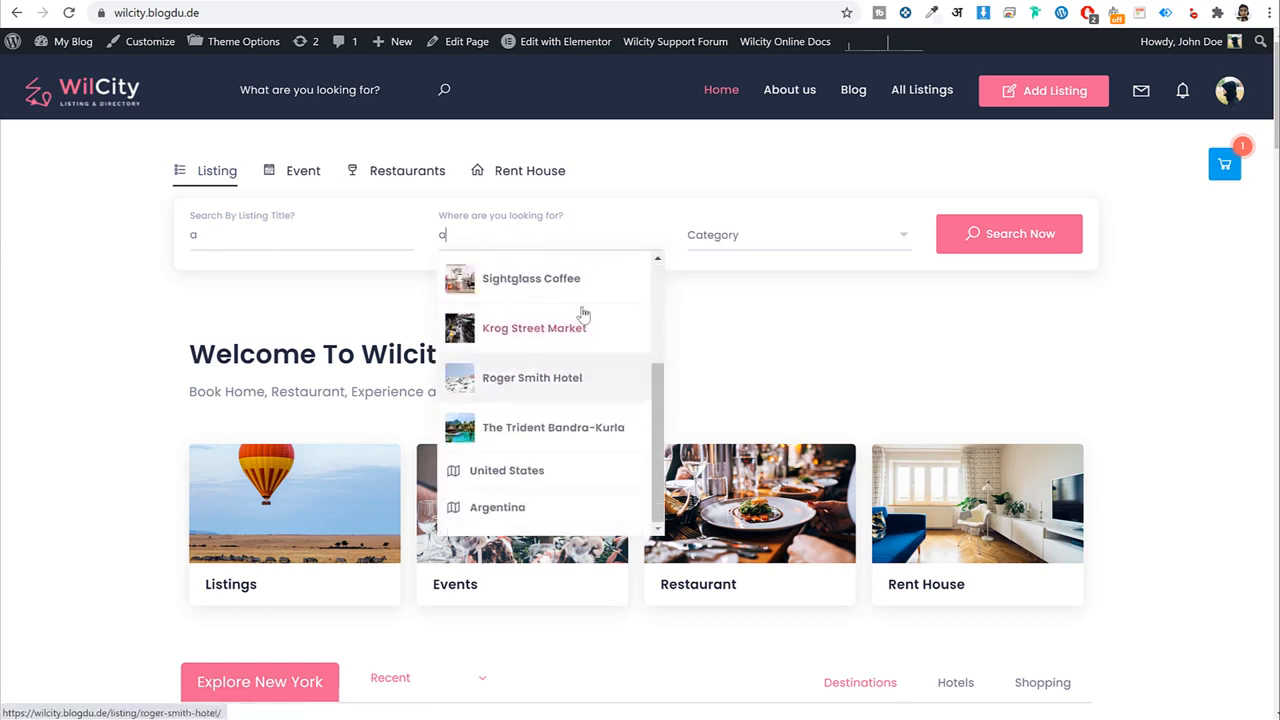
{"action": "scroll", "coordinate": [590, 430], "scroll_direction": "up", "scroll_amount": 3}
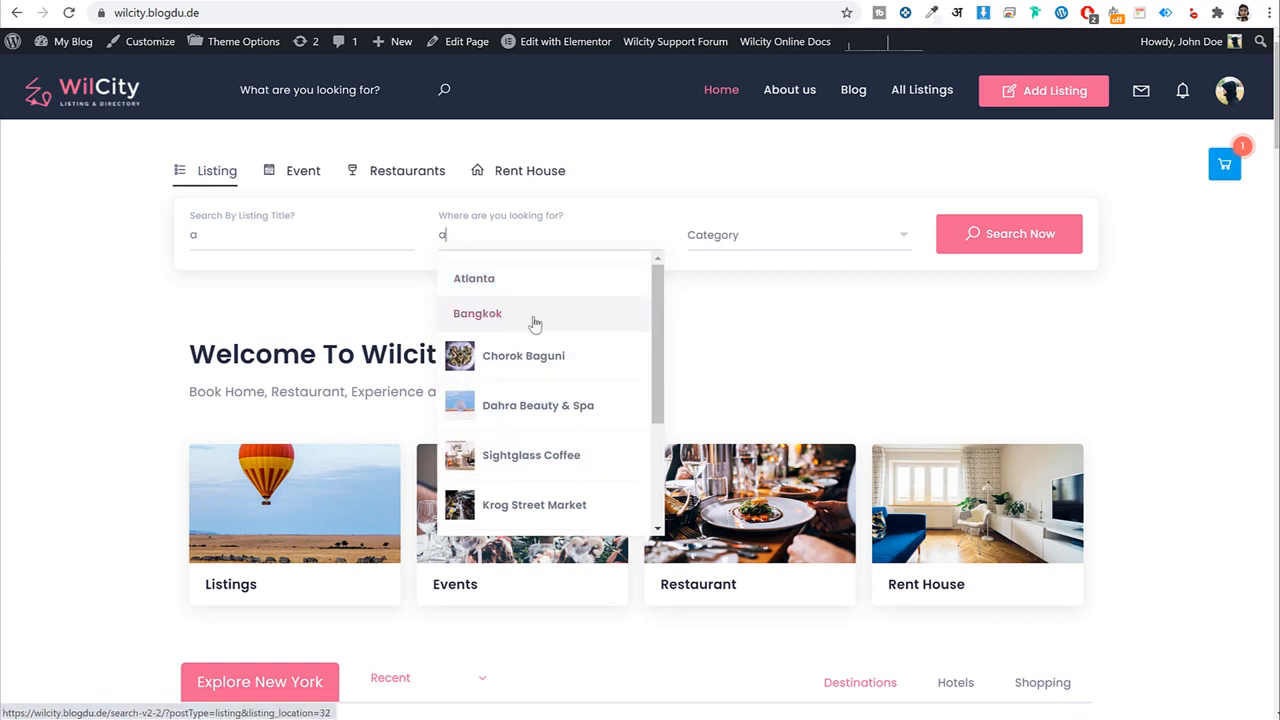
Open the Category dropdown, scroll through it, and close it without choosing a category.
{"action": "left_click", "coordinate": [755, 229]}
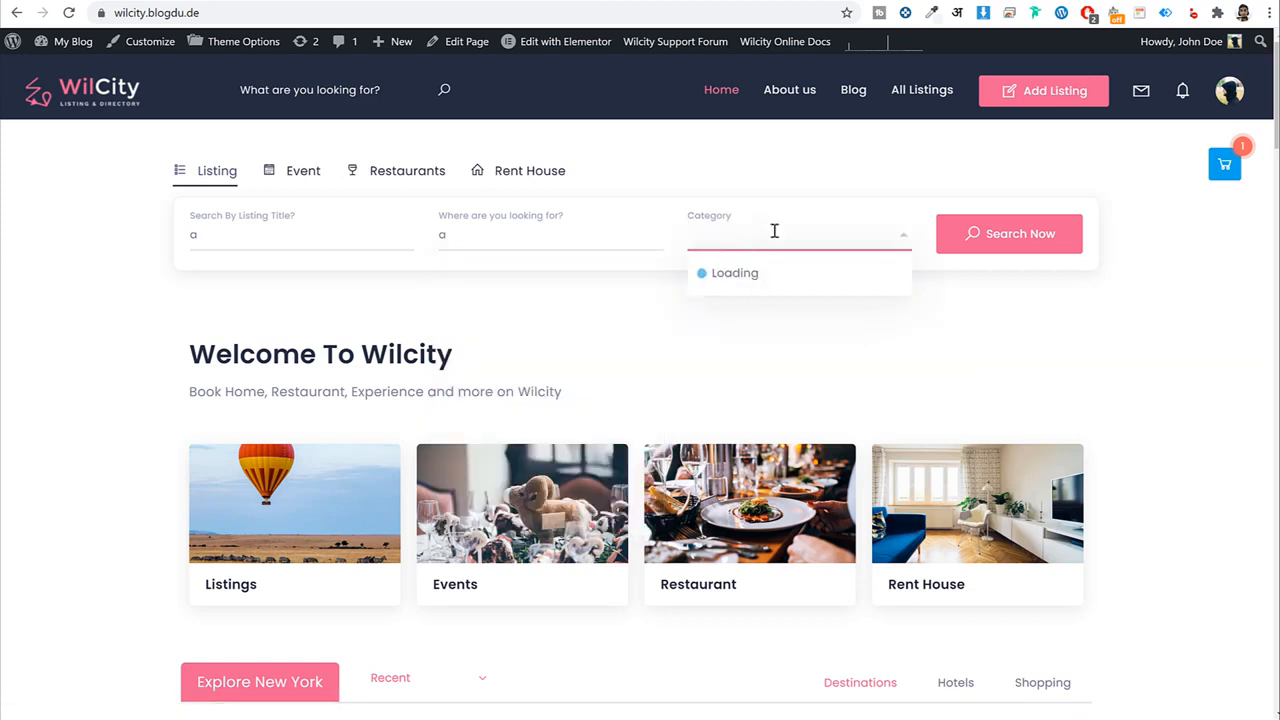
{"action": "scroll", "coordinate": [792, 412], "scroll_direction": "down", "scroll_amount": 3}
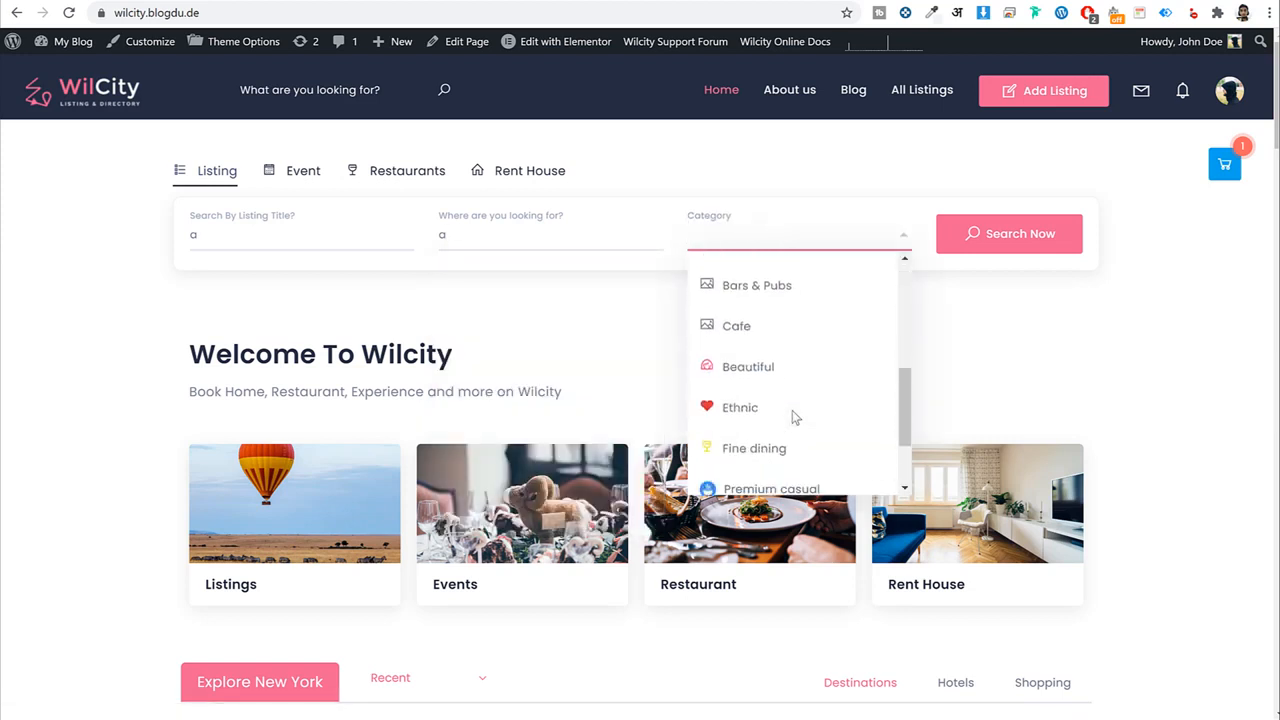
{"action": "scroll", "coordinate": [792, 415], "scroll_direction": "down", "scroll_amount": 2}
{"action": "scroll", "coordinate": [791, 420], "scroll_direction": "up", "scroll_amount": 5}
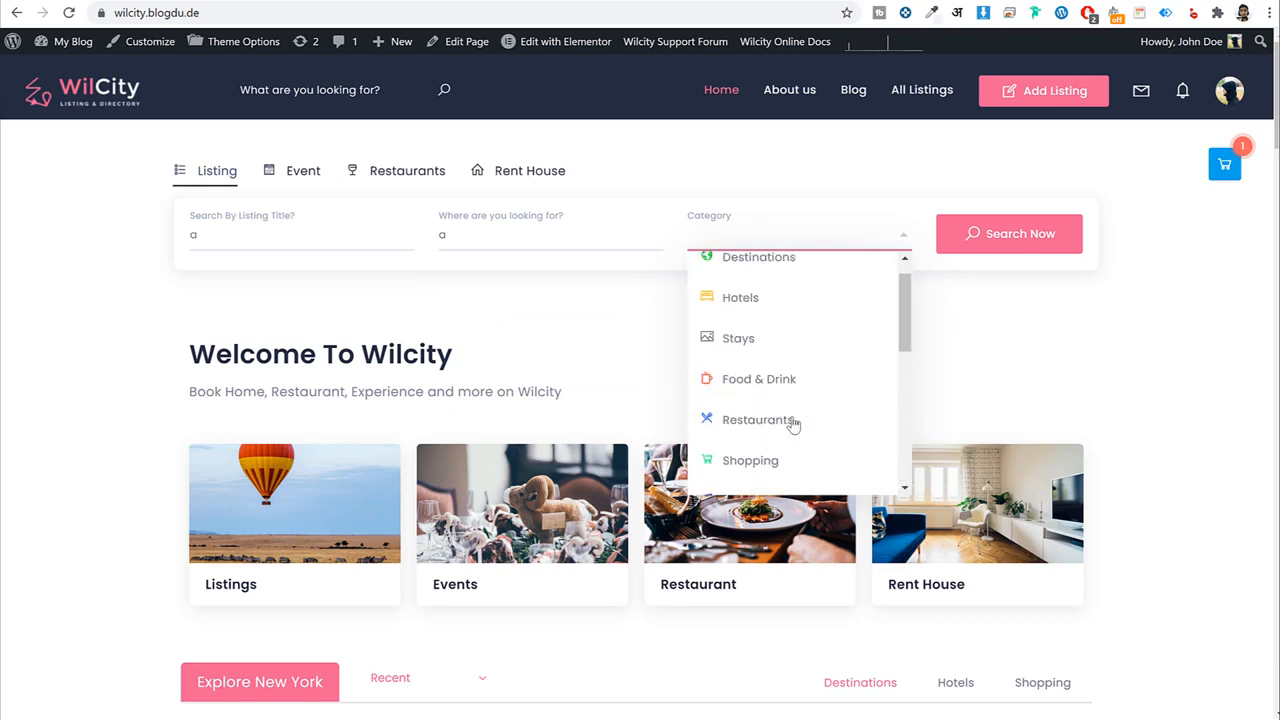
{"action": "left_click", "coordinate": [560, 314]}
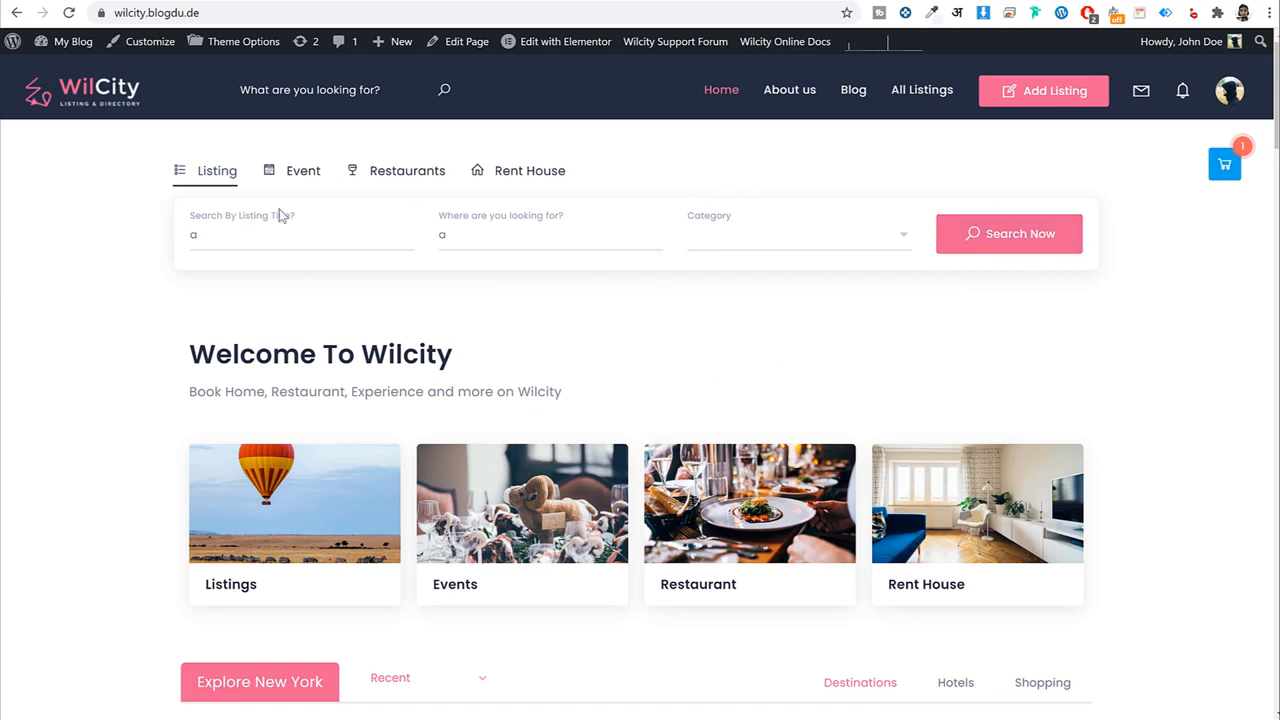
Preview the Restaurants and Rent House search forms, then go back to Listing and focus the title field.
{"action": "left_click", "coordinate": [395, 172]}
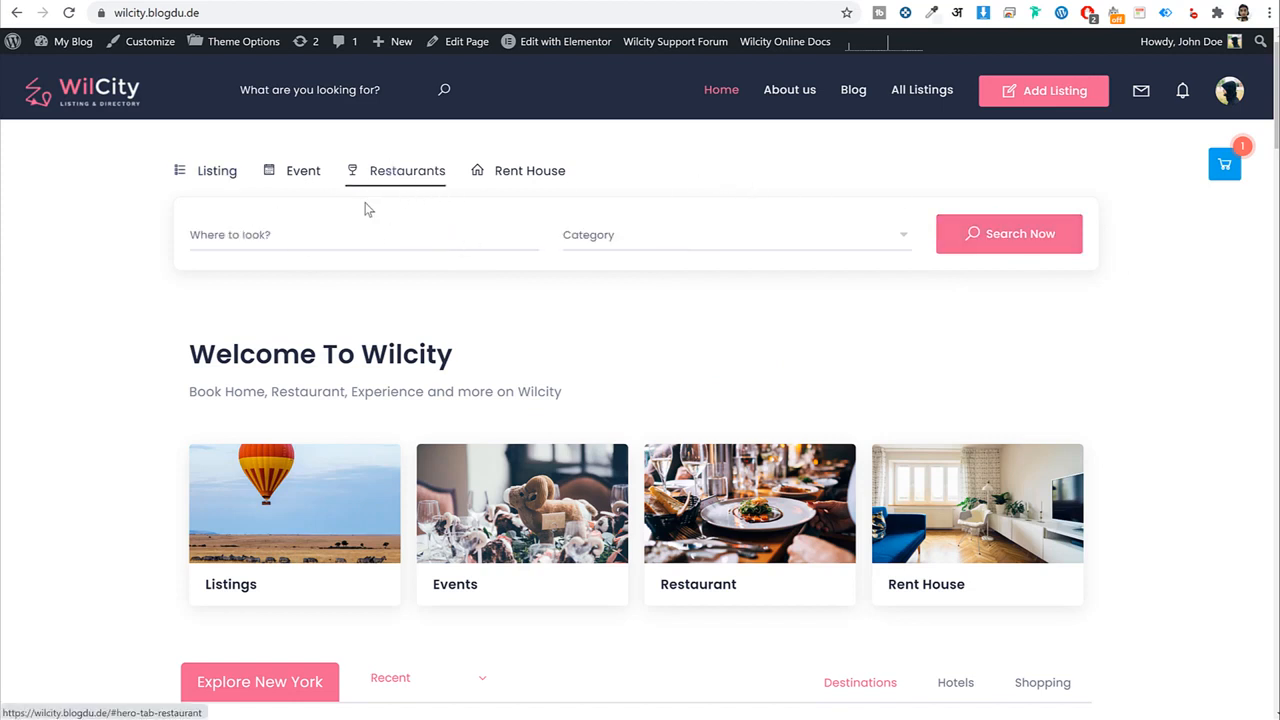
{"action": "left_click", "coordinate": [222, 179]}
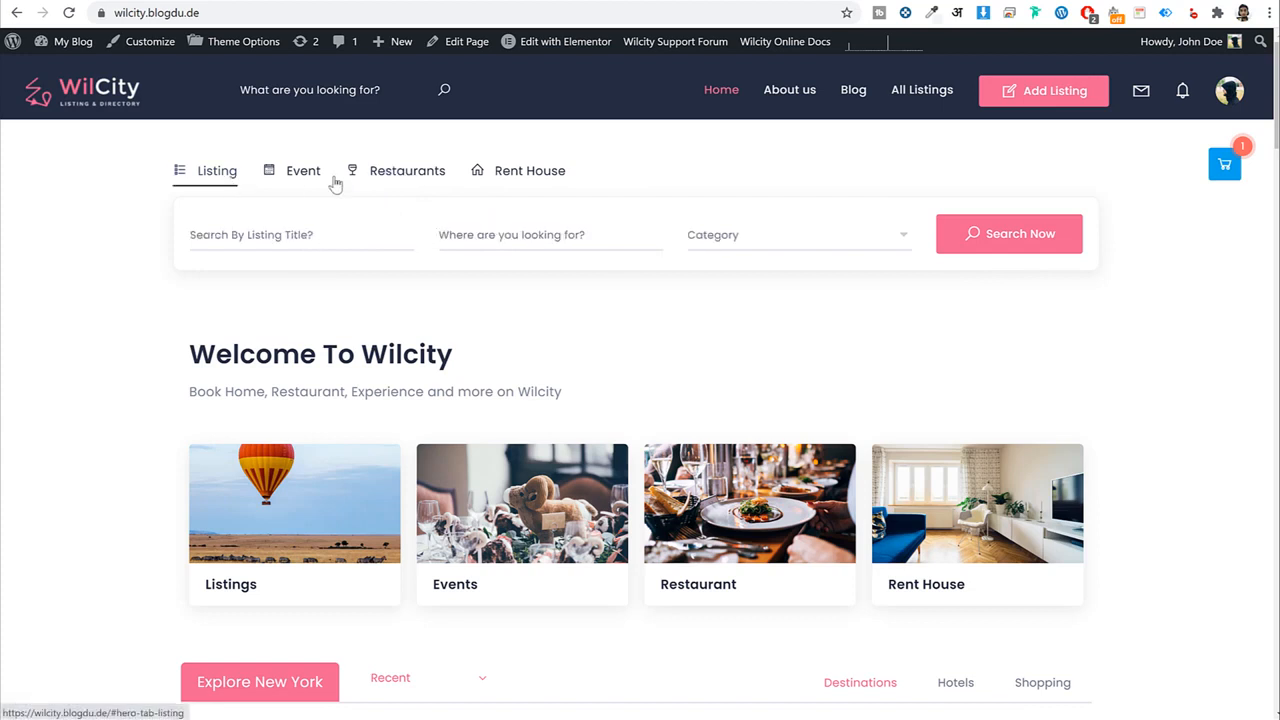
{"action": "left_click", "coordinate": [400, 175]}
{"action": "left_click", "coordinate": [533, 177]}
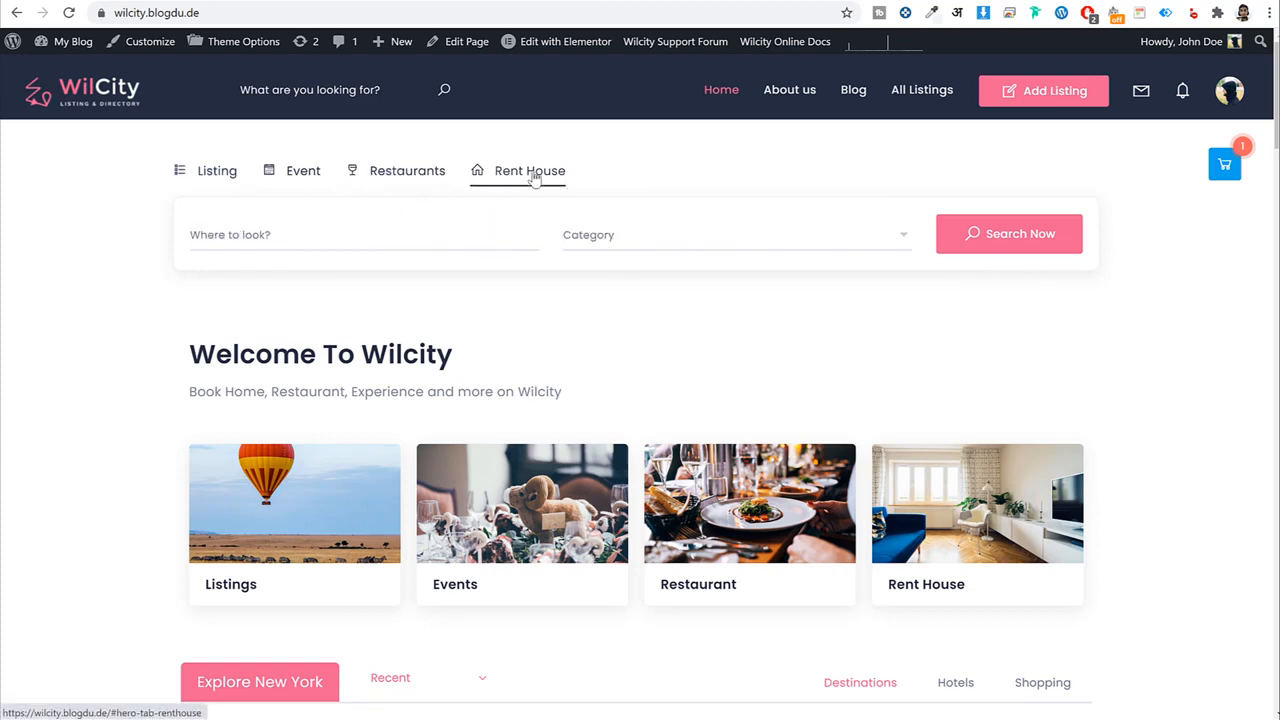
{"action": "left_click", "coordinate": [214, 172]}
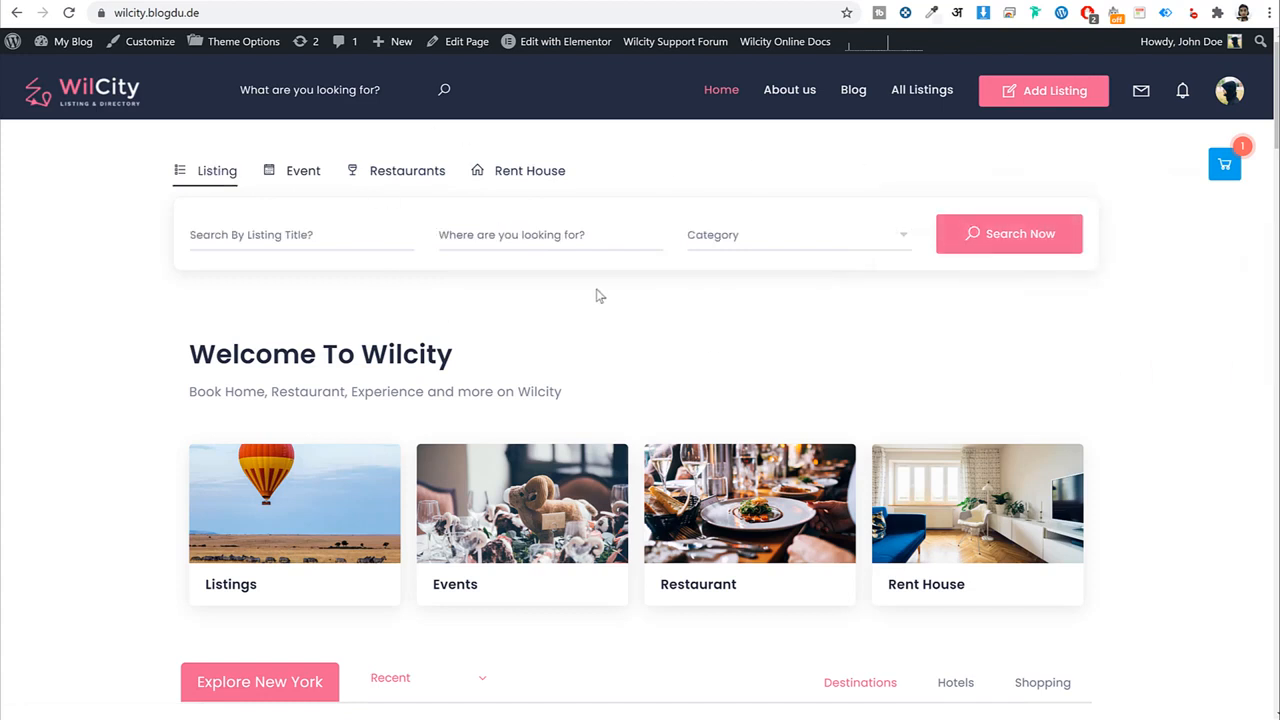
{"action": "left_click", "coordinate": [347, 232]}
Scroll through the Welcome To Wilcity section and read its subtitle.
{"action": "scroll", "coordinate": [745, 302], "scroll_direction": "down", "scroll_amount": 3}
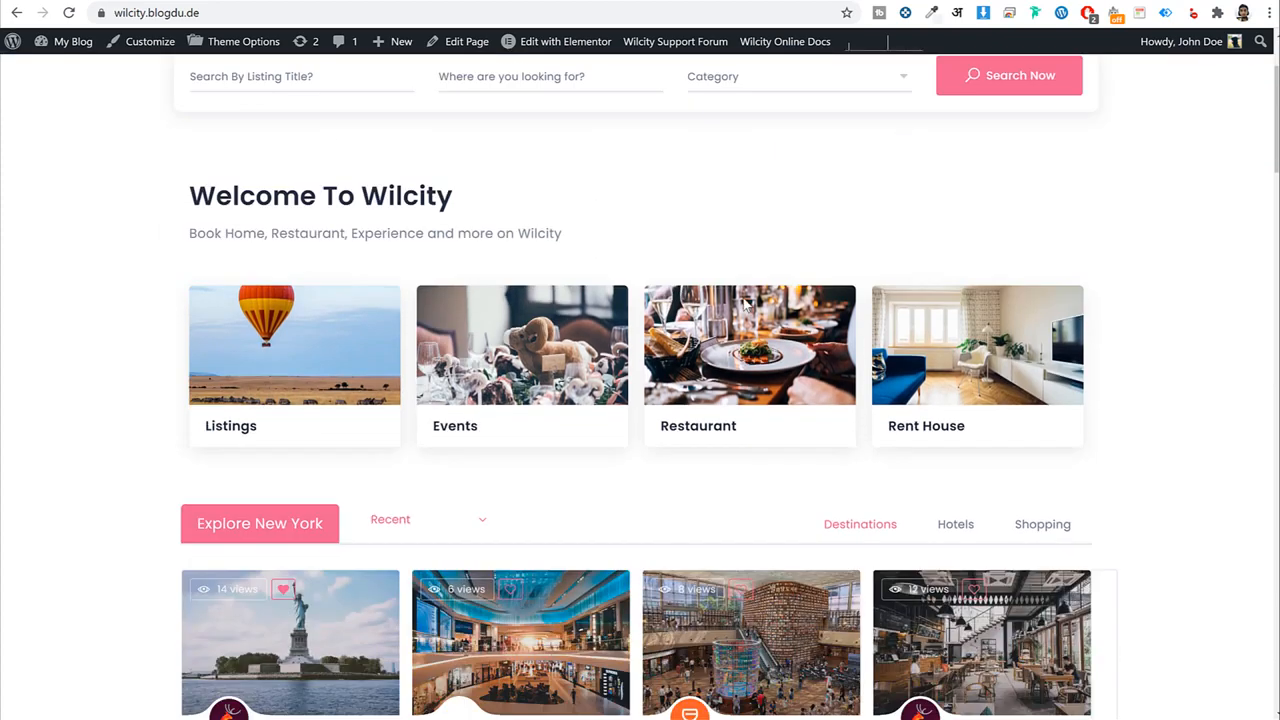
{"action": "left_click_drag", "start_coordinate": [240, 110], "coordinate": [469, 135]}
{"action": "triple_click", "coordinate": [503, 146]}
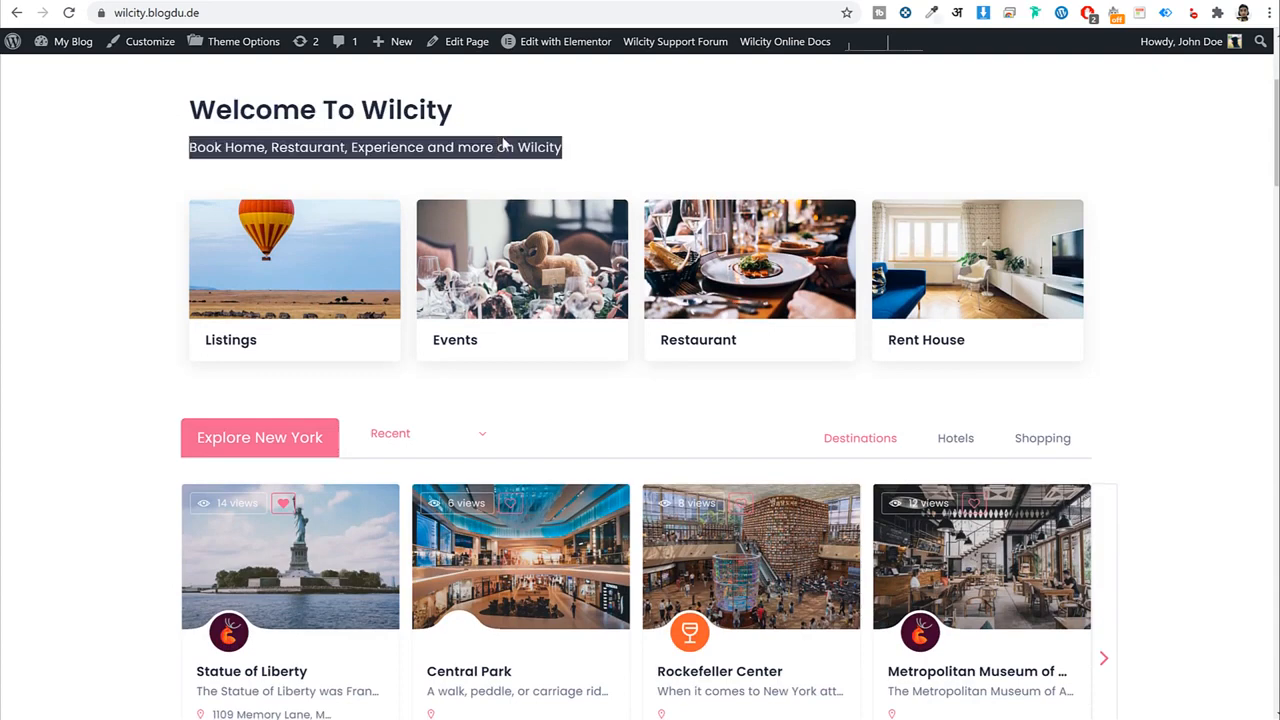
{"action": "left_click", "coordinate": [503, 146]}
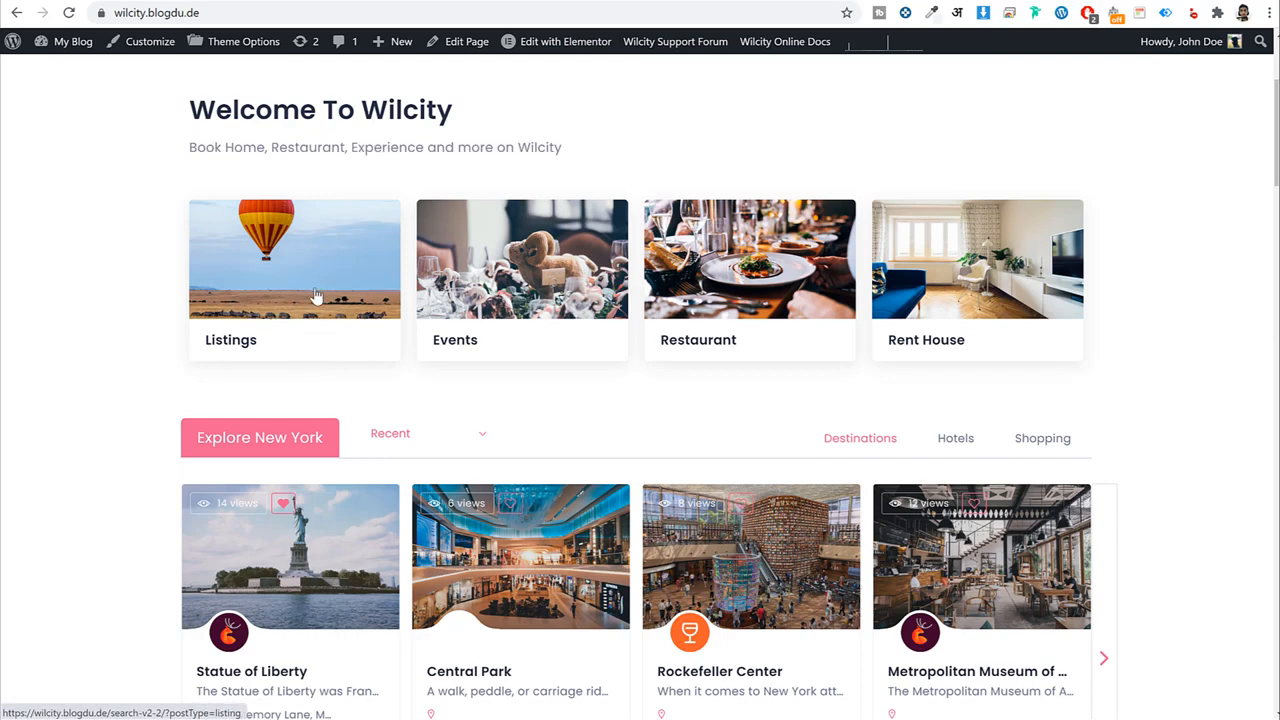
{"action": "scroll", "coordinate": [1169, 317], "scroll_direction": "up", "scroll_amount": 1}
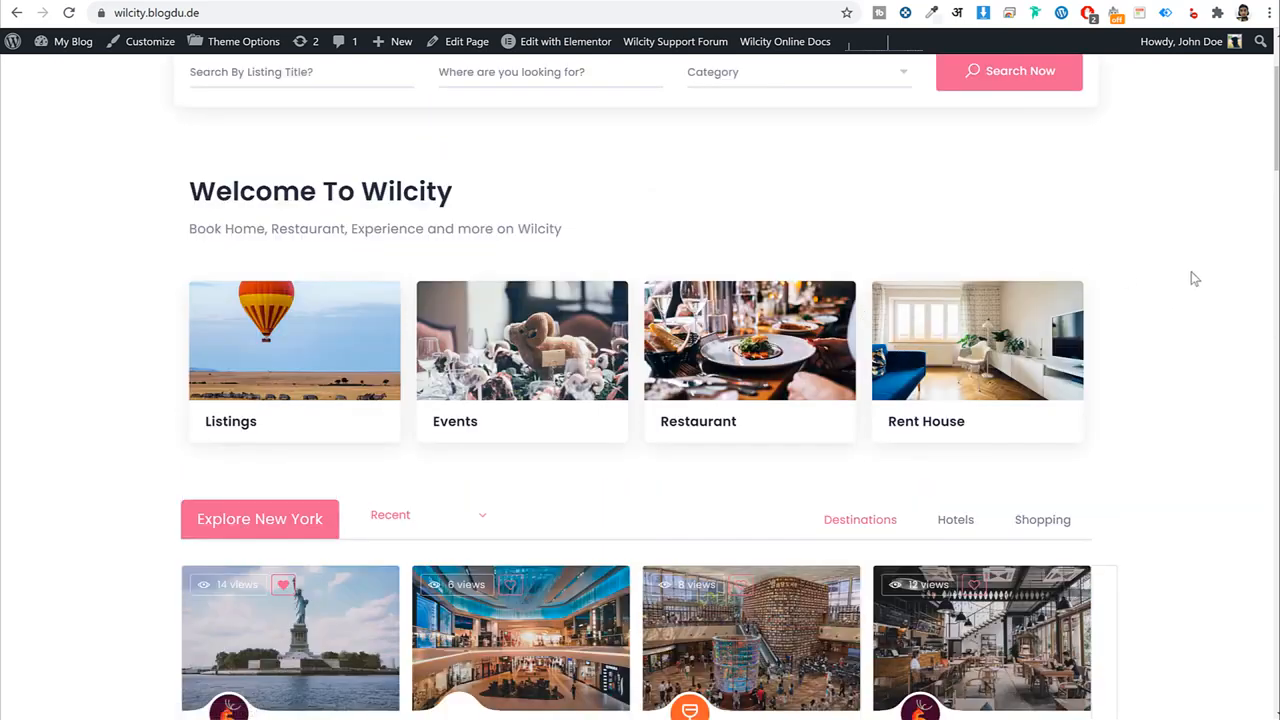
{"action": "scroll", "coordinate": [1189, 320], "scroll_direction": "down", "scroll_amount": 4}
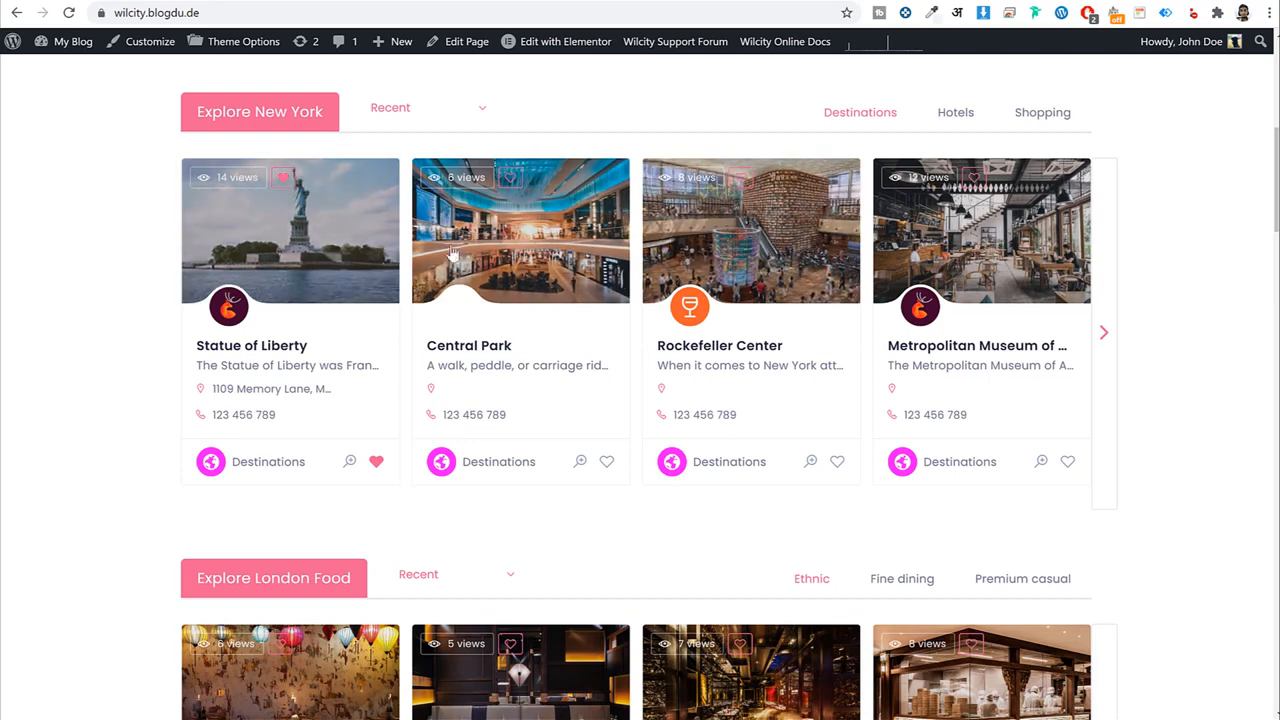
Look at the Explore New York heading and its sort choices, keeping Recent.
{"action": "left_click_drag", "start_coordinate": [254, 112], "coordinate": [324, 118]}
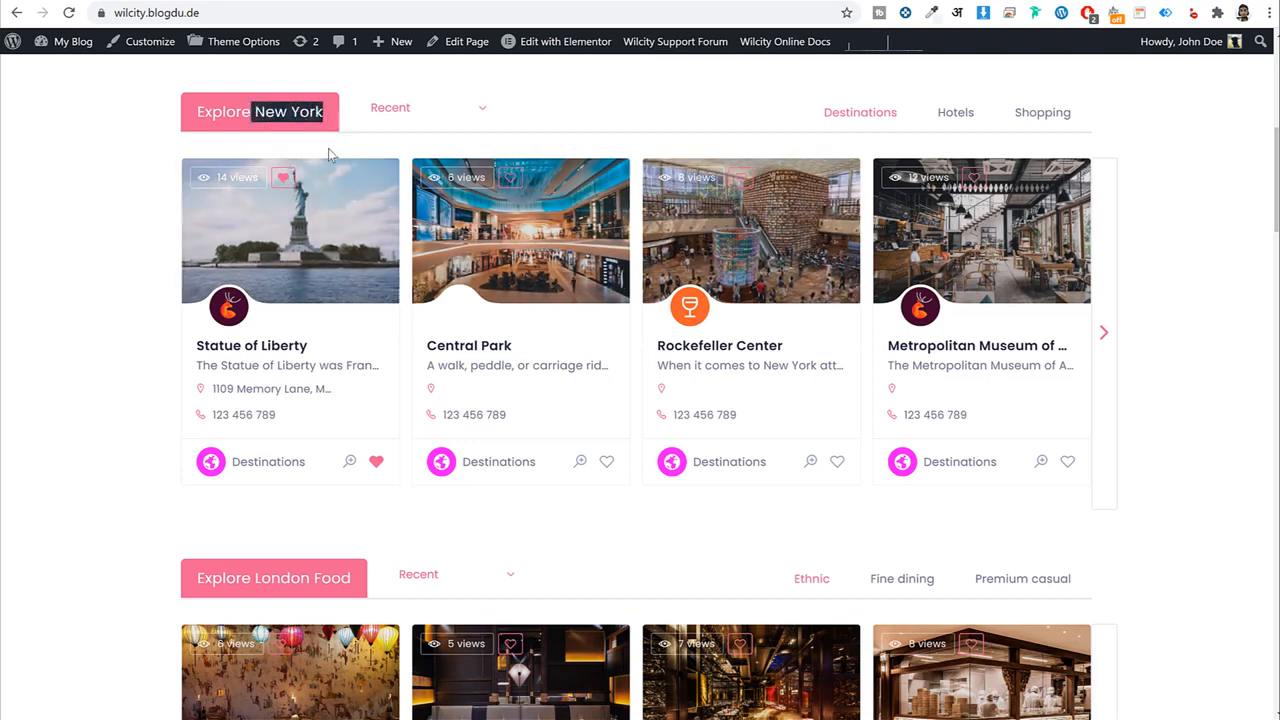
{"action": "left_click", "coordinate": [234, 112]}
{"action": "left_click_drag", "start_coordinate": [196, 113], "coordinate": [314, 116]}
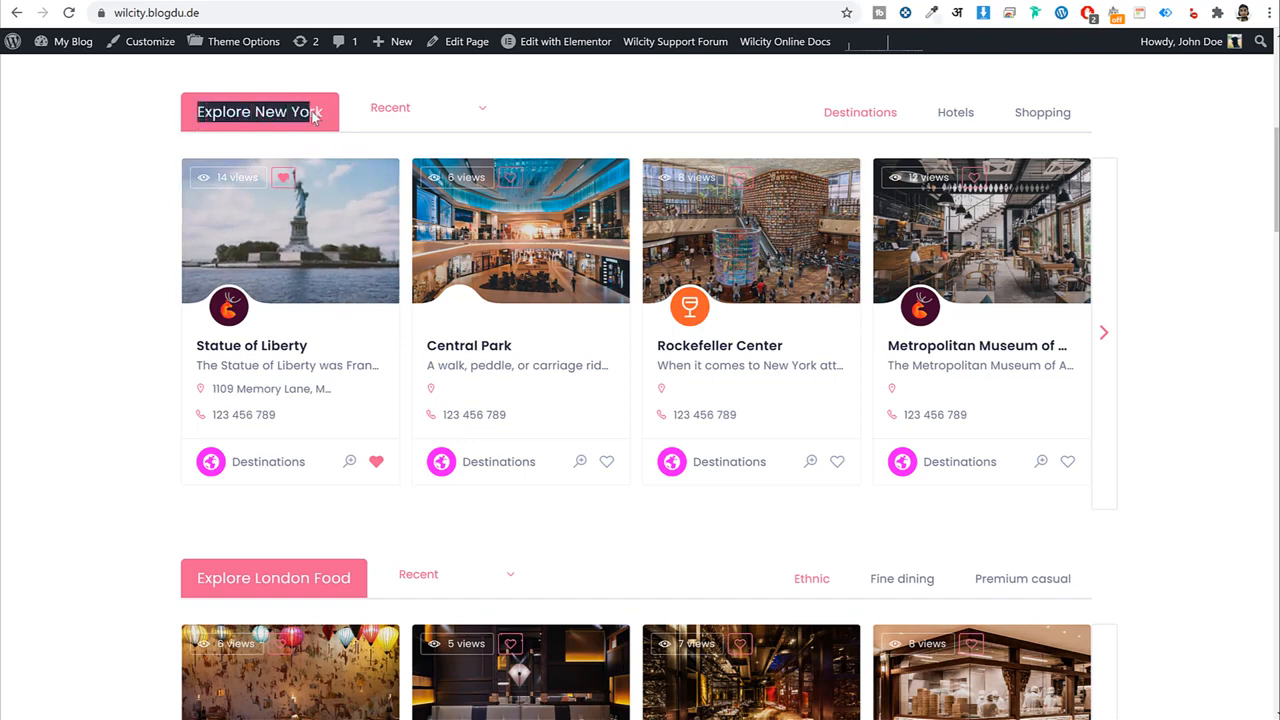
{"action": "left_click", "coordinate": [424, 108]}
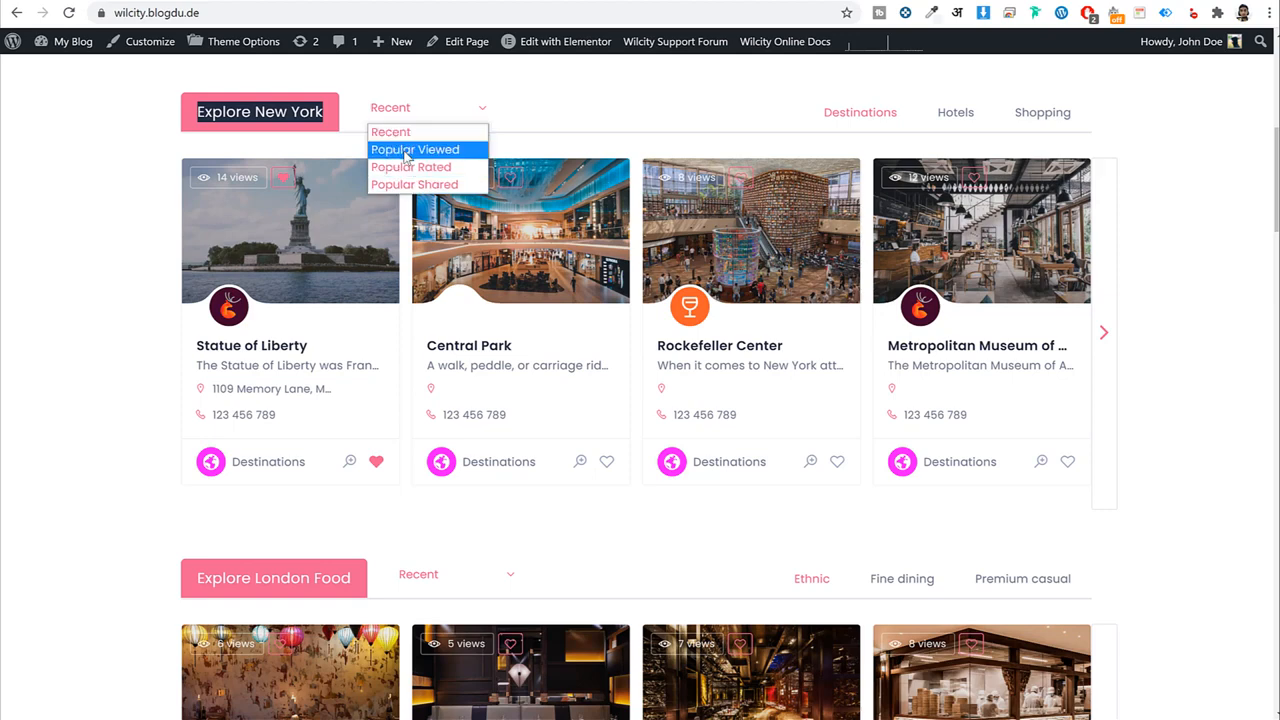
{"action": "left_click", "coordinate": [404, 215]}
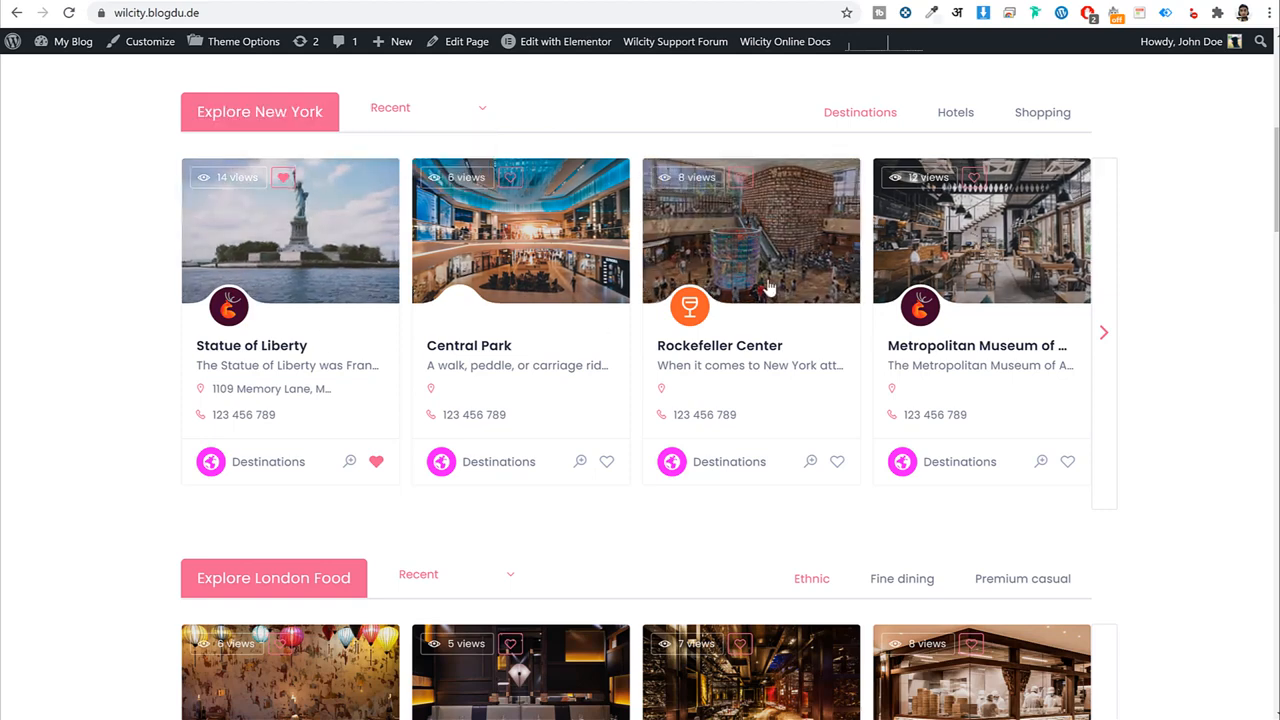
{"action": "scroll", "coordinate": [1000, 245], "scroll_direction": "up", "scroll_amount": 1}
Show New York hotels and then shopping listings, scroll down, and return to the page top.
{"action": "left_click", "coordinate": [963, 204]}
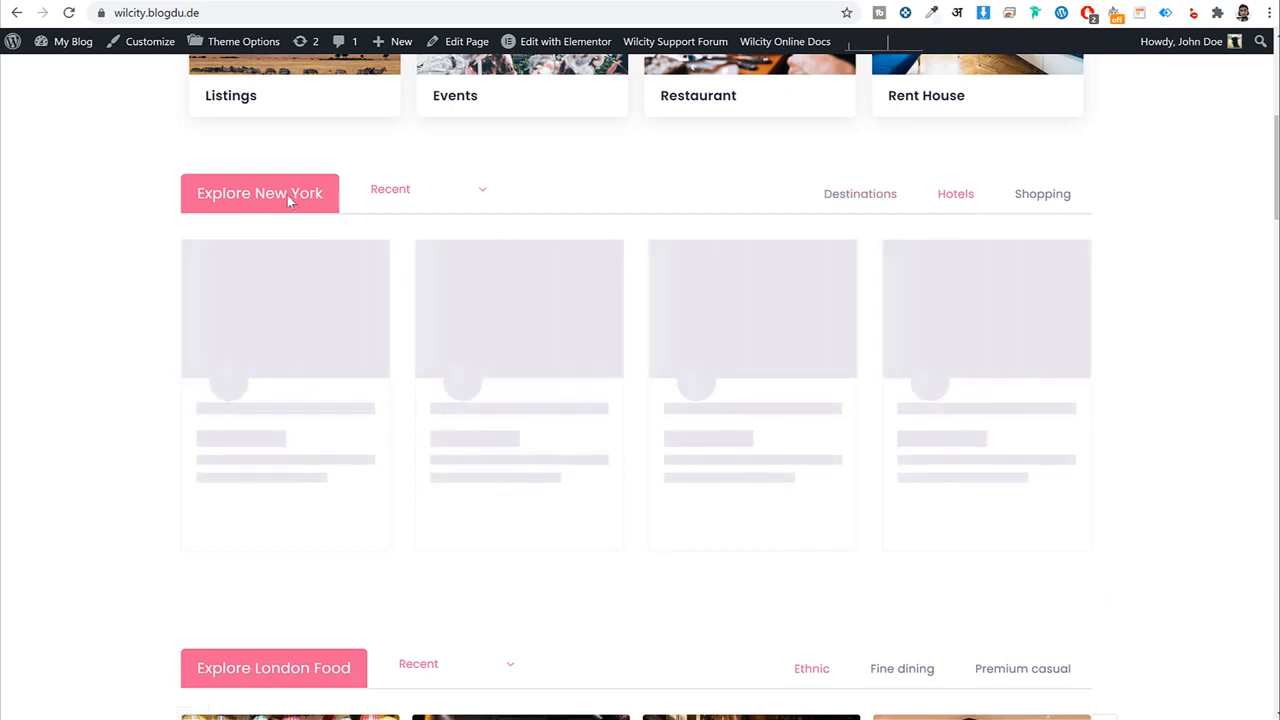
{"action": "left_click_drag", "start_coordinate": [255, 193], "coordinate": [322, 193]}
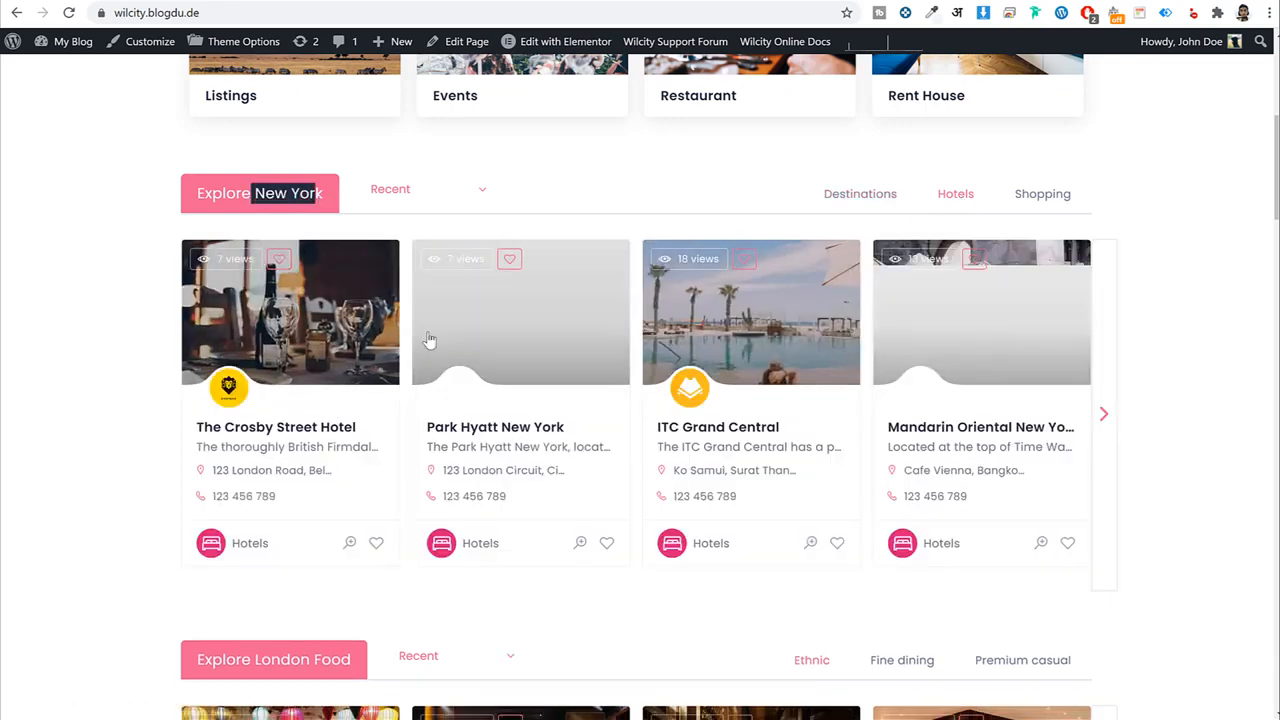
{"action": "left_click", "coordinate": [1048, 200]}
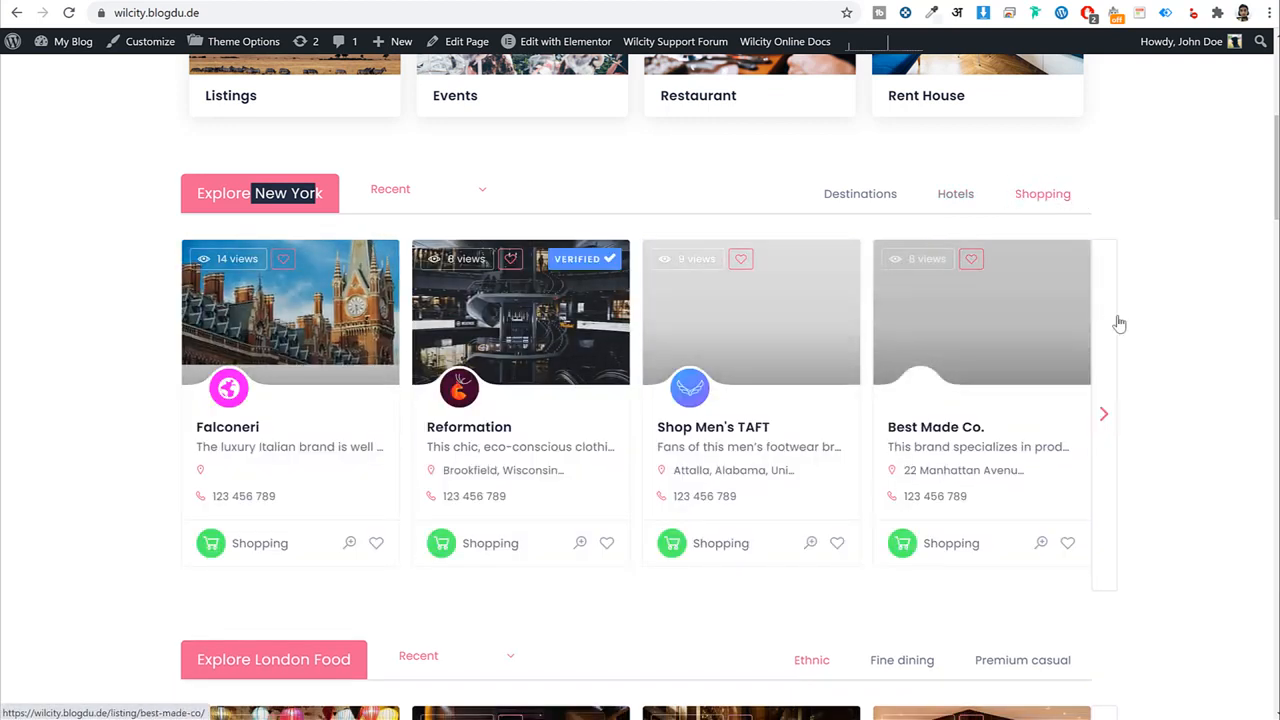
{"action": "scroll", "coordinate": [1220, 376], "scroll_direction": "down", "scroll_amount": 6}
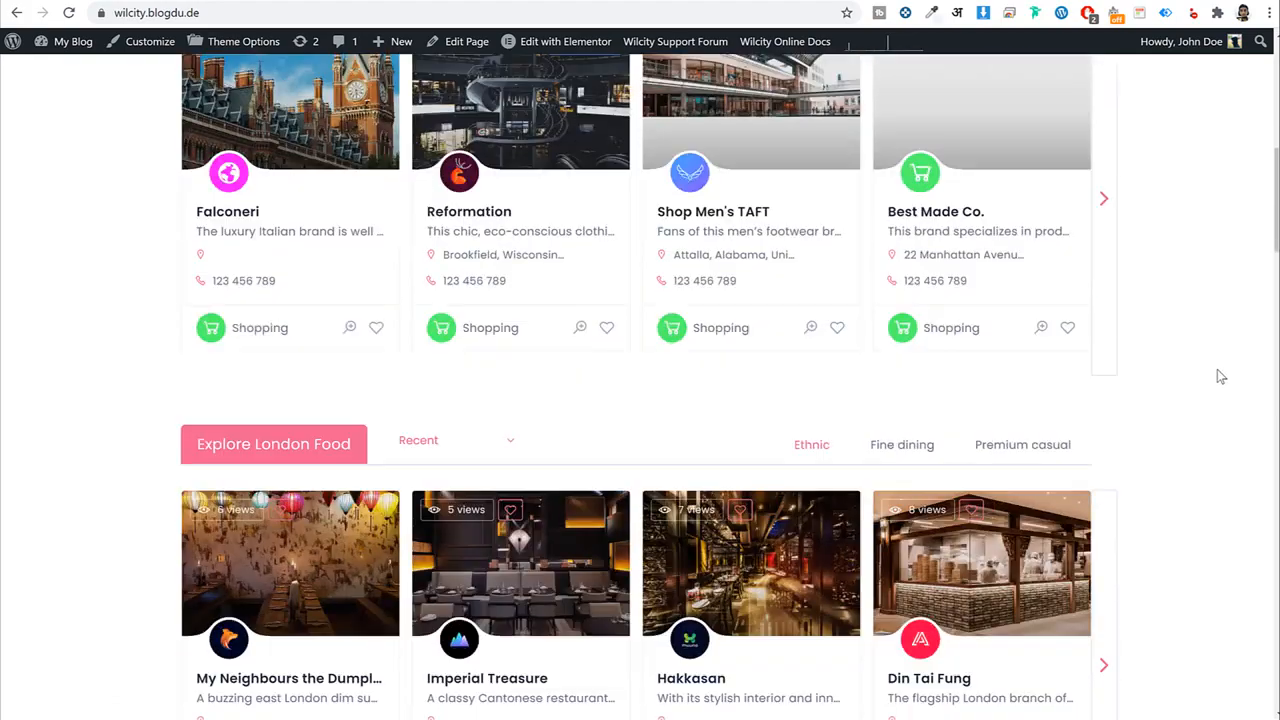
{"action": "scroll", "coordinate": [1101, 335], "scroll_direction": "down", "scroll_amount": 5}
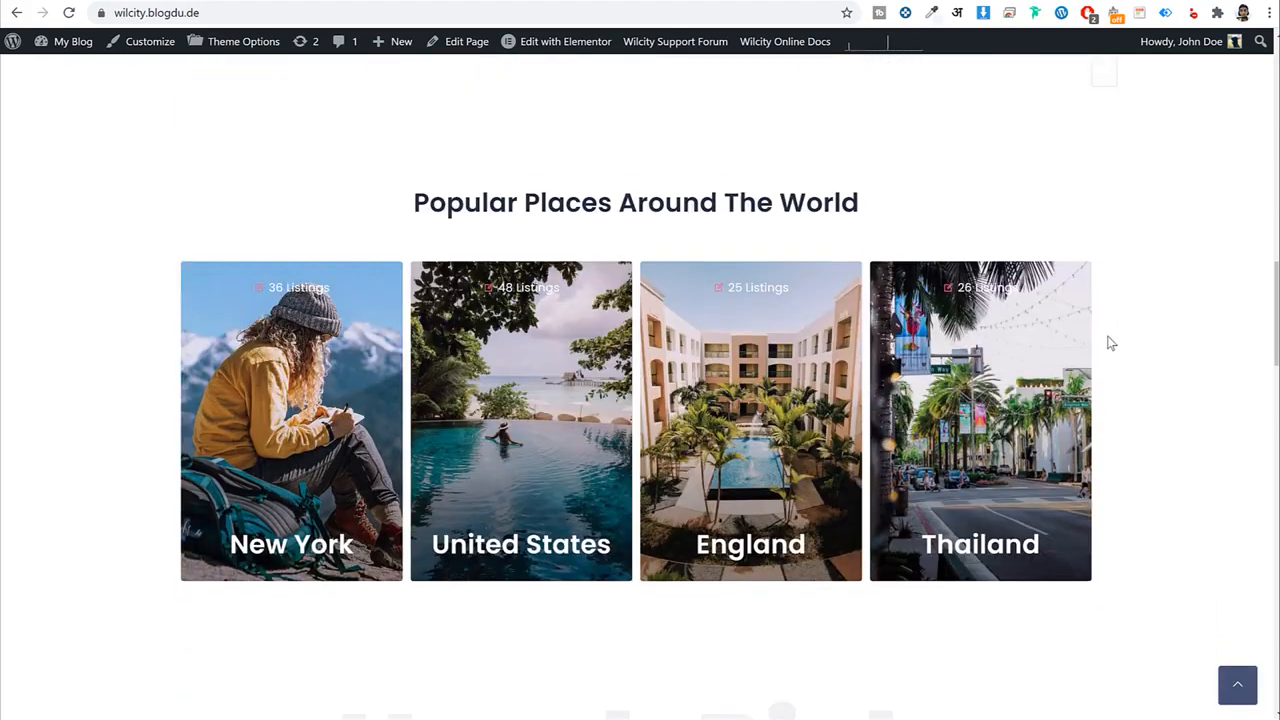
{"action": "scroll", "coordinate": [527, 392], "scroll_direction": "up", "scroll_amount": 1}
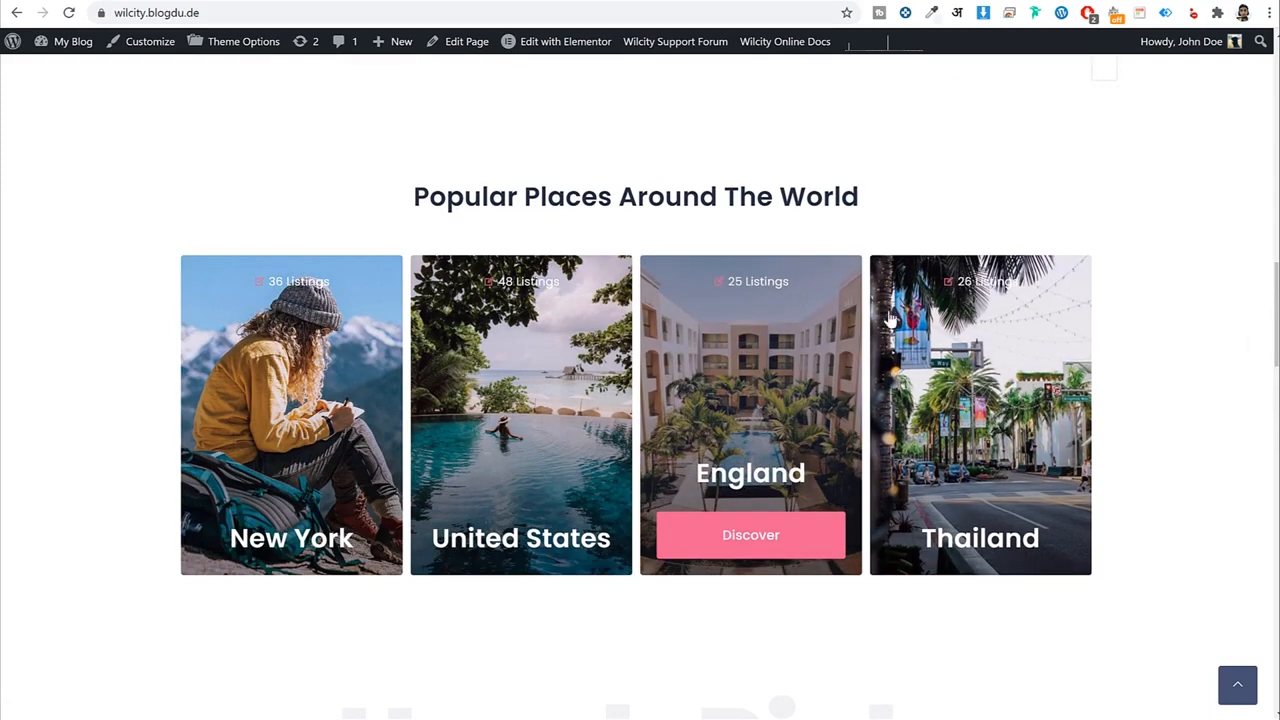
{"action": "scroll", "coordinate": [1166, 426], "scroll_direction": "down", "scroll_amount": 6}
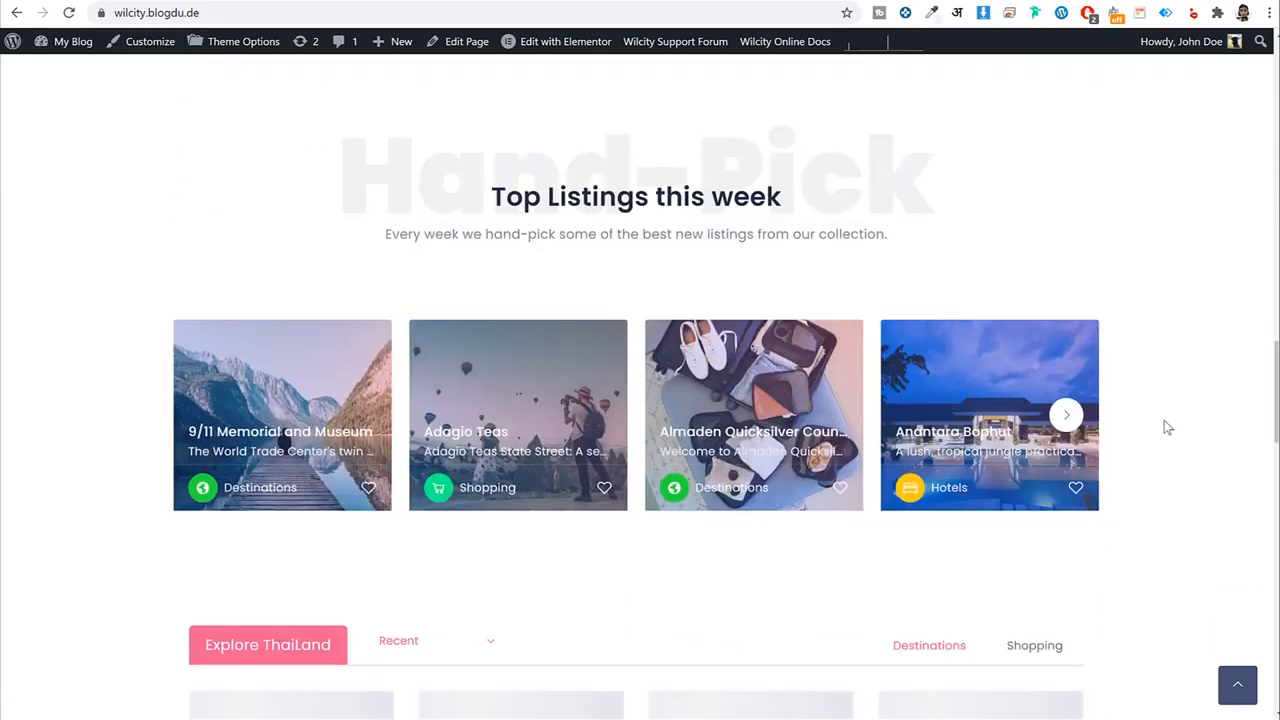
{"action": "scroll", "coordinate": [1136, 382], "scroll_direction": "down", "scroll_amount": 7}
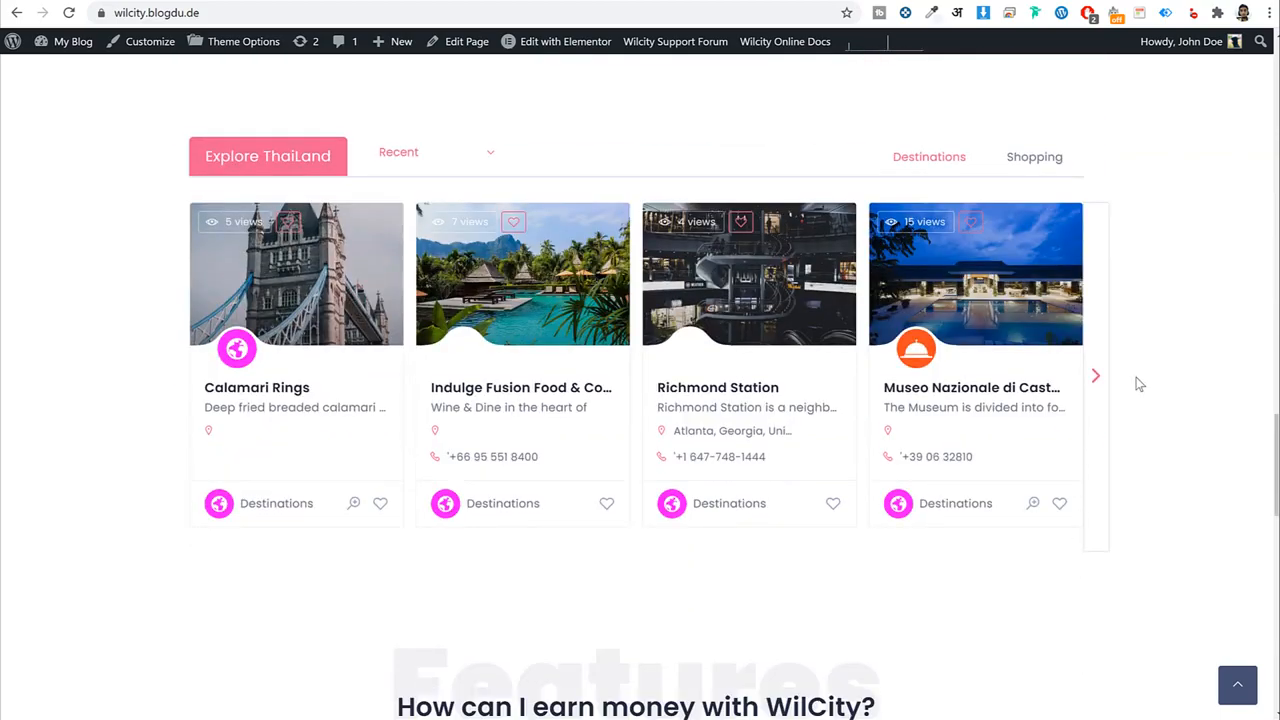
{"action": "scroll", "coordinate": [1136, 385], "scroll_direction": "down", "scroll_amount": 9}
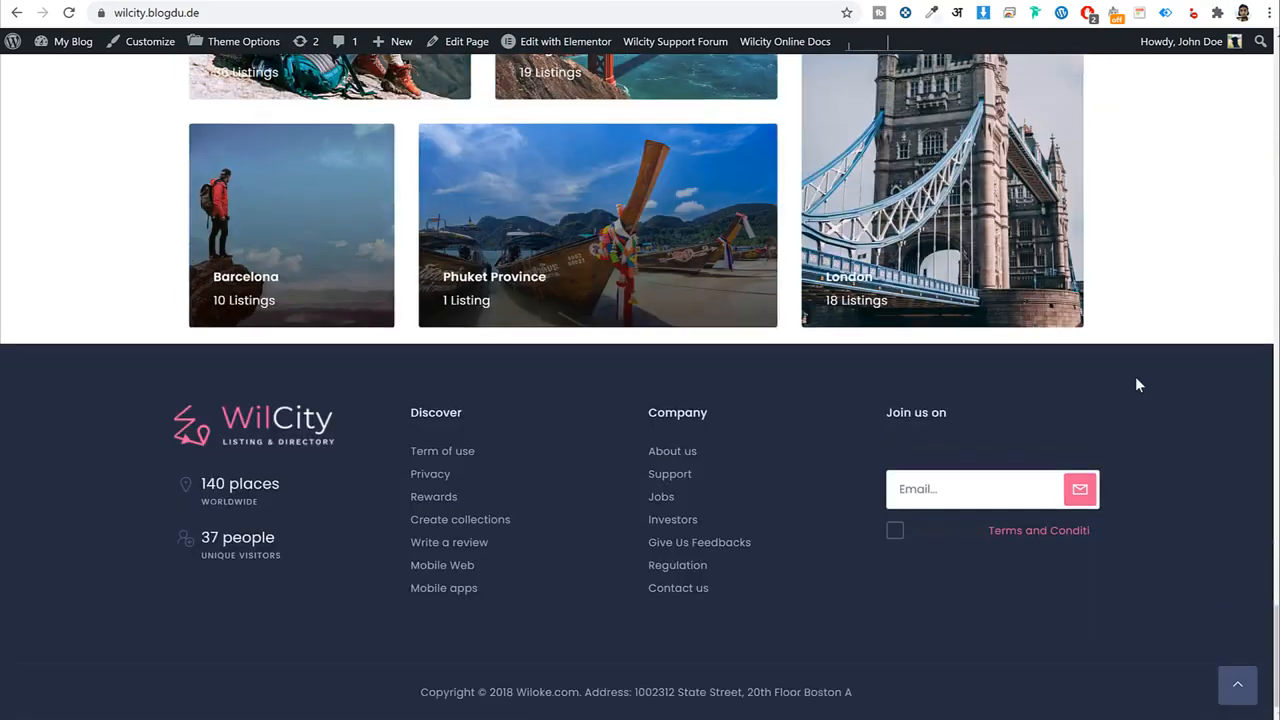
{"action": "left_click", "coordinate": [1240, 684]}
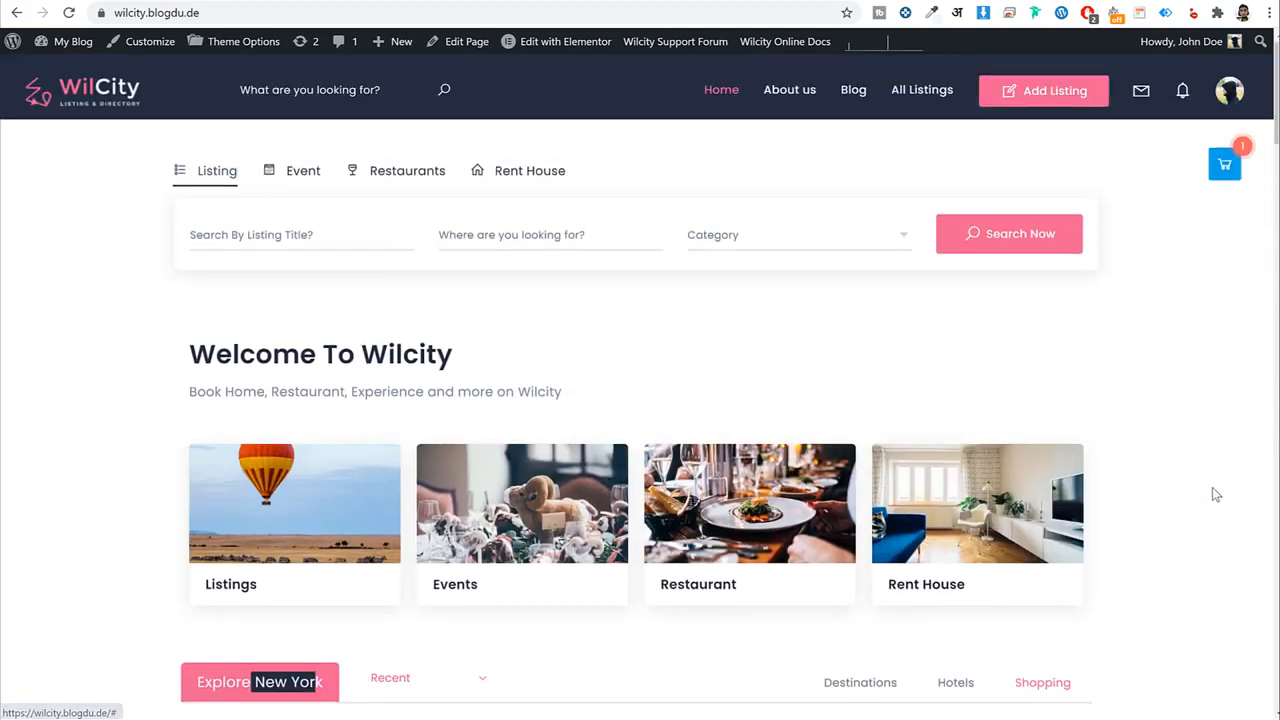
Search all listings and sort the 104 results by Newest, then Most Viewed.
{"action": "left_click", "coordinate": [1042, 247]}
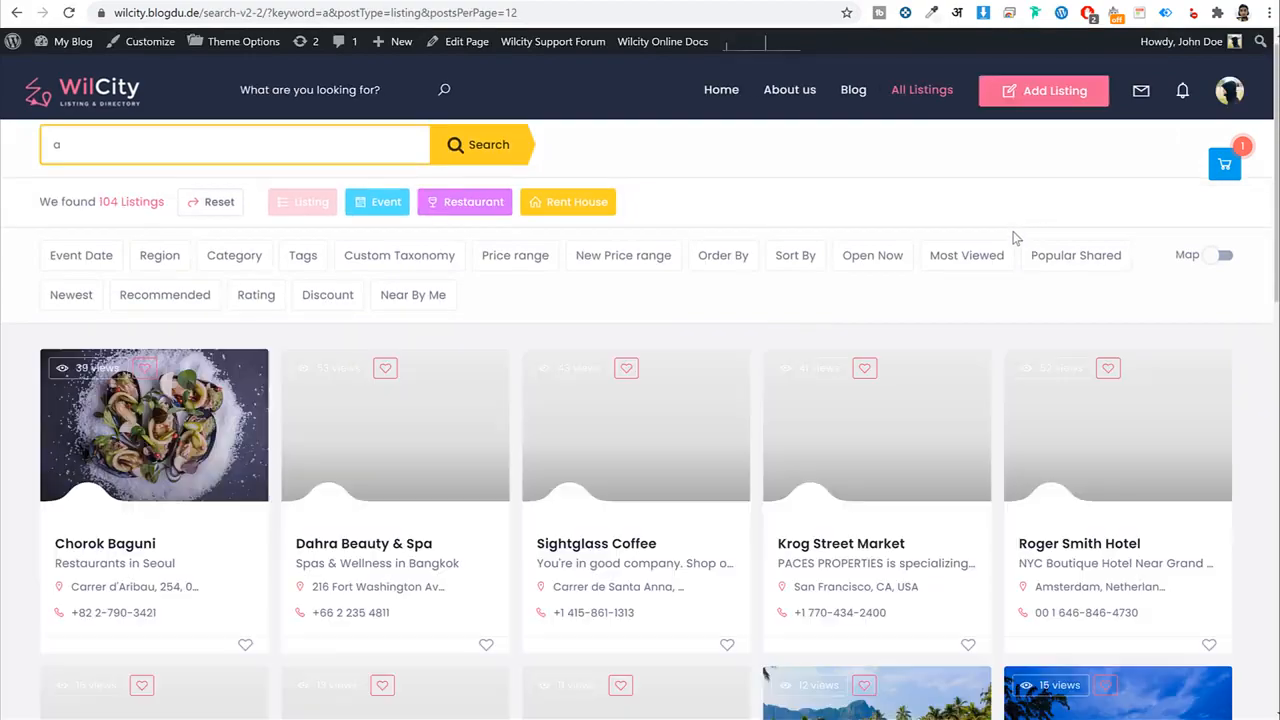
{"action": "scroll", "coordinate": [1007, 362], "scroll_direction": "down", "scroll_amount": 5}
{"action": "scroll", "coordinate": [1007, 362], "scroll_direction": "up", "scroll_amount": 6}
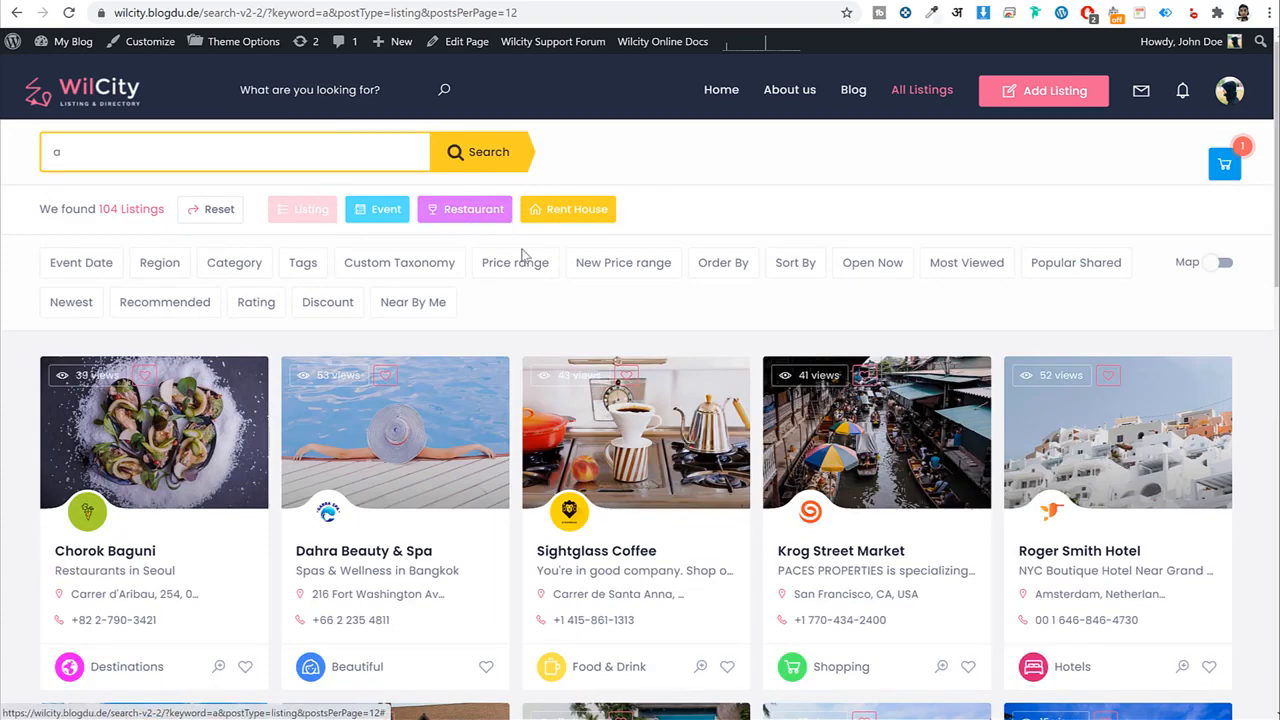
{"action": "left_click", "coordinate": [66, 306]}
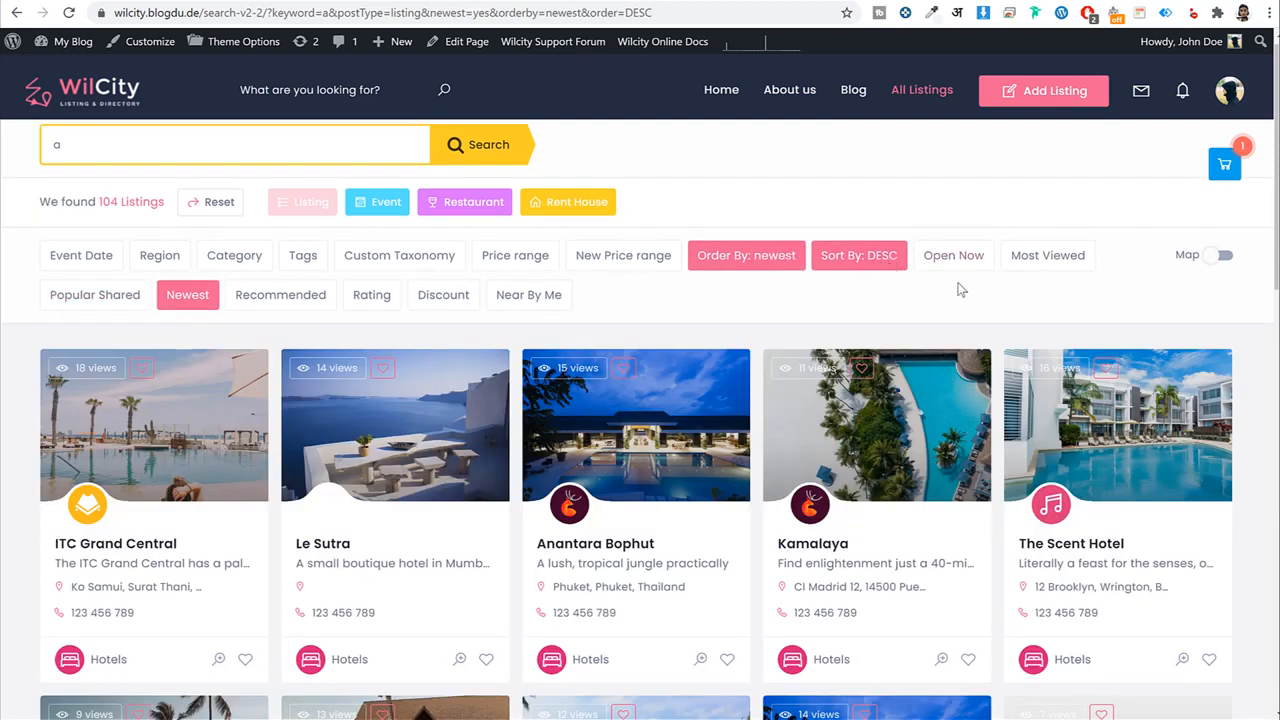
{"action": "left_click", "coordinate": [1045, 258]}
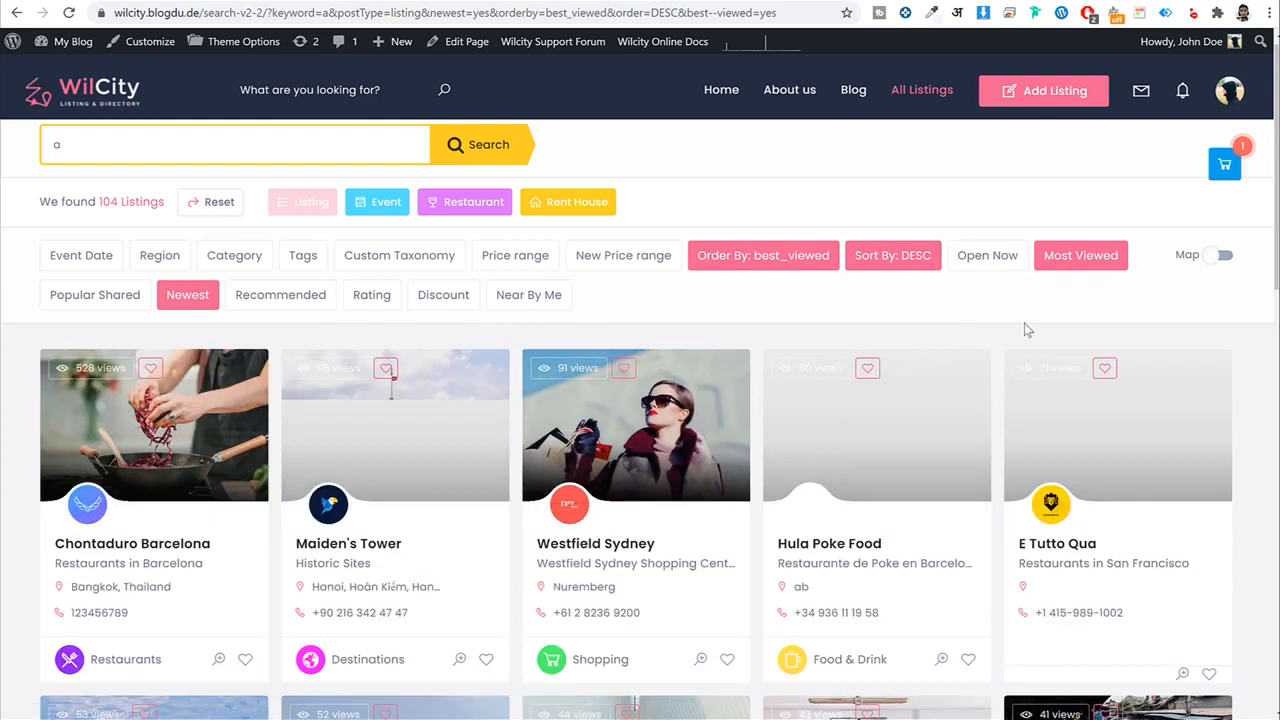
Turn on the Map toggle and pan the map around the listing marker.
{"action": "left_click", "coordinate": [1222, 257]}
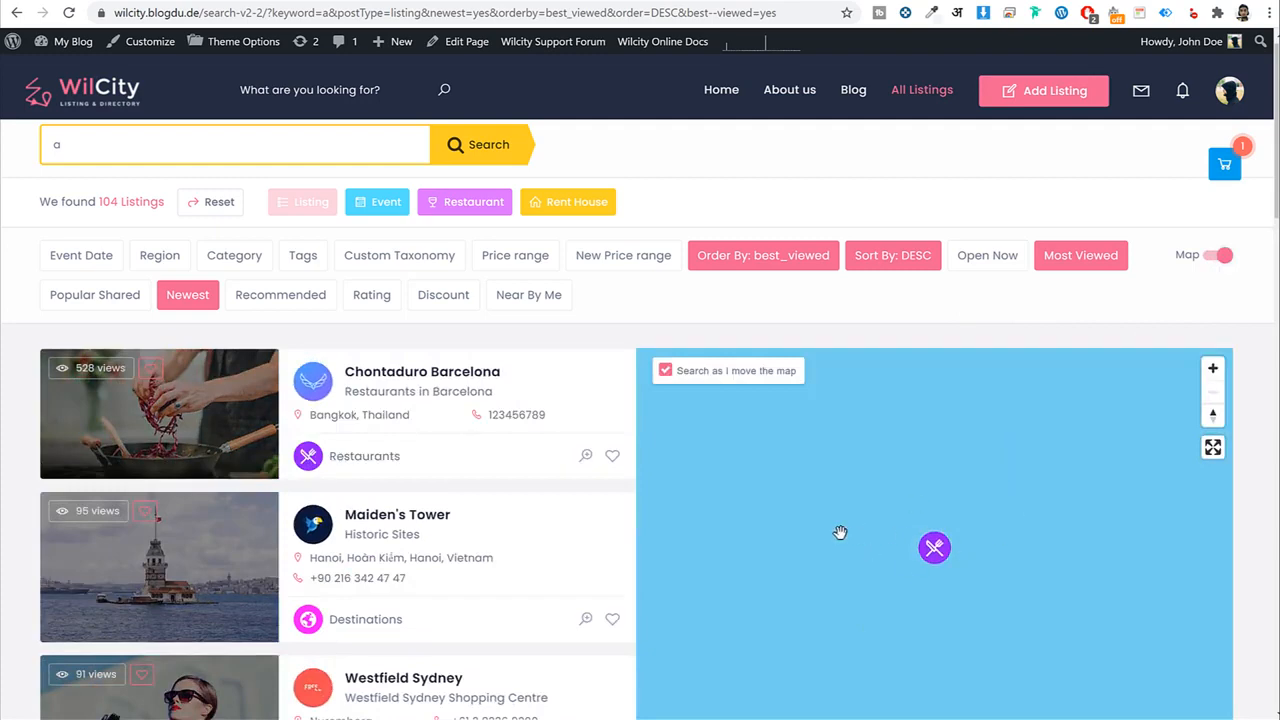
{"action": "scroll", "coordinate": [1236, 481], "scroll_direction": "down", "scroll_amount": 3}
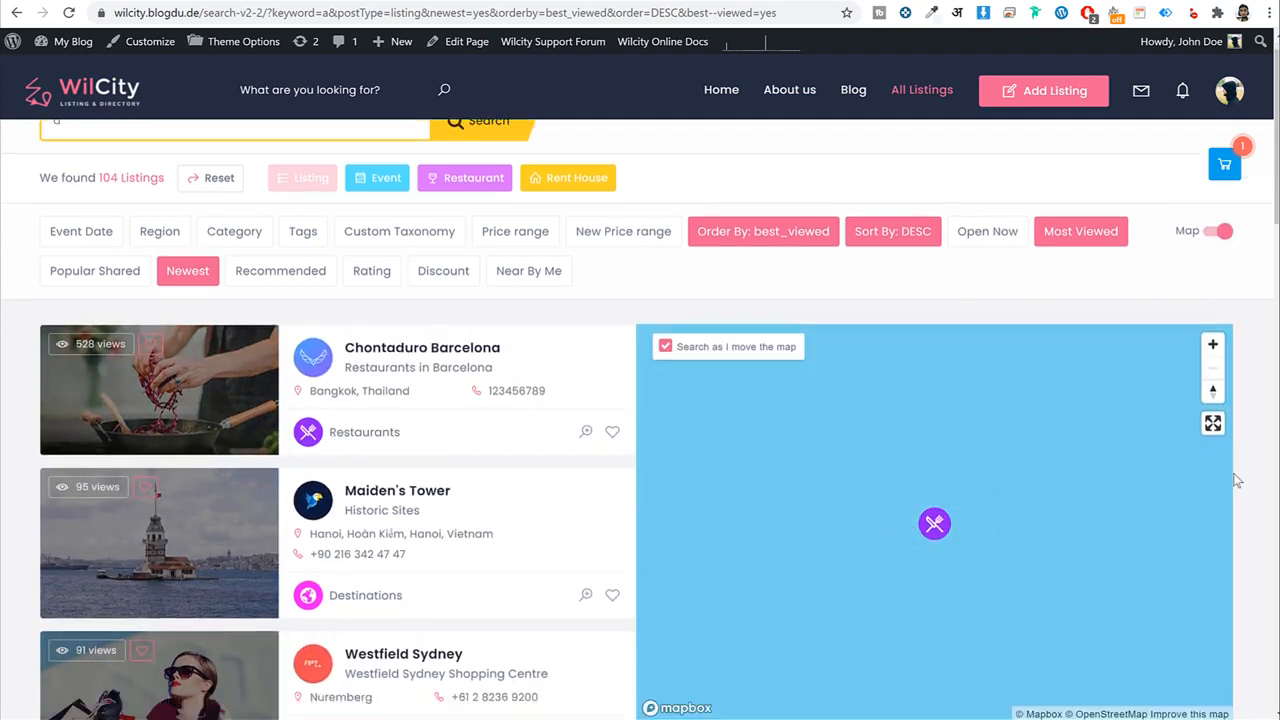
{"action": "scroll", "coordinate": [962, 454], "scroll_direction": "up", "scroll_amount": 5}
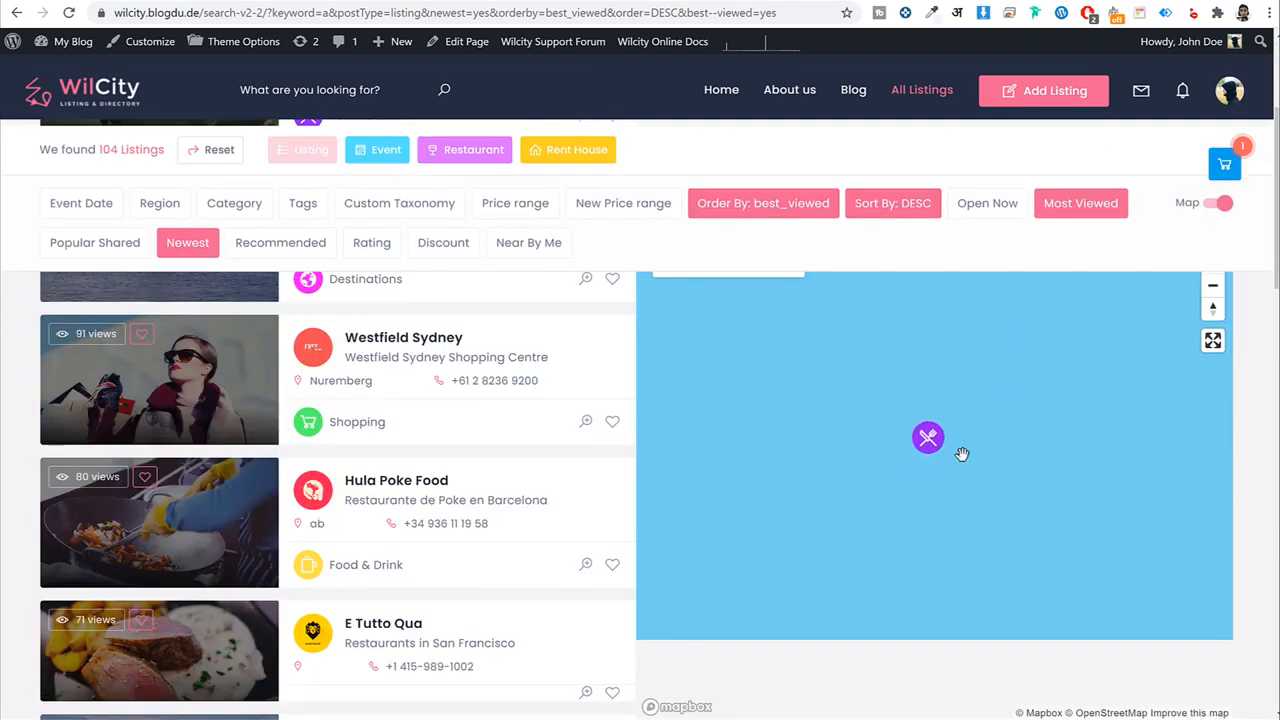
{"action": "left_click_drag", "start_coordinate": [1192, 440], "coordinate": [861, 430]}
{"action": "scroll", "coordinate": [436, 449], "scroll_direction": "up", "scroll_amount": 4}
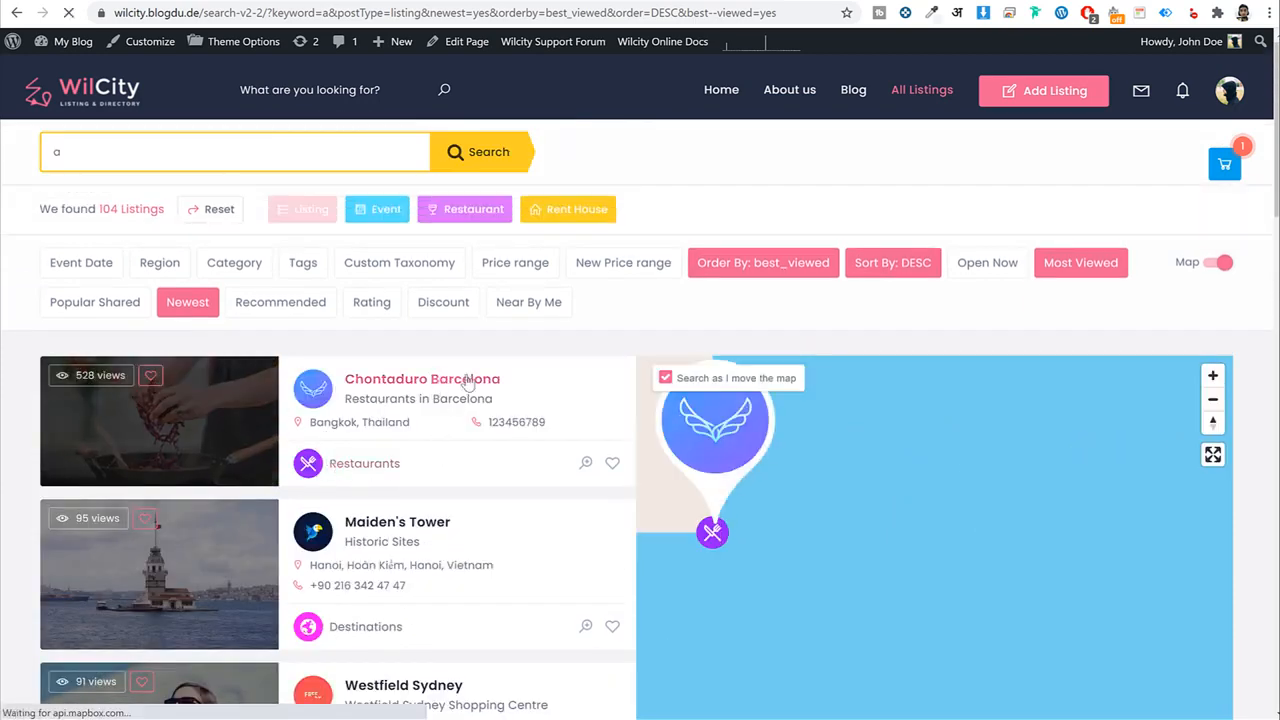
Open the Chontaduro Barcelona listing and swipe through its photo carousel.
{"action": "left_click", "coordinate": [449, 389]}
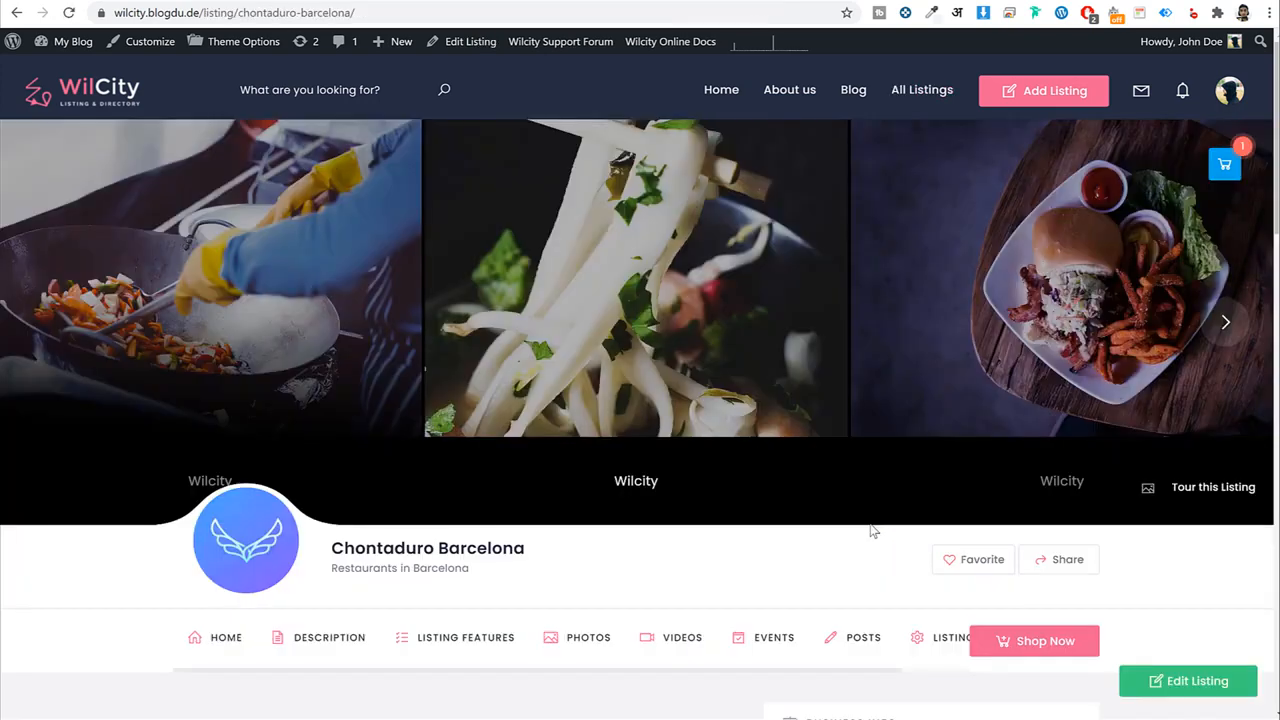
{"action": "left_click_drag", "start_coordinate": [948, 323], "coordinate": [867, 351]}
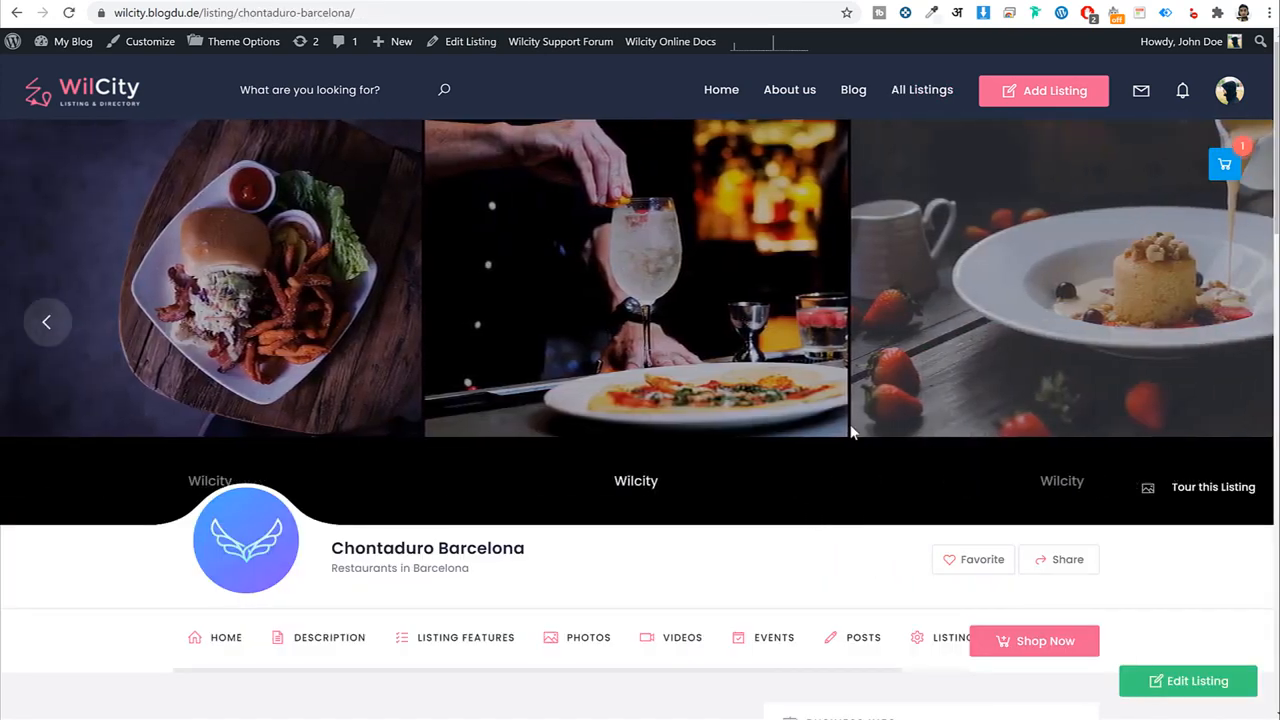
{"action": "scroll", "coordinate": [855, 433], "scroll_direction": "down", "scroll_amount": 3}
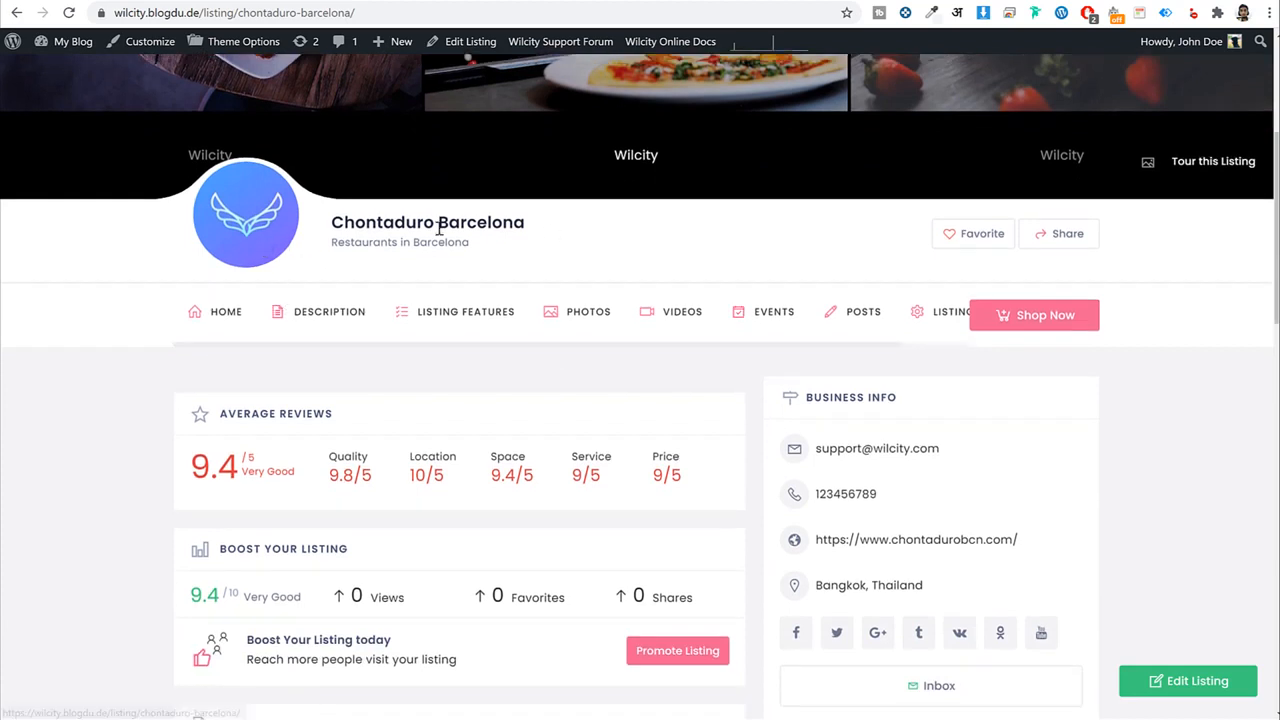
{"action": "left_click_drag", "start_coordinate": [557, 236], "coordinate": [700, 259]}
{"action": "left_click", "coordinate": [337, 242]}
Look over the listing's average reviews, Boost Your Listing and description sections.
{"action": "scroll", "coordinate": [446, 309], "scroll_direction": "down", "scroll_amount": 1}
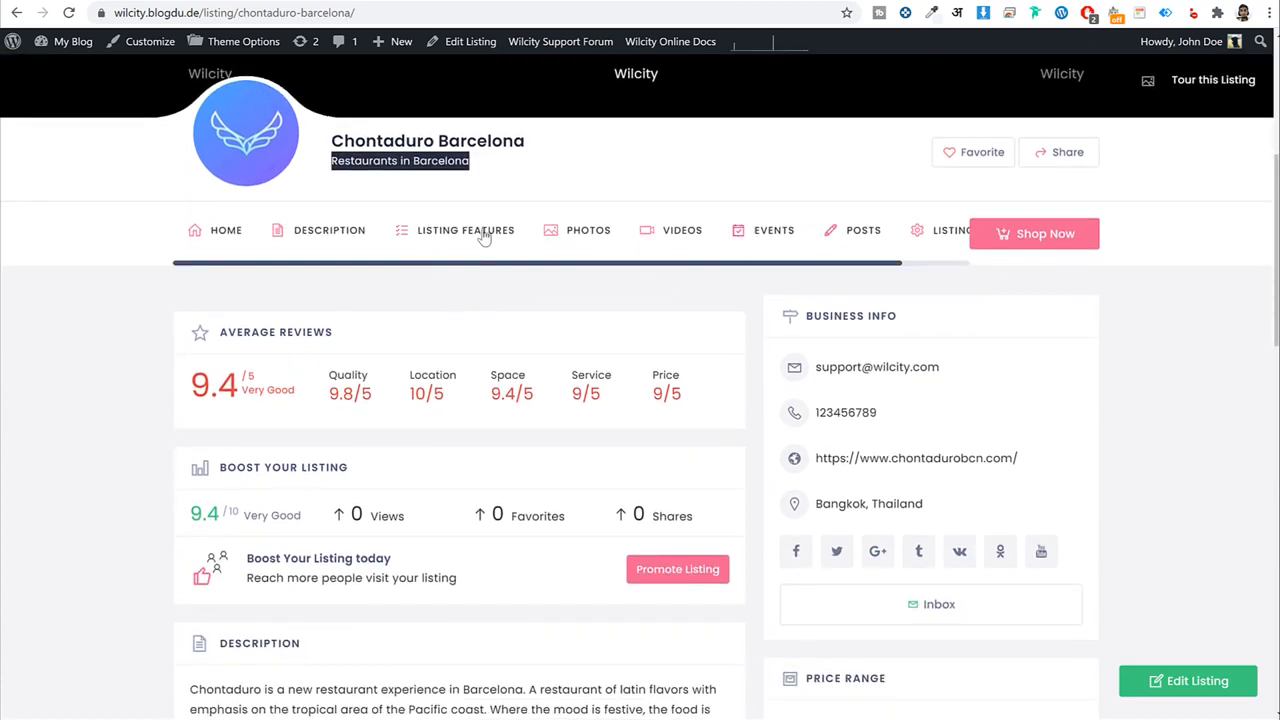
{"action": "scroll", "coordinate": [1154, 380], "scroll_direction": "down", "scroll_amount": 2}
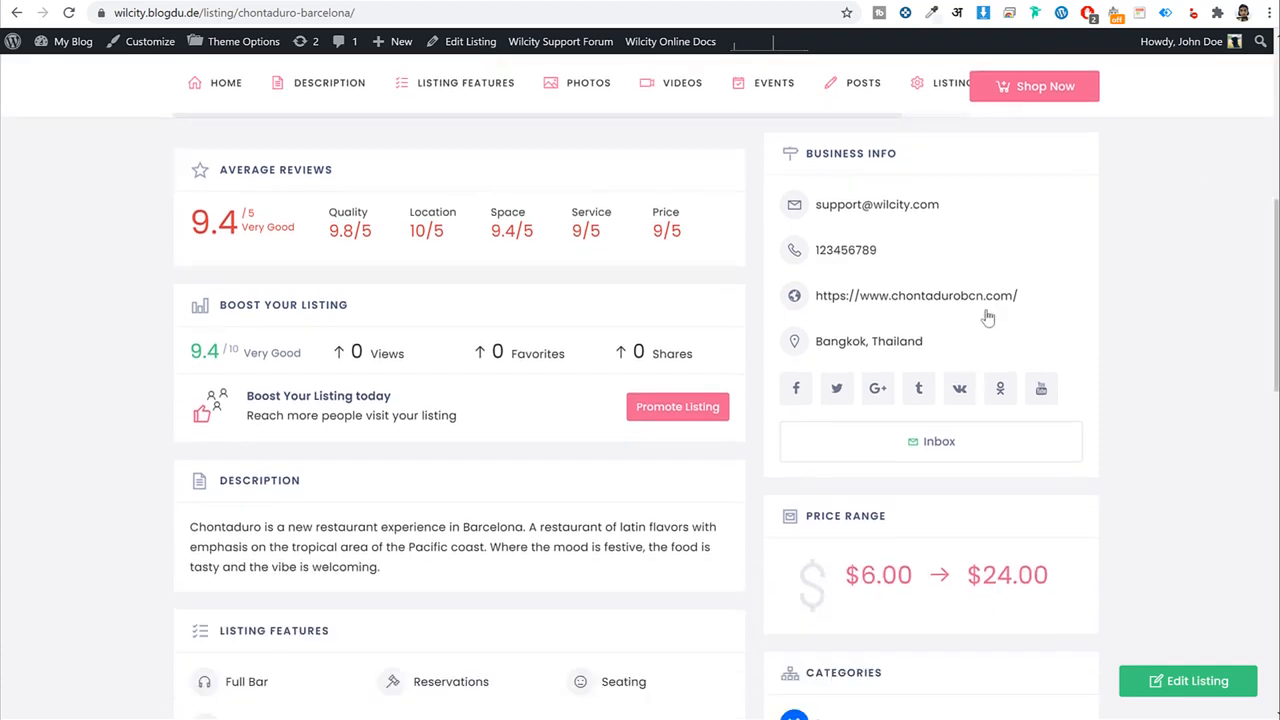
{"action": "scroll", "coordinate": [350, 392], "scroll_direction": "down", "scroll_amount": 1}
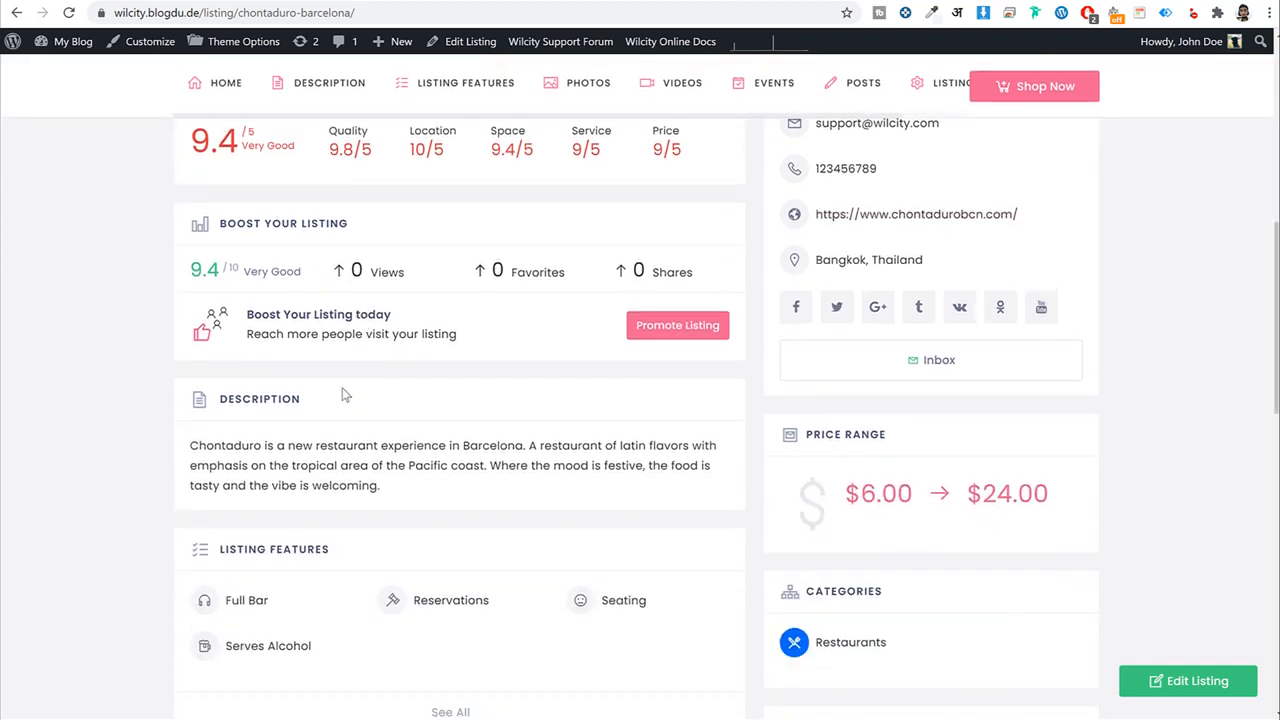
{"action": "scroll", "coordinate": [343, 394], "scroll_direction": "up", "scroll_amount": 2}
{"action": "triple_click", "coordinate": [325, 250]}
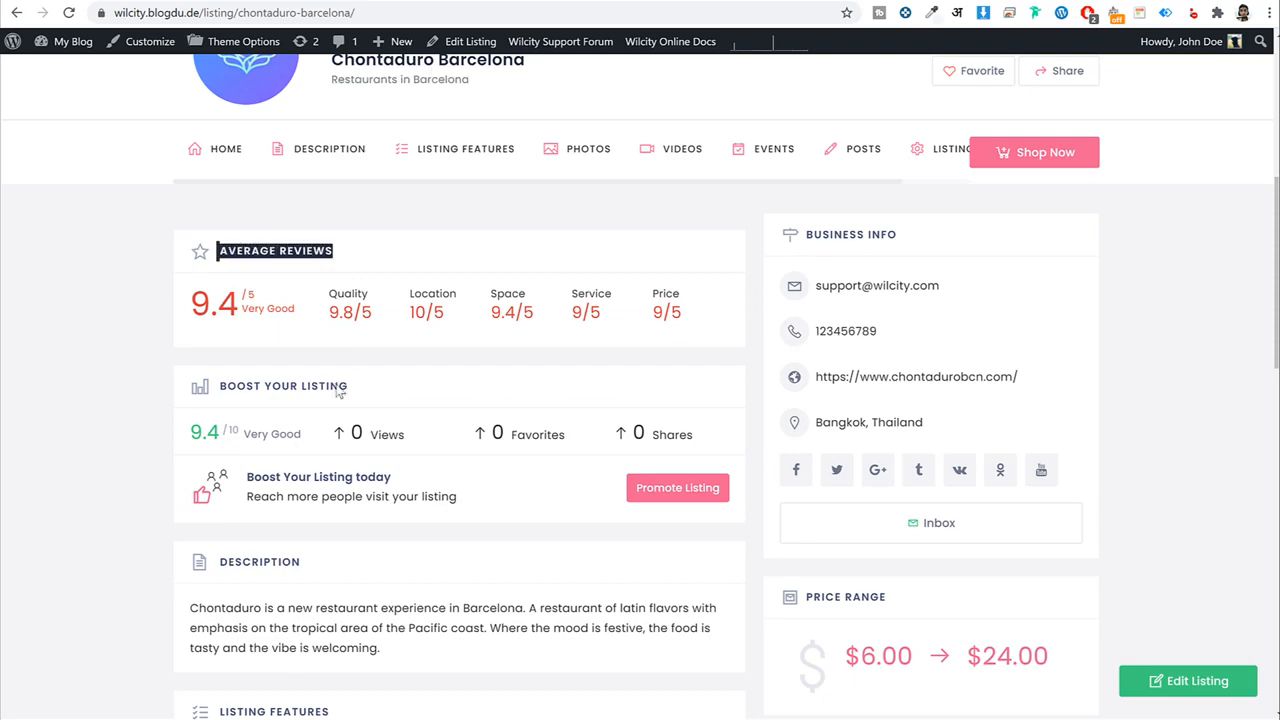
{"action": "triple_click", "coordinate": [338, 392]}
{"action": "scroll", "coordinate": [571, 428], "scroll_direction": "down", "scroll_amount": 2}
{"action": "left_click_drag", "start_coordinate": [302, 402], "coordinate": [213, 410]}
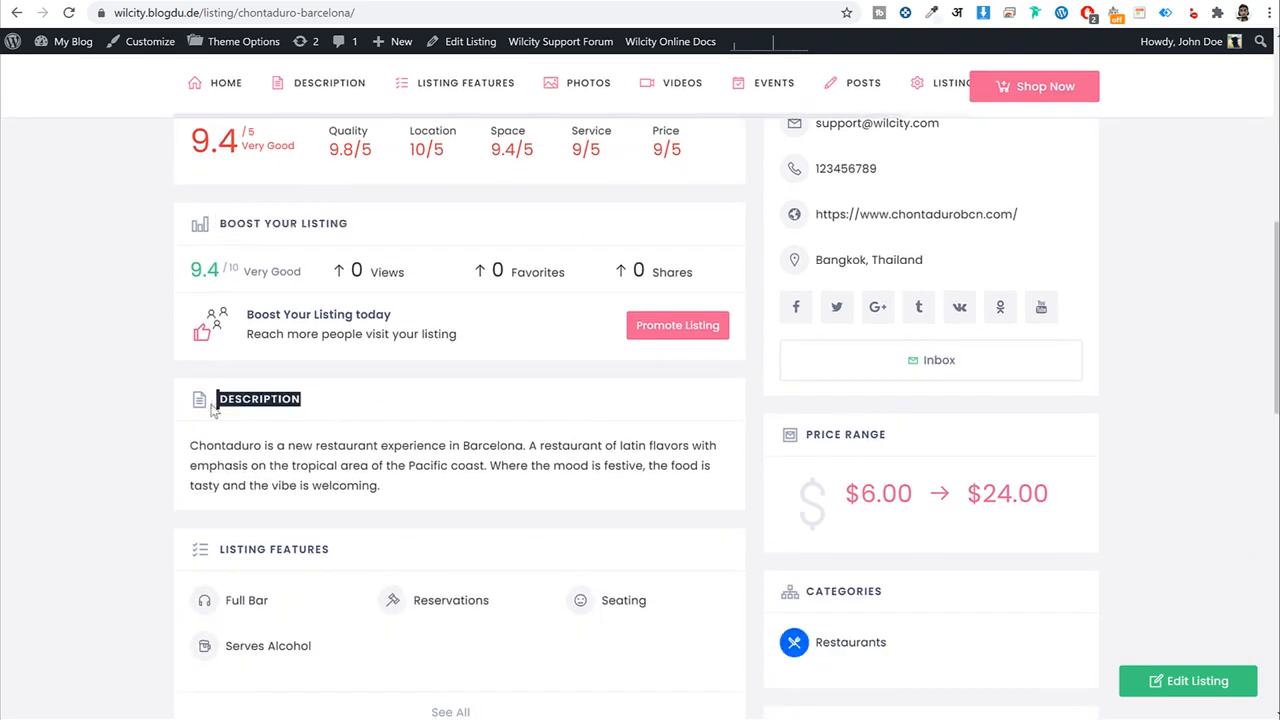
{"action": "scroll", "coordinate": [360, 457], "scroll_direction": "down", "scroll_amount": 6}
{"action": "scroll", "coordinate": [391, 545], "scroll_direction": "up", "scroll_amount": 5}
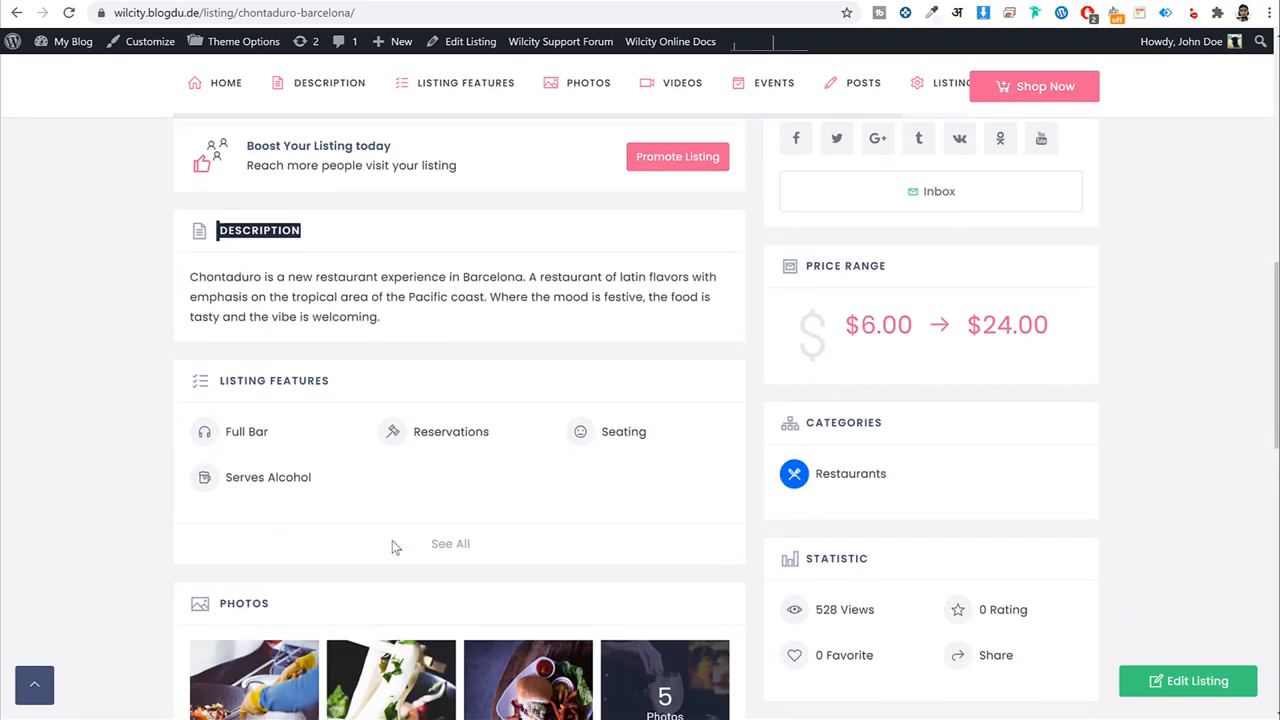
{"action": "scroll", "coordinate": [392, 545], "scroll_direction": "up", "scroll_amount": 2}
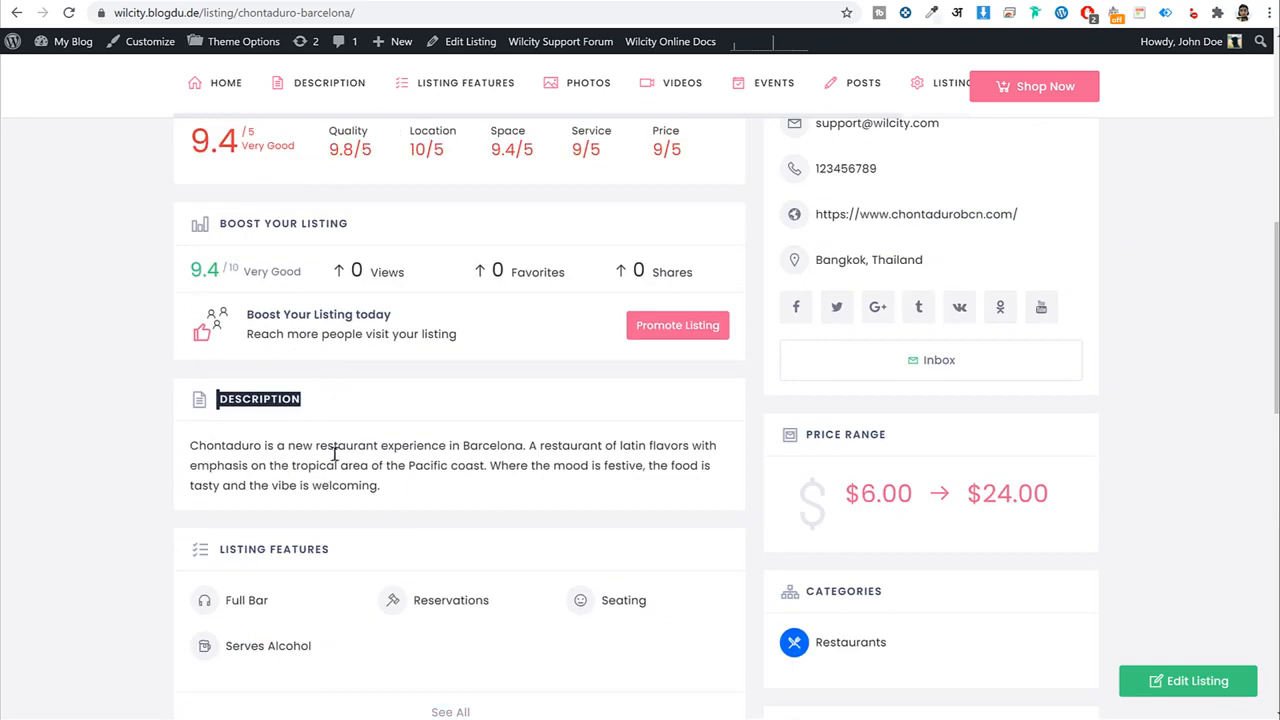
{"action": "left_click", "coordinate": [262, 418]}
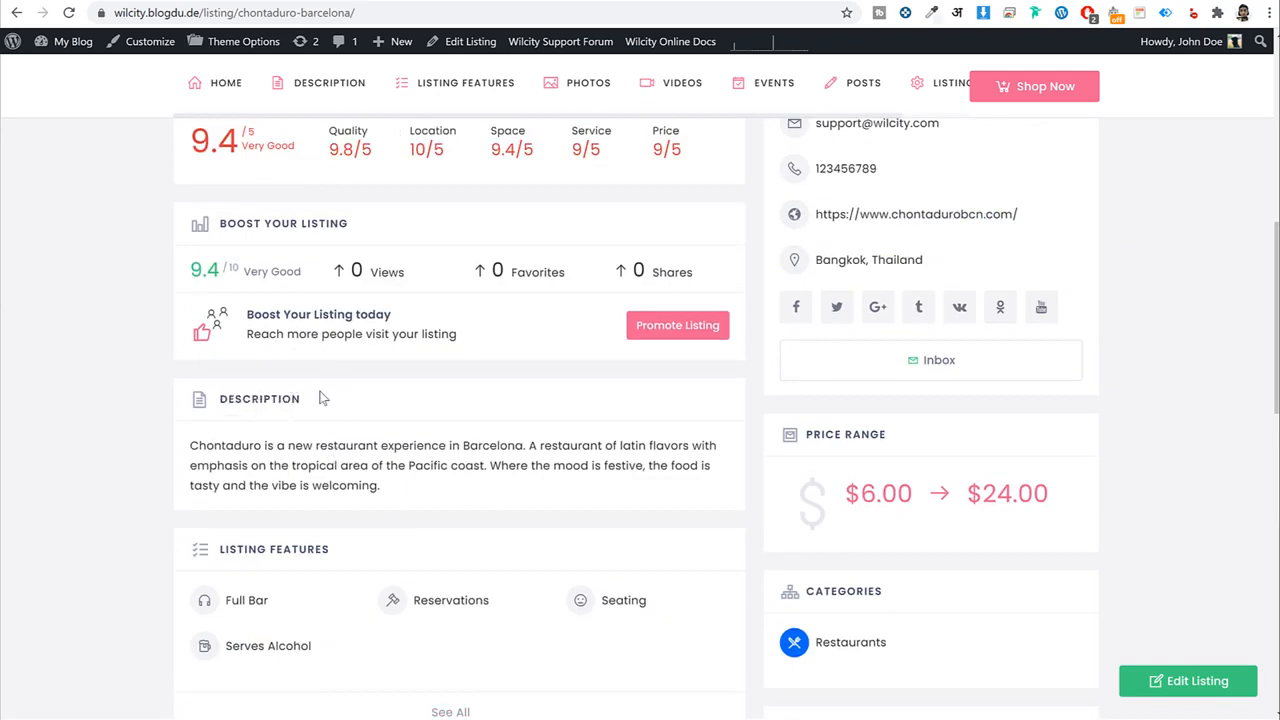
{"action": "left_click_drag", "start_coordinate": [254, 398], "coordinate": [229, 400]}
{"action": "scroll", "coordinate": [278, 447], "scroll_direction": "up", "scroll_amount": 2}
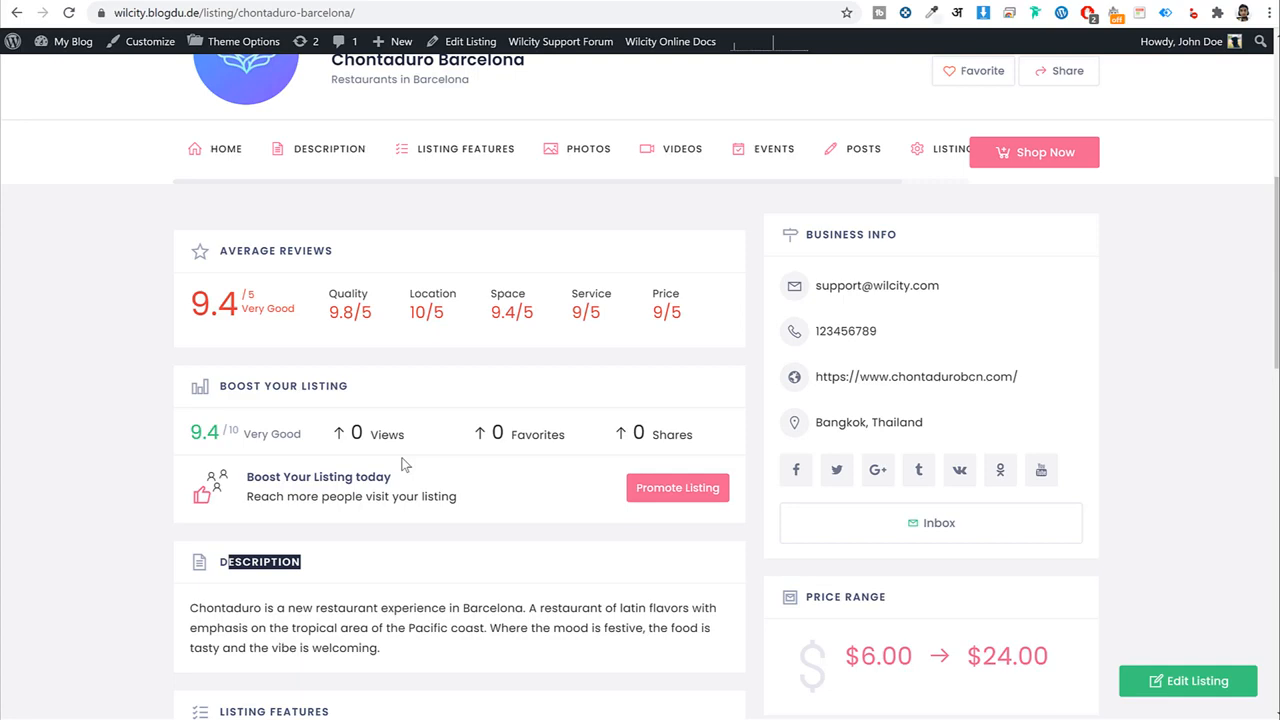
Scroll further down through the listing's features, photos and videos.
{"action": "scroll", "coordinate": [404, 464], "scroll_direction": "down", "scroll_amount": 5}
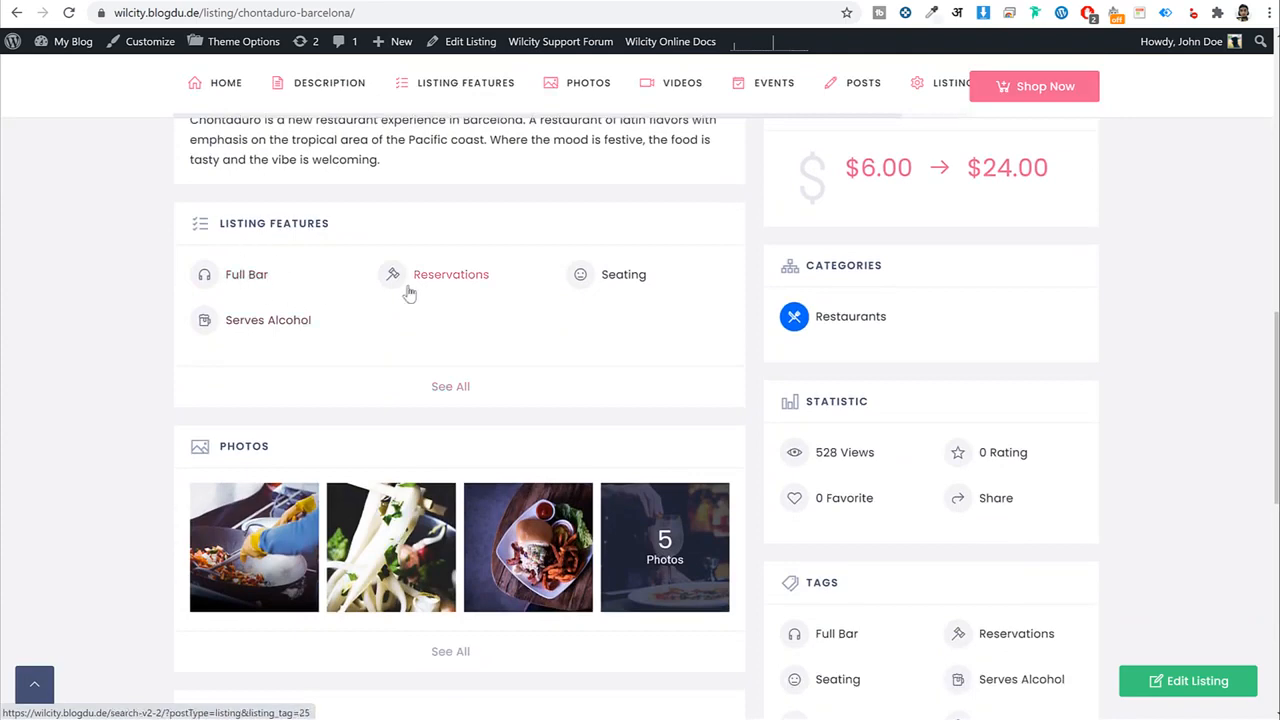
{"action": "scroll", "coordinate": [400, 390], "scroll_direction": "down", "scroll_amount": 2}
{"action": "scroll", "coordinate": [371, 403], "scroll_direction": "down", "scroll_amount": 2}
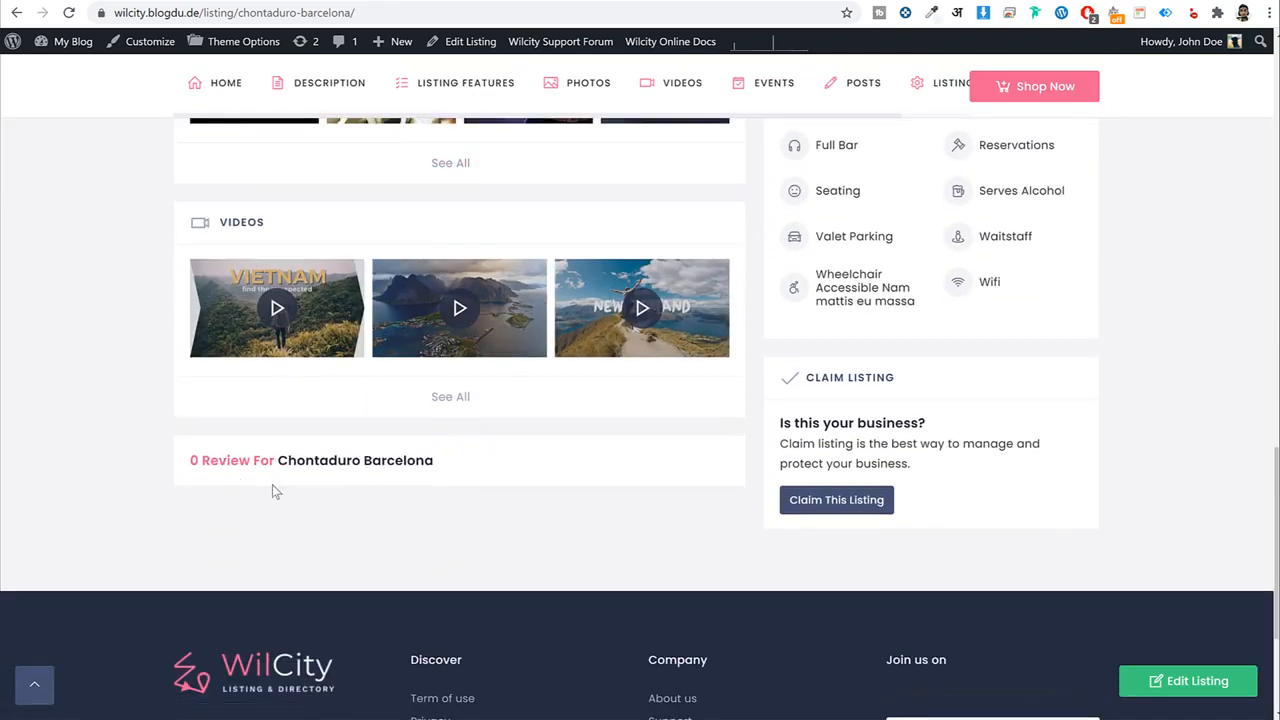
{"action": "scroll", "coordinate": [314, 510], "scroll_direction": "up", "scroll_amount": 12}
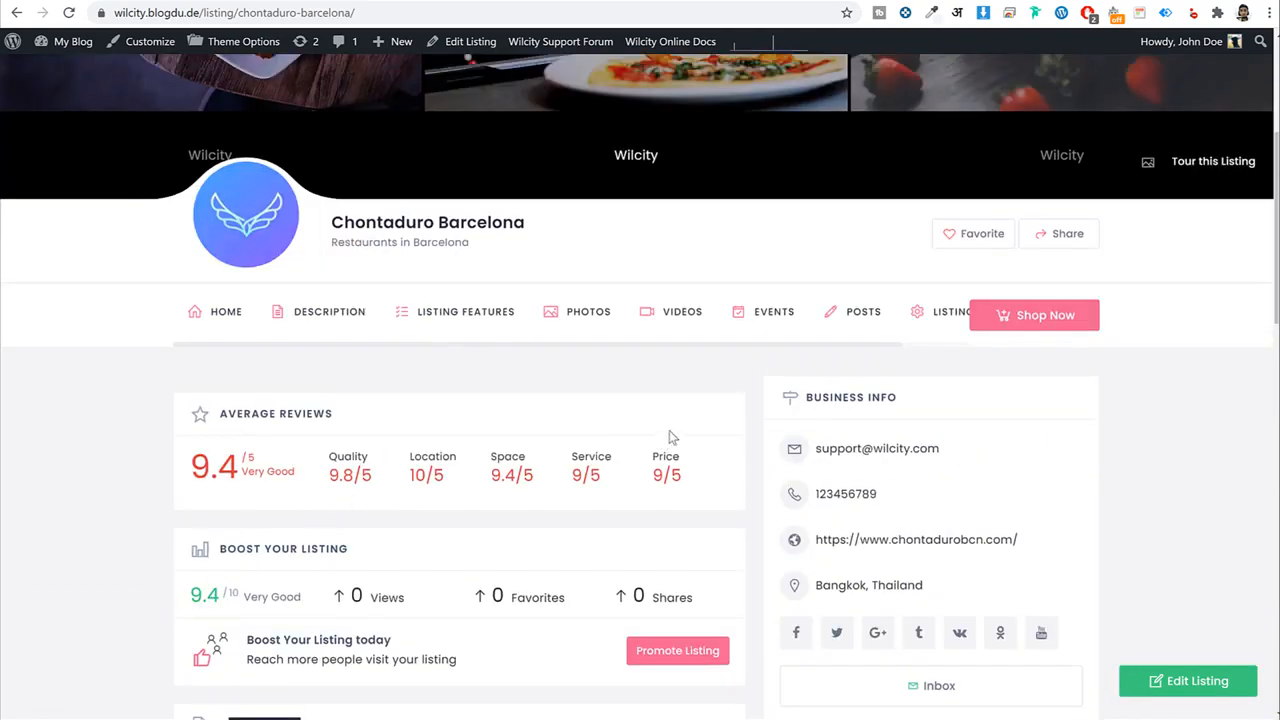
{"action": "scroll", "coordinate": [1029, 403], "scroll_direction": "down", "scroll_amount": 5}
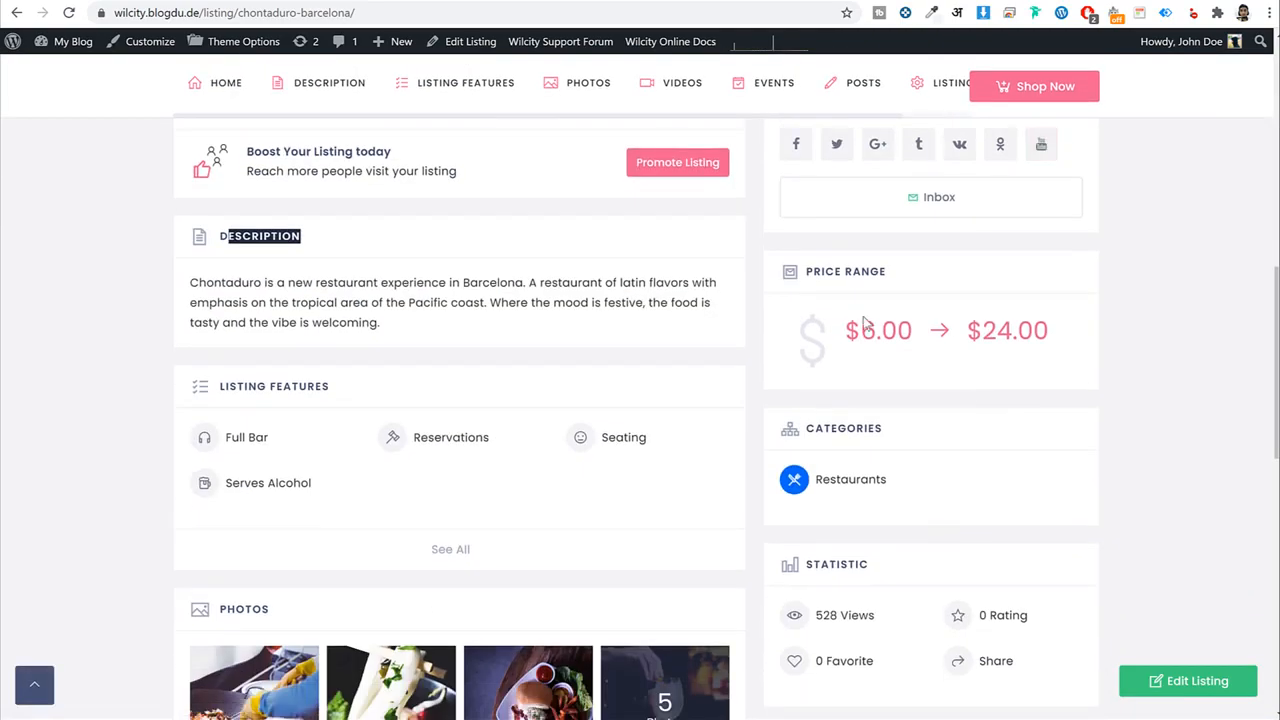
{"action": "scroll", "coordinate": [1003, 388], "scroll_direction": "down", "scroll_amount": 4}
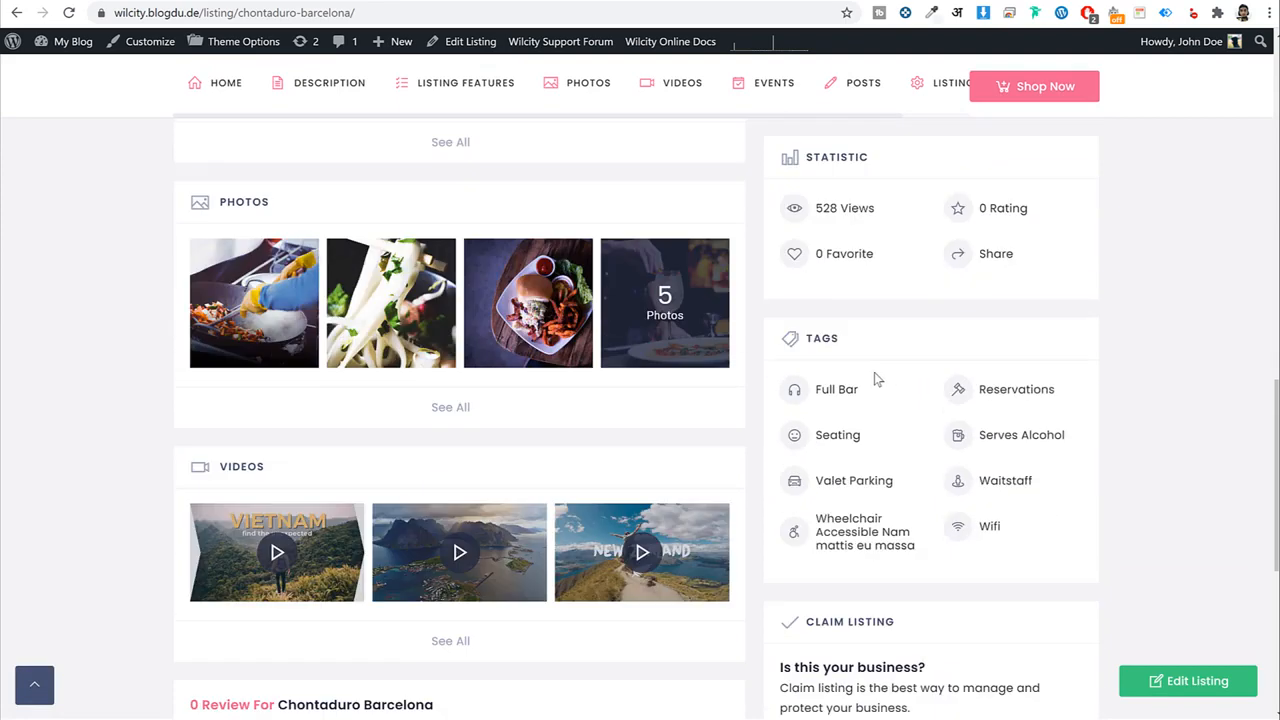
{"action": "scroll", "coordinate": [929, 367], "scroll_direction": "down", "scroll_amount": 3}
{"action": "scroll", "coordinate": [943, 451], "scroll_direction": "up", "scroll_amount": 8}
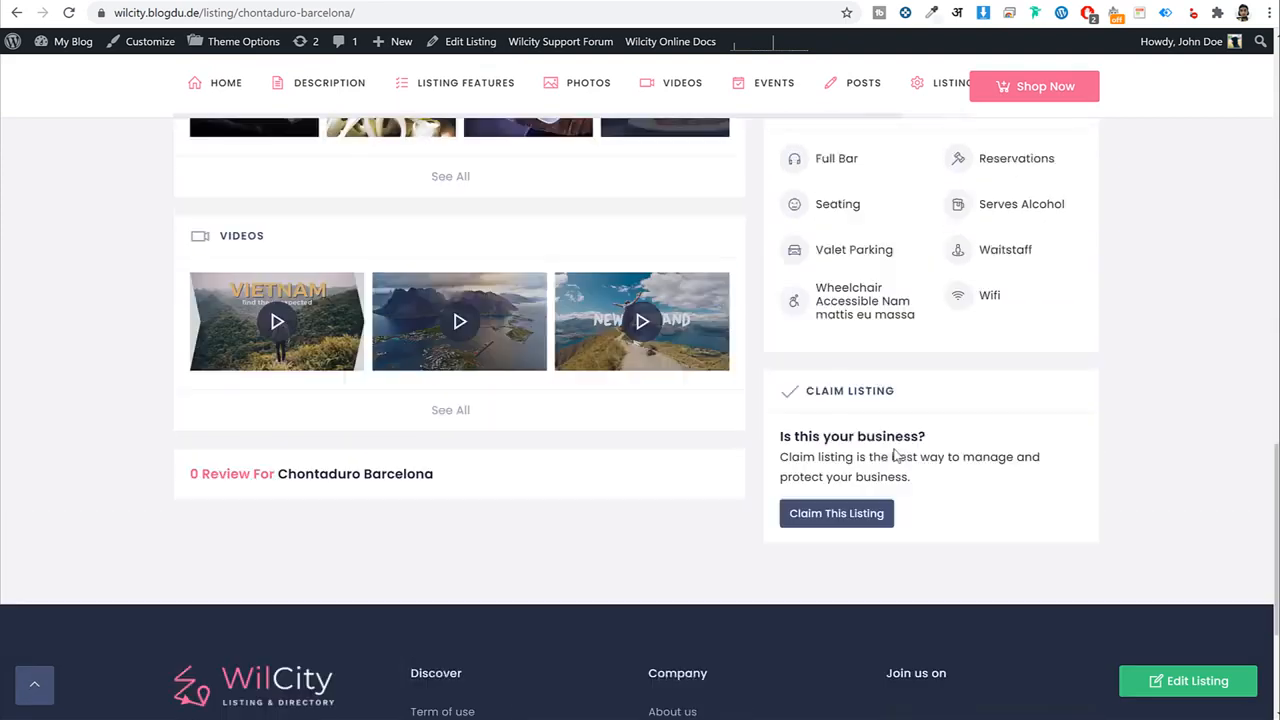
{"action": "scroll", "coordinate": [897, 455], "scroll_direction": "up", "scroll_amount": 4}
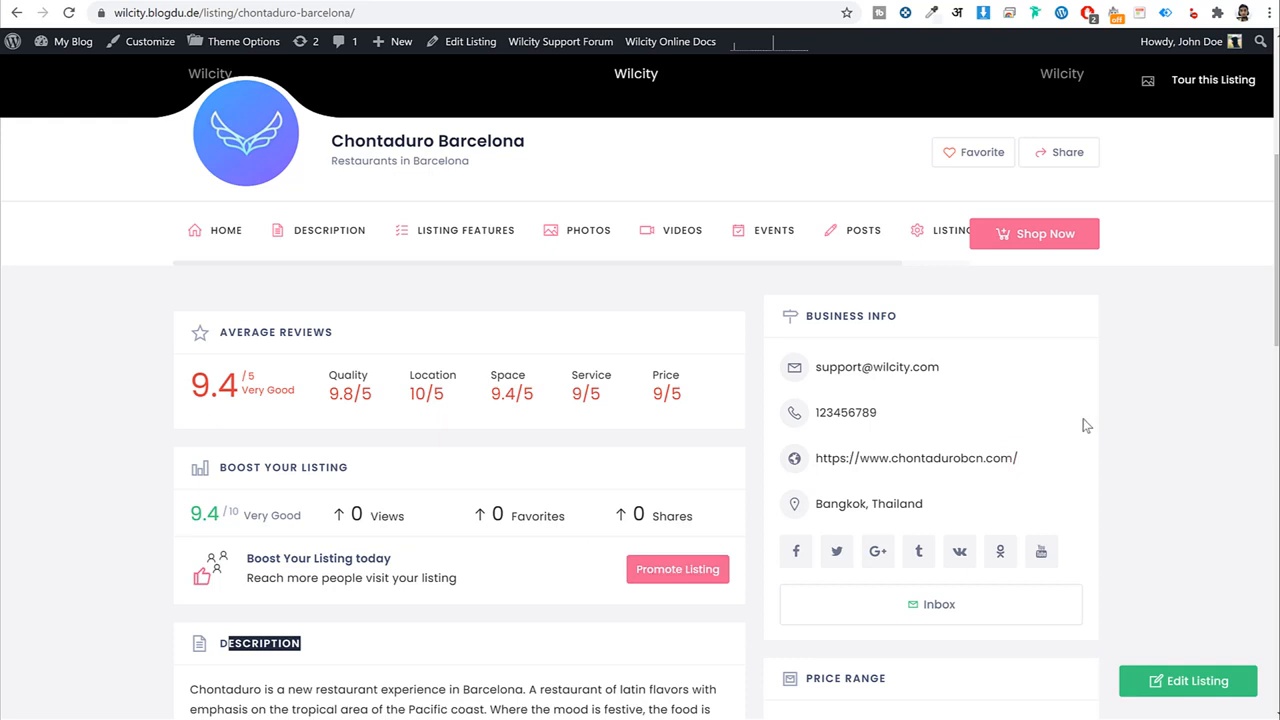
{"action": "left_click", "coordinate": [668, 568]}
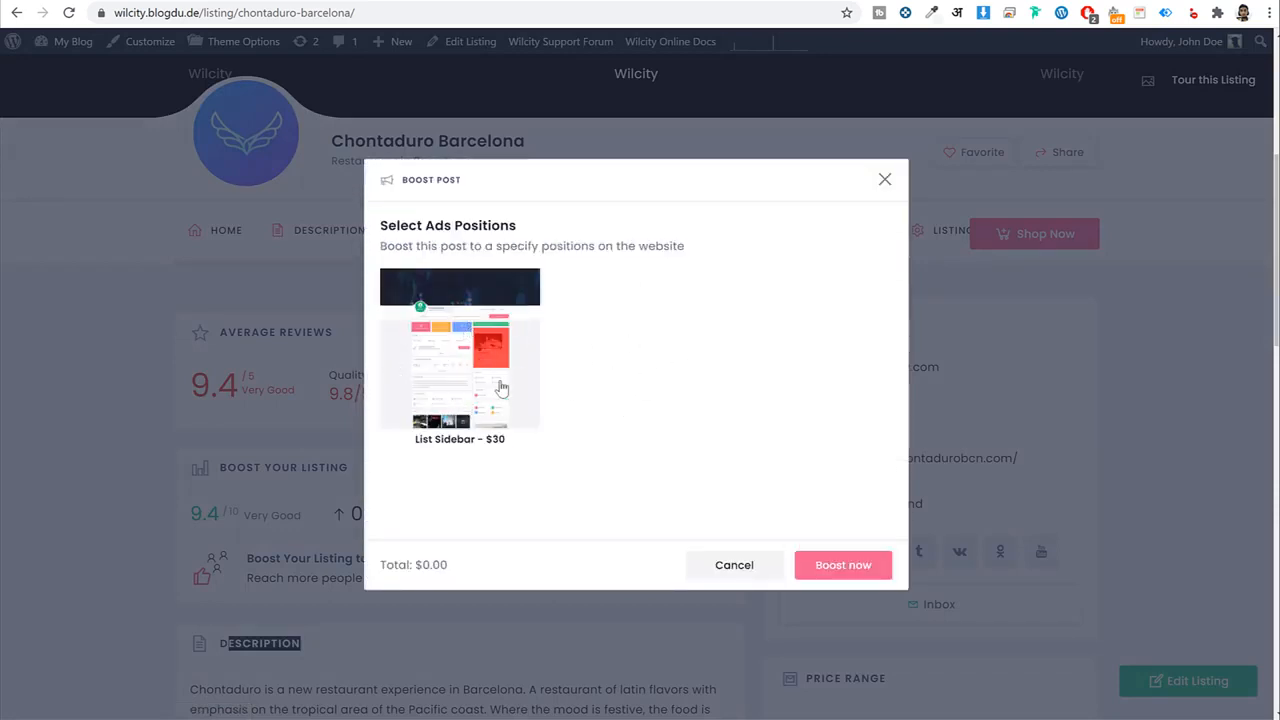
{"action": "left_click", "coordinate": [465, 385]}
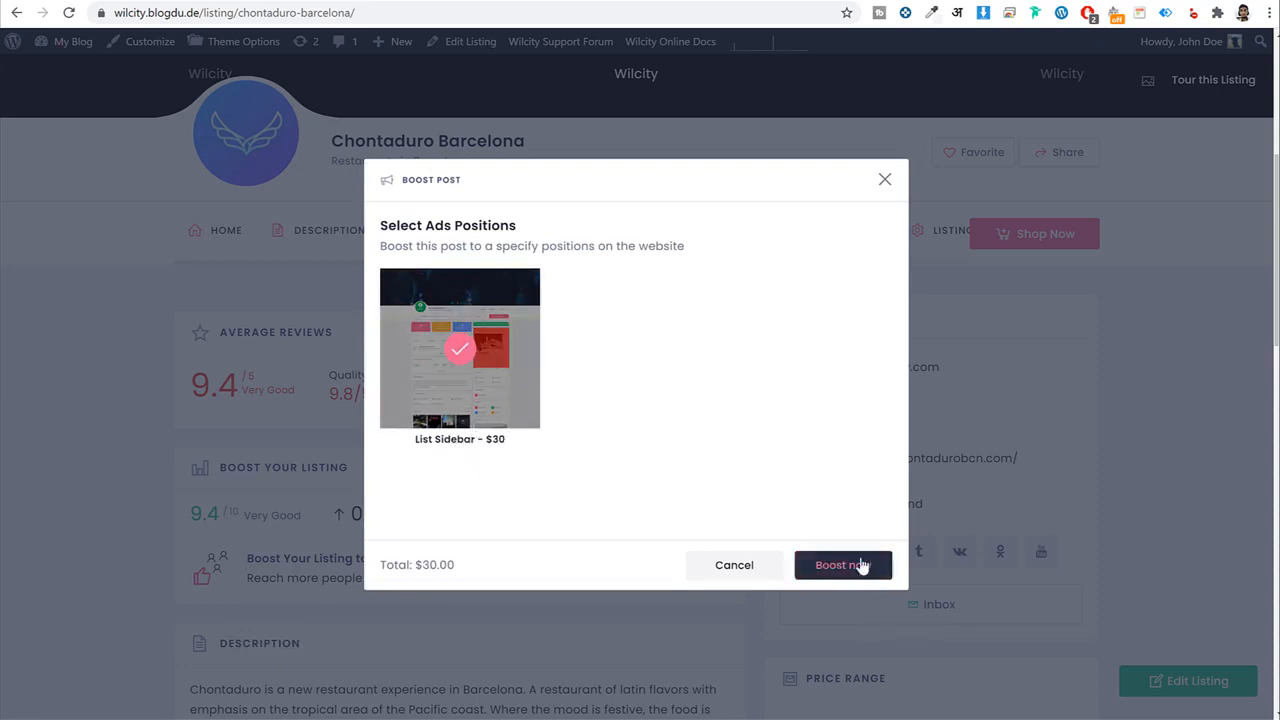
{"action": "left_click", "coordinate": [886, 183]}
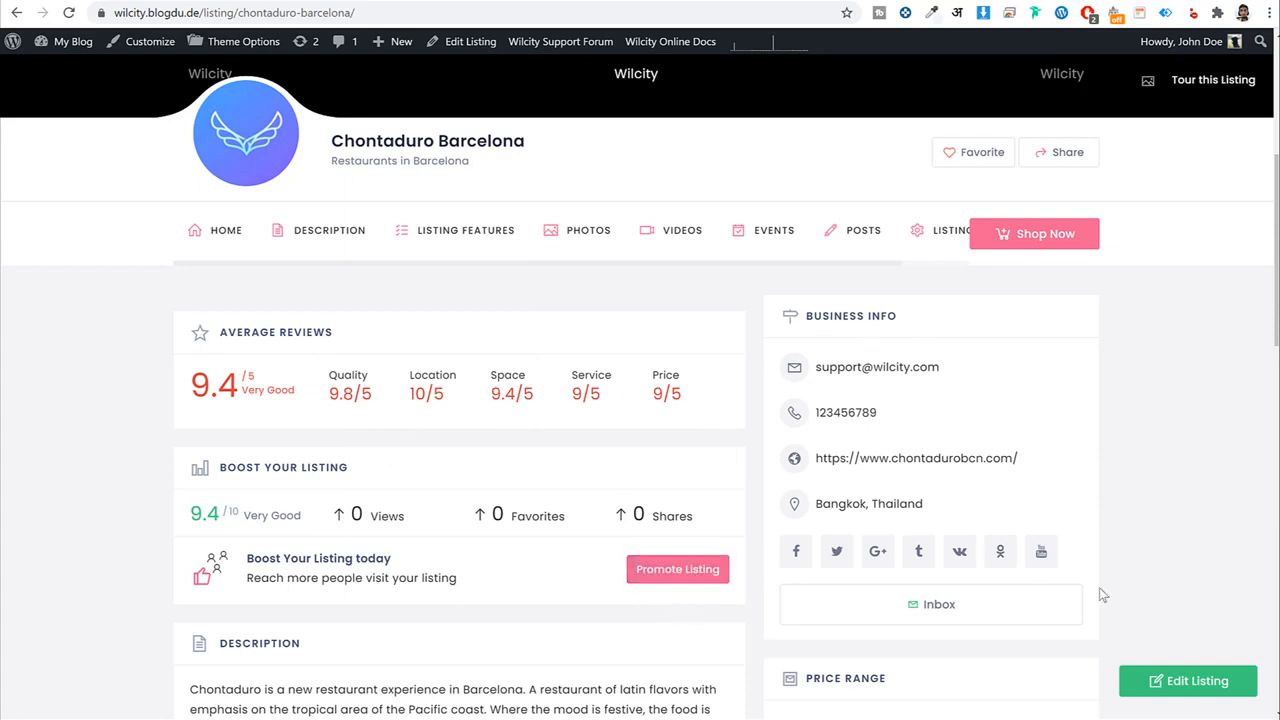
{"action": "scroll", "coordinate": [1127, 524], "scroll_direction": "down", "scroll_amount": 7}
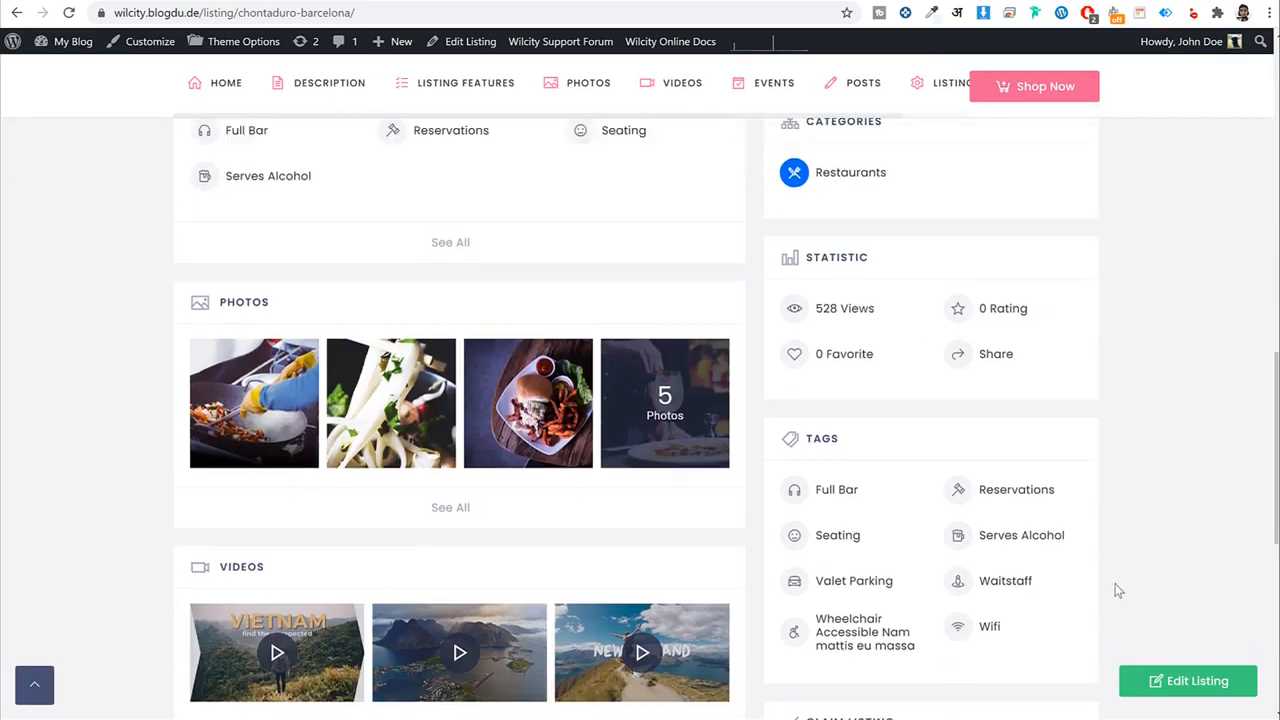
{"action": "scroll", "coordinate": [1118, 591], "scroll_direction": "up", "scroll_amount": 9}
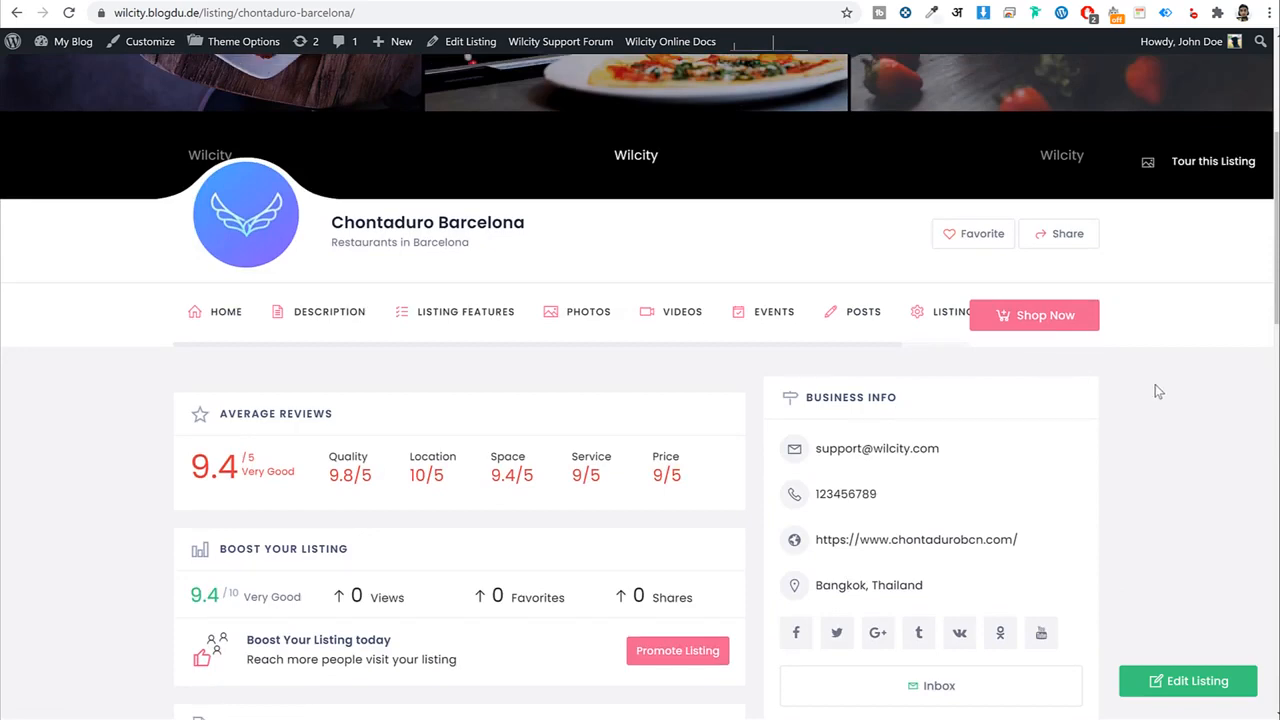
{"action": "scroll", "coordinate": [1157, 390], "scroll_direction": "up", "scroll_amount": 3}
{"action": "scroll", "coordinate": [1187, 523], "scroll_direction": "up", "scroll_amount": 1}
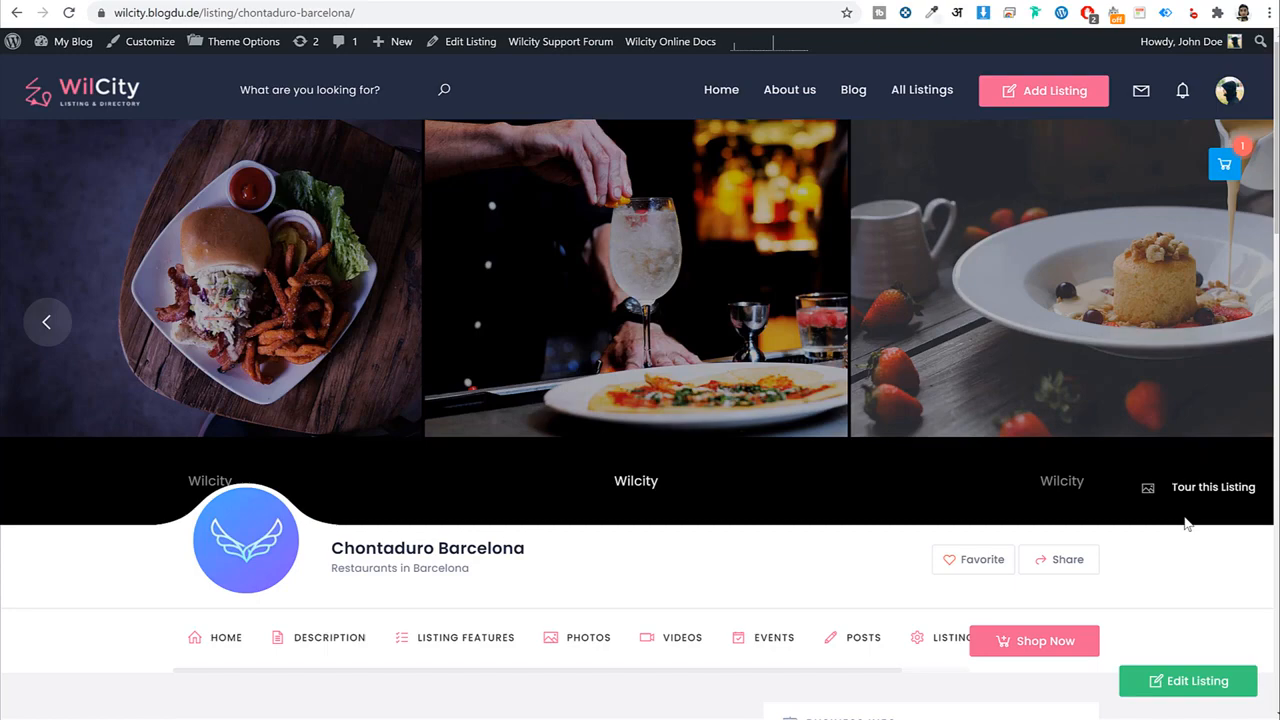
{"action": "scroll", "coordinate": [1181, 533], "scroll_direction": "down", "scroll_amount": 2}
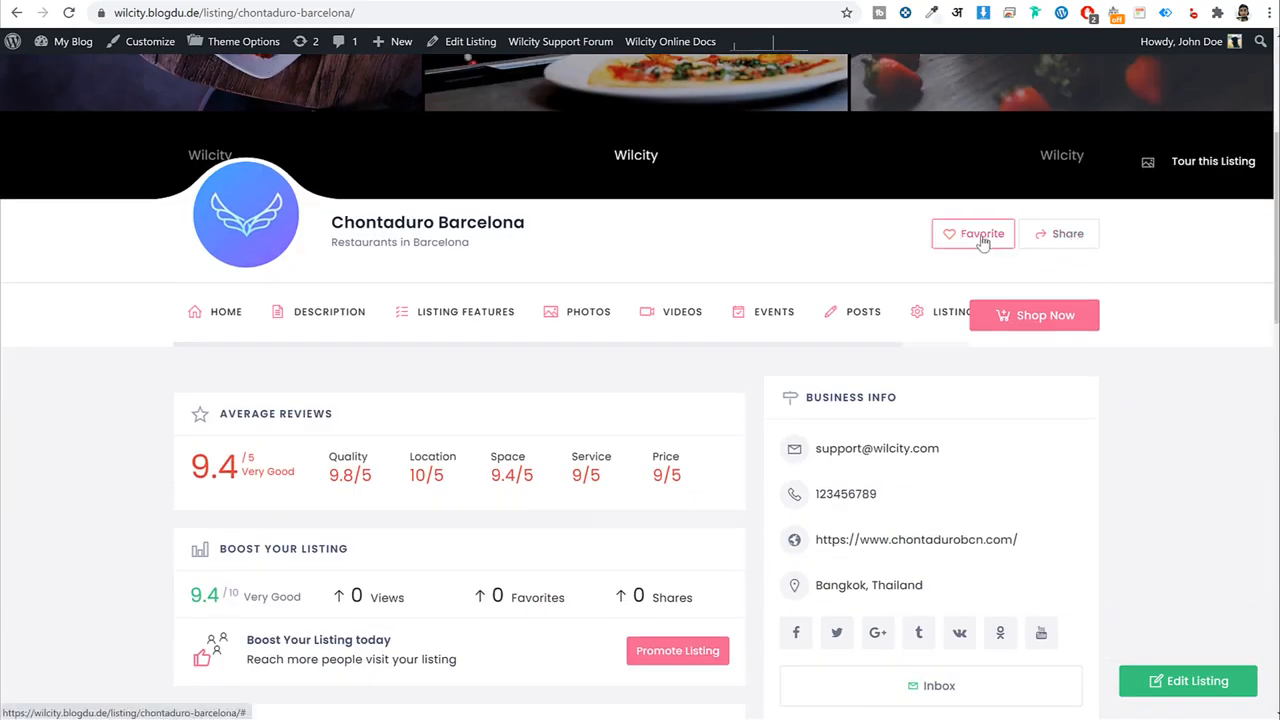
{"action": "scroll", "coordinate": [1060, 375], "scroll_direction": "up", "scroll_amount": 3}
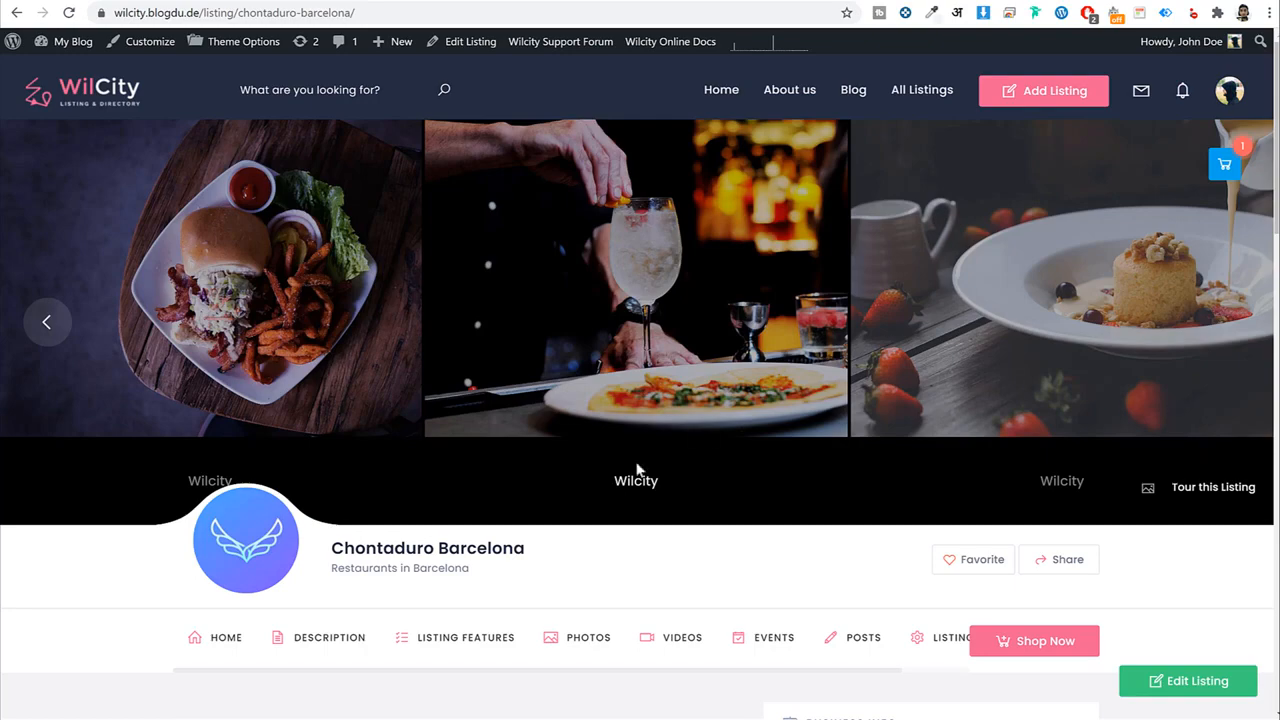
{"action": "scroll", "coordinate": [630, 490], "scroll_direction": "down", "scroll_amount": 3}
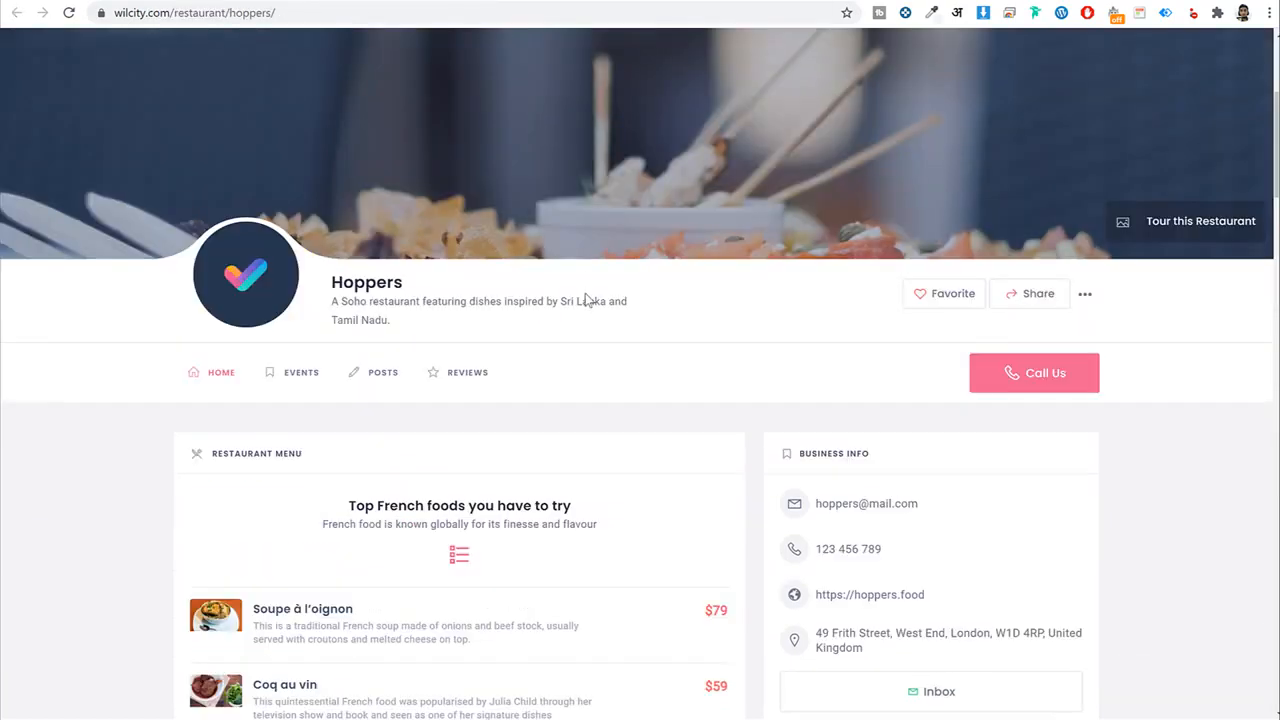
Scroll through the Hoppers listing's menu and photos.
{"action": "scroll", "coordinate": [586, 303], "scroll_direction": "up", "scroll_amount": 3}
{"action": "scroll", "coordinate": [586, 300], "scroll_direction": "up", "scroll_amount": 1}
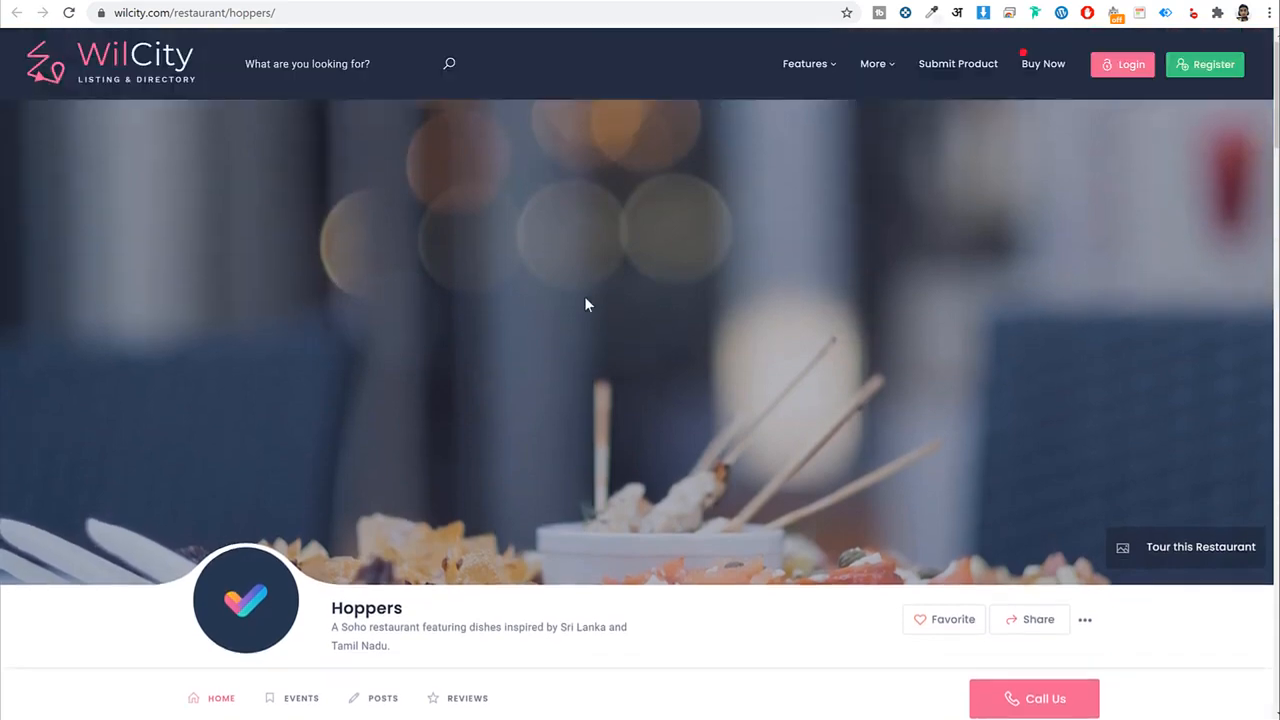
{"action": "scroll", "coordinate": [781, 295], "scroll_direction": "down", "scroll_amount": 7}
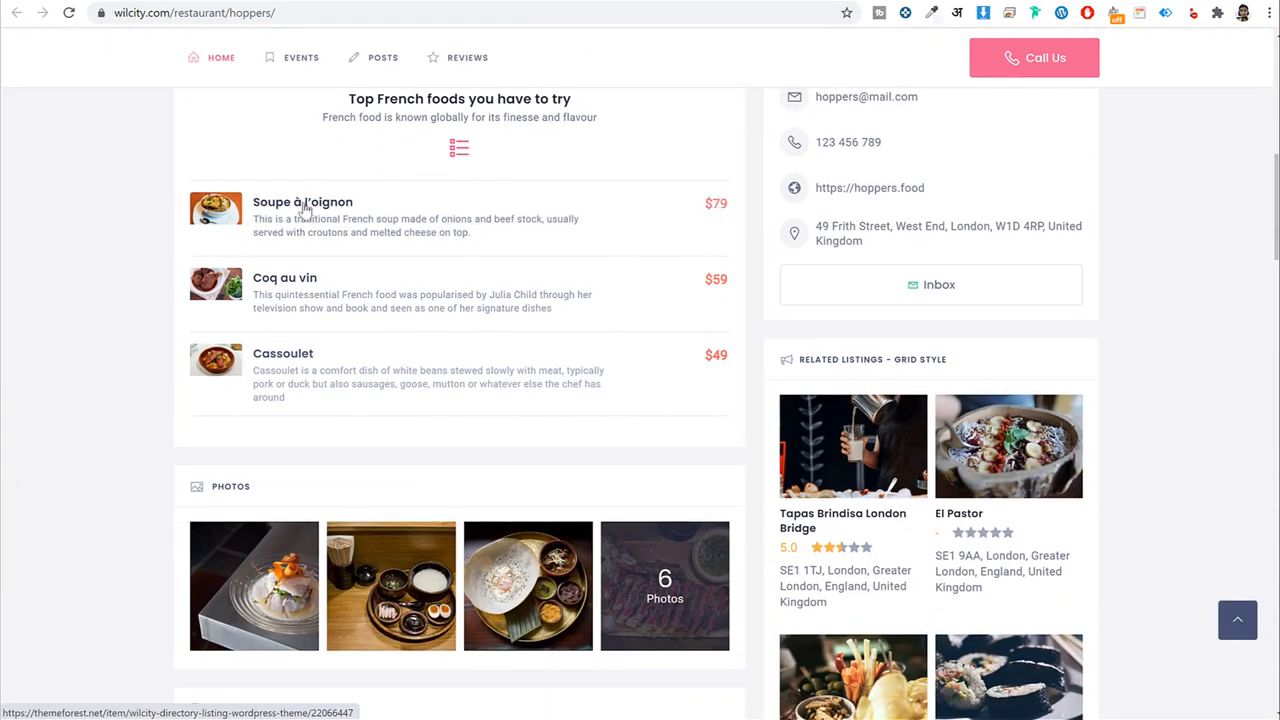
{"action": "scroll", "coordinate": [340, 370], "scroll_direction": "up", "scroll_amount": 1}
{"action": "scroll", "coordinate": [367, 362], "scroll_direction": "down", "scroll_amount": 8}
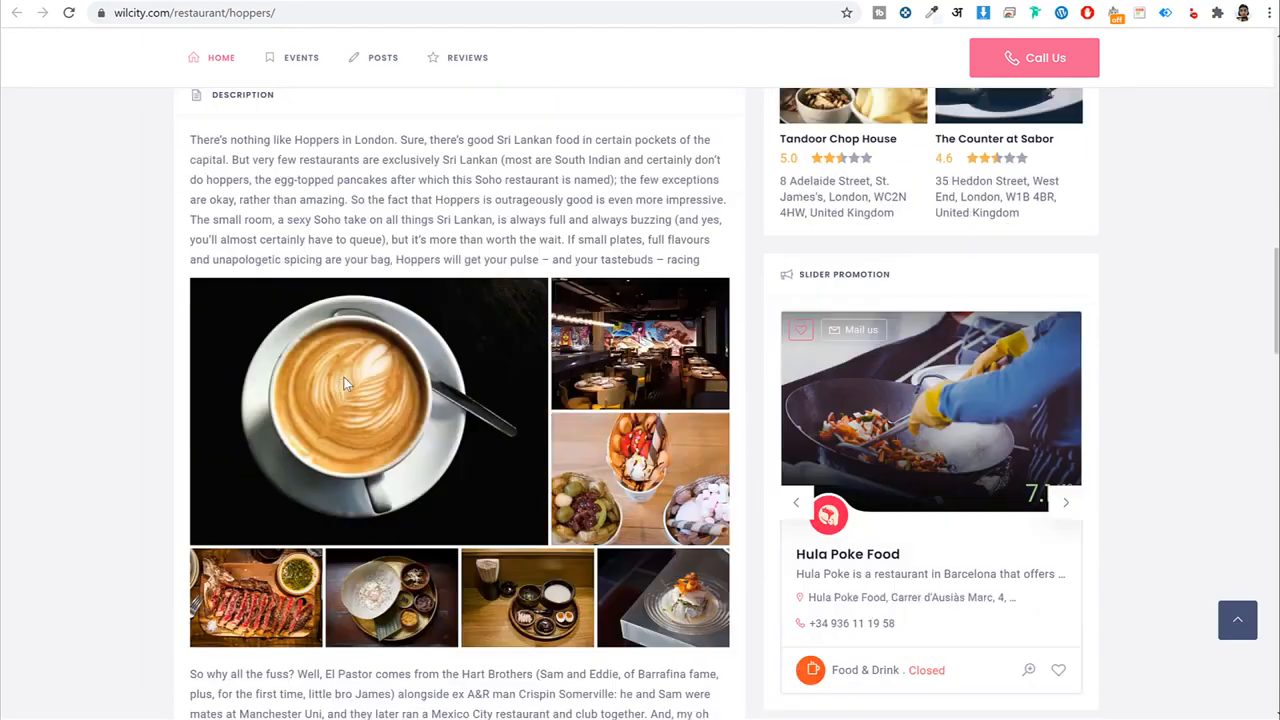
{"action": "scroll", "coordinate": [651, 386], "scroll_direction": "up", "scroll_amount": 4}
{"action": "scroll", "coordinate": [651, 386], "scroll_direction": "up", "scroll_amount": 4}
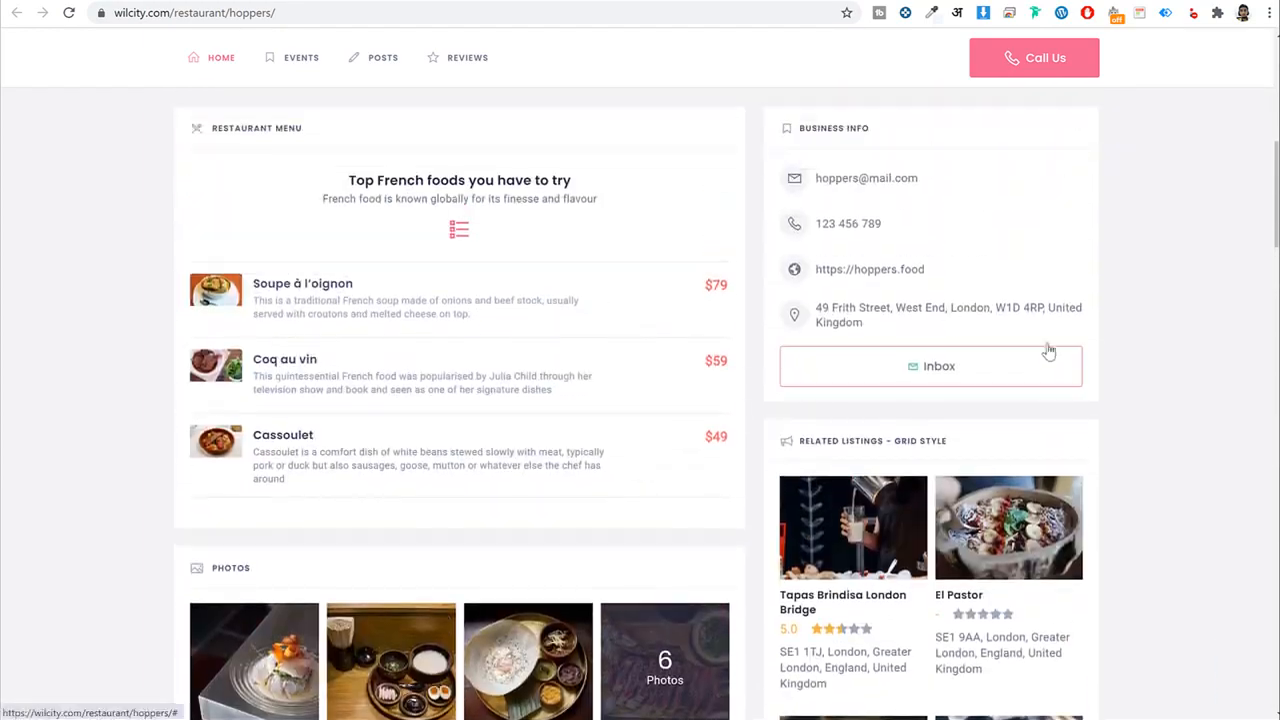
{"action": "scroll", "coordinate": [1130, 352], "scroll_direction": "down", "scroll_amount": 2}
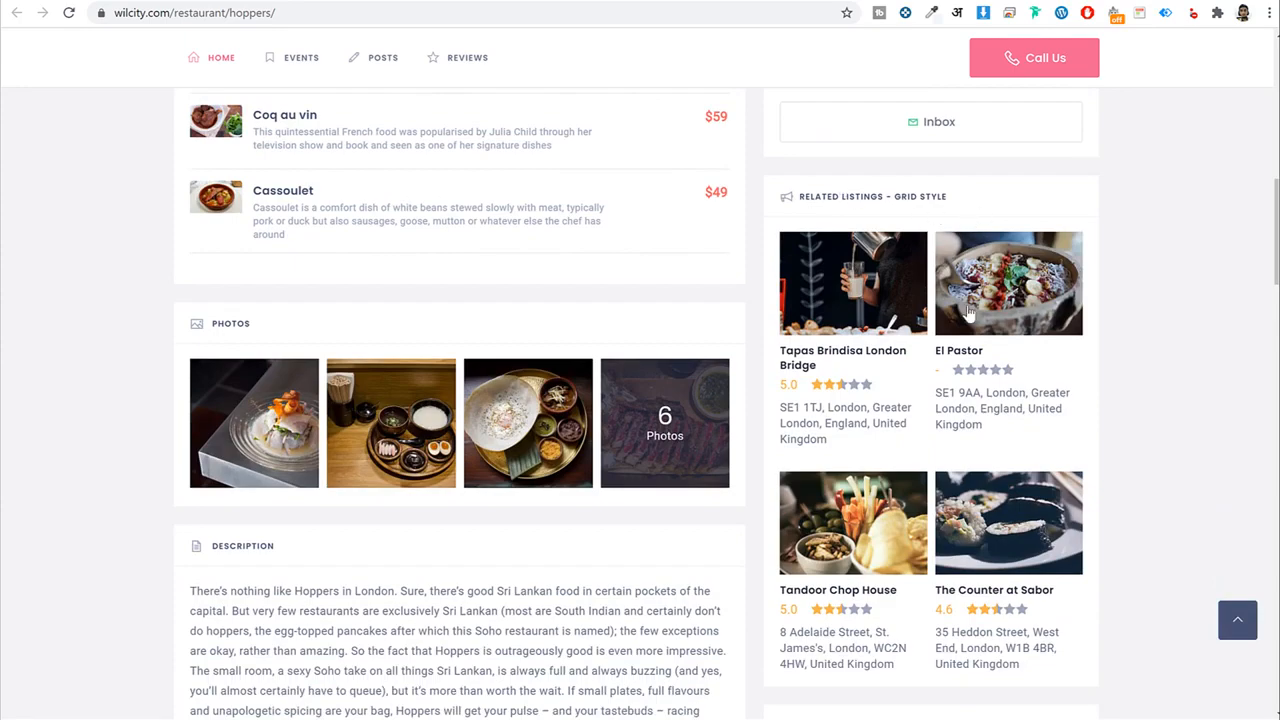
{"action": "scroll", "coordinate": [1115, 330], "scroll_direction": "down", "scroll_amount": 4}
{"action": "scroll", "coordinate": [1113, 326], "scroll_direction": "down", "scroll_amount": 2}
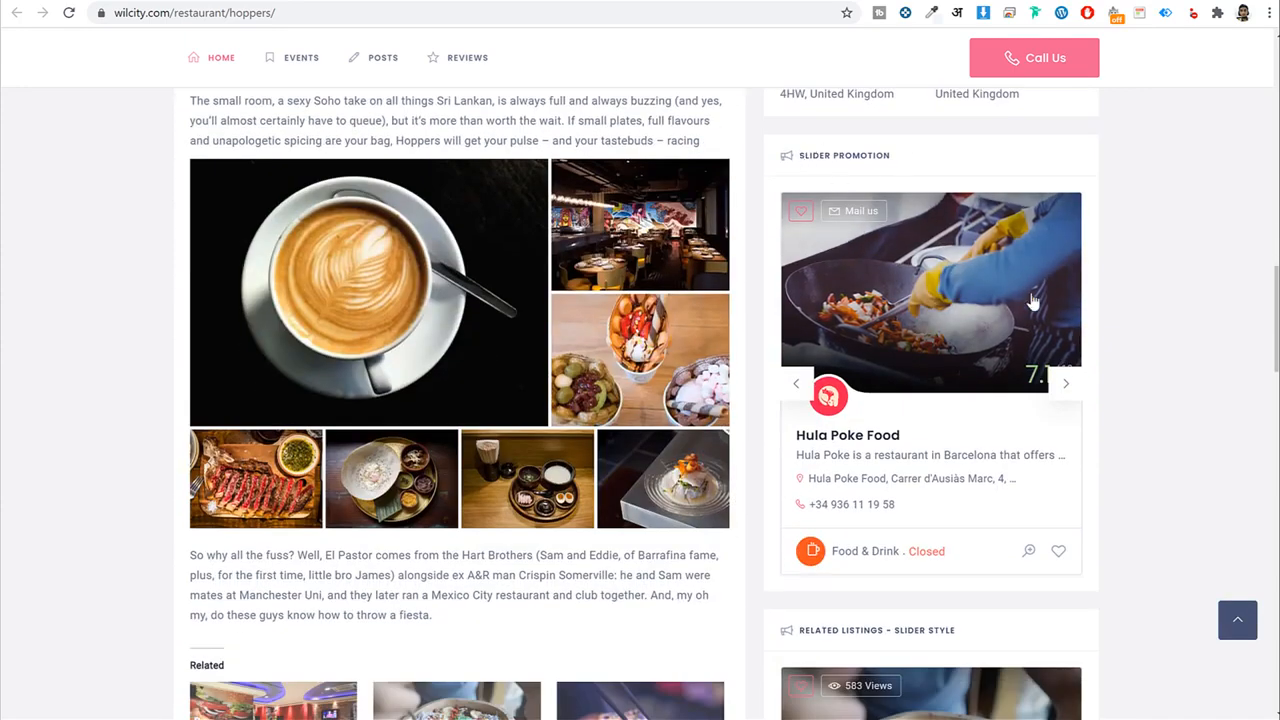
Advance the Slider Promotion and Related Listings sliders, from Tandoor Chop House back to El Pastor.
{"action": "left_click", "coordinate": [1068, 547]}
{"action": "left_click", "coordinate": [1070, 390]}
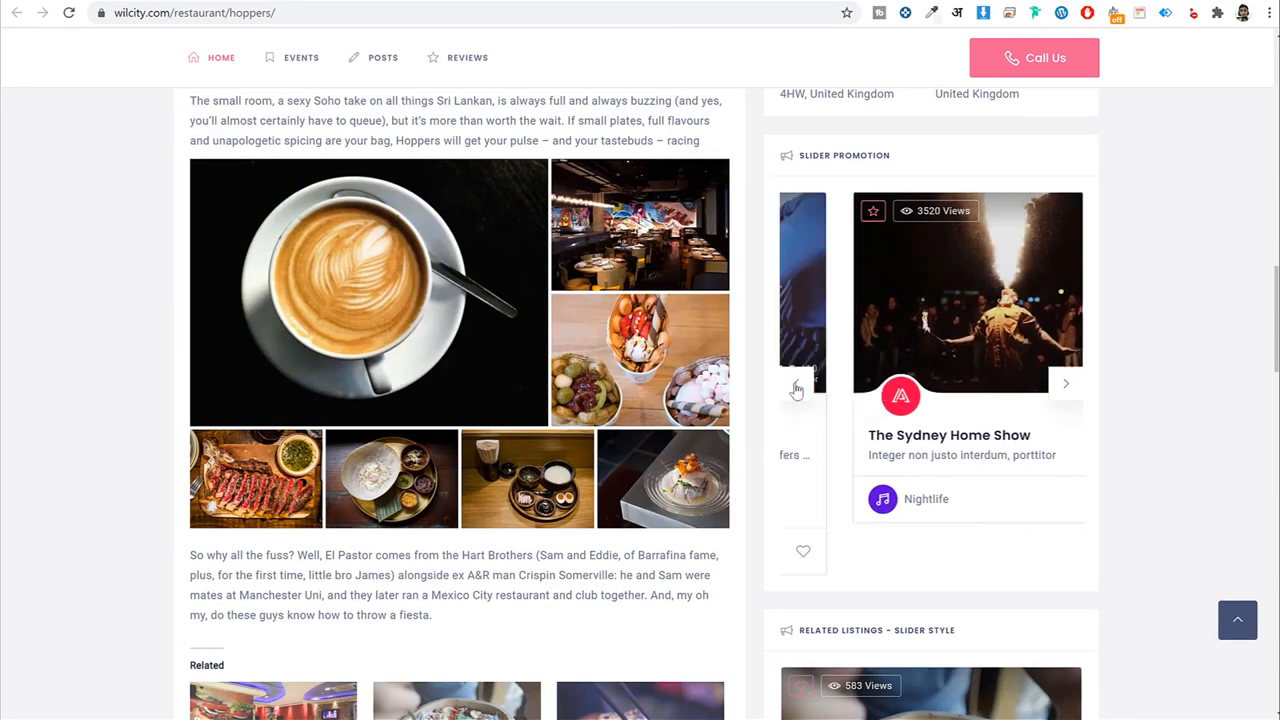
{"action": "scroll", "coordinate": [1211, 357], "scroll_direction": "down", "scroll_amount": 4}
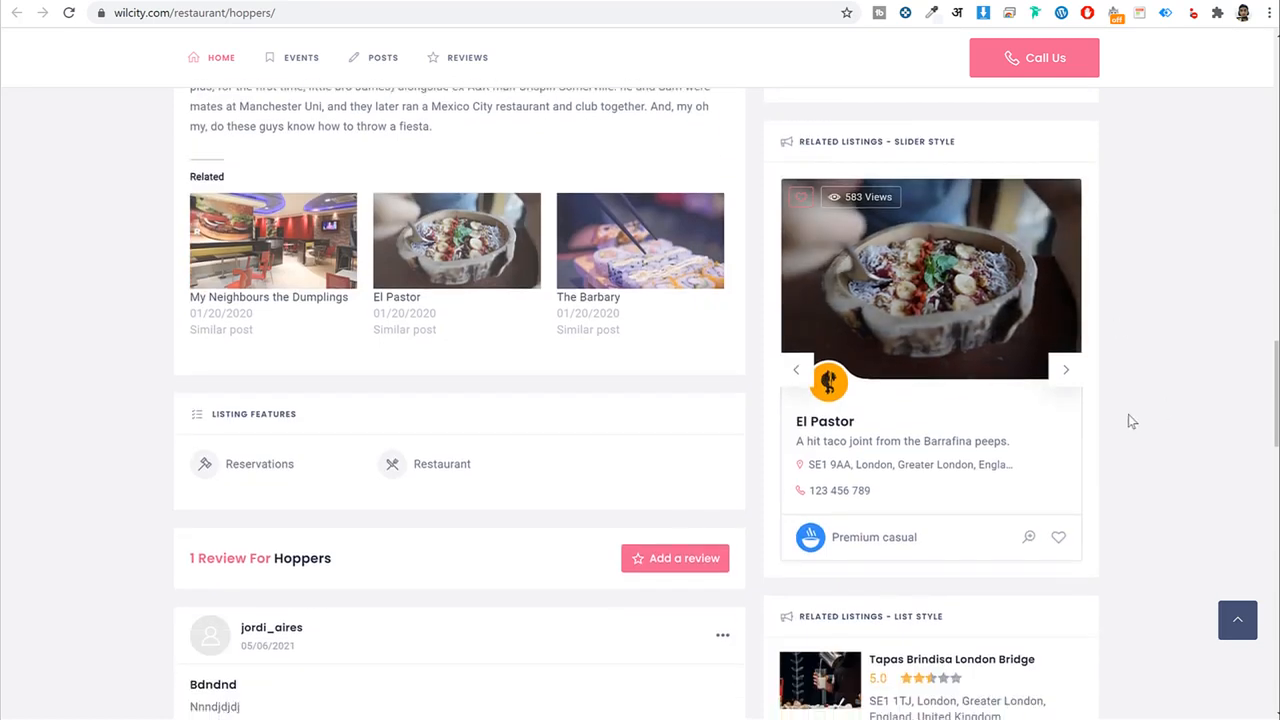
{"action": "left_click", "coordinate": [1068, 370]}
{"action": "left_click", "coordinate": [796, 369]}
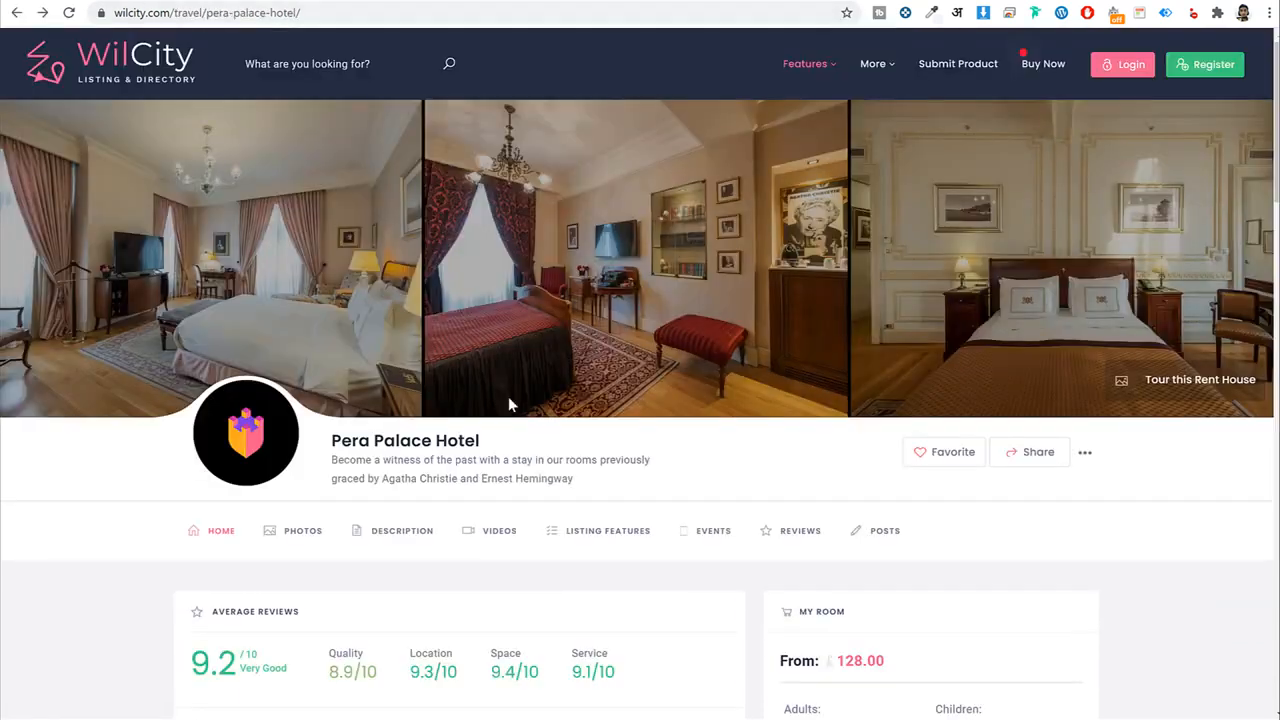
{"action": "scroll", "coordinate": [508, 396], "scroll_direction": "down", "scroll_amount": 5}
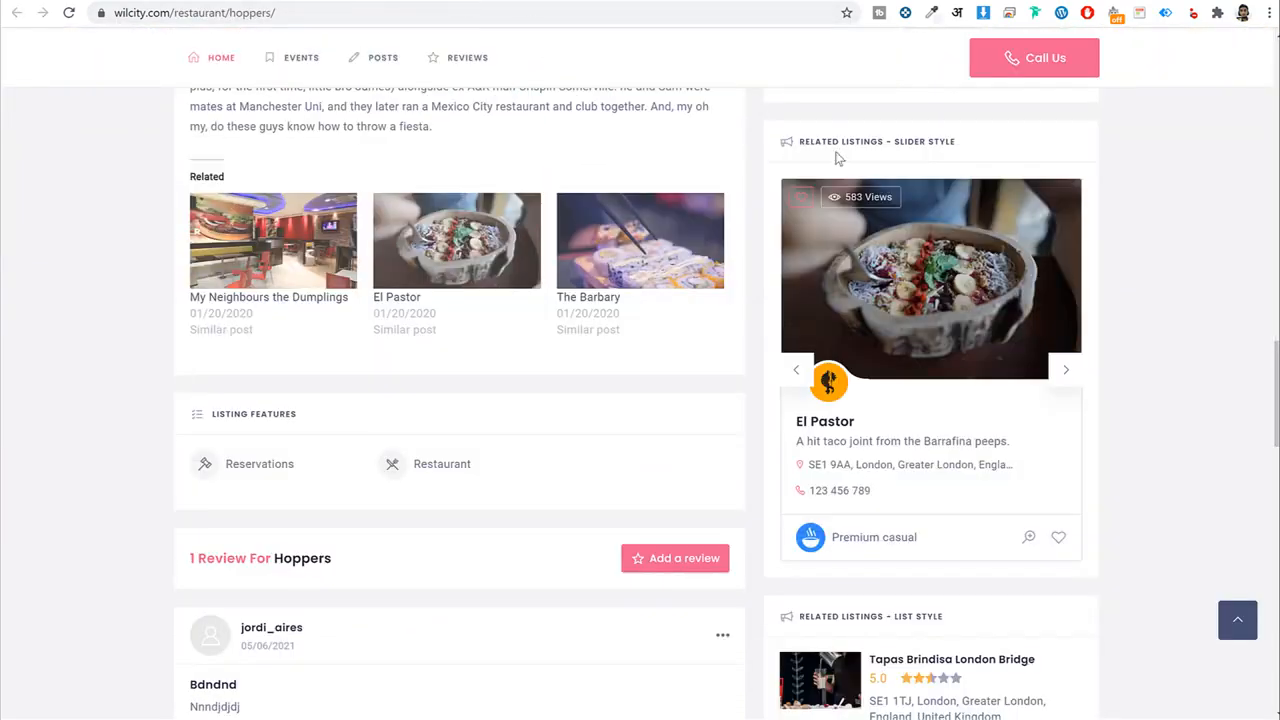
{"action": "scroll", "coordinate": [1000, 300], "scroll_direction": "up", "scroll_amount": 2}
{"action": "scroll", "coordinate": [1092, 388], "scroll_direction": "up", "scroll_amount": 5}
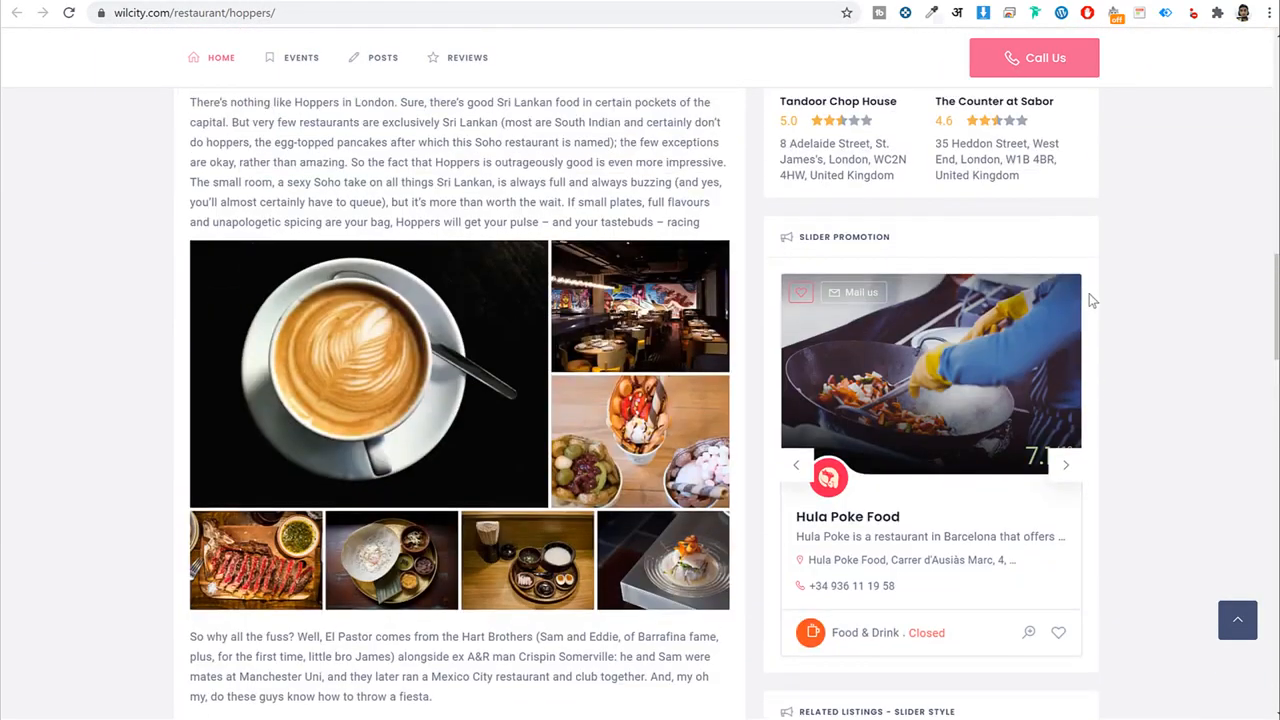
{"action": "scroll", "coordinate": [1139, 432], "scroll_direction": "down", "scroll_amount": 10}
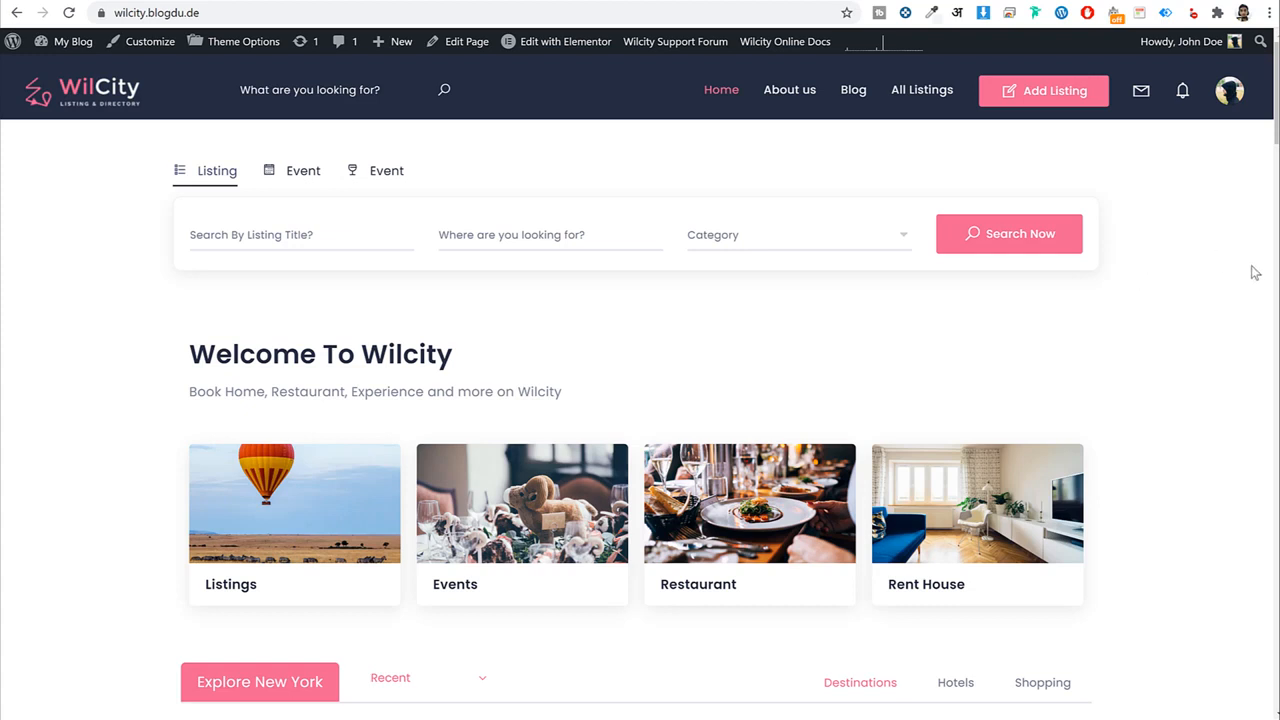
{"action": "scroll", "coordinate": [1218, 329], "scroll_direction": "down", "scroll_amount": 12}
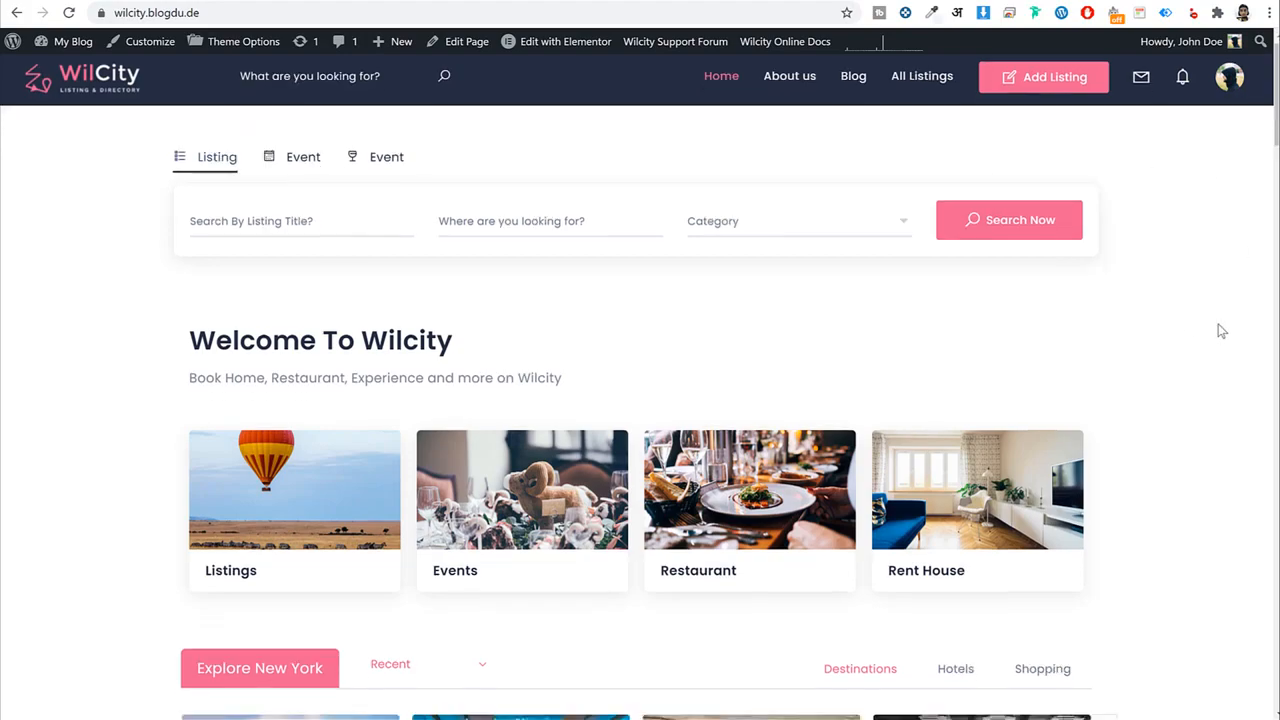
{"action": "scroll", "coordinate": [1215, 323], "scroll_direction": "down", "scroll_amount": 15}
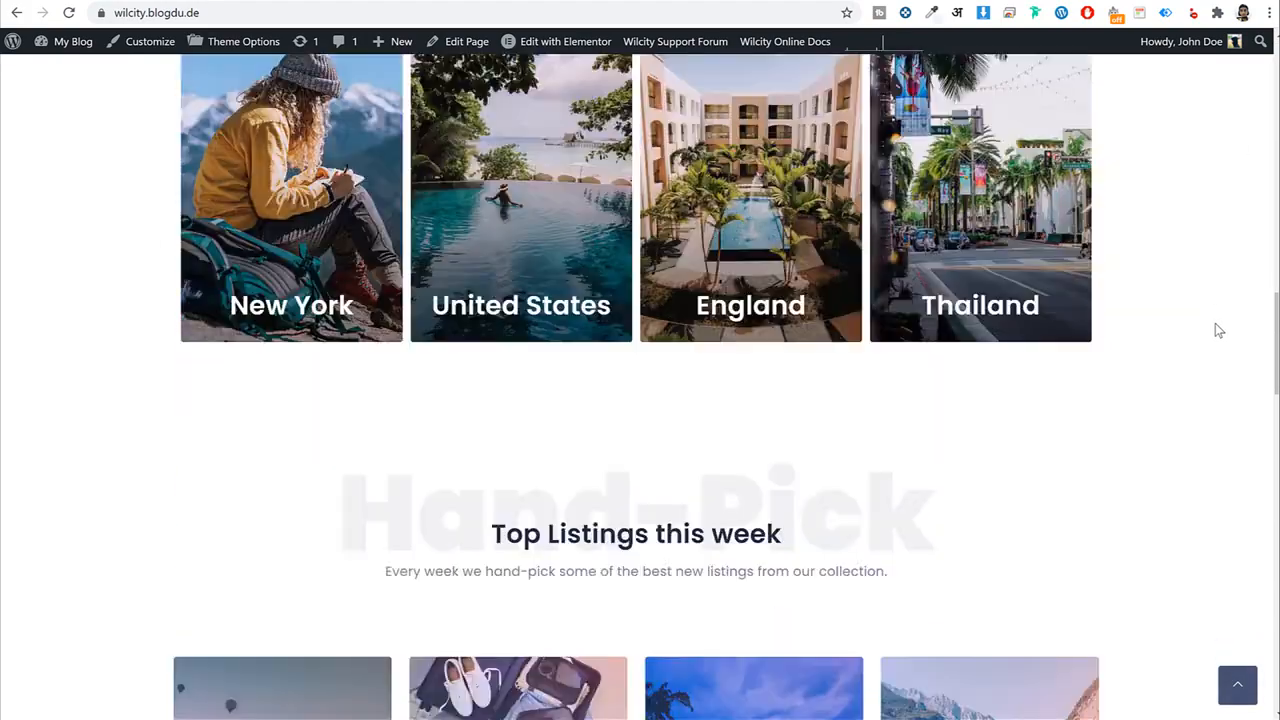
{"action": "scroll", "coordinate": [840, 476], "scroll_direction": "down", "scroll_amount": 10}
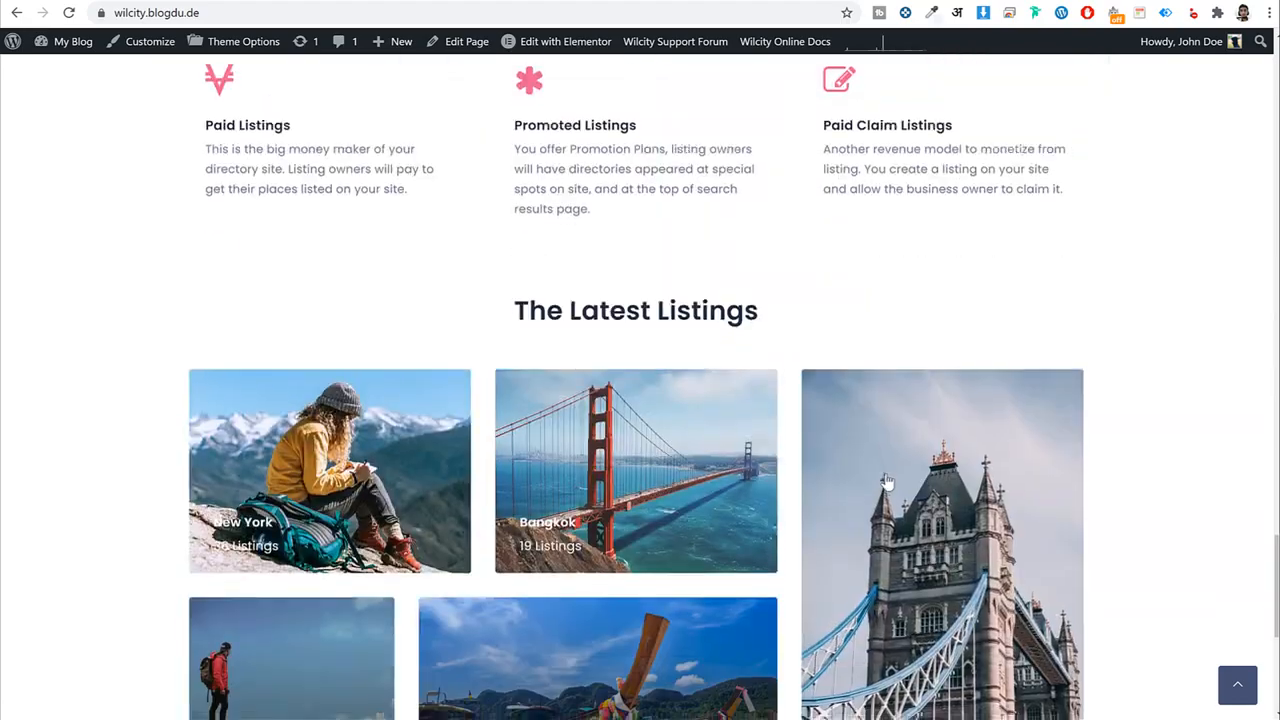
{"action": "left_click", "coordinate": [1222, 694]}
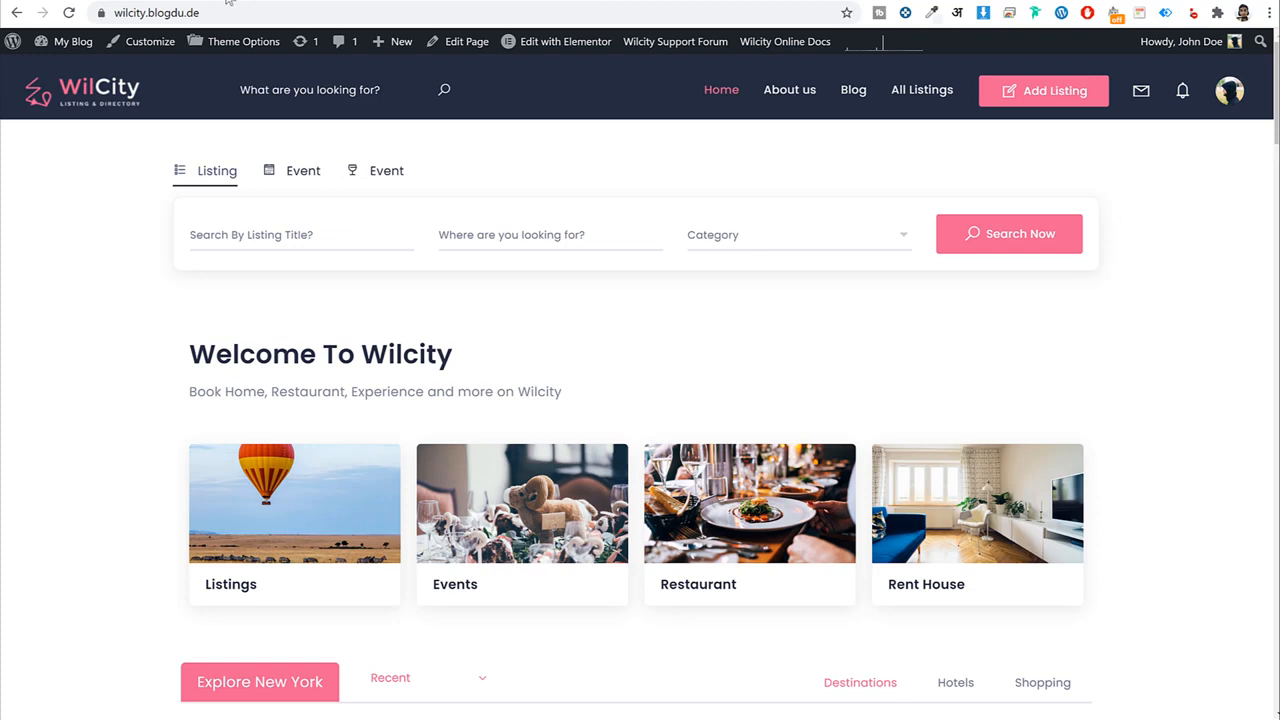
Load bloggdude.com/nh in a new tab and scroll to the Starter, Plus, Turbo and Business Cloud pricing.
{"action": "key", "text": "ctrl+t"}
{"action": "type", "text": "bloggdude.com/n"}
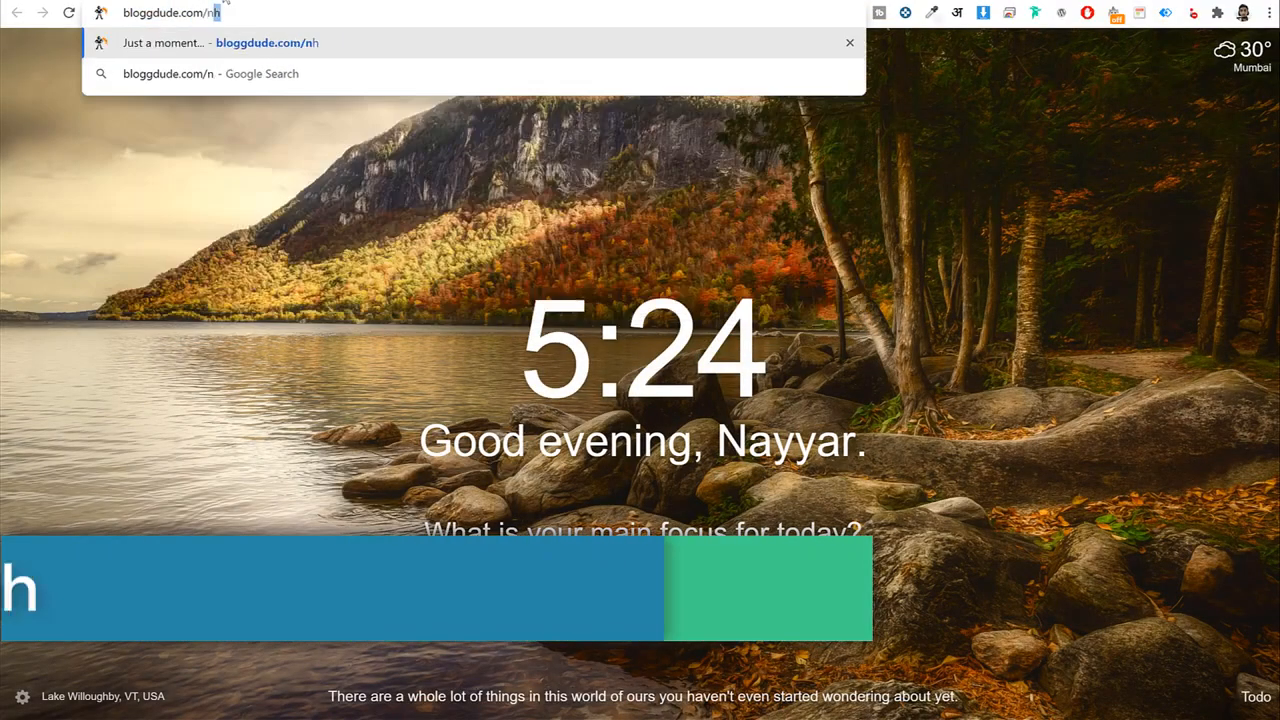
{"action": "key", "text": "Return"}
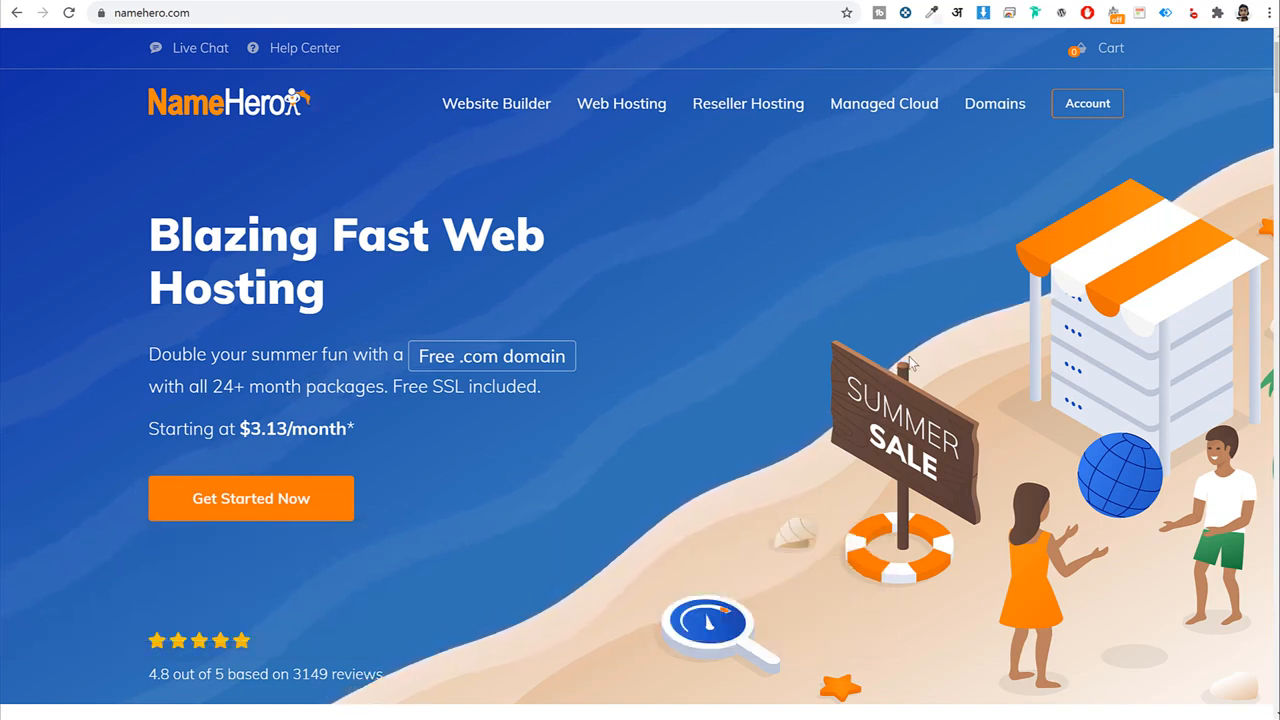
{"action": "scroll", "coordinate": [957, 368], "scroll_direction": "down", "scroll_amount": 7}
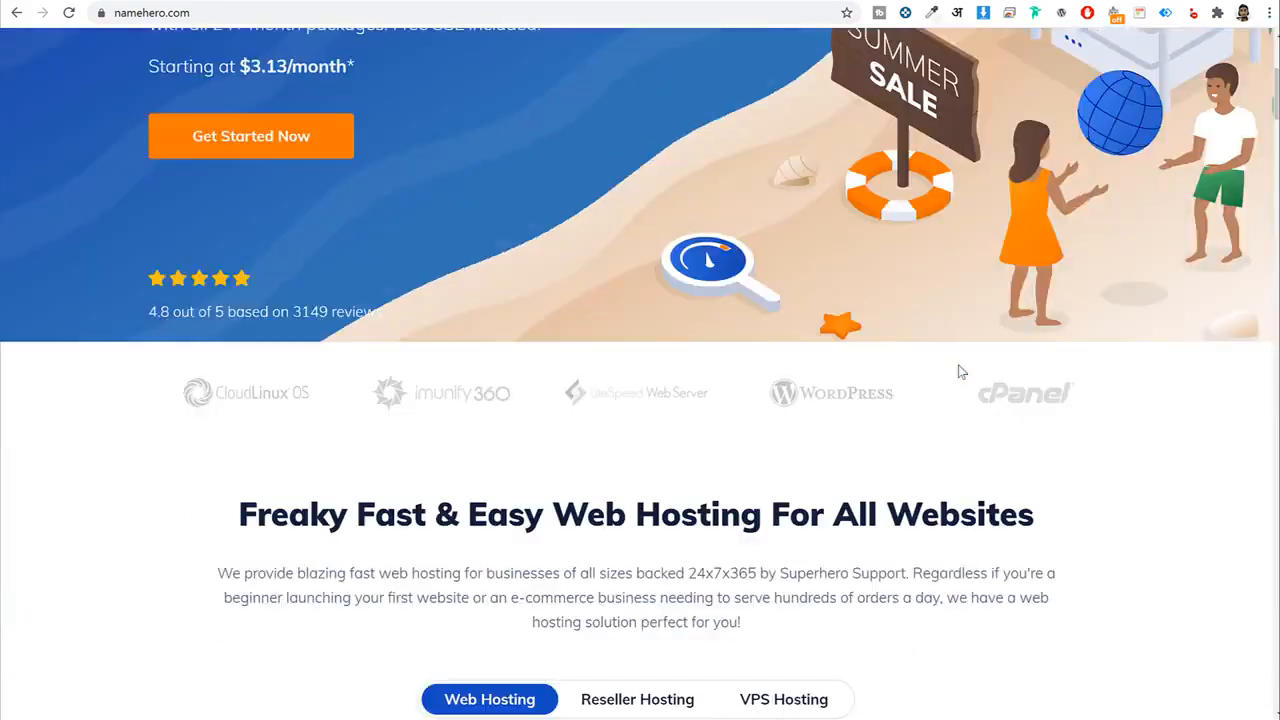
{"action": "scroll", "coordinate": [958, 368], "scroll_direction": "down", "scroll_amount": 3}
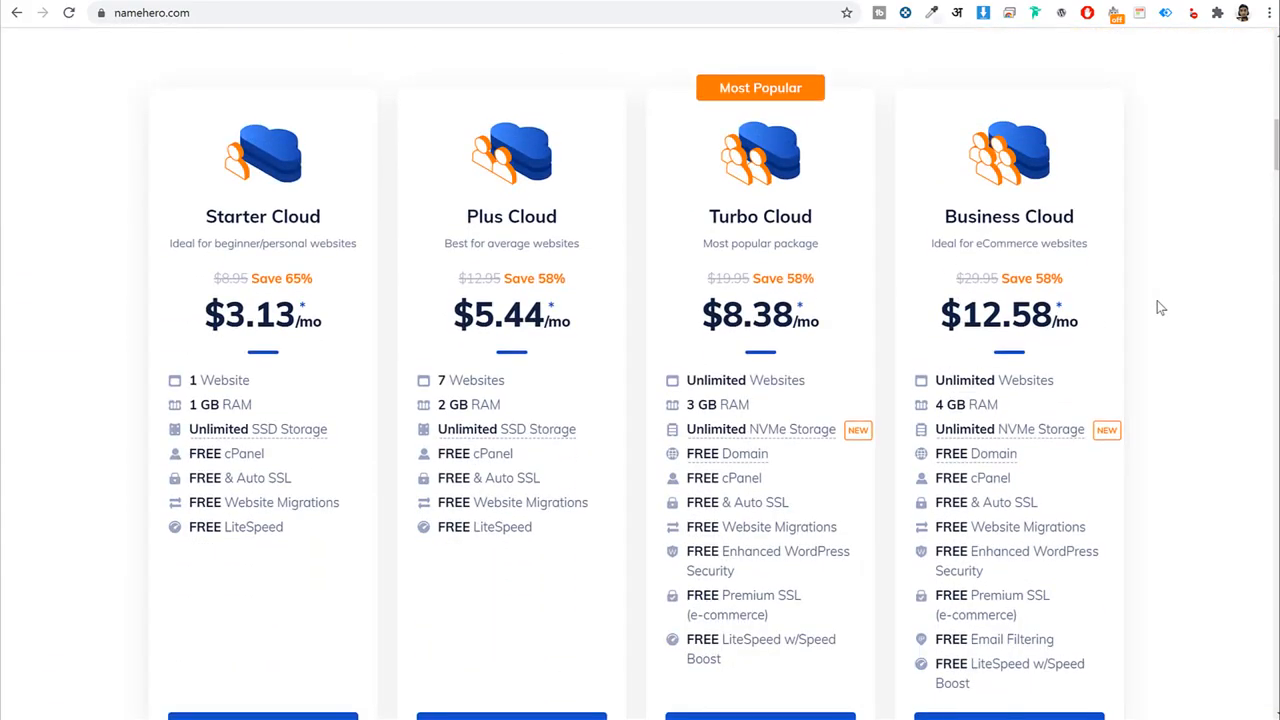
{"action": "scroll", "coordinate": [1160, 308], "scroll_direction": "down", "scroll_amount": 1}
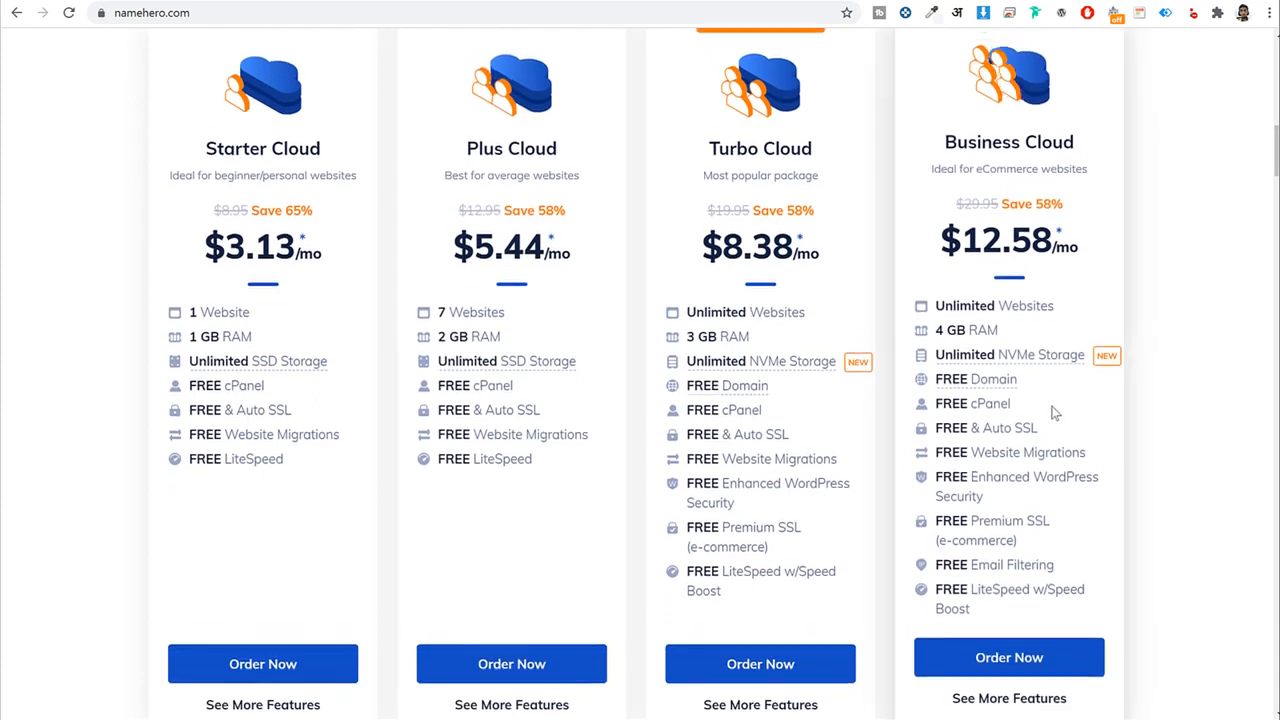
{"action": "scroll", "coordinate": [1160, 308], "scroll_direction": "up", "scroll_amount": 1}
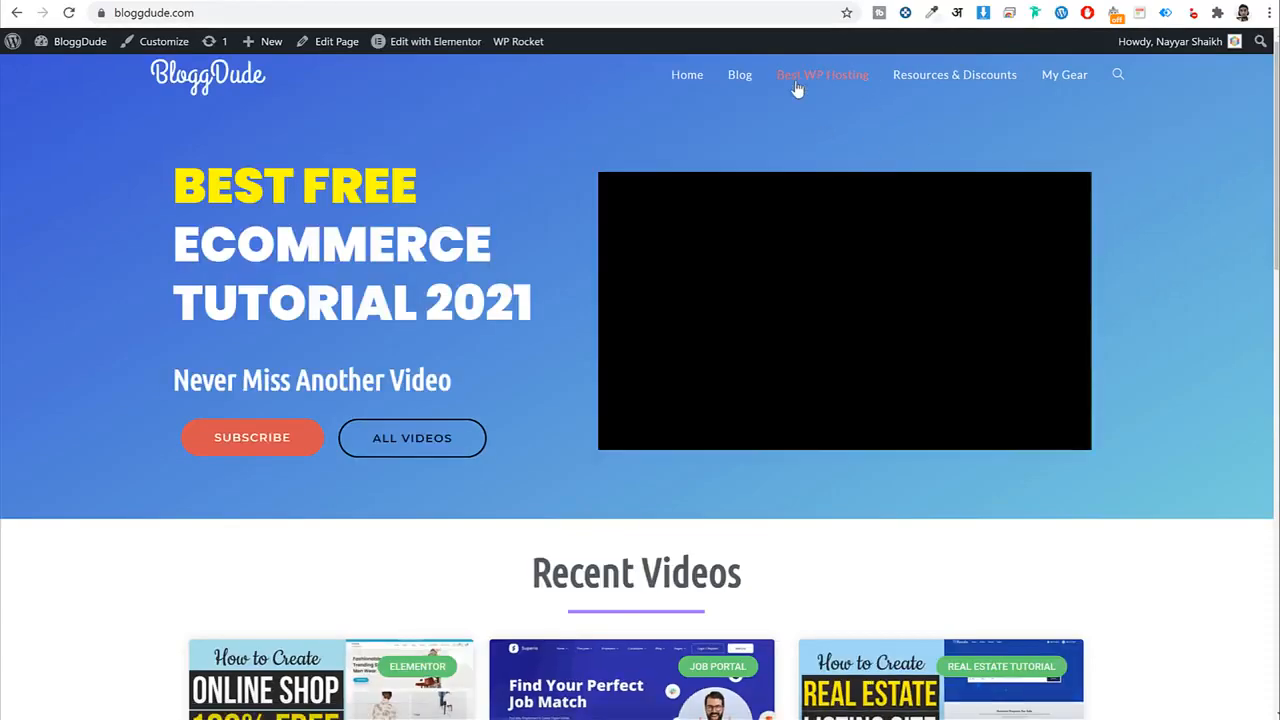
Browse the blog's recommended WordPress hosting page to the NameHero 70% OFF offer.
{"action": "left_click", "coordinate": [823, 80]}
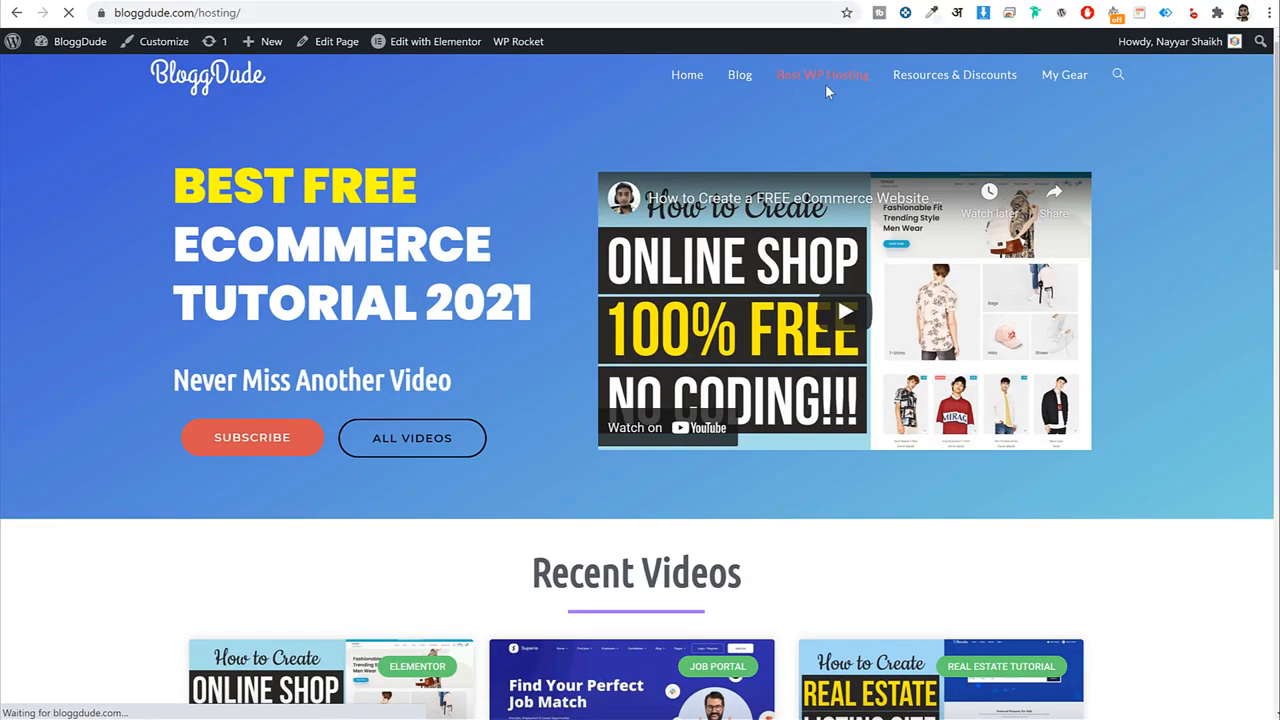
{"action": "scroll", "coordinate": [1095, 350], "scroll_direction": "down", "scroll_amount": 10}
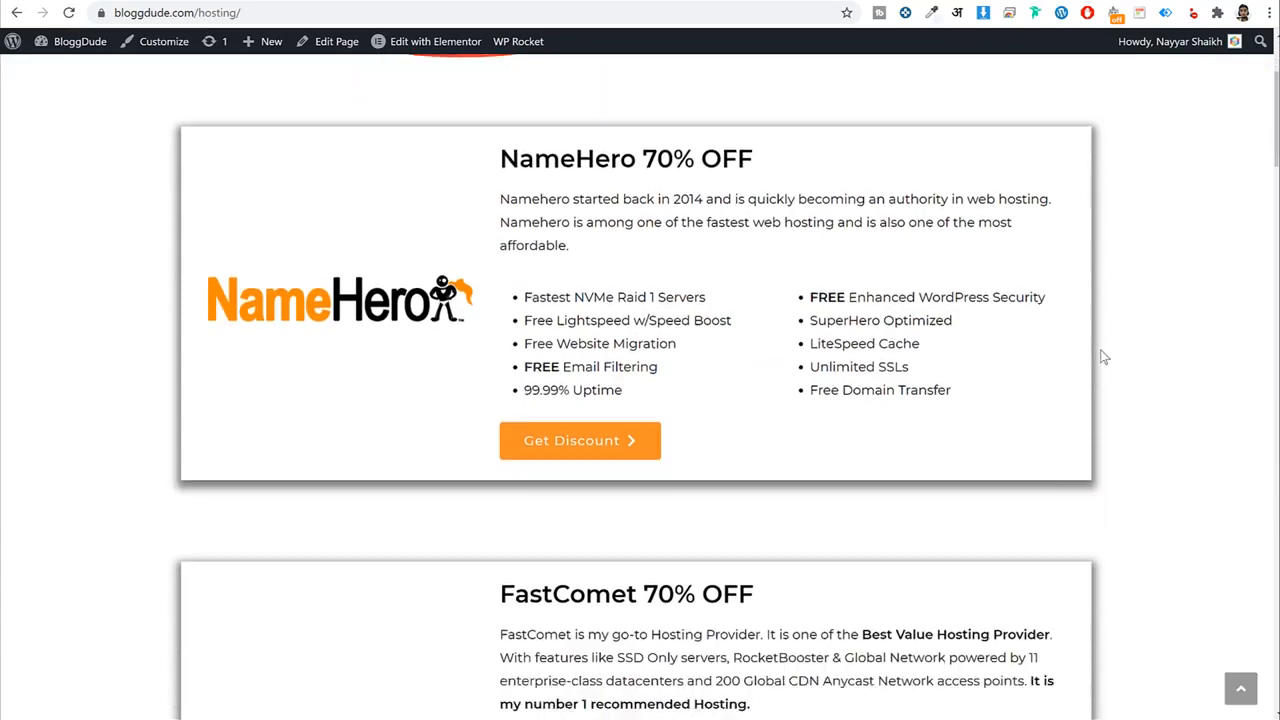
{"action": "scroll", "coordinate": [1103, 356], "scroll_direction": "down", "scroll_amount": 2}
{"action": "scroll", "coordinate": [1103, 356], "scroll_direction": "up", "scroll_amount": 12}
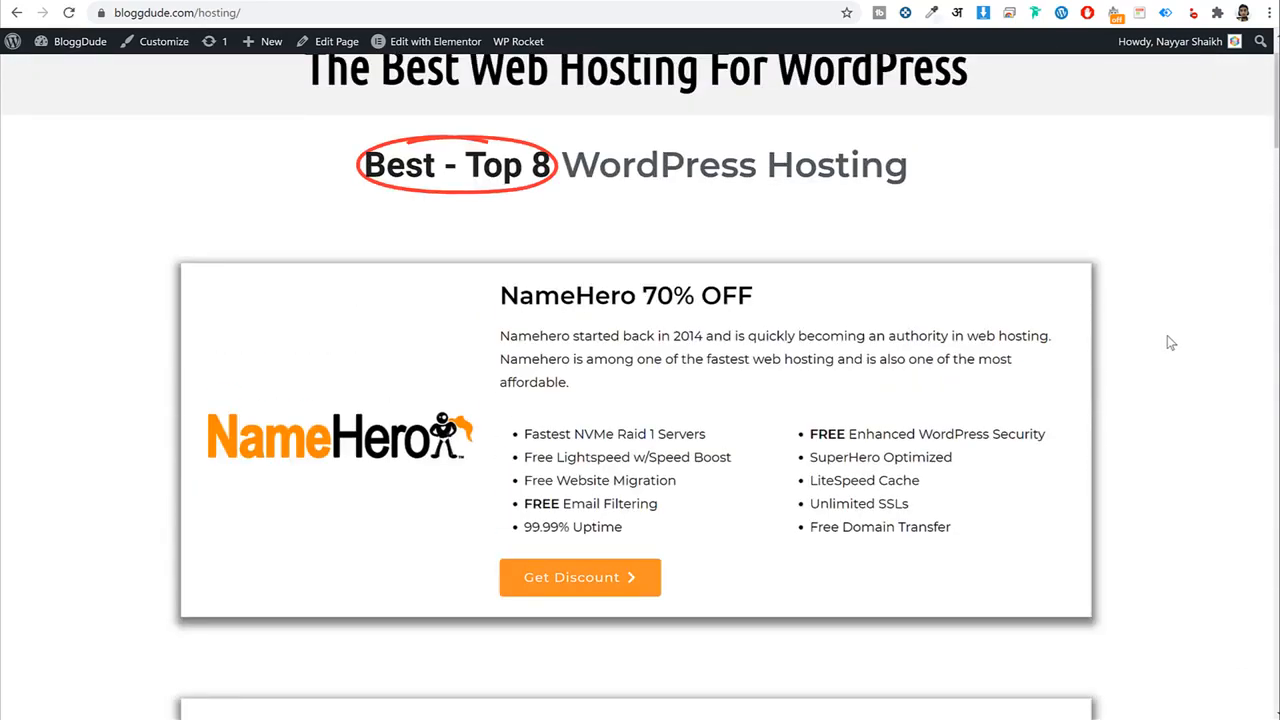
{"action": "scroll", "coordinate": [1170, 360], "scroll_direction": "down", "scroll_amount": 4}
{"action": "scroll", "coordinate": [630, 364], "scroll_direction": "down", "scroll_amount": 10}
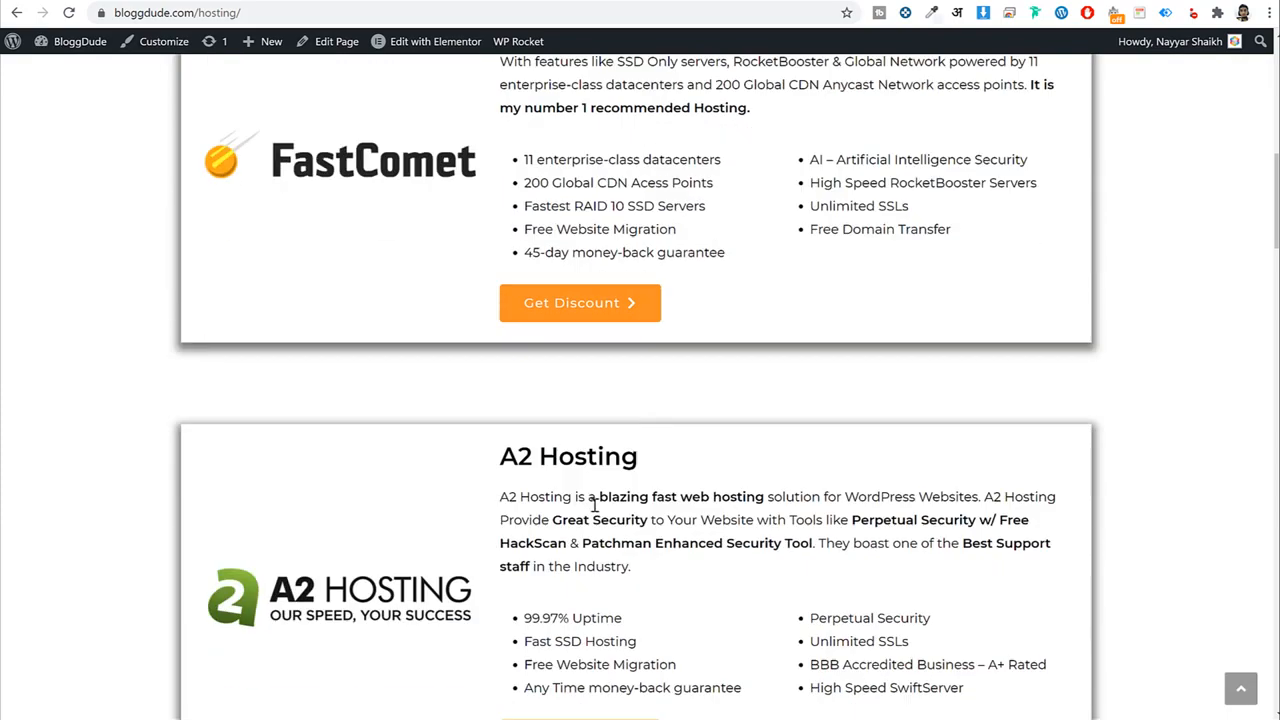
{"action": "scroll", "coordinate": [487, 572], "scroll_direction": "up", "scroll_amount": 3}
{"action": "scroll", "coordinate": [487, 572], "scroll_direction": "up", "scroll_amount": 10}
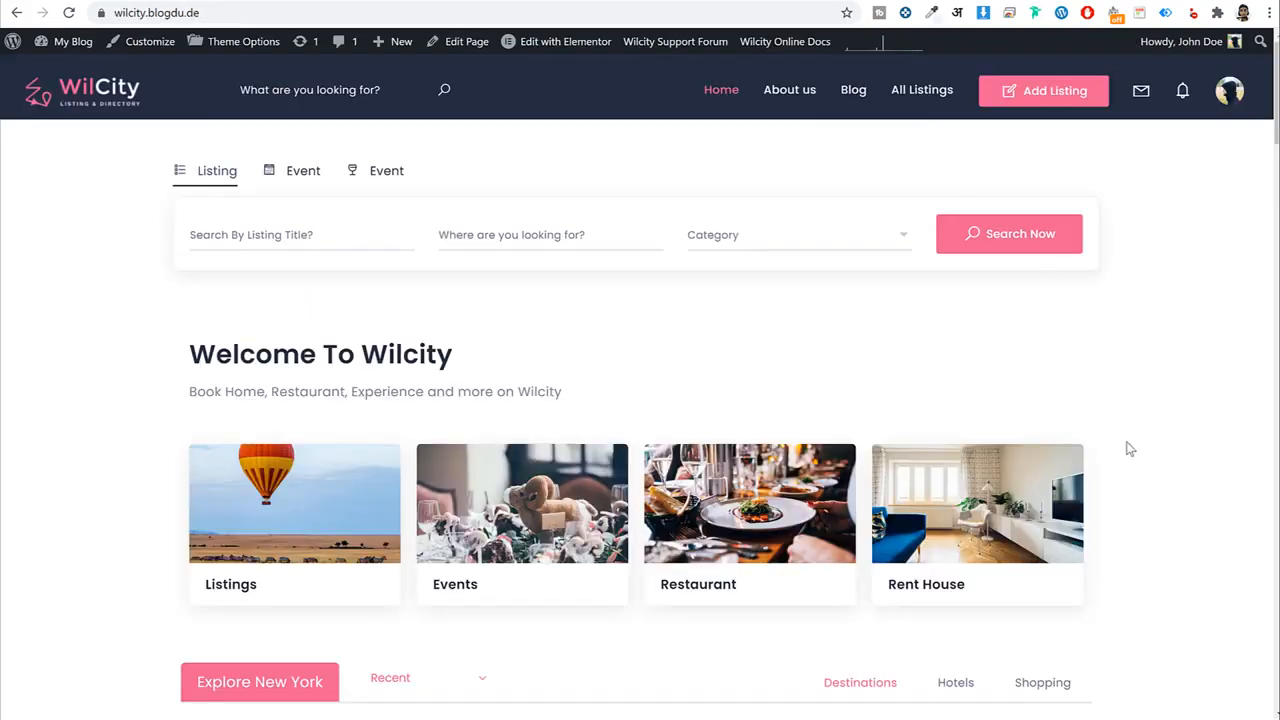
{"action": "scroll", "coordinate": [1128, 449], "scroll_direction": "down", "scroll_amount": 8}
{"action": "scroll", "coordinate": [1128, 449], "scroll_direction": "down", "scroll_amount": 8}
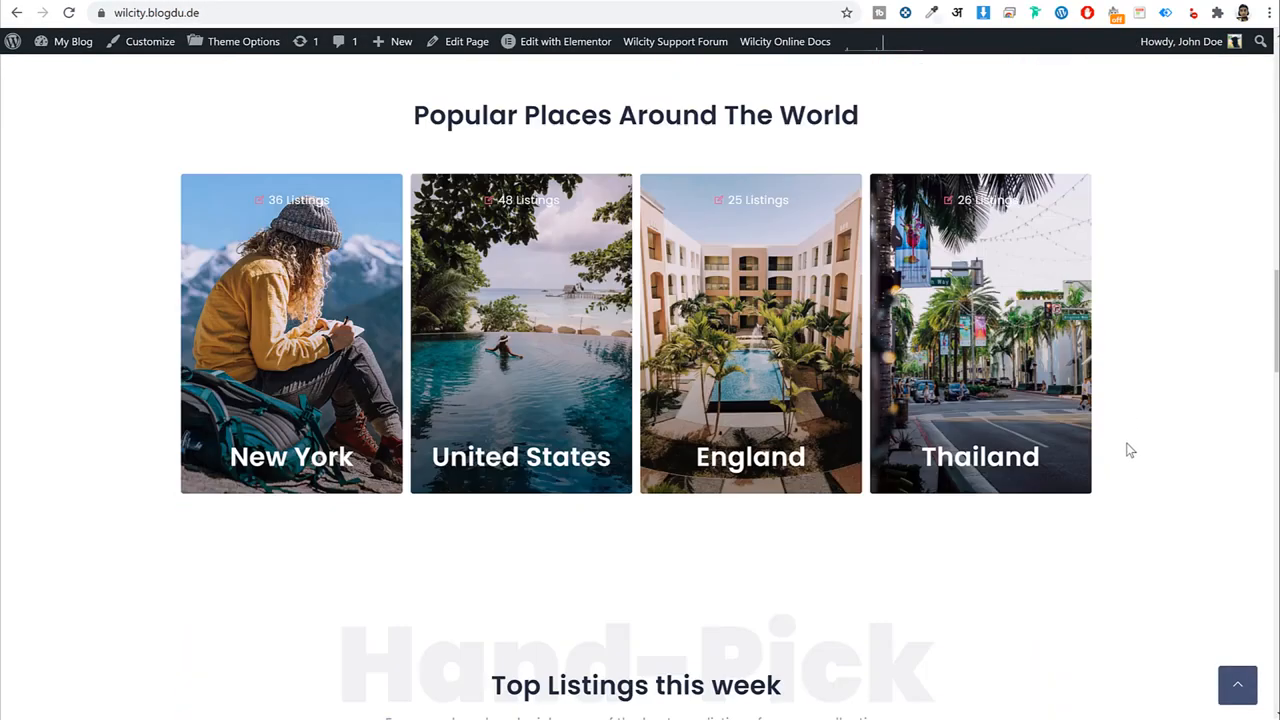
{"action": "scroll", "coordinate": [1135, 466], "scroll_direction": "down", "scroll_amount": 8}
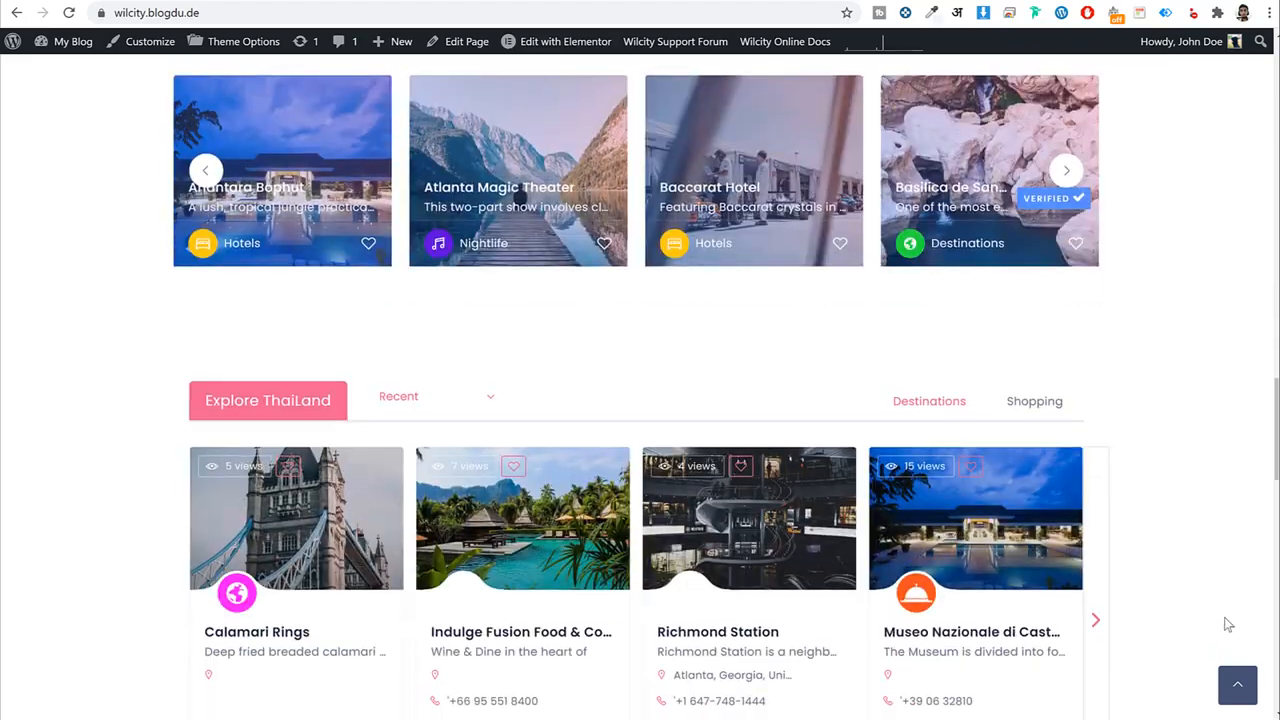
Return to NameHero's cloud hosting pricing, with Turbo Cloud at $8.38/mo most popular.
{"action": "left_click", "coordinate": [1238, 686]}
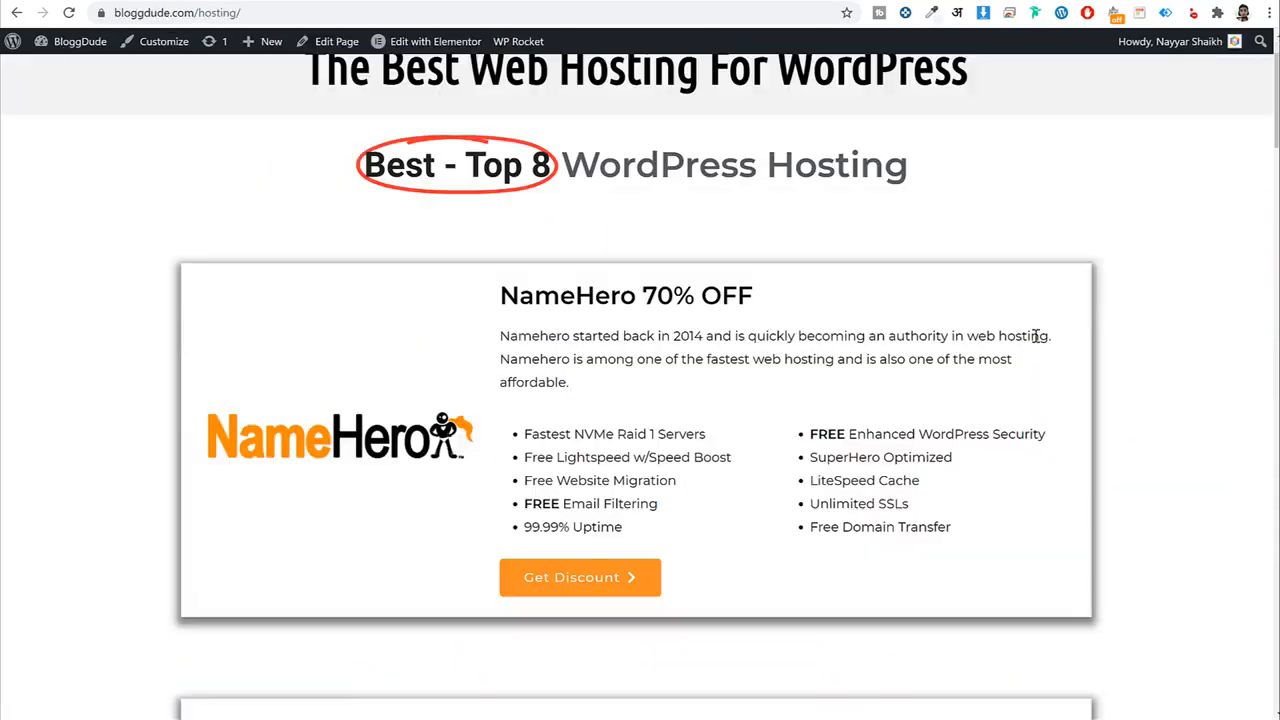
{"action": "scroll", "coordinate": [1037, 336], "scroll_direction": "up", "scroll_amount": 1}
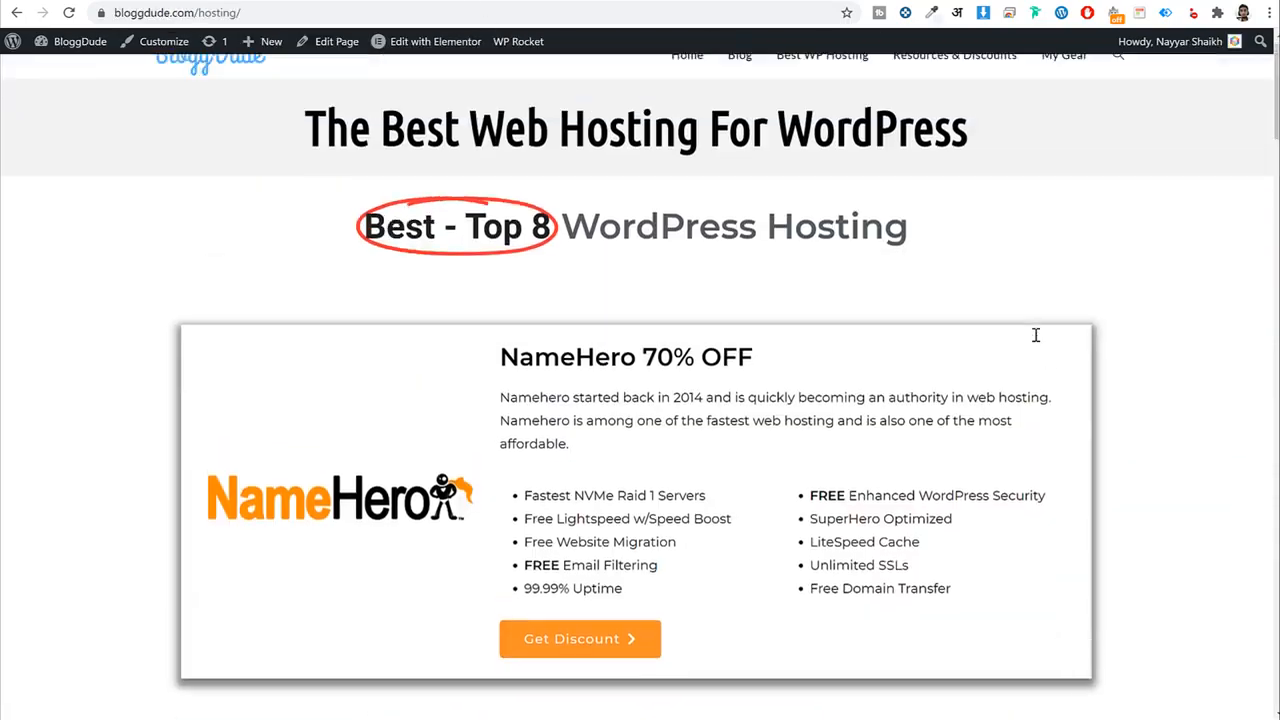
{"action": "scroll", "coordinate": [1037, 338], "scroll_direction": "down", "scroll_amount": 10}
{"action": "scroll", "coordinate": [1037, 341], "scroll_direction": "up", "scroll_amount": 5}
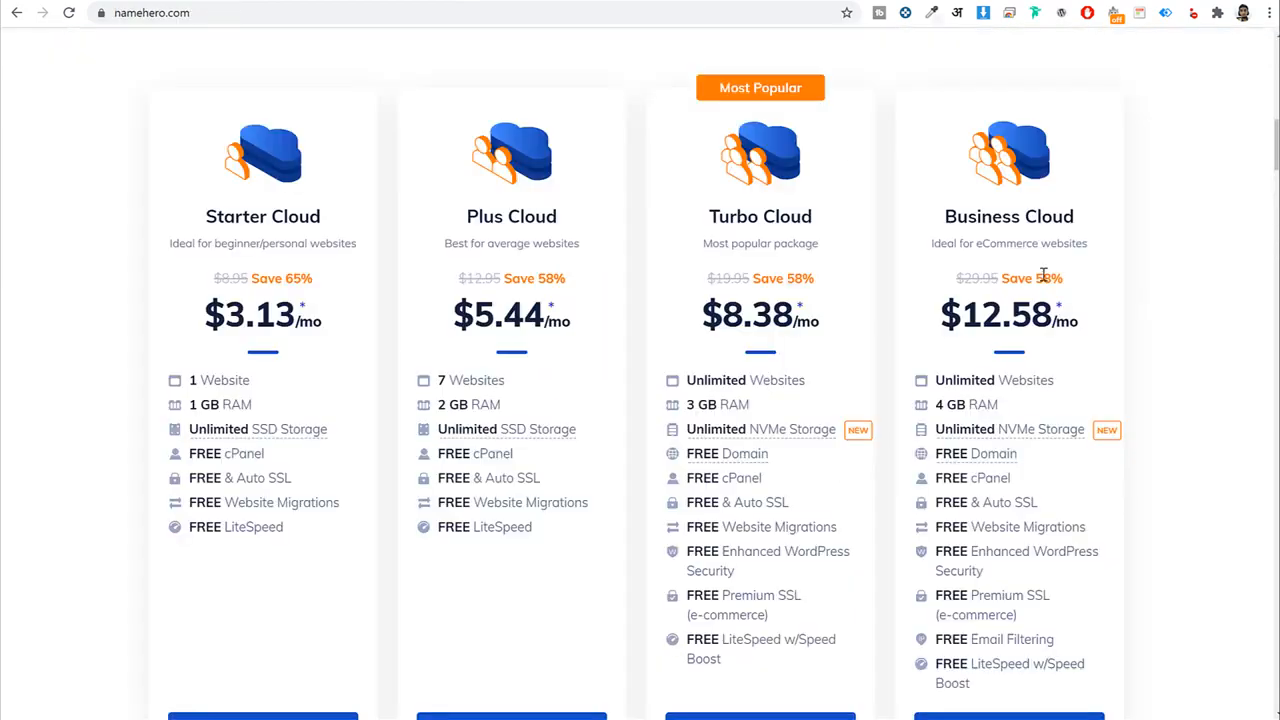
{"action": "scroll", "coordinate": [1128, 277], "scroll_direction": "up", "scroll_amount": 1}
{"action": "scroll", "coordinate": [1130, 278], "scroll_direction": "down", "scroll_amount": 3}
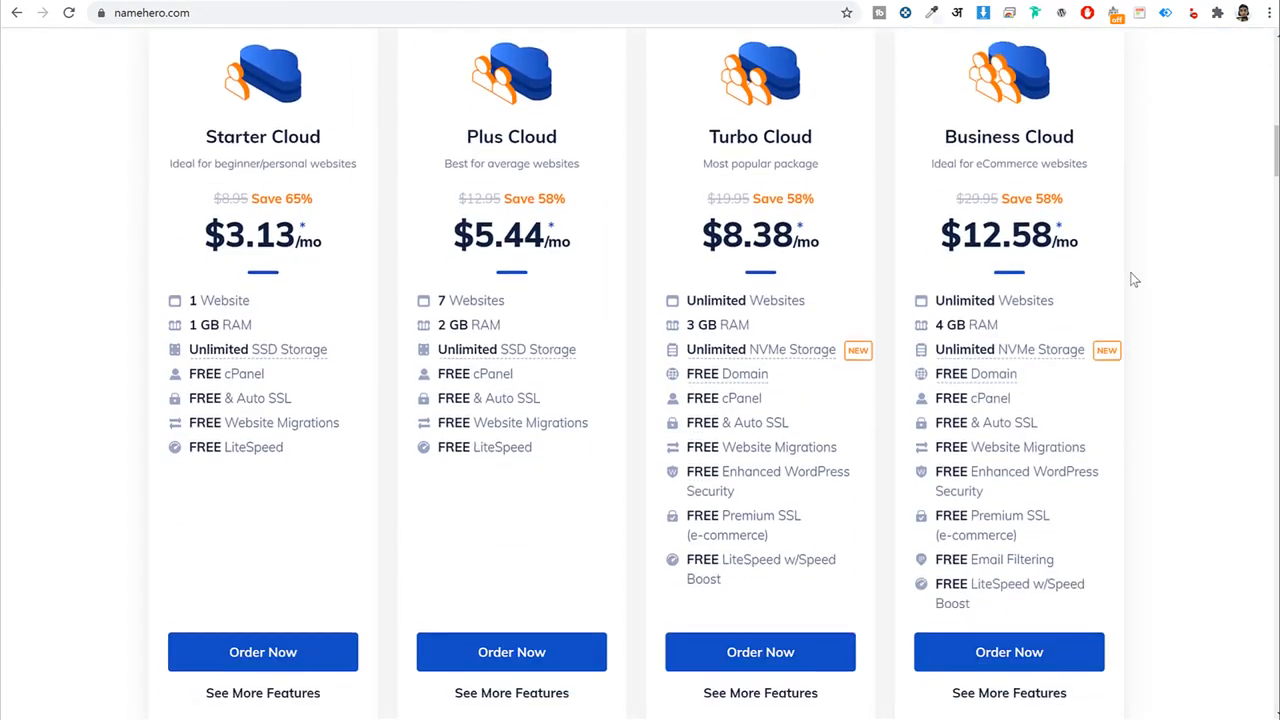
{"action": "scroll", "coordinate": [1134, 279], "scroll_direction": "up", "scroll_amount": 1}
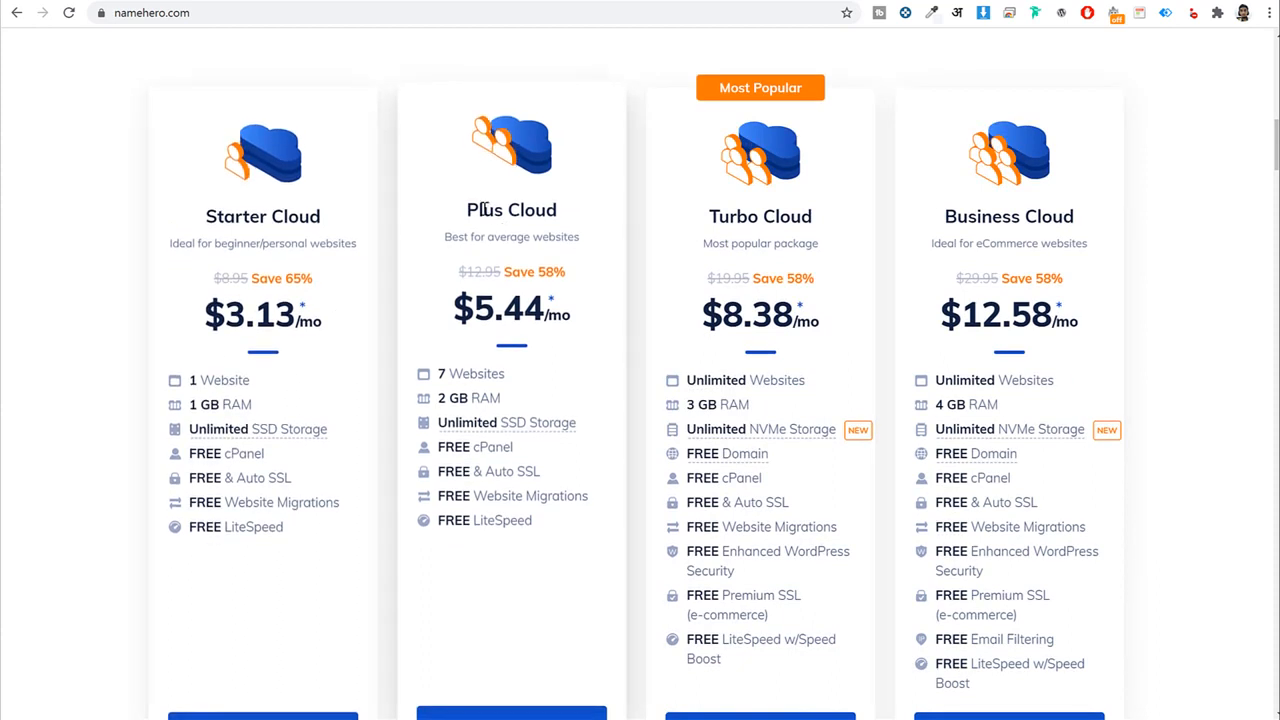
{"action": "double_click", "coordinate": [472, 208]}
{"action": "left_click_drag", "start_coordinate": [531, 205], "coordinate": [561, 210]}
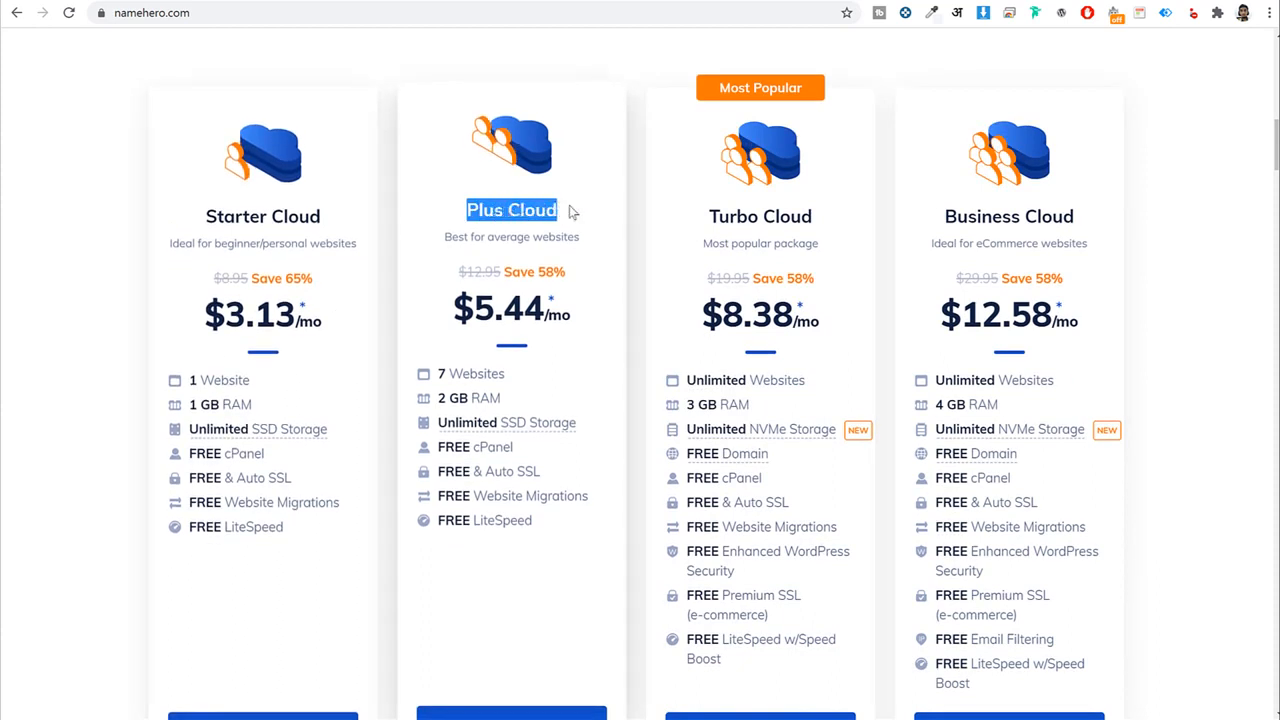
{"action": "left_click", "coordinate": [569, 205]}
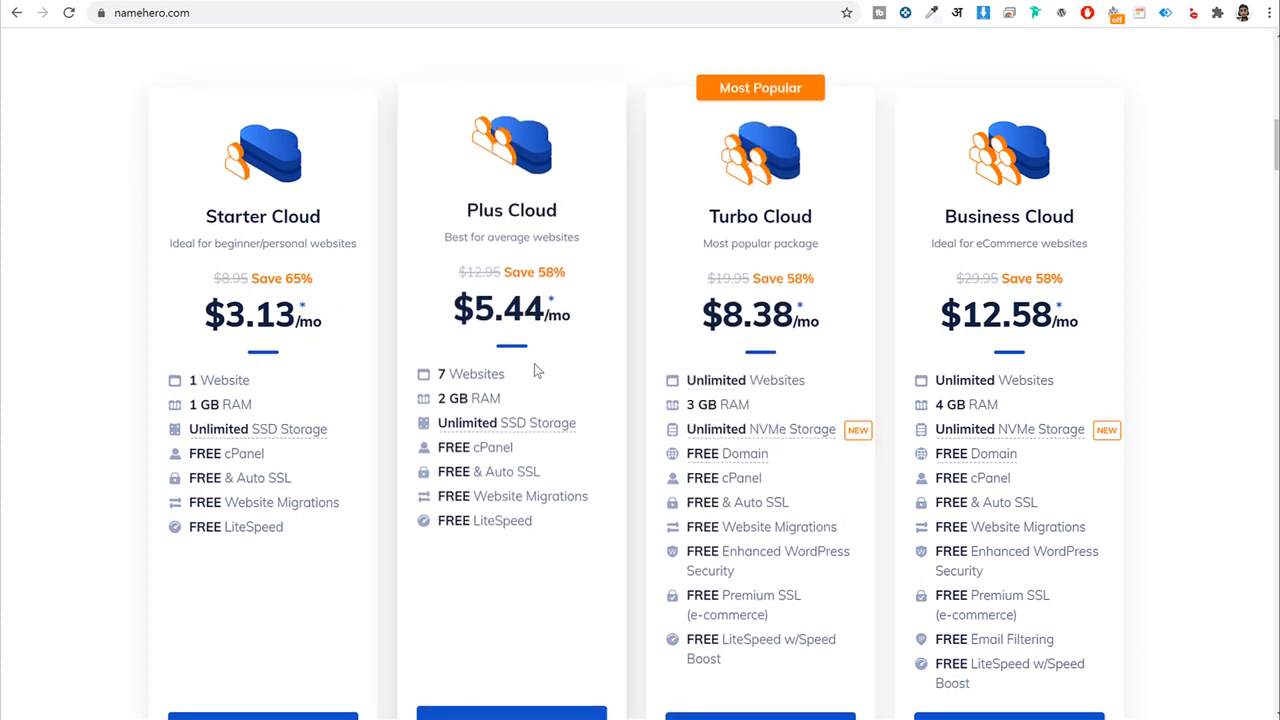
{"action": "left_click_drag", "start_coordinate": [208, 211], "coordinate": [334, 214]}
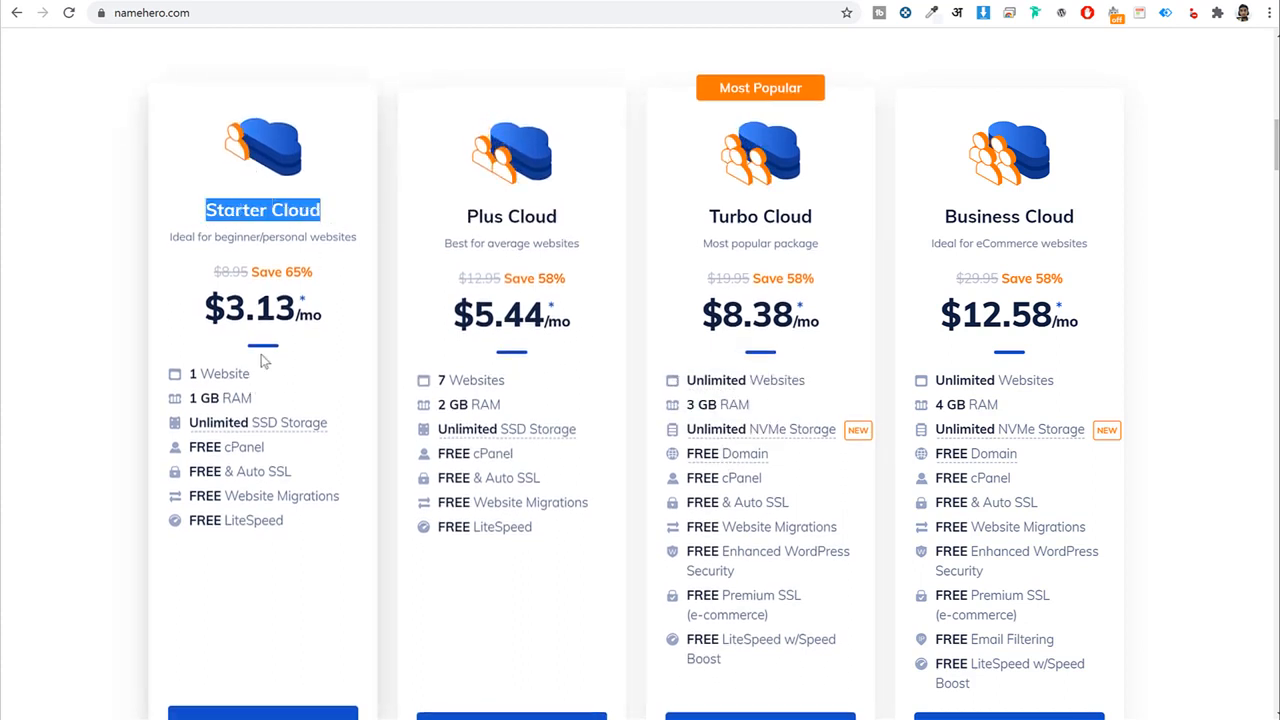
{"action": "left_click", "coordinate": [205, 376]}
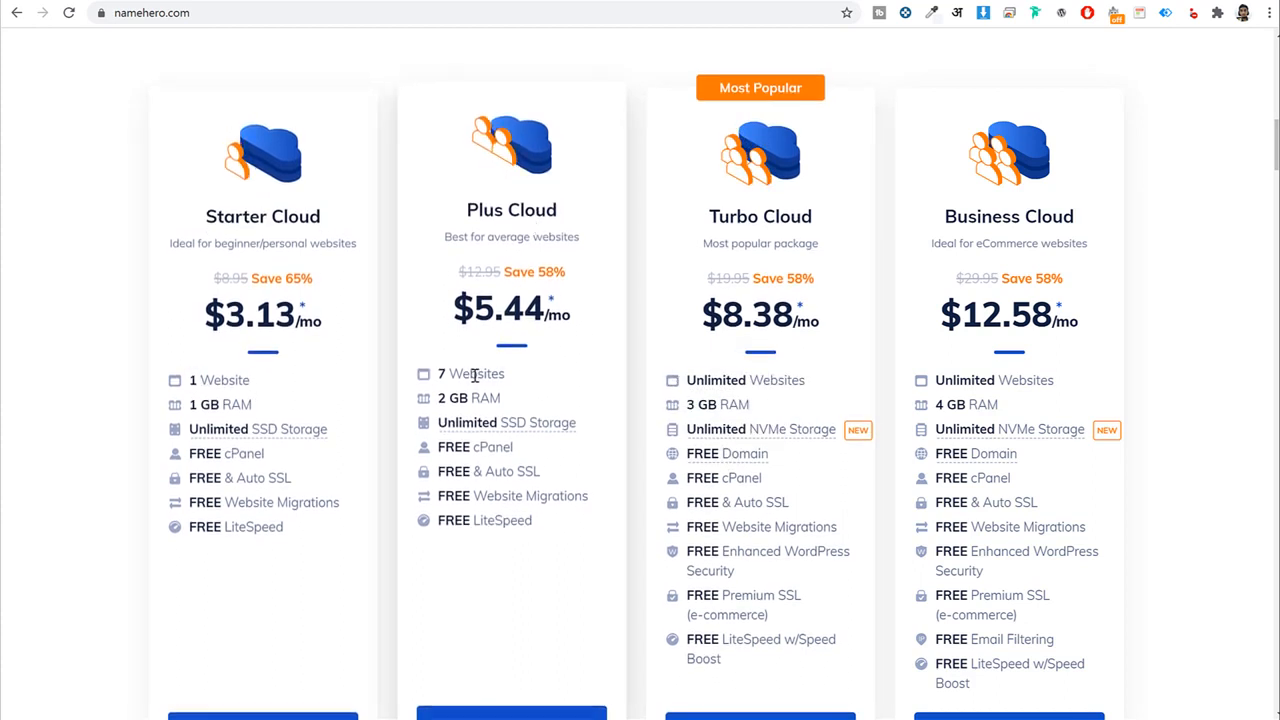
{"action": "left_click_drag", "start_coordinate": [437, 374], "coordinate": [505, 374]}
{"action": "left_click", "coordinate": [510, 383]}
{"action": "left_click_drag", "start_coordinate": [466, 468], "coordinate": [437, 372]}
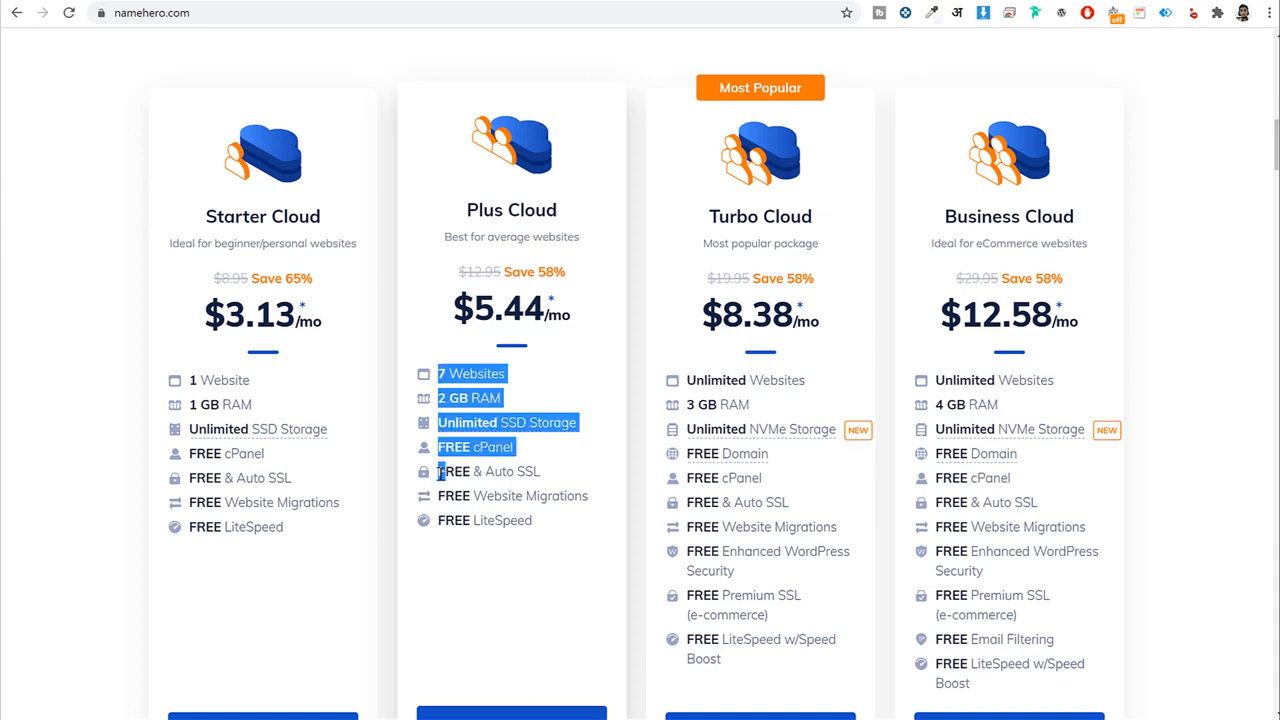
{"action": "left_click", "coordinate": [556, 477]}
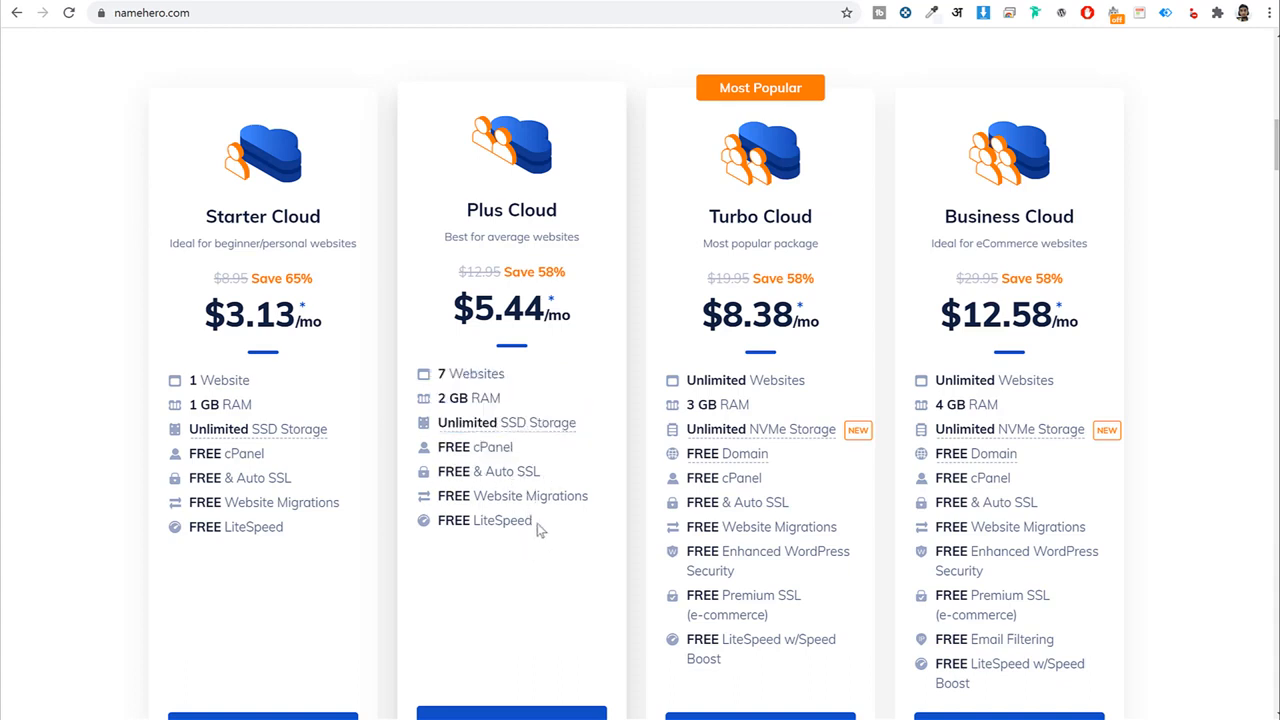
{"action": "left_click_drag", "start_coordinate": [537, 524], "coordinate": [509, 526]}
{"action": "left_click", "coordinate": [509, 526]}
{"action": "scroll", "coordinate": [996, 596], "scroll_direction": "down", "scroll_amount": 2}
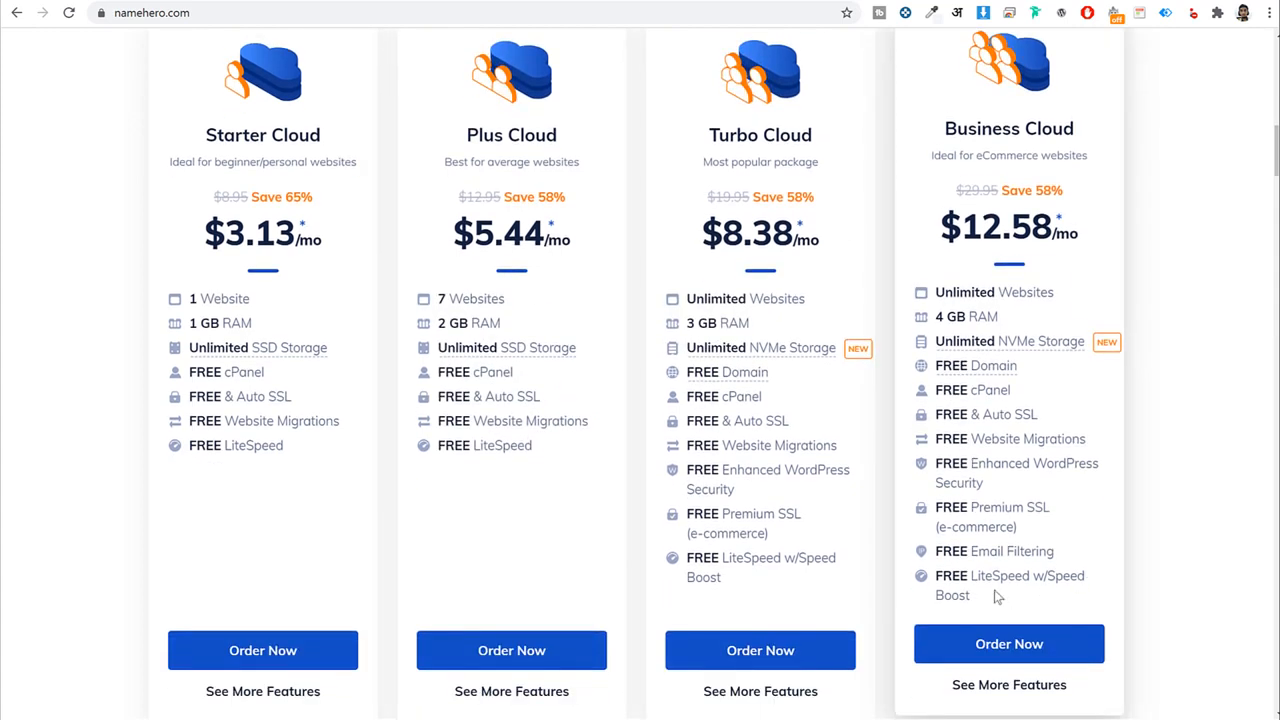
{"action": "scroll", "coordinate": [1048, 595], "scroll_direction": "up", "scroll_amount": 2}
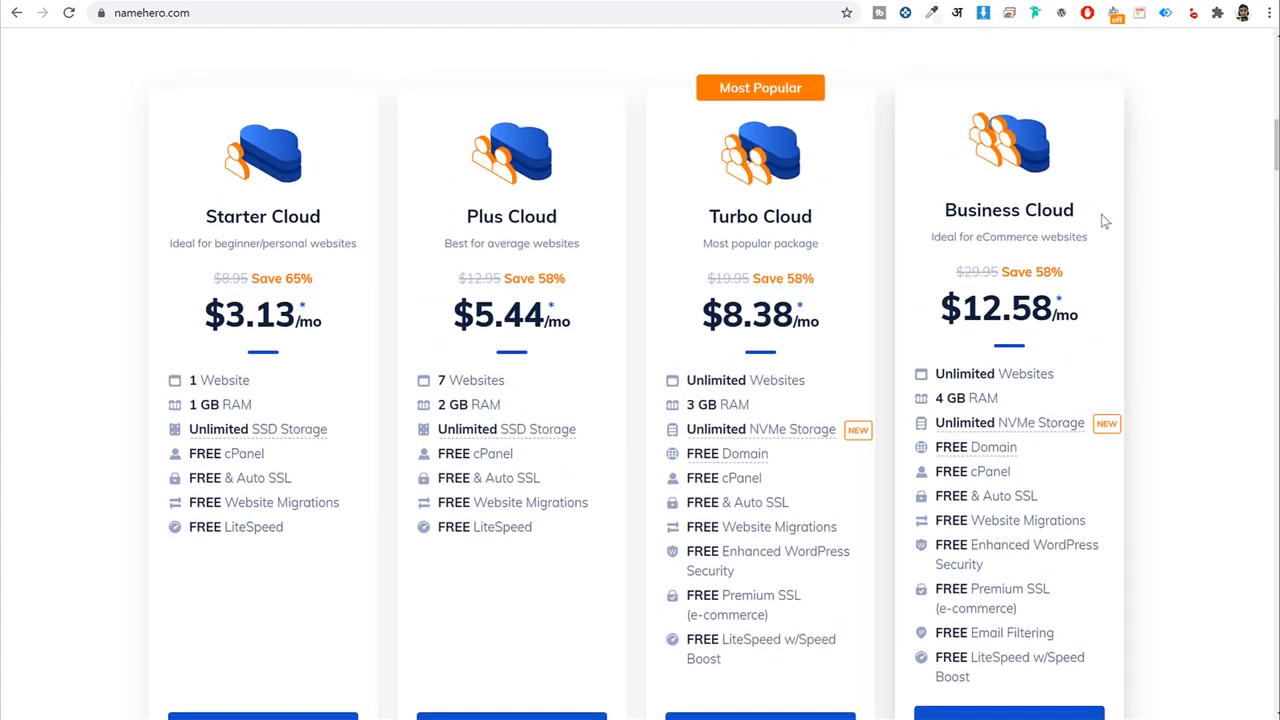
{"action": "left_click_drag", "start_coordinate": [1076, 215], "coordinate": [957, 215]}
{"action": "left_click", "coordinate": [423, 204]}
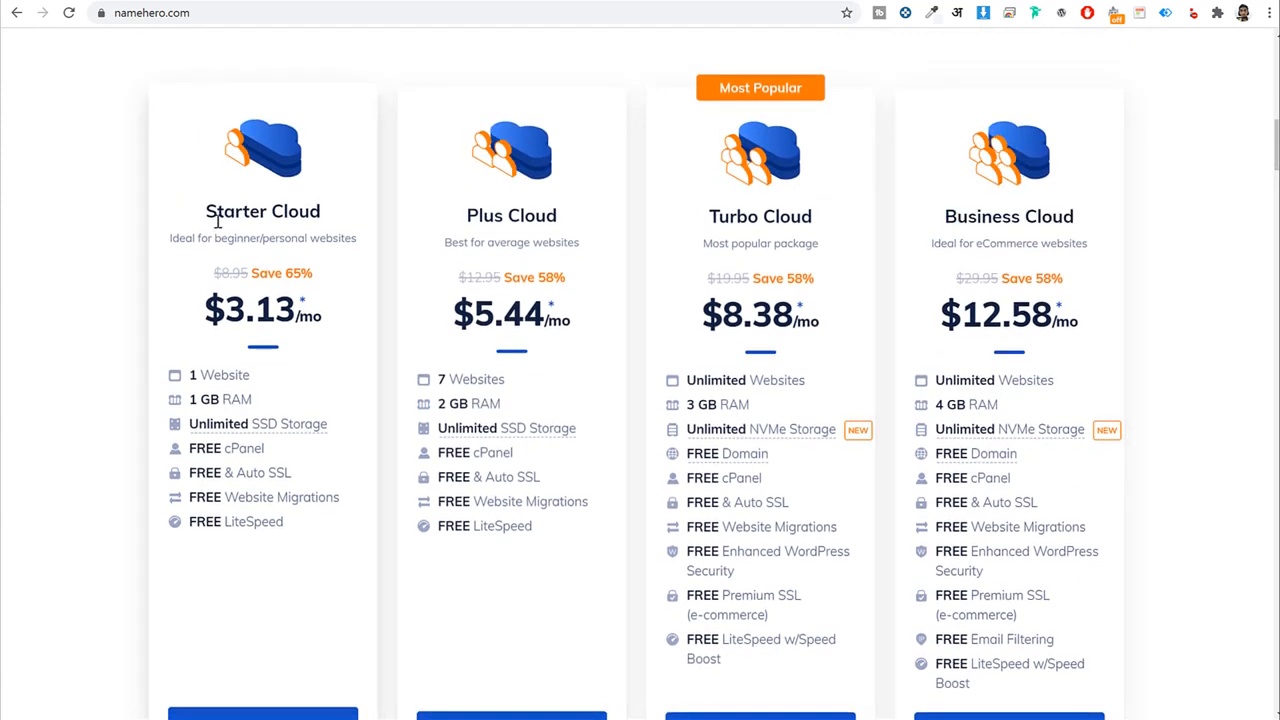
{"action": "left_click_drag", "start_coordinate": [214, 210], "coordinate": [330, 211]}
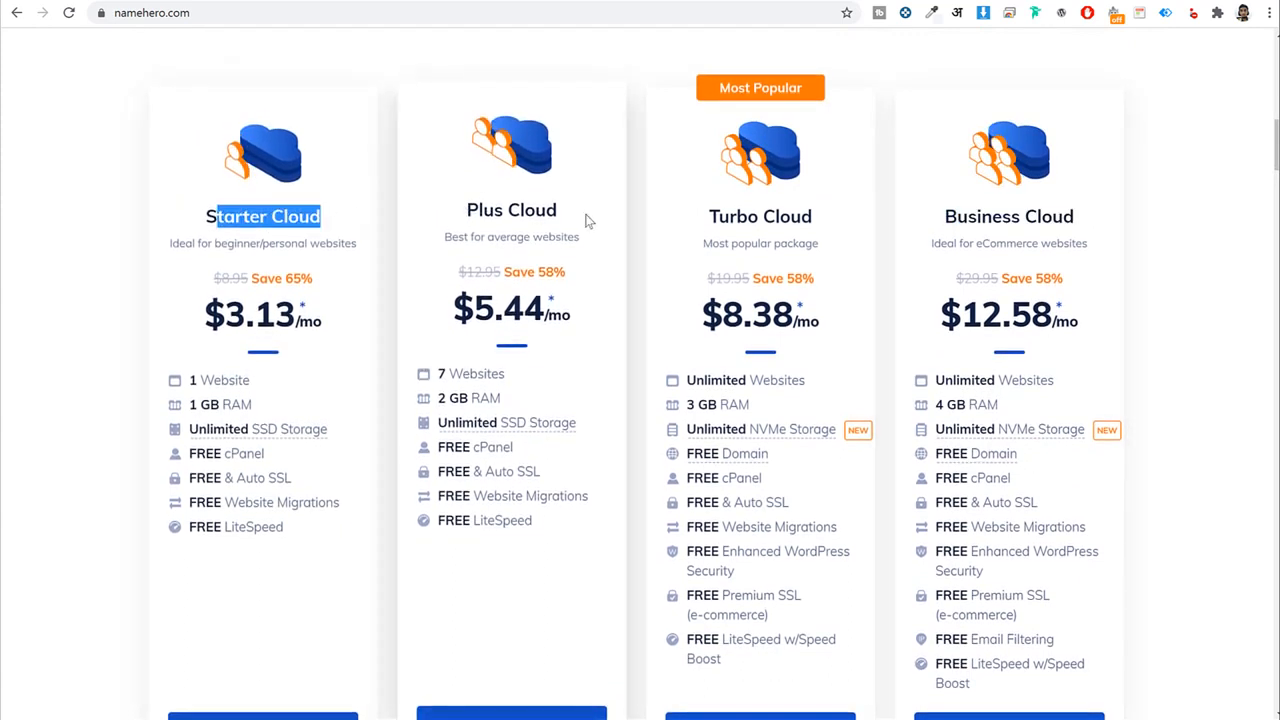
{"action": "left_click_drag", "start_coordinate": [586, 220], "coordinate": [448, 224]}
{"action": "left_click_drag", "start_coordinate": [545, 526], "coordinate": [506, 520]}
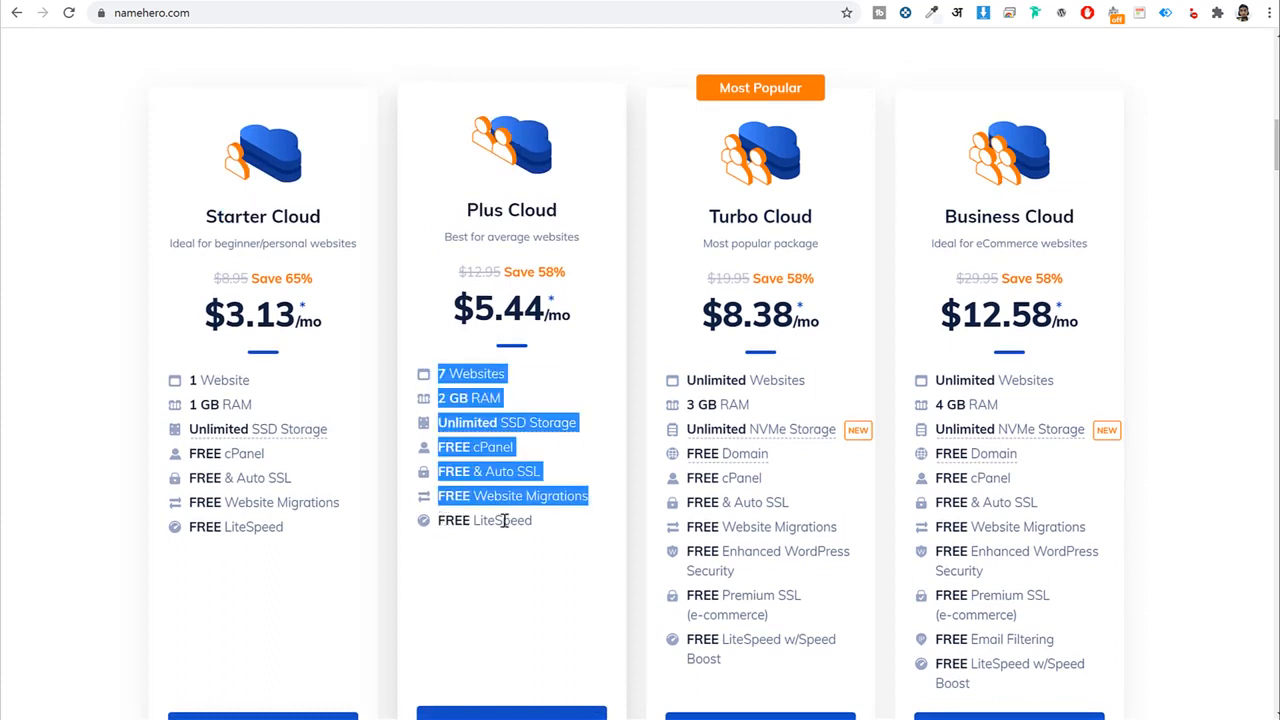
{"action": "double_click", "coordinate": [512, 520]}
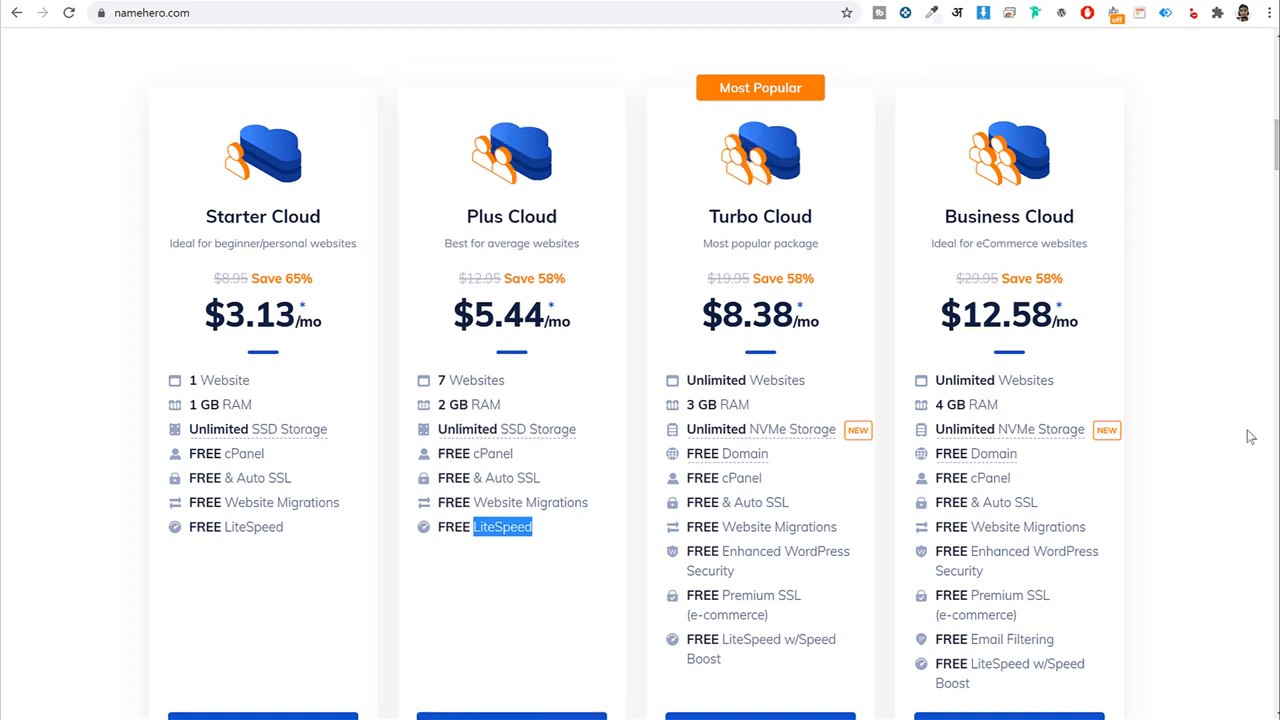
{"action": "left_click_drag", "start_coordinate": [694, 213], "coordinate": [822, 217]}
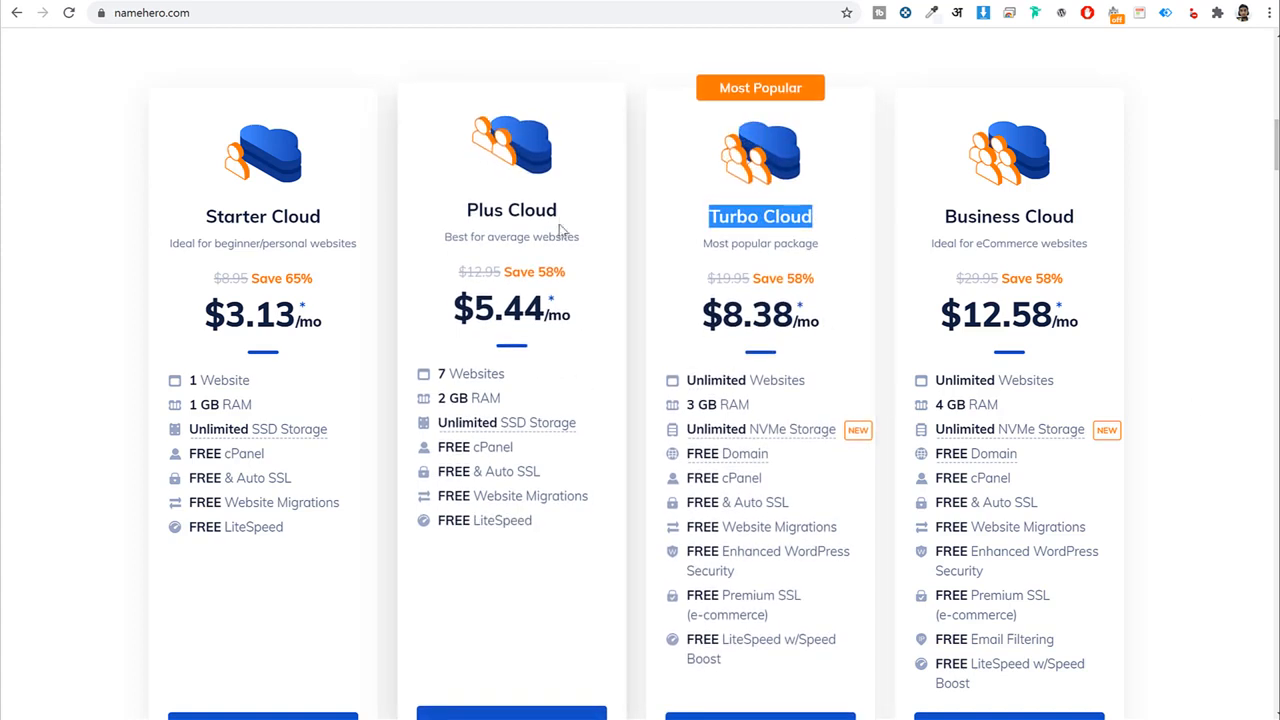
{"action": "left_click_drag", "start_coordinate": [560, 211], "coordinate": [462, 218]}
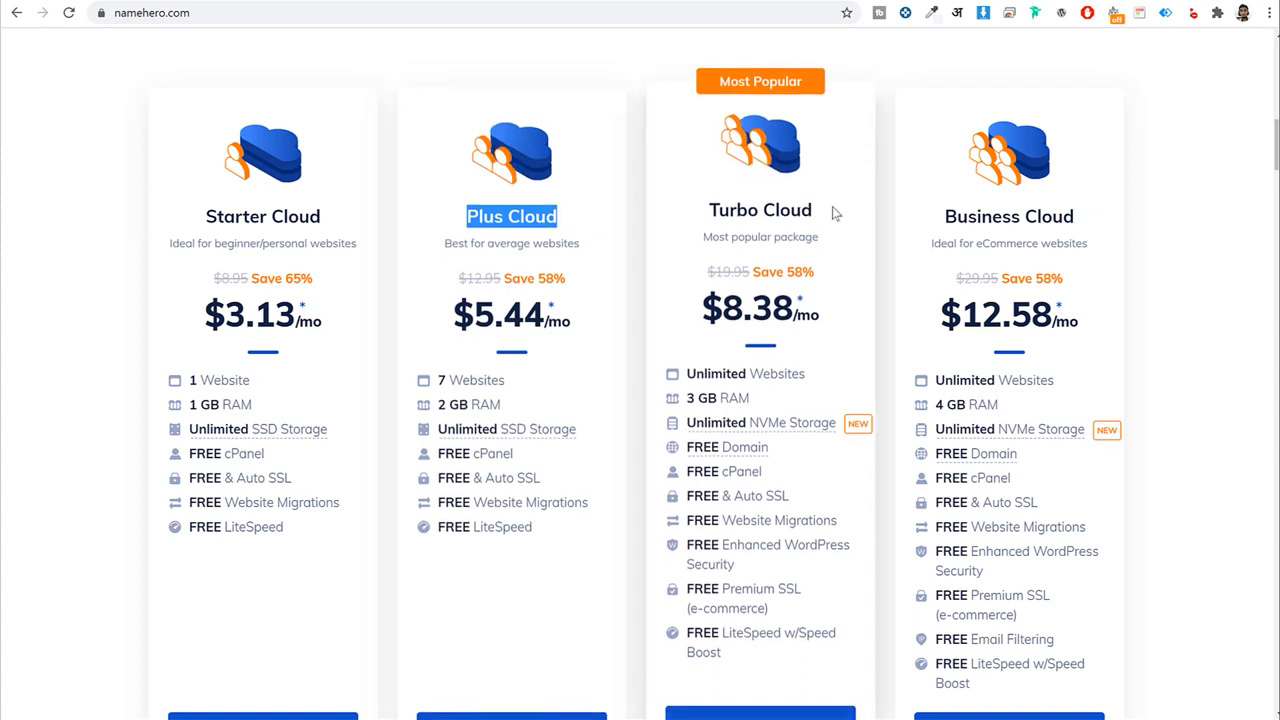
{"action": "left_click_drag", "start_coordinate": [816, 210], "coordinate": [706, 214]}
{"action": "left_click_drag", "start_coordinate": [560, 212], "coordinate": [466, 212]}
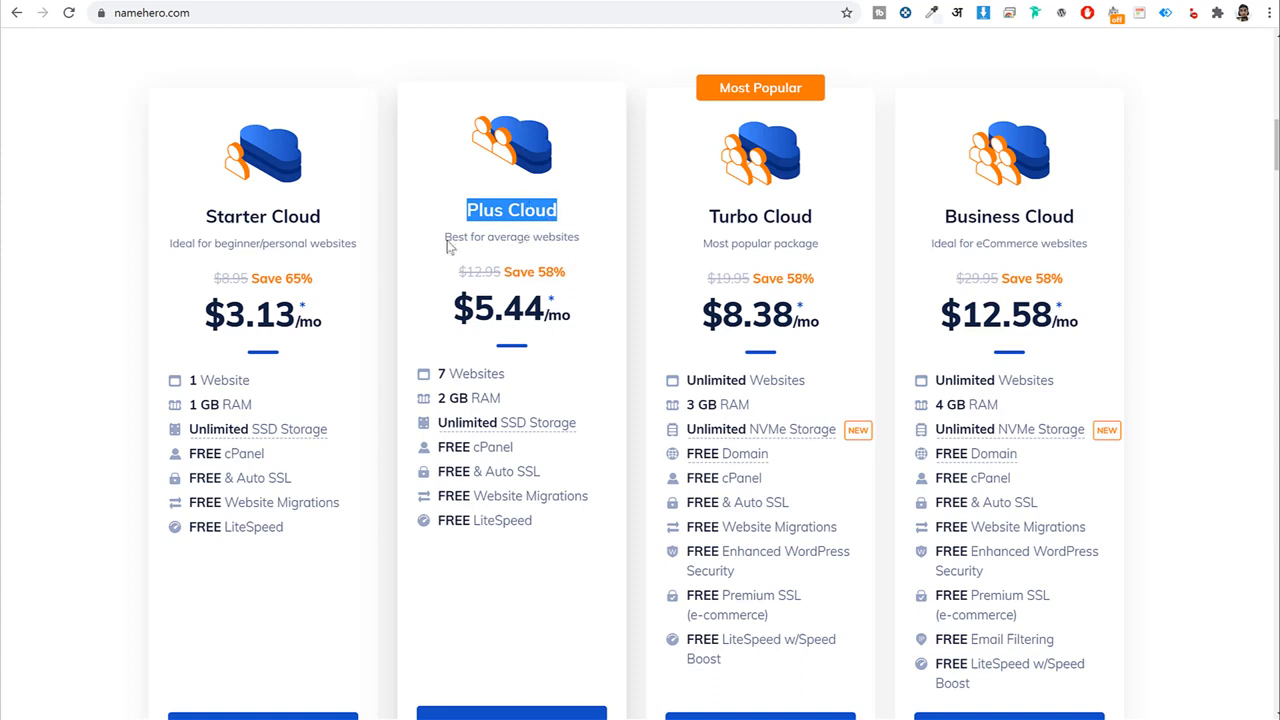
{"action": "scroll", "coordinate": [563, 297], "scroll_direction": "down", "scroll_amount": 2}
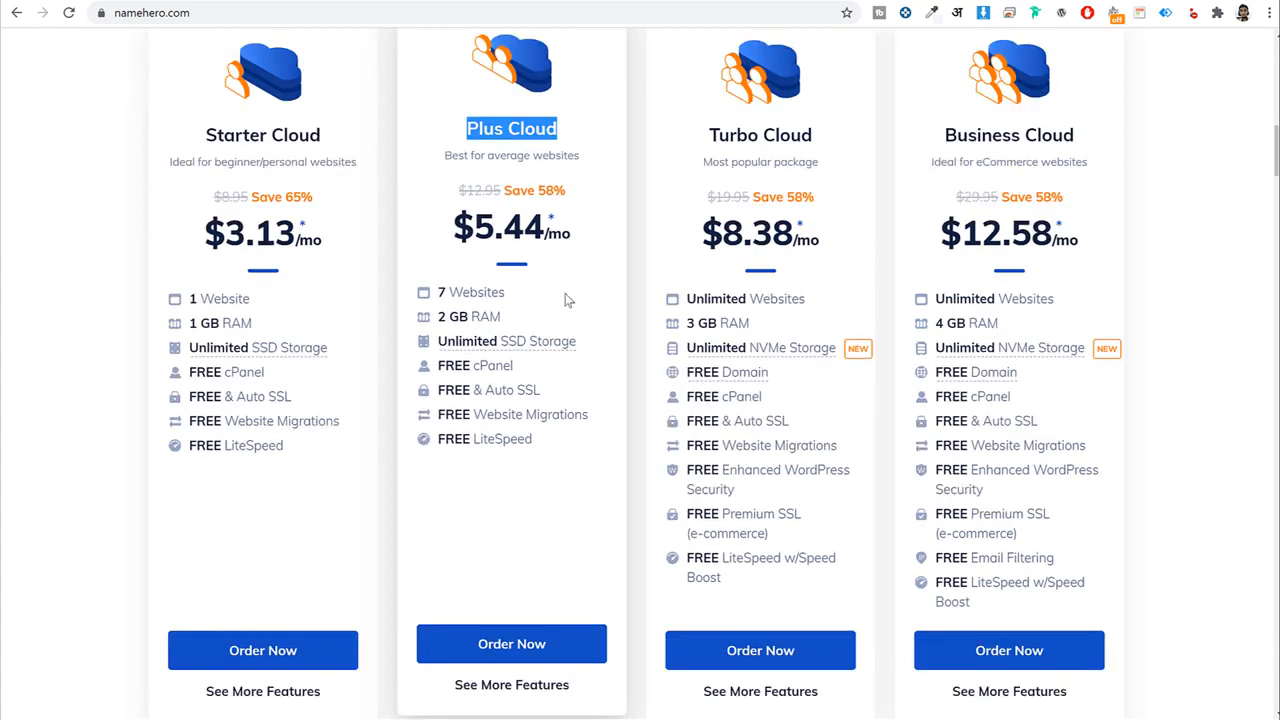
Order the Plus Cloud plan and review its domain options.
{"action": "left_click", "coordinate": [505, 563]}
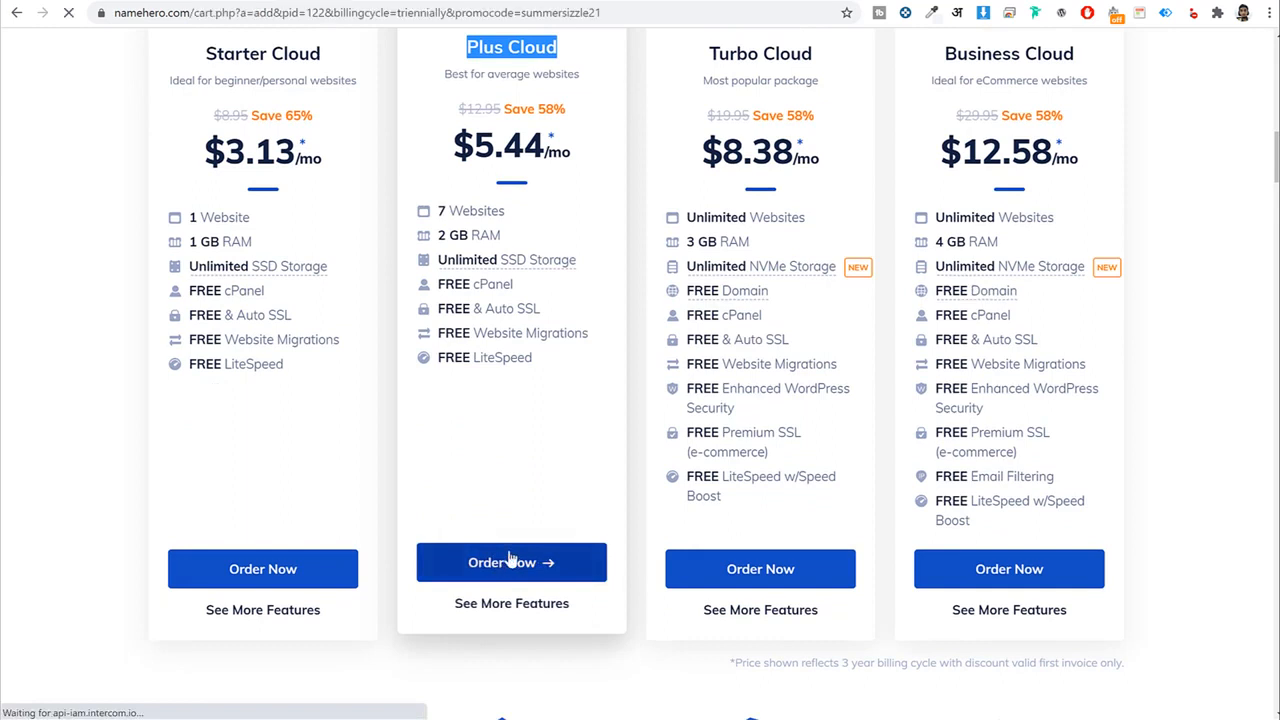
{"action": "scroll", "coordinate": [856, 365], "scroll_direction": "down", "scroll_amount": 1}
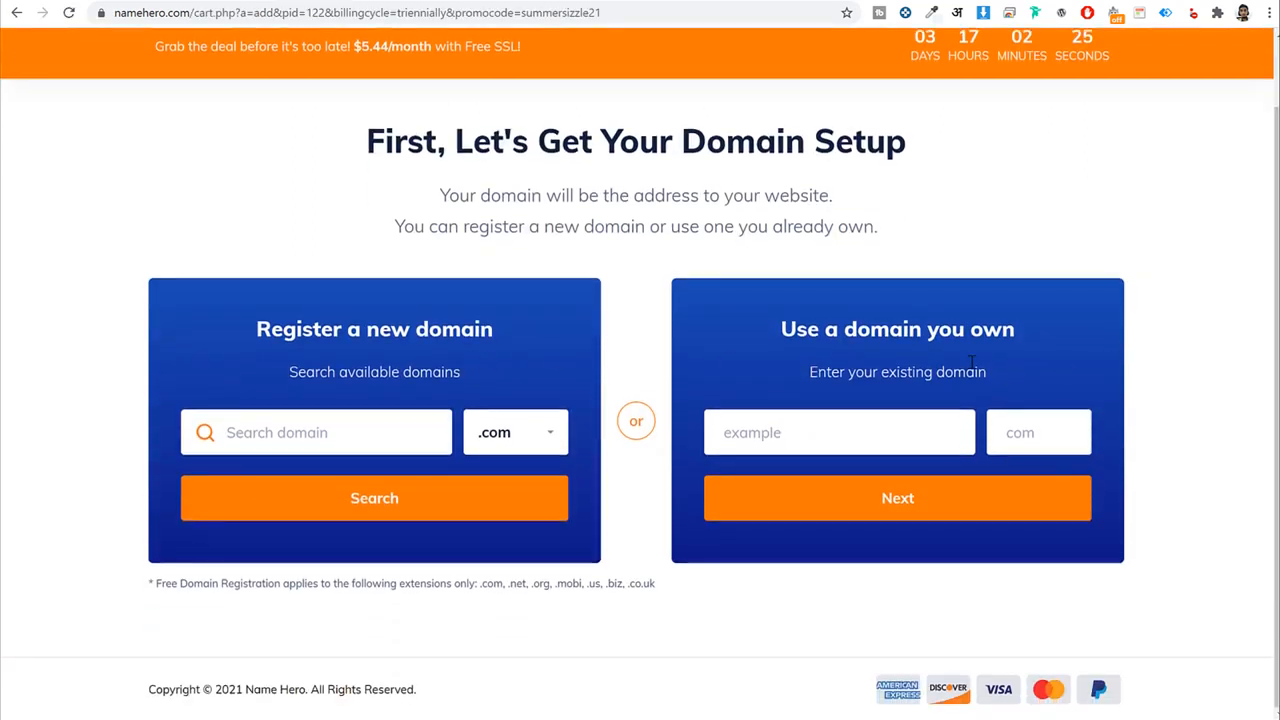
{"action": "left_click_drag", "start_coordinate": [1005, 333], "coordinate": [773, 327]}
{"action": "left_click", "coordinate": [775, 327]}
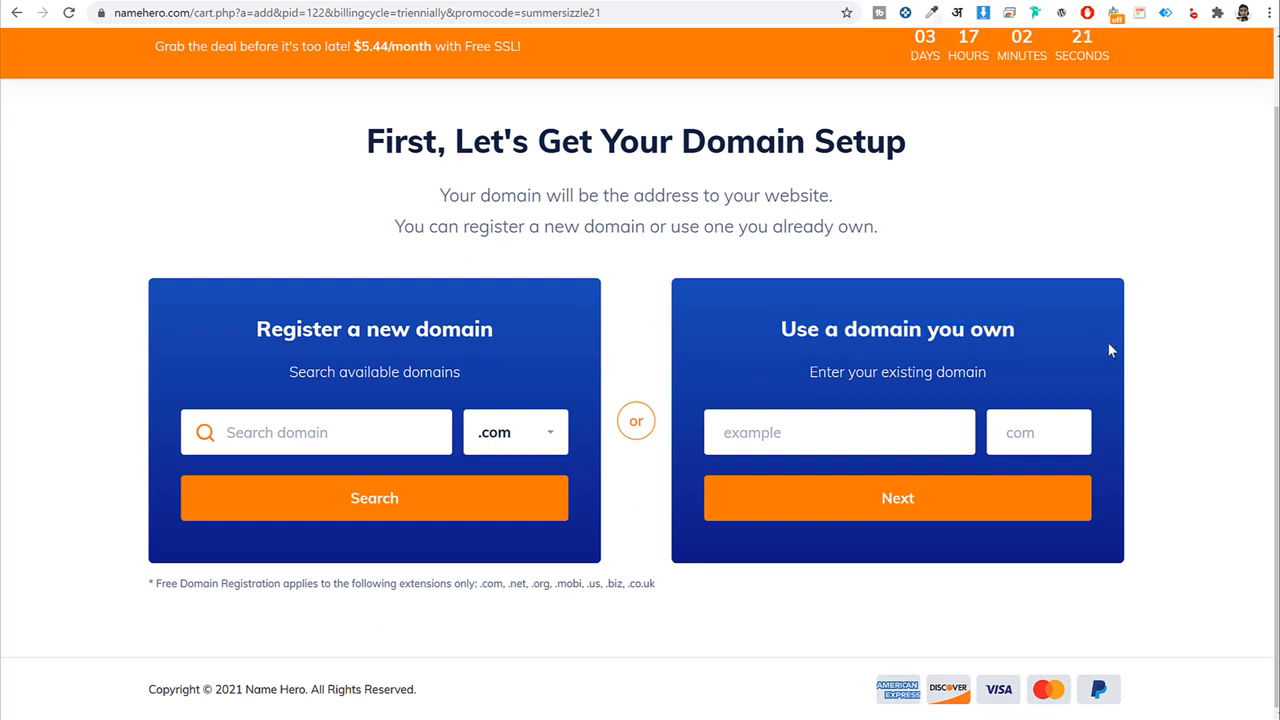
Enter a new domain name to register and set its extension to .com after trying .org.
{"action": "left_click", "coordinate": [306, 443]}
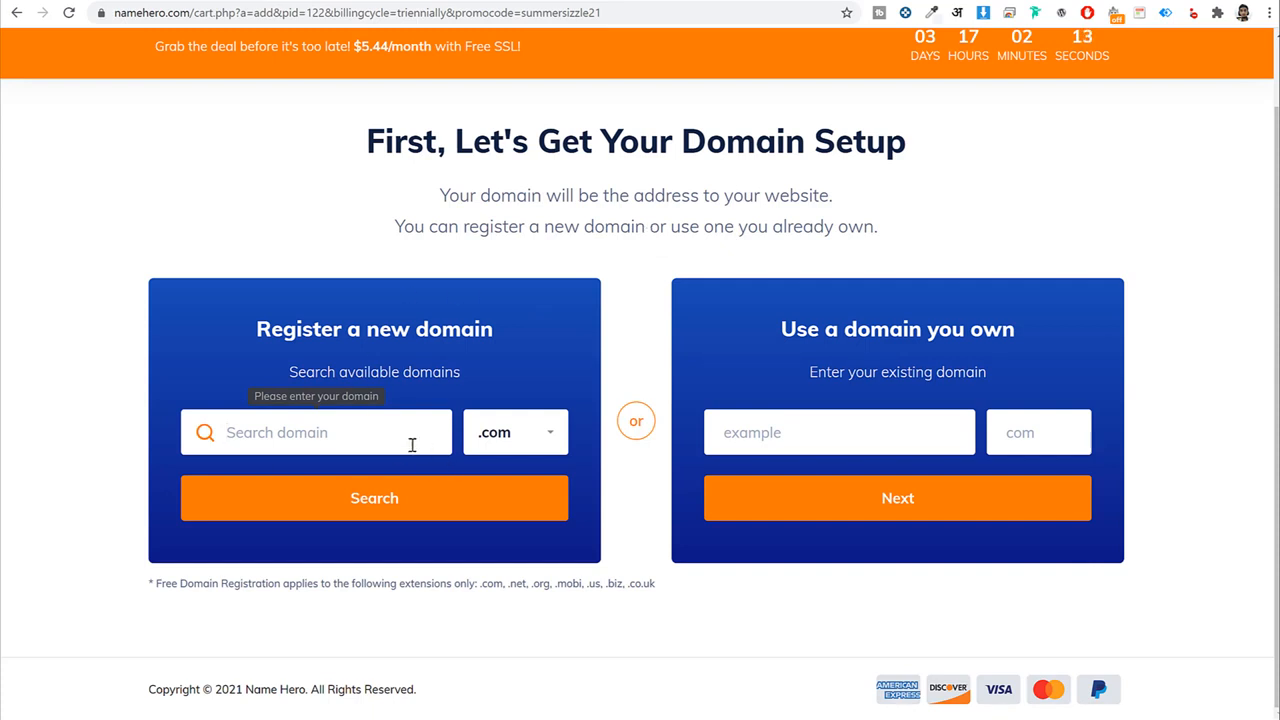
{"action": "type", "text": "nayyarshaikh"}
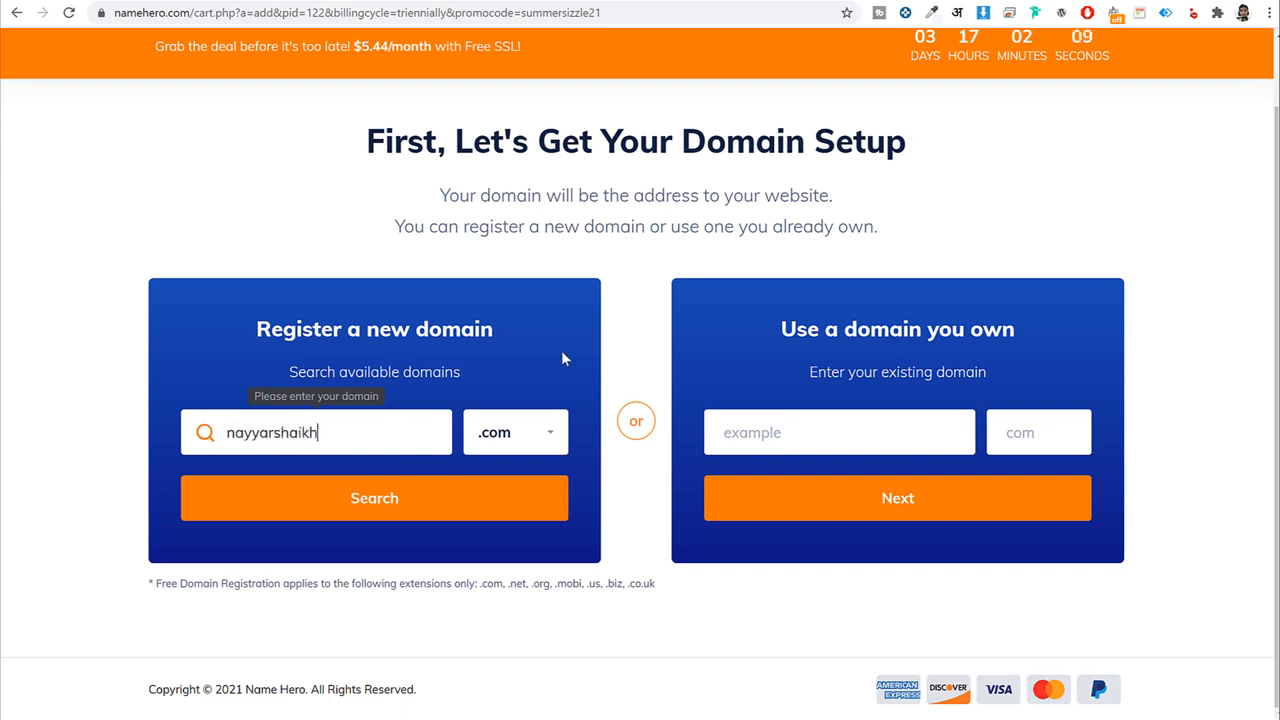
{"action": "double_click", "coordinate": [388, 435]}
{"action": "left_click", "coordinate": [549, 433]}
{"action": "scroll", "coordinate": [524, 548], "scroll_direction": "down", "scroll_amount": 1}
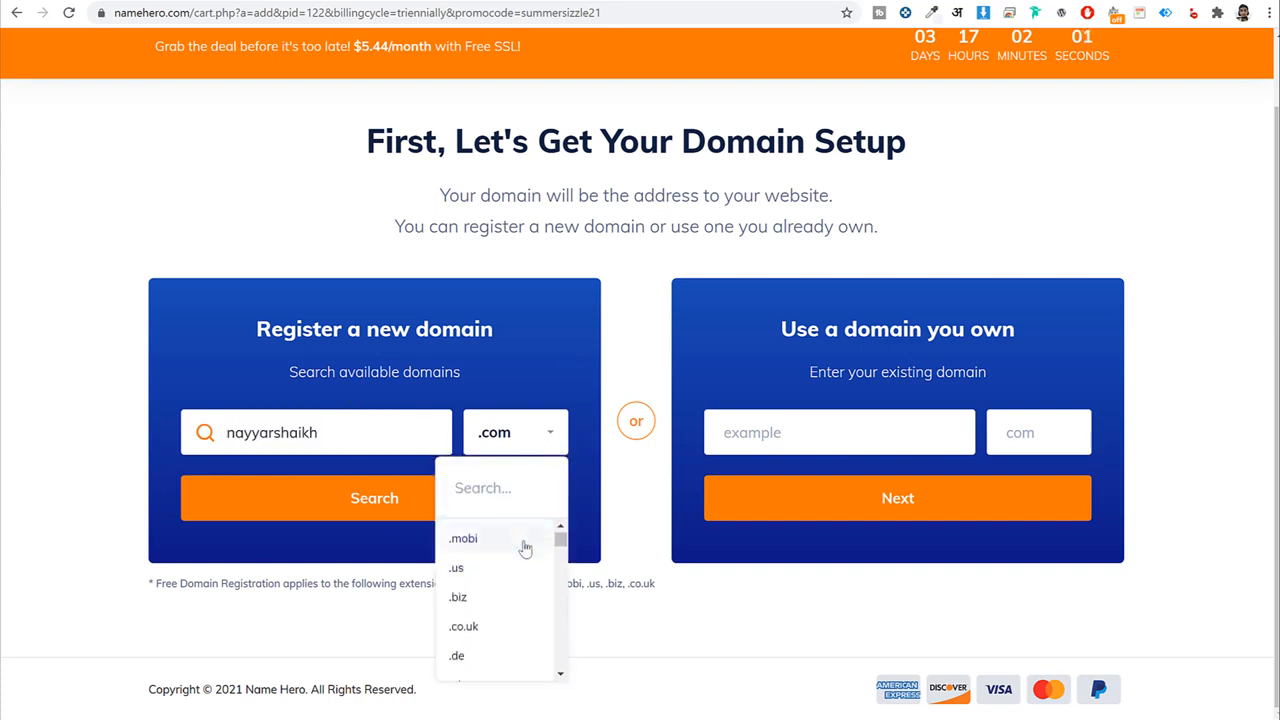
{"action": "scroll", "coordinate": [530, 565], "scroll_direction": "down", "scroll_amount": 10}
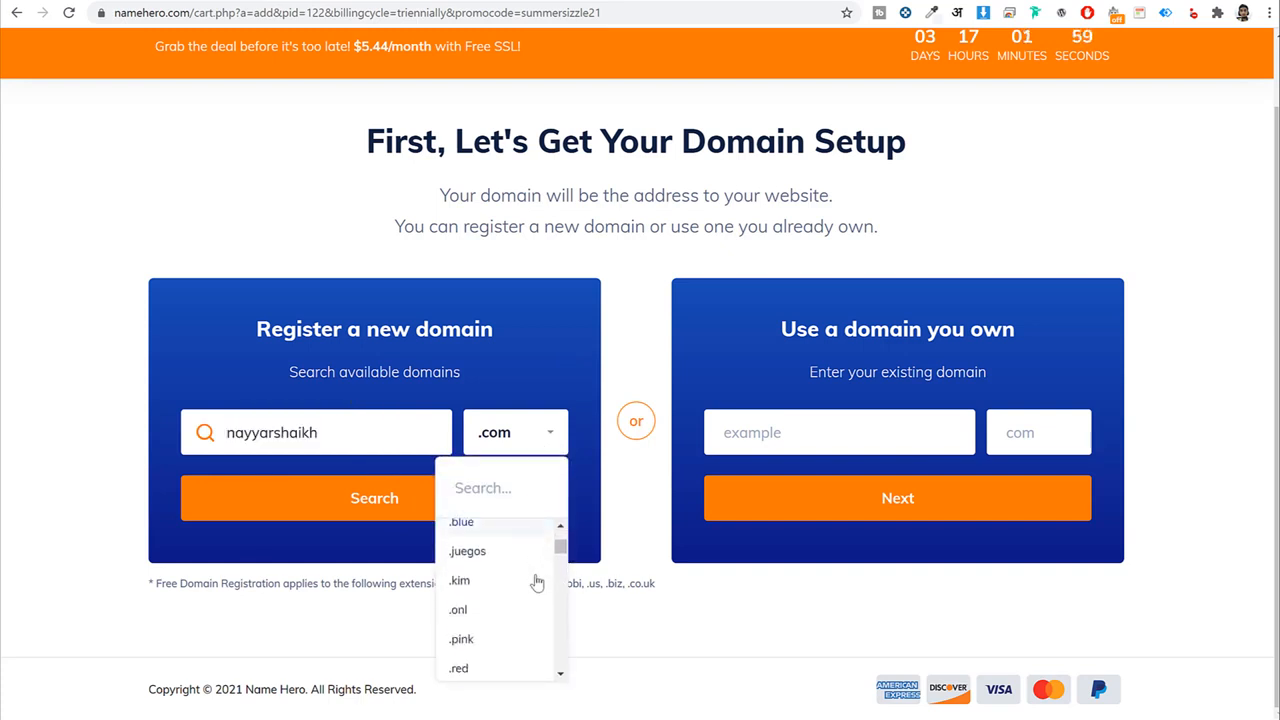
{"action": "scroll", "coordinate": [536, 582], "scroll_direction": "down", "scroll_amount": 10}
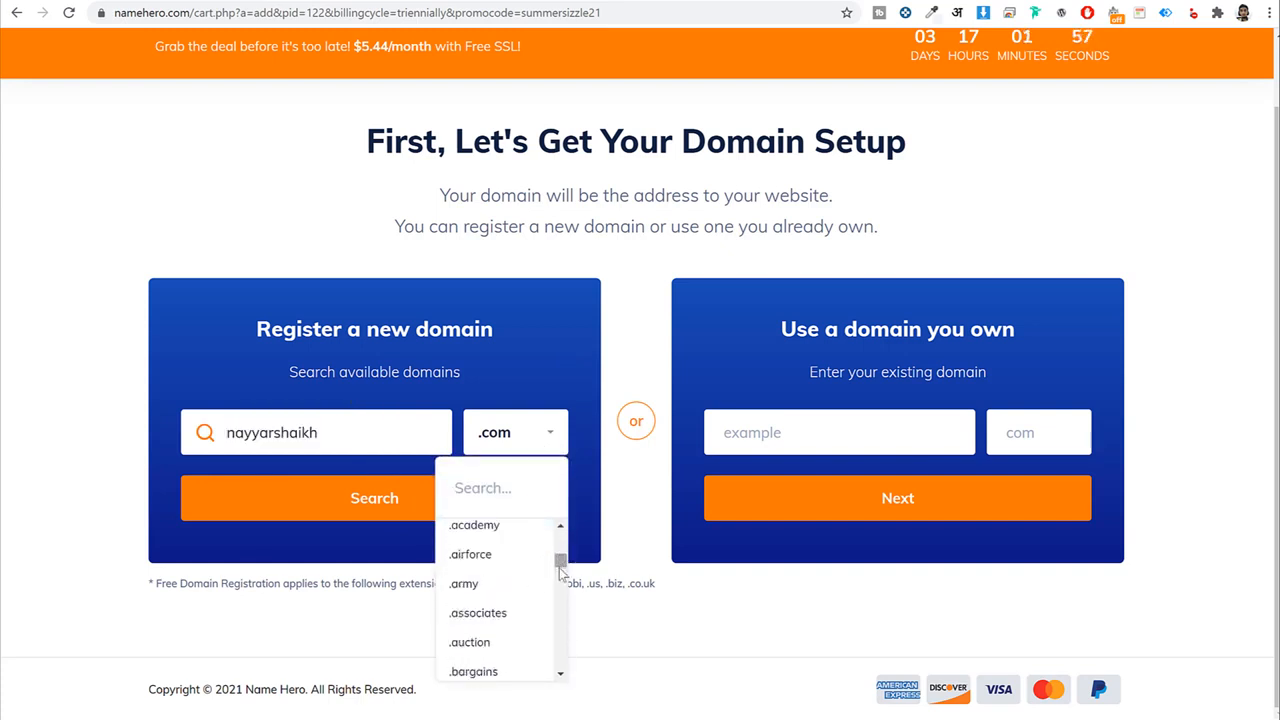
{"action": "left_click_drag", "start_coordinate": [561, 570], "coordinate": [565, 530]}
{"action": "left_click", "coordinate": [495, 595]}
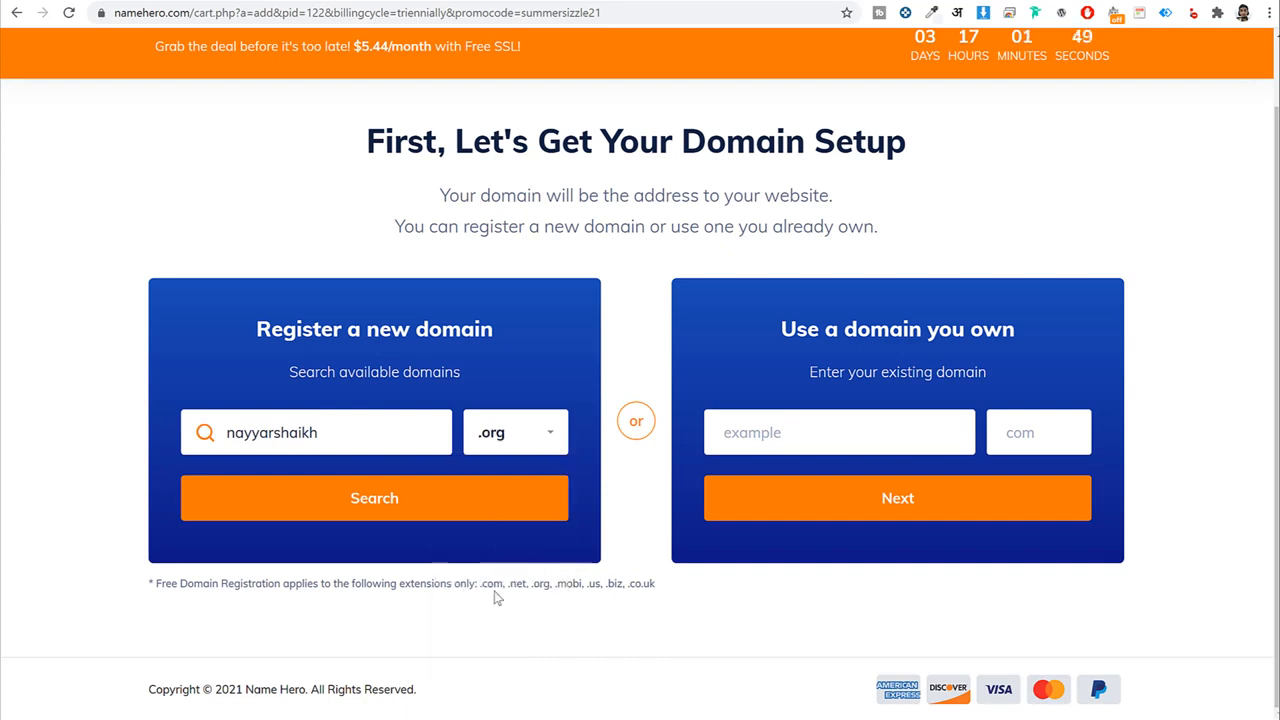
{"action": "left_click", "coordinate": [533, 450]}
{"action": "scroll", "coordinate": [514, 629], "scroll_direction": "down", "scroll_amount": 5}
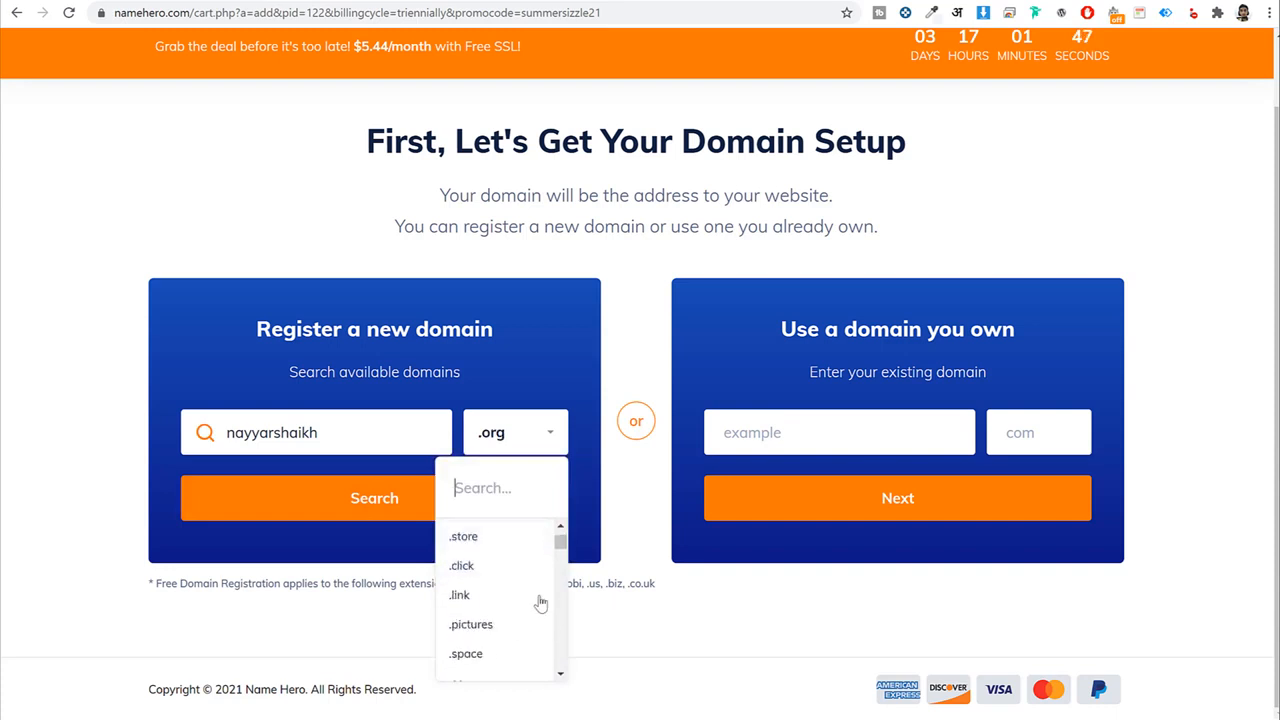
{"action": "scroll", "coordinate": [491, 585], "scroll_direction": "up", "scroll_amount": 5}
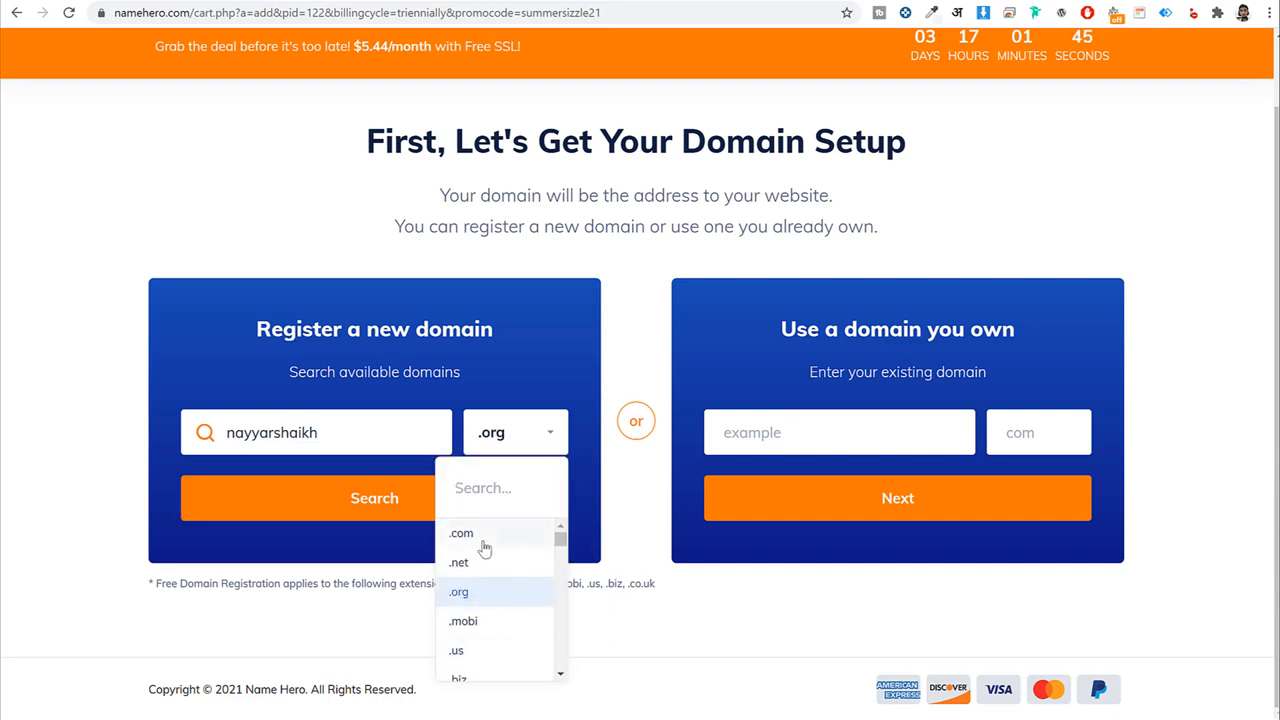
{"action": "left_click", "coordinate": [485, 538]}
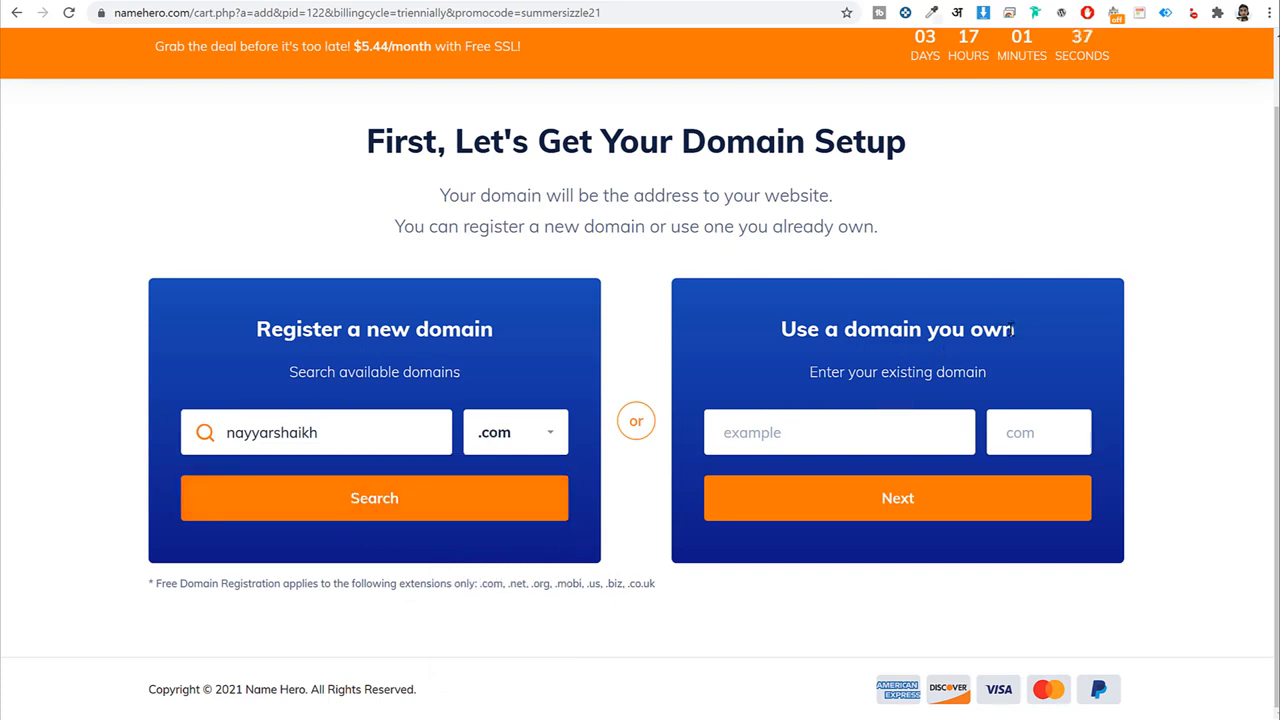
Try typing a domain name under the Use a domain you own option.
{"action": "left_click_drag", "start_coordinate": [1013, 330], "coordinate": [737, 337]}
{"action": "left_click", "coordinate": [836, 328]}
{"action": "left_click_drag", "start_coordinate": [777, 333], "coordinate": [1023, 330]}
{"action": "left_click", "coordinate": [835, 423]}
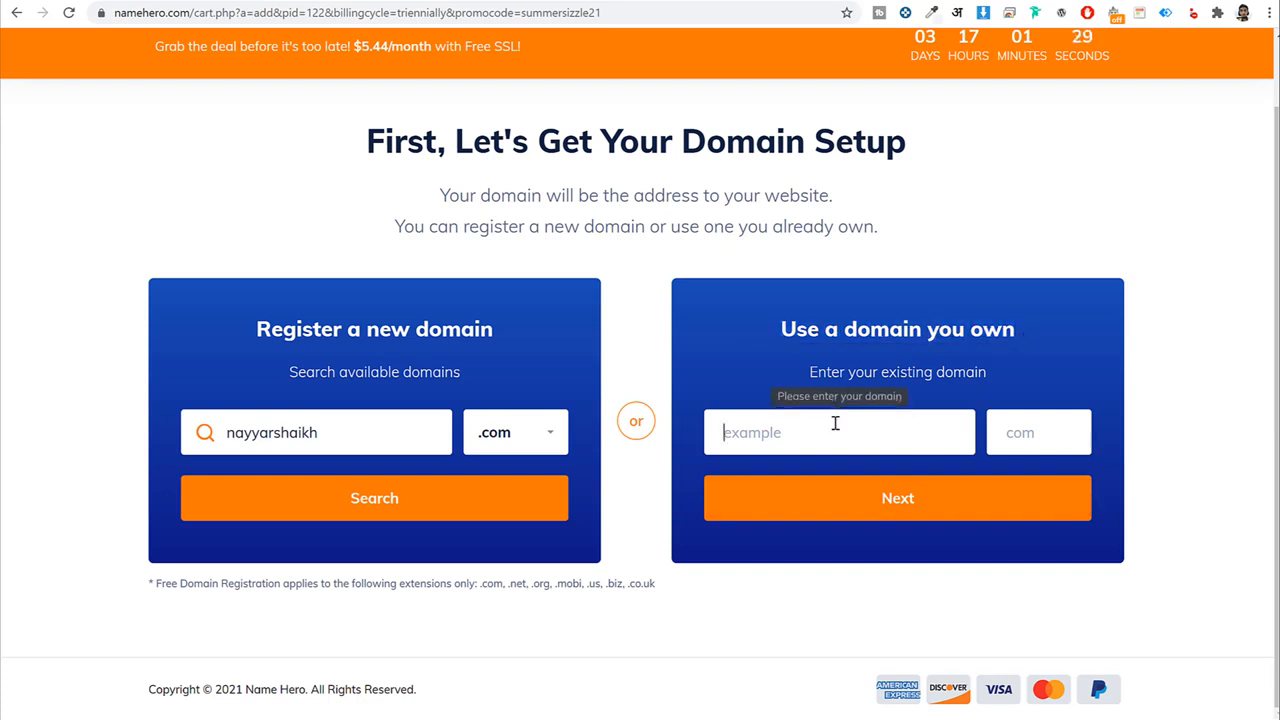
{"action": "type", "text": "nayyars"}
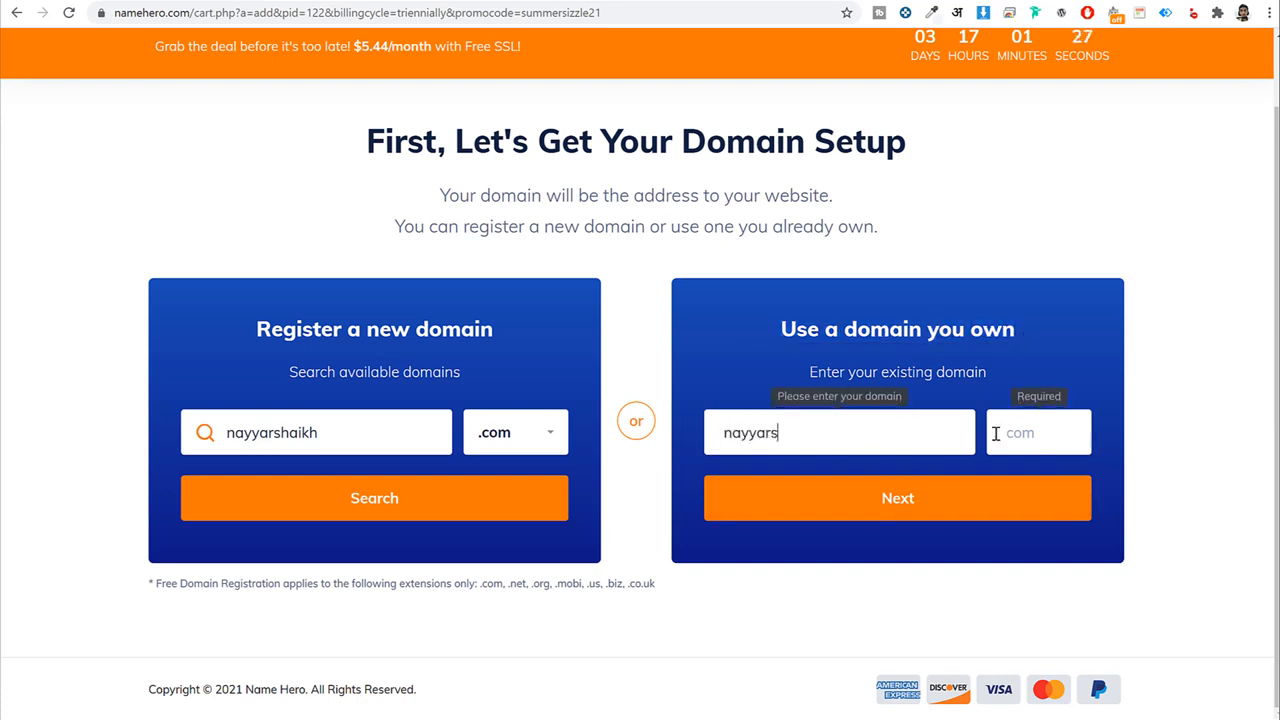
{"action": "type", "text": "haikh"}
{"action": "key", "text": "ctrl+a"}
{"action": "left_click", "coordinate": [1010, 433]}
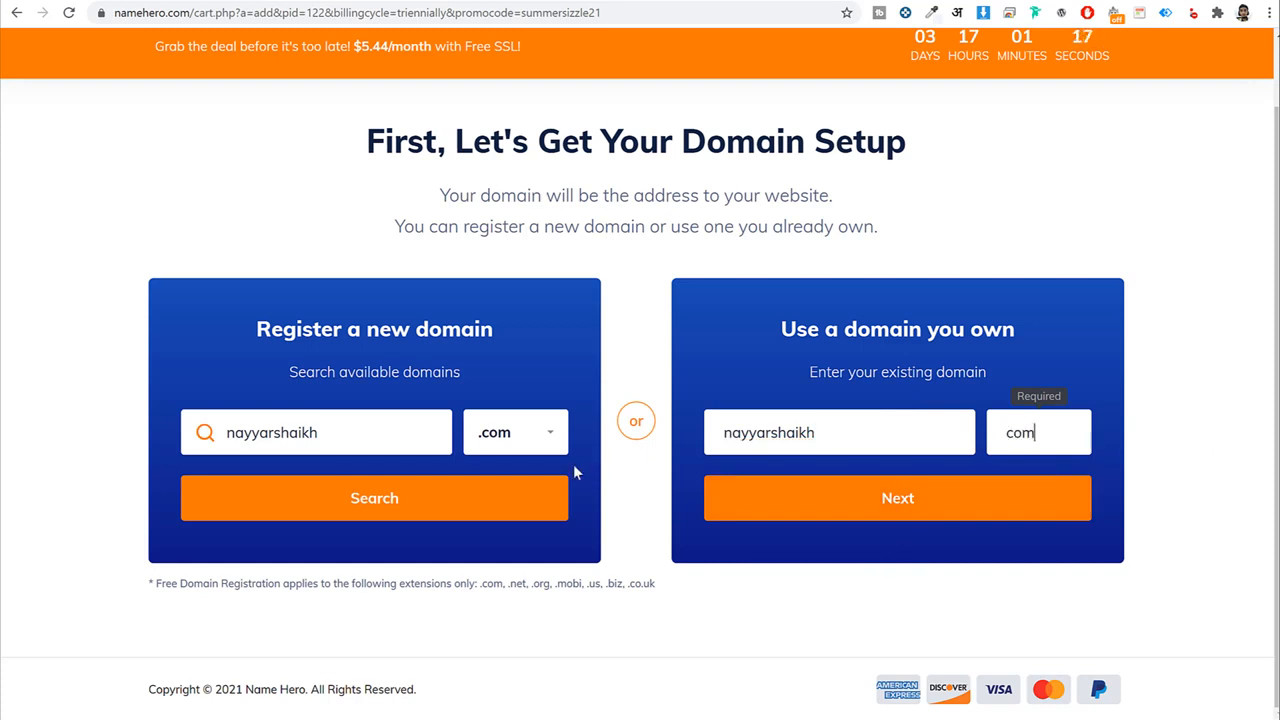
Complete the new domain name, search its .com availability and continue with the free domain.
{"action": "left_click", "coordinate": [408, 444]}
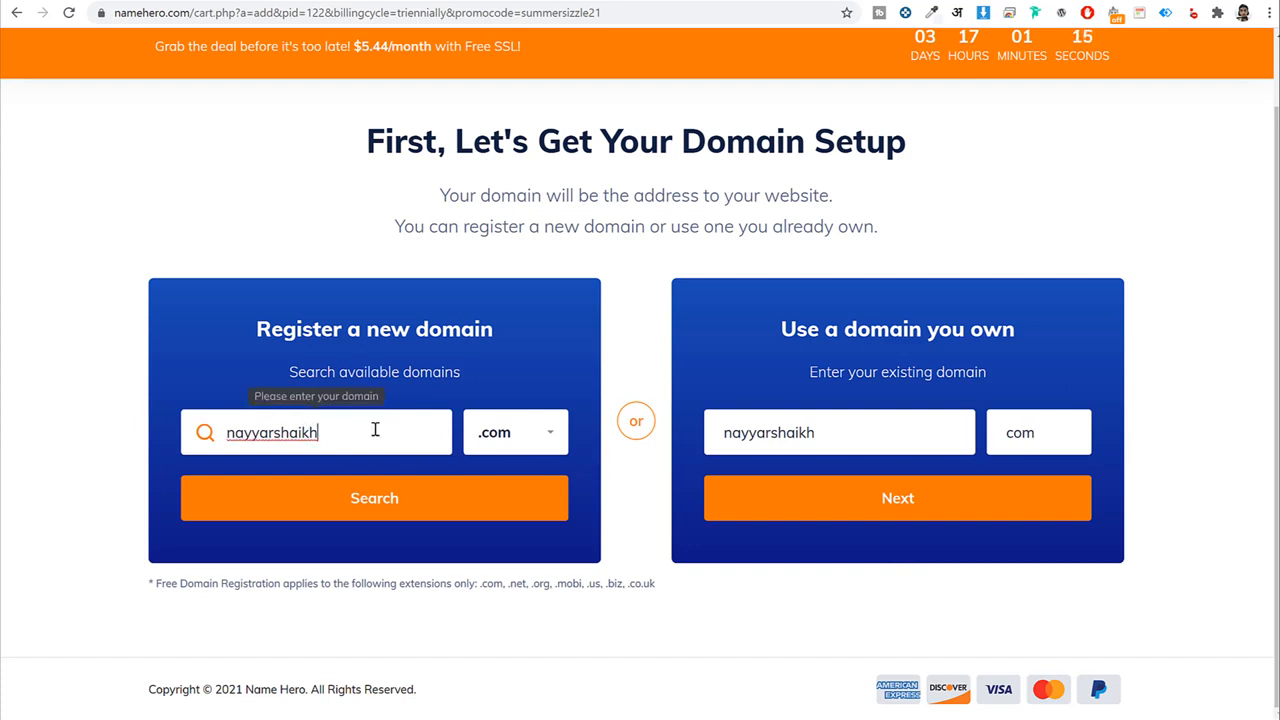
{"action": "type", "text": "s"}
{"action": "left_click", "coordinate": [388, 508]}
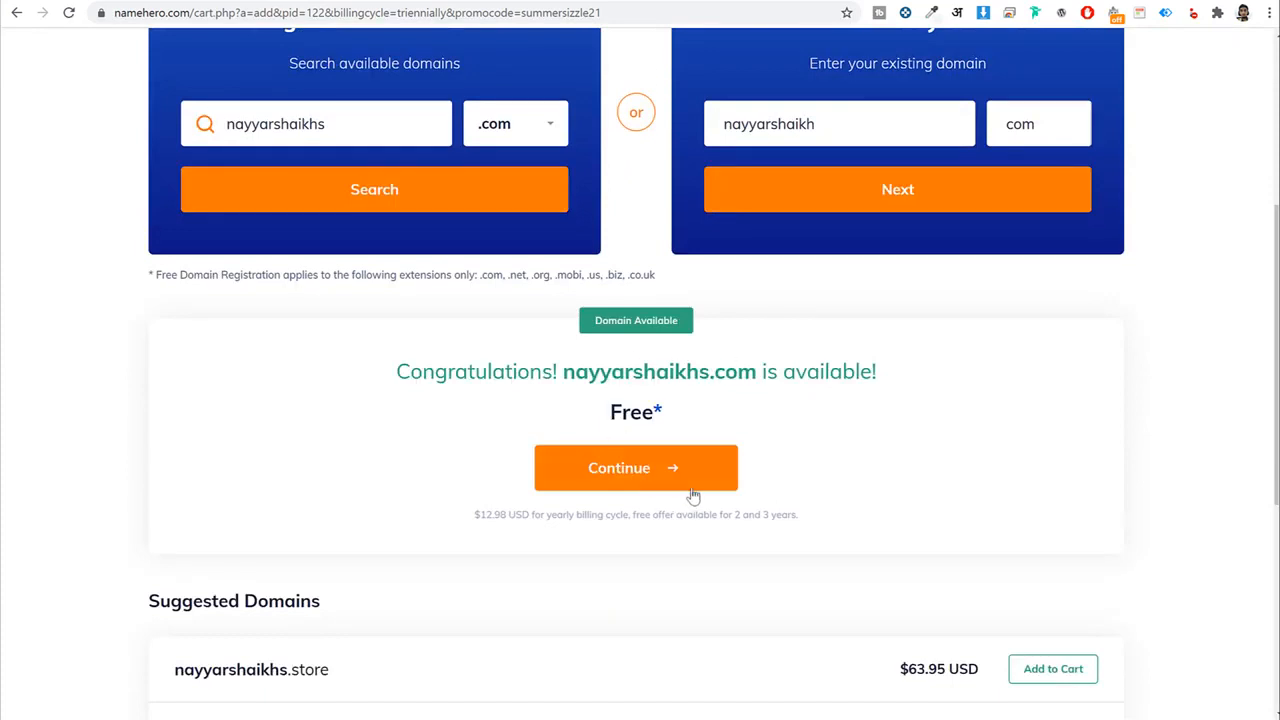
{"action": "left_click", "coordinate": [643, 476]}
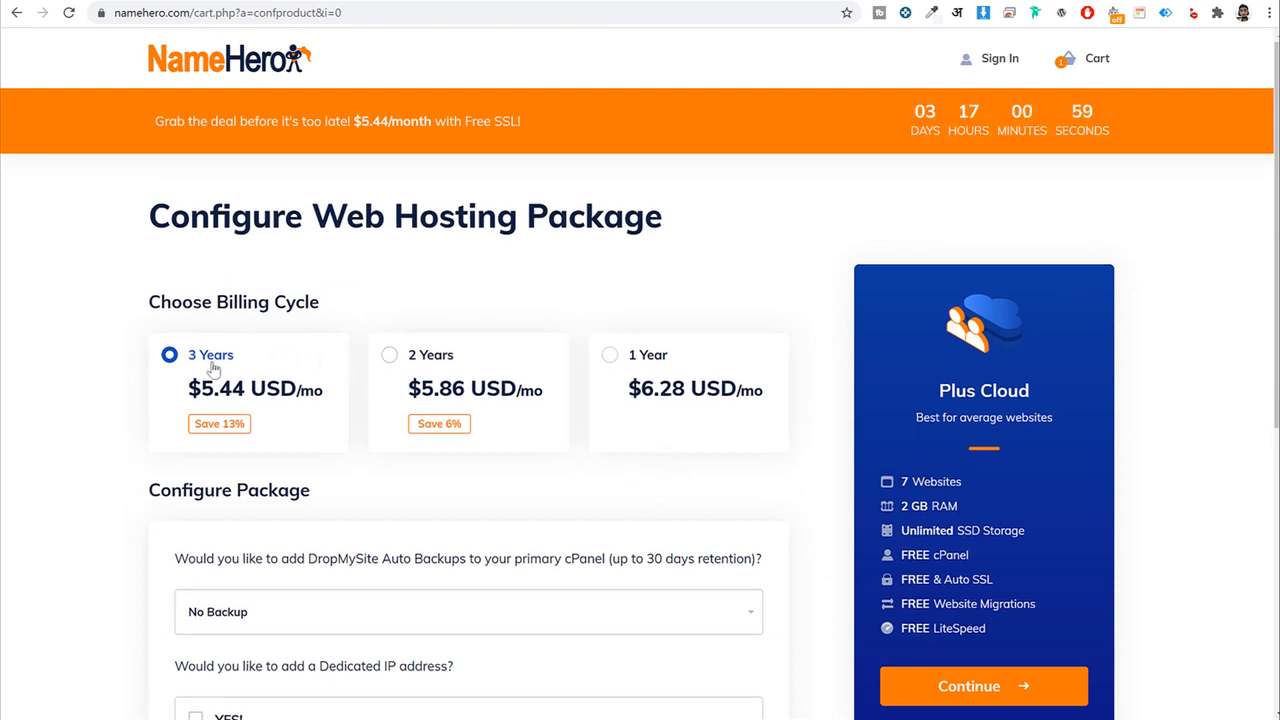
Compare the 3 Years, 2 Years and 1 Year billing options and choose 1 Year at $6.28/mo.
{"action": "left_click_drag", "start_coordinate": [272, 362], "coordinate": [178, 356]}
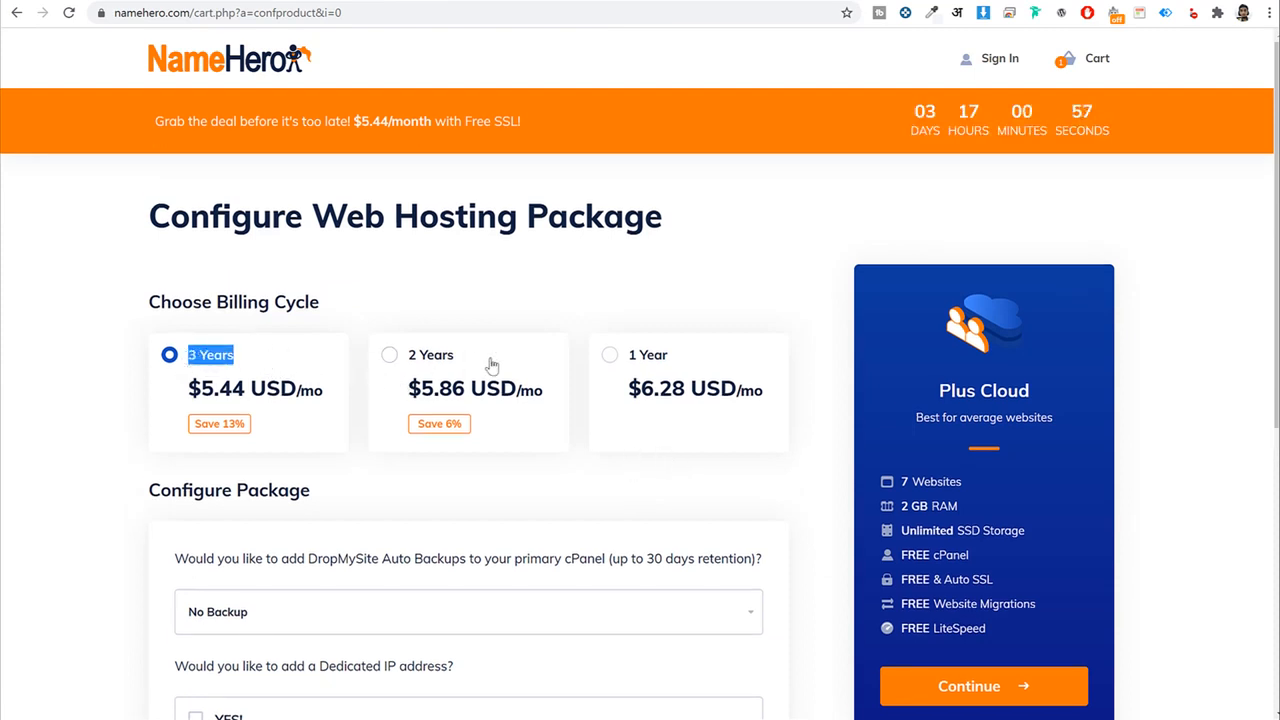
{"action": "left_click_drag", "start_coordinate": [486, 363], "coordinate": [383, 362]}
{"action": "left_click_drag", "start_coordinate": [733, 369], "coordinate": [609, 357]}
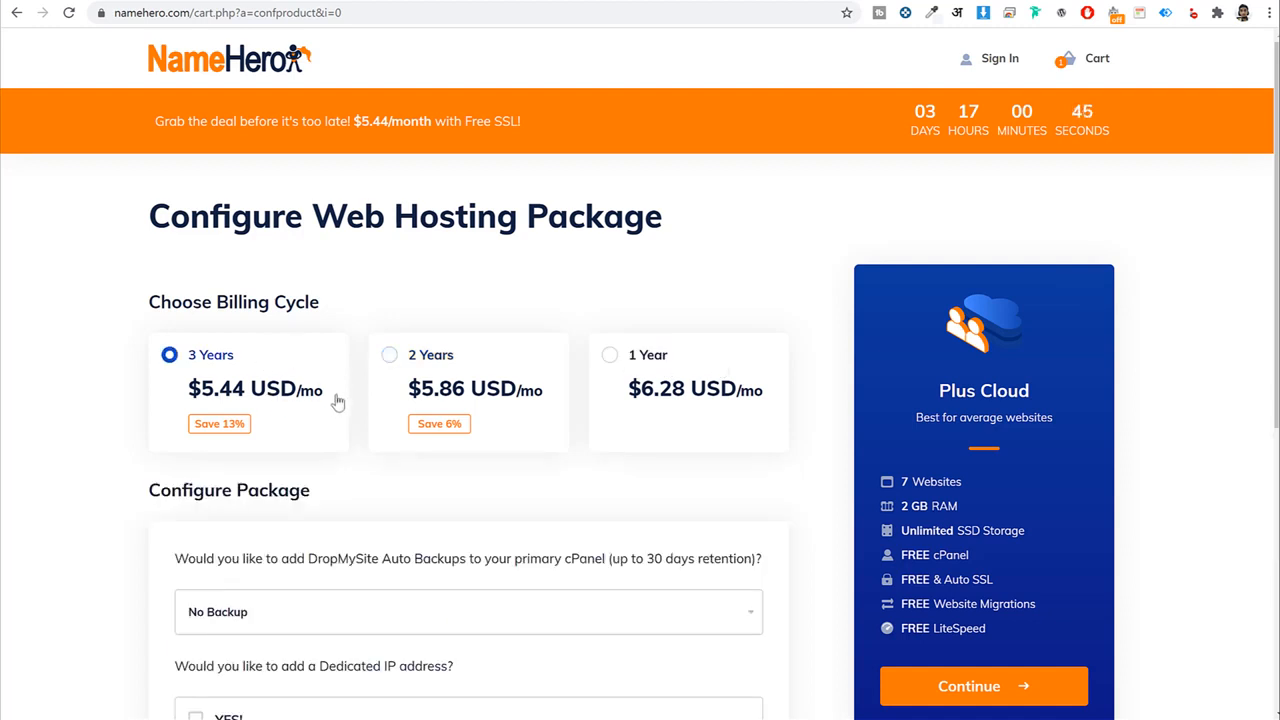
{"action": "left_click_drag", "start_coordinate": [337, 400], "coordinate": [180, 405]}
{"action": "left_click", "coordinate": [414, 297]}
{"action": "left_click", "coordinate": [610, 368]}
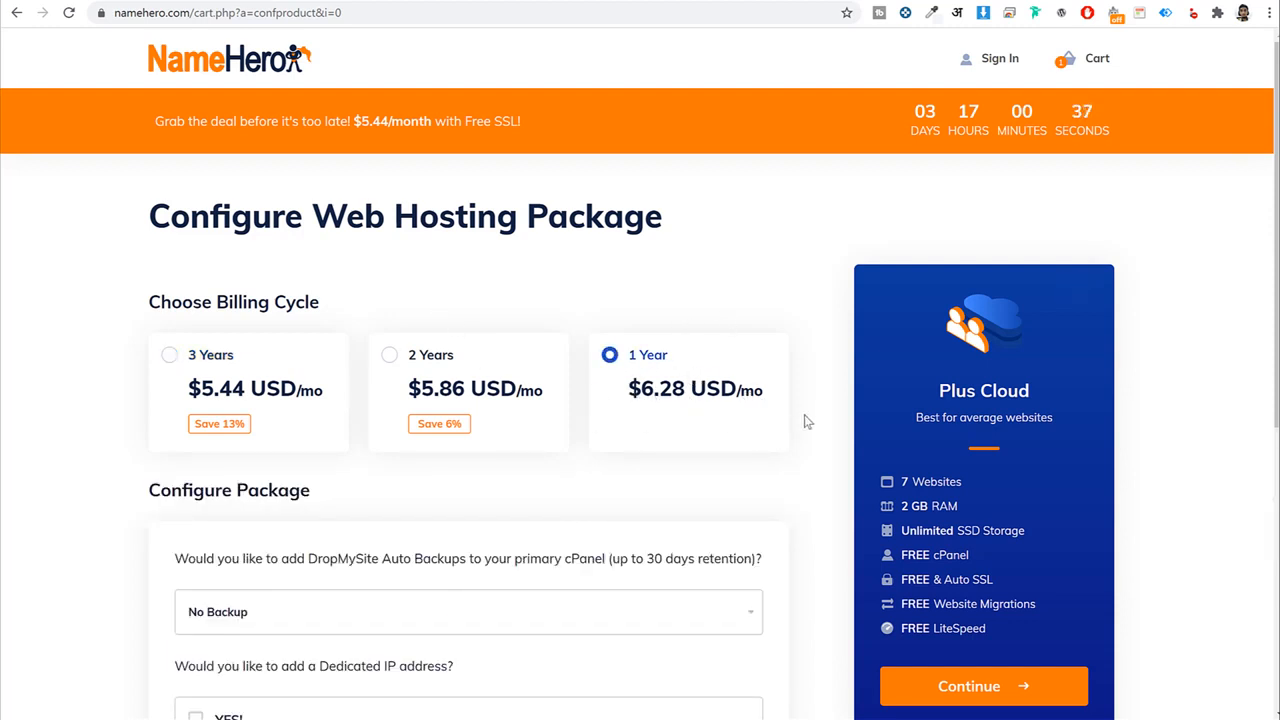
Review the package options, keeping free Let's Encrypt Auto SSL and no paid add-ons.
{"action": "scroll", "coordinate": [826, 498], "scroll_direction": "down", "scroll_amount": 1}
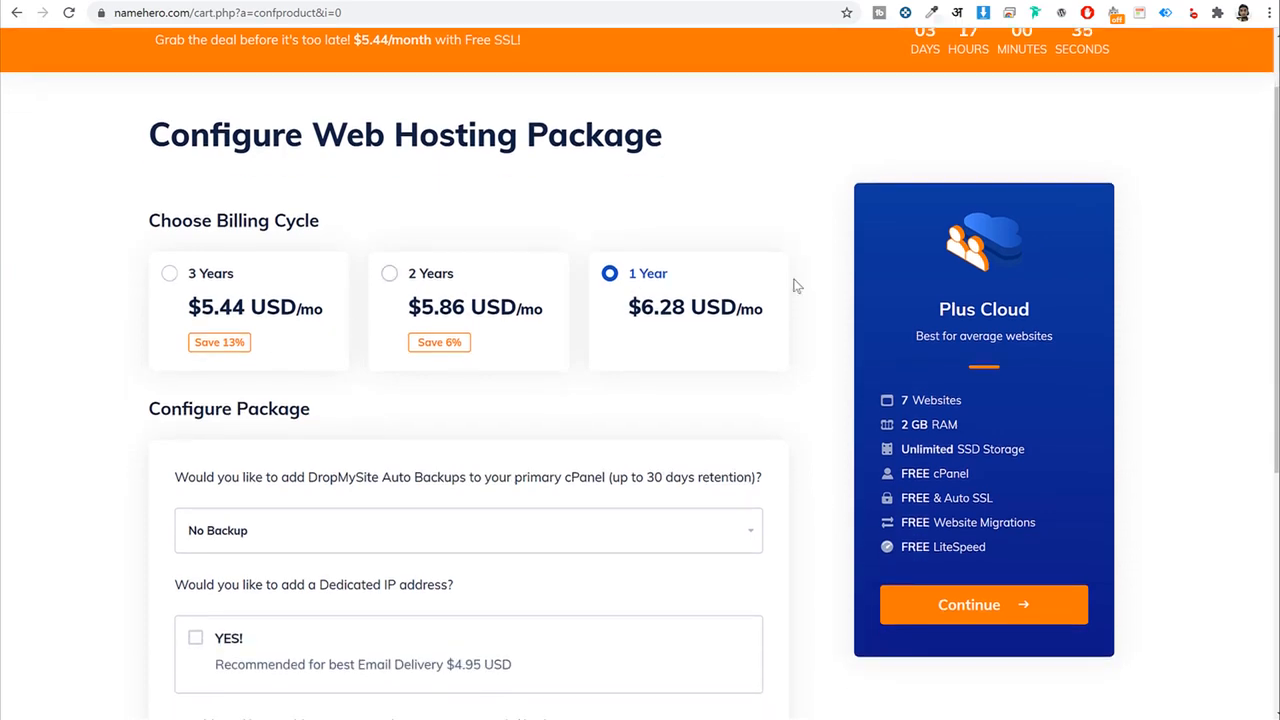
{"action": "scroll", "coordinate": [829, 426], "scroll_direction": "down", "scroll_amount": 5}
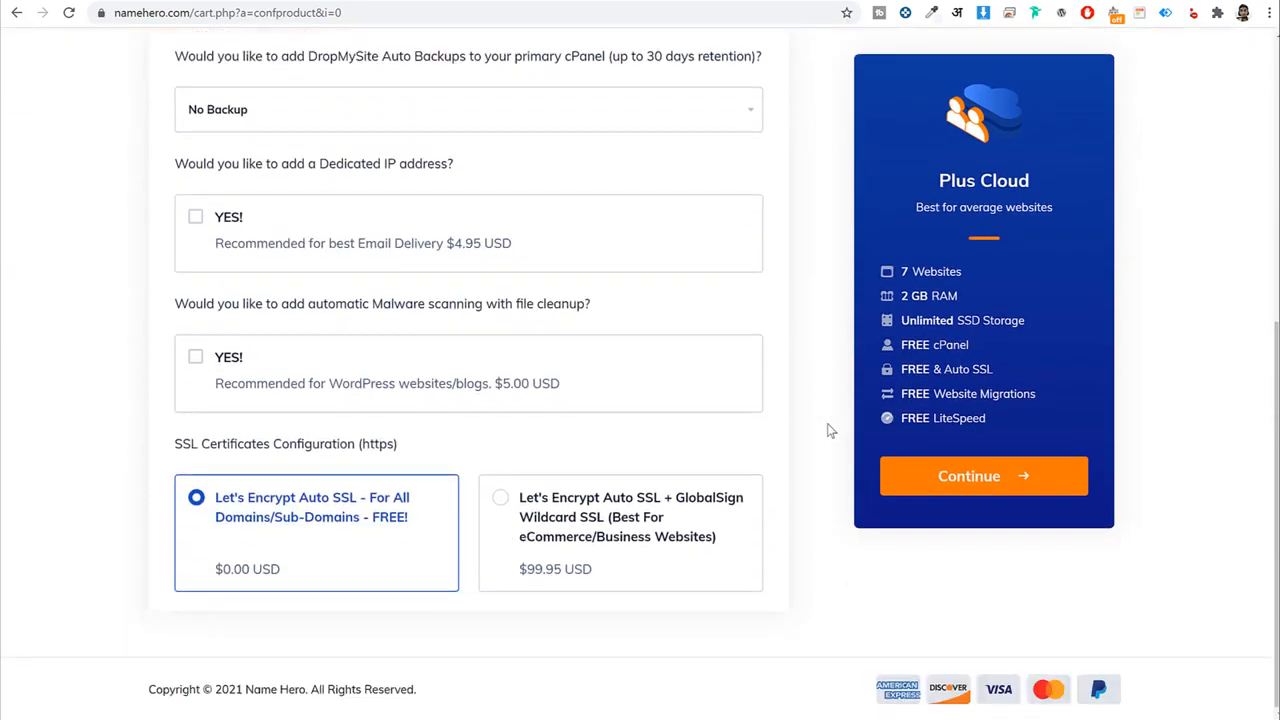
{"action": "scroll", "coordinate": [445, 561], "scroll_direction": "up", "scroll_amount": 1}
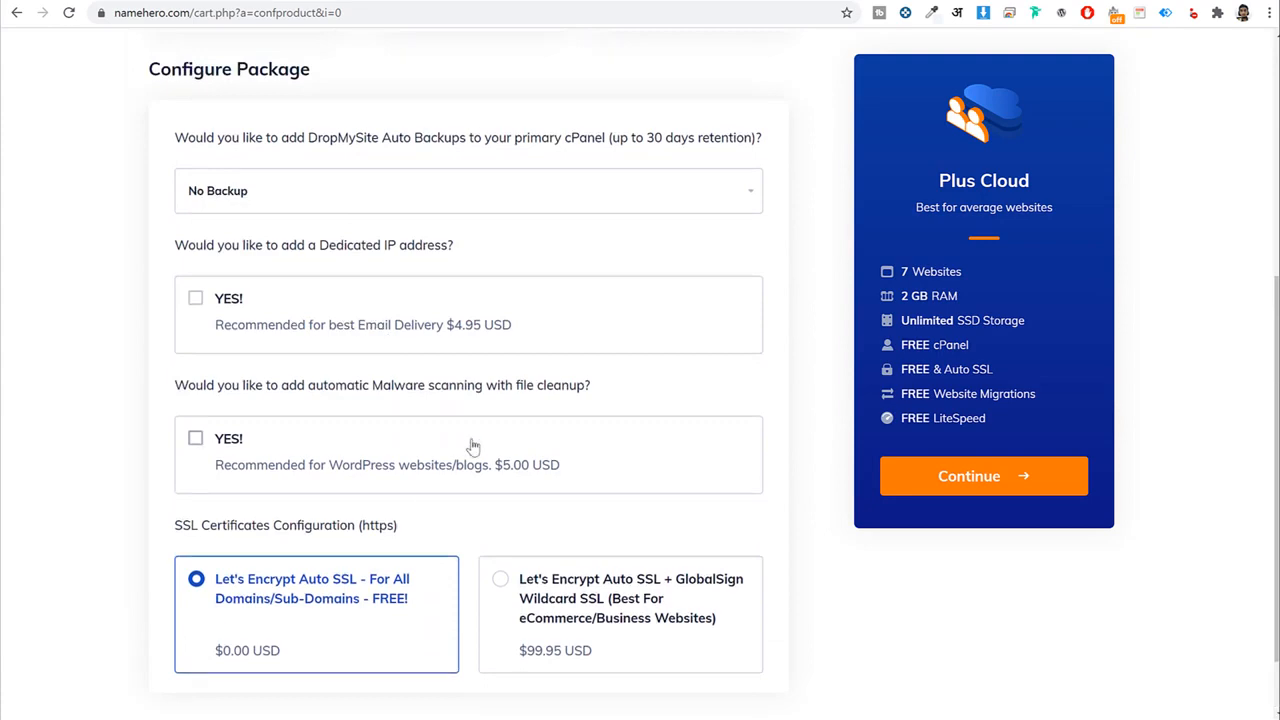
{"action": "scroll", "coordinate": [352, 335], "scroll_direction": "up", "scroll_amount": 2}
{"action": "scroll", "coordinate": [346, 458], "scroll_direction": "down", "scroll_amount": 2}
{"action": "scroll", "coordinate": [429, 220], "scroll_direction": "up", "scroll_amount": 4}
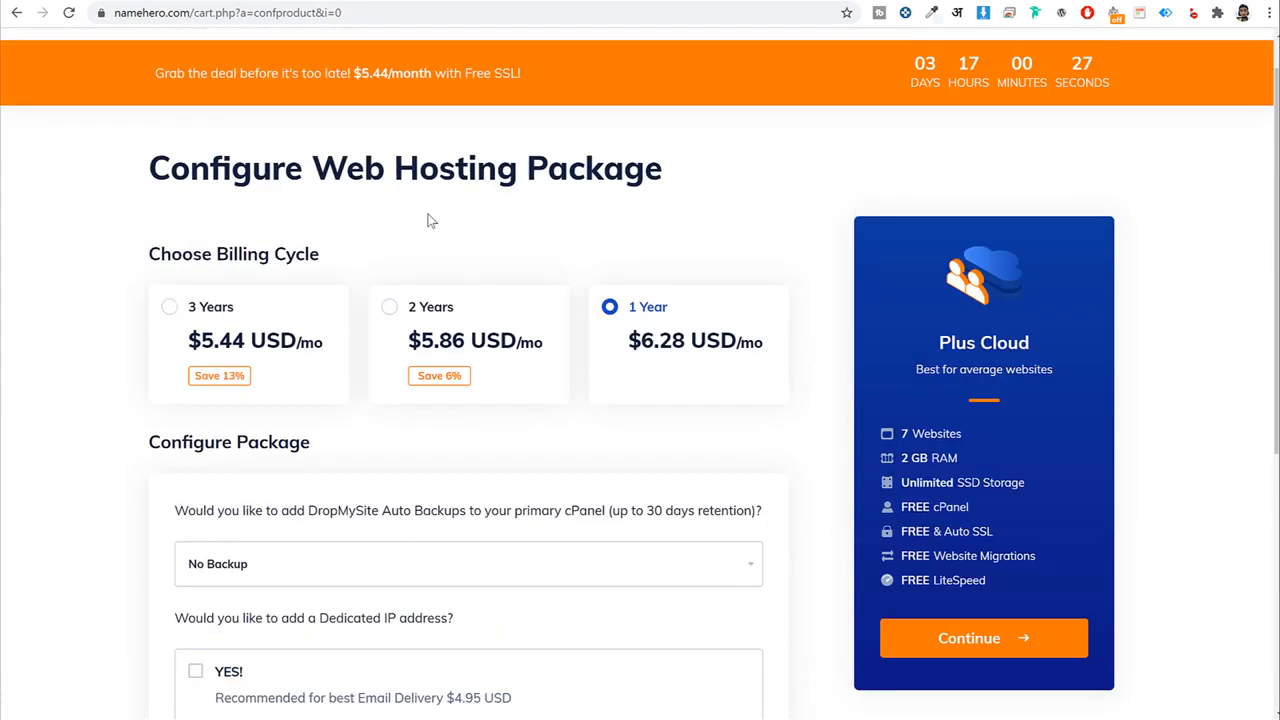
{"action": "scroll", "coordinate": [440, 210], "scroll_direction": "down", "scroll_amount": 1}
{"action": "scroll", "coordinate": [496, 438], "scroll_direction": "down", "scroll_amount": 4}
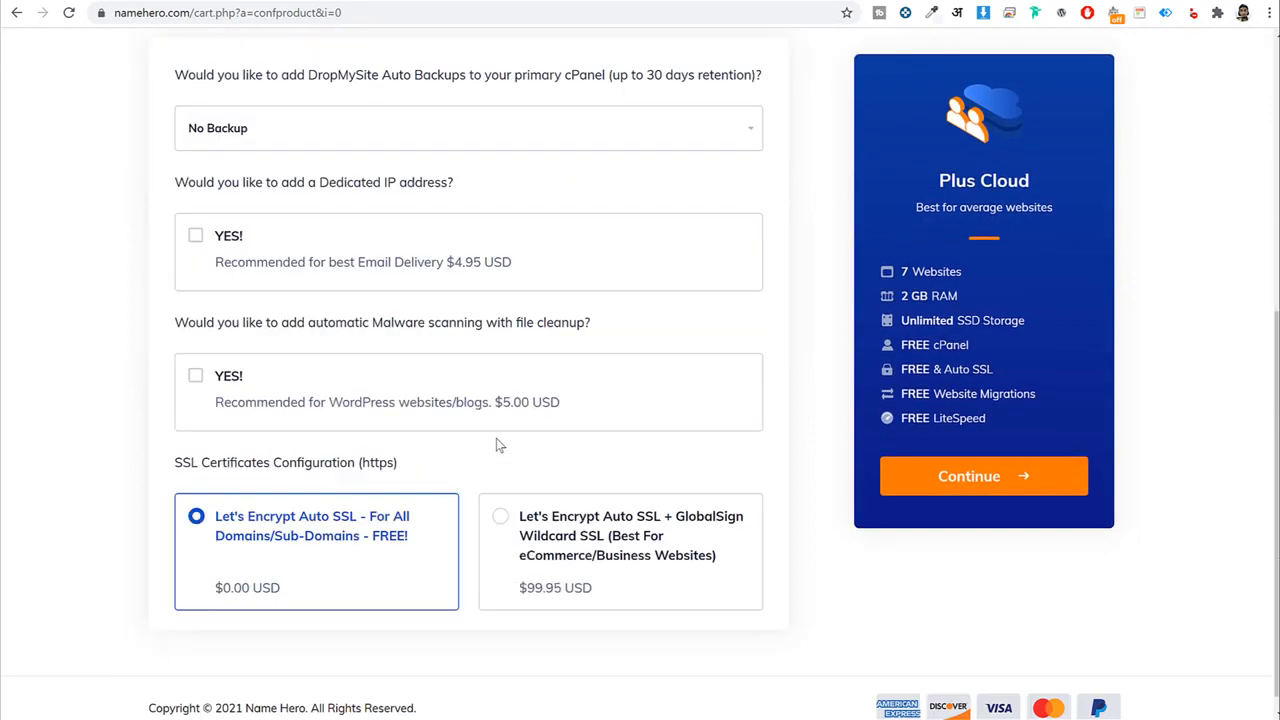
{"action": "left_click", "coordinate": [973, 482]}
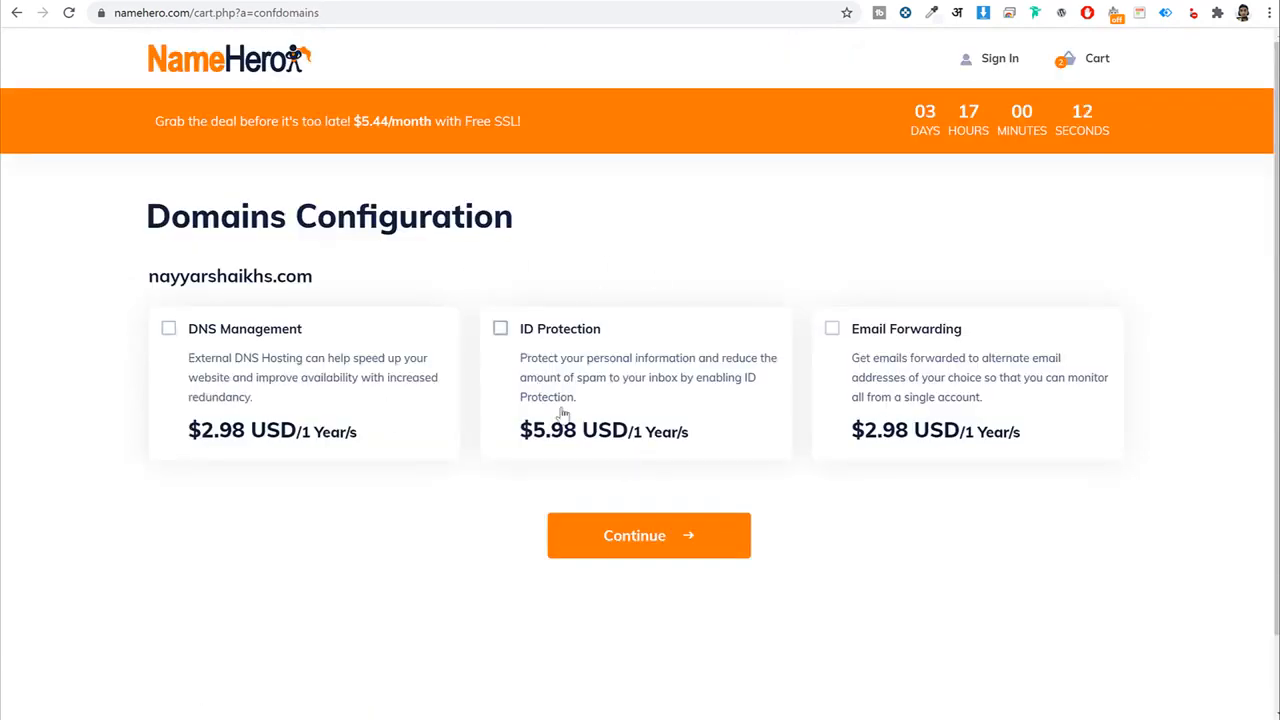
{"action": "left_click", "coordinate": [677, 540]}
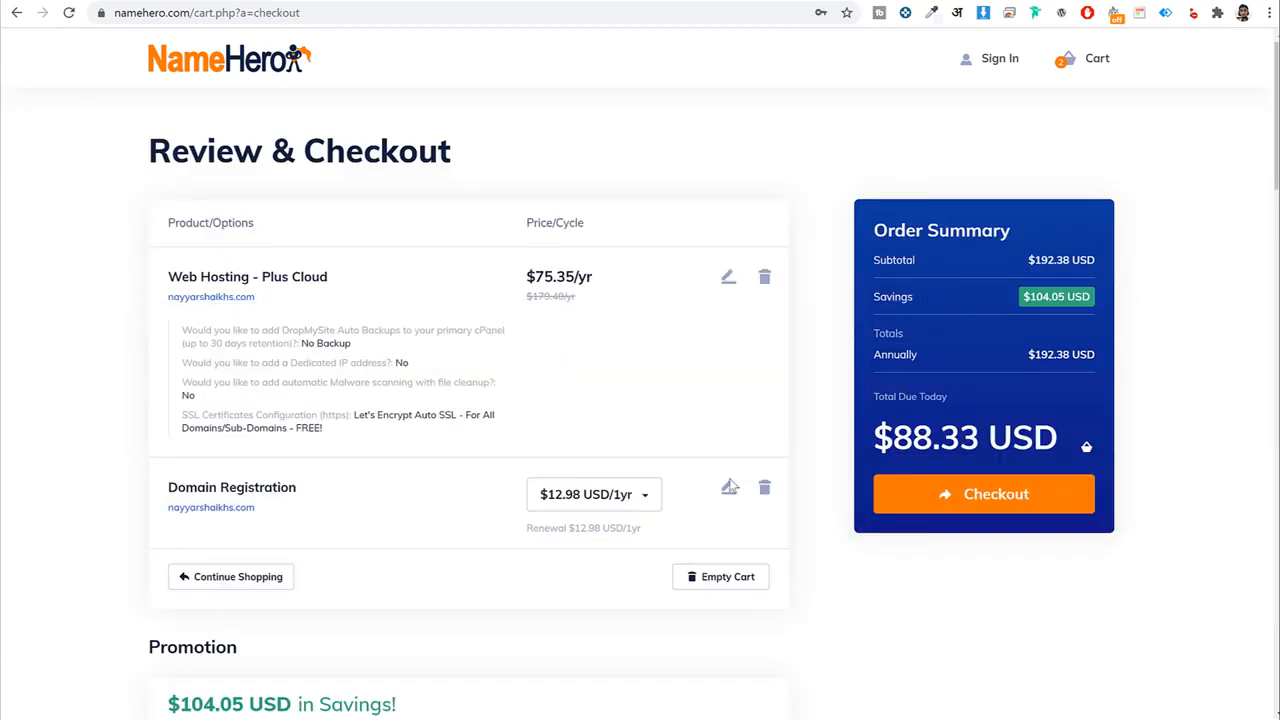
{"action": "scroll", "coordinate": [1090, 413], "scroll_direction": "down", "scroll_amount": 8}
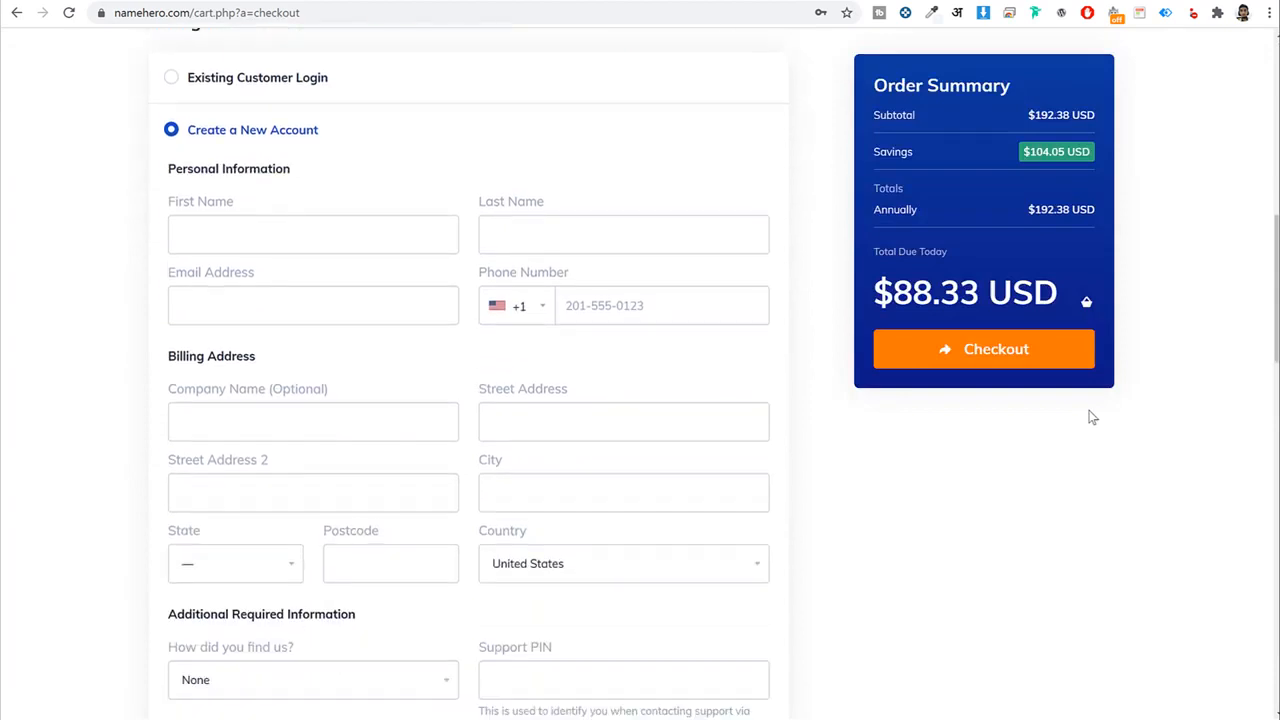
{"action": "triple_click", "coordinate": [320, 136]}
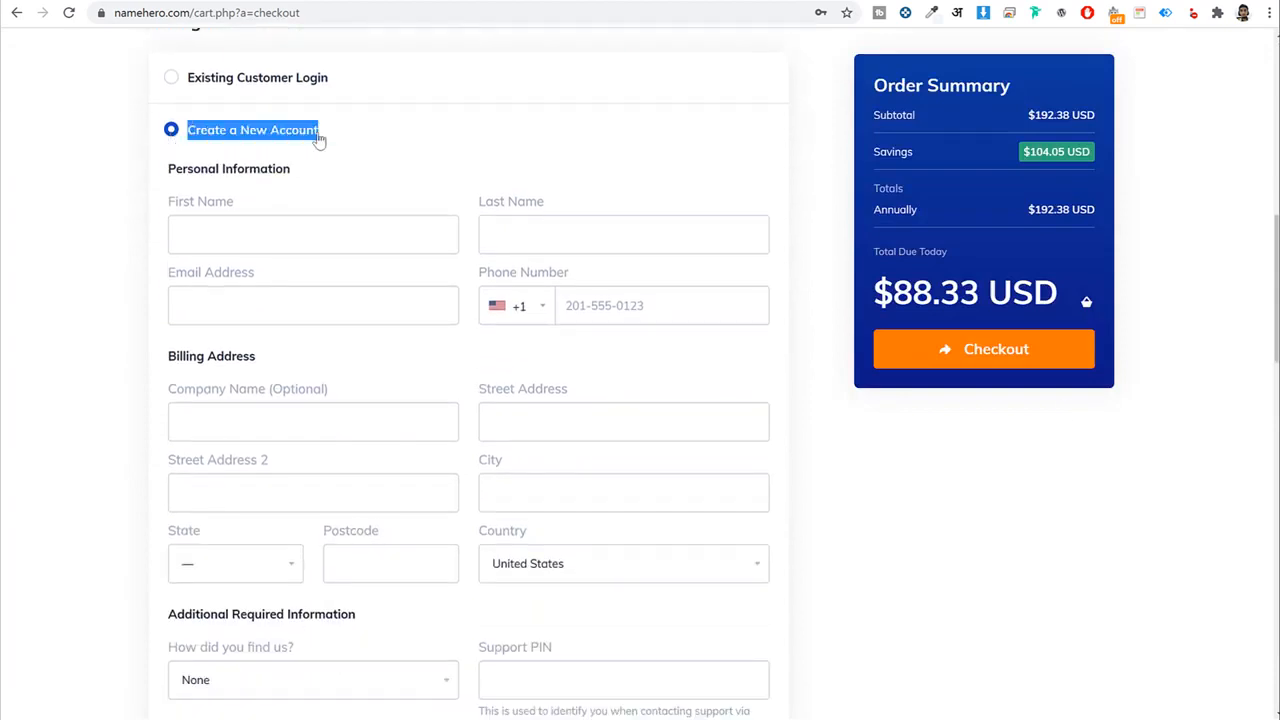
{"action": "scroll", "coordinate": [480, 195], "scroll_direction": "down", "scroll_amount": 1}
{"action": "left_click", "coordinate": [266, 156]}
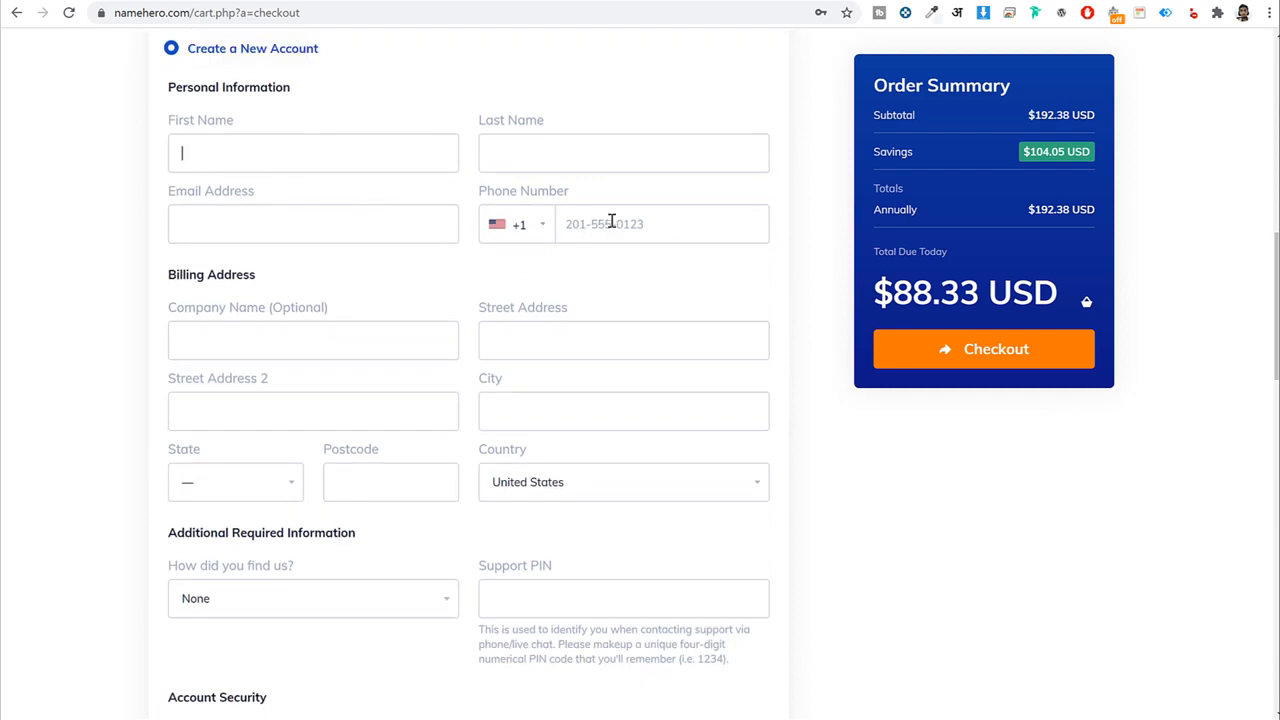
{"action": "scroll", "coordinate": [257, 158], "scroll_direction": "down", "scroll_amount": 2}
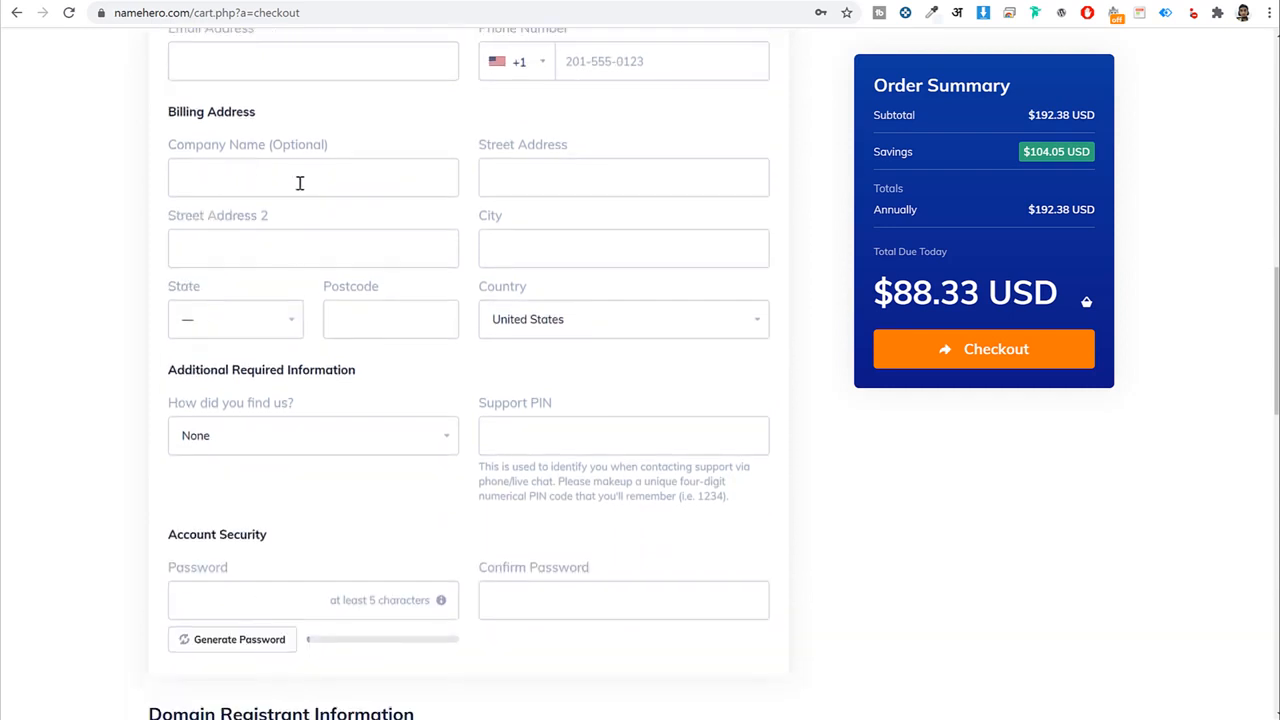
{"action": "left_click_drag", "start_coordinate": [334, 146], "coordinate": [156, 148]}
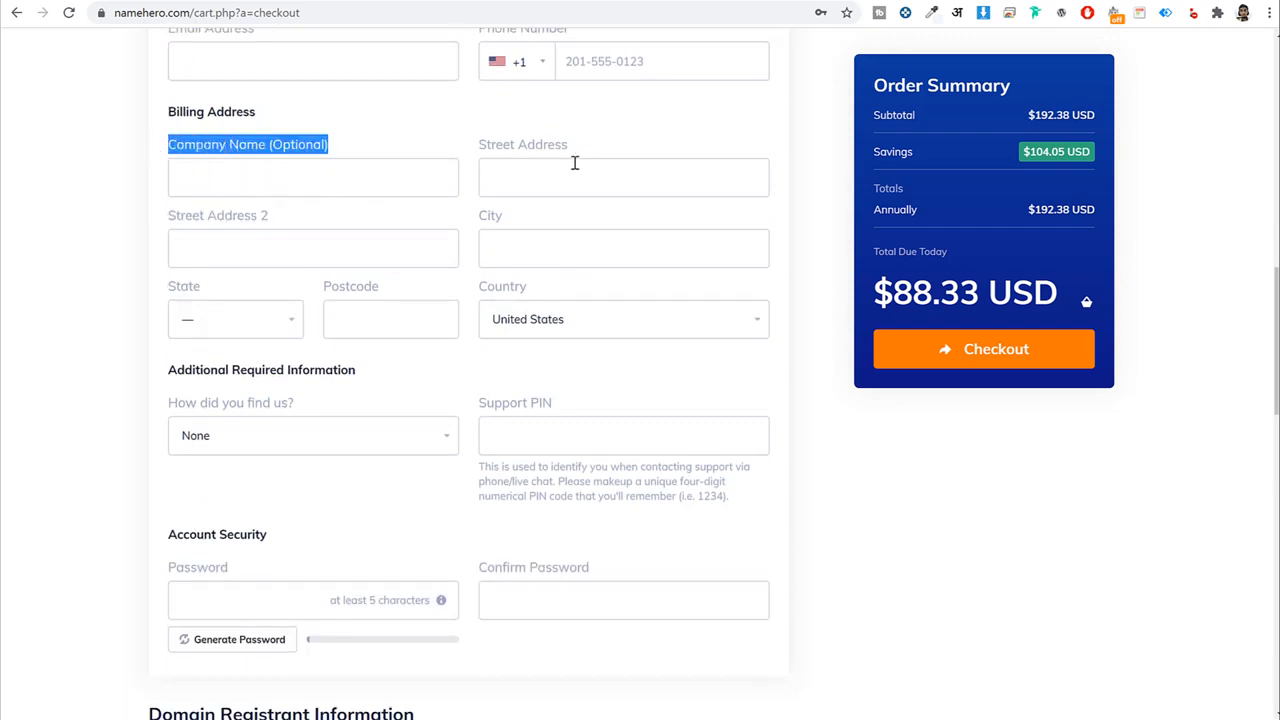
{"action": "scroll", "coordinate": [317, 367], "scroll_direction": "down", "scroll_amount": 3}
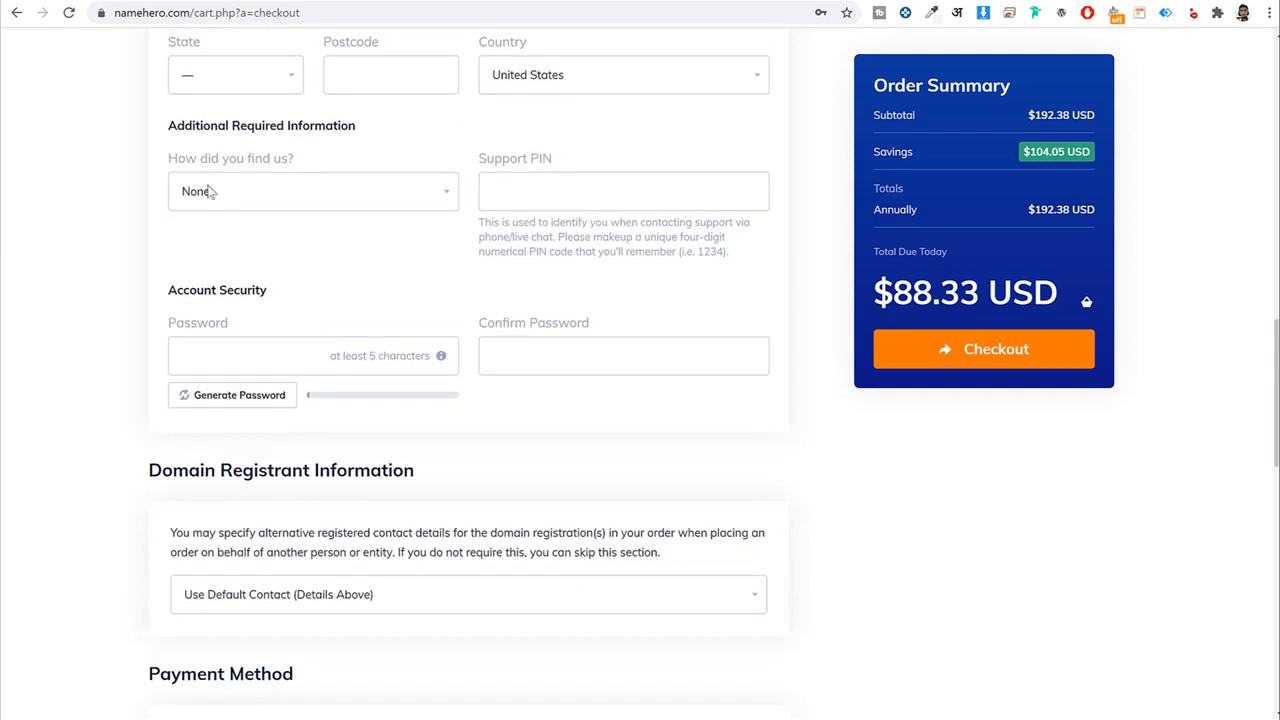
{"action": "left_click", "coordinate": [256, 196]}
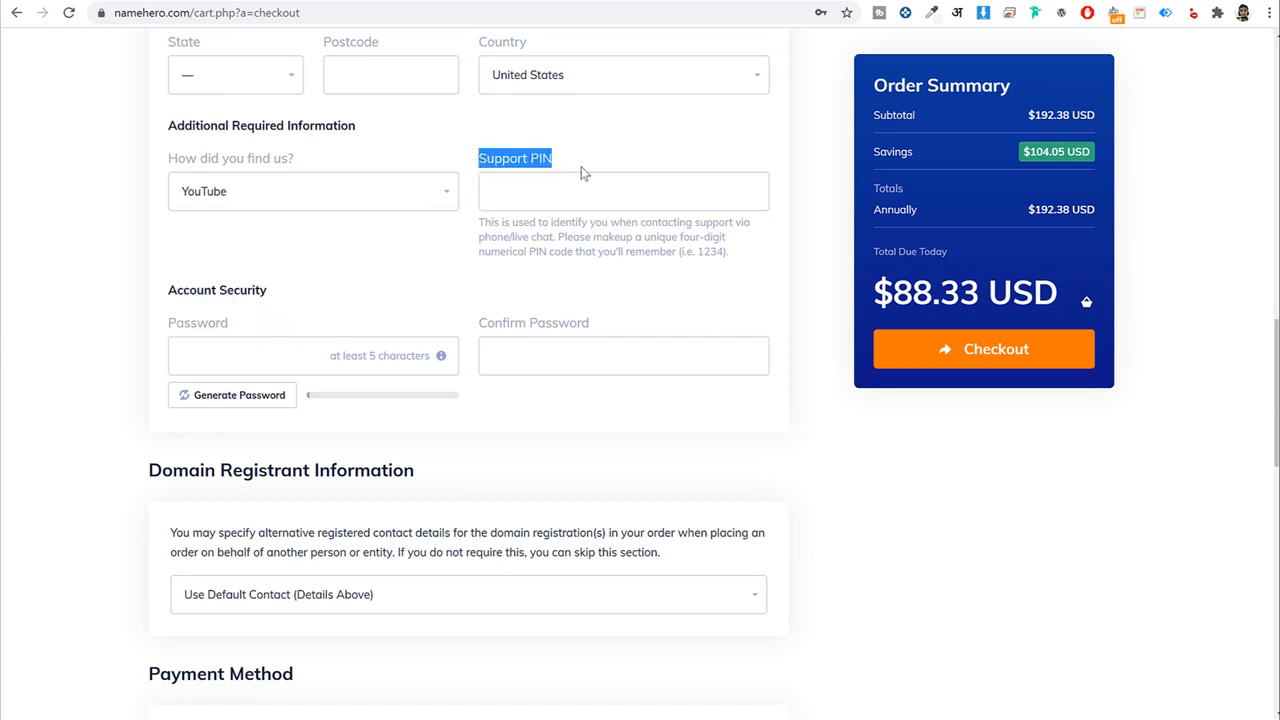
{"action": "left_click", "coordinate": [570, 198]}
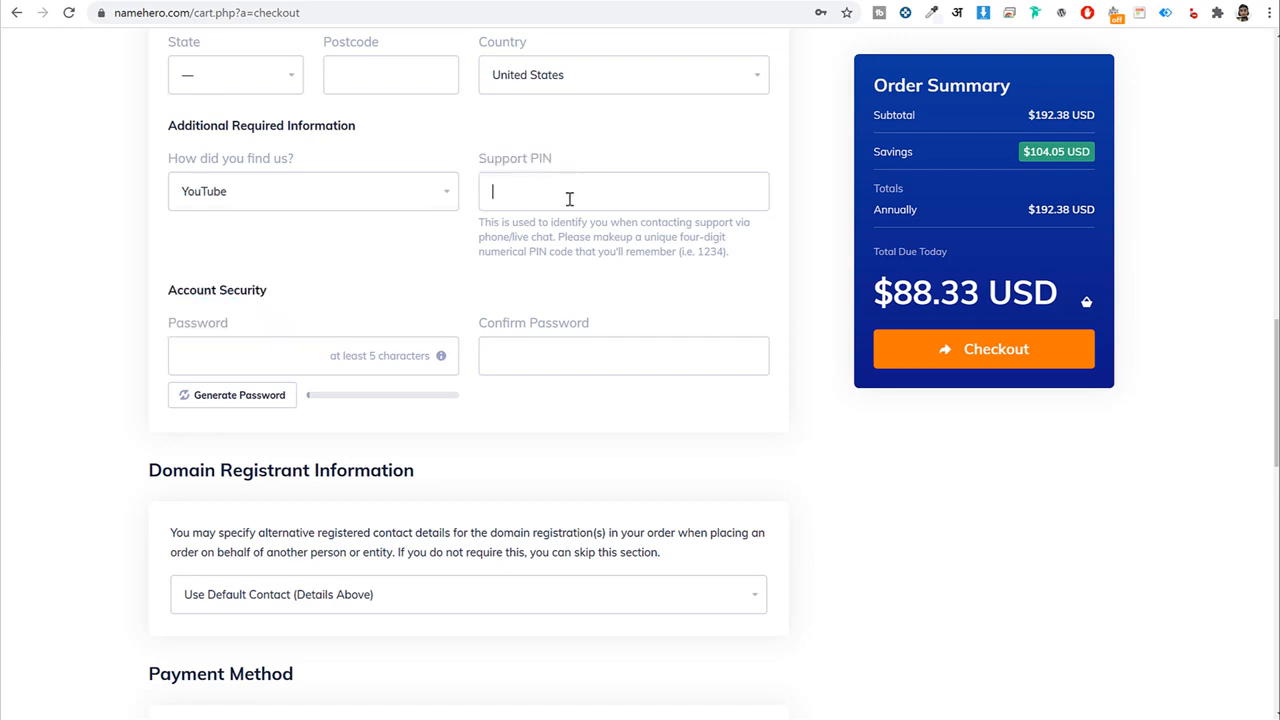
{"action": "double_click", "coordinate": [703, 251]}
{"action": "left_click_drag", "start_coordinate": [552, 155], "coordinate": [476, 170]}
{"action": "left_click", "coordinate": [633, 208]}
{"action": "left_click", "coordinate": [550, 360]}
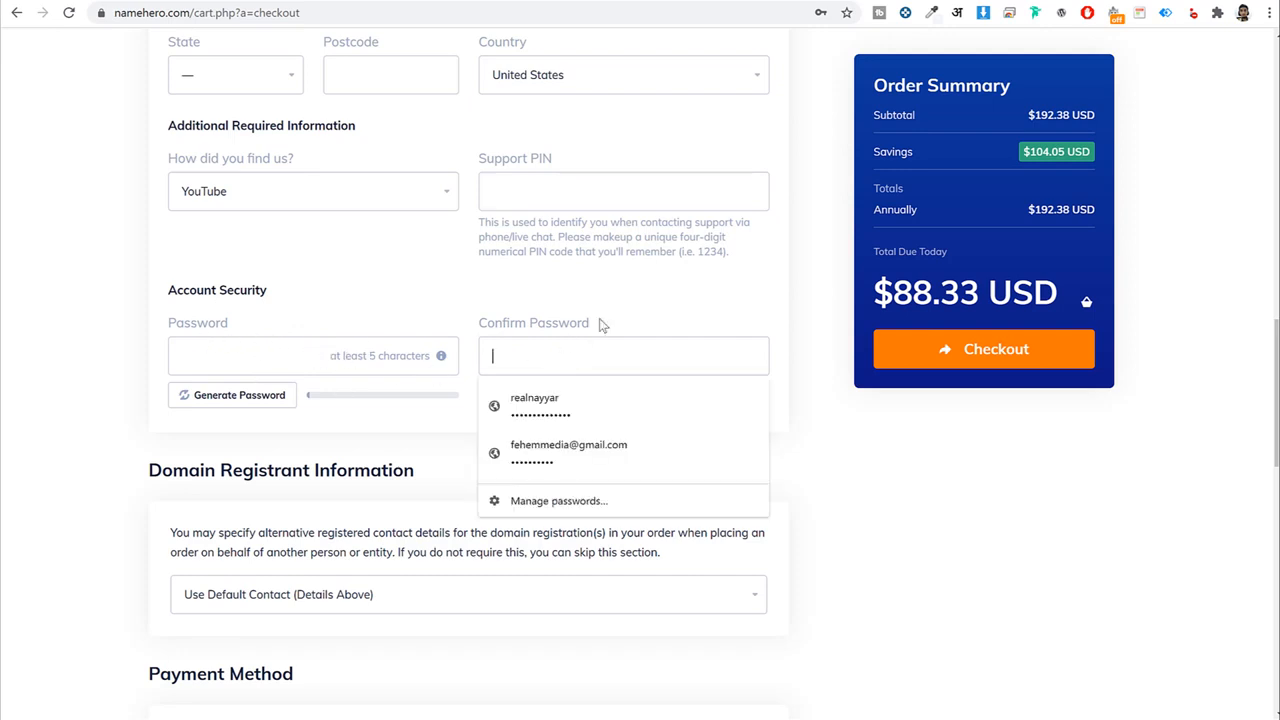
{"action": "left_click", "coordinate": [476, 362]}
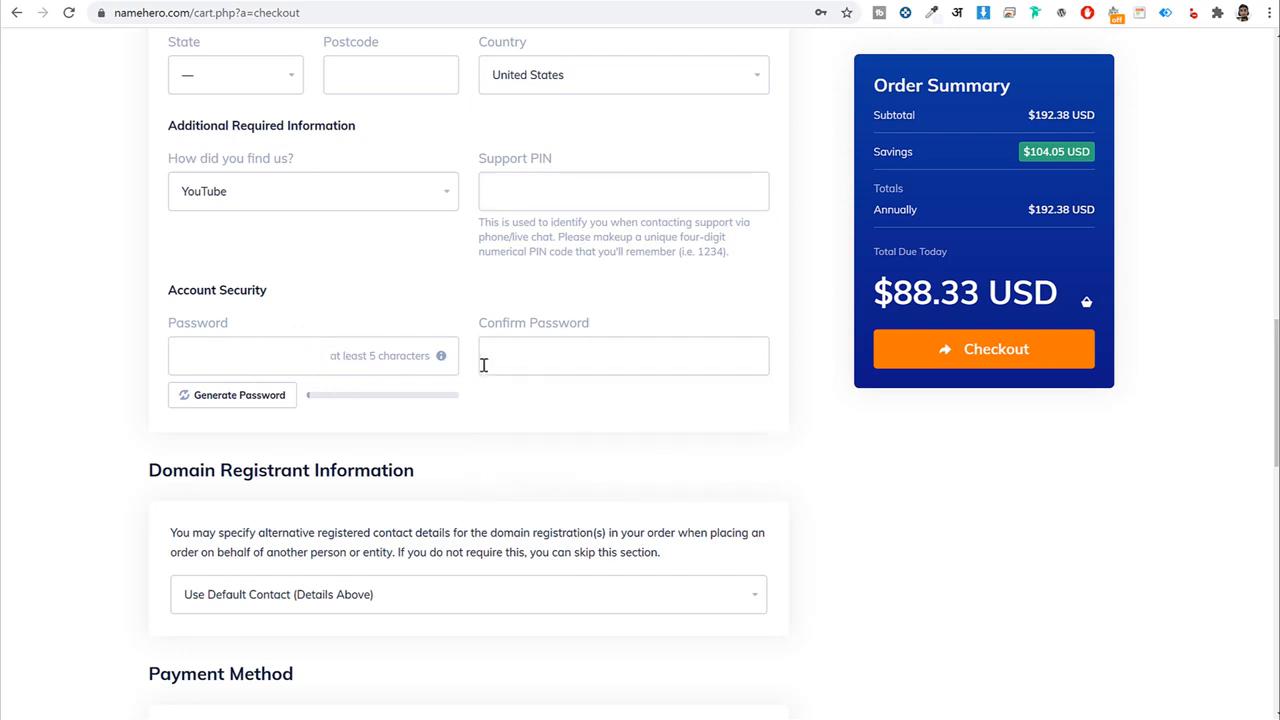
{"action": "scroll", "coordinate": [483, 365], "scroll_direction": "up", "scroll_amount": 6}
{"action": "triple_click", "coordinate": [202, 442]}
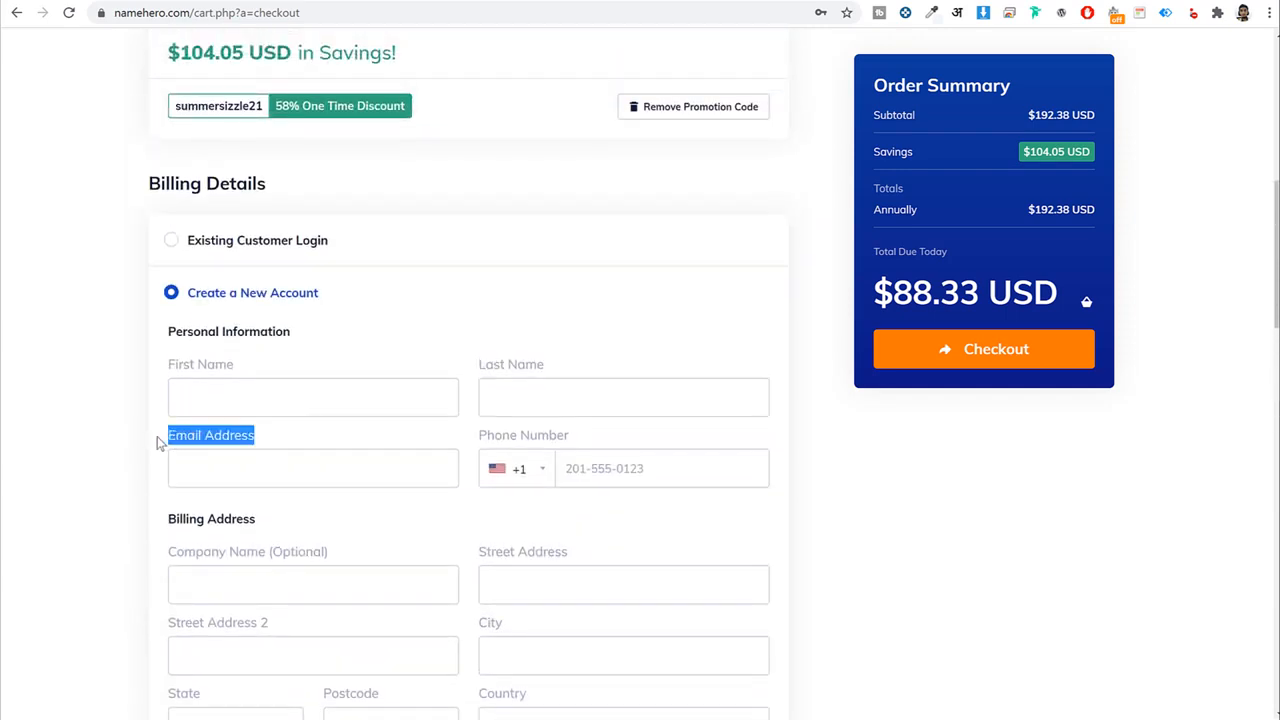
{"action": "scroll", "coordinate": [315, 442], "scroll_direction": "down", "scroll_amount": 5}
{"action": "left_click_drag", "start_coordinate": [258, 492], "coordinate": [162, 497]}
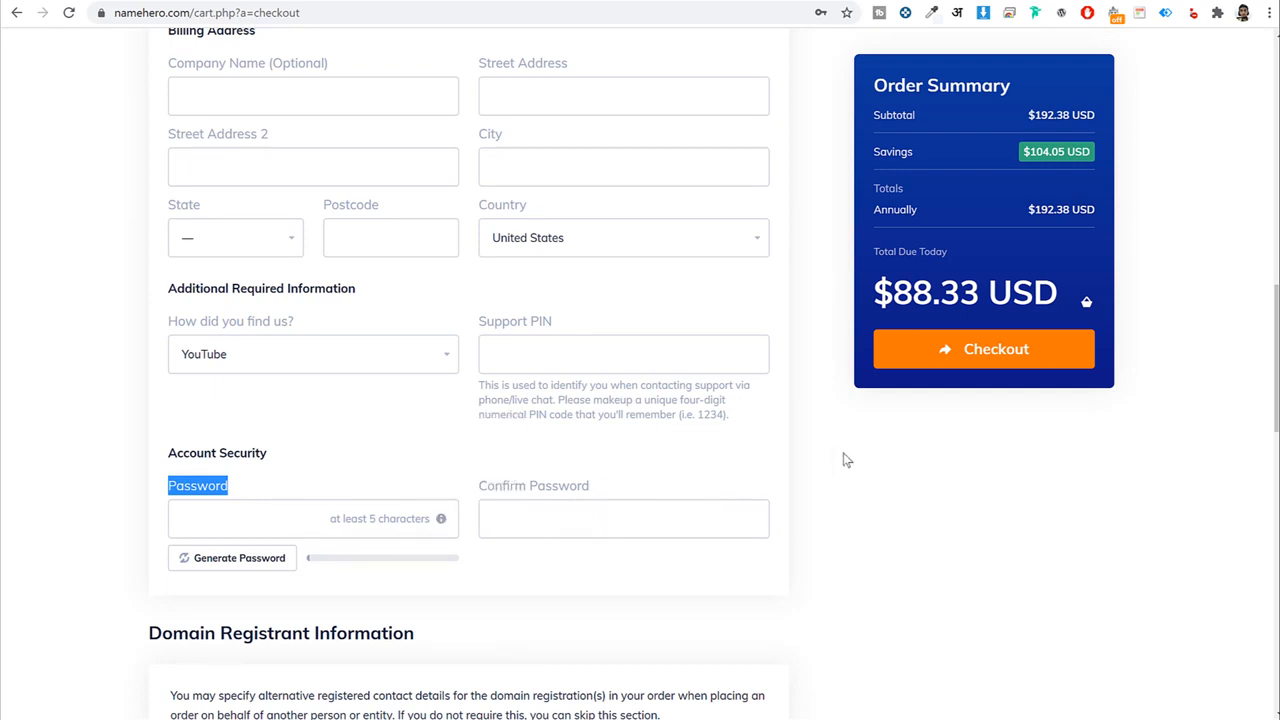
{"action": "scroll", "coordinate": [879, 505], "scroll_direction": "down", "scroll_amount": 3}
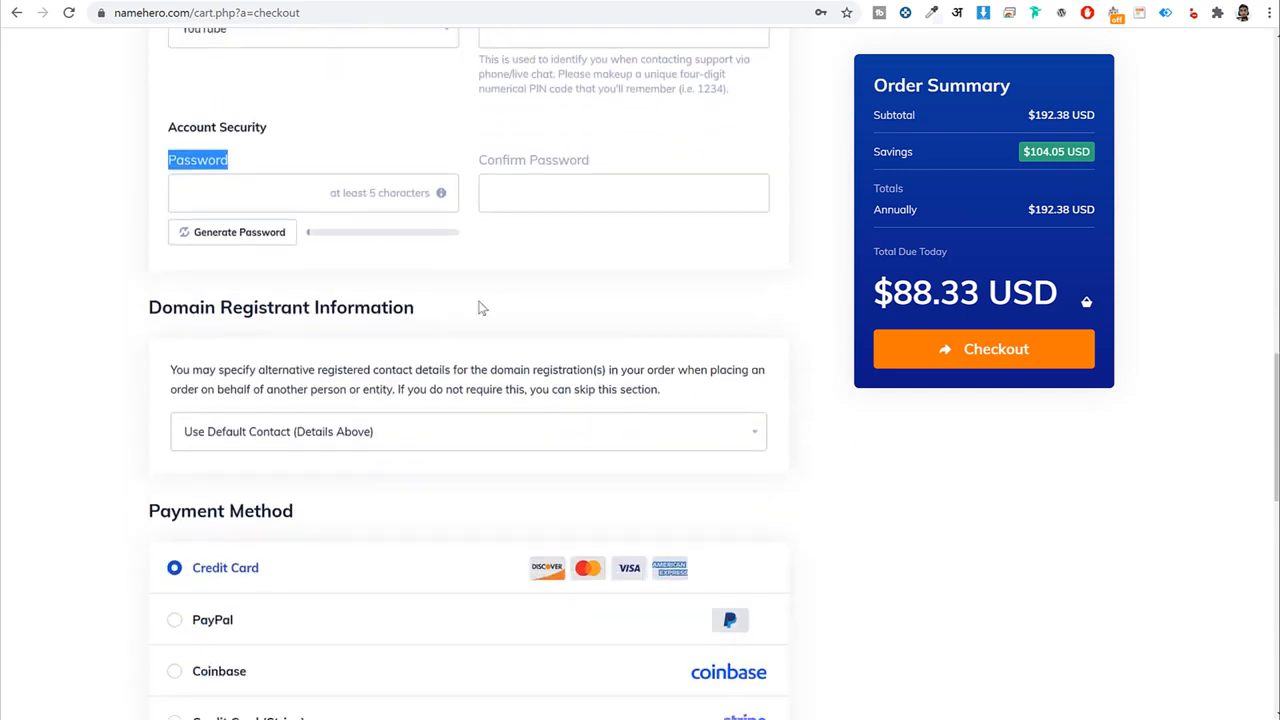
Compare PayPal, Coinbase and Stripe payment methods, settling on Credit Card.
{"action": "scroll", "coordinate": [889, 455], "scroll_direction": "down", "scroll_amount": 4}
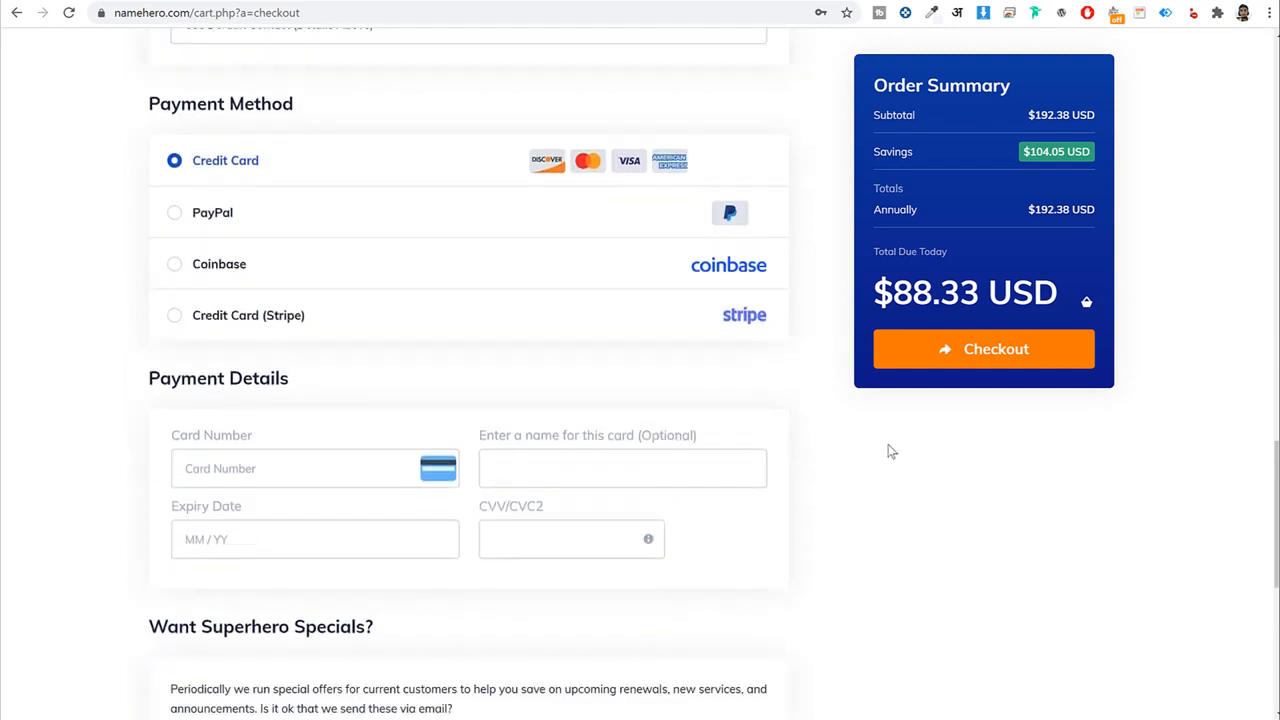
{"action": "left_click_drag", "start_coordinate": [271, 162], "coordinate": [183, 162]}
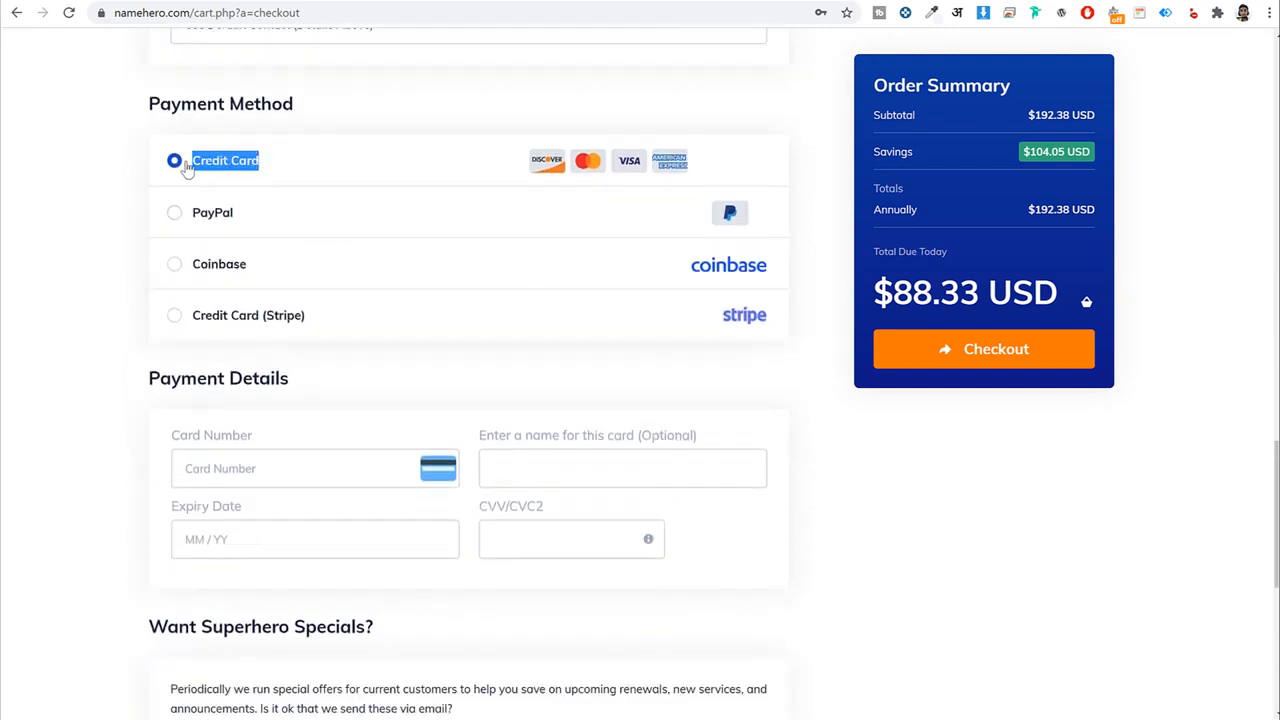
{"action": "left_click", "coordinate": [215, 212]}
{"action": "left_click", "coordinate": [215, 268]}
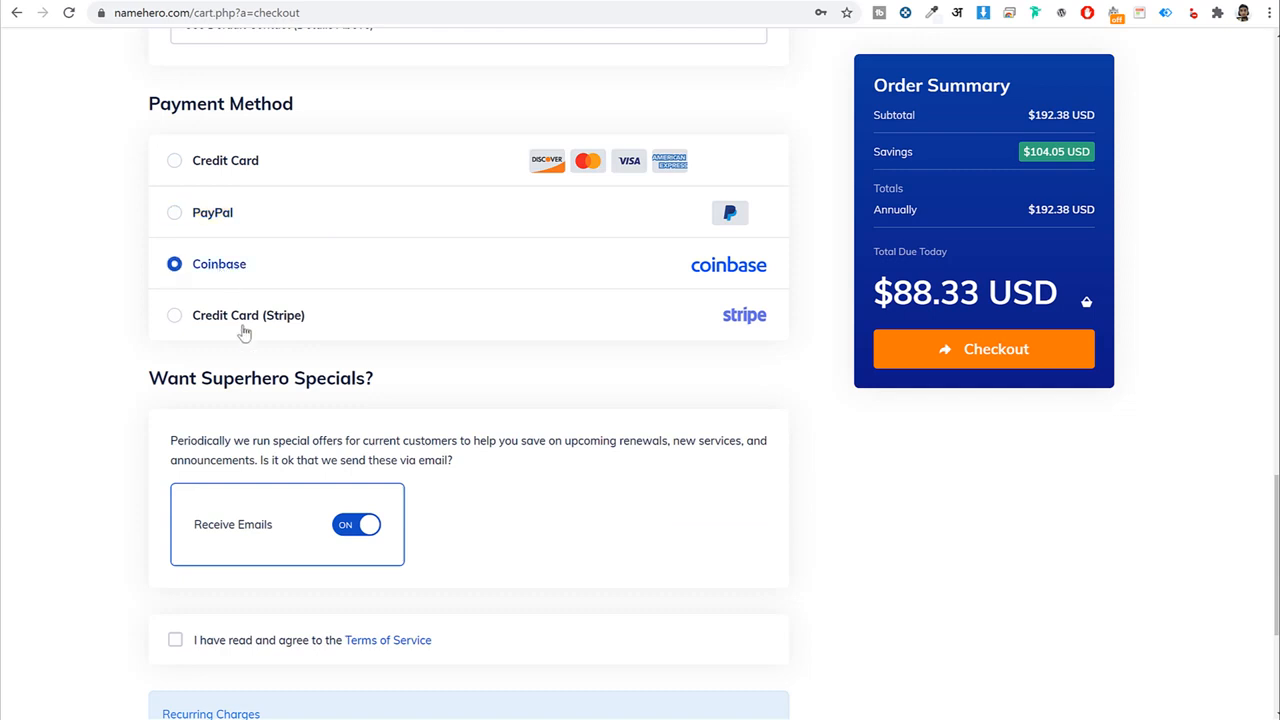
{"action": "left_click", "coordinate": [246, 320]}
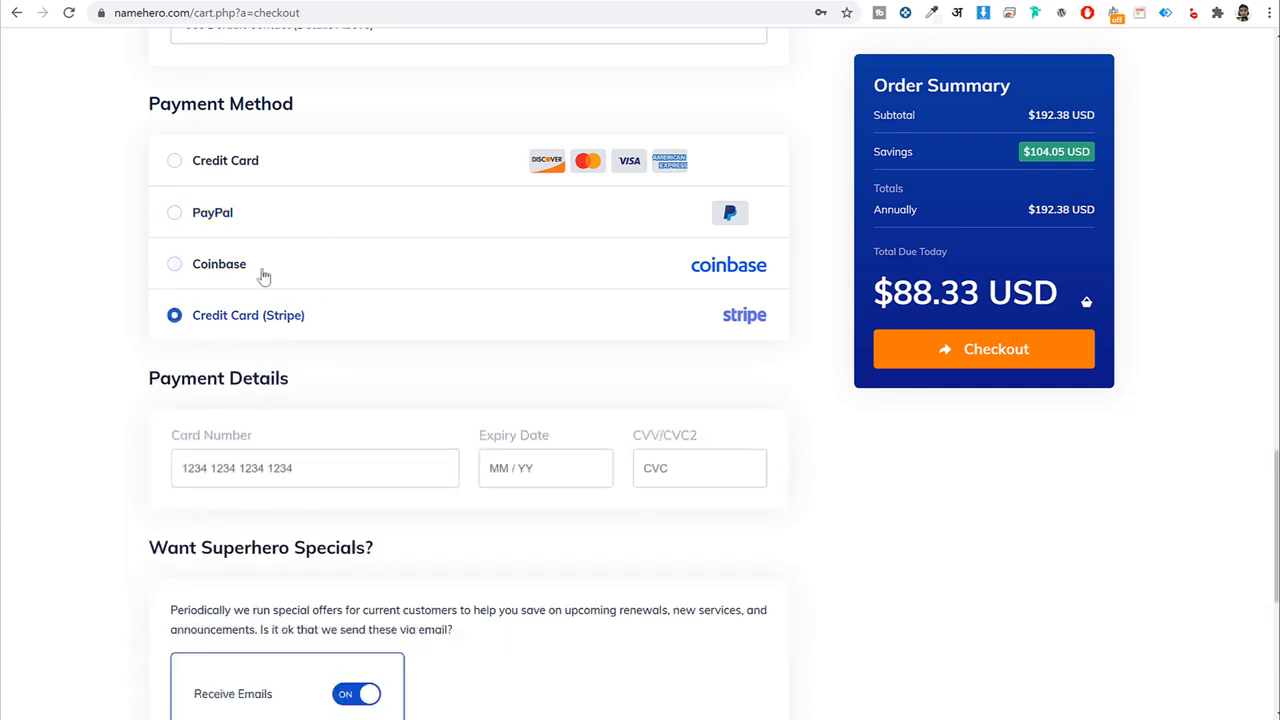
{"action": "left_click", "coordinate": [206, 168]}
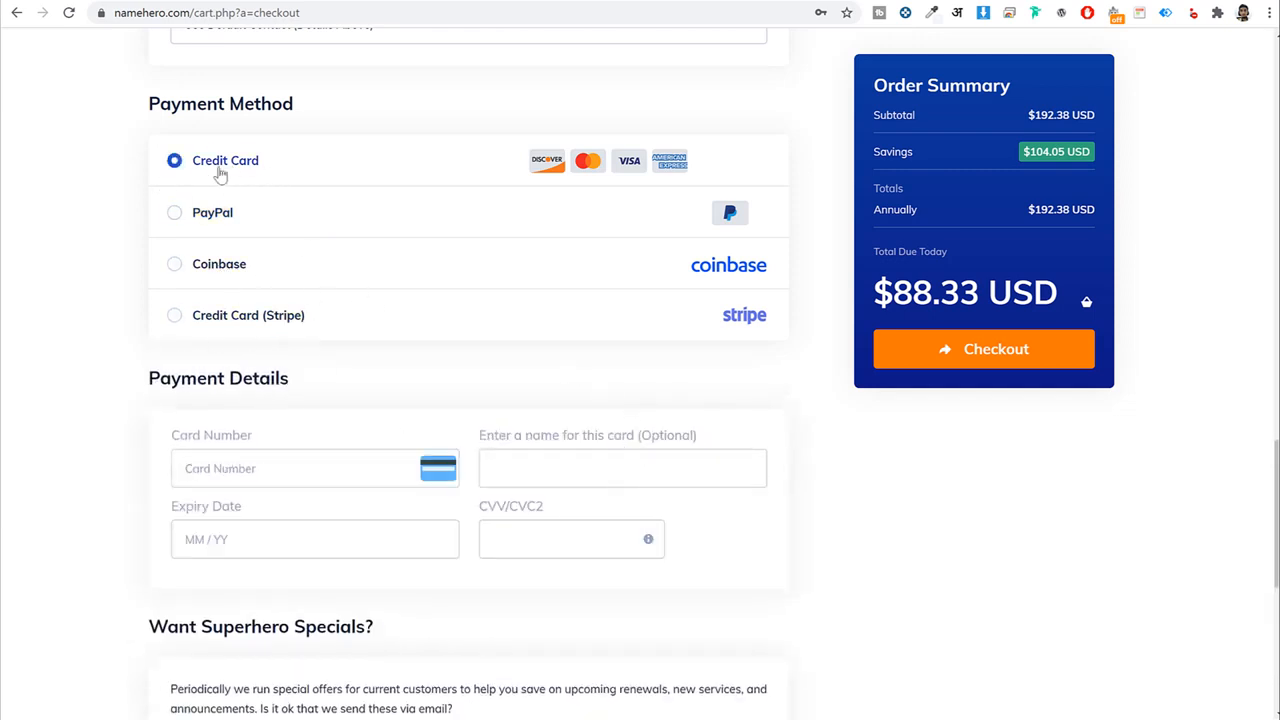
{"action": "left_click_drag", "start_coordinate": [264, 166], "coordinate": [194, 169]}
{"action": "left_click", "coordinate": [919, 461]}
Agree to the Terms of Service and submit the $88.33 USD order.
{"action": "scroll", "coordinate": [300, 466], "scroll_direction": "down", "scroll_amount": 1}
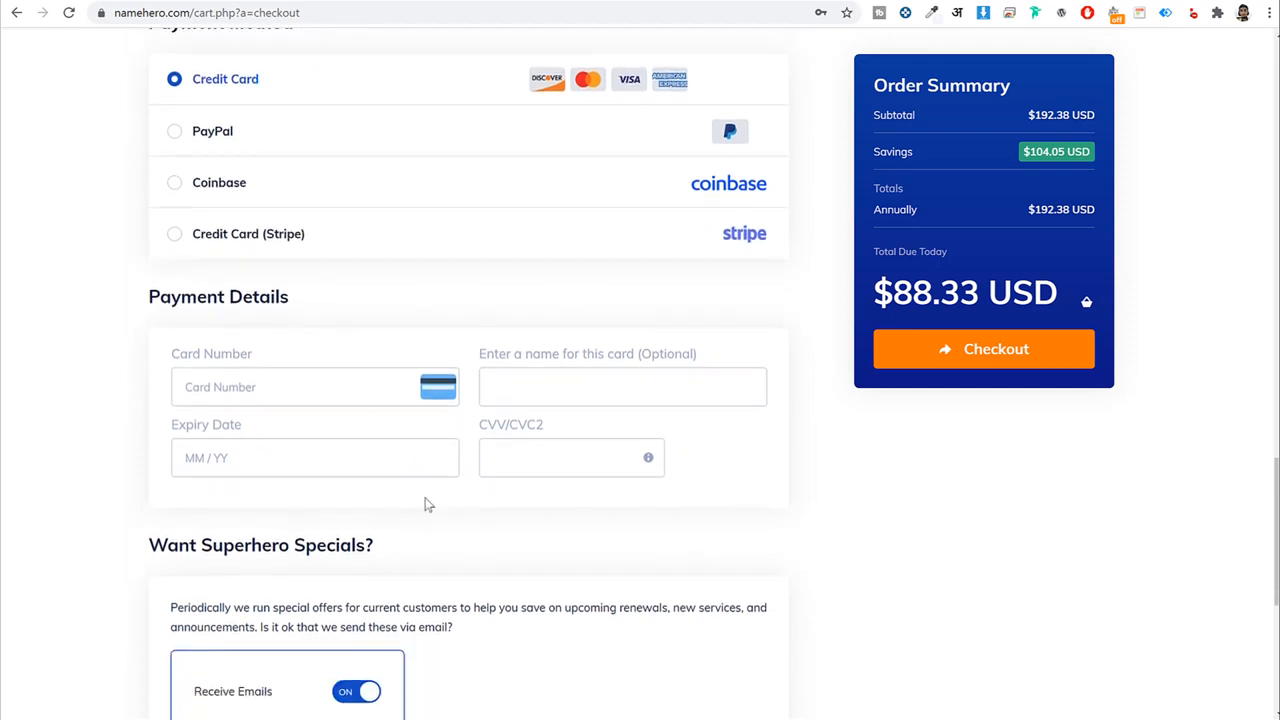
{"action": "scroll", "coordinate": [425, 505], "scroll_direction": "up", "scroll_amount": 1}
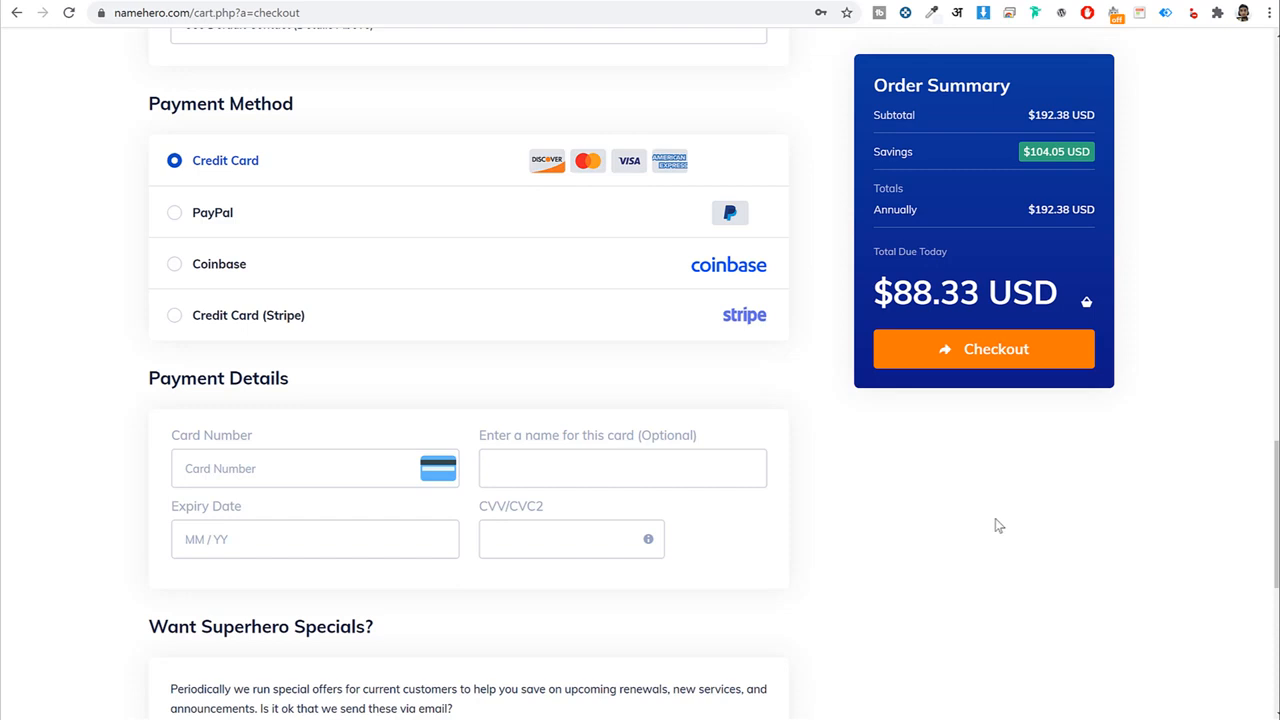
{"action": "scroll", "coordinate": [997, 525], "scroll_direction": "down", "scroll_amount": 3}
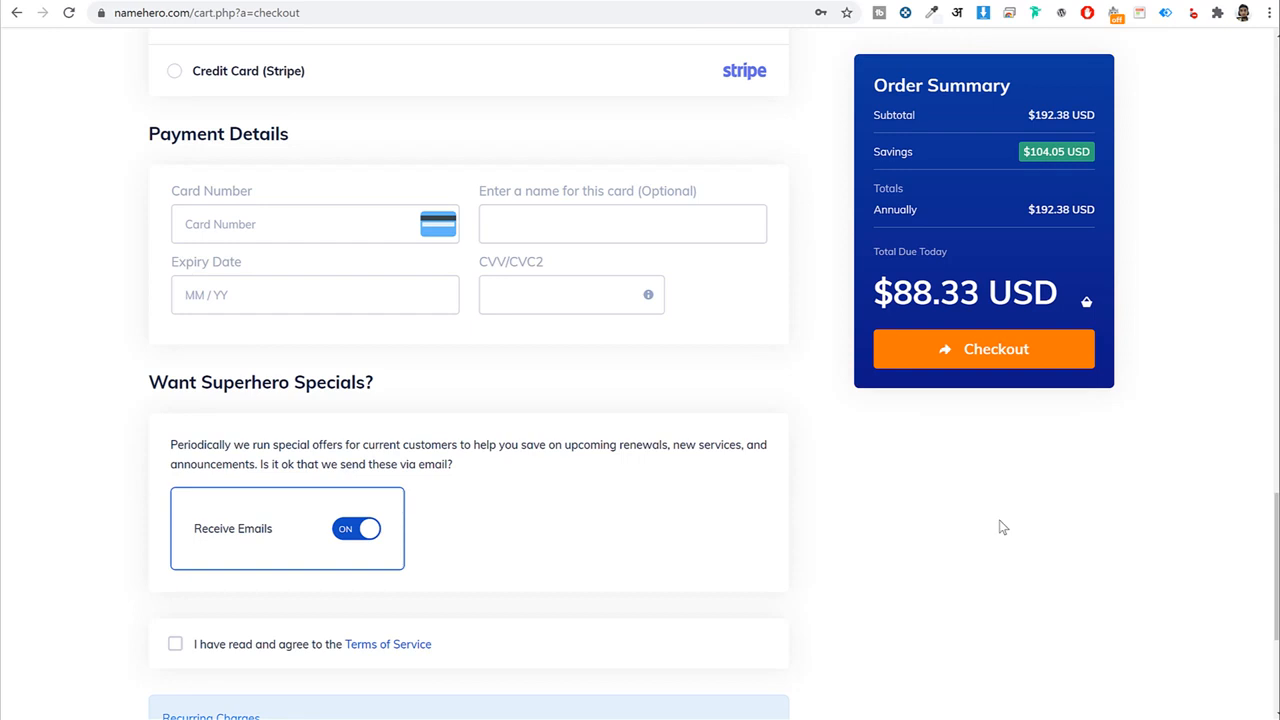
{"action": "scroll", "coordinate": [972, 560], "scroll_direction": "up", "scroll_amount": 4}
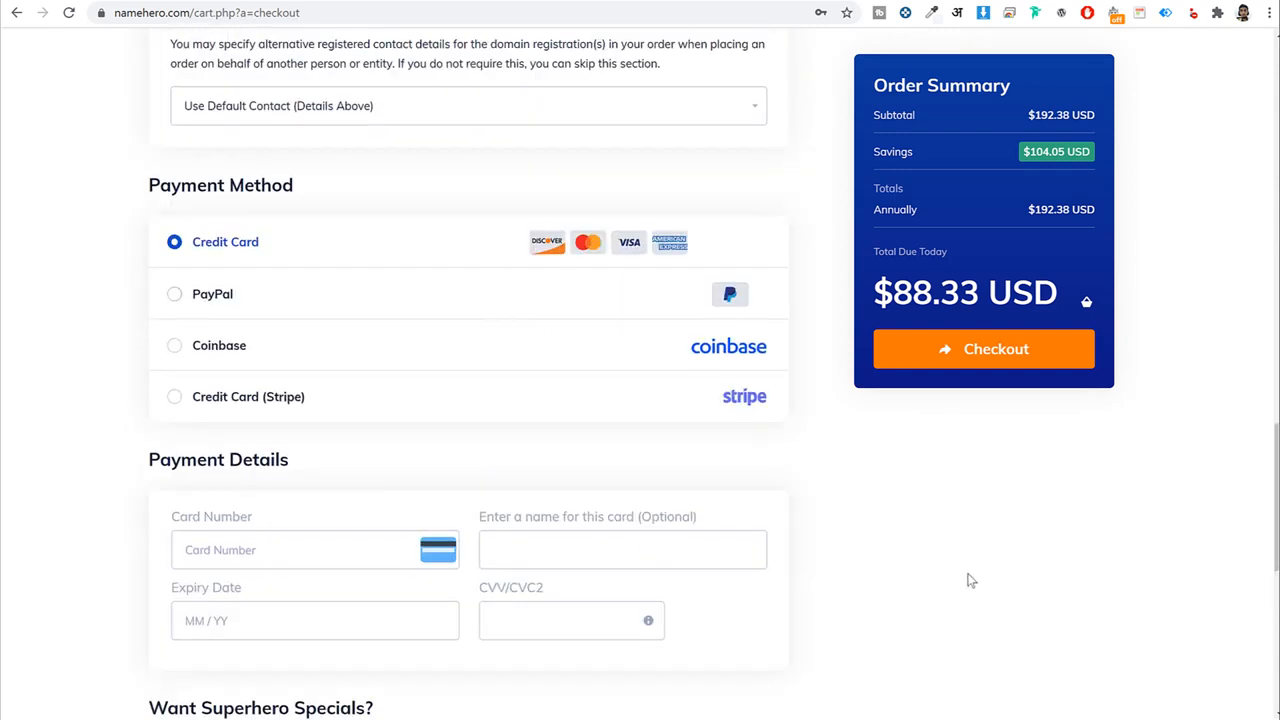
{"action": "scroll", "coordinate": [970, 580], "scroll_direction": "down", "scroll_amount": 2}
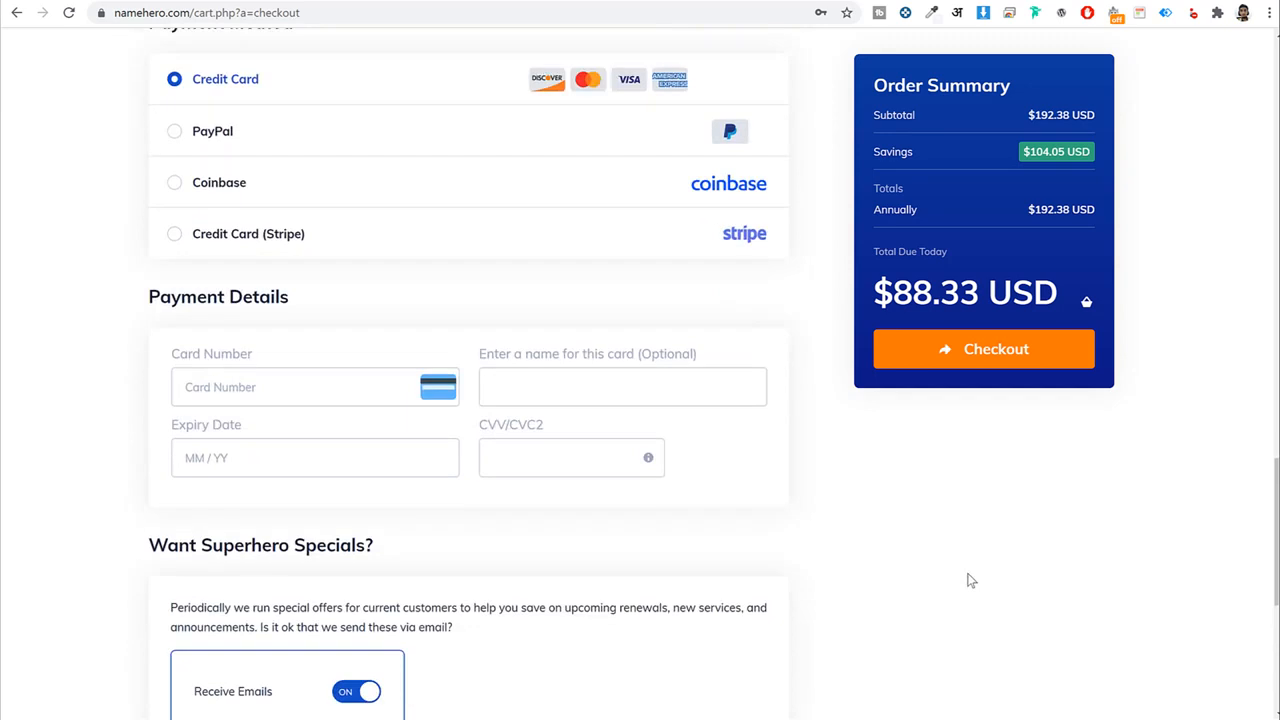
{"action": "scroll", "coordinate": [968, 580], "scroll_direction": "down", "scroll_amount": 6}
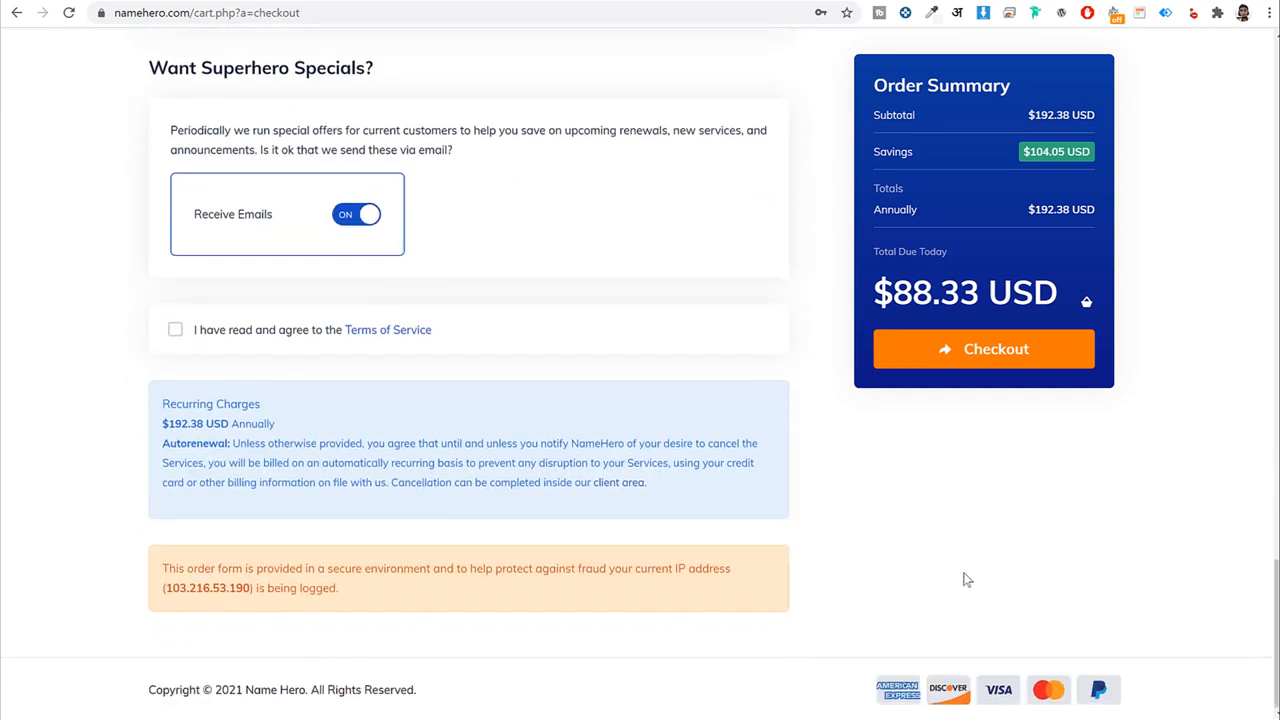
{"action": "left_click", "coordinate": [176, 329]}
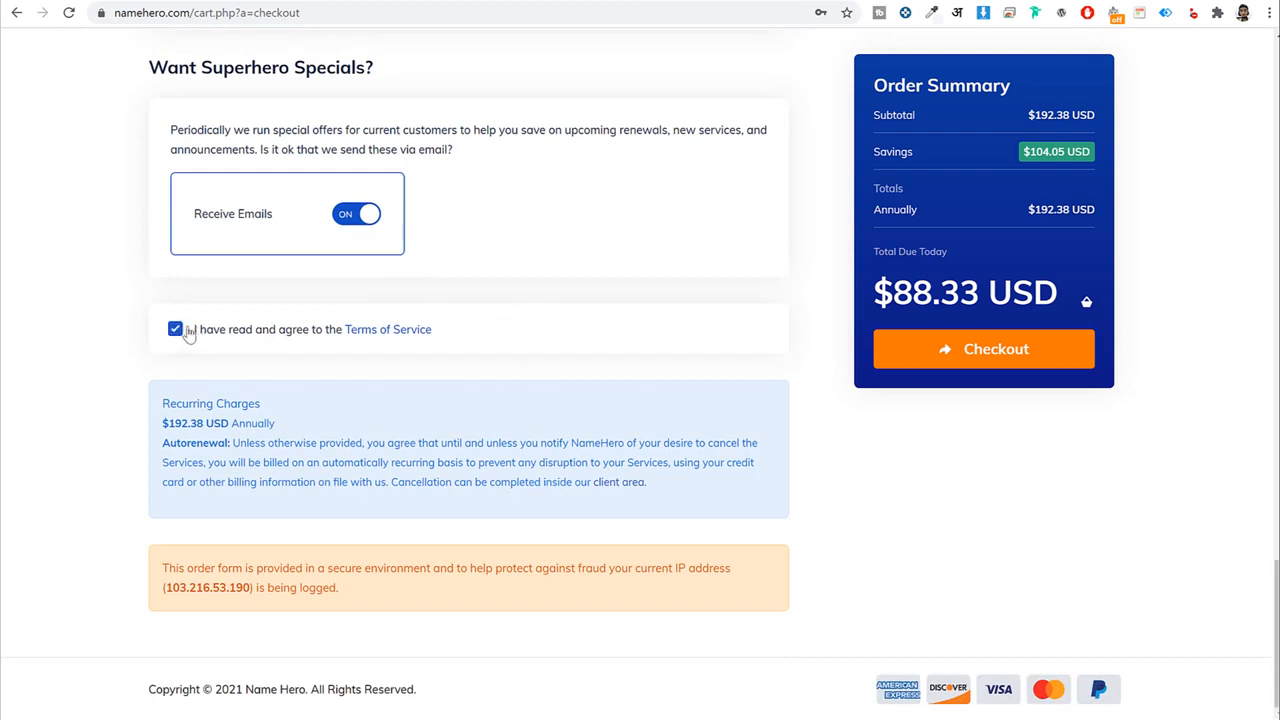
{"action": "left_click", "coordinate": [971, 360]}
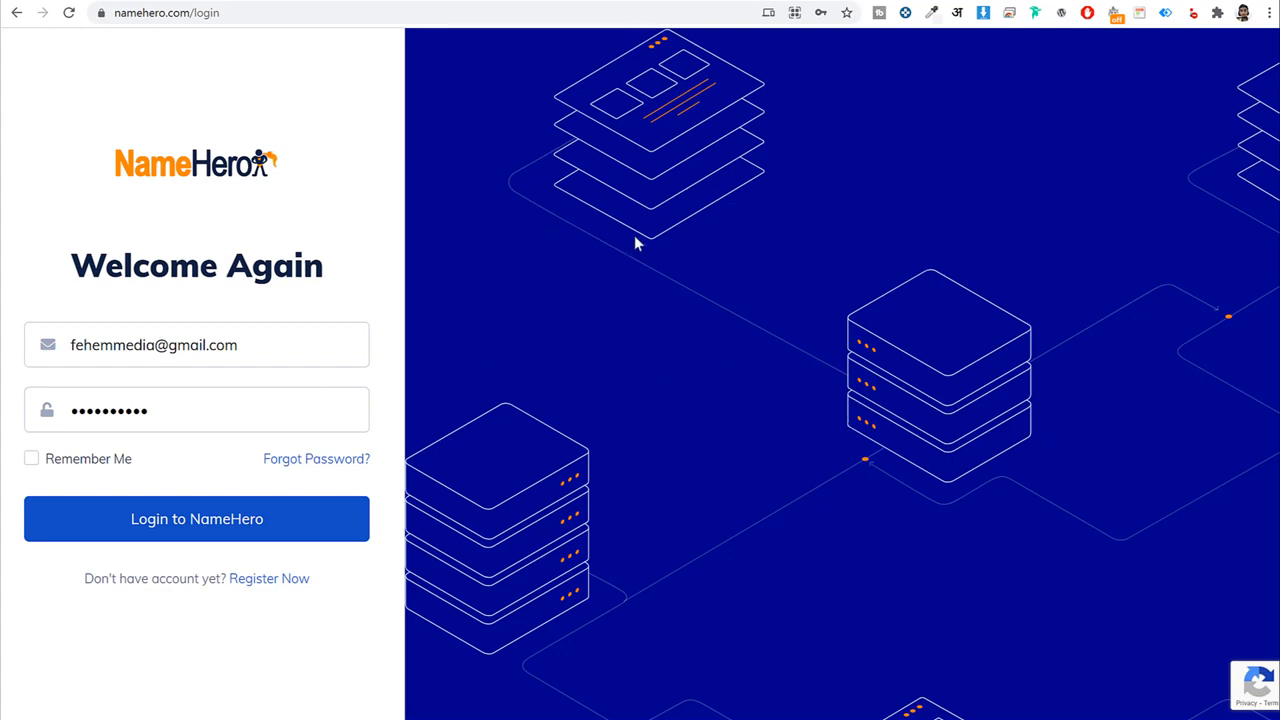
Log in to the client area and open the Web Hosting - Turbo Cloud service for blogdu.de.
{"action": "left_click", "coordinate": [214, 13]}
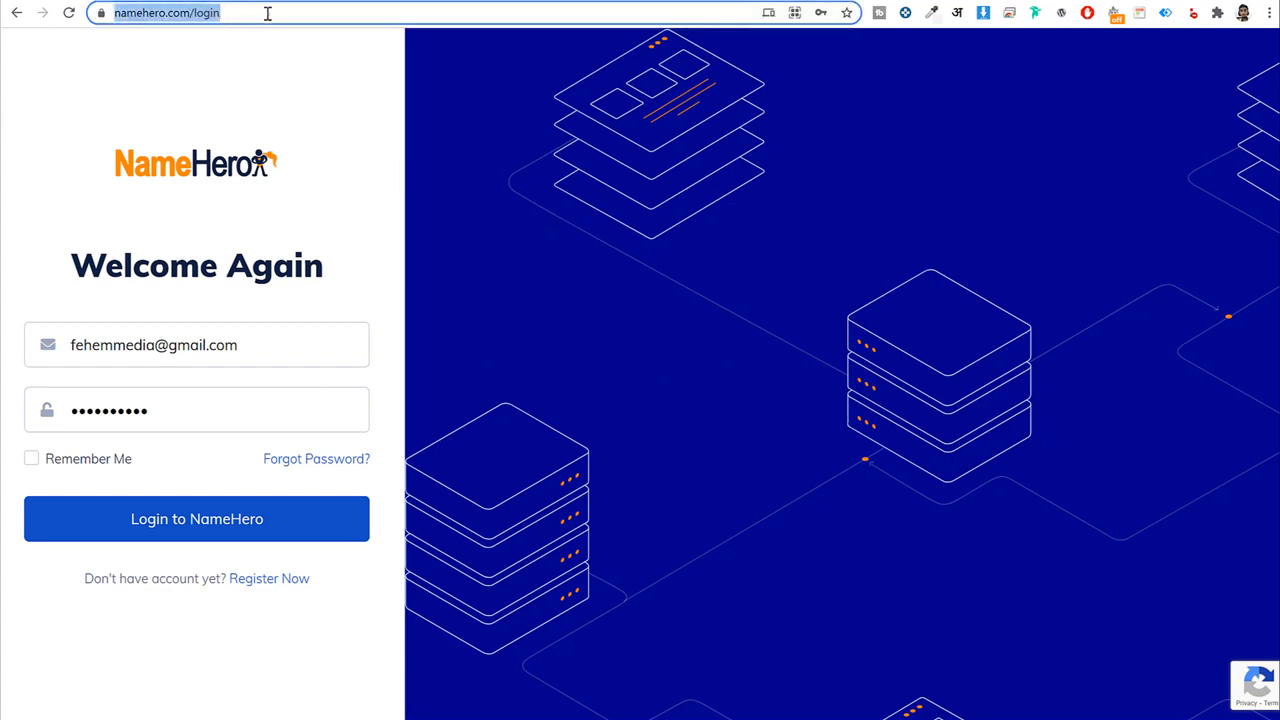
{"action": "left_click", "coordinate": [311, 82]}
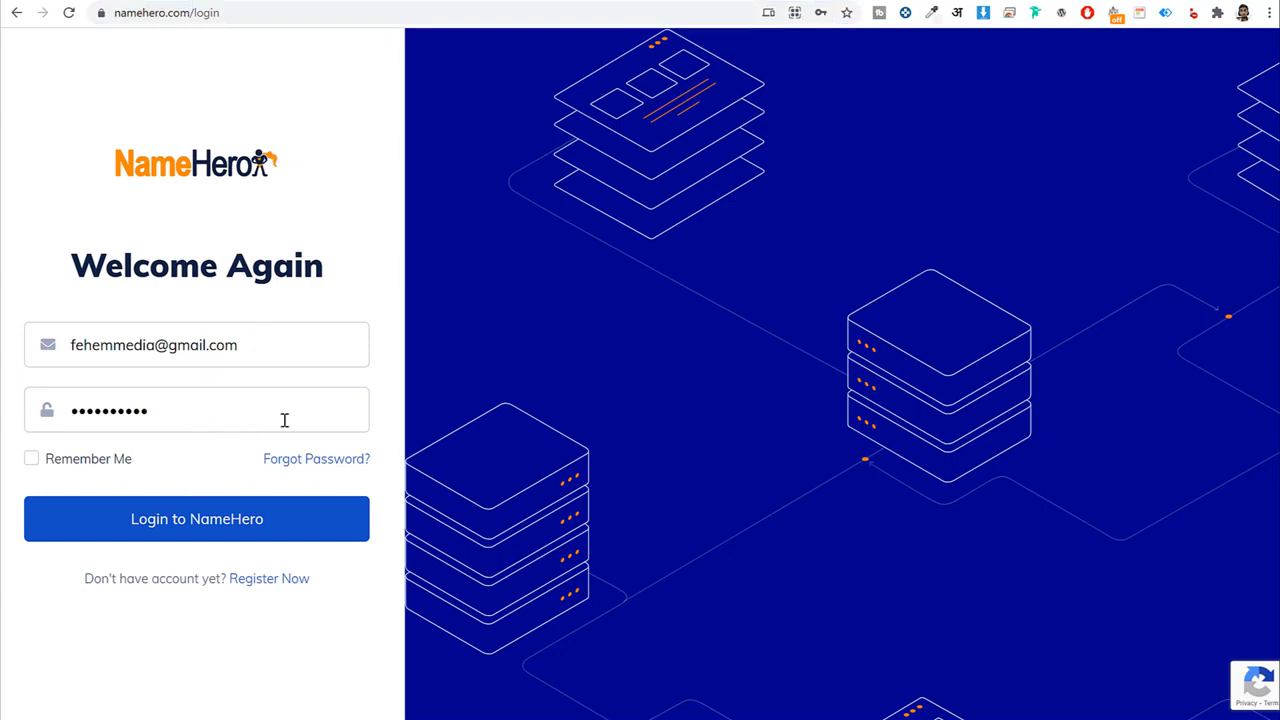
{"action": "left_click", "coordinate": [224, 531]}
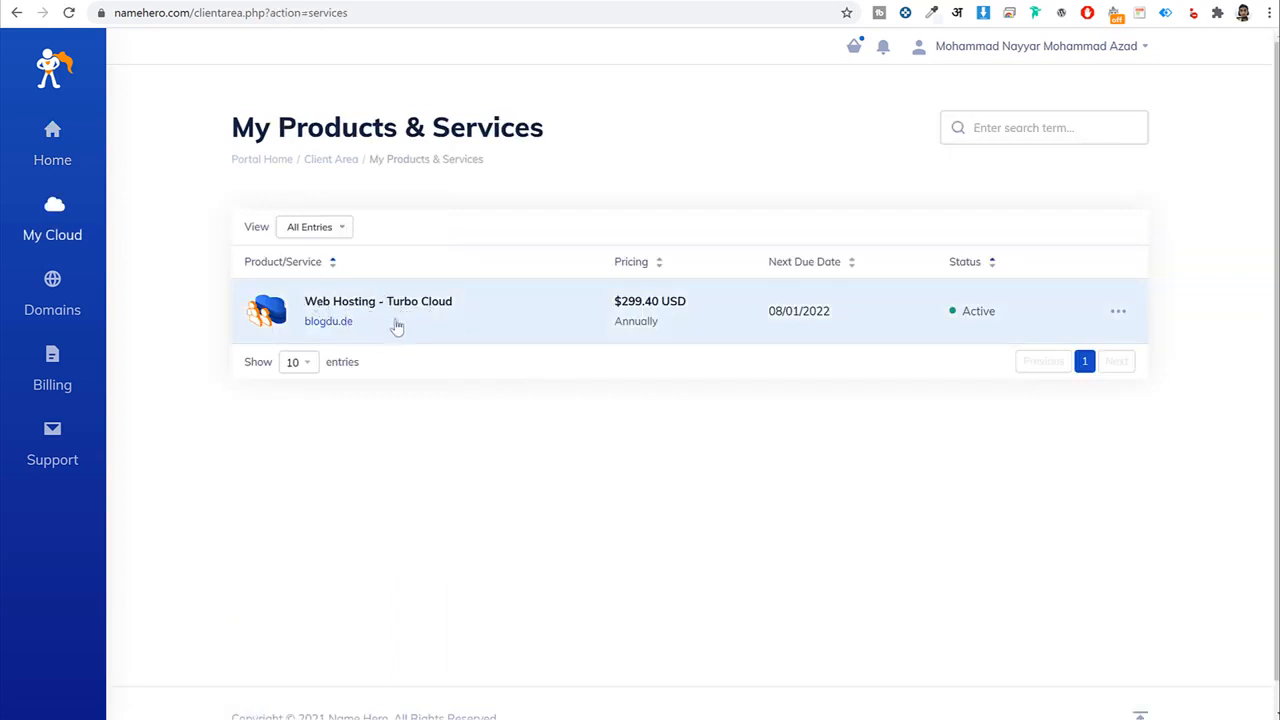
{"action": "left_click_drag", "start_coordinate": [455, 308], "coordinate": [426, 400]}
{"action": "left_click", "coordinate": [450, 408]}
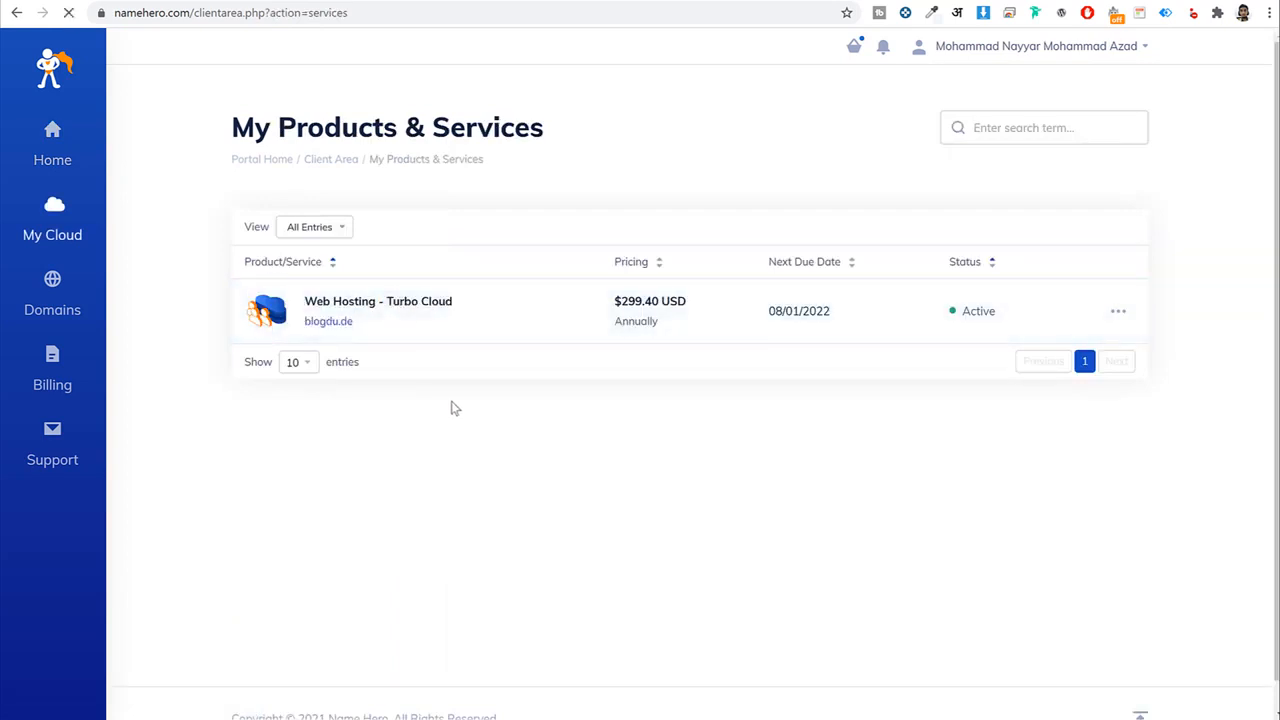
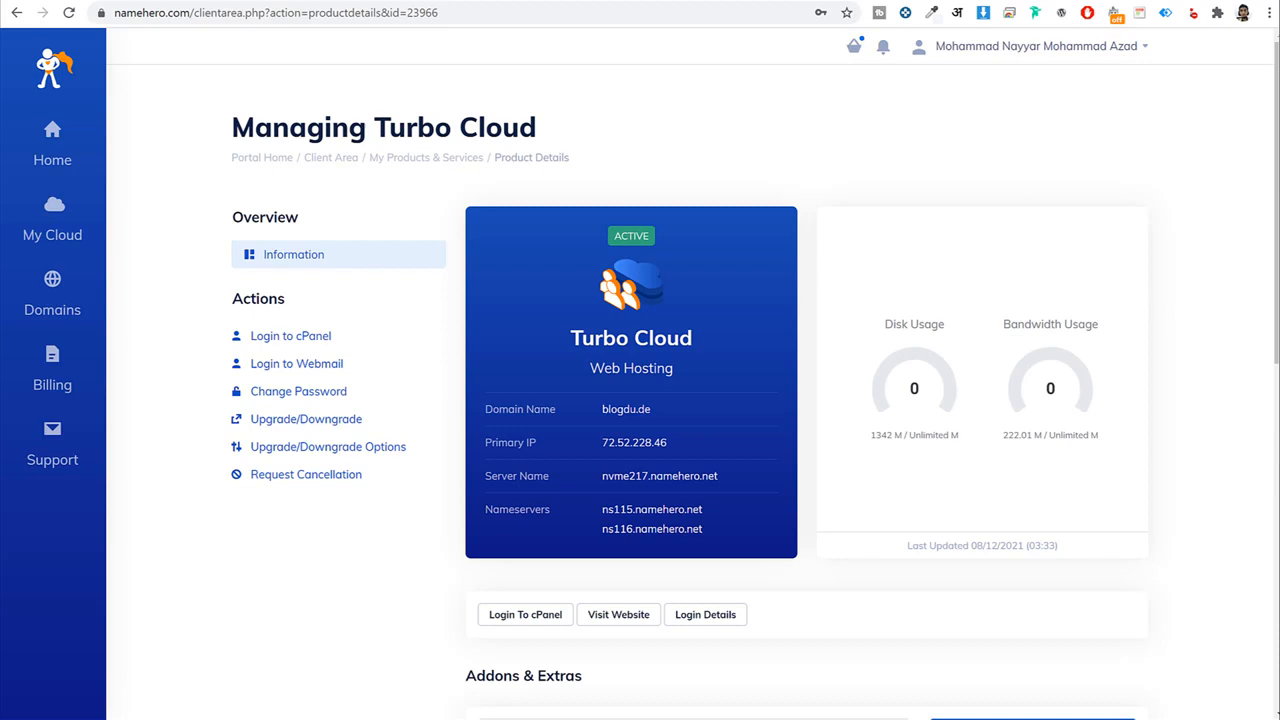
Load godaddy.com in a new browser tab.
{"action": "key", "text": "ctrl+t"}
{"action": "type", "text": "god"}
{"action": "key", "text": "Return"}
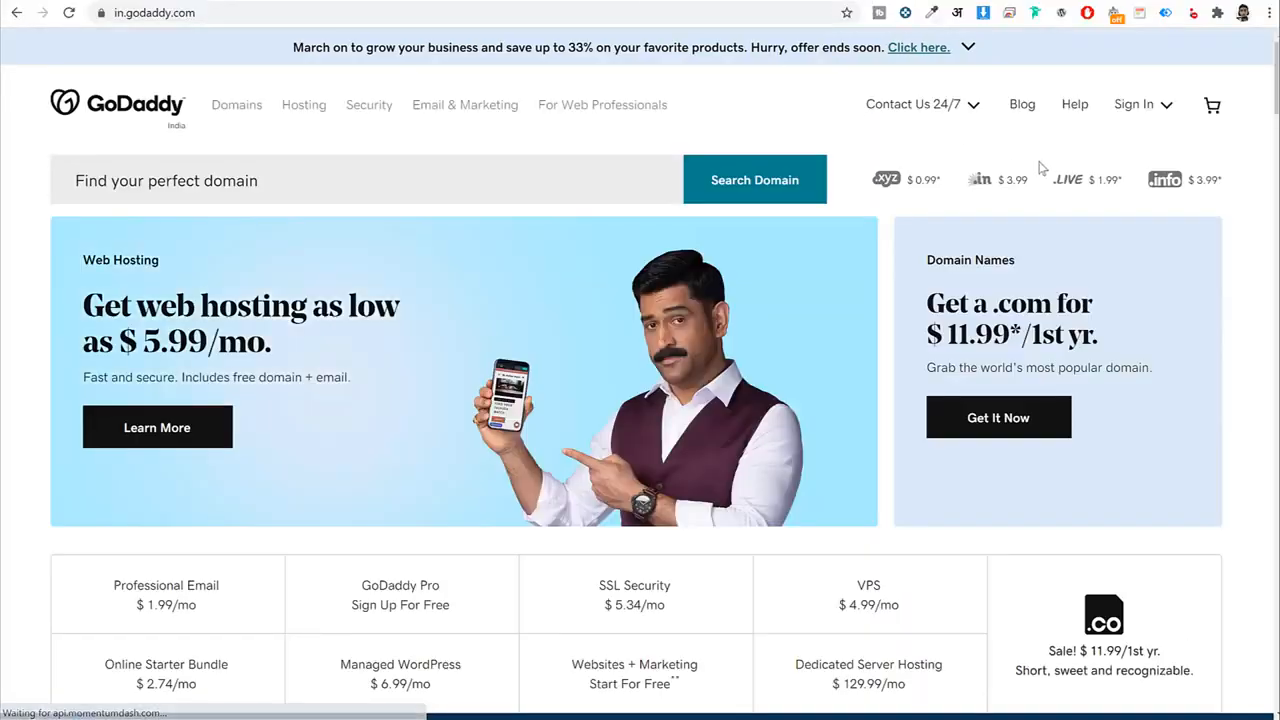
Go to My Products and open the DNS page for the fehem.in domain.
{"action": "left_click", "coordinate": [1045, 104]}
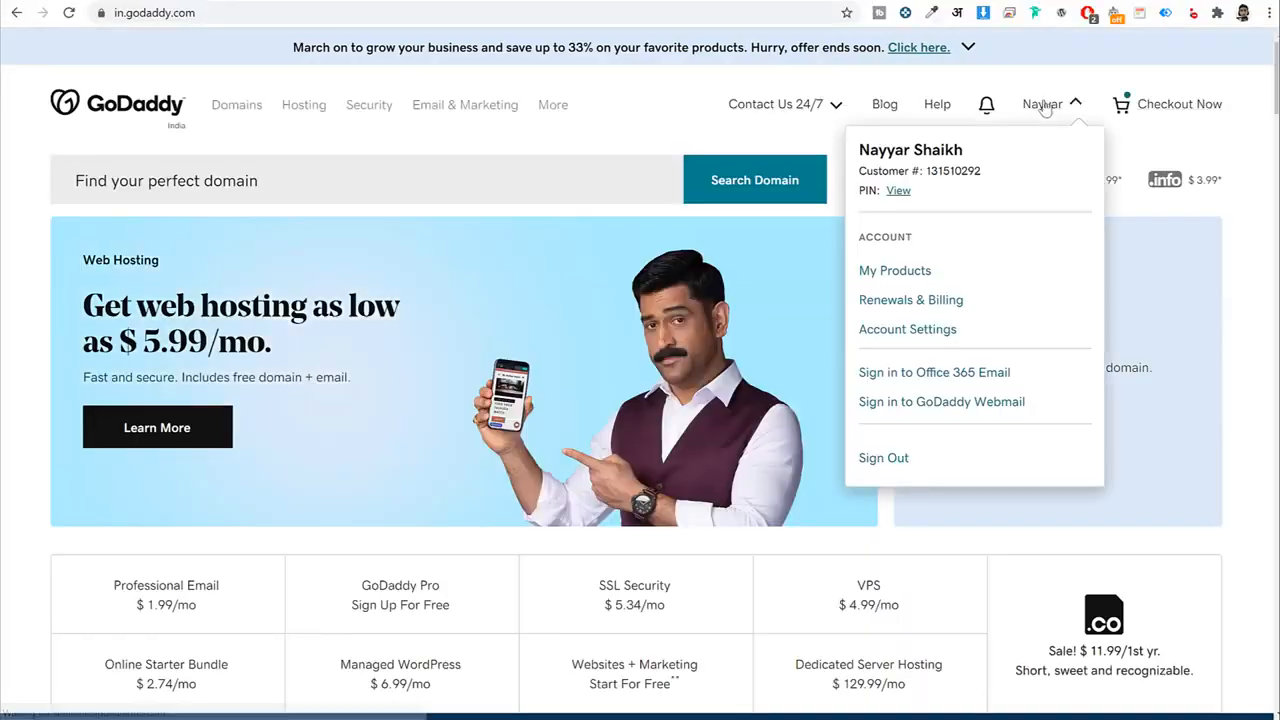
{"action": "left_click", "coordinate": [915, 272]}
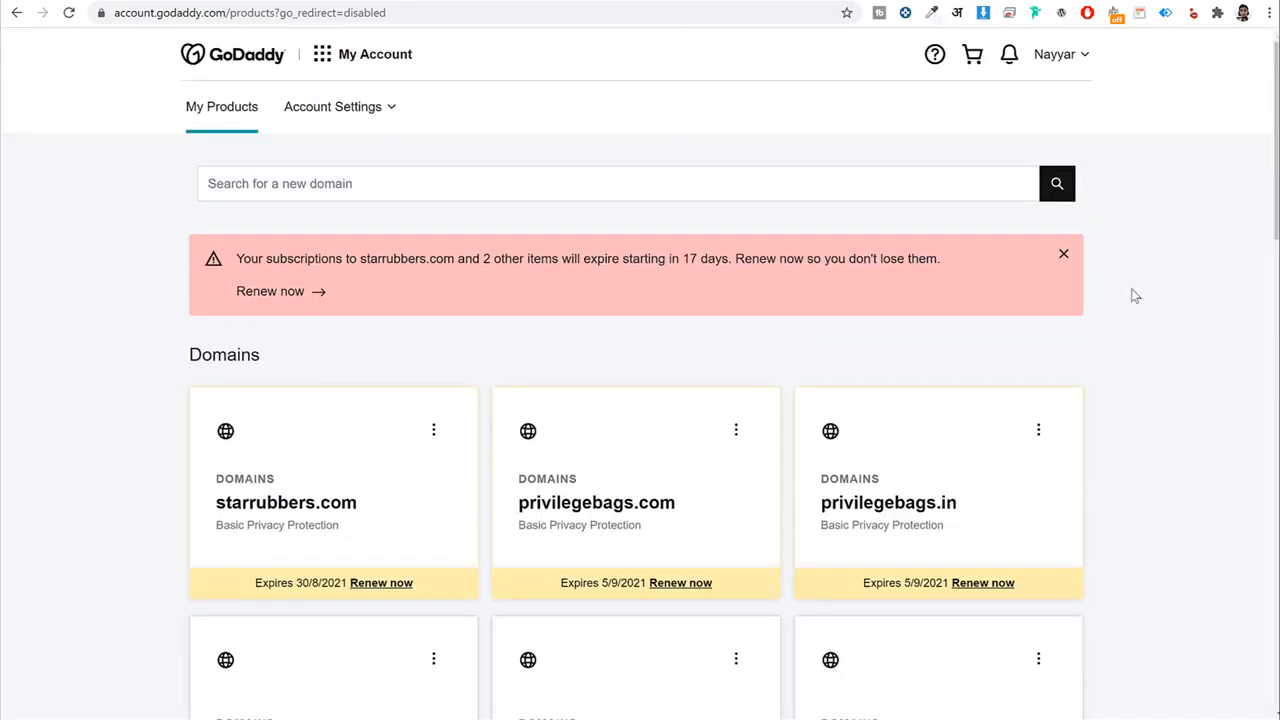
{"action": "scroll", "coordinate": [1135, 296], "scroll_direction": "down", "scroll_amount": 10}
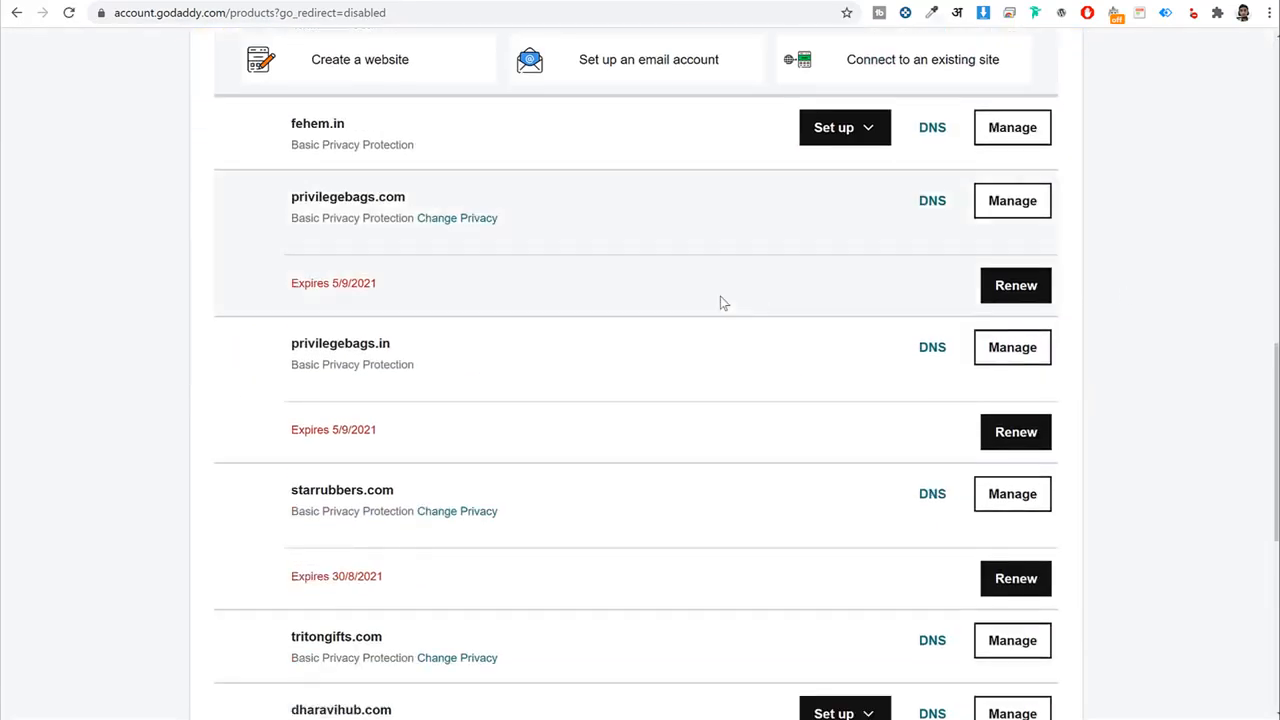
{"action": "scroll", "coordinate": [471, 326], "scroll_direction": "down", "scroll_amount": 3}
{"action": "scroll", "coordinate": [391, 434], "scroll_direction": "down", "scroll_amount": 2}
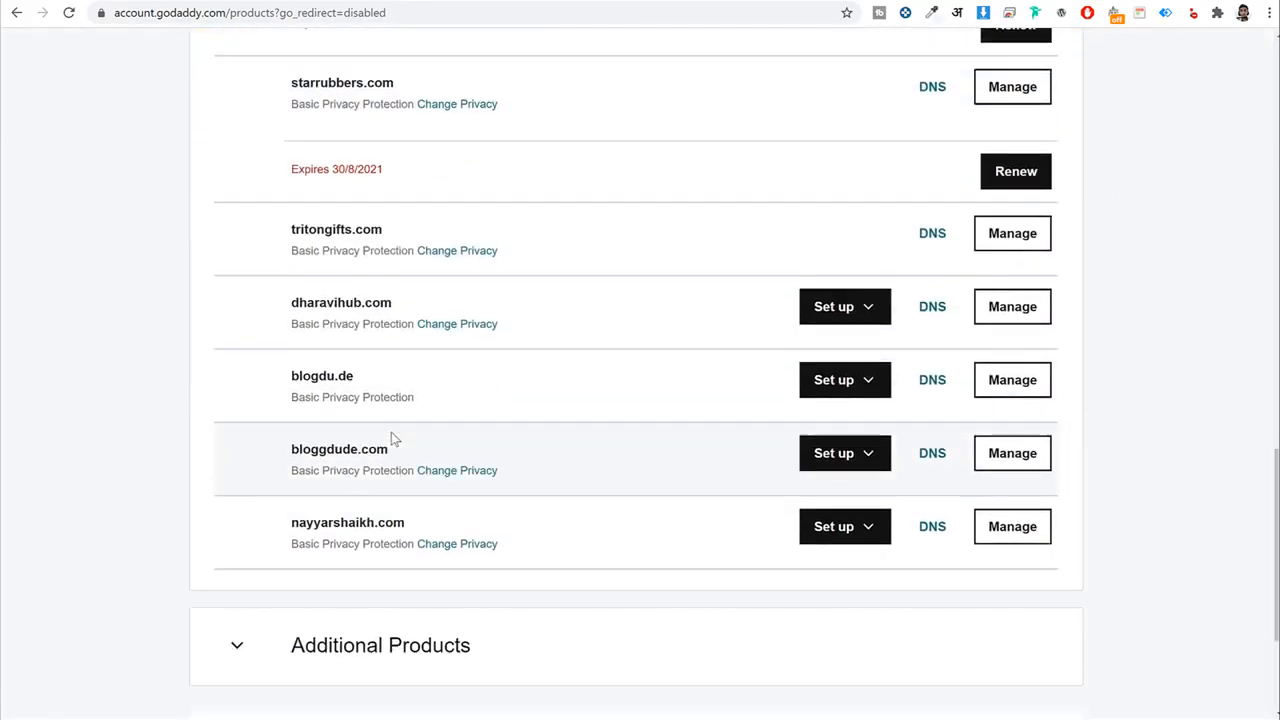
{"action": "scroll", "coordinate": [415, 500], "scroll_direction": "up", "scroll_amount": 5}
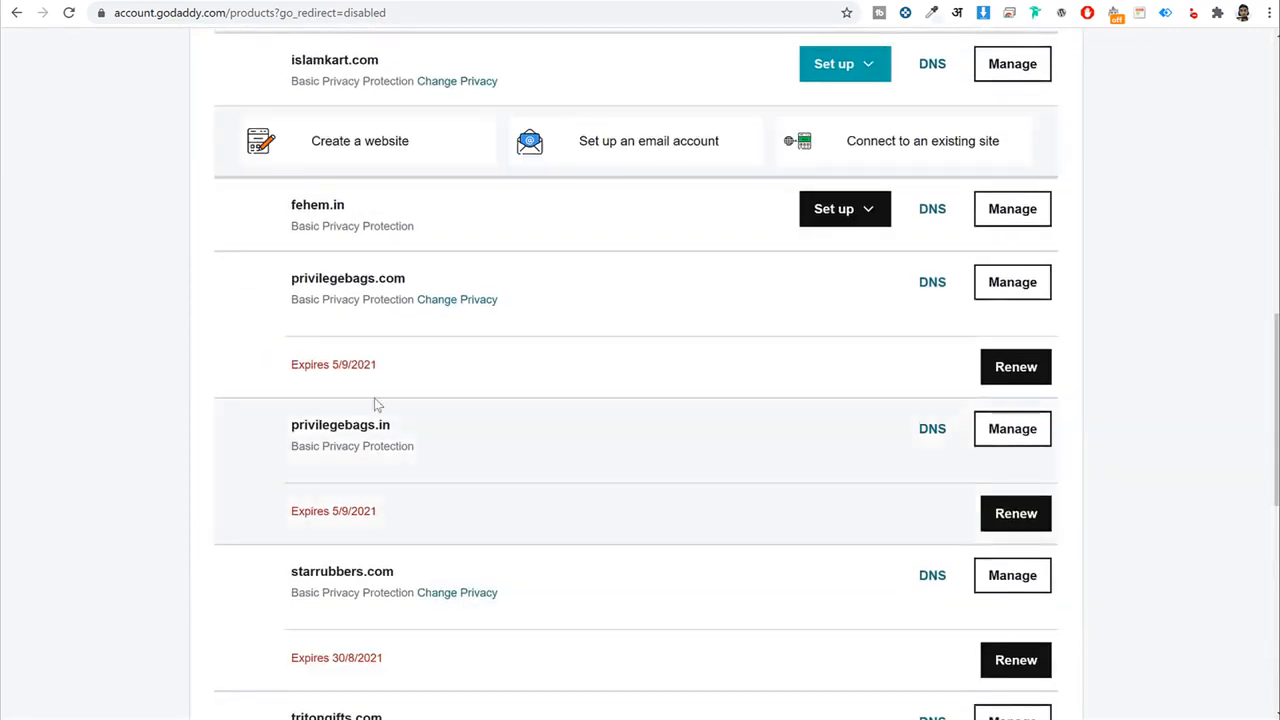
{"action": "double_click", "coordinate": [315, 205]}
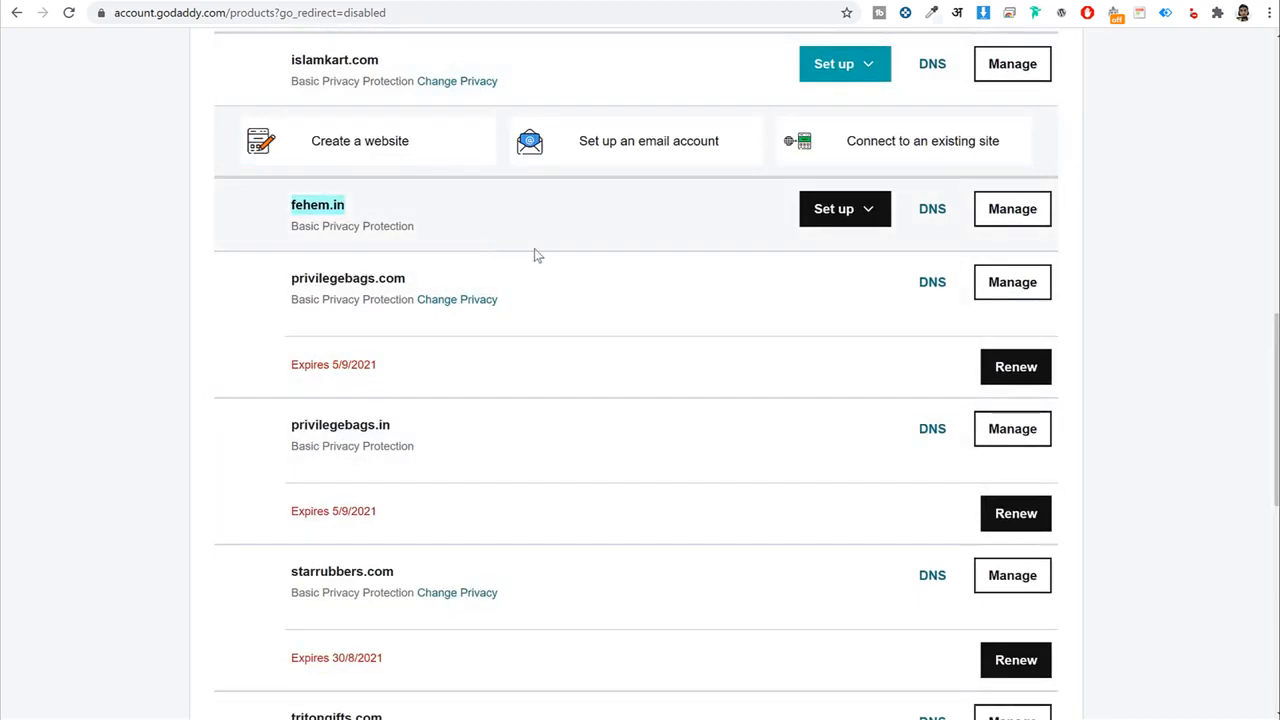
{"action": "left_click", "coordinate": [933, 212]}
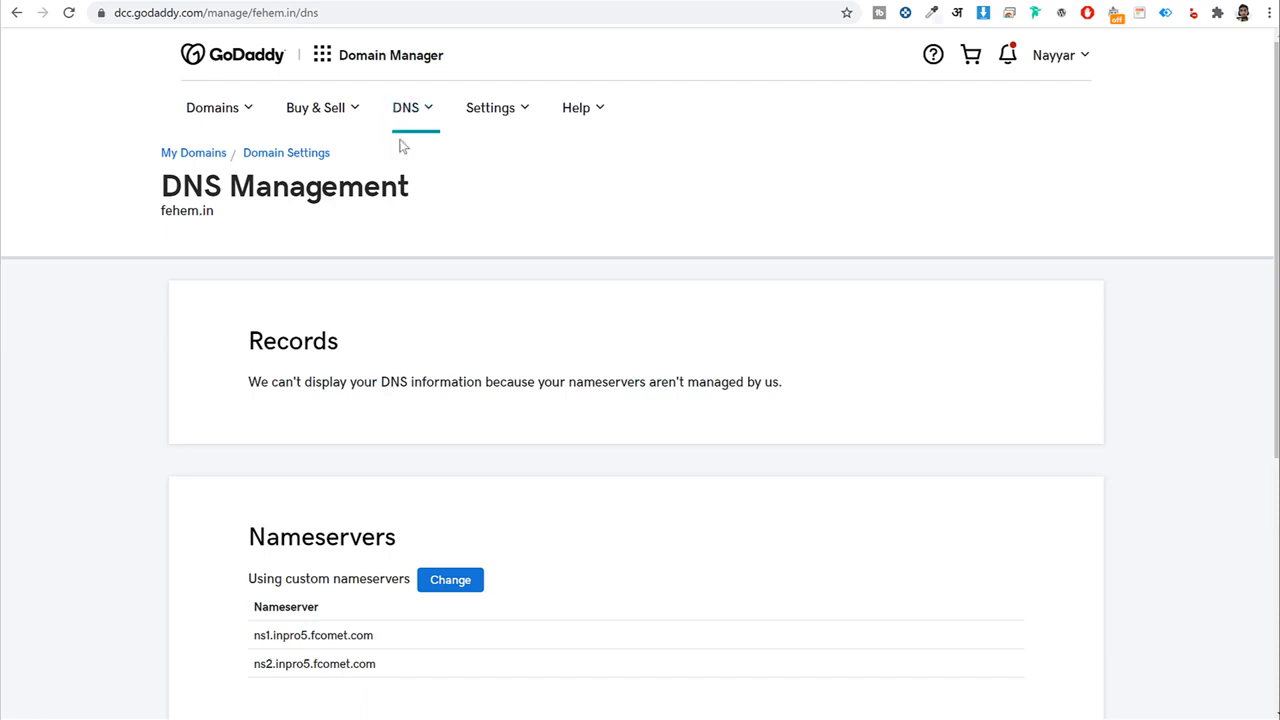
Clear fehem.in's two old nameservers and paste ns115.namehero.net as Nameserver 1.
{"action": "scroll", "coordinate": [640, 311], "scroll_direction": "down", "scroll_amount": 2}
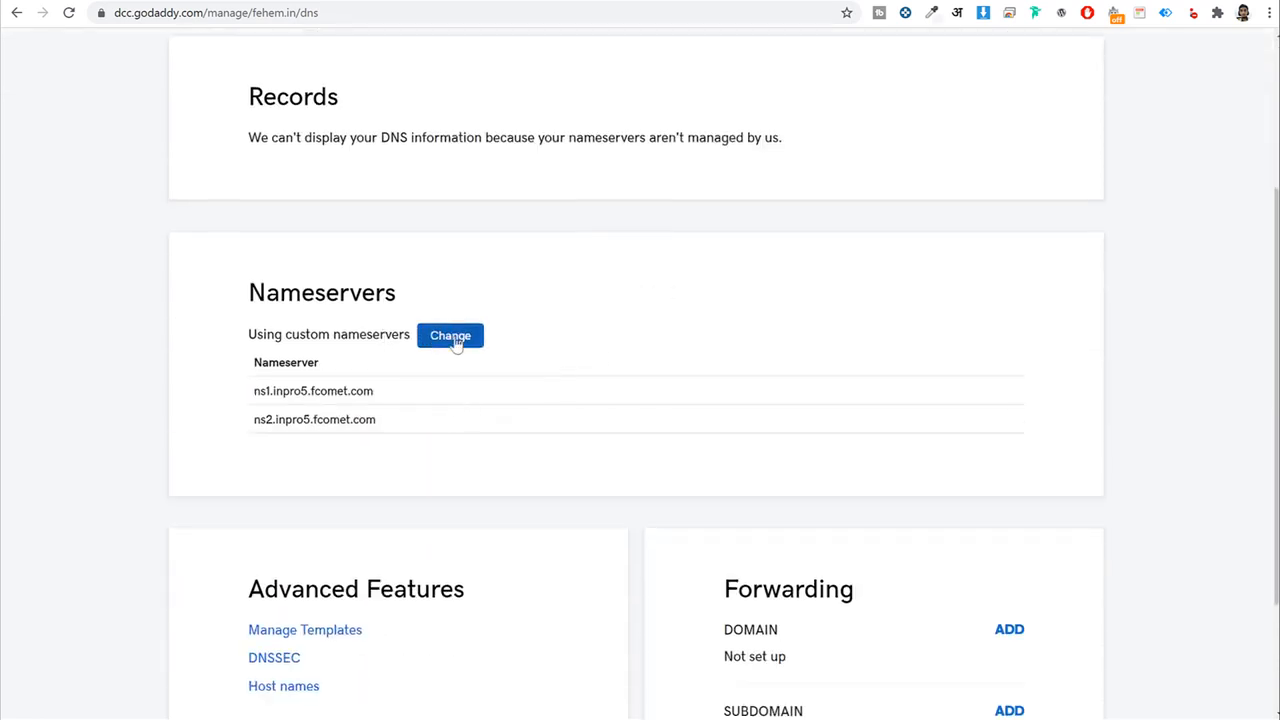
{"action": "left_click", "coordinate": [457, 340]}
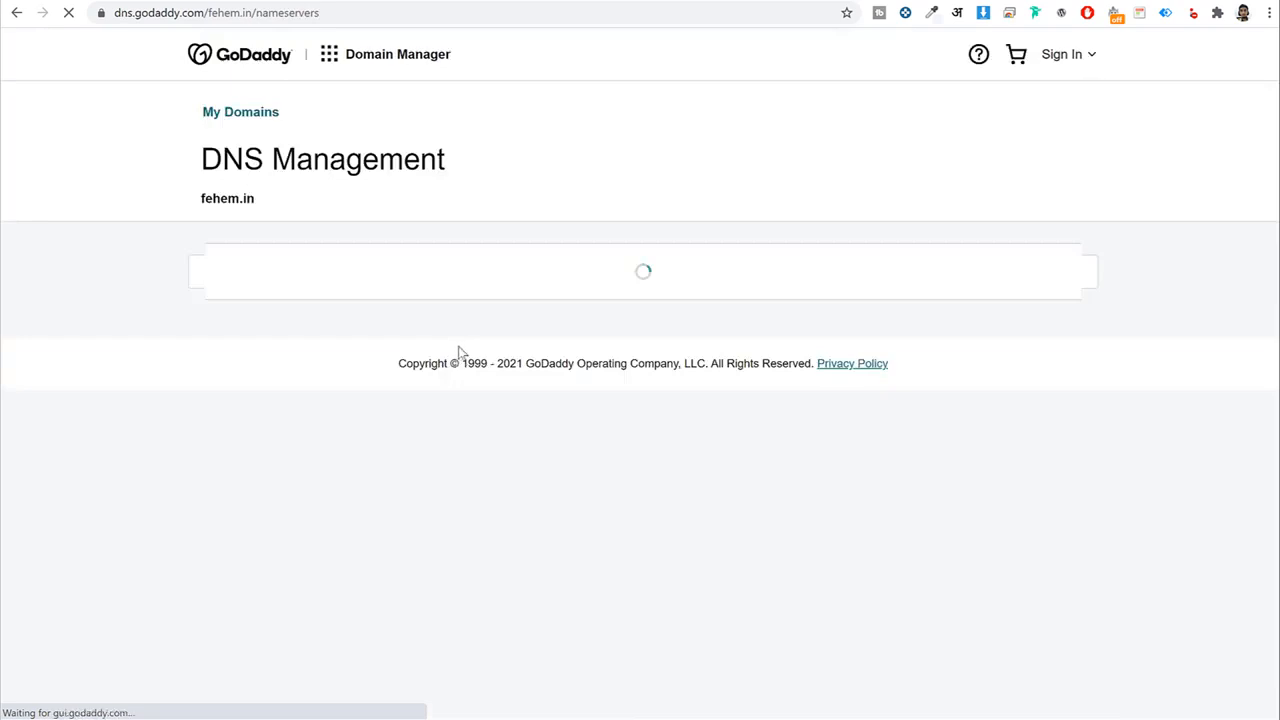
{"action": "left_click", "coordinate": [394, 468]}
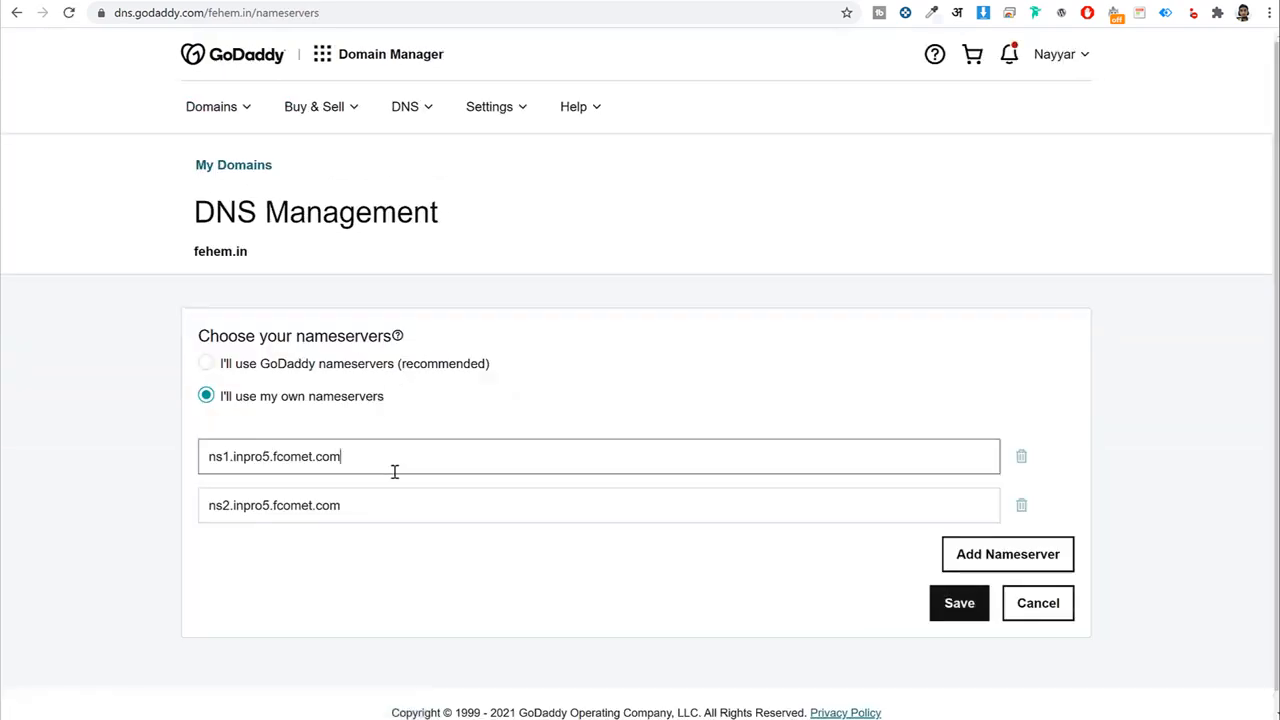
{"action": "key", "text": "ctrl+a"}
{"action": "key", "text": "BackSpace"}
{"action": "triple_click", "coordinate": [383, 510]}
{"action": "key", "text": "BackSpace"}
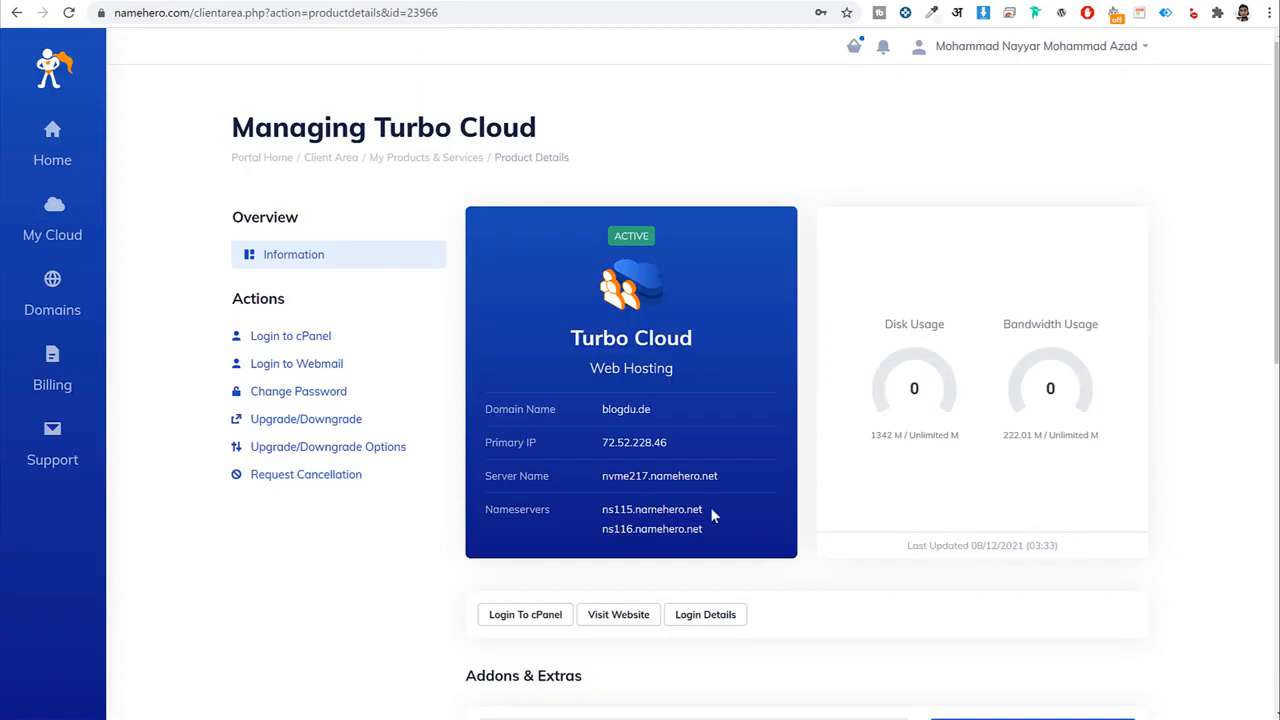
{"action": "left_click_drag", "start_coordinate": [713, 515], "coordinate": [601, 515]}
{"action": "key", "text": "ctrl+c"}
{"action": "key", "text": "ctrl+Tab"}
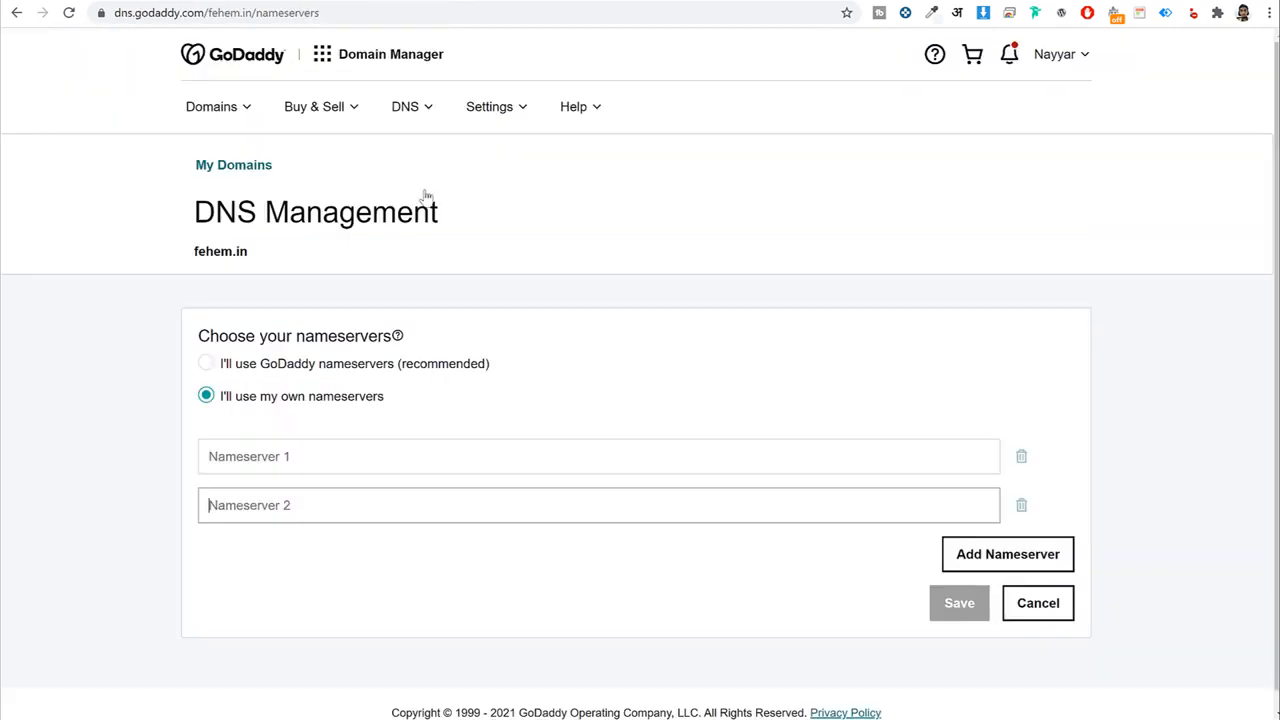
{"action": "left_click", "coordinate": [364, 460]}
{"action": "key", "text": "ctrl+v"}
Copy ns116.namehero.net into Nameserver 2 and save the new nameservers.
{"action": "key", "text": "ctrl+shift+Tab"}
{"action": "left_click_drag", "start_coordinate": [741, 528], "coordinate": [668, 531]}
{"action": "triple_click", "coordinate": [669, 532]}
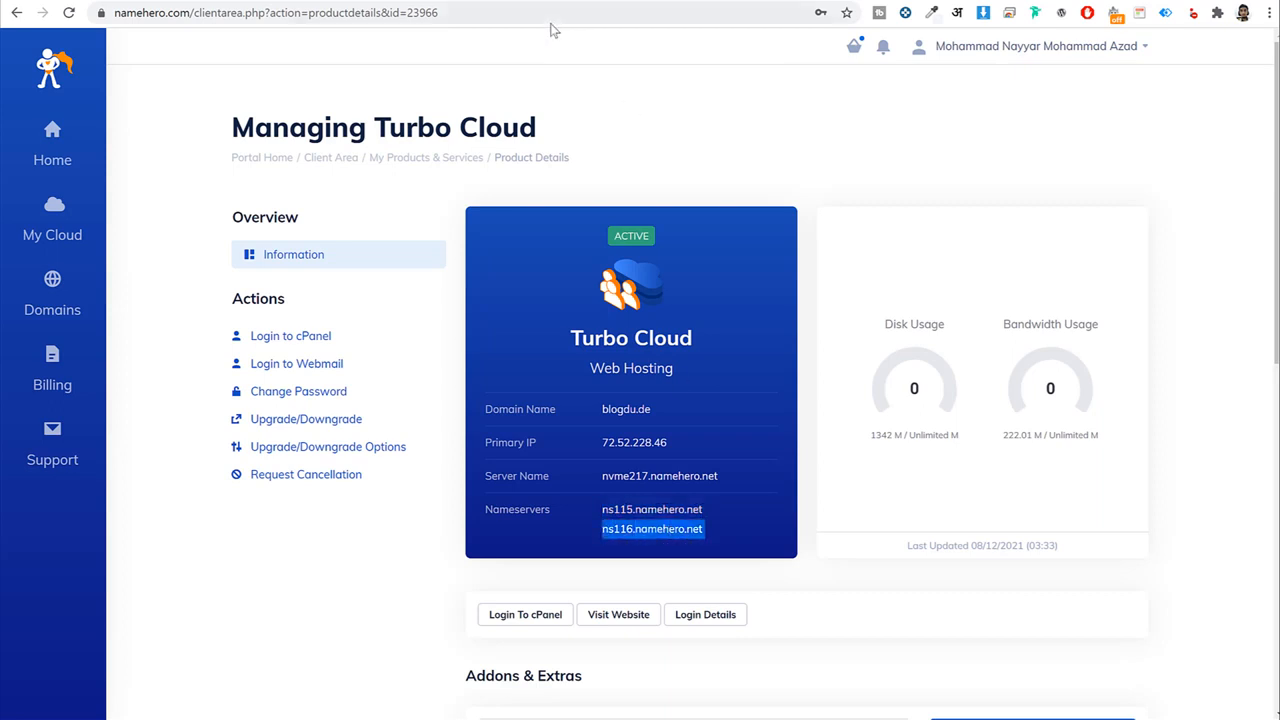
{"action": "key", "text": "ctrl+c"}
{"action": "key", "text": "ctrl+Tab"}
{"action": "left_click", "coordinate": [414, 503]}
{"action": "key", "text": "ctrl+v"}
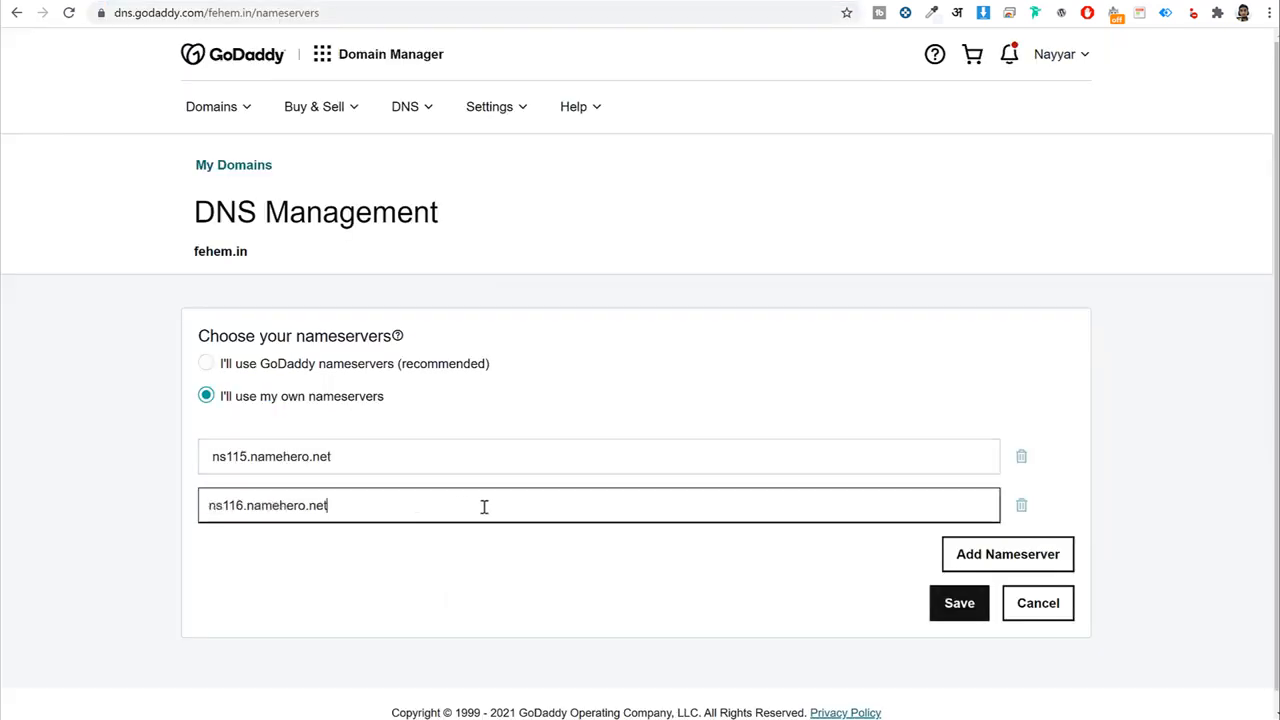
{"action": "triple_click", "coordinate": [383, 506]}
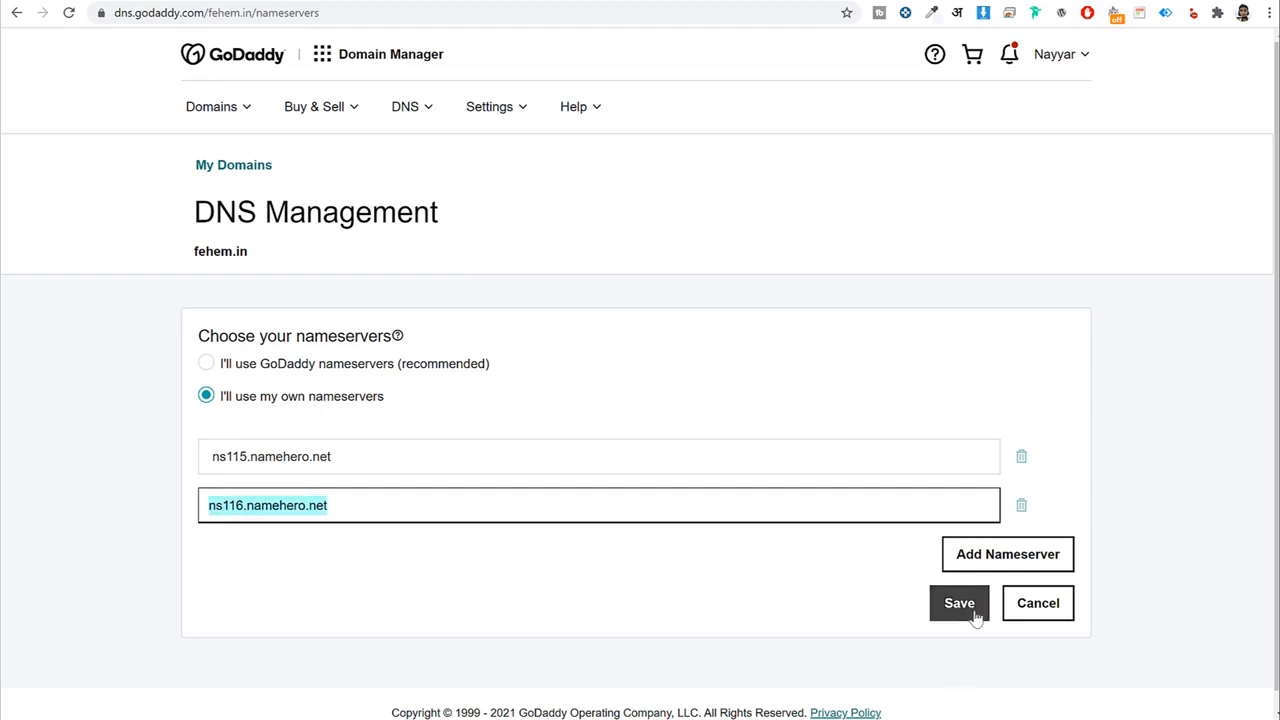
{"action": "left_click", "coordinate": [1050, 604]}
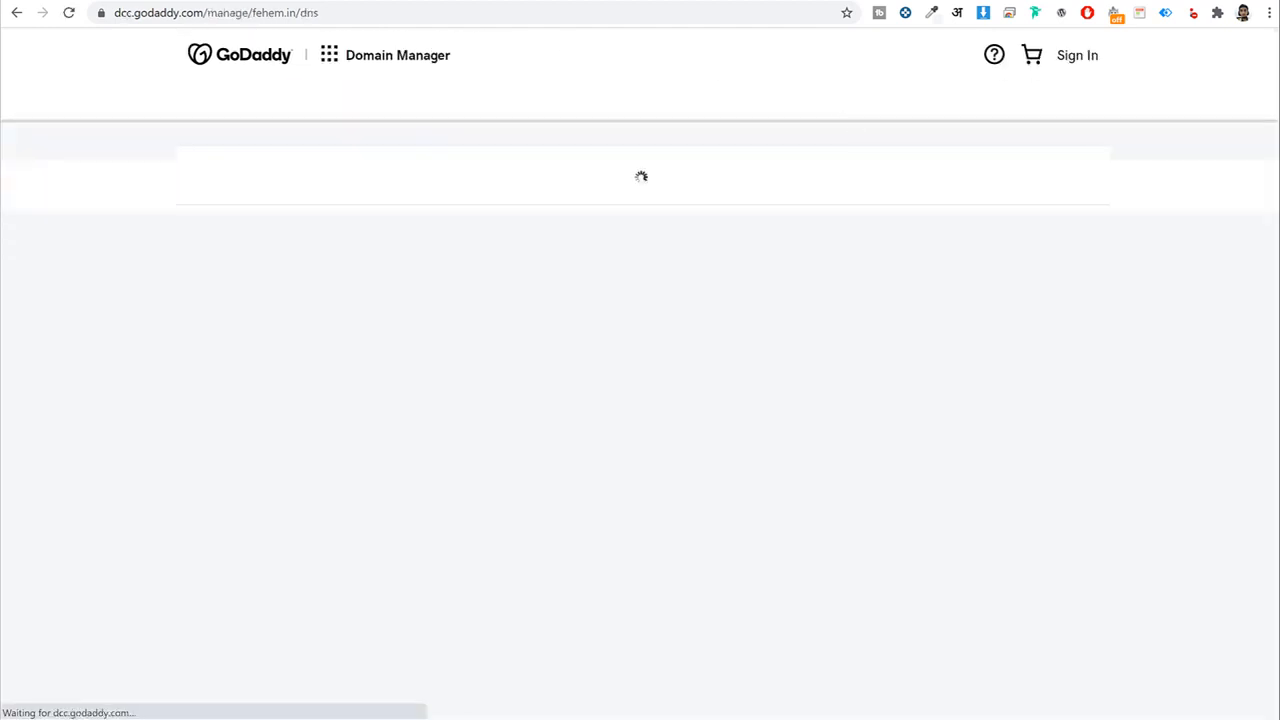
{"action": "left_click", "coordinate": [397, 1]}
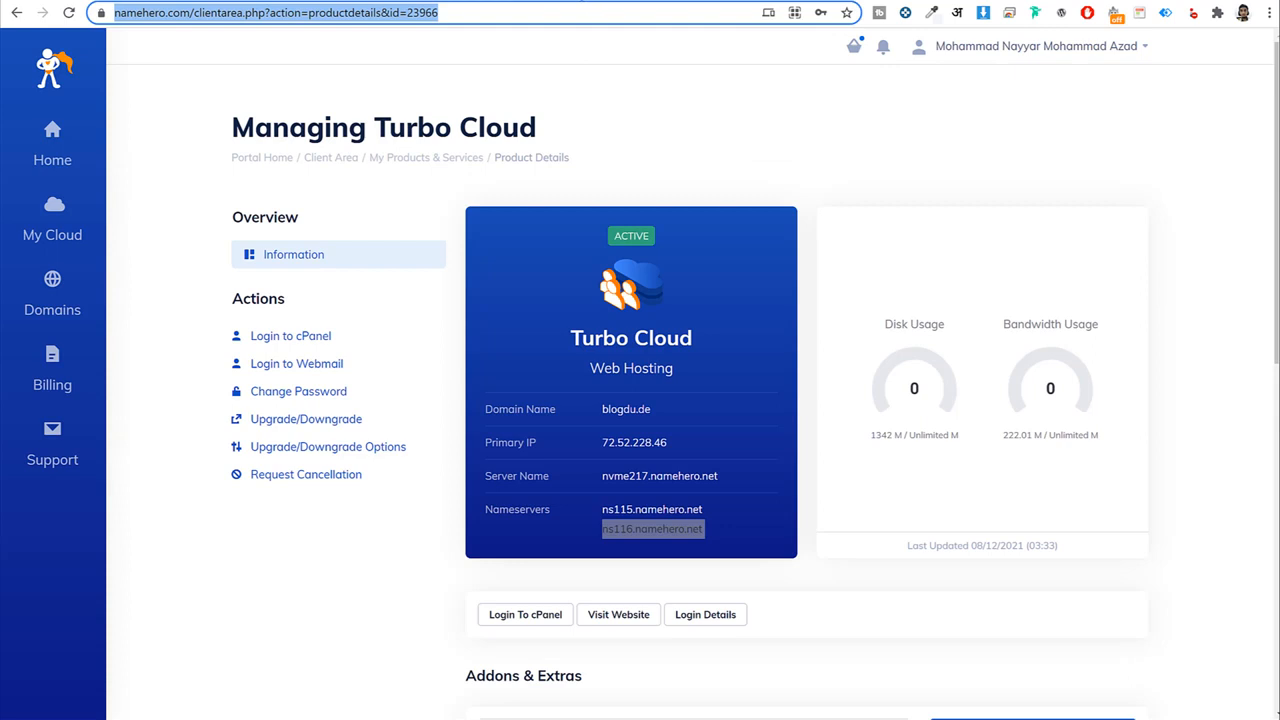
Log in to cPanel for the blogdu.de hosting account from the NameHero client area.
{"action": "left_click", "coordinate": [987, 142]}
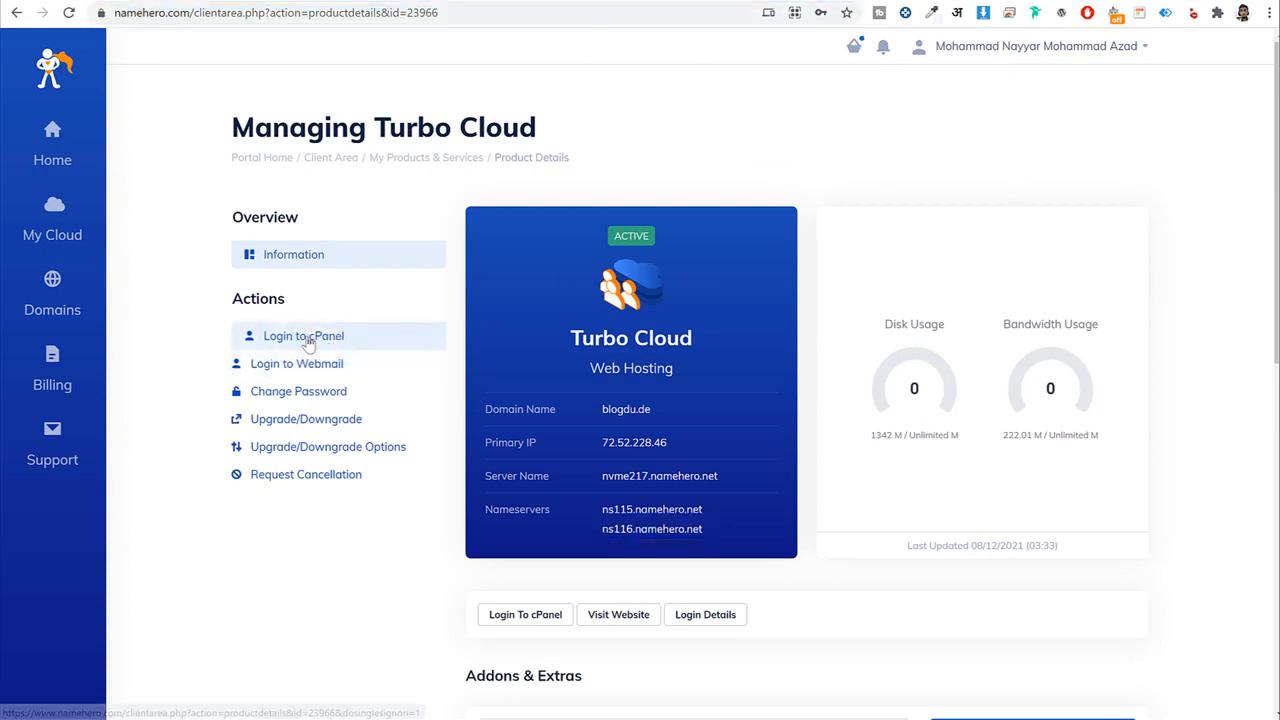
{"action": "left_click", "coordinate": [298, 345]}
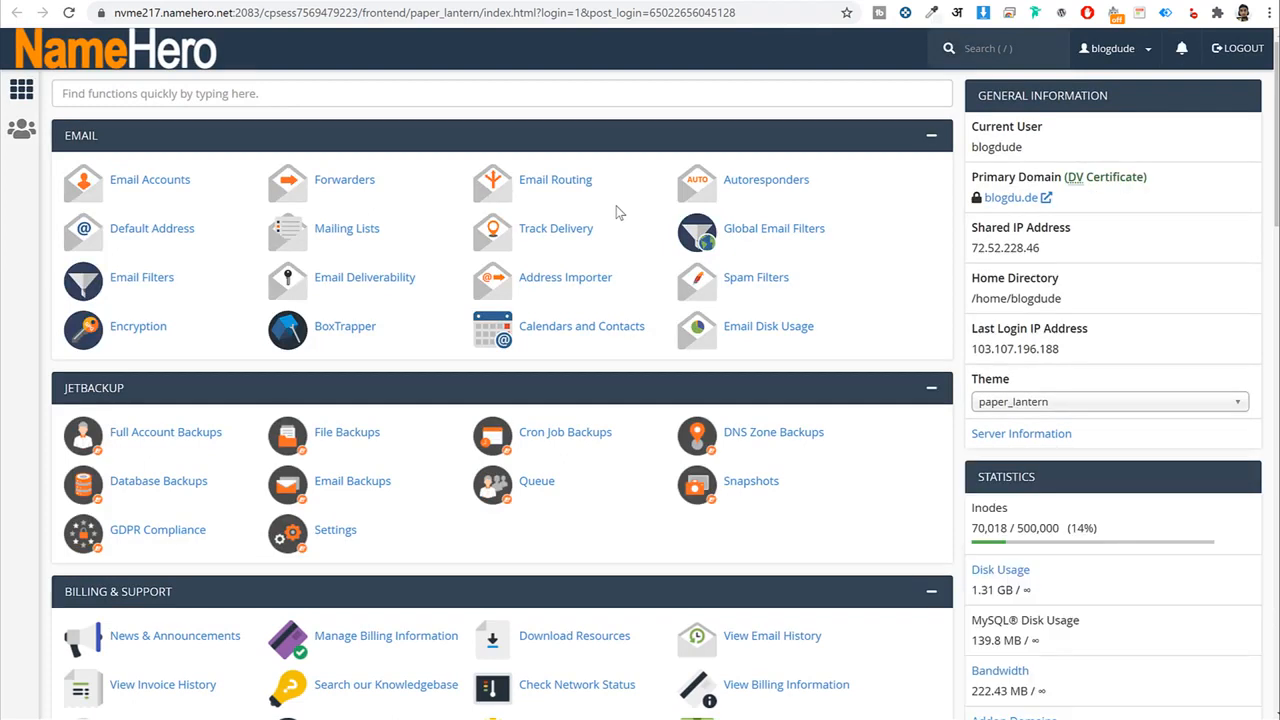
{"action": "left_click", "coordinate": [1218, 306]}
{"action": "scroll", "coordinate": [1218, 306], "scroll_direction": "down", "scroll_amount": 13}
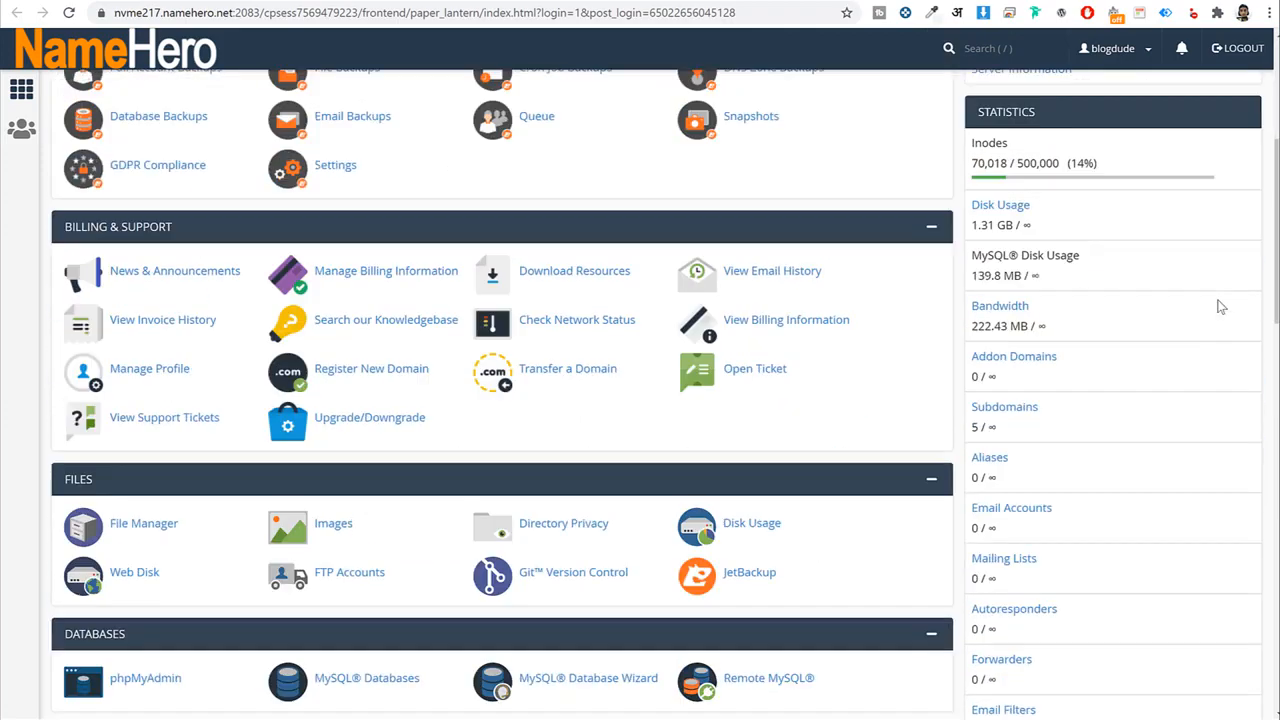
{"action": "scroll", "coordinate": [1218, 306], "scroll_direction": "up", "scroll_amount": 15}
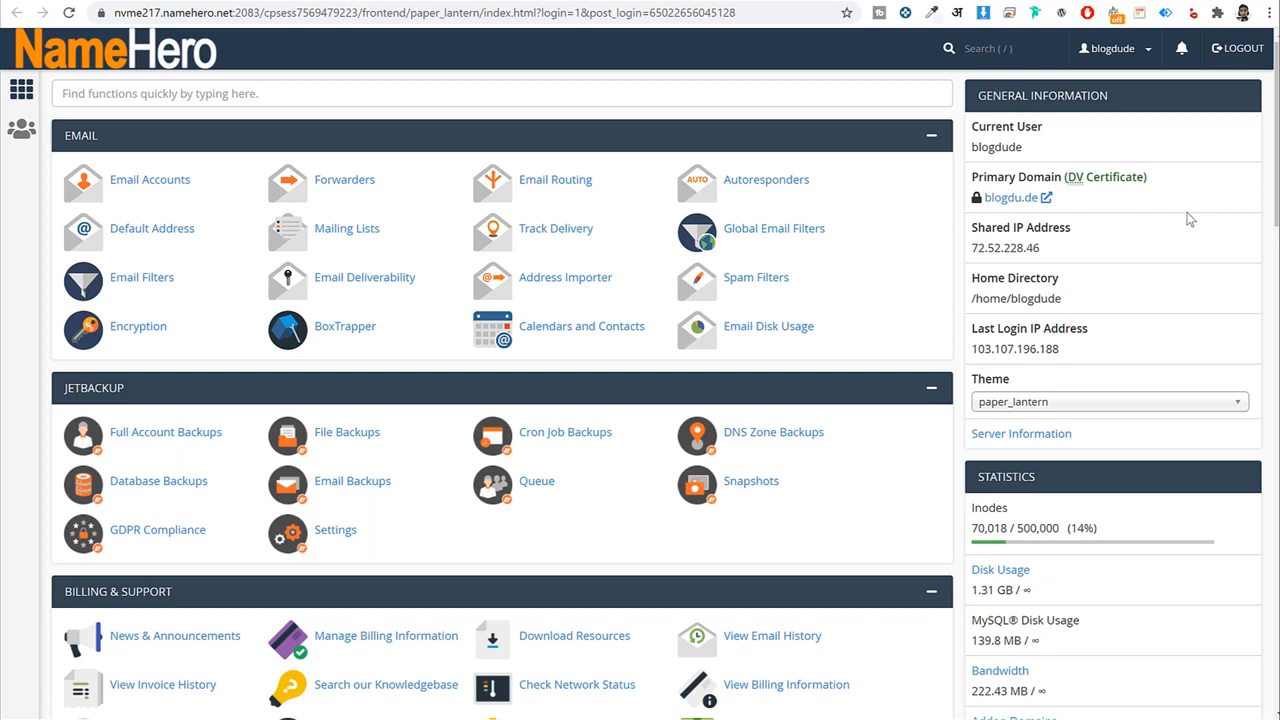
{"action": "left_click", "coordinate": [676, 92]}
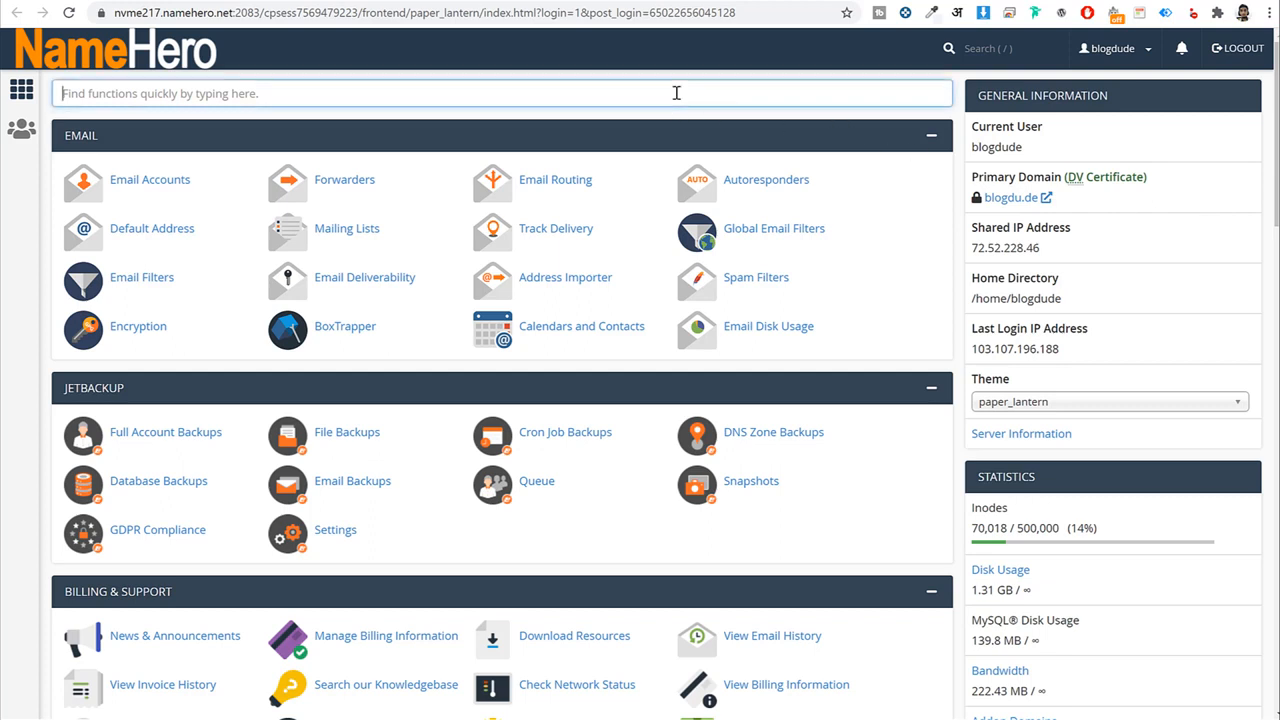
Open the PHP Selector via a 'ph' search and leave 7.4 as the current PHP version.
{"action": "type", "text": "php"}
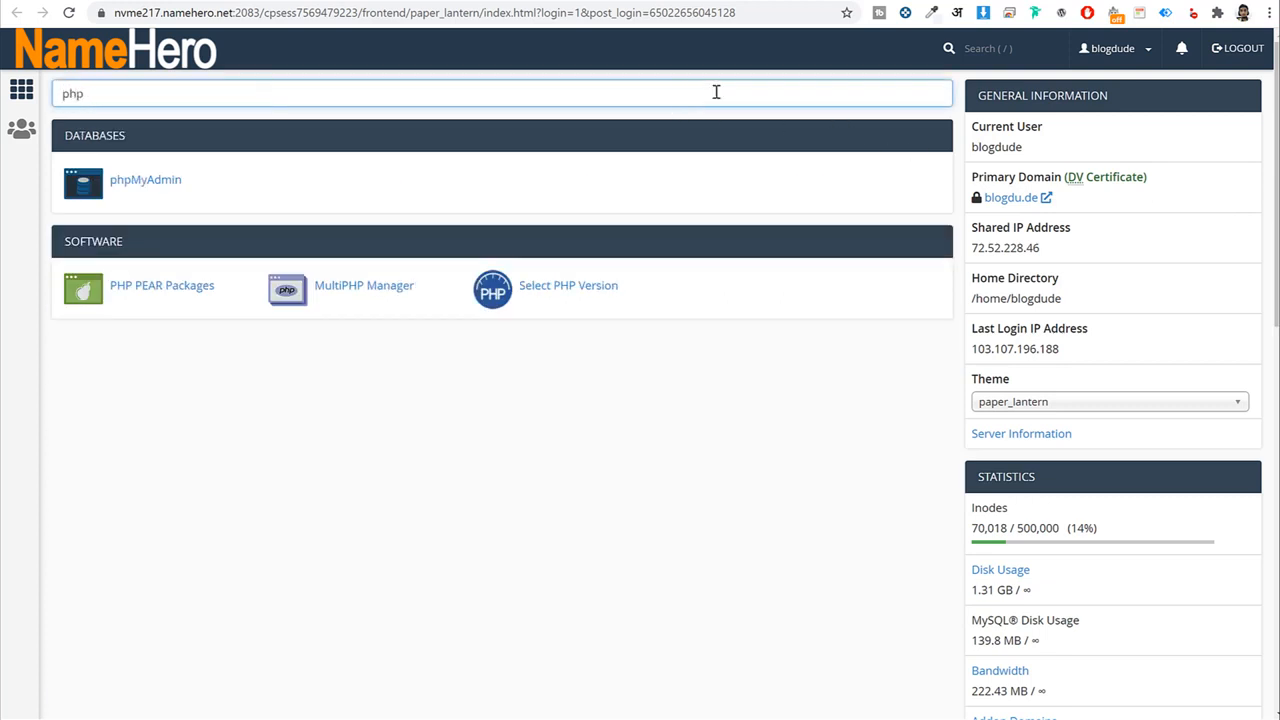
{"action": "left_click", "coordinate": [568, 290]}
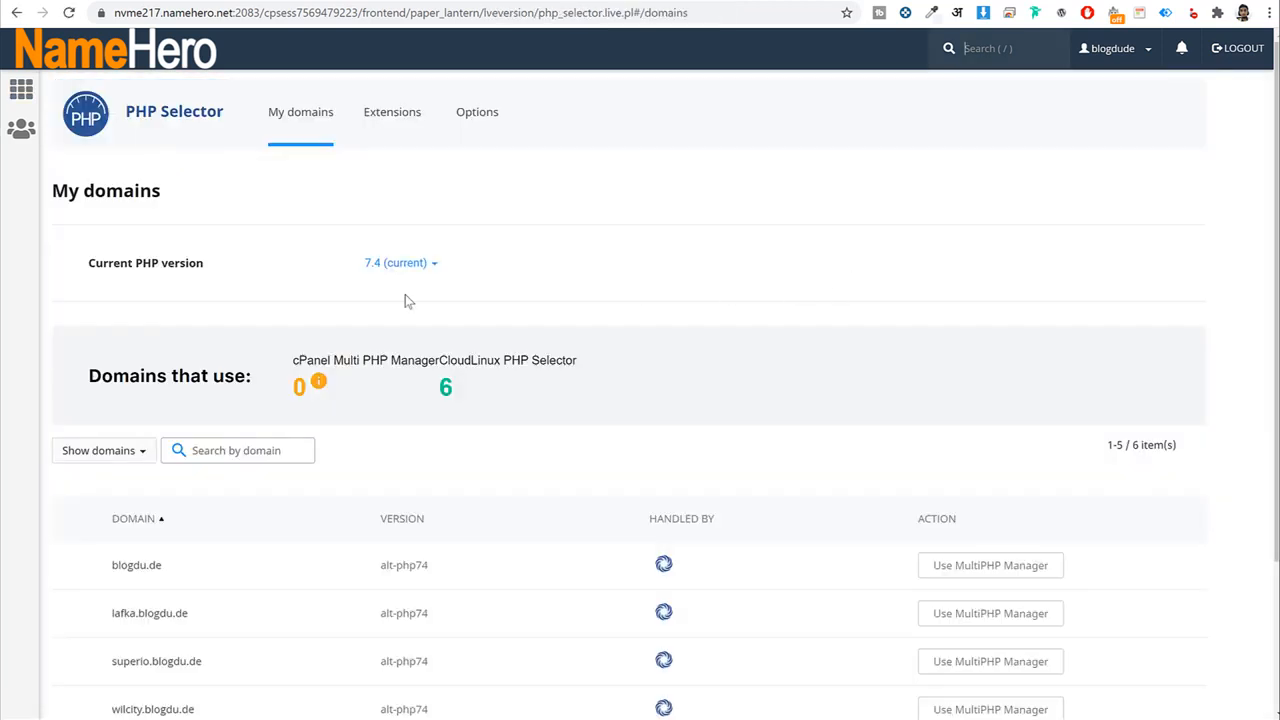
{"action": "left_click_drag", "start_coordinate": [81, 261], "coordinate": [237, 271]}
{"action": "left_click", "coordinate": [254, 274]}
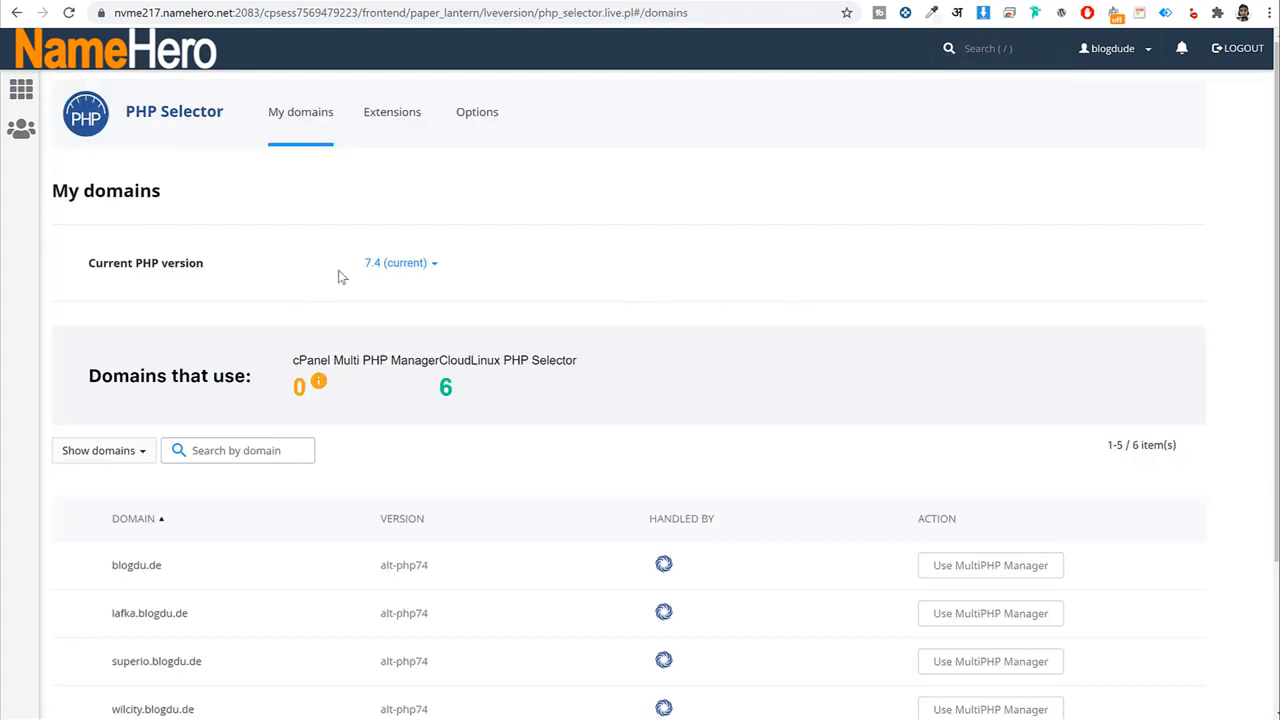
{"action": "left_click", "coordinate": [428, 272]}
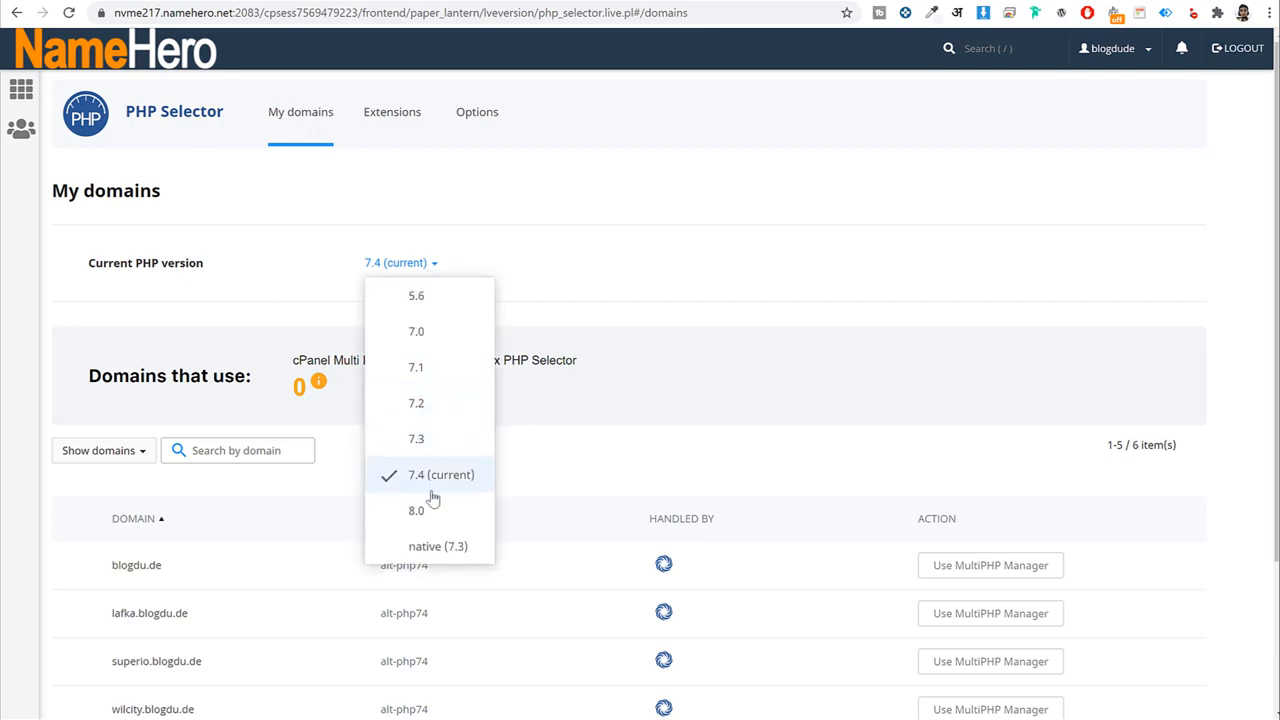
{"action": "left_click", "coordinate": [744, 304]}
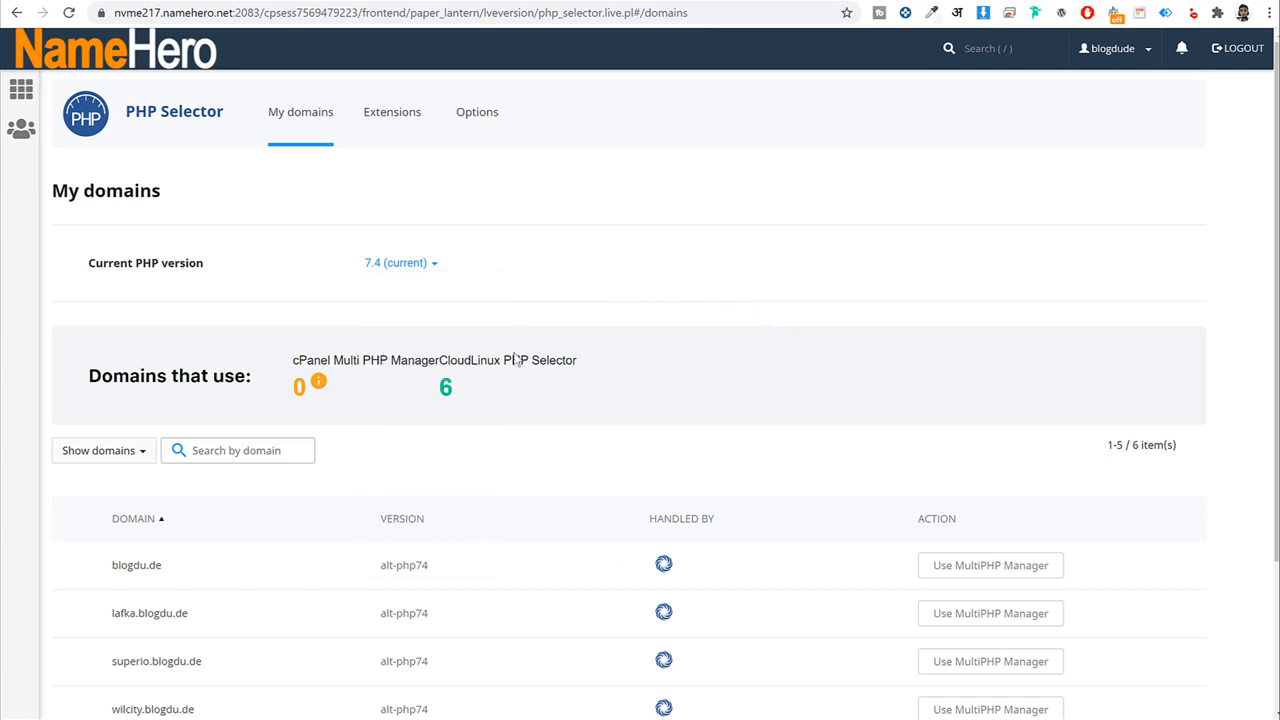
{"action": "left_click", "coordinate": [413, 266]}
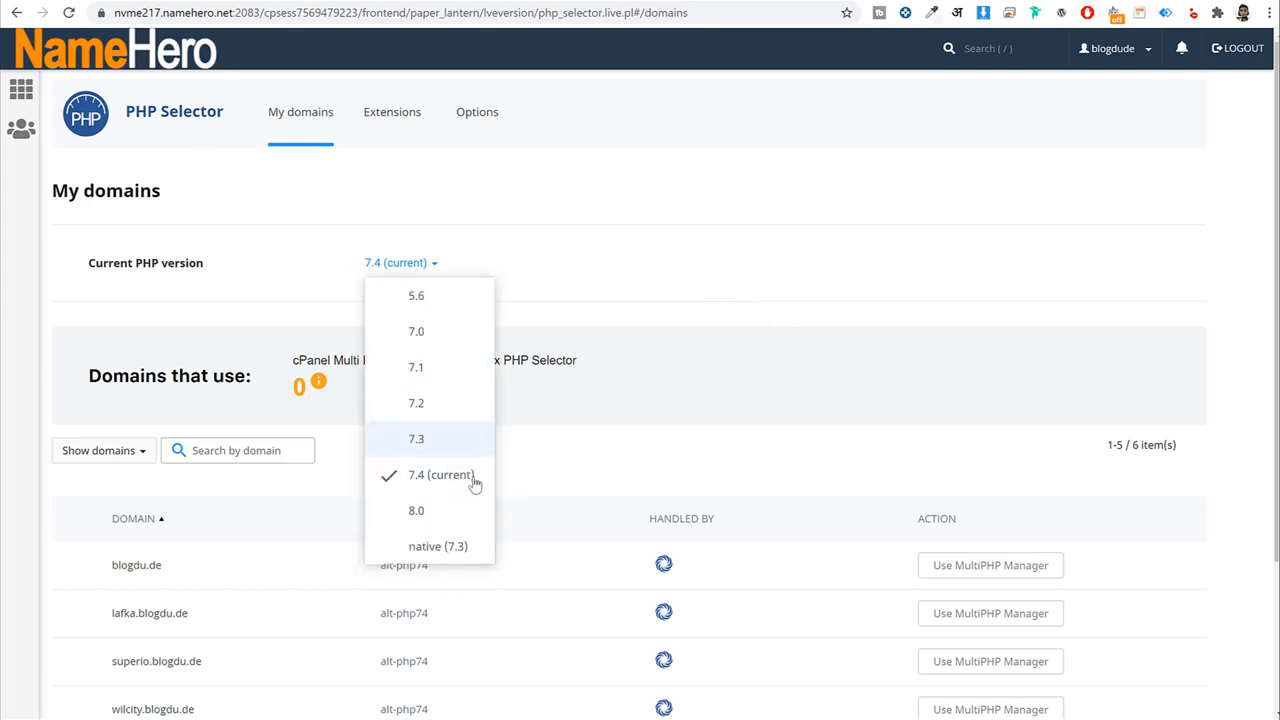
{"action": "left_click", "coordinate": [617, 288]}
{"action": "left_click", "coordinate": [415, 266]}
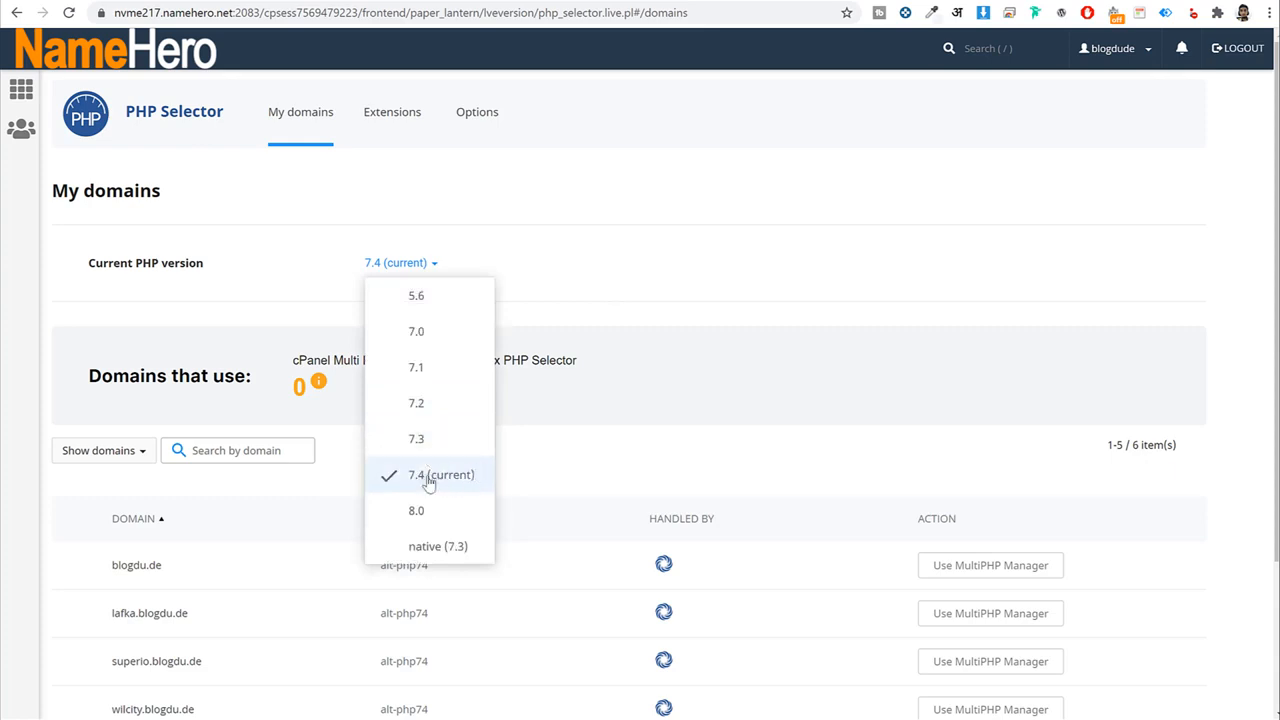
{"action": "left_click", "coordinate": [745, 328]}
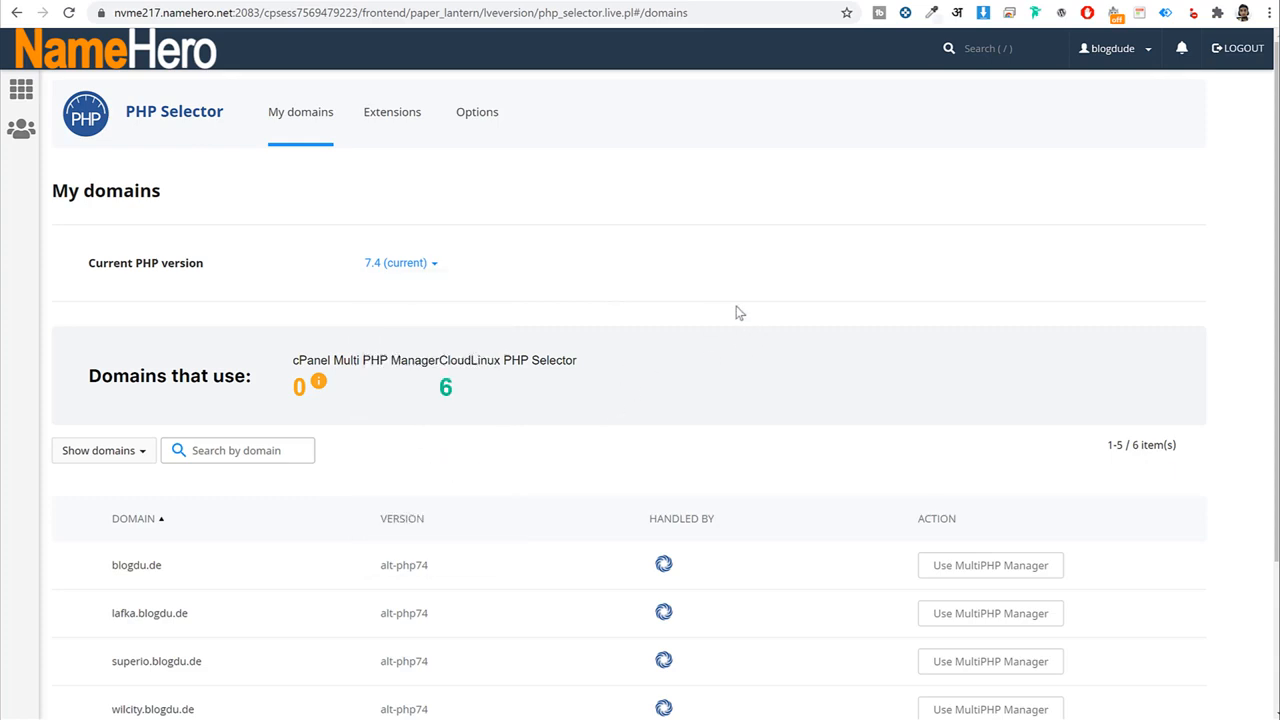
Set max_execution_time to 600 in the PHP Options tab.
{"action": "left_click", "coordinate": [489, 120]}
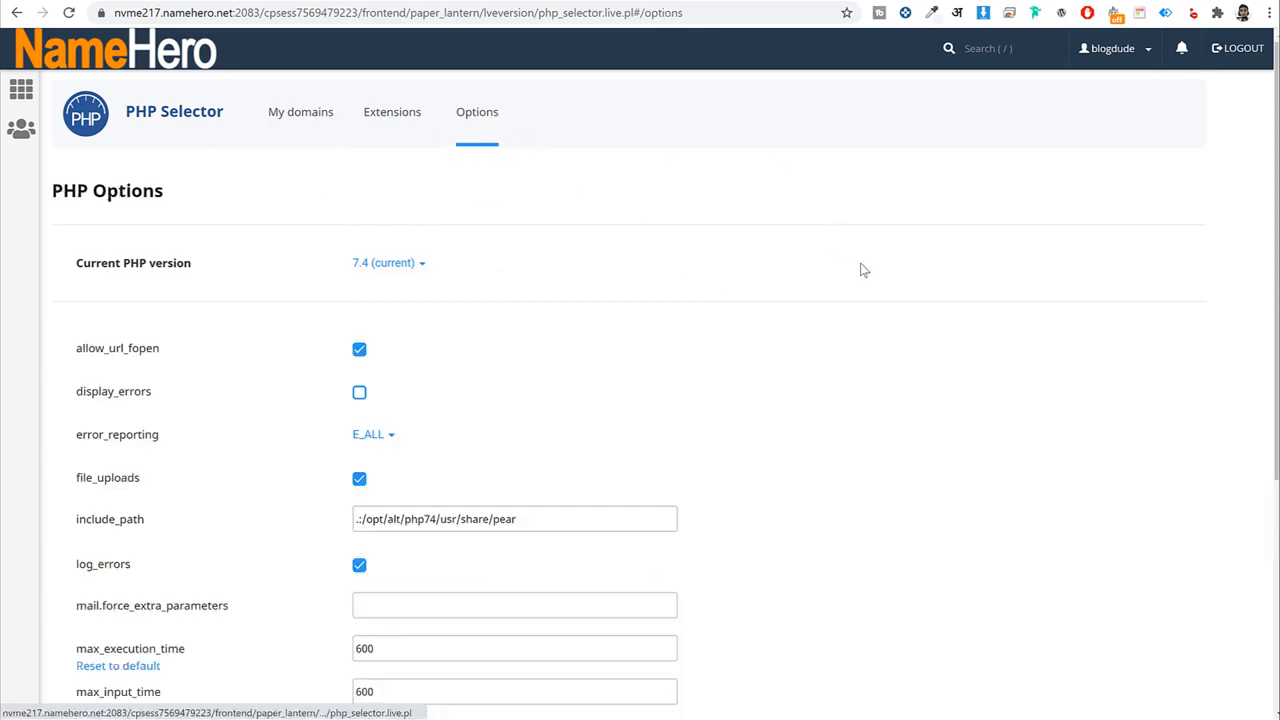
{"action": "scroll", "coordinate": [864, 270], "scroll_direction": "down", "scroll_amount": 5}
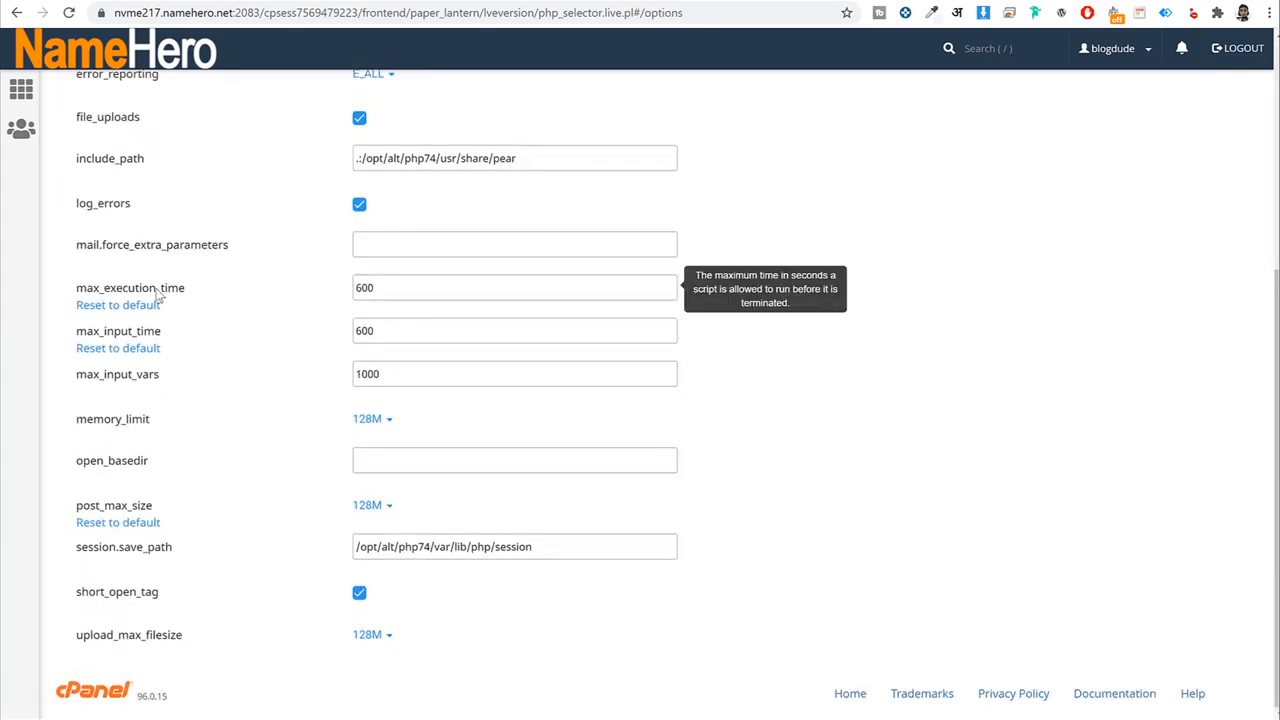
{"action": "double_click", "coordinate": [157, 293]}
{"action": "double_click", "coordinate": [413, 297]}
{"action": "type", "text": "6"}
{"action": "type", "text": "0"}
{"action": "left_click", "coordinate": [805, 425]}
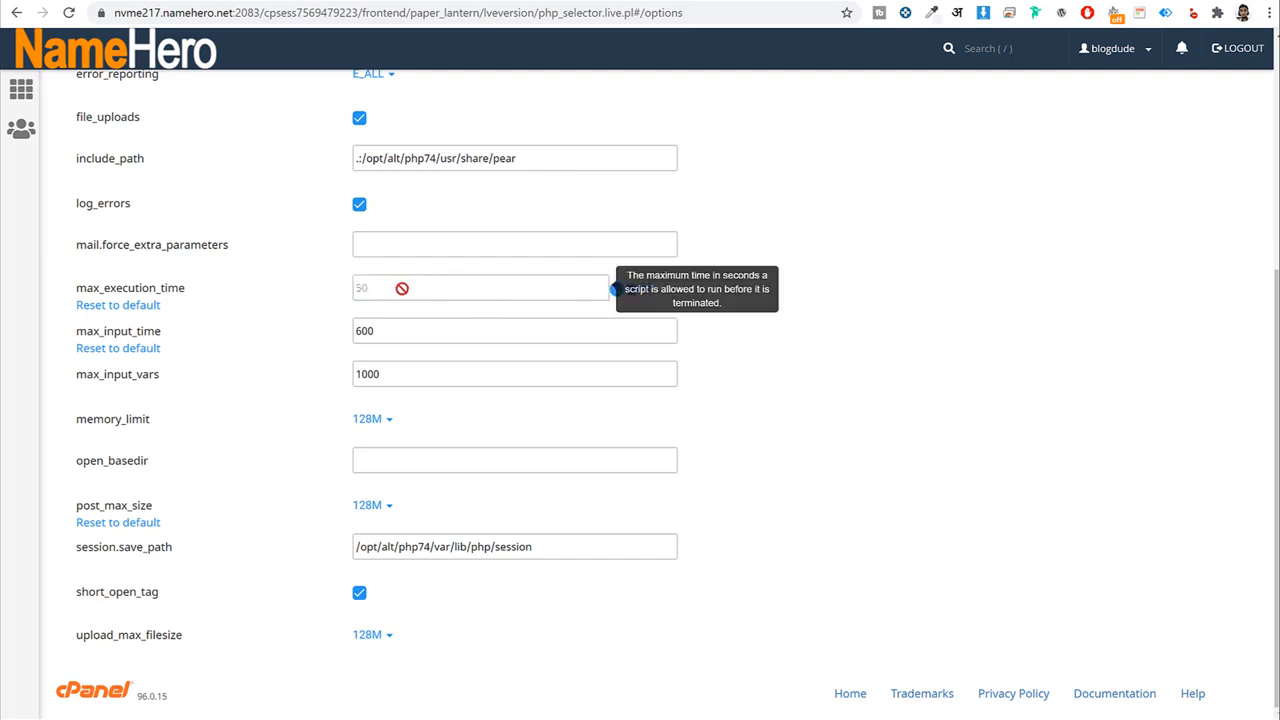
{"action": "type", "text": "00"}
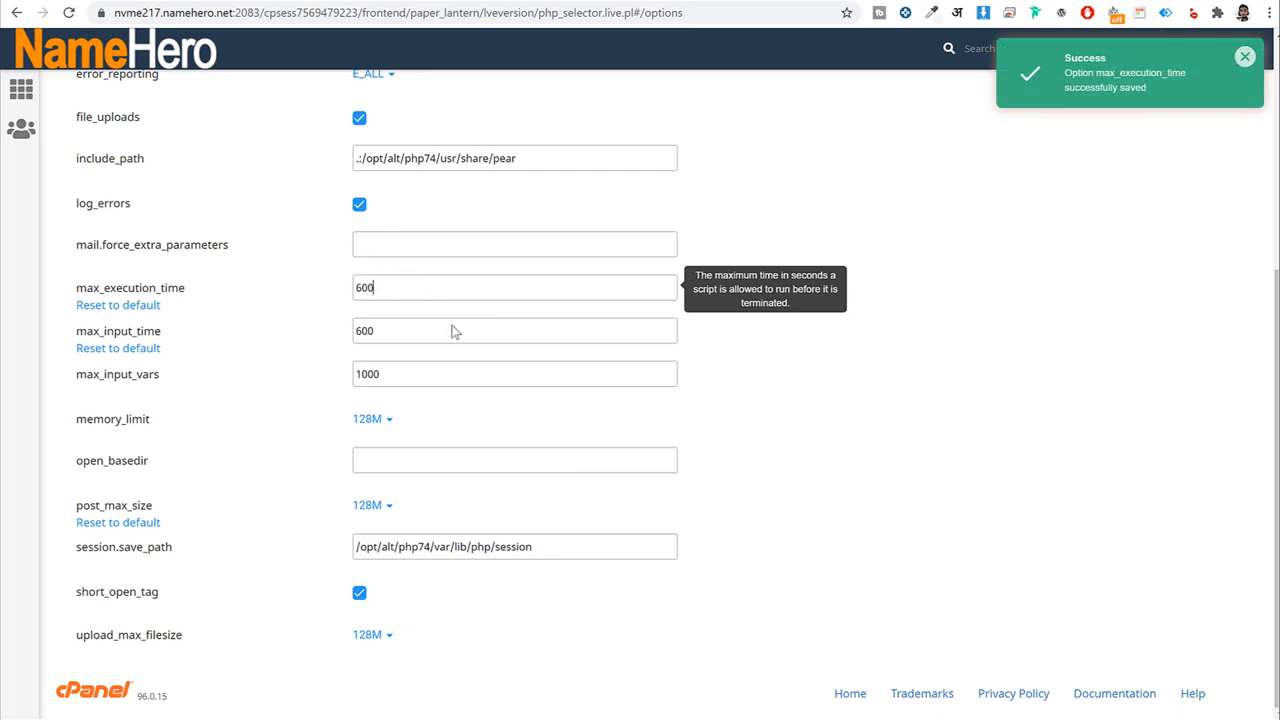
{"action": "left_click", "coordinate": [789, 458]}
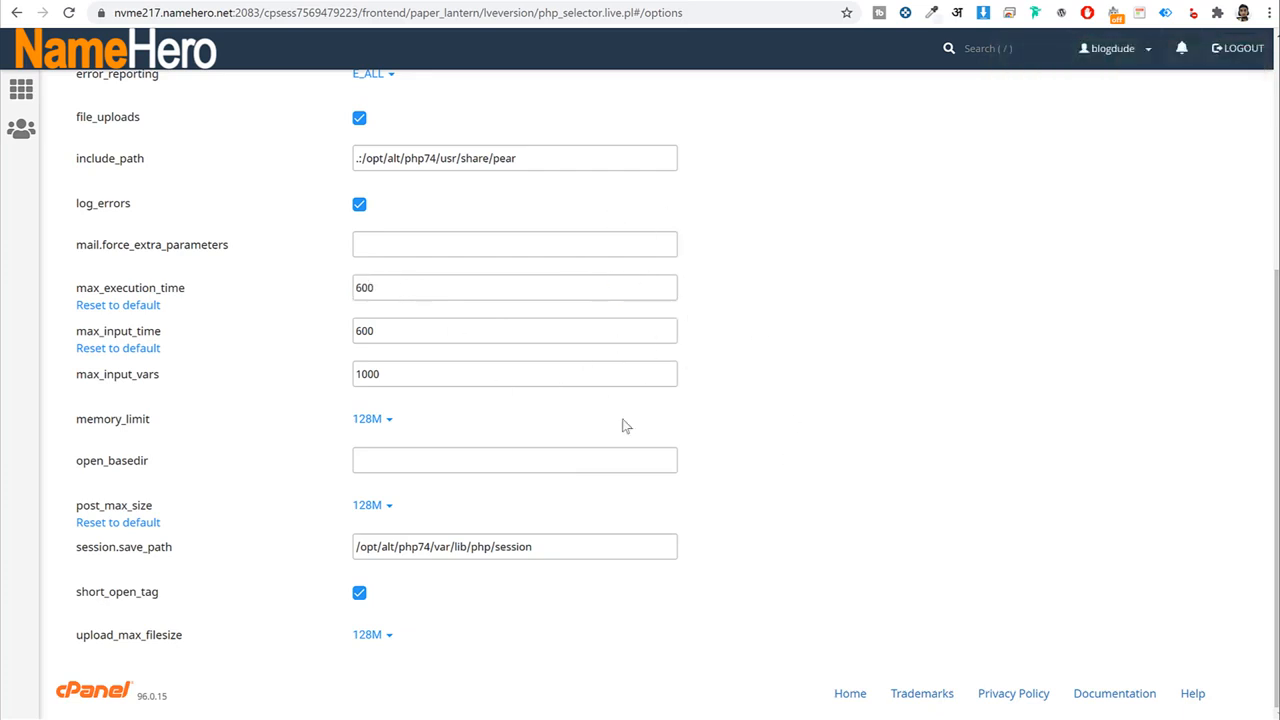
Review max_input_time, max_input_vars and memory_limit, keeping memory_limit at 128M.
{"action": "double_click", "coordinate": [452, 338]}
{"action": "double_click", "coordinate": [414, 378]}
{"action": "left_click", "coordinate": [852, 392]}
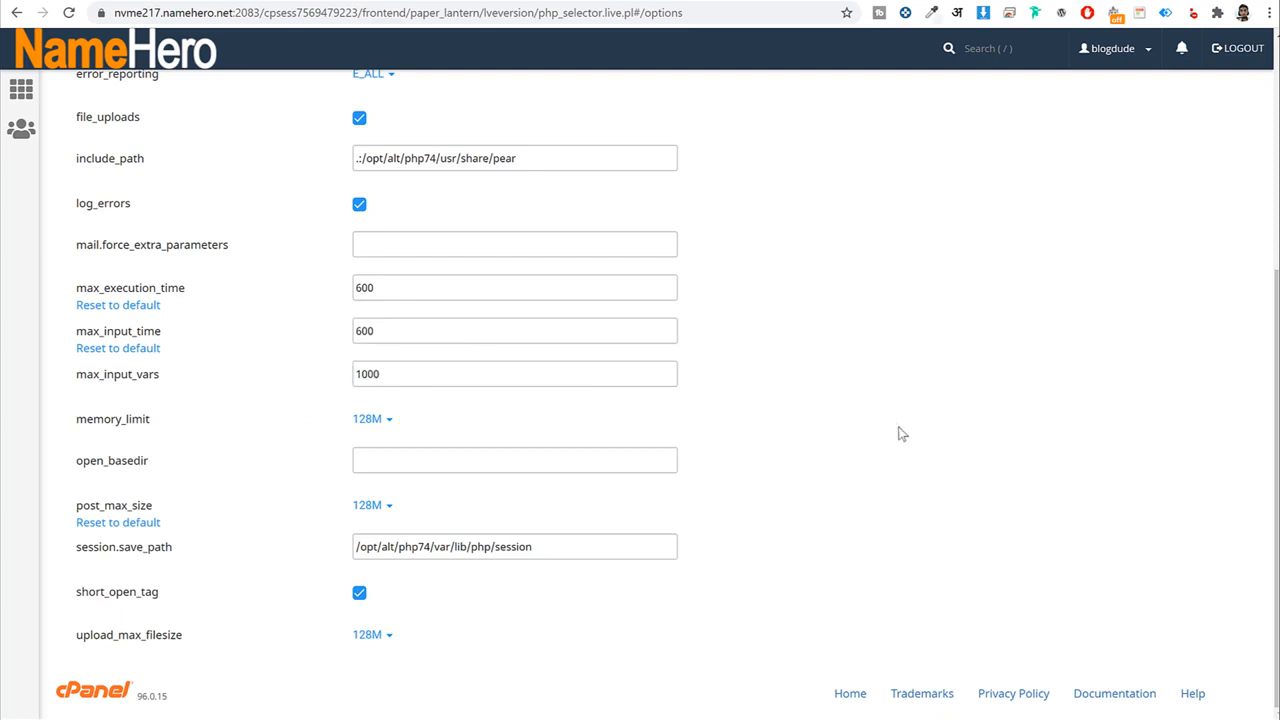
{"action": "left_click_drag", "start_coordinate": [154, 421], "coordinate": [74, 422]}
{"action": "left_click", "coordinate": [374, 421]}
{"action": "left_click", "coordinate": [376, 424]}
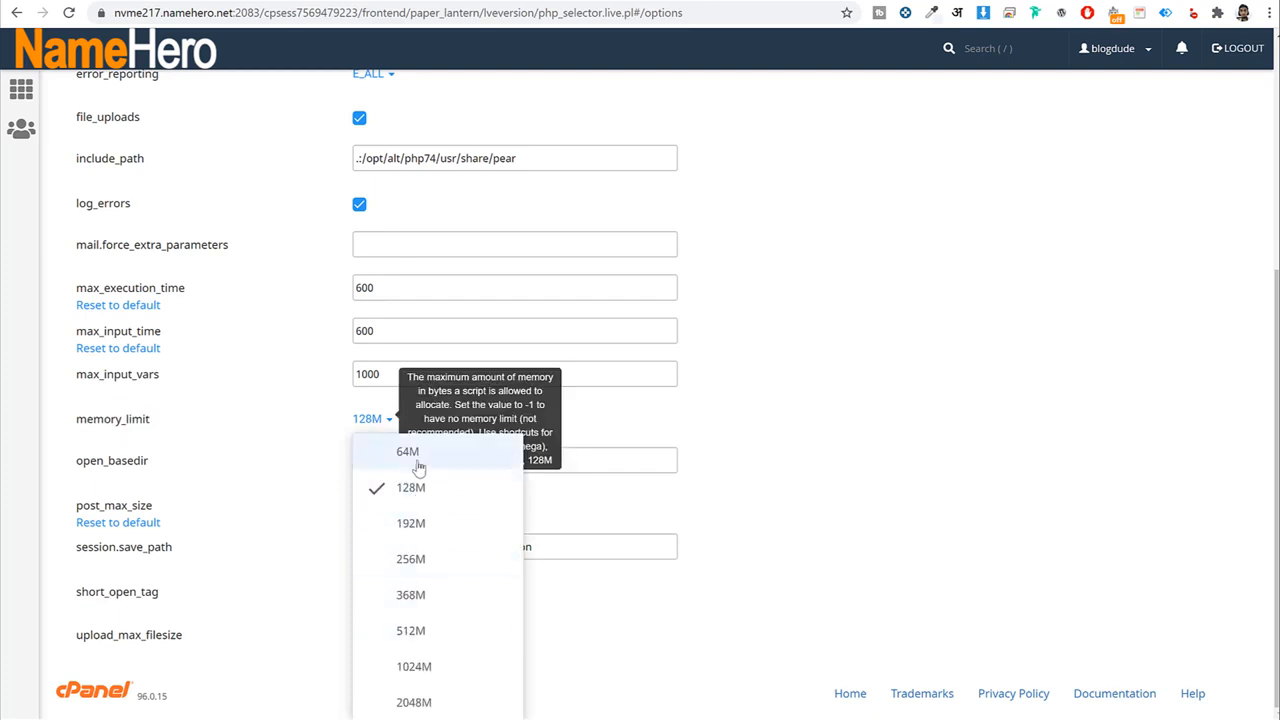
{"action": "left_click", "coordinate": [1146, 443]}
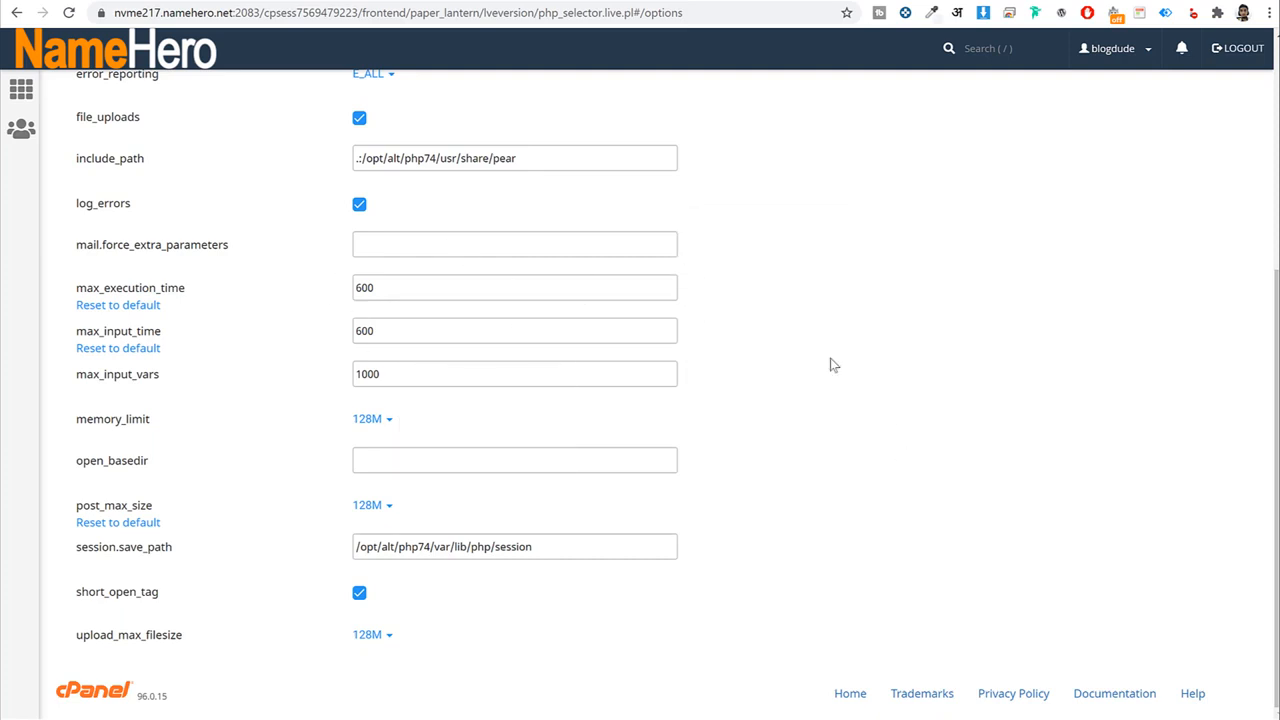
{"action": "scroll", "coordinate": [878, 447], "scroll_direction": "up", "scroll_amount": 4}
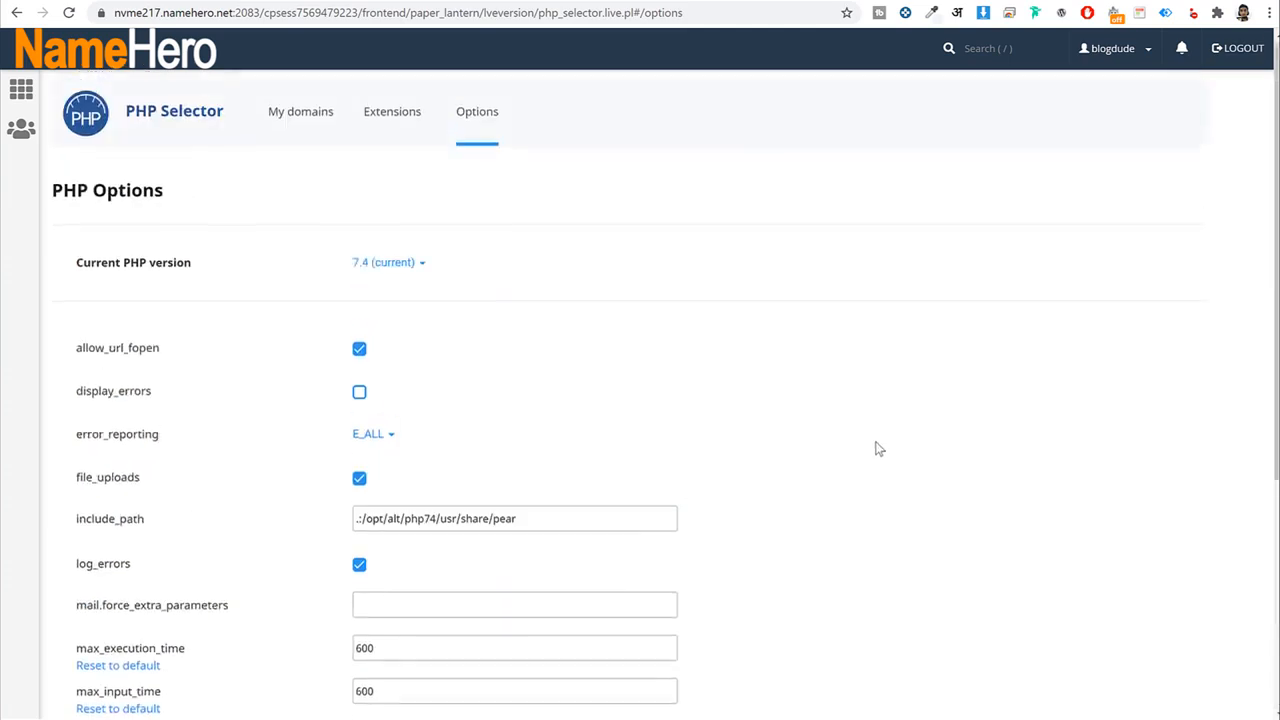
Find 'sof' from the cPanel home and open Softaculous Apps Installer.
{"action": "left_click", "coordinate": [150, 62]}
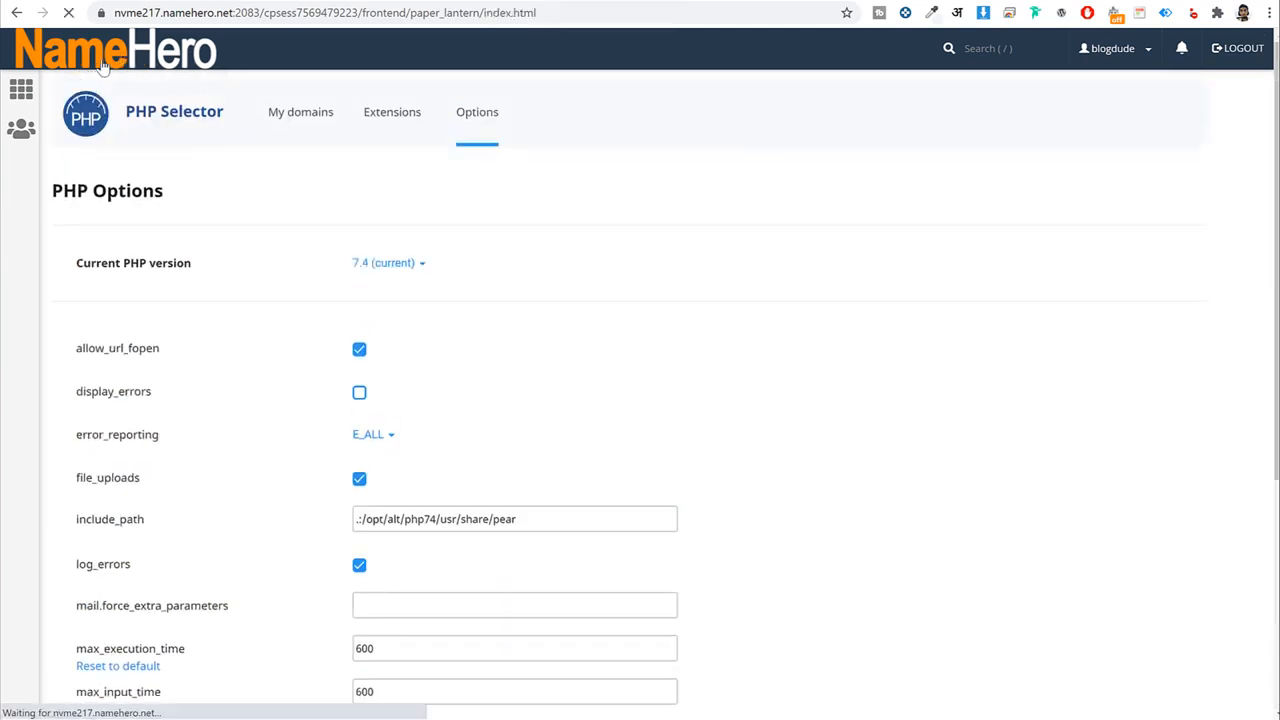
{"action": "left_click", "coordinate": [527, 97]}
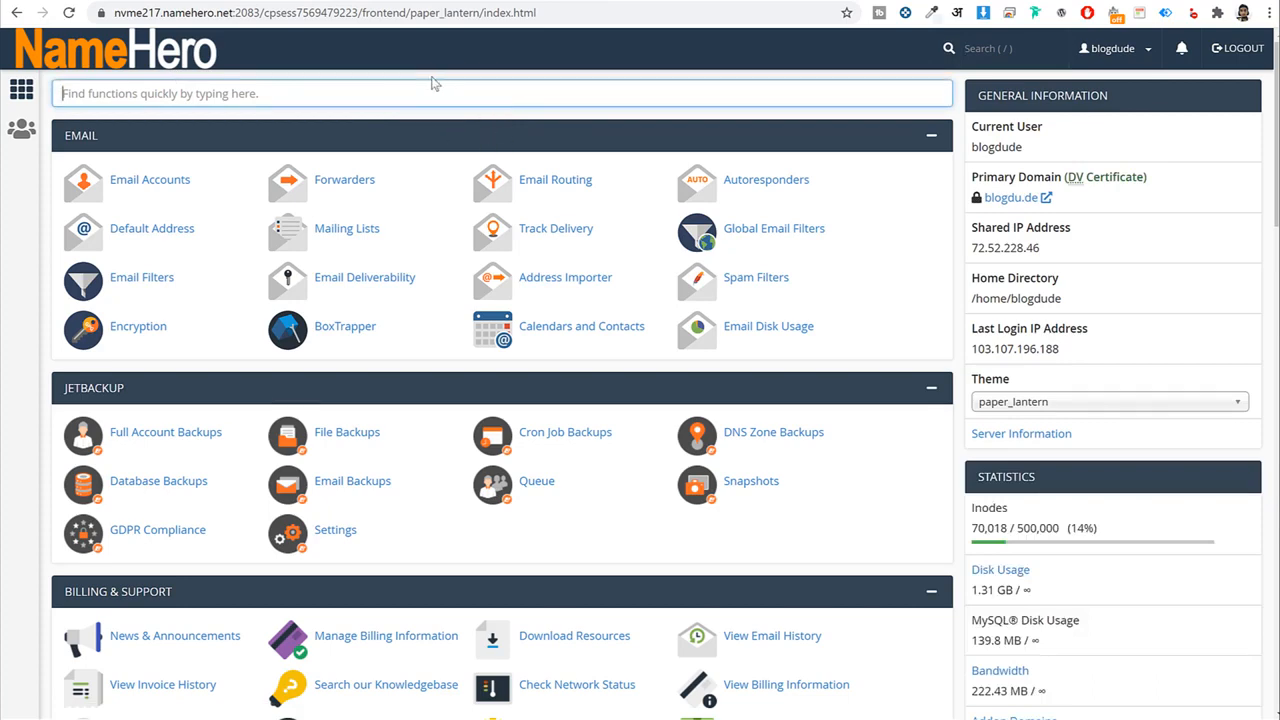
{"action": "type", "text": "sof"}
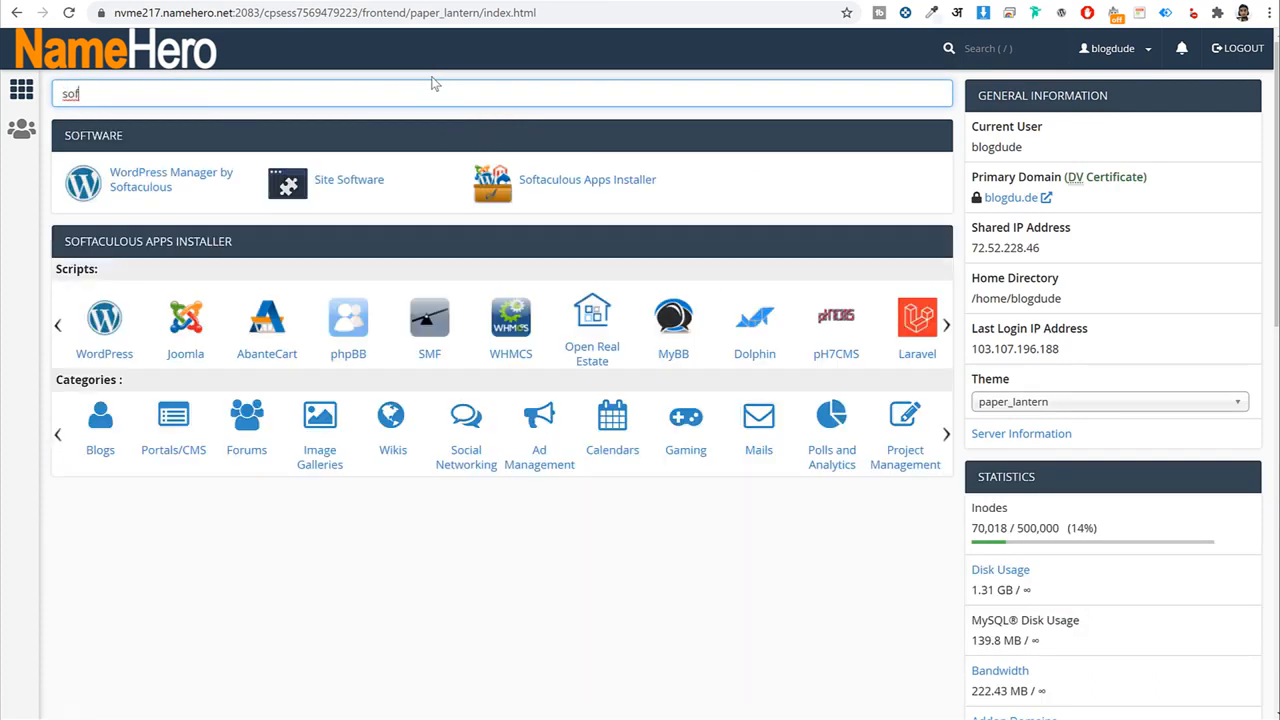
{"action": "left_click", "coordinate": [588, 186]}
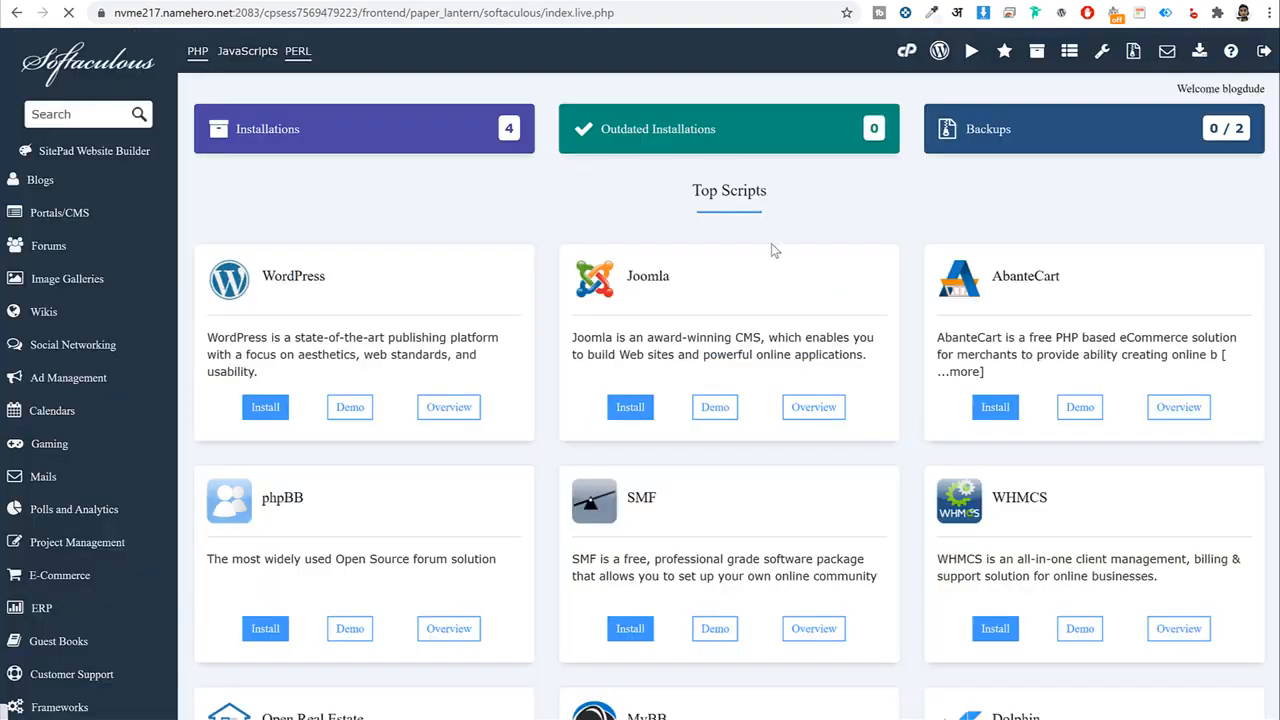
{"action": "scroll", "coordinate": [908, 396], "scroll_direction": "down", "scroll_amount": 8}
{"action": "scroll", "coordinate": [908, 396], "scroll_direction": "up", "scroll_amount": 10}
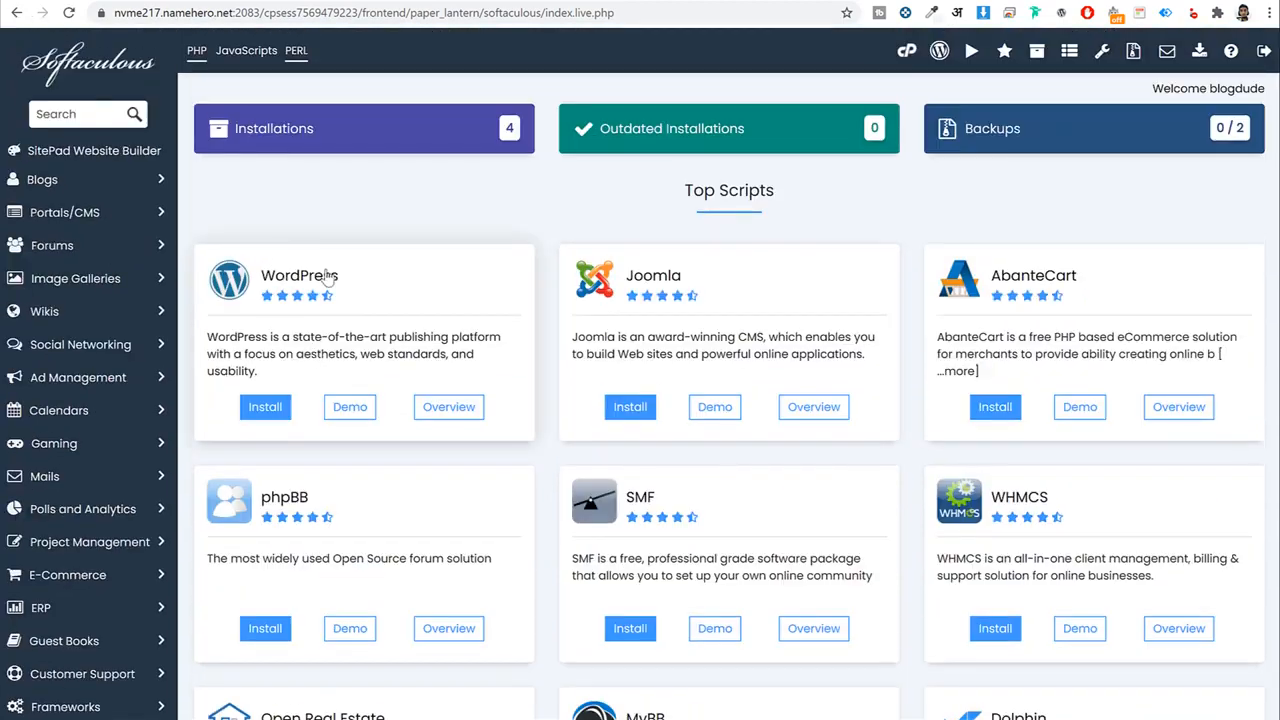
{"action": "left_click", "coordinate": [266, 412]}
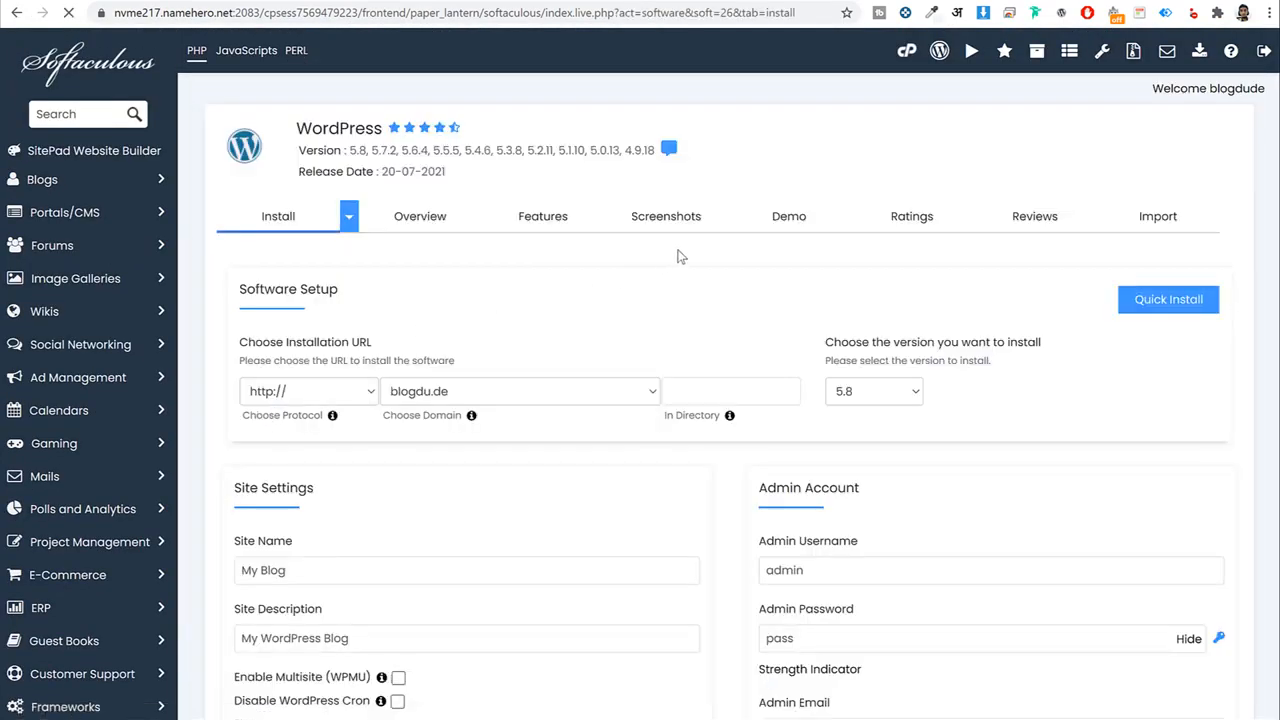
{"action": "scroll", "coordinate": [680, 255], "scroll_direction": "down", "scroll_amount": 1}
{"action": "left_click", "coordinate": [557, 313]}
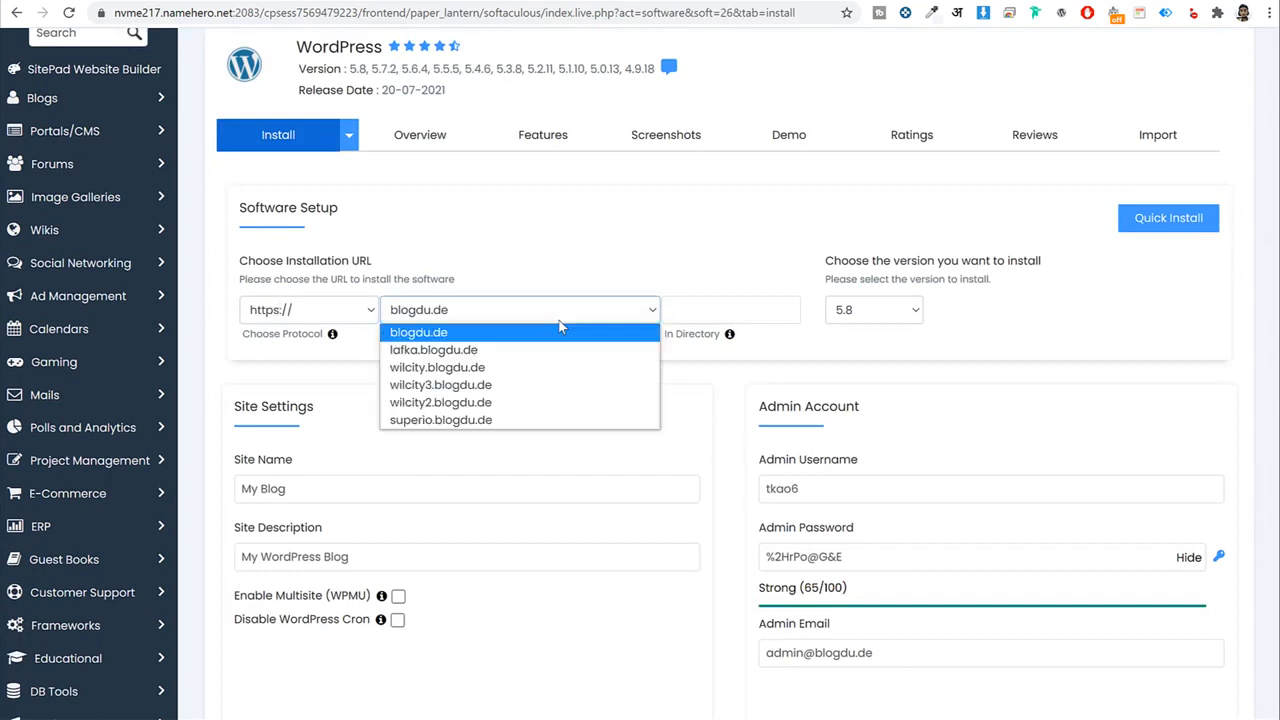
{"action": "left_click", "coordinate": [488, 386]}
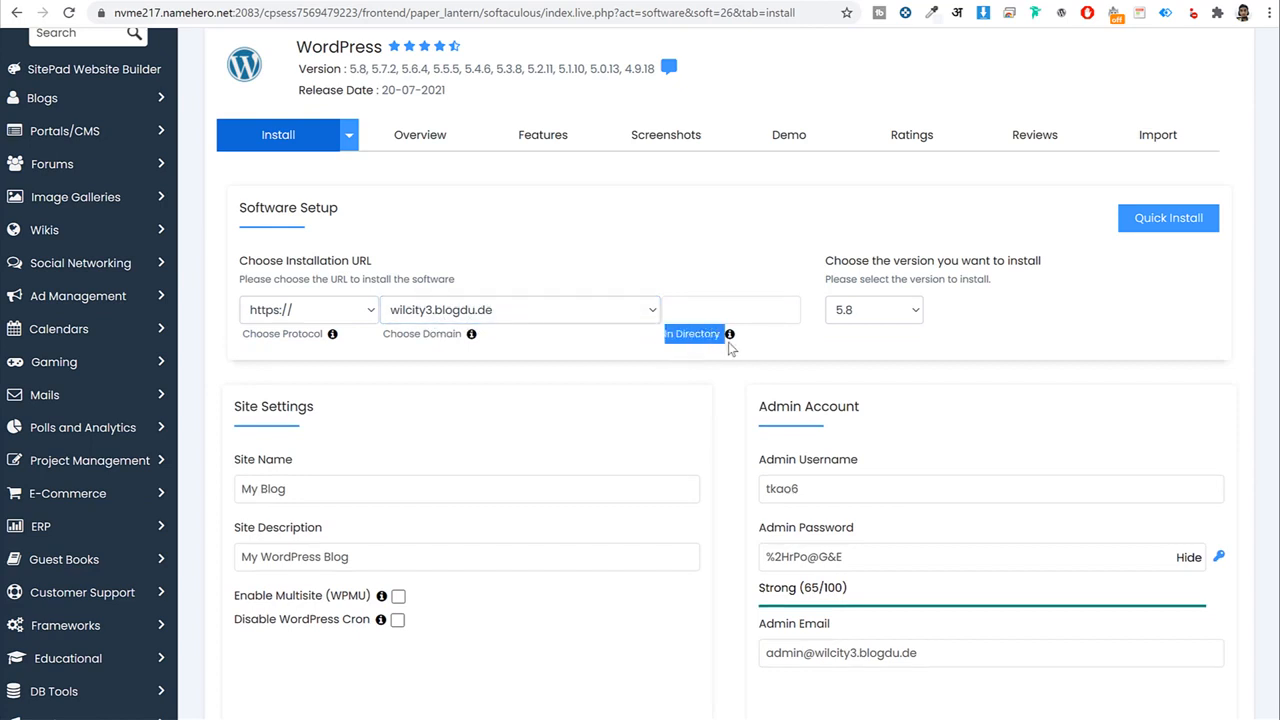
{"action": "left_click", "coordinate": [712, 312]}
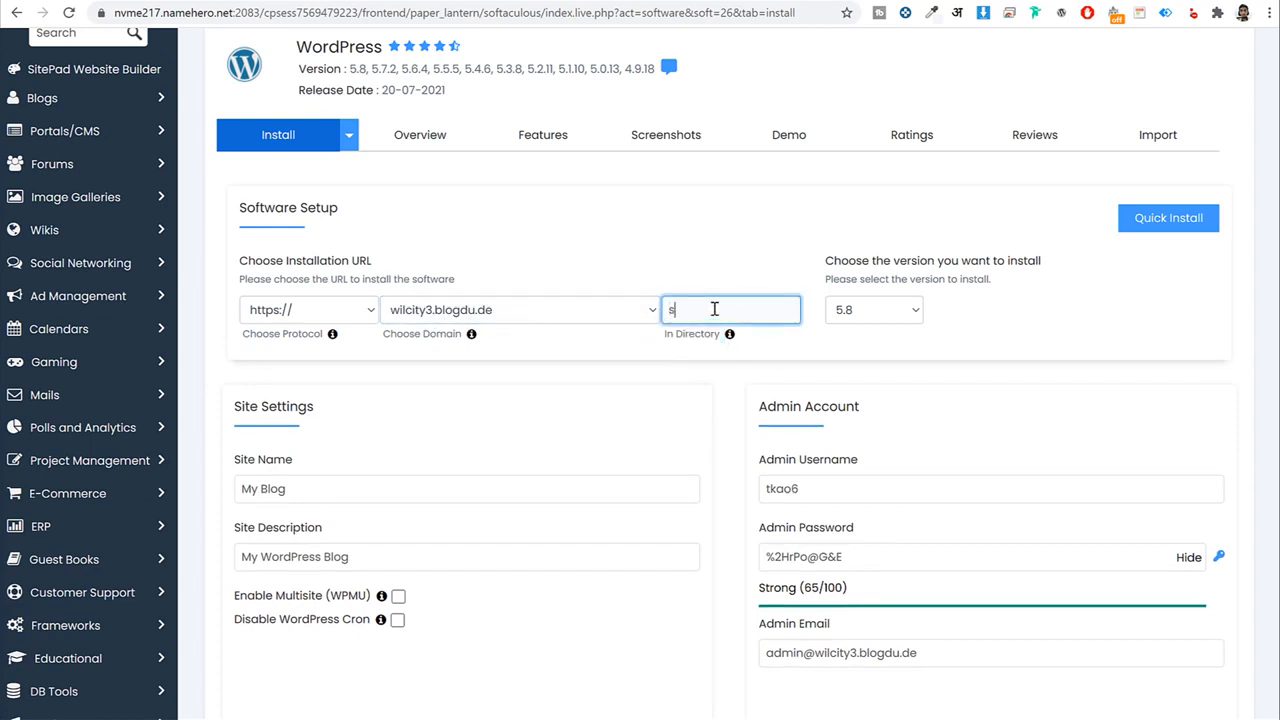
{"action": "double_click", "coordinate": [749, 313]}
{"action": "key", "text": "BackSpace"}
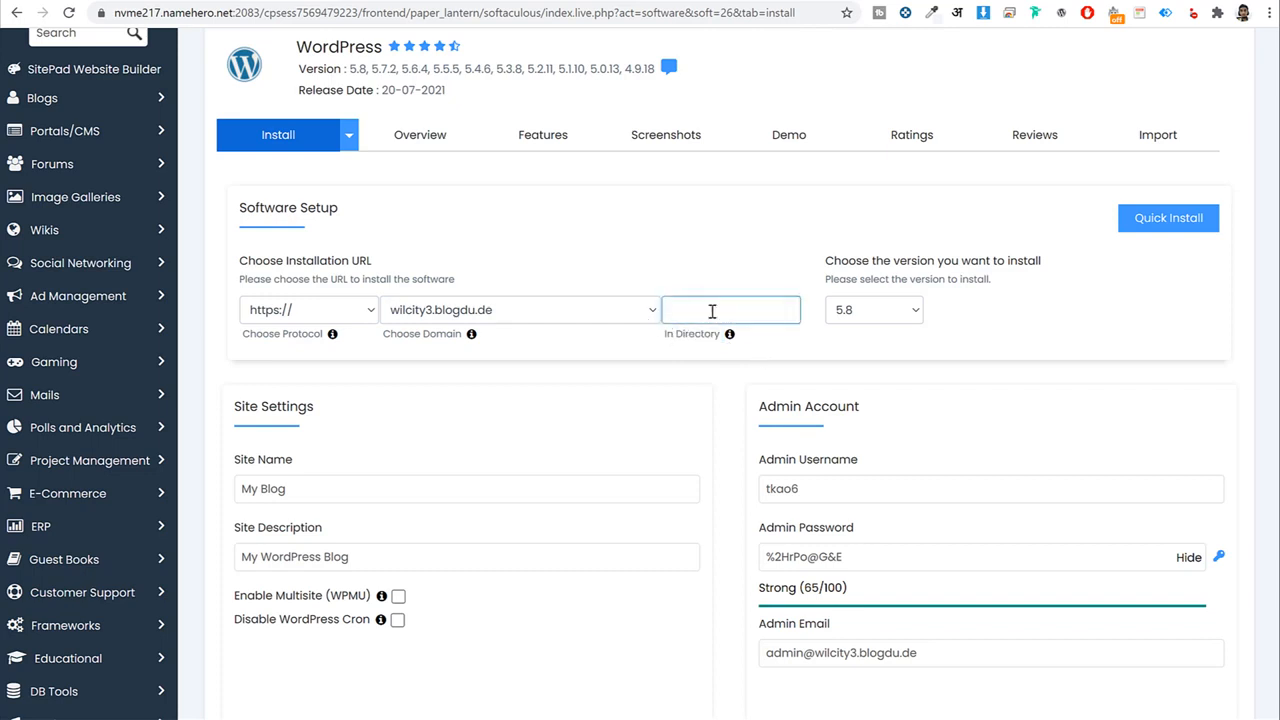
{"action": "scroll", "coordinate": [685, 321], "scroll_direction": "down", "scroll_amount": 3}
Set the site name to WilCity and the description to Listing Website.
{"action": "triple_click", "coordinate": [320, 240]}
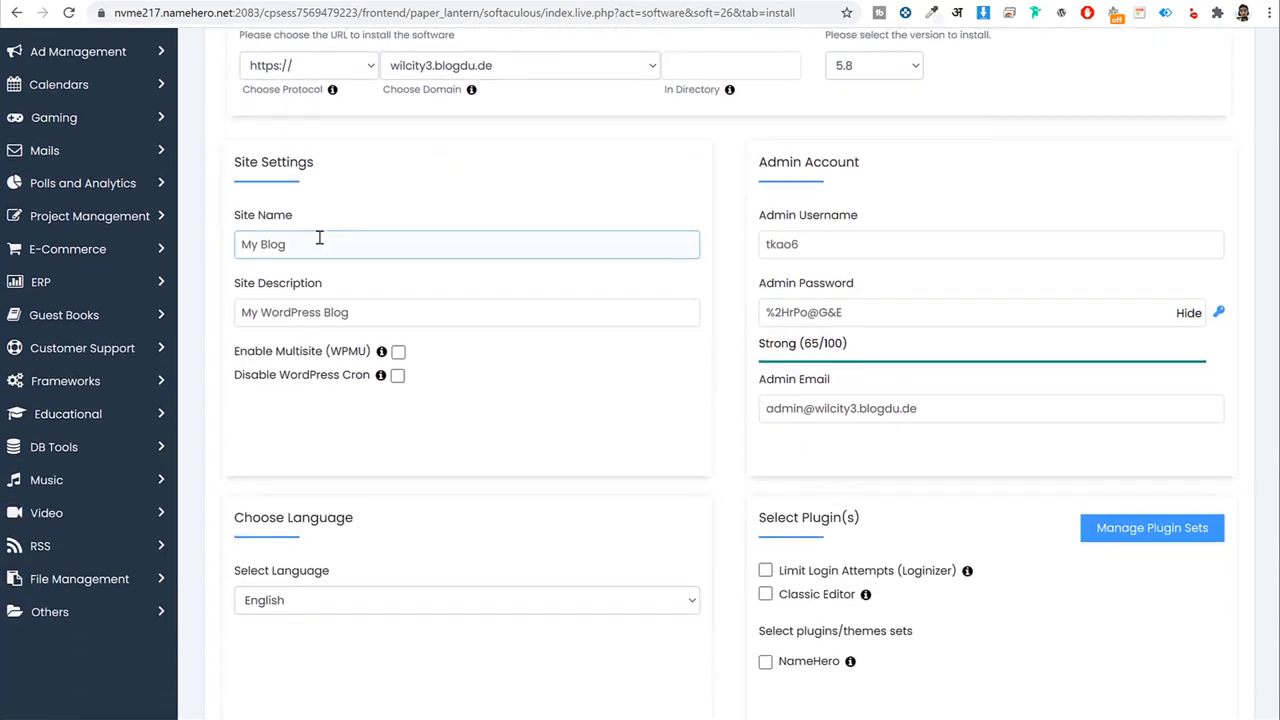
{"action": "triple_click", "coordinate": [378, 318]}
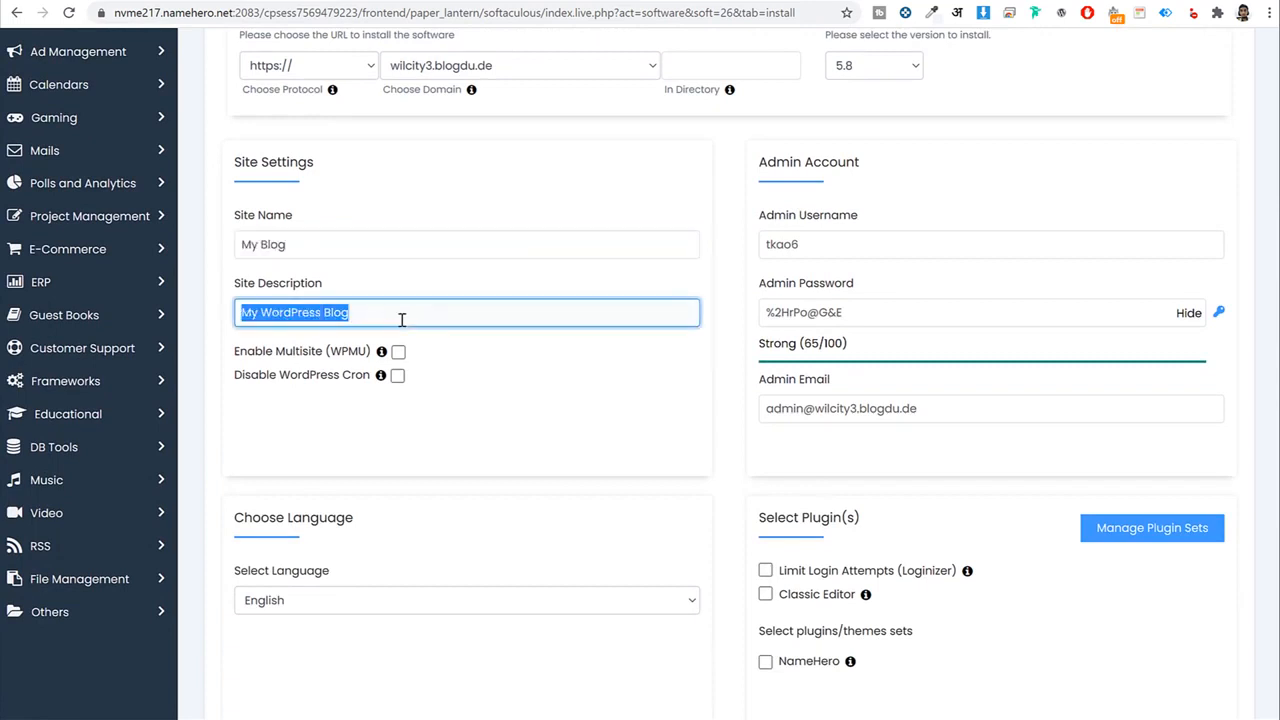
{"action": "triple_click", "coordinate": [338, 245]}
{"action": "type", "text": "WilCity"}
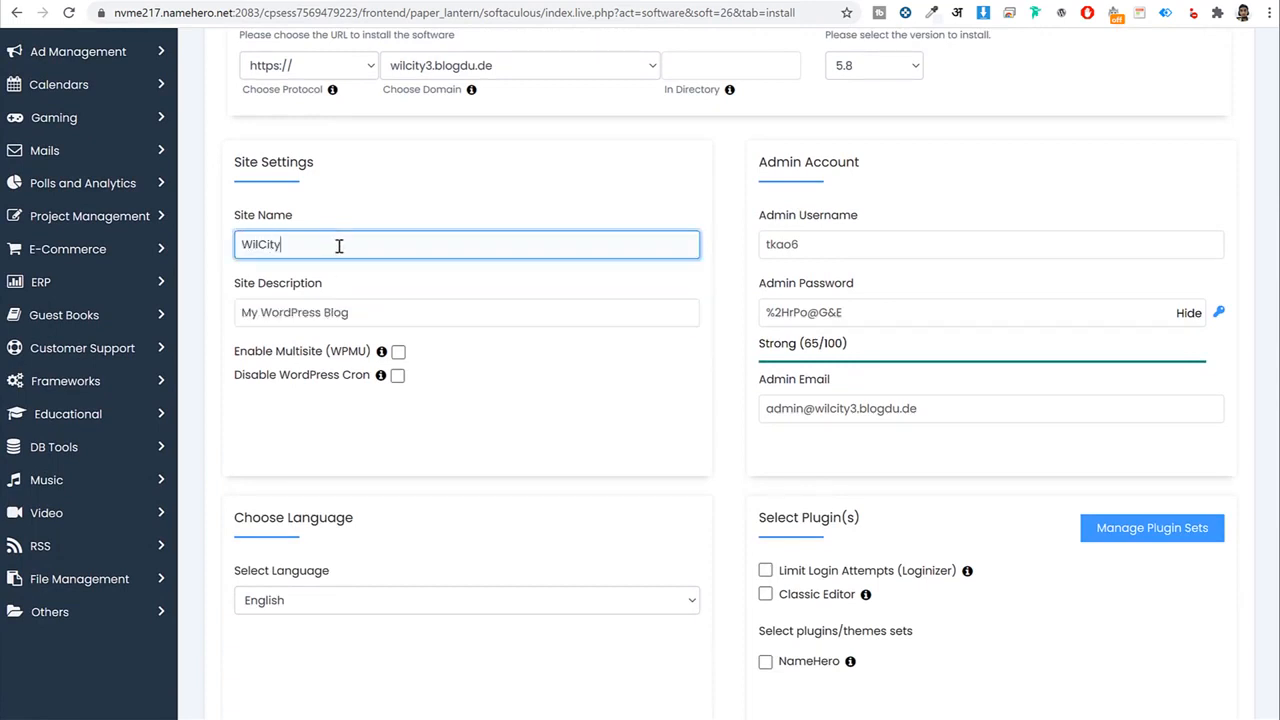
{"action": "key", "text": "Tab"}
{"action": "type", "text": "L"}
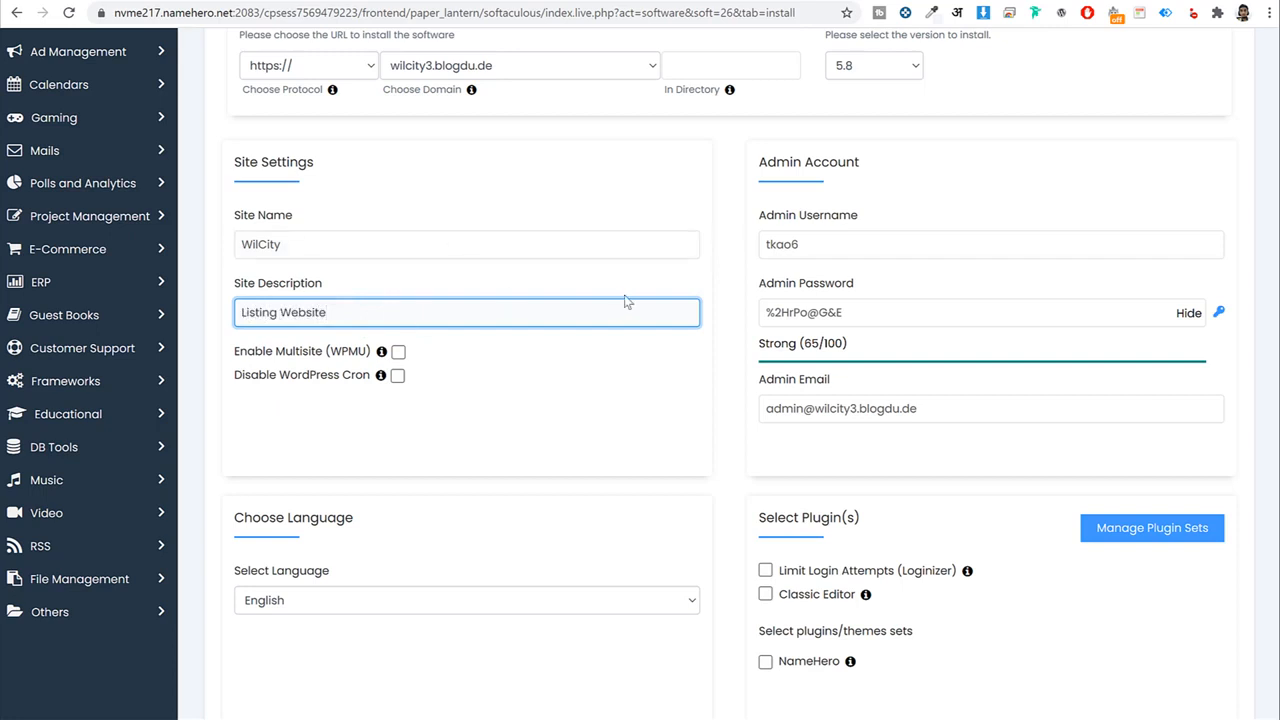
{"action": "left_click_drag", "start_coordinate": [861, 168], "coordinate": [755, 172]}
Enter the admin username, paste a stronger admin password and clear the default admin e-mail.
{"action": "double_click", "coordinate": [875, 248]}
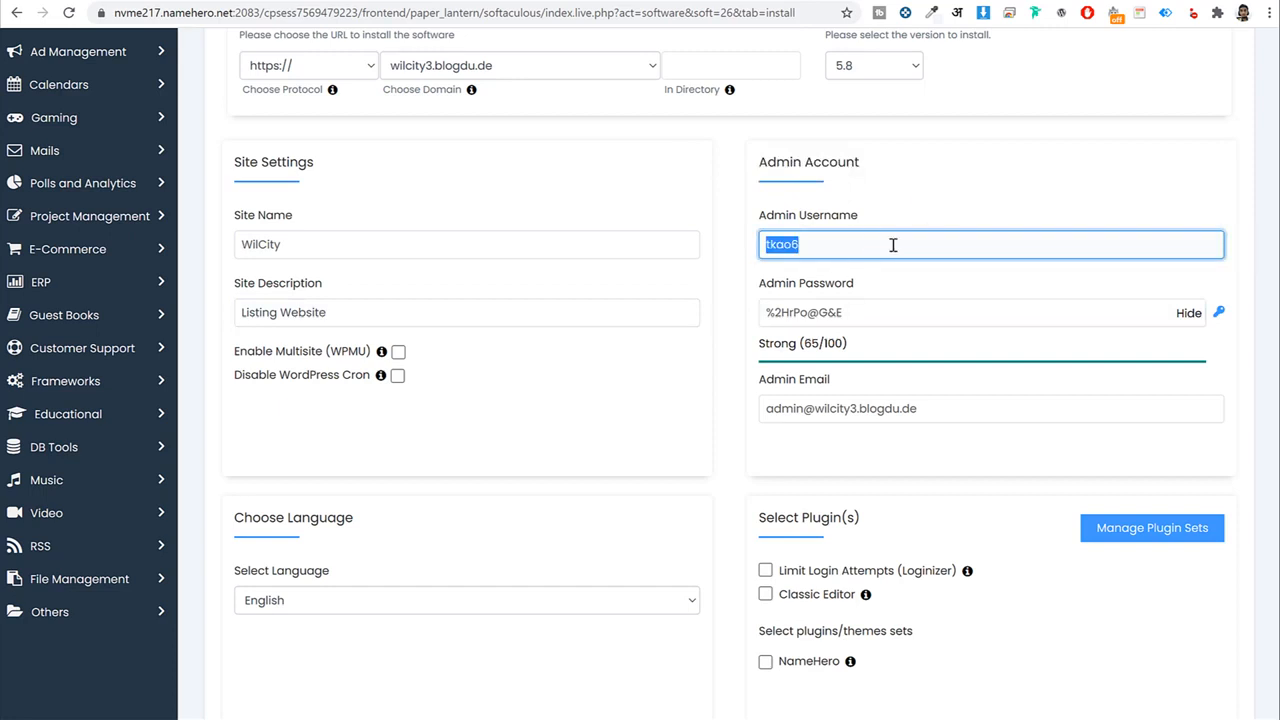
{"action": "type", "text": "Nayyar_shaikh"}
{"action": "key", "text": "Left"}
{"action": "key", "text": "Left"}
{"action": "key", "text": "Left"}
{"action": "key", "text": "Left"}
{"action": "key", "text": "Left"}
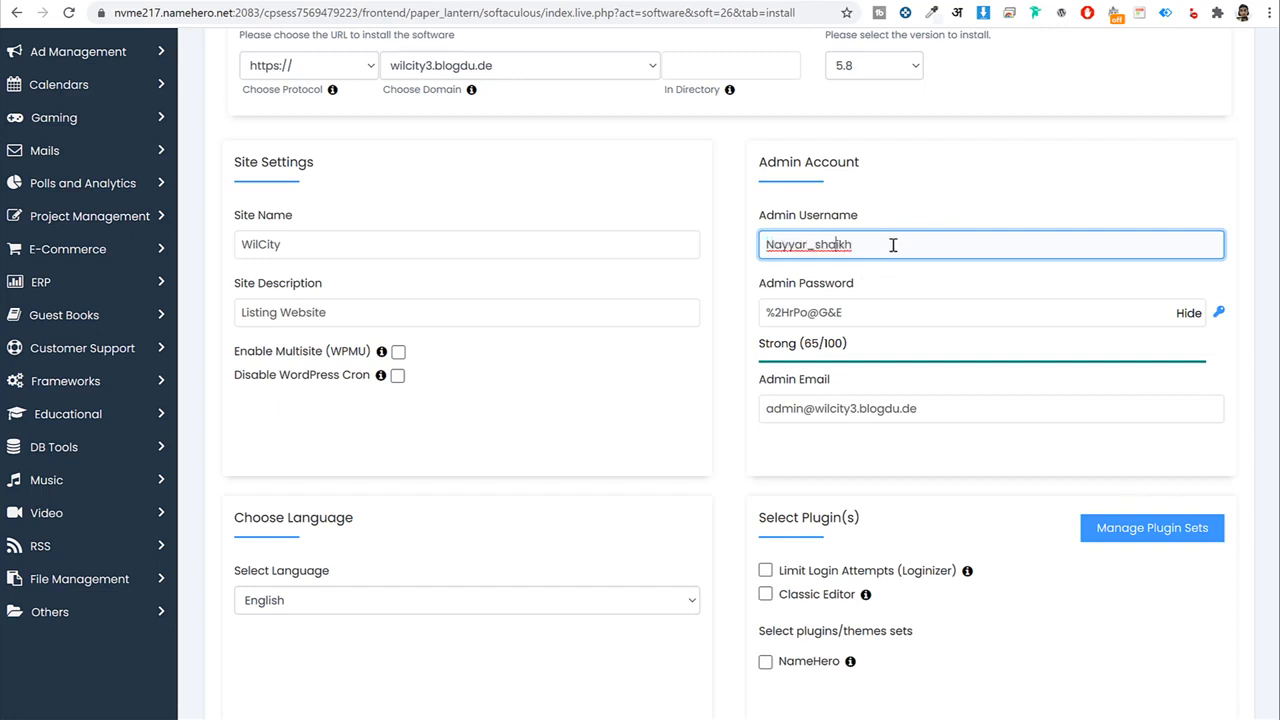
{"action": "key", "text": "BackSpace"}
{"action": "type", "text": "S"}
{"action": "triple_click", "coordinate": [872, 315]}
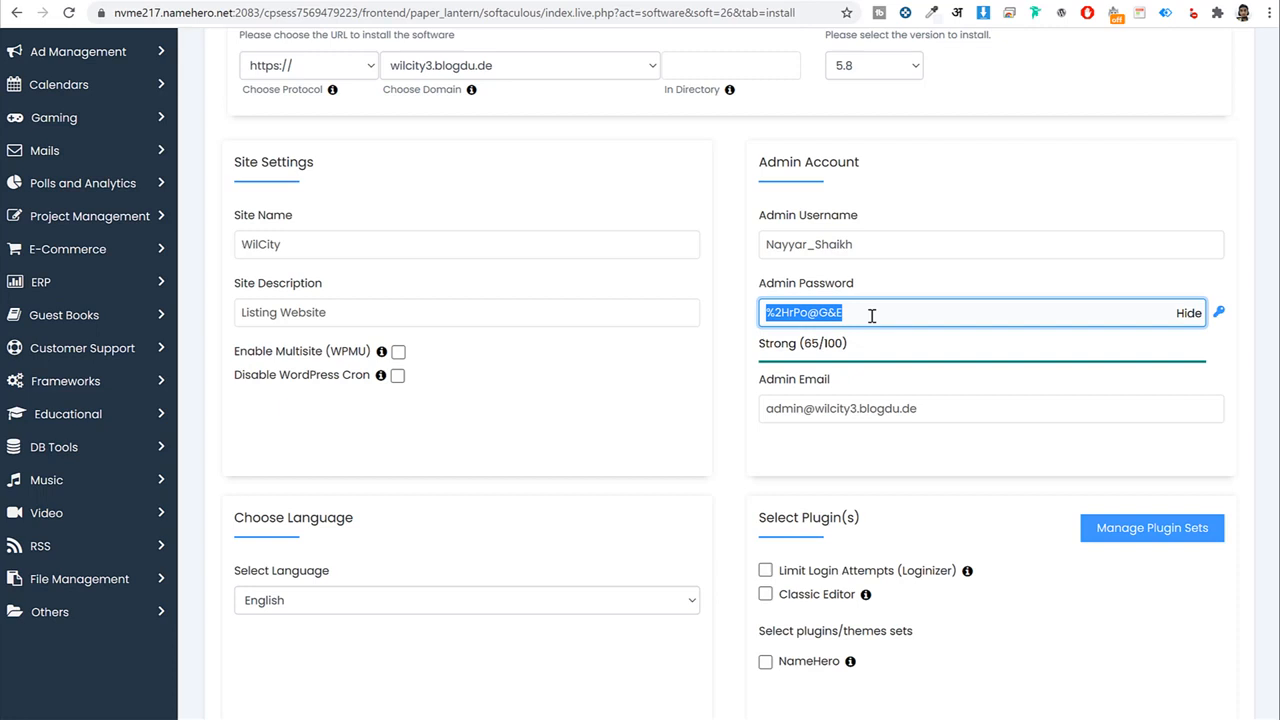
{"action": "left_click", "coordinate": [1180, 315]}
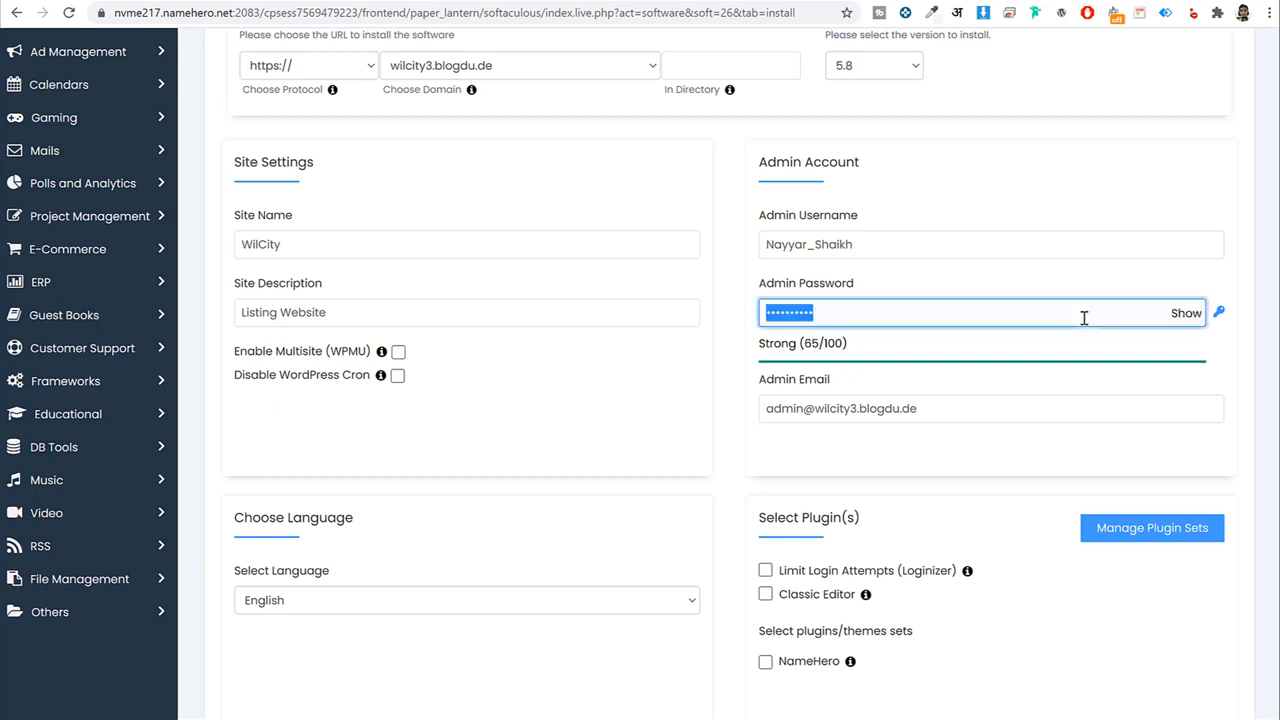
{"action": "key", "text": "ctrl+v"}
{"action": "left_click", "coordinate": [974, 404]}
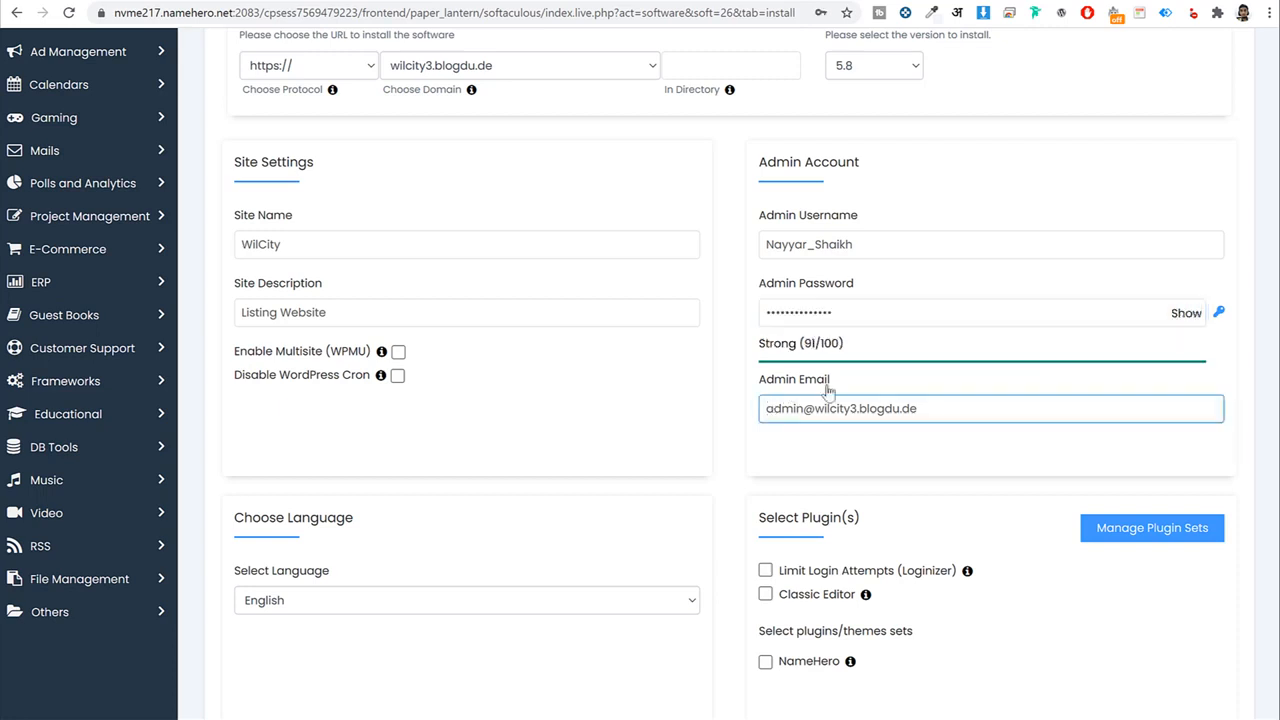
{"action": "triple_click", "coordinate": [1018, 413]}
{"action": "key", "text": "BackSpace"}
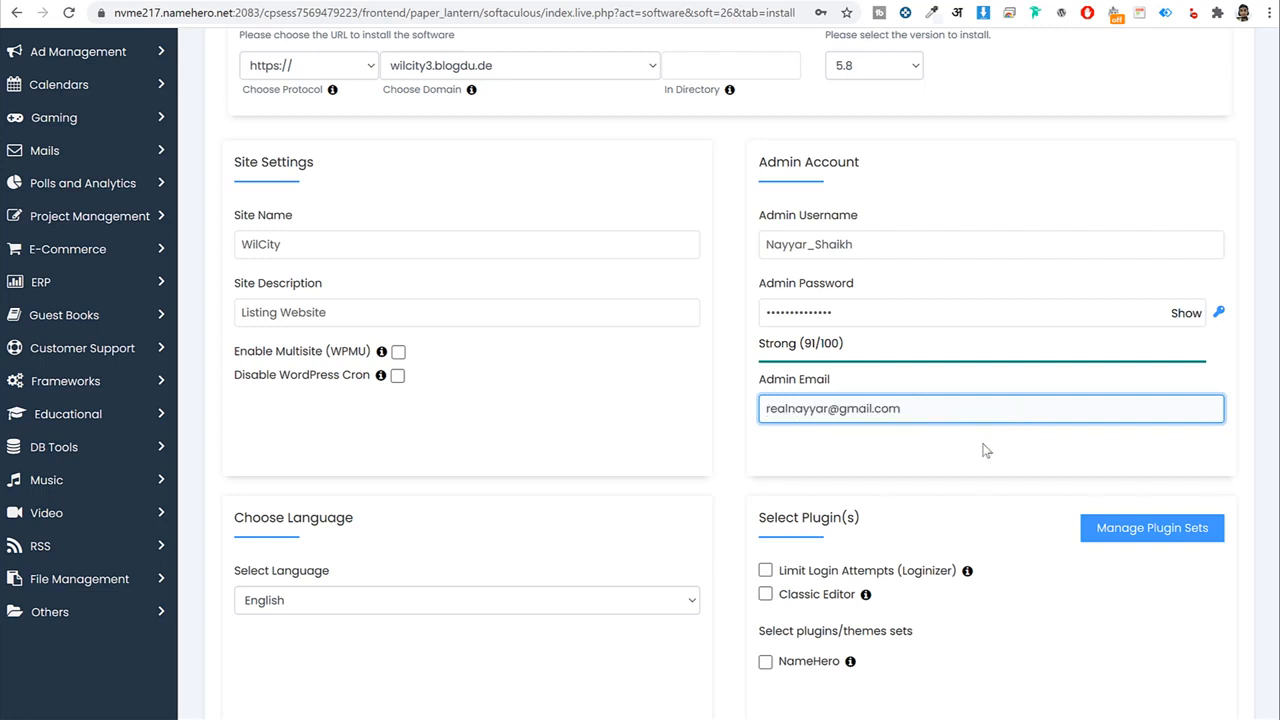
{"action": "scroll", "coordinate": [984, 451], "scroll_direction": "down", "scroll_amount": 10}
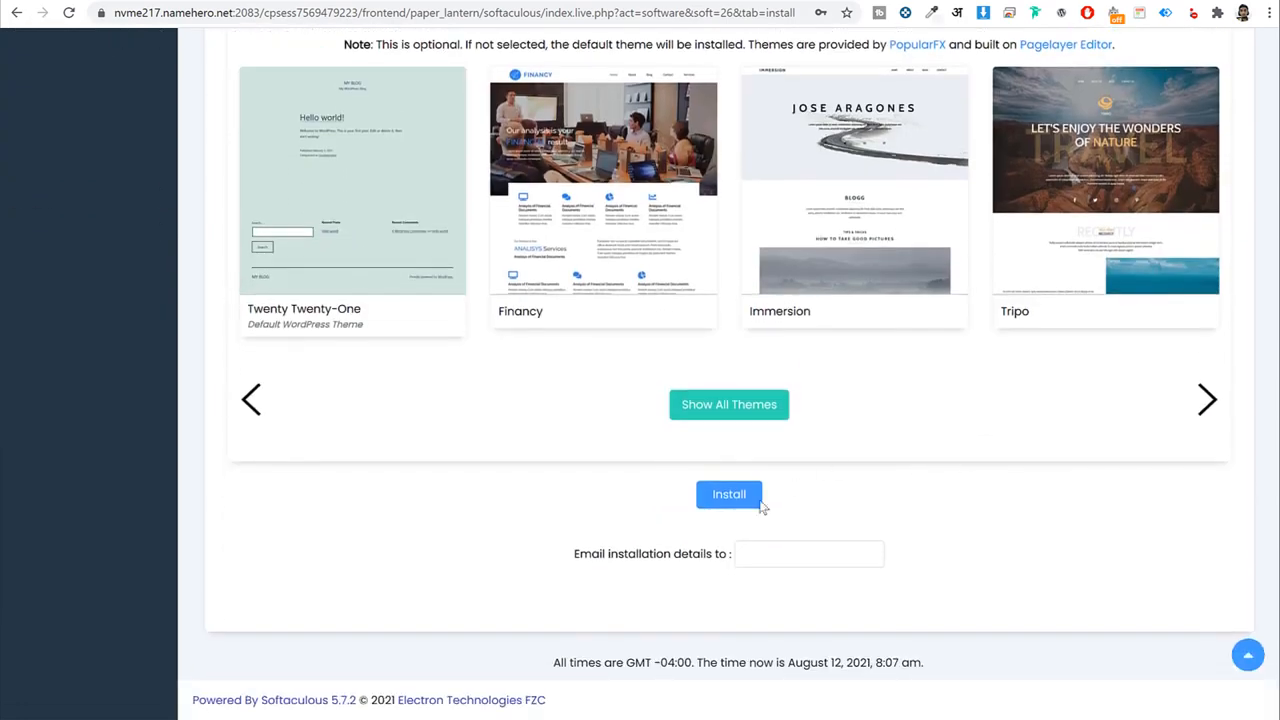
Install WordPress and view the live WilCity site.
{"action": "left_click", "coordinate": [758, 503]}
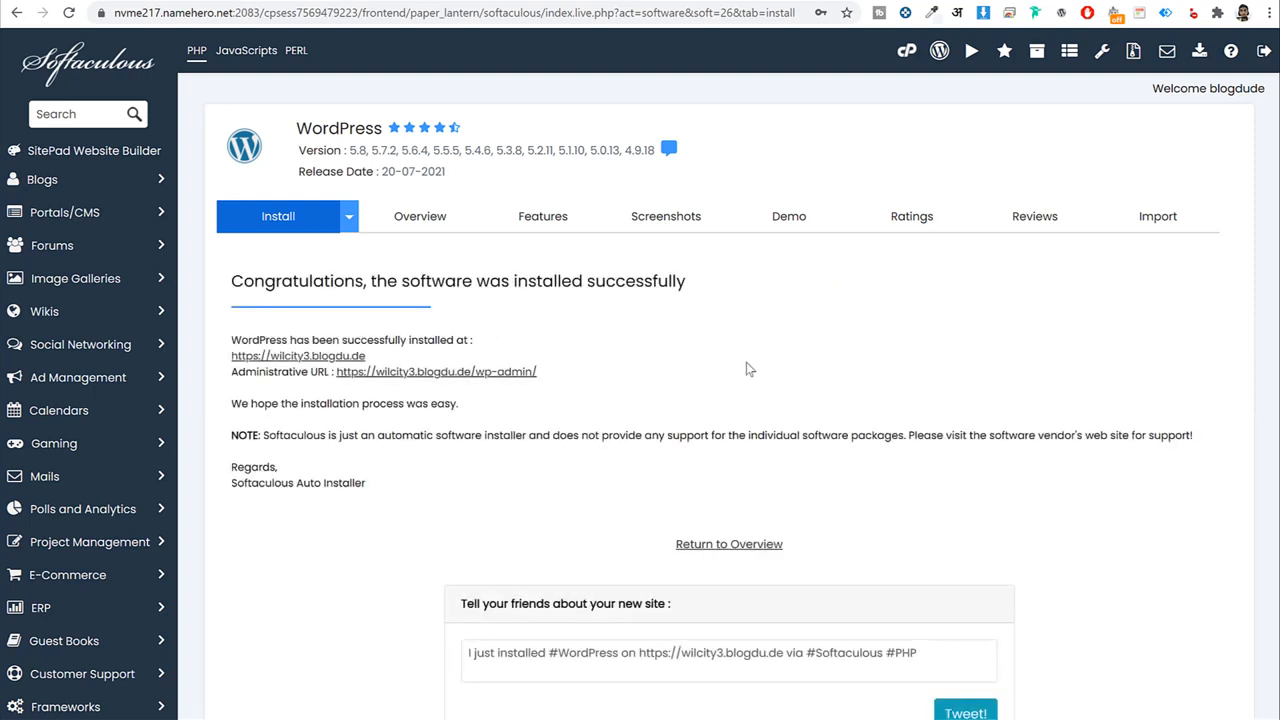
{"action": "left_click", "coordinate": [330, 356]}
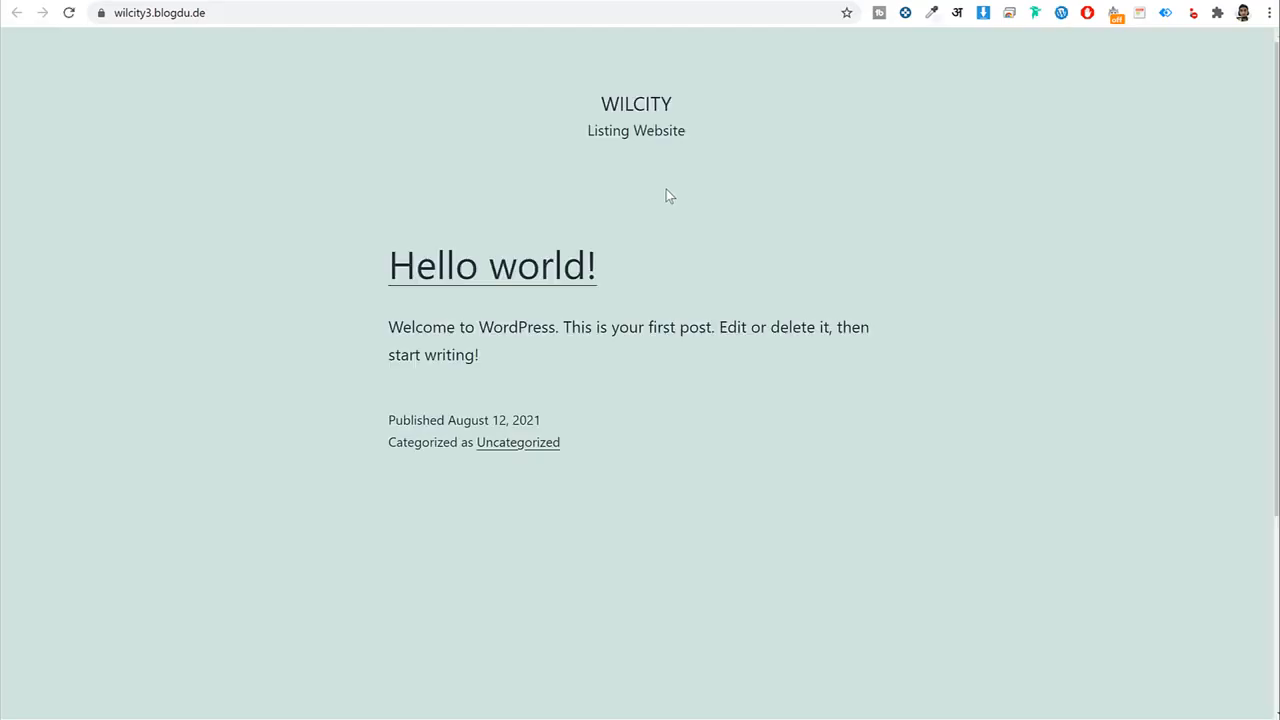
{"action": "scroll", "coordinate": [672, 282], "scroll_direction": "down", "scroll_amount": 3}
{"action": "scroll", "coordinate": [672, 282], "scroll_direction": "up", "scroll_amount": 3}
Open the Administrative URL in a new tab and switch to it.
{"action": "left_click", "coordinate": [534, 1]}
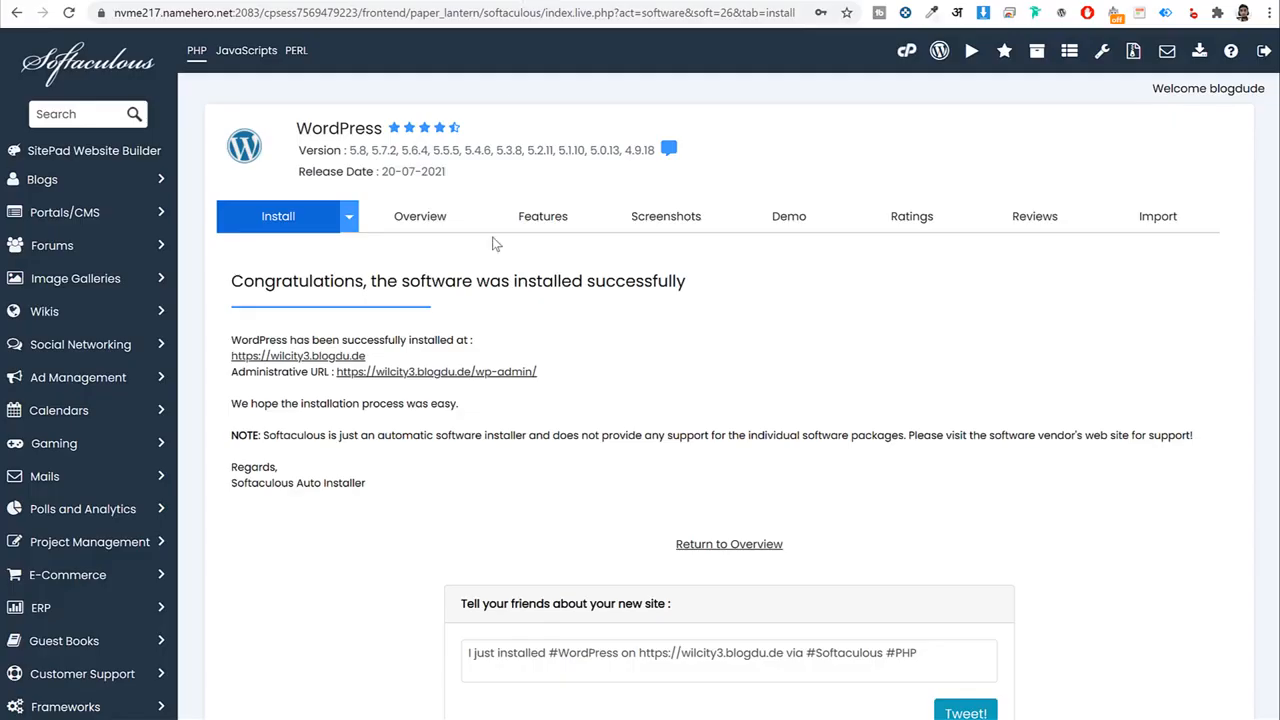
{"action": "right_click", "coordinate": [474, 374]}
{"action": "left_click", "coordinate": [490, 387]}
{"action": "left_click", "coordinate": [815, 1]}
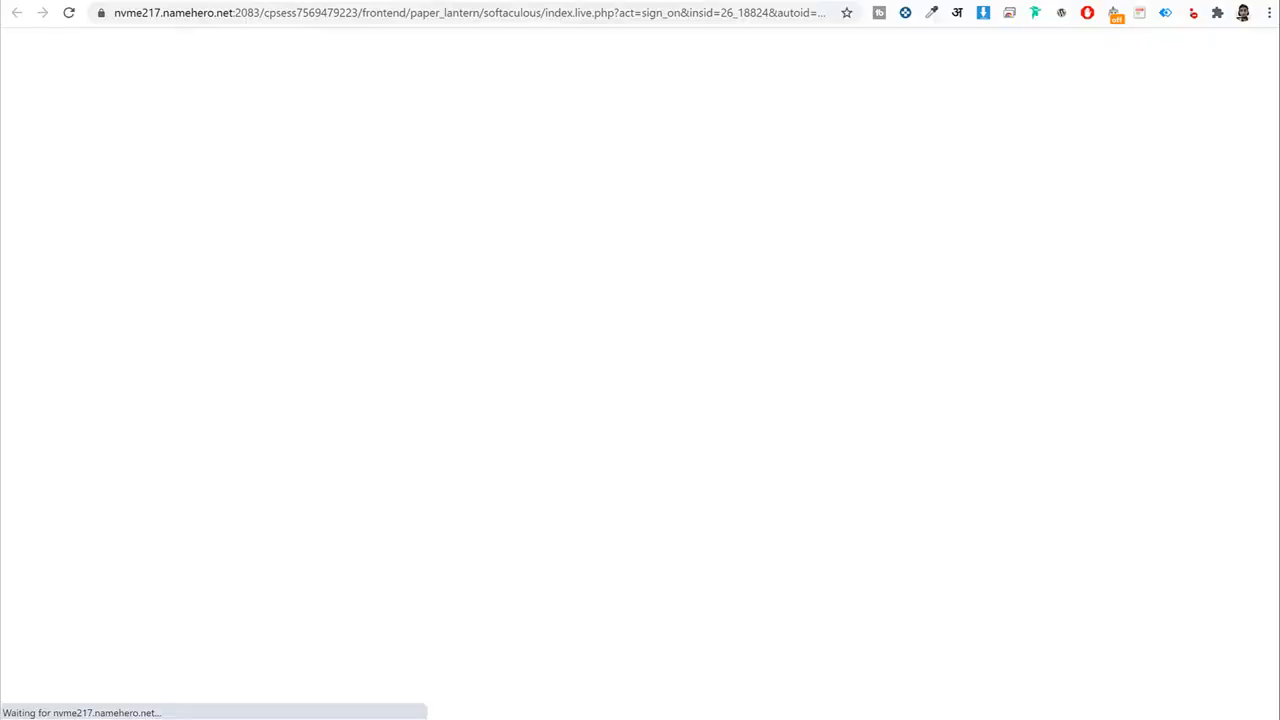
Look over the new WilCity dashboard and its /wp-admin address.
{"action": "scroll", "coordinate": [920, 143], "scroll_direction": "down", "scroll_amount": 3}
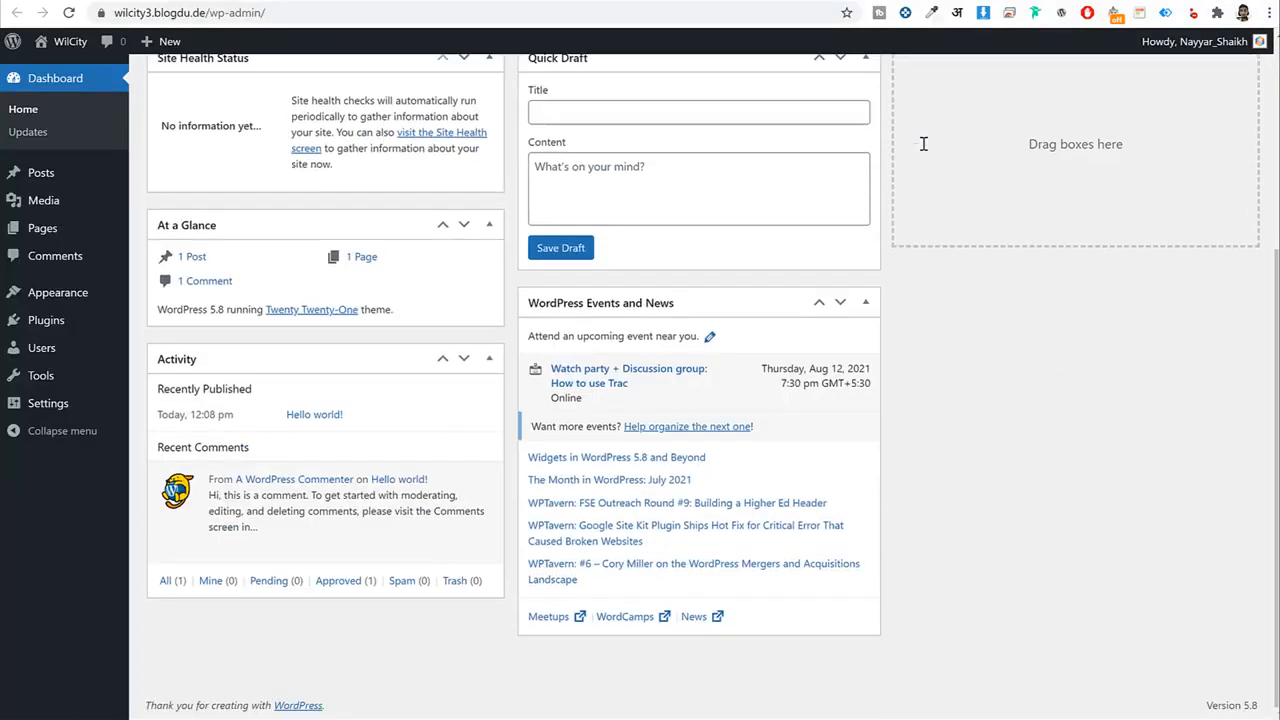
{"action": "scroll", "coordinate": [923, 140], "scroll_direction": "up", "scroll_amount": 3}
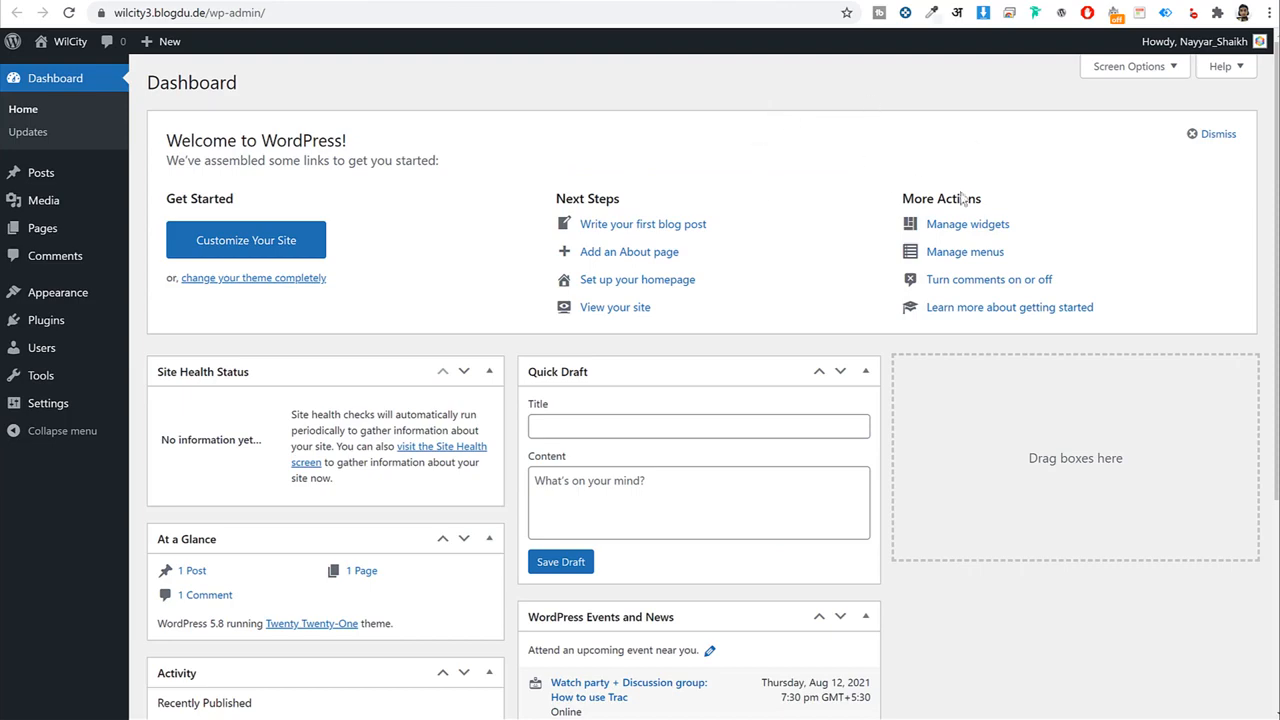
{"action": "scroll", "coordinate": [784, 338], "scroll_direction": "down", "scroll_amount": 3}
{"action": "scroll", "coordinate": [786, 343], "scroll_direction": "up", "scroll_amount": 3}
{"action": "left_click", "coordinate": [242, 12]}
{"action": "left_click", "coordinate": [242, 12]}
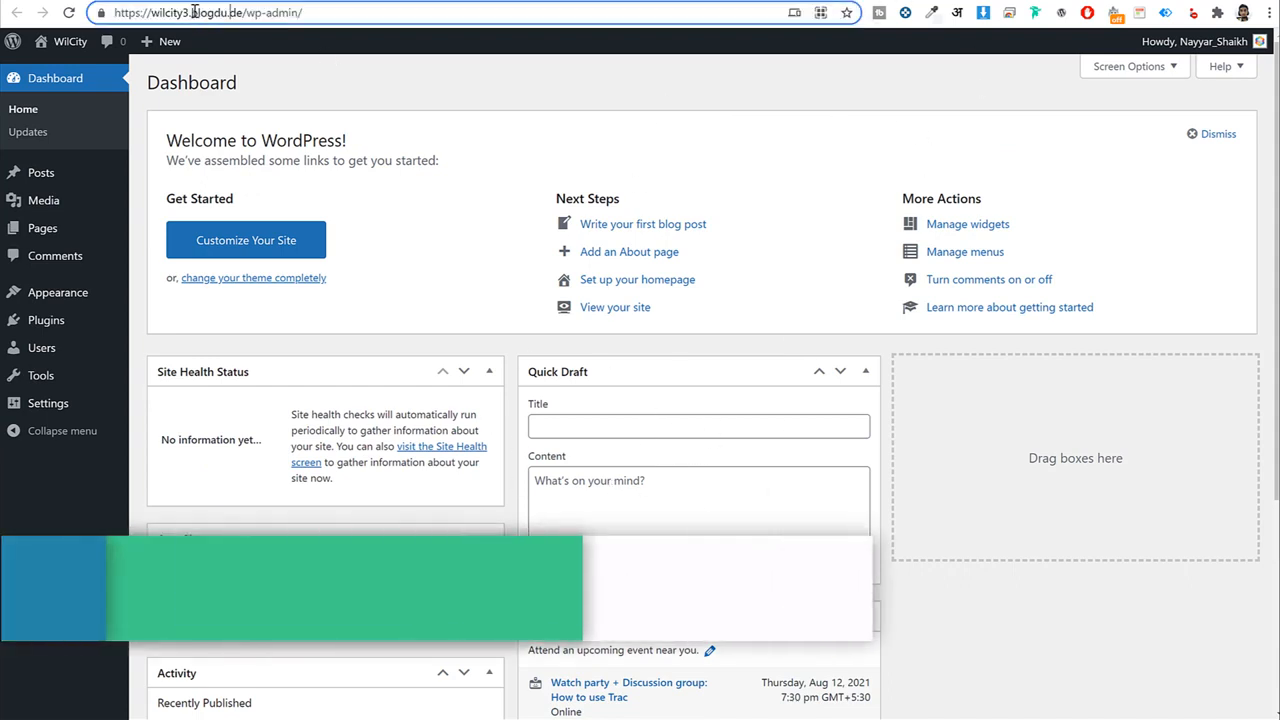
{"action": "left_click_drag", "start_coordinate": [242, 12], "coordinate": [409, 14]}
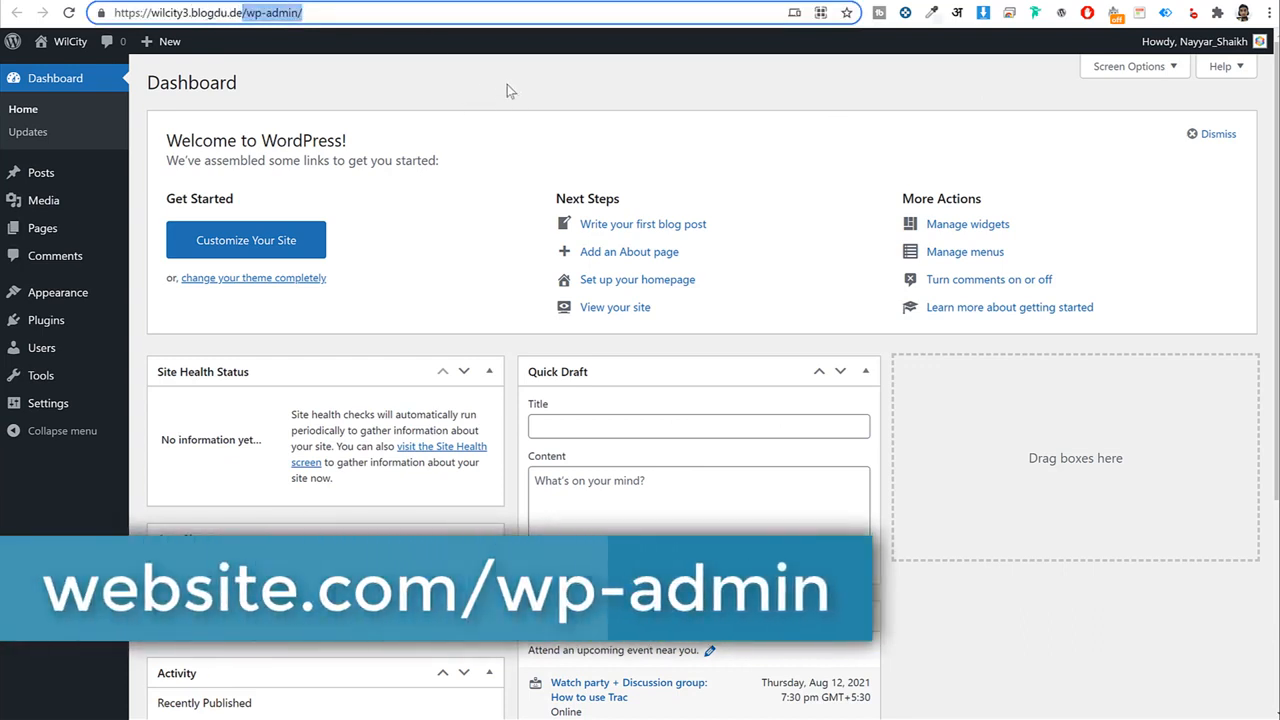
{"action": "left_click", "coordinate": [760, 91]}
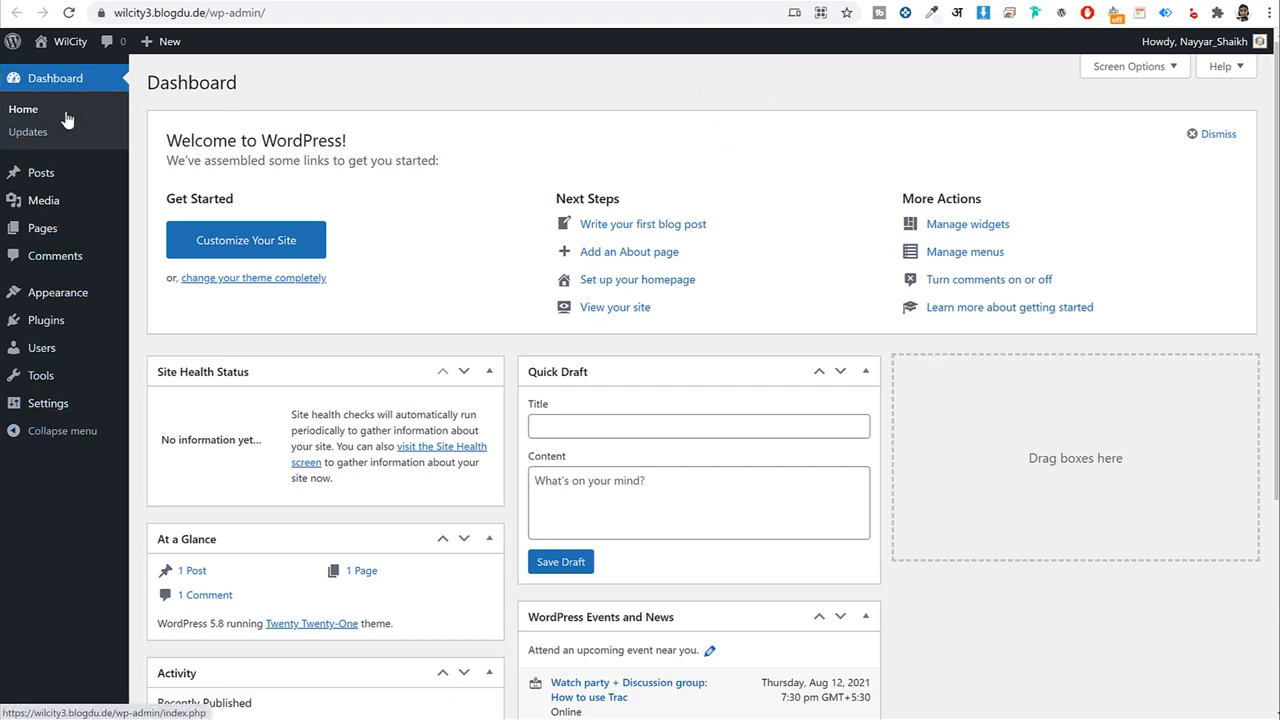
{"action": "scroll", "coordinate": [886, 400], "scroll_direction": "down", "scroll_amount": 3}
{"action": "scroll", "coordinate": [888, 398], "scroll_direction": "up", "scroll_amount": 3}
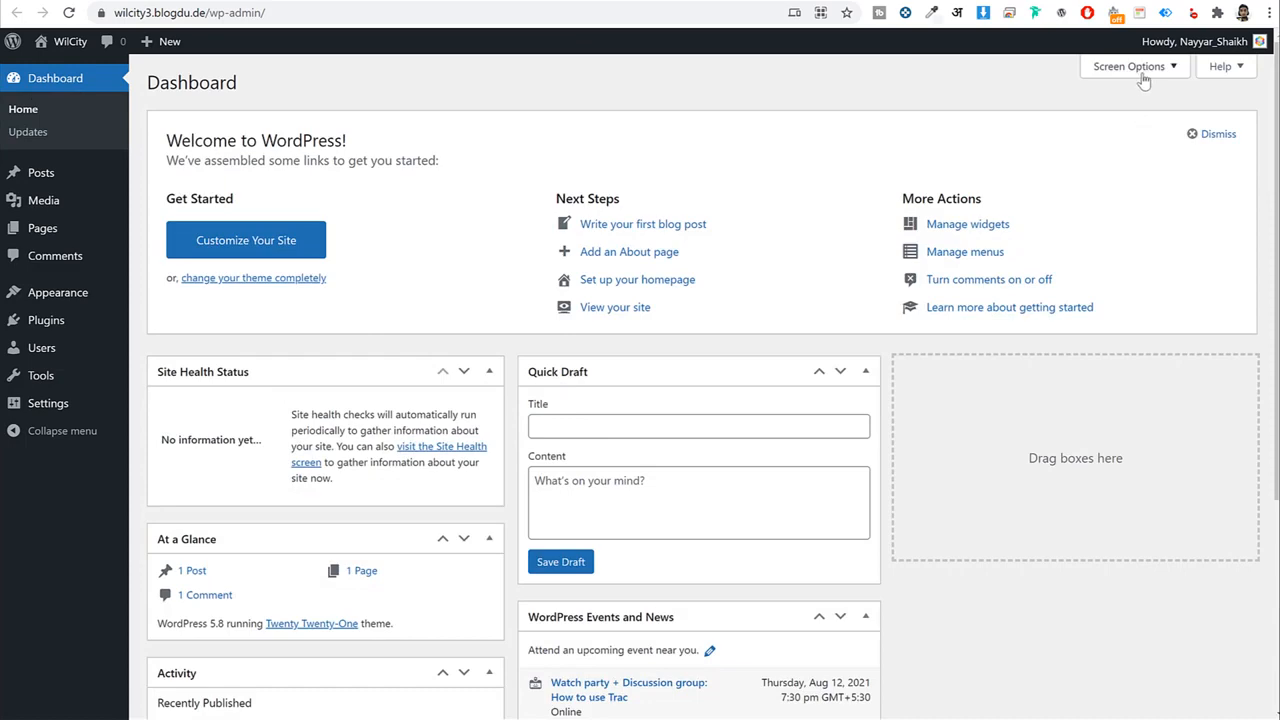
{"action": "scroll", "coordinate": [788, 400], "scroll_direction": "down", "scroll_amount": 3}
{"action": "scroll", "coordinate": [757, 428], "scroll_direction": "up", "scroll_amount": 3}
Hide Site Health Status, At a Glance, Activity, Quick Draft, Events and News, and Welcome.
{"action": "left_click", "coordinate": [1133, 68]}
{"action": "left_click", "coordinate": [252, 138]}
{"action": "left_click", "coordinate": [282, 138]}
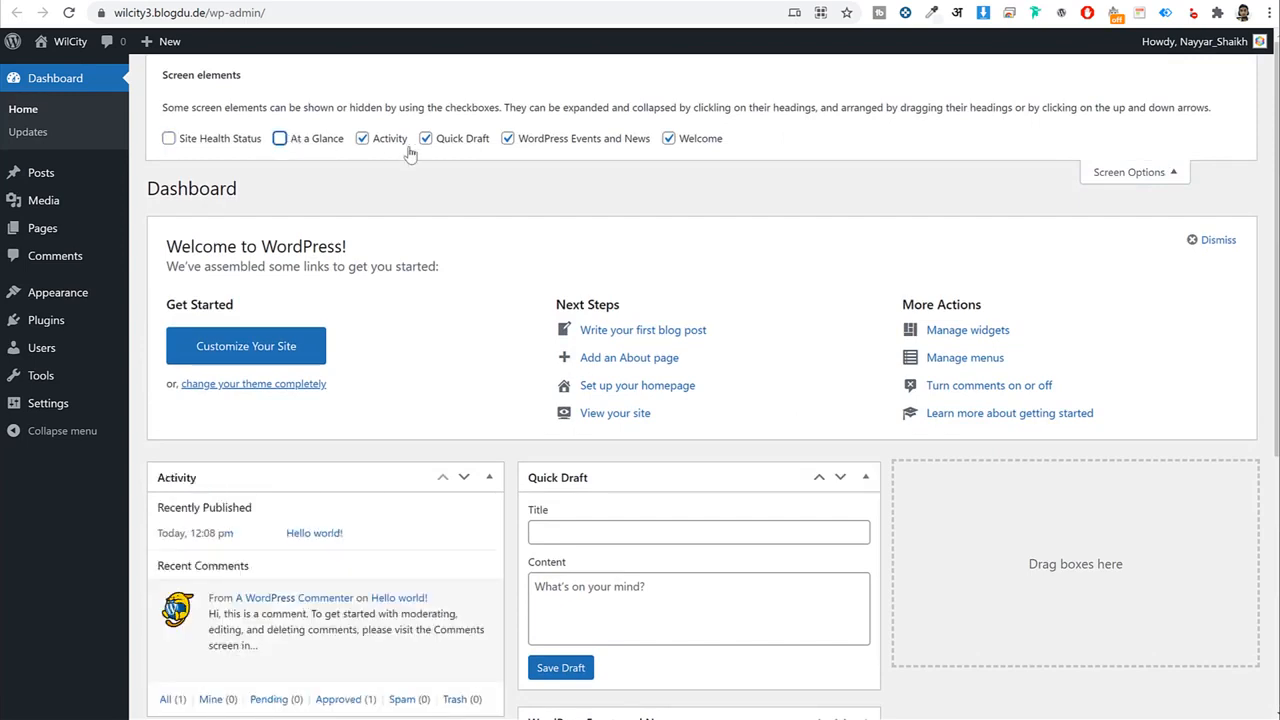
{"action": "left_click", "coordinate": [363, 138]}
{"action": "left_click", "coordinate": [427, 138]}
{"action": "left_click", "coordinate": [508, 138]}
{"action": "left_click", "coordinate": [722, 148]}
{"action": "left_click", "coordinate": [1184, 174]}
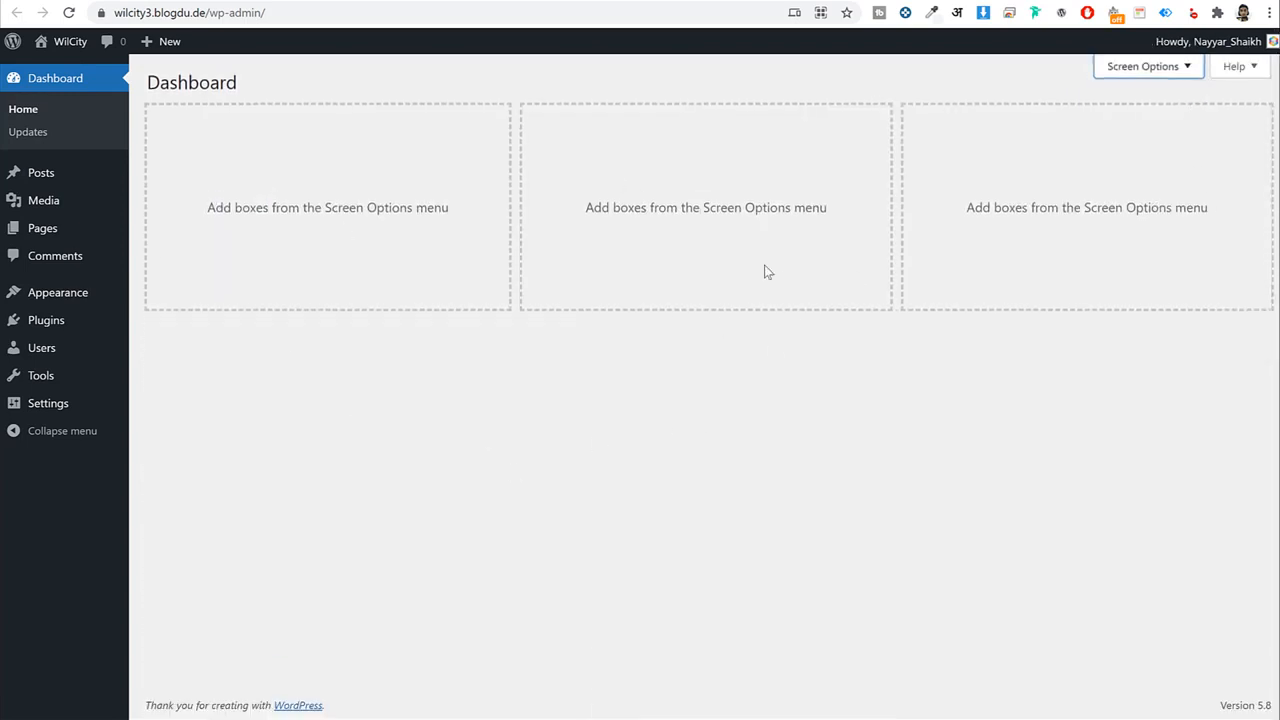
Look through the default Posts, Media, Pages and Comments screens, then open the installed Themes list.
{"action": "left_click", "coordinate": [36, 180]}
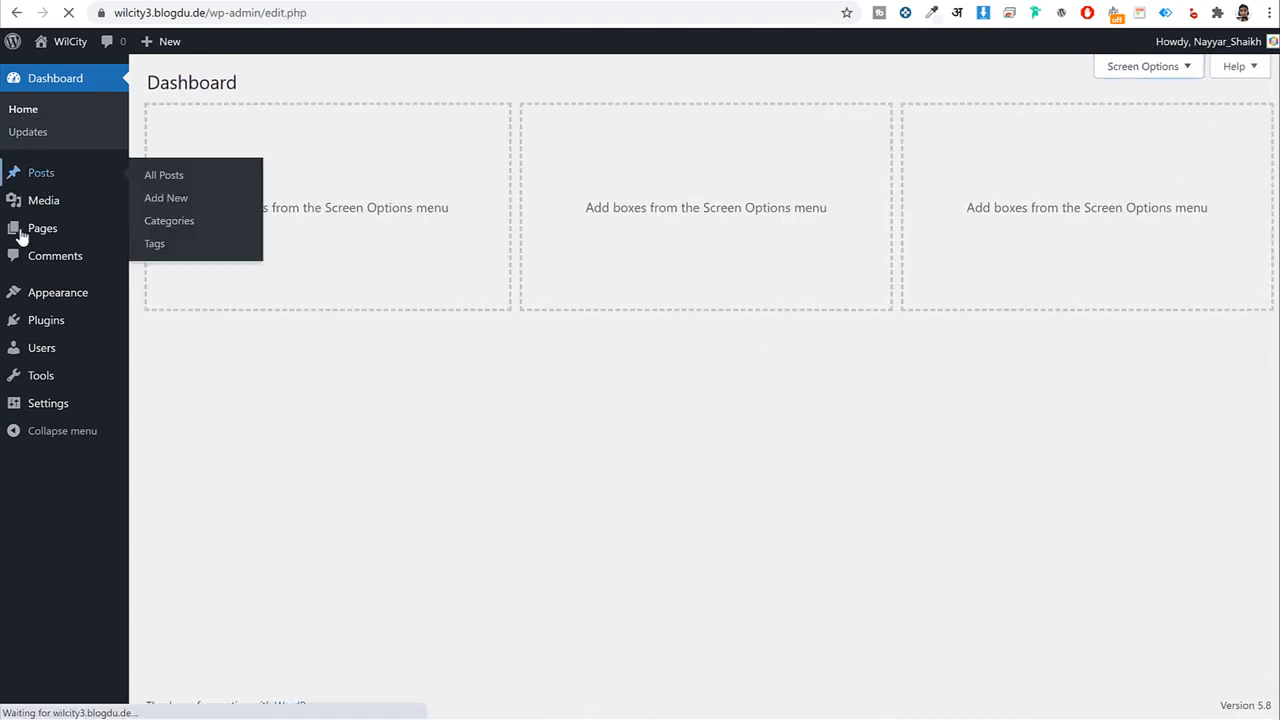
{"action": "mouse_move", "coordinate": [245, 212]}
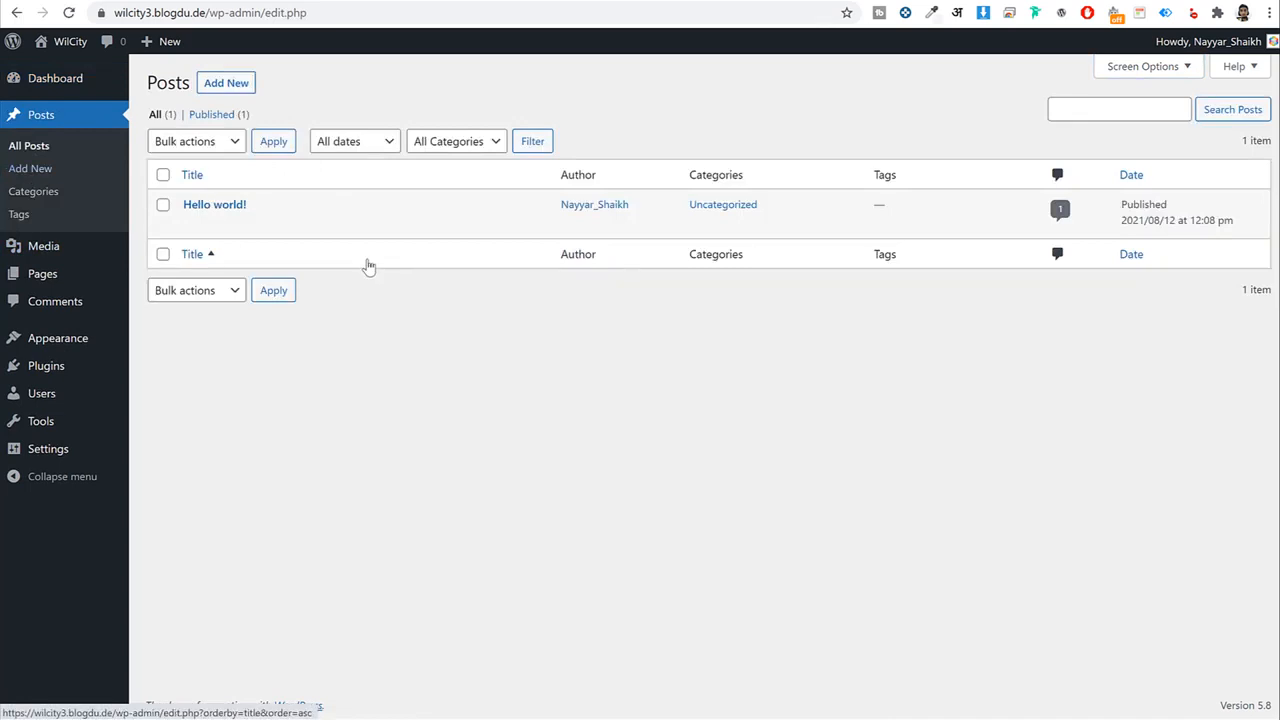
{"action": "left_click", "coordinate": [44, 244]}
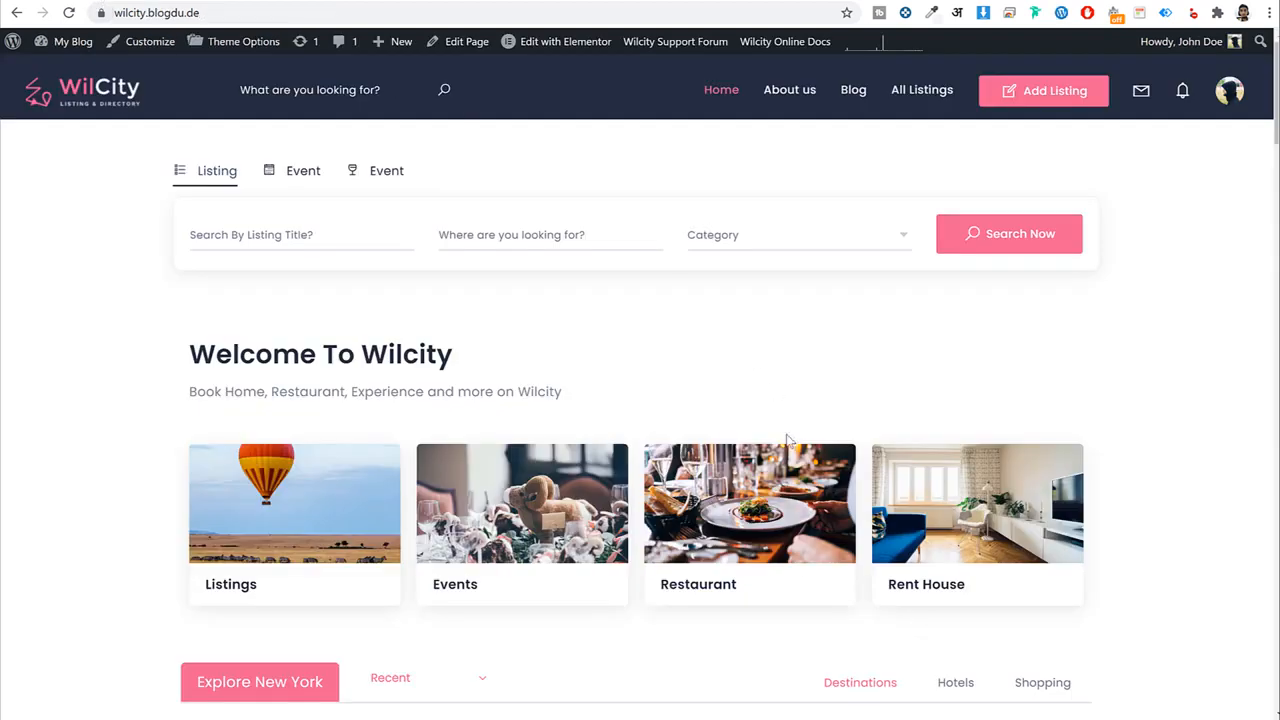
{"action": "scroll", "coordinate": [1018, 572], "scroll_direction": "down", "scroll_amount": 12}
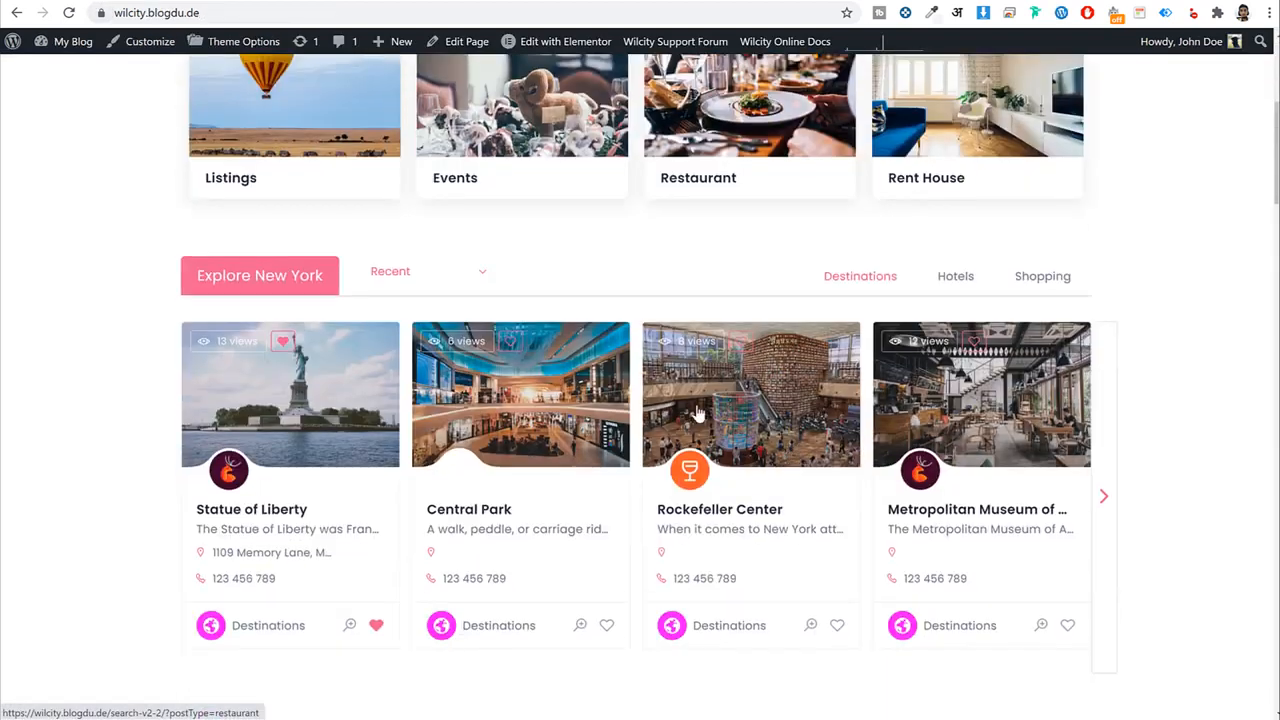
{"action": "scroll", "coordinate": [1018, 572], "scroll_direction": "up", "scroll_amount": 10}
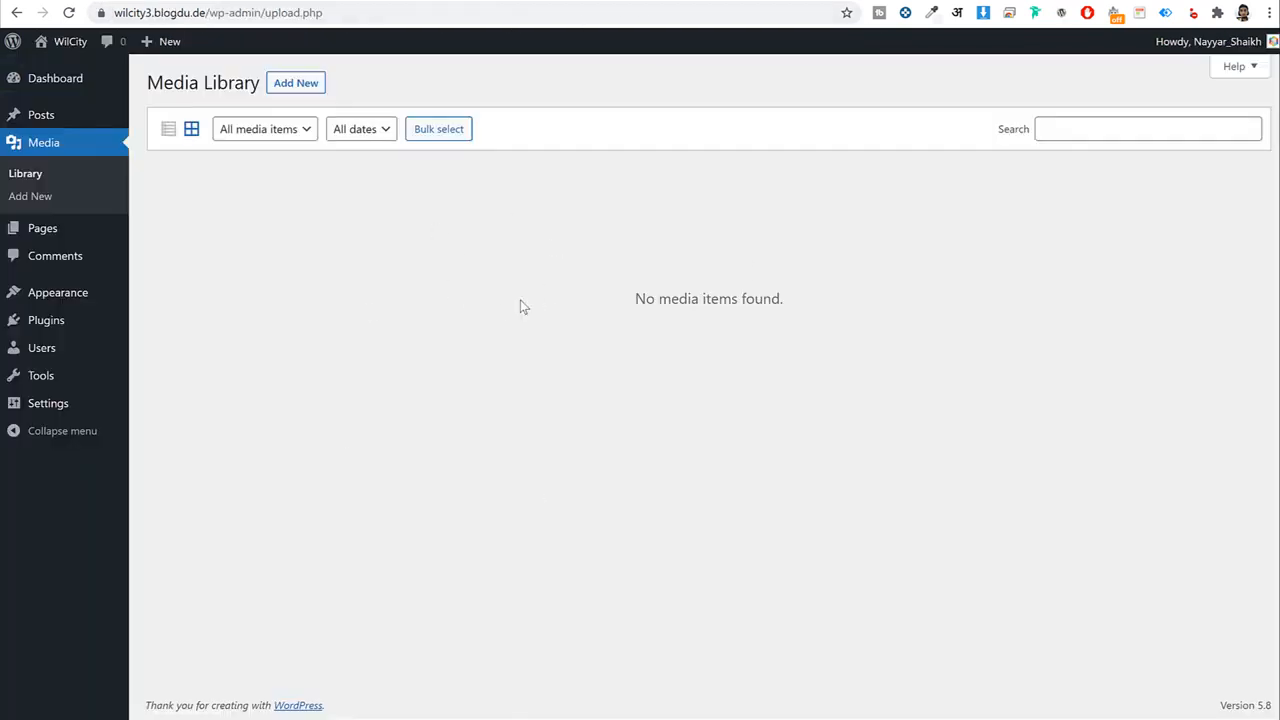
{"action": "left_click", "coordinate": [89, 234]}
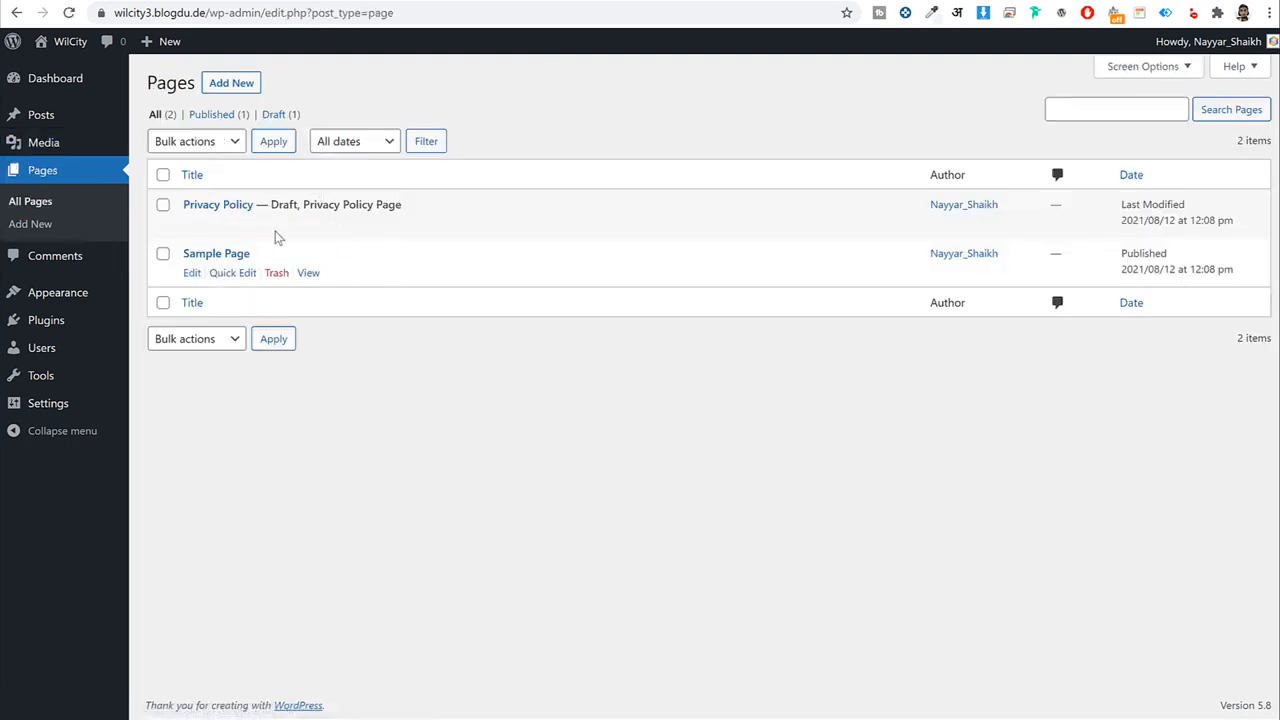
{"action": "left_click", "coordinate": [86, 261]}
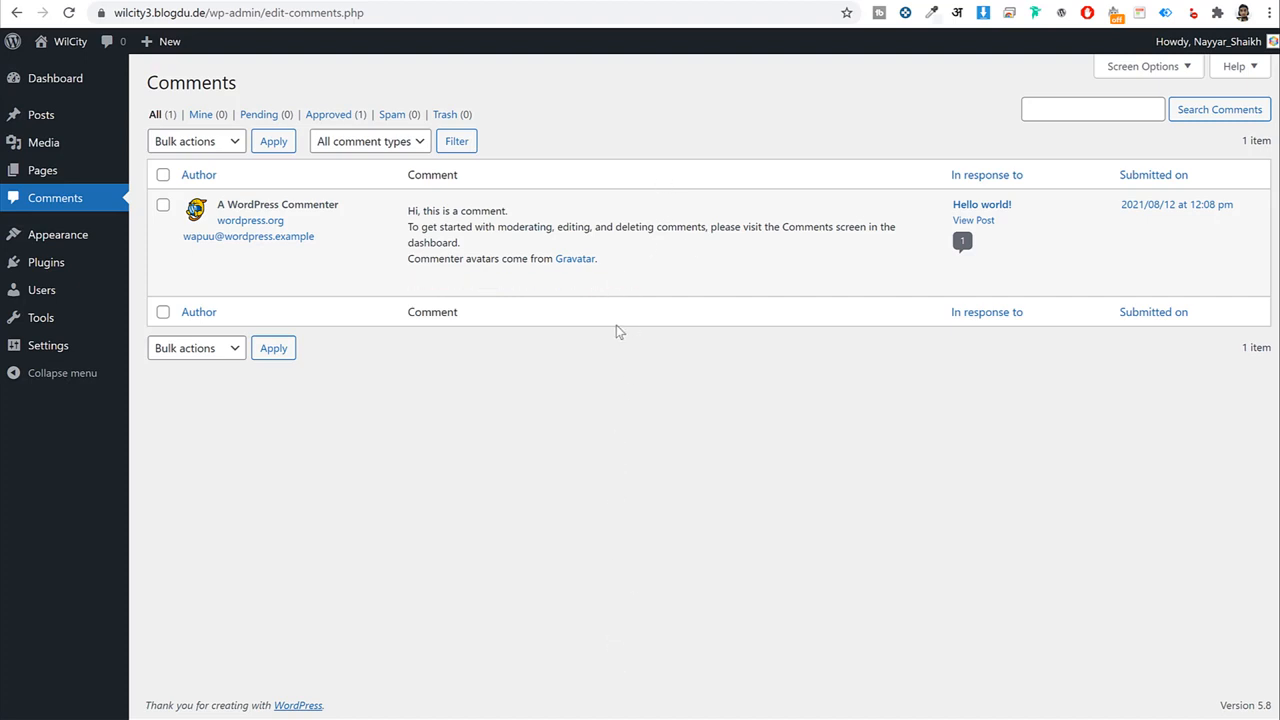
{"action": "mouse_move", "coordinate": [452, 262]}
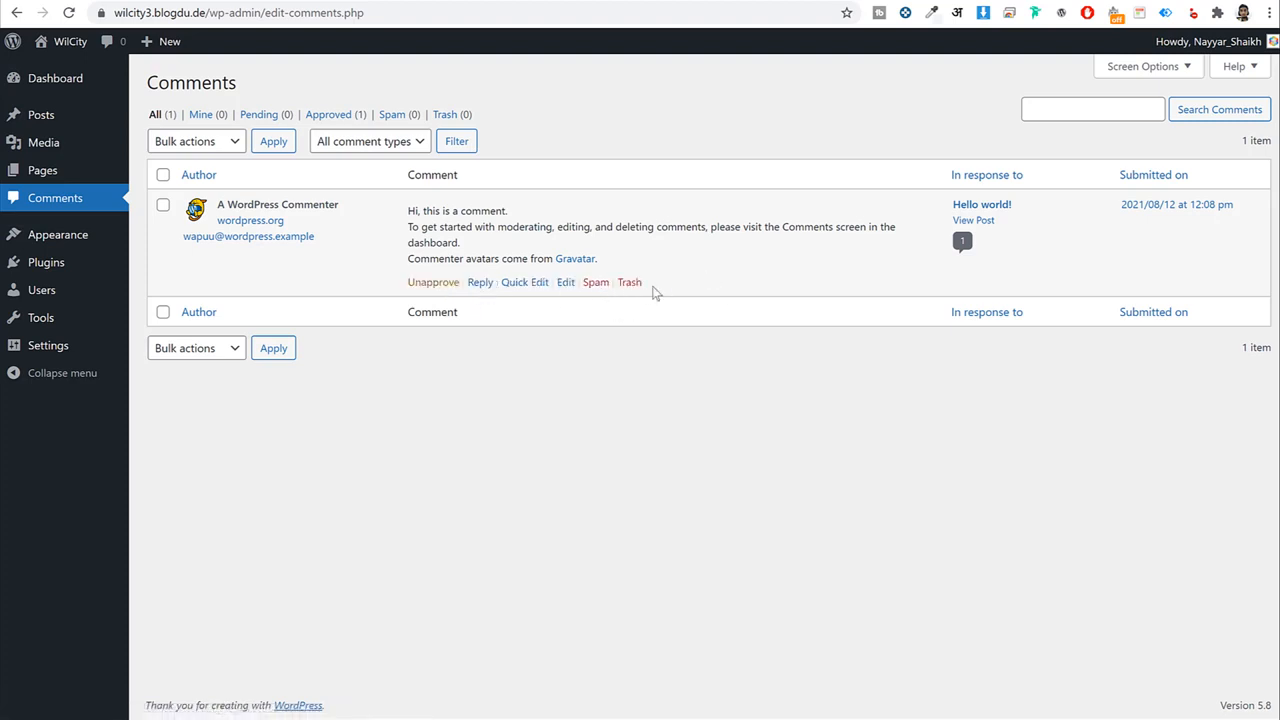
{"action": "left_click", "coordinate": [82, 240]}
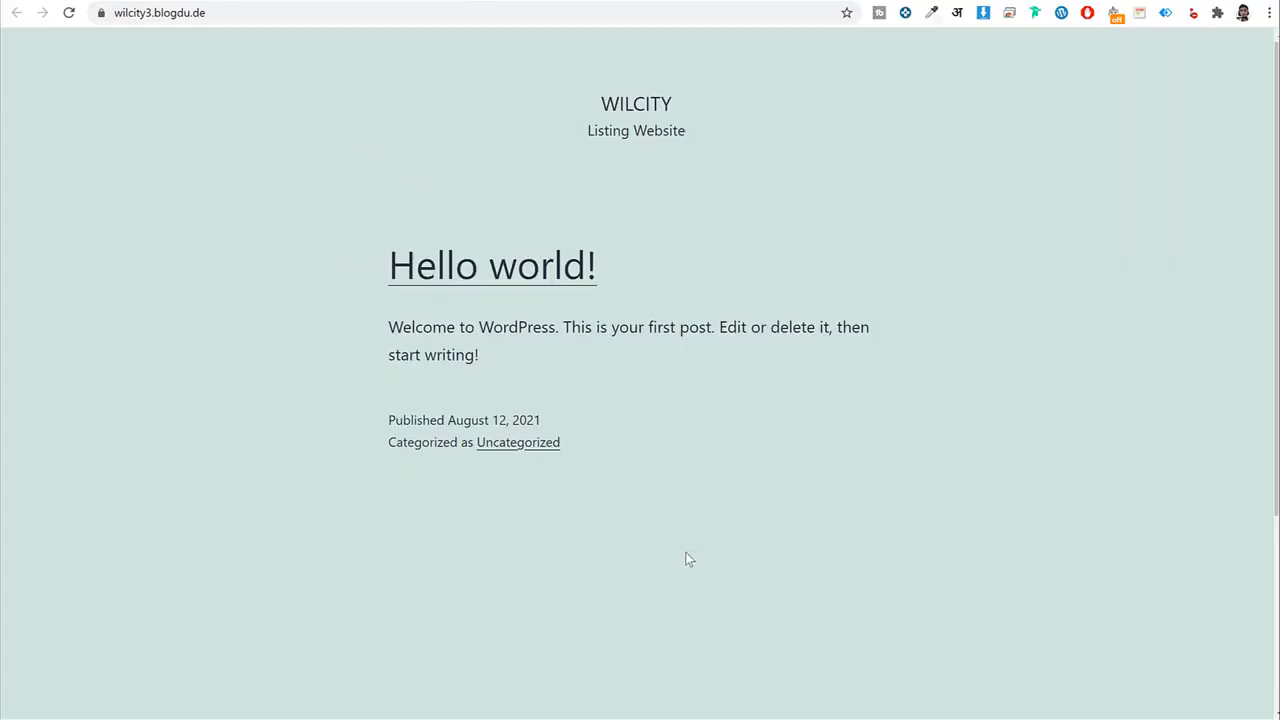
Activate the Twenty Nineteen theme and check it on the reloaded front page.
{"action": "scroll", "coordinate": [686, 559], "scroll_direction": "down", "scroll_amount": 3}
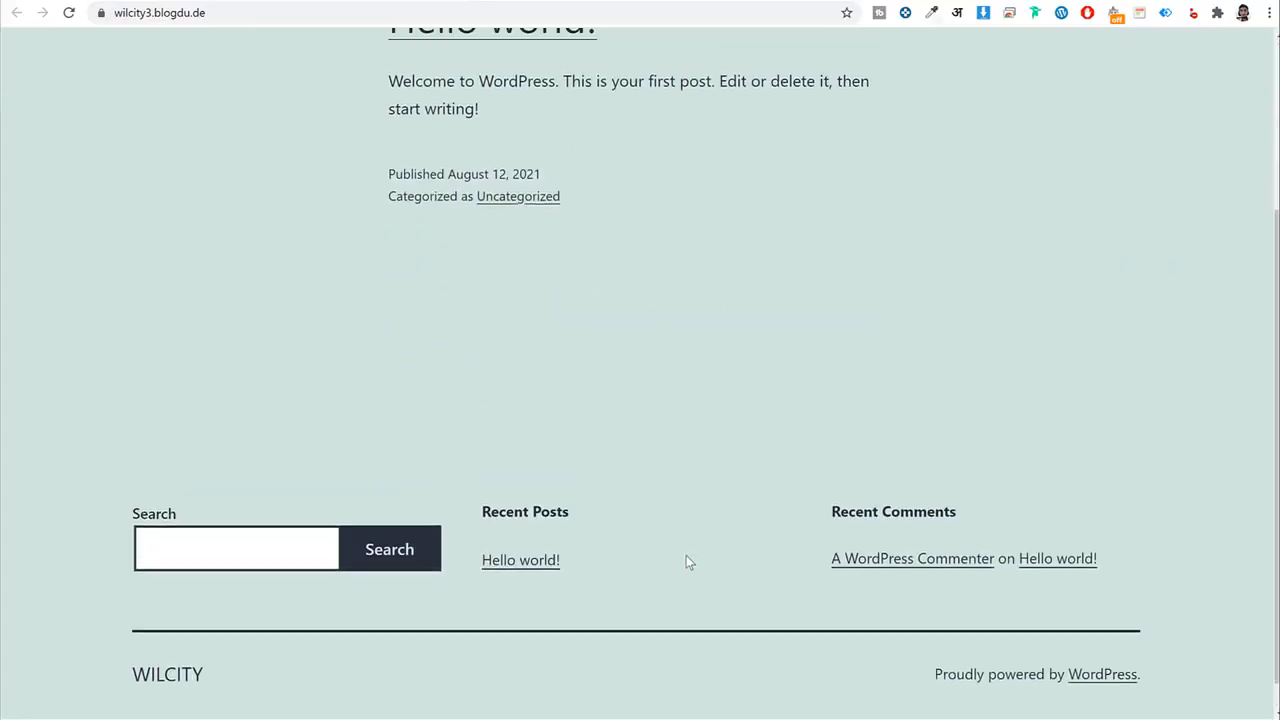
{"action": "scroll", "coordinate": [732, 445], "scroll_direction": "up", "scroll_amount": 3}
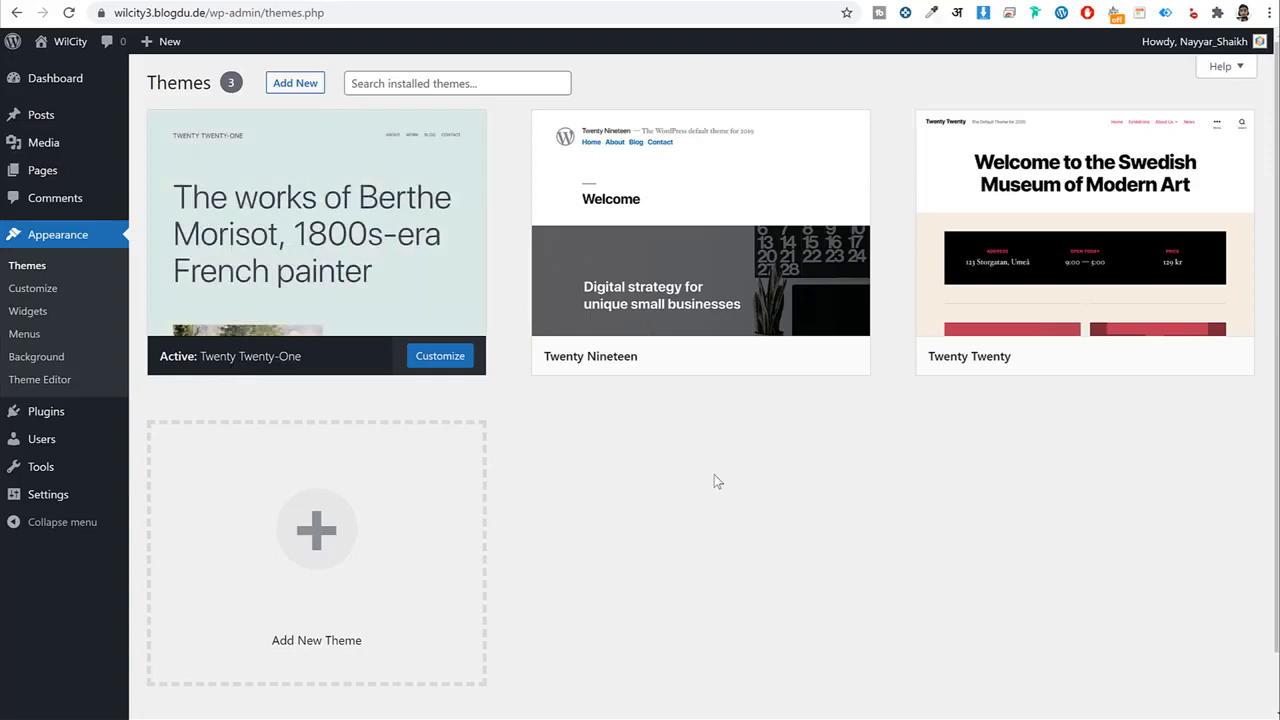
{"action": "mouse_move", "coordinate": [624, 290]}
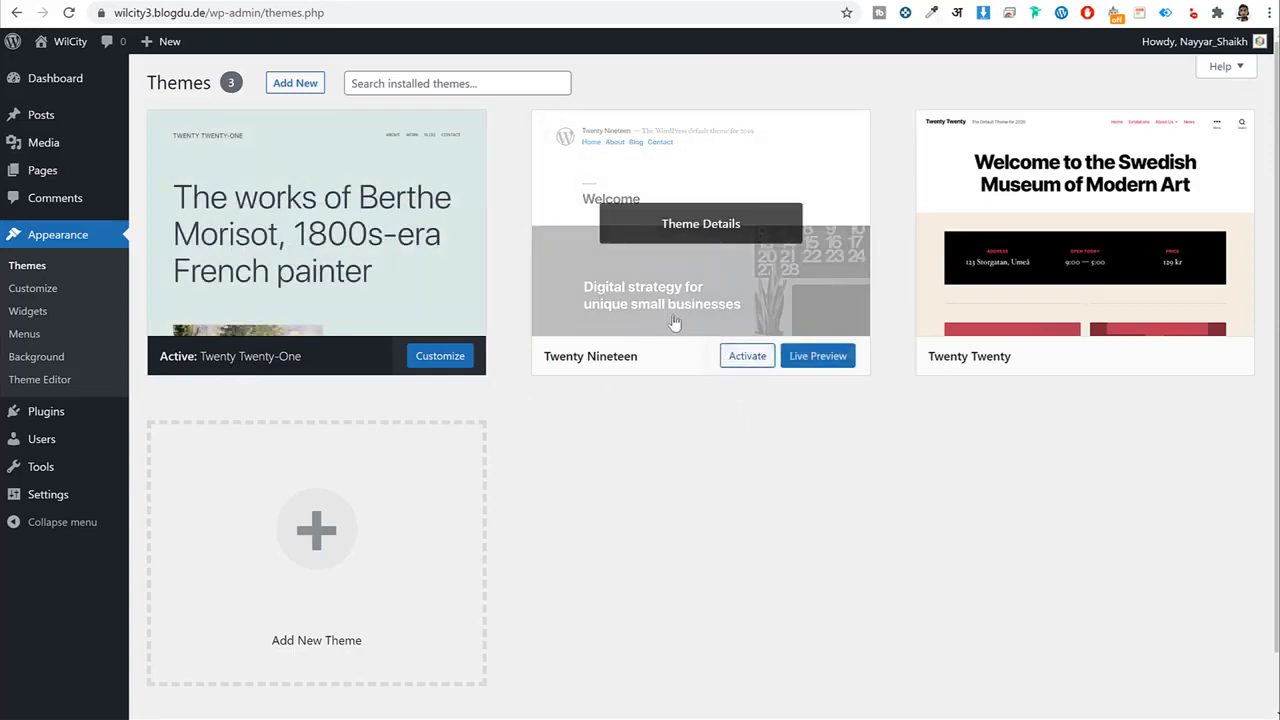
{"action": "left_click", "coordinate": [733, 360]}
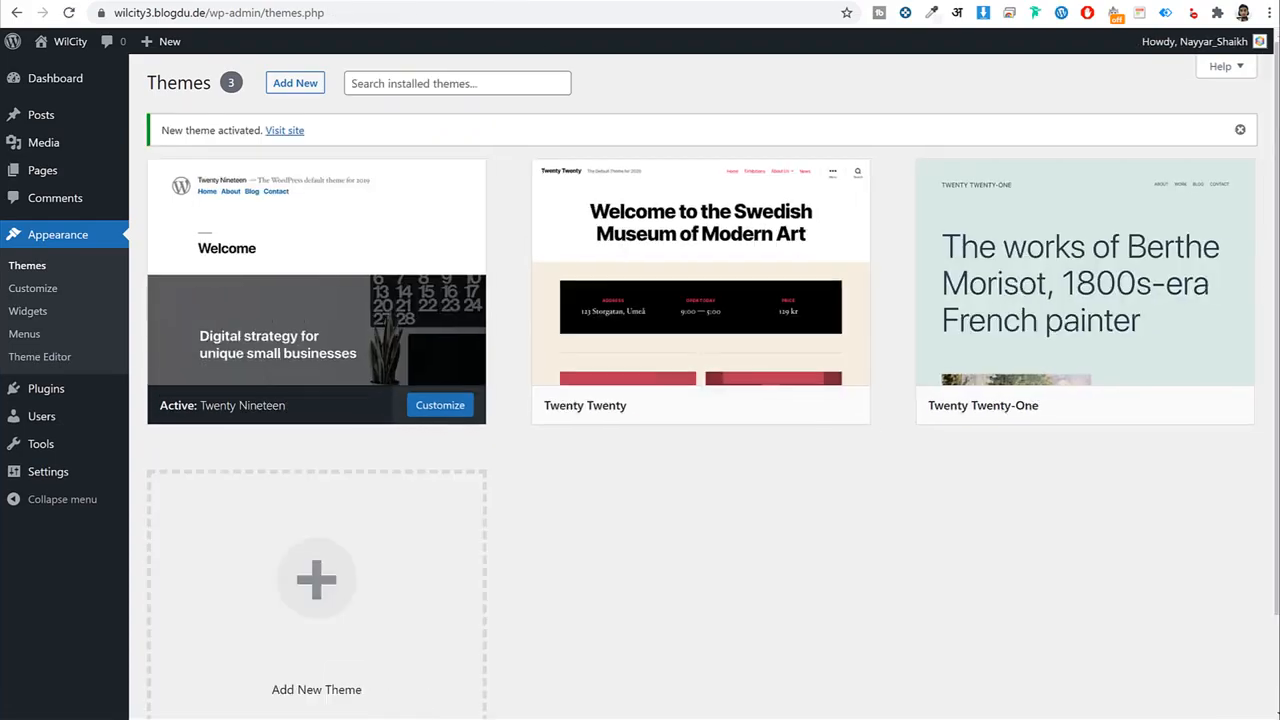
{"action": "key", "text": "ctrl+Tab"}
{"action": "left_click", "coordinate": [68, 14]}
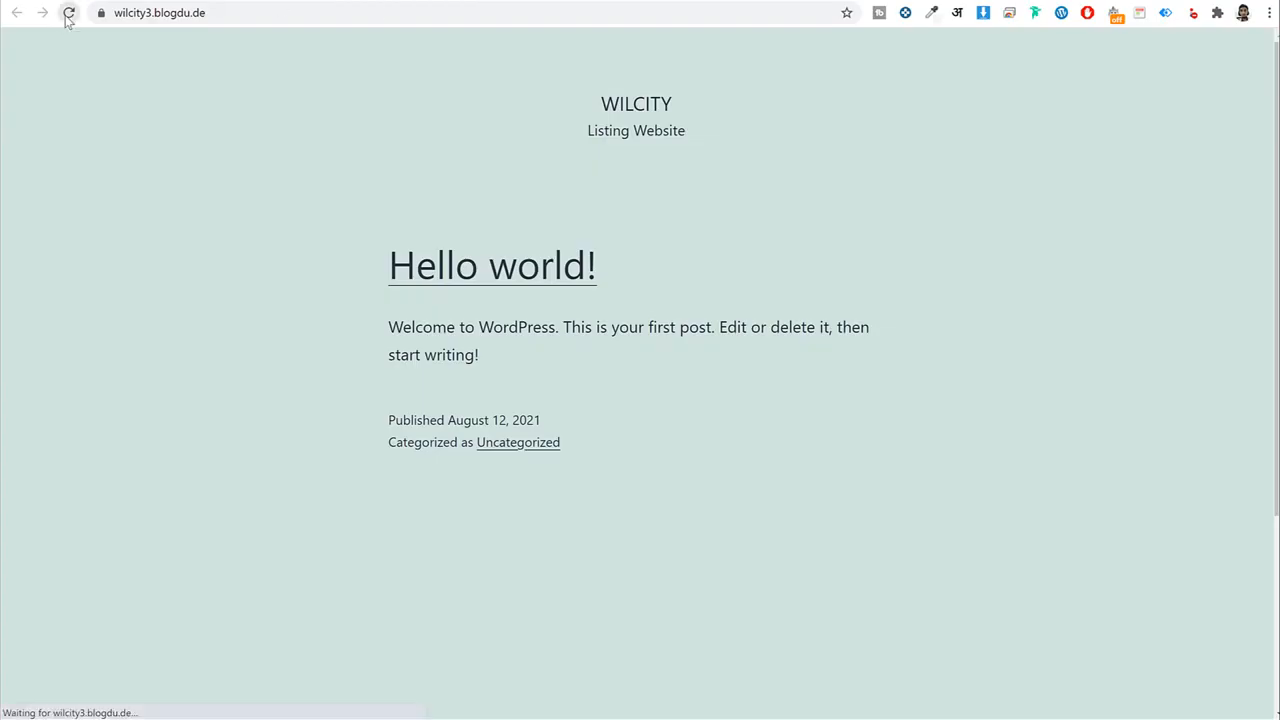
{"action": "scroll", "coordinate": [1030, 337], "scroll_direction": "down", "scroll_amount": 1}
{"action": "scroll", "coordinate": [1030, 337], "scroll_direction": "down", "scroll_amount": 4}
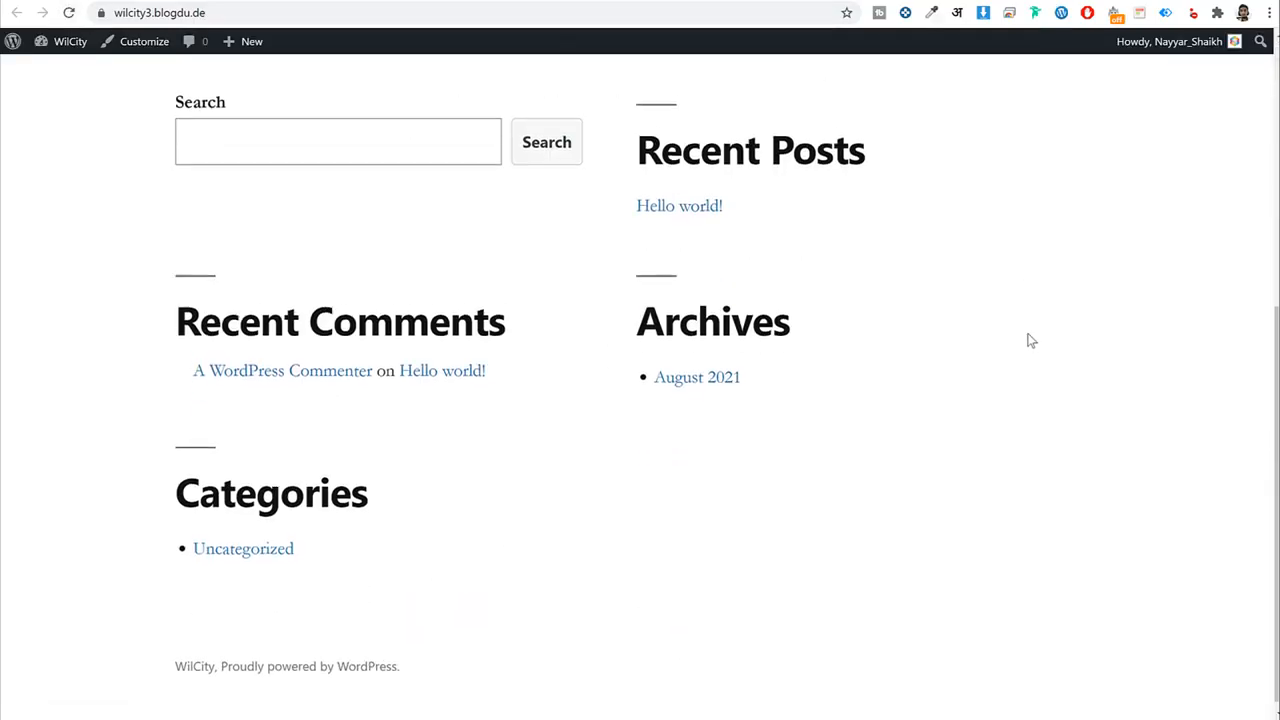
{"action": "scroll", "coordinate": [1028, 360], "scroll_direction": "up", "scroll_amount": 5}
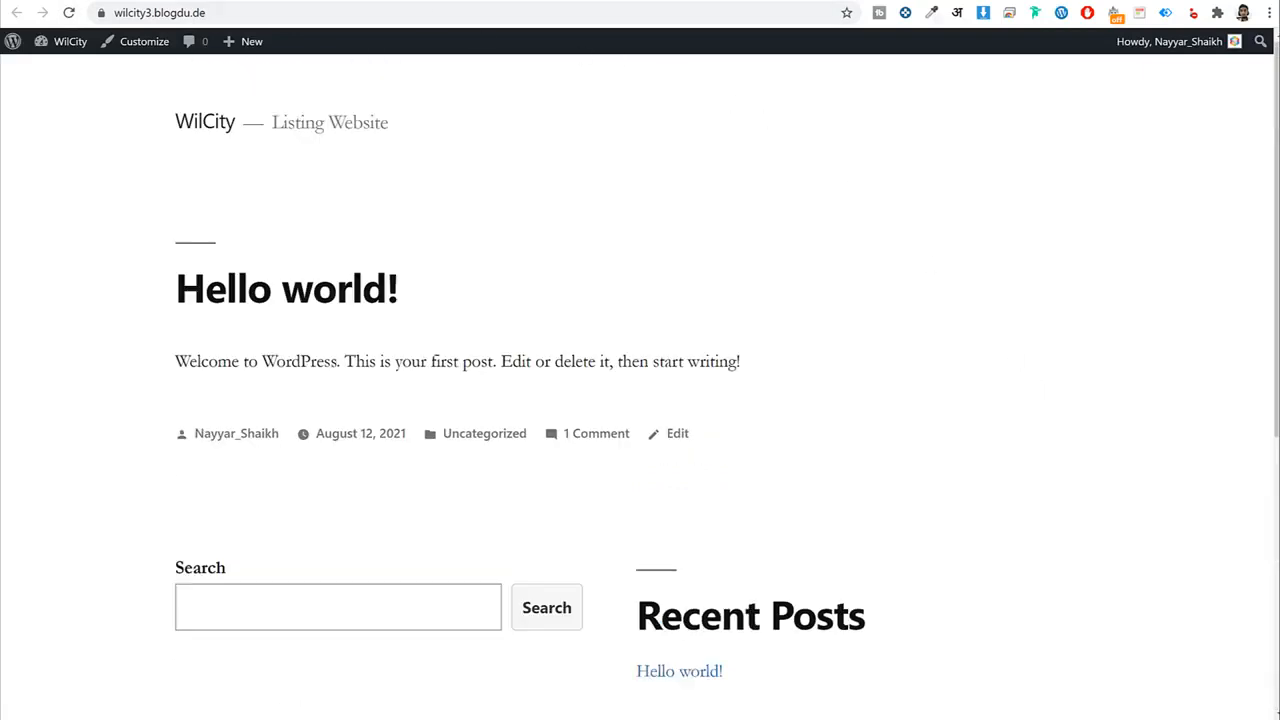
{"action": "key", "text": "ctrl+shift+Tab"}
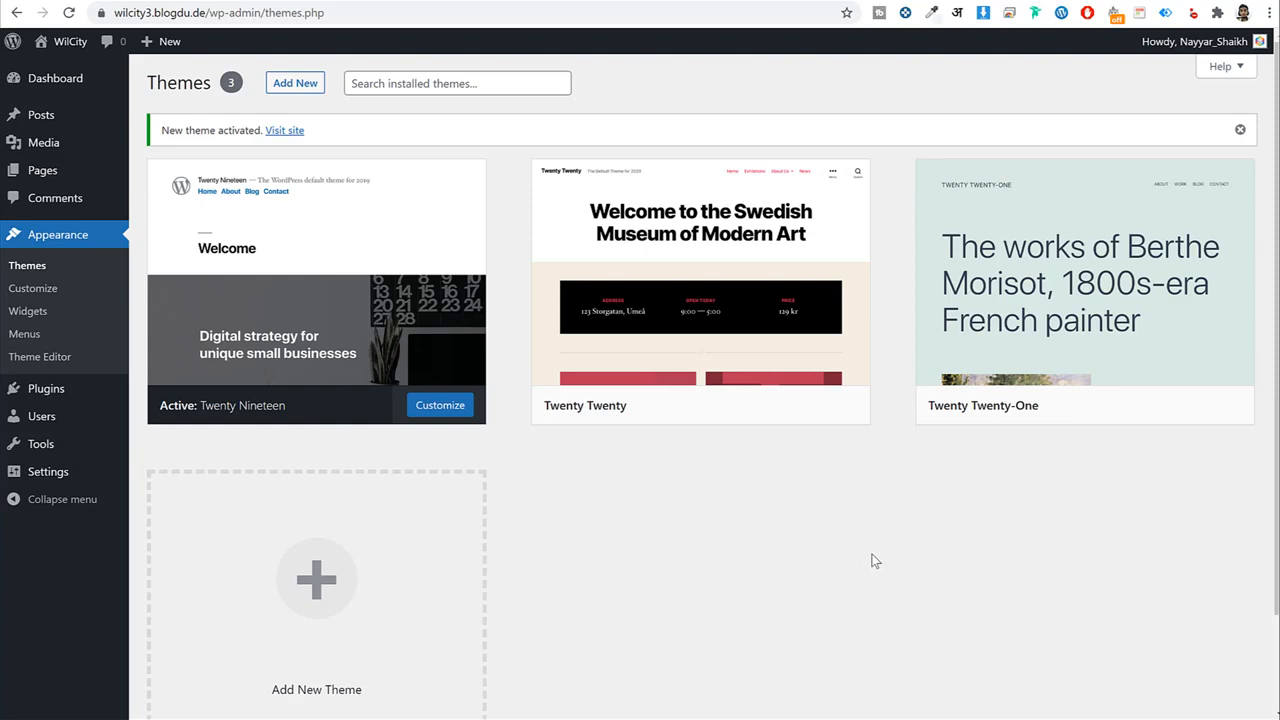
Delete the Twenty Twenty and Twenty Twenty-One themes from their theme details.
{"action": "mouse_move", "coordinate": [663, 300]}
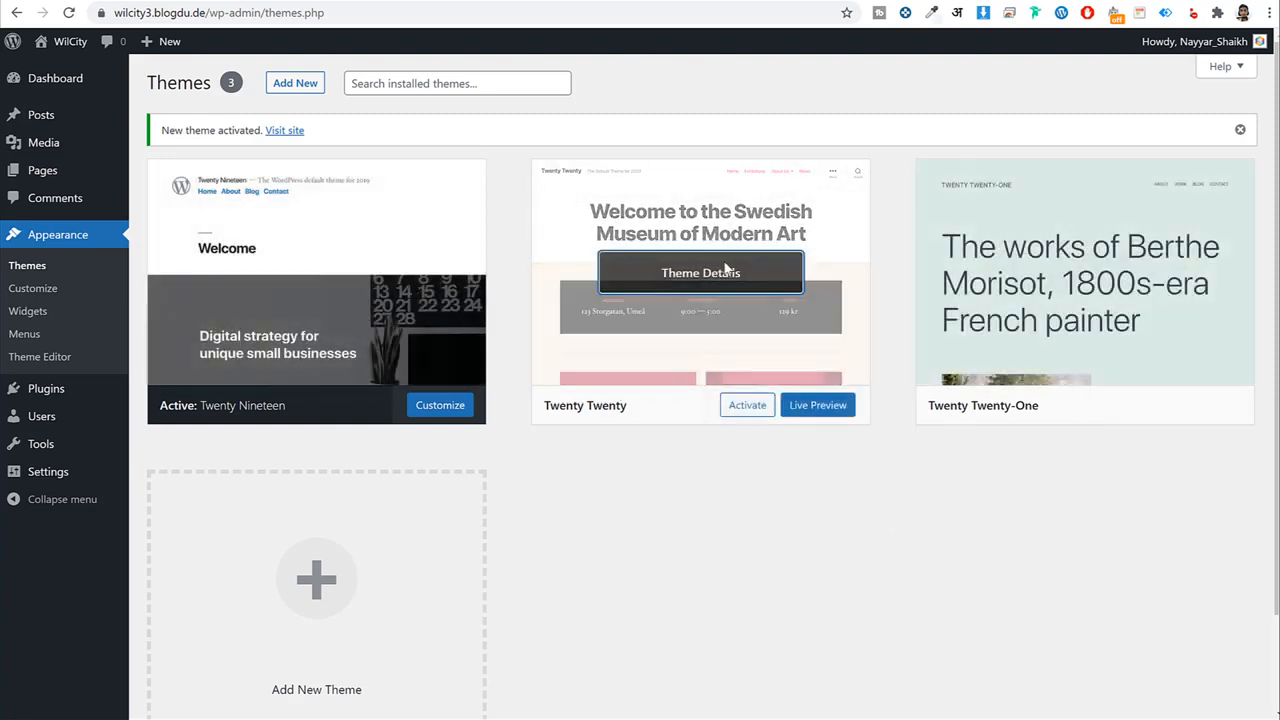
{"action": "left_click", "coordinate": [712, 272]}
{"action": "left_click", "coordinate": [1226, 680]}
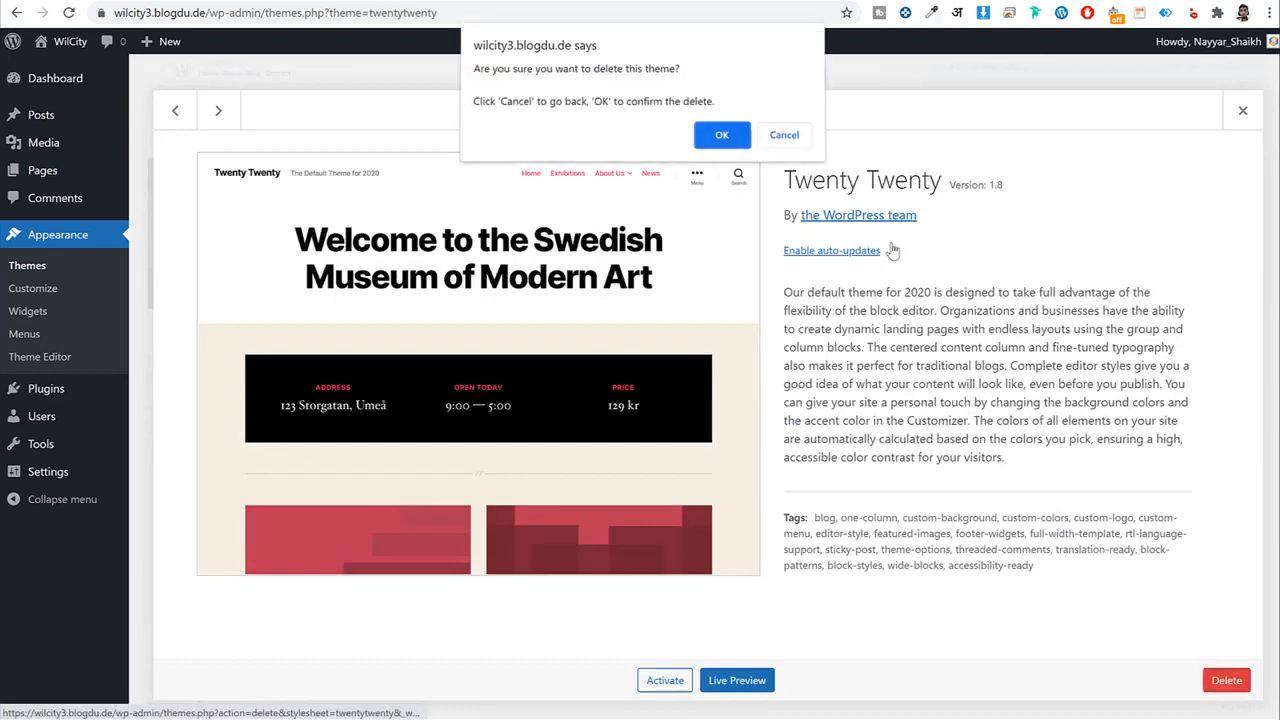
{"action": "left_click", "coordinate": [737, 133]}
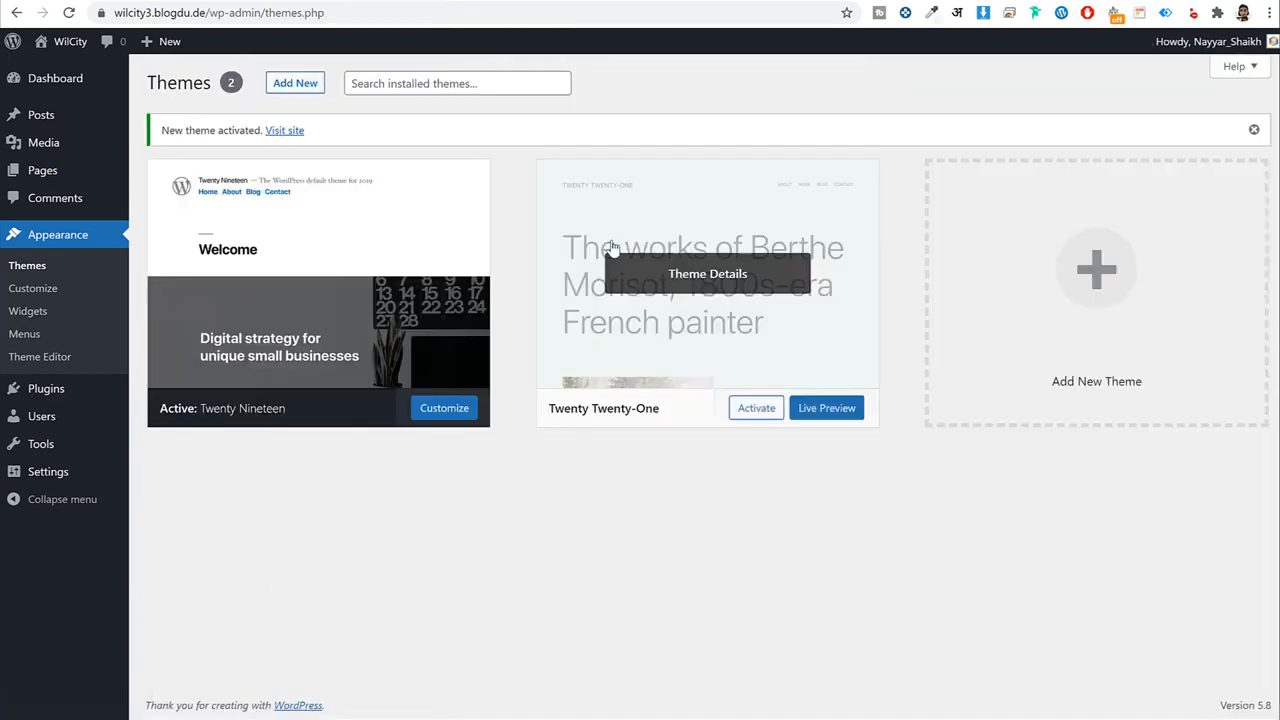
{"action": "left_click", "coordinate": [684, 291]}
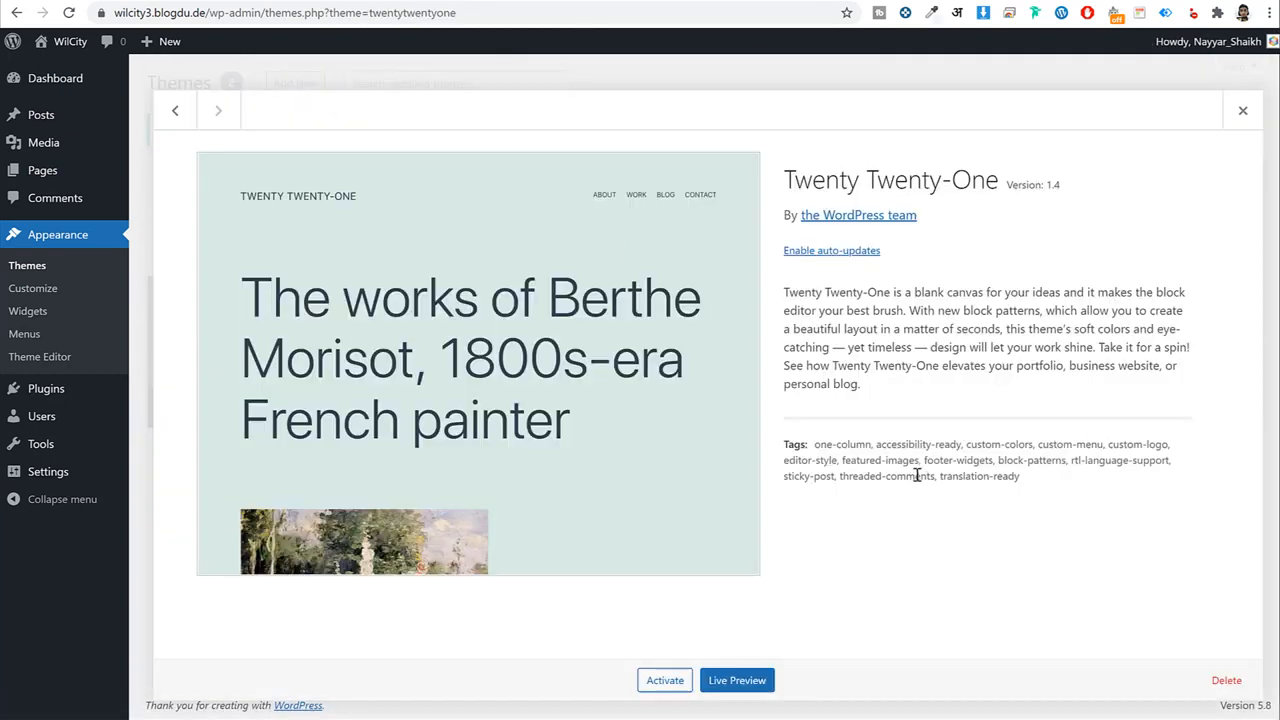
{"action": "left_click", "coordinate": [1243, 110]}
{"action": "left_click", "coordinate": [808, 229]}
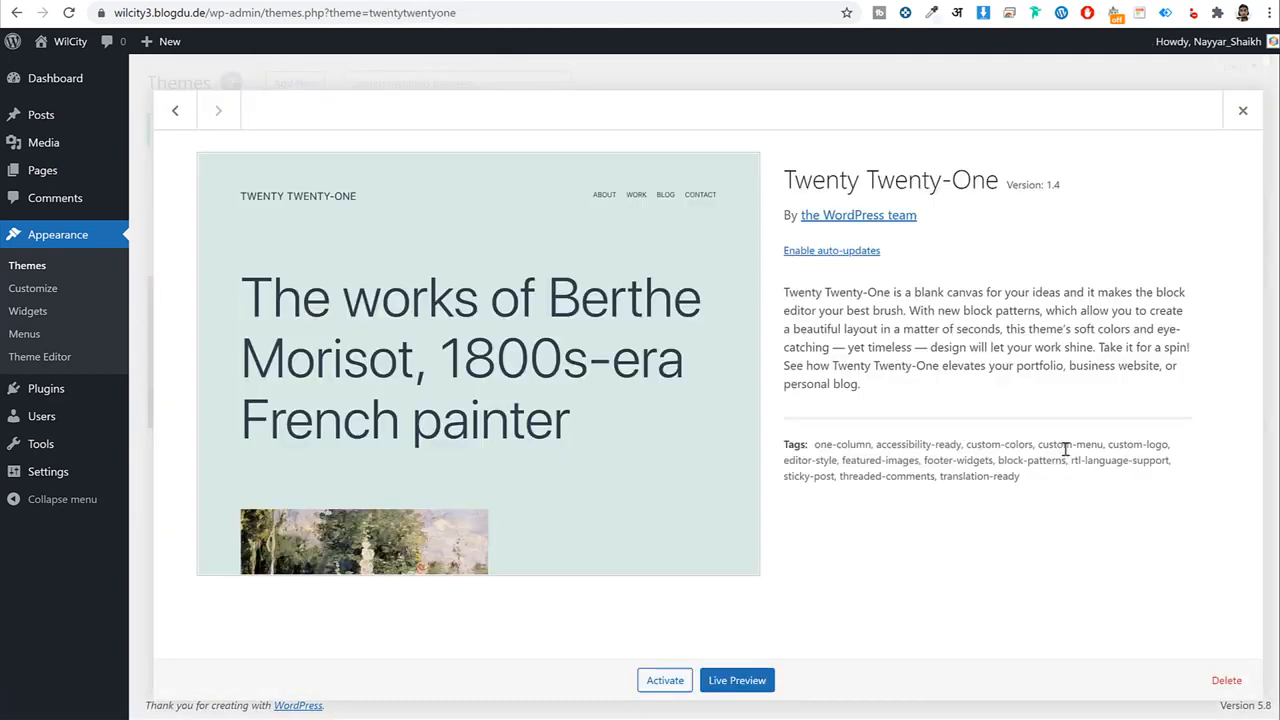
{"action": "left_click", "coordinate": [1226, 680]}
{"action": "left_click", "coordinate": [715, 137]}
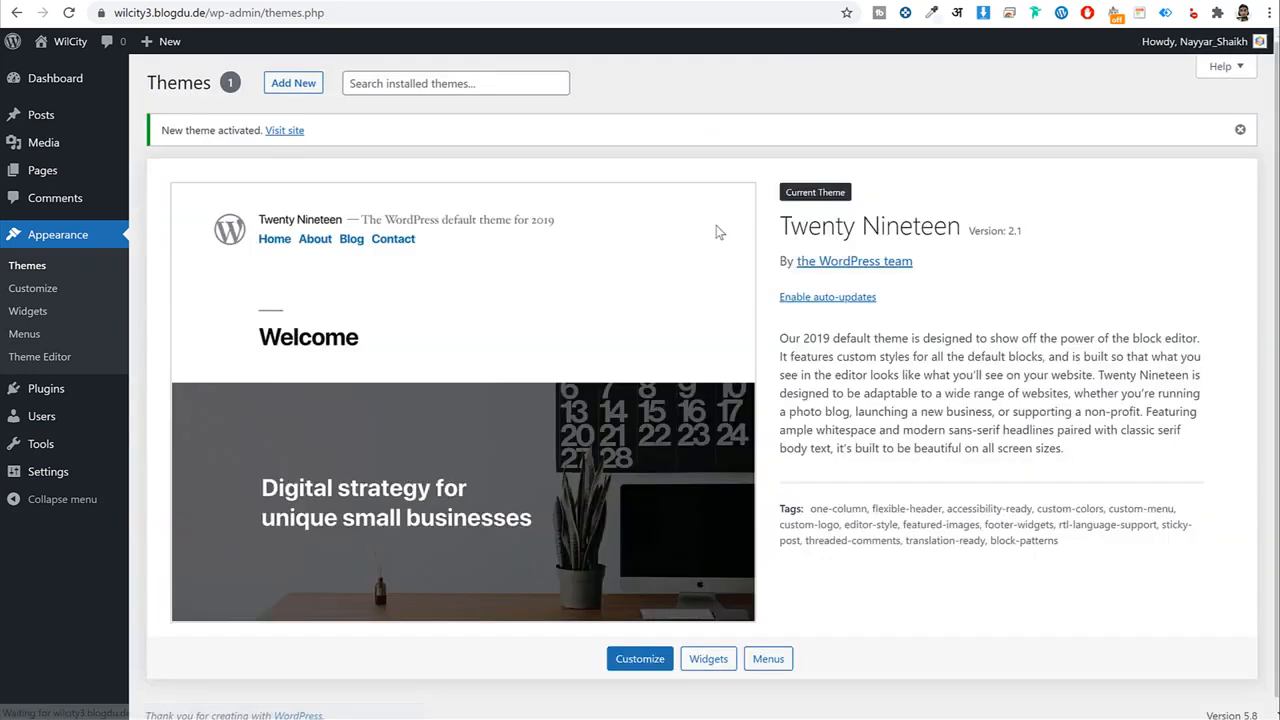
{"action": "left_click", "coordinate": [50, 389]}
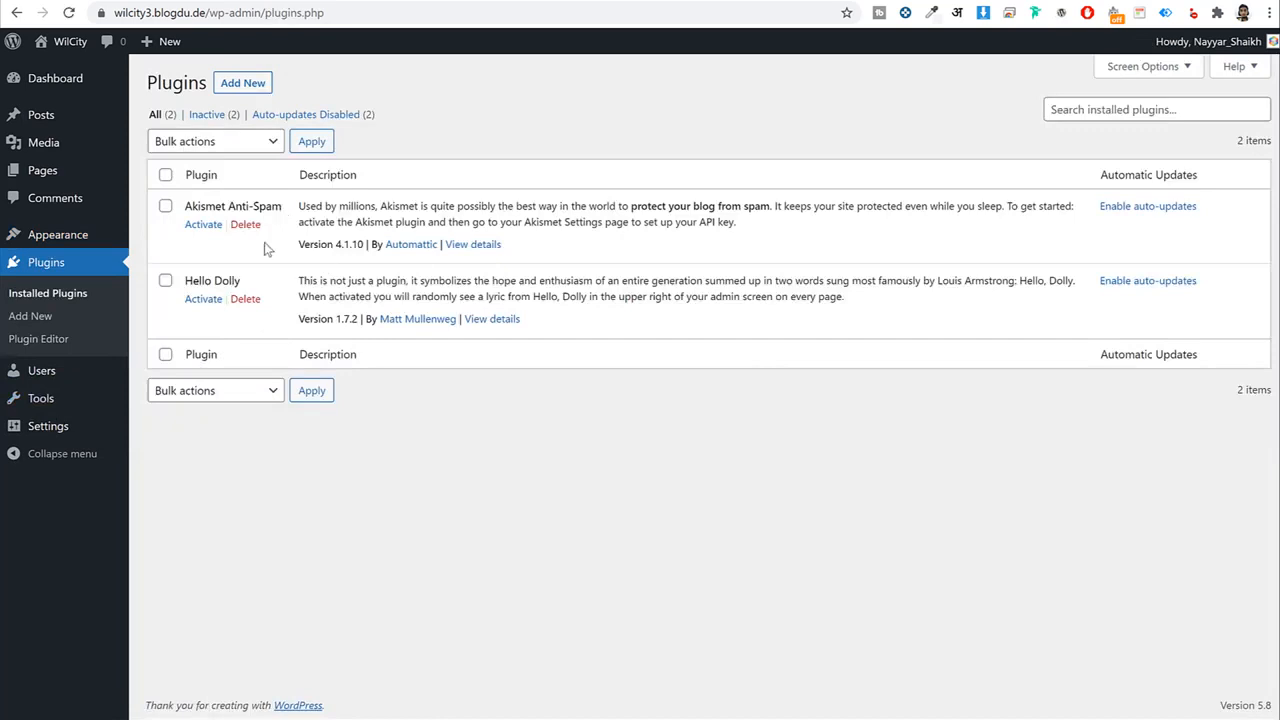
Delete the Akismet Anti-Spam plugin, then Hello Dolly, confirming each deletion.
{"action": "left_click", "coordinate": [245, 224]}
{"action": "left_click", "coordinate": [720, 103]}
{"action": "left_click", "coordinate": [245, 256]}
{"action": "left_click", "coordinate": [735, 97]}
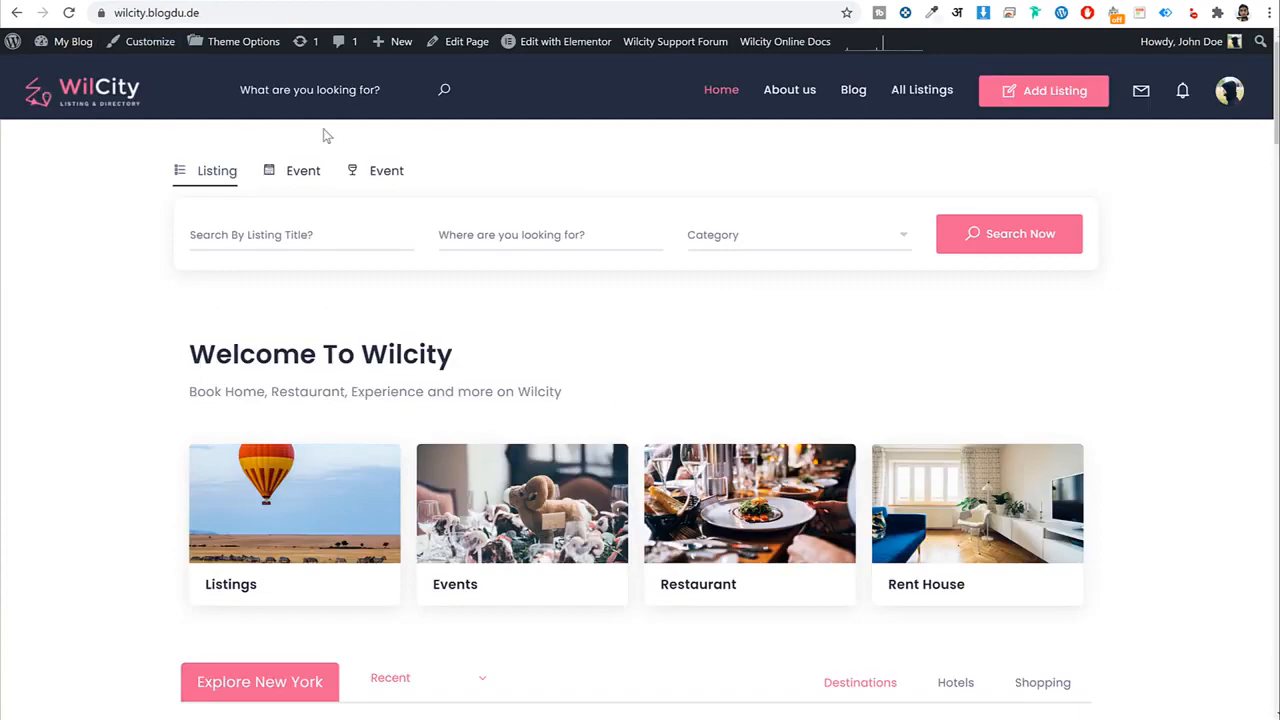
{"action": "scroll", "coordinate": [1134, 257], "scroll_direction": "down", "scroll_amount": 6}
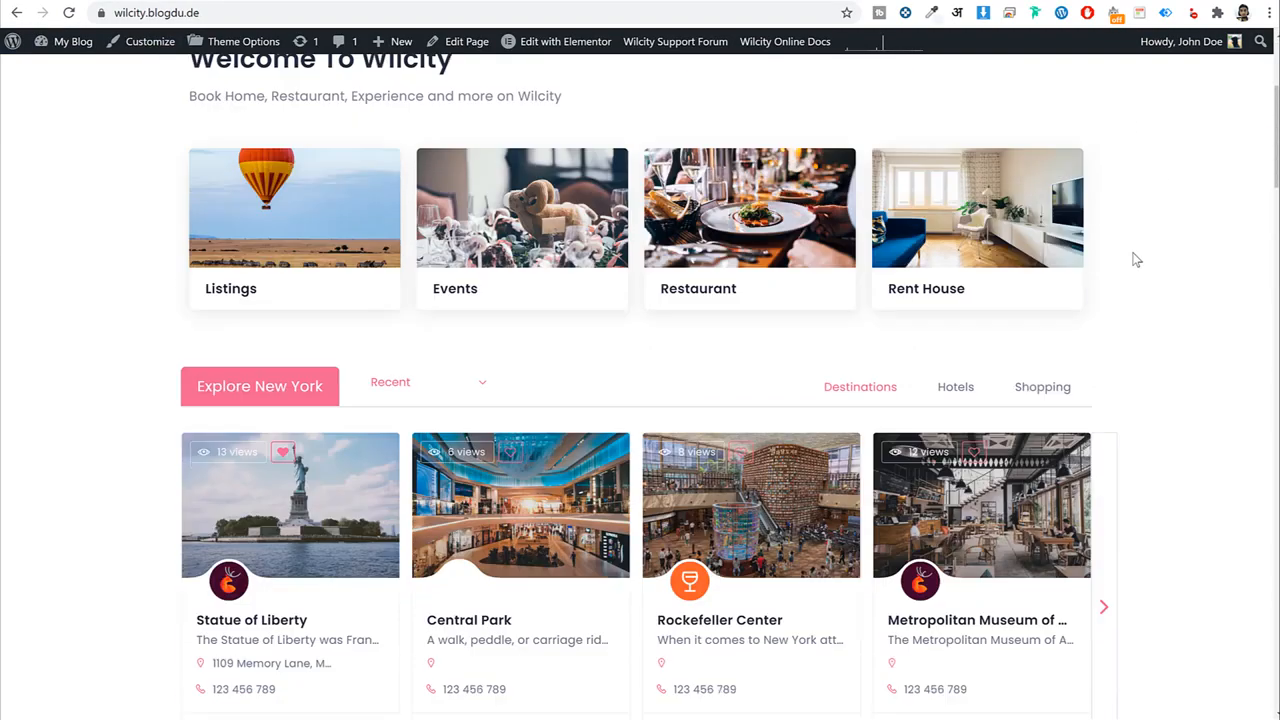
{"action": "scroll", "coordinate": [1108, 300], "scroll_direction": "up", "scroll_amount": 5}
{"action": "scroll", "coordinate": [1110, 307], "scroll_direction": "up", "scroll_amount": 2}
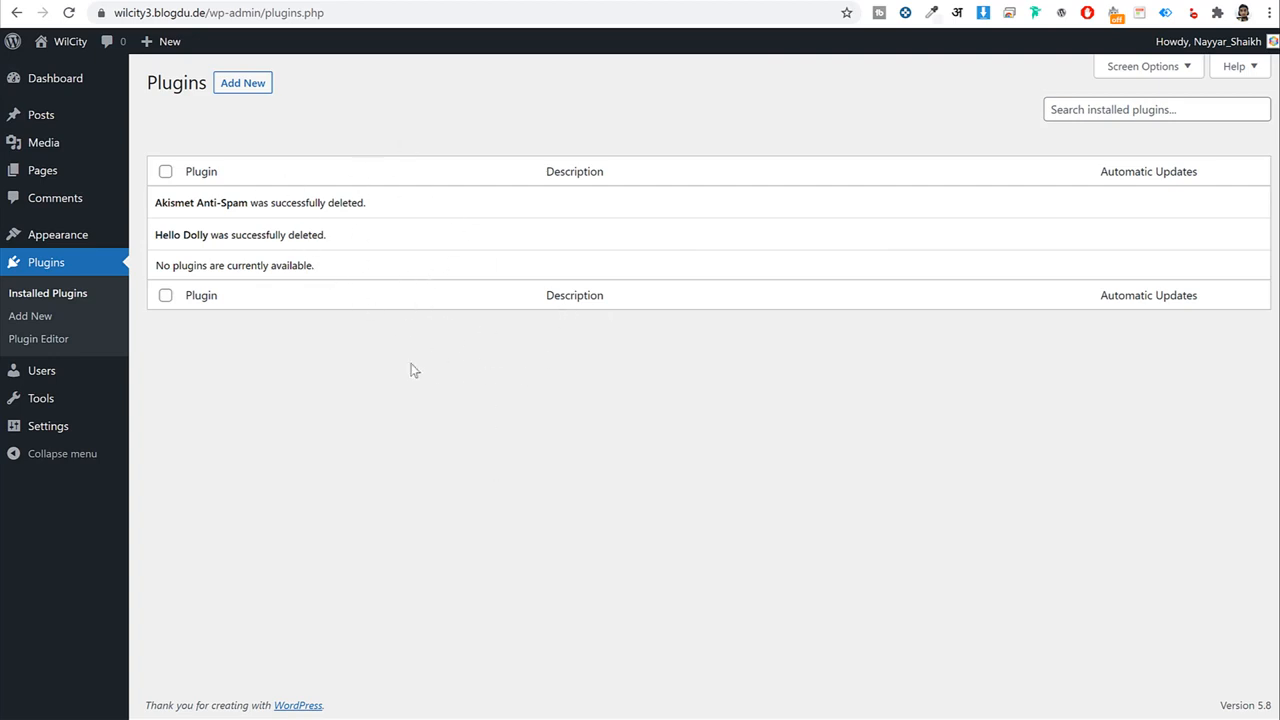
In General Settings, review the WilCity site title, Listing Website tagline and administration email.
{"action": "left_click", "coordinate": [50, 432]}
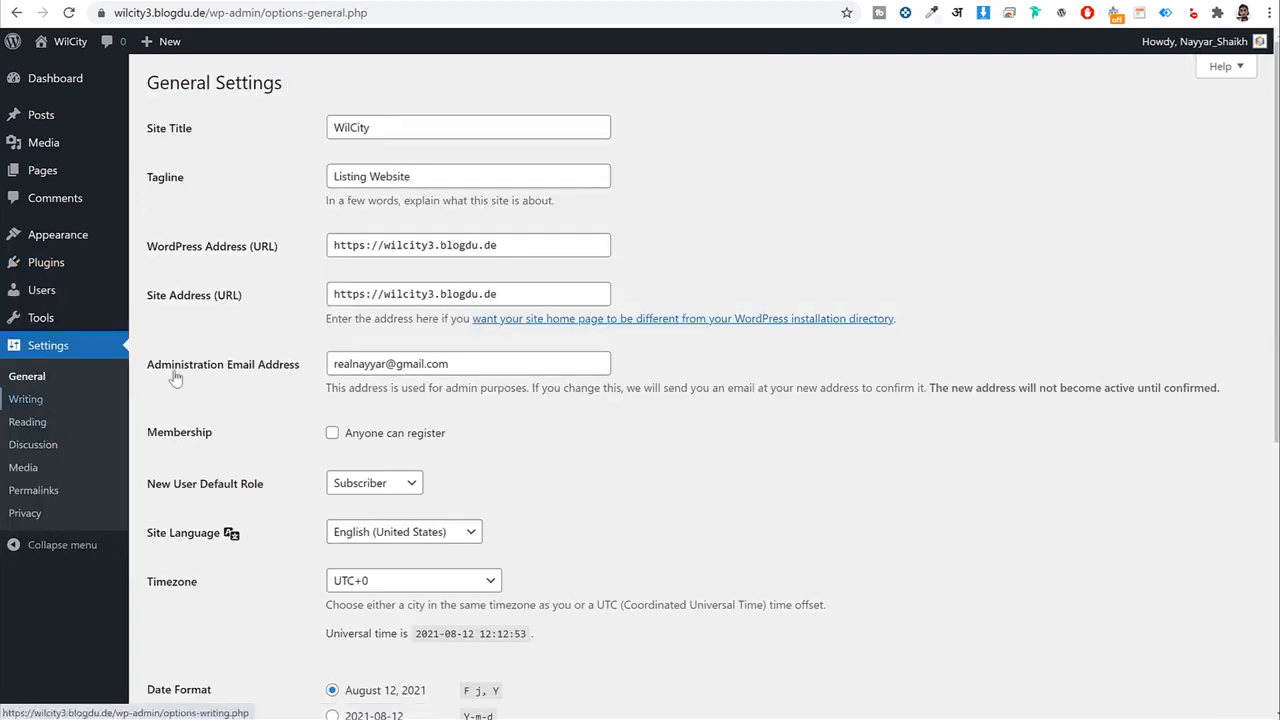
{"action": "double_click", "coordinate": [401, 131]}
{"action": "triple_click", "coordinate": [414, 171]}
{"action": "double_click", "coordinate": [403, 124]}
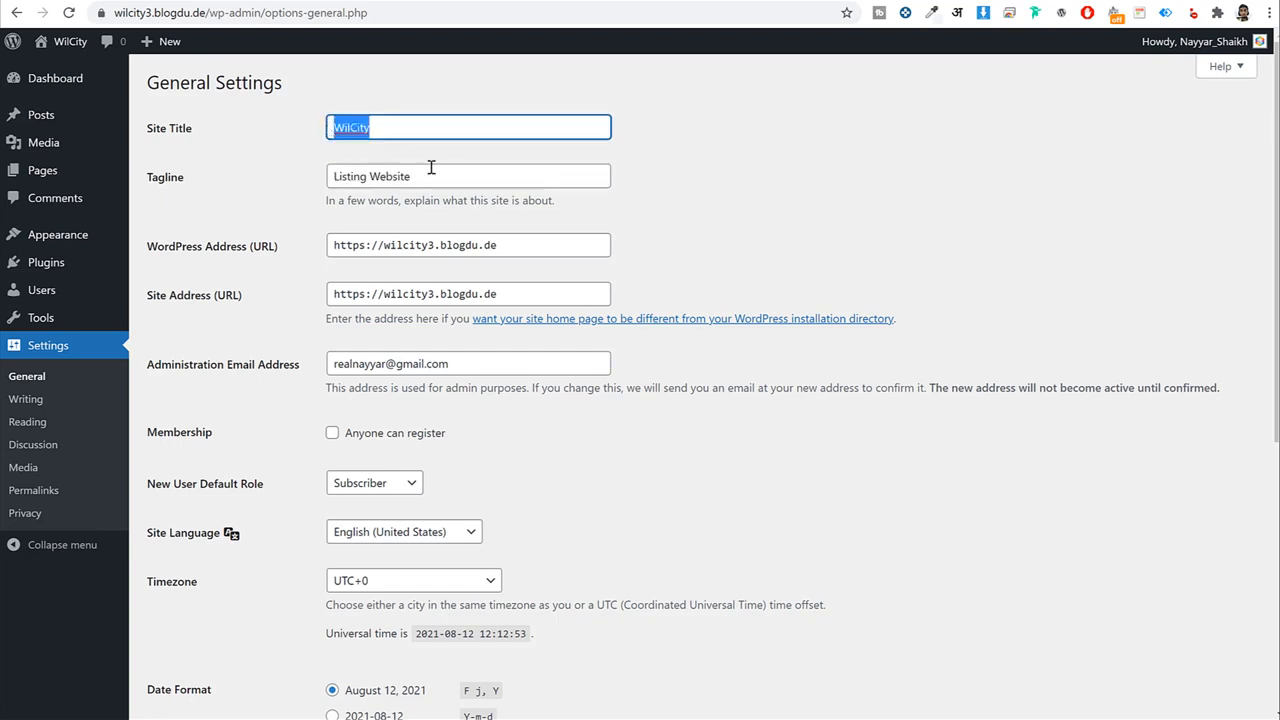
{"action": "left_click", "coordinate": [763, 166]}
{"action": "scroll", "coordinate": [763, 166], "scroll_direction": "down", "scroll_amount": 2}
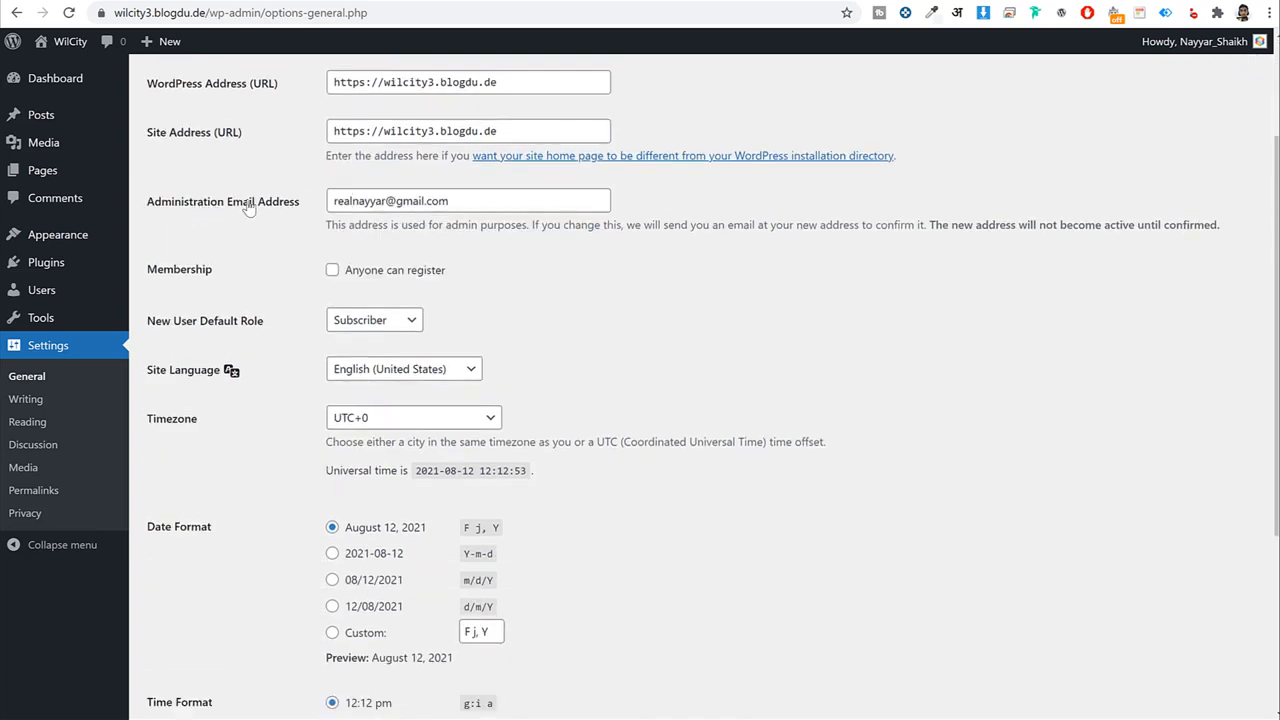
{"action": "left_click_drag", "start_coordinate": [204, 202], "coordinate": [350, 200]}
{"action": "triple_click", "coordinate": [530, 201]}
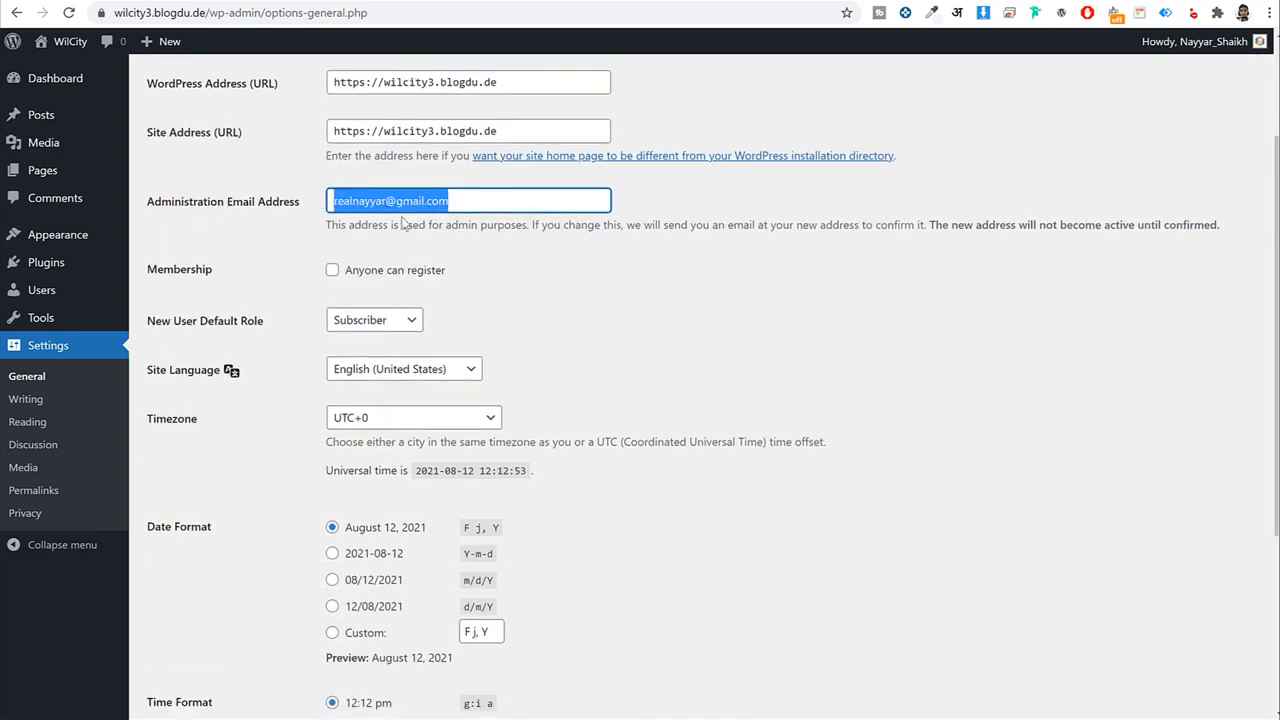
{"action": "left_click", "coordinate": [843, 301]}
{"action": "scroll", "coordinate": [843, 301], "scroll_direction": "down", "scroll_amount": 2}
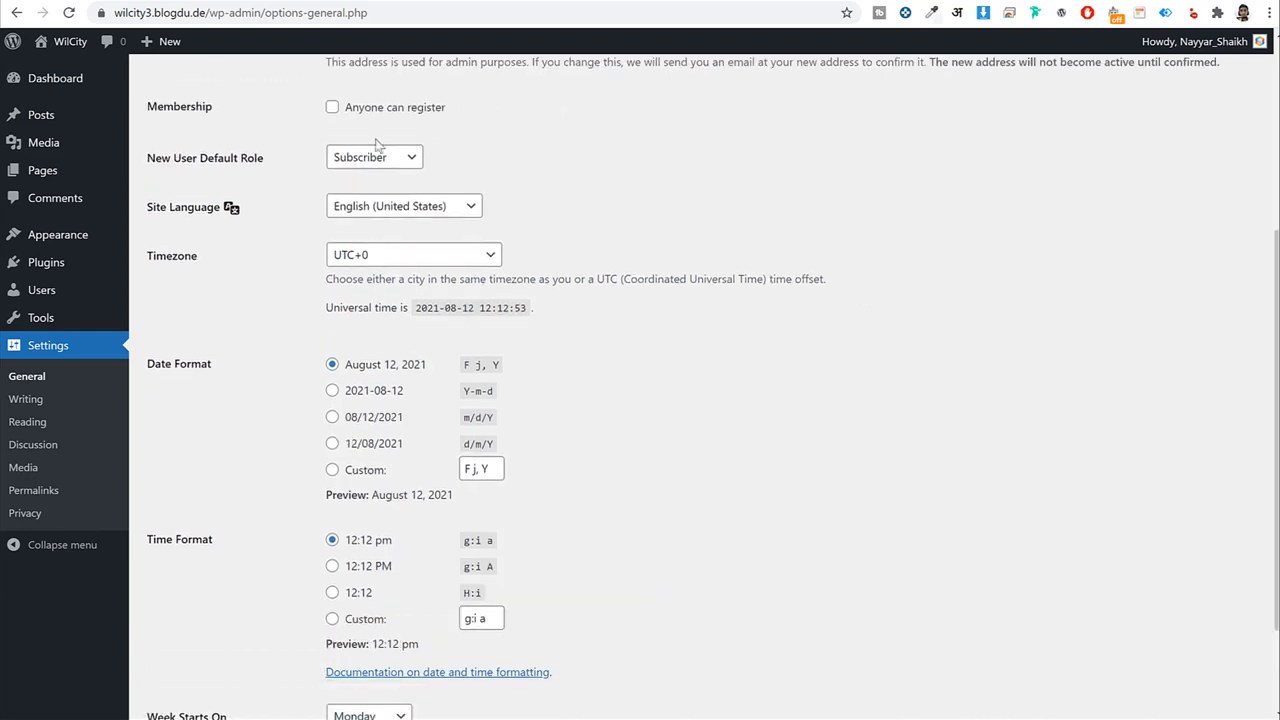
Enable 'Anyone can register' and check the New User Default Role setting.
{"action": "left_click", "coordinate": [332, 107]}
{"action": "left_click_drag", "start_coordinate": [449, 121], "coordinate": [336, 120]}
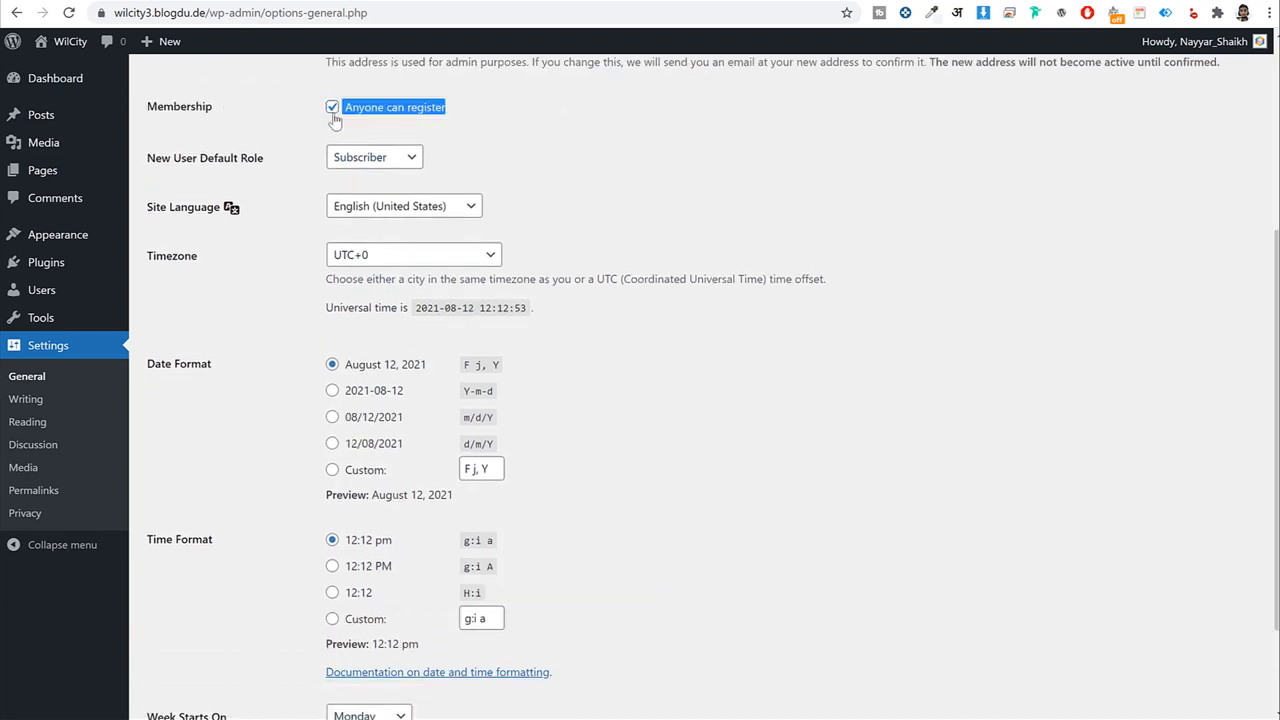
{"action": "left_click", "coordinate": [617, 136]}
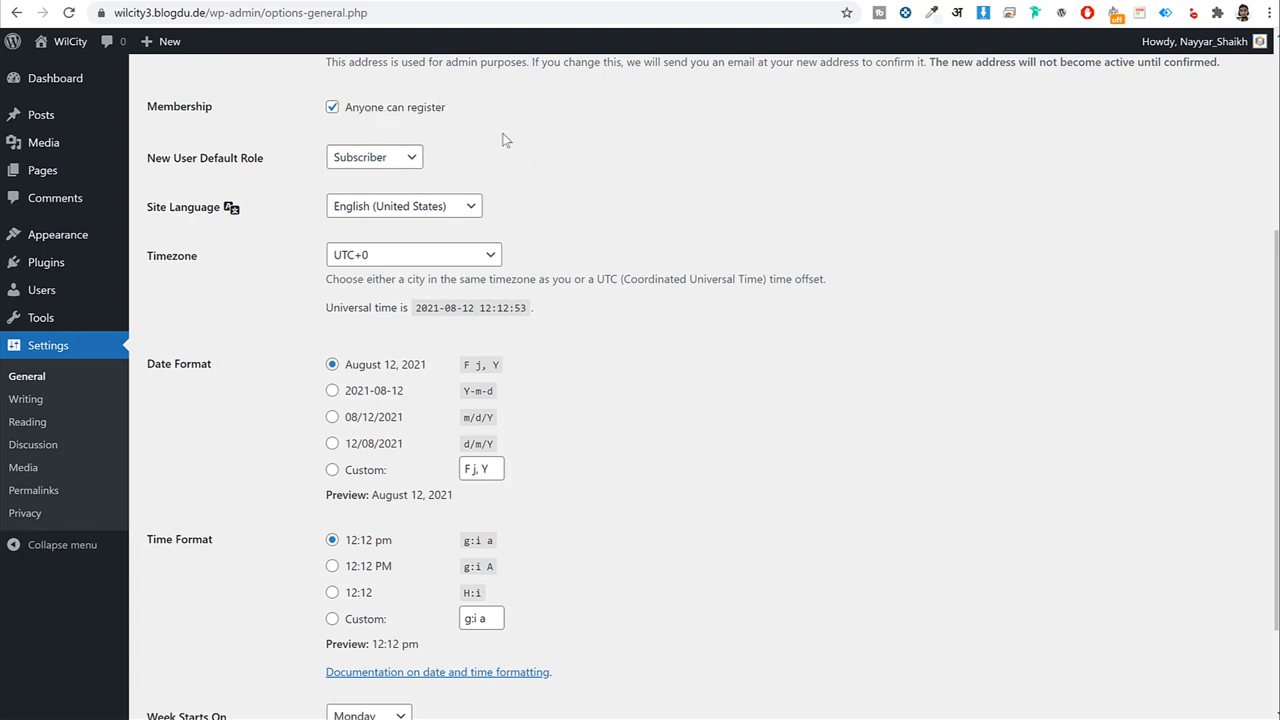
{"action": "left_click_drag", "start_coordinate": [290, 163], "coordinate": [156, 172]}
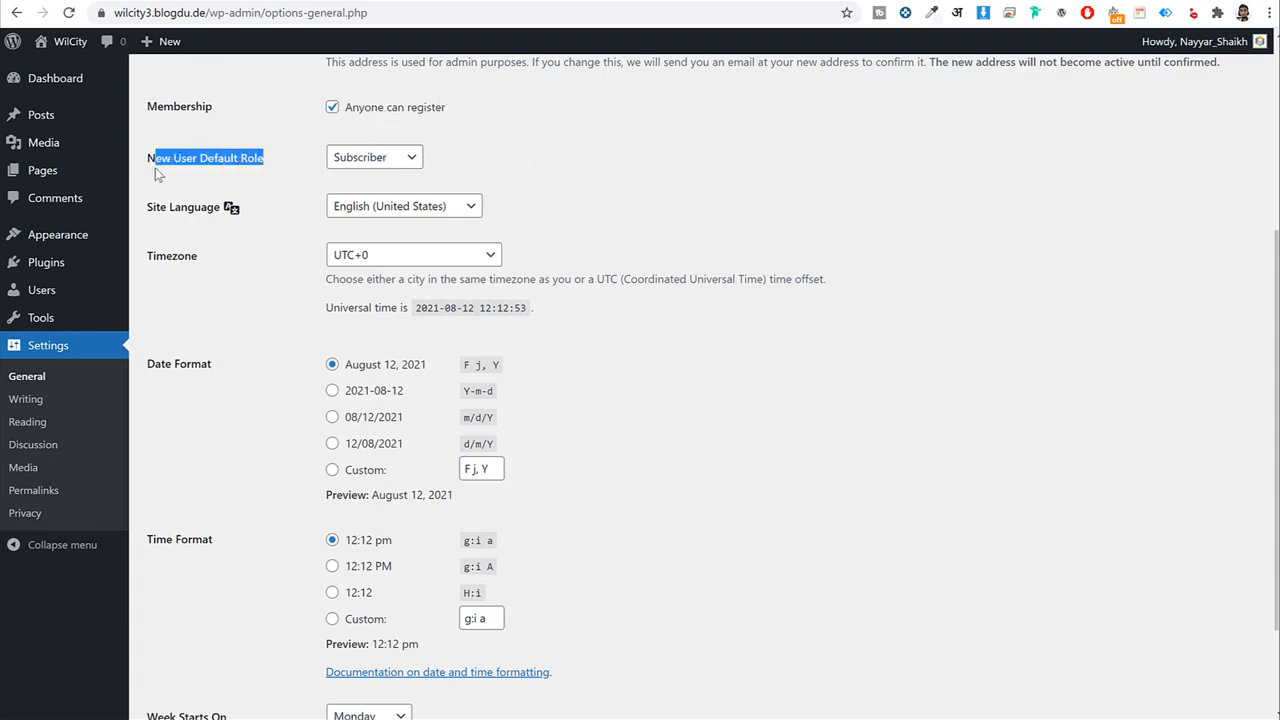
{"action": "left_click", "coordinate": [682, 174]}
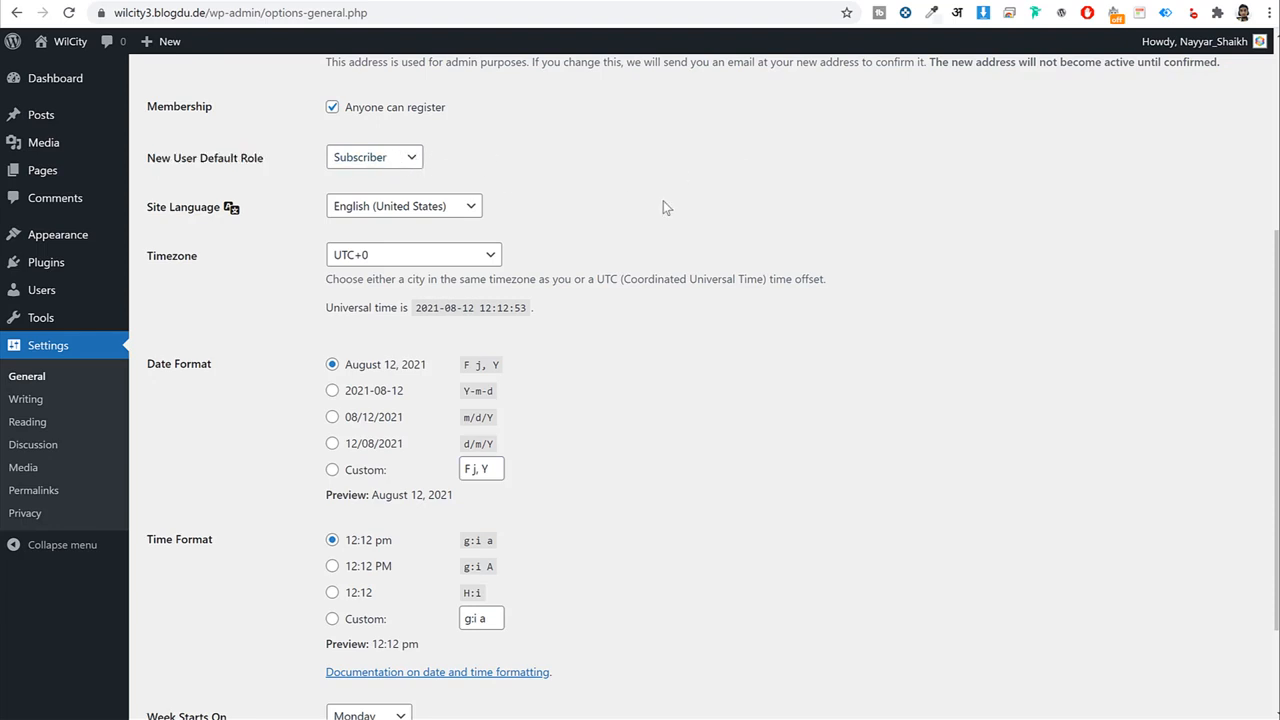
{"action": "left_click_drag", "start_coordinate": [266, 163], "coordinate": [161, 166]}
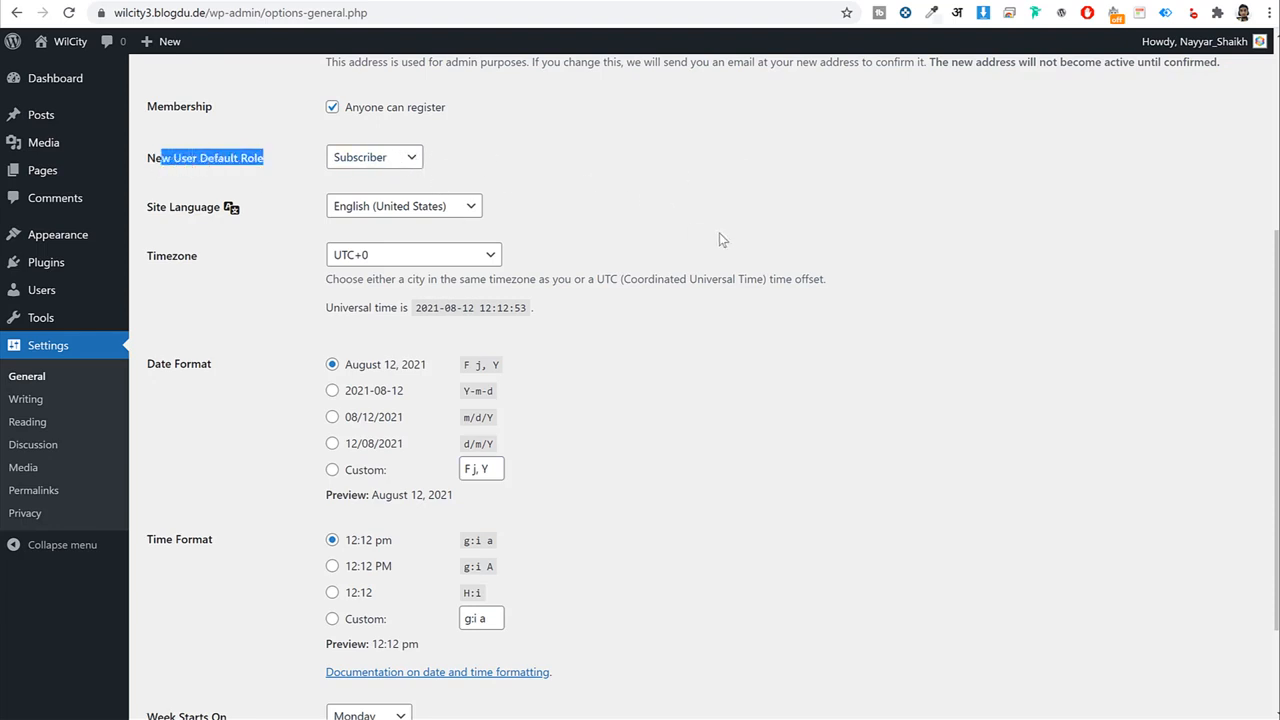
Set the timezone to Kolkata and save the general settings.
{"action": "left_click", "coordinate": [425, 258]}
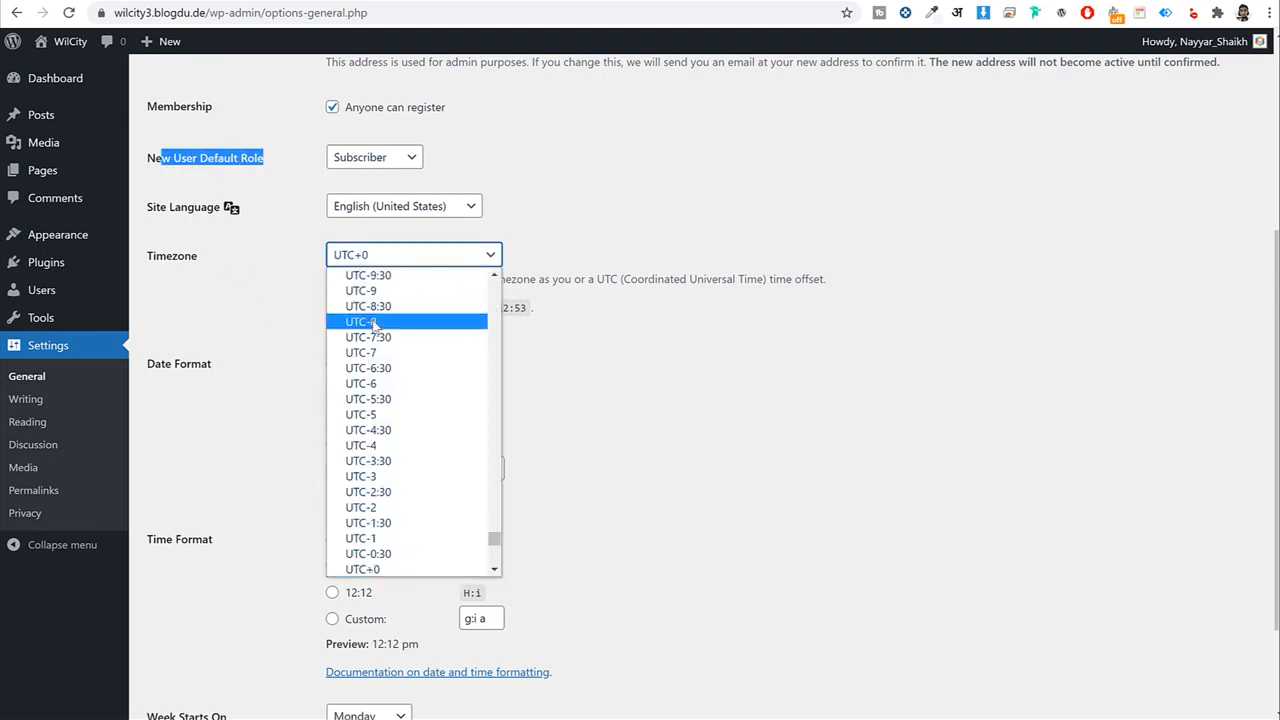
{"action": "type", "text": "kol"}
{"action": "key", "text": "Return"}
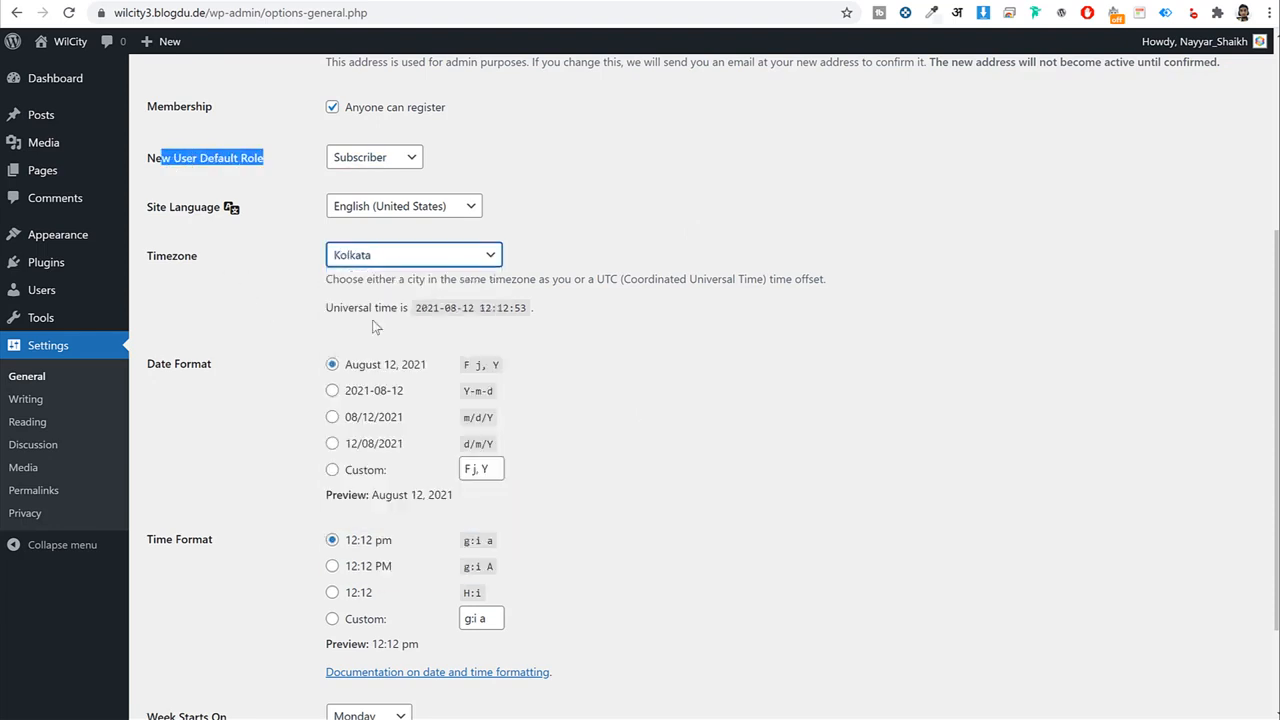
{"action": "left_click", "coordinate": [770, 405]}
{"action": "scroll", "coordinate": [732, 460], "scroll_direction": "down", "scroll_amount": 1}
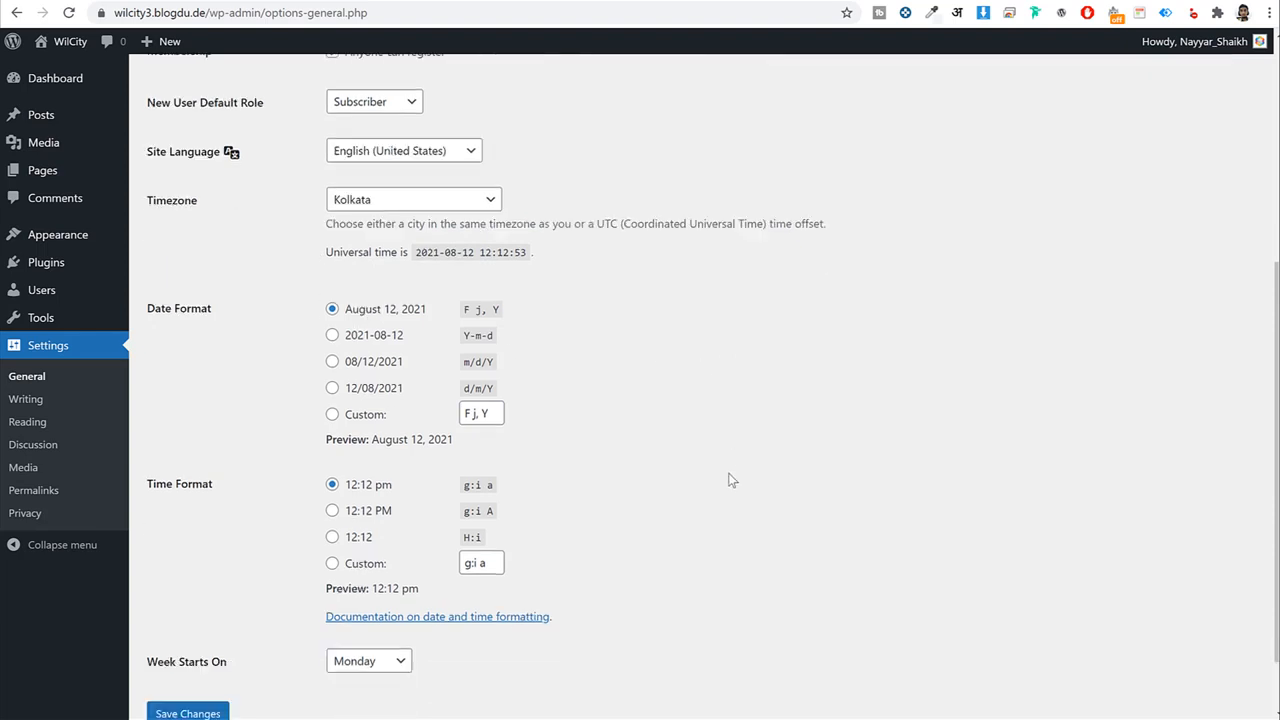
{"action": "scroll", "coordinate": [729, 480], "scroll_direction": "down", "scroll_amount": 1}
{"action": "left_click", "coordinate": [195, 638]}
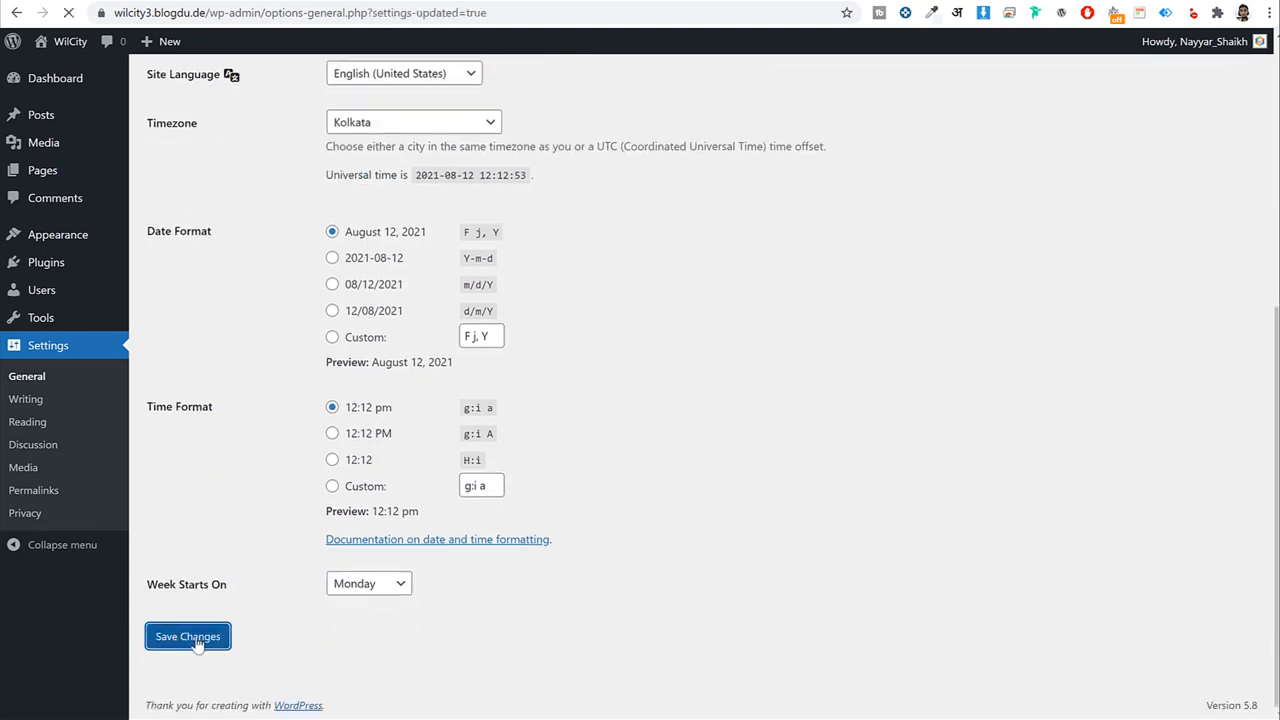
{"action": "left_click", "coordinate": [54, 499]}
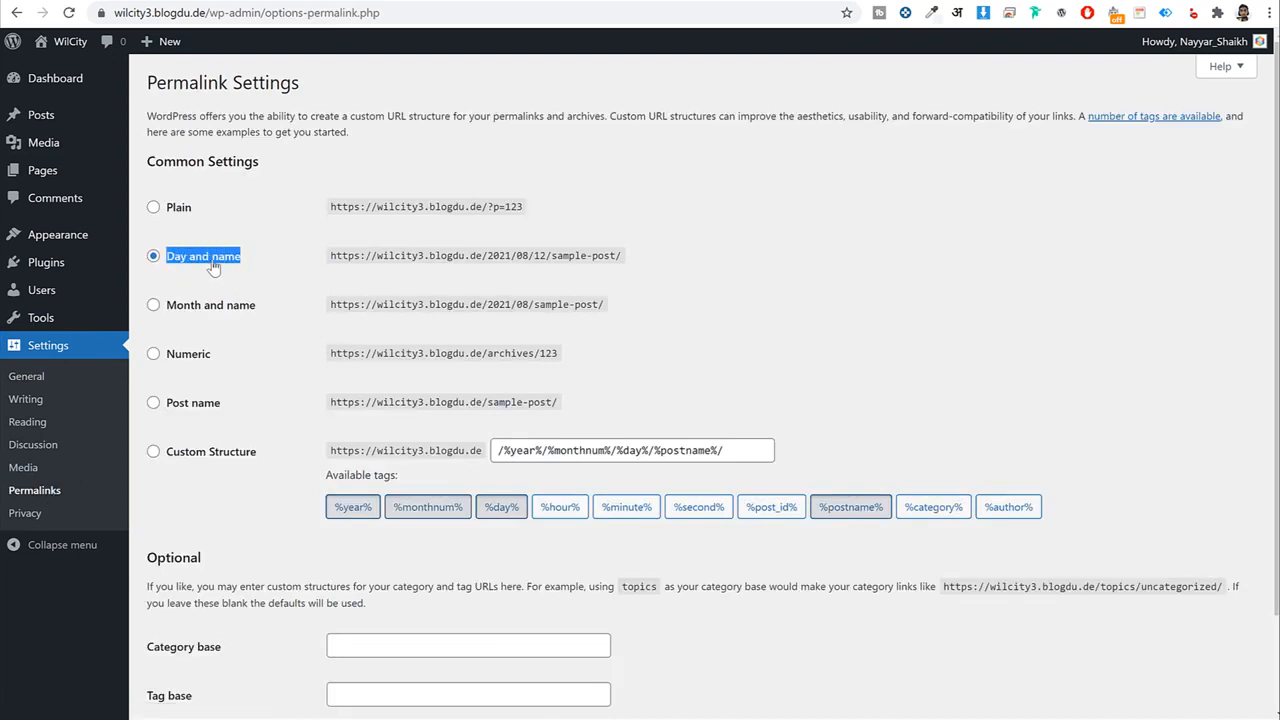
Save the permalink structure as Post name (/%postname%/), then go back to the Dashboard.
{"action": "left_click", "coordinate": [212, 405]}
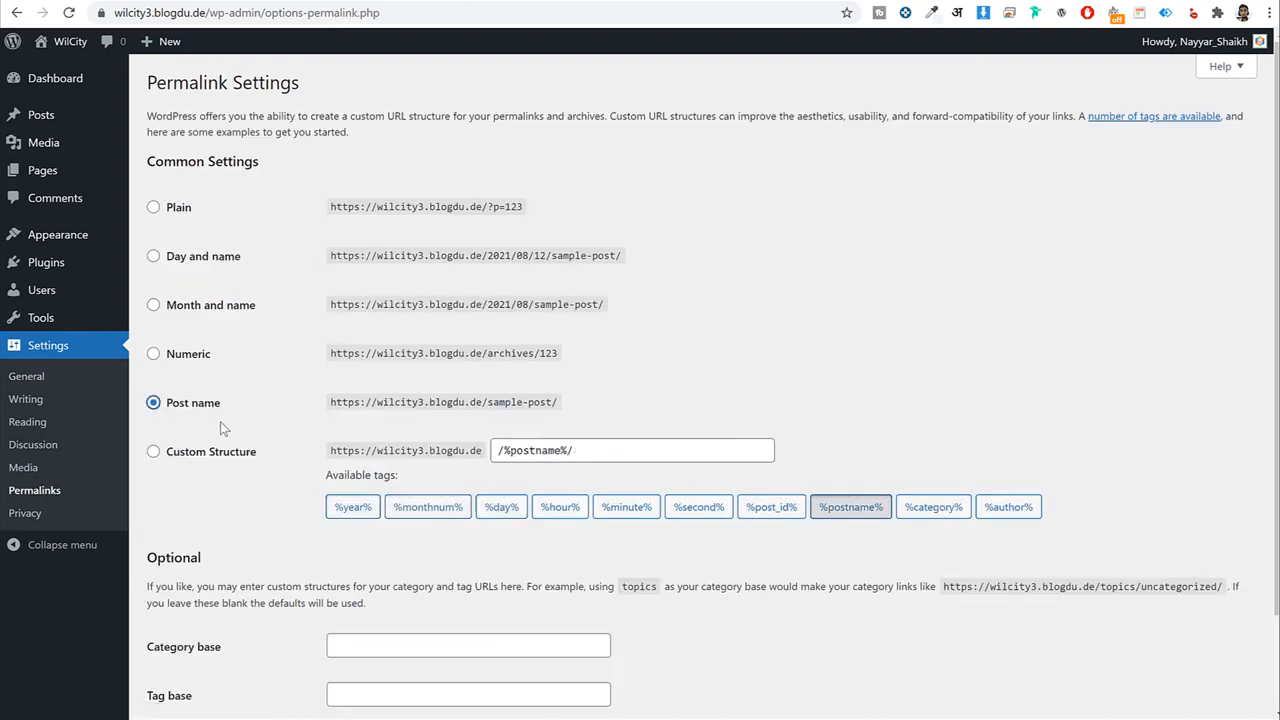
{"action": "scroll", "coordinate": [220, 421], "scroll_direction": "down", "scroll_amount": 2}
{"action": "left_click", "coordinate": [220, 642]}
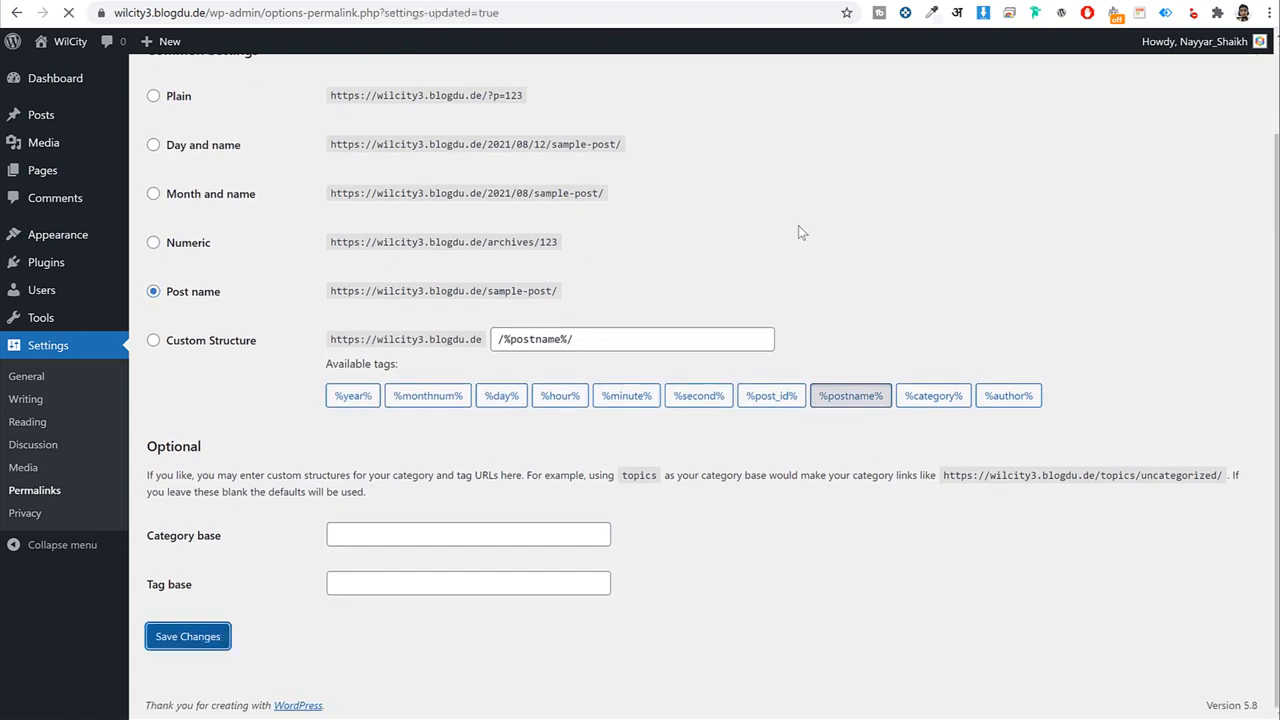
{"action": "left_click", "coordinate": [66, 80]}
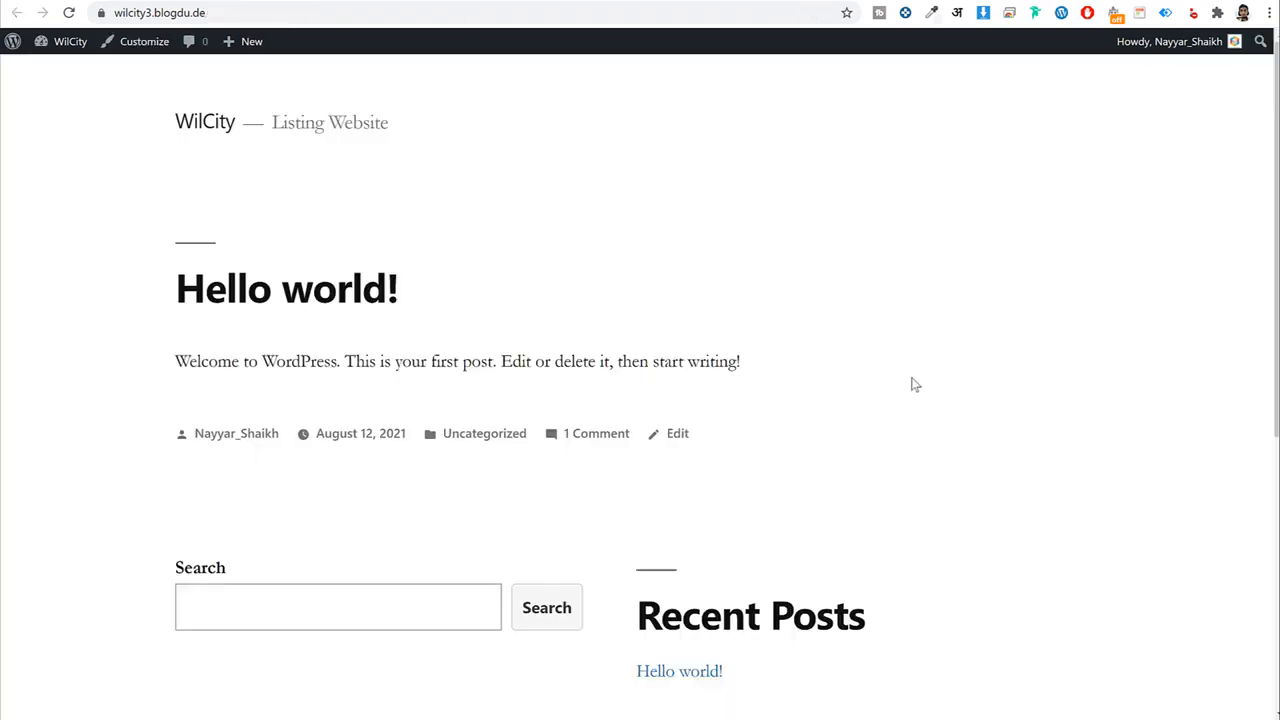
Scroll the Wilcity demo homepage, return to its top, then bring up the wilcity3.blogdu.de Dashboard.
{"action": "scroll", "coordinate": [910, 380], "scroll_direction": "down", "scroll_amount": 5}
{"action": "scroll", "coordinate": [909, 380], "scroll_direction": "up", "scroll_amount": 5}
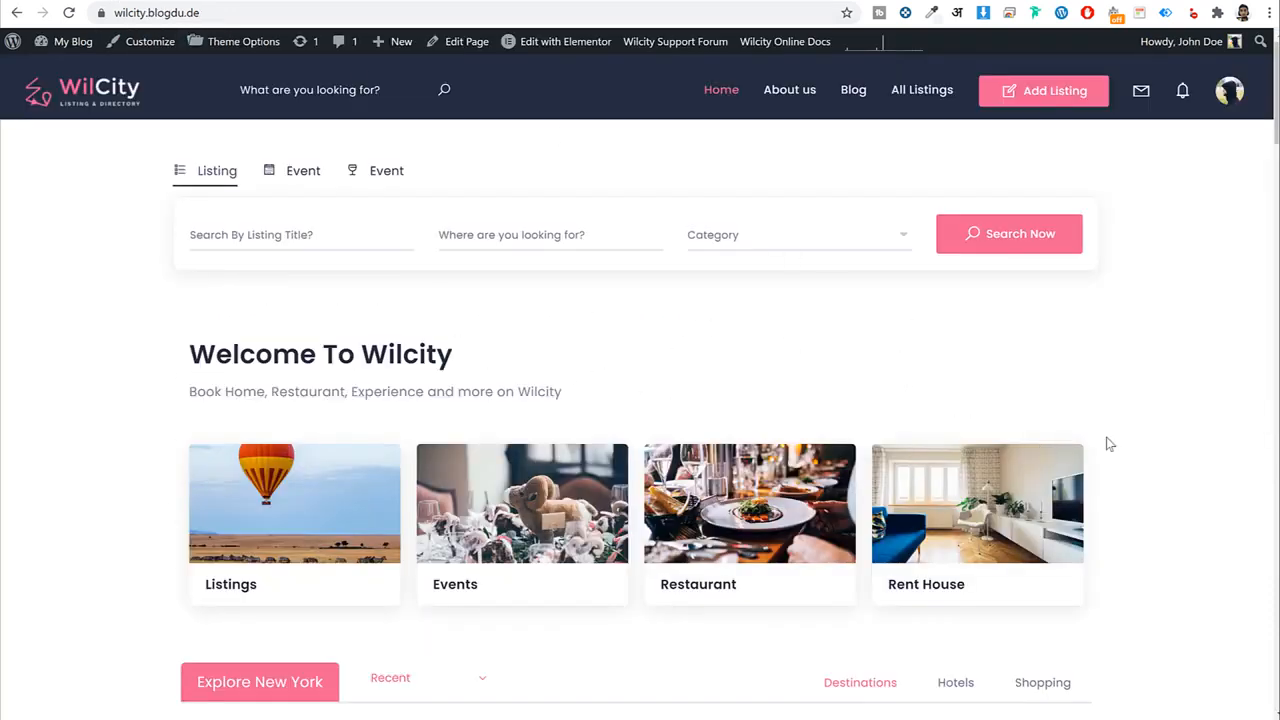
{"action": "scroll", "coordinate": [1110, 450], "scroll_direction": "down", "scroll_amount": 8}
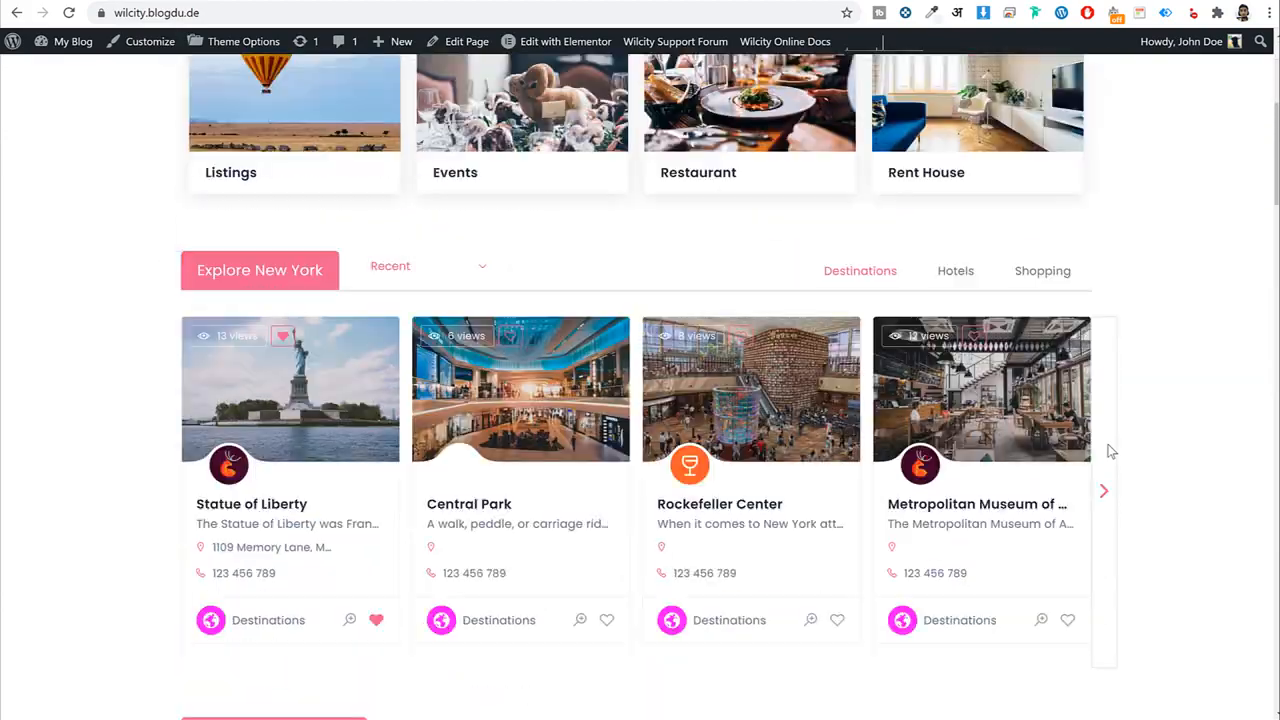
{"action": "scroll", "coordinate": [1108, 452], "scroll_direction": "up", "scroll_amount": 2}
{"action": "scroll", "coordinate": [1107, 457], "scroll_direction": "up", "scroll_amount": 10}
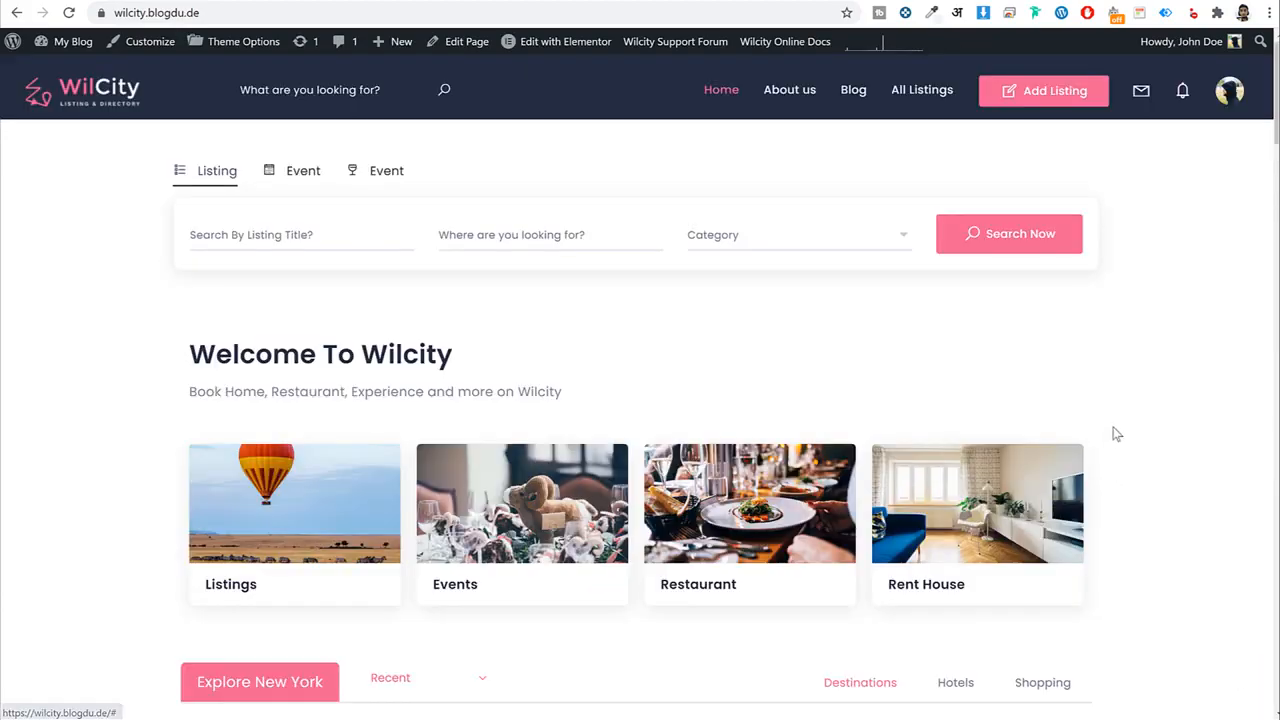
{"action": "scroll", "coordinate": [1113, 423], "scroll_direction": "down", "scroll_amount": 1}
{"action": "scroll", "coordinate": [1117, 447], "scroll_direction": "down", "scroll_amount": 15}
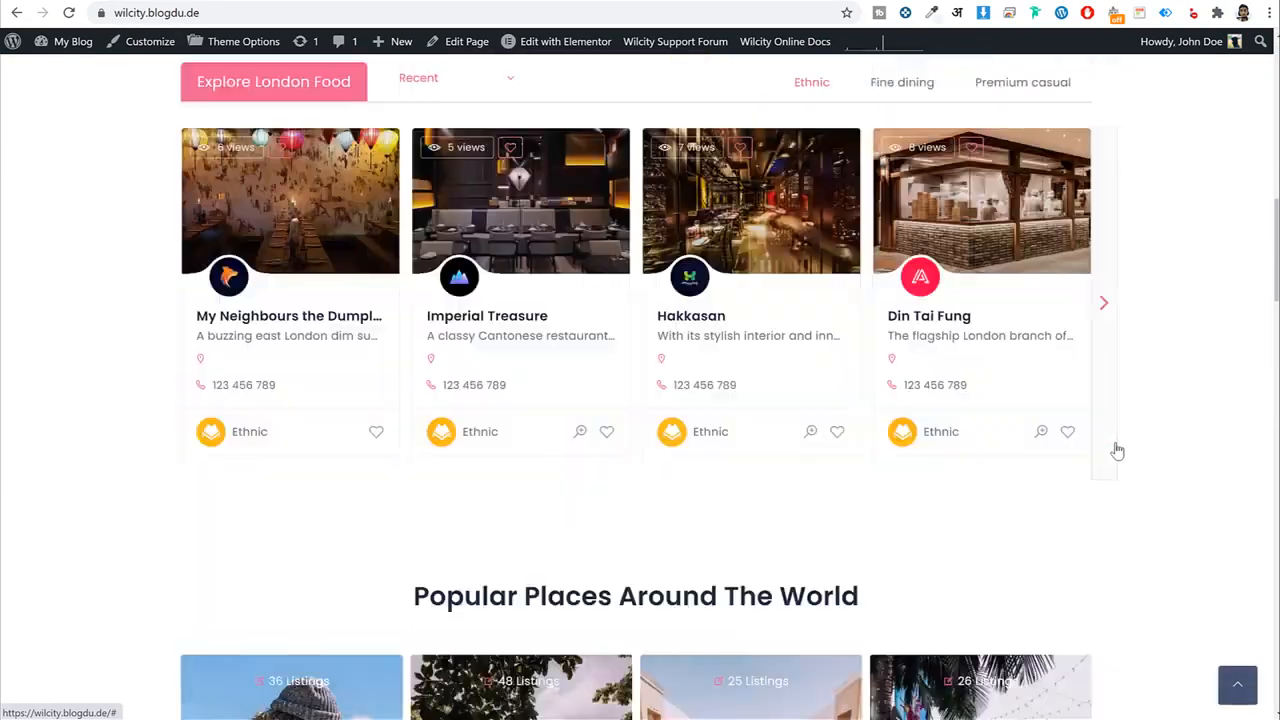
{"action": "scroll", "coordinate": [926, 449], "scroll_direction": "down", "scroll_amount": 8}
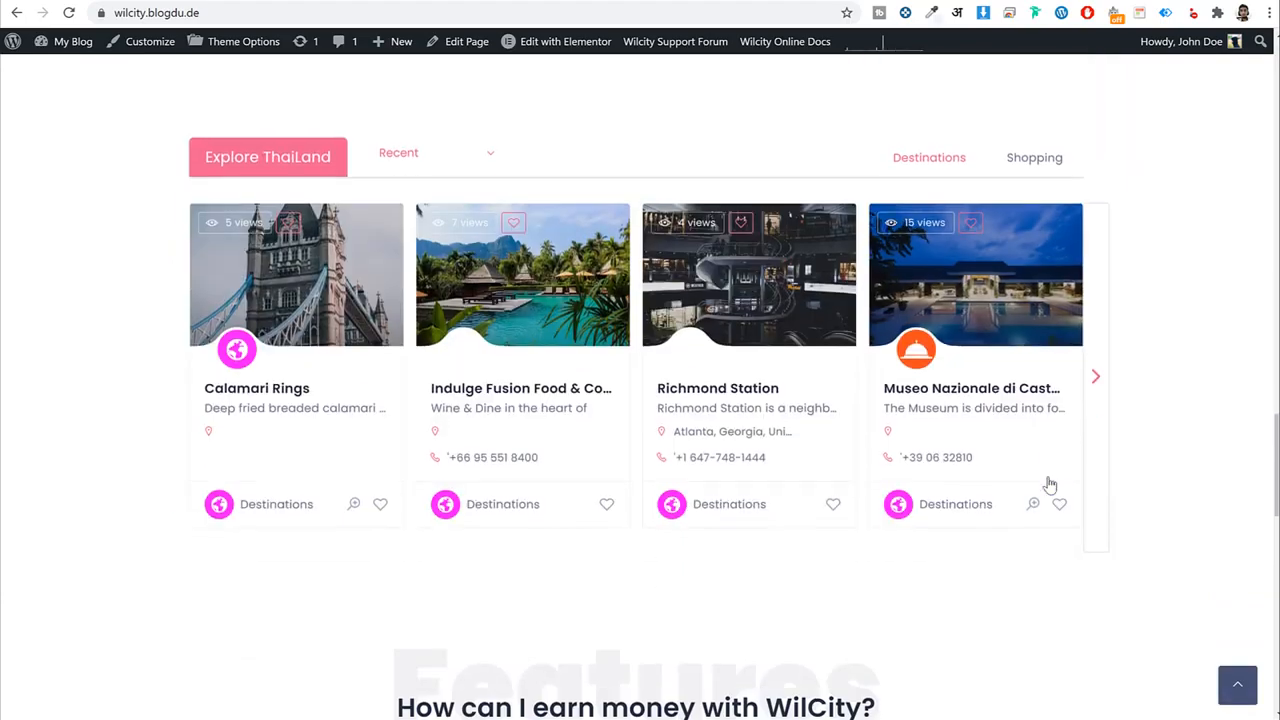
{"action": "scroll", "coordinate": [1086, 500], "scroll_direction": "down", "scroll_amount": 5}
{"action": "scroll", "coordinate": [1225, 678], "scroll_direction": "down", "scroll_amount": 4}
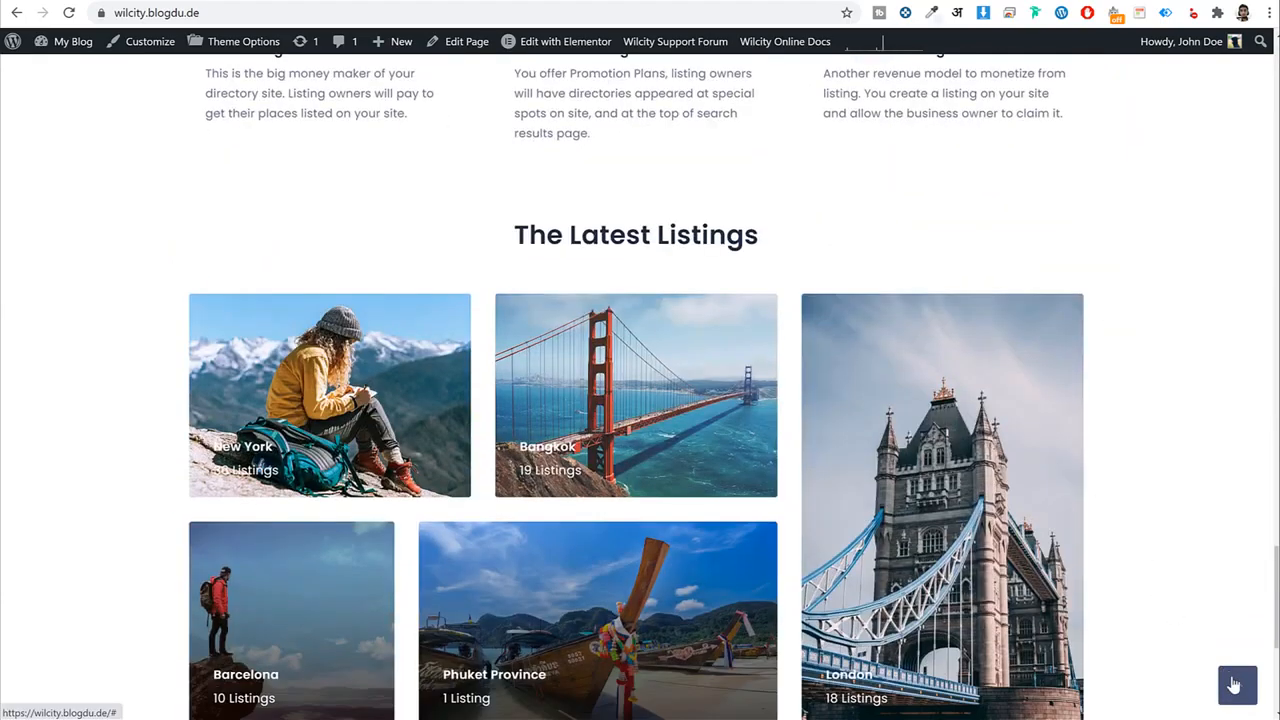
{"action": "left_click", "coordinate": [1234, 686]}
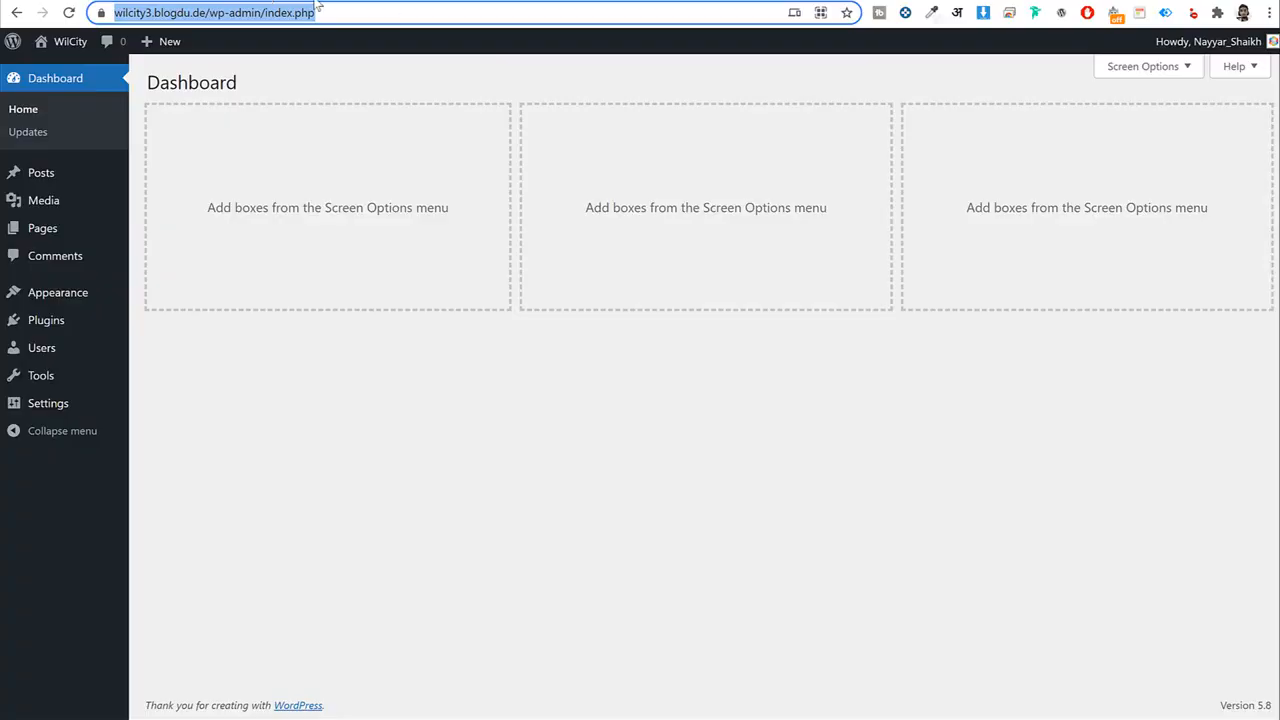
{"action": "left_click", "coordinate": [728, 378]}
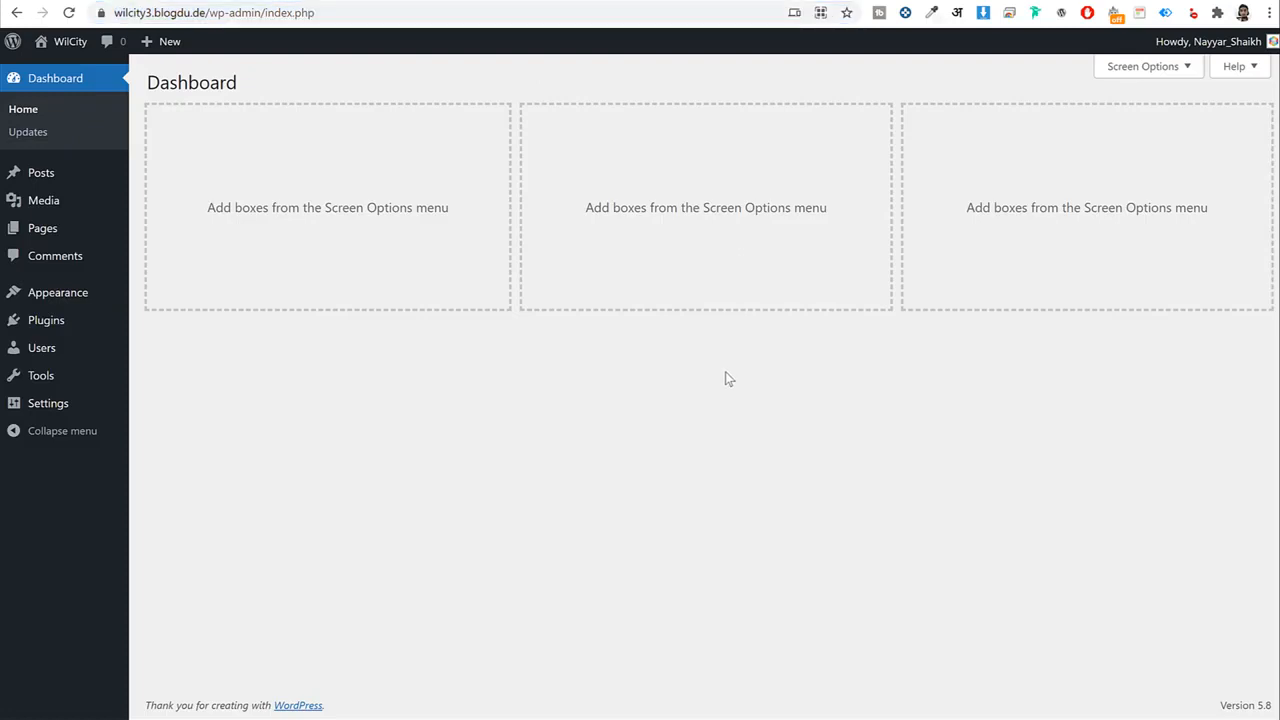
Load bloggdude.com/wilcity in a new tab and scroll through the Wilcity item page.
{"action": "key", "text": "ctrl+t"}
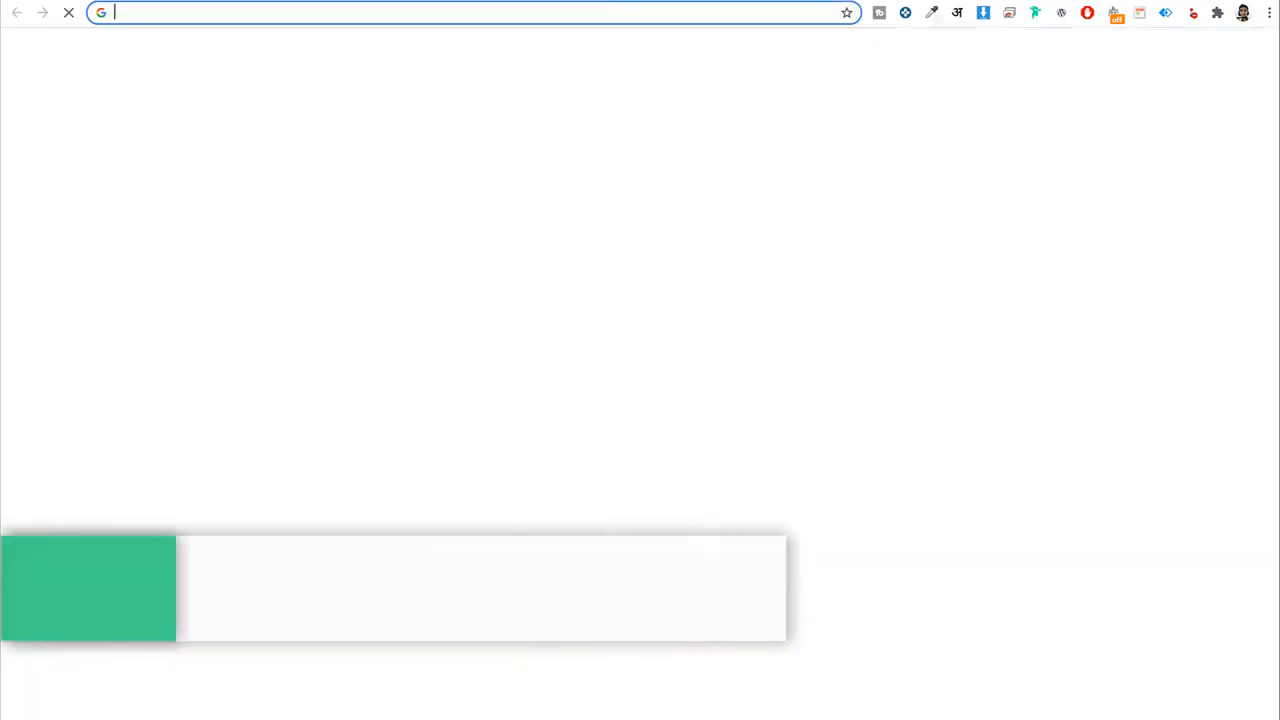
{"action": "type", "text": "bloggdude.com/wilc"}
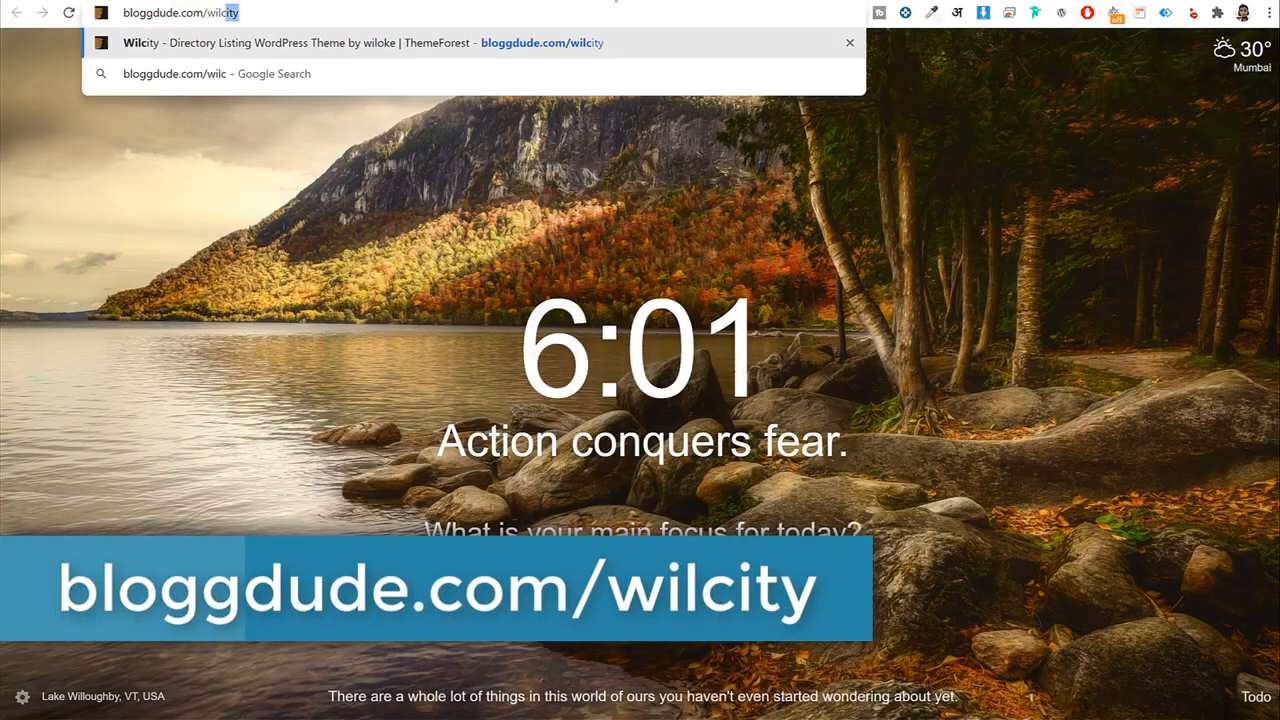
{"action": "key", "text": "Return"}
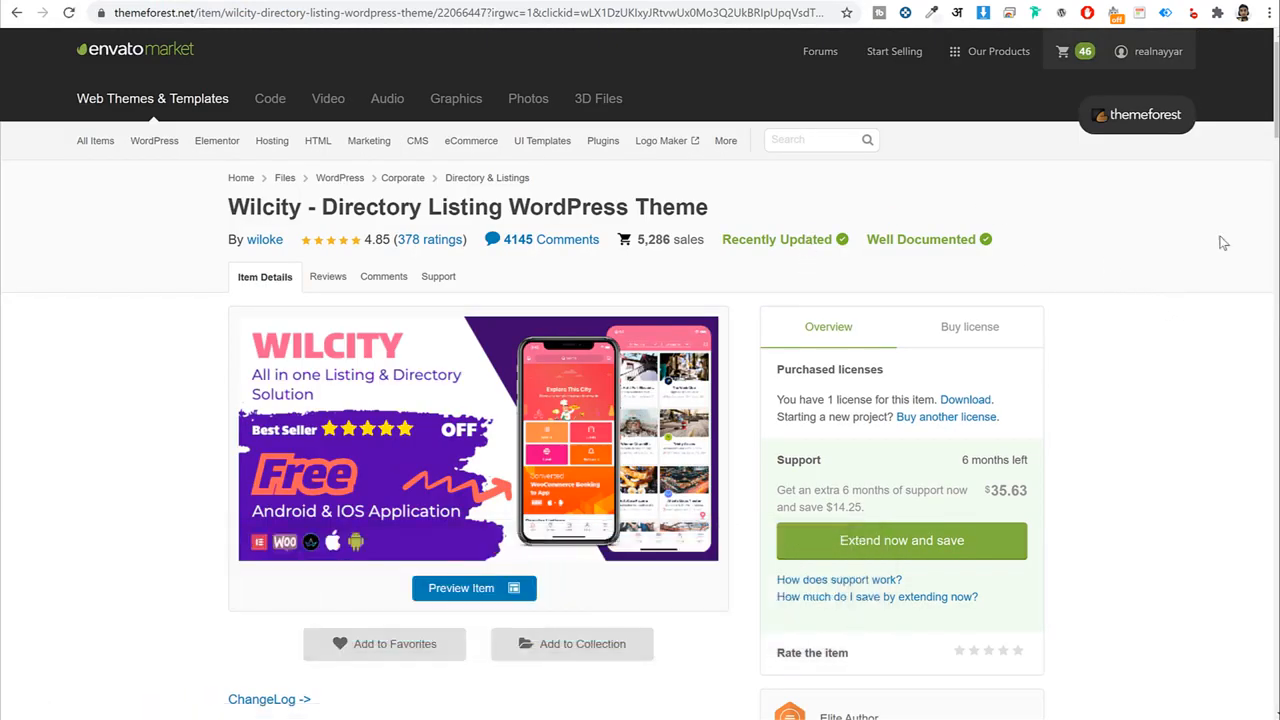
{"action": "scroll", "coordinate": [1183, 347], "scroll_direction": "down", "scroll_amount": 15}
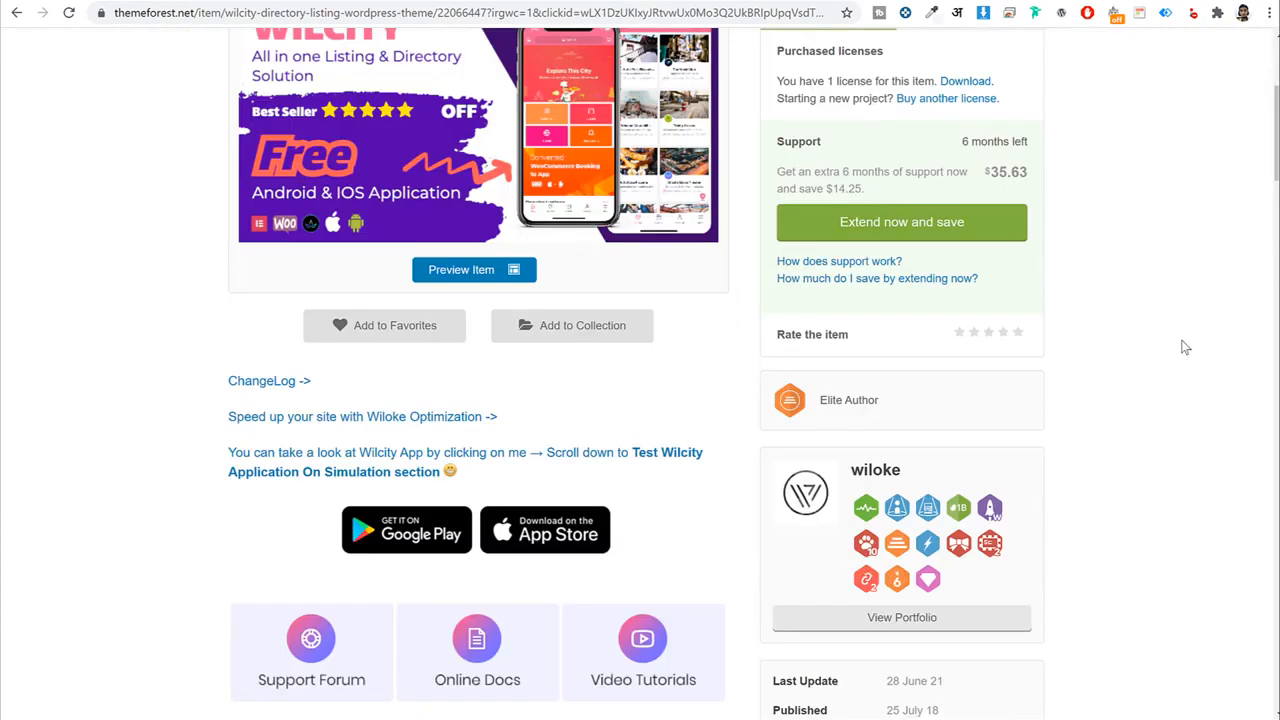
{"action": "scroll", "coordinate": [1183, 347], "scroll_direction": "down", "scroll_amount": 20}
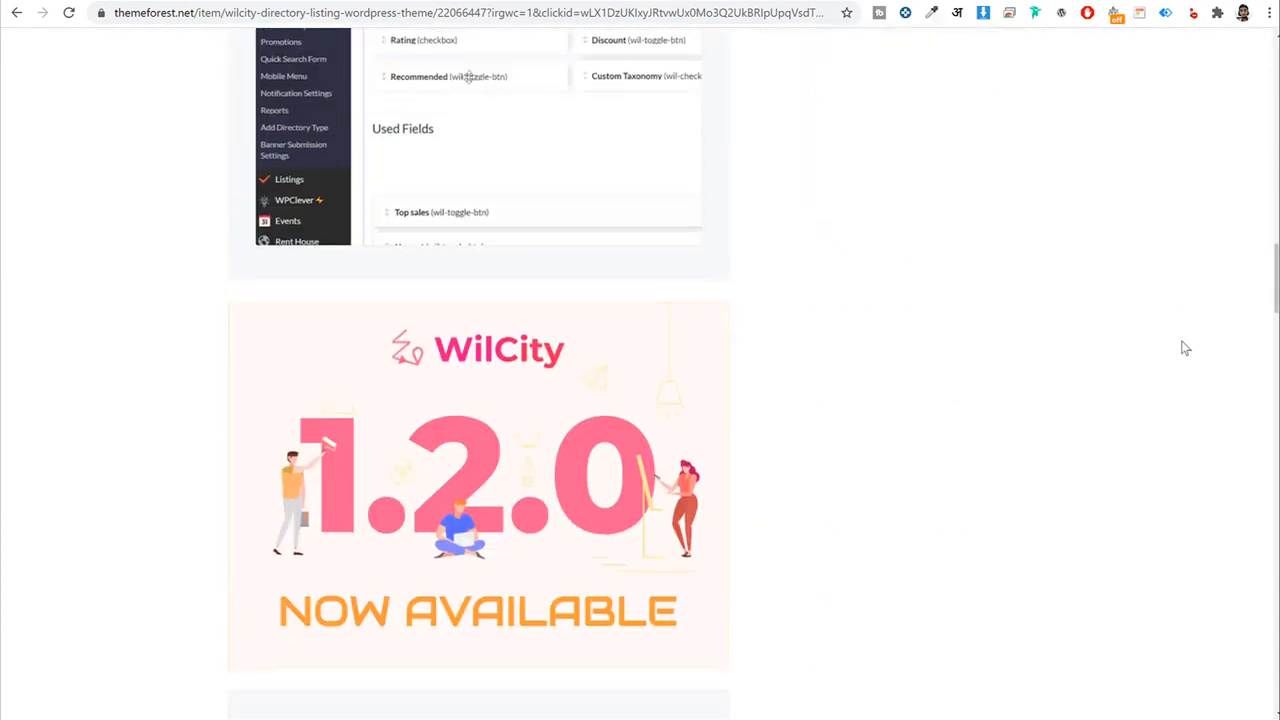
{"action": "scroll", "coordinate": [1181, 347], "scroll_direction": "down", "scroll_amount": 20}
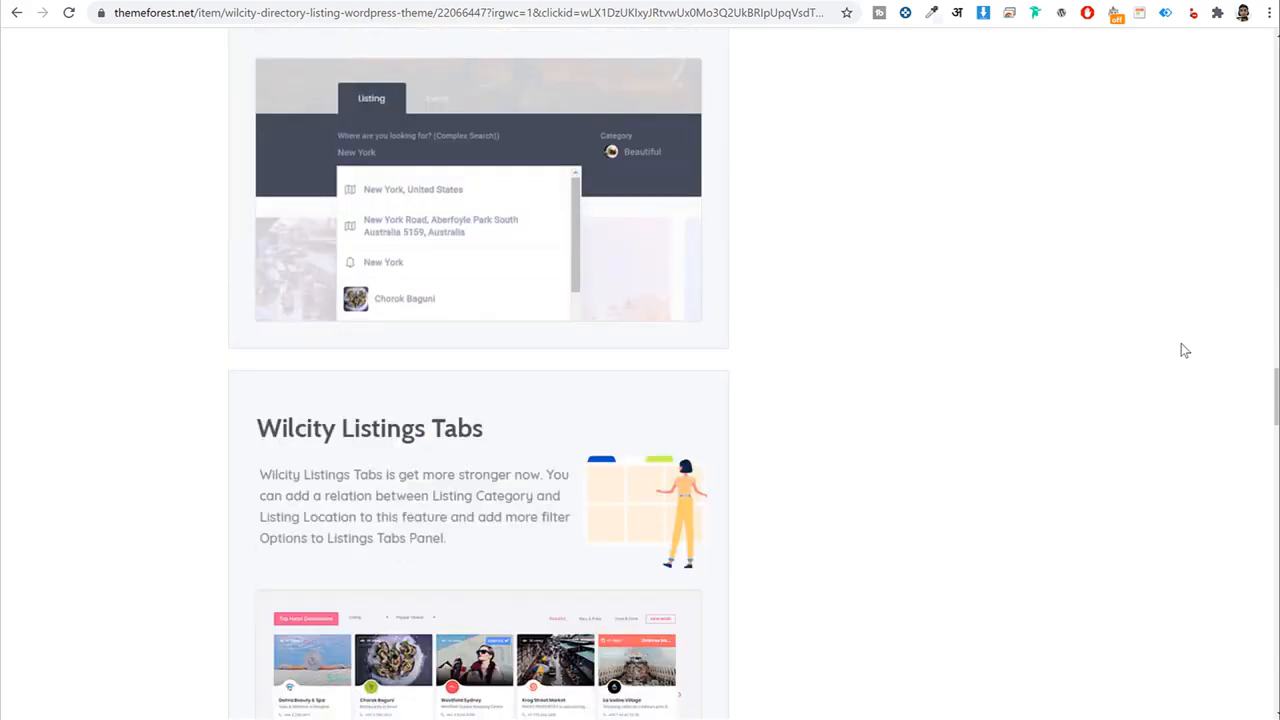
{"action": "scroll", "coordinate": [1183, 353], "scroll_direction": "down", "scroll_amount": 15}
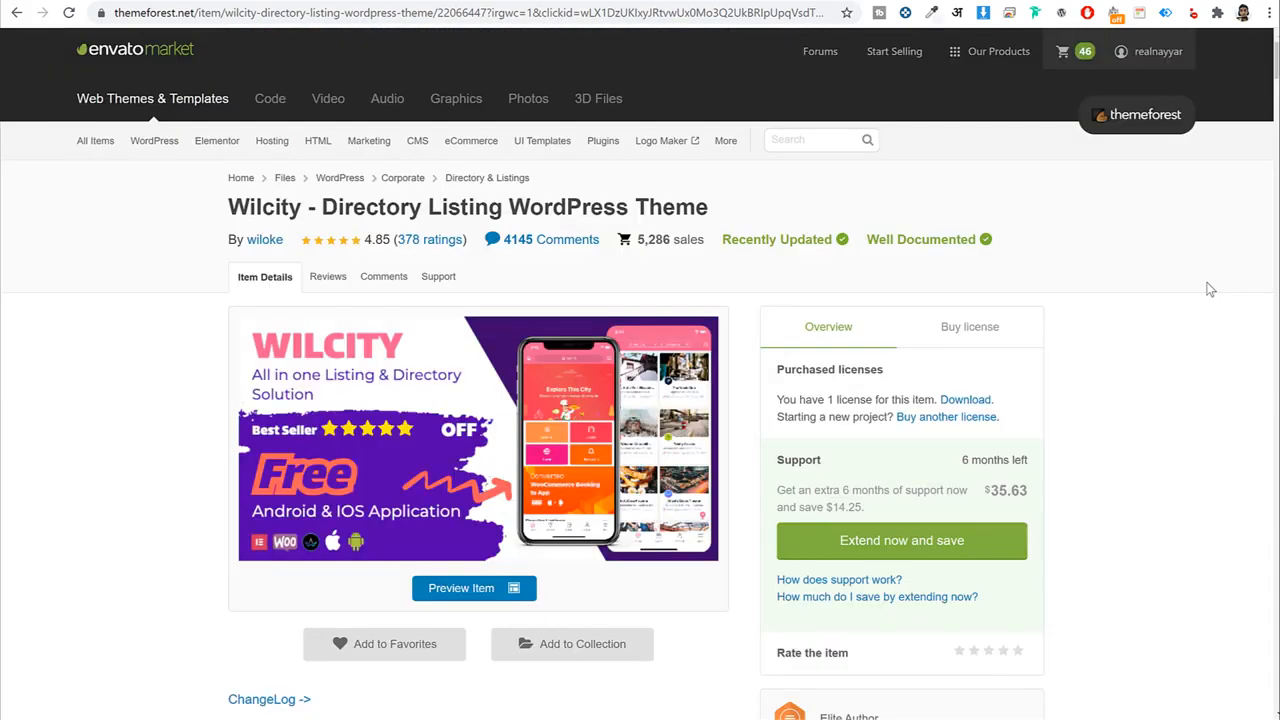
{"action": "scroll", "coordinate": [1206, 284], "scroll_direction": "down", "scroll_amount": 1}
Review the $69 licence with future updates and 6 months support, then the purchase overview.
{"action": "left_click", "coordinate": [955, 250]}
{"action": "scroll", "coordinate": [1149, 272], "scroll_direction": "down", "scroll_amount": 1}
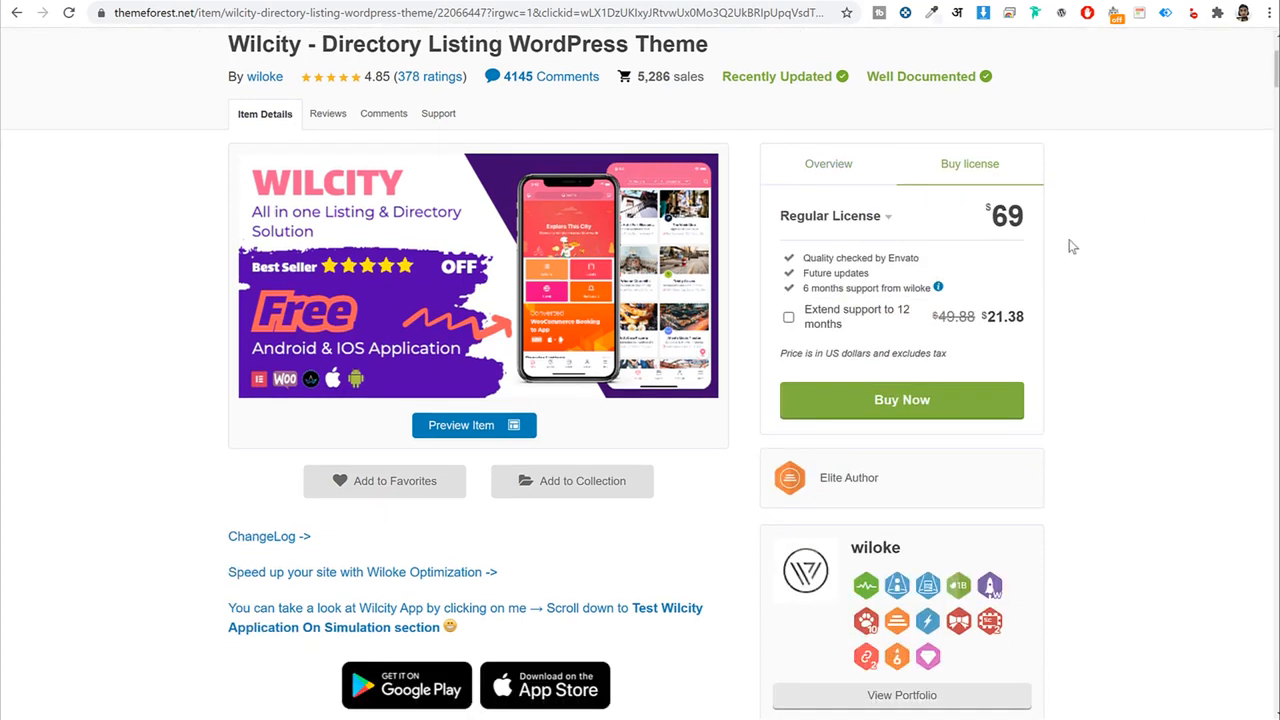
{"action": "left_click_drag", "start_coordinate": [1033, 219], "coordinate": [982, 215]}
{"action": "left_click", "coordinate": [1140, 219]}
{"action": "left_click_drag", "start_coordinate": [1040, 218], "coordinate": [987, 215]}
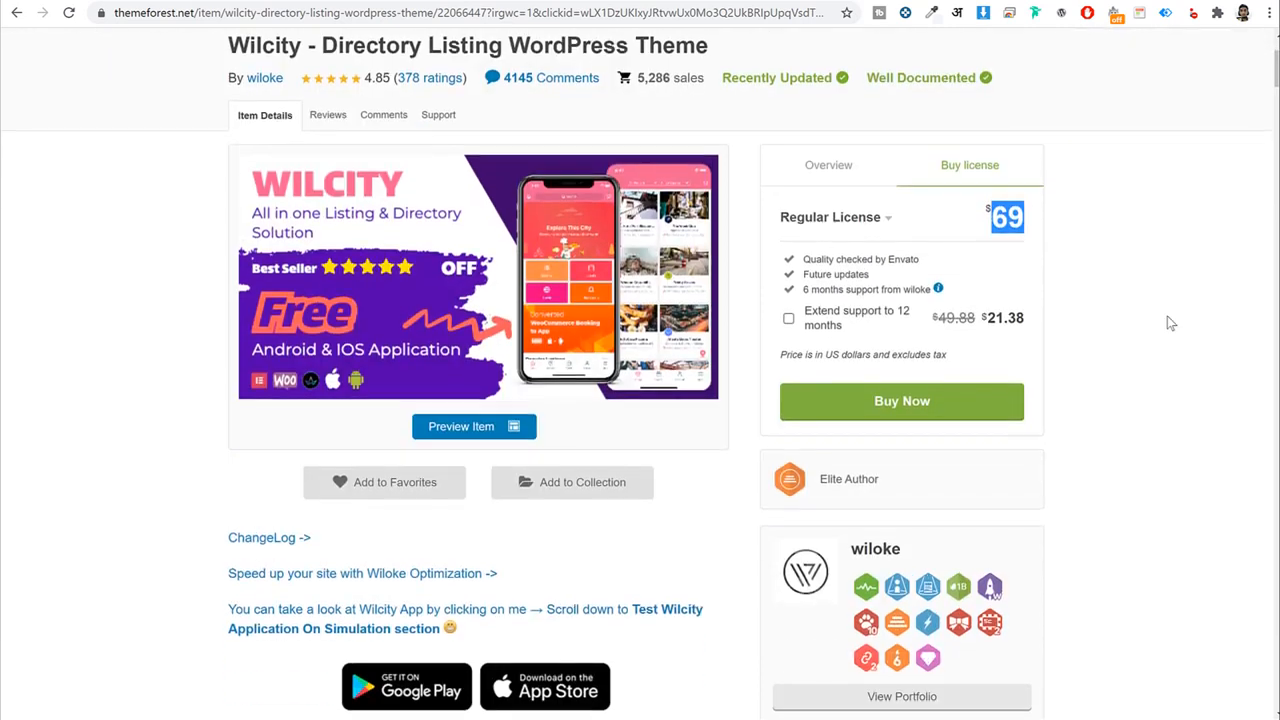
{"action": "scroll", "coordinate": [1167, 316], "scroll_direction": "up", "scroll_amount": 1}
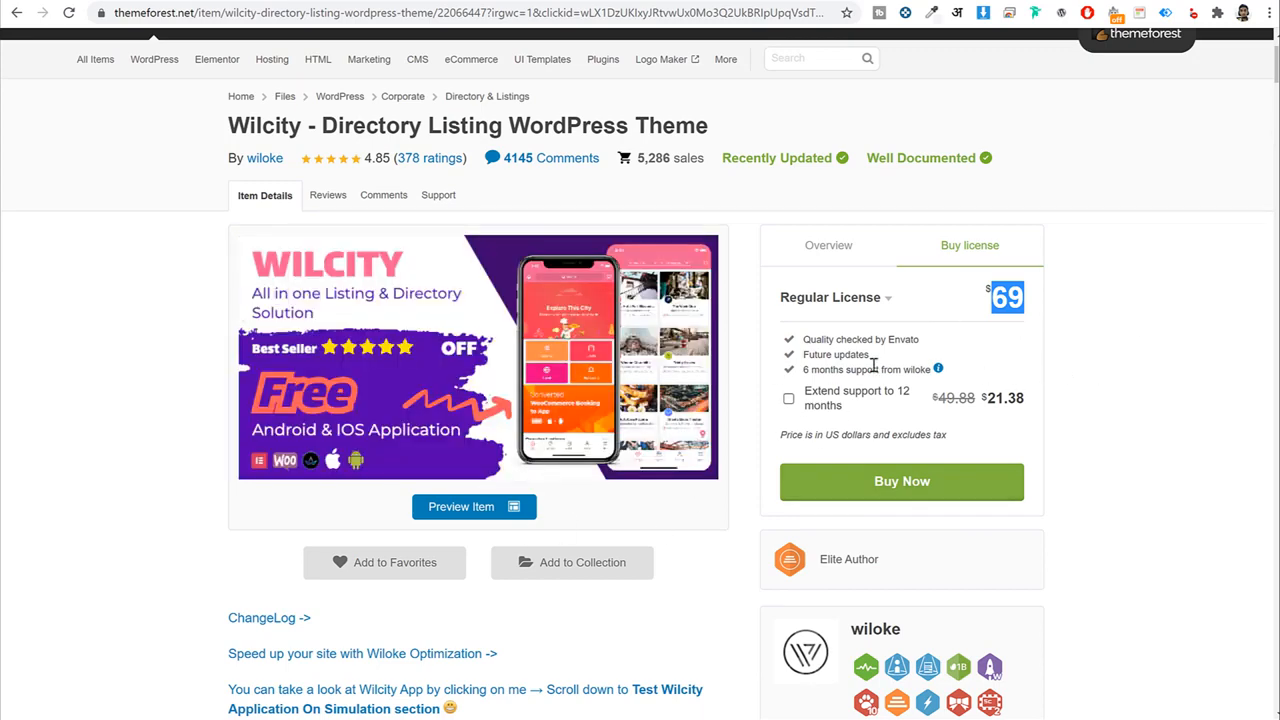
{"action": "left_click_drag", "start_coordinate": [869, 355], "coordinate": [802, 355]}
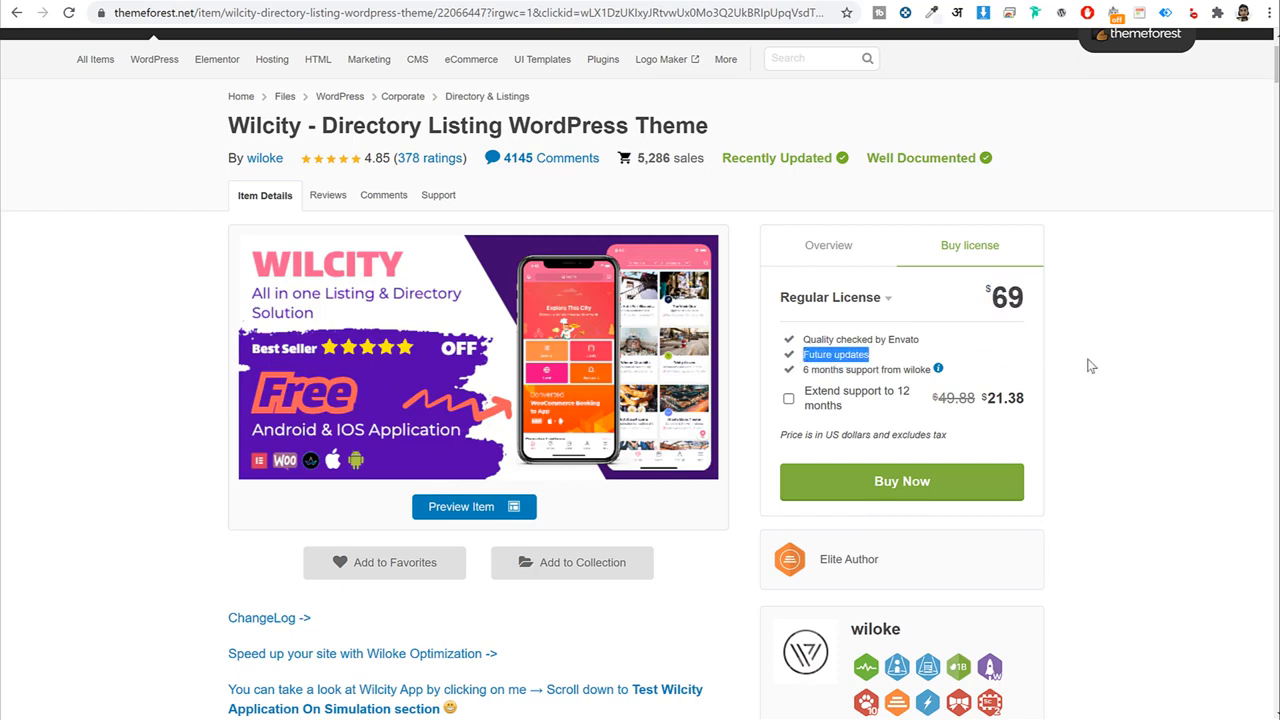
{"action": "left_click_drag", "start_coordinate": [804, 369], "coordinate": [947, 373]}
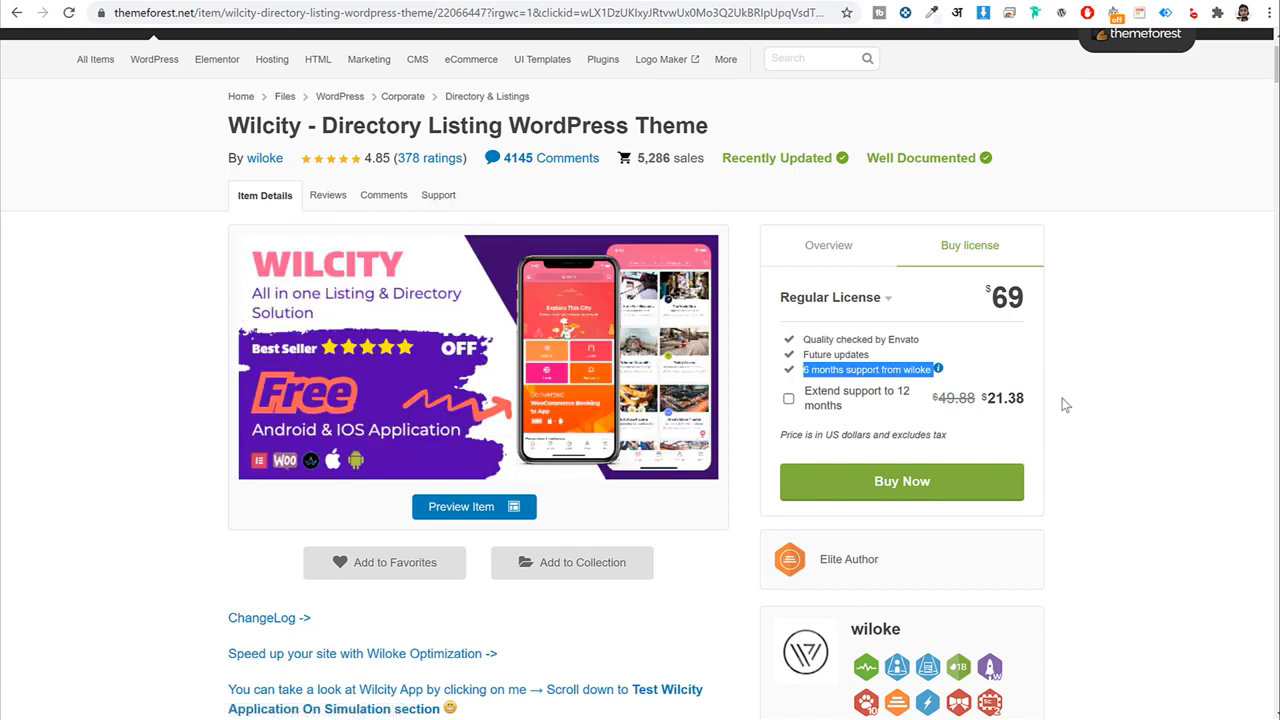
{"action": "left_click", "coordinate": [844, 236]}
{"action": "scroll", "coordinate": [1077, 391], "scroll_direction": "up", "scroll_amount": 1}
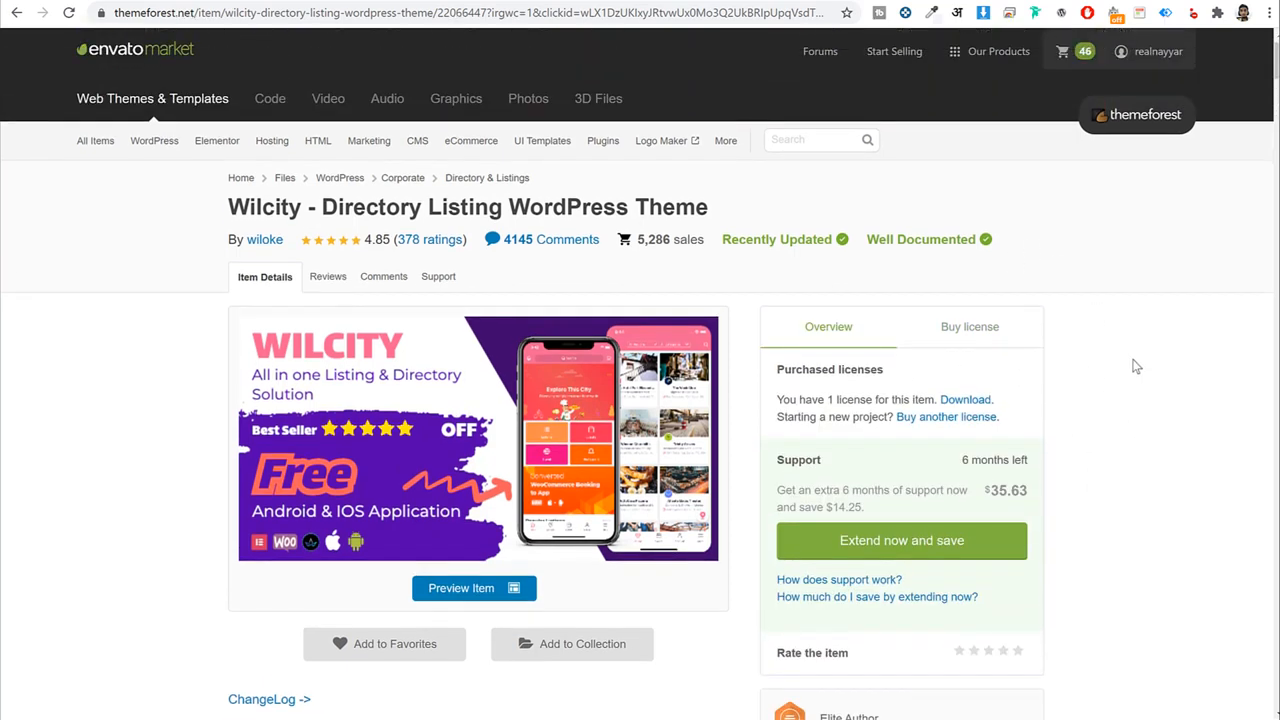
{"action": "mouse_move", "coordinate": [1148, 56]}
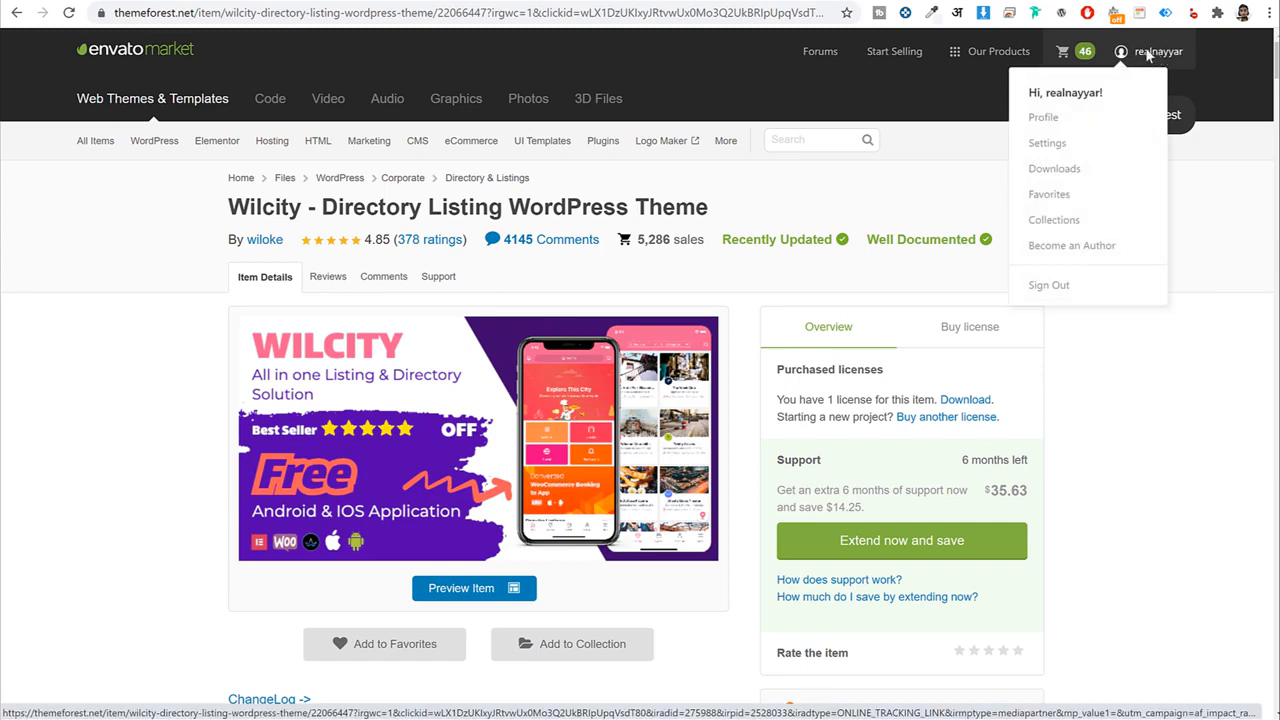
Download the Wilcity 'Installable WordPress file only' from the account's Downloads list.
{"action": "left_click", "coordinate": [1066, 178]}
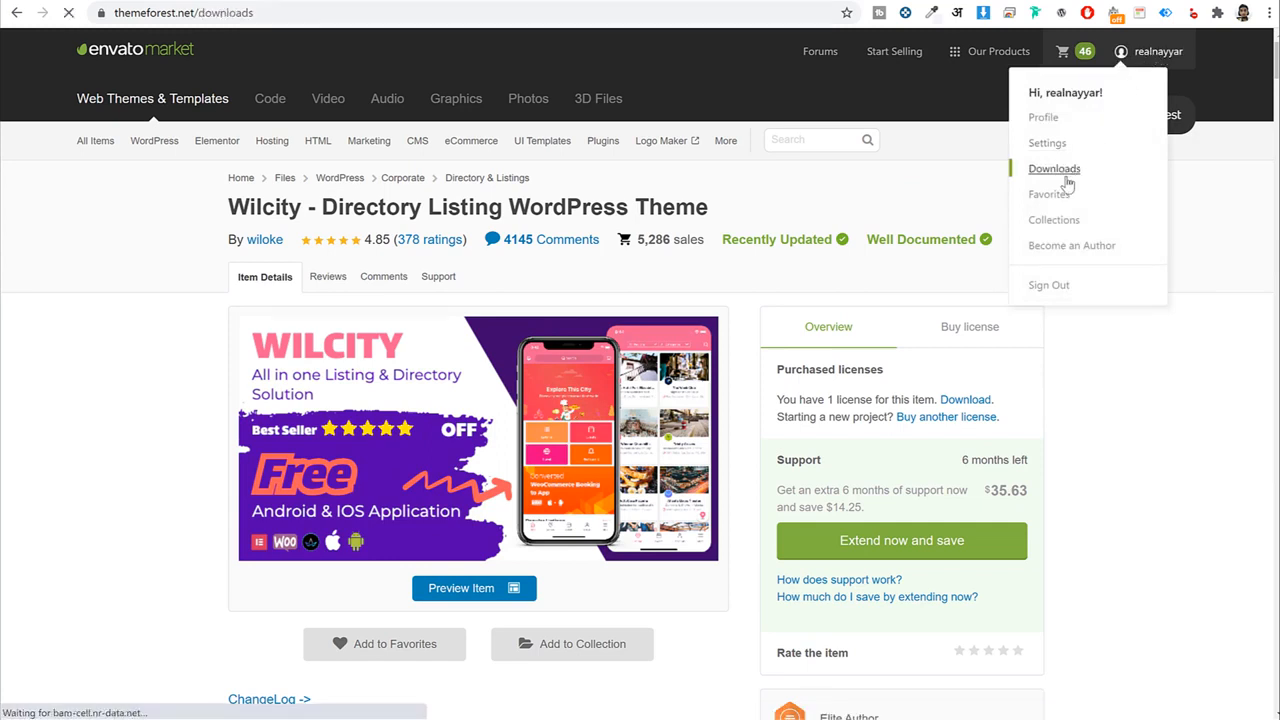
{"action": "scroll", "coordinate": [1237, 357], "scroll_direction": "down", "scroll_amount": 3}
{"action": "scroll", "coordinate": [1237, 357], "scroll_direction": "down", "scroll_amount": 10}
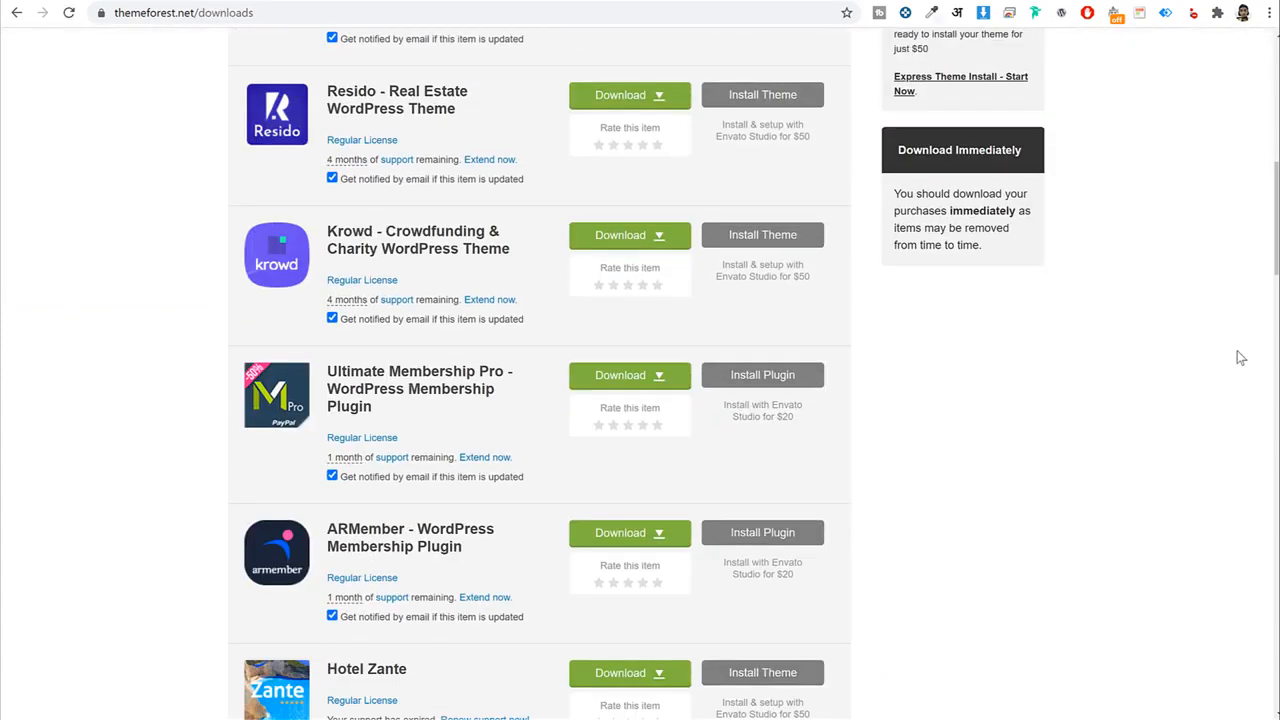
{"action": "scroll", "coordinate": [1240, 363], "scroll_direction": "up", "scroll_amount": 5}
{"action": "scroll", "coordinate": [1240, 363], "scroll_direction": "up", "scroll_amount": 10}
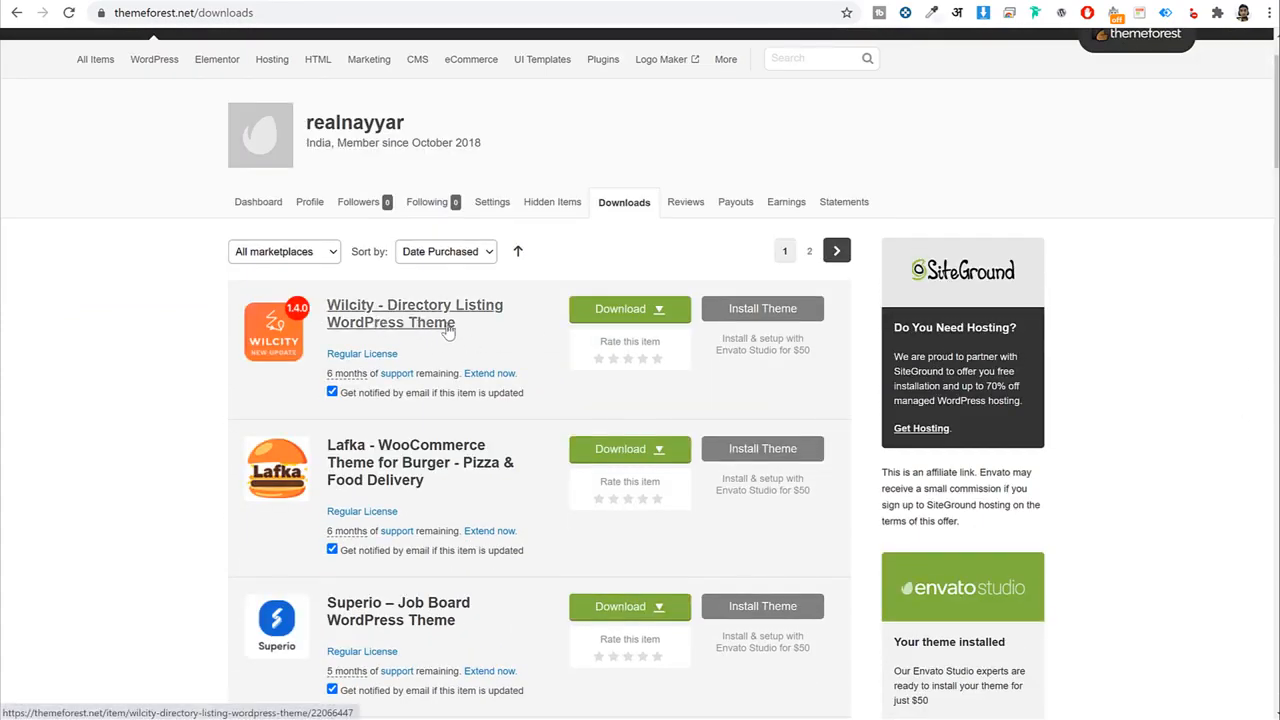
{"action": "left_click", "coordinate": [614, 310]}
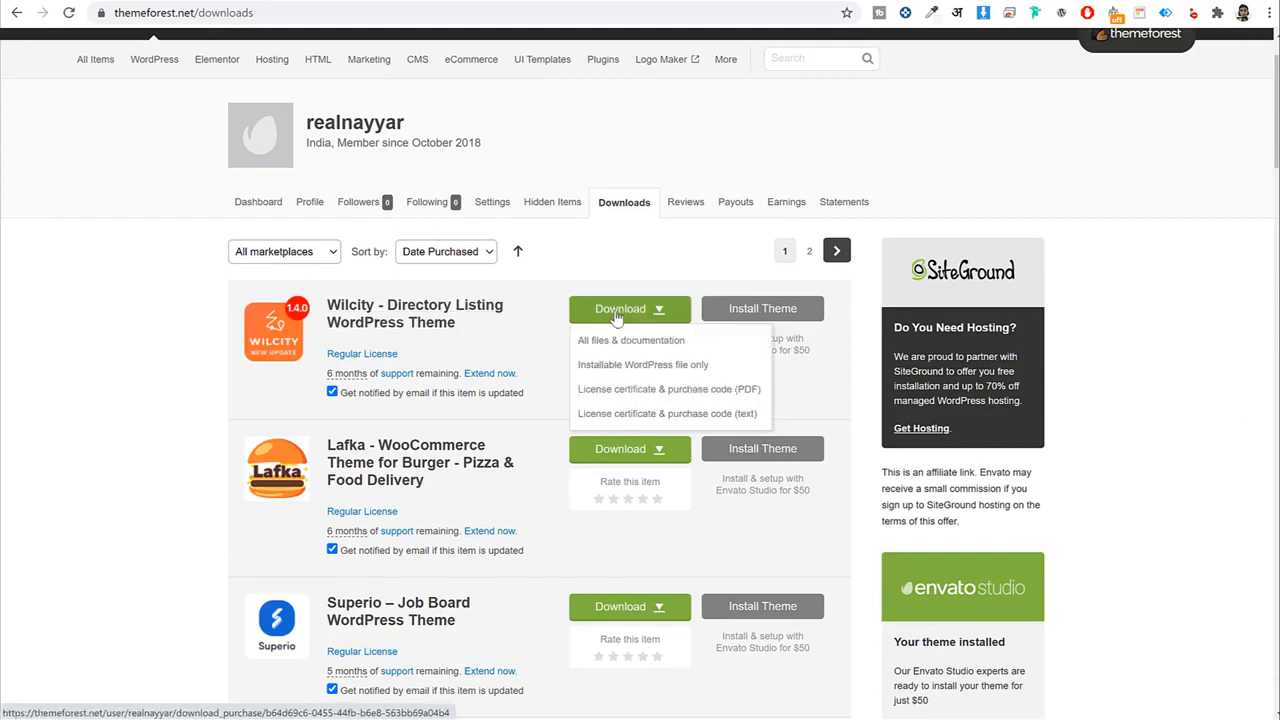
{"action": "left_click", "coordinate": [630, 375]}
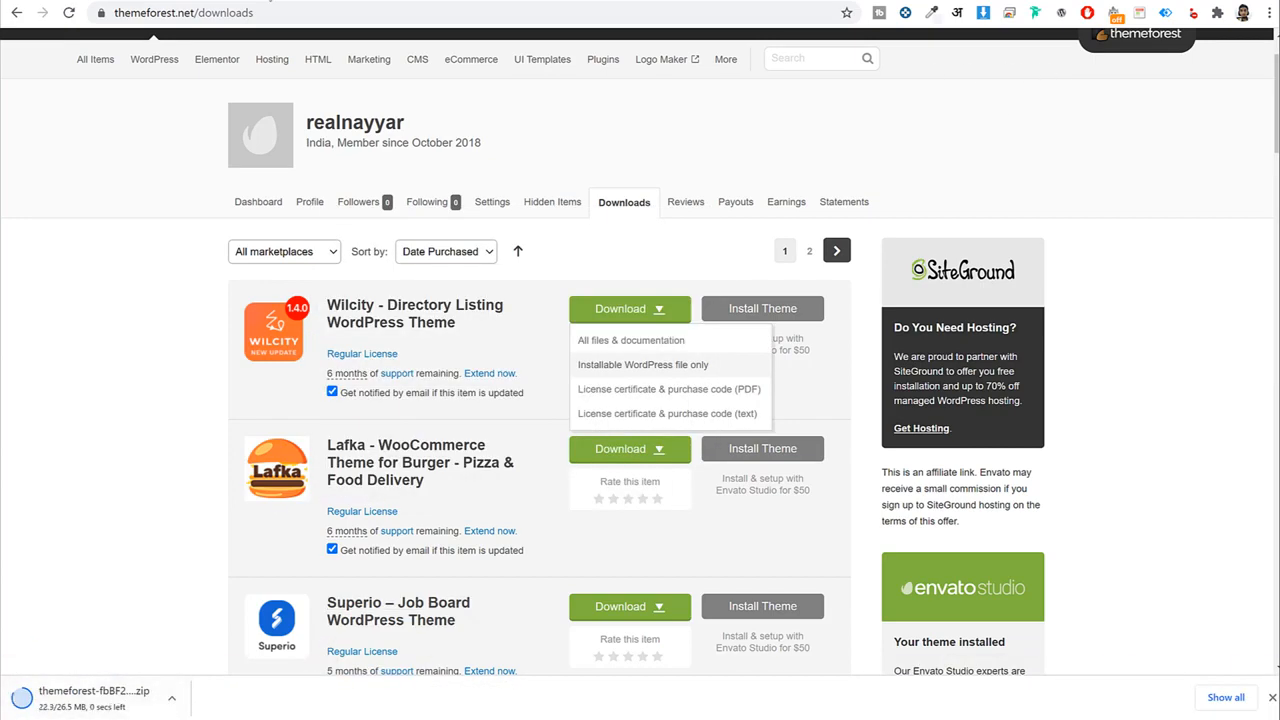
{"action": "key", "text": "ctrl+Tab"}
{"action": "left_click", "coordinate": [85, 298]}
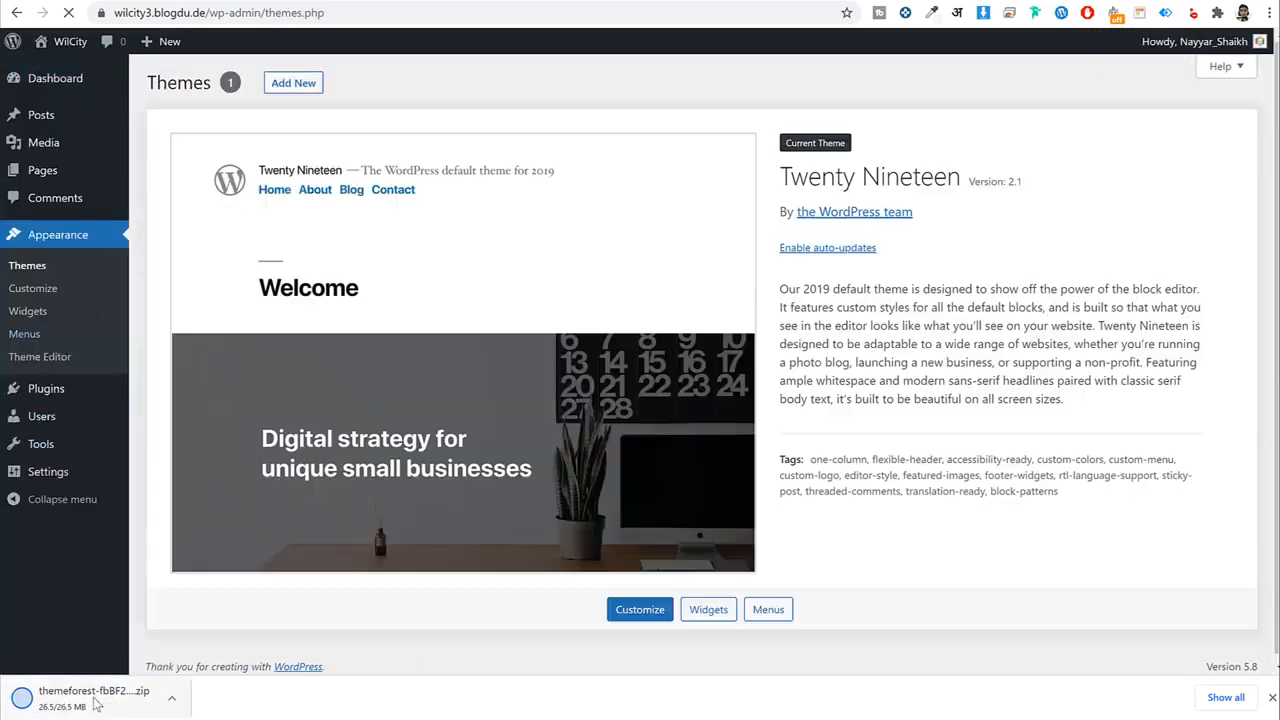
Upload the Wilcity zip from the Downloads folder as a new theme, install it and activate it.
{"action": "left_click", "coordinate": [292, 84]}
{"action": "left_click", "coordinate": [297, 84]}
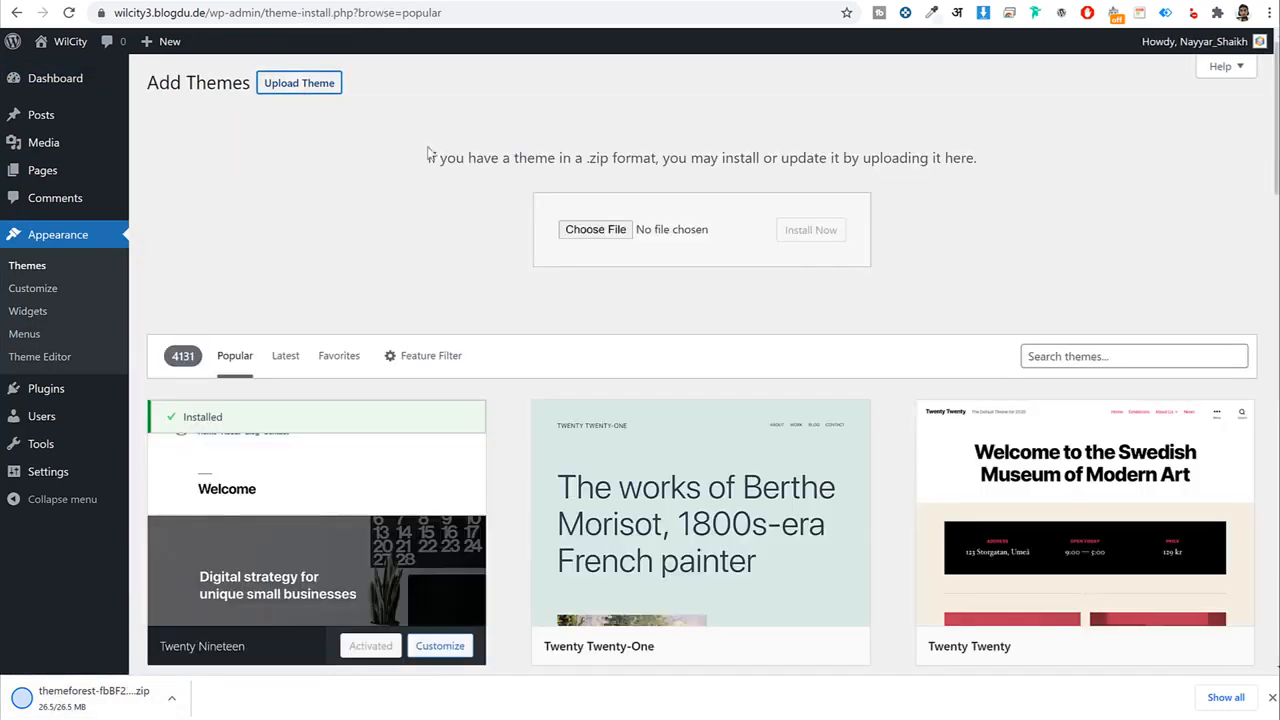
{"action": "left_click", "coordinate": [595, 229]}
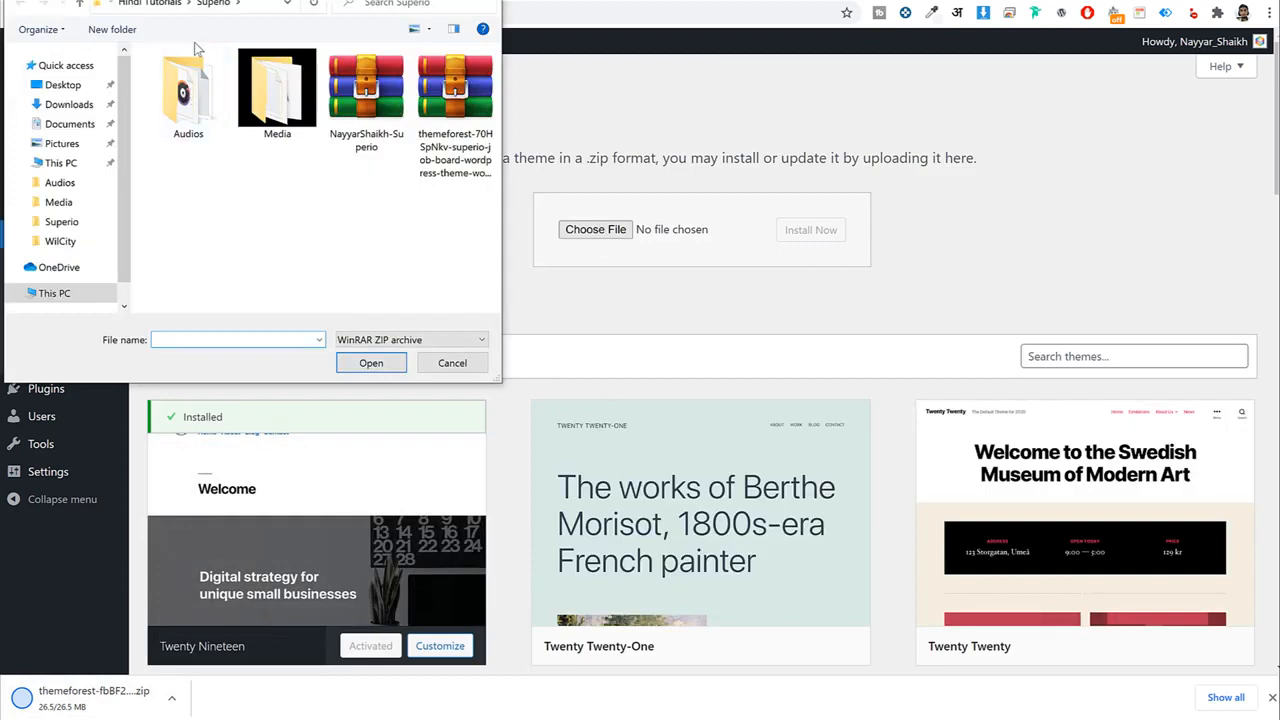
{"action": "left_click", "coordinate": [72, 124]}
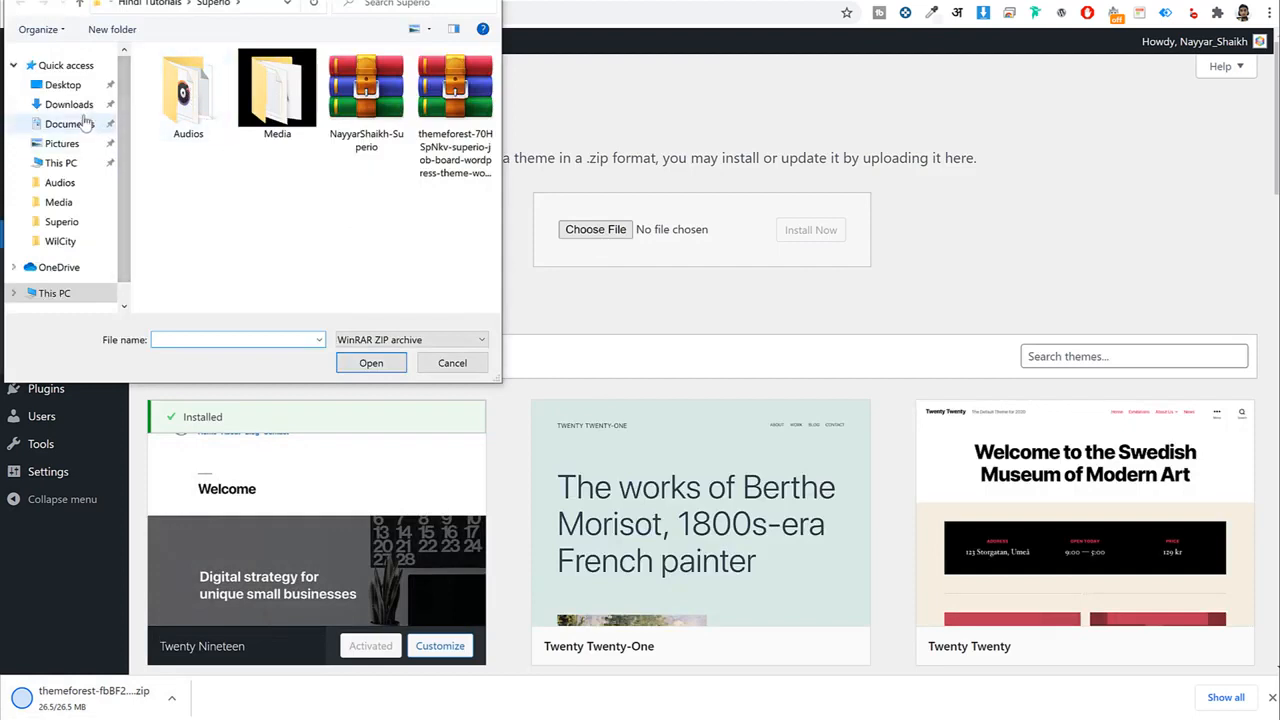
{"action": "left_click", "coordinate": [82, 105]}
{"action": "left_click", "coordinate": [180, 120]}
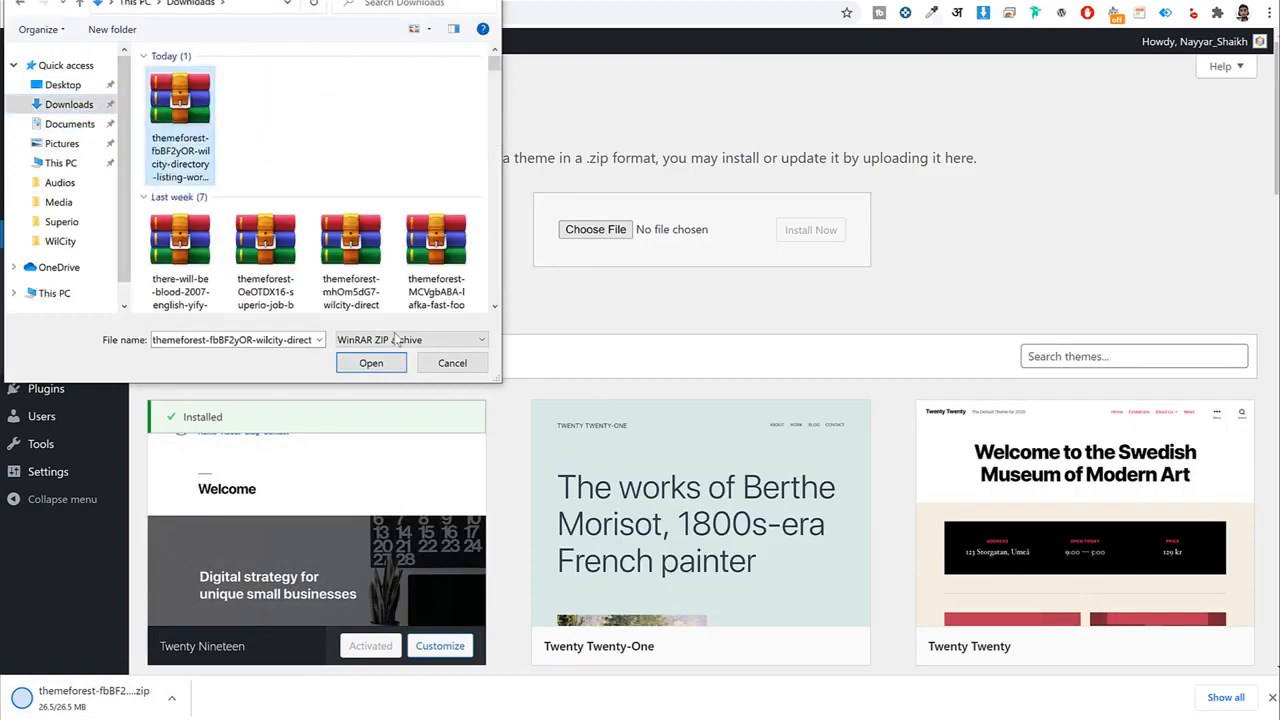
{"action": "left_click", "coordinate": [368, 364]}
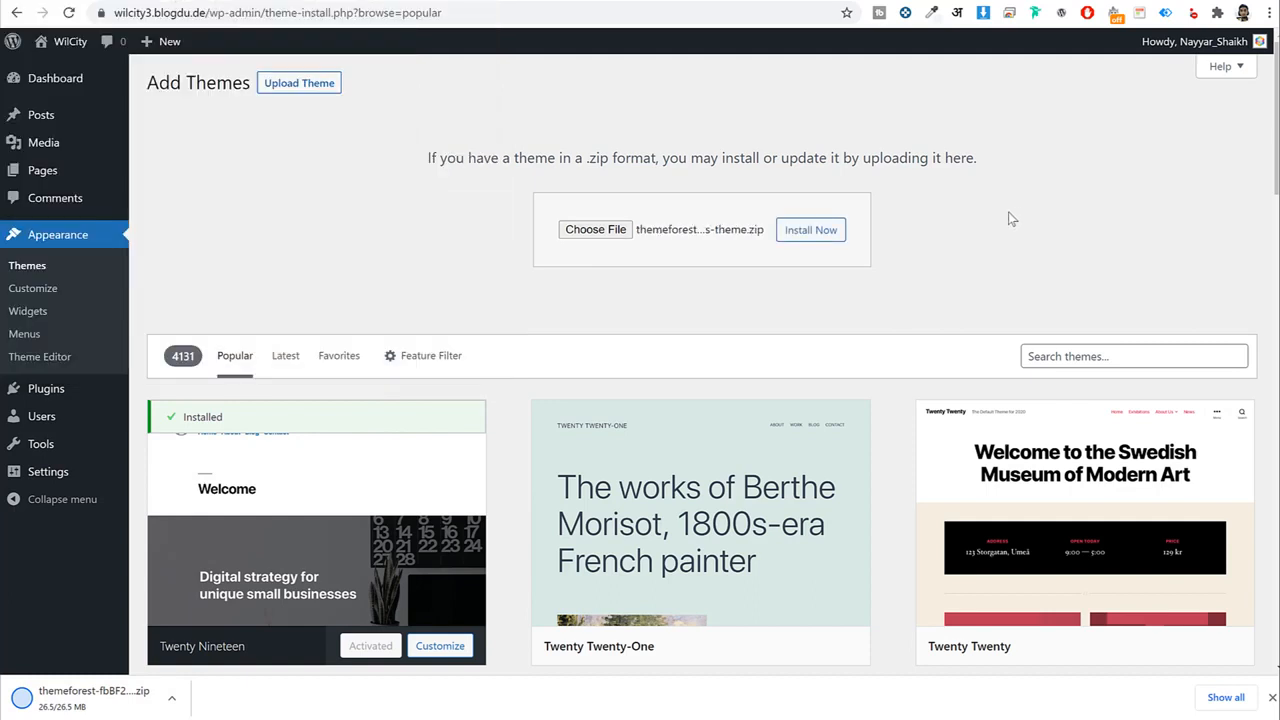
{"action": "left_click", "coordinate": [836, 238]}
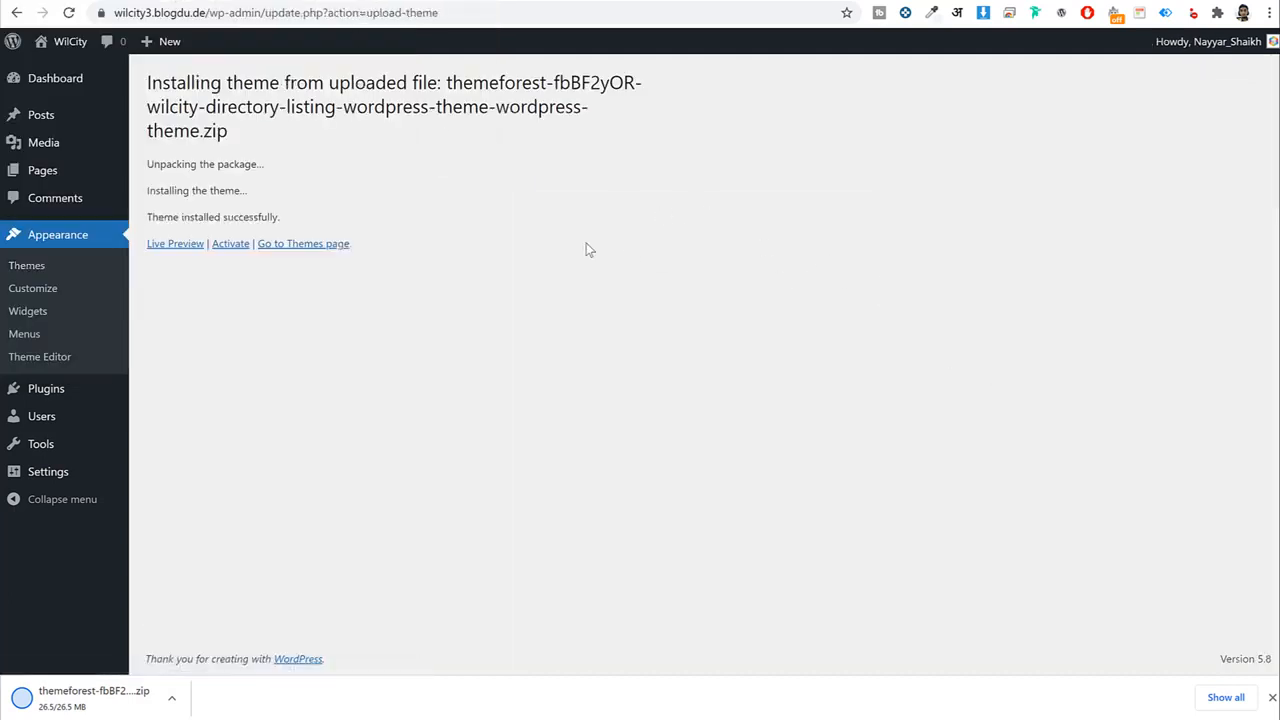
{"action": "left_click", "coordinate": [230, 249]}
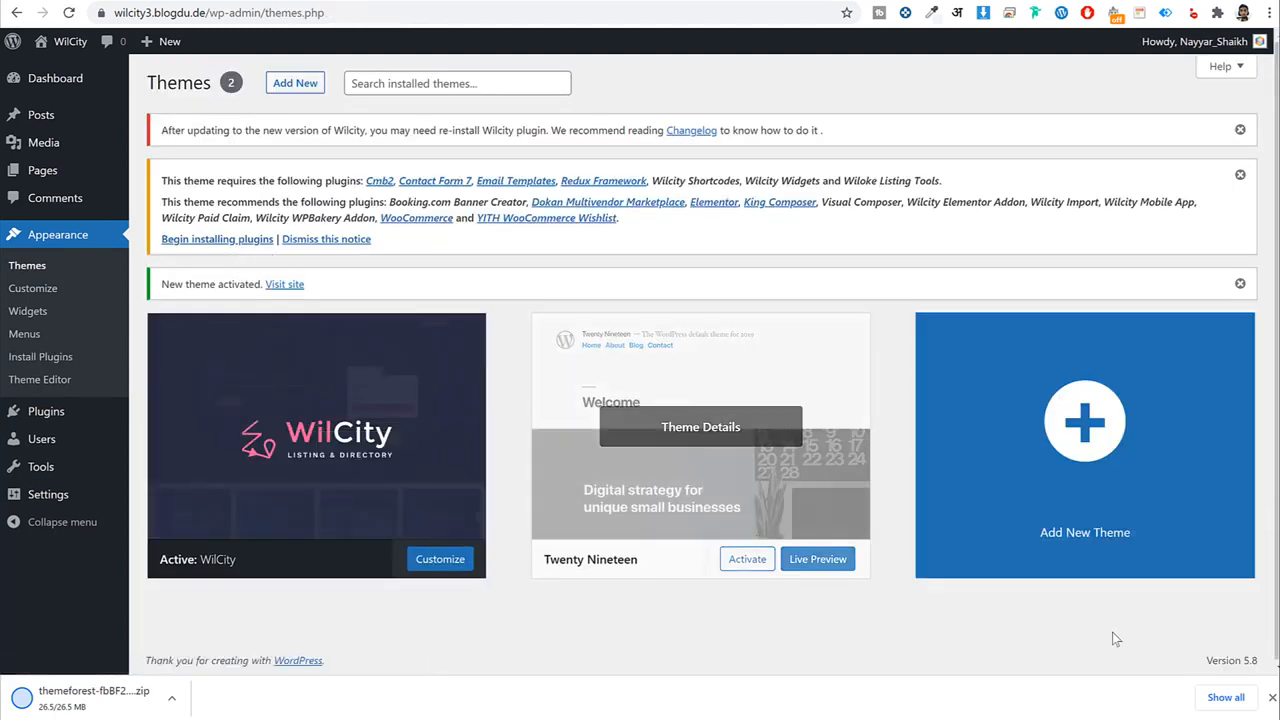
Delete the Twenty Nineteen theme from its Theme Details, confirming with OK.
{"action": "left_click", "coordinate": [1272, 697]}
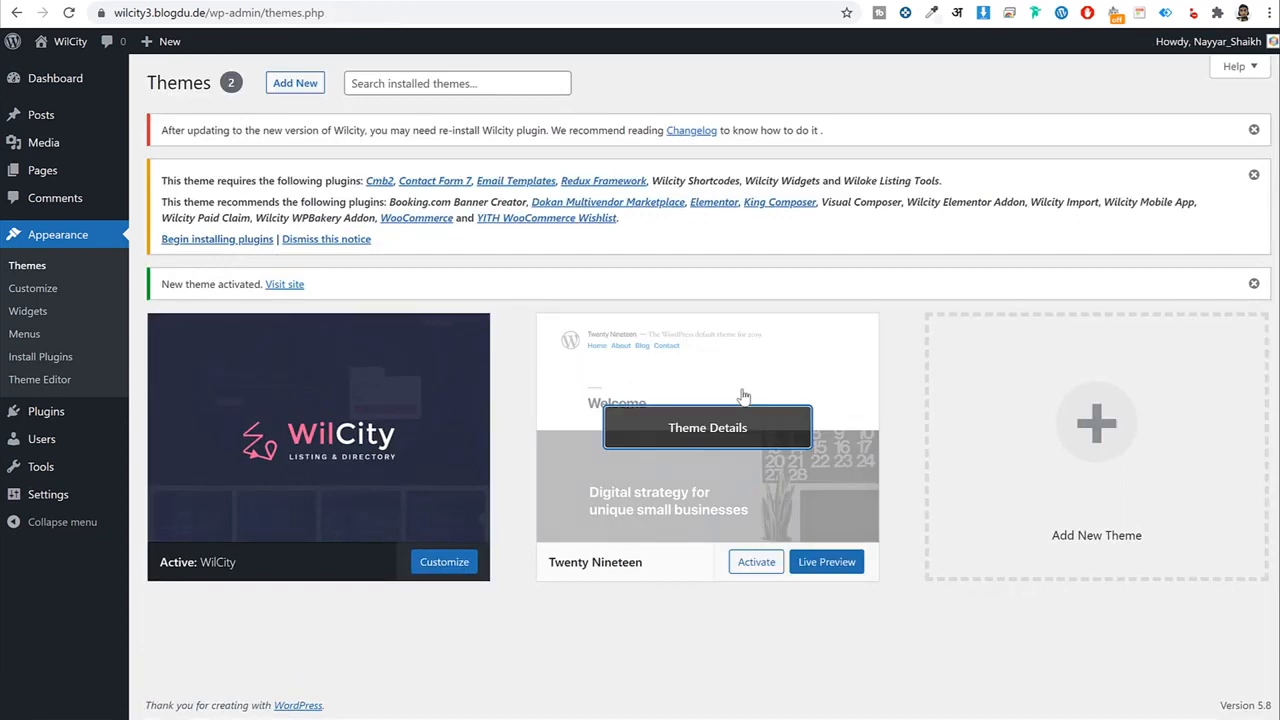
{"action": "left_click", "coordinate": [700, 432]}
{"action": "left_click", "coordinate": [1227, 682]}
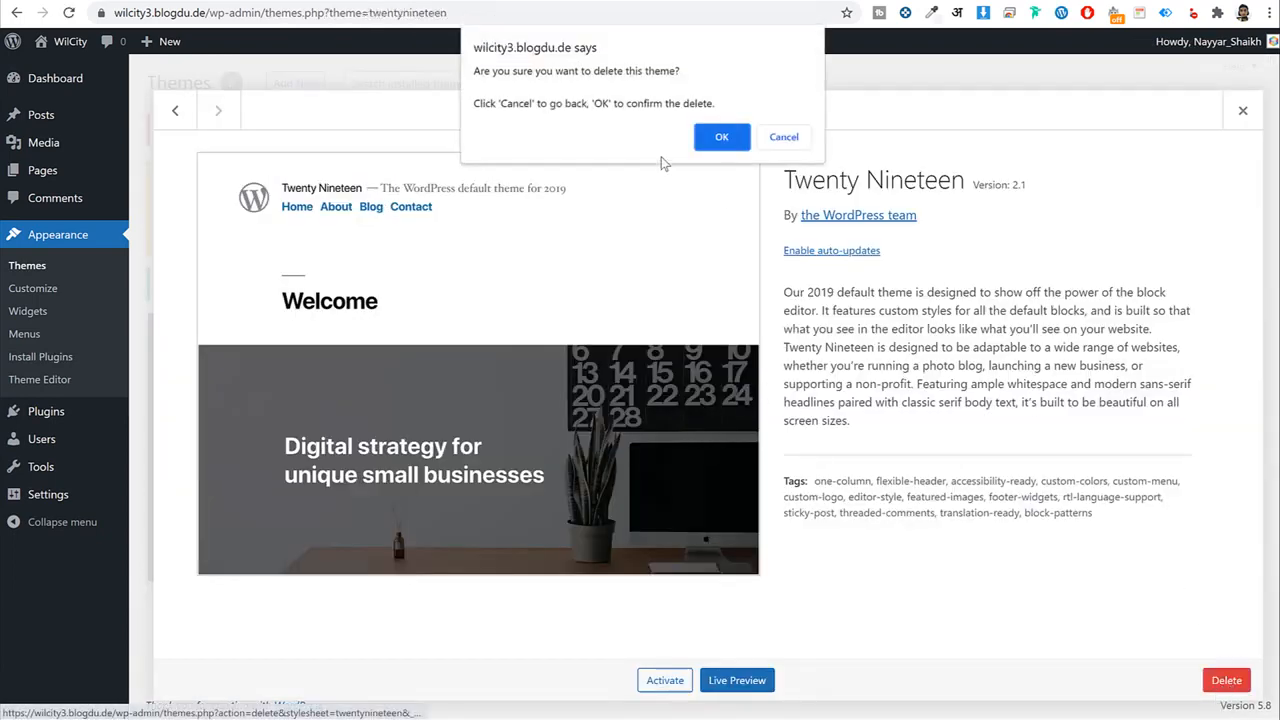
{"action": "left_click", "coordinate": [725, 134]}
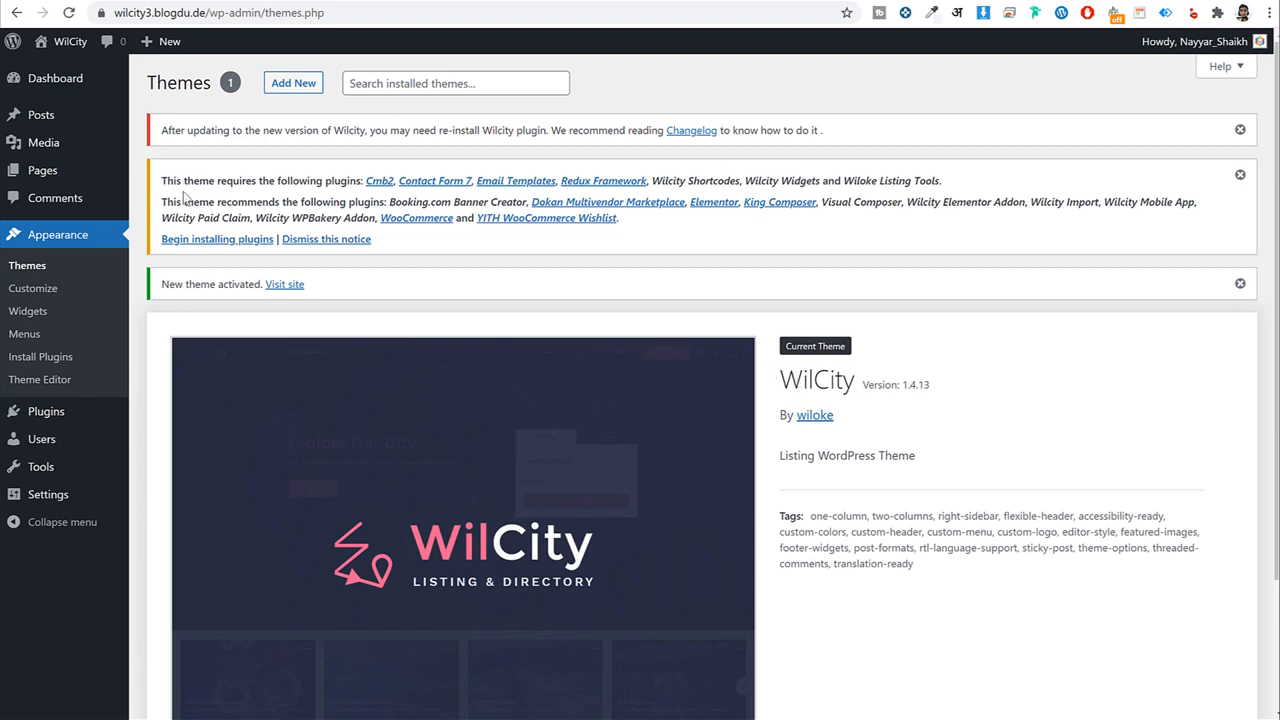
{"action": "left_click_drag", "start_coordinate": [190, 178], "coordinate": [780, 220]}
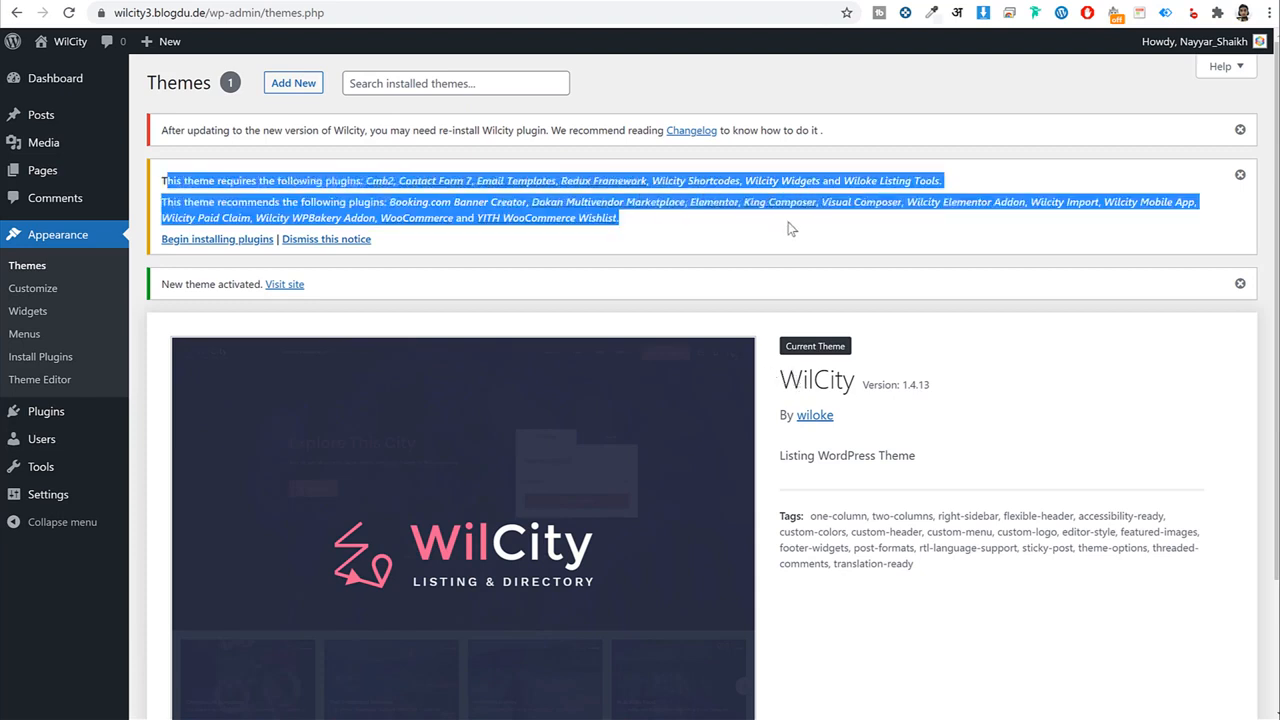
{"action": "left_click", "coordinate": [378, 230]}
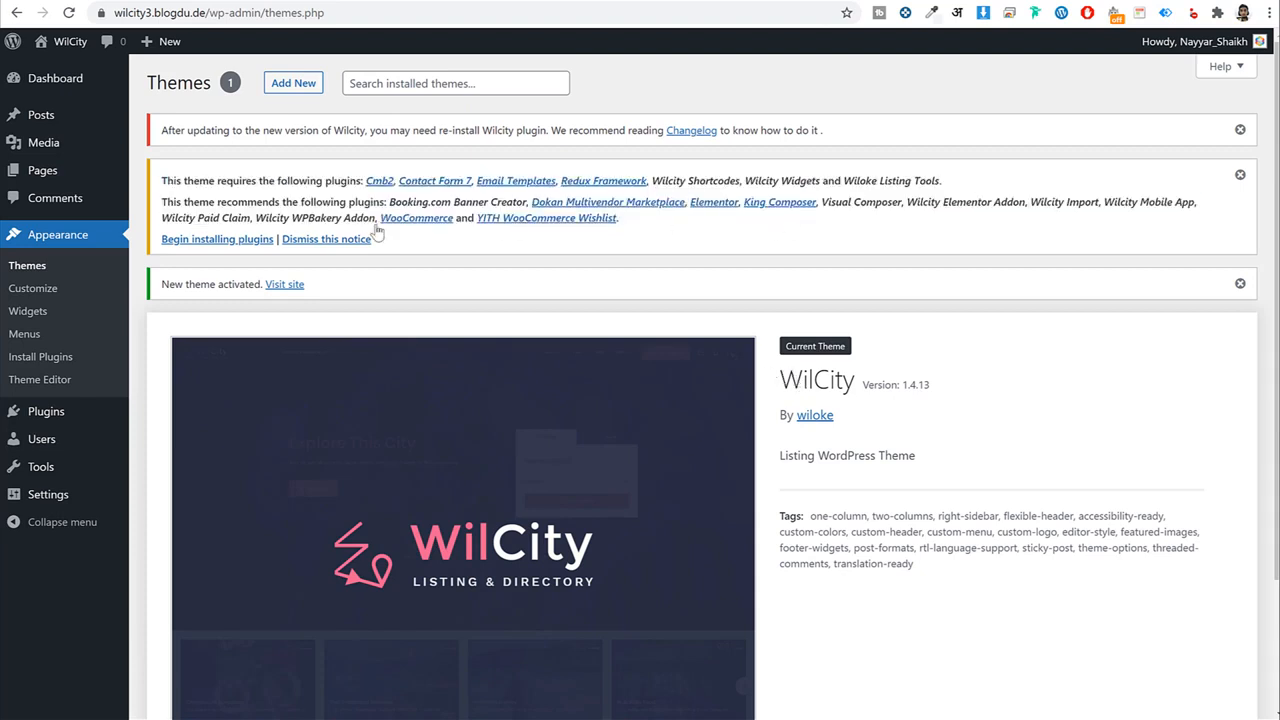
Open the theme's required plugins installer and select every listed plugin.
{"action": "left_click", "coordinate": [205, 240]}
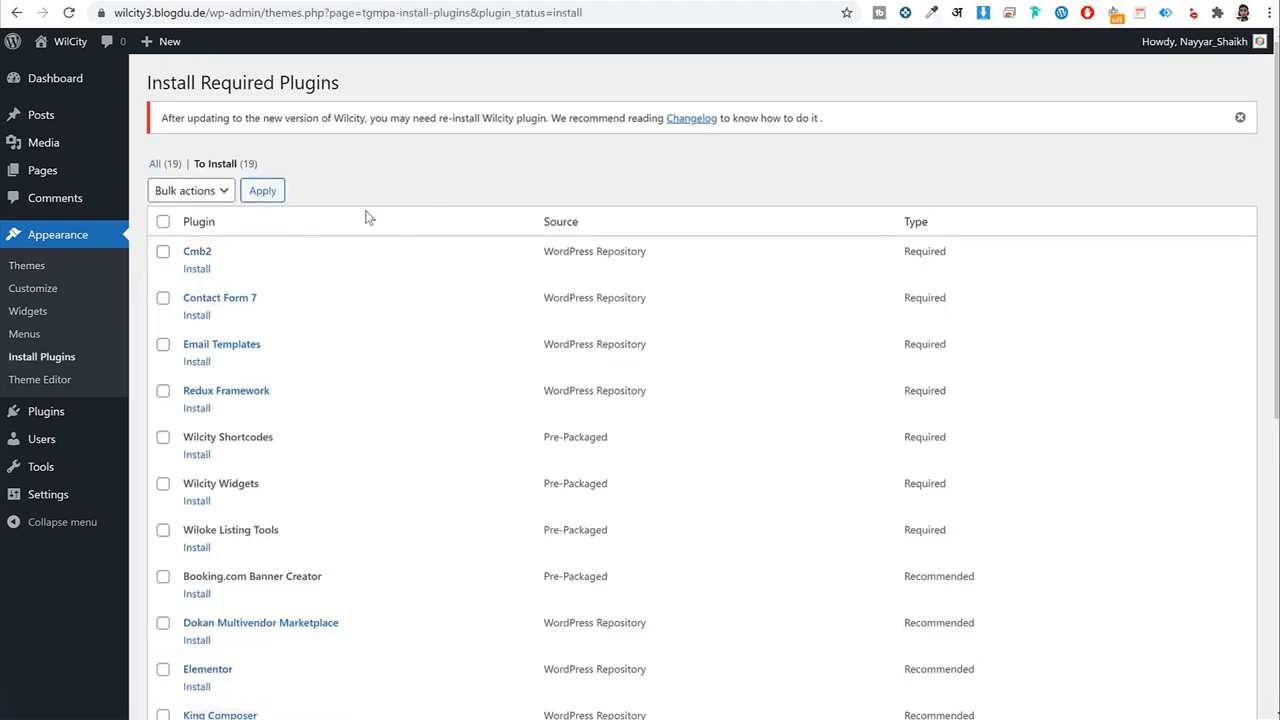
{"action": "left_click", "coordinate": [163, 221]}
{"action": "scroll", "coordinate": [323, 320], "scroll_direction": "down", "scroll_amount": 5}
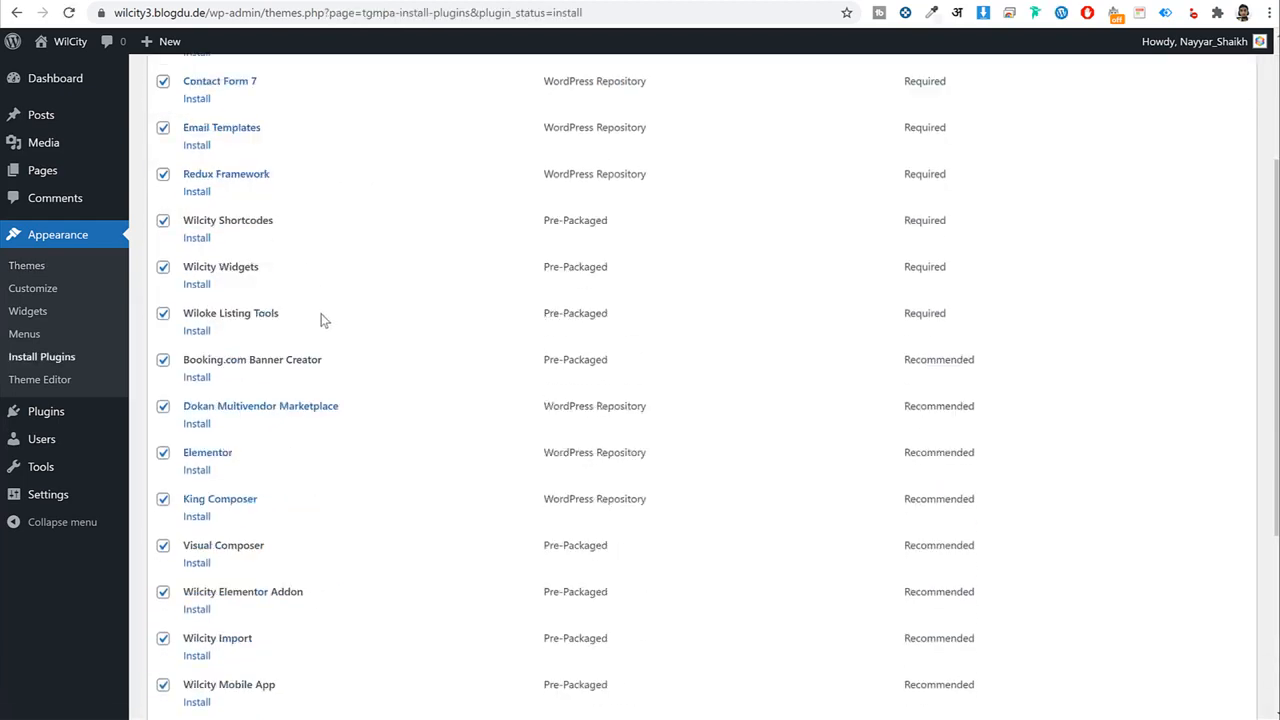
{"action": "scroll", "coordinate": [215, 385], "scroll_direction": "up", "scroll_amount": 5}
{"action": "scroll", "coordinate": [215, 385], "scroll_direction": "up", "scroll_amount": 1}
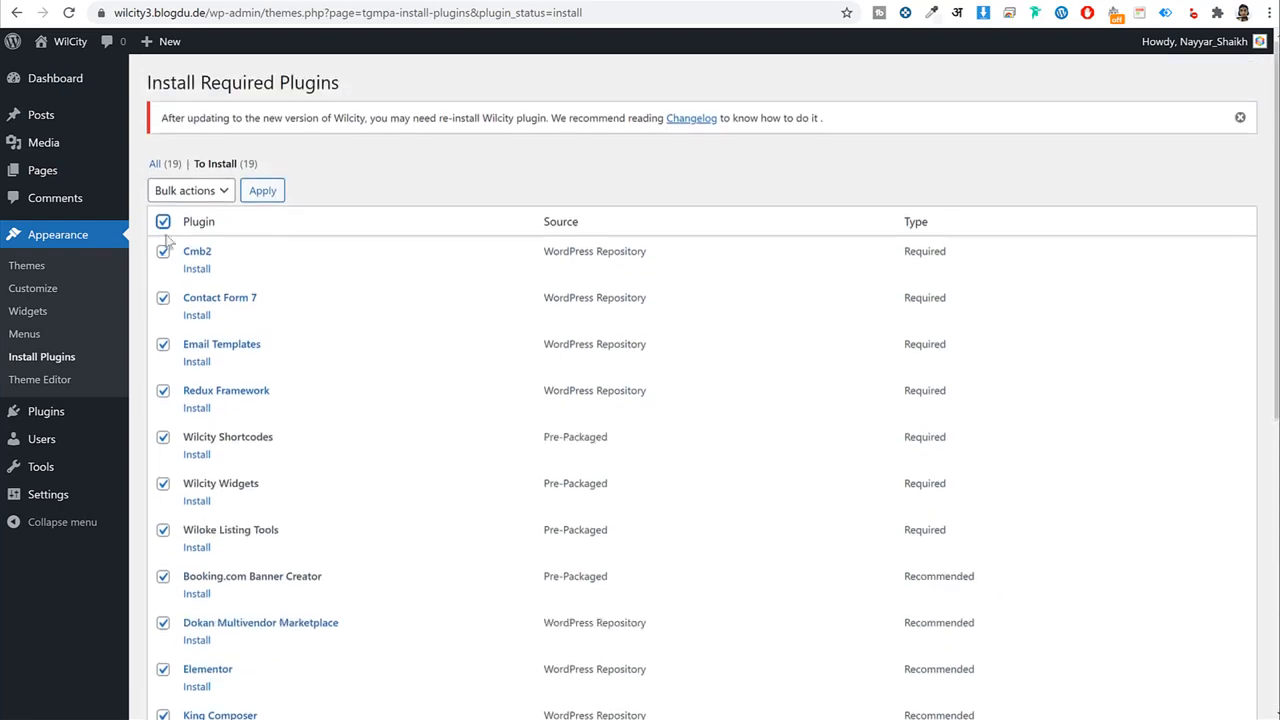
{"action": "scroll", "coordinate": [370, 352], "scroll_direction": "down", "scroll_amount": 5}
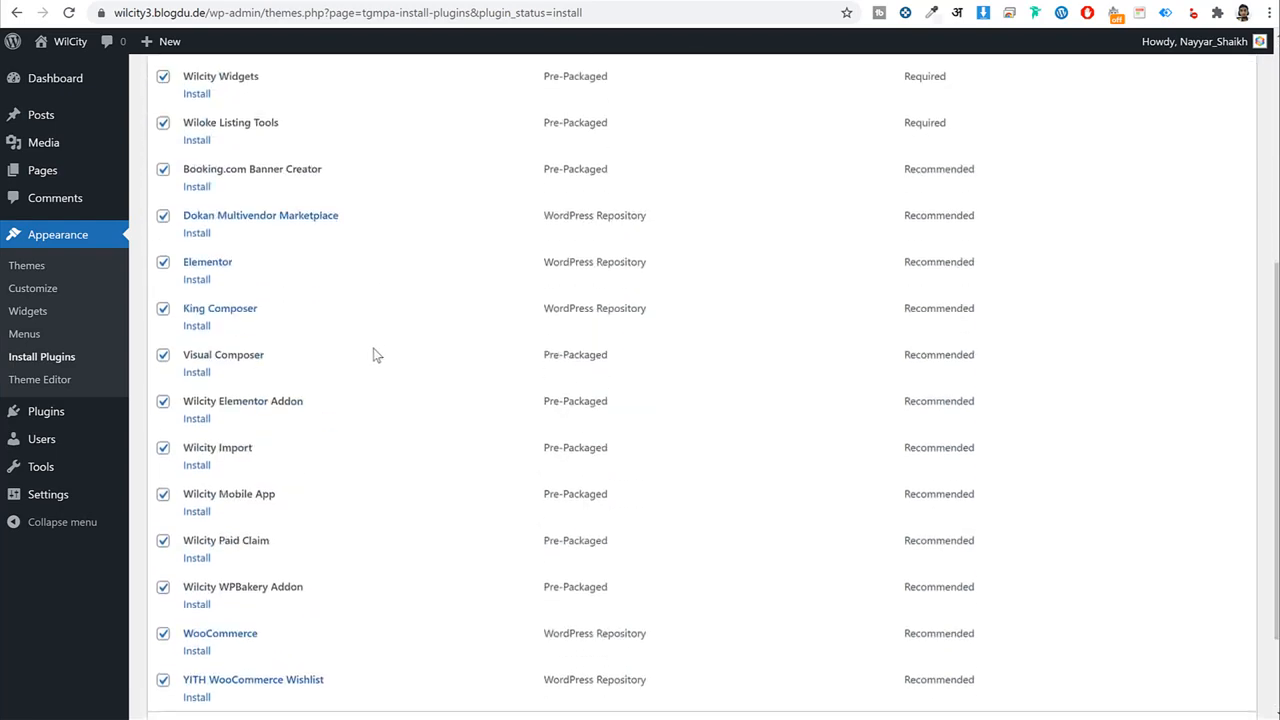
{"action": "scroll", "coordinate": [366, 362], "scroll_direction": "up", "scroll_amount": 5}
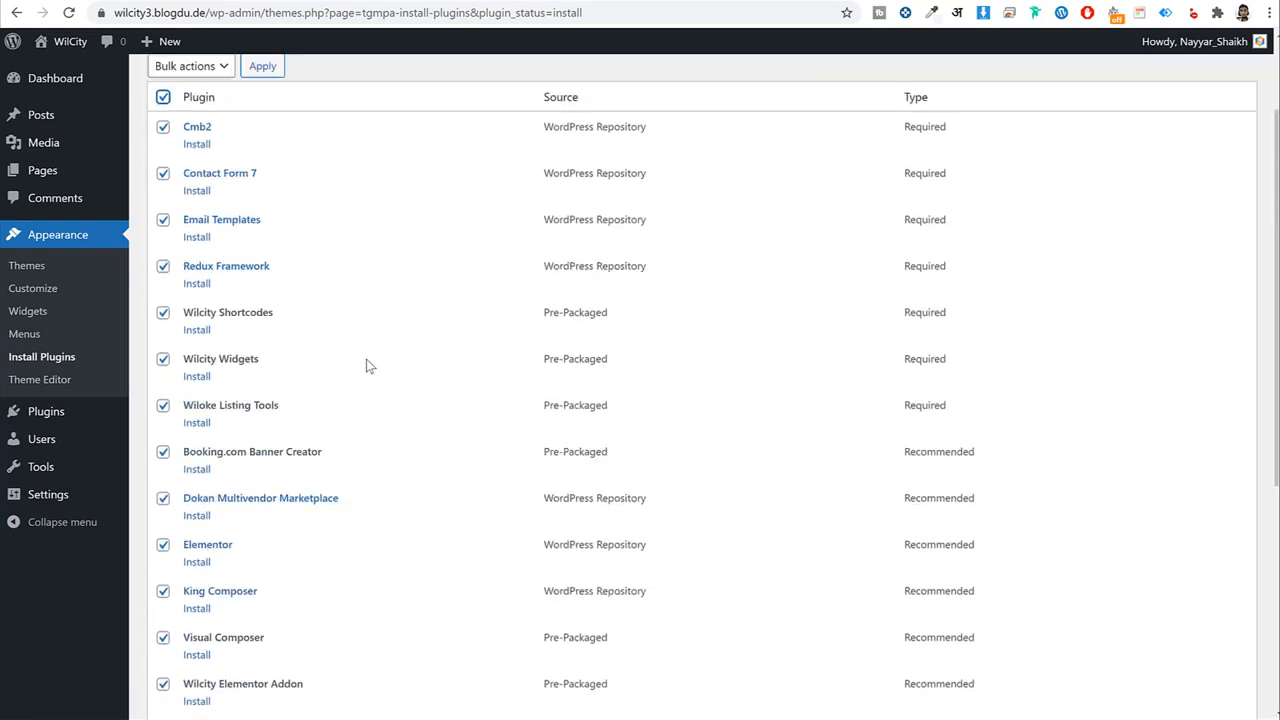
{"action": "scroll", "coordinate": [366, 362], "scroll_direction": "down", "scroll_amount": 5}
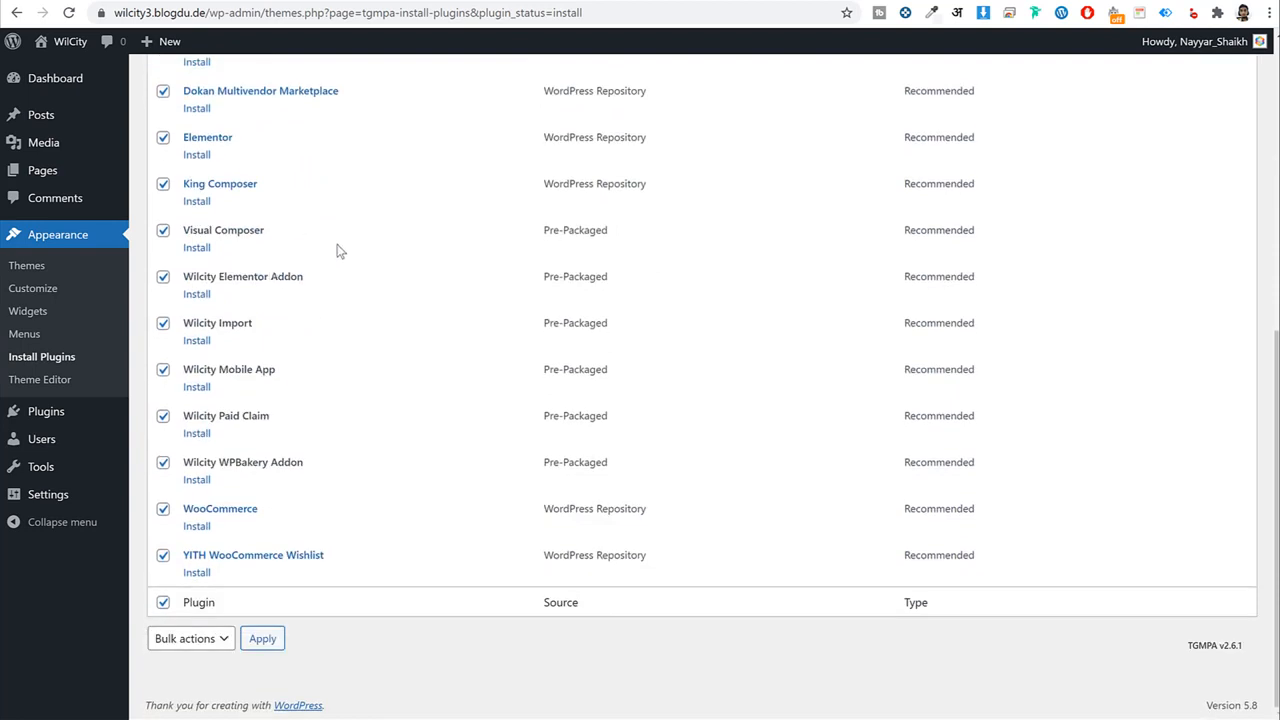
Deselect Visual Composer, King Composer and Wilcity WPBakery Addon.
{"action": "left_click", "coordinate": [163, 231]}
{"action": "left_click_drag", "start_coordinate": [278, 238], "coordinate": [180, 234]}
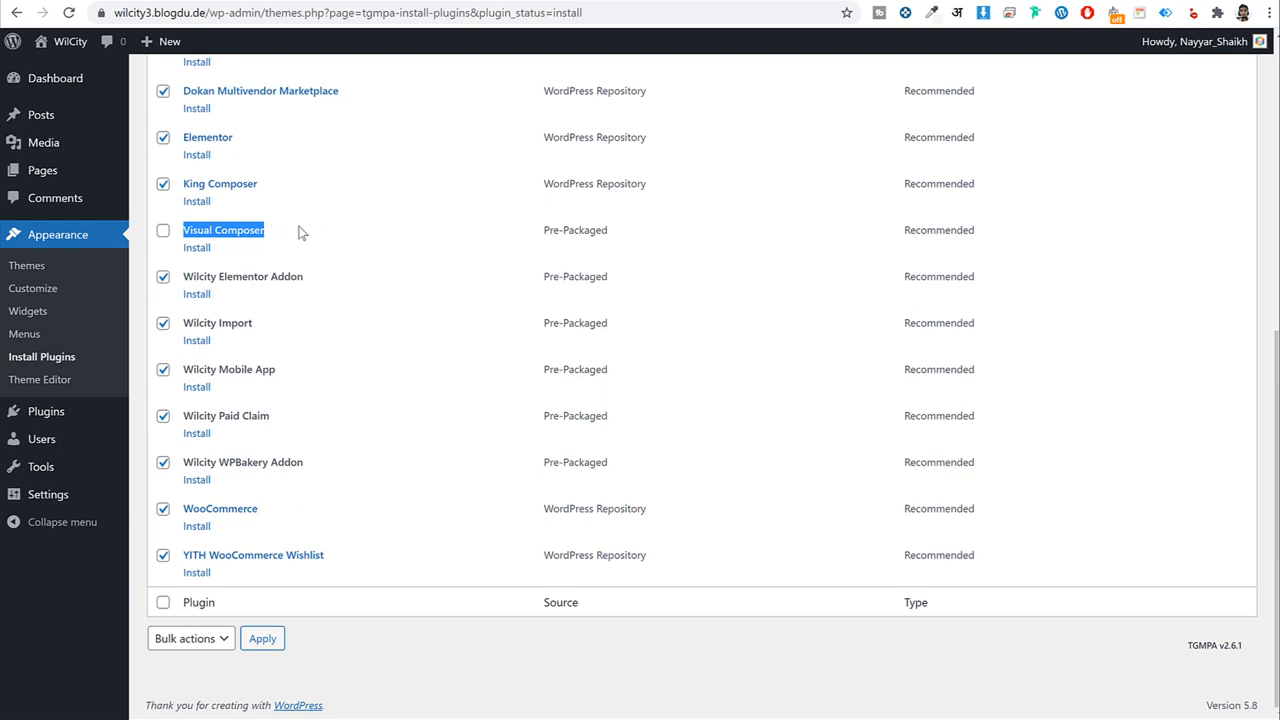
{"action": "left_click", "coordinate": [163, 184]}
{"action": "left_click_drag", "start_coordinate": [300, 195], "coordinate": [183, 197]}
{"action": "left_click", "coordinate": [329, 206]}
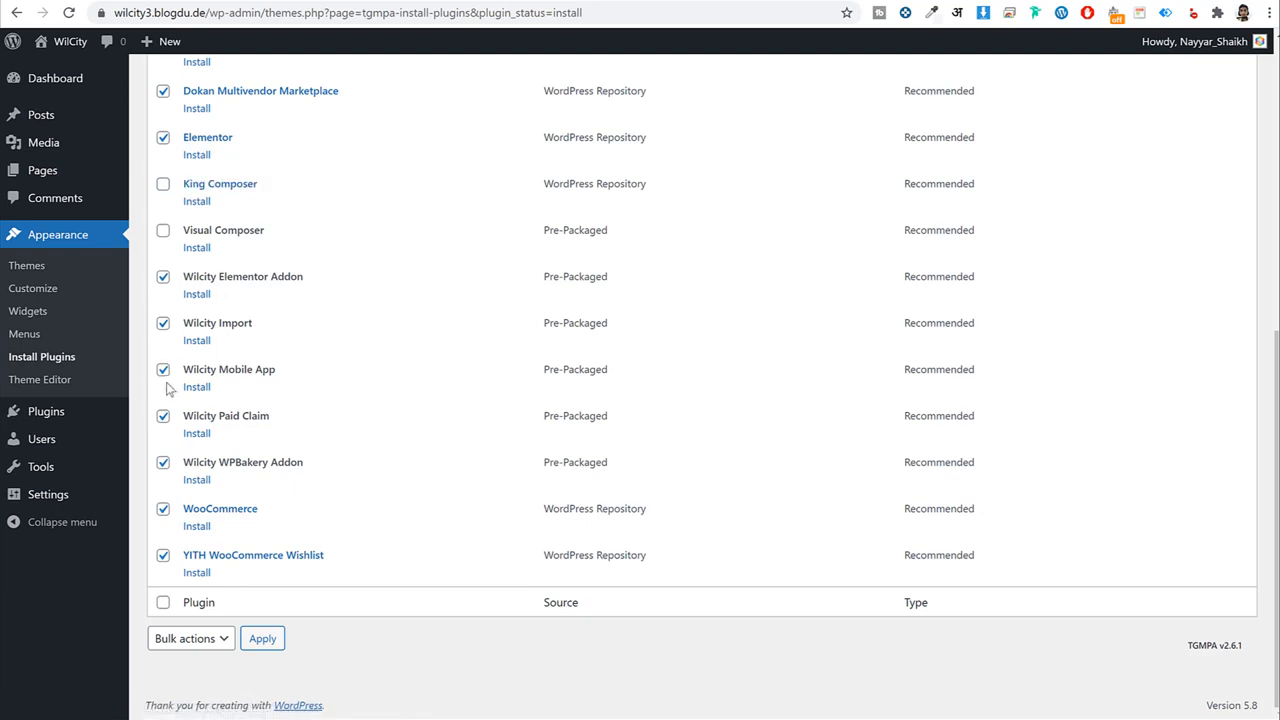
{"action": "left_click", "coordinate": [163, 463]}
{"action": "left_click_drag", "start_coordinate": [305, 464], "coordinate": [229, 464]}
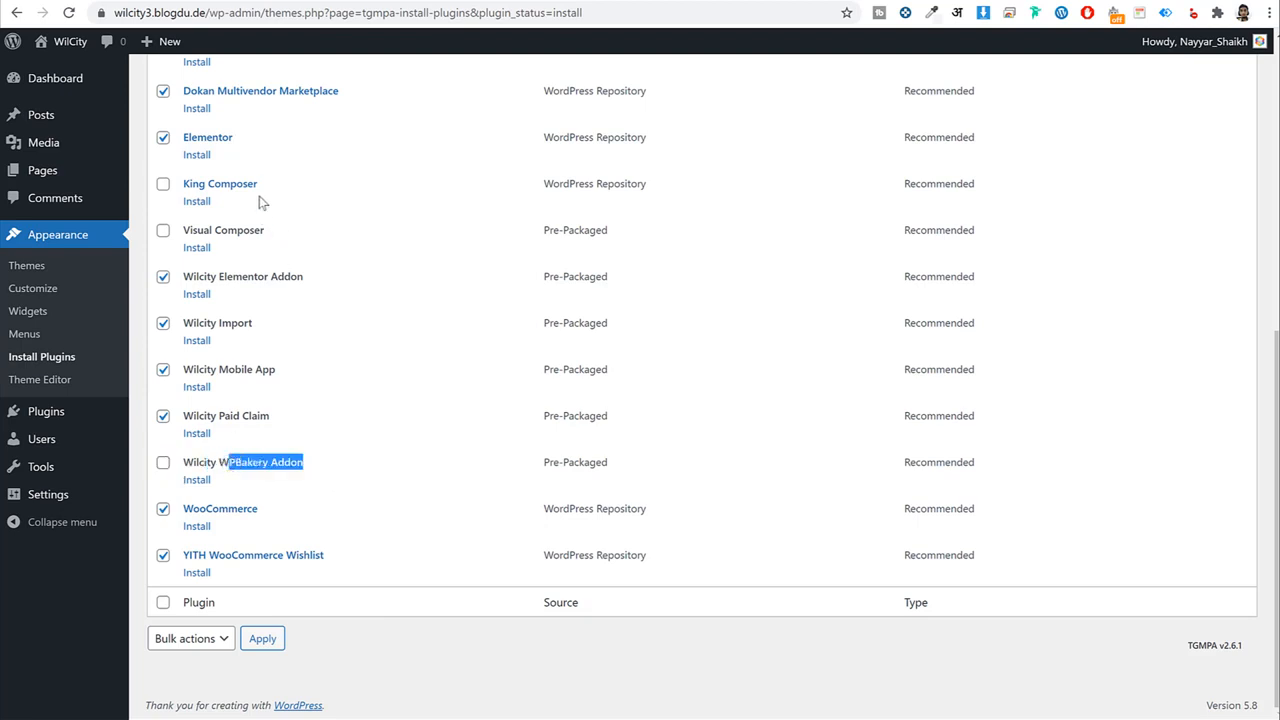
{"action": "left_click_drag", "start_coordinate": [290, 234], "coordinate": [192, 232]}
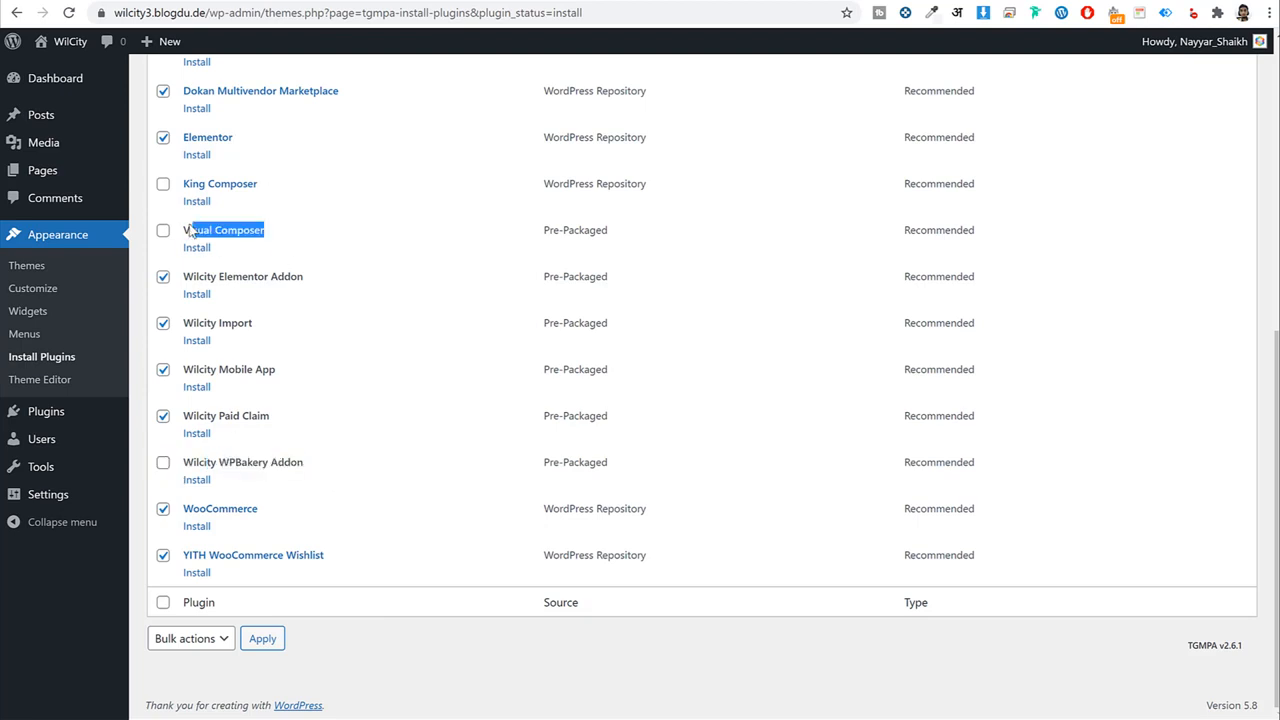
{"action": "left_click", "coordinate": [437, 297]}
Choose Install as the bulk action for the checked plugins.
{"action": "scroll", "coordinate": [439, 300], "scroll_direction": "up", "scroll_amount": 5}
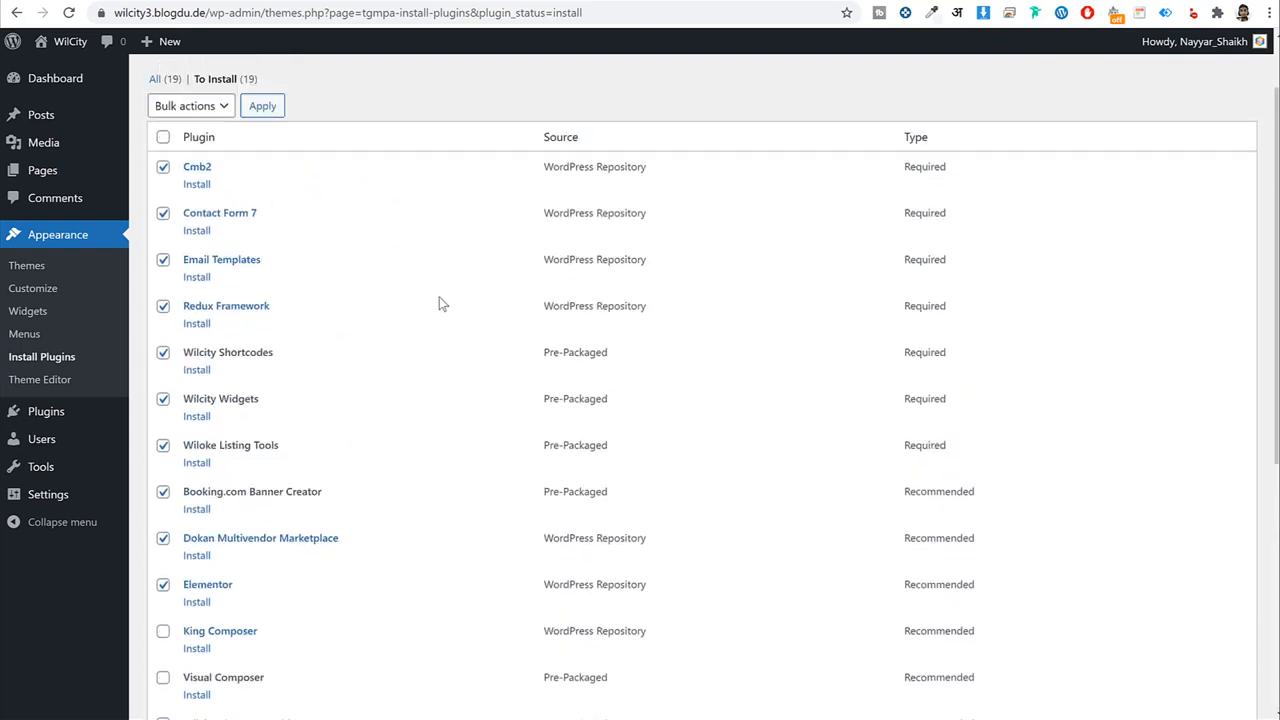
{"action": "scroll", "coordinate": [457, 289], "scroll_direction": "down", "scroll_amount": 5}
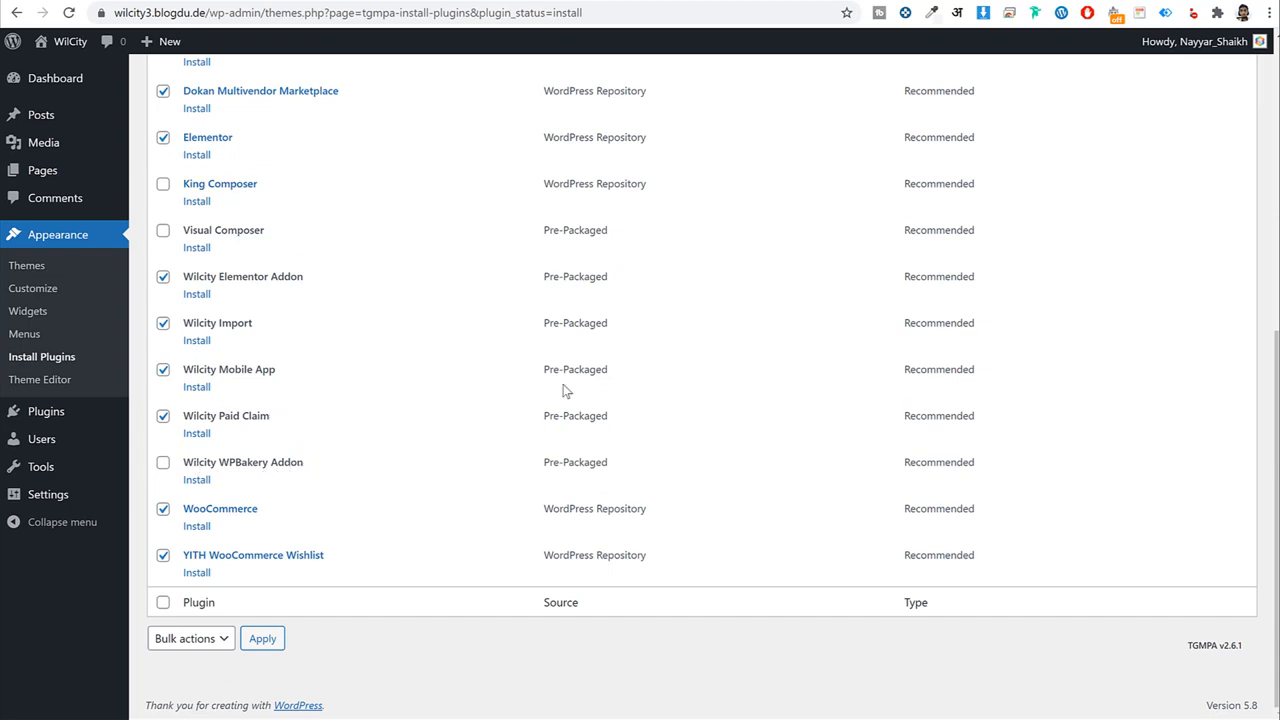
{"action": "scroll", "coordinate": [414, 320], "scroll_direction": "up", "scroll_amount": 5}
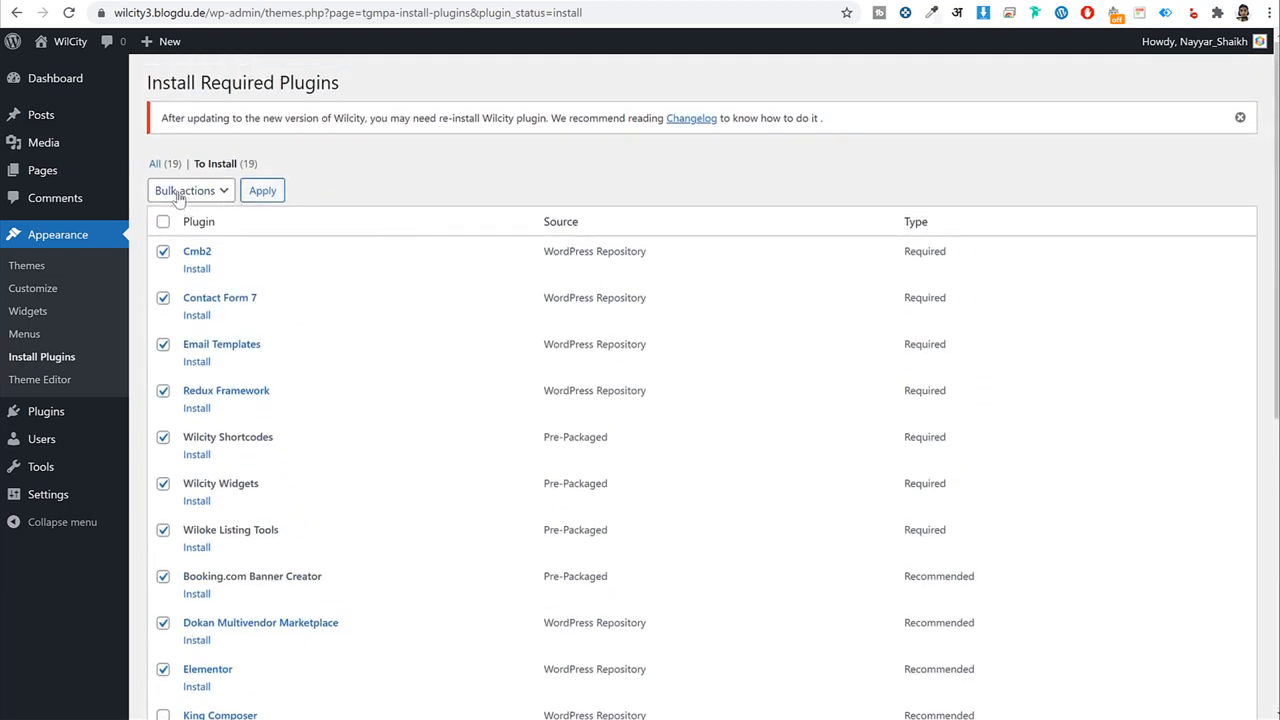
{"action": "left_click", "coordinate": [178, 196]}
{"action": "left_click", "coordinate": [184, 224]}
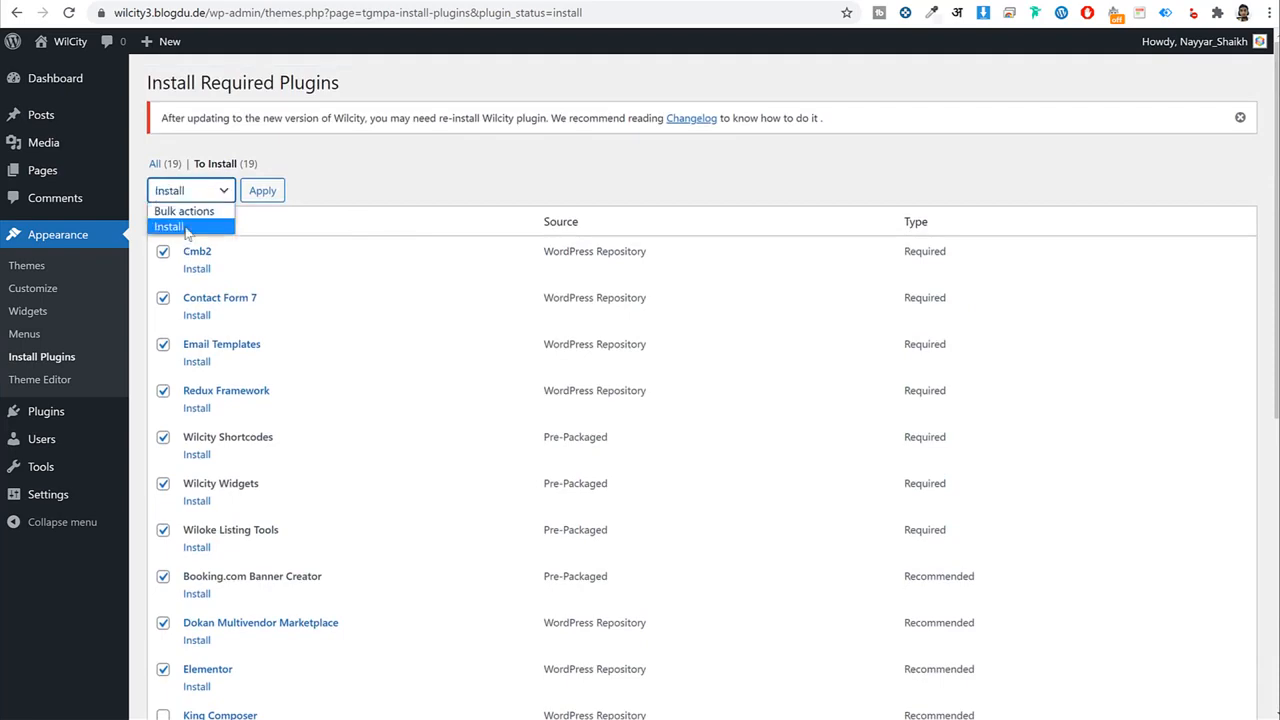
Install the checked plugins and return to the required plugins installer.
{"action": "left_click", "coordinate": [274, 195]}
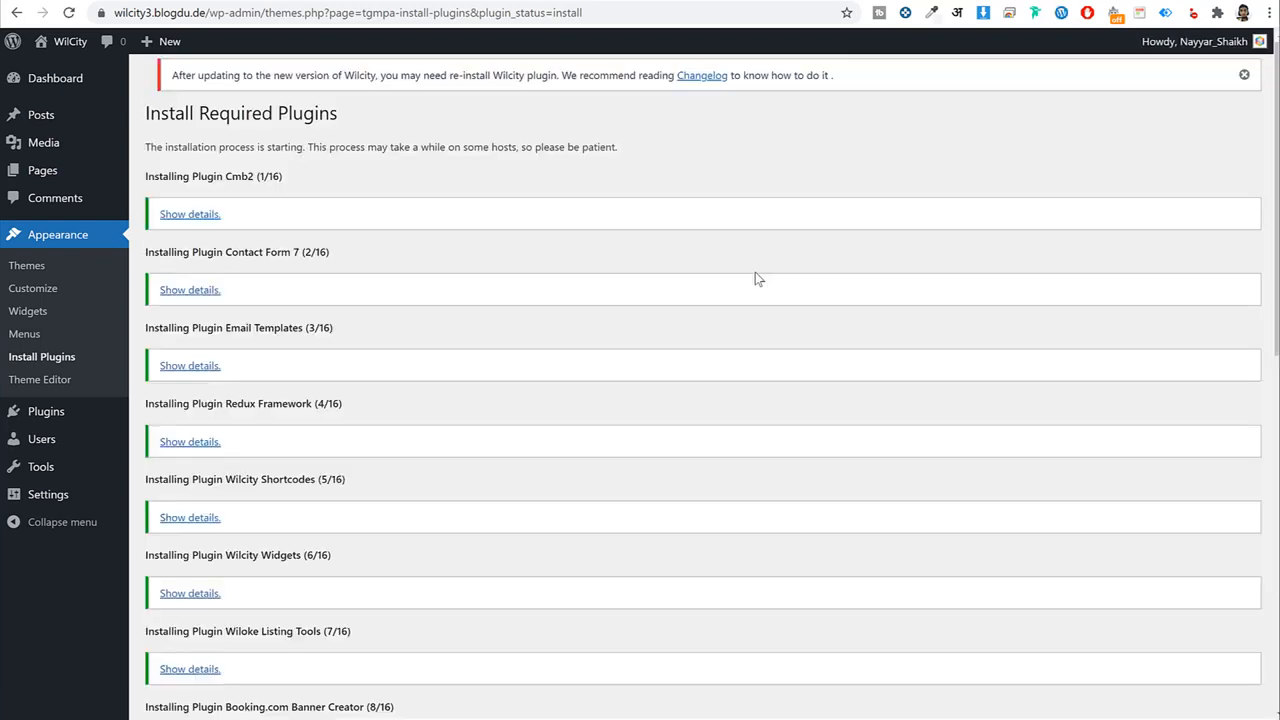
{"action": "scroll", "coordinate": [755, 272], "scroll_direction": "down", "scroll_amount": 8}
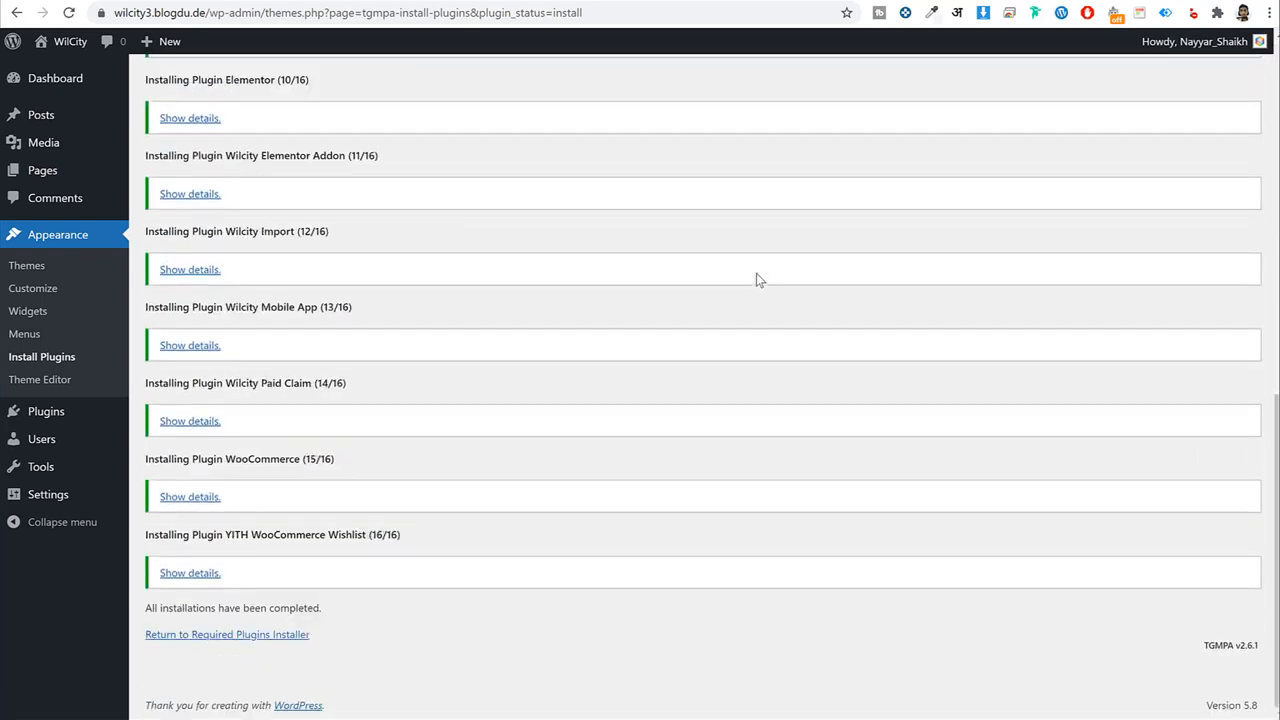
{"action": "left_click", "coordinate": [230, 635]}
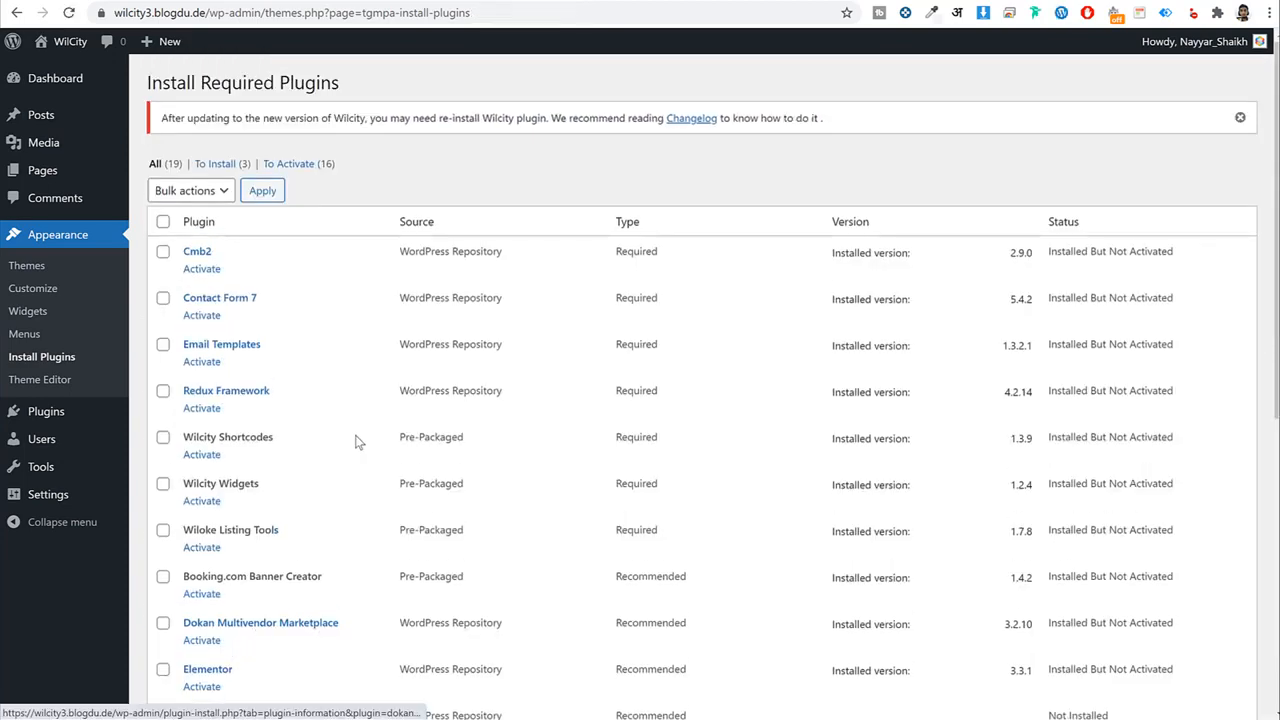
Bulk-activate all plugins except Wilcity WPBakery Addon, King Composer and Visual Composer.
{"action": "scroll", "coordinate": [366, 455], "scroll_direction": "down", "scroll_amount": 5}
{"action": "scroll", "coordinate": [366, 455], "scroll_direction": "up", "scroll_amount": 5}
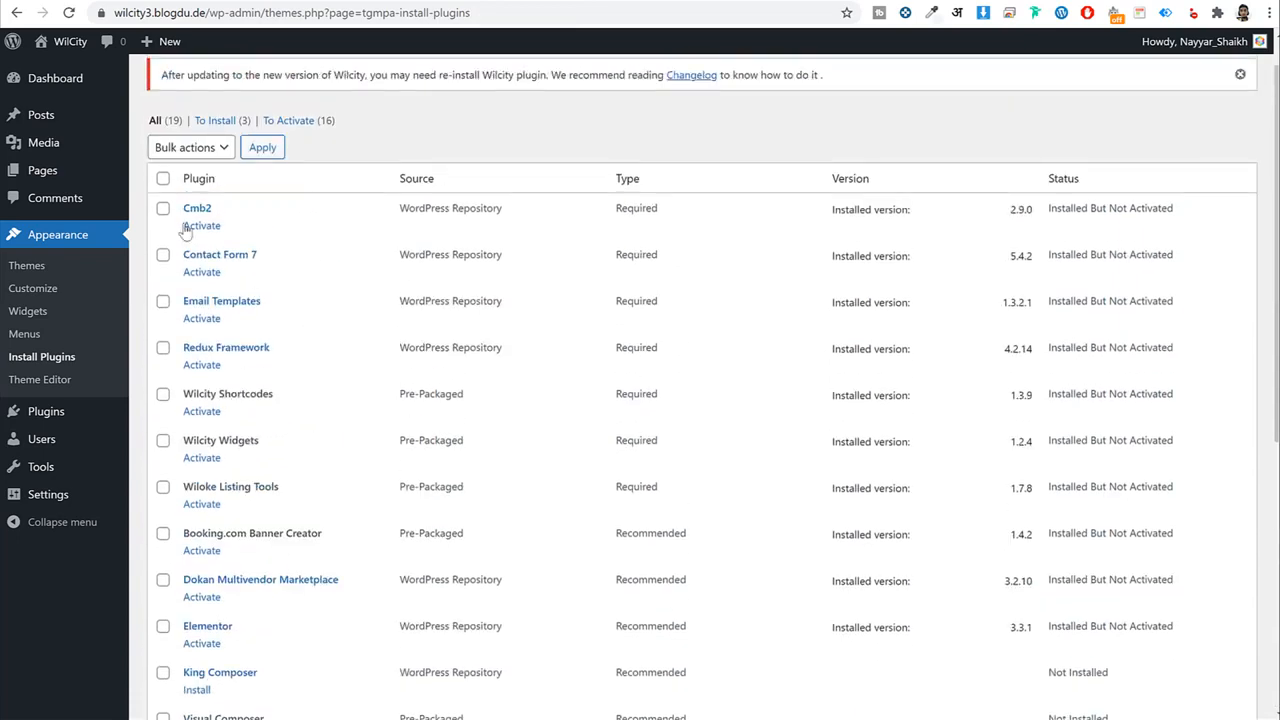
{"action": "left_click", "coordinate": [163, 178]}
{"action": "scroll", "coordinate": [300, 330], "scroll_direction": "down", "scroll_amount": 5}
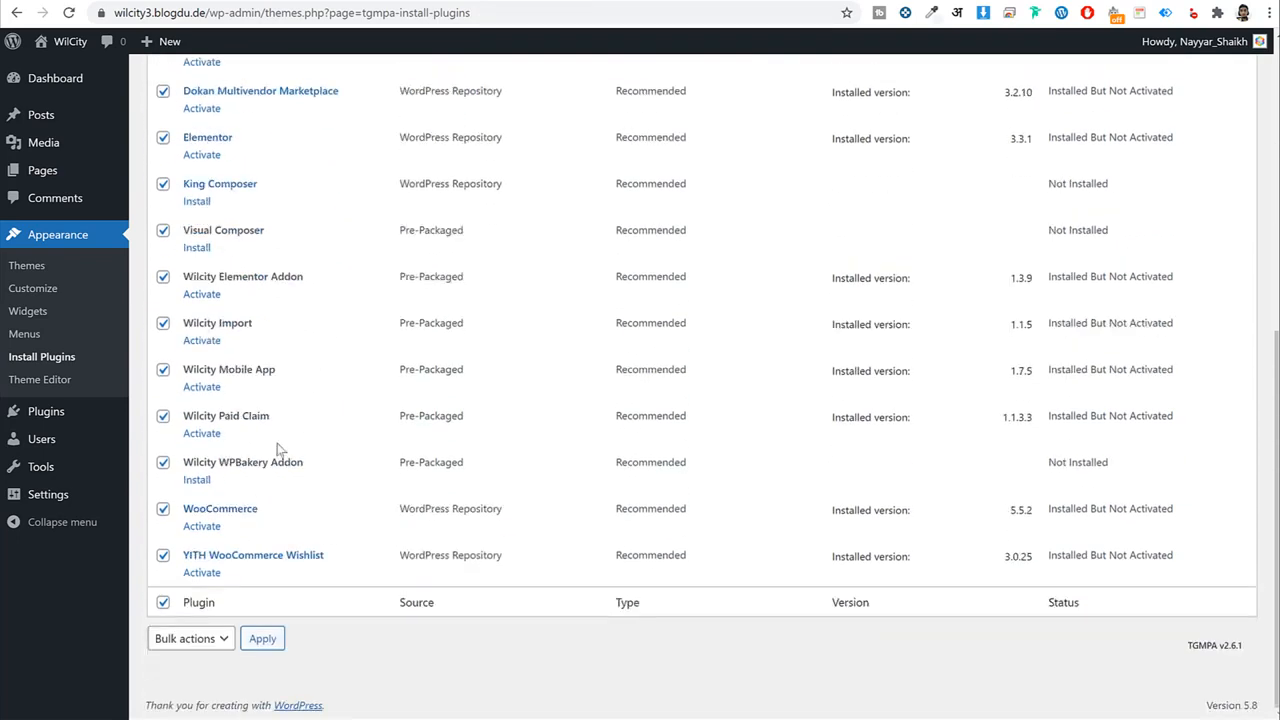
{"action": "left_click", "coordinate": [163, 463]}
{"action": "left_click", "coordinate": [163, 184]}
{"action": "left_click", "coordinate": [163, 230]}
{"action": "left_click", "coordinate": [210, 638]}
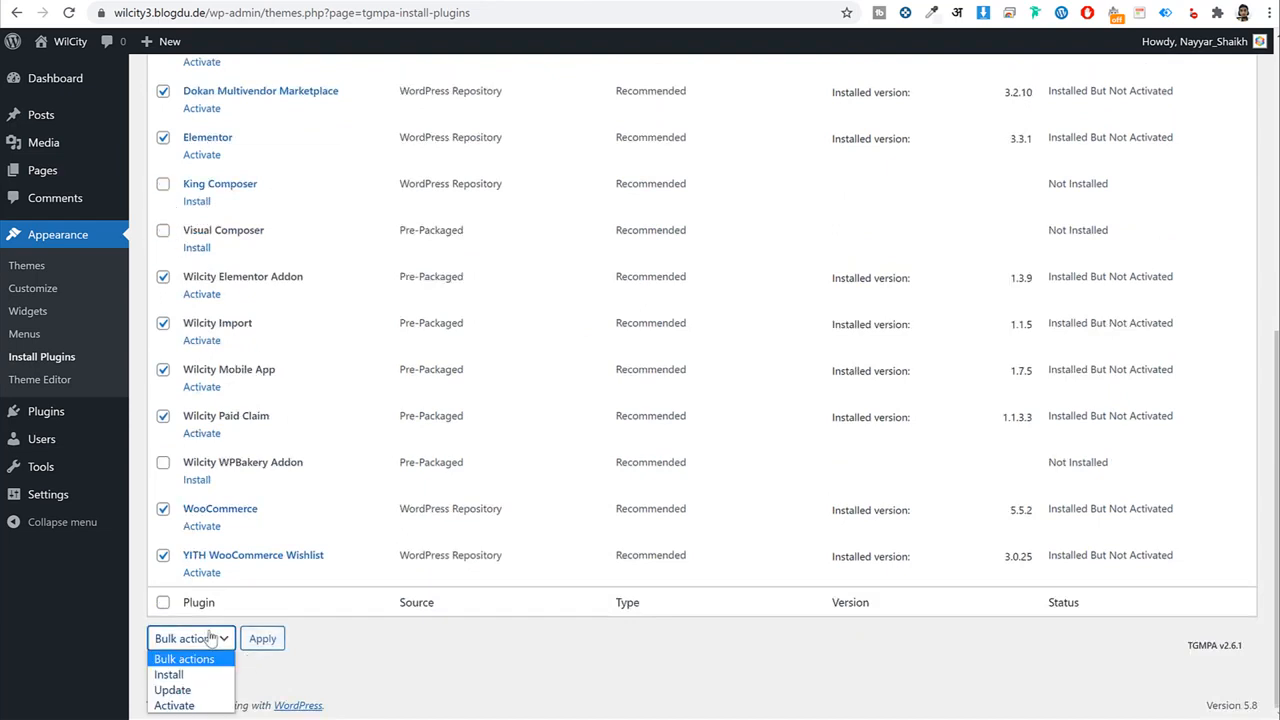
{"action": "left_click", "coordinate": [174, 705]}
{"action": "left_click", "coordinate": [266, 640]}
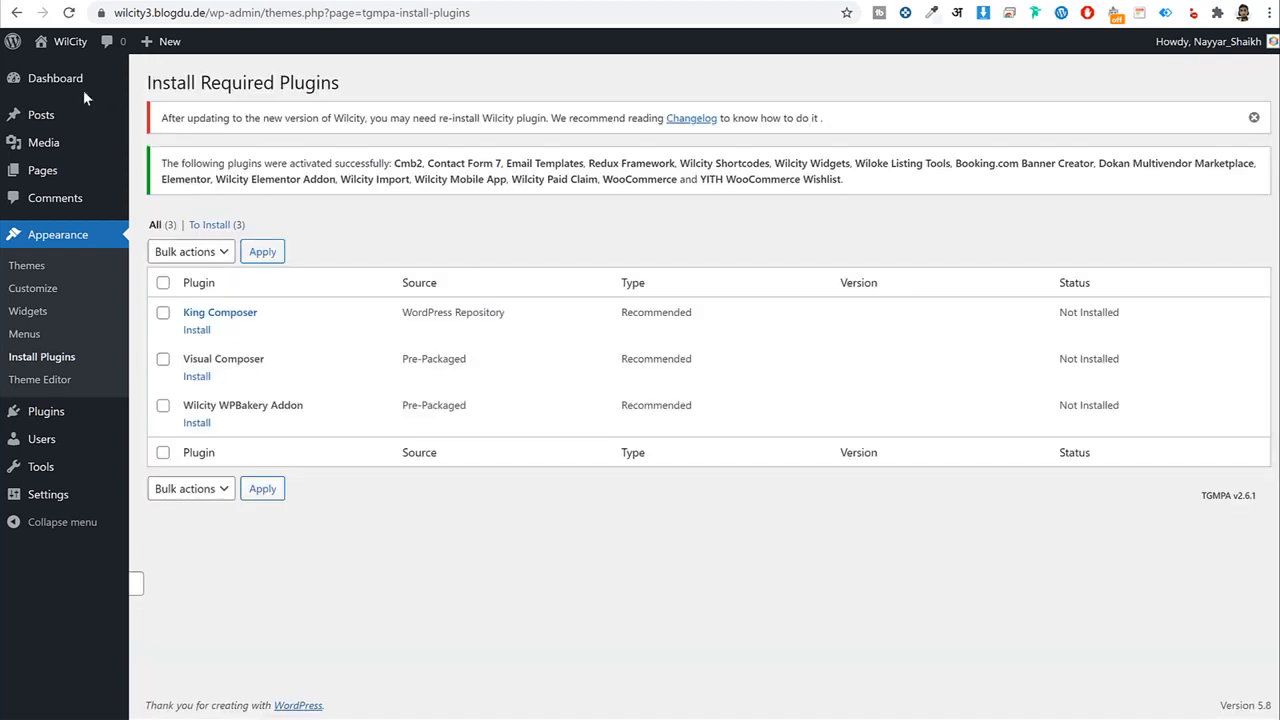
Launch the WooCommerce setup wizard from the admin sidebar to reach Store Details.
{"action": "left_click", "coordinate": [72, 82]}
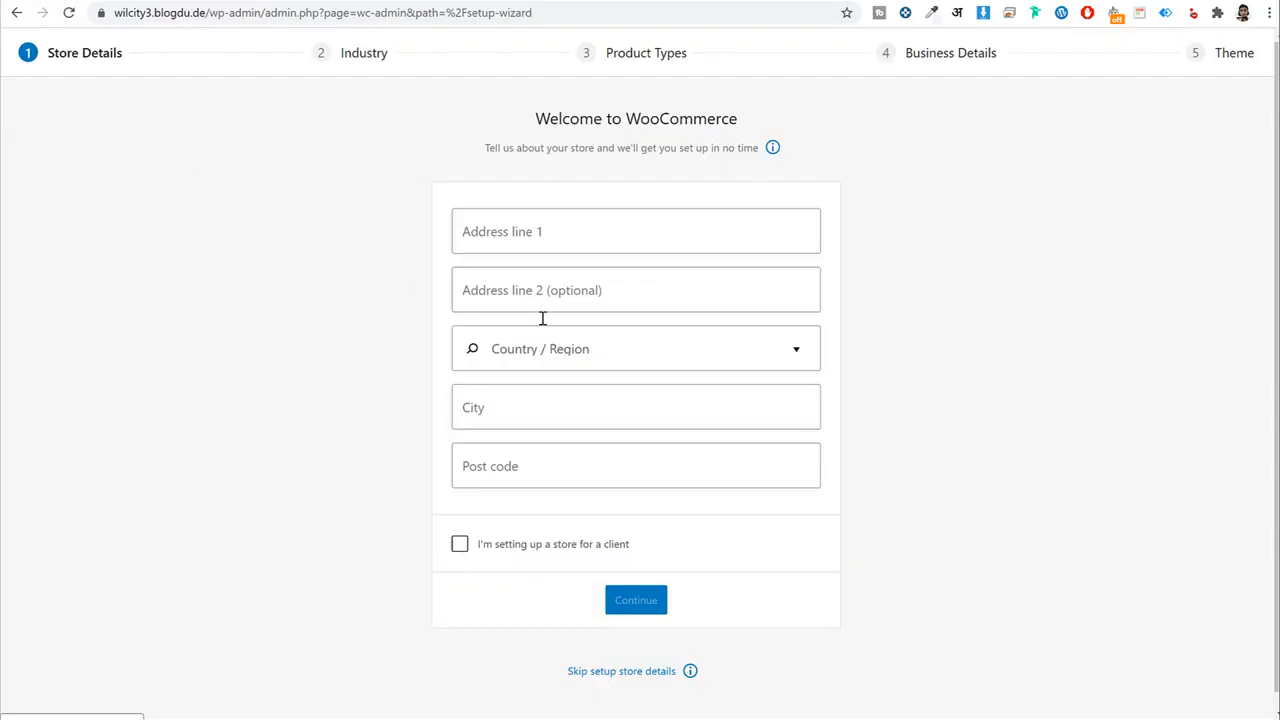
{"action": "scroll", "coordinate": [954, 434], "scroll_direction": "down", "scroll_amount": 1}
{"action": "scroll", "coordinate": [973, 445], "scroll_direction": "up", "scroll_amount": 1}
{"action": "left_click", "coordinate": [16, 12]}
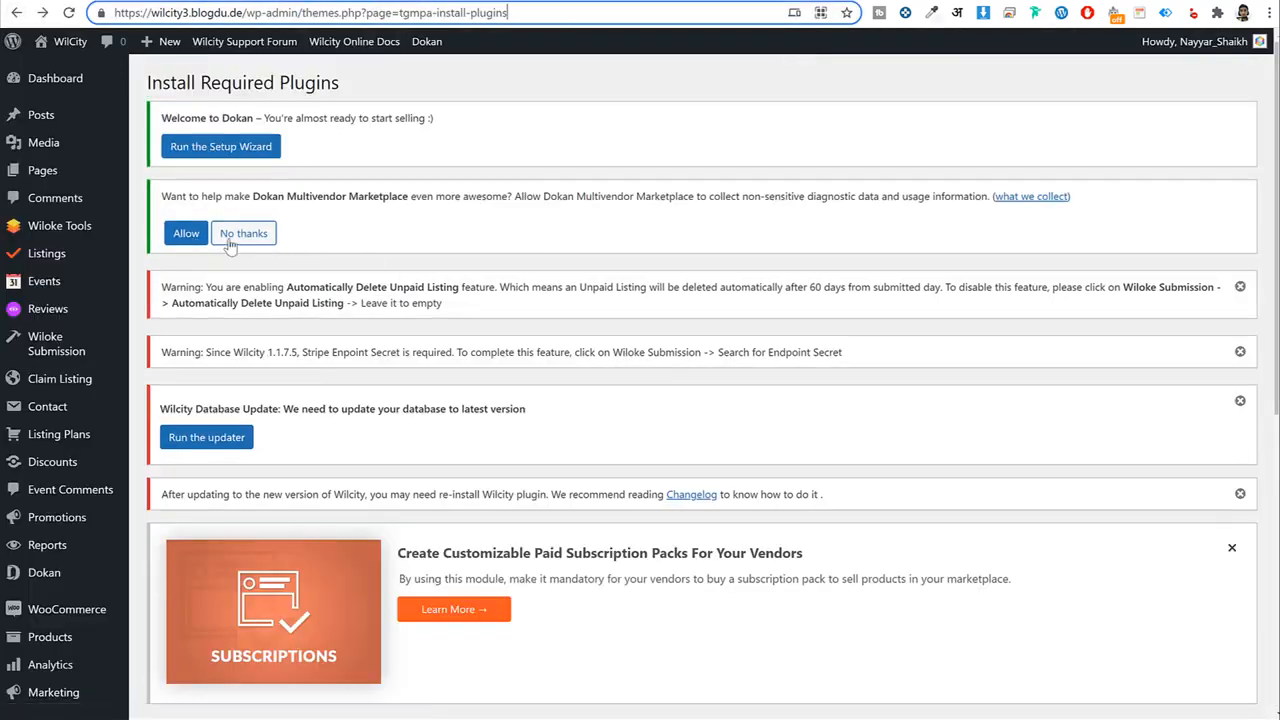
{"action": "scroll", "coordinate": [974, 337], "scroll_direction": "down", "scroll_amount": 3}
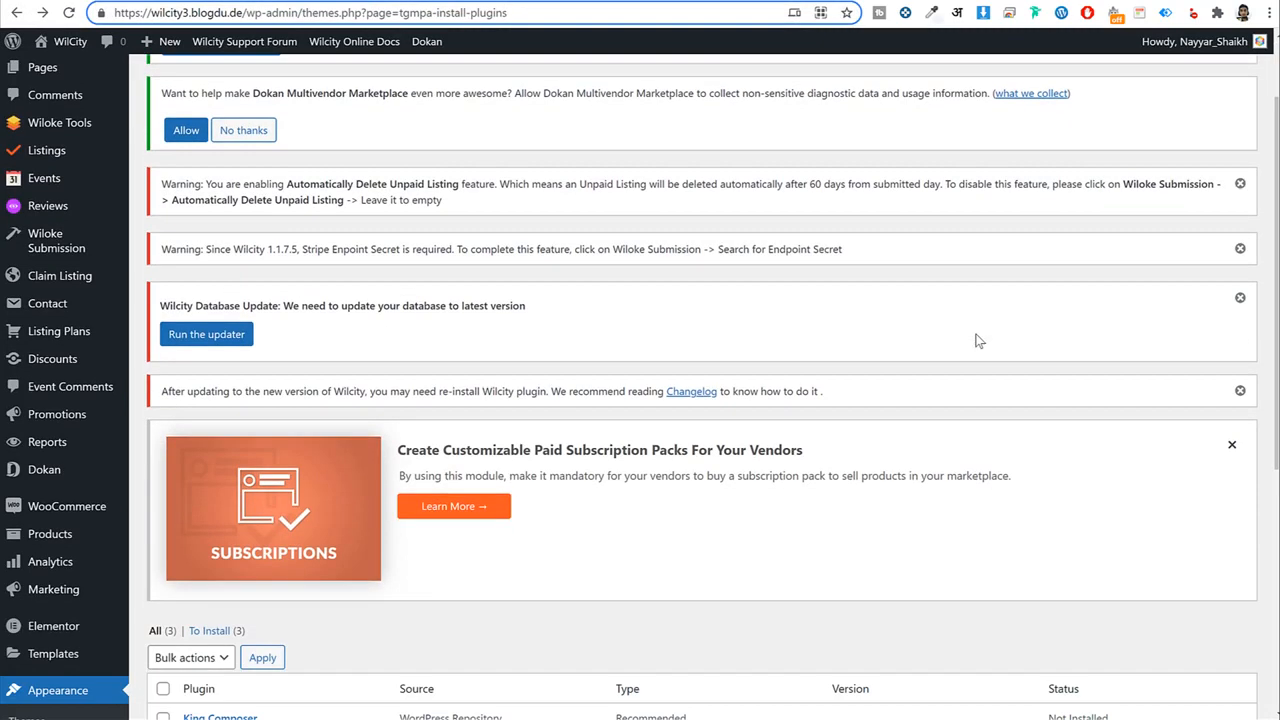
{"action": "scroll", "coordinate": [974, 337], "scroll_direction": "up", "scroll_amount": 3}
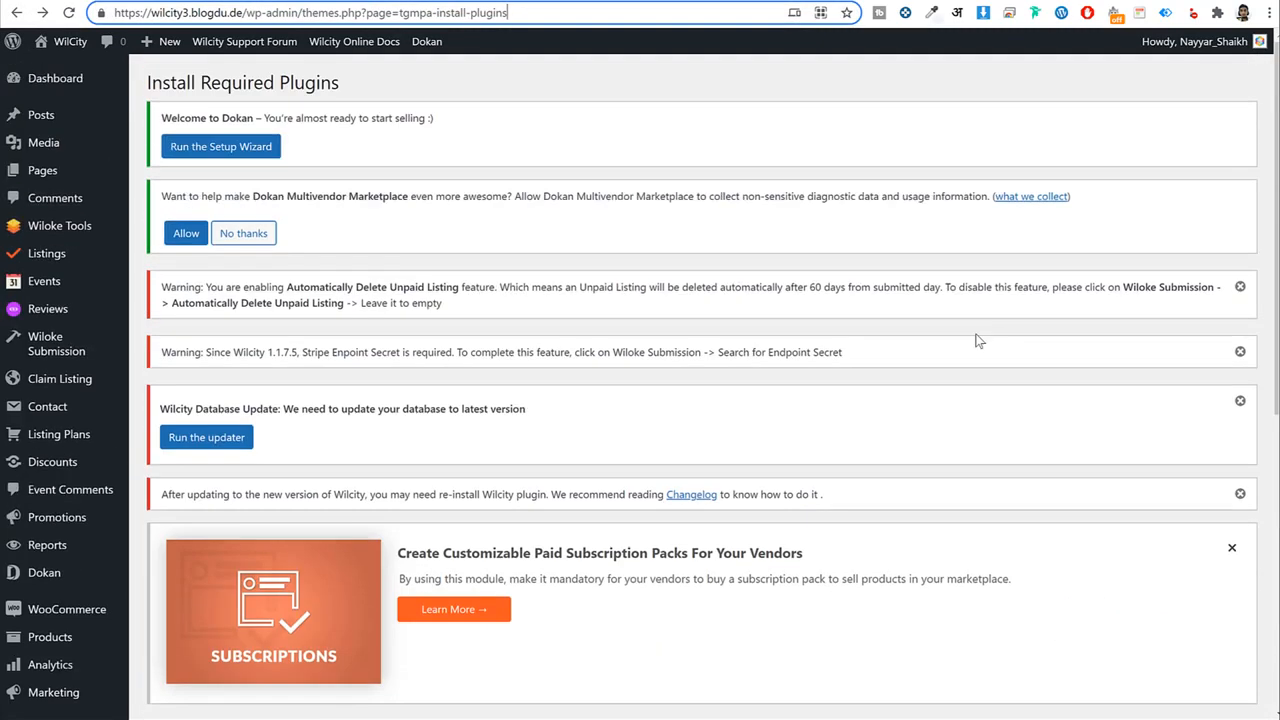
{"action": "left_click", "coordinate": [66, 612]}
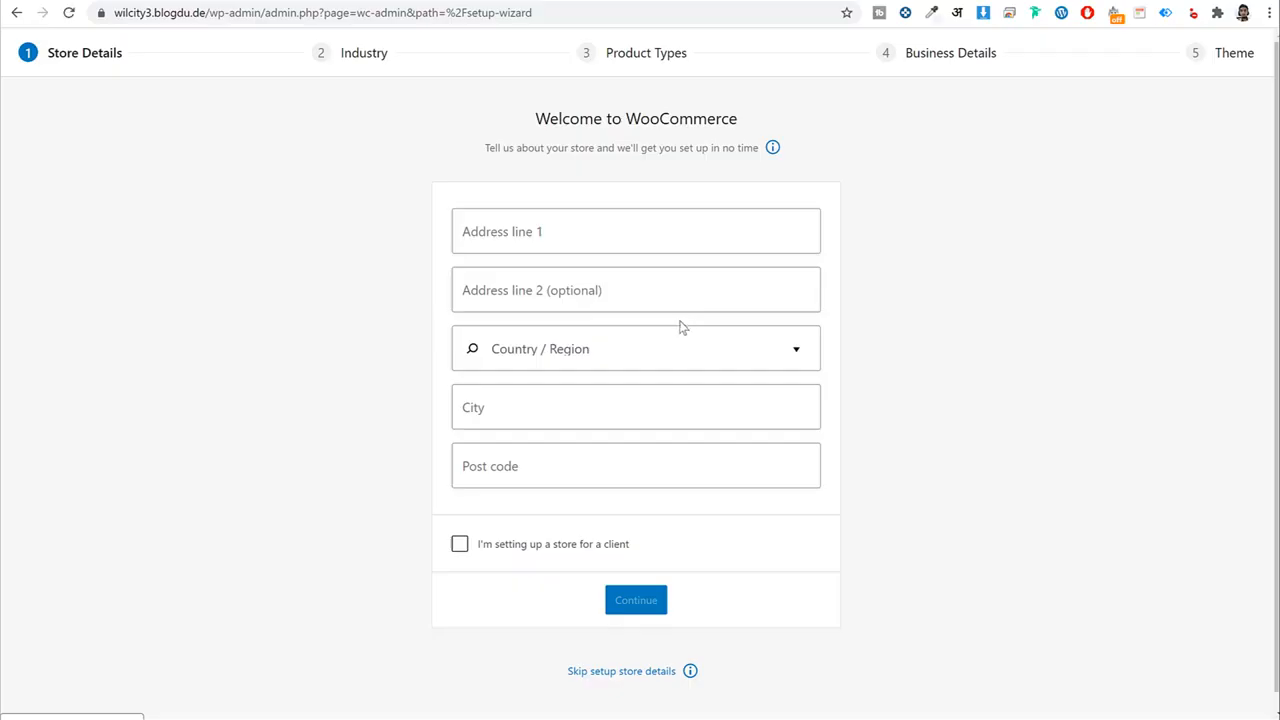
Enter the store address, India — Maharashtra region, Mumbai as city, and post code.
{"action": "left_click", "coordinate": [581, 226]}
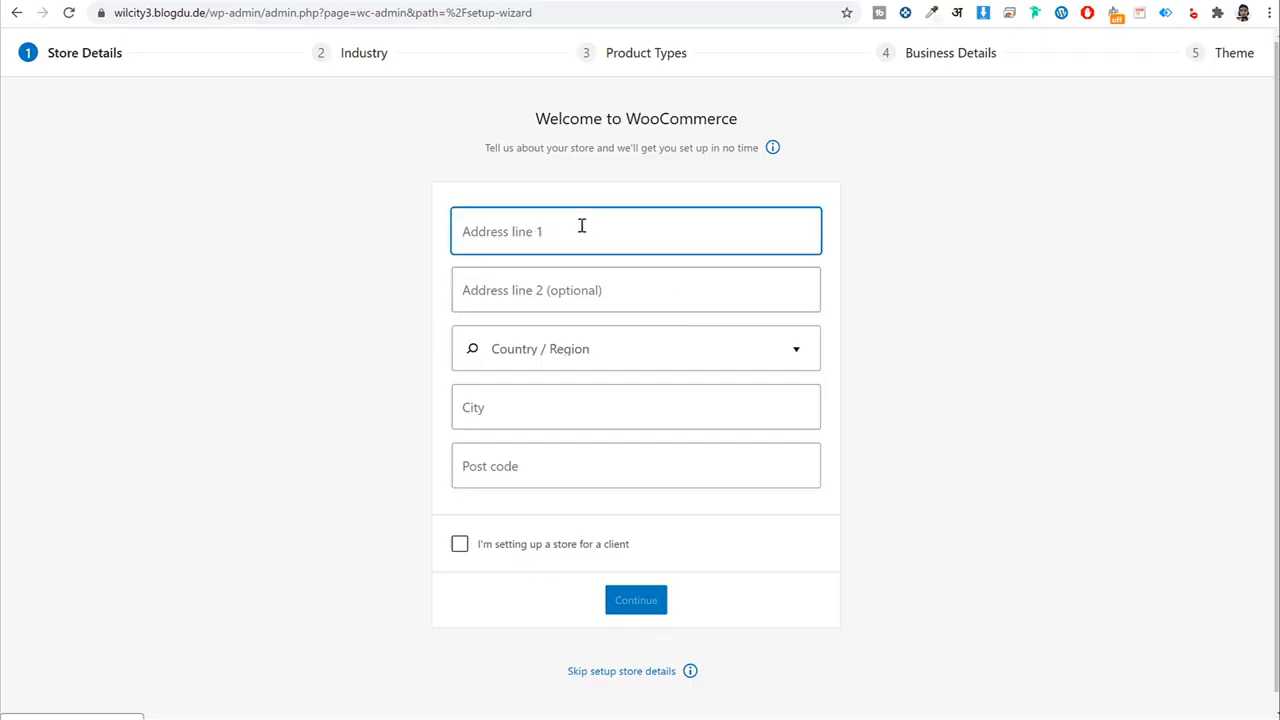
{"action": "type", "text": "Mumbai"}
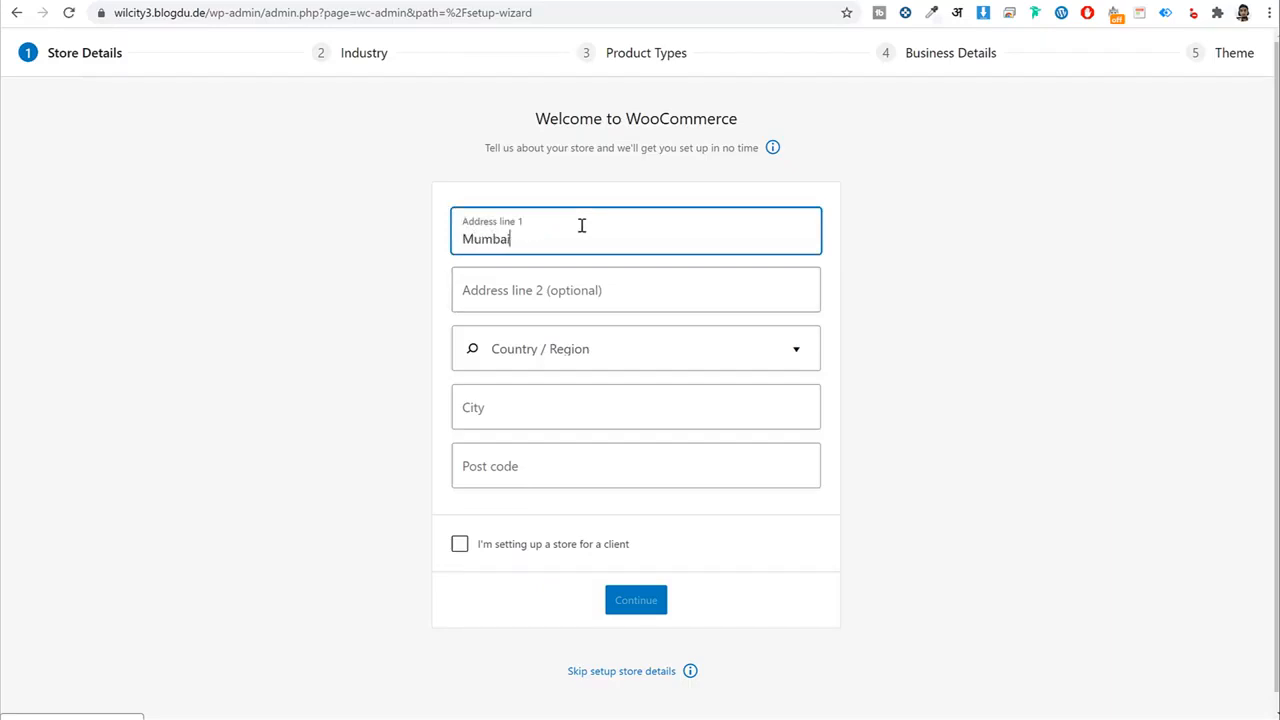
{"action": "key", "text": "Tab"}
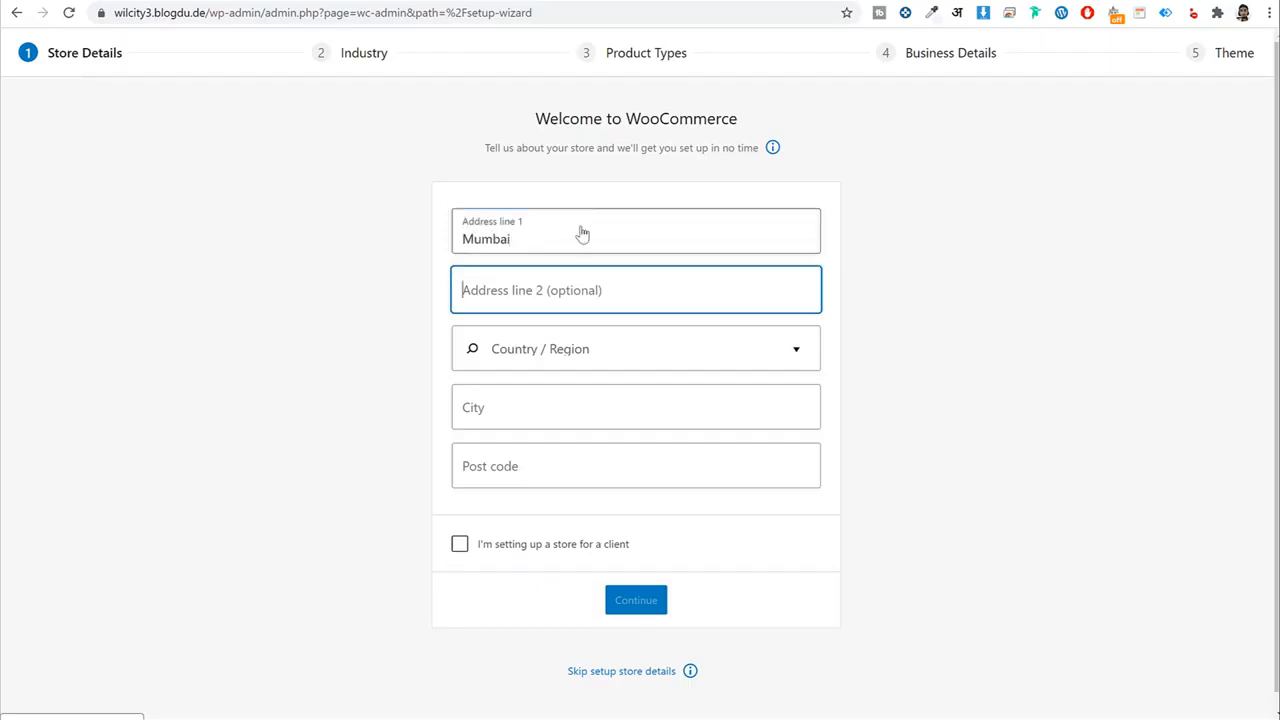
{"action": "key", "text": "Tab"}
{"action": "type", "text": "maha"}
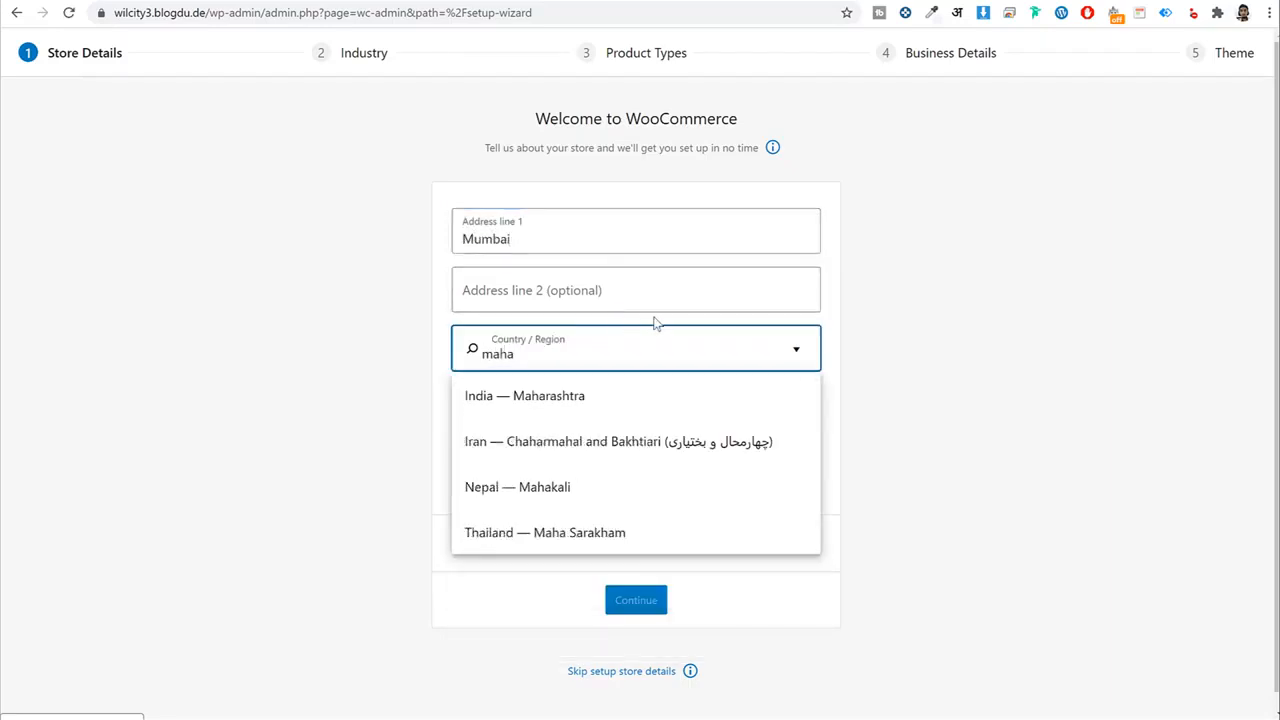
{"action": "left_click", "coordinate": [600, 400]}
{"action": "left_click", "coordinate": [592, 409]}
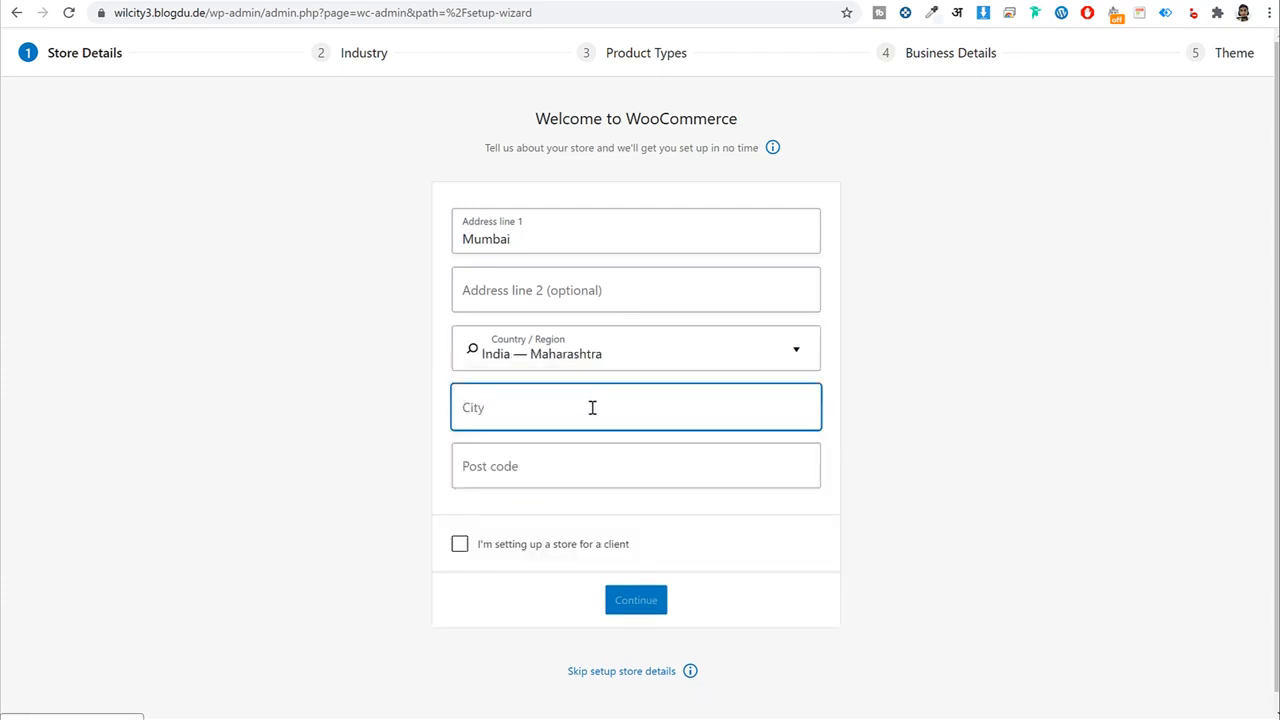
{"action": "type", "text": "Mumbai"}
{"action": "key", "text": "Tab"}
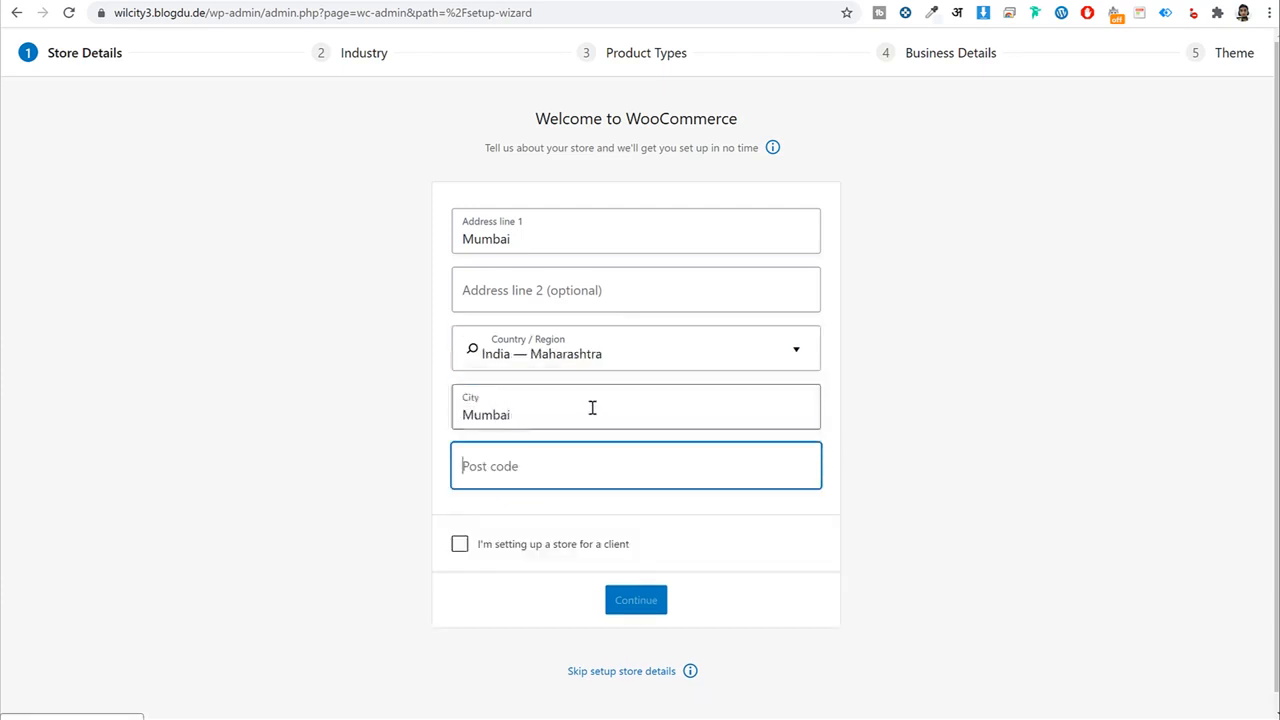
{"action": "type", "text": "4000001"}
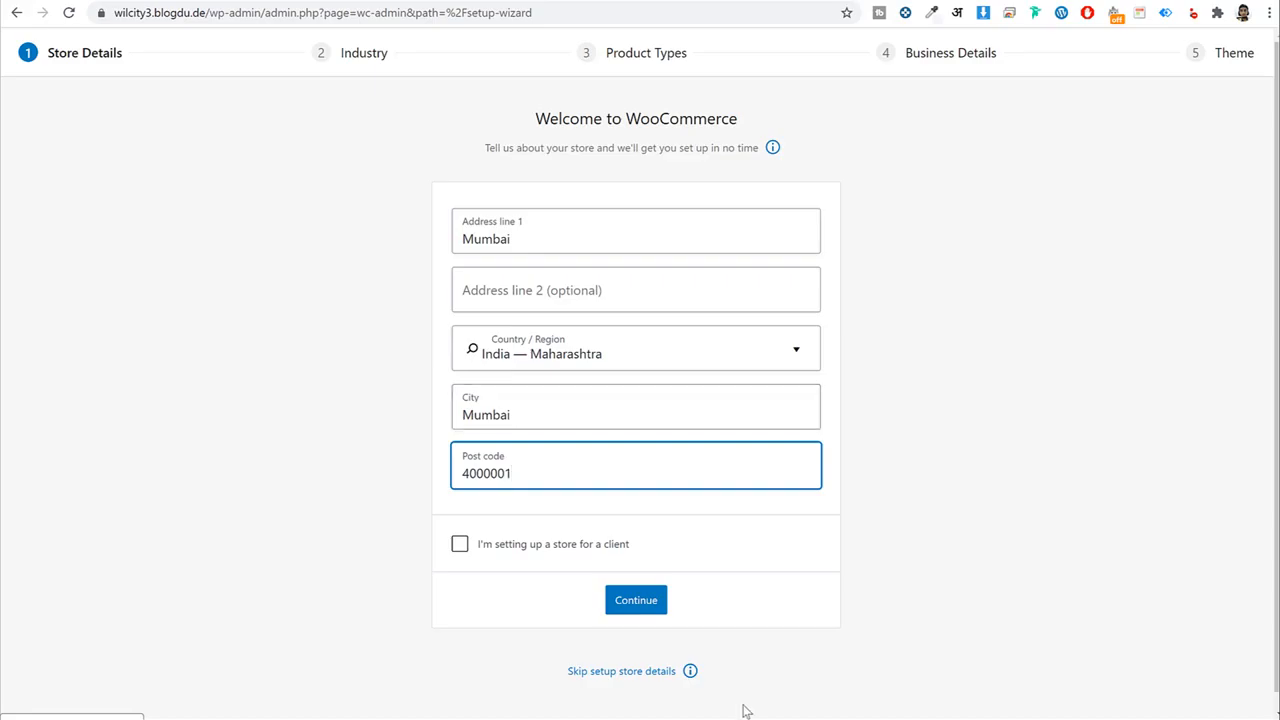
Submit store details, decline usage tracking, and choose Fashion, apparel, and accessories industry.
{"action": "left_click", "coordinate": [610, 603]}
{"action": "left_click", "coordinate": [716, 413]}
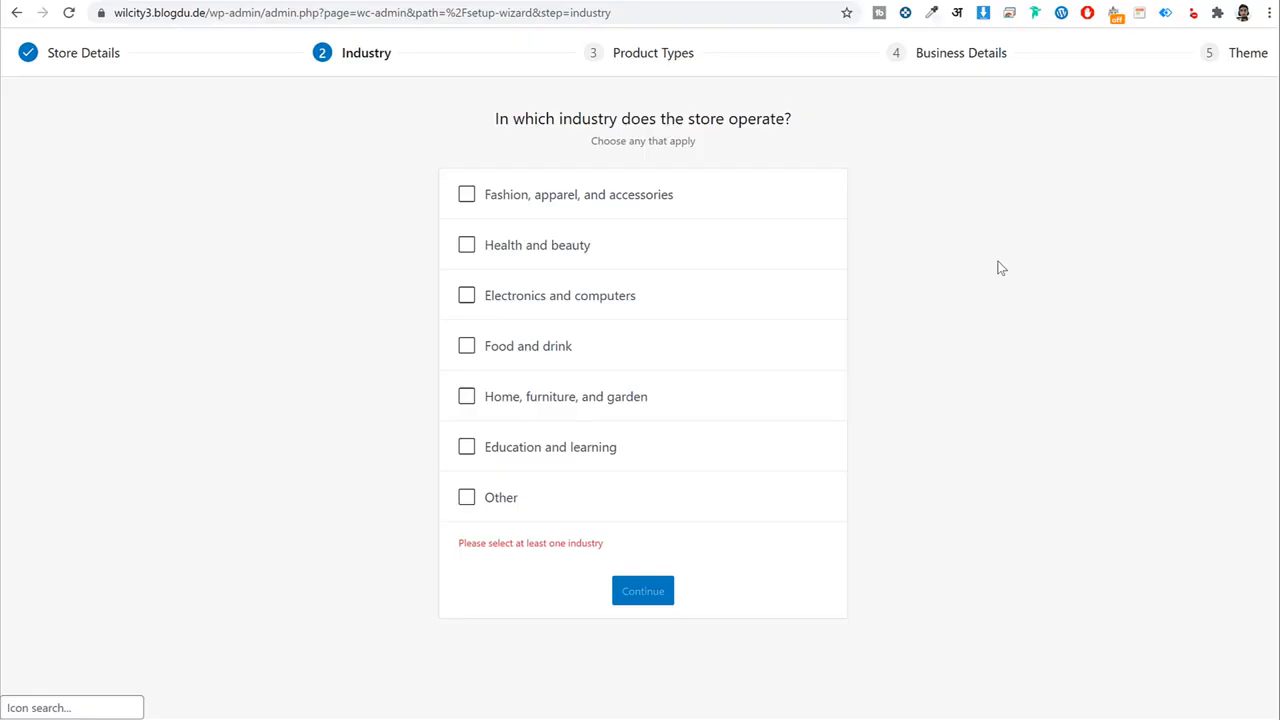
{"action": "left_click", "coordinate": [563, 207]}
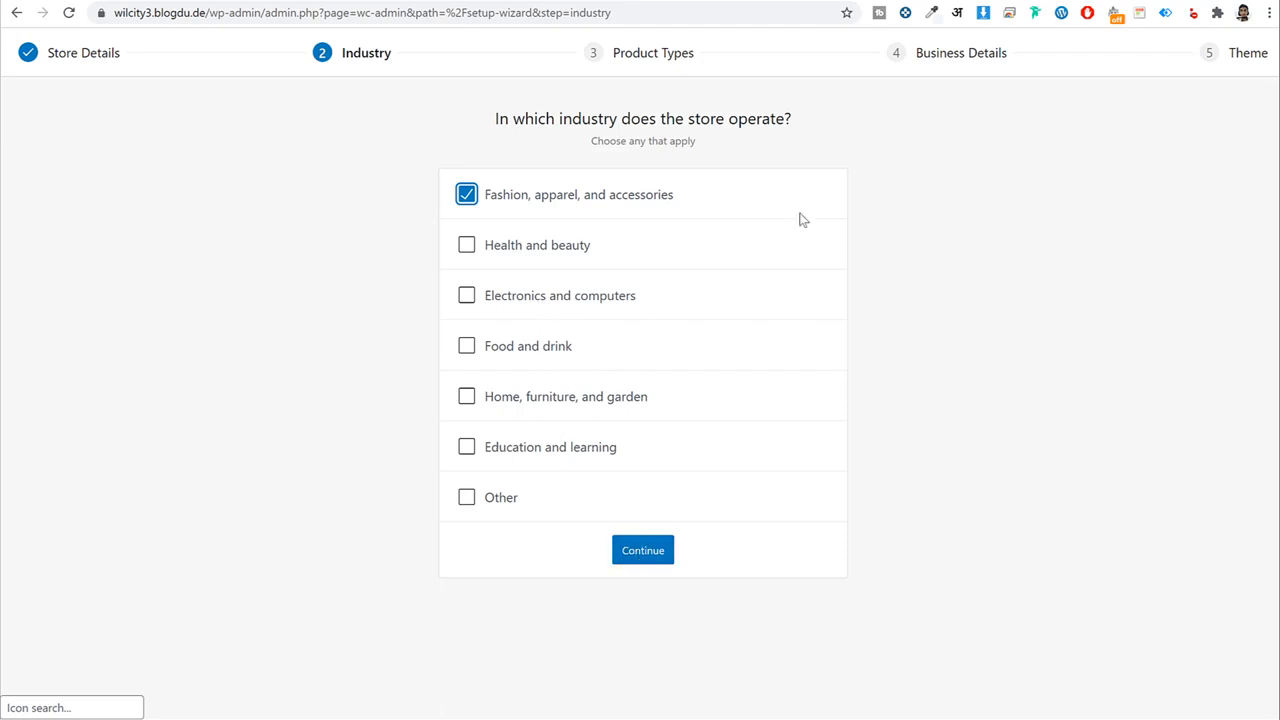
Confirm the industry and add Downloads as a product type.
{"action": "left_click_drag", "start_coordinate": [443, 120], "coordinate": [851, 123]}
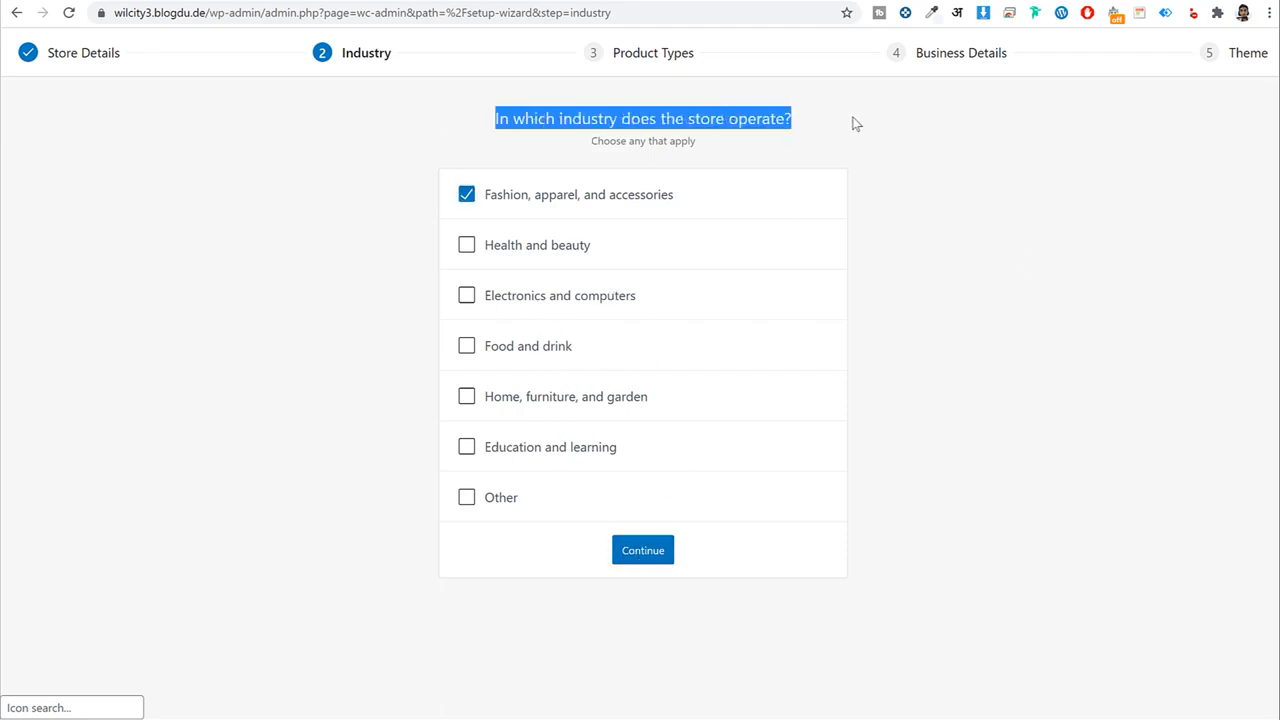
{"action": "left_click", "coordinate": [418, 66]}
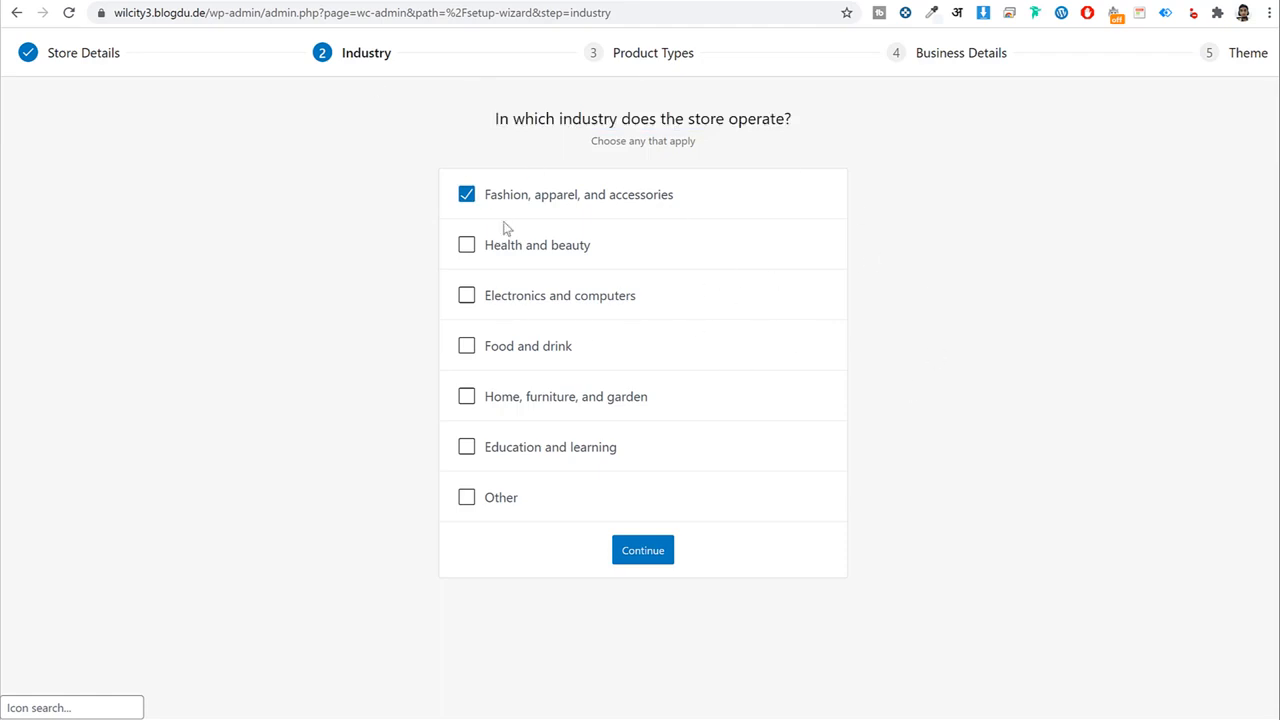
{"action": "left_click", "coordinate": [645, 556]}
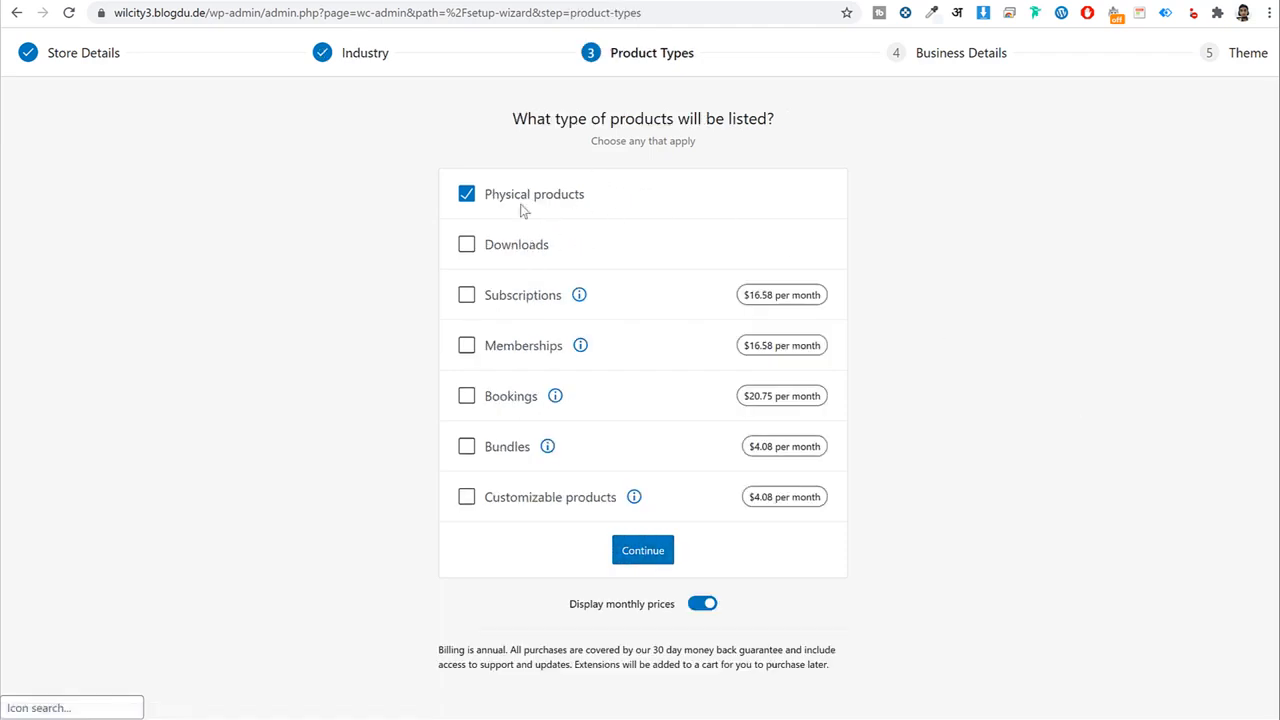
{"action": "left_click", "coordinate": [504, 248]}
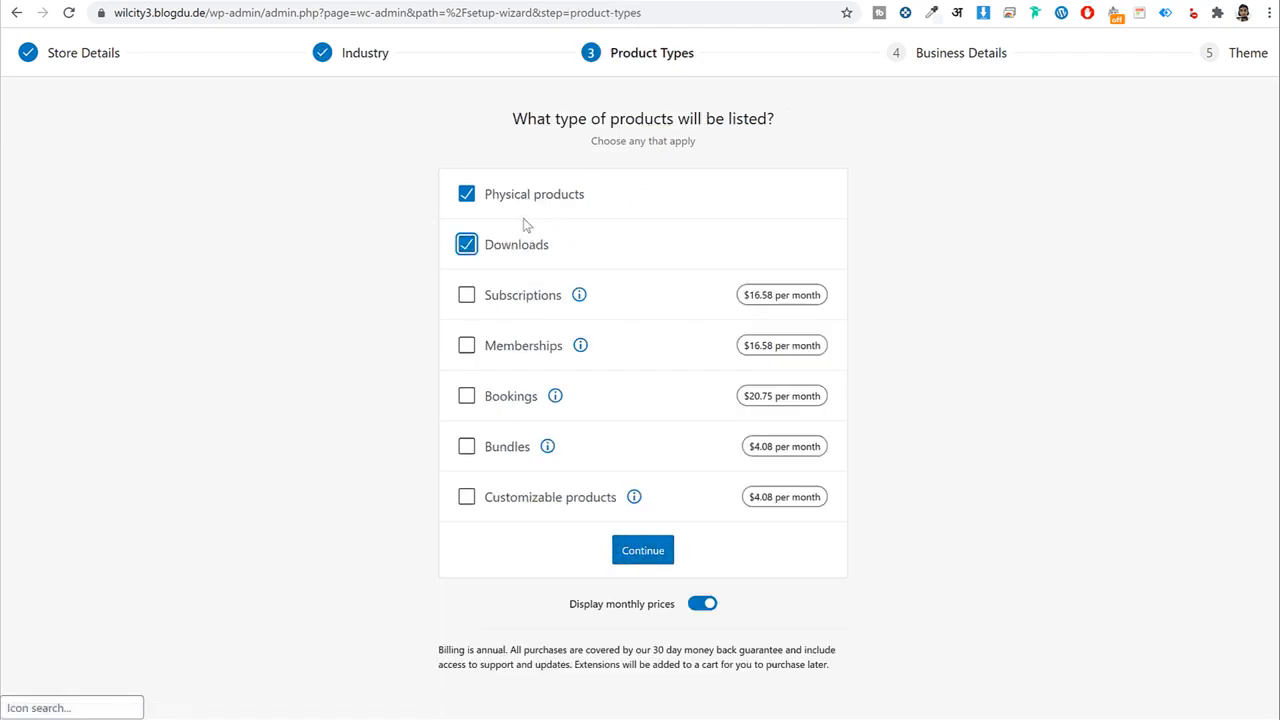
{"action": "left_click", "coordinate": [658, 549]}
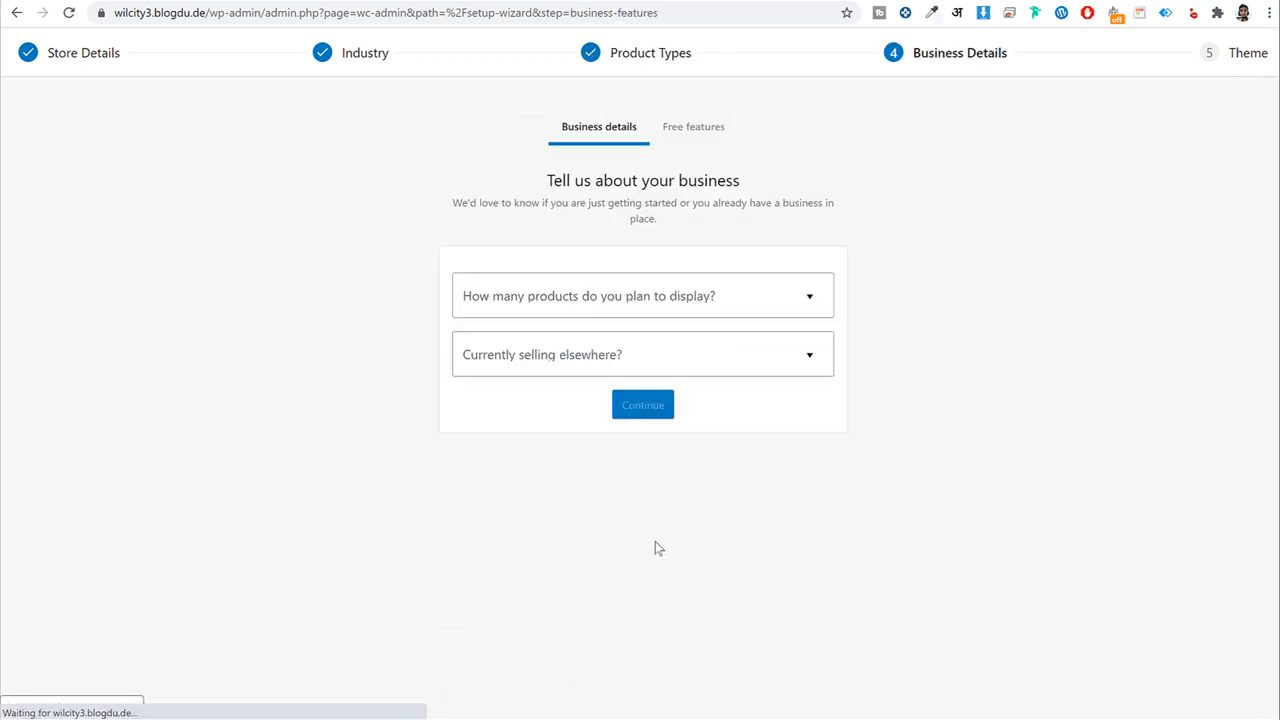
Set business details to 11 - 100 products and not selling elsewhere.
{"action": "left_click", "coordinate": [646, 296]}
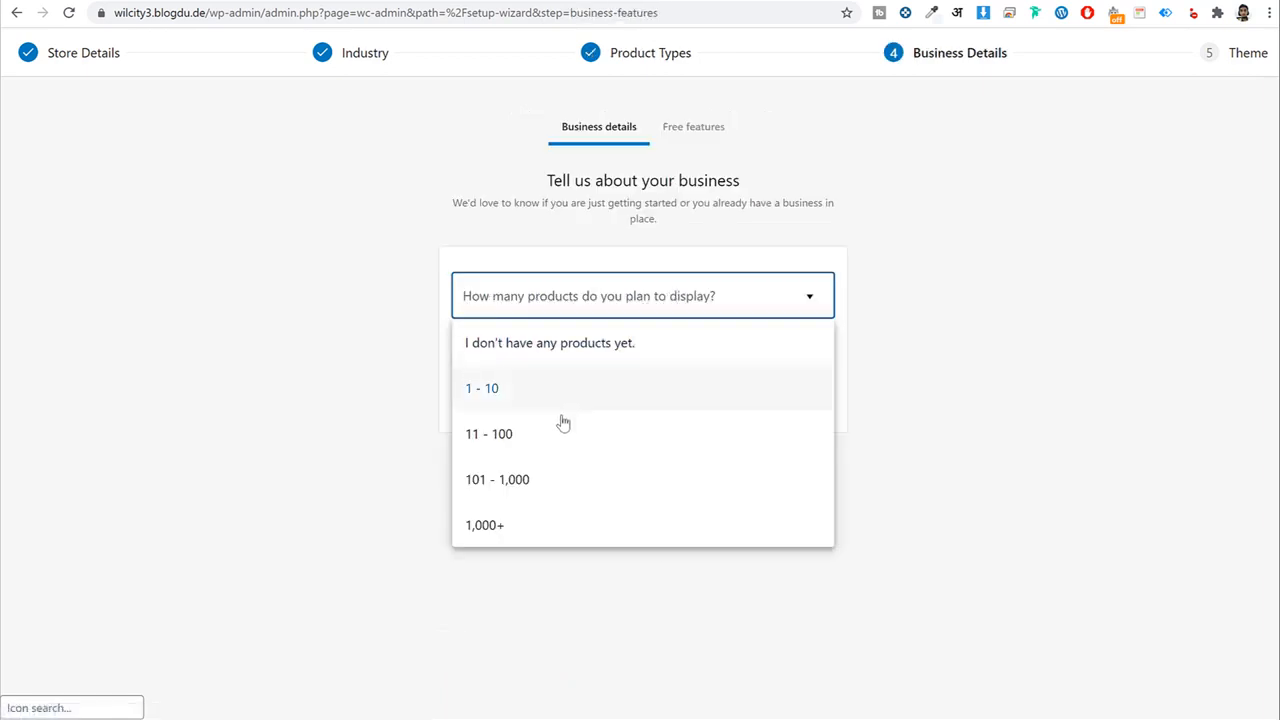
{"action": "left_click", "coordinate": [560, 437]}
{"action": "left_click", "coordinate": [605, 360]}
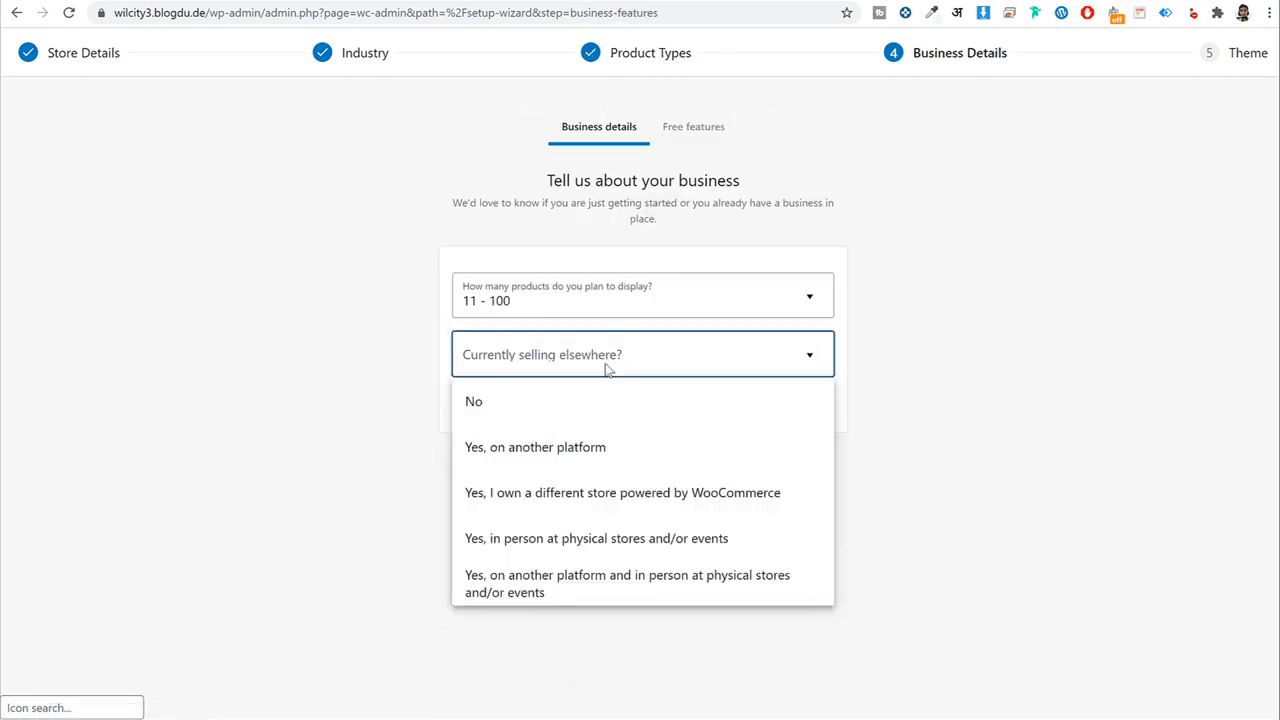
{"action": "left_click", "coordinate": [551, 405]}
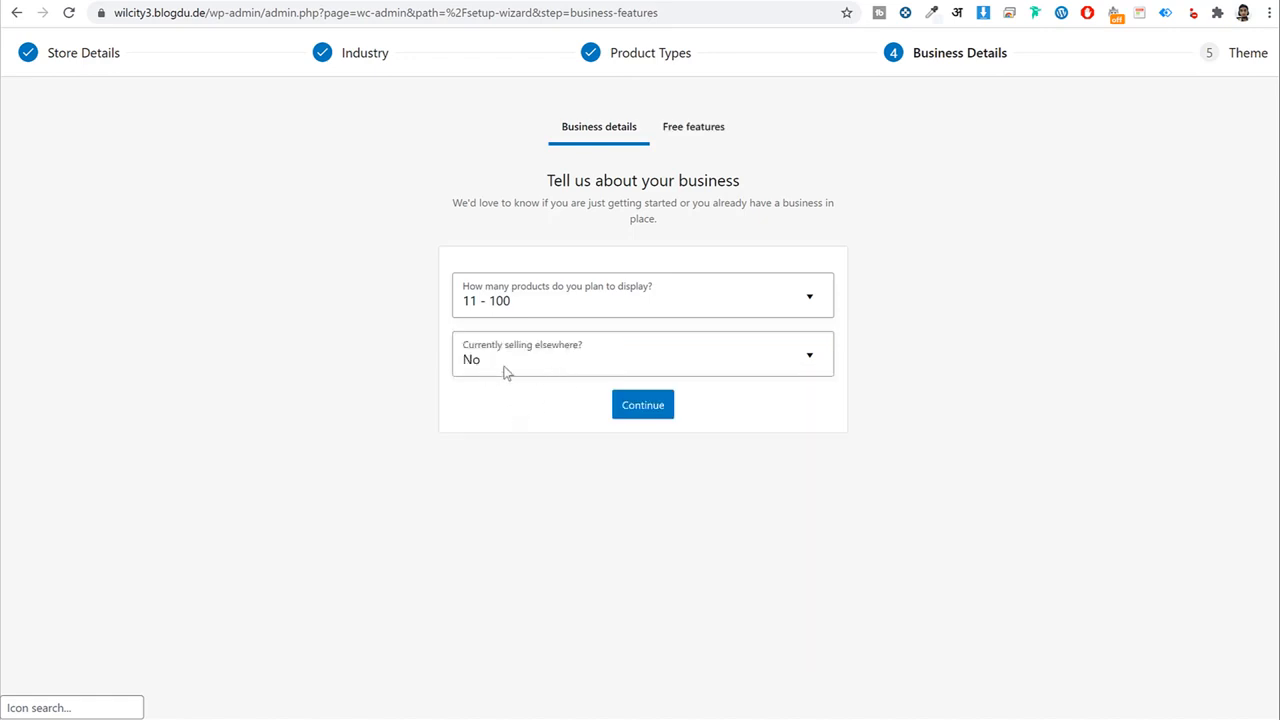
{"action": "left_click", "coordinate": [640, 413]}
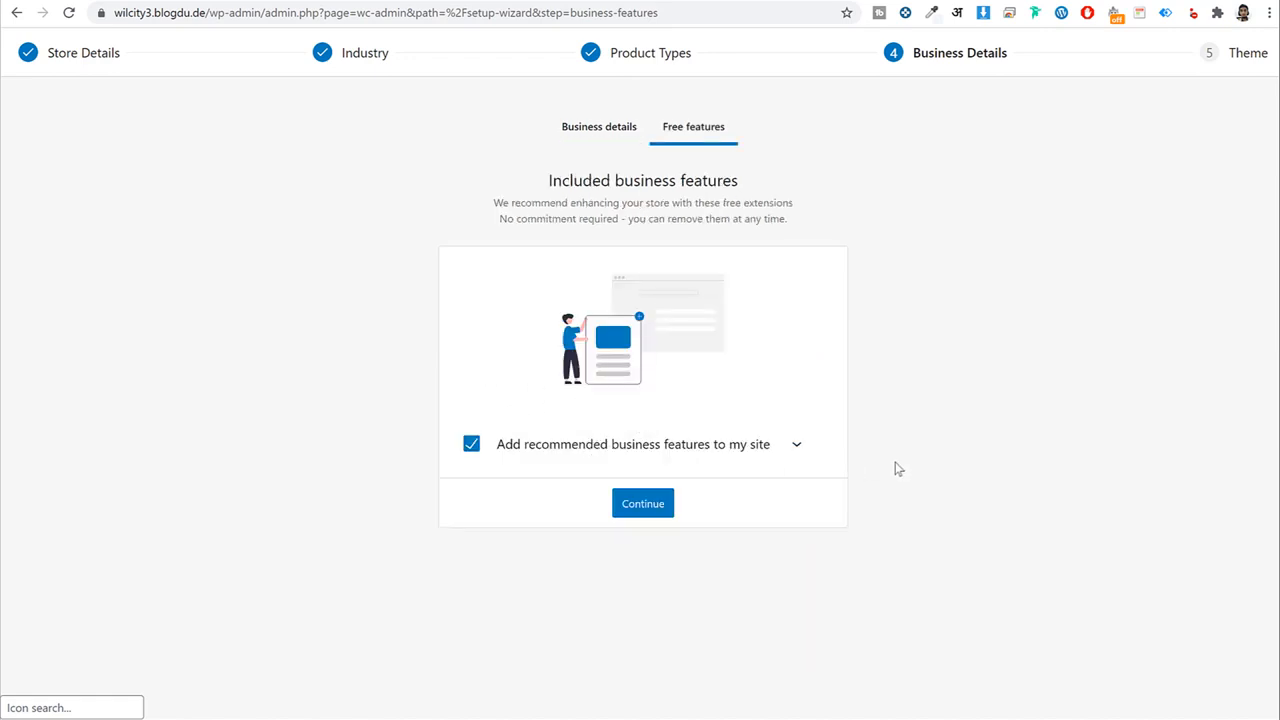
Decline all recommended free plugins and keep WilCity as the store's theme.
{"action": "left_click", "coordinate": [796, 446]}
{"action": "scroll", "coordinate": [1057, 449], "scroll_direction": "down", "scroll_amount": 3}
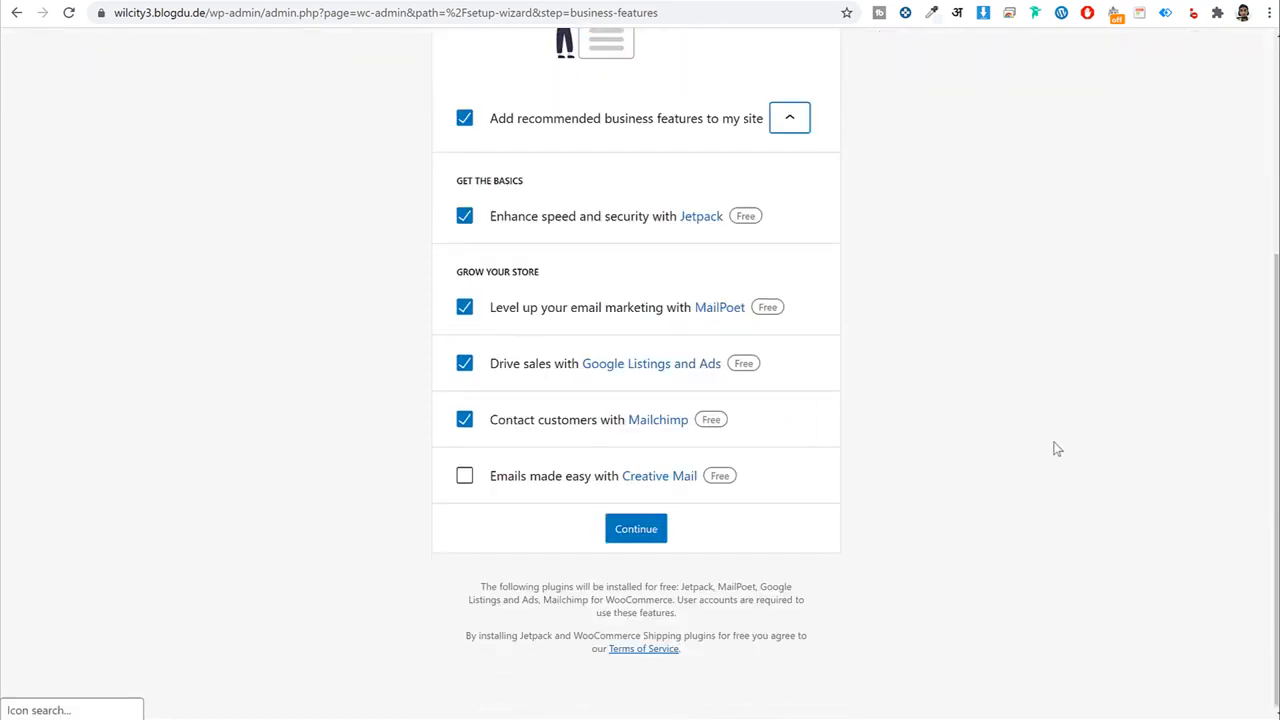
{"action": "scroll", "coordinate": [1057, 449], "scroll_direction": "up", "scroll_amount": 3}
{"action": "left_click", "coordinate": [466, 283]}
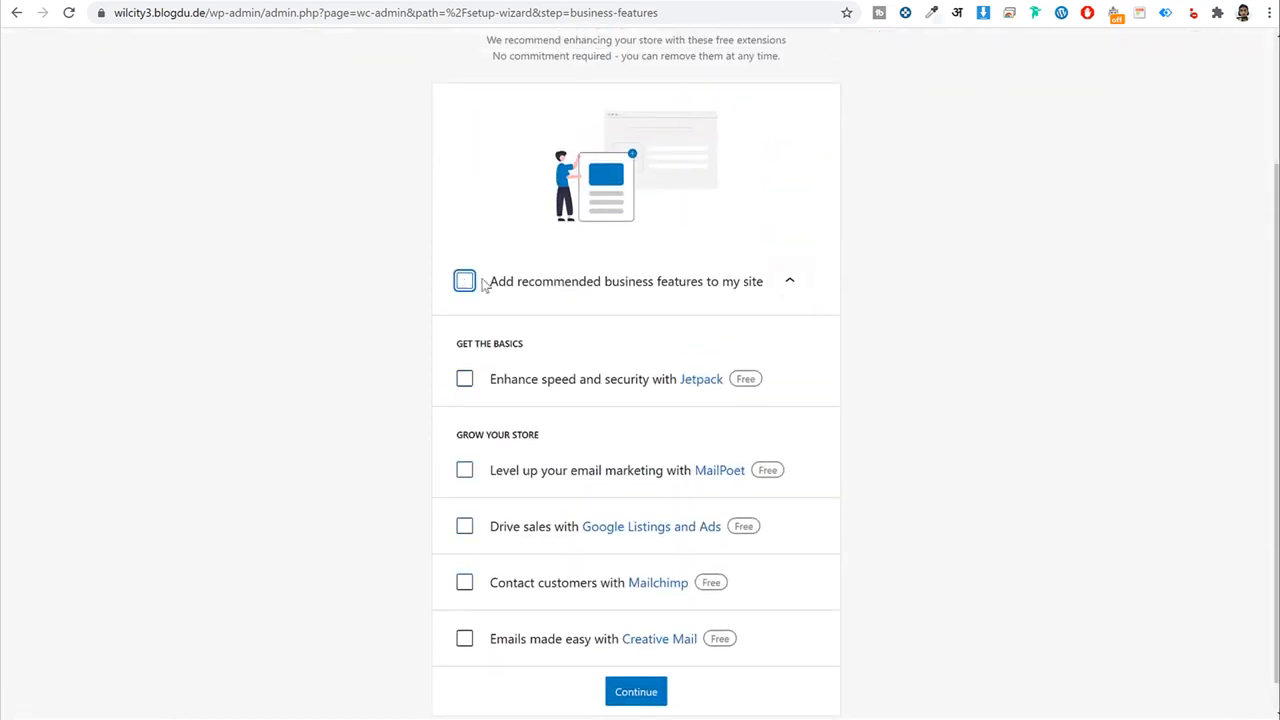
{"action": "left_click", "coordinate": [645, 691]}
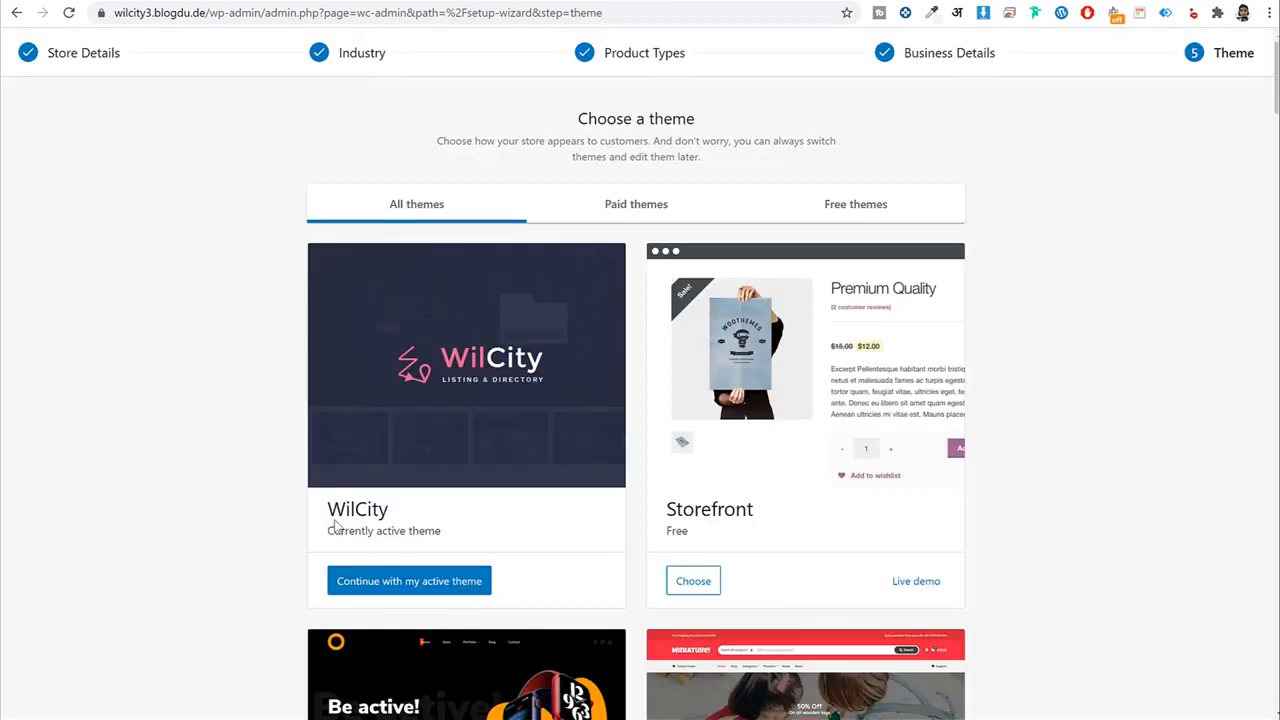
{"action": "left_click", "coordinate": [436, 582]}
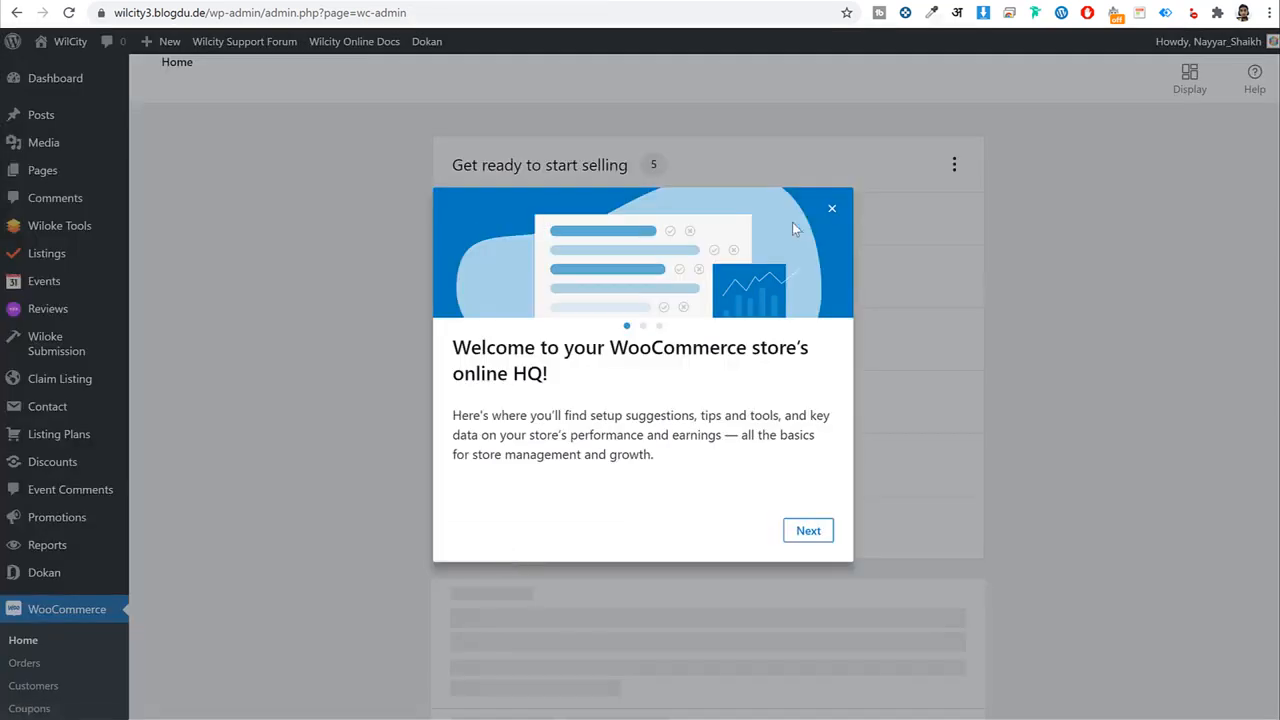
Close the WooCommerce welcome tour and dismiss the Email Templates notice on the dashboard.
{"action": "left_click", "coordinate": [832, 211]}
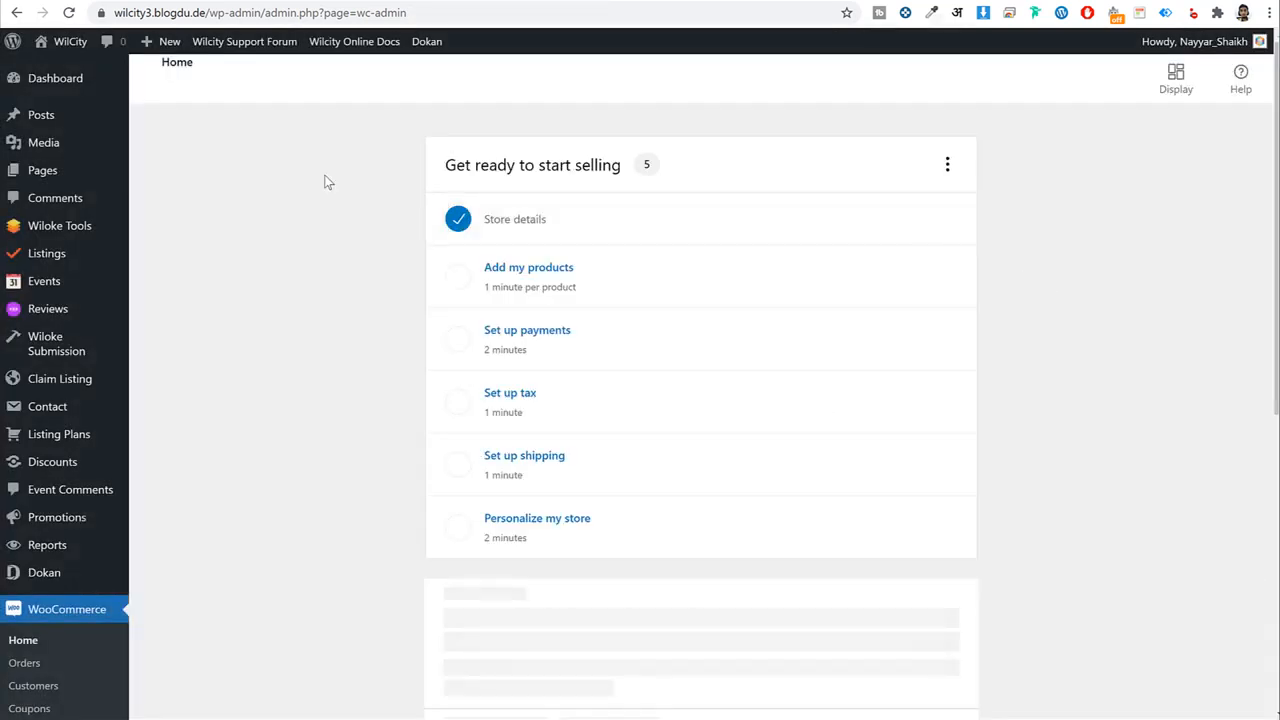
{"action": "left_click", "coordinate": [68, 90]}
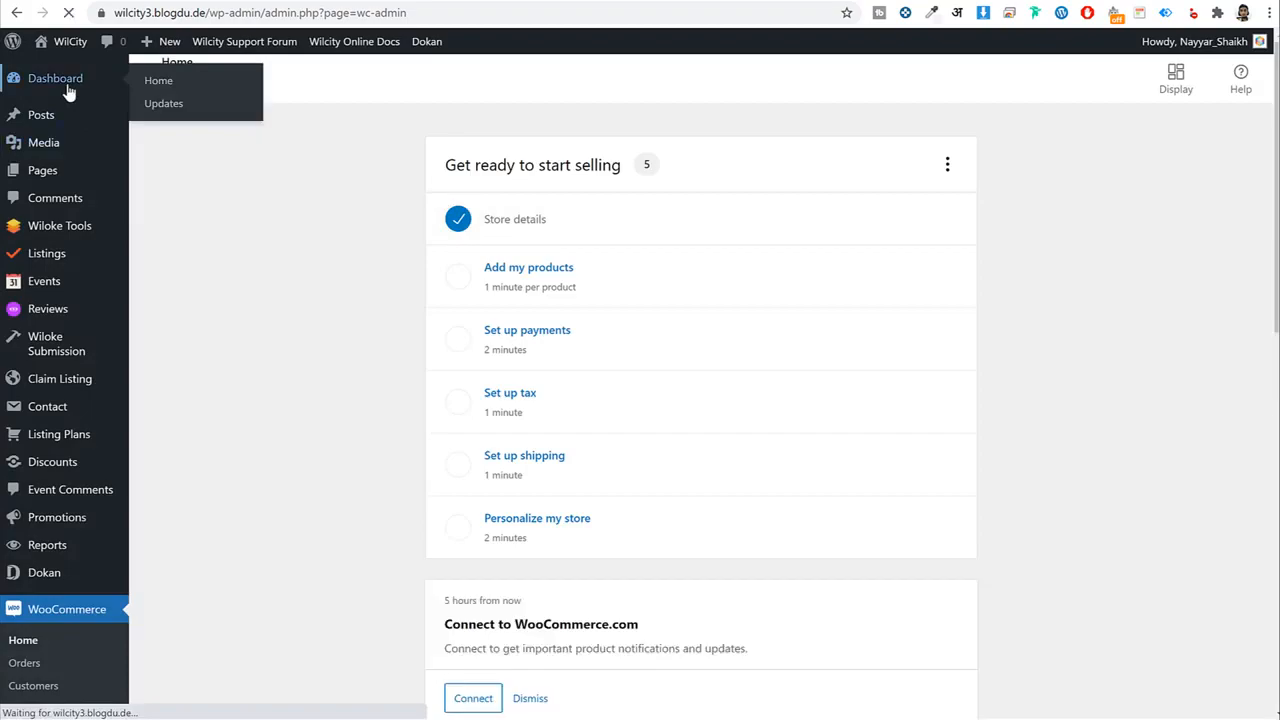
{"action": "scroll", "coordinate": [794, 491], "scroll_direction": "down", "scroll_amount": 10}
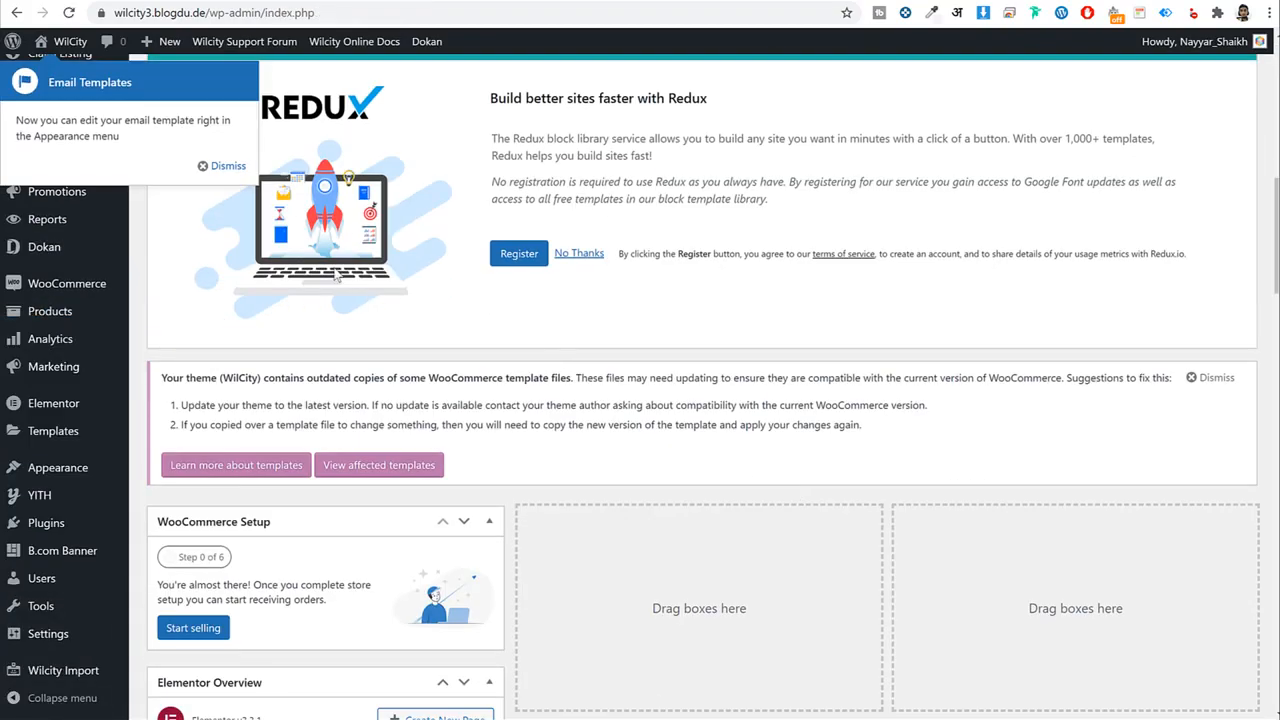
{"action": "left_click", "coordinate": [230, 170]}
{"action": "scroll", "coordinate": [585, 515], "scroll_direction": "down", "scroll_amount": 8}
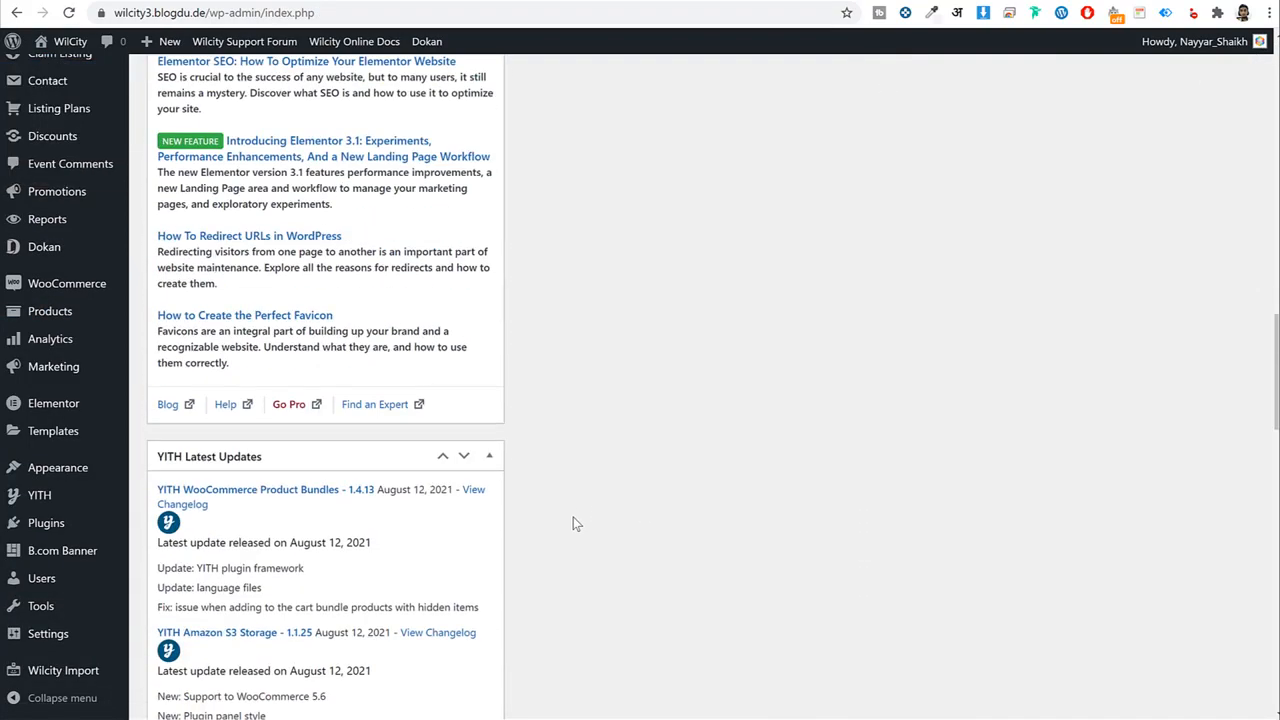
{"action": "scroll", "coordinate": [575, 522], "scroll_direction": "up", "scroll_amount": 15}
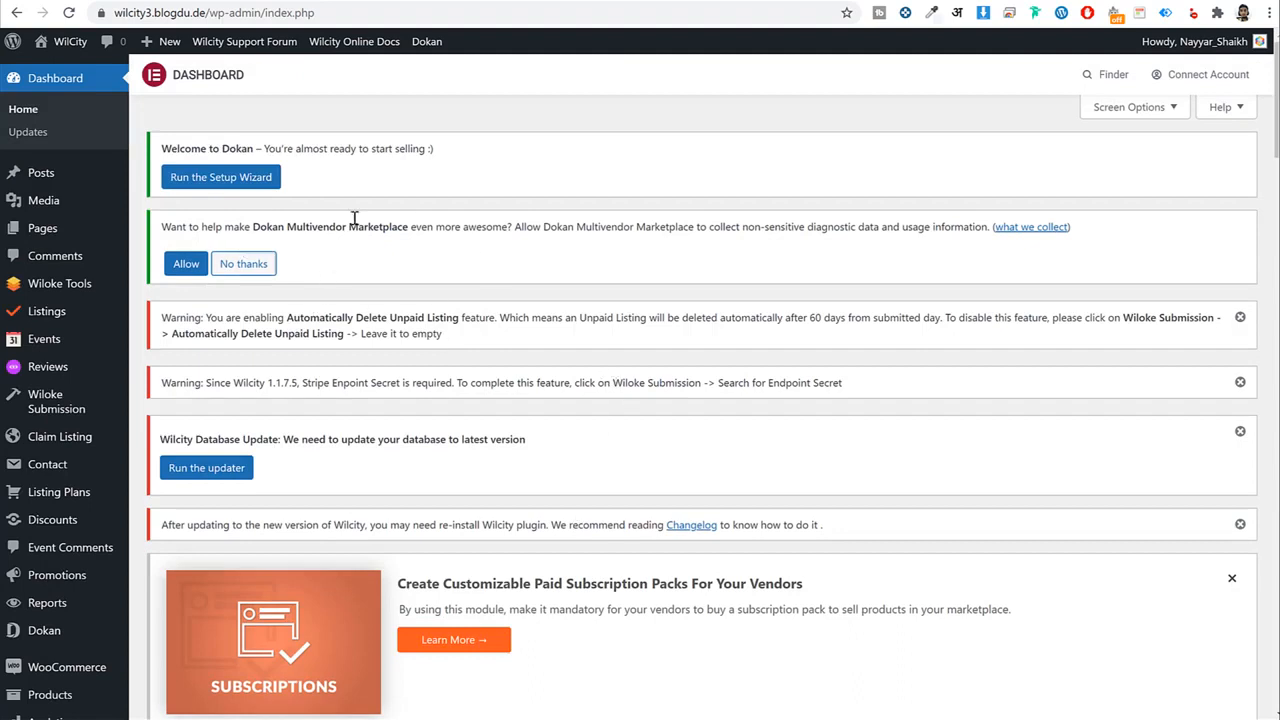
Dismiss the unpaid listing, Stripe, Wilcity, Dokan, Redux and recommended-plugins notices.
{"action": "left_click", "coordinate": [1240, 317]}
{"action": "left_click", "coordinate": [1240, 317]}
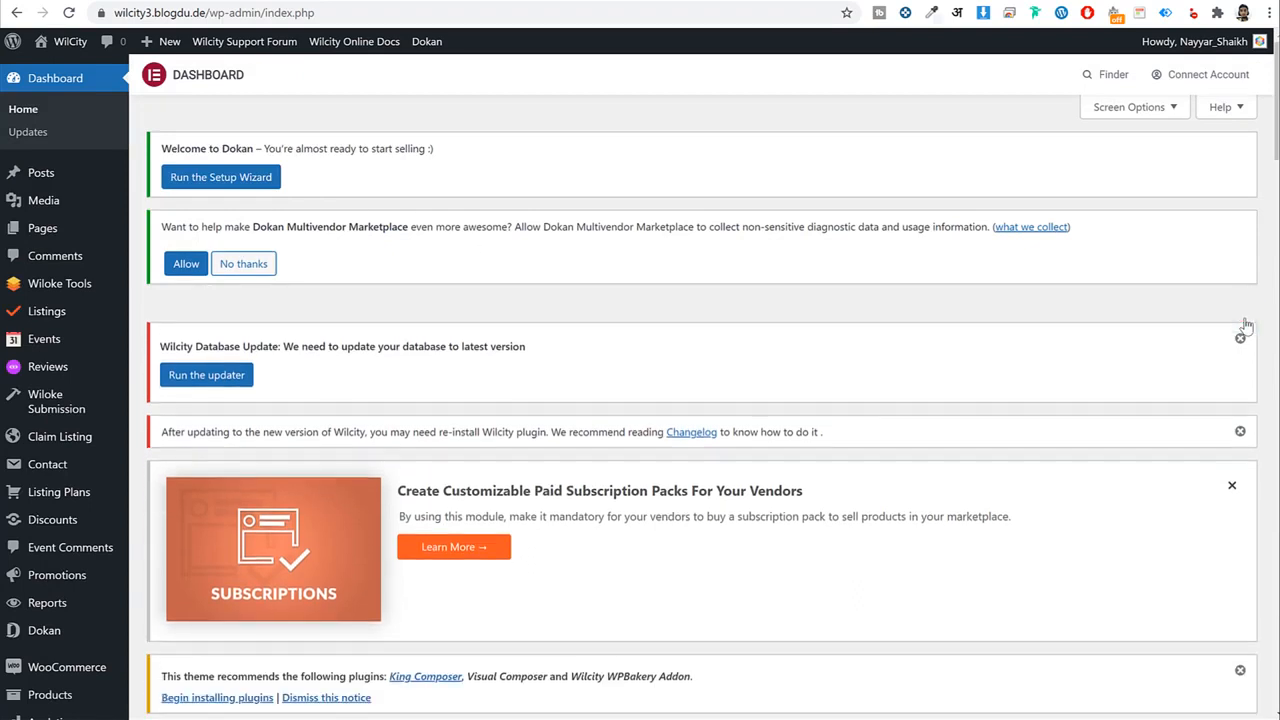
{"action": "left_click", "coordinate": [1241, 318]}
{"action": "left_click", "coordinate": [1243, 323]}
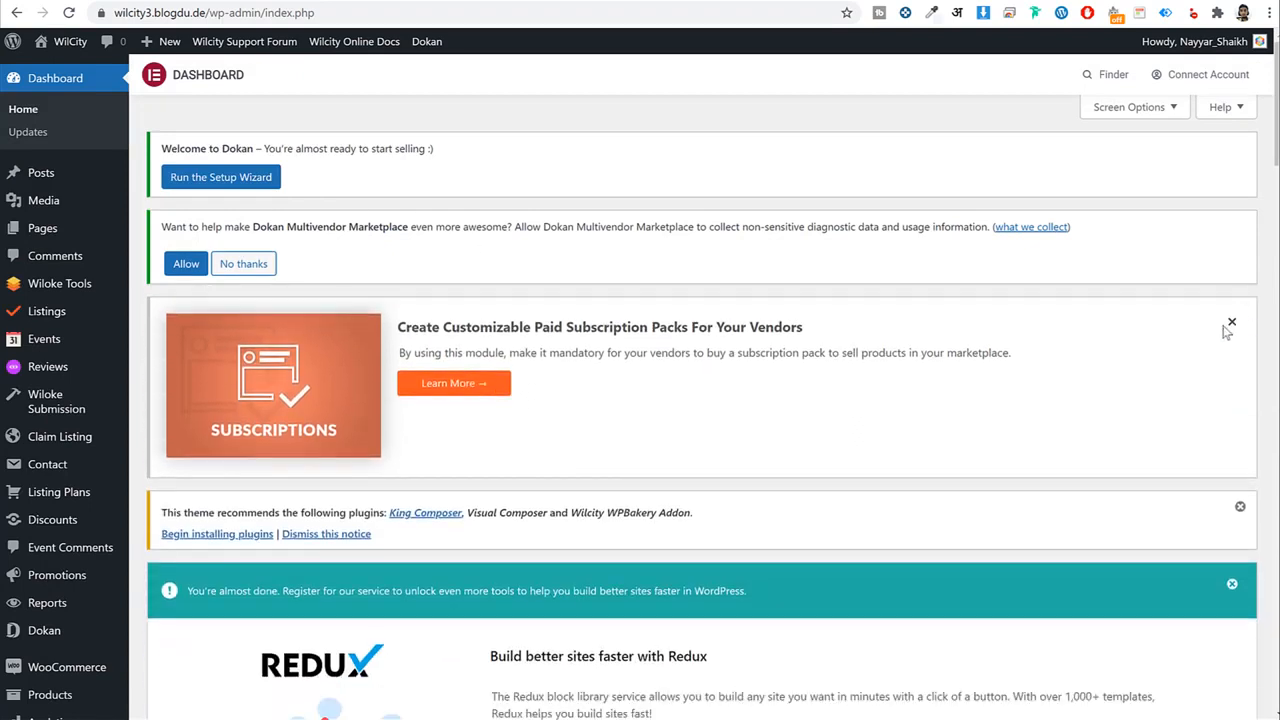
{"action": "left_click", "coordinate": [1233, 324]}
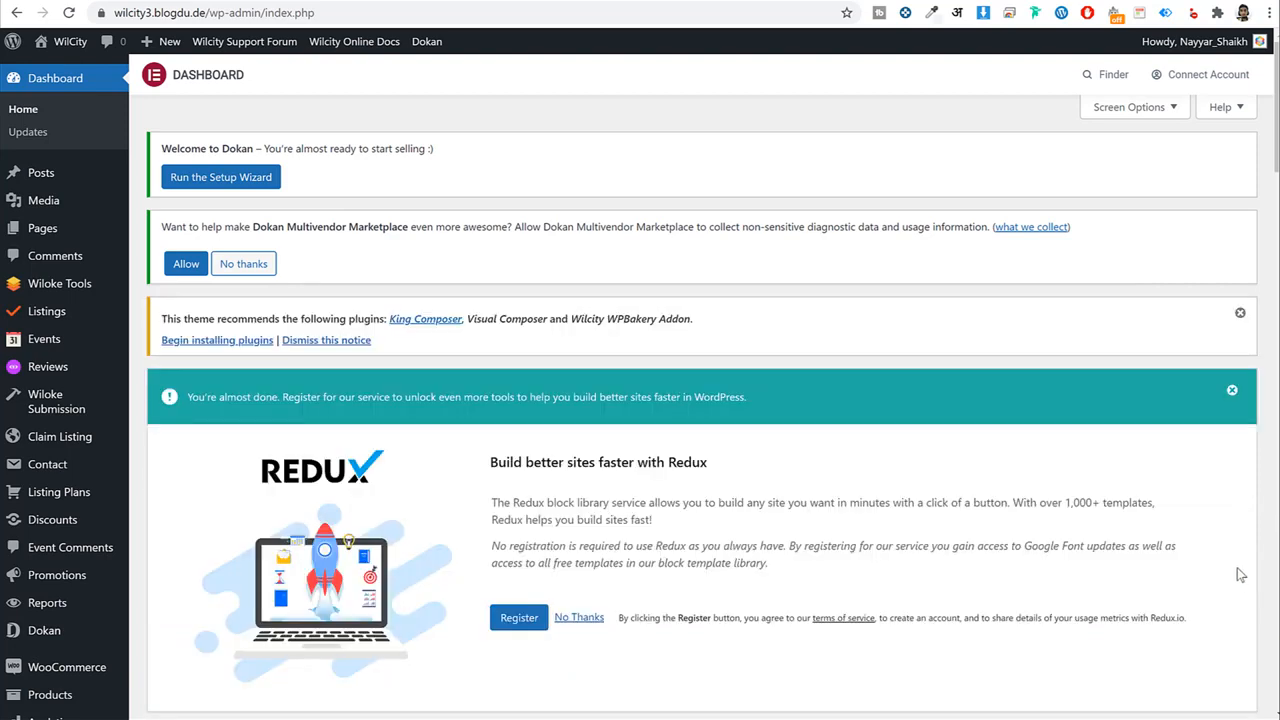
{"action": "left_click", "coordinate": [1232, 390]}
{"action": "left_click", "coordinate": [1240, 314]}
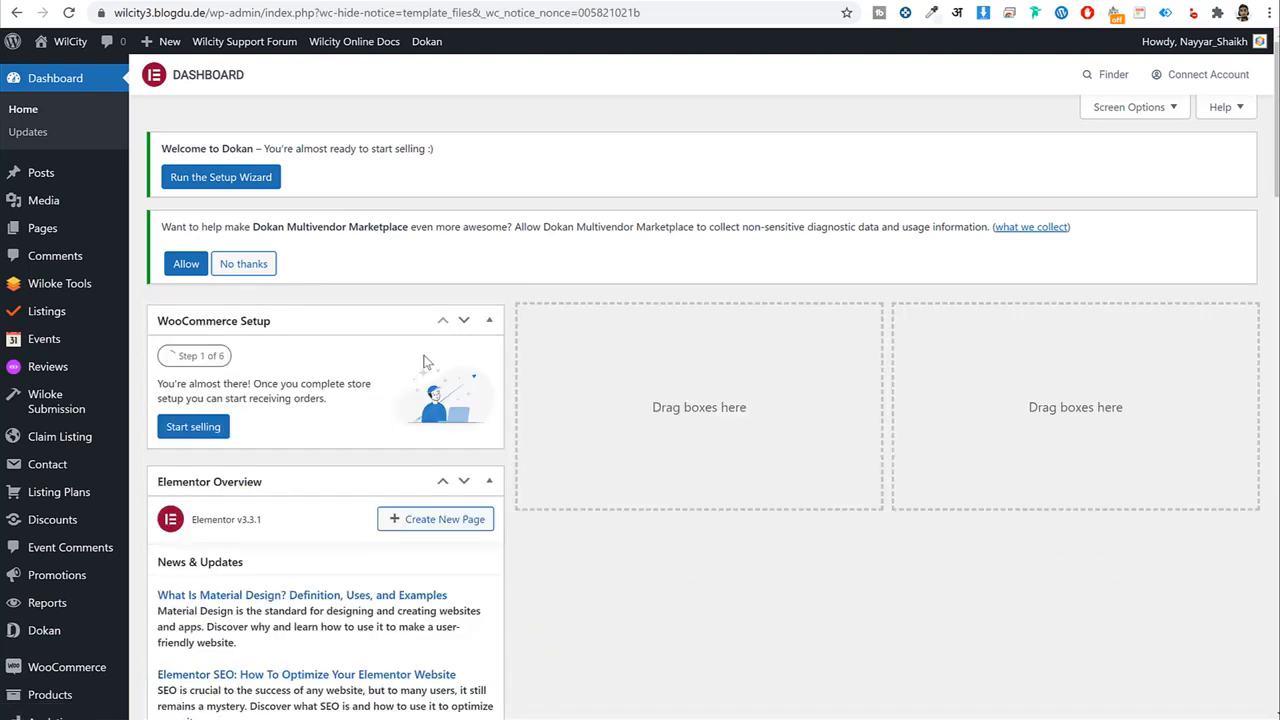
Hide WooCommerce Setup, Elementor Overview, both YITH widgets and Elementor Top Bar via Screen Options.
{"action": "left_click", "coordinate": [1135, 110]}
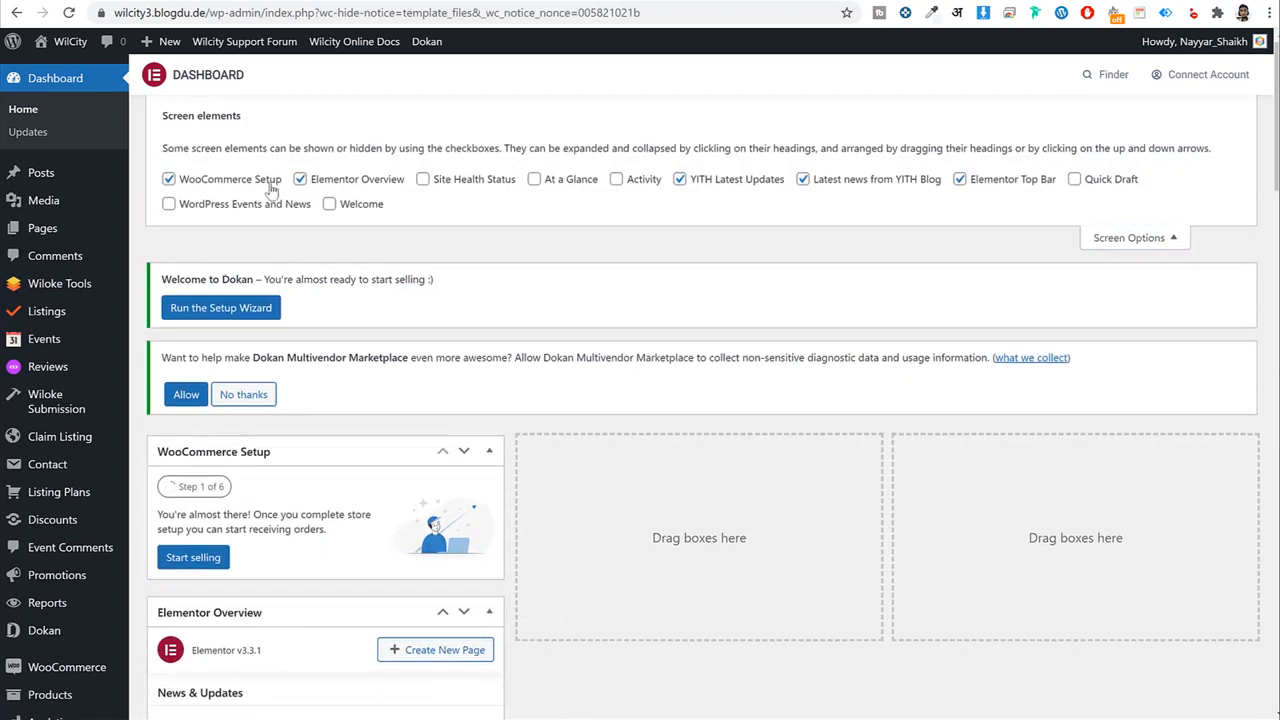
{"action": "left_click", "coordinate": [232, 181]}
{"action": "left_click", "coordinate": [311, 180]}
{"action": "left_click", "coordinate": [680, 179]}
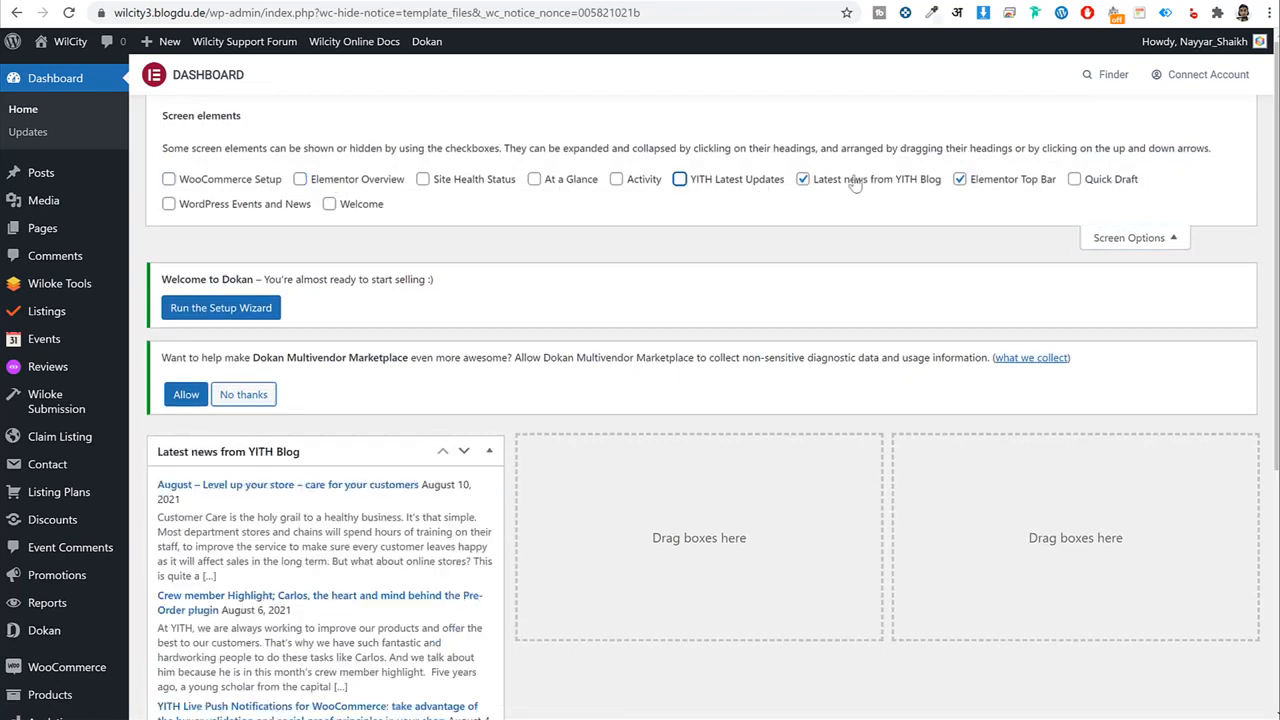
{"action": "left_click", "coordinate": [803, 179]}
{"action": "left_click", "coordinate": [1012, 178]}
{"action": "left_click", "coordinate": [1138, 196]}
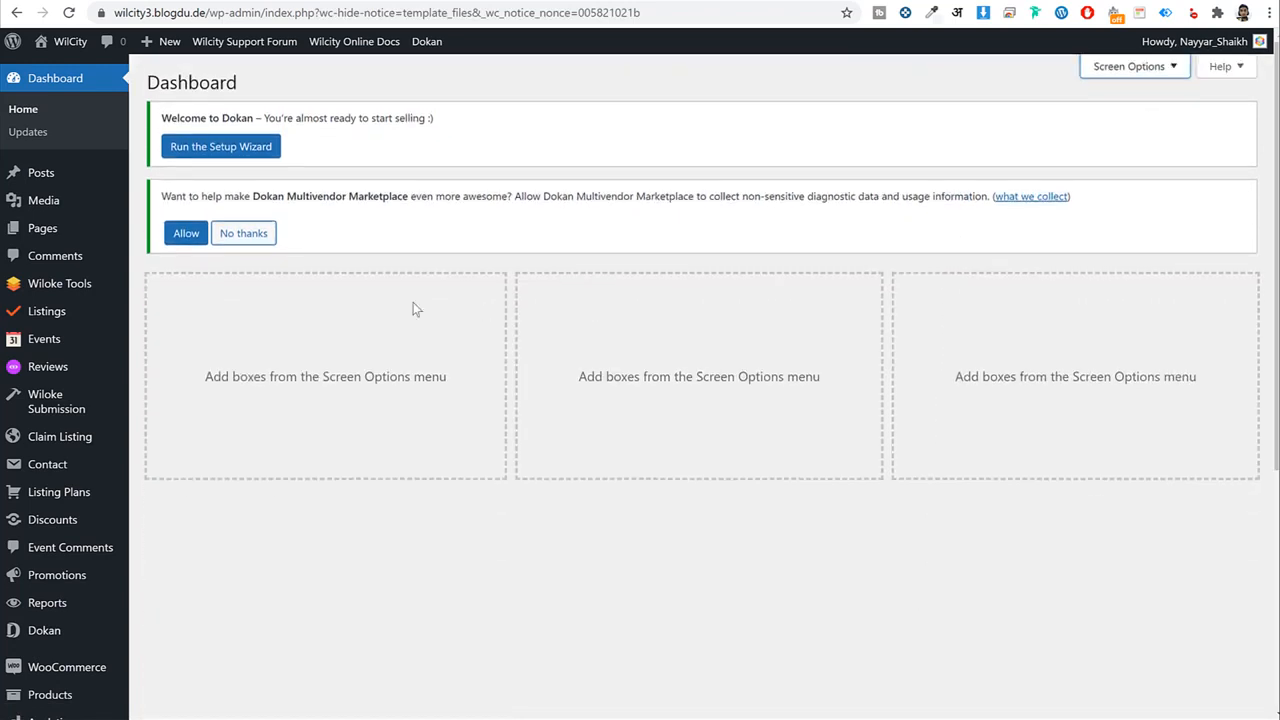
Go to the installed plugins list.
{"action": "left_click_drag", "start_coordinate": [170, 117], "coordinate": [286, 121]}
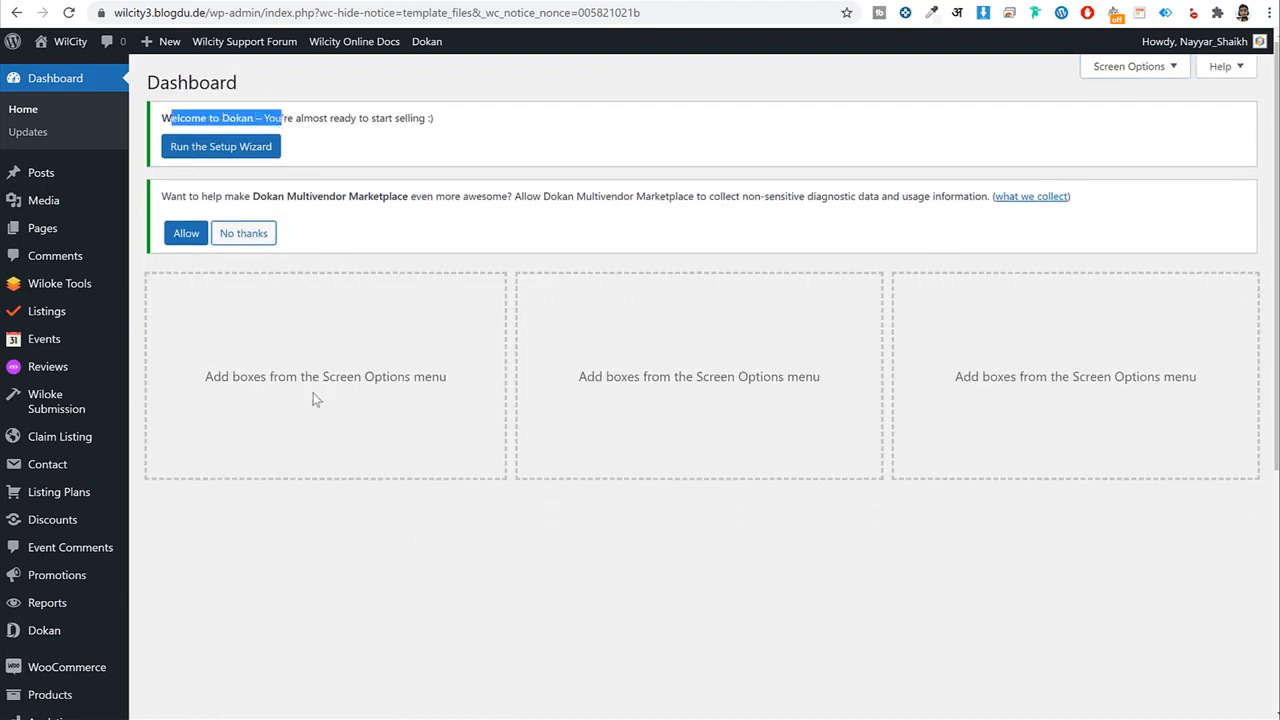
{"action": "scroll", "coordinate": [305, 407], "scroll_direction": "down", "scroll_amount": 3}
{"action": "scroll", "coordinate": [300, 408], "scroll_direction": "down", "scroll_amount": 2}
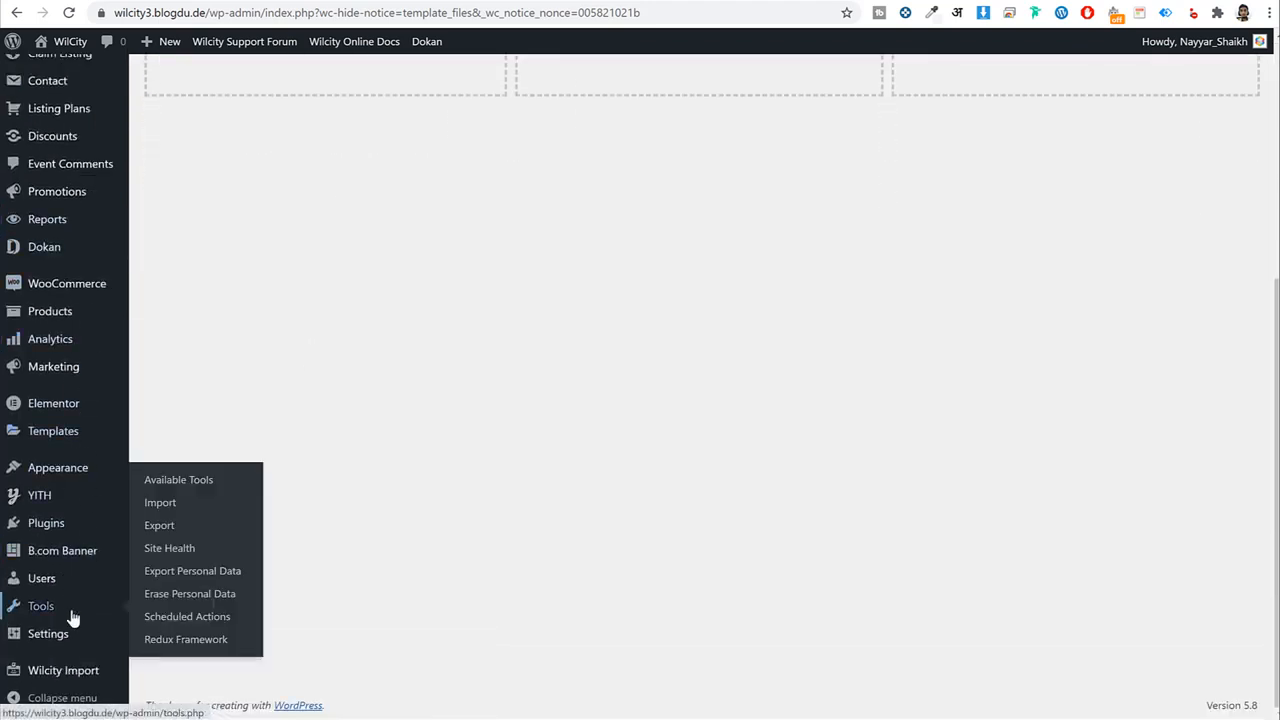
{"action": "left_click", "coordinate": [52, 523]}
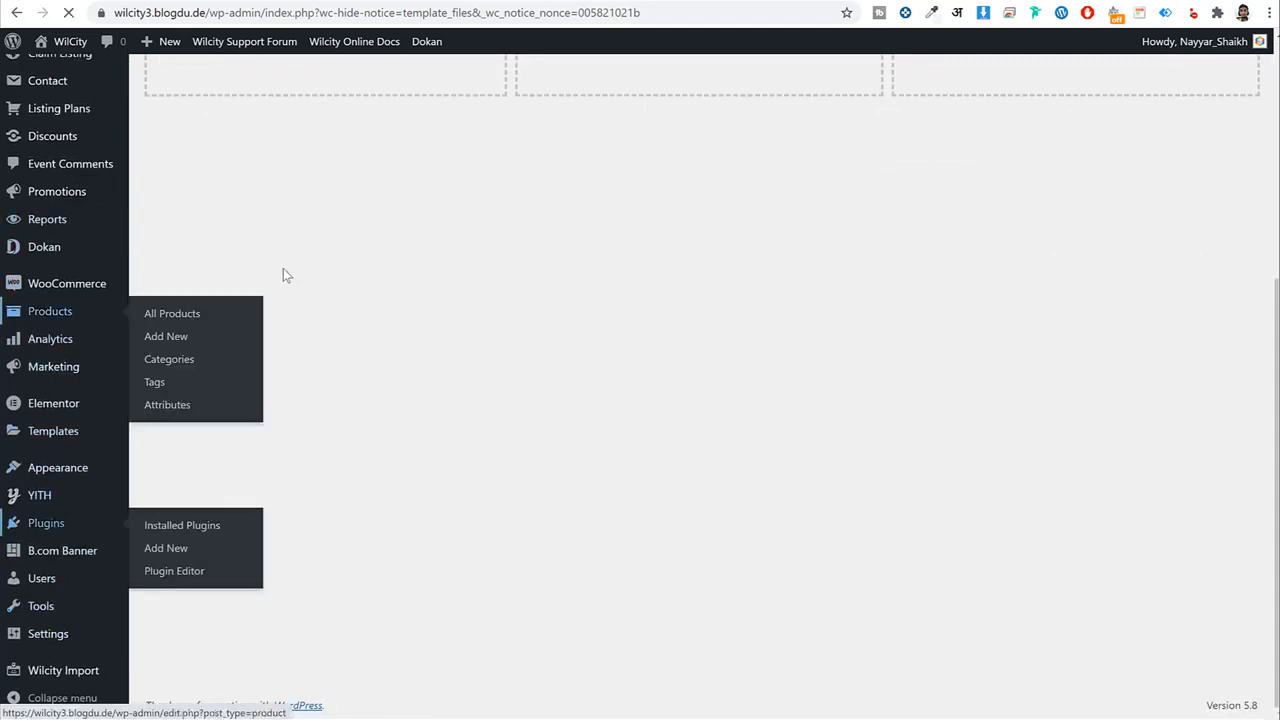
Deactivate Dokan without feedback, then delete it.
{"action": "scroll", "coordinate": [258, 397], "scroll_direction": "down", "scroll_amount": 5}
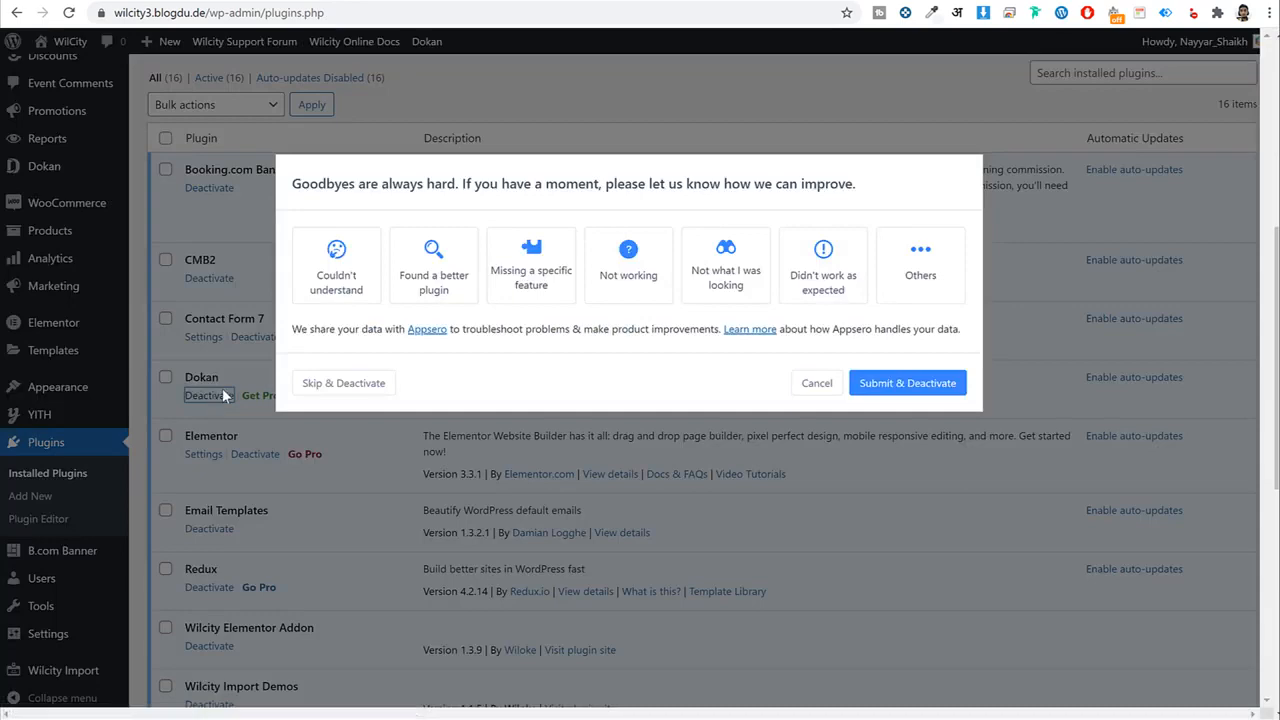
{"action": "left_click", "coordinate": [337, 385]}
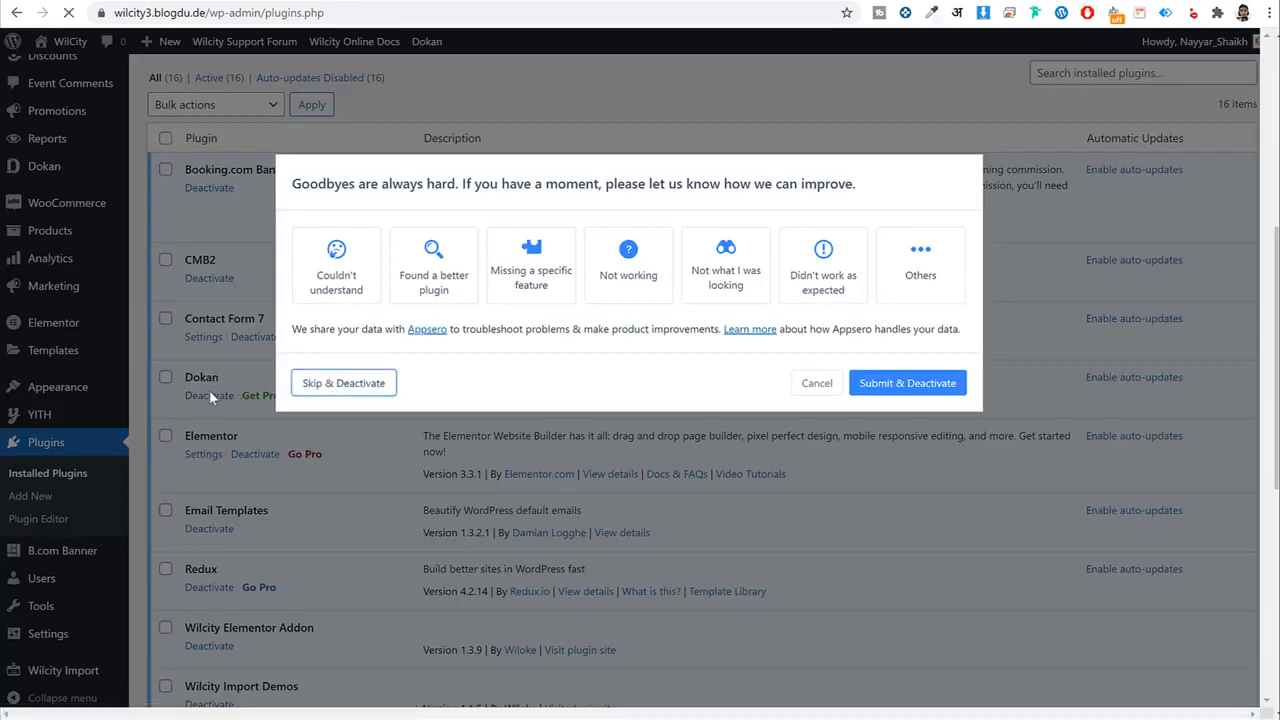
{"action": "scroll", "coordinate": [255, 355], "scroll_direction": "down", "scroll_amount": 5}
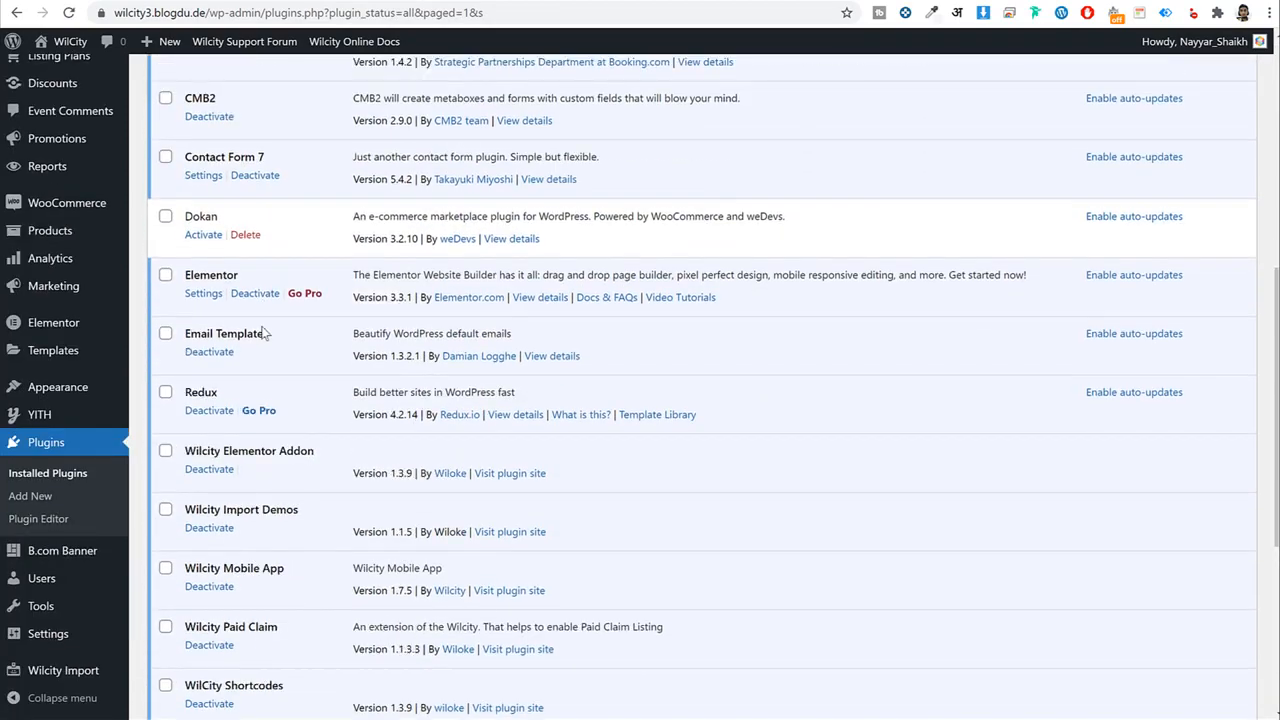
{"action": "left_click", "coordinate": [166, 206]}
{"action": "scroll", "coordinate": [251, 328], "scroll_direction": "down", "scroll_amount": 4}
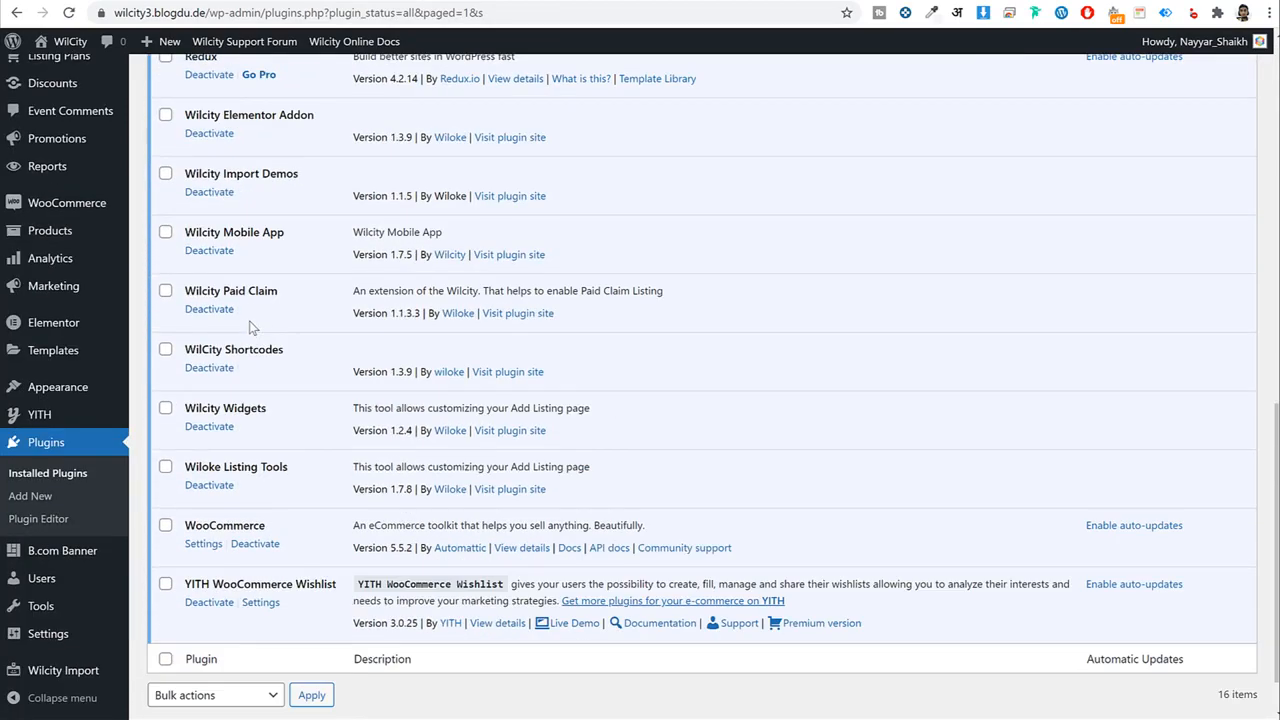
{"action": "scroll", "coordinate": [257, 380], "scroll_direction": "up", "scroll_amount": 4}
{"action": "left_click", "coordinate": [246, 244]}
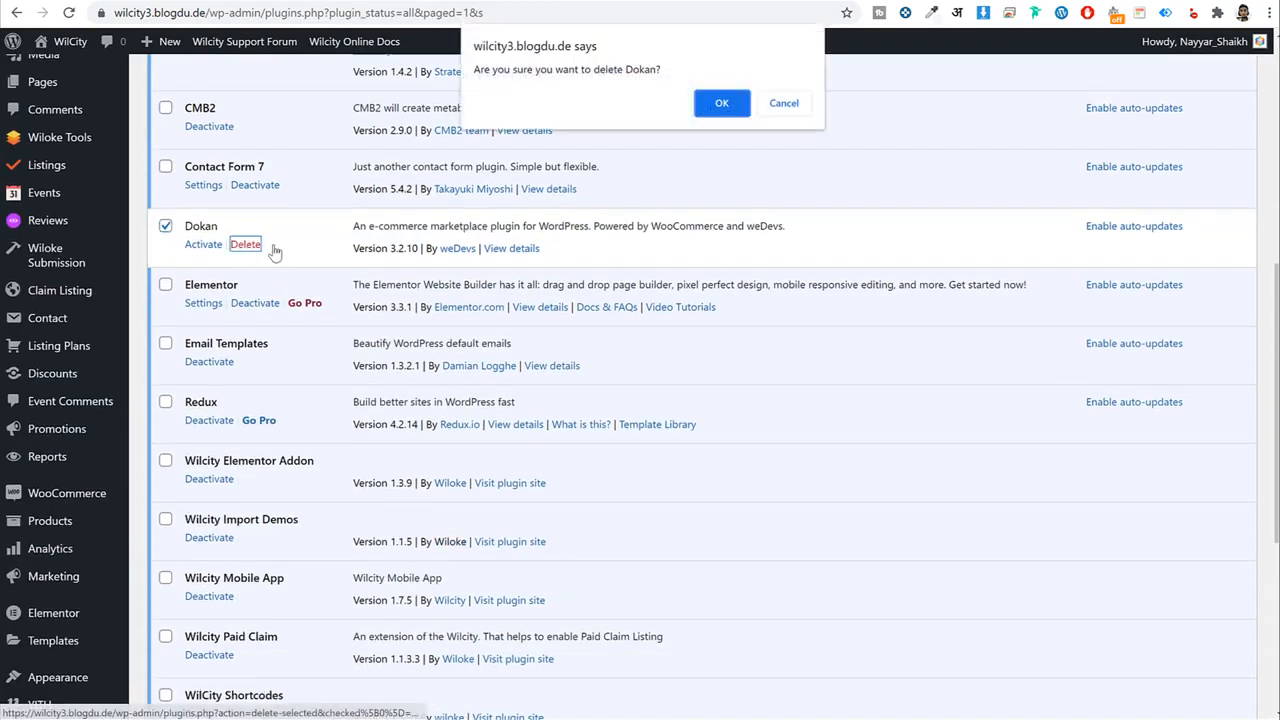
{"action": "left_click", "coordinate": [734, 106]}
Dismiss the recommended plugins notice and run the Wilcity database updater.
{"action": "scroll", "coordinate": [593, 403], "scroll_direction": "down", "scroll_amount": 3}
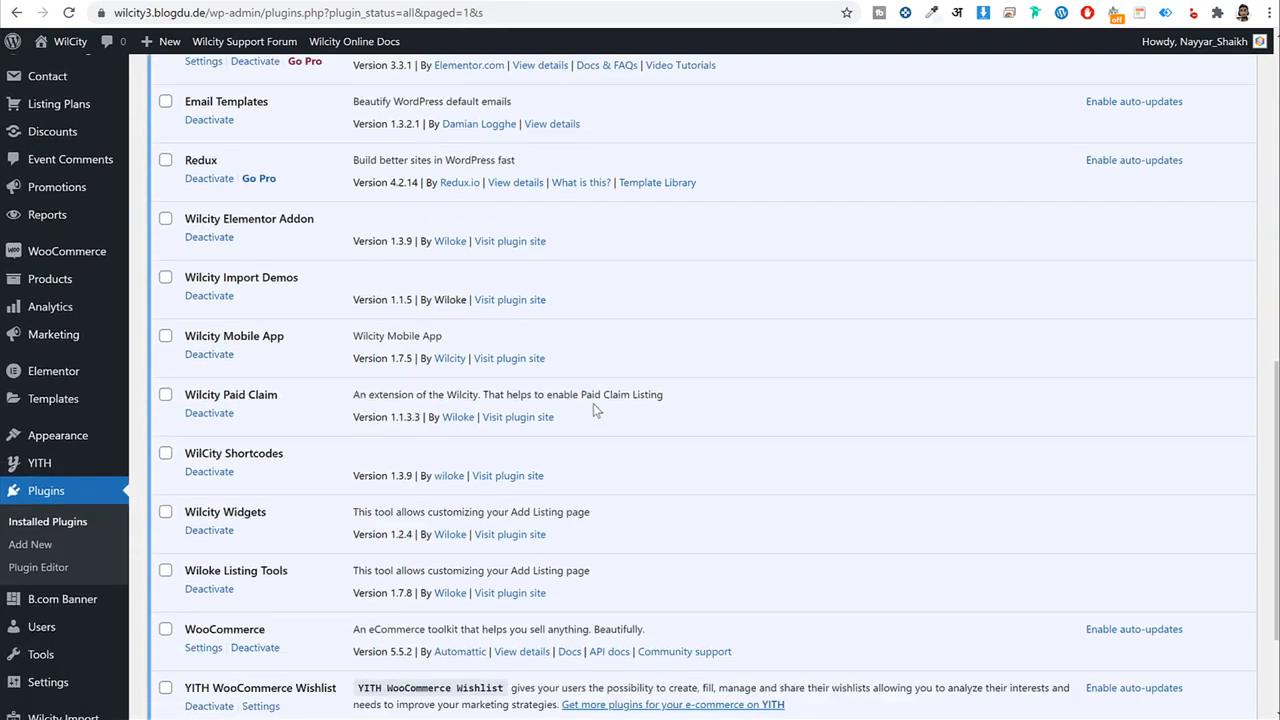
{"action": "scroll", "coordinate": [343, 563], "scroll_direction": "up", "scroll_amount": 7}
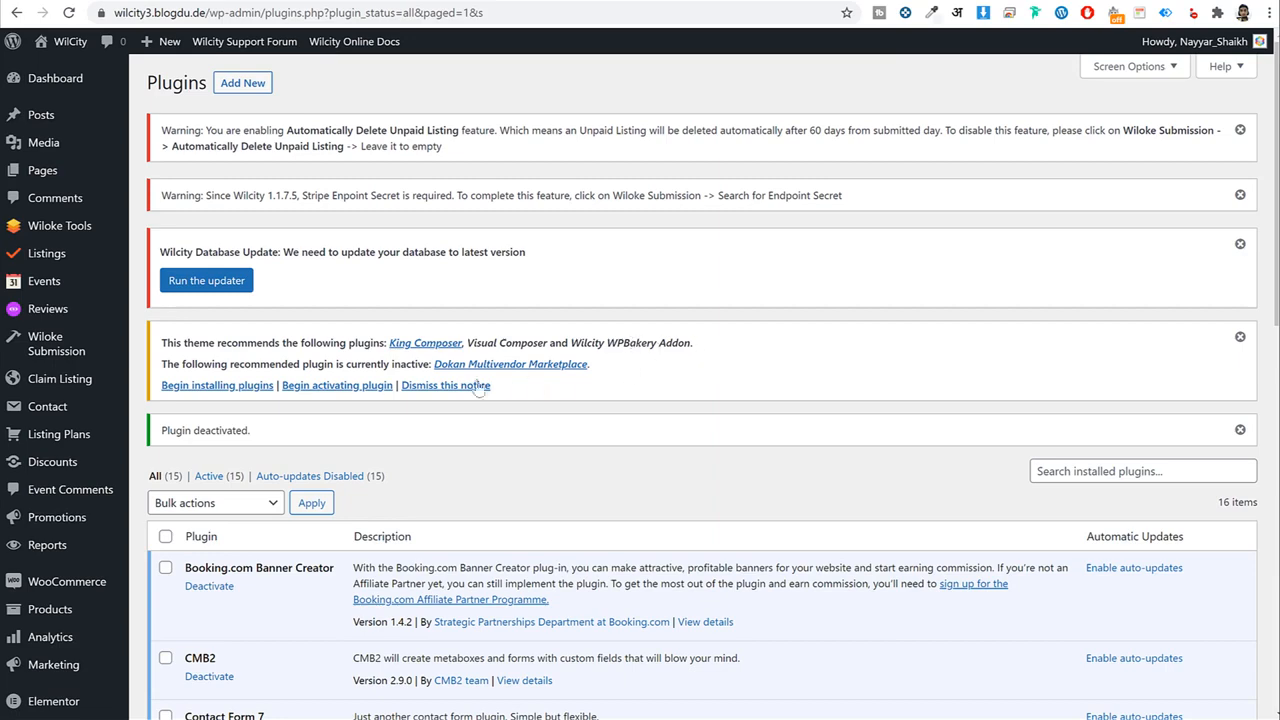
{"action": "left_click", "coordinate": [433, 386]}
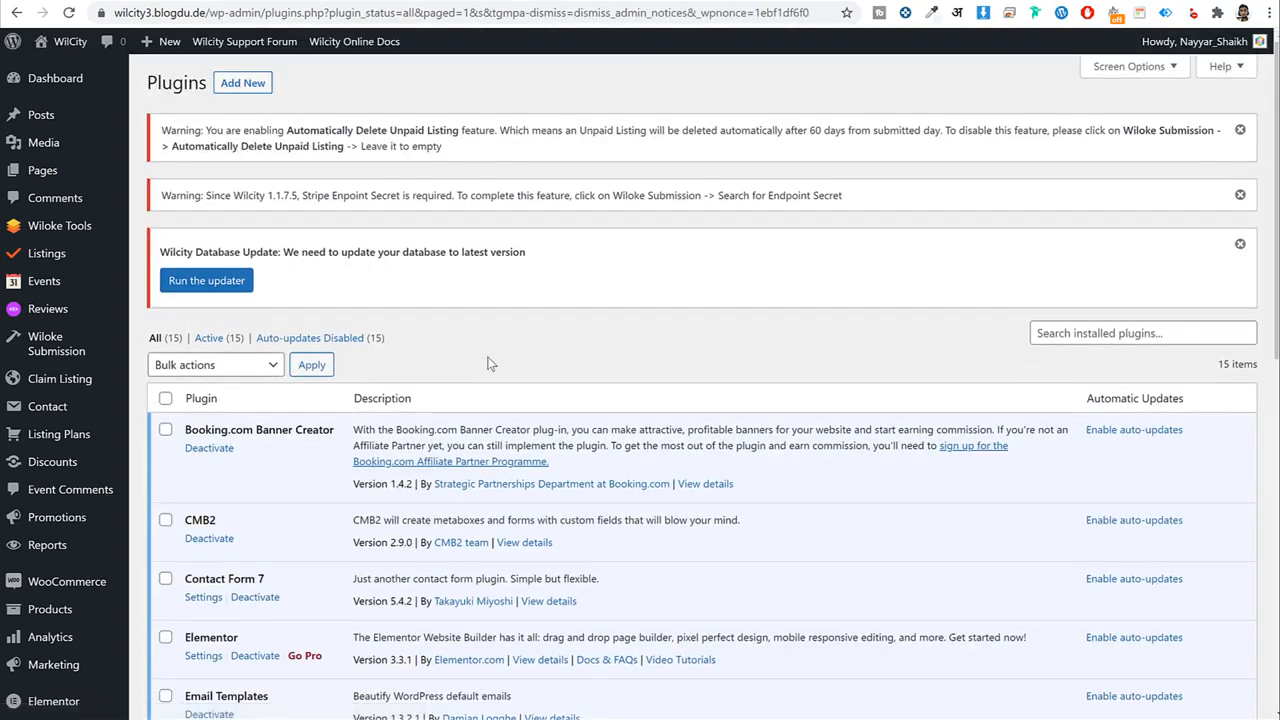
{"action": "left_click_drag", "start_coordinate": [170, 245], "coordinate": [334, 251]}
{"action": "left_click", "coordinate": [195, 283]}
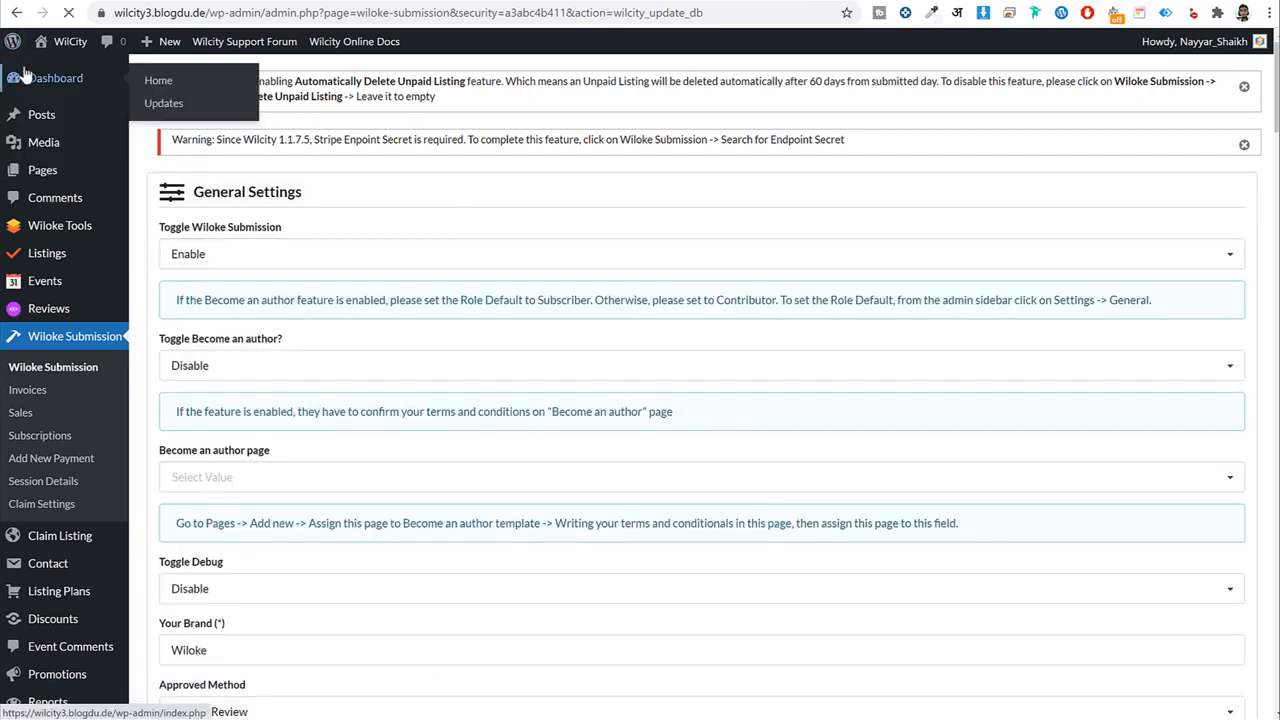
Return to the cleared admin dashboard and look it over.
{"action": "left_click", "coordinate": [80, 77]}
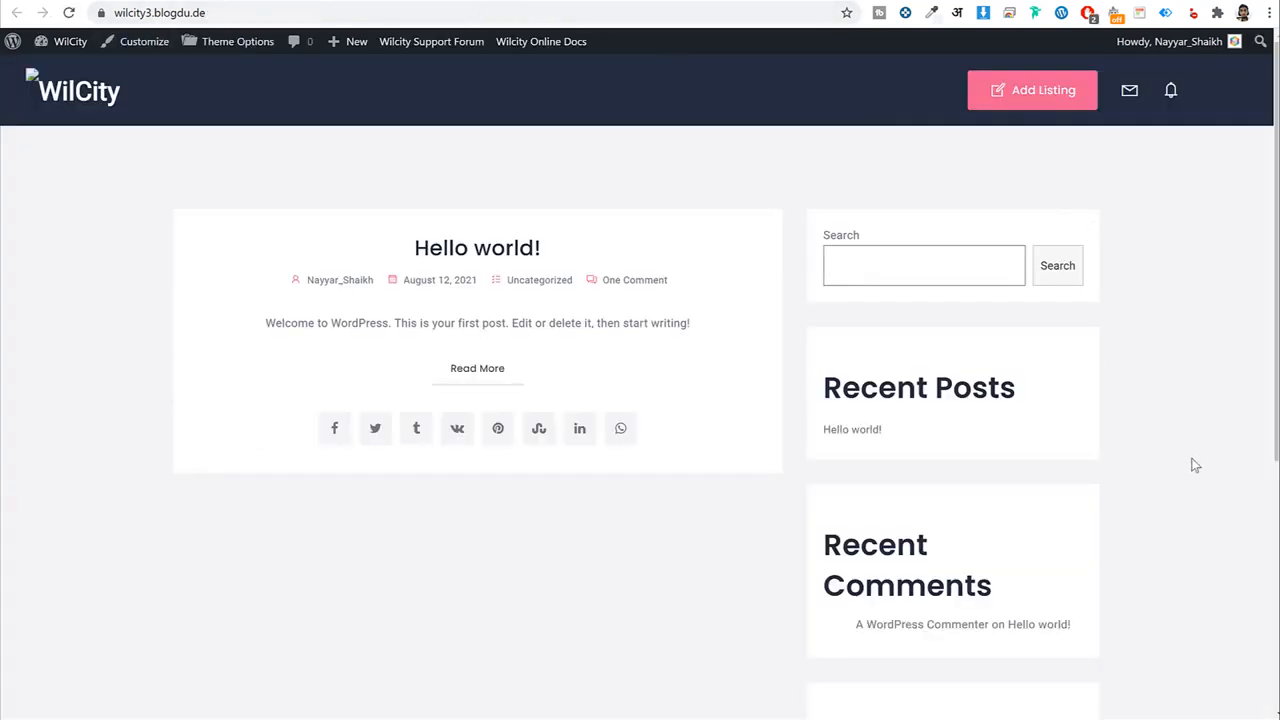
{"action": "scroll", "coordinate": [1195, 464], "scroll_direction": "down", "scroll_amount": 4}
{"action": "scroll", "coordinate": [1194, 471], "scroll_direction": "up", "scroll_amount": 4}
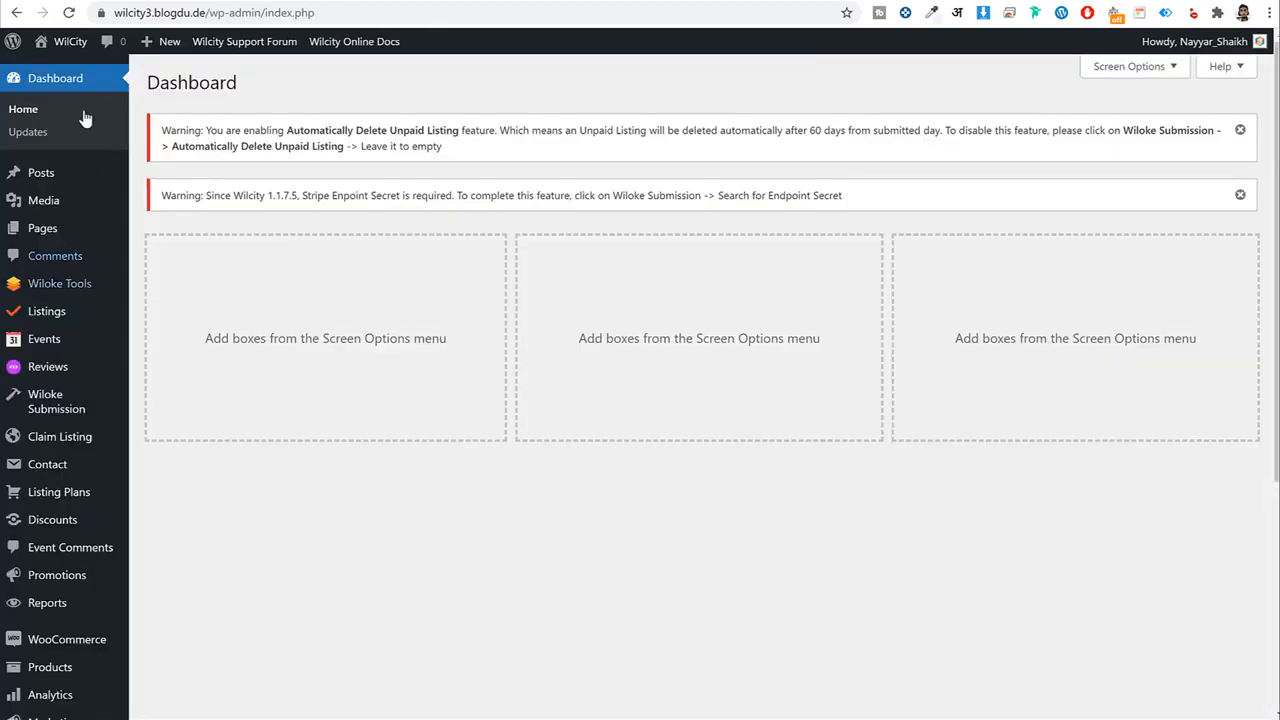
Browse the All Pages list, then start a new page.
{"action": "left_click", "coordinate": [42, 228]}
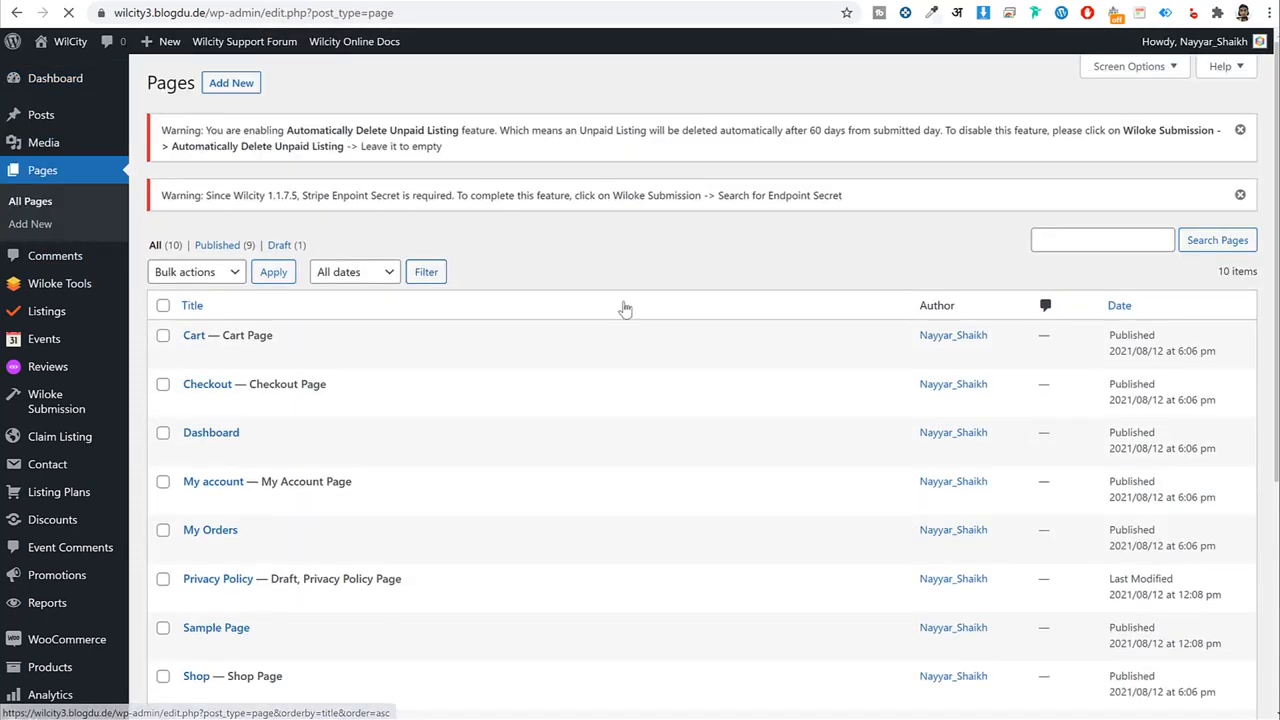
{"action": "scroll", "coordinate": [623, 309], "scroll_direction": "down", "scroll_amount": 3}
{"action": "scroll", "coordinate": [624, 311], "scroll_direction": "down", "scroll_amount": 2}
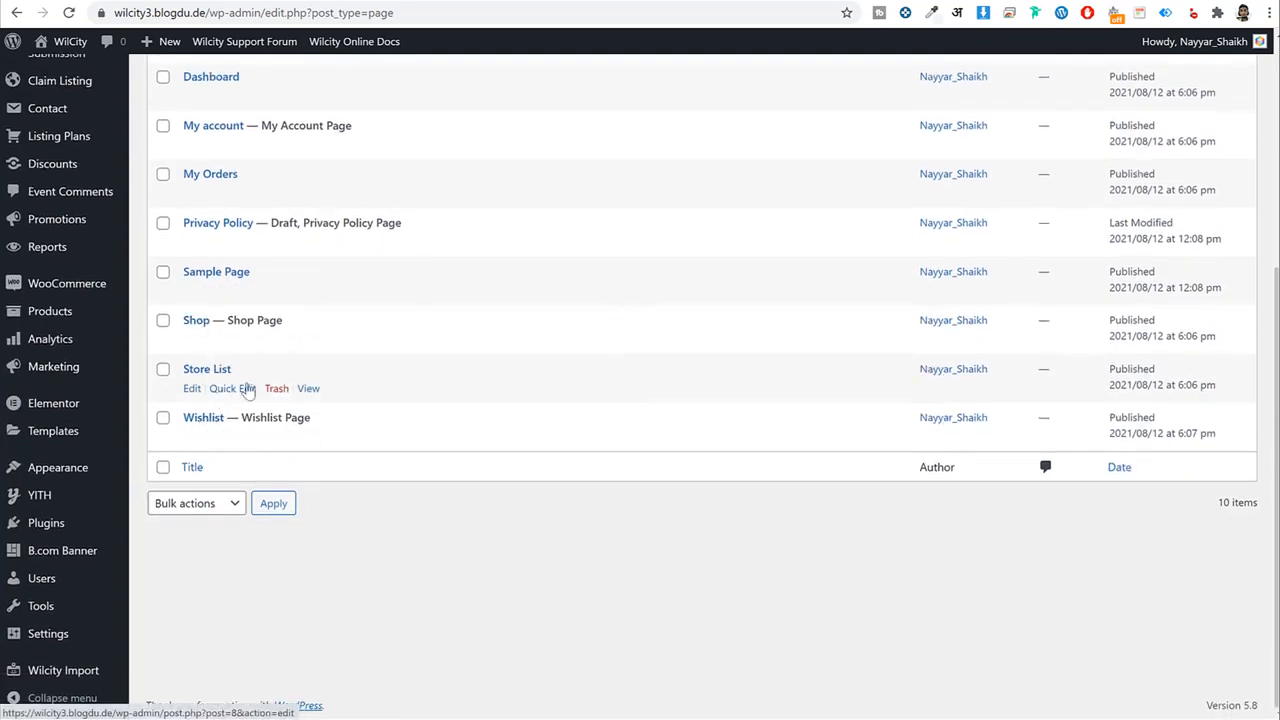
{"action": "scroll", "coordinate": [248, 390], "scroll_direction": "up", "scroll_amount": 3}
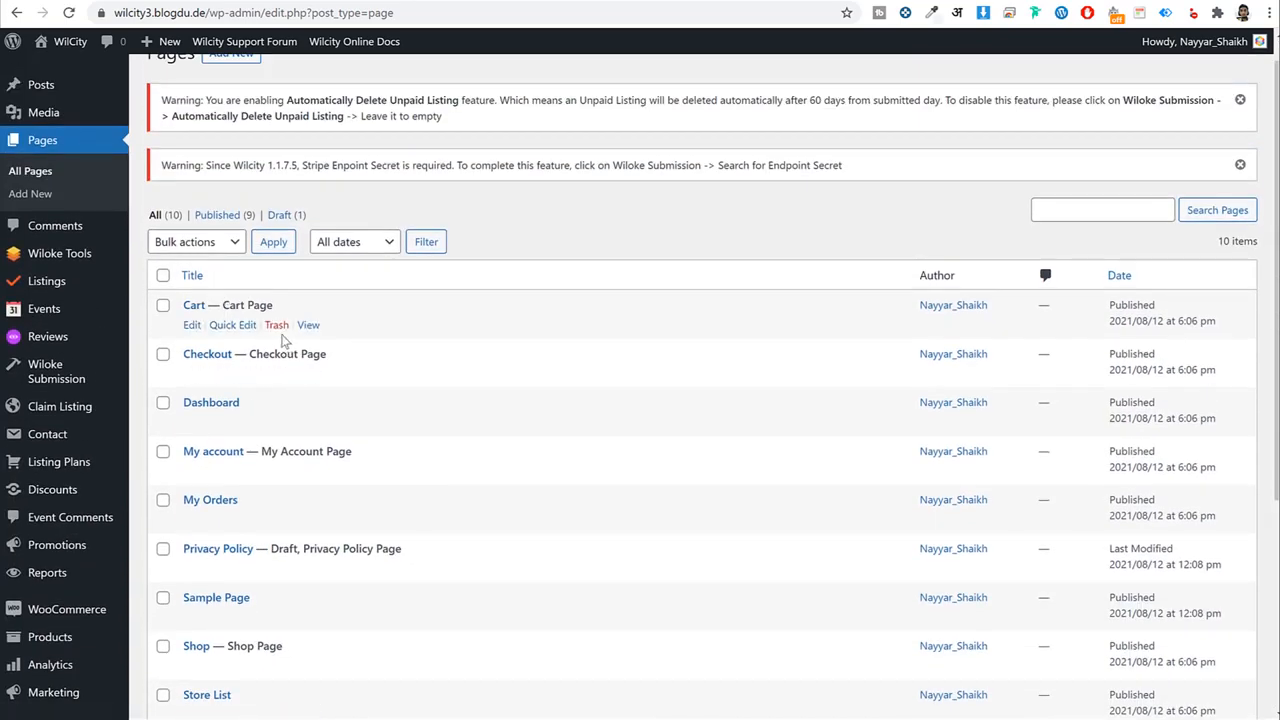
{"action": "scroll", "coordinate": [600, 580], "scroll_direction": "down", "scroll_amount": 3}
{"action": "scroll", "coordinate": [603, 580], "scroll_direction": "up", "scroll_amount": 4}
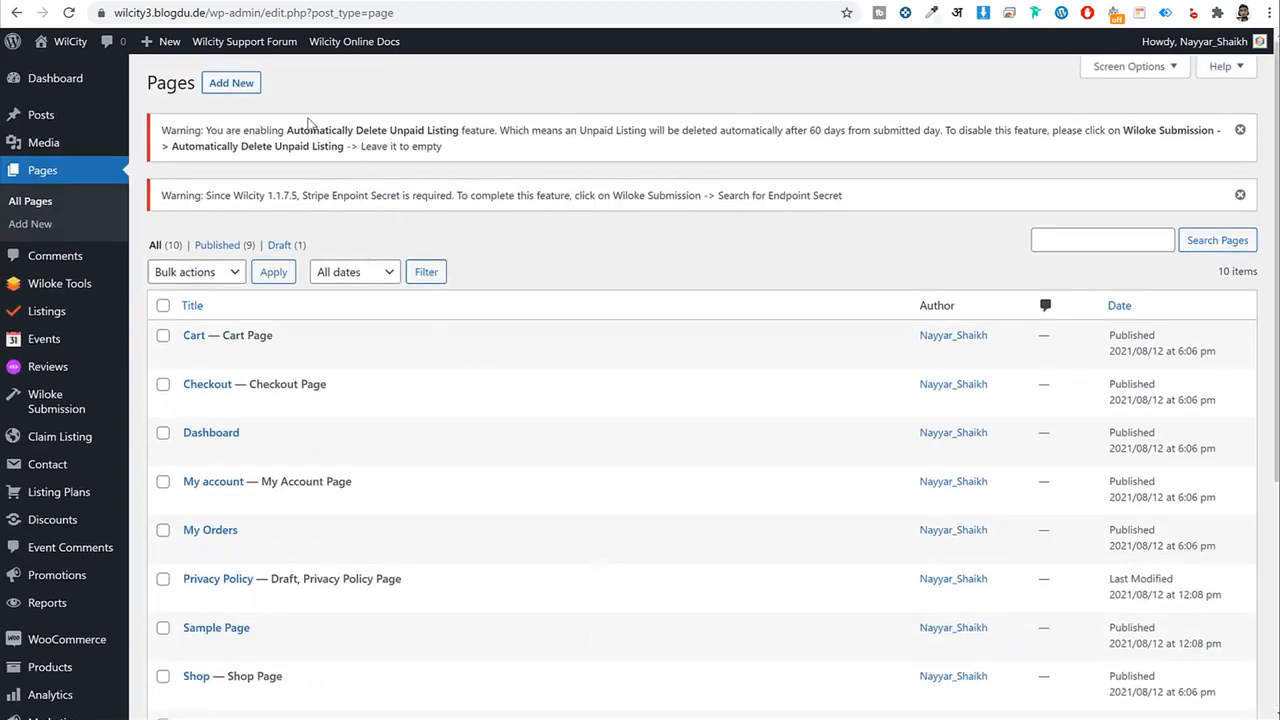
{"action": "left_click", "coordinate": [231, 86]}
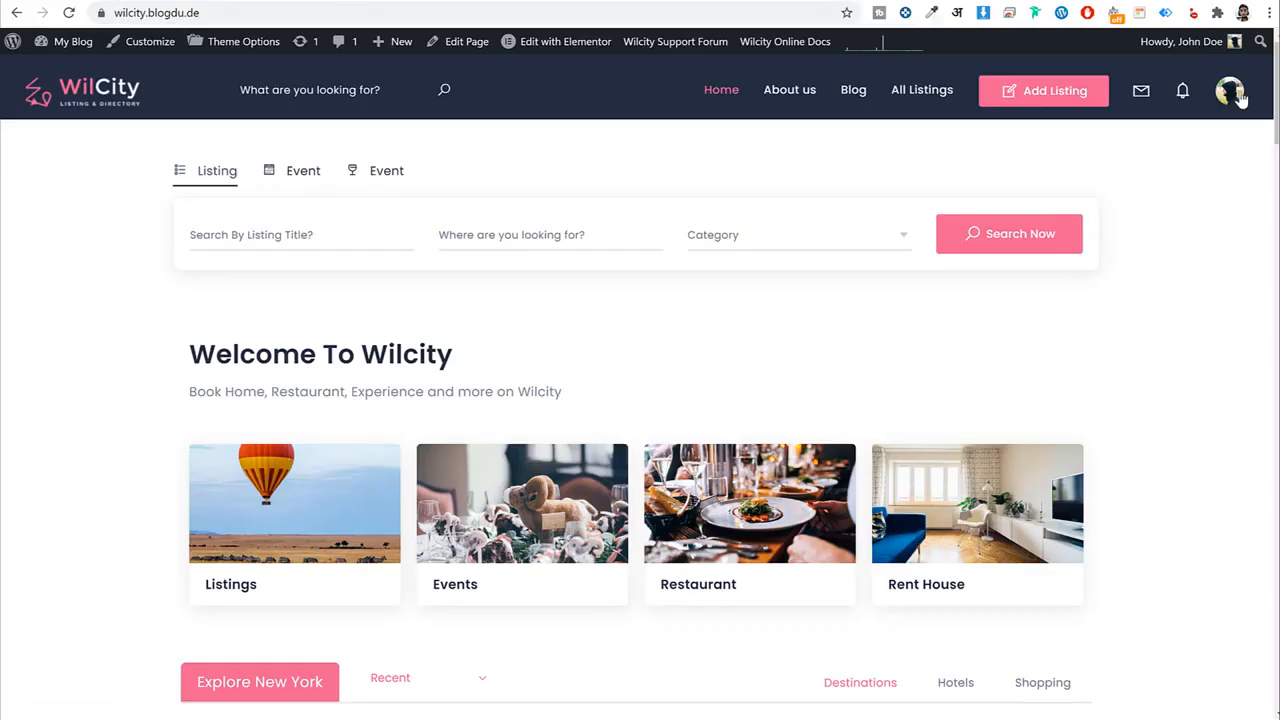
Choose Dashboard from the header avatar menu to view the user's profile and followers.
{"action": "left_click", "coordinate": [1241, 99]}
{"action": "scroll", "coordinate": [1162, 376], "scroll_direction": "down", "scroll_amount": 2}
{"action": "scroll", "coordinate": [1161, 383], "scroll_direction": "up", "scroll_amount": 2}
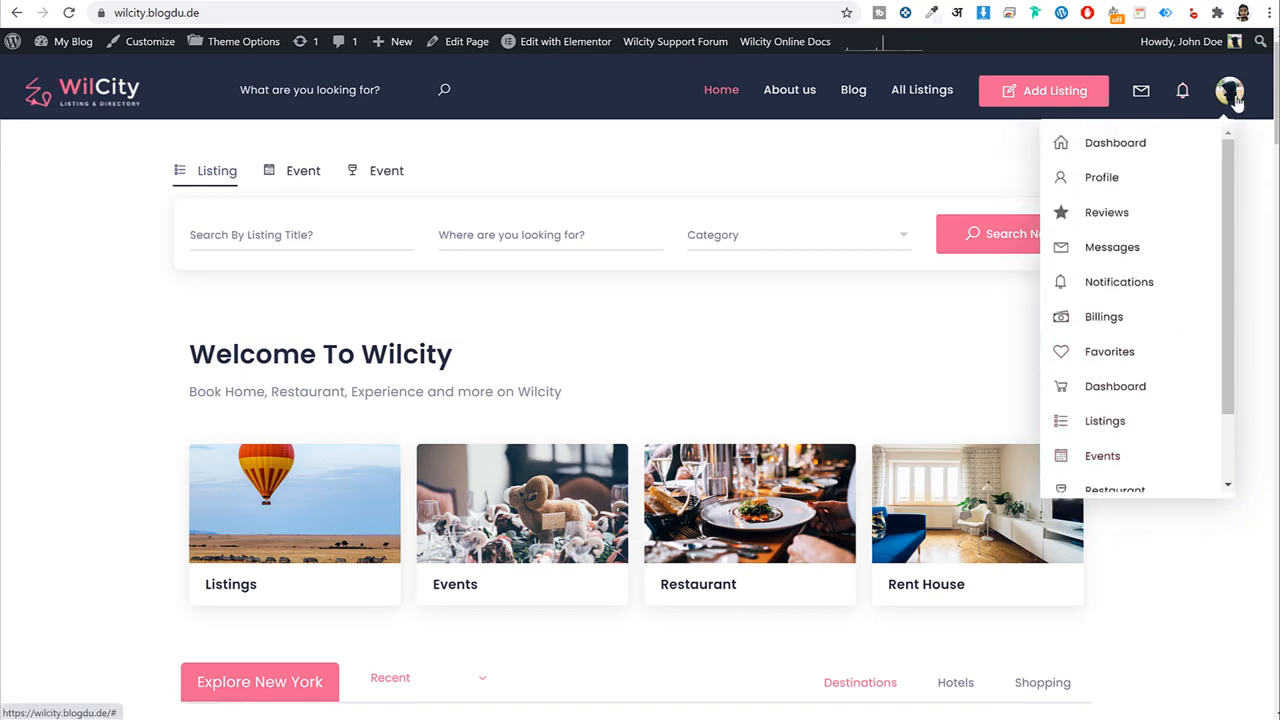
{"action": "left_click", "coordinate": [1128, 145]}
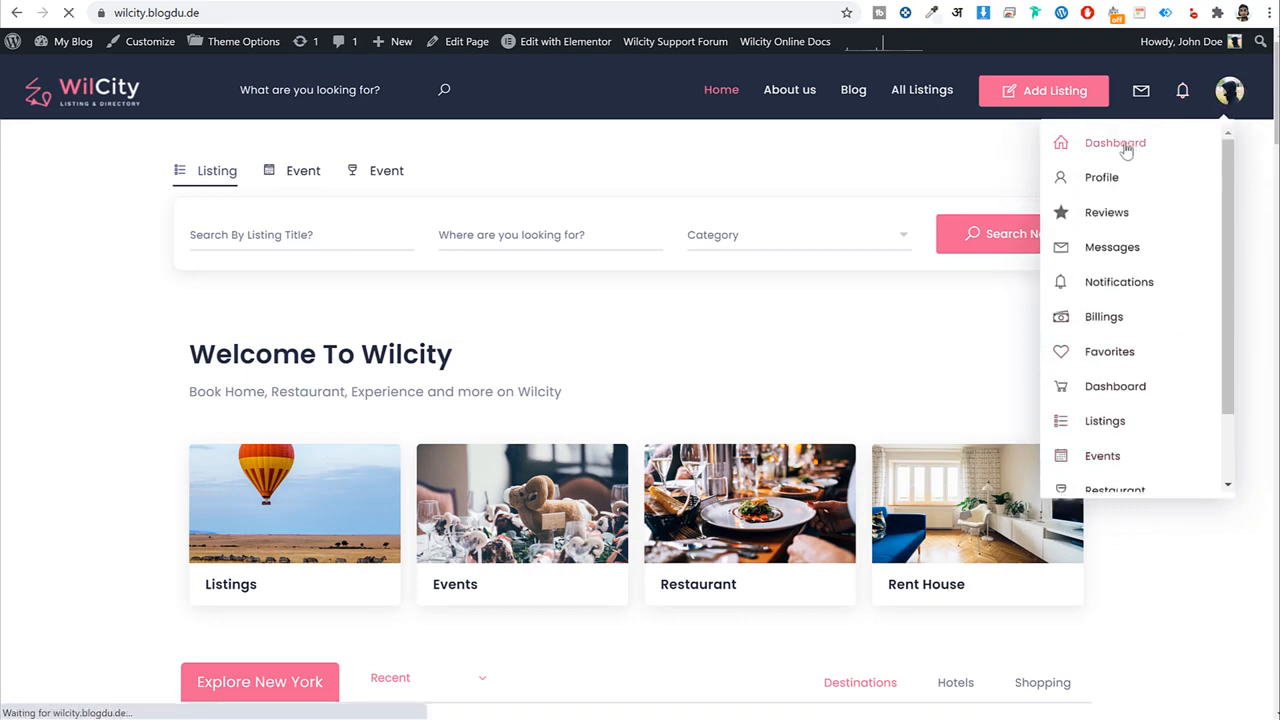
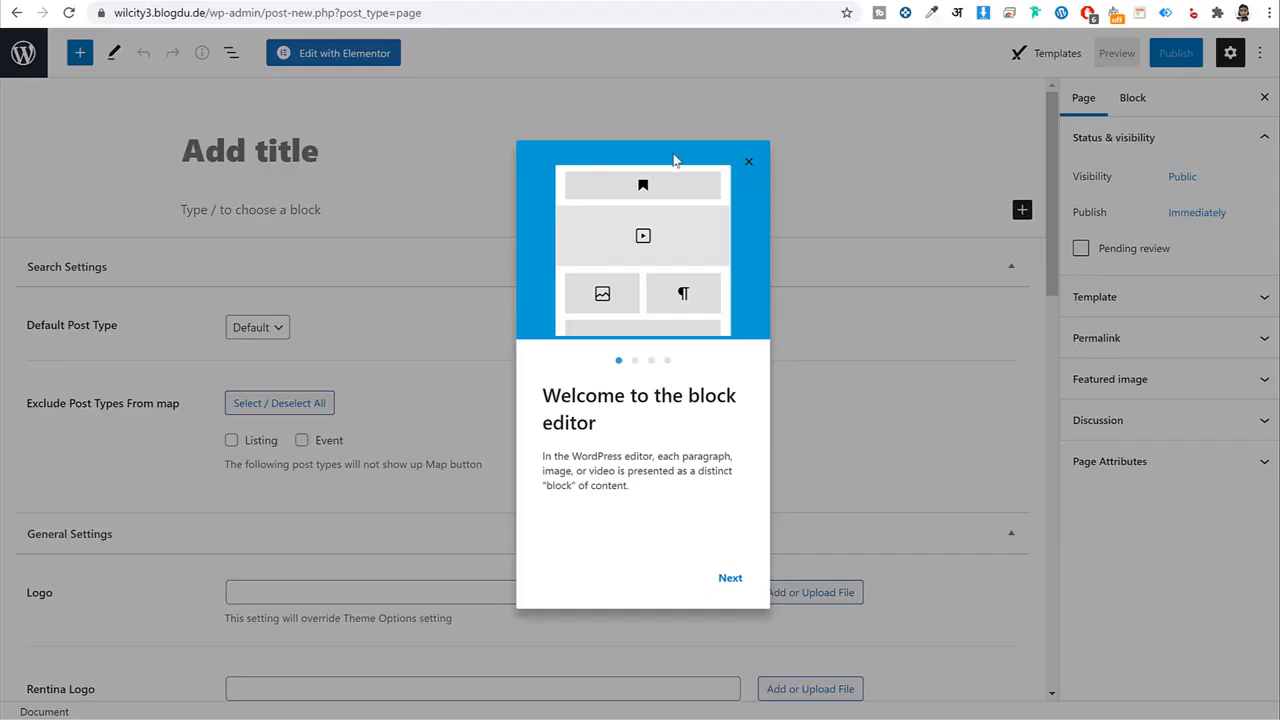
Title the new page 'User Dashboard' and set its template to Wilcity Dashboard.
{"action": "left_click", "coordinate": [747, 165]}
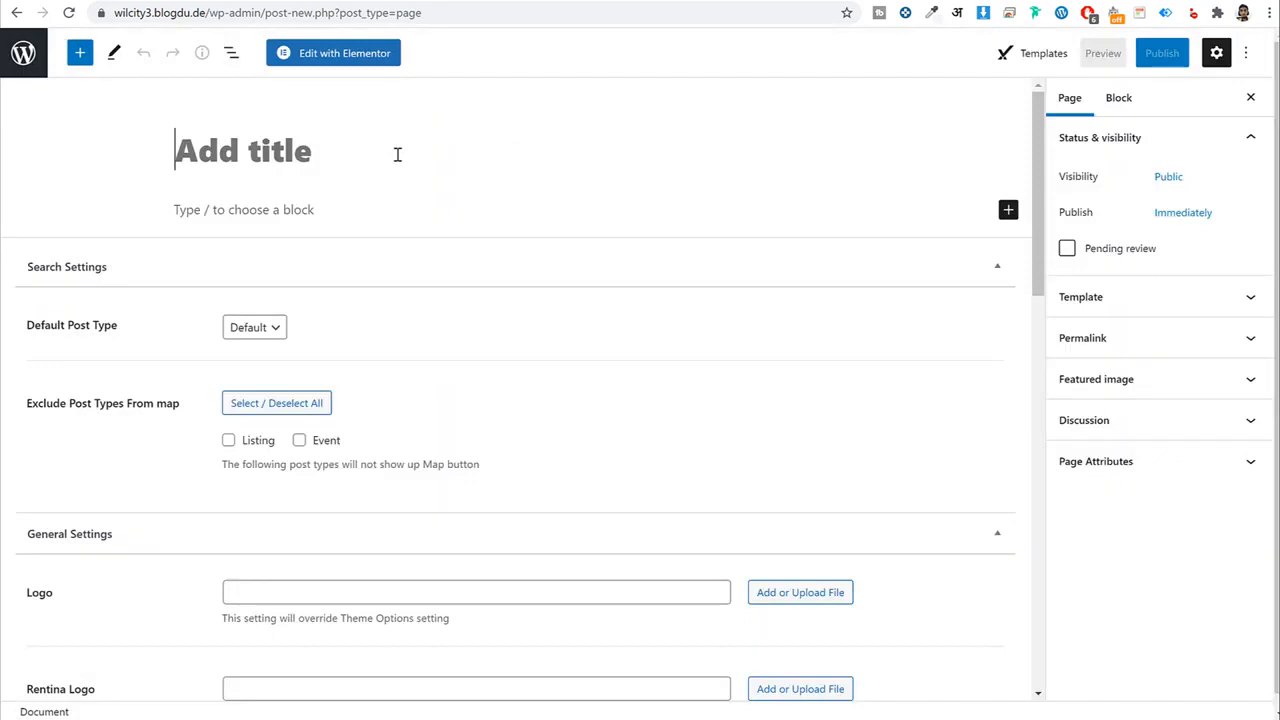
{"action": "type", "text": "User Do"}
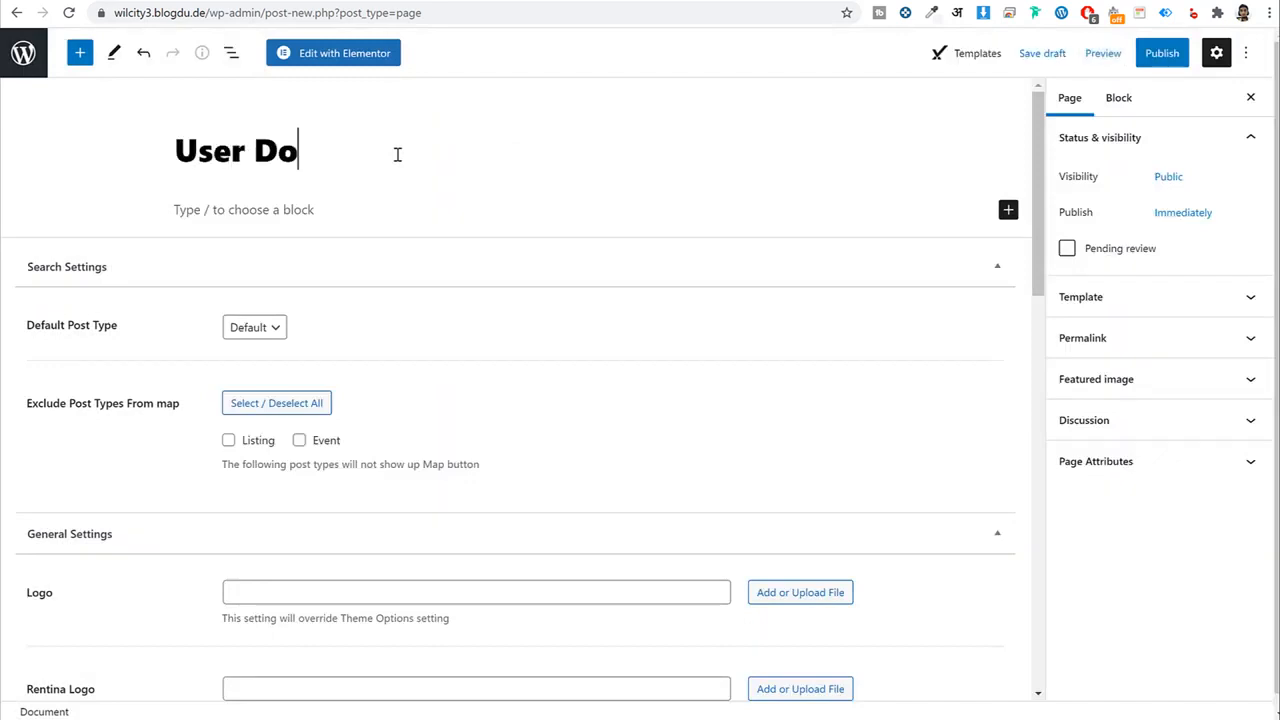
{"action": "key", "text": "BackSpace"}
{"action": "type", "text": "ashboard"}
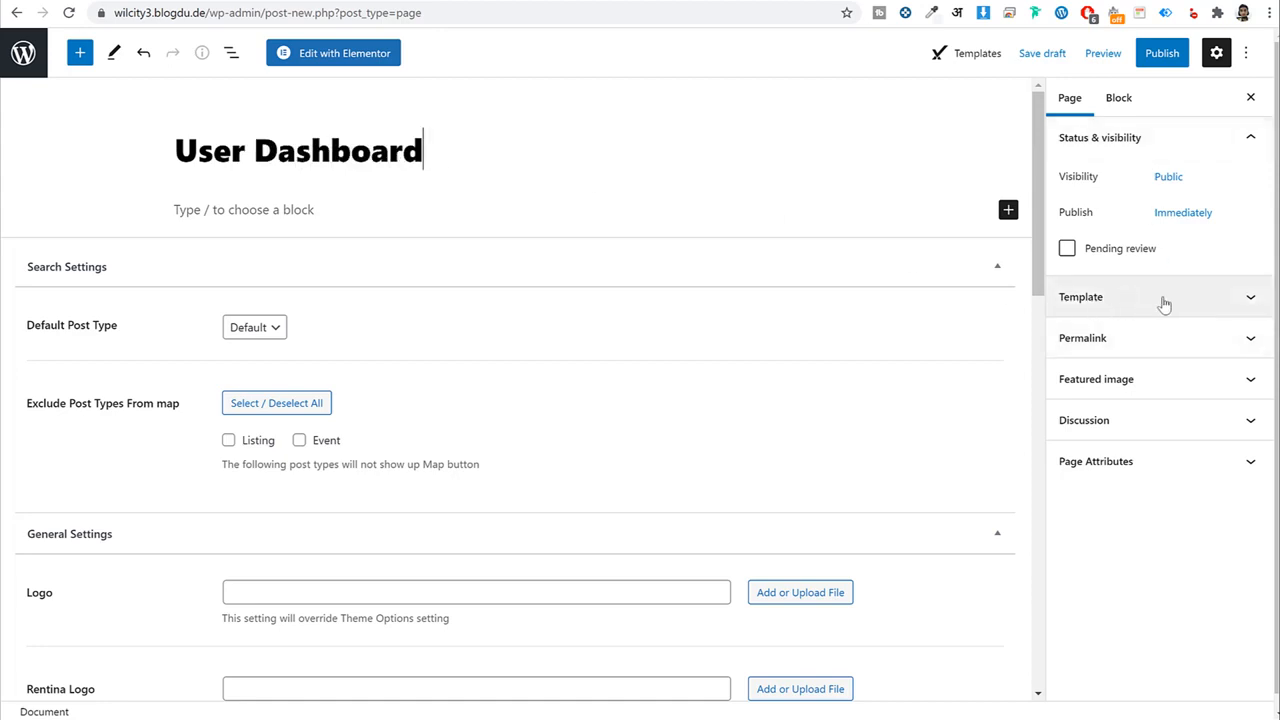
{"action": "left_click", "coordinate": [1130, 300]}
{"action": "left_click", "coordinate": [1151, 334]}
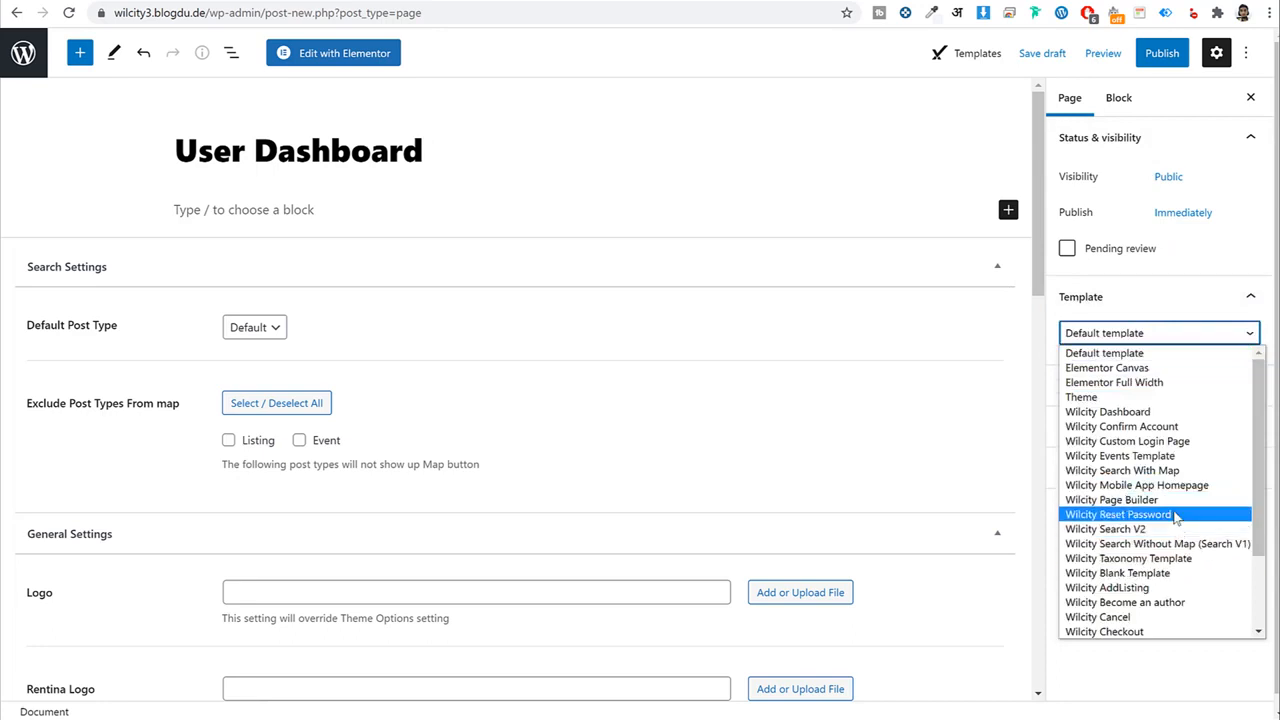
{"action": "left_click", "coordinate": [1139, 414]}
{"action": "left_click", "coordinate": [1130, 414]}
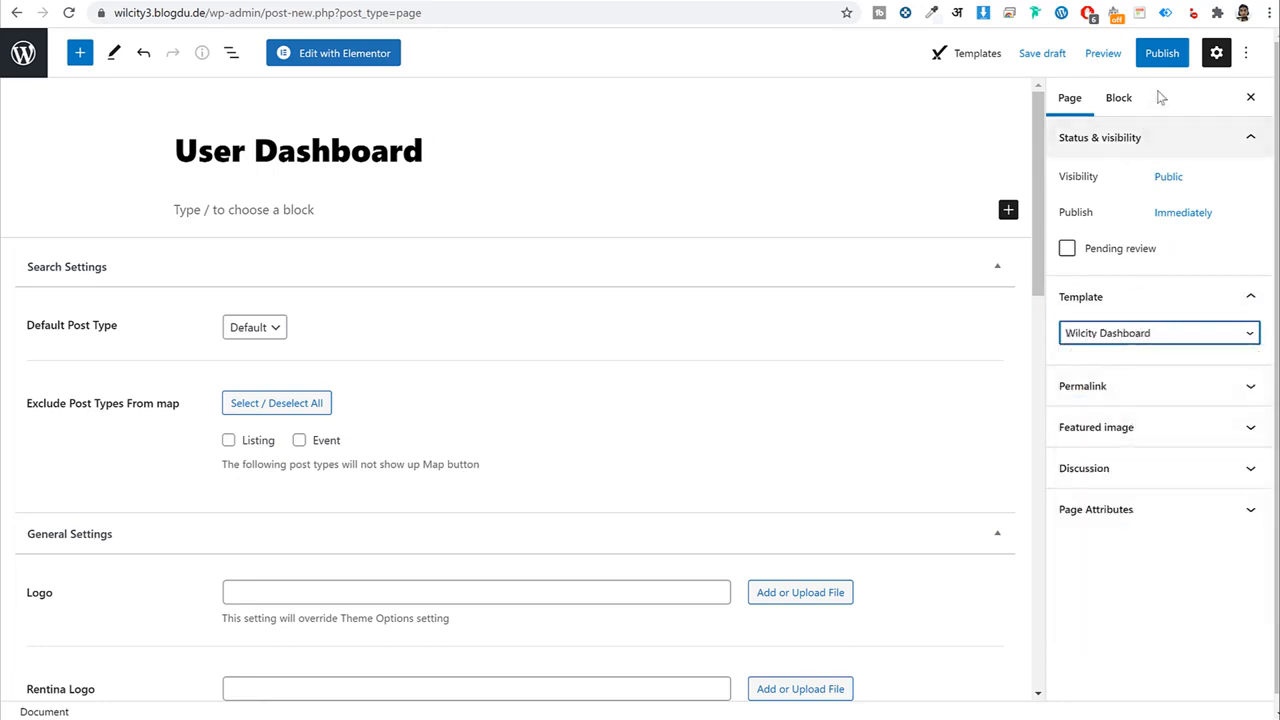
Publish the page and check its front-end dashboard in a new tab.
{"action": "left_click", "coordinate": [1162, 56]}
{"action": "left_click", "coordinate": [1143, 57]}
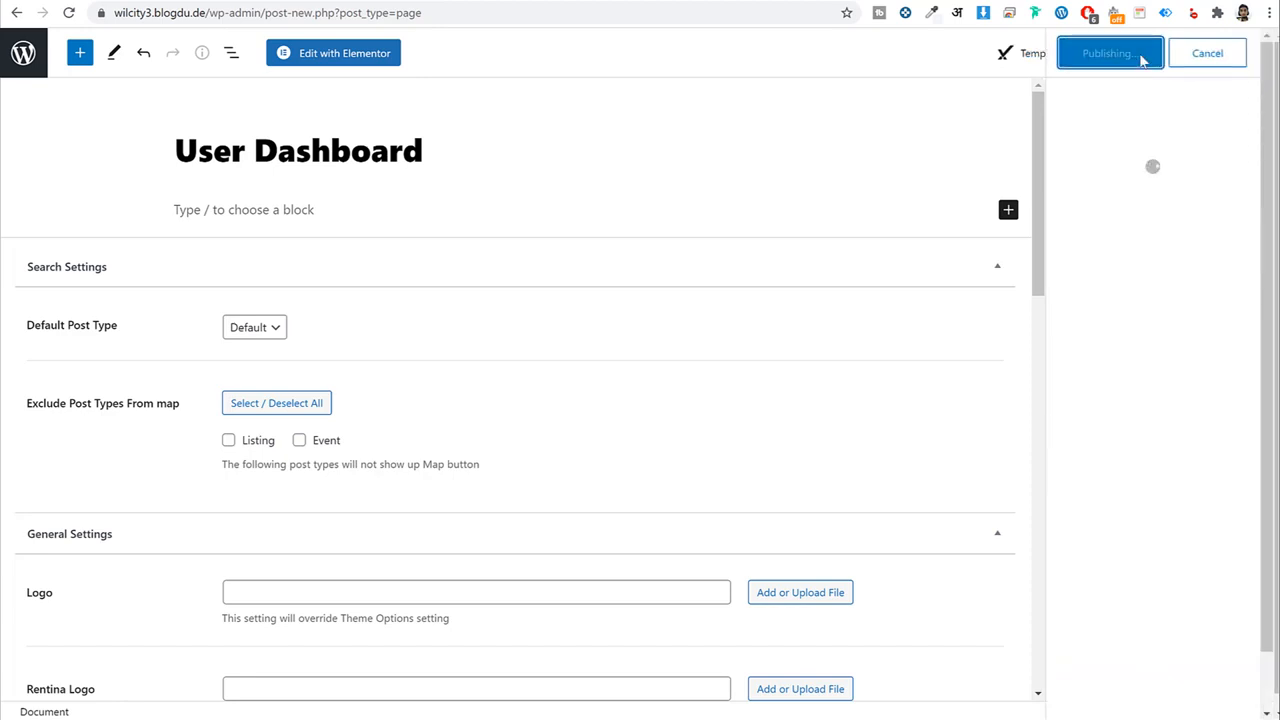
{"action": "right_click", "coordinate": [154, 669]}
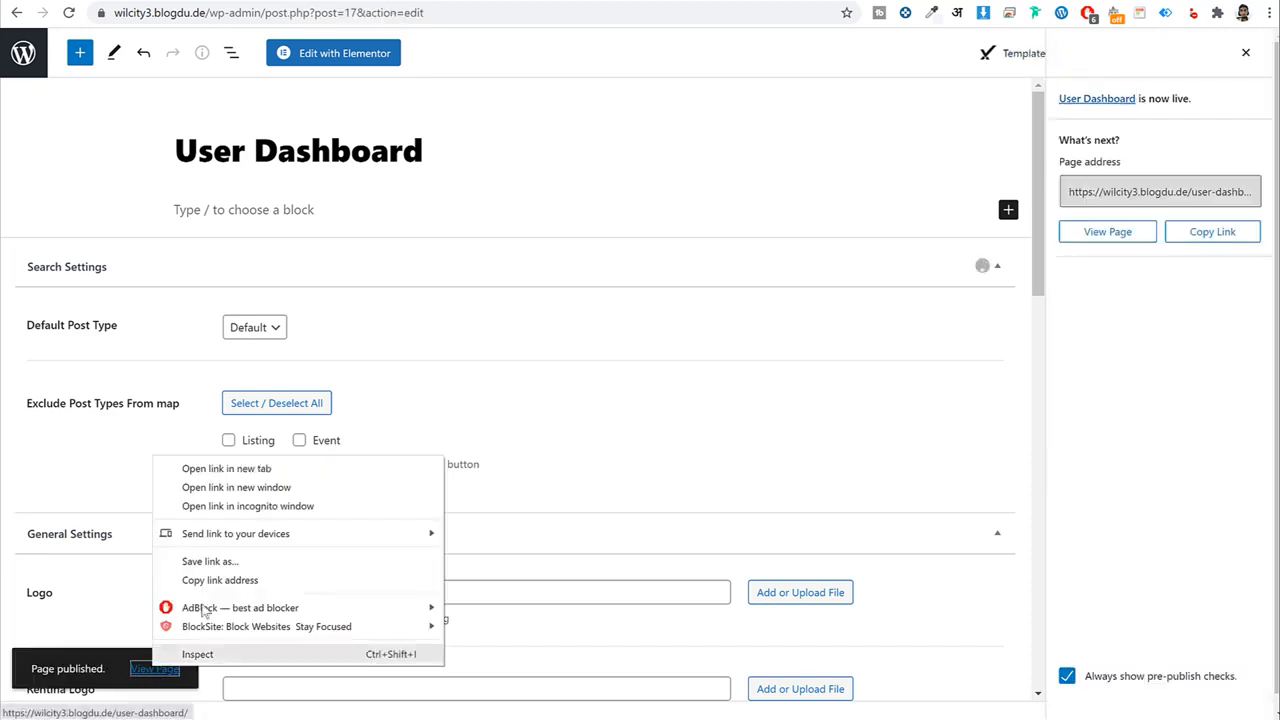
{"action": "left_click", "coordinate": [236, 487]}
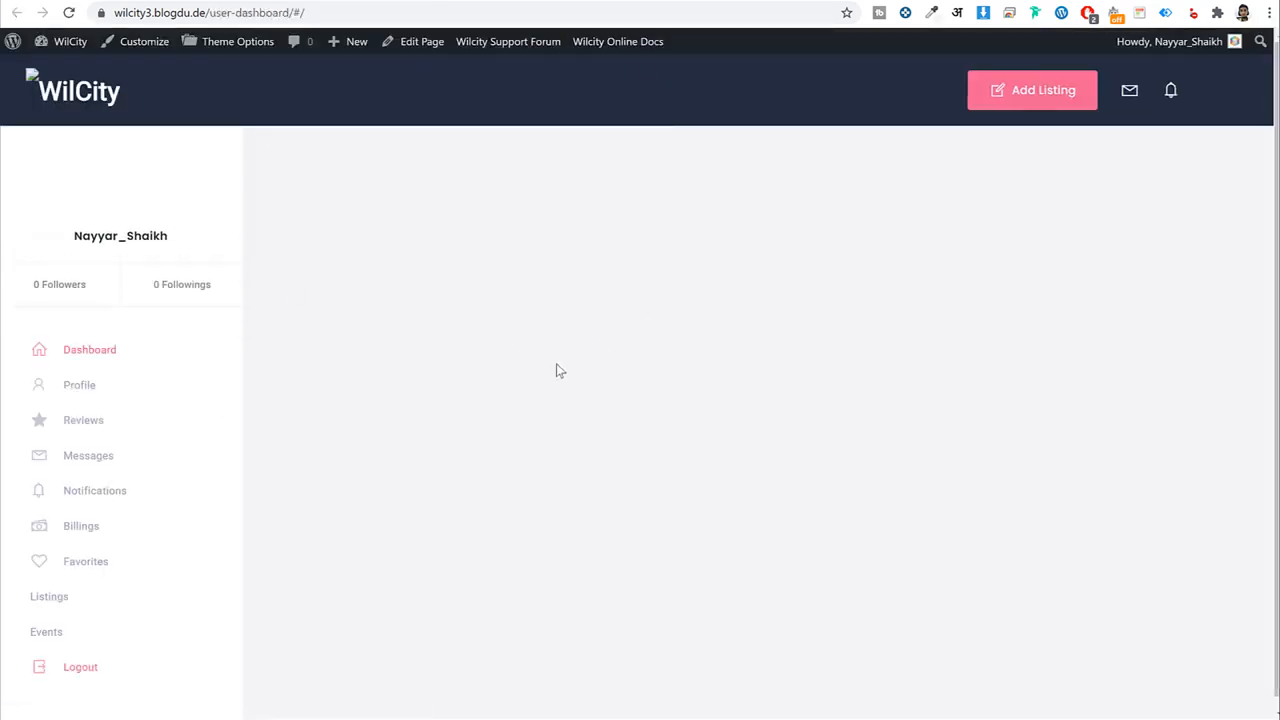
{"action": "scroll", "coordinate": [556, 366], "scroll_direction": "down", "scroll_amount": 1}
{"action": "scroll", "coordinate": [556, 368], "scroll_direction": "up", "scroll_amount": 1}
{"action": "left_click", "coordinate": [300, 1]}
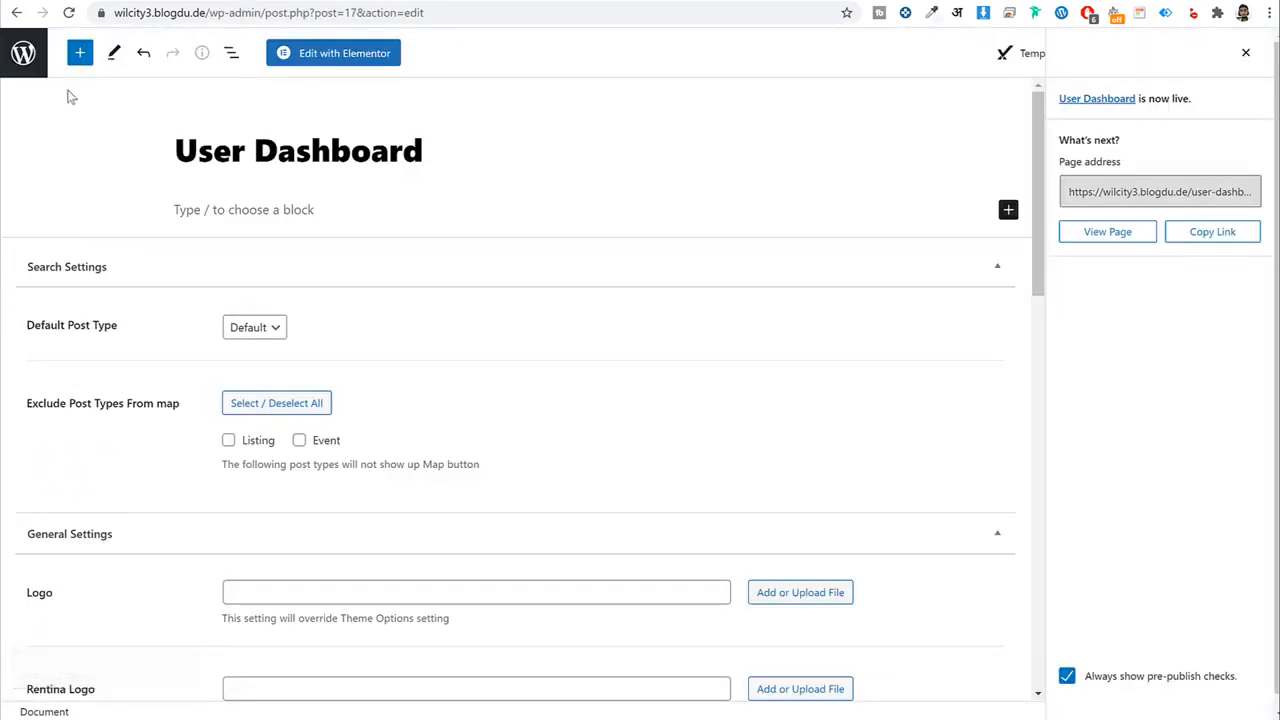
Trash the old Dashboard and Store List pages from the Pages list.
{"action": "left_click", "coordinate": [34, 66]}
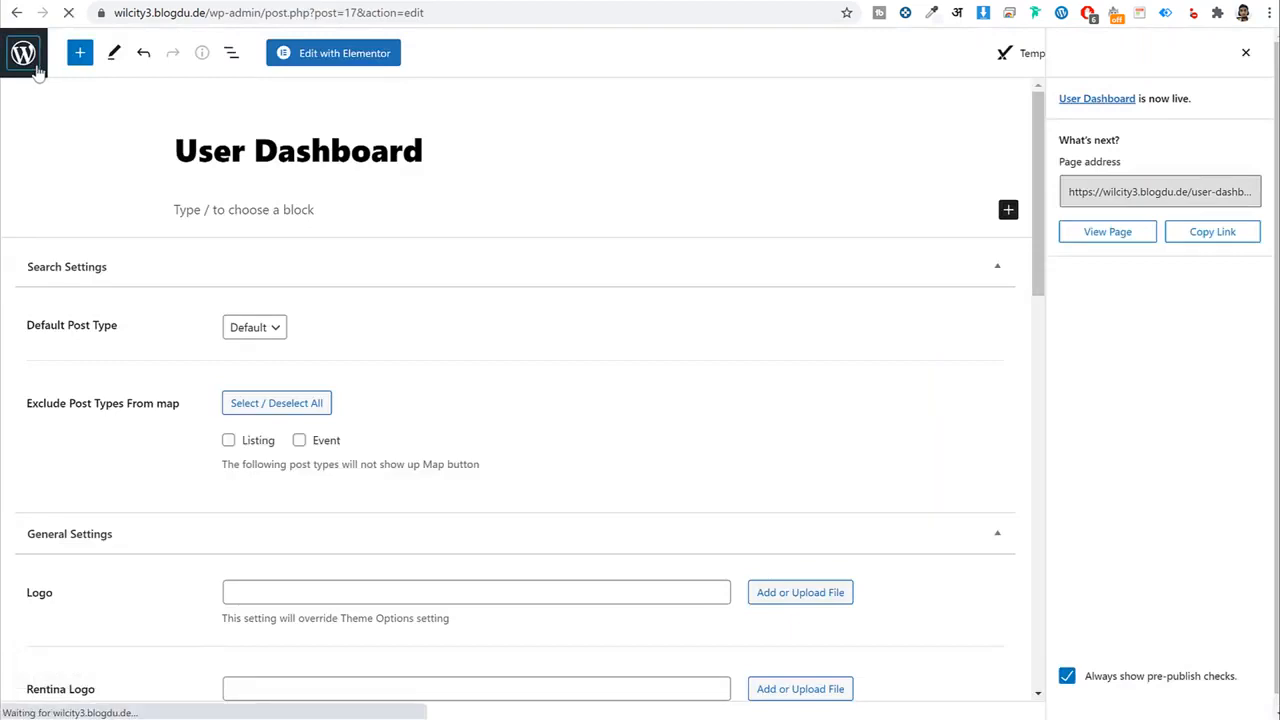
{"action": "scroll", "coordinate": [517, 270], "scroll_direction": "down", "scroll_amount": 2}
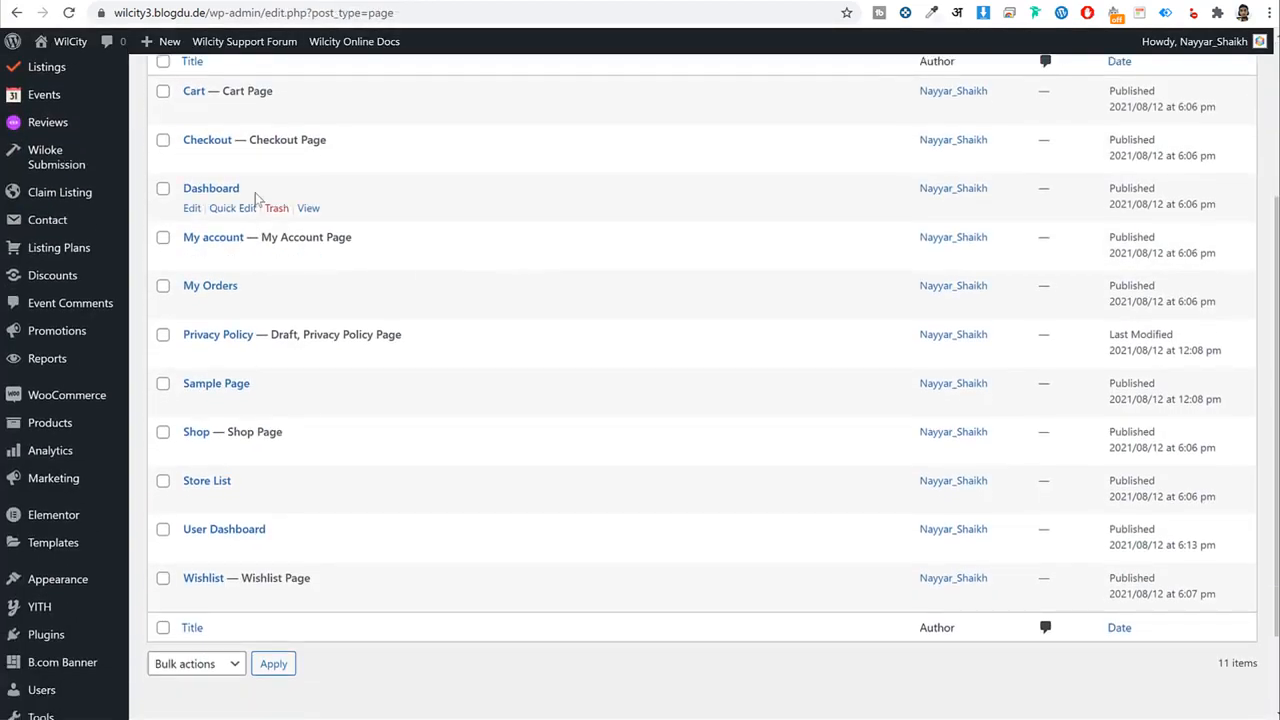
{"action": "left_click_drag", "start_coordinate": [256, 197], "coordinate": [178, 197]}
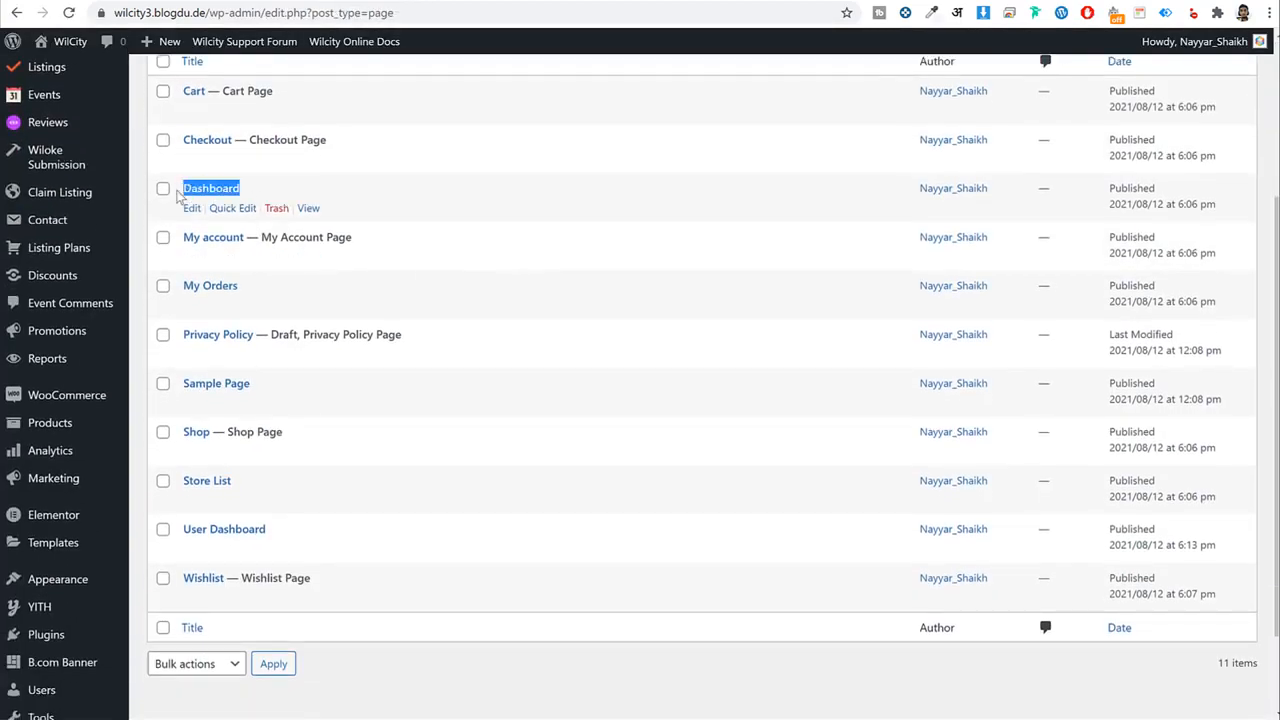
{"action": "left_click", "coordinate": [279, 210]}
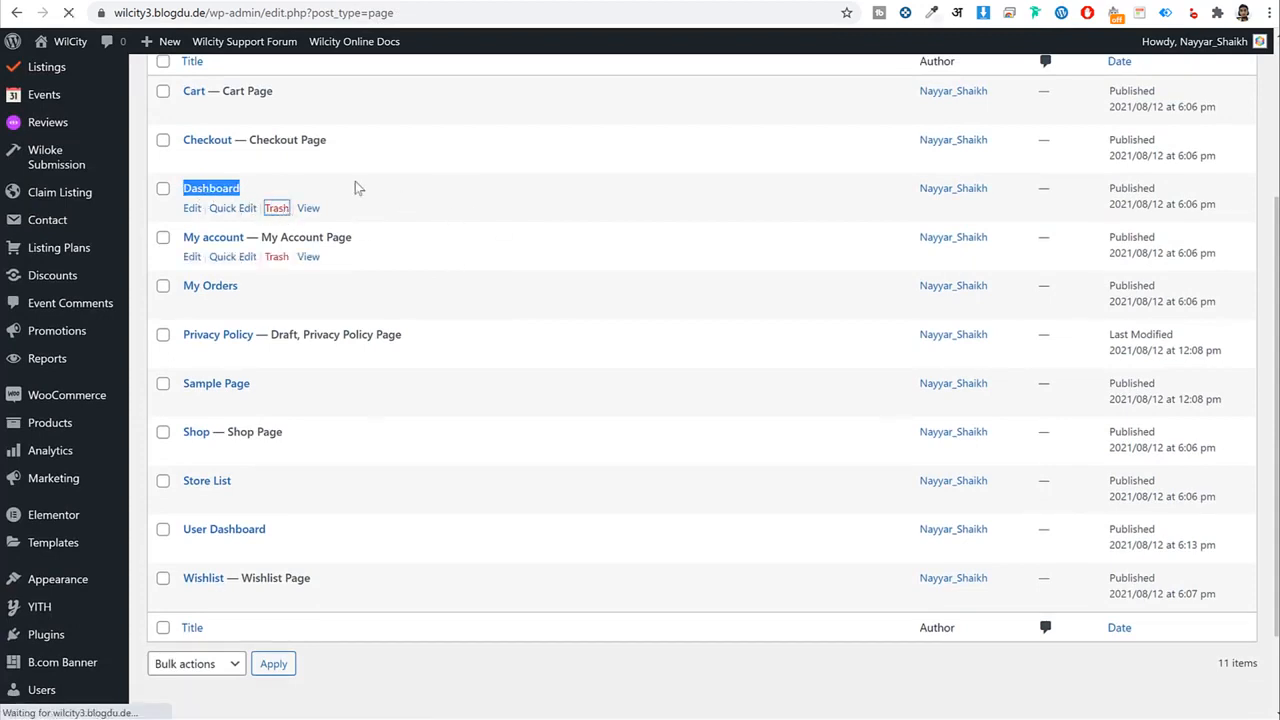
{"action": "scroll", "coordinate": [505, 230], "scroll_direction": "down", "scroll_amount": 4}
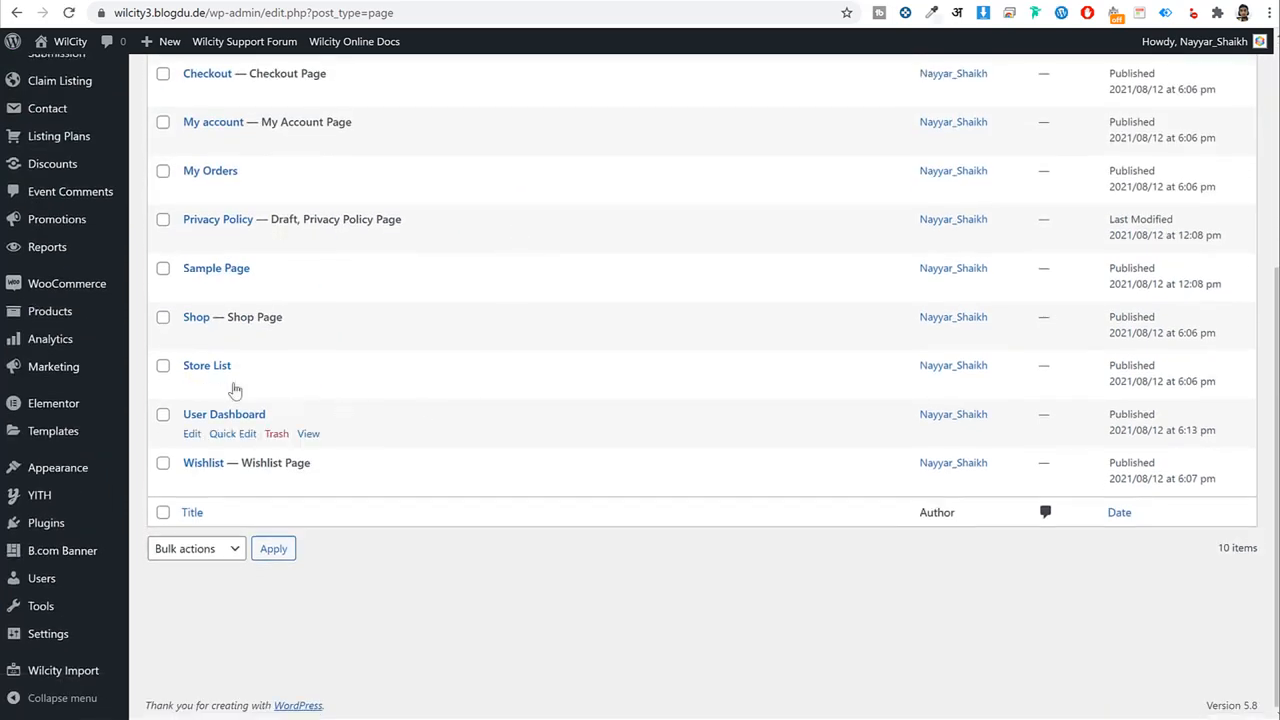
{"action": "left_click_drag", "start_coordinate": [232, 366], "coordinate": [186, 372]}
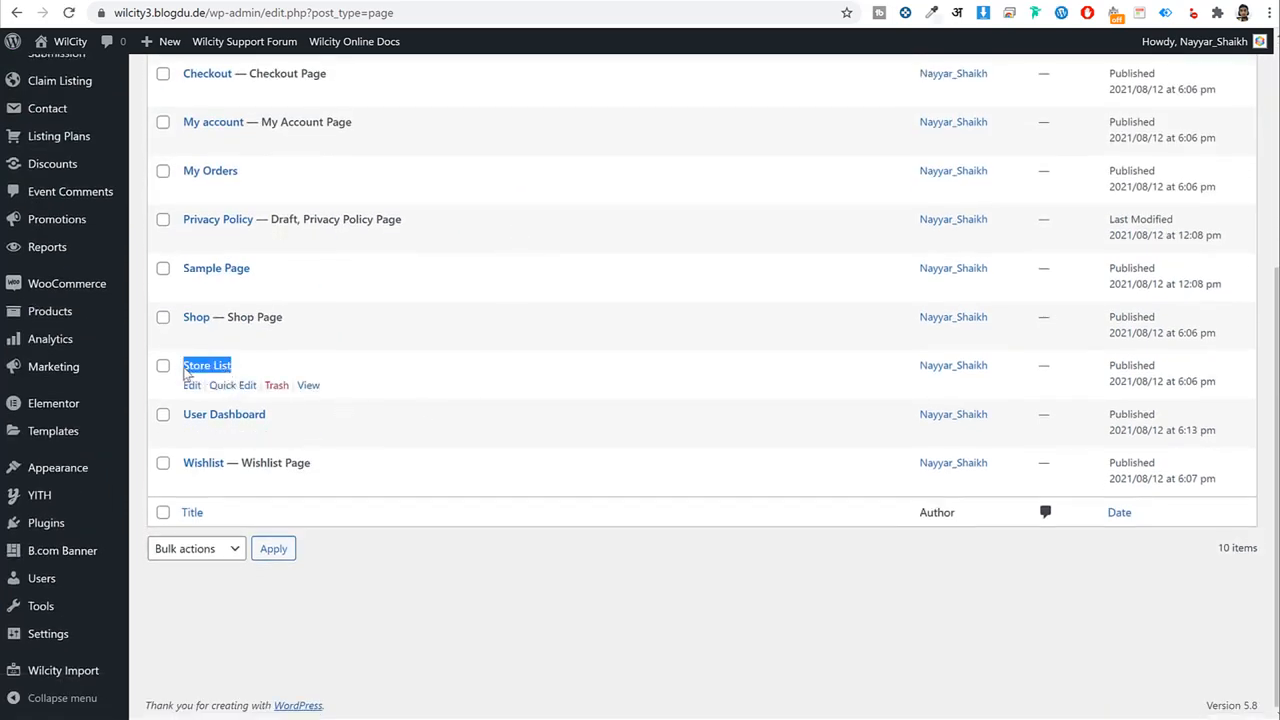
{"action": "left_click", "coordinate": [278, 386]}
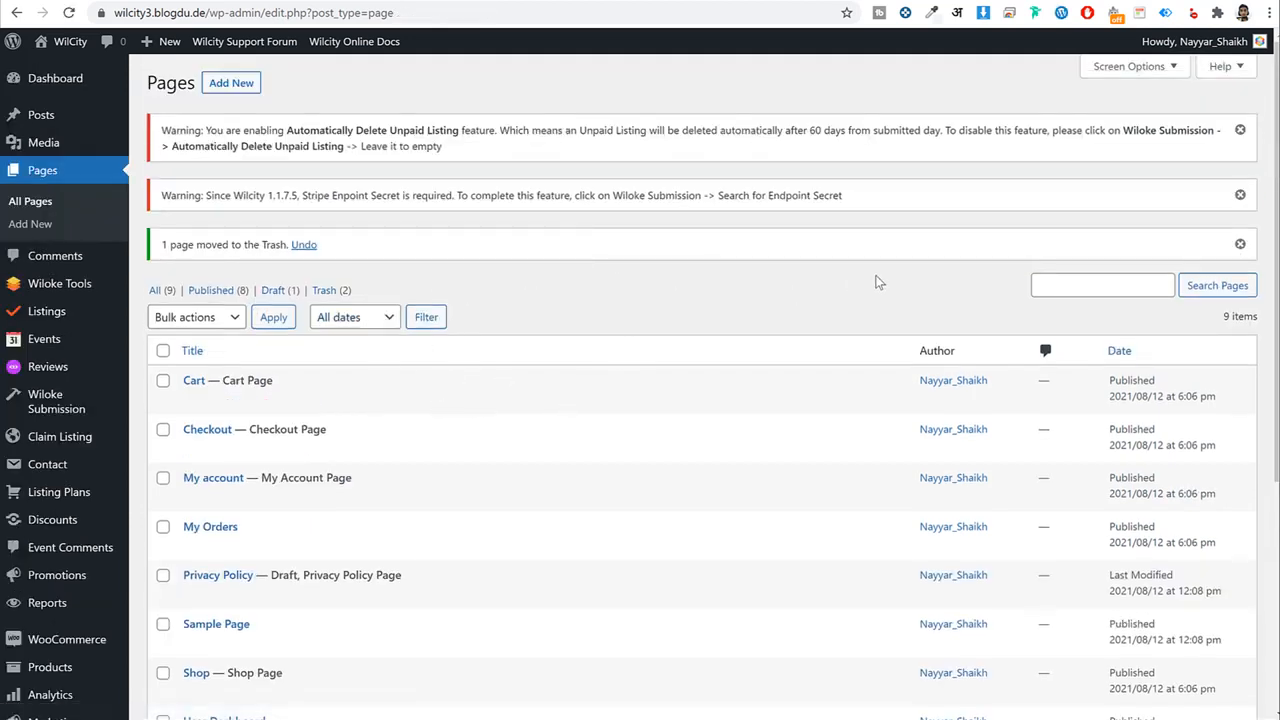
{"action": "left_click", "coordinate": [231, 83]}
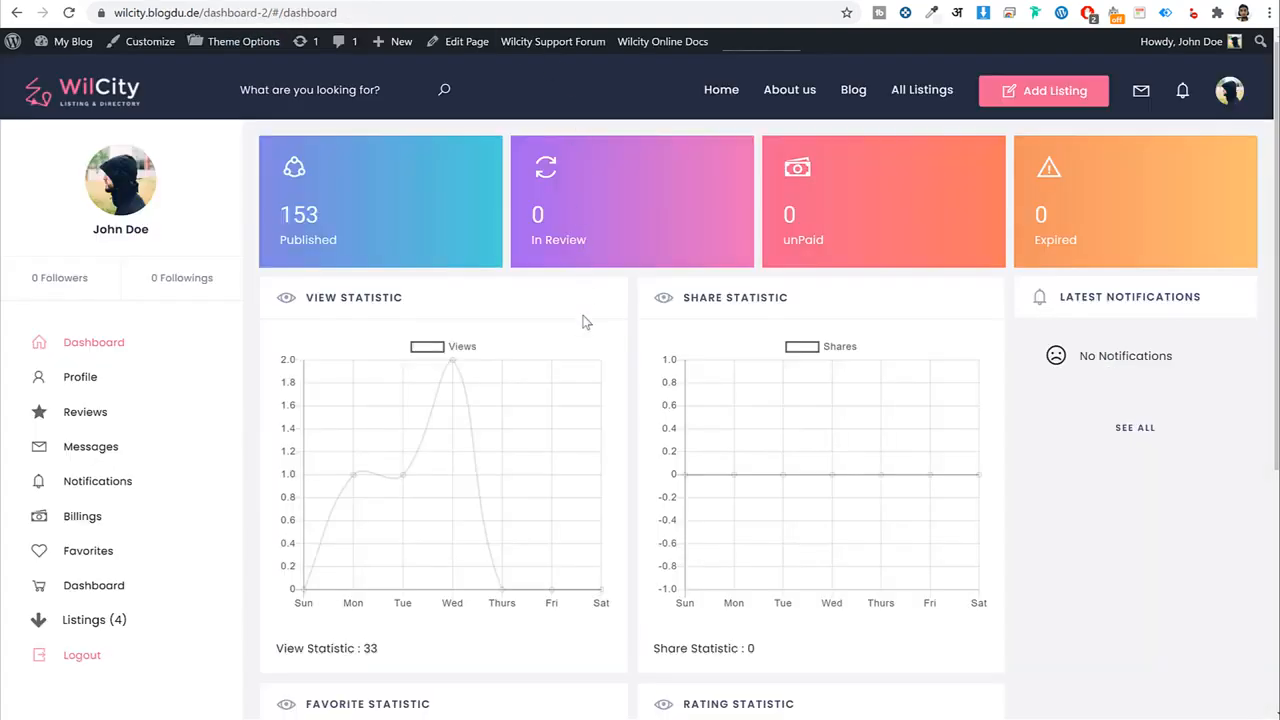
On the demo dashboard, choose Add Listing, the Add Listing type, and a pricing plan.
{"action": "scroll", "coordinate": [586, 322], "scroll_direction": "down", "scroll_amount": 2}
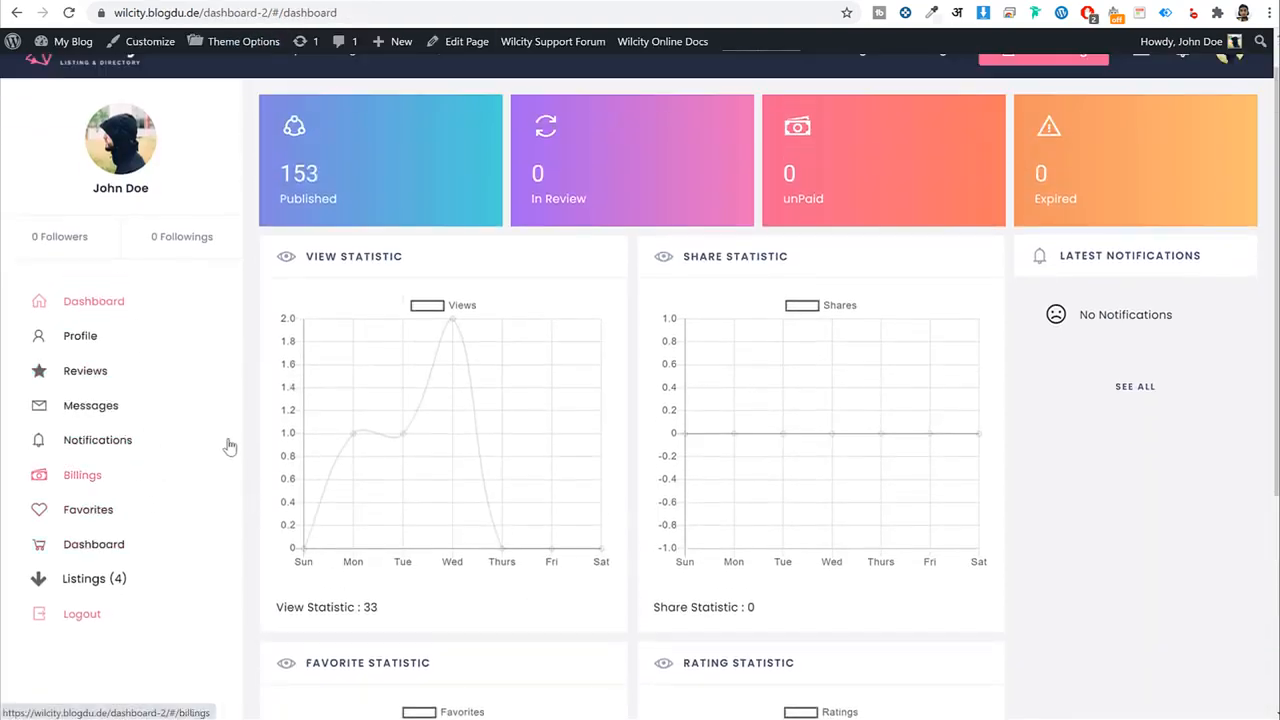
{"action": "scroll", "coordinate": [229, 443], "scroll_direction": "up", "scroll_amount": 2}
{"action": "left_click", "coordinate": [1040, 105]}
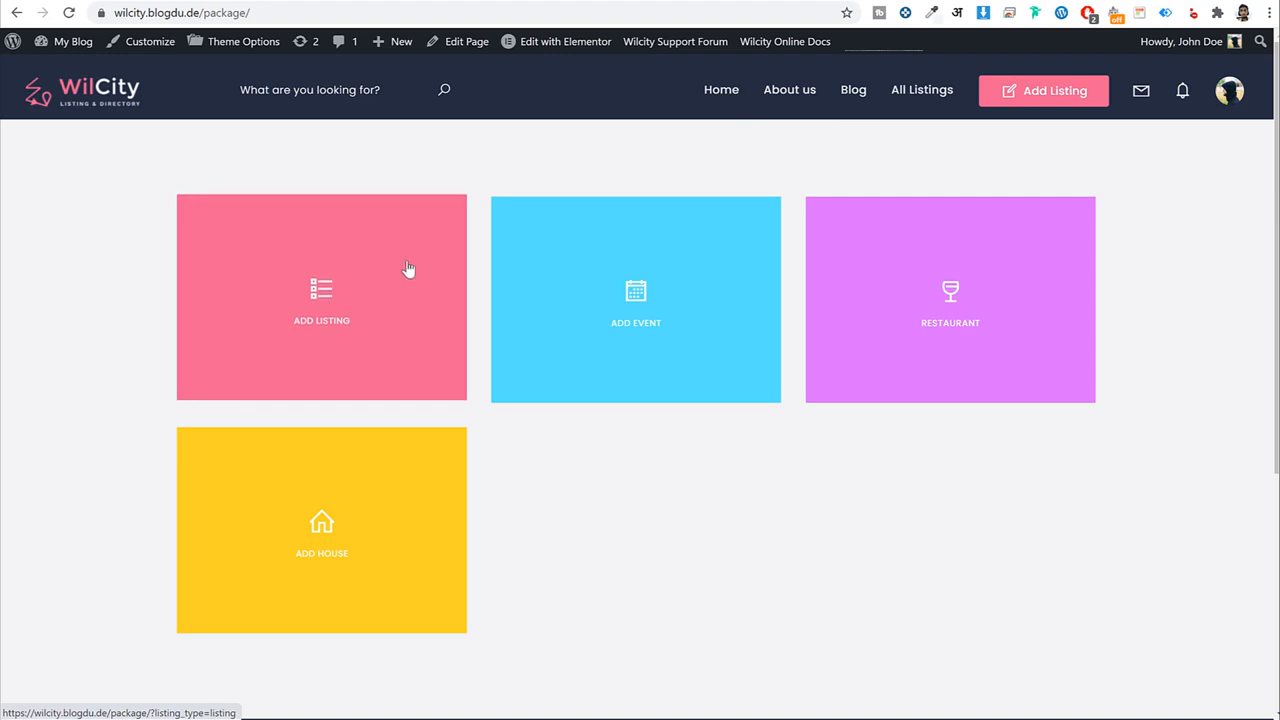
{"action": "left_click", "coordinate": [340, 322]}
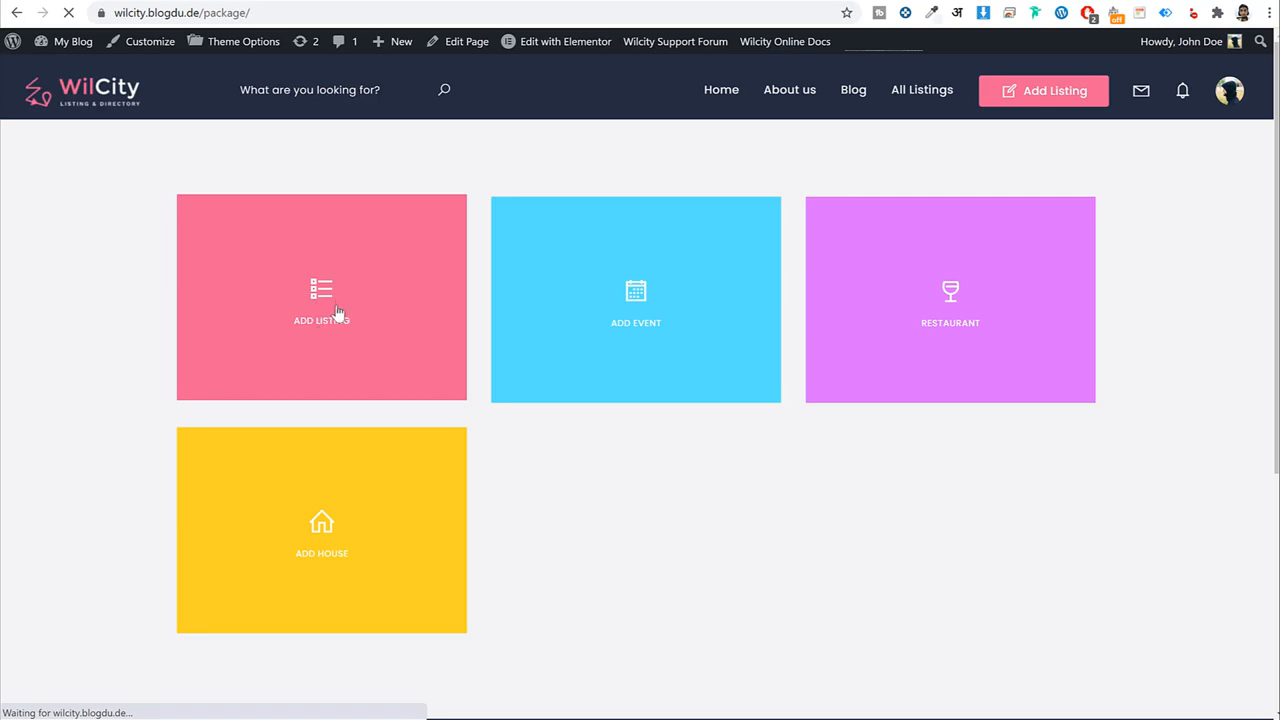
{"action": "scroll", "coordinate": [580, 403], "scroll_direction": "down", "scroll_amount": 5}
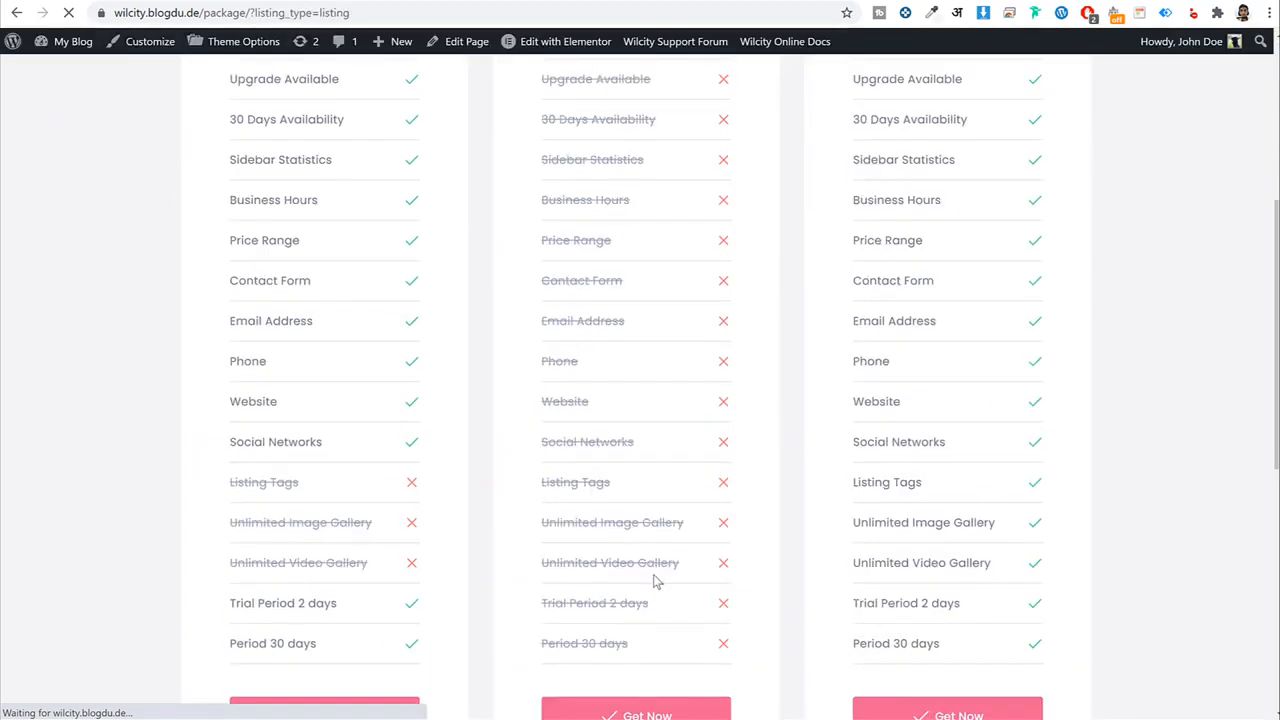
{"action": "scroll", "coordinate": [655, 580], "scroll_direction": "down", "scroll_amount": 2}
{"action": "left_click", "coordinate": [648, 568]}
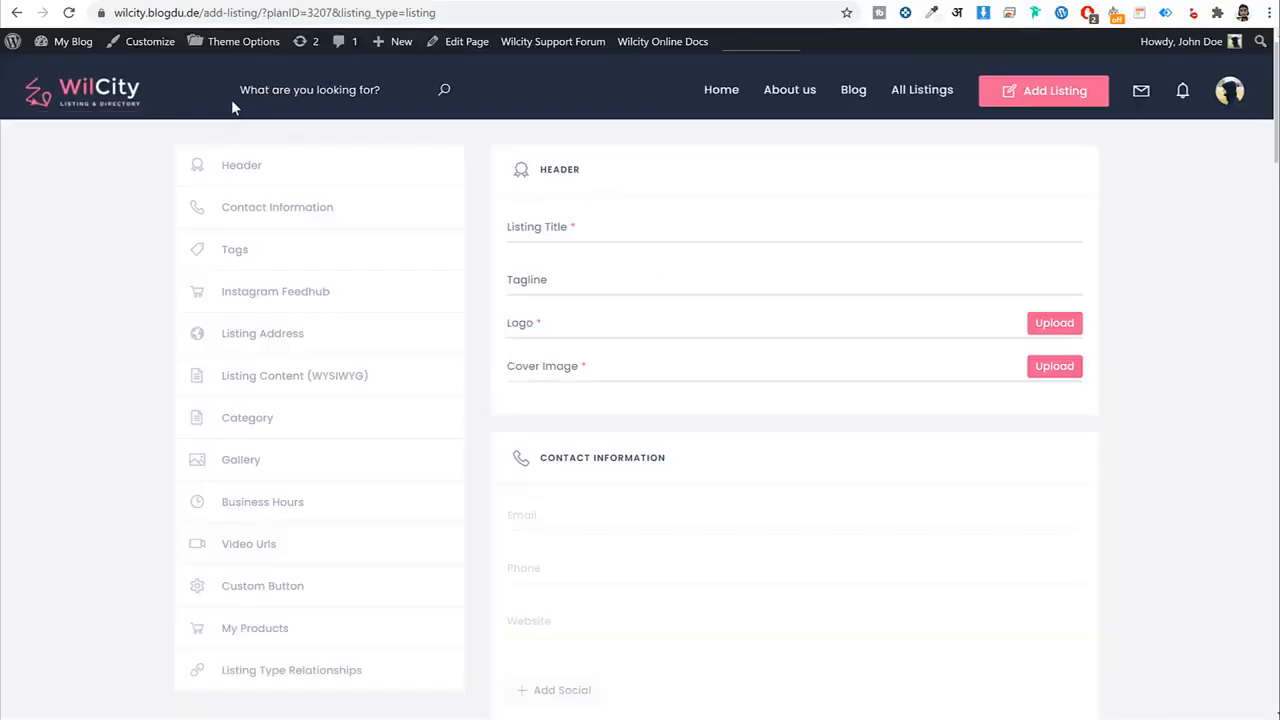
{"action": "scroll", "coordinate": [593, 366], "scroll_direction": "down", "scroll_amount": 5}
{"action": "scroll", "coordinate": [593, 370], "scroll_direction": "up", "scroll_amount": 5}
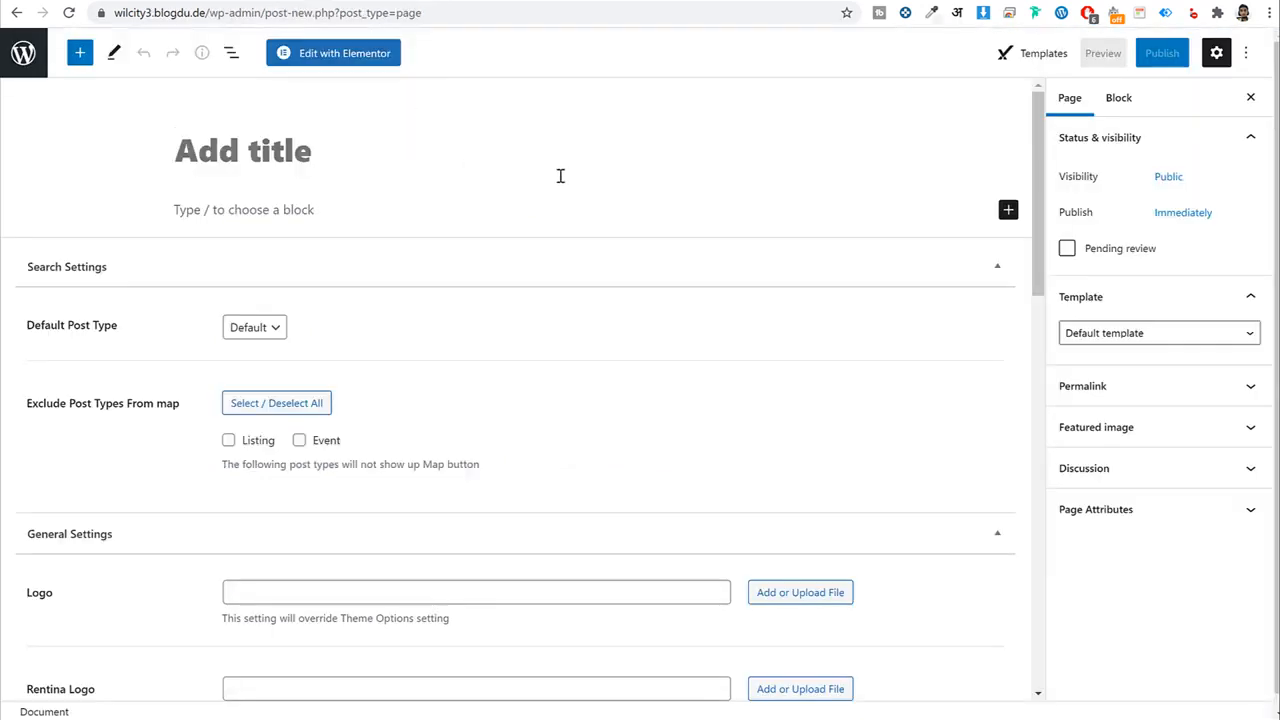
Title a new page 'Add Listing' and give it the Wilcity AddListing template.
{"action": "type", "text": "Add L"}
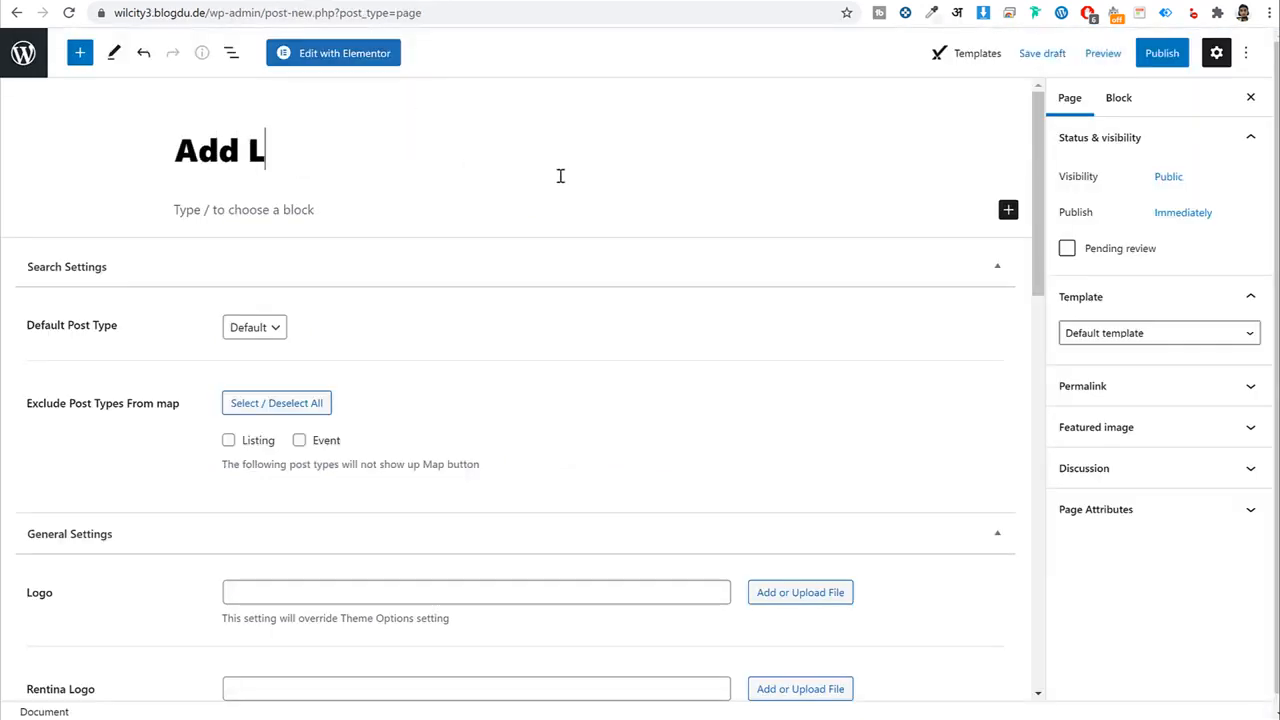
{"action": "type", "text": "isting"}
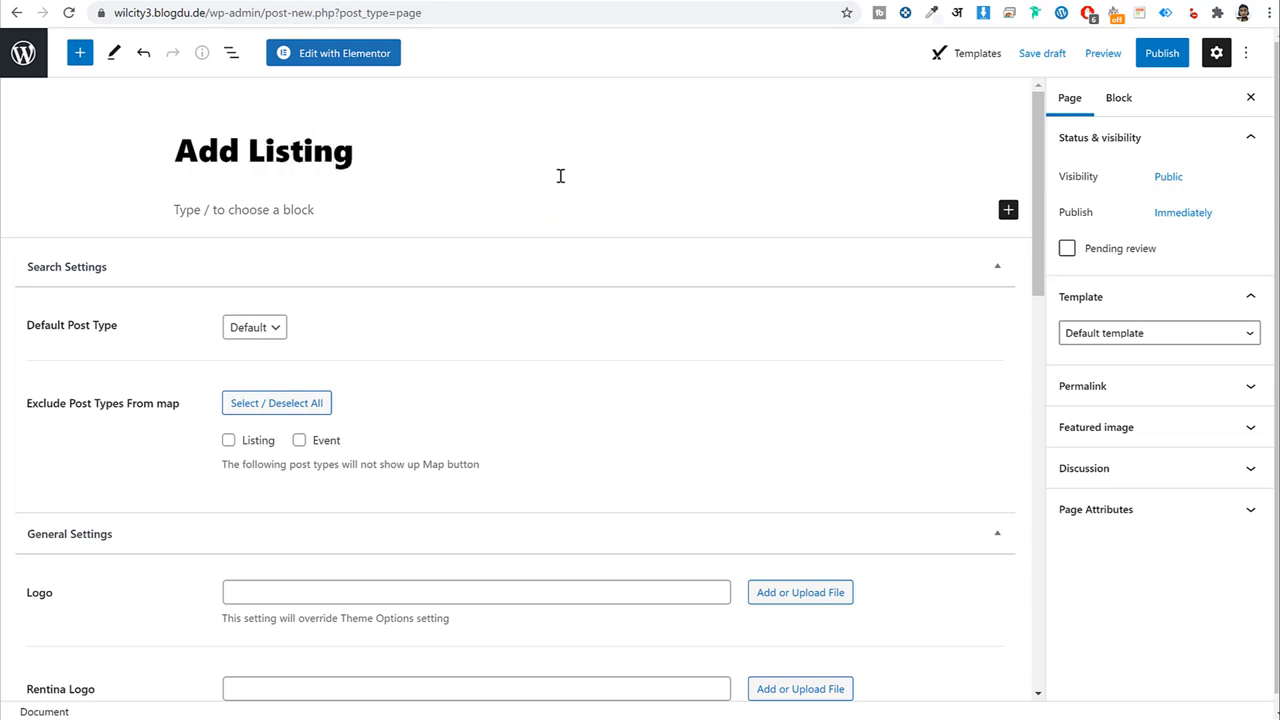
{"action": "left_click", "coordinate": [1141, 338]}
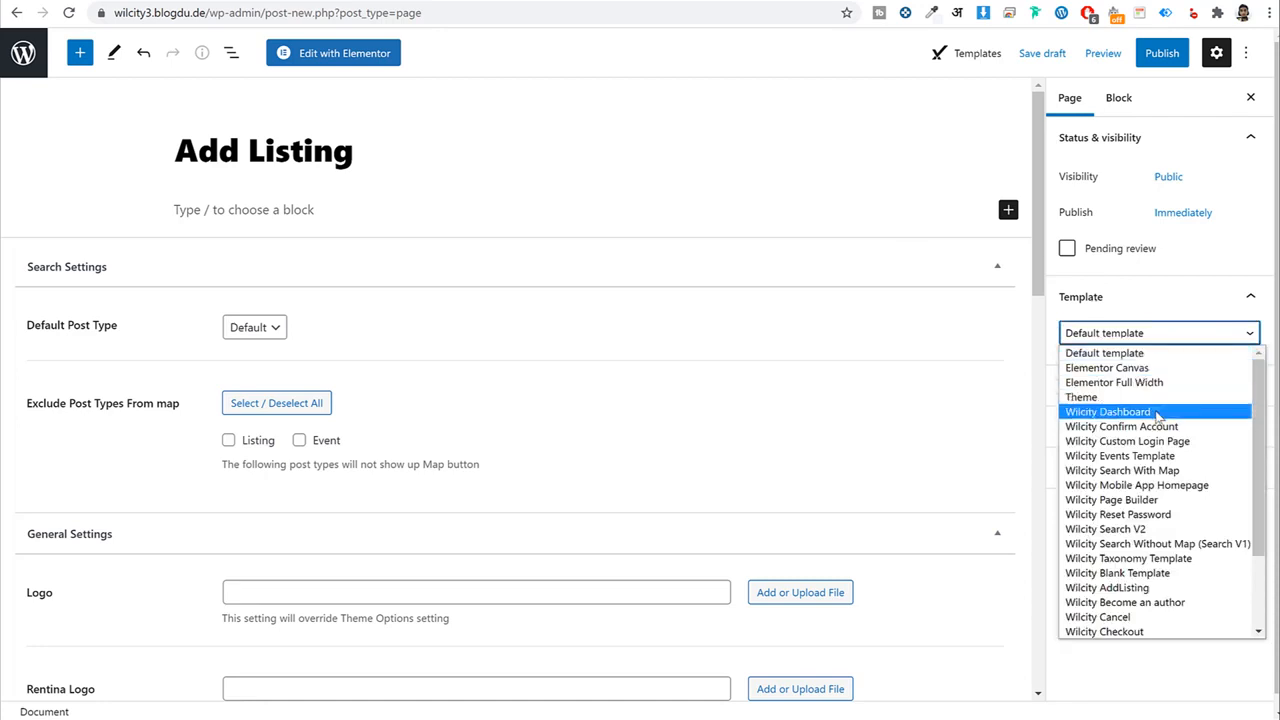
{"action": "left_click", "coordinate": [1150, 588]}
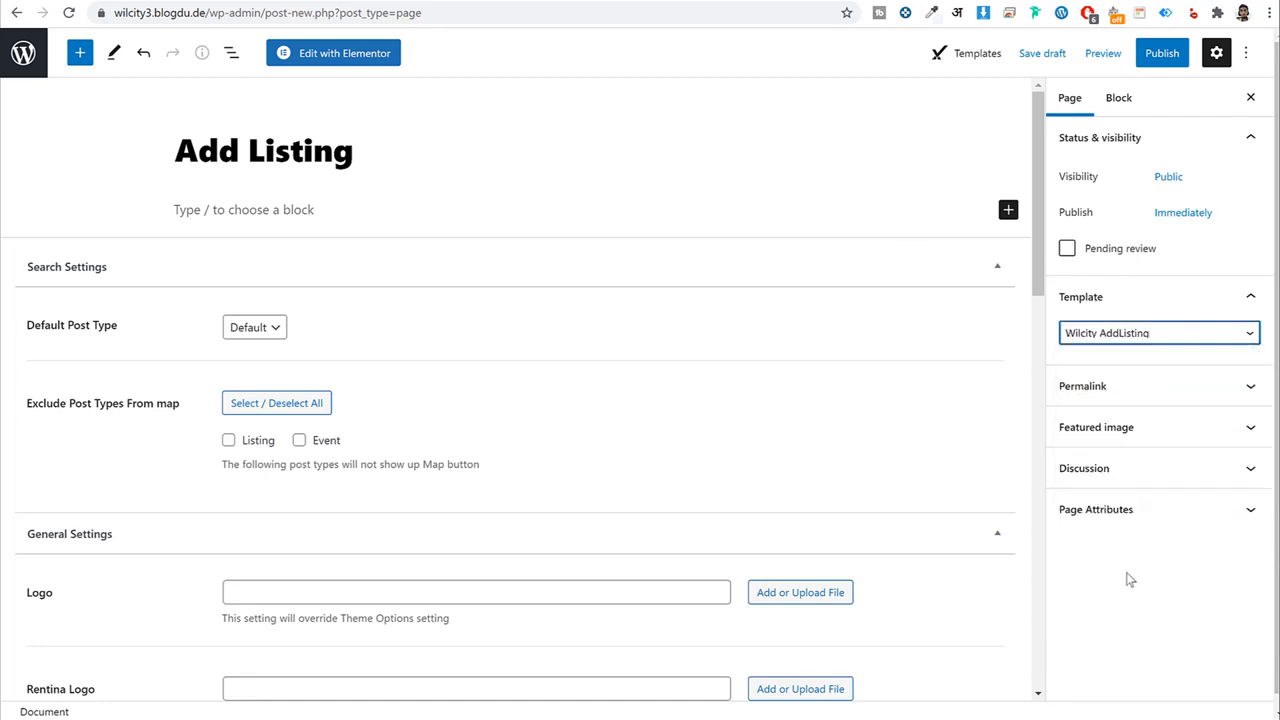
Publish the Add Listing page, preview it in a new tab, and dismiss the missing-information alert.
{"action": "left_click", "coordinate": [1160, 55]}
{"action": "left_click", "coordinate": [1120, 57]}
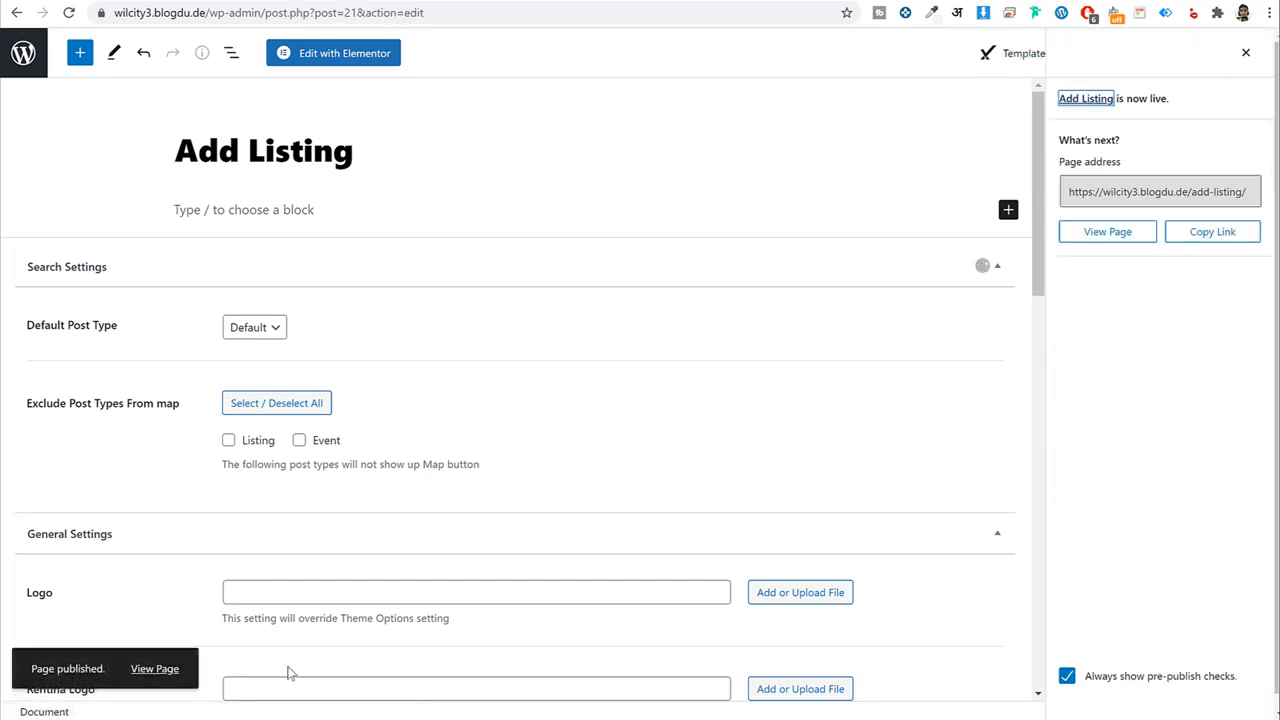
{"action": "right_click", "coordinate": [155, 669]}
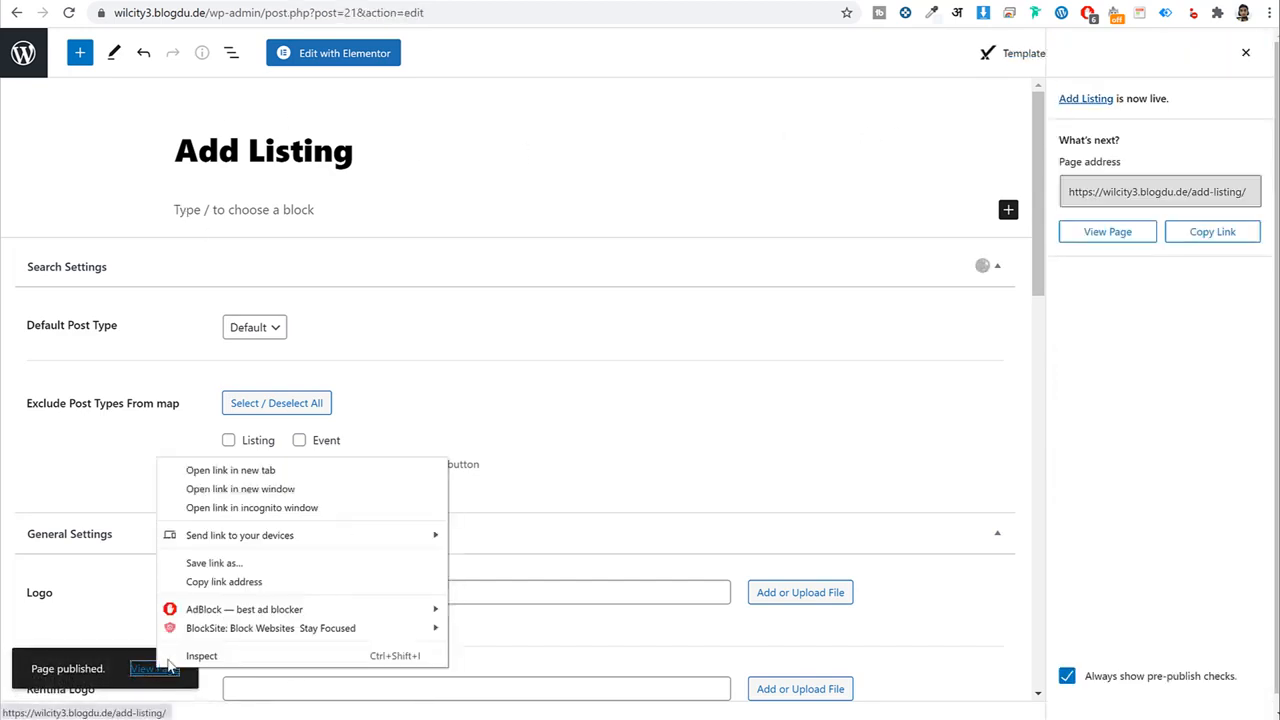
{"action": "left_click", "coordinate": [241, 469]}
{"action": "left_click", "coordinate": [634, 4]}
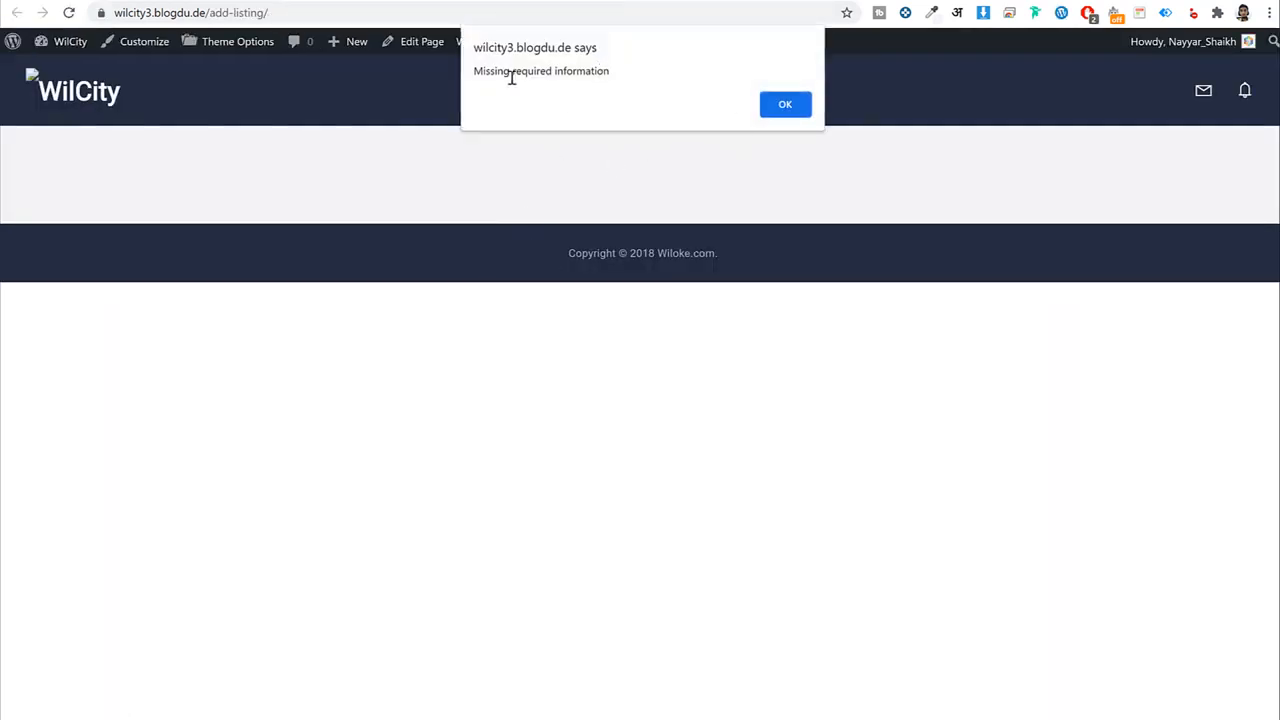
{"action": "left_click_drag", "start_coordinate": [609, 72], "coordinate": [481, 78]}
{"action": "left_click", "coordinate": [778, 105]}
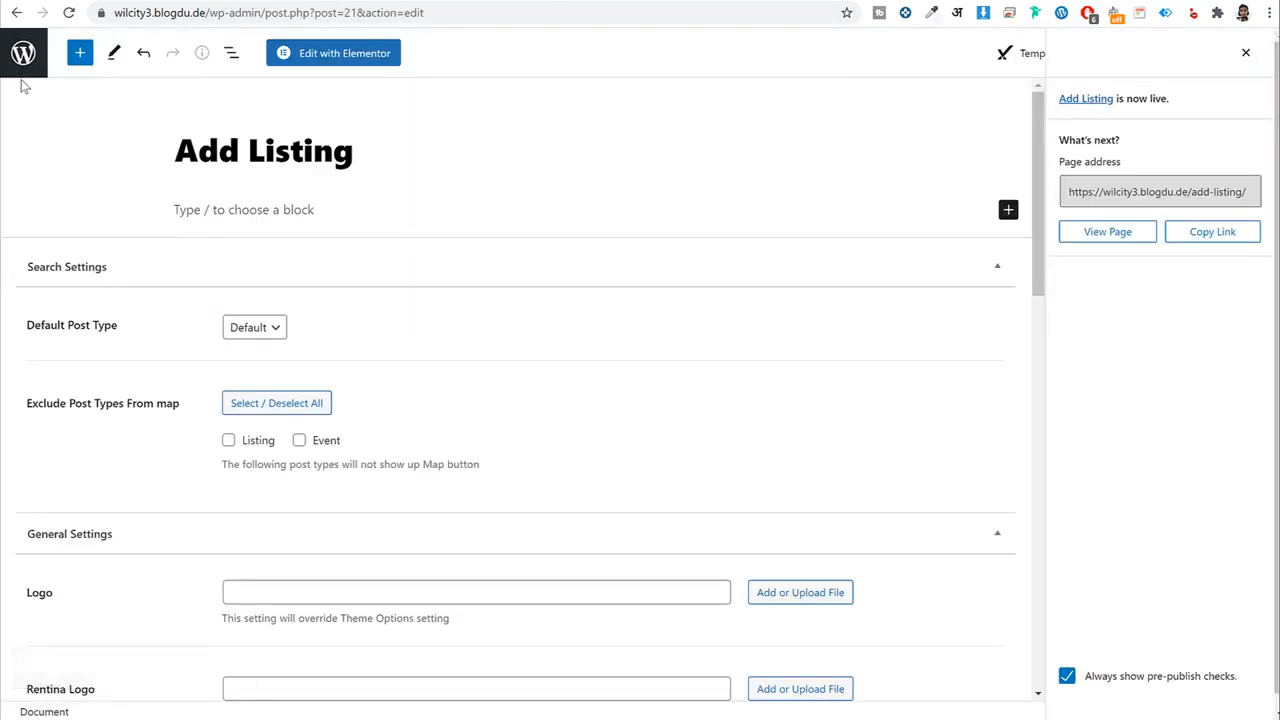
Publish a 'Packages' page using the Wilcity Package Page template.
{"action": "left_click", "coordinate": [23, 60]}
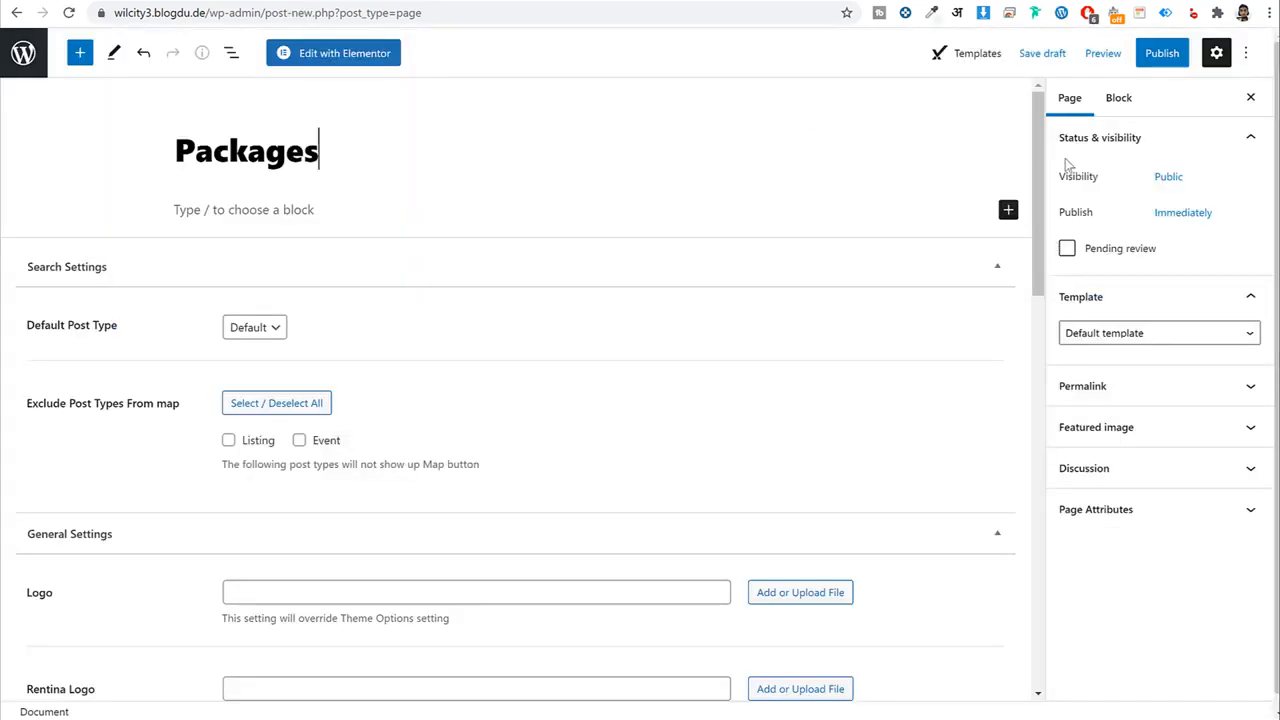
{"action": "left_click", "coordinate": [1127, 345]}
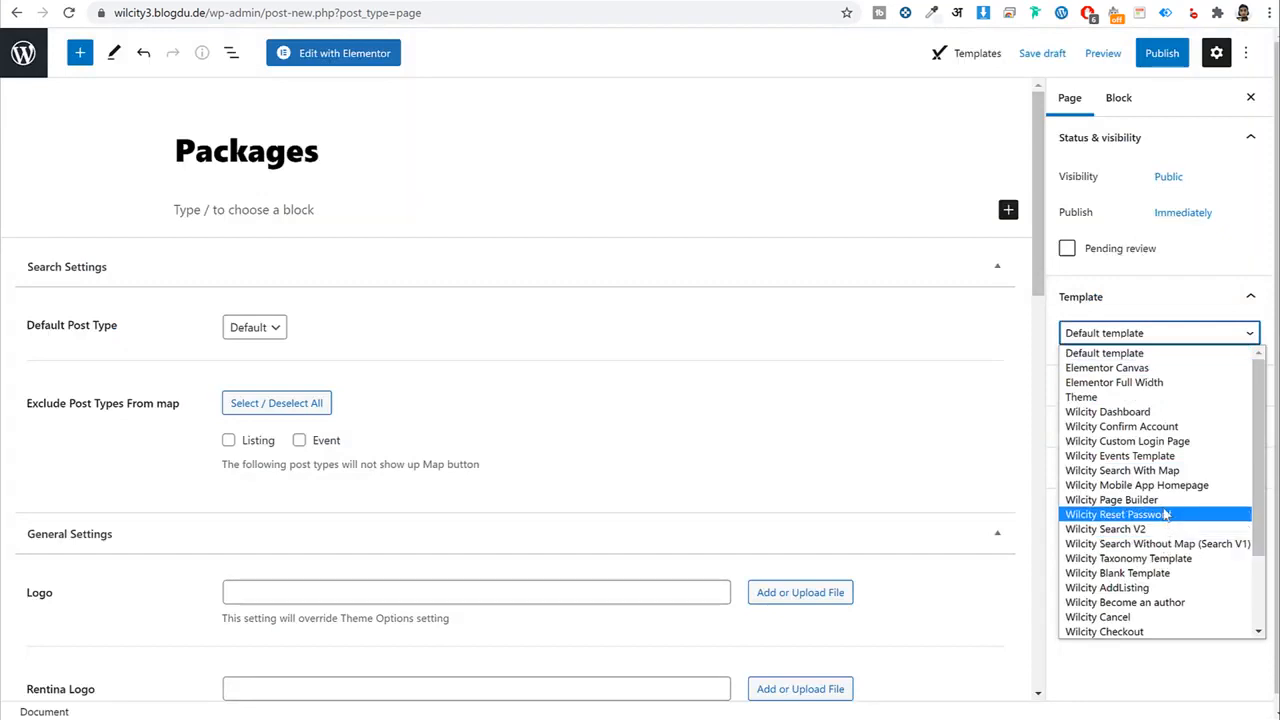
{"action": "scroll", "coordinate": [1185, 528], "scroll_direction": "down", "scroll_amount": 1}
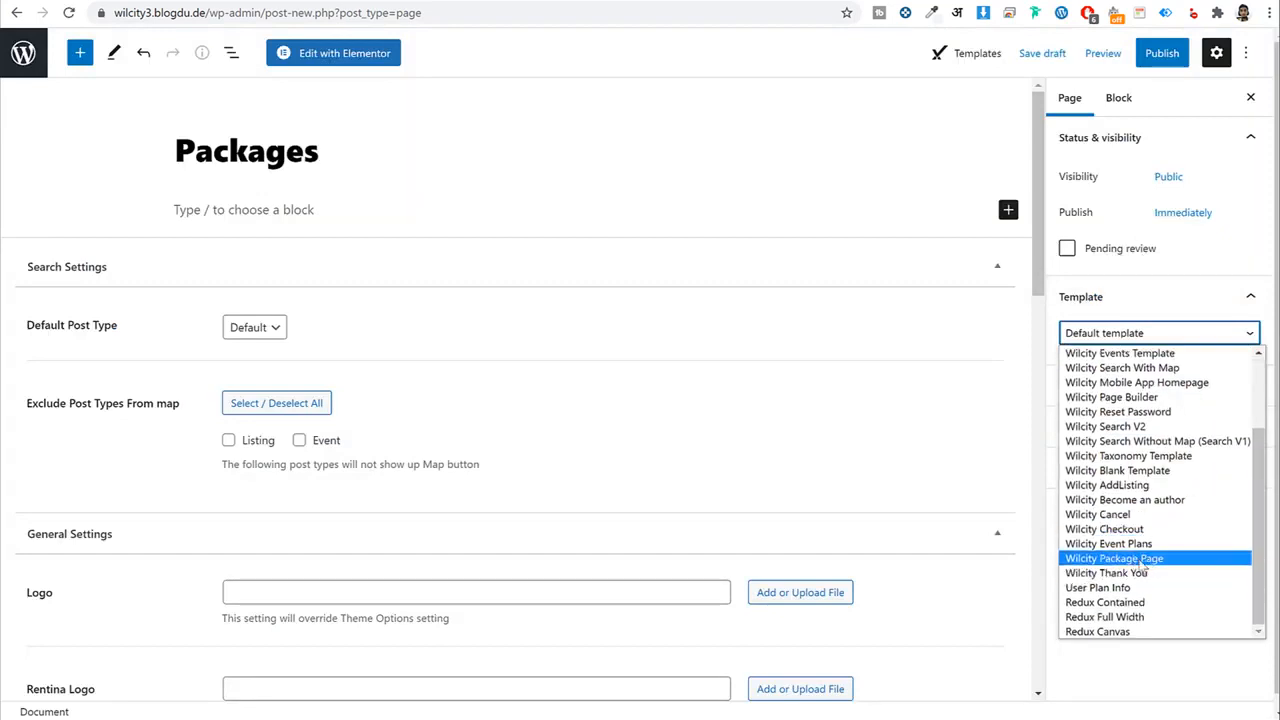
{"action": "left_click", "coordinate": [1115, 560]}
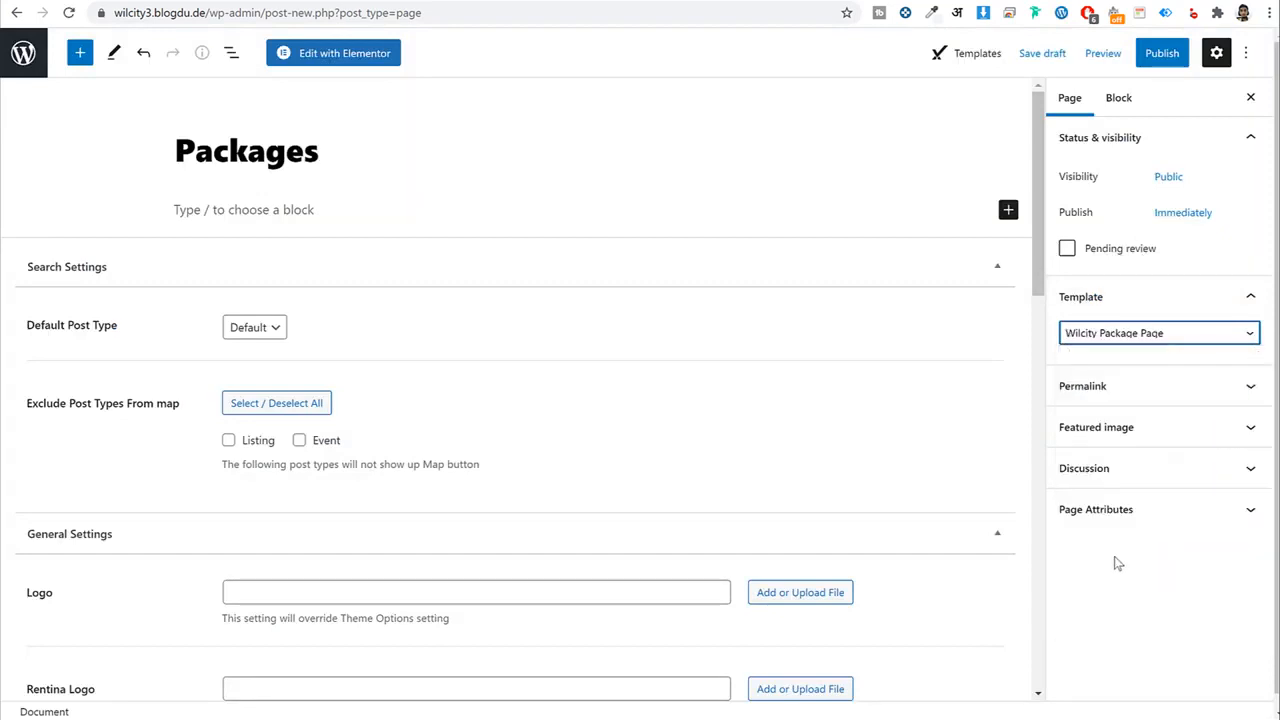
{"action": "left_click", "coordinate": [1163, 54]}
{"action": "left_click", "coordinate": [1139, 62]}
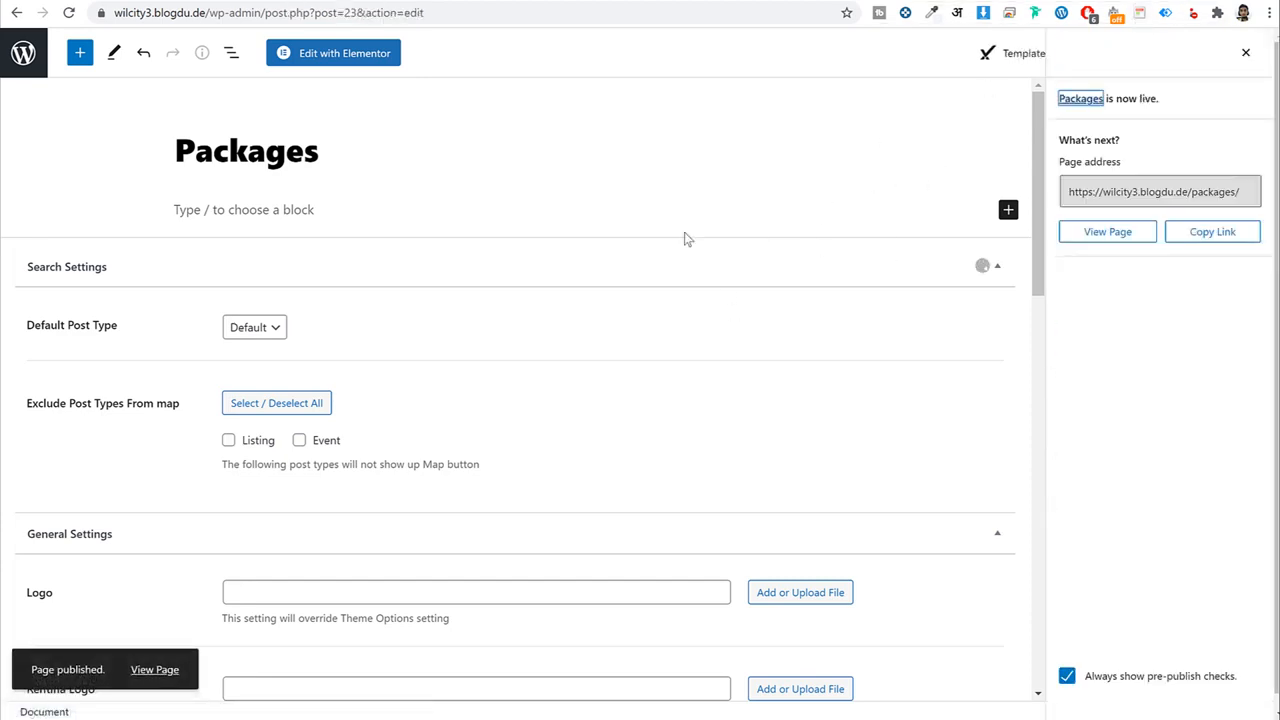
In Elementor, search 'pri' and drop the WILCITY Pricing Table into the empty section.
{"action": "left_click", "coordinate": [322, 58]}
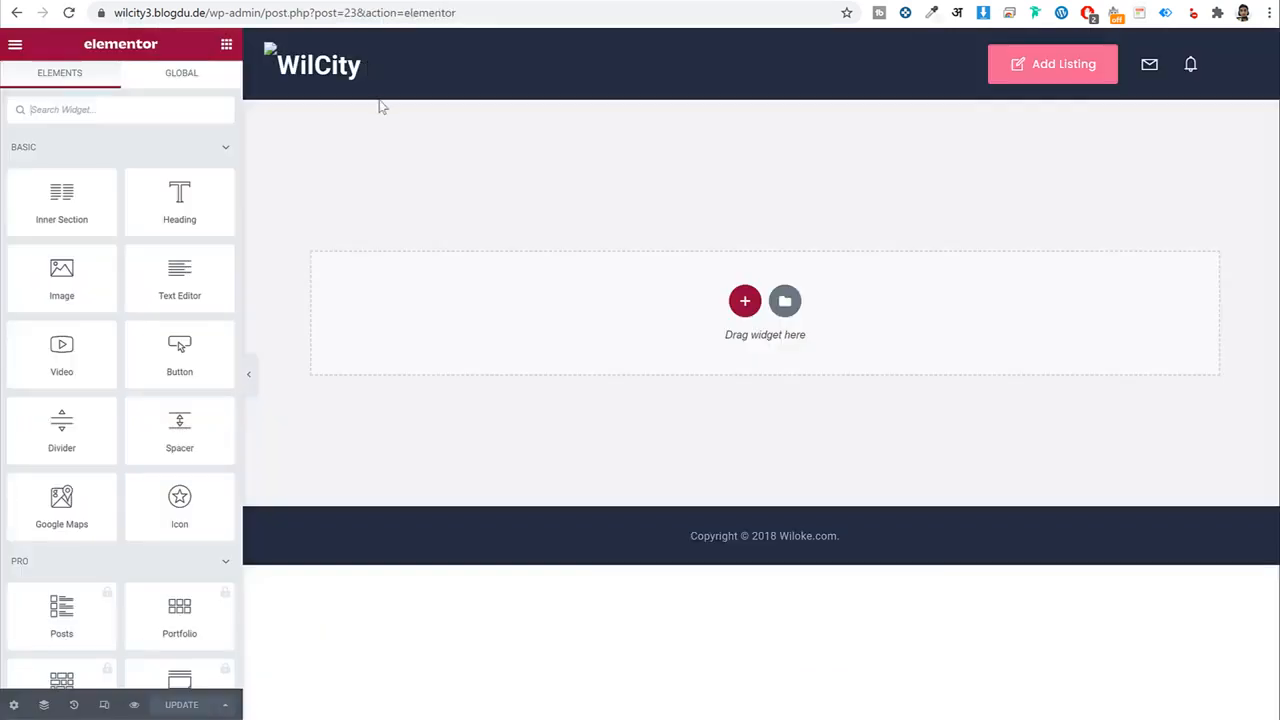
{"action": "left_click", "coordinate": [85, 111]}
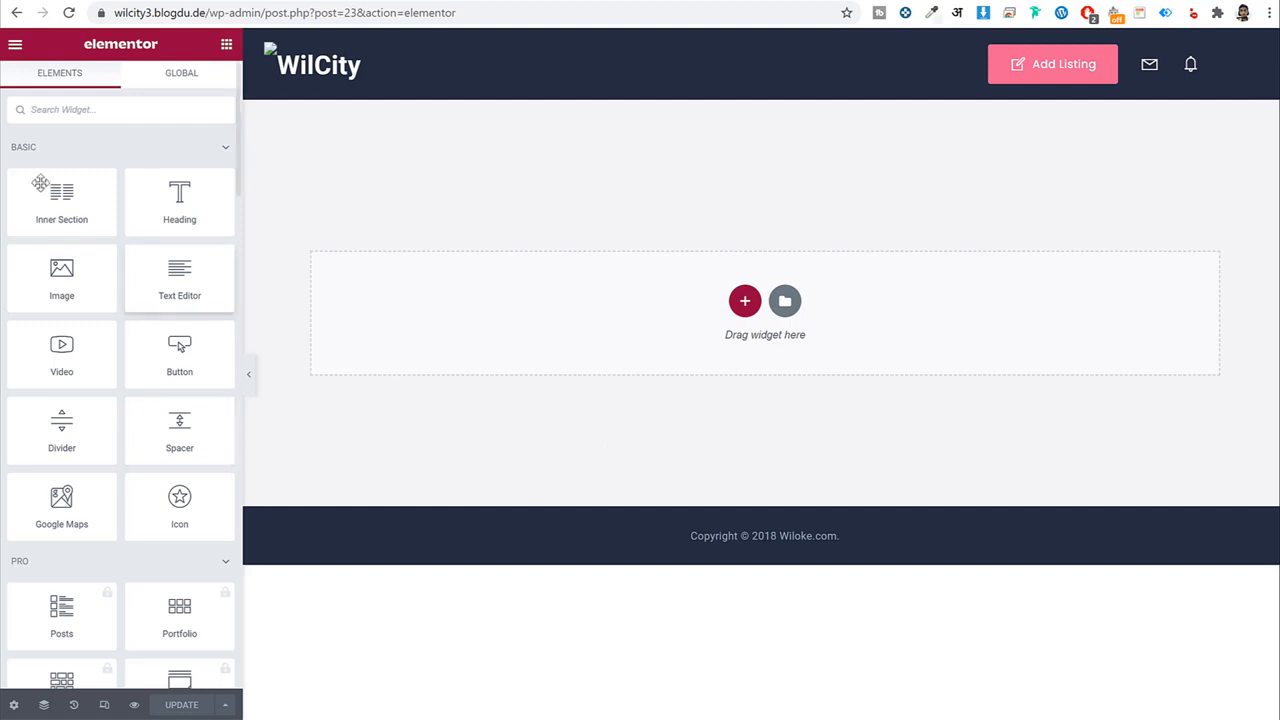
{"action": "left_click", "coordinate": [107, 103]}
{"action": "type", "text": "pri"}
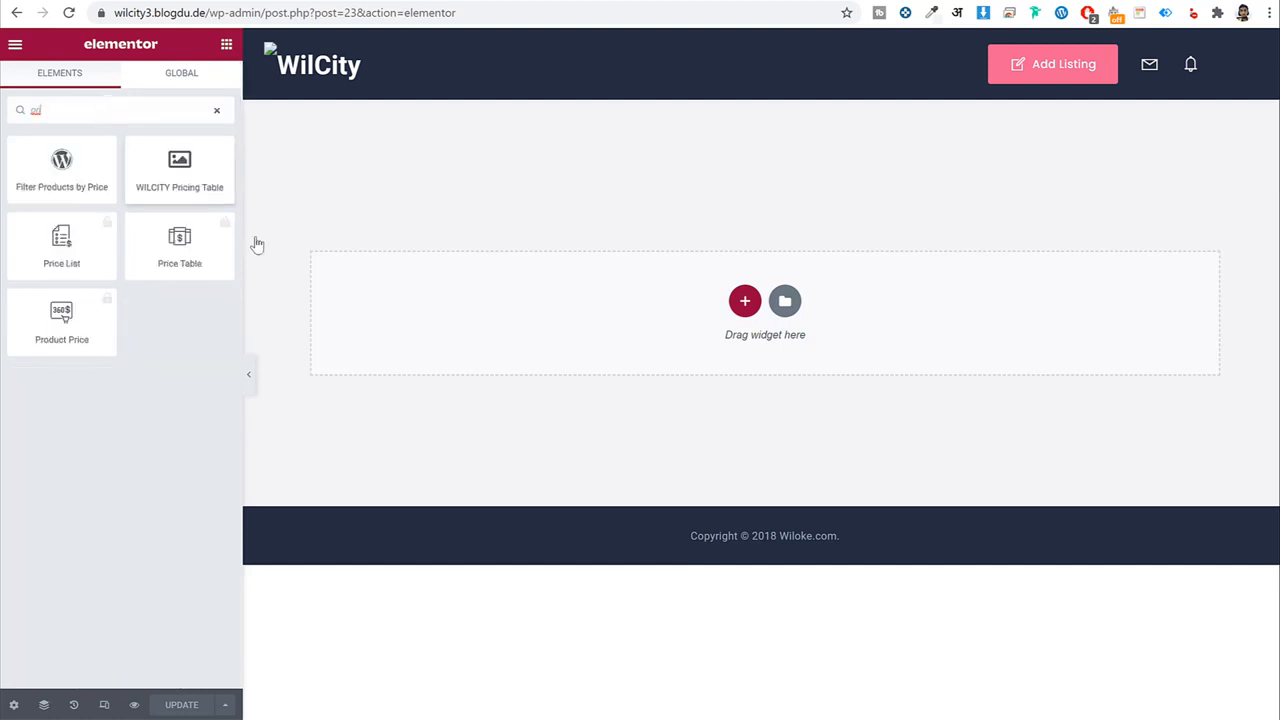
{"action": "left_click_drag", "start_coordinate": [158, 167], "coordinate": [603, 309]}
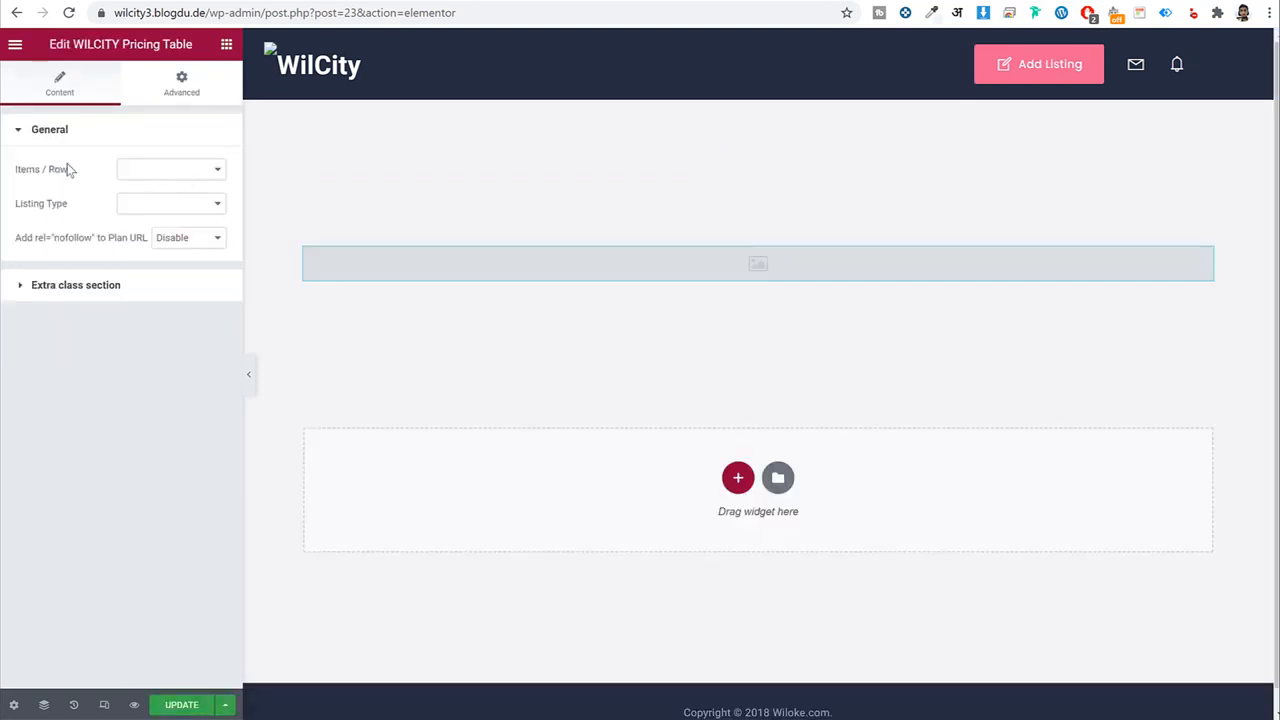
Set 3 items per row and listing type Depends on Listing Type Request, then update.
{"action": "left_click", "coordinate": [167, 172]}
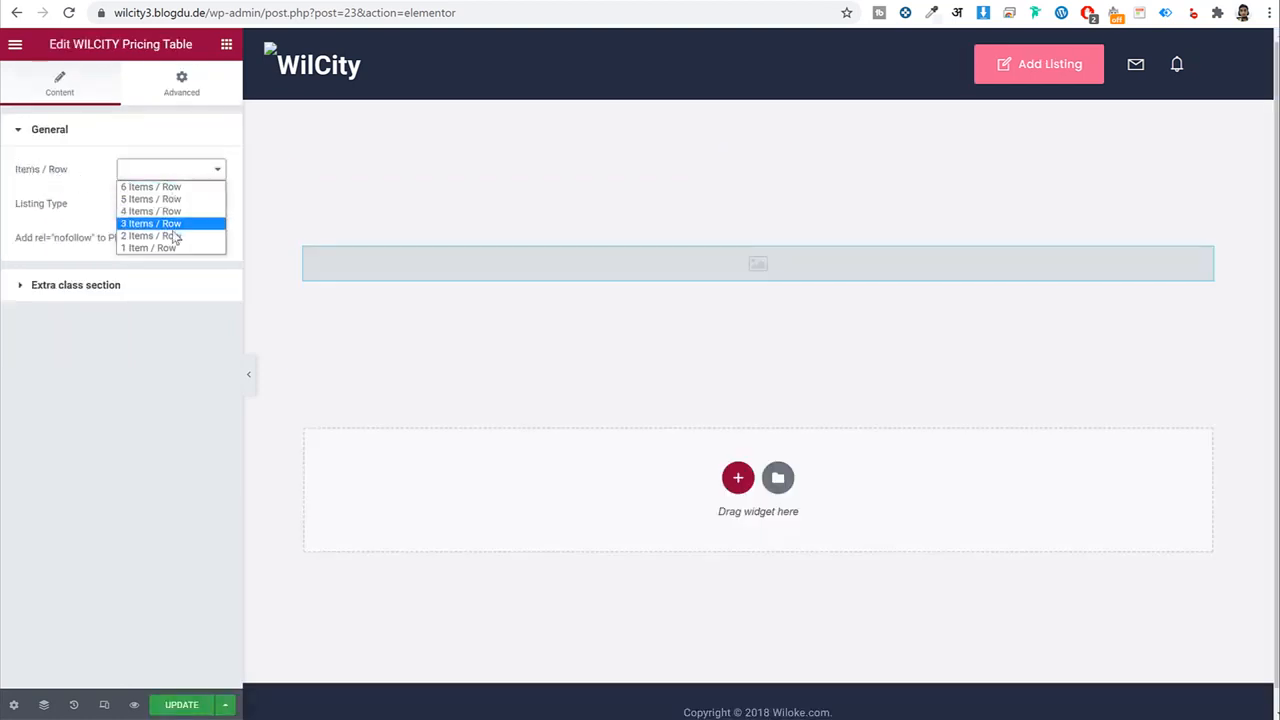
{"action": "left_click", "coordinate": [179, 223]}
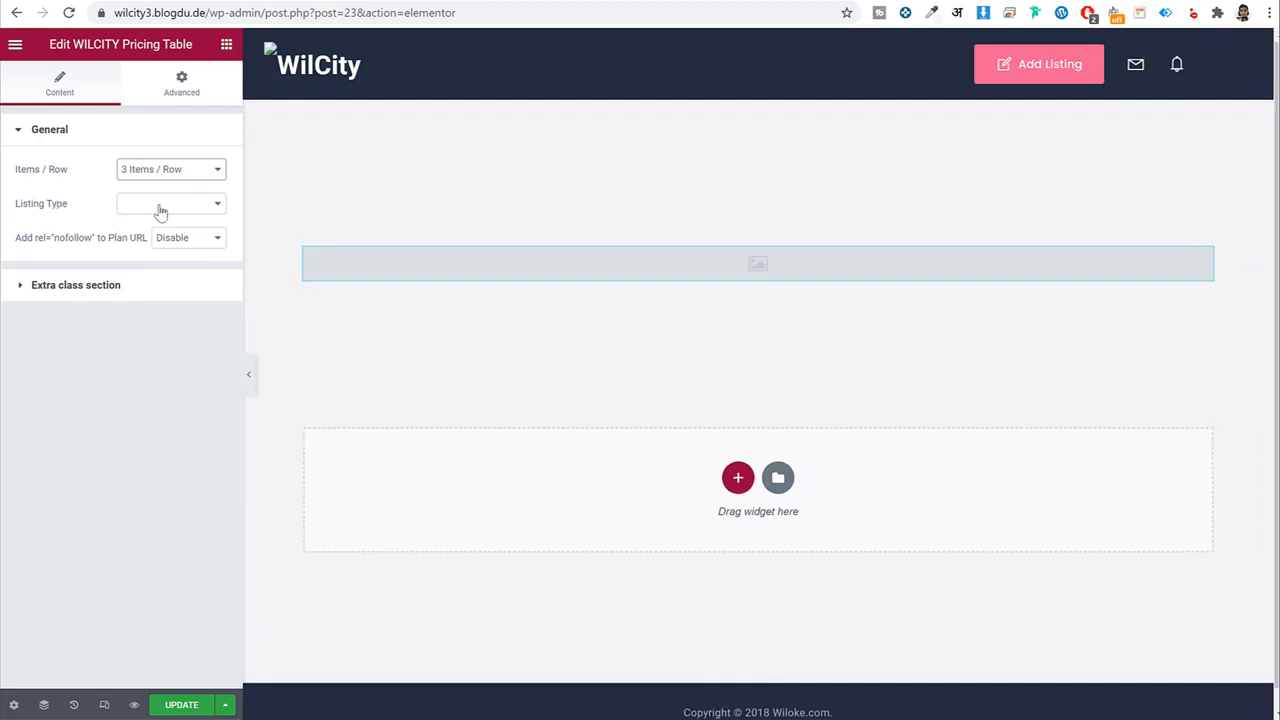
{"action": "left_click", "coordinate": [160, 205]}
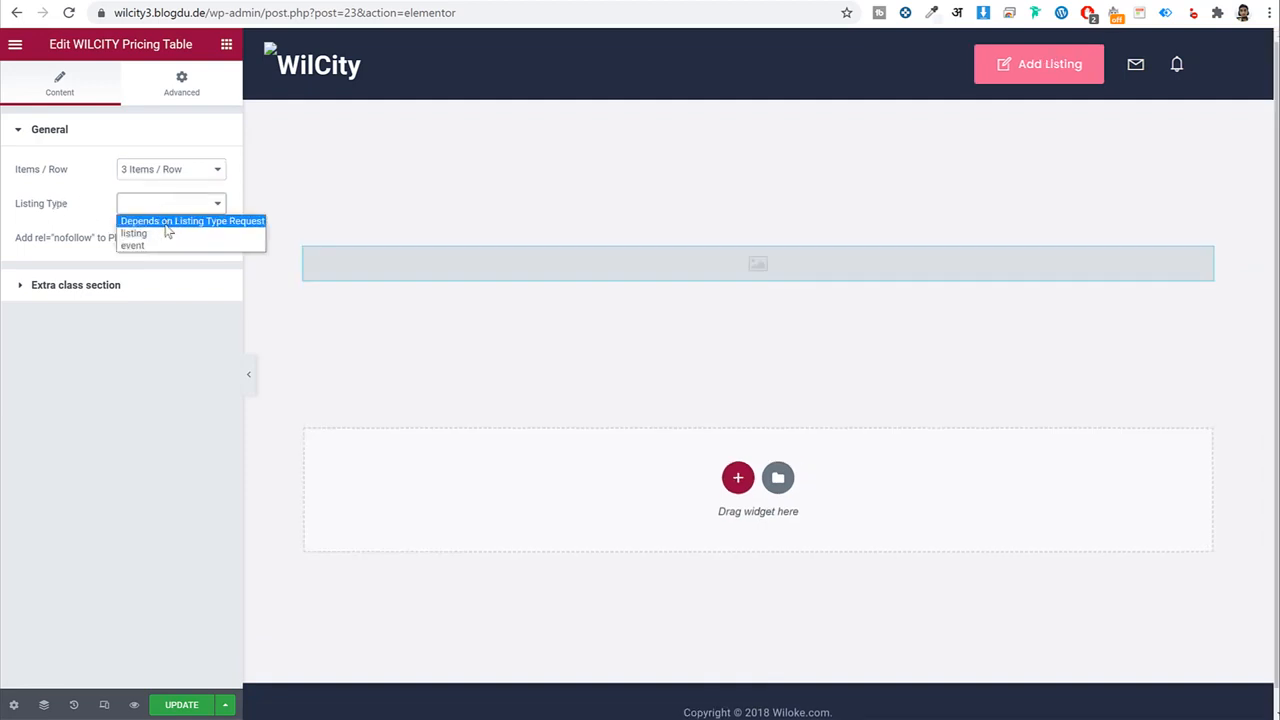
{"action": "left_click", "coordinate": [190, 222]}
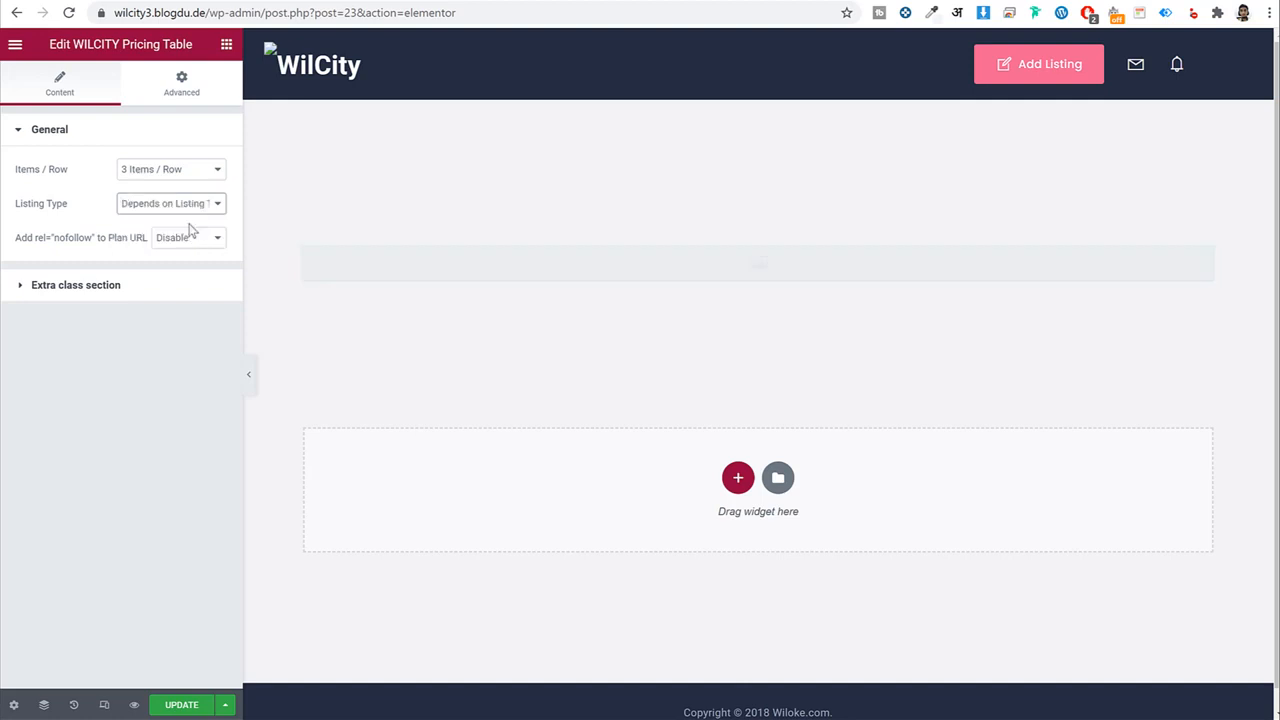
{"action": "left_click", "coordinate": [175, 705]}
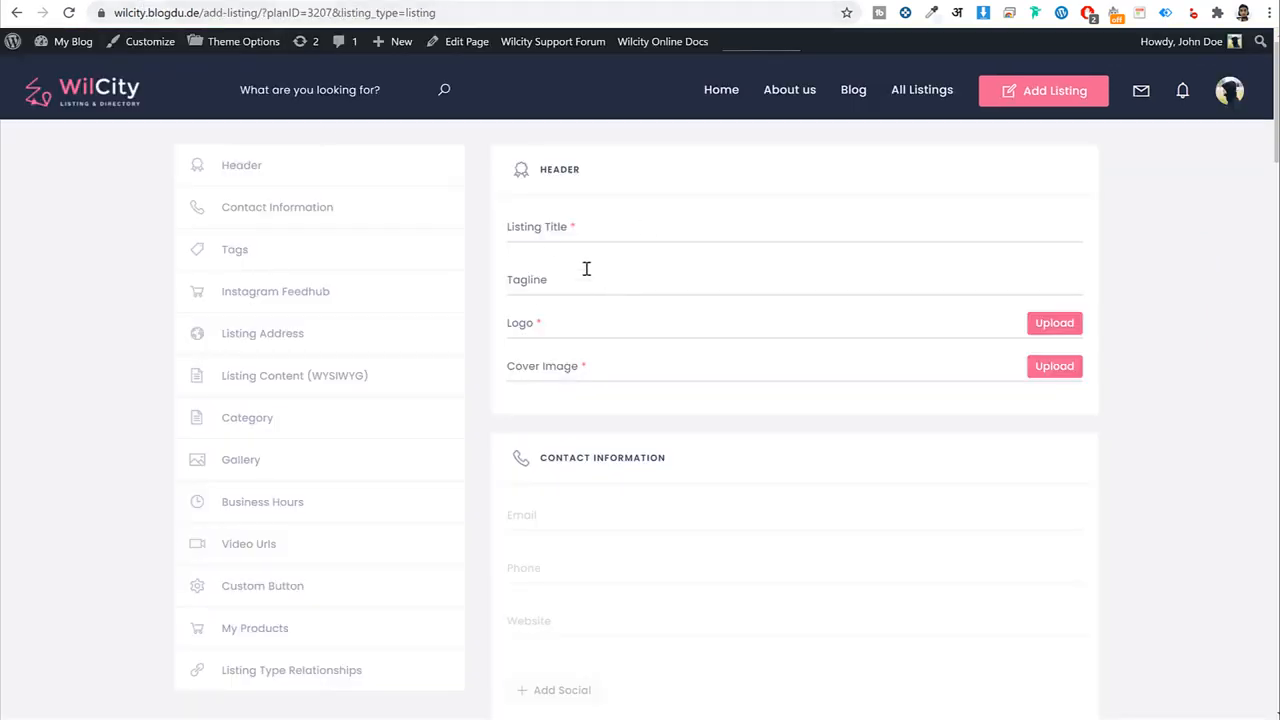
Review the standard listing pricing plans on the package page.
{"action": "left_click", "coordinate": [587, 269]}
{"action": "key", "text": "alt+Left"}
{"action": "key", "text": "alt+Left"}
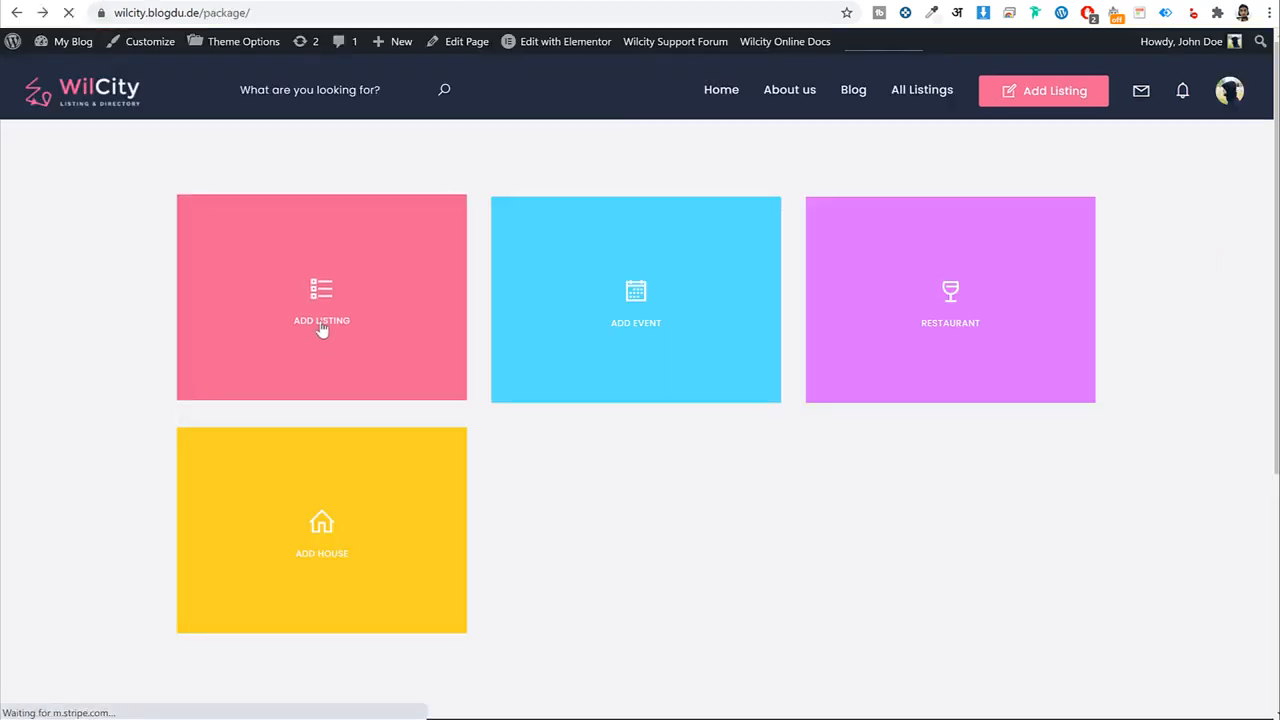
{"action": "left_click", "coordinate": [321, 330]}
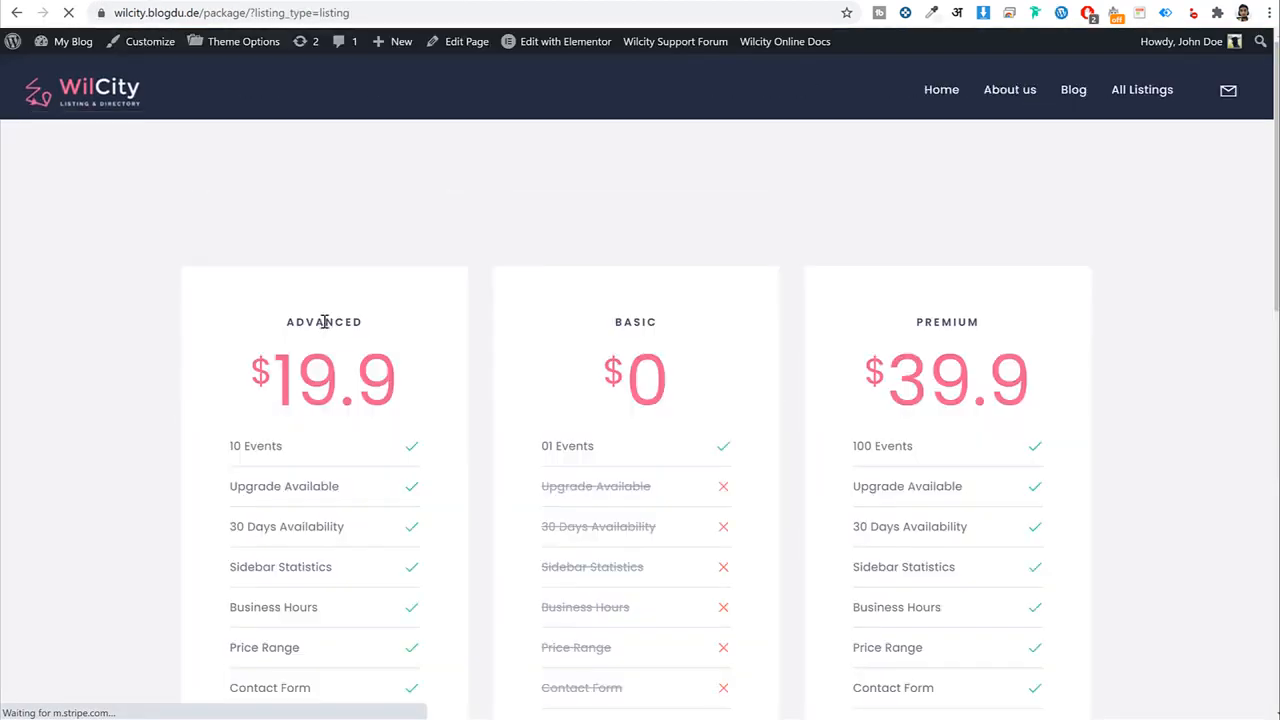
{"action": "scroll", "coordinate": [1046, 401], "scroll_direction": "down", "scroll_amount": 2}
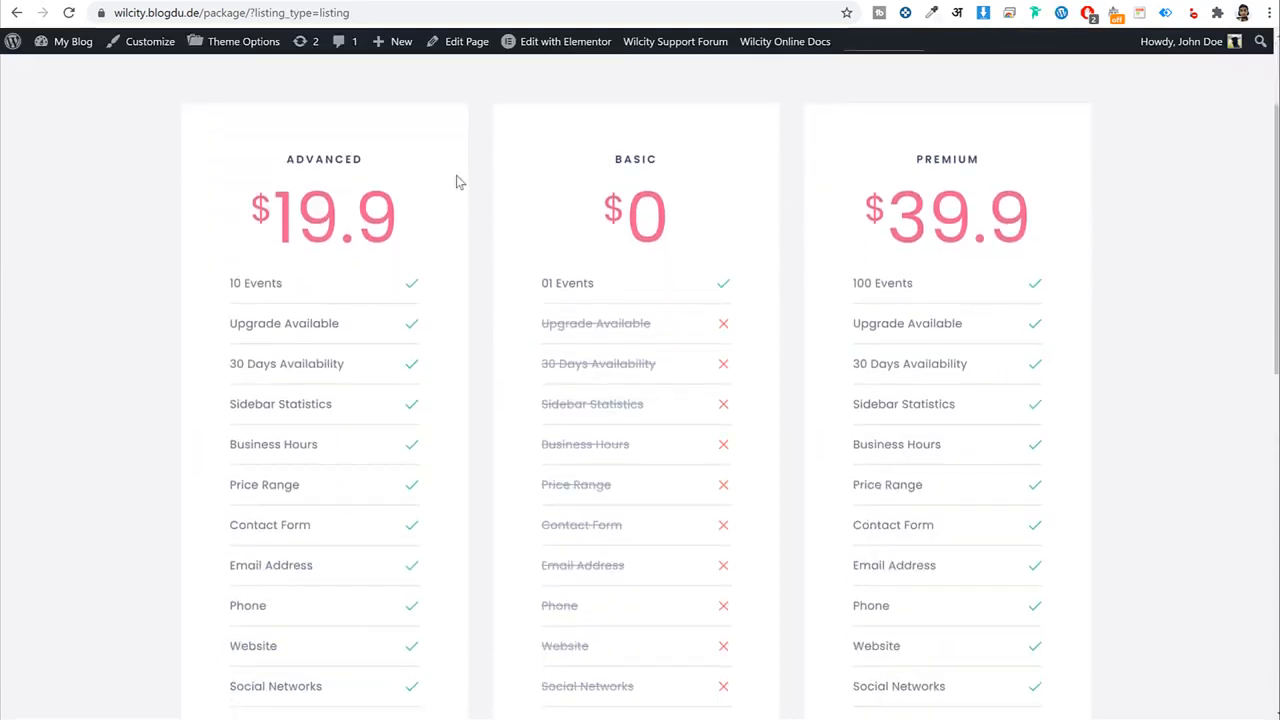
{"action": "left_click_drag", "start_coordinate": [368, 162], "coordinate": [256, 156]}
{"action": "left_click", "coordinate": [692, 151]}
{"action": "key", "text": "alt+Left"}
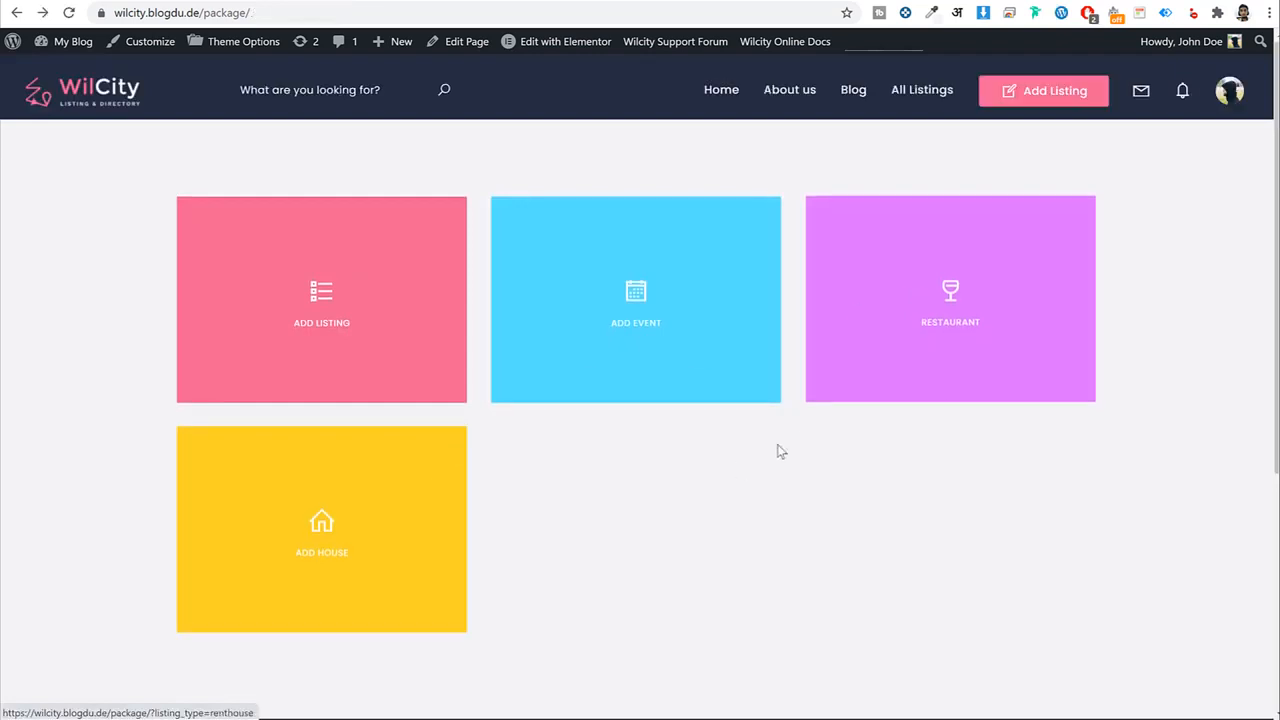
Review the restaurant pricing plans, then return to the Elementor editor.
{"action": "left_click", "coordinate": [908, 300]}
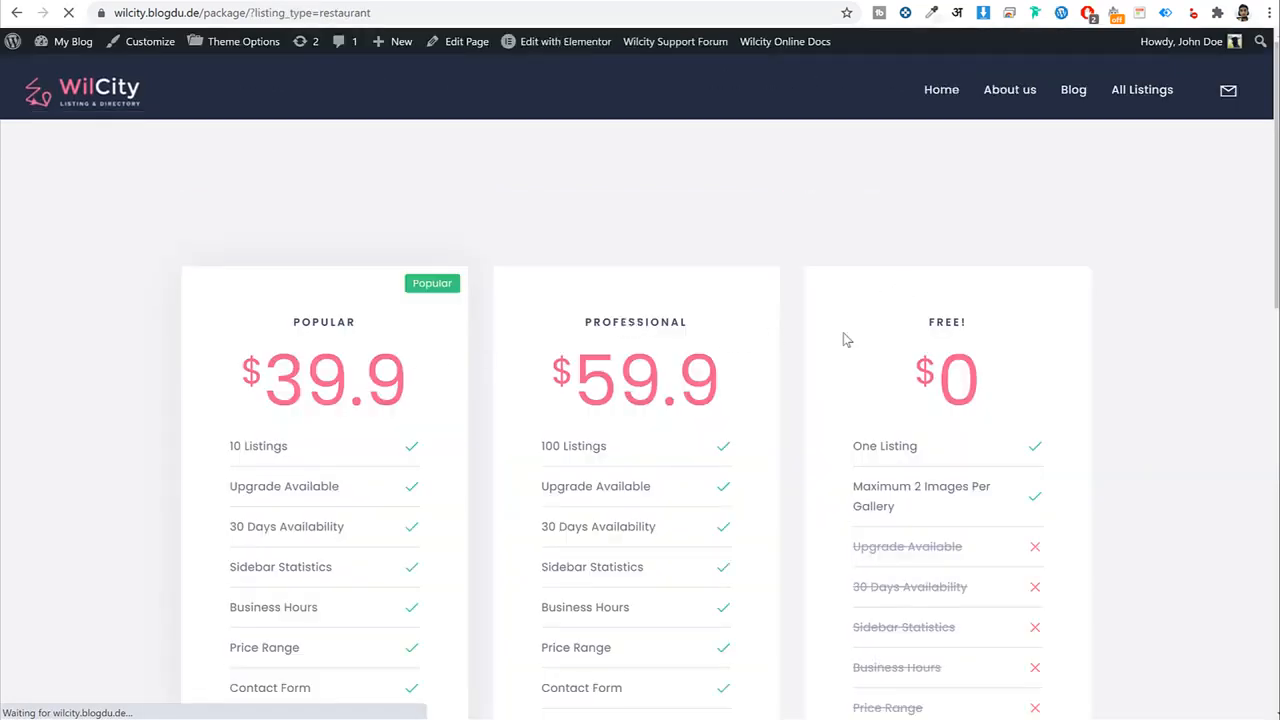
{"action": "left_click_drag", "start_coordinate": [843, 340], "coordinate": [637, 322]}
{"action": "left_click", "coordinate": [973, 318]}
{"action": "key", "text": "alt+Left"}
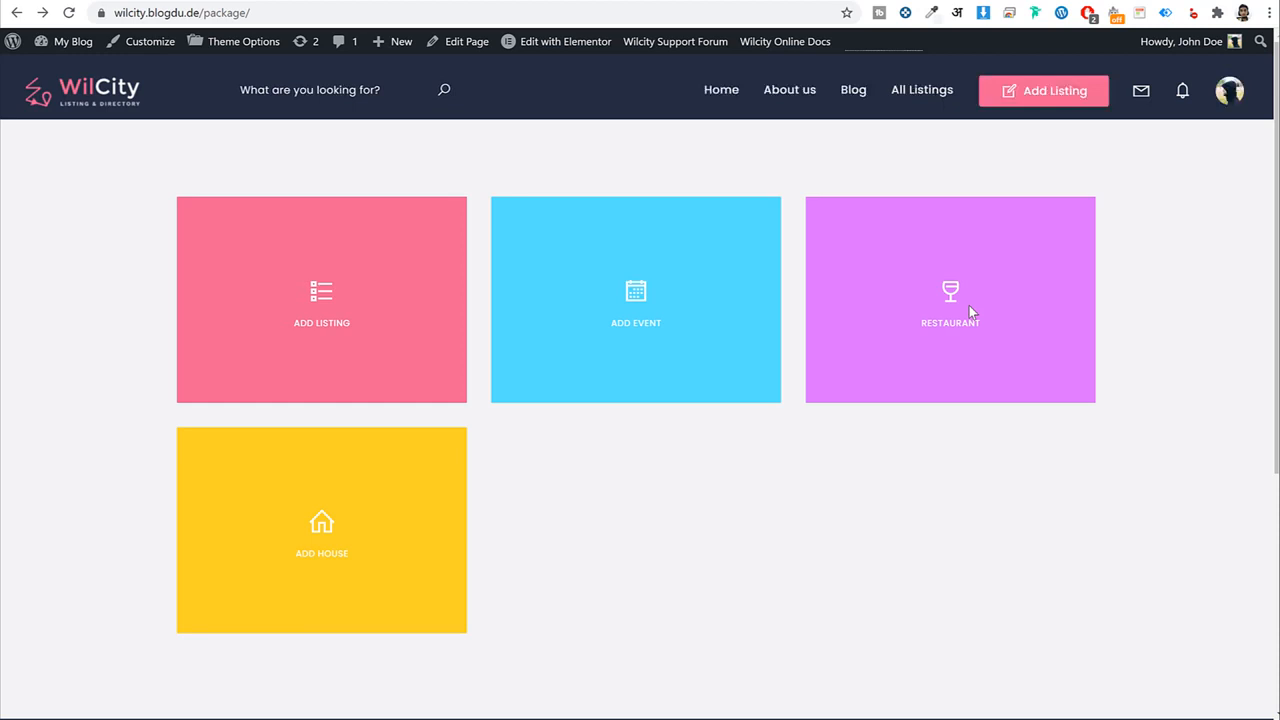
{"action": "left_click", "coordinate": [232, 1]}
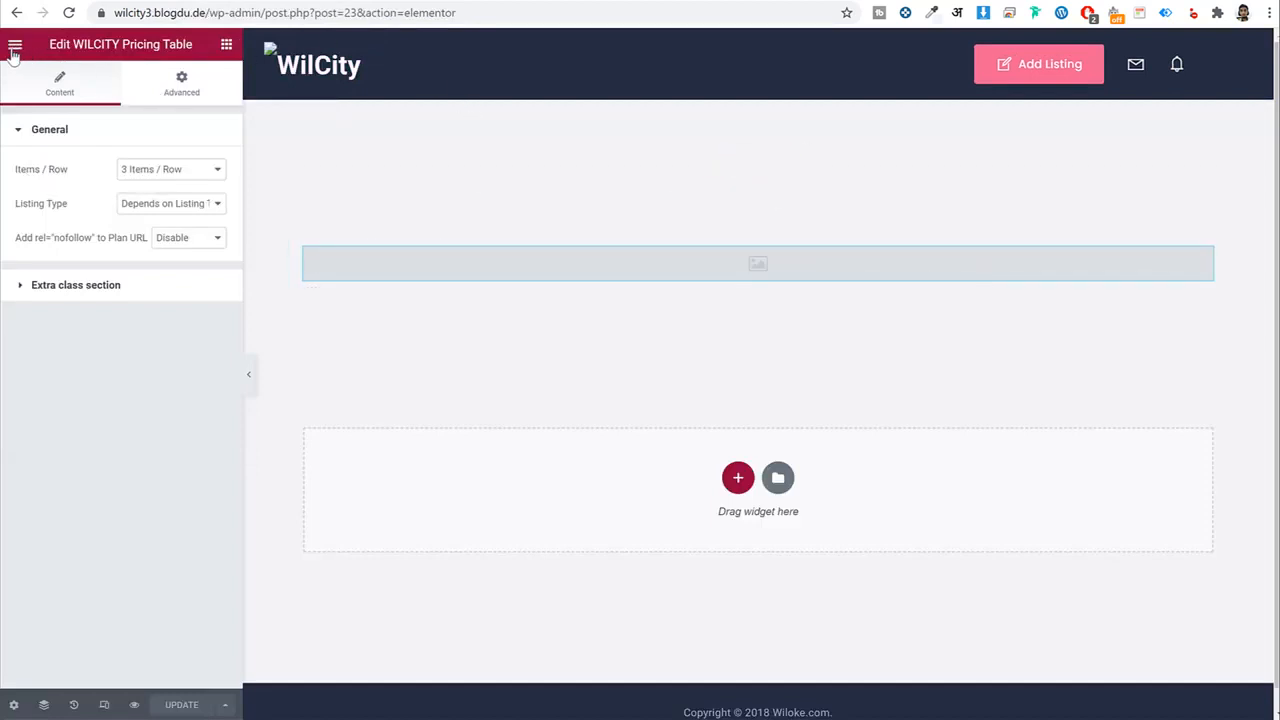
Exit Elementor to the WordPress dashboard and go to the Pages list.
{"action": "left_click", "coordinate": [16, 46]}
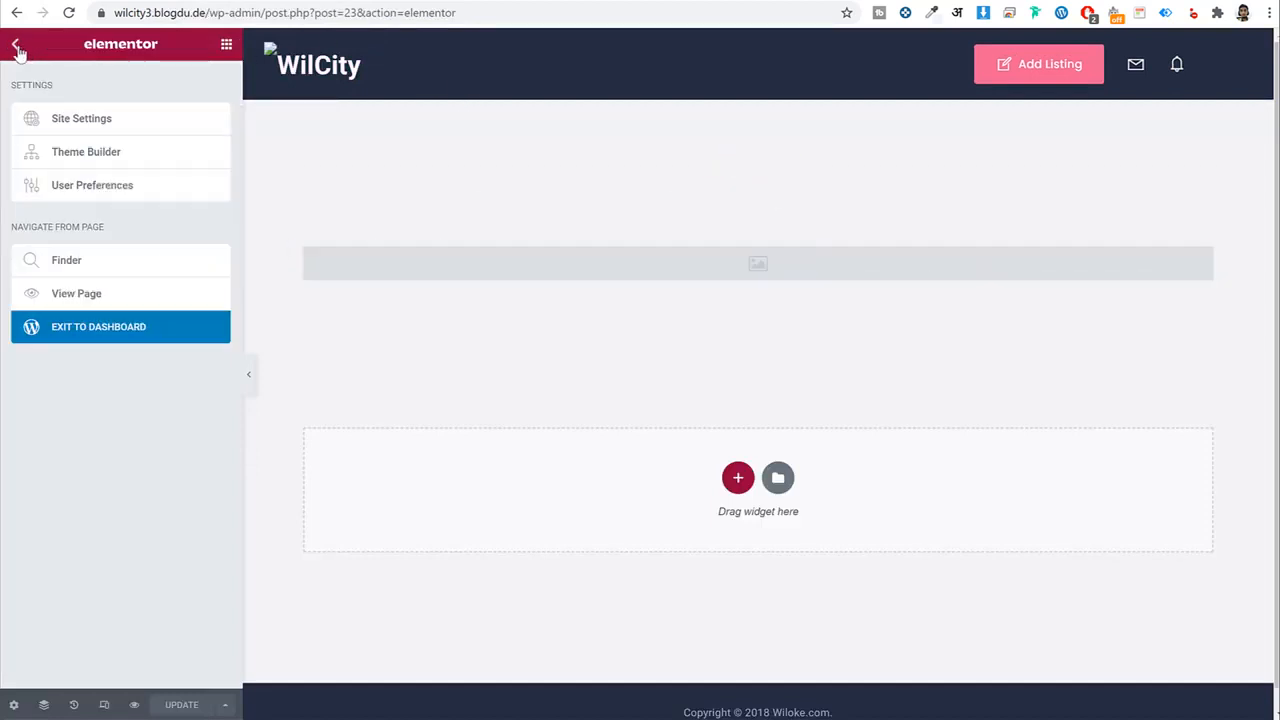
{"action": "left_click", "coordinate": [97, 341]}
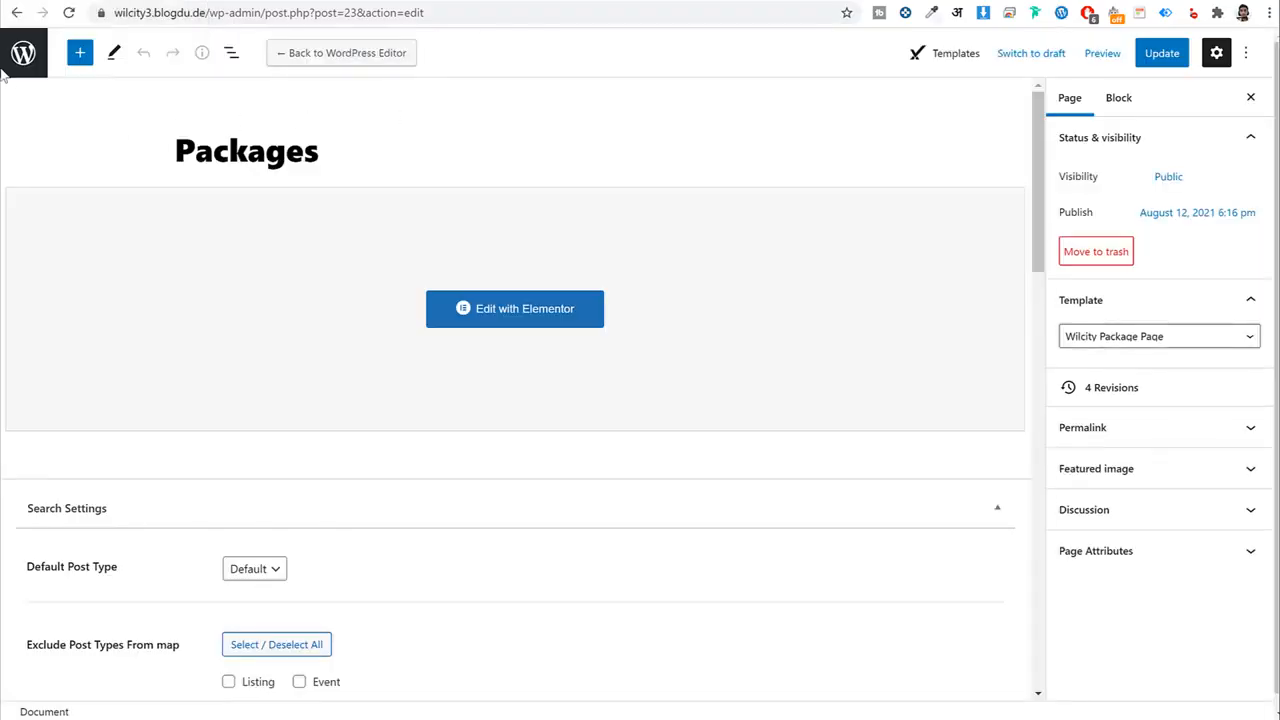
{"action": "left_click", "coordinate": [22, 53]}
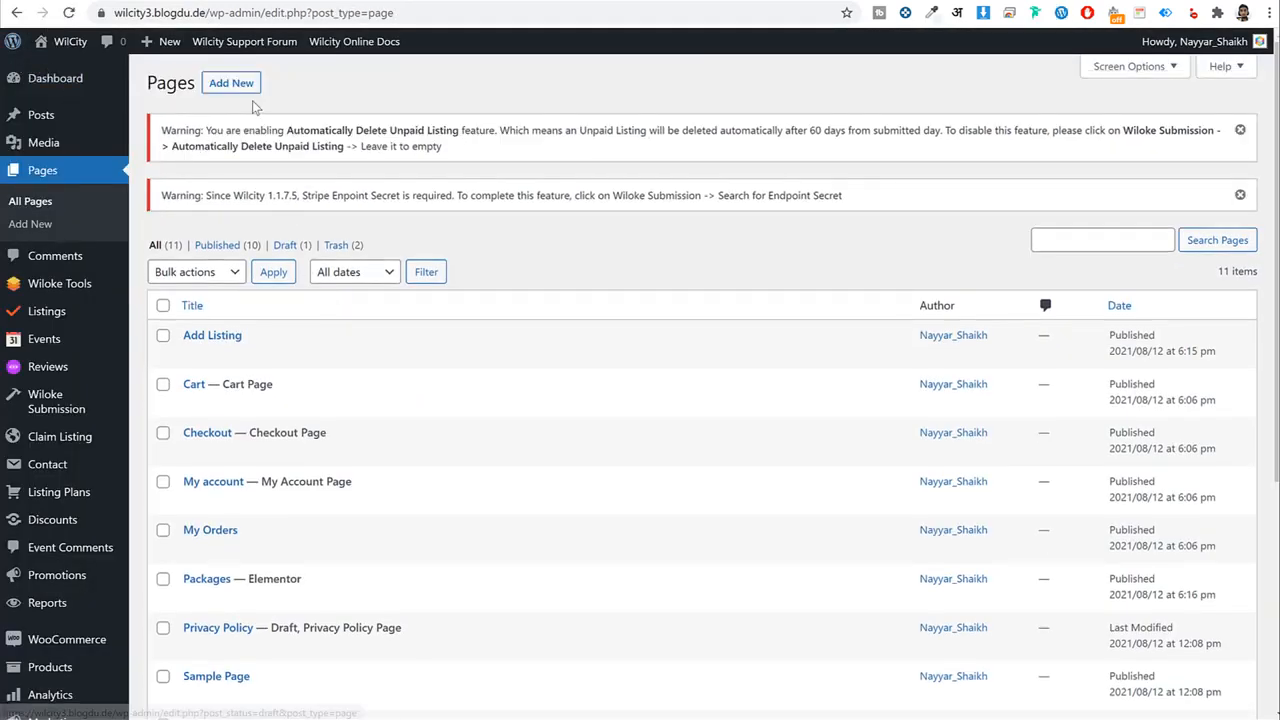
{"action": "left_click", "coordinate": [245, 90]}
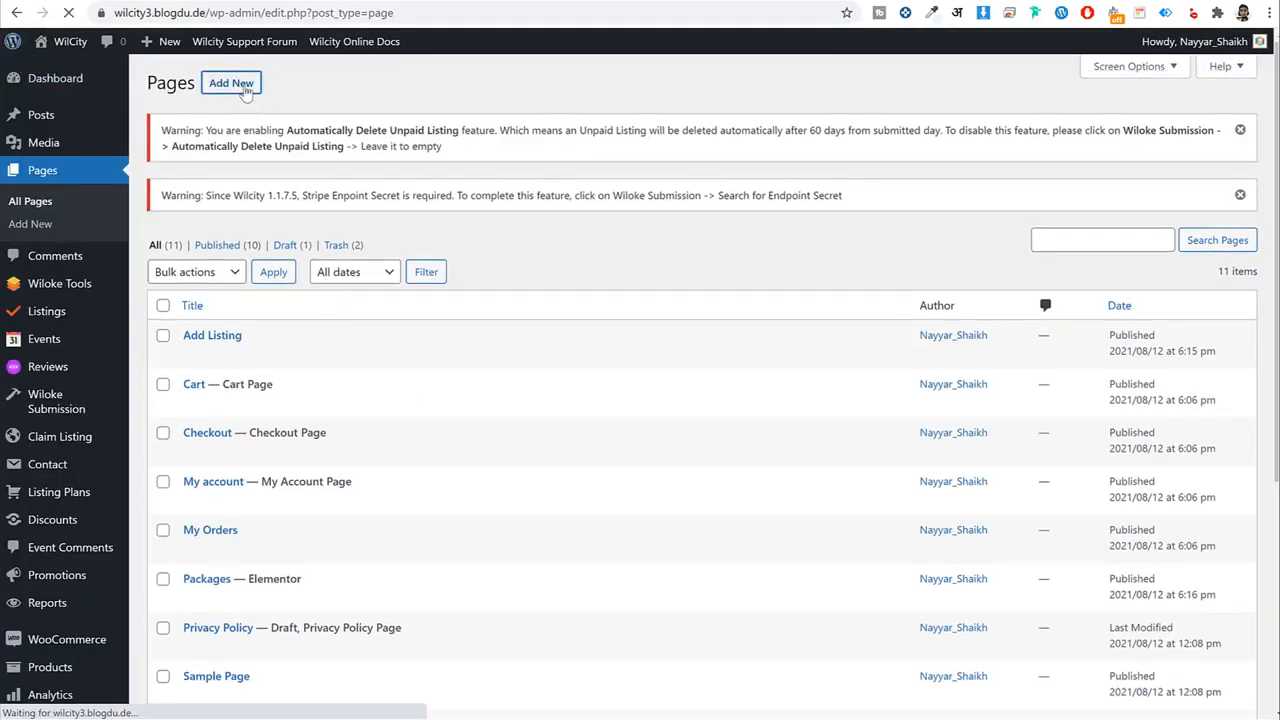
Publish a 'Search' page with the Wilcity Search V2 template and return to Pages.
{"action": "type", "text": "Search"}
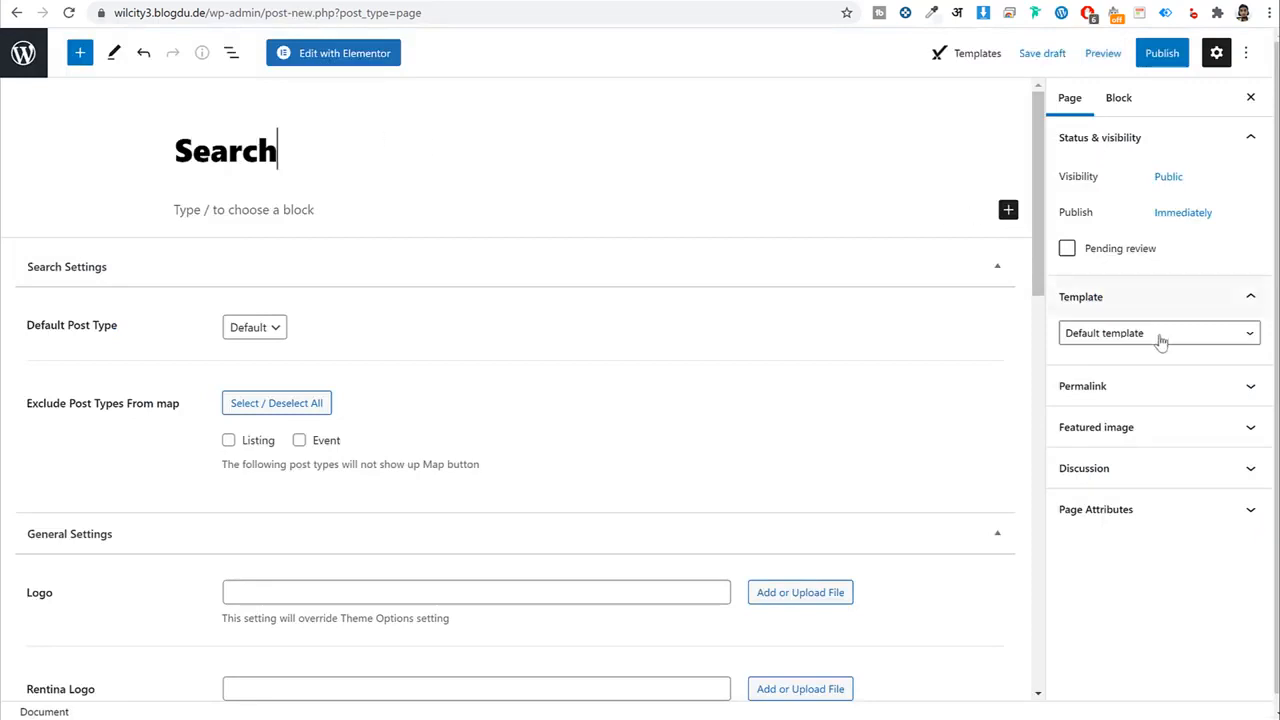
{"action": "left_click", "coordinate": [1146, 335]}
{"action": "scroll", "coordinate": [1197, 522], "scroll_direction": "down", "scroll_amount": 2}
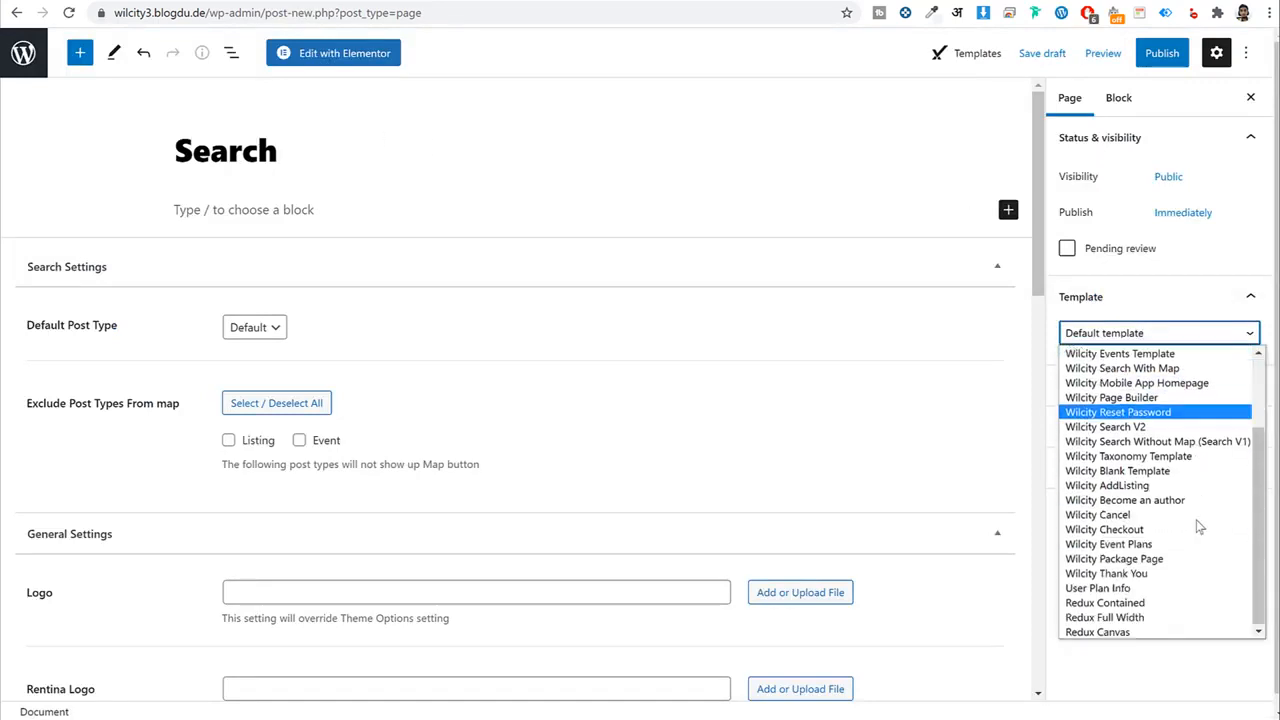
{"action": "left_click", "coordinate": [1131, 428]}
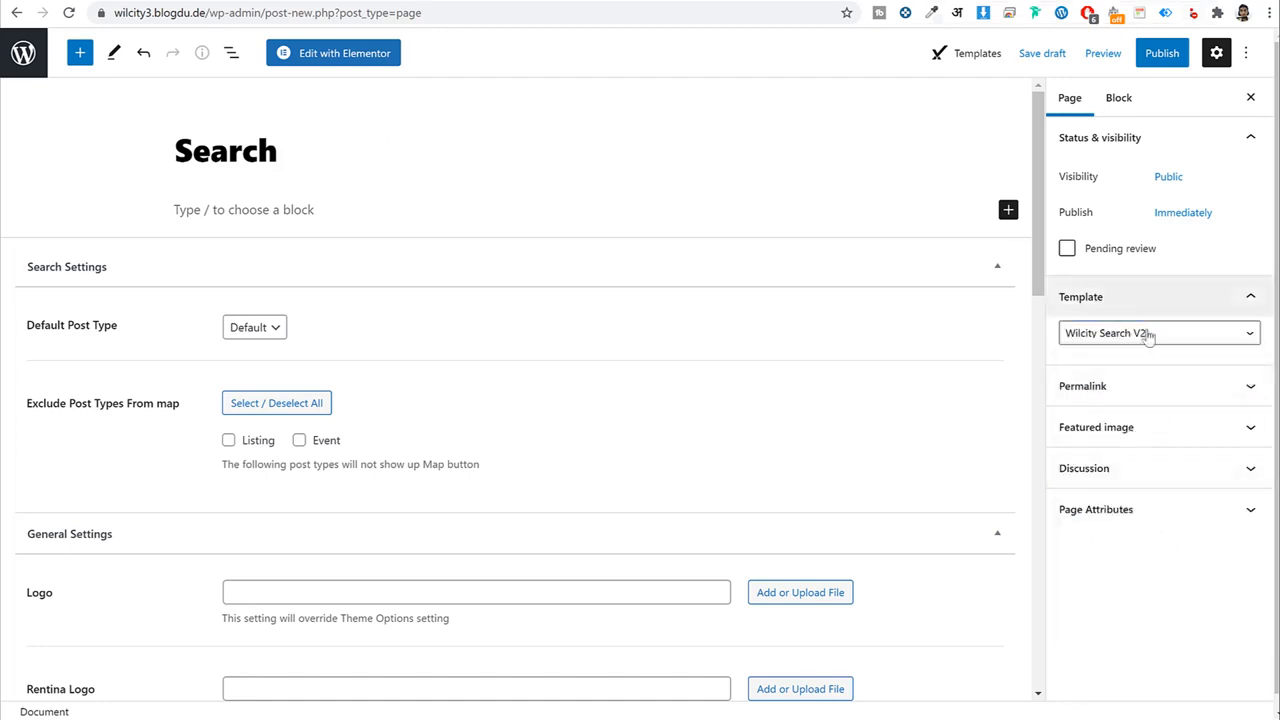
{"action": "left_click", "coordinate": [1162, 53]}
{"action": "left_click", "coordinate": [1105, 55]}
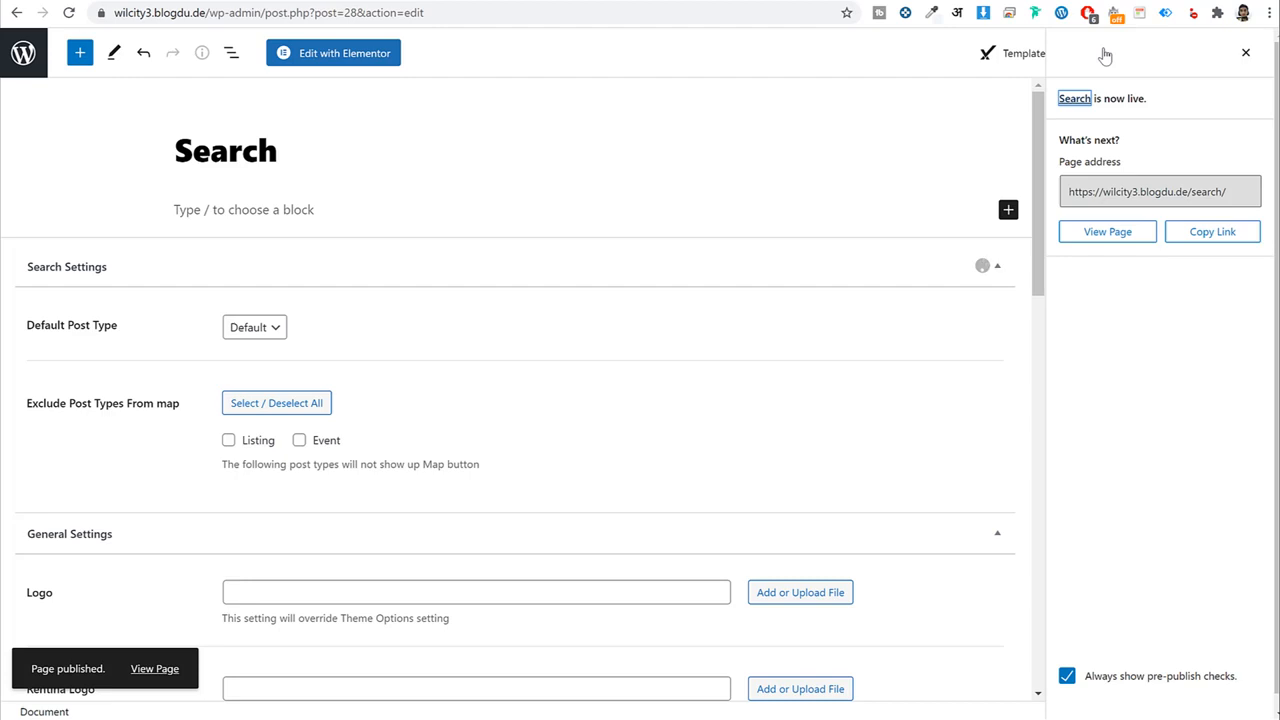
{"action": "left_click", "coordinate": [14, 58]}
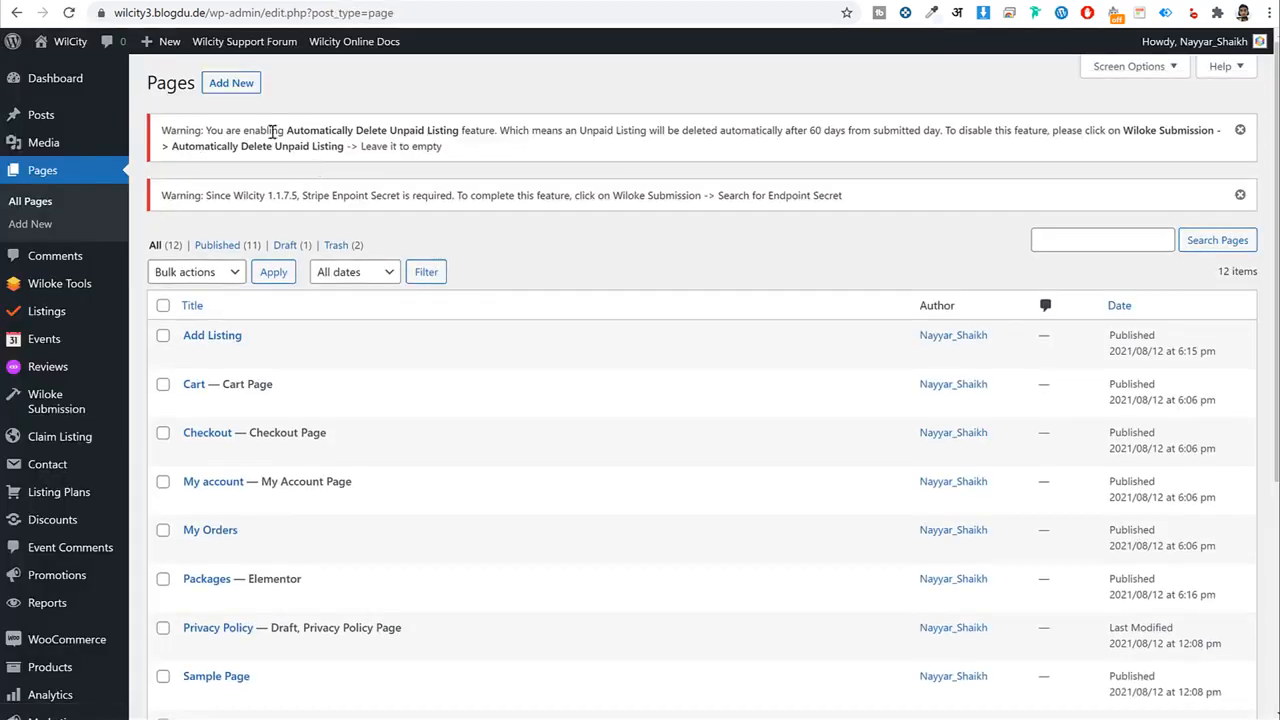
Draft a new page titled 'Become an Author' using the Wilcity Become an author template.
{"action": "left_click", "coordinate": [231, 83]}
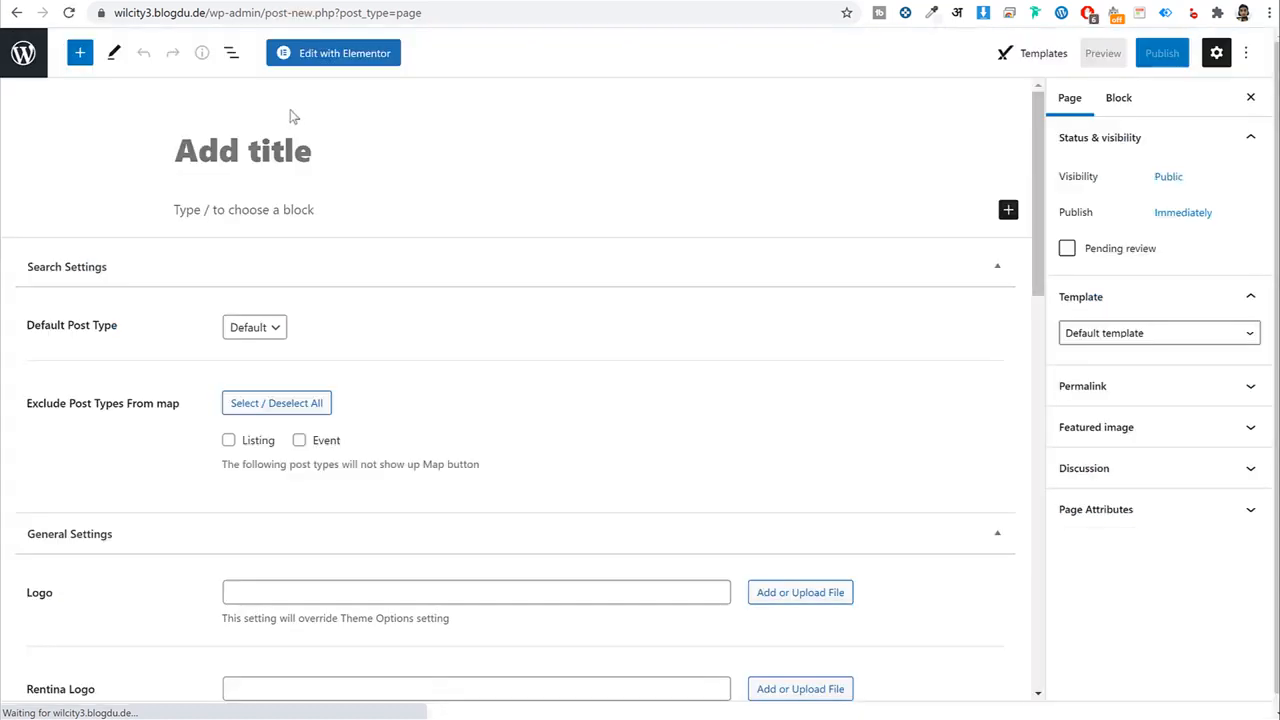
{"action": "type", "text": "Brxc"}
{"action": "key", "text": "BackSpace"}
{"action": "key", "text": "BackSpace"}
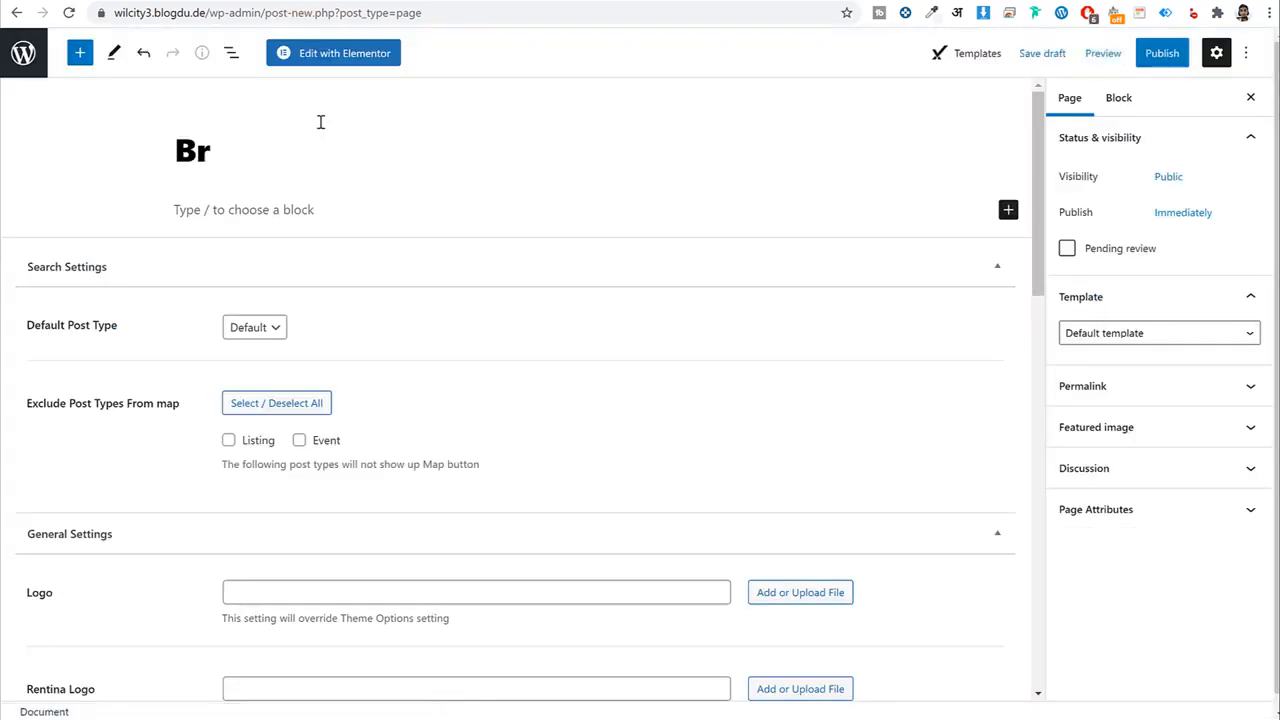
{"action": "key", "text": "BackSpace"}
{"action": "type", "text": "ecome an Author"}
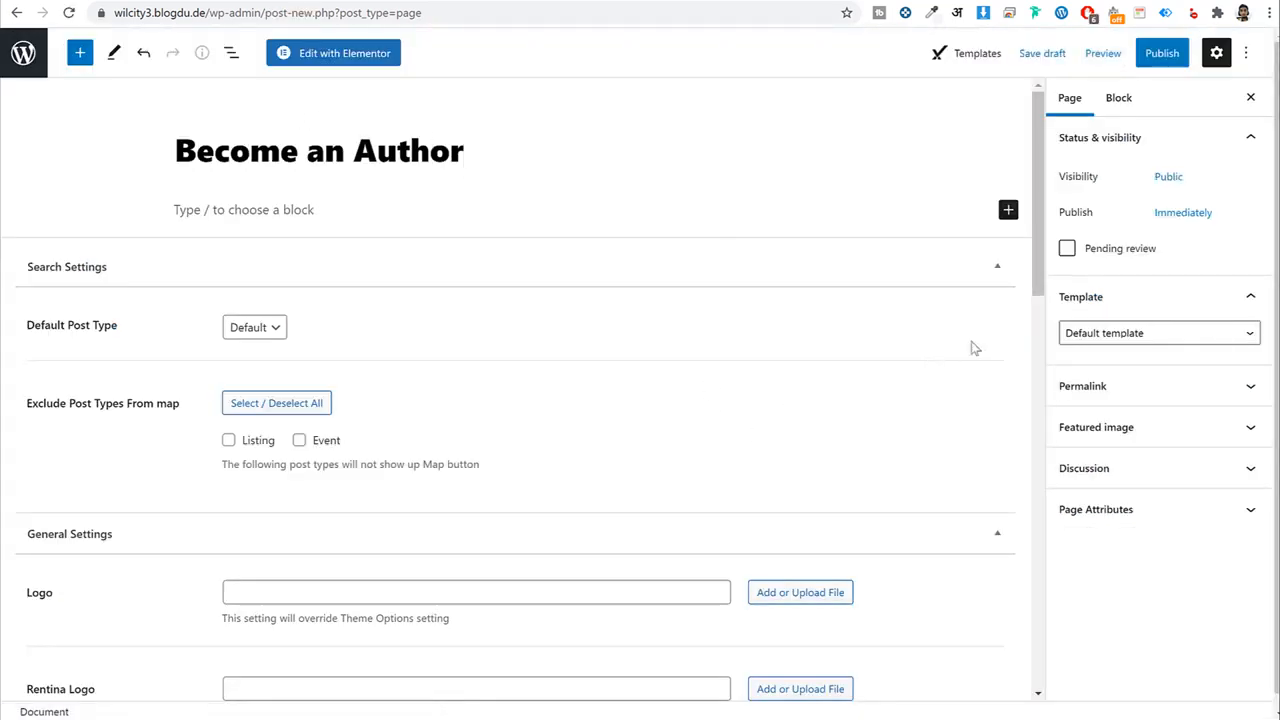
{"action": "left_click", "coordinate": [1218, 335]}
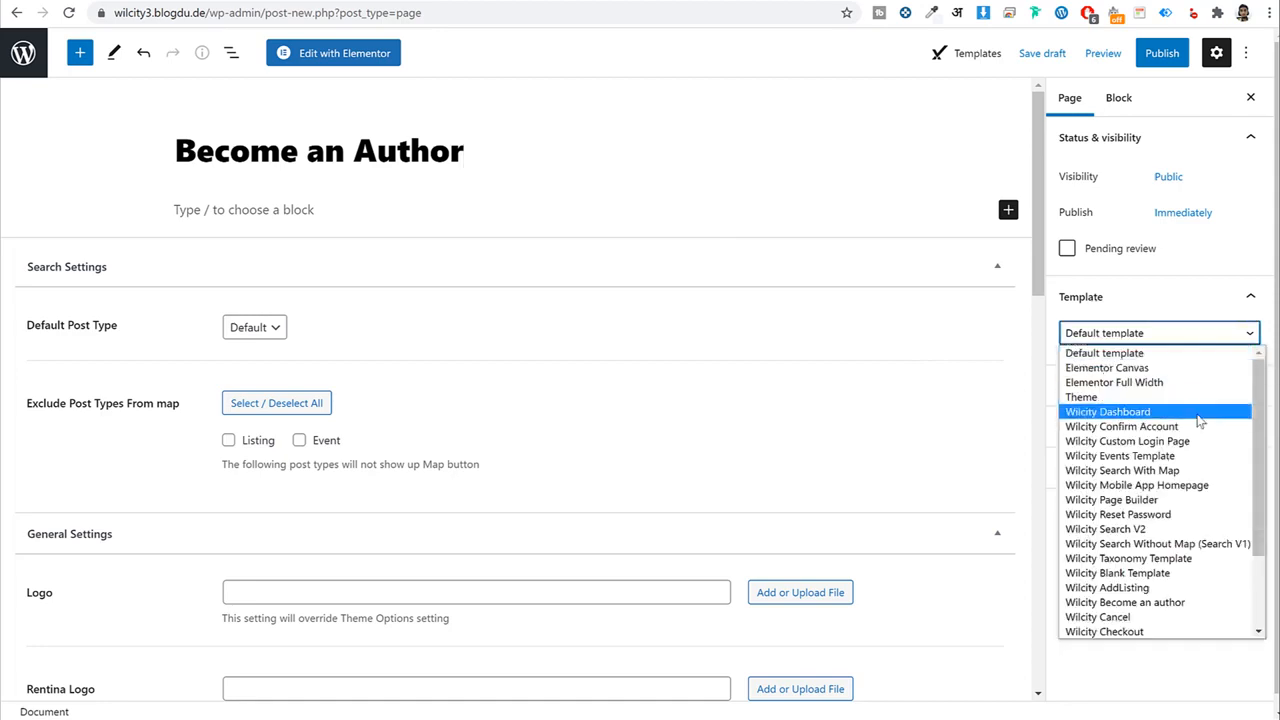
{"action": "left_click", "coordinate": [1160, 602]}
{"action": "left_click", "coordinate": [320, 212]}
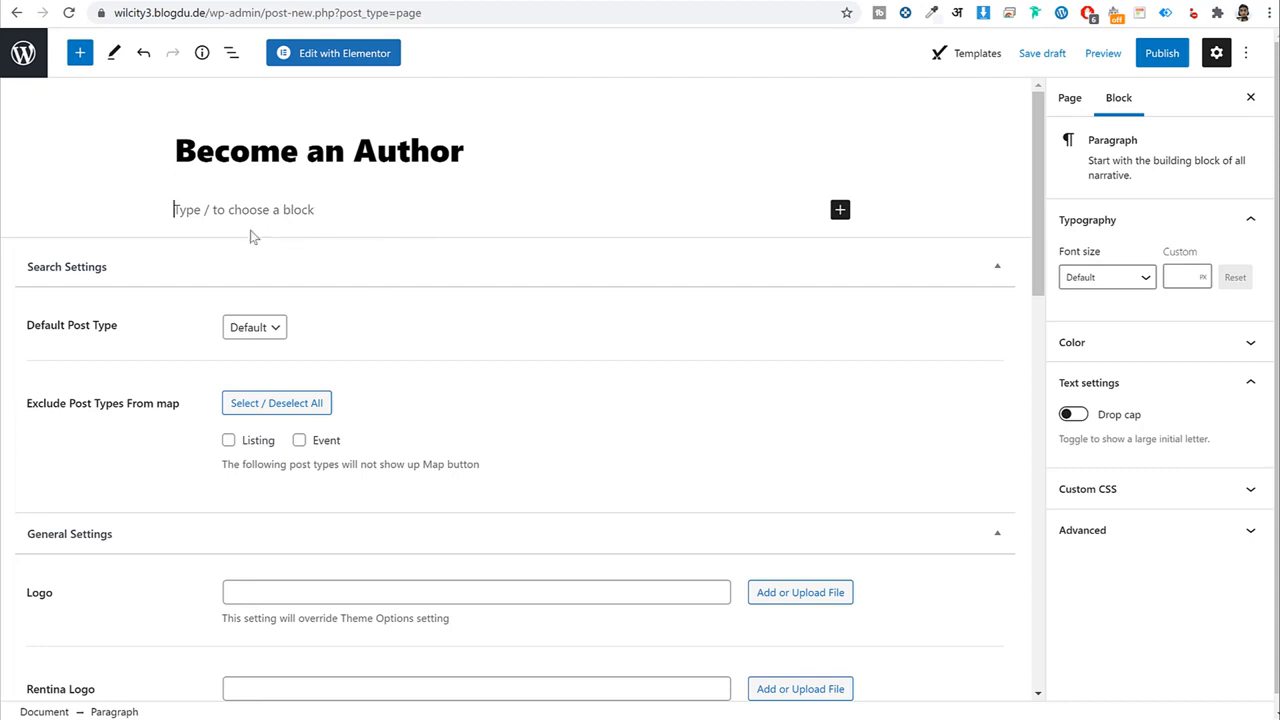
Clear the junk text and extra empty block from the page's paragraph block.
{"action": "type", "text": "vs;l,vsd,"}
{"action": "key", "text": "Return"}
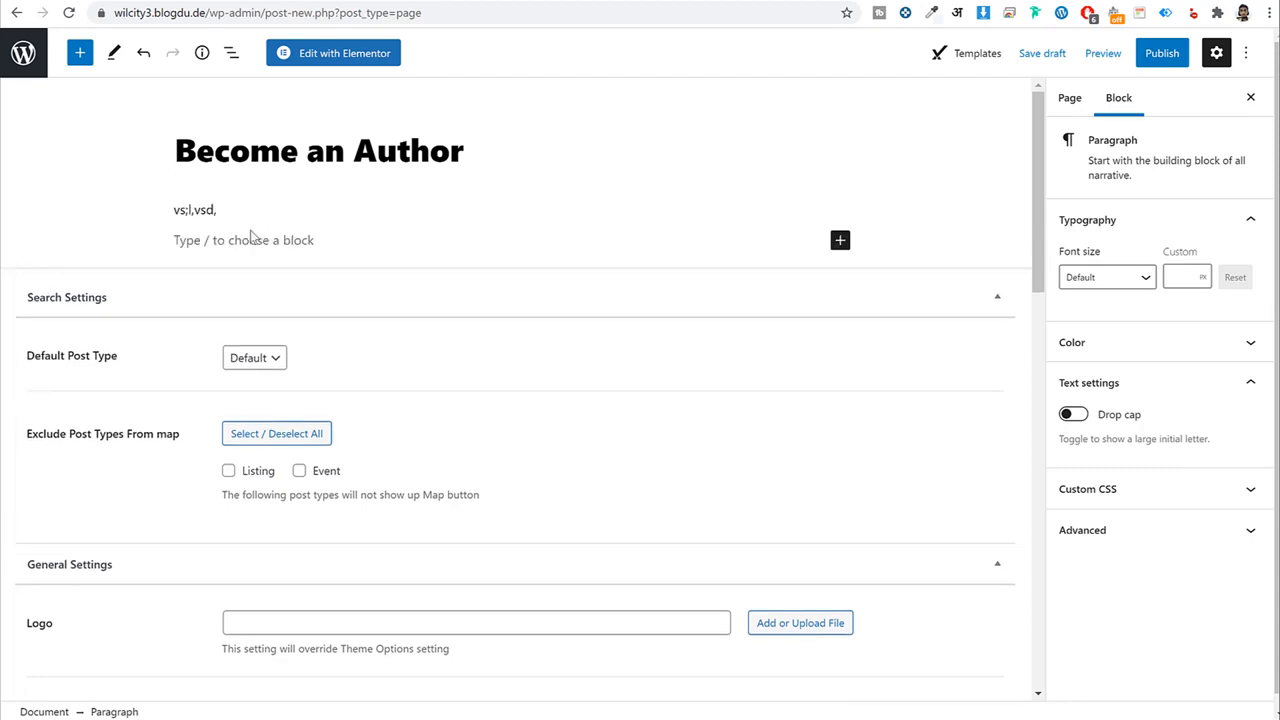
{"action": "key", "text": "BackSpace"}
{"action": "key", "text": "ctrl+a"}
{"action": "key", "text": "BackSpace"}
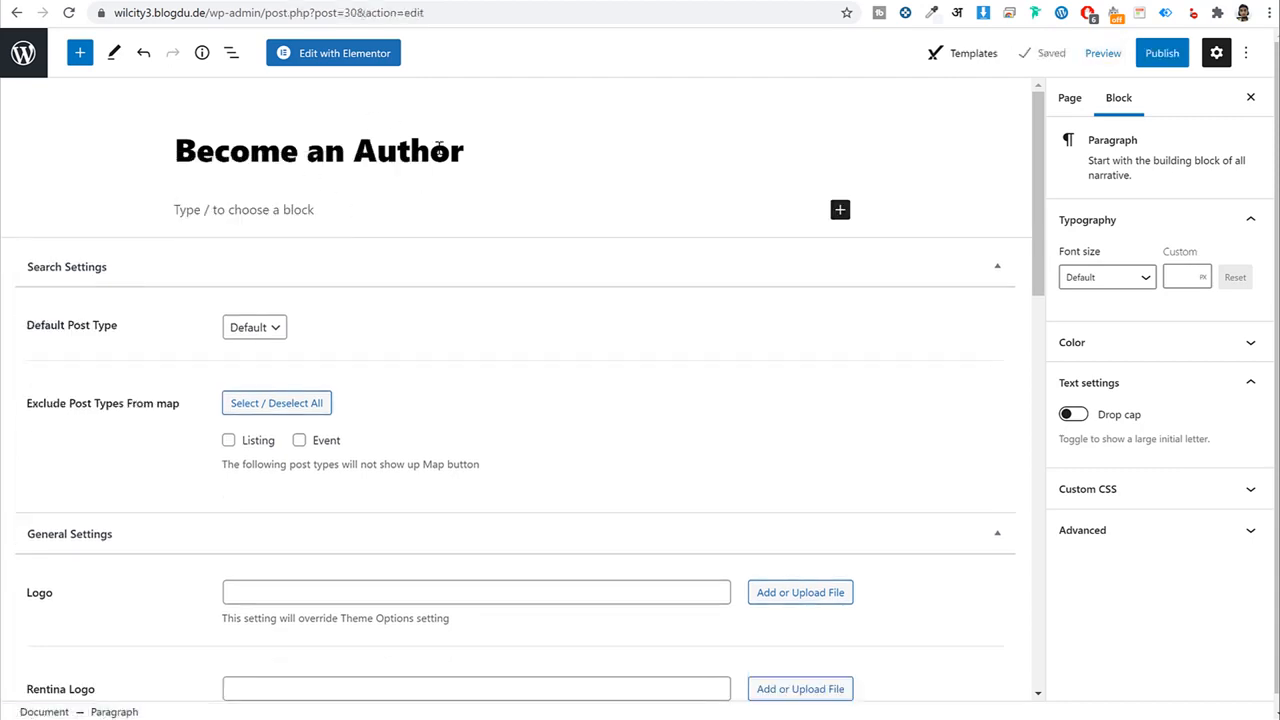
Copy the five lorem ipsum paragraphs from lipsum.com and paste them into the page body.
{"action": "left_click", "coordinate": [985, 1]}
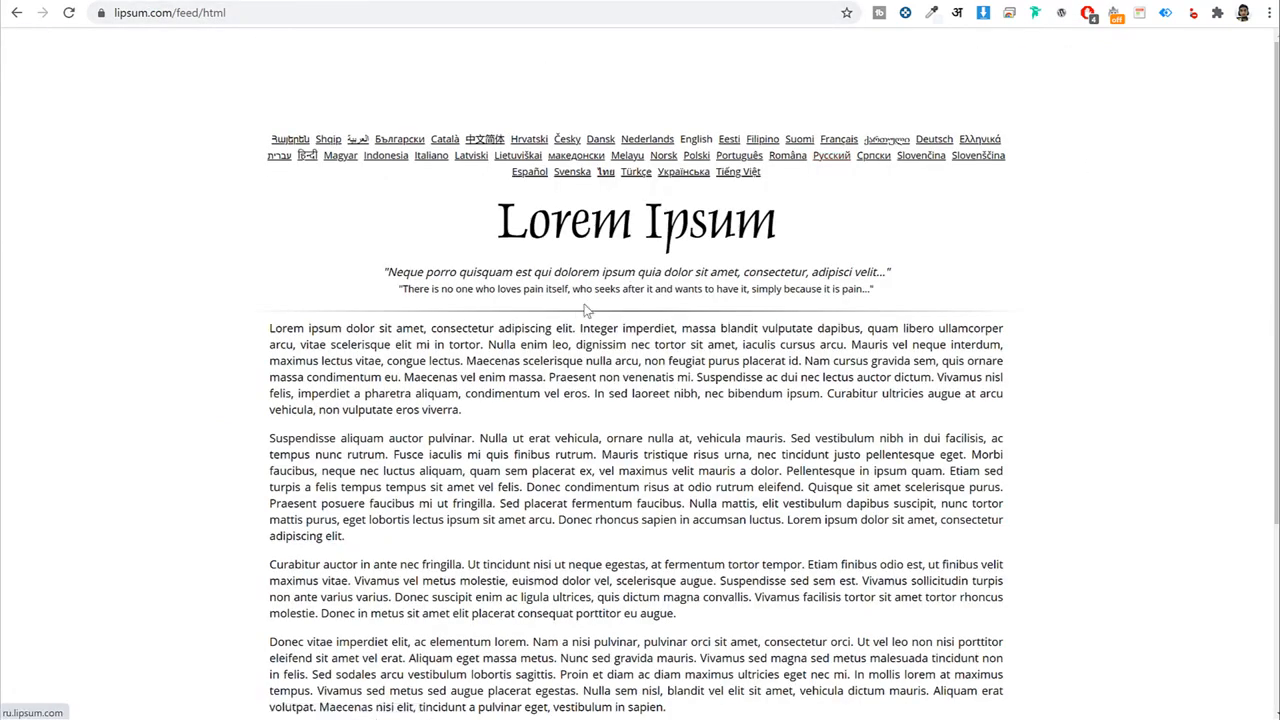
{"action": "scroll", "coordinate": [560, 290], "scroll_direction": "down", "scroll_amount": 4}
{"action": "left_click_drag", "start_coordinate": [270, 84], "coordinate": [1118, 555]}
{"action": "key", "text": "ctrl+c"}
{"action": "left_click", "coordinate": [228, 1]}
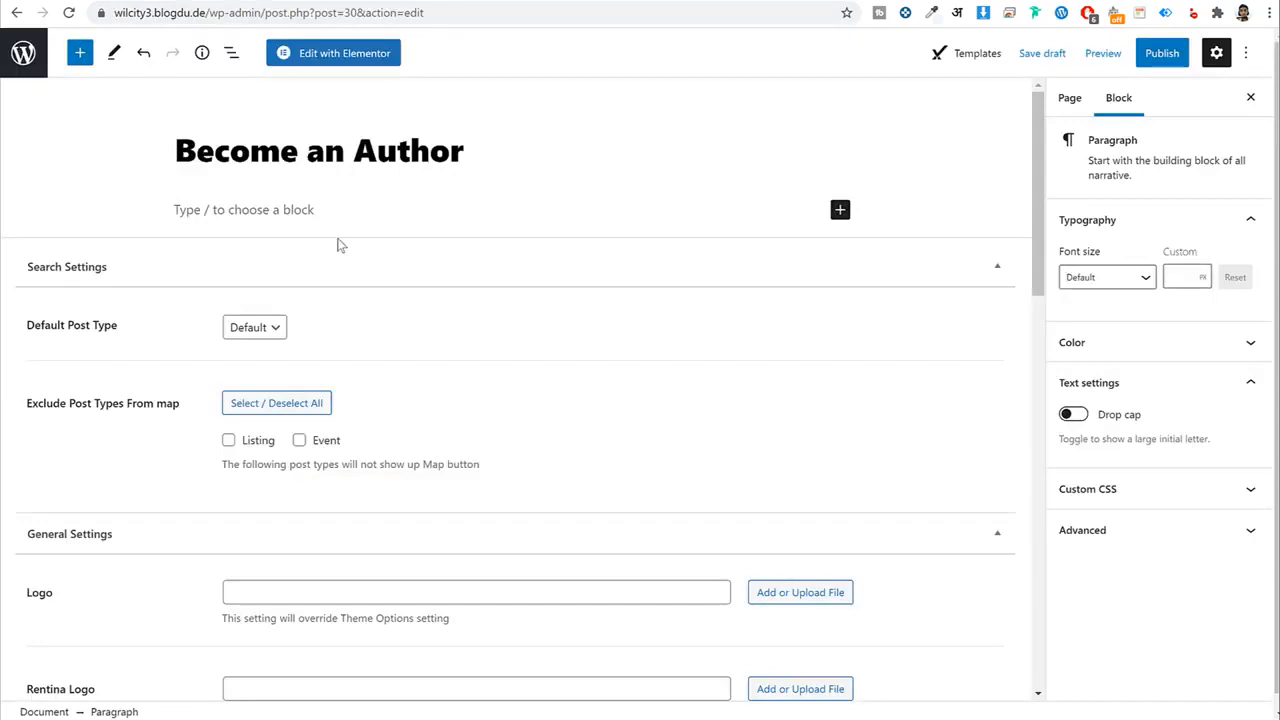
{"action": "key", "text": "ctrl+v"}
{"action": "scroll", "coordinate": [357, 240], "scroll_direction": "up", "scroll_amount": 5}
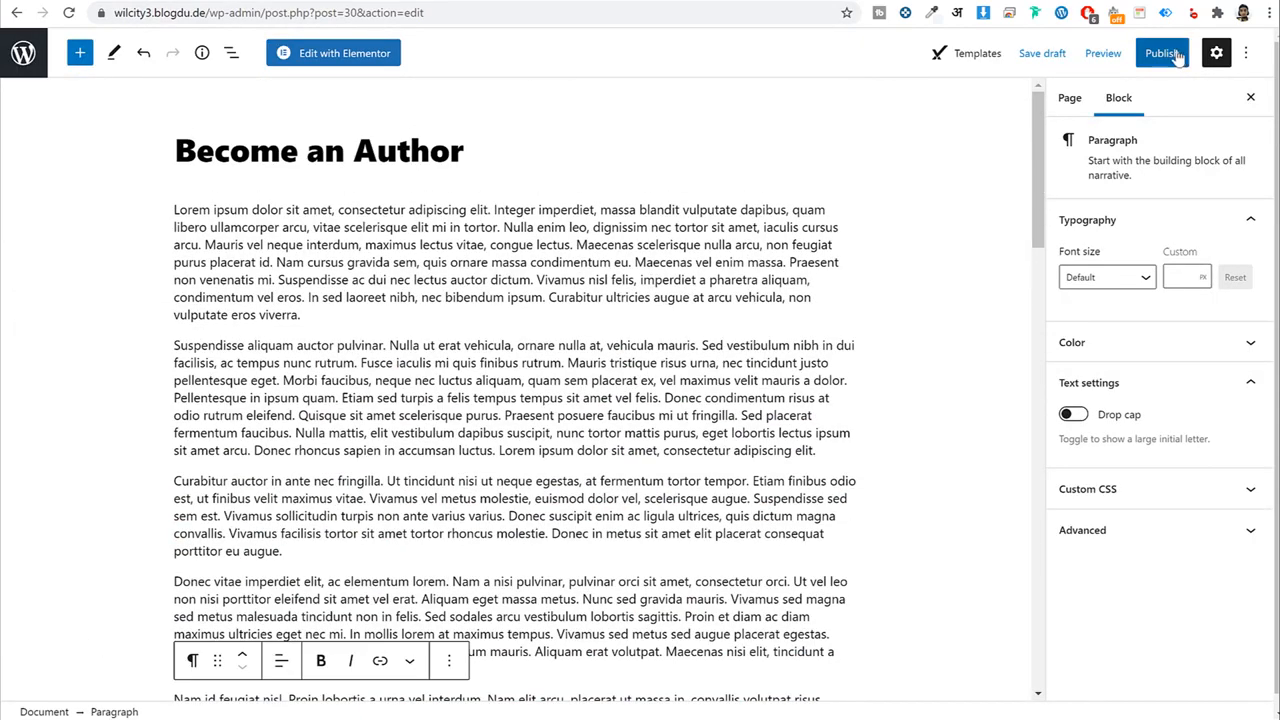
Publish the Become an Author page and return to the Pages list.
{"action": "left_click", "coordinate": [1165, 53]}
{"action": "left_click", "coordinate": [1143, 60]}
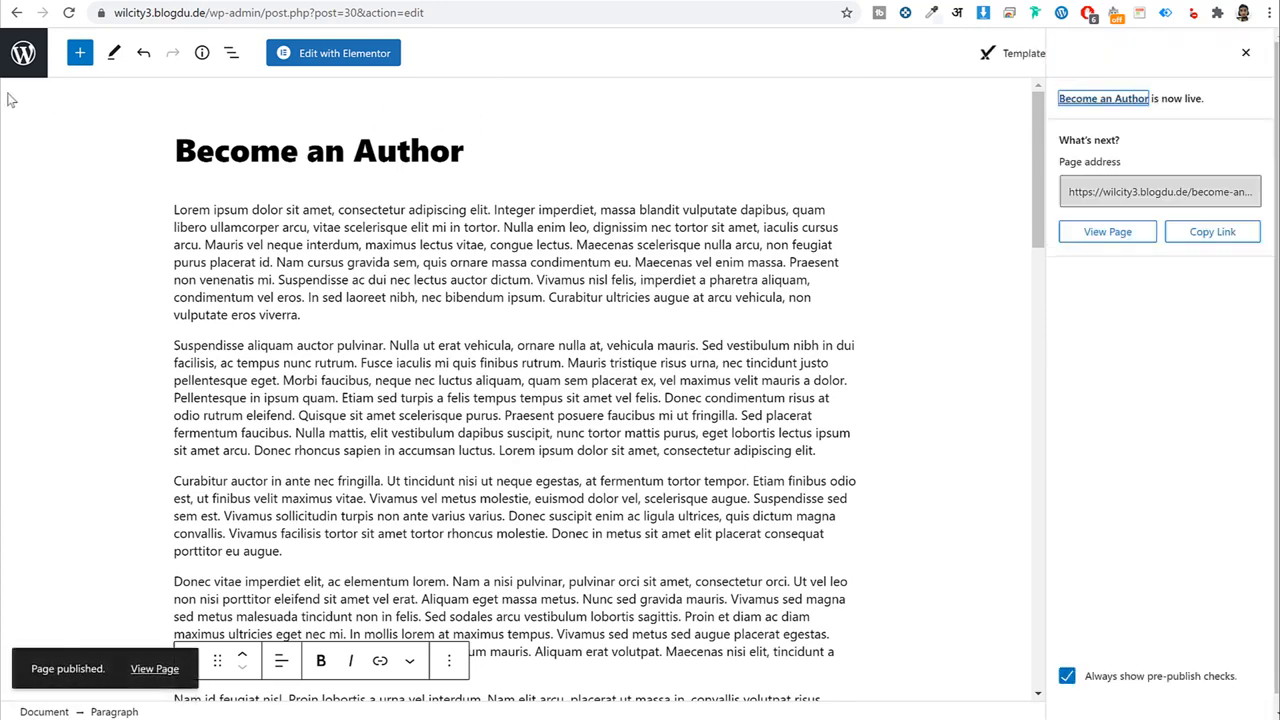
{"action": "left_click", "coordinate": [11, 60]}
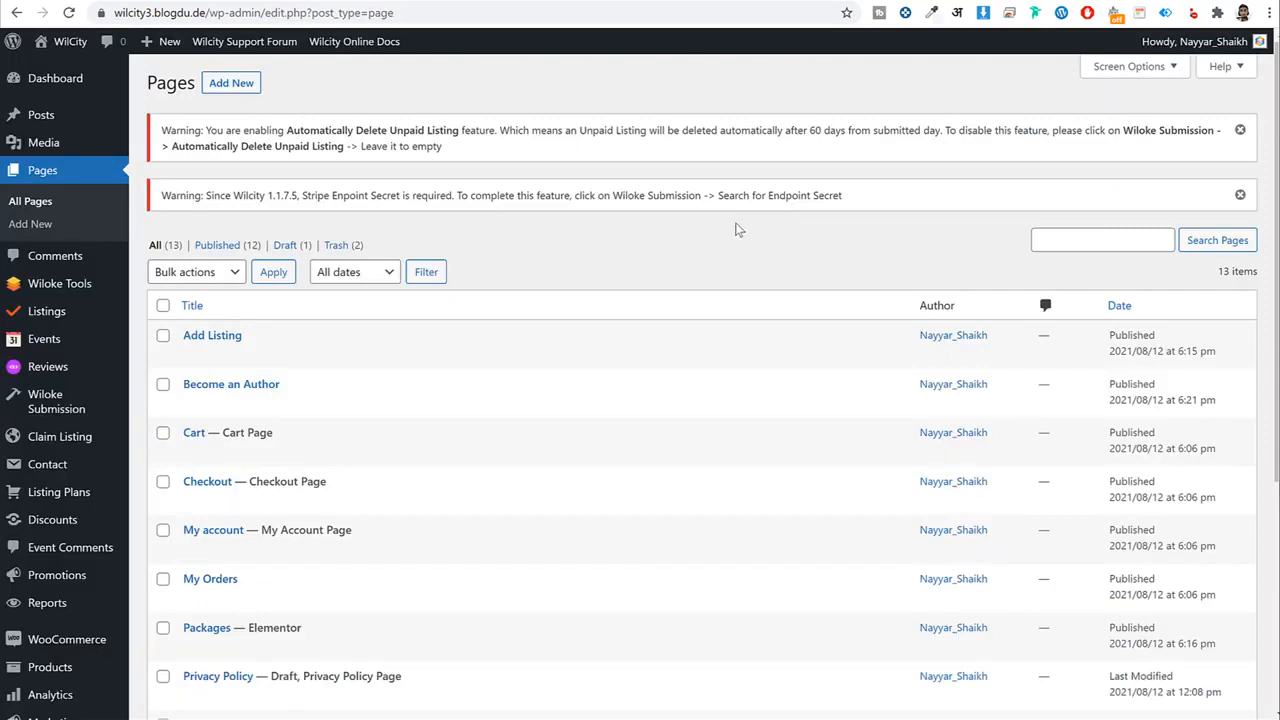
{"action": "scroll", "coordinate": [590, 297], "scroll_direction": "down", "scroll_amount": 1}
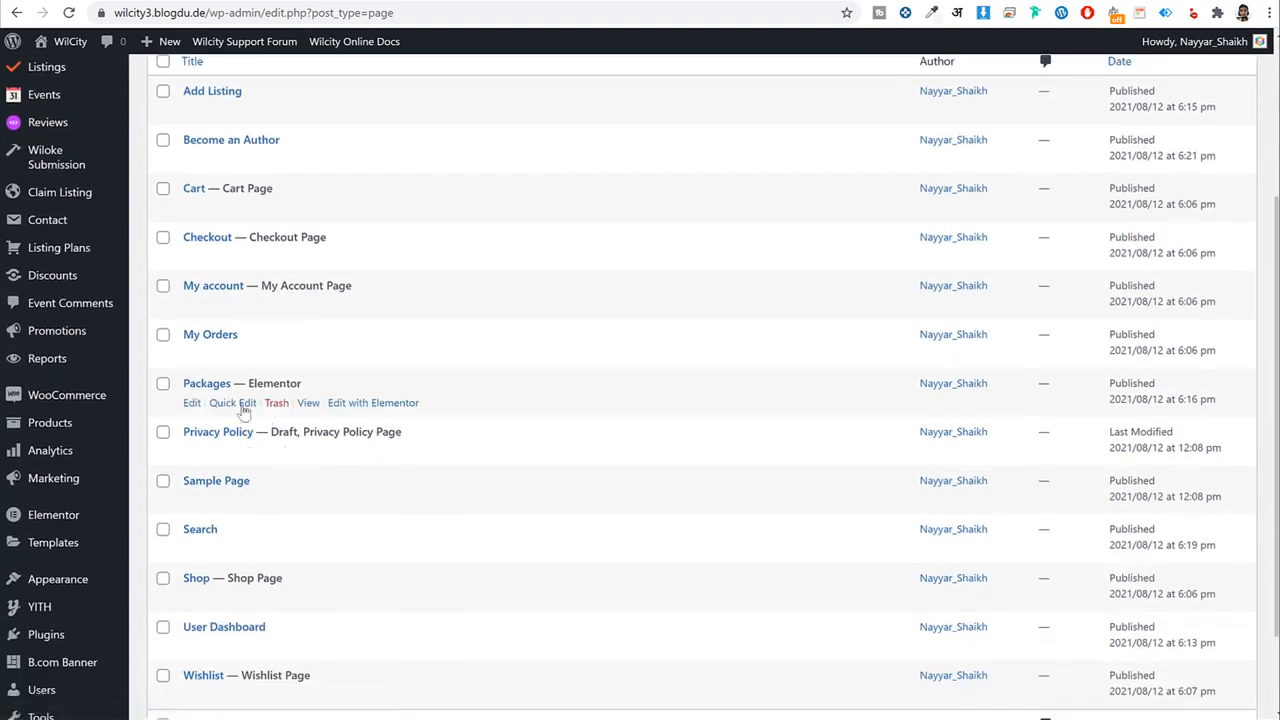
{"action": "right_click", "coordinate": [307, 403]}
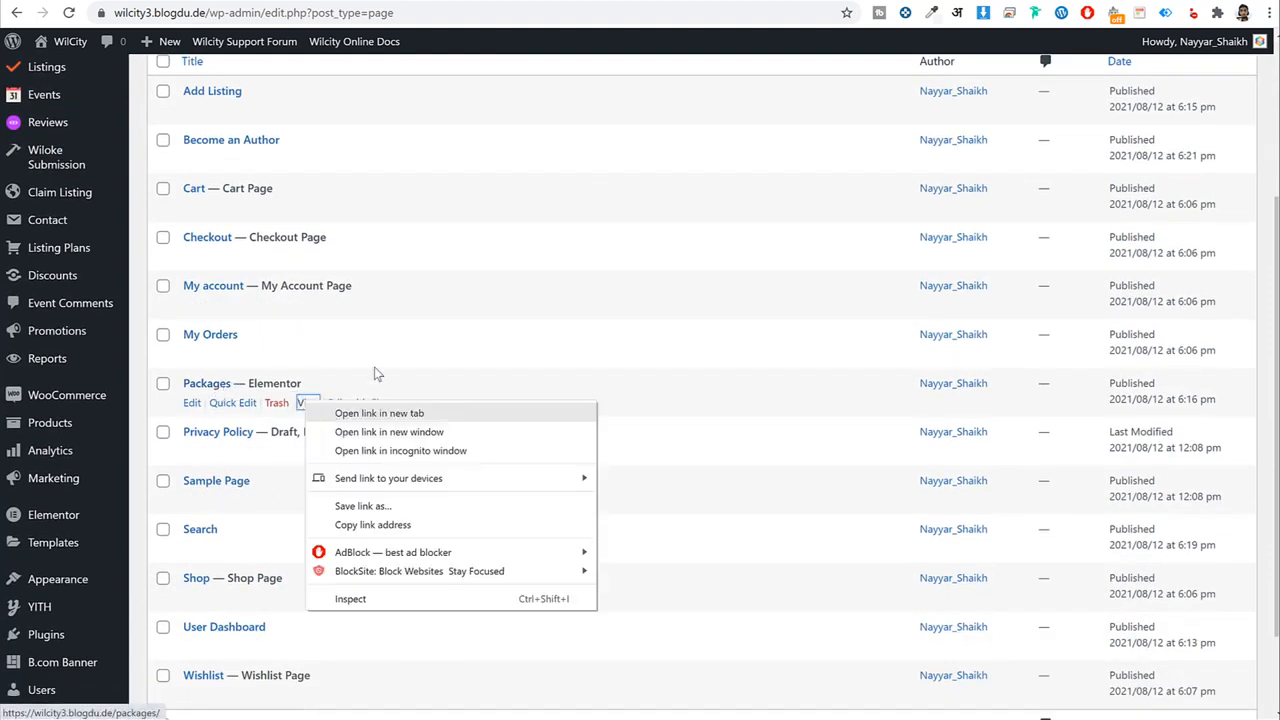
{"action": "left_click", "coordinate": [348, 414]}
{"action": "right_click", "coordinate": [310, 404]}
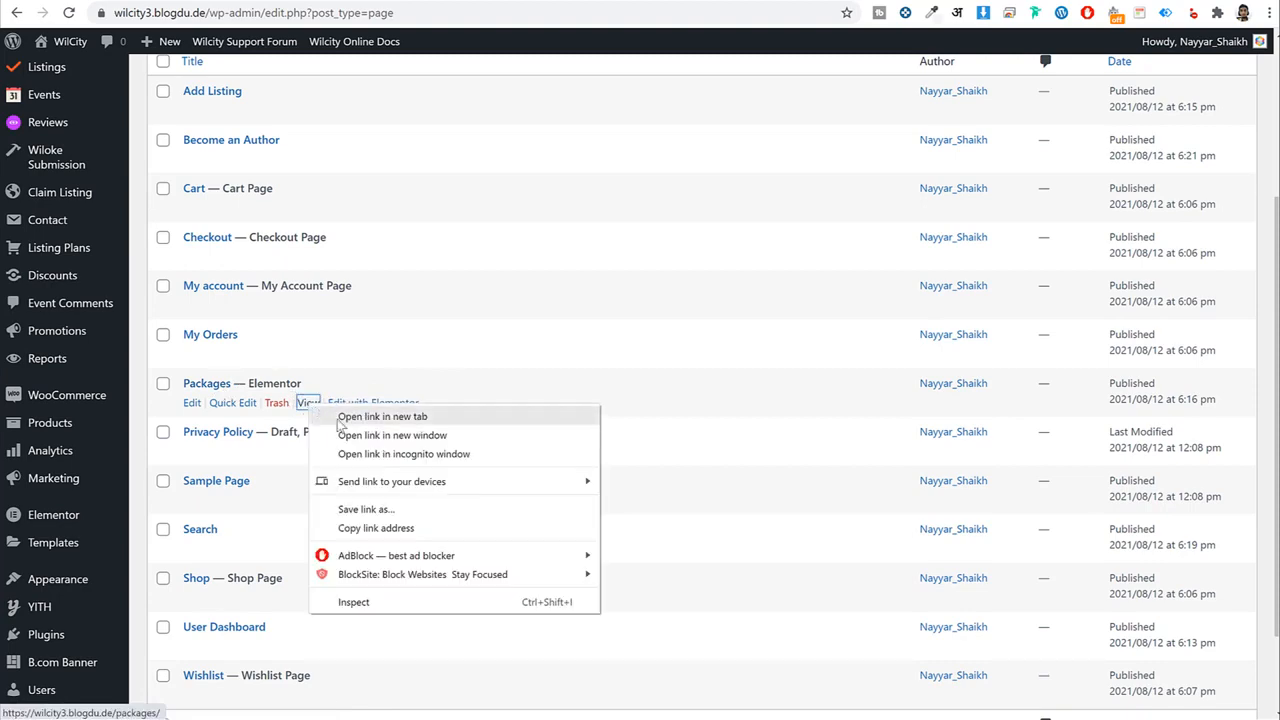
{"action": "left_click", "coordinate": [478, 2]}
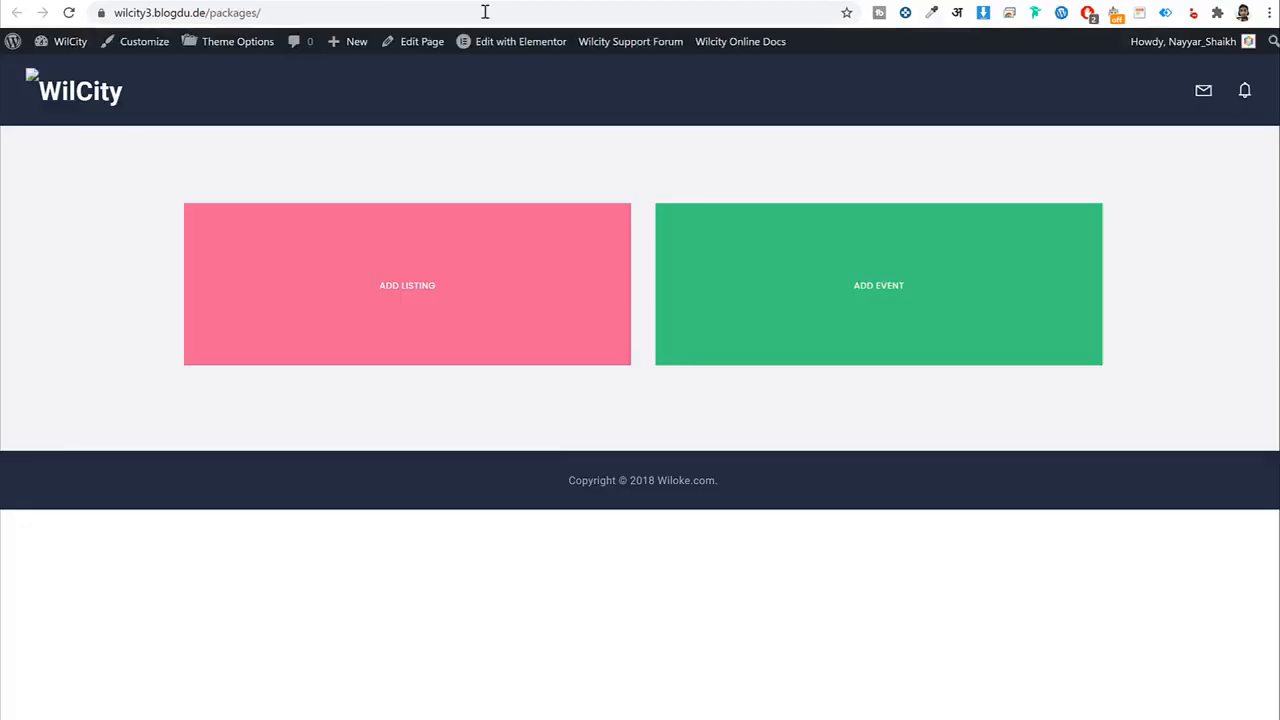
{"action": "left_click", "coordinate": [445, 284]}
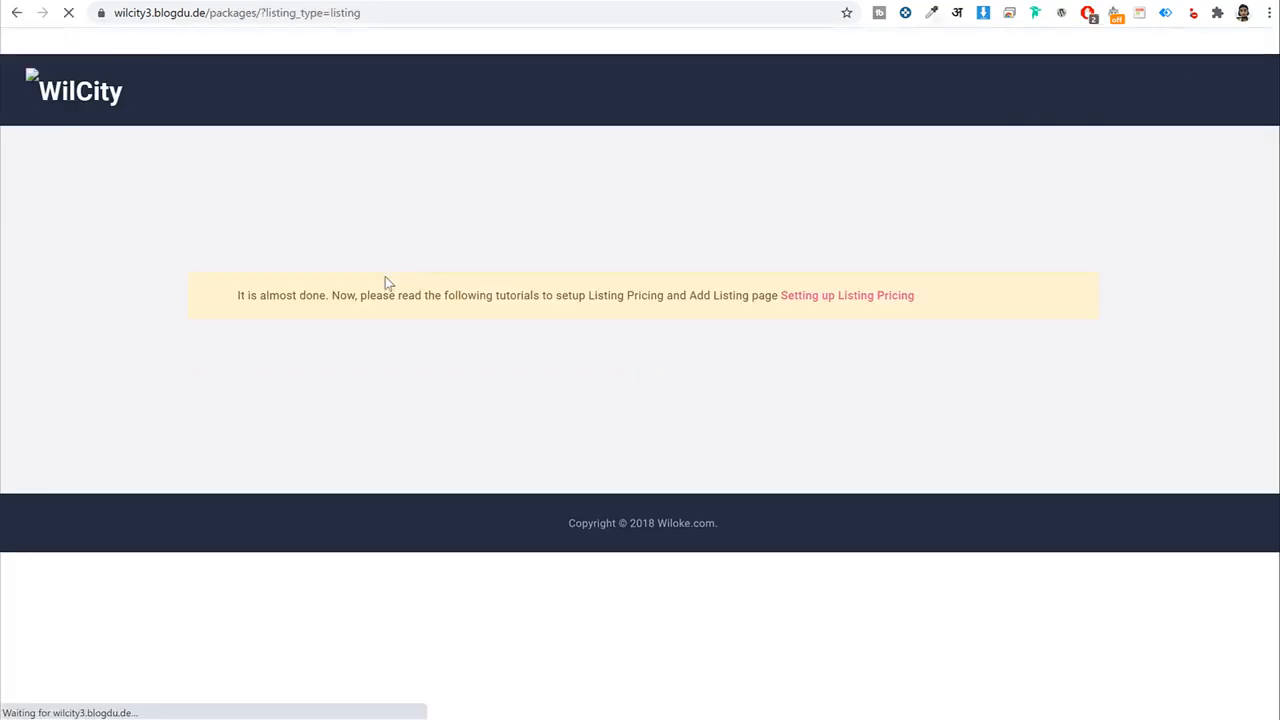
{"action": "left_click_drag", "start_coordinate": [300, 296], "coordinate": [357, 296]}
{"action": "left_click_drag", "start_coordinate": [765, 288], "coordinate": [877, 291]}
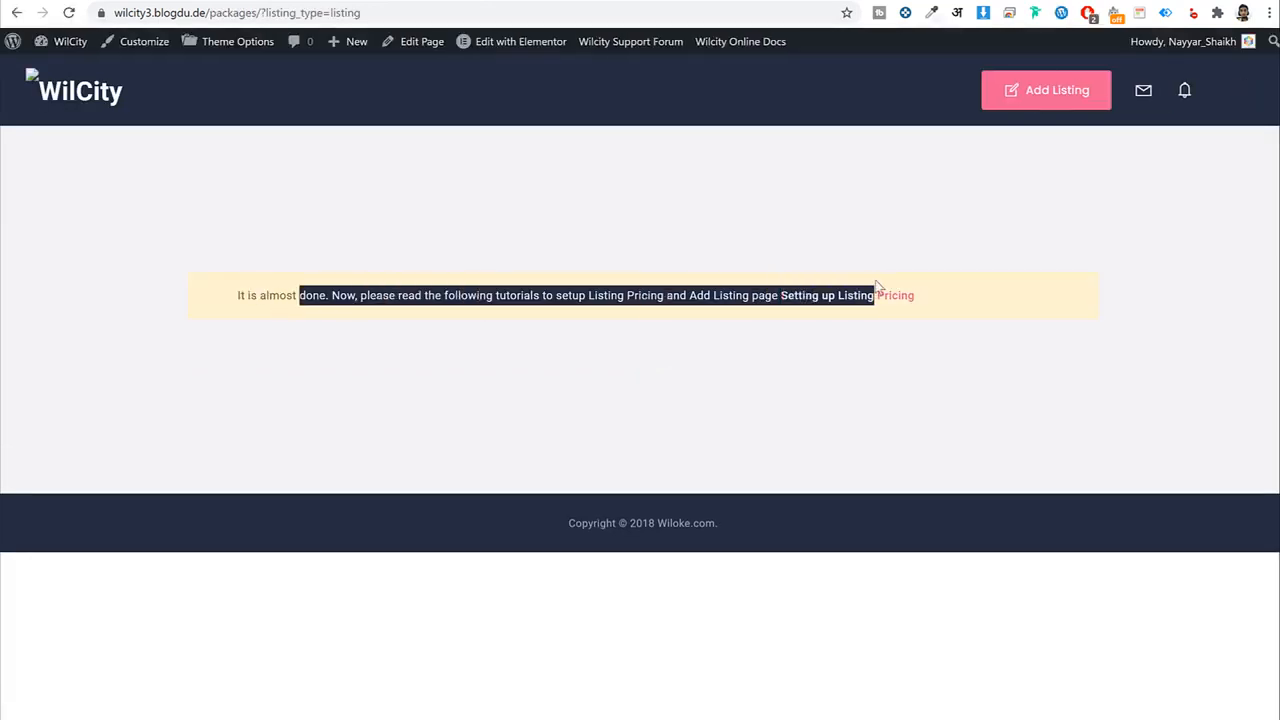
{"action": "left_click", "coordinate": [728, 210]}
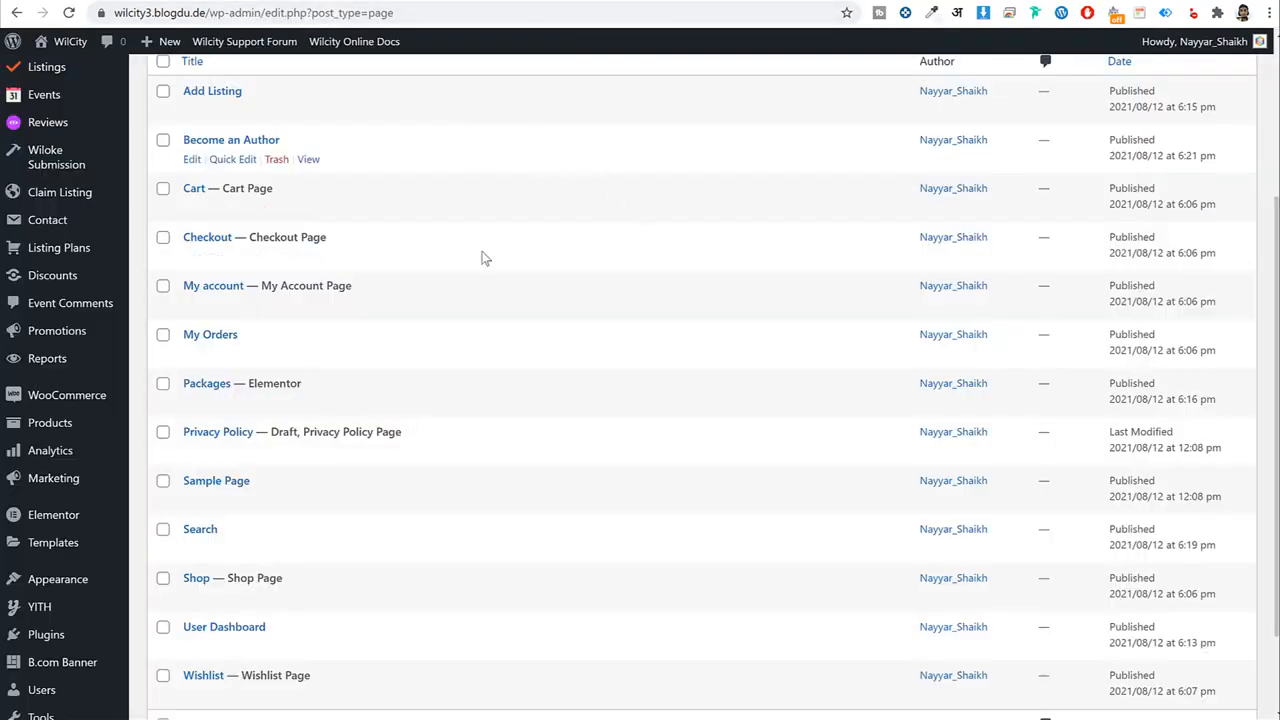
{"action": "scroll", "coordinate": [640, 375], "scroll_direction": "up", "scroll_amount": 3}
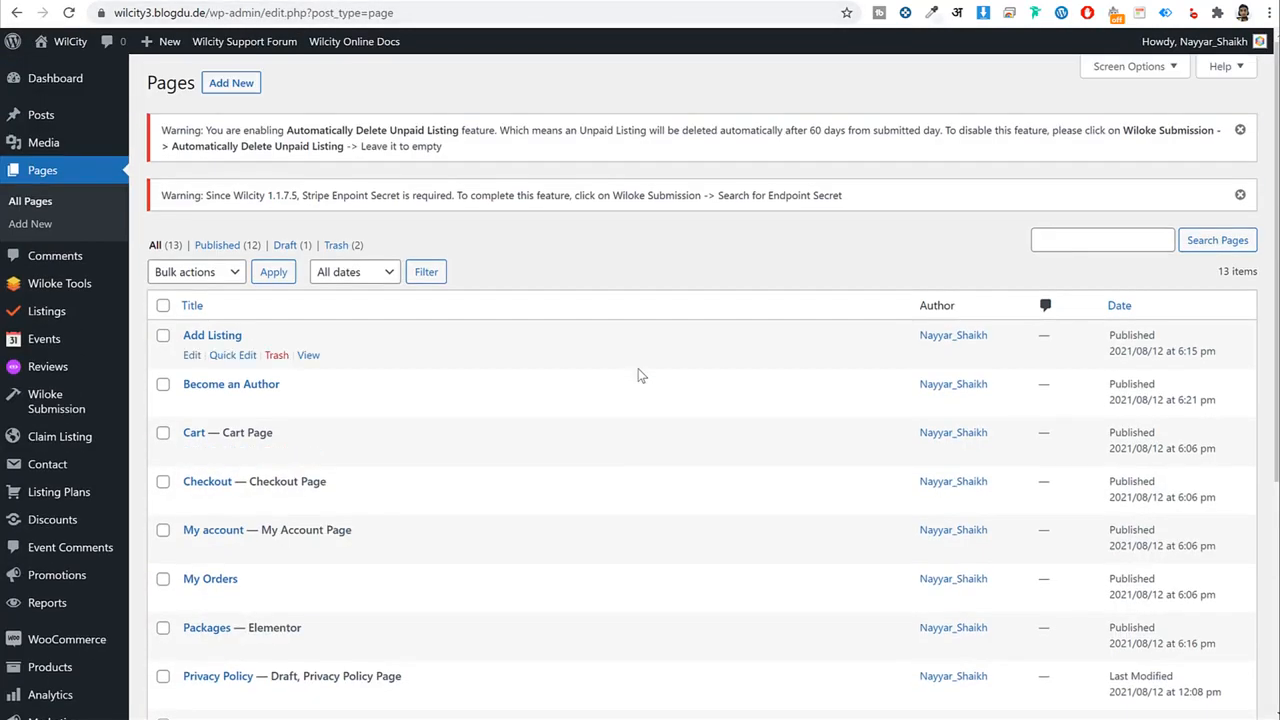
Go to Listing Plans in the sidebar and start a new plan with Add New.
{"action": "scroll", "coordinate": [329, 380], "scroll_direction": "down", "scroll_amount": 1}
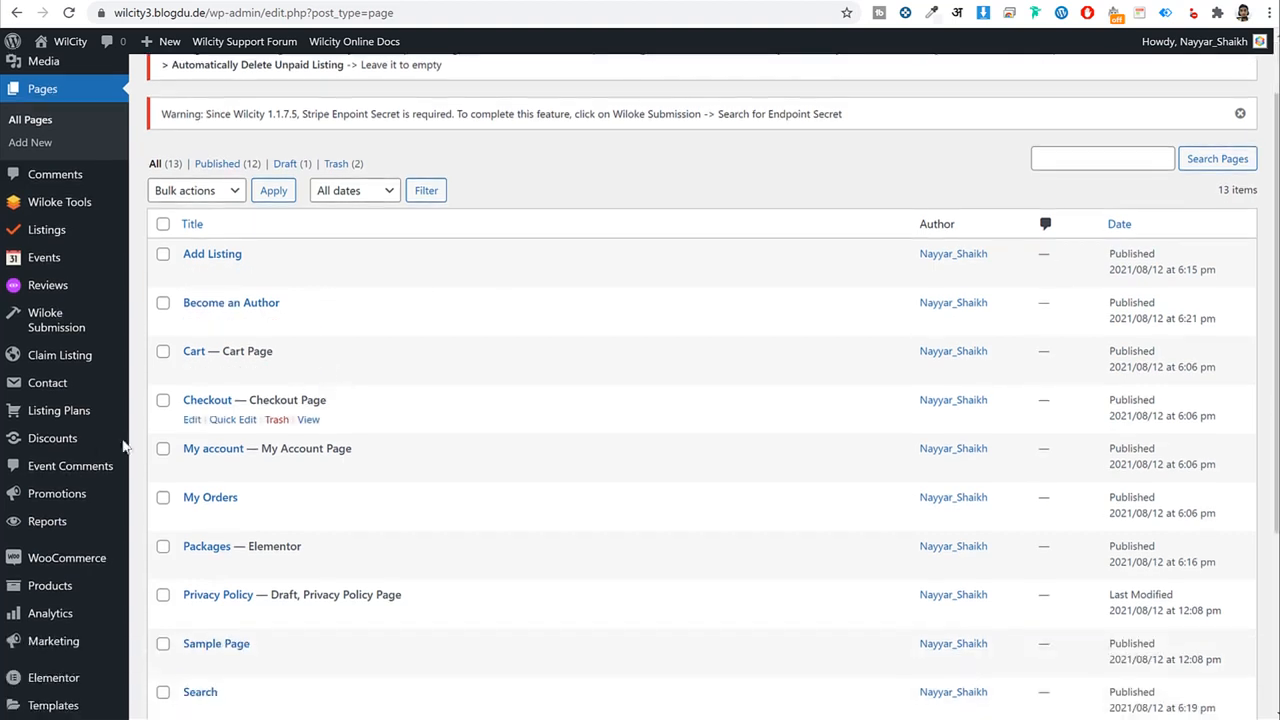
{"action": "left_click", "coordinate": [60, 421]}
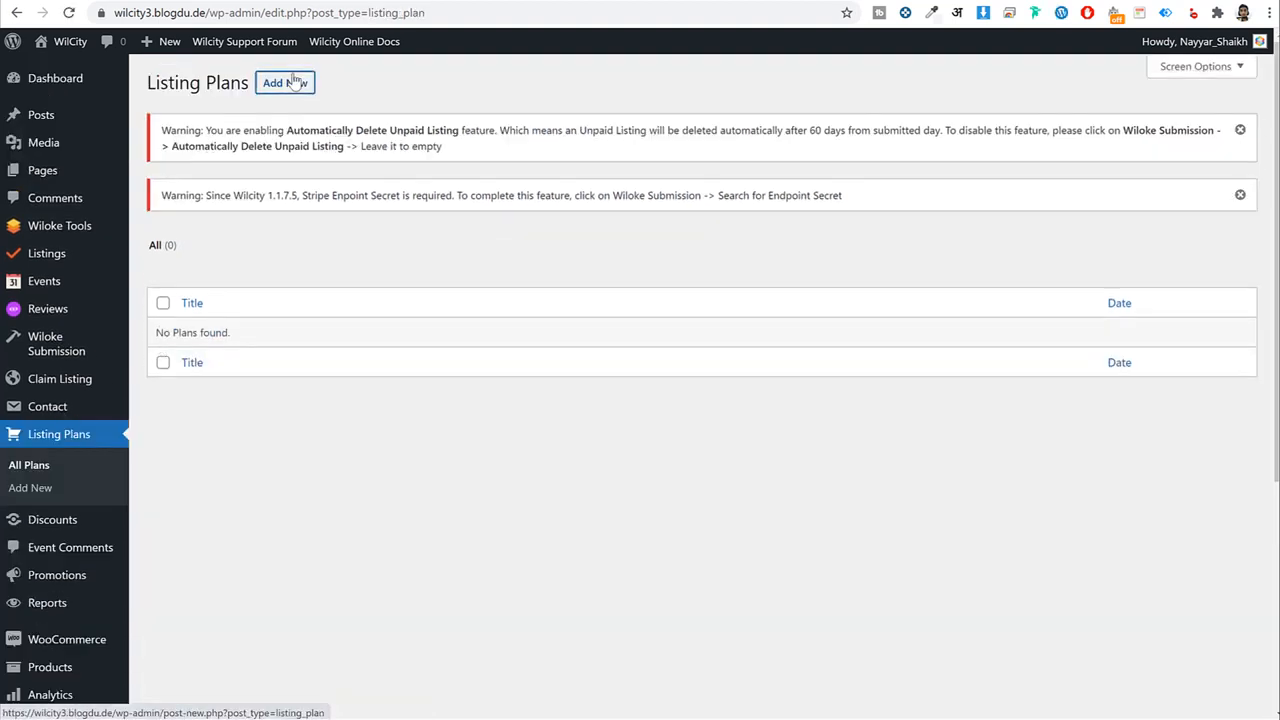
{"action": "left_click", "coordinate": [296, 87]}
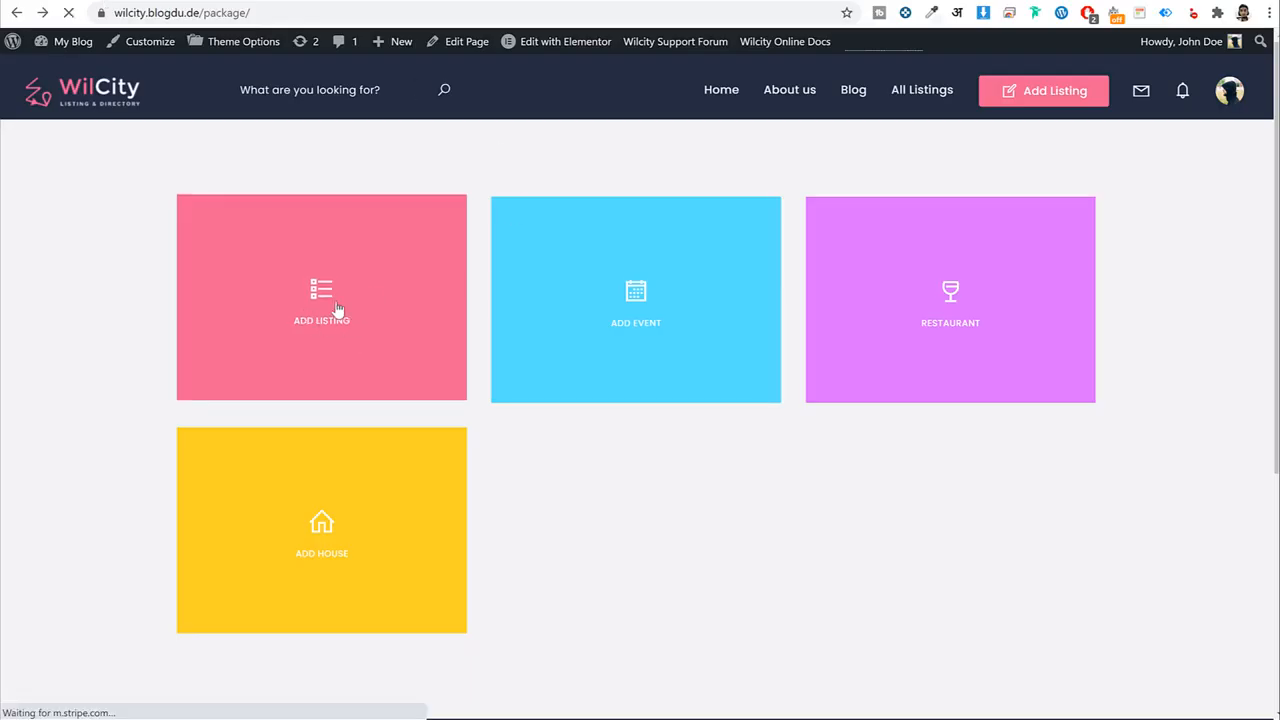
{"action": "left_click", "coordinate": [366, 297]}
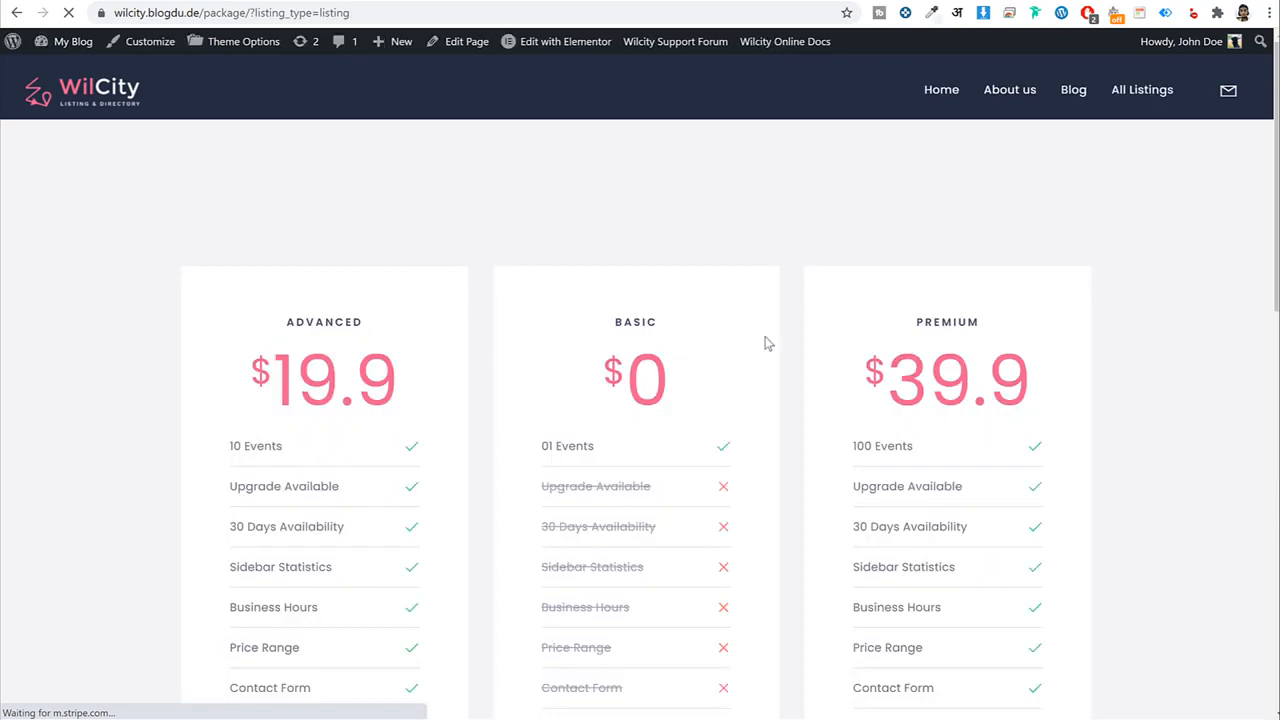
{"action": "scroll", "coordinate": [633, 219], "scroll_direction": "down", "scroll_amount": 2}
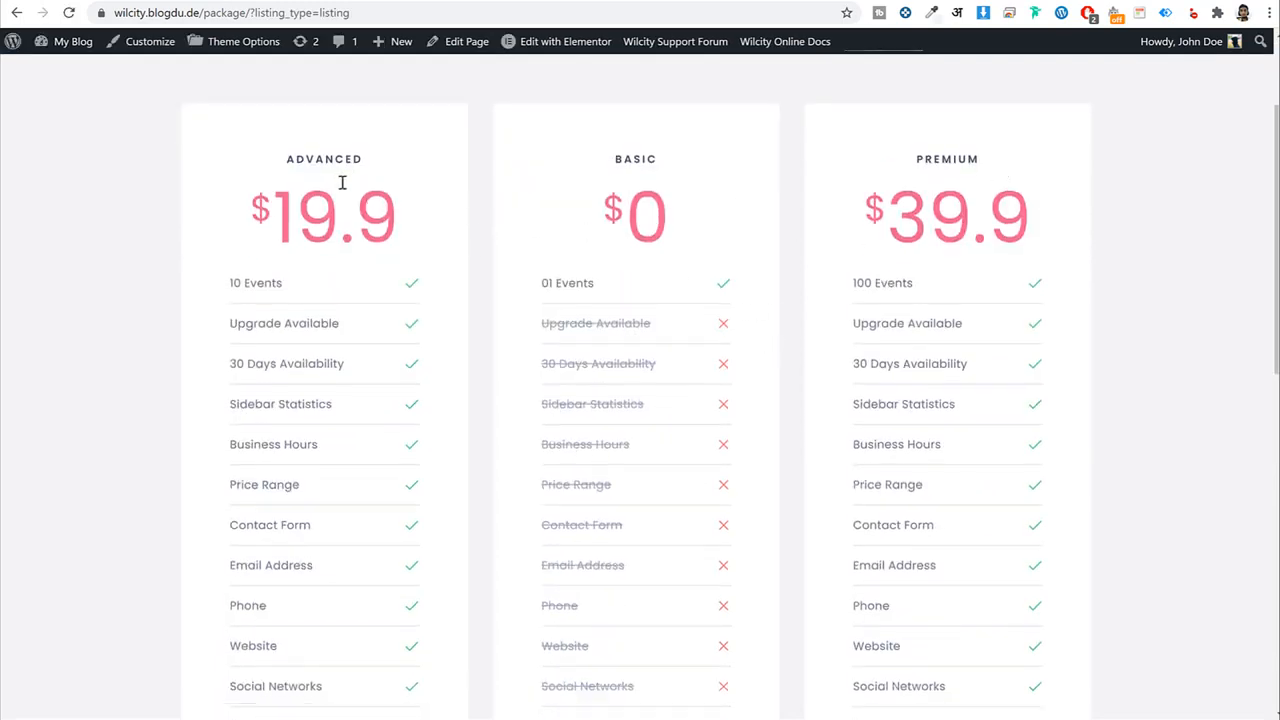
{"action": "scroll", "coordinate": [666, 351], "scroll_direction": "down", "scroll_amount": 2}
{"action": "scroll", "coordinate": [666, 351], "scroll_direction": "up", "scroll_amount": 2}
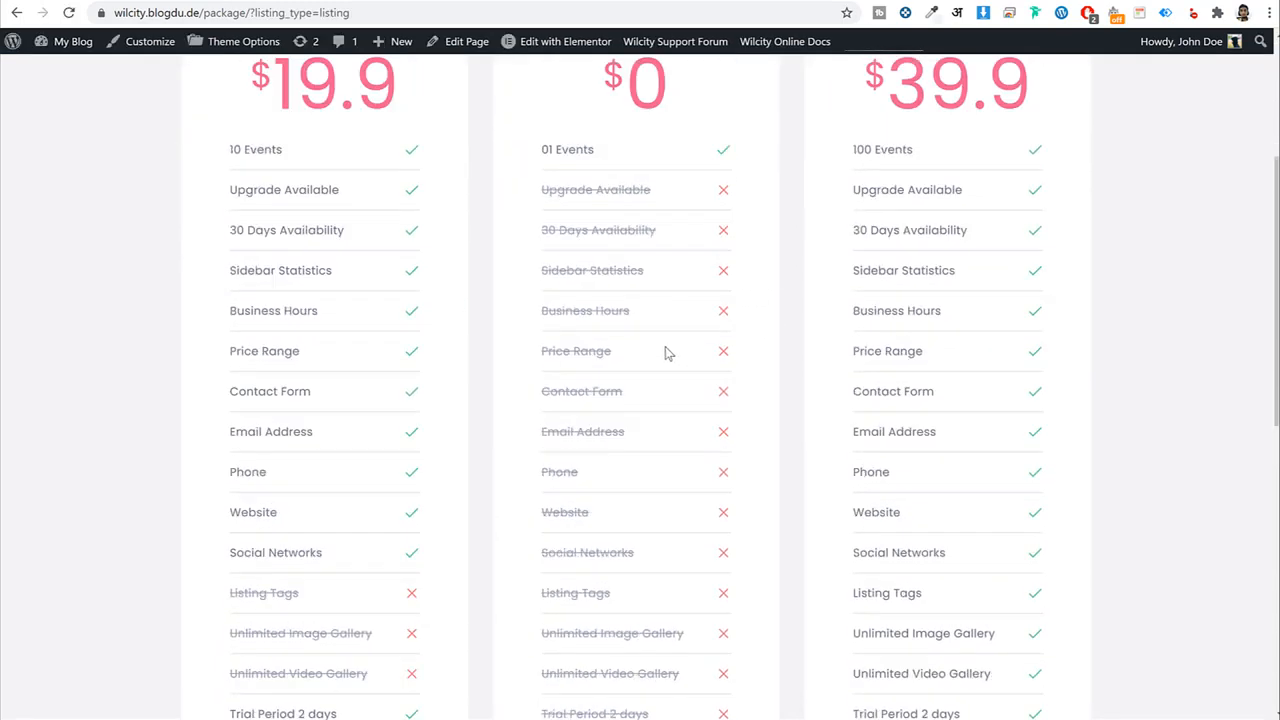
{"action": "left_click_drag", "start_coordinate": [610, 287], "coordinate": [538, 287]}
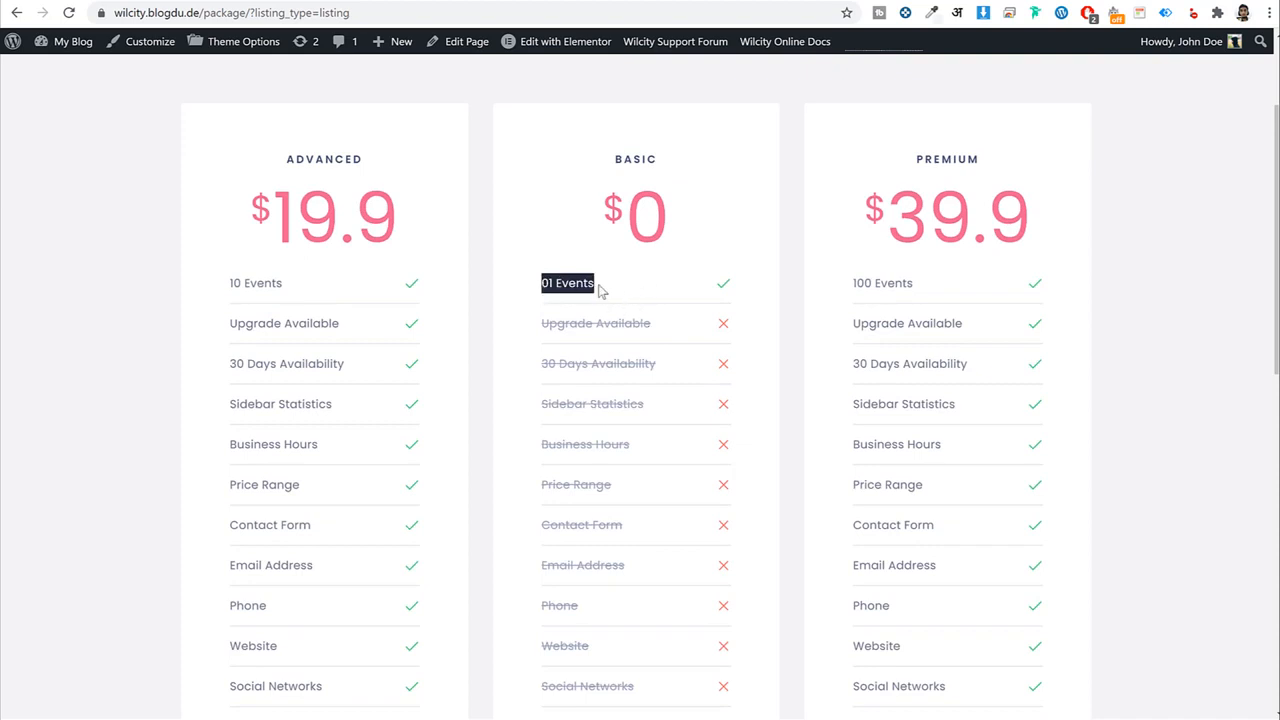
{"action": "scroll", "coordinate": [628, 297], "scroll_direction": "down", "scroll_amount": 1}
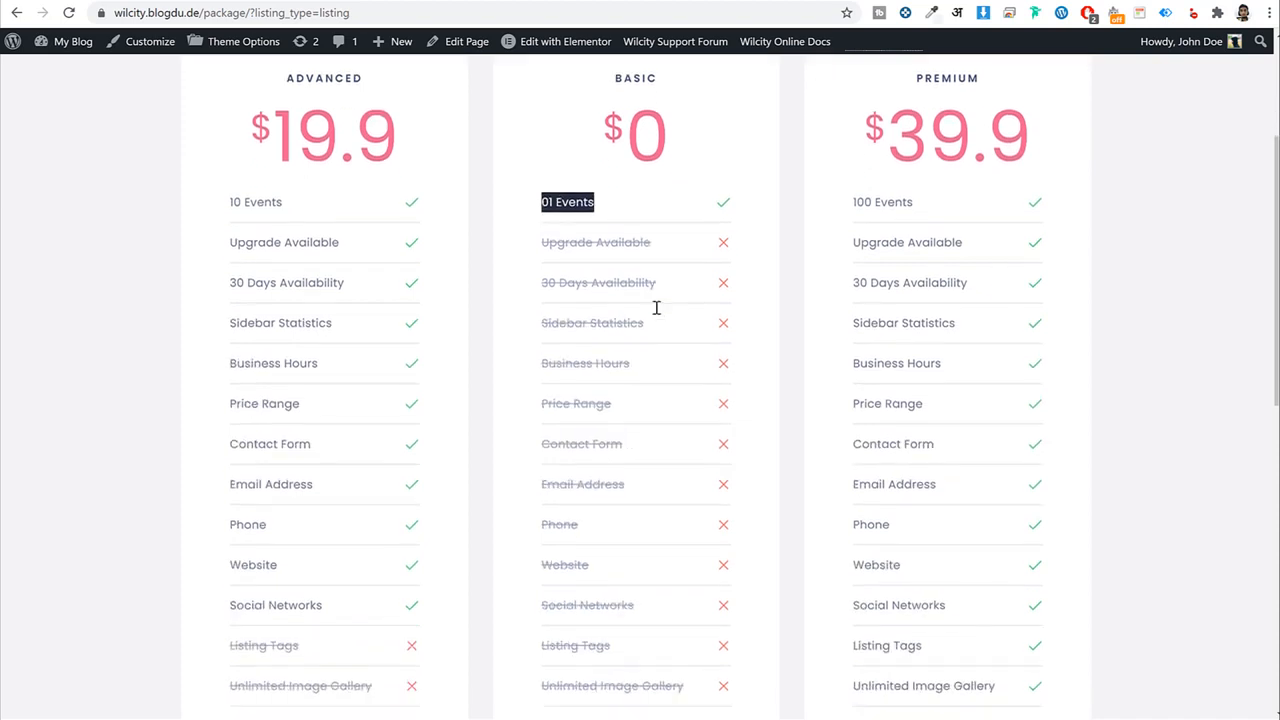
{"action": "left_click_drag", "start_coordinate": [541, 244], "coordinate": [686, 600]}
{"action": "scroll", "coordinate": [686, 600], "scroll_direction": "down", "scroll_amount": 3}
{"action": "scroll", "coordinate": [738, 558], "scroll_direction": "up", "scroll_amount": 4}
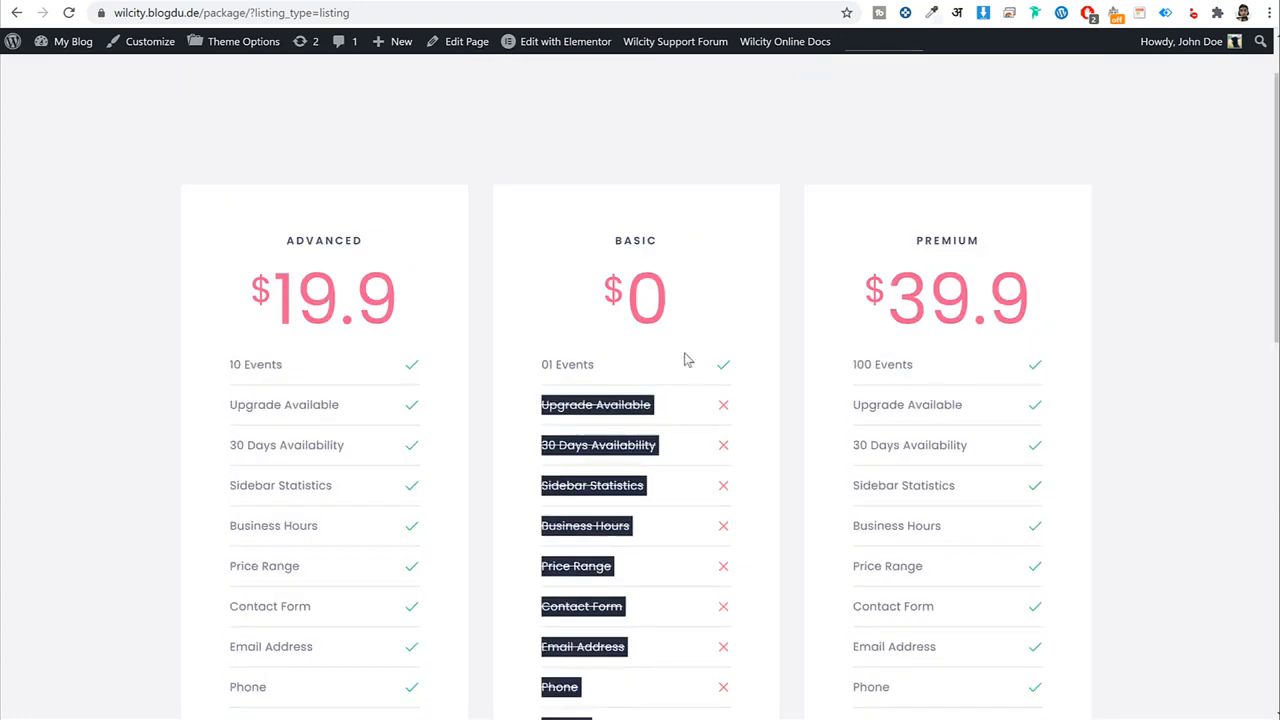
{"action": "scroll", "coordinate": [771, 391], "scroll_direction": "down", "scroll_amount": 2}
{"action": "scroll", "coordinate": [360, 340], "scroll_direction": "down", "scroll_amount": 2}
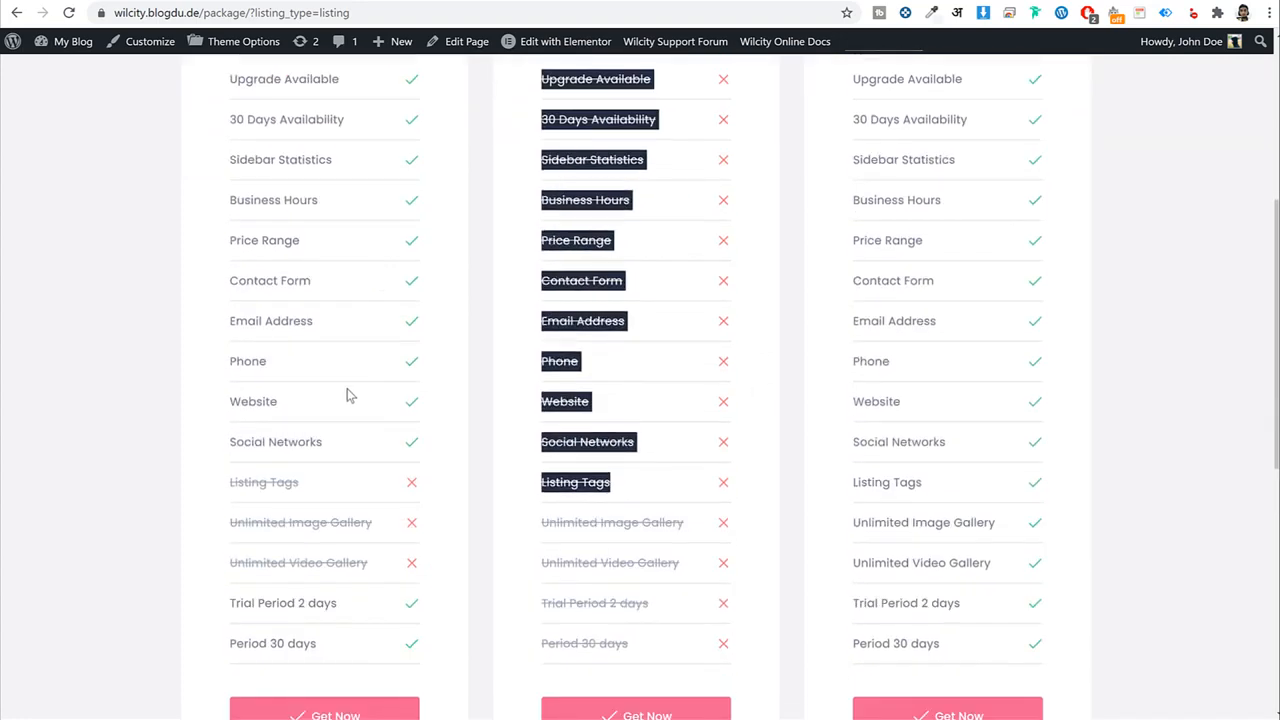
{"action": "left_click_drag", "start_coordinate": [323, 436], "coordinate": [249, 130]}
{"action": "scroll", "coordinate": [365, 405], "scroll_direction": "down", "scroll_amount": 2}
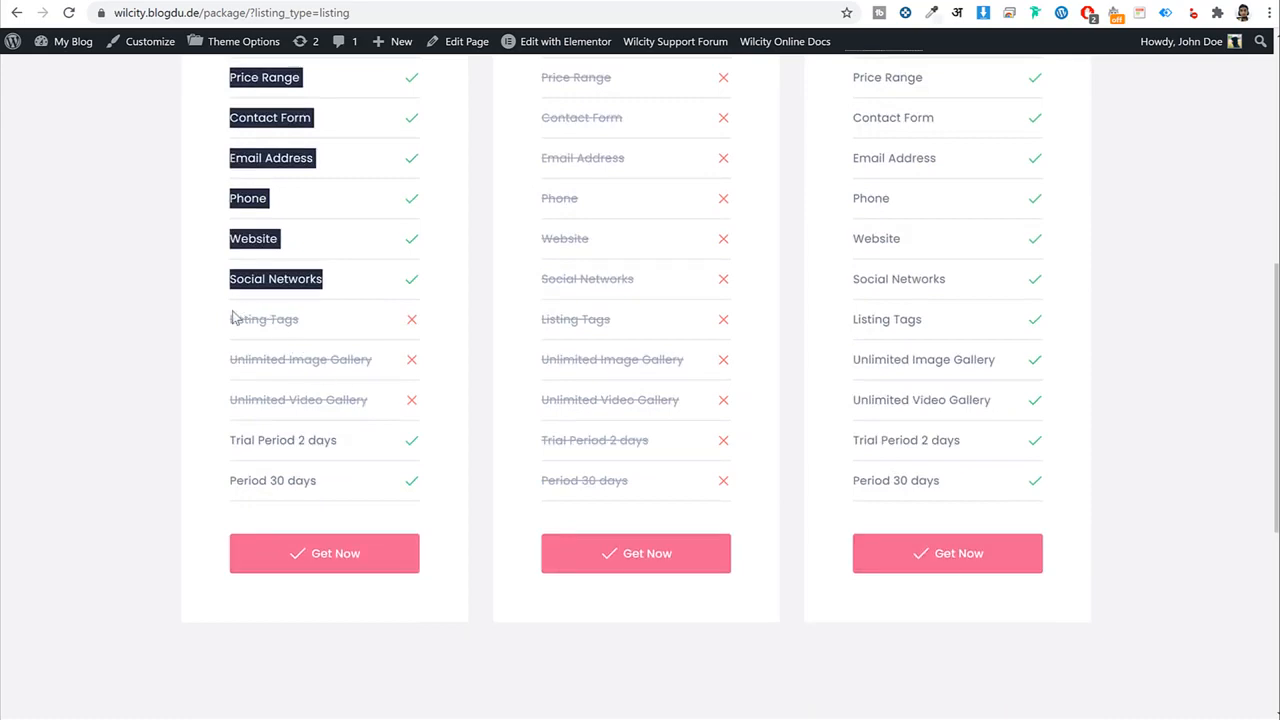
{"action": "left_click_drag", "start_coordinate": [232, 318], "coordinate": [414, 400]}
{"action": "left_click", "coordinate": [657, 371]}
{"action": "scroll", "coordinate": [1037, 434], "scroll_direction": "up", "scroll_amount": 5}
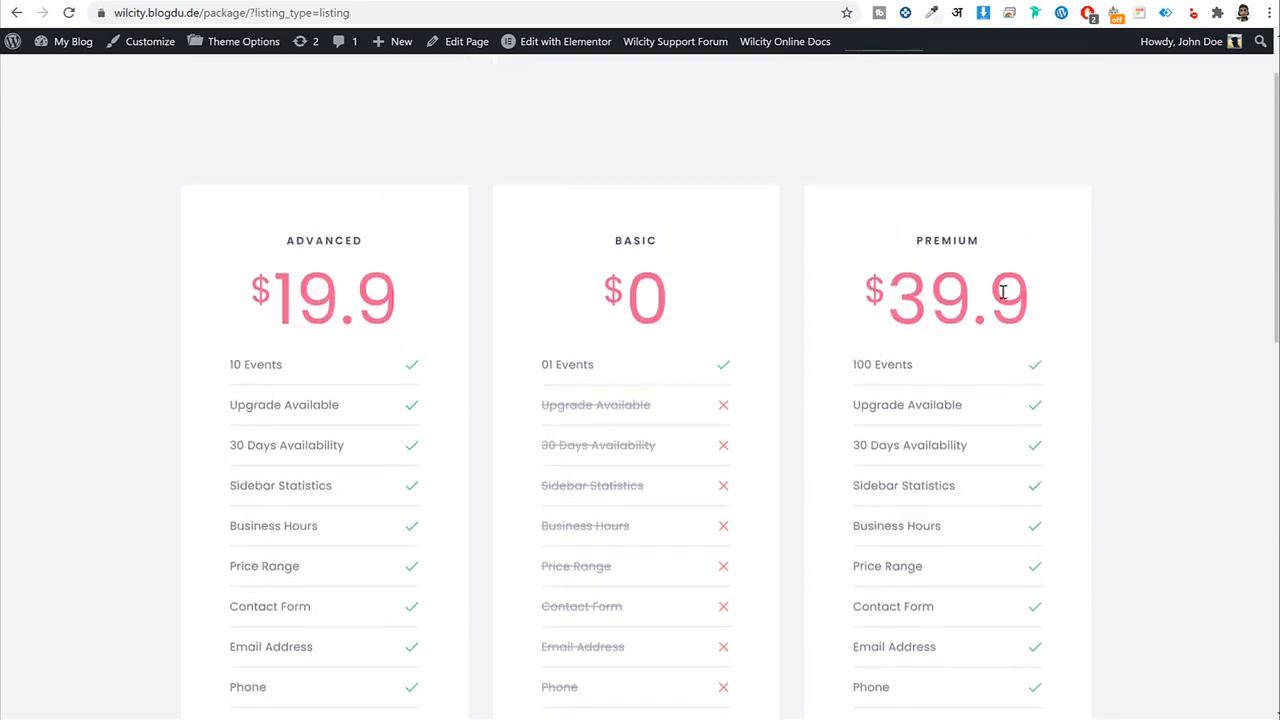
{"action": "double_click", "coordinate": [1045, 291]}
{"action": "scroll", "coordinate": [943, 357], "scroll_direction": "down", "scroll_amount": 3}
{"action": "left_click_drag", "start_coordinate": [853, 82], "coordinate": [1000, 586]}
{"action": "left_click", "coordinate": [1000, 580]}
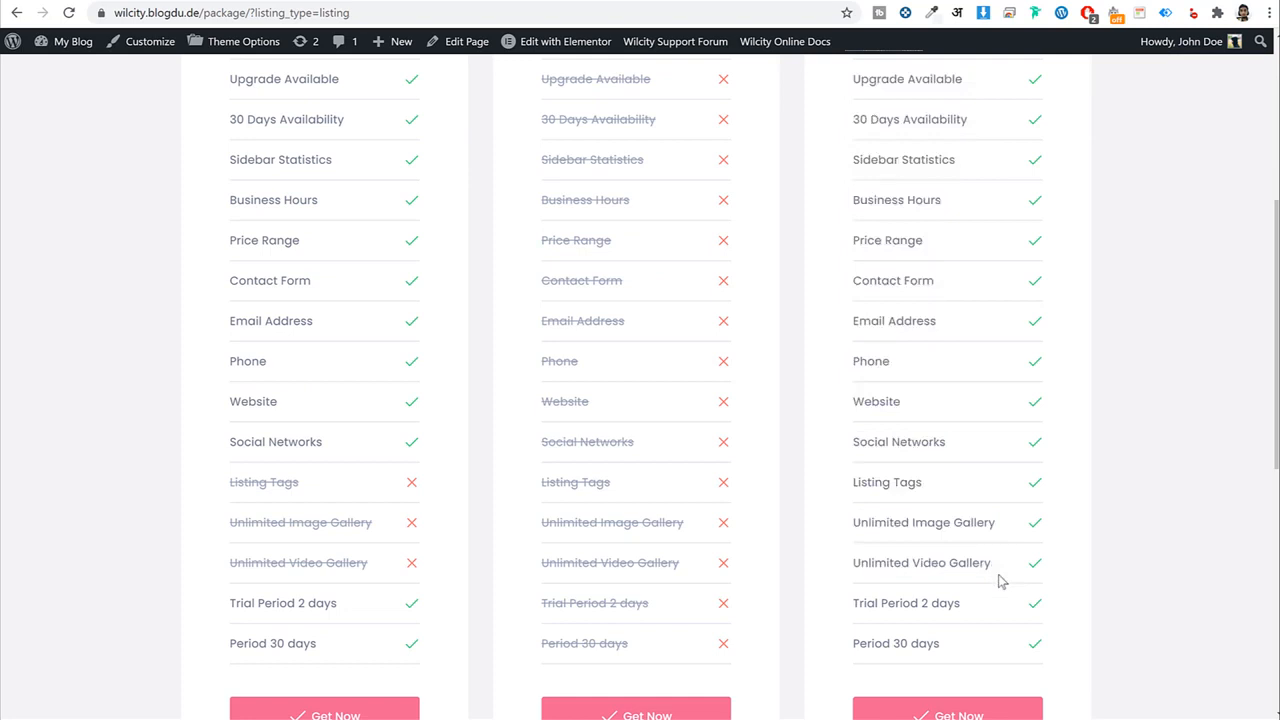
Title the new plan 'Basic', assign it as a Listing Plan, and dismiss the confirmation.
{"action": "left_click", "coordinate": [321, 1]}
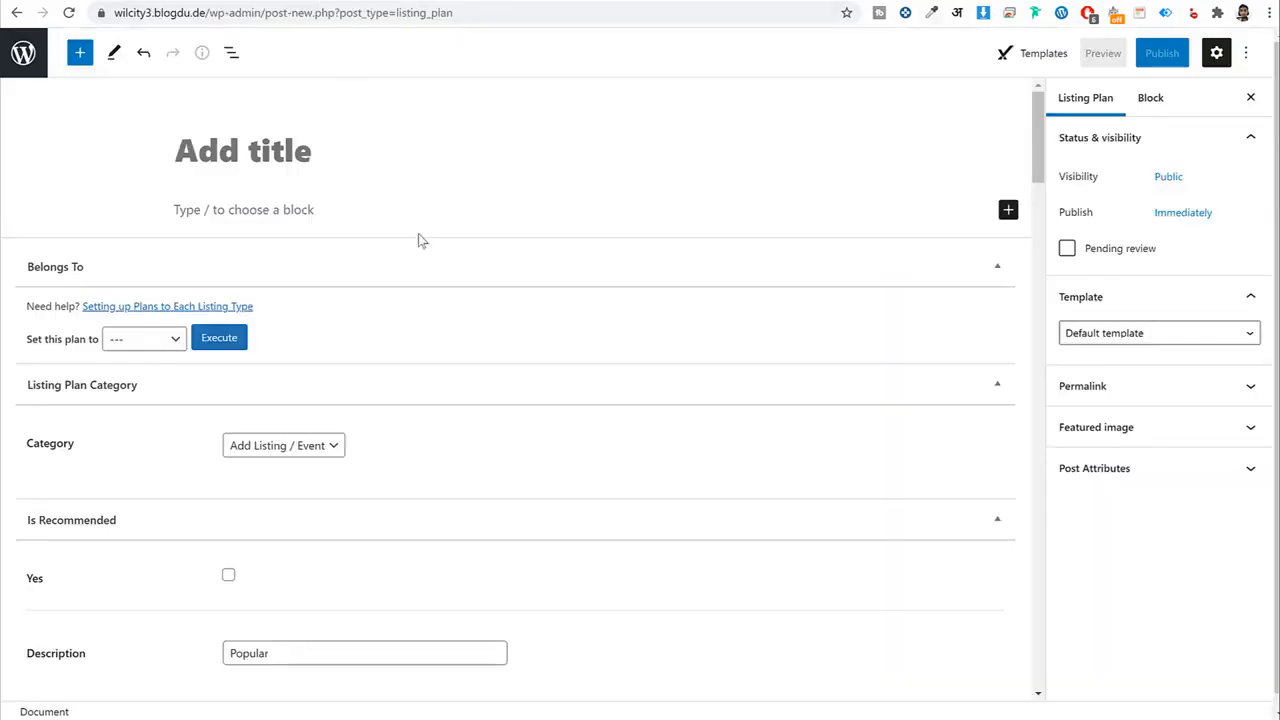
{"action": "type", "text": "Basic"}
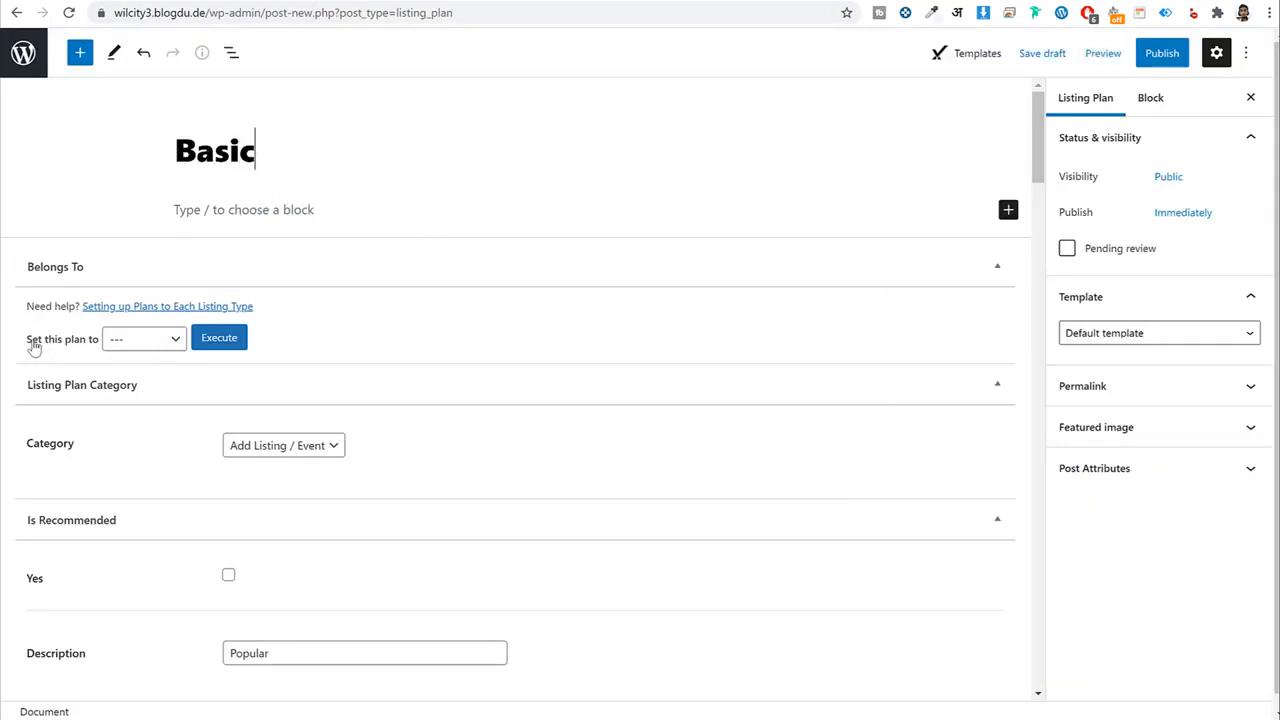
{"action": "left_click", "coordinate": [139, 346]}
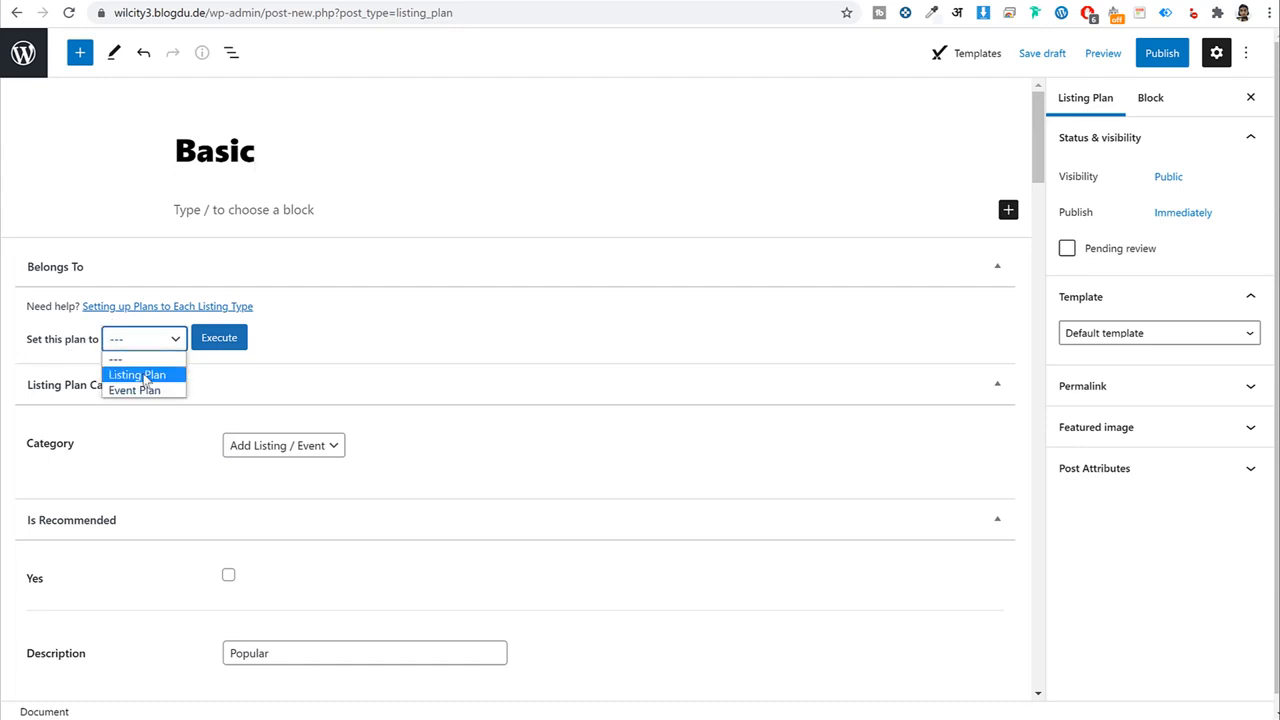
{"action": "left_click", "coordinate": [146, 375]}
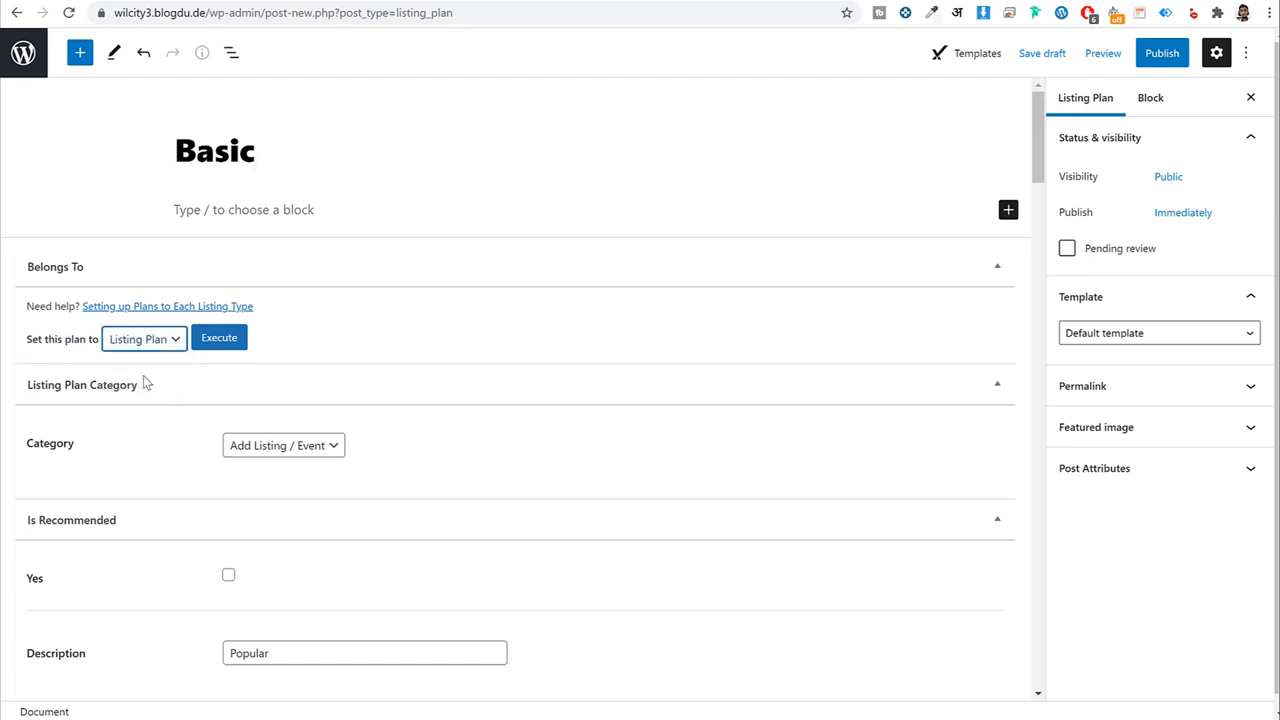
{"action": "left_click", "coordinate": [240, 345]}
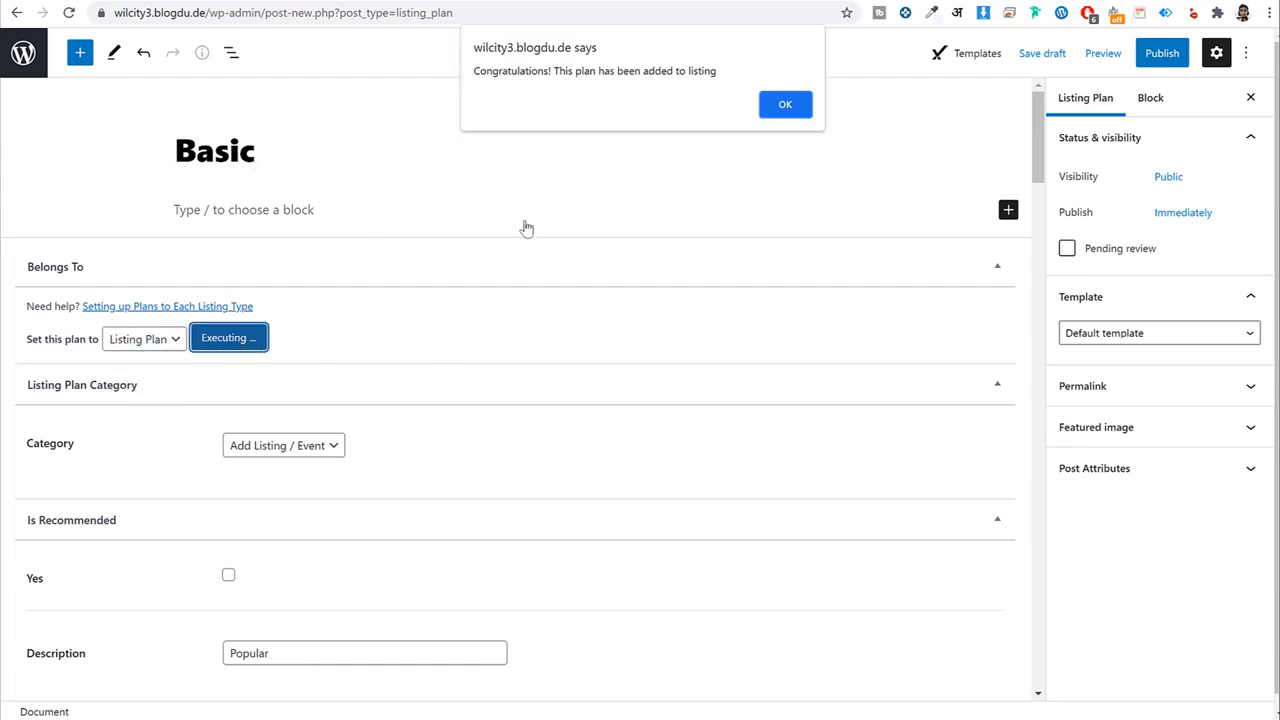
{"action": "left_click", "coordinate": [778, 110]}
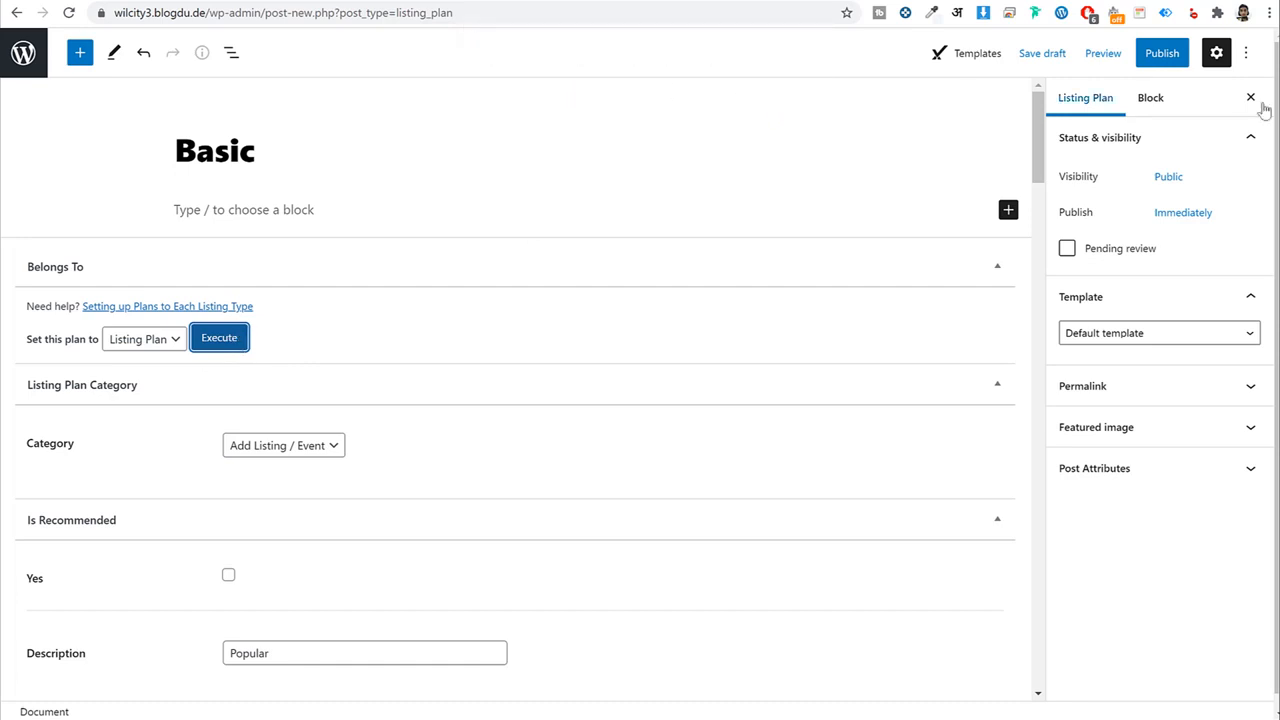
Review the Description and Regular Price fields against the Basic plan's $0 price.
{"action": "scroll", "coordinate": [469, 281], "scroll_direction": "down", "scroll_amount": 3}
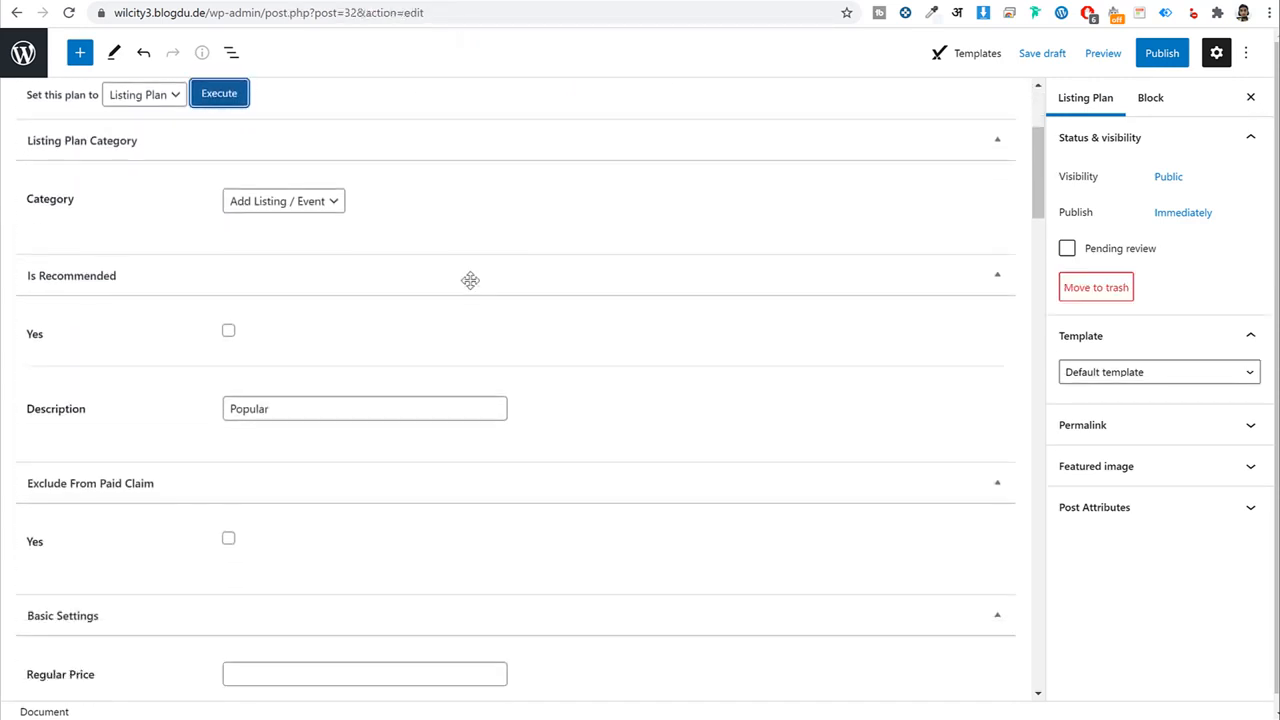
{"action": "scroll", "coordinate": [540, 246], "scroll_direction": "down", "scroll_amount": 3}
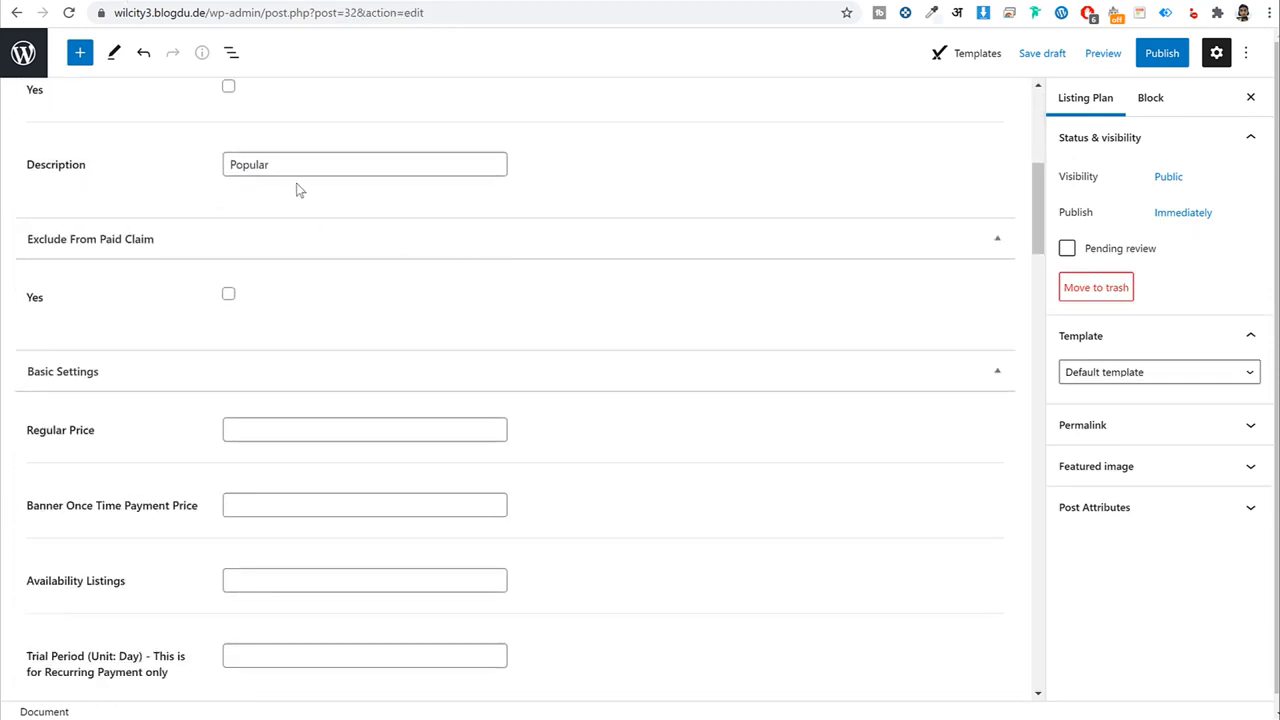
{"action": "left_click", "coordinate": [314, 166]}
{"action": "double_click", "coordinate": [274, 171]}
{"action": "scroll", "coordinate": [364, 253], "scroll_direction": "down", "scroll_amount": 1}
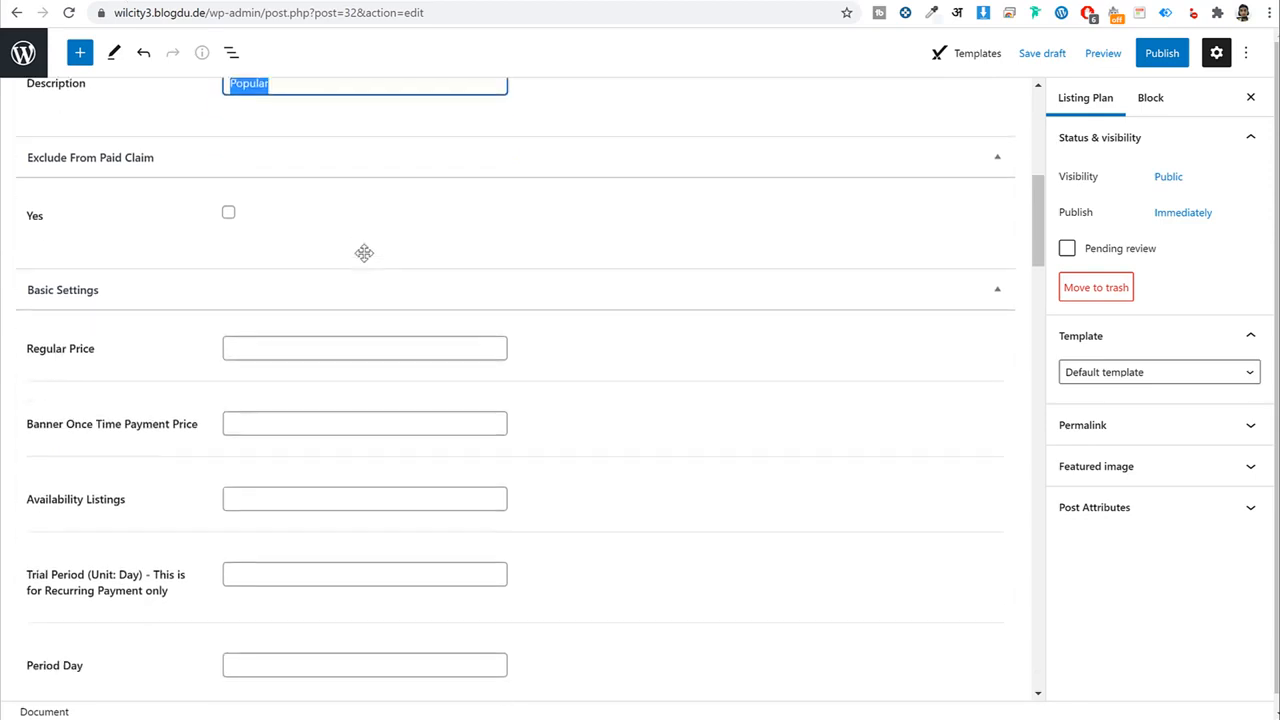
{"action": "scroll", "coordinate": [399, 276], "scroll_direction": "down", "scroll_amount": 2}
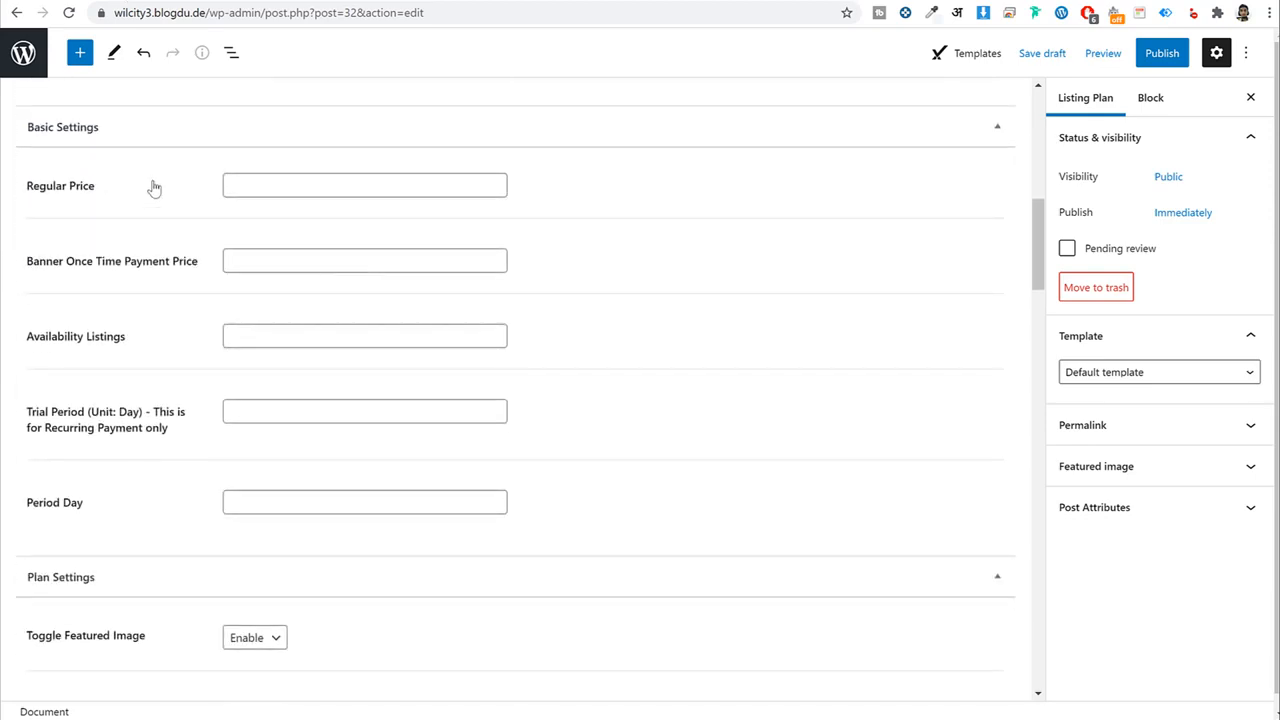
{"action": "left_click", "coordinate": [287, 188]}
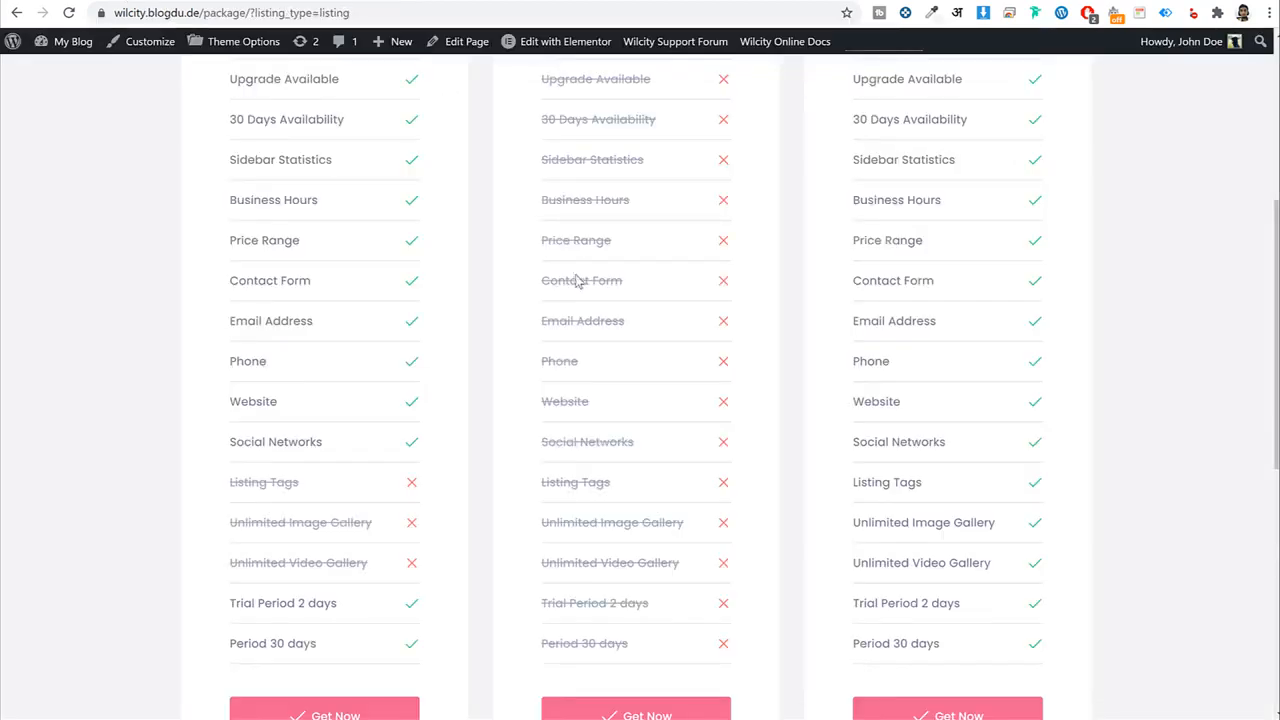
{"action": "scroll", "coordinate": [577, 283], "scroll_direction": "up", "scroll_amount": 5}
{"action": "double_click", "coordinate": [658, 388]}
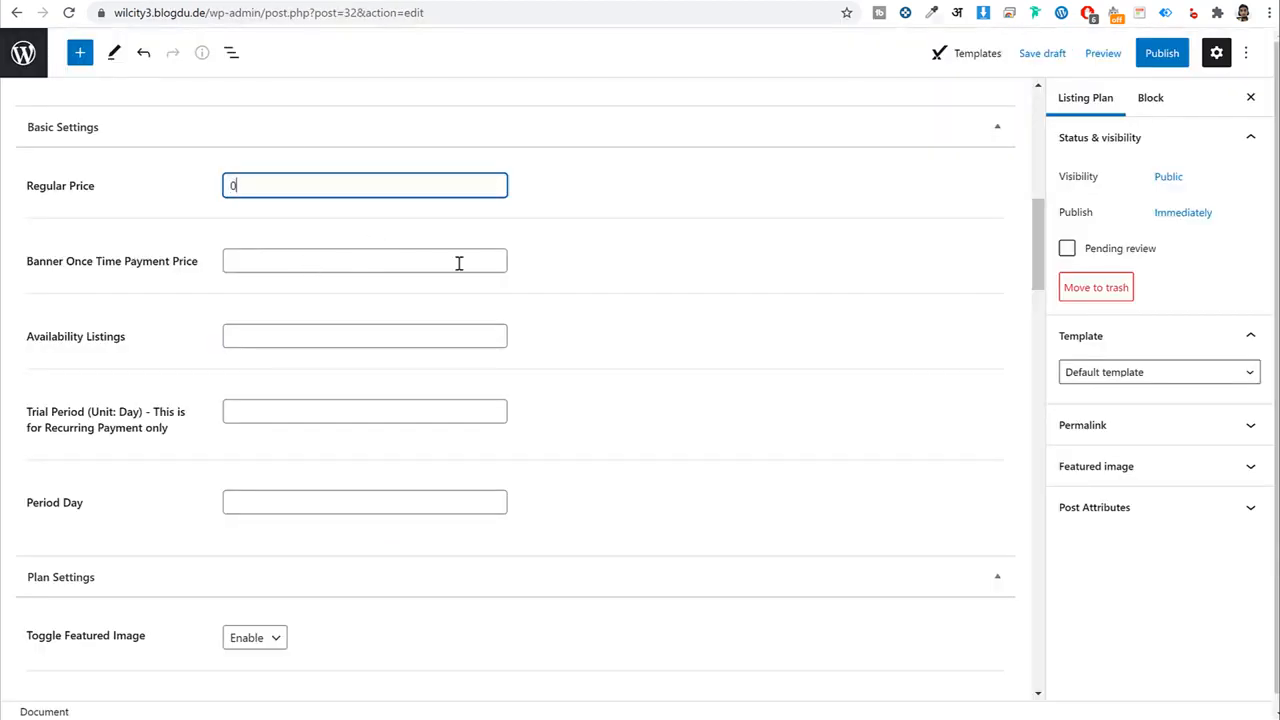
Start entering 365 in Period Day, correcting a mistyped digit.
{"action": "scroll", "coordinate": [735, 431], "scroll_direction": "down", "scroll_amount": 3}
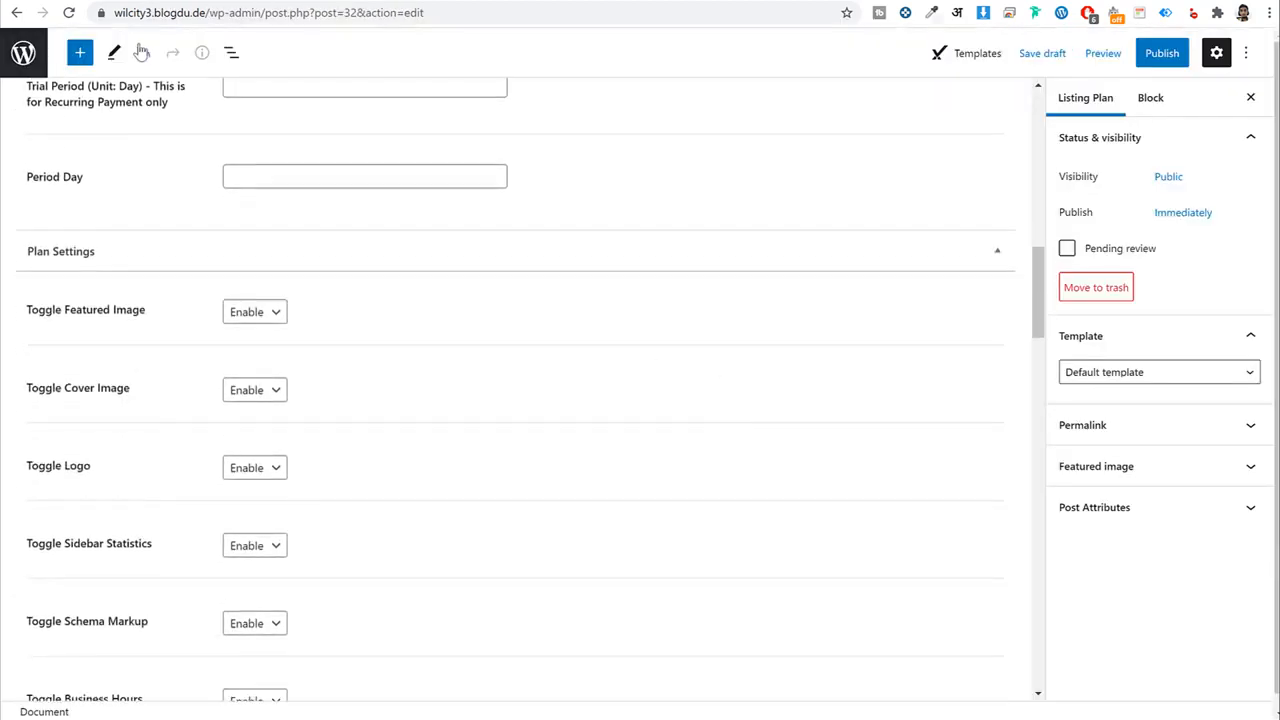
{"action": "left_click", "coordinate": [300, 176]}
{"action": "scroll", "coordinate": [390, 250], "scroll_direction": "up", "scroll_amount": 2}
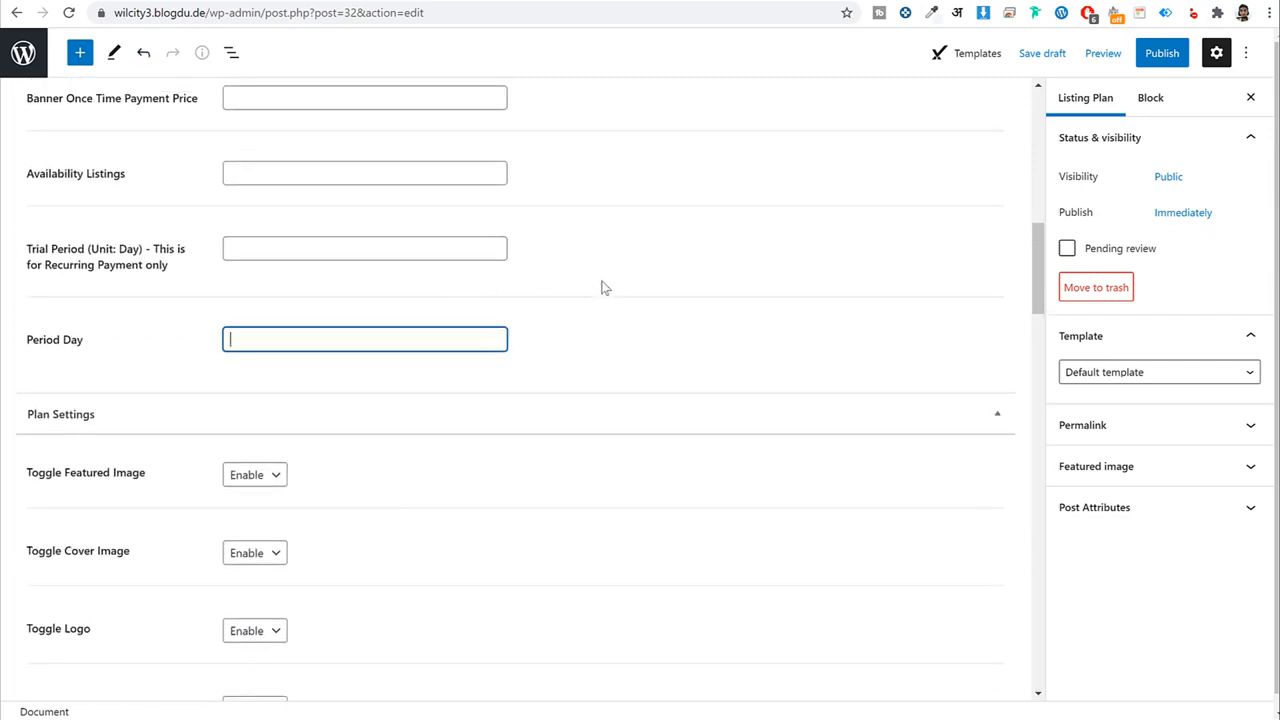
{"action": "left_click", "coordinate": [309, 163]}
{"action": "scroll", "coordinate": [595, 283], "scroll_direction": "up", "scroll_amount": 2}
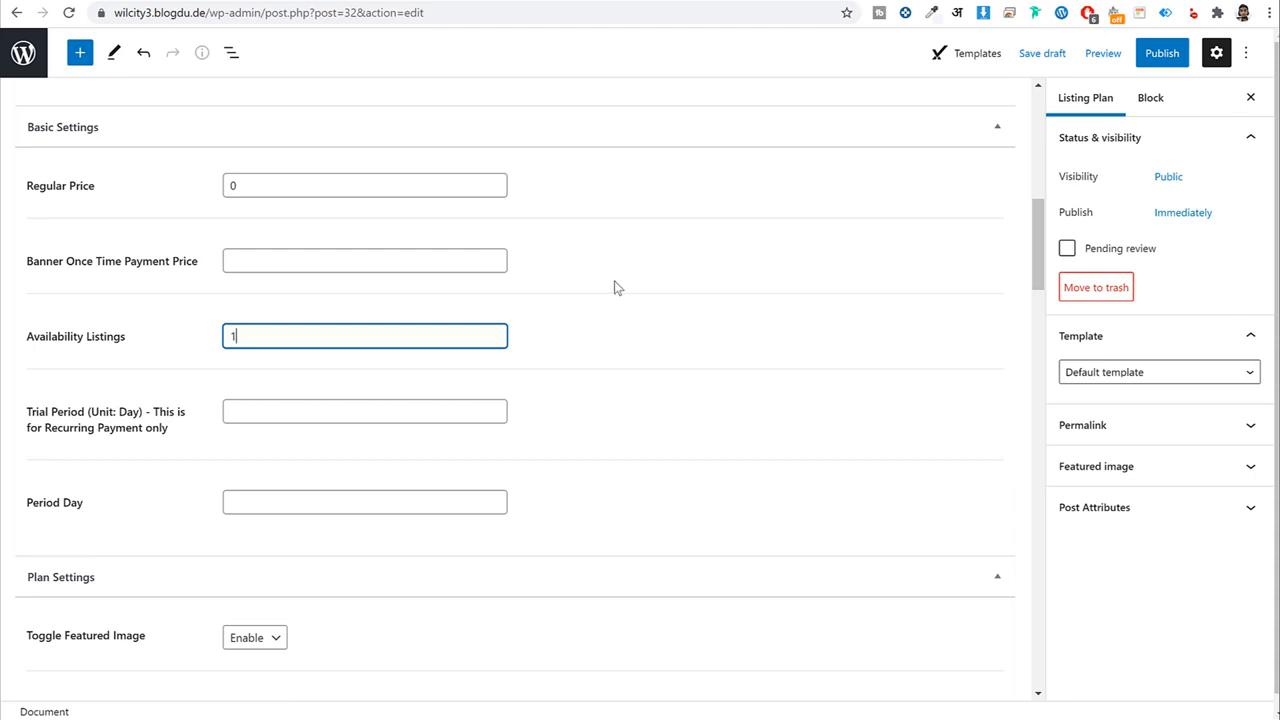
{"action": "scroll", "coordinate": [634, 331], "scroll_direction": "down", "scroll_amount": 3}
{"action": "left_click", "coordinate": [292, 263]}
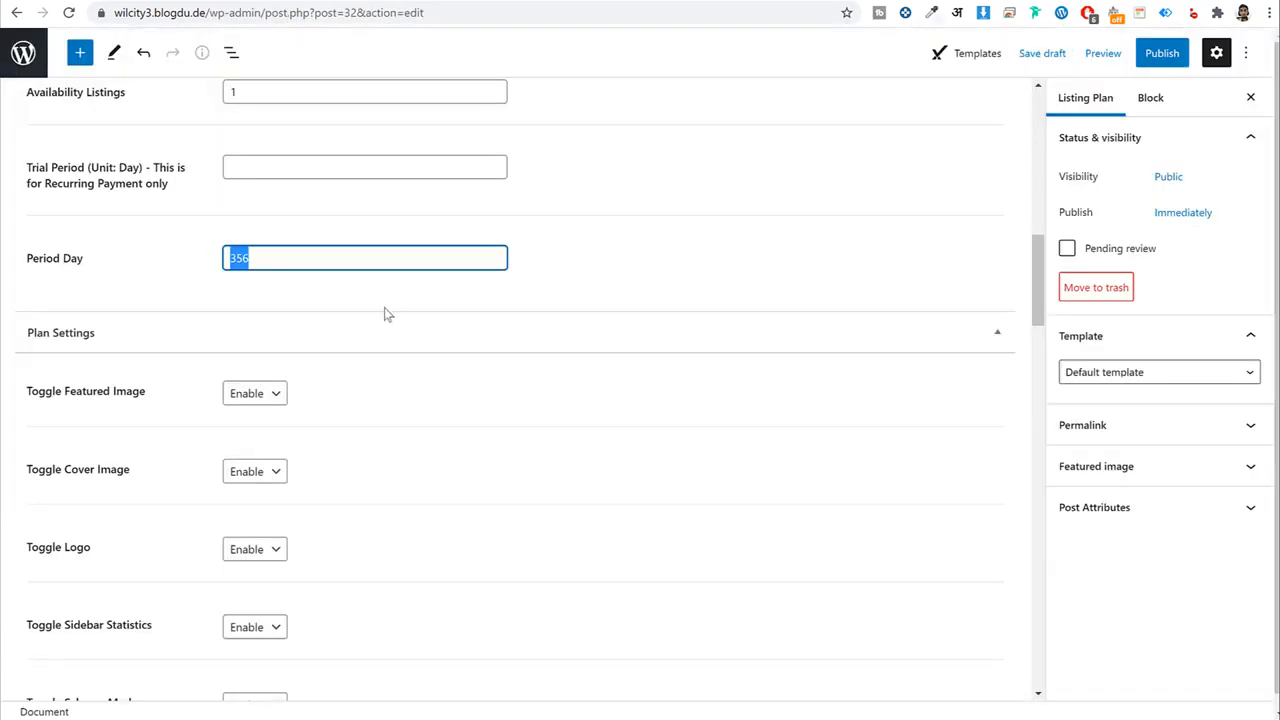
{"action": "type", "text": "3645"}
{"action": "key", "text": "BackSpace"}
{"action": "key", "text": "BackSpace"}
Finish Period Day at 365 and set Toggle Sidebar Statistics to Disable.
{"action": "type", "text": "5"}
{"action": "scroll", "coordinate": [587, 392], "scroll_direction": "down", "scroll_amount": 2}
{"action": "scroll", "coordinate": [587, 392], "scroll_direction": "down", "scroll_amount": 1}
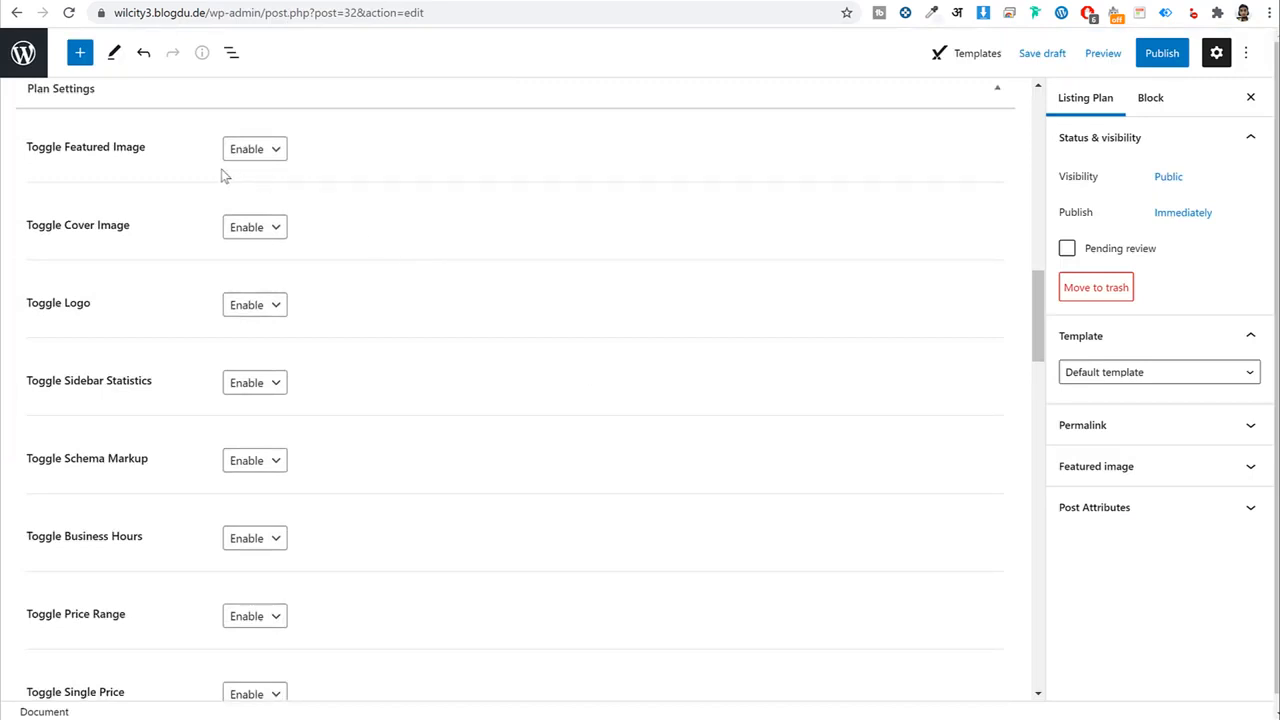
{"action": "left_click_drag", "start_coordinate": [146, 150], "coordinate": [69, 155]}
{"action": "left_click_drag", "start_coordinate": [143, 237], "coordinate": [71, 234]}
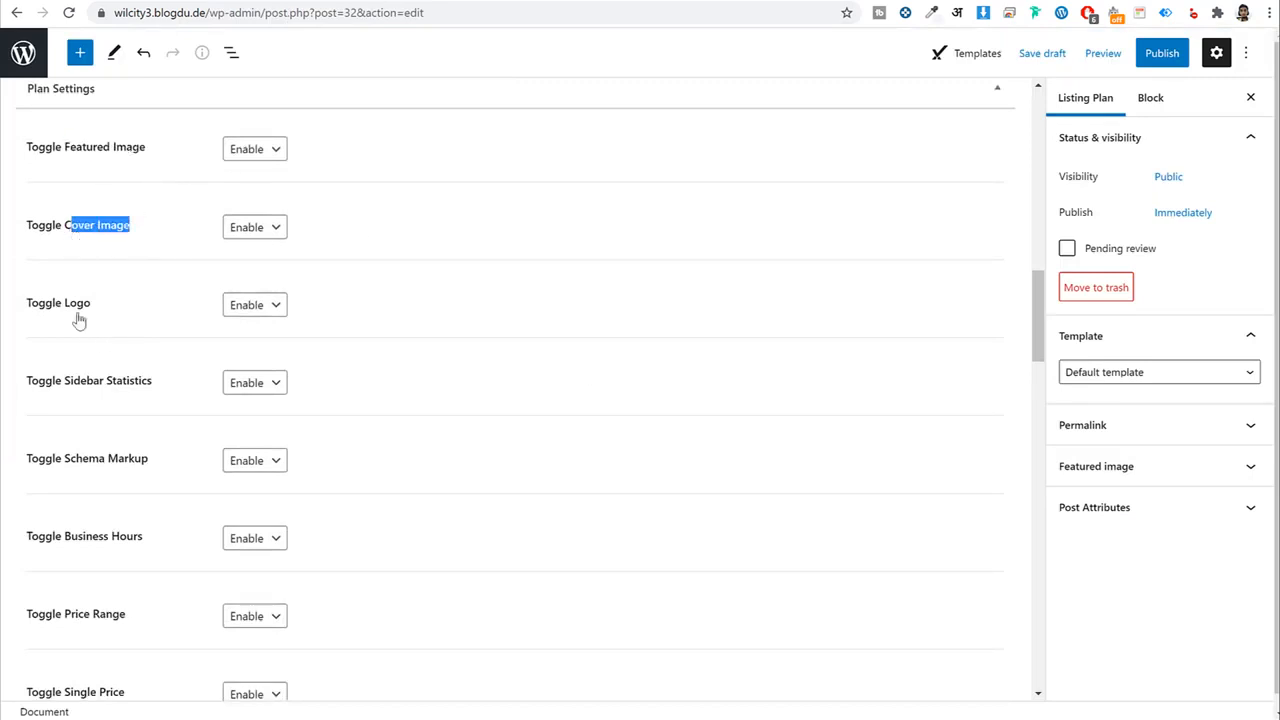
{"action": "scroll", "coordinate": [136, 342], "scroll_direction": "down", "scroll_amount": 2}
{"action": "left_click", "coordinate": [250, 221]}
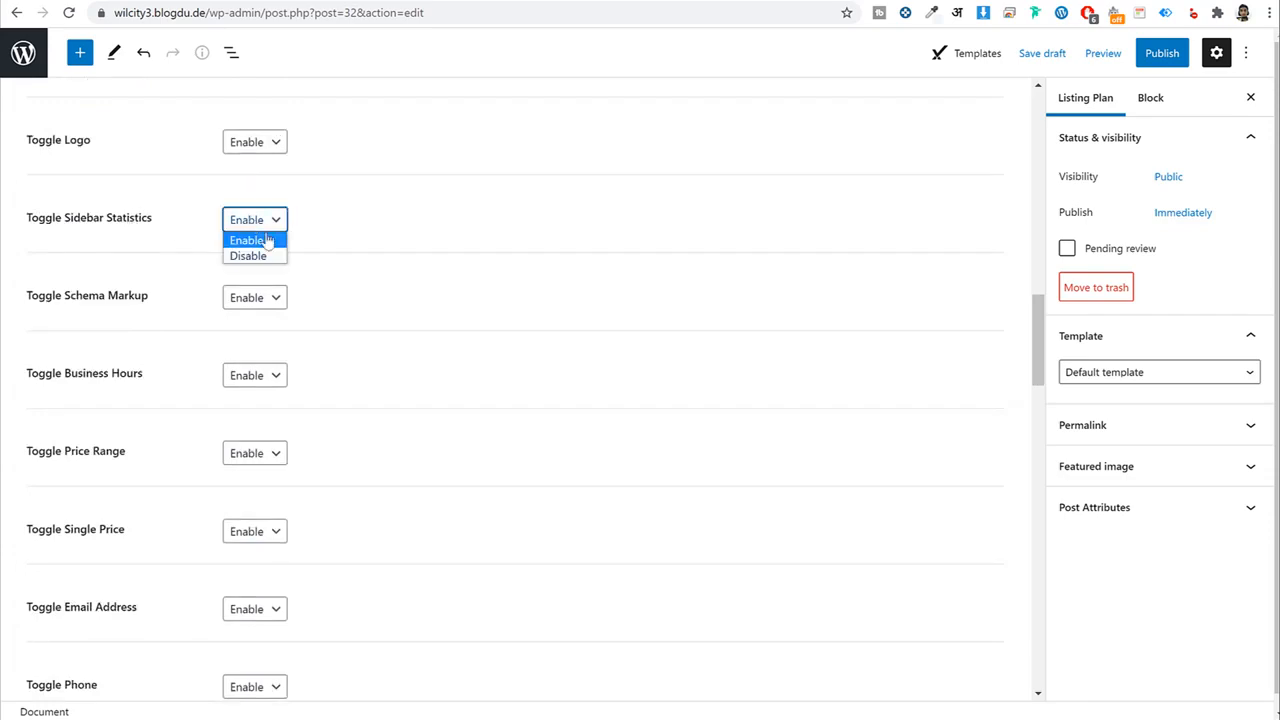
{"action": "left_click", "coordinate": [250, 256]}
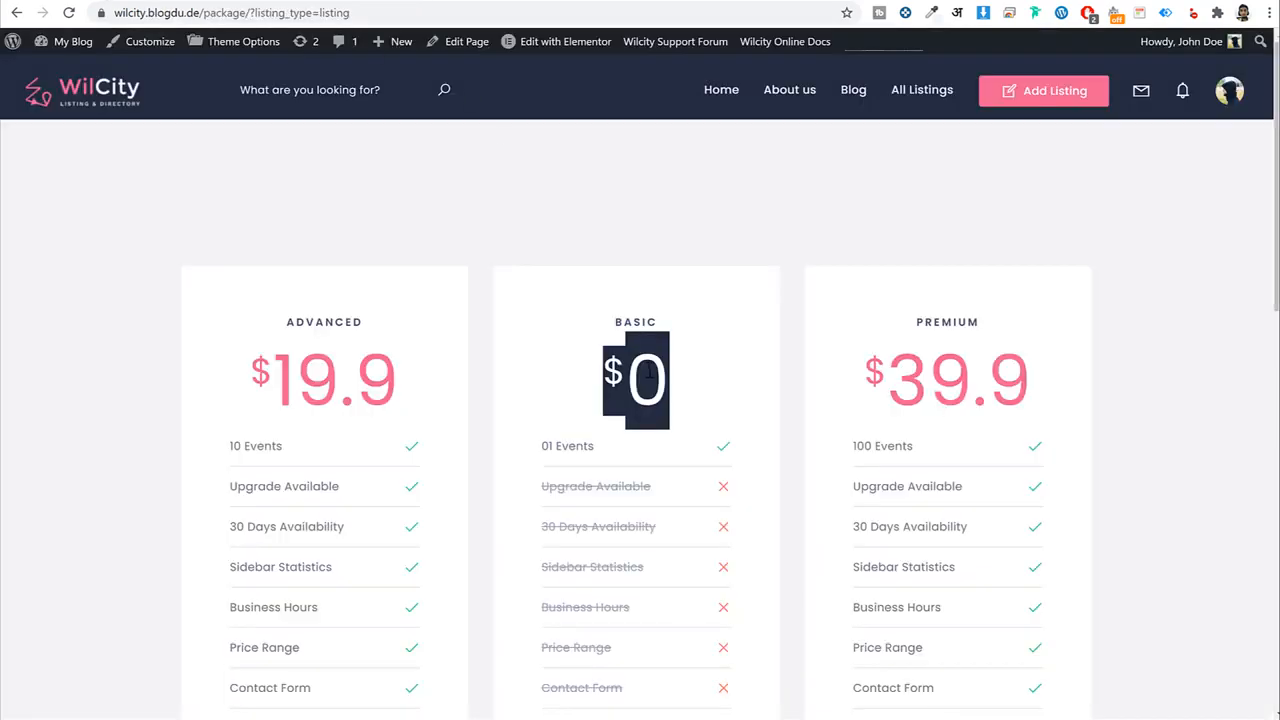
{"action": "scroll", "coordinate": [649, 372], "scroll_direction": "down", "scroll_amount": 2}
{"action": "scroll", "coordinate": [649, 372], "scroll_direction": "up", "scroll_amount": 2}
Preview the Chorok Baguni listing on the demo site, then return to the Basic plan editor.
{"action": "left_click", "coordinate": [103, 82]}
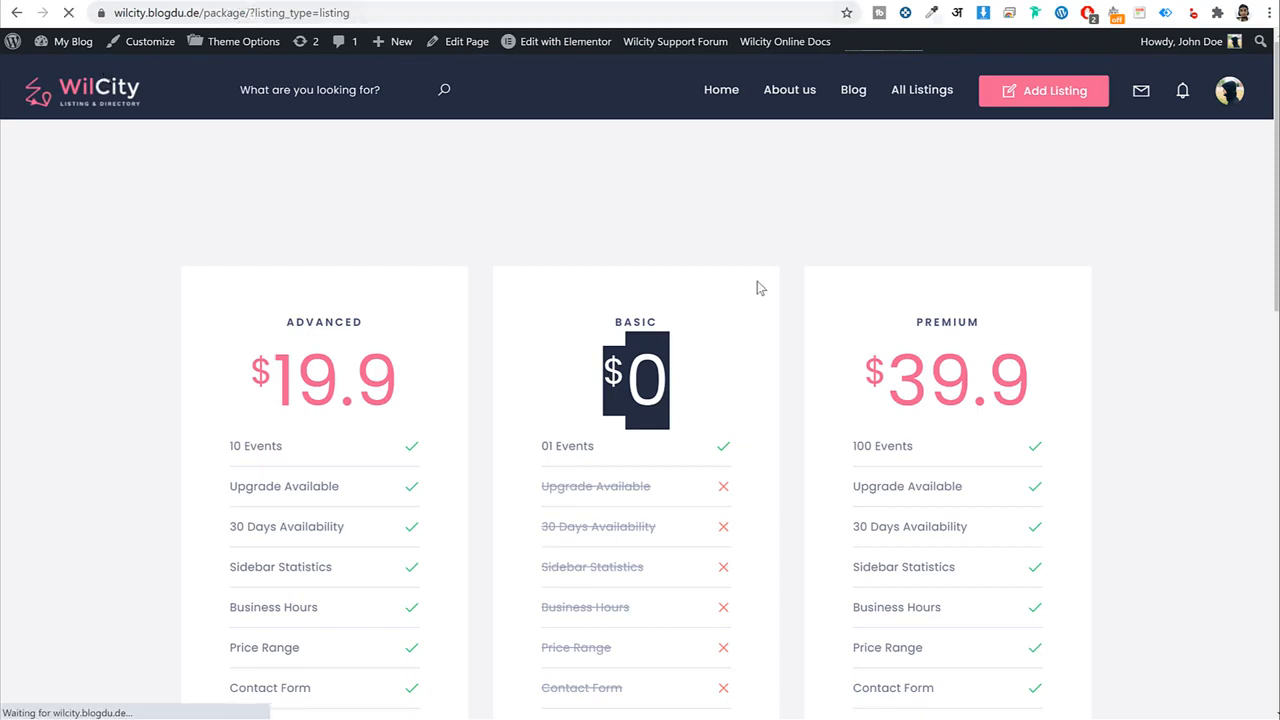
{"action": "scroll", "coordinate": [671, 277], "scroll_direction": "down", "scroll_amount": 3}
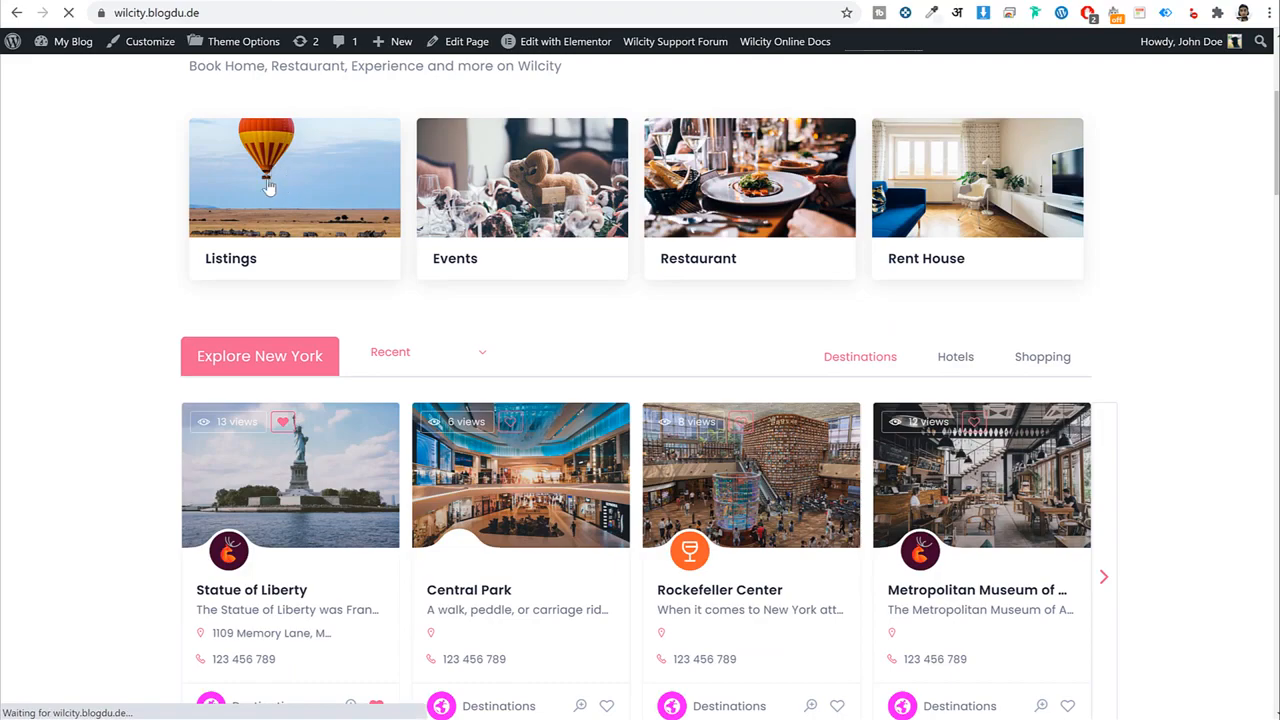
{"action": "left_click", "coordinate": [239, 268]}
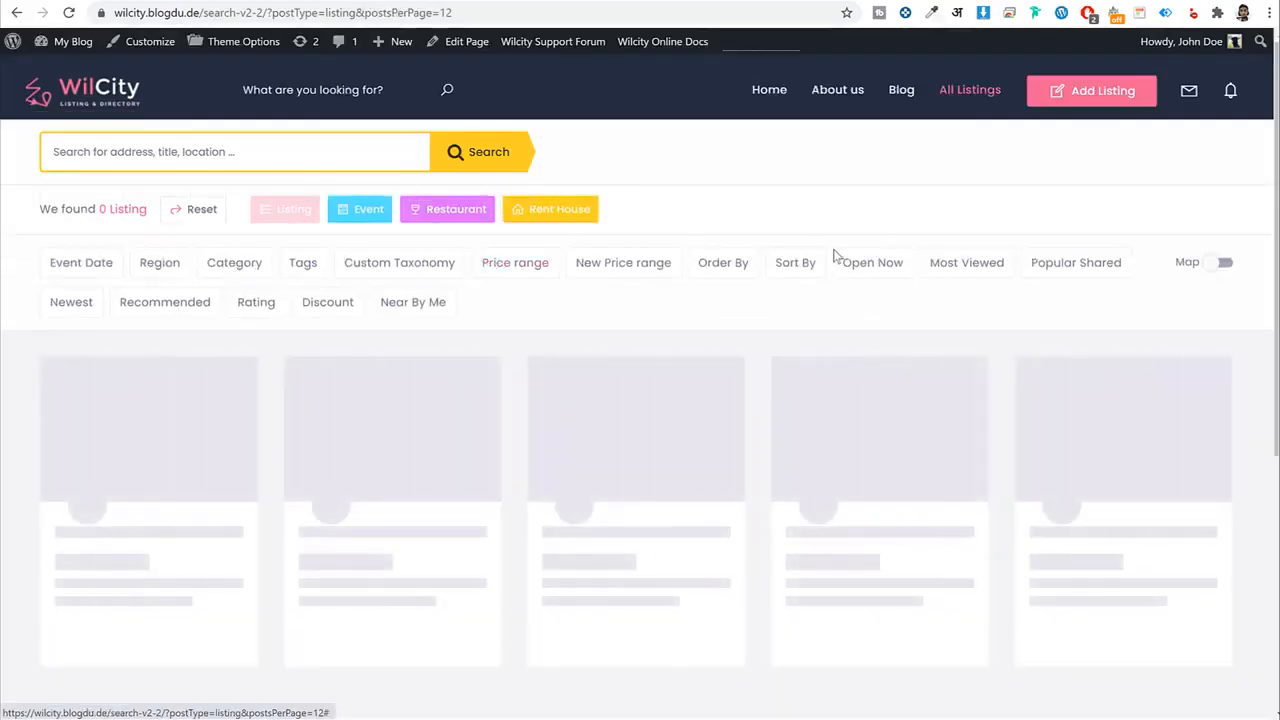
{"action": "scroll", "coordinate": [897, 288], "scroll_direction": "down", "scroll_amount": 3}
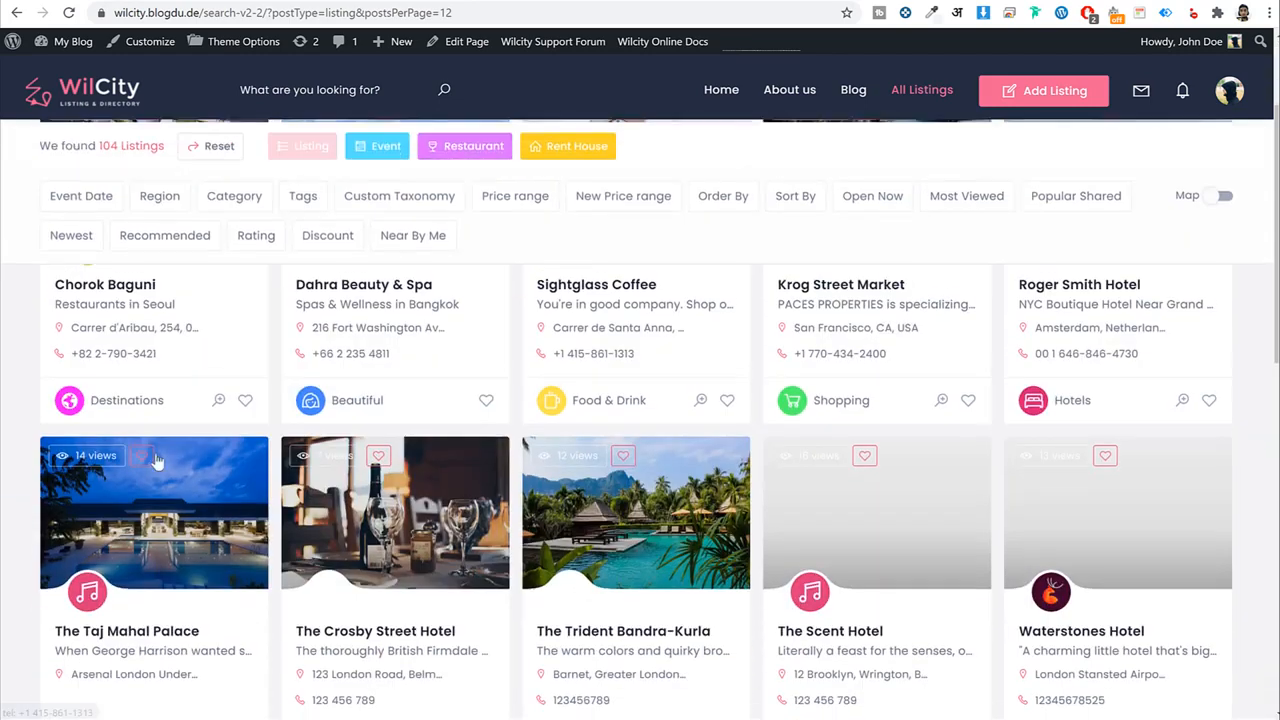
{"action": "left_click", "coordinate": [146, 287]}
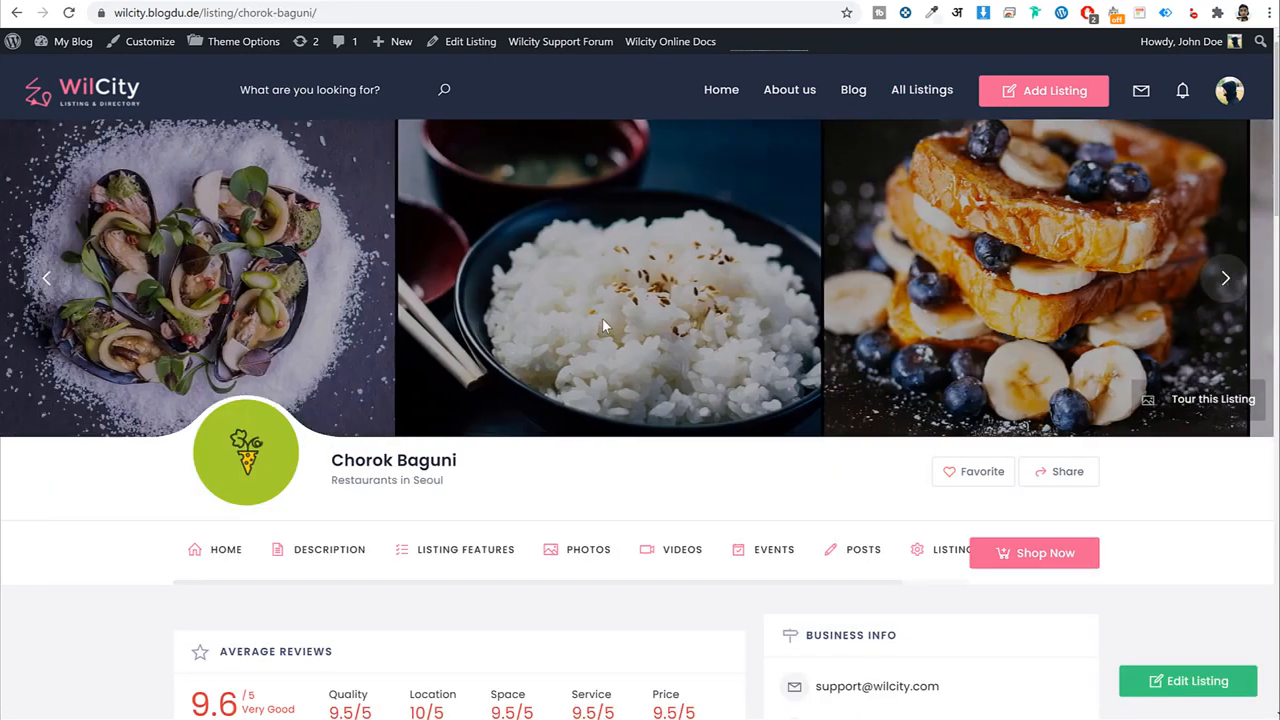
{"action": "scroll", "coordinate": [603, 322], "scroll_direction": "down", "scroll_amount": 2}
{"action": "scroll", "coordinate": [388, 129], "scroll_direction": "up", "scroll_amount": 1}
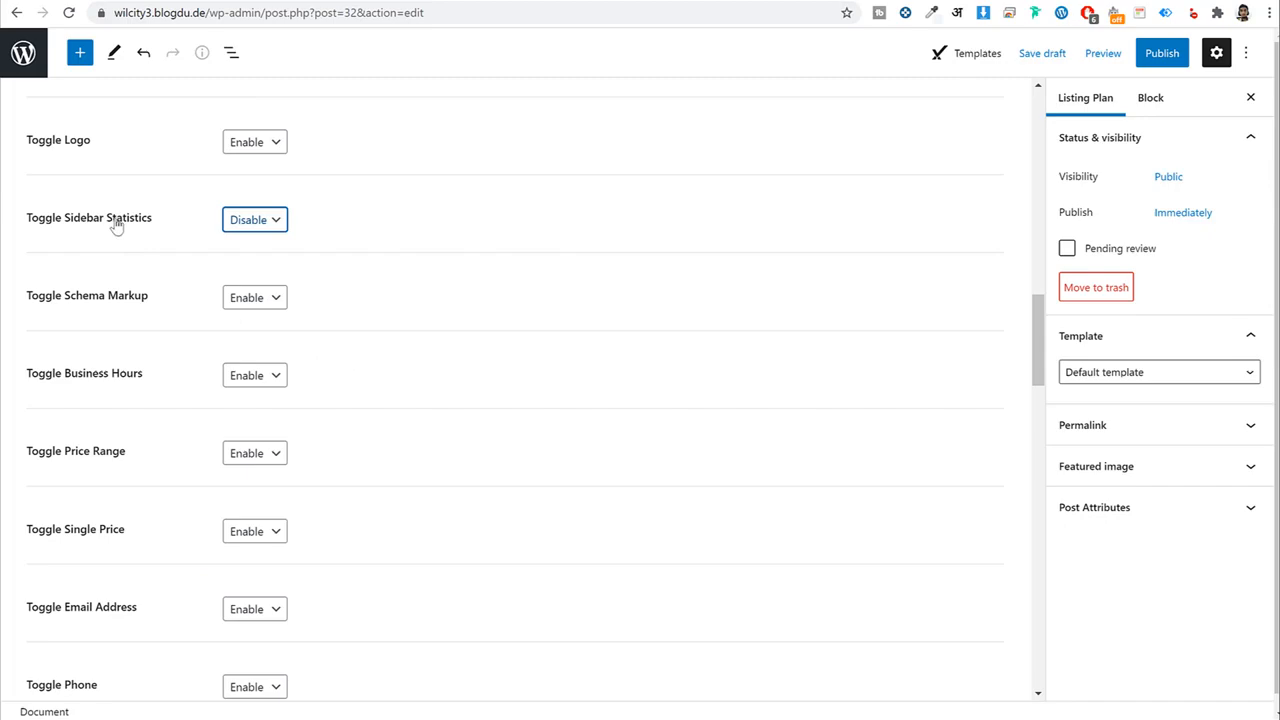
{"action": "key", "text": "Down"}
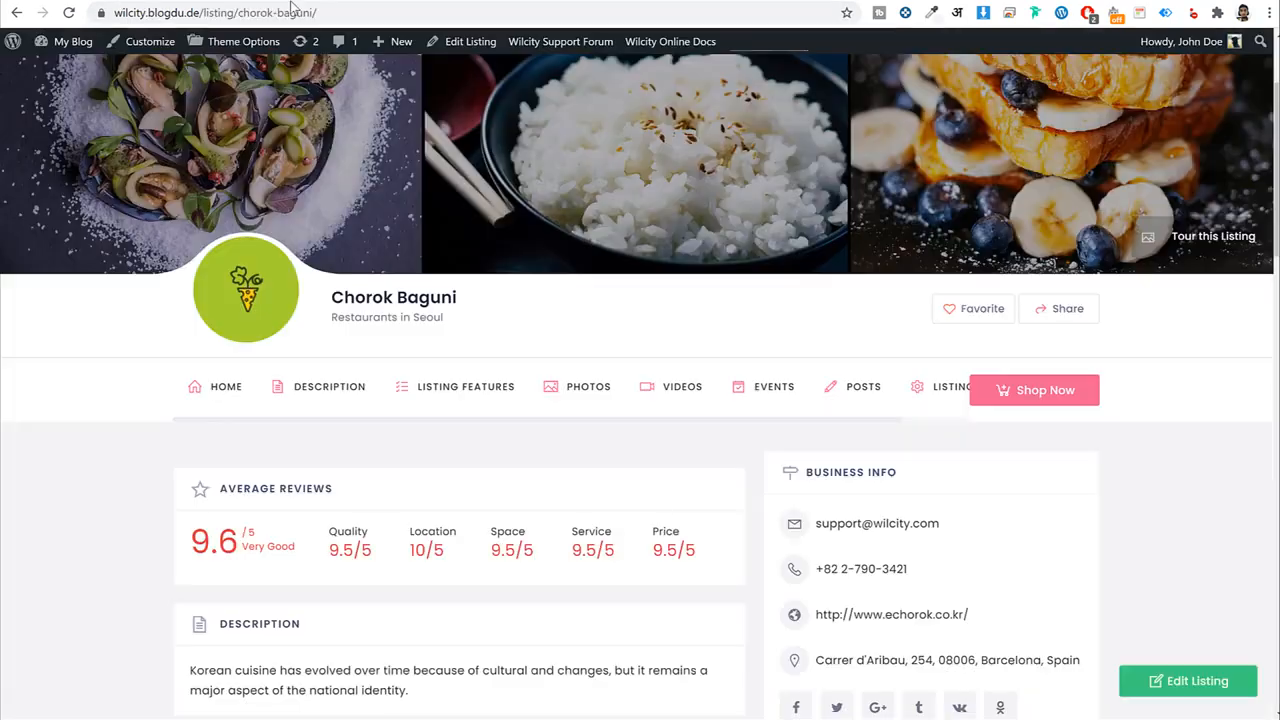
Set Toggle Schema Markup to Disable for the Basic plan.
{"action": "scroll", "coordinate": [1079, 522], "scroll_direction": "down", "scroll_amount": 10}
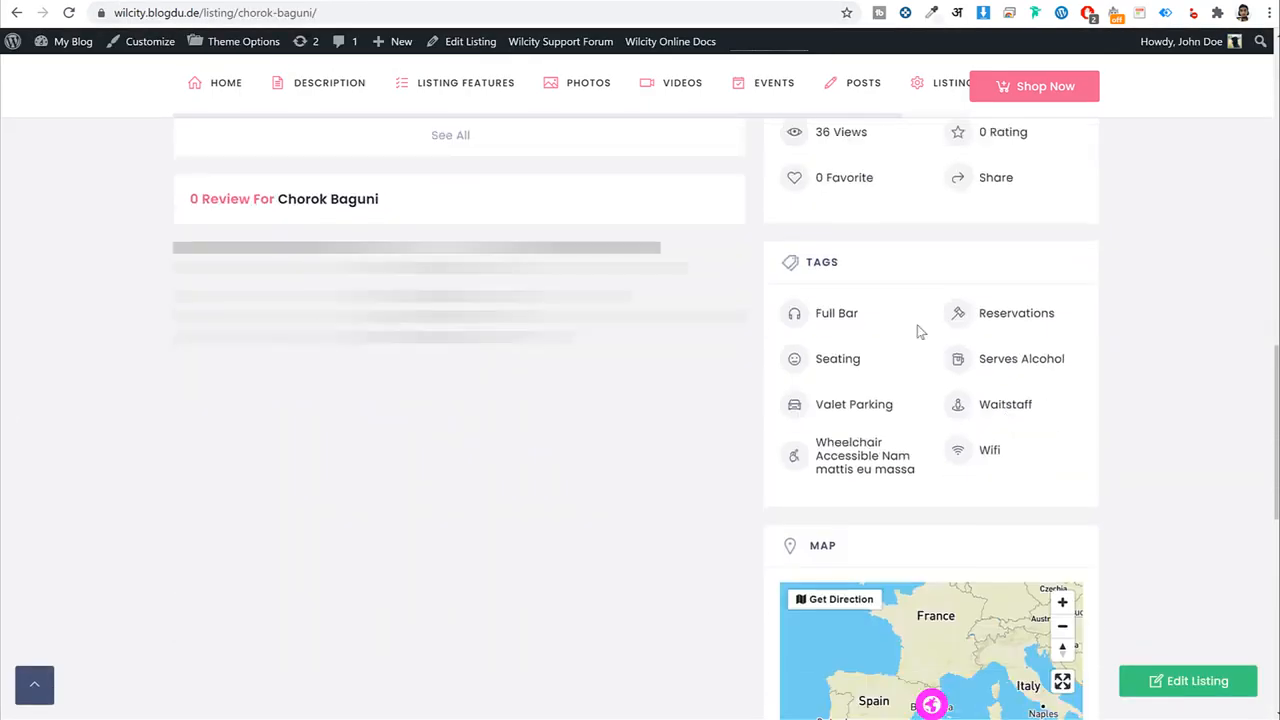
{"action": "scroll", "coordinate": [892, 490], "scroll_direction": "up", "scroll_amount": 2}
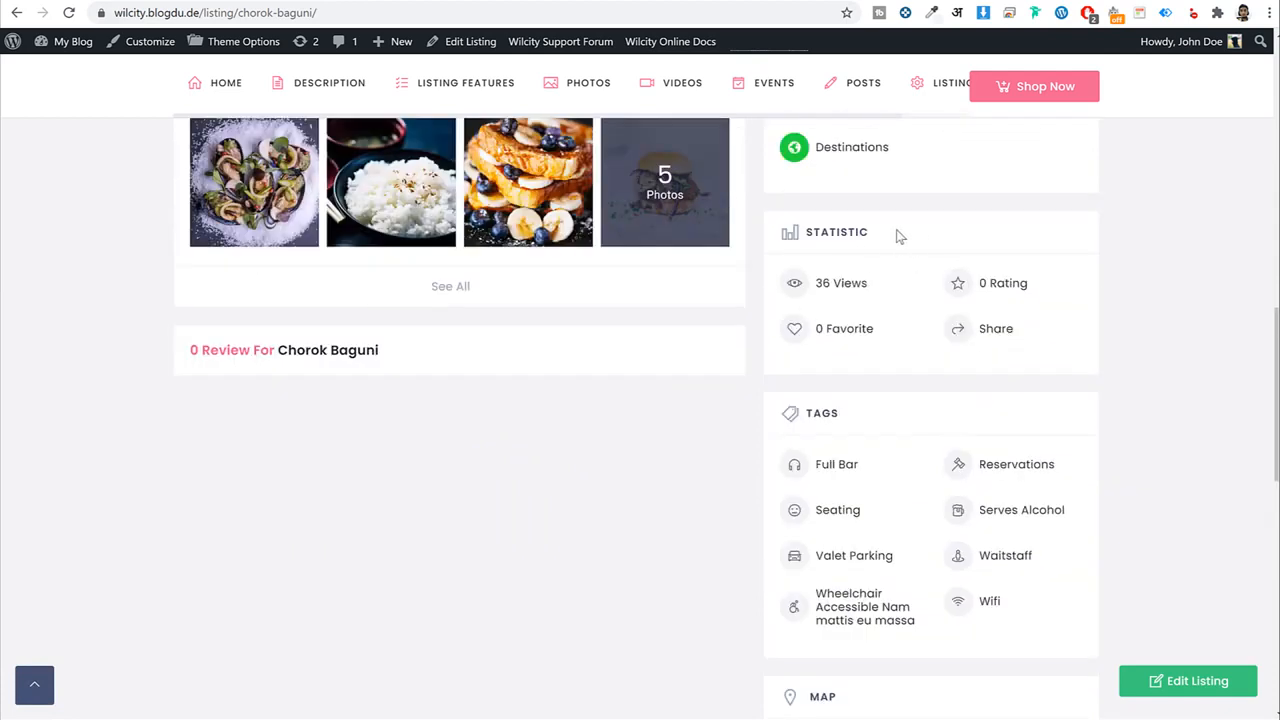
{"action": "double_click", "coordinate": [897, 235]}
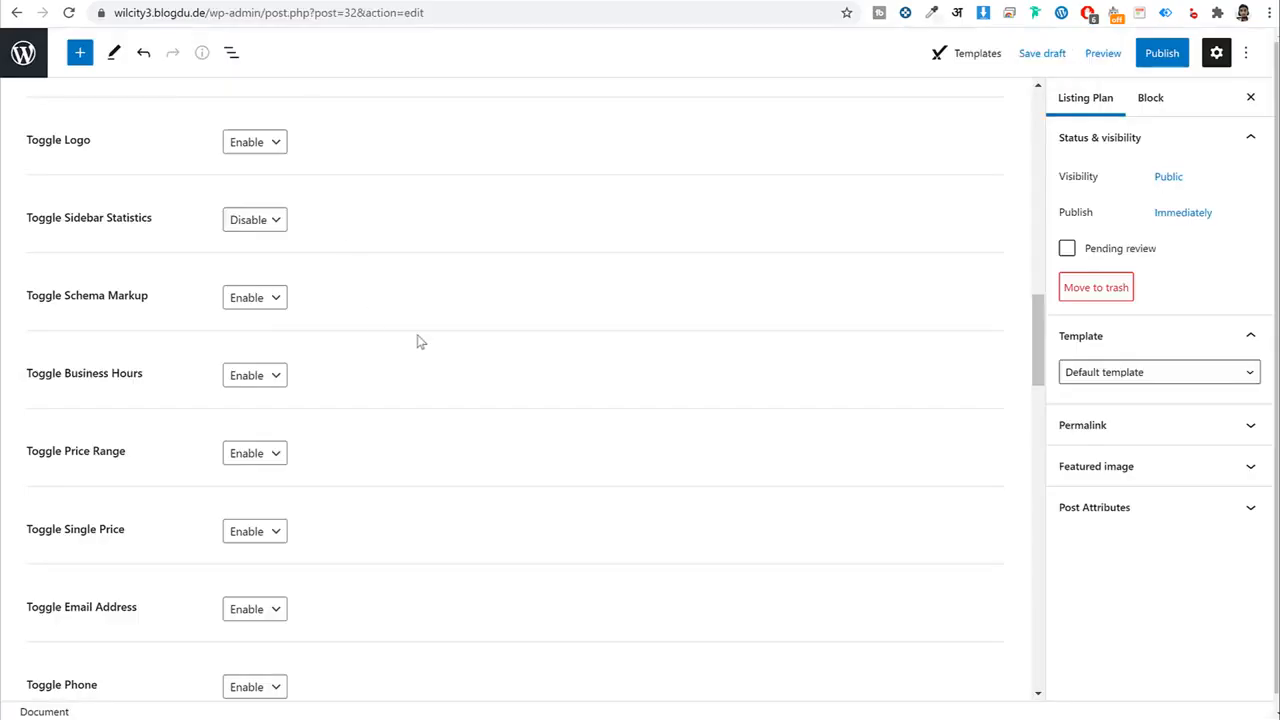
{"action": "scroll", "coordinate": [420, 342], "scroll_direction": "down", "scroll_amount": 1}
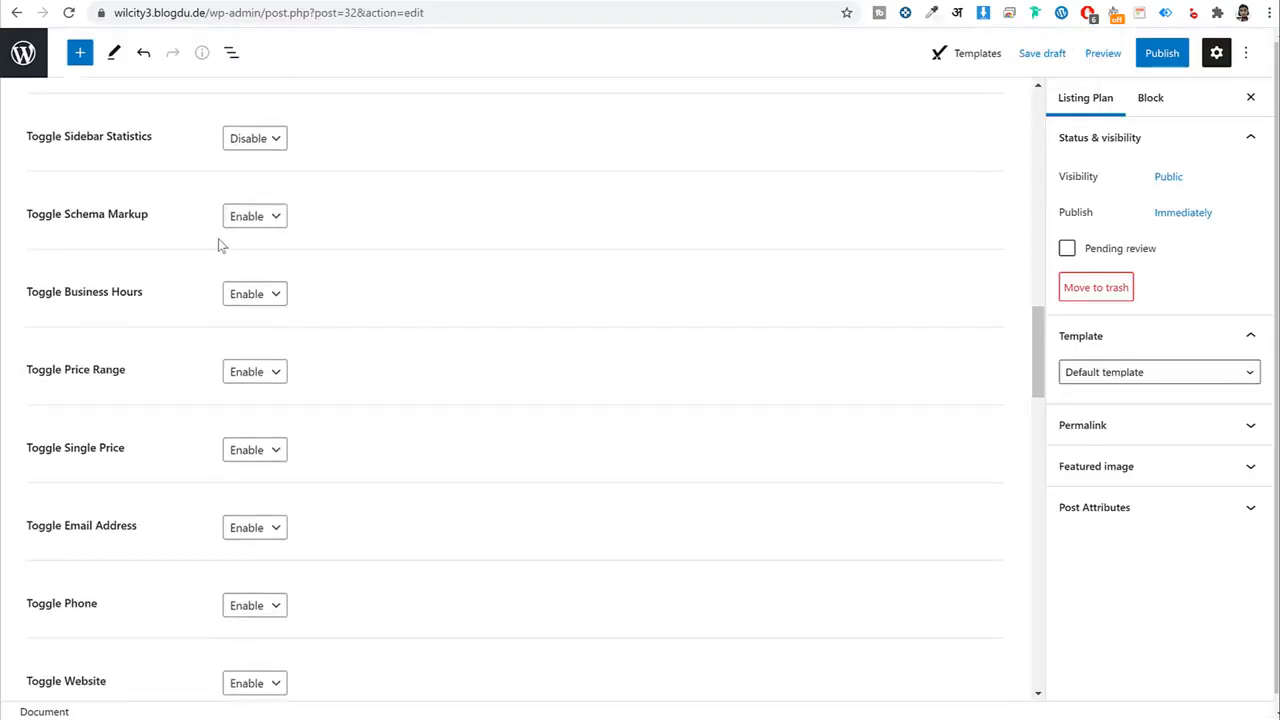
{"action": "left_click", "coordinate": [245, 217]}
{"action": "left_click", "coordinate": [262, 255]}
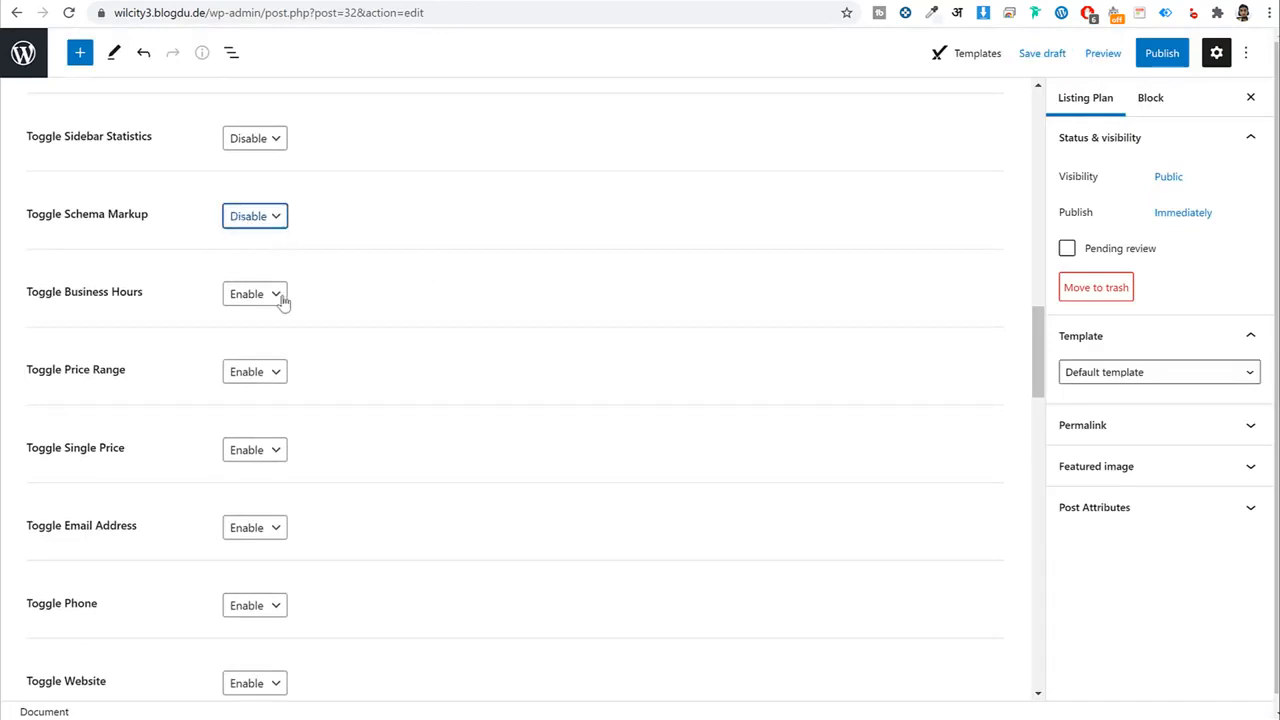
Set Business Hours and Price Range to Disable for the plan.
{"action": "left_click_drag", "start_coordinate": [145, 295], "coordinate": [57, 300]}
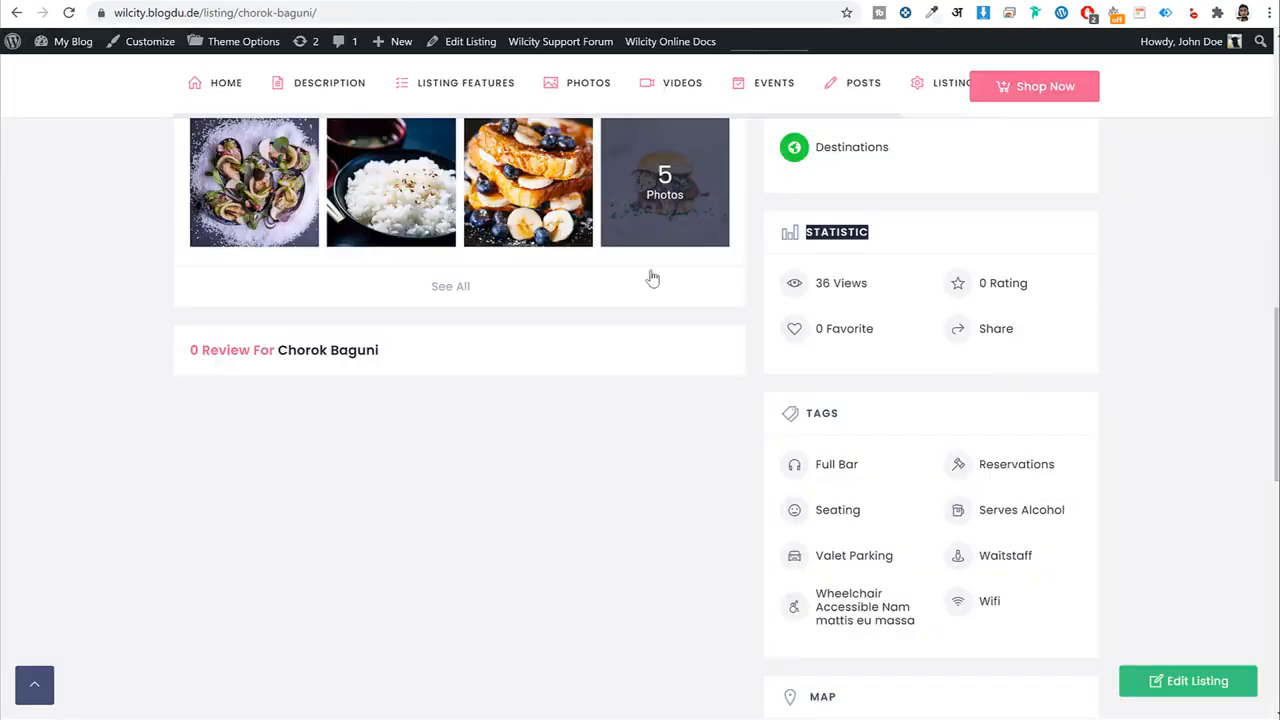
{"action": "scroll", "coordinate": [652, 277], "scroll_direction": "up", "scroll_amount": 6}
{"action": "scroll", "coordinate": [850, 375], "scroll_direction": "down", "scroll_amount": 4}
{"action": "scroll", "coordinate": [900, 380], "scroll_direction": "down", "scroll_amount": 9}
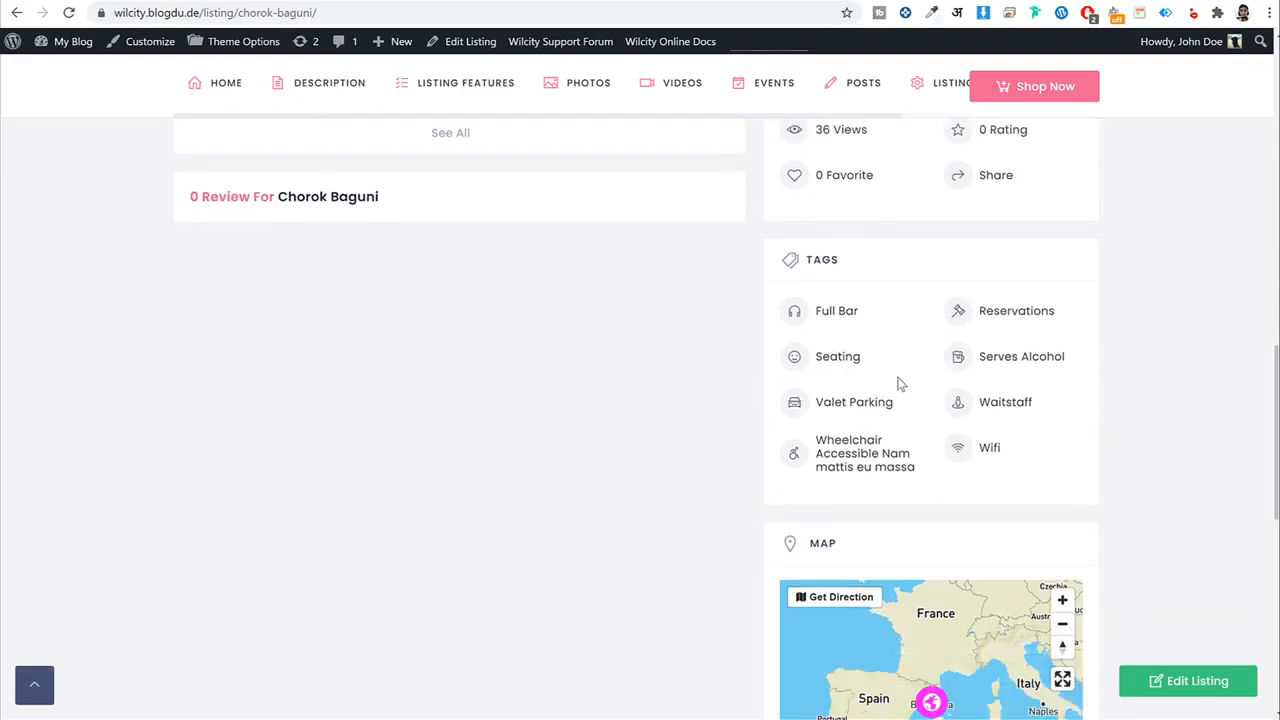
{"action": "scroll", "coordinate": [880, 380], "scroll_direction": "up", "scroll_amount": 9}
{"action": "scroll", "coordinate": [913, 413], "scroll_direction": "up", "scroll_amount": 4}
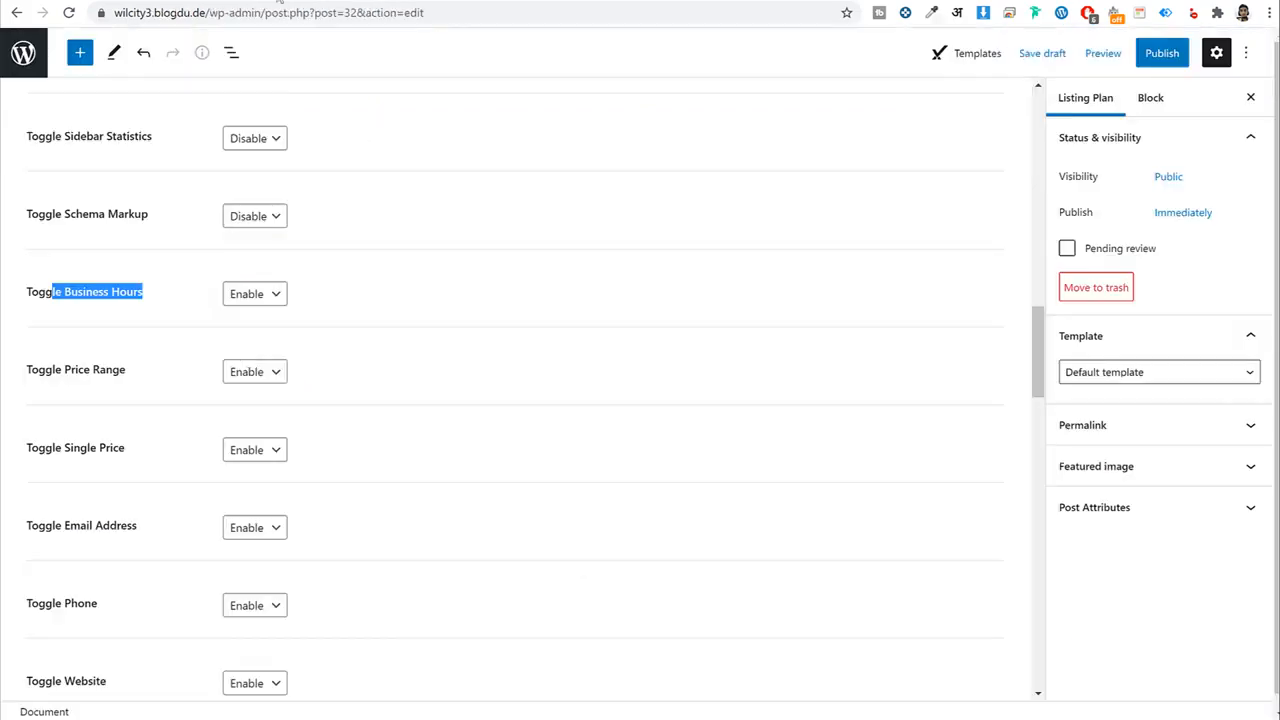
{"action": "left_click", "coordinate": [252, 294]}
{"action": "left_click", "coordinate": [266, 331]}
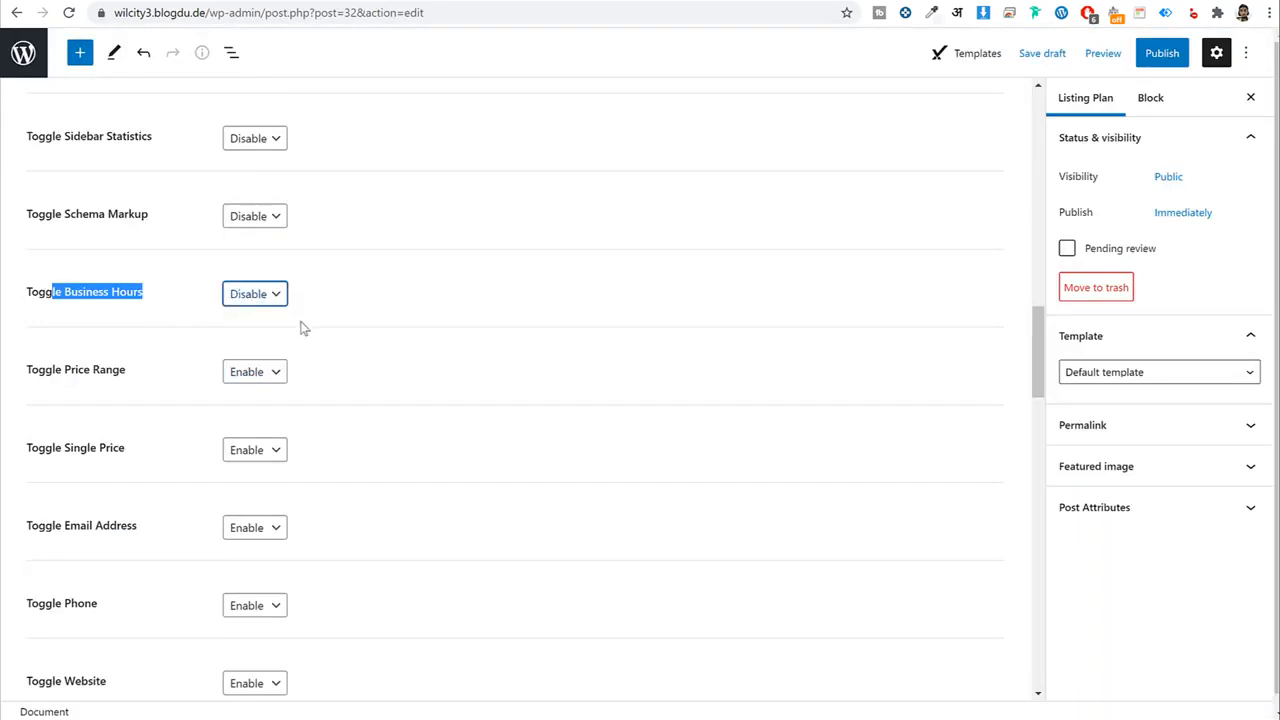
{"action": "left_click", "coordinate": [605, 312]}
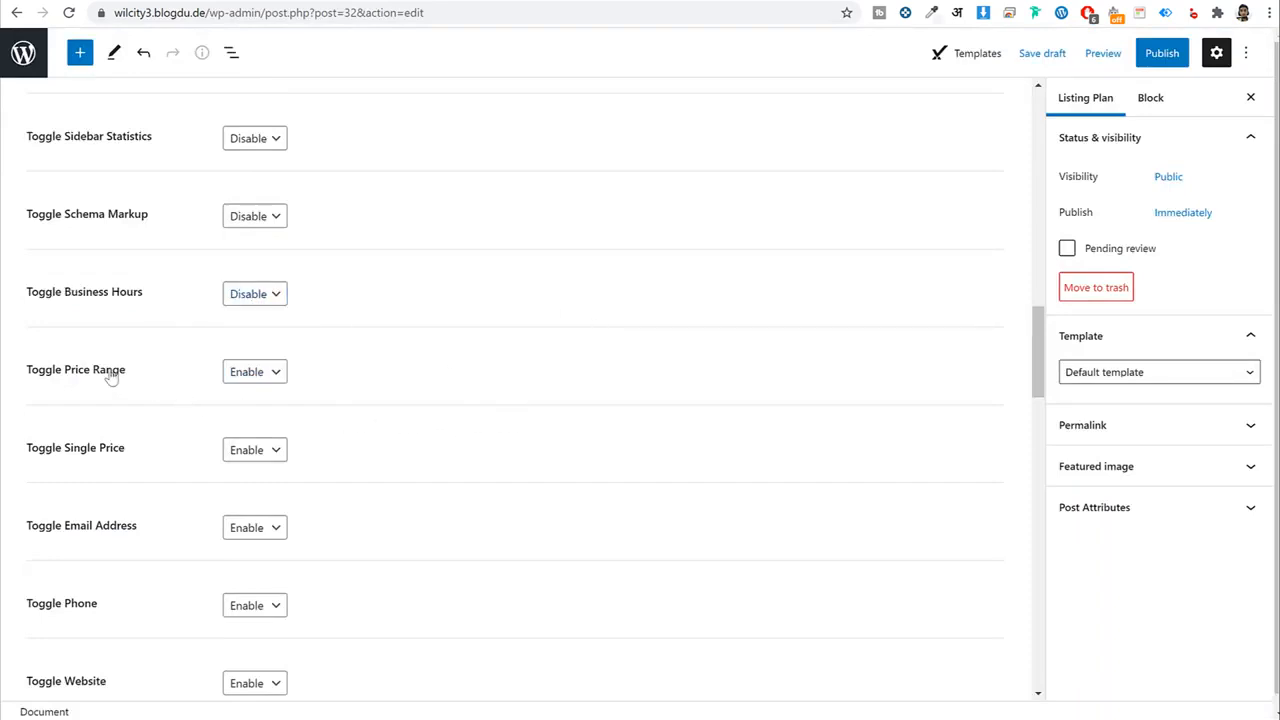
{"action": "left_click_drag", "start_coordinate": [38, 372], "coordinate": [206, 369]}
{"action": "left_click", "coordinate": [256, 372]}
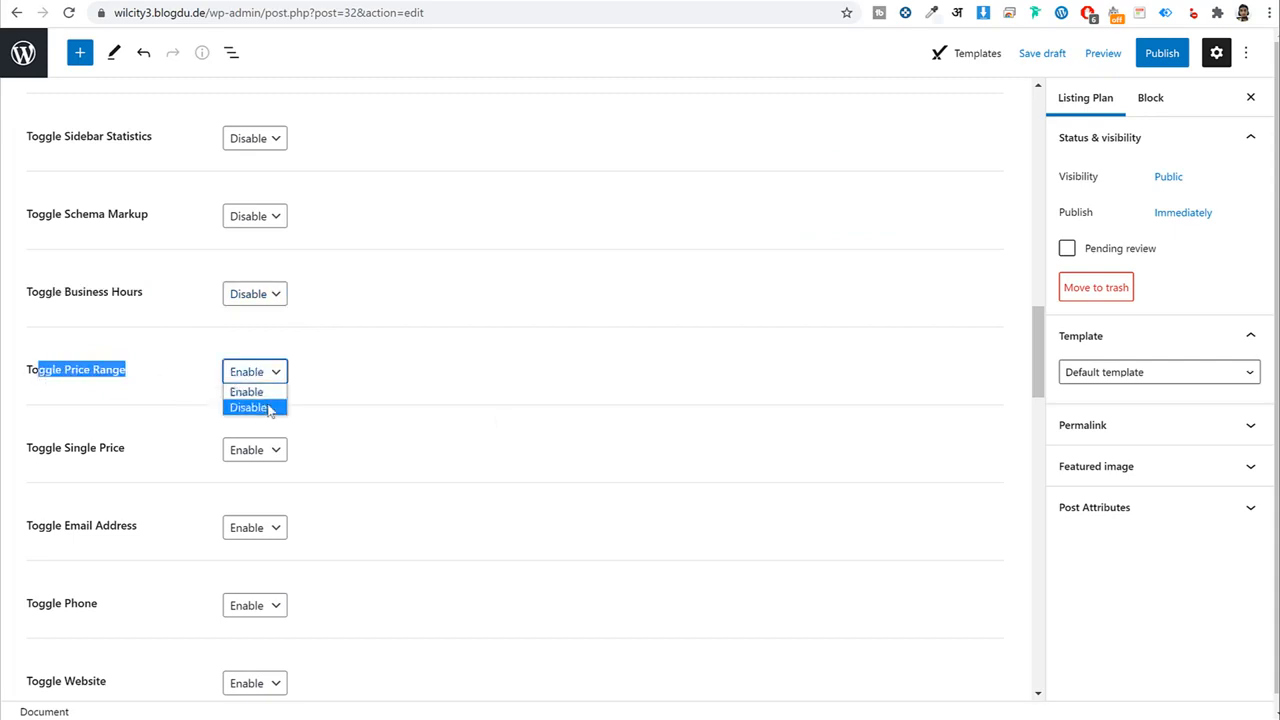
{"action": "left_click", "coordinate": [256, 408]}
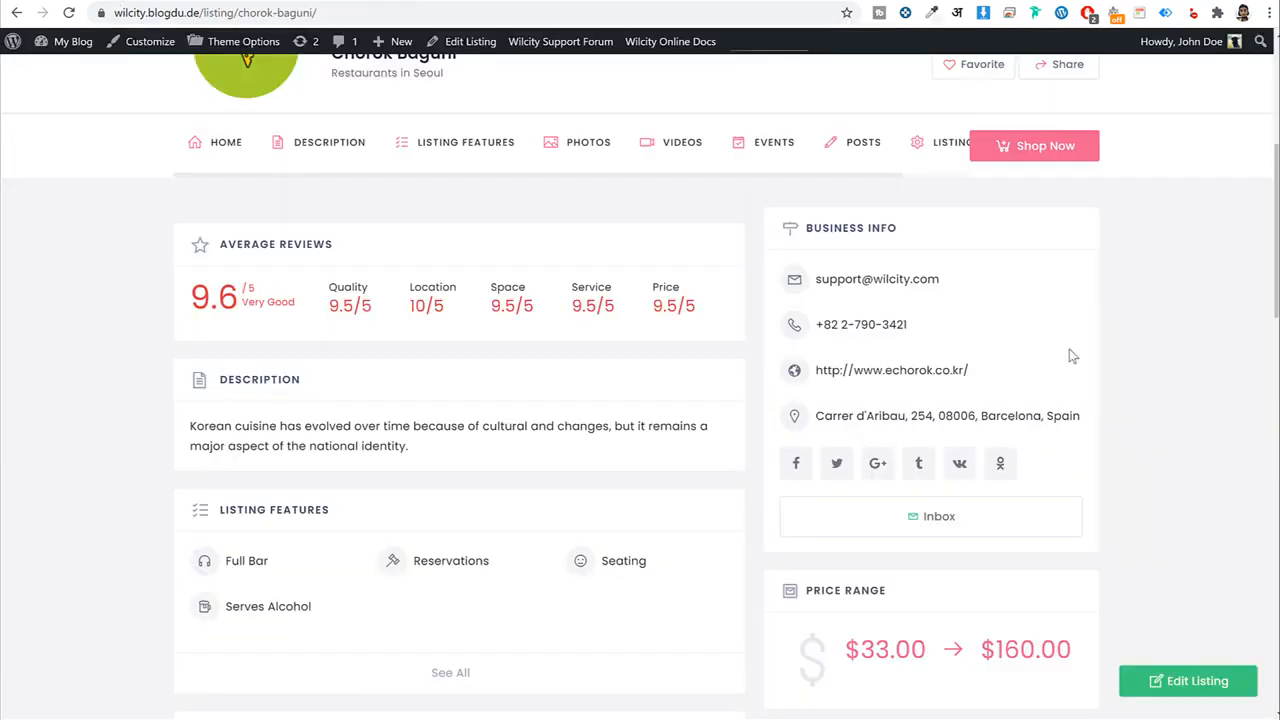
{"action": "scroll", "coordinate": [1073, 356], "scroll_direction": "down", "scroll_amount": 4}
{"action": "left_click_drag", "start_coordinate": [1073, 330], "coordinate": [851, 326]}
{"action": "left_click", "coordinate": [845, 330]}
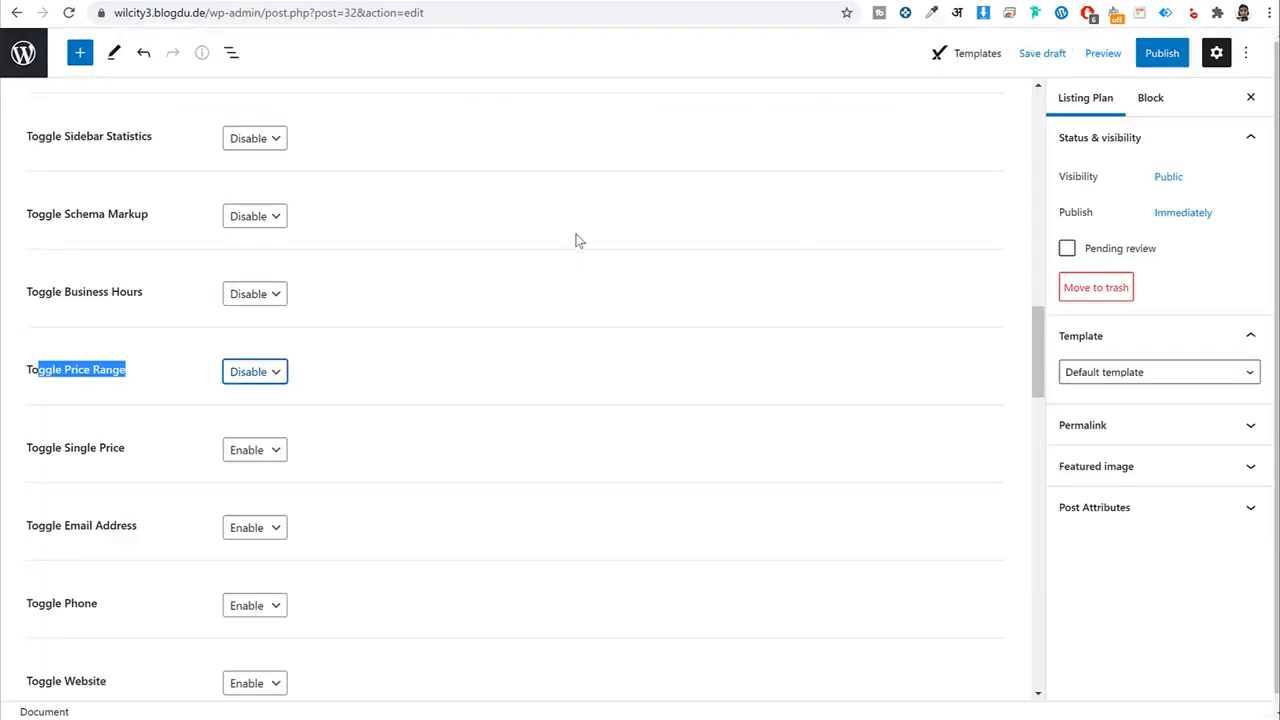
Select the Basic plan's feature list, through Period 30 days, on the Add Listing pricing page.
{"action": "scroll", "coordinate": [583, 260], "scroll_direction": "up", "scroll_amount": 9}
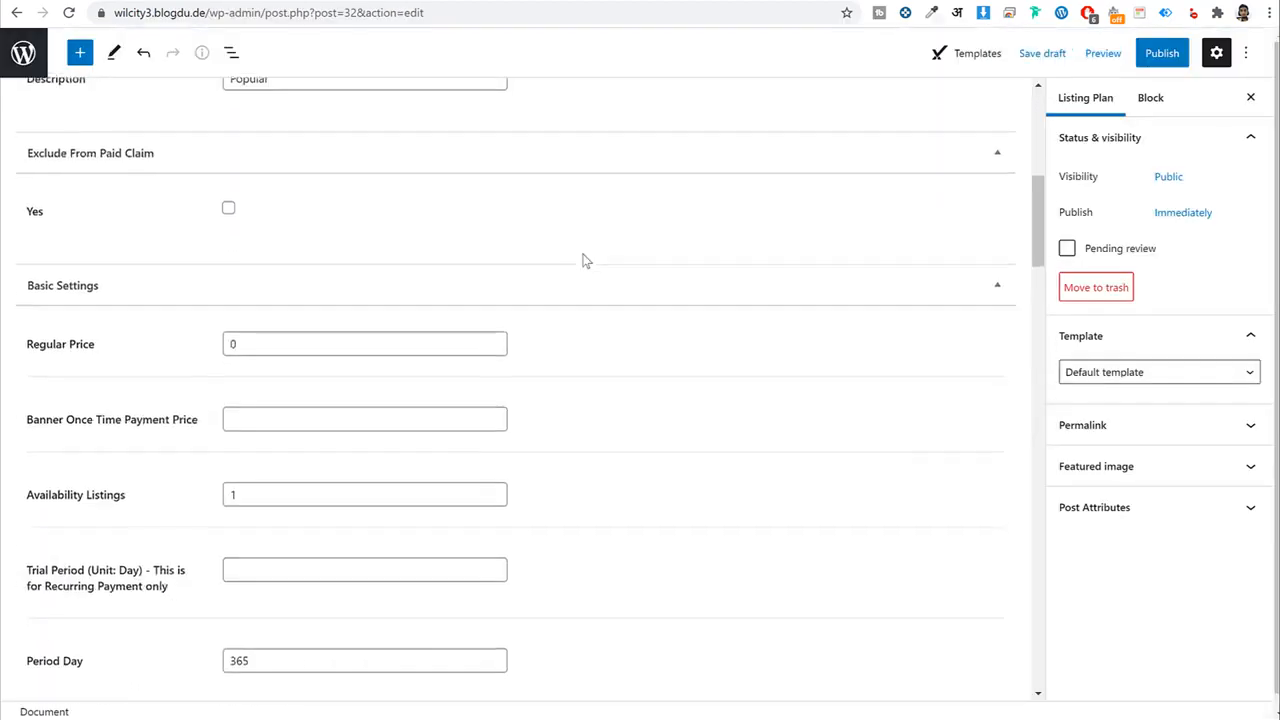
{"action": "scroll", "coordinate": [583, 260], "scroll_direction": "down", "scroll_amount": 9}
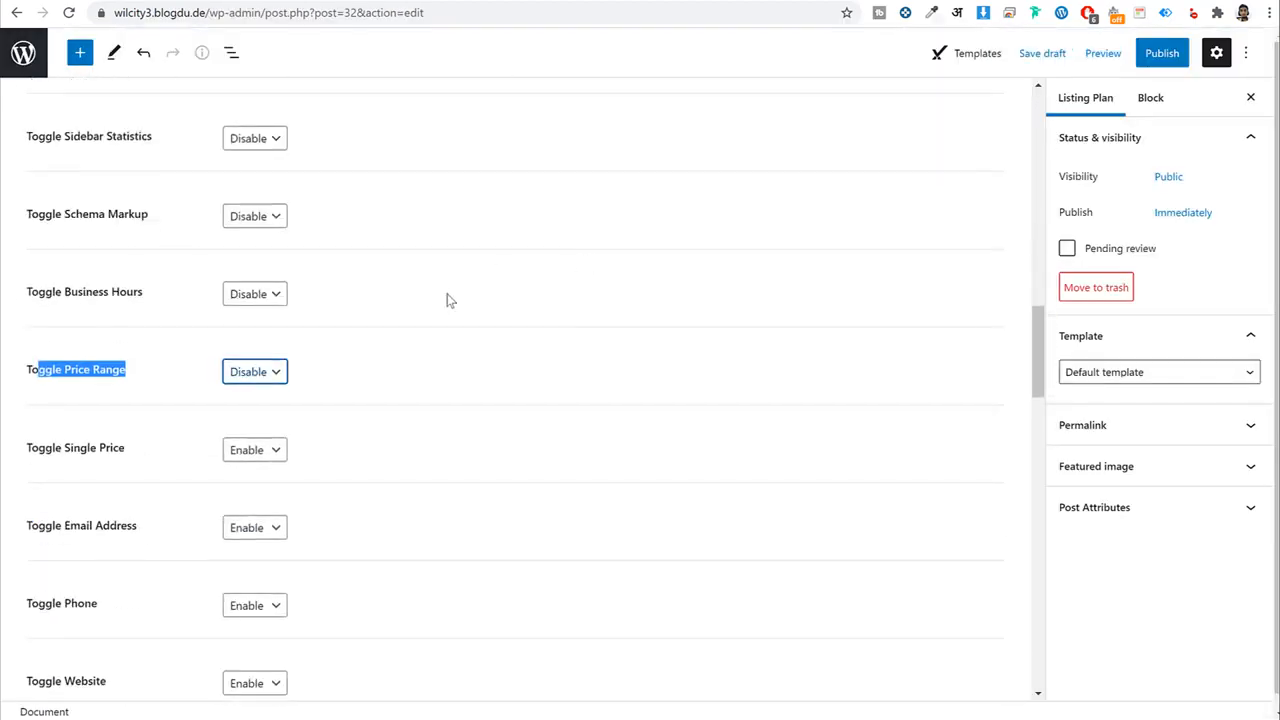
{"action": "scroll", "coordinate": [389, 451], "scroll_direction": "down", "scroll_amount": 6}
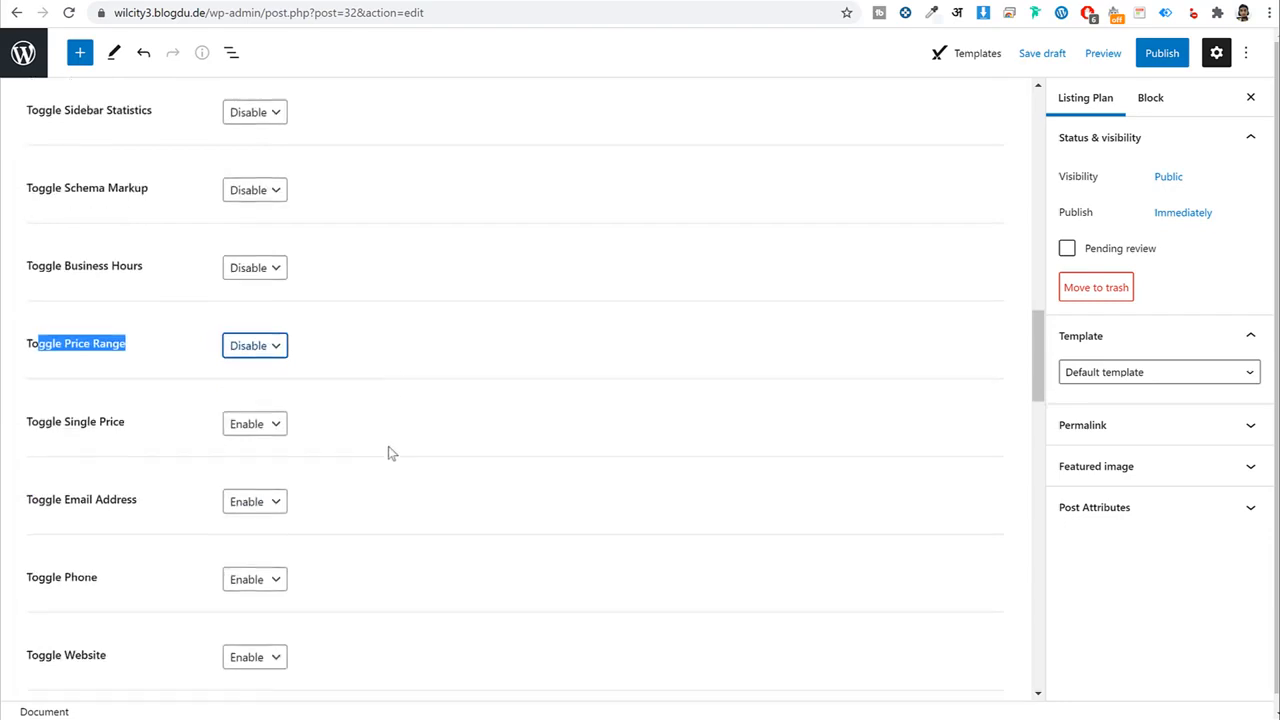
{"action": "scroll", "coordinate": [200, 541], "scroll_direction": "up", "scroll_amount": 5}
{"action": "scroll", "coordinate": [200, 541], "scroll_direction": "up", "scroll_amount": 12}
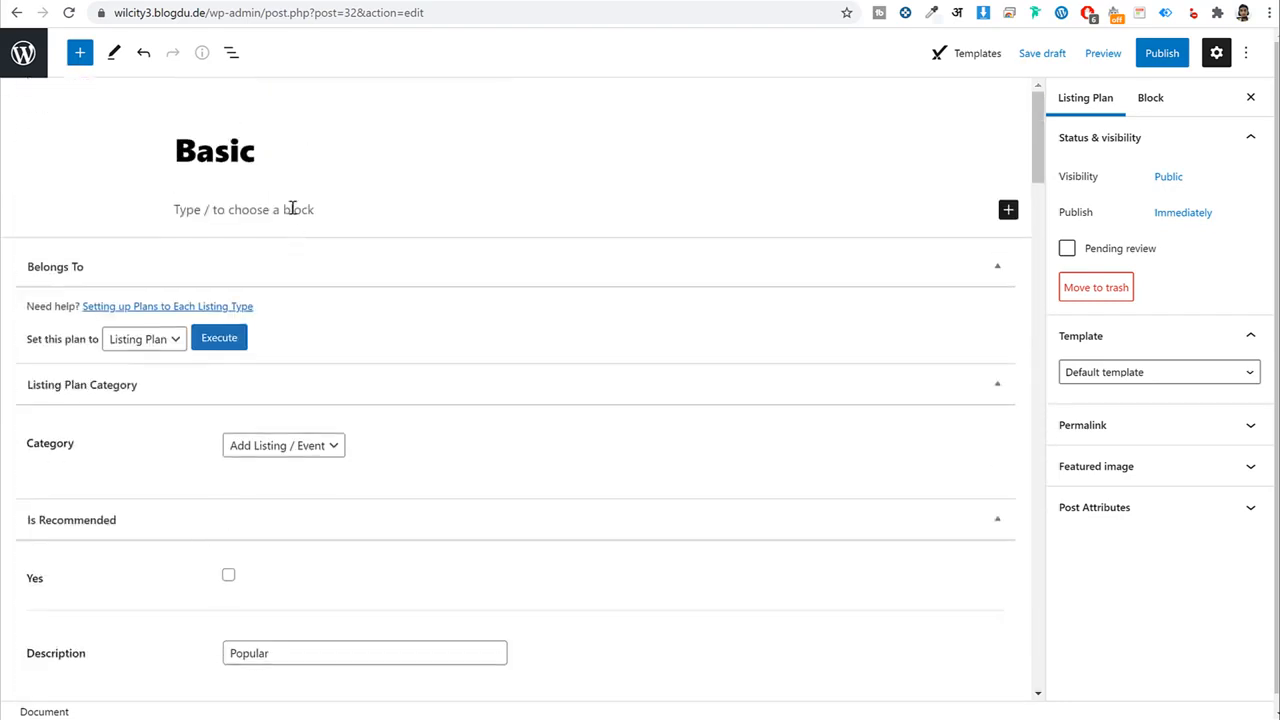
{"action": "left_click", "coordinate": [291, 209]}
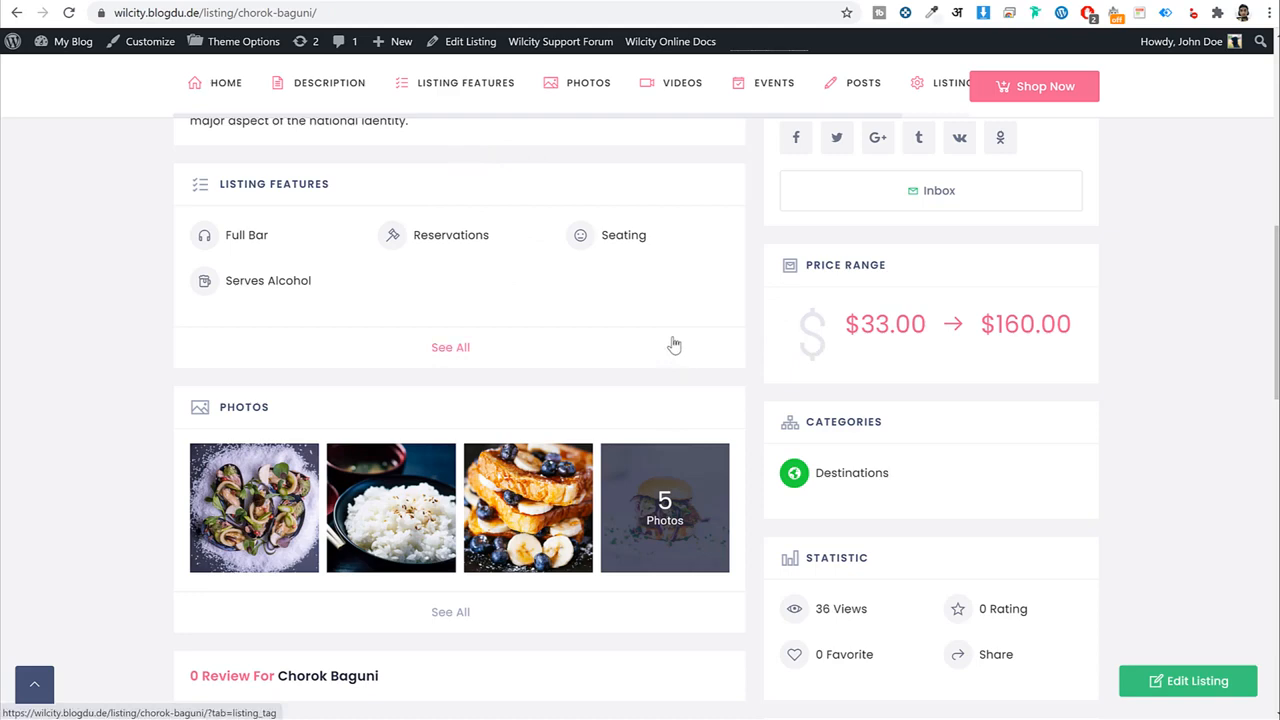
{"action": "scroll", "coordinate": [675, 347], "scroll_direction": "up", "scroll_amount": 10}
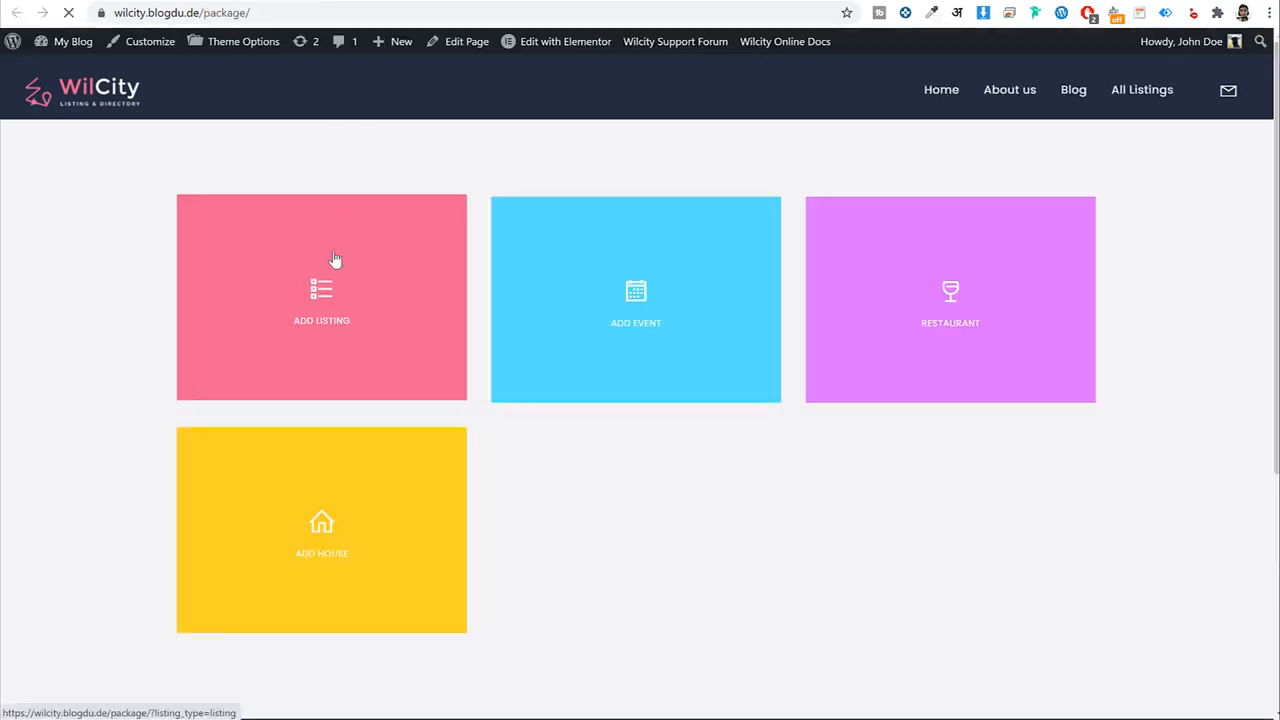
{"action": "left_click", "coordinate": [394, 300]}
{"action": "scroll", "coordinate": [646, 377], "scroll_direction": "down", "scroll_amount": 3}
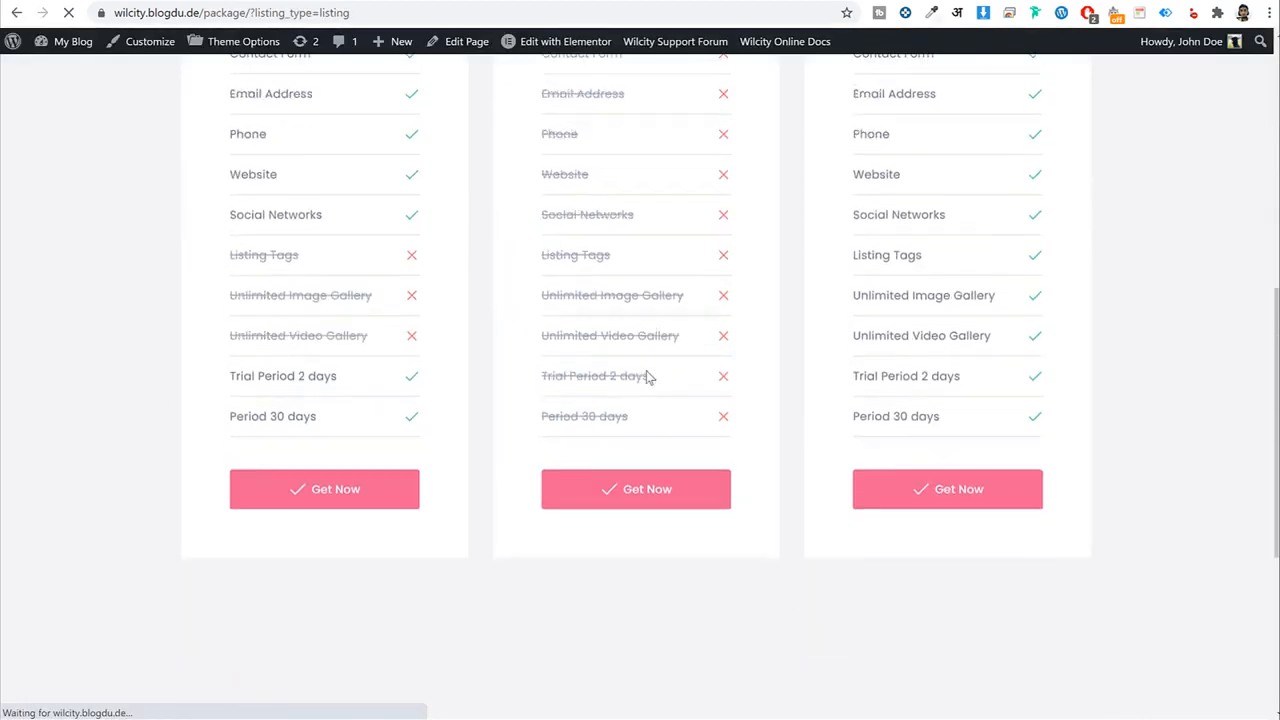
{"action": "scroll", "coordinate": [646, 377], "scroll_direction": "up", "scroll_amount": 3}
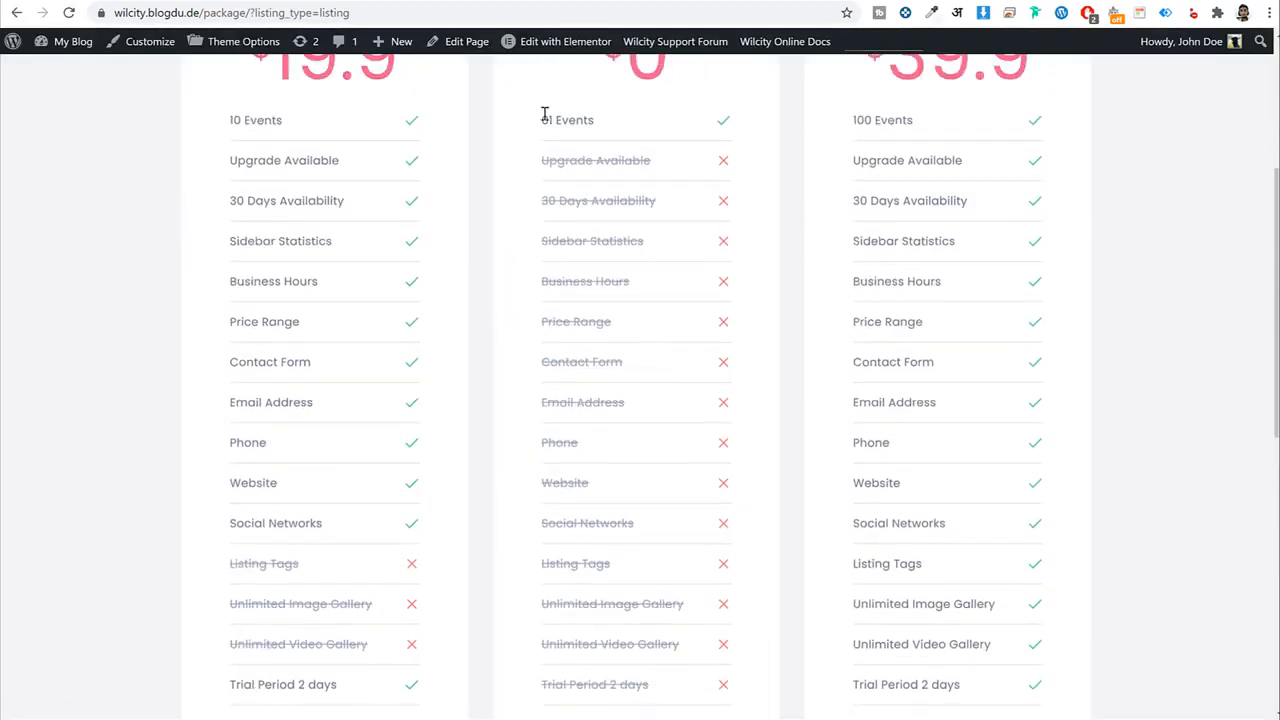
{"action": "left_click_drag", "start_coordinate": [543, 113], "coordinate": [705, 688]}
{"action": "scroll", "coordinate": [687, 372], "scroll_direction": "down", "scroll_amount": 3}
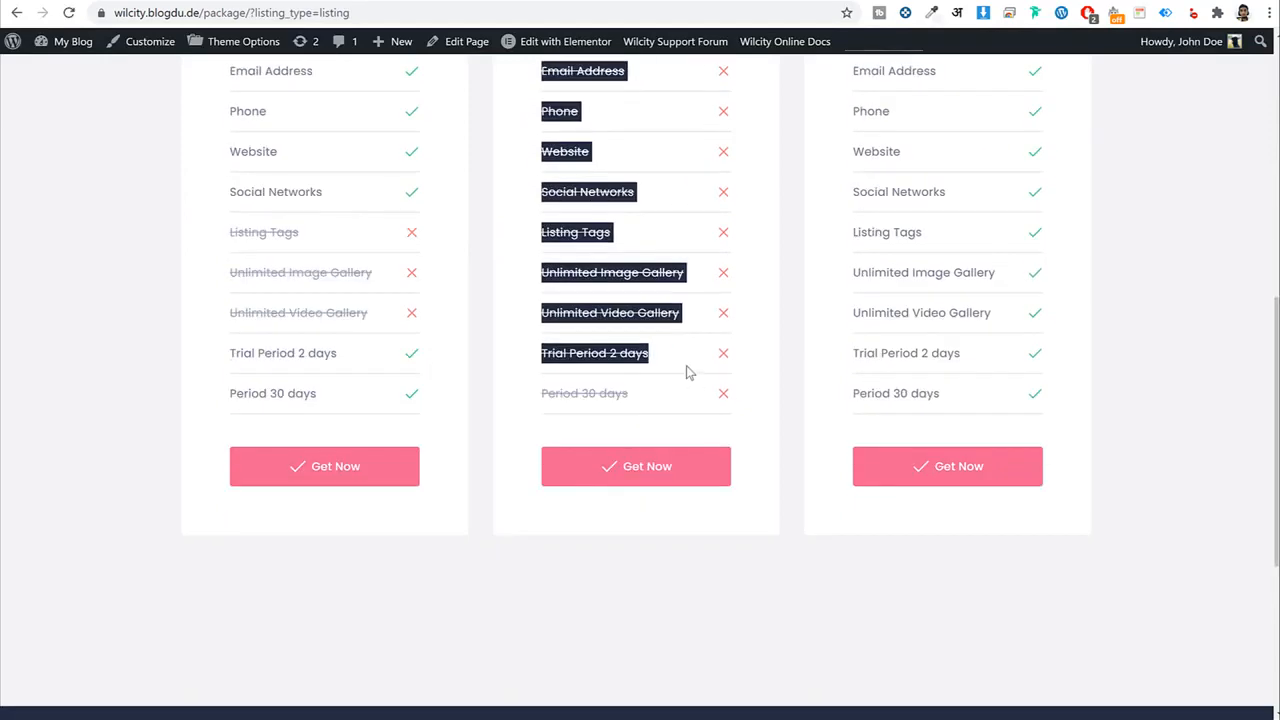
{"action": "left_click_drag", "start_coordinate": [687, 372], "coordinate": [706, 431]}
{"action": "left_click", "coordinate": [451, 2]}
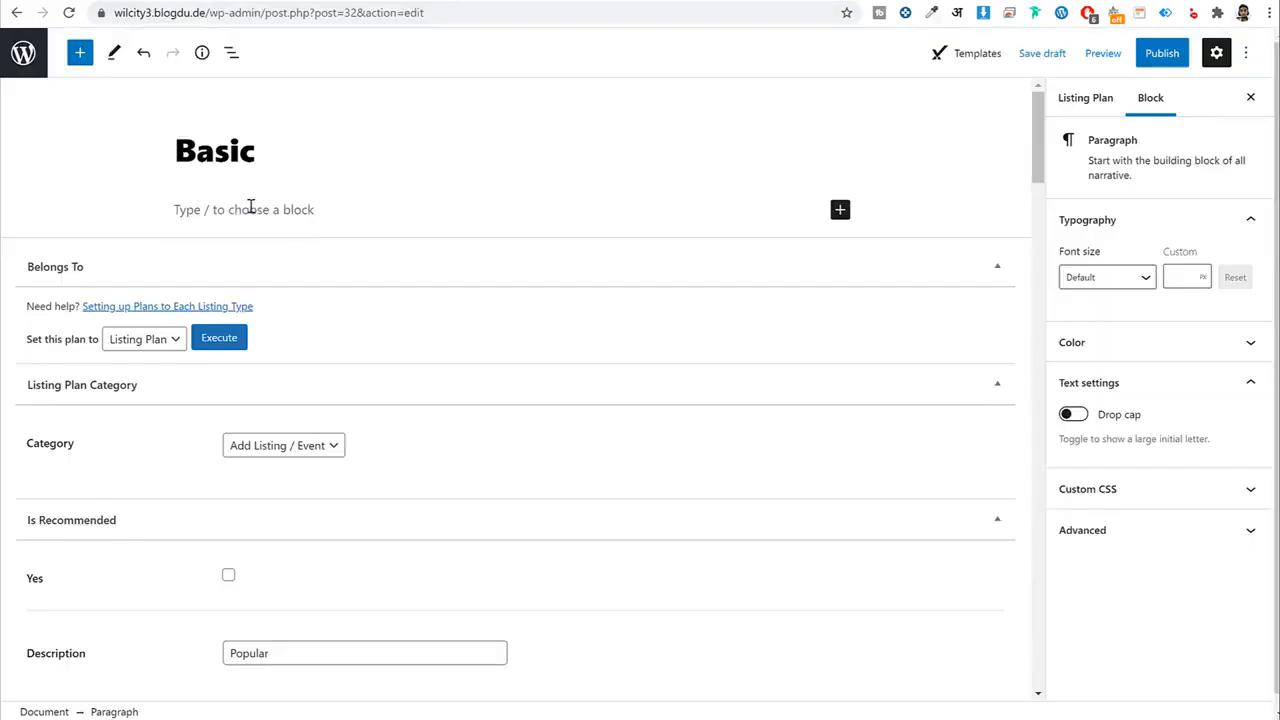
Paste the copied features, then delete them and remove the empty List block.
{"action": "type", "text": "01 Events Upgrade Available 30 Days Availability Sidebar Statistics Business Hours Price Range Contact Form Email Address Phone Website Social Networks Listing Tags Unlimited Image Gallery Unlimited Video Gallery Trial Period 2 days Period 30 days"}
{"action": "scroll", "coordinate": [343, 251], "scroll_direction": "up", "scroll_amount": 3}
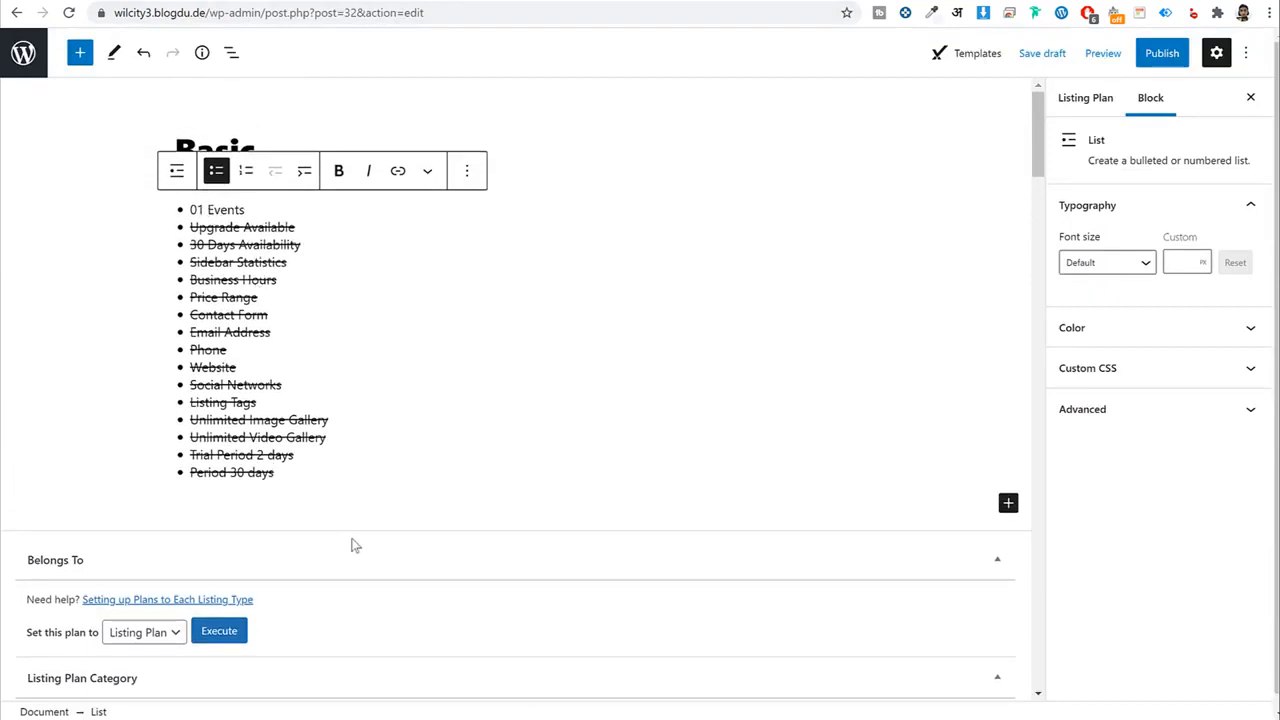
{"action": "left_click_drag", "start_coordinate": [323, 480], "coordinate": [192, 202]}
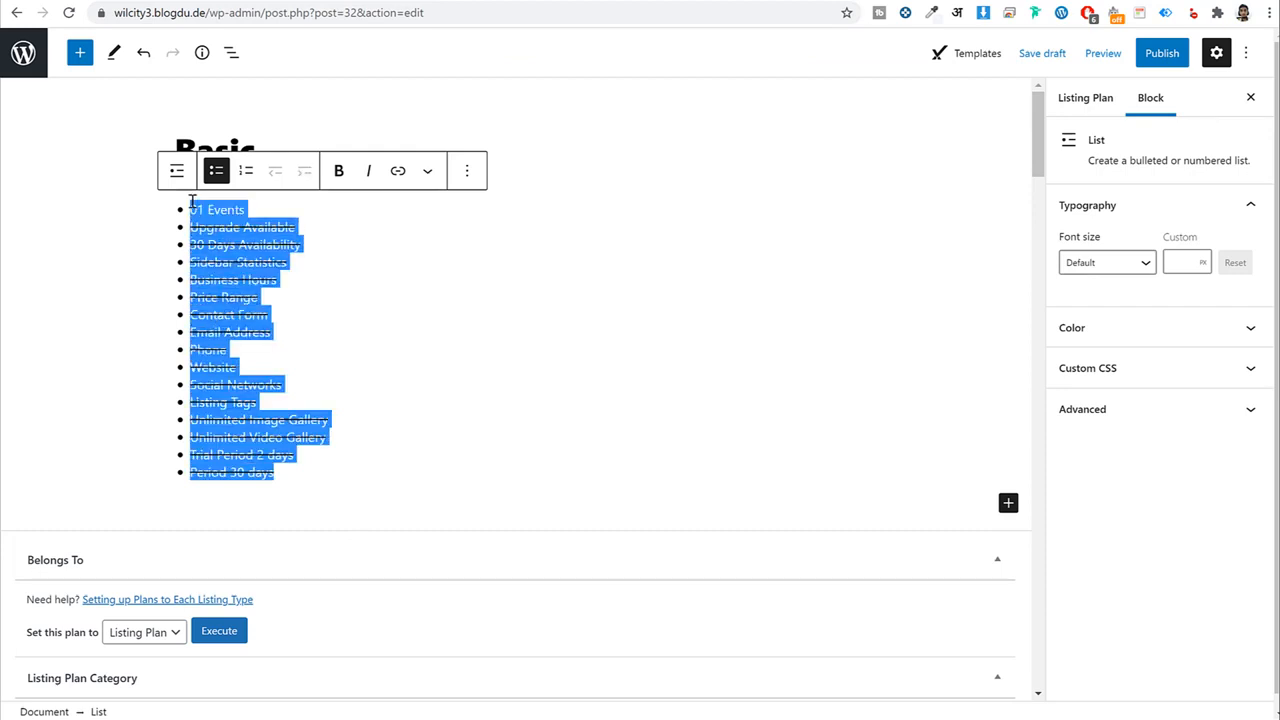
{"action": "key", "text": "BackSpace"}
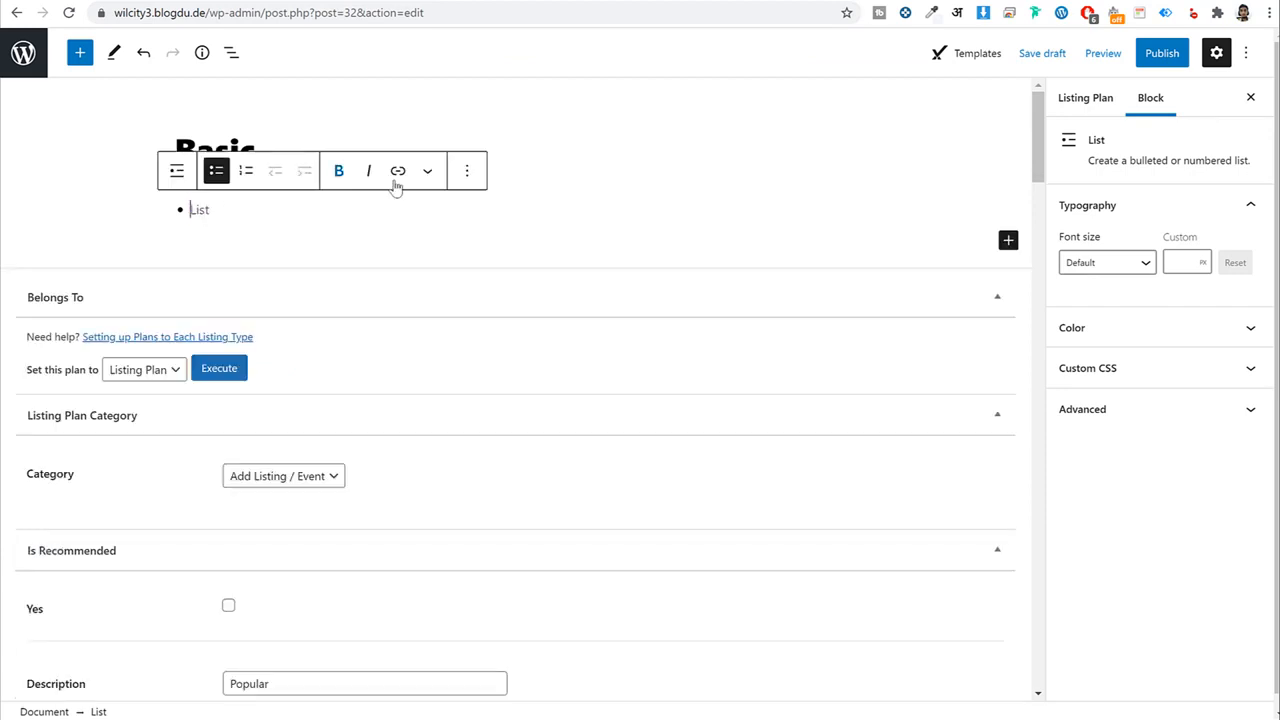
{"action": "left_click", "coordinate": [466, 171]}
{"action": "left_click", "coordinate": [526, 558]}
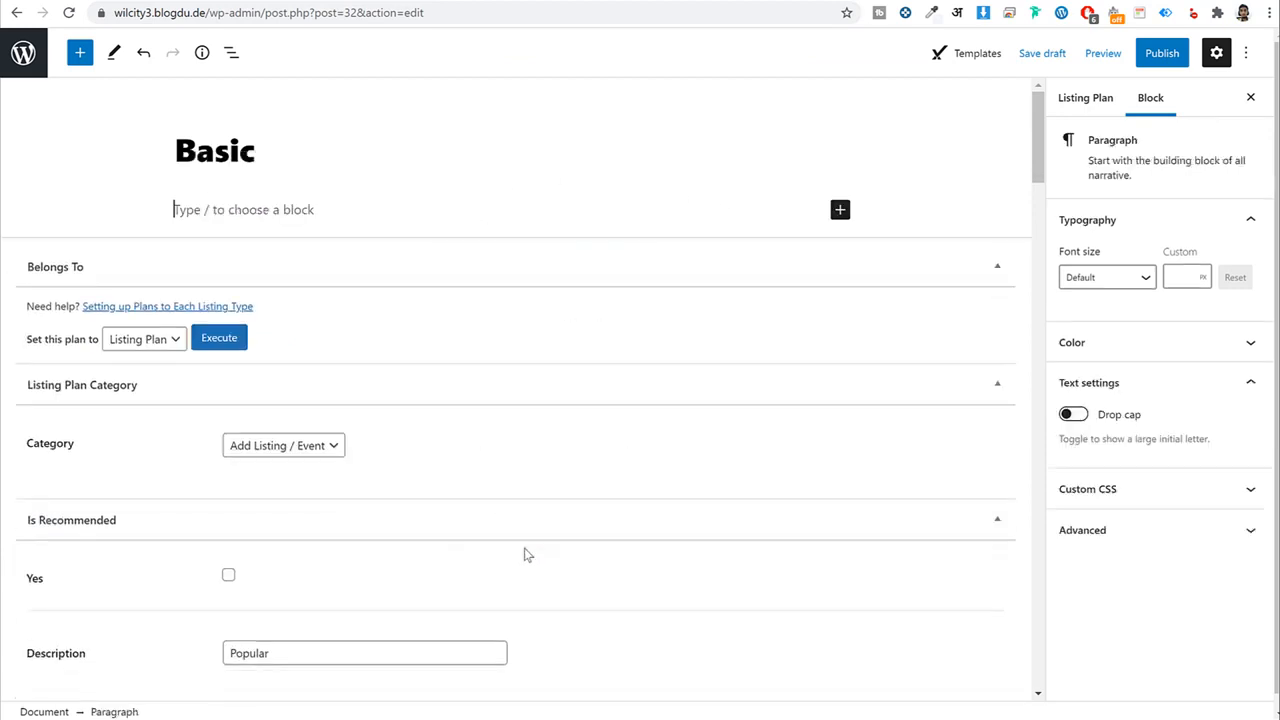
Insert a new List block and type its first item, 1.
{"action": "left_click", "coordinate": [840, 211]}
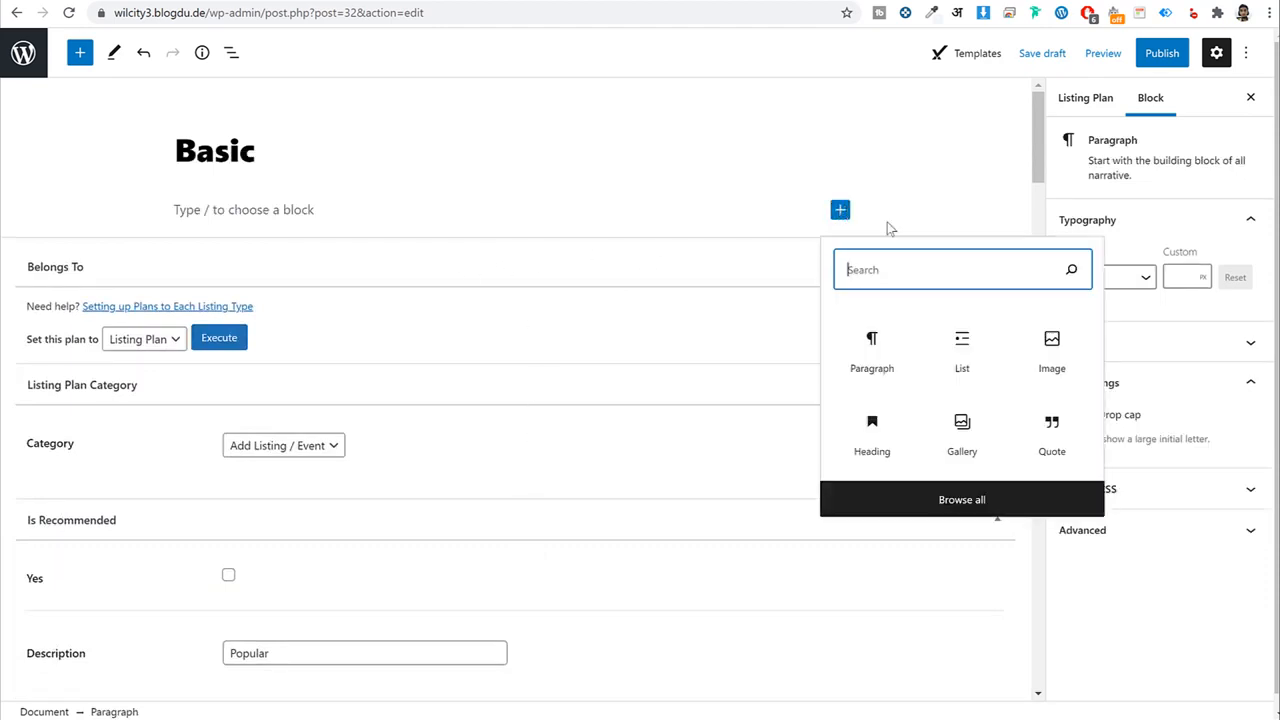
{"action": "type", "text": "lis"}
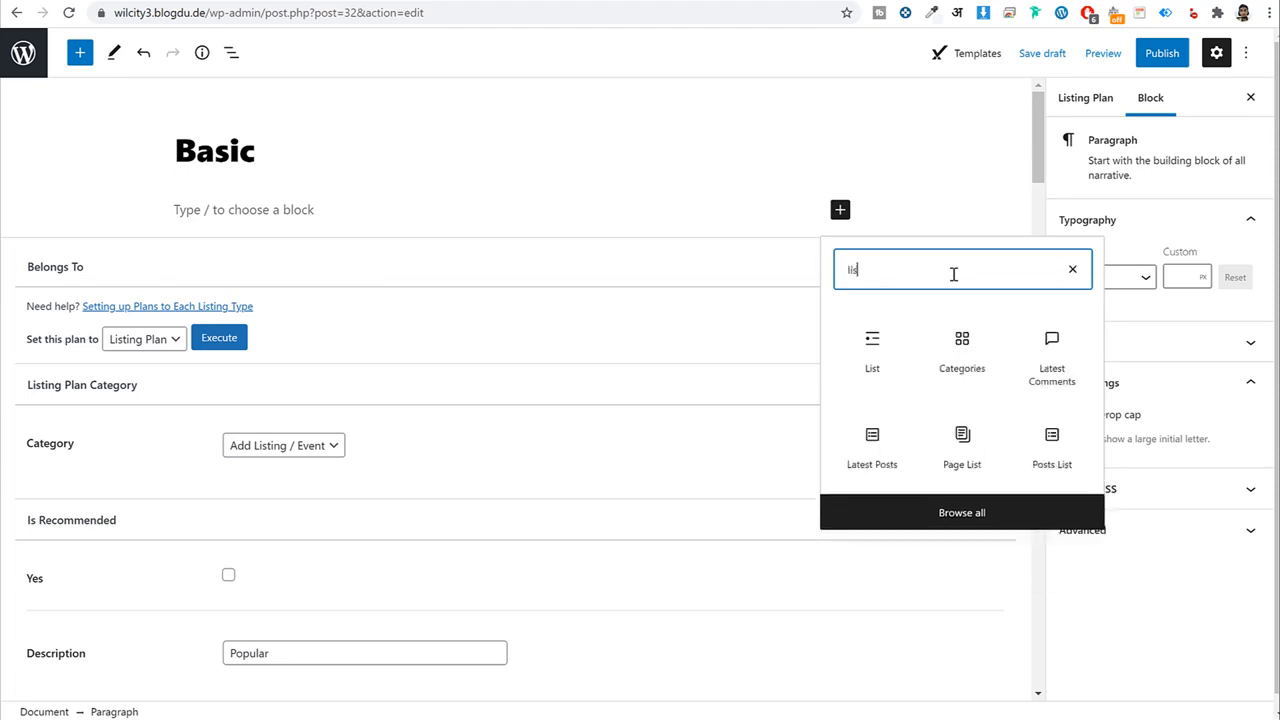
{"action": "left_click", "coordinate": [891, 354]}
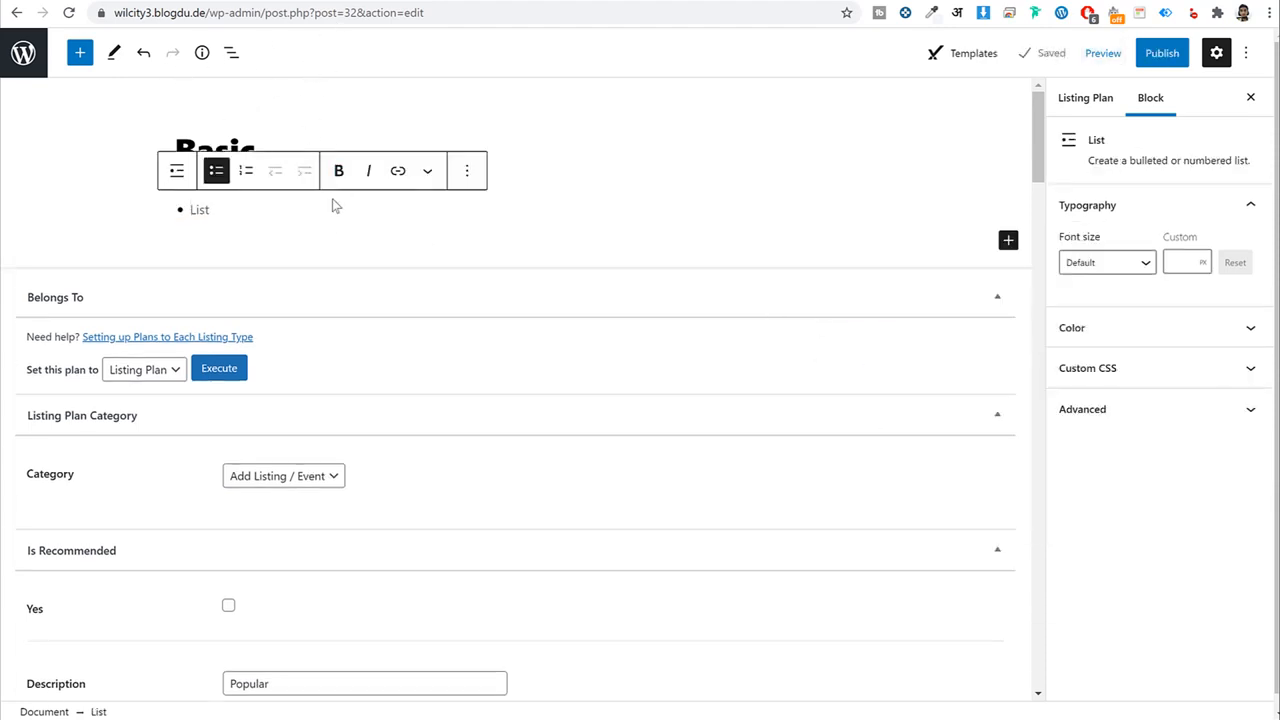
{"action": "scroll", "coordinate": [331, 334], "scroll_direction": "down", "scroll_amount": 6}
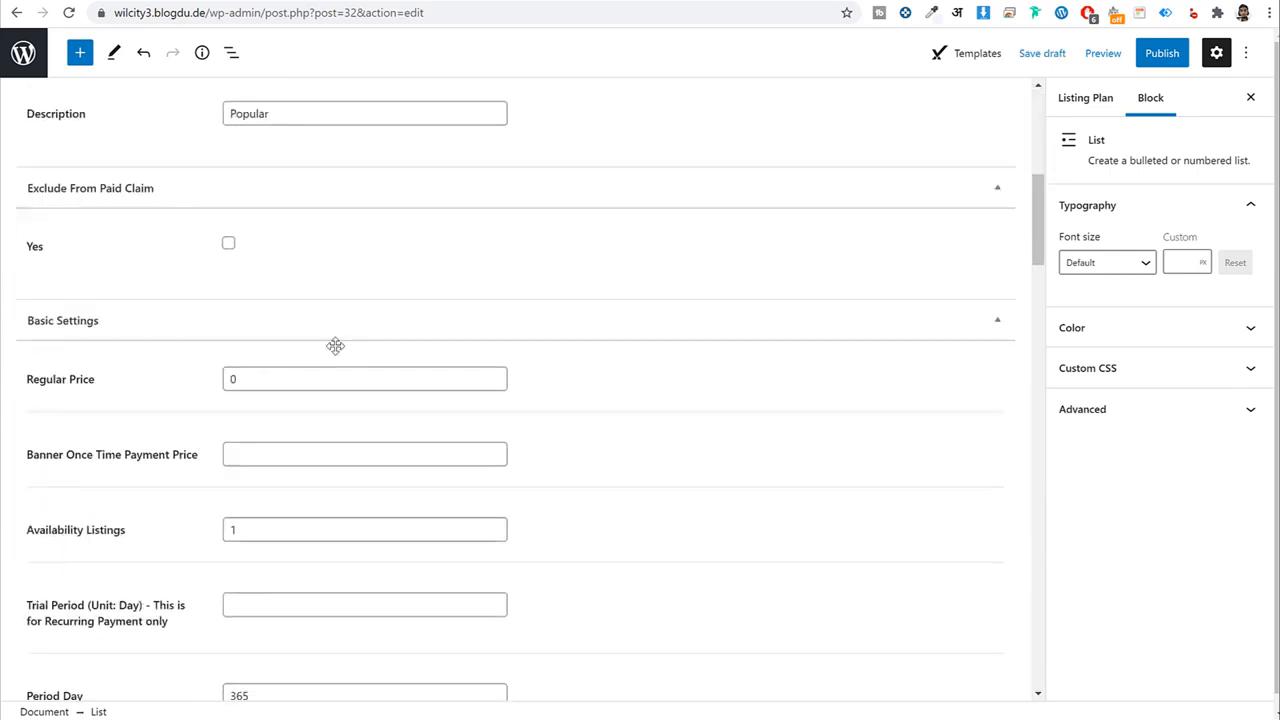
{"action": "left_click_drag", "start_coordinate": [150, 454], "coordinate": [268, 446]}
{"action": "double_click", "coordinate": [268, 446]}
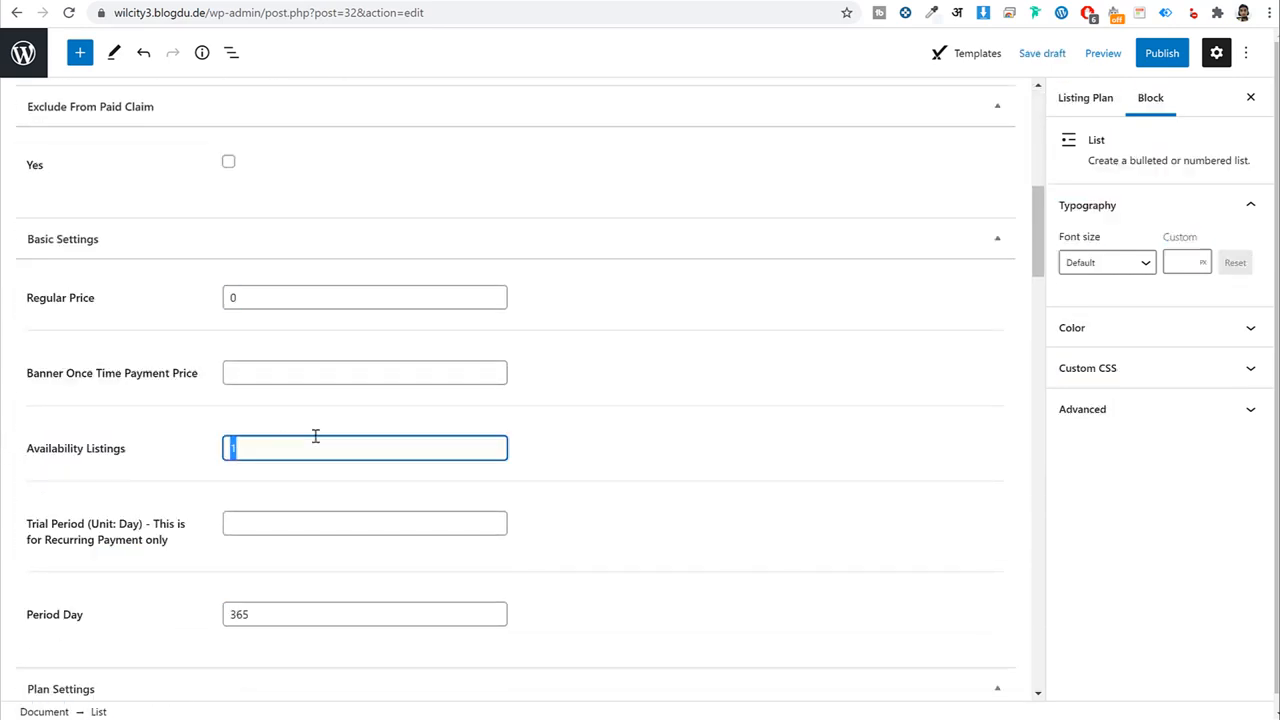
{"action": "scroll", "coordinate": [384, 440], "scroll_direction": "up", "scroll_amount": 4}
{"action": "scroll", "coordinate": [383, 438], "scroll_direction": "up", "scroll_amount": 2}
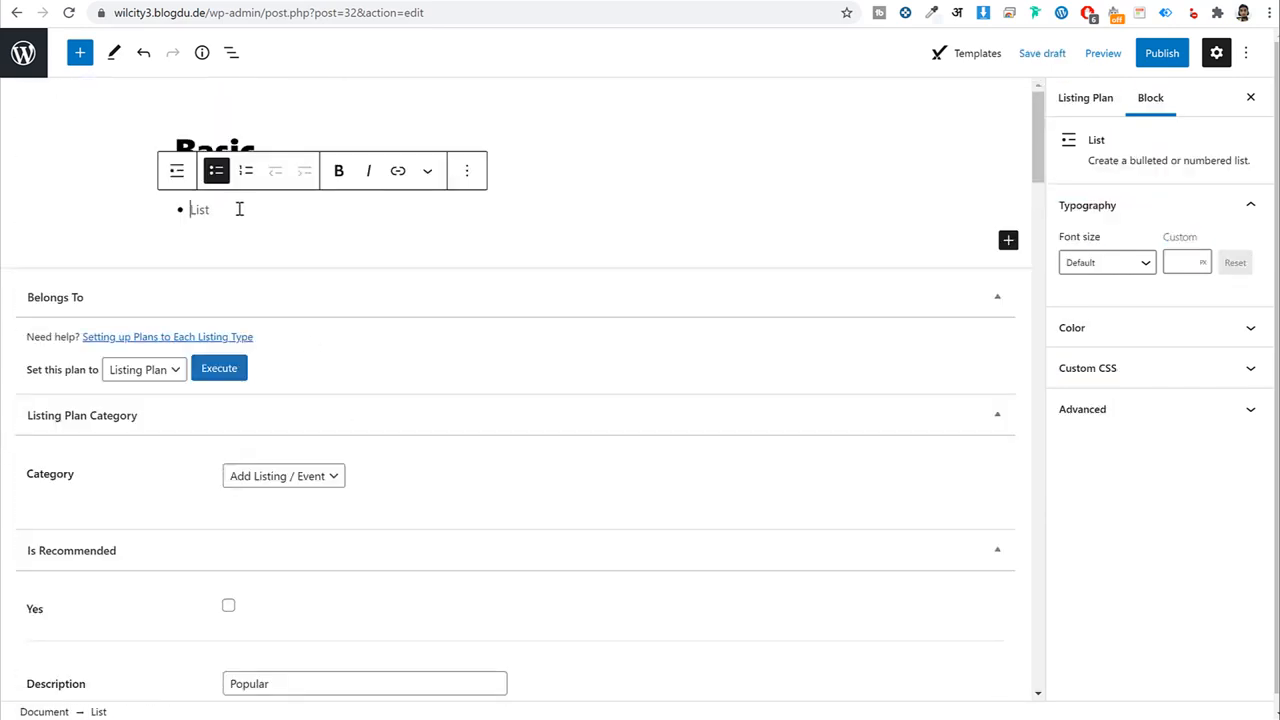
{"action": "type", "text": "1 Listing"}
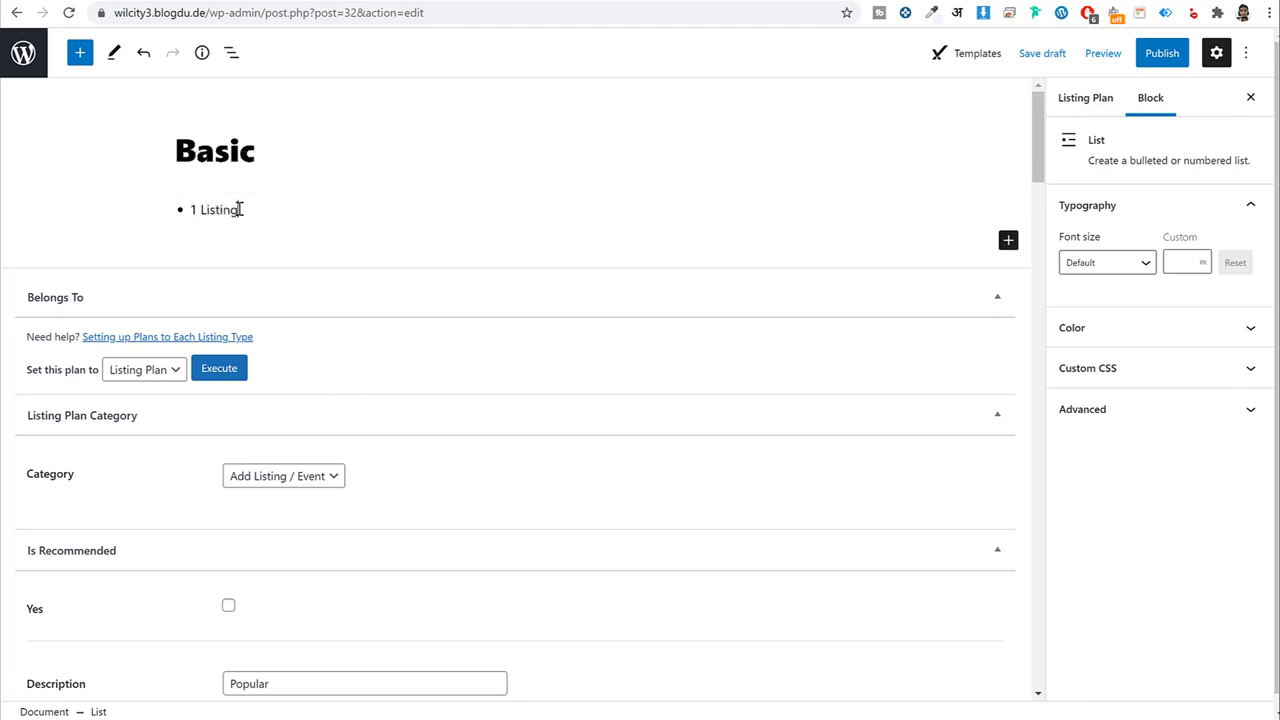
{"action": "key", "text": "Return"}
Add a 'Sidebar Statistics' list item and apply Strikethrough to it.
{"action": "scroll", "coordinate": [349, 278], "scroll_direction": "down", "scroll_amount": 13}
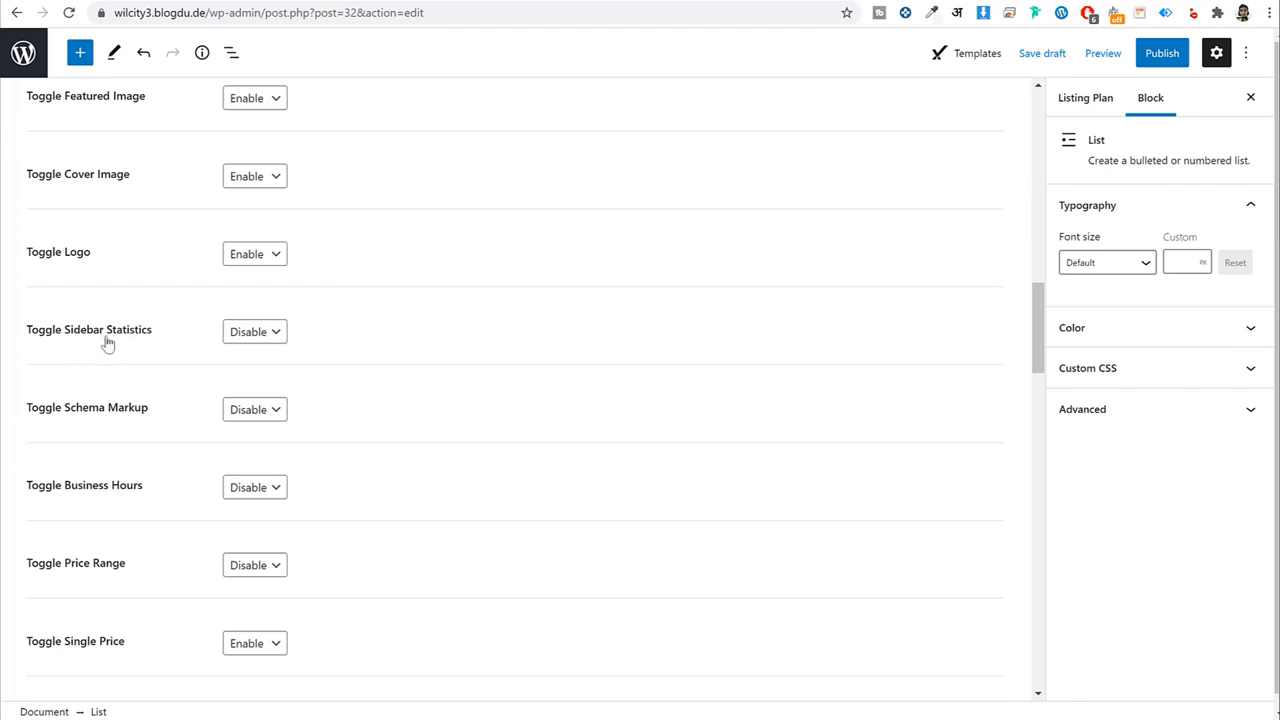
{"action": "left_click_drag", "start_coordinate": [174, 341], "coordinate": [25, 334]}
{"action": "key", "text": "ctrl+c"}
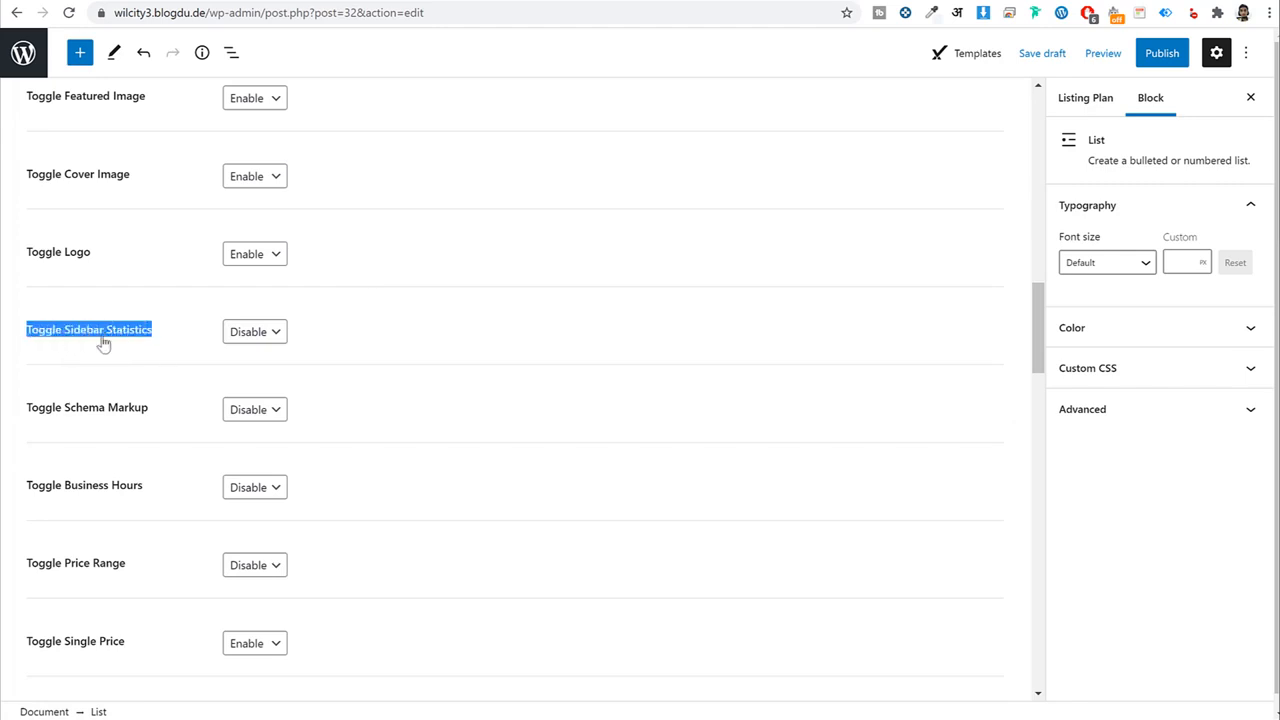
{"action": "scroll", "coordinate": [228, 399], "scroll_direction": "up", "scroll_amount": 15}
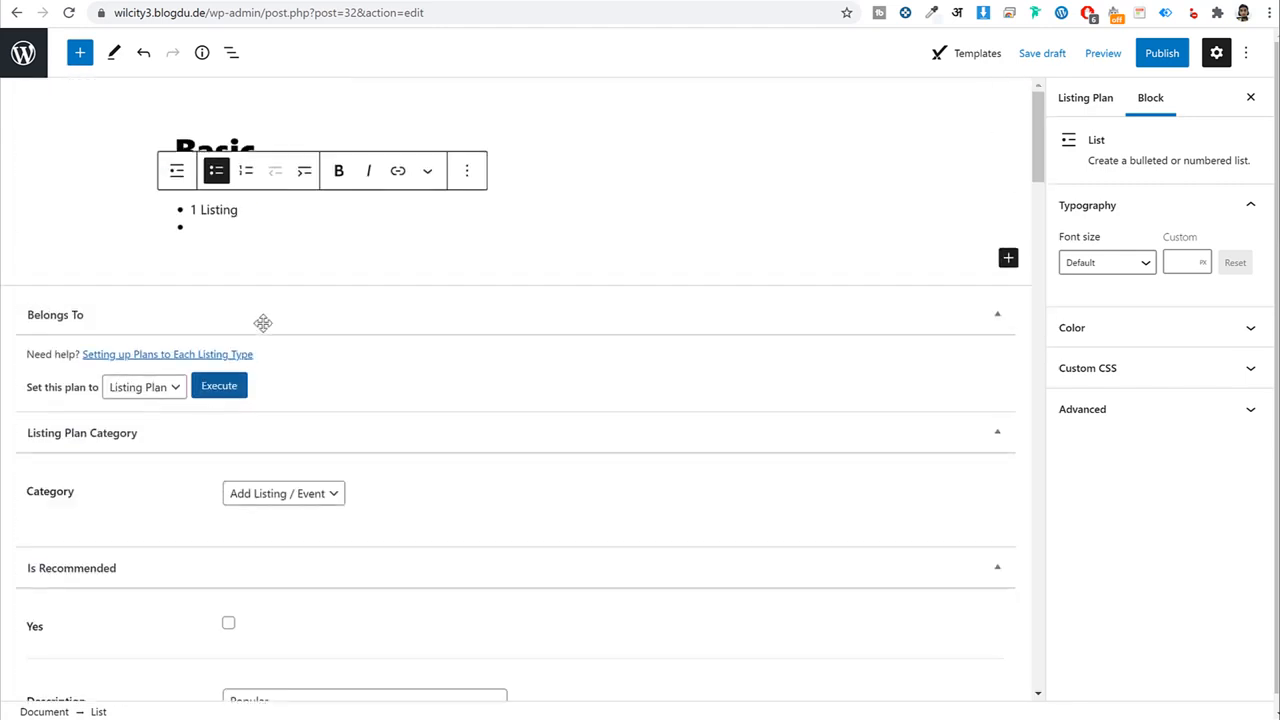
{"action": "type", "text": "Sid"}
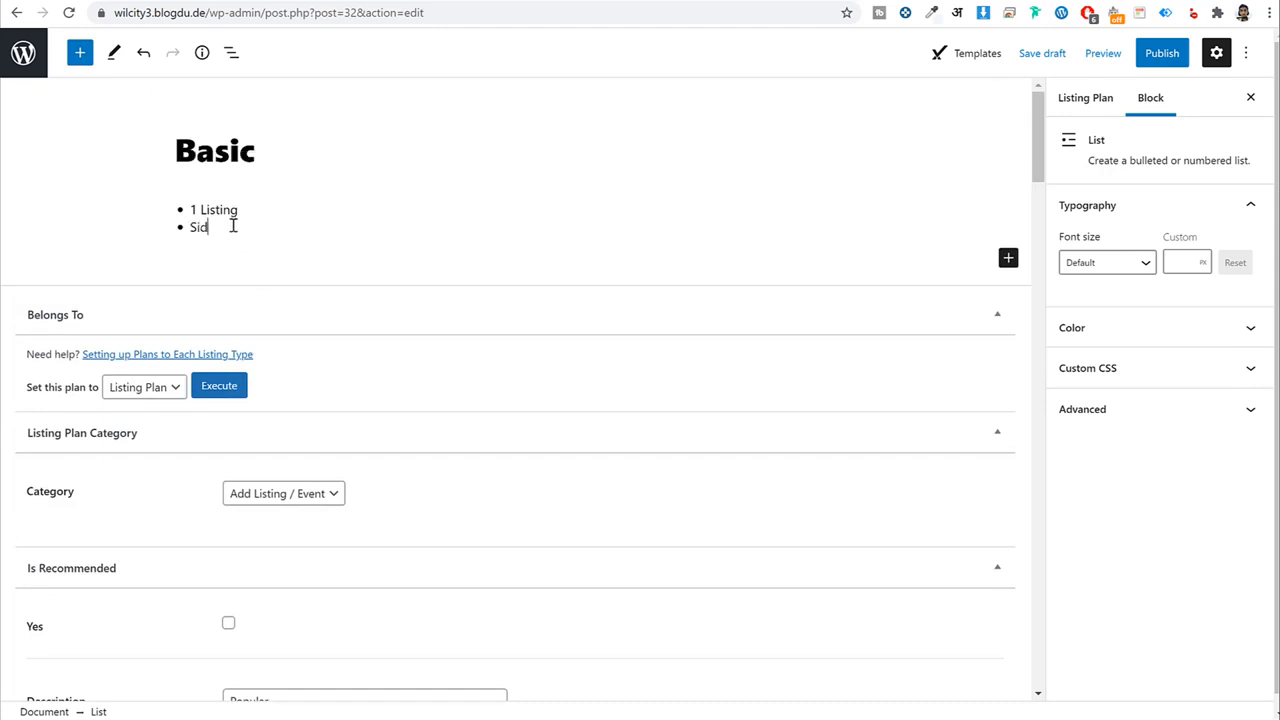
{"action": "type", "text": "ebar"}
{"action": "key", "text": "ctrl+v"}
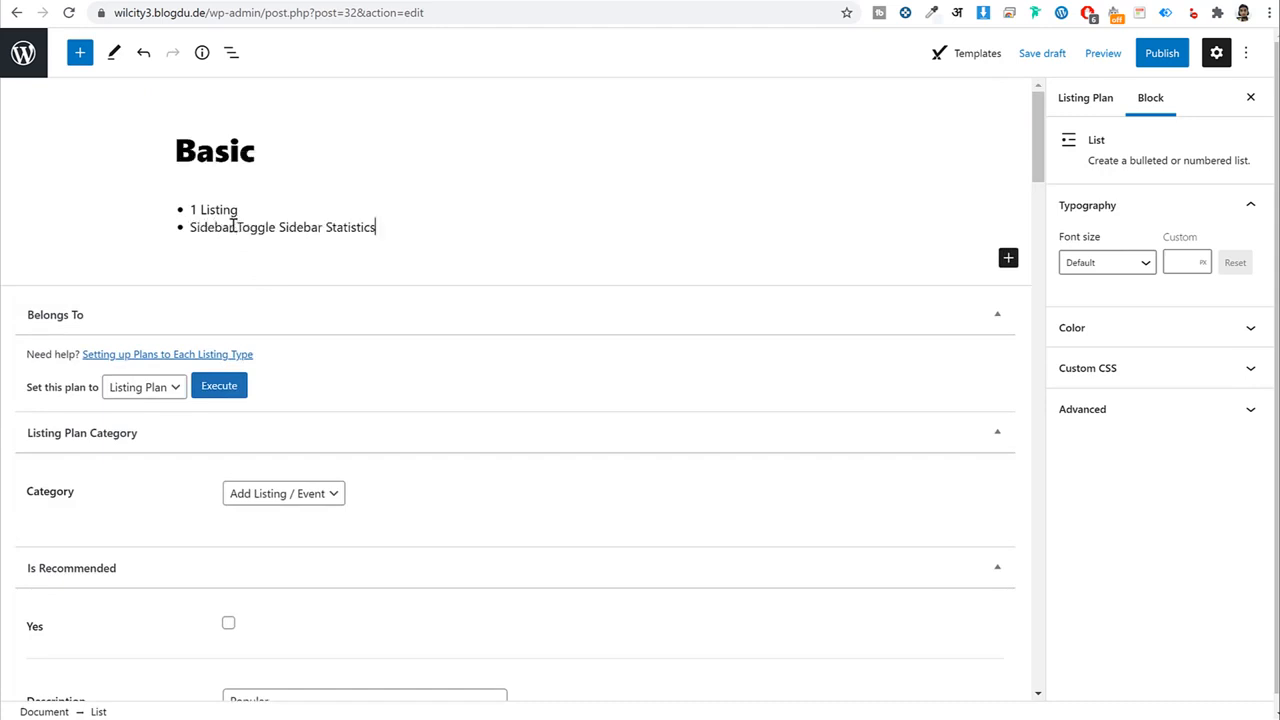
{"action": "left_click_drag", "start_coordinate": [237, 222], "coordinate": [322, 227]}
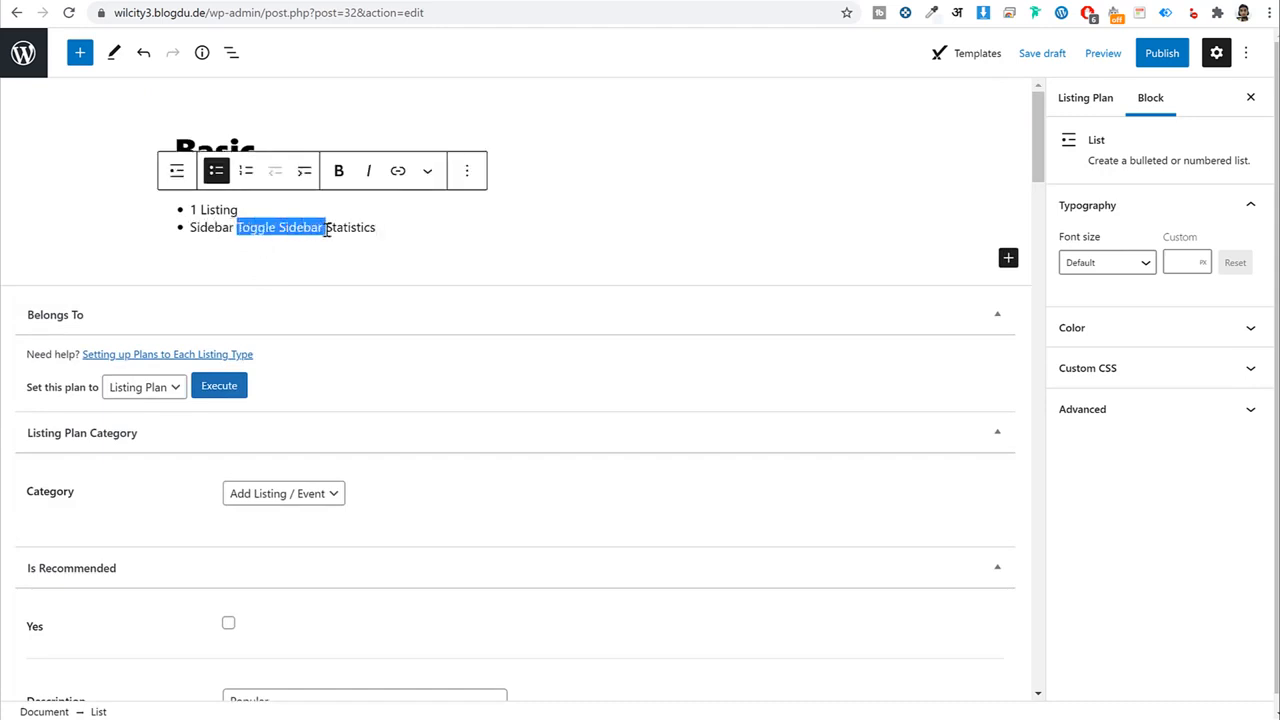
{"action": "key", "text": "BackSpace"}
{"action": "triple_click", "coordinate": [327, 230]}
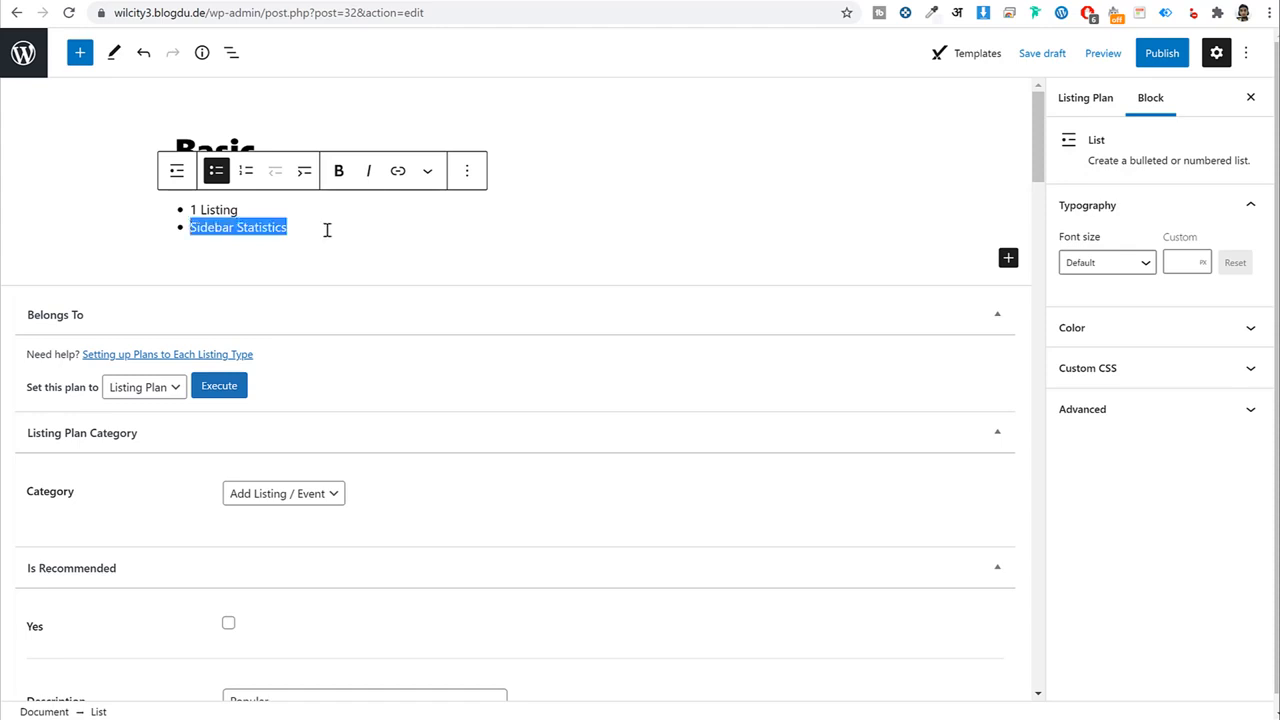
{"action": "double_click", "coordinate": [273, 228]}
{"action": "triple_click", "coordinate": [275, 228]}
{"action": "left_click", "coordinate": [307, 230]}
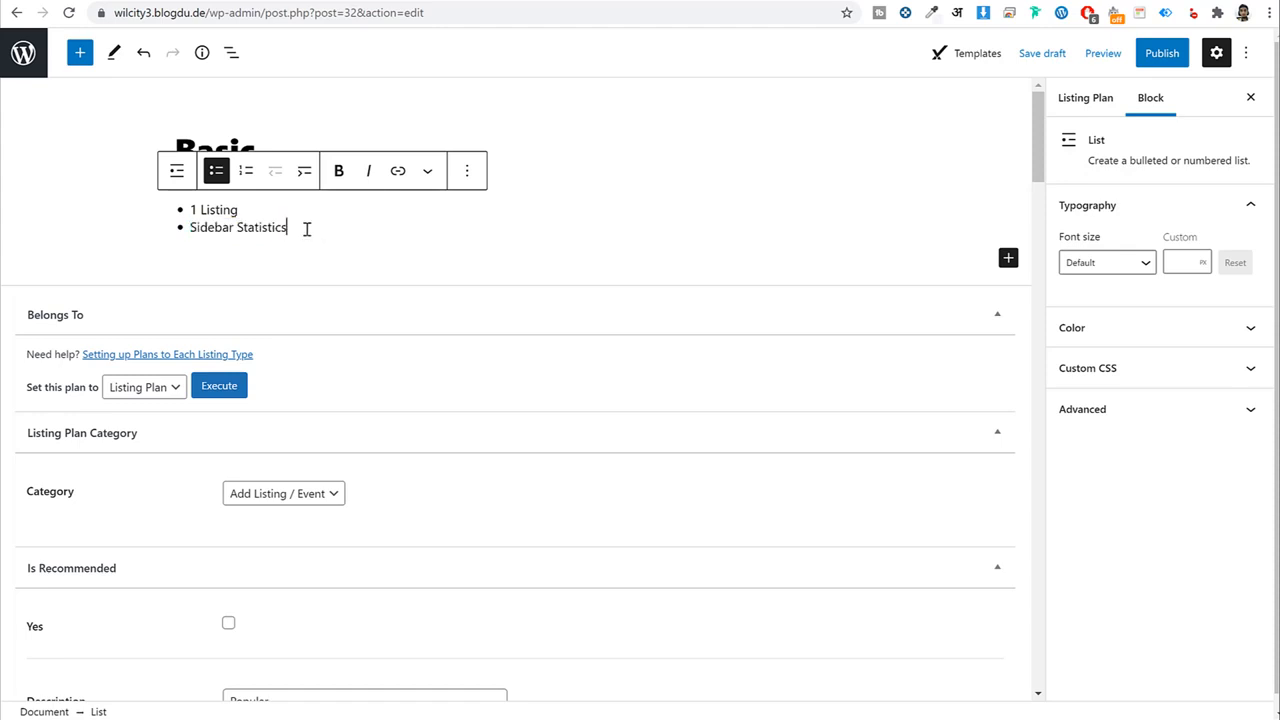
{"action": "left_click_drag", "start_coordinate": [309, 229], "coordinate": [183, 228]}
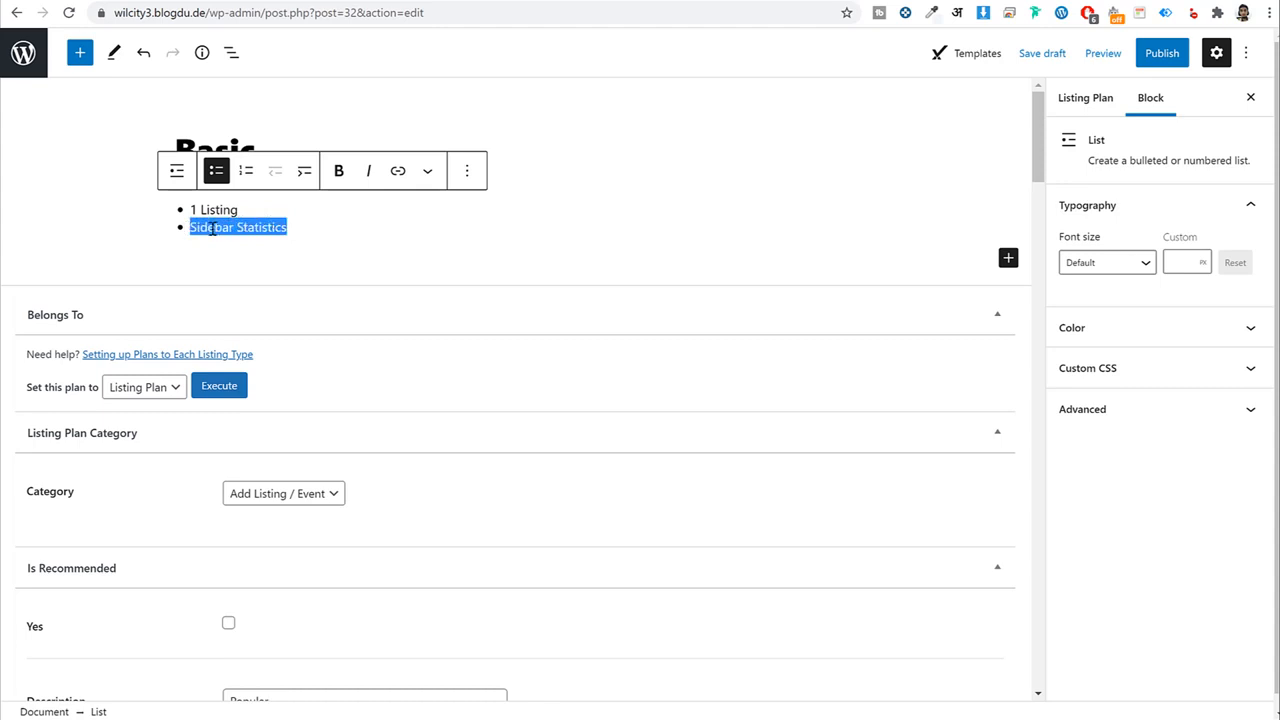
{"action": "left_click", "coordinate": [428, 172]}
{"action": "left_click", "coordinate": [500, 316]}
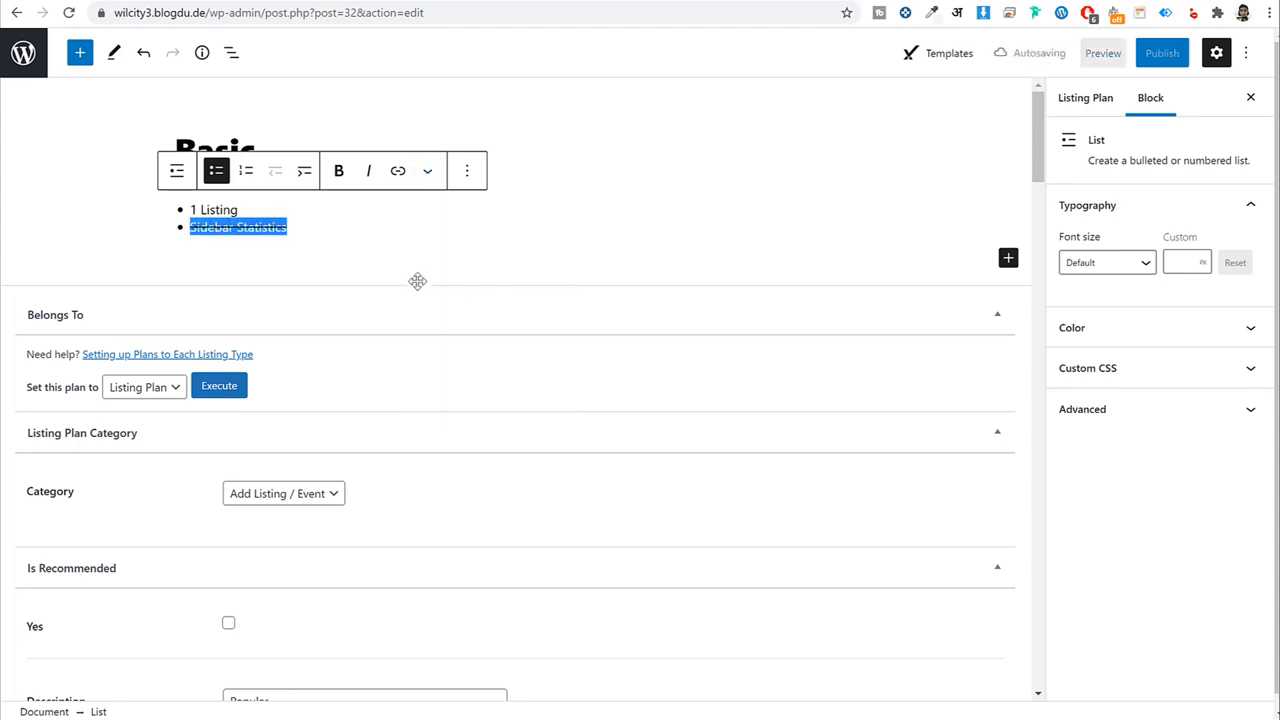
{"action": "left_click", "coordinate": [417, 281]}
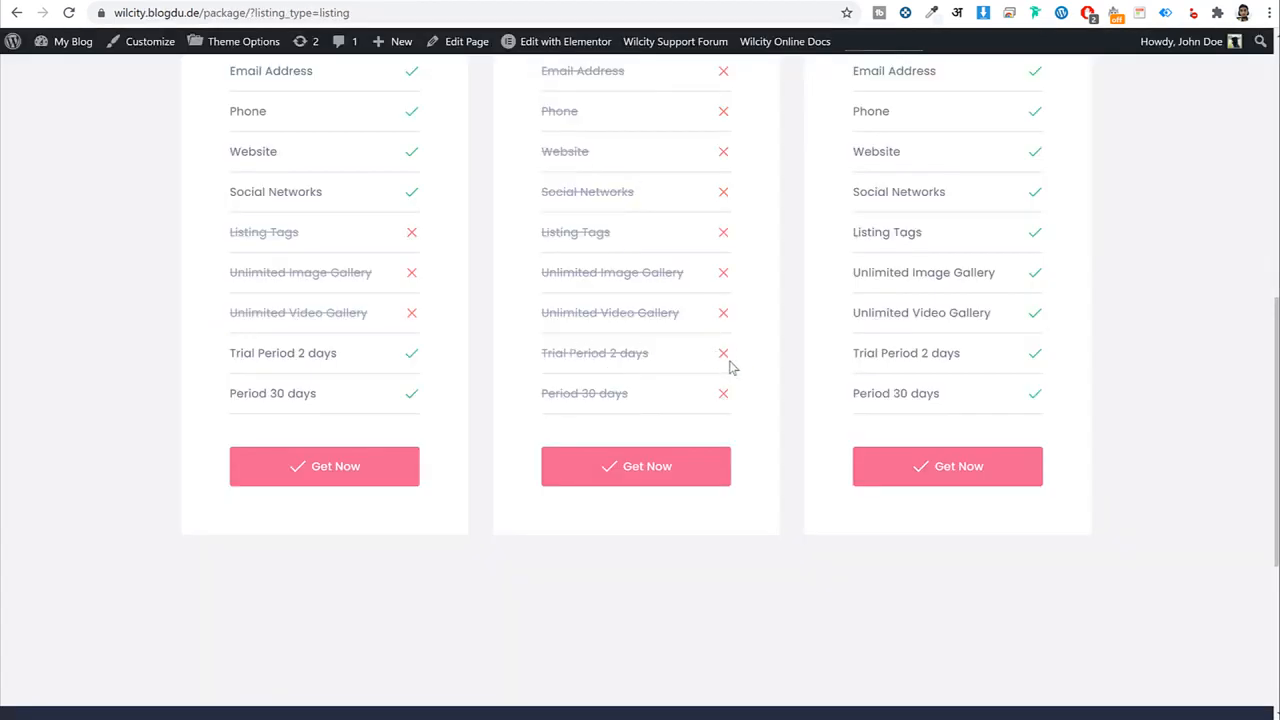
Replace the list items with the Basic column's features pasted from the pricing page.
{"action": "left_click_drag", "start_coordinate": [520, 360], "coordinate": [695, 358]}
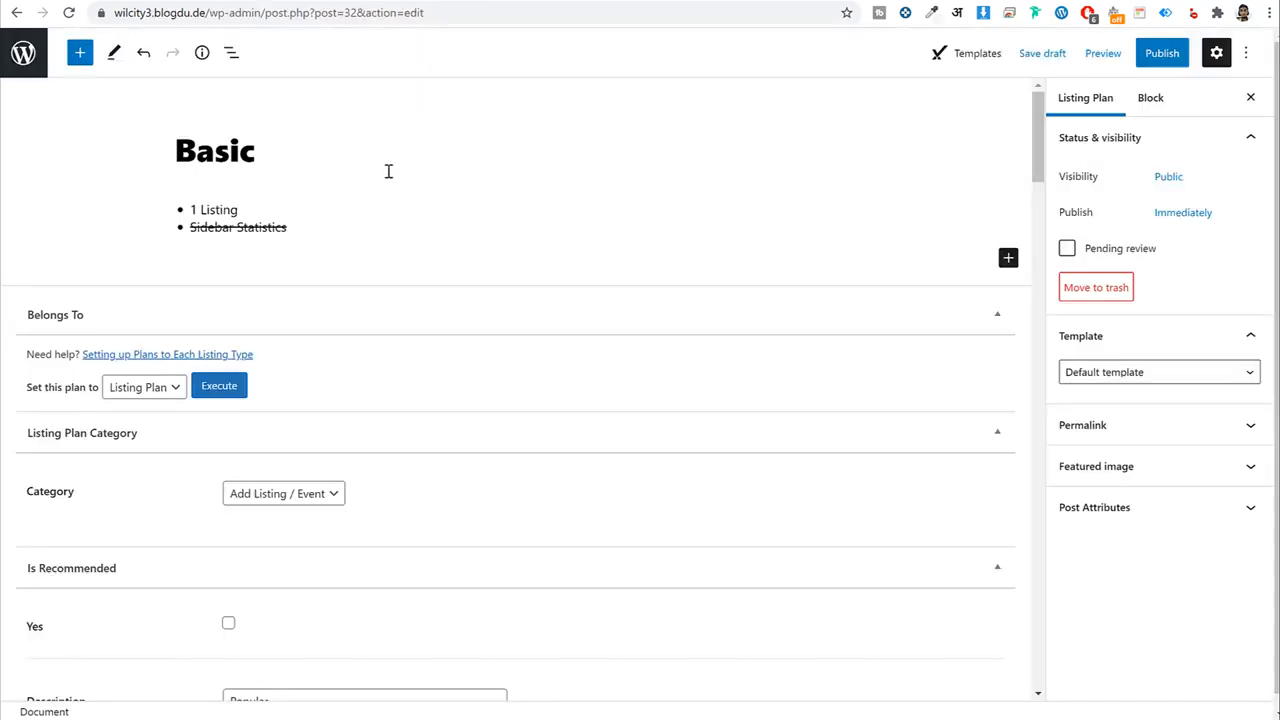
{"action": "left_click_drag", "start_coordinate": [288, 232], "coordinate": [166, 200]}
{"action": "key", "text": "ctrl+v"}
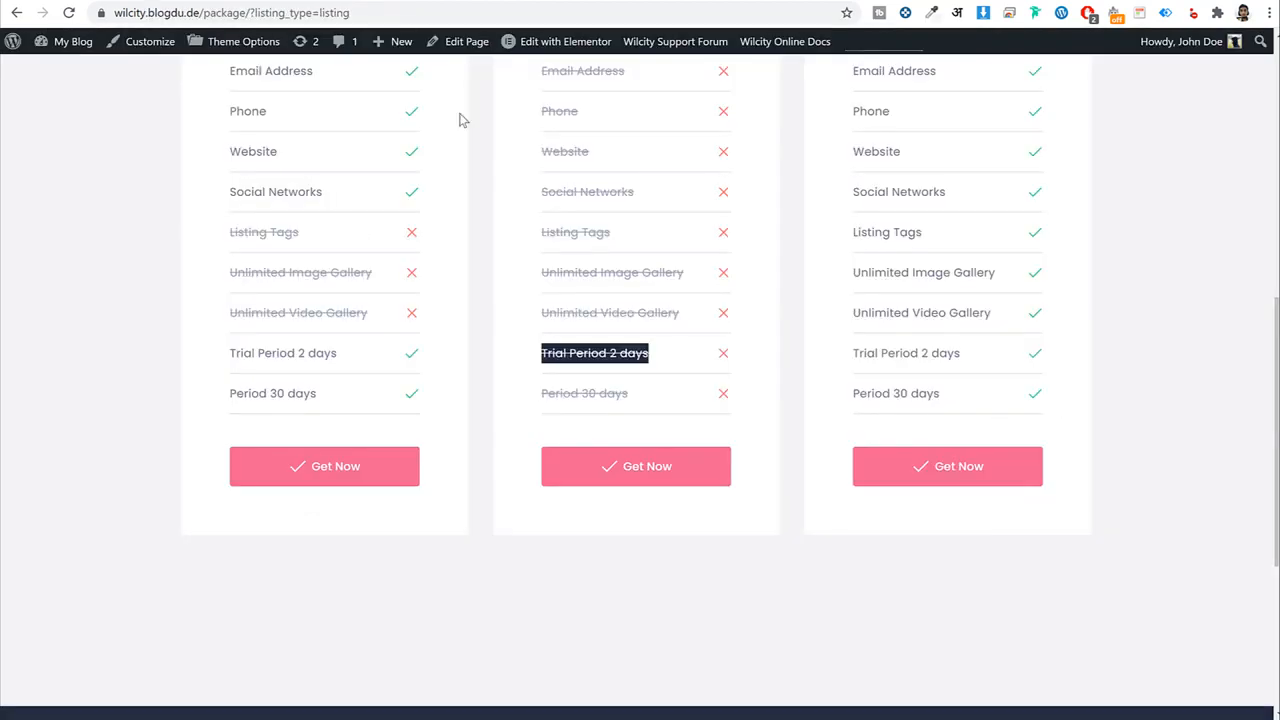
{"action": "scroll", "coordinate": [689, 423], "scroll_direction": "up", "scroll_amount": 5}
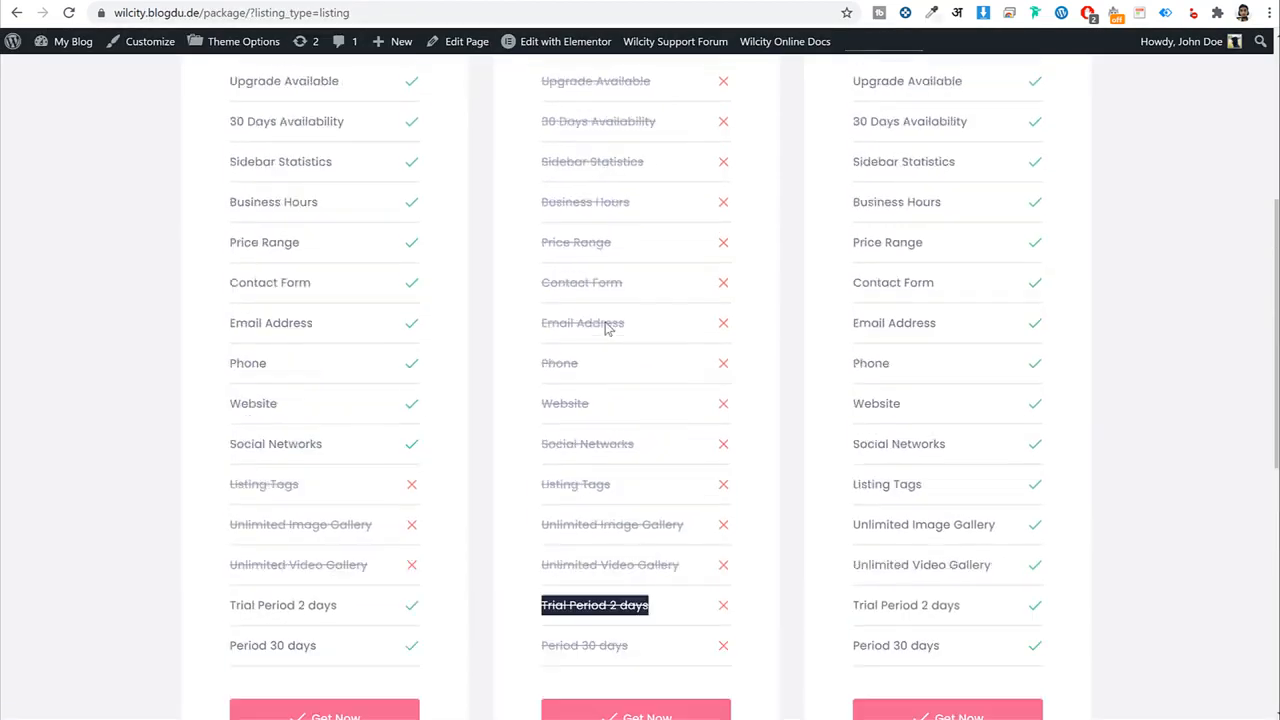
{"action": "left_click_drag", "start_coordinate": [540, 118], "coordinate": [686, 229]}
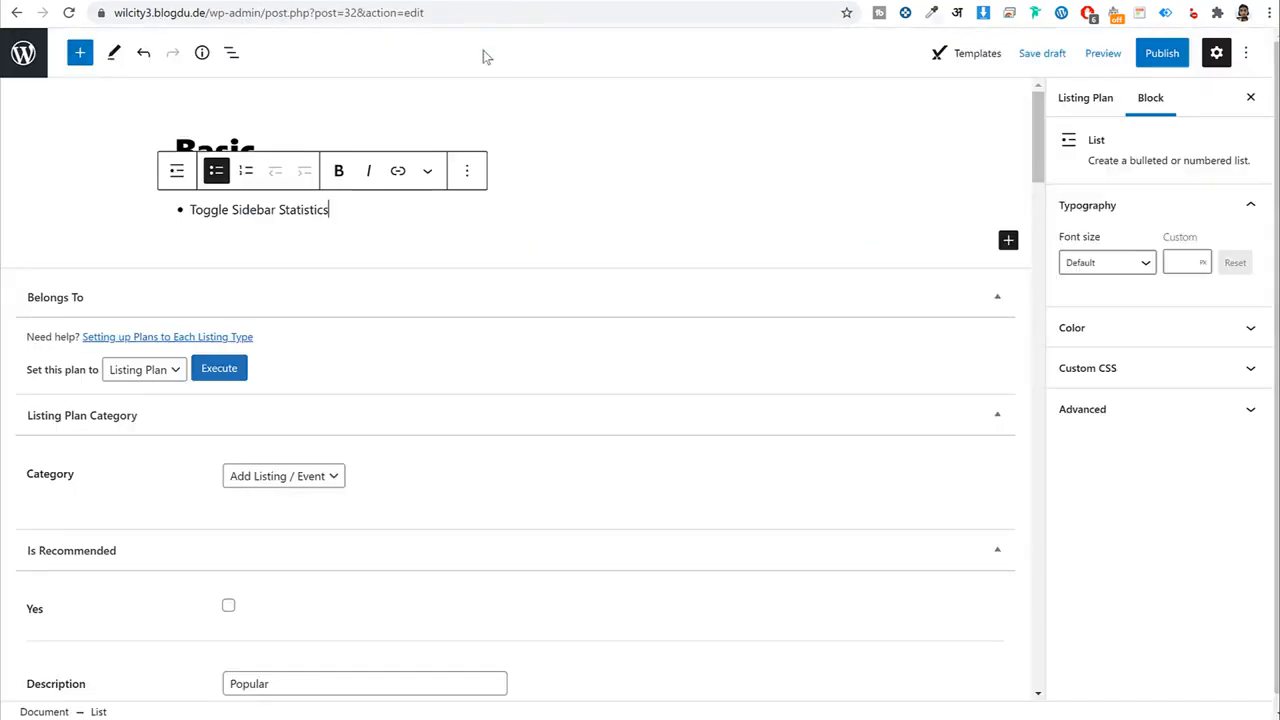
{"action": "key", "text": "ctrl+v"}
{"action": "scroll", "coordinate": [380, 314], "scroll_direction": "up", "scroll_amount": 3}
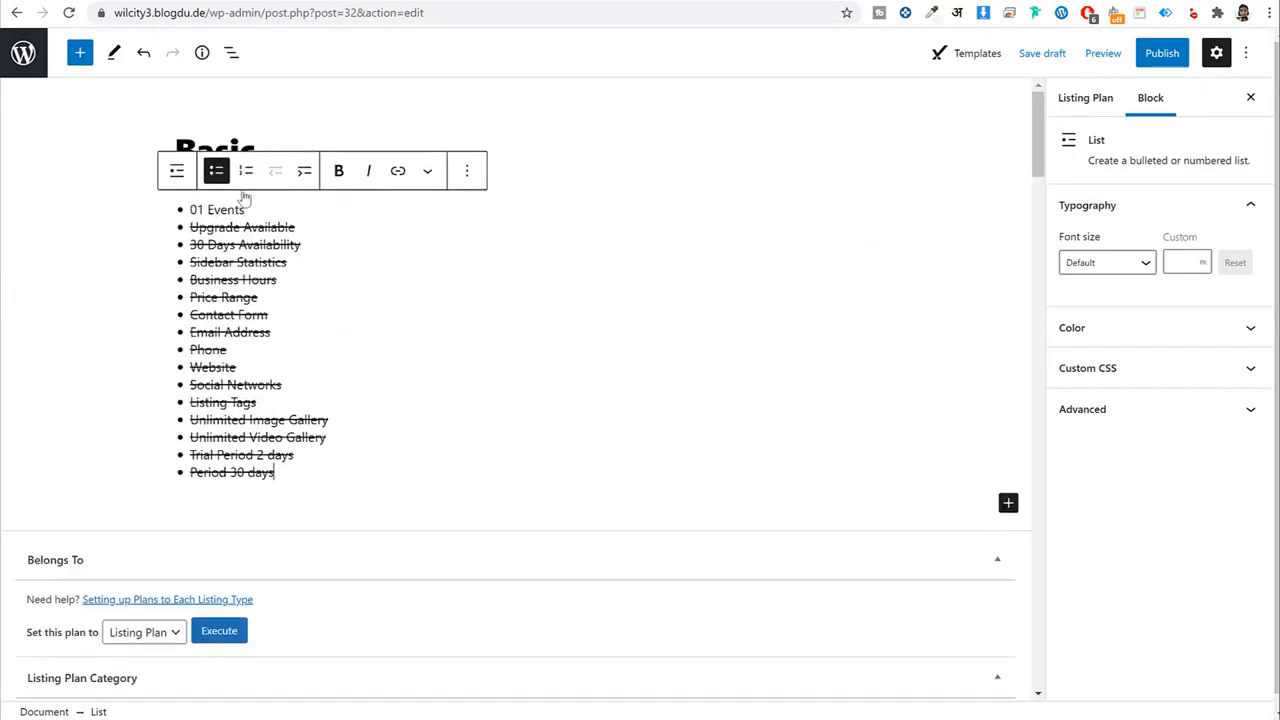
Publish the Basic plan, start another via Add New, and select the PREMIUM plan name.
{"action": "left_click", "coordinate": [1145, 54]}
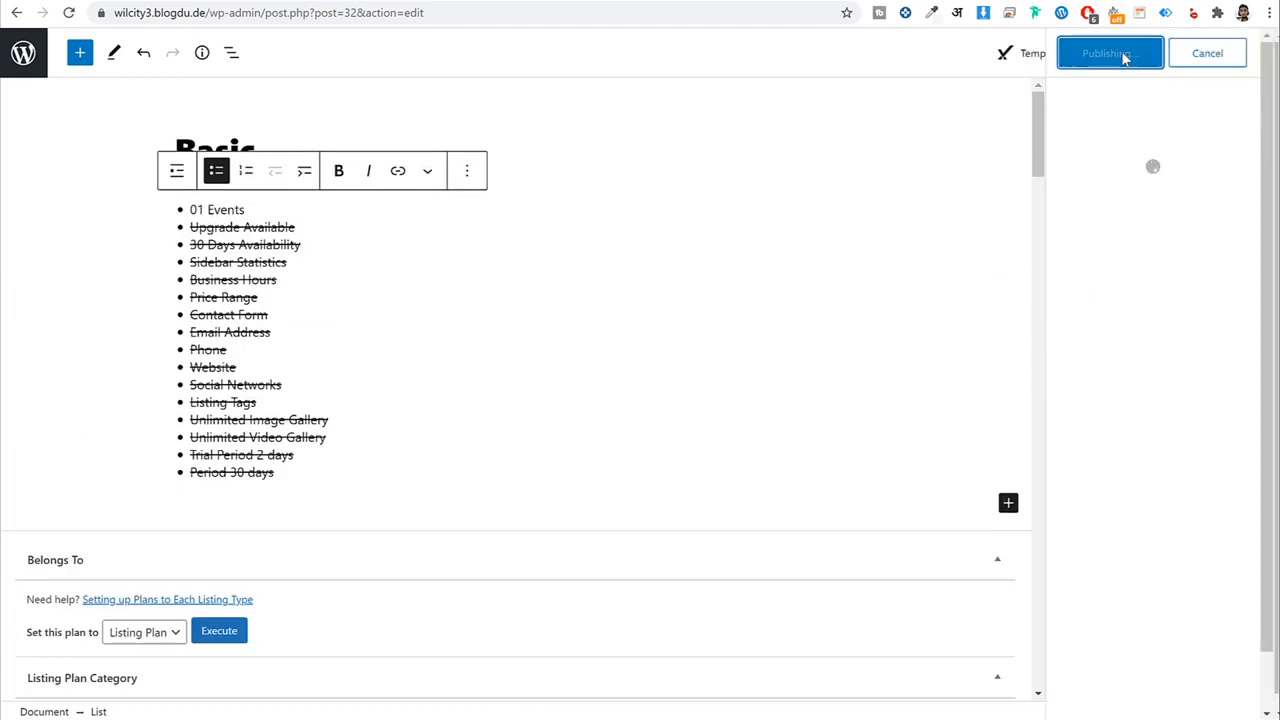
{"action": "left_click", "coordinate": [23, 57]}
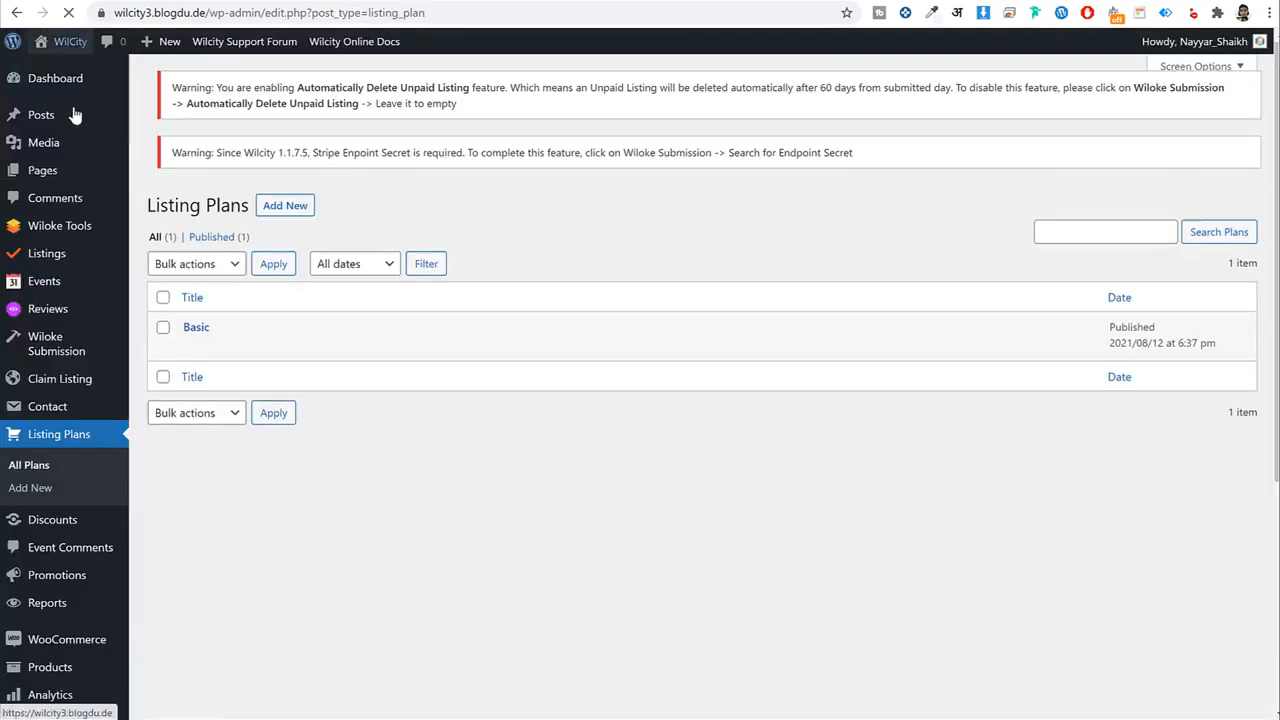
{"action": "left_click", "coordinate": [300, 88]}
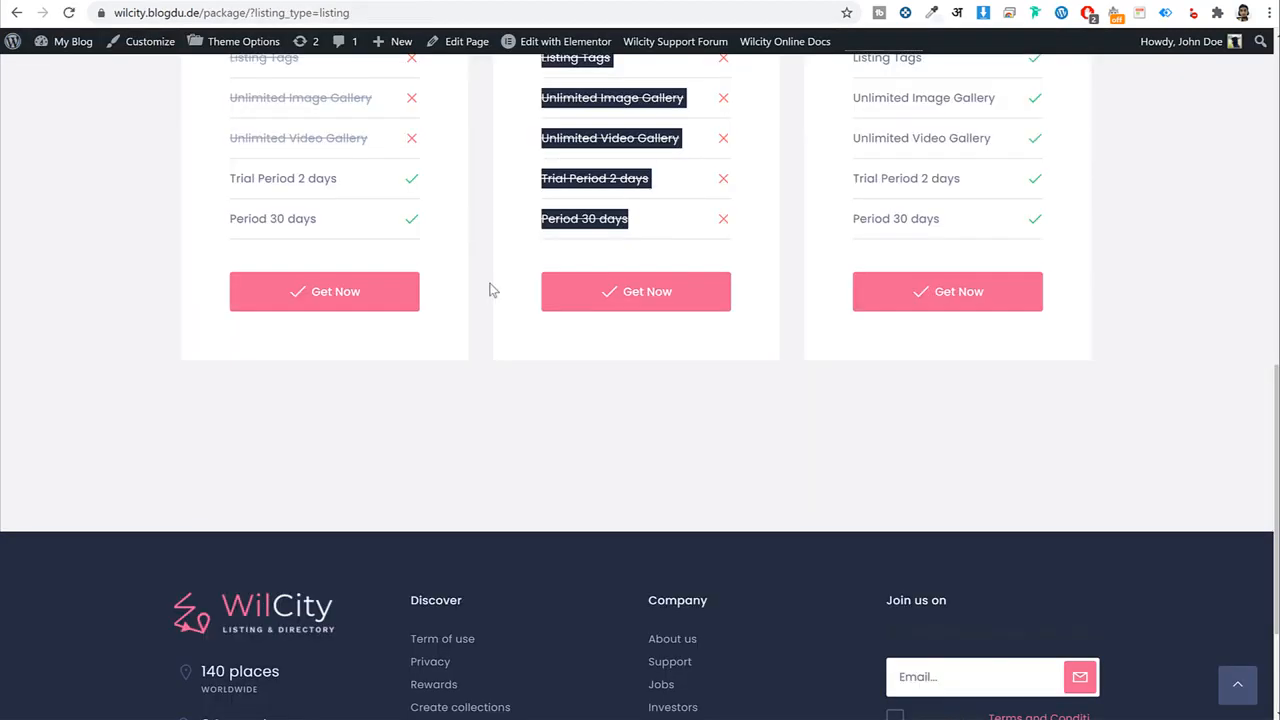
{"action": "scroll", "coordinate": [489, 290], "scroll_direction": "up", "scroll_amount": 8}
{"action": "scroll", "coordinate": [489, 313], "scroll_direction": "up", "scroll_amount": 1}
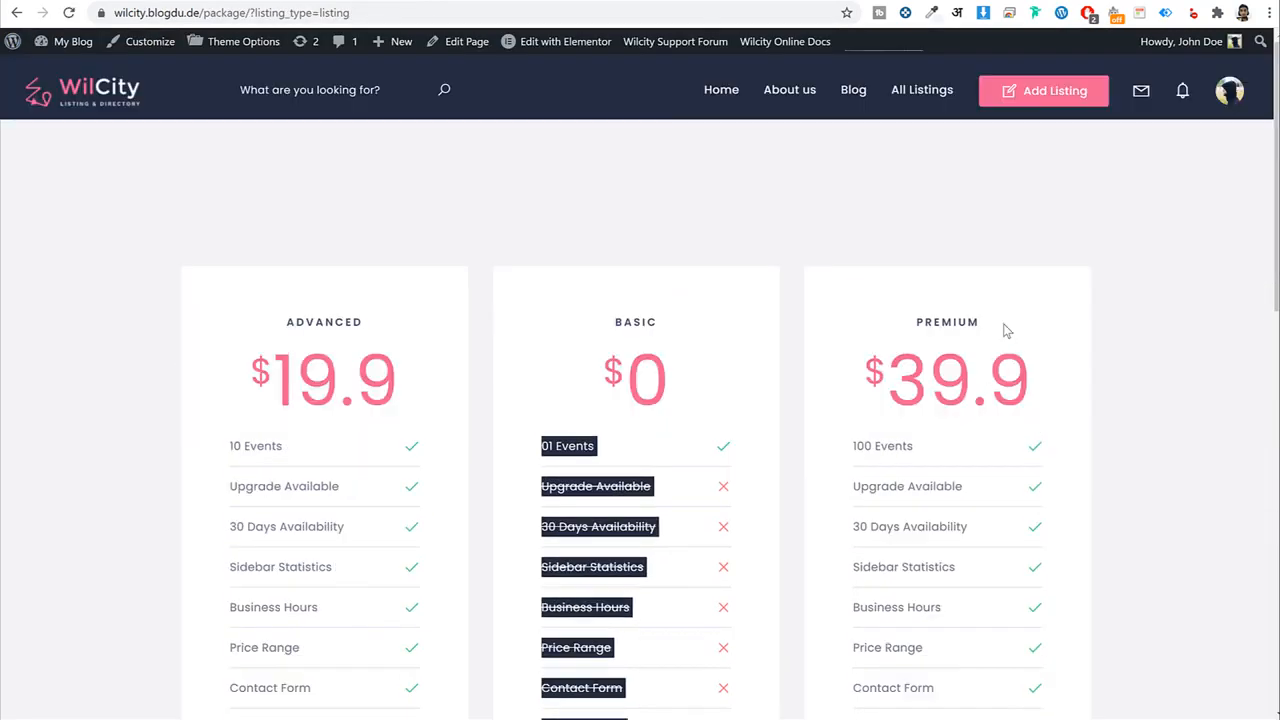
{"action": "left_click_drag", "start_coordinate": [1005, 330], "coordinate": [900, 329]}
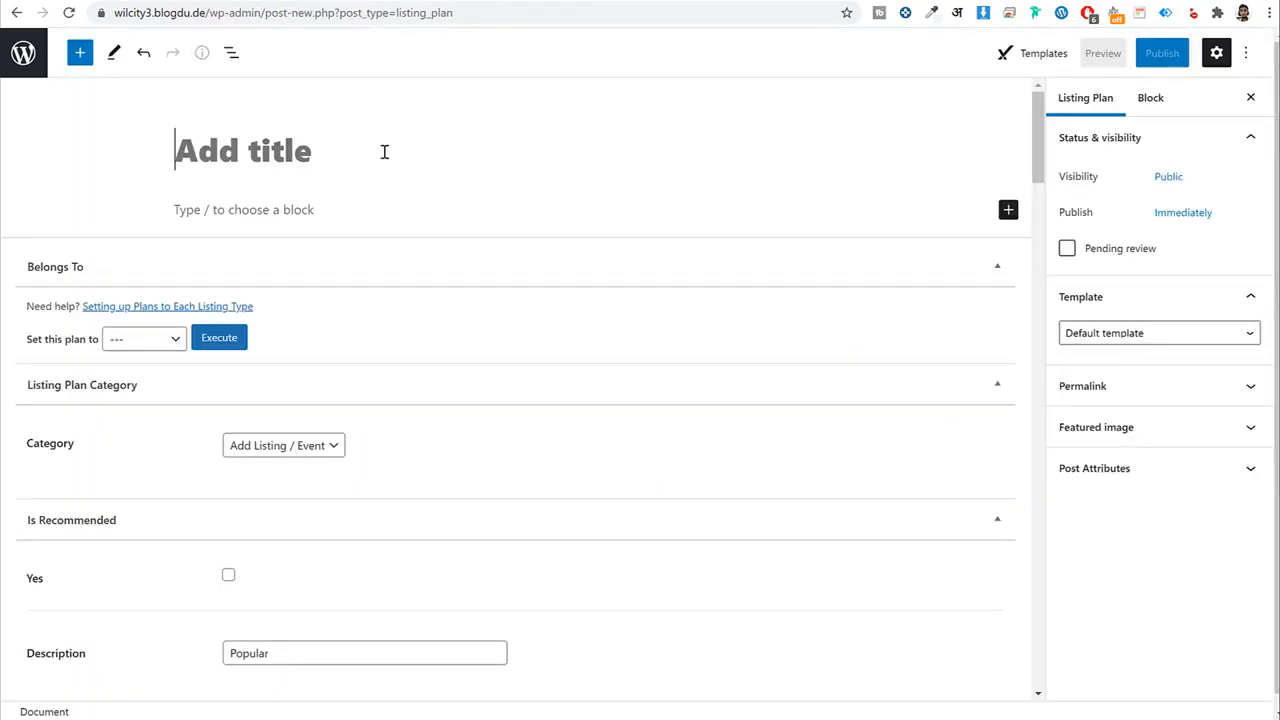
Title the plan 'Premium' and assign it as a Listing Plan.
{"action": "type", "text": "Prei8"}
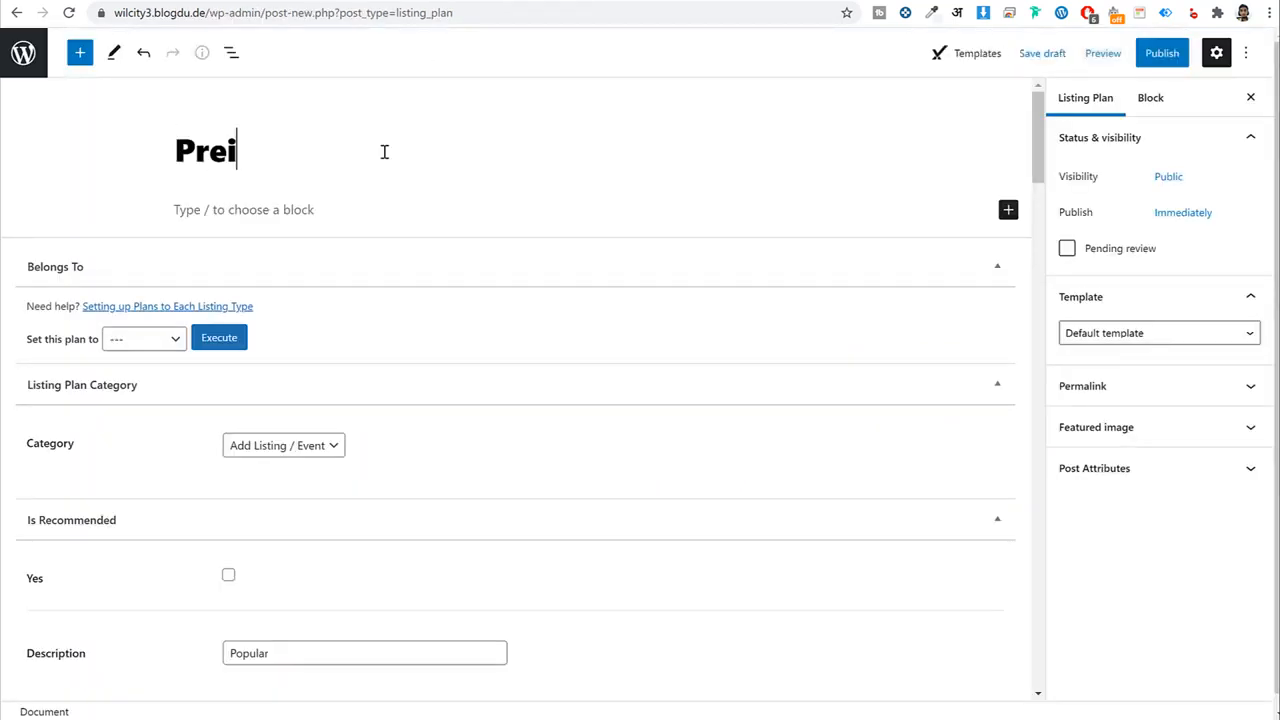
{"action": "key", "text": "BackSpace"}
{"action": "key", "text": "BackSpace"}
{"action": "type", "text": "mium"}
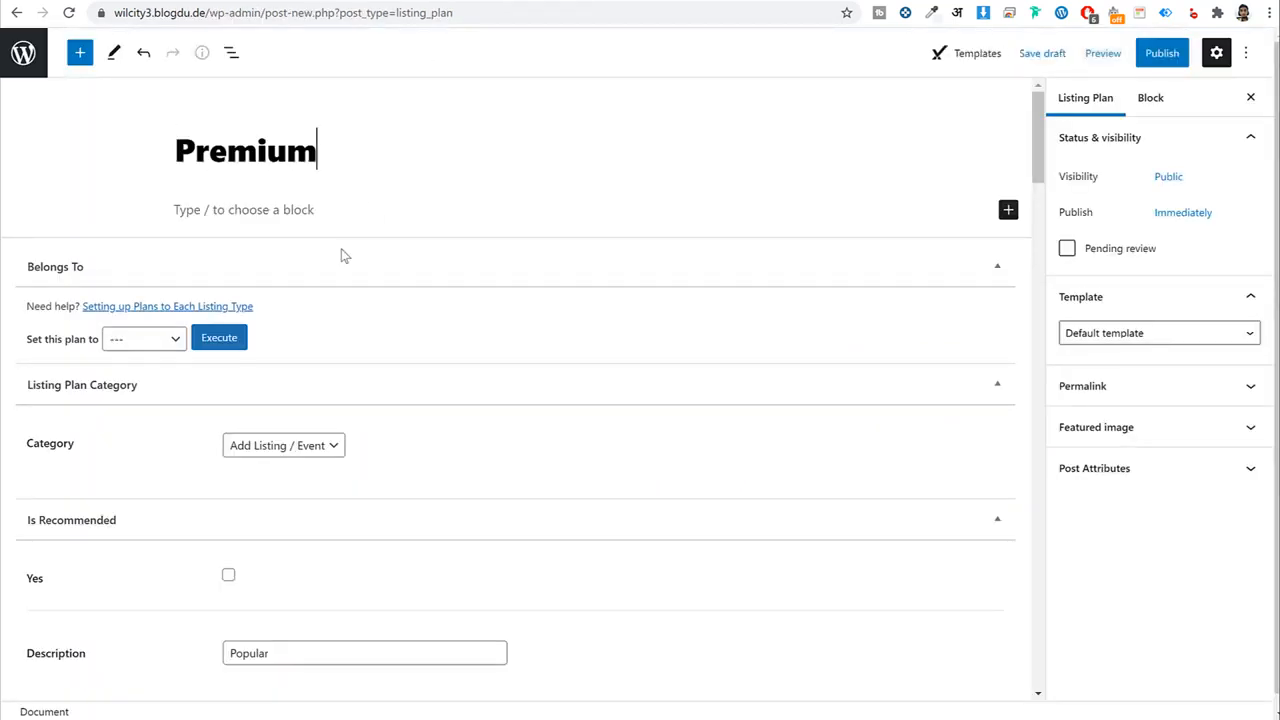
{"action": "left_click", "coordinate": [155, 340]}
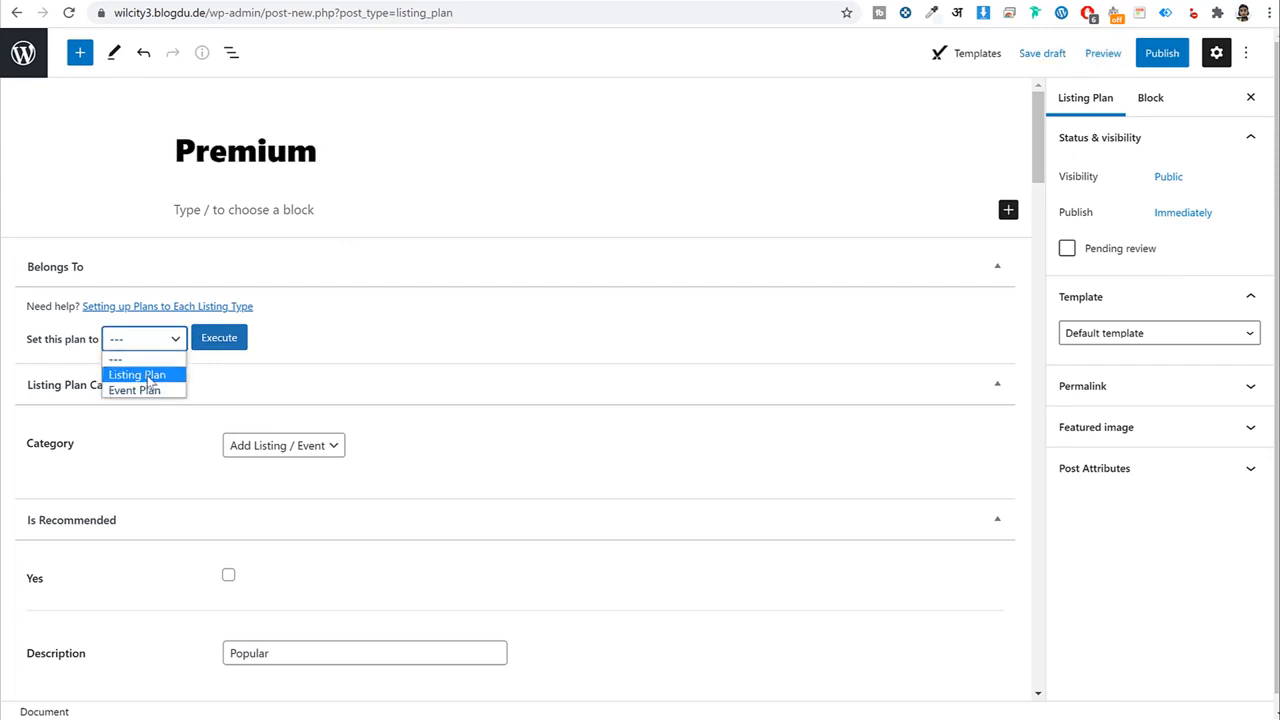
{"action": "left_click", "coordinate": [150, 375]}
{"action": "left_click", "coordinate": [228, 343]}
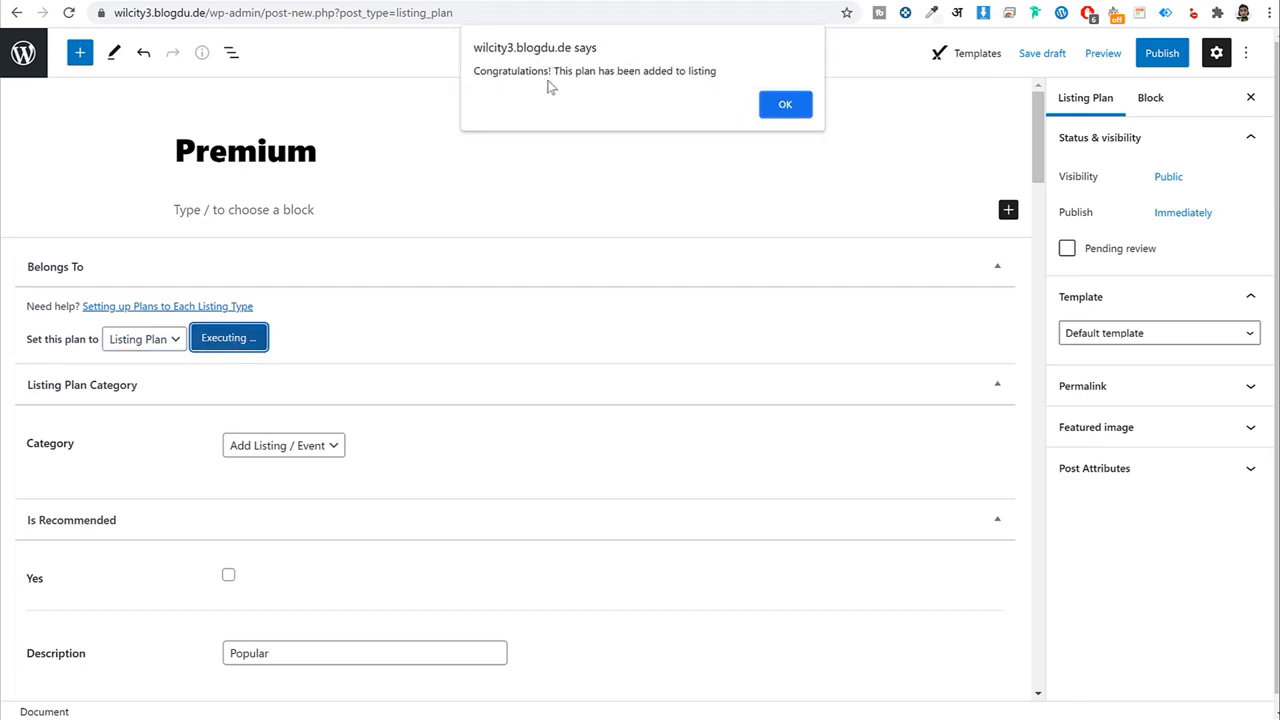
{"action": "left_click", "coordinate": [800, 106]}
Keep the category as Add Listing / Event and mark the plan as recommended.
{"action": "scroll", "coordinate": [788, 322], "scroll_direction": "down", "scroll_amount": 2}
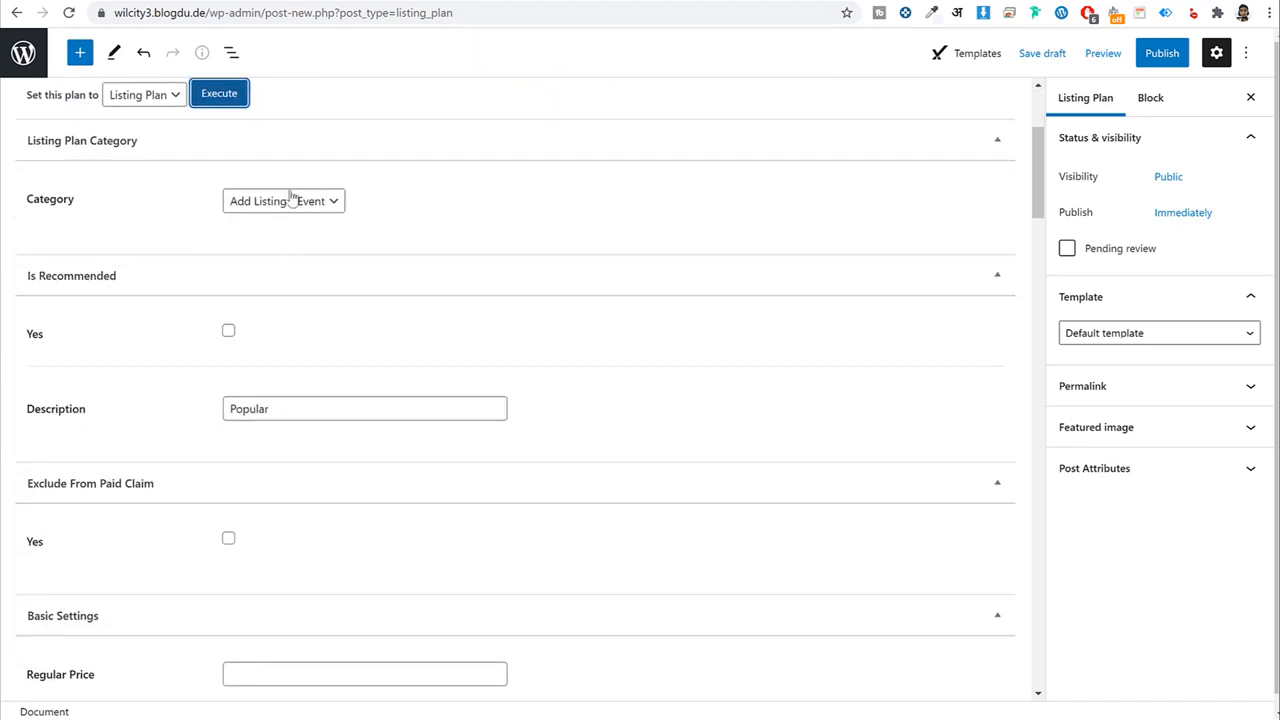
{"action": "left_click", "coordinate": [260, 201]}
{"action": "left_click", "coordinate": [288, 222]}
{"action": "scroll", "coordinate": [645, 250], "scroll_direction": "down", "scroll_amount": 2}
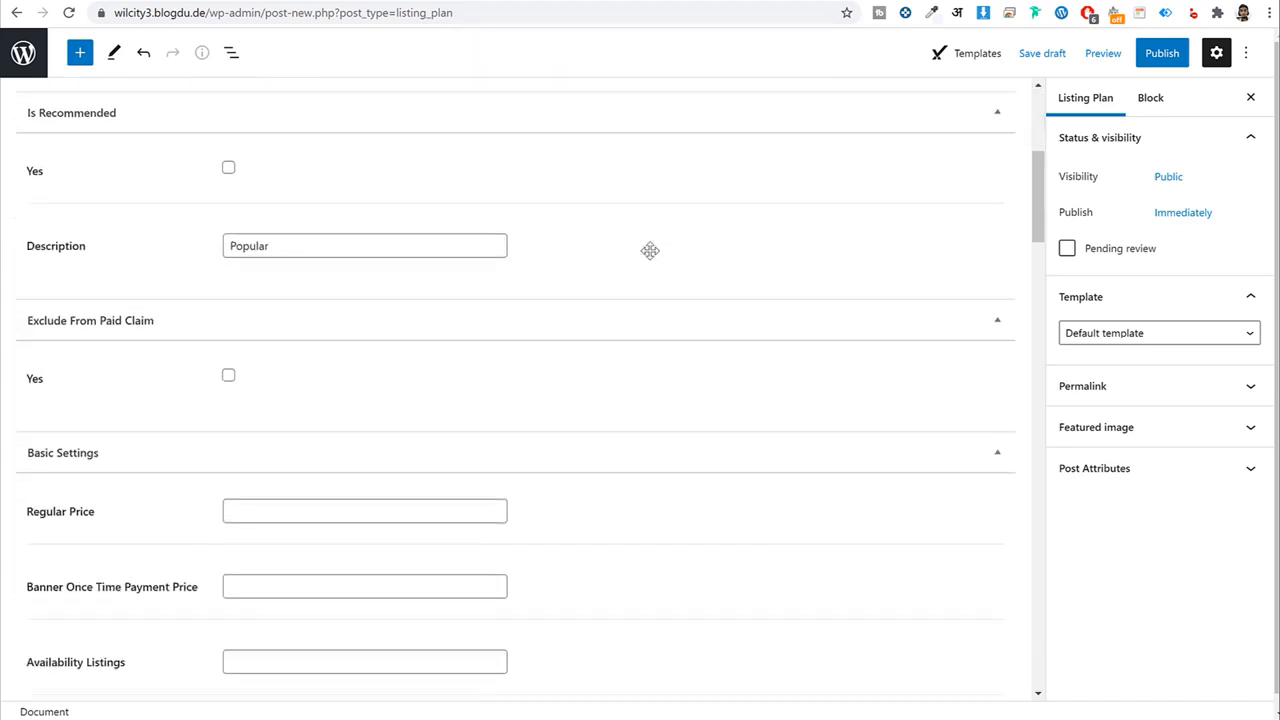
{"action": "scroll", "coordinate": [640, 259], "scroll_direction": "up", "scroll_amount": 1}
{"action": "left_click", "coordinate": [230, 250]}
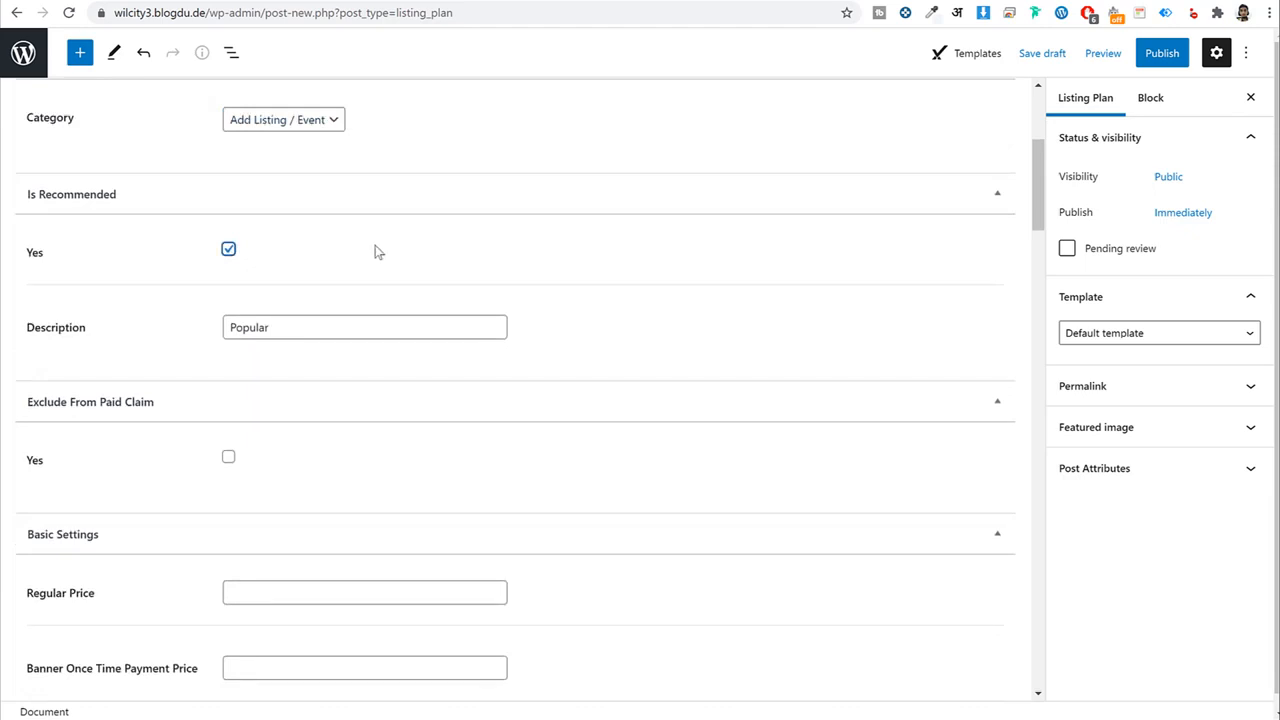
Enter Regular Price 19.99, Availability Listings 50 and Period Day 365.
{"action": "scroll", "coordinate": [489, 271], "scroll_direction": "down", "scroll_amount": 4}
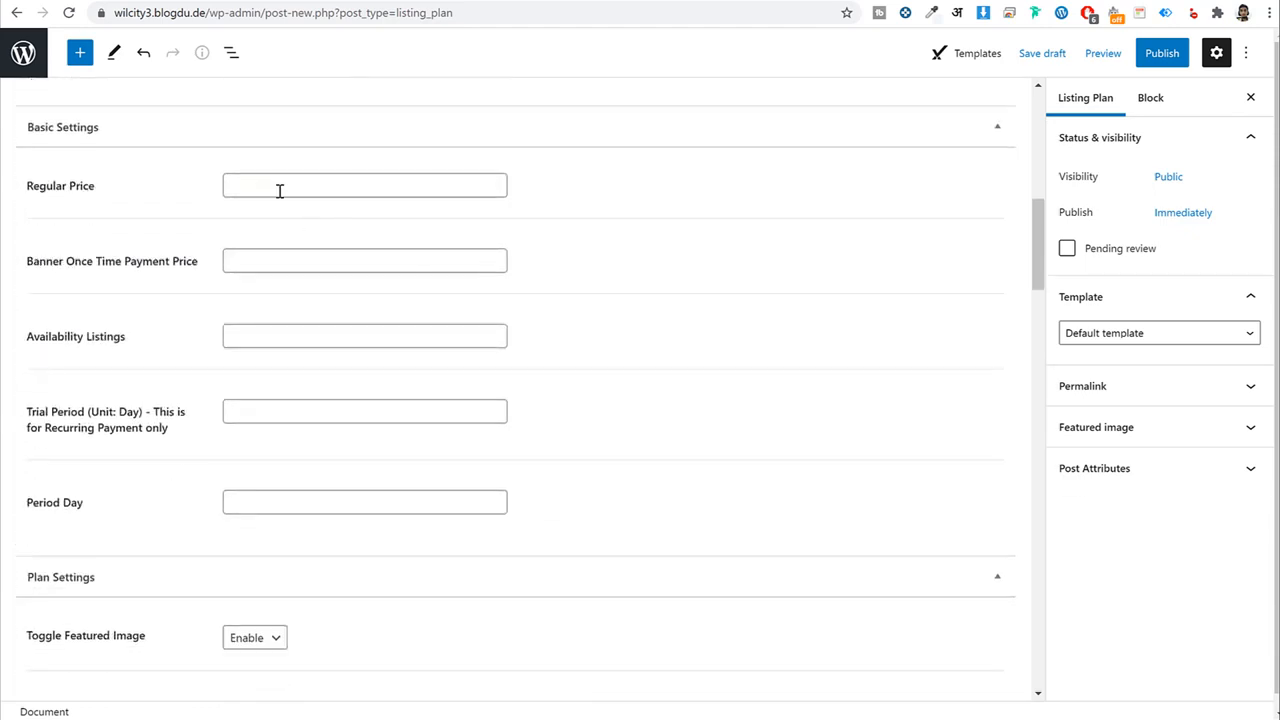
{"action": "left_click", "coordinate": [280, 191]}
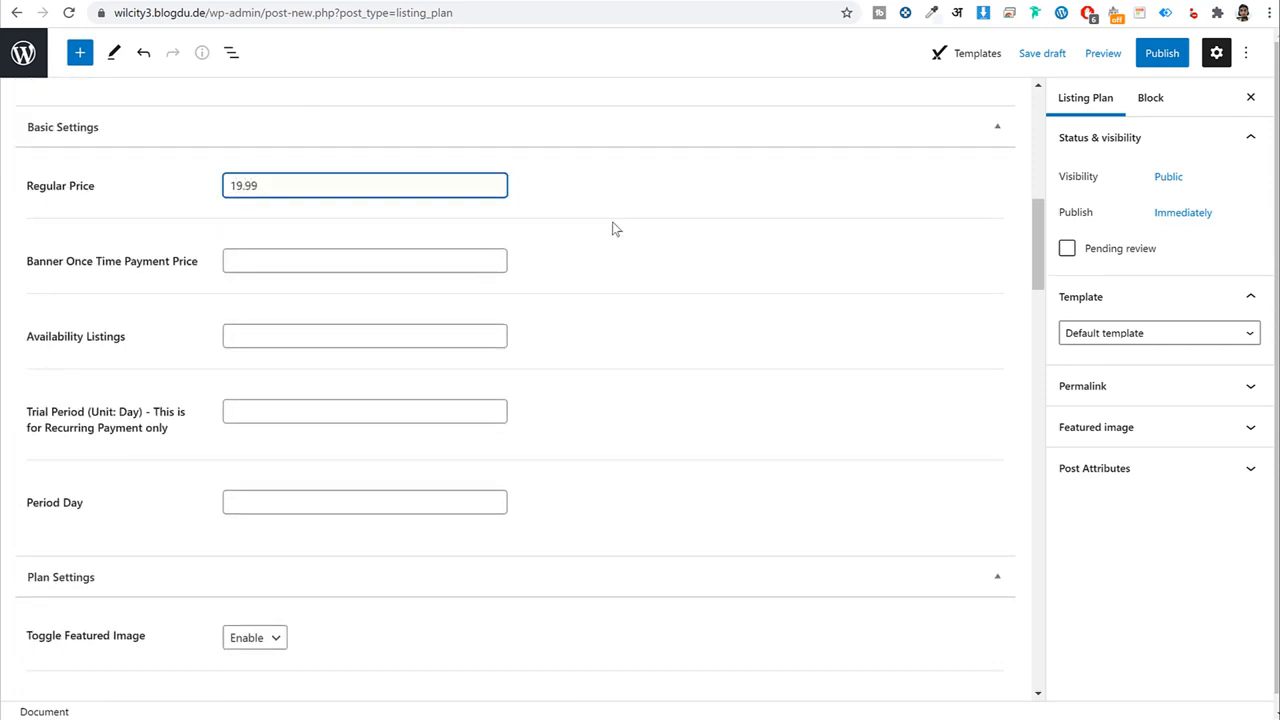
{"action": "scroll", "coordinate": [313, 319], "scroll_direction": "down", "scroll_amount": 1}
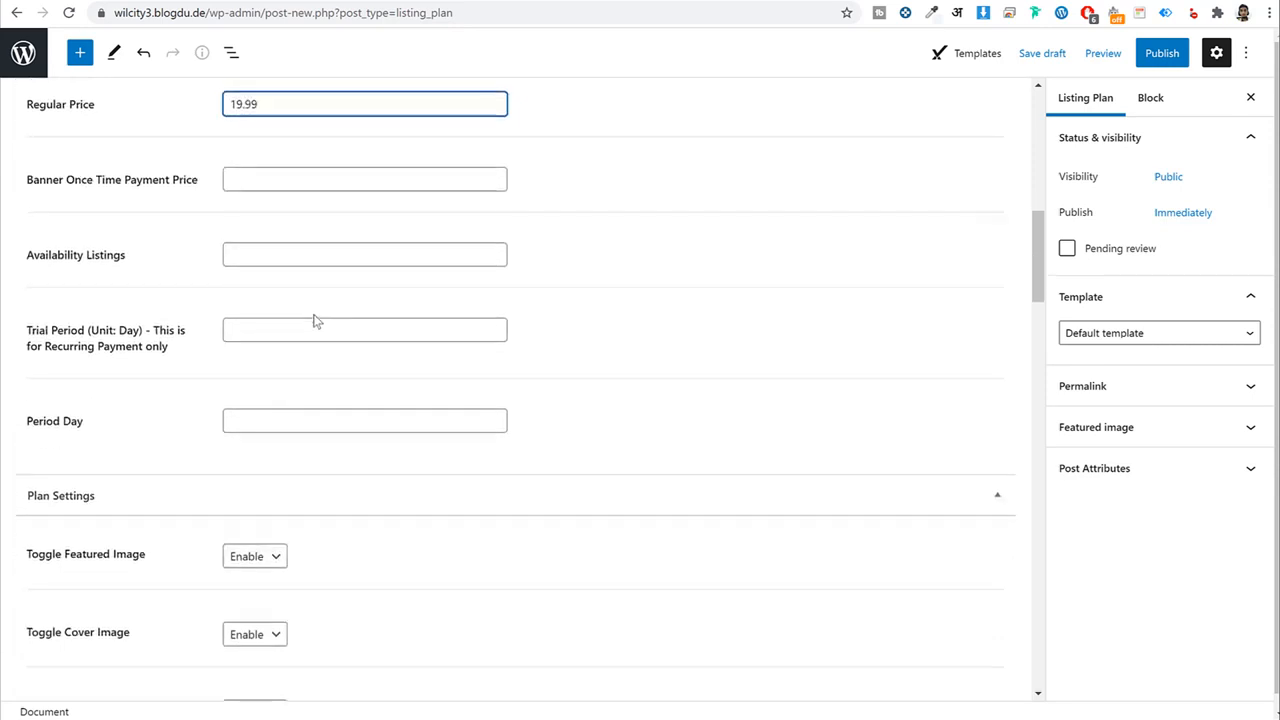
{"action": "left_click", "coordinate": [296, 263]}
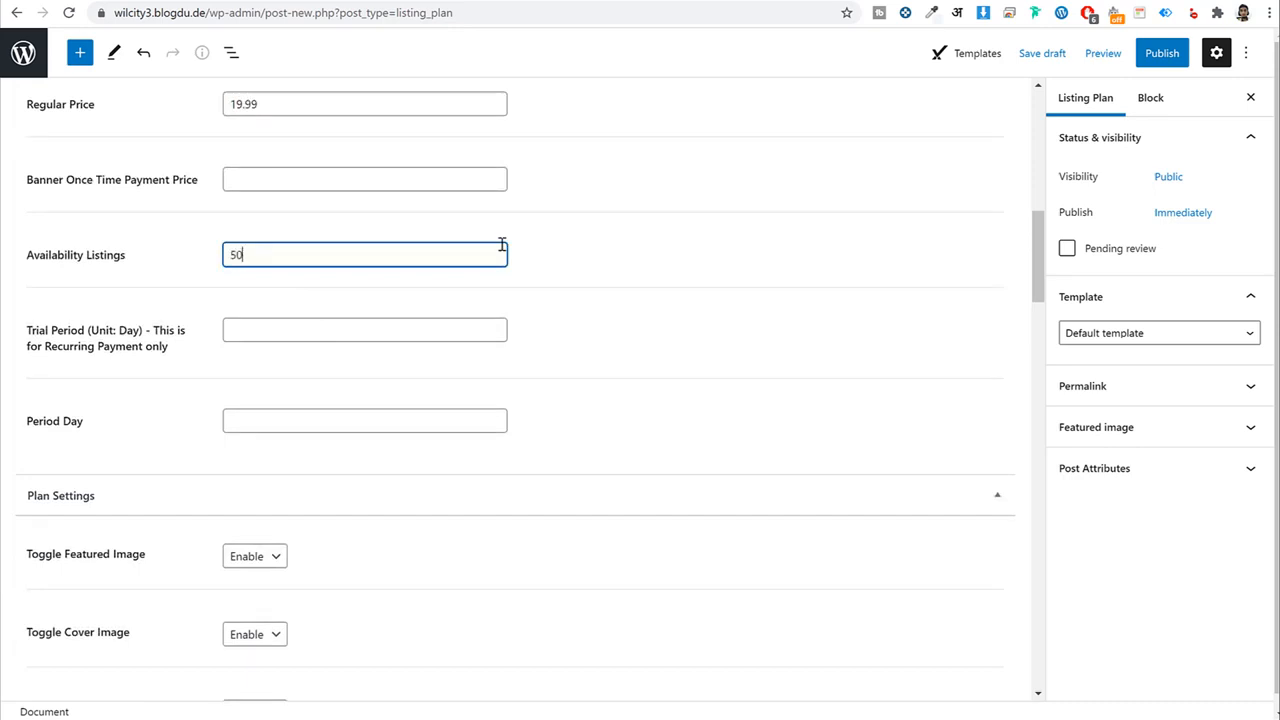
{"action": "left_click", "coordinate": [282, 430]}
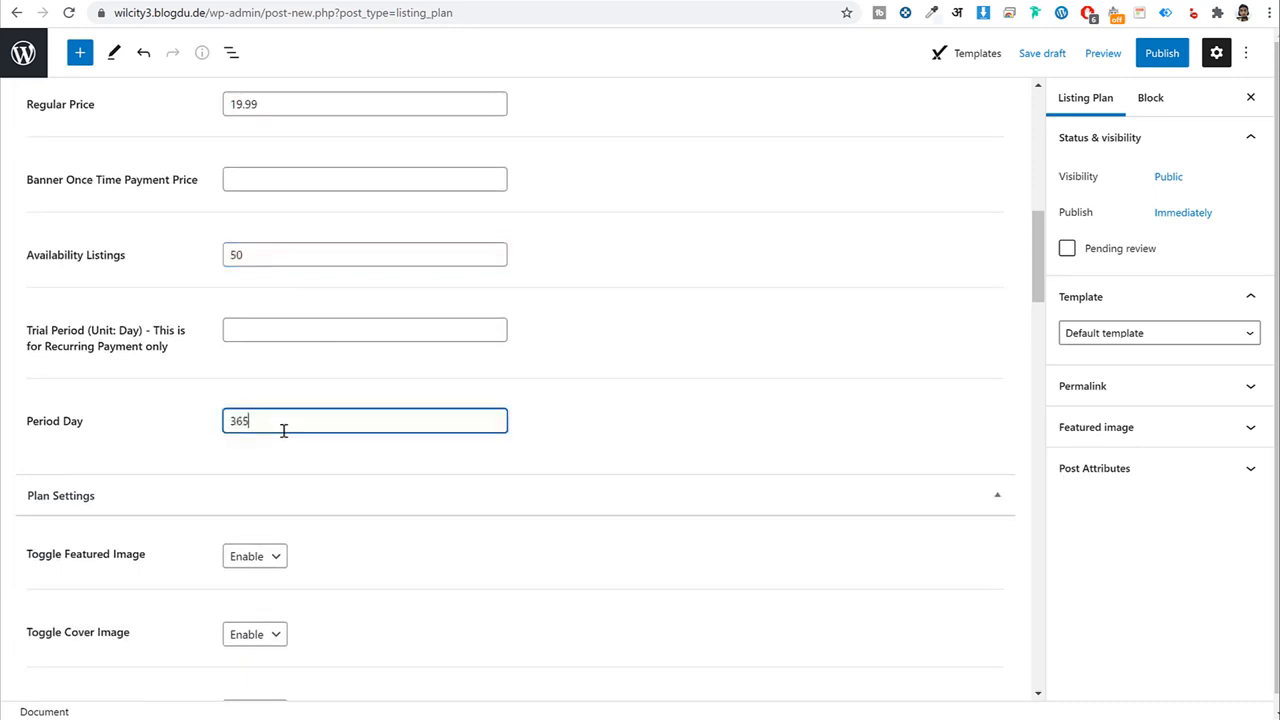
{"action": "scroll", "coordinate": [351, 489], "scroll_direction": "down", "scroll_amount": 10}
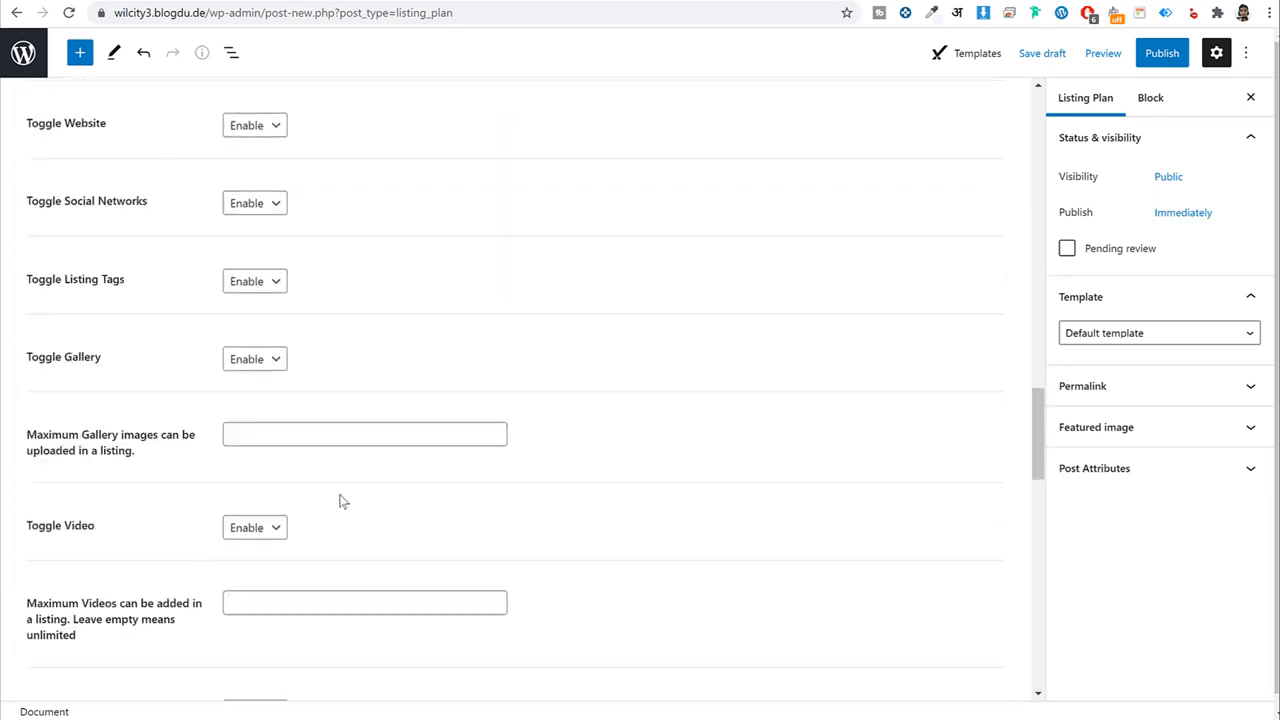
{"action": "scroll", "coordinate": [267, 474], "scroll_direction": "down", "scroll_amount": 15}
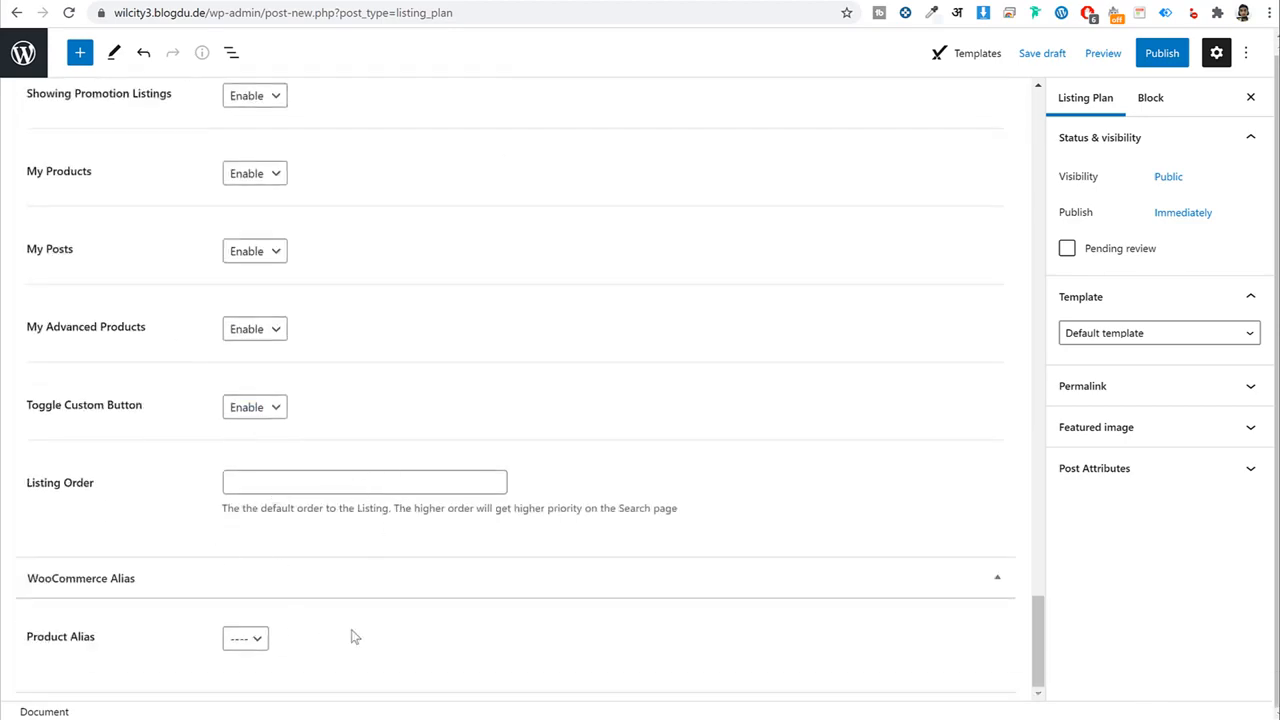
{"action": "scroll", "coordinate": [355, 637], "scroll_direction": "up", "scroll_amount": 20}
Copy the Premium column's feature list from the demo pricing page.
{"action": "left_click", "coordinate": [290, 1]}
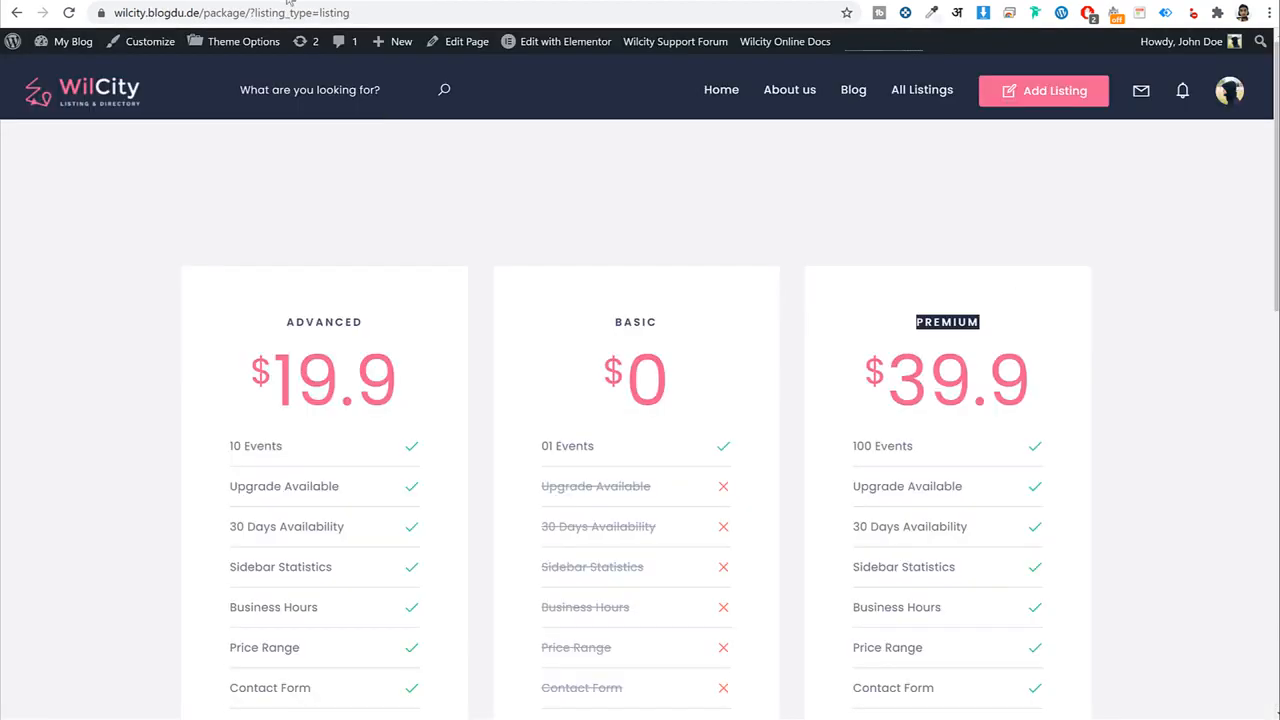
{"action": "scroll", "coordinate": [409, 557], "scroll_direction": "down", "scroll_amount": 3}
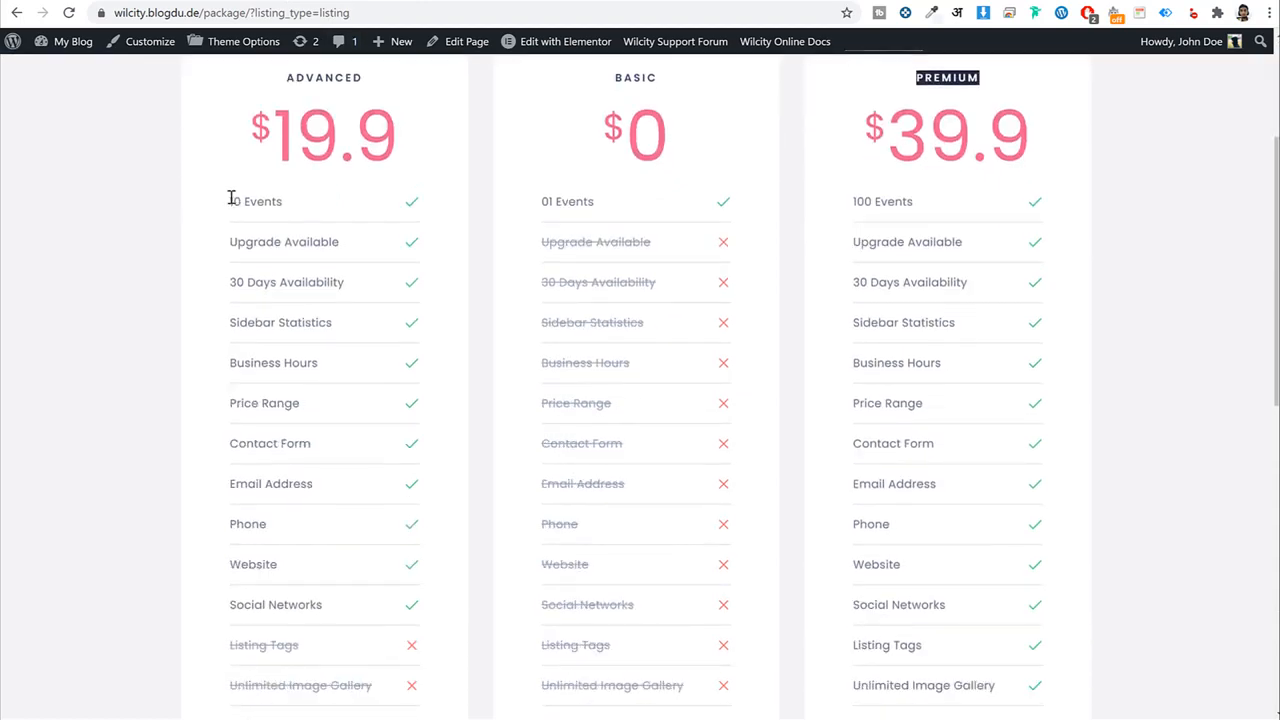
{"action": "left_click_drag", "start_coordinate": [230, 198], "coordinate": [386, 677]}
{"action": "left_click", "coordinate": [872, 174]}
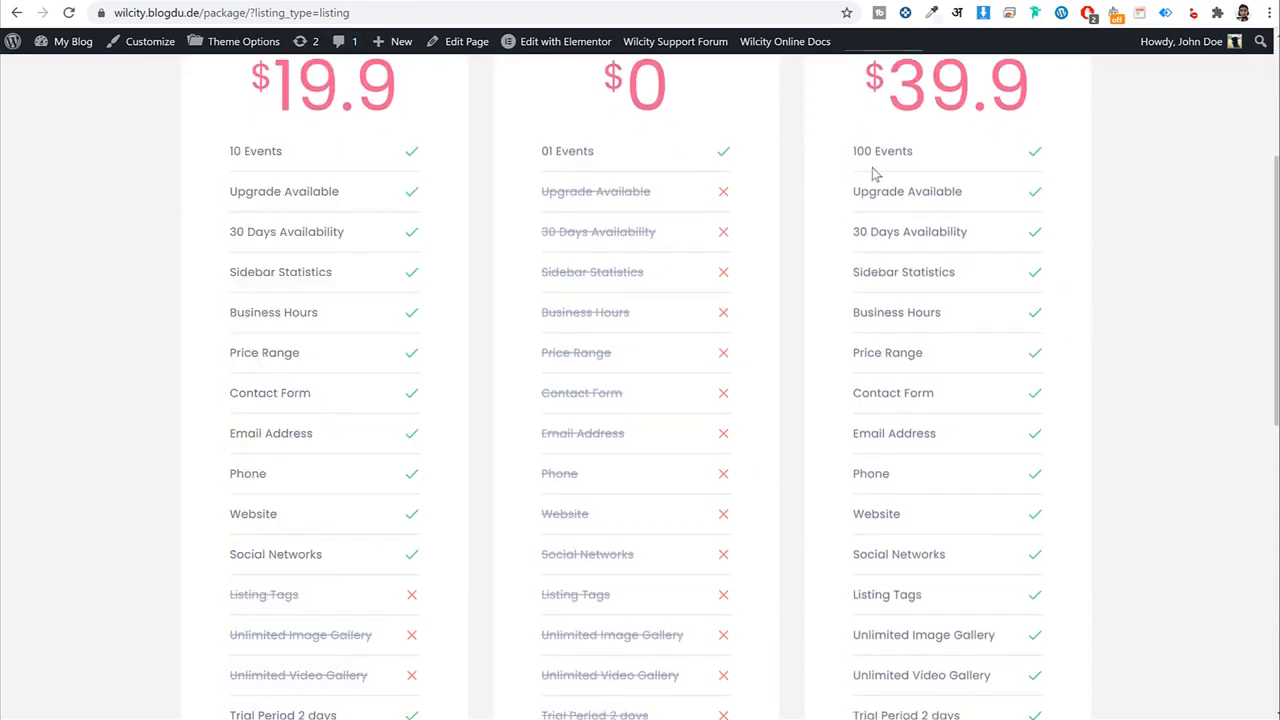
{"action": "left_click_drag", "start_coordinate": [852, 150], "coordinate": [1010, 342]}
{"action": "key", "text": "ctrl+c"}
{"action": "key", "text": "alt+Tab"}
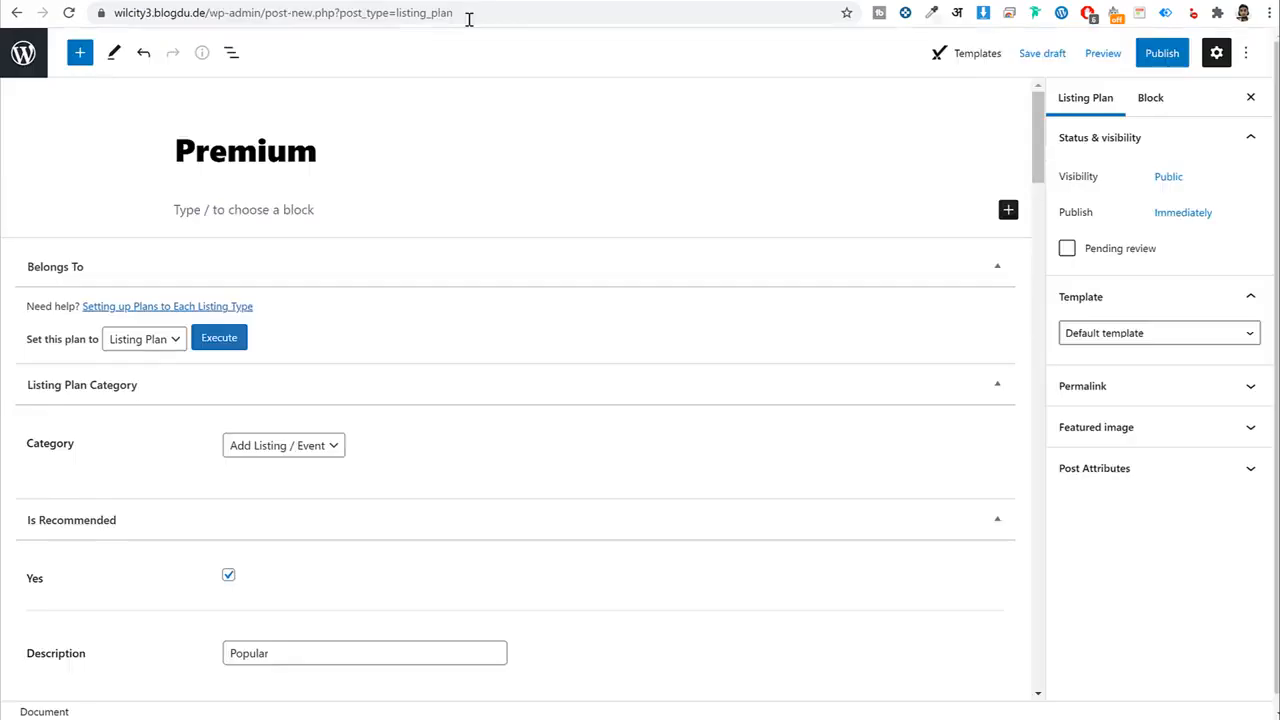
Paste the features as a bulleted list into the plan and publish the Premium plan.
{"action": "left_click", "coordinate": [251, 209]}
{"action": "key", "text": "ctrl+v"}
{"action": "scroll", "coordinate": [270, 240], "scroll_direction": "up", "scroll_amount": 3}
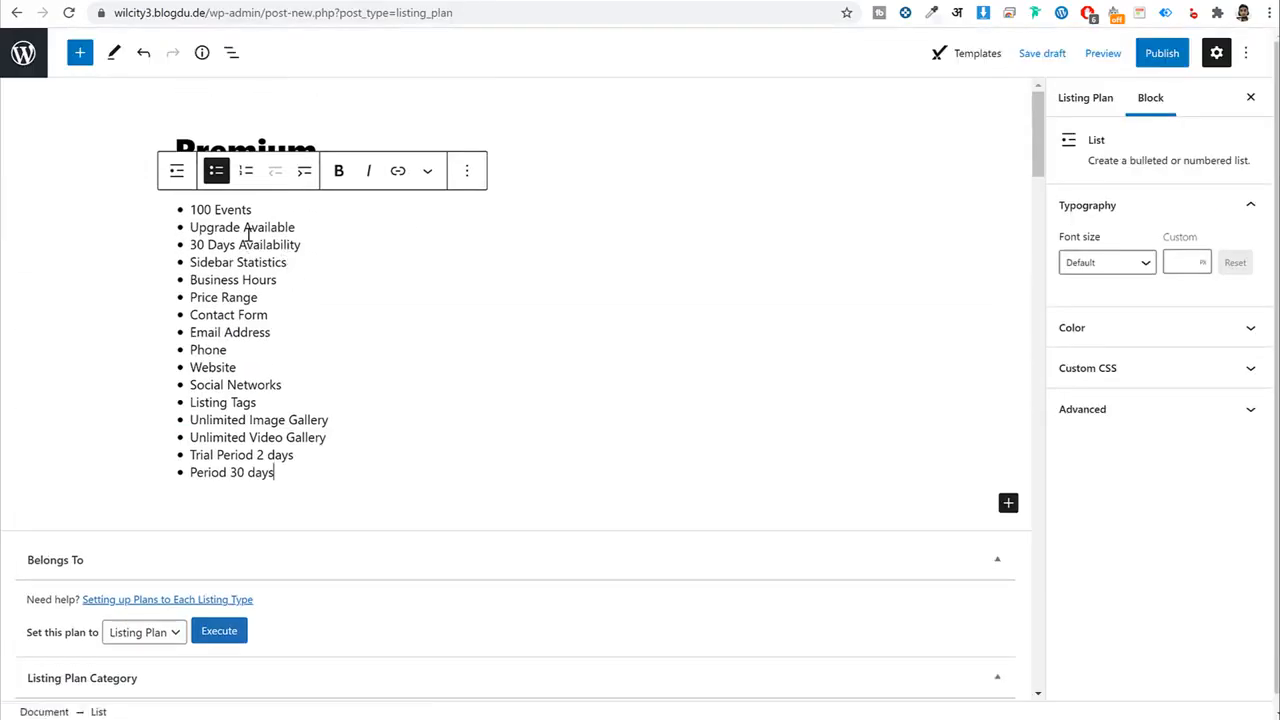
{"action": "left_click", "coordinate": [1140, 55]}
{"action": "left_click", "coordinate": [1130, 60]}
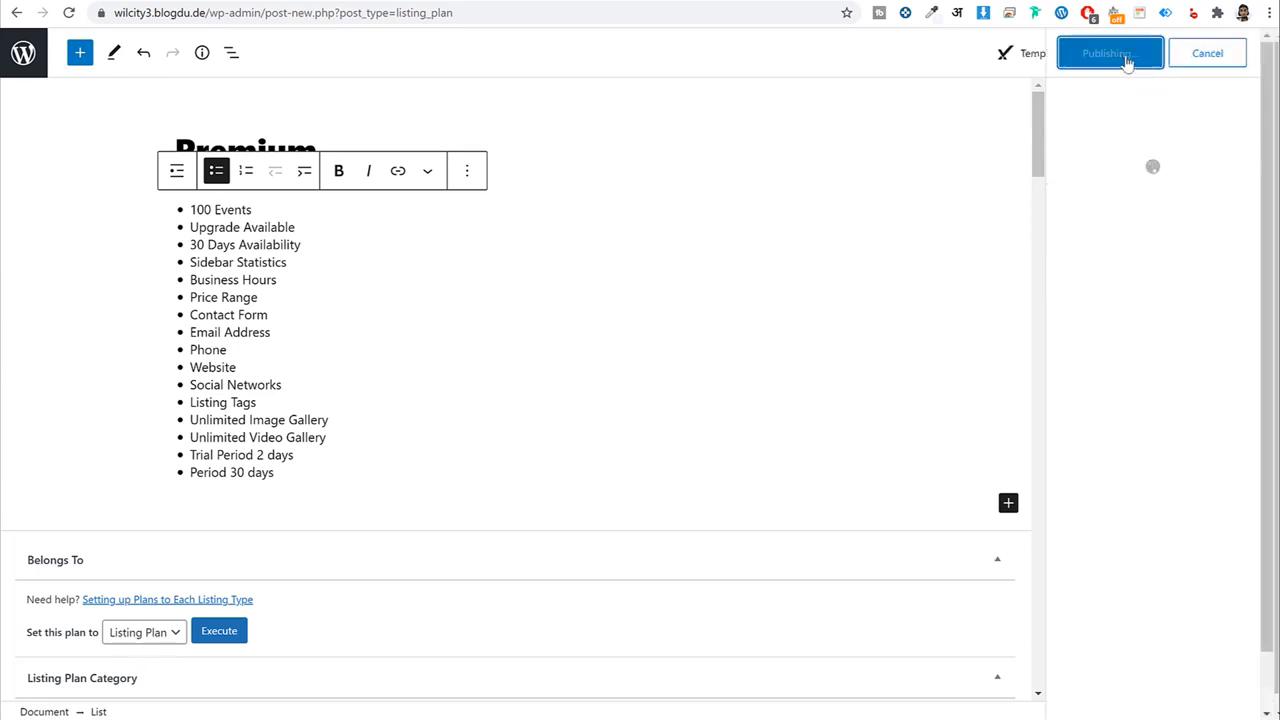
{"action": "key", "text": "alt+Tab"}
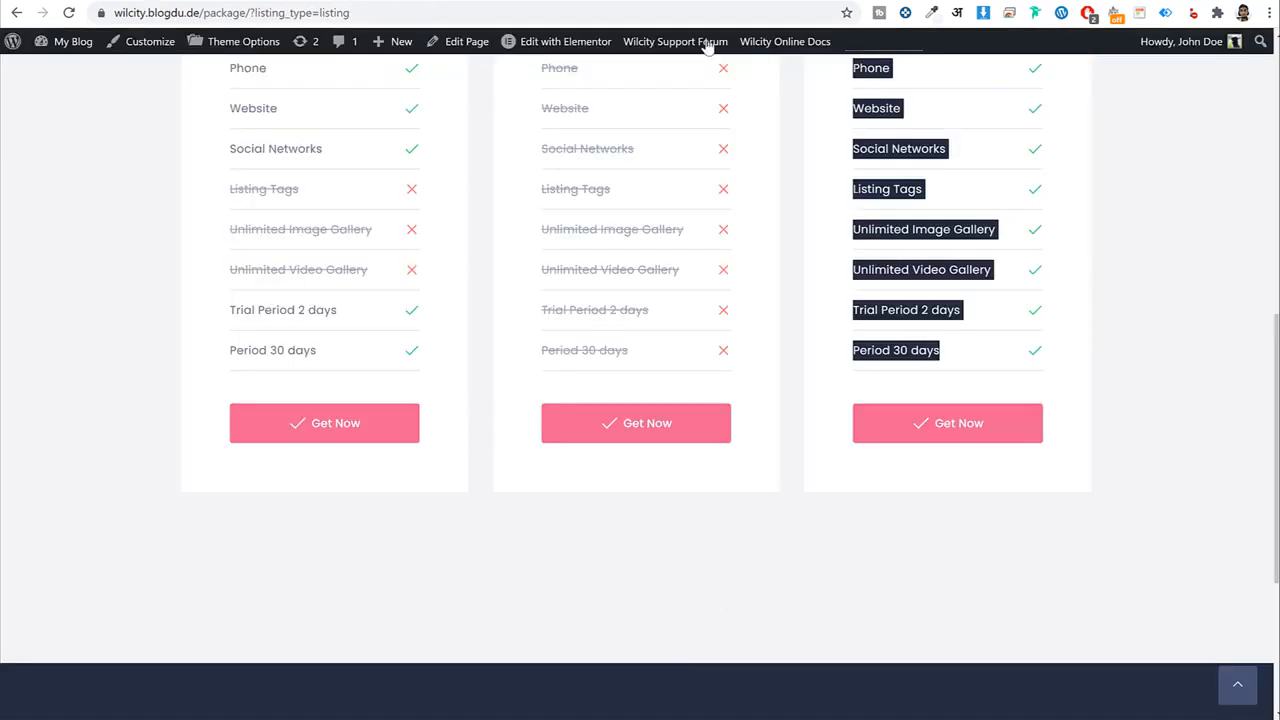
{"action": "left_click", "coordinate": [708, 3]}
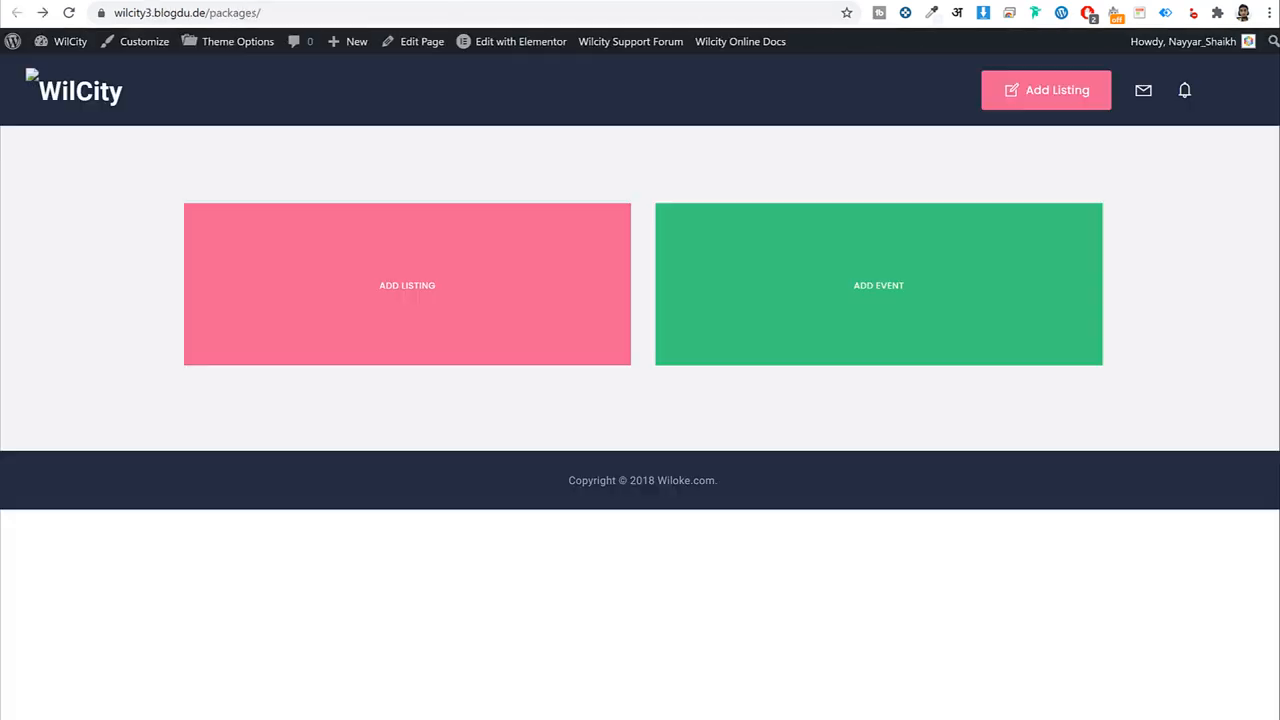
{"action": "left_click", "coordinate": [436, 286]}
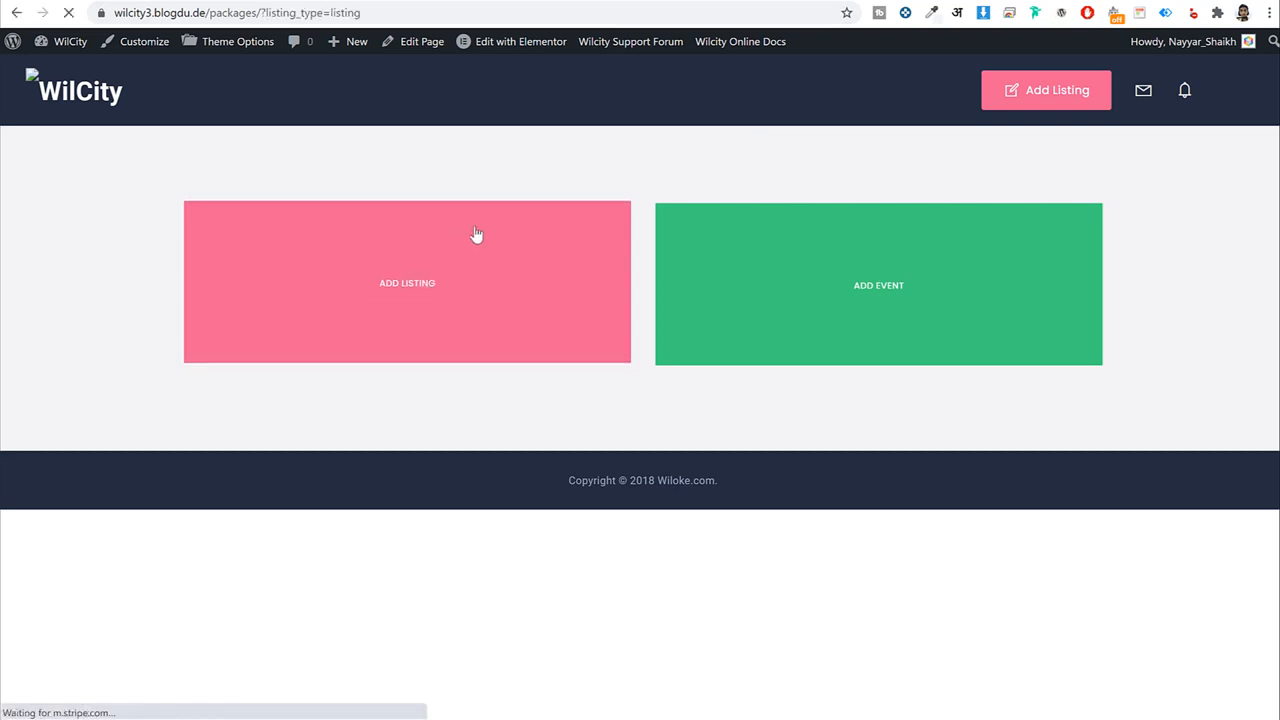
{"action": "scroll", "coordinate": [828, 388], "scroll_direction": "down", "scroll_amount": 5}
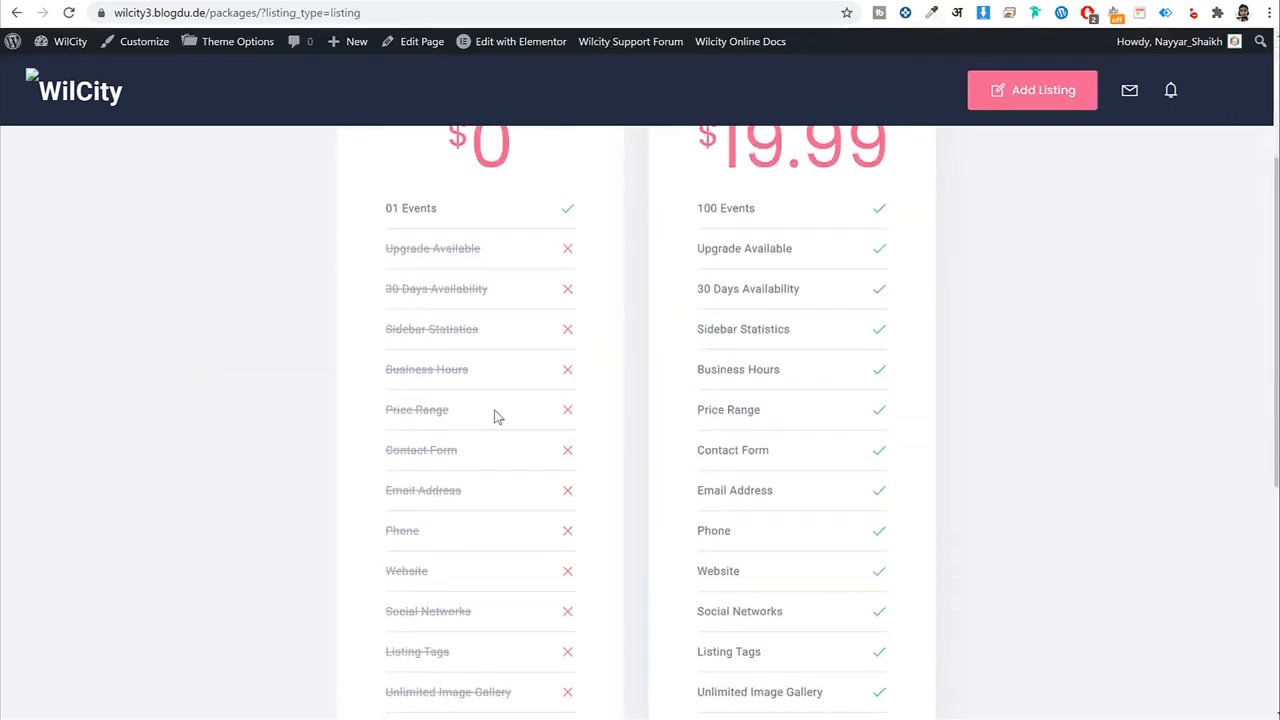
{"action": "scroll", "coordinate": [534, 451], "scroll_direction": "up", "scroll_amount": 4}
{"action": "left_click_drag", "start_coordinate": [886, 206], "coordinate": [929, 209]}
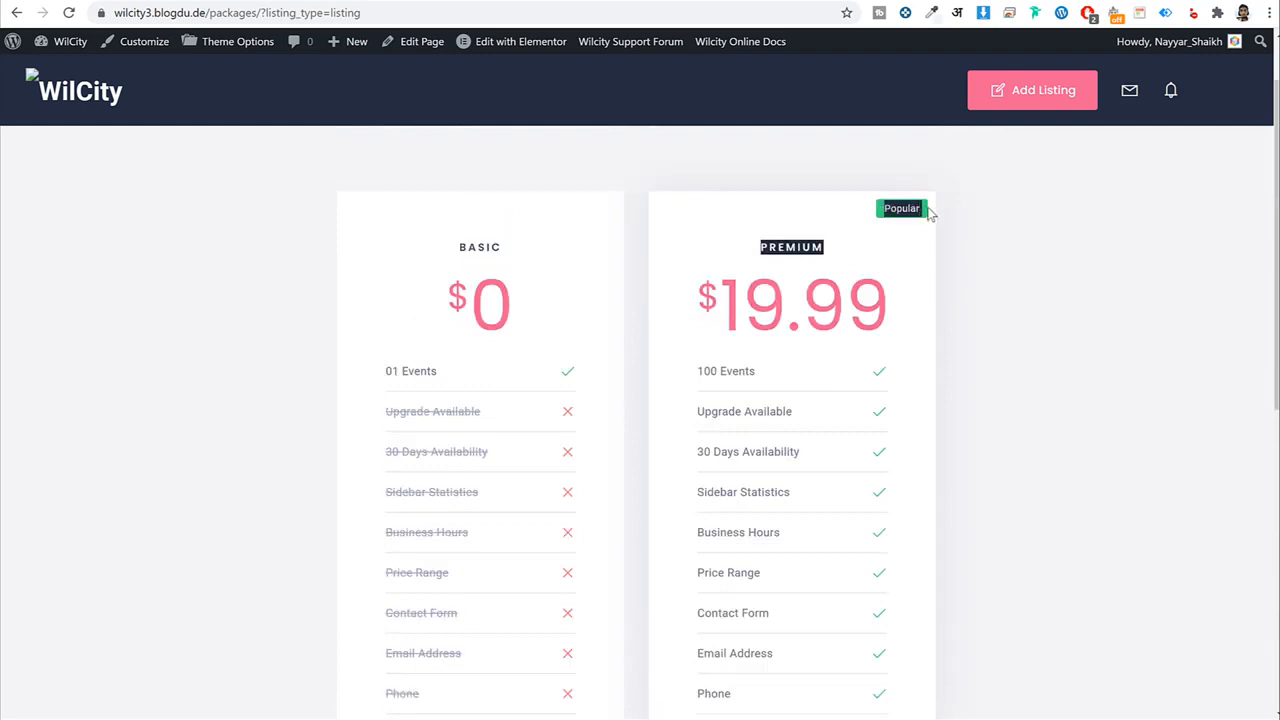
{"action": "left_click", "coordinate": [944, 245]}
{"action": "scroll", "coordinate": [944, 351], "scroll_direction": "down", "scroll_amount": 5}
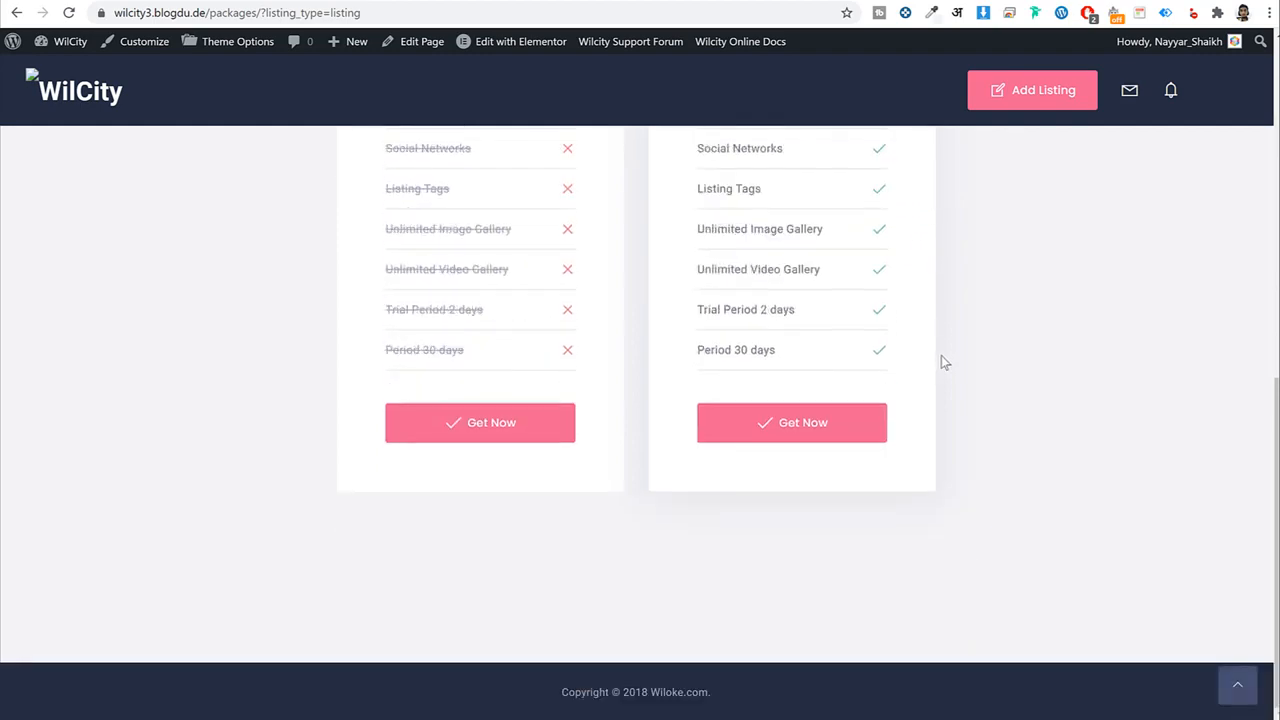
{"action": "scroll", "coordinate": [941, 355], "scroll_direction": "up", "scroll_amount": 6}
{"action": "scroll", "coordinate": [751, 449], "scroll_direction": "down", "scroll_amount": 3}
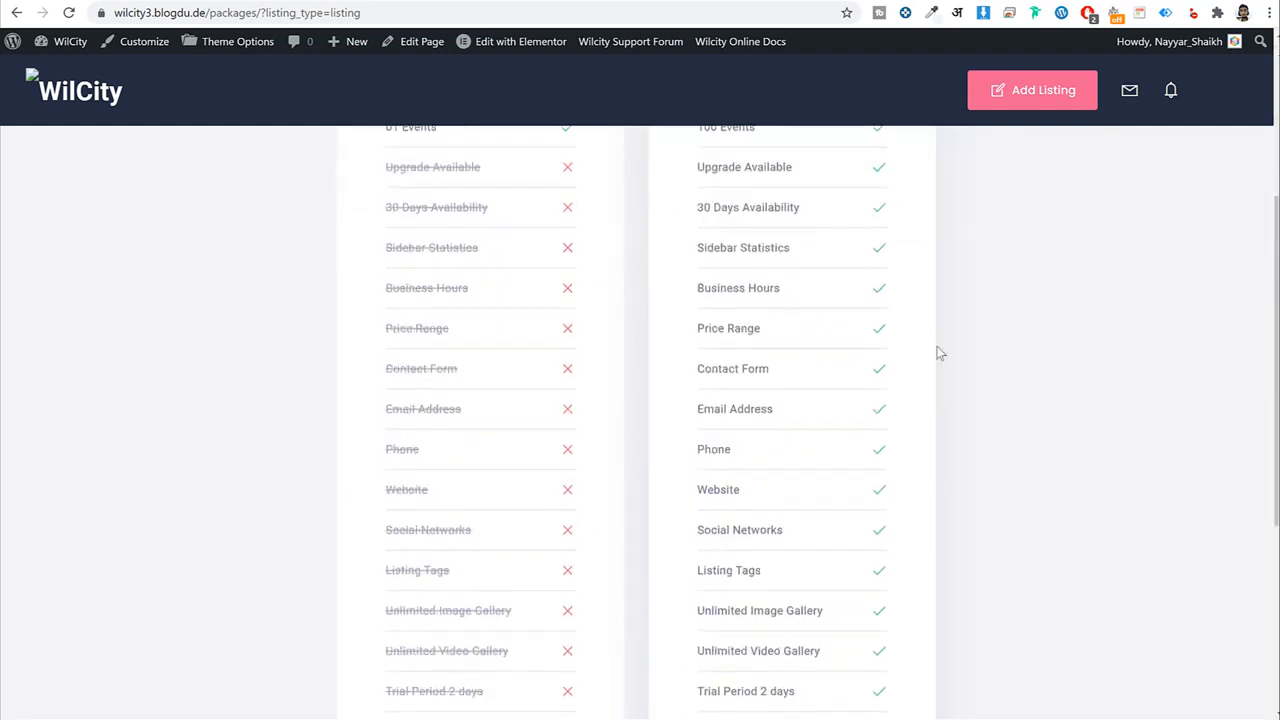
{"action": "scroll", "coordinate": [937, 351], "scroll_direction": "up", "scroll_amount": 3}
{"action": "key", "text": "alt+Left"}
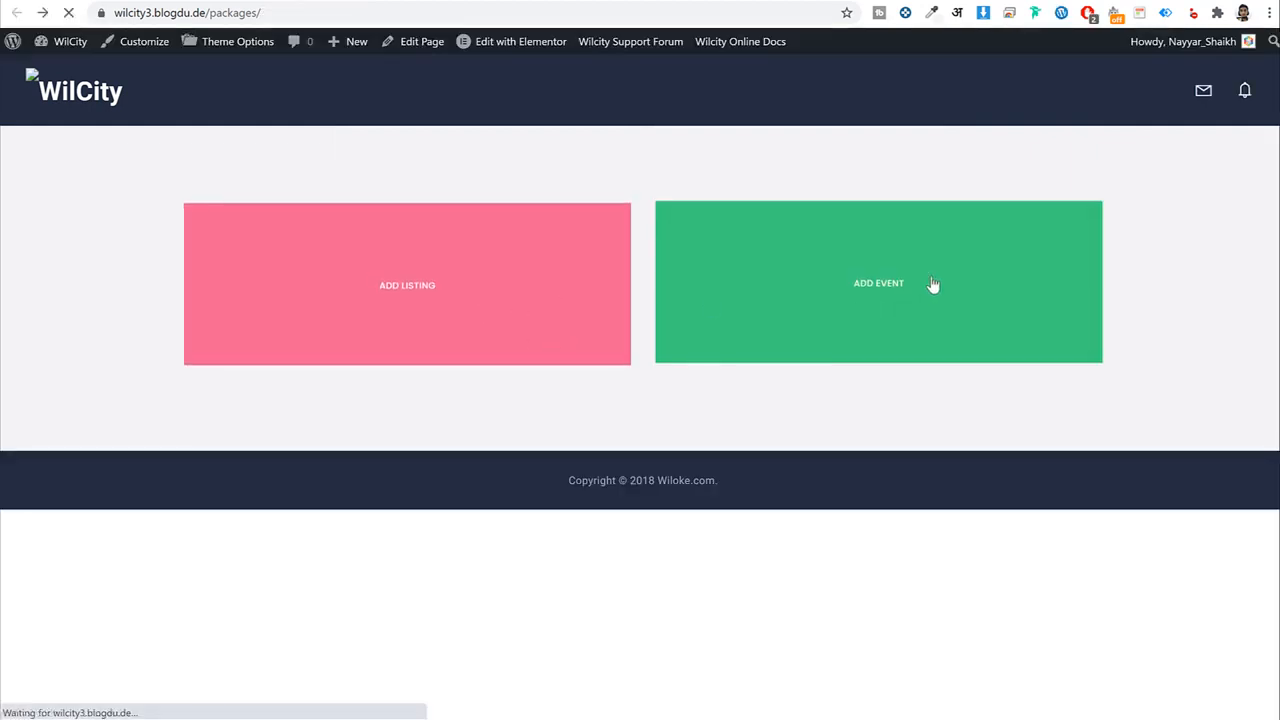
Go from the Add Event plans to the demo site's package selection page via Add Listing.
{"action": "left_click", "coordinate": [931, 285]}
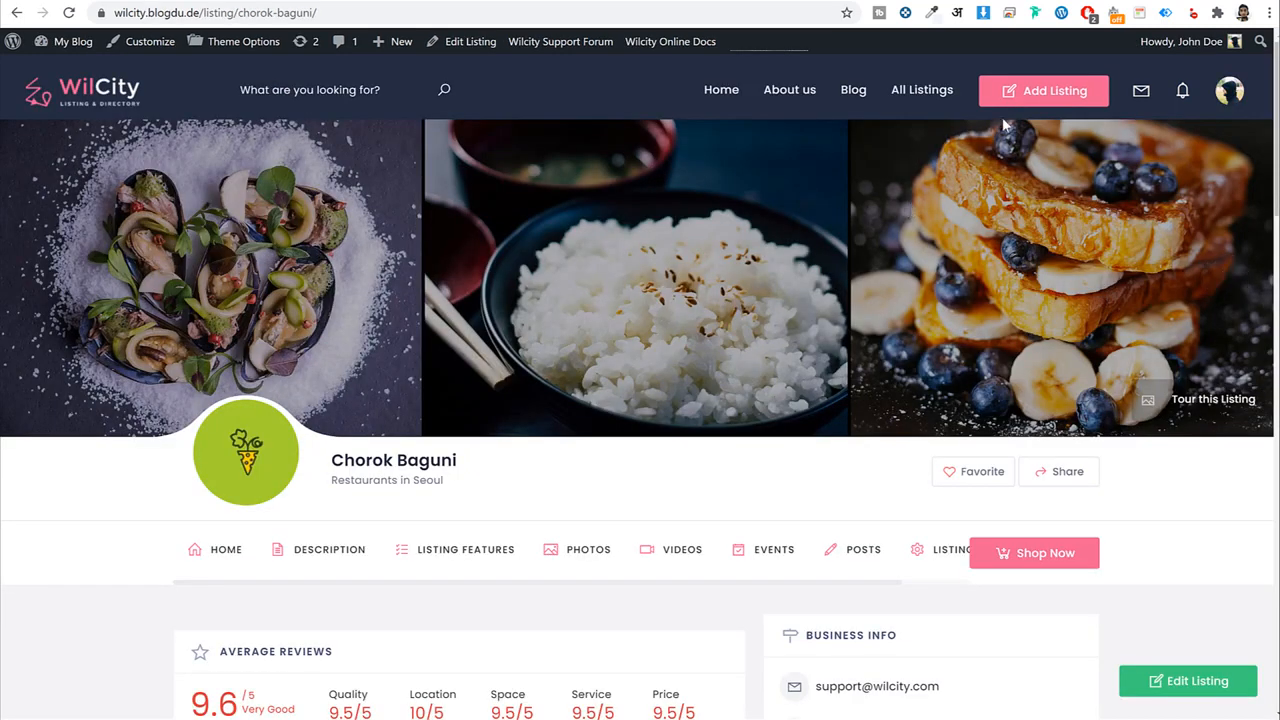
{"action": "left_click", "coordinate": [1037, 100]}
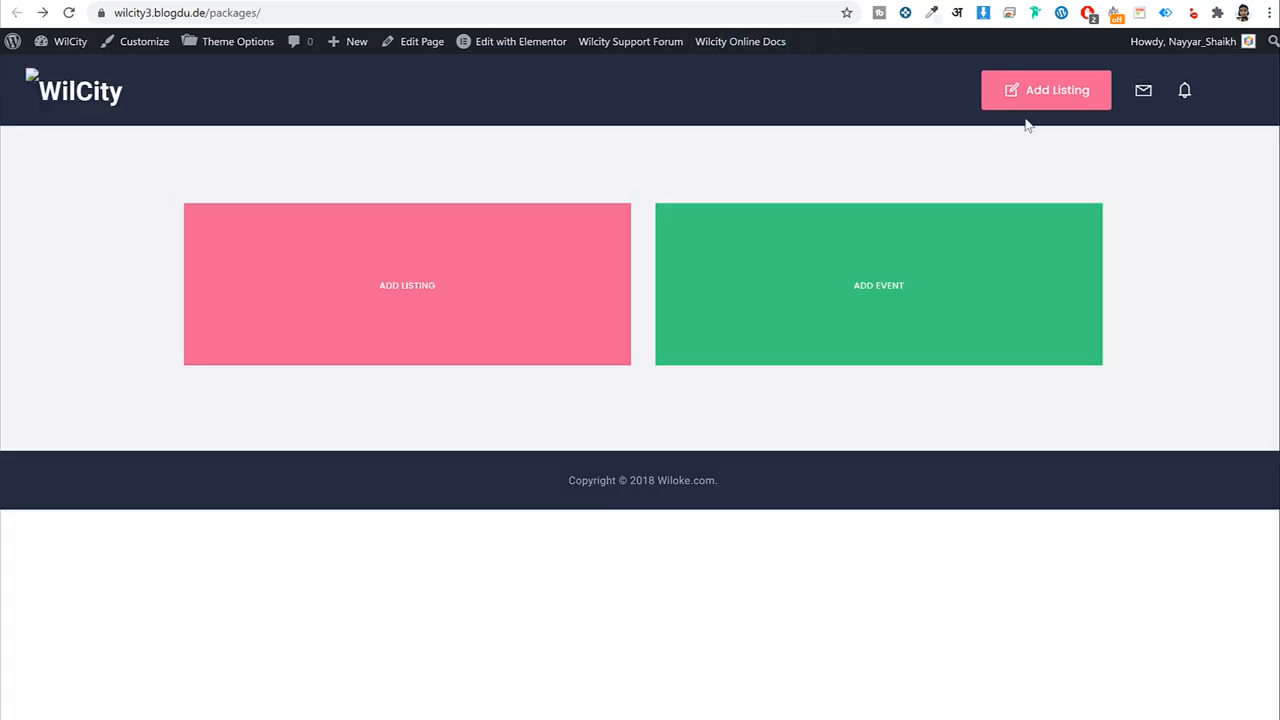
{"action": "left_click", "coordinate": [1076, 95]}
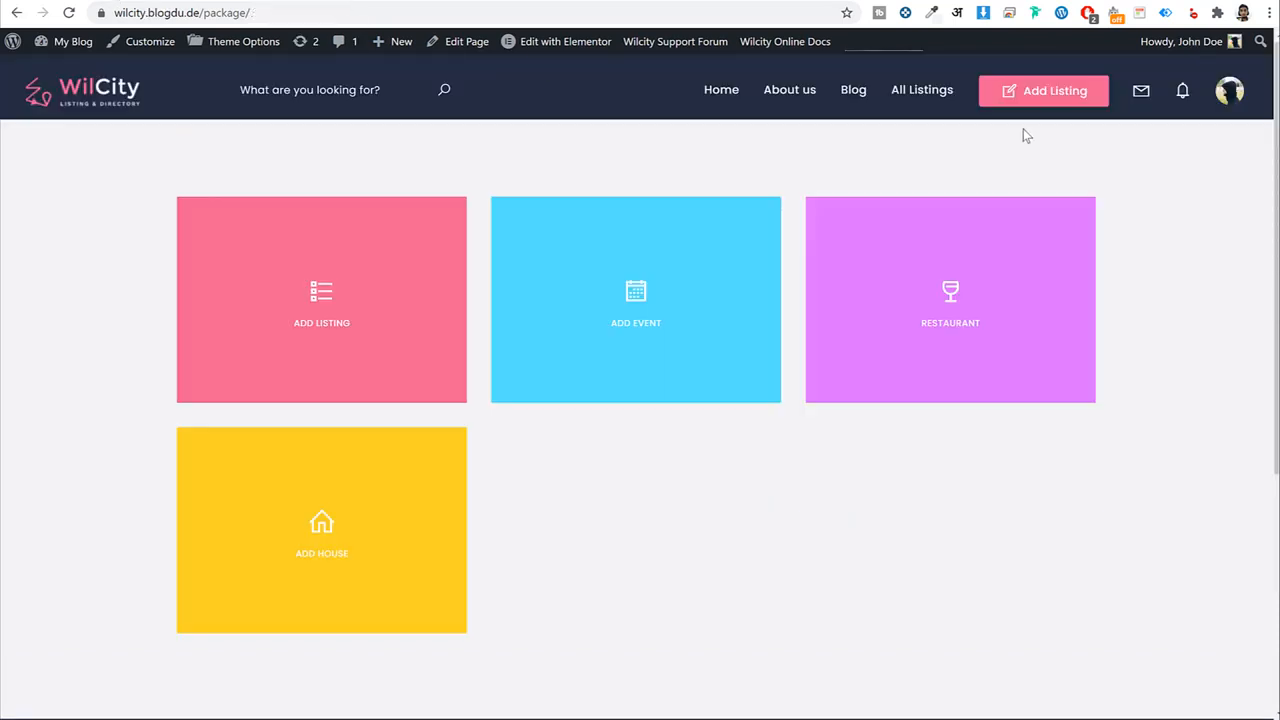
Preview the demo add-listing form by choosing the first Add Listing plan.
{"action": "left_click", "coordinate": [345, 306]}
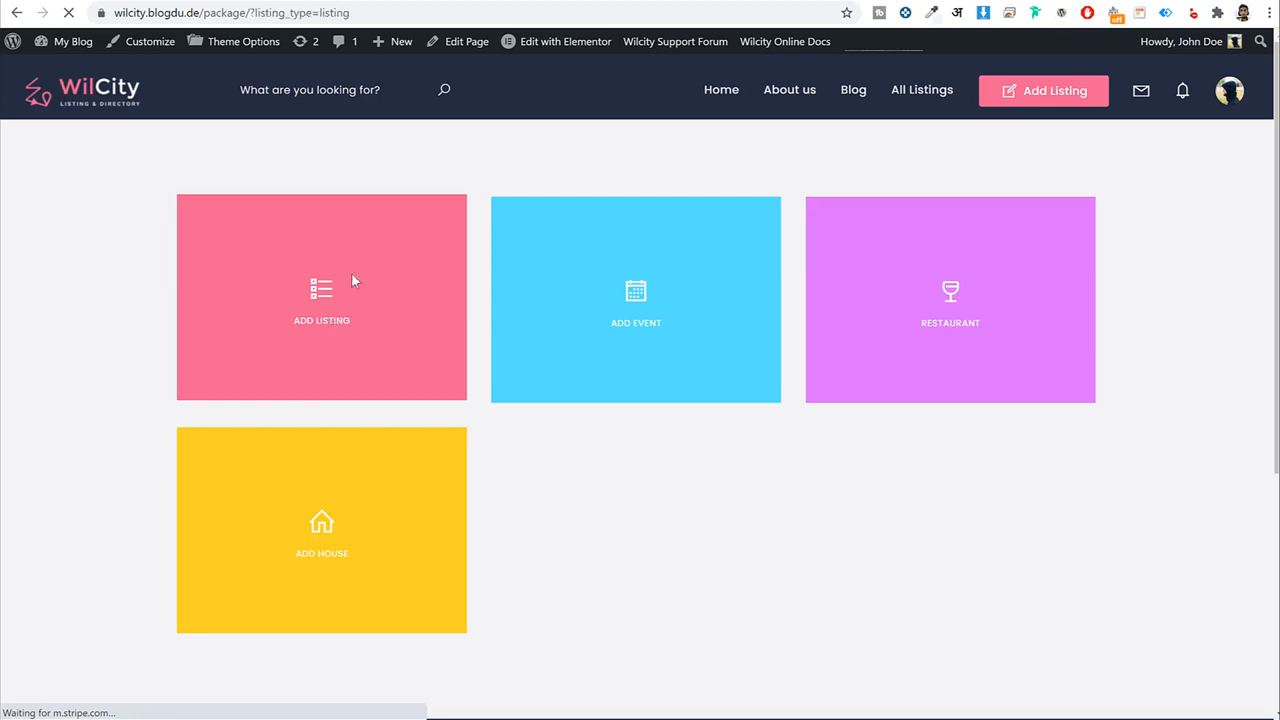
{"action": "scroll", "coordinate": [917, 437], "scroll_direction": "down", "scroll_amount": 5}
{"action": "scroll", "coordinate": [393, 170], "scroll_direction": "down", "scroll_amount": 3}
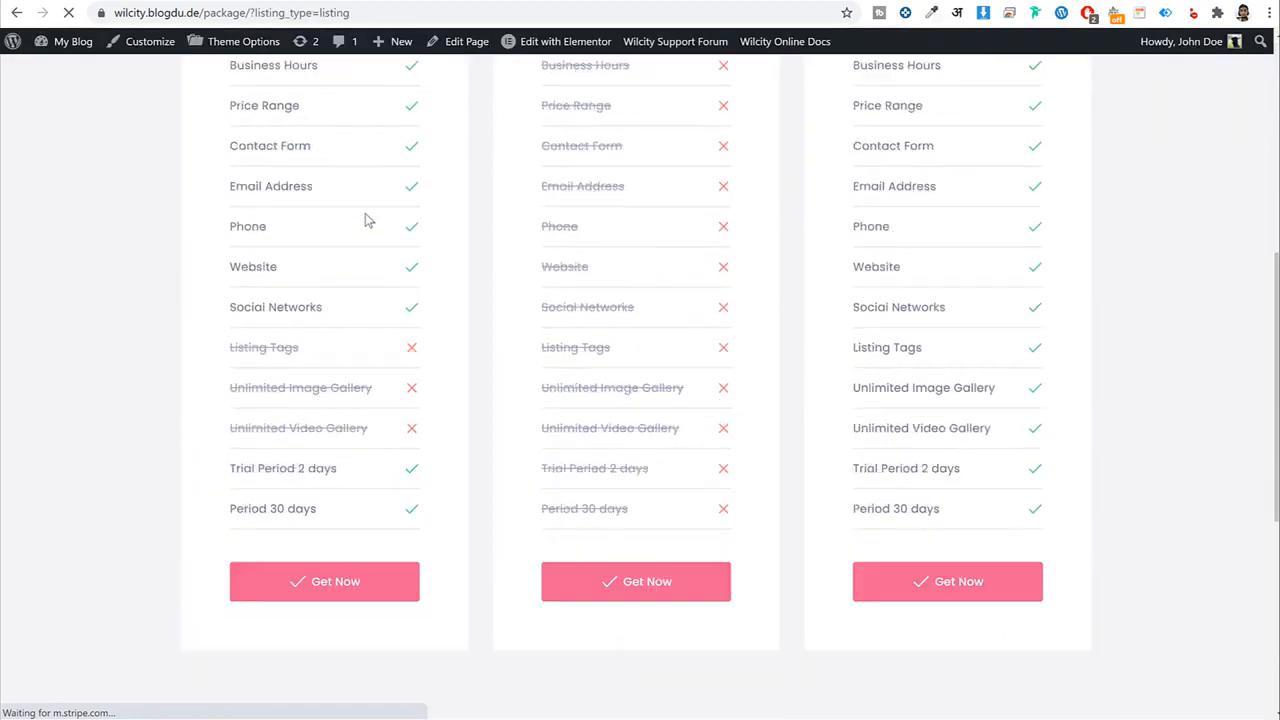
{"action": "left_click", "coordinate": [338, 484]}
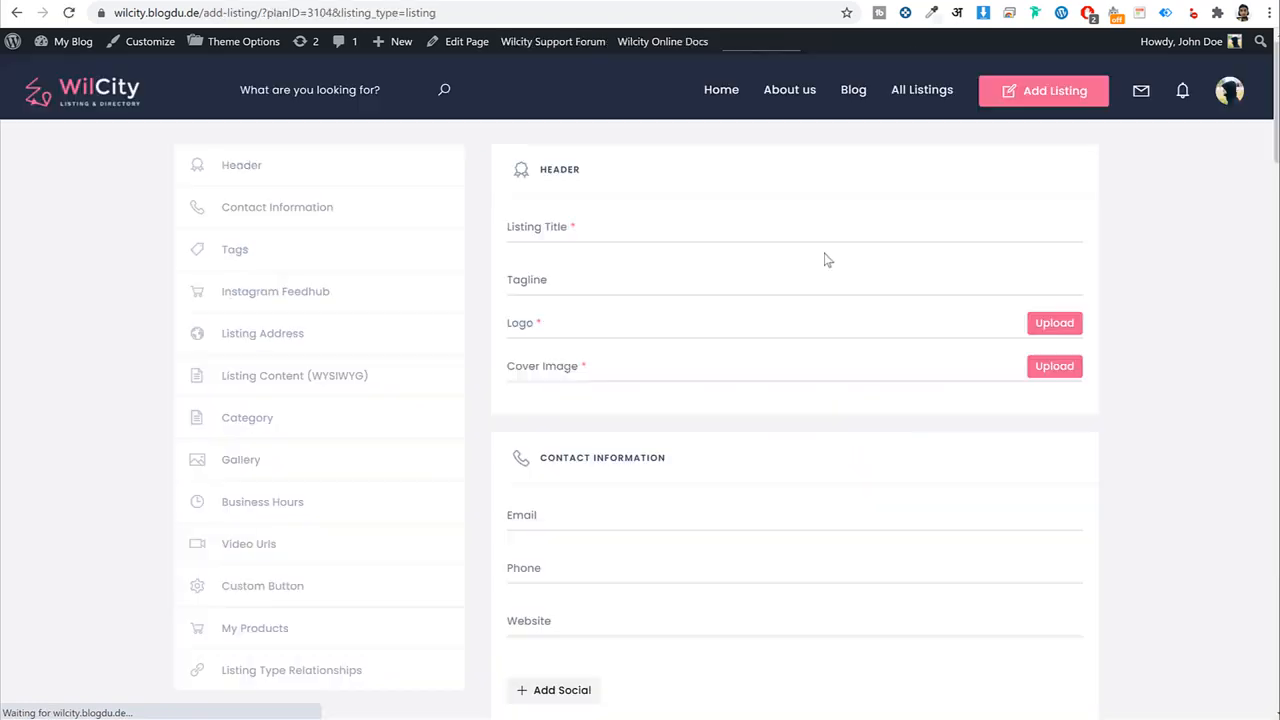
{"action": "scroll", "coordinate": [814, 415], "scroll_direction": "down", "scroll_amount": 7}
{"action": "scroll", "coordinate": [814, 422], "scroll_direction": "up", "scroll_amount": 8}
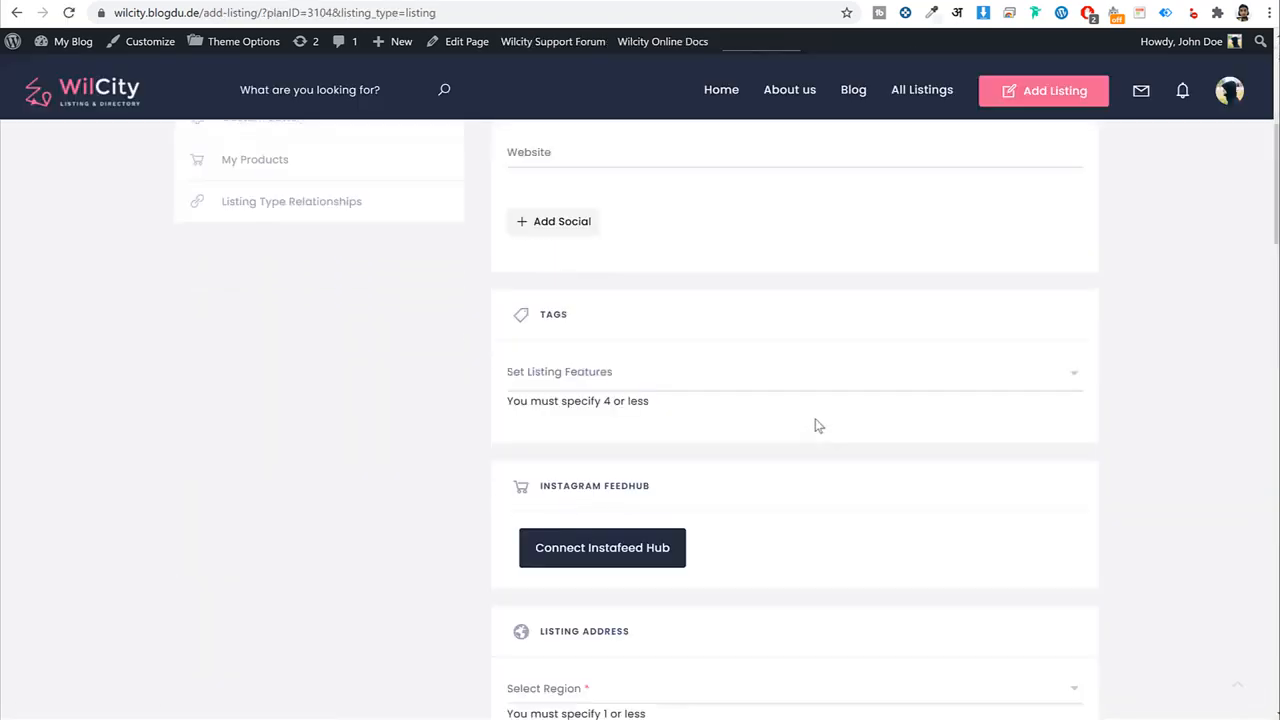
Return to the admin's list of all listing plans.
{"action": "left_click", "coordinate": [310, 1]}
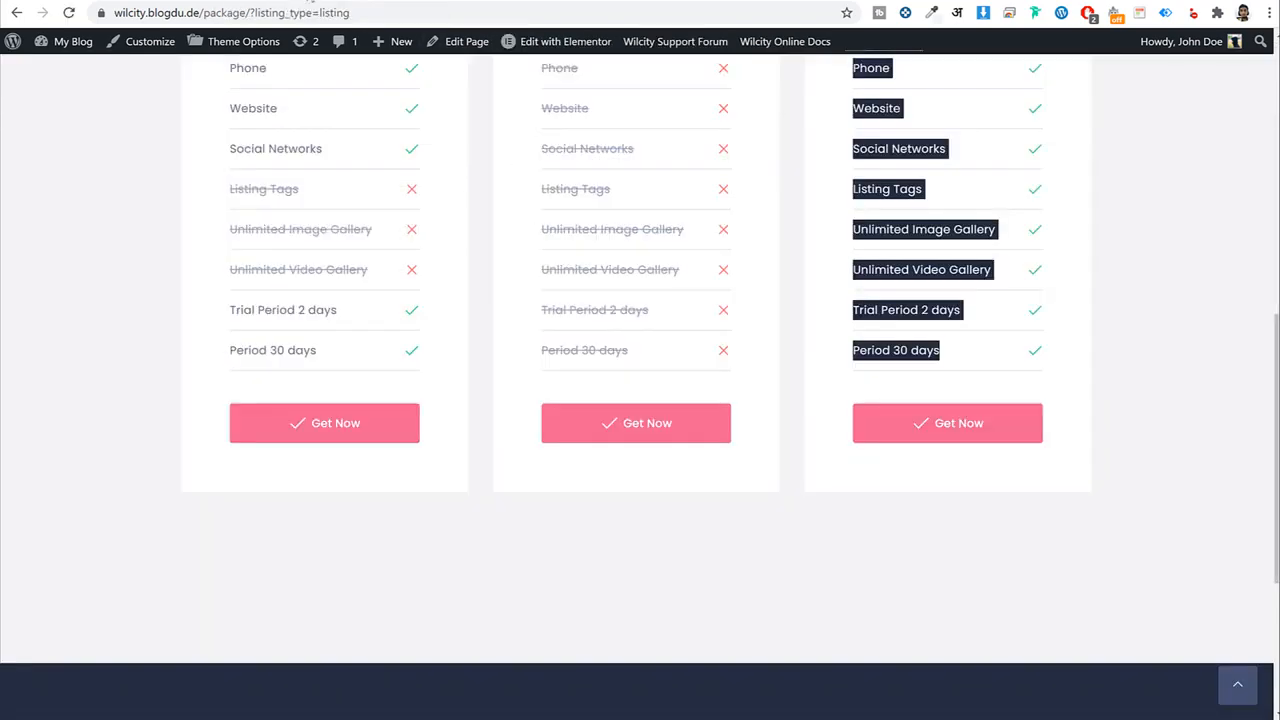
{"action": "left_click", "coordinate": [880, 1]}
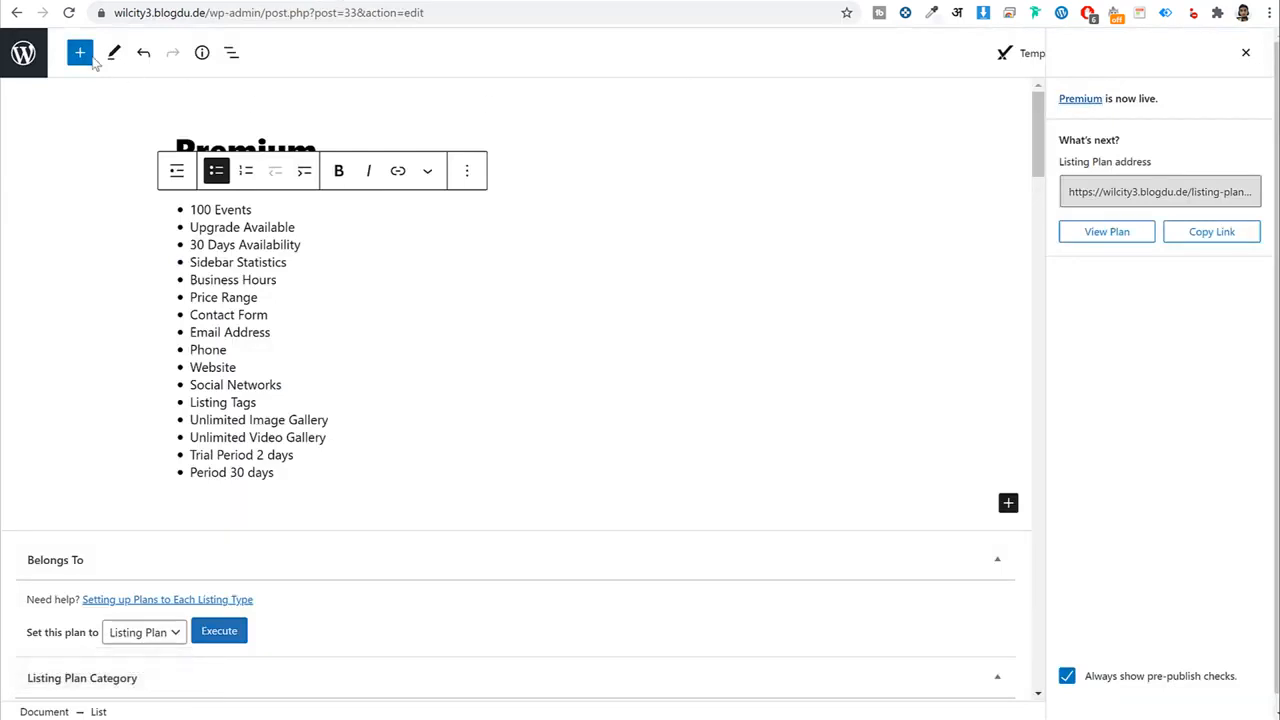
{"action": "left_click", "coordinate": [36, 55]}
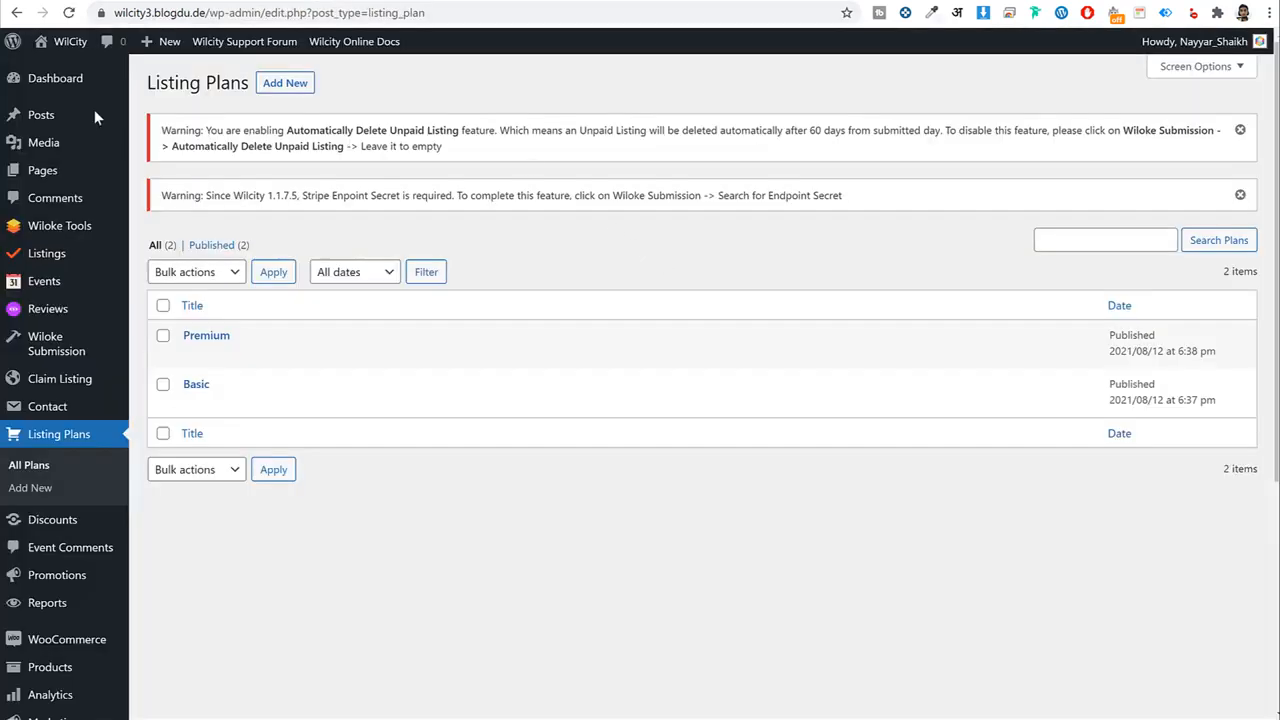
Open Wiloke Tools > Listing Settings.
{"action": "mouse_move", "coordinate": [75, 227]}
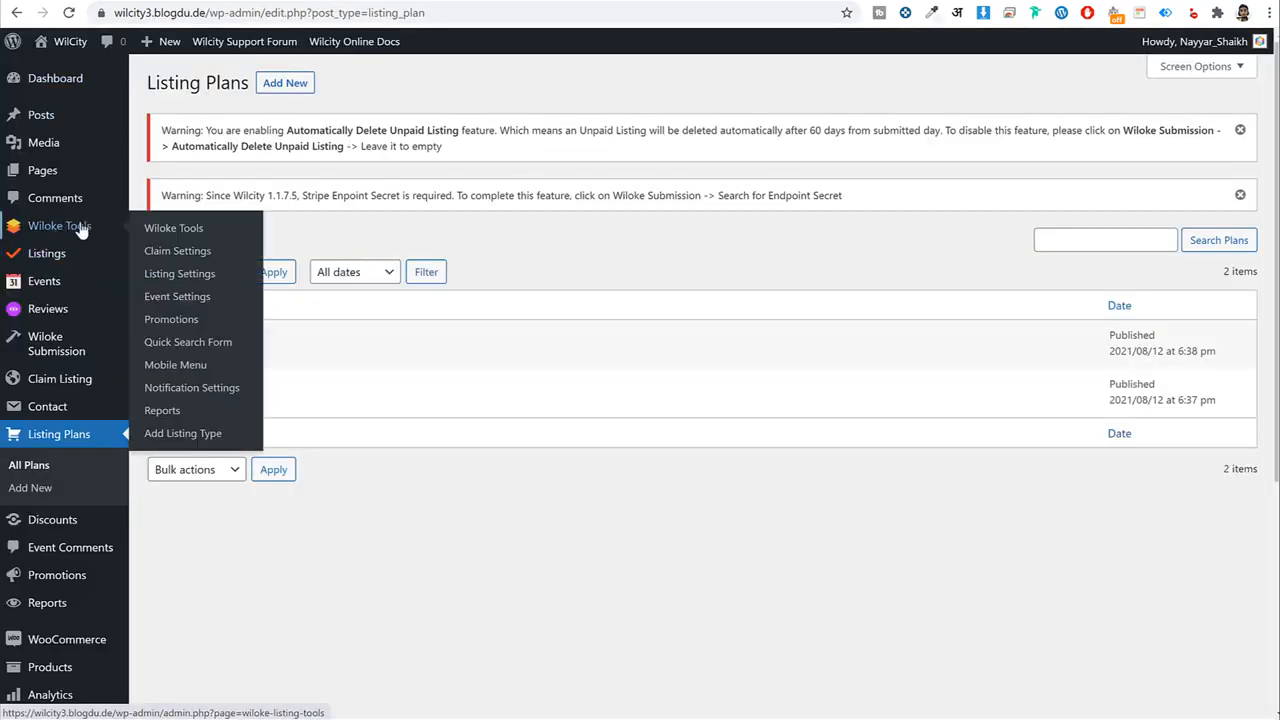
{"action": "left_click", "coordinate": [183, 279]}
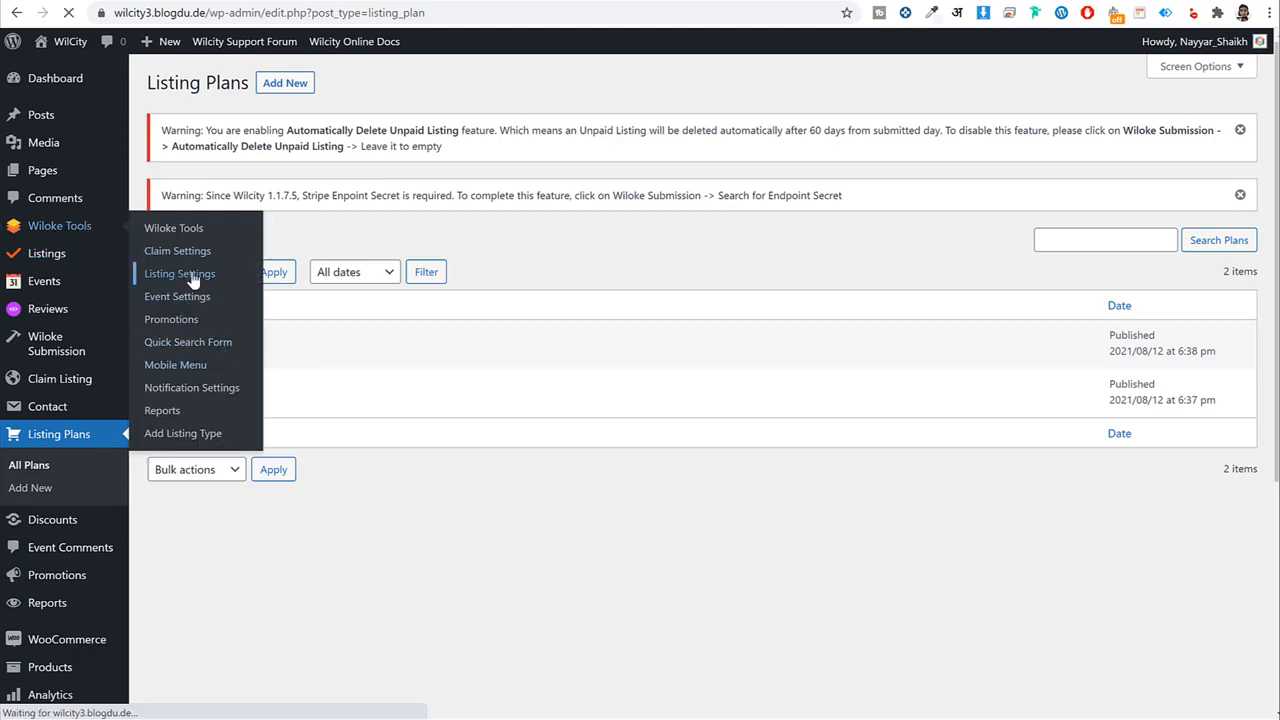
{"action": "scroll", "coordinate": [772, 307], "scroll_direction": "down", "scroll_amount": 7}
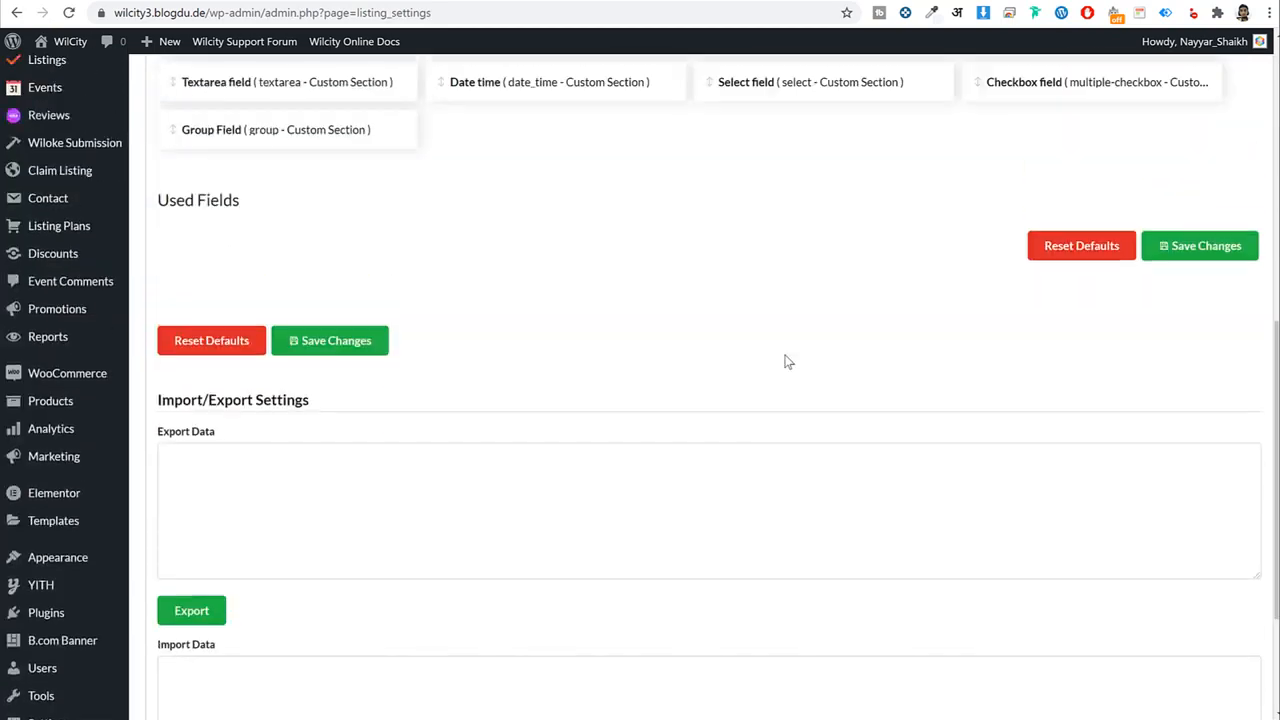
{"action": "scroll", "coordinate": [441, 305], "scroll_direction": "up", "scroll_amount": 5}
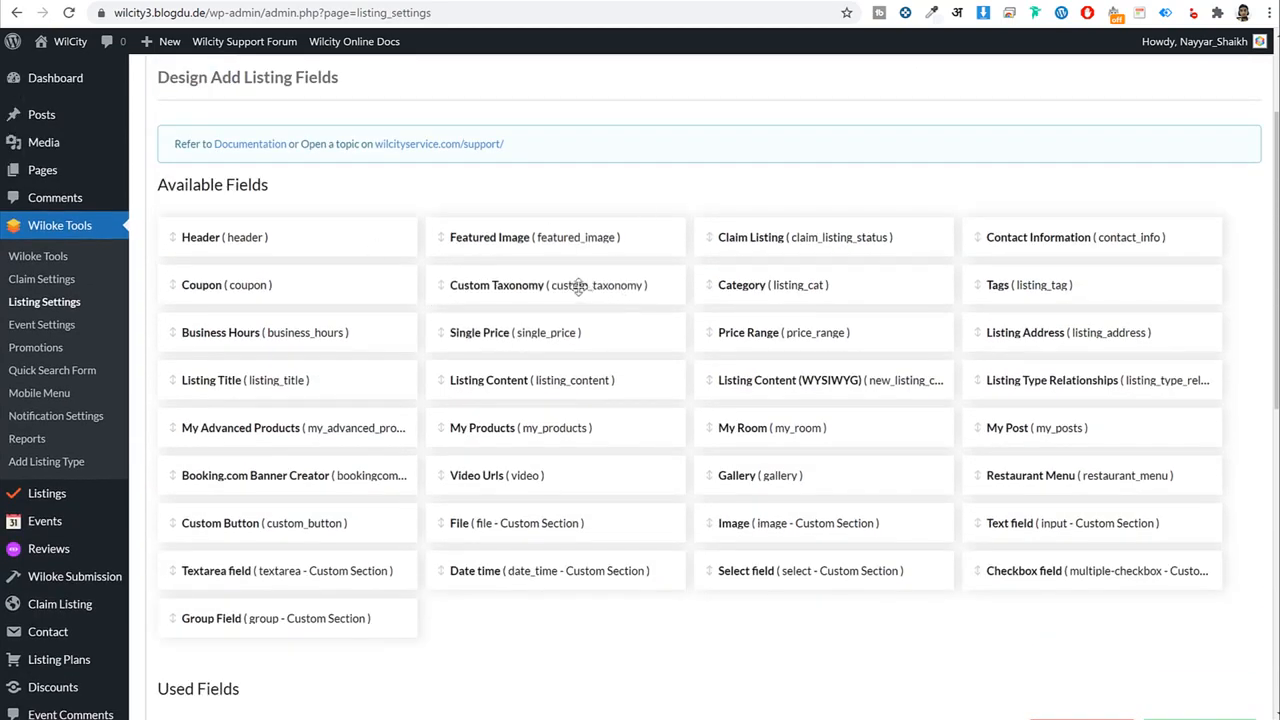
{"action": "scroll", "coordinate": [376, 213], "scroll_direction": "down", "scroll_amount": 1}
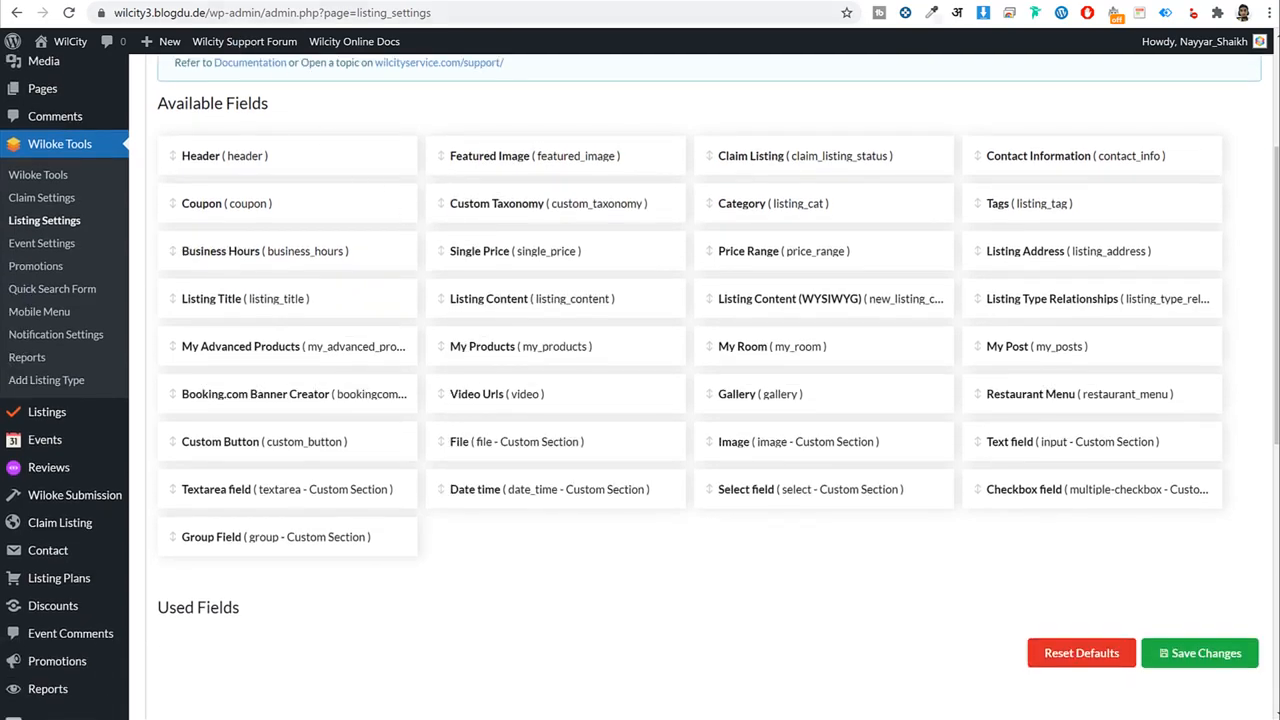
Drag the Header card from Available Fields into Used Fields, matching the front-end form.
{"action": "key", "text": "ctrl+Tab"}
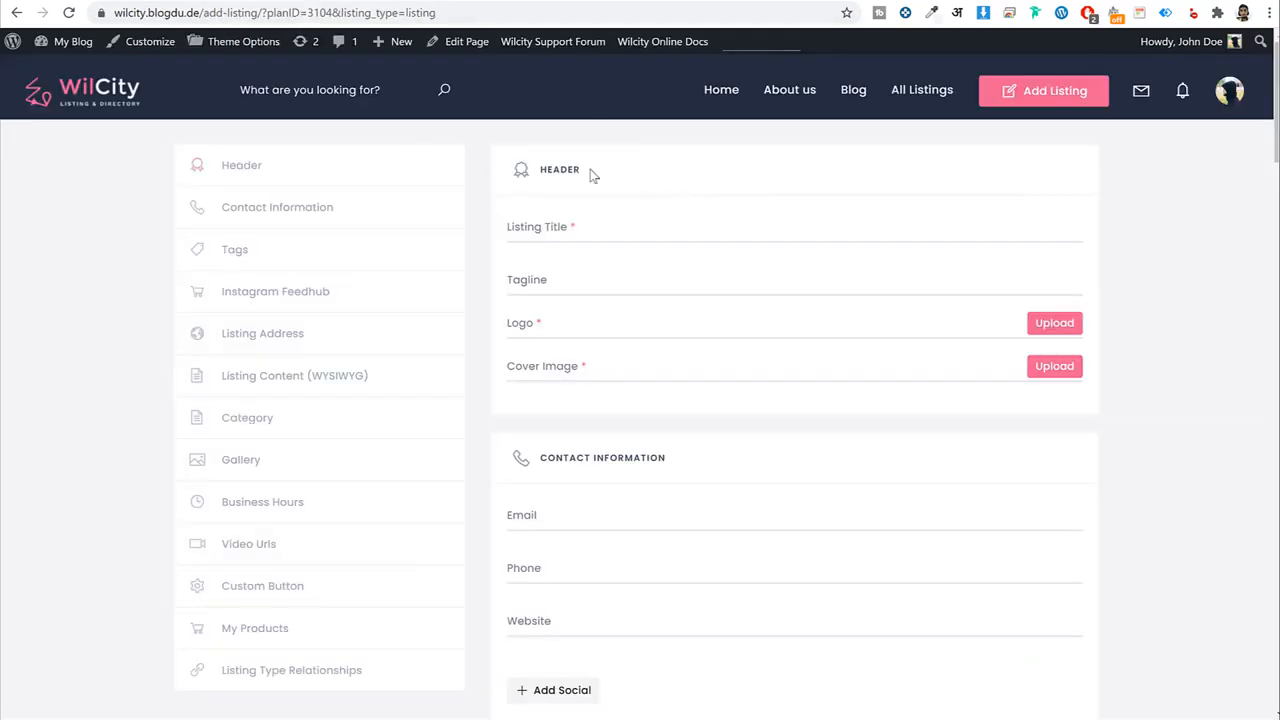
{"action": "left_click_drag", "start_coordinate": [590, 175], "coordinate": [530, 177]}
{"action": "key", "text": "ctrl+Tab"}
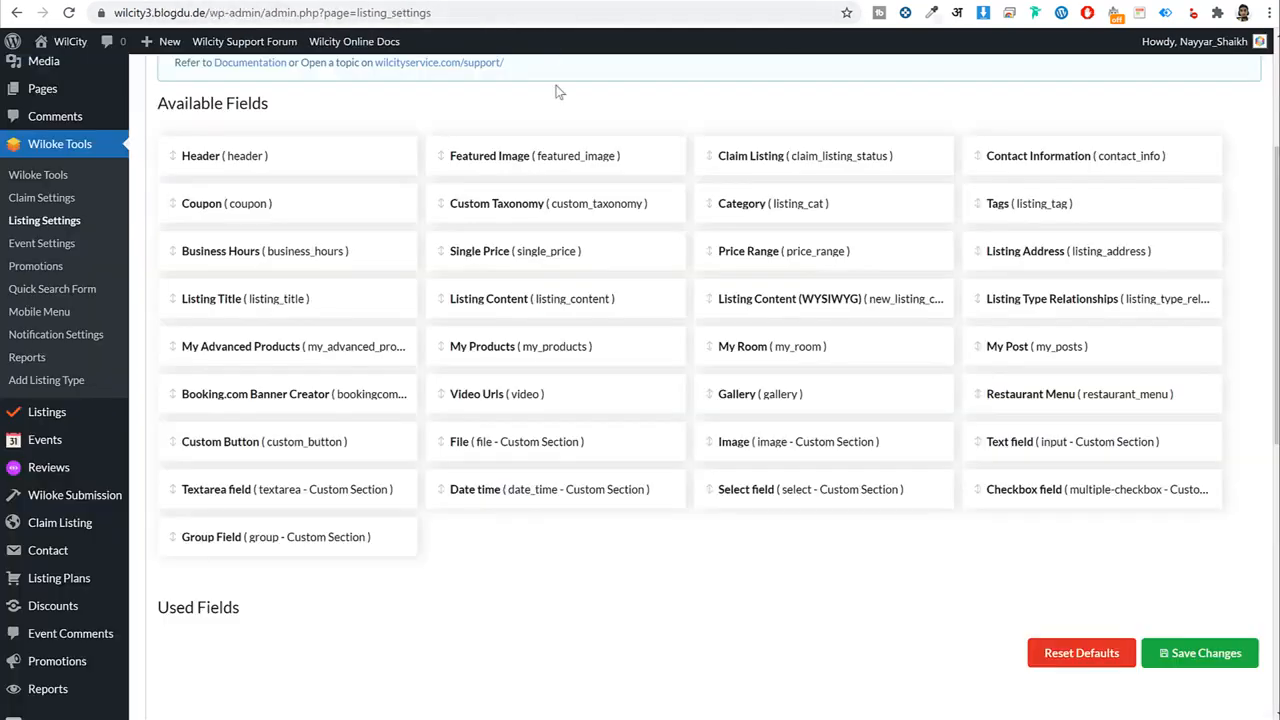
{"action": "scroll", "coordinate": [642, 350], "scroll_direction": "down", "scroll_amount": 2}
{"action": "scroll", "coordinate": [243, 163], "scroll_direction": "up", "scroll_amount": 2}
{"action": "scroll", "coordinate": [258, 95], "scroll_direction": "down", "scroll_amount": 1}
{"action": "left_click_drag", "start_coordinate": [258, 95], "coordinate": [246, 583]}
{"action": "scroll", "coordinate": [337, 560], "scroll_direction": "down", "scroll_amount": 4}
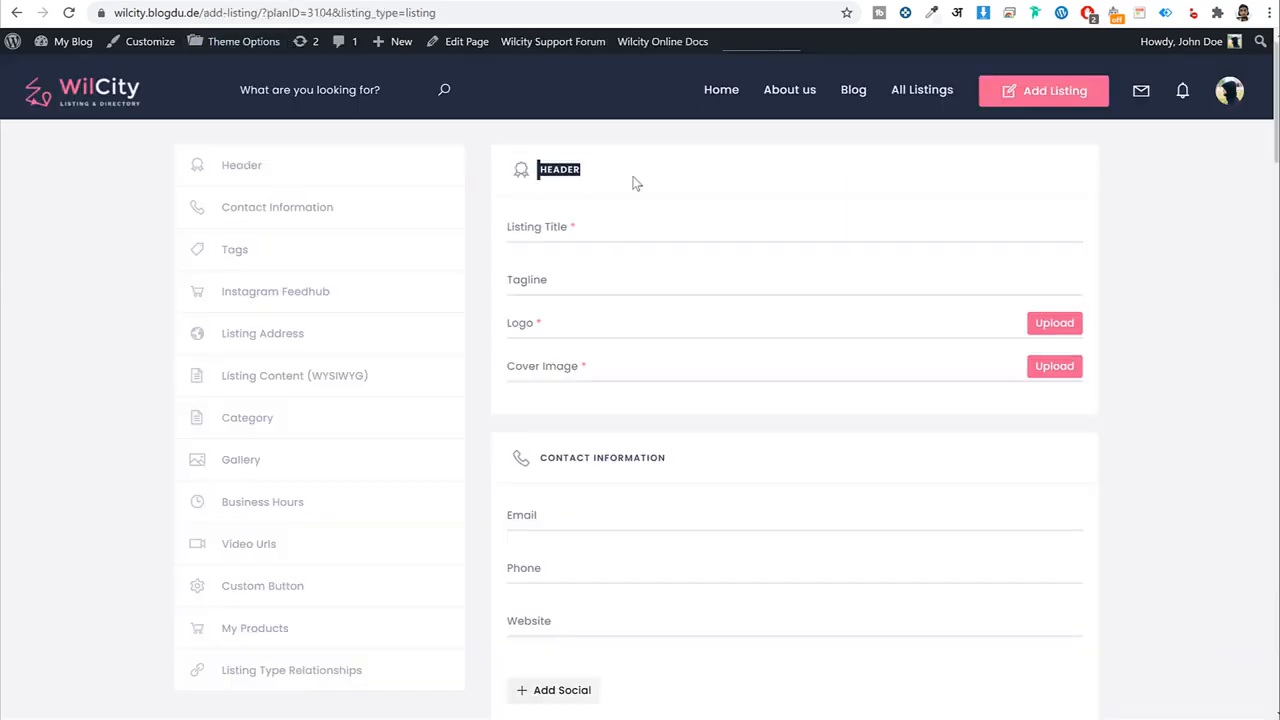
Set the Header section icon to the water-drop icon (la la-tint).
{"action": "left_click", "coordinate": [637, 184]}
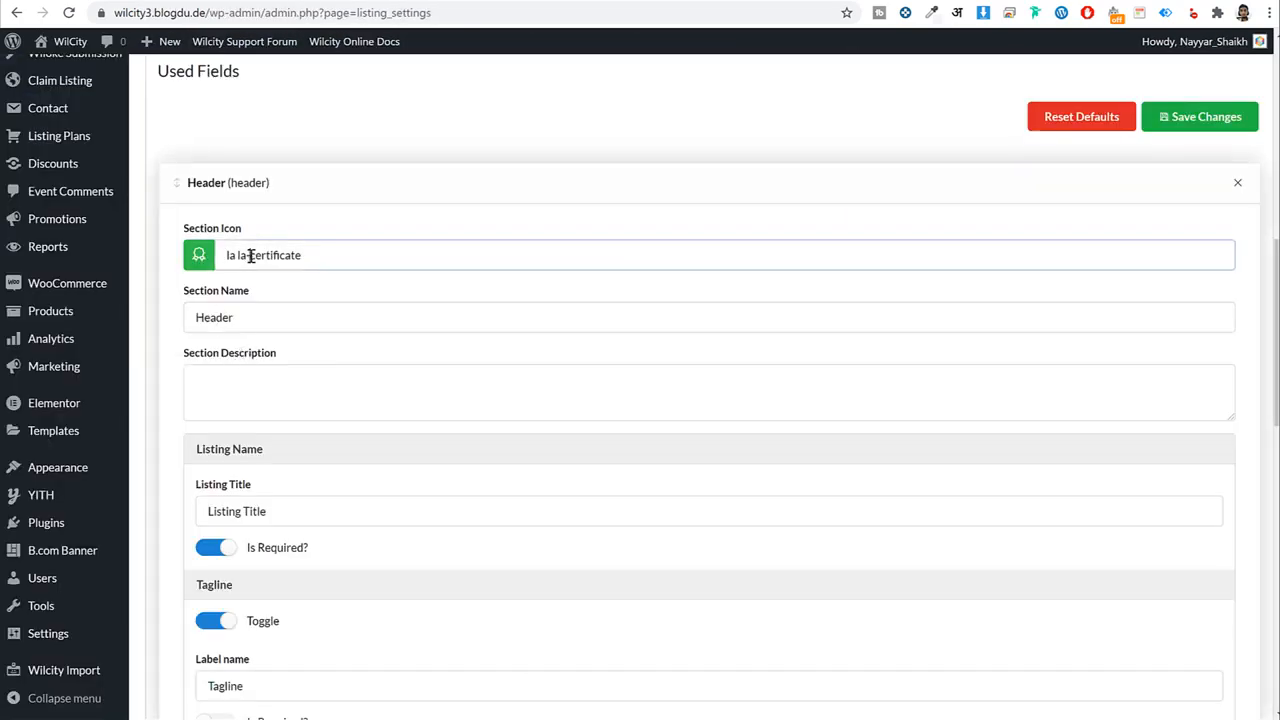
{"action": "left_click", "coordinate": [199, 256]}
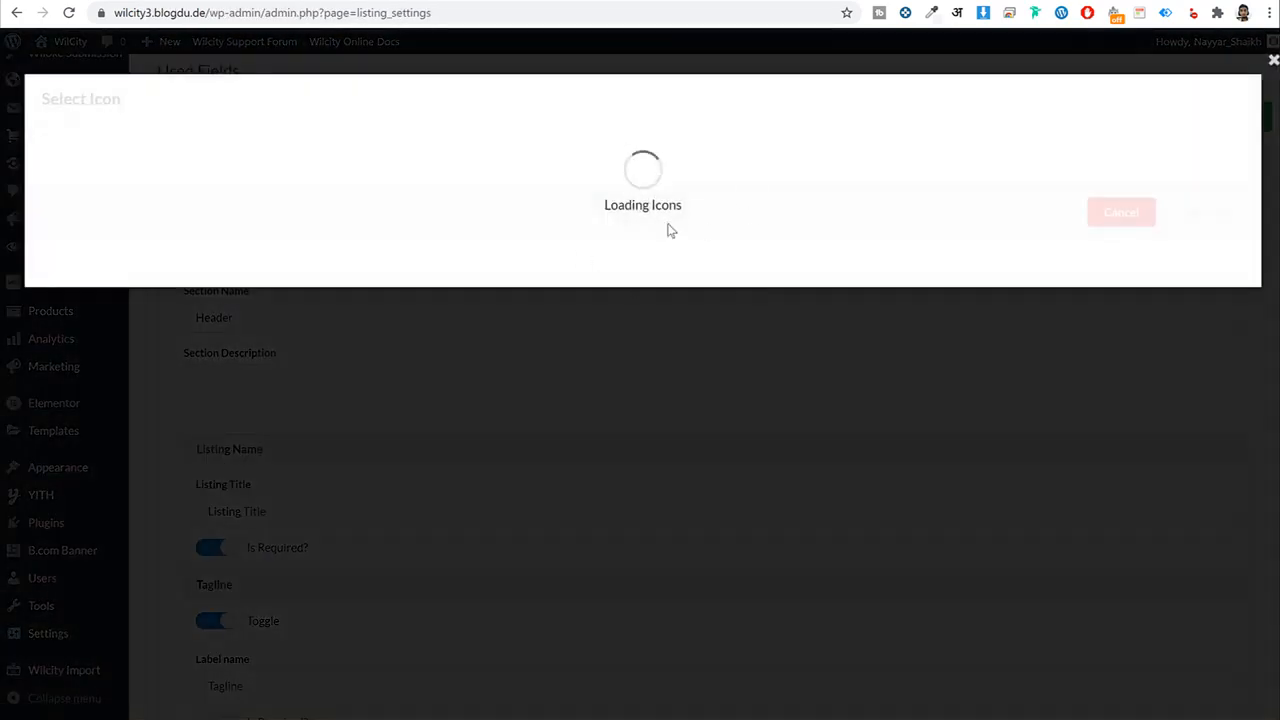
{"action": "scroll", "coordinate": [508, 440], "scroll_direction": "down", "scroll_amount": 1}
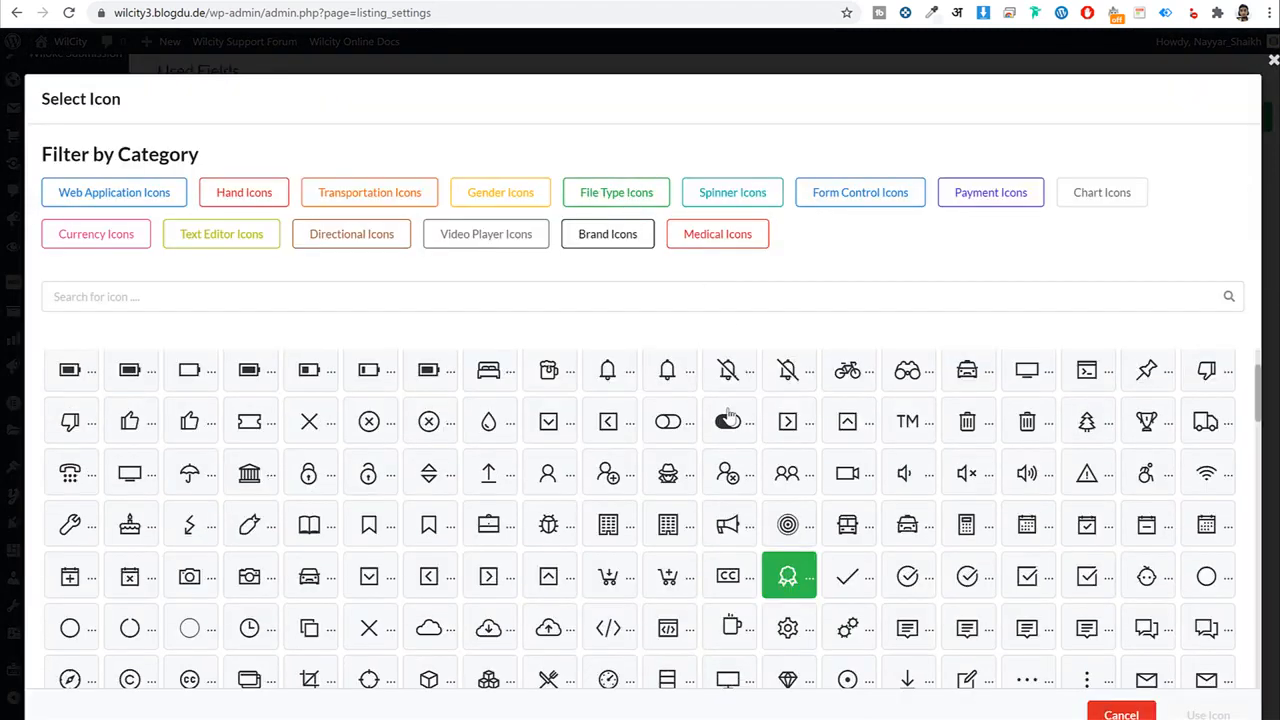
{"action": "left_click", "coordinate": [489, 376]}
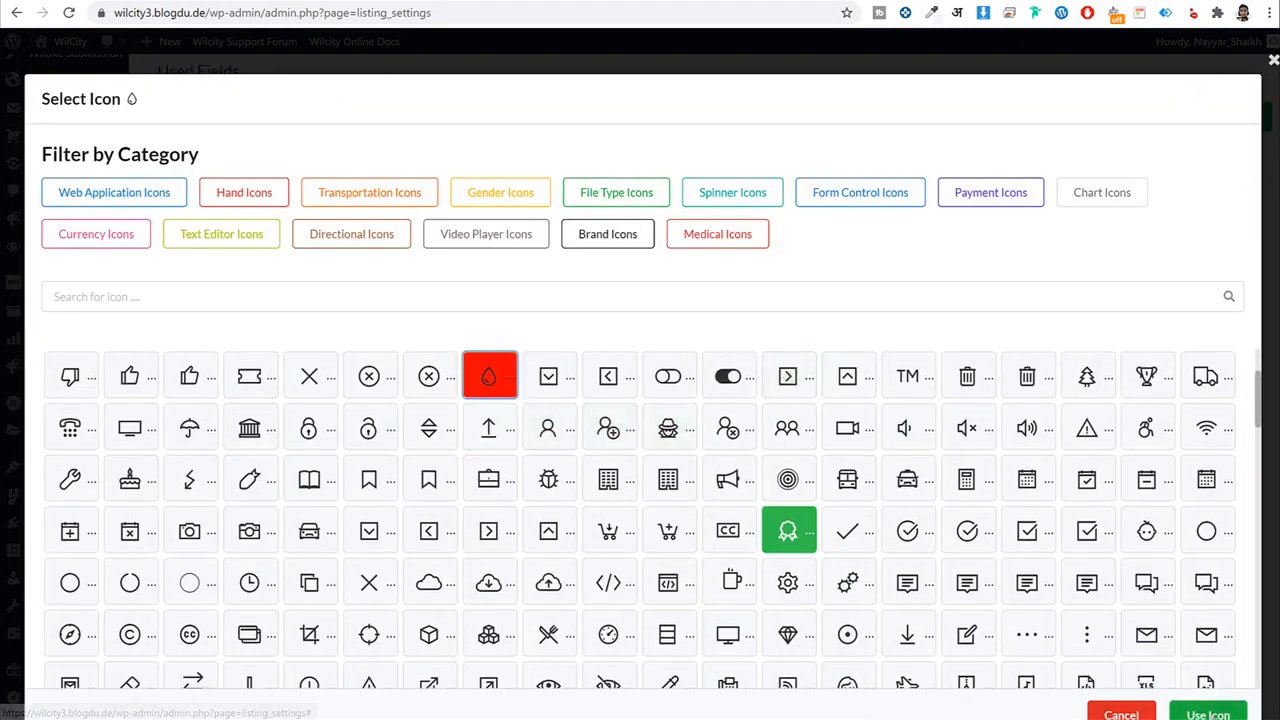
{"action": "left_click", "coordinate": [1208, 713]}
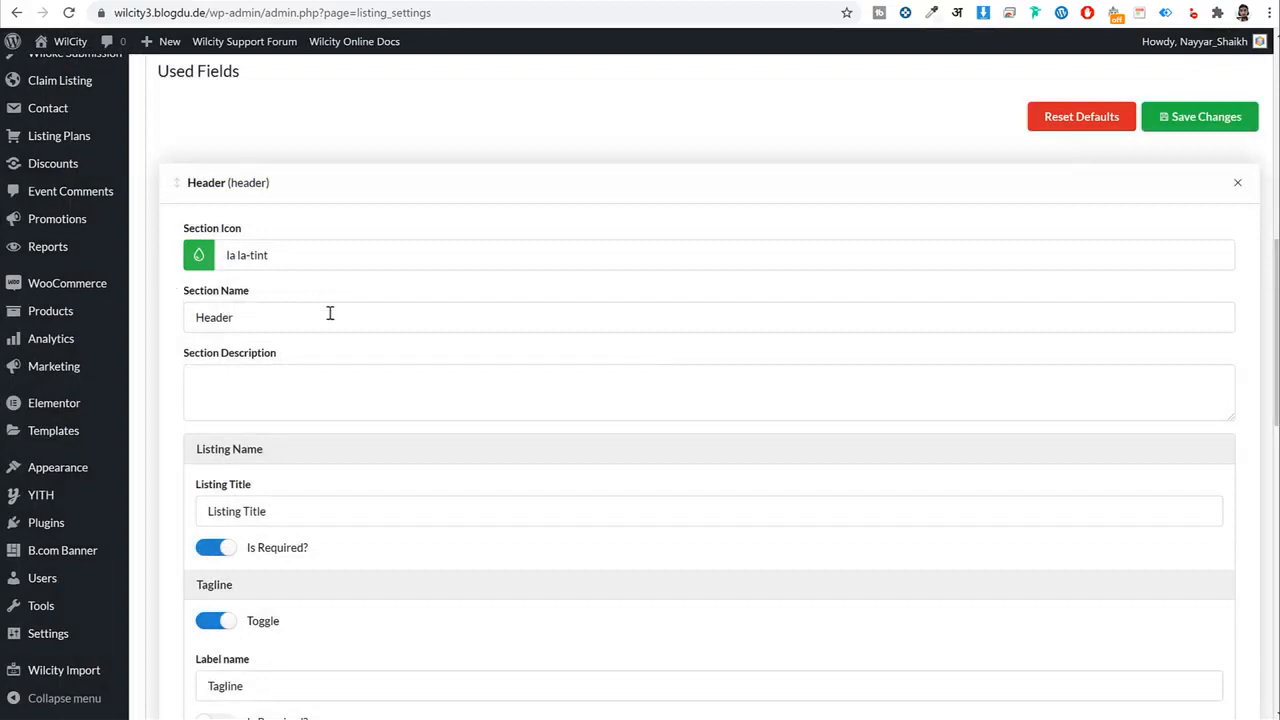
Review the Header name, description and its Listing Title, Tagline and Logo fields.
{"action": "double_click", "coordinate": [329, 313]}
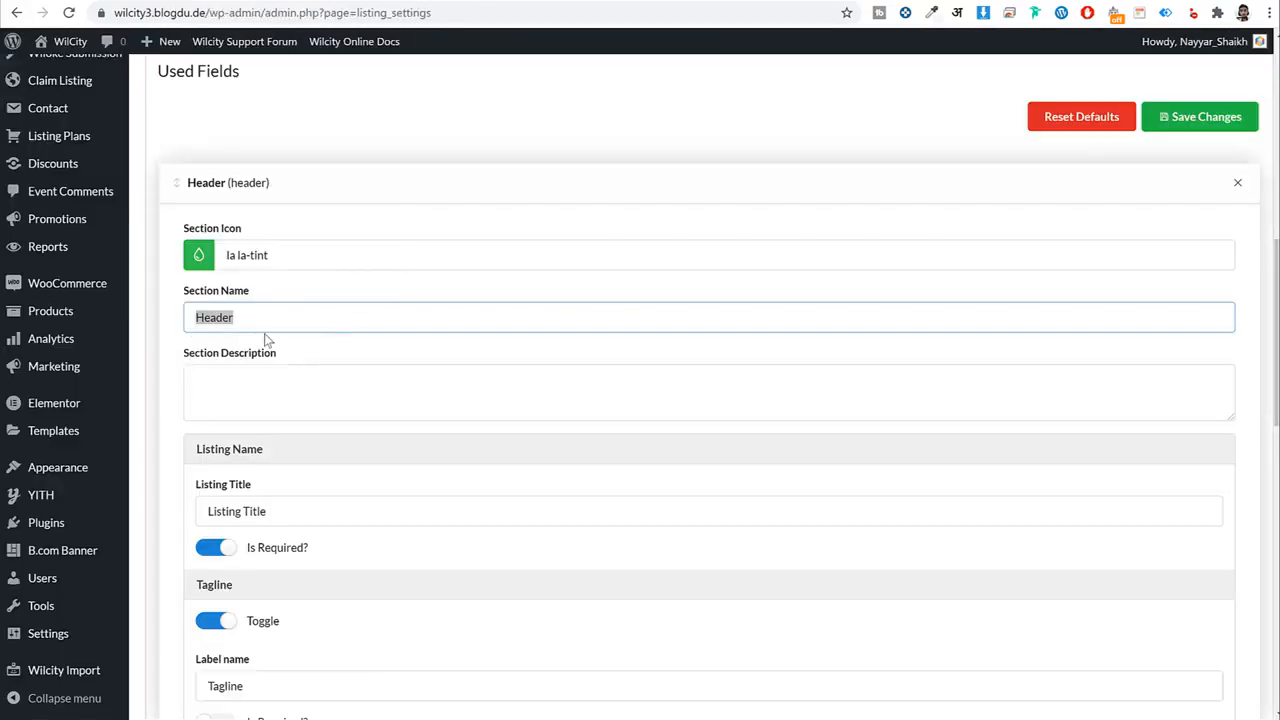
{"action": "left_click", "coordinate": [285, 372]}
{"action": "scroll", "coordinate": [370, 385], "scroll_direction": "down", "scroll_amount": 2}
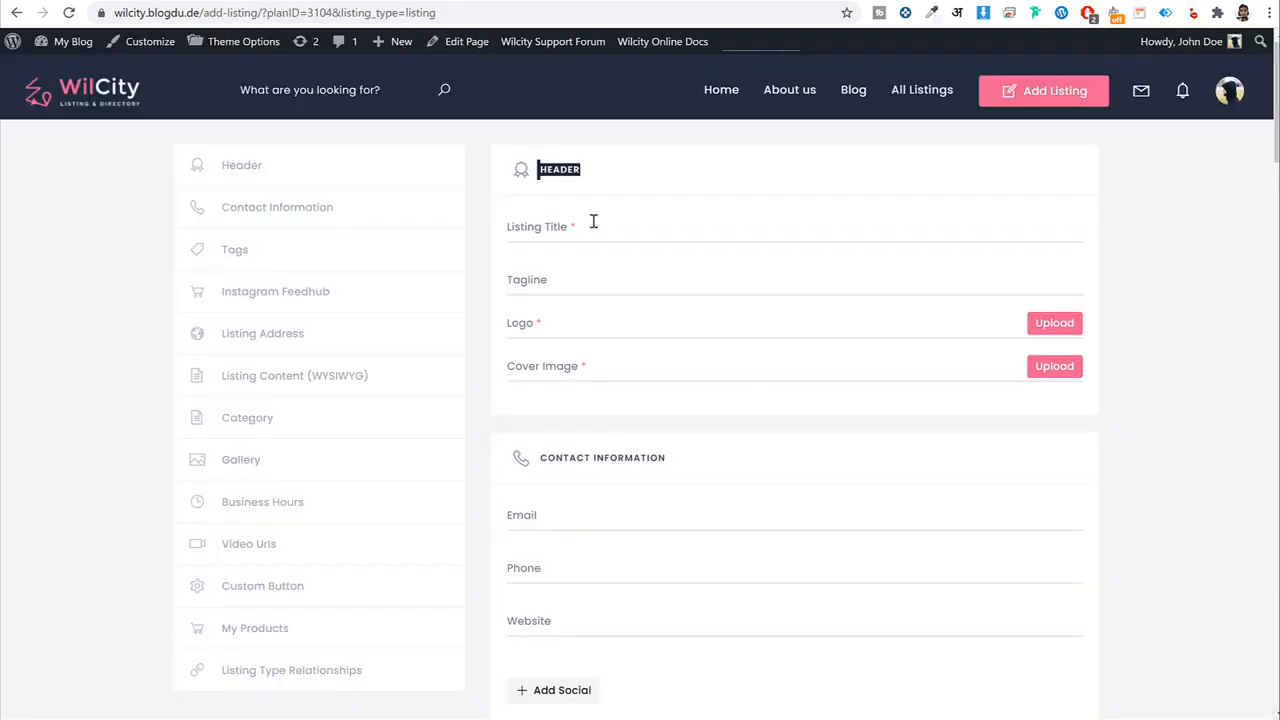
{"action": "left_click", "coordinate": [505, 228]}
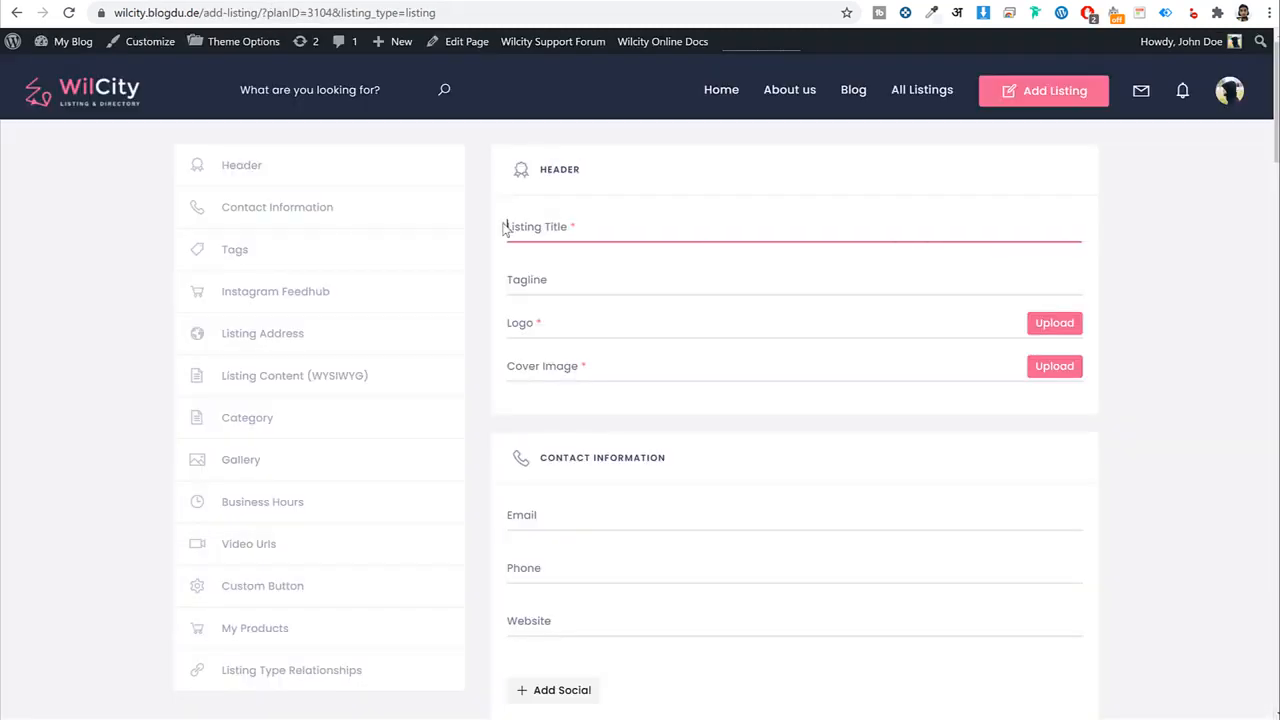
{"action": "left_click", "coordinate": [540, 283]}
{"action": "left_click", "coordinate": [538, 327]}
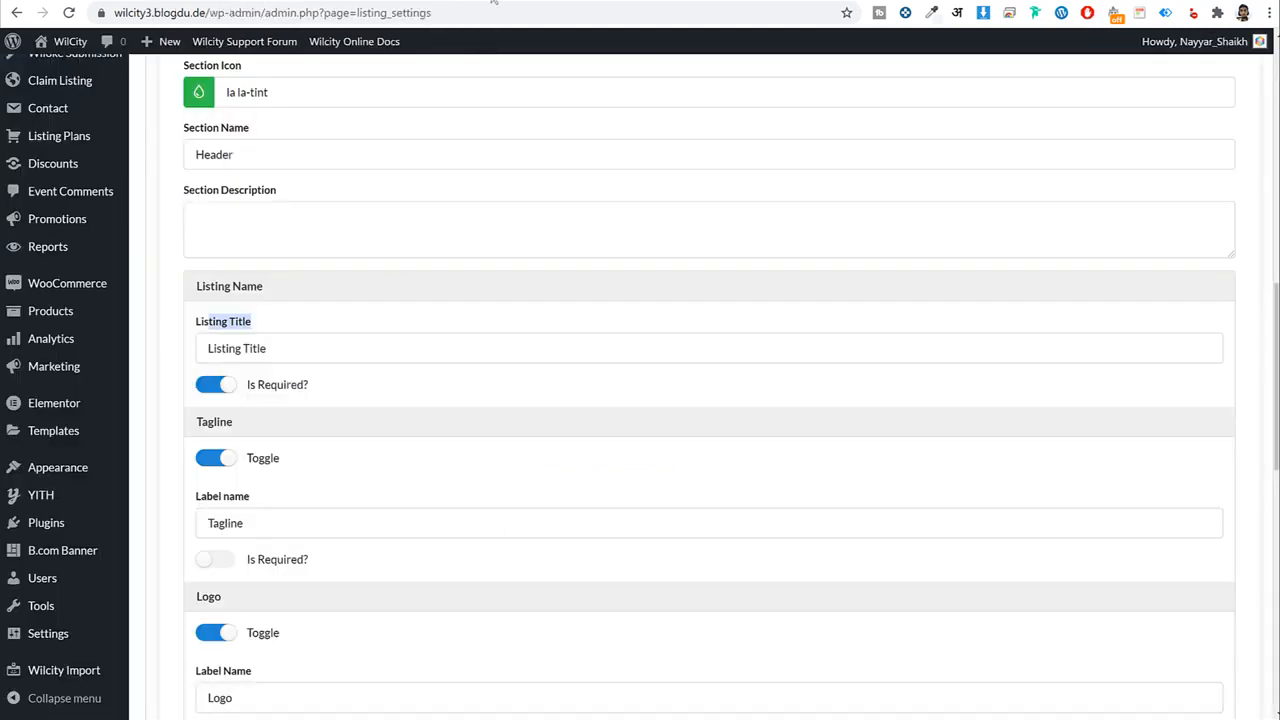
Keep Cover Image required and collapse the Header settings.
{"action": "scroll", "coordinate": [305, 345], "scroll_direction": "down", "scroll_amount": 3}
{"action": "scroll", "coordinate": [300, 337], "scroll_direction": "down", "scroll_amount": 1}
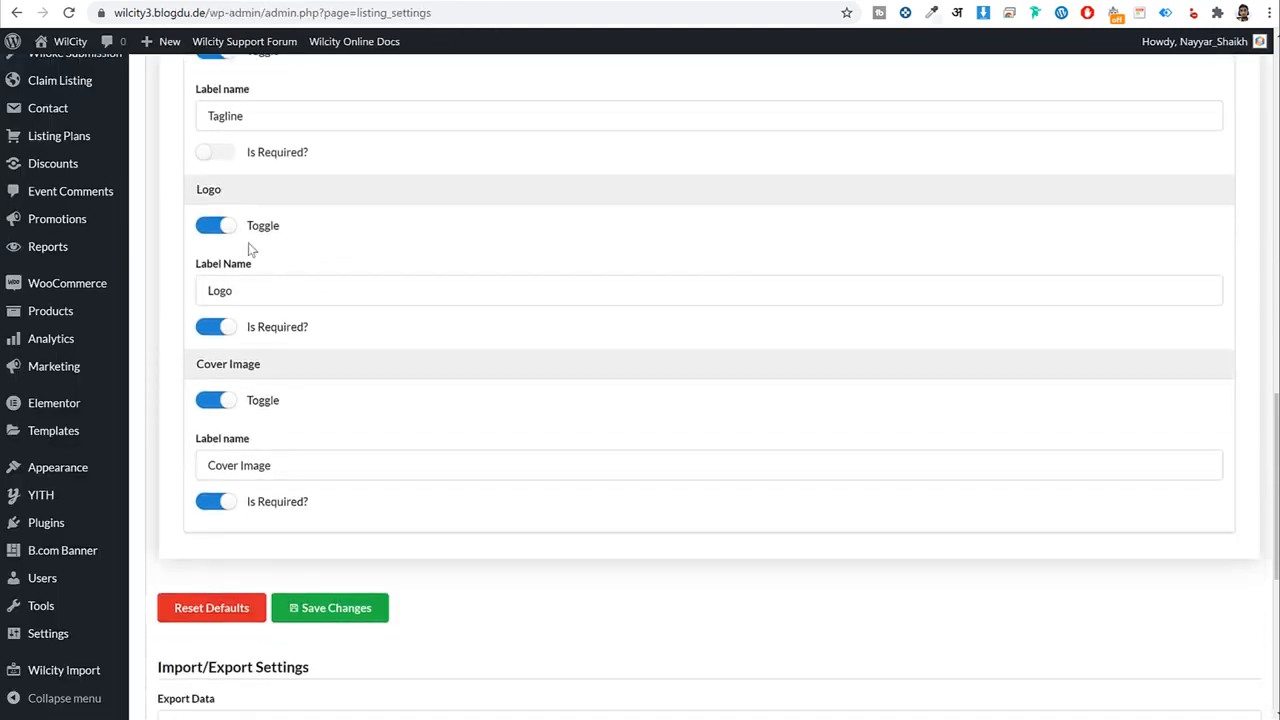
{"action": "scroll", "coordinate": [310, 351], "scroll_direction": "up", "scroll_amount": 2}
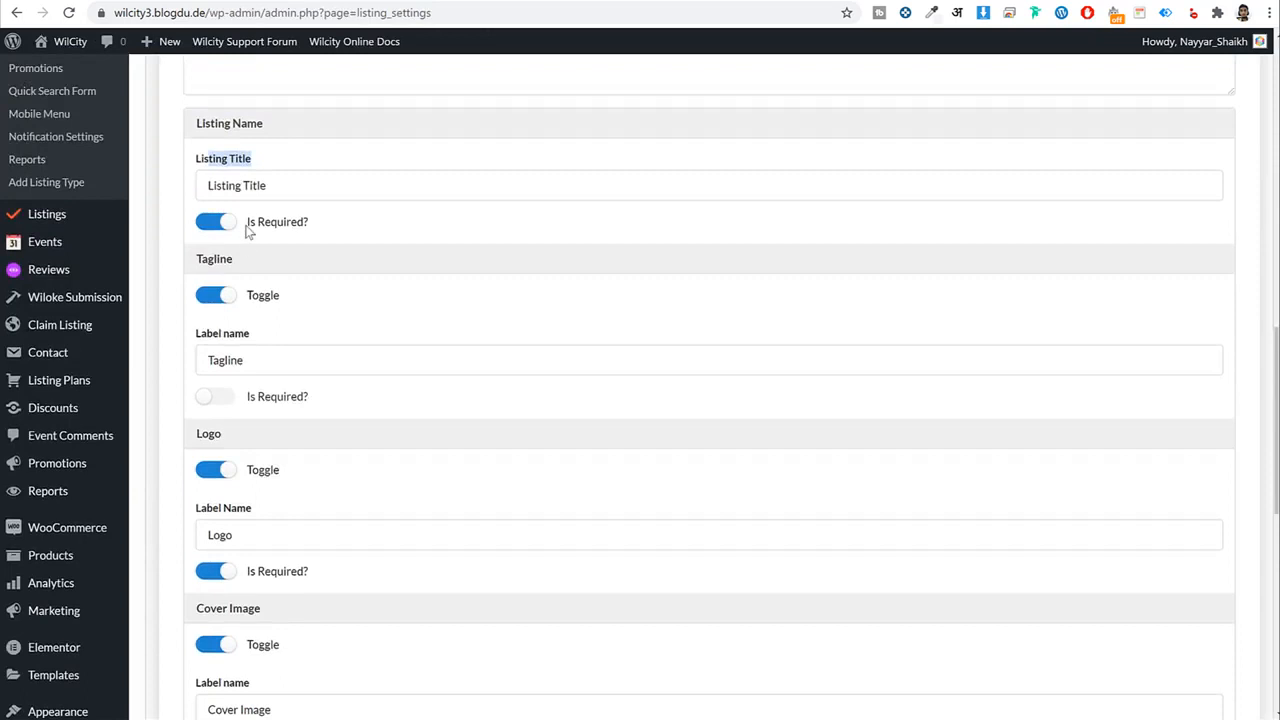
{"action": "scroll", "coordinate": [337, 350], "scroll_direction": "down", "scroll_amount": 2}
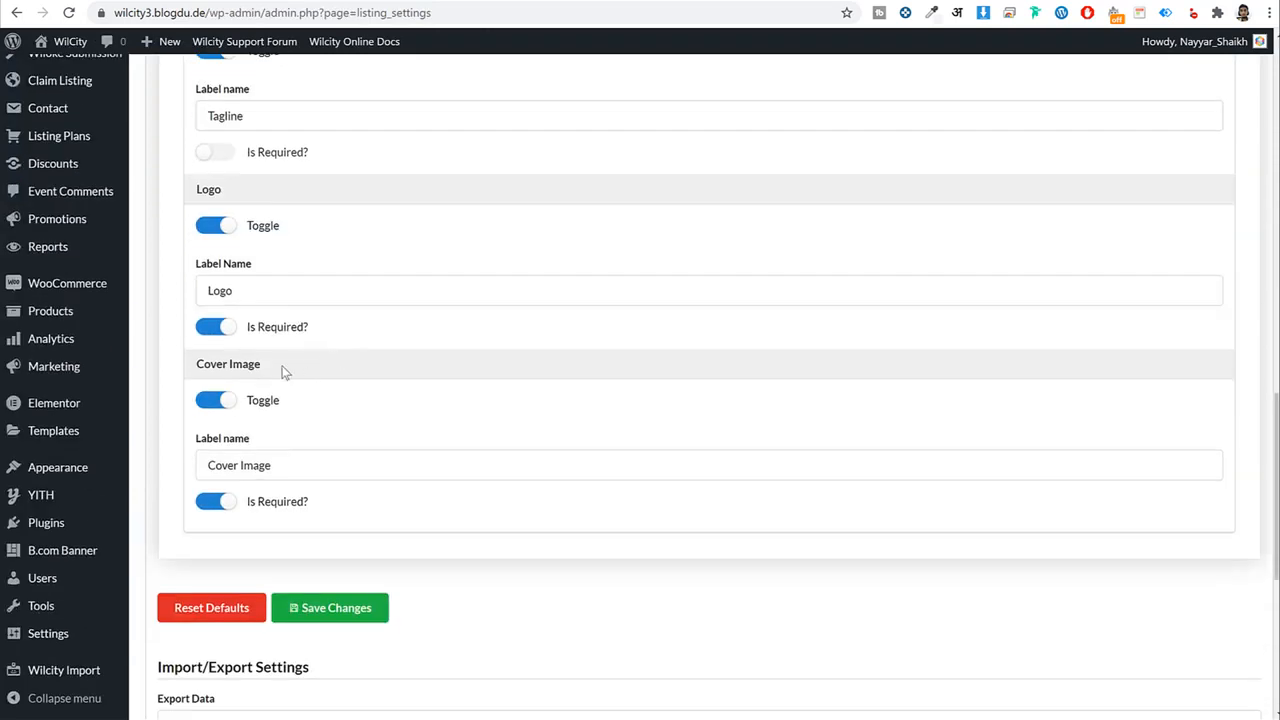
{"action": "left_click", "coordinate": [226, 508]}
{"action": "left_click", "coordinate": [226, 508]}
{"action": "scroll", "coordinate": [295, 450], "scroll_direction": "up", "scroll_amount": 6}
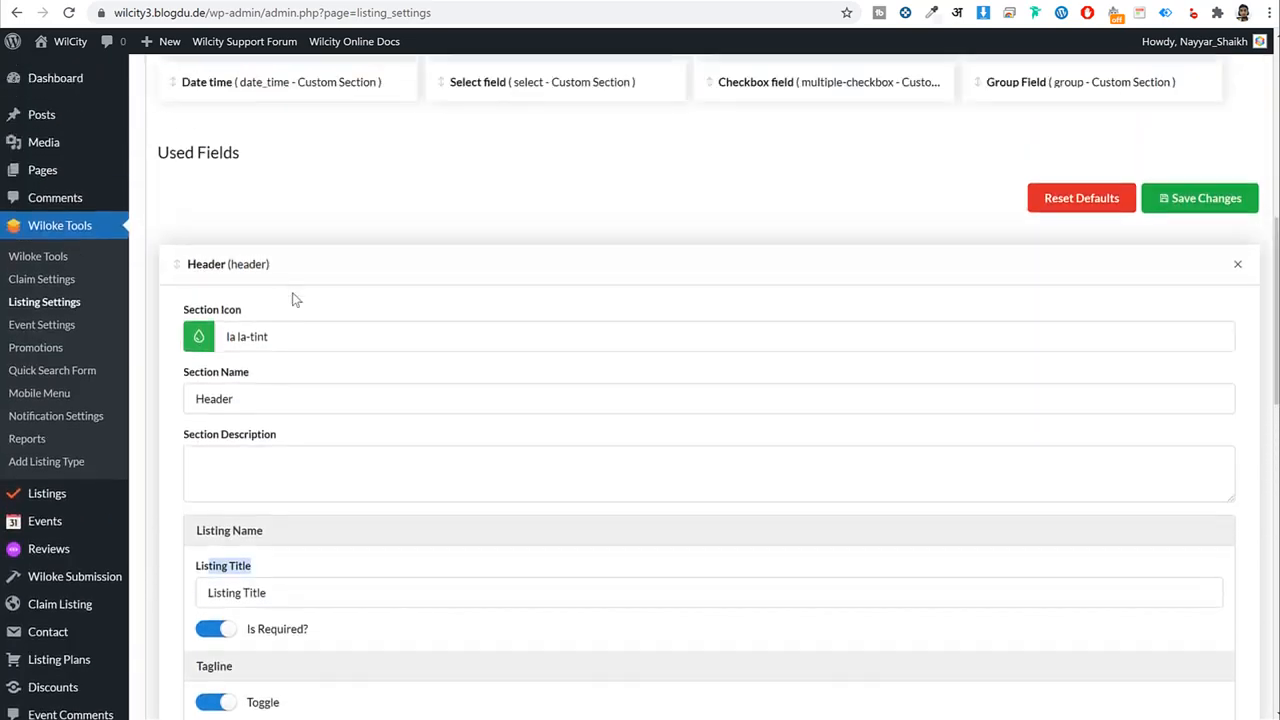
{"action": "left_click", "coordinate": [245, 264]}
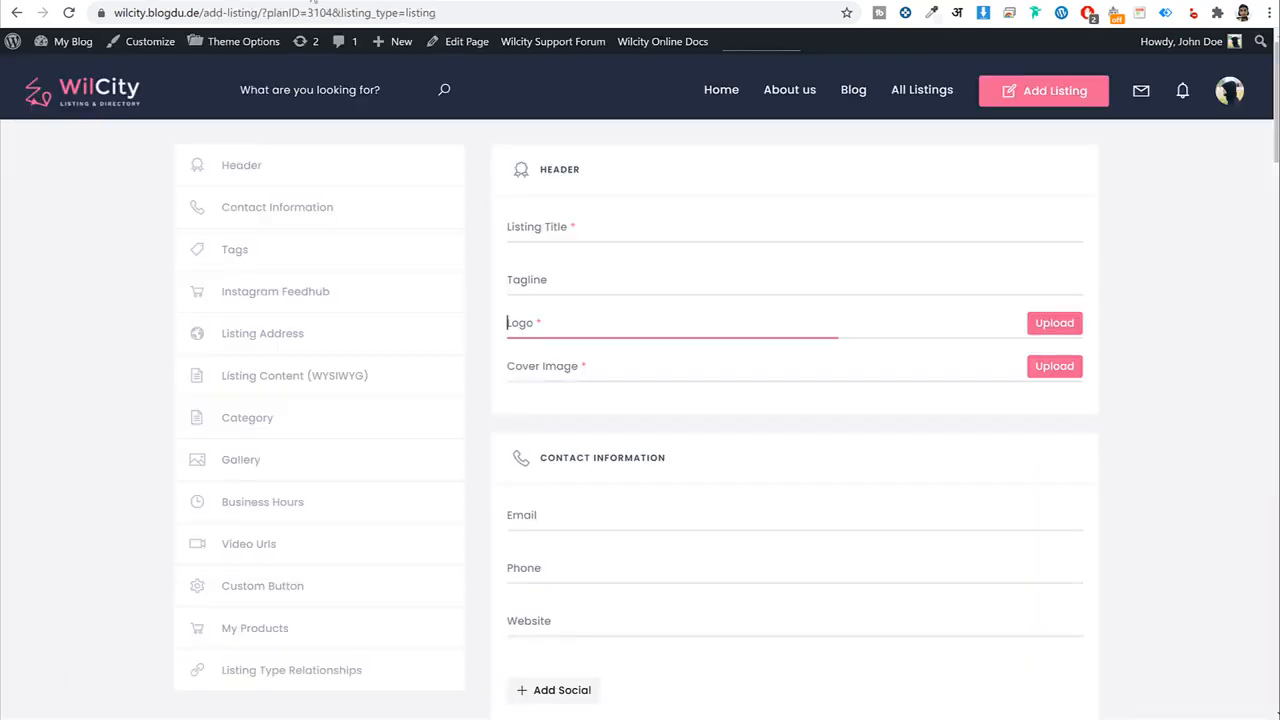
{"action": "scroll", "coordinate": [620, 340], "scroll_direction": "down", "scroll_amount": 2}
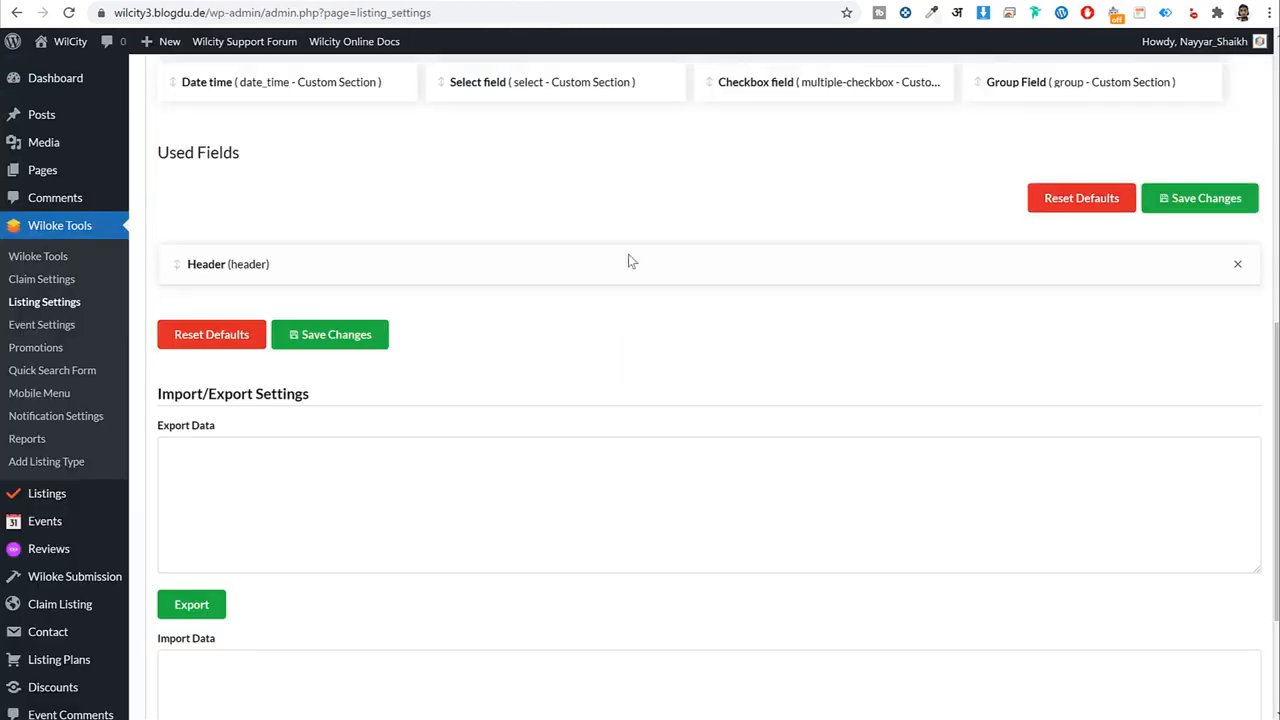
Drag Contact Information into Used Fields and switch off its Website field.
{"action": "scroll", "coordinate": [628, 257], "scroll_direction": "up", "scroll_amount": 5}
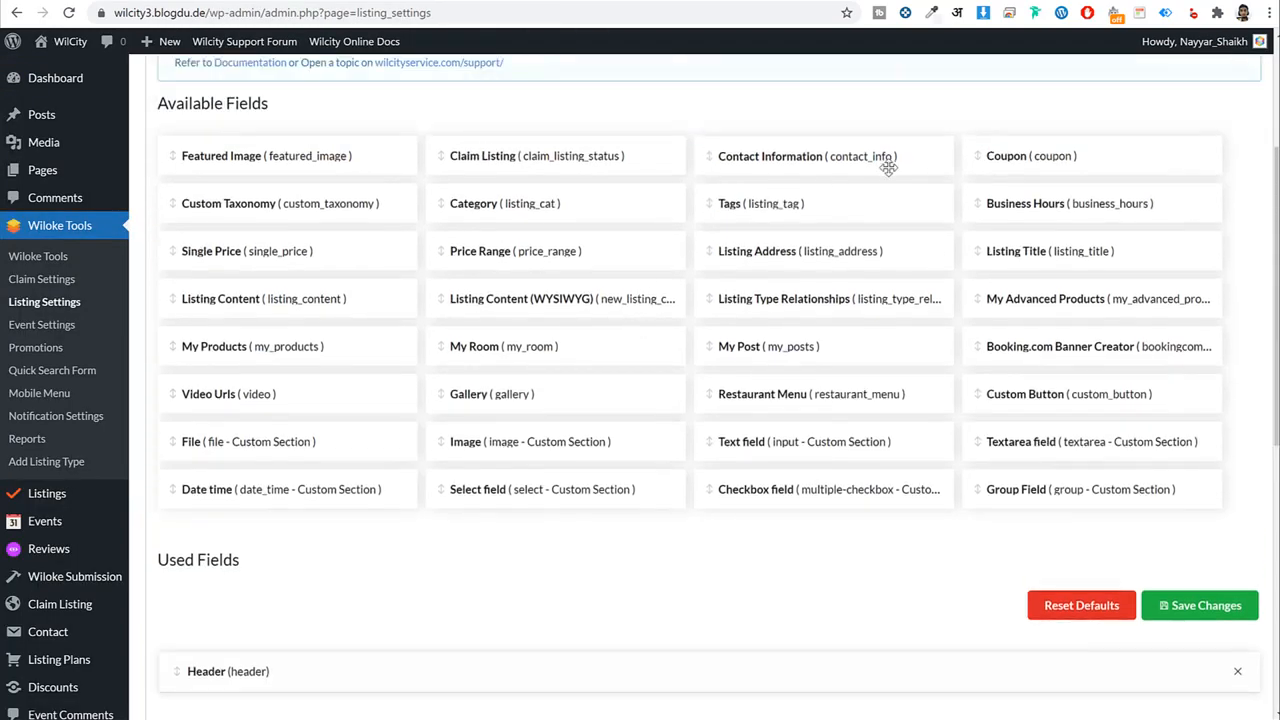
{"action": "scroll", "coordinate": [834, 160], "scroll_direction": "down", "scroll_amount": 1}
{"action": "left_click_drag", "start_coordinate": [825, 82], "coordinate": [300, 626]}
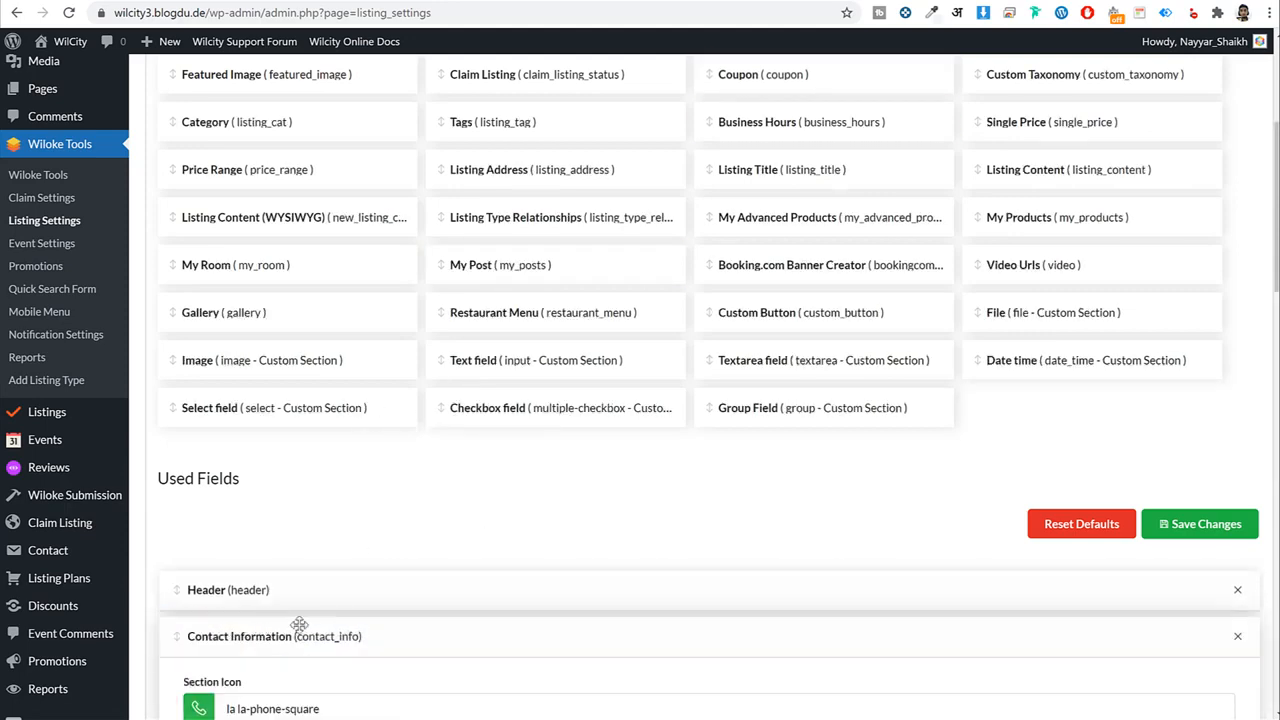
{"action": "scroll", "coordinate": [312, 619], "scroll_direction": "down", "scroll_amount": 6}
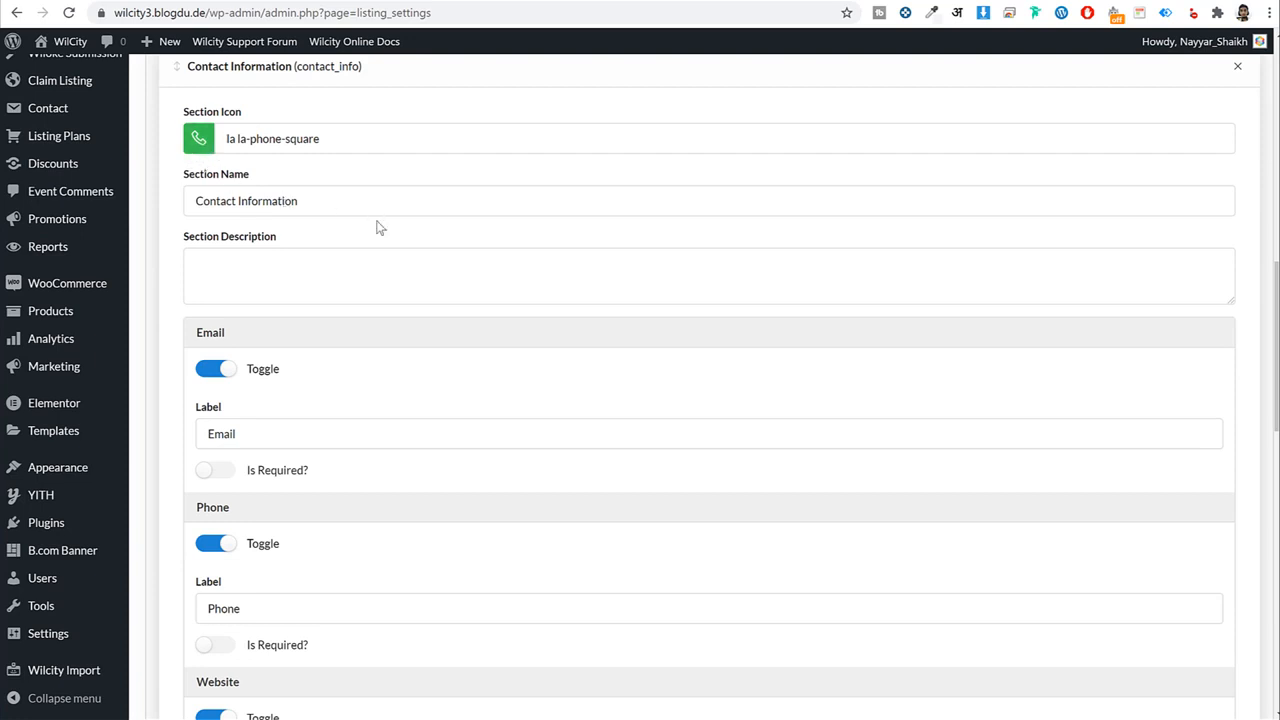
{"action": "scroll", "coordinate": [414, 354], "scroll_direction": "down", "scroll_amount": 3}
{"action": "scroll", "coordinate": [330, 153], "scroll_direction": "up", "scroll_amount": 1}
{"action": "scroll", "coordinate": [360, 302], "scroll_direction": "down", "scroll_amount": 5}
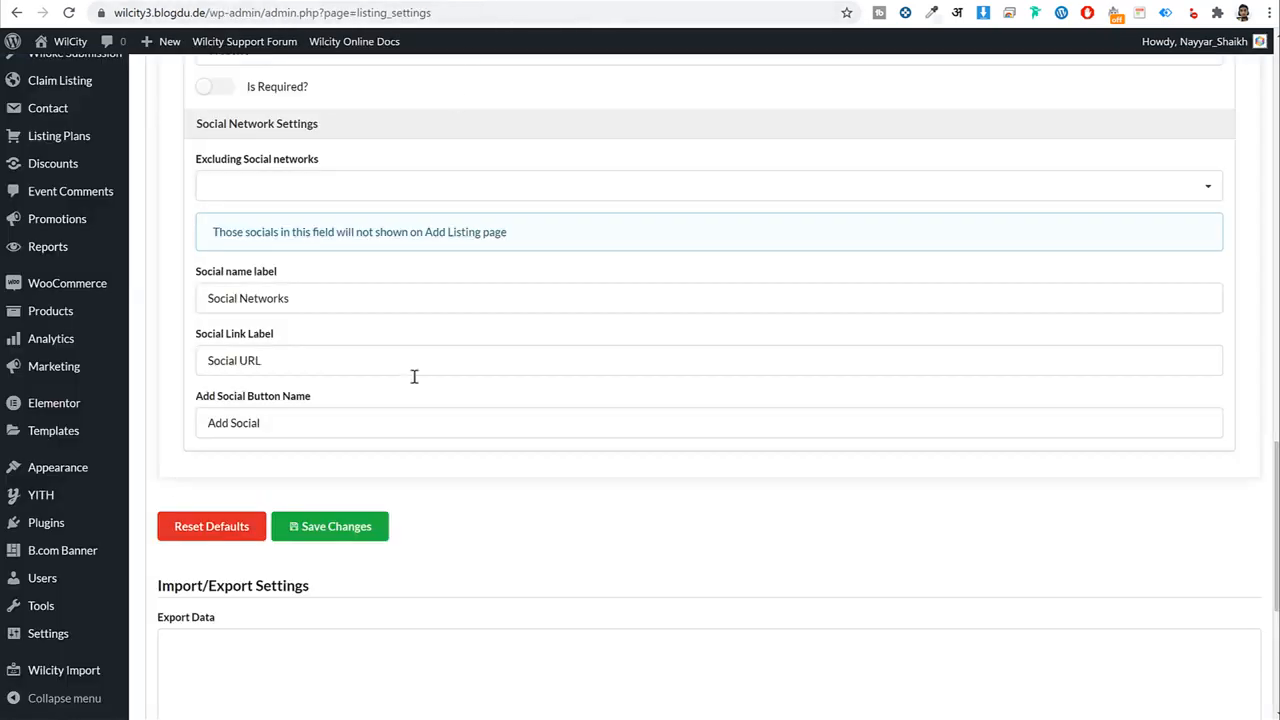
{"action": "scroll", "coordinate": [414, 380], "scroll_direction": "up", "scroll_amount": 3}
{"action": "scroll", "coordinate": [413, 380], "scroll_direction": "down", "scroll_amount": 2}
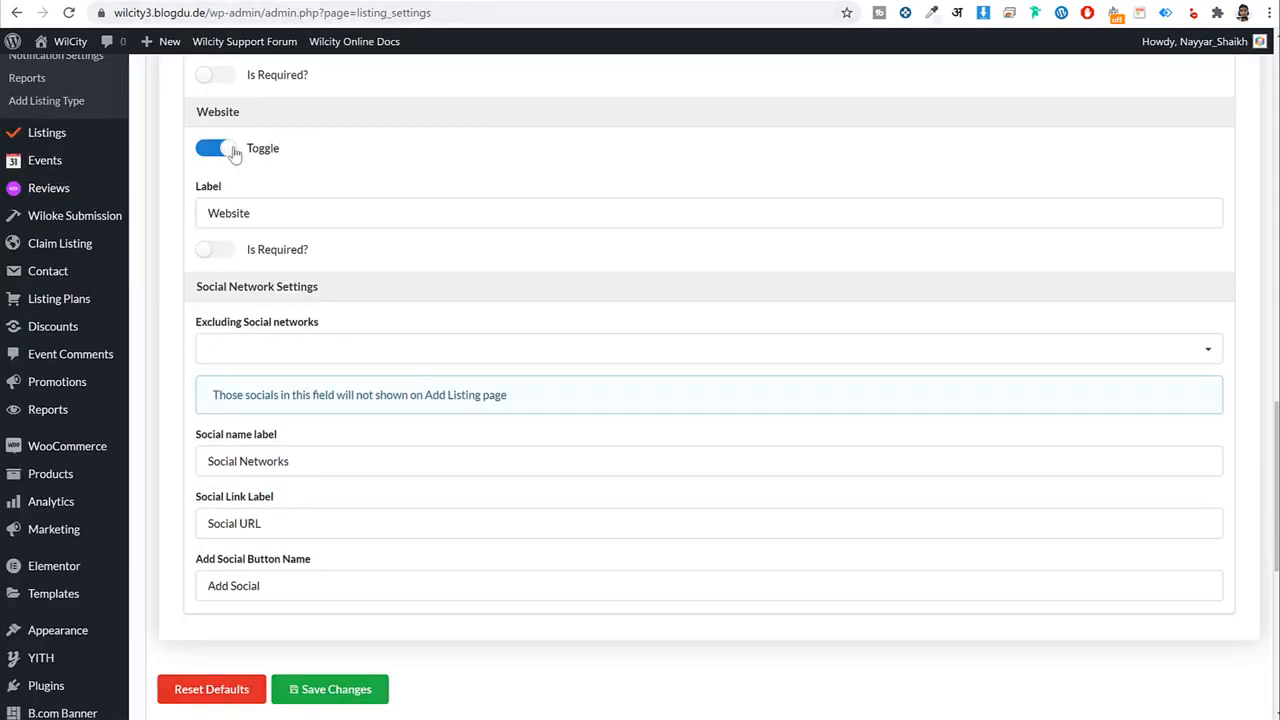
{"action": "left_click", "coordinate": [232, 150]}
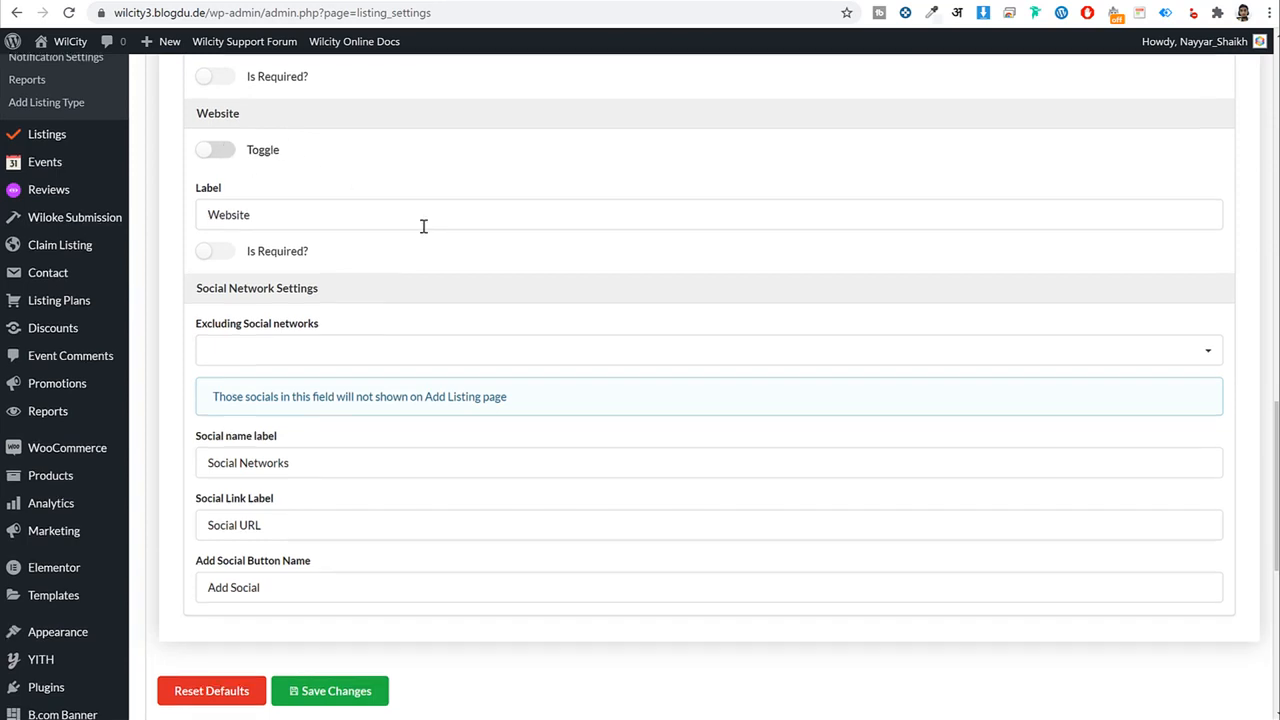
Make the Phone field required and collapse Contact Information.
{"action": "scroll", "coordinate": [423, 228], "scroll_direction": "up", "scroll_amount": 4}
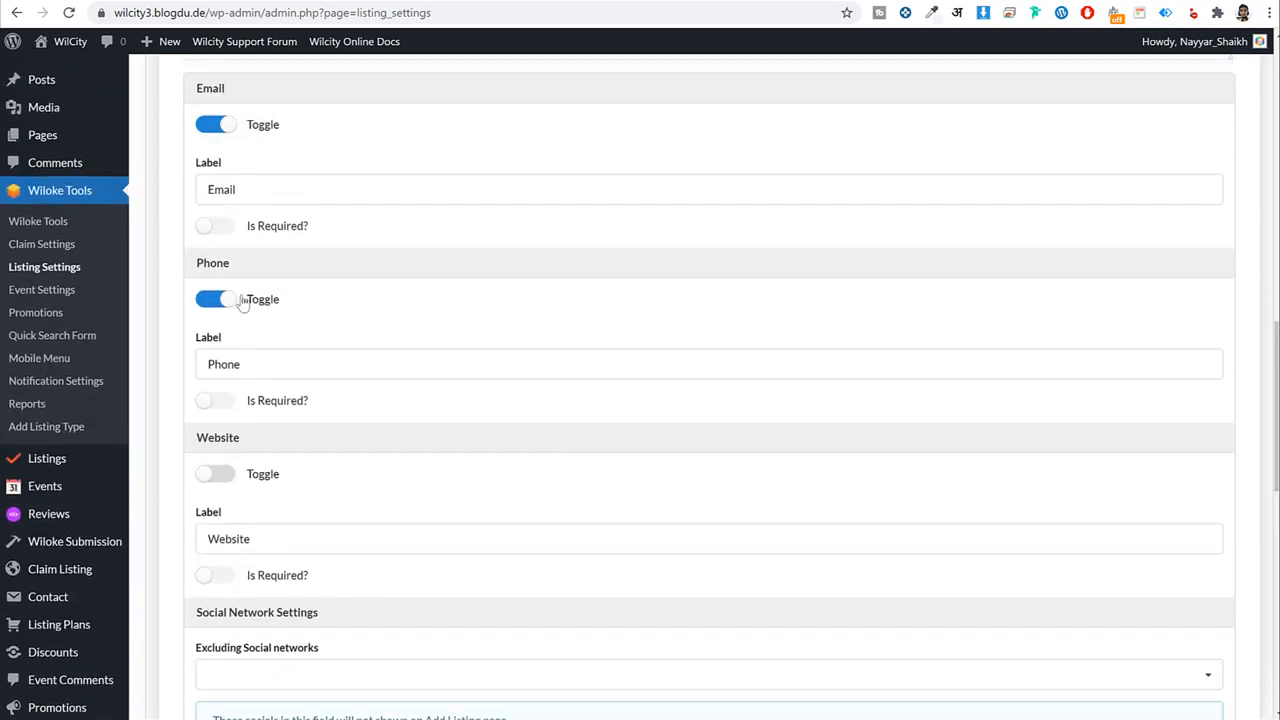
{"action": "left_click", "coordinate": [230, 405]}
{"action": "left_click_drag", "start_coordinate": [313, 407], "coordinate": [250, 403]}
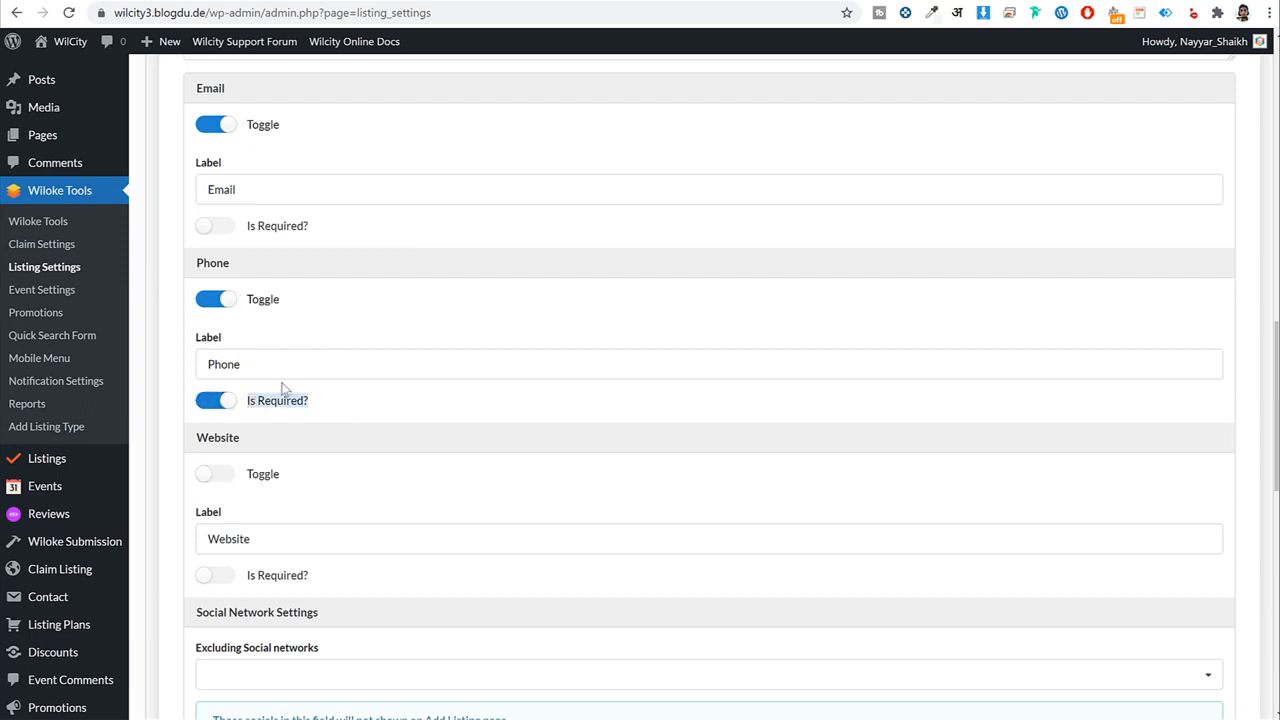
{"action": "left_click", "coordinate": [228, 404]}
{"action": "left_click", "coordinate": [228, 404]}
{"action": "scroll", "coordinate": [297, 155], "scroll_direction": "up", "scroll_amount": 1}
{"action": "scroll", "coordinate": [300, 165], "scroll_direction": "up", "scroll_amount": 4}
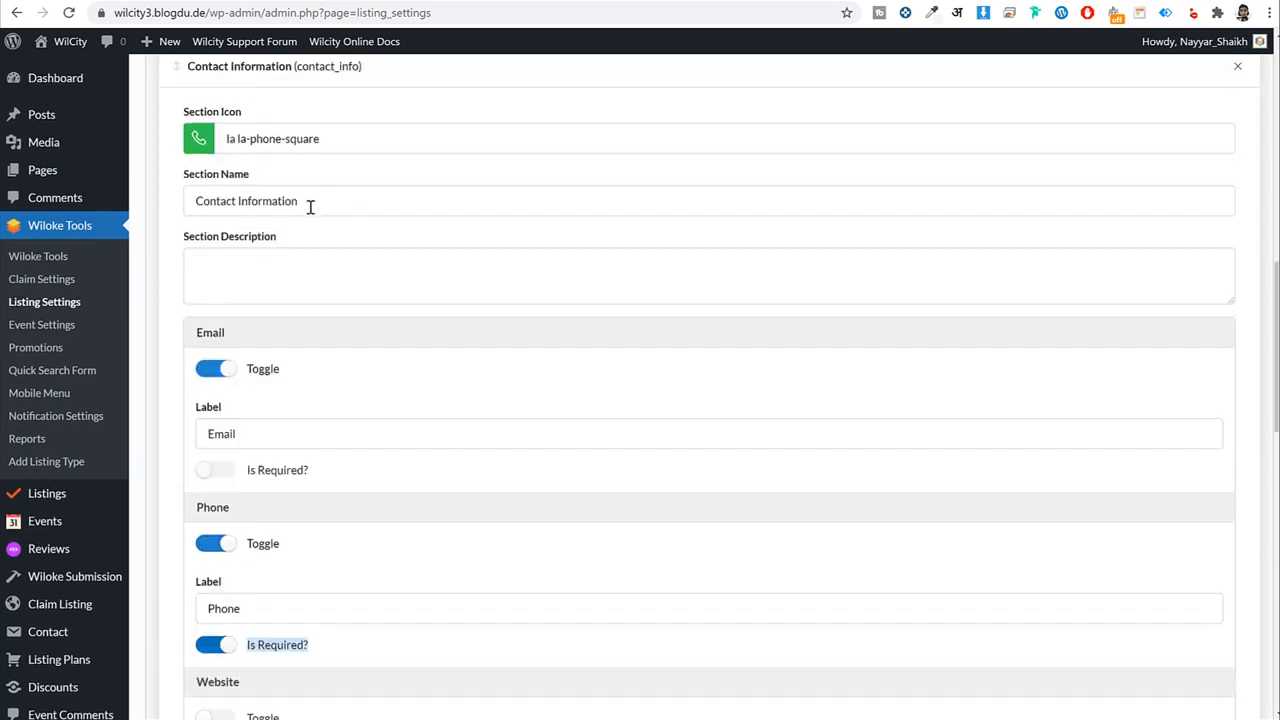
{"action": "left_click", "coordinate": [240, 230]}
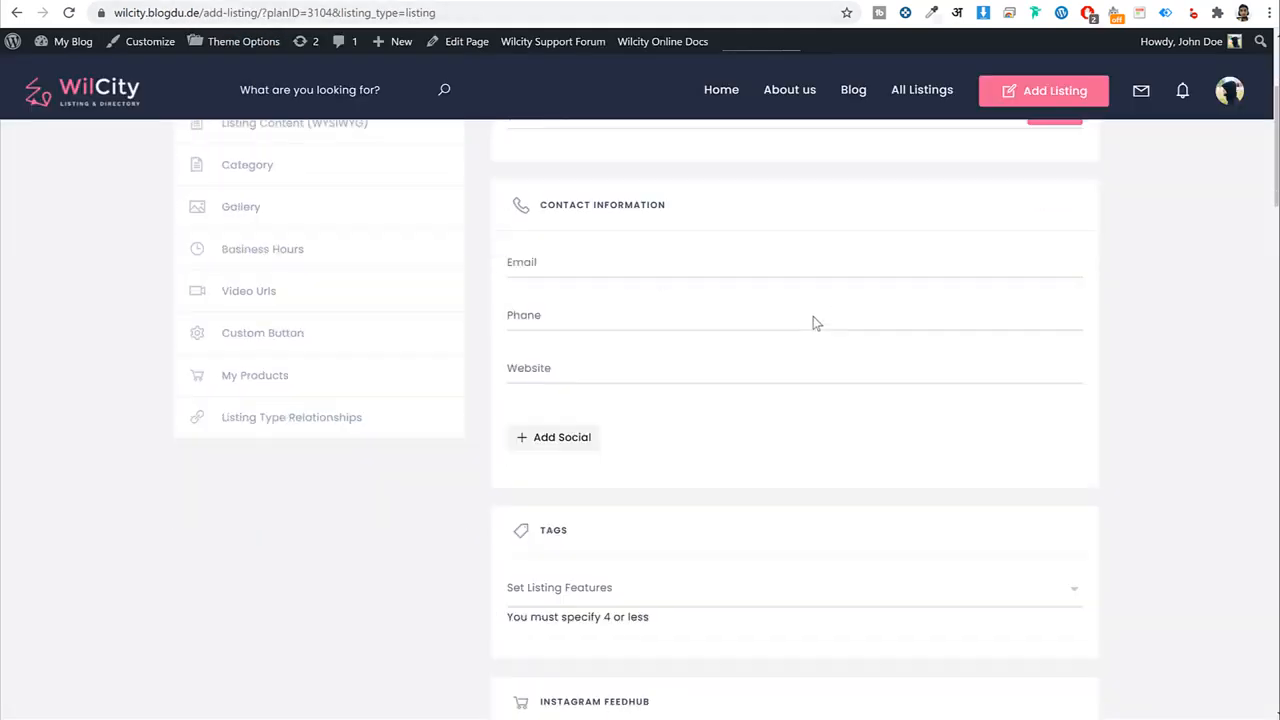
Zoom out, add Tags to Used Fields and collapse its panel.
{"action": "scroll", "coordinate": [813, 316], "scroll_direction": "down", "scroll_amount": 6}
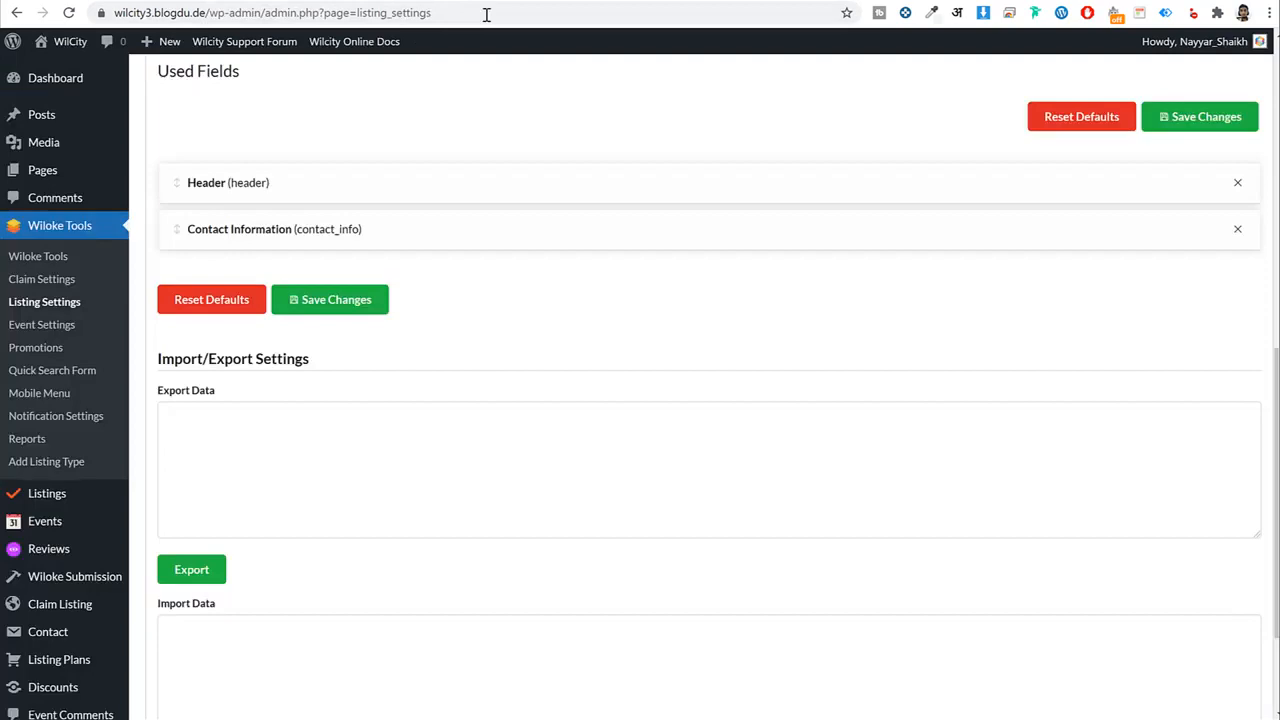
{"action": "scroll", "coordinate": [746, 287], "scroll_direction": "up", "scroll_amount": 6}
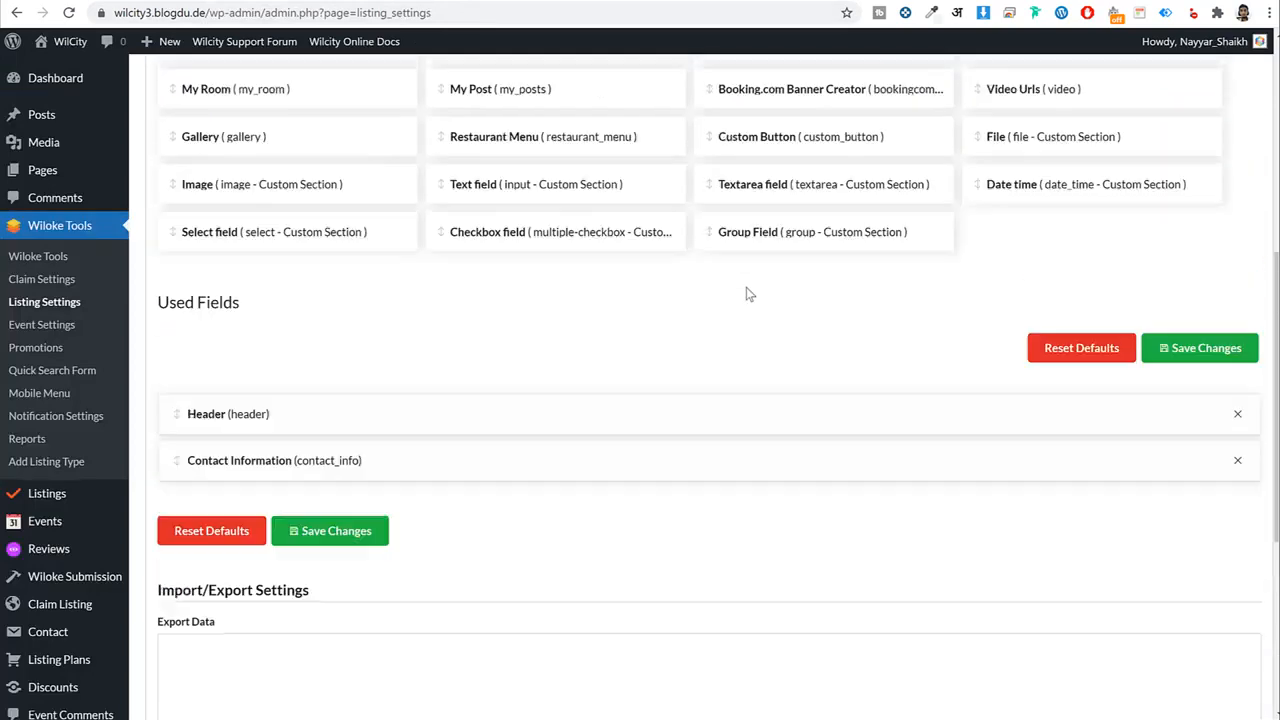
{"action": "left_click_drag", "start_coordinate": [532, 204], "coordinate": [378, 715]}
{"action": "scroll", "coordinate": [722, 225], "scroll_direction": "down", "scroll_amount": 1}
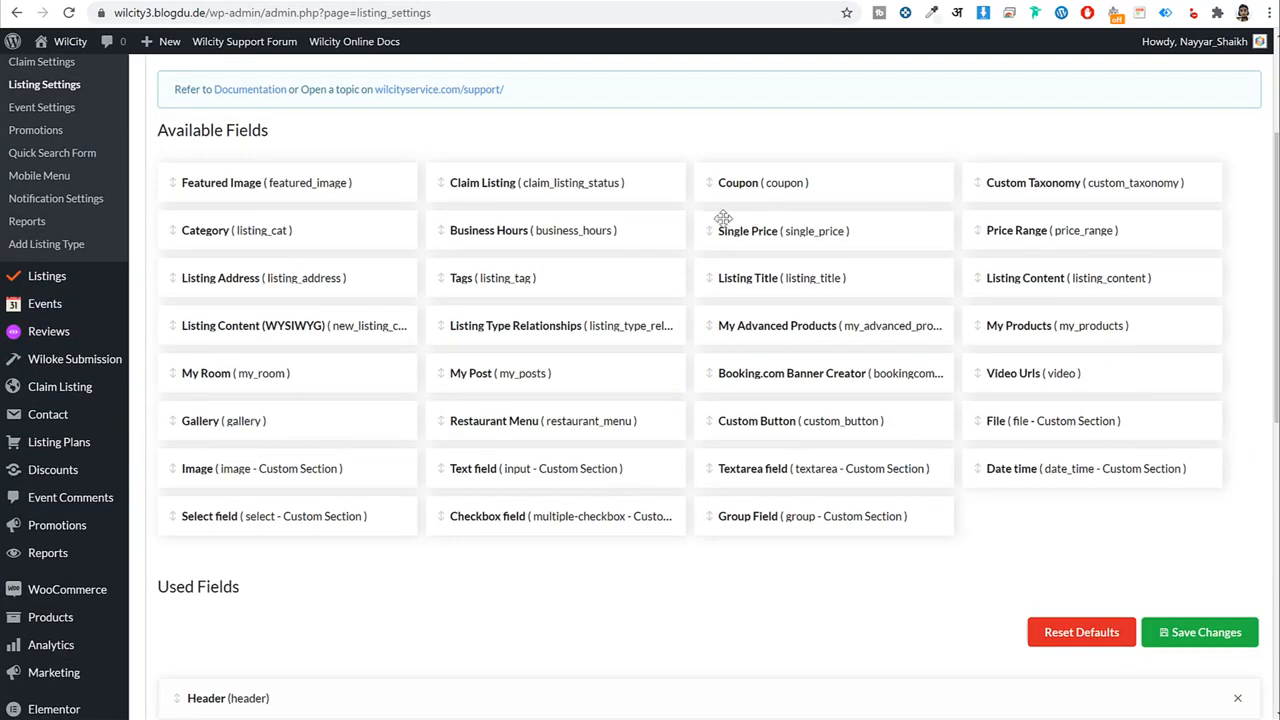
{"action": "key", "text": "ctrl+minus"}
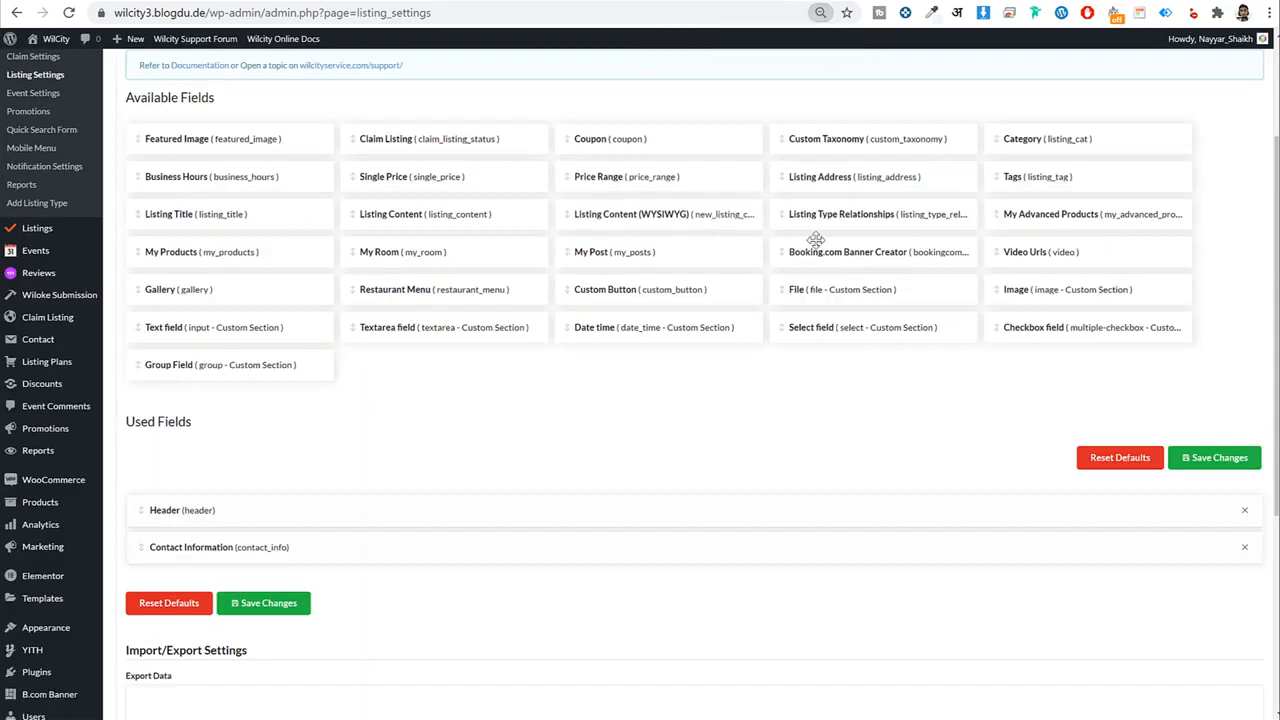
{"action": "scroll", "coordinate": [857, 264], "scroll_direction": "down", "scroll_amount": 1}
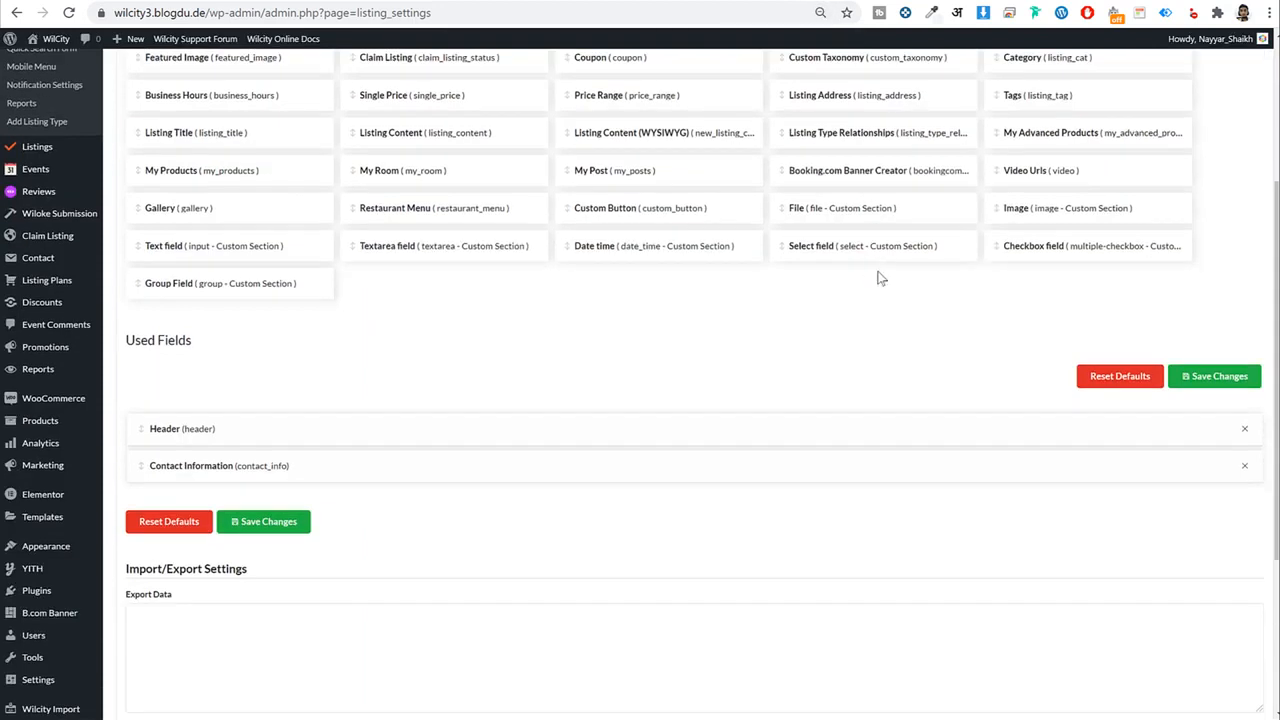
{"action": "scroll", "coordinate": [877, 346], "scroll_direction": "up", "scroll_amount": 1}
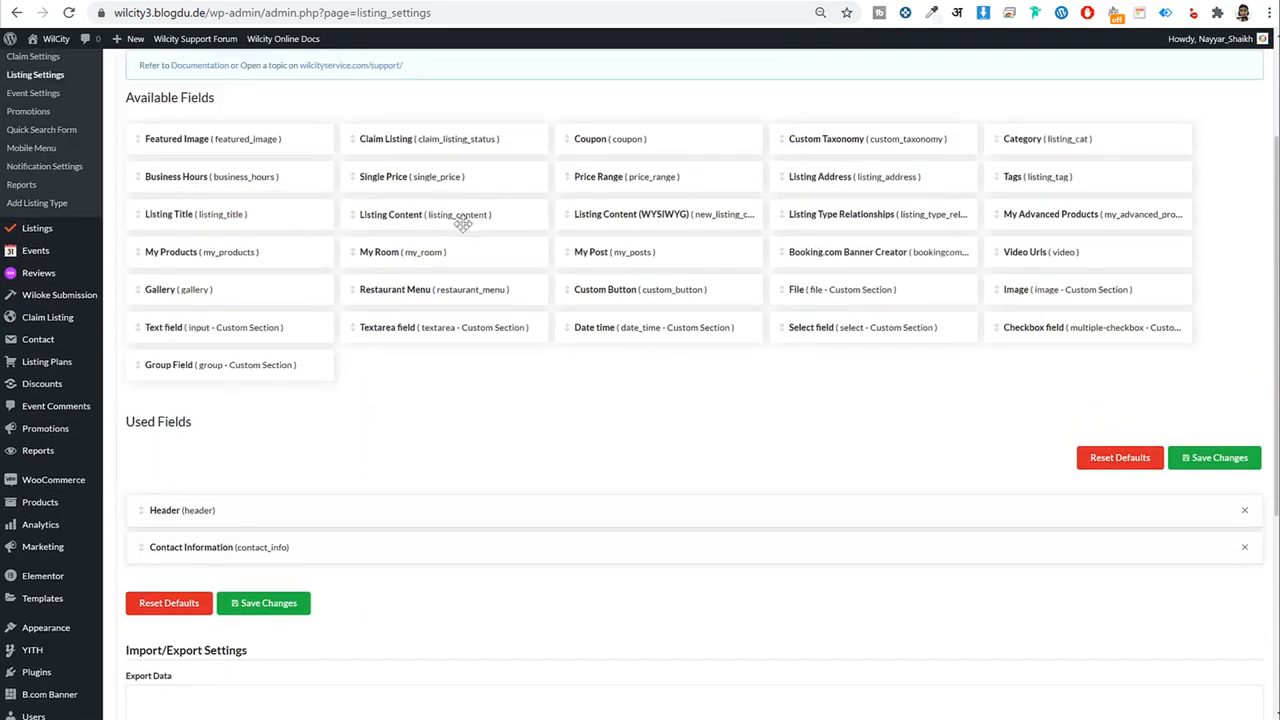
{"action": "left_click_drag", "start_coordinate": [1046, 195], "coordinate": [205, 546]}
{"action": "left_click", "coordinate": [207, 546]}
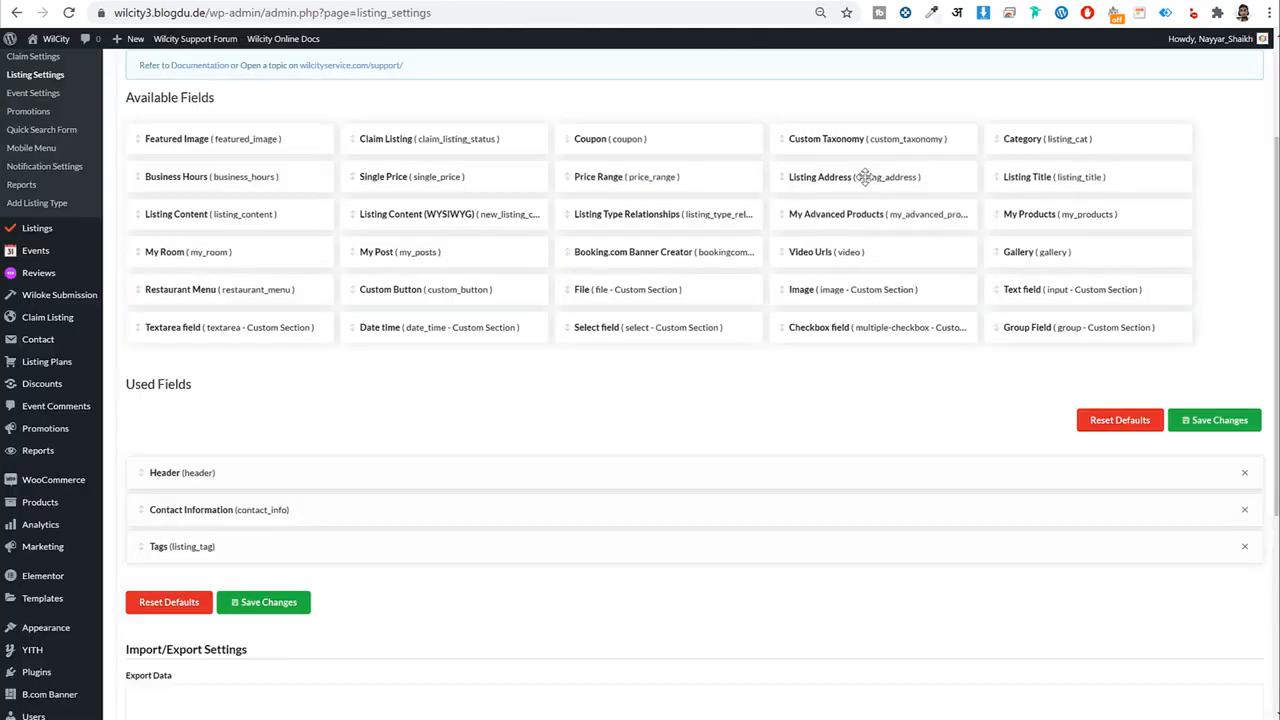
Add Listing Address below Tags and collapse its panel.
{"action": "left_click_drag", "start_coordinate": [865, 177], "coordinate": [223, 600]}
{"action": "scroll", "coordinate": [330, 569], "scroll_direction": "down", "scroll_amount": 6}
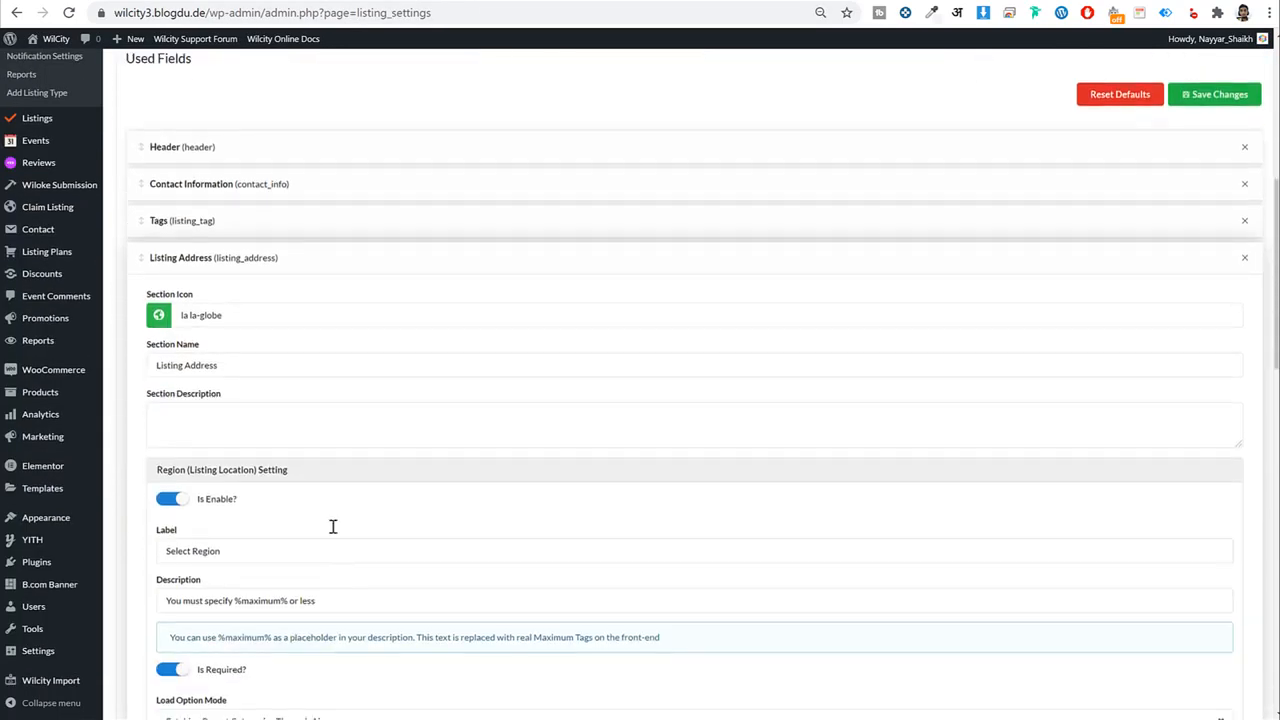
{"action": "scroll", "coordinate": [341, 486], "scroll_direction": "down", "scroll_amount": 1}
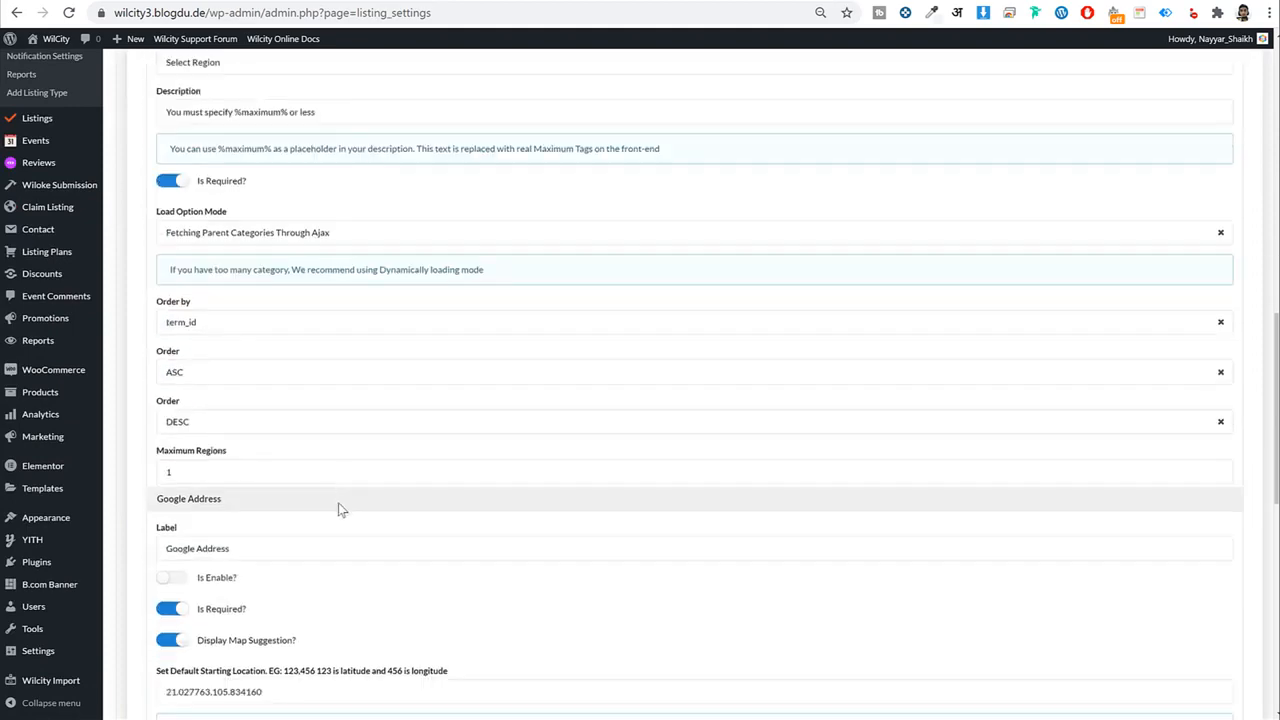
{"action": "scroll", "coordinate": [339, 505], "scroll_direction": "up", "scroll_amount": 8}
{"action": "left_click", "coordinate": [251, 253]}
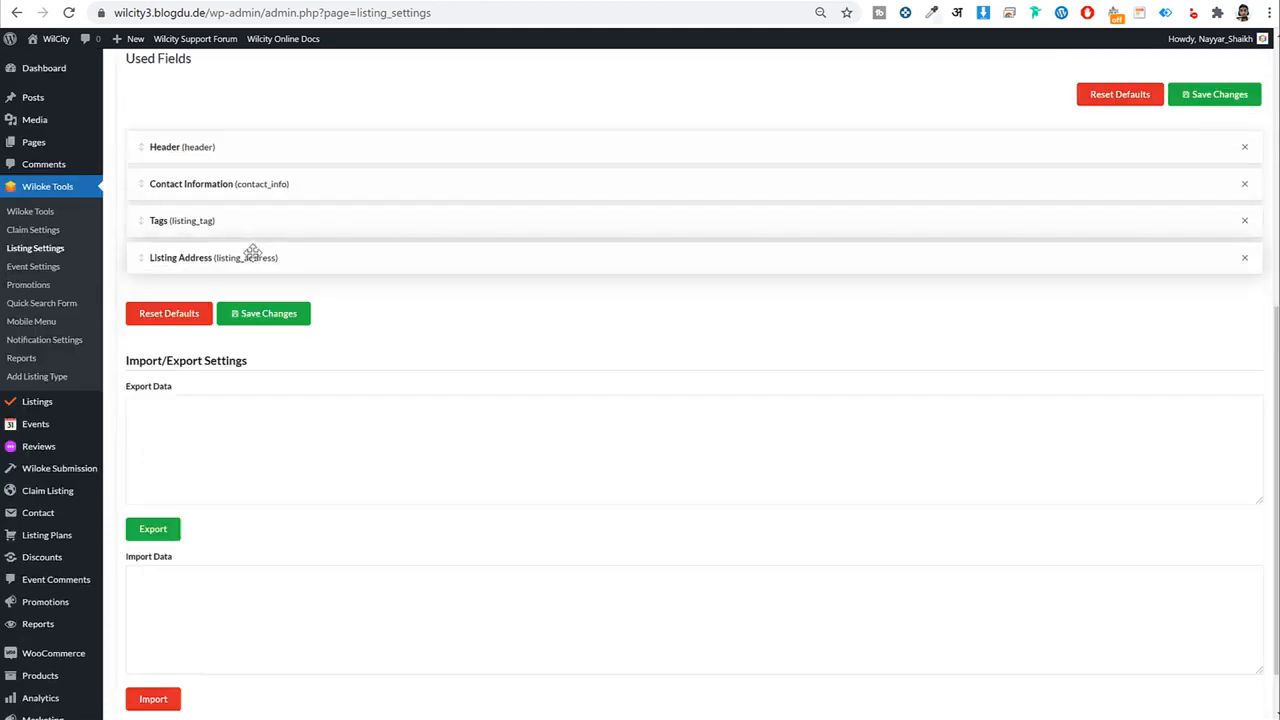
Add Listing Content (WYSIWYG) below Listing Address and collapse it.
{"action": "scroll", "coordinate": [466, 346], "scroll_direction": "up", "scroll_amount": 3}
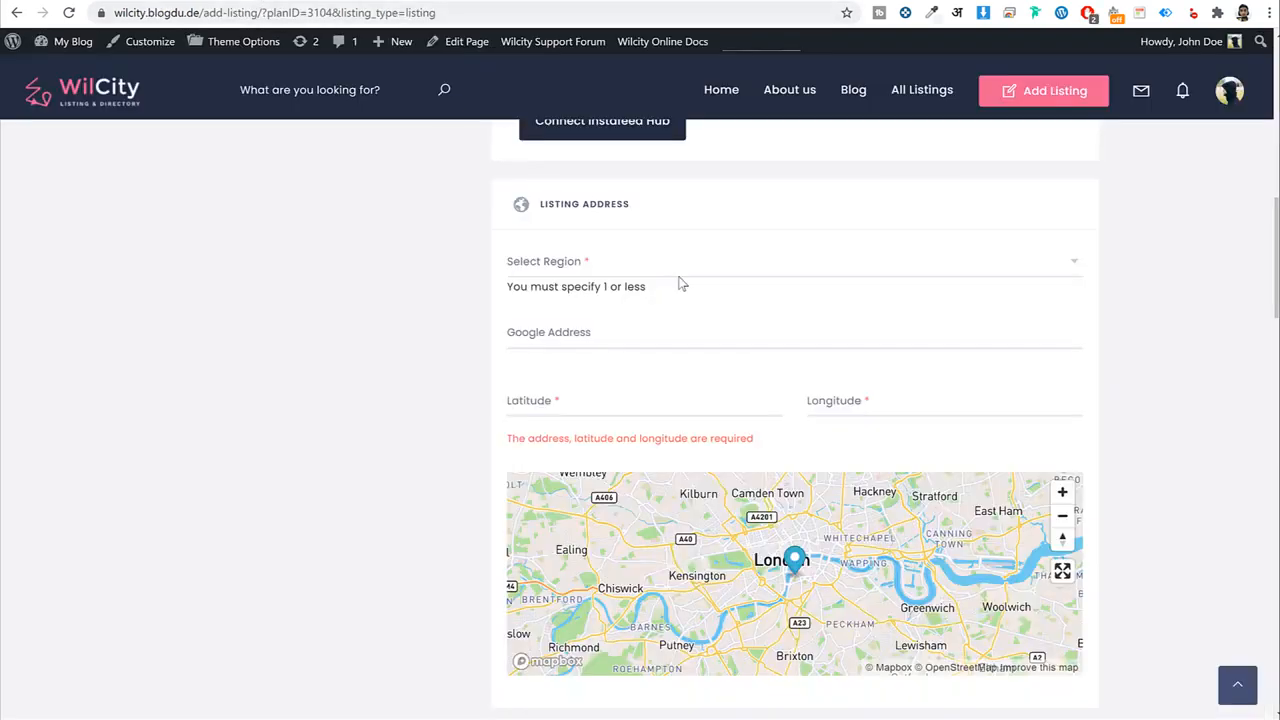
{"action": "scroll", "coordinate": [723, 408], "scroll_direction": "down", "scroll_amount": 5}
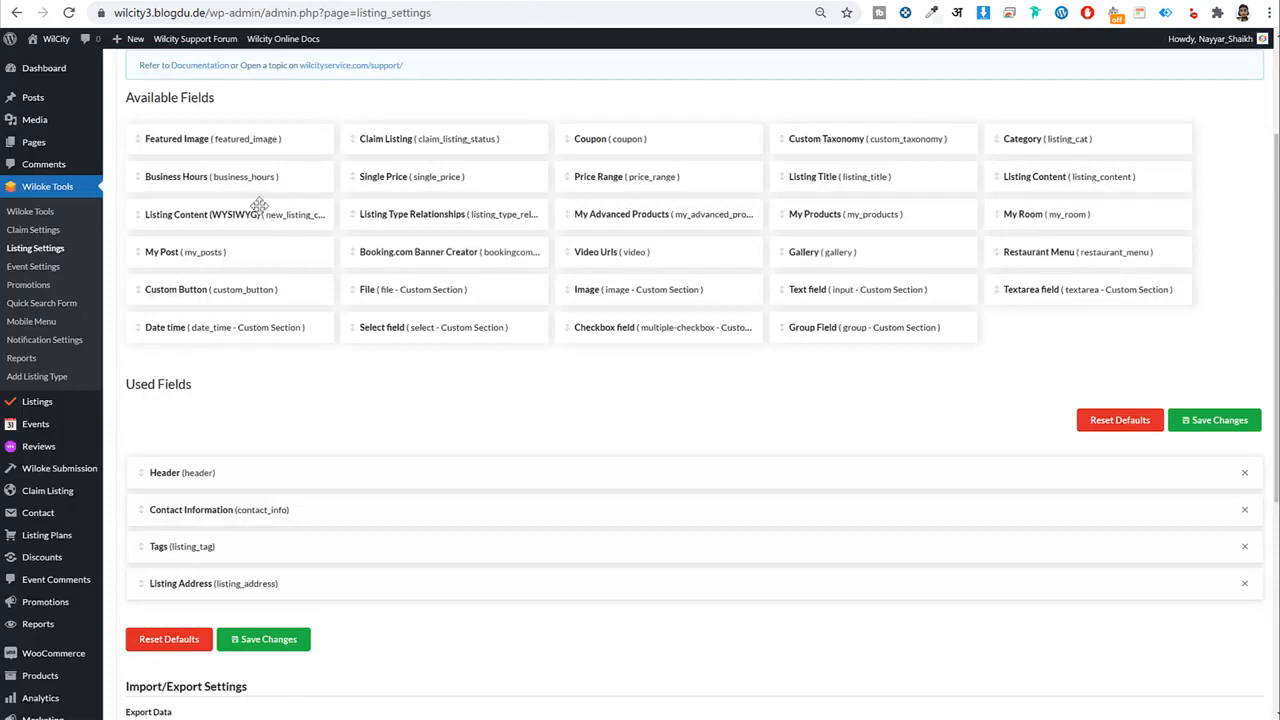
{"action": "scroll", "coordinate": [228, 130], "scroll_direction": "down", "scroll_amount": 1}
{"action": "left_click_drag", "start_coordinate": [228, 132], "coordinate": [237, 587]}
{"action": "left_click", "coordinate": [258, 541]}
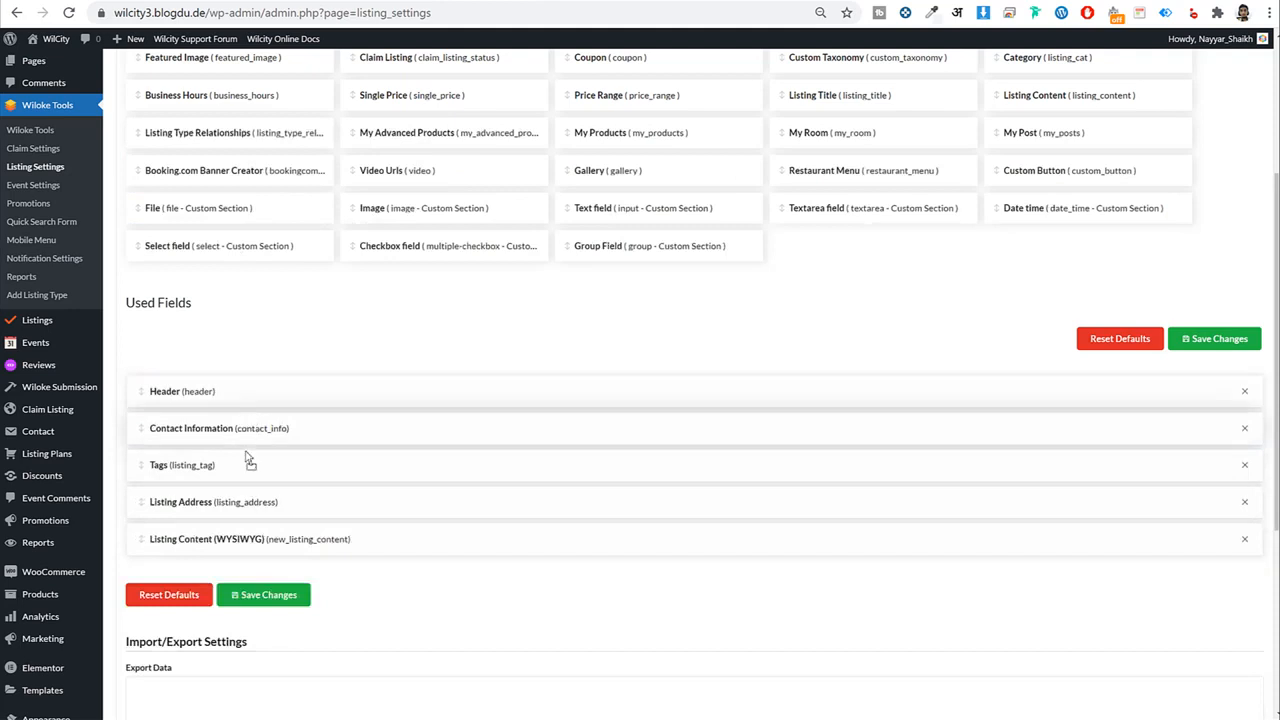
Move Contact Information to the bottom of Used Fields.
{"action": "left_click_drag", "start_coordinate": [247, 430], "coordinate": [240, 545]}
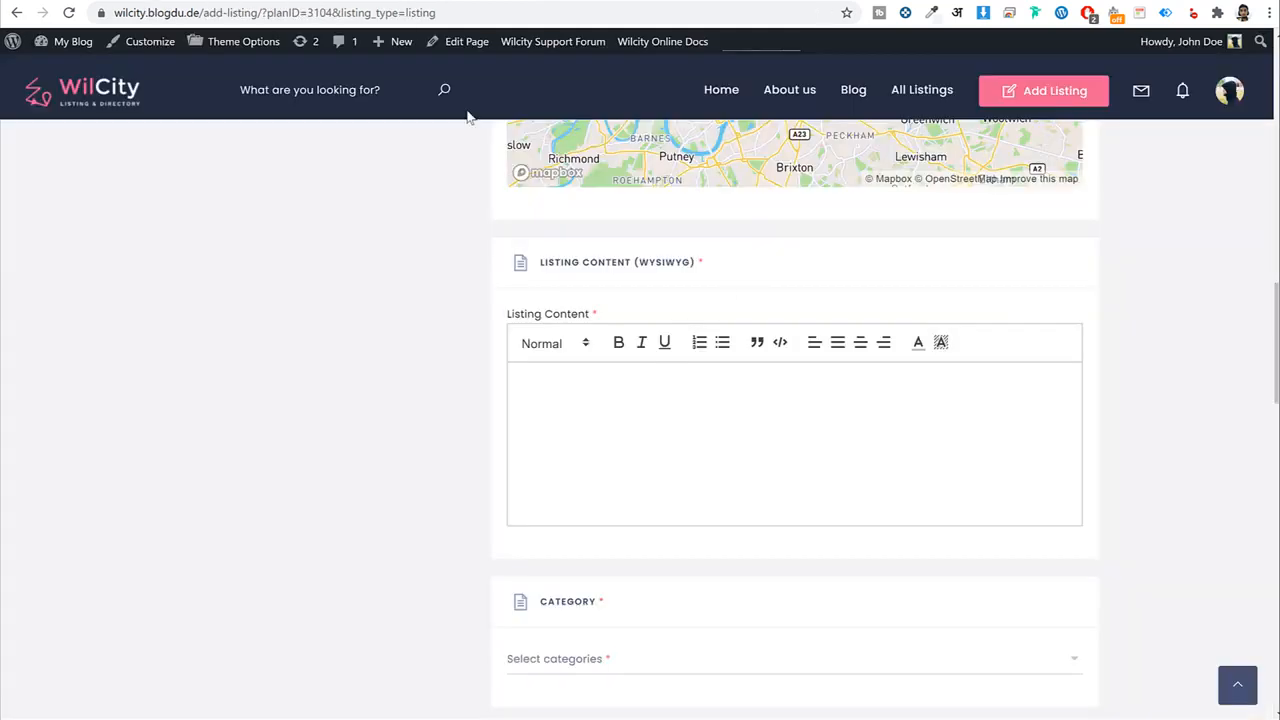
{"action": "scroll", "coordinate": [760, 375], "scroll_direction": "down", "scroll_amount": 6}
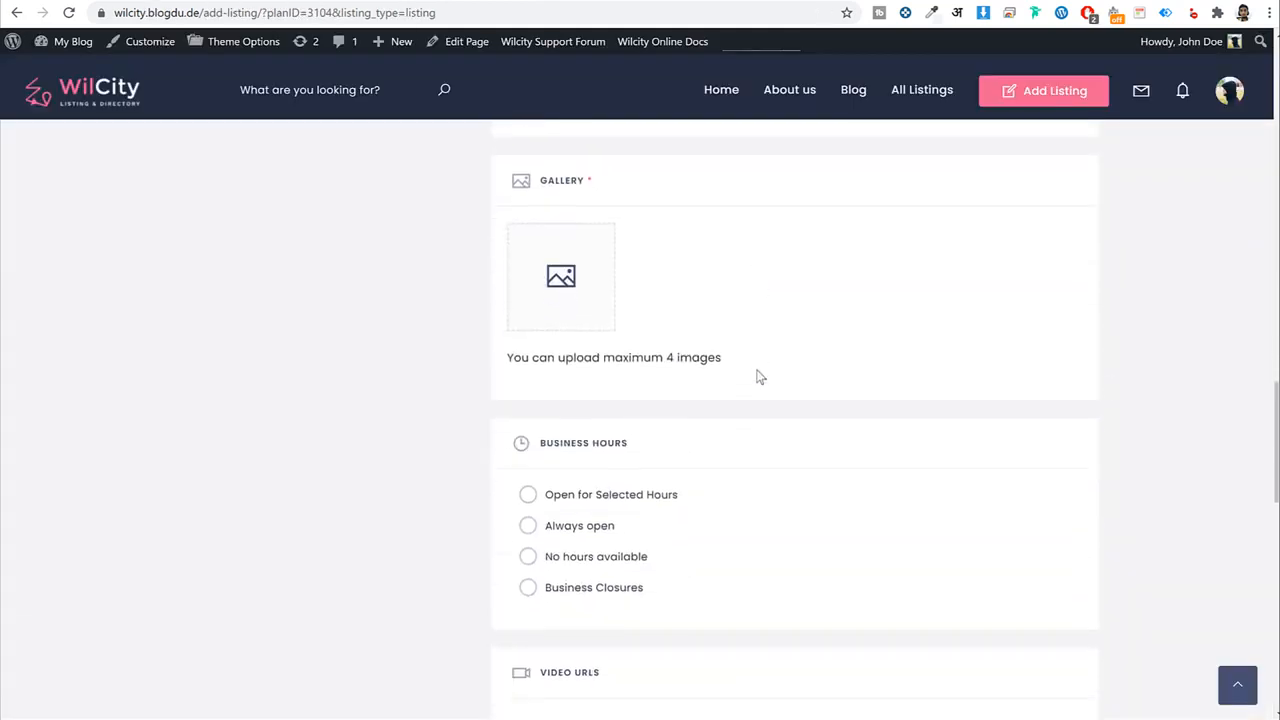
{"action": "scroll", "coordinate": [758, 376], "scroll_direction": "down", "scroll_amount": 2}
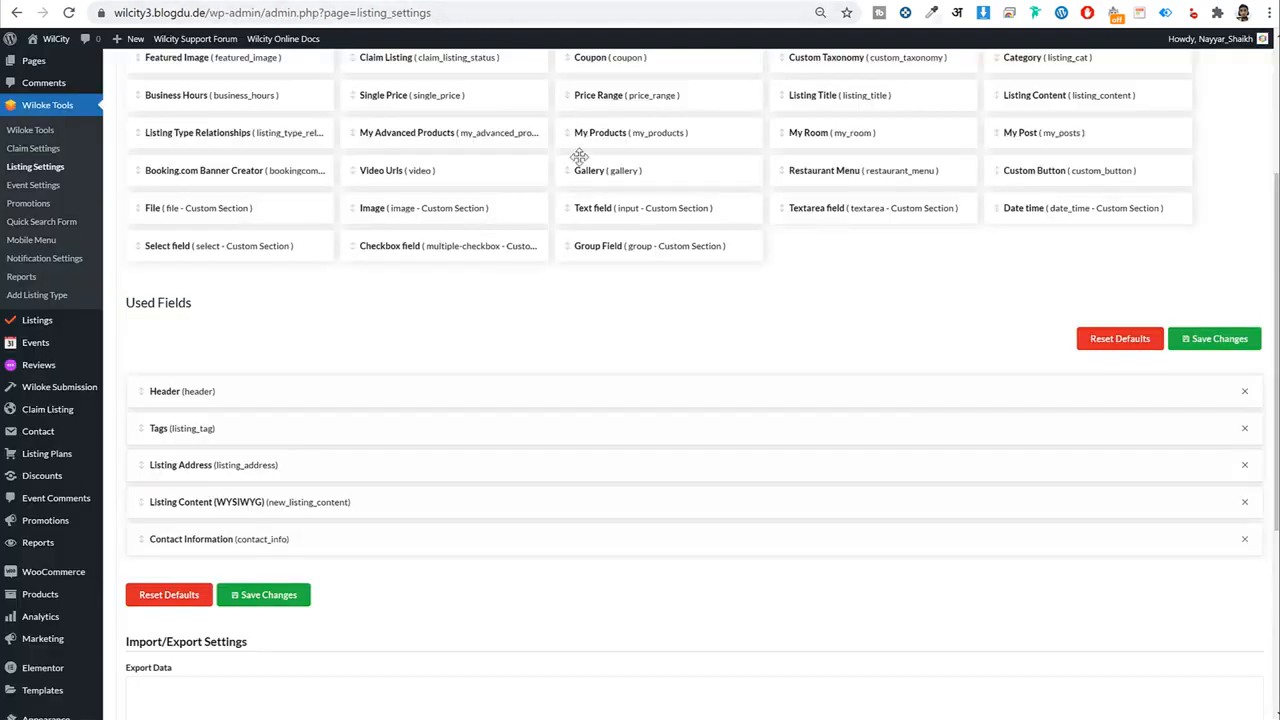
{"action": "scroll", "coordinate": [579, 157], "scroll_direction": "up", "scroll_amount": 2}
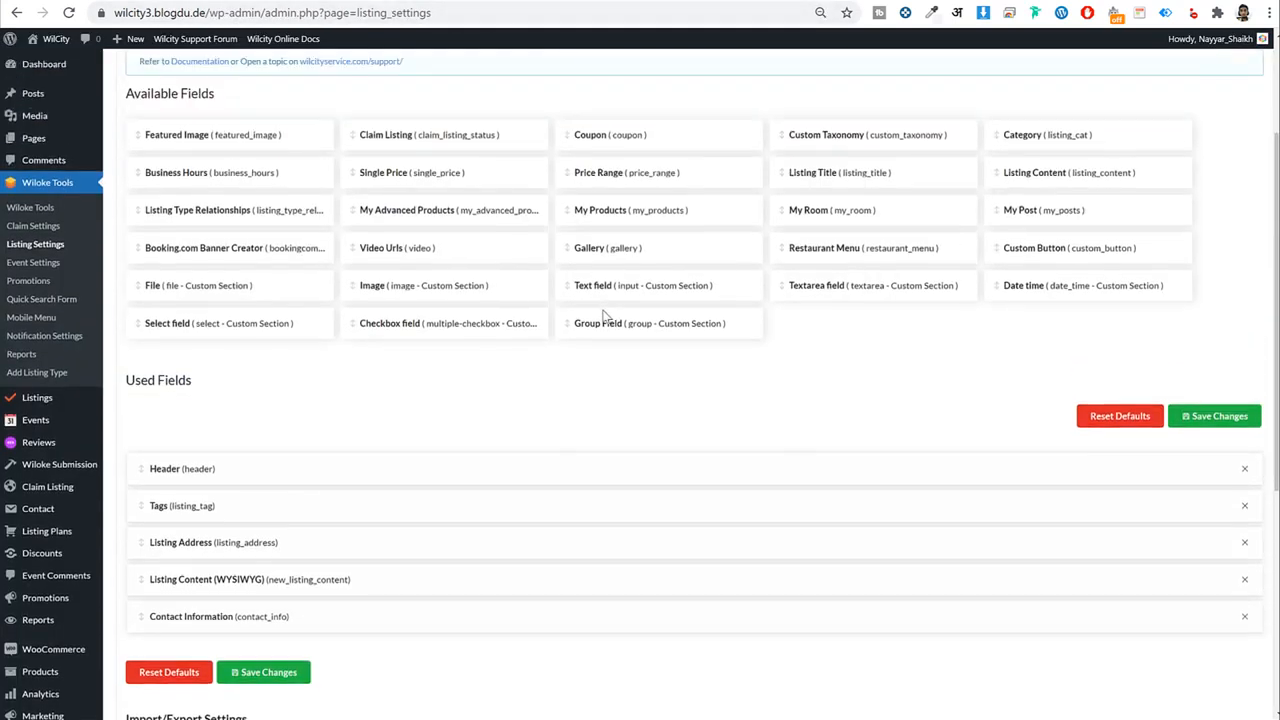
Drag Category (collapsed), Gallery and Business Hours below Contact Information in Used Fields.
{"action": "left_click_drag", "start_coordinate": [1050, 138], "coordinate": [345, 658]}
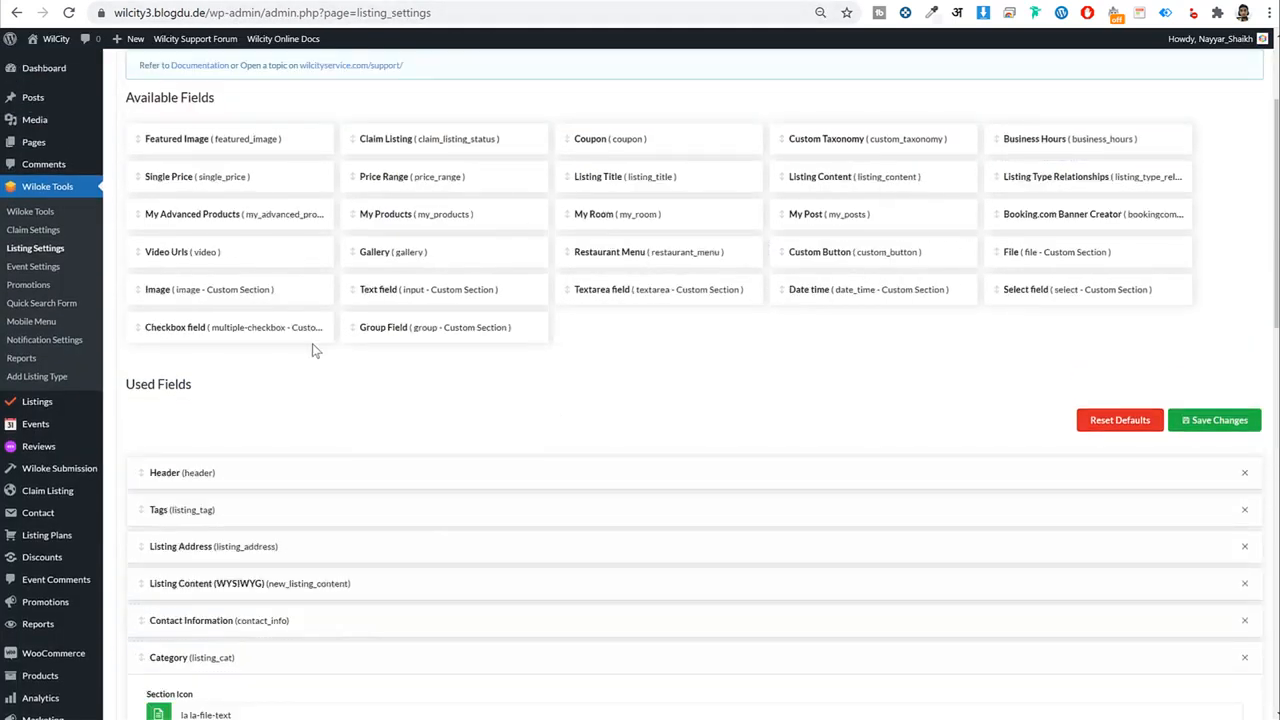
{"action": "left_click", "coordinate": [212, 657]}
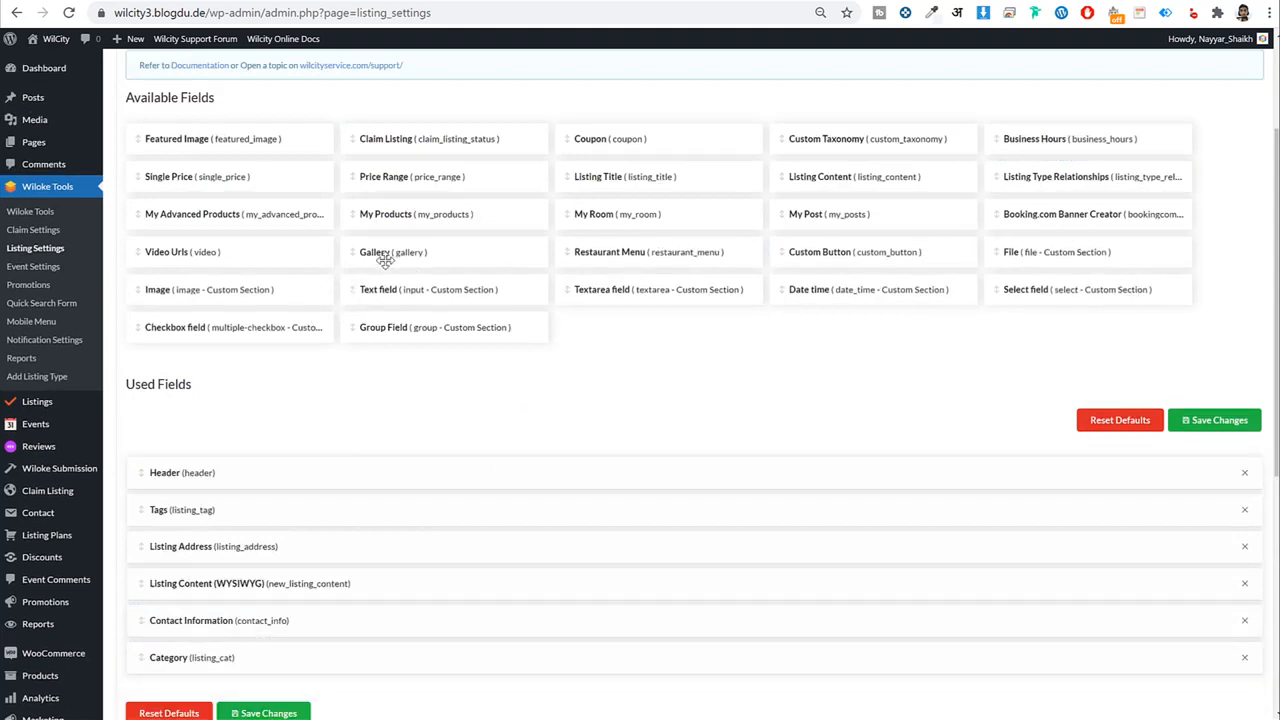
{"action": "left_click_drag", "start_coordinate": [382, 258], "coordinate": [243, 671]}
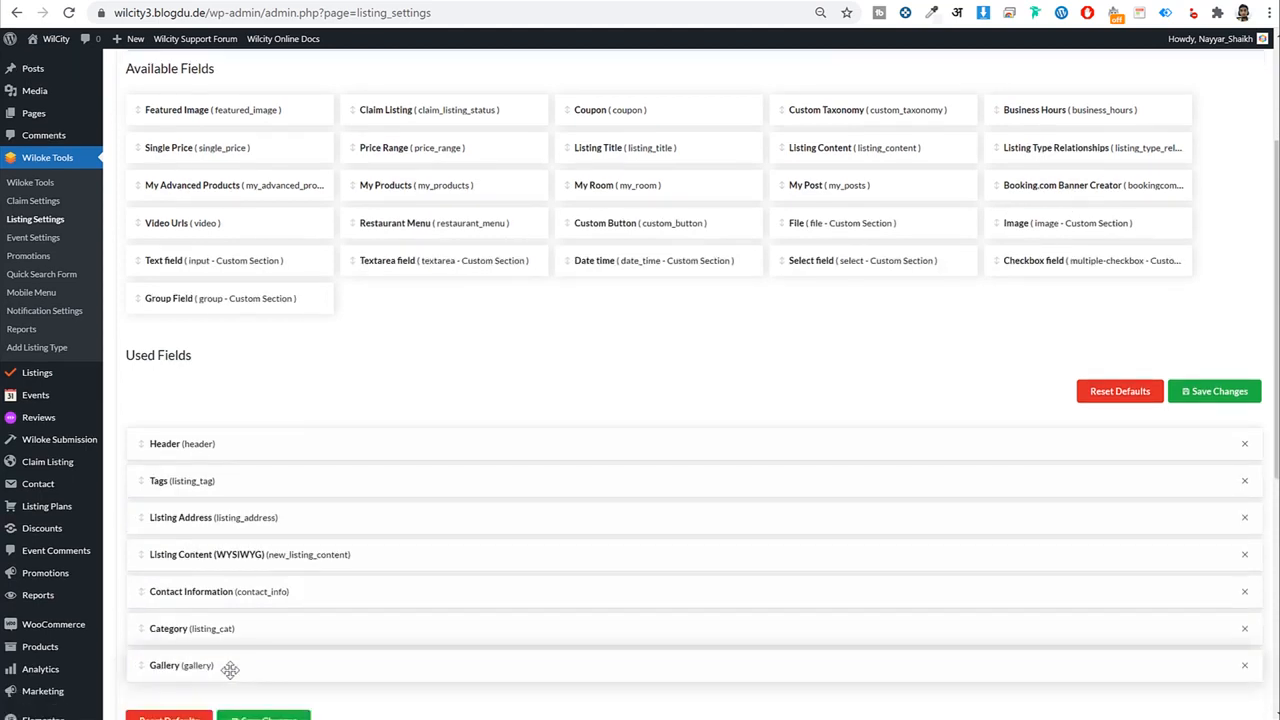
{"action": "scroll", "coordinate": [758, 253], "scroll_direction": "up", "scroll_amount": 1}
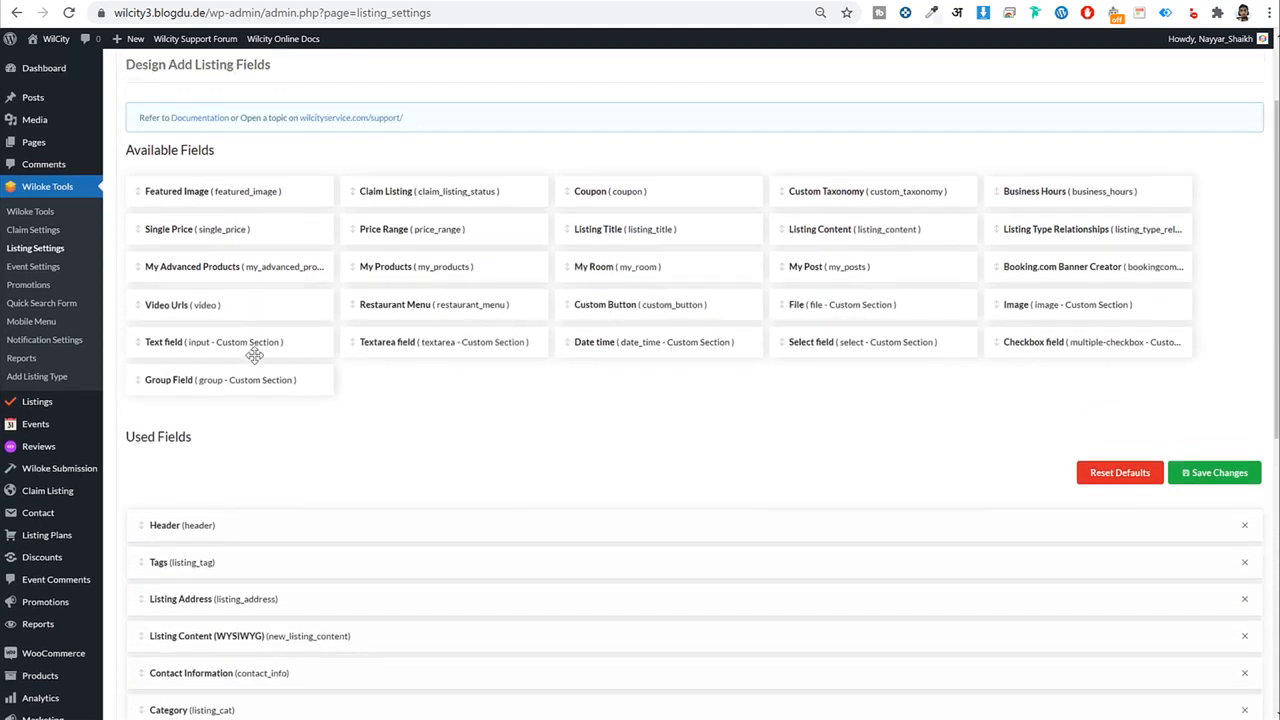
{"action": "left_click_drag", "start_coordinate": [1080, 194], "coordinate": [250, 708]}
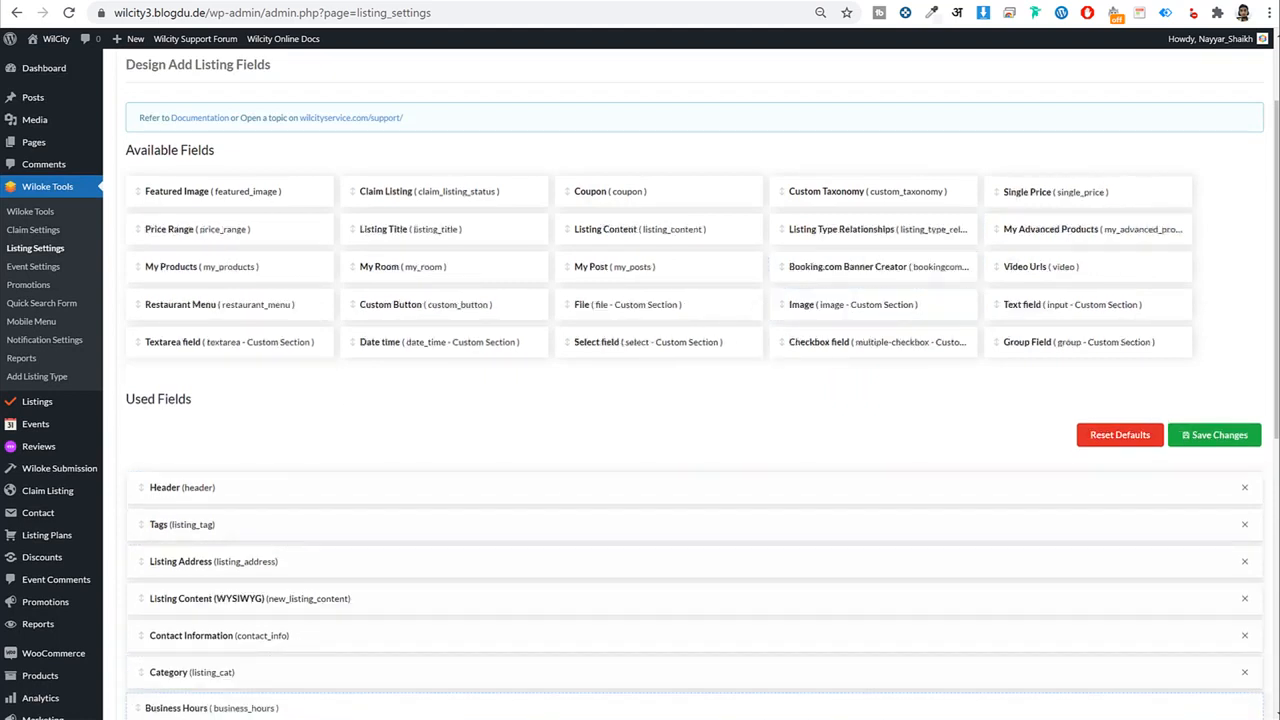
{"action": "scroll", "coordinate": [243, 500], "scroll_direction": "down", "scroll_amount": 3}
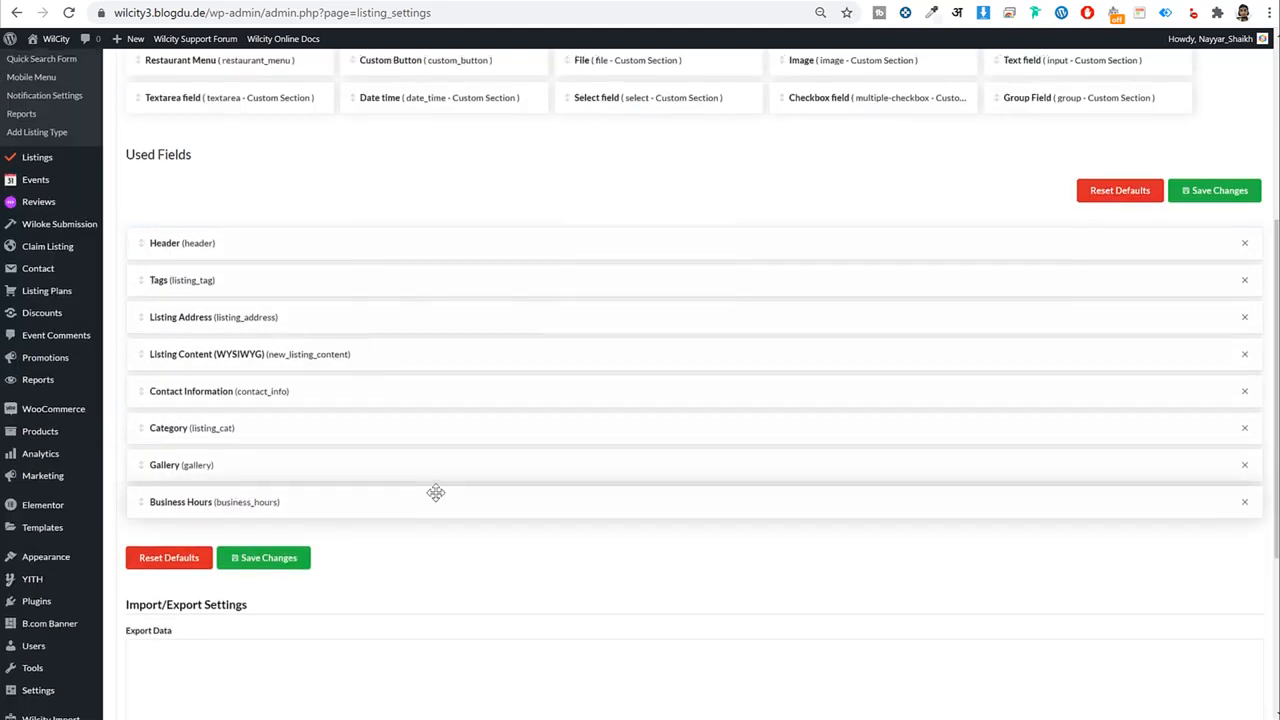
{"action": "scroll", "coordinate": [436, 490], "scroll_direction": "up", "scroll_amount": 4}
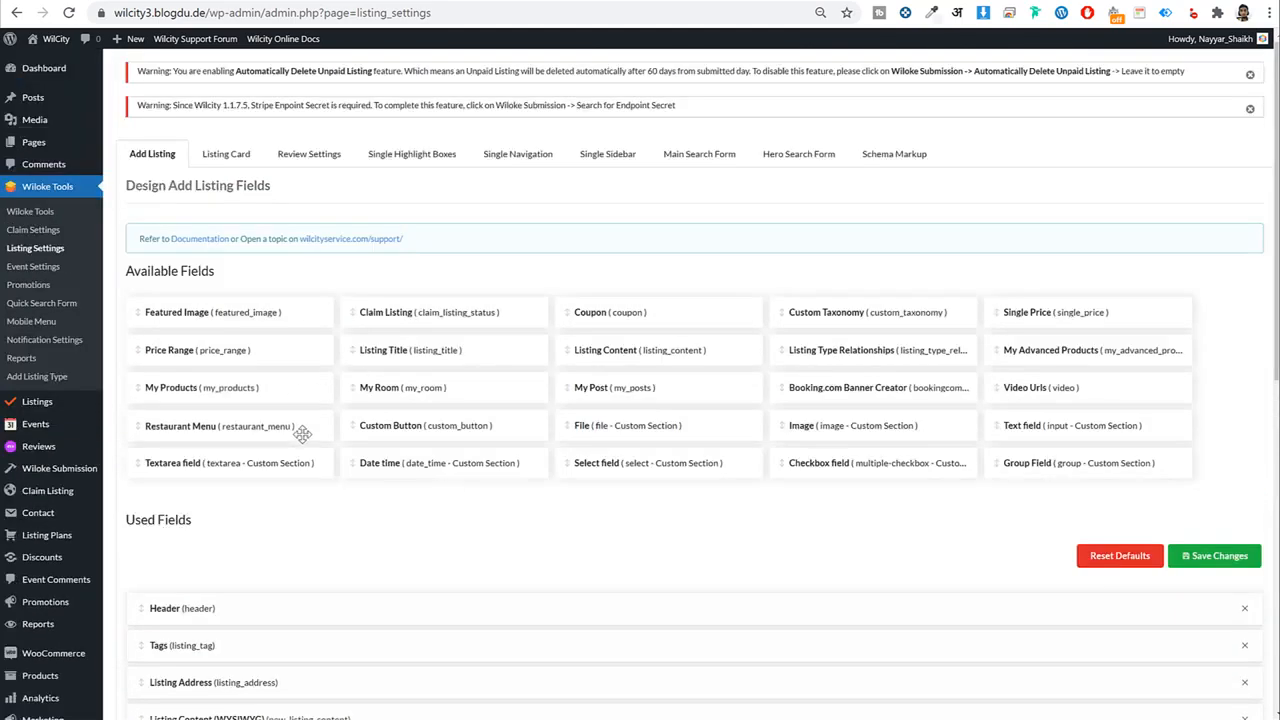
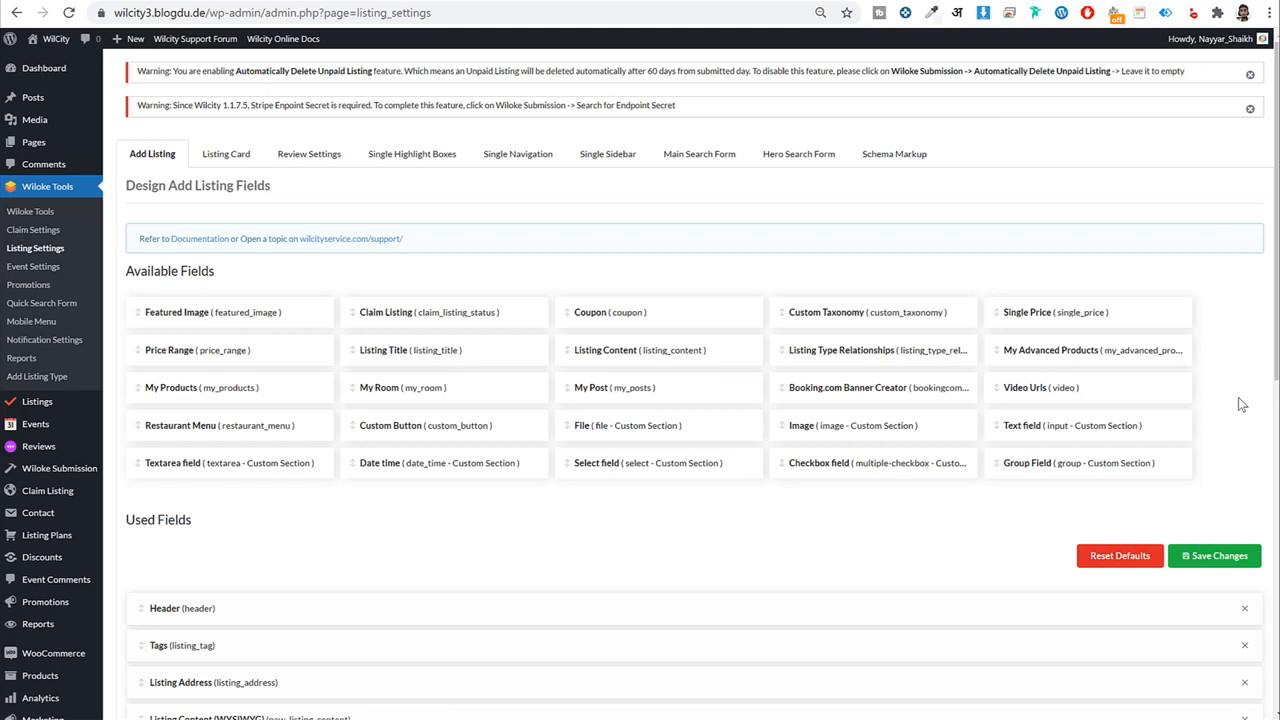
Check the front-end add listing page and the listing type relationships choices.
{"action": "left_click", "coordinate": [329, 1]}
{"action": "scroll", "coordinate": [790, 413], "scroll_direction": "down", "scroll_amount": 5}
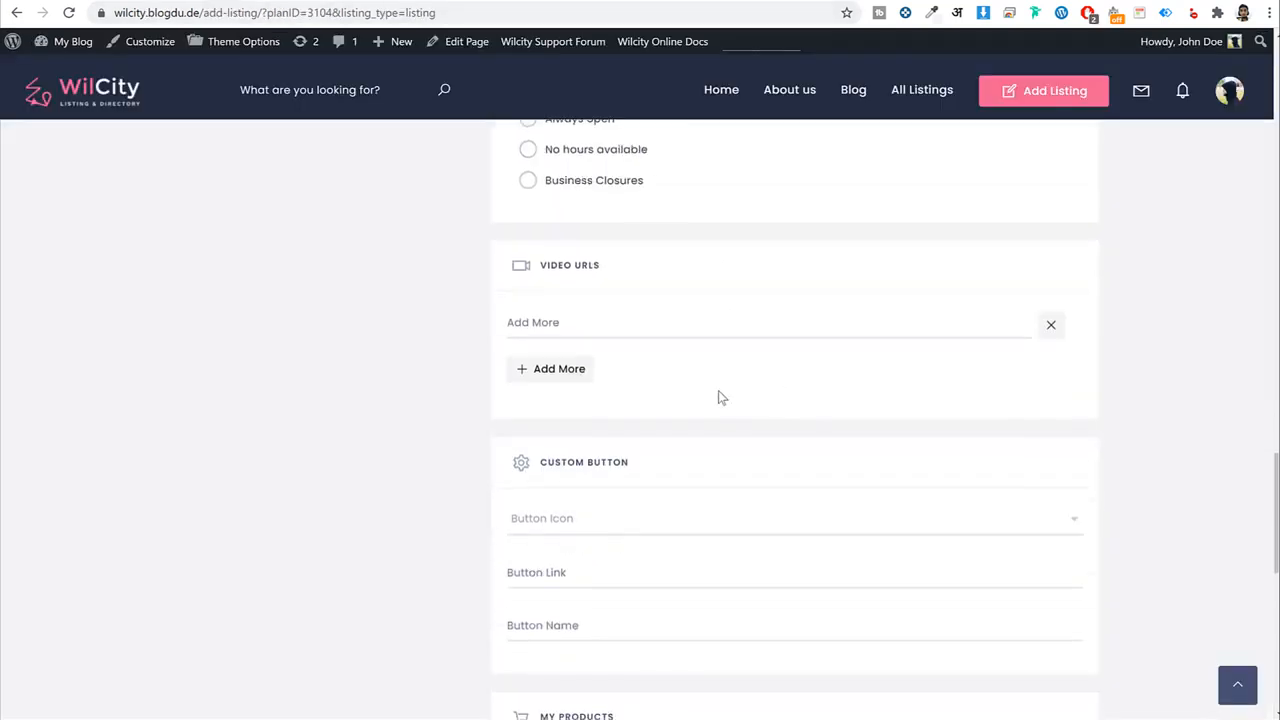
{"action": "scroll", "coordinate": [709, 386], "scroll_direction": "up", "scroll_amount": 2}
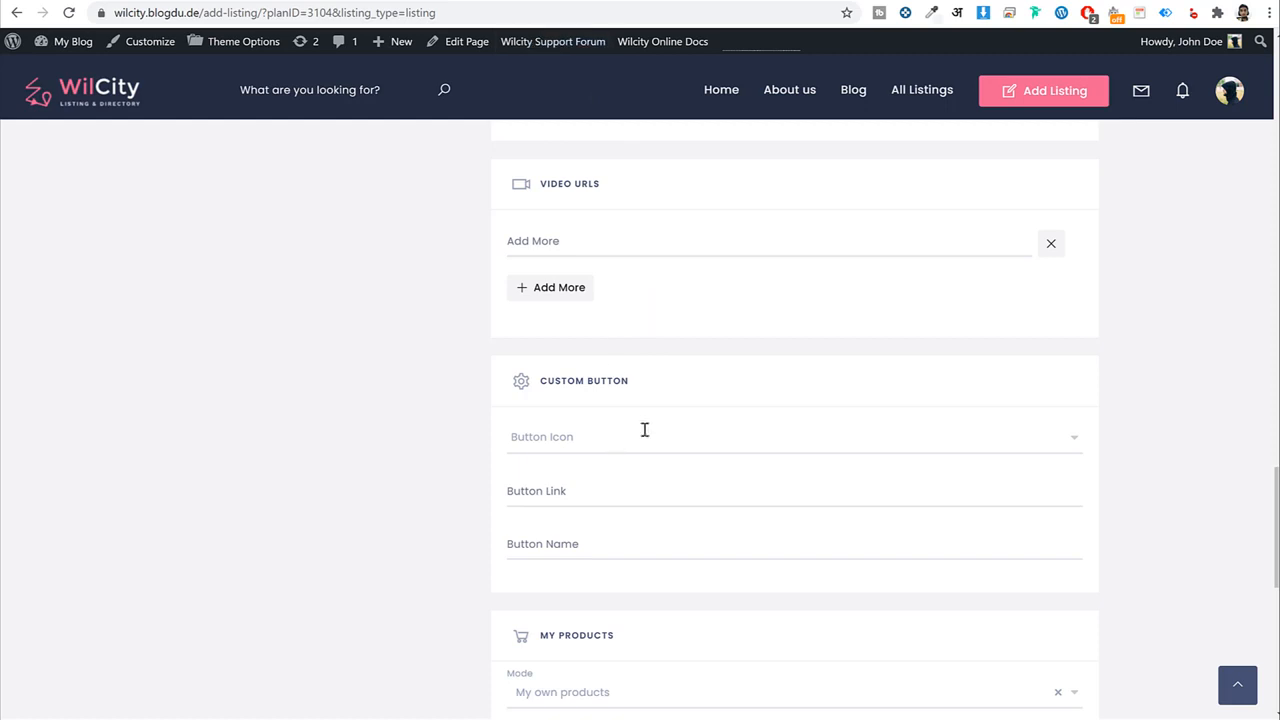
{"action": "scroll", "coordinate": [643, 429], "scroll_direction": "down", "scroll_amount": 3}
{"action": "scroll", "coordinate": [615, 326], "scroll_direction": "up", "scroll_amount": 1}
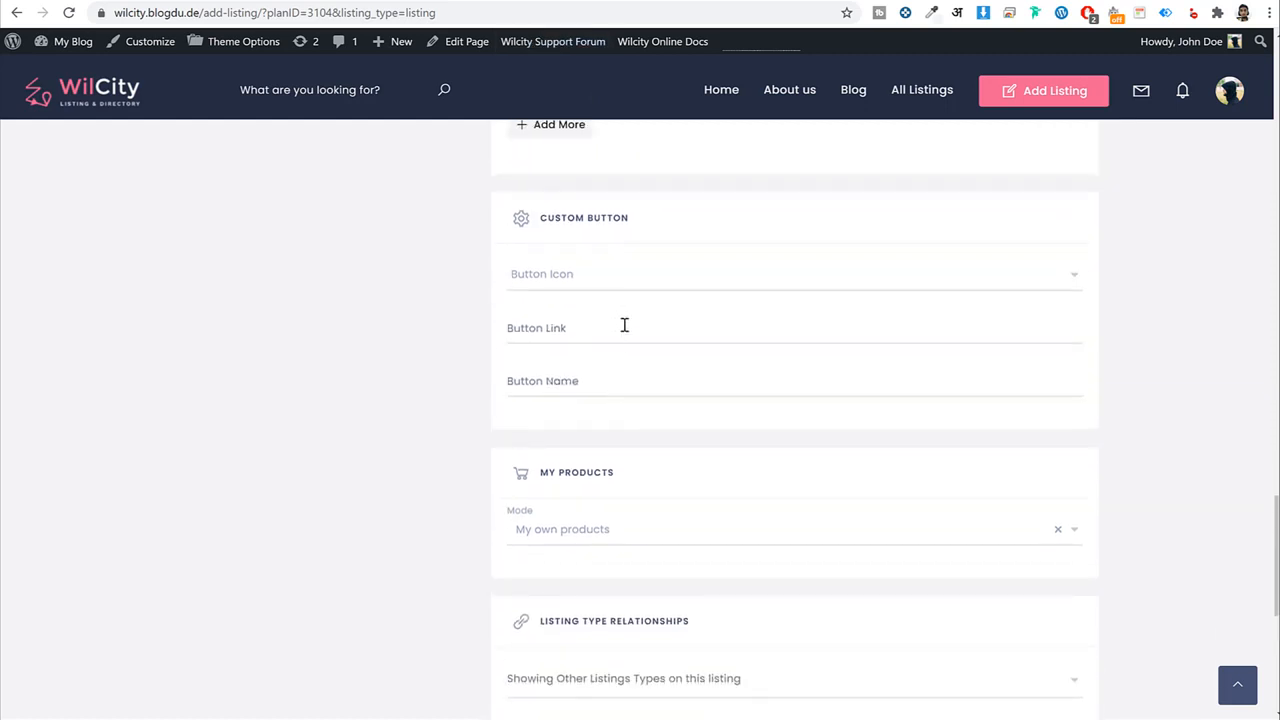
{"action": "scroll", "coordinate": [590, 340], "scroll_direction": "down", "scroll_amount": 2}
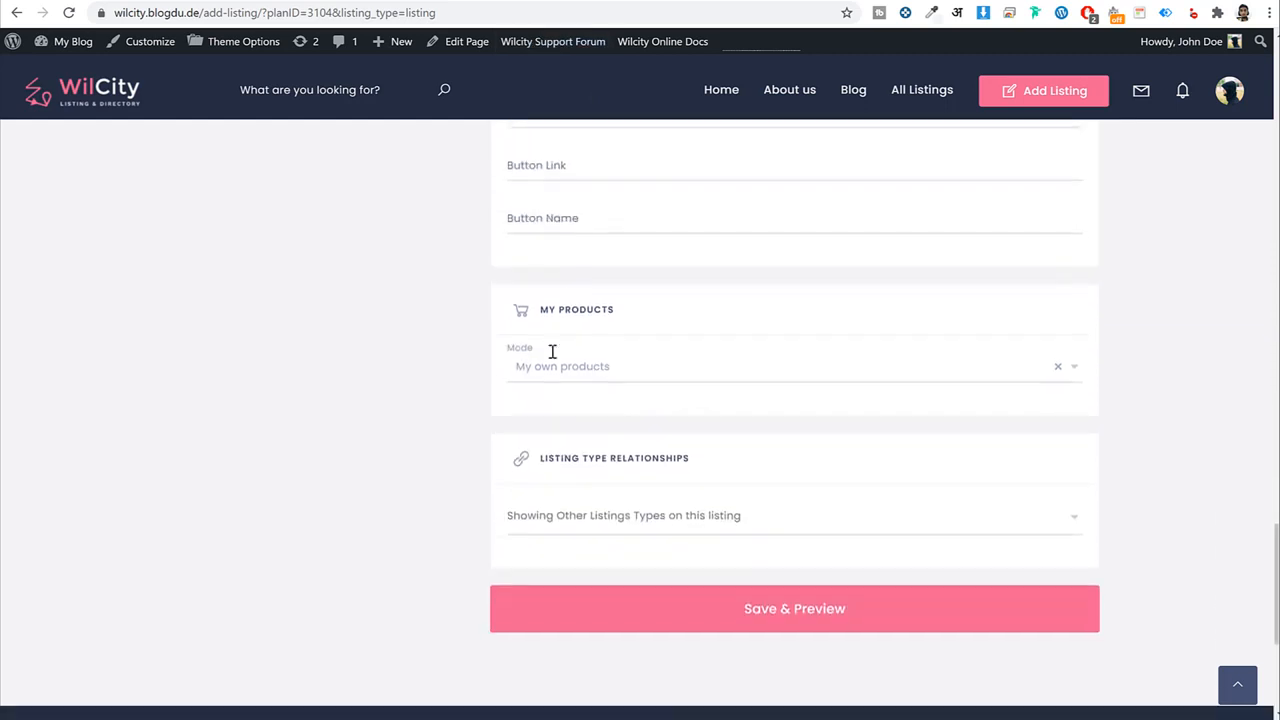
{"action": "left_click", "coordinate": [656, 524]}
{"action": "left_click", "coordinate": [679, 457]}
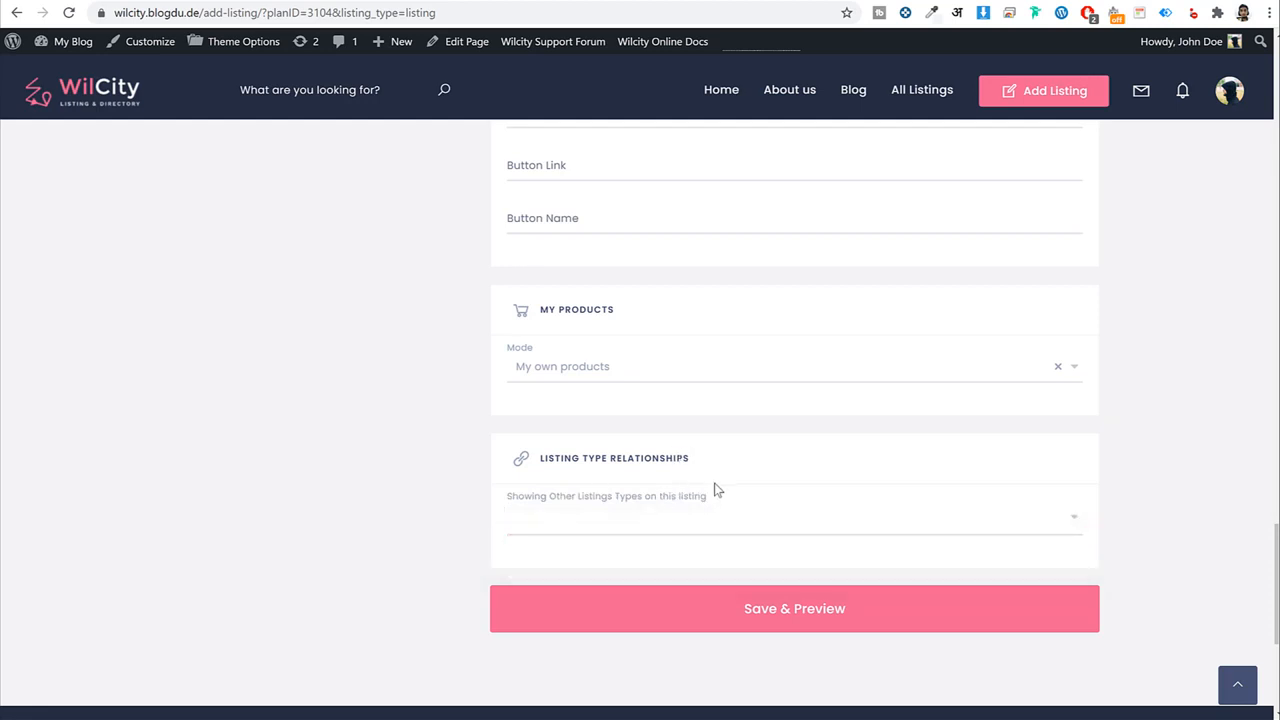
{"action": "scroll", "coordinate": [717, 492], "scroll_direction": "up", "scroll_amount": 4}
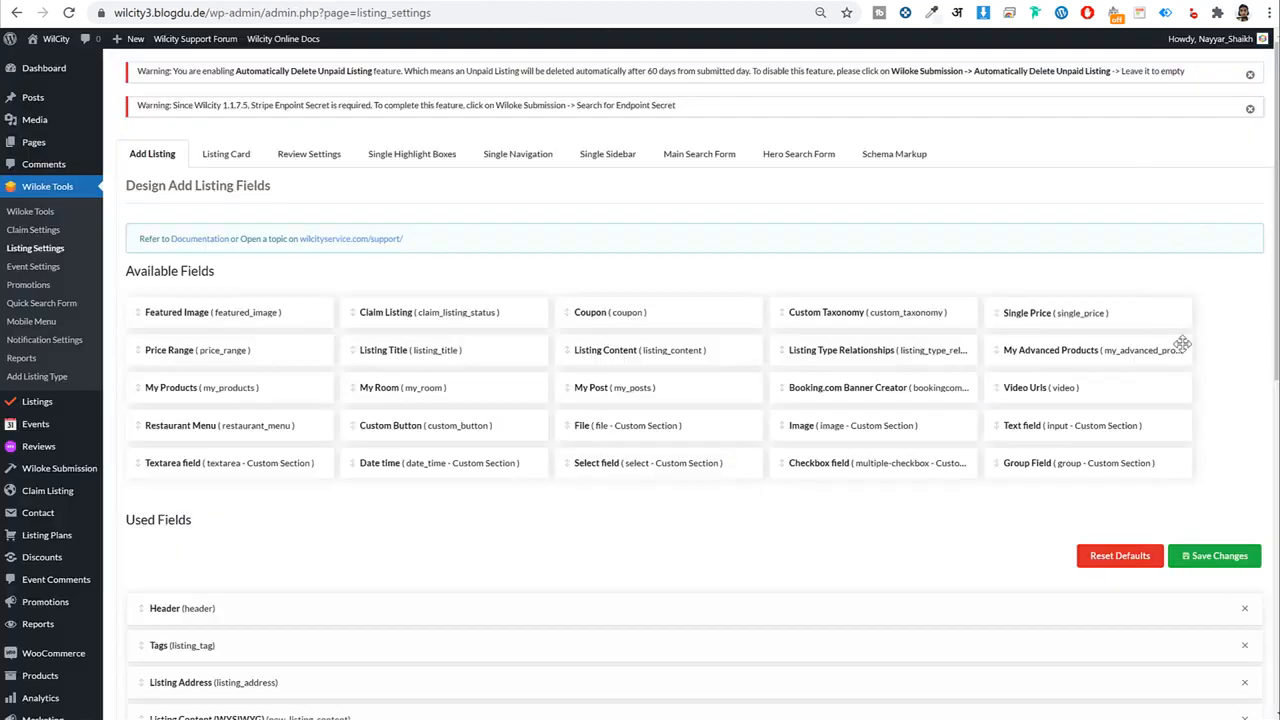
{"action": "scroll", "coordinate": [1123, 437], "scroll_direction": "down", "scroll_amount": 3}
Add the Video Urls field to Used Fields and collapse its settings.
{"action": "left_click_drag", "start_coordinate": [1048, 155], "coordinate": [434, 632]}
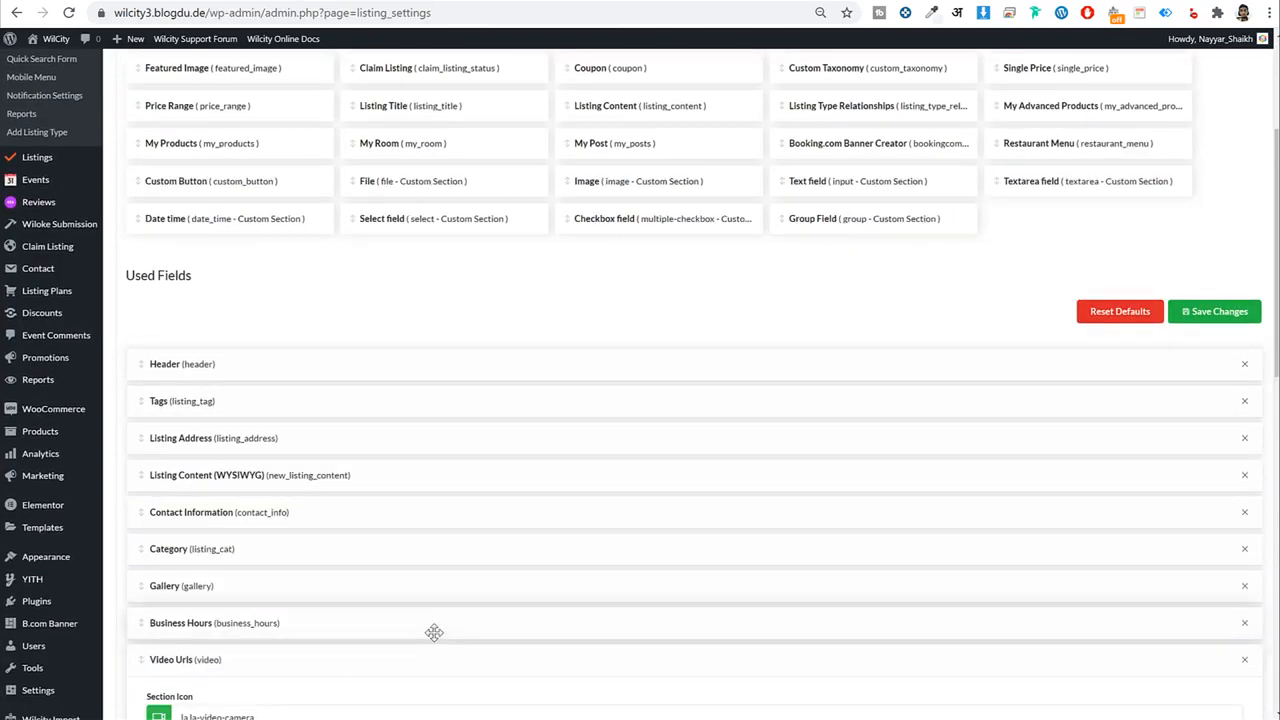
{"action": "left_click", "coordinate": [357, 660]}
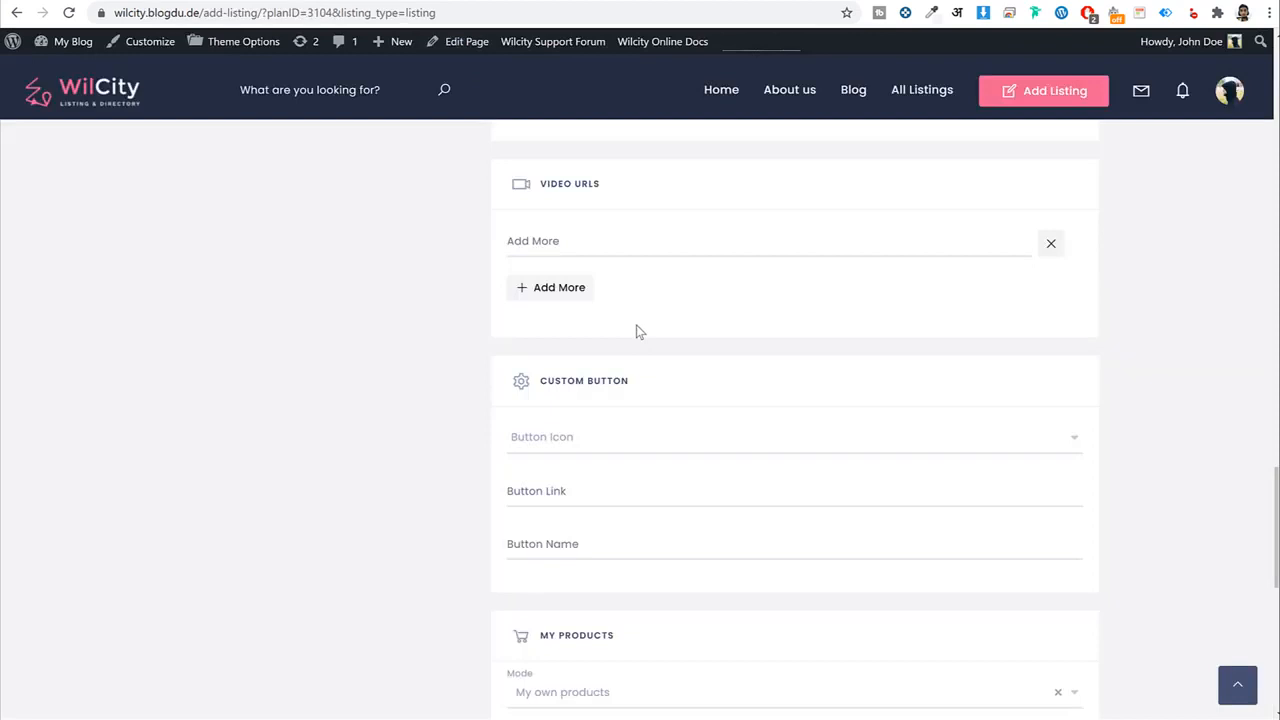
{"action": "scroll", "coordinate": [636, 377], "scroll_direction": "down", "scroll_amount": 1}
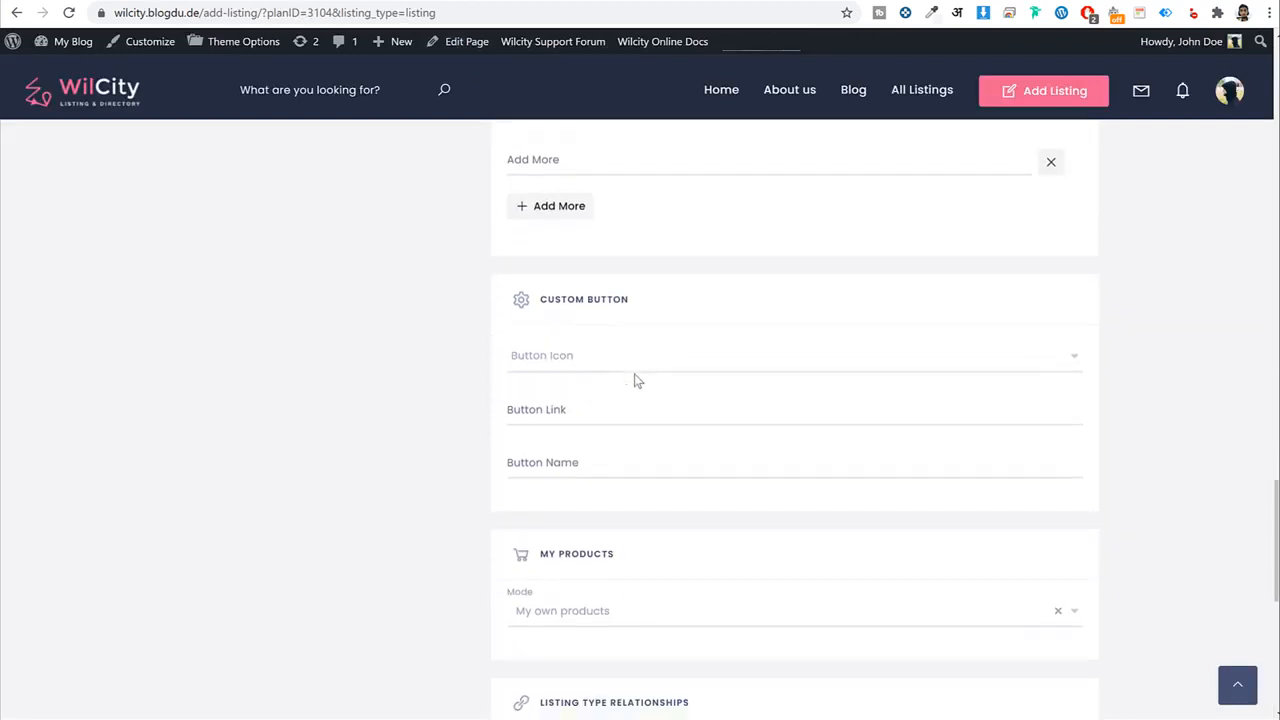
{"action": "scroll", "coordinate": [634, 377], "scroll_direction": "up", "scroll_amount": 3}
{"action": "scroll", "coordinate": [636, 379], "scroll_direction": "down", "scroll_amount": 3}
{"action": "scroll", "coordinate": [637, 380], "scroll_direction": "down", "scroll_amount": 3}
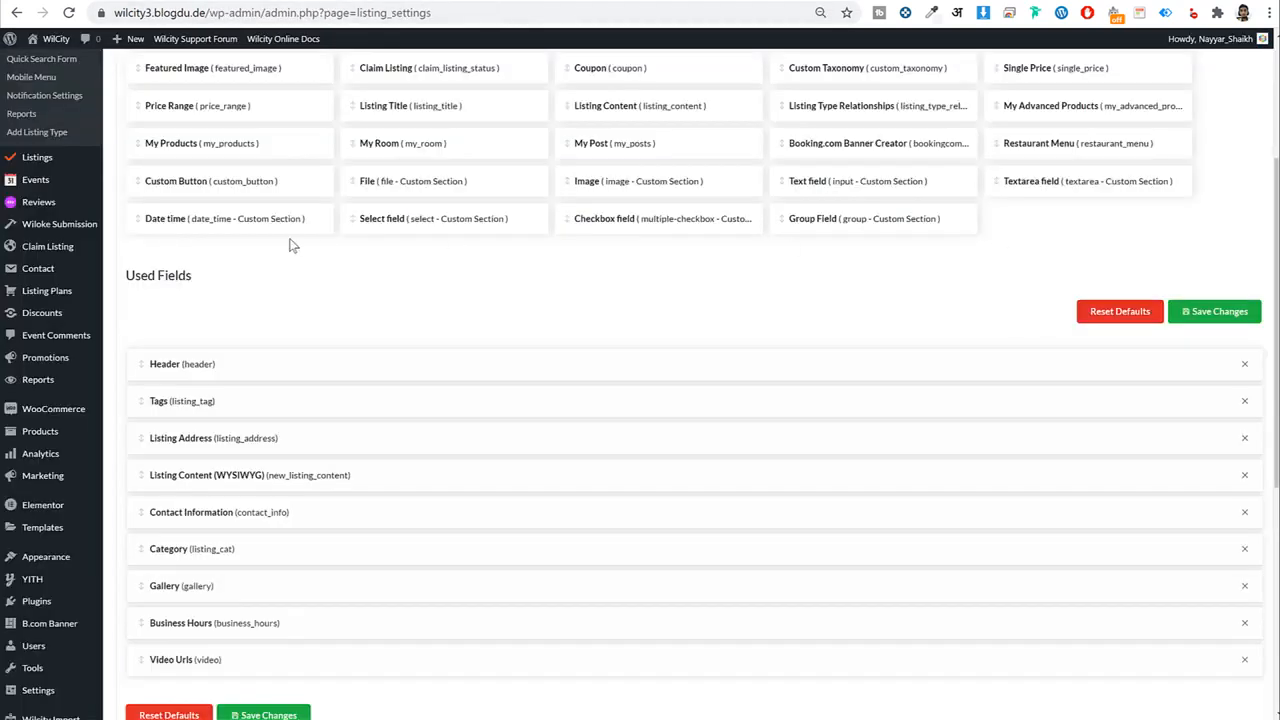
{"action": "scroll", "coordinate": [370, 302], "scroll_direction": "down", "scroll_amount": 2}
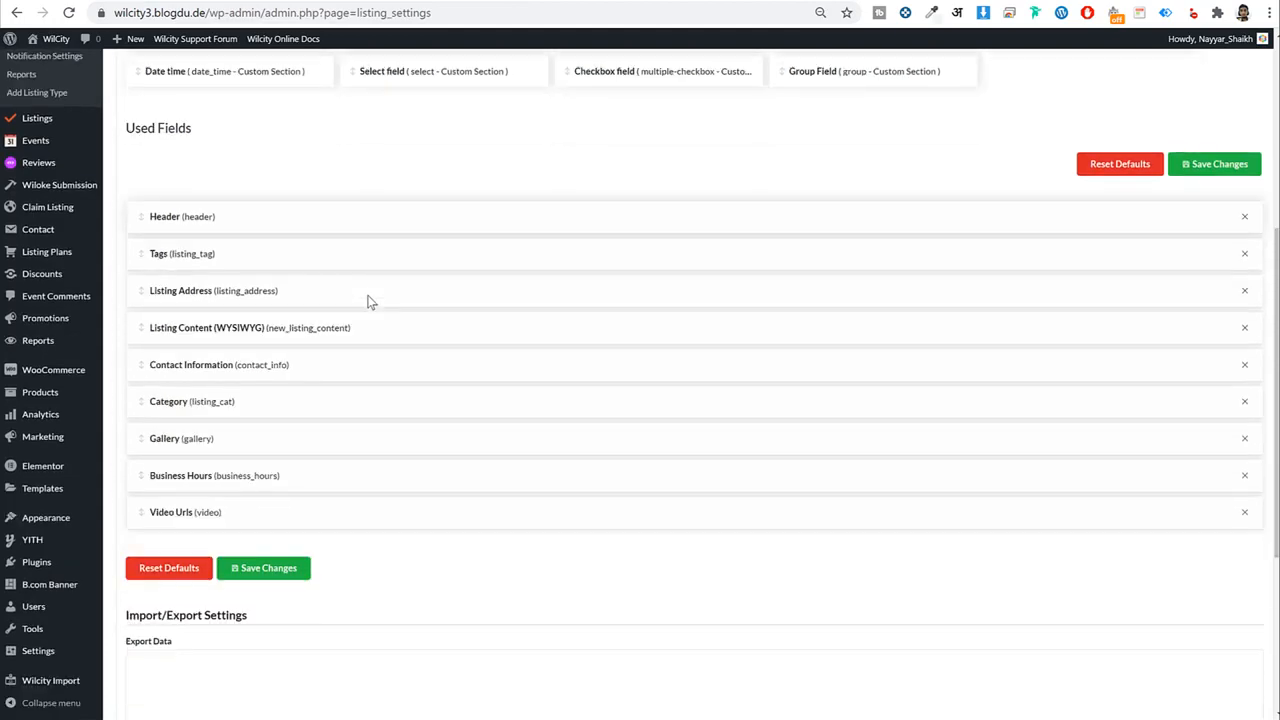
{"action": "scroll", "coordinate": [370, 302], "scroll_direction": "up", "scroll_amount": 1}
Add the Custom Button field to Used Fields, collapse it, and save the settings.
{"action": "left_click_drag", "start_coordinate": [180, 100], "coordinate": [246, 609]}
{"action": "left_click", "coordinate": [246, 609]}
{"action": "scroll", "coordinate": [280, 528], "scroll_direction": "down", "scroll_amount": 2}
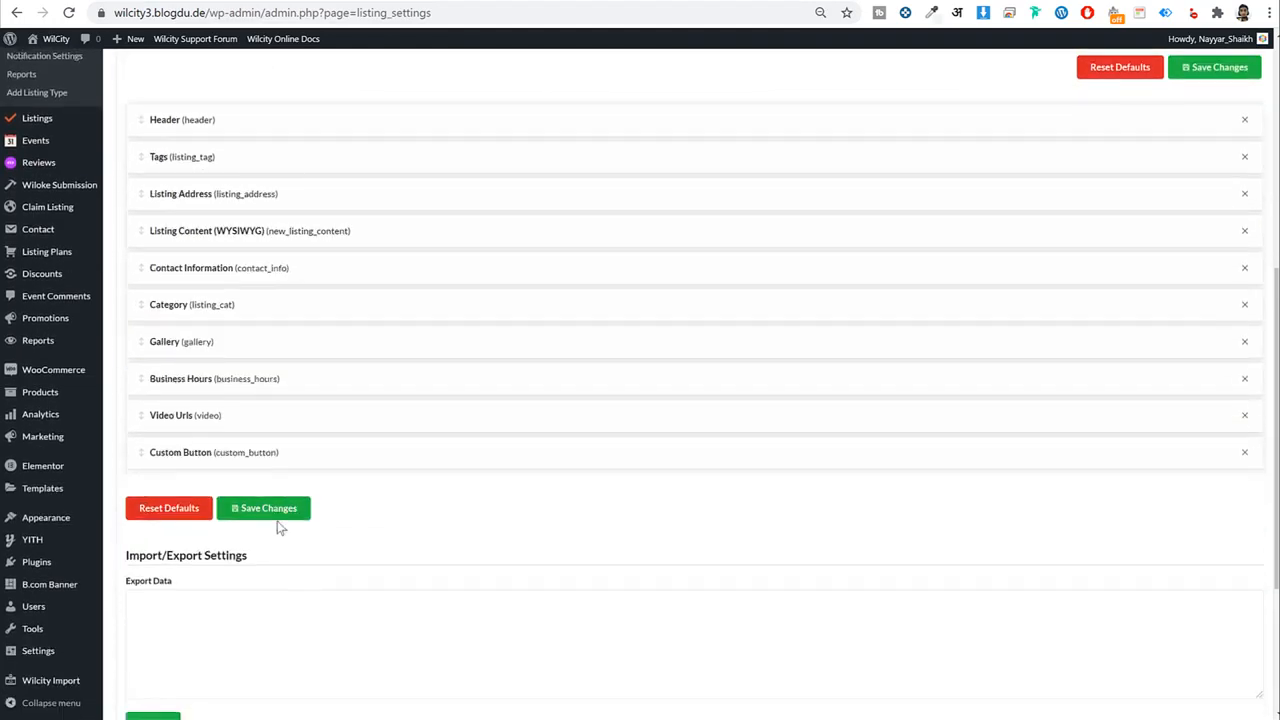
{"action": "left_click", "coordinate": [290, 510]}
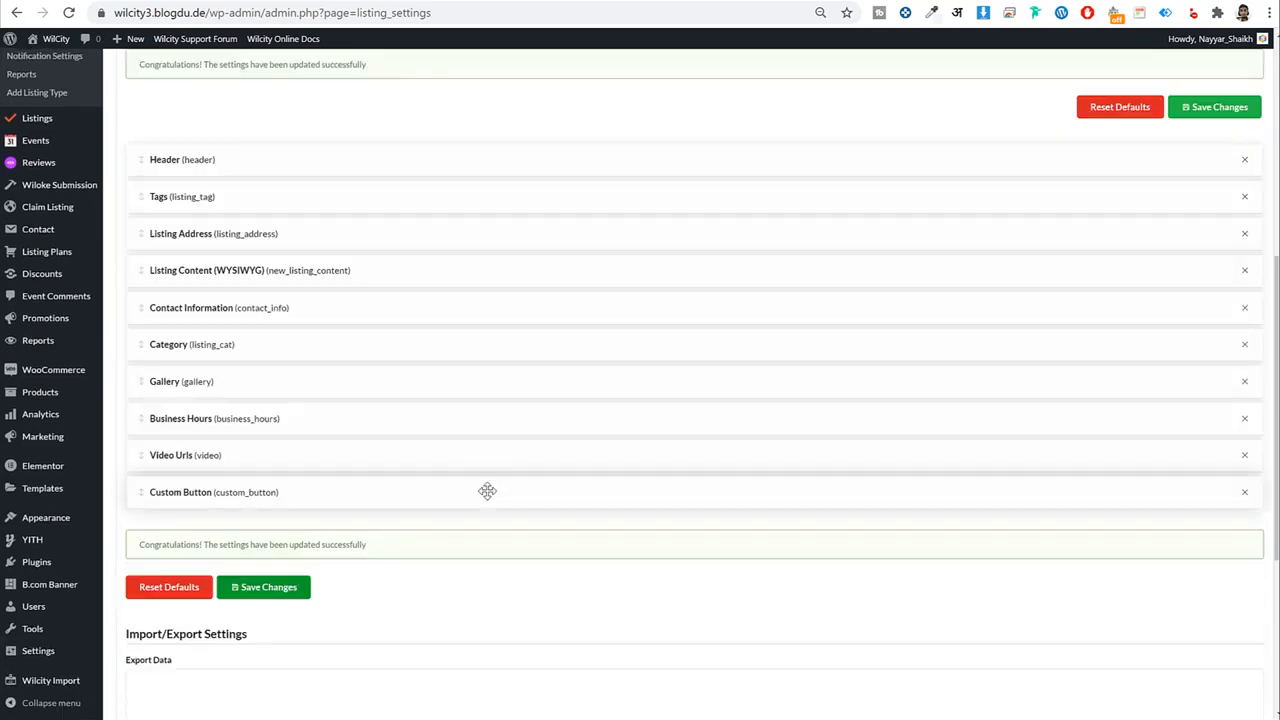
{"action": "key", "text": "ctrl+plus"}
{"action": "key", "text": "ctrl+minus"}
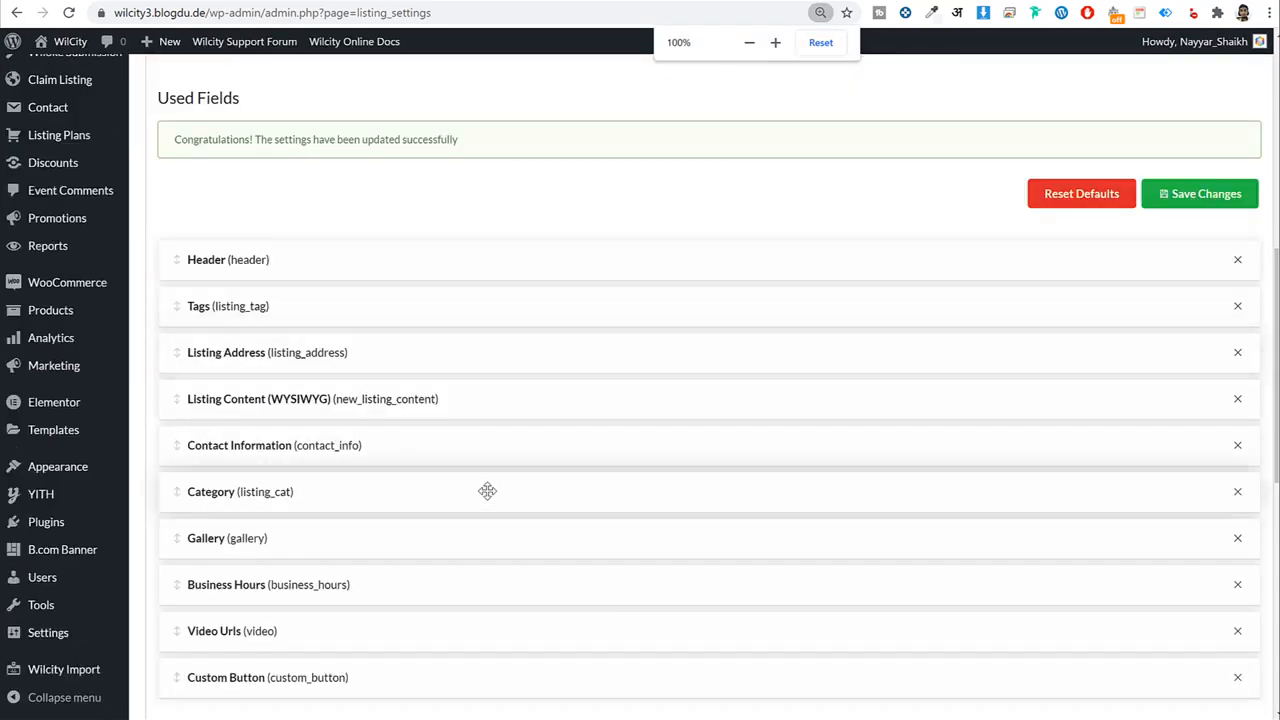
{"action": "scroll", "coordinate": [486, 495], "scroll_direction": "up", "scroll_amount": 7}
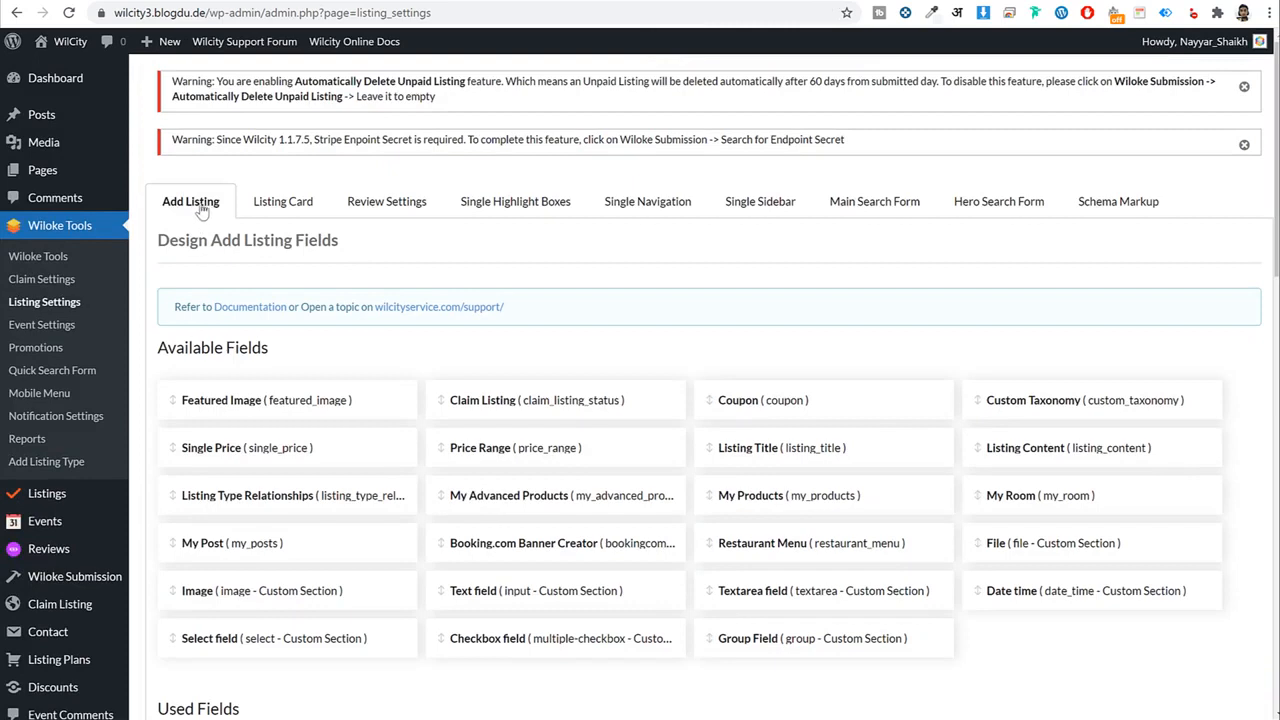
Review the Listing Card tab: Total Views header, google_address and phone body, listing_cat footer.
{"action": "left_click", "coordinate": [282, 205]}
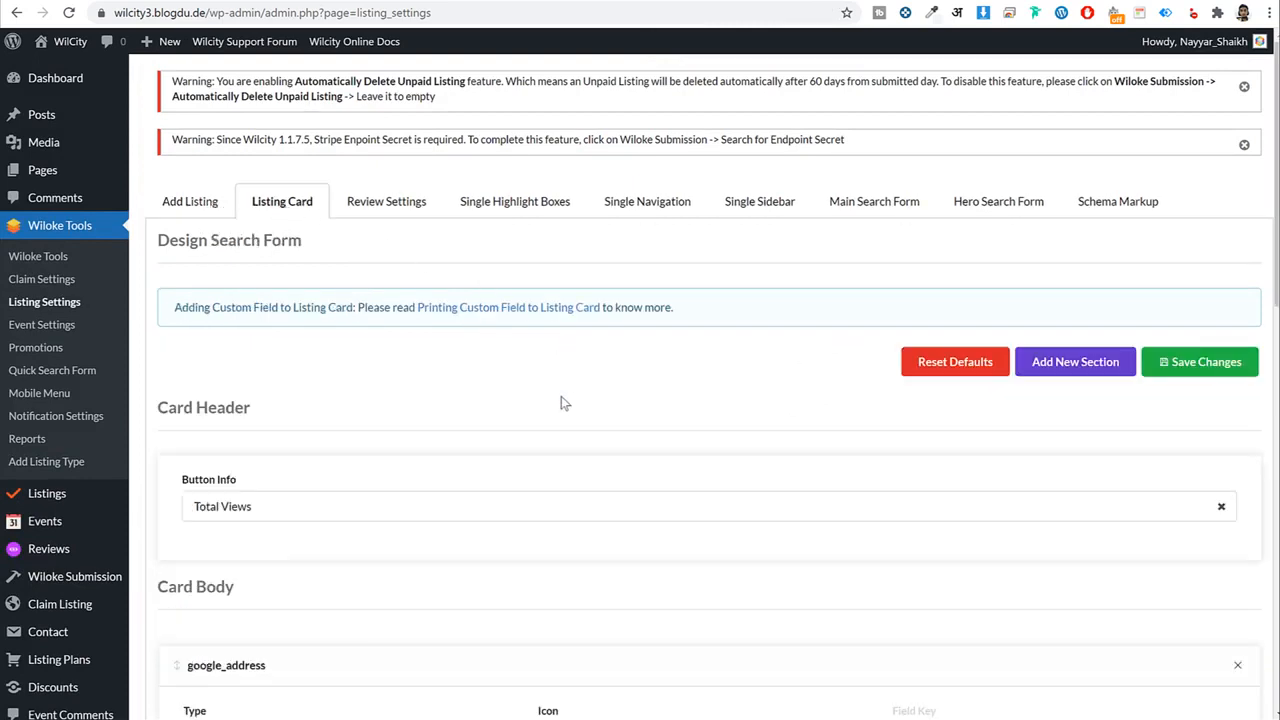
{"action": "scroll", "coordinate": [500, 405], "scroll_direction": "down", "scroll_amount": 2}
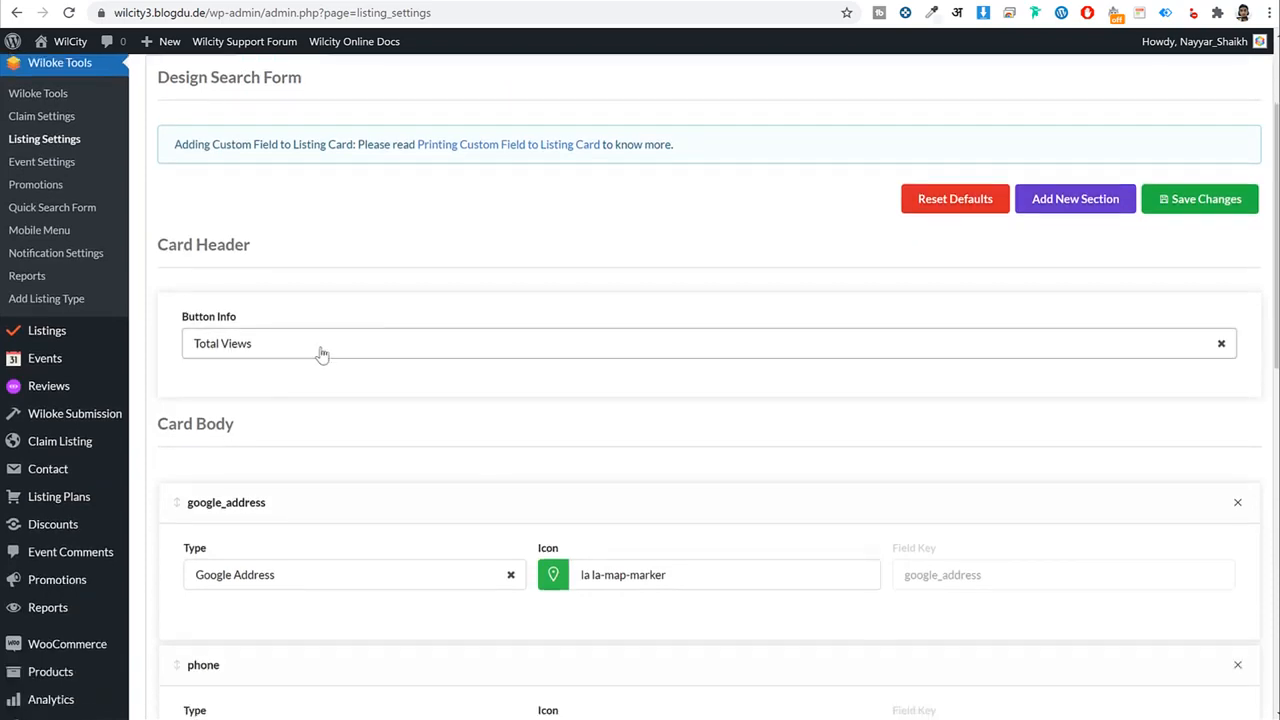
{"action": "scroll", "coordinate": [432, 388], "scroll_direction": "down", "scroll_amount": 5}
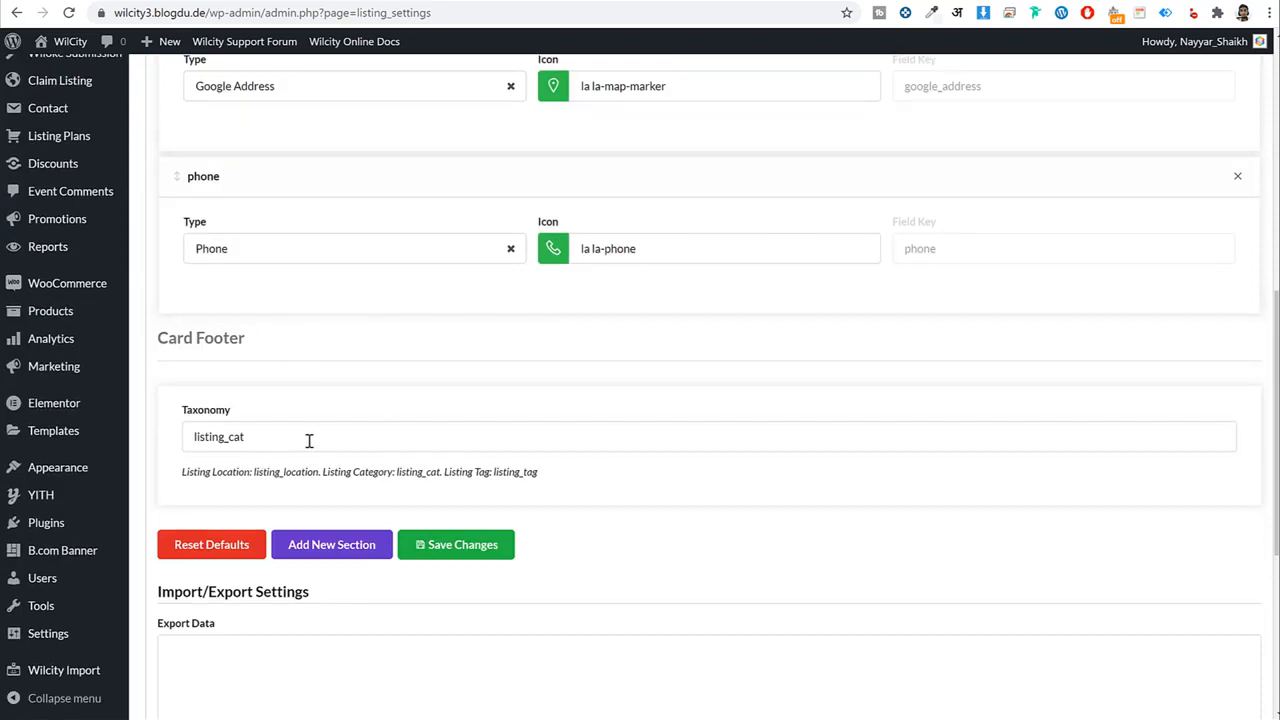
{"action": "scroll", "coordinate": [914, 360], "scroll_direction": "up", "scroll_amount": 7}
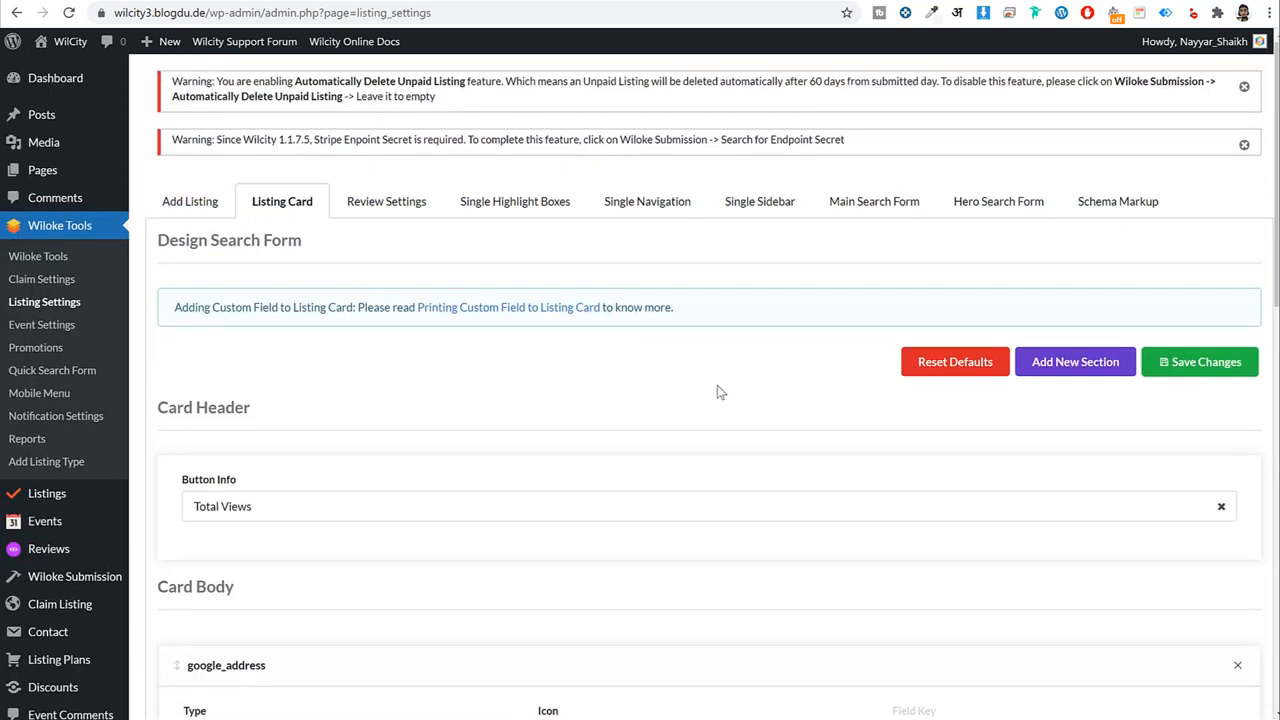
{"action": "scroll", "coordinate": [717, 385], "scroll_direction": "down", "scroll_amount": 2}
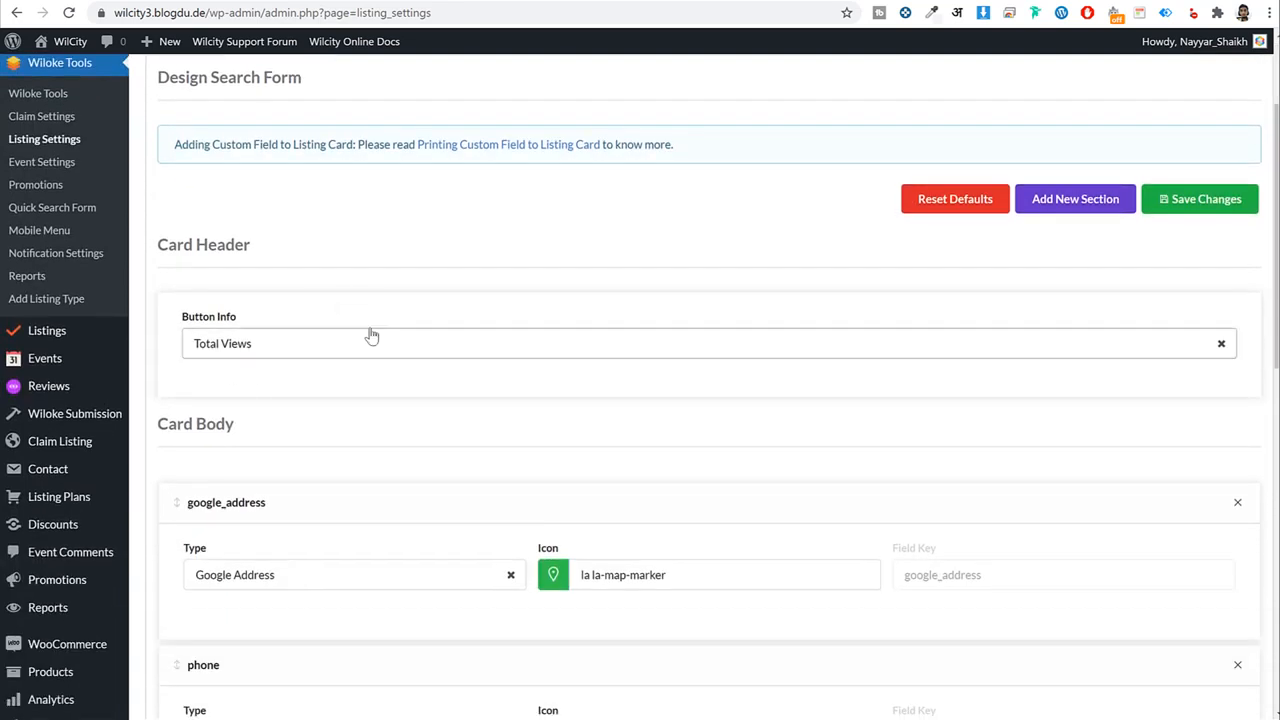
{"action": "scroll", "coordinate": [450, 378], "scroll_direction": "down", "scroll_amount": 2}
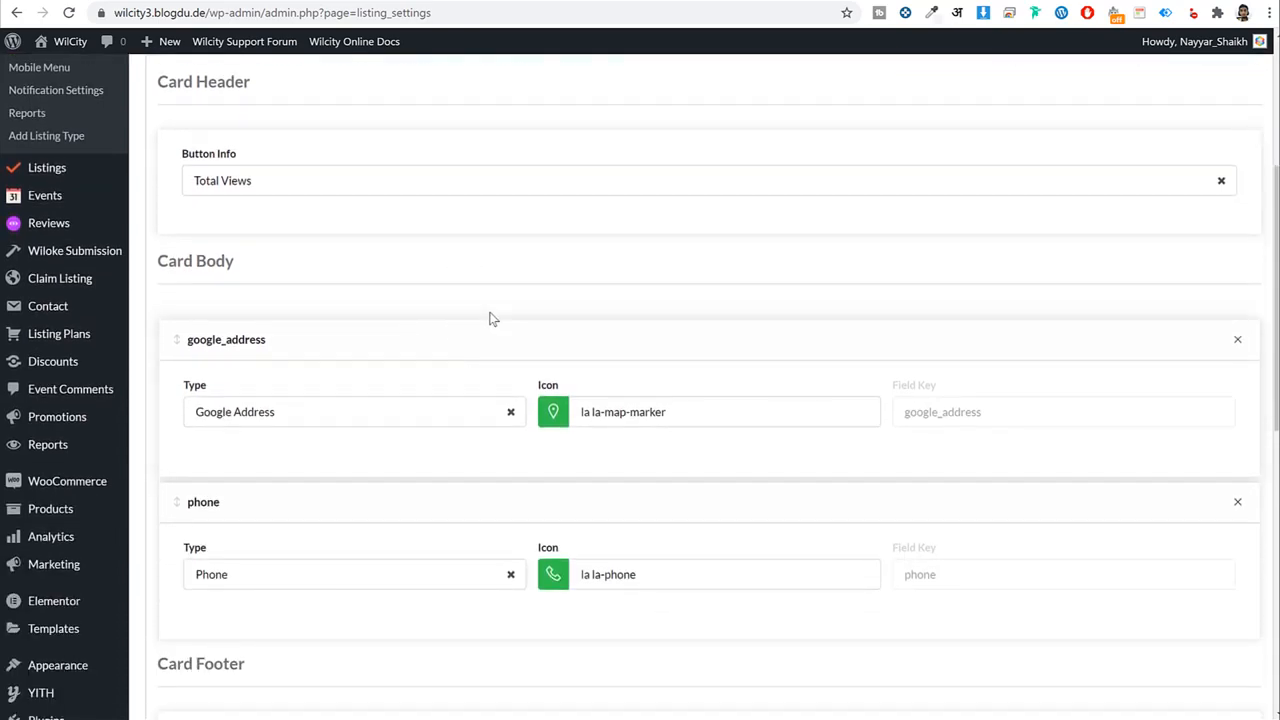
{"action": "scroll", "coordinate": [528, 317], "scroll_direction": "down", "scroll_amount": 3}
{"action": "scroll", "coordinate": [500, 317], "scroll_direction": "down", "scroll_amount": 2}
{"action": "scroll", "coordinate": [511, 340], "scroll_direction": "up", "scroll_amount": 5}
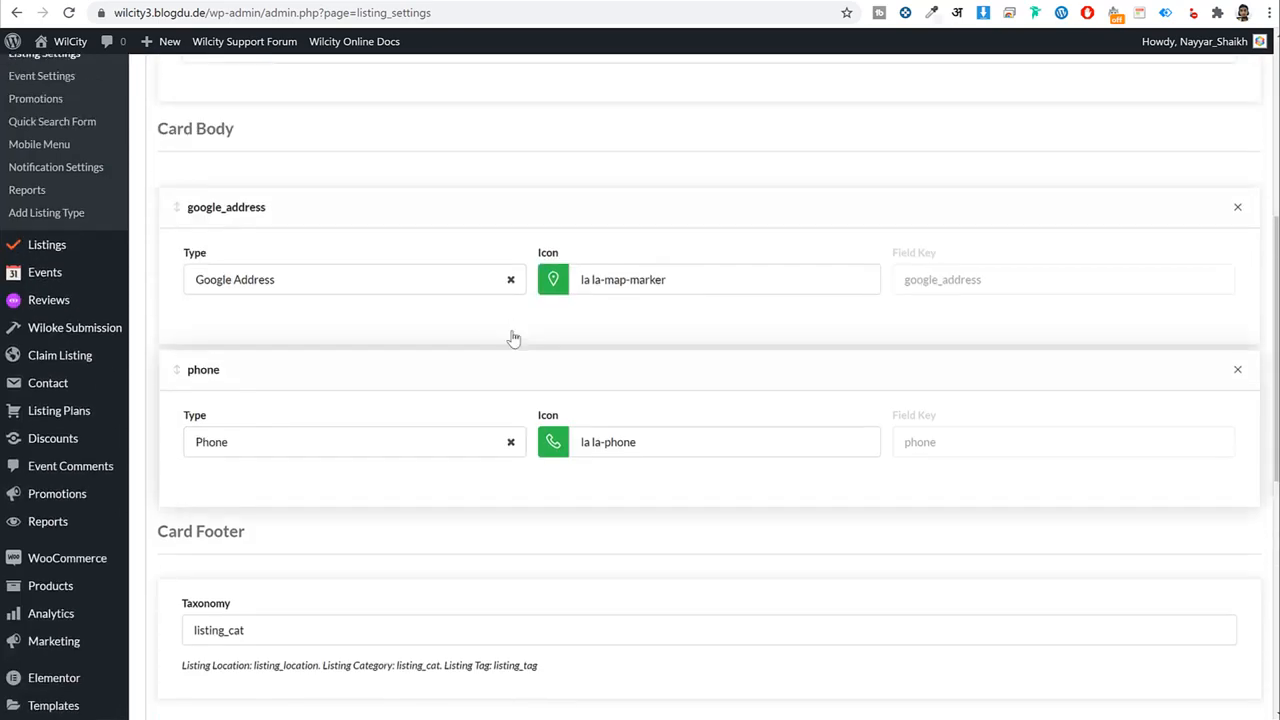
View the All Listings search results and select the Restaurants in Seoul tagline on a card.
{"action": "left_click", "coordinate": [134, 2]}
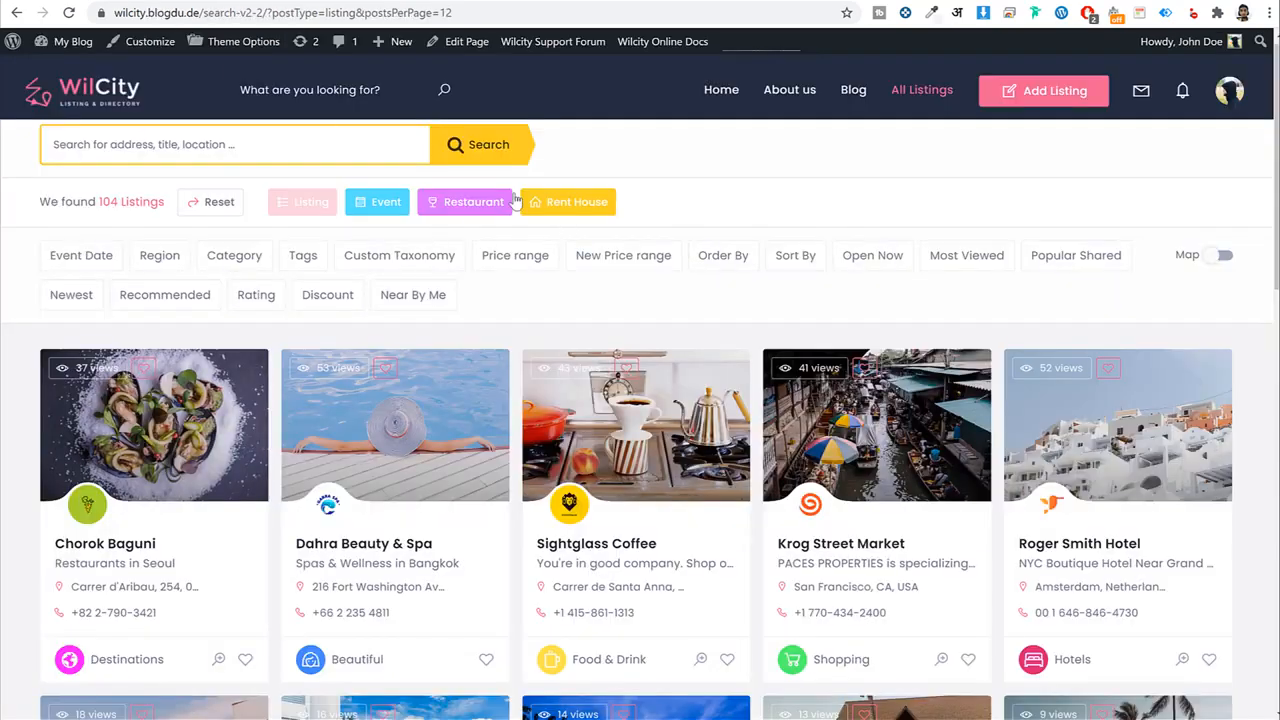
{"action": "scroll", "coordinate": [810, 212], "scroll_direction": "down", "scroll_amount": 3}
{"action": "scroll", "coordinate": [810, 212], "scroll_direction": "up", "scroll_amount": 3}
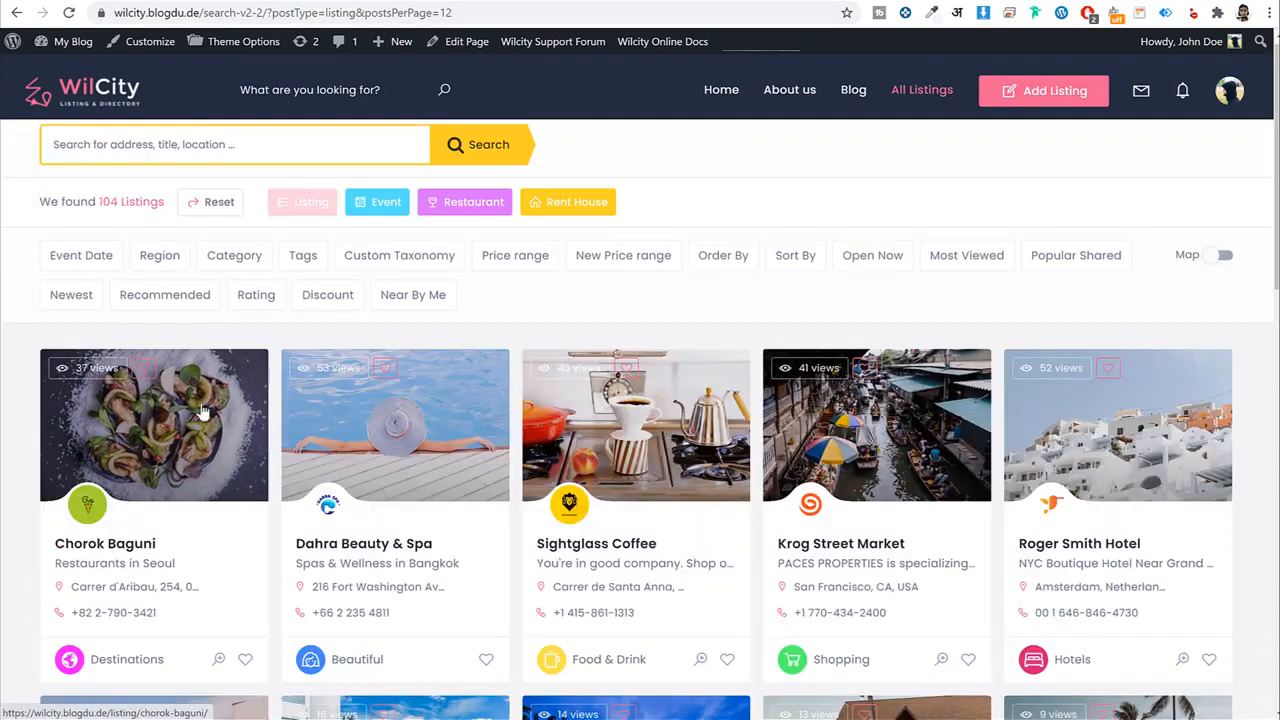
{"action": "scroll", "coordinate": [203, 420], "scroll_direction": "down", "scroll_amount": 2}
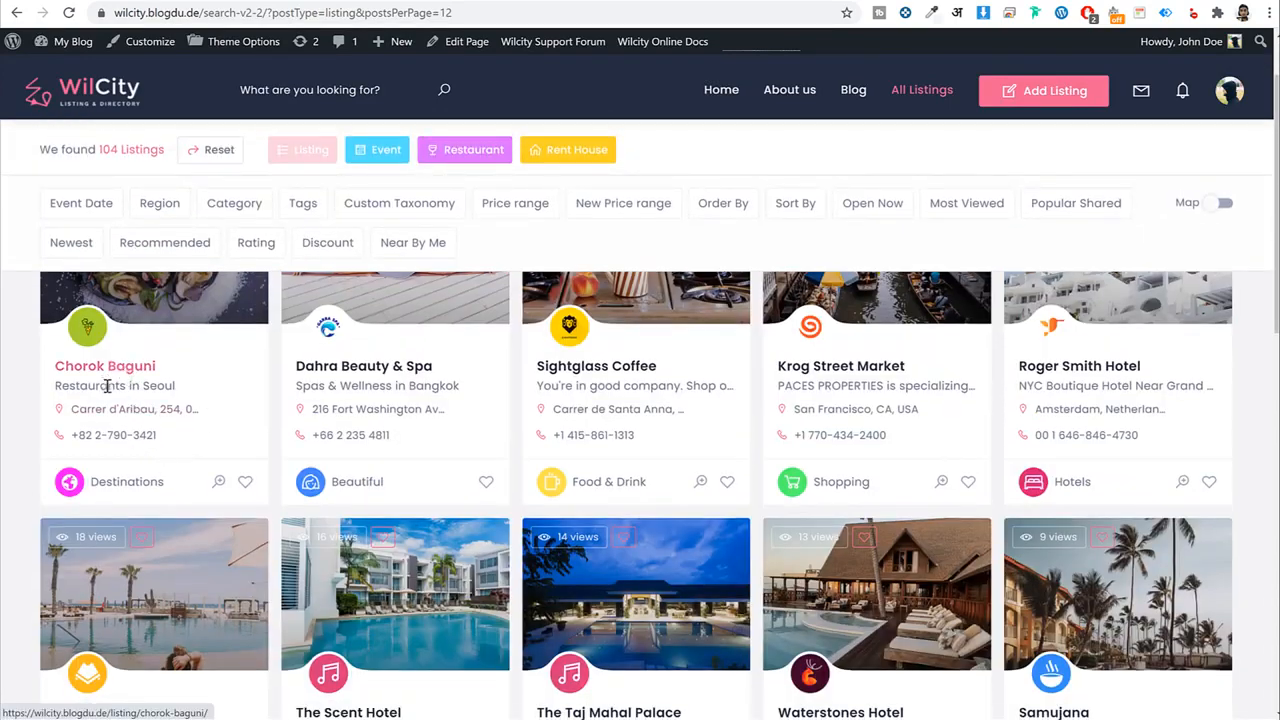
{"action": "left_click_drag", "start_coordinate": [197, 392], "coordinate": [34, 391]}
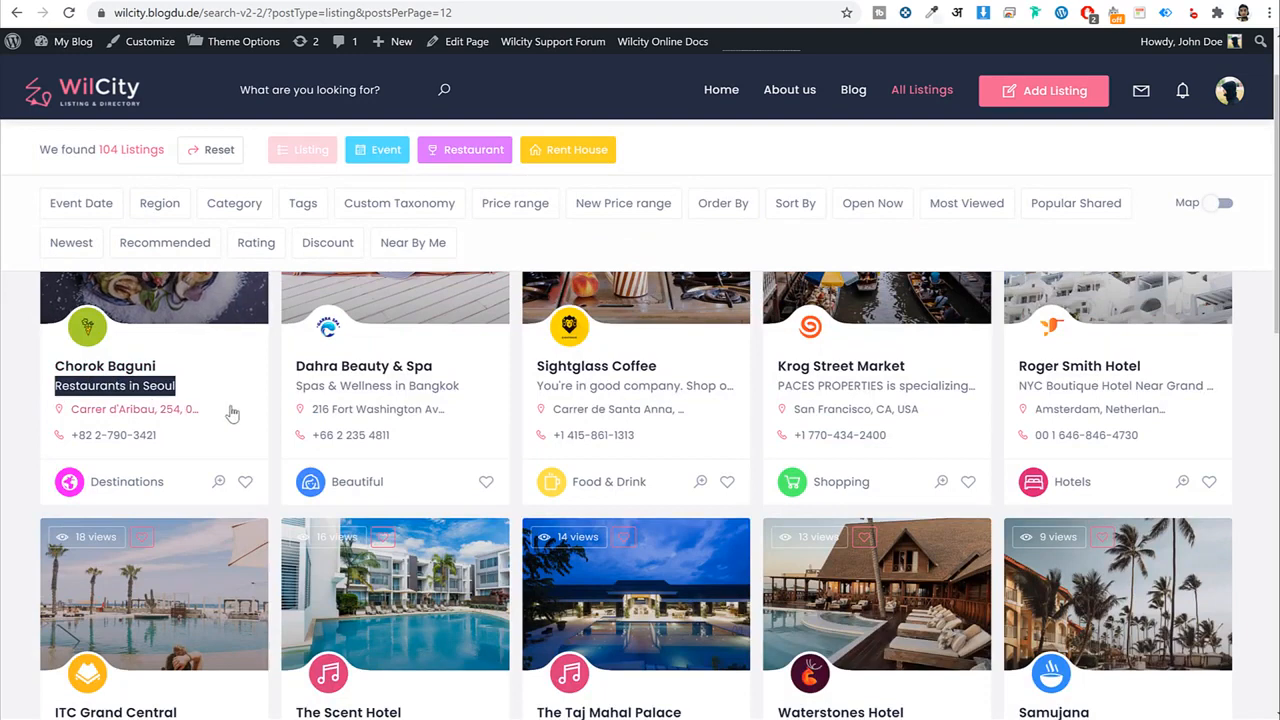
{"action": "left_click_drag", "start_coordinate": [229, 411], "coordinate": [115, 409]}
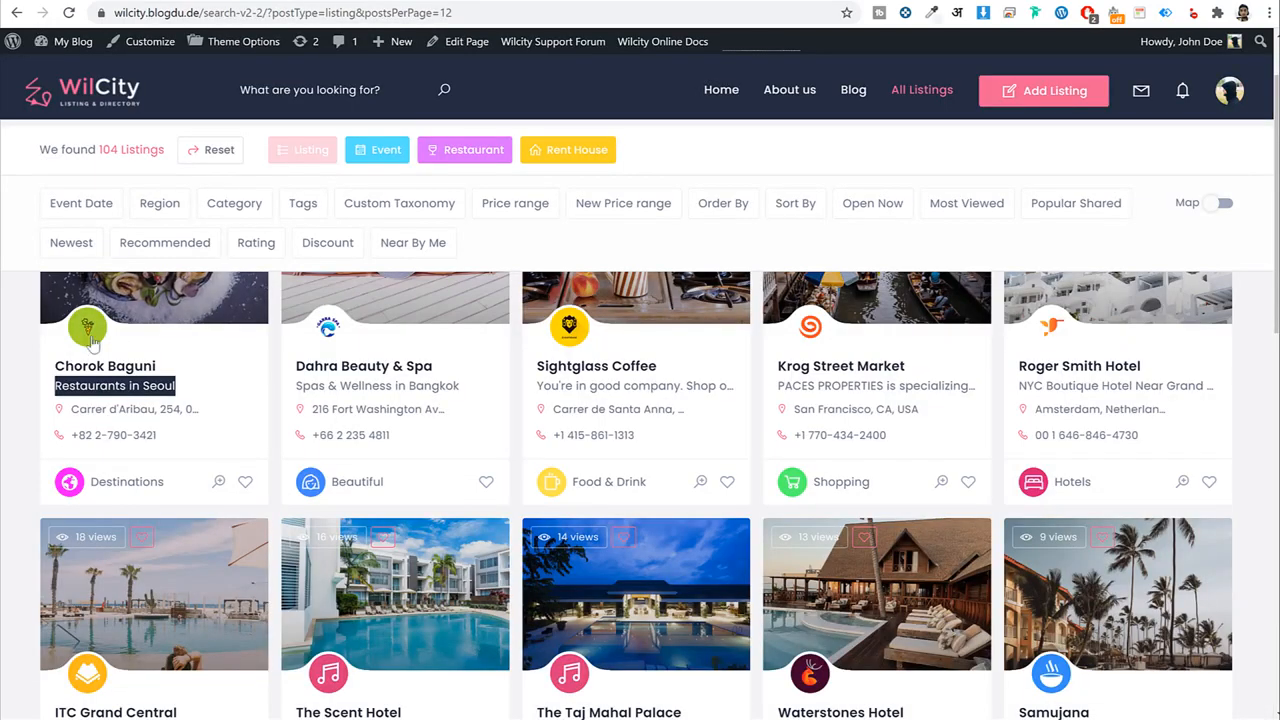
{"action": "scroll", "coordinate": [95, 346], "scroll_direction": "up", "scroll_amount": 1}
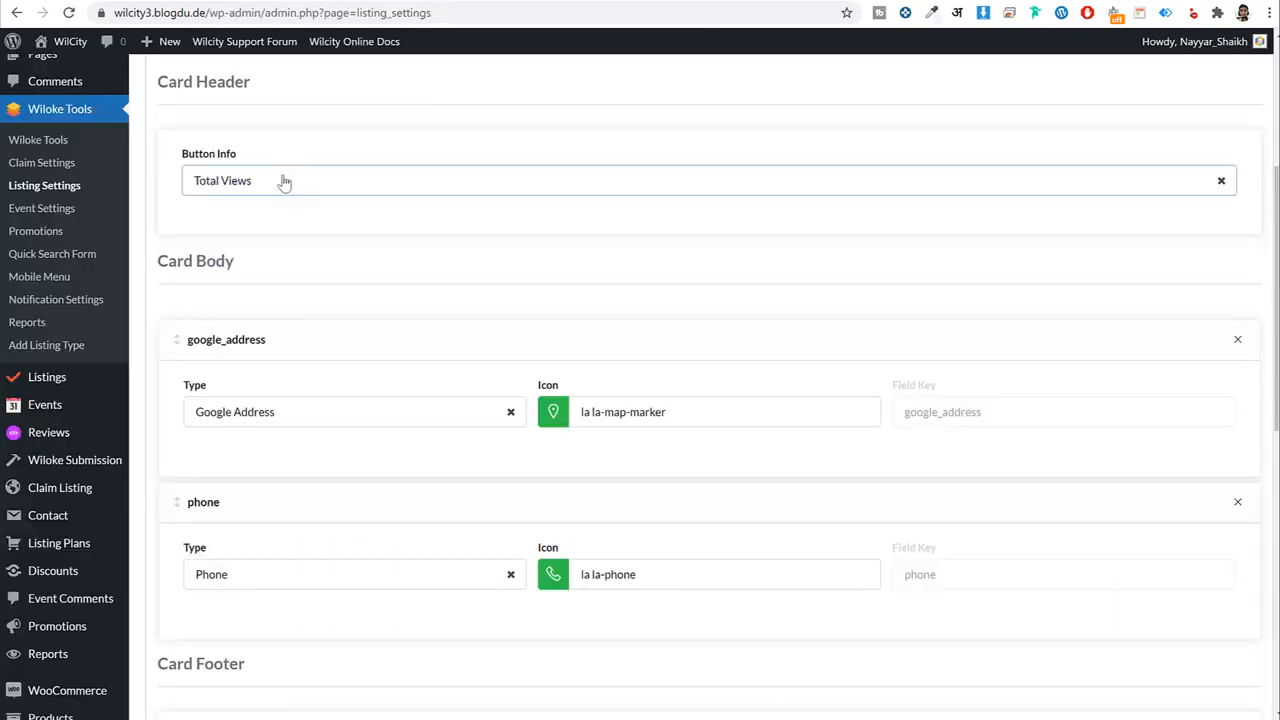
Keep Total Views as button info and leave the google_address and phone types unchanged.
{"action": "left_click", "coordinate": [280, 180]}
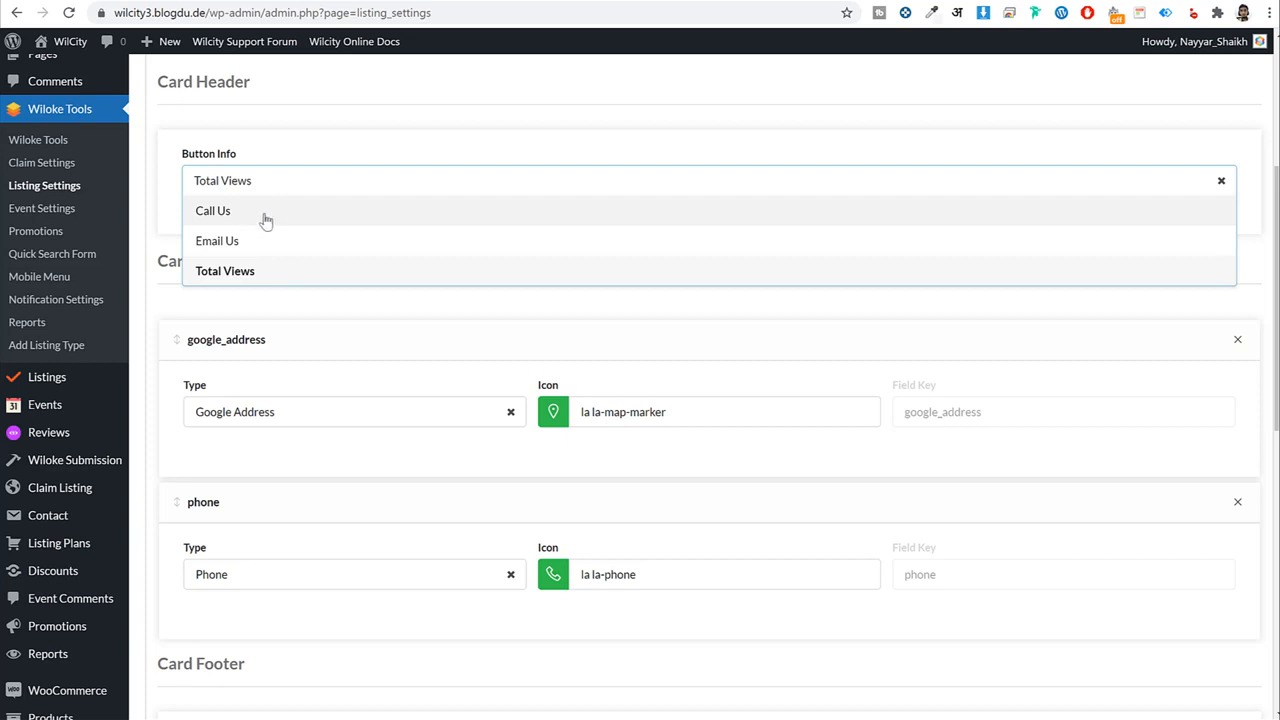
{"action": "left_click", "coordinate": [157, 243]}
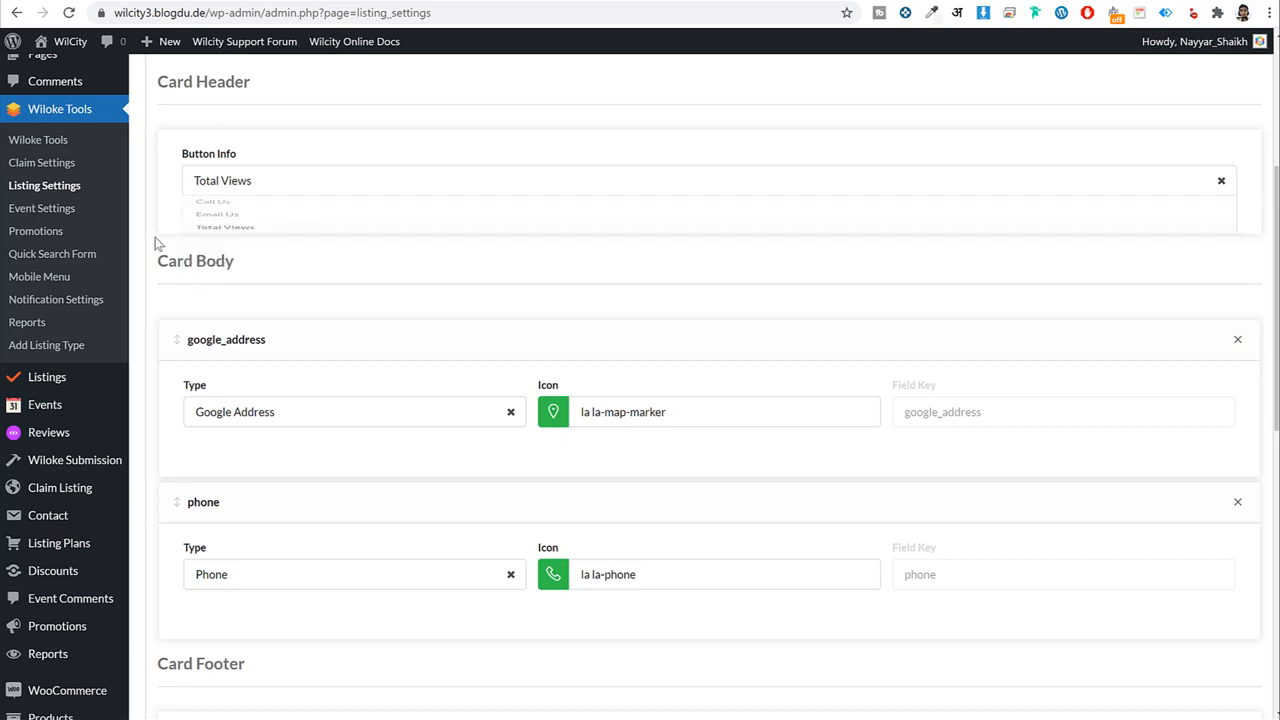
{"action": "scroll", "coordinate": [437, 214], "scroll_direction": "down", "scroll_amount": 5}
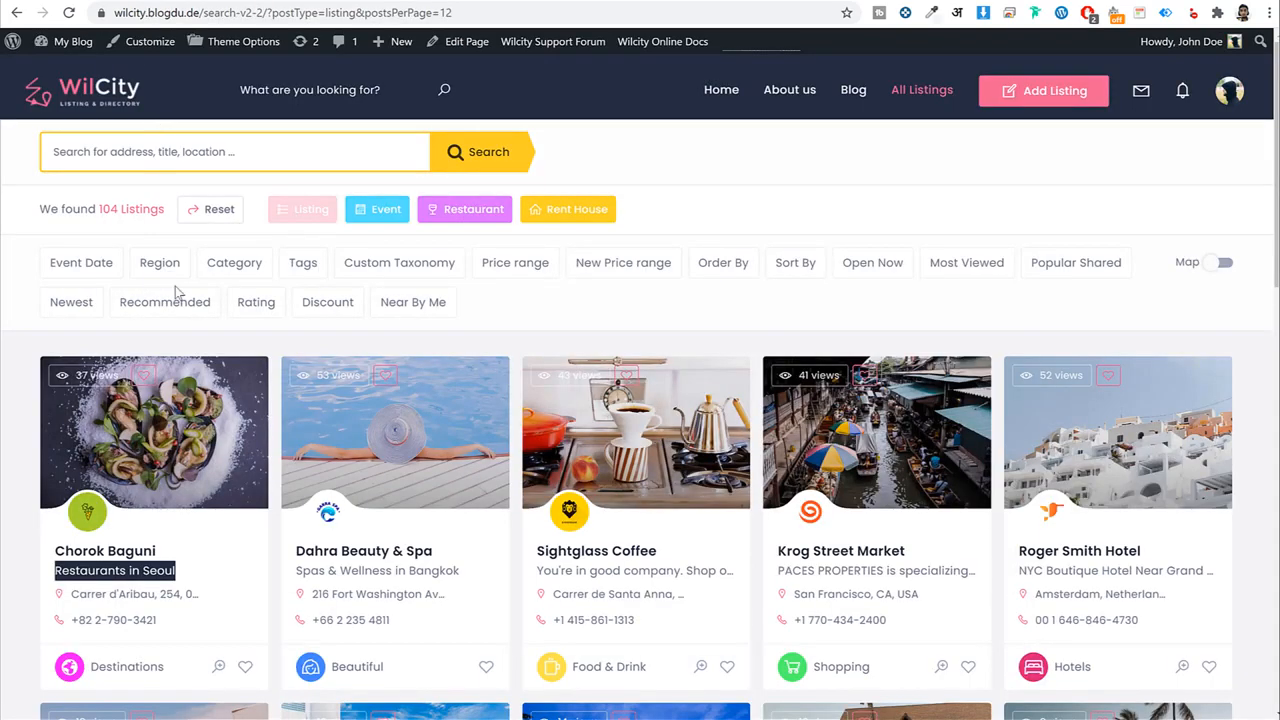
{"action": "scroll", "coordinate": [175, 286], "scroll_direction": "down", "scroll_amount": 3}
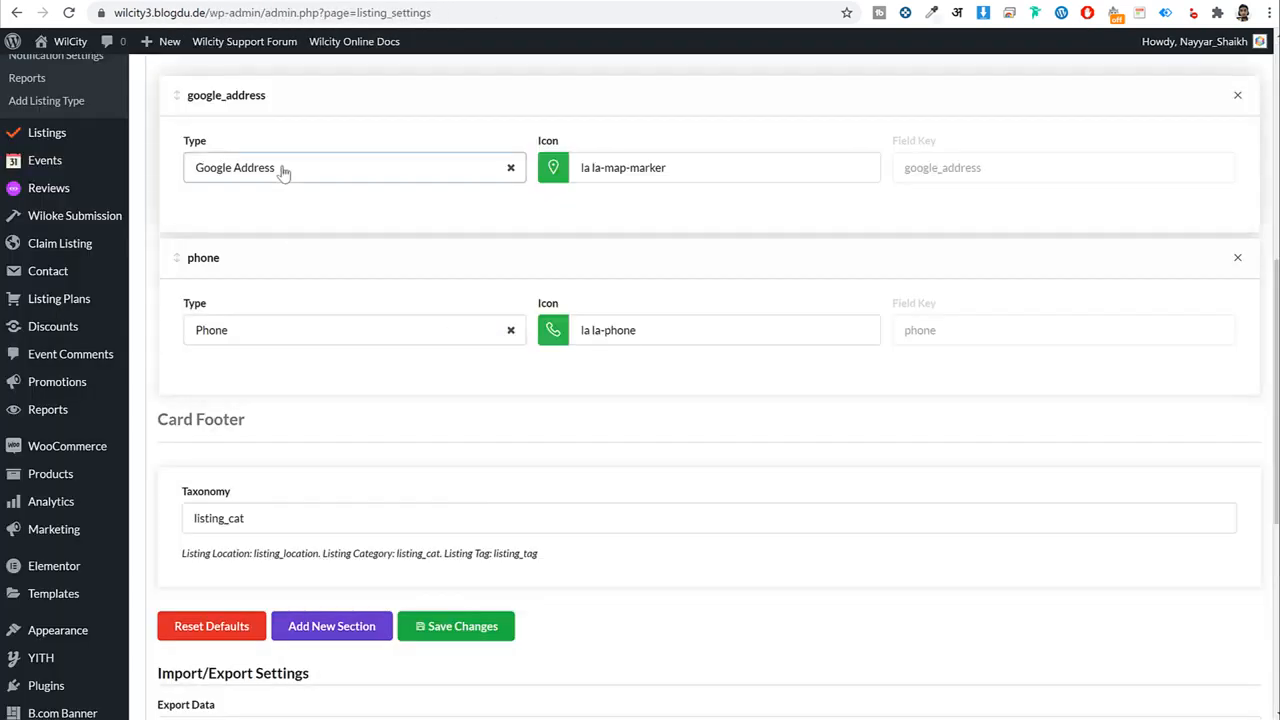
{"action": "left_click", "coordinate": [283, 168]}
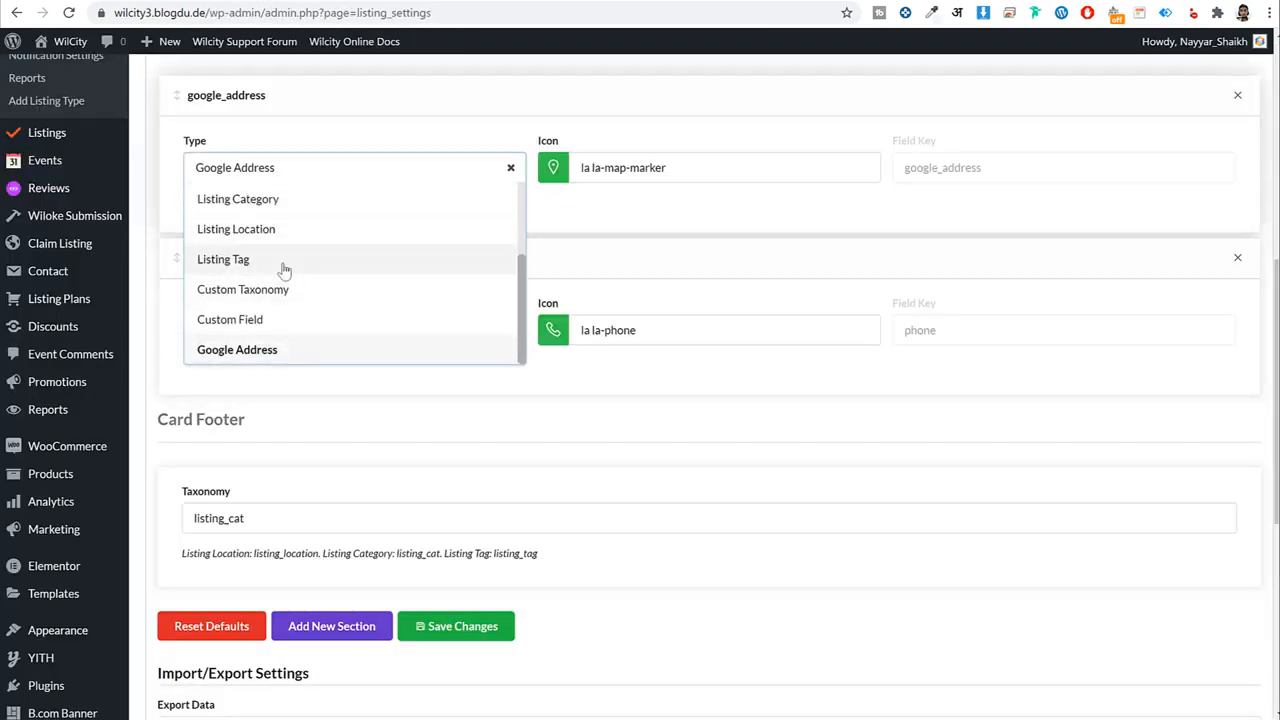
{"action": "scroll", "coordinate": [317, 275], "scroll_direction": "down", "scroll_amount": 2}
{"action": "scroll", "coordinate": [322, 280], "scroll_direction": "up", "scroll_amount": 1}
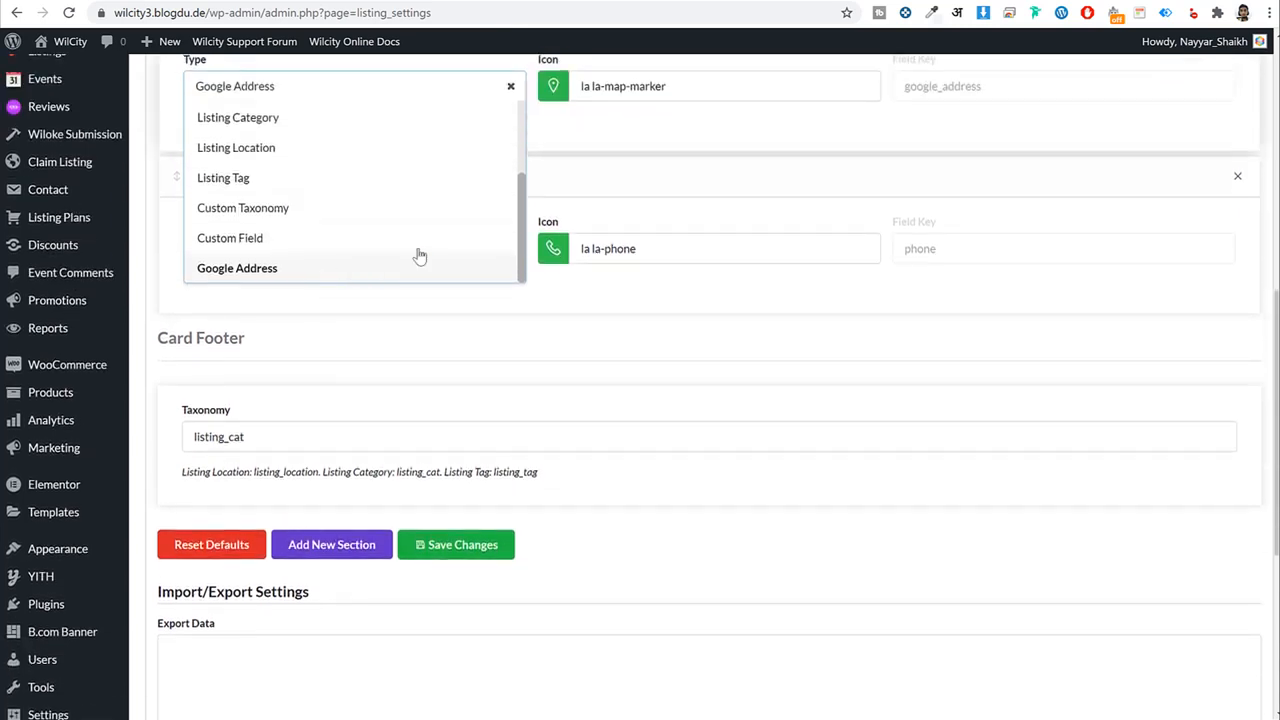
{"action": "left_click", "coordinate": [602, 135]}
{"action": "left_click", "coordinate": [308, 258]}
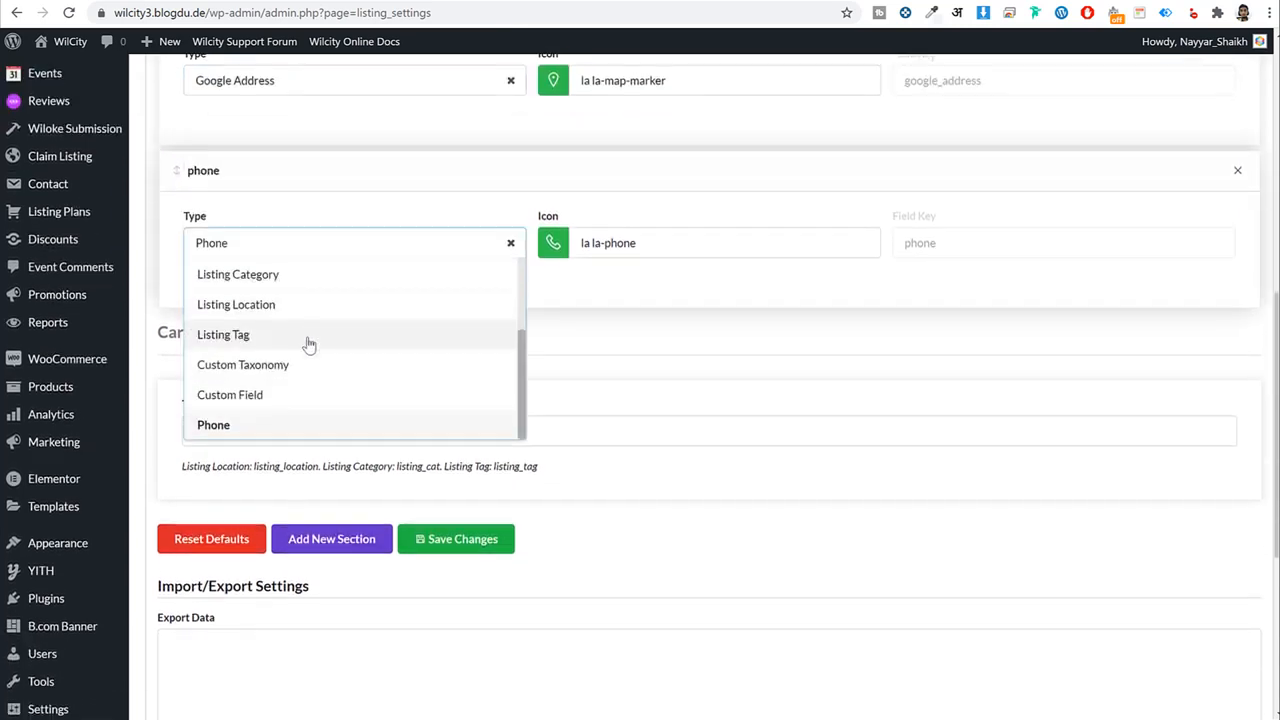
{"action": "scroll", "coordinate": [306, 343], "scroll_direction": "down", "scroll_amount": 2}
{"action": "scroll", "coordinate": [660, 277], "scroll_direction": "up", "scroll_amount": 2}
{"action": "scroll", "coordinate": [655, 272], "scroll_direction": "down", "scroll_amount": 1}
{"action": "left_click", "coordinate": [645, 267]}
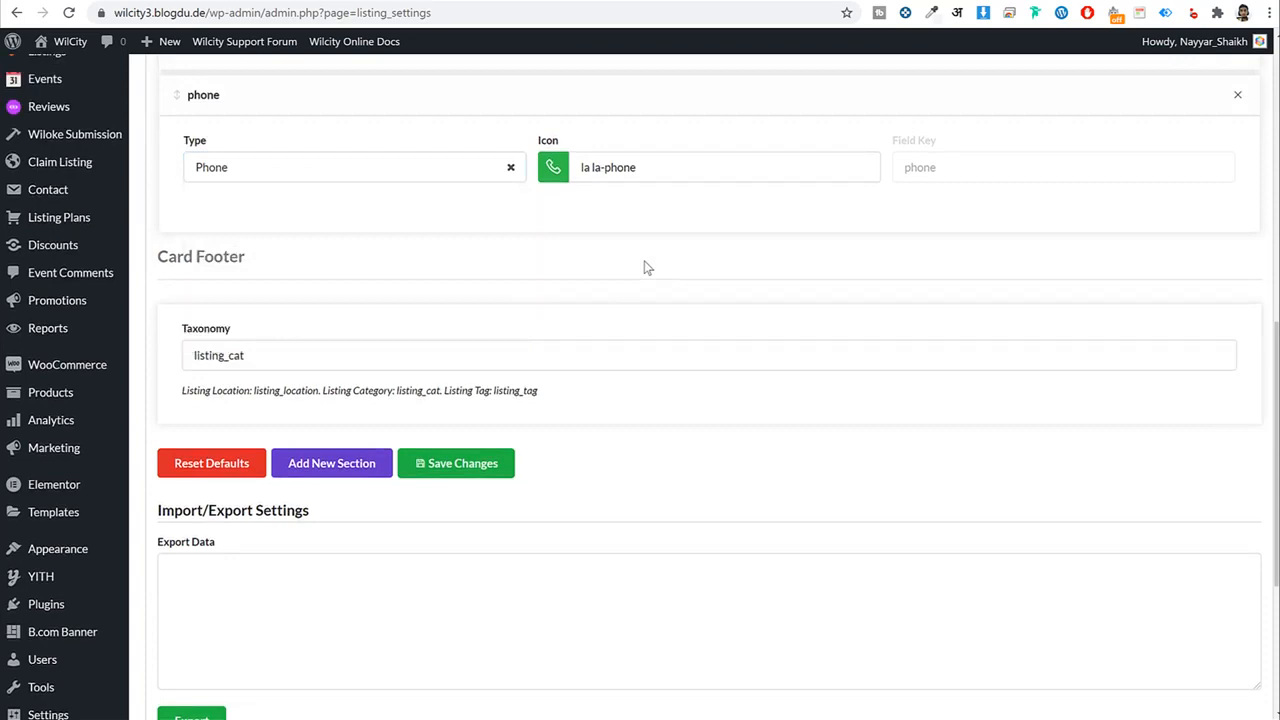
Keep listing_cat as the footer taxonomy, save the listing card settings, and open Review Settings.
{"action": "double_click", "coordinate": [290, 361]}
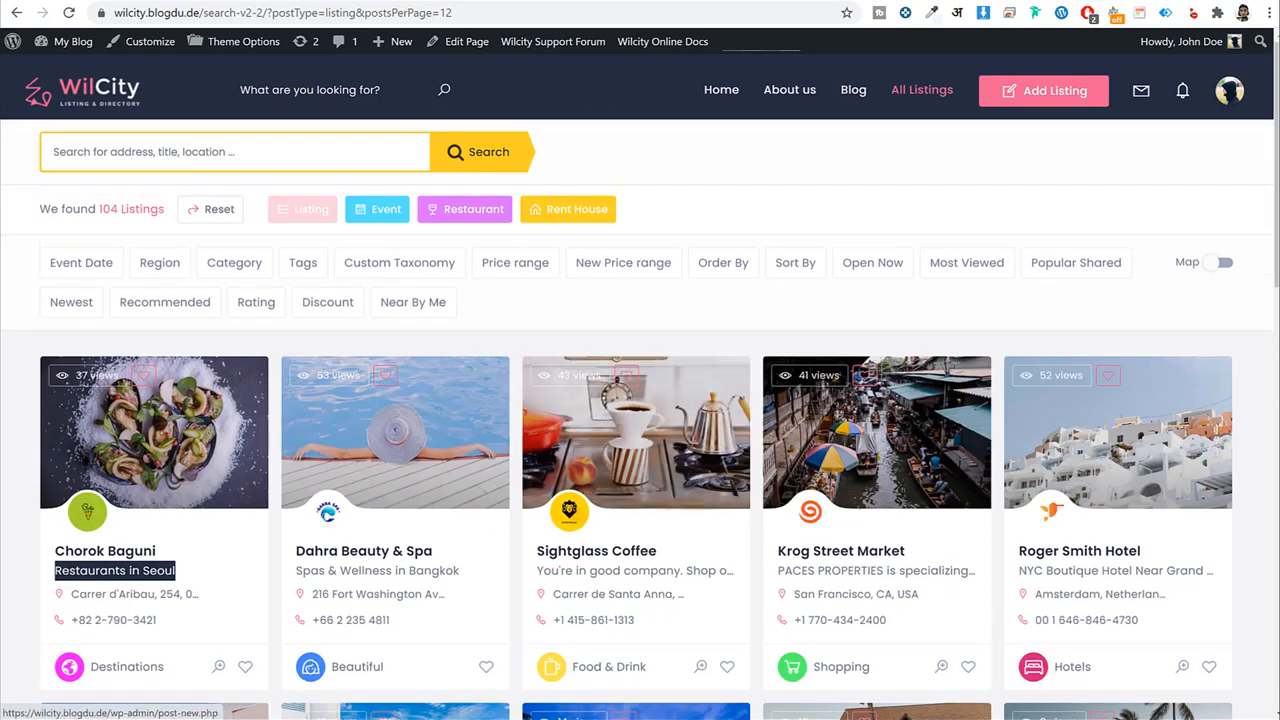
{"action": "double_click", "coordinate": [510, 356]}
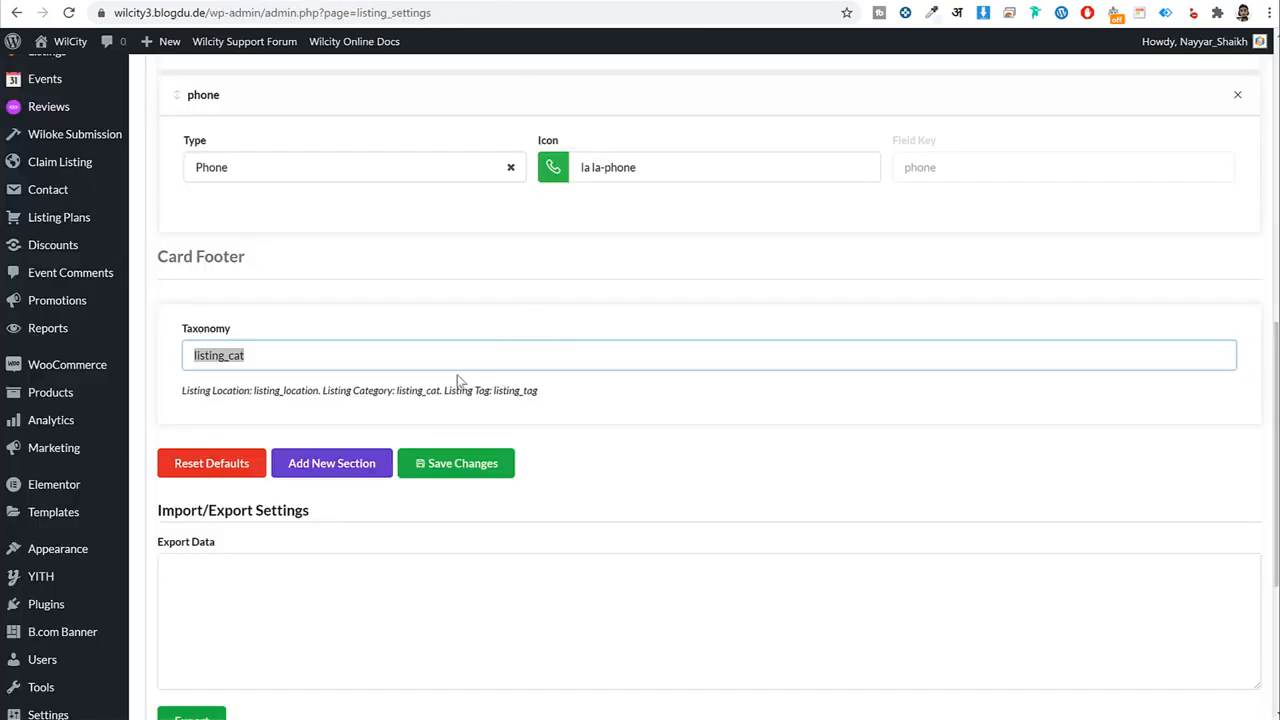
{"action": "left_click", "coordinate": [500, 464]}
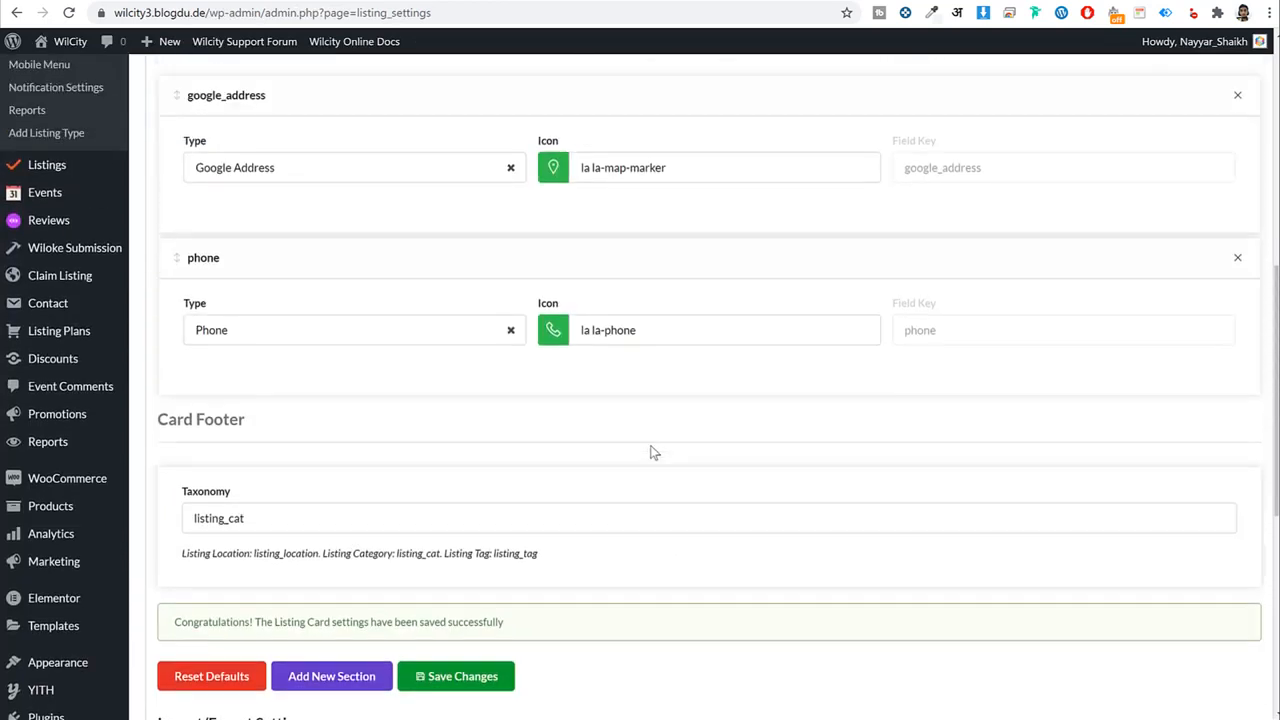
{"action": "scroll", "coordinate": [560, 535], "scroll_direction": "down", "scroll_amount": 1}
{"action": "scroll", "coordinate": [576, 510], "scroll_direction": "down", "scroll_amount": 1}
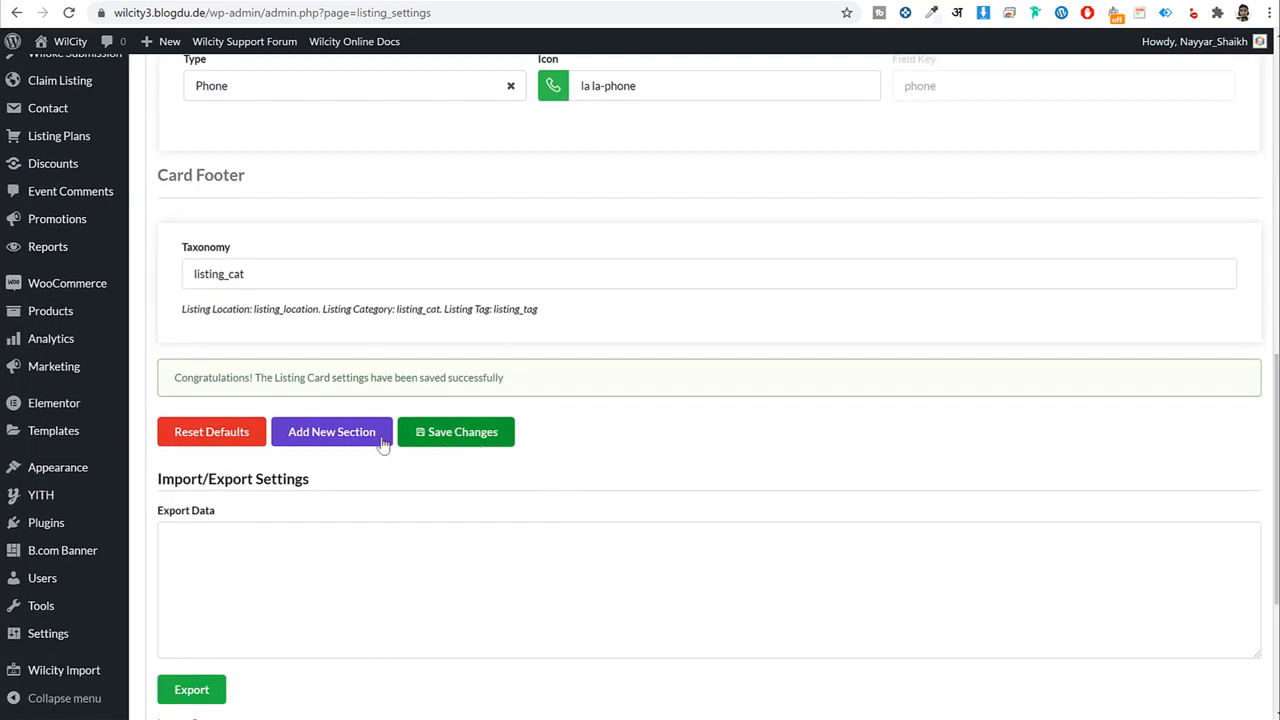
{"action": "scroll", "coordinate": [400, 438], "scroll_direction": "up", "scroll_amount": 3}
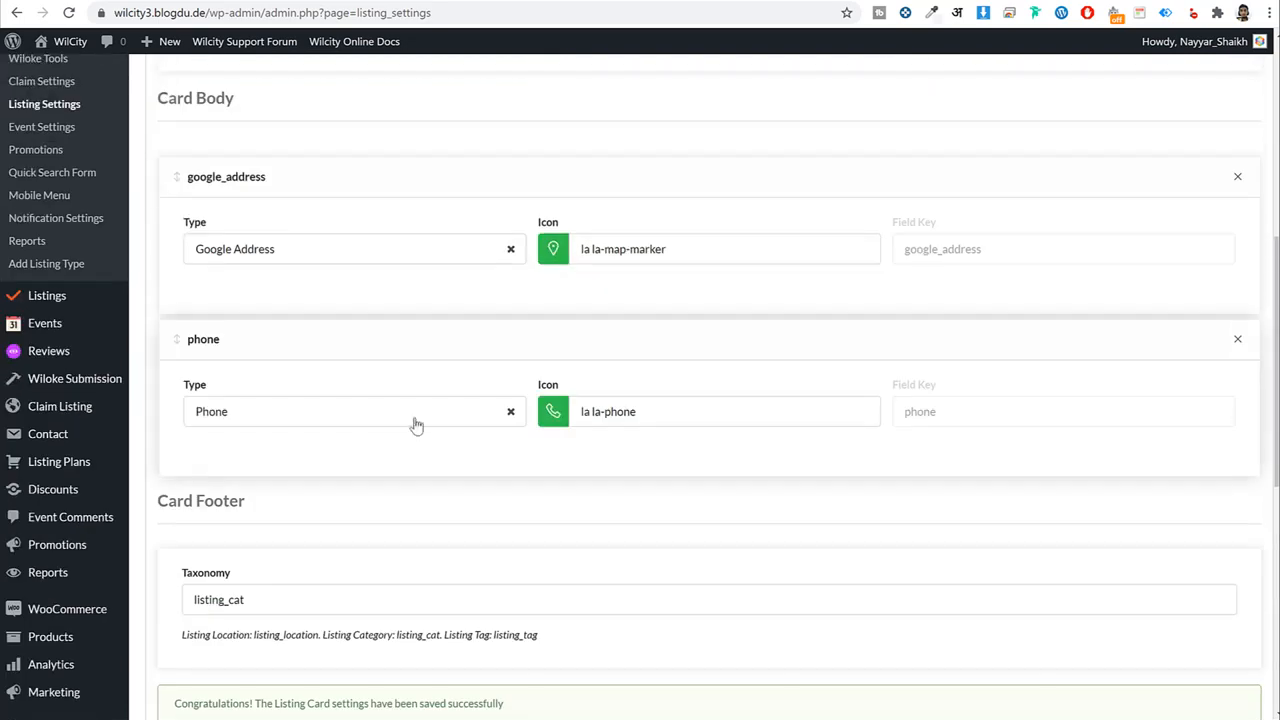
{"action": "scroll", "coordinate": [417, 425], "scroll_direction": "up", "scroll_amount": 5}
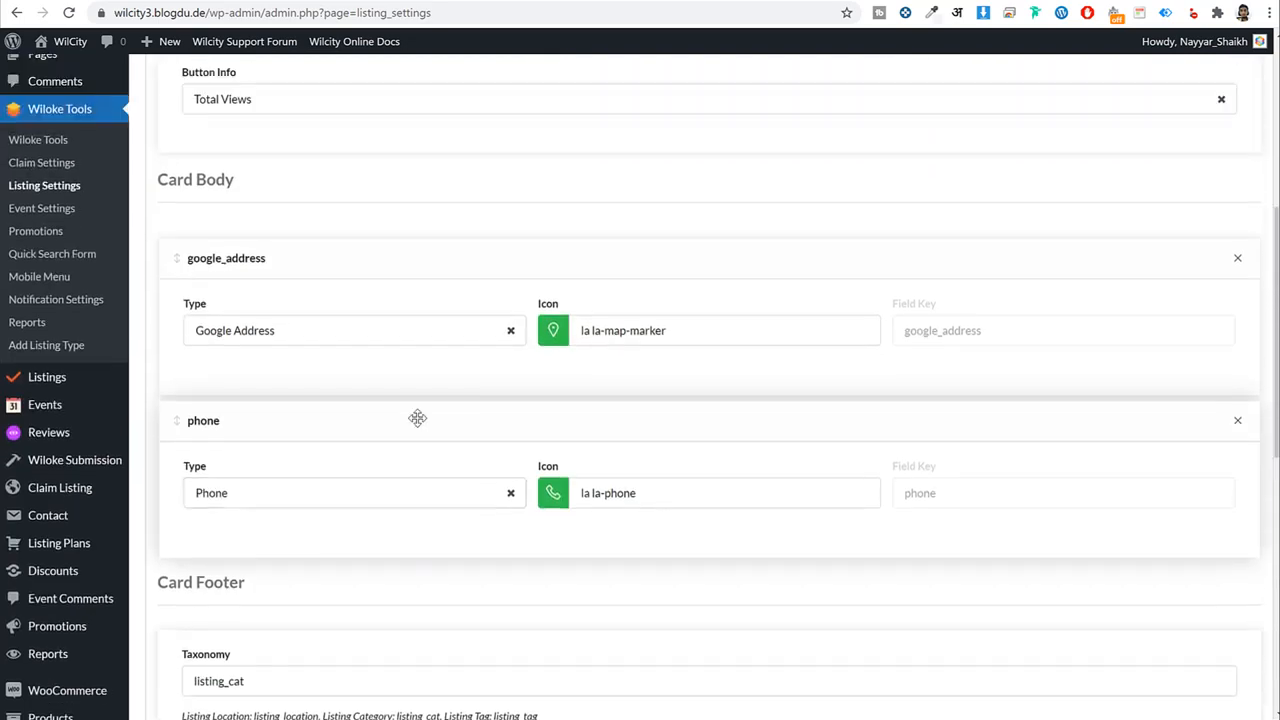
{"action": "left_click", "coordinate": [394, 156]}
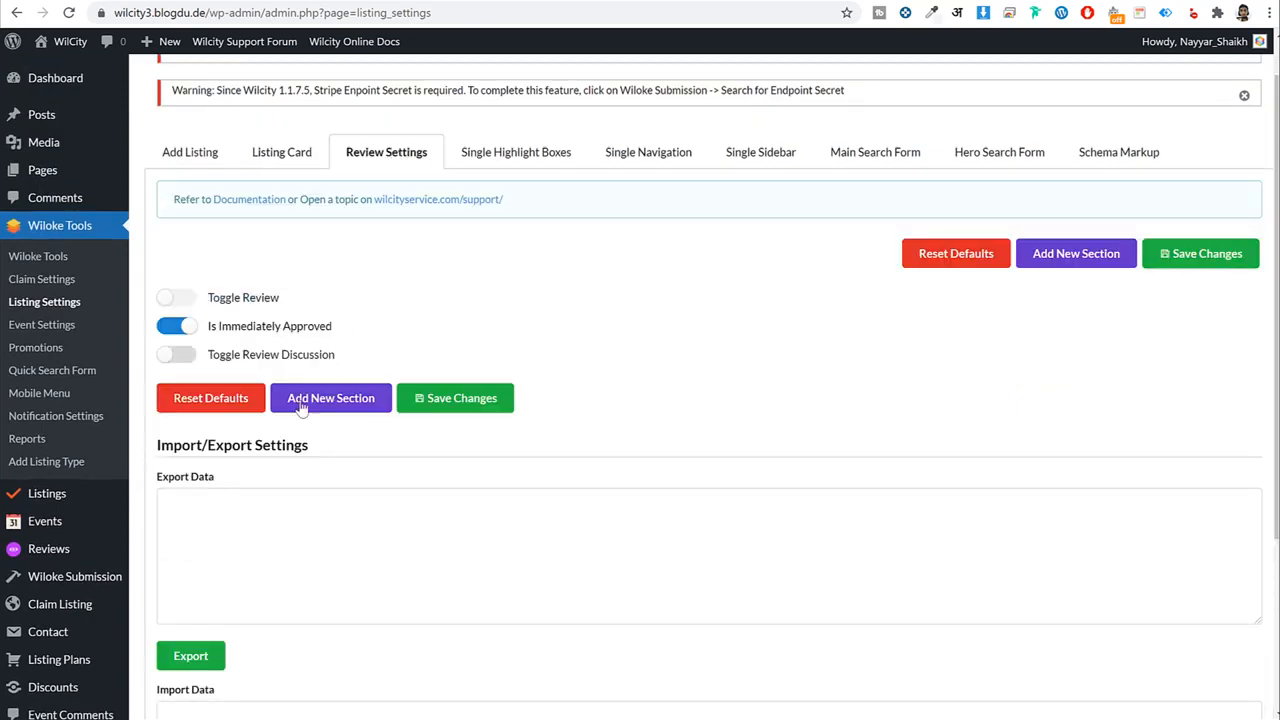
Look over the Single Highlight Boxes settings, then show the Single Navigation section list.
{"action": "scroll", "coordinate": [303, 410], "scroll_direction": "down", "scroll_amount": 2}
{"action": "scroll", "coordinate": [300, 437], "scroll_direction": "up", "scroll_amount": 3}
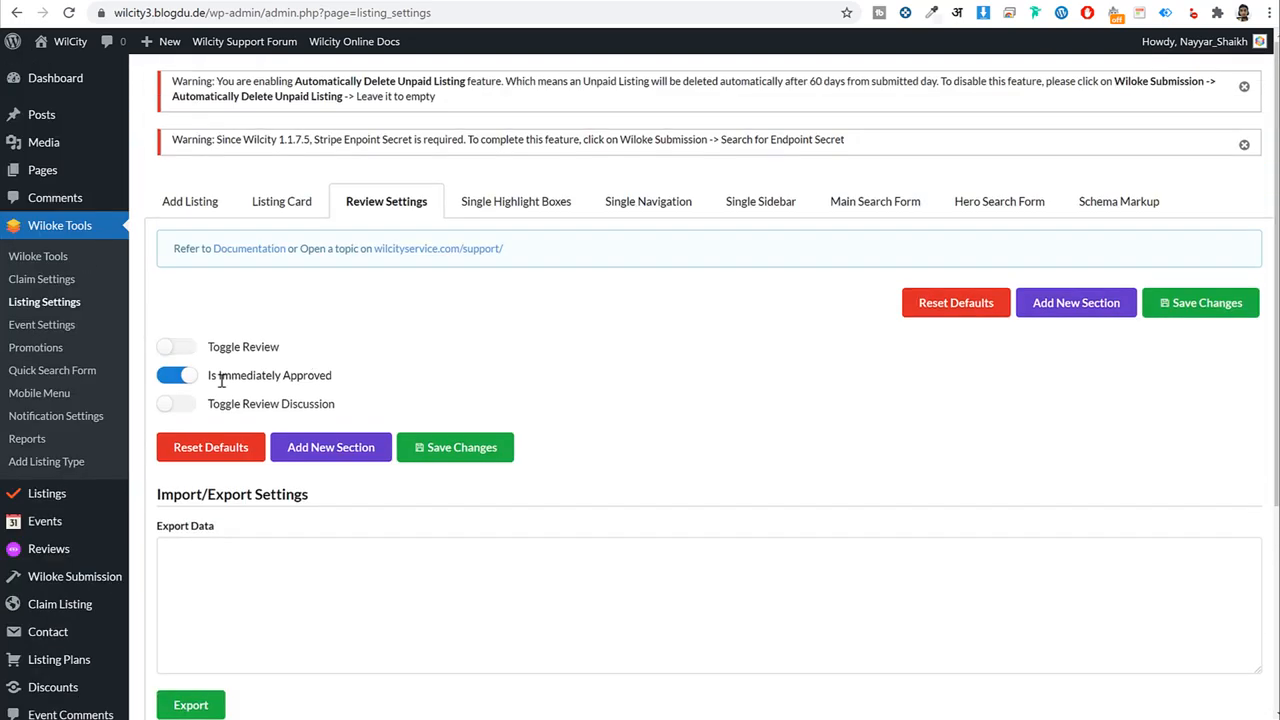
{"action": "left_click", "coordinate": [531, 210]}
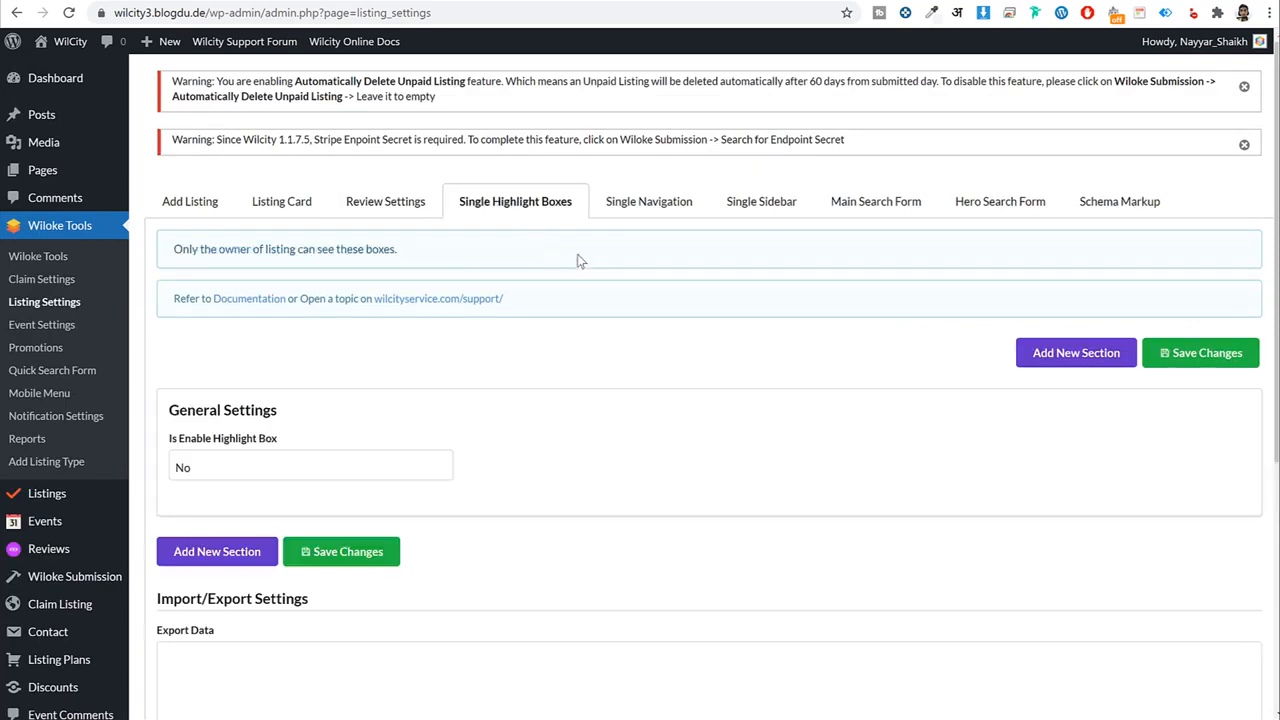
{"action": "left_click", "coordinate": [652, 211]}
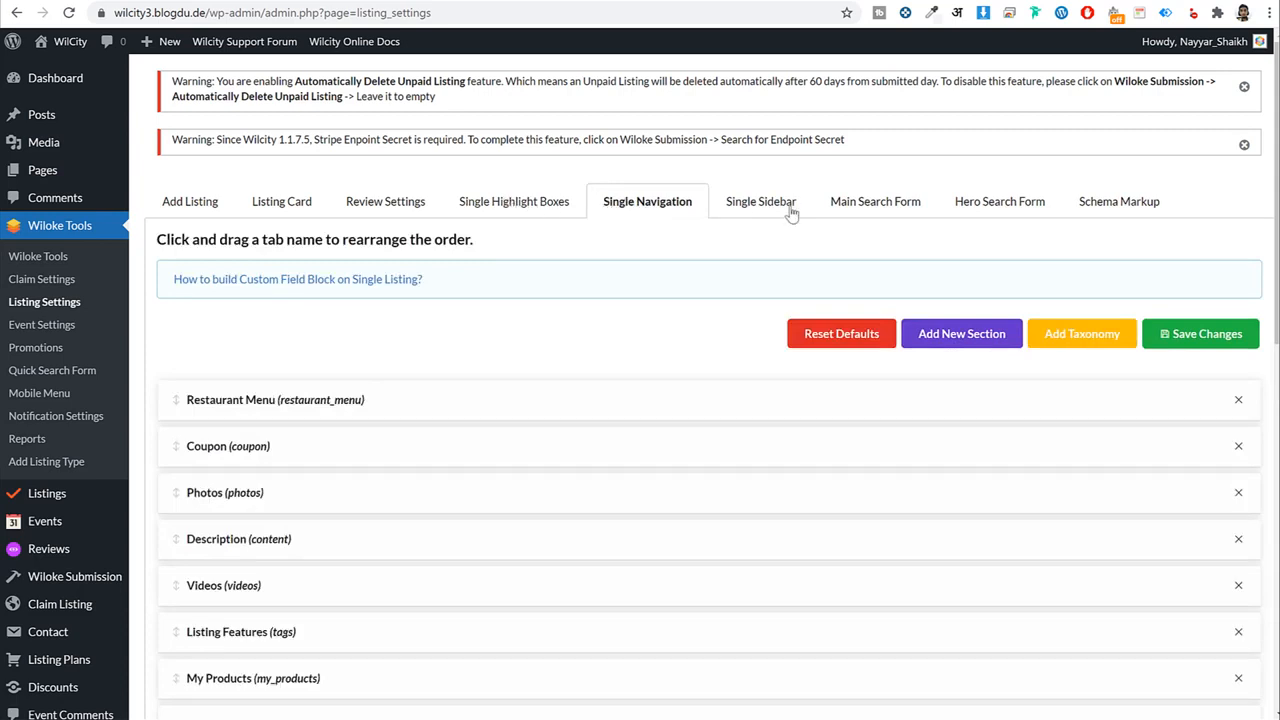
{"action": "left_click", "coordinate": [791, 214]}
{"action": "left_click", "coordinate": [546, 208]}
{"action": "left_click", "coordinate": [680, 205]}
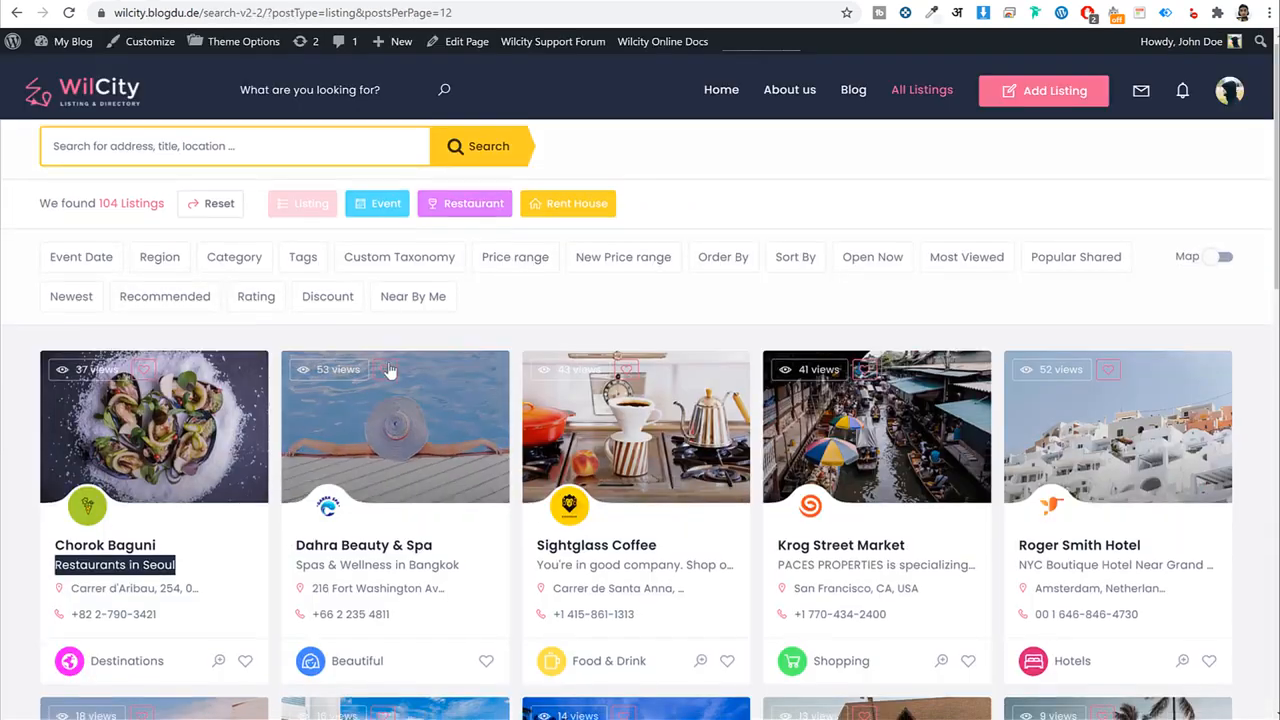
{"action": "scroll", "coordinate": [148, 298], "scroll_direction": "down", "scroll_amount": 2}
{"action": "left_click", "coordinate": [139, 295]}
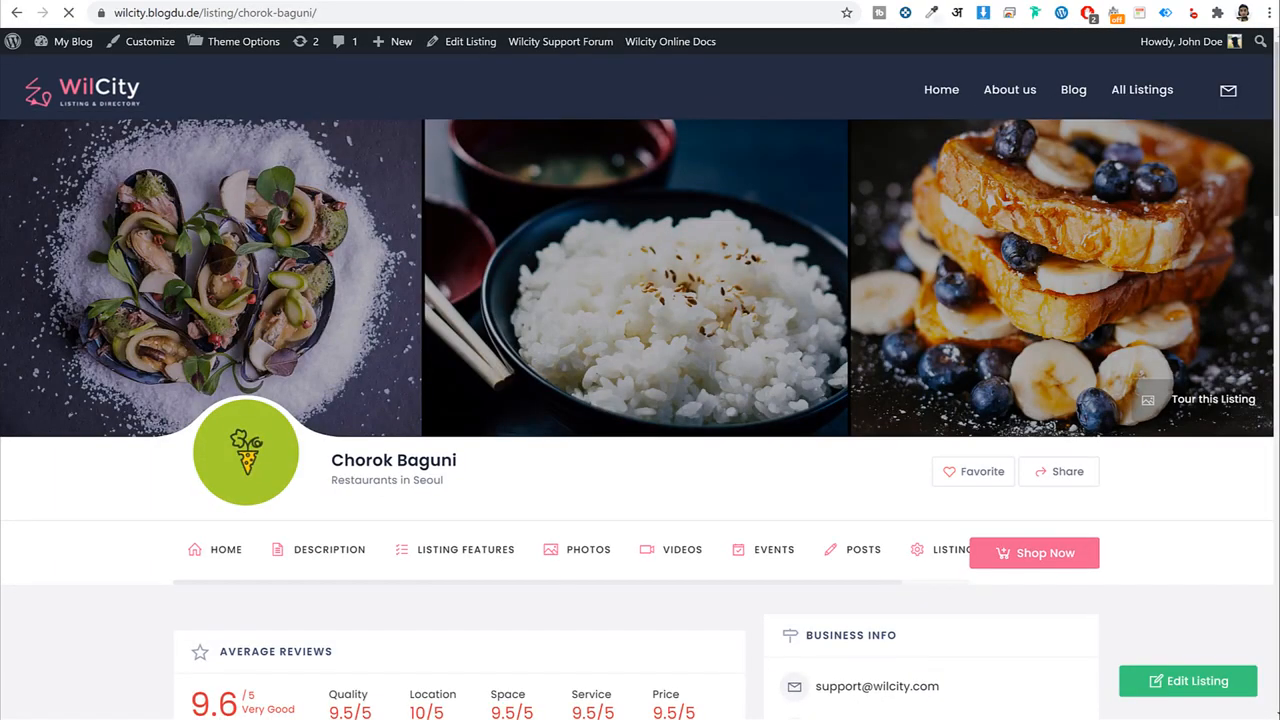
{"action": "scroll", "coordinate": [557, 373], "scroll_direction": "down", "scroll_amount": 4}
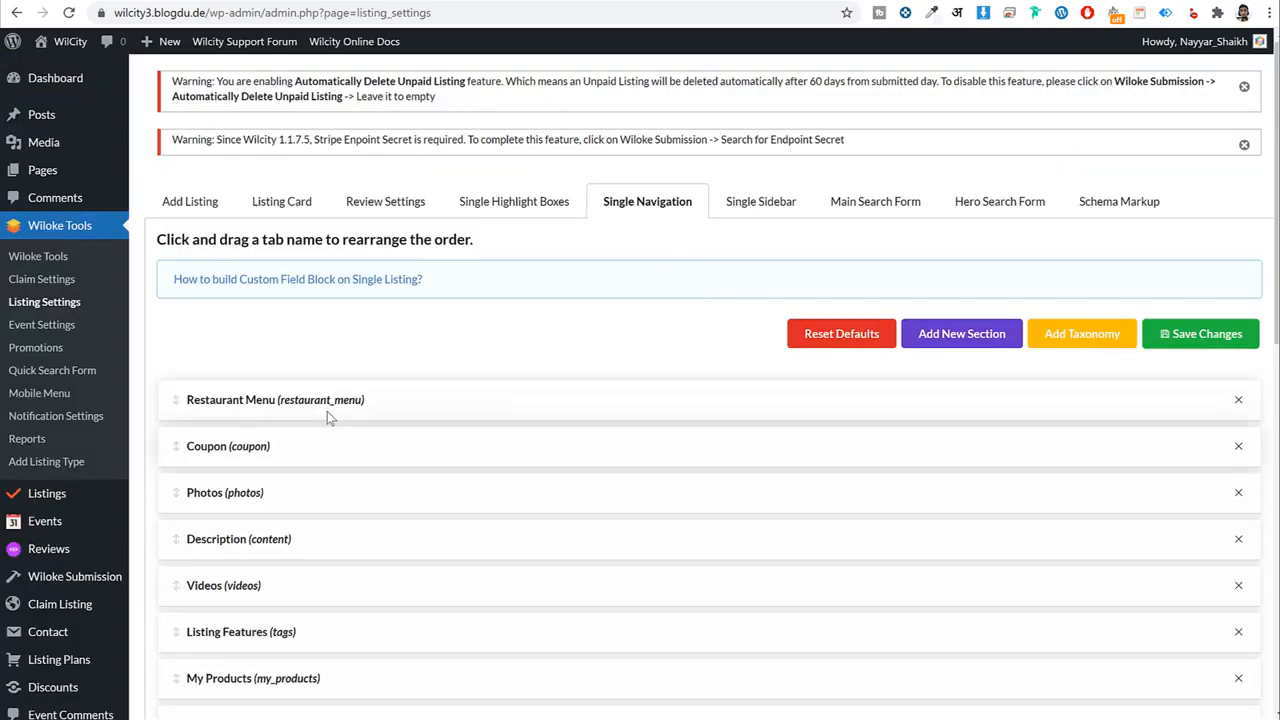
Delete the Restaurant Menu section from the single navigation.
{"action": "scroll", "coordinate": [327, 411], "scroll_direction": "down", "scroll_amount": 2}
{"action": "left_click", "coordinate": [306, 1]}
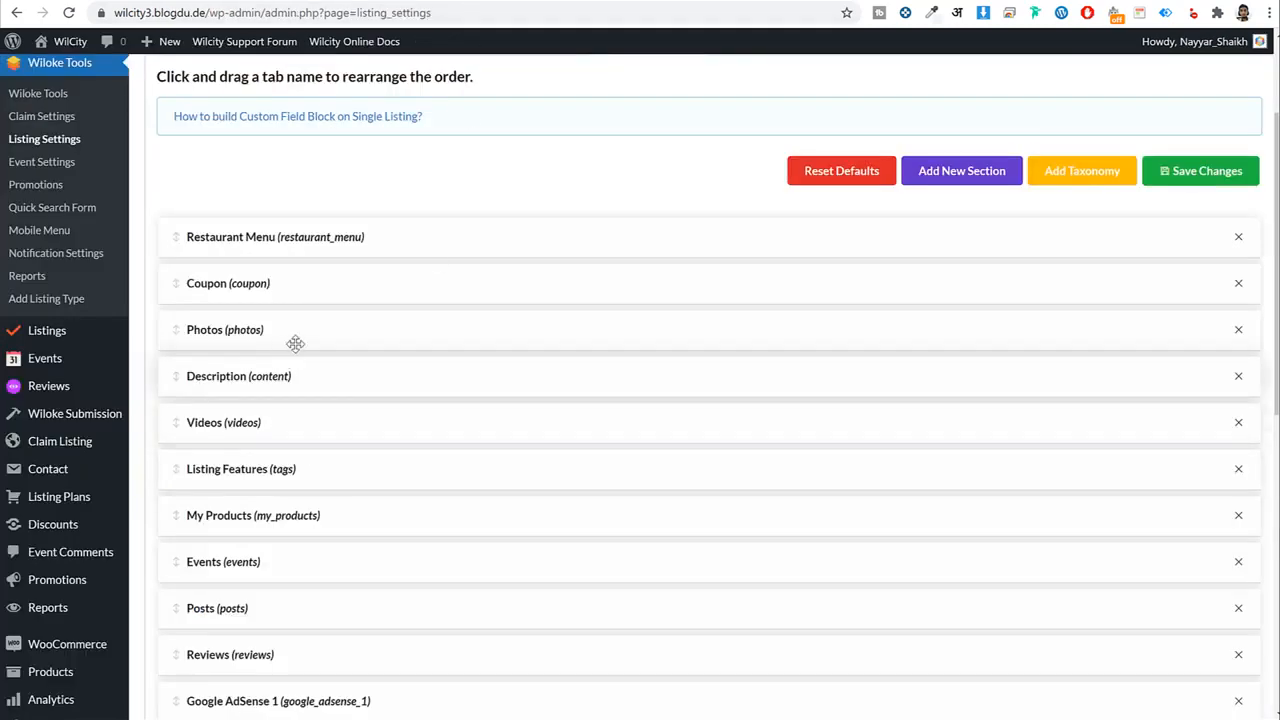
{"action": "scroll", "coordinate": [289, 343], "scroll_direction": "down", "scroll_amount": 1}
{"action": "scroll", "coordinate": [266, 359], "scroll_direction": "down", "scroll_amount": 1}
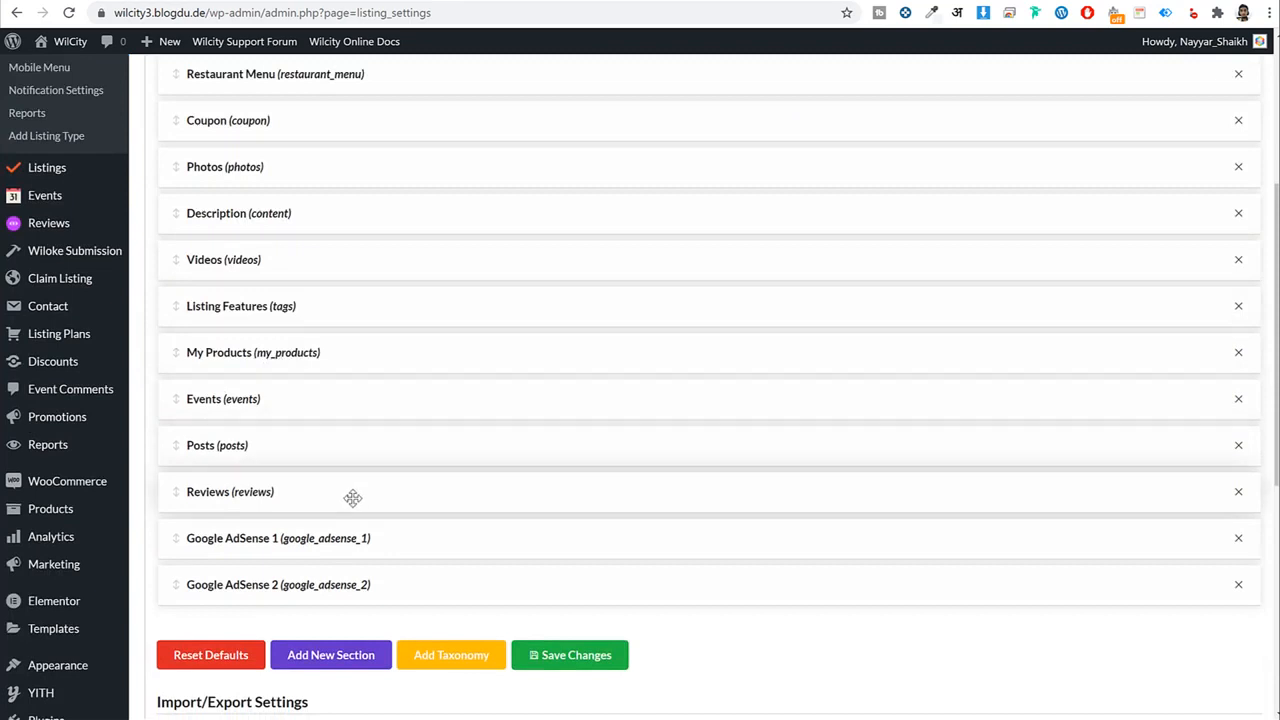
{"action": "scroll", "coordinate": [354, 496], "scroll_direction": "up", "scroll_amount": 3}
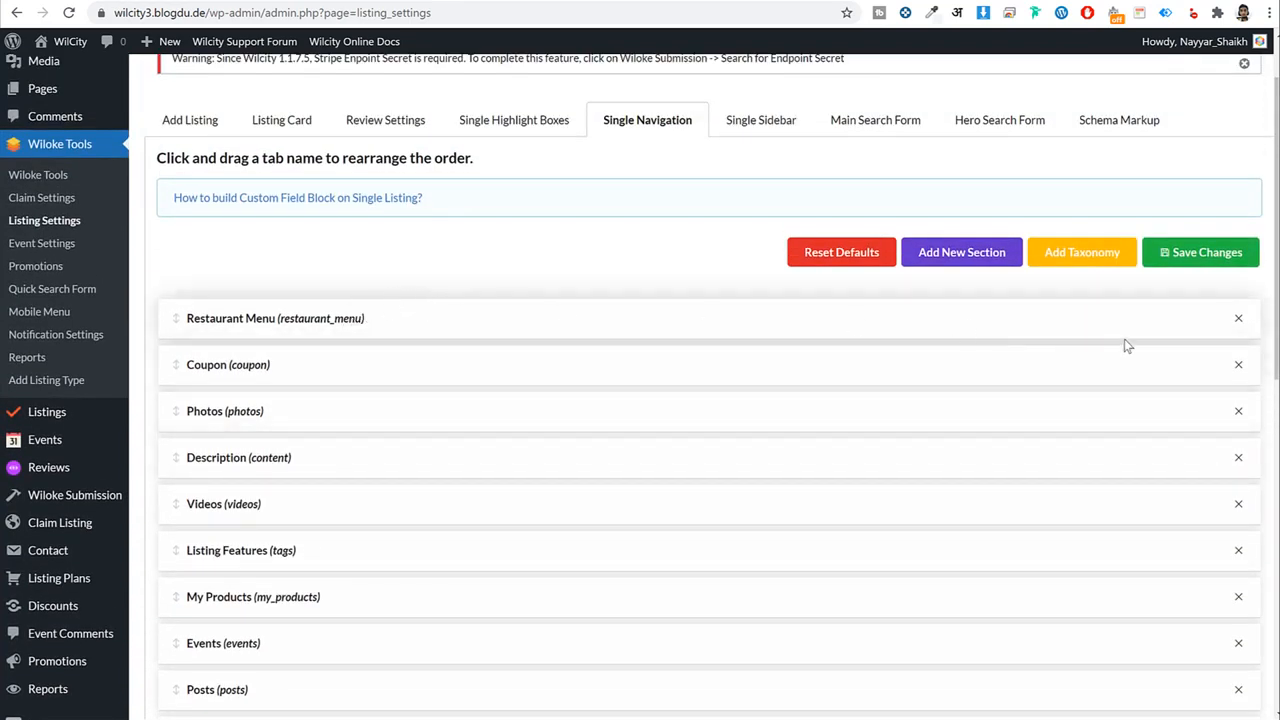
{"action": "left_click", "coordinate": [1239, 320]}
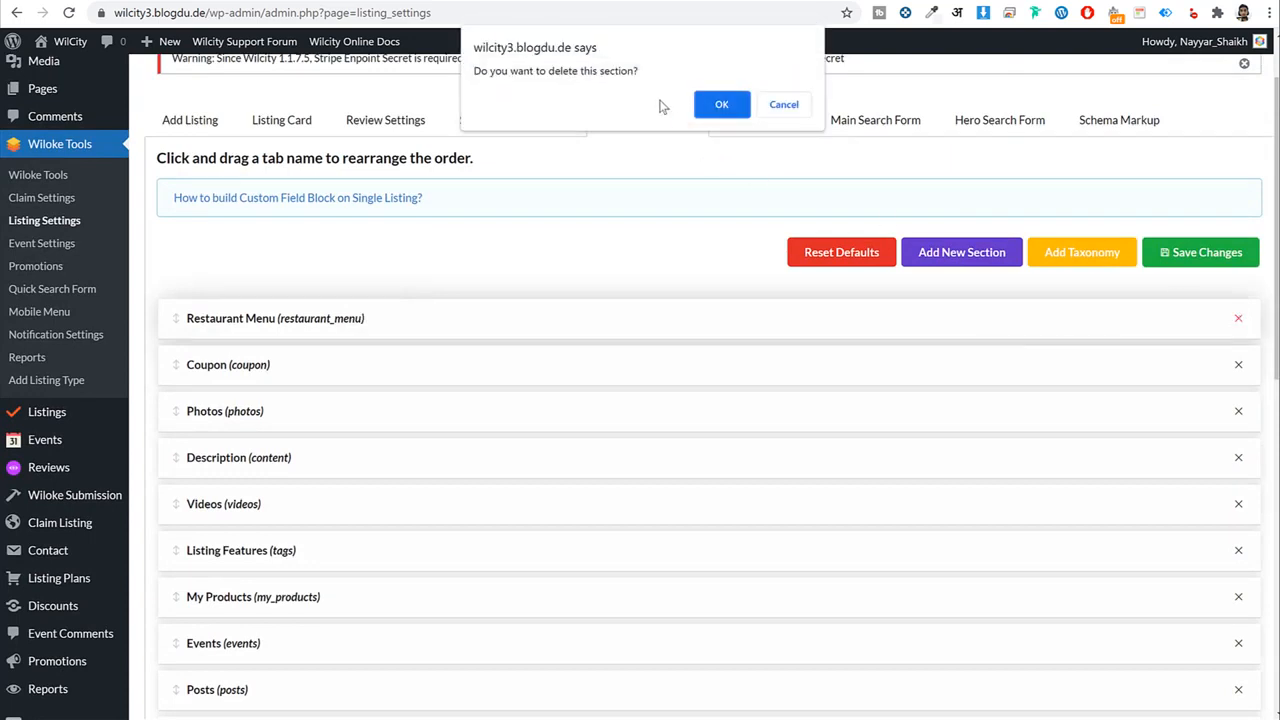
{"action": "left_click", "coordinate": [721, 105]}
Move Description above Photos and delete the My Products section.
{"action": "scroll", "coordinate": [540, 400], "scroll_direction": "down", "scroll_amount": 3}
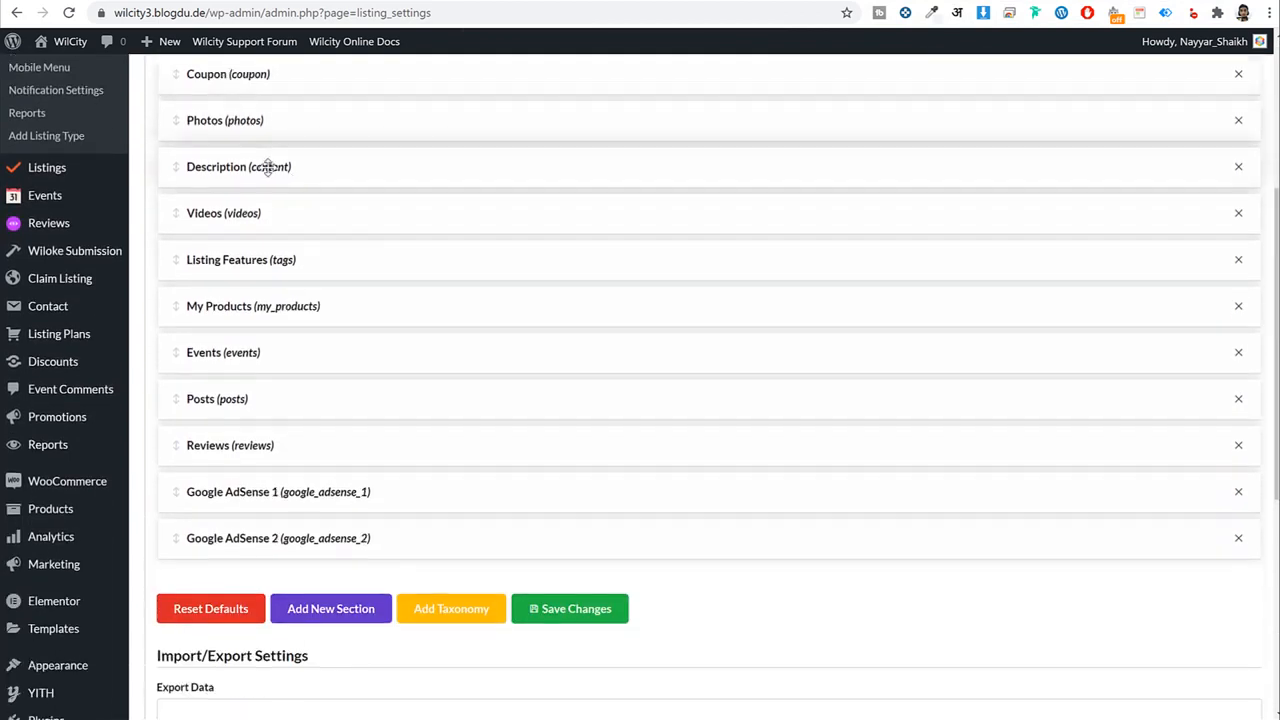
{"action": "left_click_drag", "start_coordinate": [268, 168], "coordinate": [240, 110]}
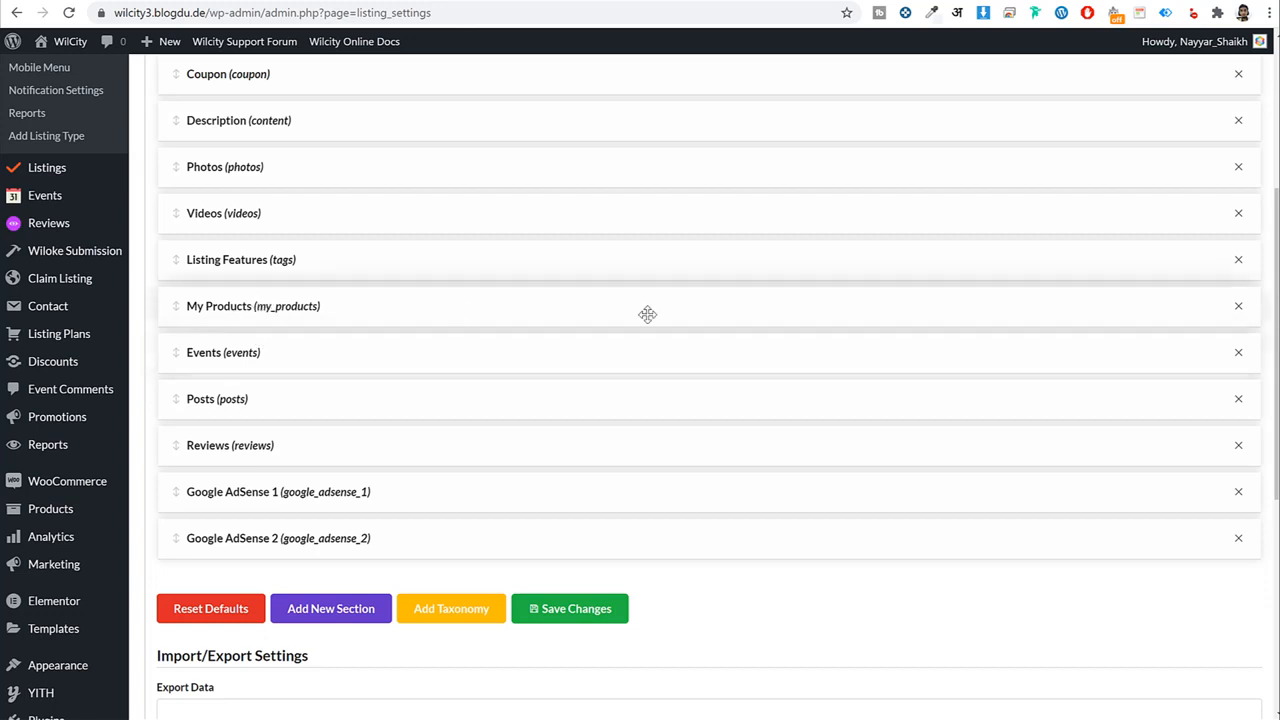
{"action": "left_click", "coordinate": [1244, 310]}
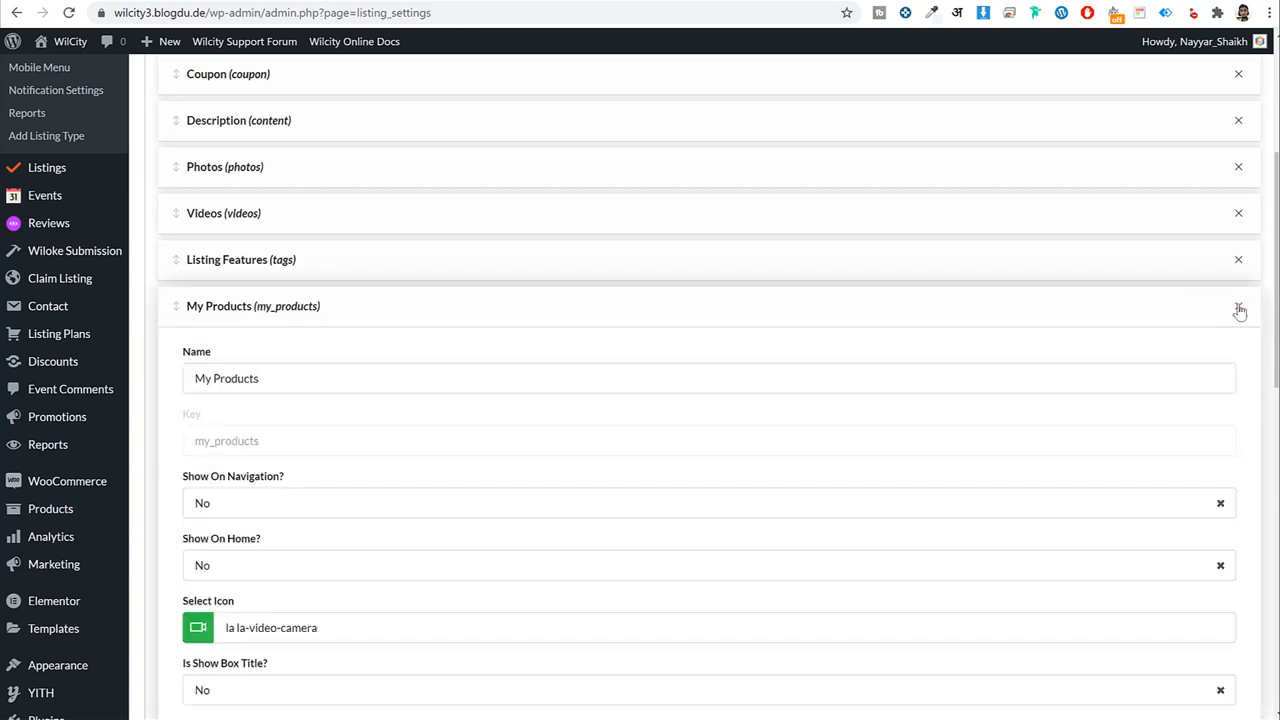
{"action": "left_click", "coordinate": [1239, 309]}
{"action": "left_click", "coordinate": [719, 106]}
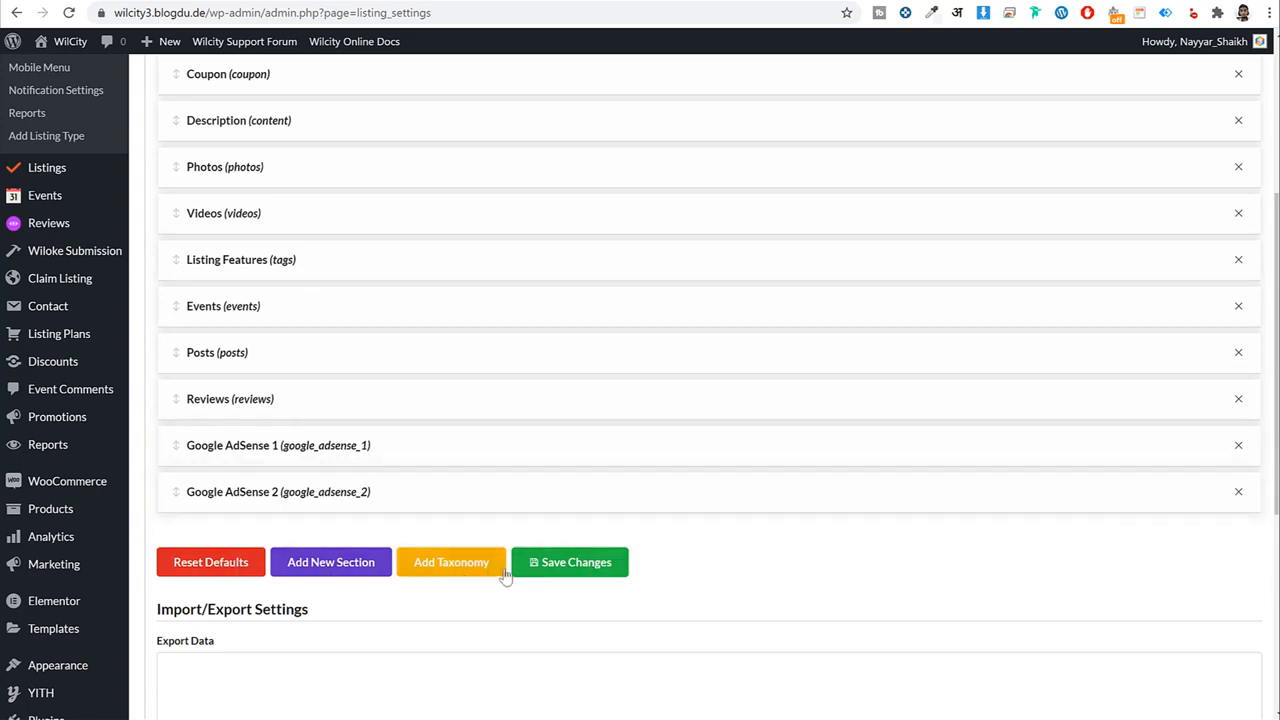
Add a Listing Taxonomy section, inspect its settings, then delete it again.
{"action": "left_click", "coordinate": [465, 563]}
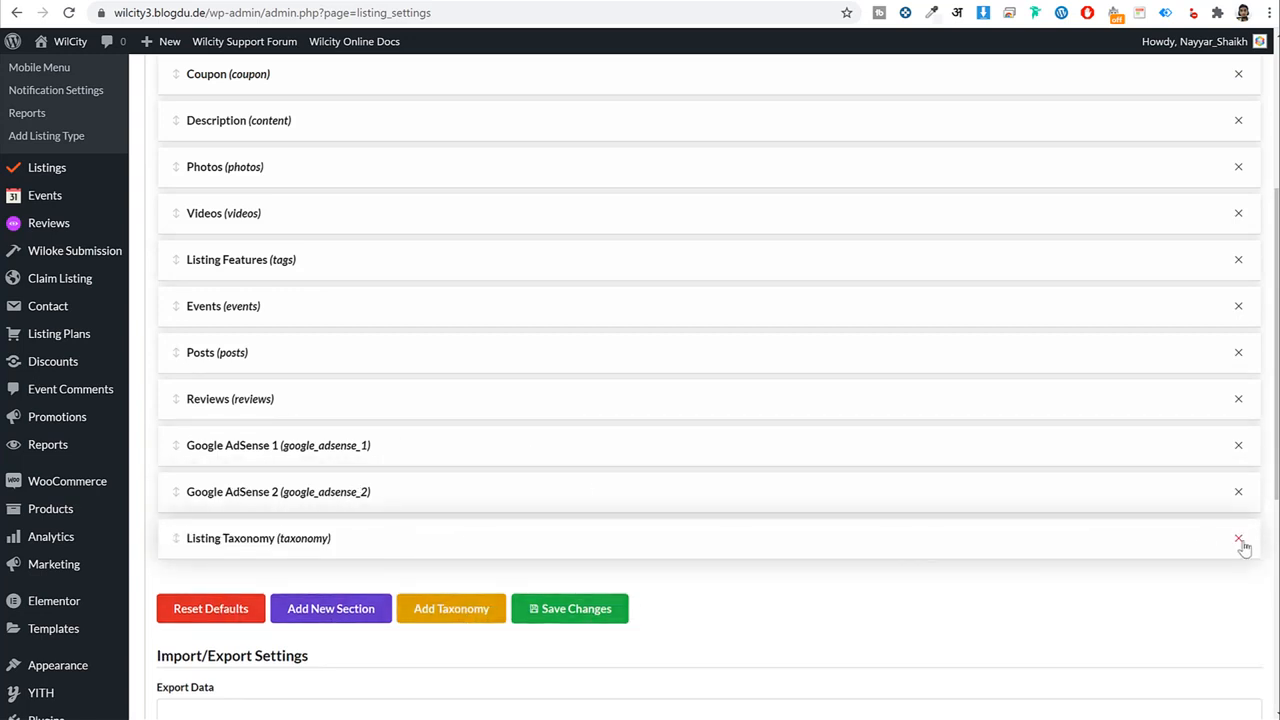
{"action": "left_click", "coordinate": [1108, 532]}
{"action": "scroll", "coordinate": [1094, 537], "scroll_direction": "down", "scroll_amount": 3}
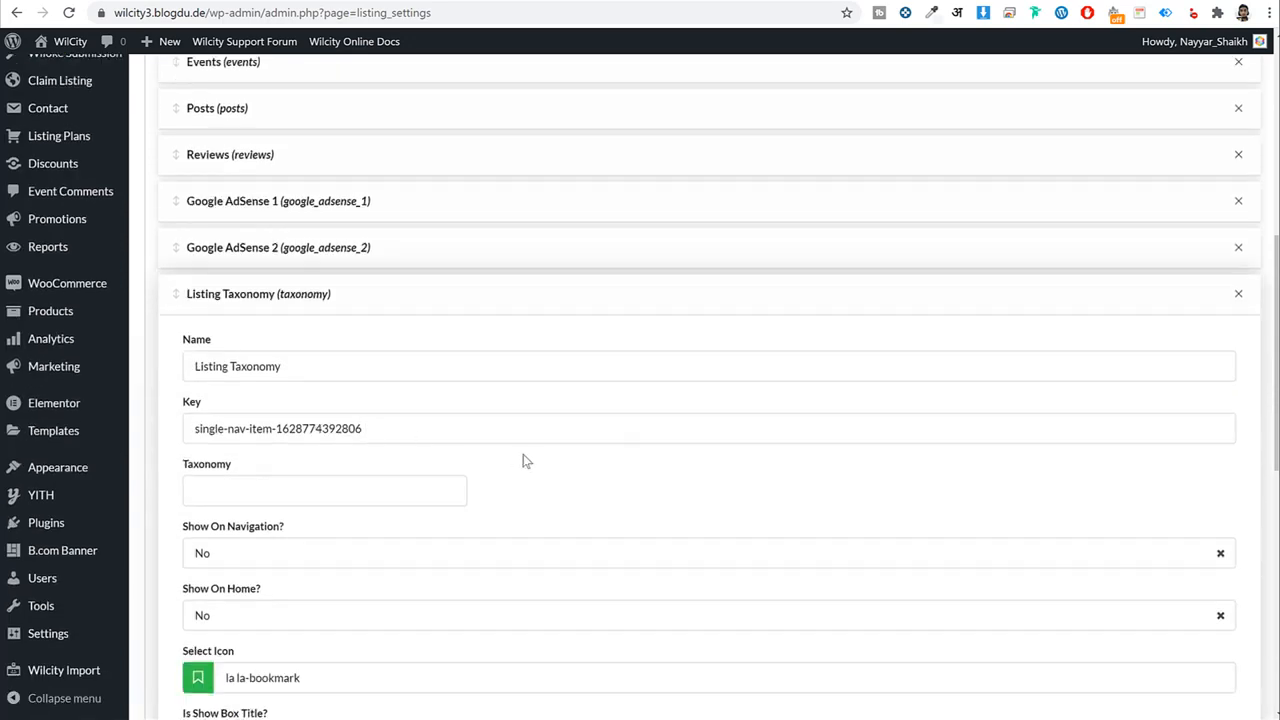
{"action": "scroll", "coordinate": [526, 461], "scroll_direction": "down", "scroll_amount": 3}
{"action": "scroll", "coordinate": [1207, 484], "scroll_direction": "up", "scroll_amount": 3}
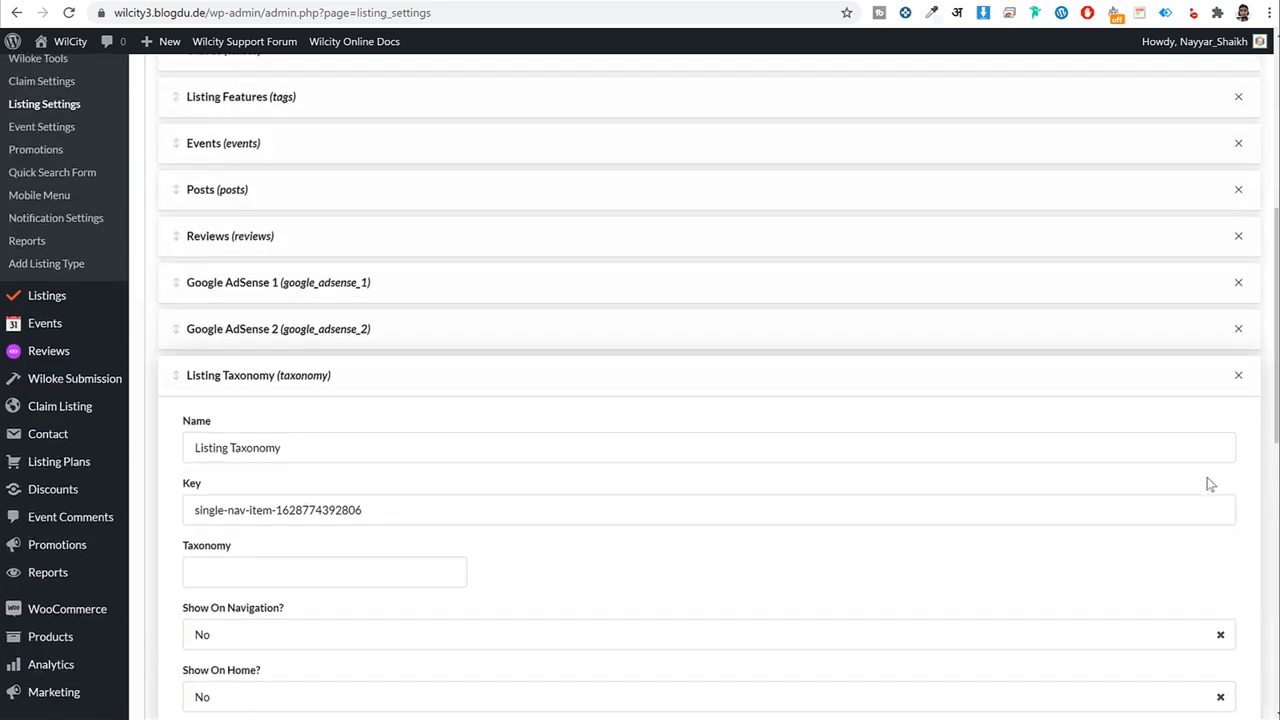
{"action": "left_click", "coordinate": [1238, 376]}
{"action": "left_click", "coordinate": [723, 177]}
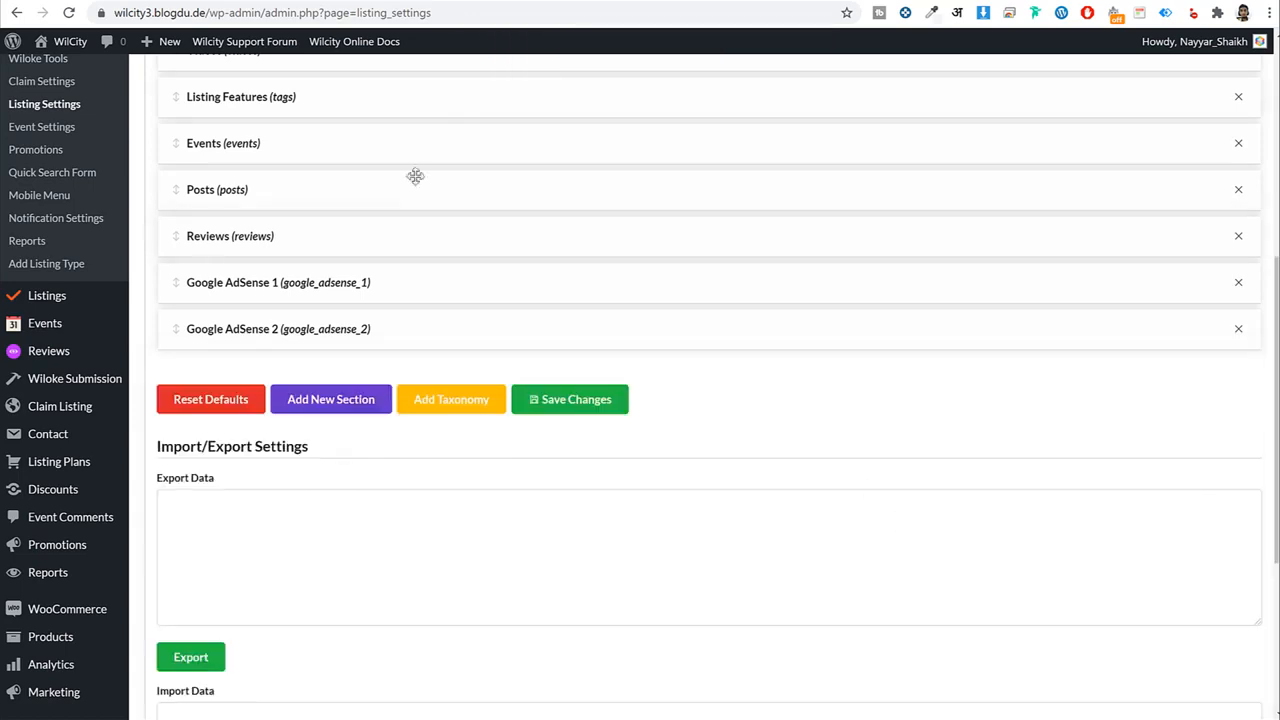
Save the single navigation list ending at Google AdSense 2.
{"action": "scroll", "coordinate": [649, 362], "scroll_direction": "up", "scroll_amount": 1}
{"action": "scroll", "coordinate": [649, 362], "scroll_direction": "up", "scroll_amount": 5}
{"action": "scroll", "coordinate": [651, 363], "scroll_direction": "down", "scroll_amount": 4}
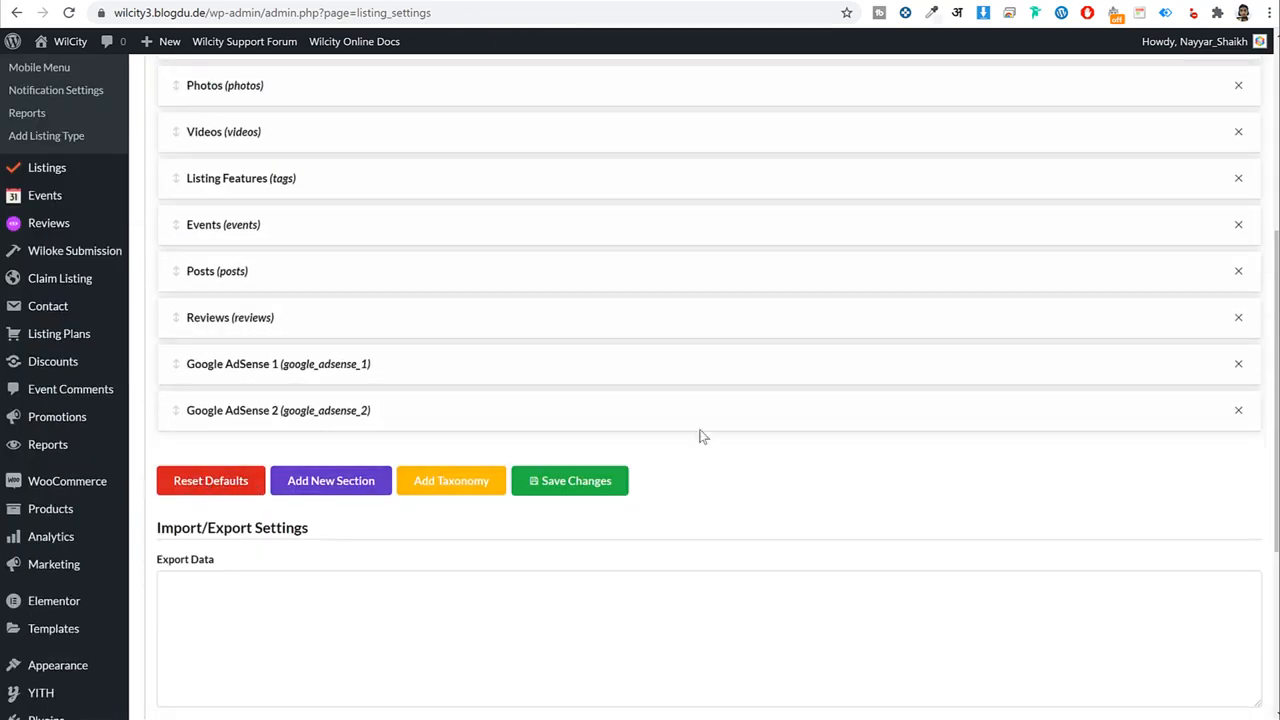
{"action": "scroll", "coordinate": [700, 436], "scroll_direction": "up", "scroll_amount": 3}
{"action": "scroll", "coordinate": [629, 369], "scroll_direction": "down", "scroll_amount": 3}
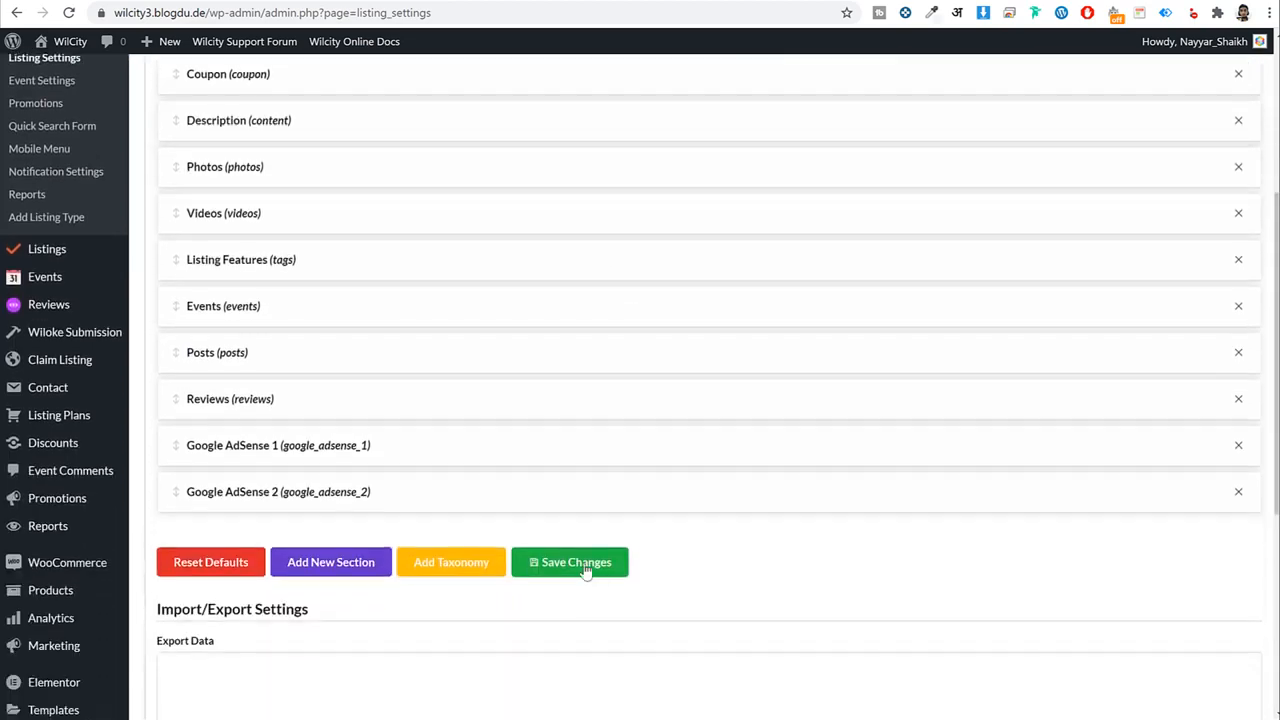
{"action": "left_click", "coordinate": [586, 564]}
{"action": "scroll", "coordinate": [675, 555], "scroll_direction": "up", "scroll_amount": 3}
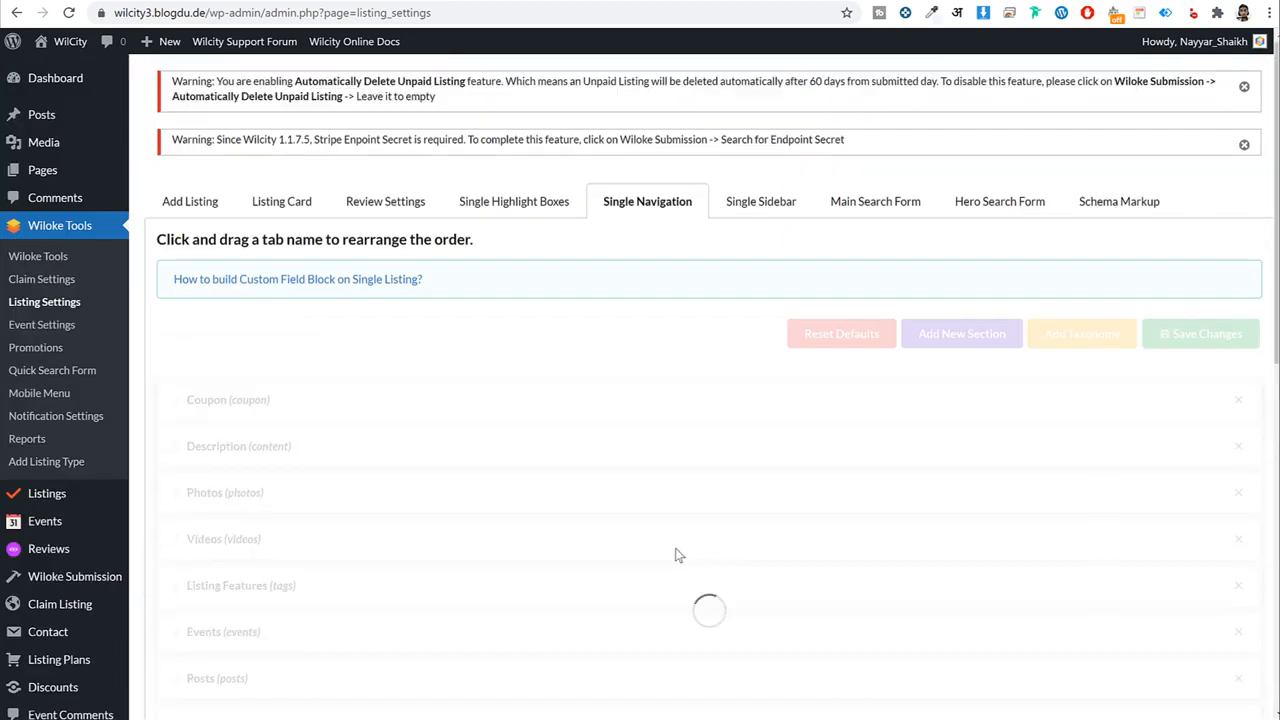
Open Single Sidebar settings and review used fields from Business Hours down to My Room.
{"action": "left_click", "coordinate": [756, 214]}
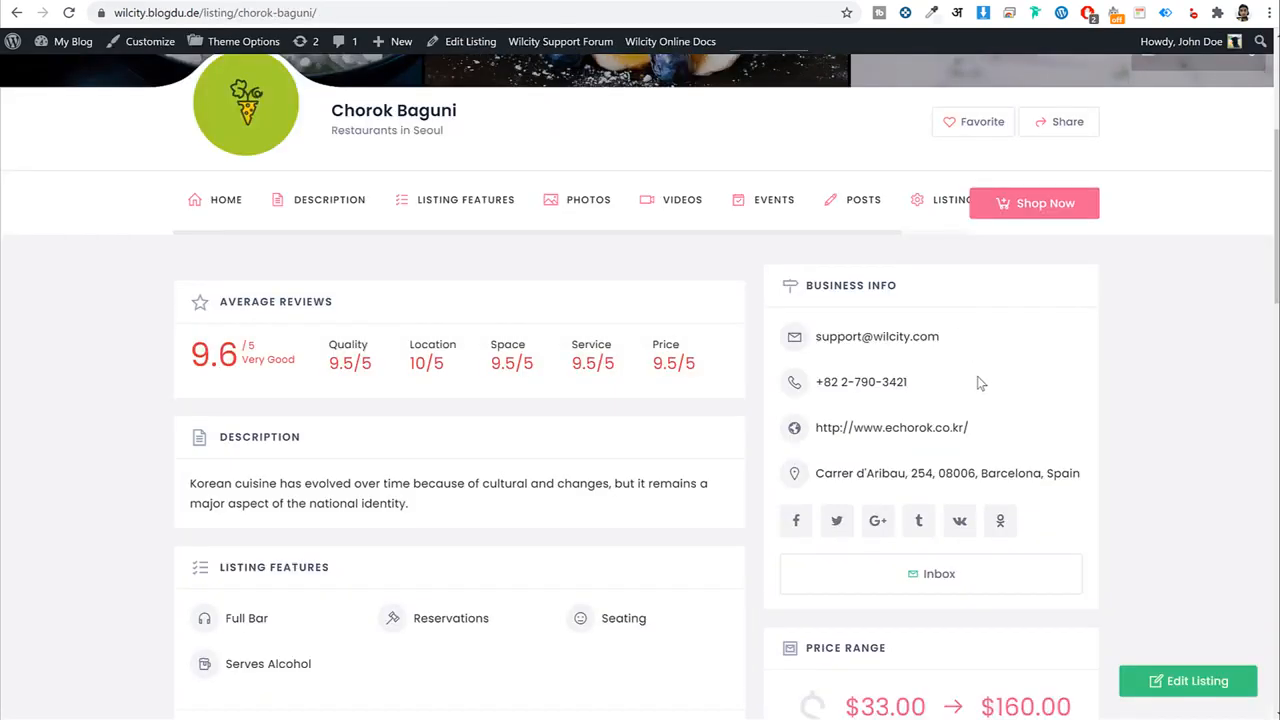
{"action": "scroll", "coordinate": [977, 380], "scroll_direction": "down", "scroll_amount": 2}
{"action": "left_click_drag", "start_coordinate": [916, 148], "coordinate": [806, 147]}
{"action": "scroll", "coordinate": [1016, 326], "scroll_direction": "down", "scroll_amount": 2}
{"action": "scroll", "coordinate": [1016, 326], "scroll_direction": "down", "scroll_amount": 1}
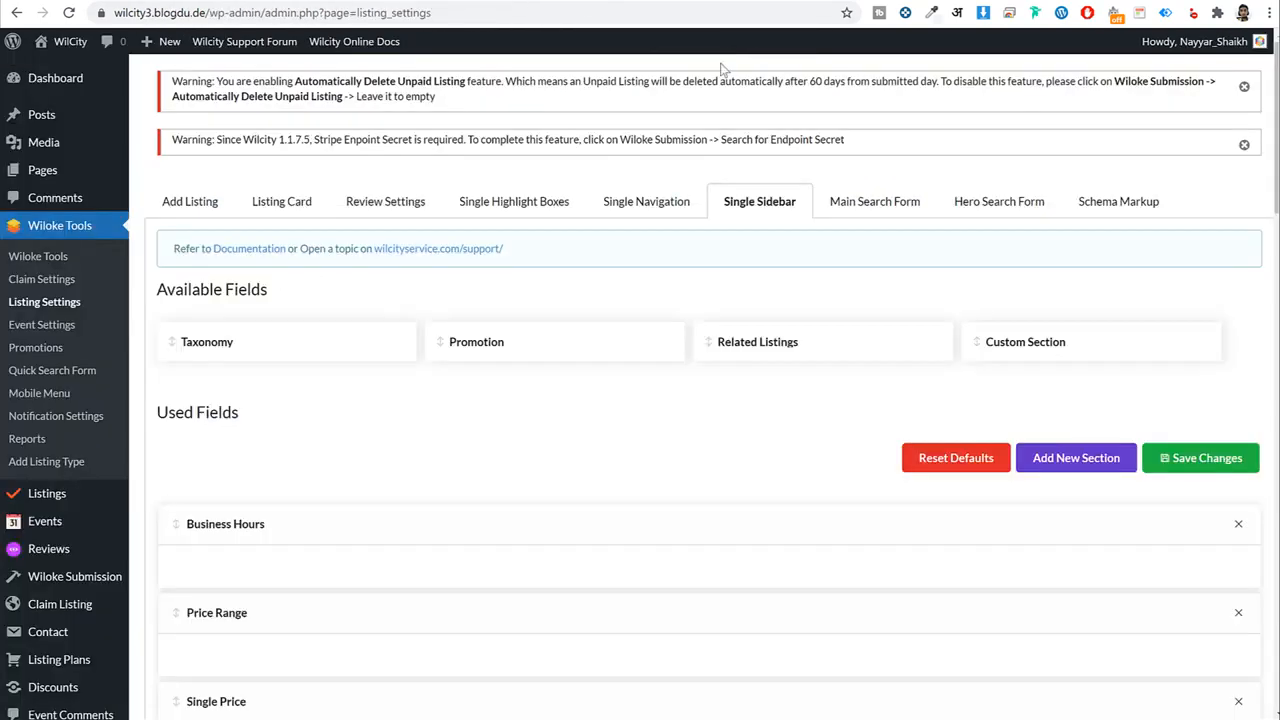
{"action": "scroll", "coordinate": [1052, 357], "scroll_direction": "down", "scroll_amount": 3}
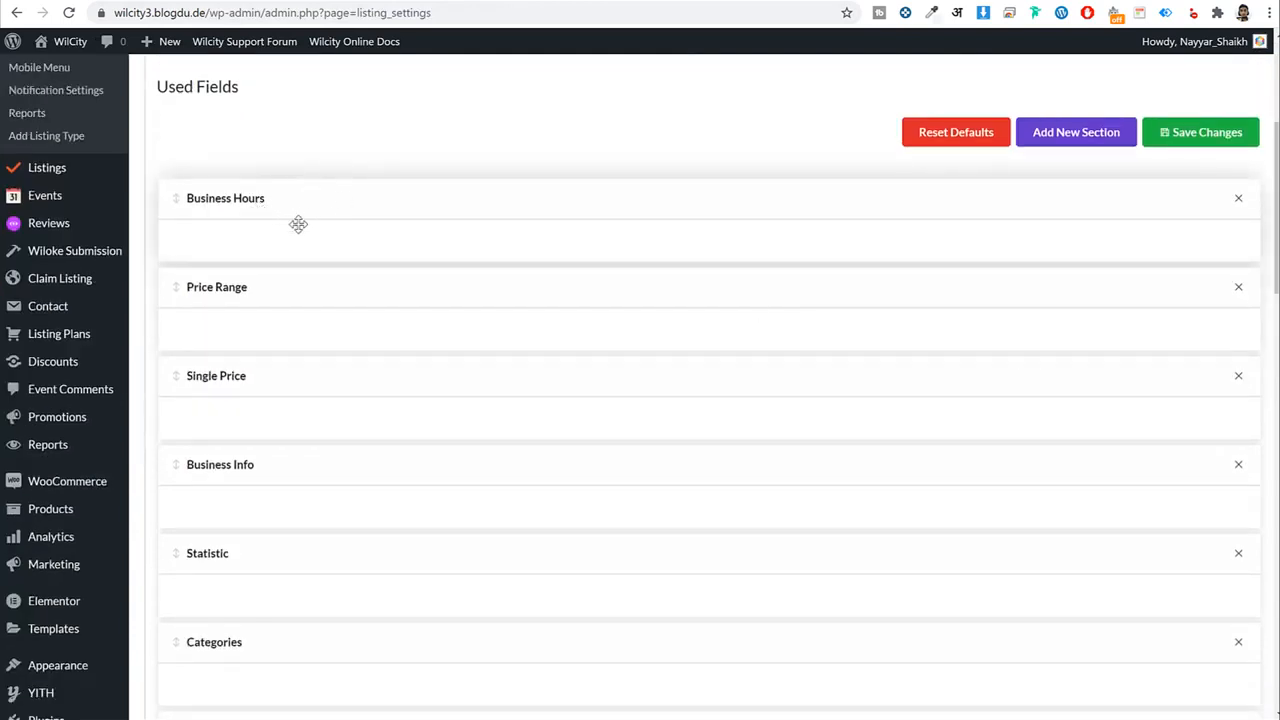
{"action": "scroll", "coordinate": [280, 303], "scroll_direction": "down", "scroll_amount": 2}
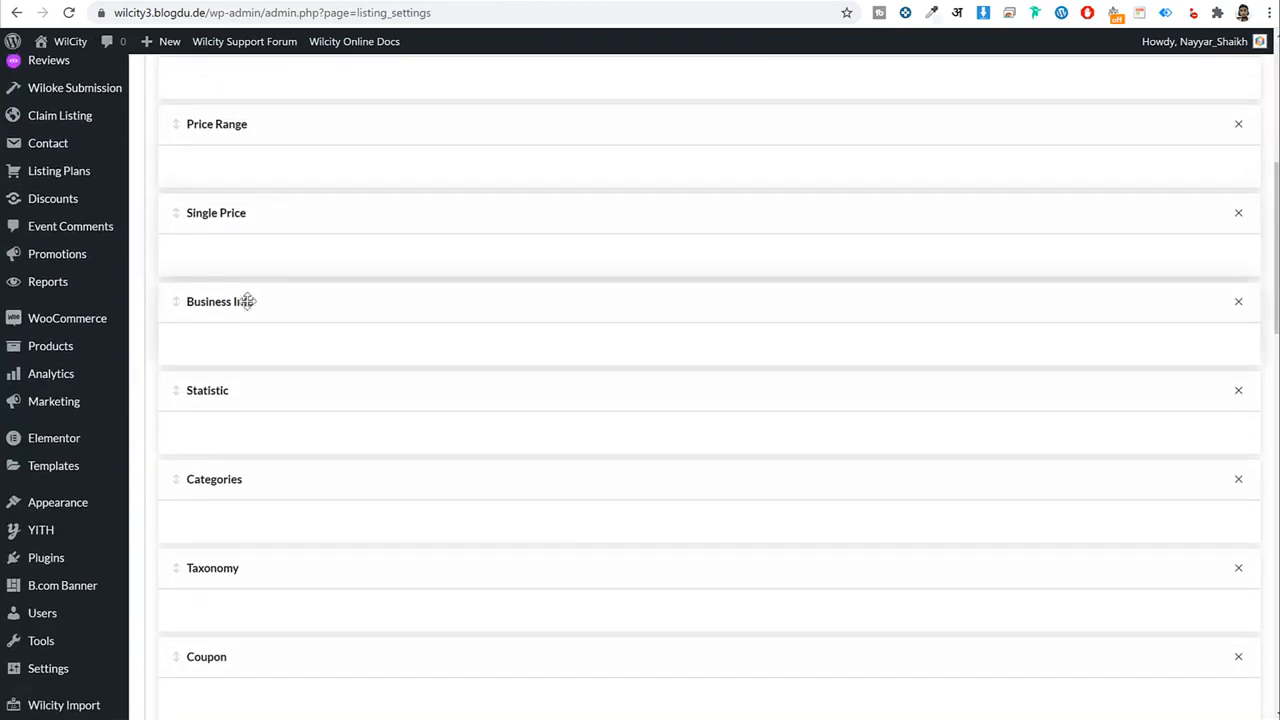
{"action": "scroll", "coordinate": [247, 301], "scroll_direction": "down", "scroll_amount": 5}
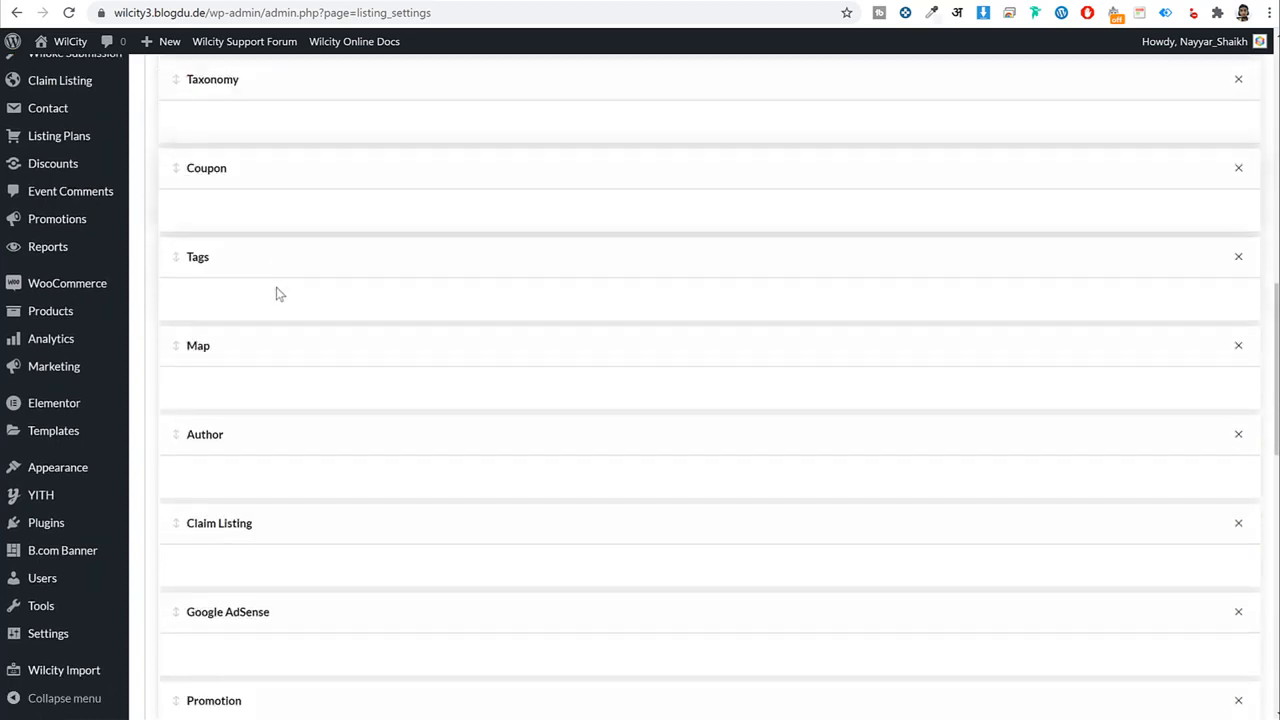
{"action": "scroll", "coordinate": [295, 310], "scroll_direction": "down", "scroll_amount": 8}
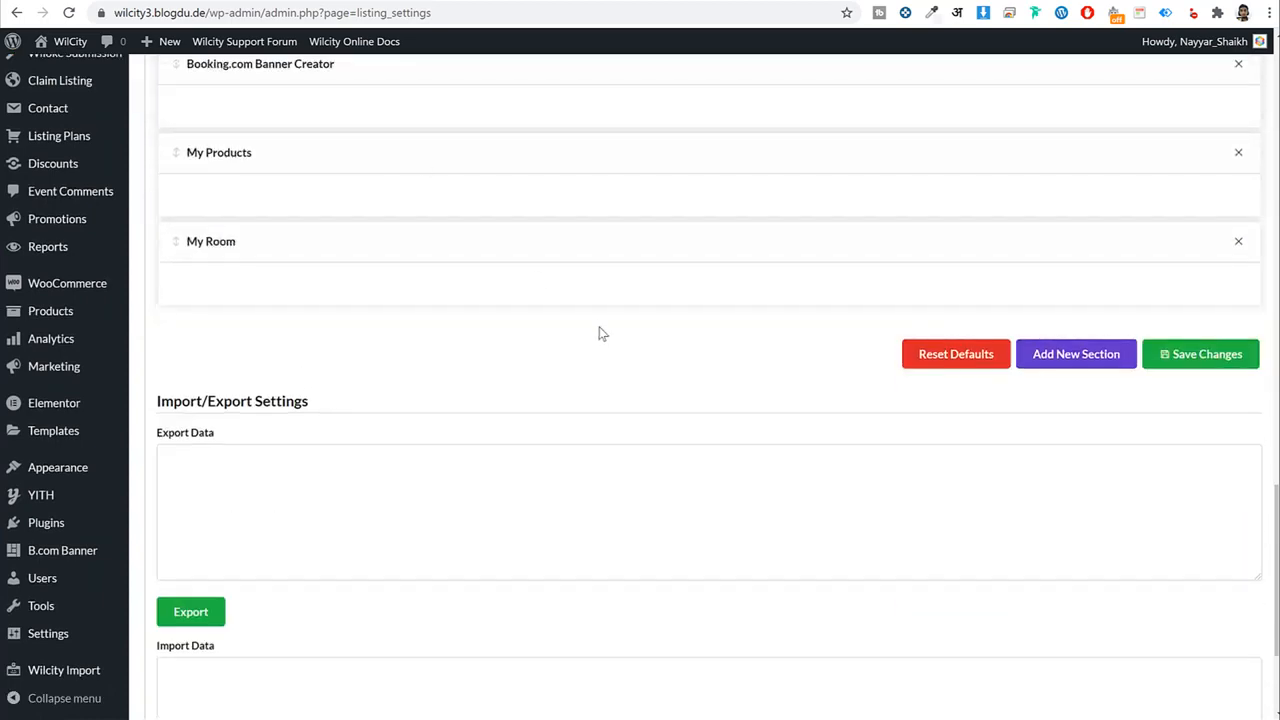
{"action": "scroll", "coordinate": [600, 333], "scroll_direction": "up", "scroll_amount": 18}
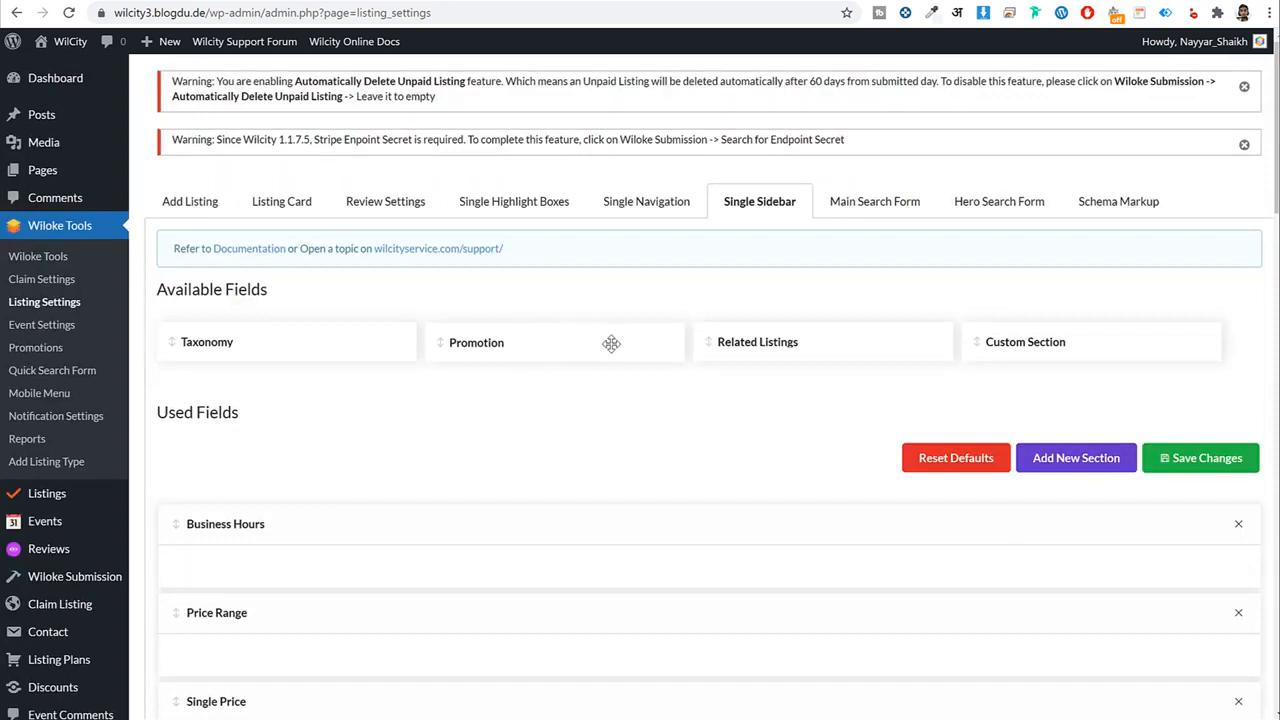
Add the Promotion section to the sidebar below Price Range.
{"action": "scroll", "coordinate": [590, 300], "scroll_direction": "down", "scroll_amount": 3}
{"action": "left_click_drag", "start_coordinate": [530, 180], "coordinate": [357, 537]}
{"action": "left_click", "coordinate": [345, 532]}
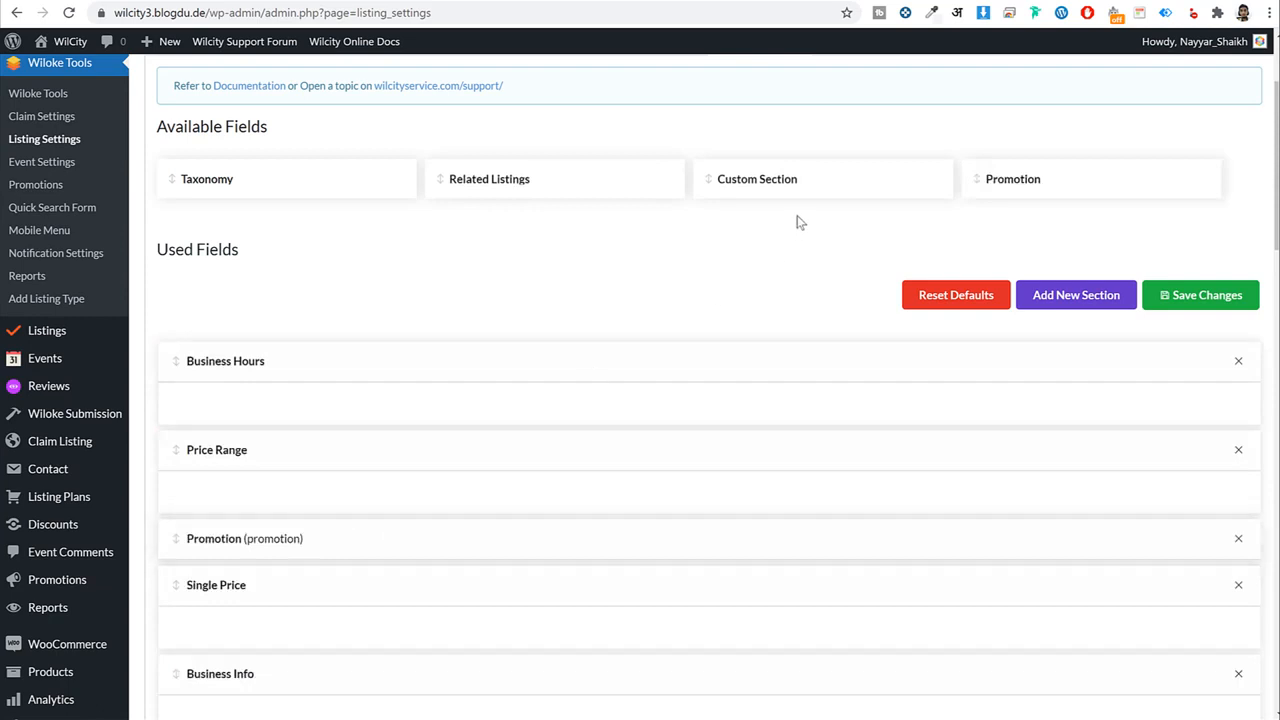
{"action": "scroll", "coordinate": [1026, 177], "scroll_direction": "down", "scroll_amount": 5}
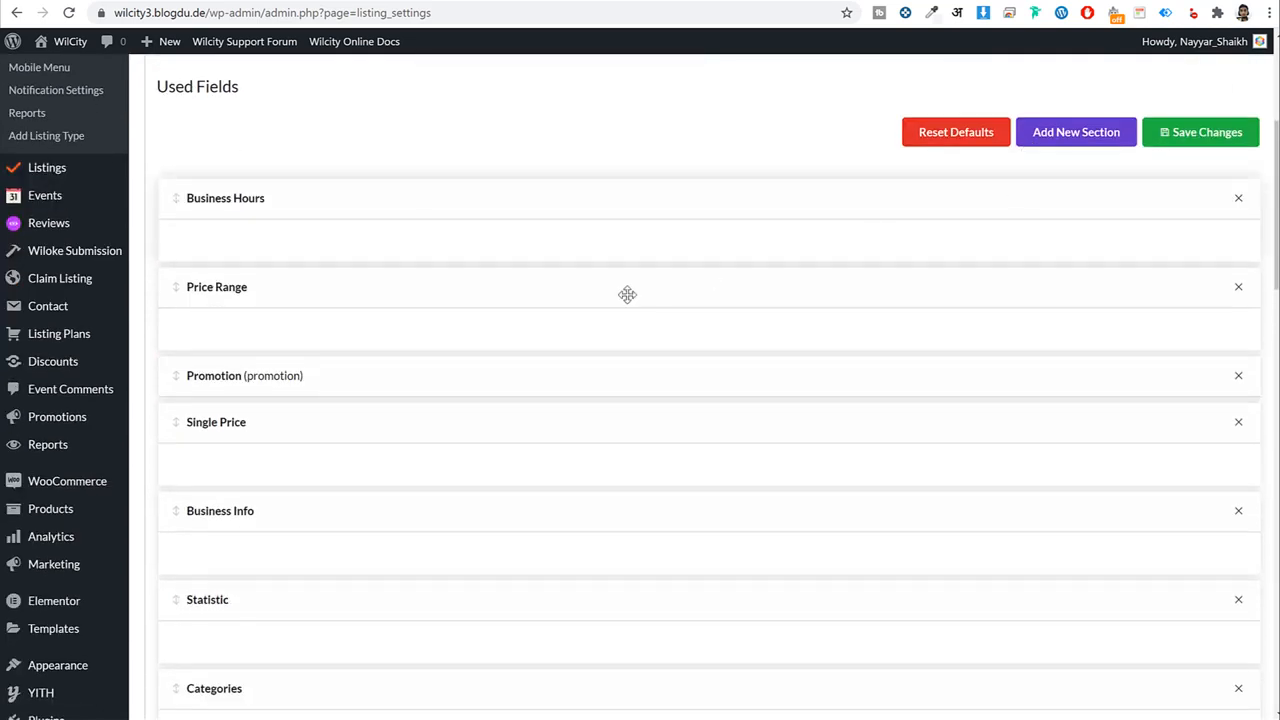
{"action": "left_click", "coordinate": [410, 300]}
{"action": "scroll", "coordinate": [490, 342], "scroll_direction": "down", "scroll_amount": 1}
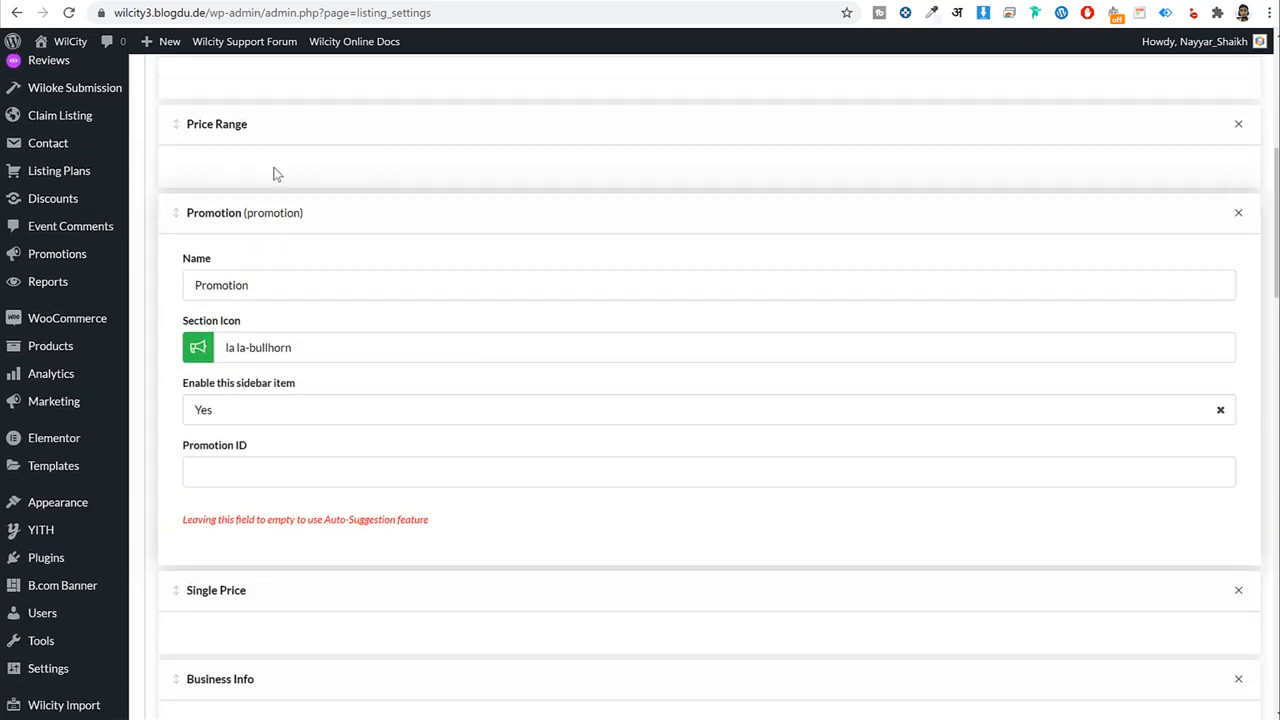
{"action": "left_click", "coordinate": [286, 209]}
{"action": "scroll", "coordinate": [655, 312], "scroll_direction": "up", "scroll_amount": 6}
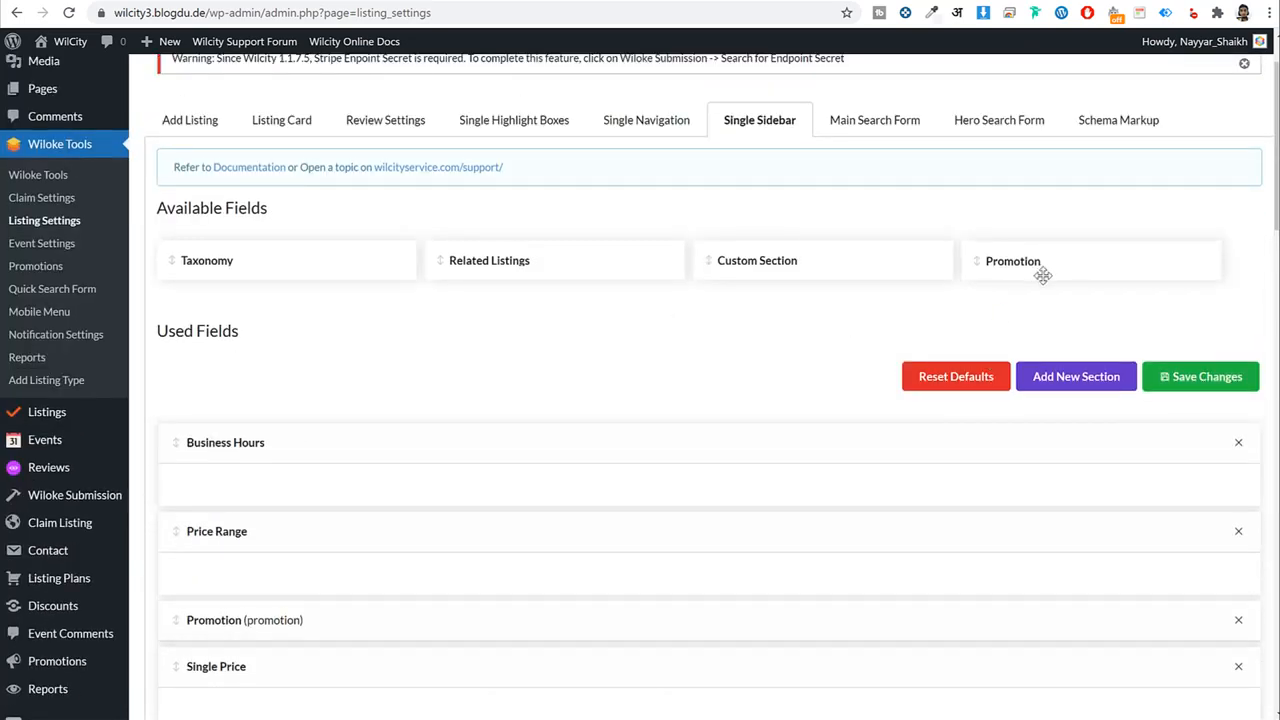
{"action": "scroll", "coordinate": [1043, 275], "scroll_direction": "down", "scroll_amount": 3}
{"action": "scroll", "coordinate": [1043, 366], "scroll_direction": "up", "scroll_amount": 3}
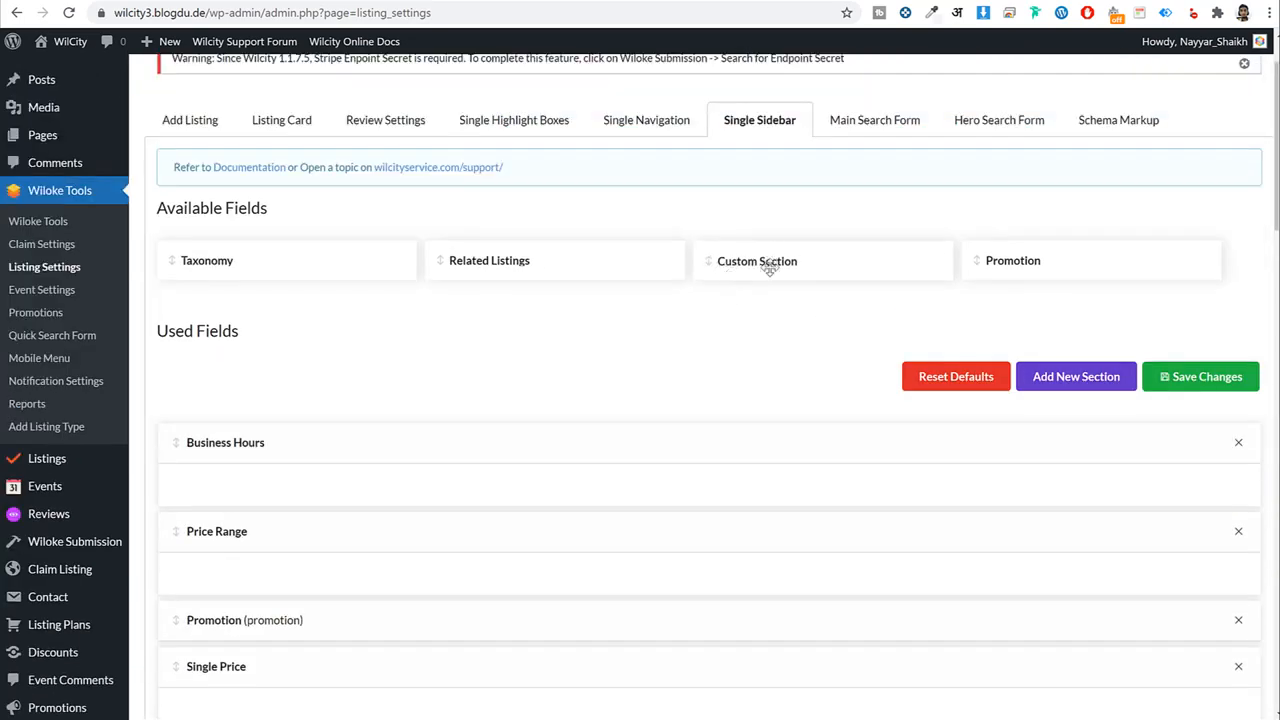
Collapse all sidebar section cards, from Business Hours through Related Listings.
{"action": "left_click", "coordinate": [370, 446]}
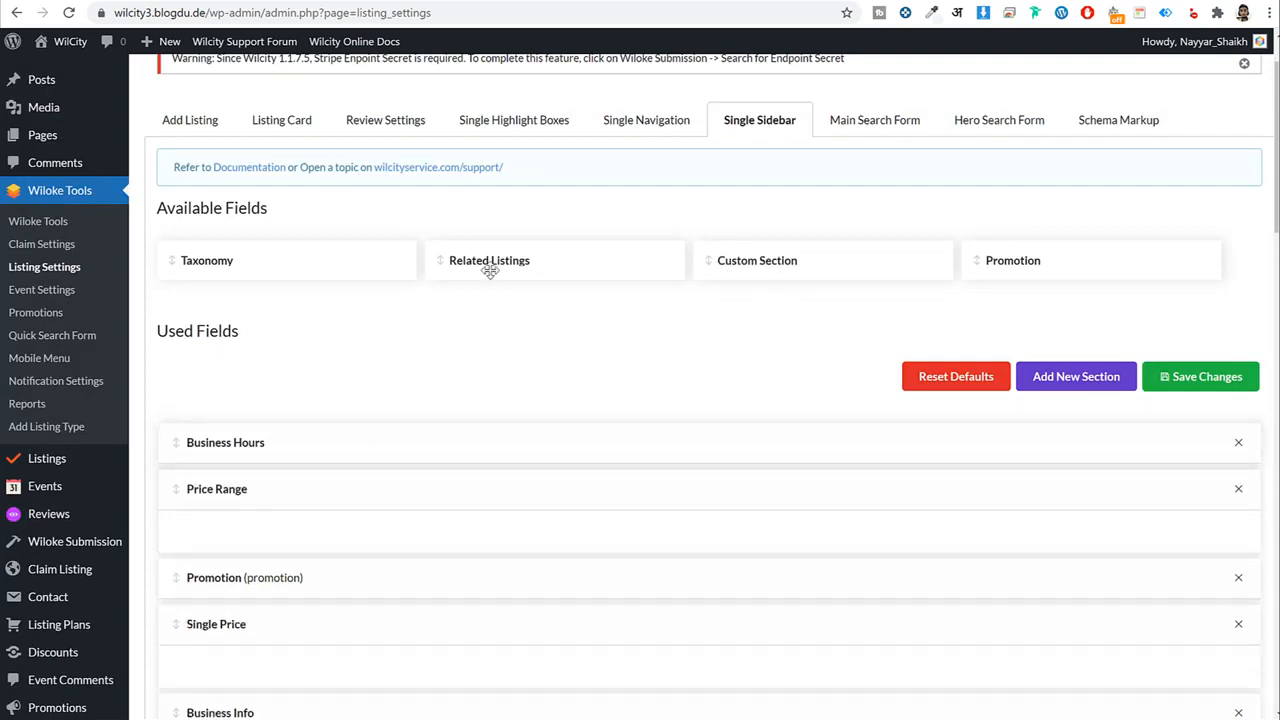
{"action": "left_click", "coordinate": [360, 488]}
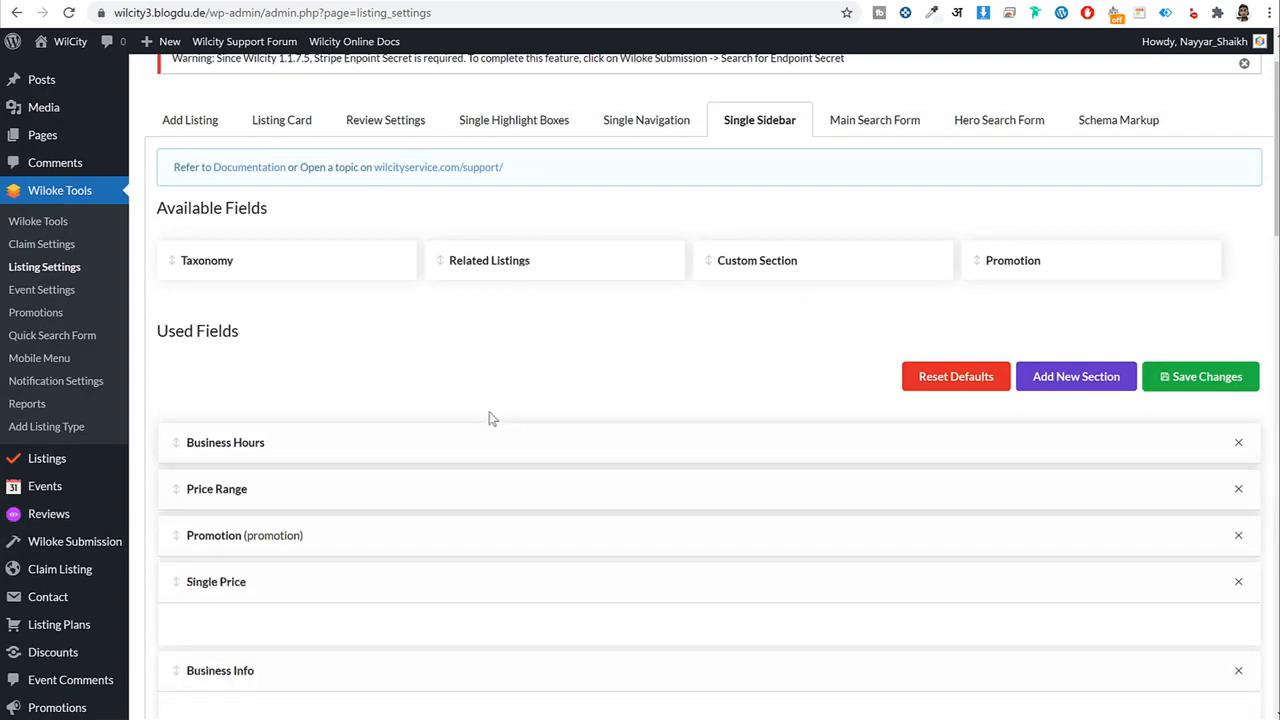
{"action": "left_click", "coordinate": [333, 576]}
{"action": "left_click", "coordinate": [326, 632]}
{"action": "scroll", "coordinate": [420, 600], "scroll_direction": "down", "scroll_amount": 3}
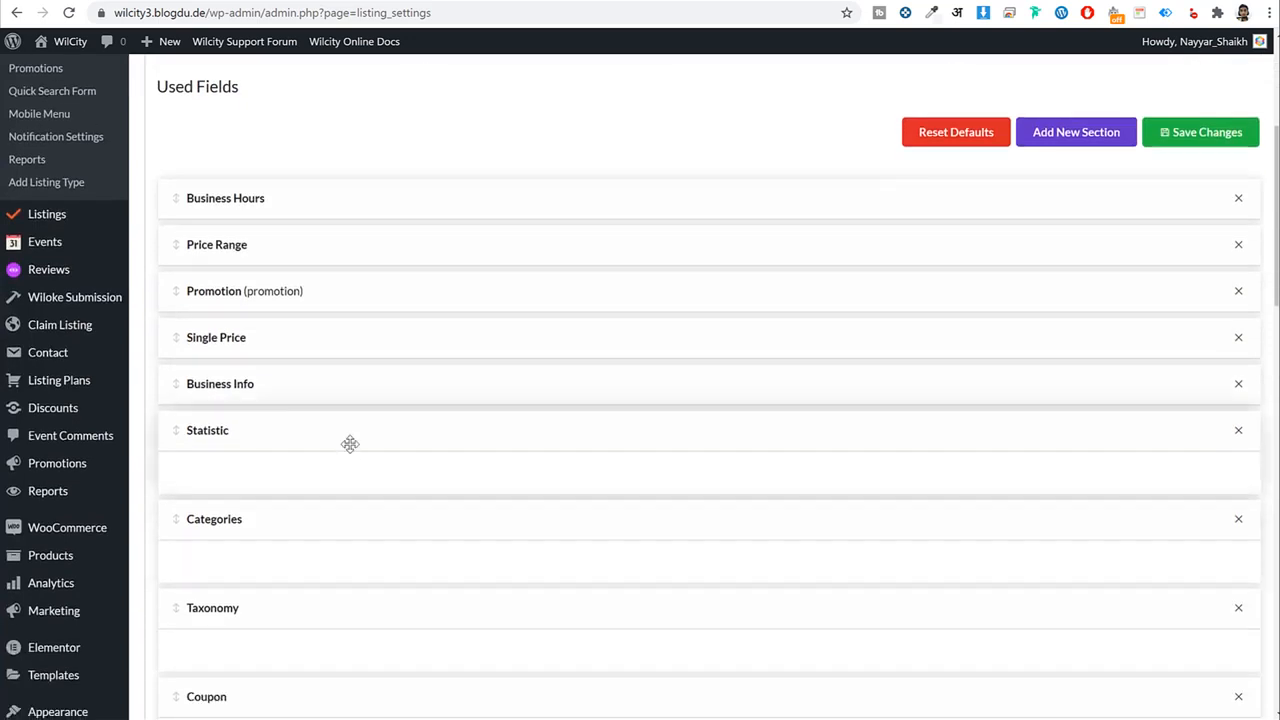
{"action": "left_click", "coordinate": [345, 440]}
{"action": "left_click", "coordinate": [319, 478]}
{"action": "left_click", "coordinate": [295, 532]}
{"action": "left_click", "coordinate": [292, 572]}
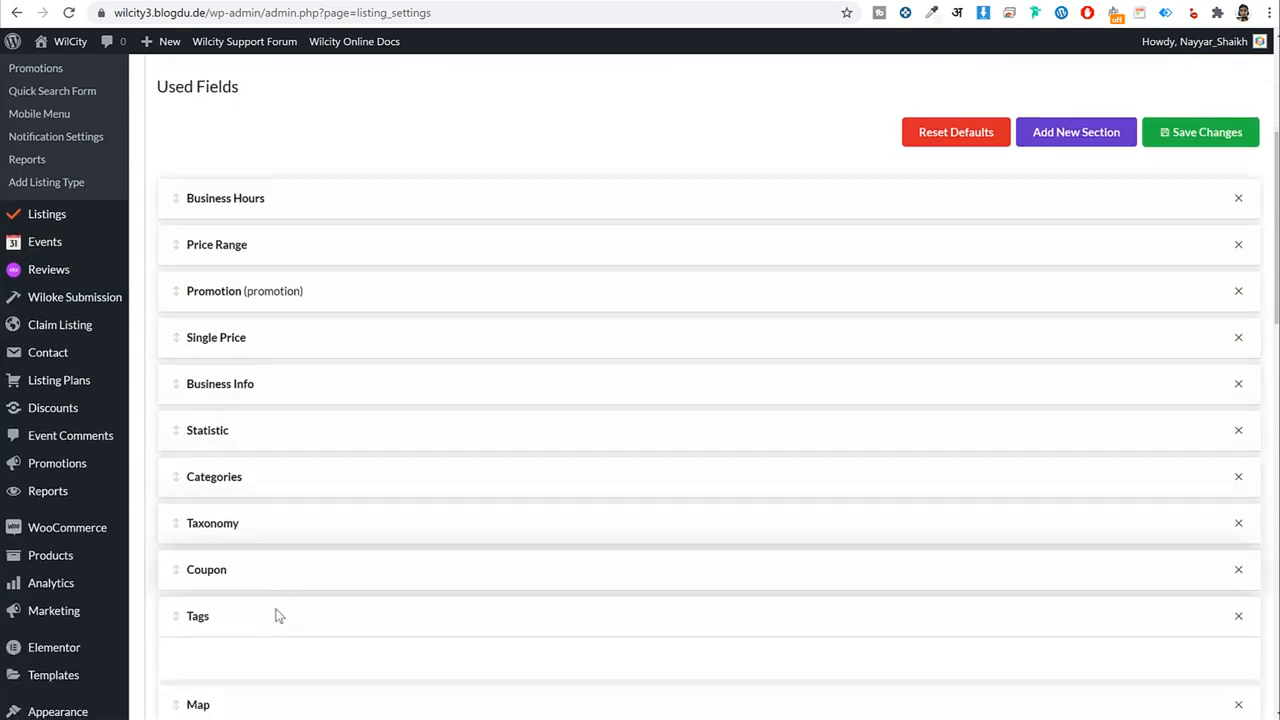
{"action": "left_click", "coordinate": [277, 614]}
{"action": "scroll", "coordinate": [465, 575], "scroll_direction": "down", "scroll_amount": 3}
{"action": "left_click", "coordinate": [327, 425]}
{"action": "left_click", "coordinate": [305, 465]}
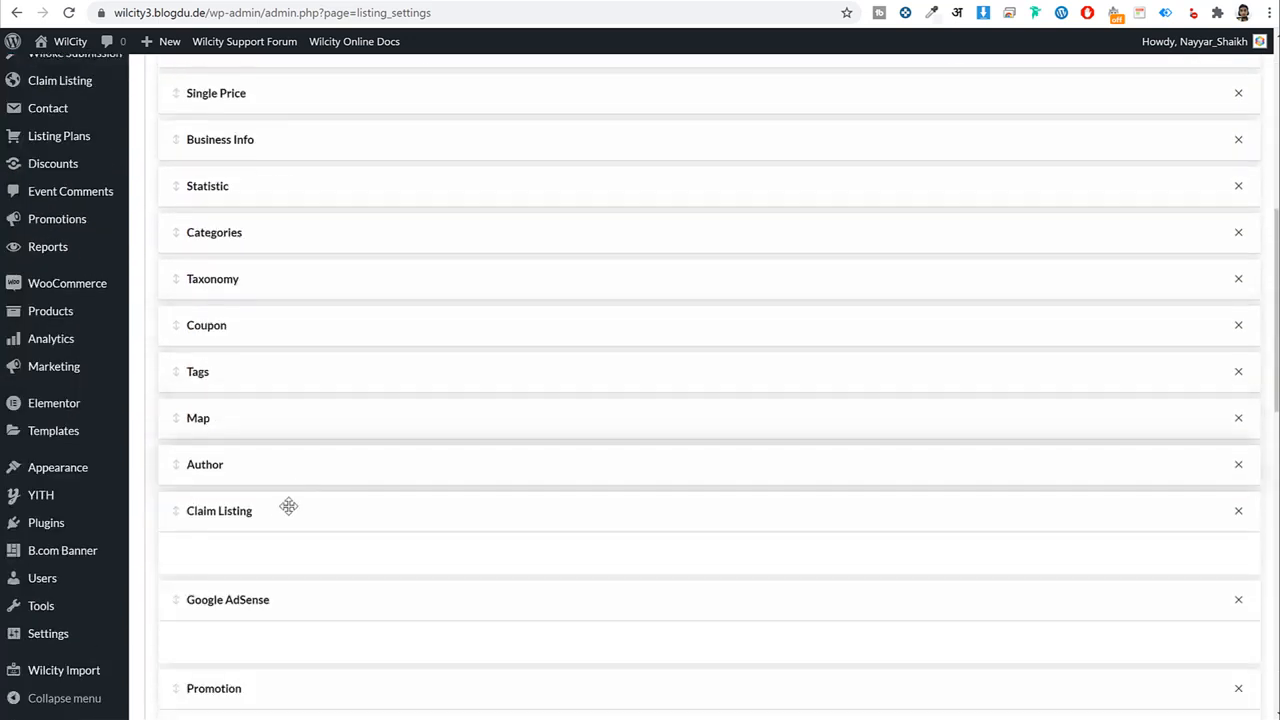
{"action": "left_click", "coordinate": [286, 510]}
{"action": "left_click", "coordinate": [300, 552]}
{"action": "left_click", "coordinate": [270, 606]}
{"action": "left_click", "coordinate": [340, 648]}
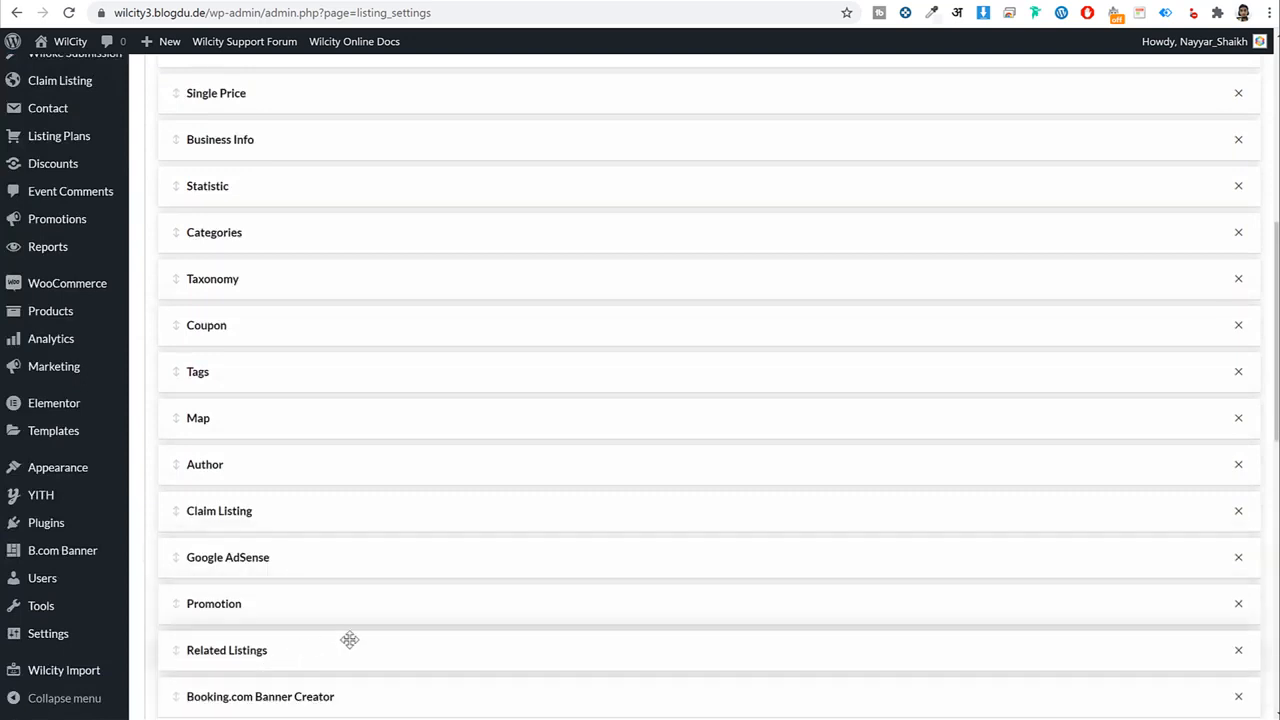
{"action": "scroll", "coordinate": [529, 614], "scroll_direction": "up", "scroll_amount": 5}
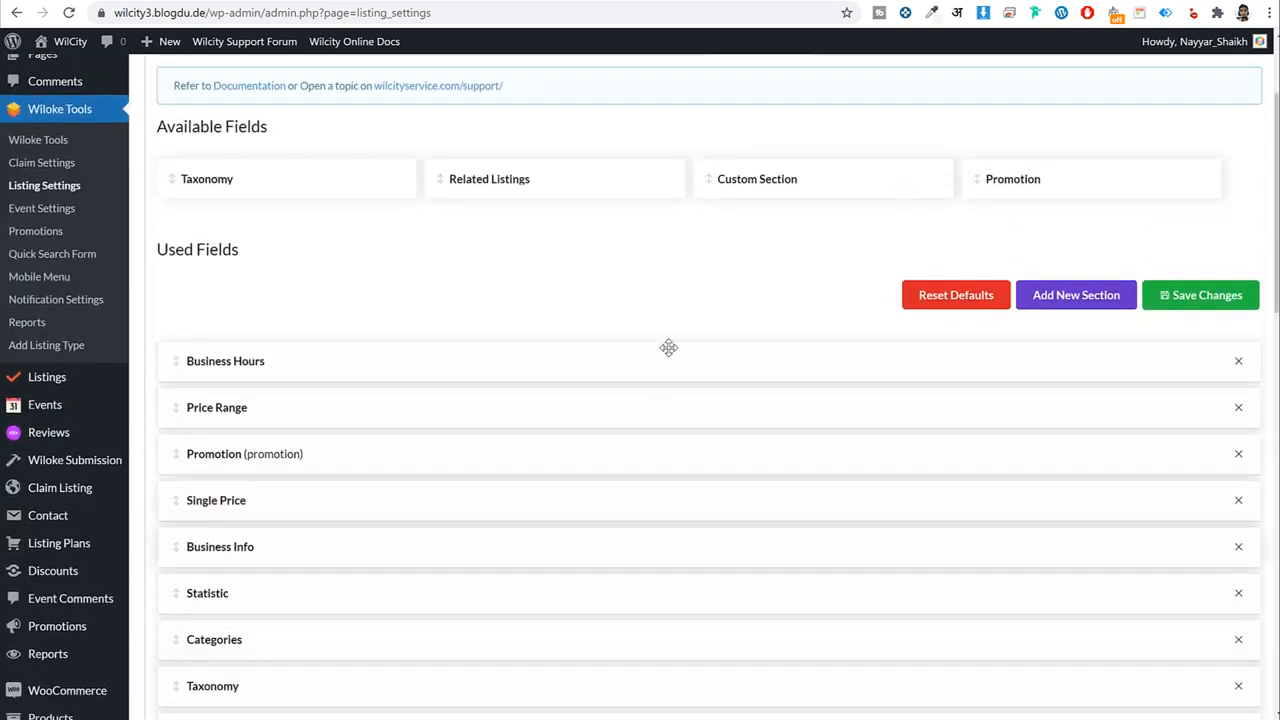
Add Related Listings to the used sidebar sections, save, and open Main Search Form settings.
{"action": "left_click_drag", "start_coordinate": [575, 181], "coordinate": [300, 630]}
{"action": "left_click", "coordinate": [342, 639]}
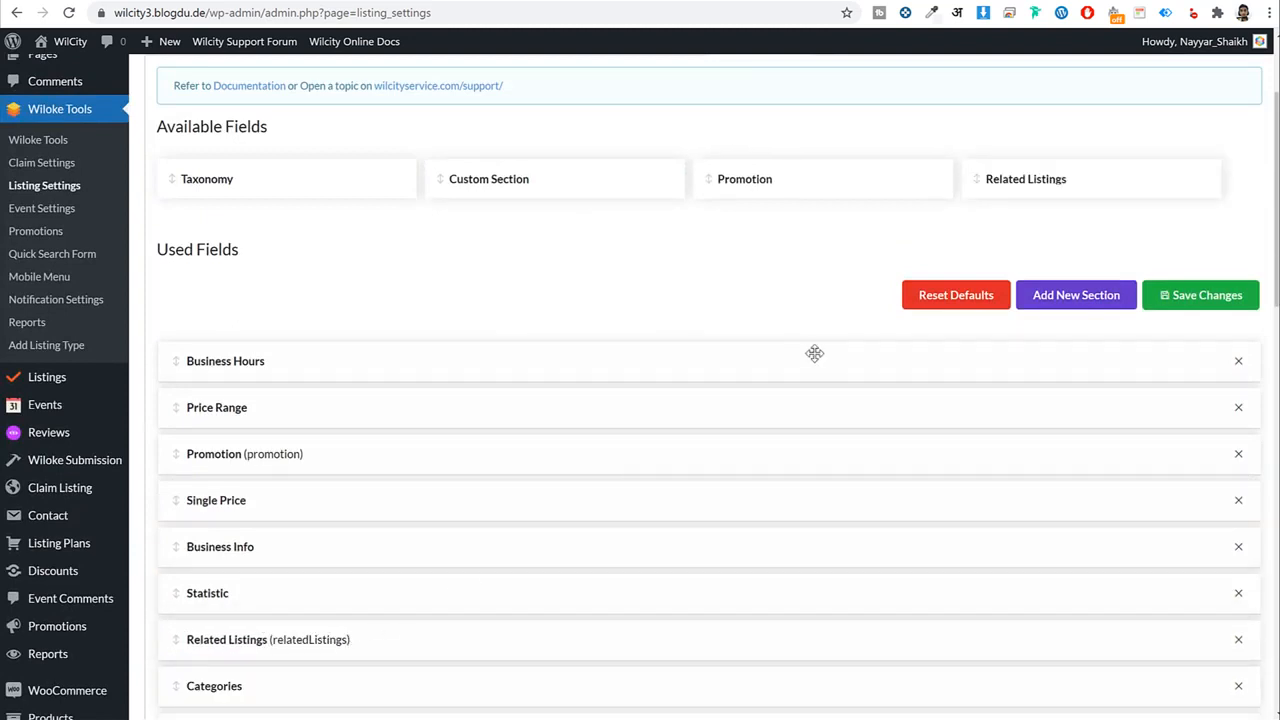
{"action": "left_click", "coordinate": [1195, 294]}
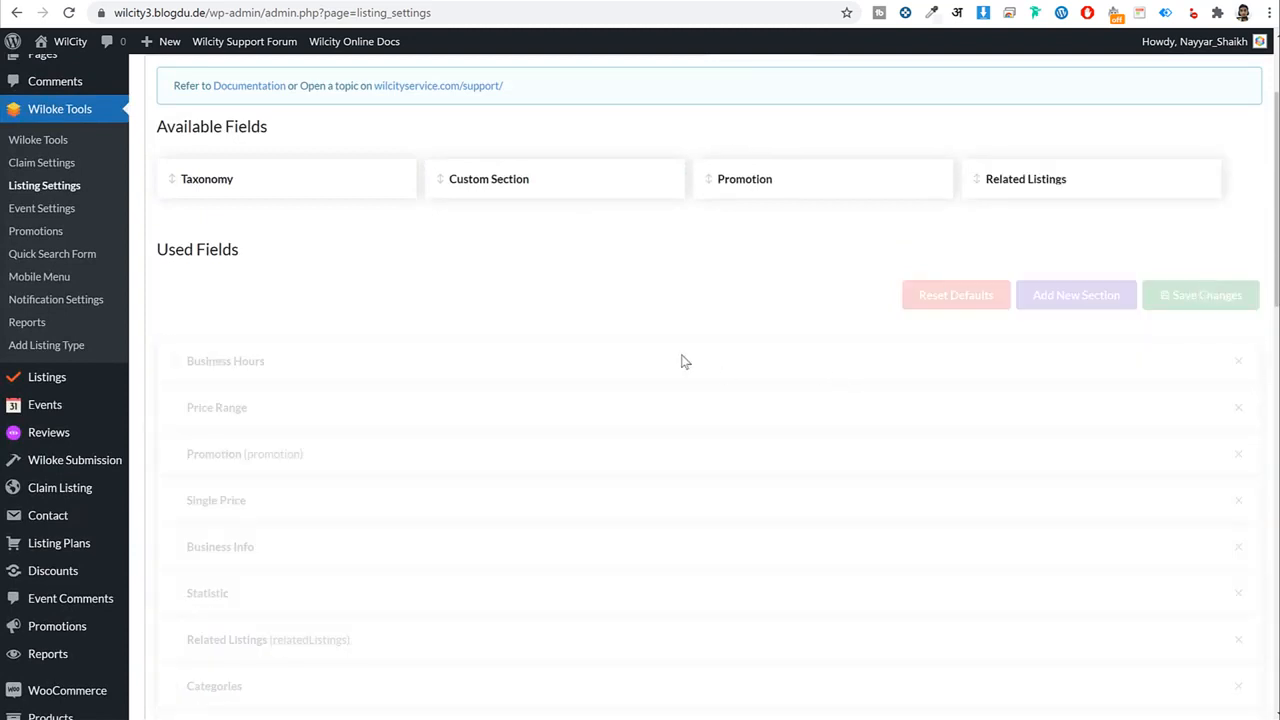
{"action": "scroll", "coordinate": [690, 360], "scroll_direction": "up", "scroll_amount": 2}
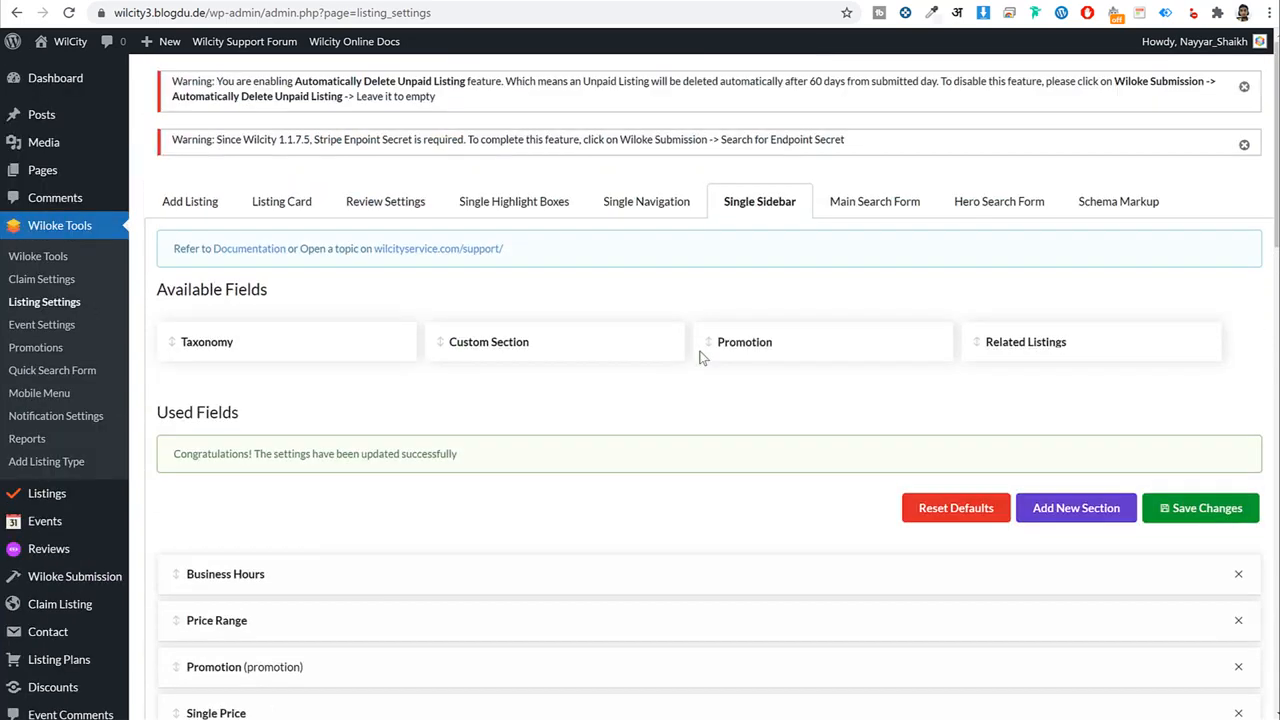
{"action": "left_click", "coordinate": [872, 204]}
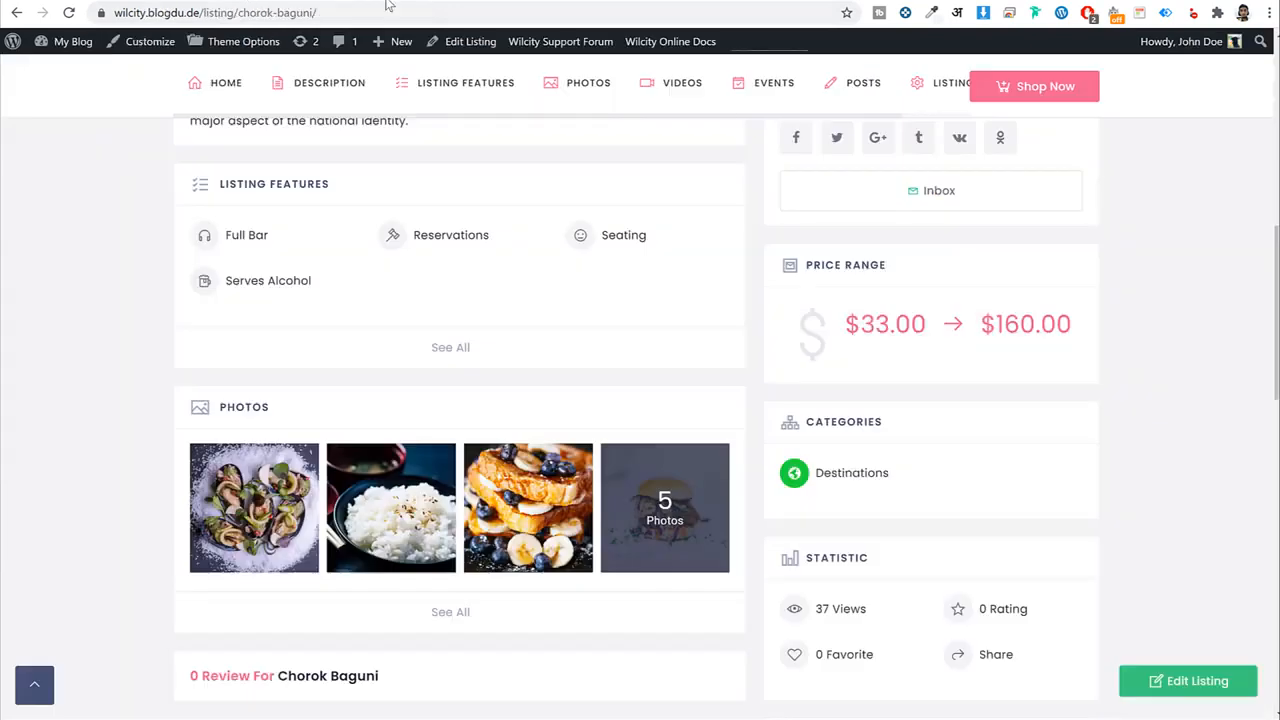
{"action": "scroll", "coordinate": [857, 206], "scroll_direction": "up", "scroll_amount": 7}
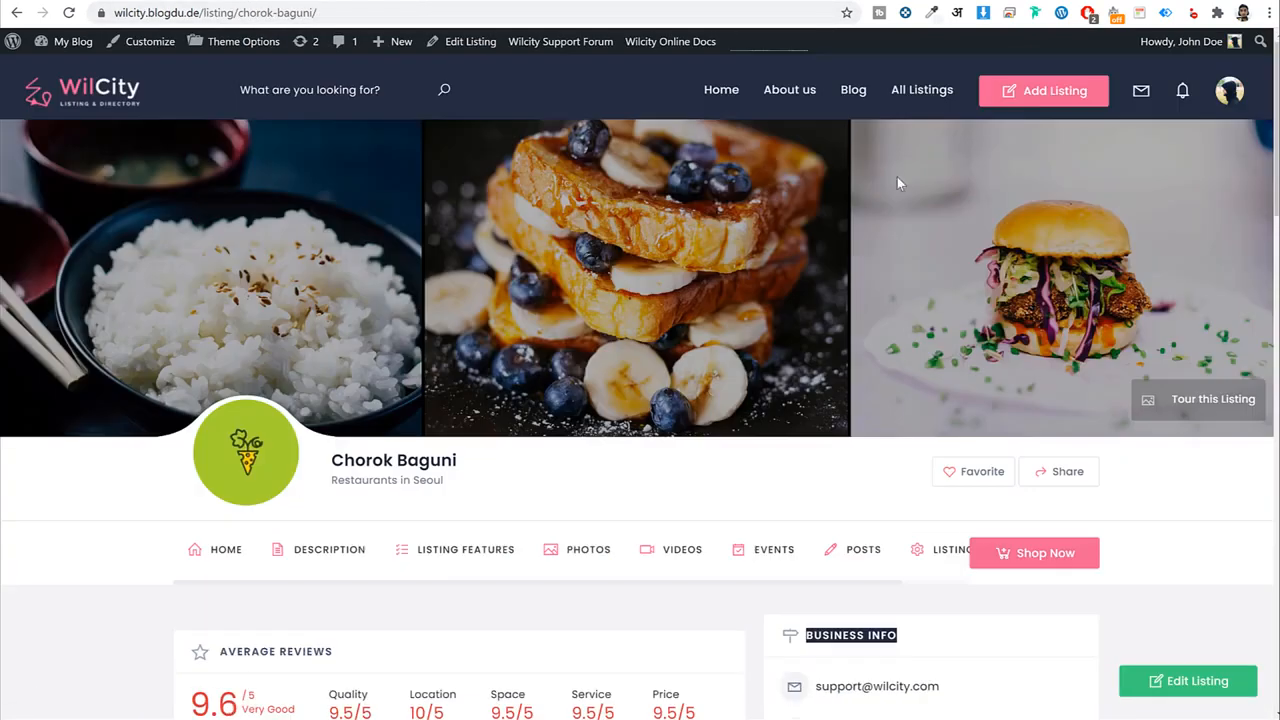
{"action": "left_click", "coordinate": [922, 90]}
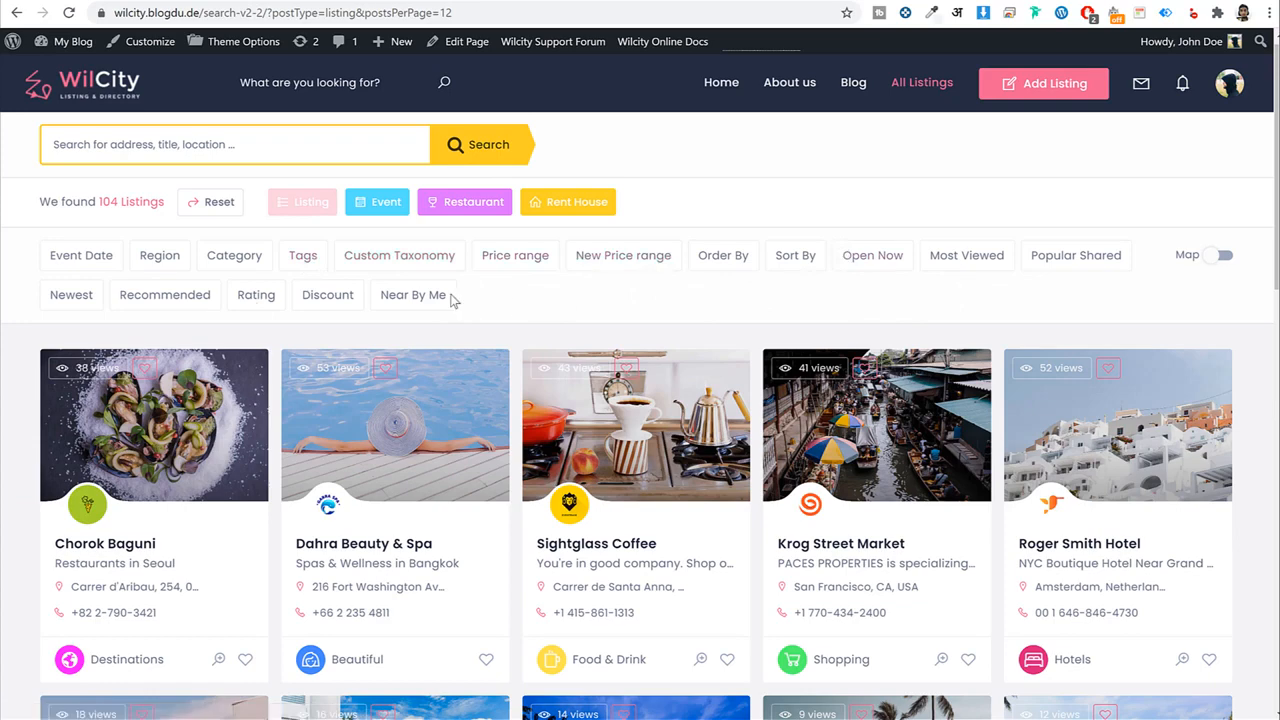
{"action": "left_click", "coordinate": [238, 256]}
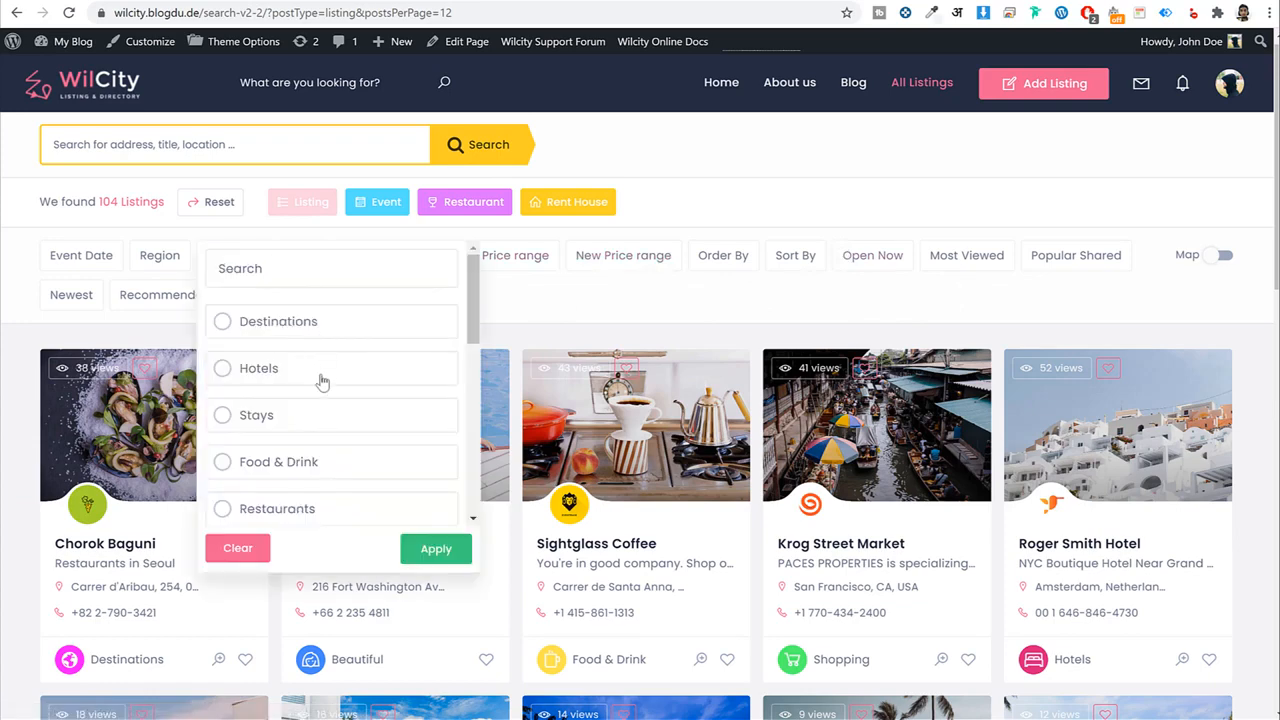
{"action": "scroll", "coordinate": [323, 380], "scroll_direction": "down", "scroll_amount": 6}
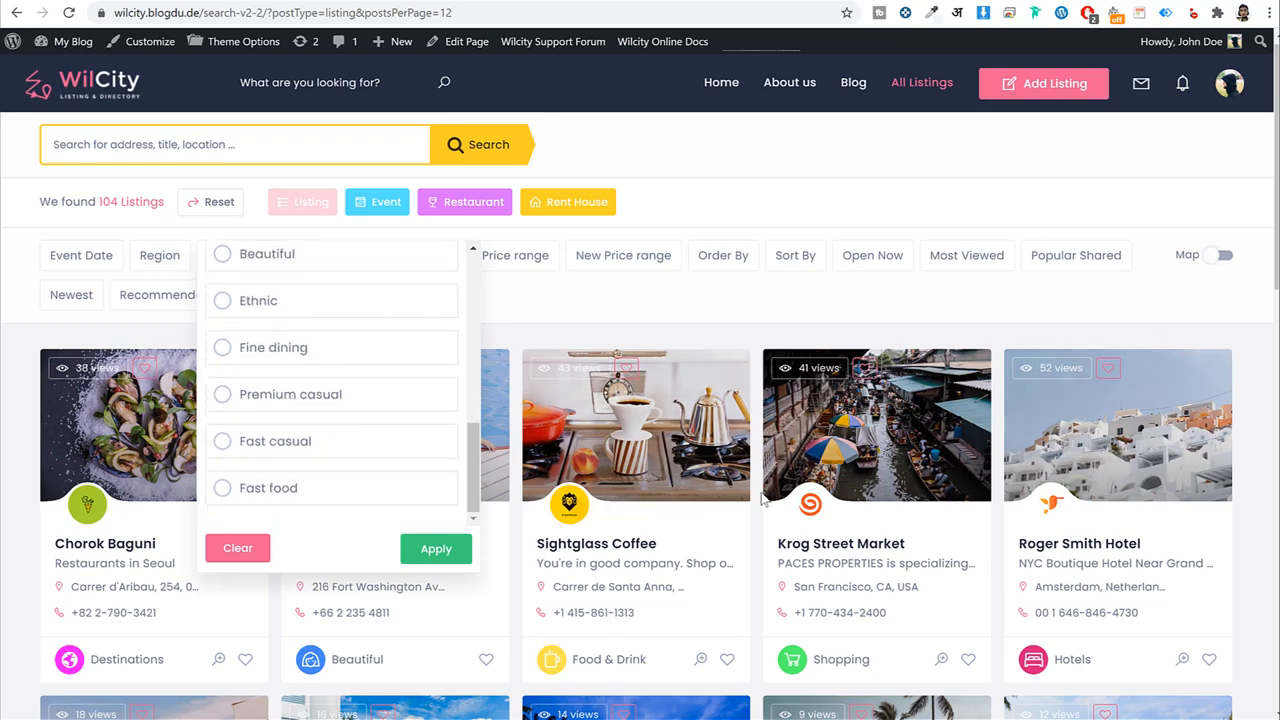
{"action": "left_click", "coordinate": [247, 555]}
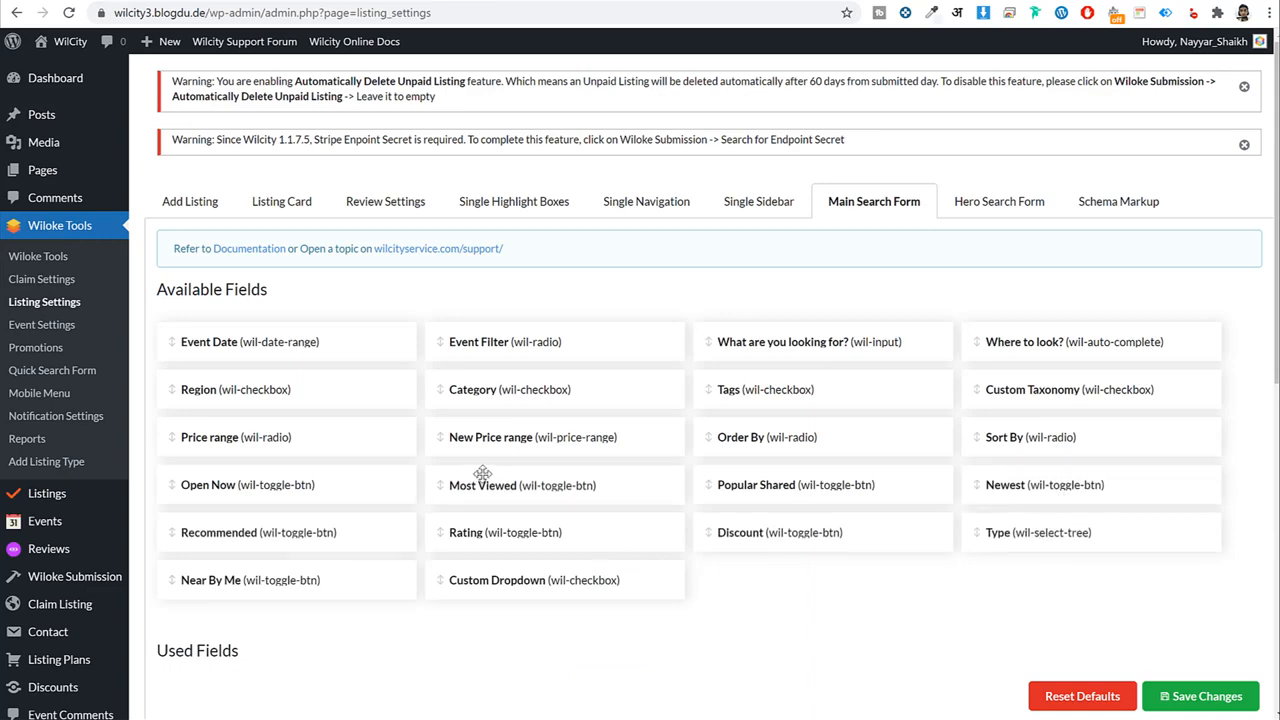
Drag New Price range, Rating and Type into the main search form's Used Fields.
{"action": "scroll", "coordinate": [495, 480], "scroll_direction": "down", "scroll_amount": 3}
{"action": "scroll", "coordinate": [500, 475], "scroll_direction": "up", "scroll_amount": 3}
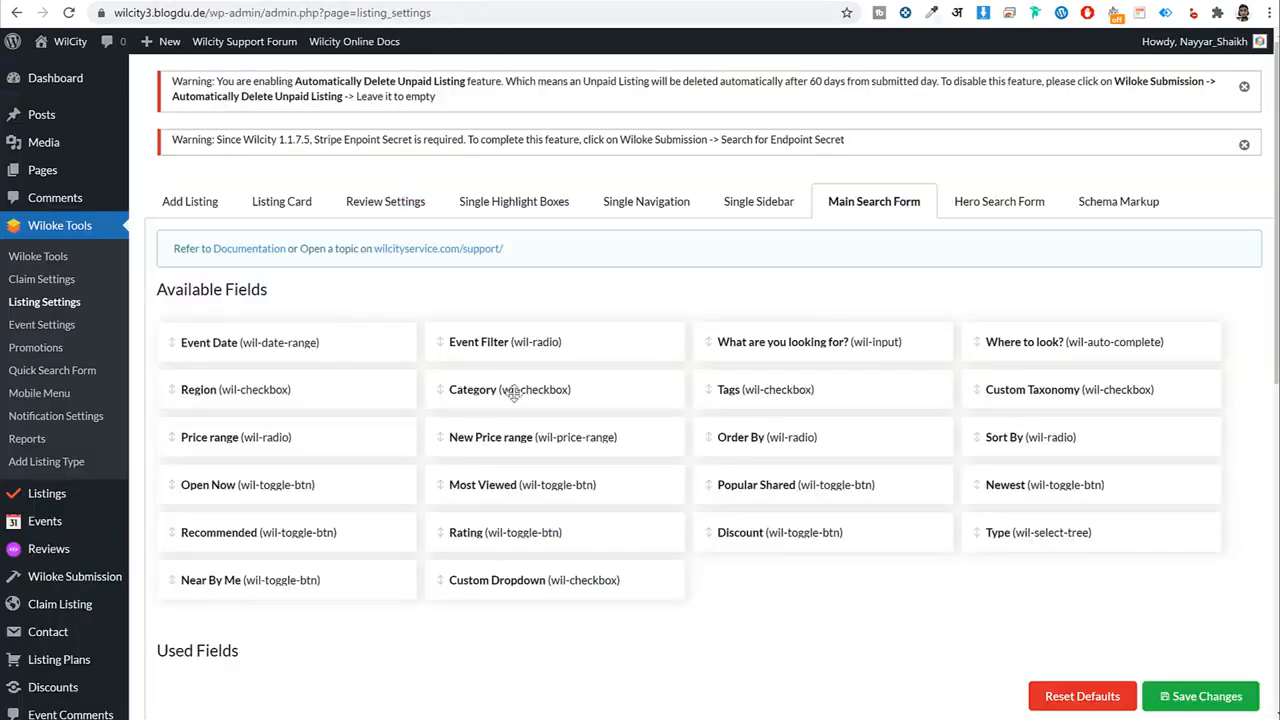
{"action": "scroll", "coordinate": [934, 317], "scroll_direction": "down", "scroll_amount": 3}
{"action": "scroll", "coordinate": [933, 398], "scroll_direction": "up", "scroll_amount": 1}
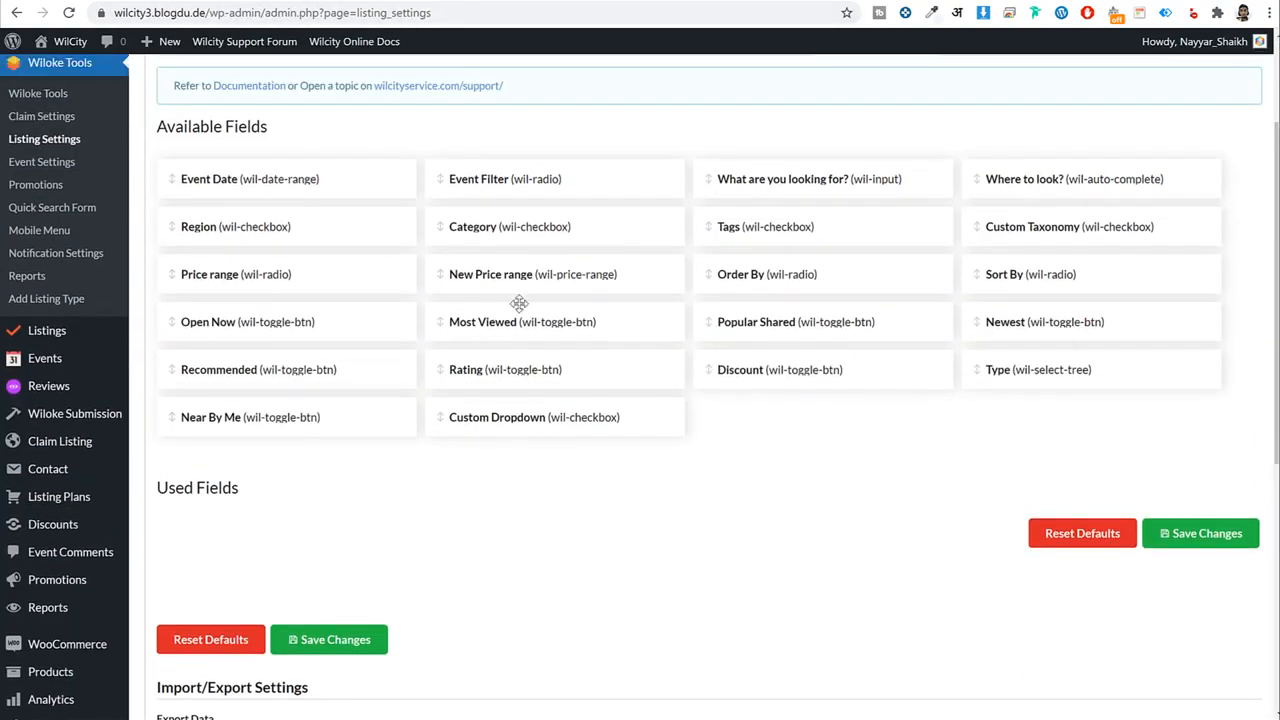
{"action": "left_click_drag", "start_coordinate": [519, 303], "coordinate": [222, 612]}
{"action": "left_click", "coordinate": [251, 600]}
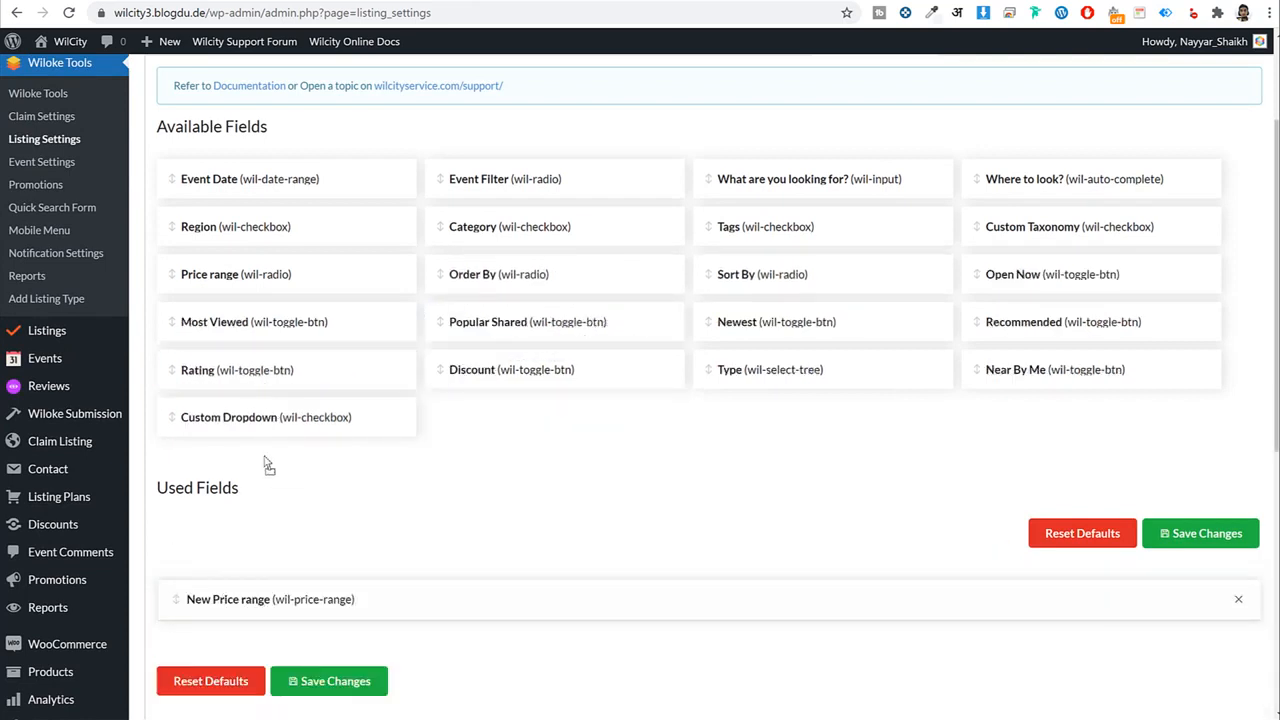
{"action": "left_click_drag", "start_coordinate": [265, 460], "coordinate": [251, 641]}
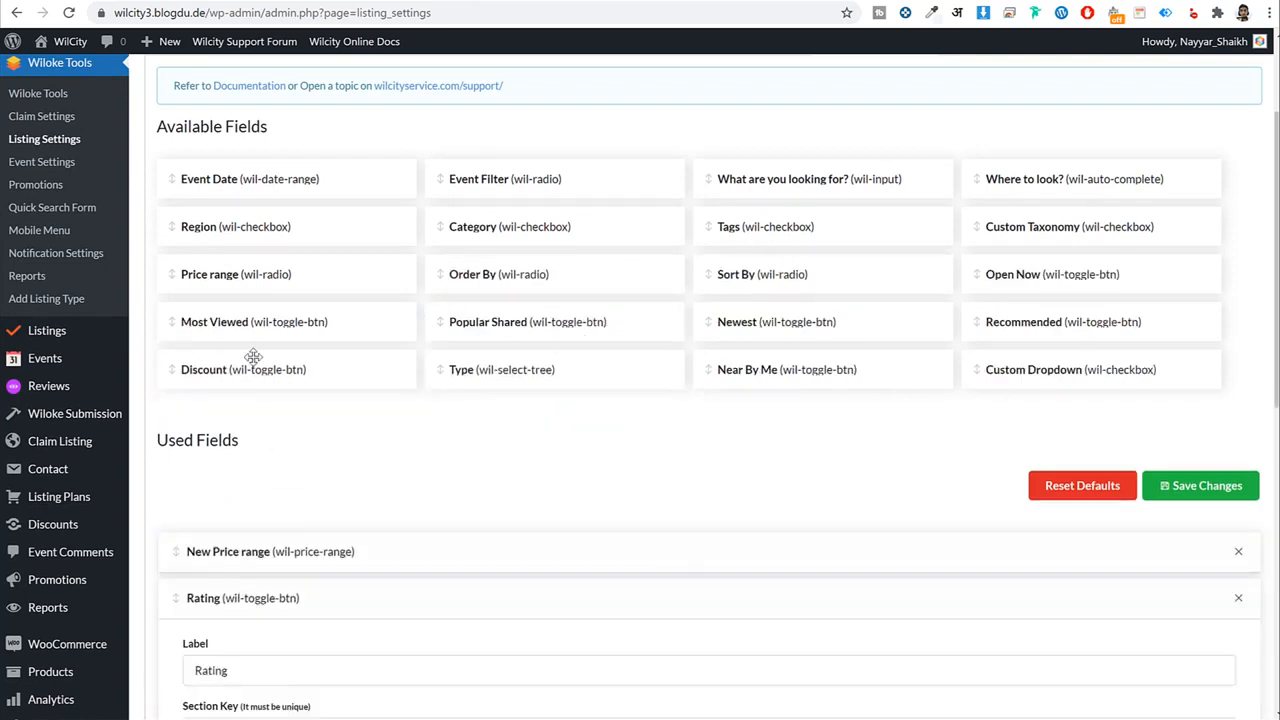
{"action": "left_click", "coordinate": [237, 592]}
{"action": "left_click_drag", "start_coordinate": [481, 371], "coordinate": [366, 597]}
{"action": "left_click", "coordinate": [366, 597]}
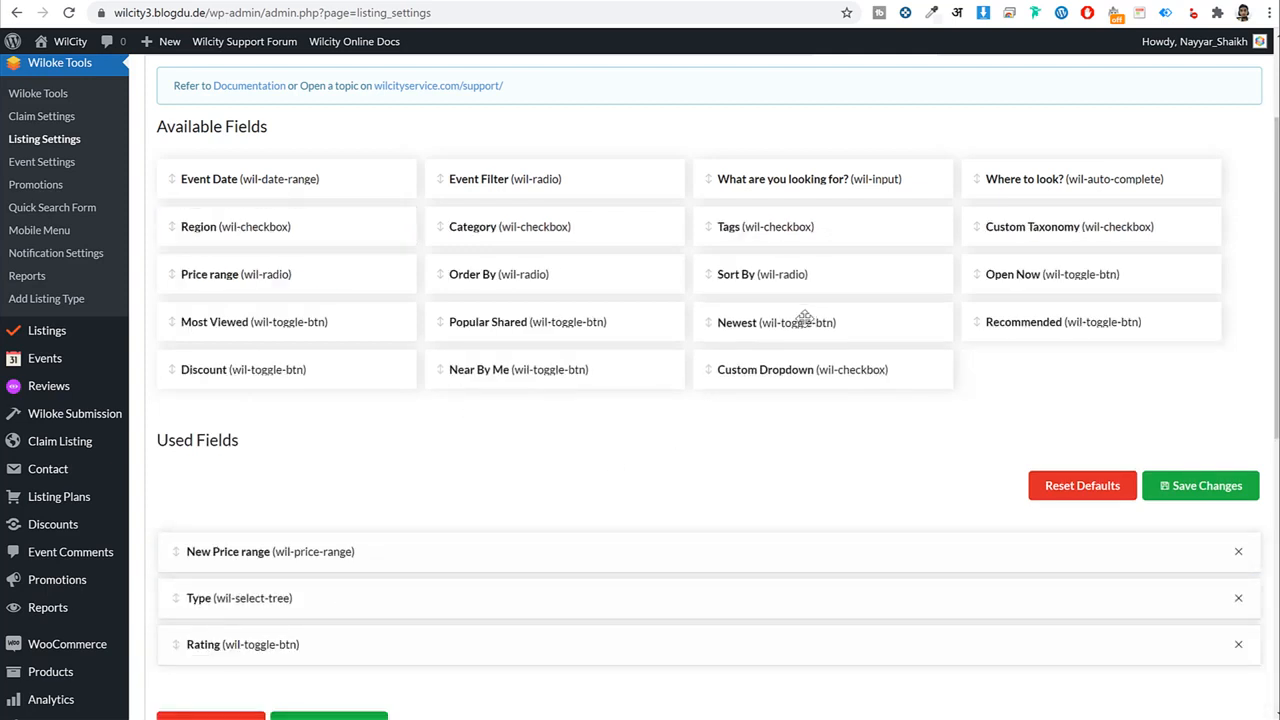
Add Newest, Sort By (at the top), Open Now, Price range, Category and Near By Me, then save.
{"action": "left_click_drag", "start_coordinate": [805, 318], "coordinate": [400, 593]}
{"action": "left_click_drag", "start_coordinate": [765, 276], "coordinate": [309, 569]}
{"action": "left_click", "coordinate": [309, 560]}
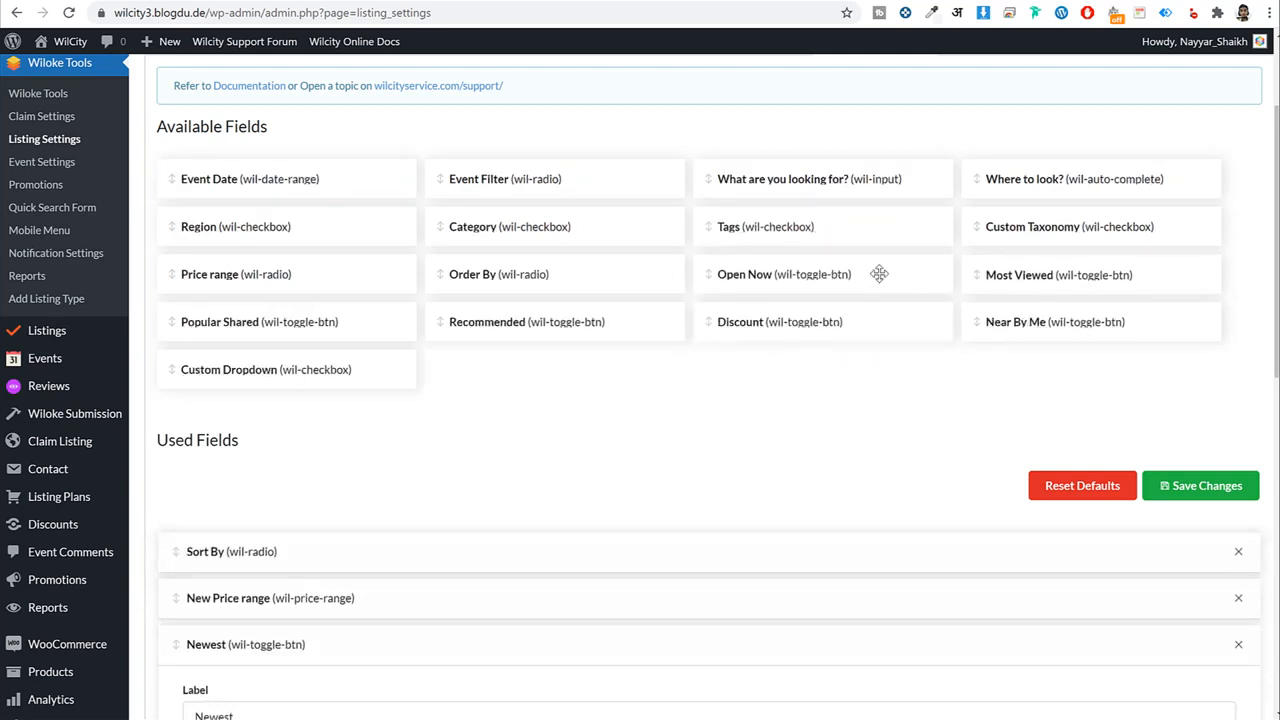
{"action": "left_click_drag", "start_coordinate": [880, 274], "coordinate": [500, 537]}
{"action": "left_click_drag", "start_coordinate": [272, 284], "coordinate": [271, 508]}
{"action": "left_click_drag", "start_coordinate": [503, 240], "coordinate": [400, 508]}
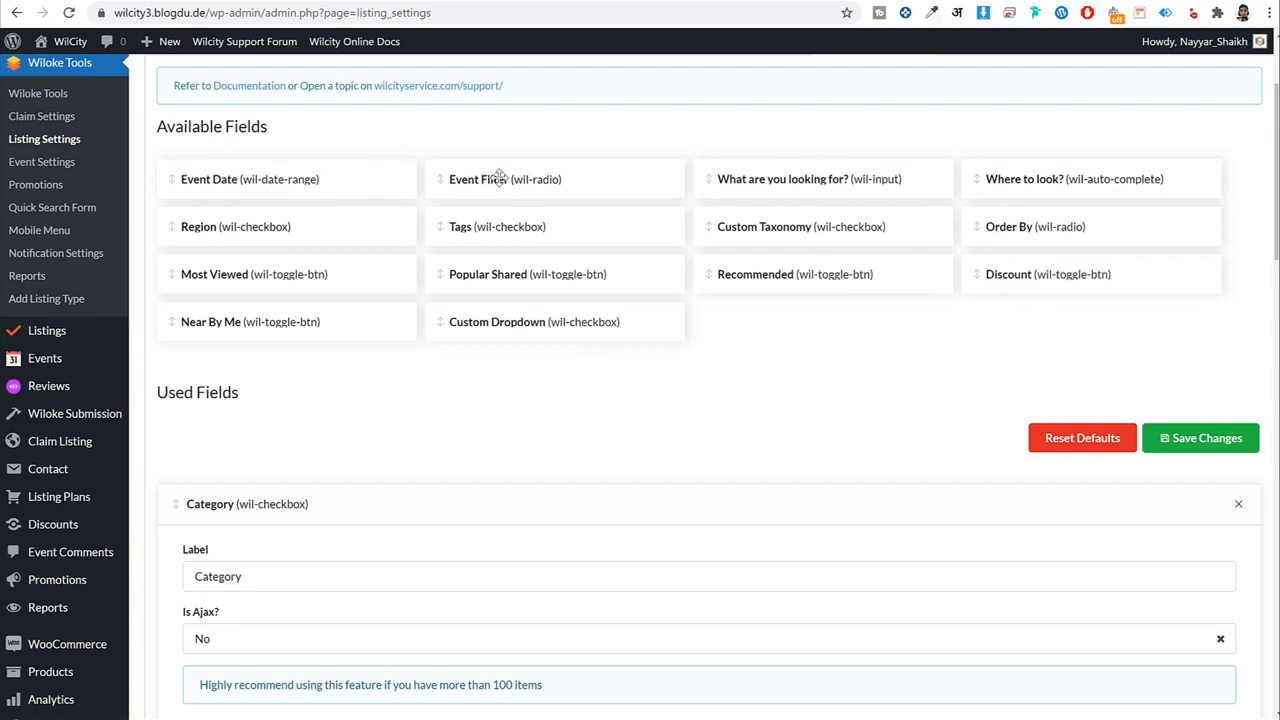
{"action": "left_click_drag", "start_coordinate": [274, 331], "coordinate": [285, 522]}
{"action": "scroll", "coordinate": [445, 505], "scroll_direction": "down", "scroll_amount": 7}
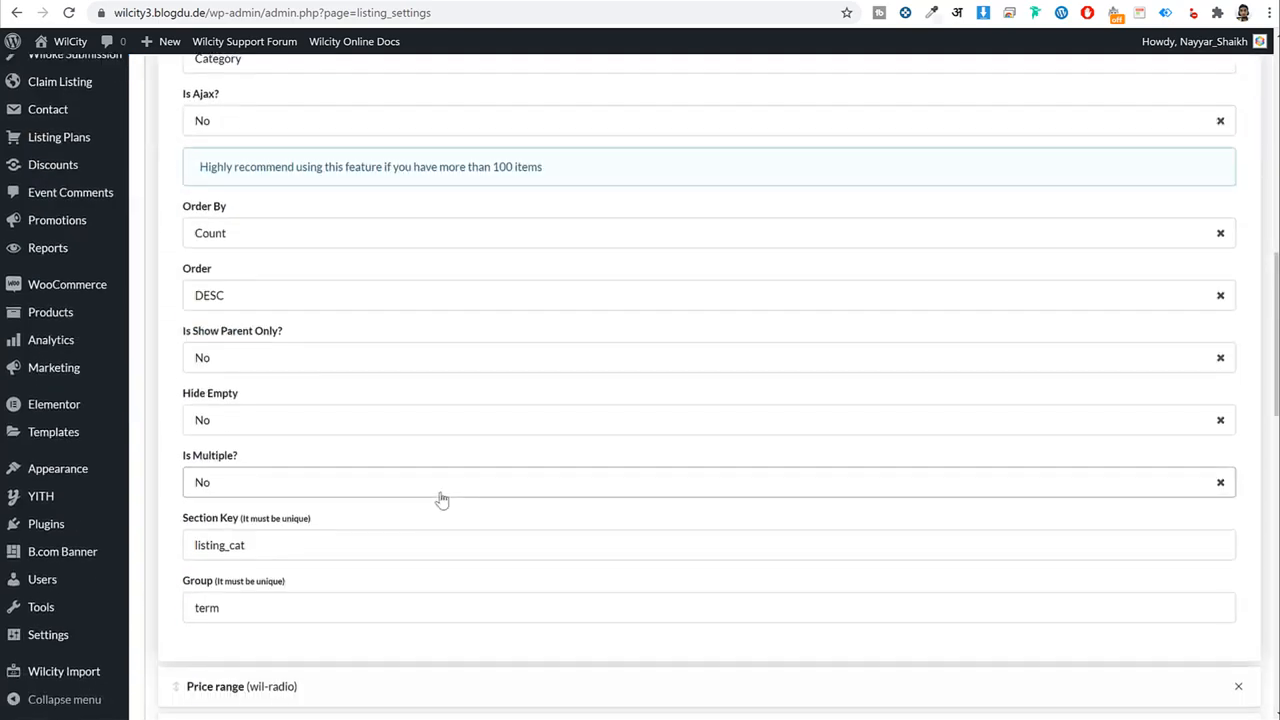
{"action": "scroll", "coordinate": [443, 495], "scroll_direction": "up", "scroll_amount": 7}
{"action": "left_click", "coordinate": [1213, 128]}
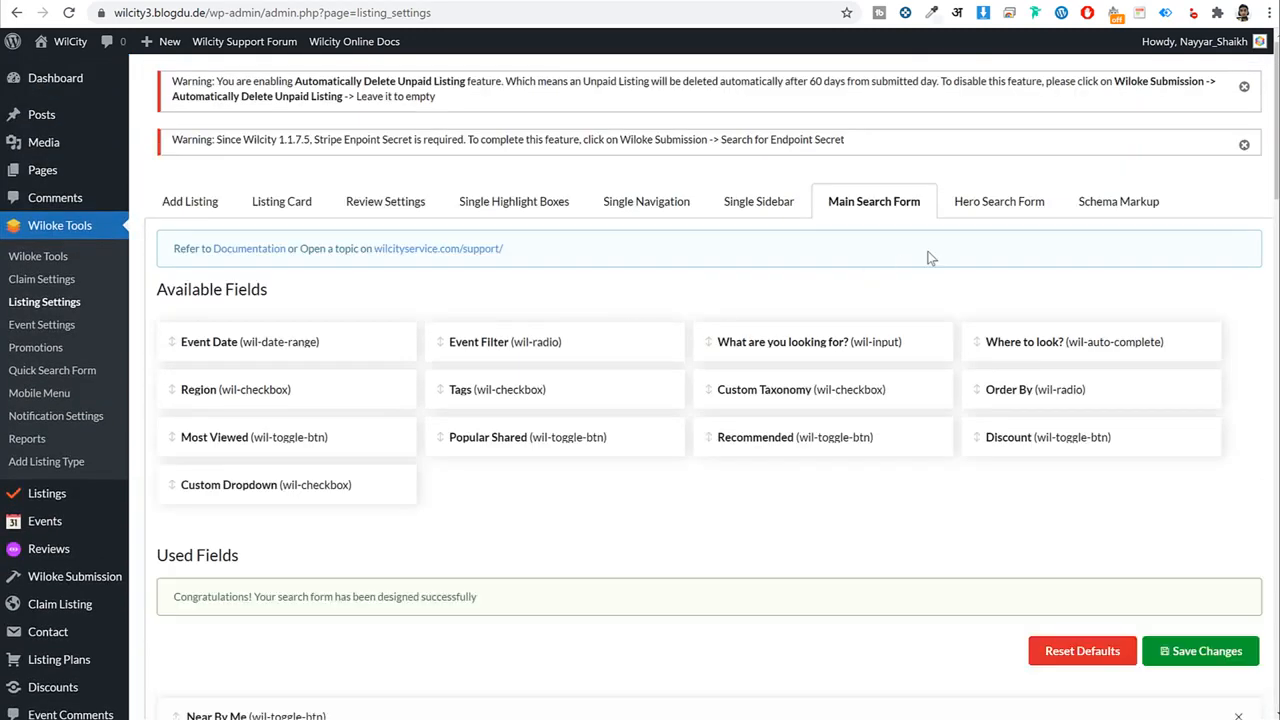
Switch to the Hero Search Form tab and check the home page's search box.
{"action": "left_click", "coordinate": [1029, 208]}
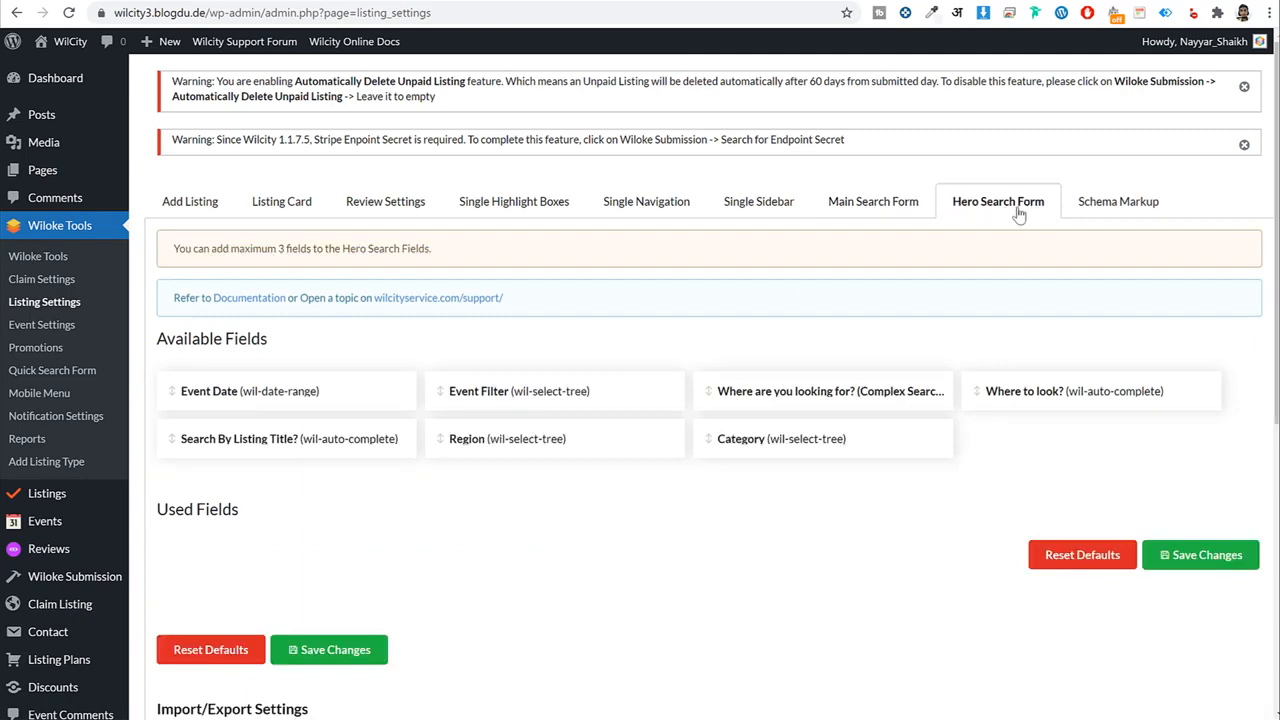
{"action": "scroll", "coordinate": [980, 277], "scroll_direction": "down", "scroll_amount": 1}
{"action": "scroll", "coordinate": [980, 277], "scroll_direction": "up", "scroll_amount": 1}
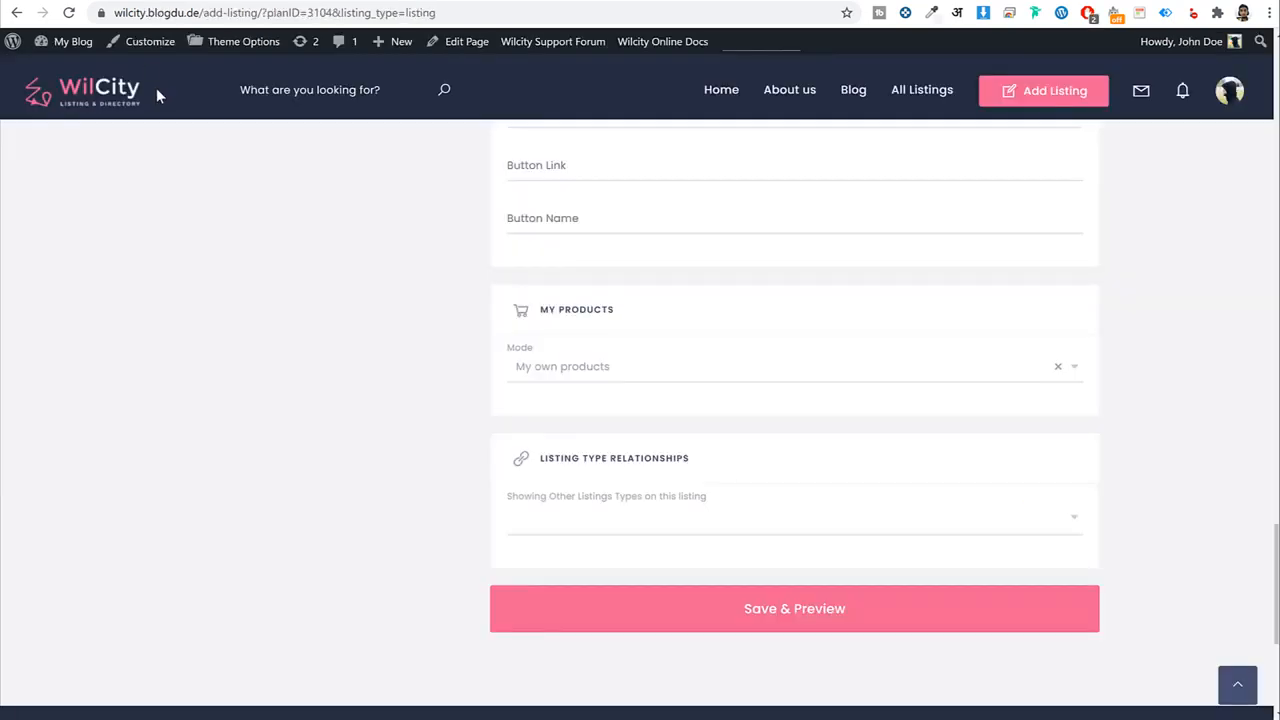
{"action": "scroll", "coordinate": [157, 91], "scroll_direction": "up", "scroll_amount": 3}
{"action": "left_click", "coordinate": [114, 95]}
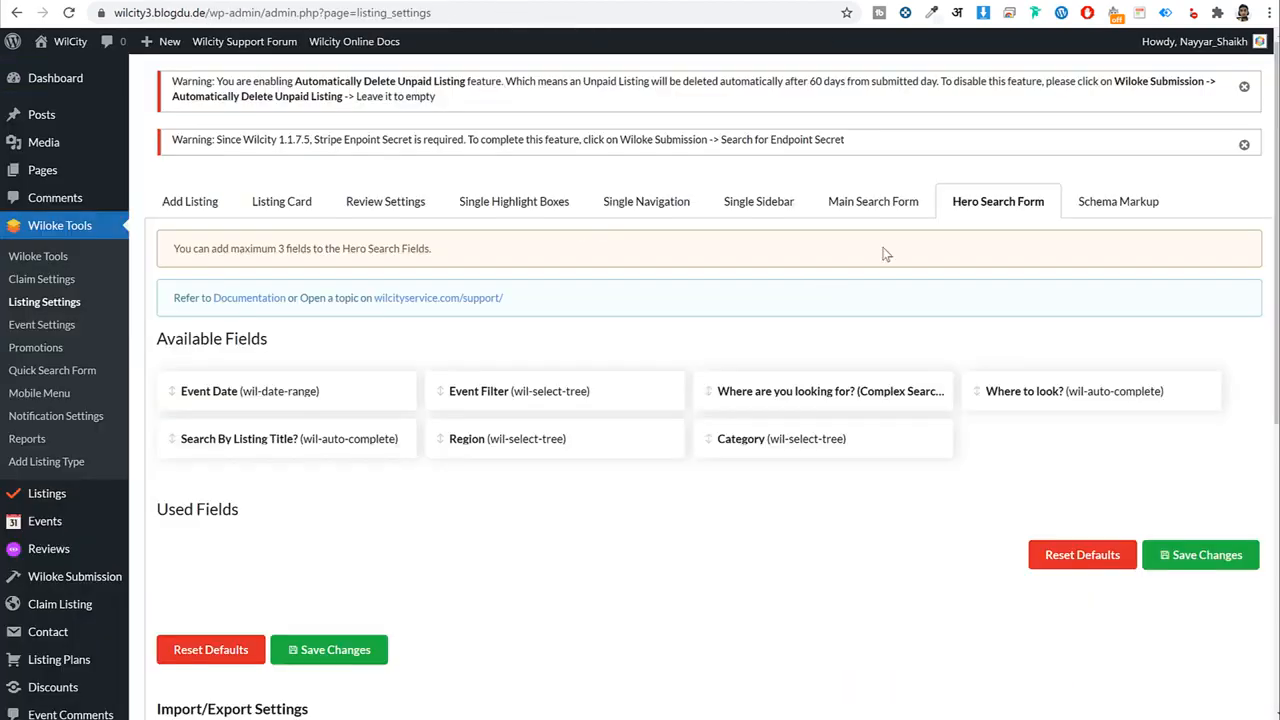
{"action": "scroll", "coordinate": [904, 467], "scroll_direction": "down", "scroll_amount": 3}
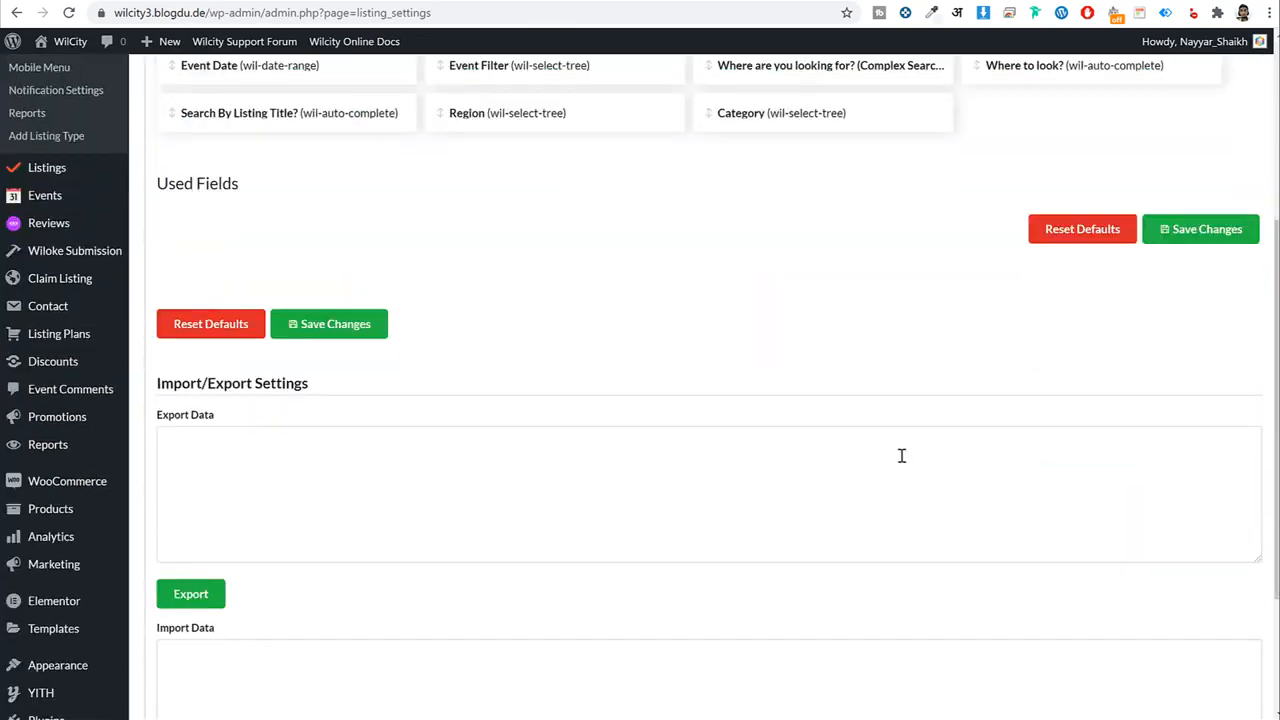
{"action": "scroll", "coordinate": [901, 455], "scroll_direction": "up", "scroll_amount": 2}
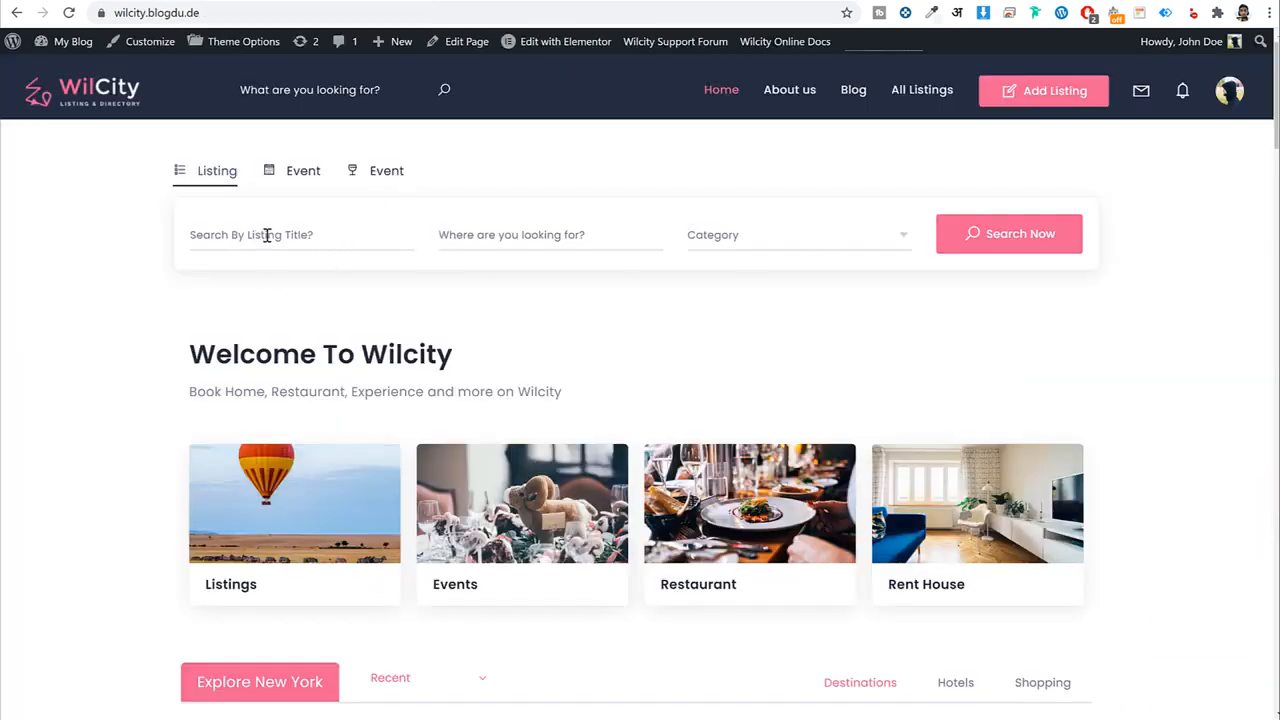
{"action": "left_click", "coordinate": [324, 231]}
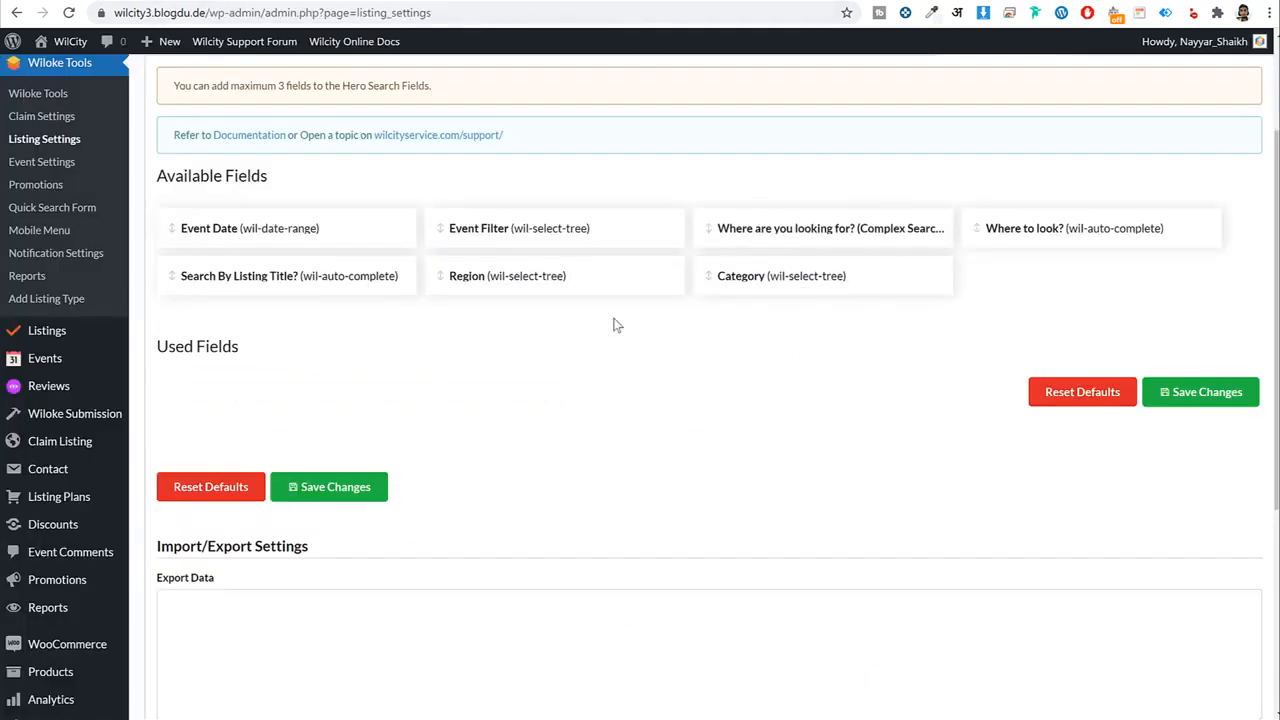
Add Search By Listing Title?, the Complex Search location field and Category to Used Fields, then save.
{"action": "left_click_drag", "start_coordinate": [302, 276], "coordinate": [254, 457]}
{"action": "left_click", "coordinate": [283, 442]}
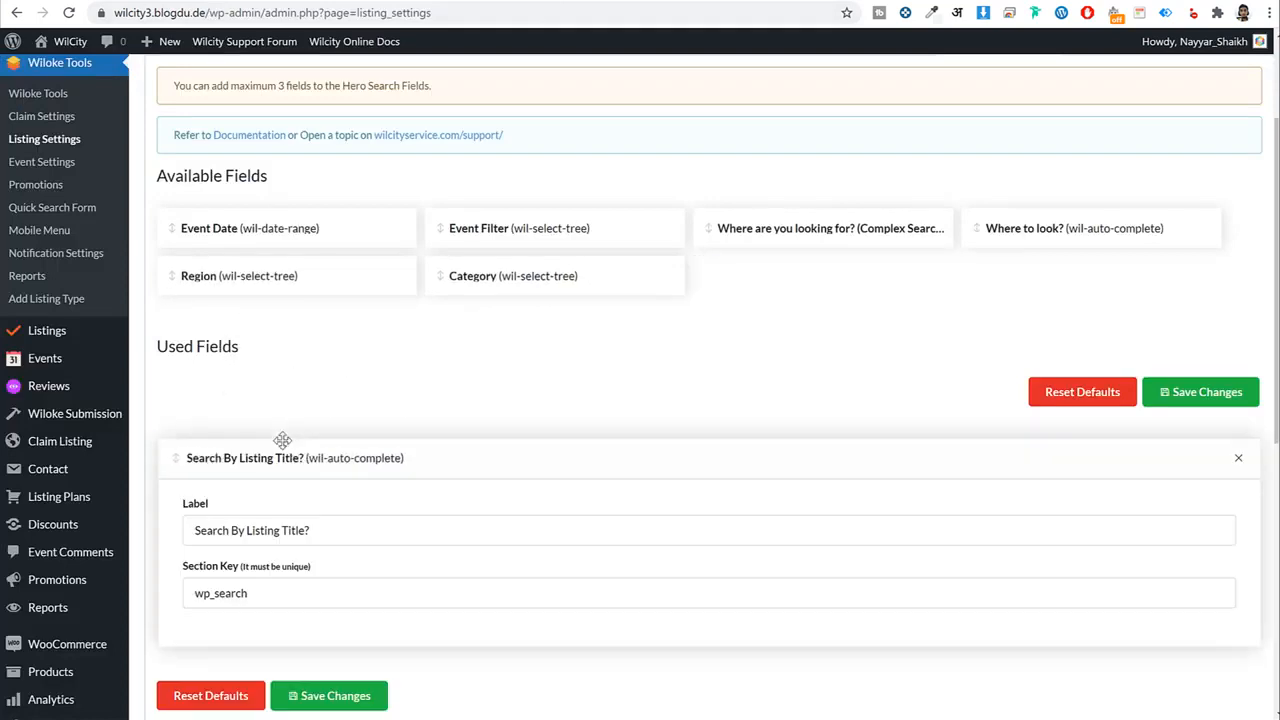
{"action": "left_click", "coordinate": [283, 442]}
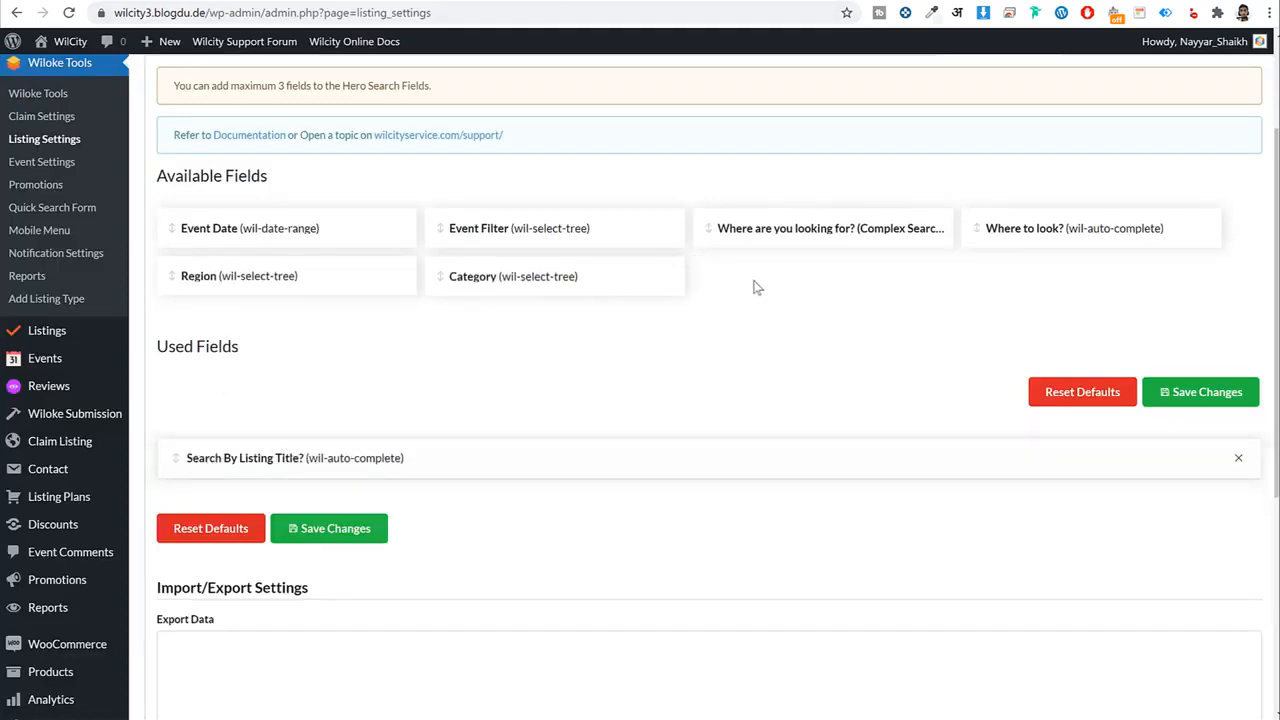
{"action": "left_click_drag", "start_coordinate": [860, 228], "coordinate": [406, 523]}
{"action": "left_click", "coordinate": [404, 516]}
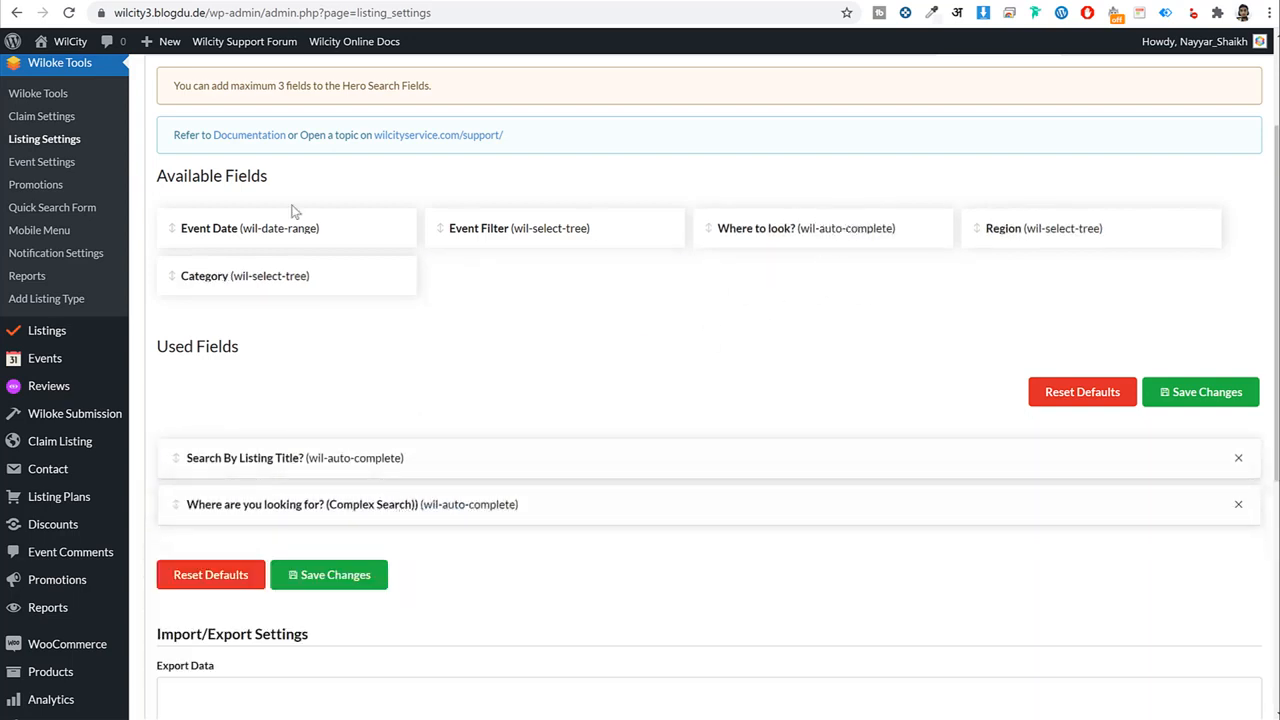
{"action": "left_click_drag", "start_coordinate": [280, 278], "coordinate": [286, 517]}
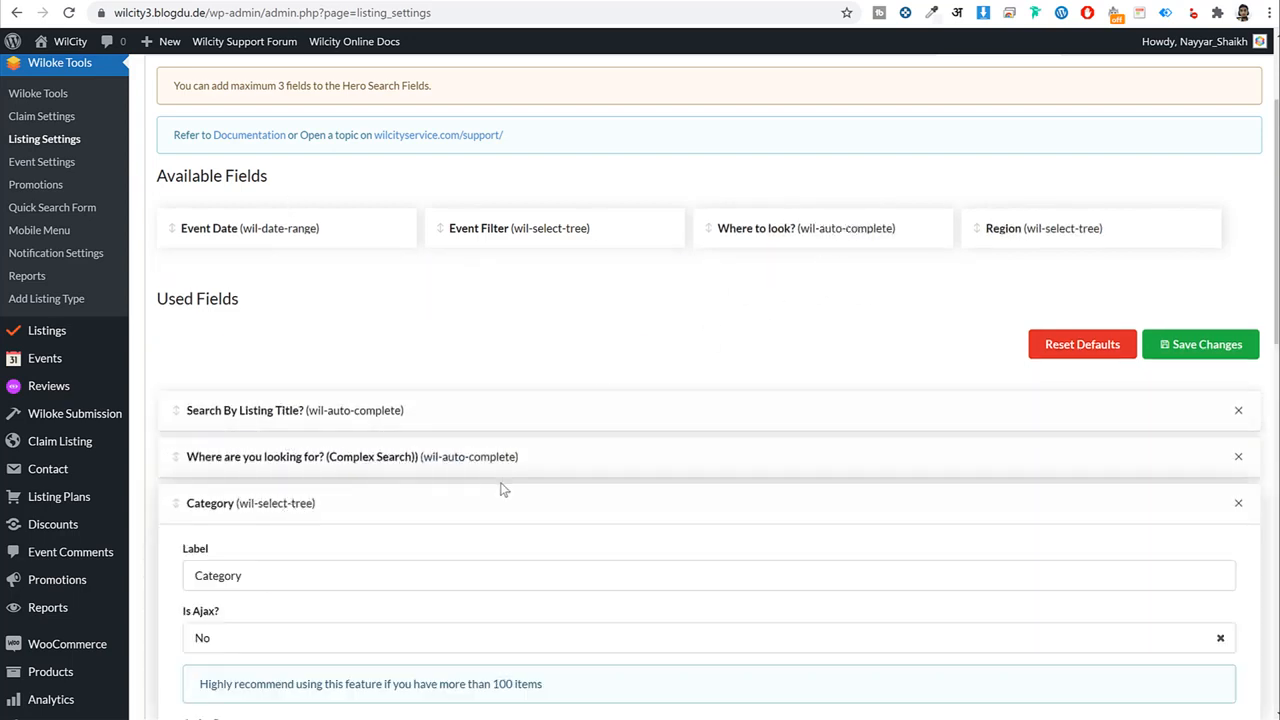
{"action": "left_click", "coordinate": [929, 503]}
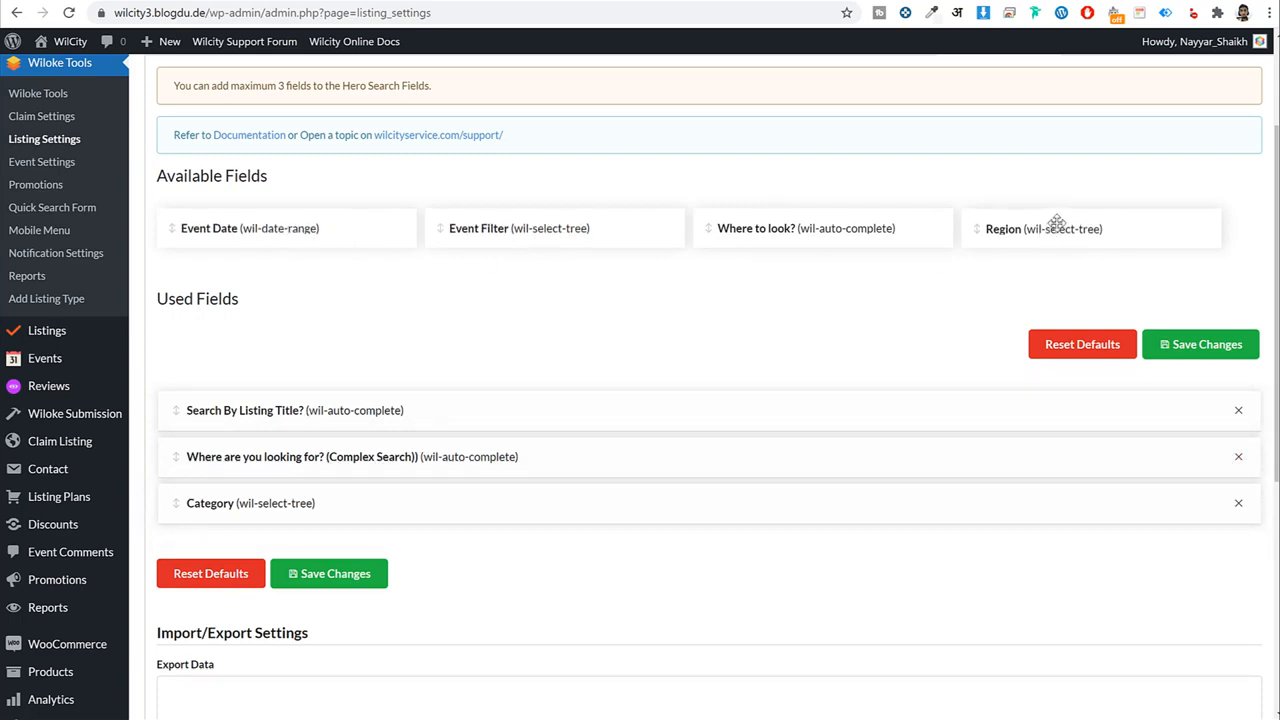
{"action": "left_click", "coordinate": [336, 573]}
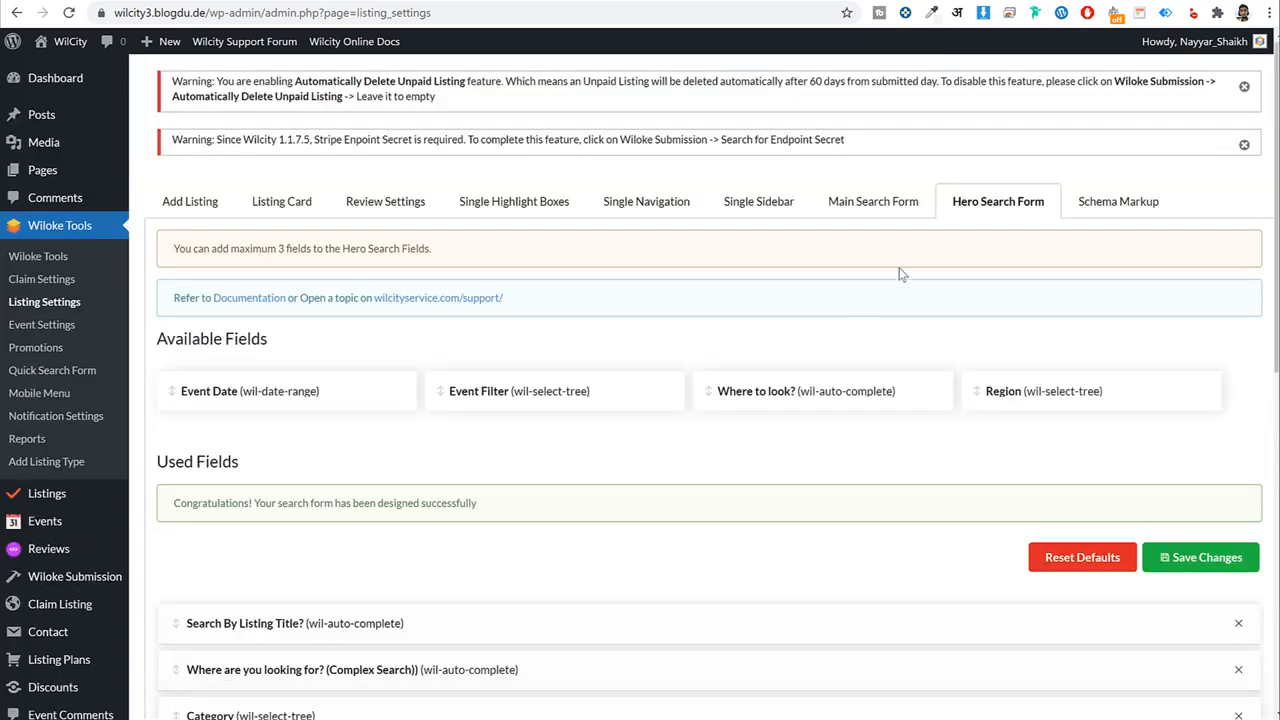
Review the Schema Markup, Add Listing and Single Navigation tabs, ending back on Add Listing.
{"action": "left_click", "coordinate": [1122, 203]}
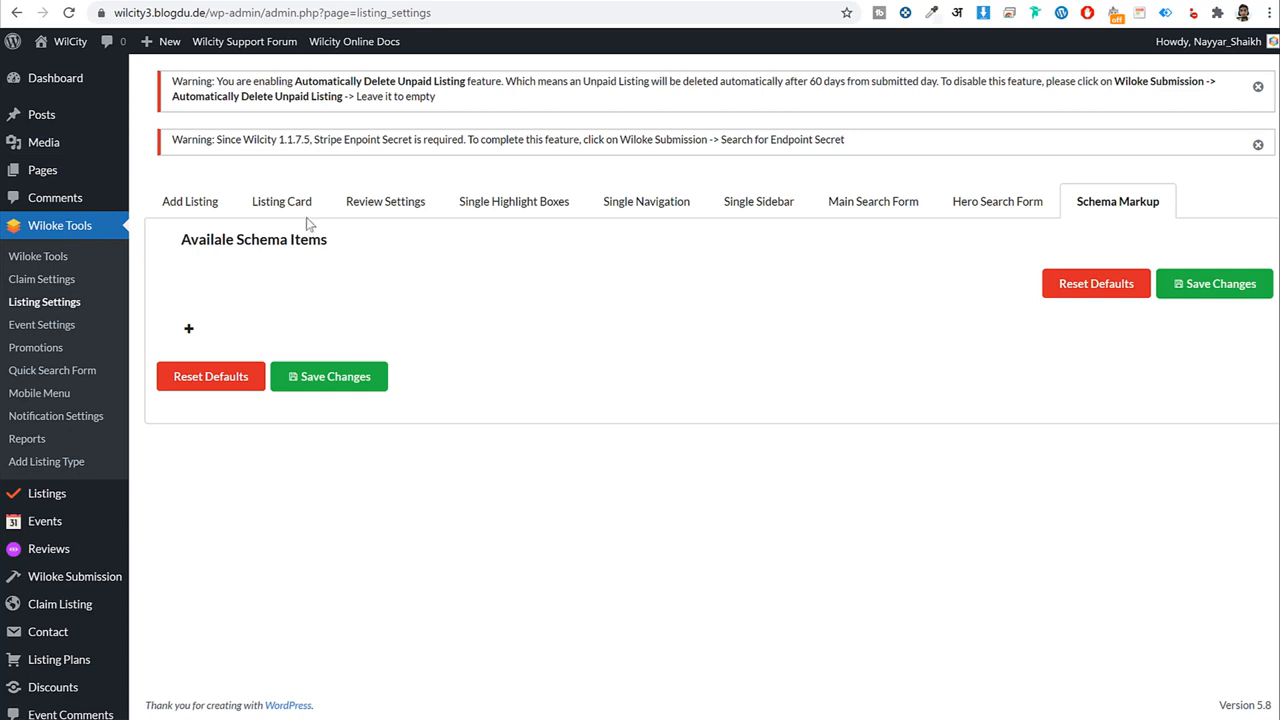
{"action": "left_click", "coordinate": [209, 212]}
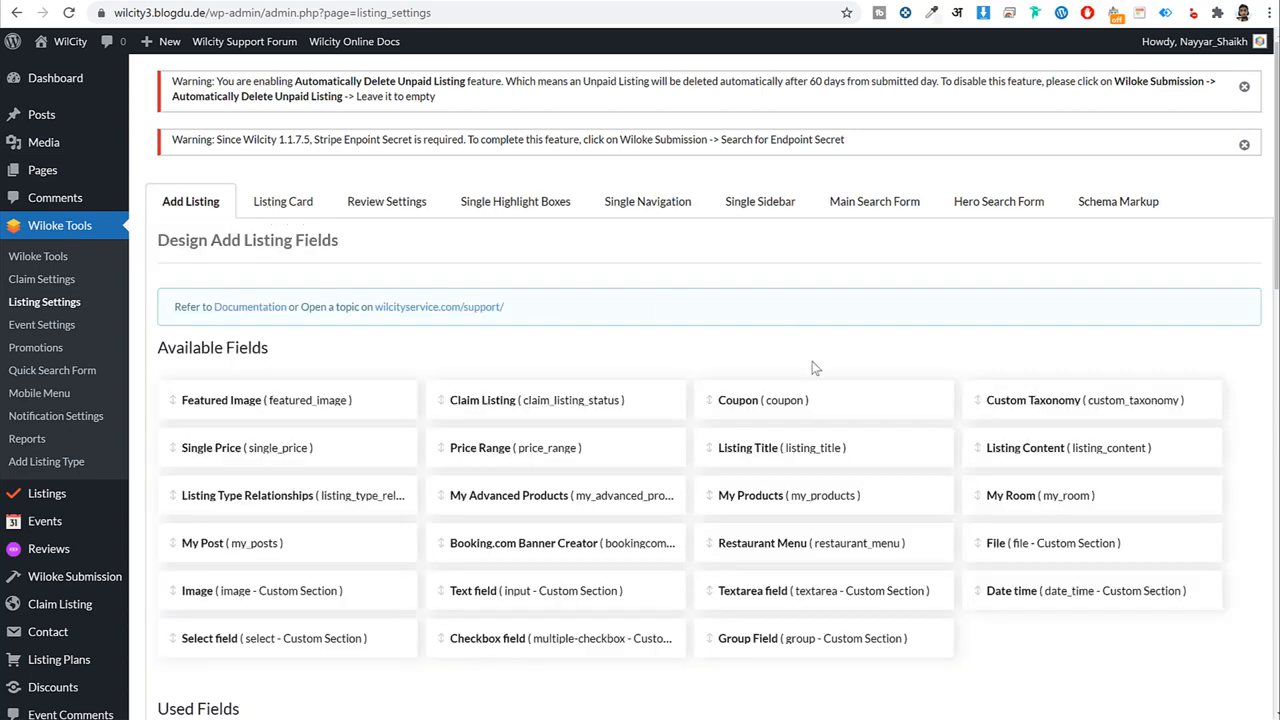
{"action": "left_click", "coordinate": [687, 213]}
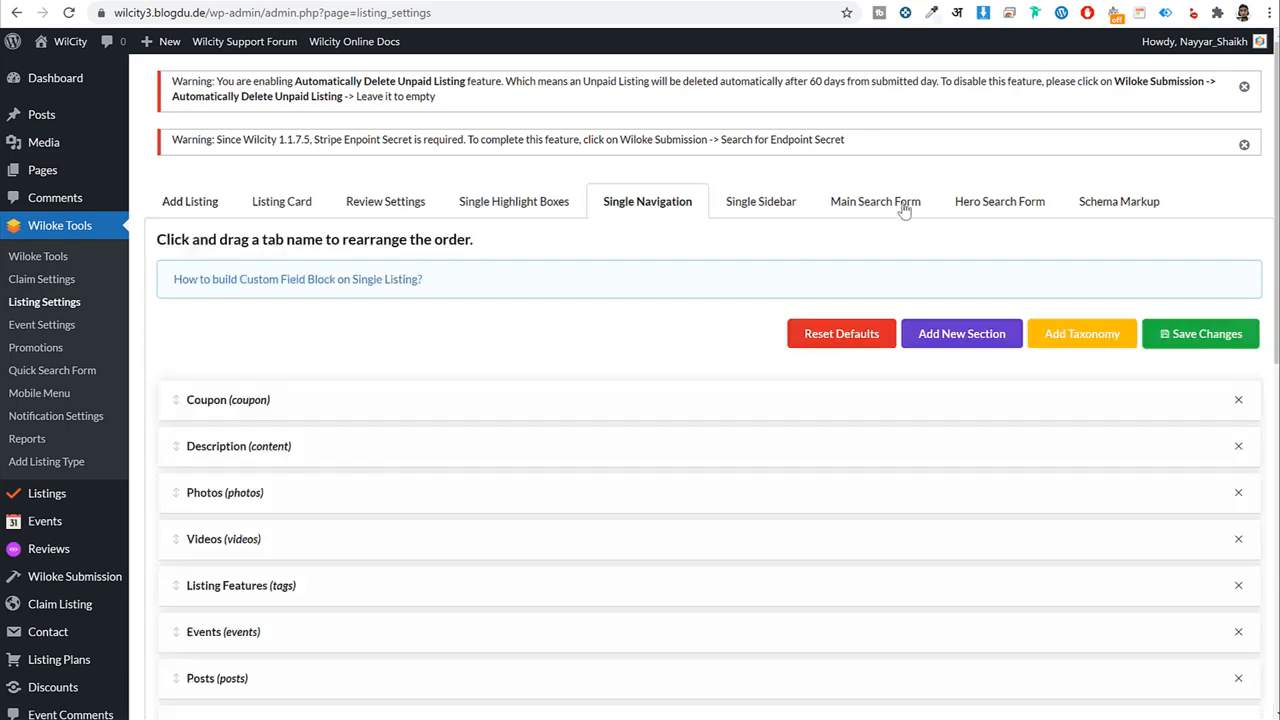
{"action": "left_click", "coordinate": [202, 218]}
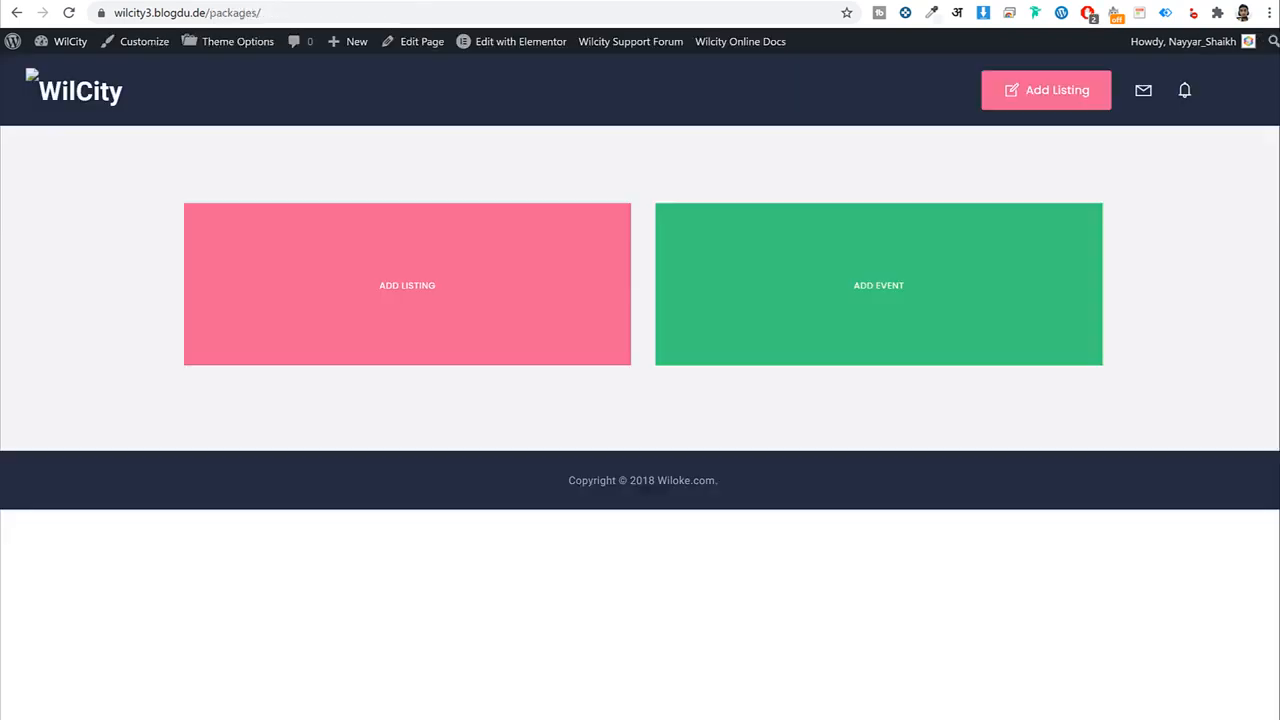
Start a new listing and compare the Basic and $19.99 Premium pricing plans.
{"action": "left_click", "coordinate": [507, 284]}
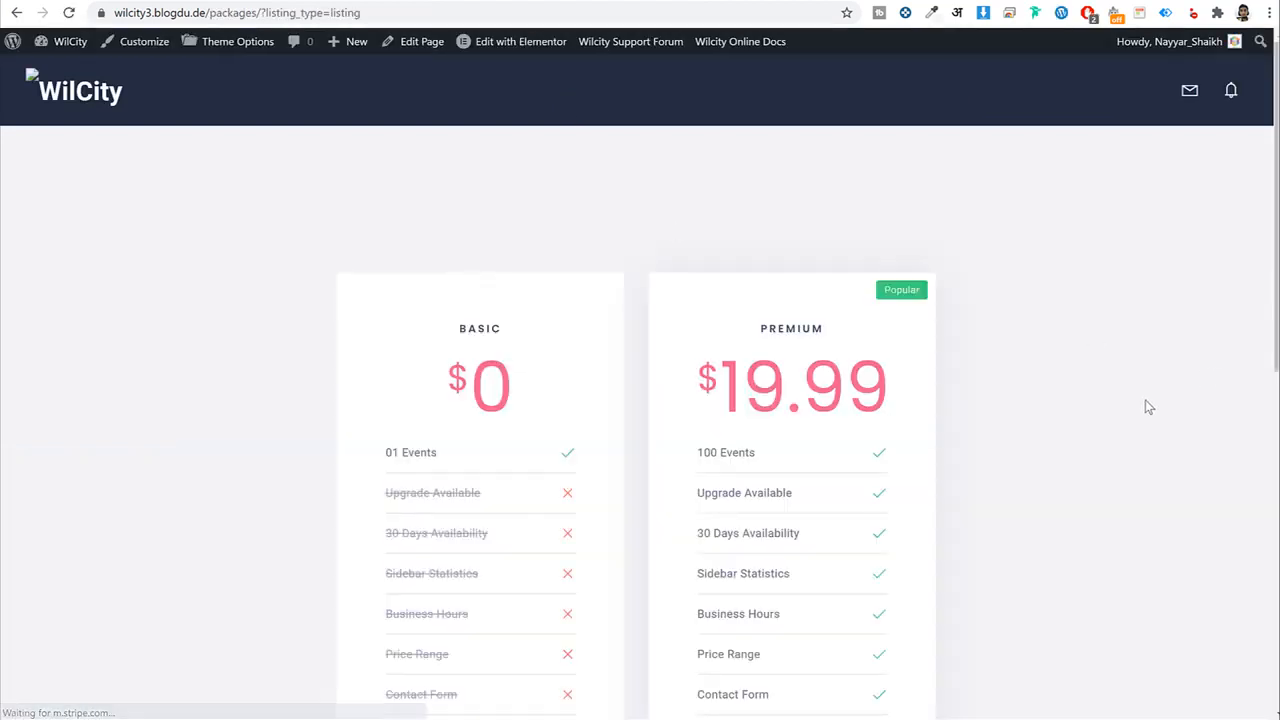
{"action": "scroll", "coordinate": [1148, 407], "scroll_direction": "down", "scroll_amount": 5}
{"action": "scroll", "coordinate": [1146, 409], "scroll_direction": "up", "scroll_amount": 2}
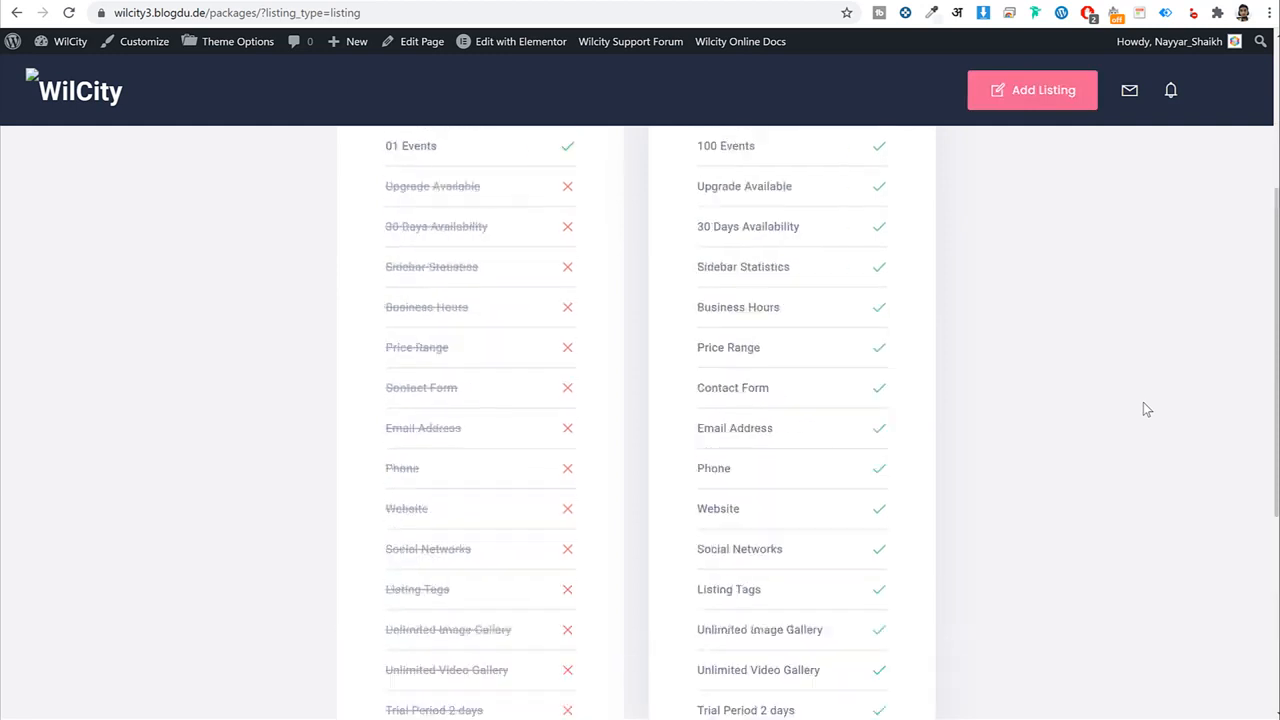
{"action": "scroll", "coordinate": [1143, 405], "scroll_direction": "up", "scroll_amount": 2}
{"action": "scroll", "coordinate": [1000, 475], "scroll_direction": "down", "scroll_amount": 5}
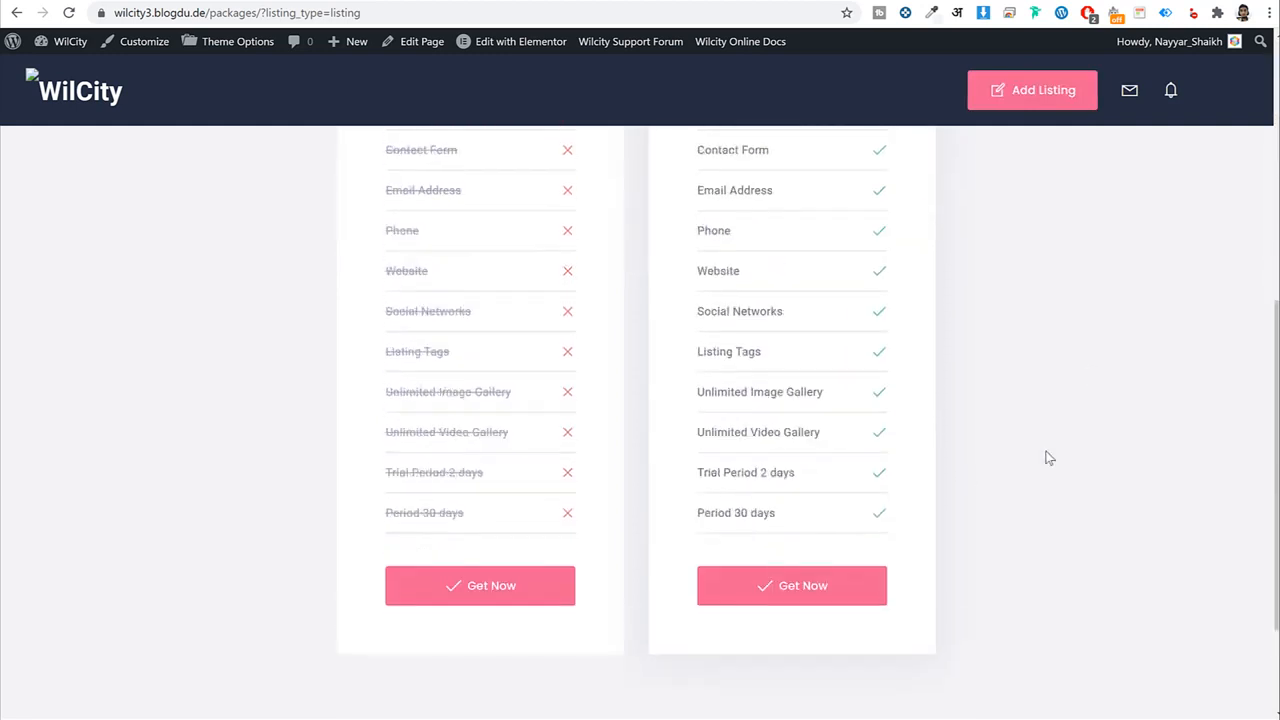
Open the Premium plan's page, read its title and feature list, then go back.
{"action": "left_click", "coordinate": [775, 586]}
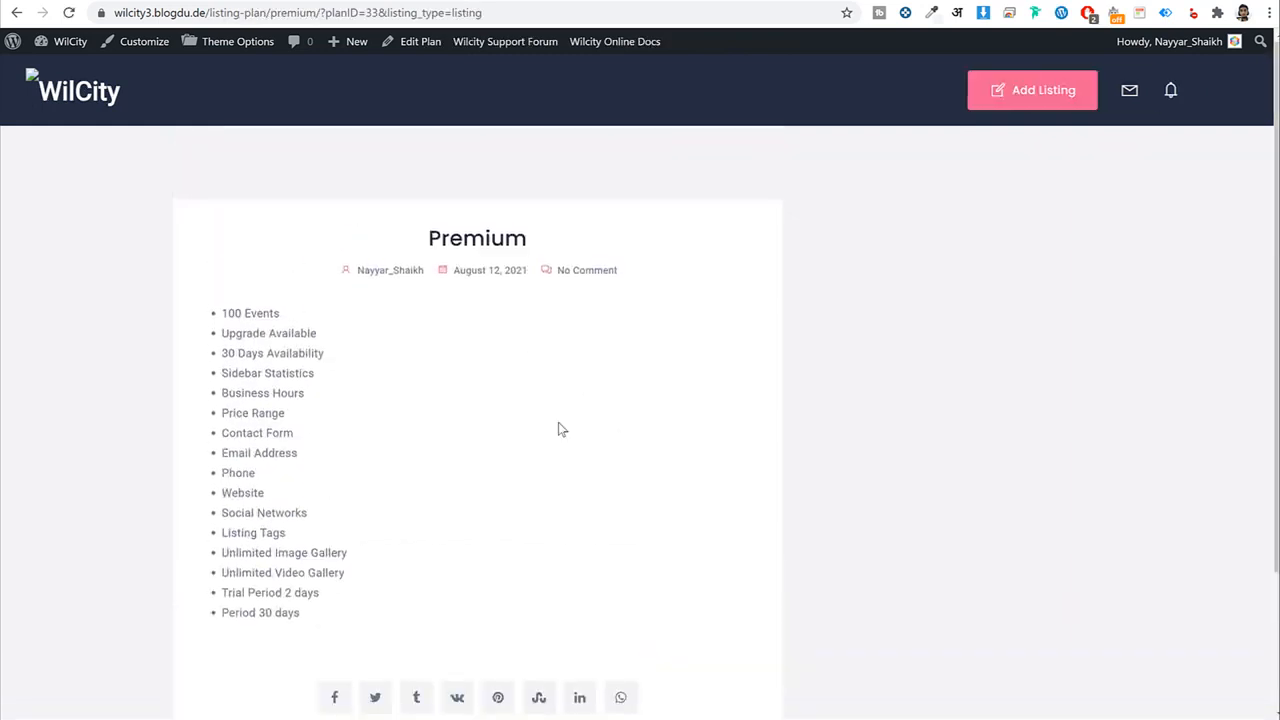
{"action": "left_click_drag", "start_coordinate": [559, 243], "coordinate": [405, 243]}
{"action": "left_click", "coordinate": [393, 265]}
{"action": "left_click_drag", "start_coordinate": [310, 620], "coordinate": [219, 322]}
{"action": "left_click", "coordinate": [327, 372]}
{"action": "key", "text": "alt+Left"}
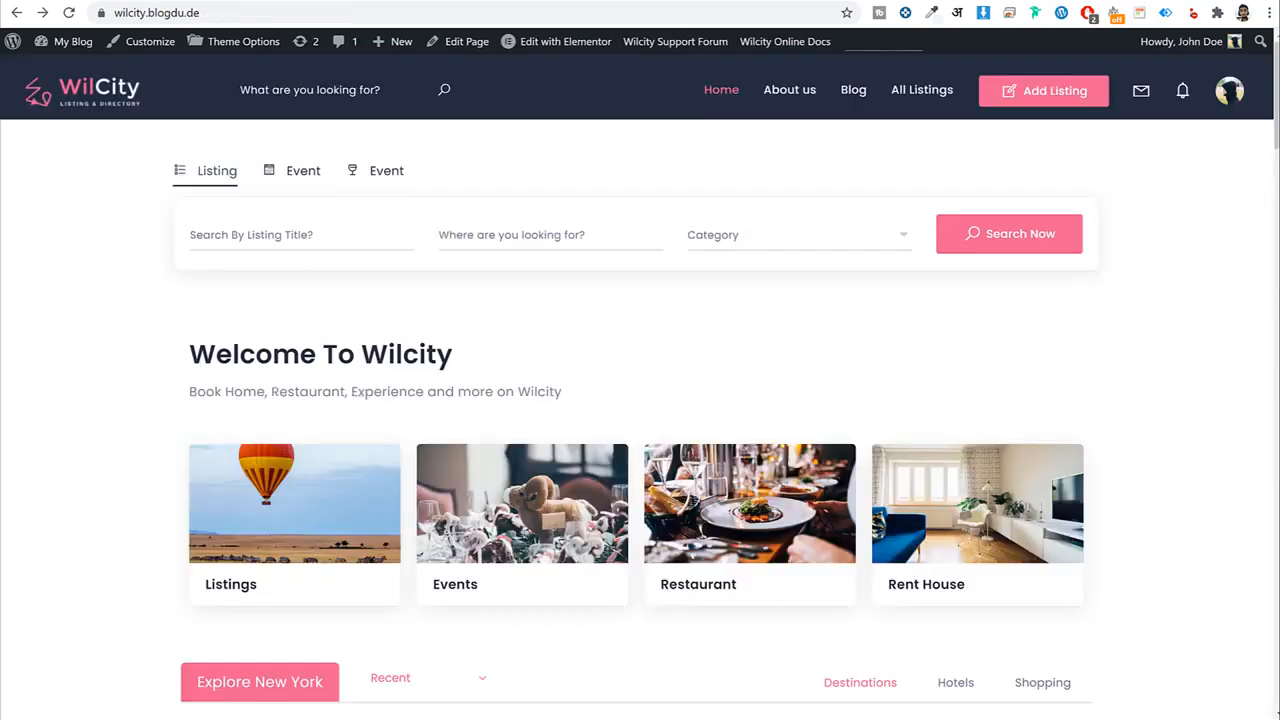
{"action": "left_click", "coordinate": [1066, 103]}
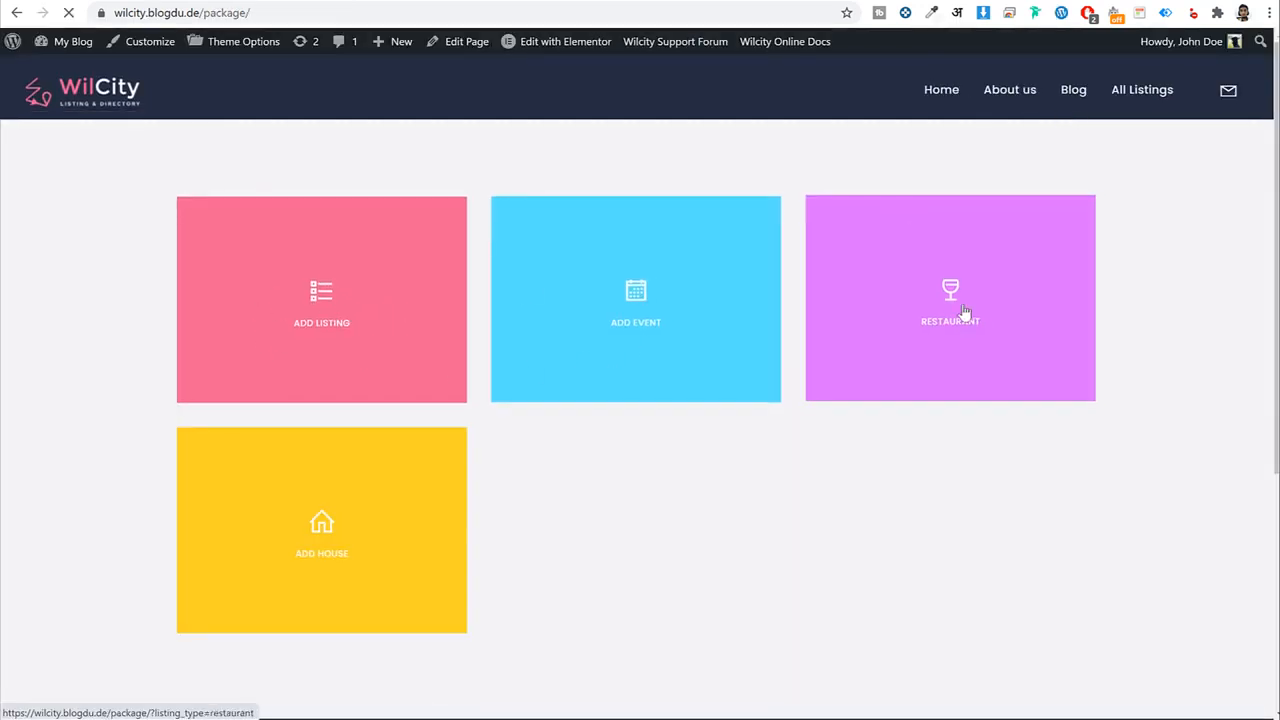
{"action": "left_click", "coordinate": [402, 380]}
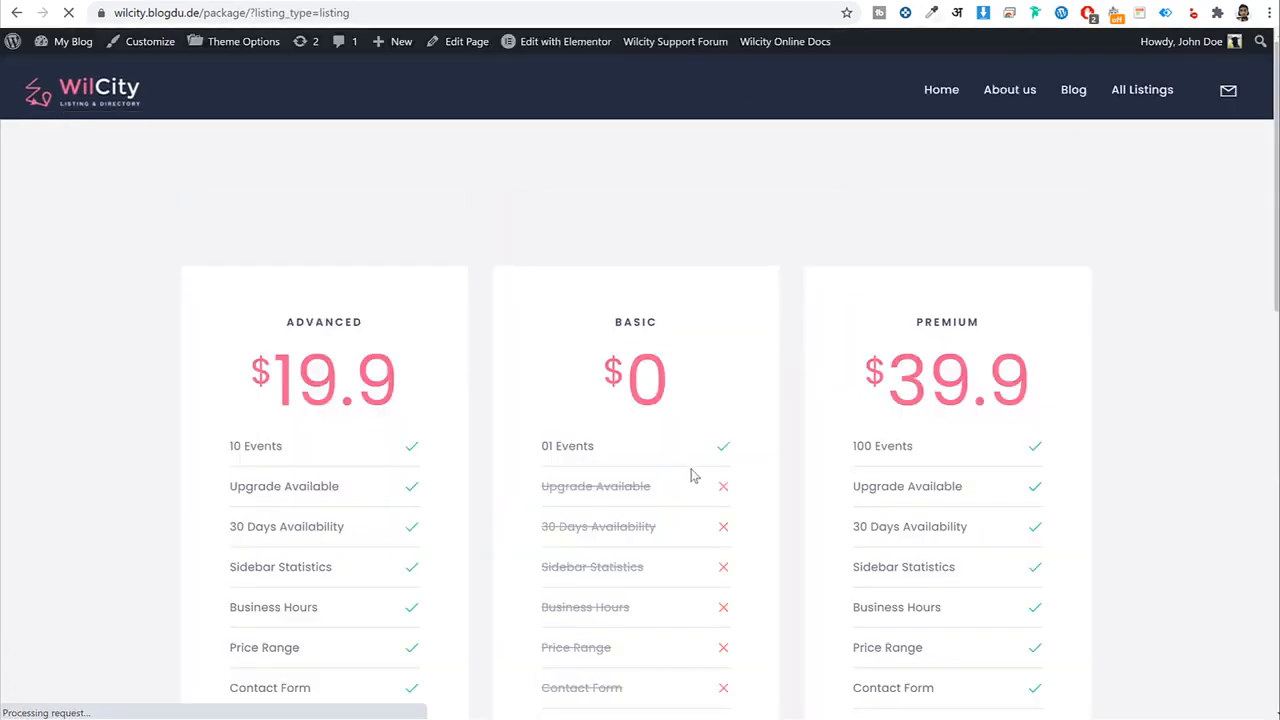
{"action": "scroll", "coordinate": [690, 476], "scroll_direction": "down", "scroll_amount": 6}
{"action": "left_click", "coordinate": [941, 481]}
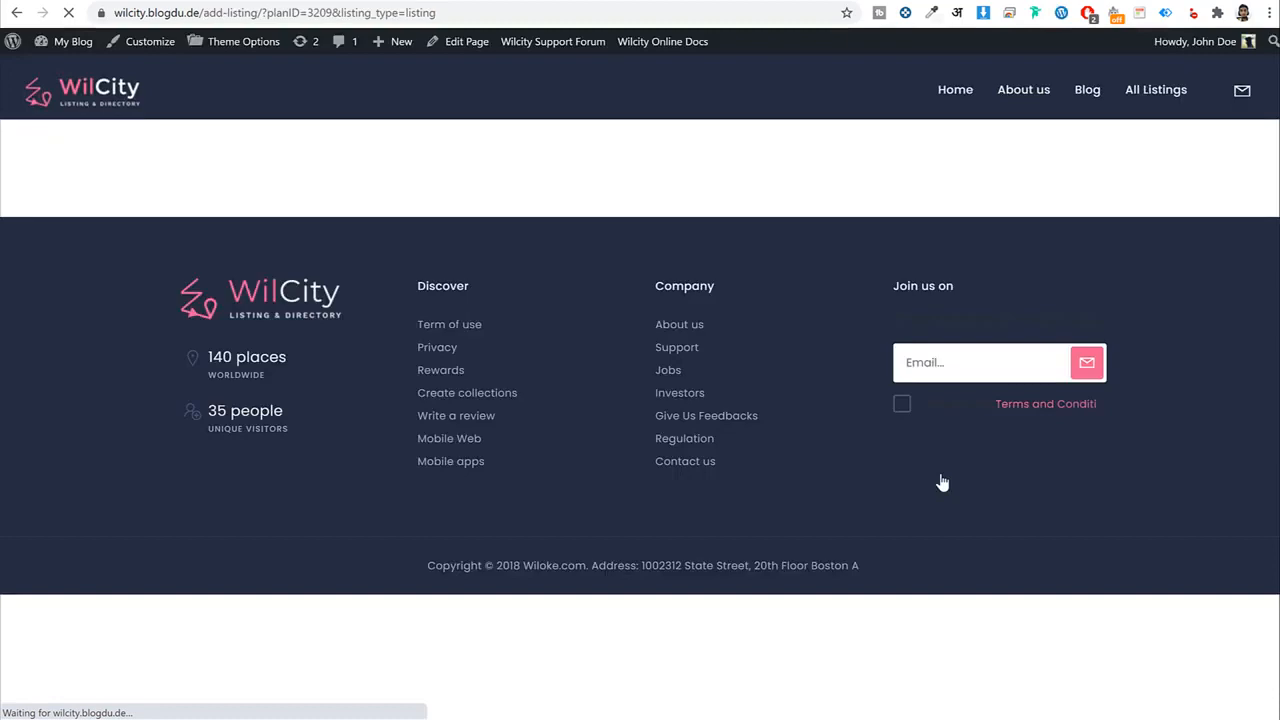
{"action": "scroll", "coordinate": [955, 480], "scroll_direction": "down", "scroll_amount": 15}
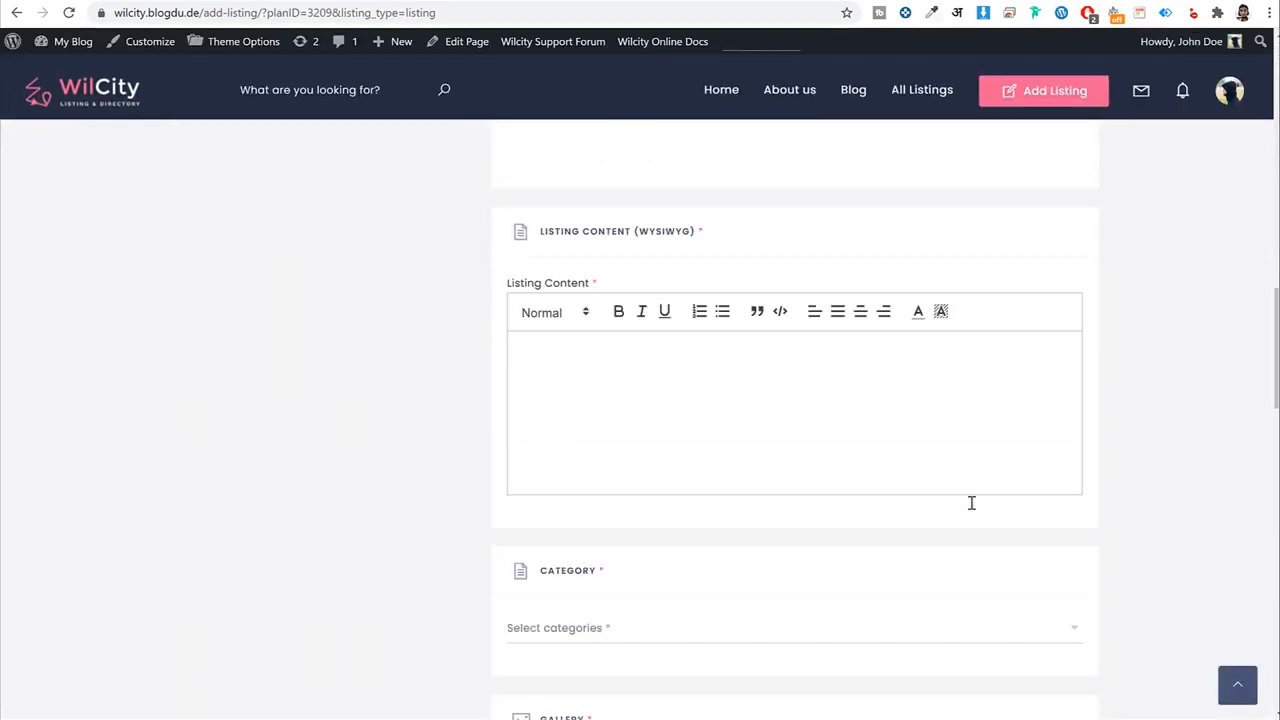
{"action": "scroll", "coordinate": [971, 505], "scroll_direction": "down", "scroll_amount": 10}
{"action": "scroll", "coordinate": [971, 515], "scroll_direction": "up", "scroll_amount": 20}
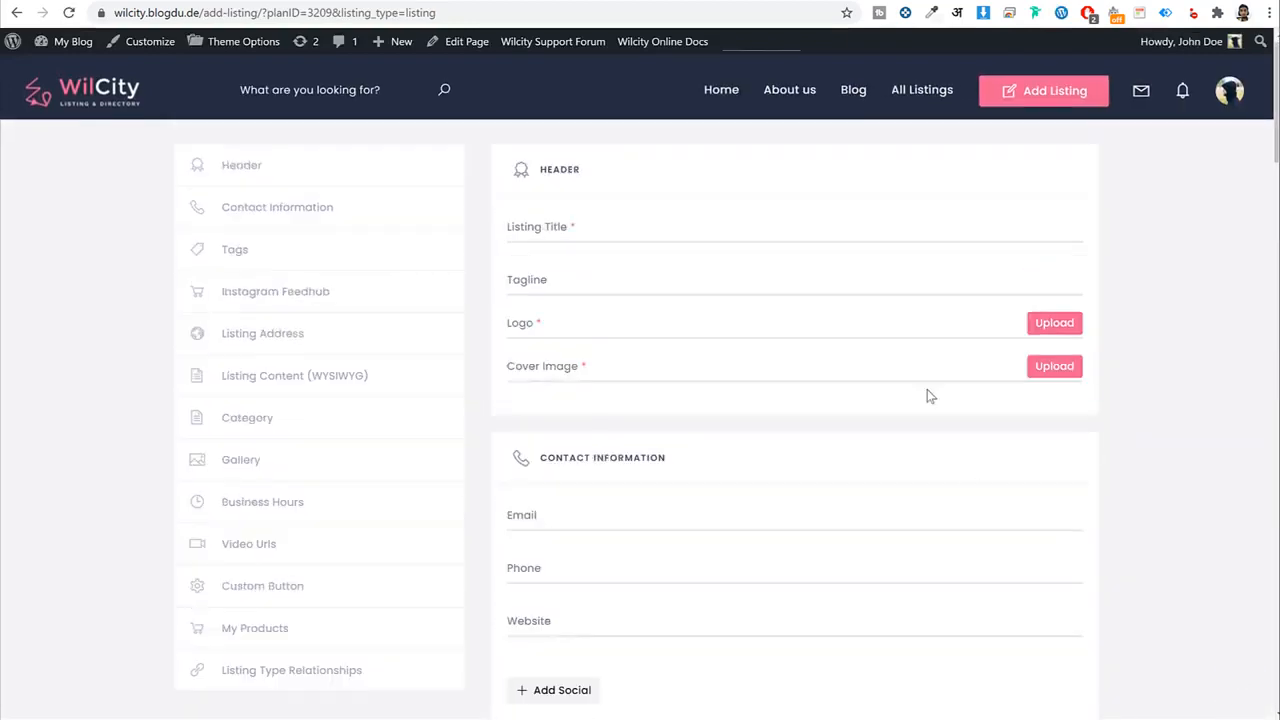
{"action": "scroll", "coordinate": [1140, 466], "scroll_direction": "down", "scroll_amount": 10}
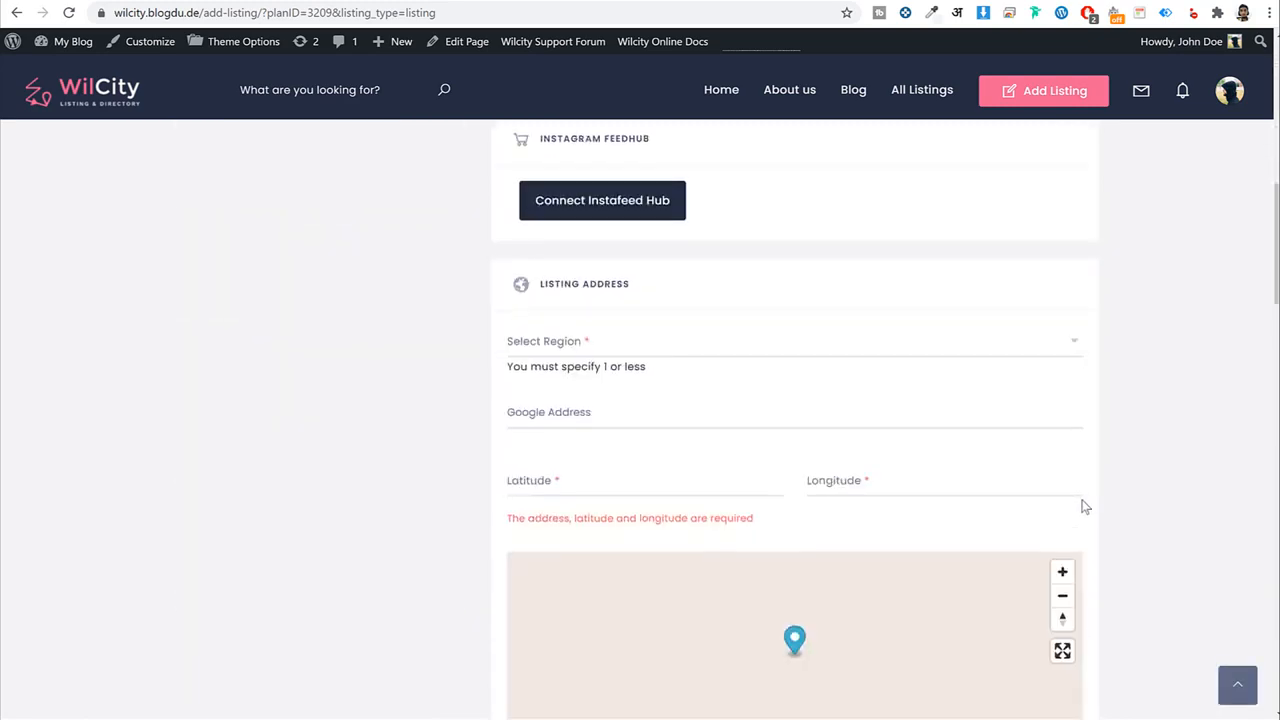
{"action": "scroll", "coordinate": [1080, 502], "scroll_direction": "down", "scroll_amount": 9}
{"action": "scroll", "coordinate": [866, 397], "scroll_direction": "up", "scroll_amount": 15}
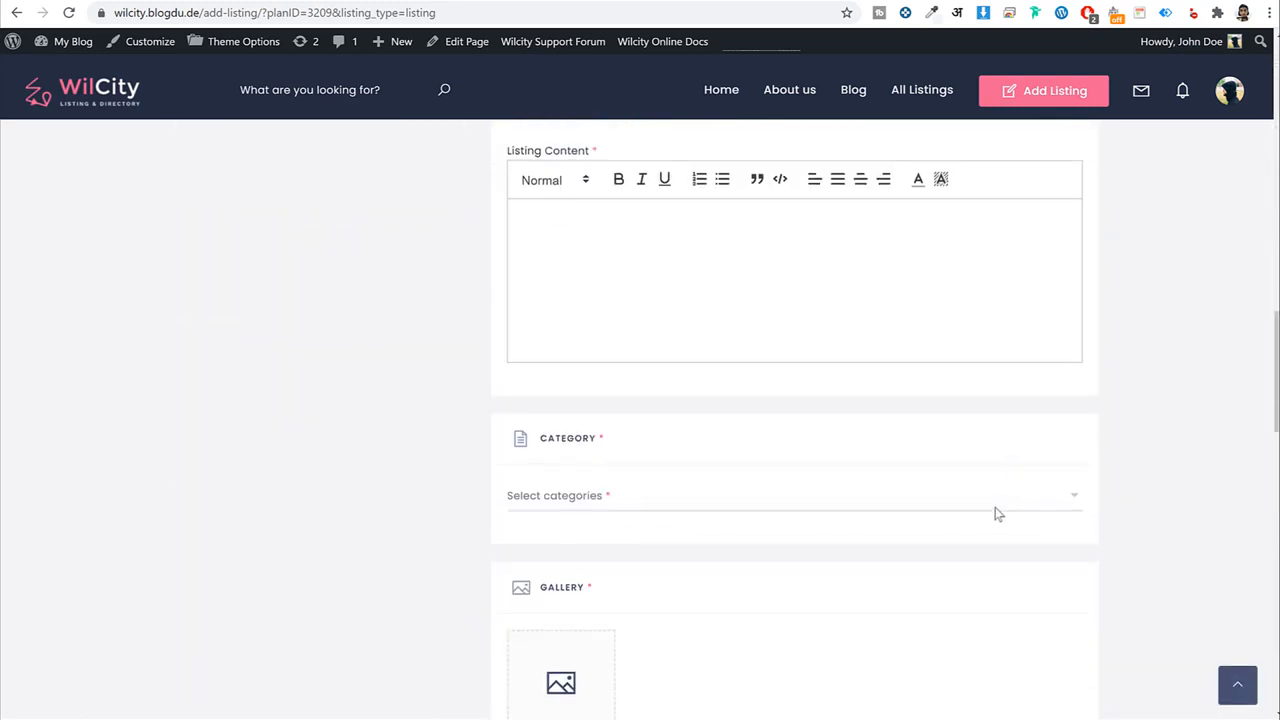
{"action": "scroll", "coordinate": [993, 488], "scroll_direction": "up", "scroll_amount": 2}
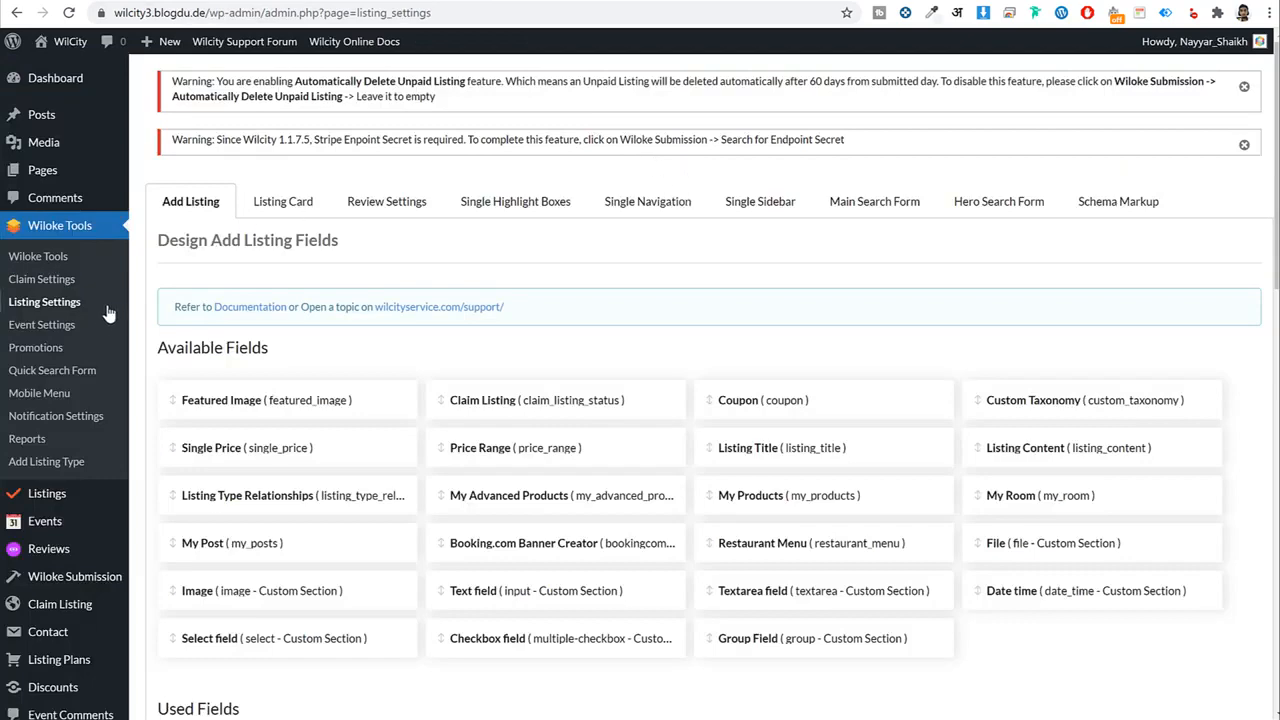
Save WooCommerce General settings keeping United States (US) dollar ($) as the currency.
{"action": "scroll", "coordinate": [108, 313], "scroll_direction": "down", "scroll_amount": 5}
{"action": "mouse_move", "coordinate": [70, 330]}
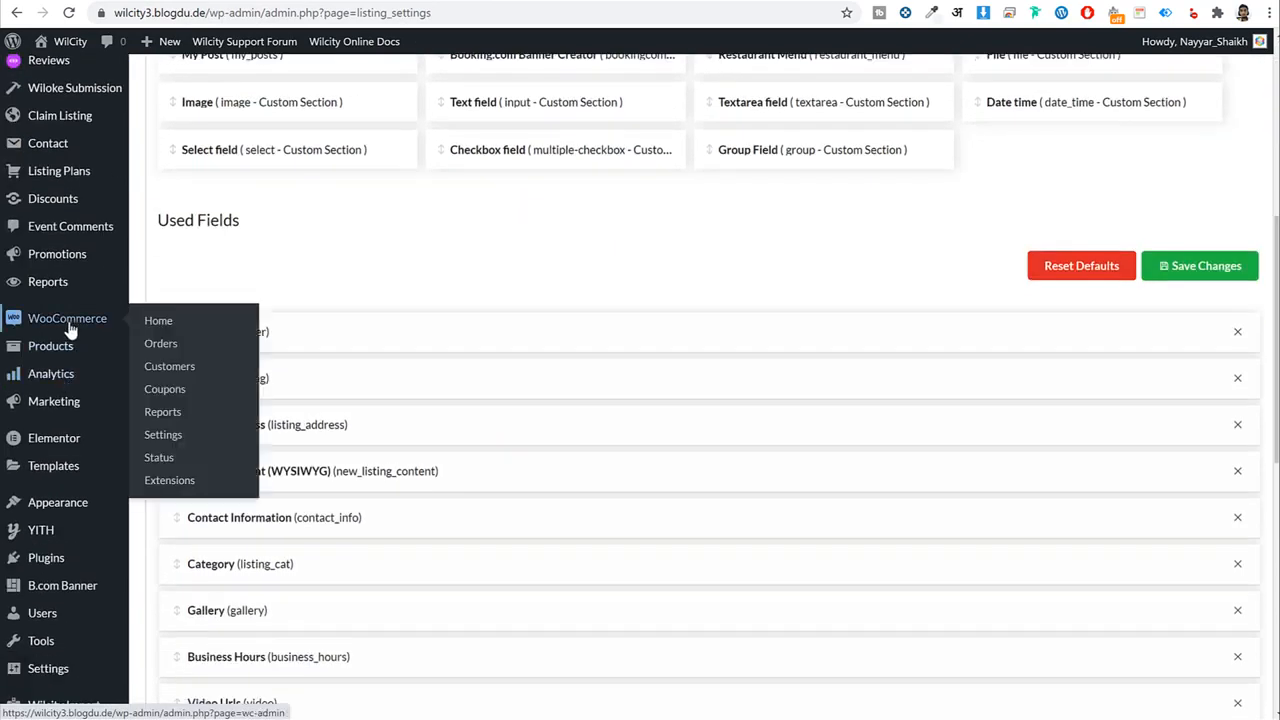
{"action": "left_click", "coordinate": [162, 438]}
{"action": "scroll", "coordinate": [950, 358], "scroll_direction": "down", "scroll_amount": 1}
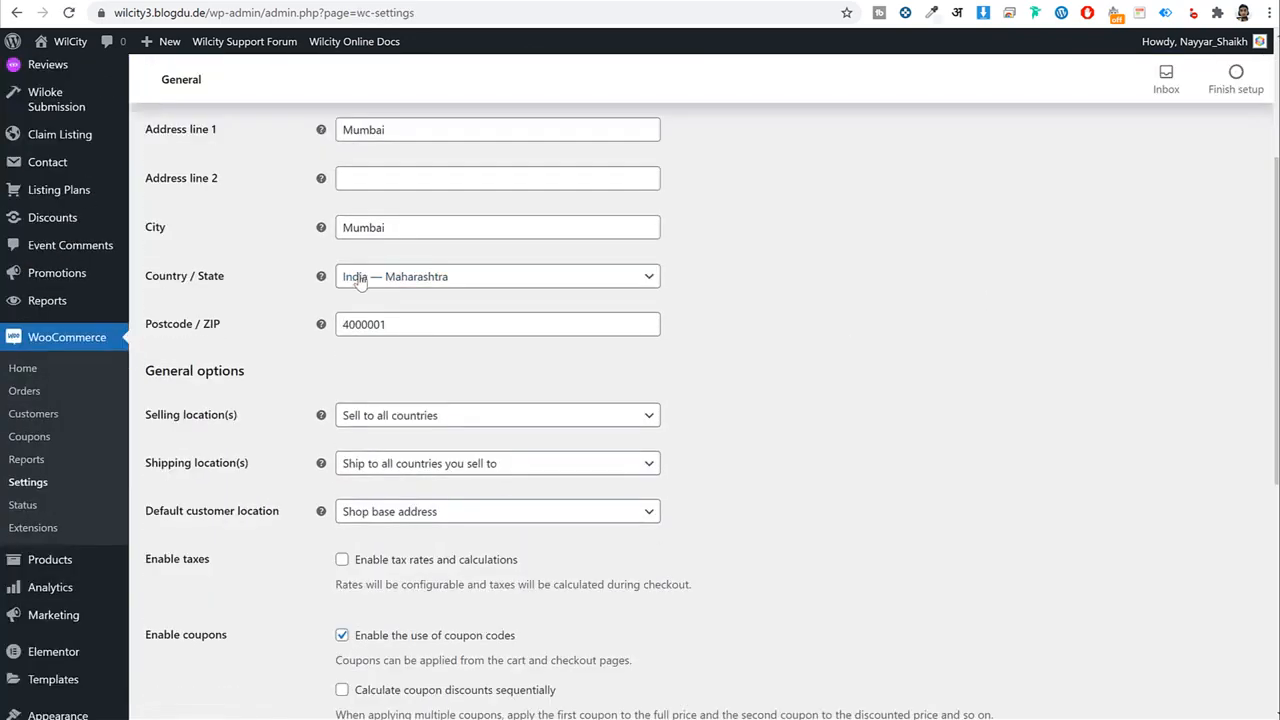
{"action": "scroll", "coordinate": [438, 322], "scroll_direction": "down", "scroll_amount": 2}
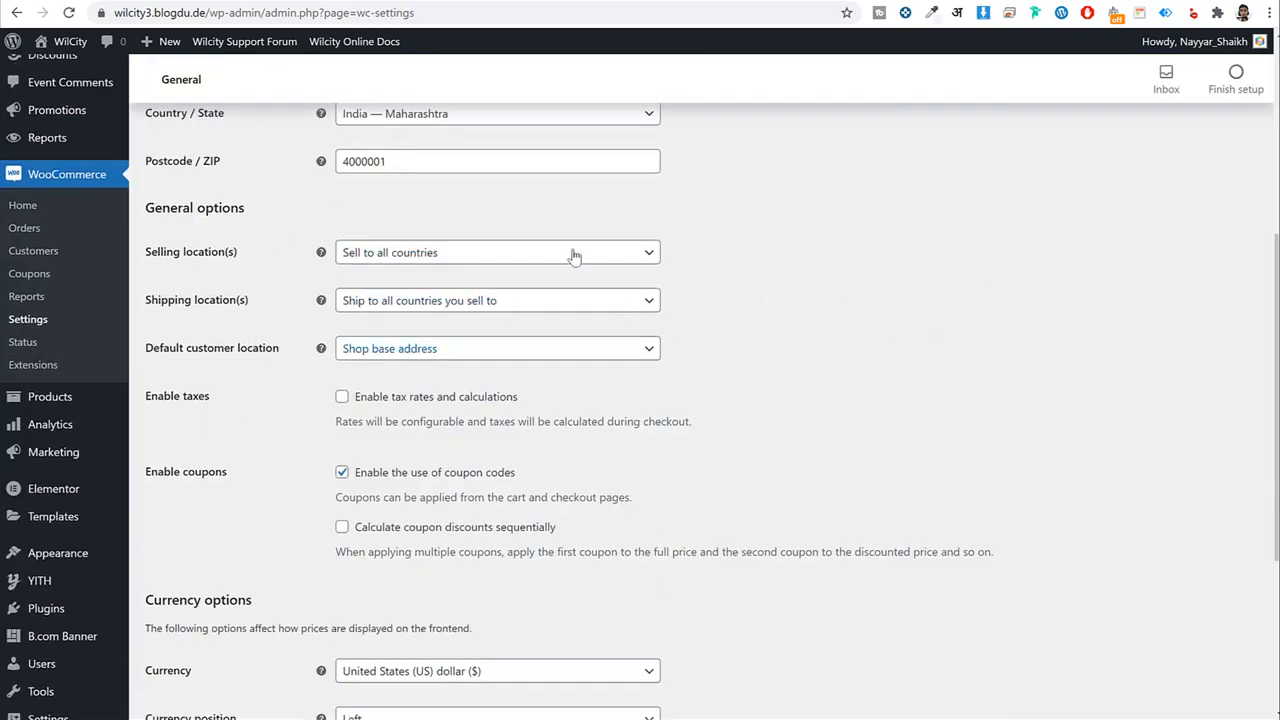
{"action": "scroll", "coordinate": [734, 292], "scroll_direction": "down", "scroll_amount": 3}
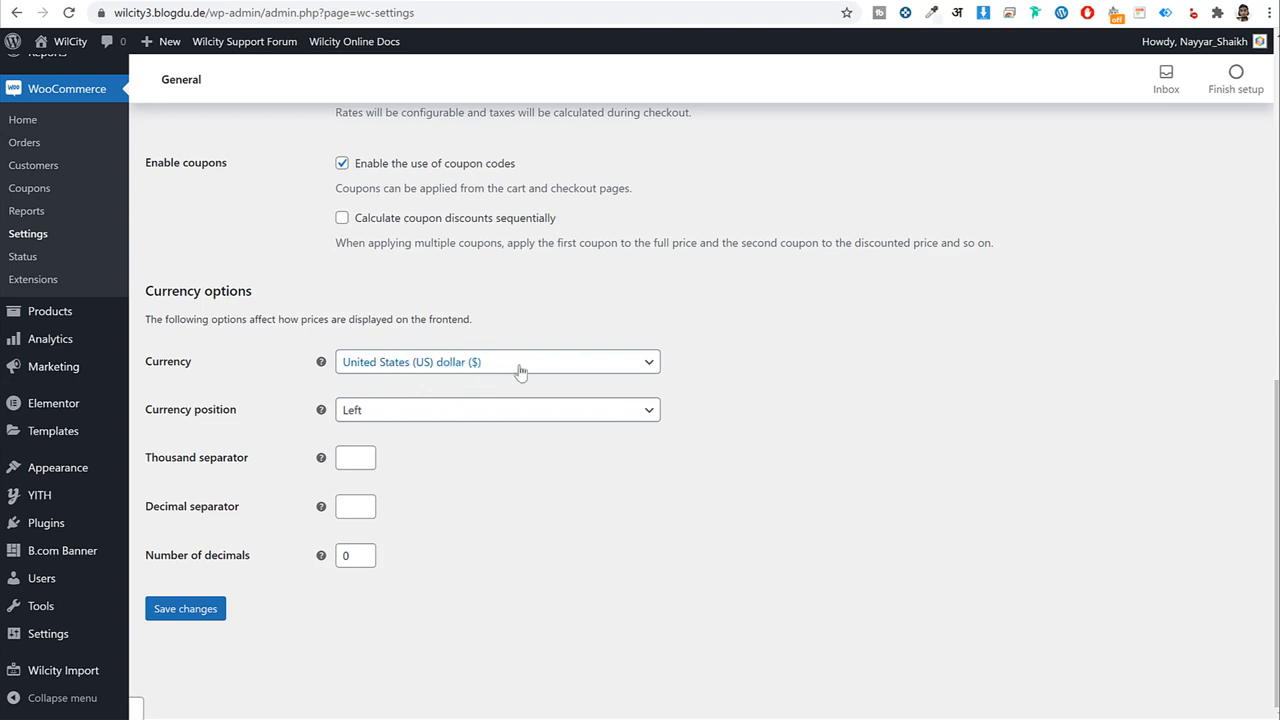
{"action": "left_click", "coordinate": [453, 361]}
{"action": "scroll", "coordinate": [472, 468], "scroll_direction": "down", "scroll_amount": 3}
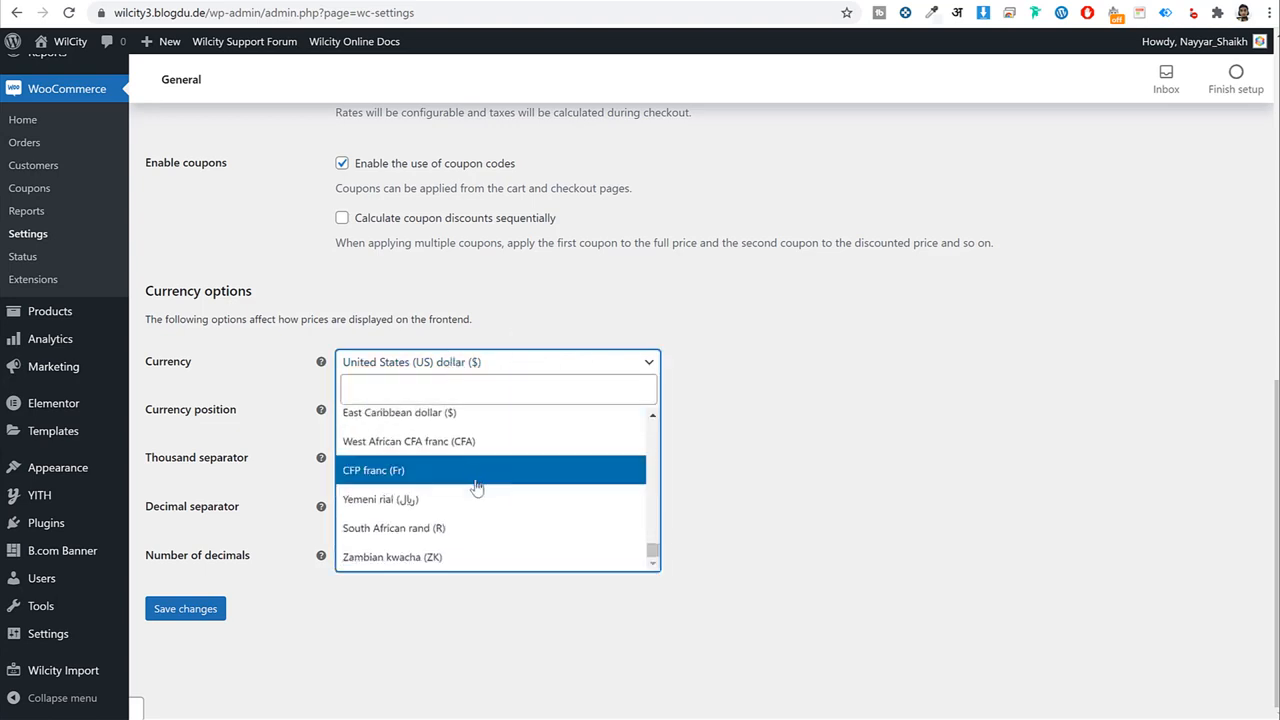
{"action": "left_click", "coordinate": [910, 437]}
{"action": "left_click", "coordinate": [184, 608]}
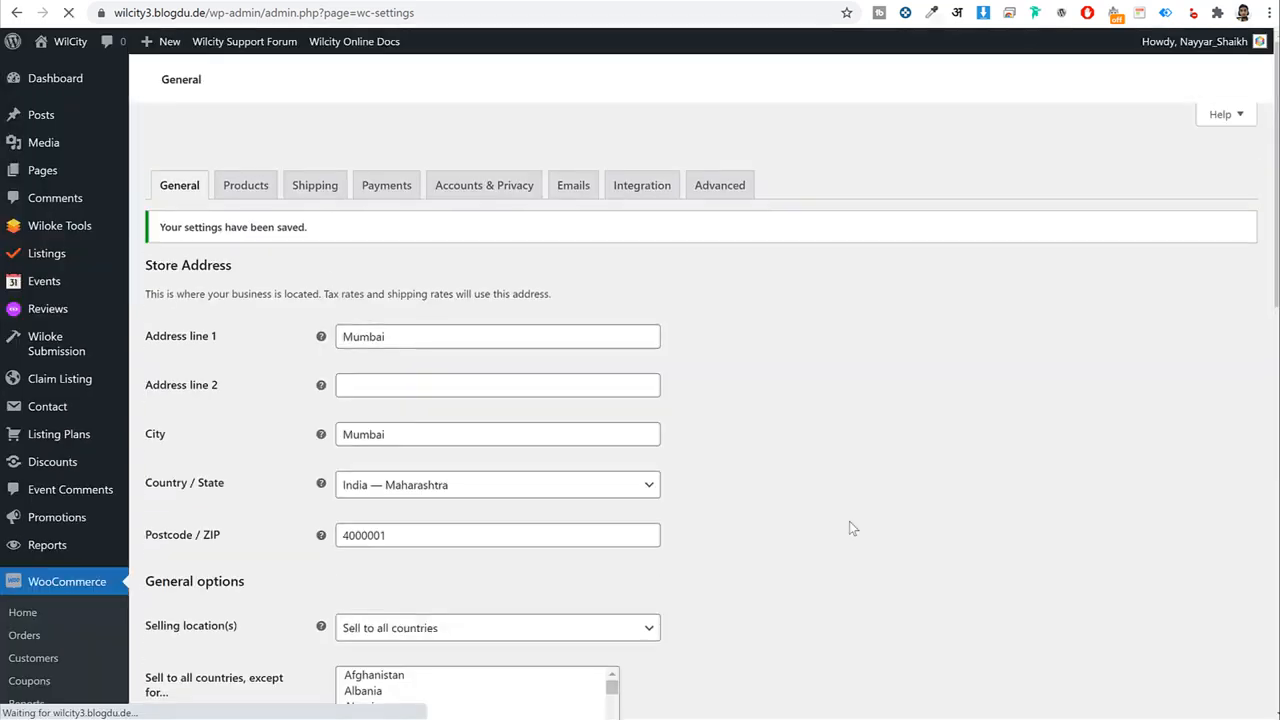
Change the product weight unit from kg to g and save.
{"action": "left_click", "coordinate": [263, 150]}
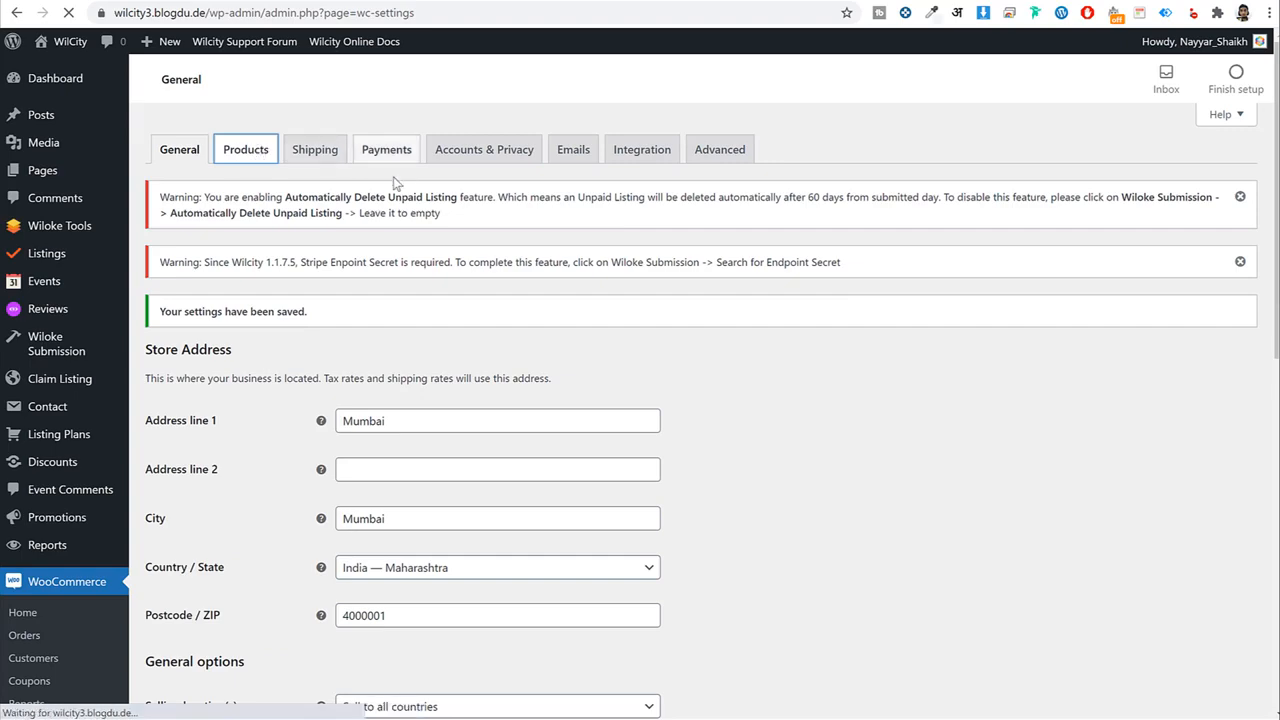
{"action": "scroll", "coordinate": [575, 325], "scroll_direction": "down", "scroll_amount": 4}
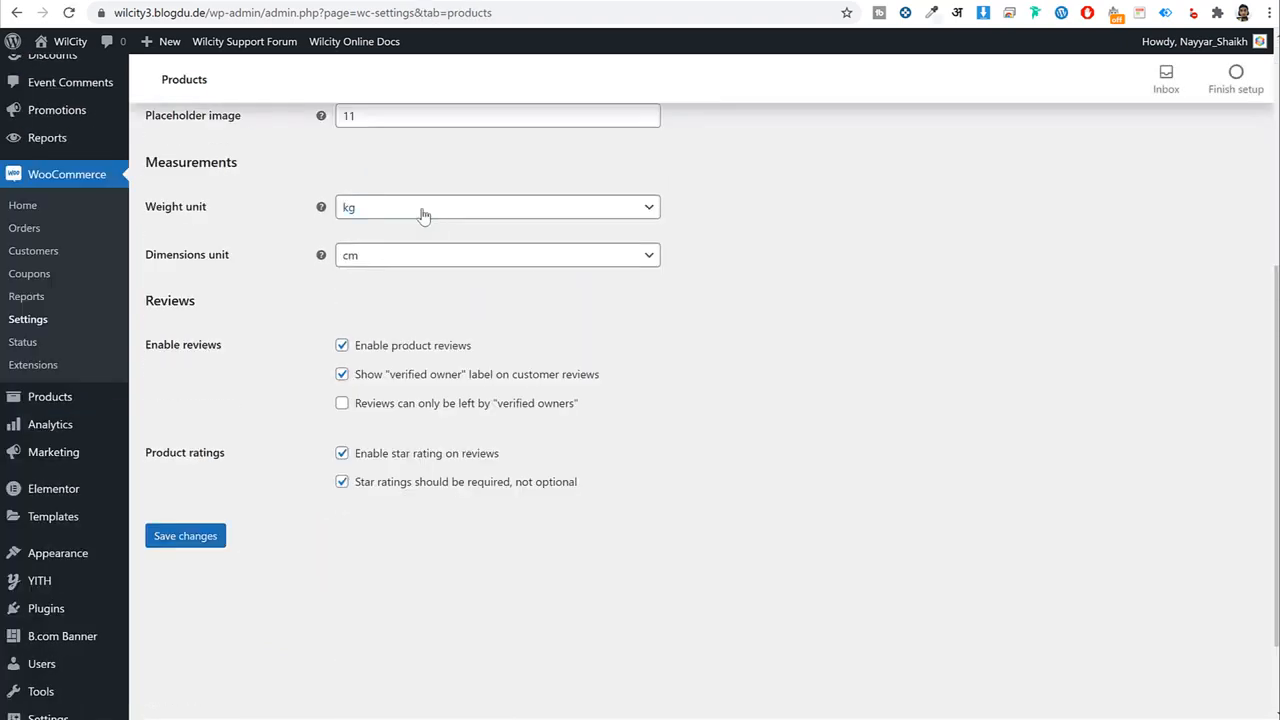
{"action": "left_click", "coordinate": [423, 208]}
{"action": "left_click", "coordinate": [409, 262]}
{"action": "left_click", "coordinate": [185, 536]}
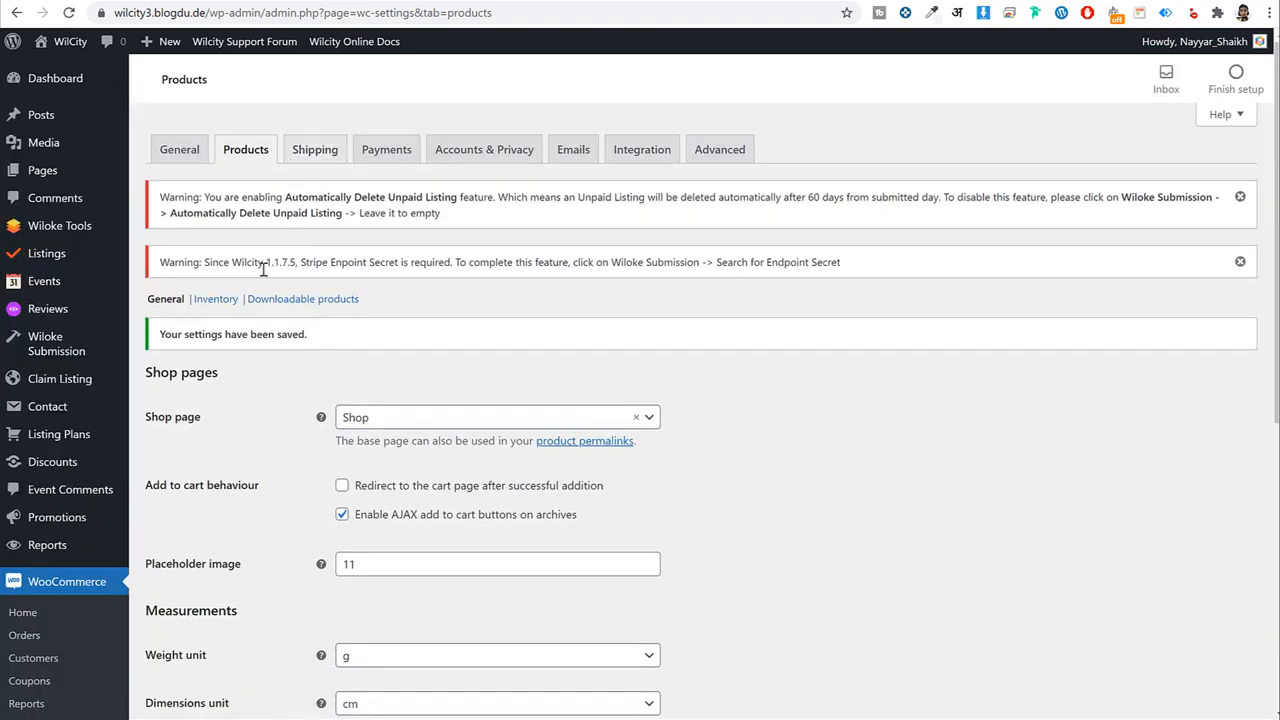
Look over the Shipping settings and Payments methods list, then go to the Plugins page.
{"action": "left_click", "coordinate": [320, 156]}
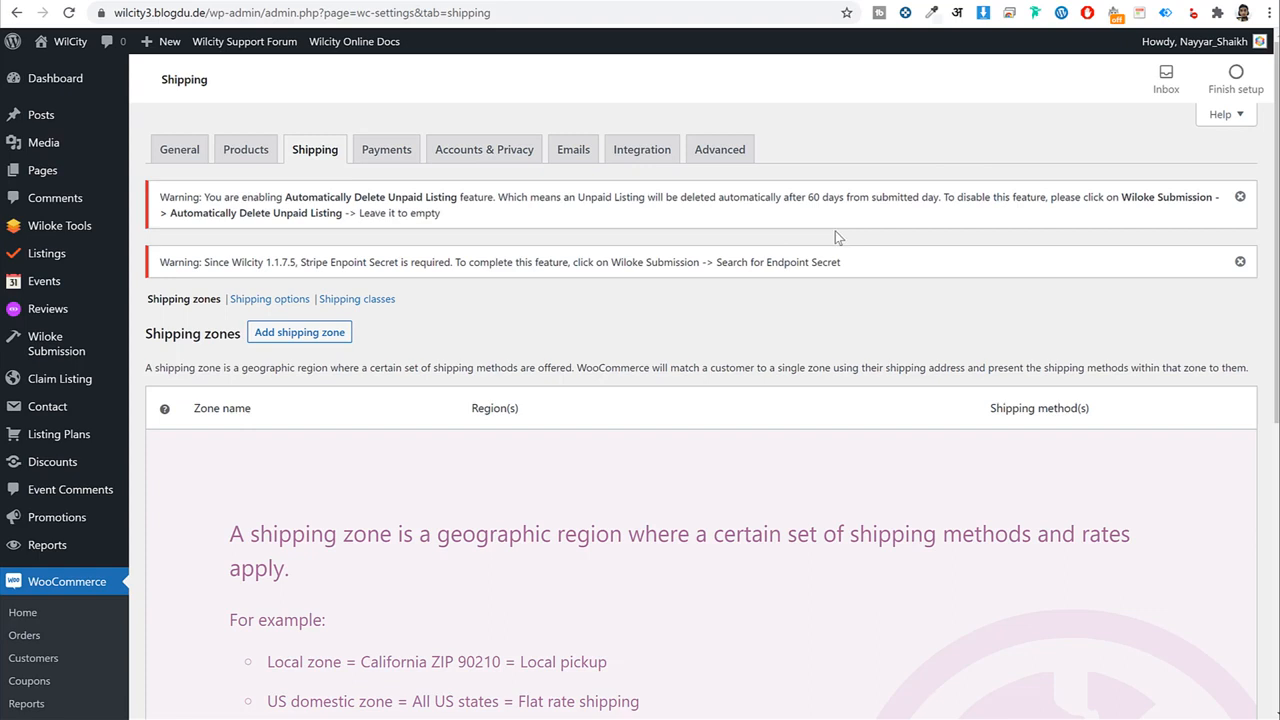
{"action": "left_click", "coordinate": [382, 163]}
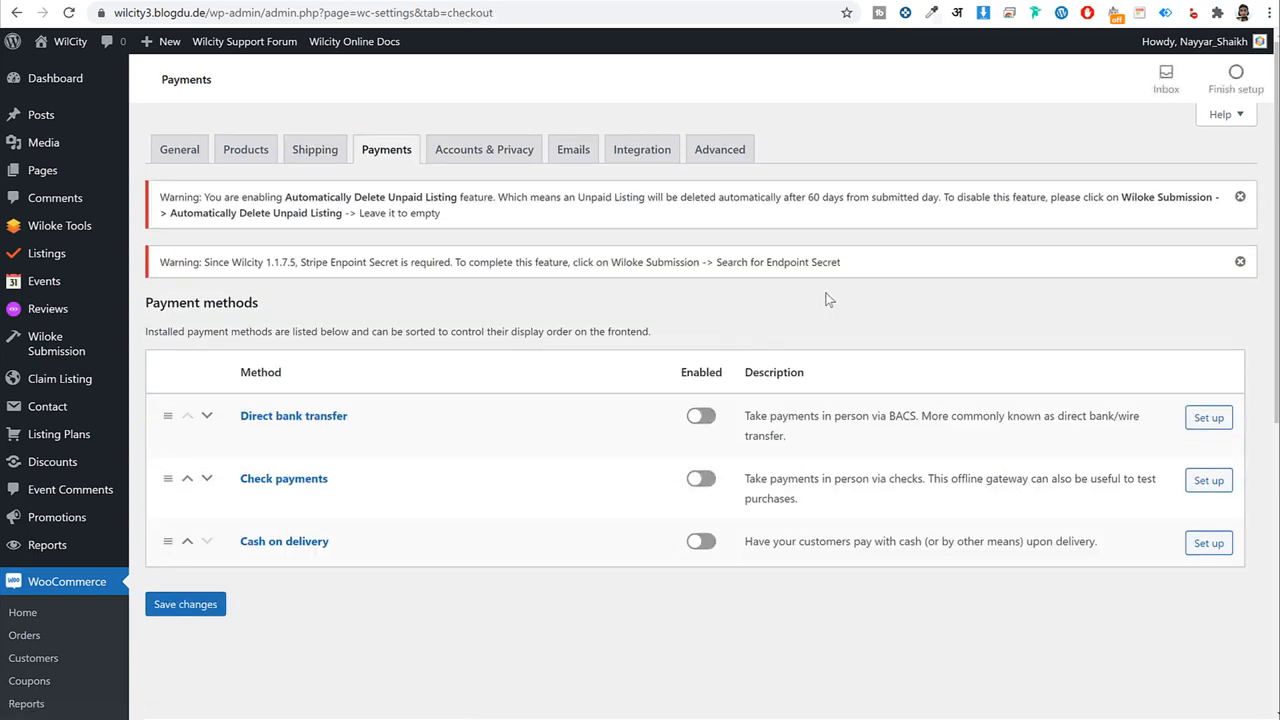
{"action": "scroll", "coordinate": [838, 304], "scroll_direction": "down", "scroll_amount": 5}
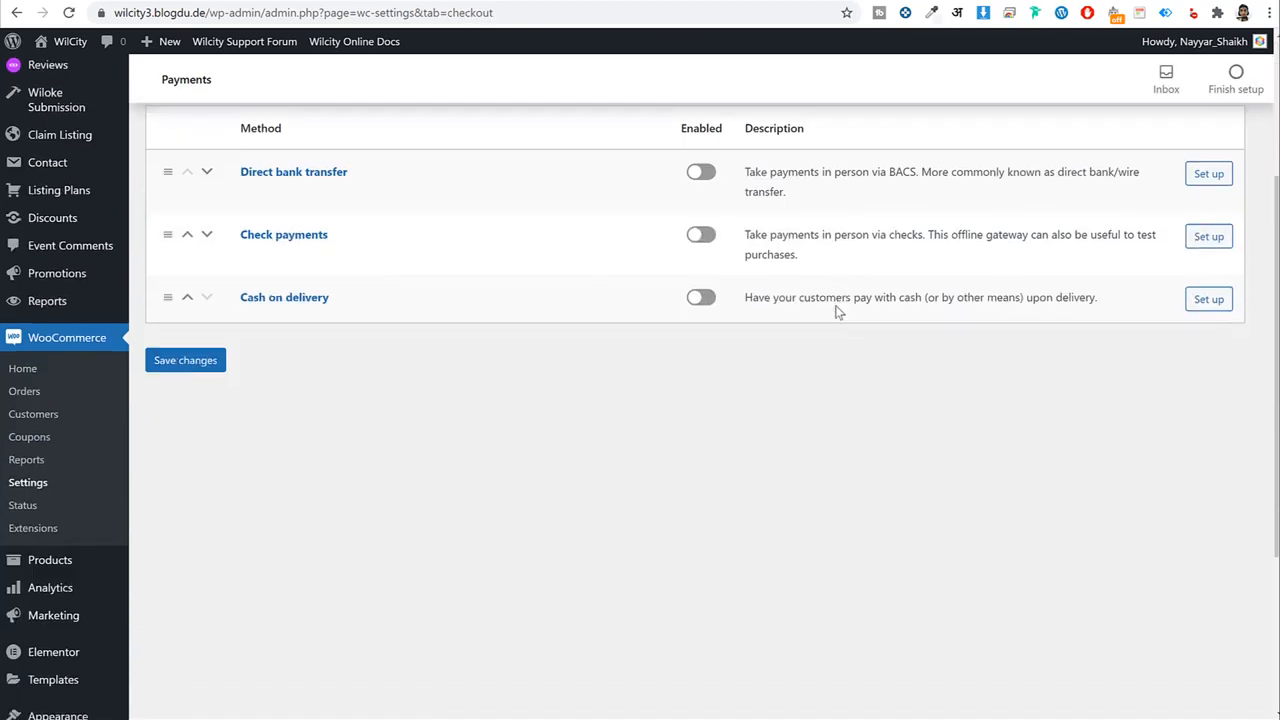
{"action": "right_click", "coordinate": [54, 500]}
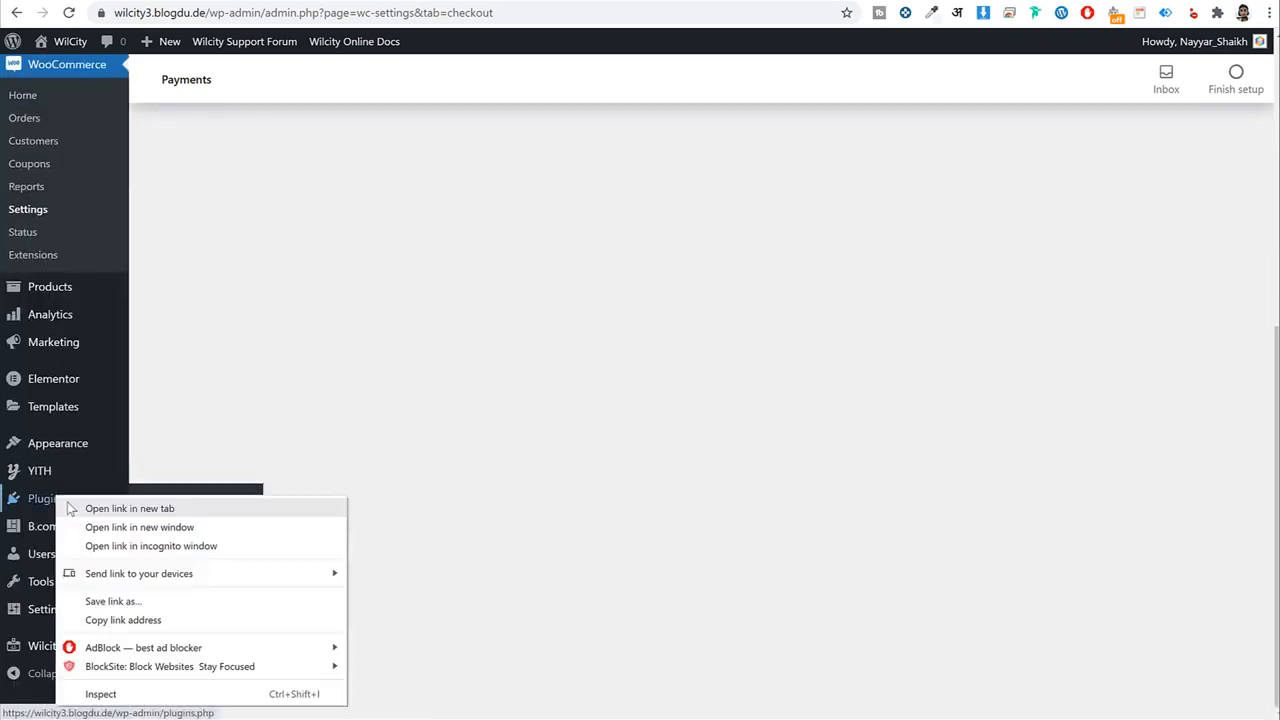
{"action": "key", "text": "Escape"}
{"action": "scroll", "coordinate": [370, 436], "scroll_direction": "up", "scroll_amount": 2}
{"action": "scroll", "coordinate": [370, 436], "scroll_direction": "up", "scroll_amount": 4}
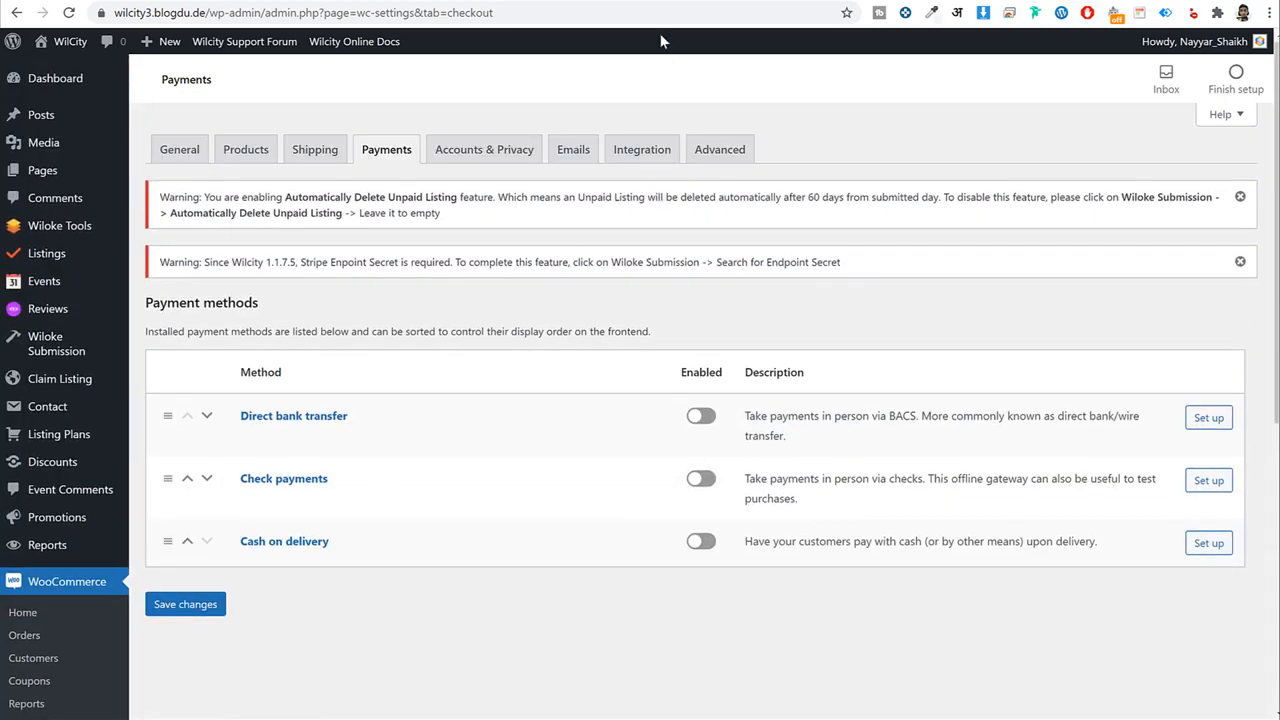
{"action": "left_click", "coordinate": [880, 1]}
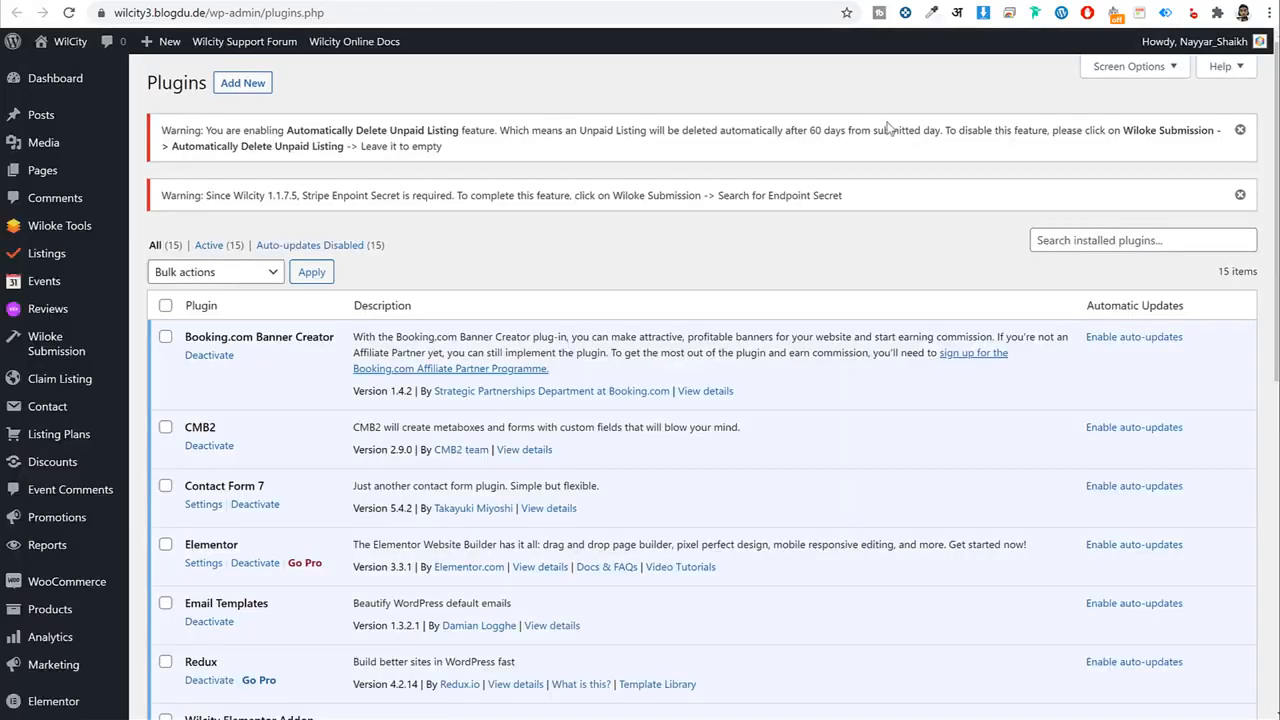
Open the Add Plugins screen with its Featured plugins.
{"action": "left_click", "coordinate": [242, 82]}
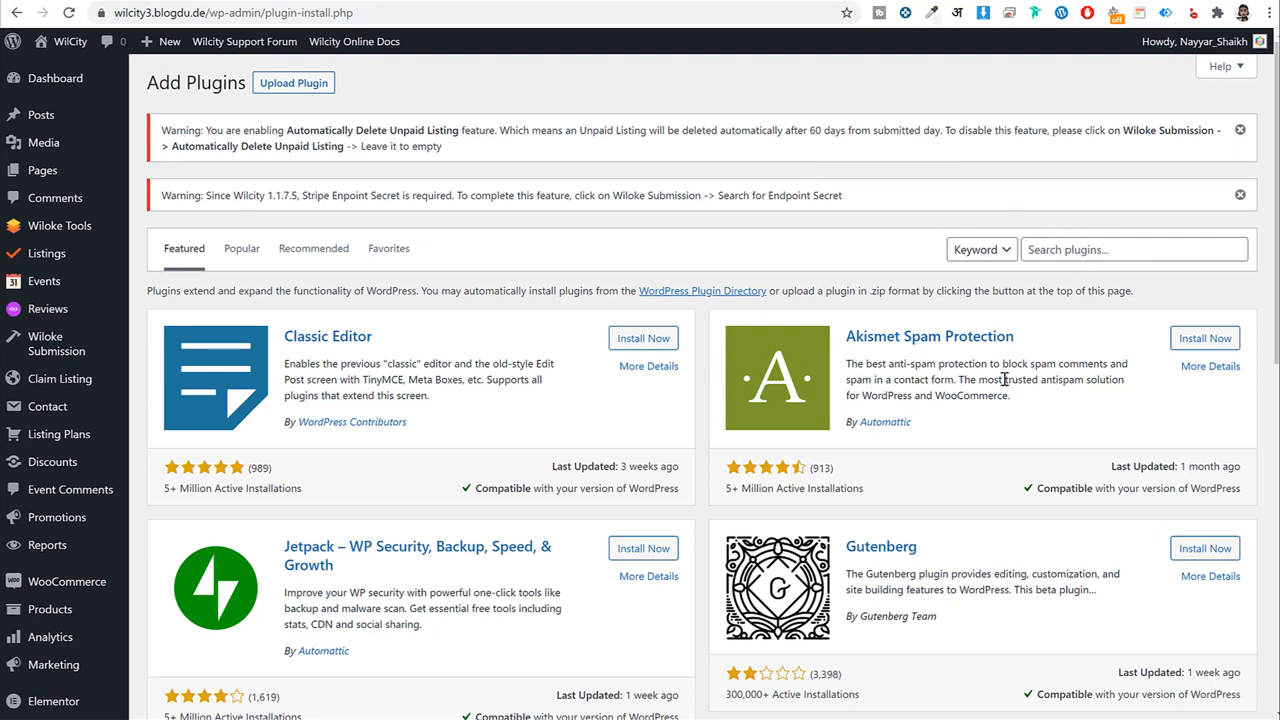
Search plugins for 'paypal' and install WooCommerce PayPal Checkout Payment Gateway.
{"action": "left_click", "coordinate": [1095, 247]}
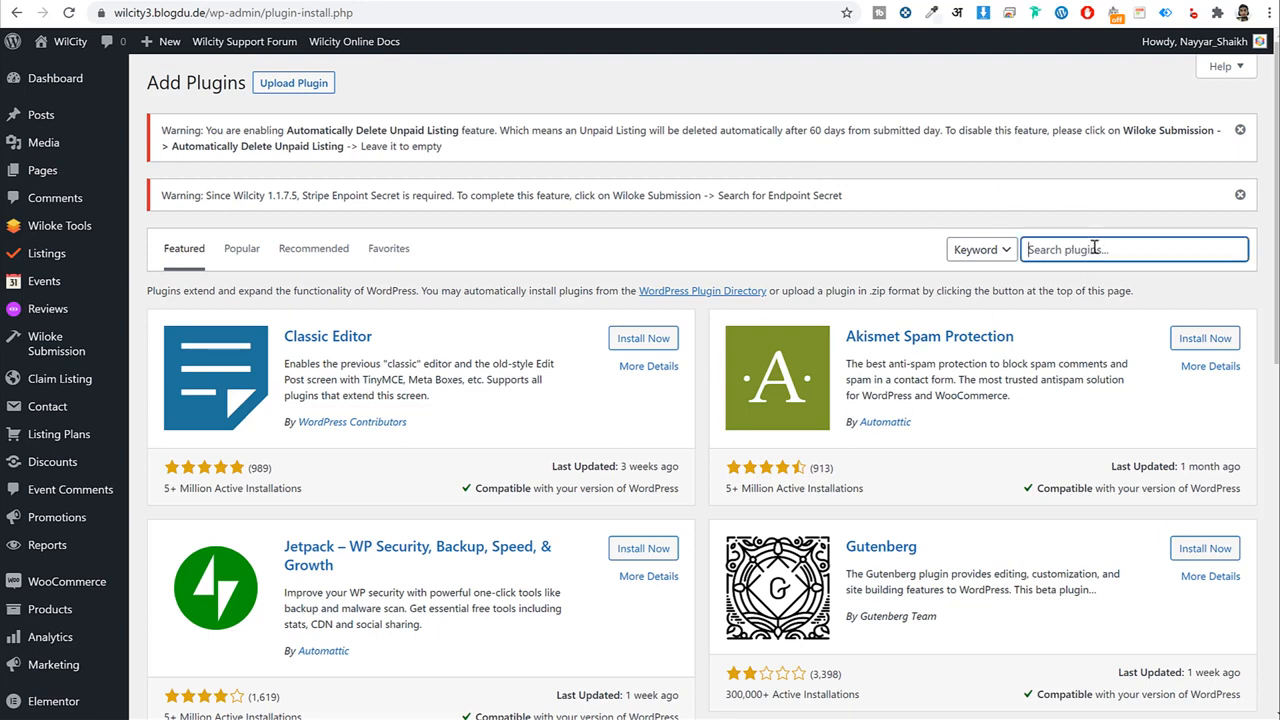
{"action": "type", "text": "paypal"}
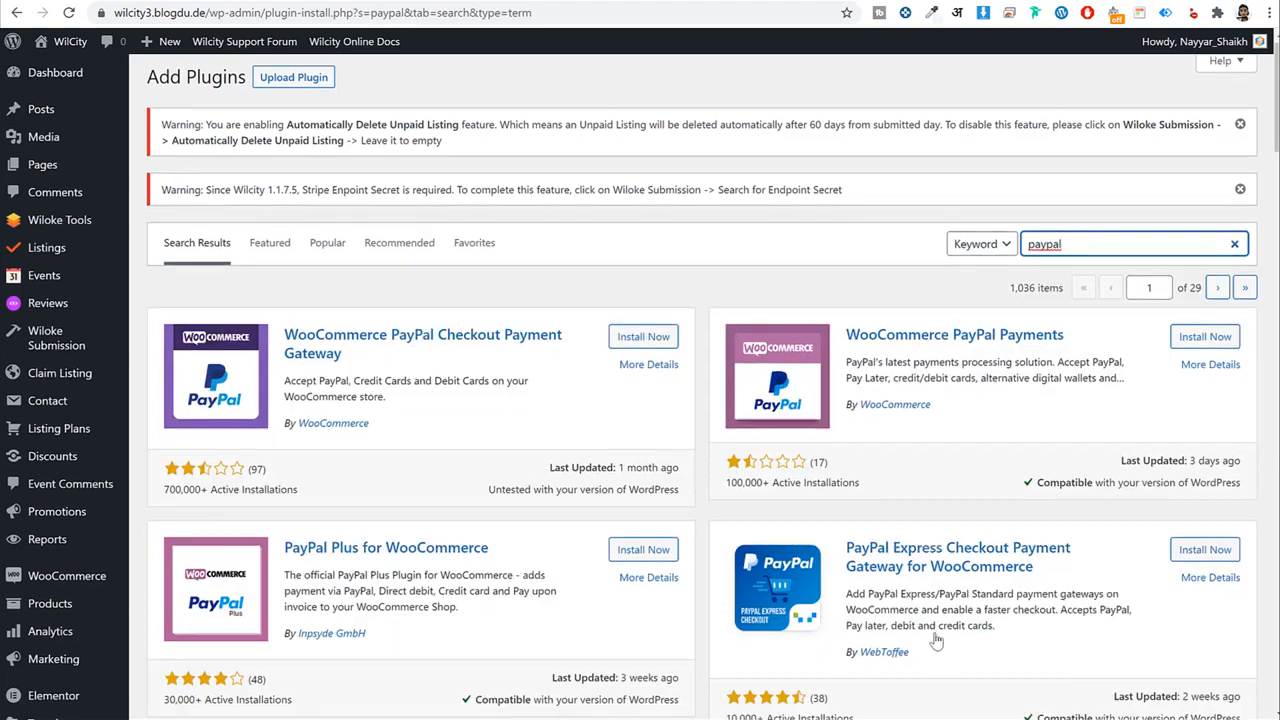
{"action": "scroll", "coordinate": [917, 655], "scroll_direction": "down", "scroll_amount": 4}
{"action": "scroll", "coordinate": [917, 655], "scroll_direction": "up", "scroll_amount": 4}
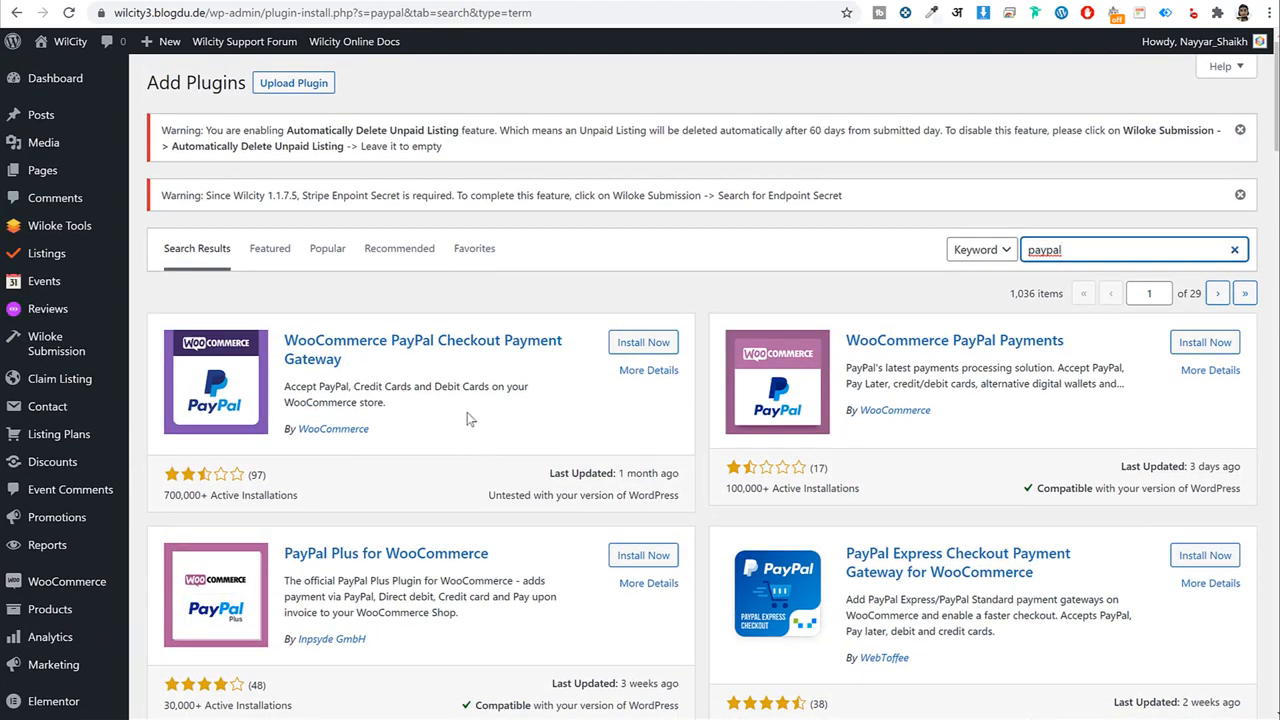
{"action": "left_click_drag", "start_coordinate": [400, 434], "coordinate": [299, 438]}
{"action": "left_click", "coordinate": [434, 436]}
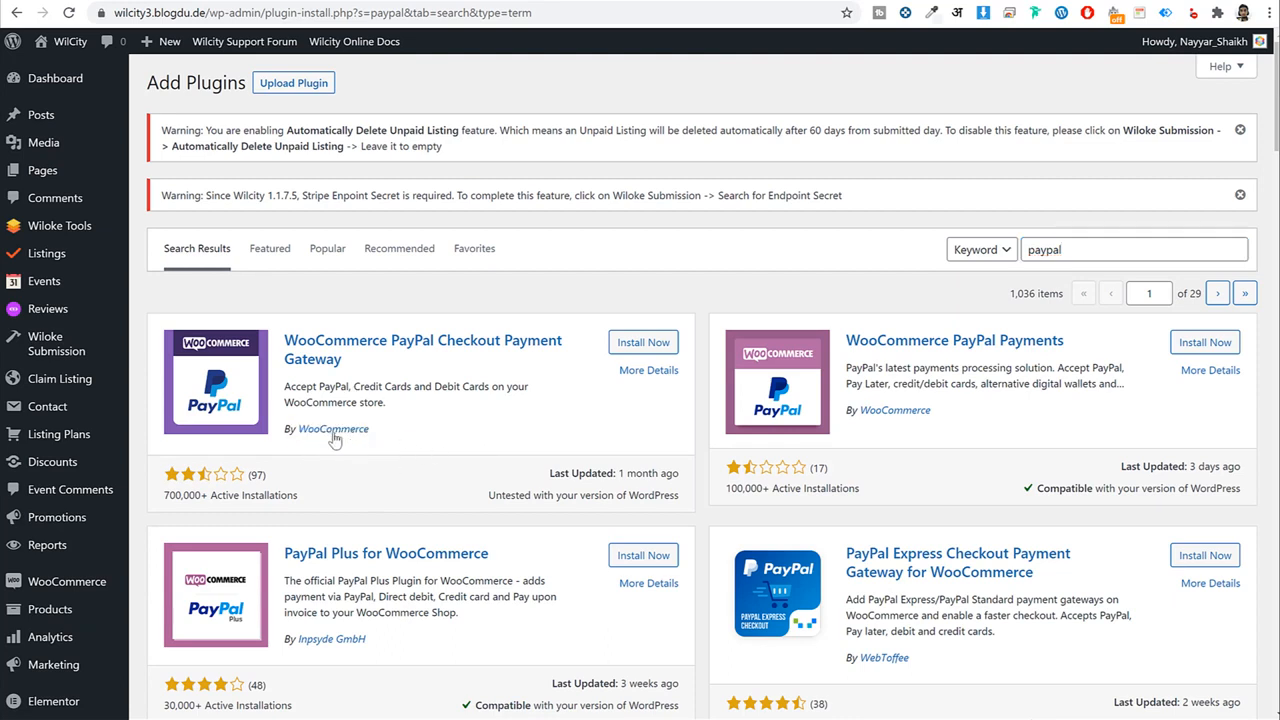
{"action": "left_click", "coordinate": [650, 342]}
{"action": "left_click_drag", "start_coordinate": [284, 338], "coordinate": [430, 365]}
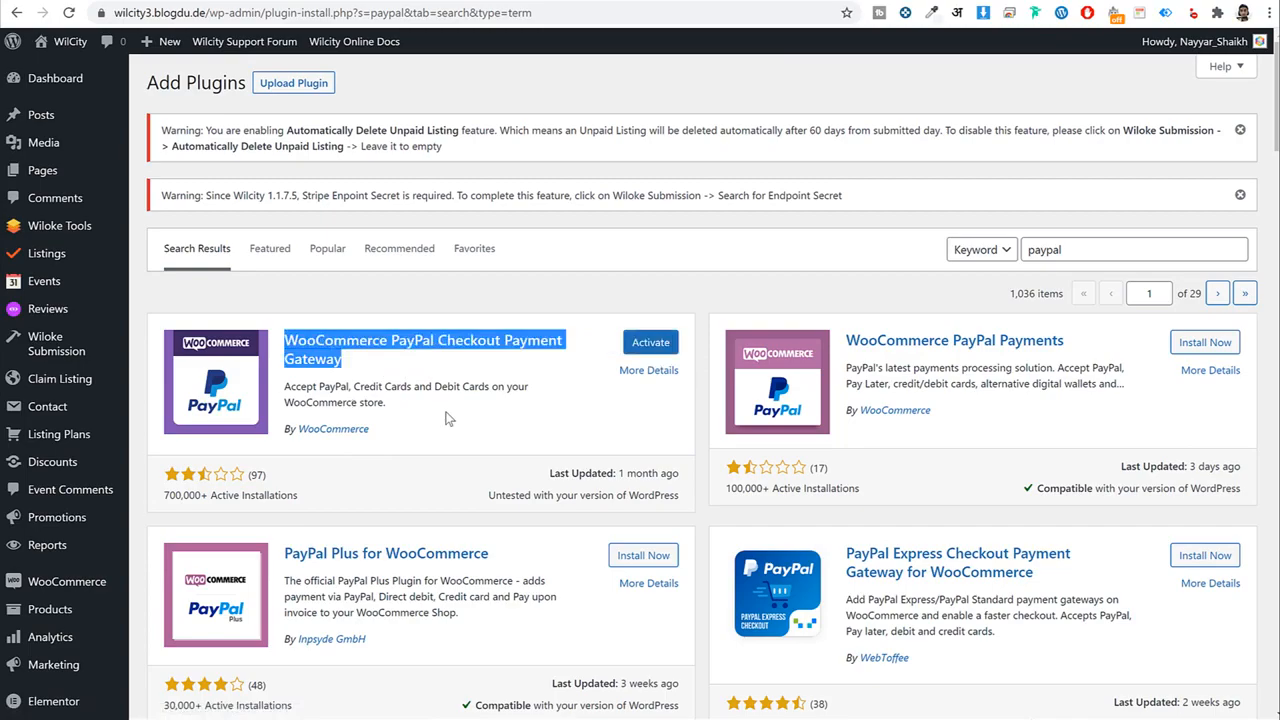
{"action": "scroll", "coordinate": [443, 414], "scroll_direction": "down", "scroll_amount": 6}
{"action": "scroll", "coordinate": [707, 524], "scroll_direction": "up", "scroll_amount": 7}
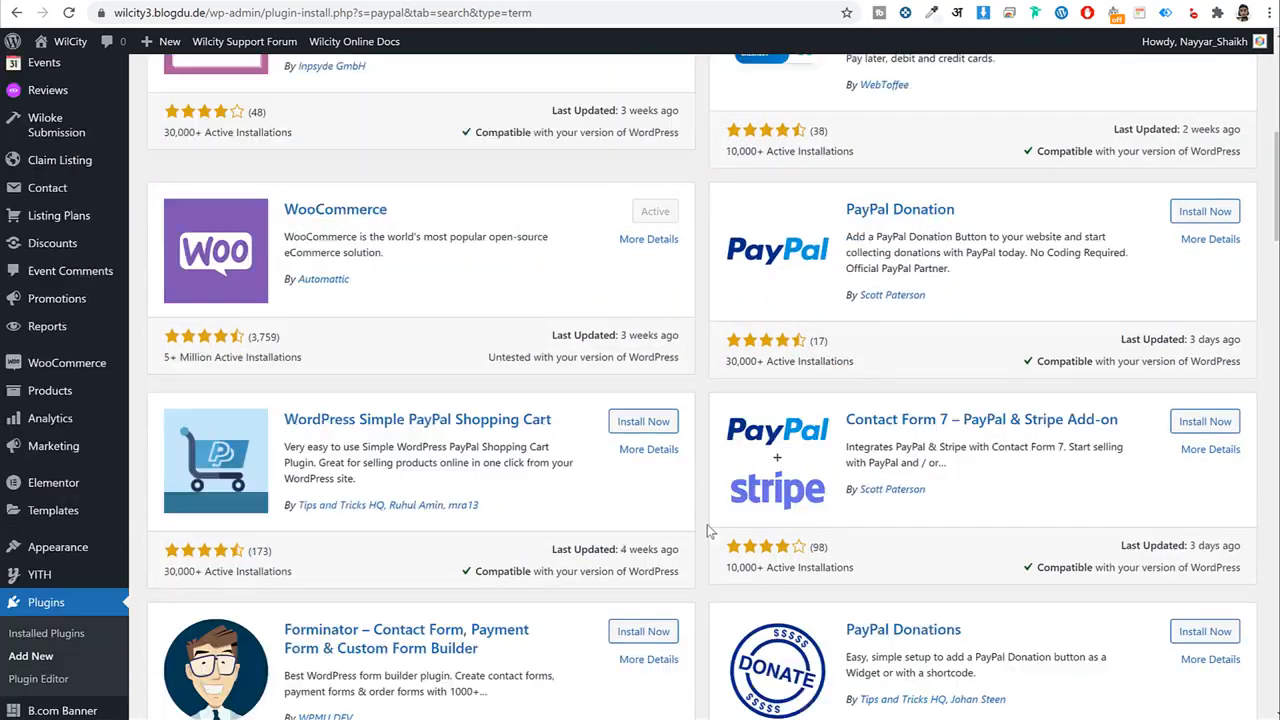
{"action": "left_click", "coordinate": [489, 432]}
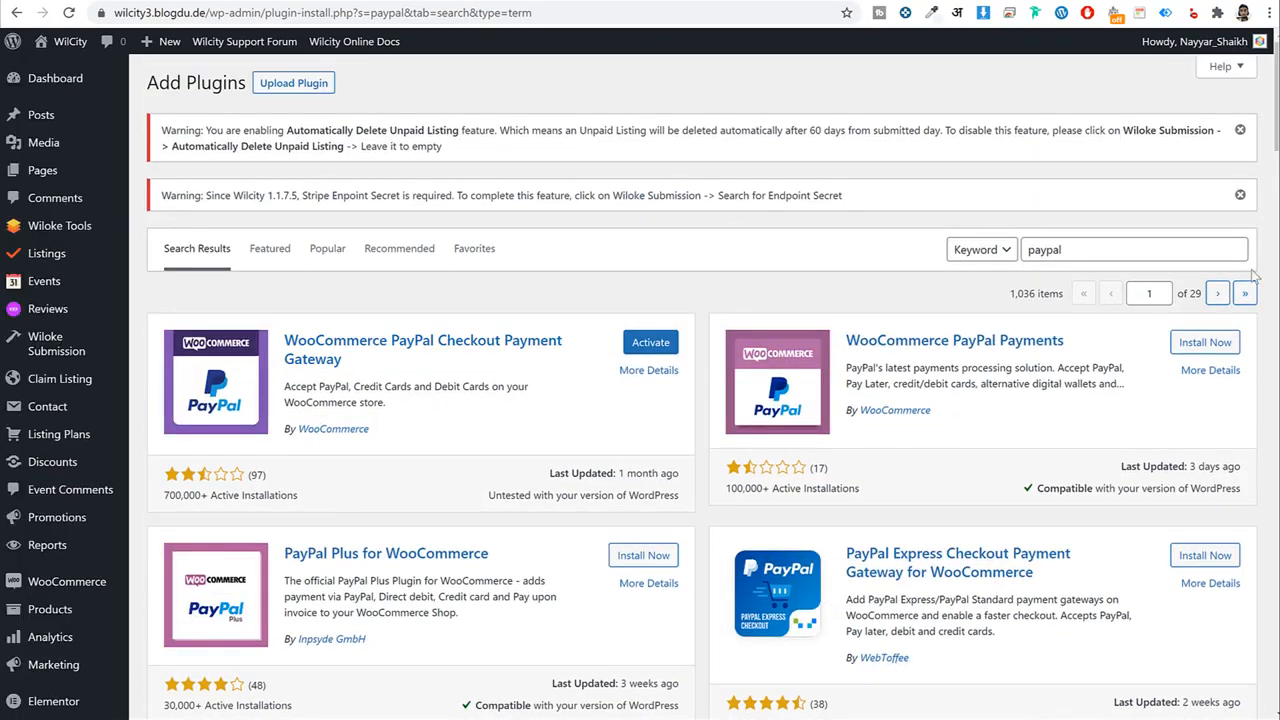
Search for 'stripe', install WooCommerce Stripe Payment Gateway, then go to Installed Plugins.
{"action": "double_click", "coordinate": [1166, 242]}
{"action": "type", "text": "stripe"}
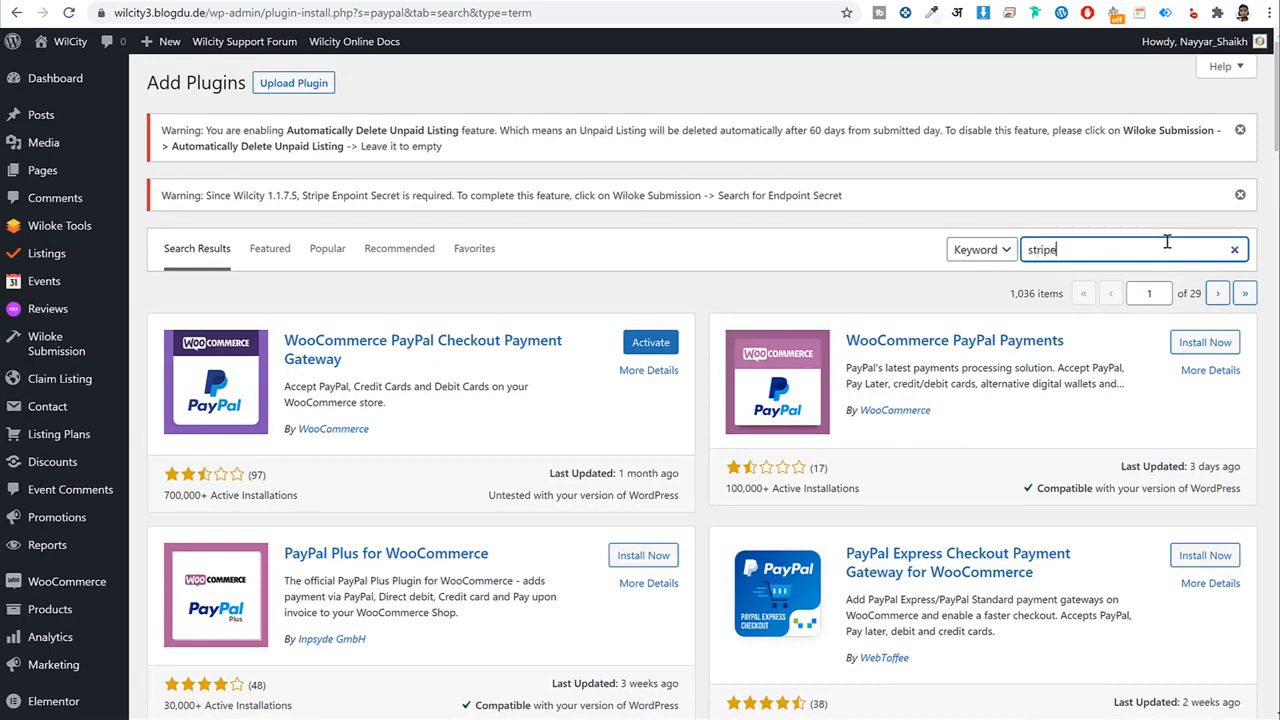
{"action": "left_click_drag", "start_coordinate": [398, 402], "coordinate": [300, 396]}
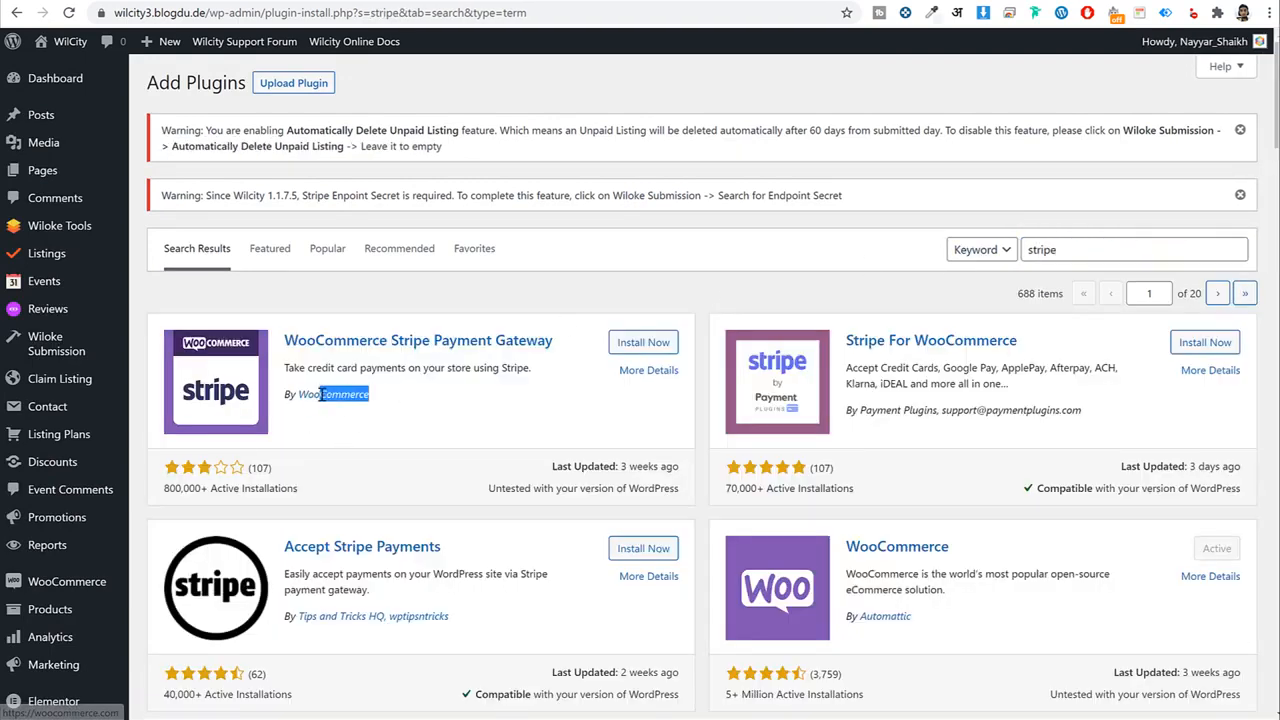
{"action": "left_click", "coordinate": [658, 343]}
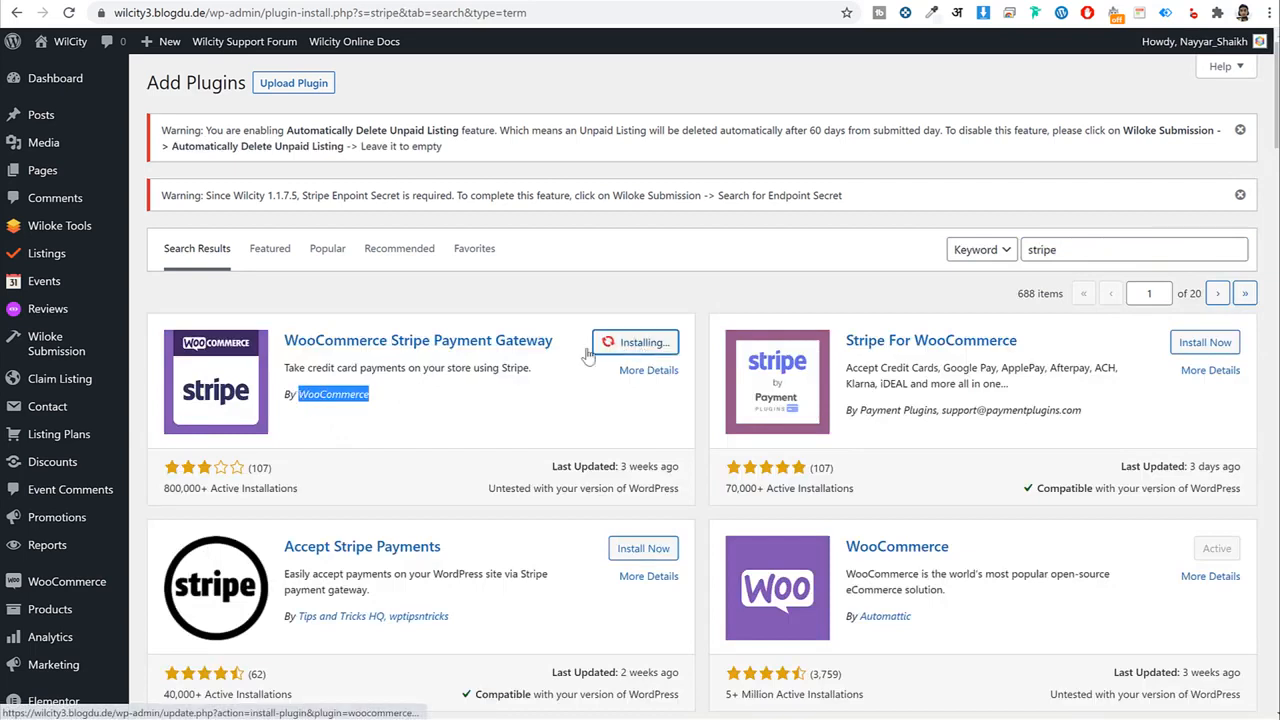
{"action": "left_click", "coordinate": [474, 390]}
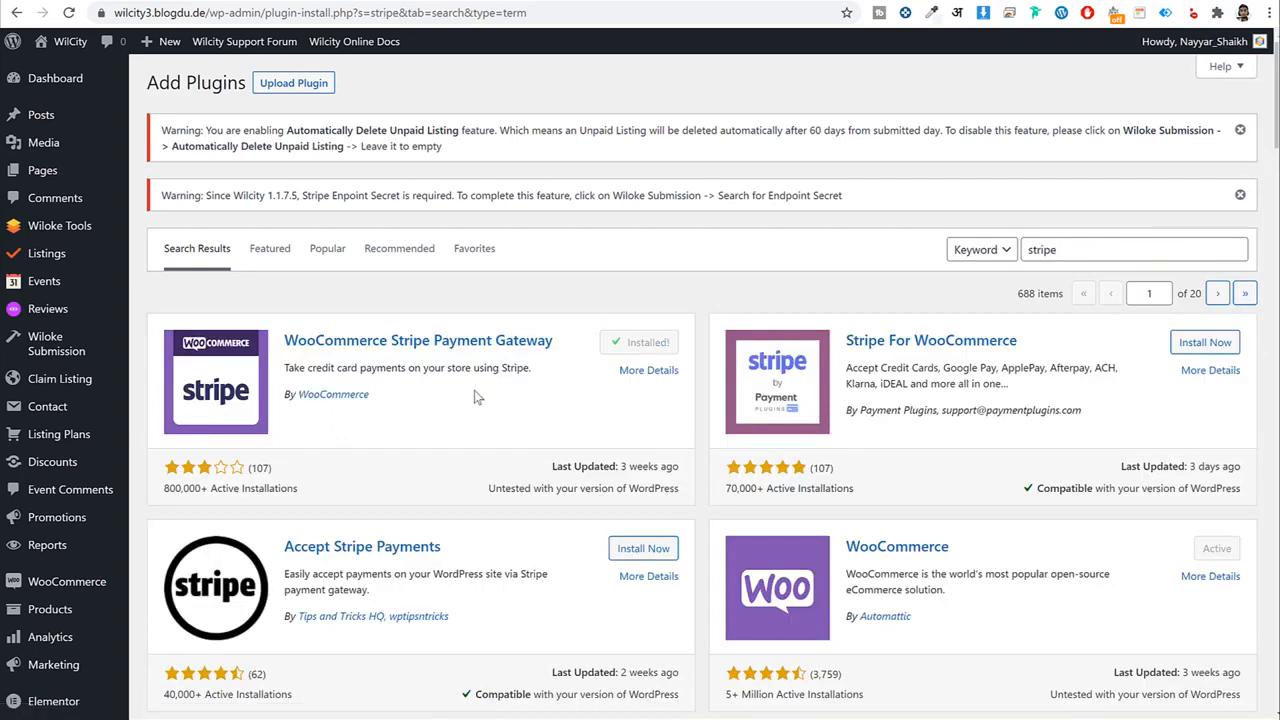
{"action": "double_click", "coordinate": [1056, 250]}
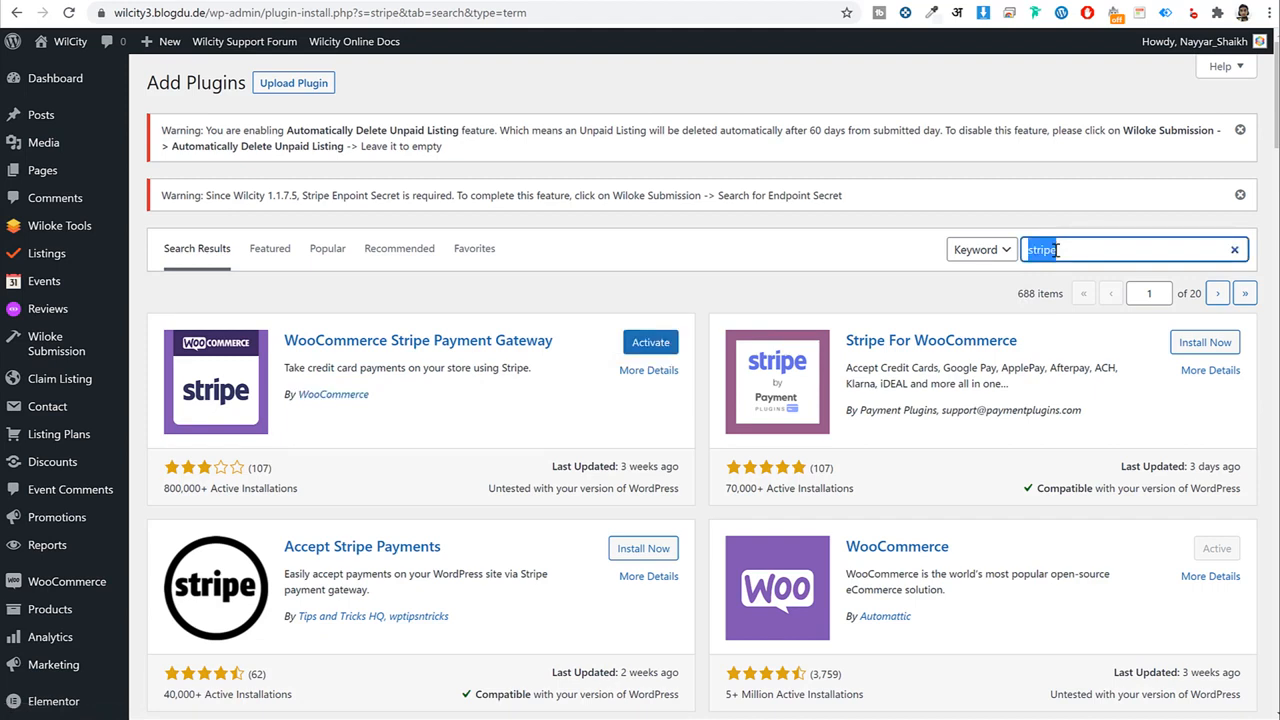
{"action": "scroll", "coordinate": [673, 457], "scroll_direction": "down", "scroll_amount": 6}
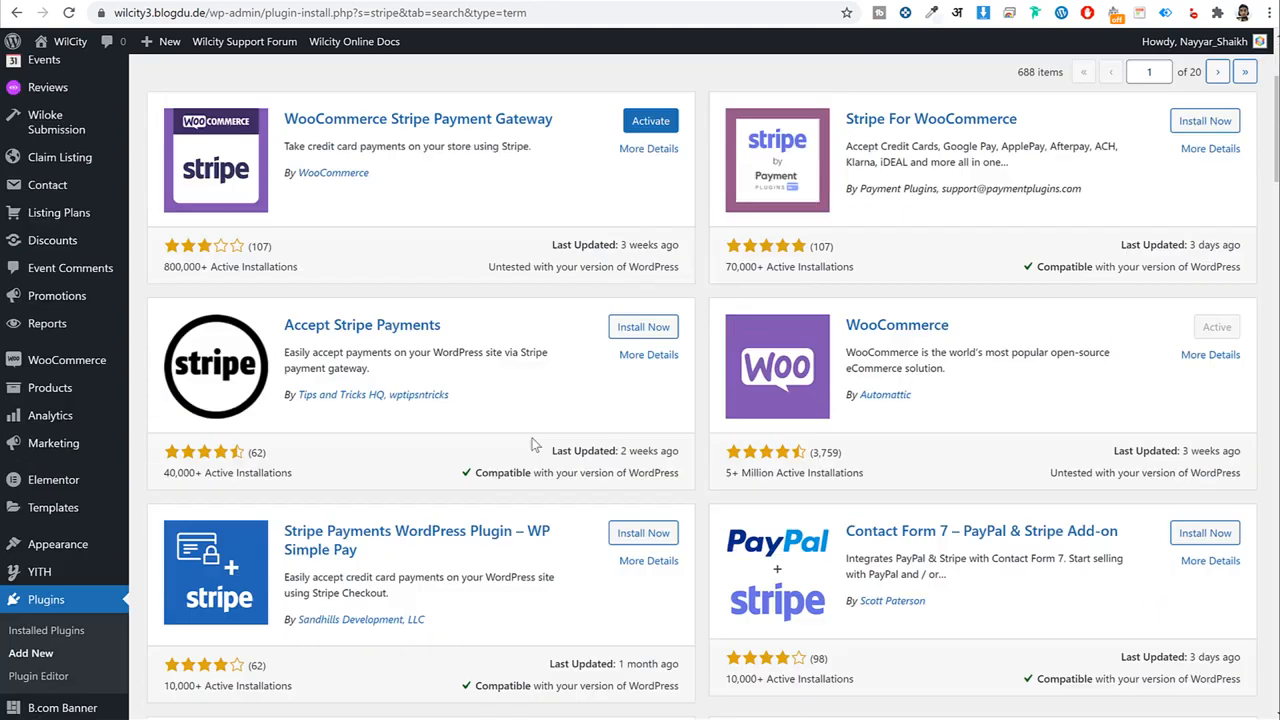
{"action": "left_click", "coordinate": [88, 460]}
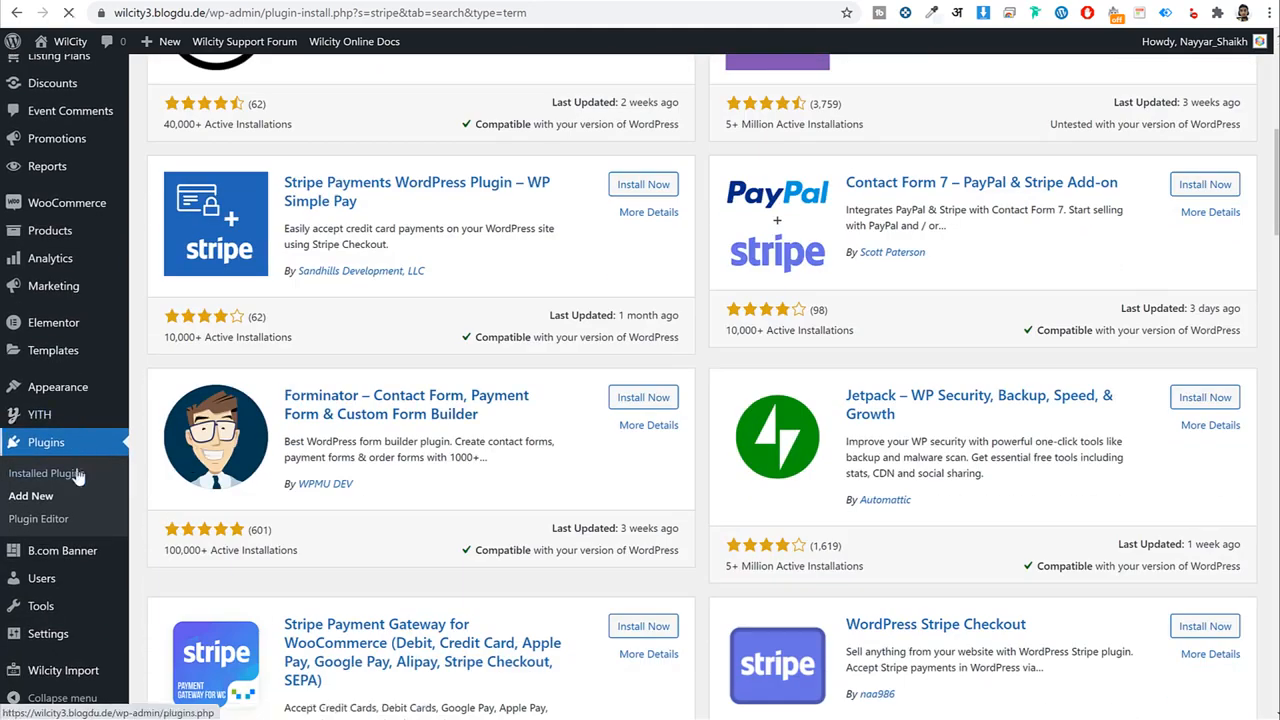
Bulk-activate the PayPal Checkout and Stripe gateway plugins, then reload the Payments settings.
{"action": "scroll", "coordinate": [322, 434], "scroll_direction": "down", "scroll_amount": 8}
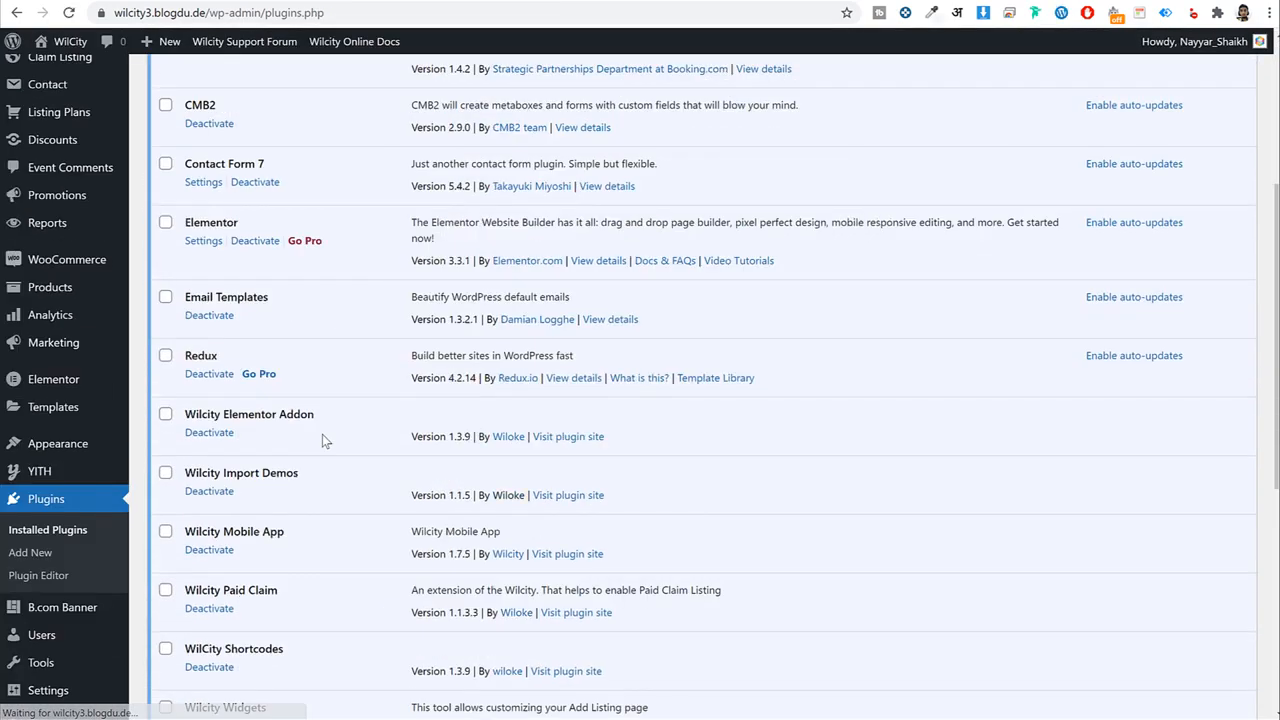
{"action": "left_click", "coordinate": [165, 390]}
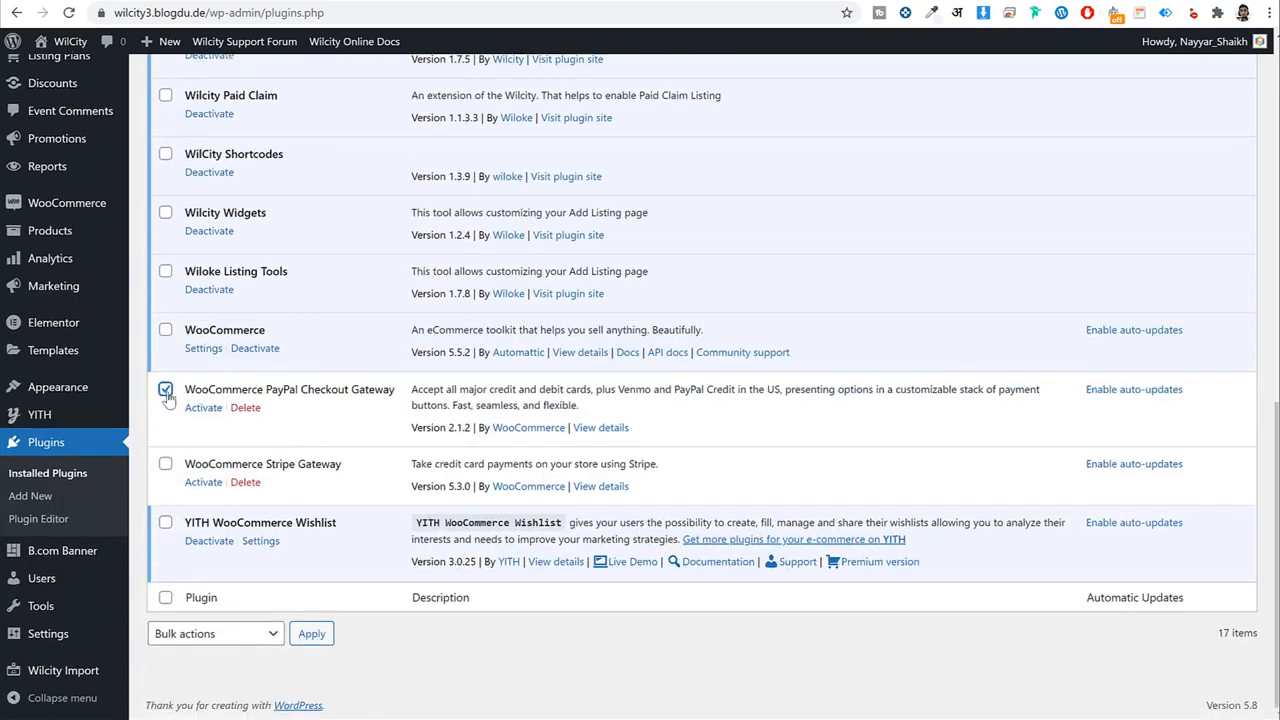
{"action": "left_click", "coordinate": [165, 464]}
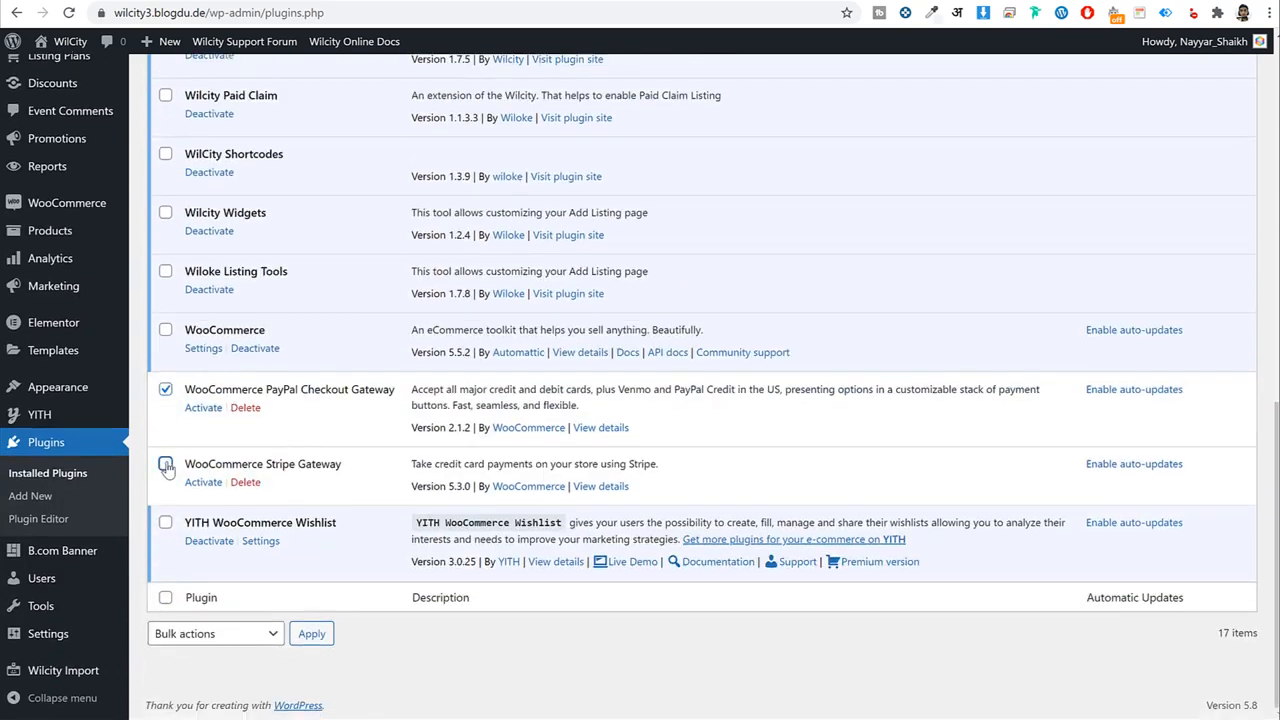
{"action": "left_click", "coordinate": [237, 641]}
{"action": "left_click", "coordinate": [237, 641]}
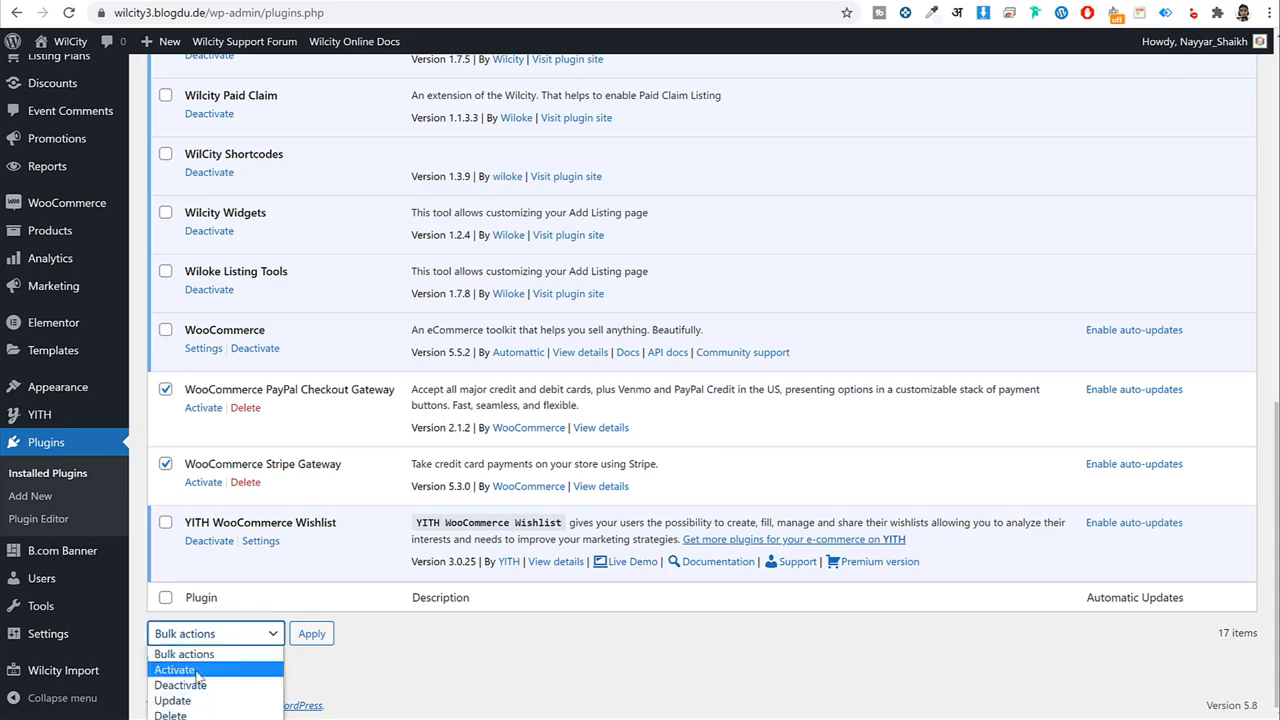
{"action": "left_click", "coordinate": [180, 666]}
{"action": "left_click", "coordinate": [312, 636]}
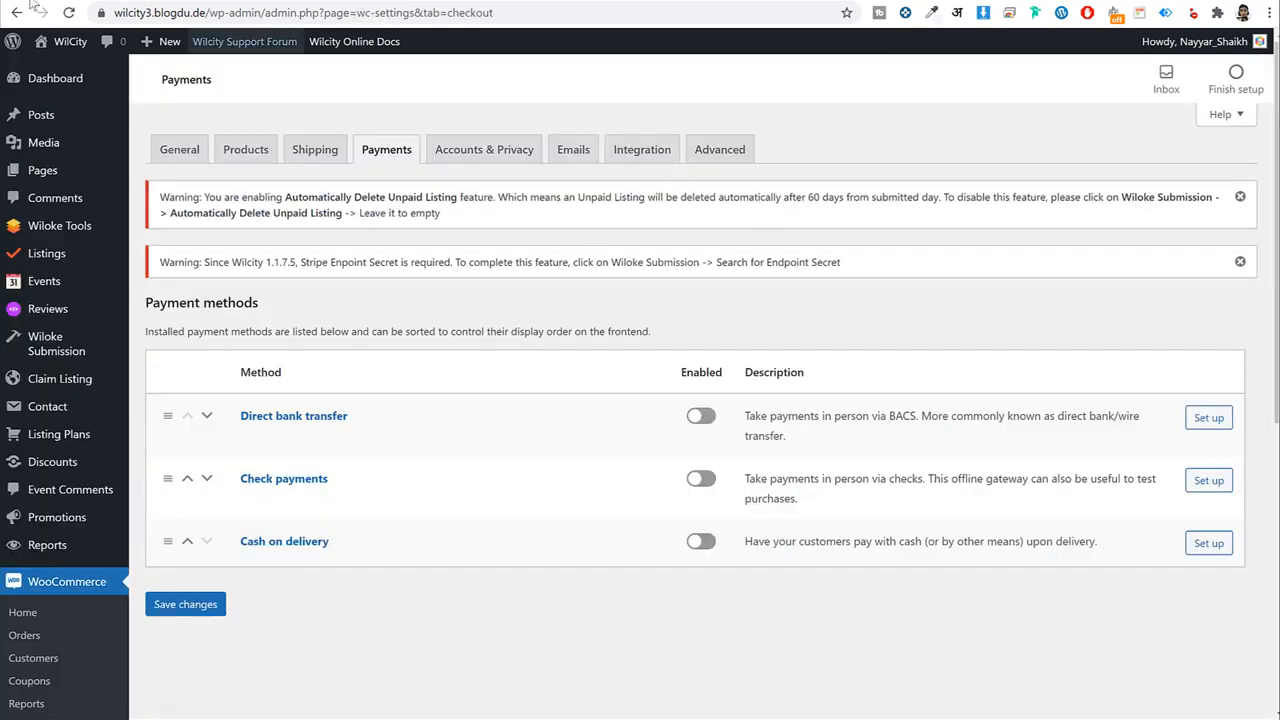
{"action": "left_click", "coordinate": [69, 13]}
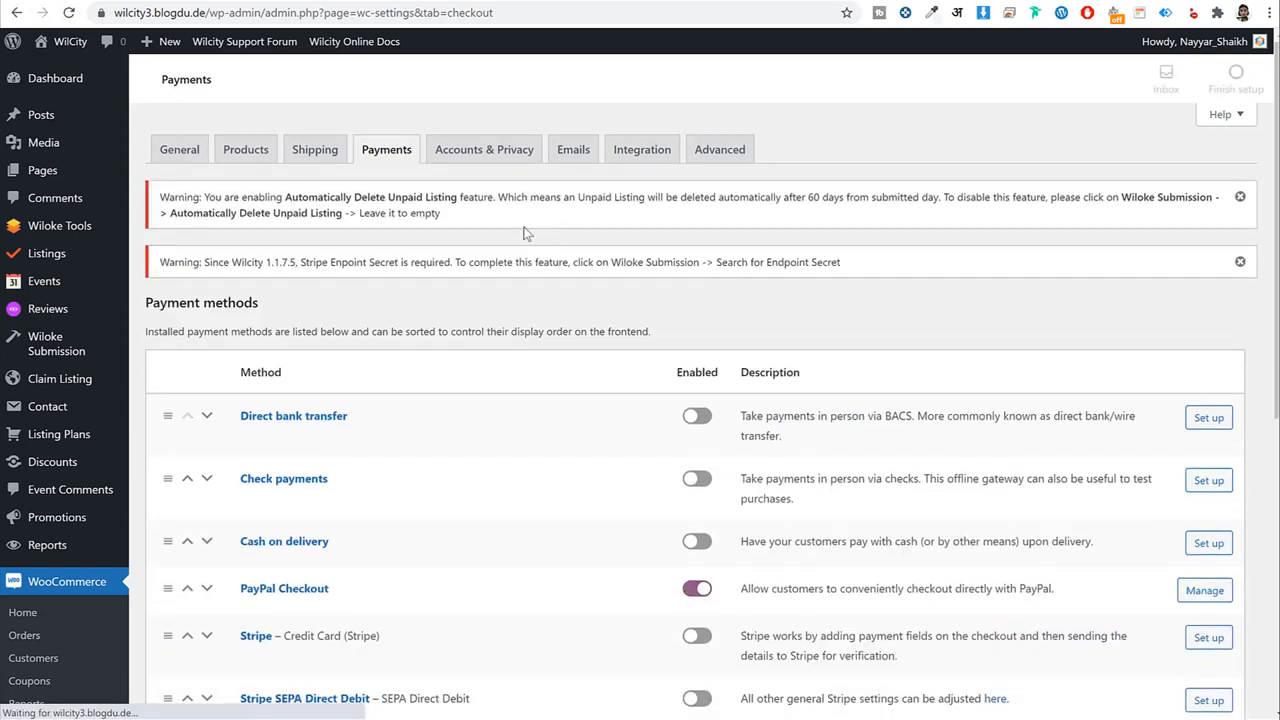
Switch on Stripe Credit Card payments and save the payment methods.
{"action": "scroll", "coordinate": [643, 263], "scroll_direction": "down", "scroll_amount": 3}
{"action": "scroll", "coordinate": [643, 263], "scroll_direction": "down", "scroll_amount": 2}
{"action": "scroll", "coordinate": [640, 265], "scroll_direction": "up", "scroll_amount": 4}
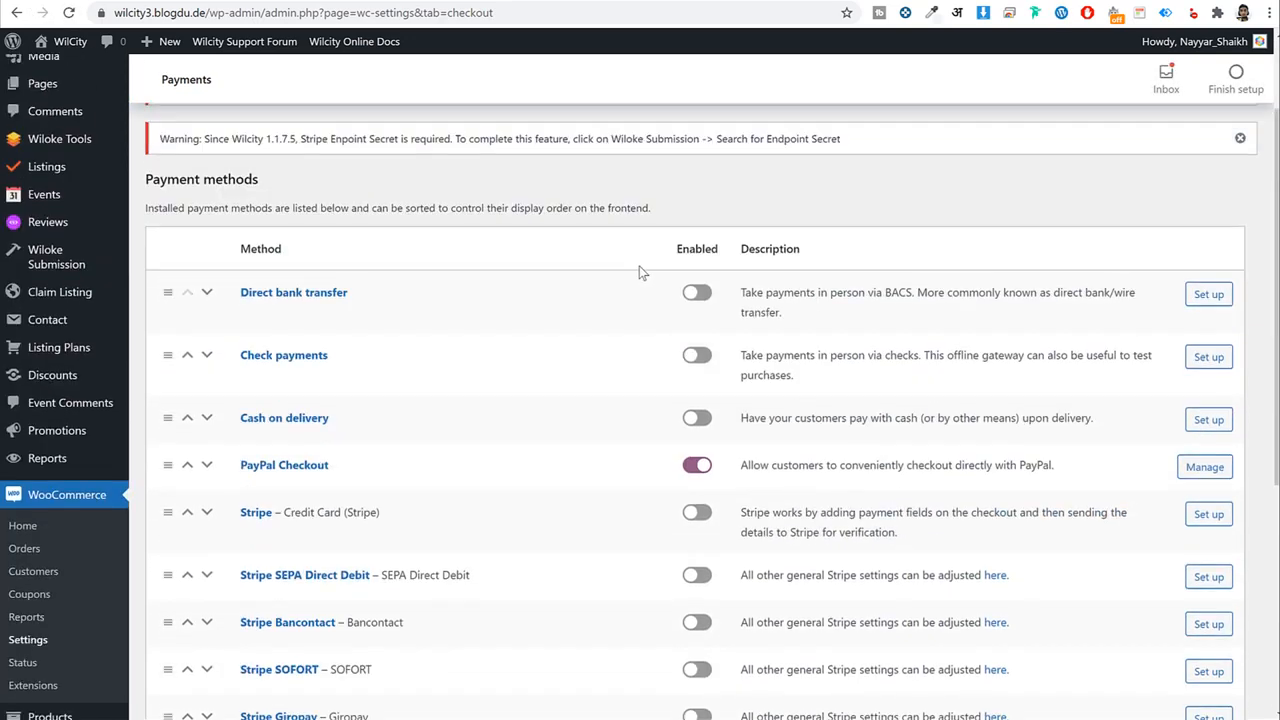
{"action": "scroll", "coordinate": [643, 272], "scroll_direction": "down", "scroll_amount": 2}
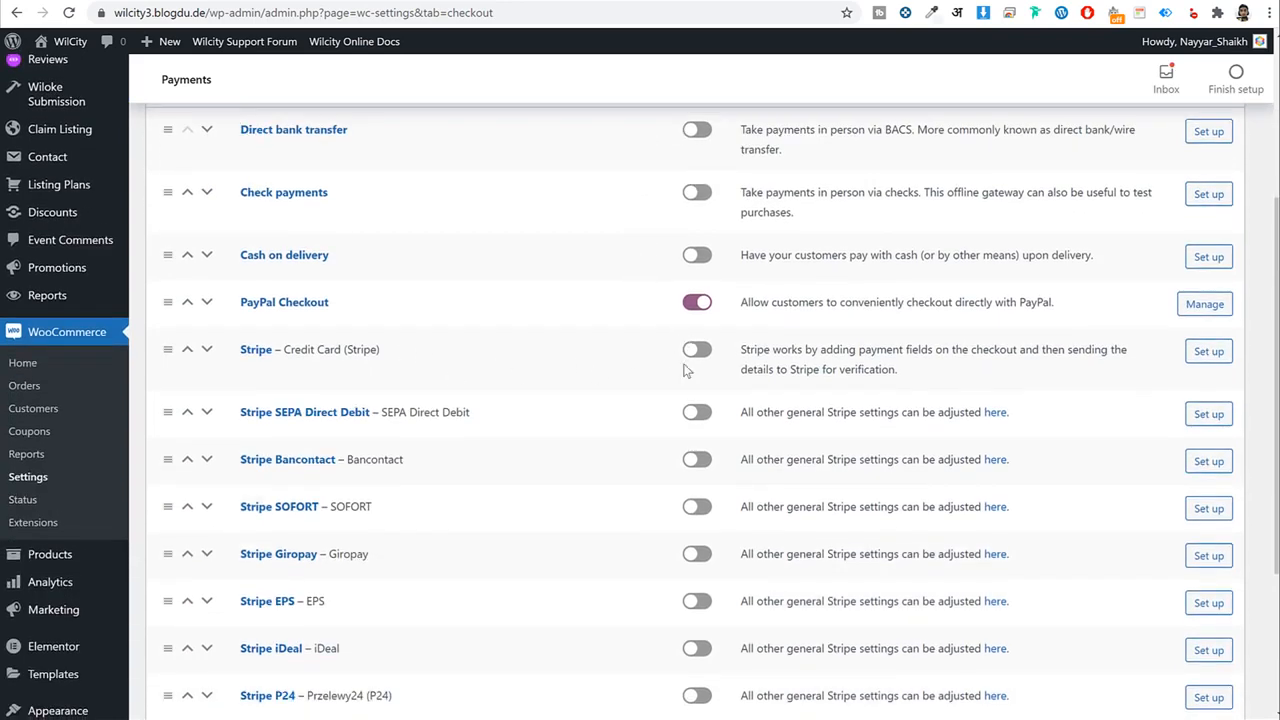
{"action": "left_click", "coordinate": [694, 352]}
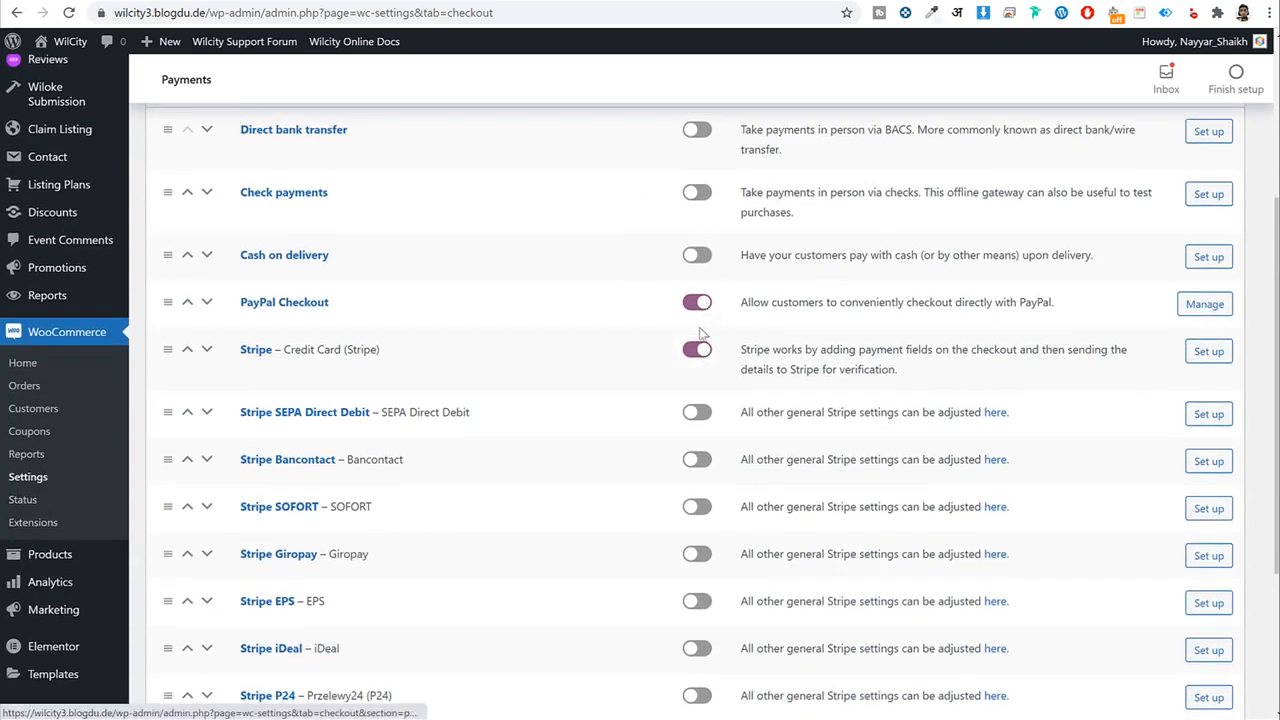
{"action": "scroll", "coordinate": [677, 389], "scroll_direction": "down", "scroll_amount": 3}
{"action": "left_click", "coordinate": [215, 613]}
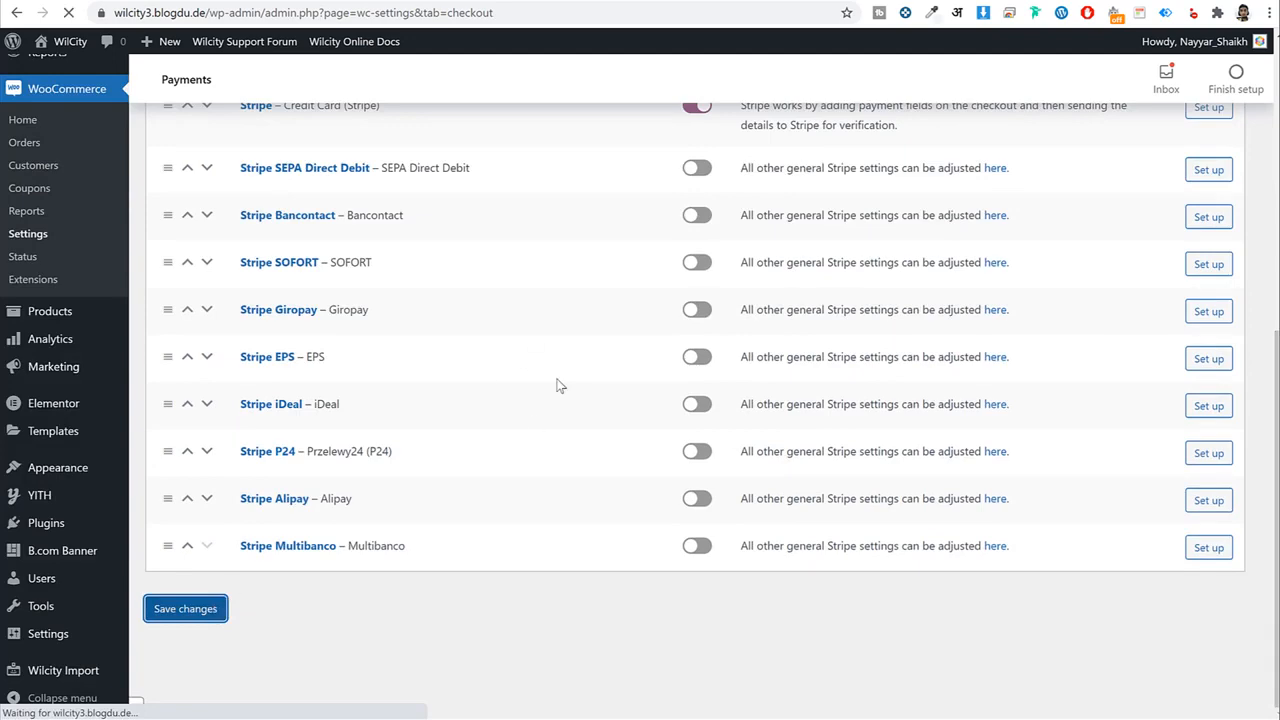
Open the PayPal Checkout settings and scroll down to its empty API credentials.
{"action": "scroll", "coordinate": [669, 255], "scroll_direction": "up", "scroll_amount": 3}
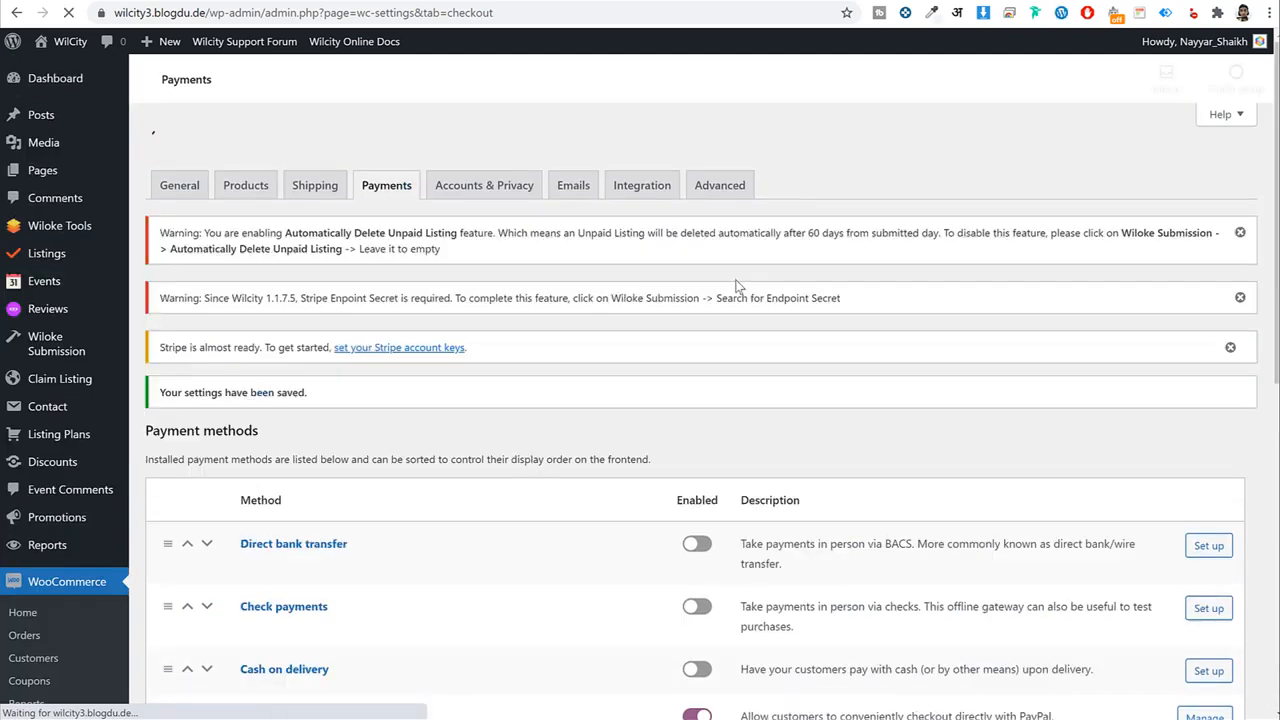
{"action": "scroll", "coordinate": [800, 312], "scroll_direction": "down", "scroll_amount": 4}
{"action": "scroll", "coordinate": [800, 312], "scroll_direction": "down", "scroll_amount": 2}
{"action": "left_click", "coordinate": [306, 192]}
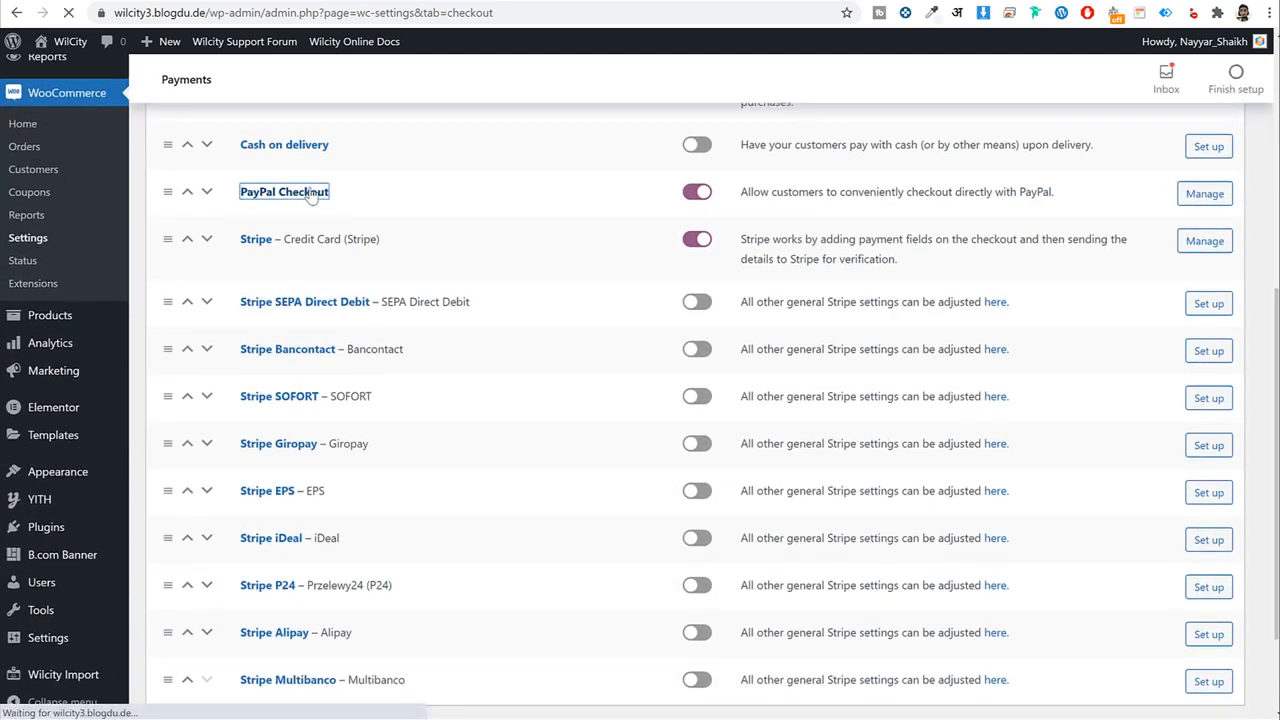
{"action": "scroll", "coordinate": [1023, 326], "scroll_direction": "down", "scroll_amount": 15}
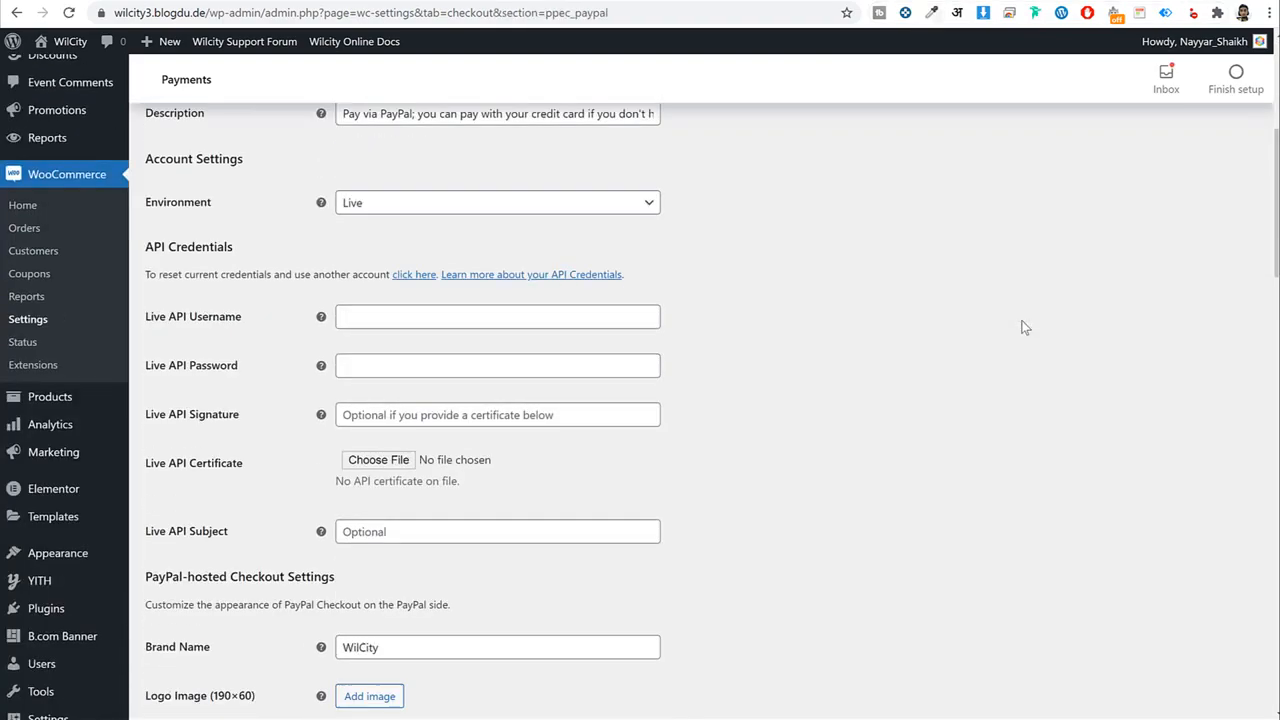
{"action": "scroll", "coordinate": [1021, 327], "scroll_direction": "down", "scroll_amount": 11}
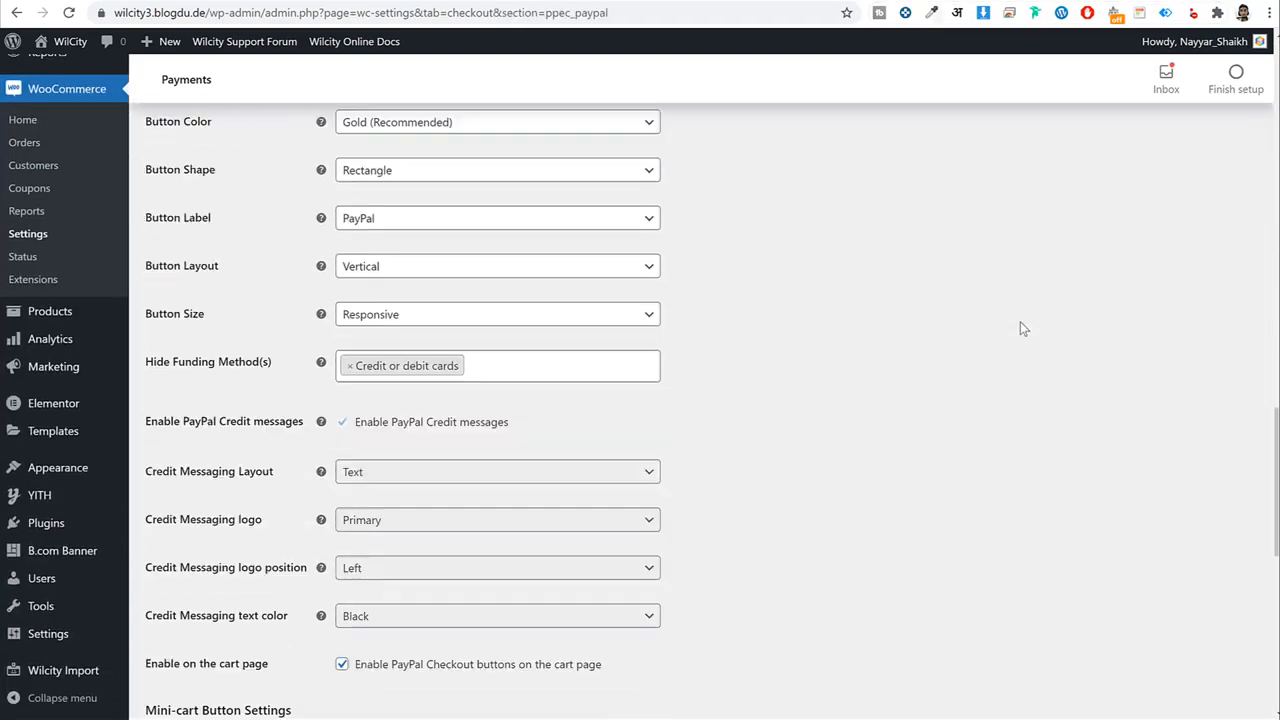
{"action": "scroll", "coordinate": [1021, 329], "scroll_direction": "up", "scroll_amount": 18}
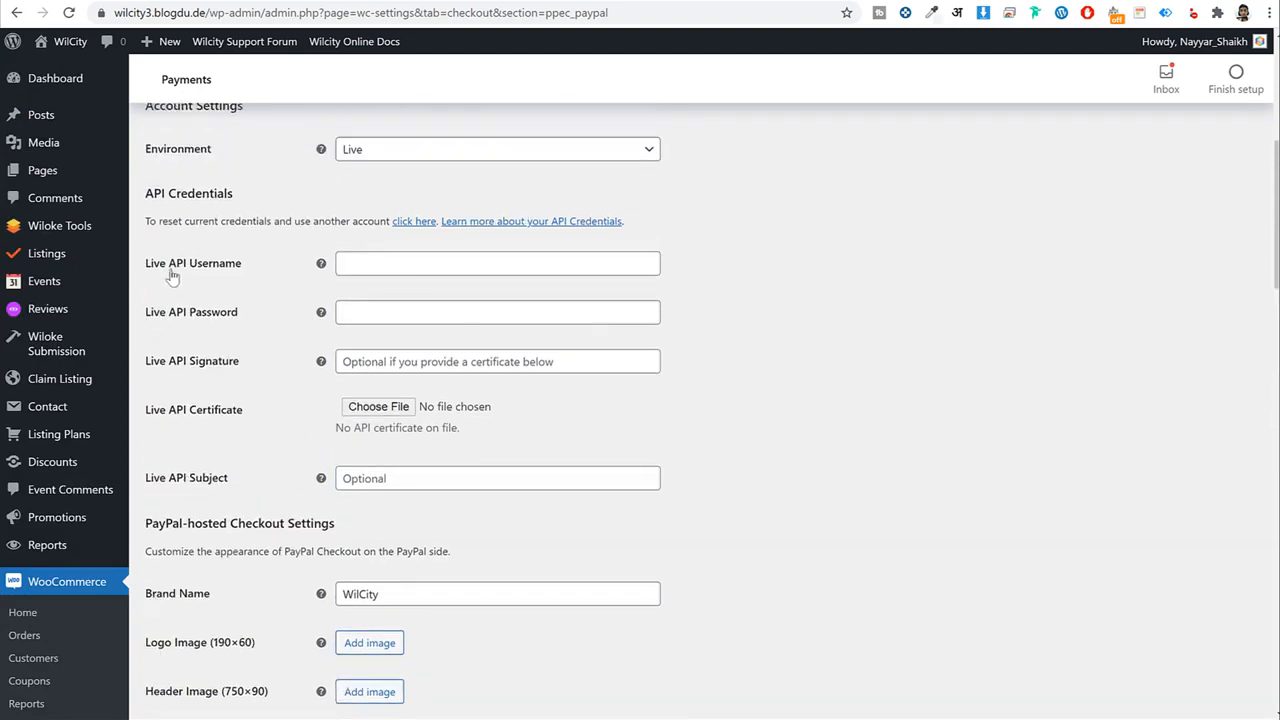
Point out the API Username, API Password and API Signature field labels.
{"action": "left_click_drag", "start_coordinate": [168, 264], "coordinate": [242, 266]}
{"action": "left_click_drag", "start_coordinate": [168, 312], "coordinate": [239, 313]}
{"action": "left_click_drag", "start_coordinate": [168, 362], "coordinate": [240, 362]}
{"action": "left_click", "coordinate": [922, 214]}
Open paypal.com in a new tab and log in to the PayPal account.
{"action": "key", "text": "ctrl+t"}
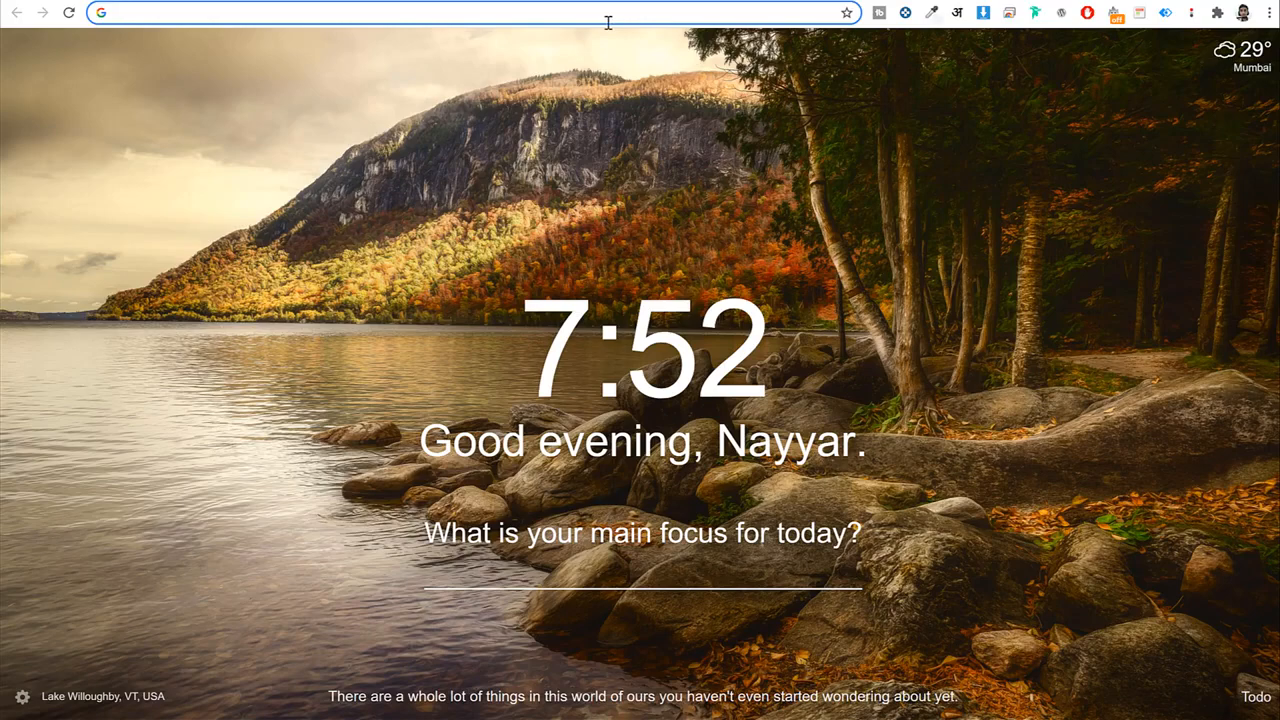
{"action": "type", "text": "pa"}
{"action": "key", "text": "Return"}
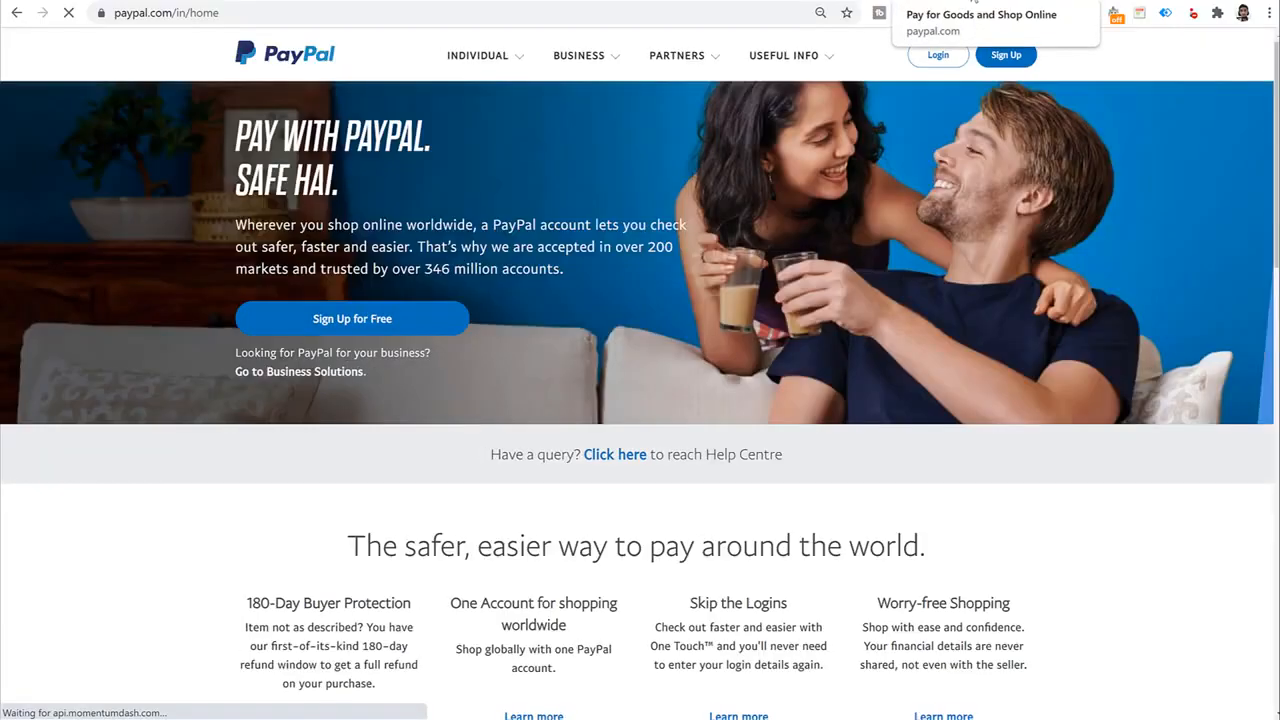
{"action": "left_click", "coordinate": [938, 55]}
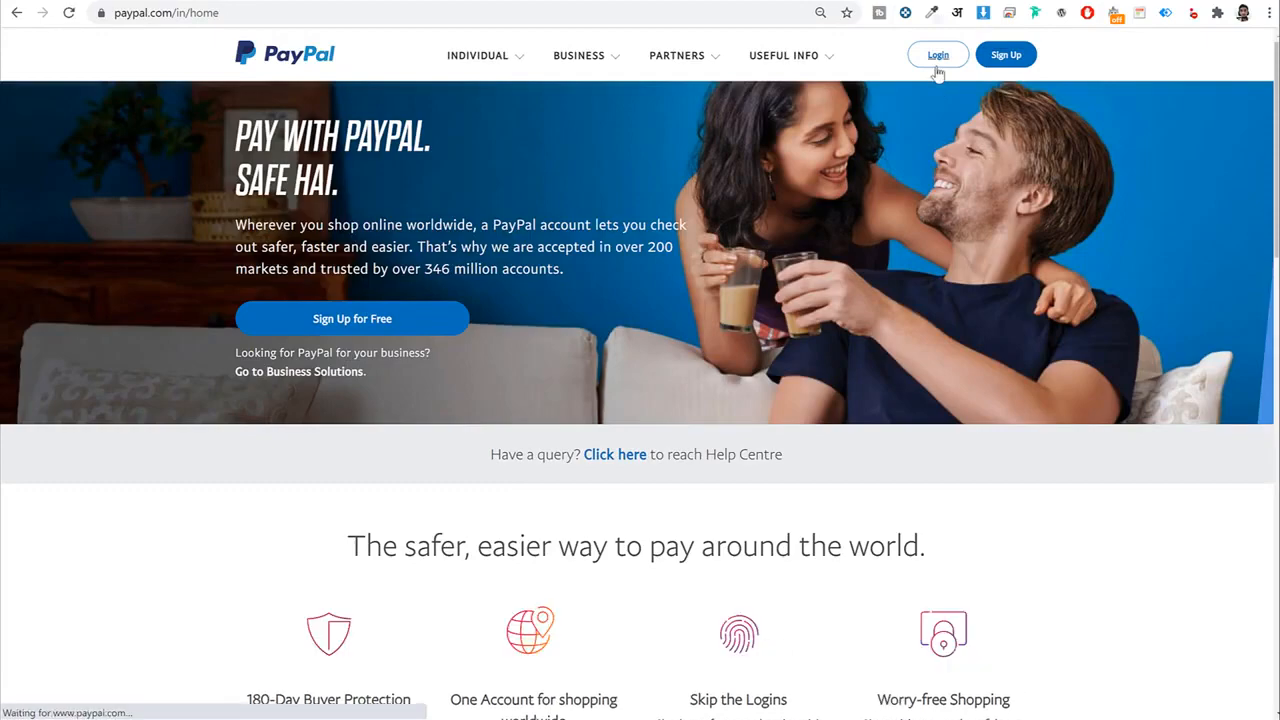
{"action": "left_click", "coordinate": [726, 310]}
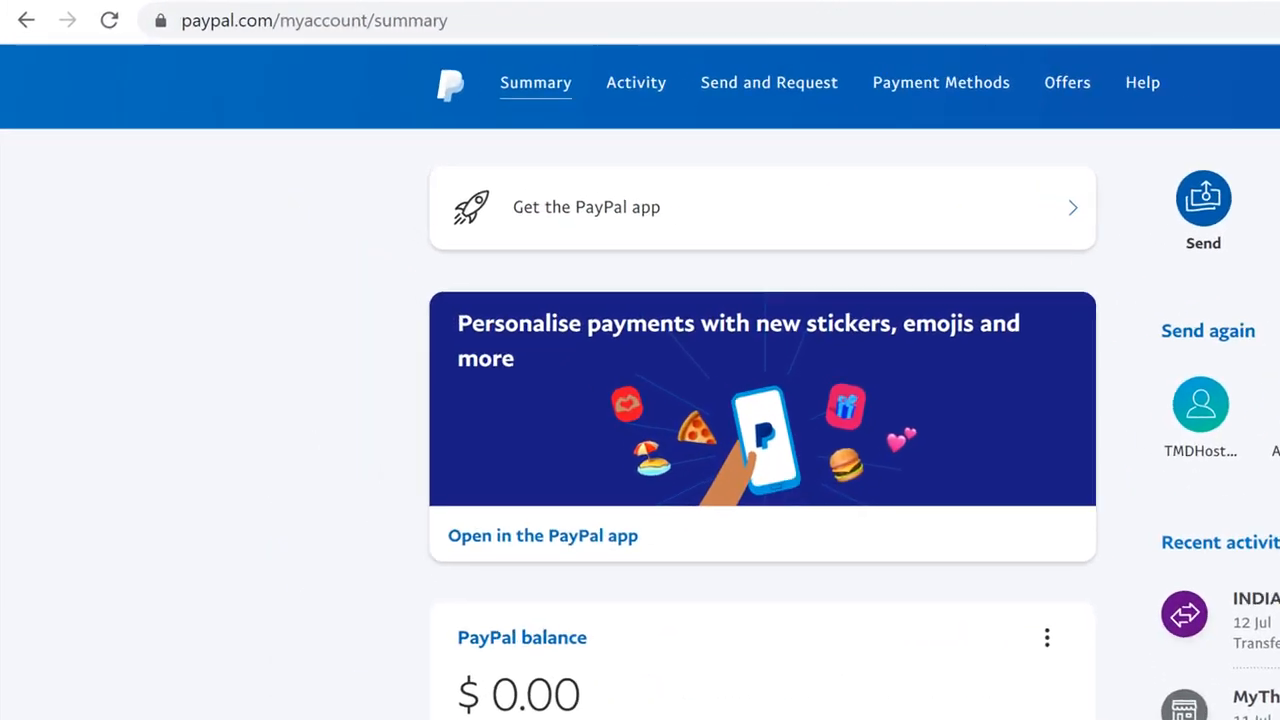
Go to businessmanage/credentials/apiAccess and find the NVP/SOAP API integration (Classic) section.
{"action": "left_click_drag", "start_coordinate": [290, 21], "coordinate": [803, 68]}
{"action": "key", "text": "BackSpace"}
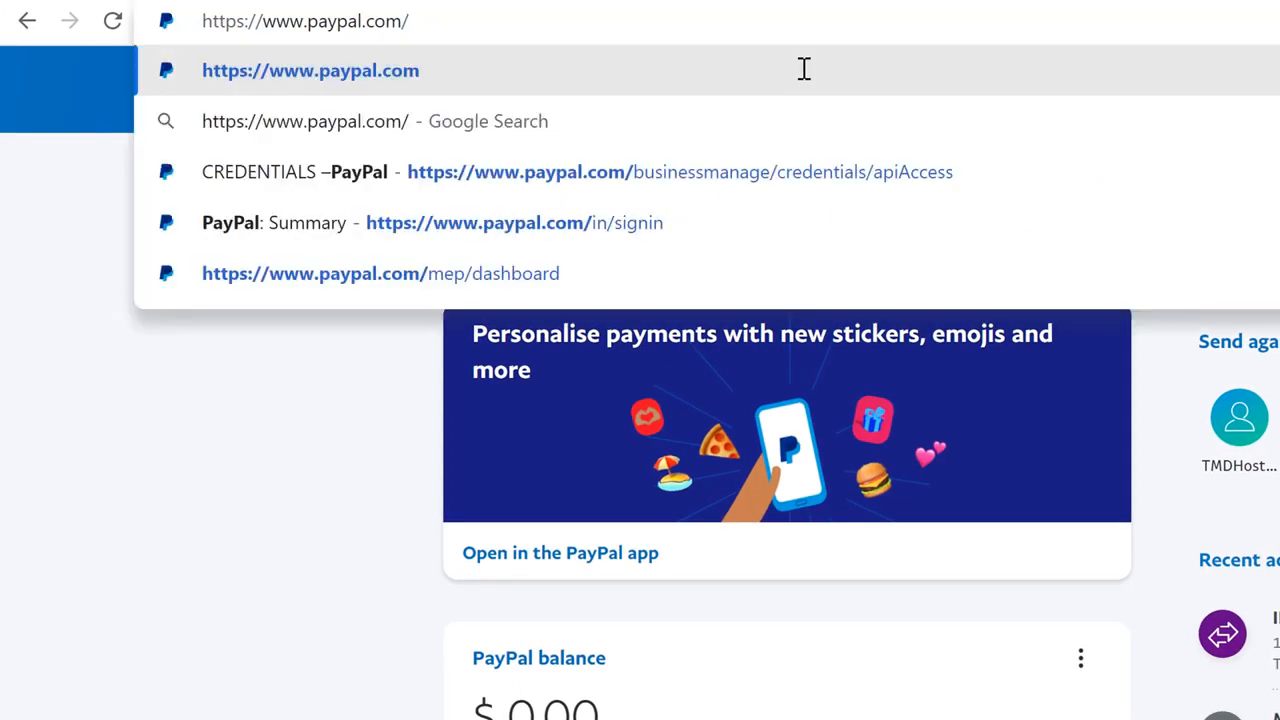
{"action": "key", "text": "Down"}
{"action": "key", "text": "Down"}
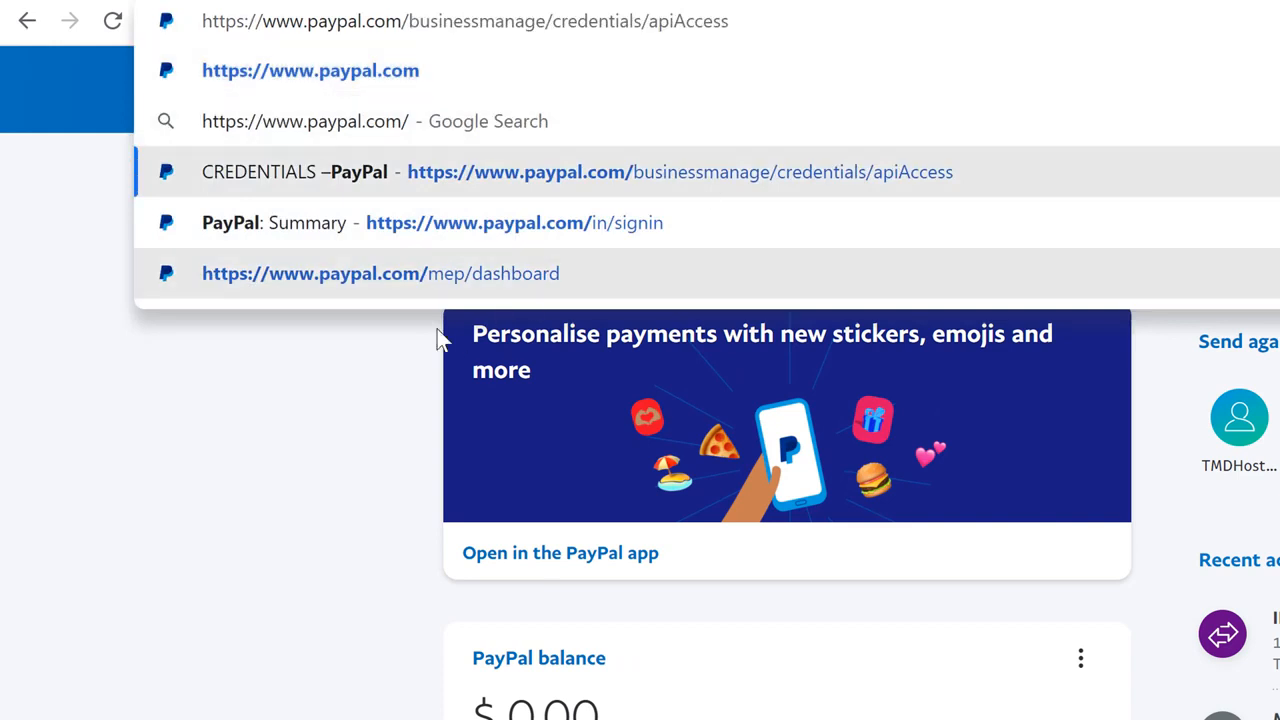
{"action": "key", "text": "Return"}
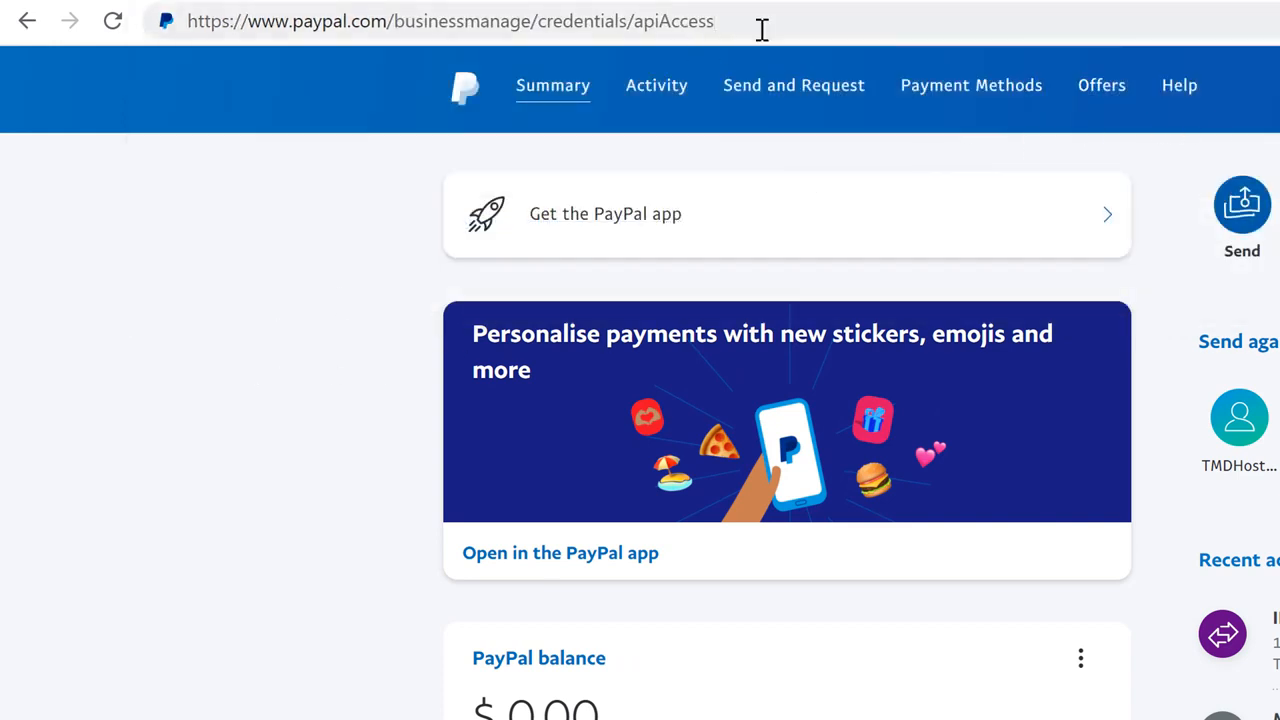
{"action": "left_click_drag", "start_coordinate": [762, 30], "coordinate": [662, 36]}
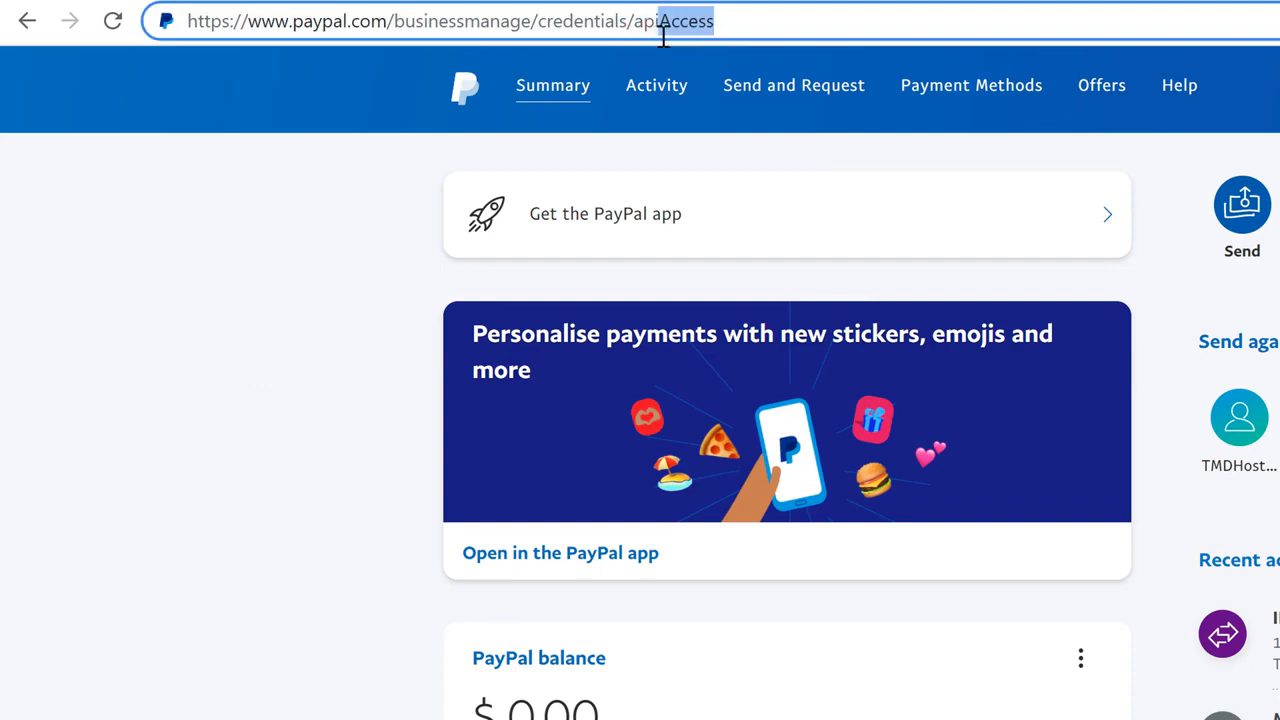
{"action": "left_click", "coordinate": [858, 36]}
{"action": "key", "text": "Return"}
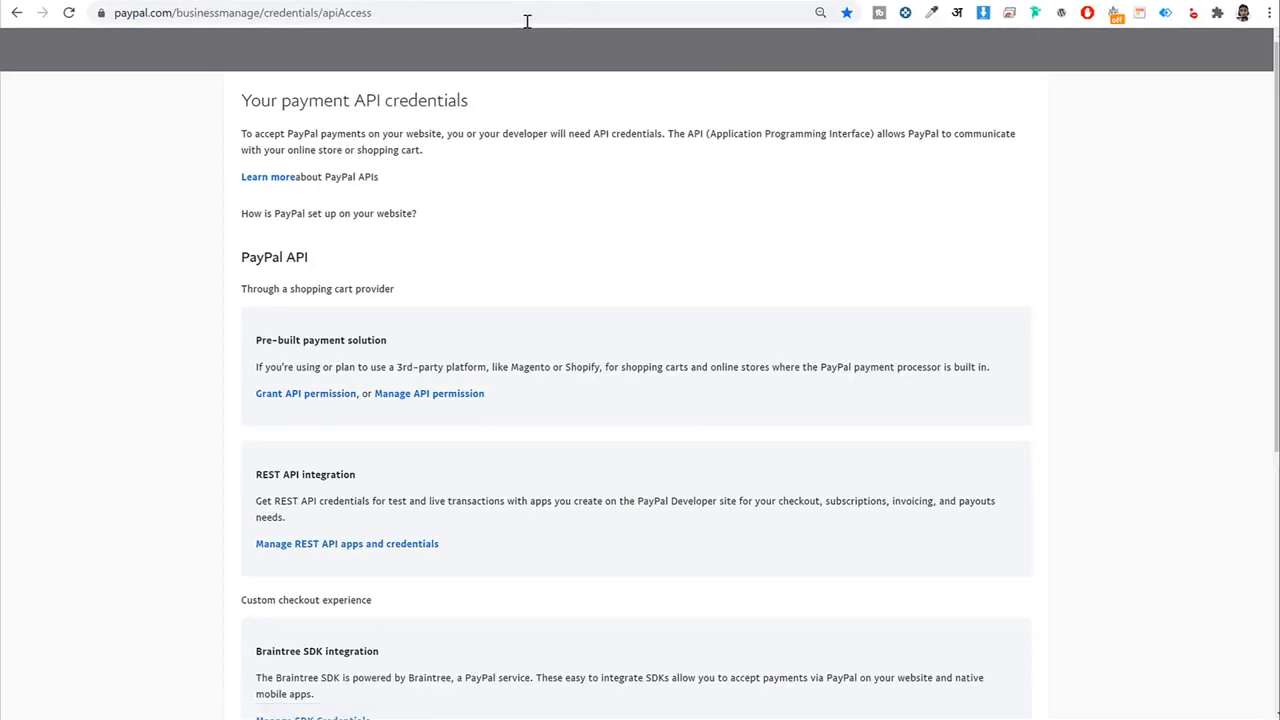
{"action": "scroll", "coordinate": [771, 259], "scroll_direction": "down", "scroll_amount": 6}
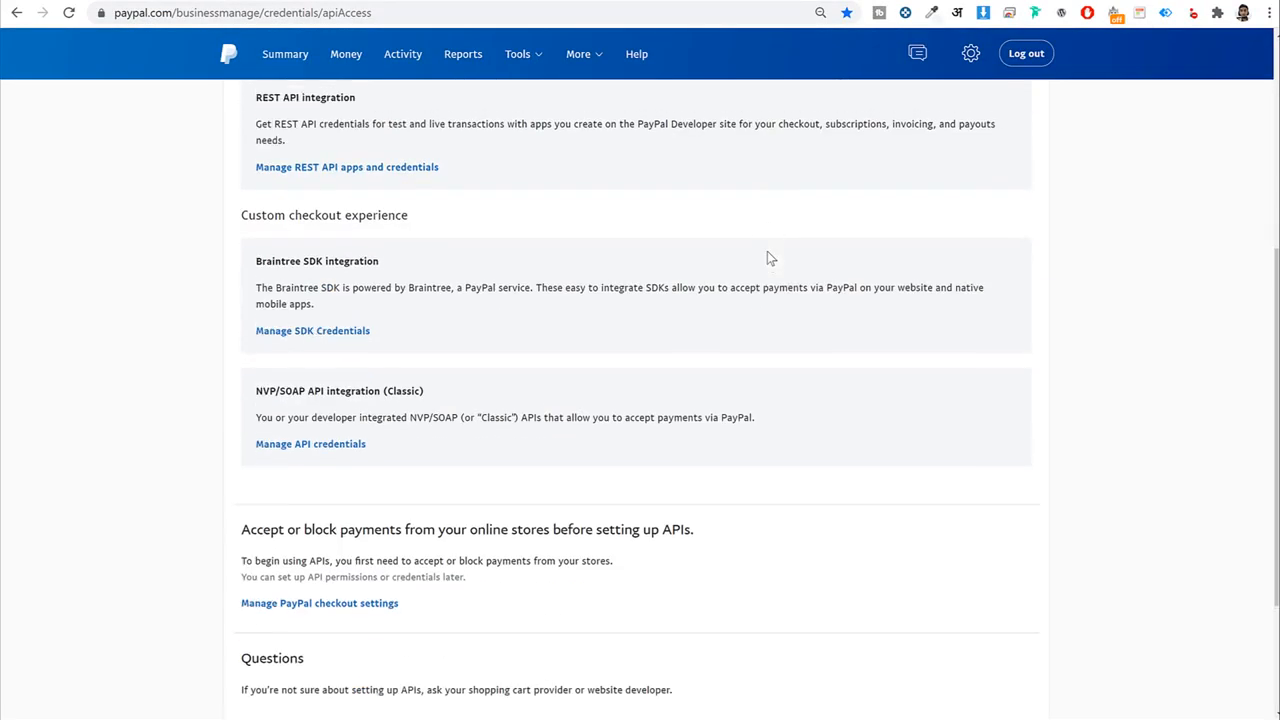
{"action": "left_click_drag", "start_coordinate": [253, 229], "coordinate": [449, 234]}
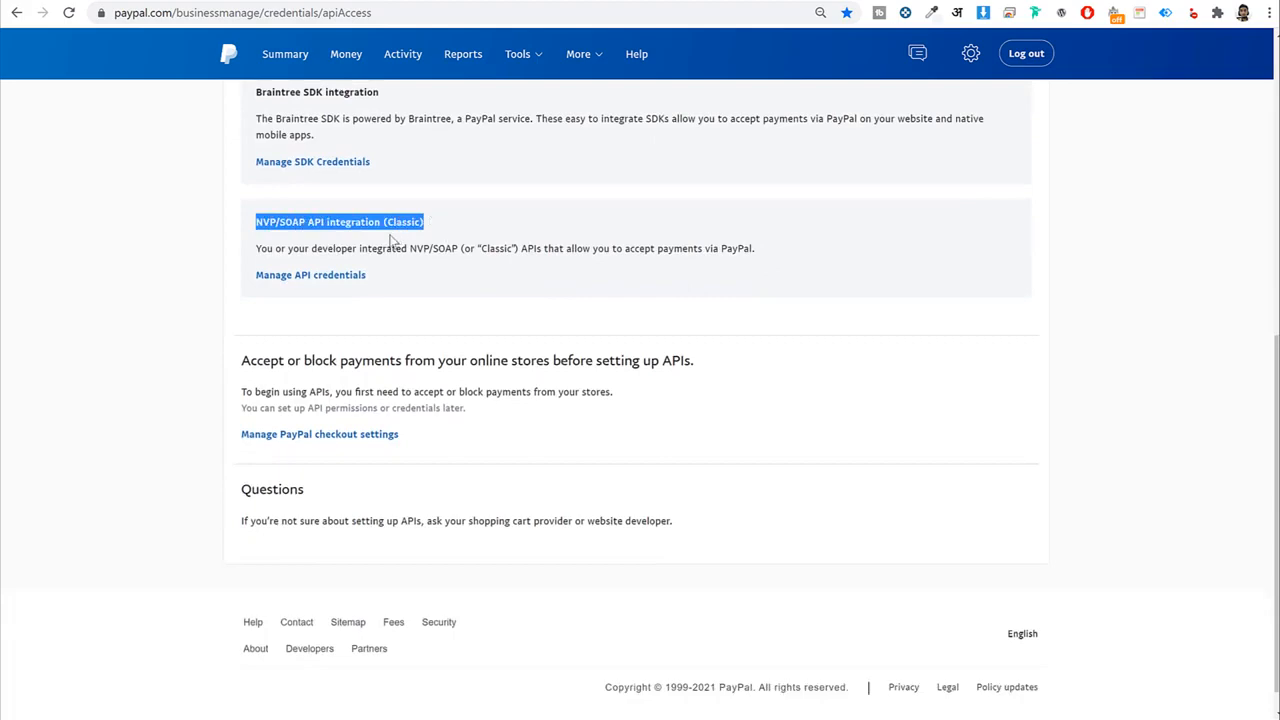
Open the classic API credentials management page and reveal and copy the API username.
{"action": "left_click", "coordinate": [329, 279]}
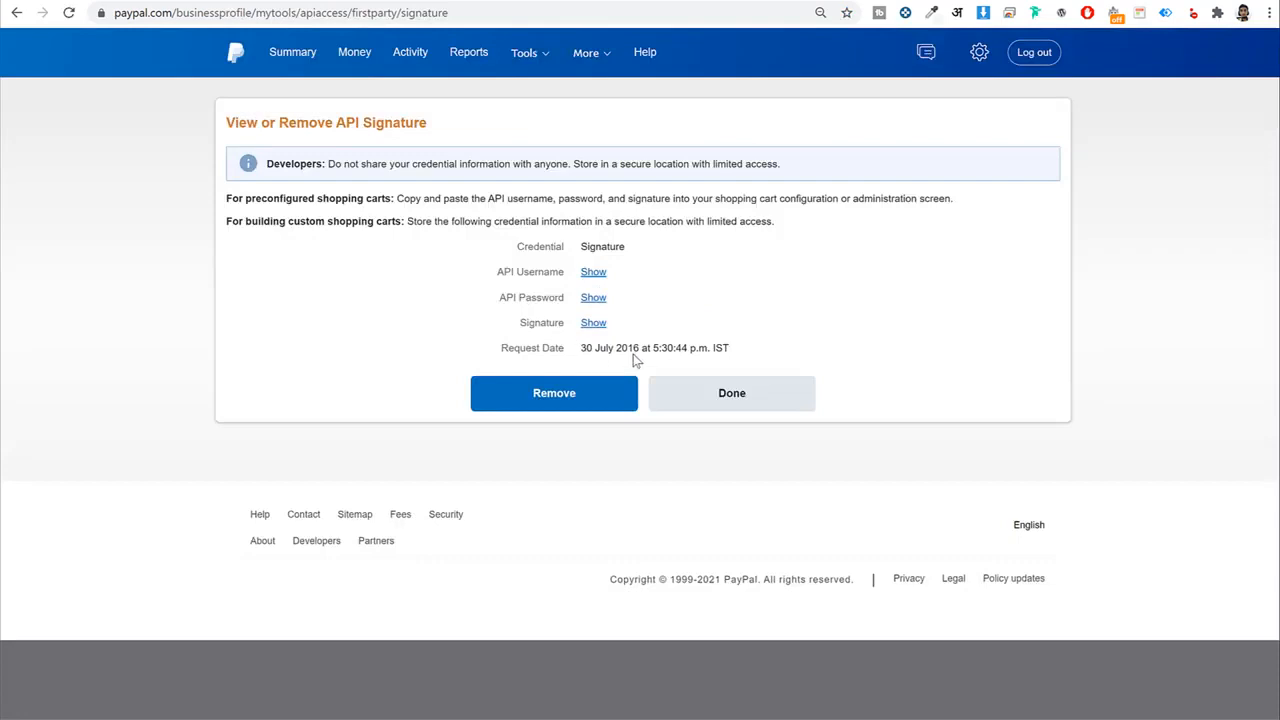
{"action": "left_click", "coordinate": [593, 272]}
{"action": "double_click", "coordinate": [597, 272]}
{"action": "triple_click", "coordinate": [597, 272]}
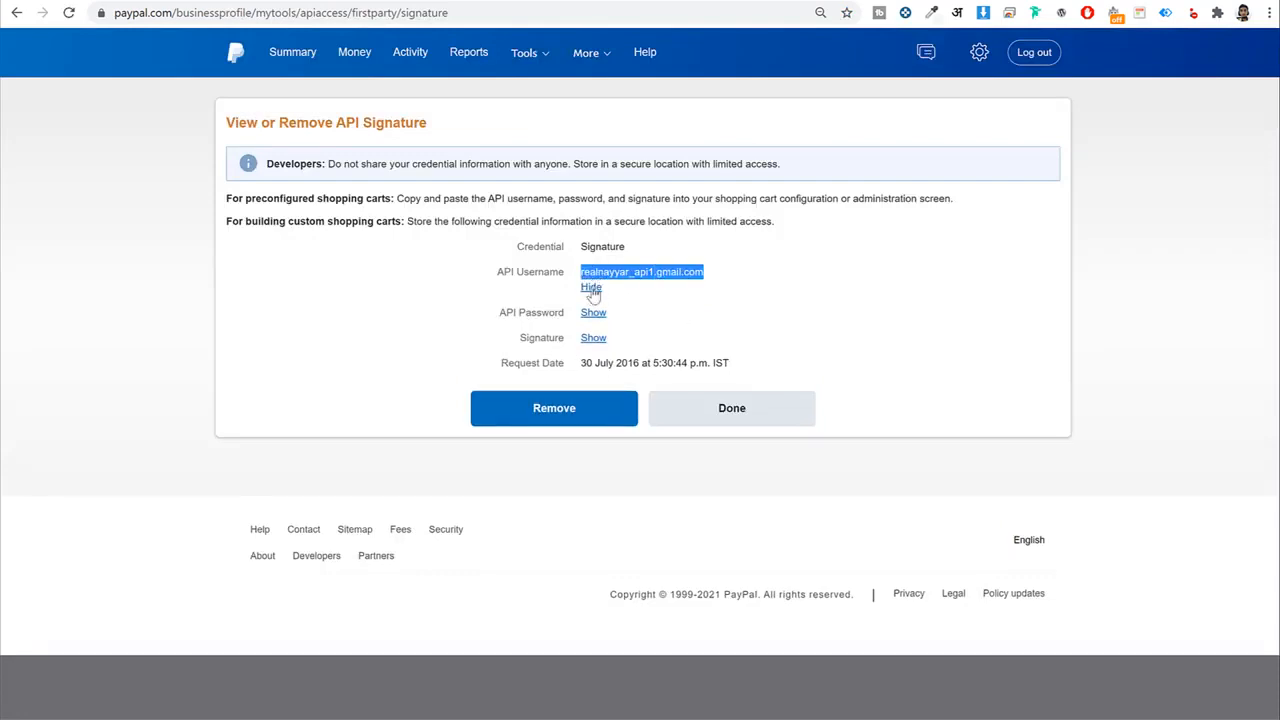
{"action": "left_click", "coordinate": [591, 288]}
Paste the API username into WooCommerce's Live API Username field.
{"action": "key", "text": "ctrl+shift+Tab"}
{"action": "left_click", "coordinate": [526, 259]}
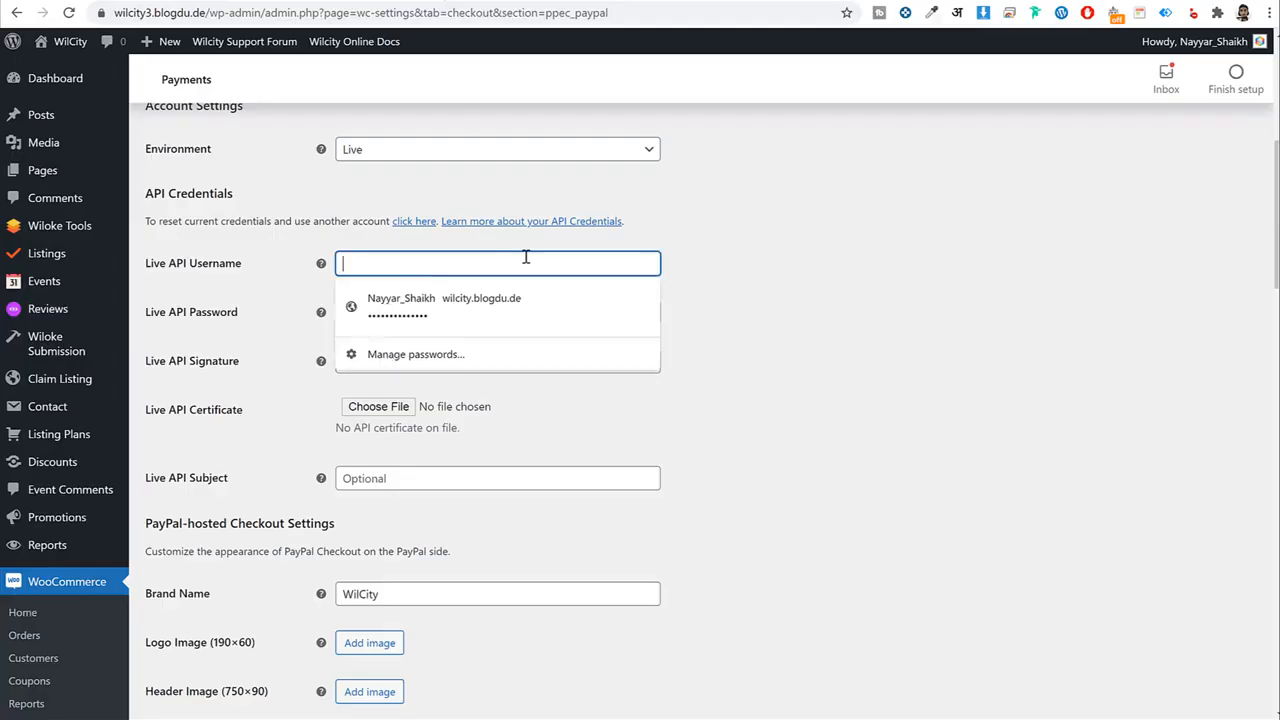
{"action": "left_click", "coordinate": [868, 249]}
Transfer the API password and signature from PayPal into the Live API Password and Signature fields.
{"action": "key", "text": "ctrl+Tab"}
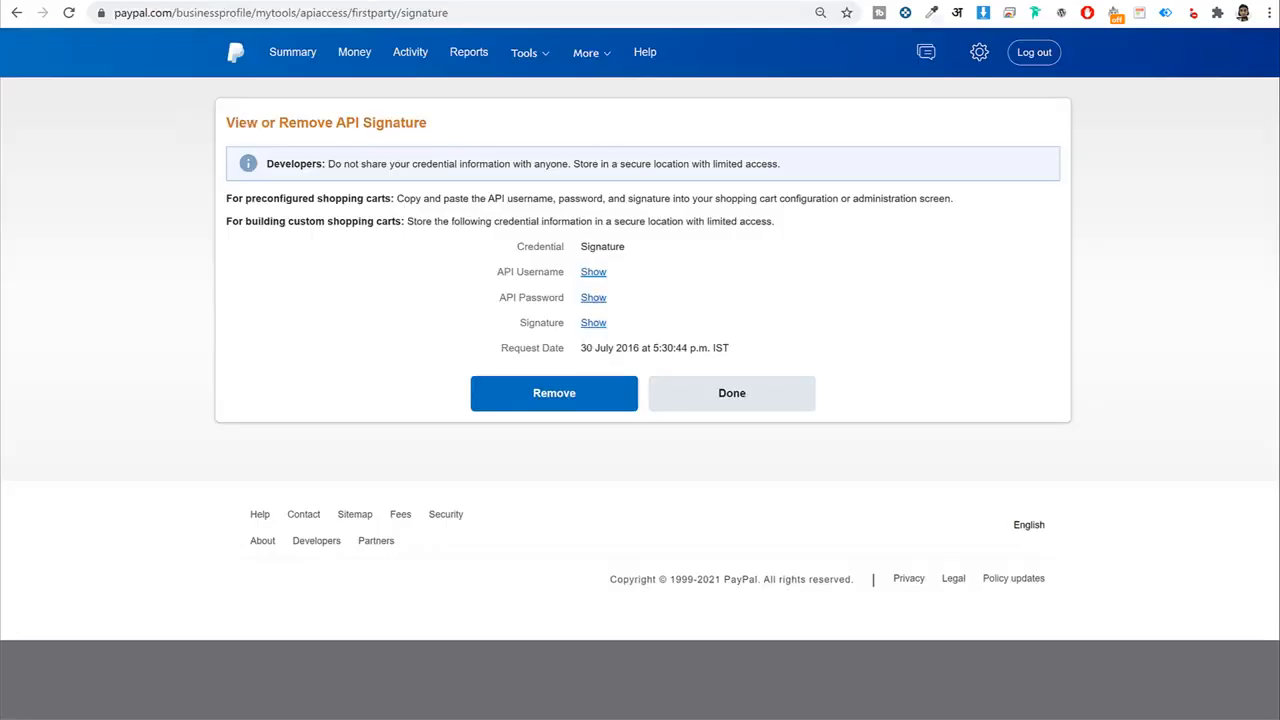
{"action": "key", "text": "ctrl+shift+Tab"}
{"action": "key", "text": "ctrl+Tab"}
{"action": "key", "text": "ctrl+shift+Tab"}
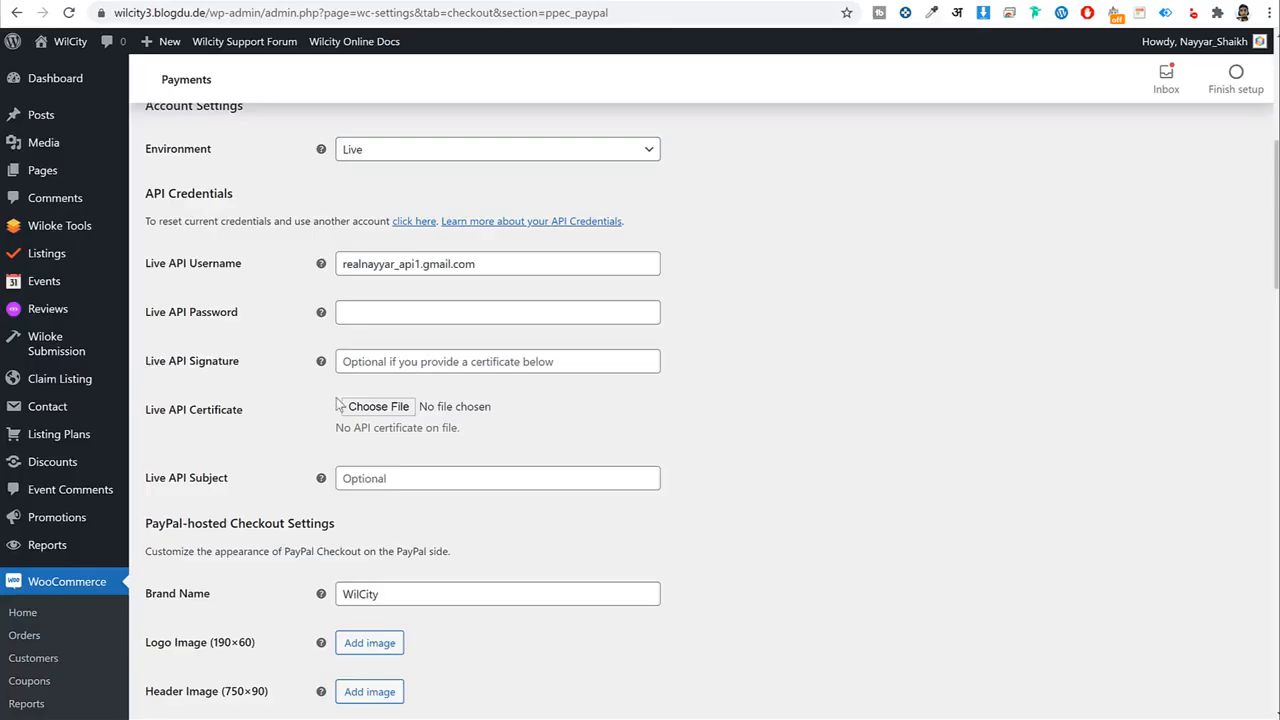
{"action": "key", "text": "ctrl+Tab"}
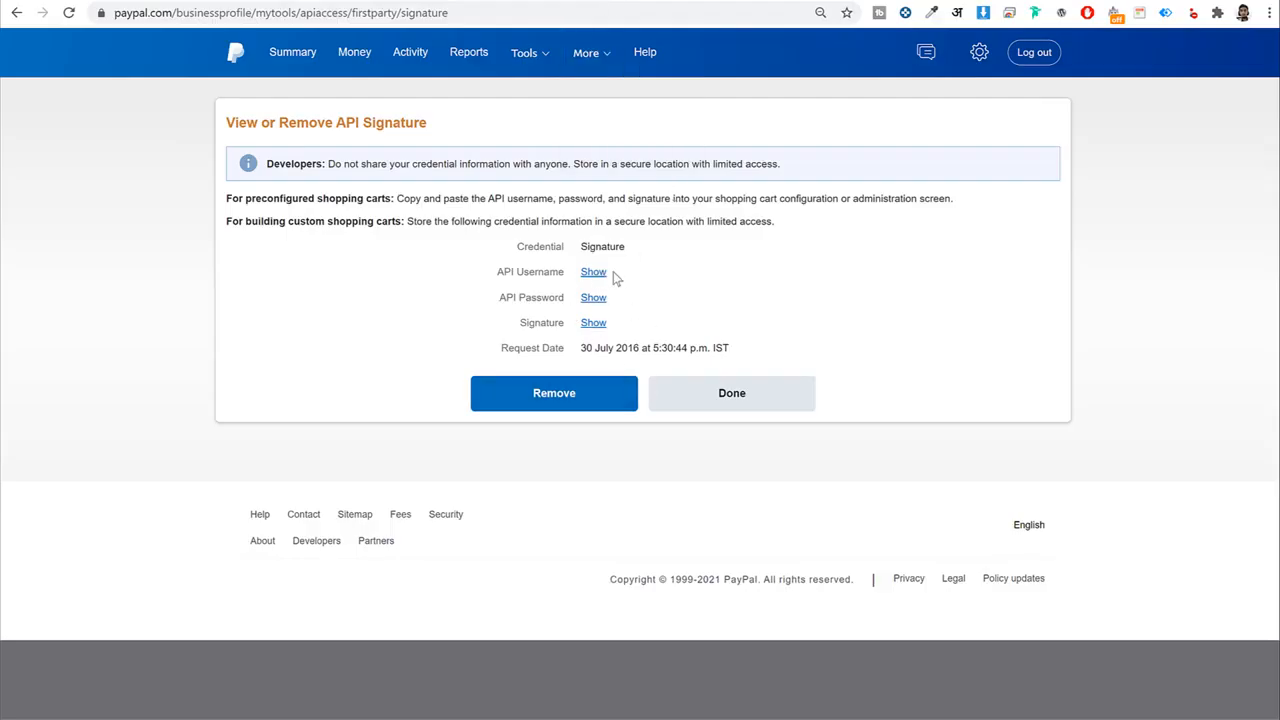
{"action": "key", "text": "ctrl+shift+Tab"}
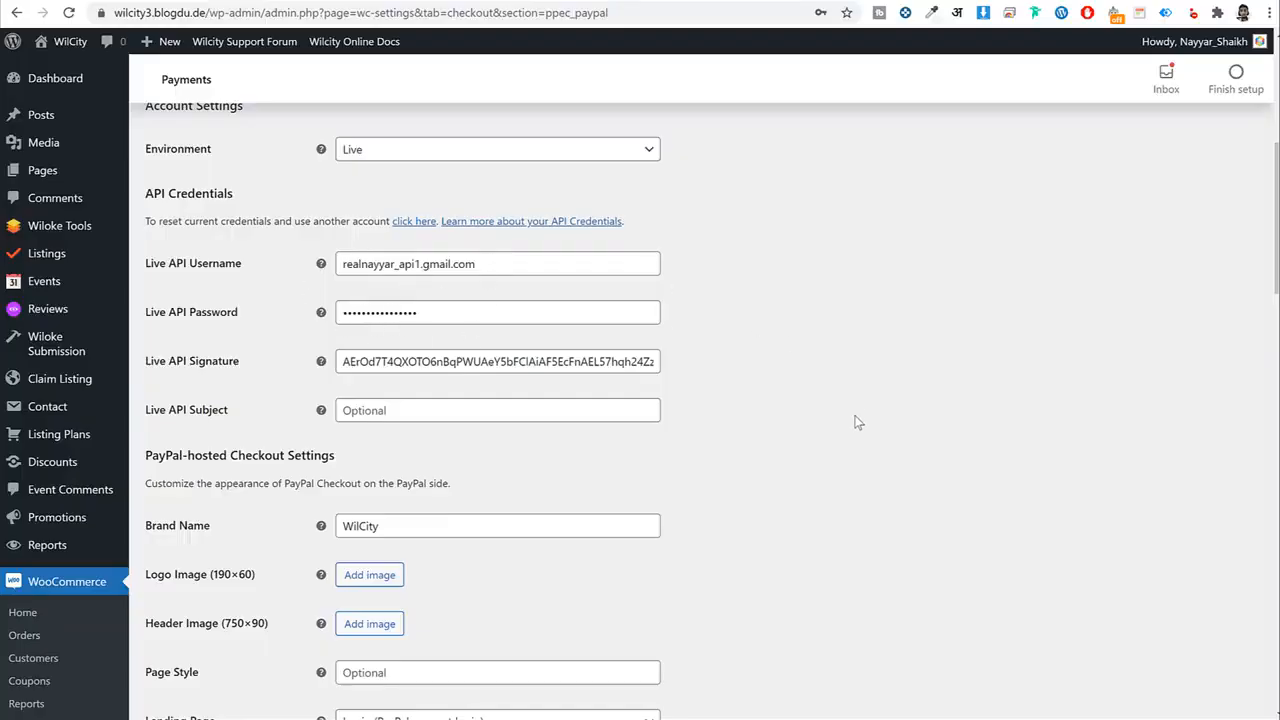
Save the PayPal Checkout settings.
{"action": "scroll", "coordinate": [855, 422], "scroll_direction": "down", "scroll_amount": 20}
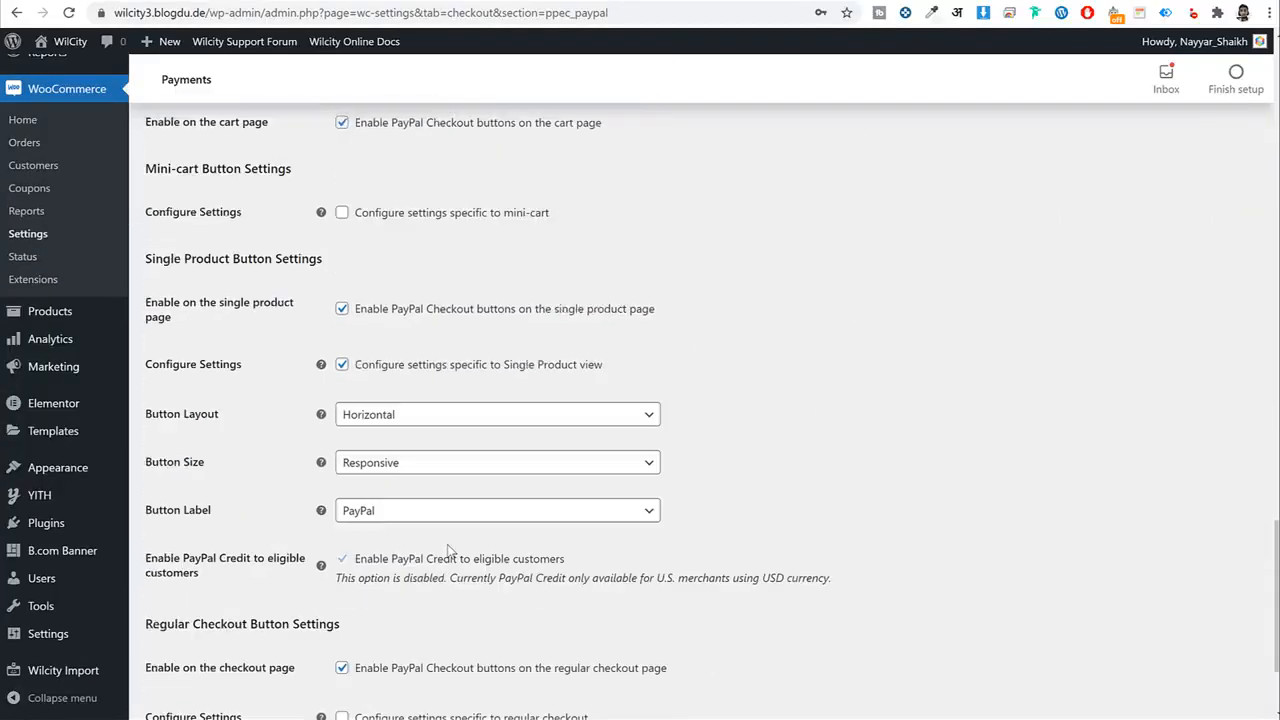
{"action": "scroll", "coordinate": [449, 551], "scroll_direction": "down", "scroll_amount": 2}
{"action": "left_click", "coordinate": [185, 622]}
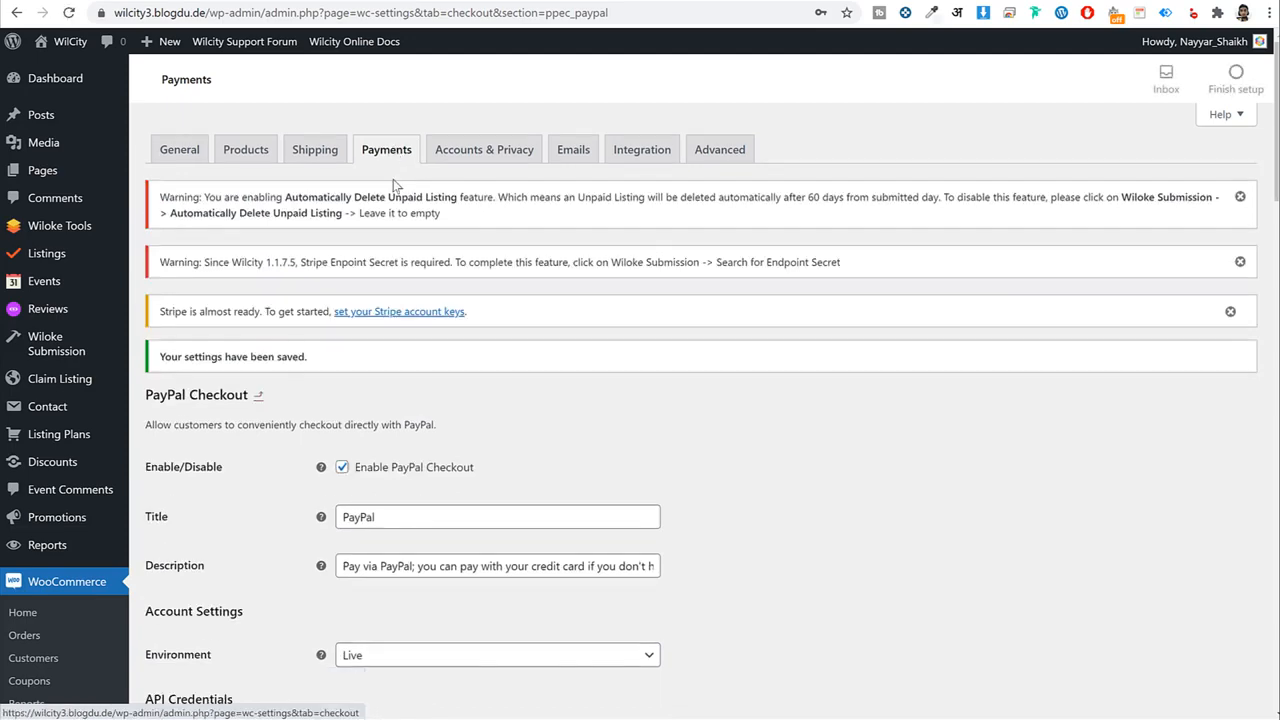
Open the Stripe payment settings and uncheck Enable Test Mode to reveal the Live Publishable Key field.
{"action": "left_click", "coordinate": [390, 156]}
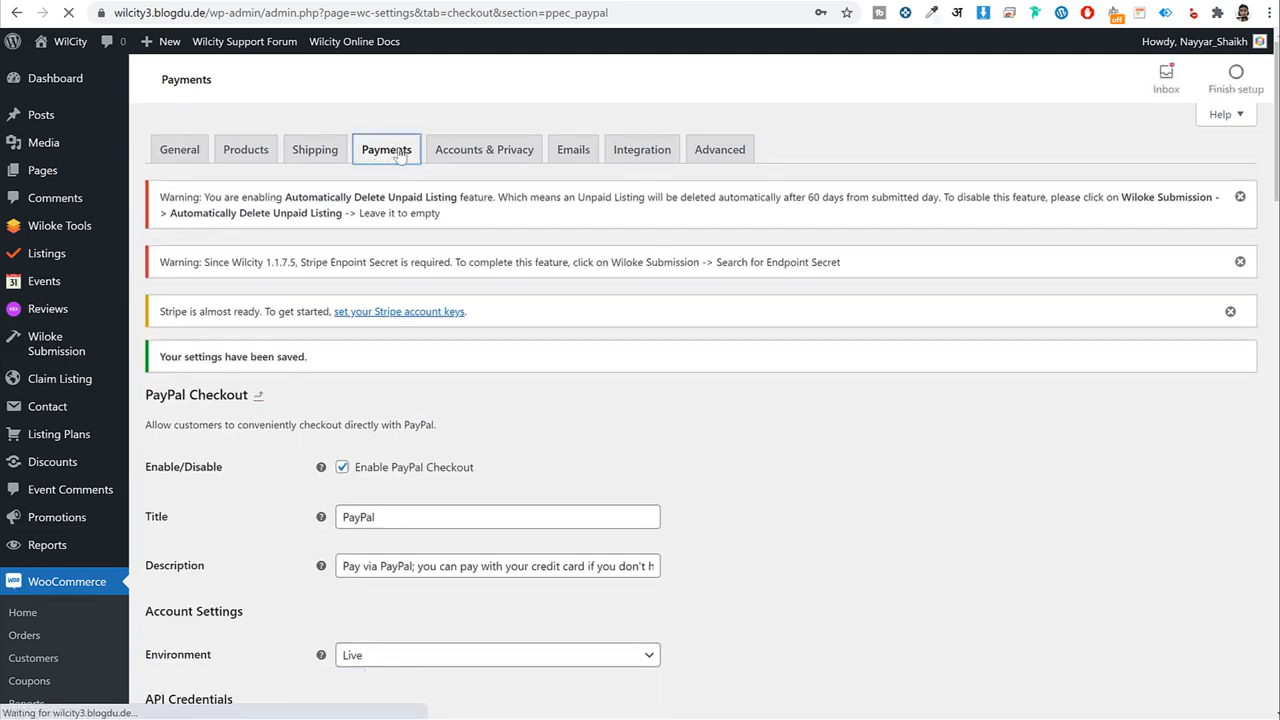
{"action": "scroll", "coordinate": [618, 360], "scroll_direction": "down", "scroll_amount": 3}
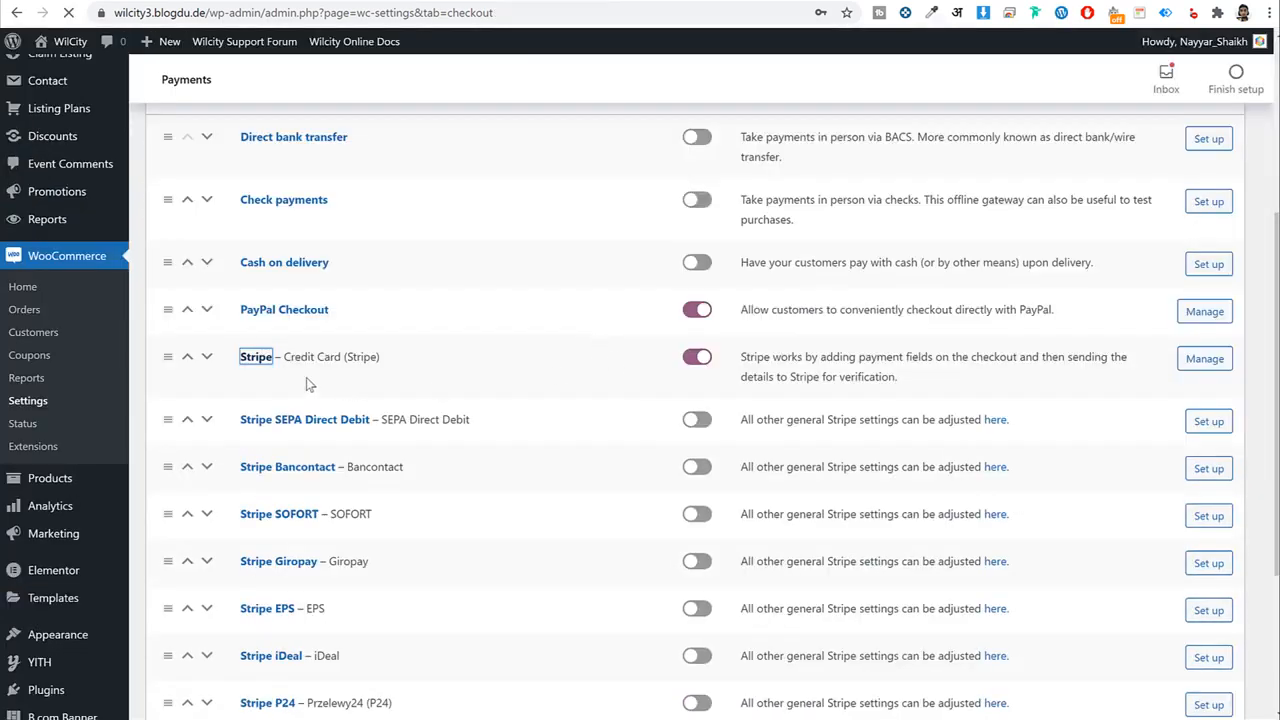
{"action": "scroll", "coordinate": [900, 402], "scroll_direction": "down", "scroll_amount": 1}
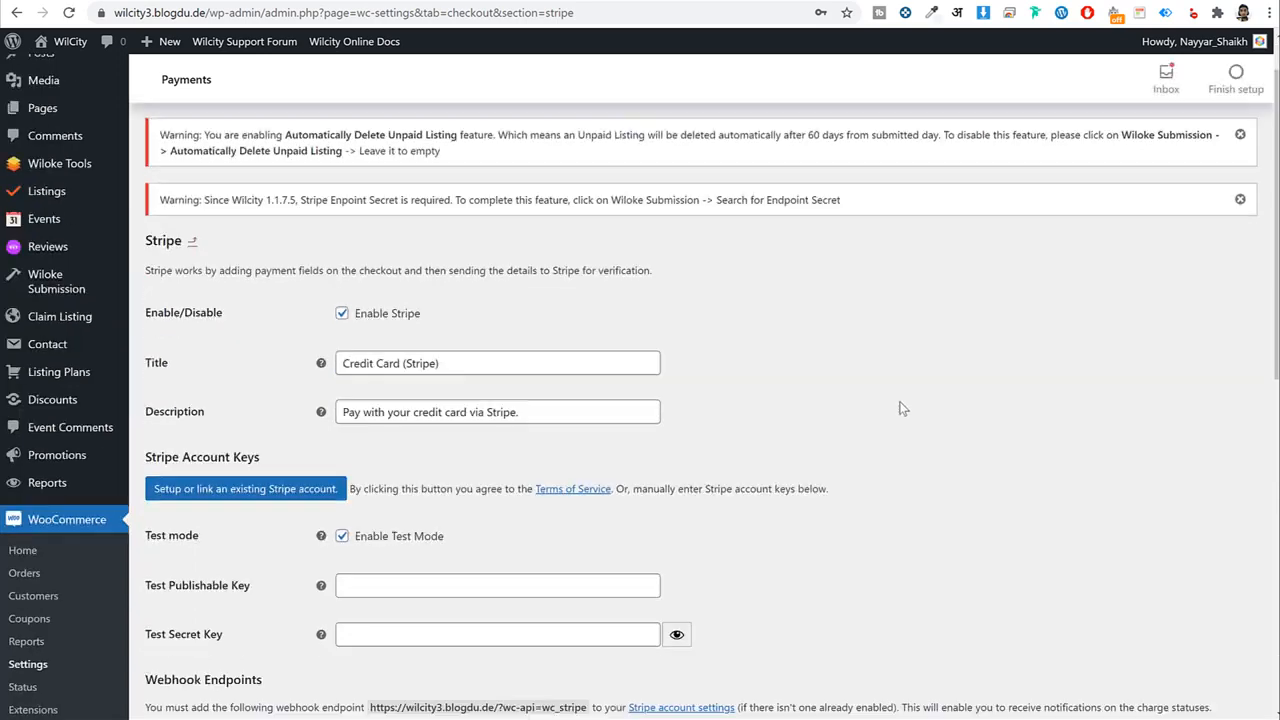
{"action": "scroll", "coordinate": [903, 408], "scroll_direction": "down", "scroll_amount": 2}
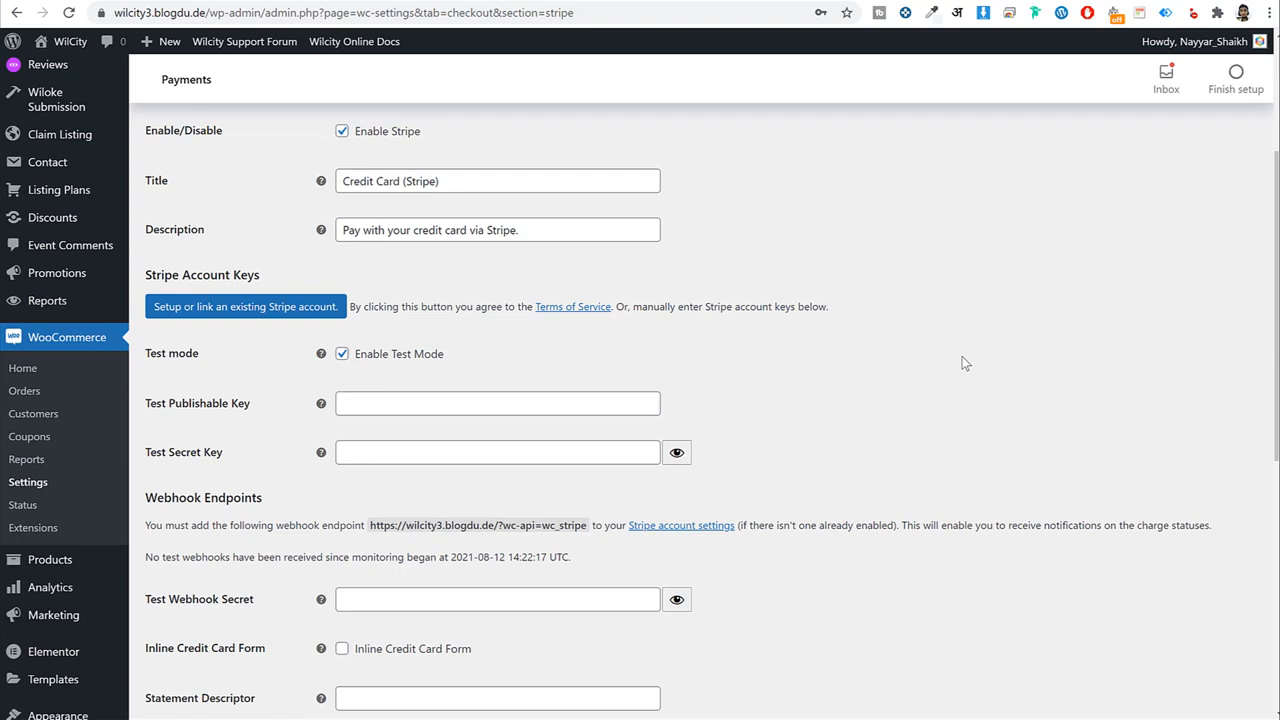
{"action": "left_click", "coordinate": [395, 360]}
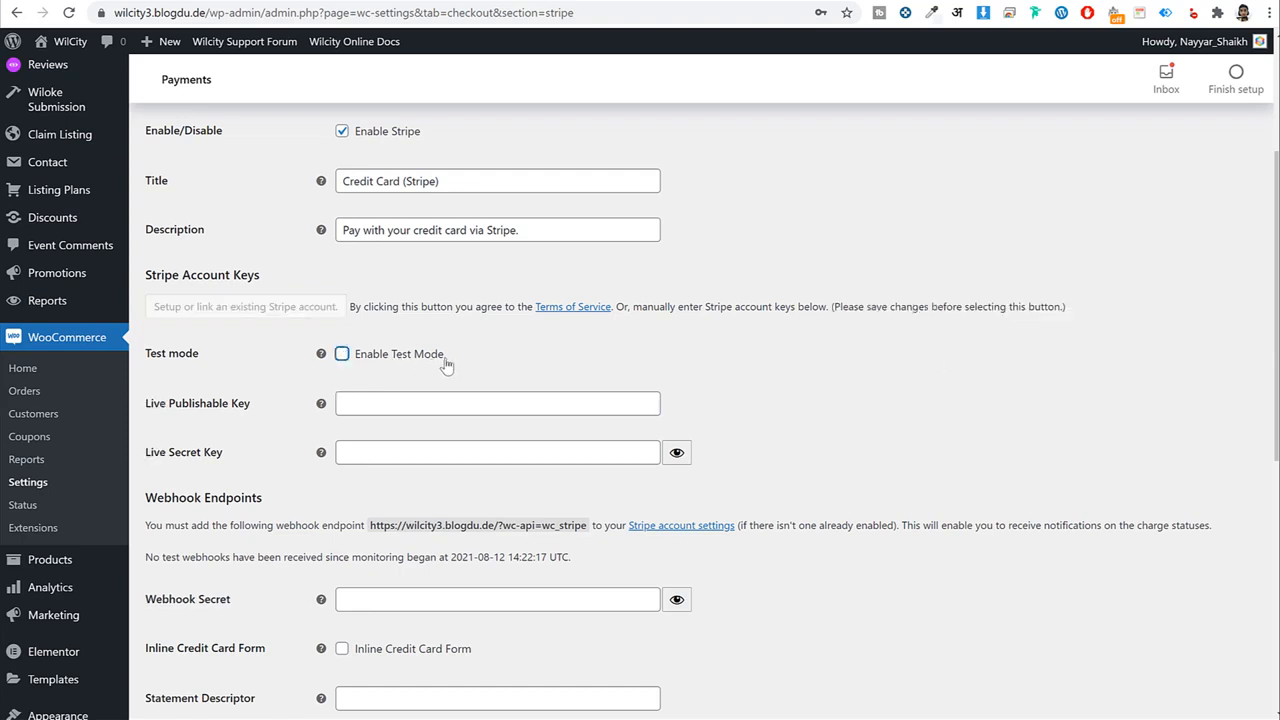
{"action": "left_click_drag", "start_coordinate": [444, 354], "coordinate": [366, 360]}
{"action": "left_click", "coordinate": [875, 373]}
{"action": "scroll", "coordinate": [796, 390], "scroll_direction": "down", "scroll_amount": 1}
{"action": "scroll", "coordinate": [796, 390], "scroll_direction": "down", "scroll_amount": 1}
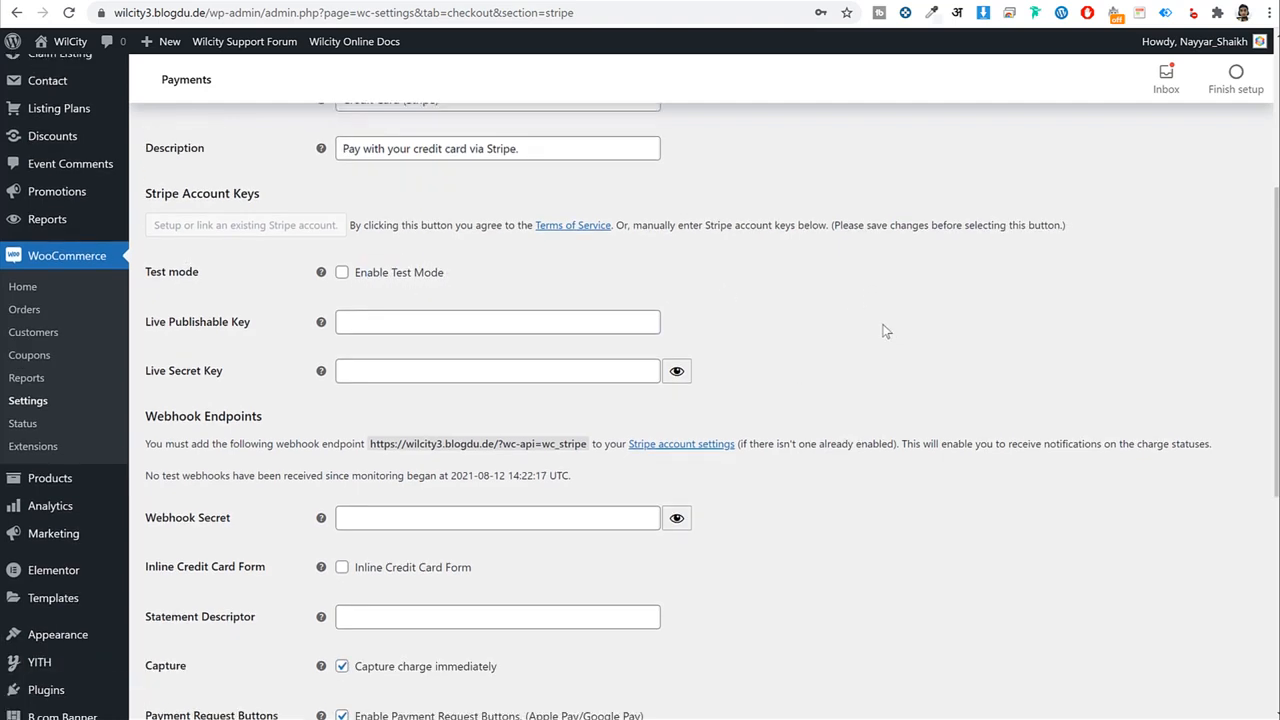
{"action": "left_click_drag", "start_coordinate": [251, 326], "coordinate": [153, 327]}
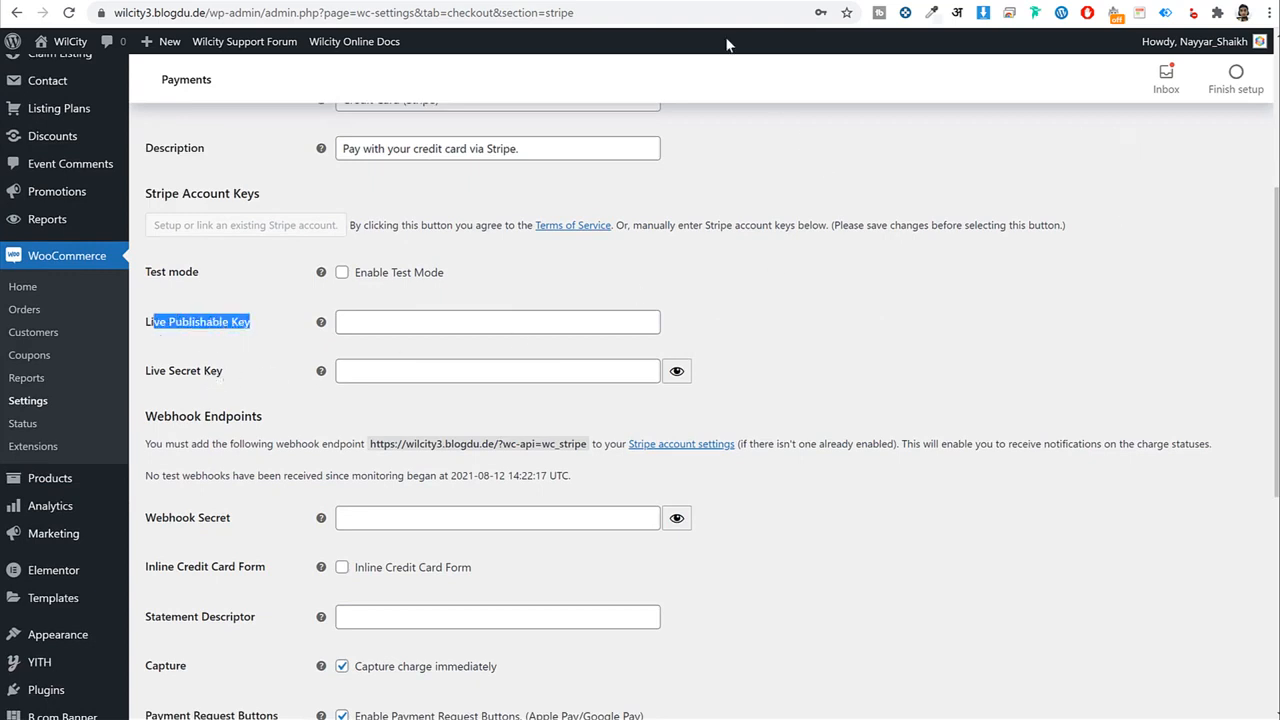
Sign in at dashboard.stripe.com, open Developers > API keys and copy the live publishable key.
{"action": "key", "text": "alt+Tab"}
{"action": "left_click", "coordinate": [591, 11]}
{"action": "type", "text": "das"}
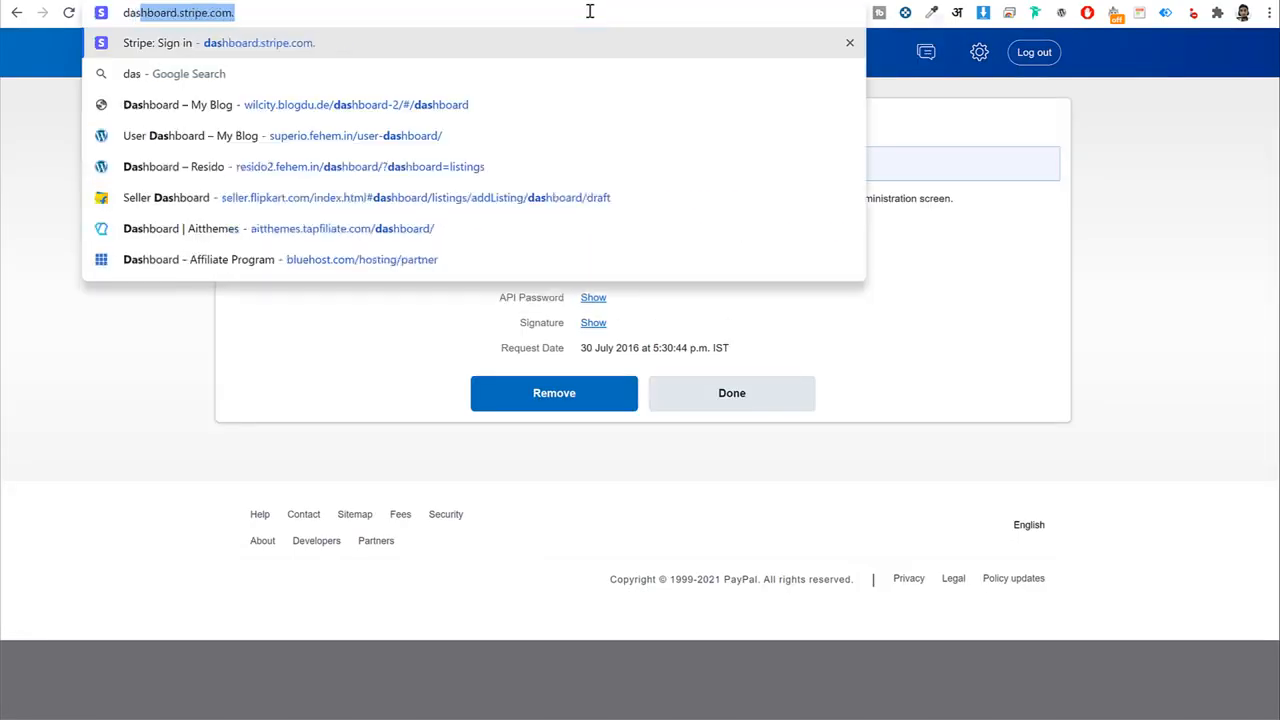
{"action": "key", "text": "Return"}
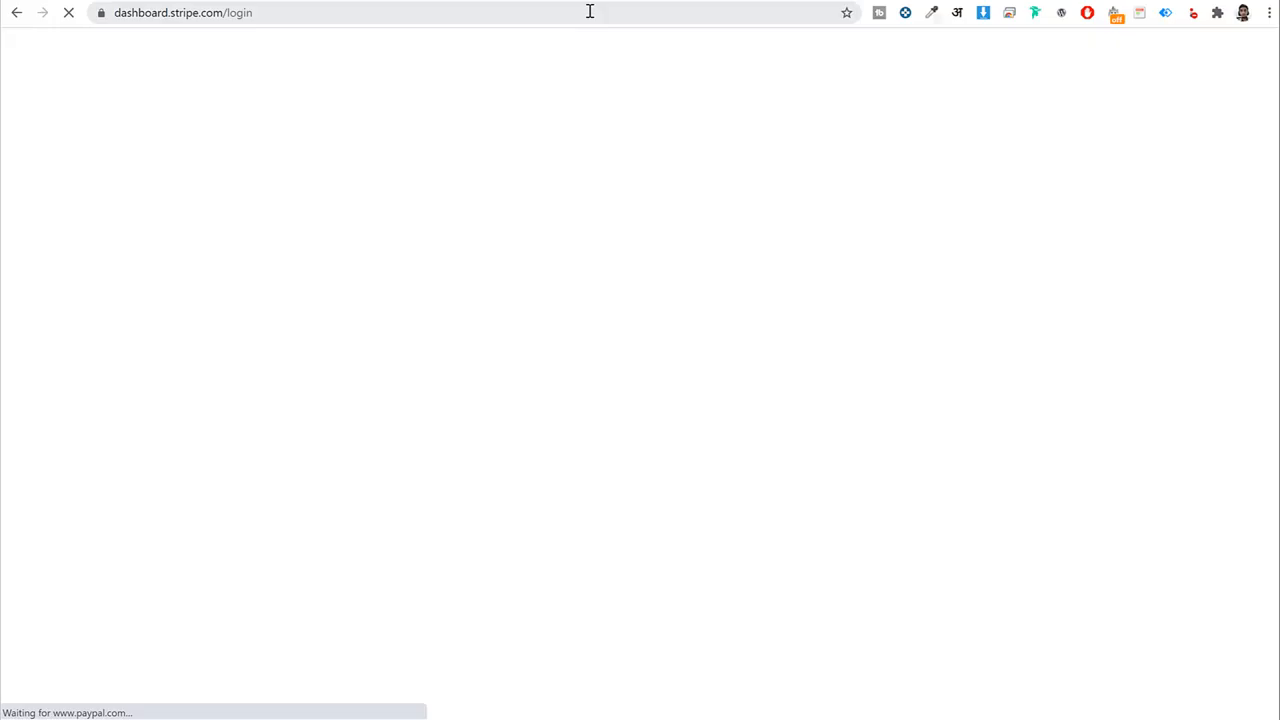
{"action": "left_click", "coordinate": [734, 450]}
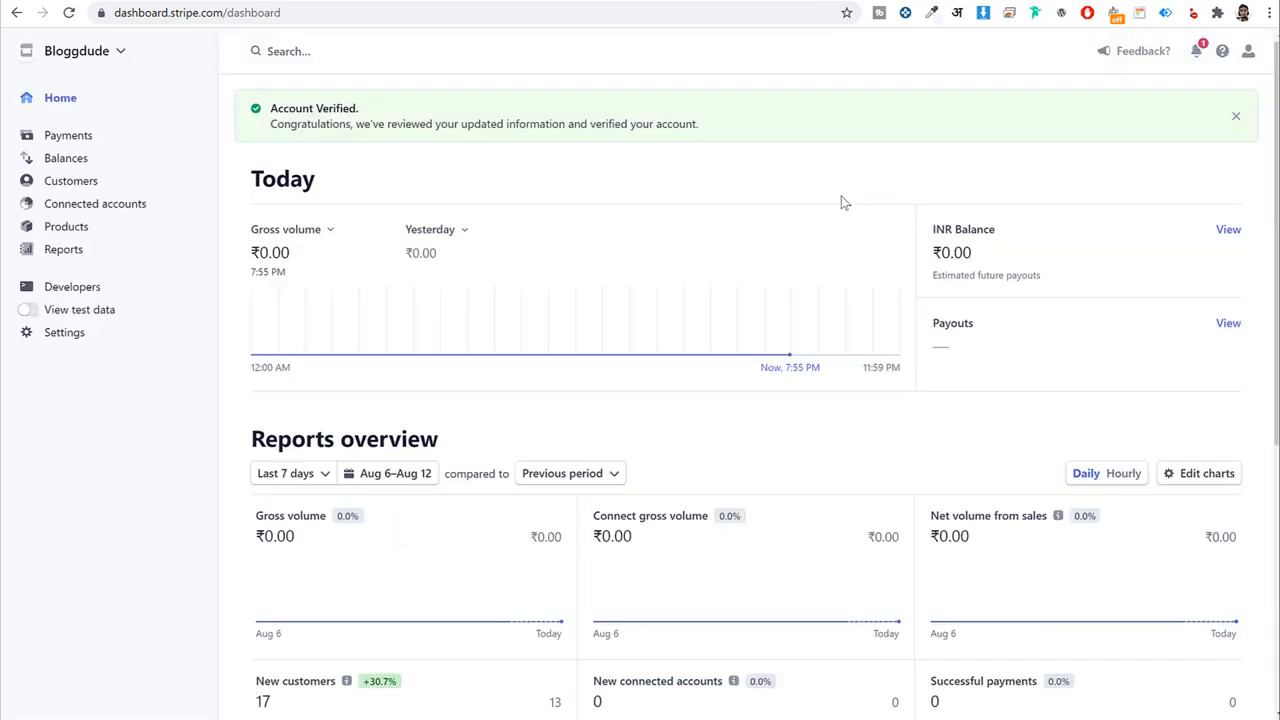
{"action": "left_click", "coordinate": [76, 292]}
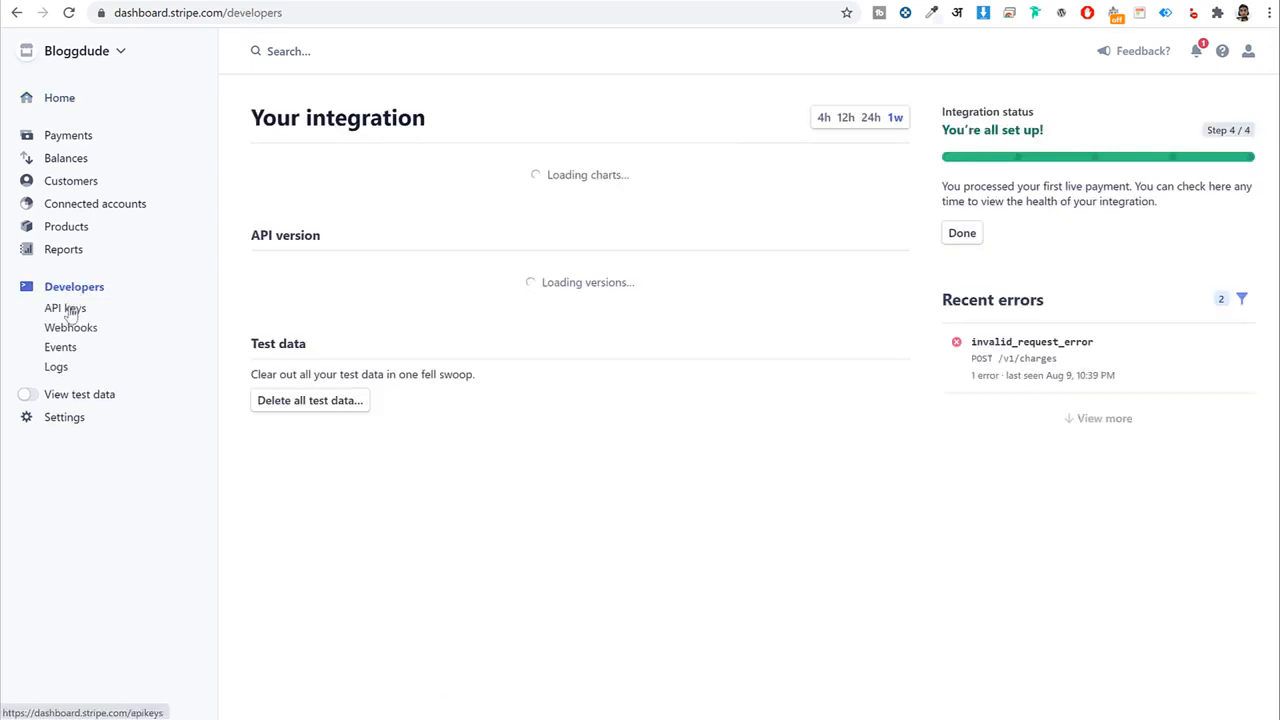
{"action": "left_click", "coordinate": [66, 309]}
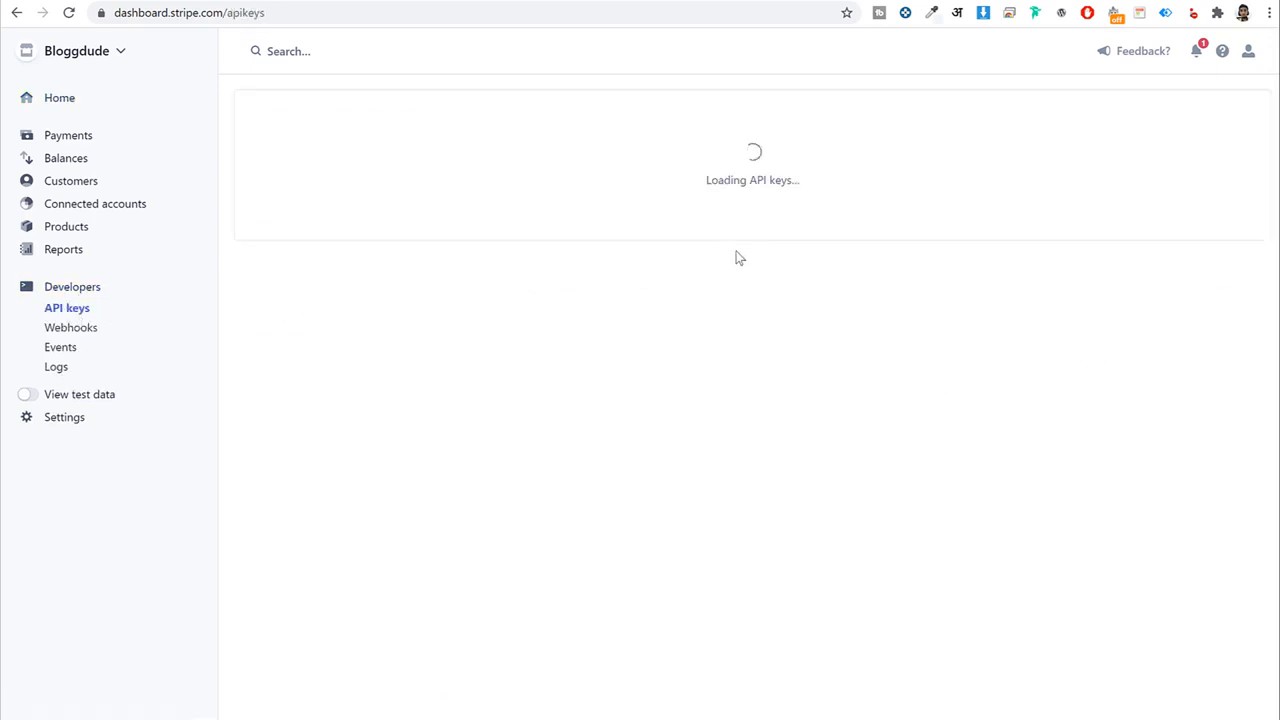
{"action": "left_click", "coordinate": [580, 306]}
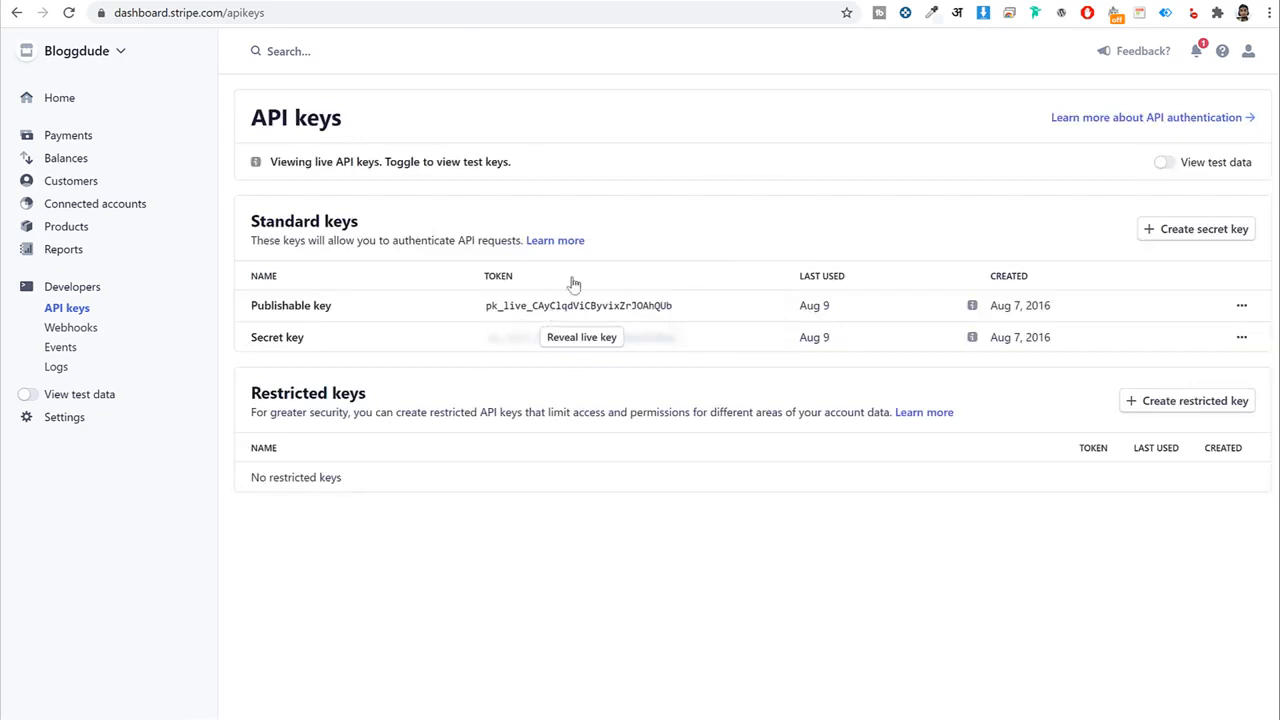
{"action": "left_click", "coordinate": [428, 0]}
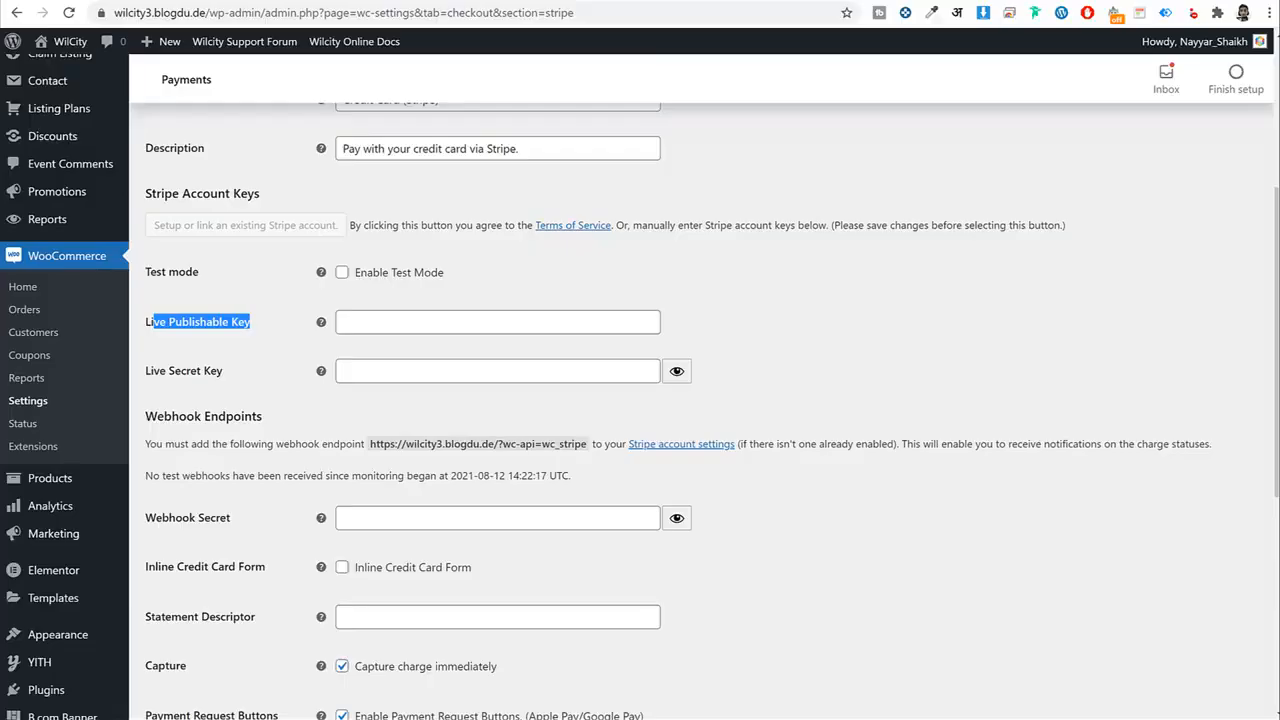
Paste the live publishable and secret keys into the Stripe settings and save.
{"action": "left_click", "coordinate": [460, 325]}
{"action": "key", "text": "ctrl+v"}
{"action": "left_click", "coordinate": [795, 258]}
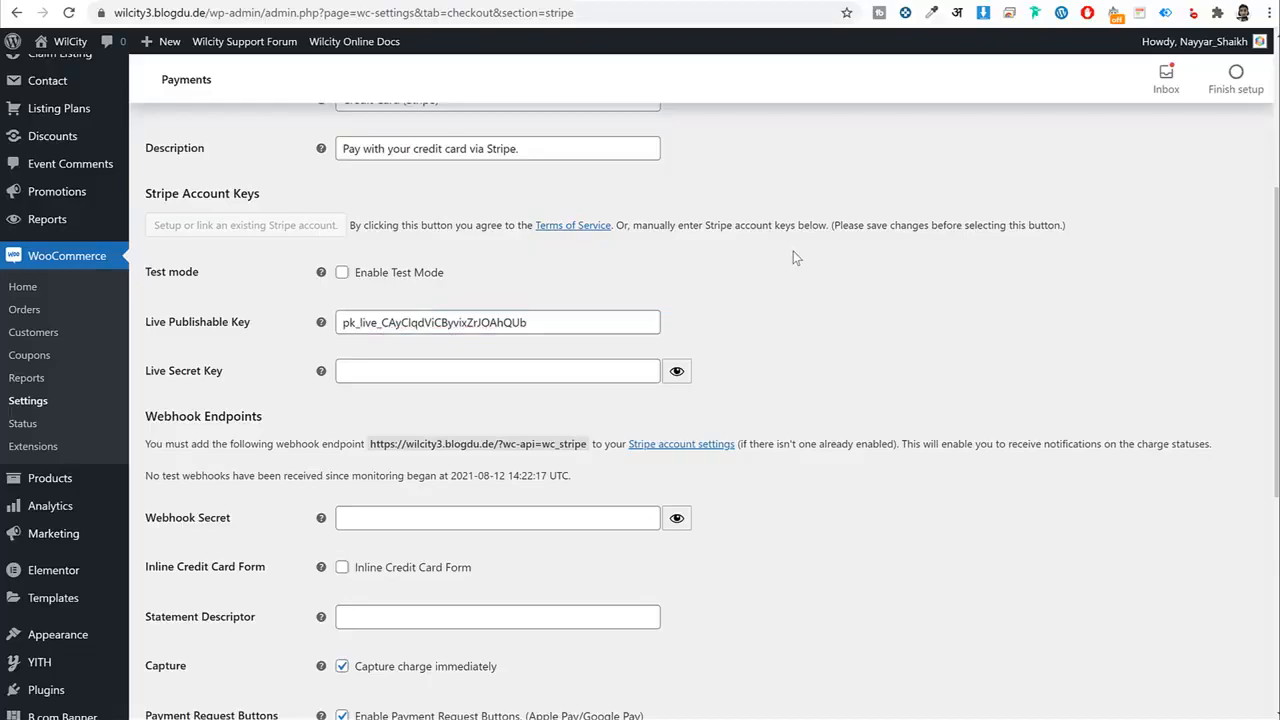
{"action": "left_click", "coordinate": [596, 0]}
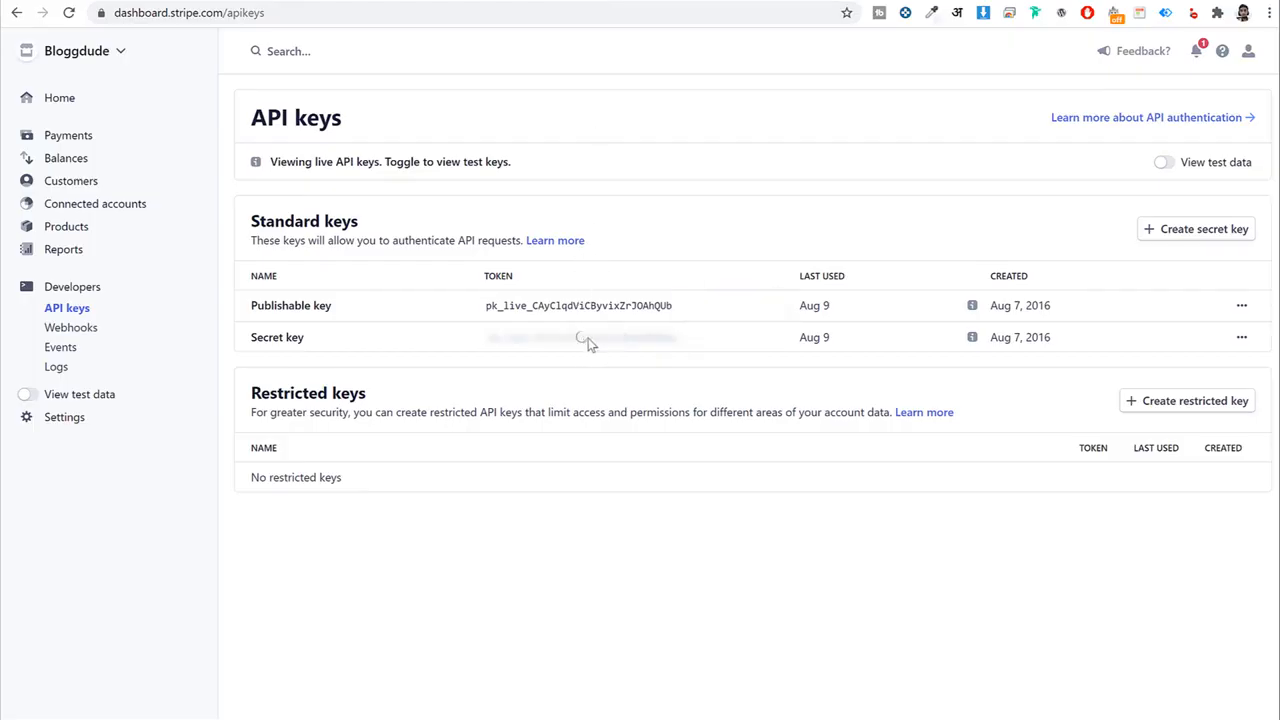
{"action": "left_click", "coordinate": [465, 2]}
{"action": "left_click", "coordinate": [424, 369]}
{"action": "key", "text": "ctrl+v"}
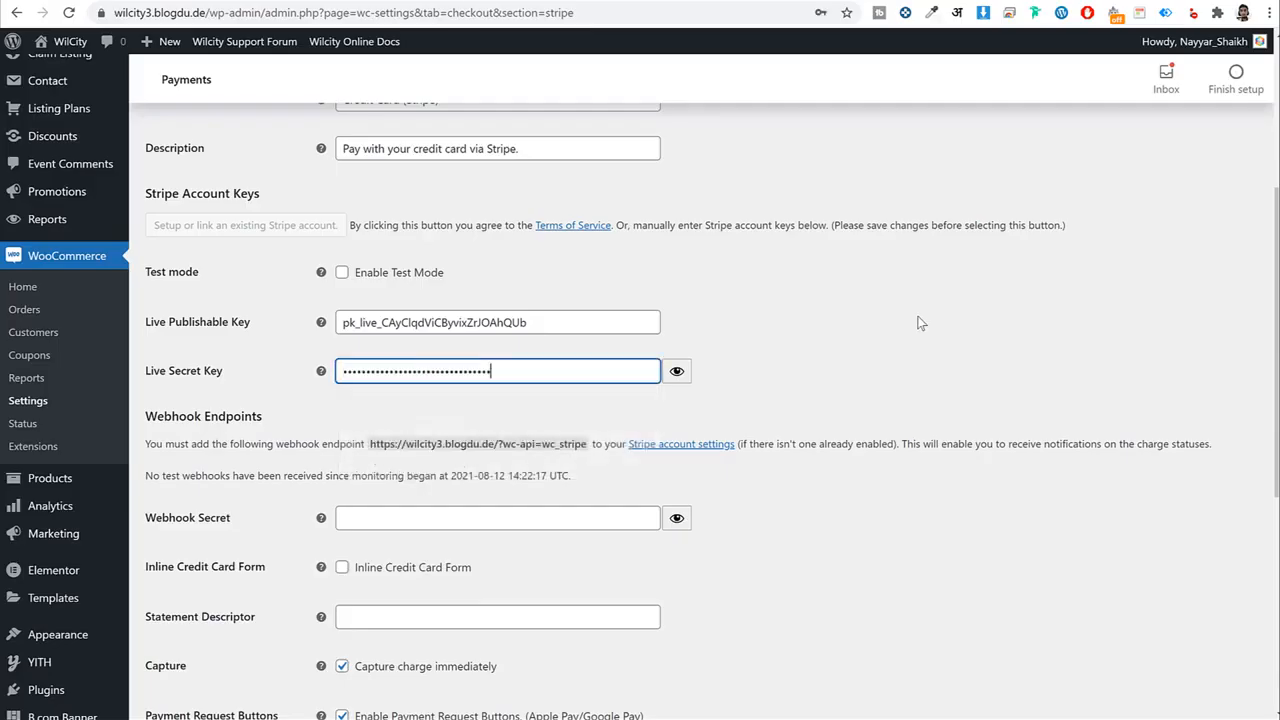
{"action": "left_click", "coordinate": [921, 322]}
{"action": "scroll", "coordinate": [880, 380], "scroll_direction": "down", "scroll_amount": 5}
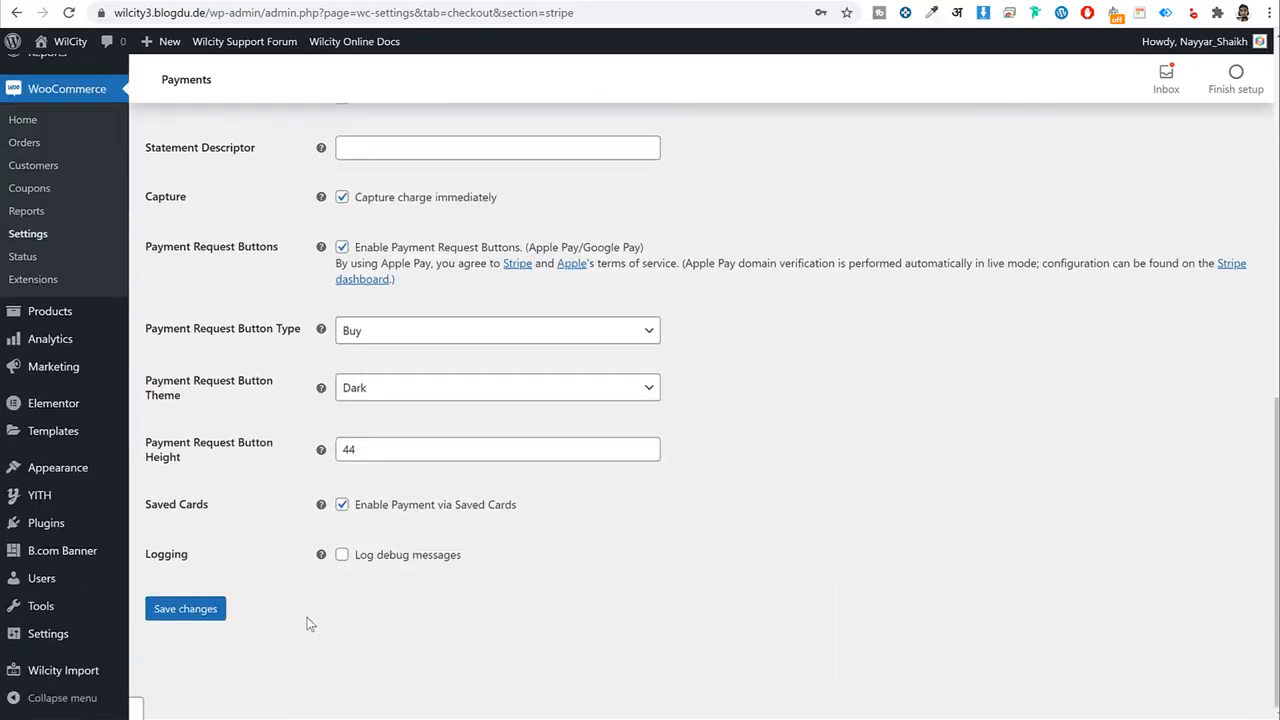
{"action": "left_click", "coordinate": [192, 608]}
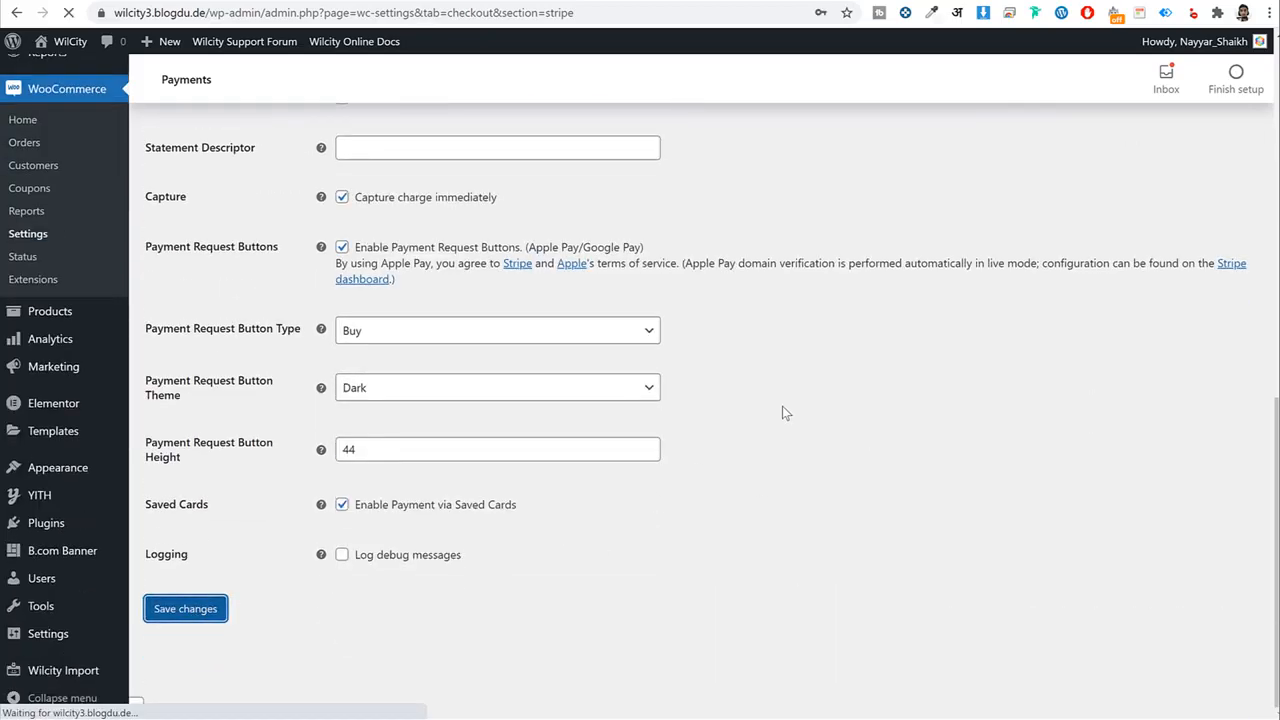
{"action": "scroll", "coordinate": [782, 406], "scroll_direction": "up", "scroll_amount": 6}
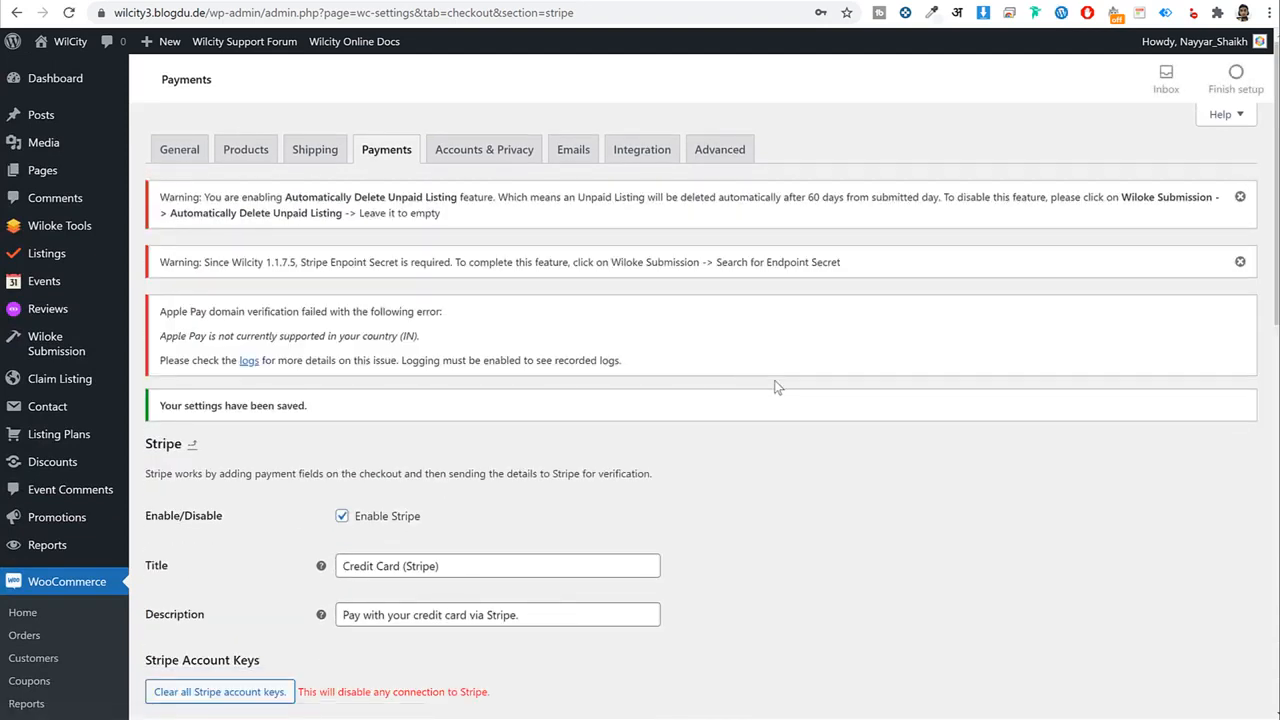
Enable Cash on delivery in the Payments list and save the changes.
{"action": "left_click", "coordinate": [380, 156]}
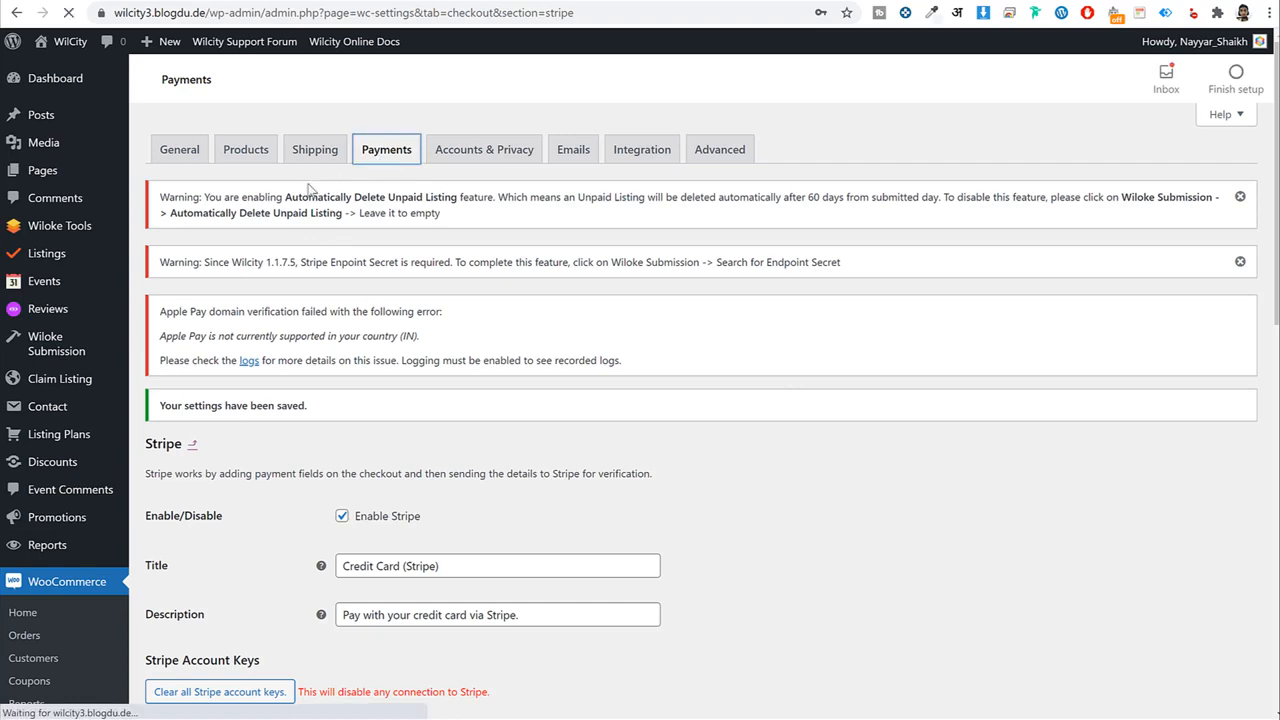
{"action": "scroll", "coordinate": [680, 340], "scroll_direction": "down", "scroll_amount": 3}
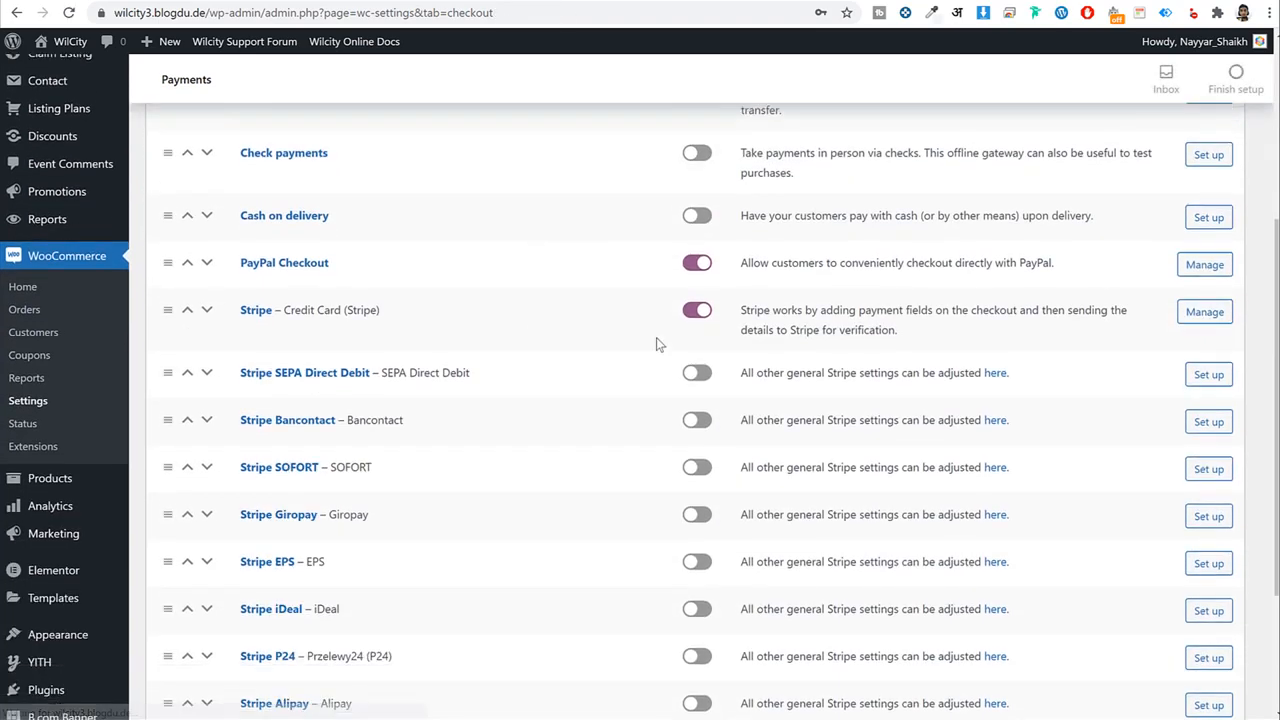
{"action": "left_click", "coordinate": [699, 222]}
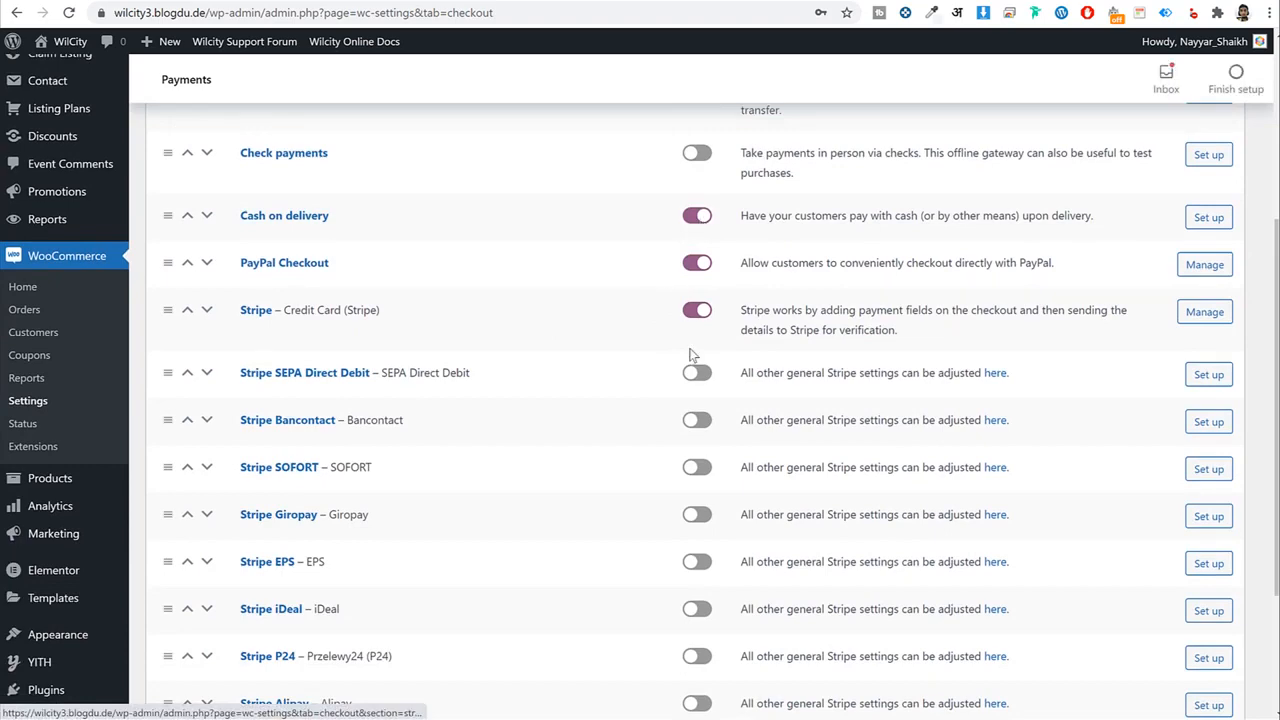
{"action": "scroll", "coordinate": [616, 399], "scroll_direction": "down", "scroll_amount": 2}
{"action": "left_click", "coordinate": [185, 608]}
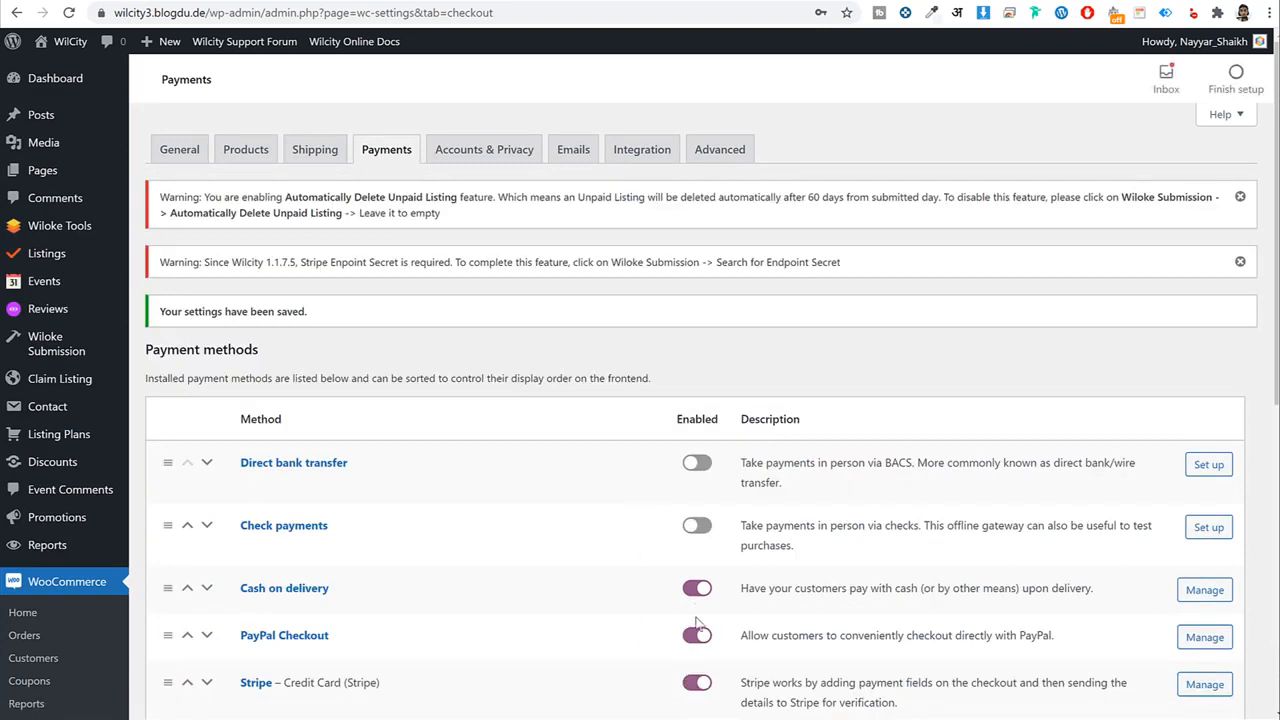
{"action": "left_click_drag", "start_coordinate": [303, 606], "coordinate": [247, 612]}
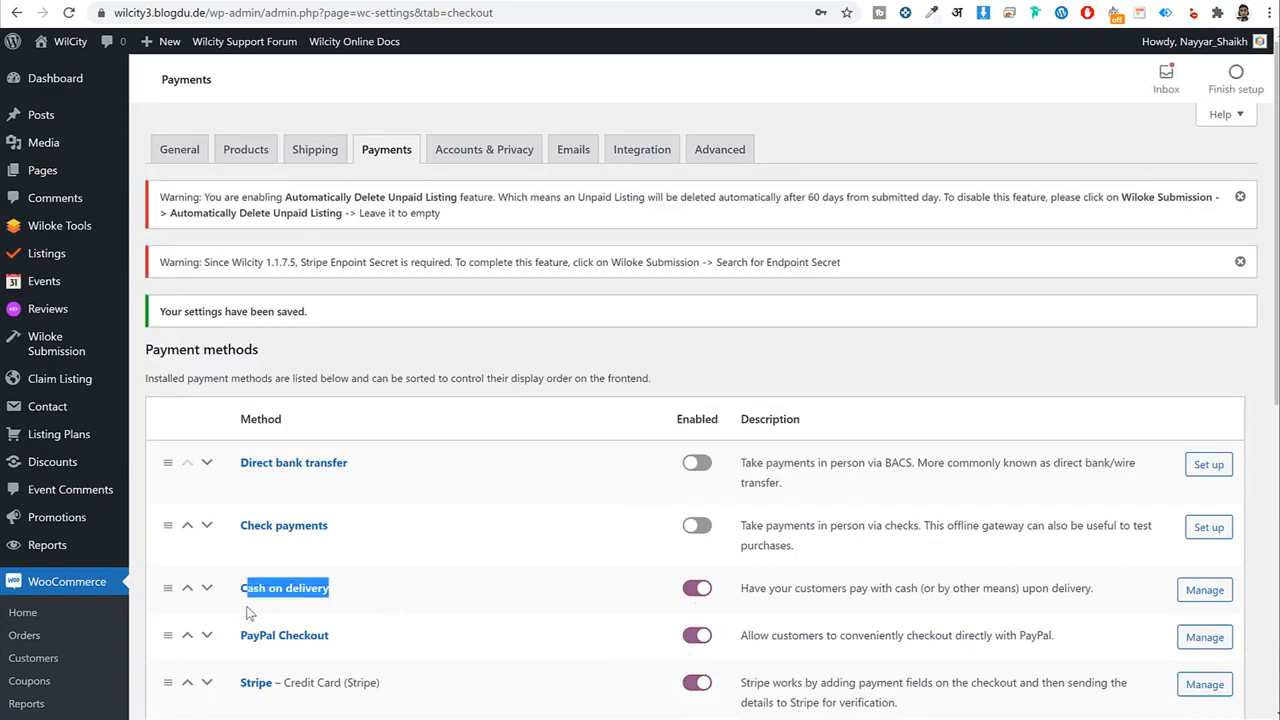
{"action": "left_click", "coordinate": [810, 379]}
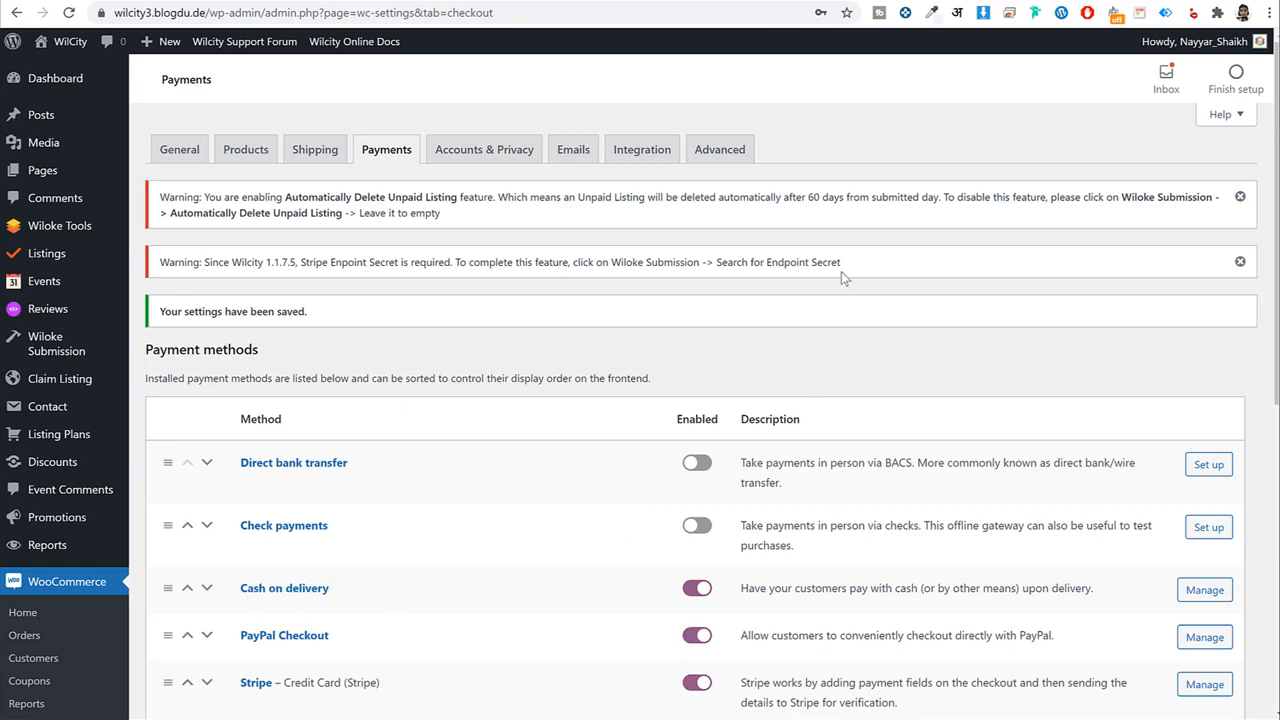
On Accounts & Privacy, let customers log in and create accounts during checkout.
{"action": "left_click", "coordinate": [482, 162]}
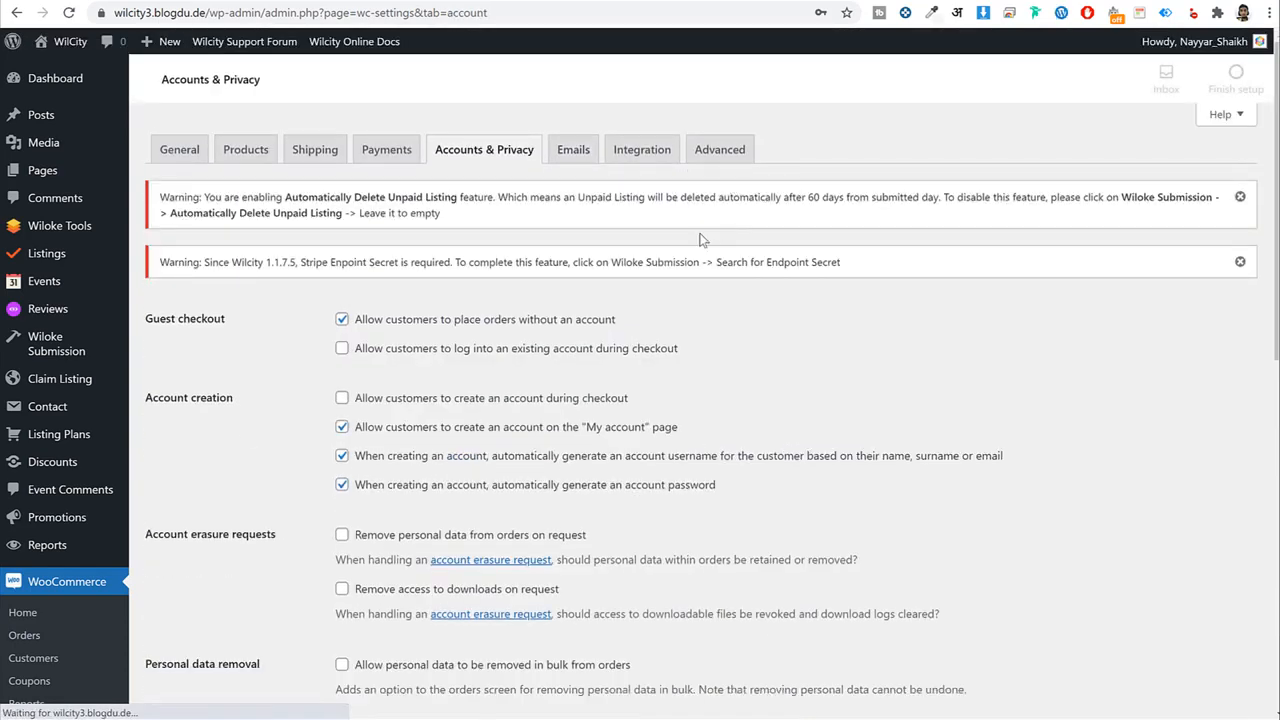
{"action": "scroll", "coordinate": [445, 370], "scroll_direction": "down", "scroll_amount": 2}
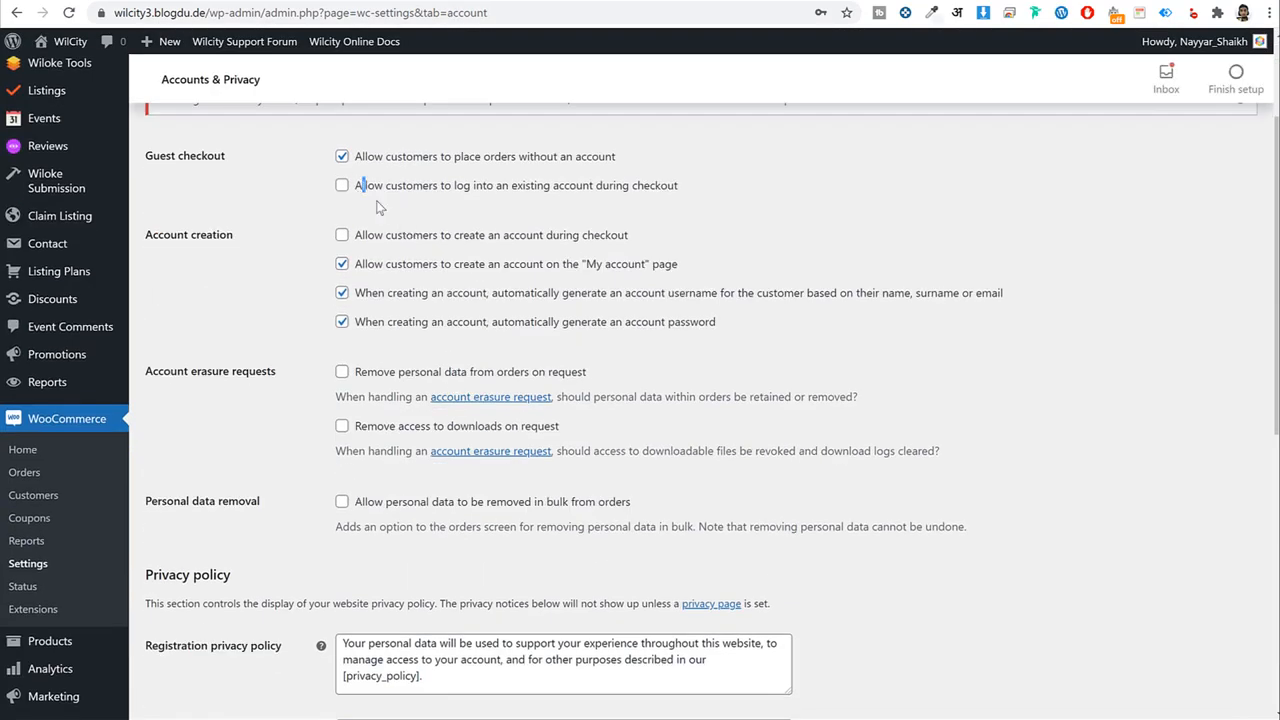
{"action": "left_click_drag", "start_coordinate": [378, 207], "coordinate": [425, 256]}
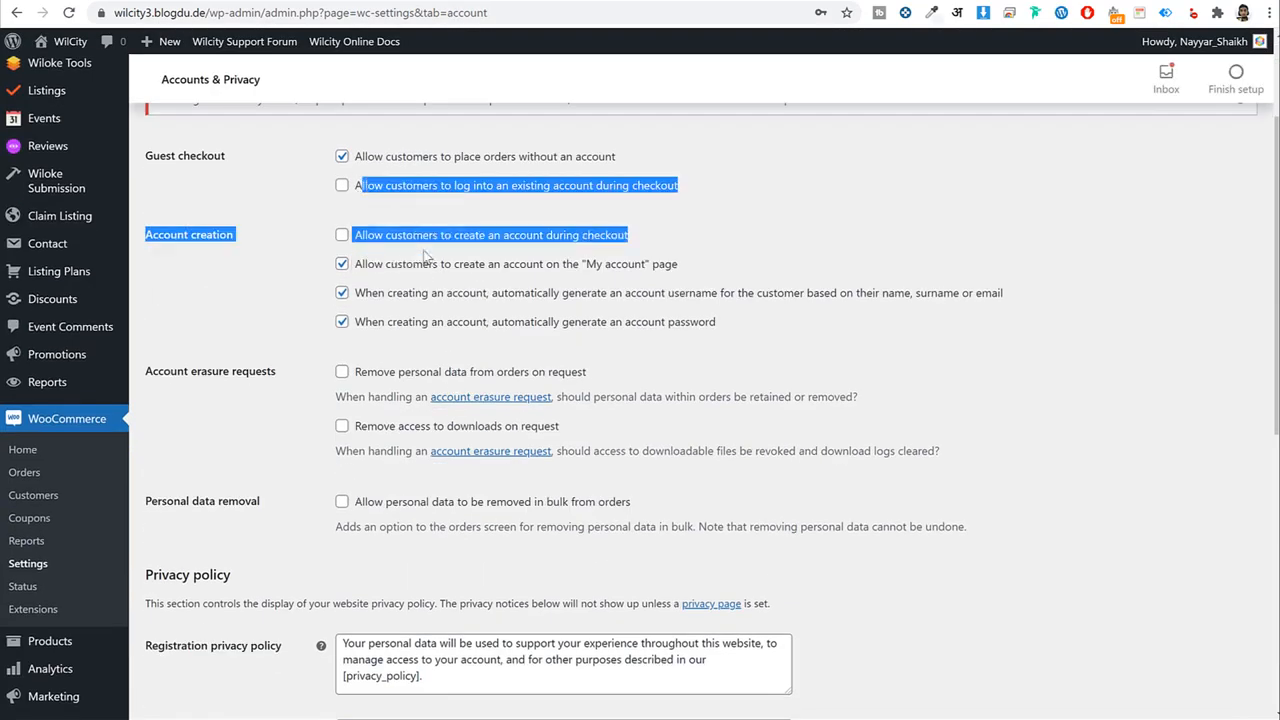
{"action": "left_click", "coordinate": [364, 196]}
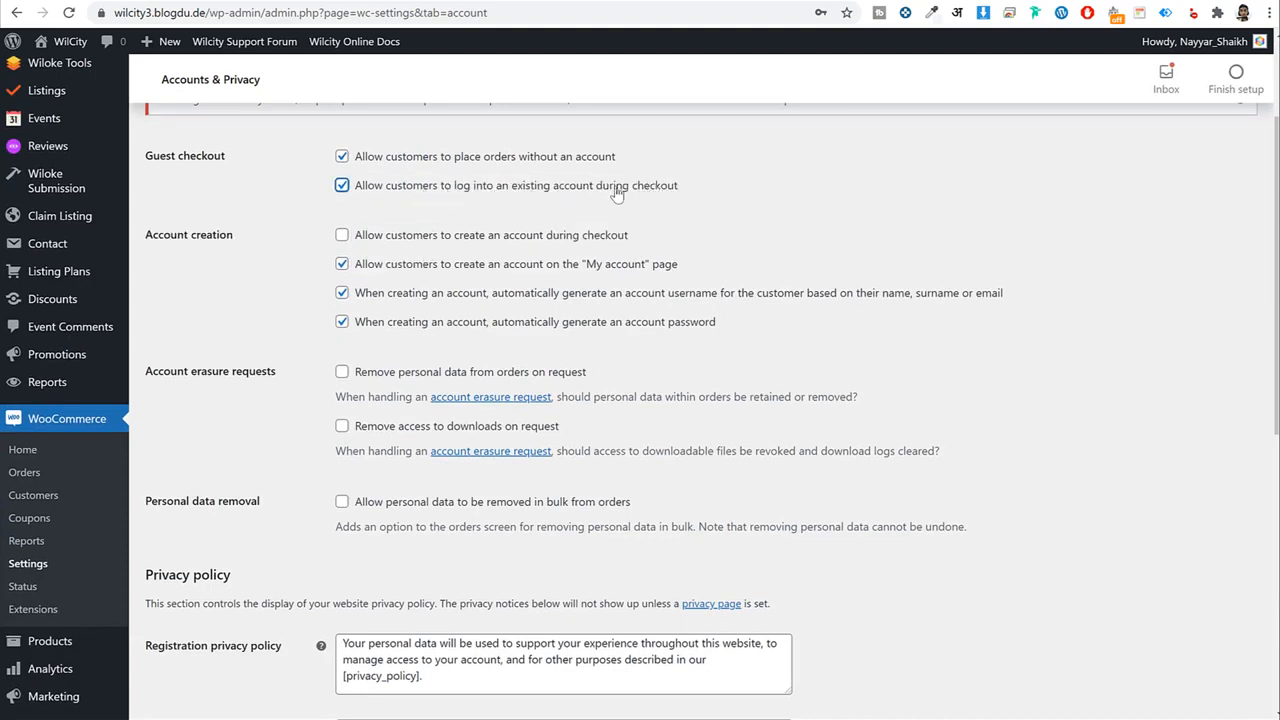
{"action": "left_click", "coordinate": [397, 244]}
{"action": "left_click_drag", "start_coordinate": [403, 240], "coordinate": [621, 245]}
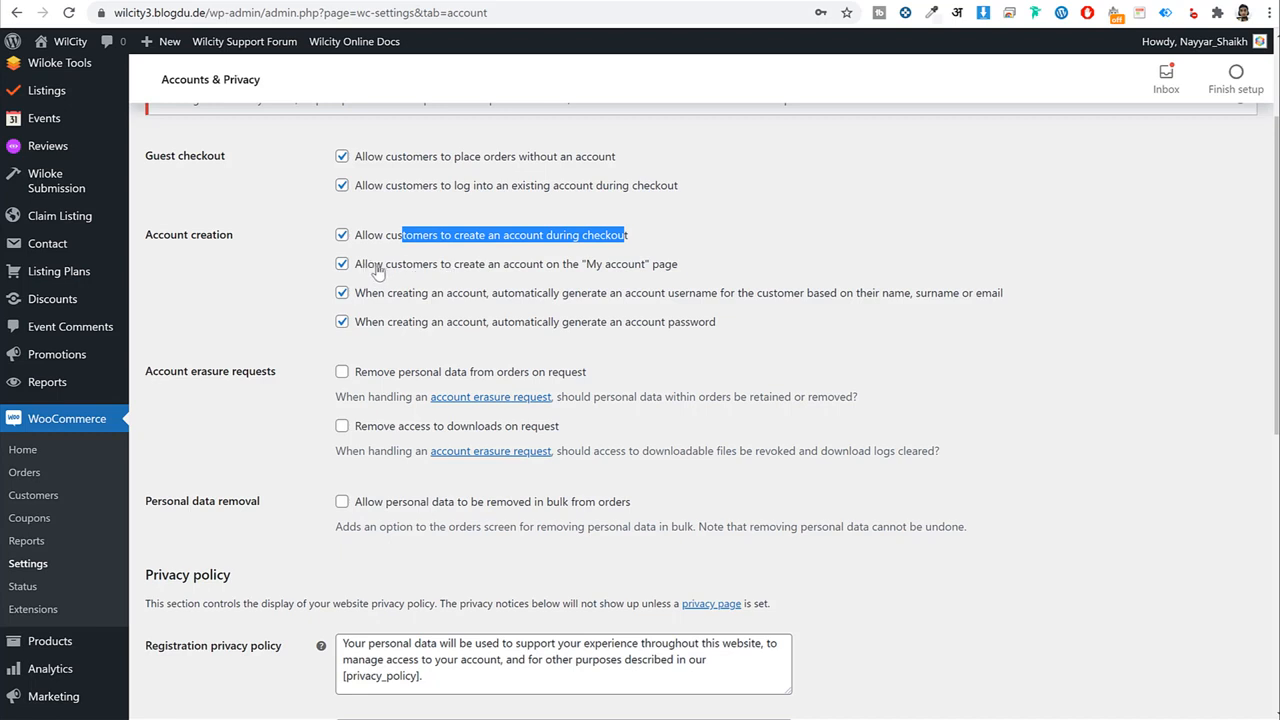
{"action": "left_click_drag", "start_coordinate": [366, 265], "coordinate": [686, 268]}
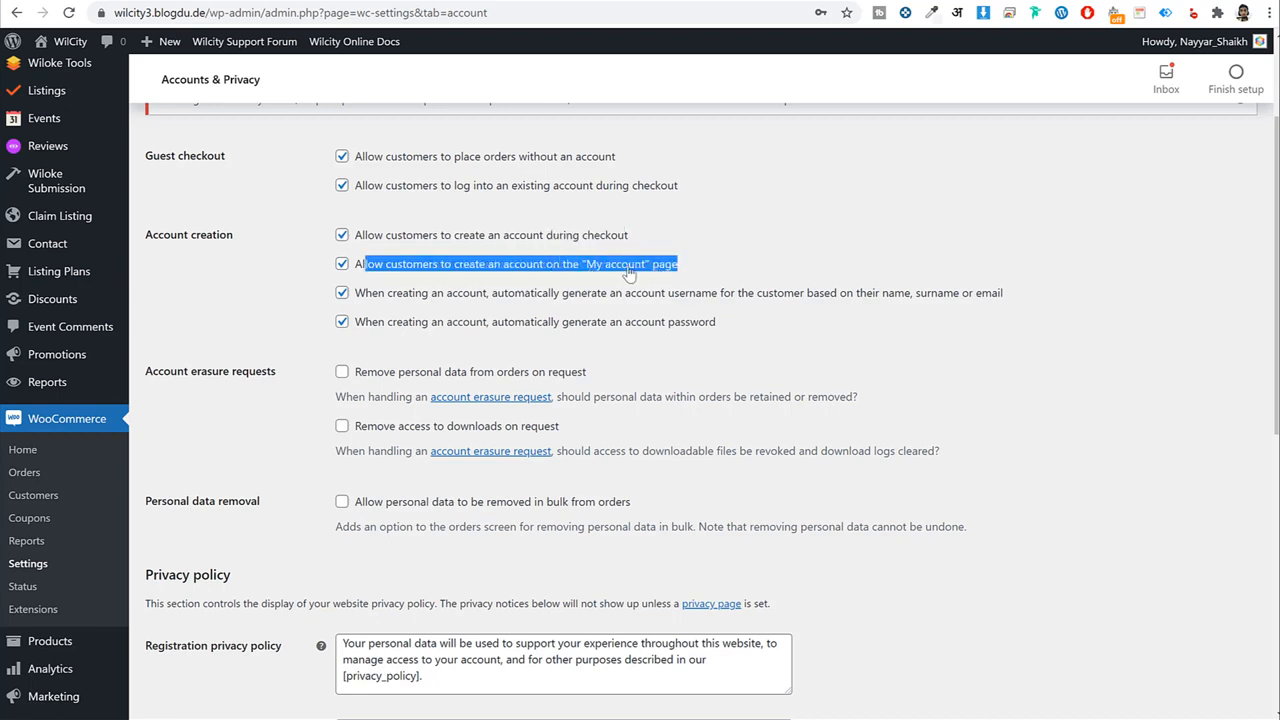
Turn off automatic username and password generation for new accounts and save.
{"action": "left_click", "coordinate": [342, 293]}
{"action": "left_click", "coordinate": [342, 322]}
{"action": "left_click_drag", "start_coordinate": [386, 293], "coordinate": [524, 330]}
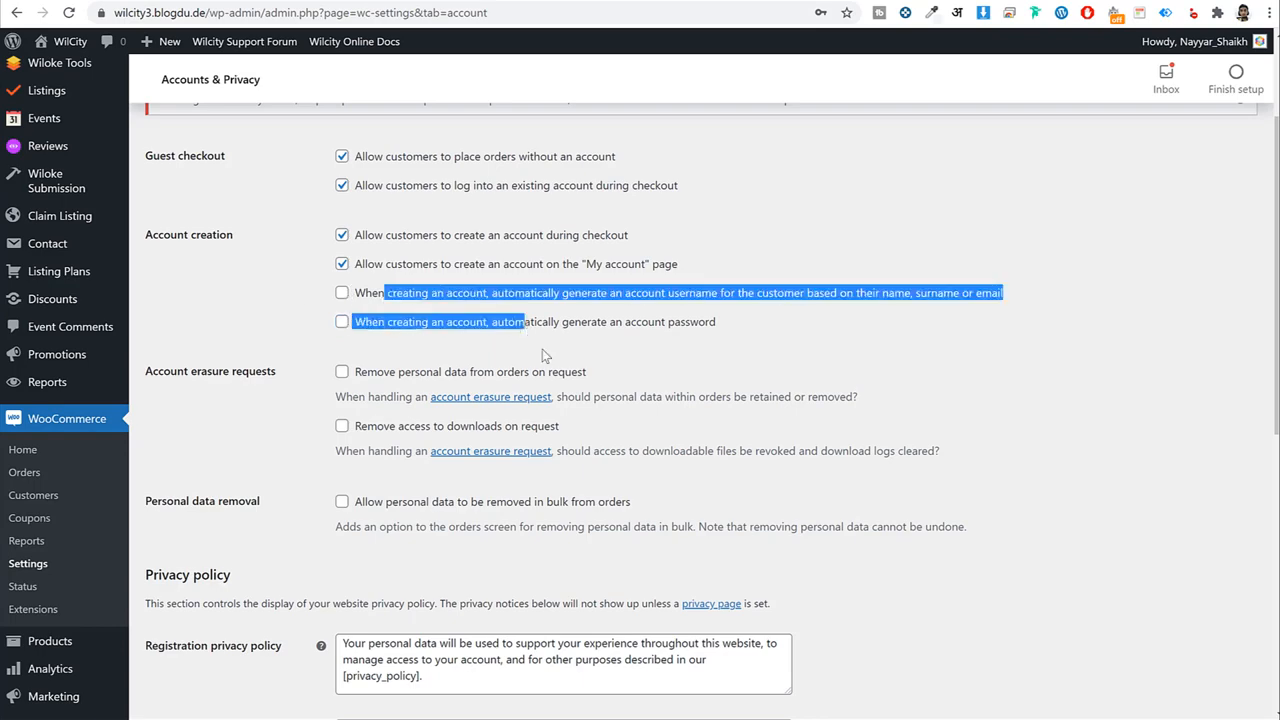
{"action": "scroll", "coordinate": [378, 428], "scroll_direction": "down", "scroll_amount": 7}
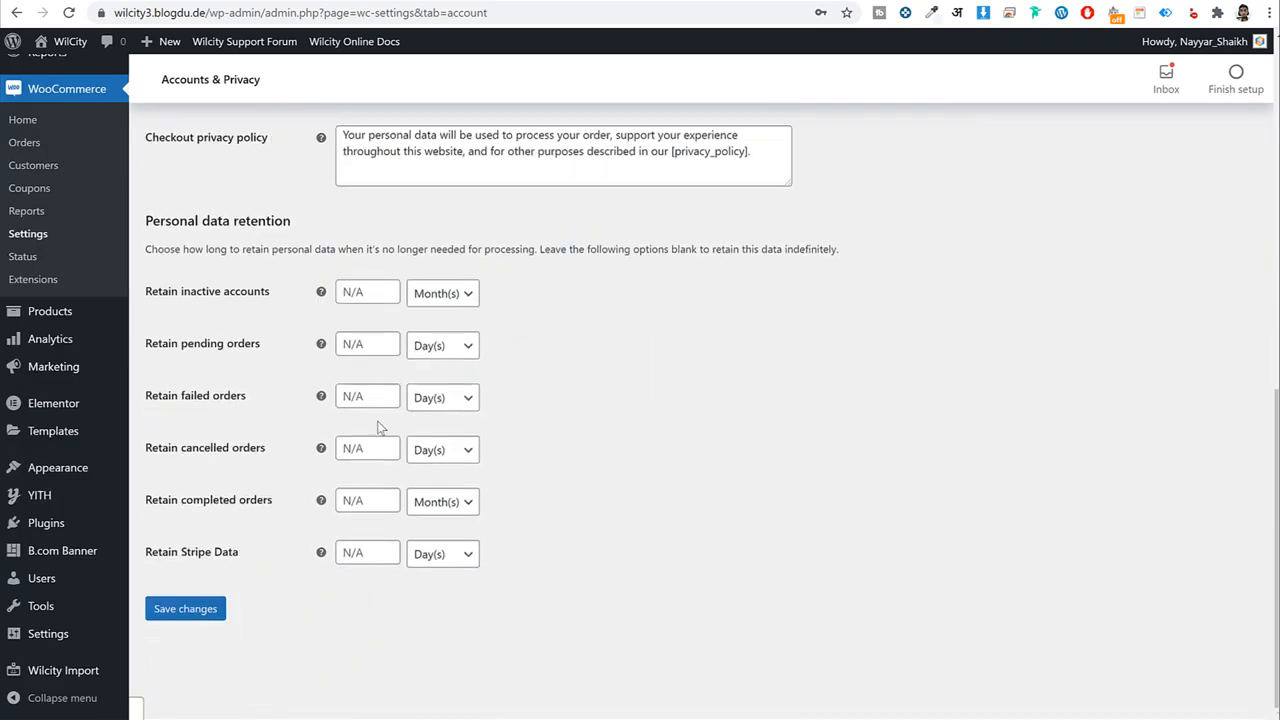
{"action": "left_click", "coordinate": [177, 620]}
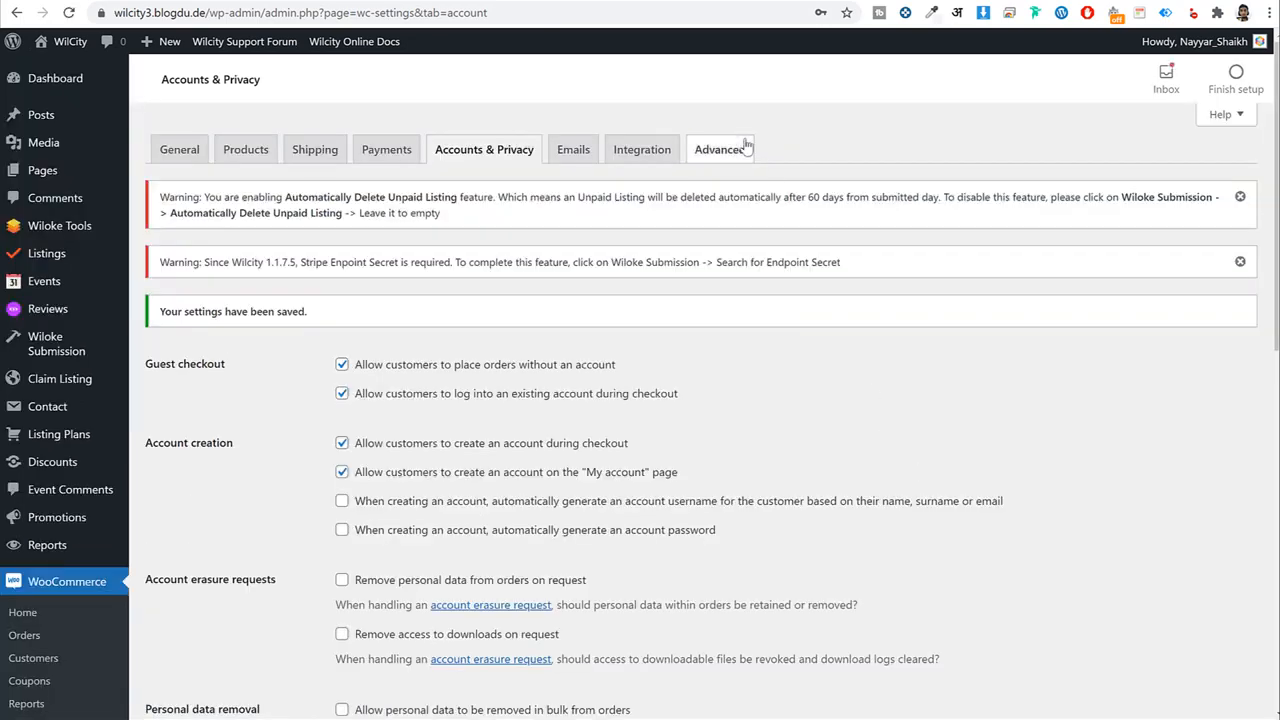
Save the Advanced settings with Cart (ID 13), Checkout (ID 14) and My account (ID 15) pages assigned.
{"action": "left_click", "coordinate": [745, 148]}
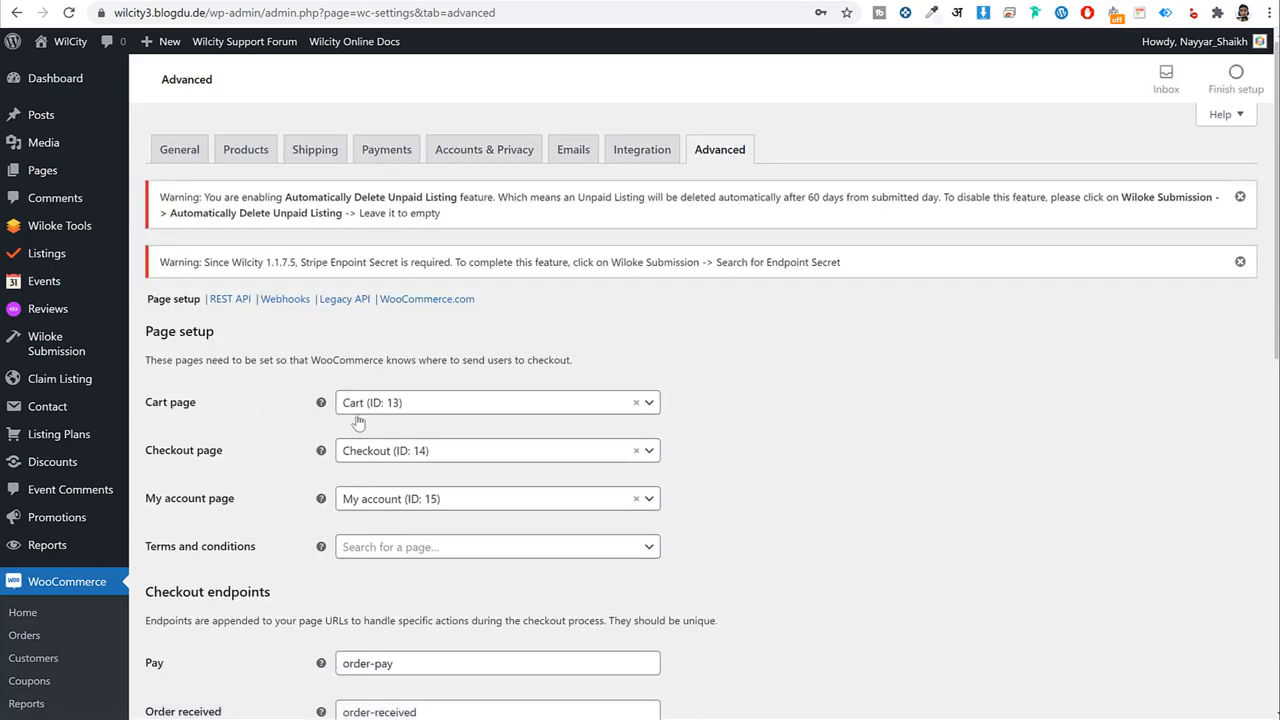
{"action": "scroll", "coordinate": [450, 420], "scroll_direction": "down", "scroll_amount": 3}
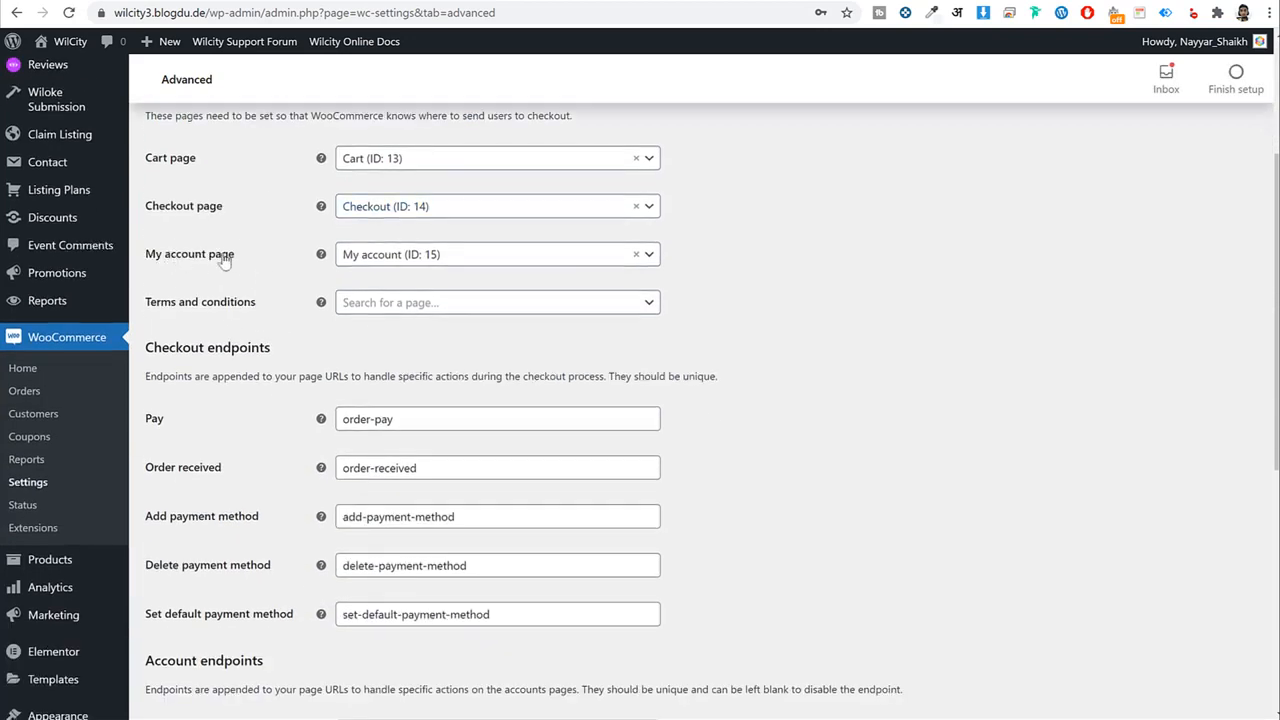
{"action": "left_click_drag", "start_coordinate": [224, 260], "coordinate": [155, 258]}
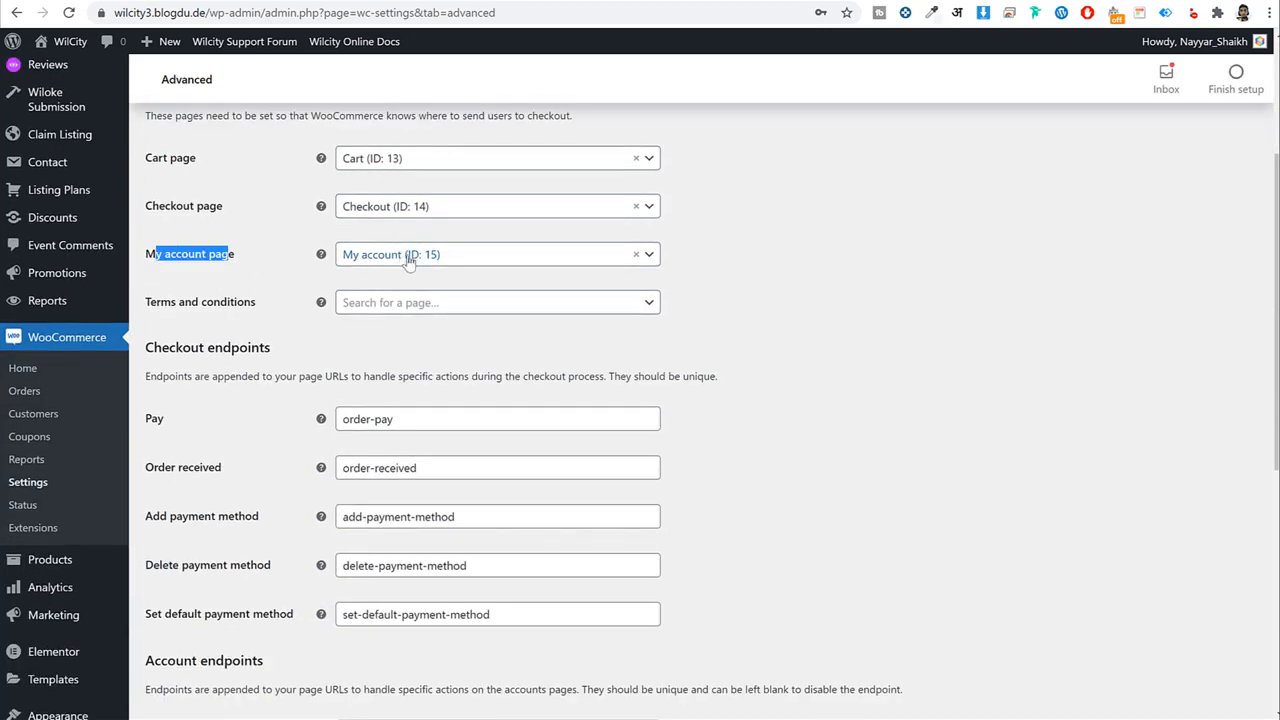
{"action": "scroll", "coordinate": [491, 563], "scroll_direction": "down", "scroll_amount": 6}
{"action": "left_click", "coordinate": [203, 614]}
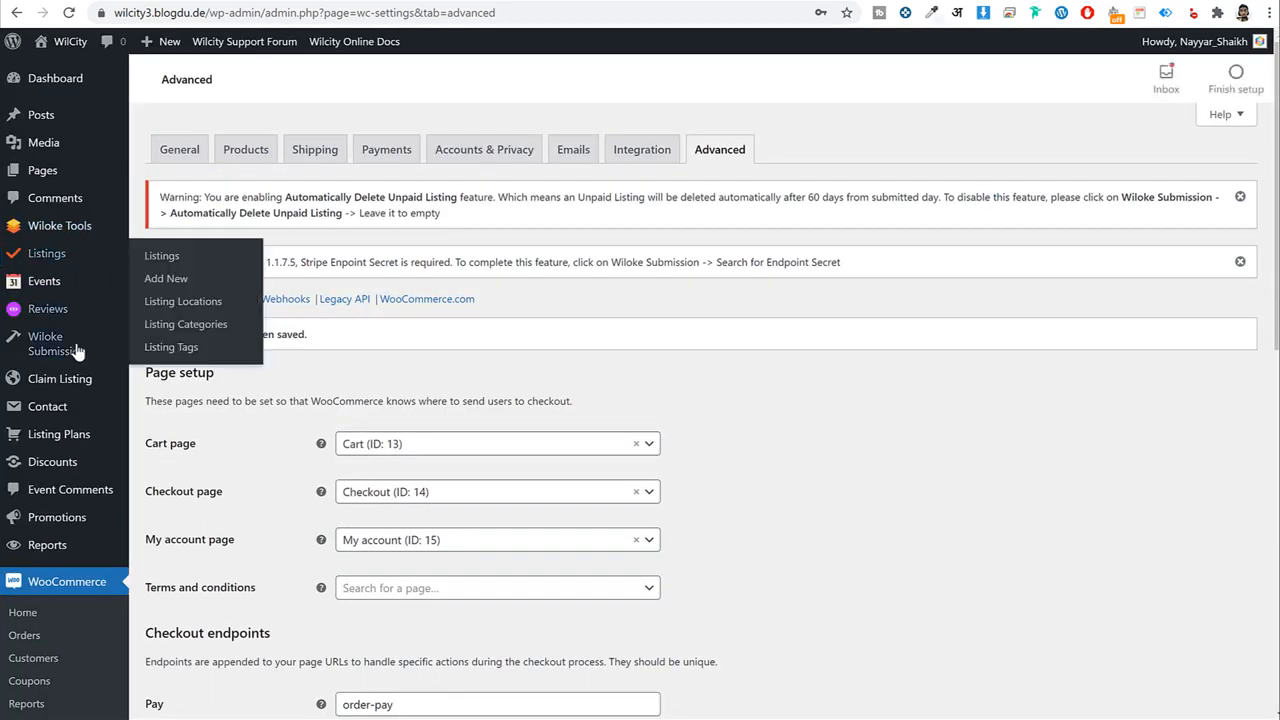
{"action": "scroll", "coordinate": [78, 352], "scroll_direction": "down", "scroll_amount": 5}
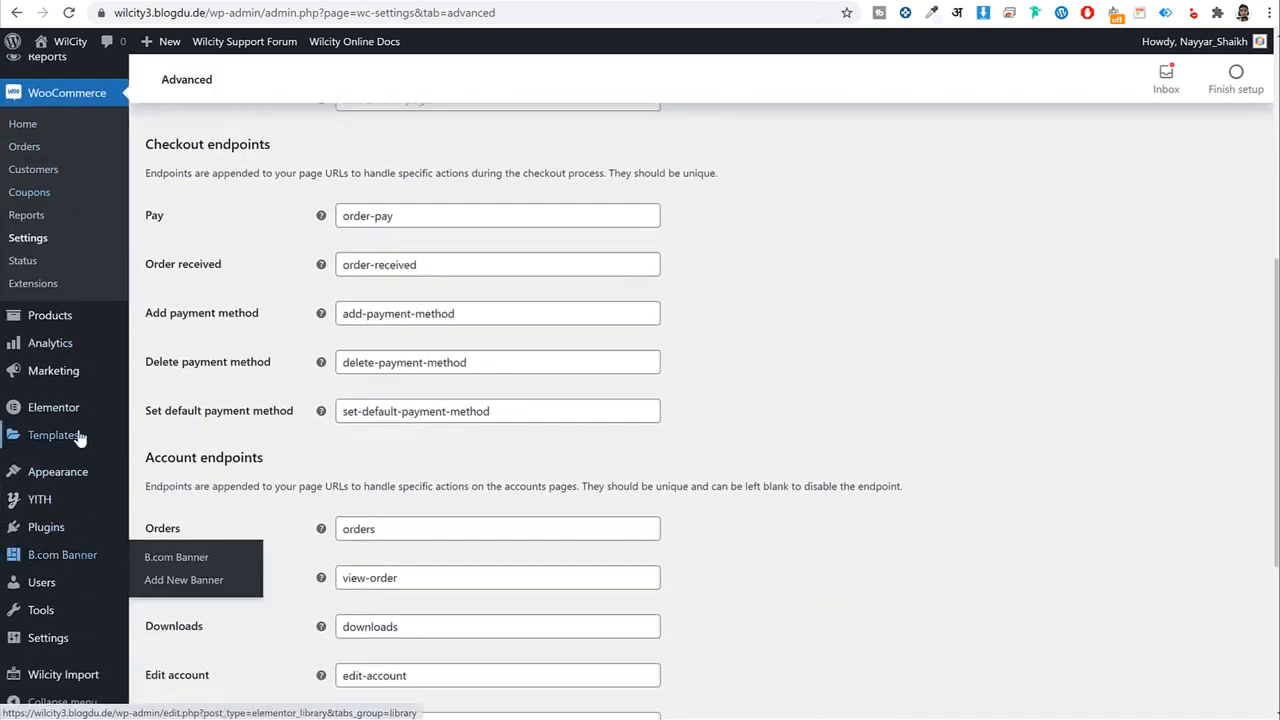
{"action": "scroll", "coordinate": [80, 440], "scroll_direction": "down", "scroll_amount": 2}
{"action": "scroll", "coordinate": [83, 443], "scroll_direction": "up", "scroll_amount": 4}
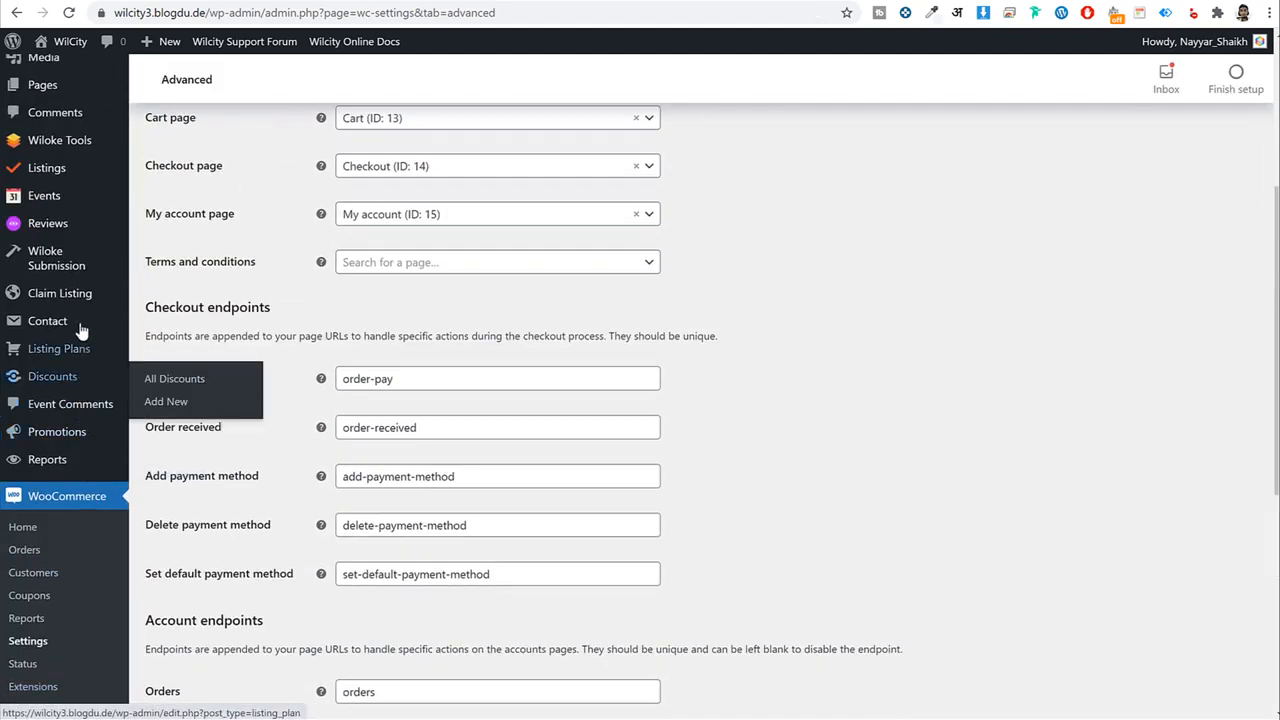
In Wiloke Submission, enable Become an author and use the Become an Author page.
{"action": "left_click", "coordinate": [55, 270]}
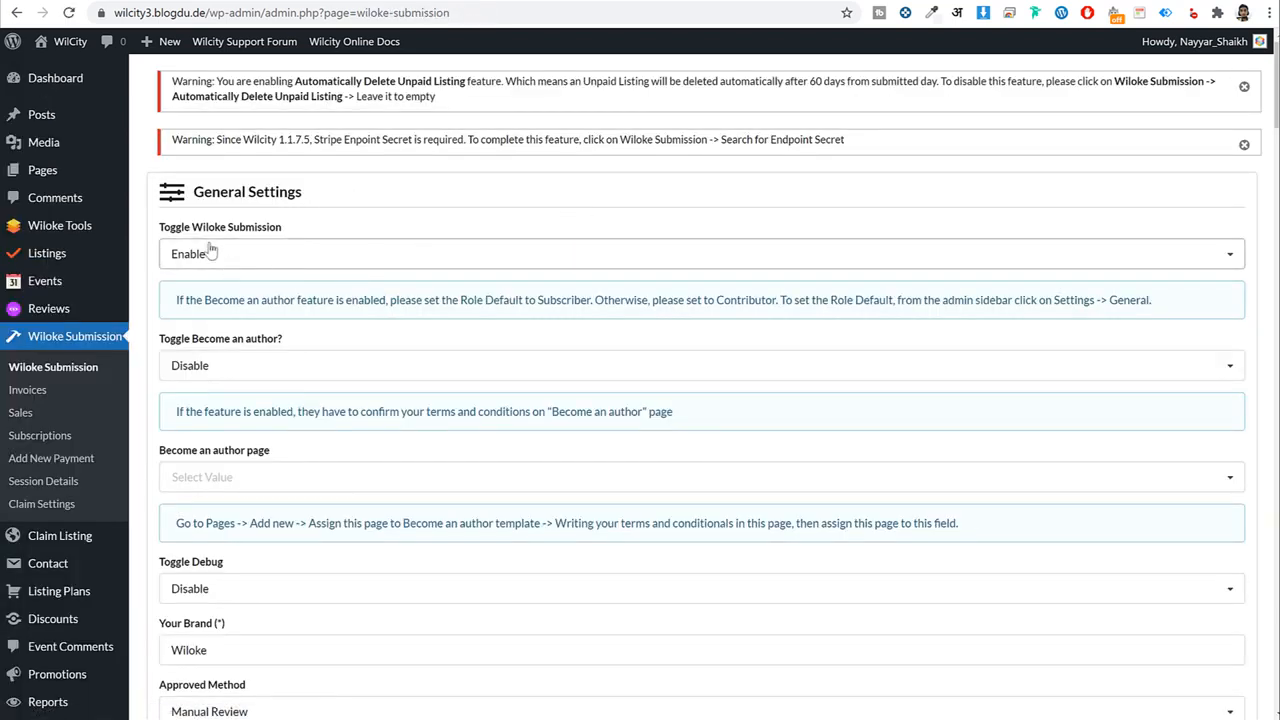
{"action": "left_click_drag", "start_coordinate": [157, 232], "coordinate": [323, 240]}
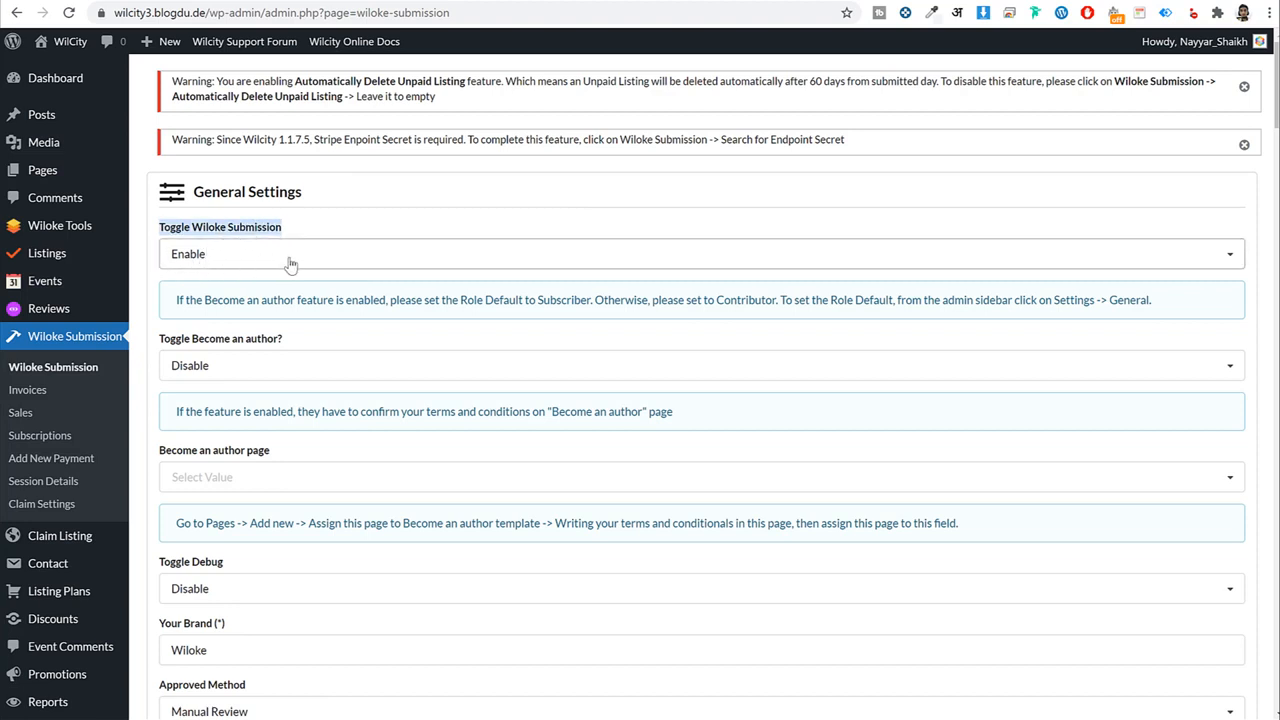
{"action": "scroll", "coordinate": [400, 260], "scroll_direction": "down", "scroll_amount": 2}
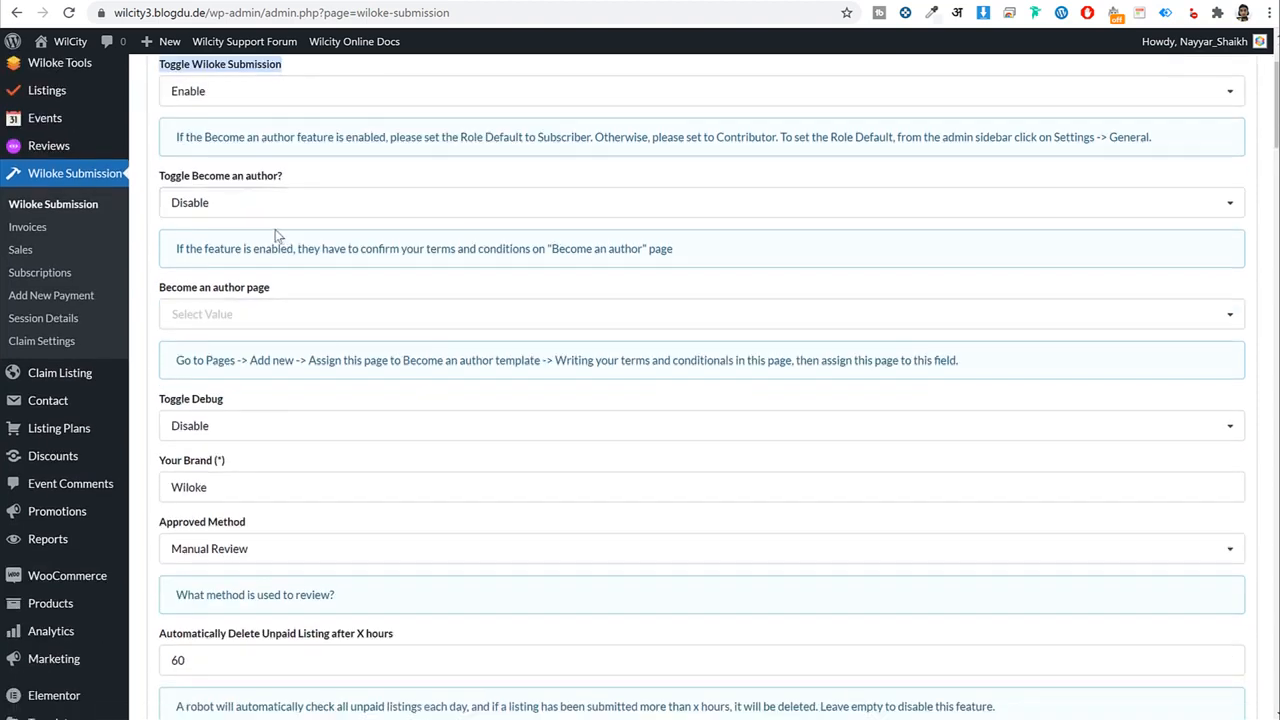
{"action": "left_click", "coordinate": [228, 207]}
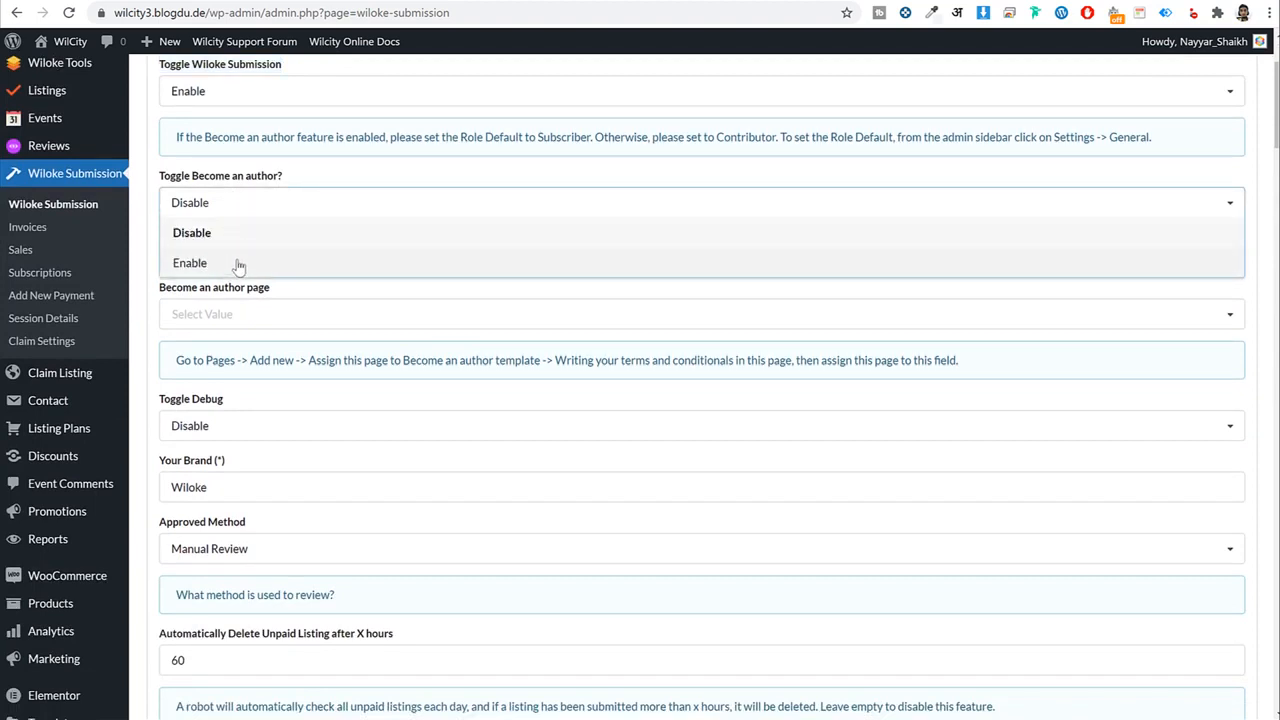
{"action": "left_click", "coordinate": [238, 265]}
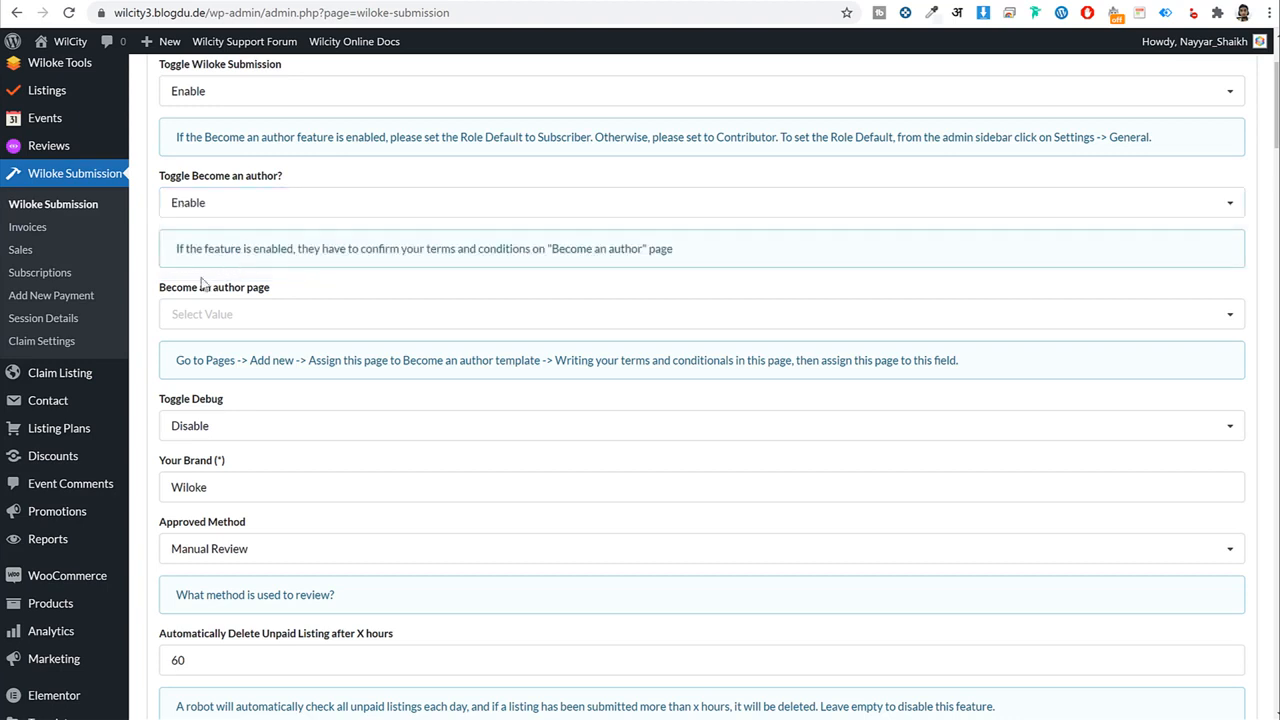
{"action": "left_click", "coordinate": [200, 314]}
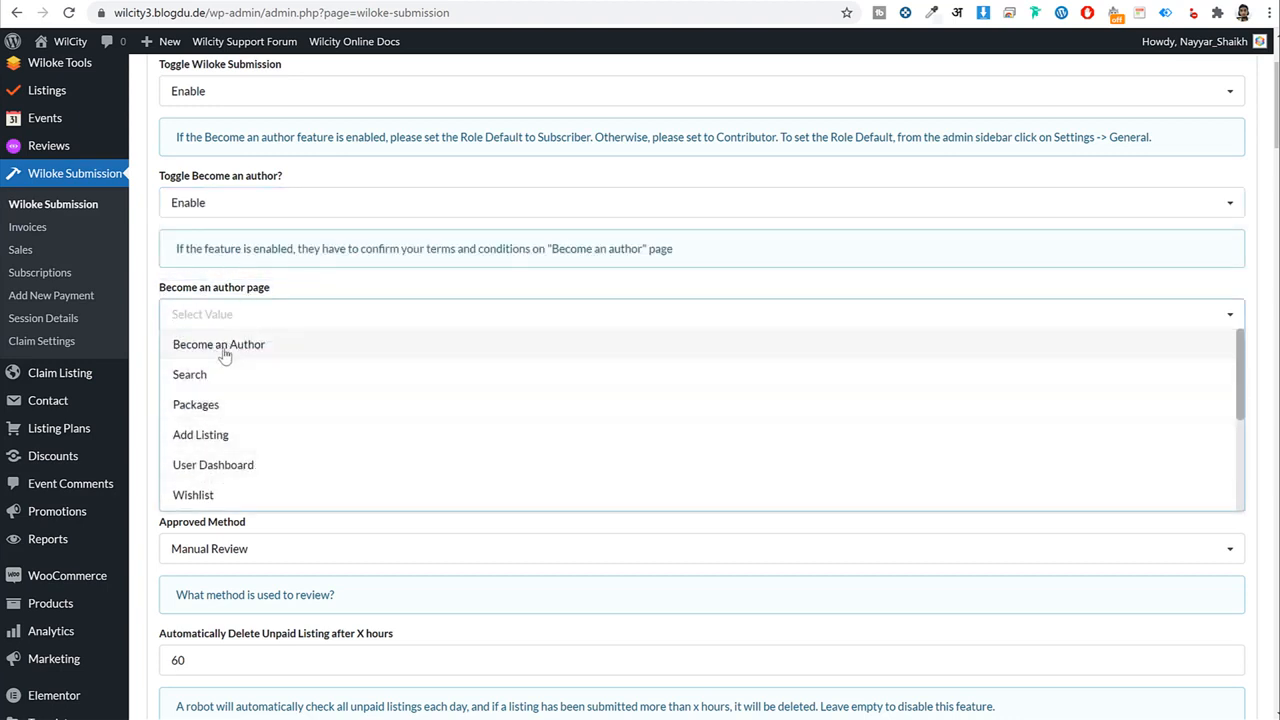
{"action": "left_click", "coordinate": [262, 346]}
Set Approved Method to Automatically Approval After Payment Success.
{"action": "scroll", "coordinate": [360, 400], "scroll_direction": "down", "scroll_amount": 3}
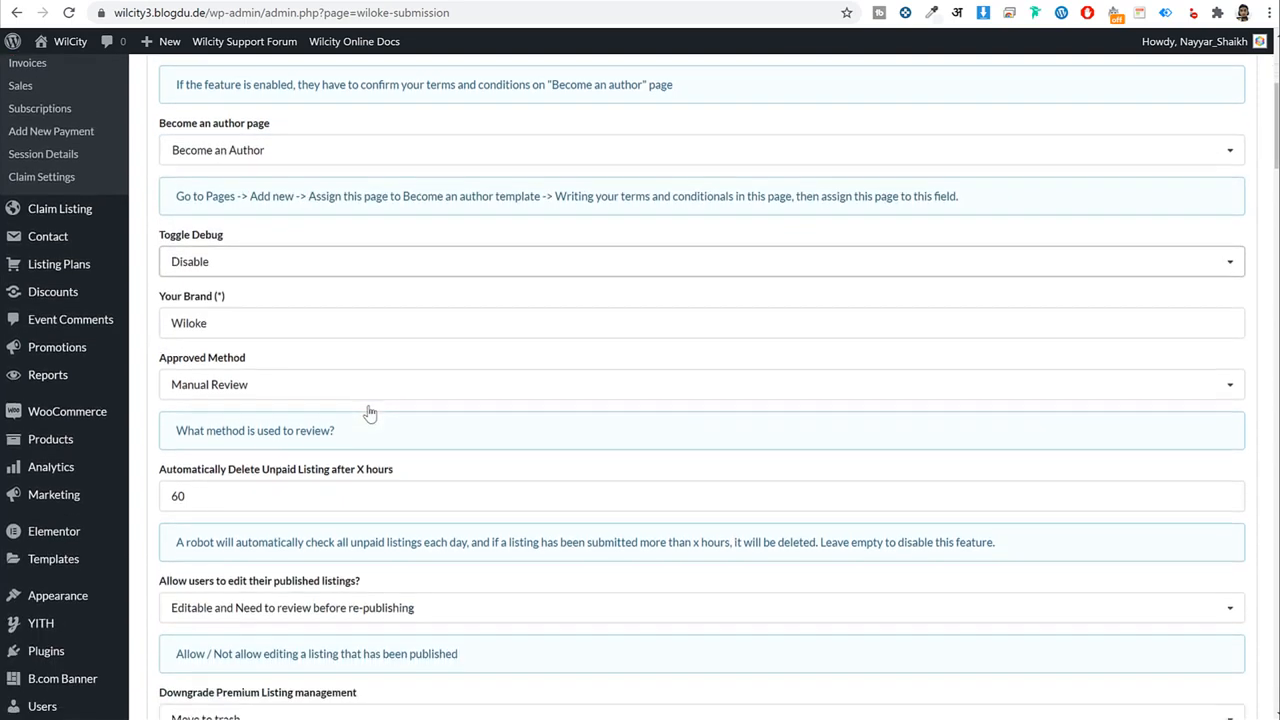
{"action": "scroll", "coordinate": [345, 368], "scroll_direction": "down", "scroll_amount": 1}
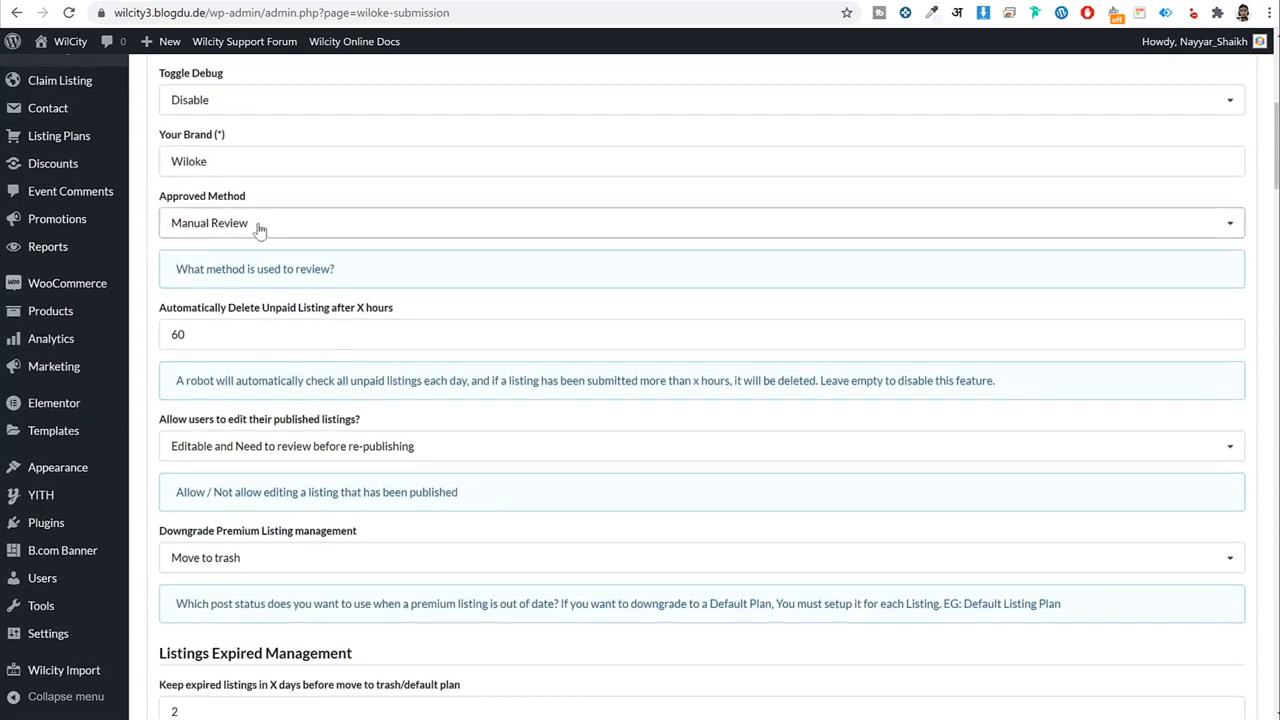
{"action": "left_click", "coordinate": [306, 231]}
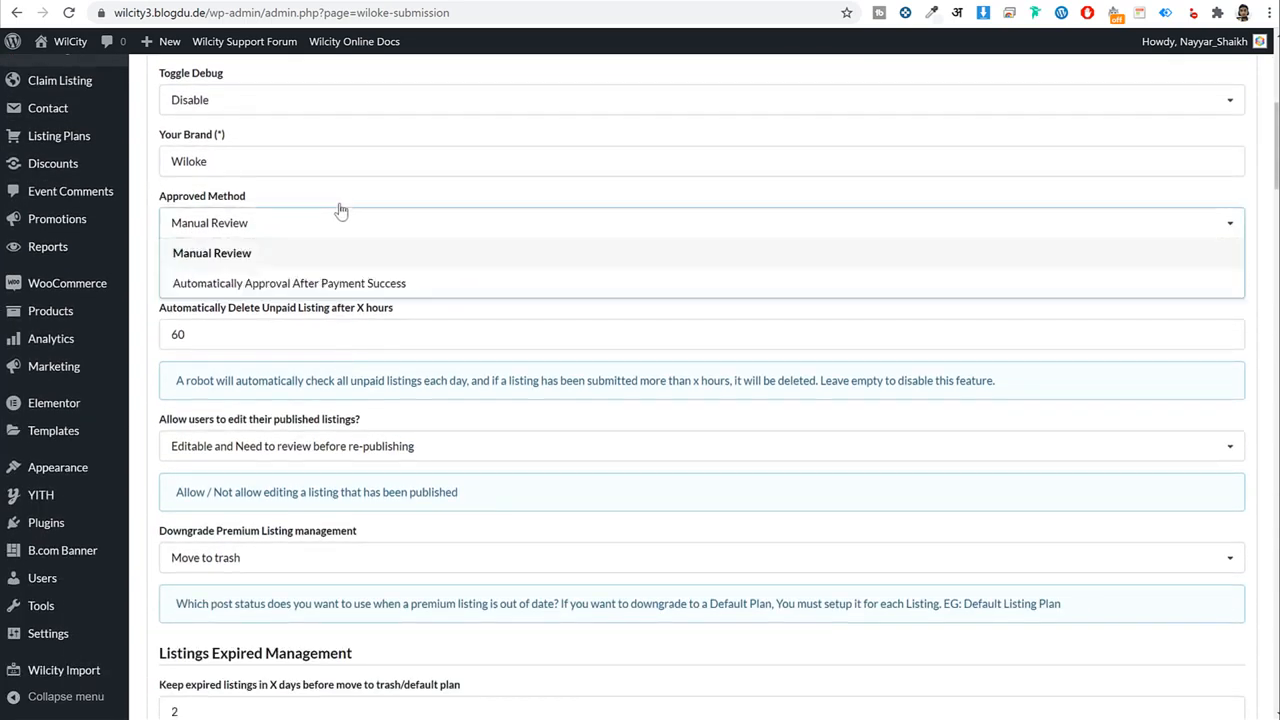
{"action": "left_click", "coordinate": [329, 285]}
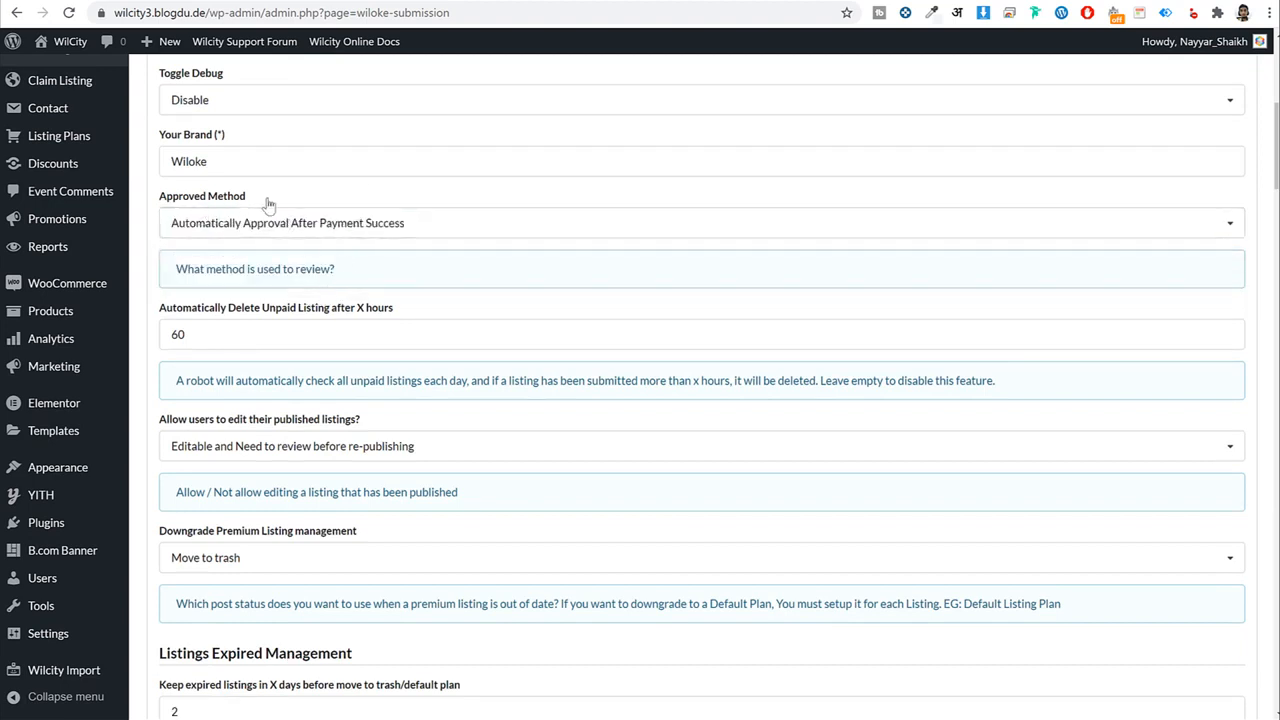
Clear the 60-hour unpaid-listing deletion value and make published-listing edits Editable and immediately approved.
{"action": "scroll", "coordinate": [495, 335], "scroll_direction": "down", "scroll_amount": 2}
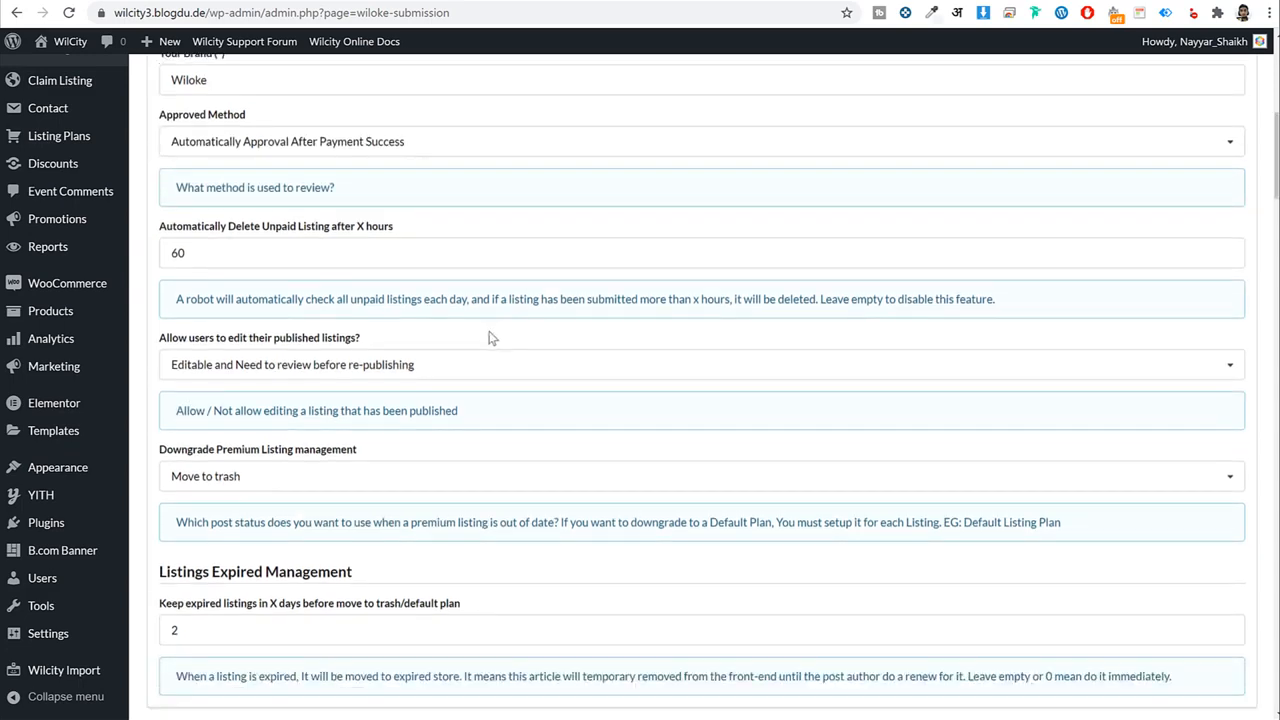
{"action": "scroll", "coordinate": [289, 251], "scroll_direction": "up", "scroll_amount": 1}
{"action": "double_click", "coordinate": [287, 258]}
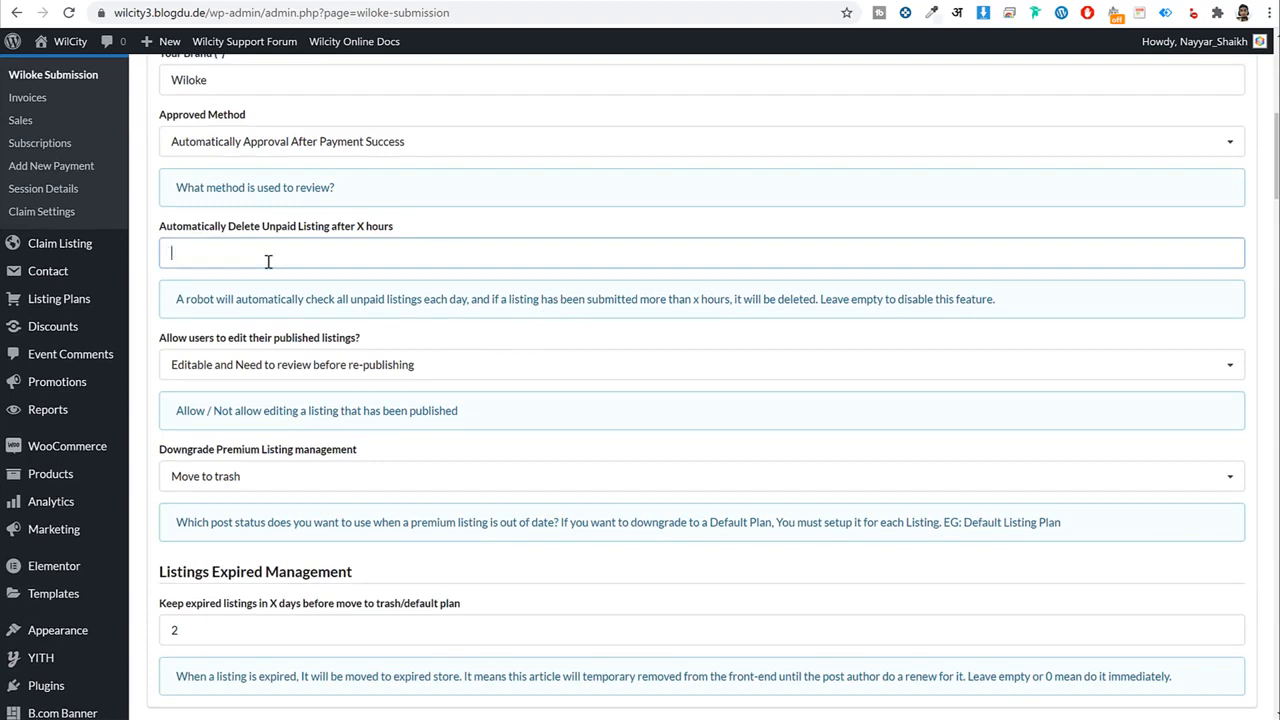
{"action": "scroll", "coordinate": [551, 330], "scroll_direction": "down", "scroll_amount": 2}
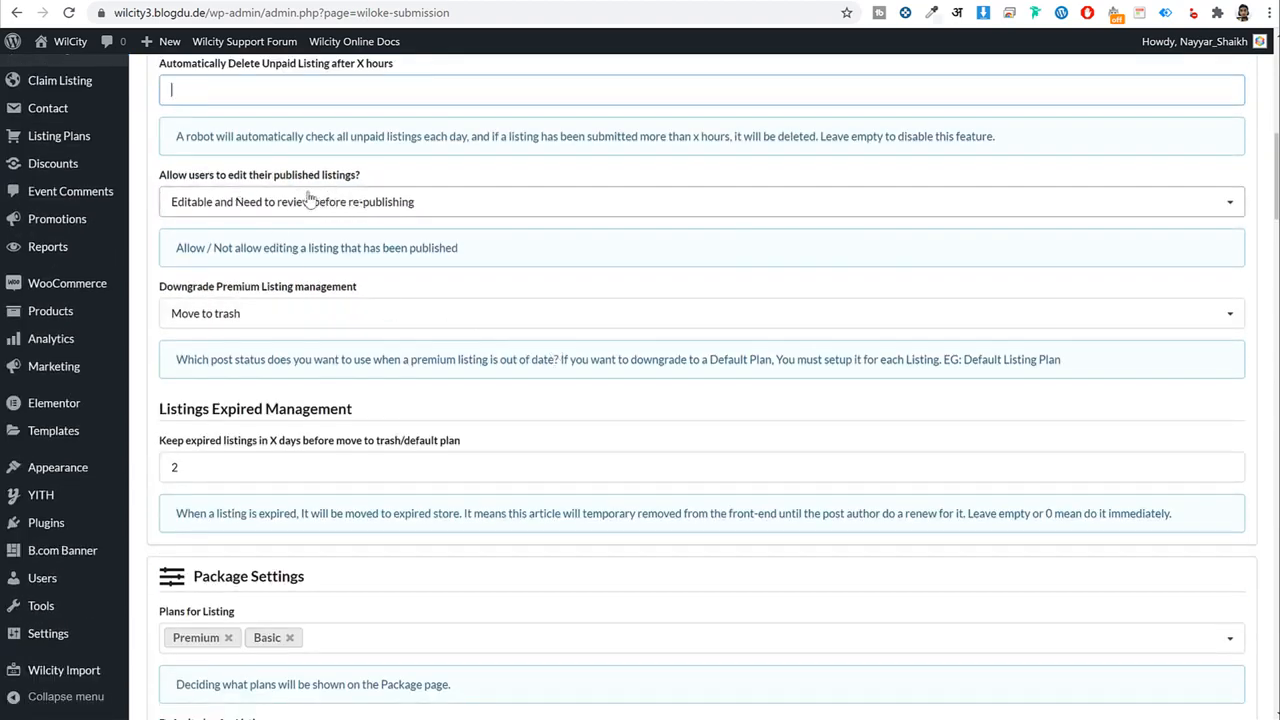
{"action": "left_click", "coordinate": [285, 210]}
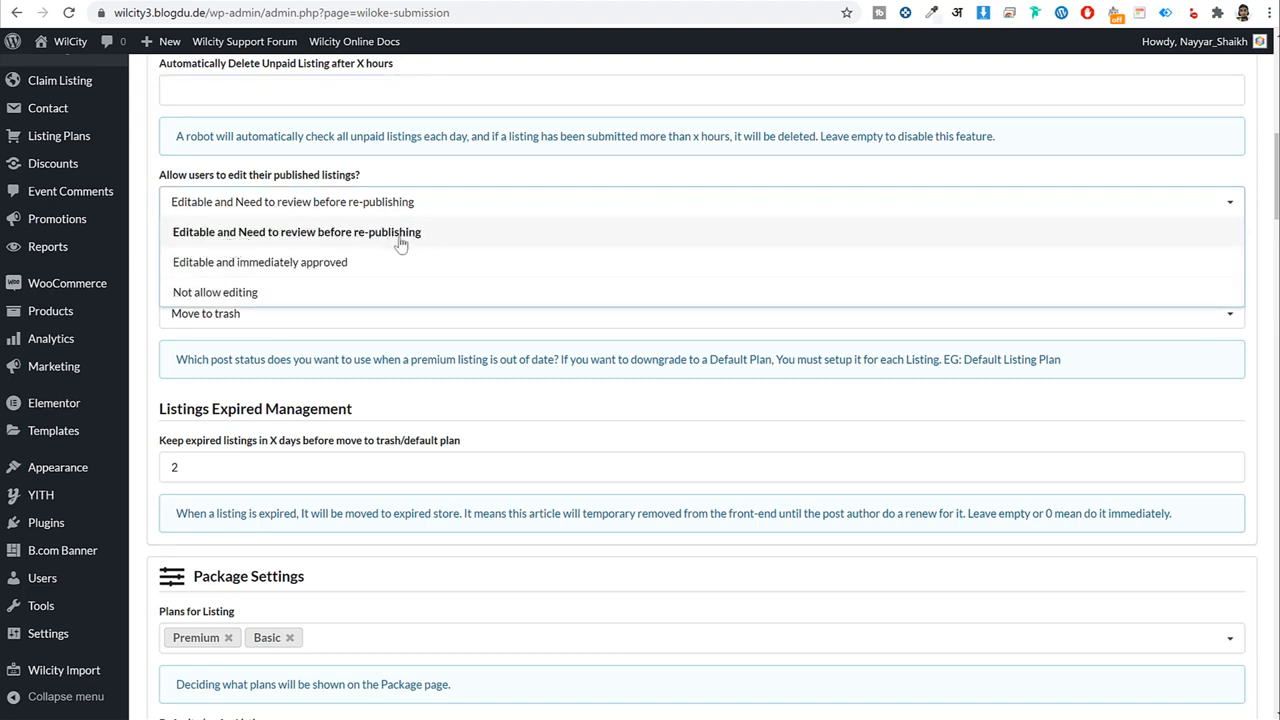
{"action": "left_click", "coordinate": [295, 262]}
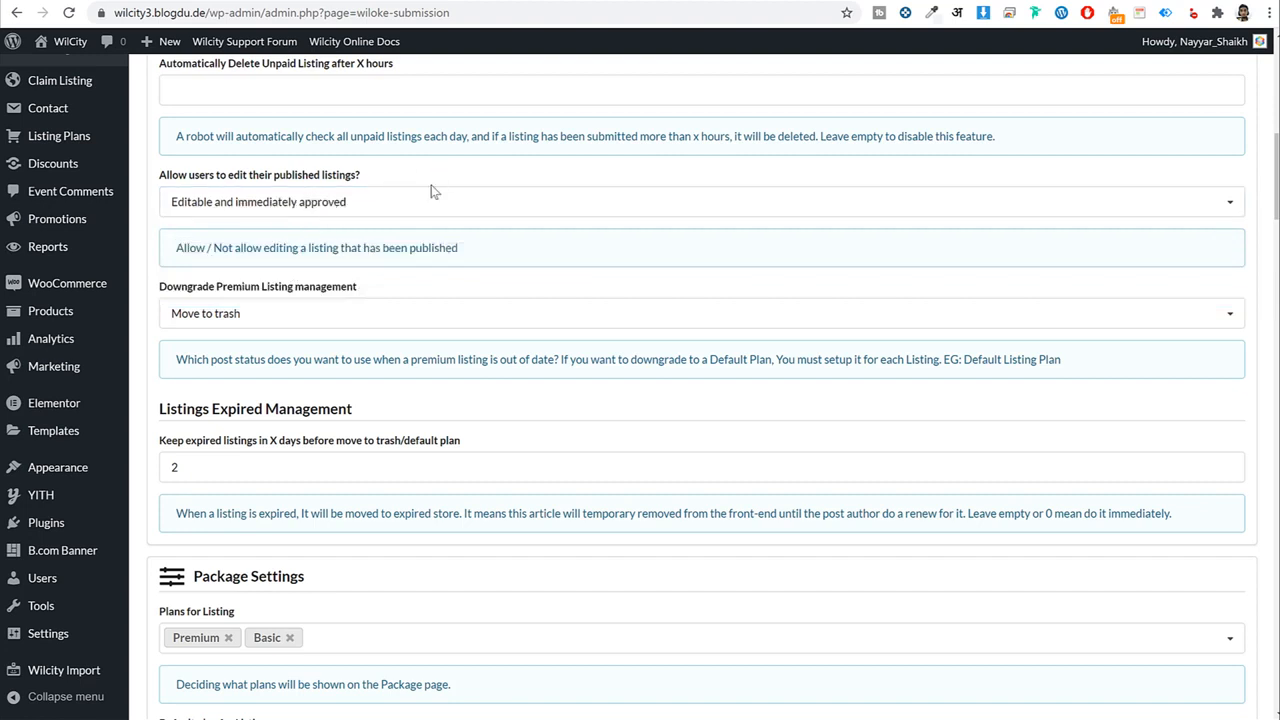
{"action": "left_click", "coordinate": [320, 212]}
{"action": "left_click", "coordinate": [314, 232]}
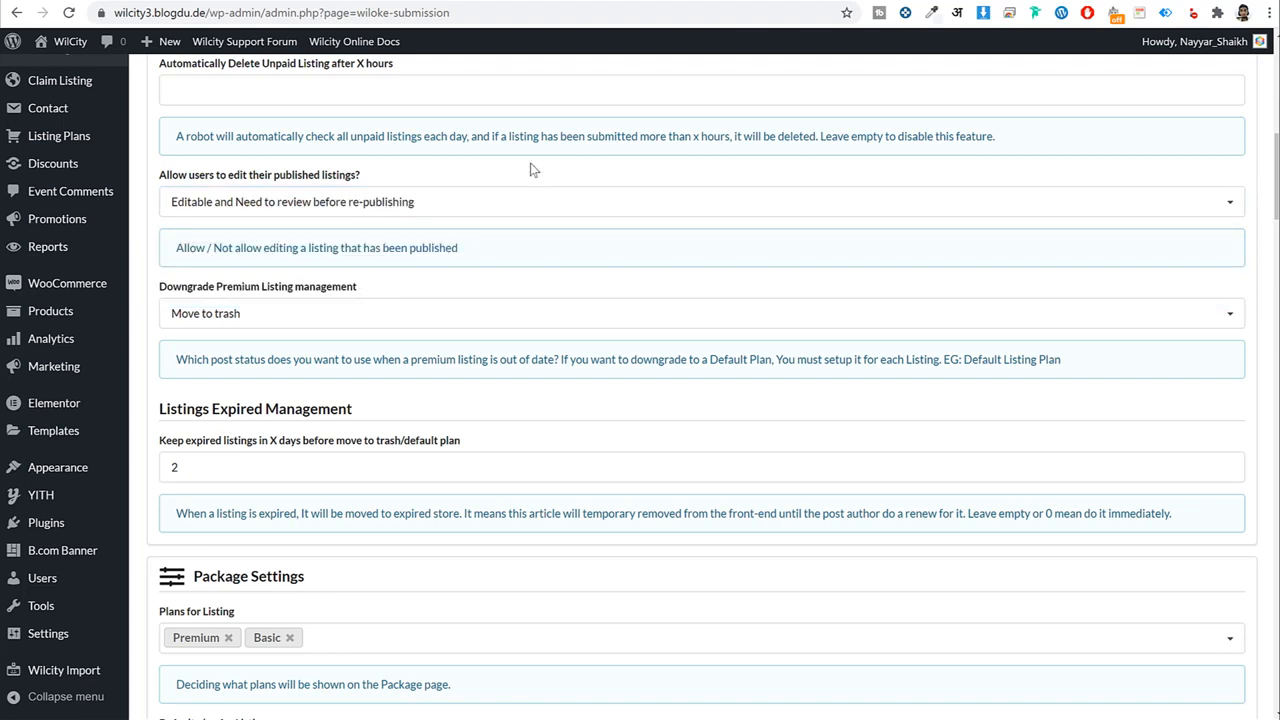
{"action": "left_click", "coordinate": [455, 207]}
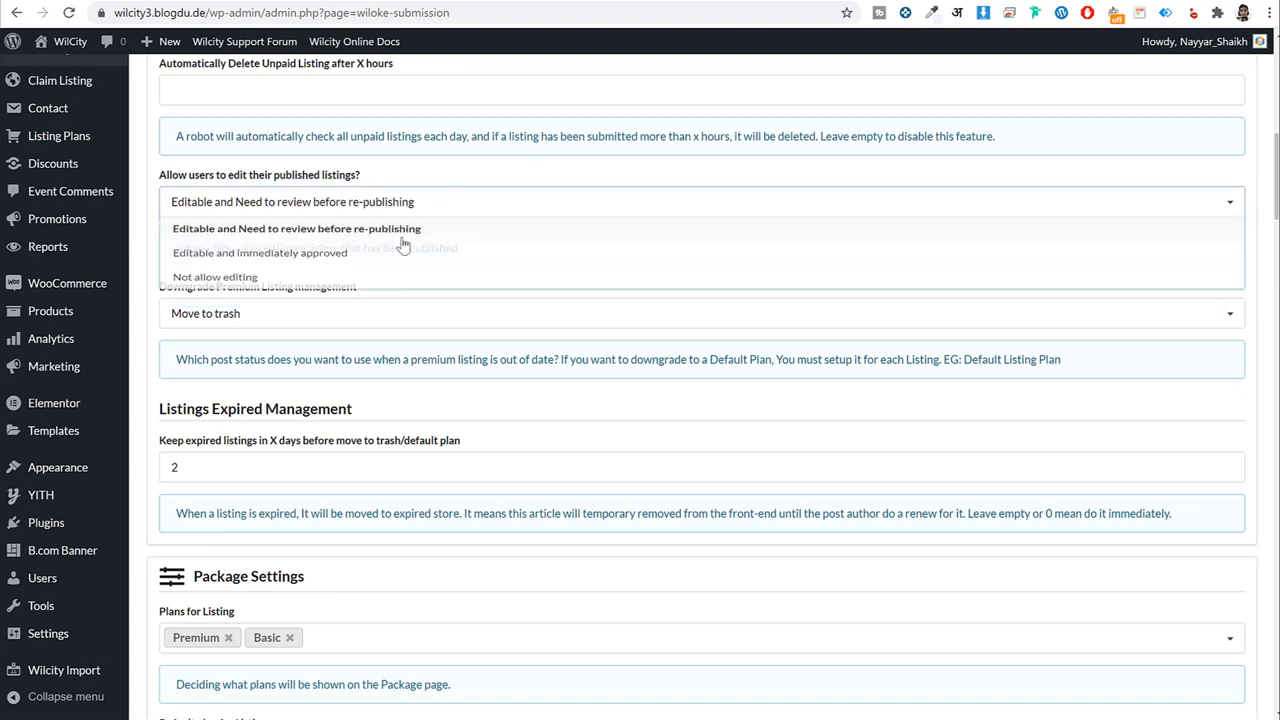
{"action": "left_click", "coordinate": [371, 262]}
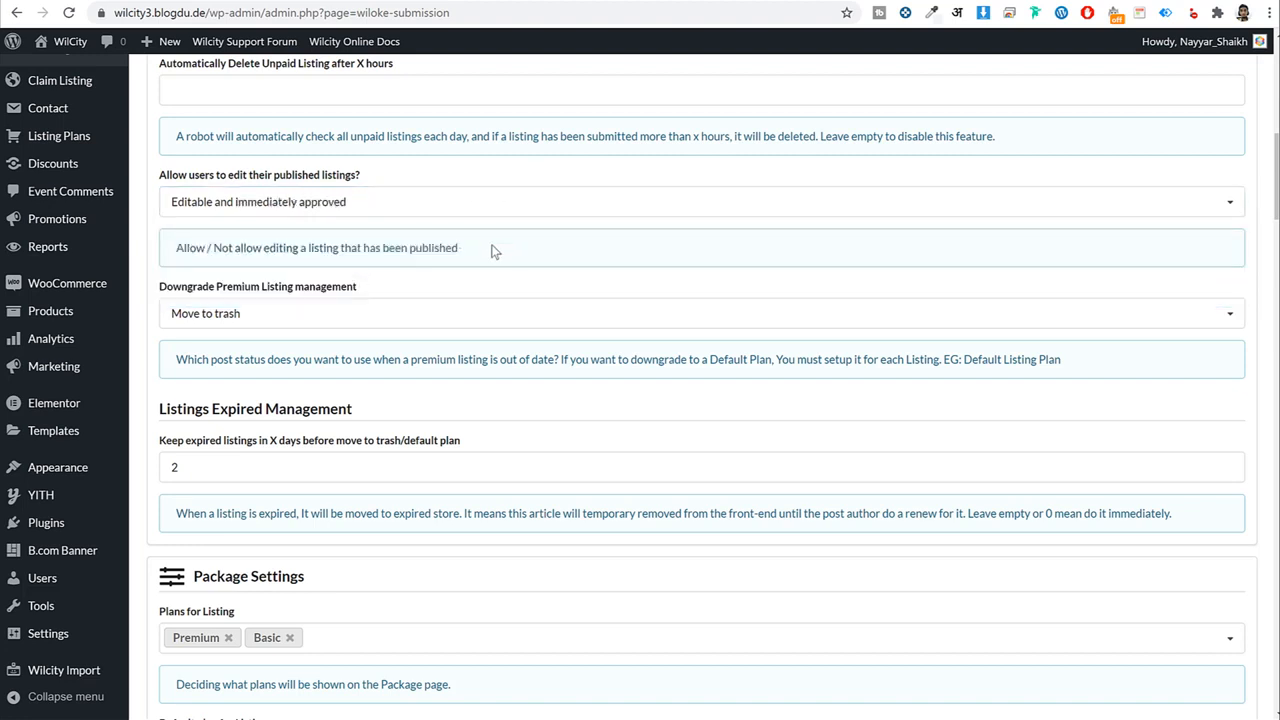
Review the Plans for Listing and Plans for Event options in Package Settings.
{"action": "scroll", "coordinate": [500, 252], "scroll_direction": "down", "scroll_amount": 5}
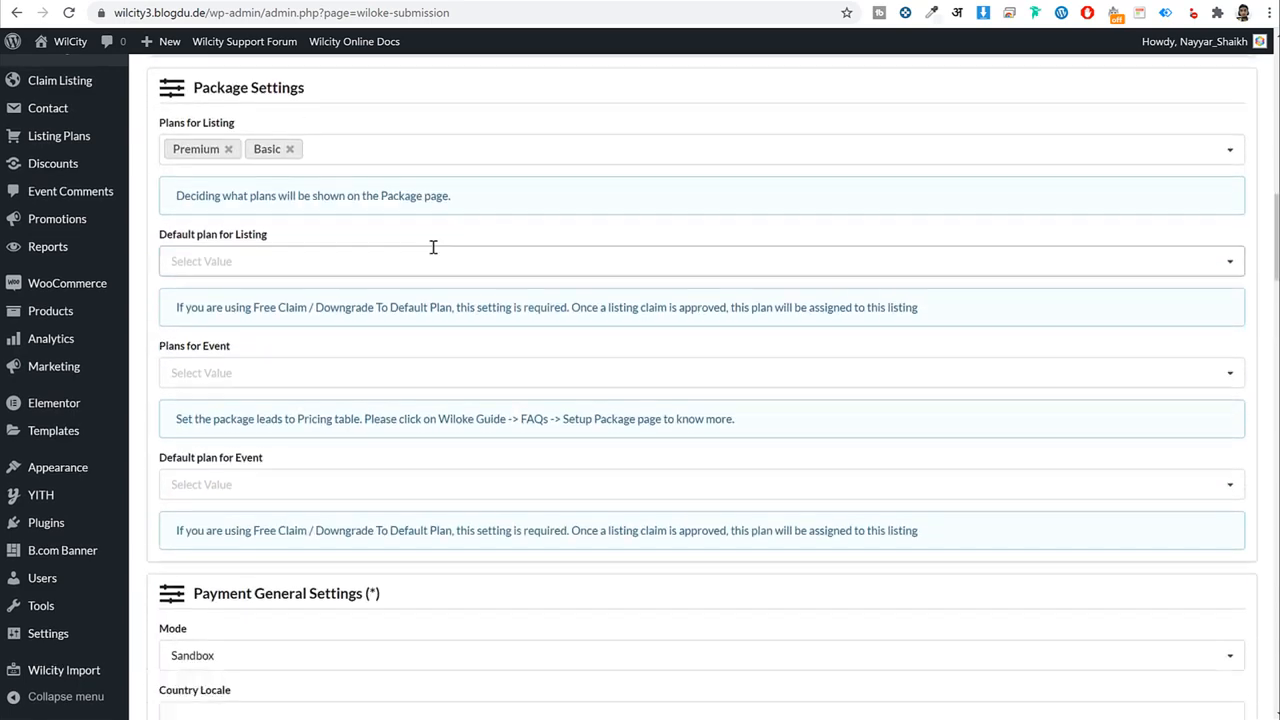
{"action": "left_click", "coordinate": [326, 151]}
{"action": "left_click", "coordinate": [294, 123]}
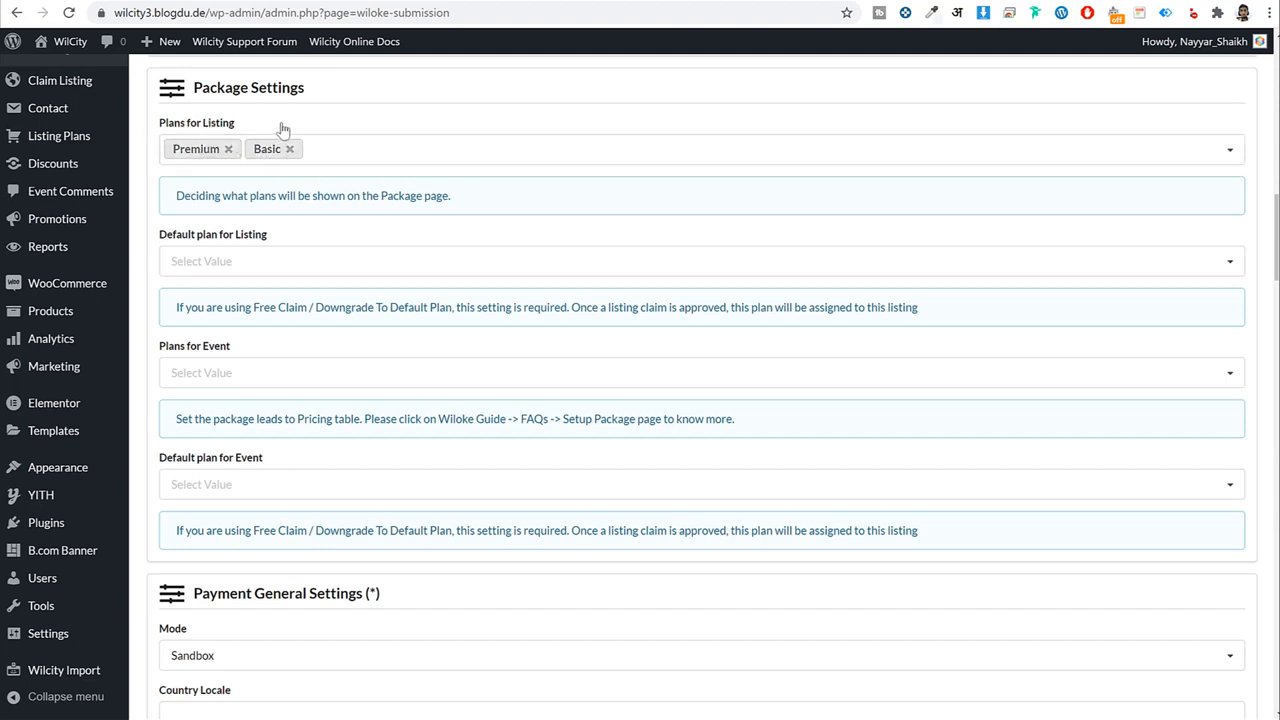
{"action": "triple_click", "coordinate": [164, 123]}
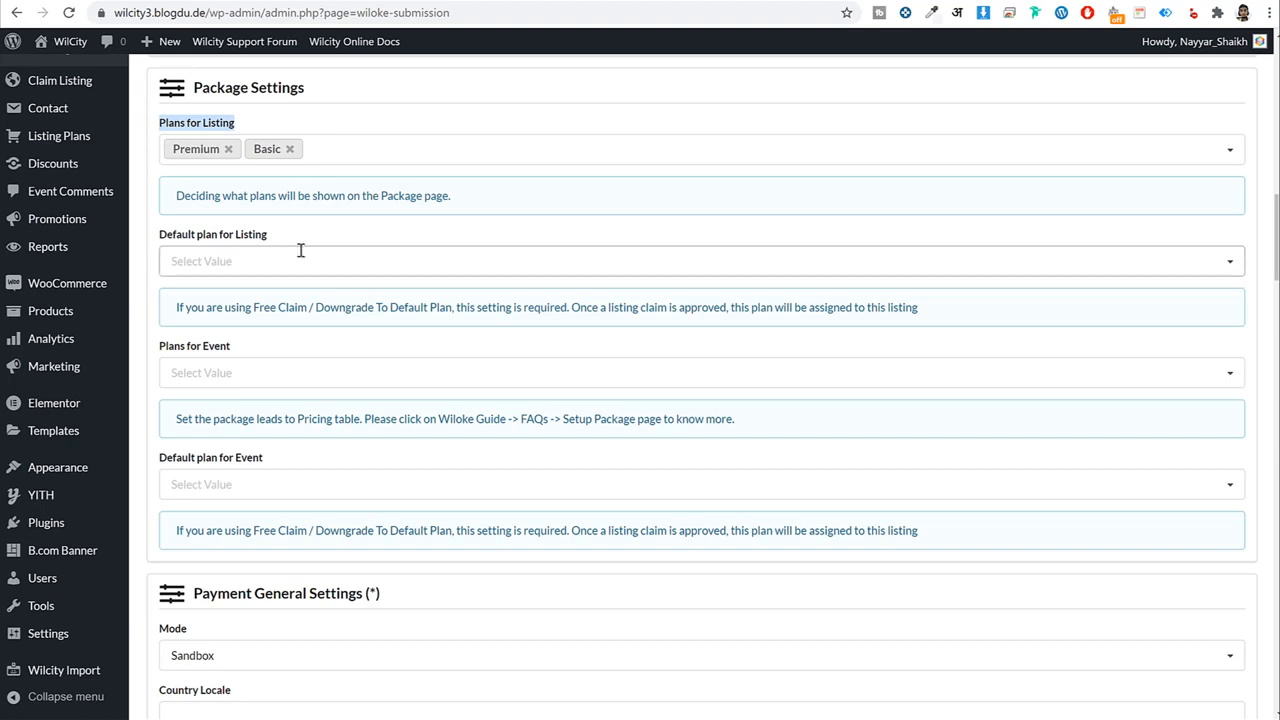
{"action": "left_click_drag", "start_coordinate": [234, 347], "coordinate": [158, 350]}
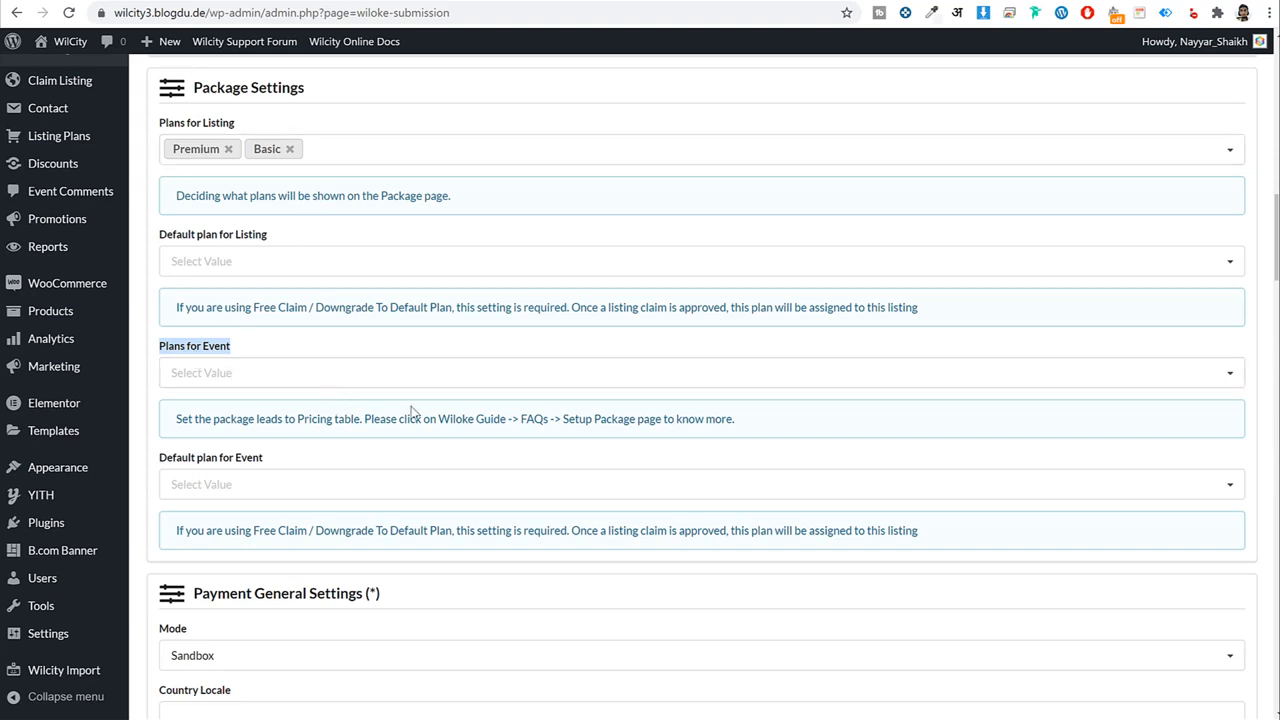
Switch the payment Mode from Sandbox to Live.
{"action": "scroll", "coordinate": [411, 409], "scroll_direction": "down", "scroll_amount": 3}
{"action": "scroll", "coordinate": [411, 406], "scroll_direction": "down", "scroll_amount": 1}
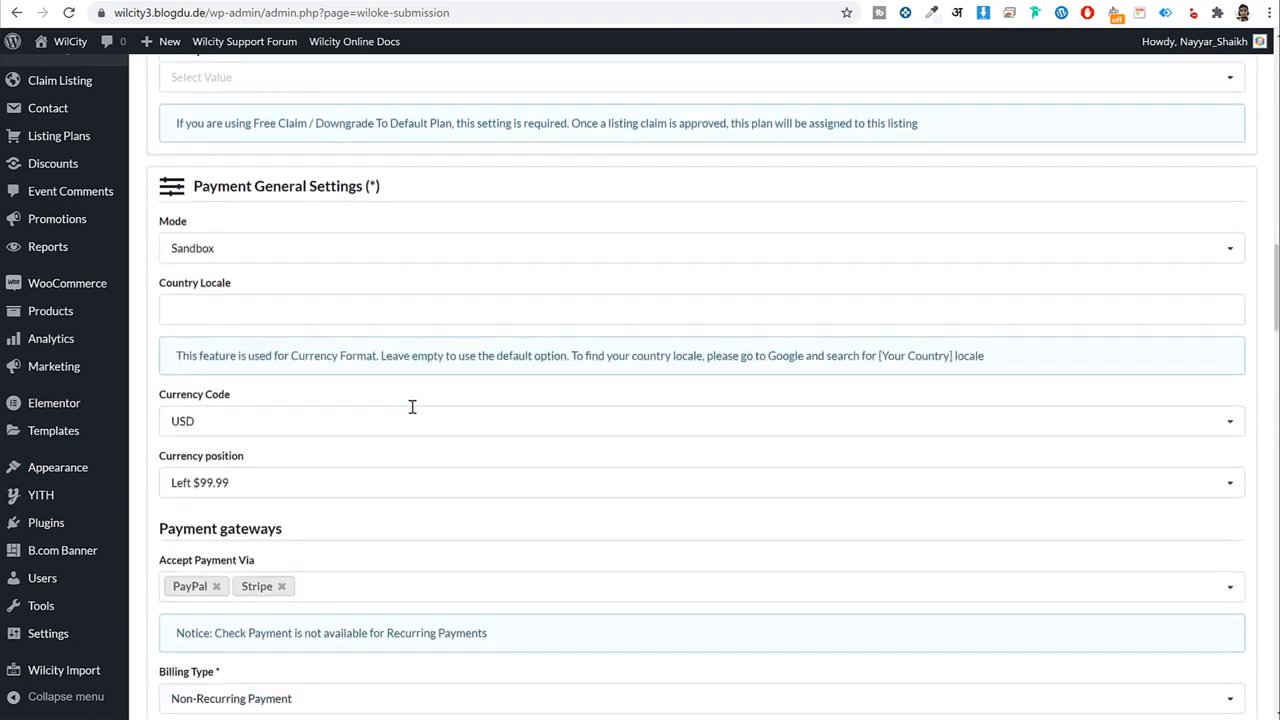
{"action": "left_click", "coordinate": [221, 251]}
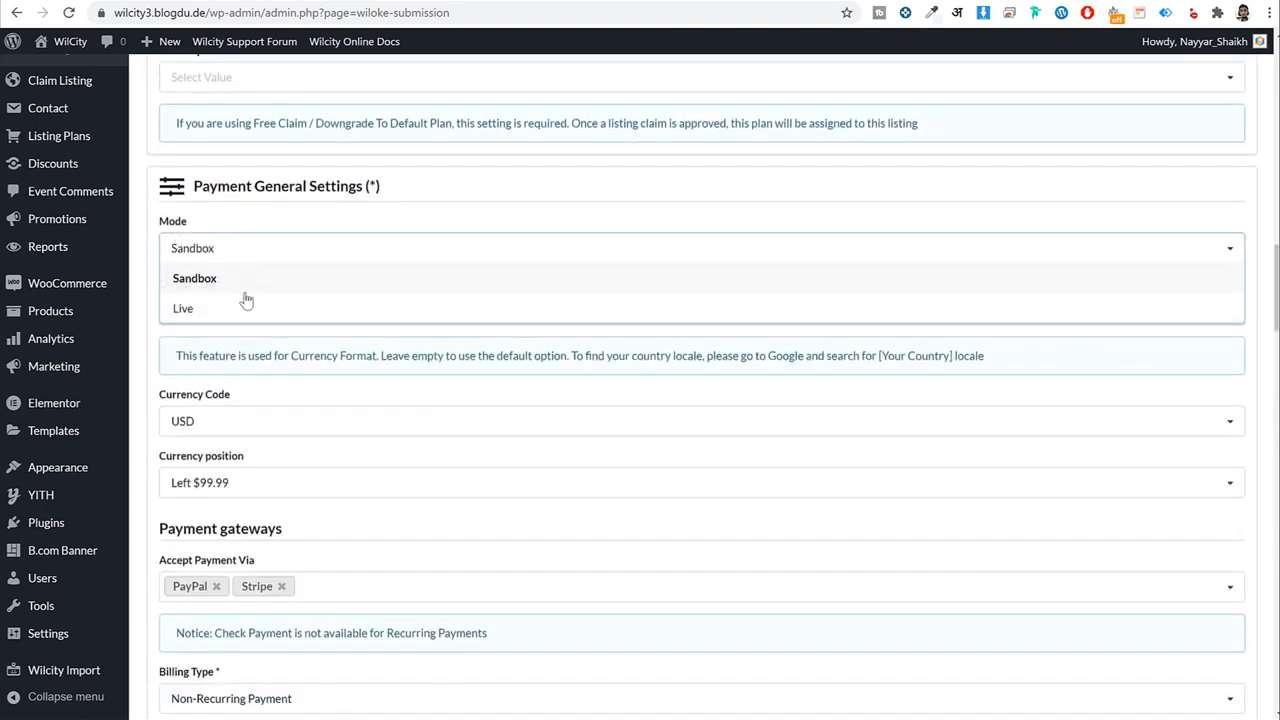
{"action": "left_click", "coordinate": [229, 312]}
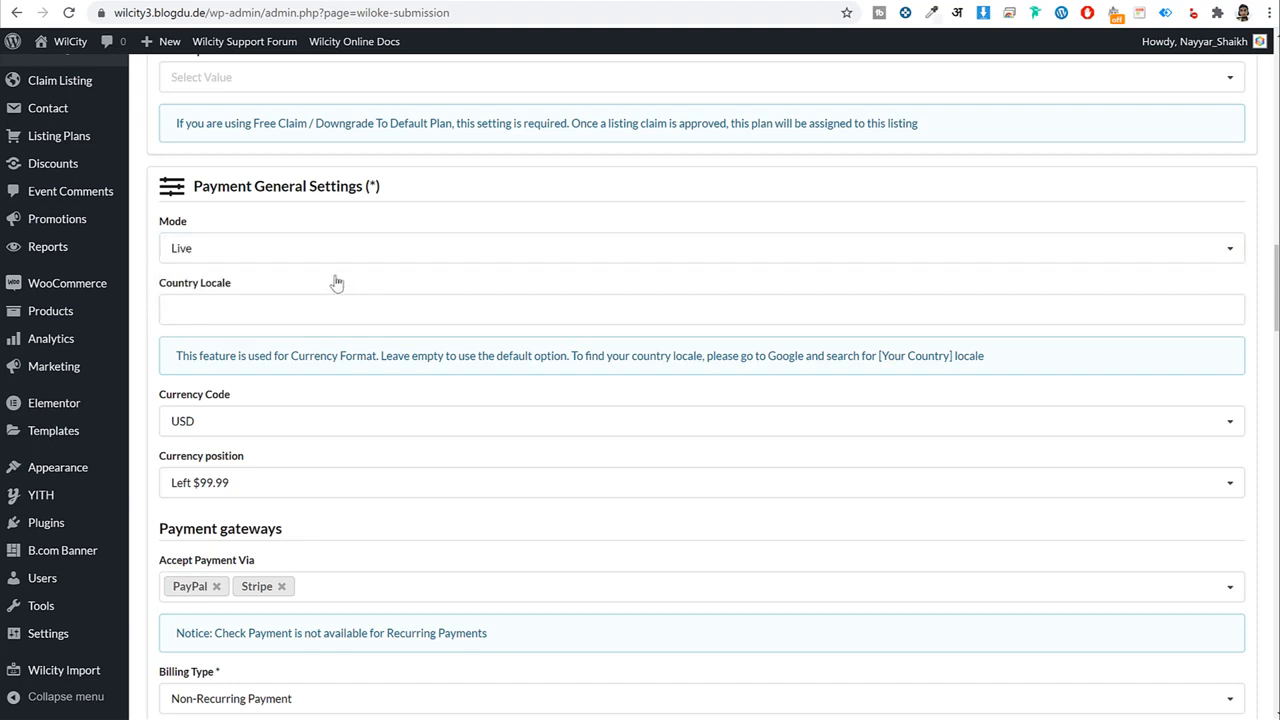
Look through the currency code list and keep USD as the currency.
{"action": "left_click", "coordinate": [255, 314]}
{"action": "scroll", "coordinate": [368, 300], "scroll_direction": "down", "scroll_amount": 3}
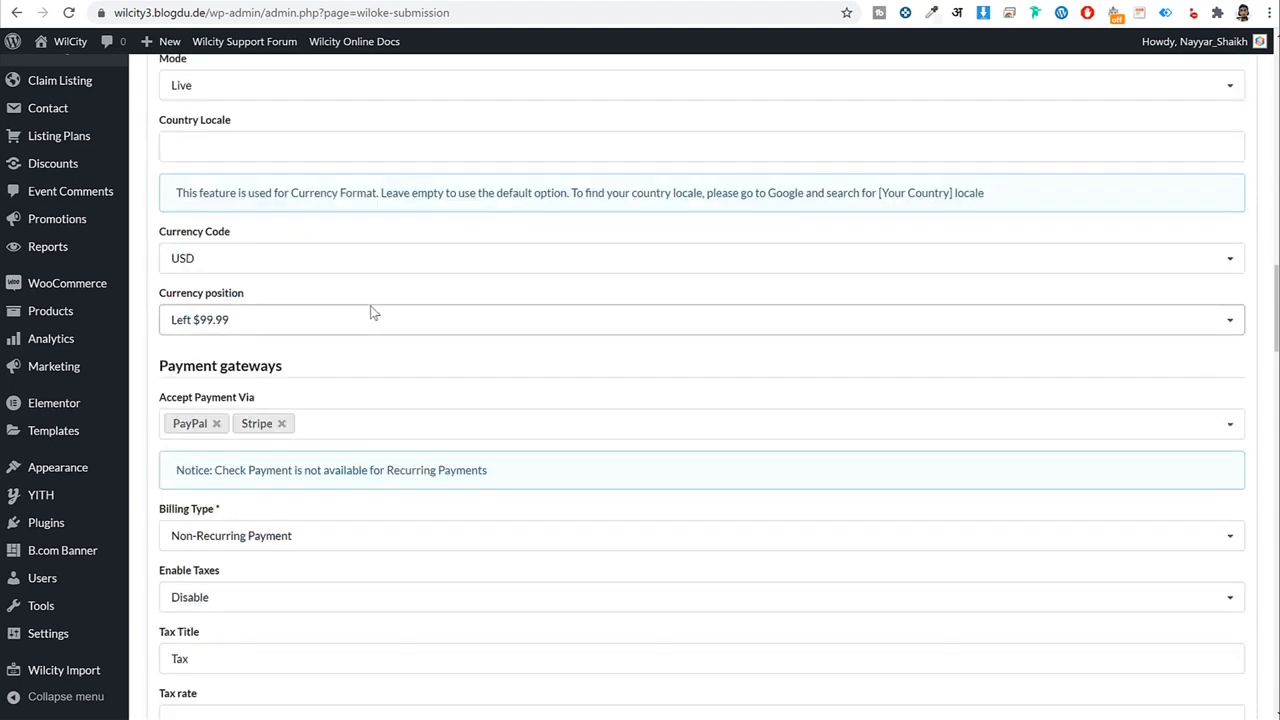
{"action": "left_click", "coordinate": [294, 174]}
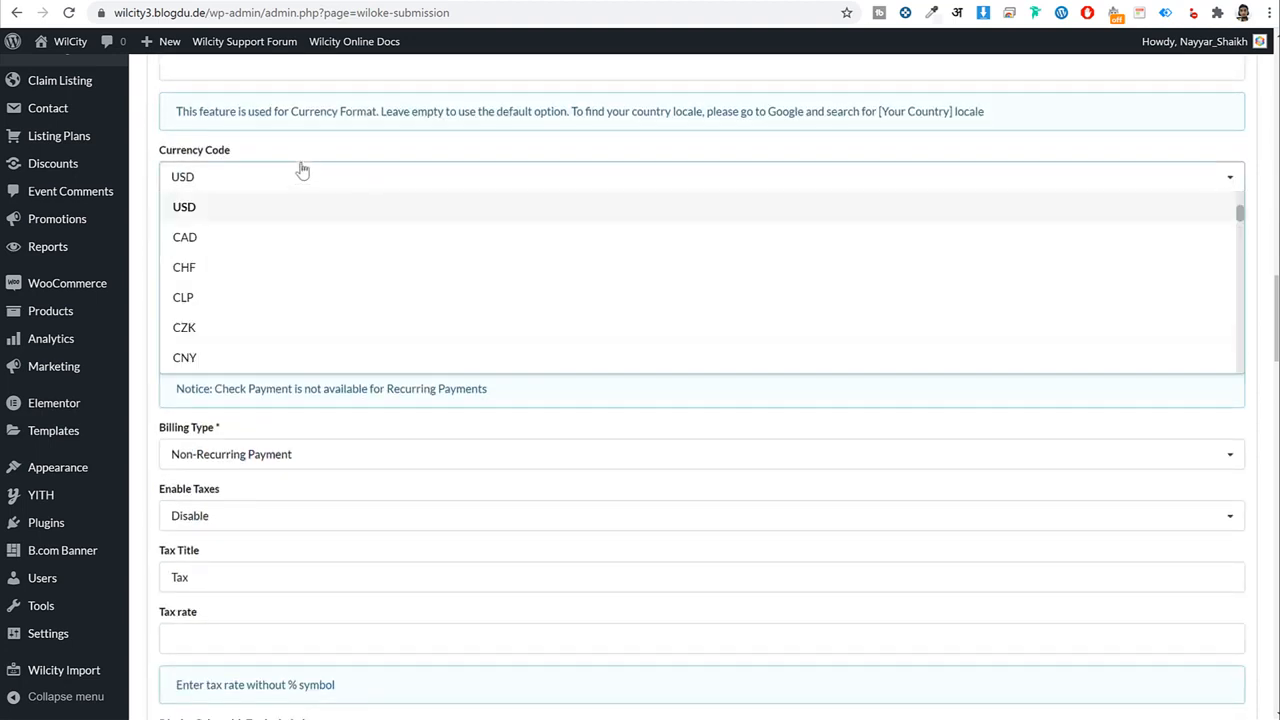
{"action": "left_click", "coordinate": [305, 166]}
{"action": "left_click", "coordinate": [346, 142]}
{"action": "left_click", "coordinate": [151, 411]}
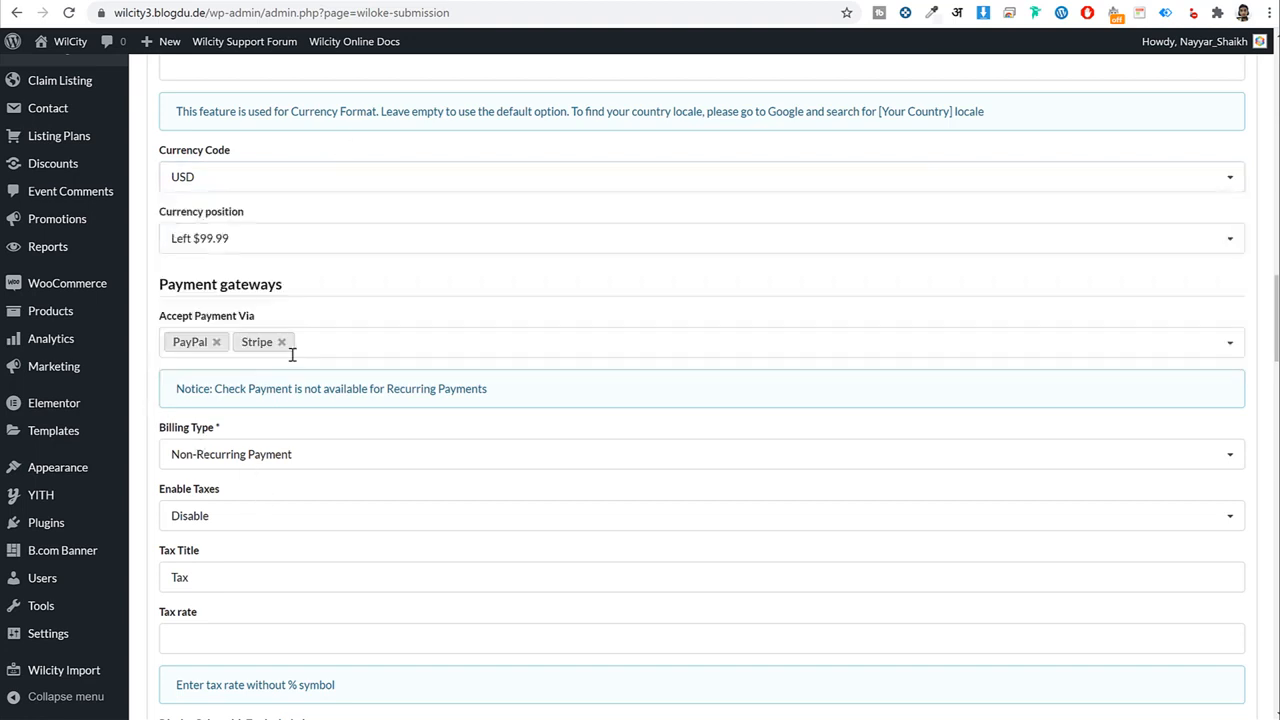
{"action": "scroll", "coordinate": [397, 298], "scroll_direction": "down", "scroll_amount": 3}
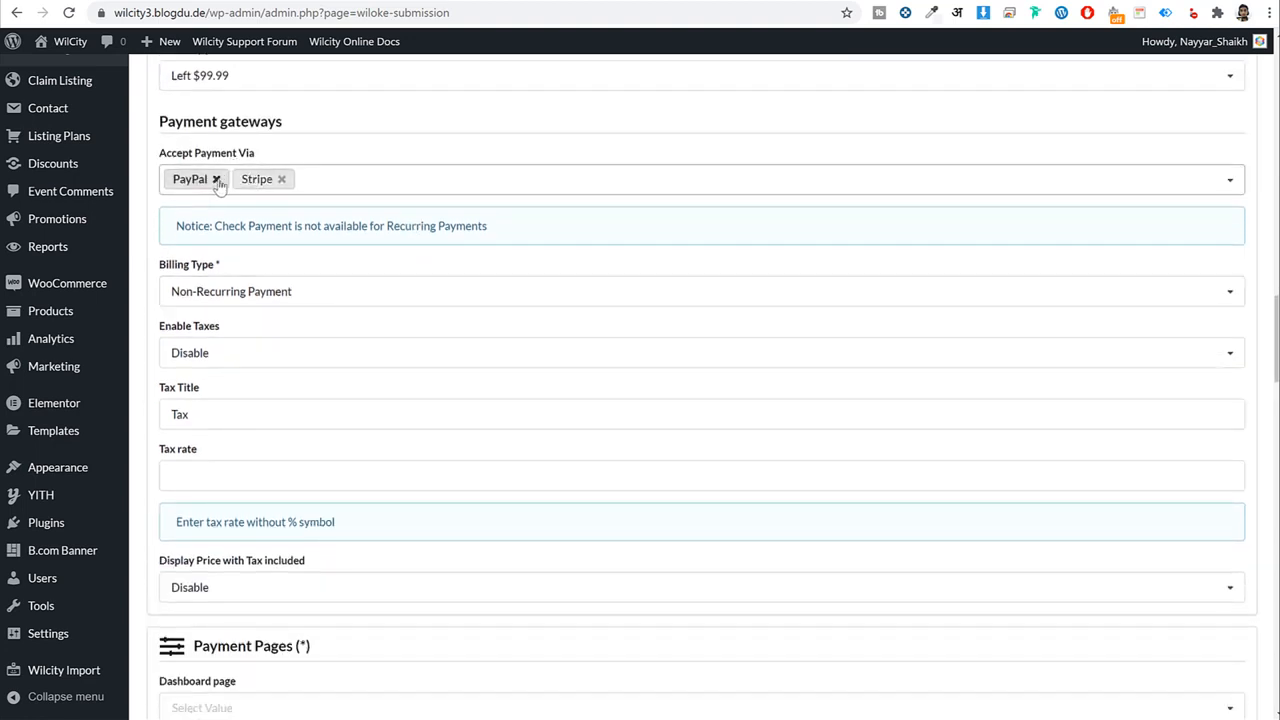
Replace PayPal and Stripe with WooCommerce as the only accepted payment gateway.
{"action": "left_click", "coordinate": [216, 179]}
{"action": "left_click", "coordinate": [216, 179]}
{"action": "left_click", "coordinate": [246, 176]}
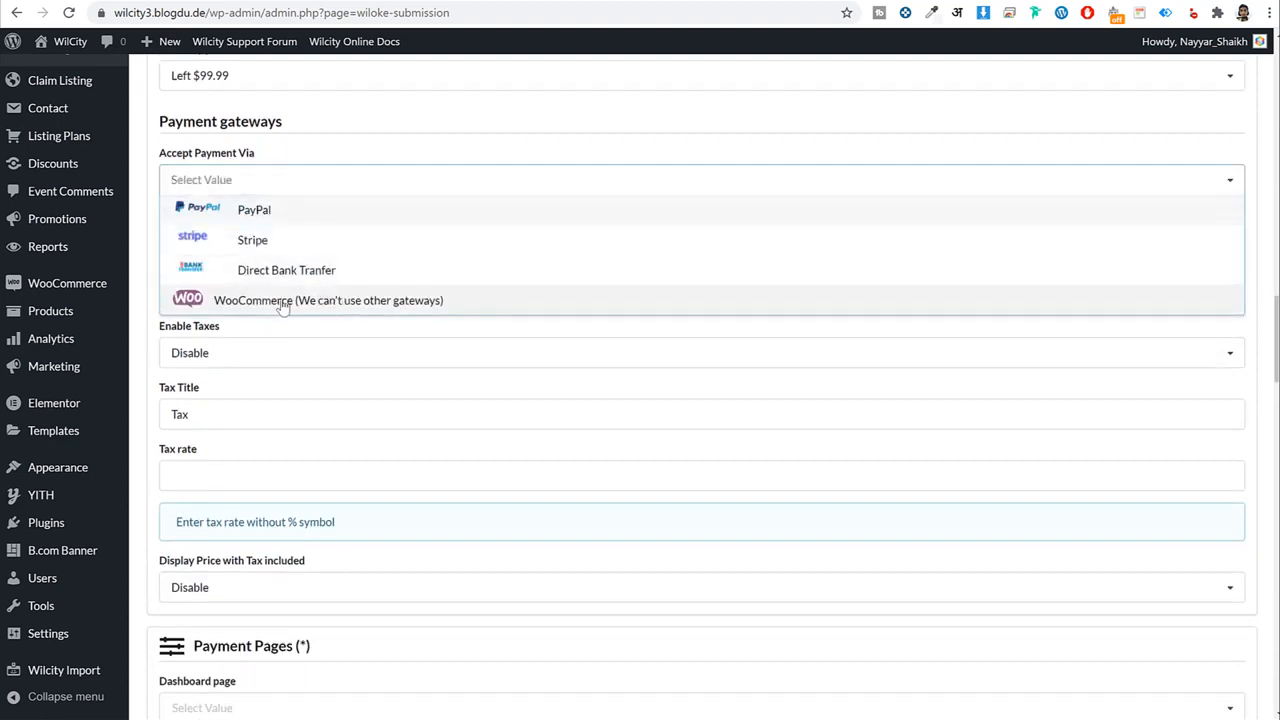
{"action": "left_click", "coordinate": [331, 301]}
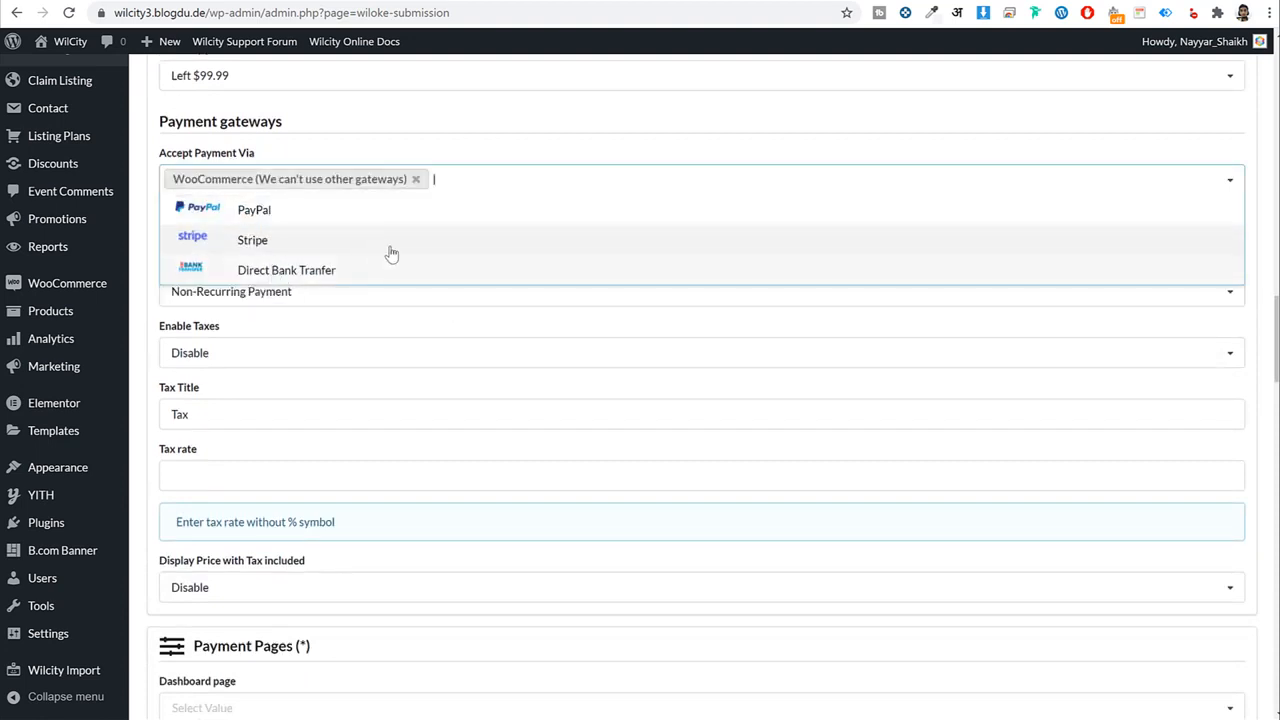
{"action": "left_click", "coordinate": [549, 155]}
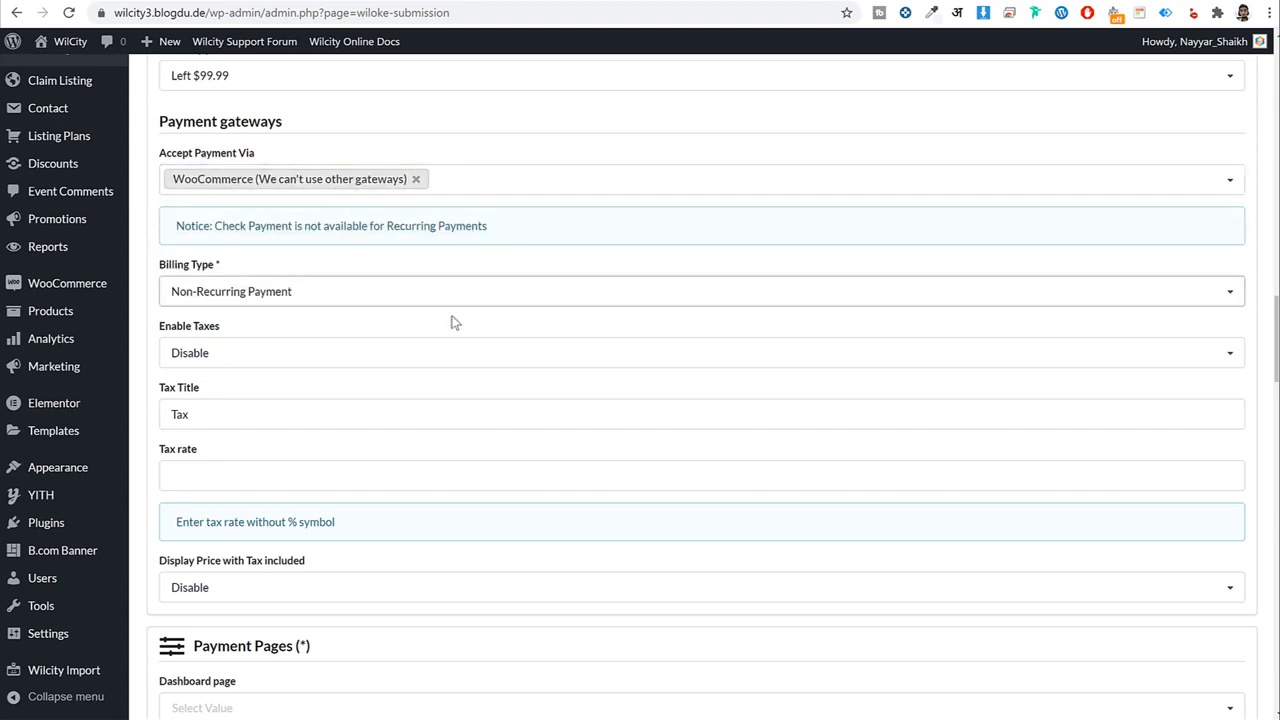
{"action": "scroll", "coordinate": [457, 346], "scroll_direction": "down", "scroll_amount": 4}
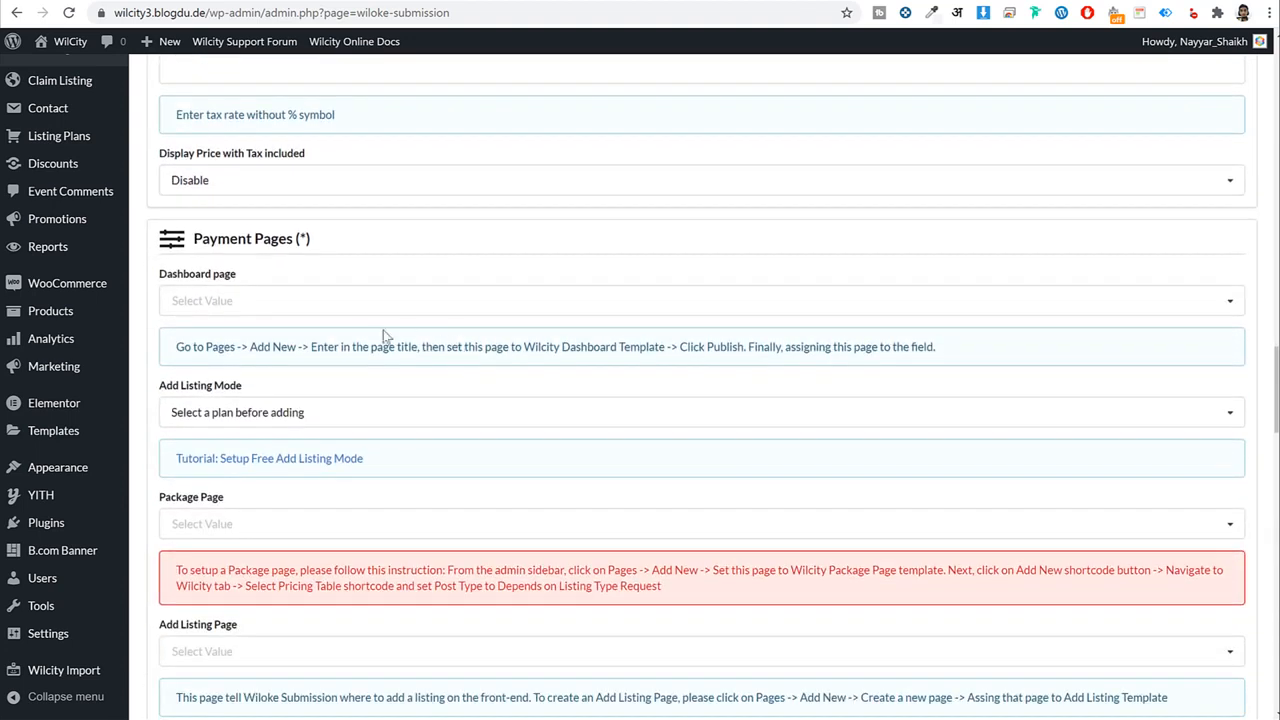
Assign User Dashboard as the dashboard page and keep 'Select a plan before adding' mode.
{"action": "left_click", "coordinate": [264, 298]}
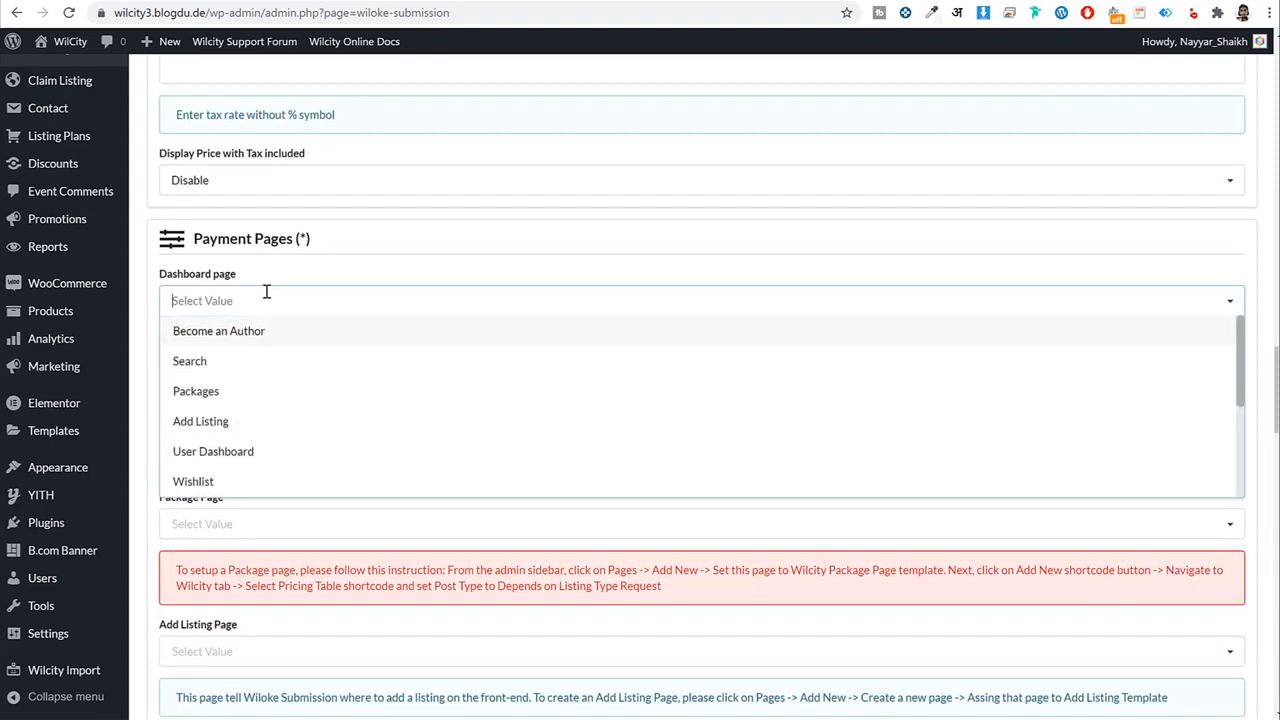
{"action": "left_click", "coordinate": [264, 456]}
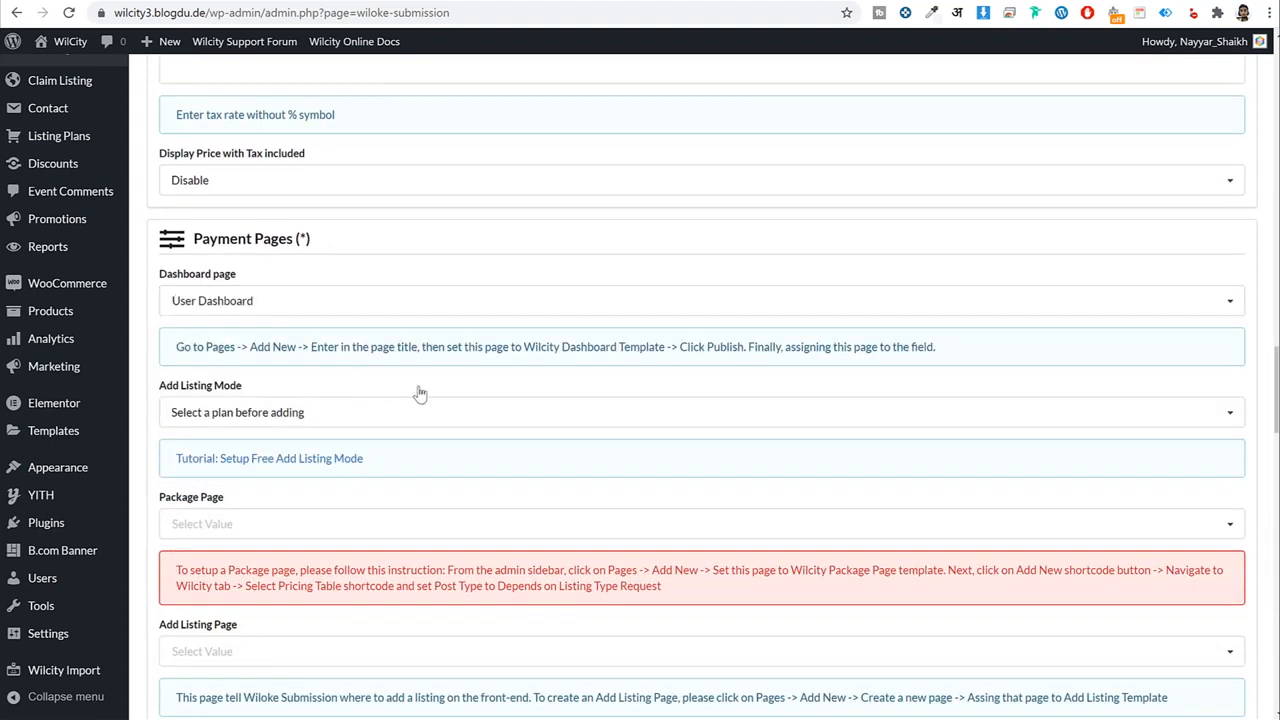
{"action": "scroll", "coordinate": [420, 395], "scroll_direction": "down", "scroll_amount": 2}
{"action": "left_click", "coordinate": [290, 252]}
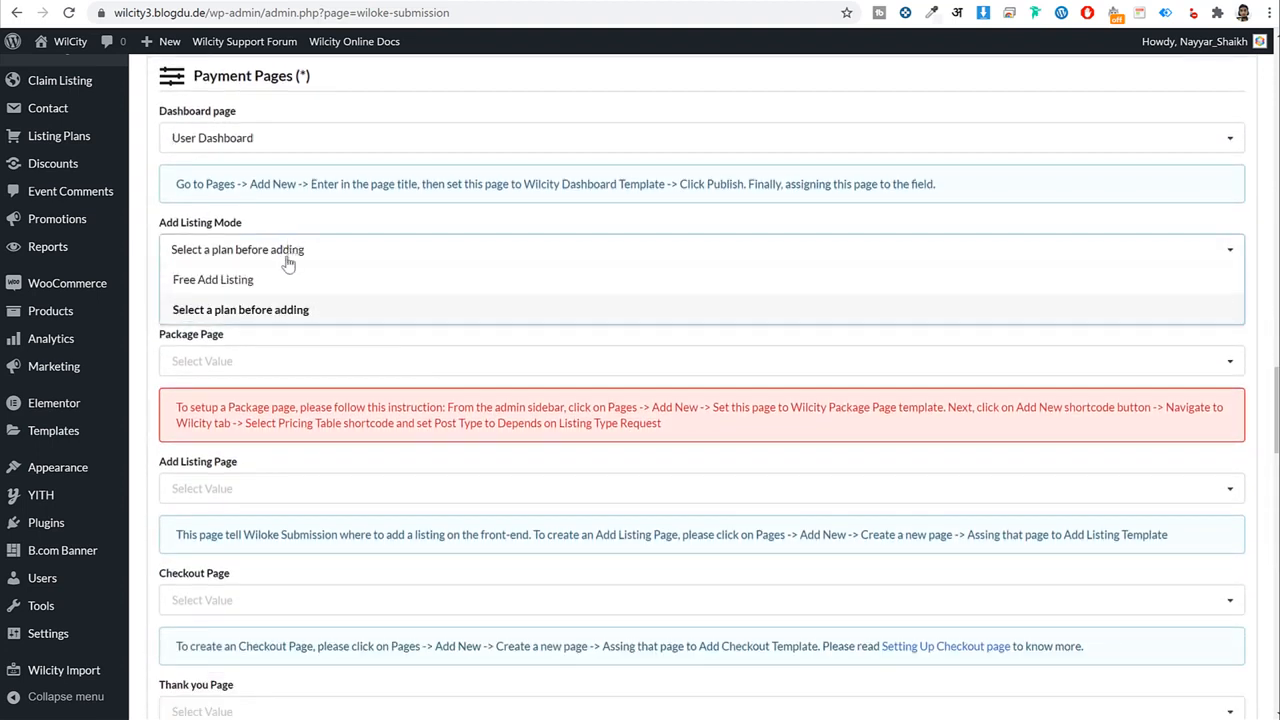
{"action": "left_click", "coordinate": [265, 314]}
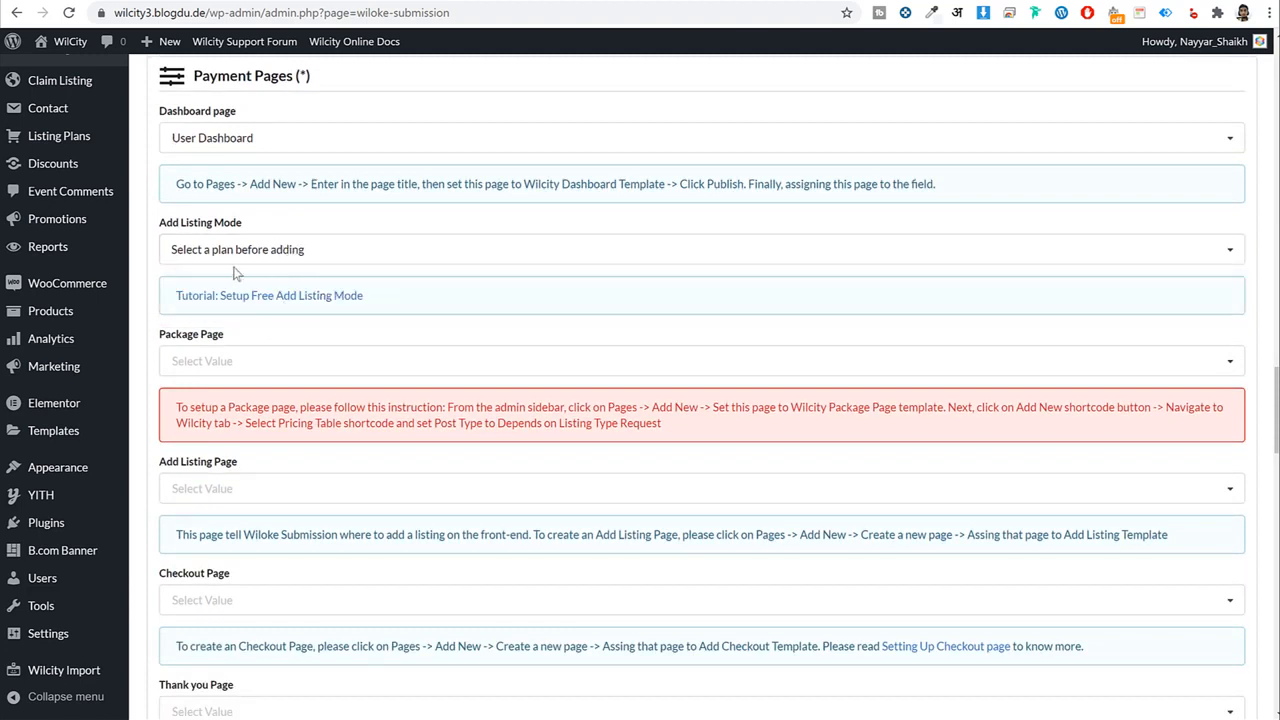
{"action": "left_click", "coordinate": [268, 262]}
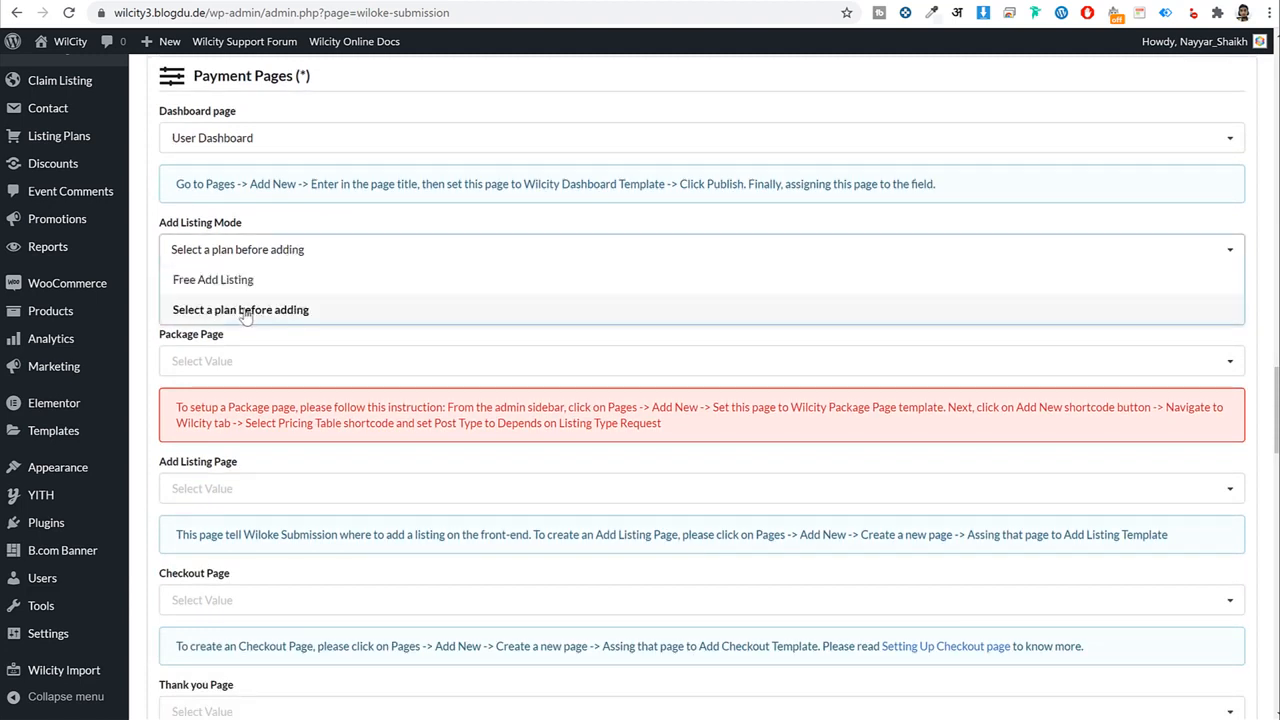
{"action": "left_click", "coordinate": [240, 309]}
{"action": "scroll", "coordinate": [400, 280], "scroll_direction": "down", "scroll_amount": 2}
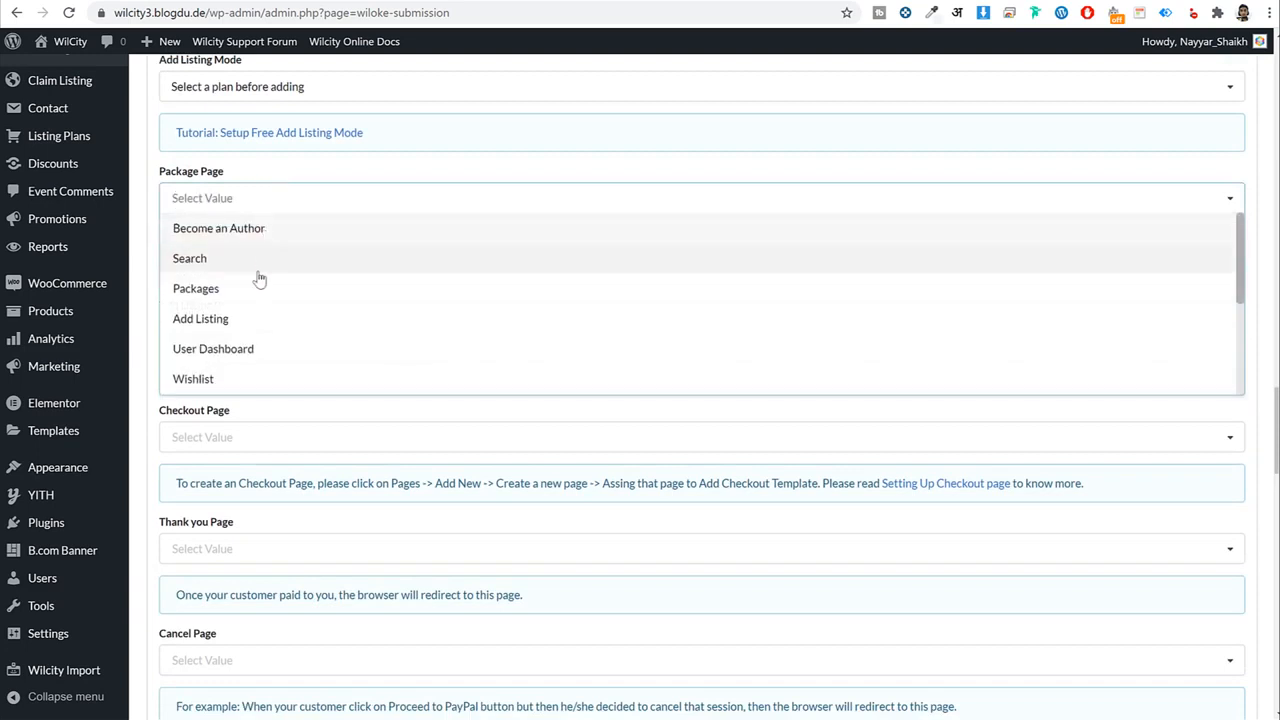
Set Packages, Add Listing and Checkout as the package, add-listing and checkout pages.
{"action": "left_click", "coordinate": [254, 294]}
{"action": "scroll", "coordinate": [350, 291], "scroll_direction": "down", "scroll_amount": 1}
{"action": "left_click", "coordinate": [350, 286]}
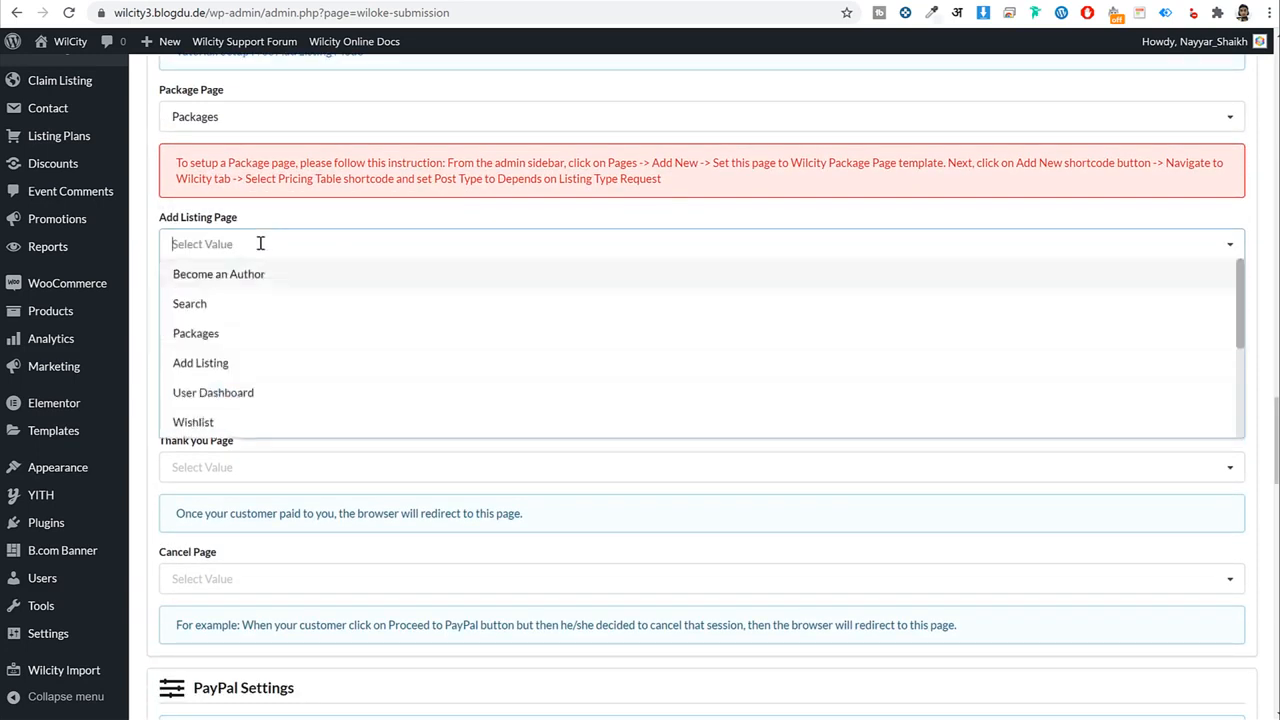
{"action": "left_click", "coordinate": [254, 363]}
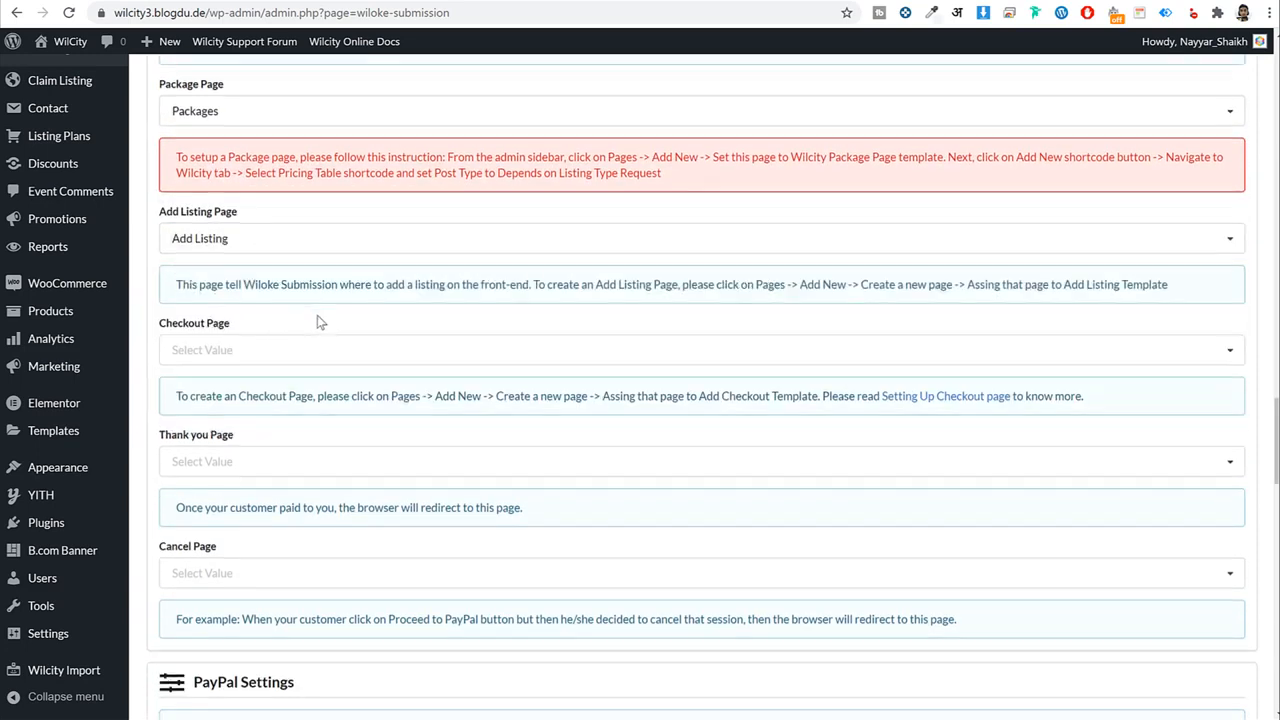
{"action": "scroll", "coordinate": [317, 318], "scroll_direction": "down", "scroll_amount": 1}
{"action": "left_click", "coordinate": [274, 272]}
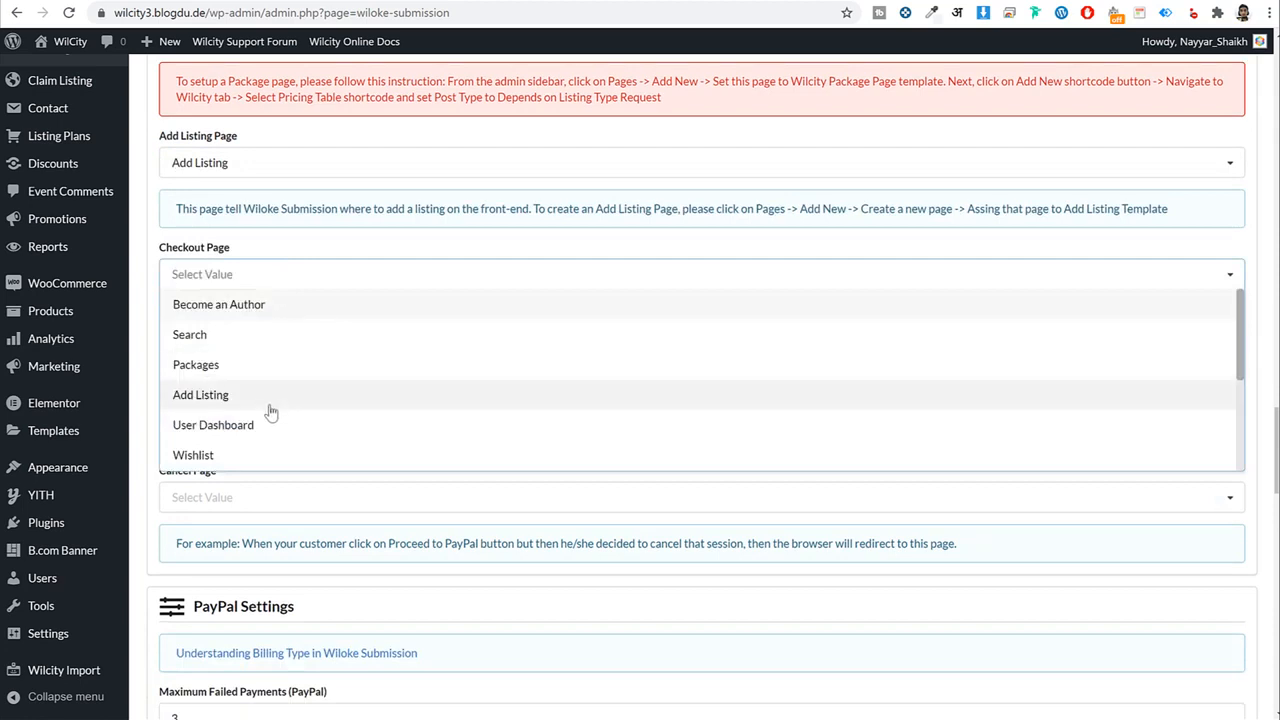
{"action": "scroll", "coordinate": [268, 350], "scroll_direction": "down", "scroll_amount": 2}
{"action": "left_click", "coordinate": [258, 352]}
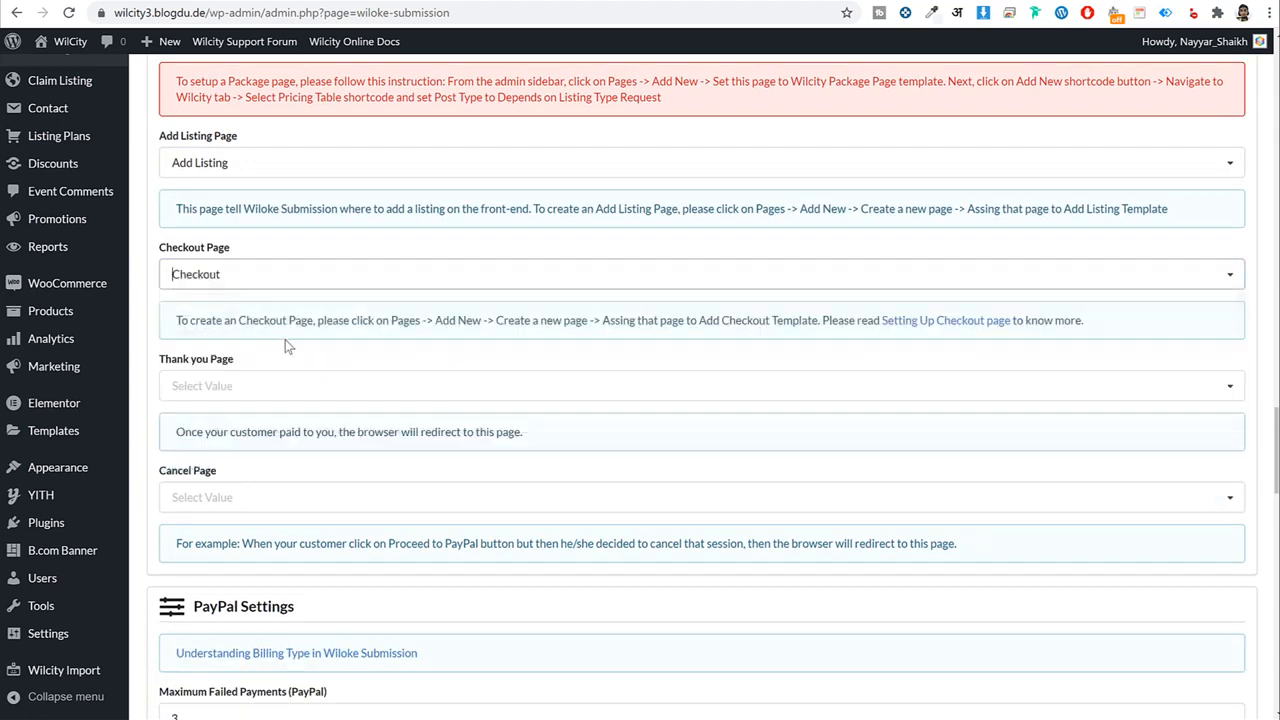
{"action": "scroll", "coordinate": [270, 310], "scroll_direction": "down", "scroll_amount": 1}
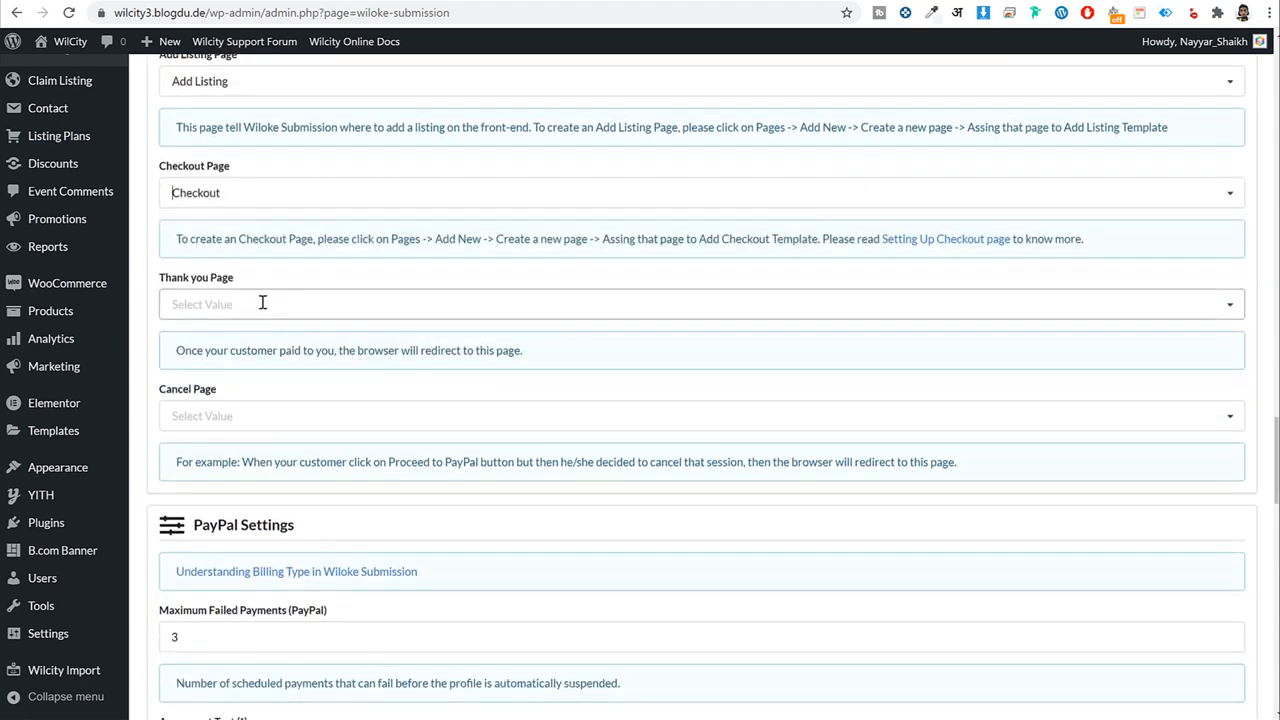
{"action": "scroll", "coordinate": [268, 304], "scroll_direction": "down", "scroll_amount": 2}
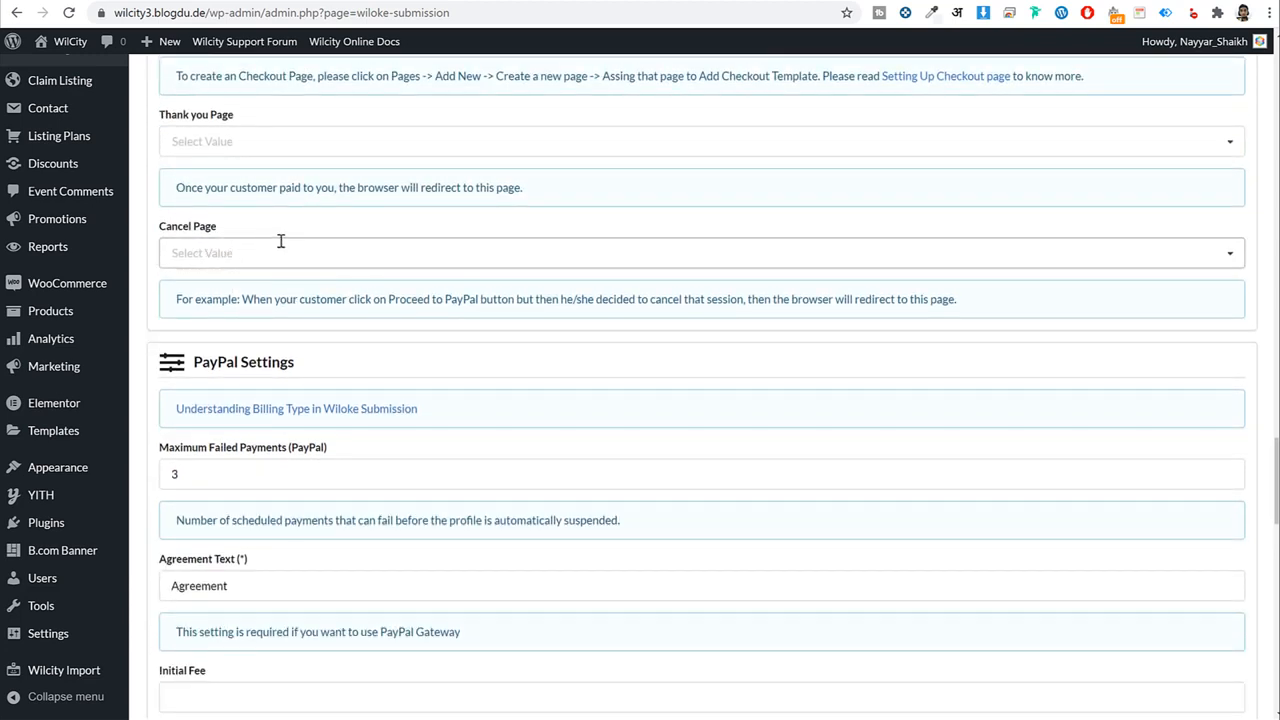
{"action": "scroll", "coordinate": [343, 251], "scroll_direction": "down", "scroll_amount": 3}
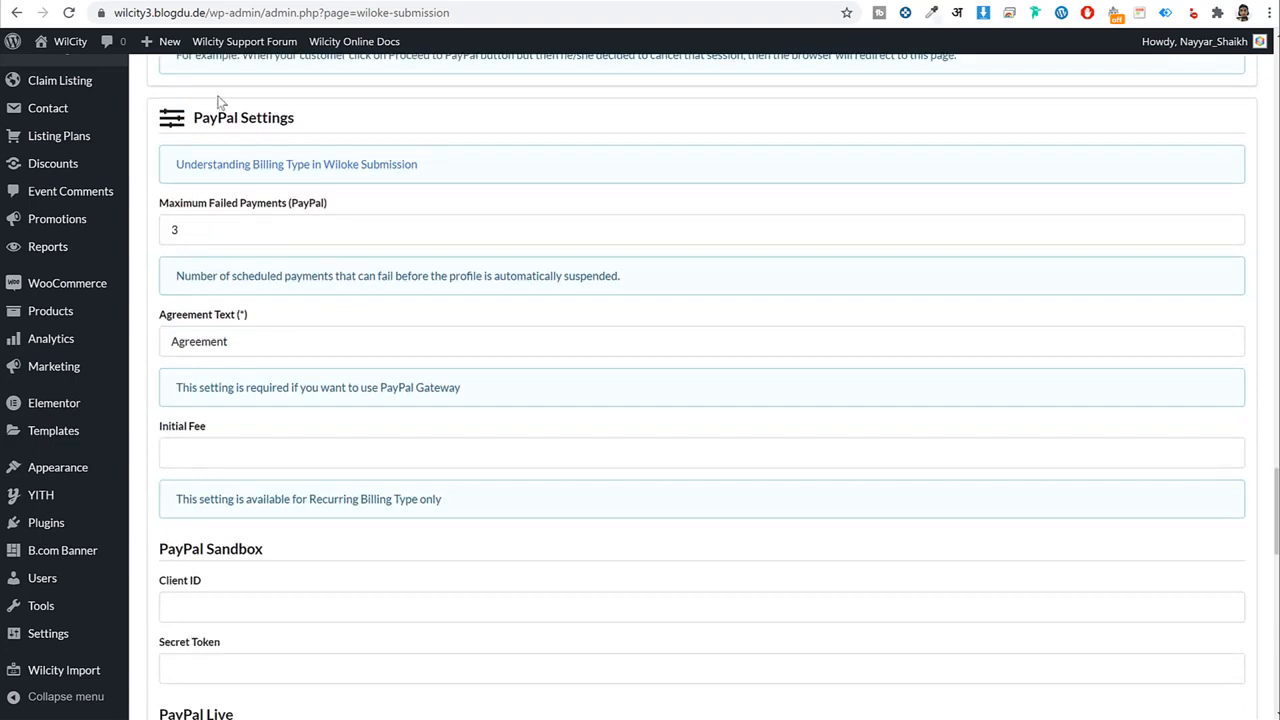
{"action": "scroll", "coordinate": [291, 306], "scroll_direction": "down", "scroll_amount": 4}
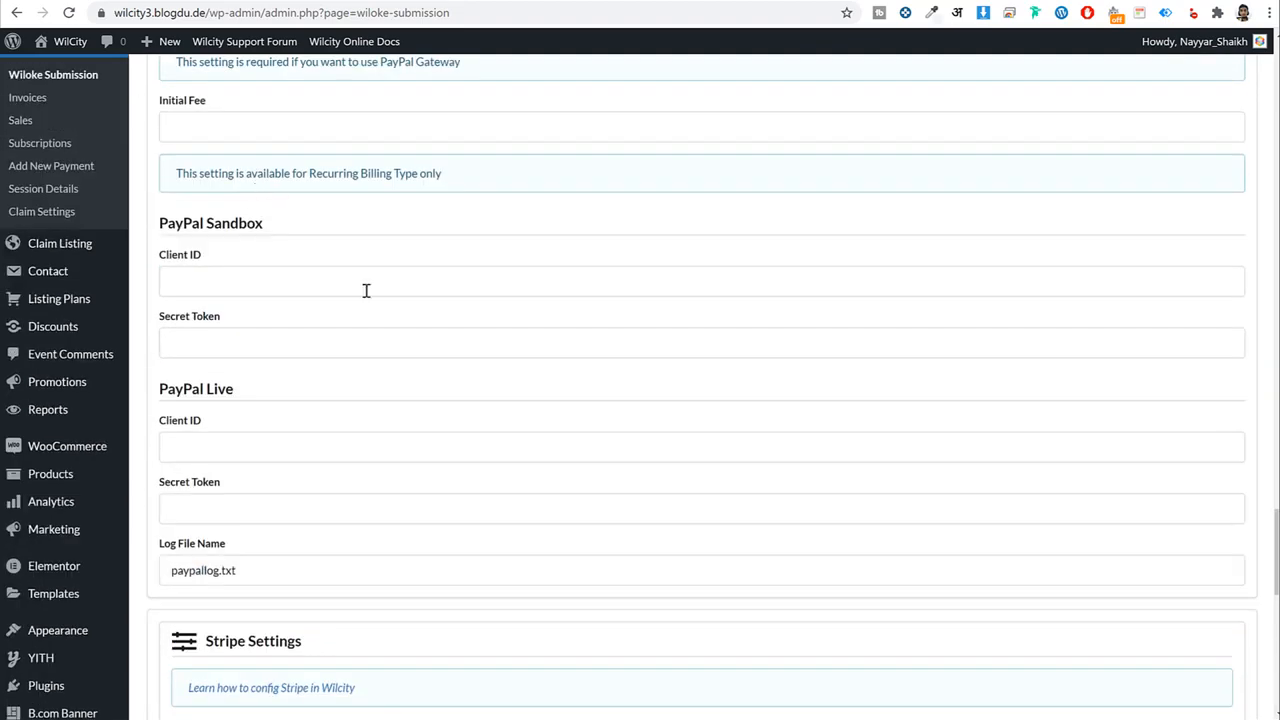
{"action": "scroll", "coordinate": [362, 290], "scroll_direction": "down", "scroll_amount": 5}
{"action": "left_click_drag", "start_coordinate": [308, 238], "coordinate": [205, 240]}
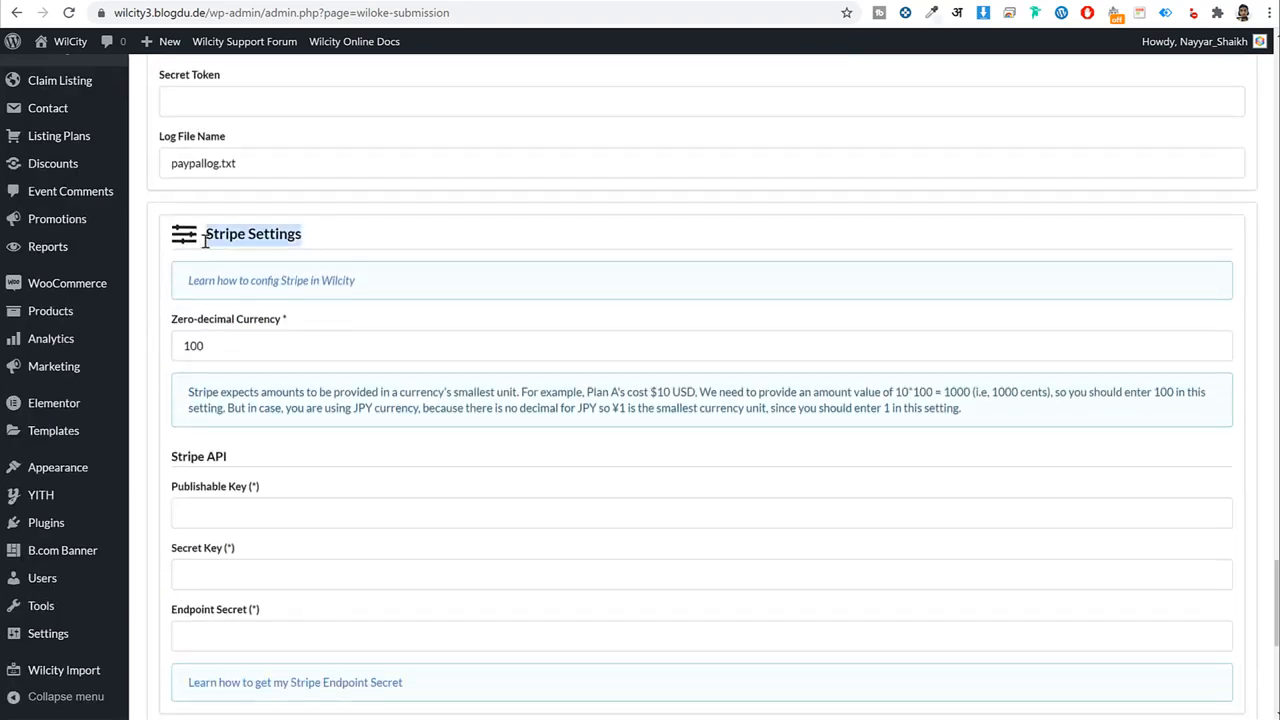
{"action": "scroll", "coordinate": [371, 343], "scroll_direction": "down", "scroll_amount": 6}
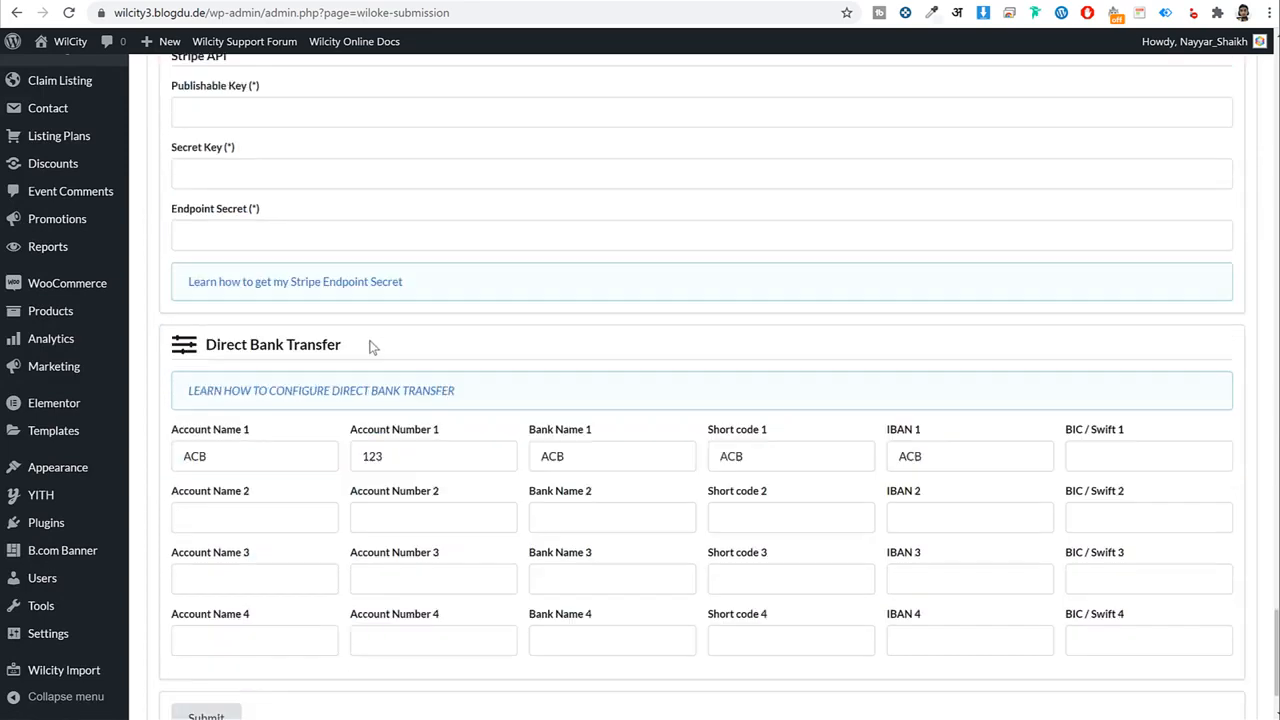
Save the submission settings and start a new listing on the Premium $19.99 plan.
{"action": "left_click", "coordinate": [238, 629]}
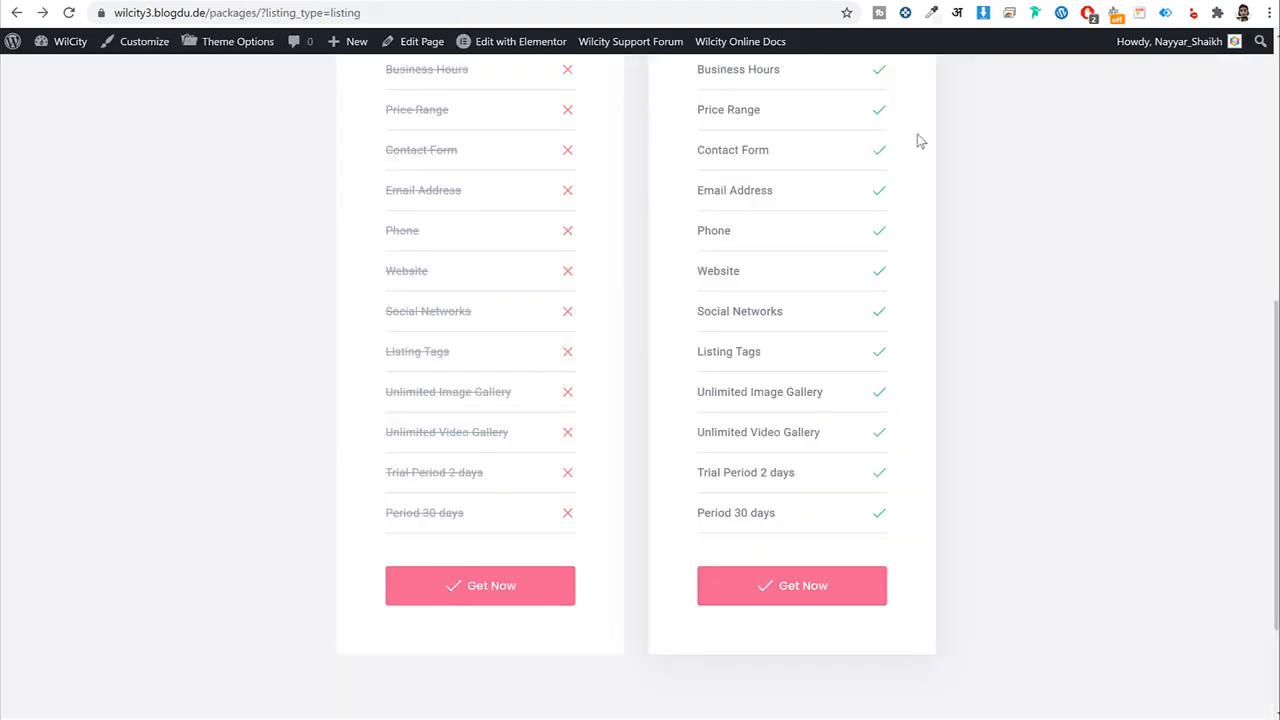
{"action": "scroll", "coordinate": [930, 200], "scroll_direction": "up", "scroll_amount": 6}
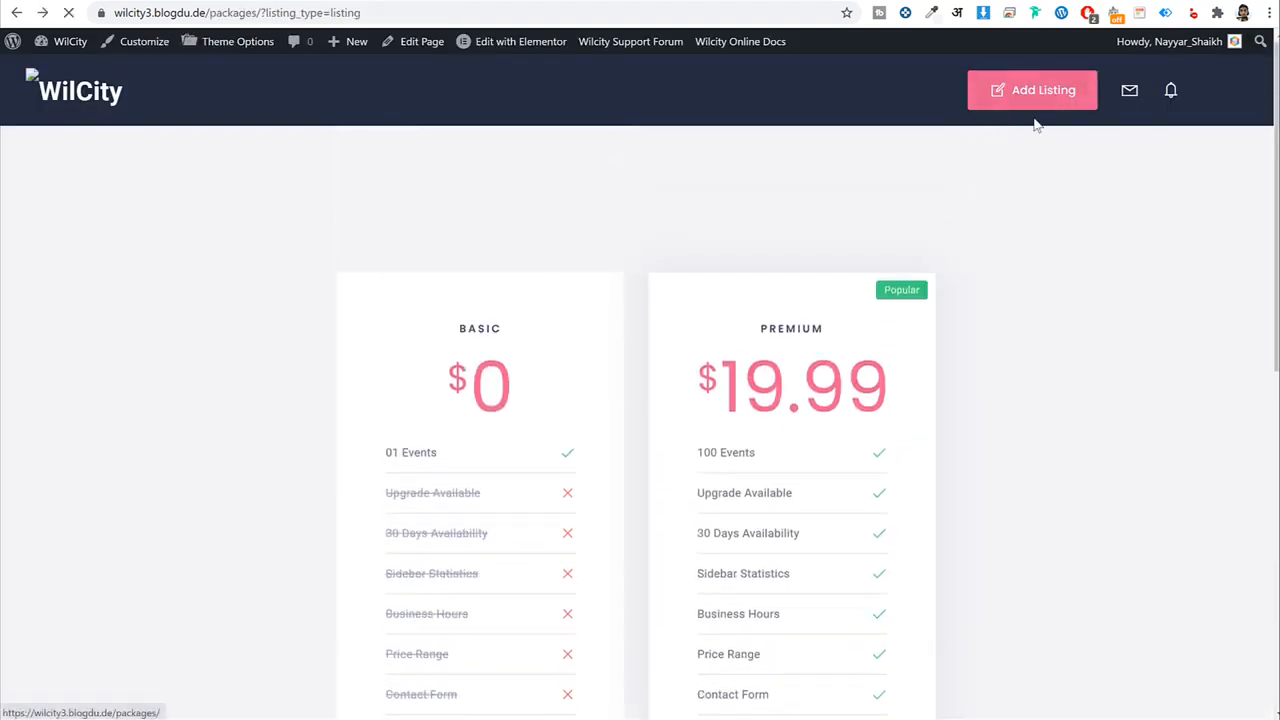
{"action": "left_click", "coordinate": [1042, 88]}
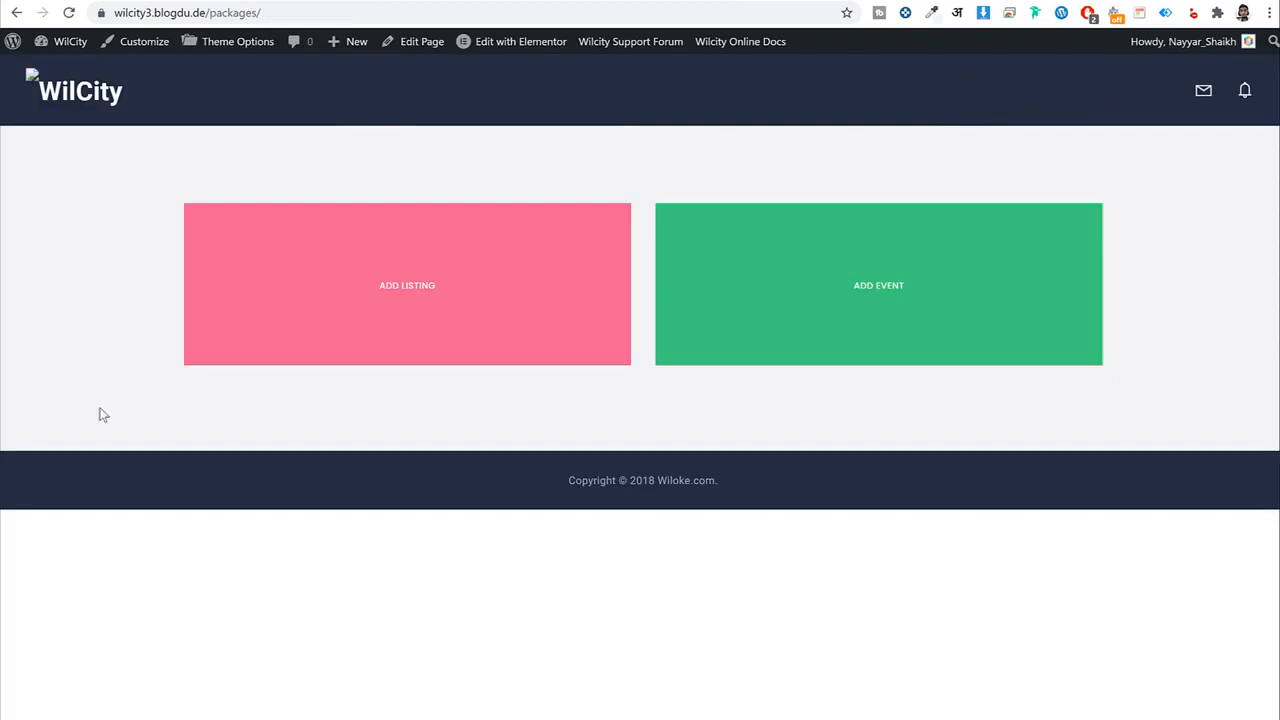
{"action": "left_click", "coordinate": [430, 304]}
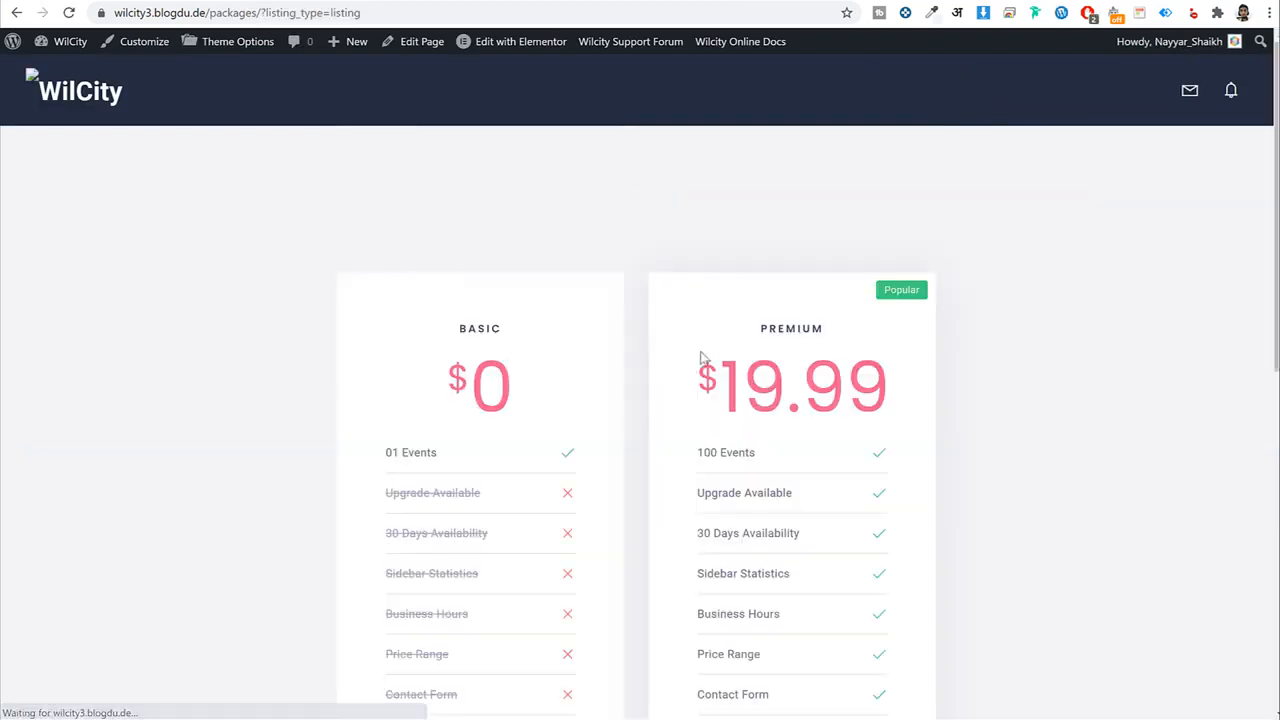
{"action": "scroll", "coordinate": [914, 400], "scroll_direction": "down", "scroll_amount": 7}
{"action": "left_click", "coordinate": [815, 483]}
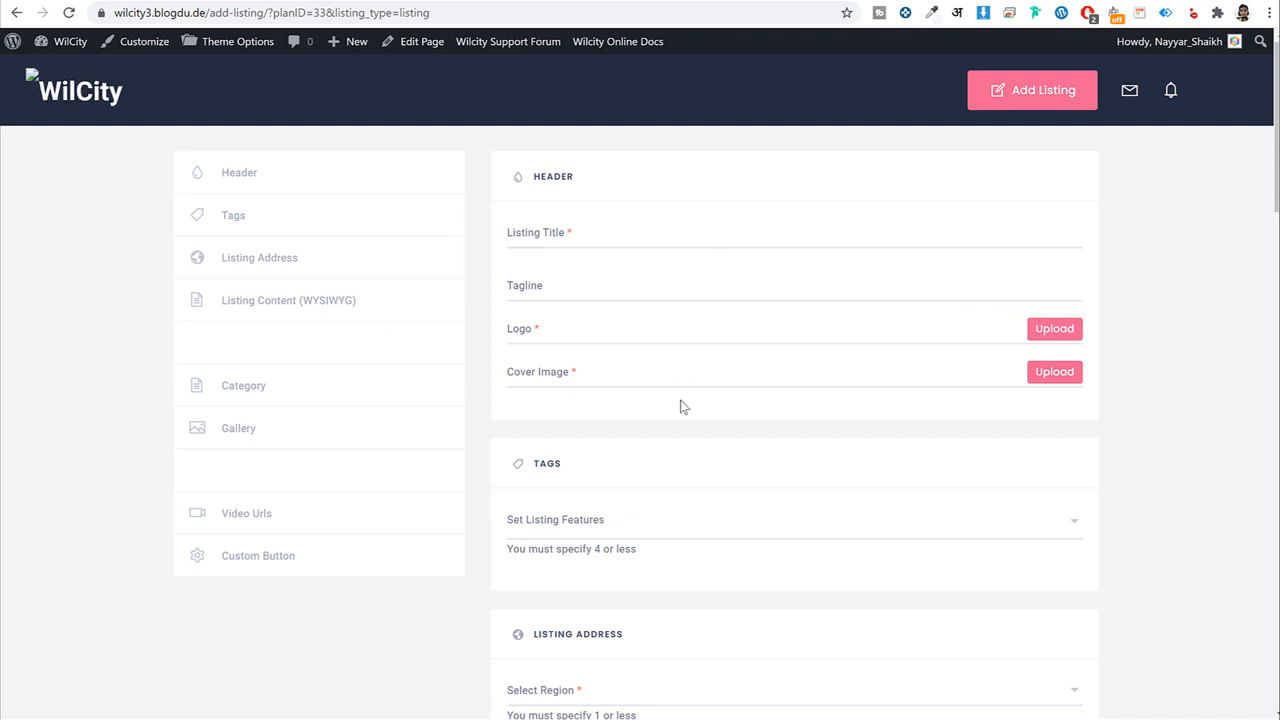
Try Save & Preview, open the region list and dismiss the Google Maps error.
{"action": "scroll", "coordinate": [680, 406], "scroll_direction": "down", "scroll_amount": 15}
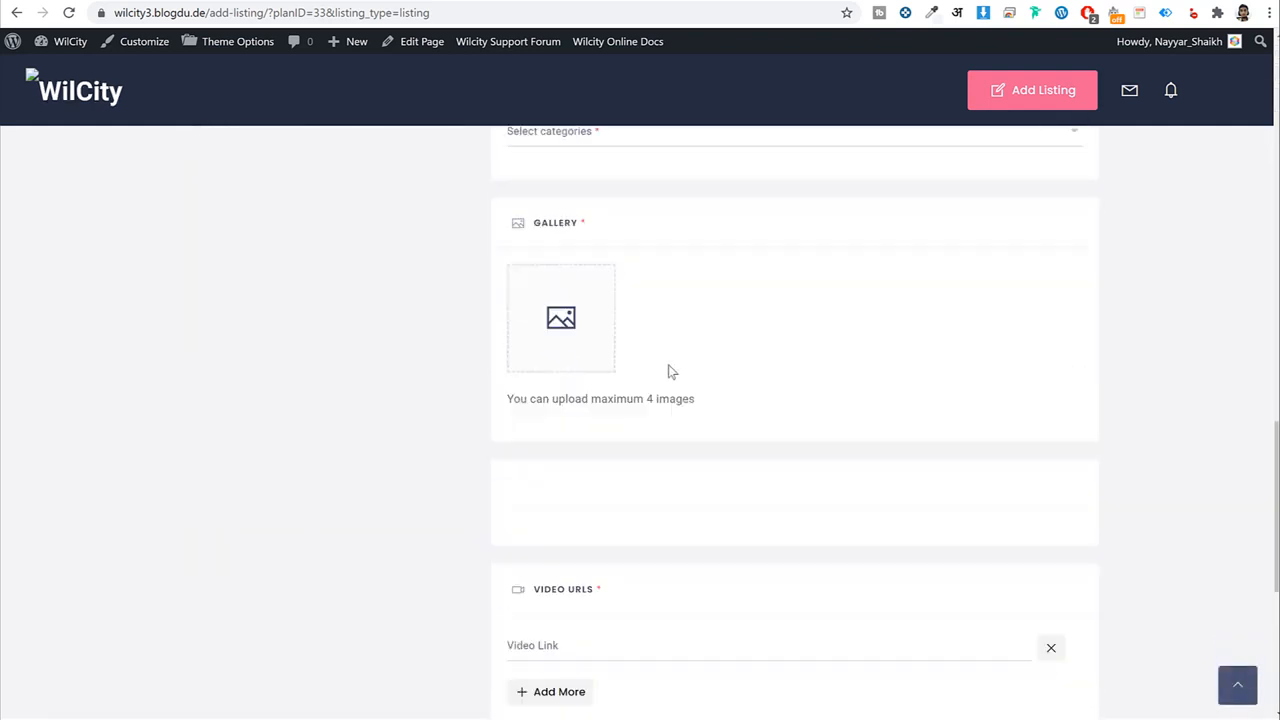
{"action": "scroll", "coordinate": [670, 380], "scroll_direction": "down", "scroll_amount": 5}
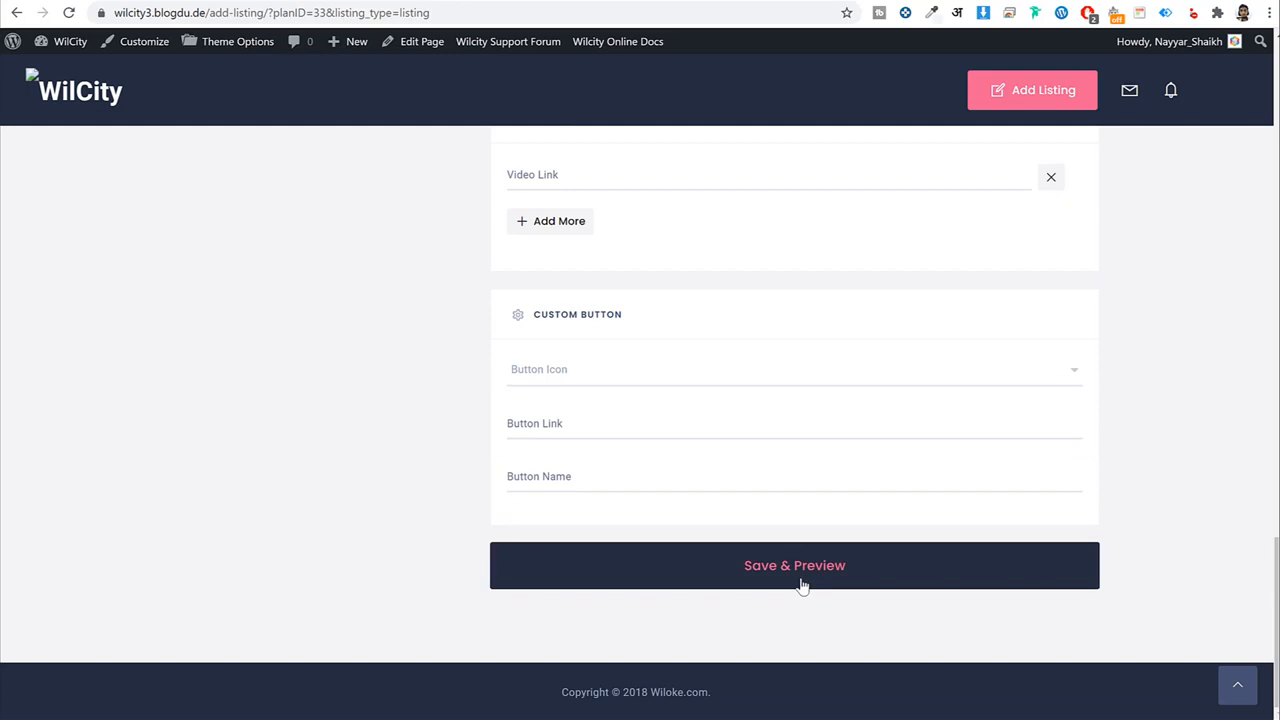
{"action": "left_click", "coordinate": [800, 566]}
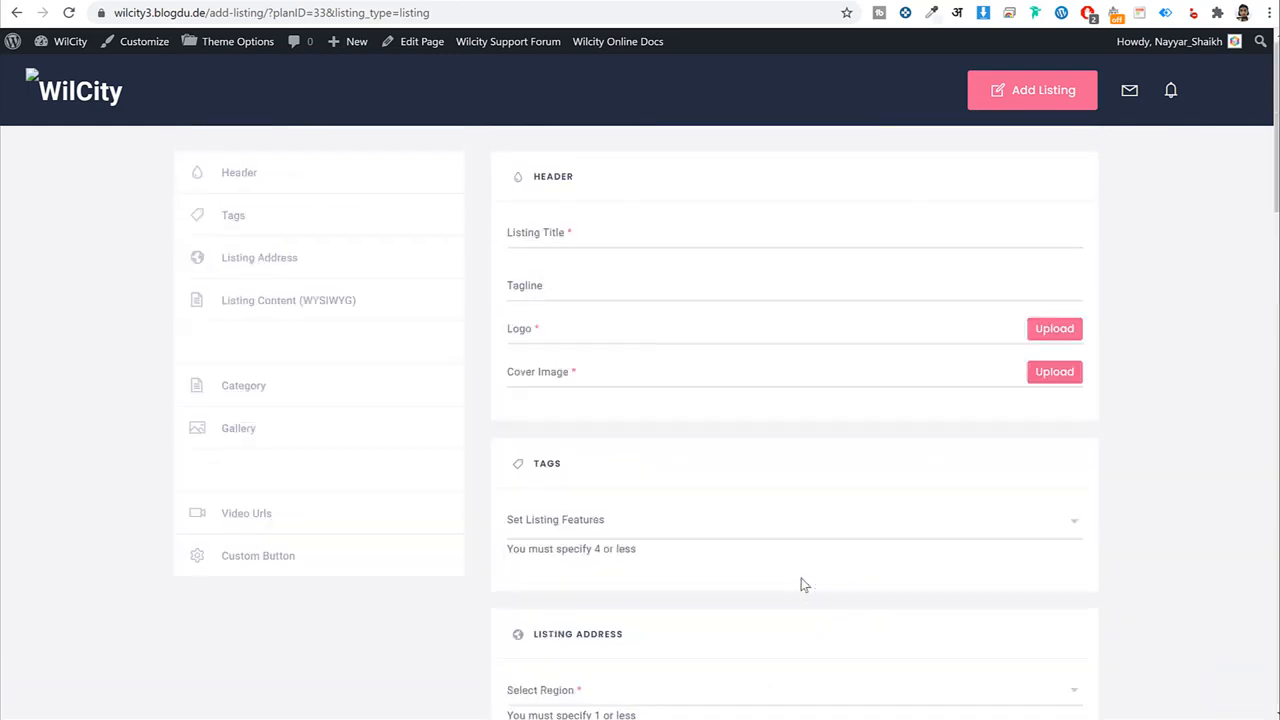
{"action": "scroll", "coordinate": [700, 366], "scroll_direction": "down", "scroll_amount": 5}
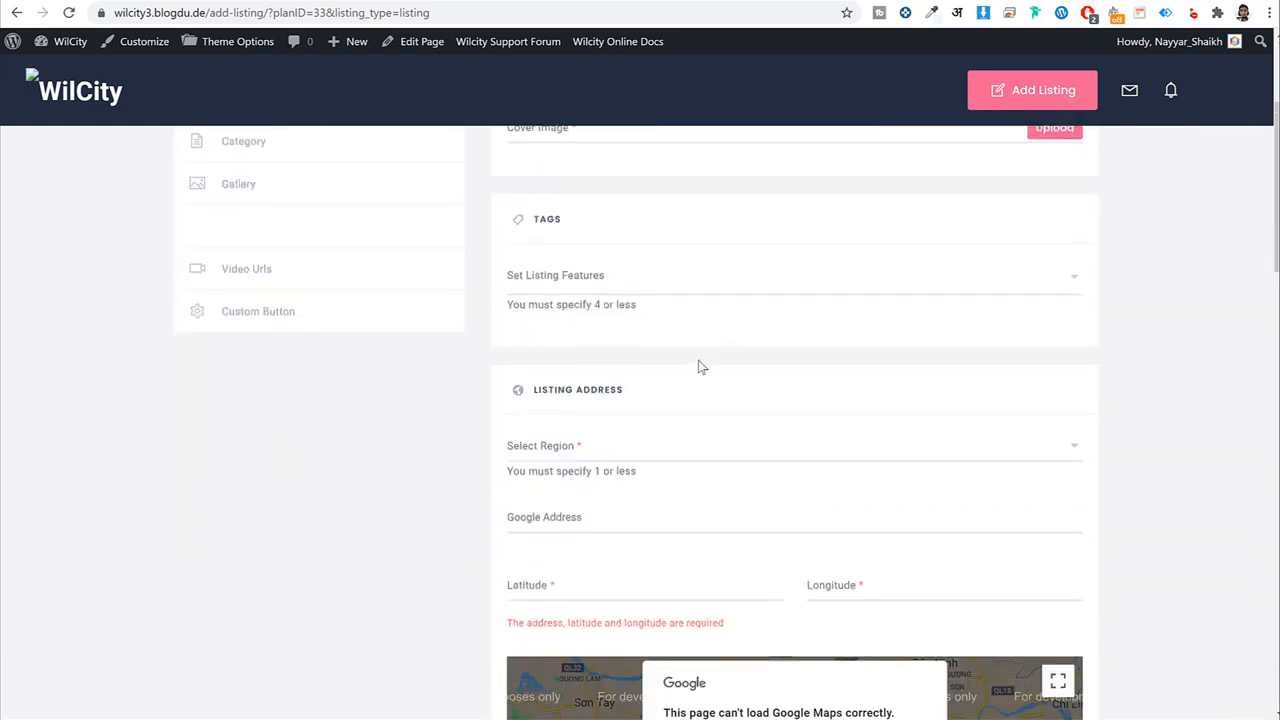
{"action": "left_click", "coordinate": [596, 204]}
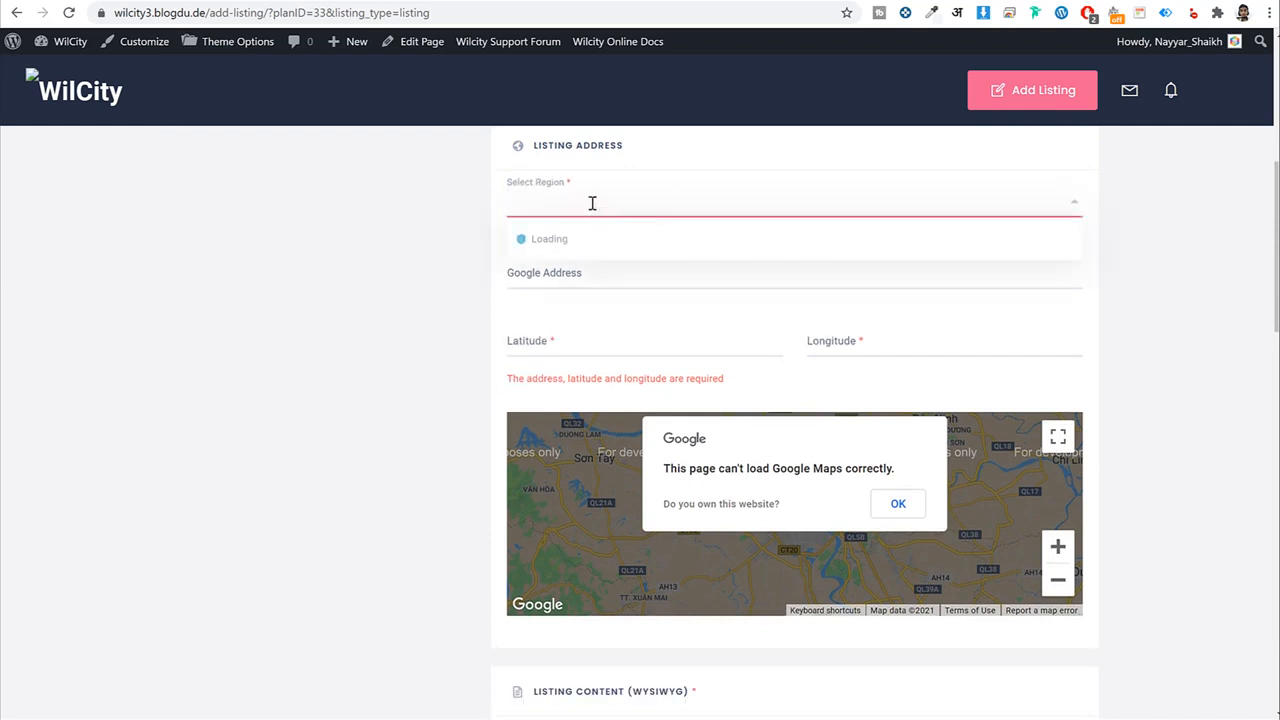
{"action": "scroll", "coordinate": [872, 345], "scroll_direction": "down", "scroll_amount": 2}
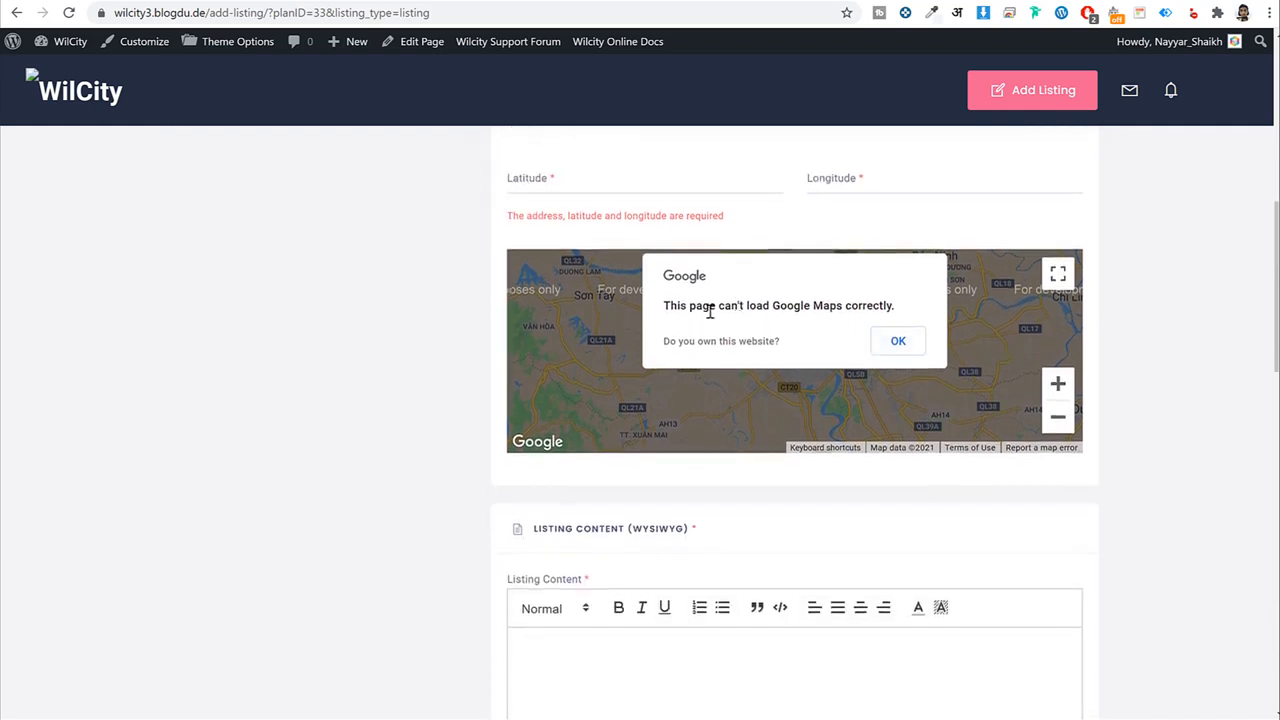
{"action": "left_click_drag", "start_coordinate": [688, 307], "coordinate": [921, 313]}
{"action": "left_click", "coordinate": [896, 342]}
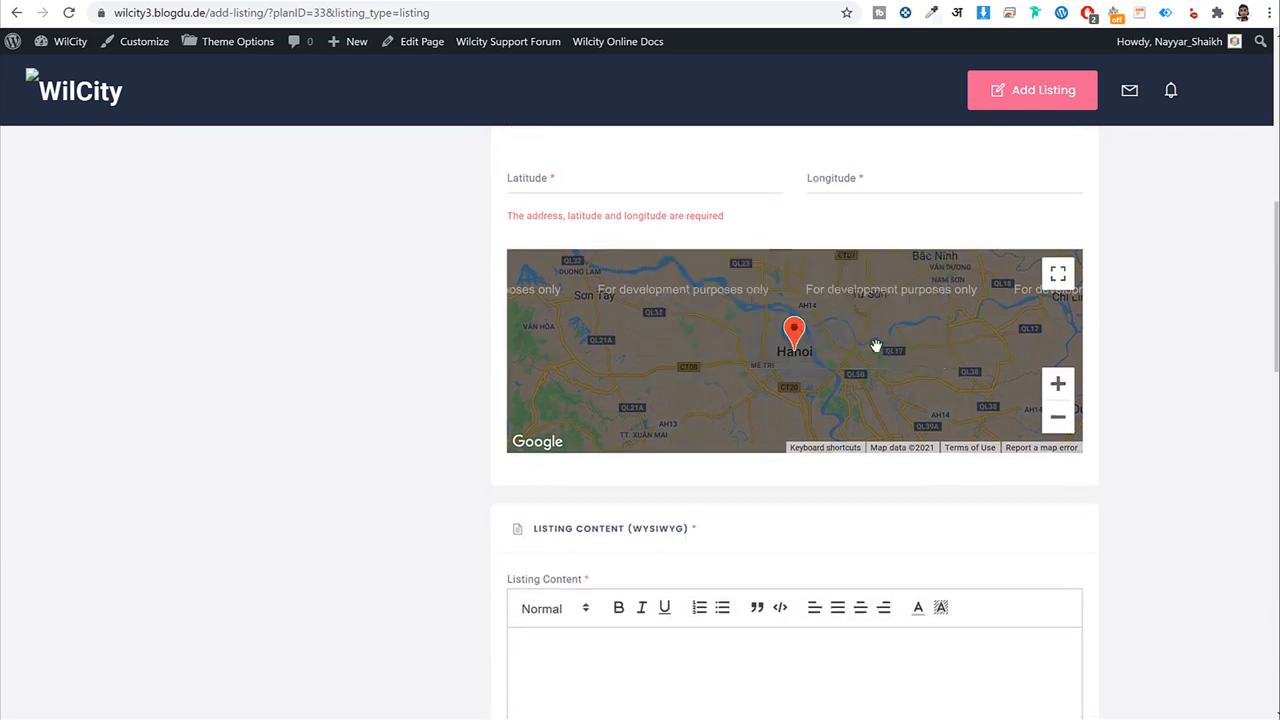
{"action": "scroll", "coordinate": [886, 389], "scroll_direction": "up", "scroll_amount": 5}
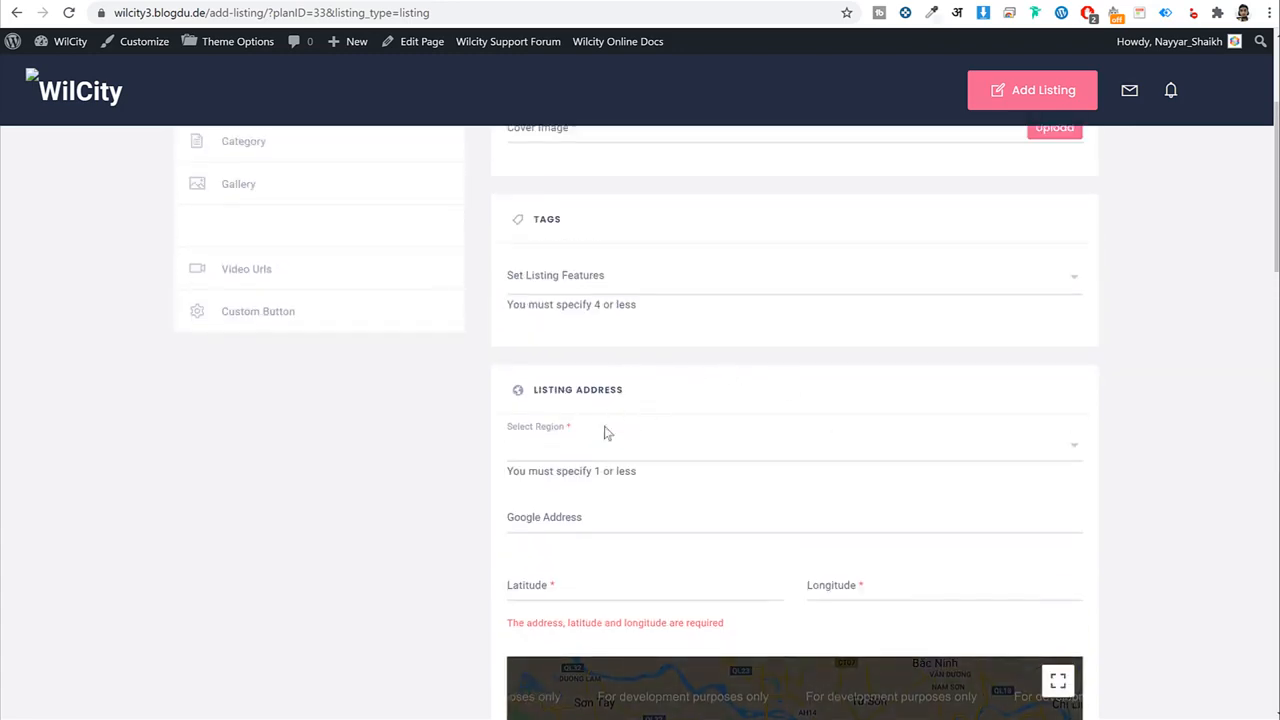
{"action": "scroll", "coordinate": [714, 466], "scroll_direction": "down", "scroll_amount": 3}
{"action": "scroll", "coordinate": [1094, 417], "scroll_direction": "down", "scroll_amount": 3}
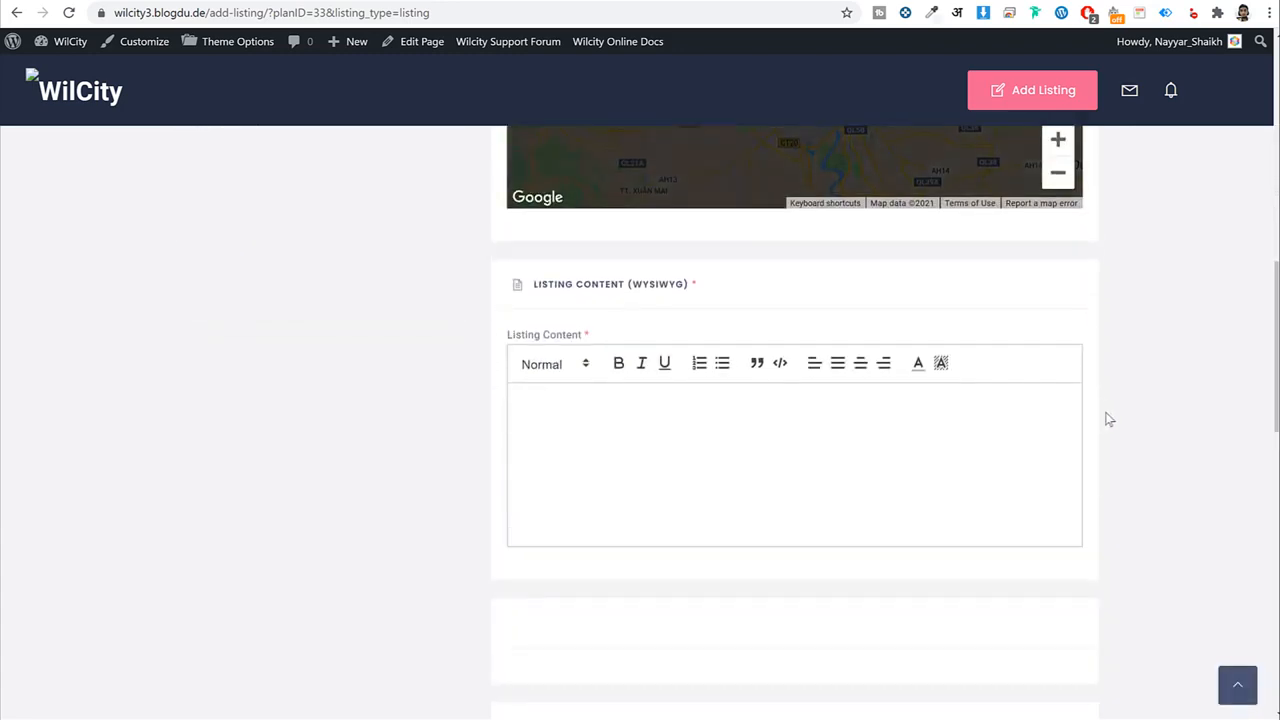
{"action": "scroll", "coordinate": [1106, 417], "scroll_direction": "down", "scroll_amount": 5}
Confirm the Select categories and Select Region dropdowns both have no terms.
{"action": "left_click", "coordinate": [554, 294]}
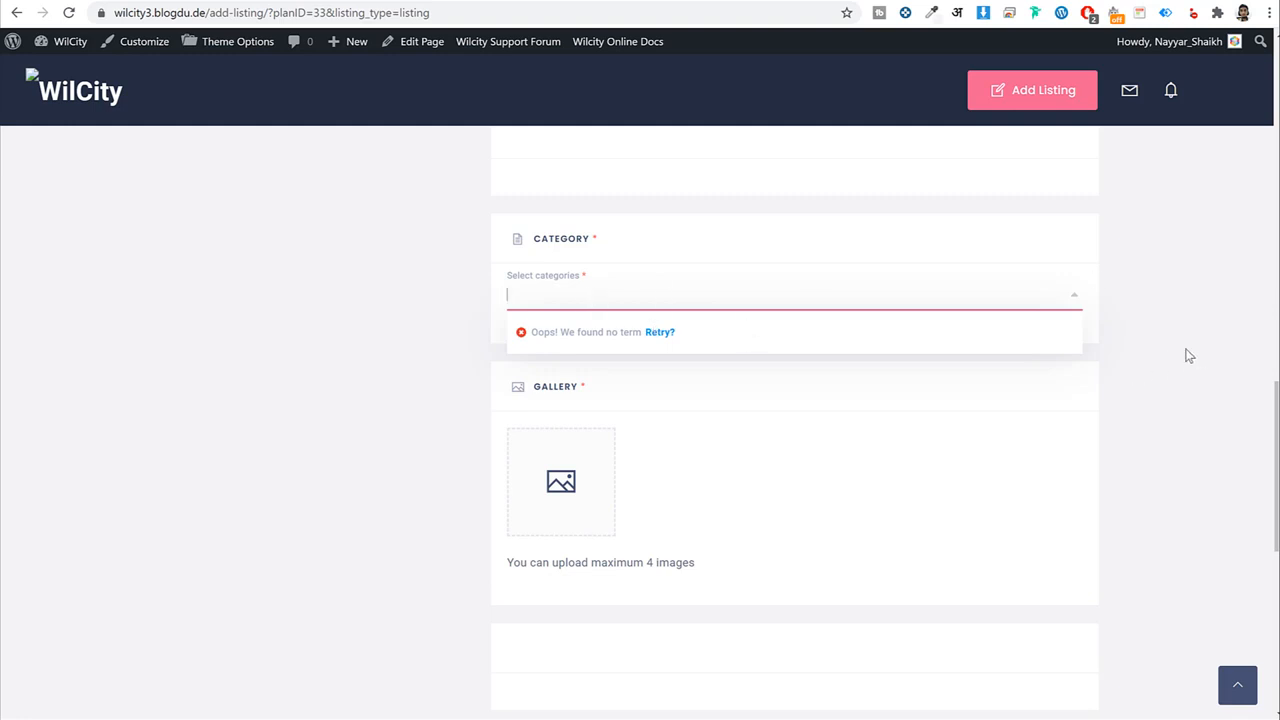
{"action": "left_click", "coordinate": [1203, 423]}
{"action": "scroll", "coordinate": [1204, 424], "scroll_direction": "down", "scroll_amount": 5}
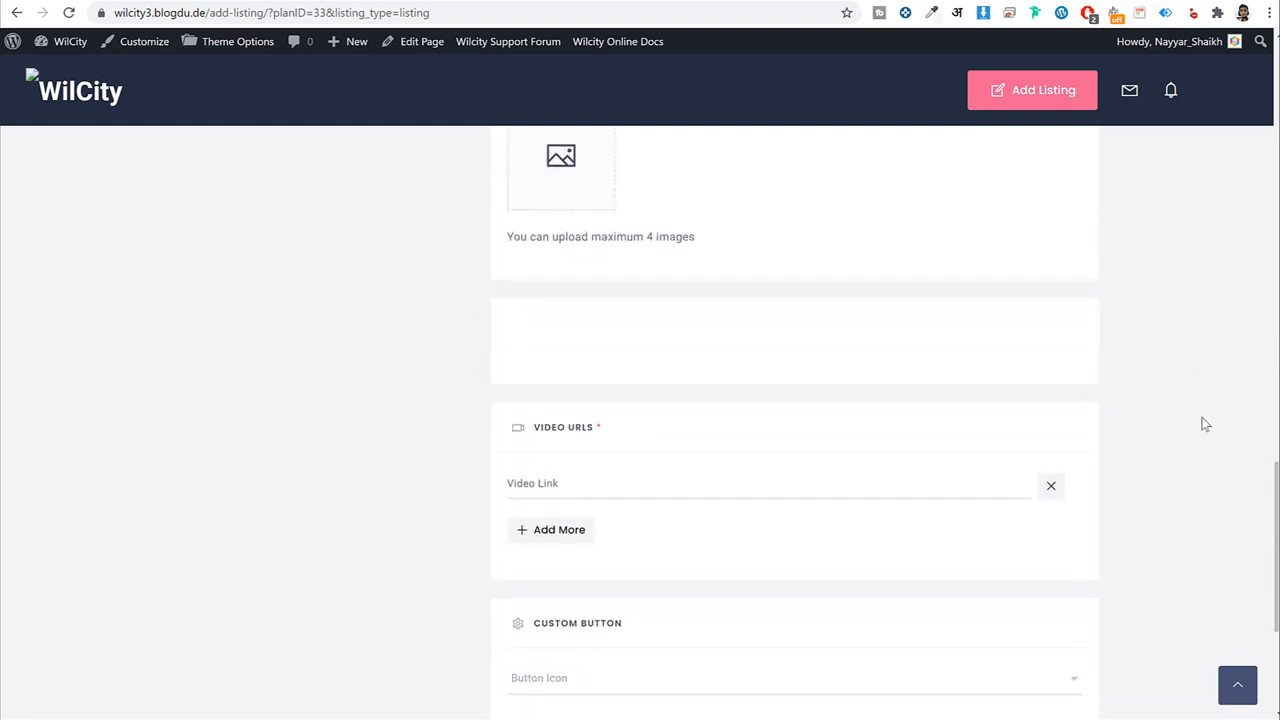
{"action": "scroll", "coordinate": [1203, 424], "scroll_direction": "down", "scroll_amount": 2}
{"action": "scroll", "coordinate": [1203, 424], "scroll_direction": "up", "scroll_amount": 10}
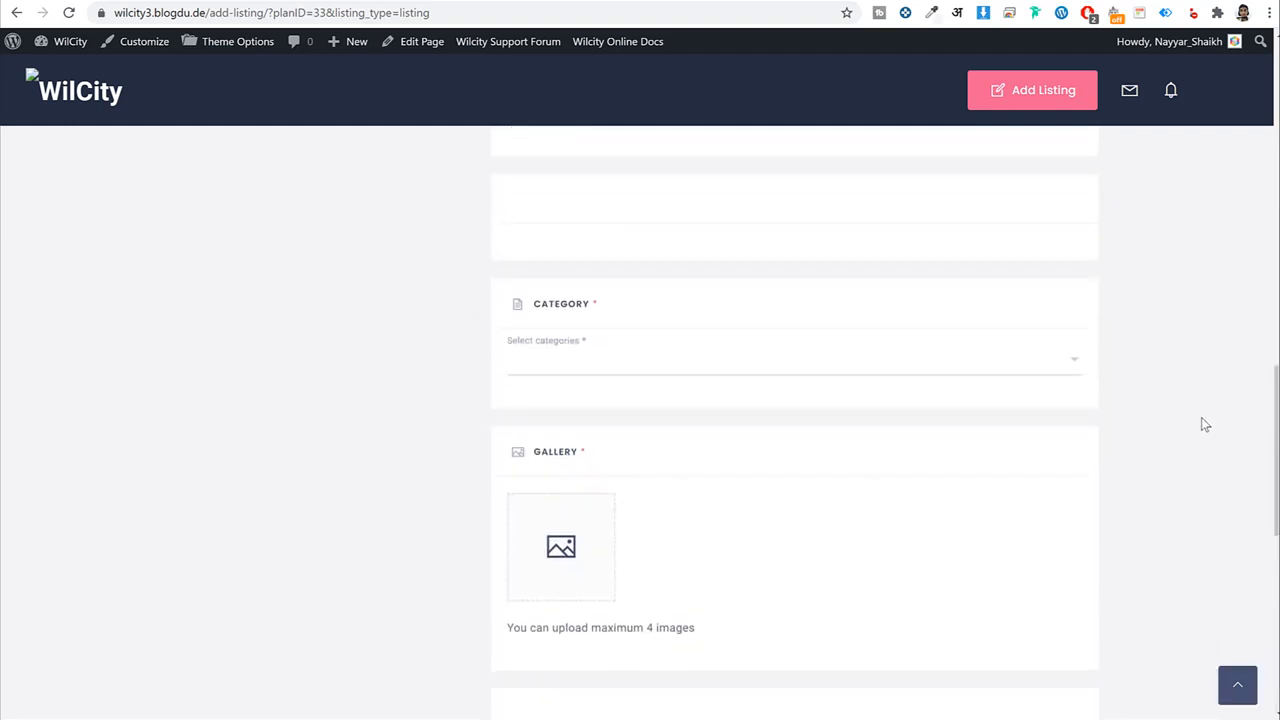
{"action": "scroll", "coordinate": [1204, 426], "scroll_direction": "up", "scroll_amount": 6}
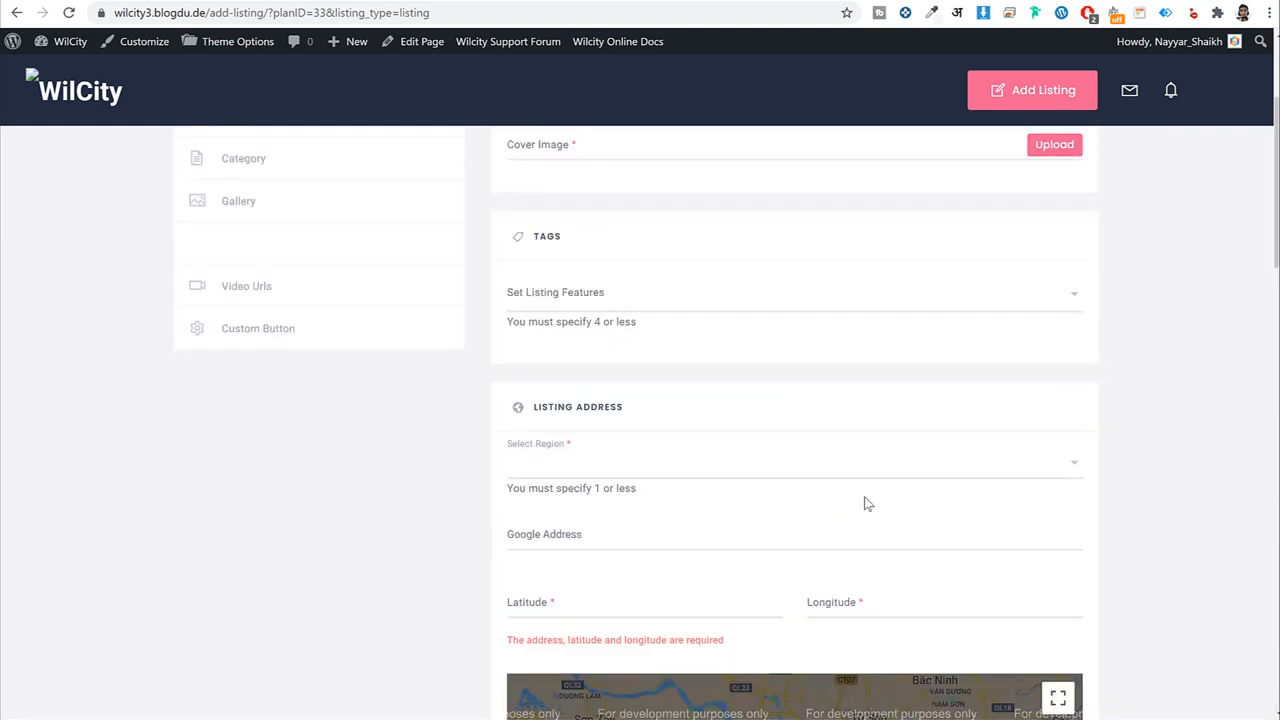
{"action": "left_click", "coordinate": [673, 465]}
{"action": "scroll", "coordinate": [560, 420], "scroll_direction": "down", "scroll_amount": 1}
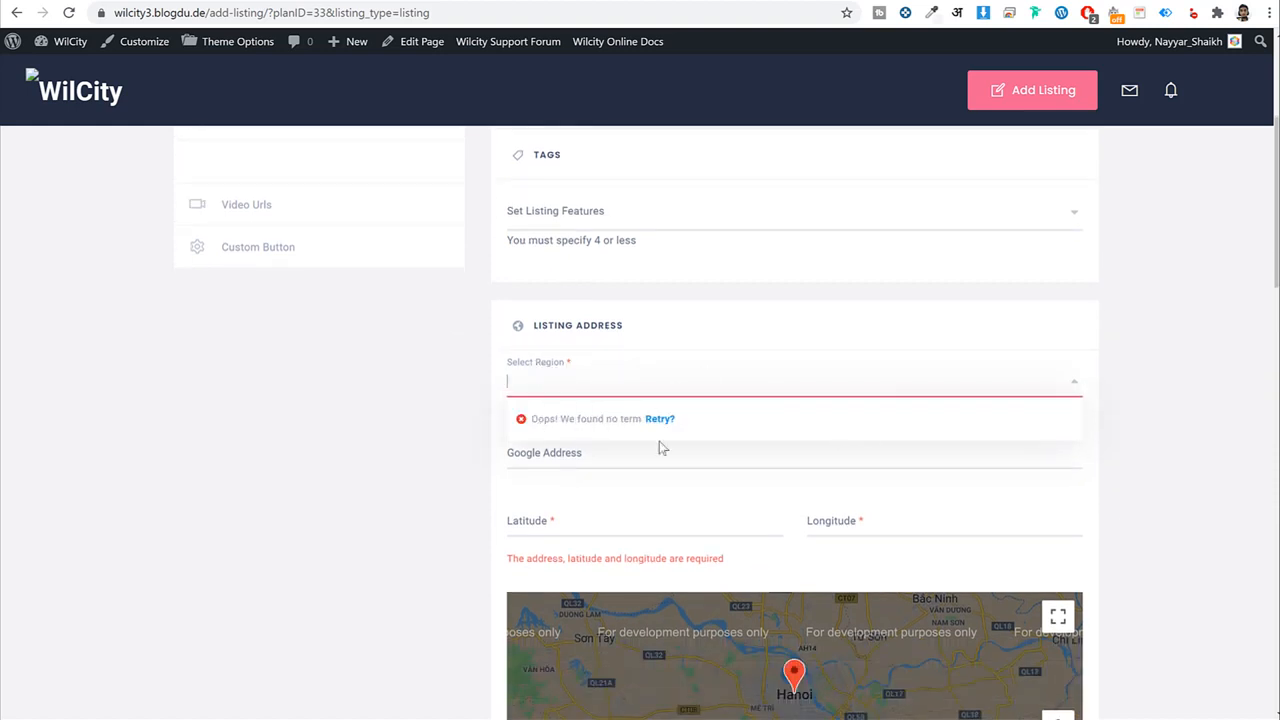
{"action": "left_click", "coordinate": [1135, 380]}
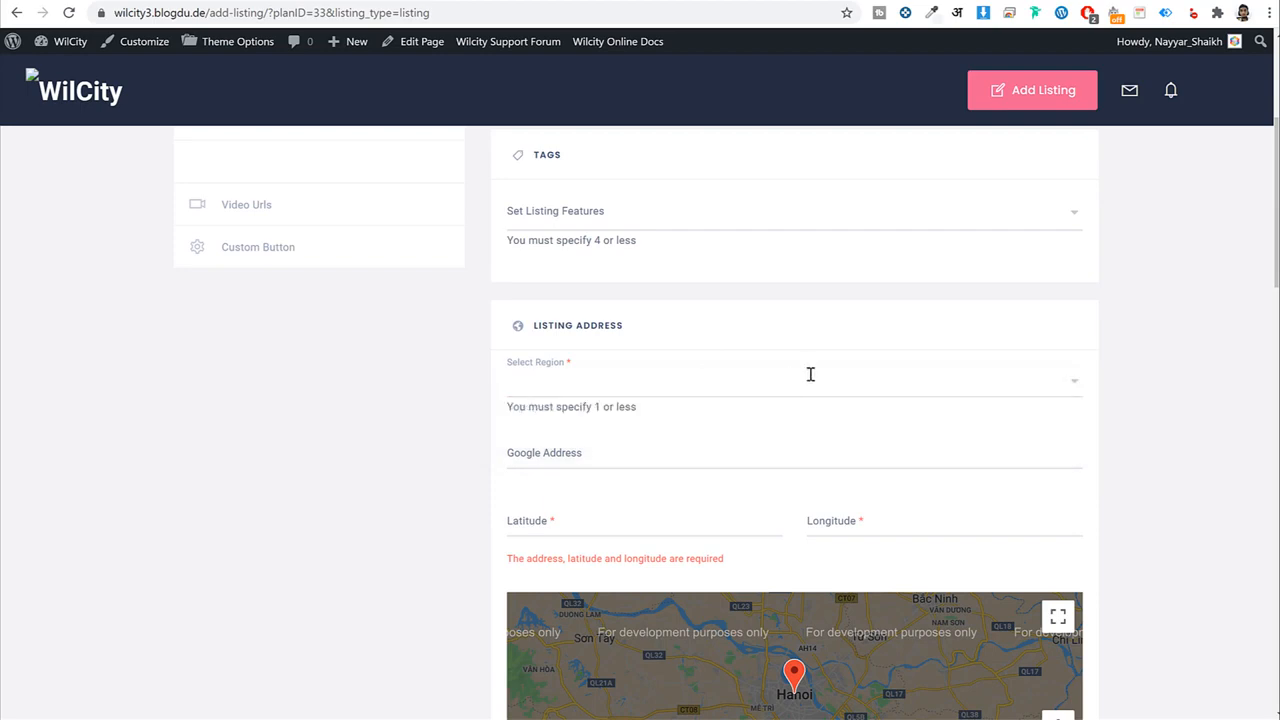
{"action": "scroll", "coordinate": [786, 407], "scroll_direction": "up", "scroll_amount": 3}
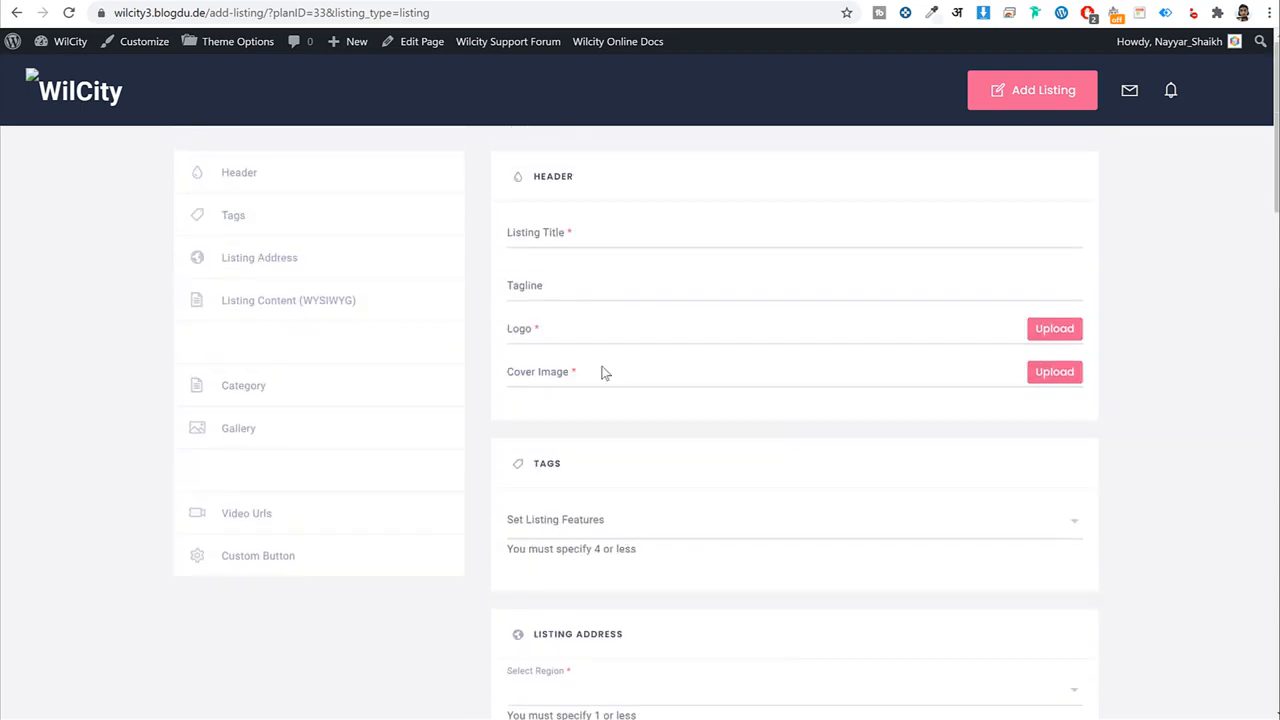
{"action": "scroll", "coordinate": [858, 505], "scroll_direction": "down", "scroll_amount": 20}
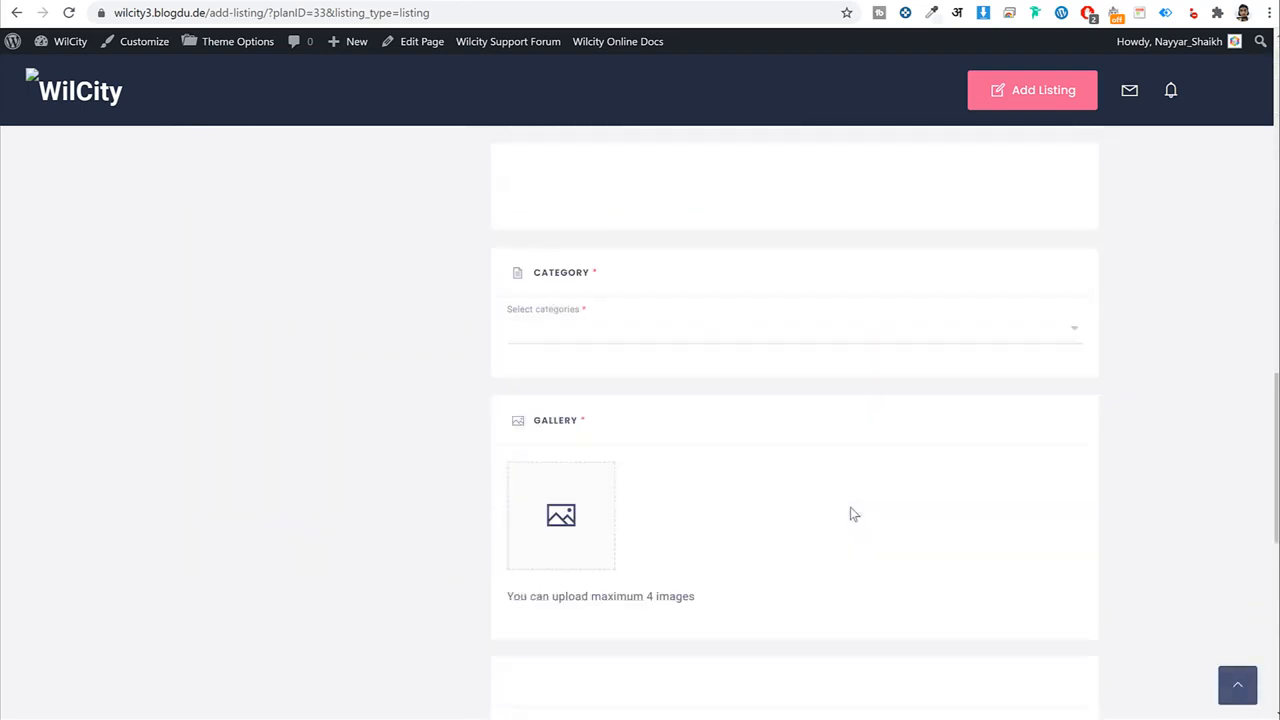
{"action": "scroll", "coordinate": [851, 512], "scroll_direction": "up", "scroll_amount": 20}
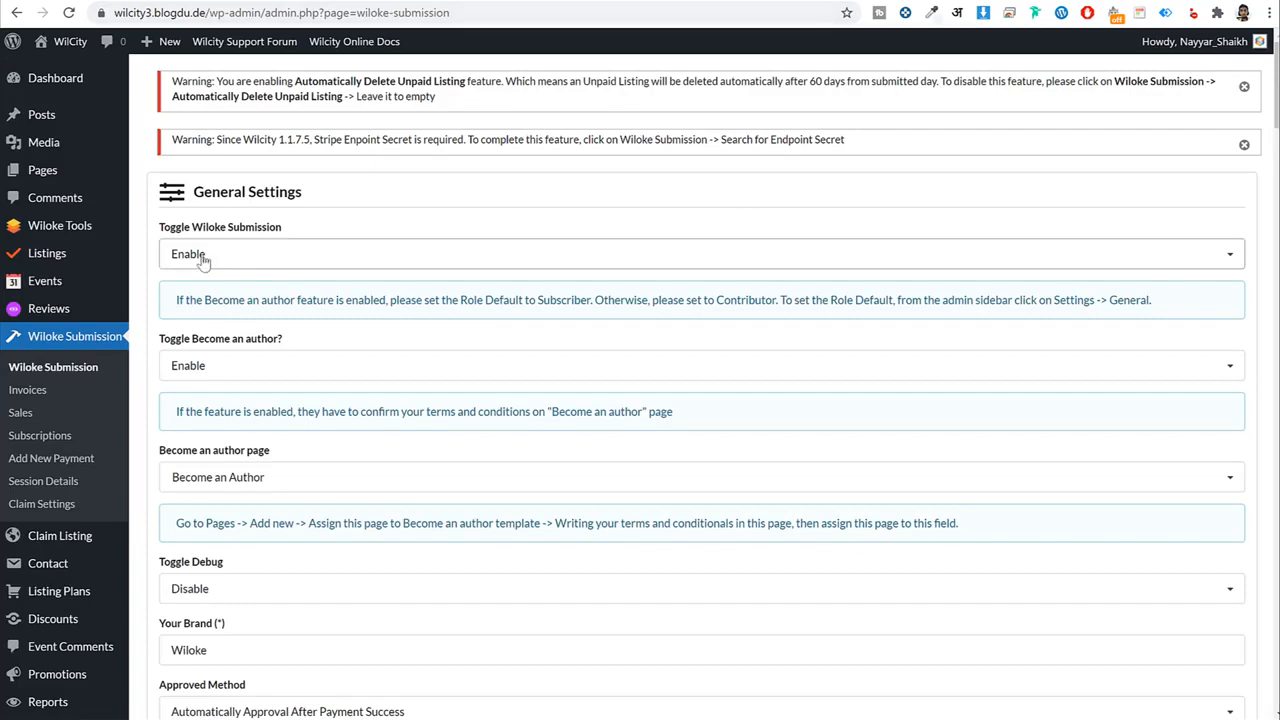
Go to Listings > Listing Categories, which has no categories yet.
{"action": "mouse_move", "coordinate": [84, 257]}
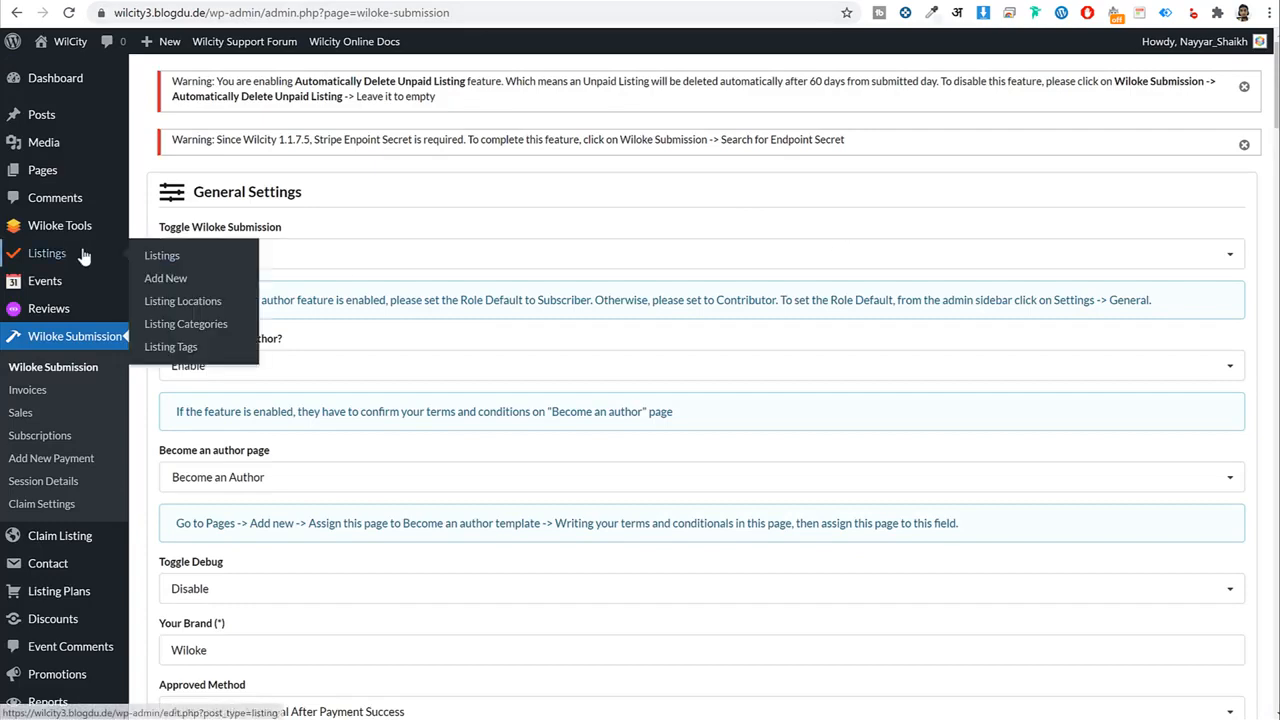
{"action": "left_click", "coordinate": [194, 331]}
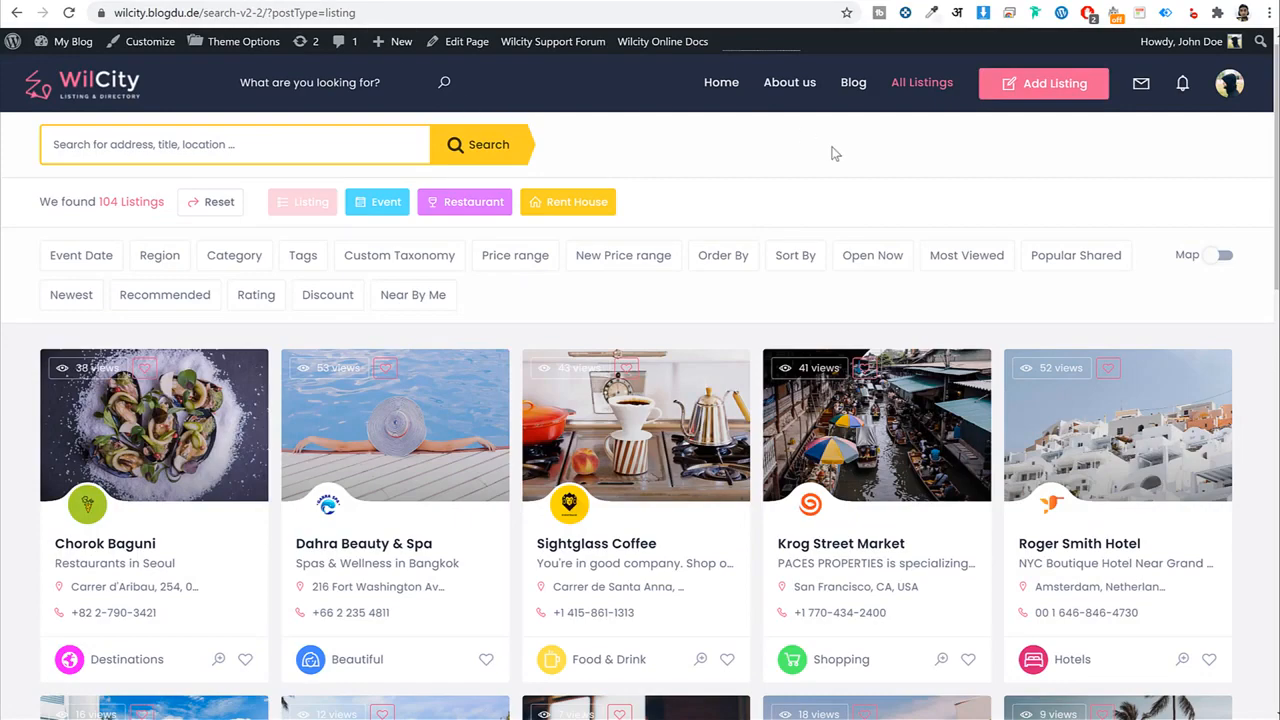
{"action": "scroll", "coordinate": [835, 153], "scroll_direction": "down", "scroll_amount": 3}
{"action": "scroll", "coordinate": [751, 371], "scroll_direction": "up", "scroll_amount": 2}
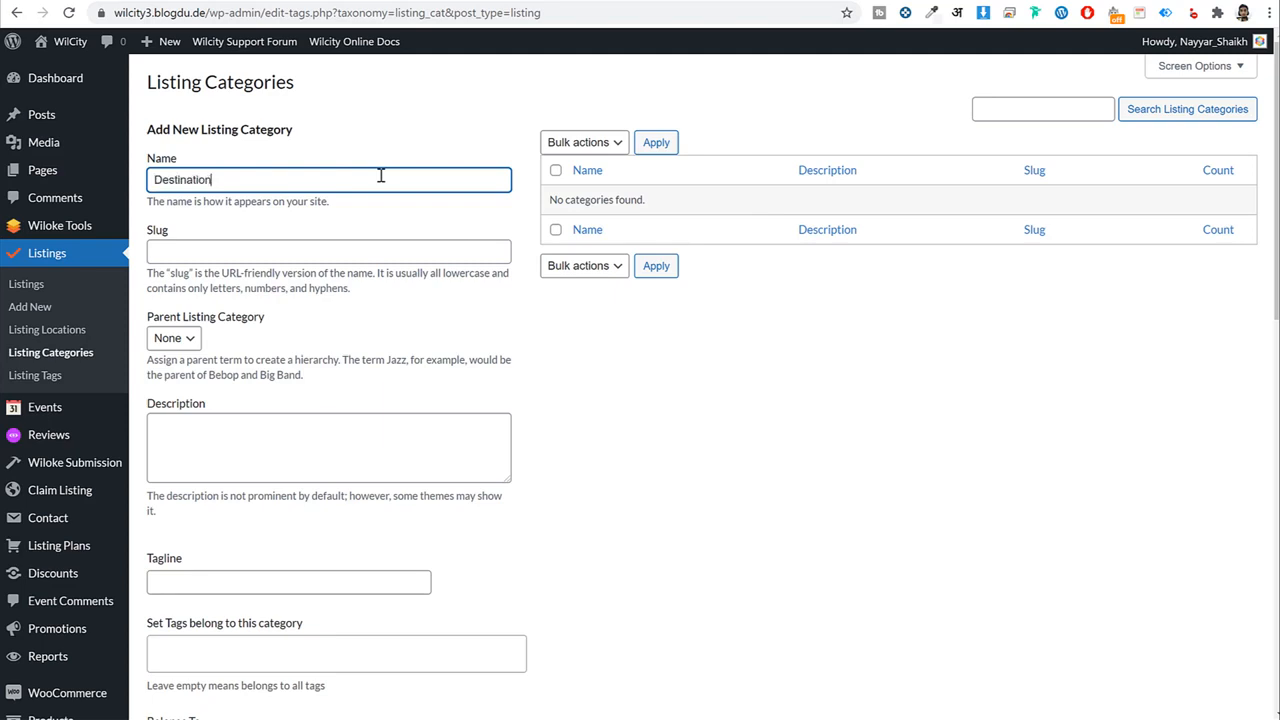
Finish the Destination name, description and tagline fields and make the category apply to Listing.
{"action": "key", "text": "ctrl+a"}
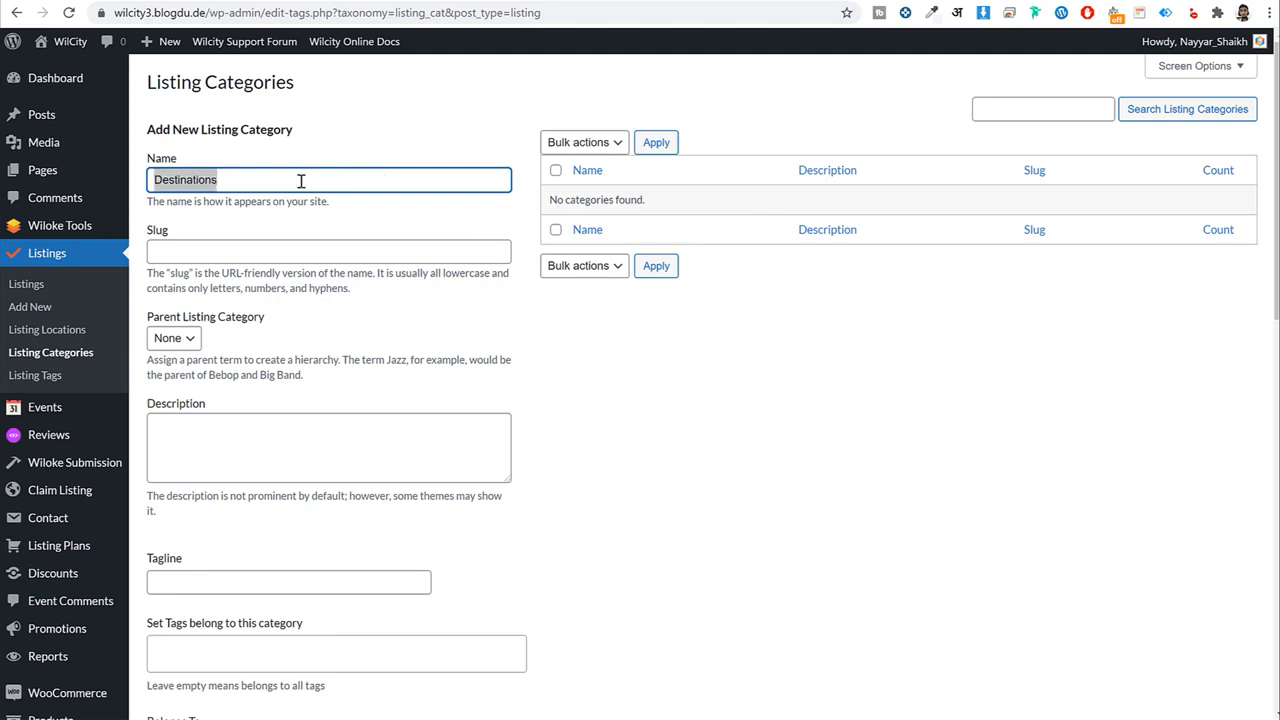
{"action": "left_click", "coordinate": [729, 407]}
{"action": "scroll", "coordinate": [740, 443], "scroll_direction": "down", "scroll_amount": 3}
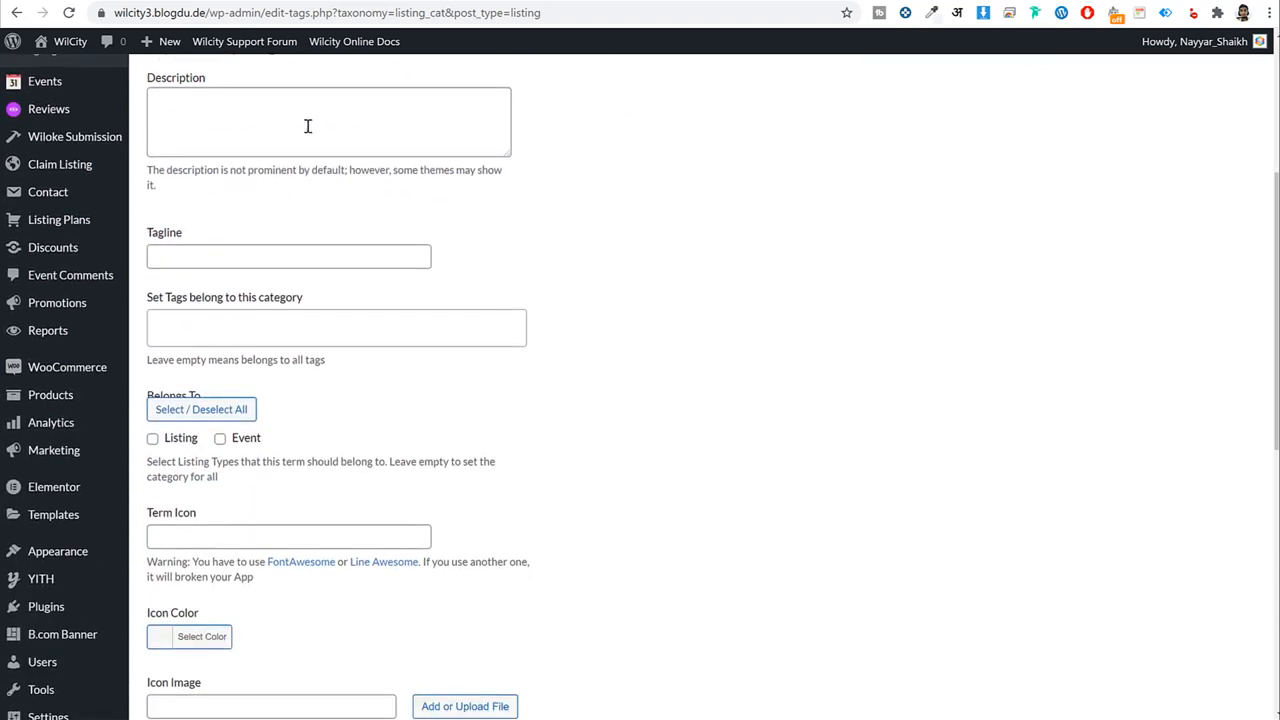
{"action": "left_click", "coordinate": [308, 126]}
{"action": "left_click", "coordinate": [250, 263]}
{"action": "scroll", "coordinate": [786, 323], "scroll_direction": "down", "scroll_amount": 2}
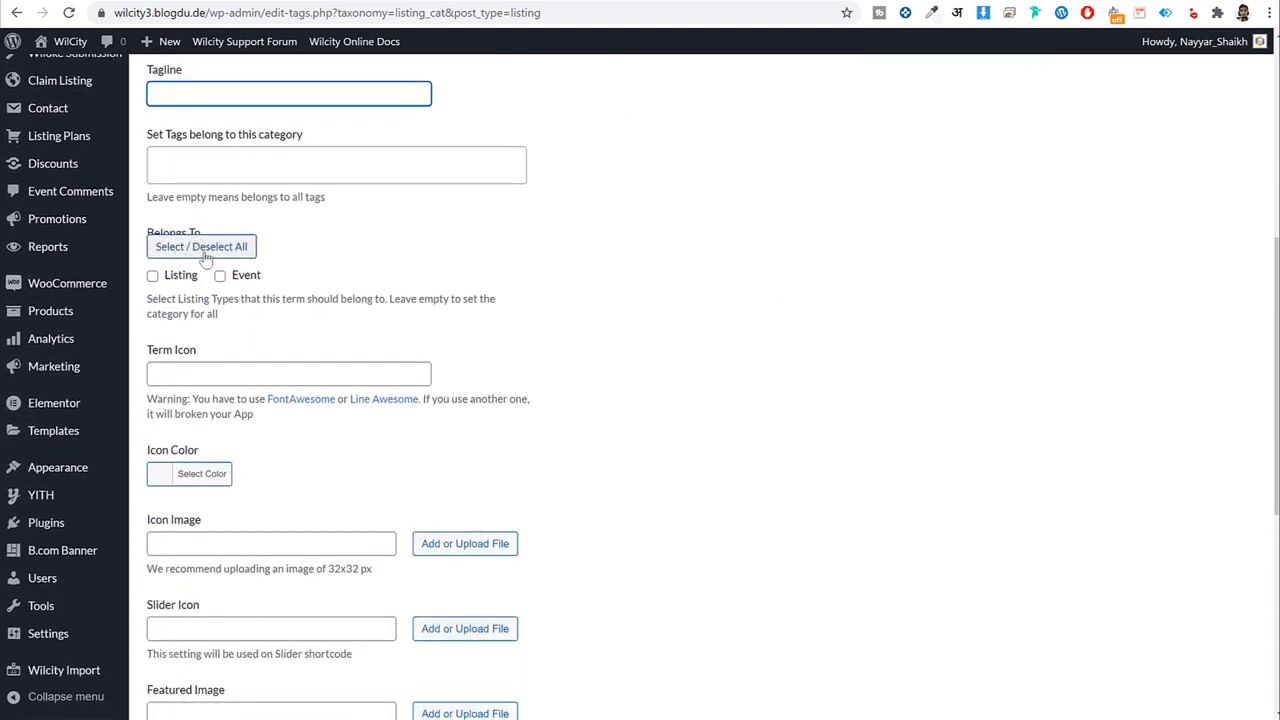
{"action": "left_click", "coordinate": [153, 278]}
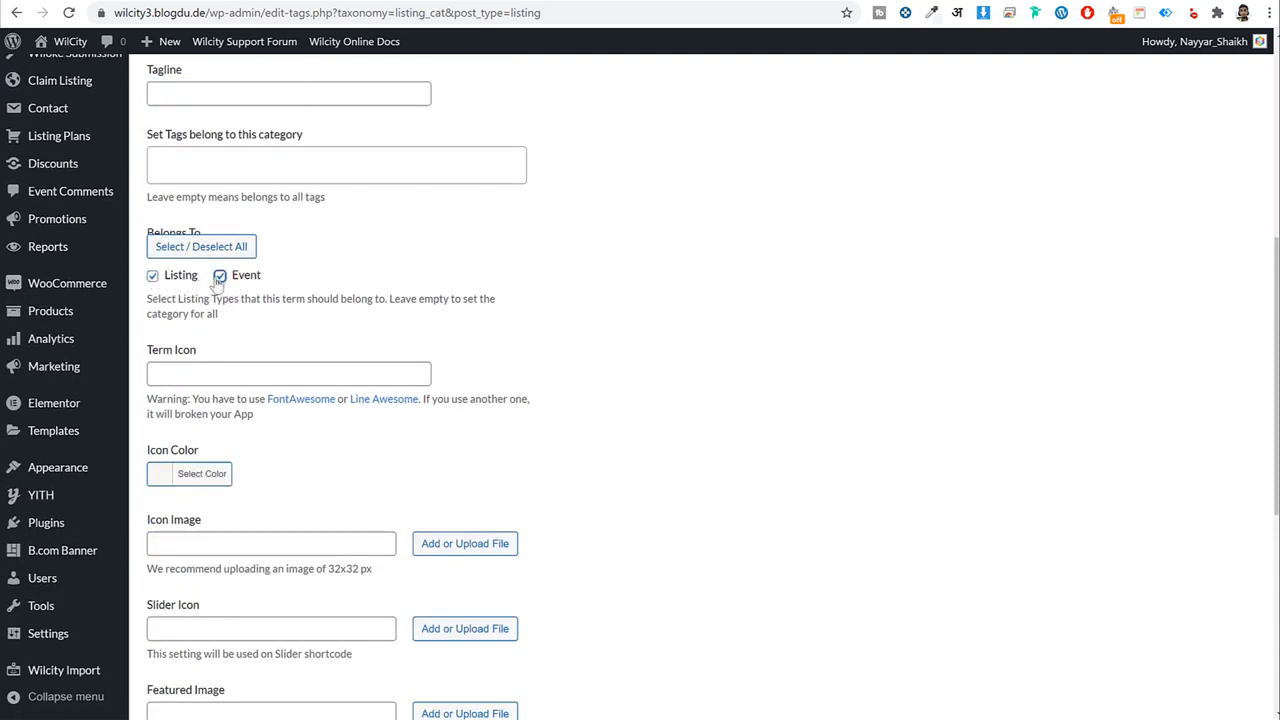
{"action": "left_click", "coordinate": [219, 278]}
{"action": "scroll", "coordinate": [700, 310], "scroll_direction": "down", "scroll_amount": 2}
Set the category icon colour to red and begin adding an icon image.
{"action": "left_click", "coordinate": [205, 233]}
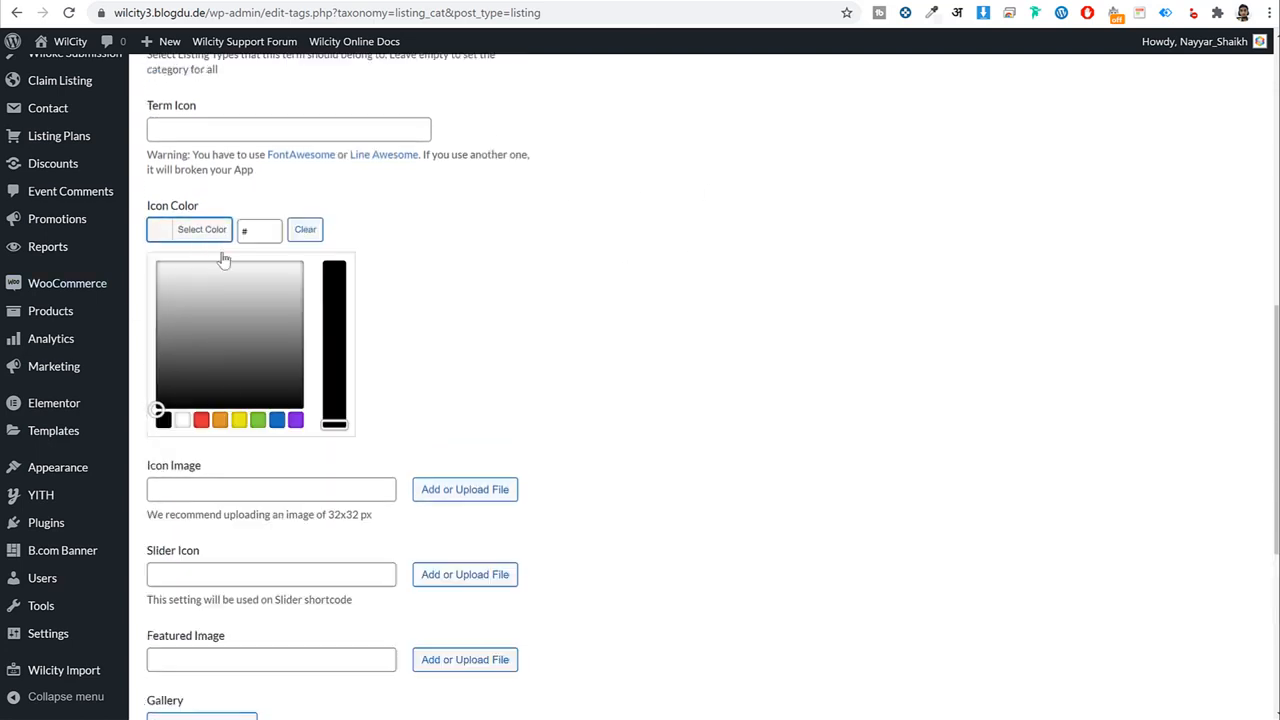
{"action": "left_click", "coordinate": [201, 420]}
{"action": "left_click", "coordinate": [205, 229]}
{"action": "scroll", "coordinate": [900, 323], "scroll_direction": "down", "scroll_amount": 1}
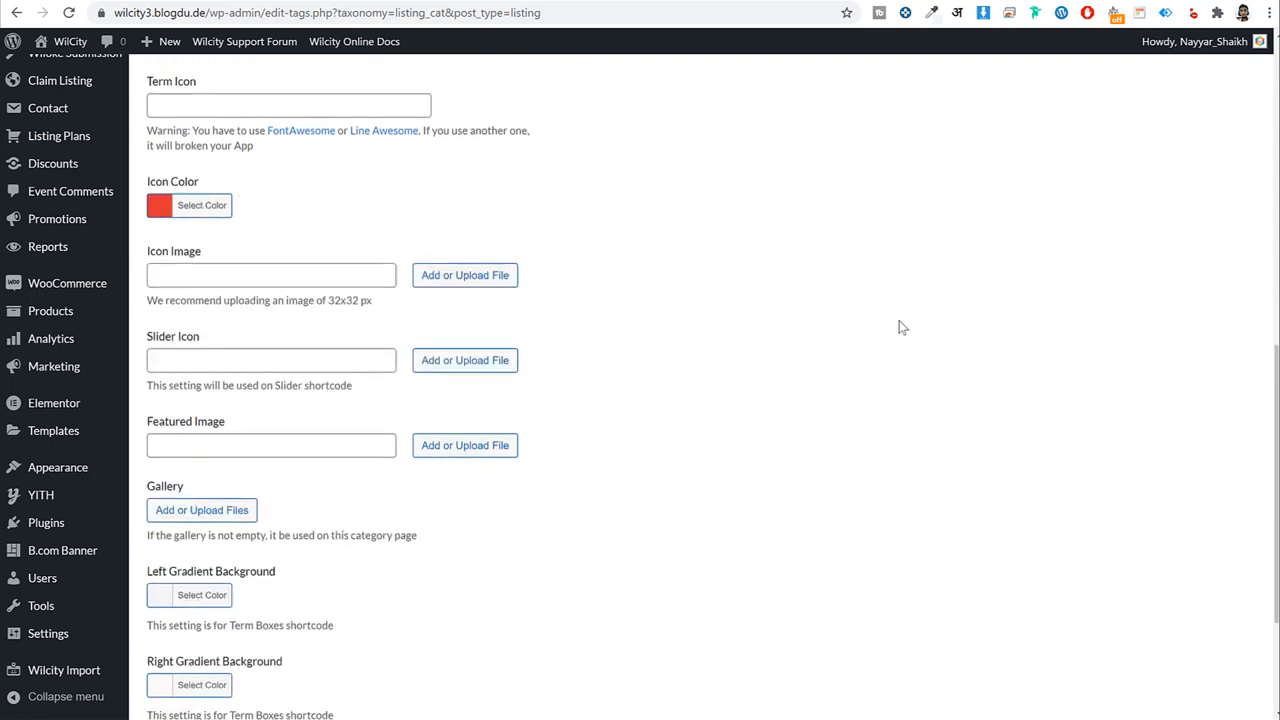
{"action": "left_click", "coordinate": [484, 220]}
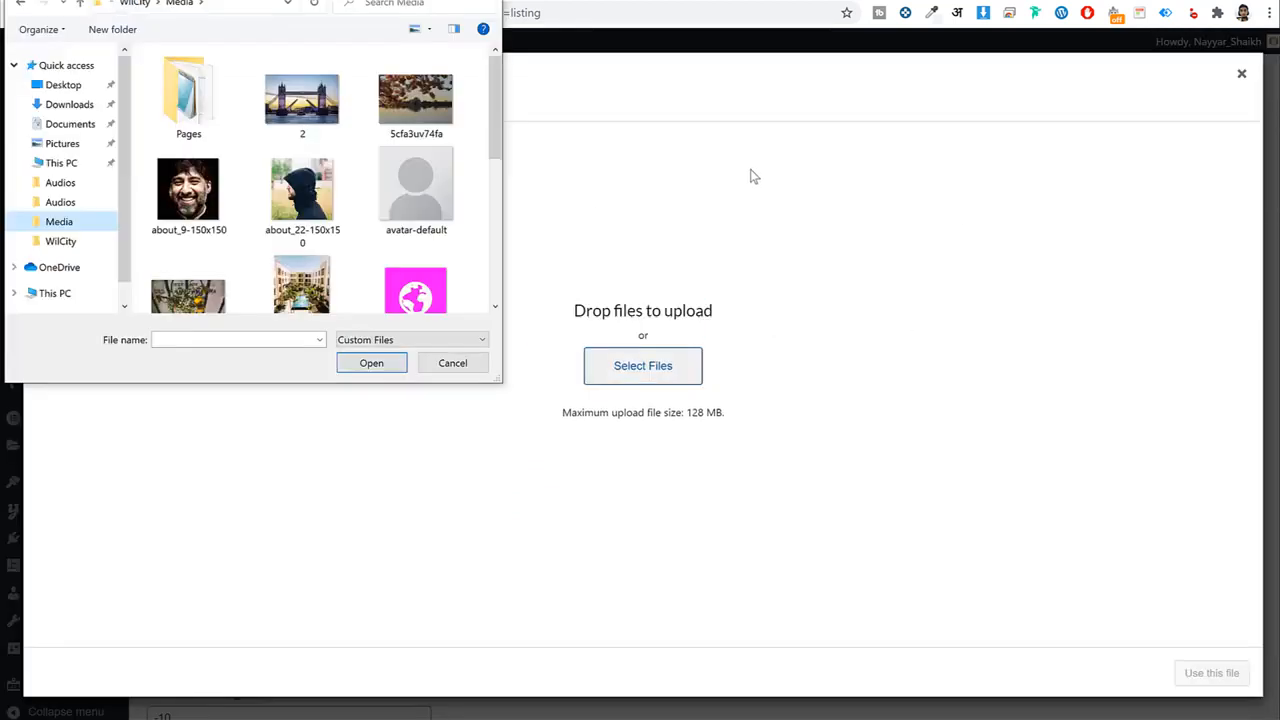
Upload Destinations-150x150 and use the globe image as the category icon.
{"action": "scroll", "coordinate": [368, 234], "scroll_direction": "down", "scroll_amount": 1}
{"action": "left_click", "coordinate": [415, 250]}
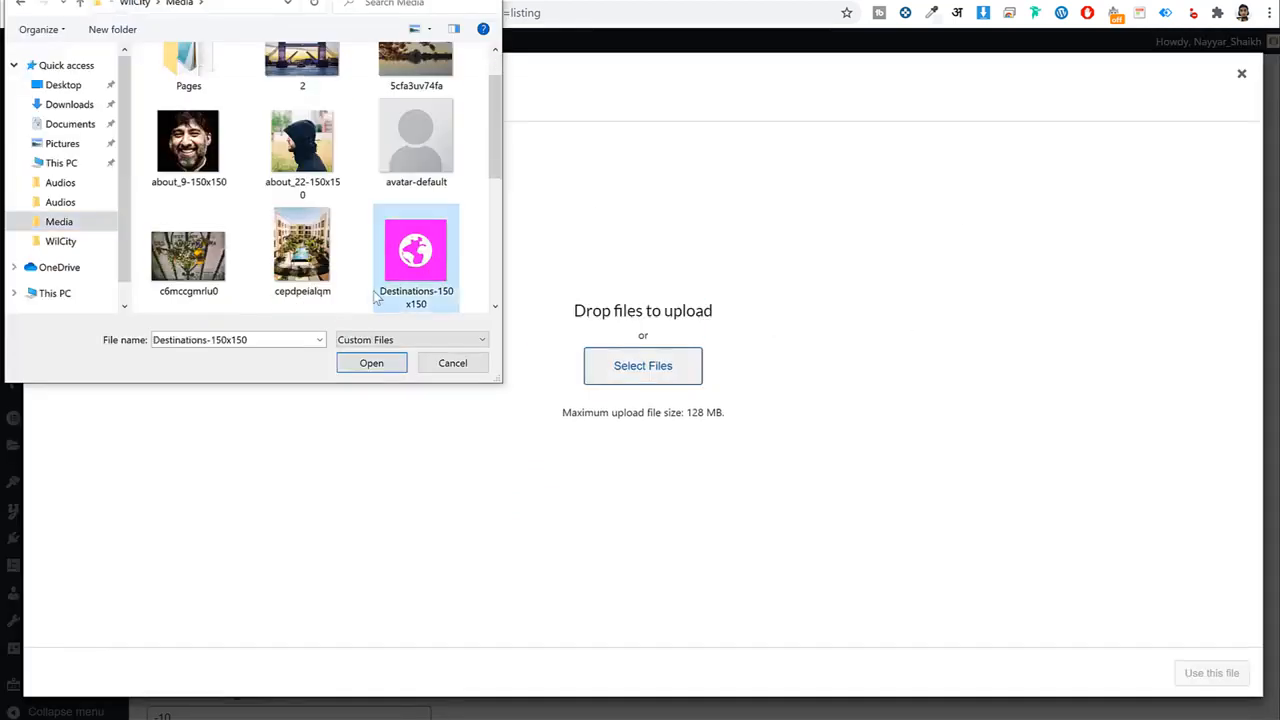
{"action": "left_click", "coordinate": [377, 364]}
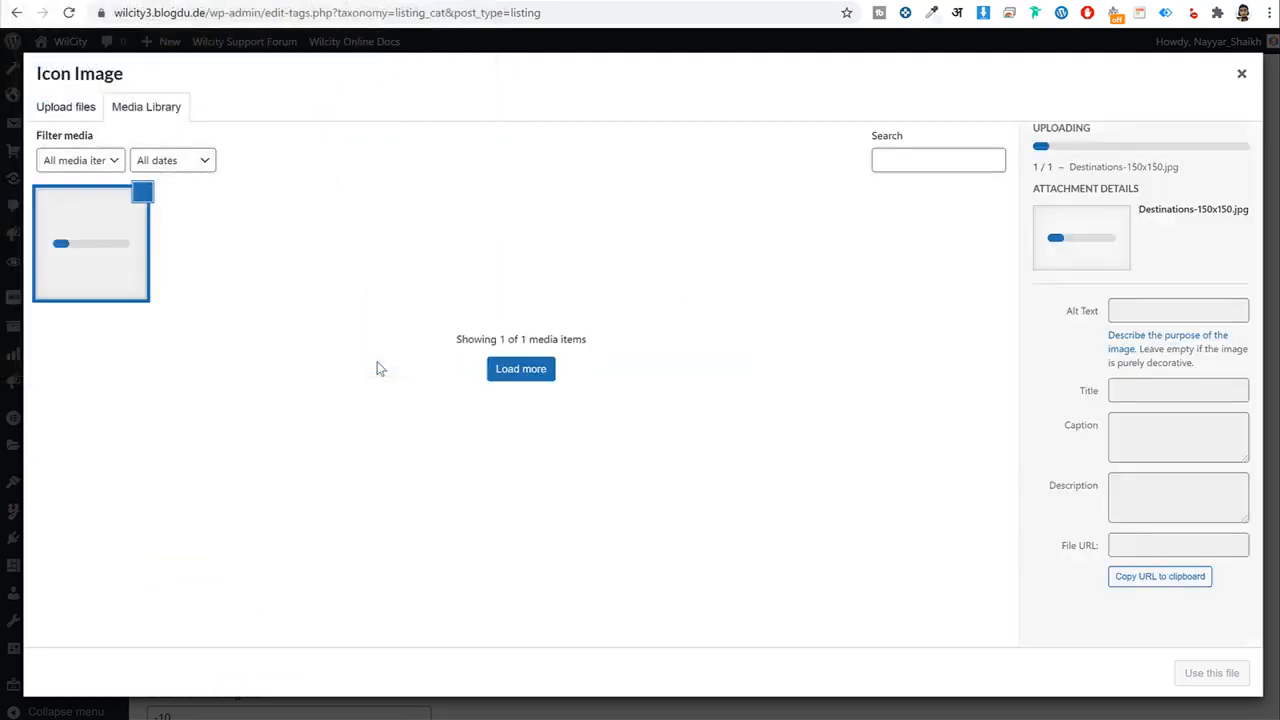
{"action": "left_click", "coordinate": [1228, 676]}
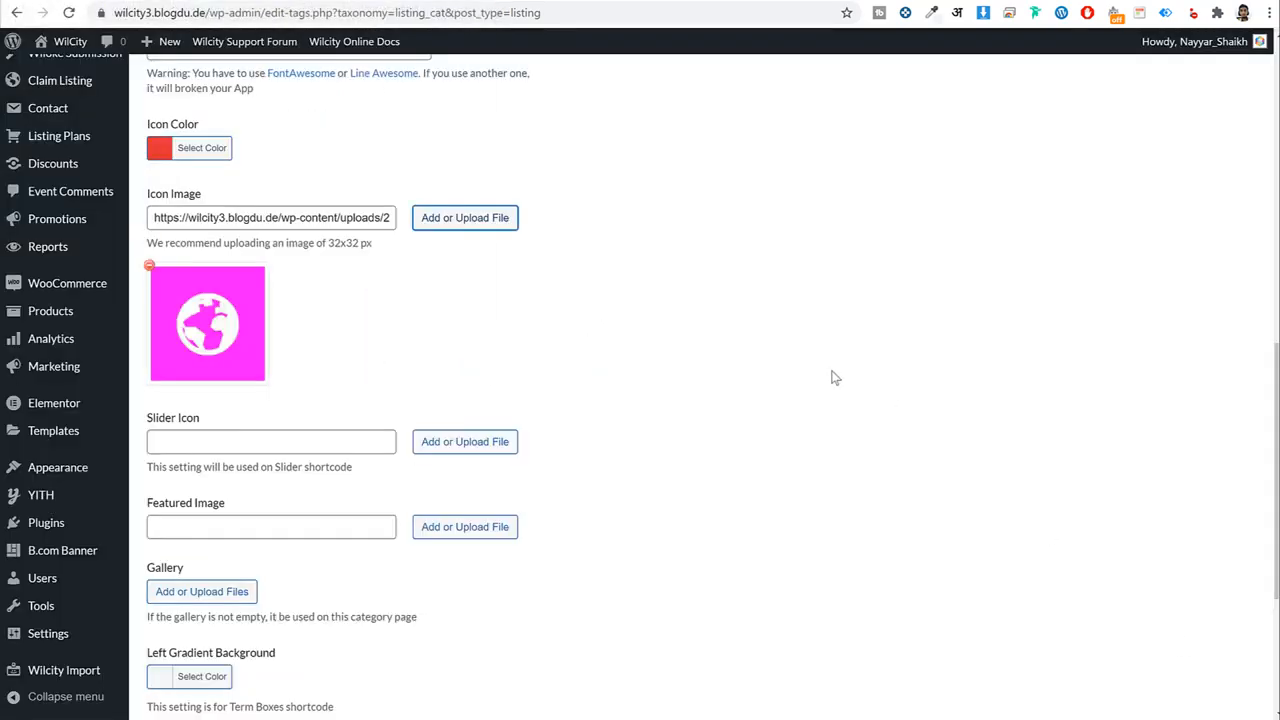
{"action": "scroll", "coordinate": [831, 374], "scroll_direction": "down", "scroll_amount": 1}
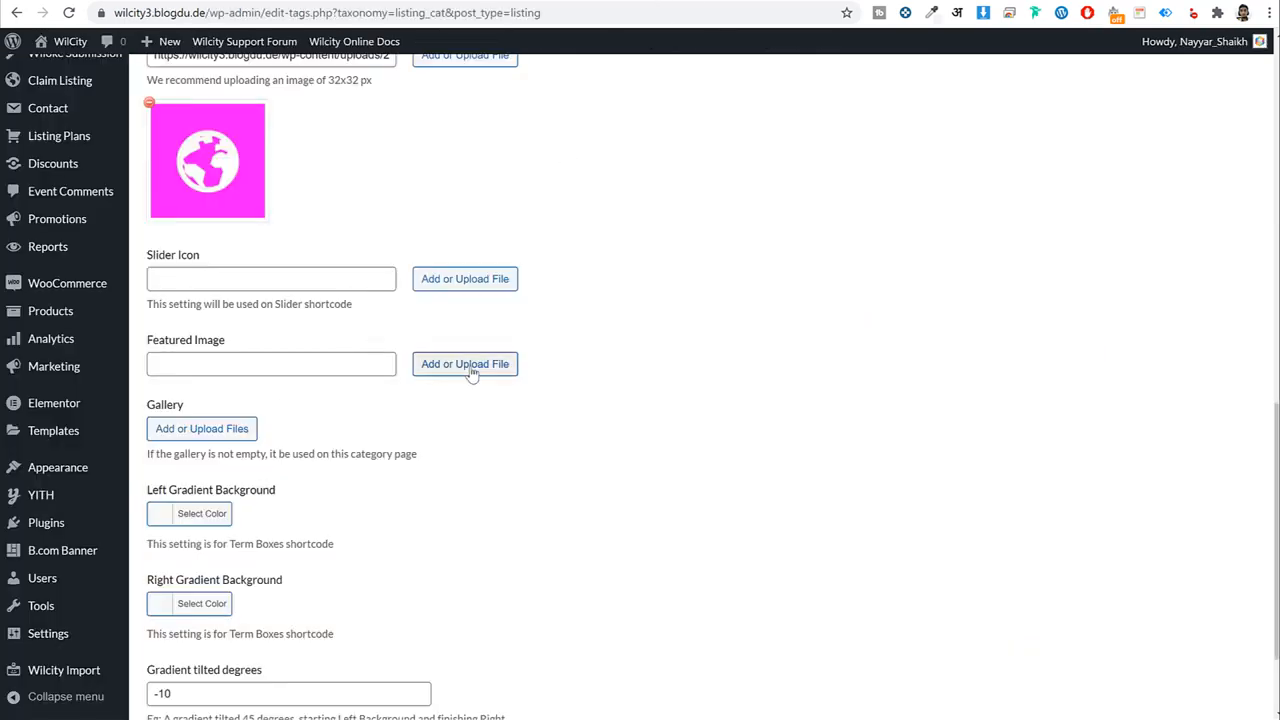
Start a featured image upload, cancel the file chooser, and open a new browser tab.
{"action": "left_click", "coordinate": [472, 287]}
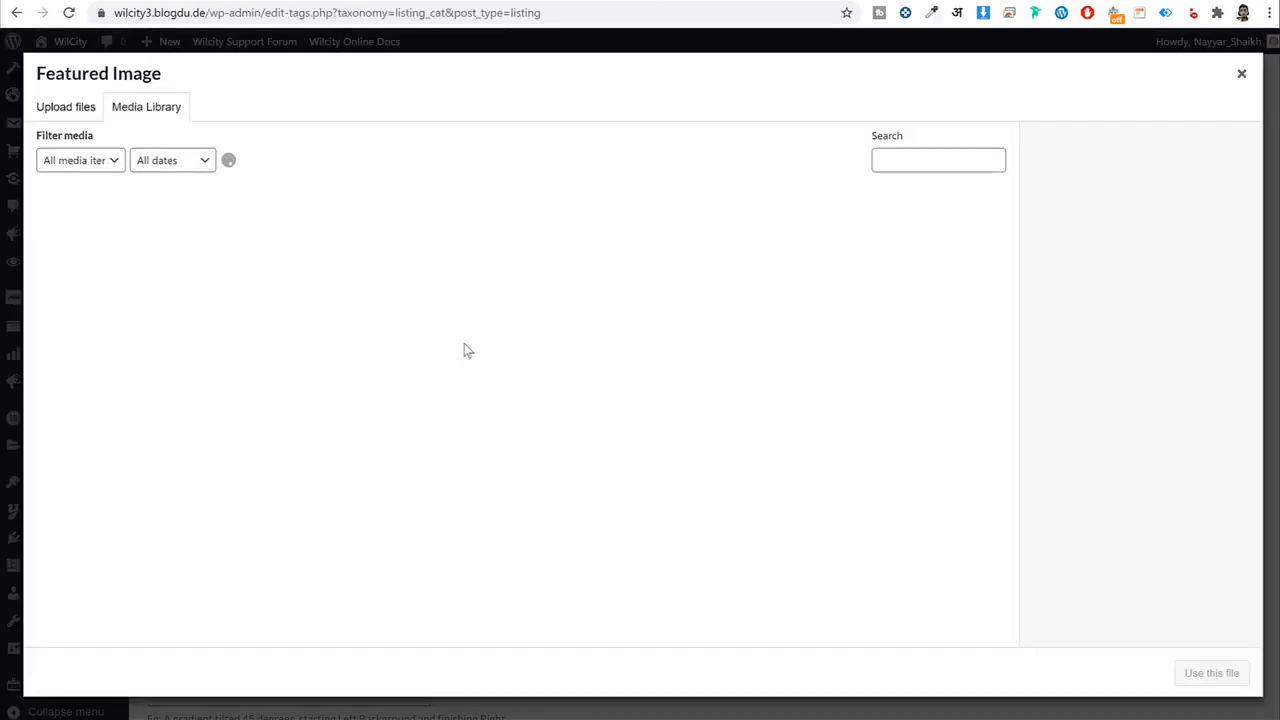
{"action": "left_click", "coordinate": [88, 110]}
{"action": "left_click", "coordinate": [690, 370]}
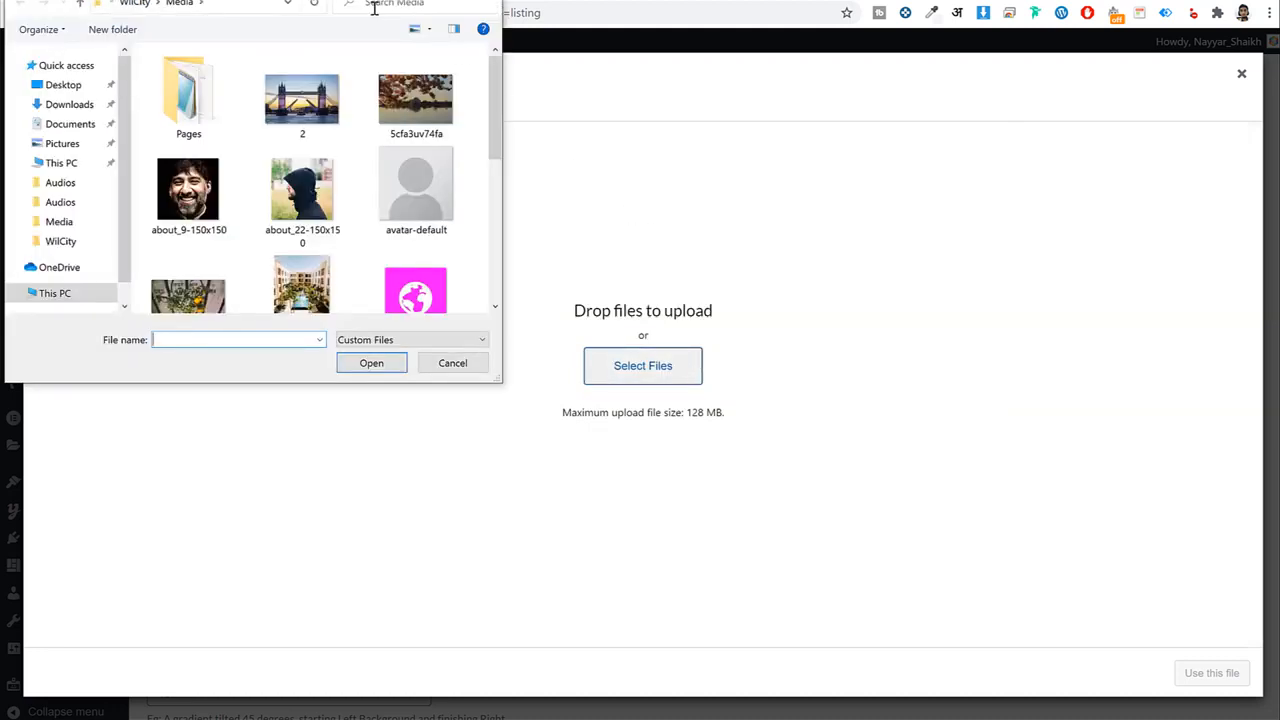
{"action": "key", "text": "Escape"}
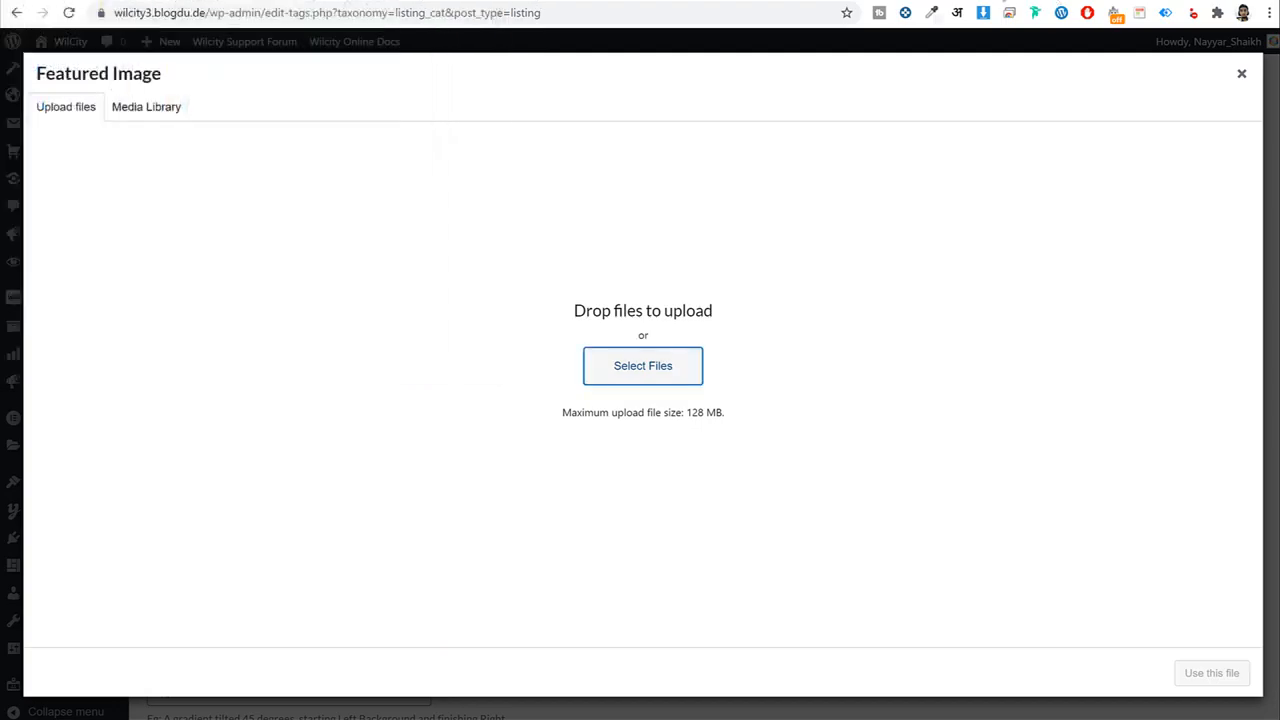
{"action": "key", "text": "ctrl+t"}
{"action": "type", "text": "h"}
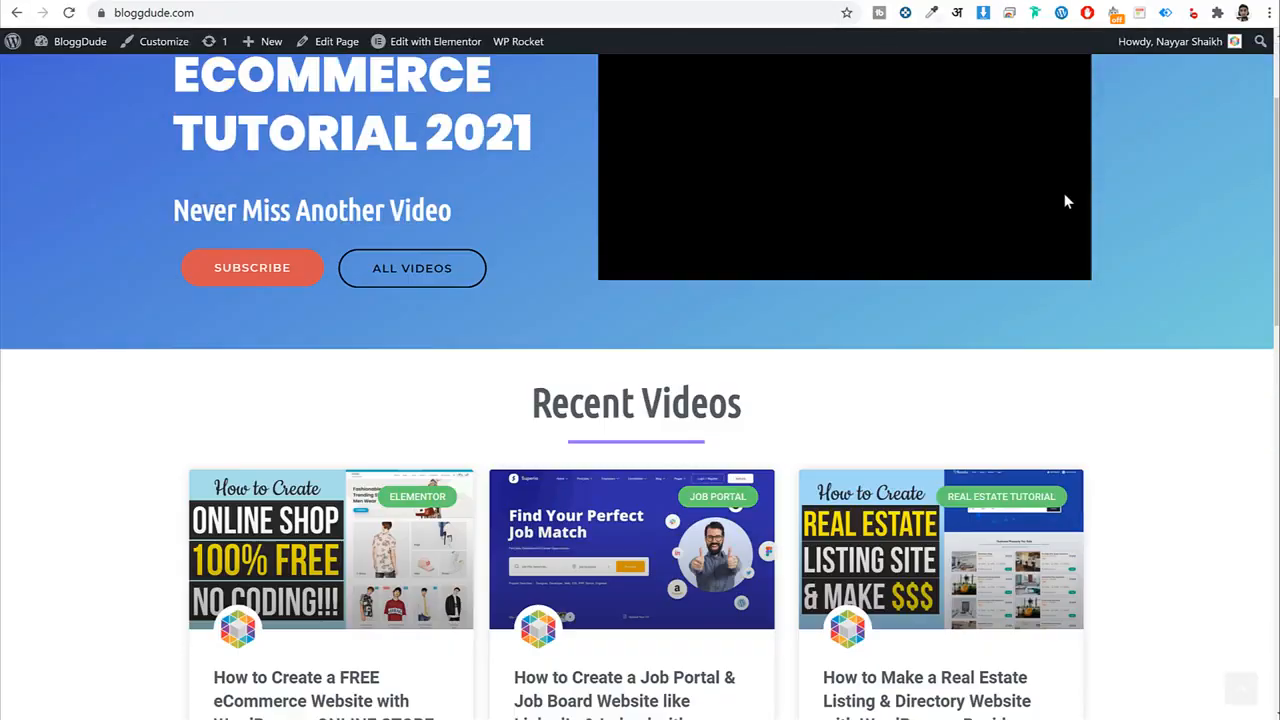
Open the Job Portal tutorial post on BloggDude and scroll through it.
{"action": "scroll", "coordinate": [1066, 200], "scroll_direction": "down", "scroll_amount": 2}
{"action": "left_click", "coordinate": [567, 468]}
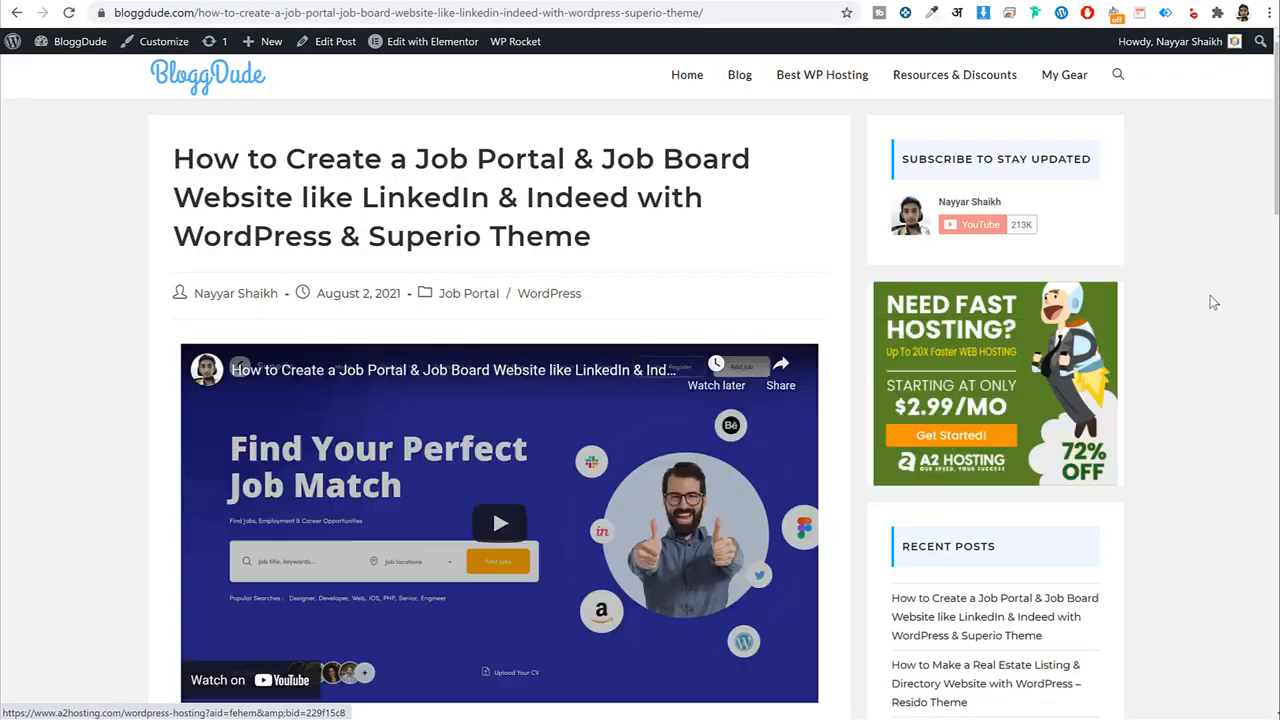
{"action": "scroll", "coordinate": [1210, 295], "scroll_direction": "down", "scroll_amount": 2}
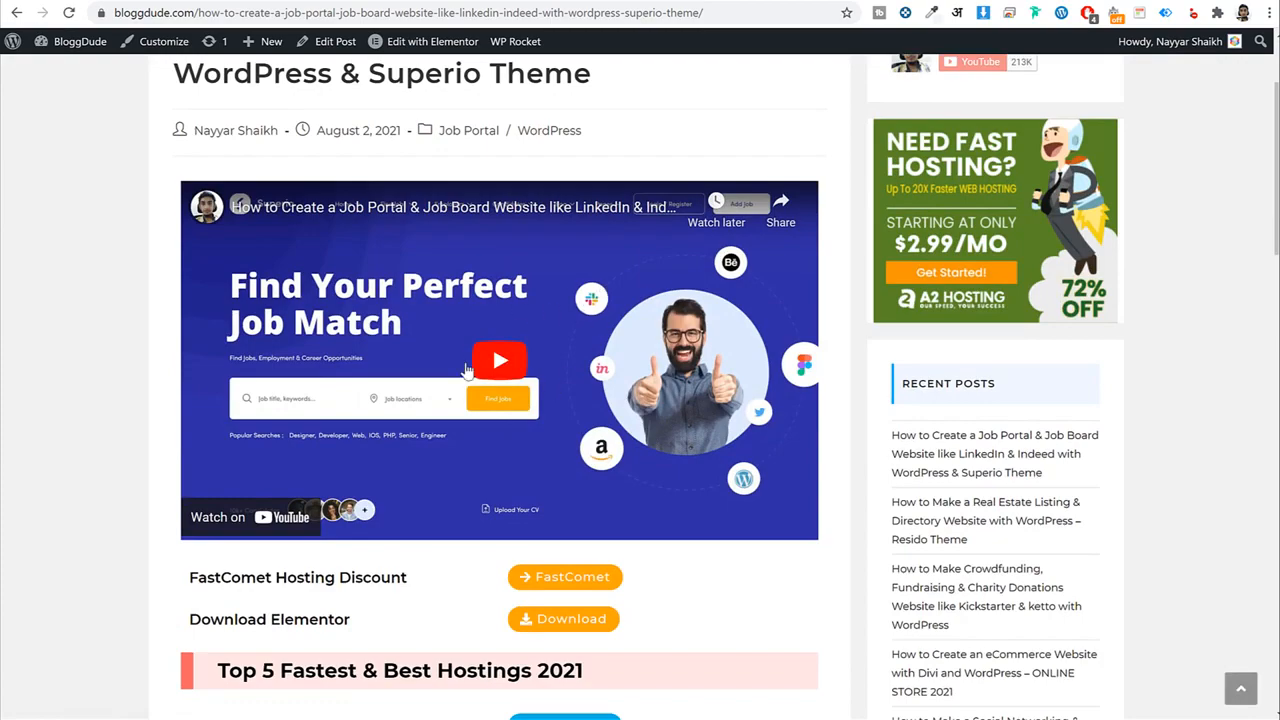
{"action": "scroll", "coordinate": [597, 400], "scroll_direction": "down", "scroll_amount": 3}
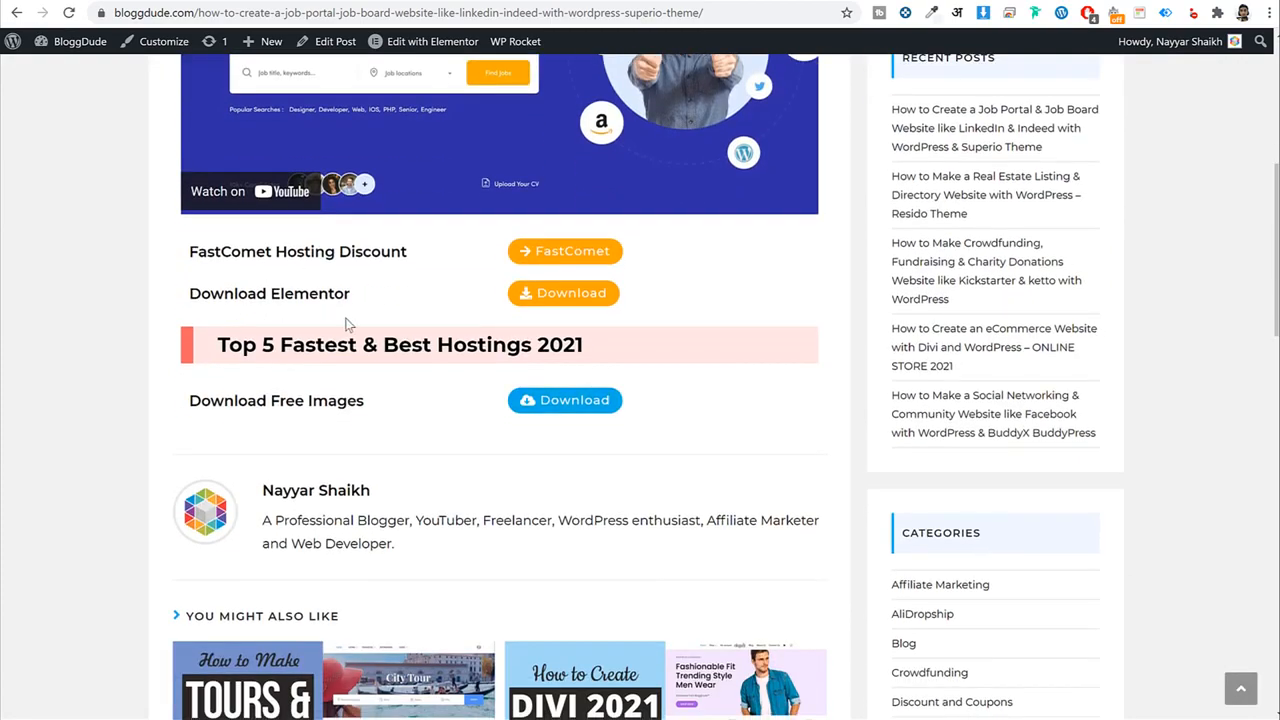
{"action": "scroll", "coordinate": [349, 325], "scroll_direction": "down", "scroll_amount": 3}
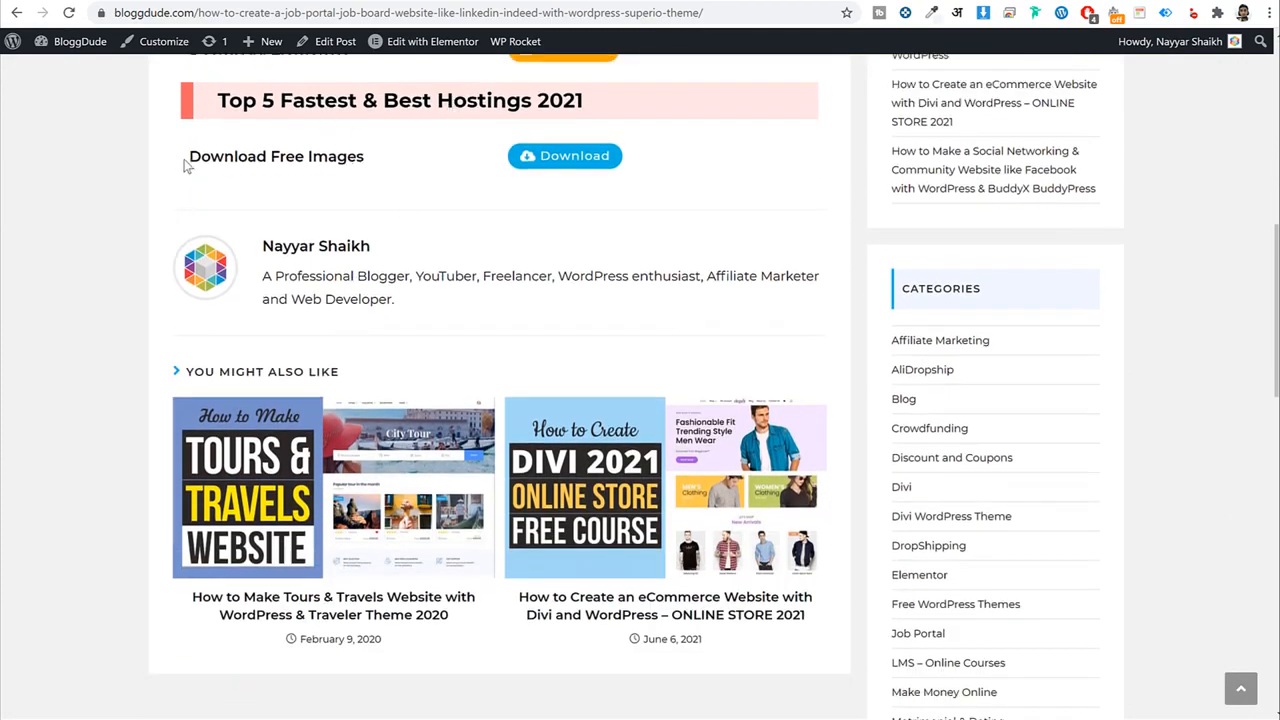
{"action": "left_click_drag", "start_coordinate": [185, 165], "coordinate": [367, 160]}
{"action": "left_click", "coordinate": [372, 160]}
Browse WilCity > Media > Pages in File Explorer, then return to the featured image file chooser.
{"action": "left_click", "coordinate": [400, 718]}
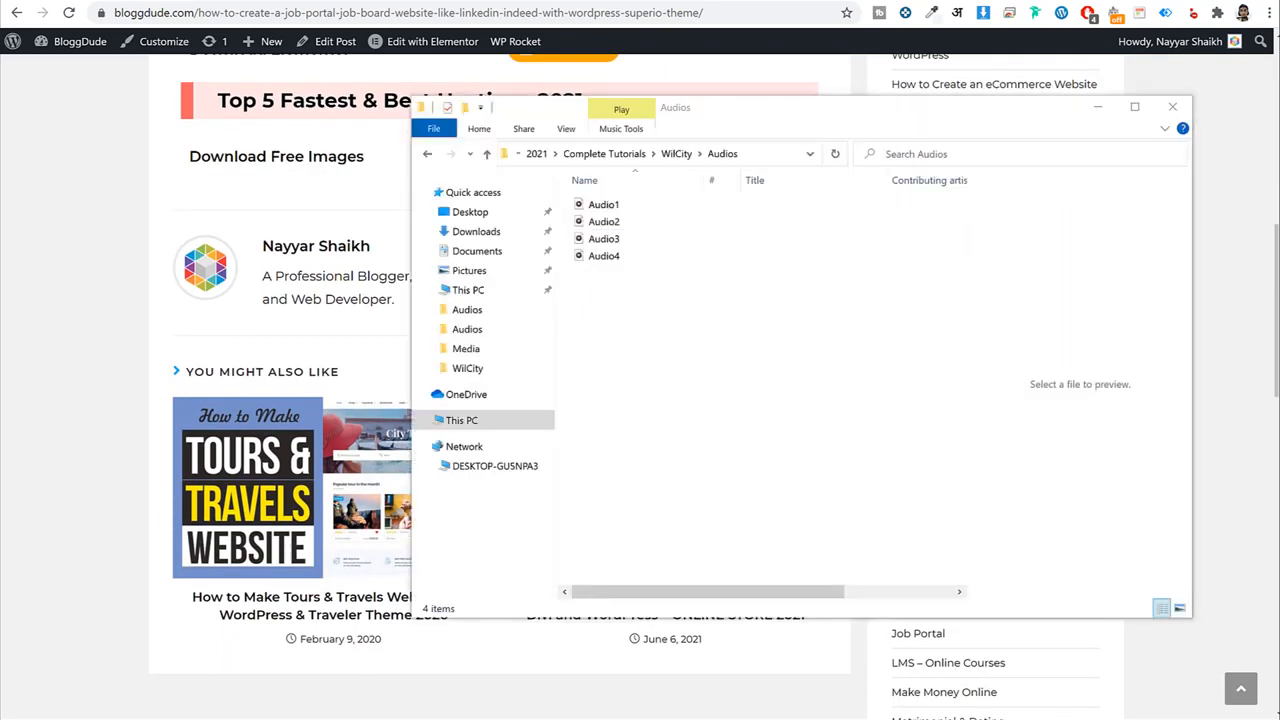
{"action": "left_click", "coordinate": [676, 153]}
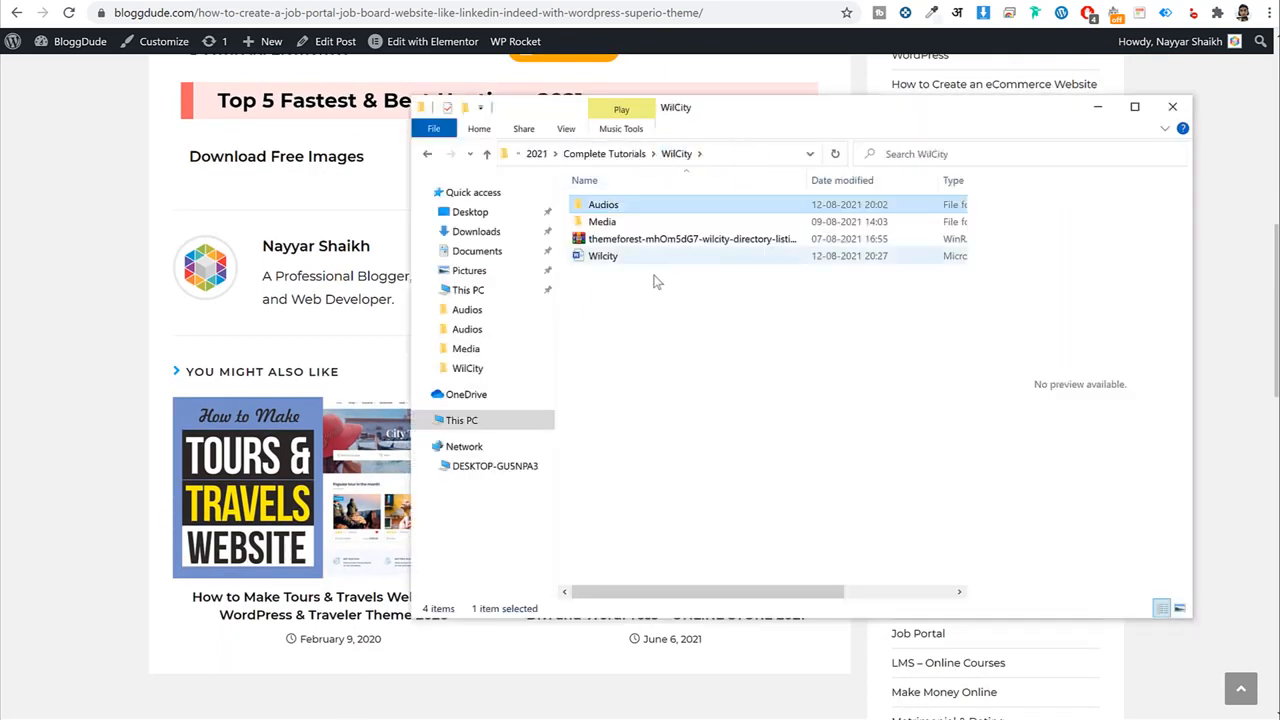
{"action": "left_click", "coordinate": [647, 222]}
{"action": "double_click", "coordinate": [647, 222]}
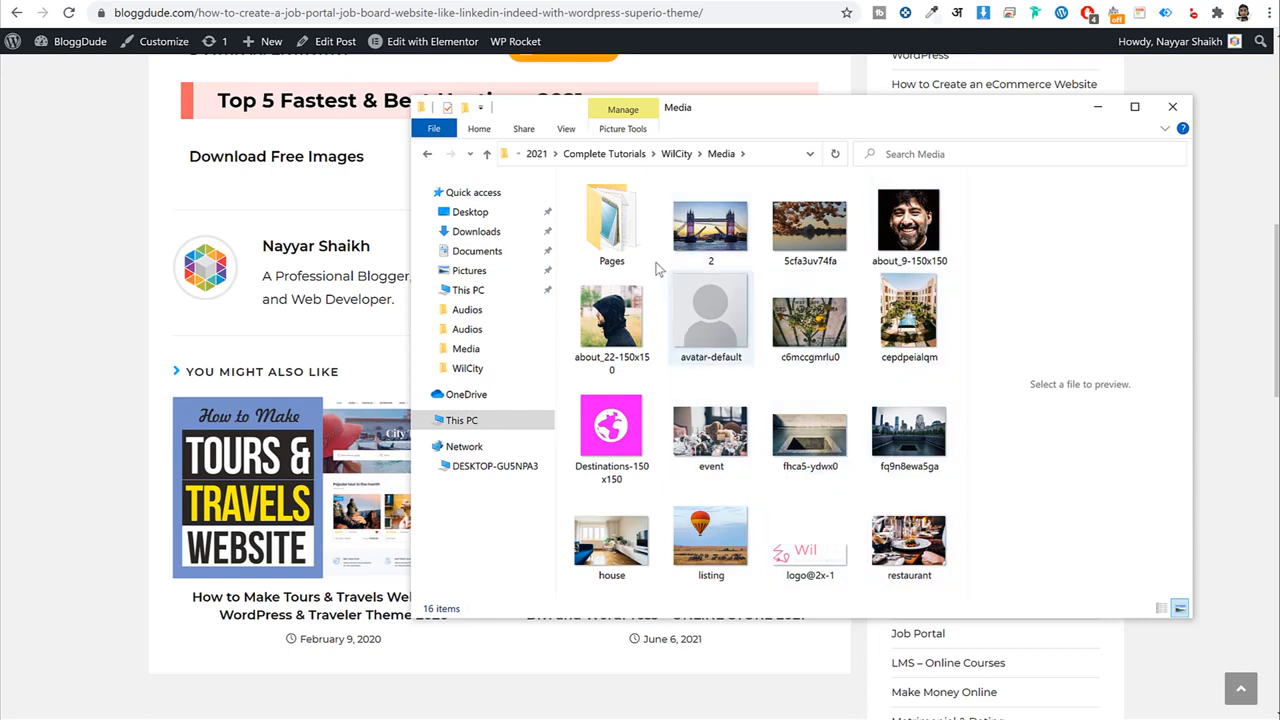
{"action": "left_click", "coordinate": [620, 235]}
{"action": "double_click", "coordinate": [621, 236]}
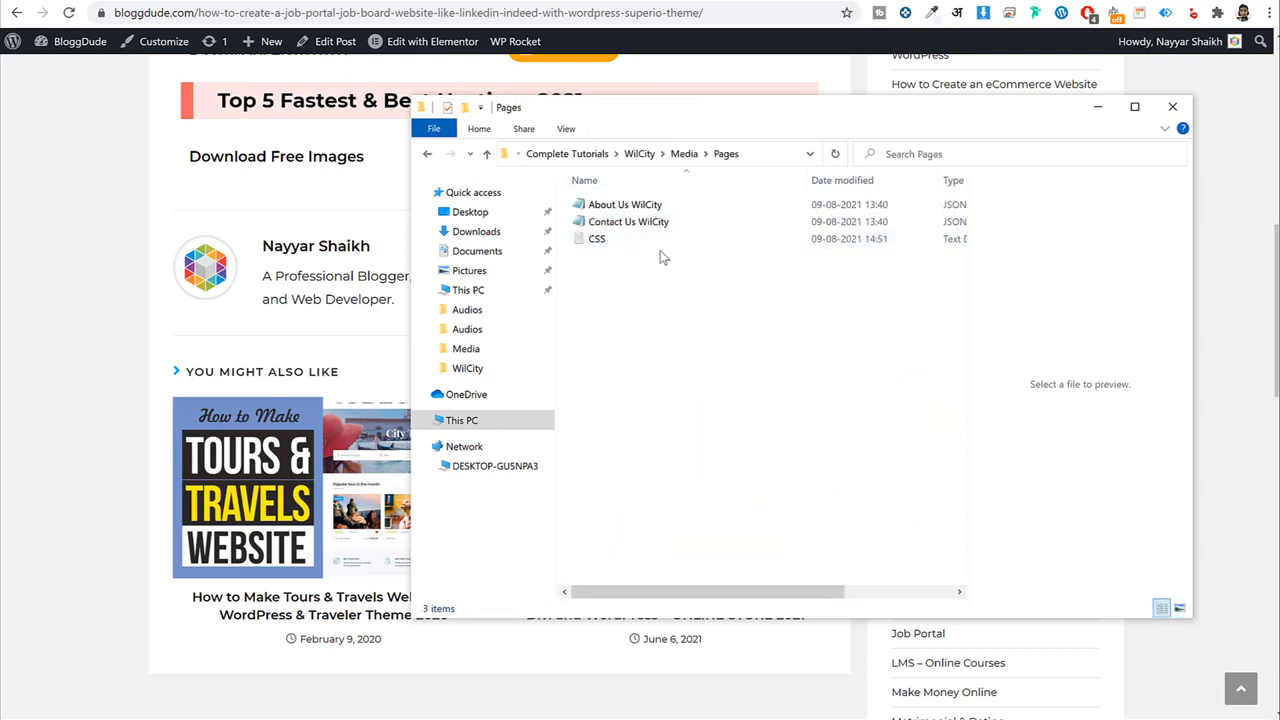
{"action": "key", "text": "BackSpace"}
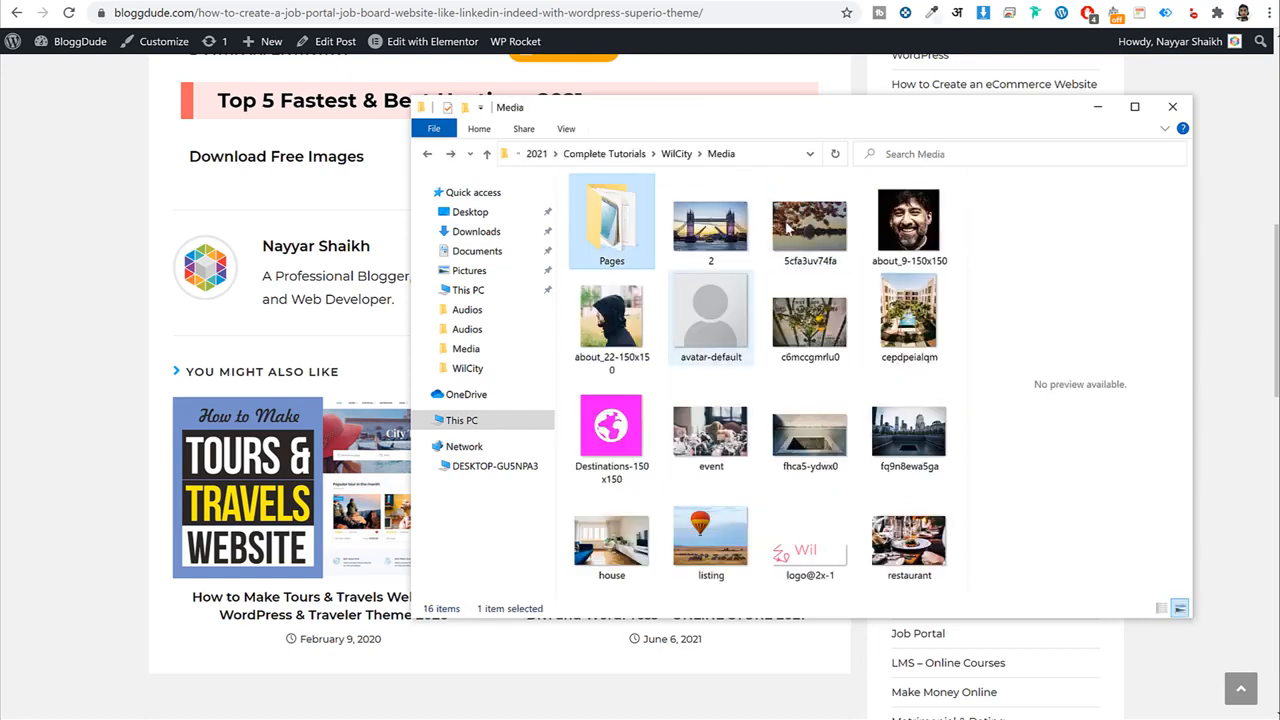
{"action": "left_click", "coordinate": [1097, 106]}
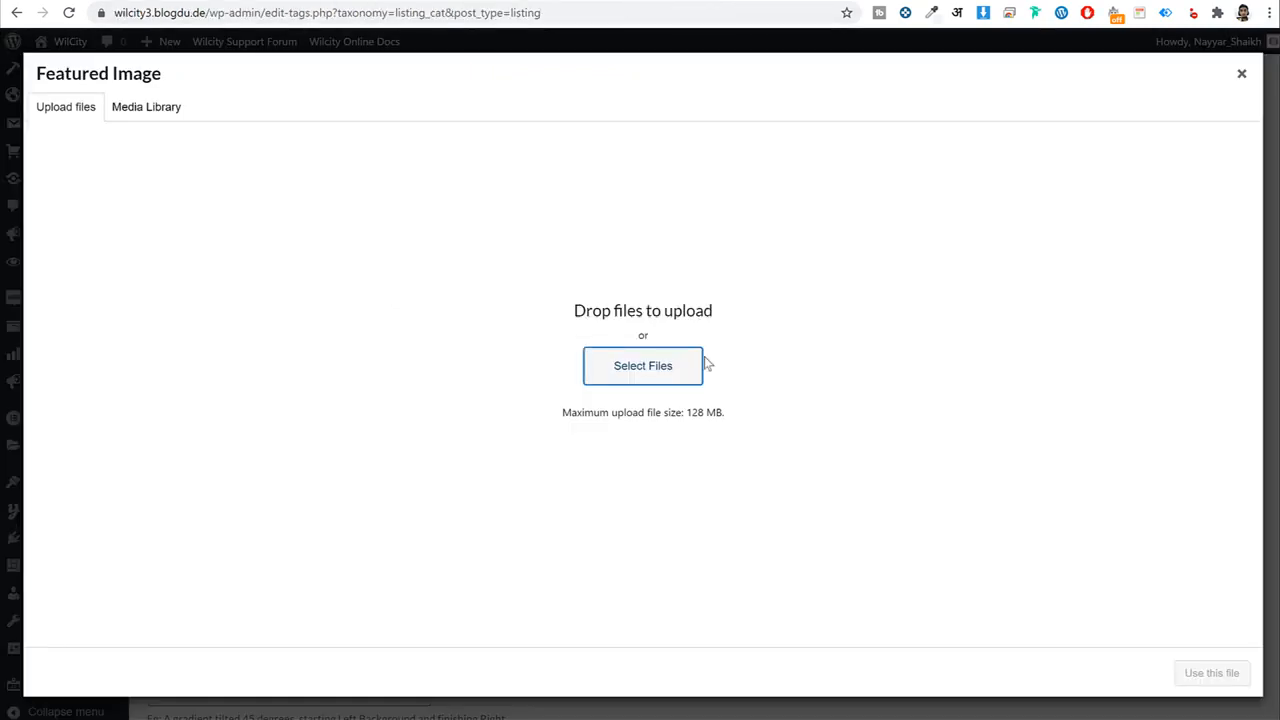
{"action": "left_click", "coordinate": [686, 368]}
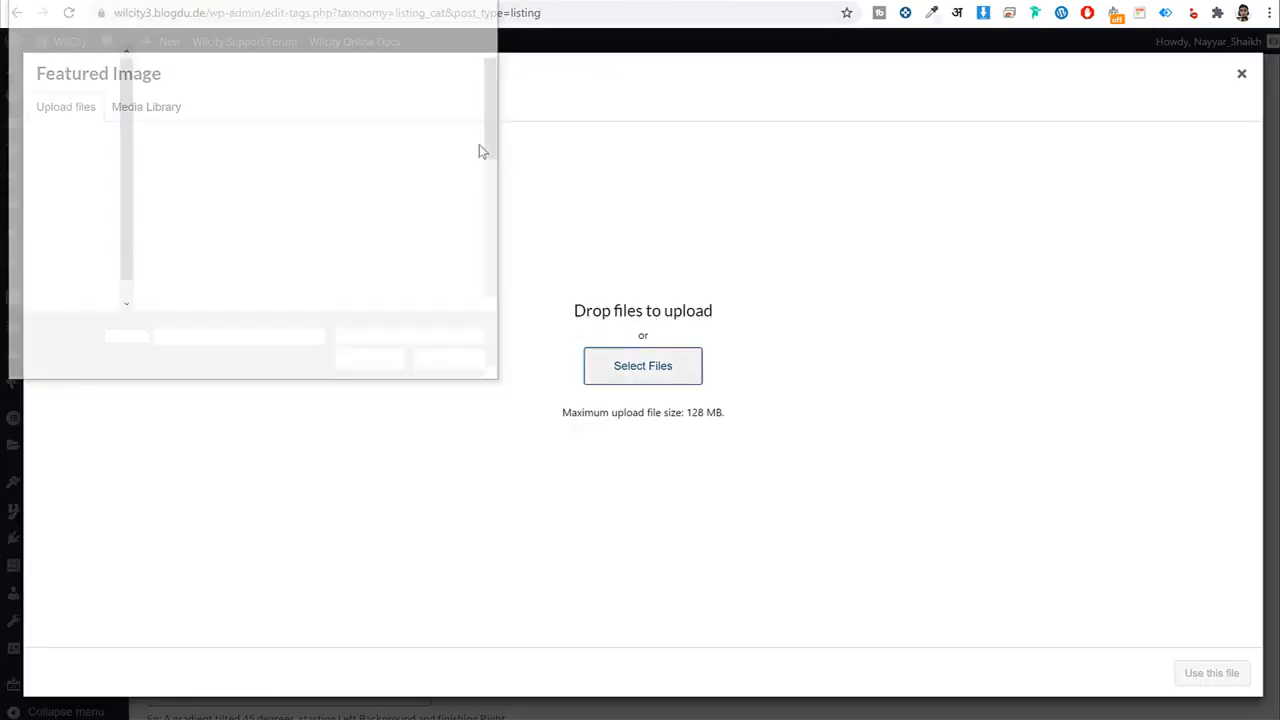
Upload the image named 2 and use it as the category's featured image.
{"action": "scroll", "coordinate": [400, 180], "scroll_direction": "down", "scroll_amount": 1}
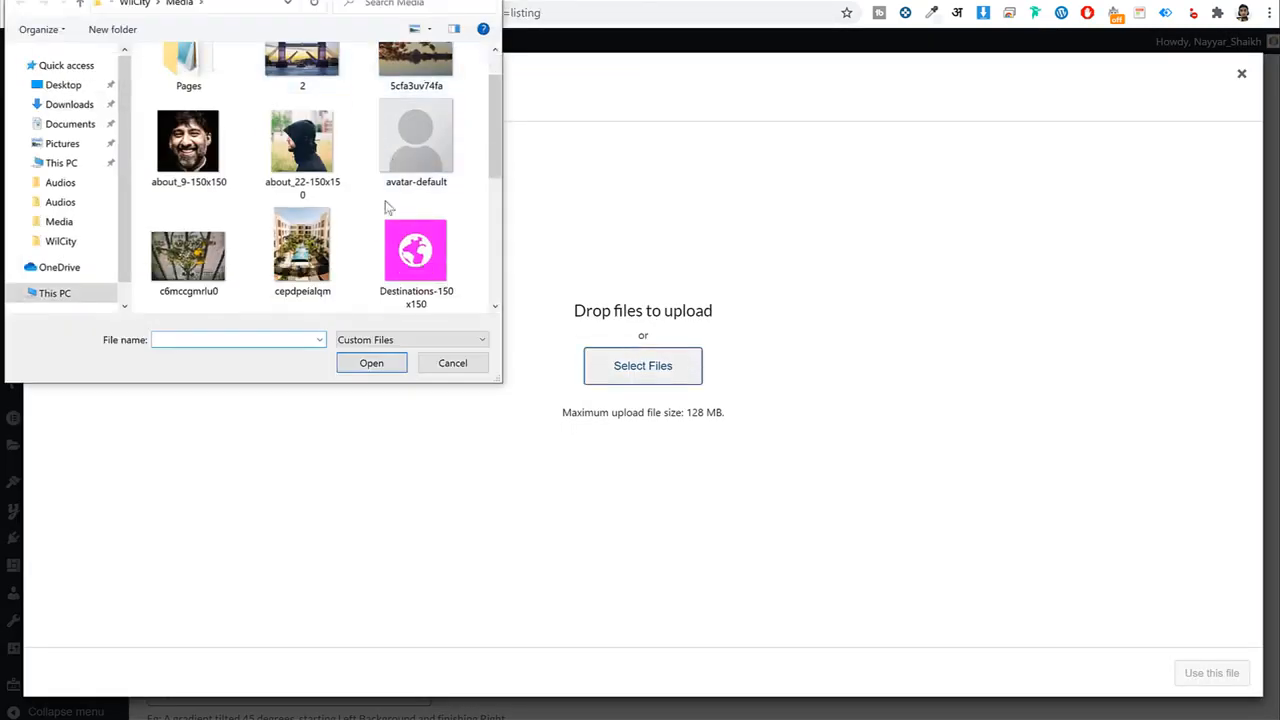
{"action": "scroll", "coordinate": [392, 226], "scroll_direction": "up", "scroll_amount": 1}
{"action": "left_click", "coordinate": [415, 100]}
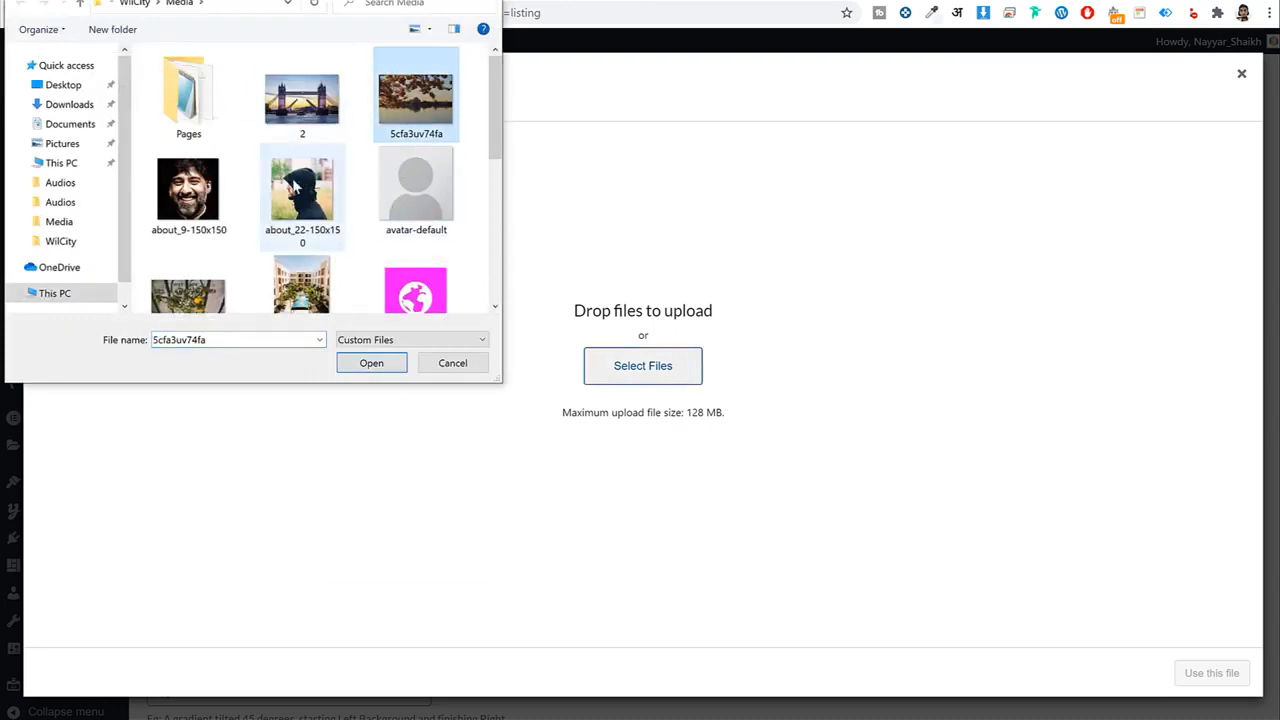
{"action": "left_click", "coordinate": [302, 100]}
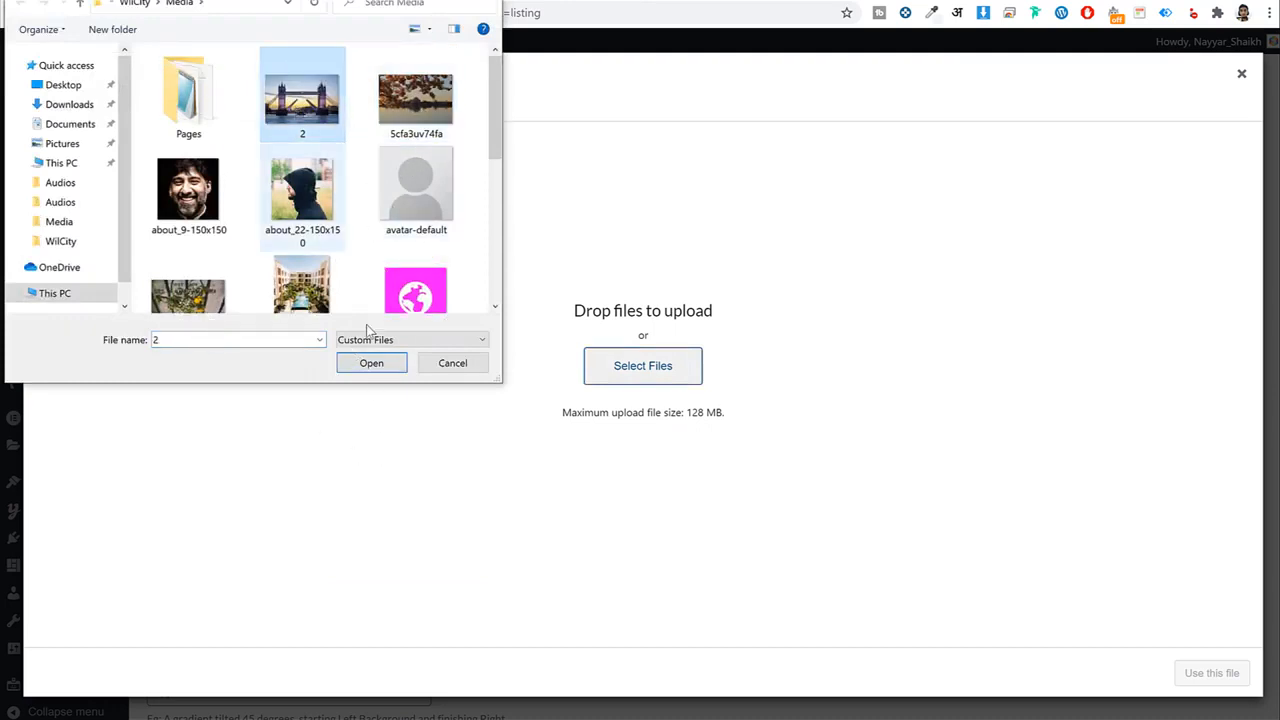
{"action": "left_click", "coordinate": [376, 364]}
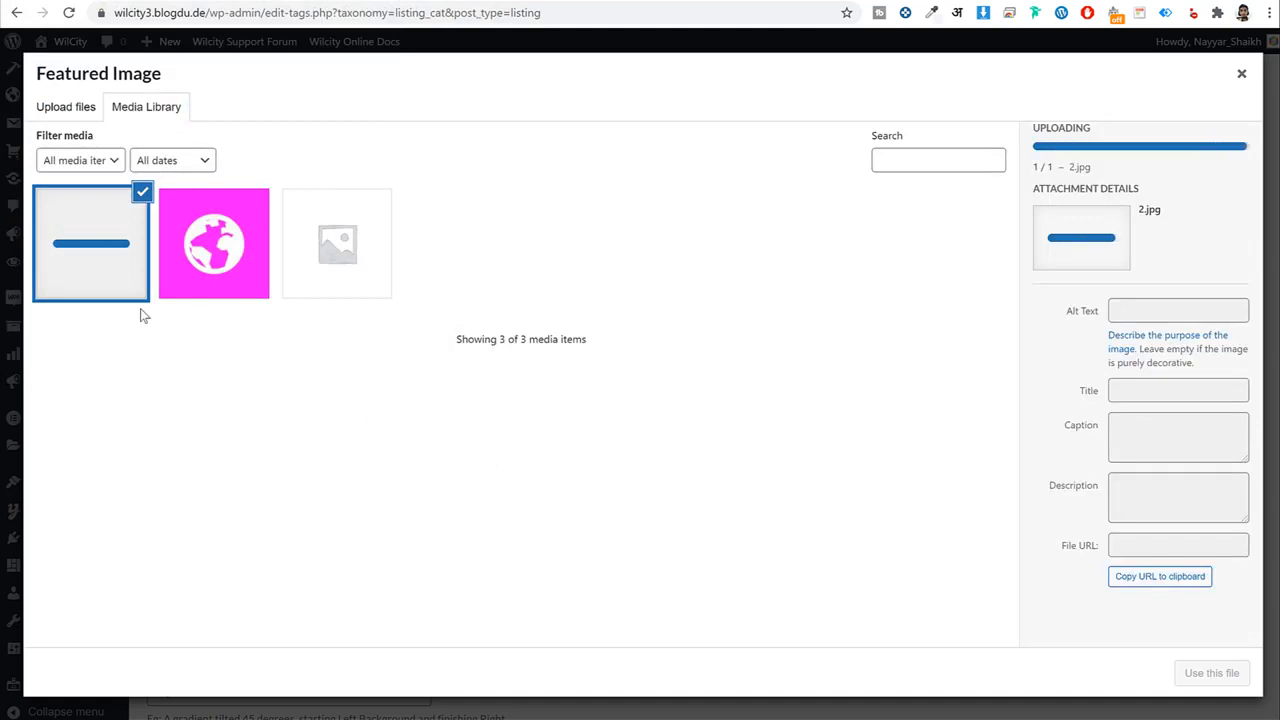
{"action": "left_click", "coordinate": [1212, 673]}
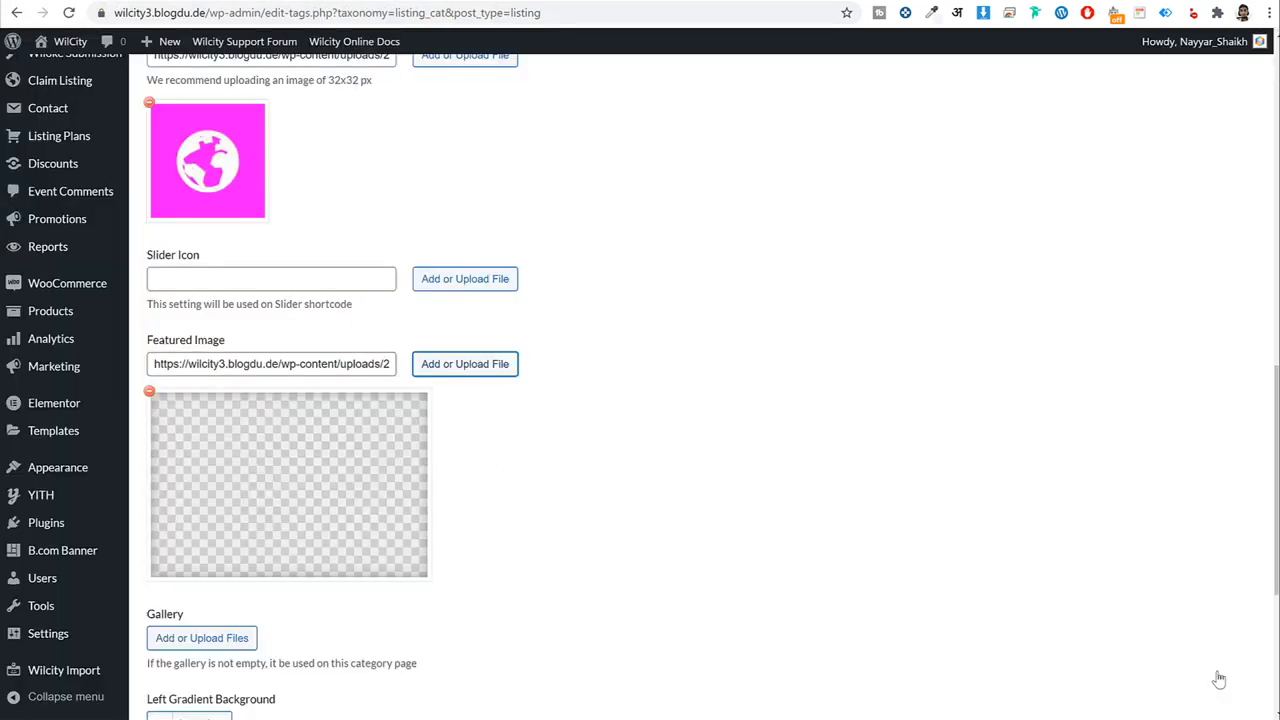
Add the Destination listing category and go to Listings > Listing Locations.
{"action": "scroll", "coordinate": [735, 477], "scroll_direction": "down", "scroll_amount": 4}
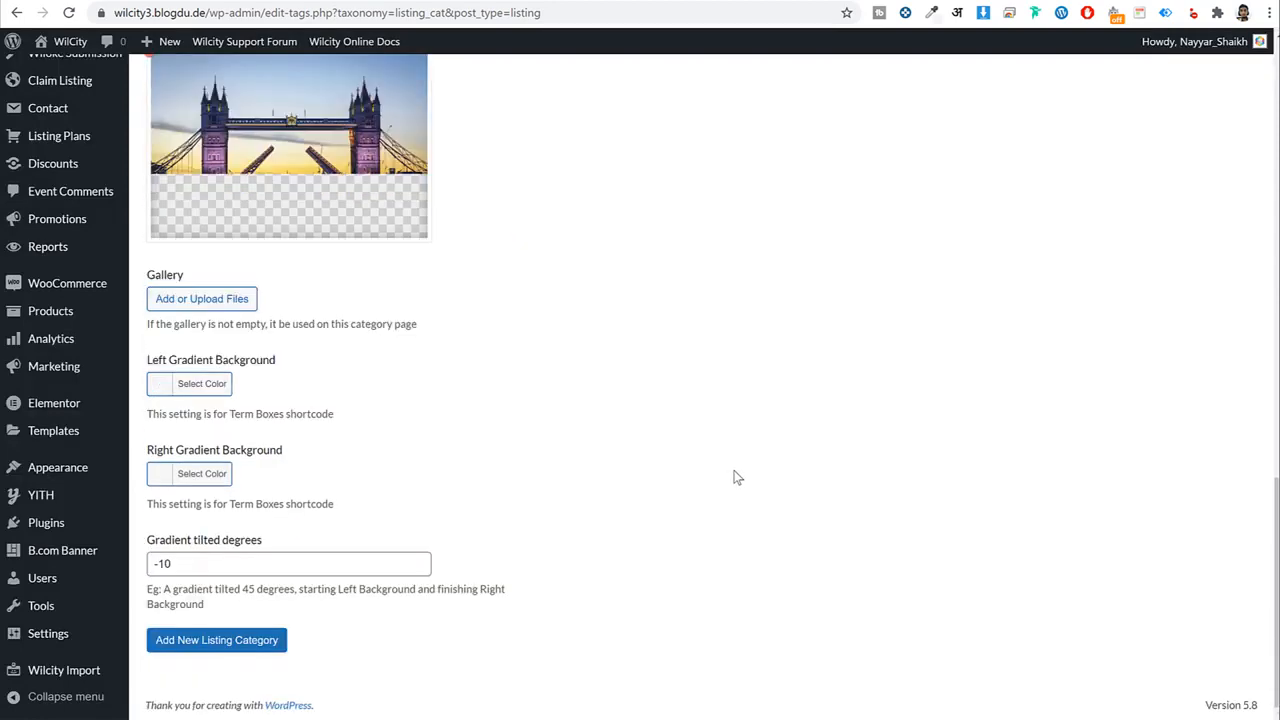
{"action": "left_click", "coordinate": [265, 645]}
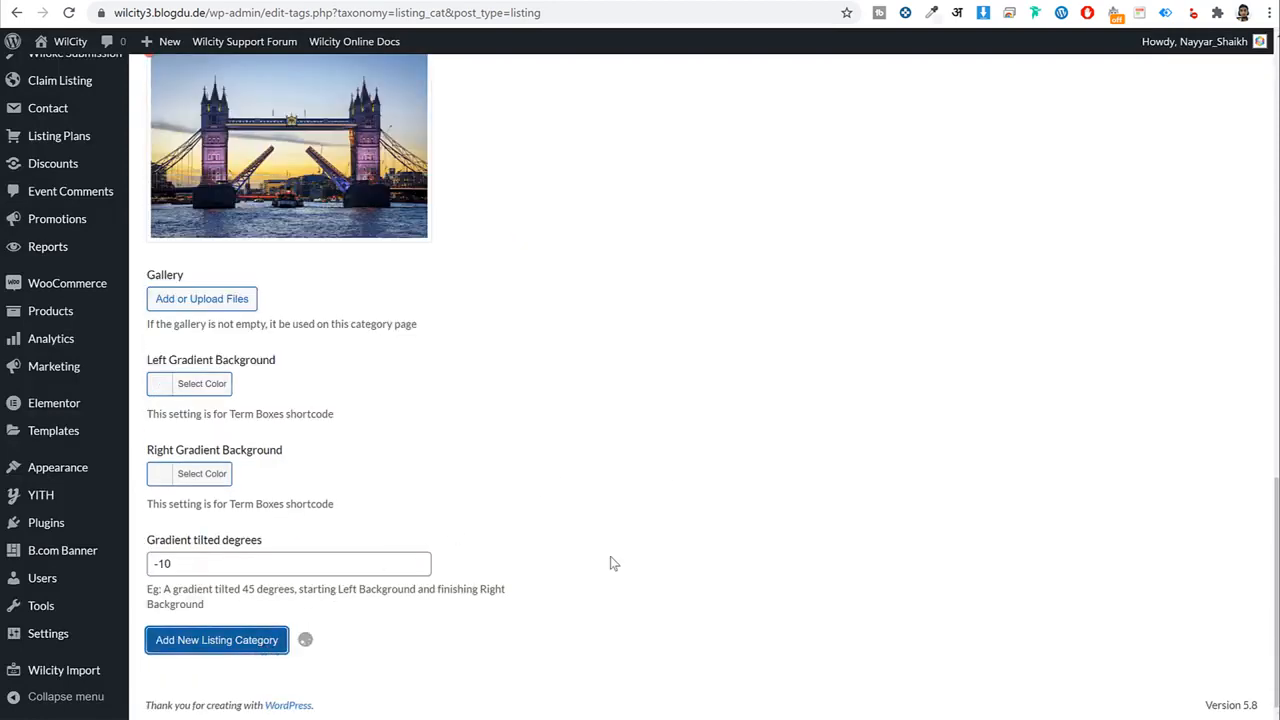
{"action": "scroll", "coordinate": [832, 502], "scroll_direction": "up", "scroll_amount": 5}
{"action": "scroll", "coordinate": [834, 508], "scroll_direction": "down", "scroll_amount": 5}
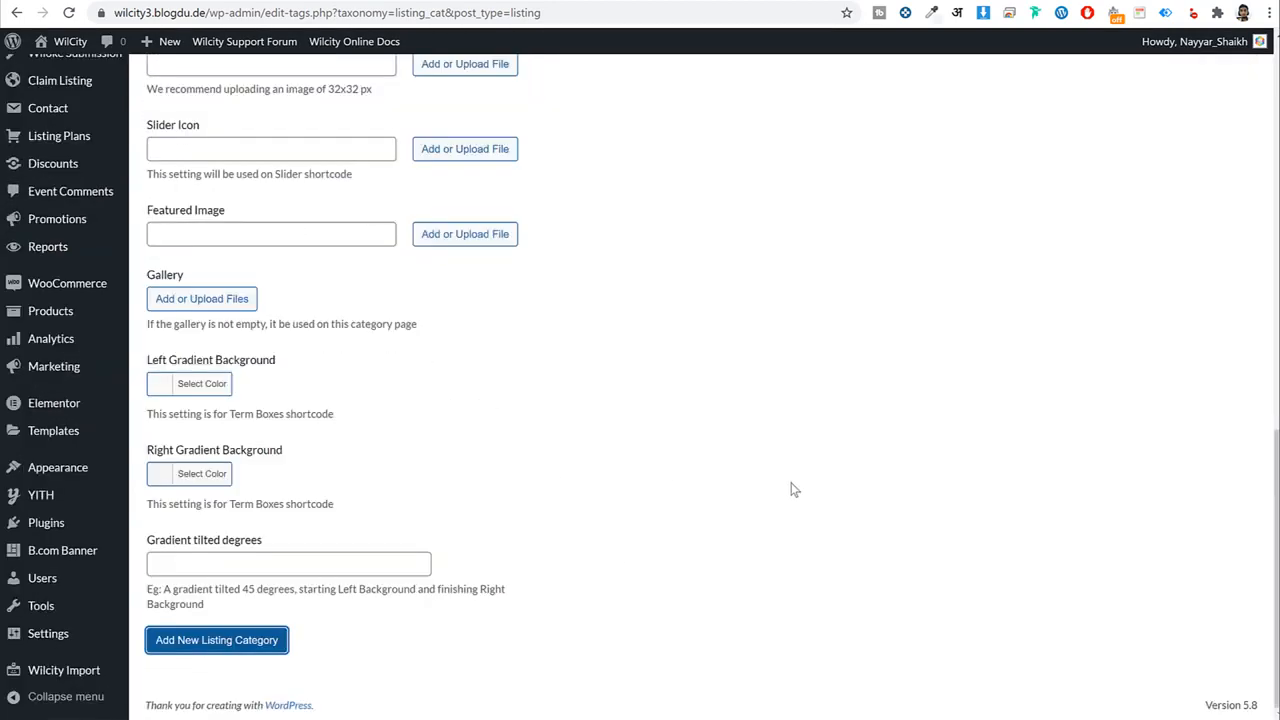
{"action": "scroll", "coordinate": [794, 490], "scroll_direction": "up", "scroll_amount": 10}
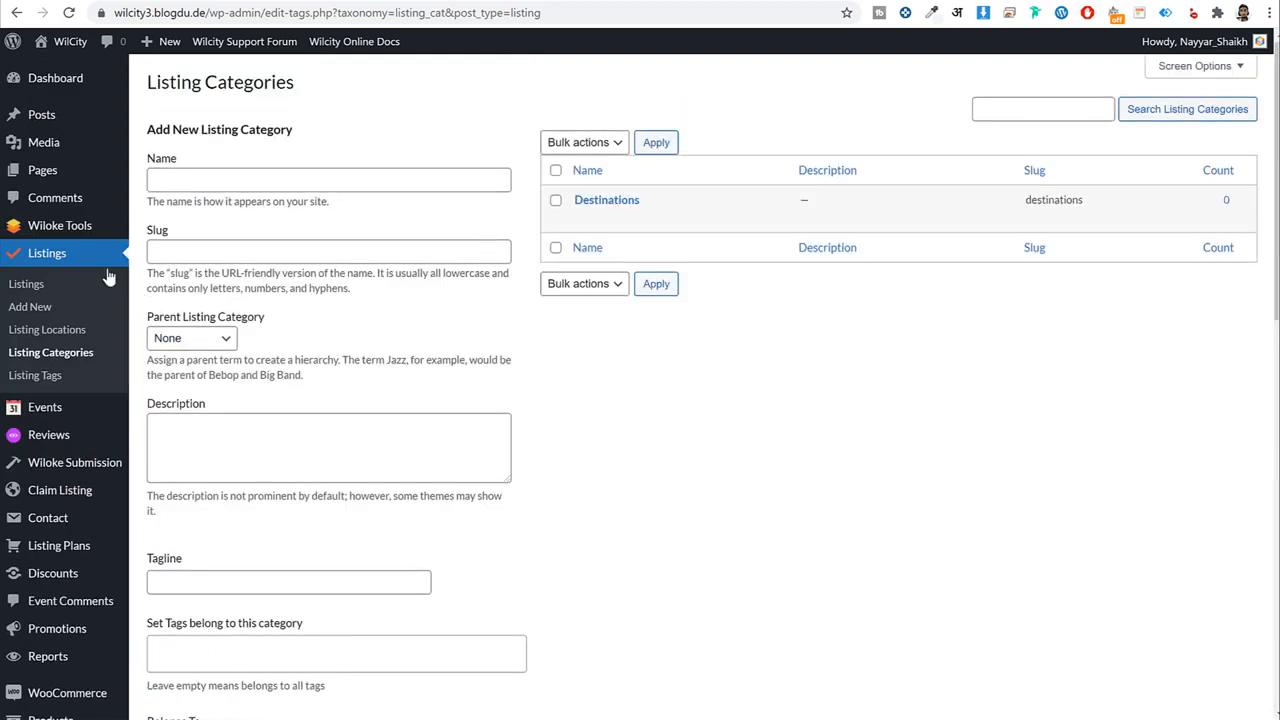
{"action": "left_click", "coordinate": [54, 336]}
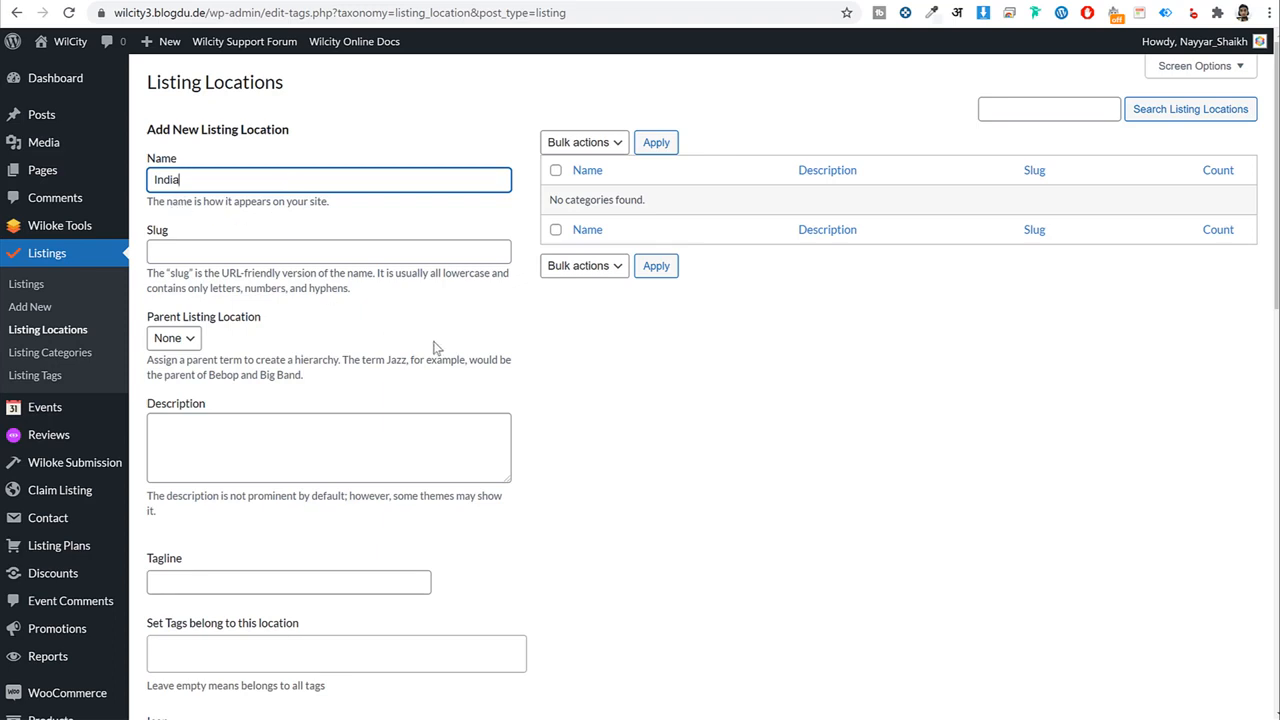
Enter India as the new location's tagline.
{"action": "scroll", "coordinate": [434, 349], "scroll_direction": "down", "scroll_amount": 2}
{"action": "scroll", "coordinate": [580, 352], "scroll_direction": "down", "scroll_amount": 2}
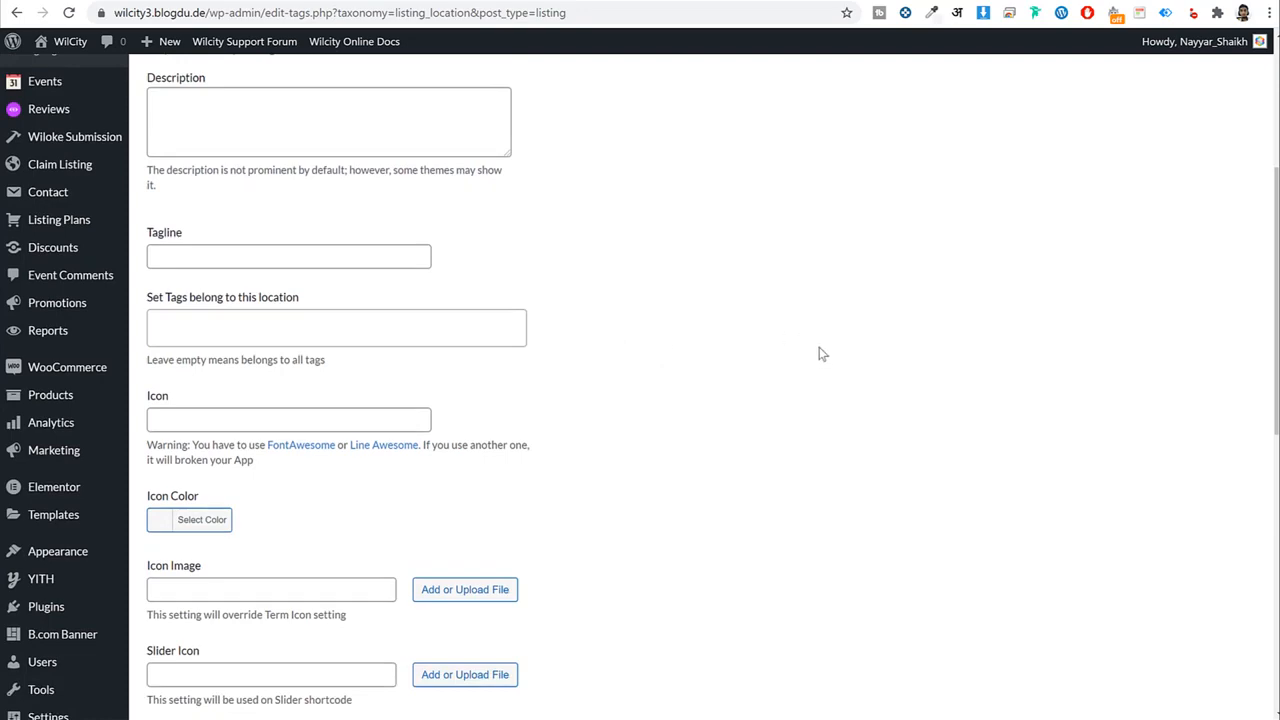
{"action": "scroll", "coordinate": [818, 354], "scroll_direction": "up", "scroll_amount": 4}
{"action": "scroll", "coordinate": [286, 331], "scroll_direction": "down", "scroll_amount": 3}
{"action": "left_click", "coordinate": [286, 337]}
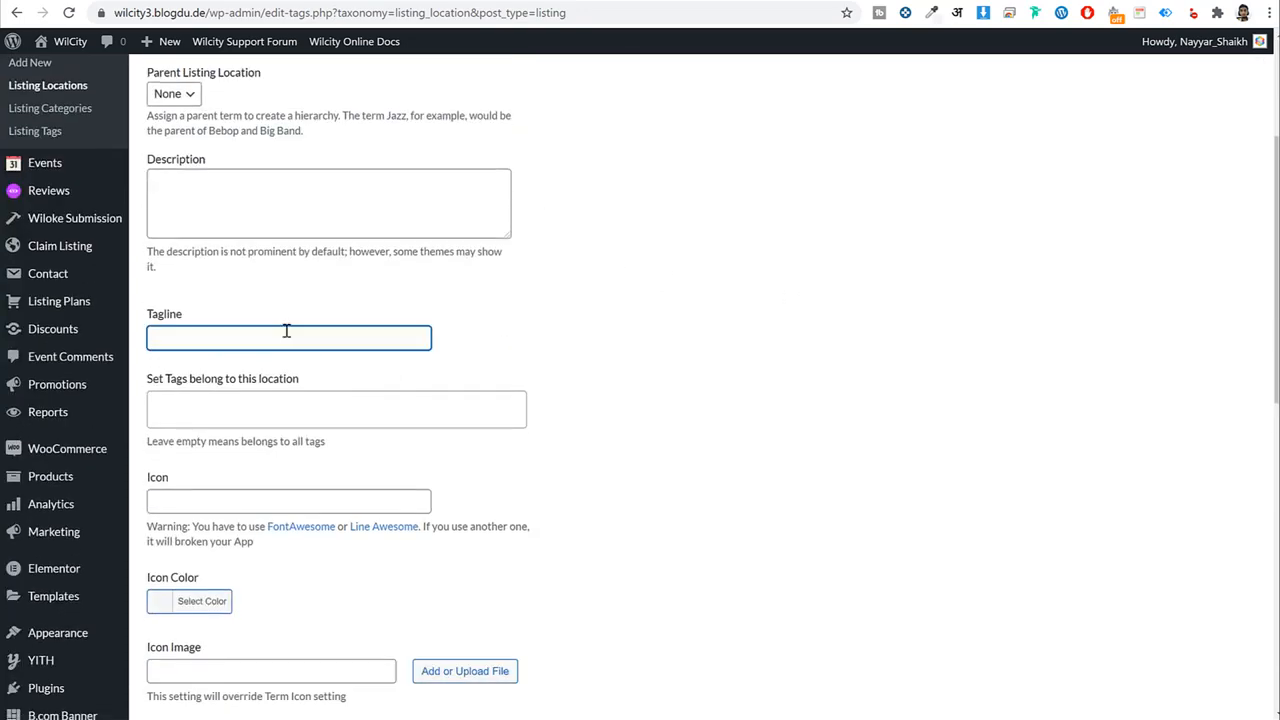
Upload images 5cfa3uv74fa and c6mccgmrlu0 and set the cherry-blossom photo as featured image.
{"action": "scroll", "coordinate": [312, 372], "scroll_direction": "down", "scroll_amount": 6}
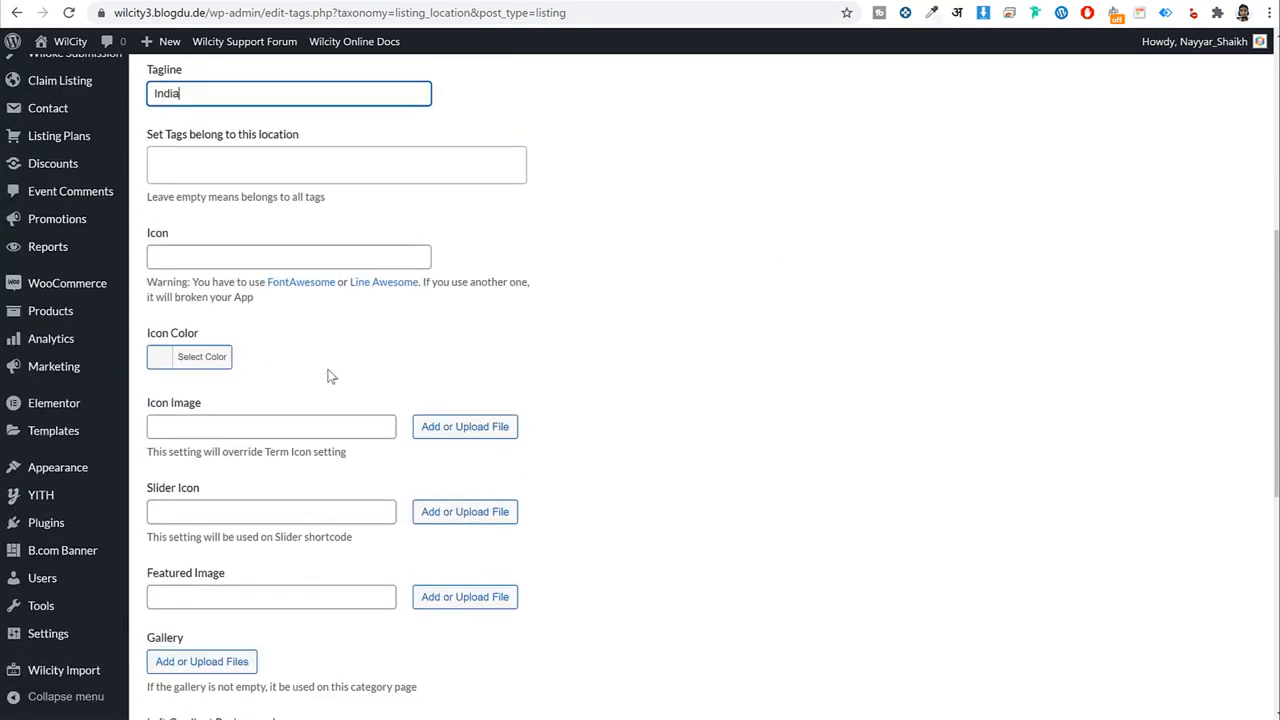
{"action": "left_click", "coordinate": [466, 353]}
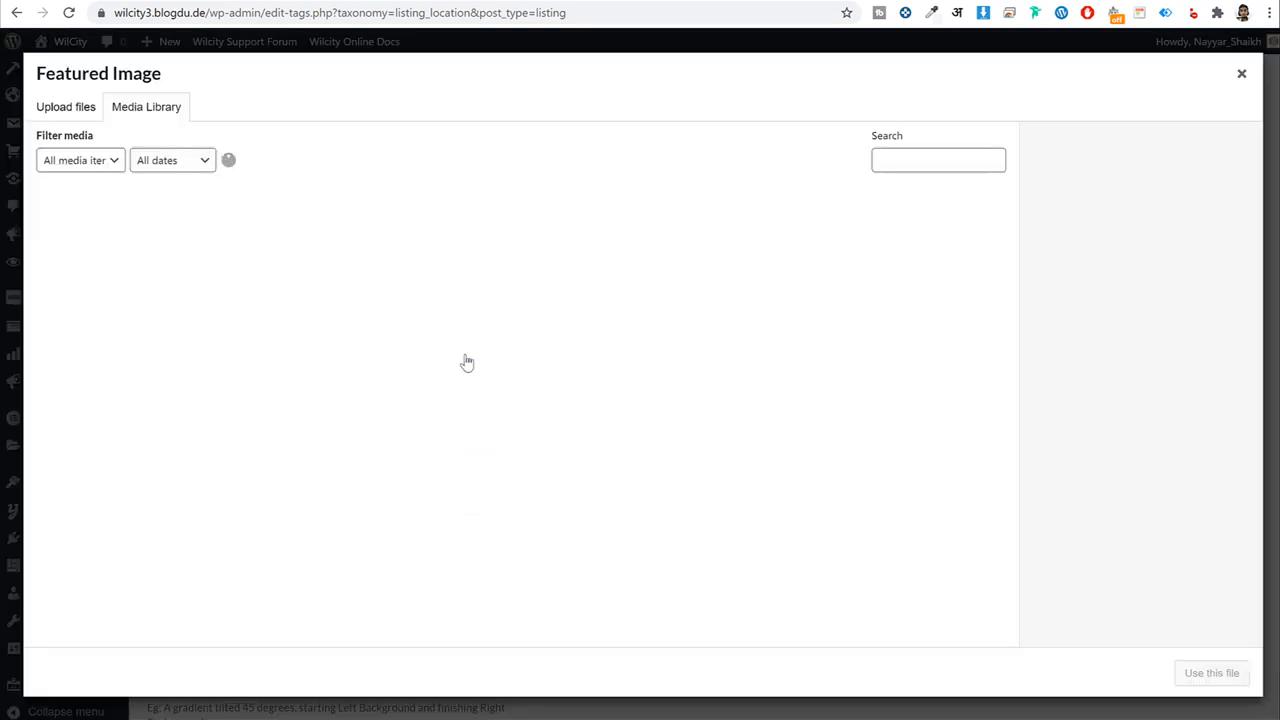
{"action": "left_click", "coordinate": [66, 106]}
{"action": "left_click", "coordinate": [661, 366]}
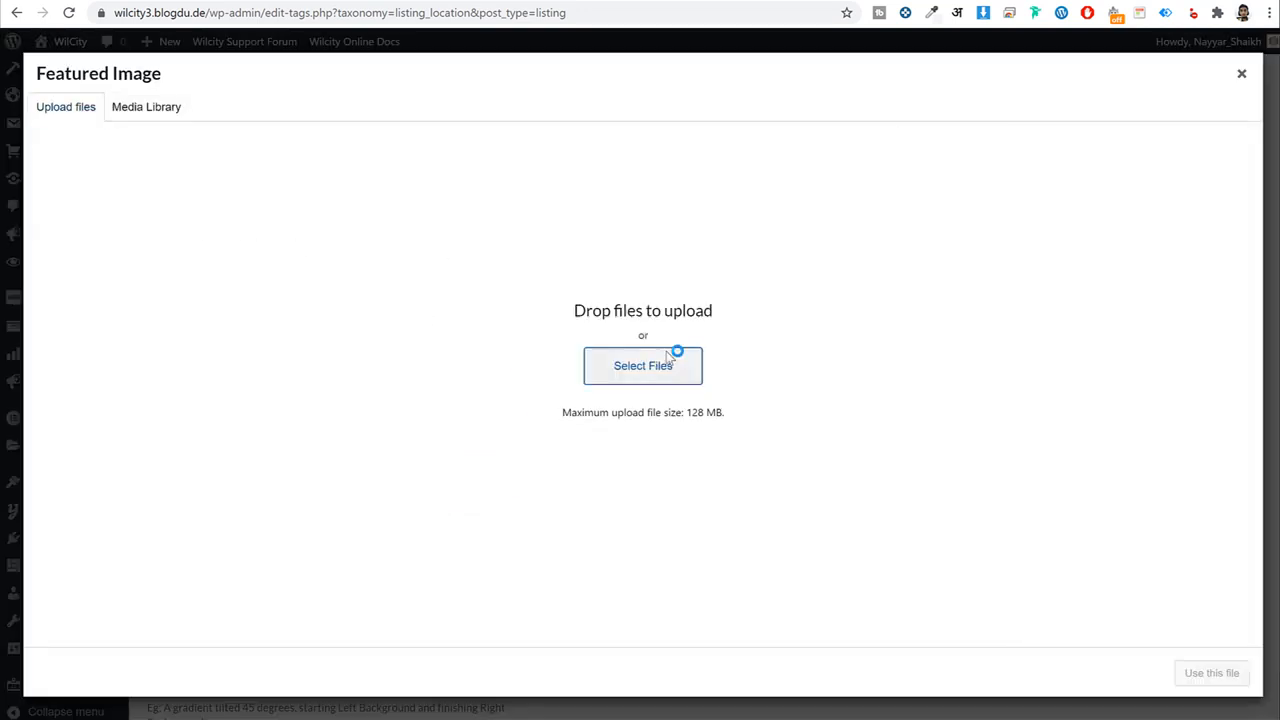
{"action": "left_click", "coordinate": [425, 113]}
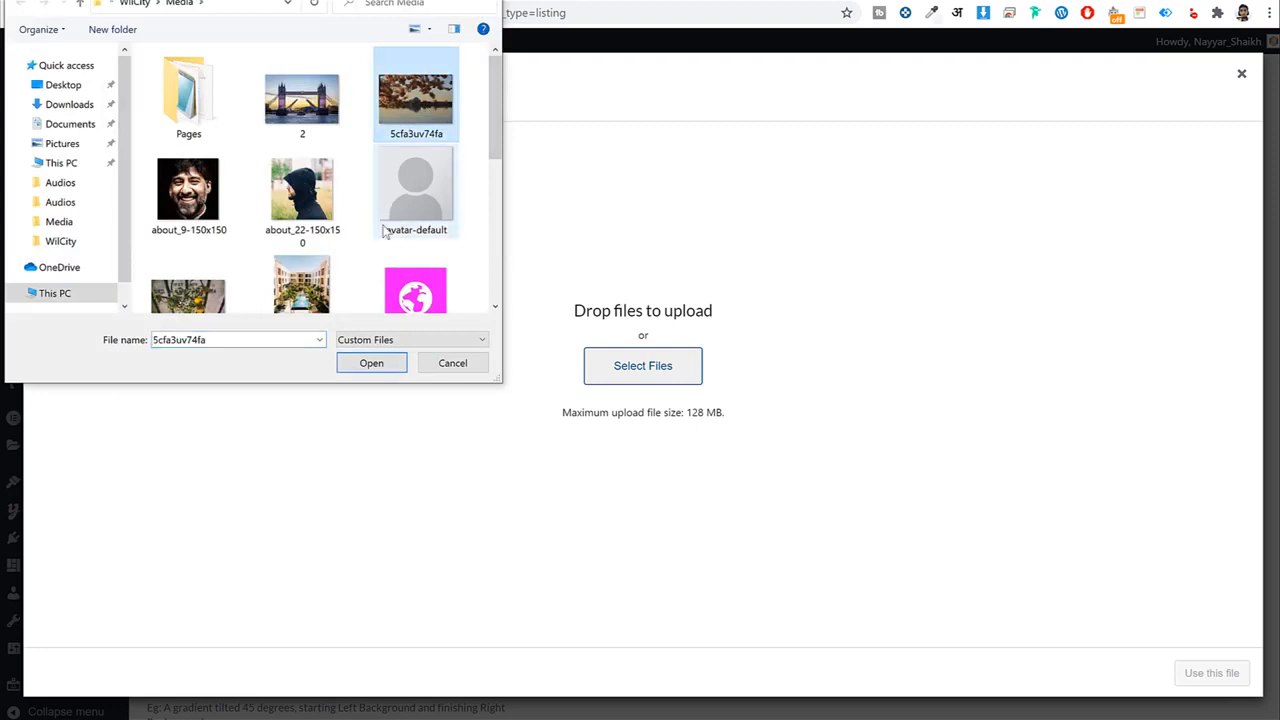
{"action": "scroll", "coordinate": [387, 232], "scroll_direction": "down", "scroll_amount": 1}
{"action": "left_click", "coordinate": [188, 245], "text": "ctrl"}
{"action": "left_click", "coordinate": [371, 363]}
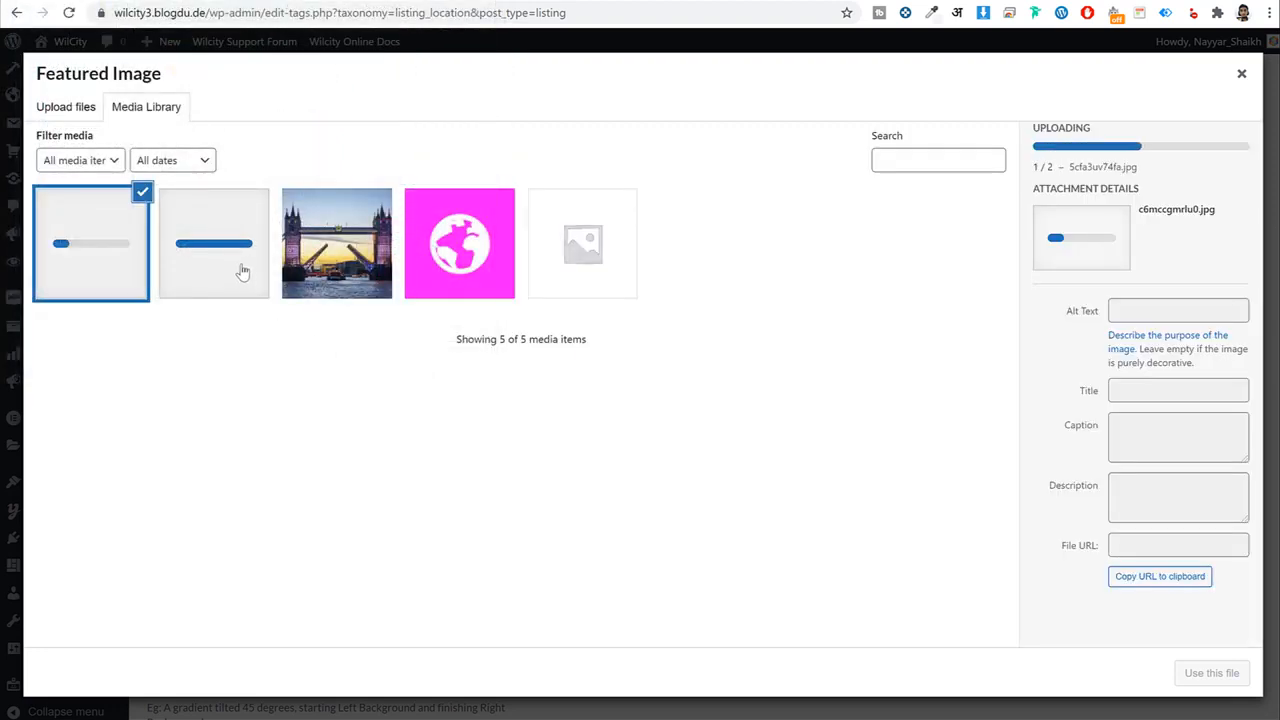
{"action": "left_click", "coordinate": [243, 274]}
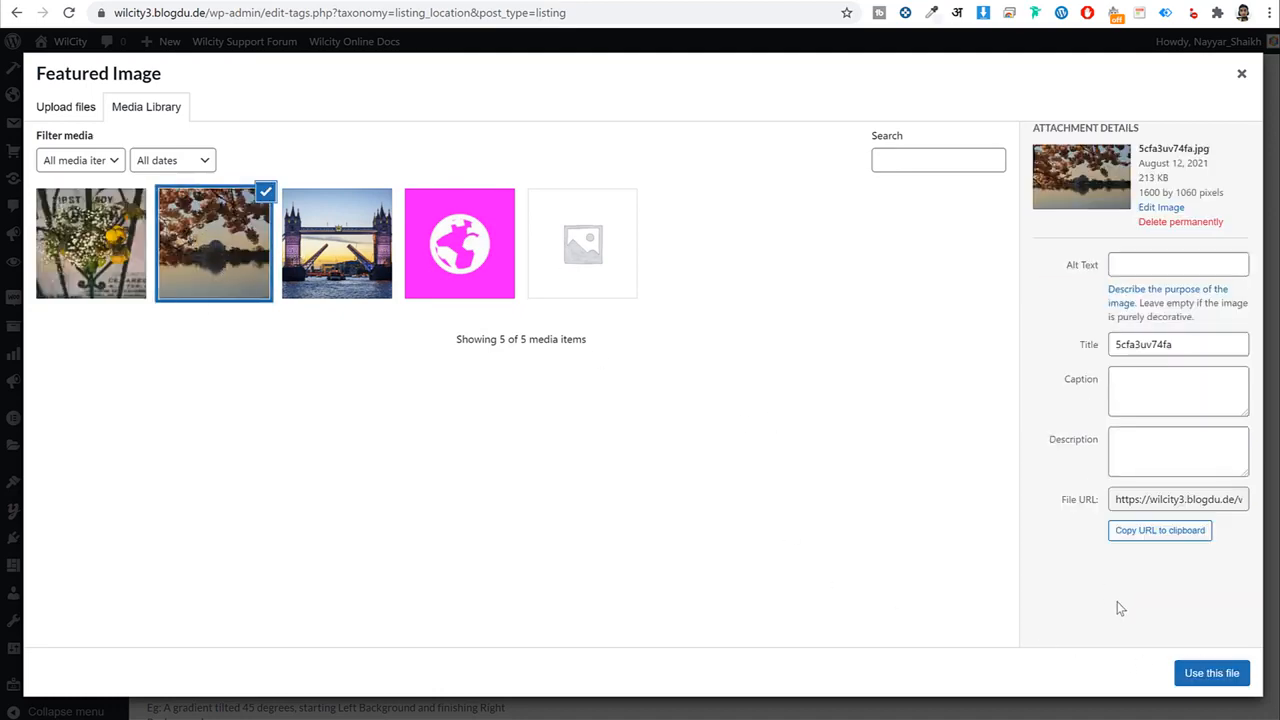
{"action": "left_click", "coordinate": [1191, 673]}
Leave both Listing and Event types unassigned and save the India location.
{"action": "scroll", "coordinate": [740, 430], "scroll_direction": "down", "scroll_amount": 5}
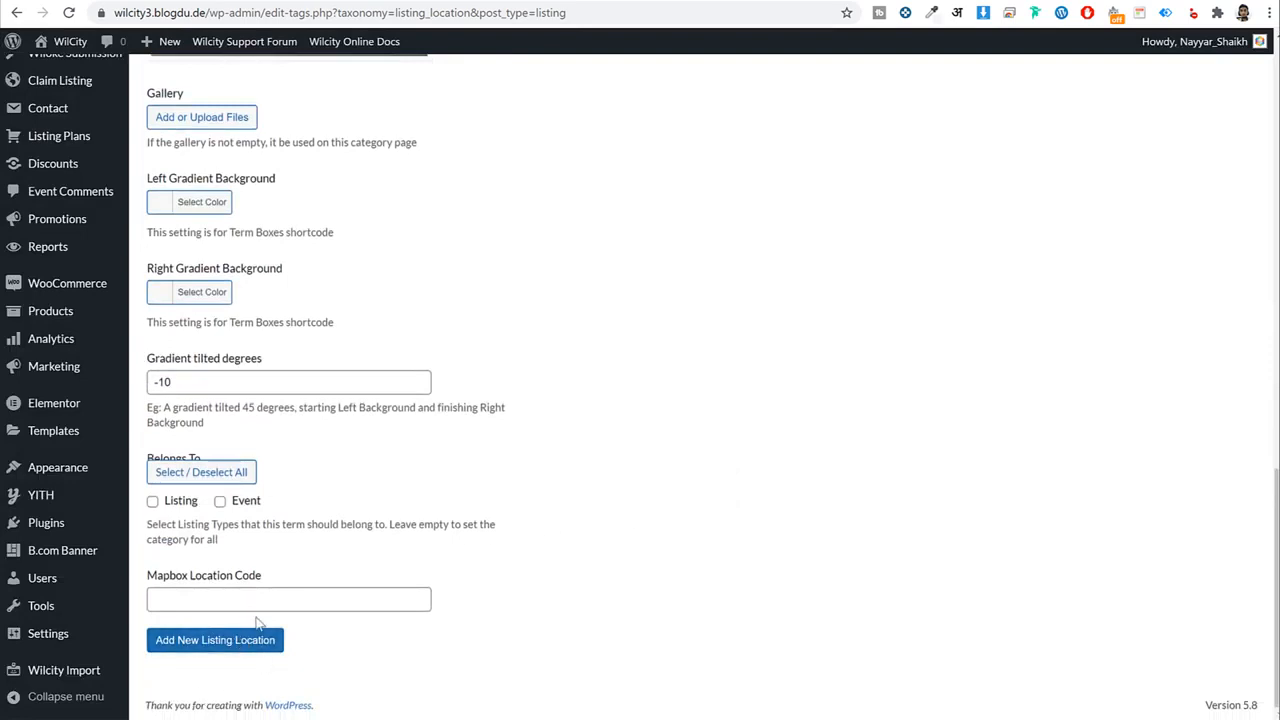
{"action": "left_click", "coordinate": [154, 503]}
{"action": "left_click", "coordinate": [214, 472]}
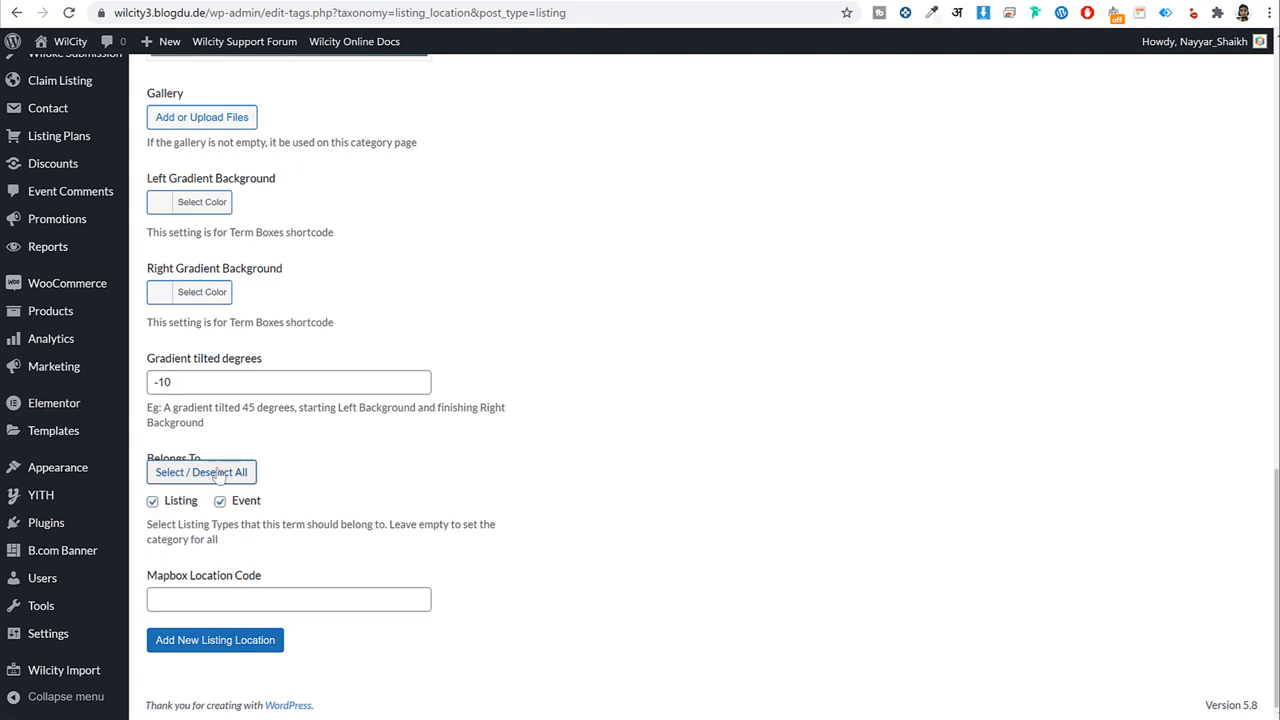
{"action": "left_click", "coordinate": [219, 480]}
{"action": "scroll", "coordinate": [812, 530], "scroll_direction": "up", "scroll_amount": 4}
{"action": "scroll", "coordinate": [812, 530], "scroll_direction": "down", "scroll_amount": 4}
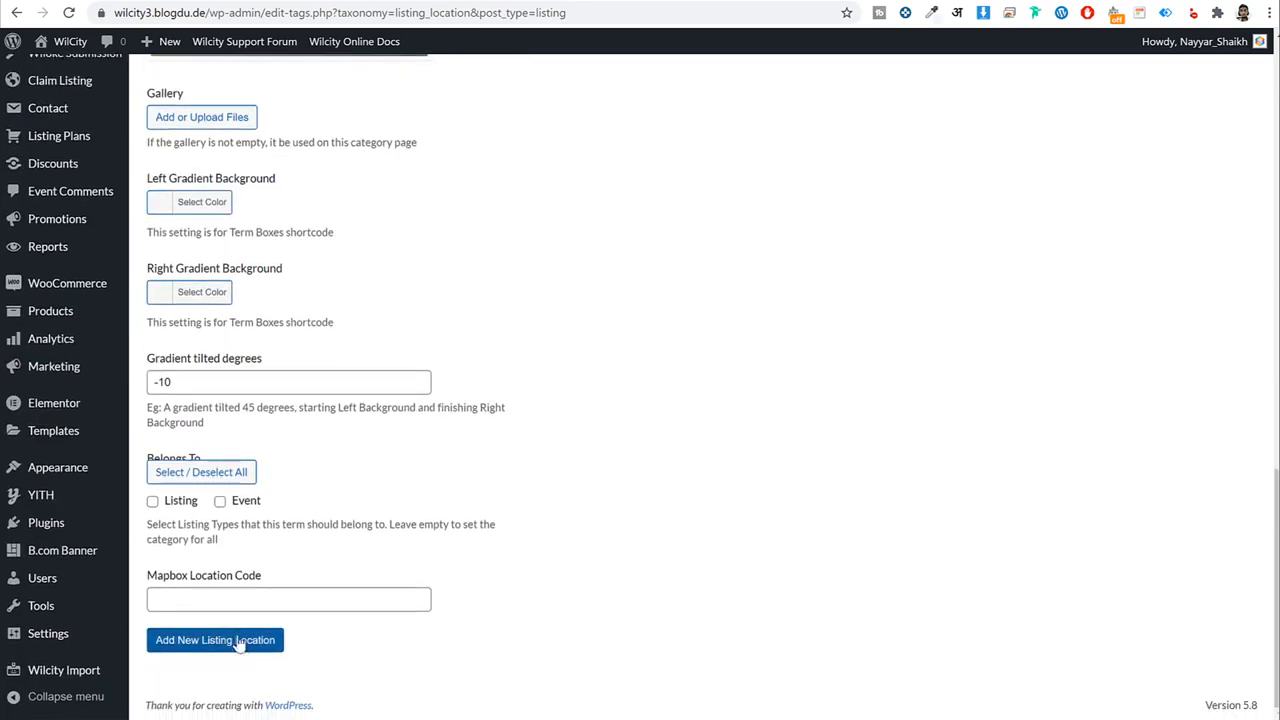
{"action": "left_click", "coordinate": [276, 643]}
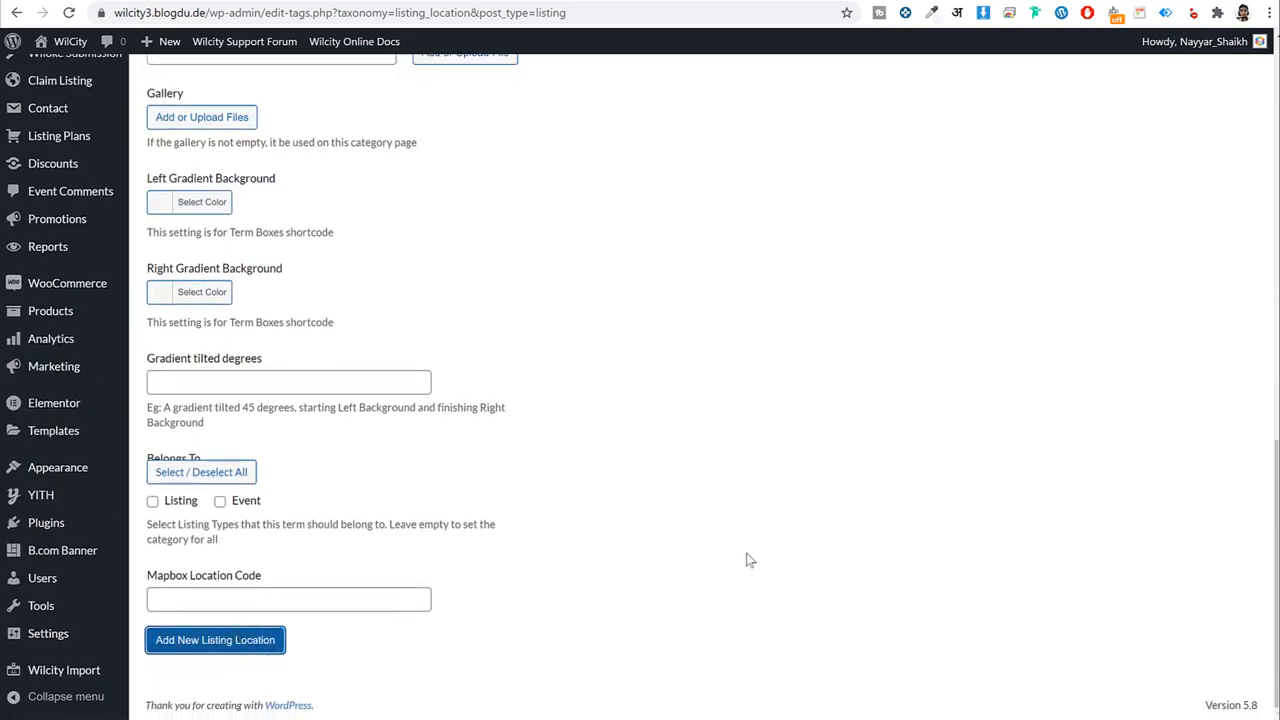
{"action": "scroll", "coordinate": [750, 562], "scroll_direction": "up", "scroll_amount": 8}
{"action": "scroll", "coordinate": [745, 560], "scroll_direction": "up", "scroll_amount": 2}
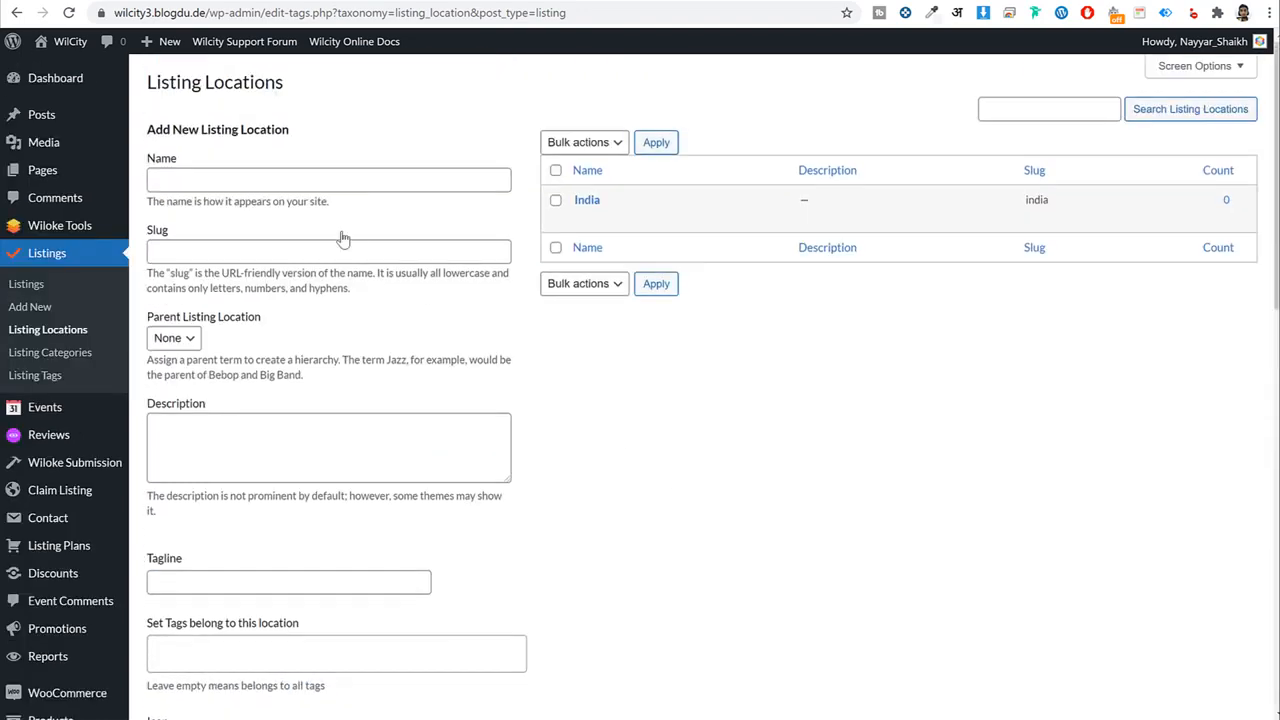
Name the location Mumbai, set India as its parent, and enter tagline 'A City in Mumbai'.
{"action": "left_click", "coordinate": [311, 180]}
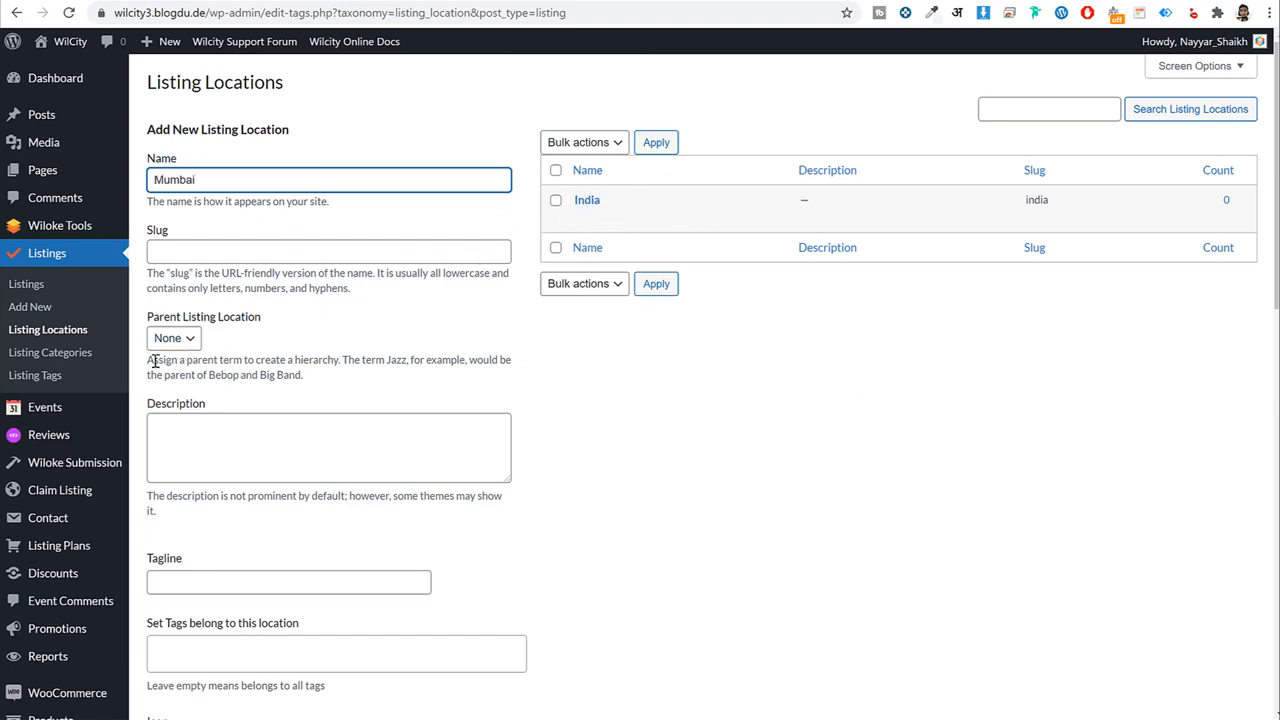
{"action": "left_click_drag", "start_coordinate": [149, 316], "coordinate": [252, 318]}
{"action": "left_click", "coordinate": [185, 339]}
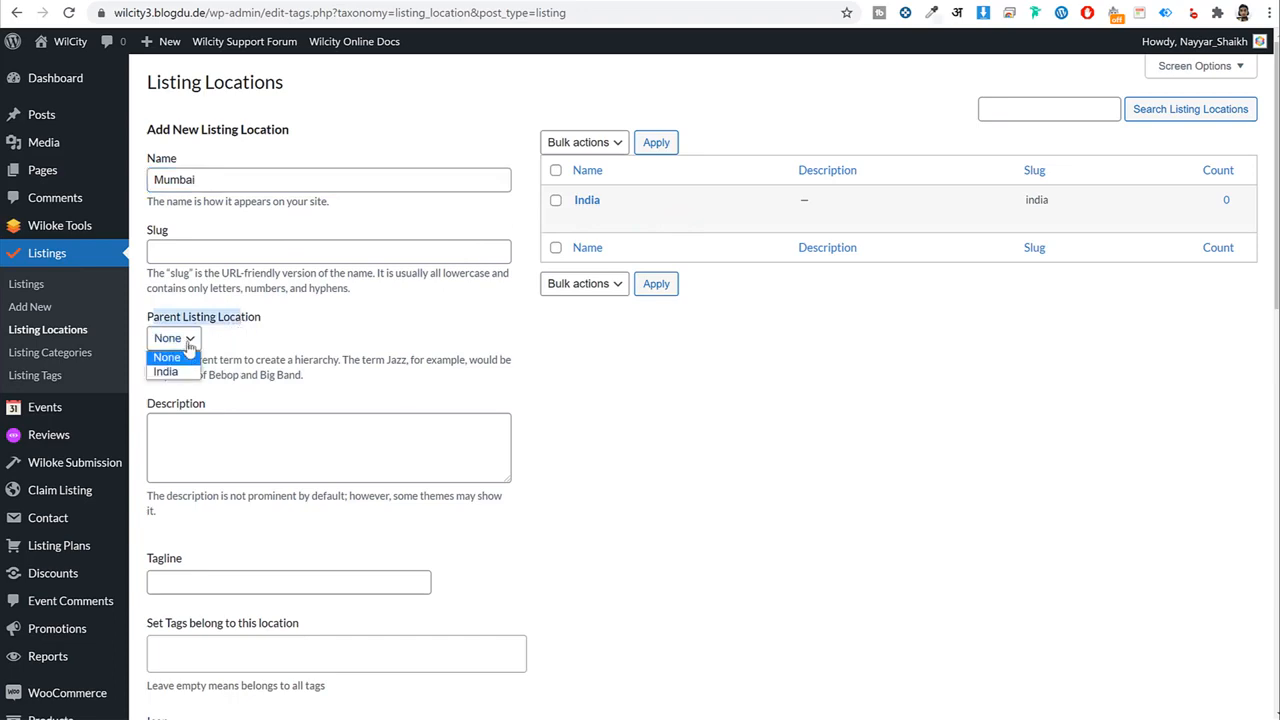
{"action": "left_click", "coordinate": [166, 372]}
{"action": "scroll", "coordinate": [620, 421], "scroll_direction": "down", "scroll_amount": 4}
{"action": "left_click", "coordinate": [205, 172]}
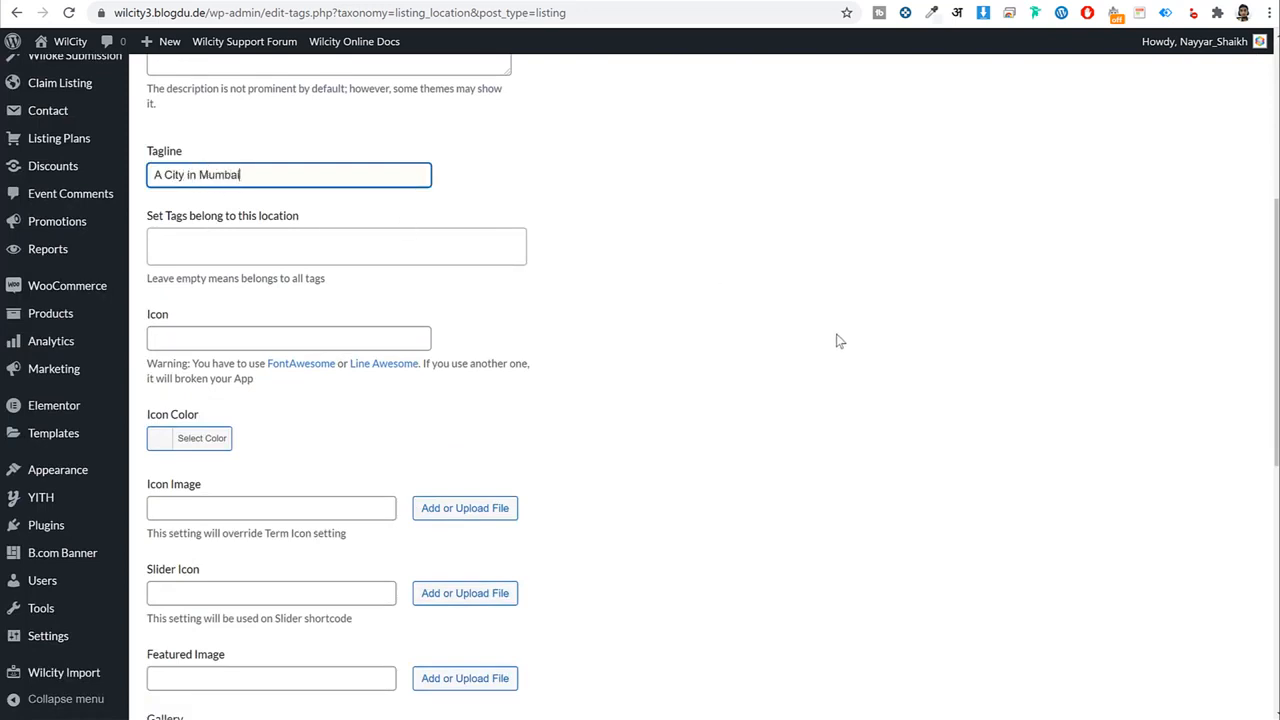
{"action": "scroll", "coordinate": [838, 341], "scroll_direction": "down", "scroll_amount": 3}
Use the flower bouquet photo as featured image and save the Mumbai location.
{"action": "left_click", "coordinate": [508, 354]}
{"action": "left_click", "coordinate": [128, 272]}
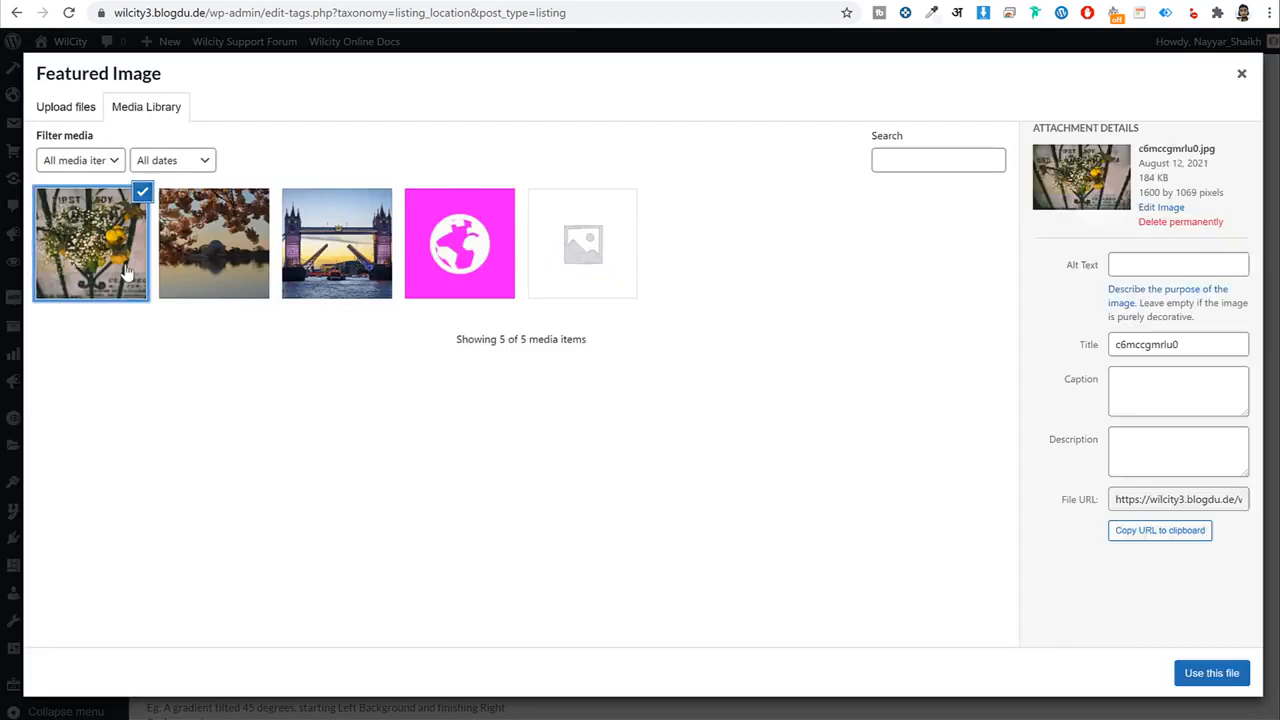
{"action": "left_click", "coordinate": [1208, 673]}
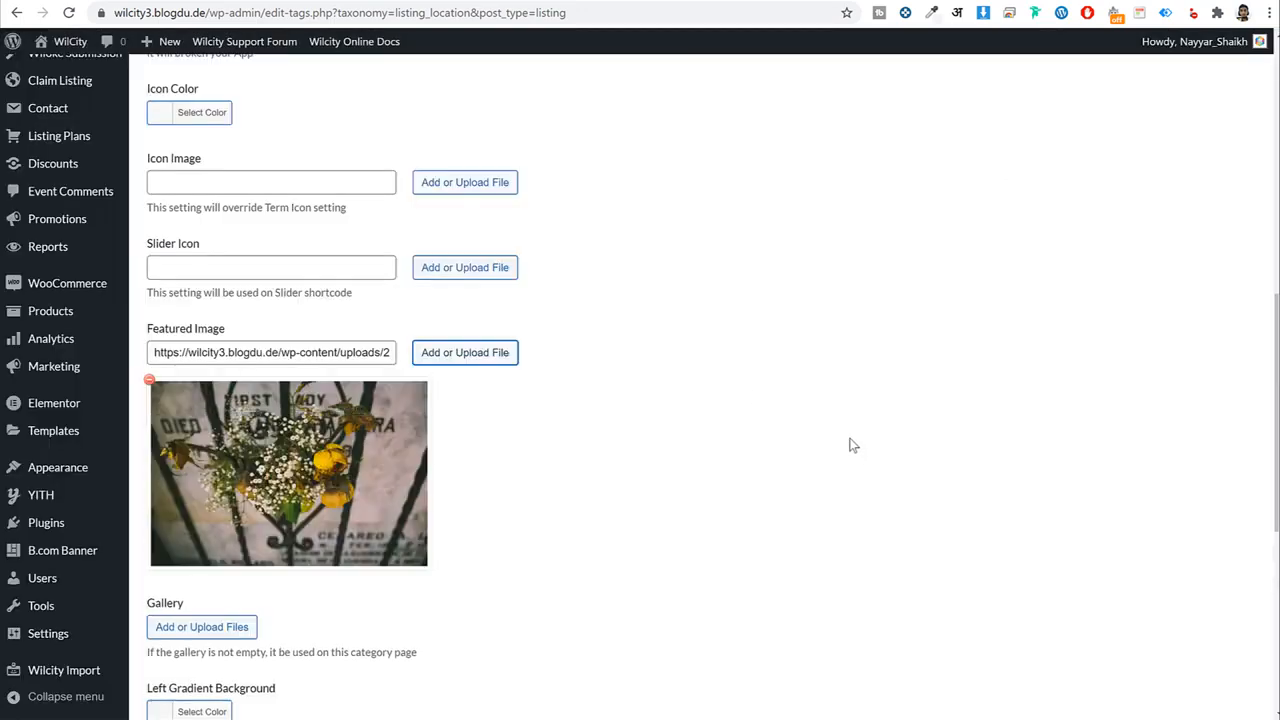
{"action": "scroll", "coordinate": [476, 554], "scroll_direction": "down", "scroll_amount": 2}
{"action": "scroll", "coordinate": [476, 554], "scroll_direction": "down", "scroll_amount": 4}
{"action": "left_click", "coordinate": [266, 648]}
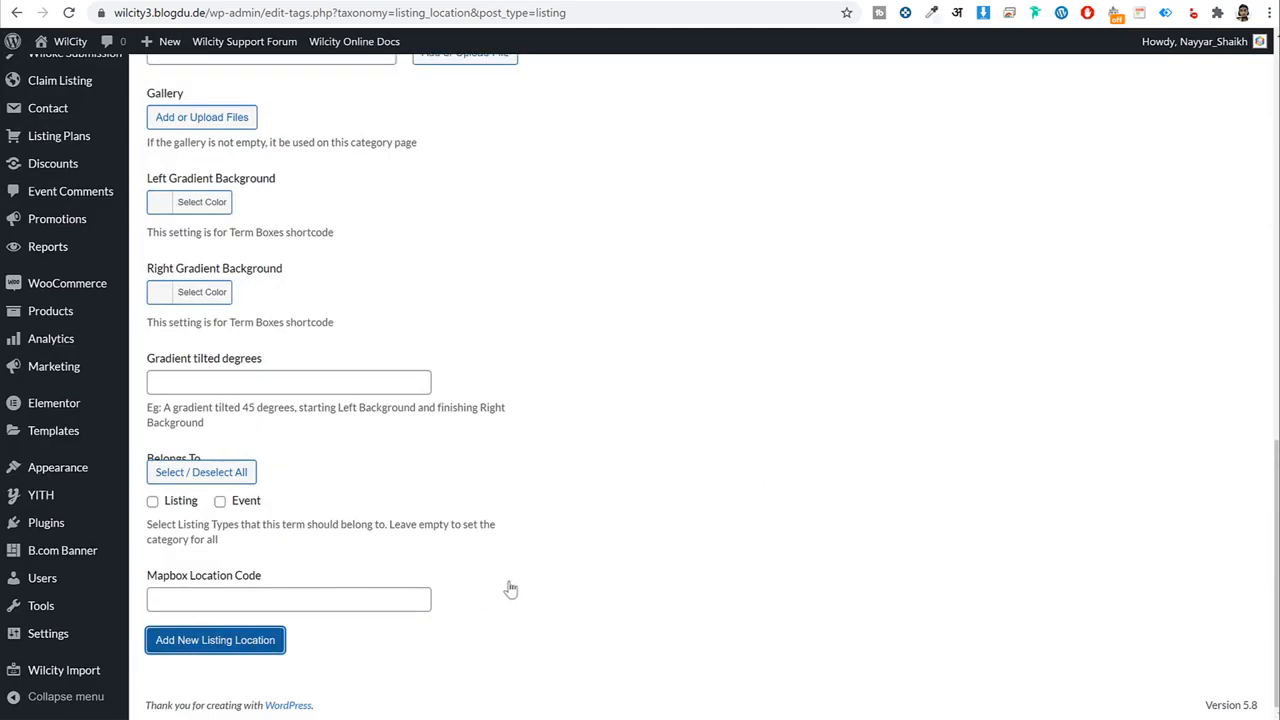
{"action": "scroll", "coordinate": [776, 498], "scroll_direction": "up", "scroll_amount": 10}
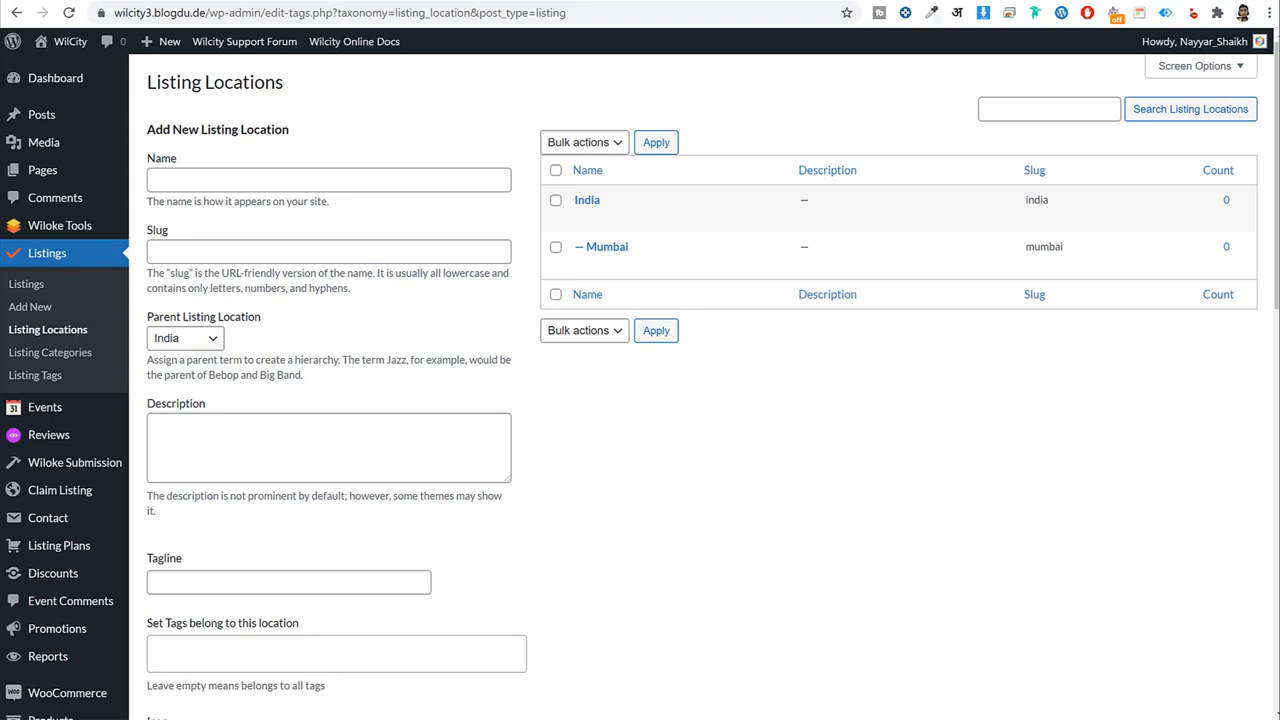
Load the Google Cloud console Maps overview in a new tab and switch Google accounts.
{"action": "key", "text": "ctrl+t"}
{"action": "type", "text": "cons"}
{"action": "key", "text": "Return"}
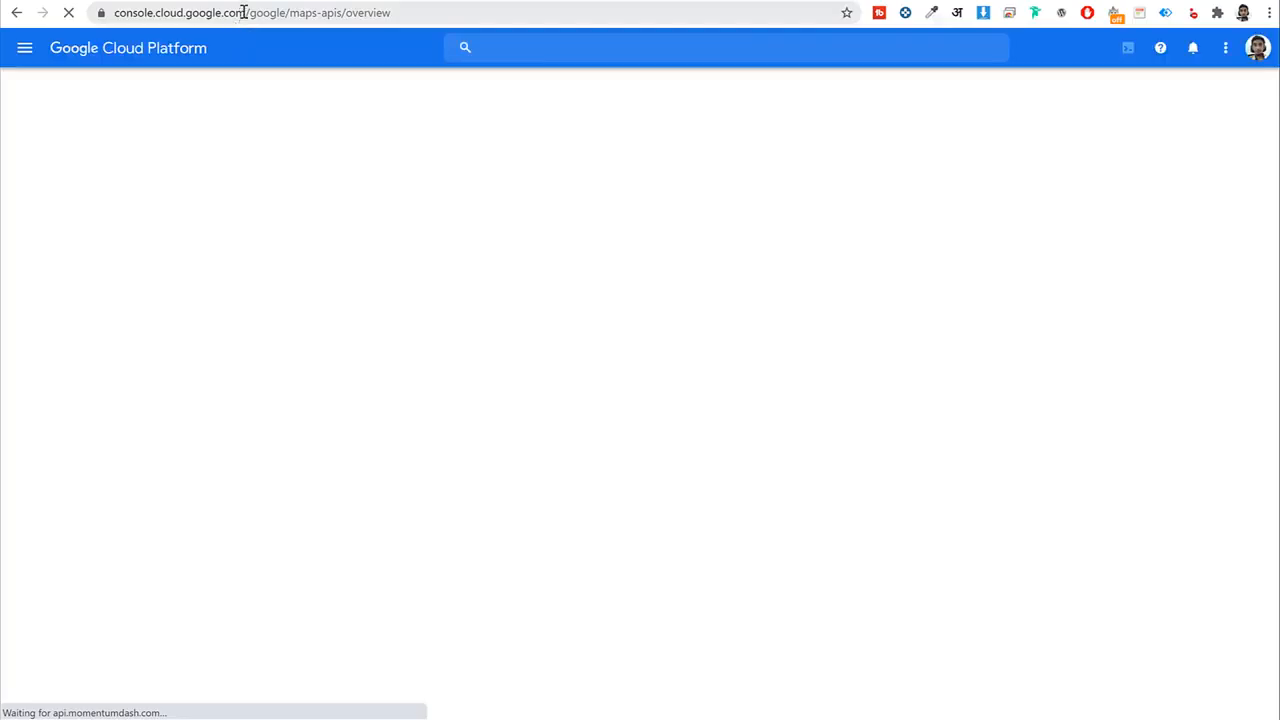
{"action": "left_click_drag", "start_coordinate": [244, 13], "coordinate": [106, 15]}
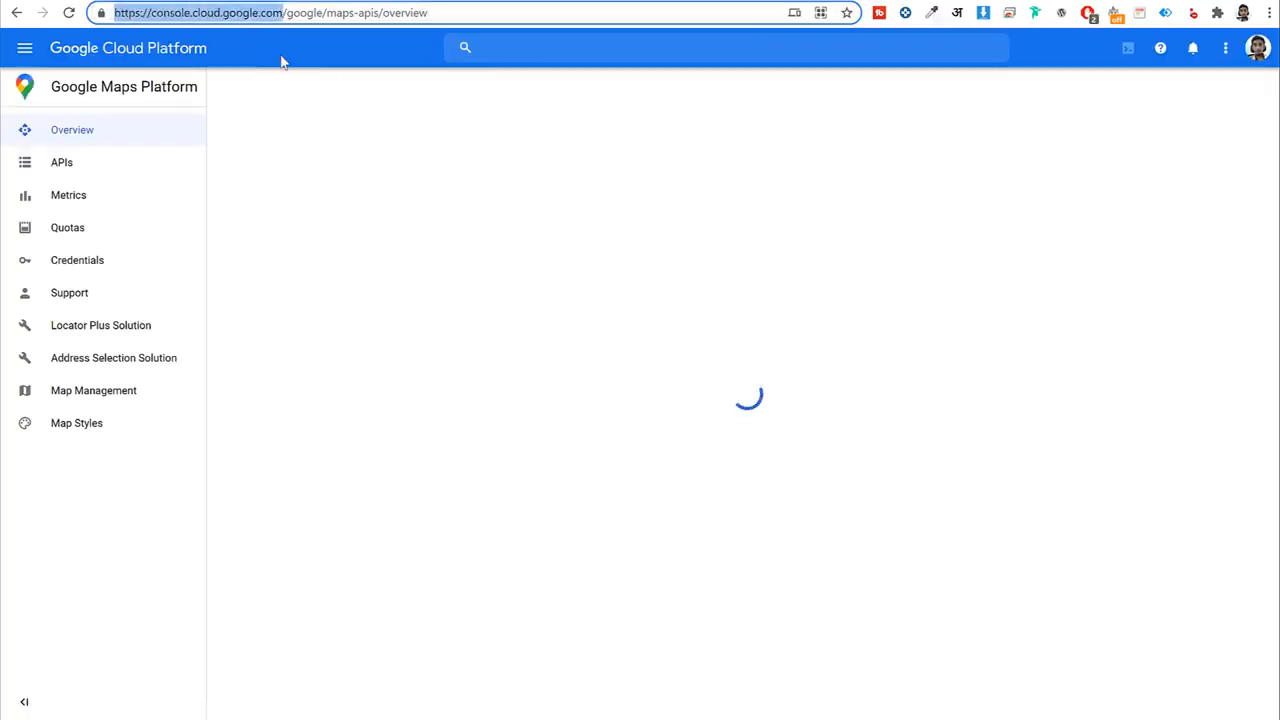
{"action": "left_click", "coordinate": [1258, 50]}
{"action": "left_click", "coordinate": [1097, 194]}
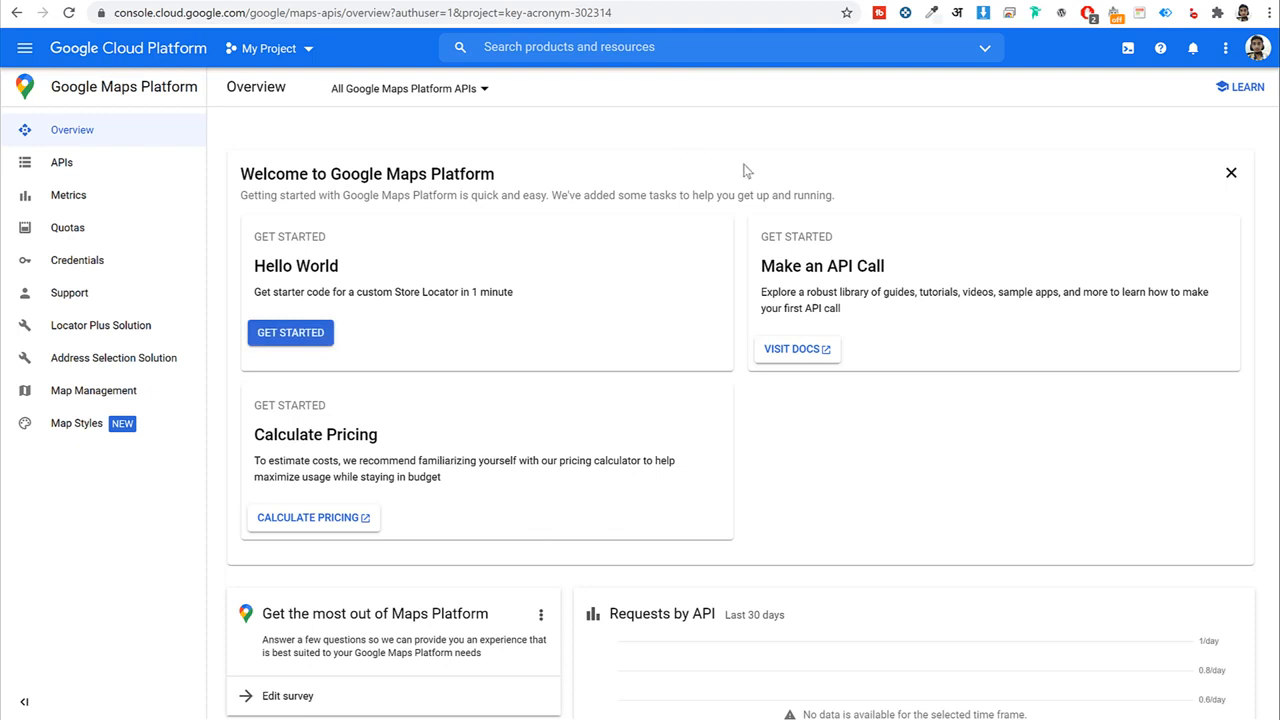
Create a new project named WilCity and select it as the active project.
{"action": "left_click", "coordinate": [276, 54]}
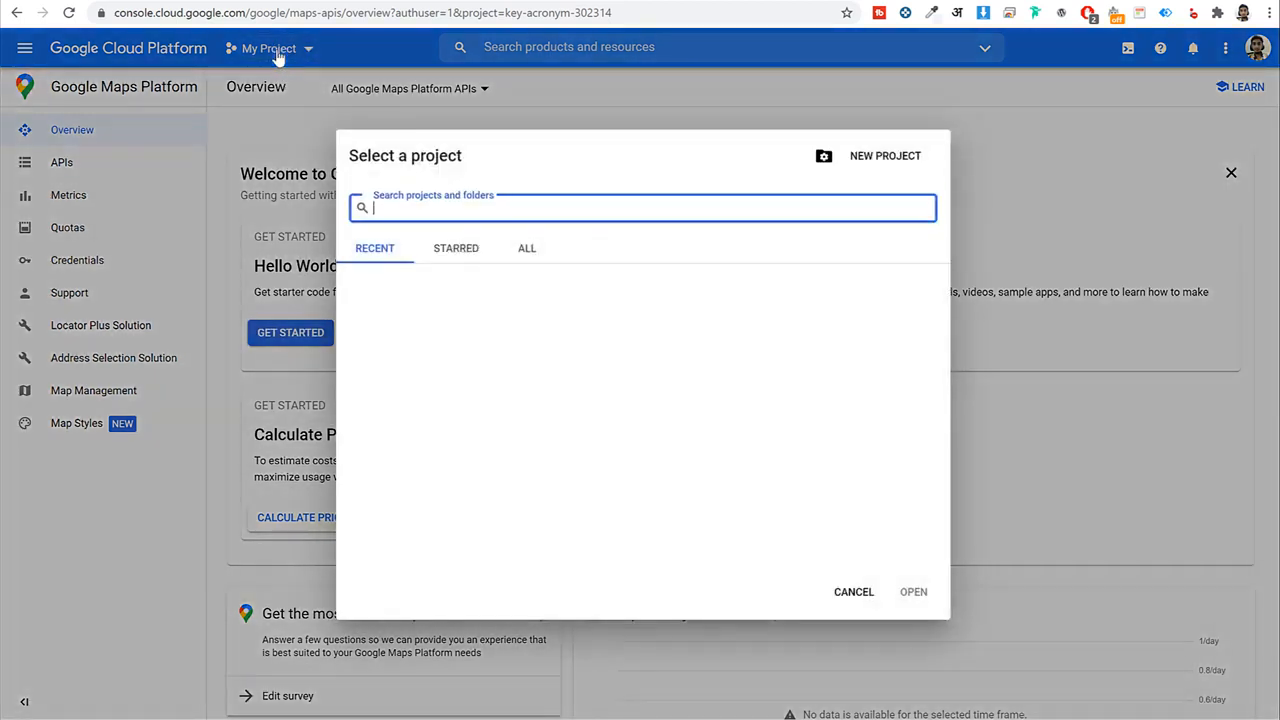
{"action": "left_click", "coordinate": [908, 162]}
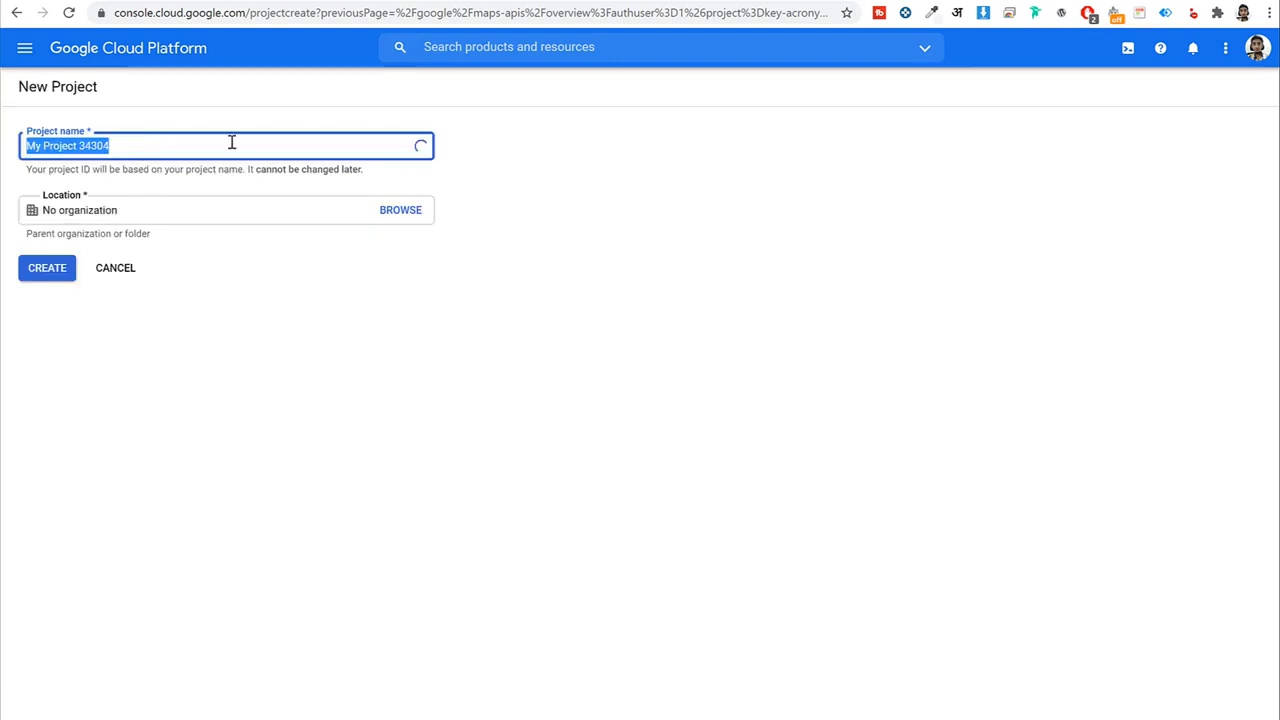
{"action": "type", "text": "WilCity"}
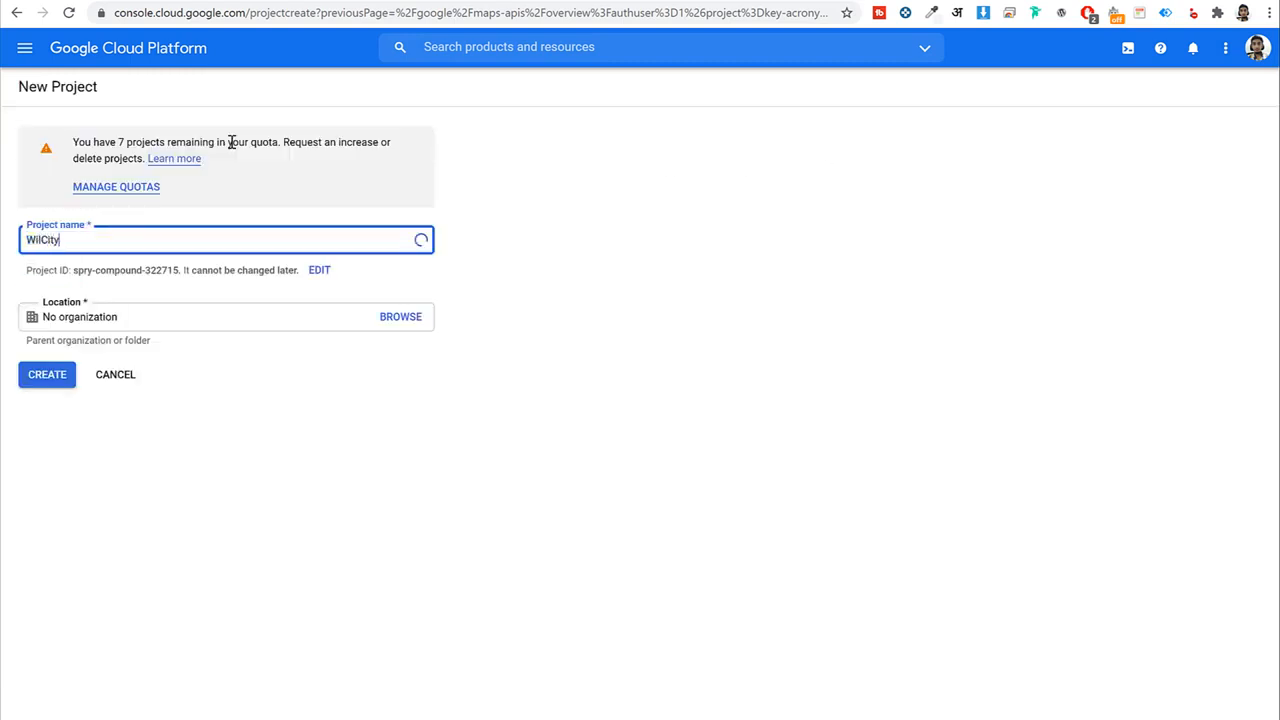
{"action": "left_click", "coordinate": [299, 530]}
{"action": "left_click", "coordinate": [47, 375]}
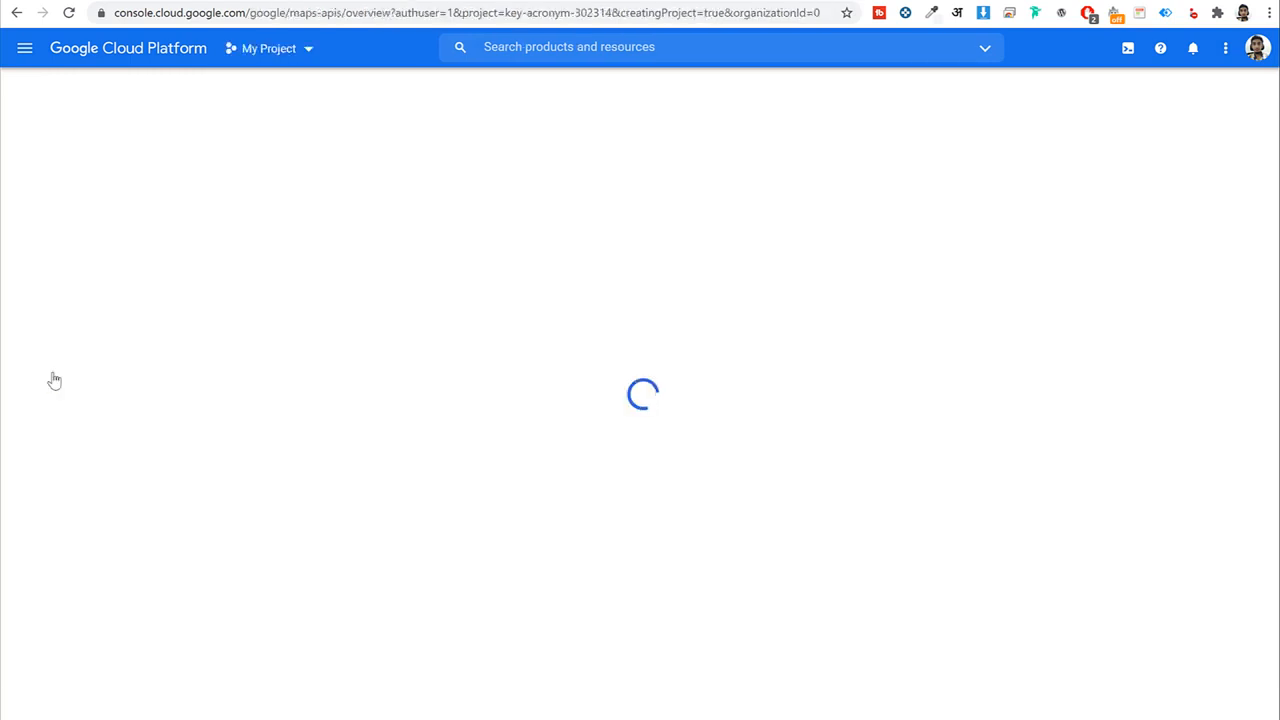
{"action": "left_click", "coordinate": [1191, 48]}
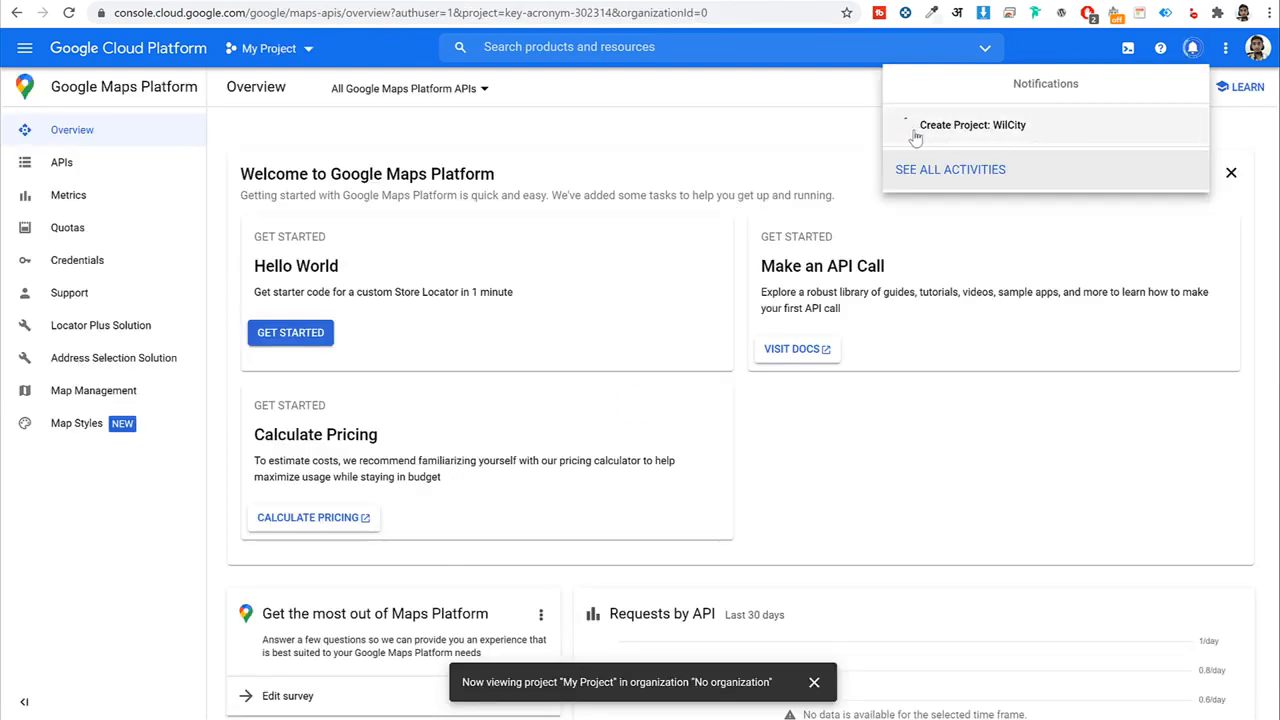
{"action": "left_click", "coordinate": [306, 51]}
{"action": "left_click", "coordinate": [309, 54]}
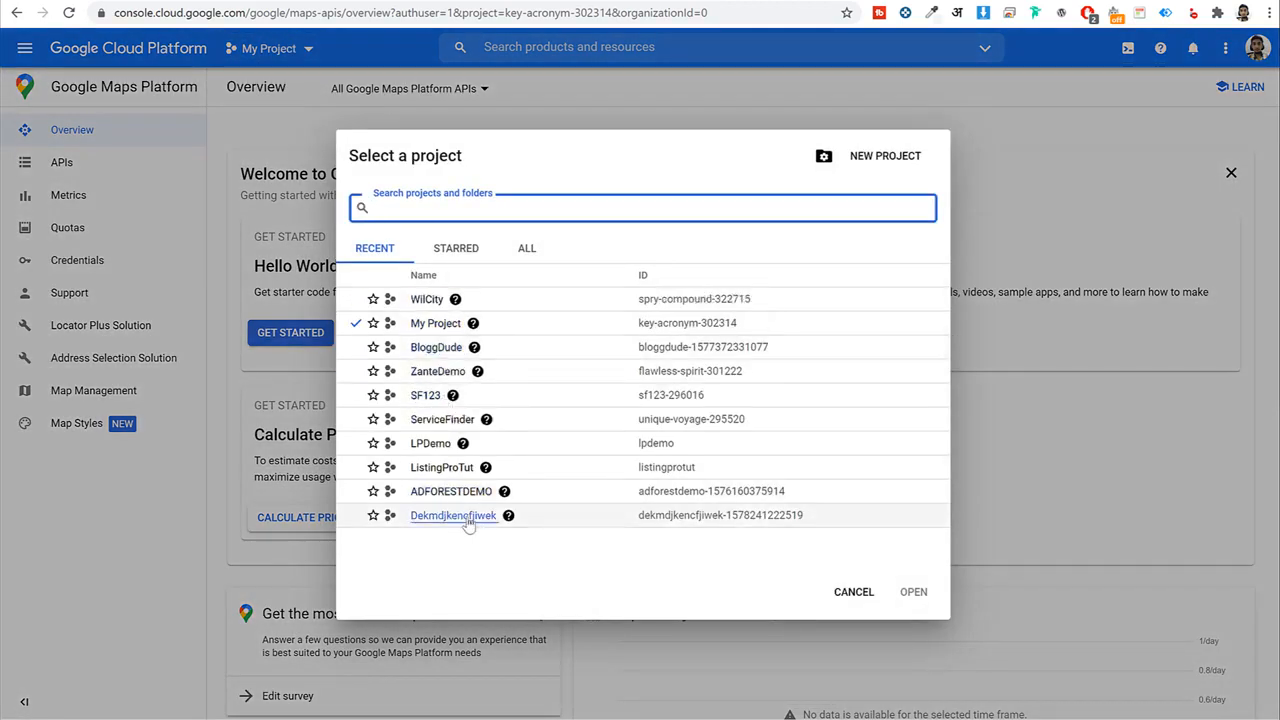
{"action": "left_click", "coordinate": [430, 301]}
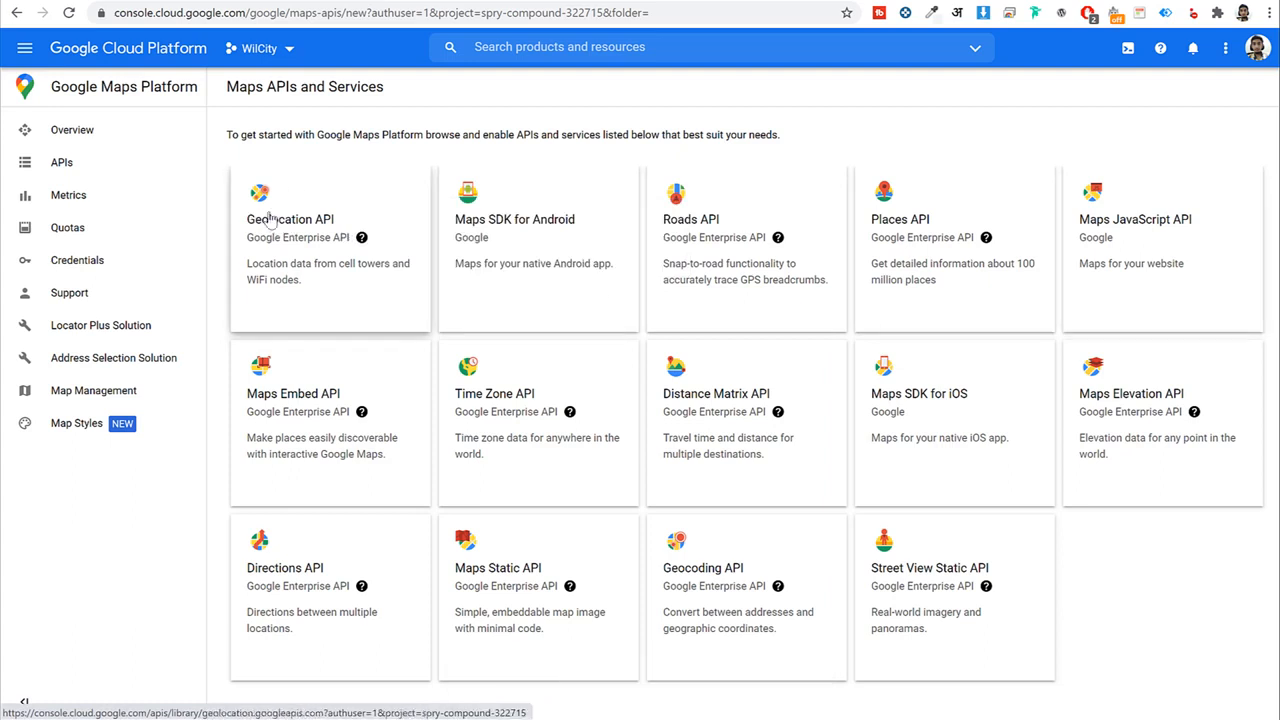
Enable the Geolocation API, visit Directions API, enable Maps SDK for Android, then go to Credentials.
{"action": "left_click", "coordinate": [286, 229]}
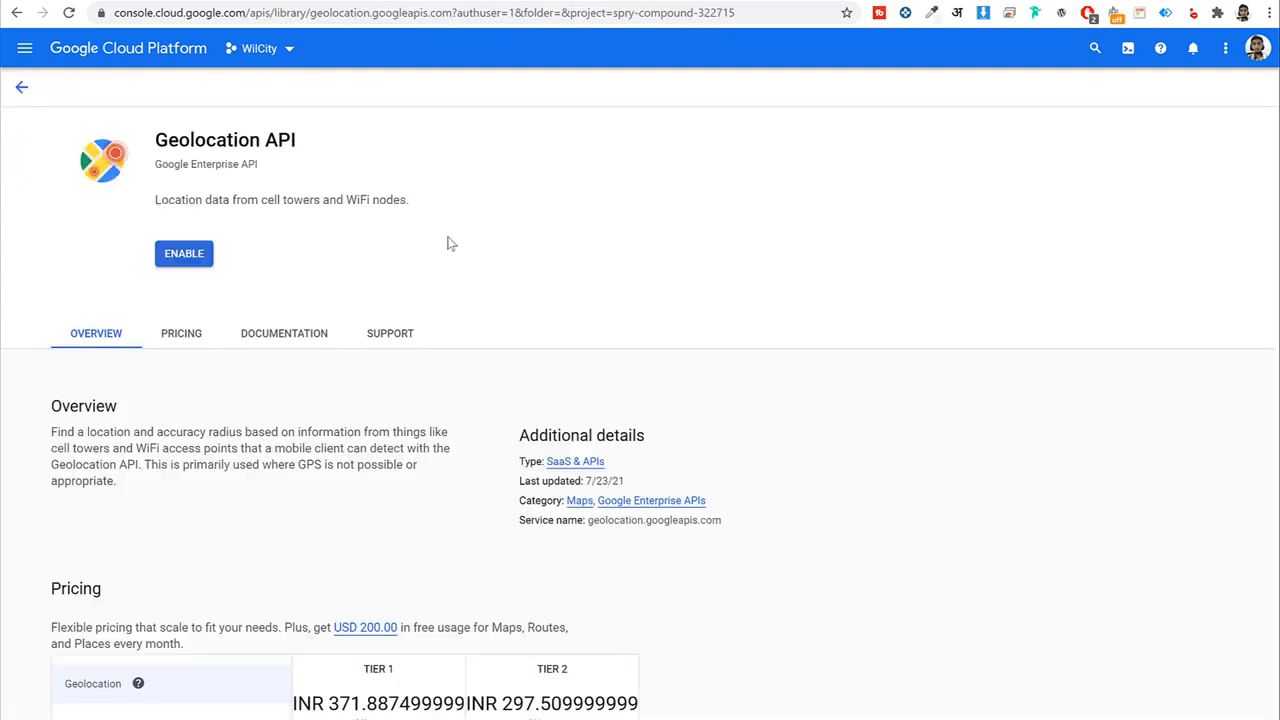
{"action": "left_click", "coordinate": [190, 254]}
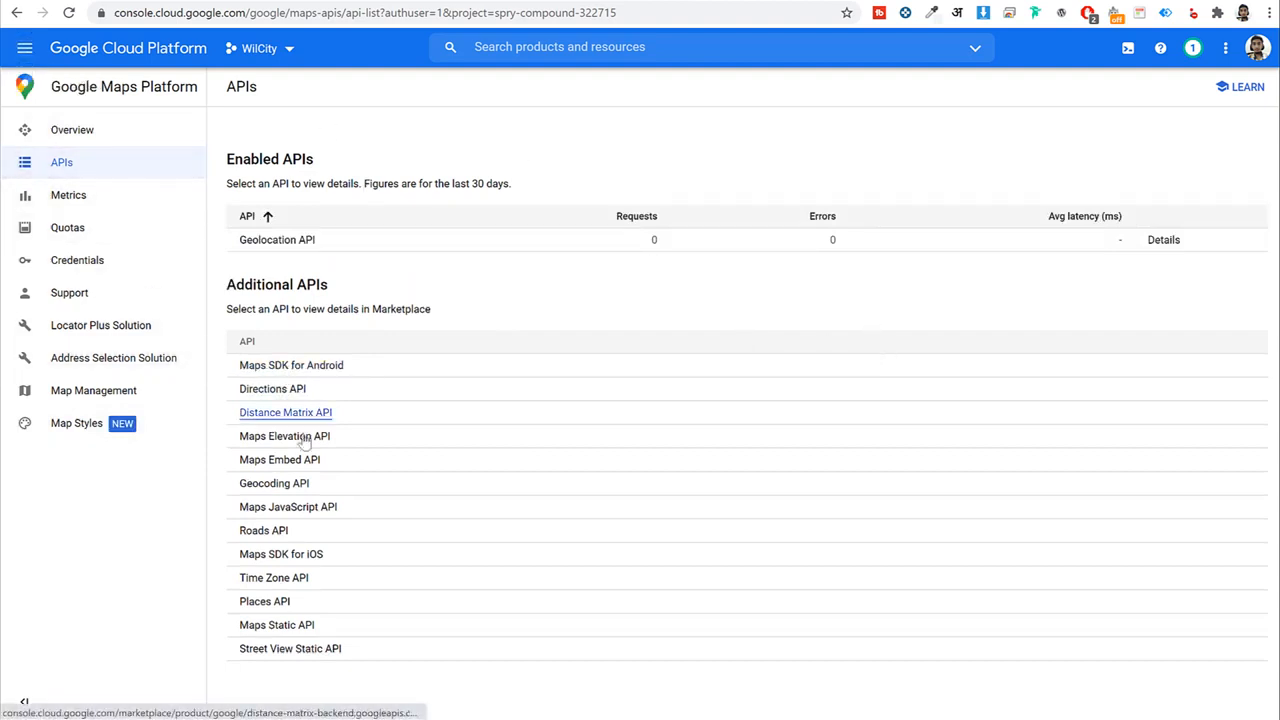
{"action": "left_click", "coordinate": [265, 393]}
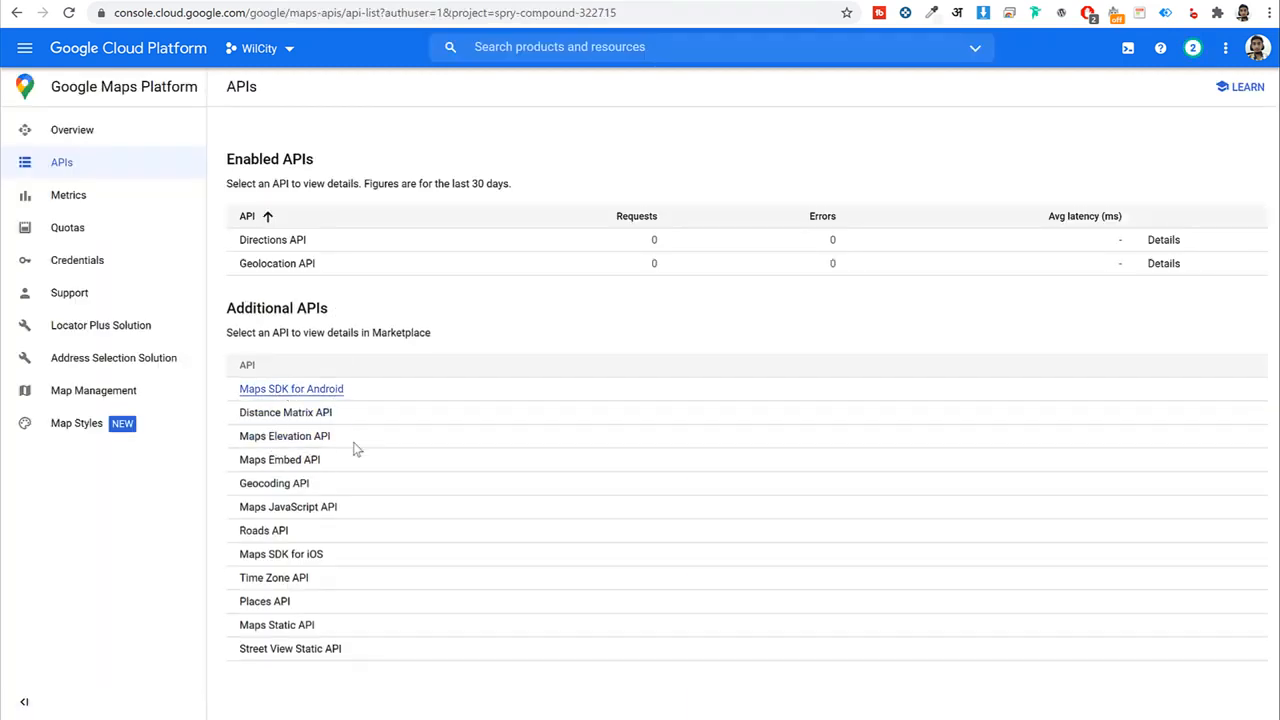
{"action": "left_click", "coordinate": [305, 391]}
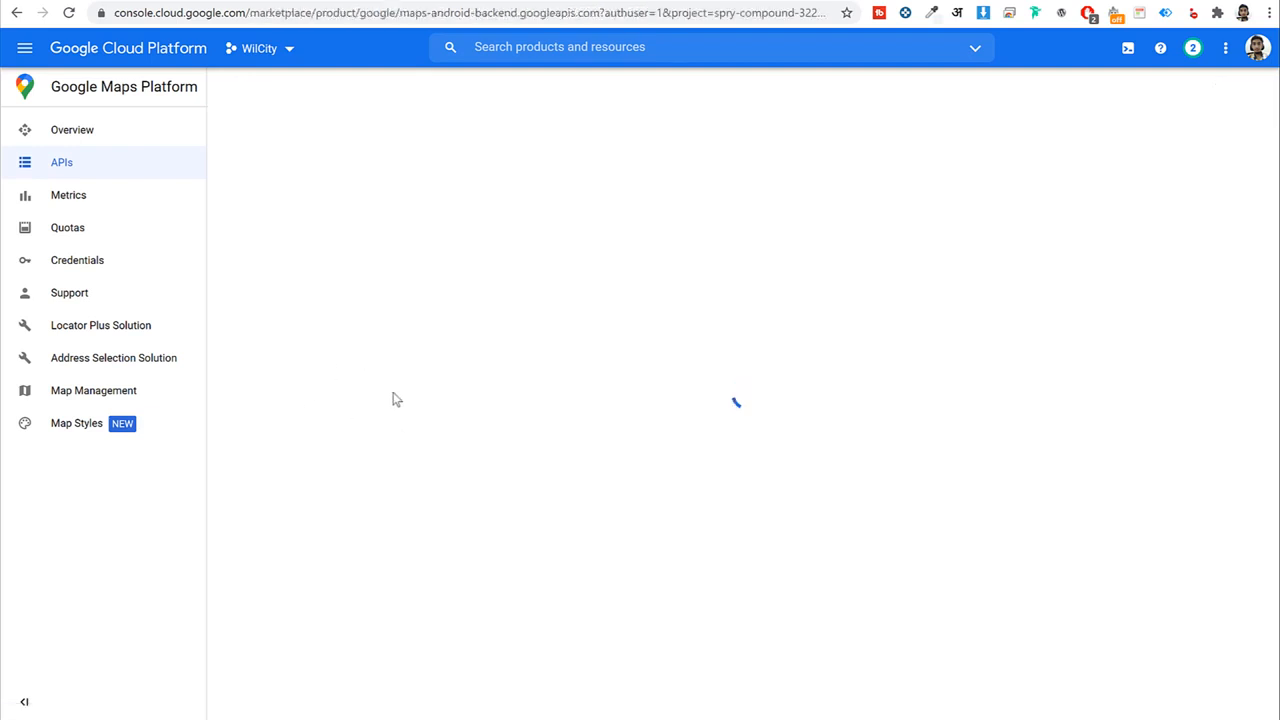
{"action": "left_click", "coordinate": [205, 260]}
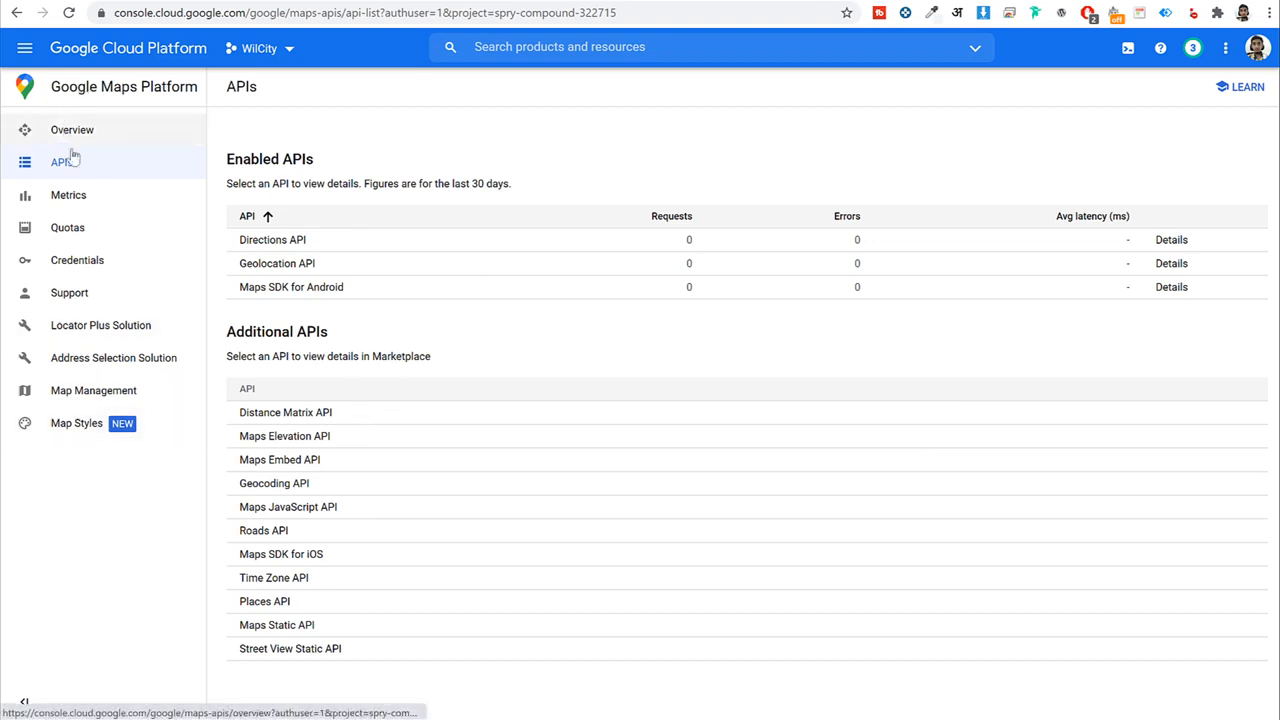
{"action": "left_click", "coordinate": [106, 266]}
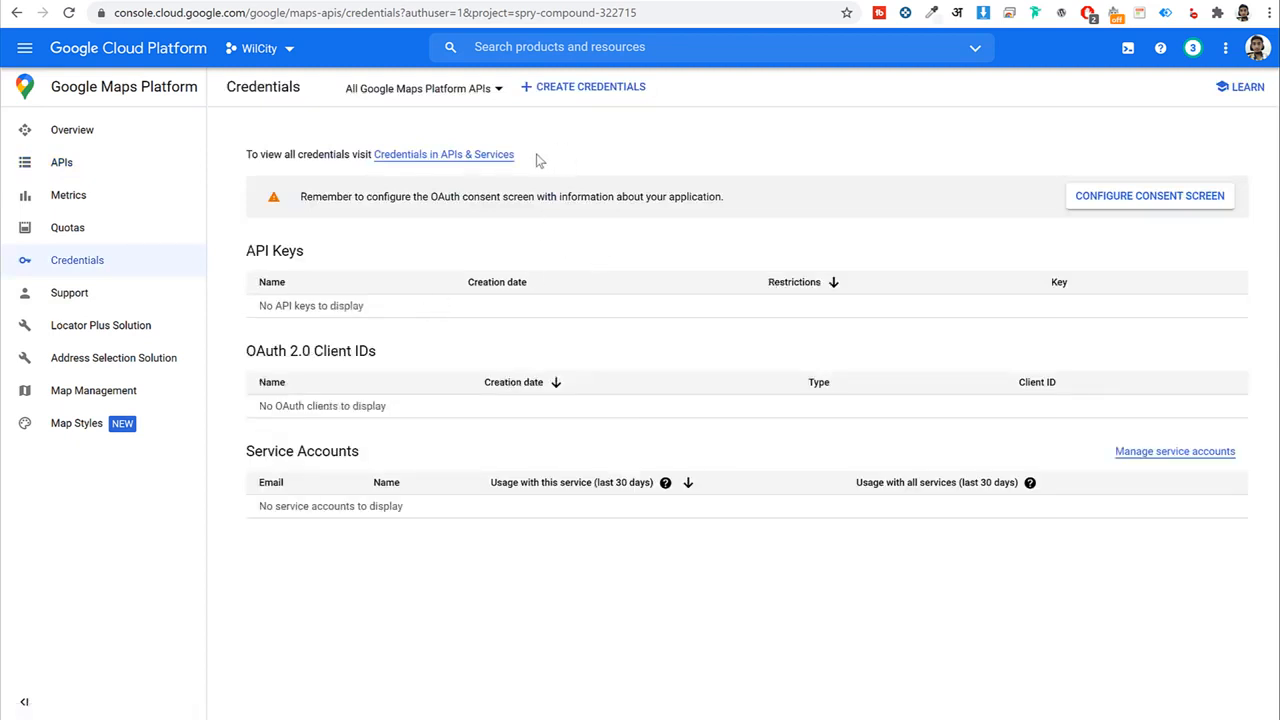
Create API key 1, open its restriction settings, then return to WilCity's Theme Options.
{"action": "left_click", "coordinate": [592, 90]}
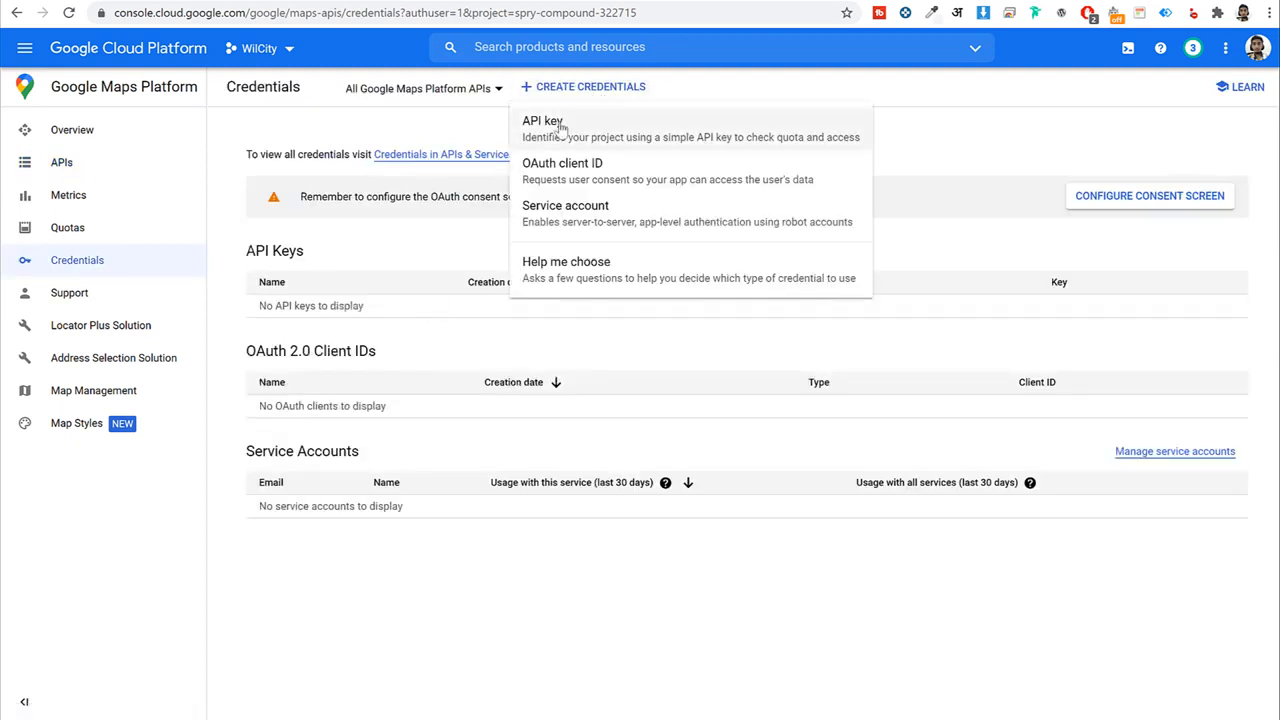
{"action": "left_click", "coordinate": [606, 138]}
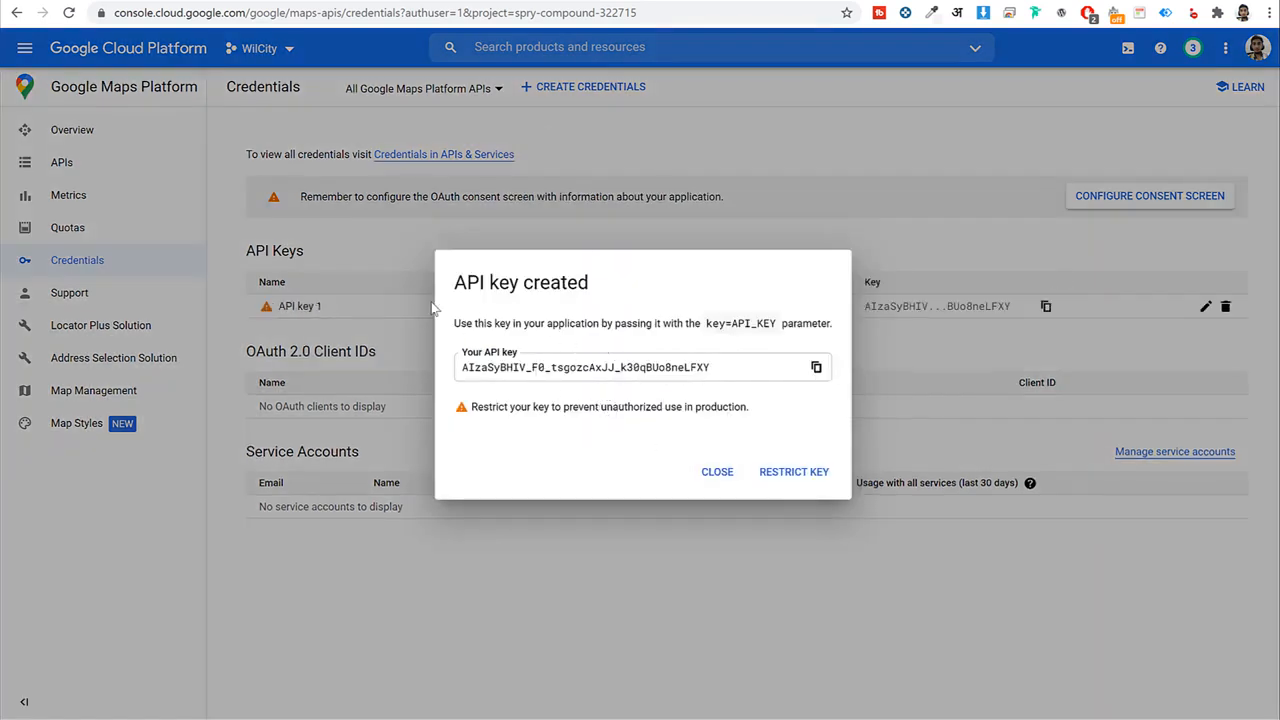
{"action": "left_click", "coordinate": [812, 475]}
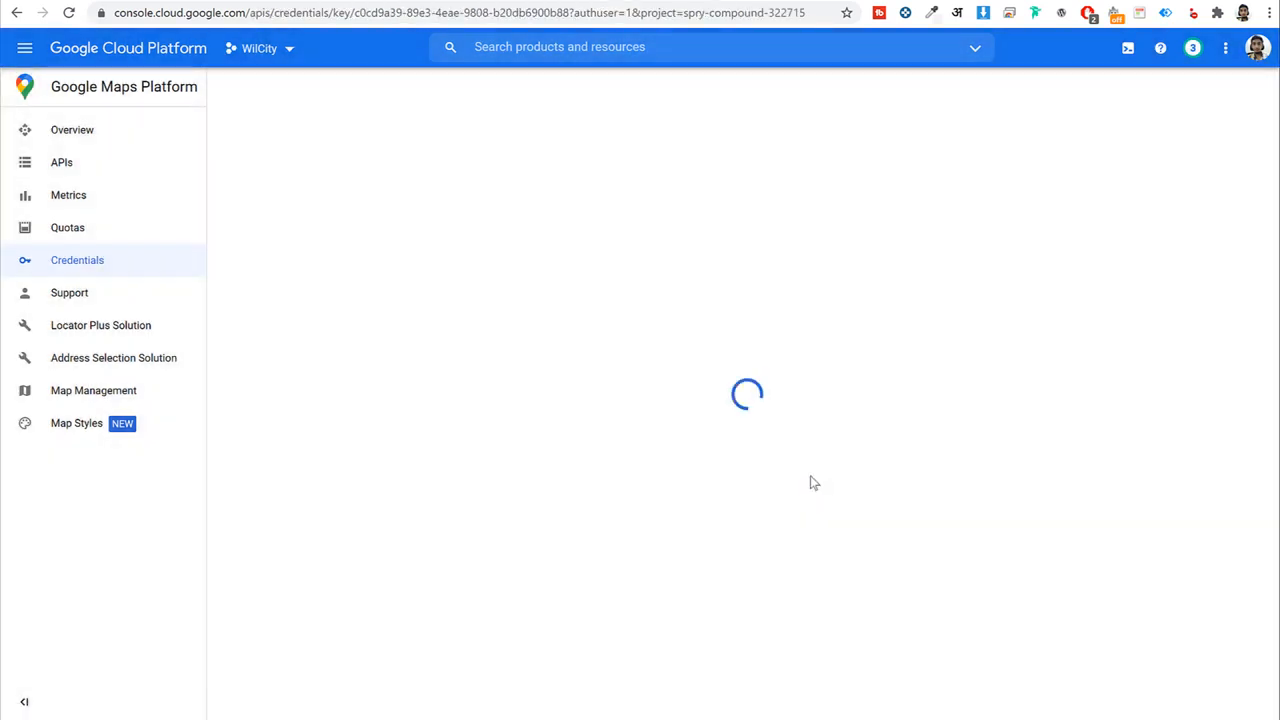
{"action": "left_click", "coordinate": [697, 0]}
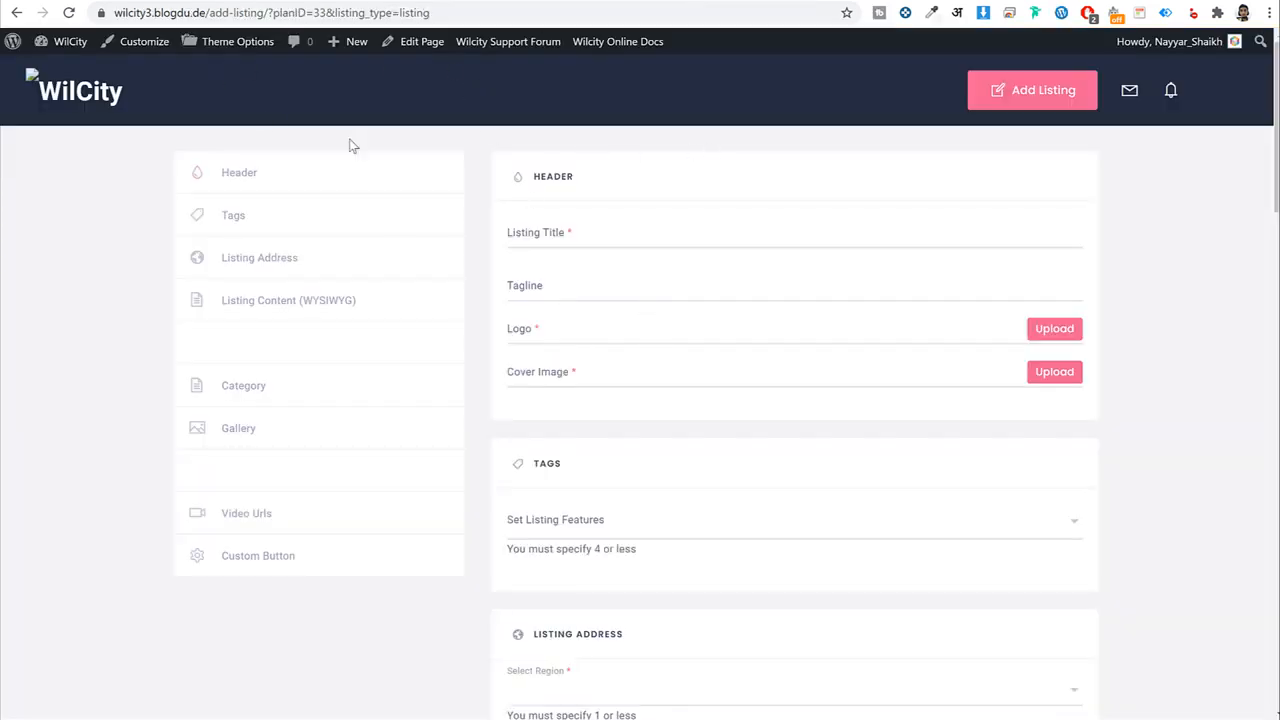
{"action": "left_click", "coordinate": [220, 46]}
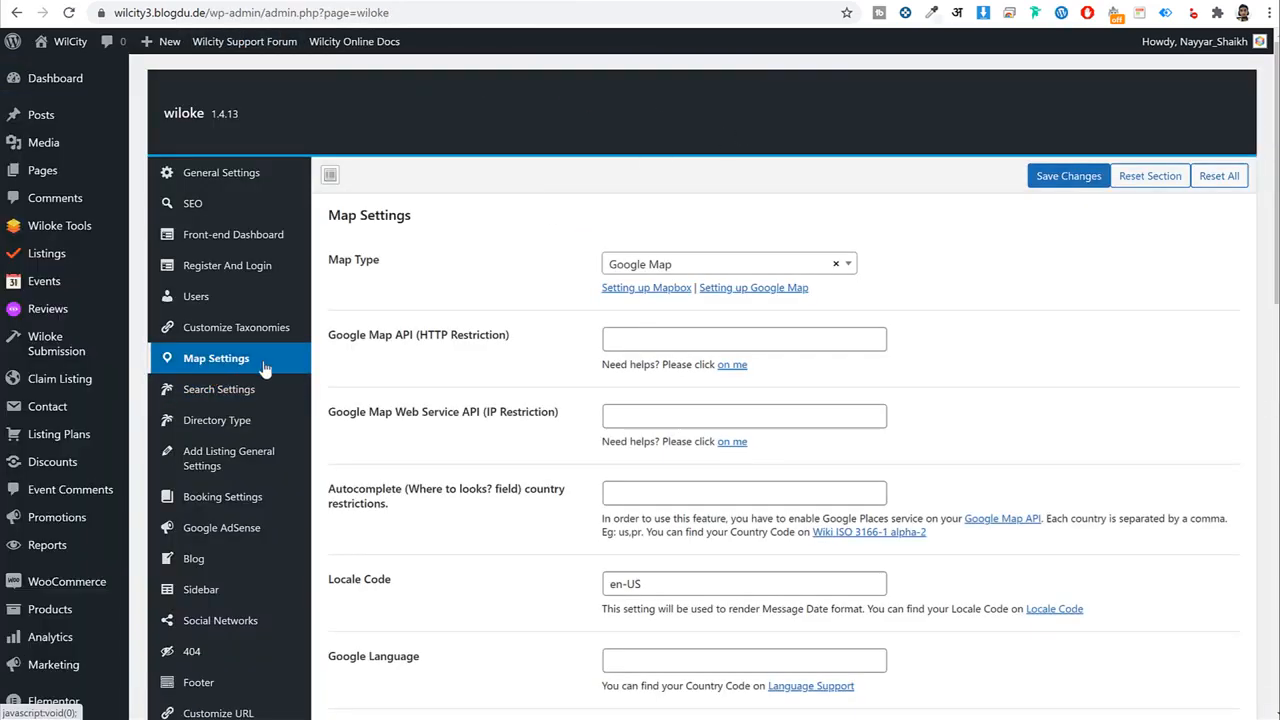
Highlight the HTTP Restriction and IP Restriction notes on the empty Google Map API key fields.
{"action": "scroll", "coordinate": [432, 301], "scroll_direction": "down", "scroll_amount": 2}
{"action": "left_click_drag", "start_coordinate": [419, 173], "coordinate": [509, 173]}
{"action": "left_click_drag", "start_coordinate": [486, 249], "coordinate": [573, 250]}
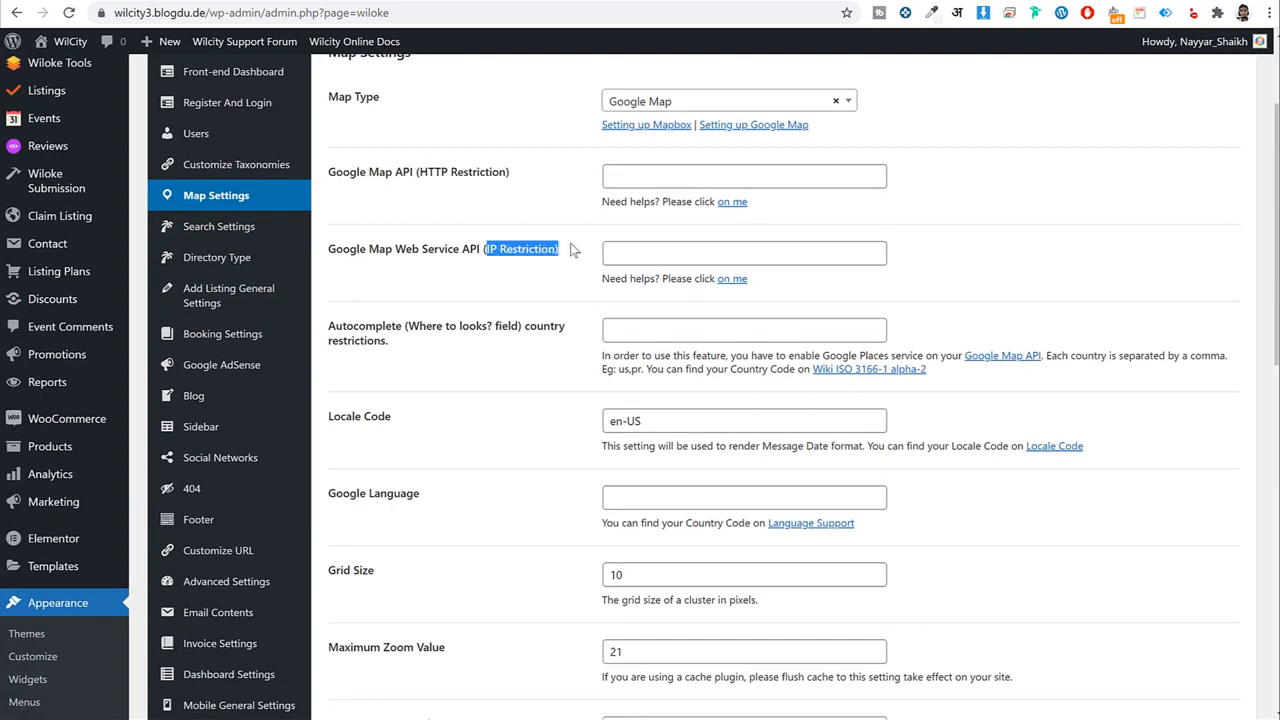
{"action": "left_click_drag", "start_coordinate": [420, 173], "coordinate": [517, 174]}
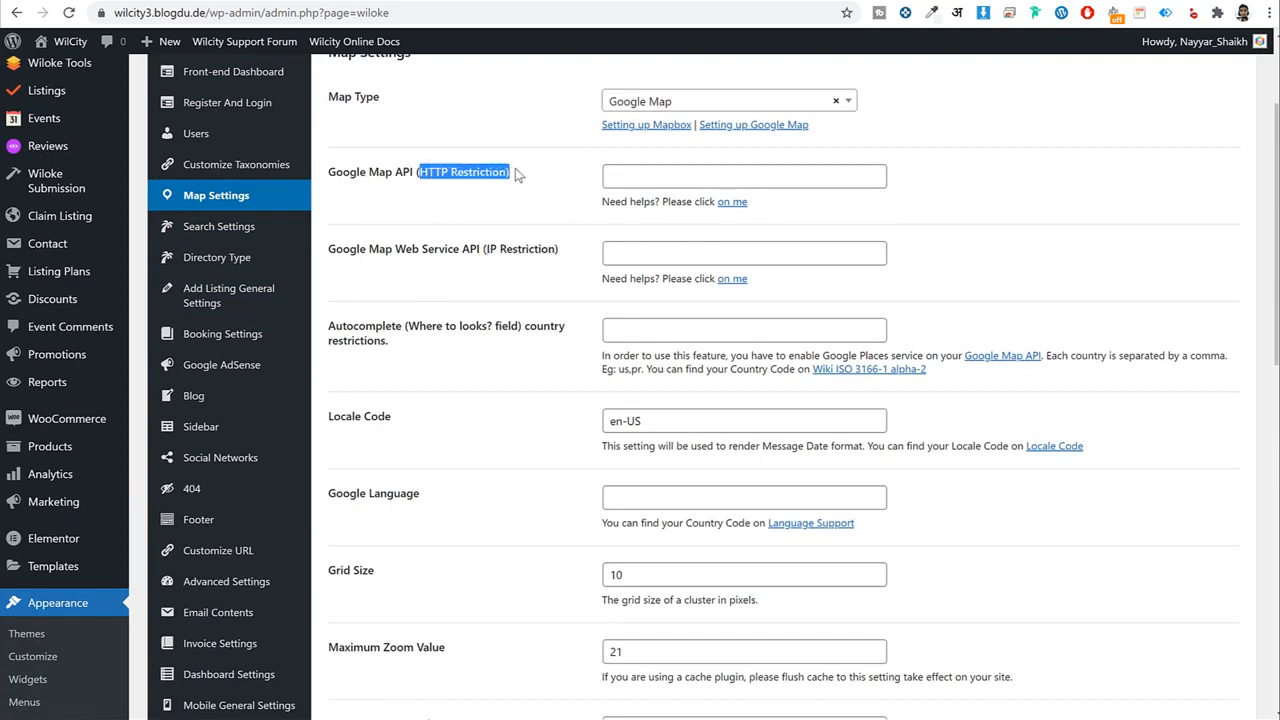
Keep the name API key 1, restrict it to HTTP referrers, and add a website entry.
{"action": "left_click", "coordinate": [818, 1]}
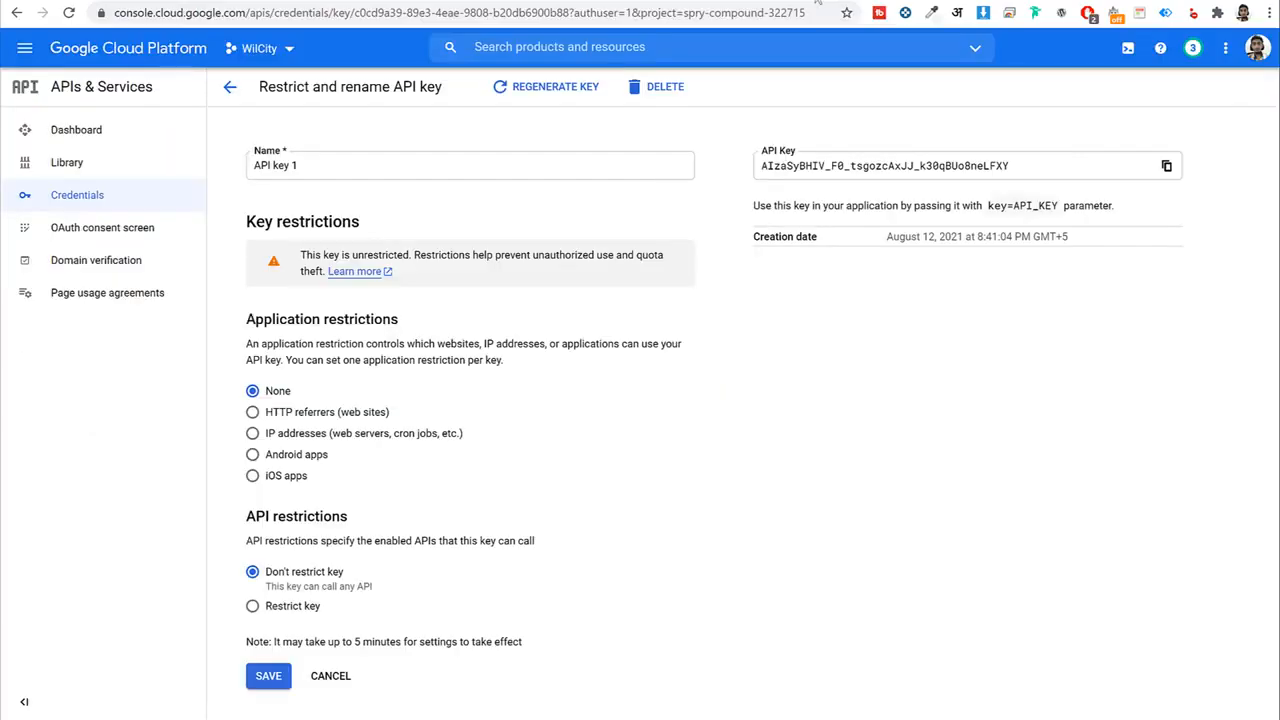
{"action": "triple_click", "coordinate": [343, 163]}
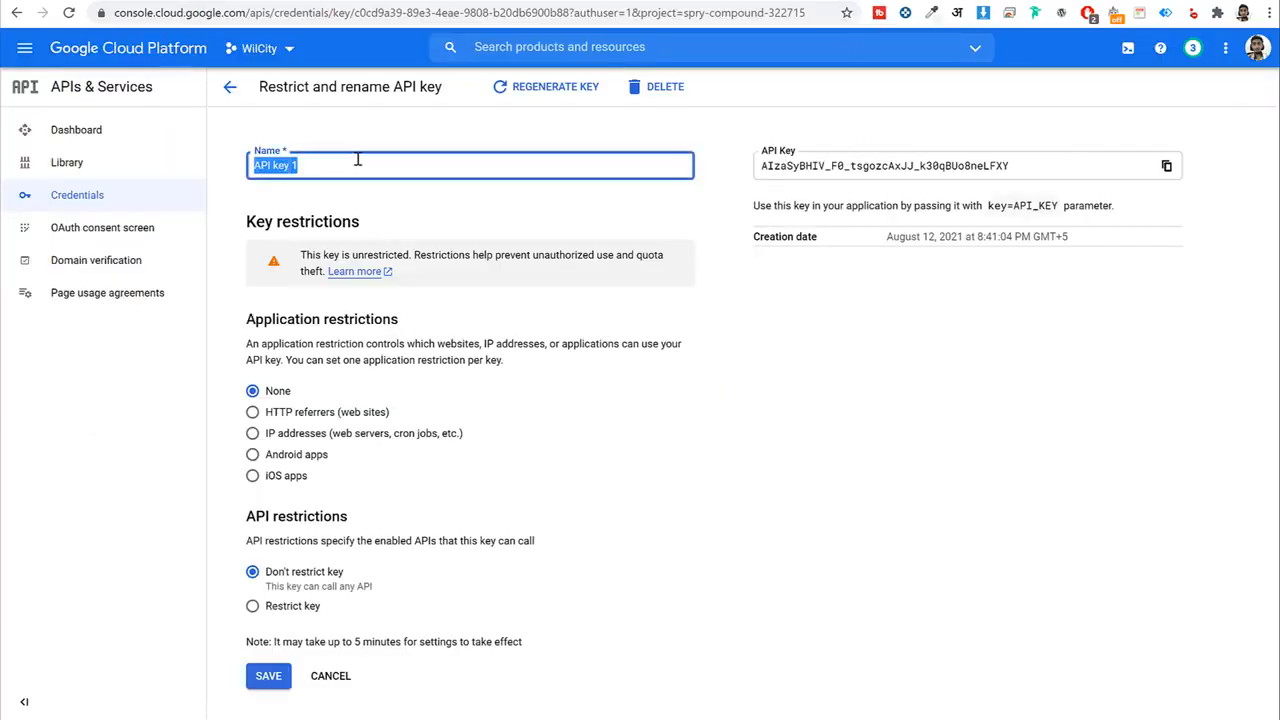
{"action": "left_click", "coordinate": [836, 384]}
{"action": "scroll", "coordinate": [837, 386], "scroll_direction": "down", "scroll_amount": 1}
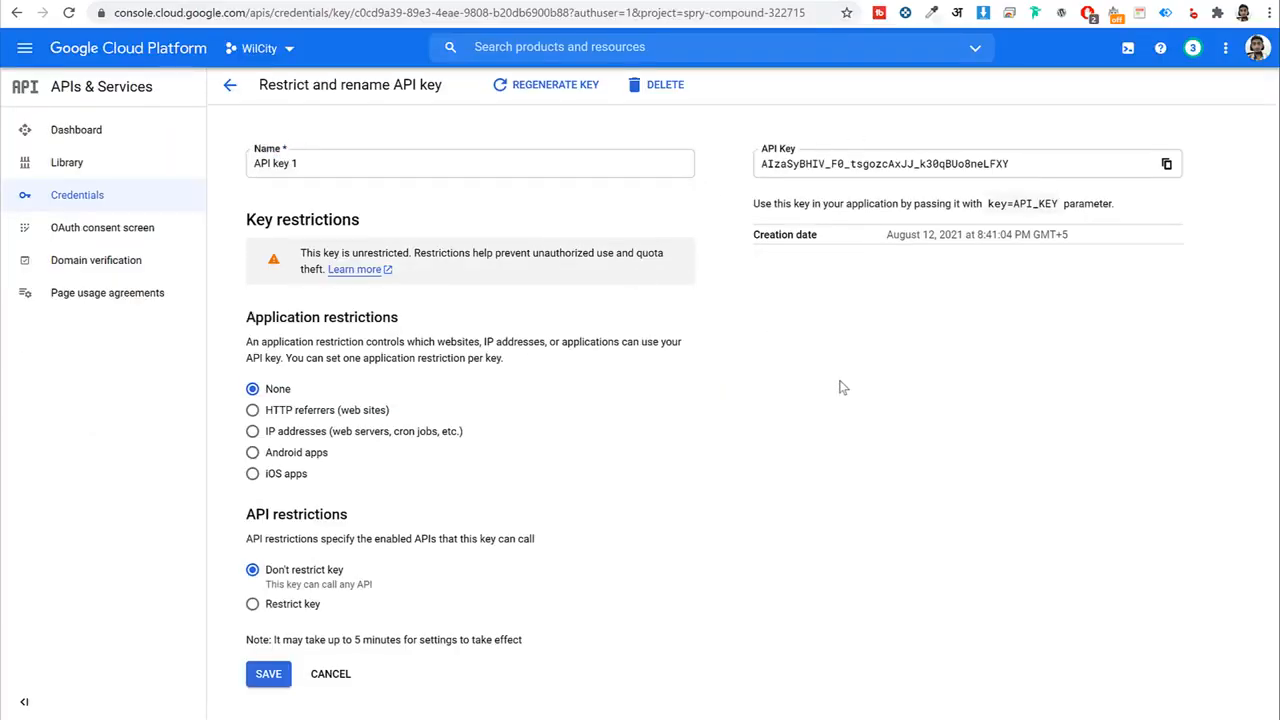
{"action": "left_click_drag", "start_coordinate": [303, 312], "coordinate": [436, 323]}
{"action": "left_click", "coordinate": [256, 408]}
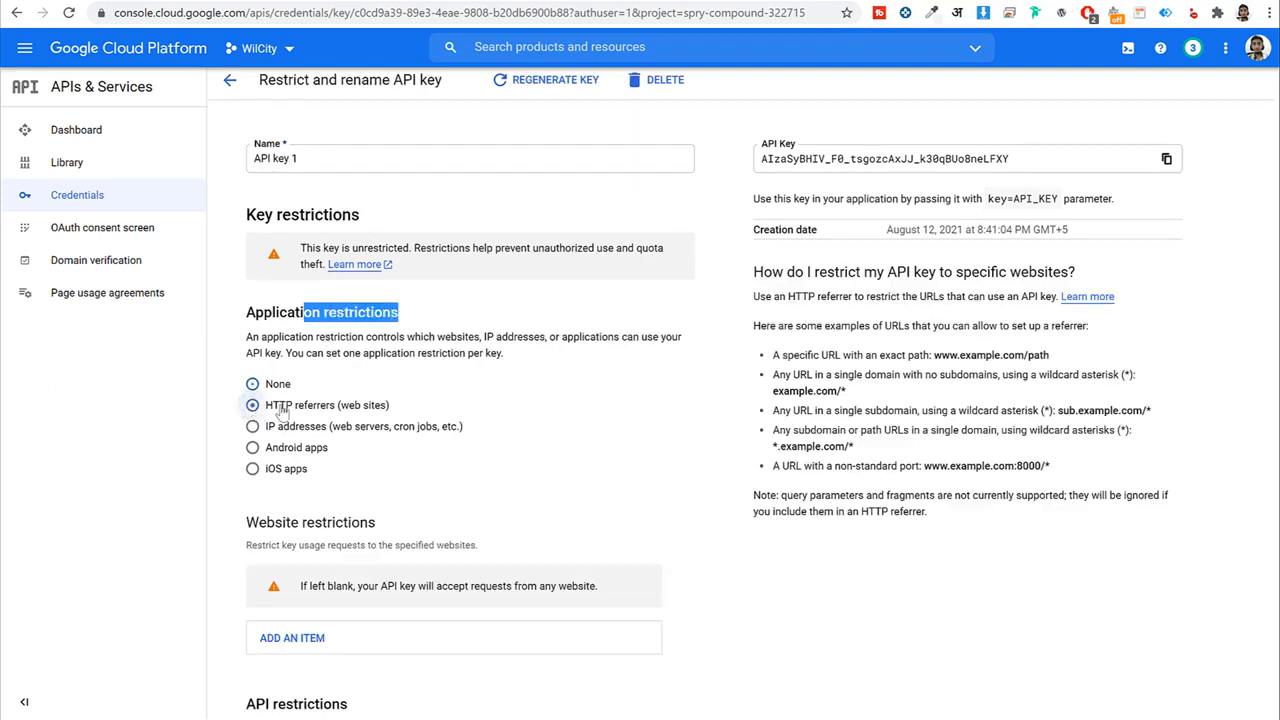
{"action": "scroll", "coordinate": [640, 421], "scroll_direction": "down", "scroll_amount": 2}
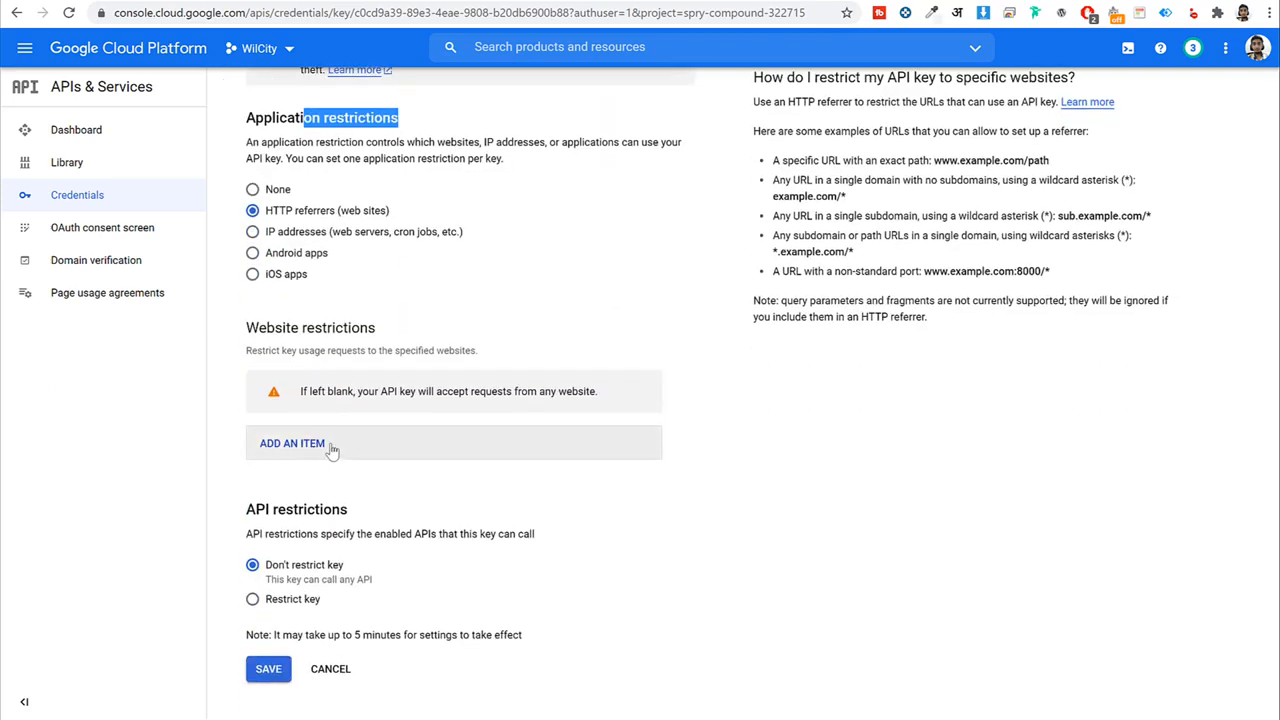
{"action": "left_click", "coordinate": [322, 449]}
{"action": "left_click", "coordinate": [414, 505]}
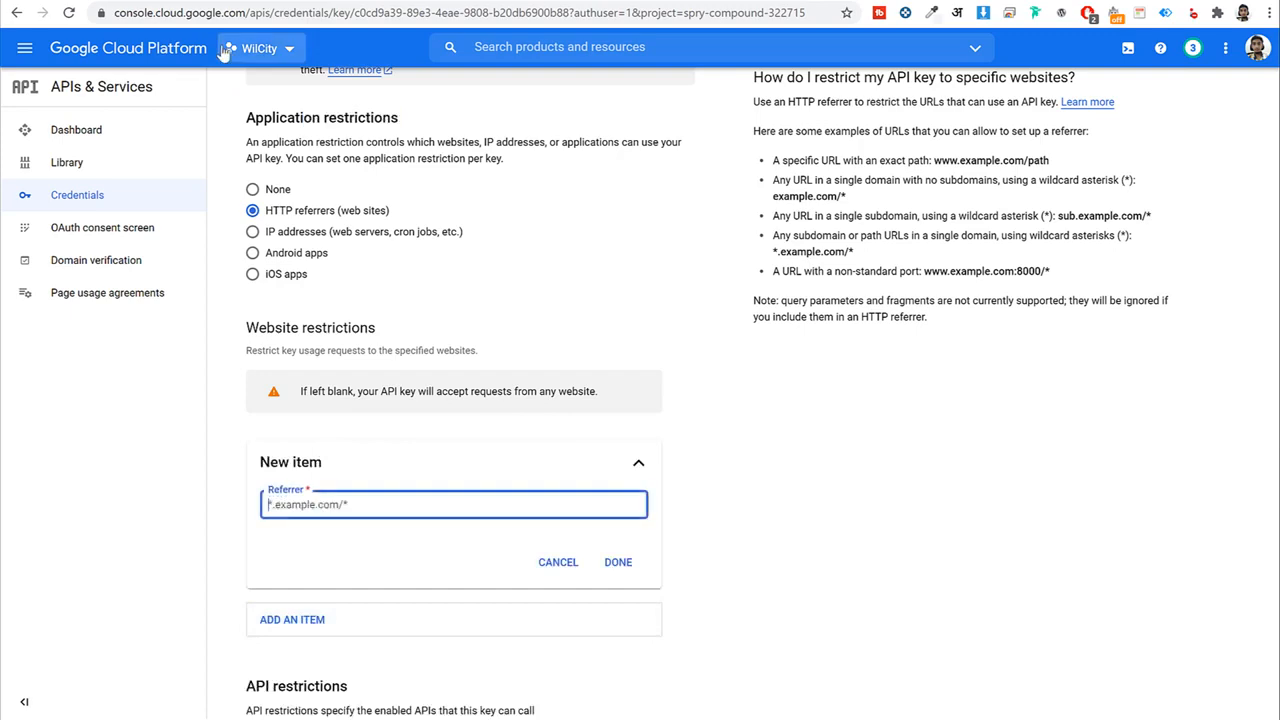
Enter the referrer *.wilcity3.blogdu.de/* from the site address and save API key 1's restrictions.
{"action": "left_click", "coordinate": [474, 1]}
{"action": "left_click_drag", "start_coordinate": [209, 12], "coordinate": [110, 12]}
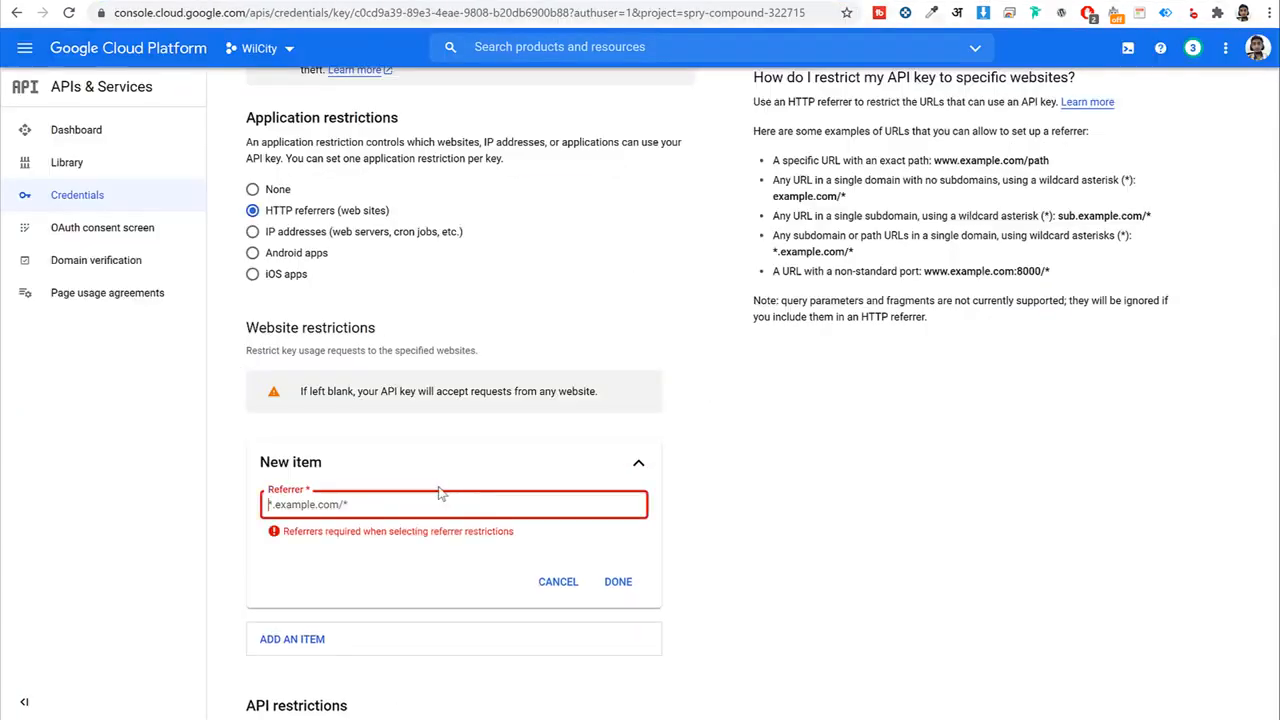
{"action": "type", "text": "https://wilcity3.blogdu.de/"}
{"action": "key", "text": "ctrl+a"}
{"action": "key", "text": "ctrl+c"}
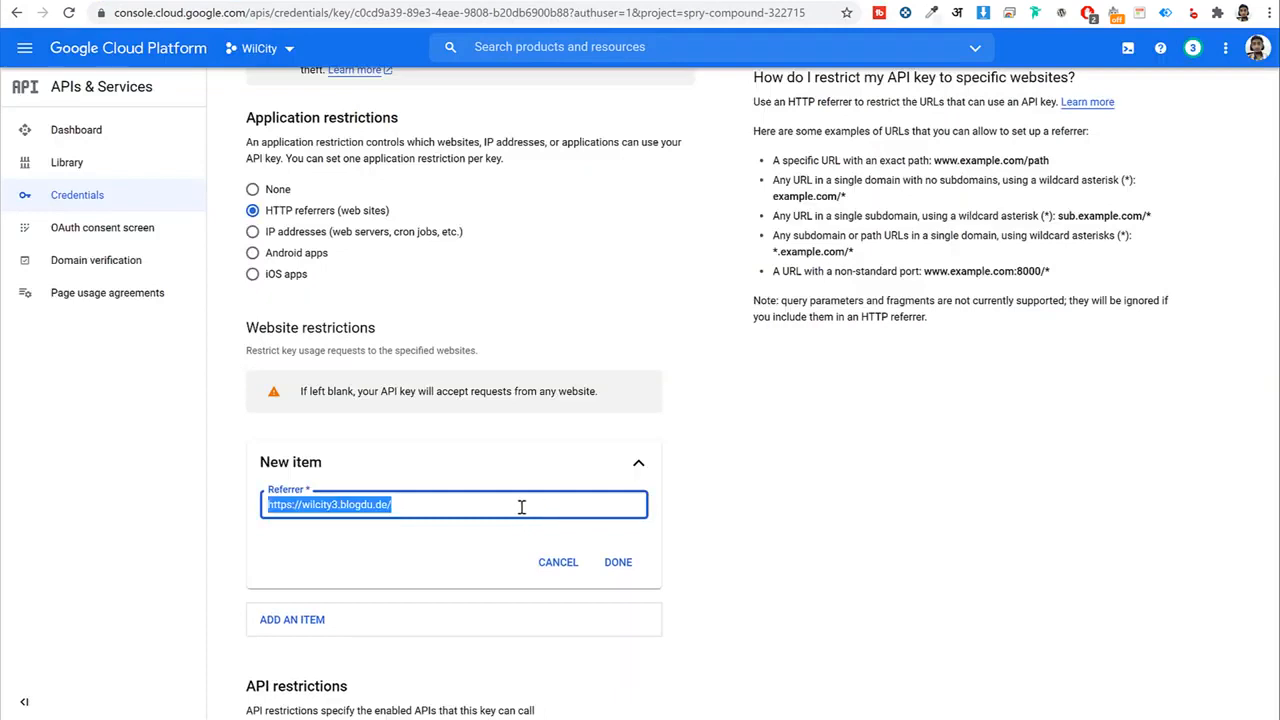
{"action": "key", "text": "BackSpace"}
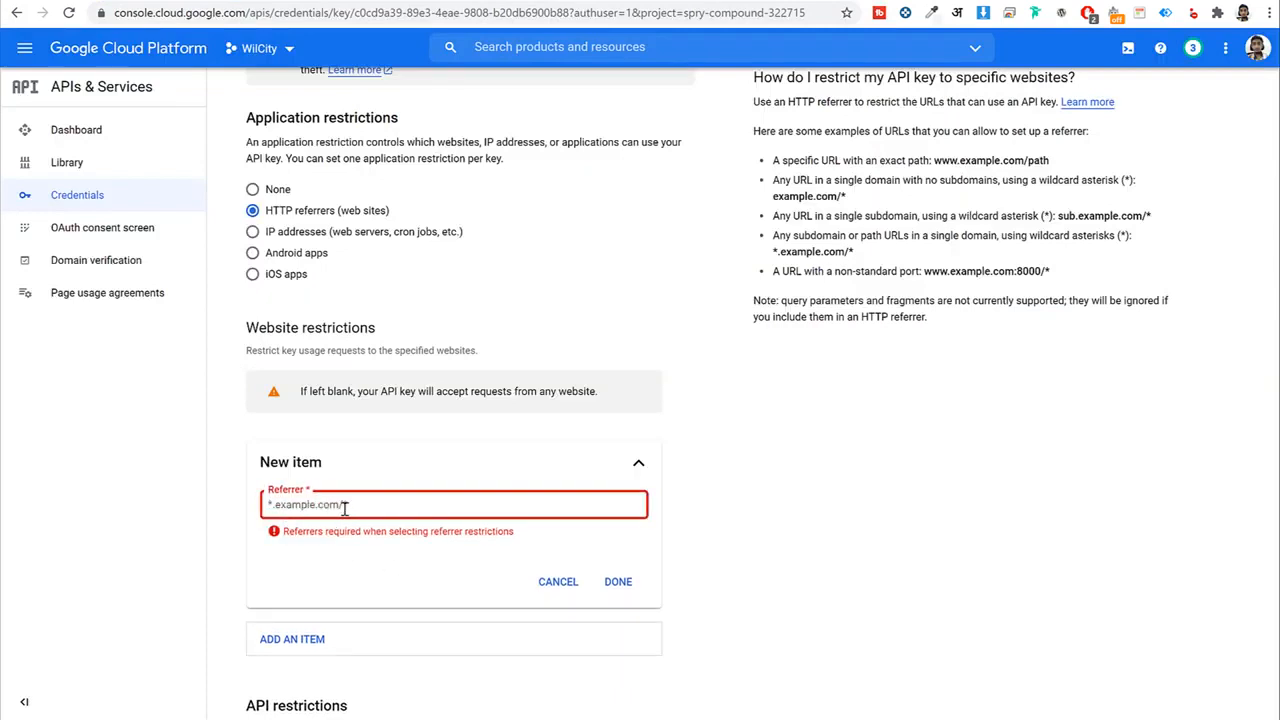
{"action": "key", "text": "ctrl+v"}
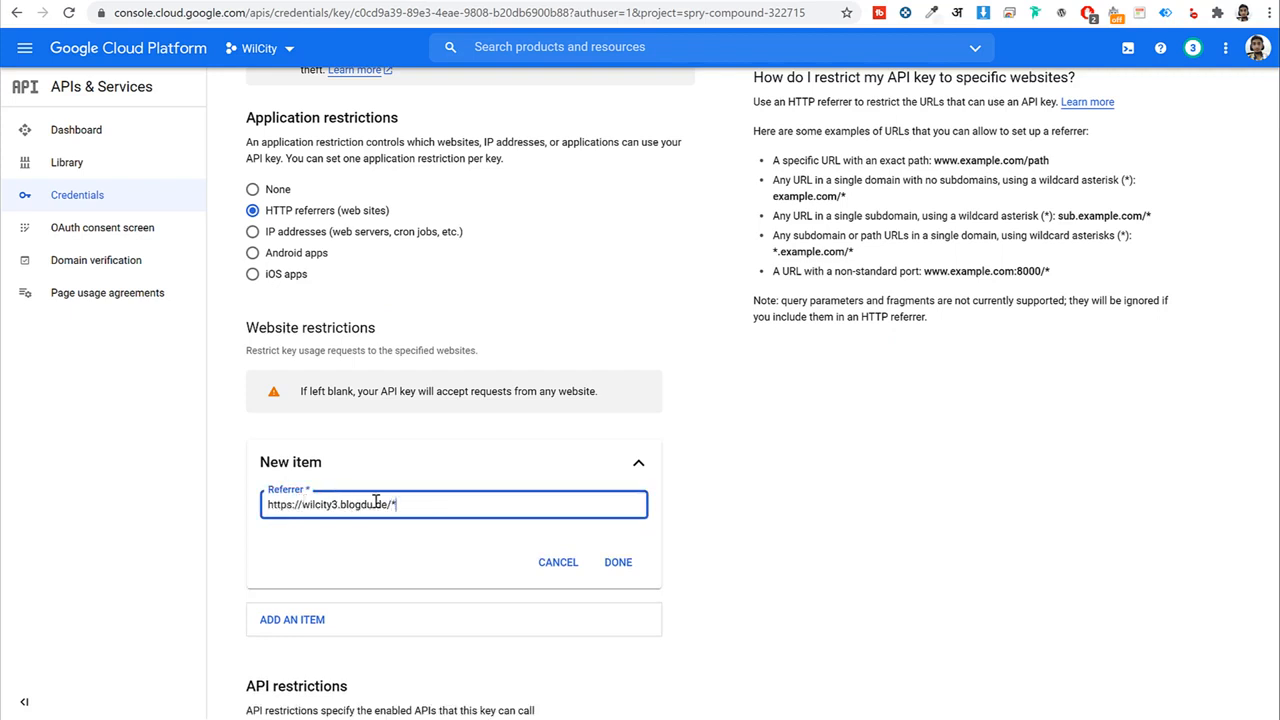
{"action": "type", "text": "*"}
{"action": "key", "text": "ctrl+a"}
{"action": "key", "text": "ctrl+c"}
{"action": "key", "text": "BackSpace"}
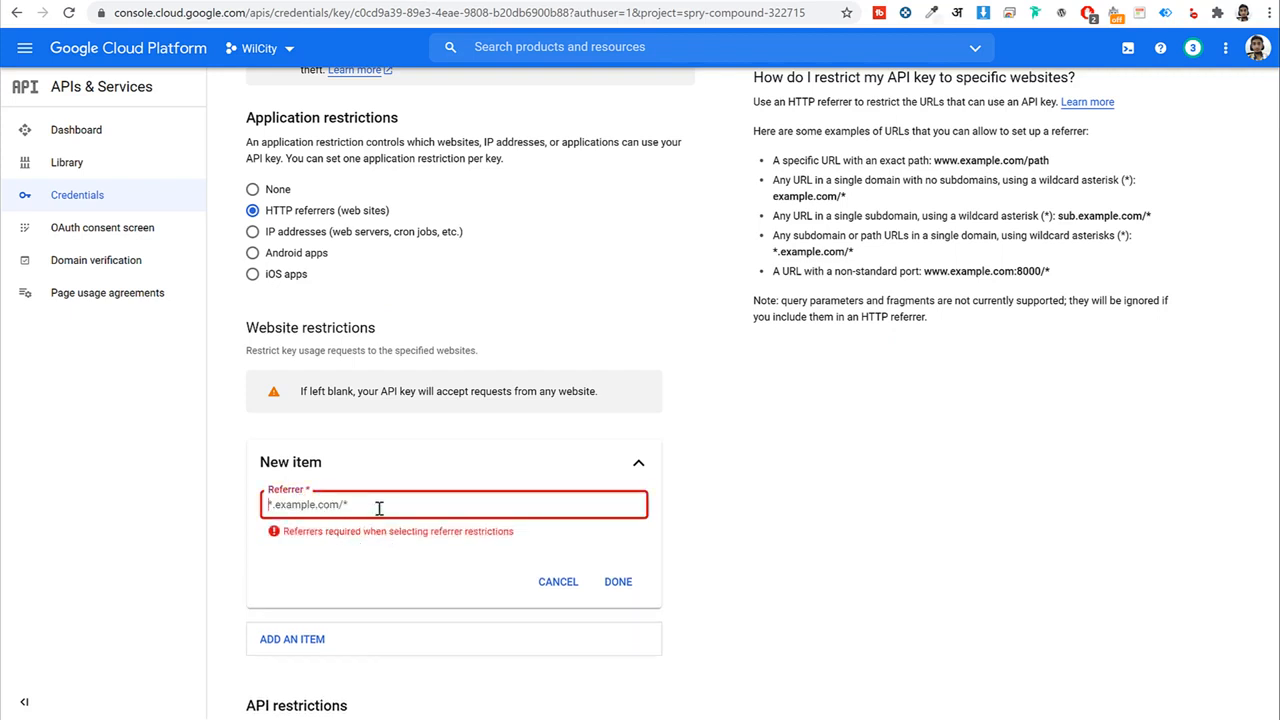
{"action": "key", "text": "ctrl+v"}
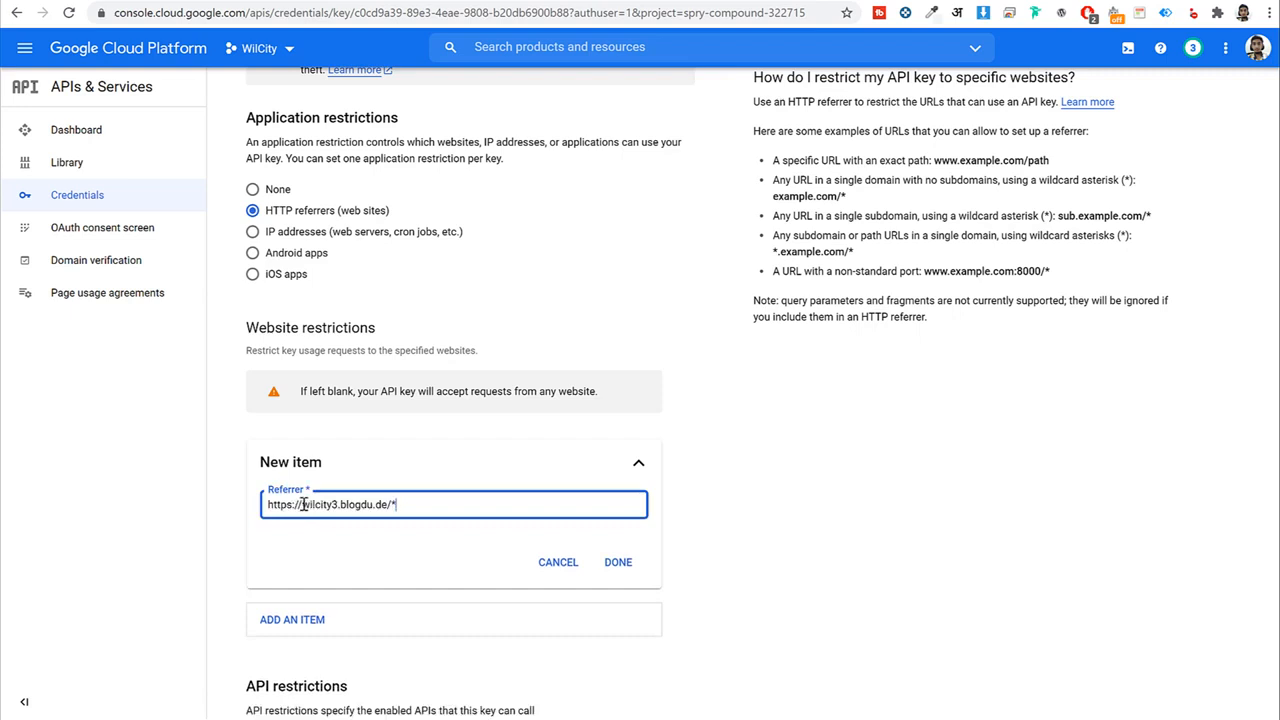
{"action": "left_click_drag", "start_coordinate": [302, 504], "coordinate": [139, 512]}
{"action": "type", "text": "*"}
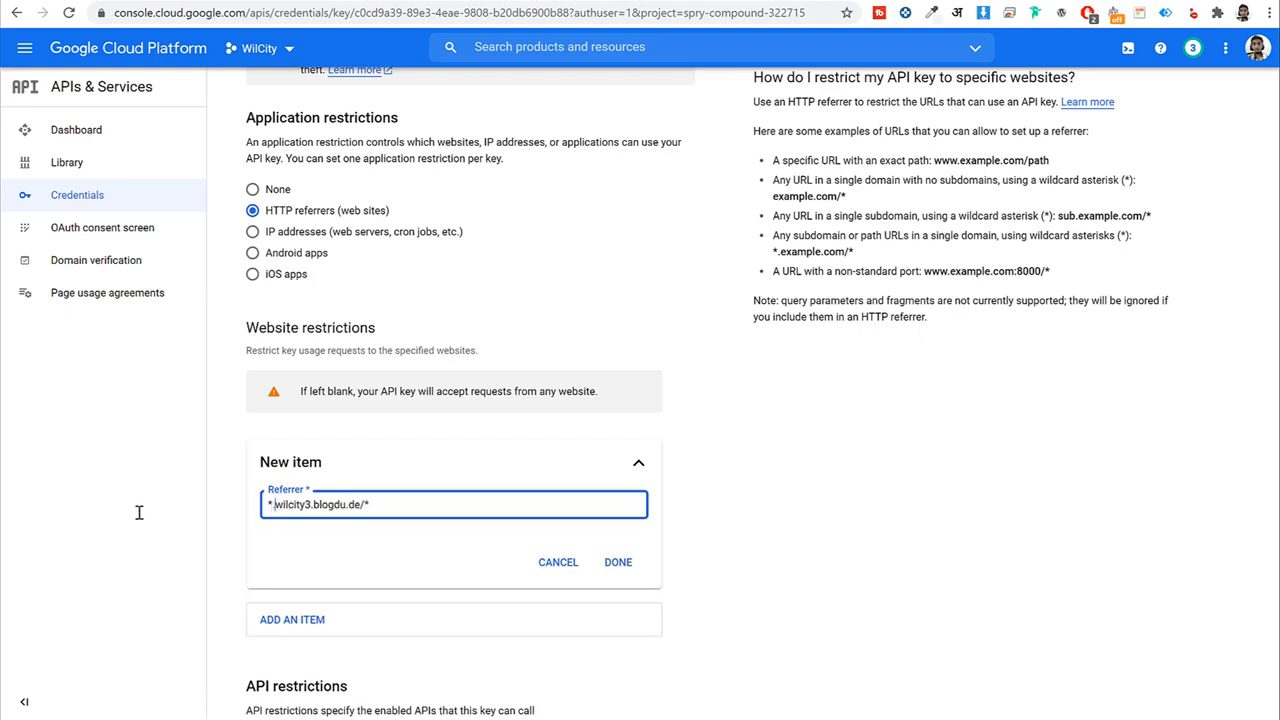
{"action": "left_click", "coordinate": [617, 561]}
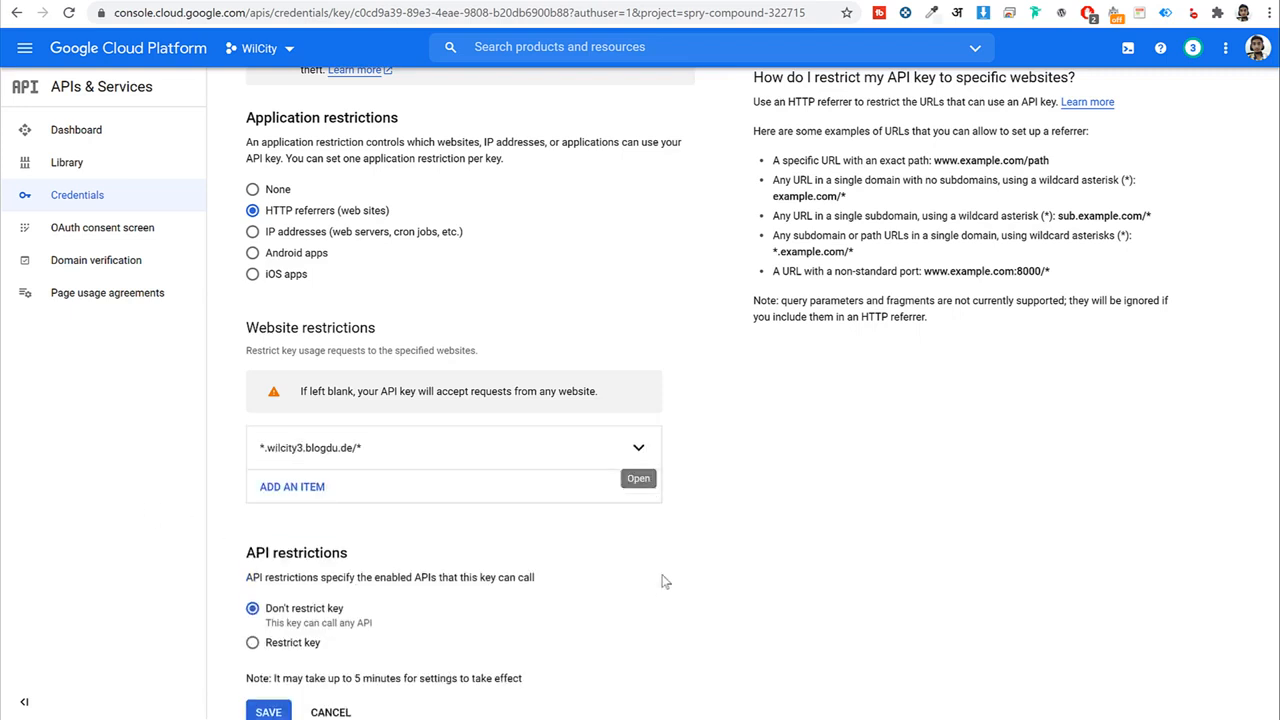
{"action": "left_click", "coordinate": [268, 668]}
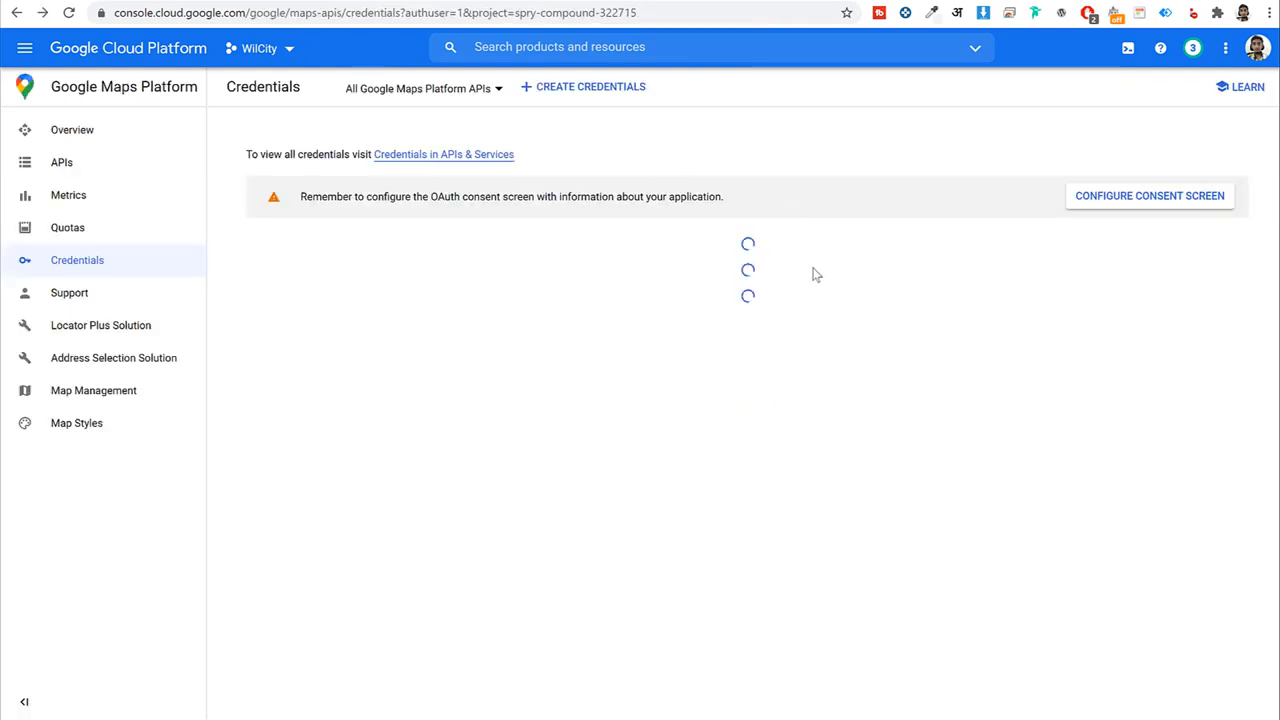
Copy API key 1 into WilCity's Google Map API (HTTP Restriction) setting.
{"action": "left_click", "coordinate": [1046, 308]}
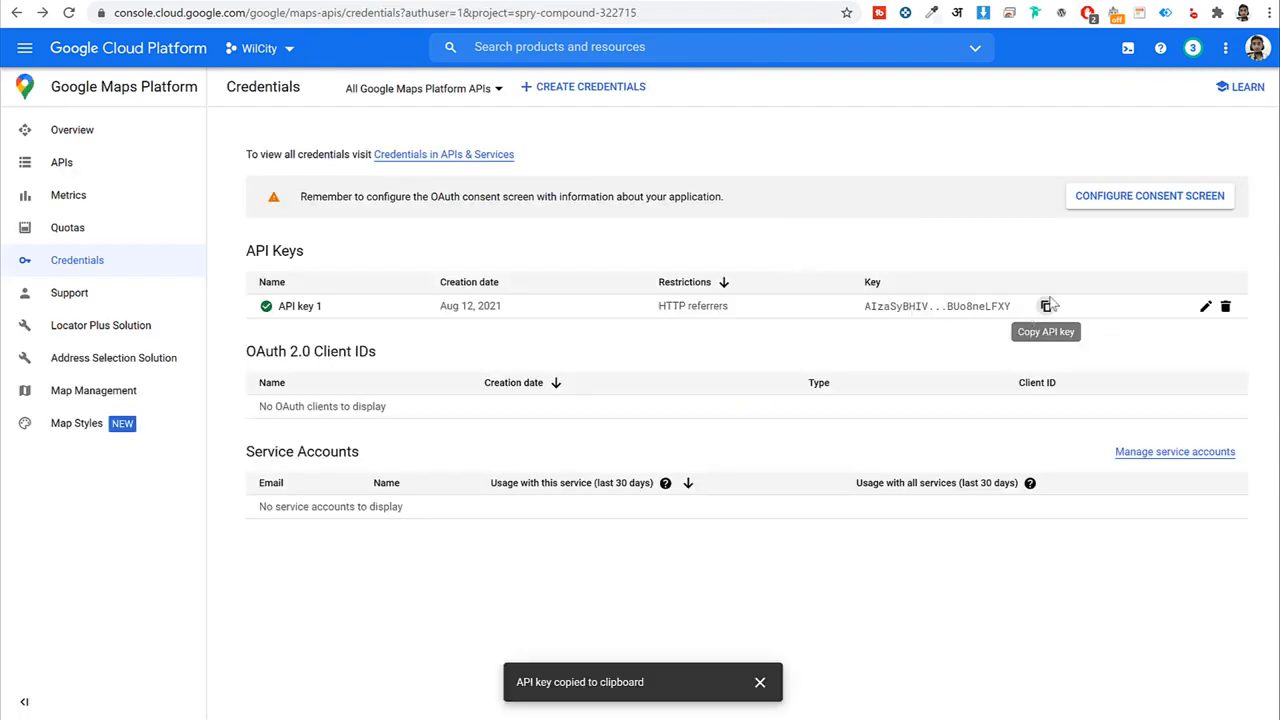
{"action": "left_click", "coordinate": [780, 1]}
{"action": "left_click", "coordinate": [678, 184]}
{"action": "key", "text": "ctrl+v"}
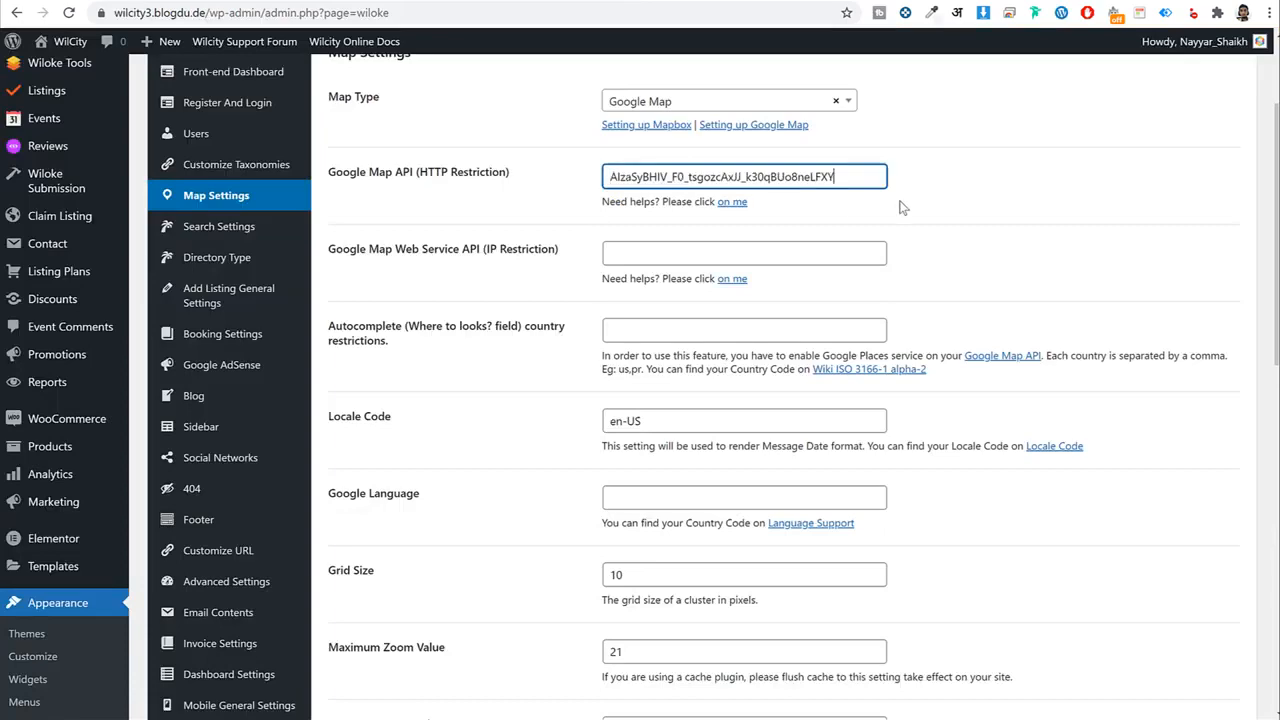
{"action": "scroll", "coordinate": [843, 263], "scroll_direction": "up", "scroll_amount": 1}
{"action": "left_click_drag", "start_coordinate": [485, 279], "coordinate": [558, 279]}
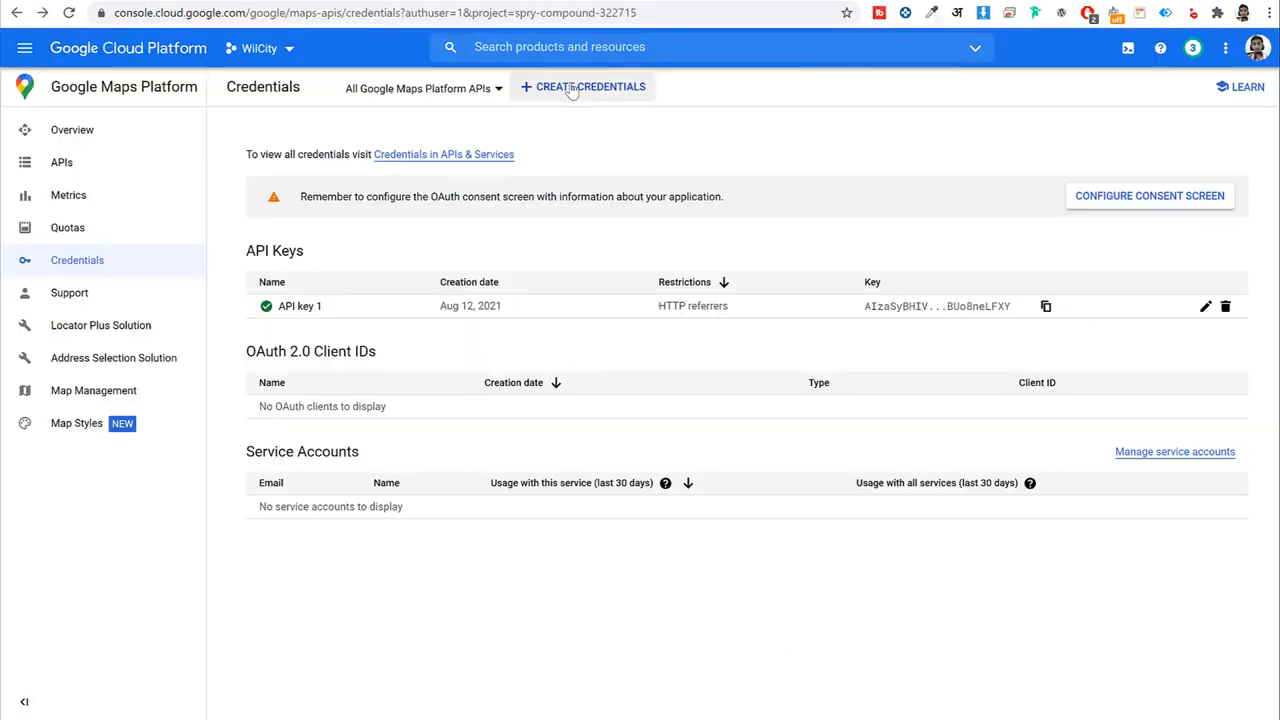
Create a new API key and limit it to IP addresses, adding an address entry.
{"action": "left_click", "coordinate": [572, 90]}
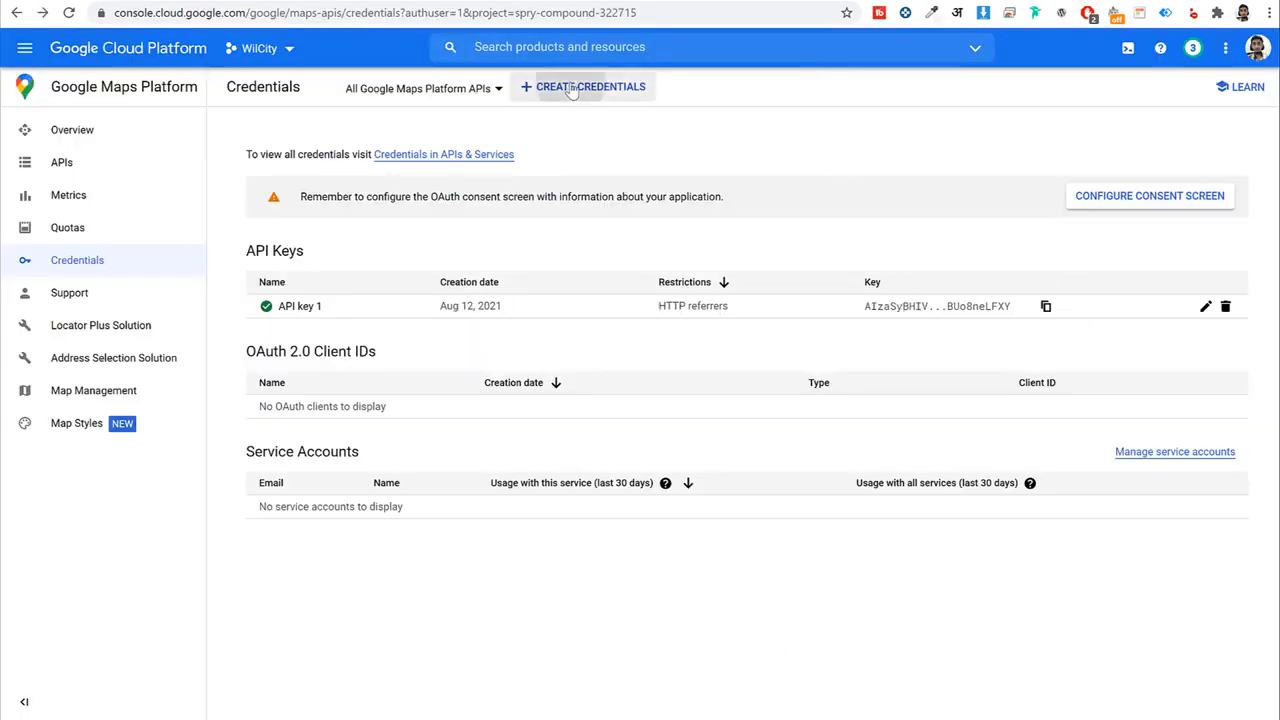
{"action": "left_click", "coordinate": [560, 127]}
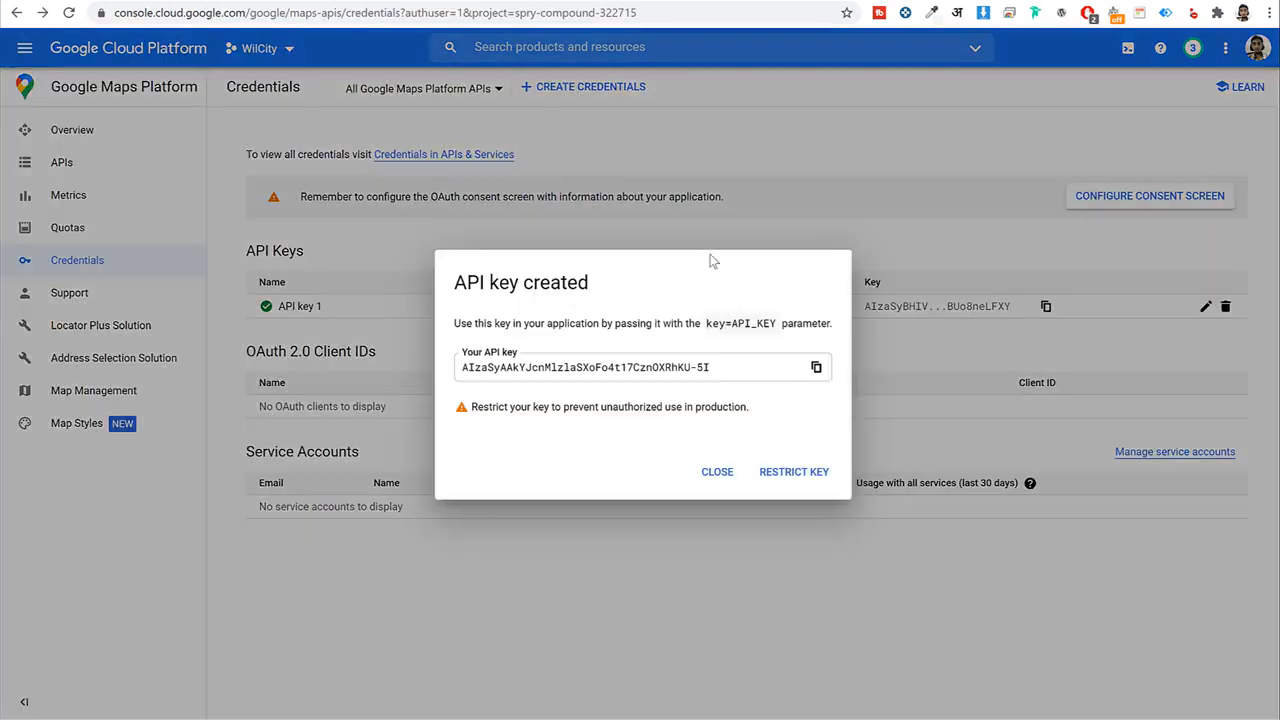
{"action": "left_click", "coordinate": [785, 471]}
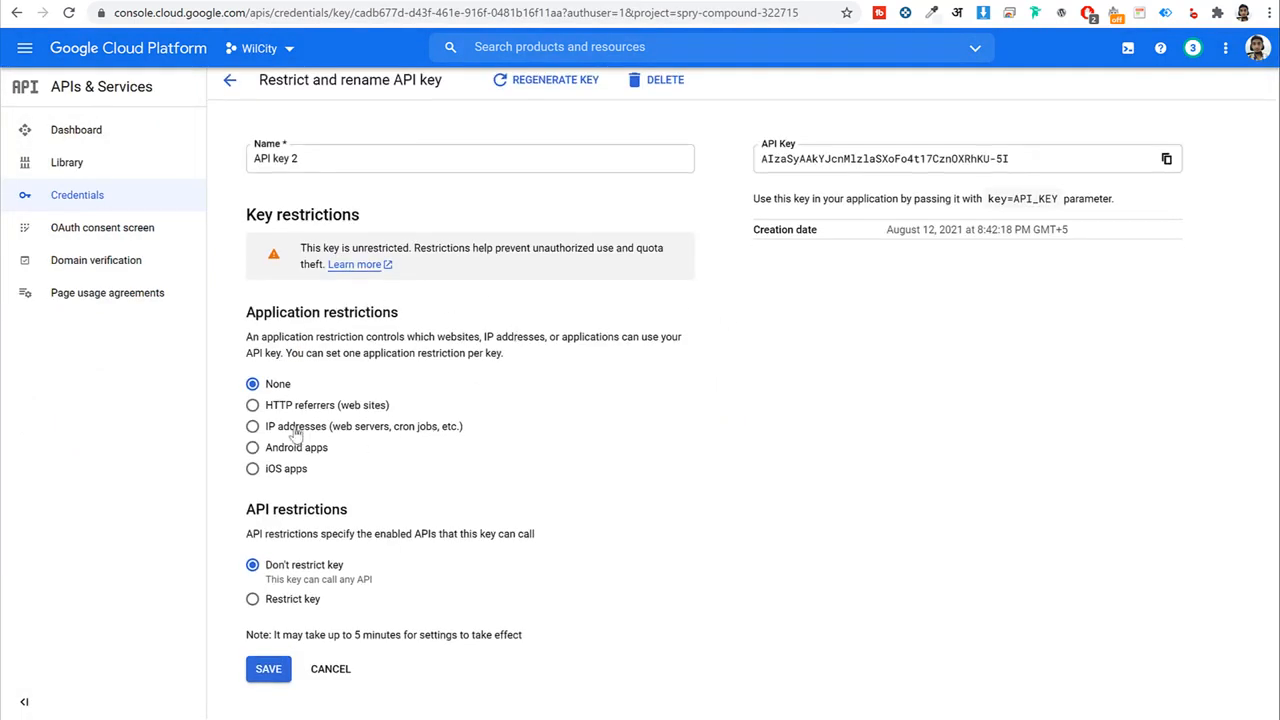
{"action": "left_click", "coordinate": [290, 428]}
{"action": "scroll", "coordinate": [709, 434], "scroll_direction": "down", "scroll_amount": 2}
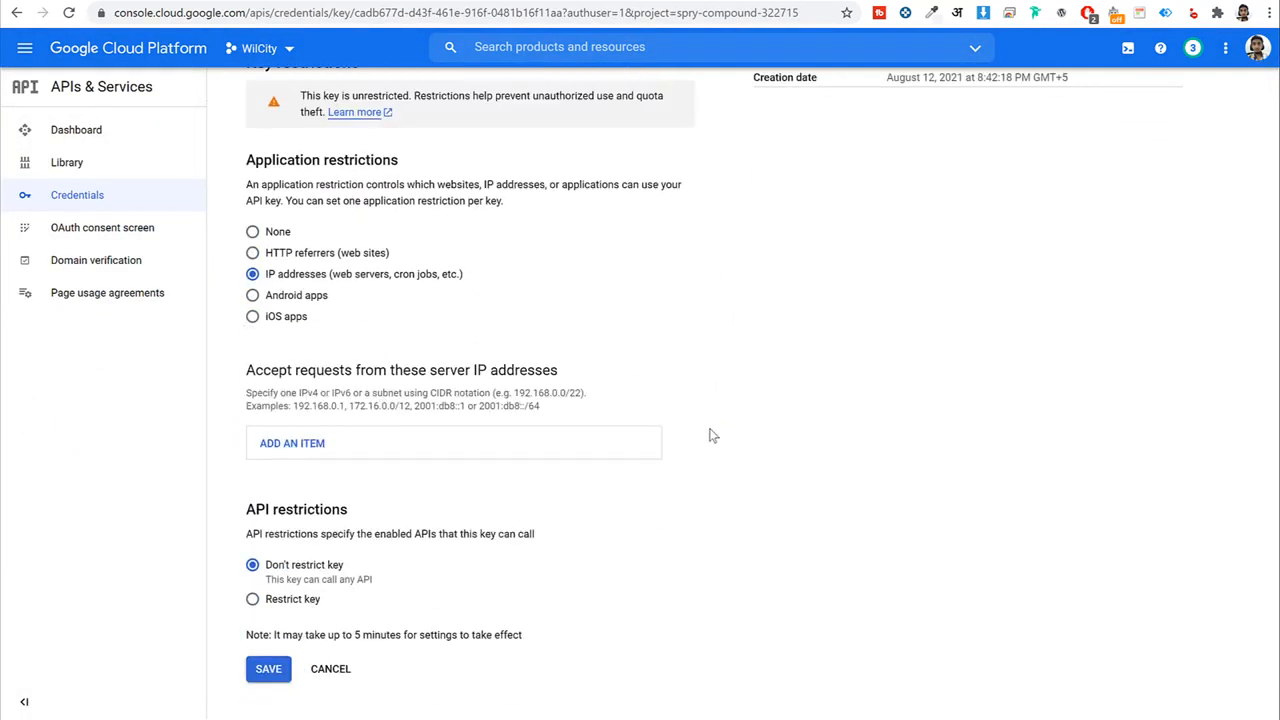
{"action": "left_click", "coordinate": [300, 446]}
Enter 192.168.0.1 as the allowed address, save the restriction, and copy API key 2.
{"action": "scroll", "coordinate": [540, 440], "scroll_direction": "down", "scroll_amount": 1}
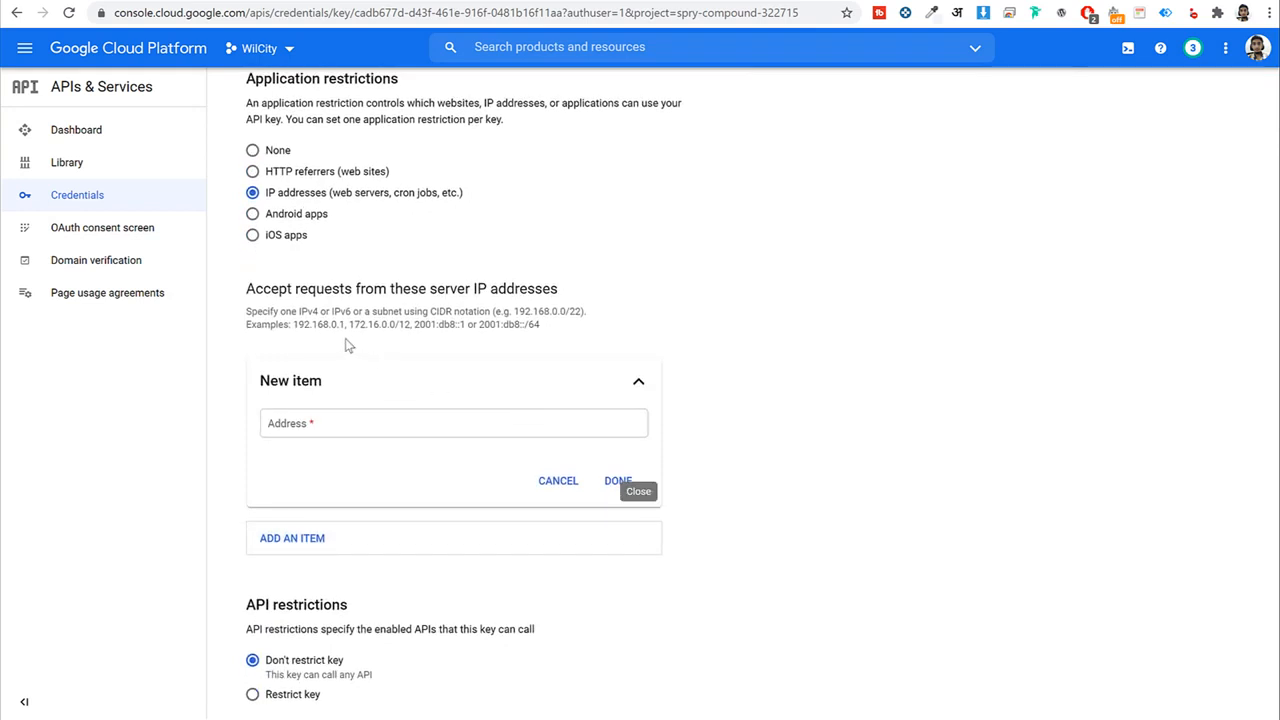
{"action": "left_click_drag", "start_coordinate": [294, 324], "coordinate": [369, 326]}
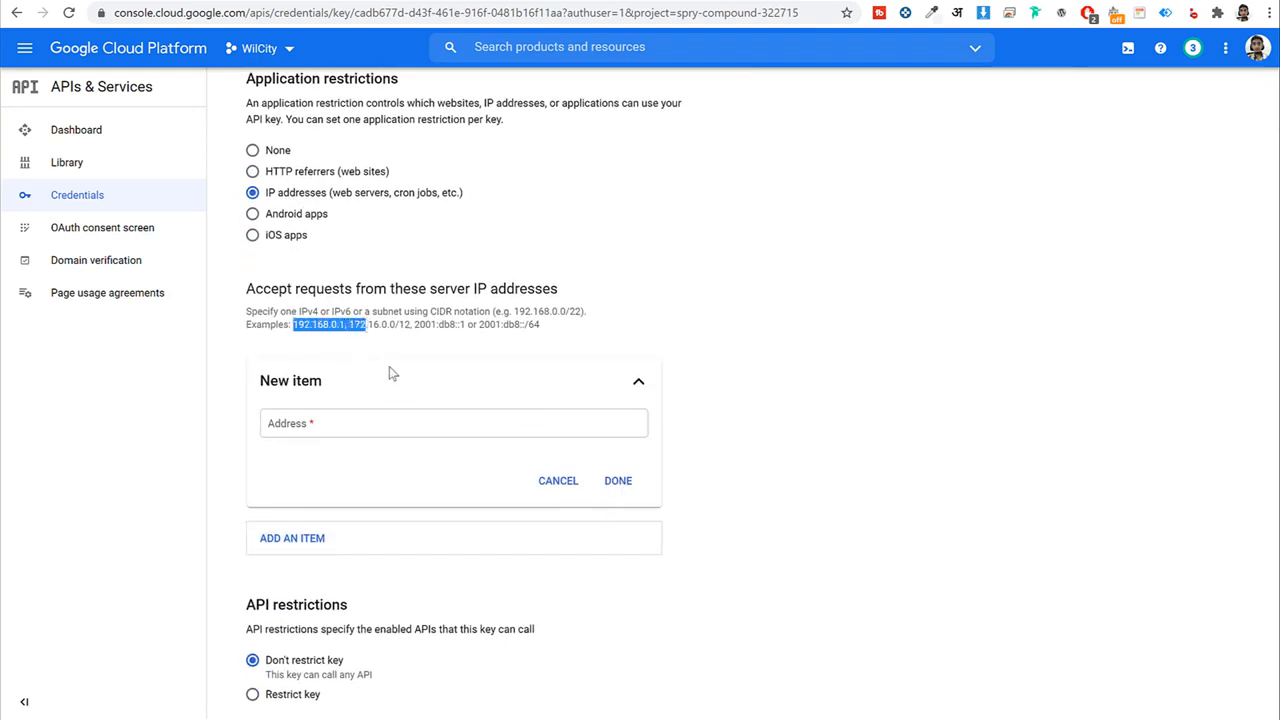
{"action": "left_click", "coordinate": [340, 428]}
{"action": "key", "text": "ctrl+v"}
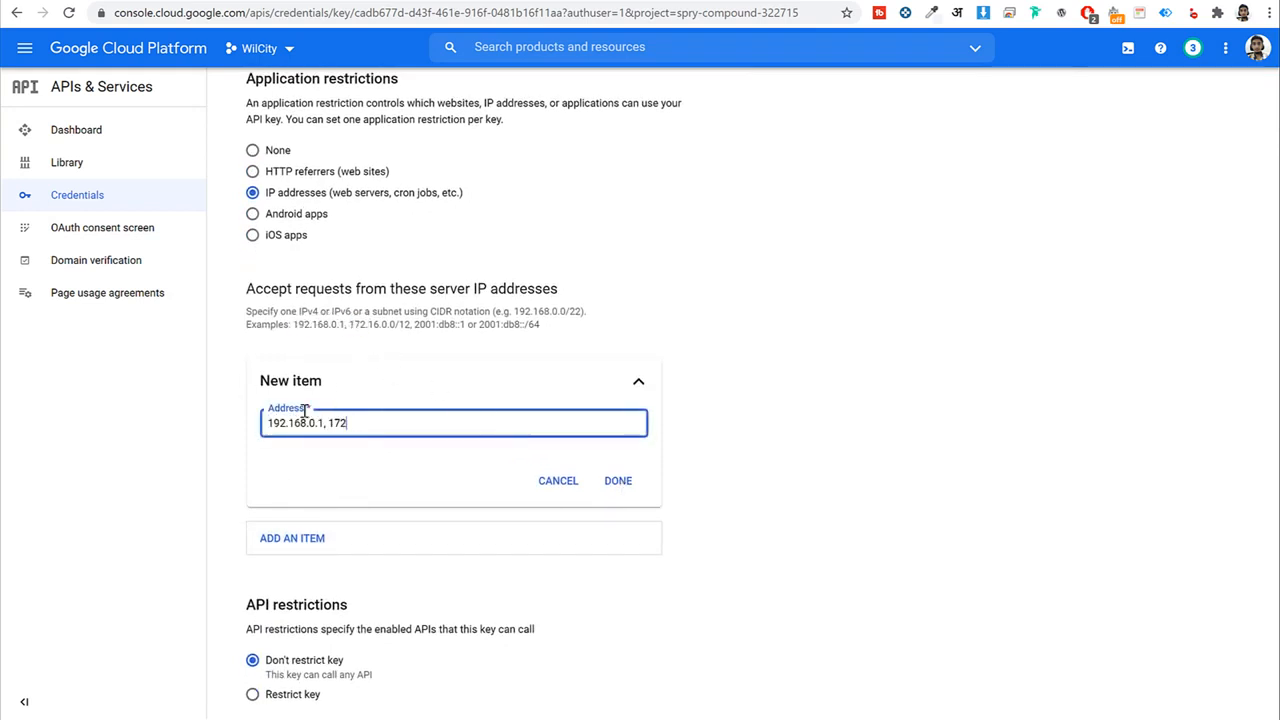
{"action": "left_click_drag", "start_coordinate": [374, 422], "coordinate": [318, 425]}
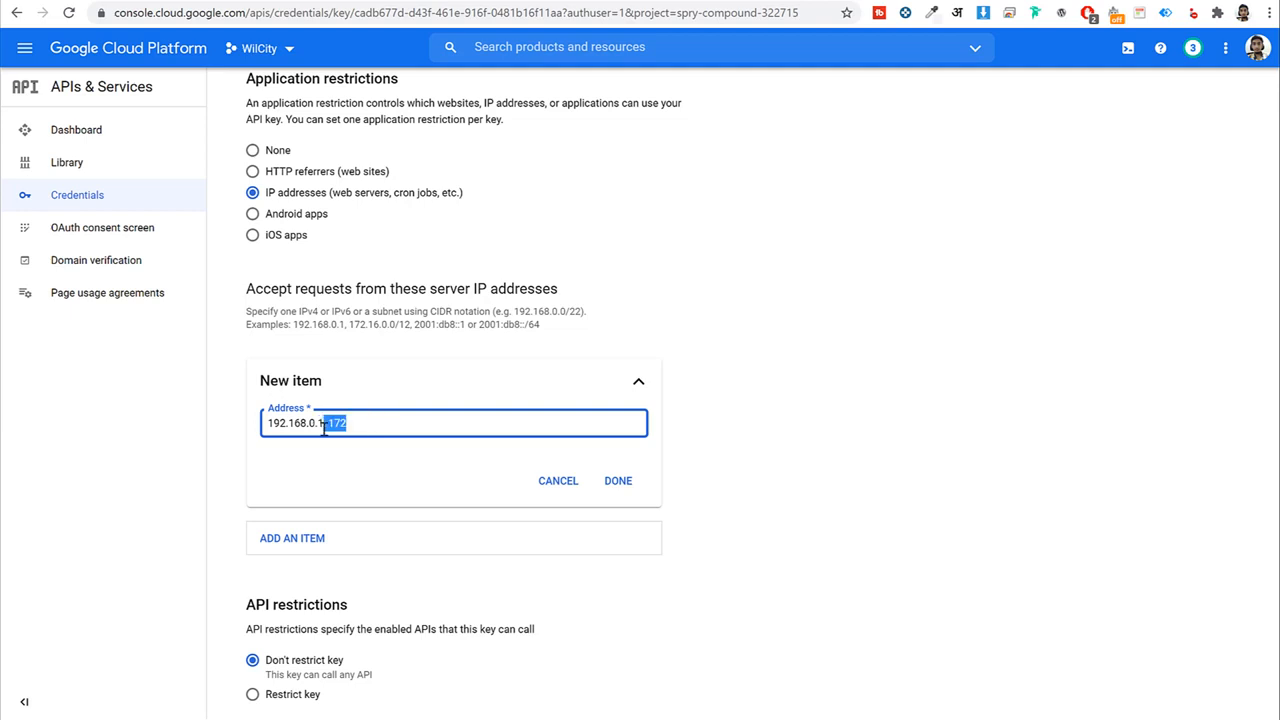
{"action": "key", "text": "BackSpace"}
{"action": "left_click", "coordinate": [617, 481]}
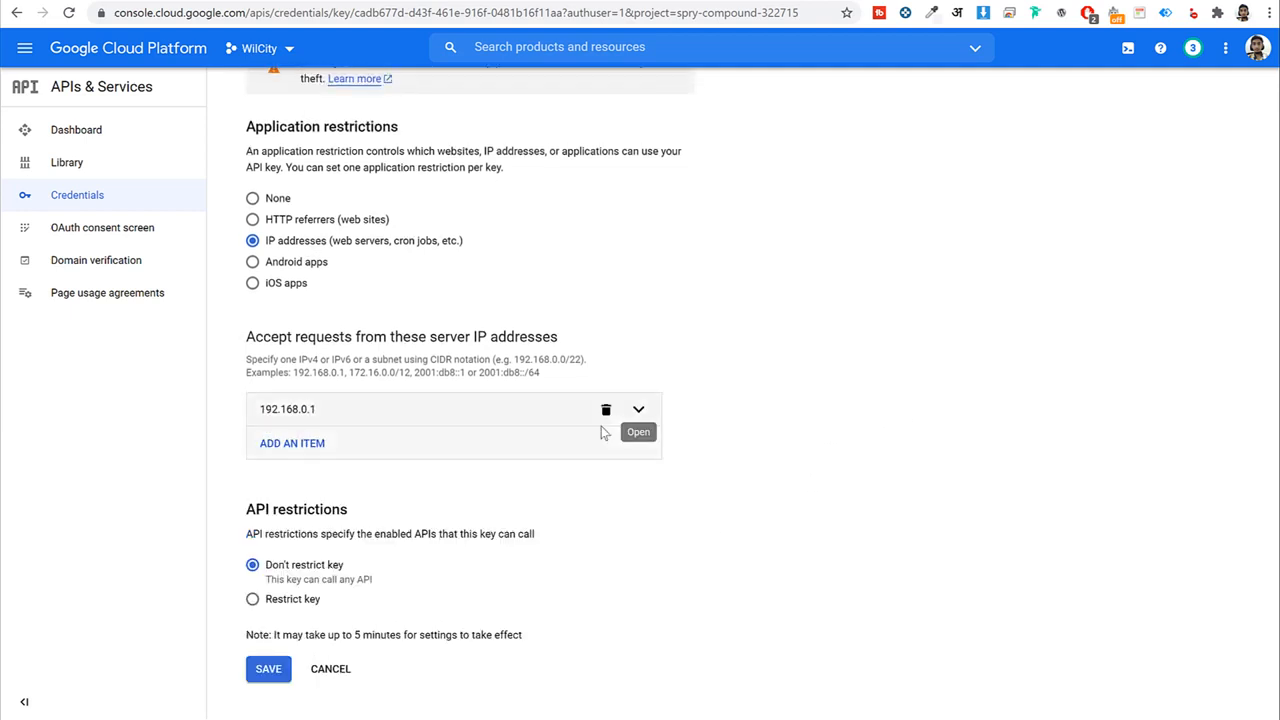
{"action": "left_click", "coordinate": [275, 670]}
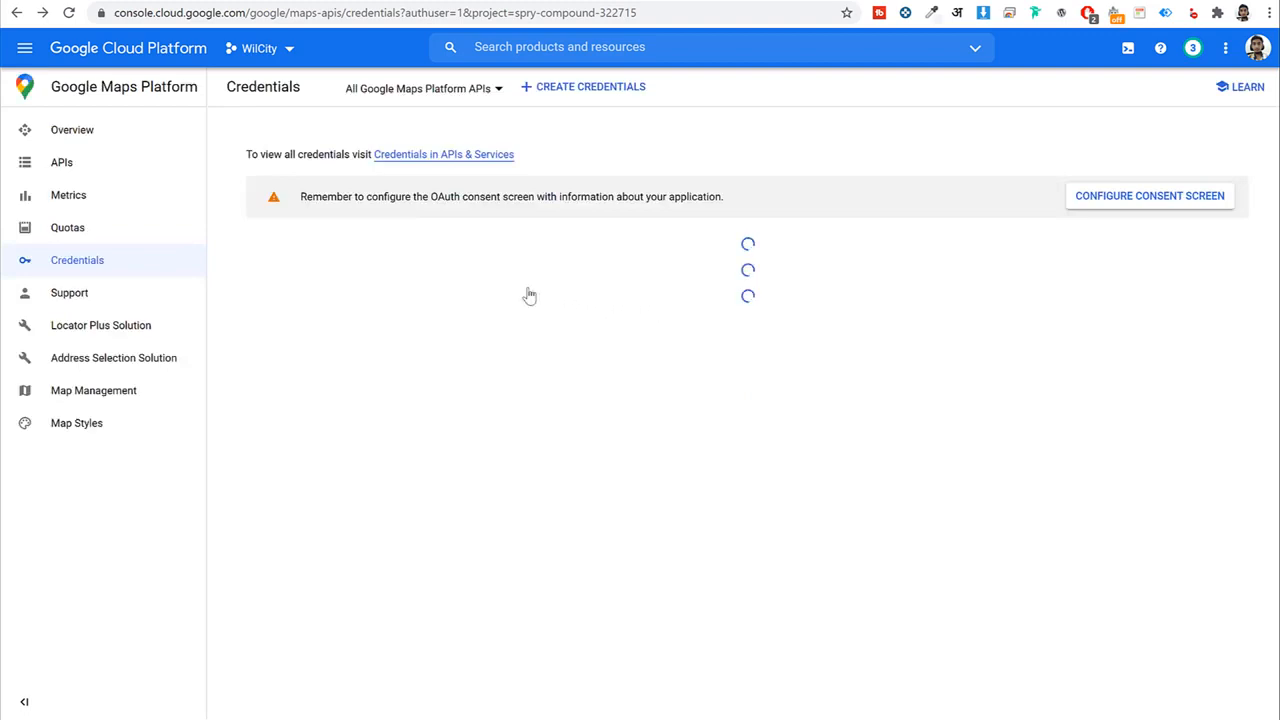
{"action": "left_click", "coordinate": [1046, 307]}
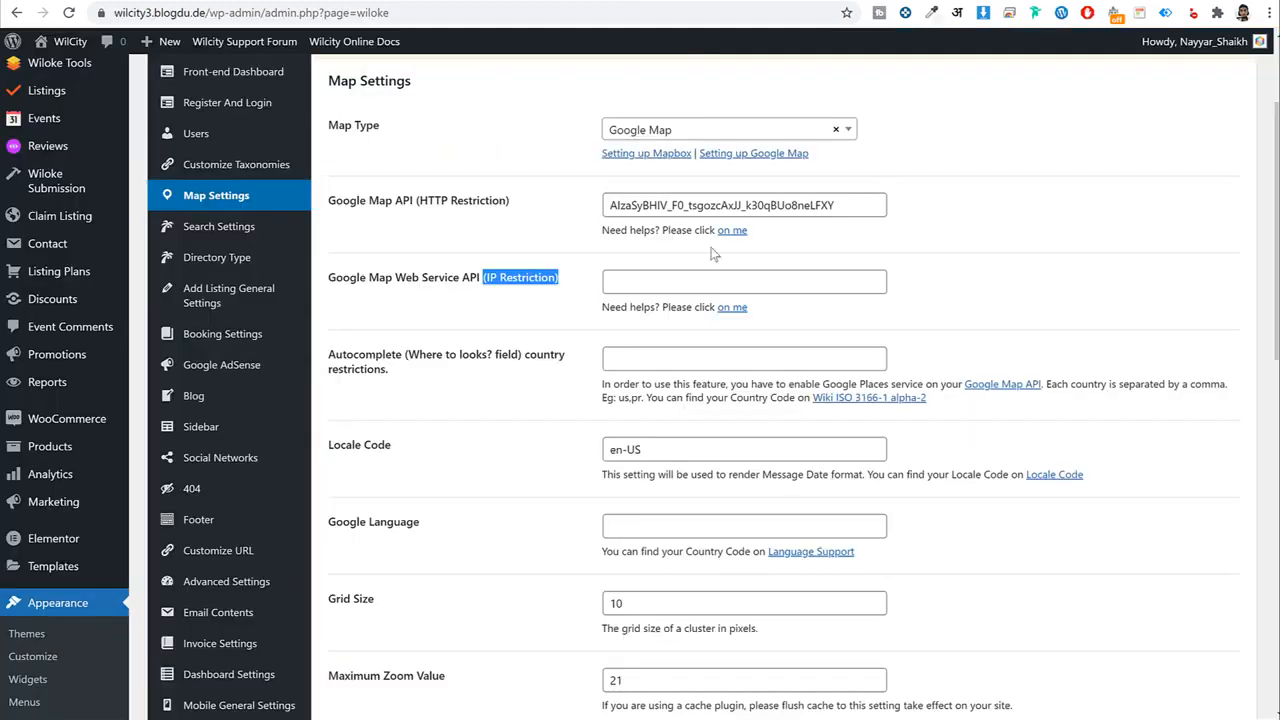
Paste API key 2 into the Web Service API (IP Restriction) setting and save the map settings.
{"action": "left_click", "coordinate": [691, 285]}
{"action": "key", "text": "ctrl+v"}
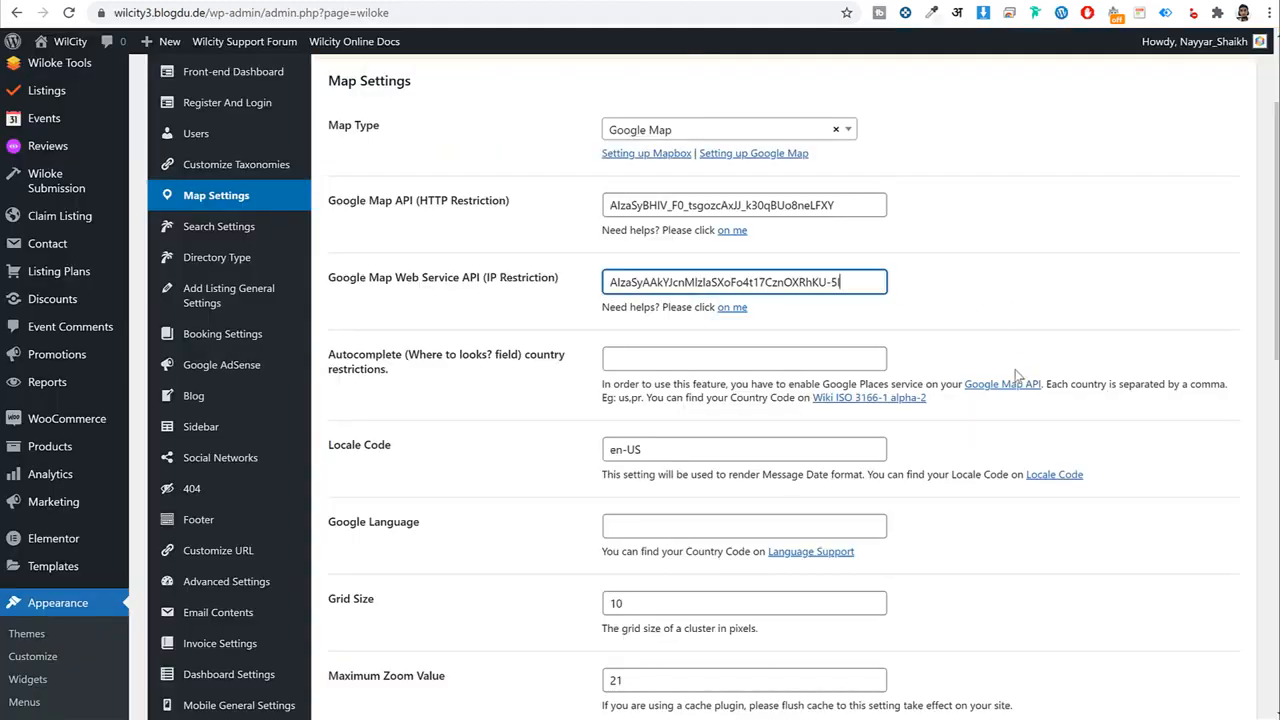
{"action": "scroll", "coordinate": [1014, 403], "scroll_direction": "down", "scroll_amount": 10}
{"action": "left_click", "coordinate": [1034, 636]}
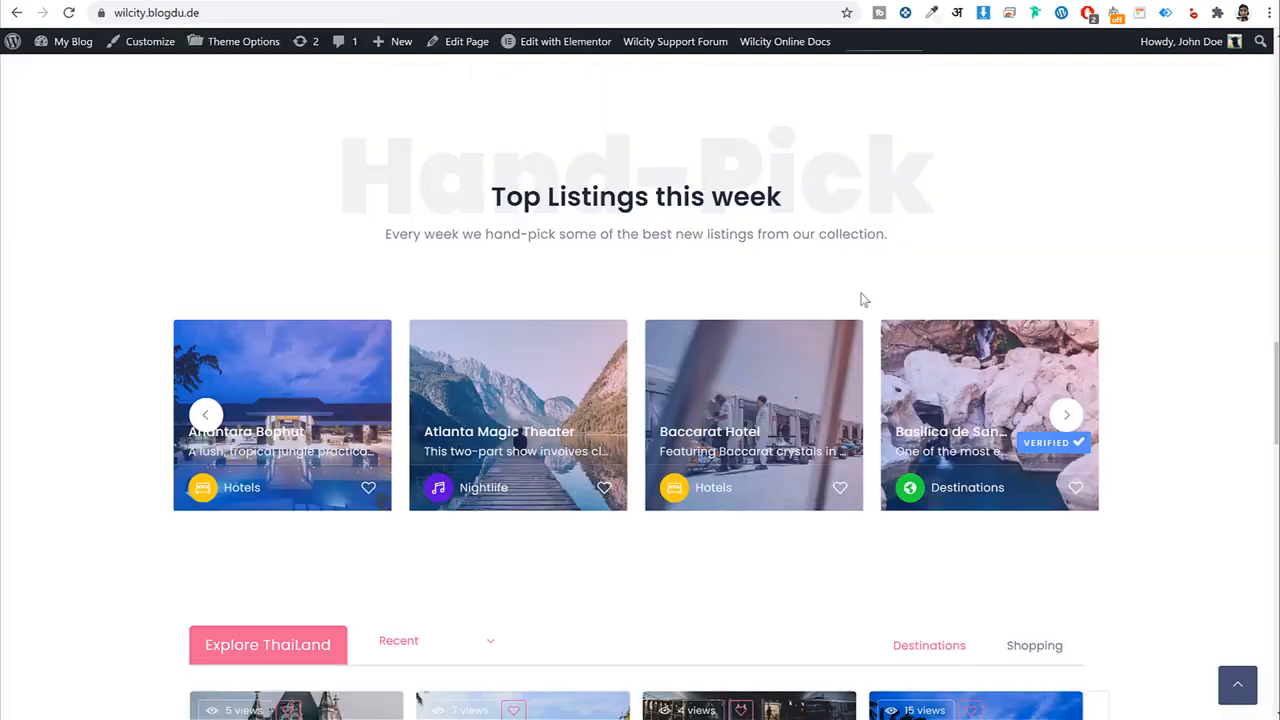
Visit the WilCity front page and copy its site address.
{"action": "scroll", "coordinate": [864, 300], "scroll_direction": "up", "scroll_amount": 10}
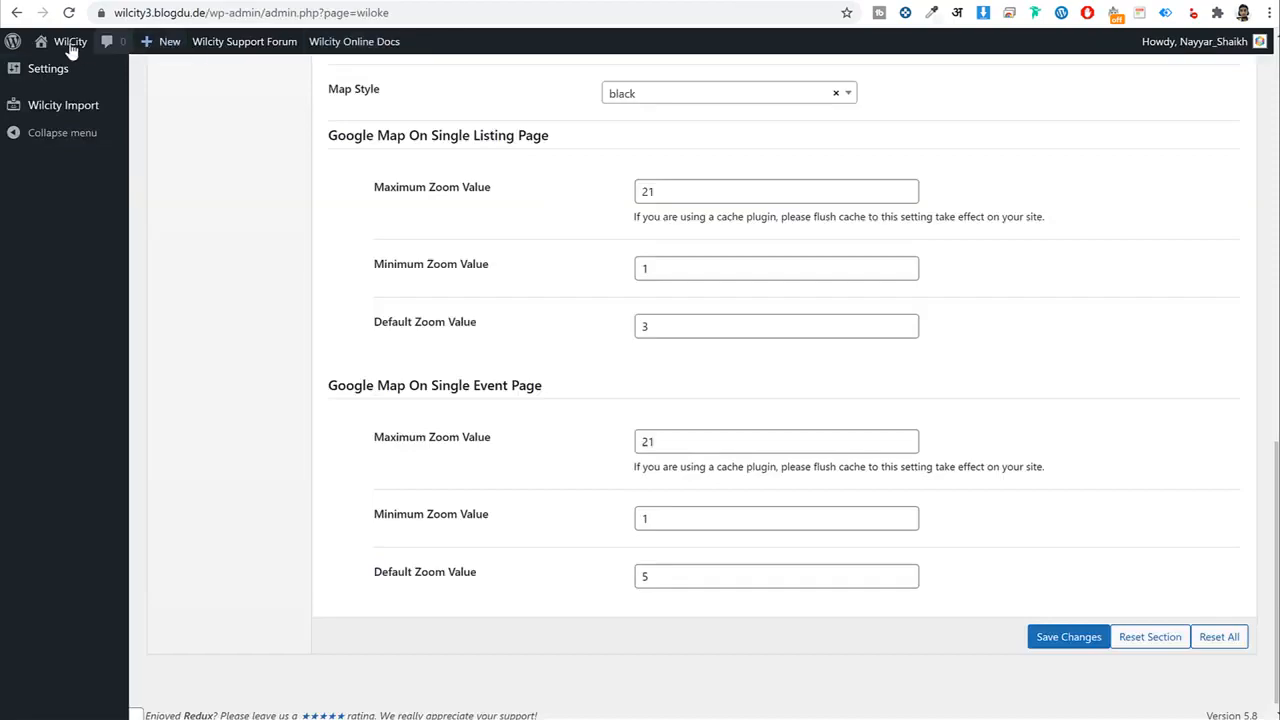
{"action": "left_click", "coordinate": [71, 49]}
{"action": "left_click", "coordinate": [214, 12]}
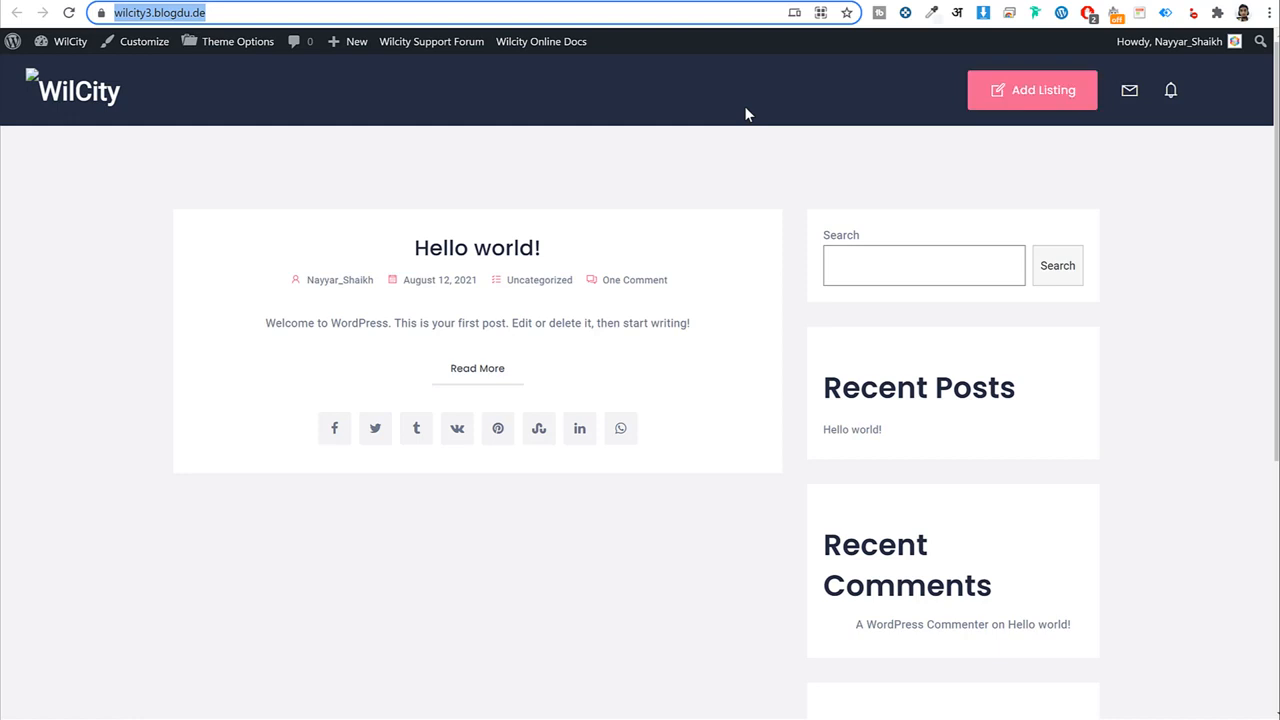
Load the WilCity site in a new incognito window.
{"action": "left_click", "coordinate": [1272, 13]}
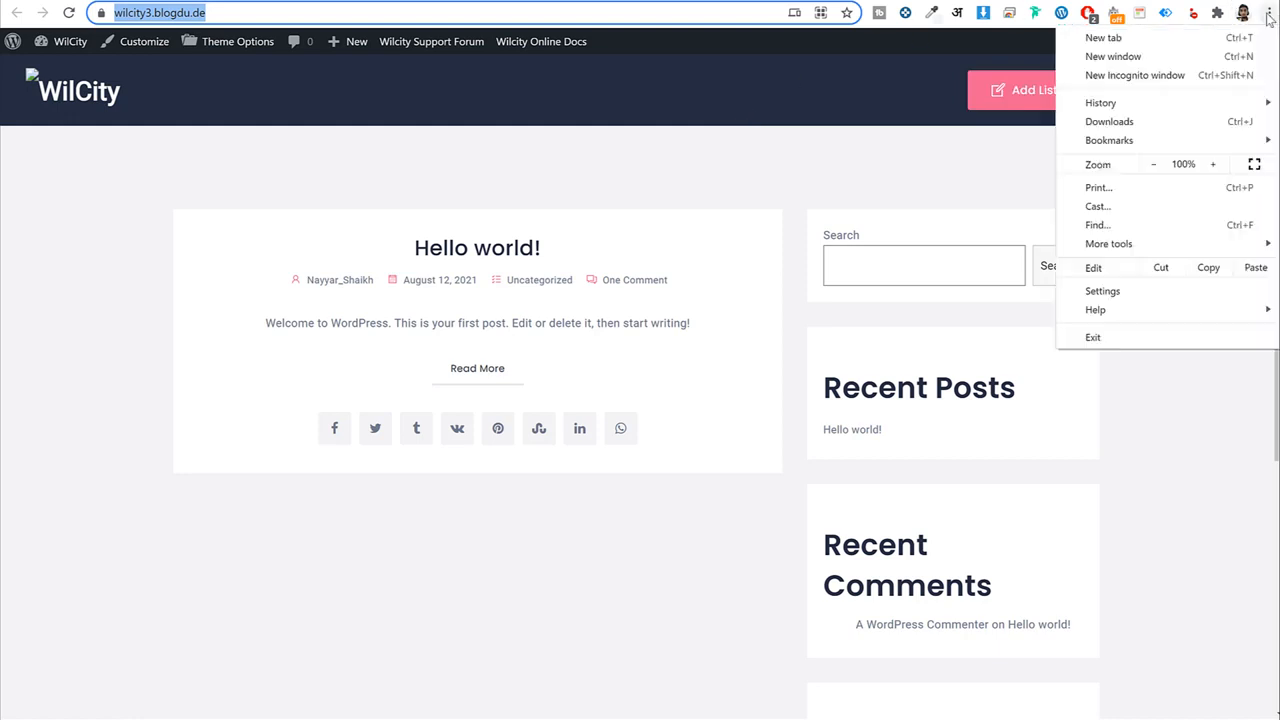
{"action": "left_click", "coordinate": [1164, 76]}
{"action": "key", "text": "ctrl+v"}
{"action": "key", "text": "Return"}
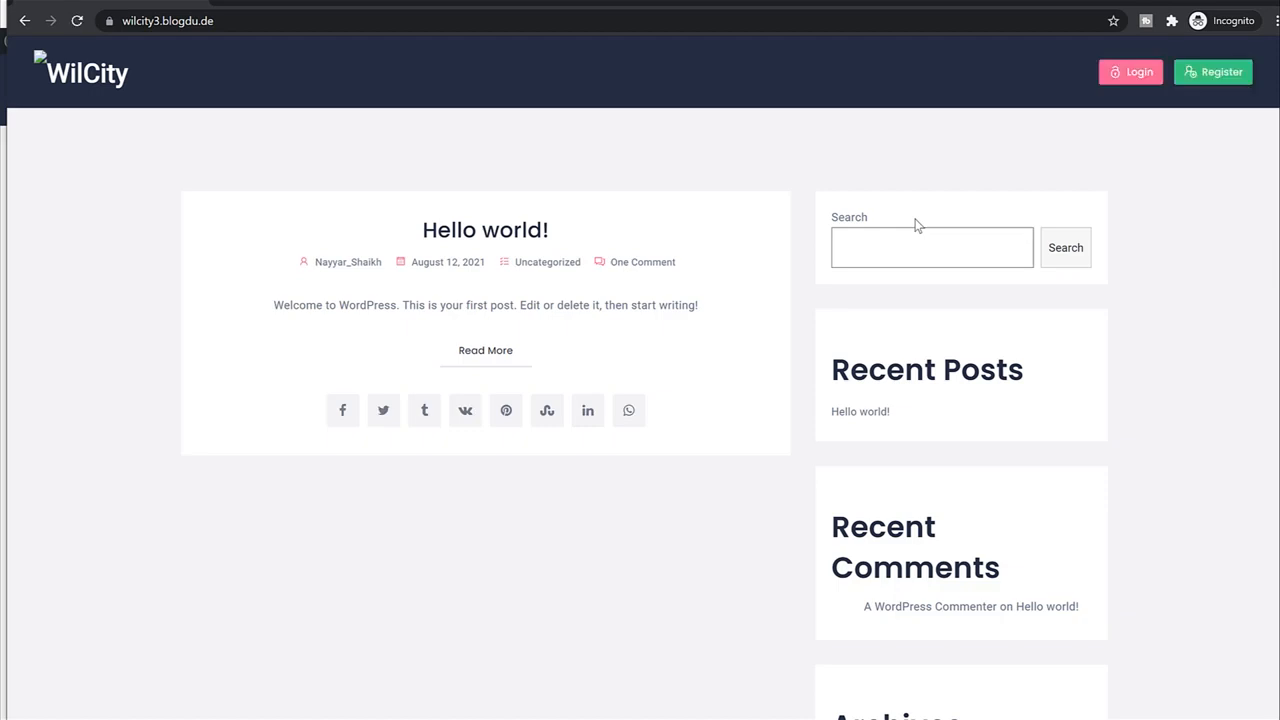
Register a new account with a username, e-mail and password, accepting Privacy Policy and Terms.
{"action": "left_click", "coordinate": [1220, 80]}
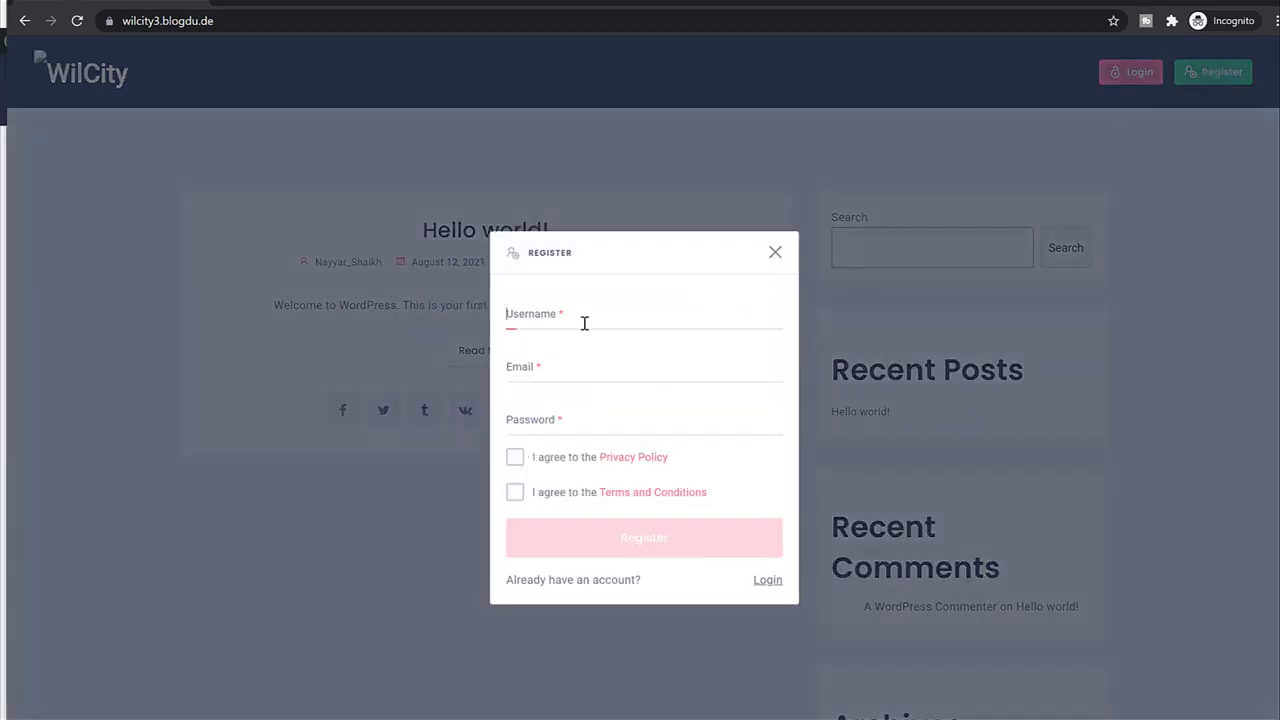
{"action": "type", "text": "nayyars77"}
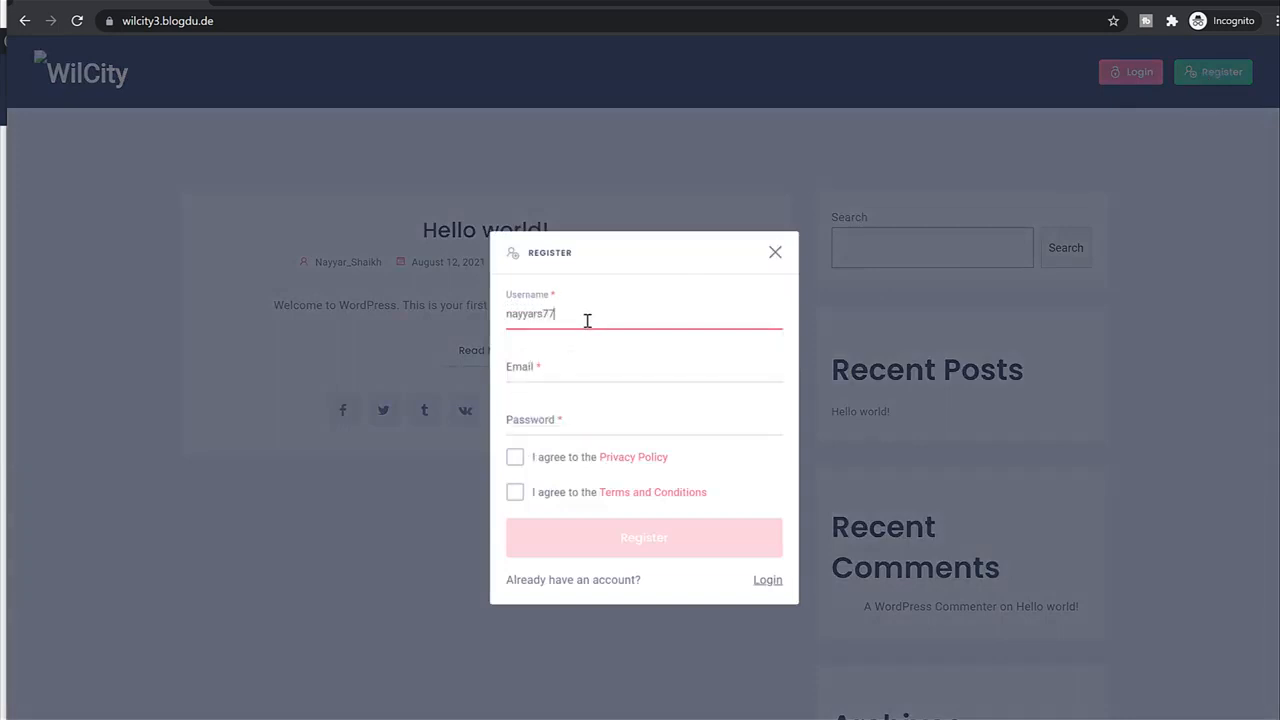
{"action": "type", "text": "7"}
{"action": "key", "text": "Tab"}
{"action": "type", "text": "na"}
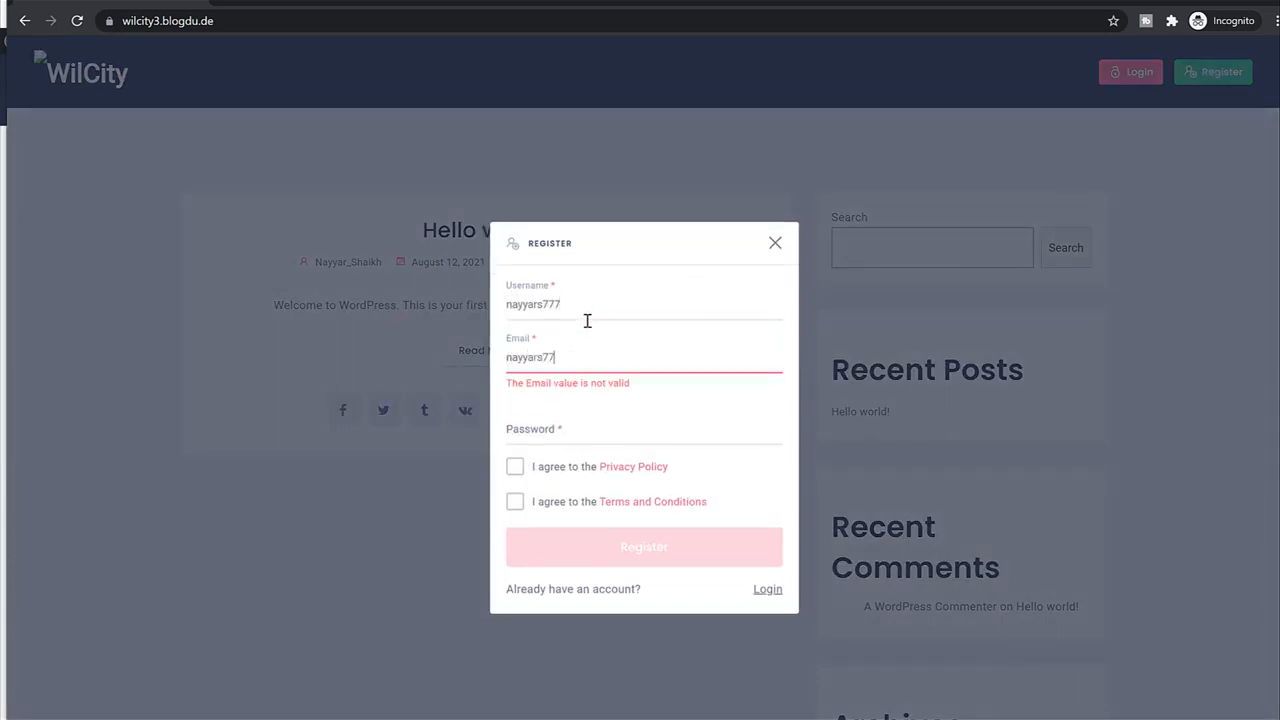
{"action": "type", "text": ".com"}
{"action": "key", "text": "Tab"}
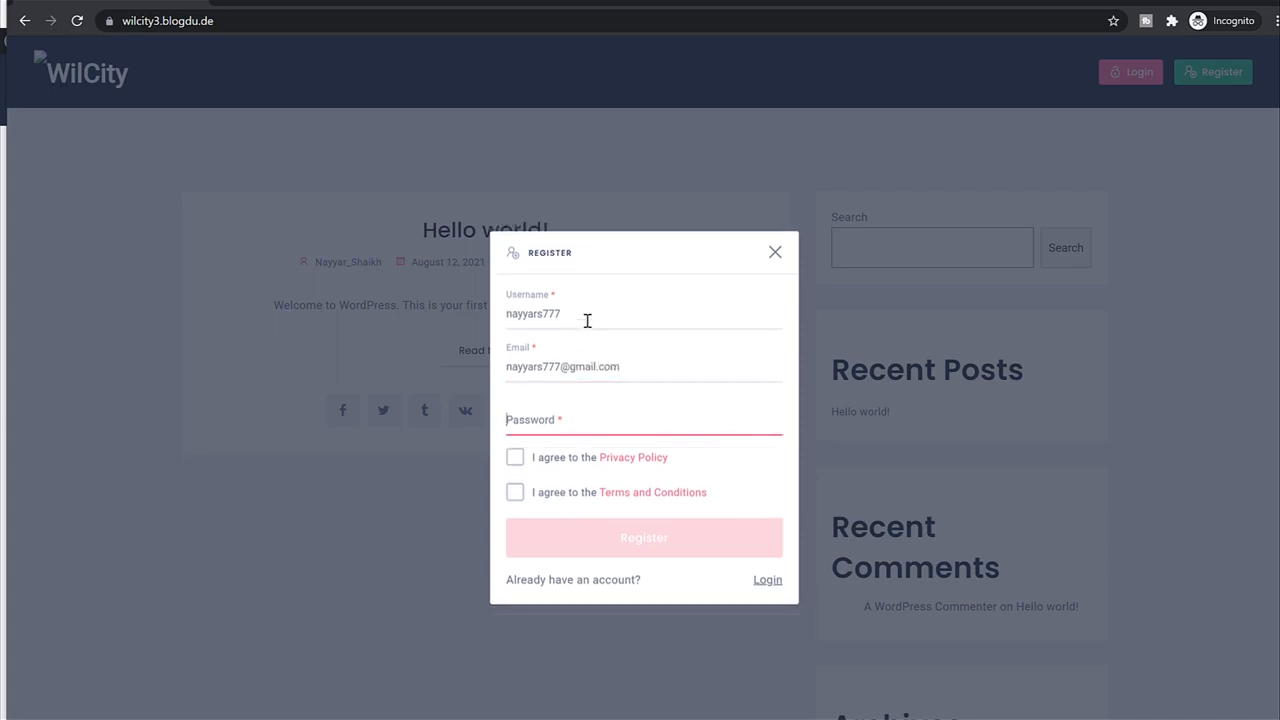
{"action": "type", "text": "•••"}
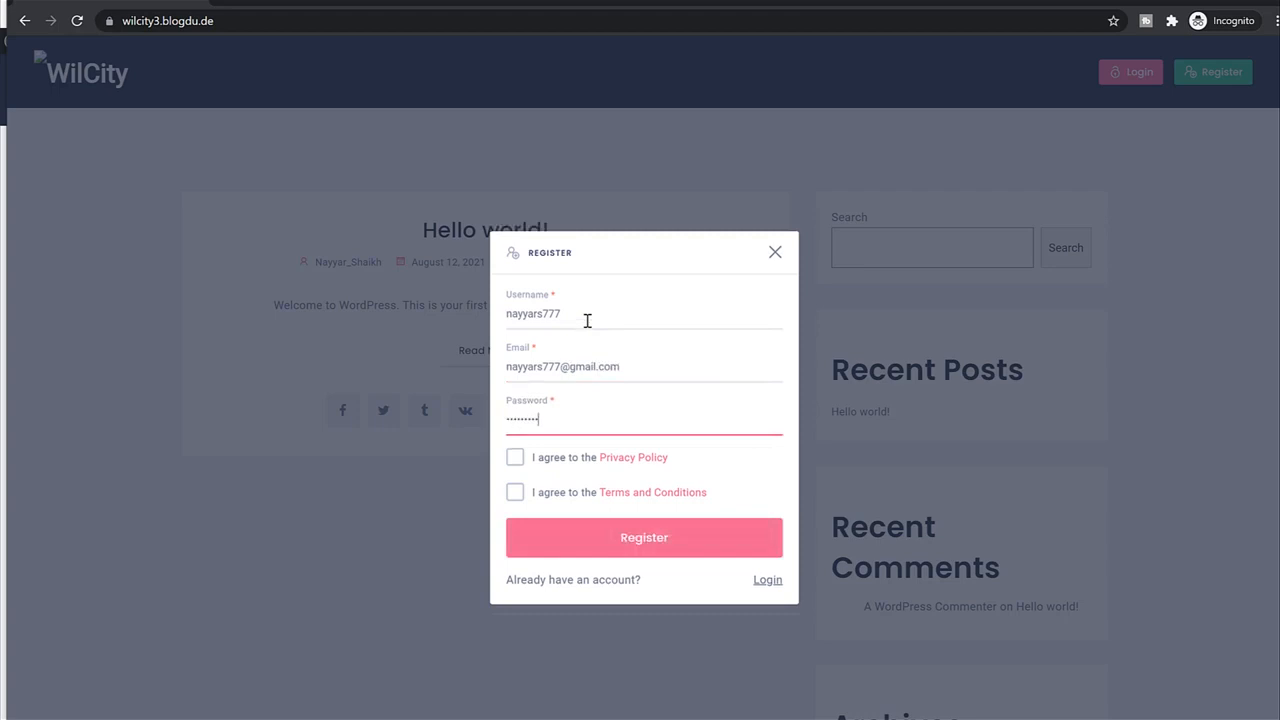
{"action": "left_click", "coordinate": [514, 459]}
{"action": "left_click", "coordinate": [515, 493]}
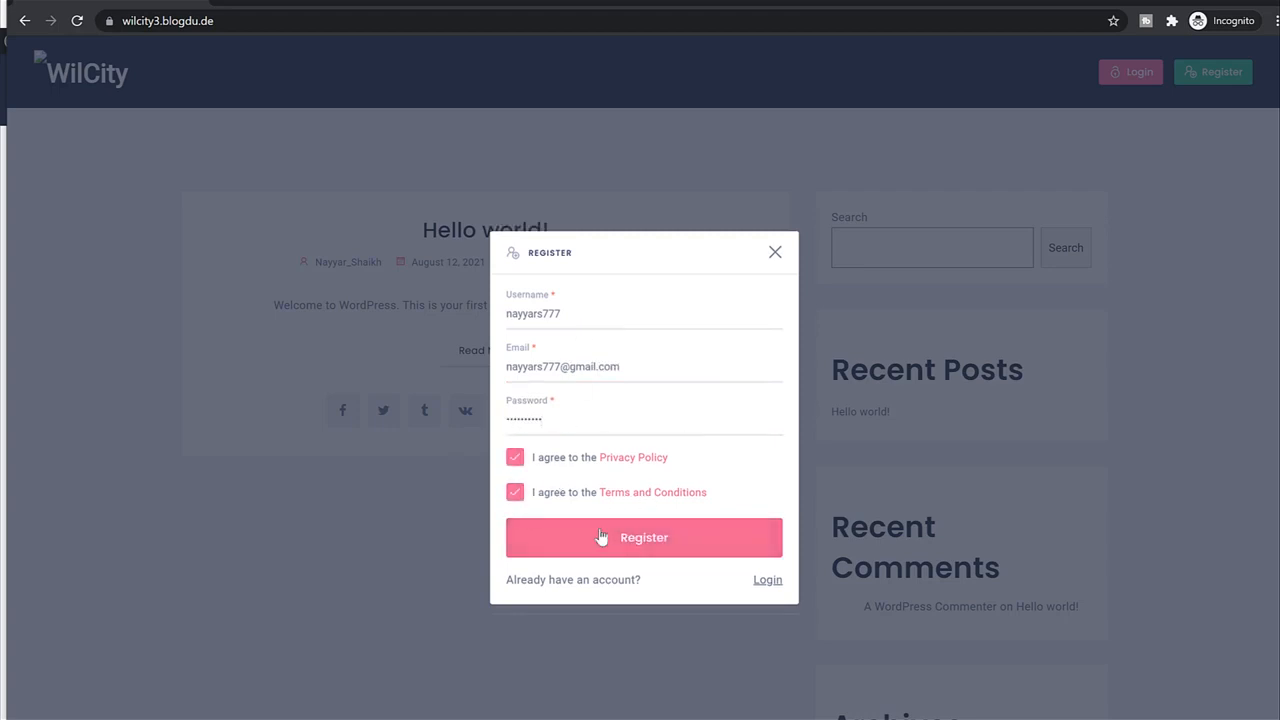
{"action": "left_click", "coordinate": [666, 553]}
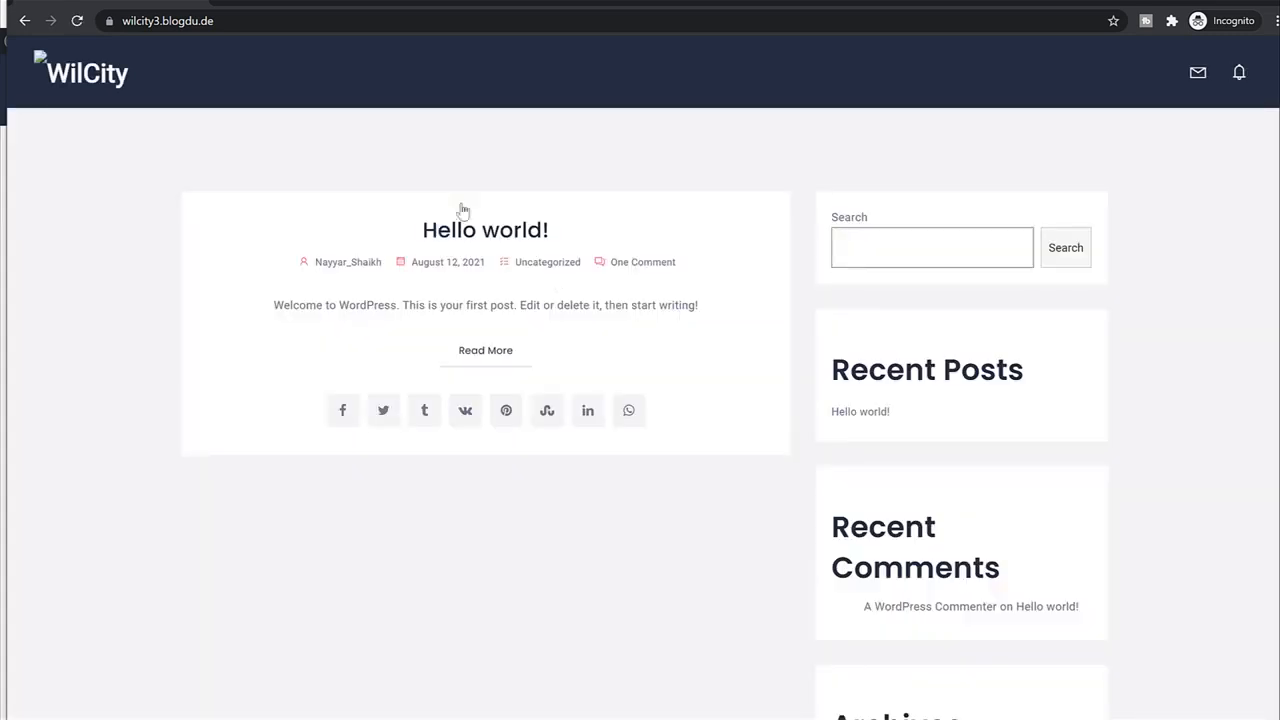
{"action": "scroll", "coordinate": [1055, 624], "scroll_direction": "down", "scroll_amount": 3}
{"action": "scroll", "coordinate": [1080, 580], "scroll_direction": "up", "scroll_amount": 3}
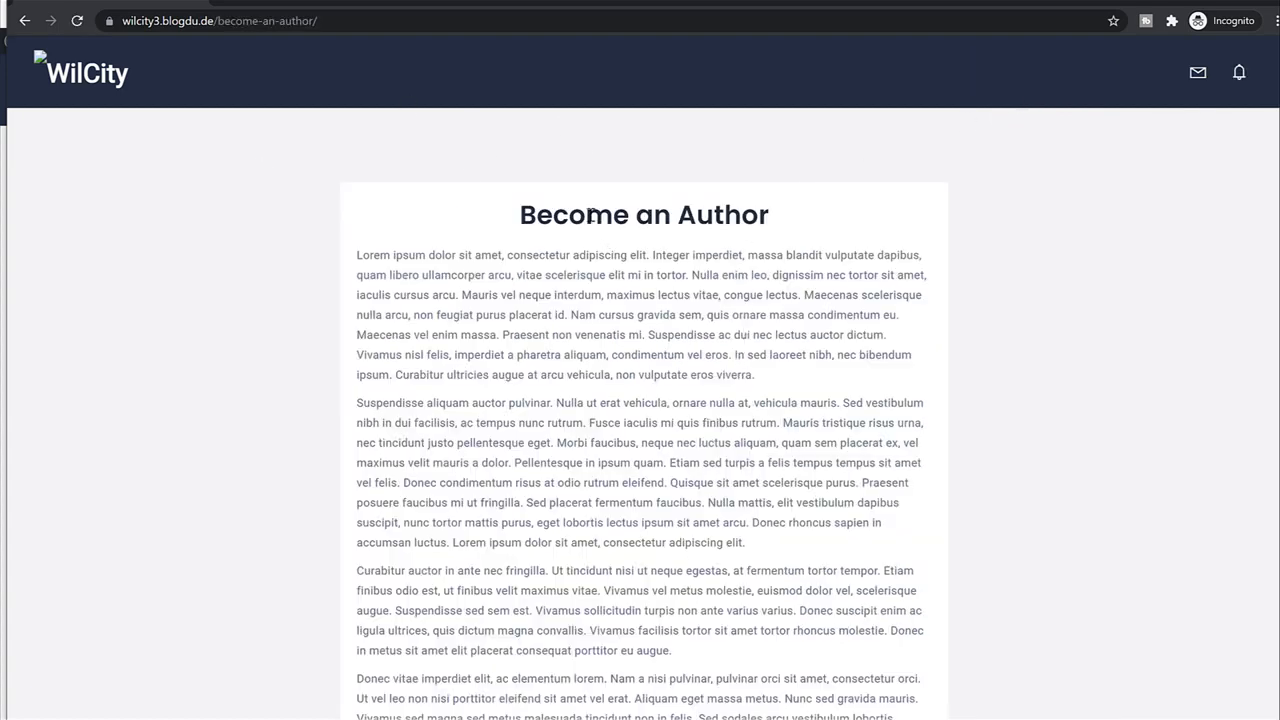
Accept the Privacy Policy and Terms and submit the author application.
{"action": "triple_click", "coordinate": [591, 214]}
{"action": "scroll", "coordinate": [809, 263], "scroll_direction": "down", "scroll_amount": 4}
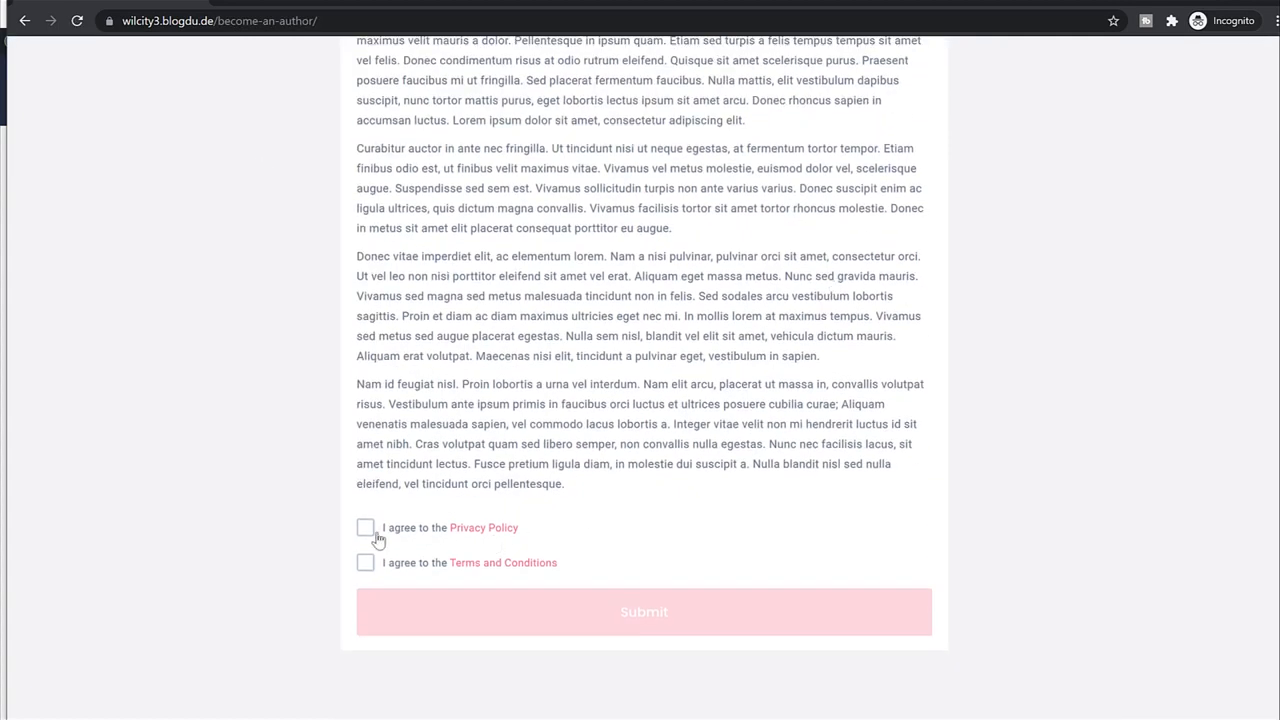
{"action": "left_click", "coordinate": [365, 530]}
{"action": "left_click", "coordinate": [365, 563]}
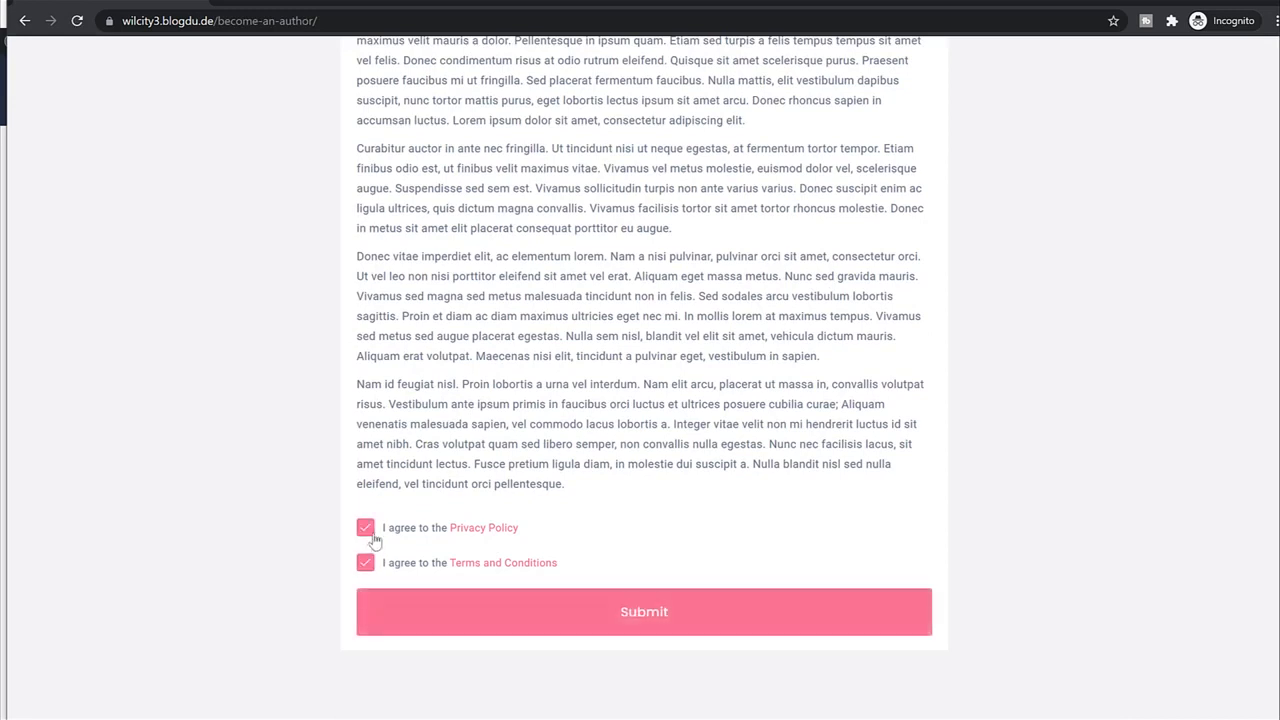
{"action": "left_click", "coordinate": [588, 615]}
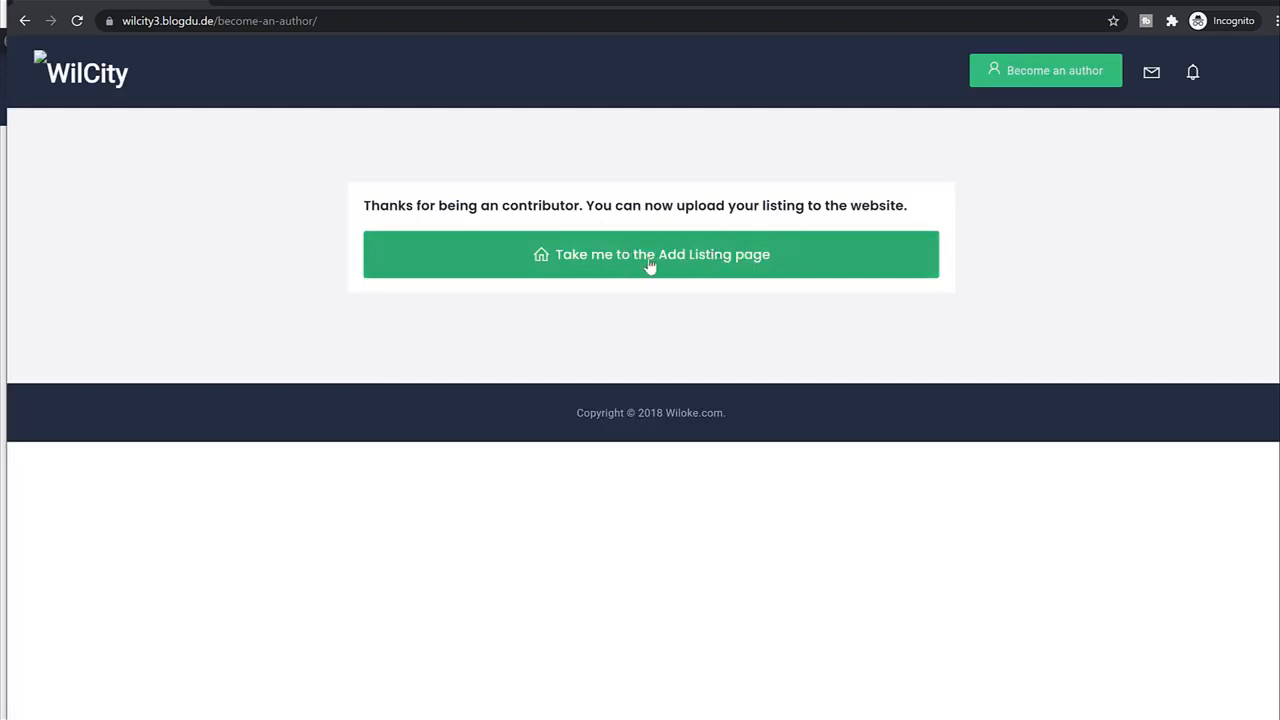
Go to the Add Listing page and choose the Premium $19.99 plan.
{"action": "left_click", "coordinate": [668, 265]}
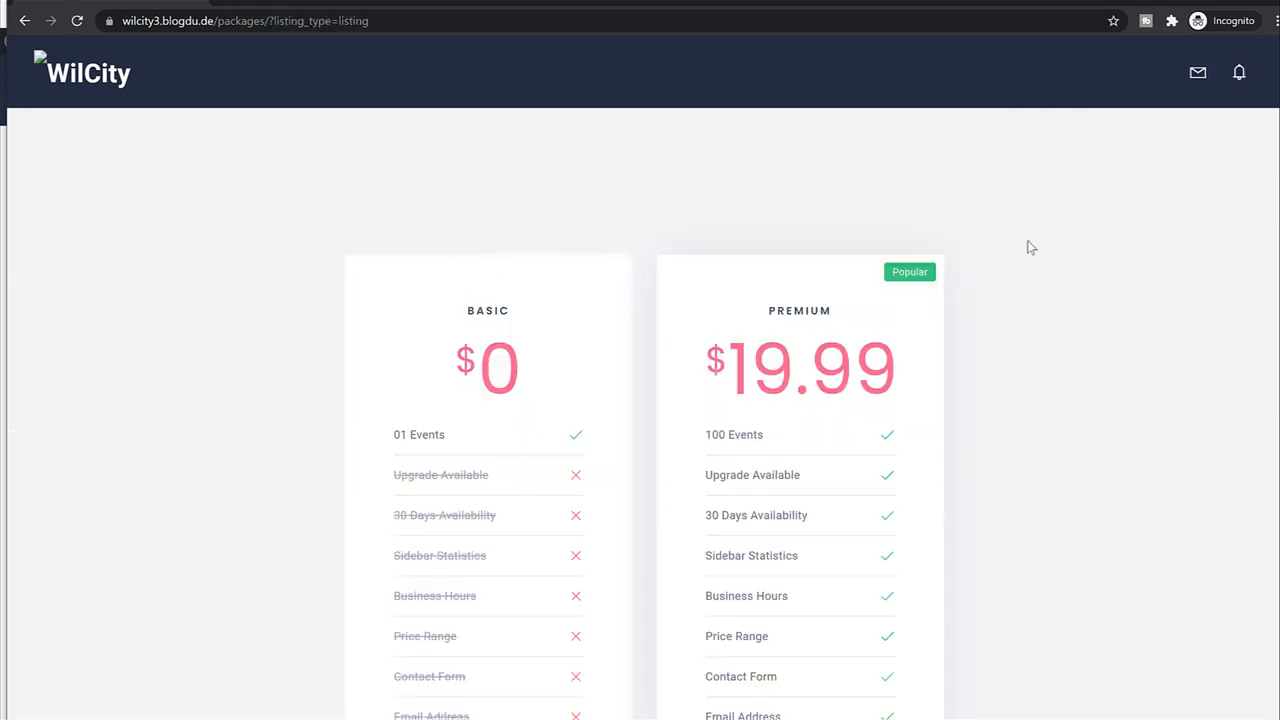
{"action": "scroll", "coordinate": [1031, 446], "scroll_direction": "down", "scroll_amount": 5}
{"action": "scroll", "coordinate": [942, 310], "scroll_direction": "up", "scroll_amount": 2}
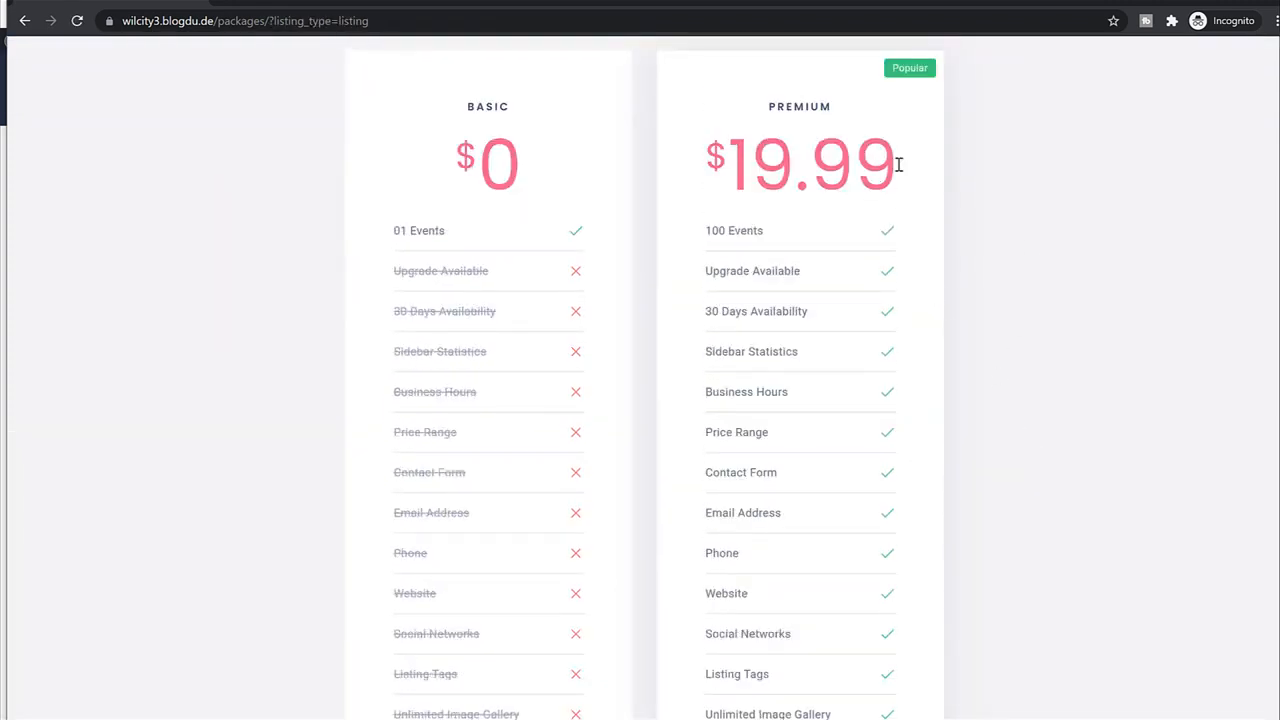
{"action": "left_click_drag", "start_coordinate": [898, 165], "coordinate": [720, 165]}
{"action": "scroll", "coordinate": [1074, 471], "scroll_direction": "down", "scroll_amount": 2}
{"action": "scroll", "coordinate": [1057, 483], "scroll_direction": "up", "scroll_amount": 2}
{"action": "scroll", "coordinate": [1057, 483], "scroll_direction": "down", "scroll_amount": 4}
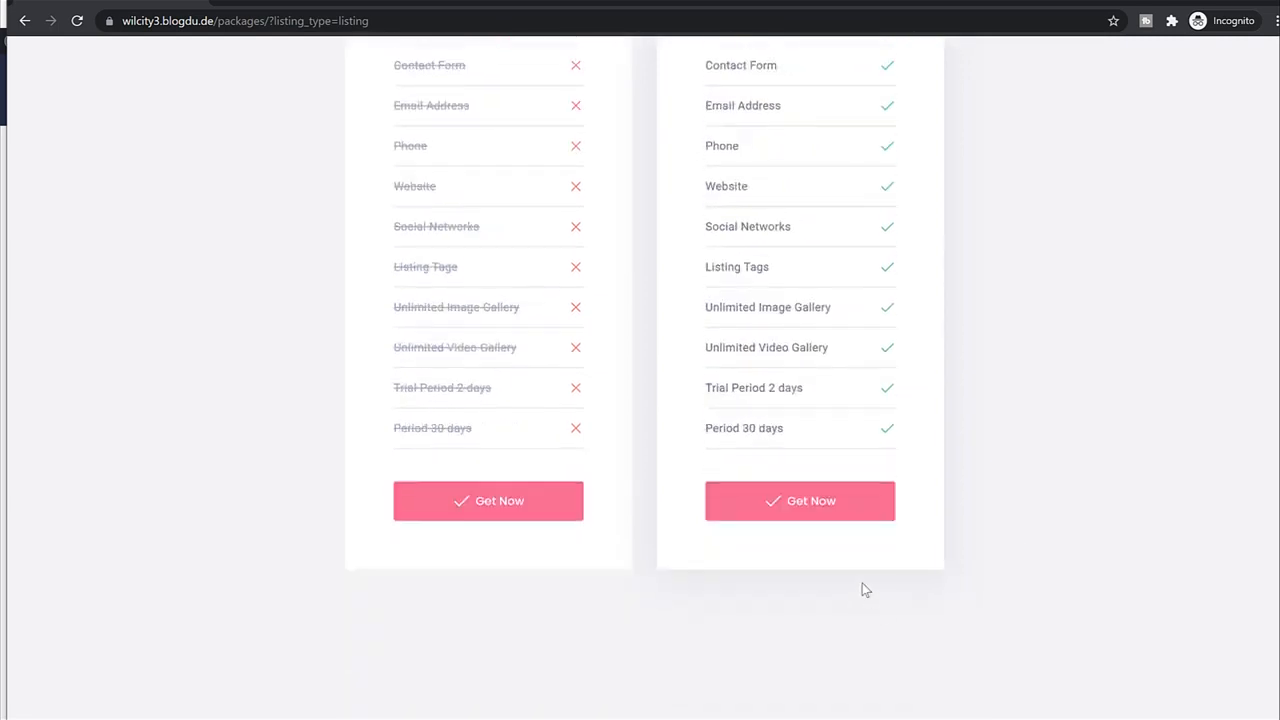
{"action": "left_click", "coordinate": [840, 506]}
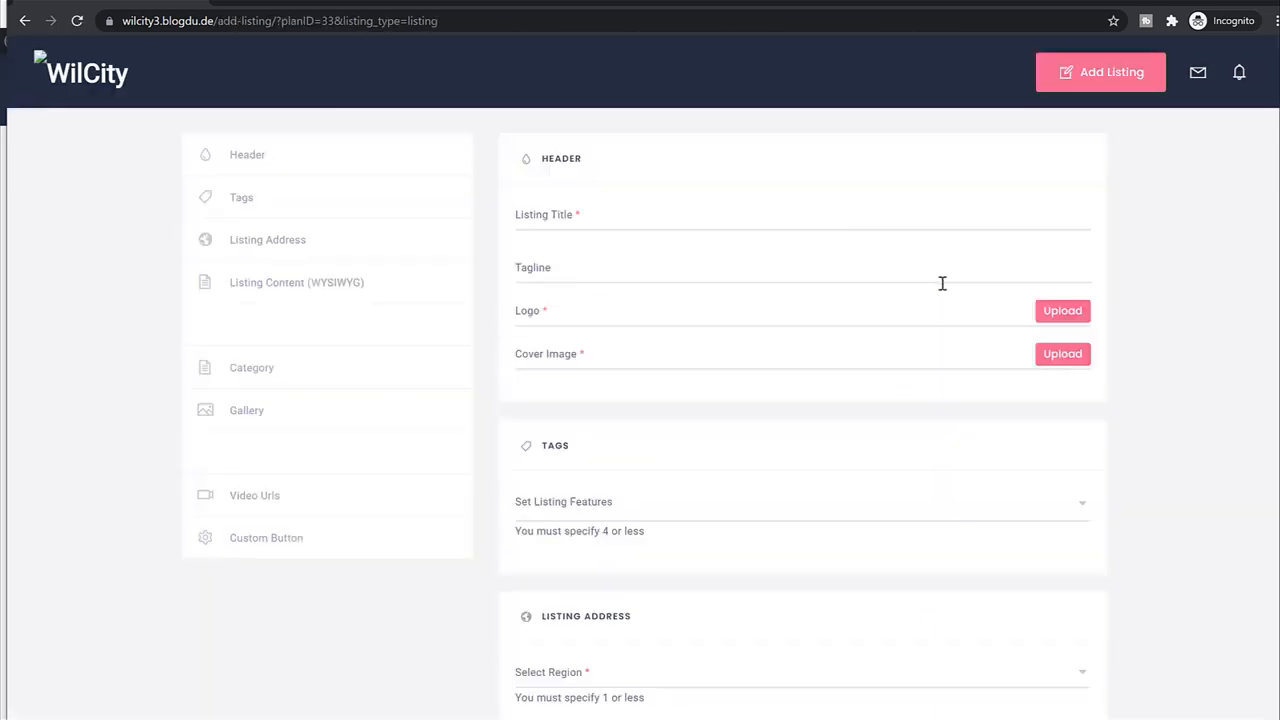
Copy the title from the existing Statue of Liberty listing into Listing Title.
{"action": "left_click", "coordinate": [701, 211]}
{"action": "left_click", "coordinate": [236, 2]}
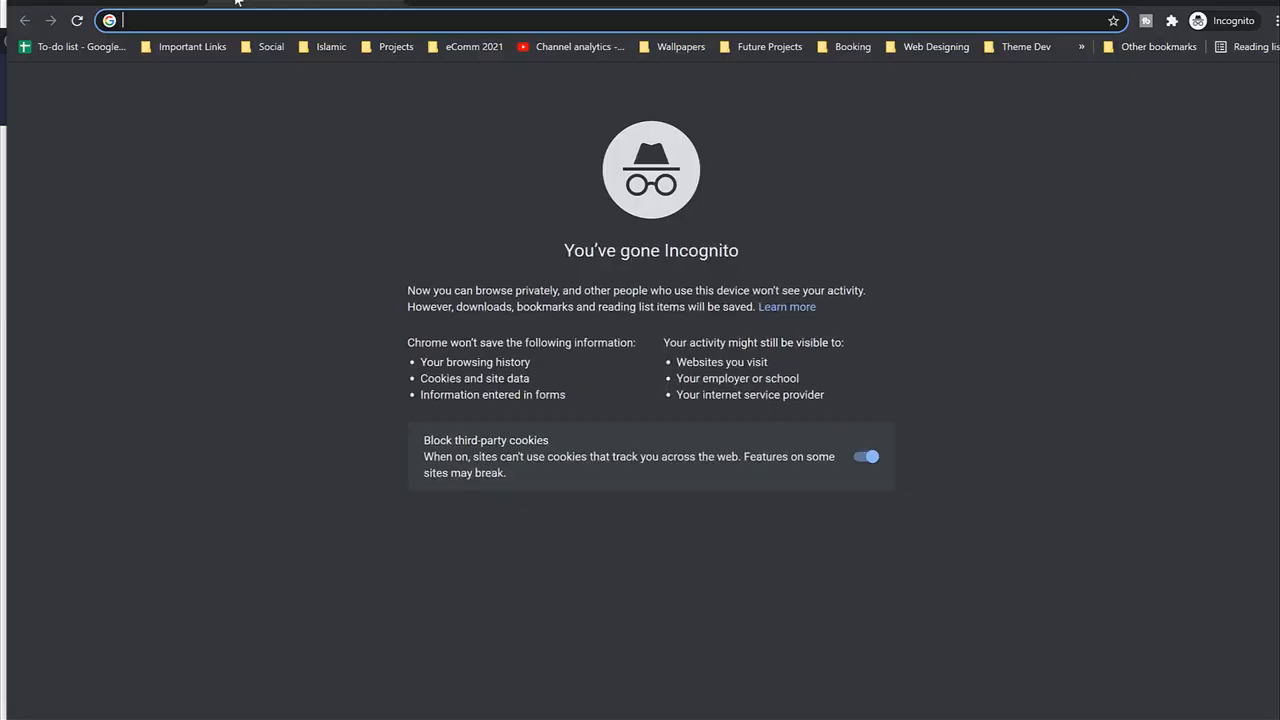
{"action": "type", "text": "wi"}
{"action": "key", "text": "Return"}
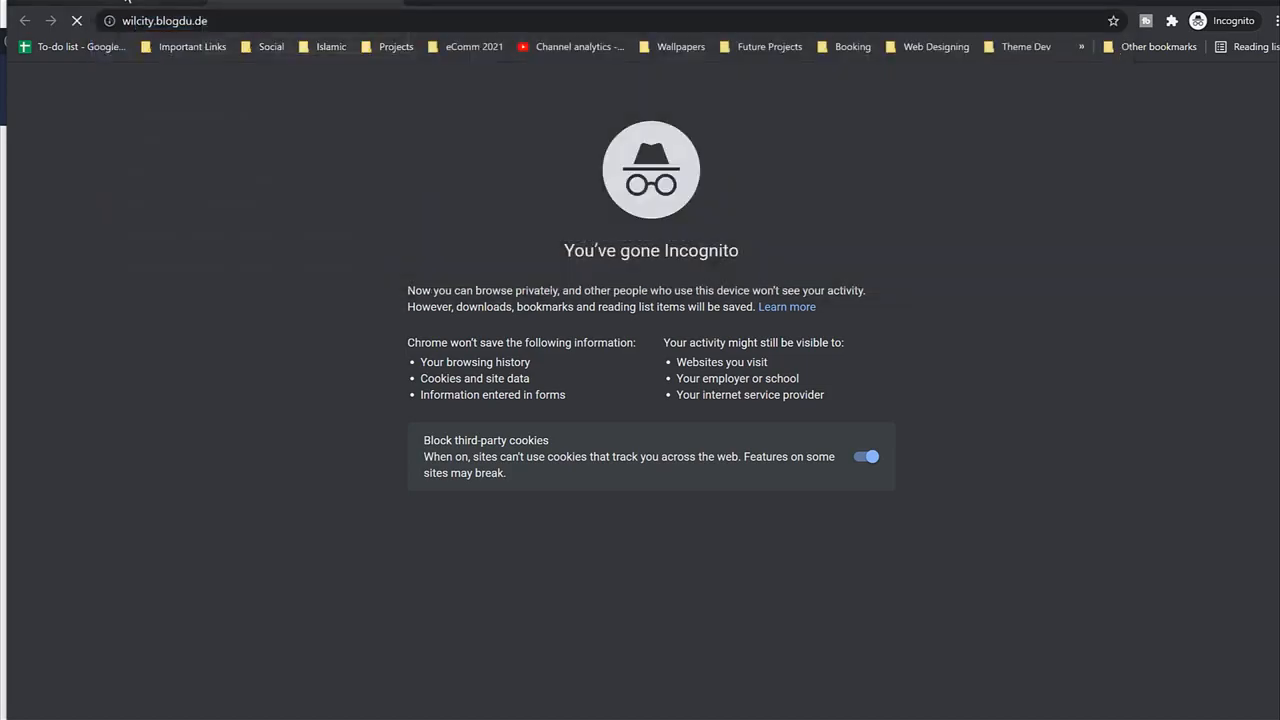
{"action": "left_click", "coordinate": [68, 2]}
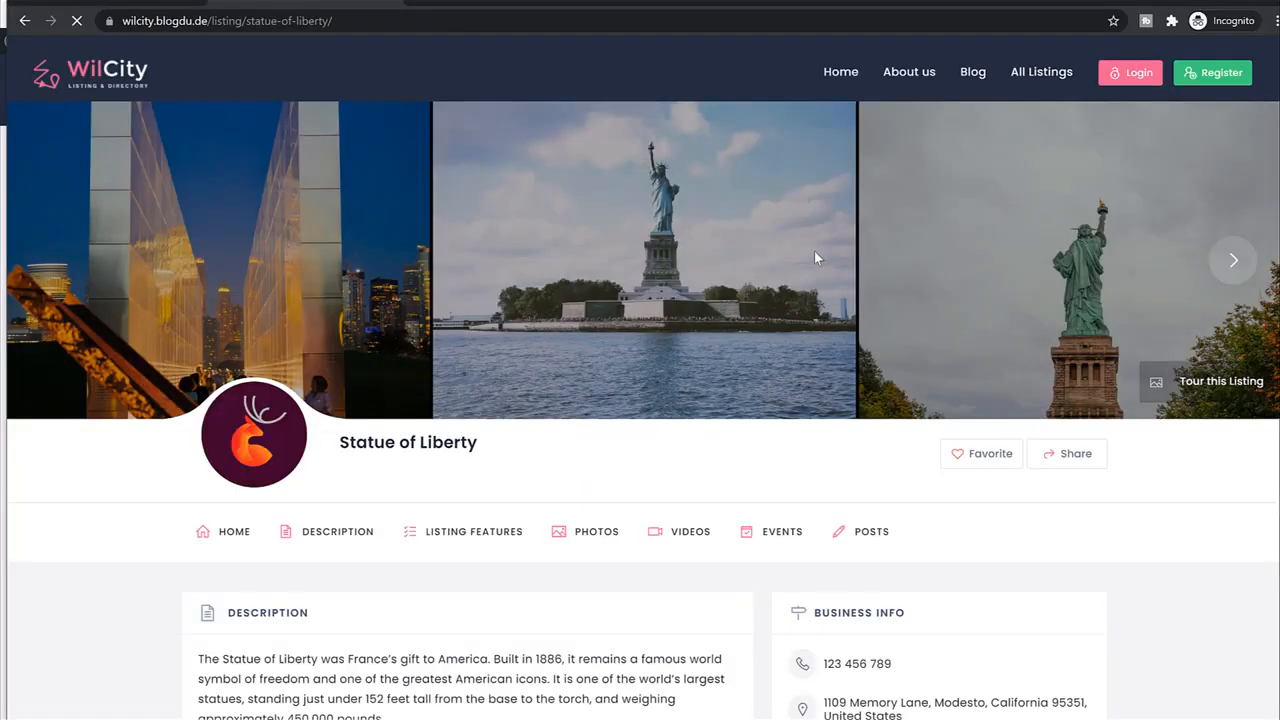
{"action": "scroll", "coordinate": [814, 251], "scroll_direction": "down", "scroll_amount": 4}
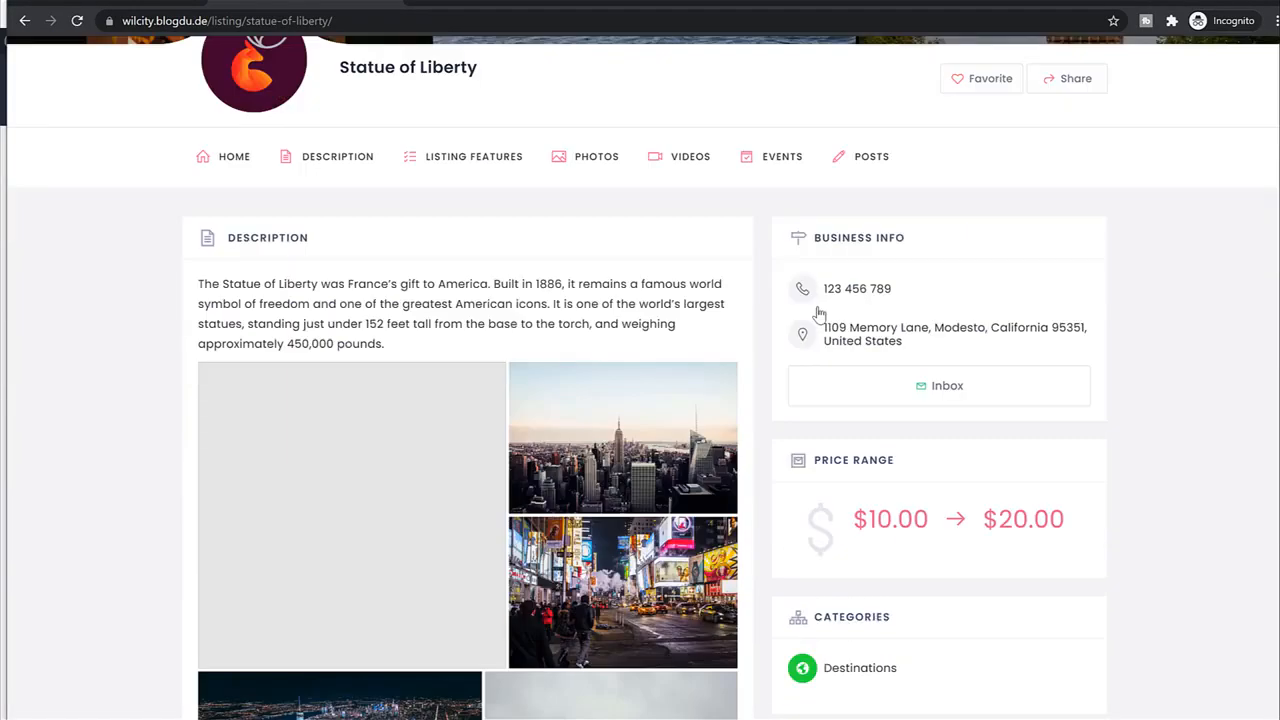
{"action": "scroll", "coordinate": [368, 251], "scroll_direction": "up", "scroll_amount": 3}
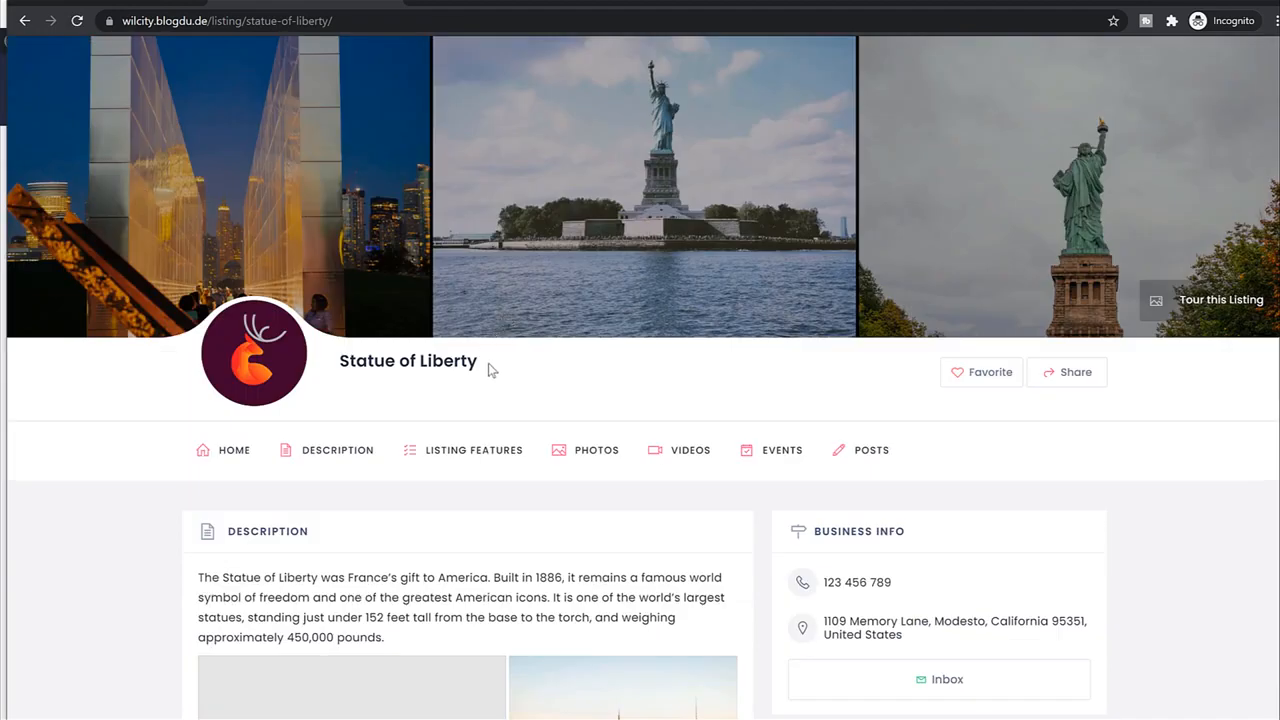
{"action": "left_click_drag", "start_coordinate": [486, 364], "coordinate": [338, 362]}
{"action": "key", "text": "ctrl+c"}
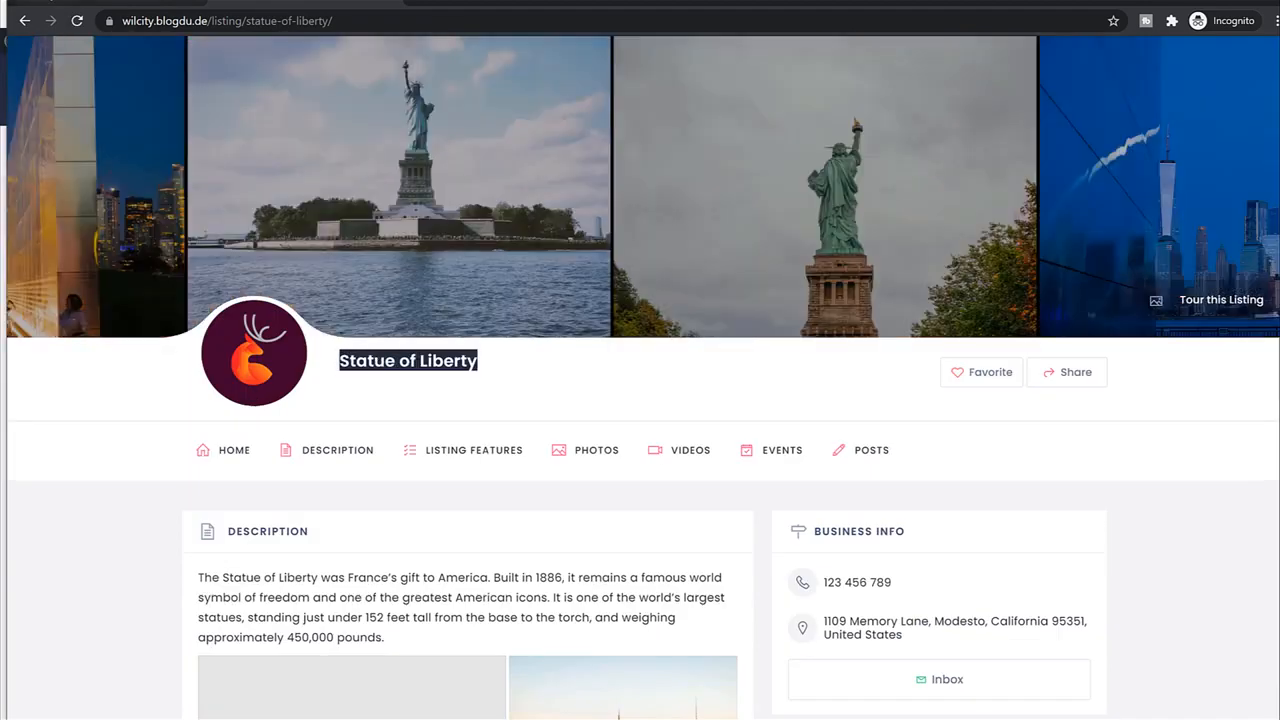
{"action": "key", "text": "ctrl+Tab"}
{"action": "left_click", "coordinate": [626, 234]}
{"action": "key", "text": "ctrl+v"}
Paste the tagline 'The Statue of Liberty was France's gift to America' from its description.
{"action": "left_click", "coordinate": [579, 274]}
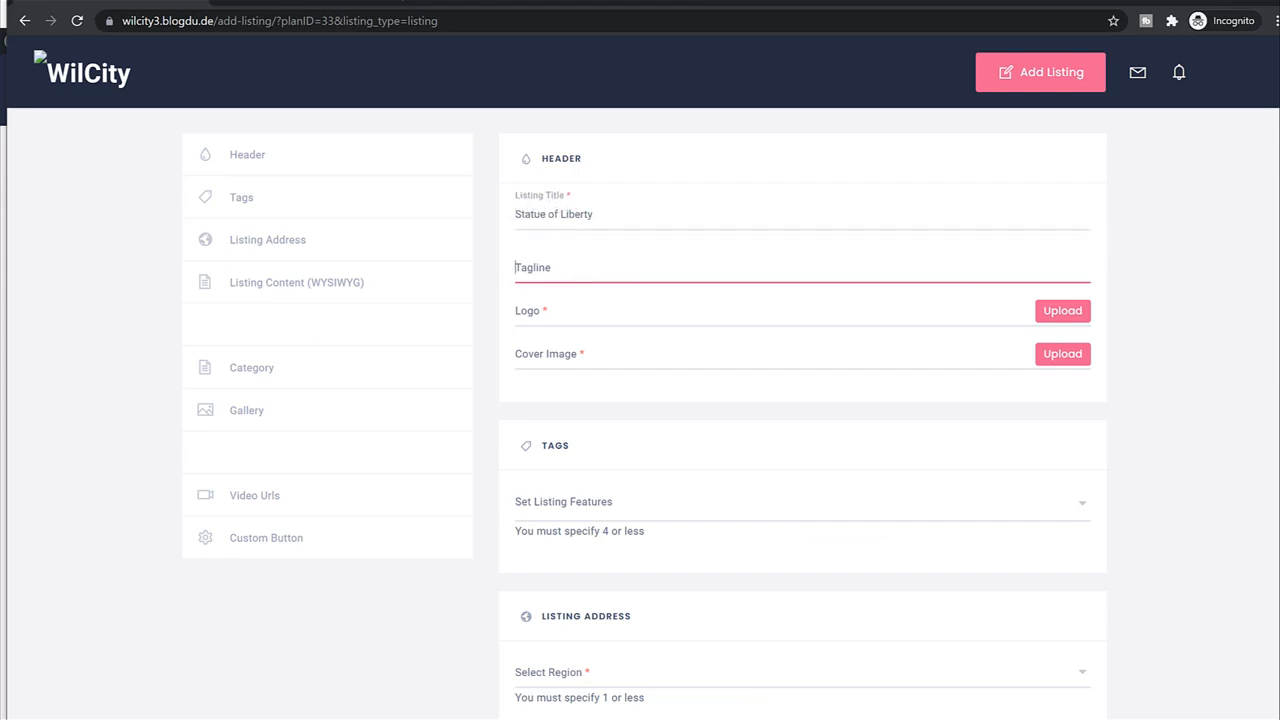
{"action": "key", "text": "ctrl+Tab"}
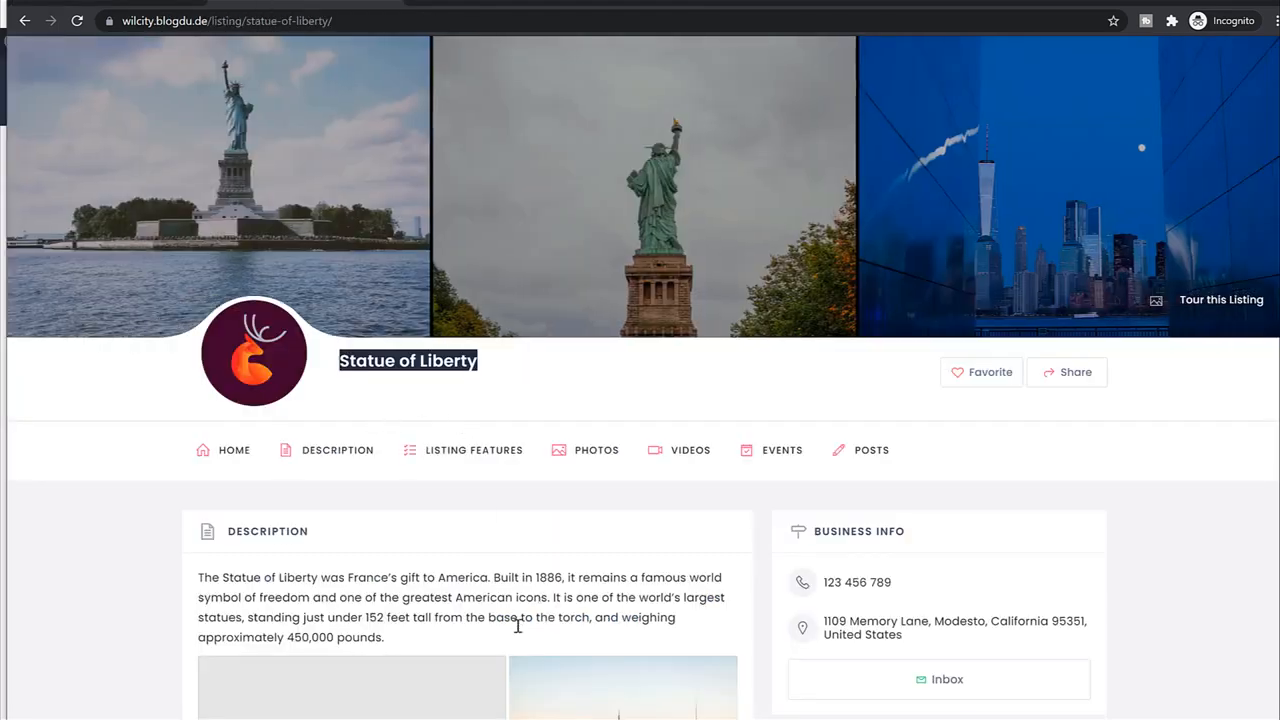
{"action": "left_click_drag", "start_coordinate": [490, 578], "coordinate": [186, 581]}
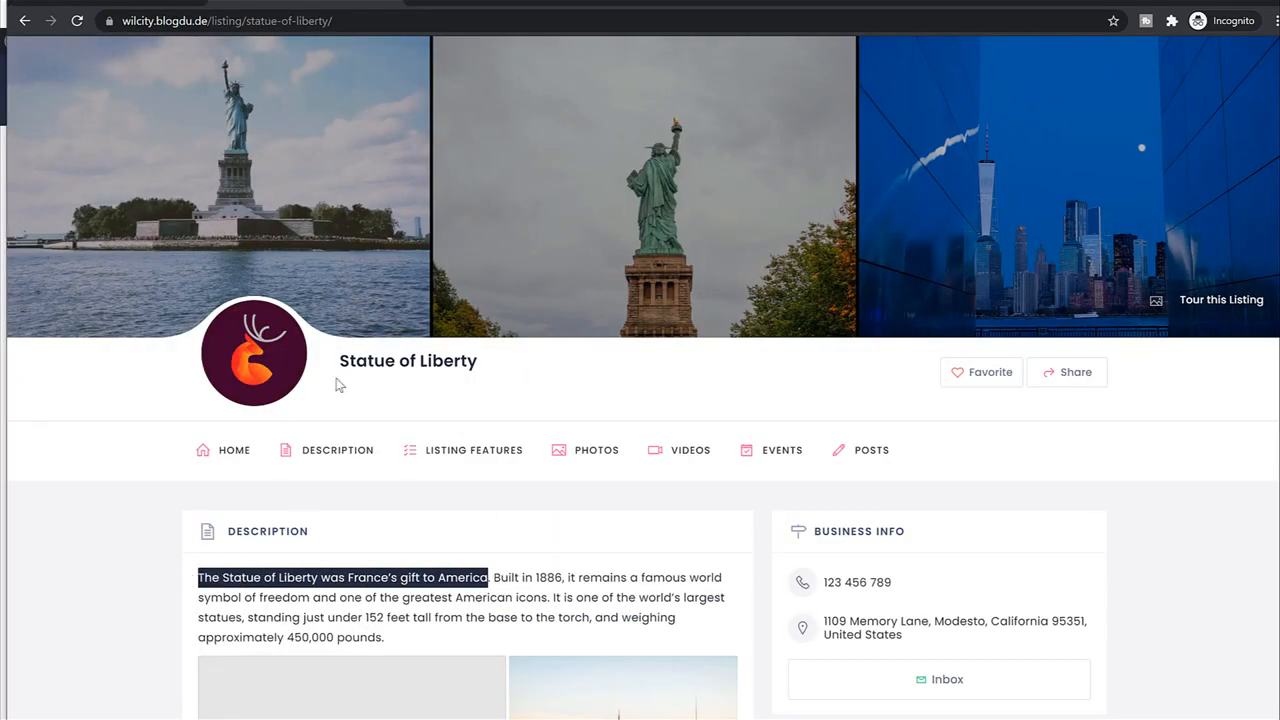
{"action": "left_click", "coordinate": [385, 394]}
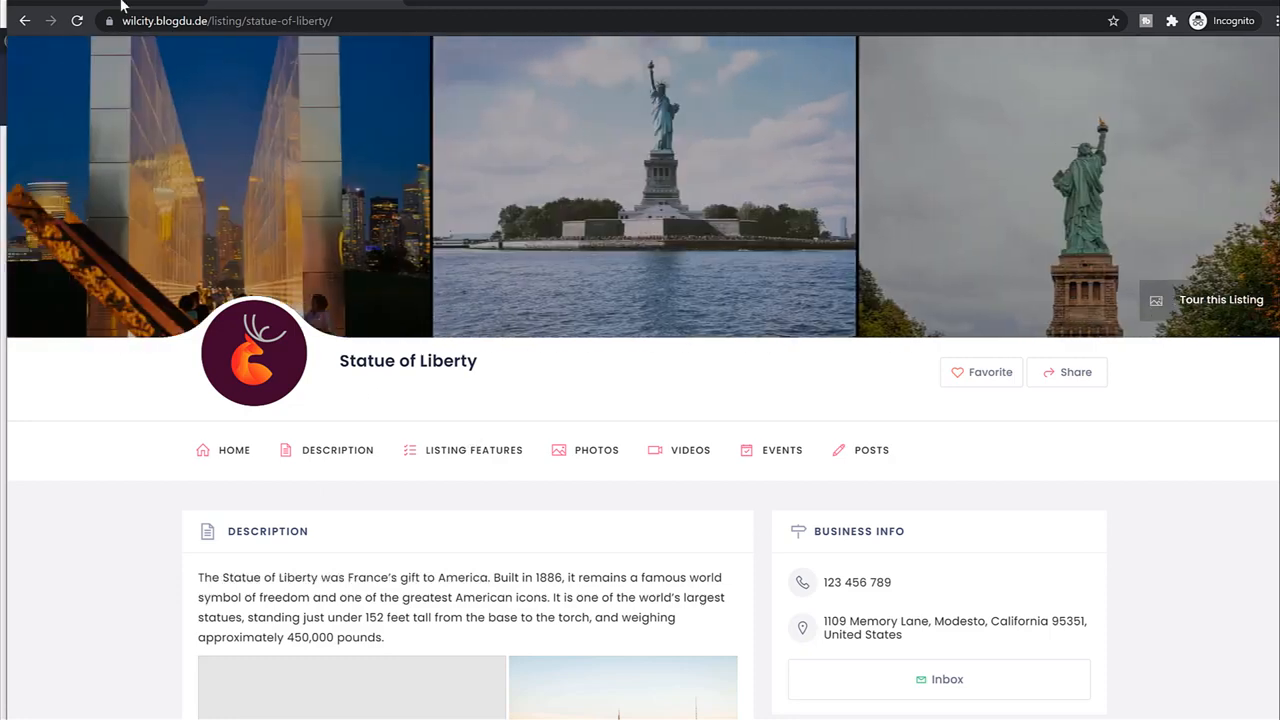
{"action": "key", "text": "ctrl+Tab"}
{"action": "key", "text": "ctrl+v"}
{"action": "left_click", "coordinate": [630, 315]}
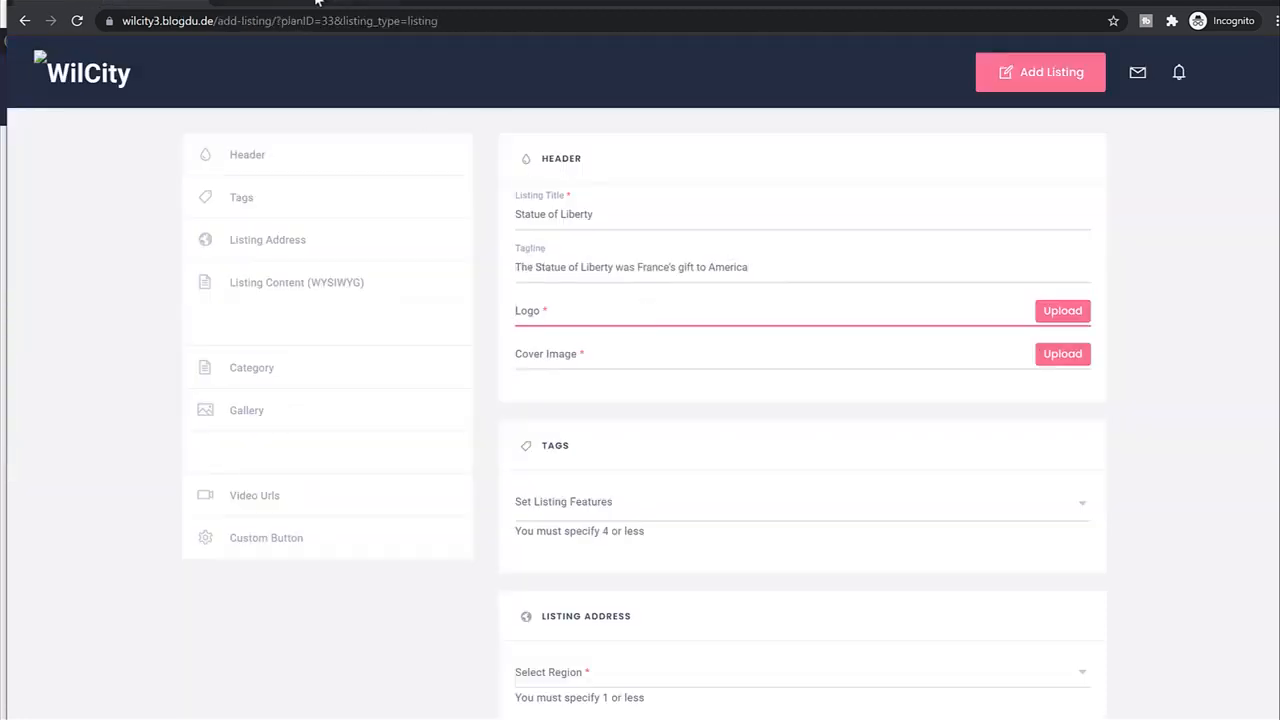
{"action": "key", "text": "ctrl+Tab"}
{"action": "key", "text": "ctrl+Tab"}
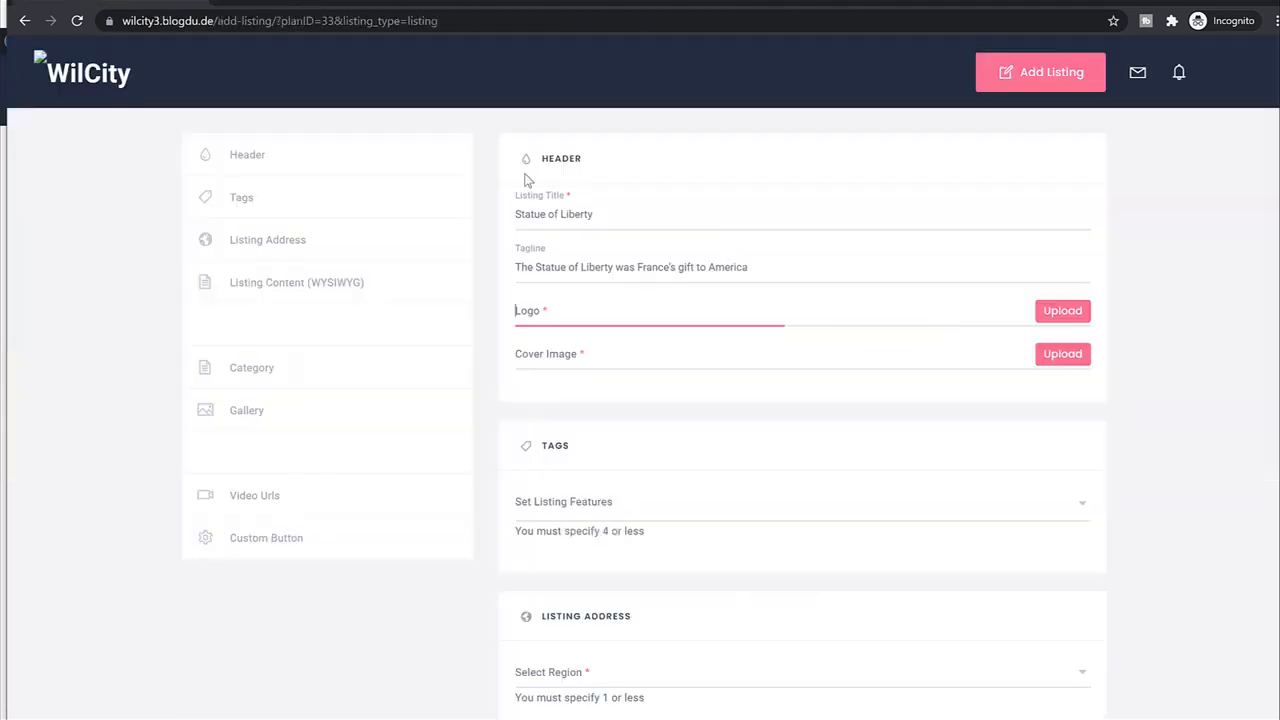
Upload four images from the computer and set Barcelona_5_logo_.jpg as the listing logo.
{"action": "left_click", "coordinate": [1060, 312]}
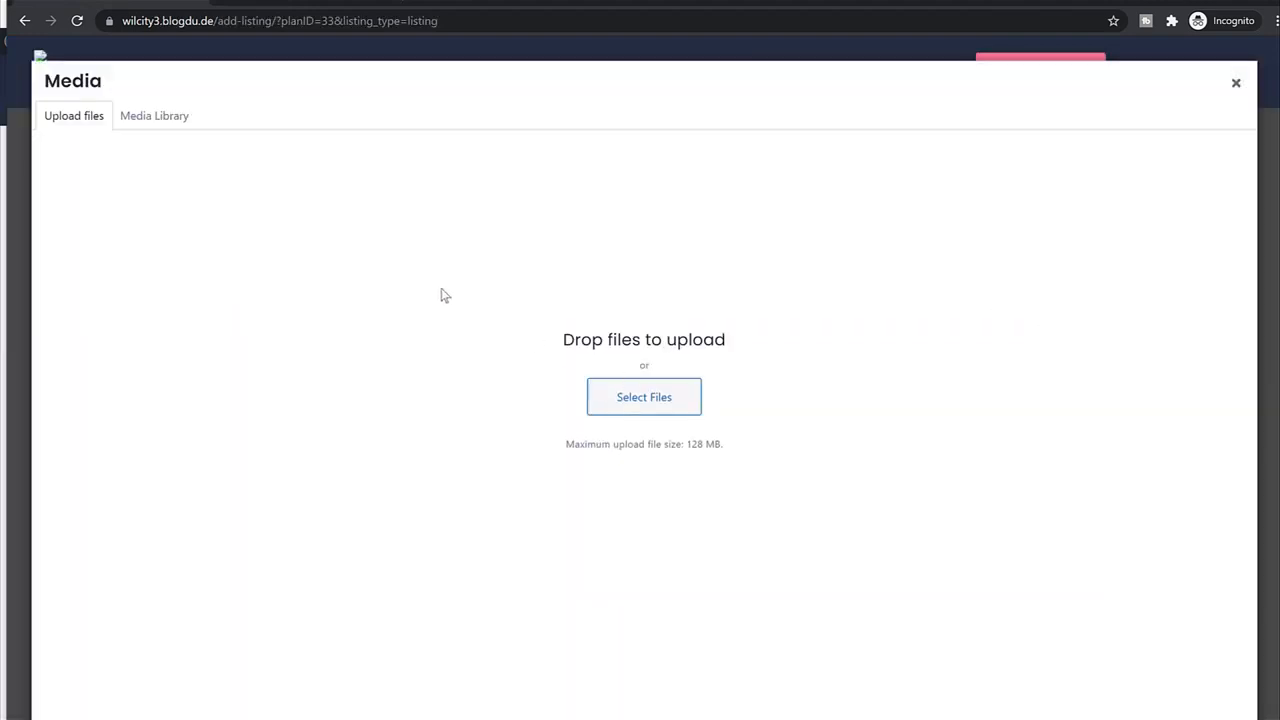
{"action": "left_click", "coordinate": [305, 205]}
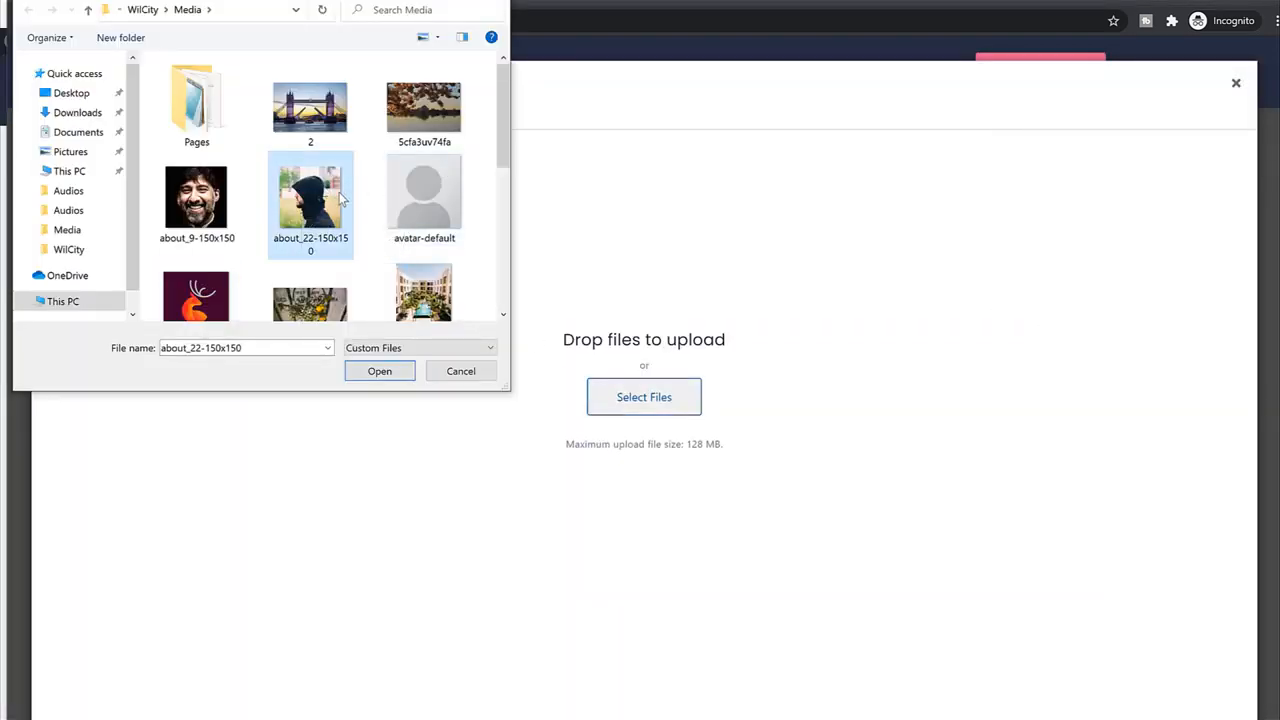
{"action": "left_click", "coordinate": [196, 290], "text": "ctrl"}
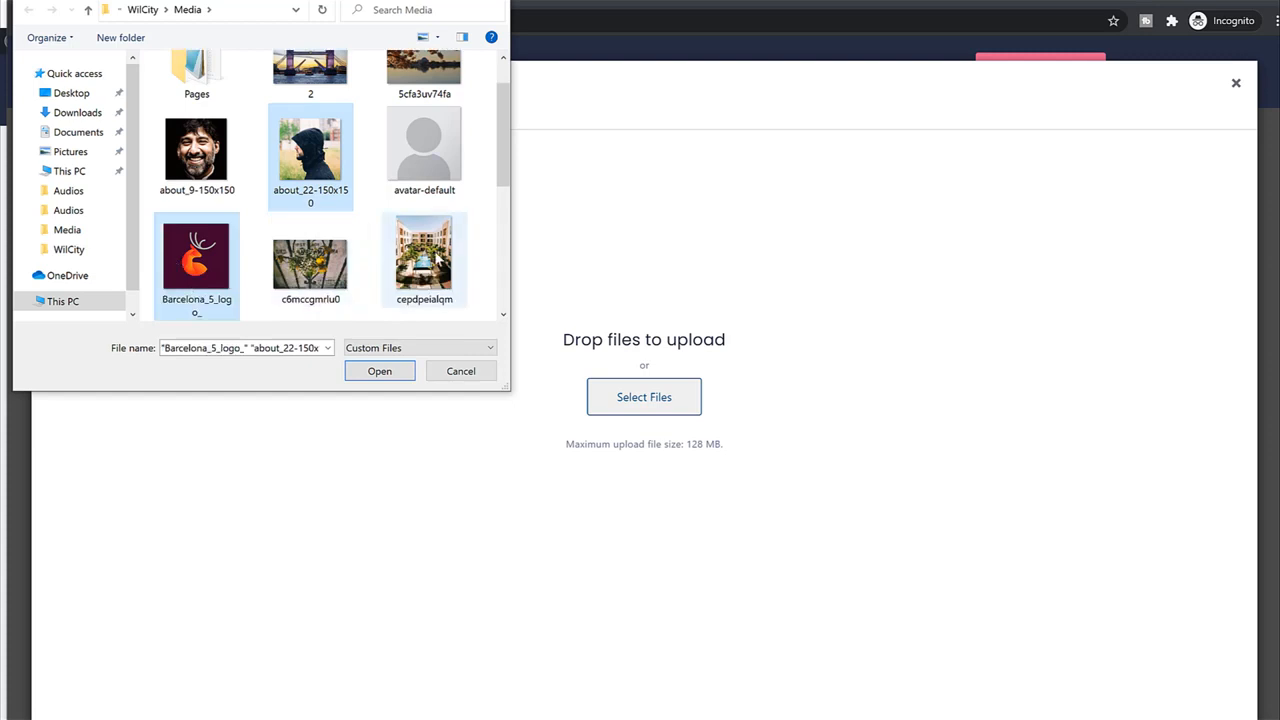
{"action": "scroll", "coordinate": [345, 219], "scroll_direction": "down", "scroll_amount": 2}
{"action": "left_click", "coordinate": [320, 180], "text": "ctrl"}
{"action": "scroll", "coordinate": [428, 163], "scroll_direction": "up", "scroll_amount": 1}
{"action": "scroll", "coordinate": [420, 190], "scroll_direction": "up", "scroll_amount": 1}
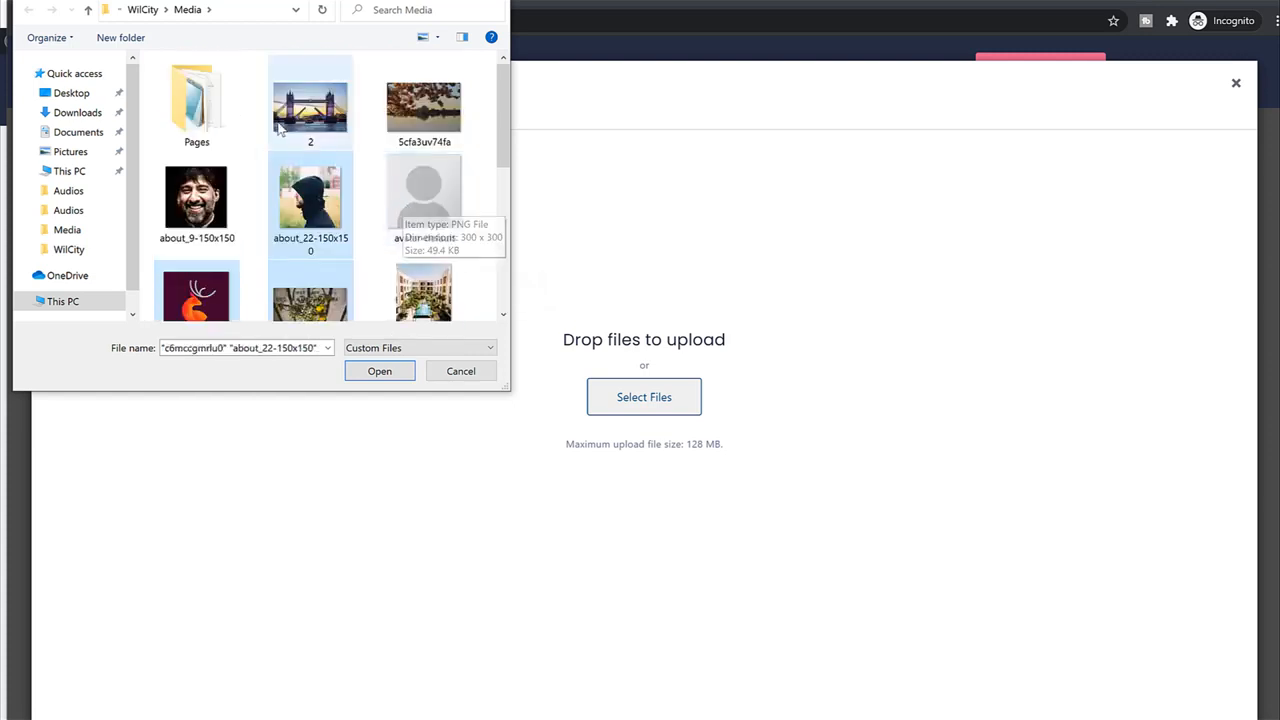
{"action": "left_click", "coordinate": [423, 105], "text": "ctrl"}
{"action": "scroll", "coordinate": [400, 160], "scroll_direction": "down", "scroll_amount": 3}
{"action": "scroll", "coordinate": [390, 160], "scroll_direction": "down", "scroll_amount": 1}
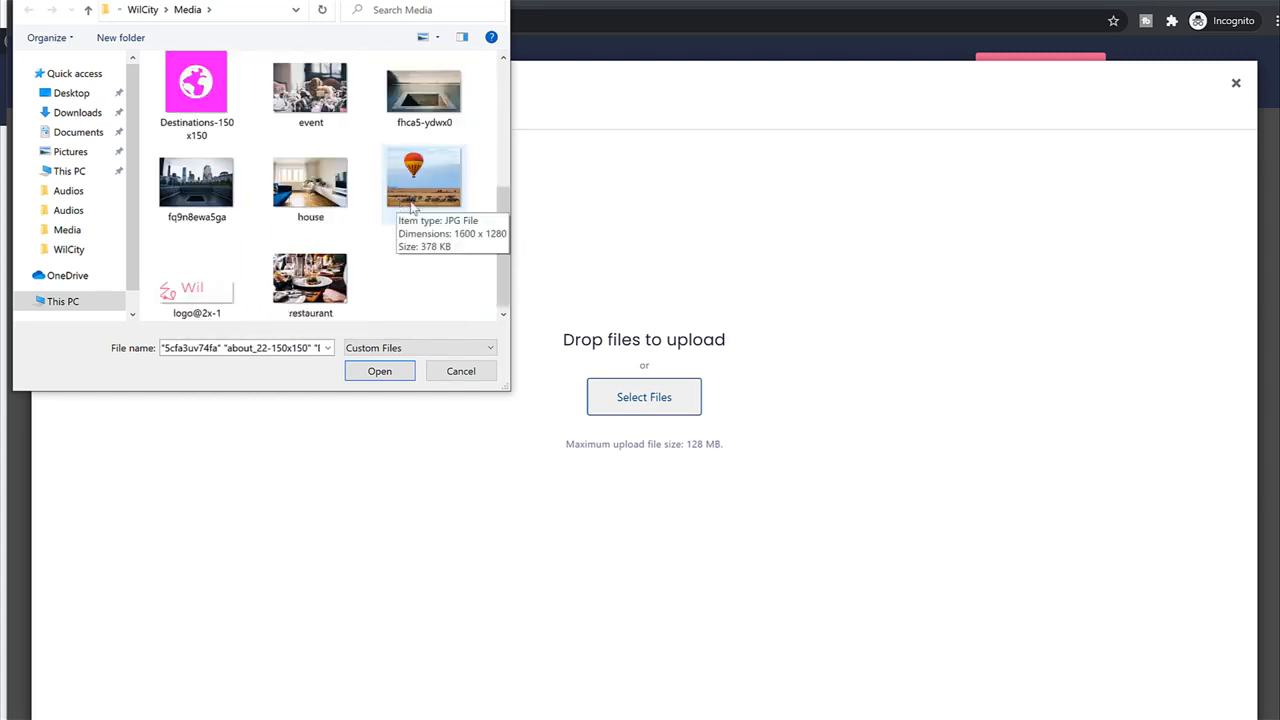
{"action": "left_click", "coordinate": [424, 180], "text": "ctrl"}
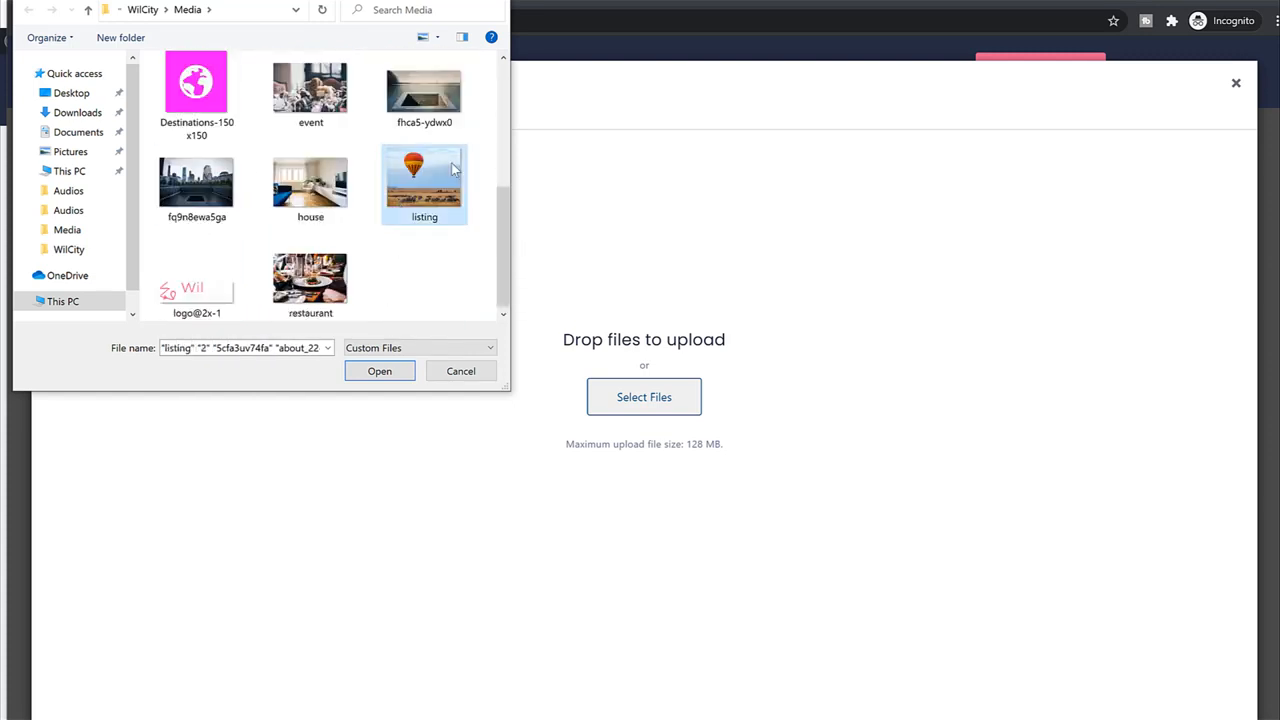
{"action": "left_click", "coordinate": [378, 371]}
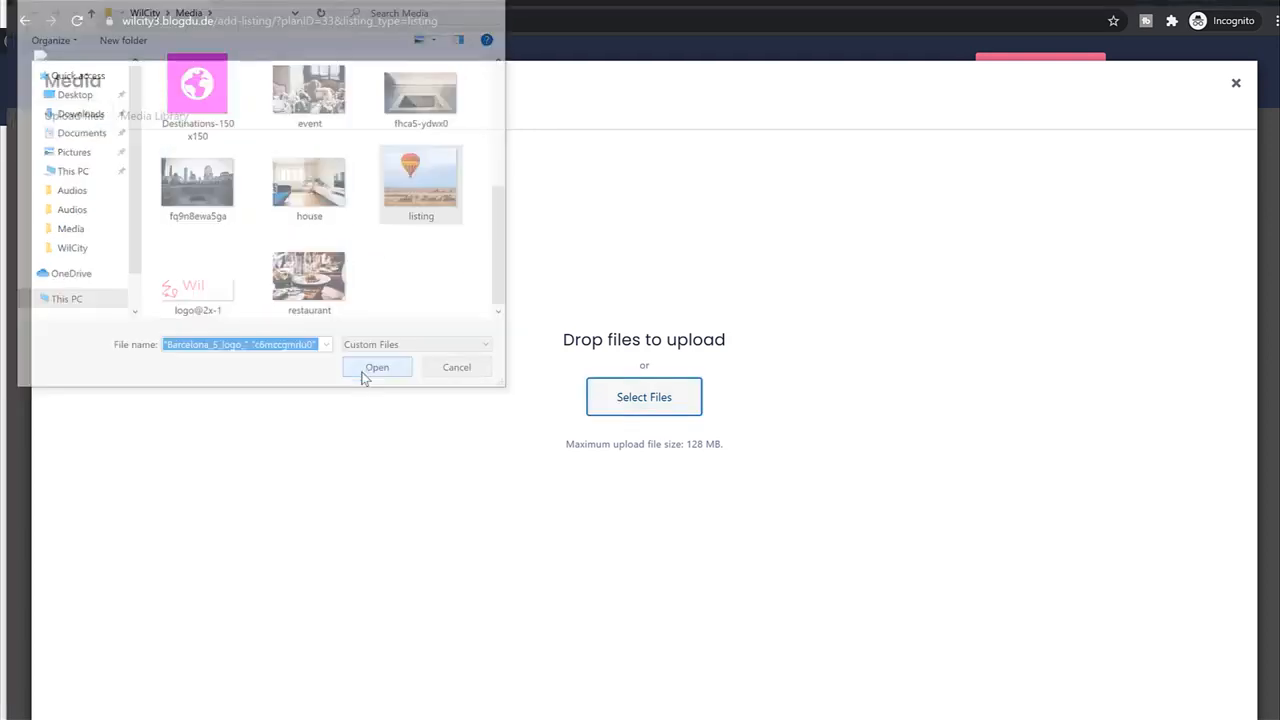
{"action": "left_click", "coordinate": [336, 268]}
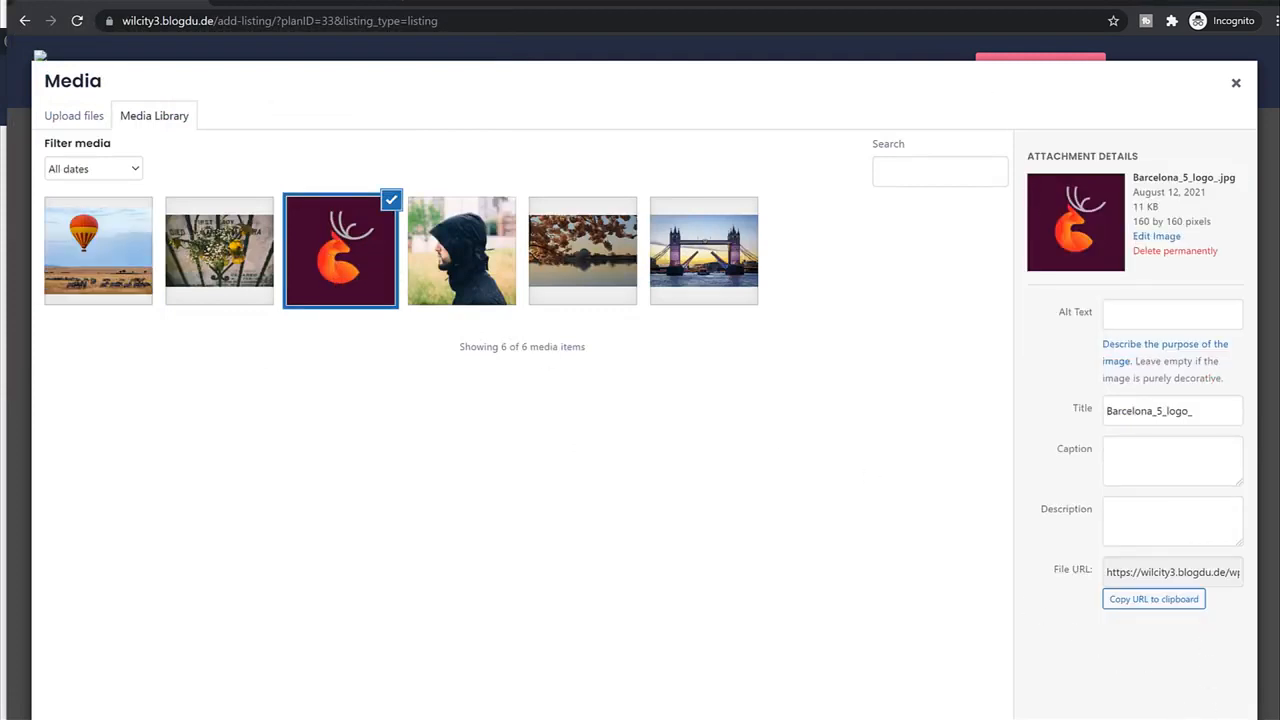
{"action": "left_click", "coordinate": [1226, 692]}
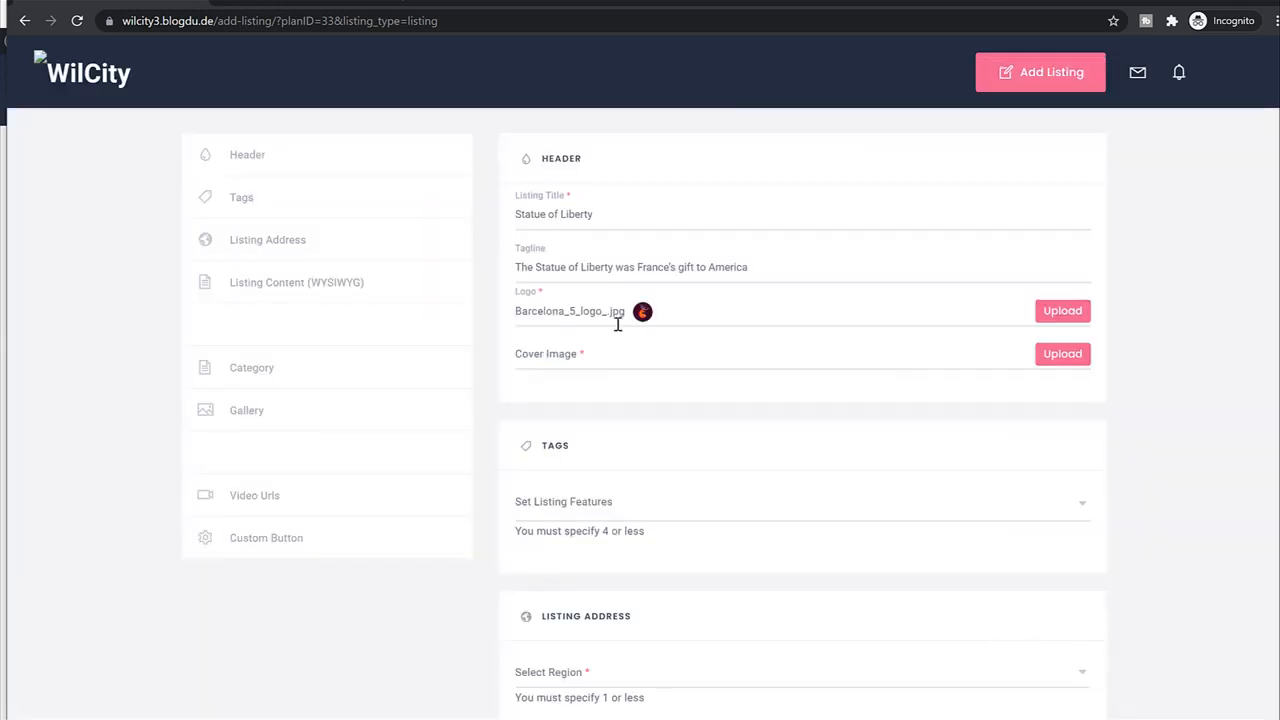
Choose the hot-air balloon photo listing.jpg as the cover image.
{"action": "left_click", "coordinate": [616, 357]}
{"action": "left_click", "coordinate": [1062, 354]}
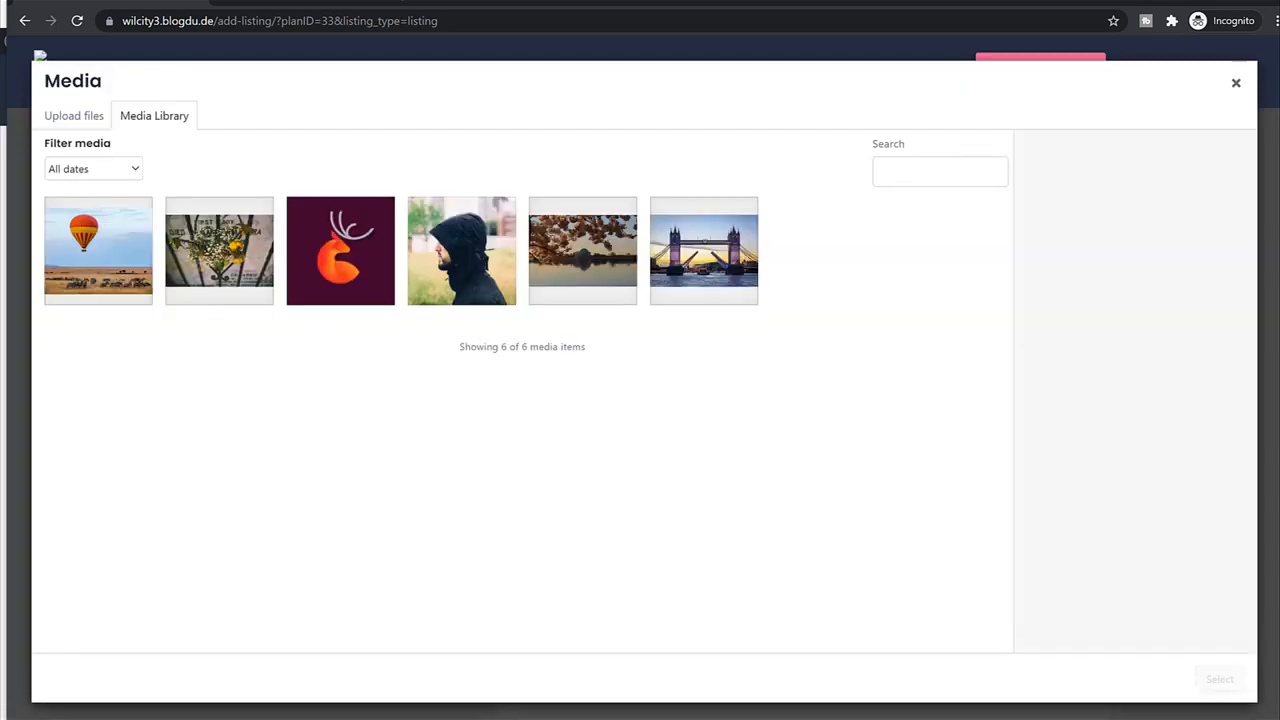
{"action": "left_click", "coordinate": [122, 282]}
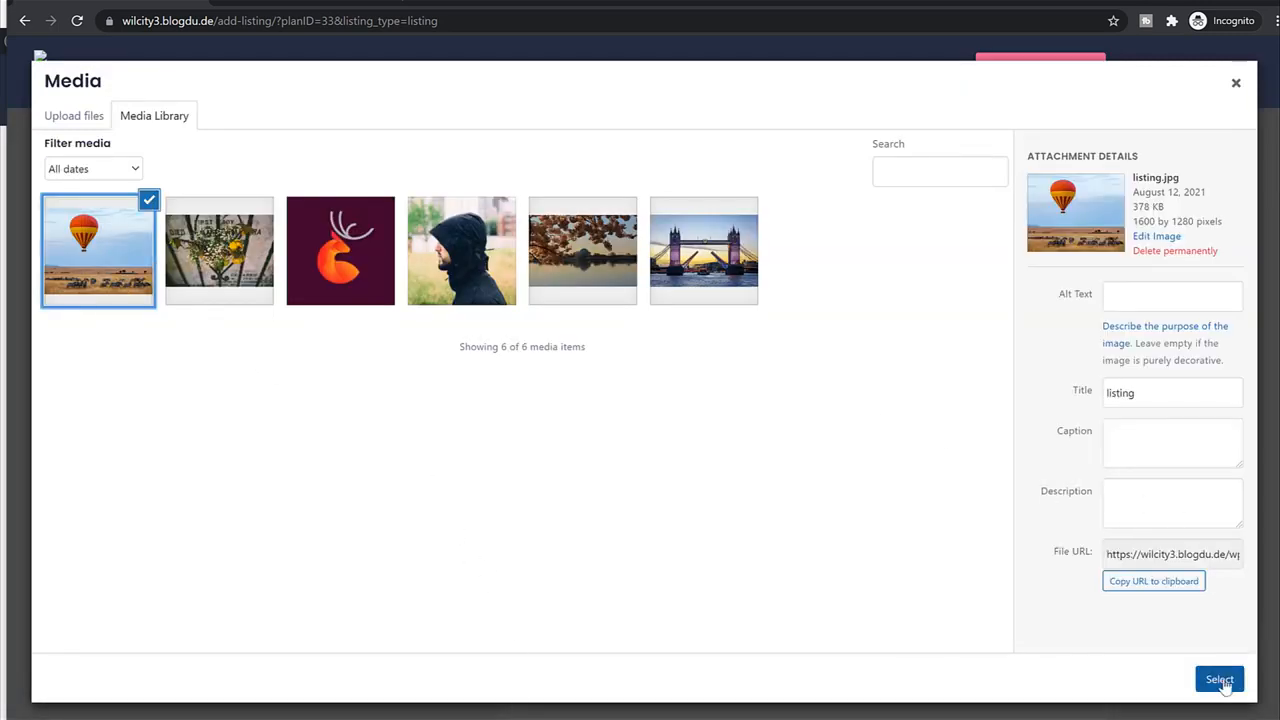
{"action": "left_click", "coordinate": [700, 255]}
{"action": "left_click", "coordinate": [480, 255]}
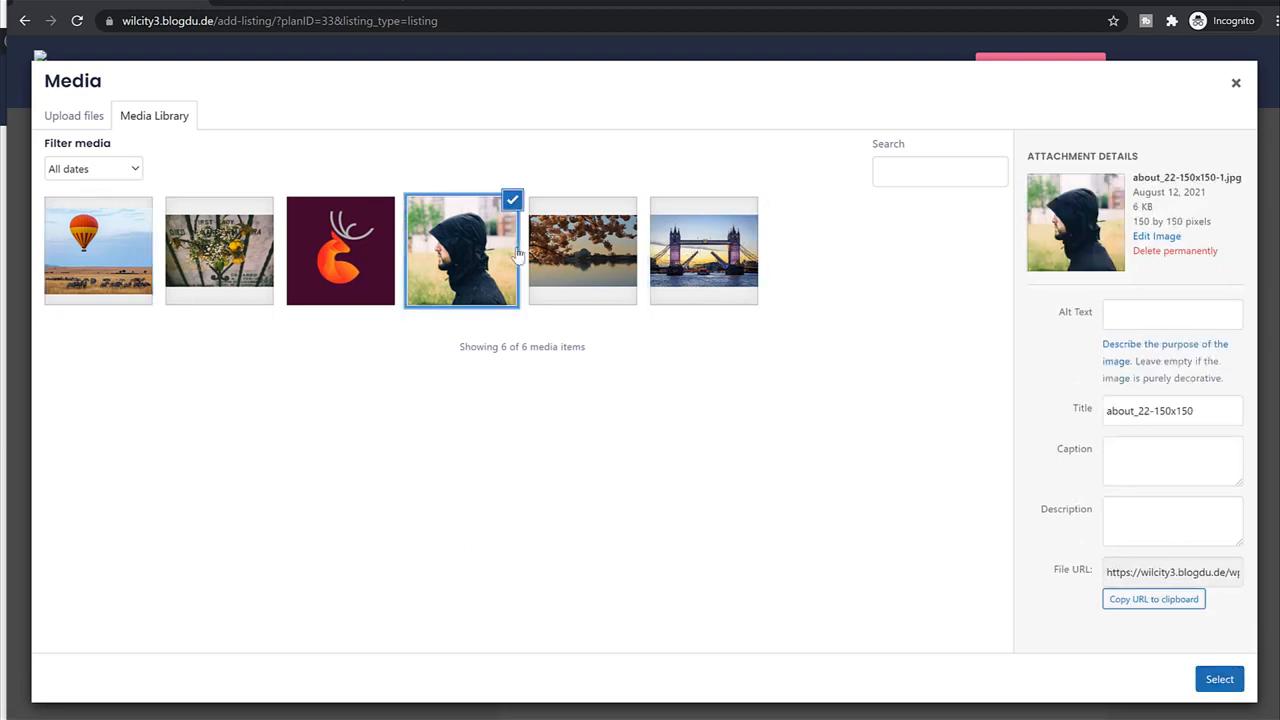
{"action": "left_click", "coordinate": [568, 255]}
{"action": "left_click", "coordinate": [218, 292]}
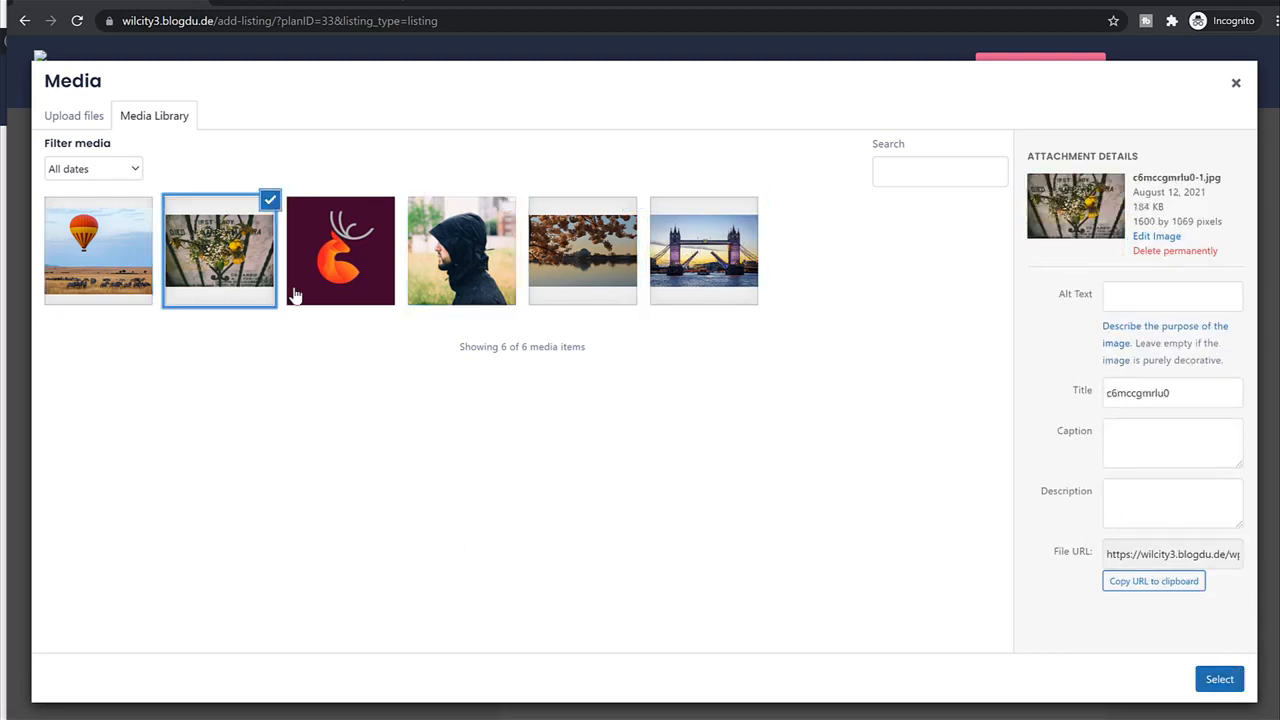
{"action": "left_click", "coordinate": [86, 270]}
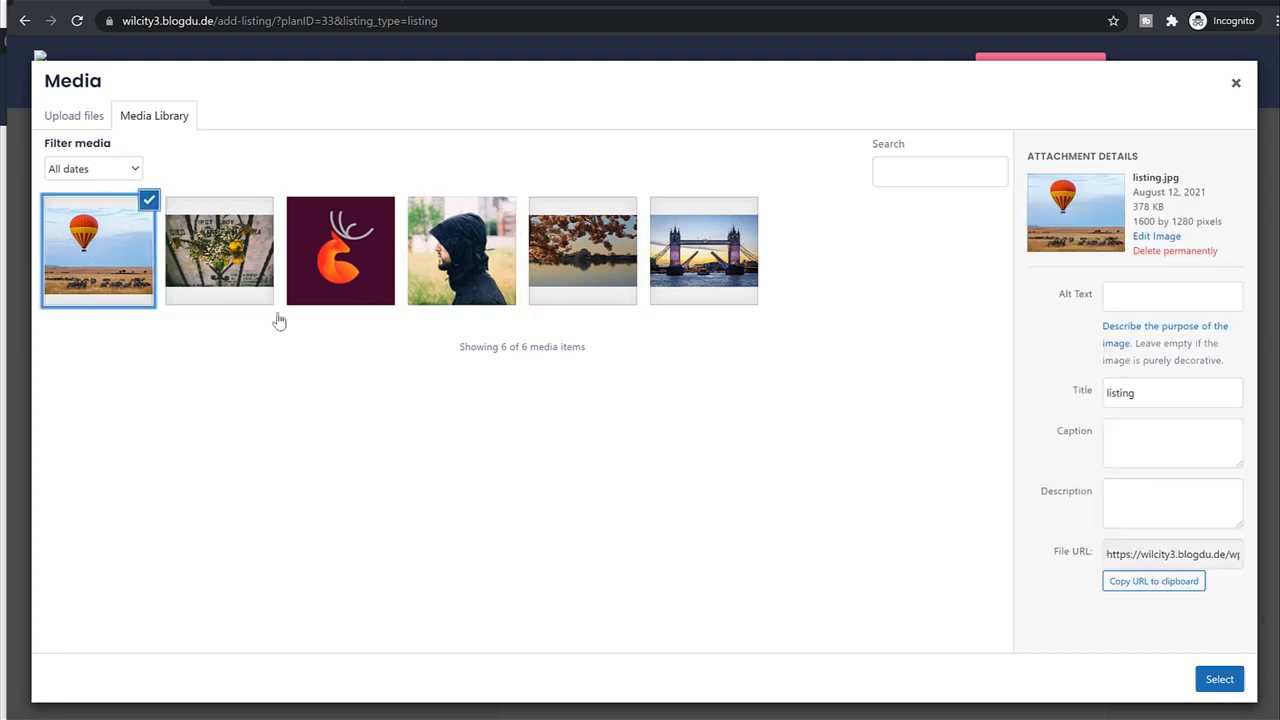
{"action": "left_click", "coordinate": [1219, 680]}
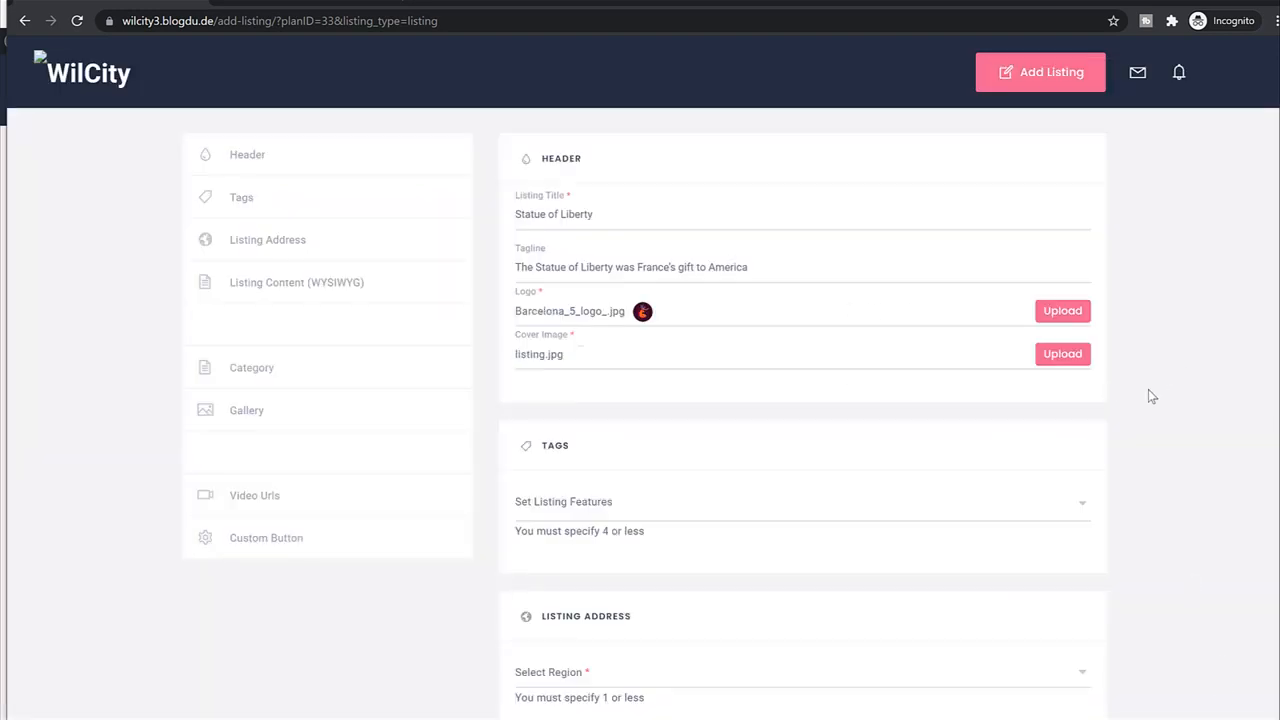
{"action": "scroll", "coordinate": [1148, 397], "scroll_direction": "down", "scroll_amount": 2}
{"action": "left_click", "coordinate": [673, 339]}
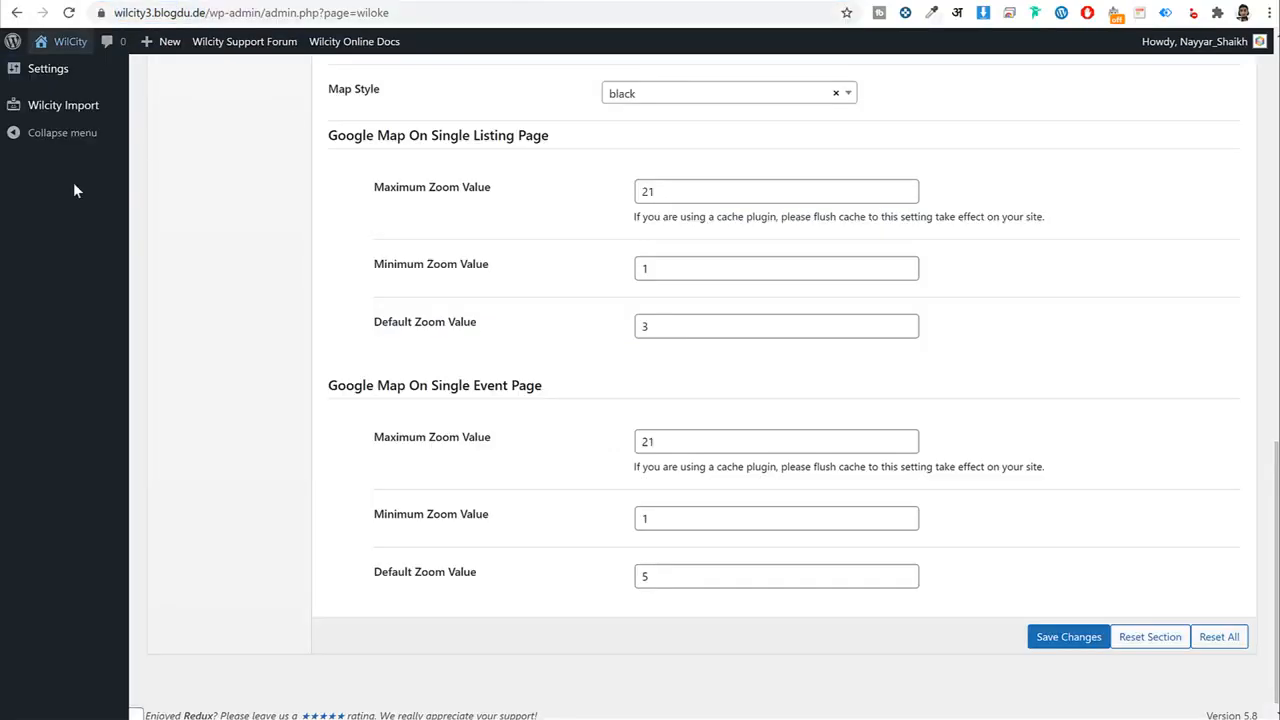
{"action": "scroll", "coordinate": [74, 191], "scroll_direction": "up", "scroll_amount": 20}
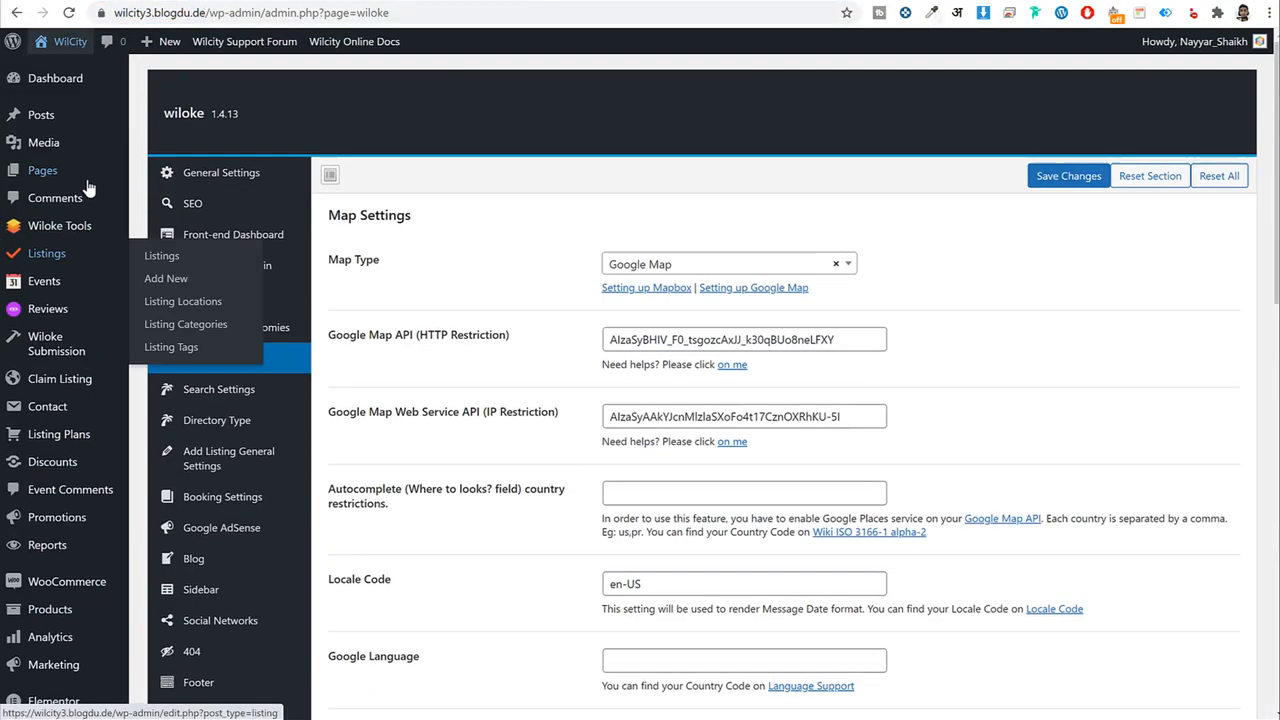
{"action": "mouse_move", "coordinate": [60, 253]}
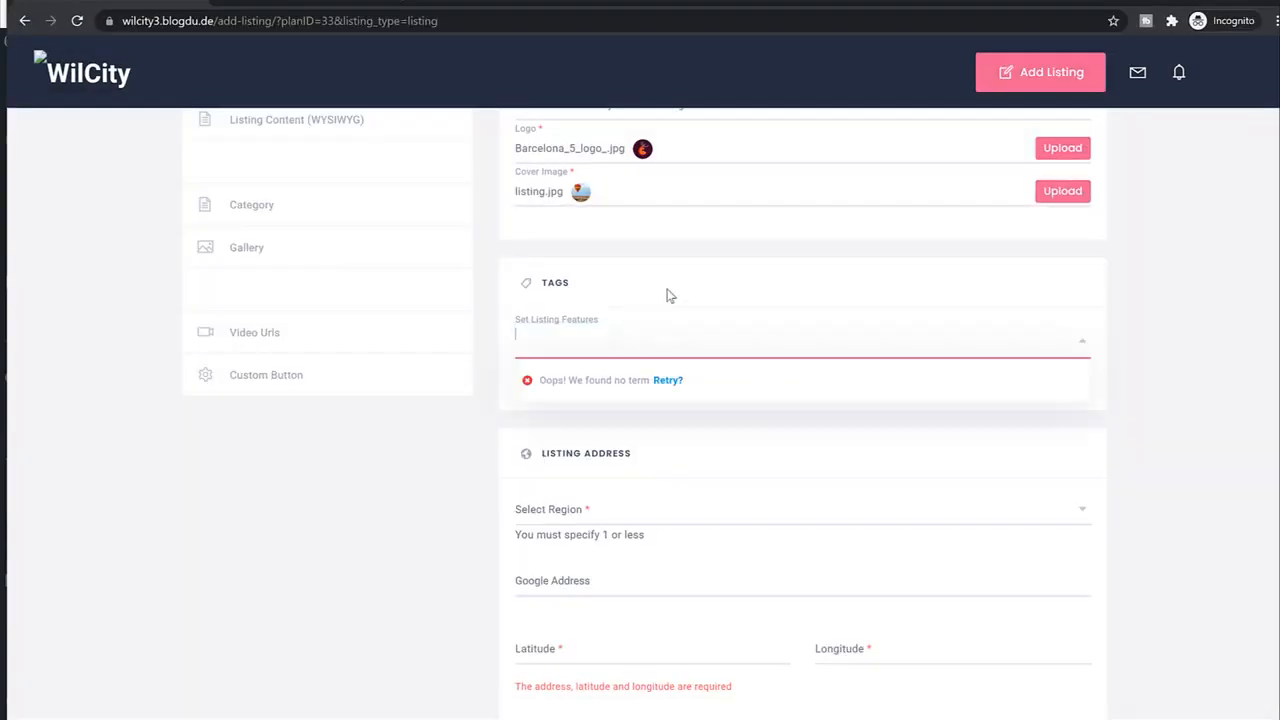
{"action": "scroll", "coordinate": [711, 380], "scroll_direction": "down", "scroll_amount": 2}
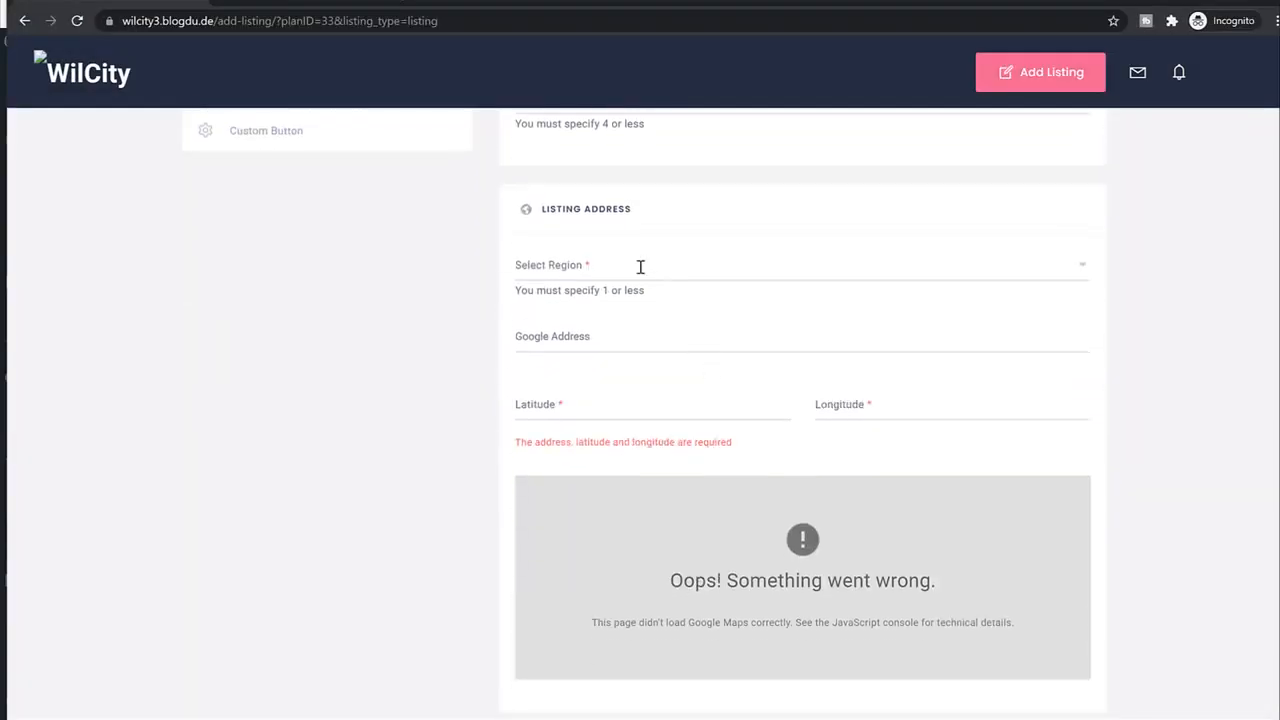
{"action": "scroll", "coordinate": [830, 488], "scroll_direction": "down", "scroll_amount": 1}
{"action": "left_click_drag", "start_coordinate": [673, 410], "coordinate": [959, 423]}
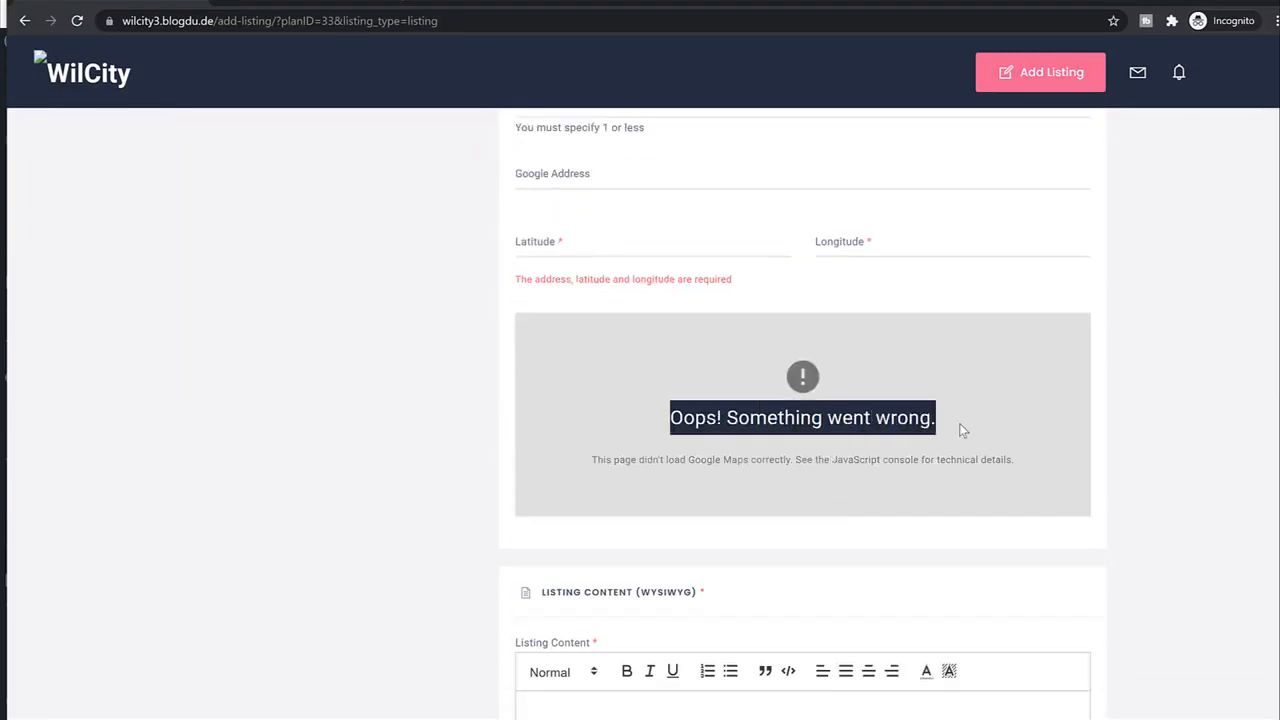
{"action": "left_click", "coordinate": [959, 423]}
{"action": "scroll", "coordinate": [962, 430], "scroll_direction": "up", "scroll_amount": 1}
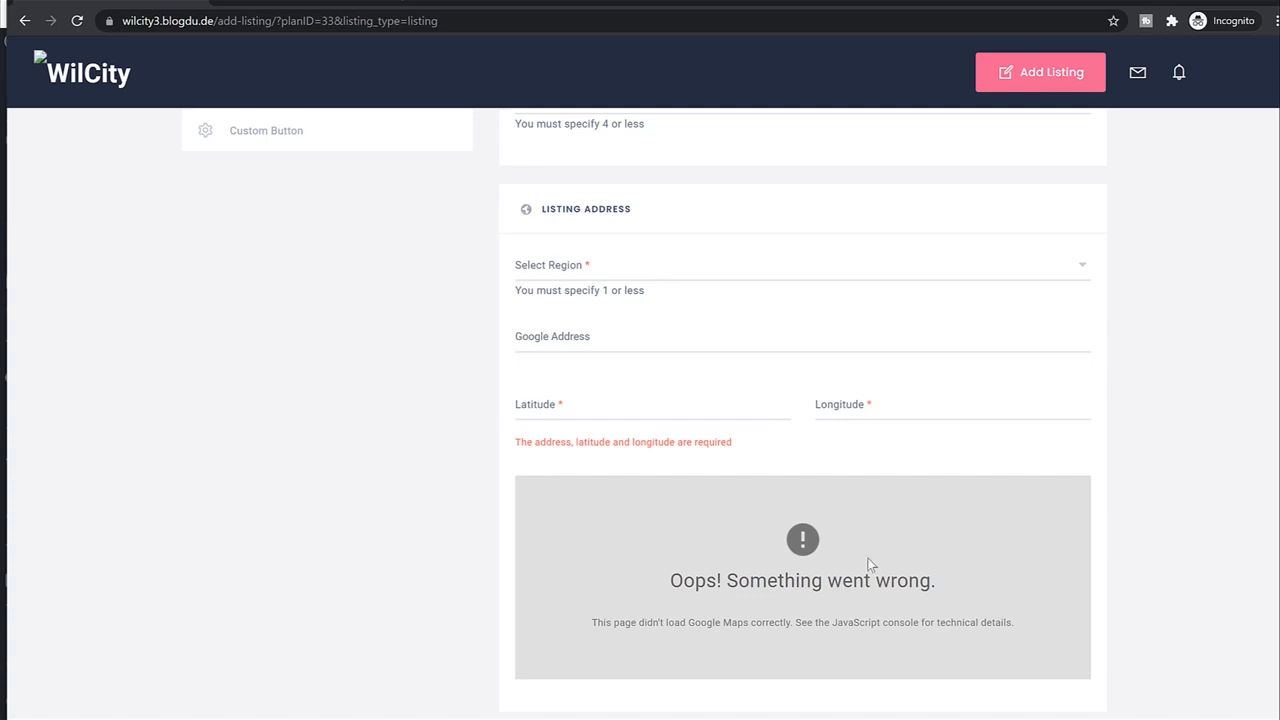
Set the listing region to Mumbai under India.
{"action": "left_click", "coordinate": [700, 274]}
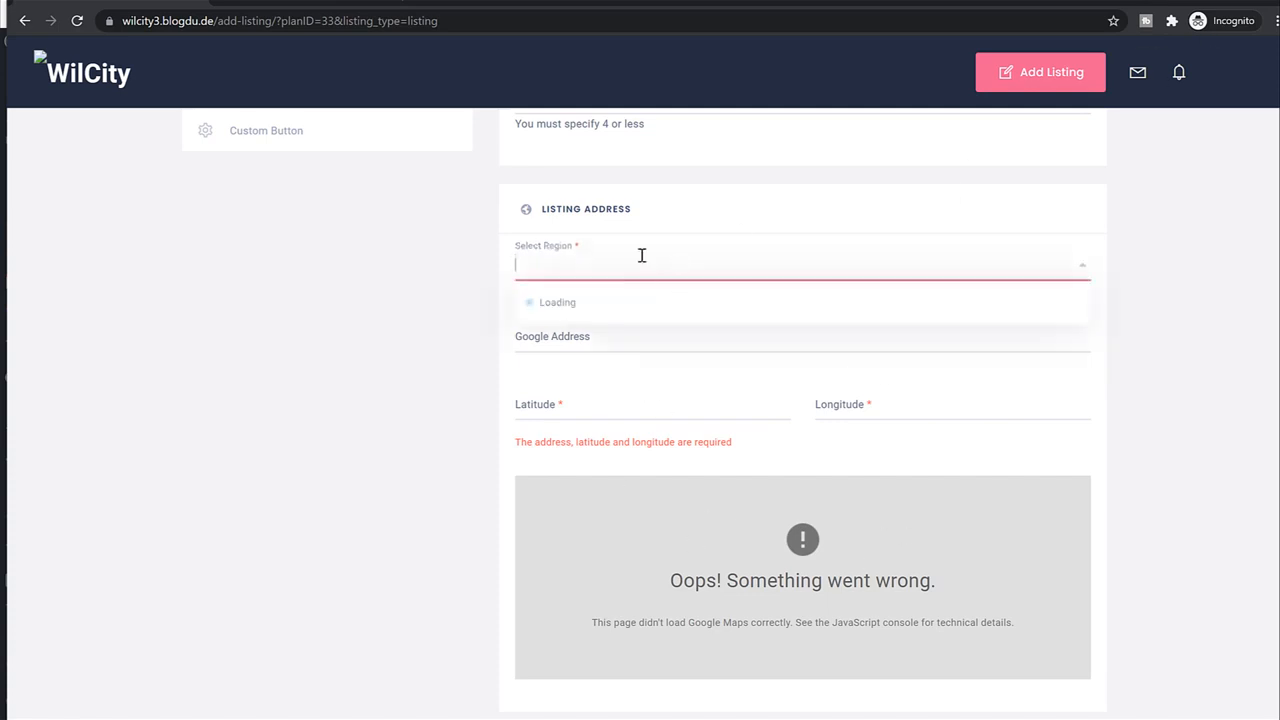
{"action": "left_click", "coordinate": [546, 304]}
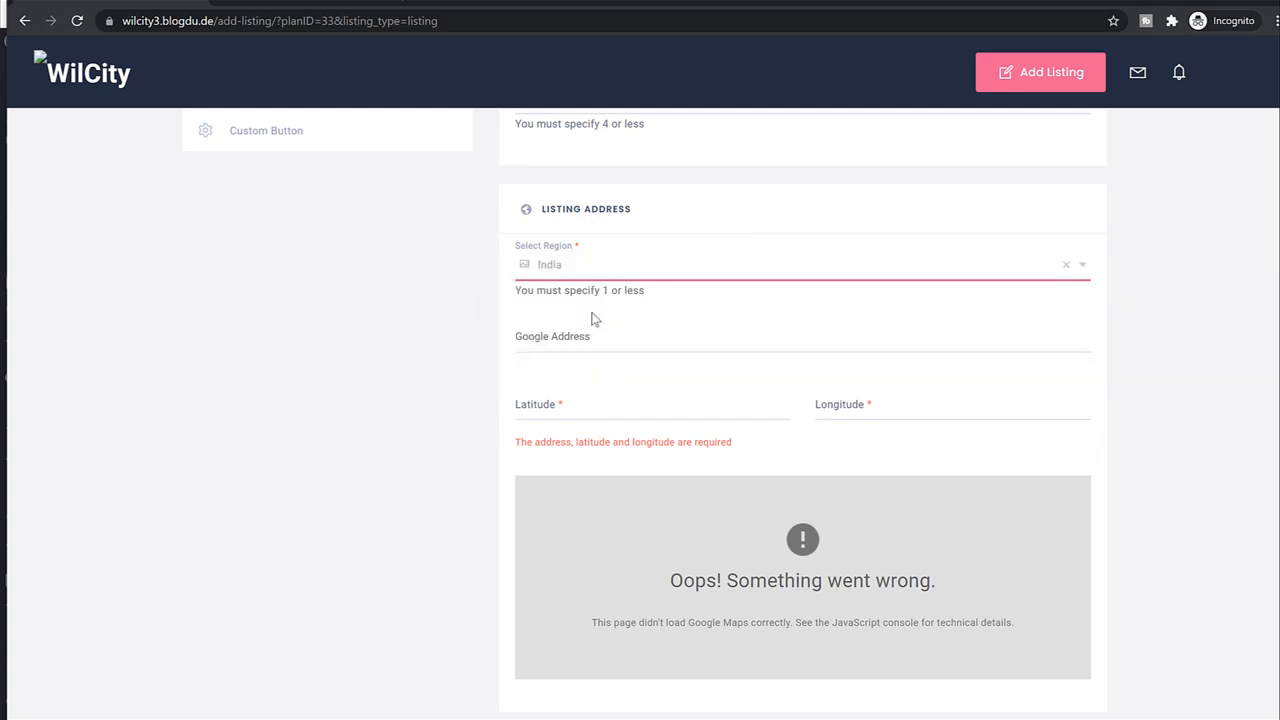
{"action": "left_click", "coordinate": [550, 265]}
{"action": "left_click", "coordinate": [533, 311]}
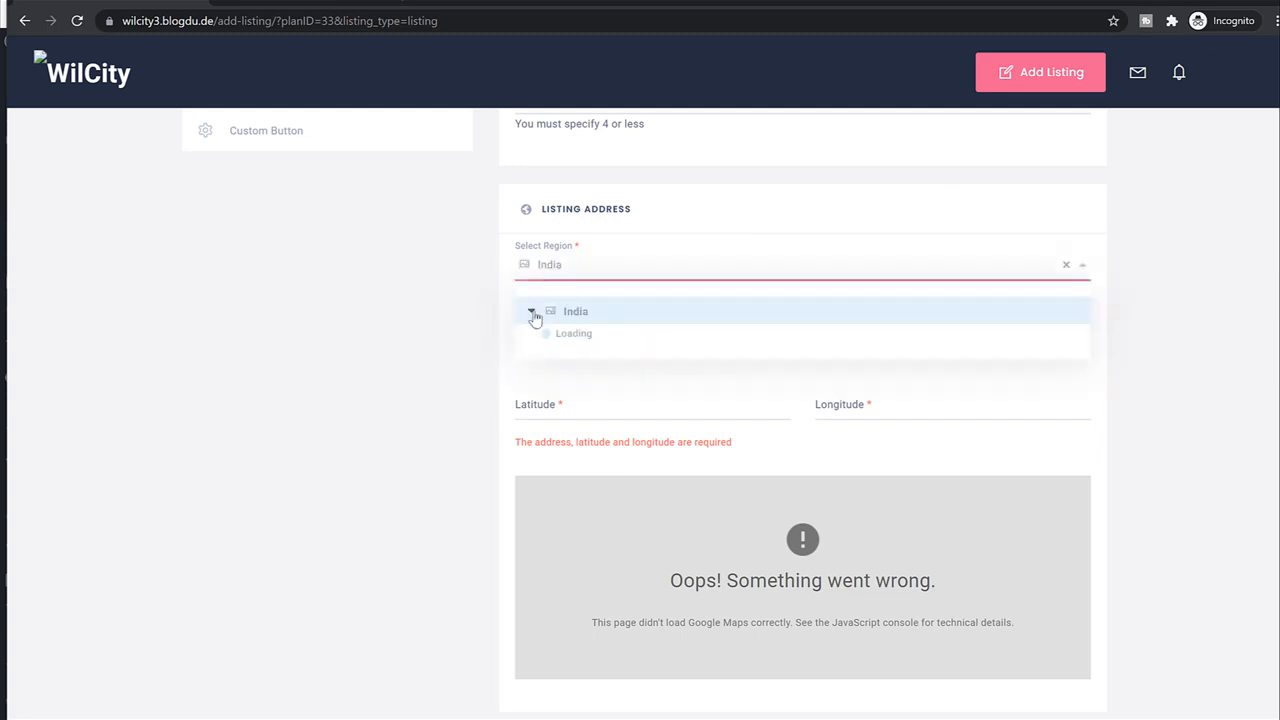
{"action": "left_click", "coordinate": [595, 336]}
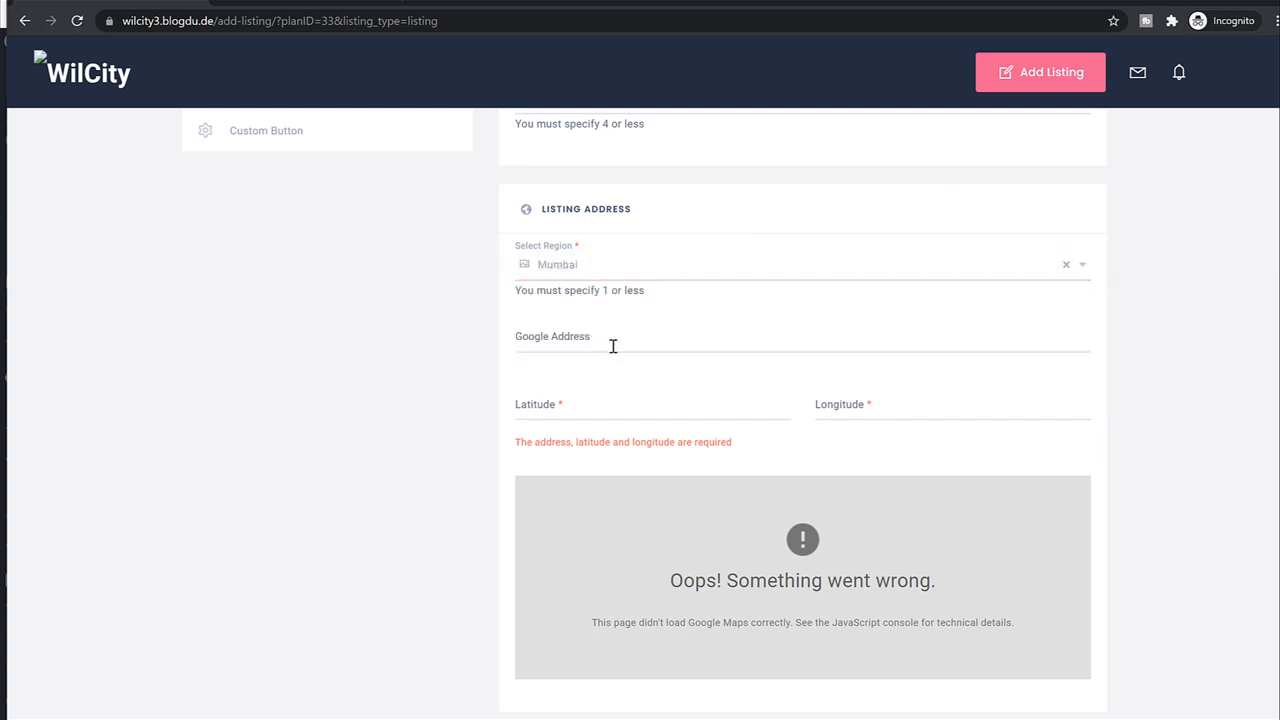
Enter Sion as the Google Address, leaving latitude and longitude blank.
{"action": "left_click", "coordinate": [666, 339]}
{"action": "type", "text": "Sion"}
{"action": "left_click", "coordinate": [654, 412]}
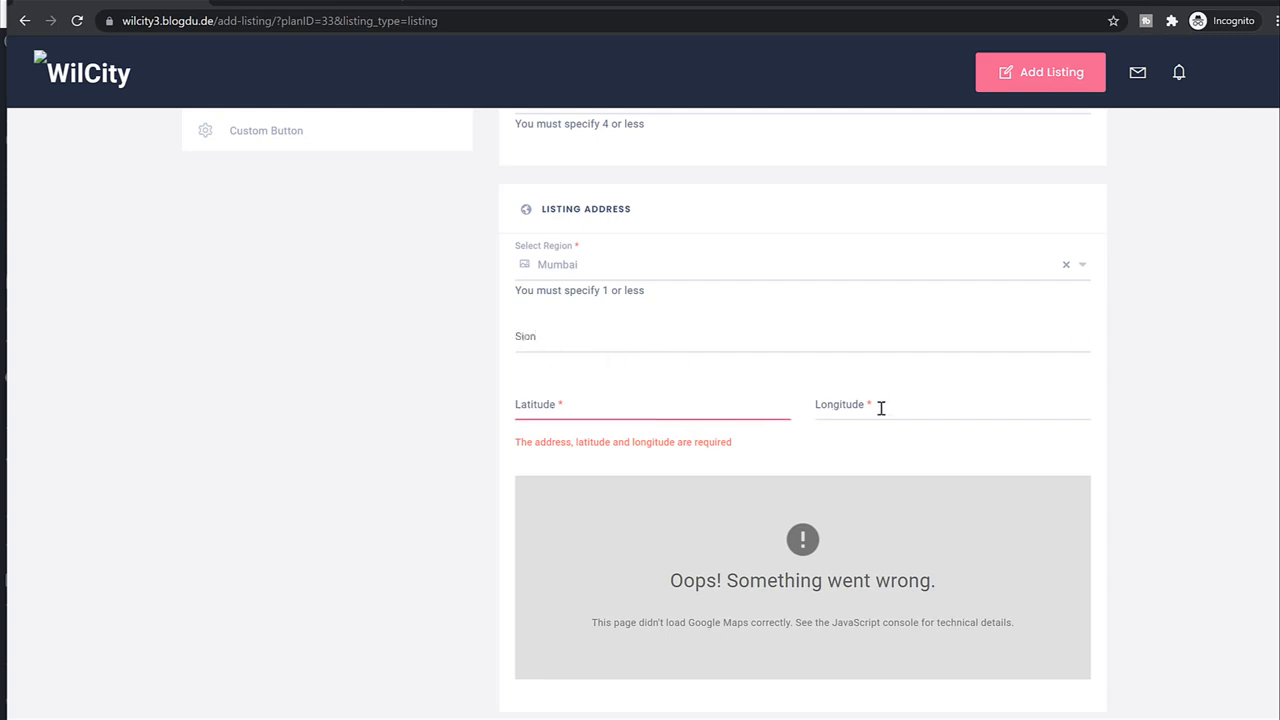
{"action": "scroll", "coordinate": [1077, 440], "scroll_direction": "down", "scroll_amount": 2}
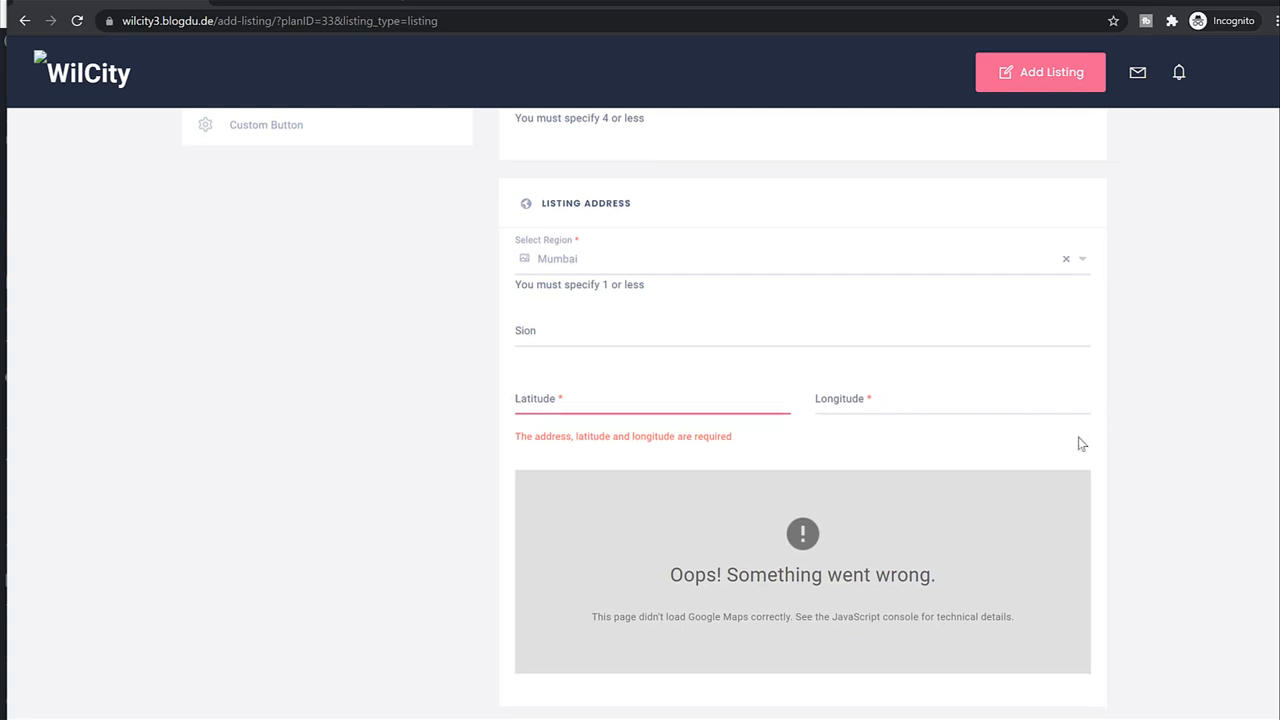
{"action": "scroll", "coordinate": [855, 445], "scroll_direction": "up", "scroll_amount": 1}
{"action": "scroll", "coordinate": [862, 437], "scroll_direction": "up", "scroll_amount": 1}
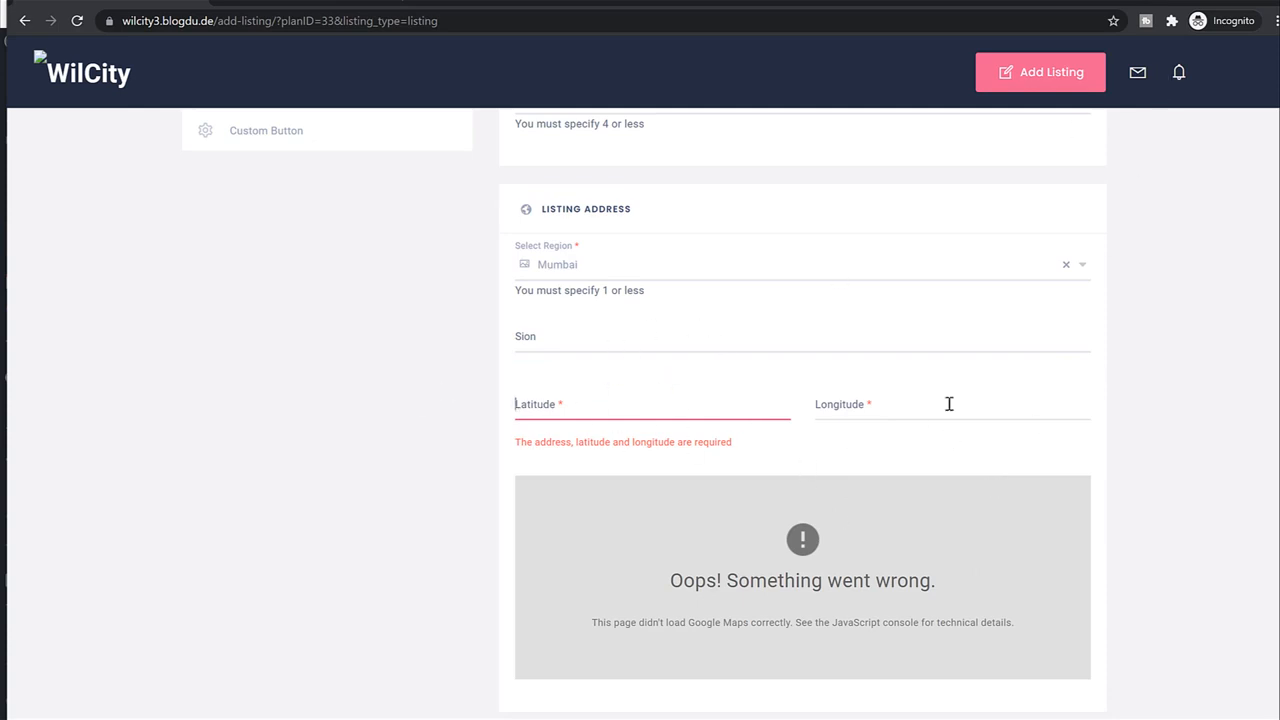
Look up Sion Mumbai on latlong.net and paste latitude 19.042089 into Latitude.
{"action": "key", "text": "ctrl+t"}
{"action": "type", "text": "latlong.net"}
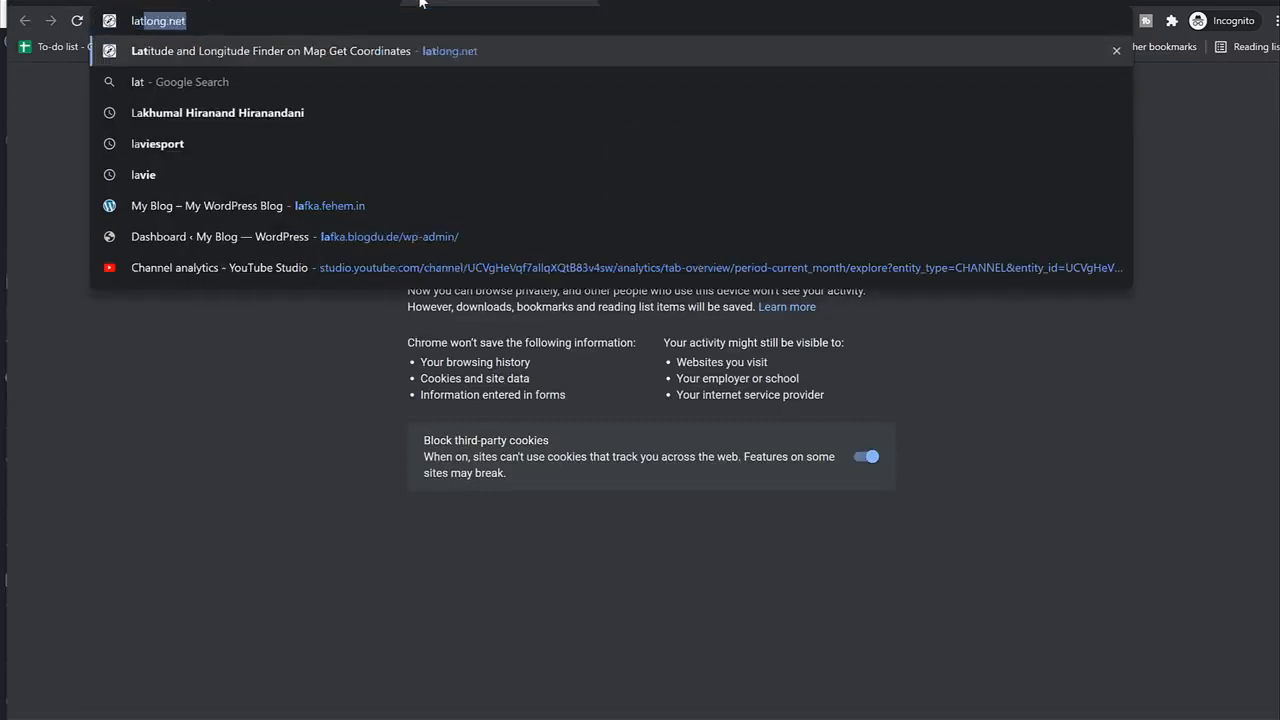
{"action": "key", "text": "Return"}
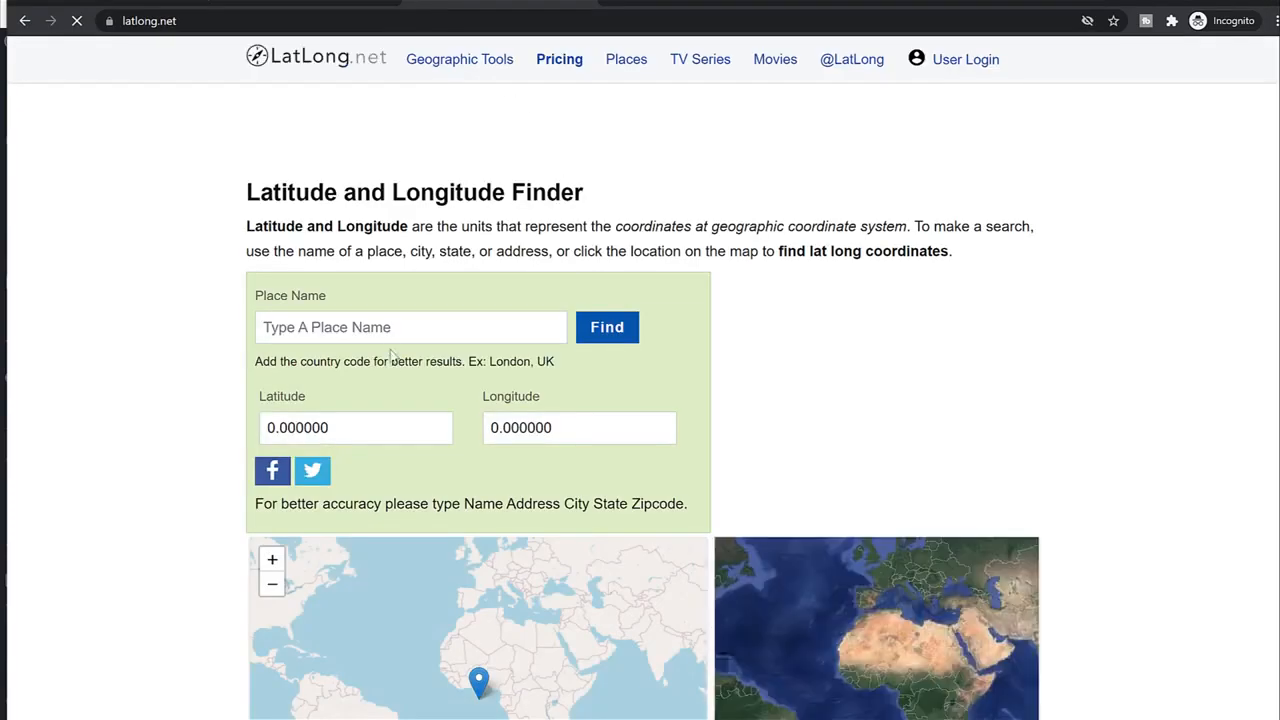
{"action": "left_click", "coordinate": [390, 334]}
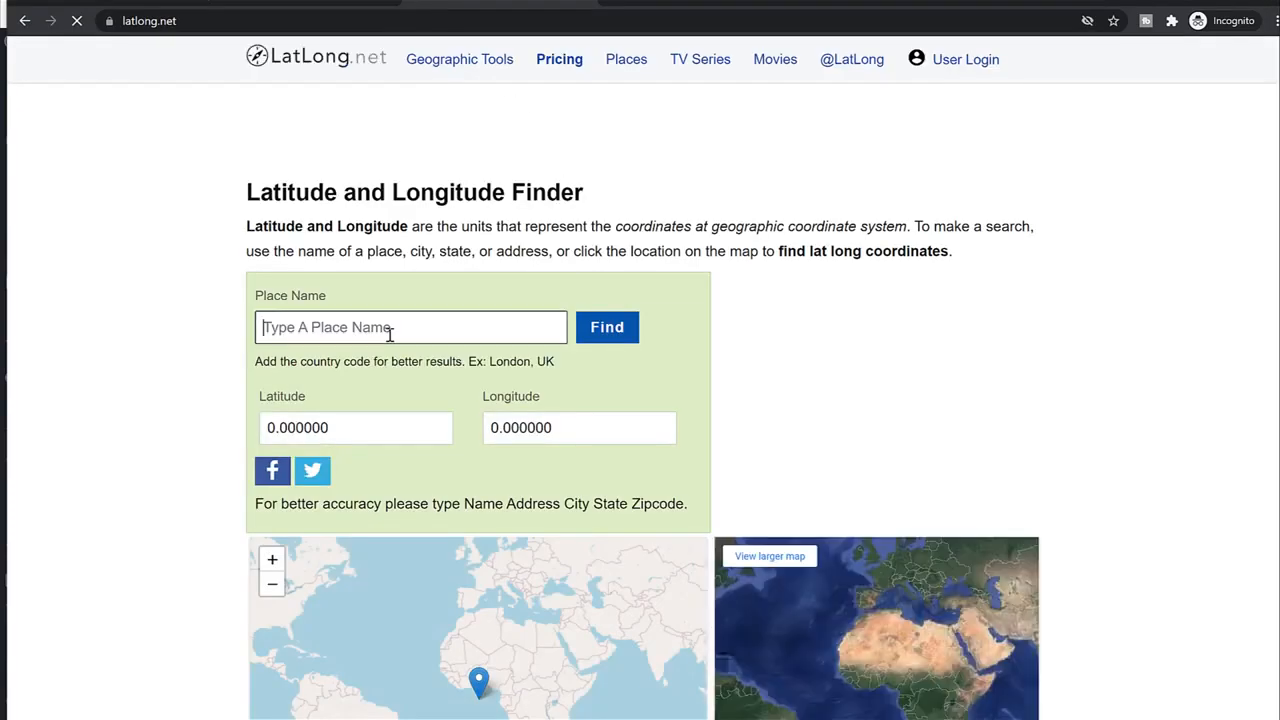
{"action": "type", "text": "Sion Mumbai"}
{"action": "key", "text": "Return"}
{"action": "double_click", "coordinate": [340, 428]}
{"action": "key", "text": "ctrl+c"}
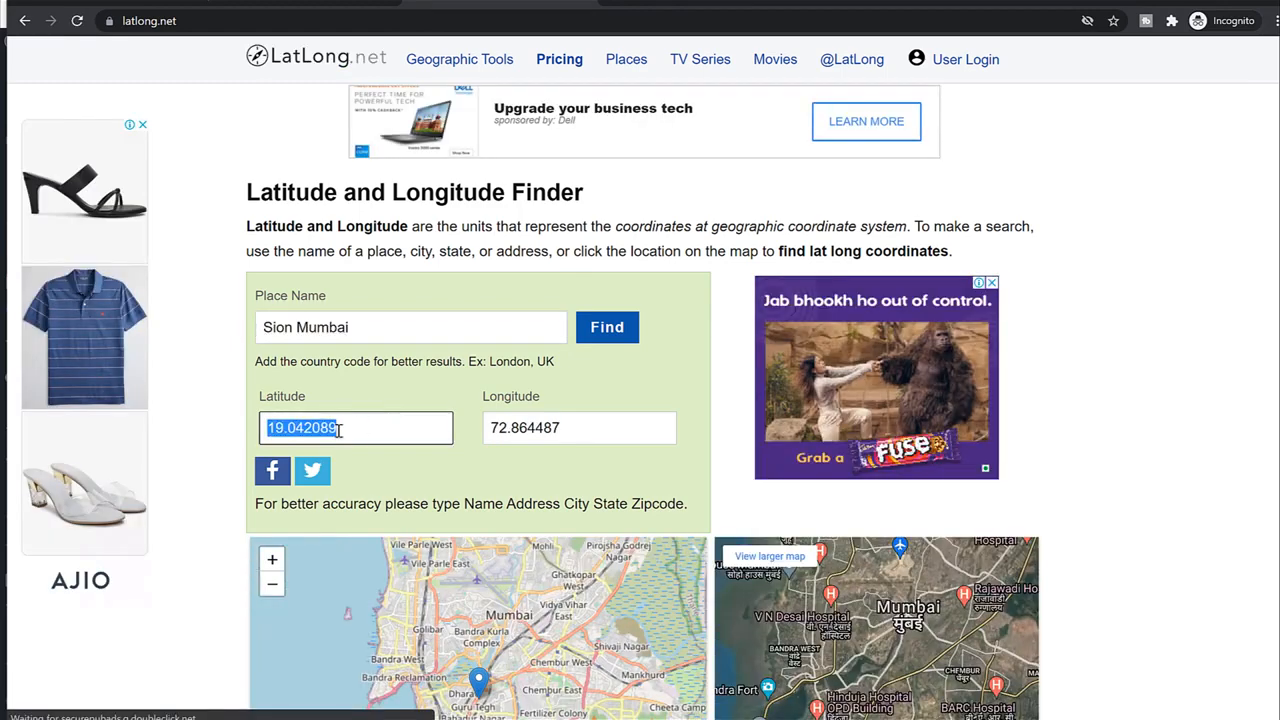
{"action": "key", "text": "ctrl+shift+Tab"}
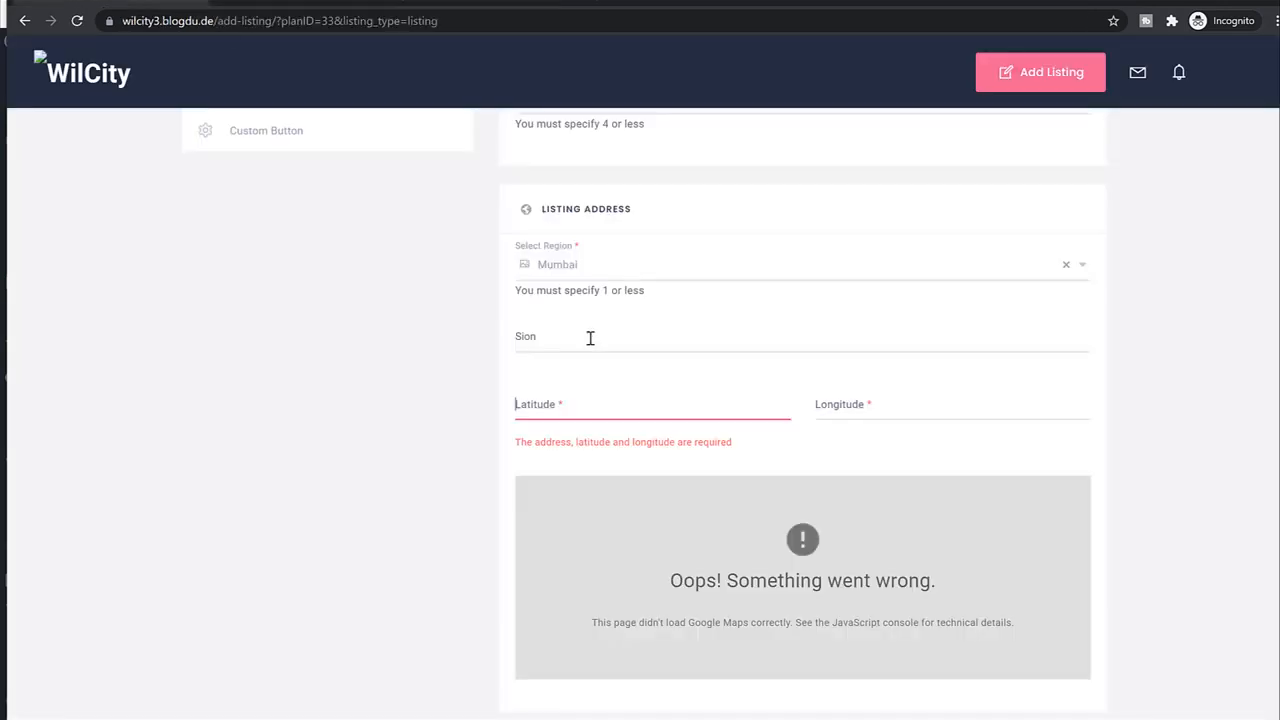
{"action": "key", "text": "ctrl+v"}
Copy longitude 72.864487 into the Longitude field.
{"action": "left_click", "coordinate": [520, 4]}
{"action": "double_click", "coordinate": [566, 427]}
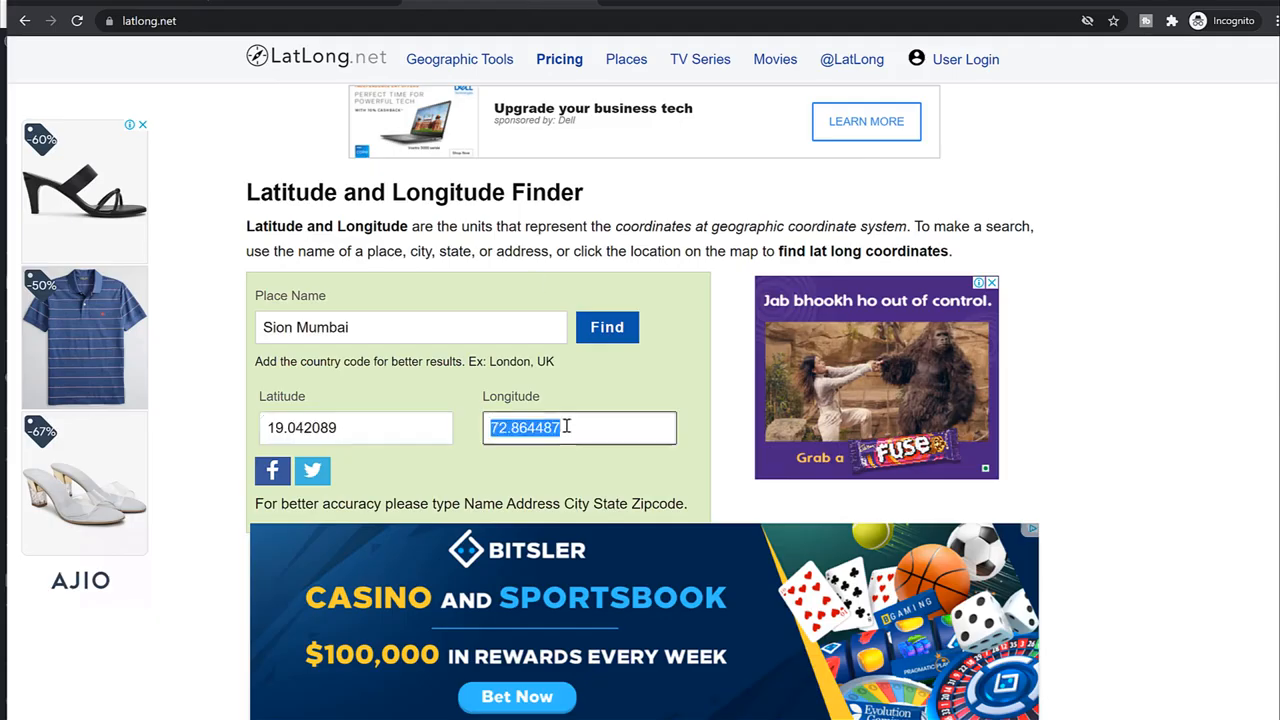
{"action": "key", "text": "ctrl+c"}
{"action": "left_click", "coordinate": [148, 5]}
{"action": "left_click", "coordinate": [877, 401]}
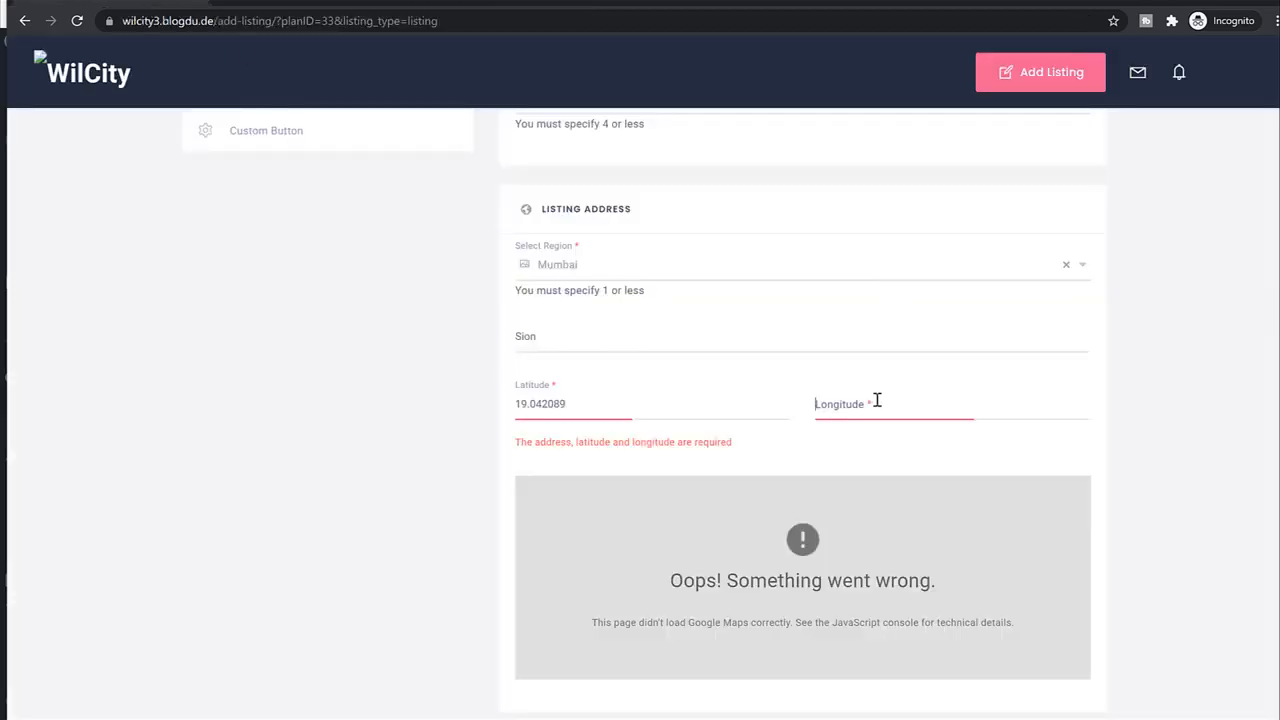
{"action": "key", "text": "ctrl+v"}
Paste the Statue of Liberty description into Listing Content and set category to Destinations.
{"action": "scroll", "coordinate": [1186, 449], "scroll_direction": "down", "scroll_amount": 5}
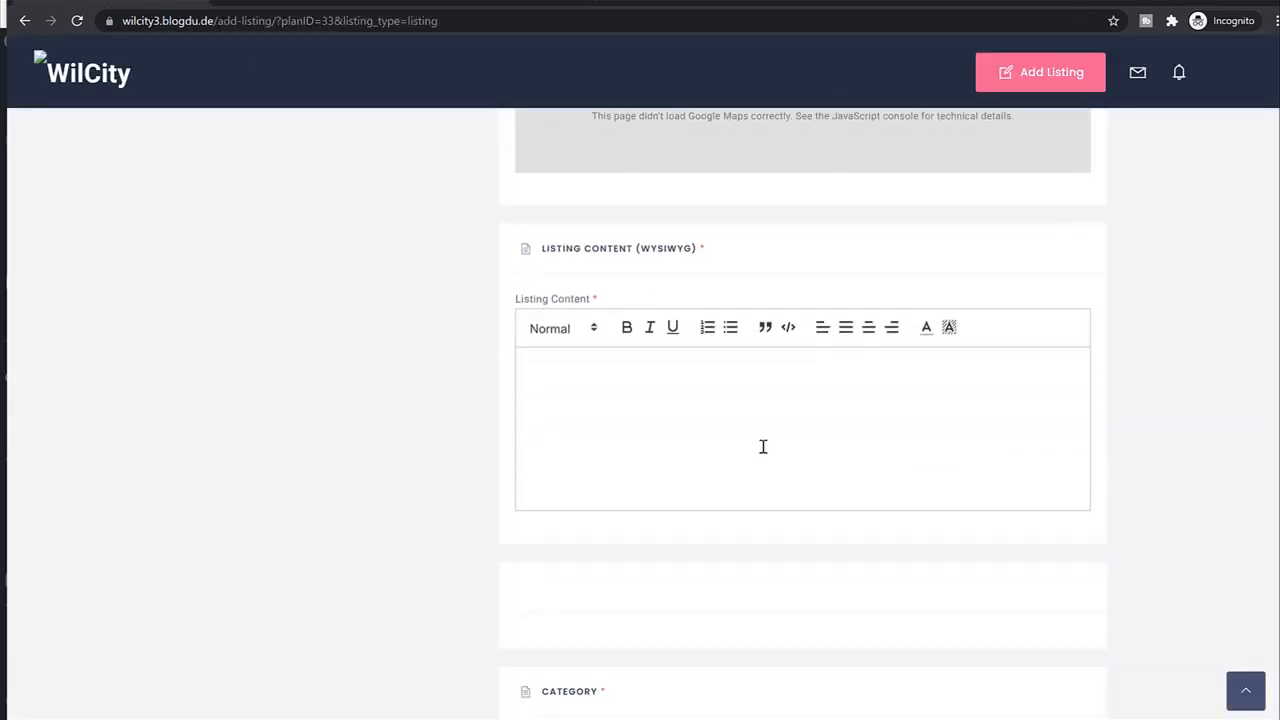
{"action": "scroll", "coordinate": [366, 523], "scroll_direction": "down", "scroll_amount": 3}
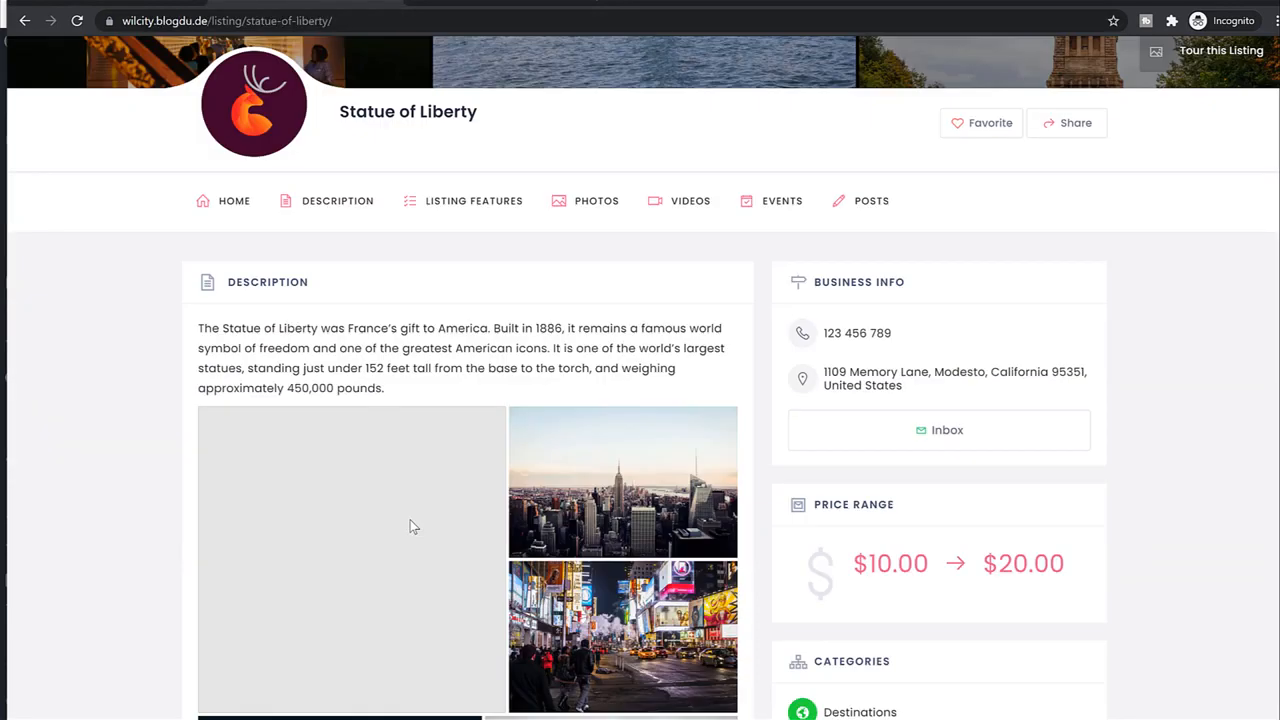
{"action": "left_click_drag", "start_coordinate": [200, 249], "coordinate": [452, 313]}
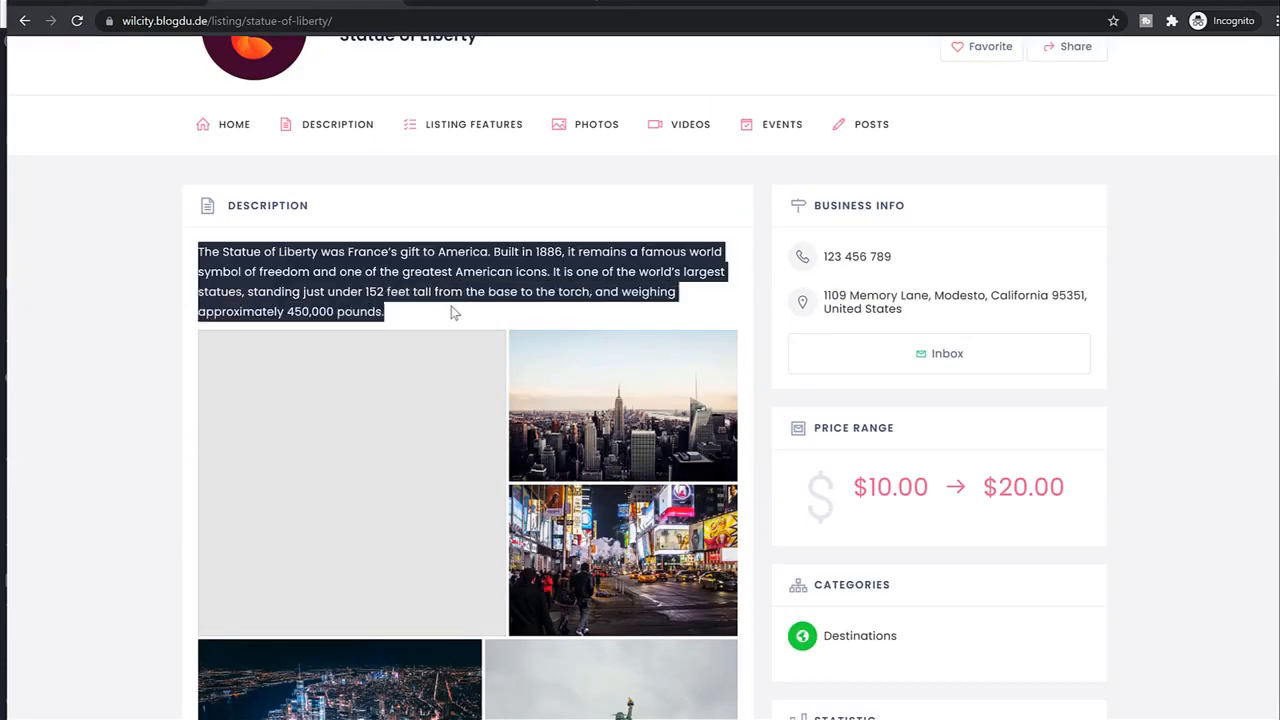
{"action": "left_click", "coordinate": [115, 2]}
{"action": "key", "text": "ctrl+v"}
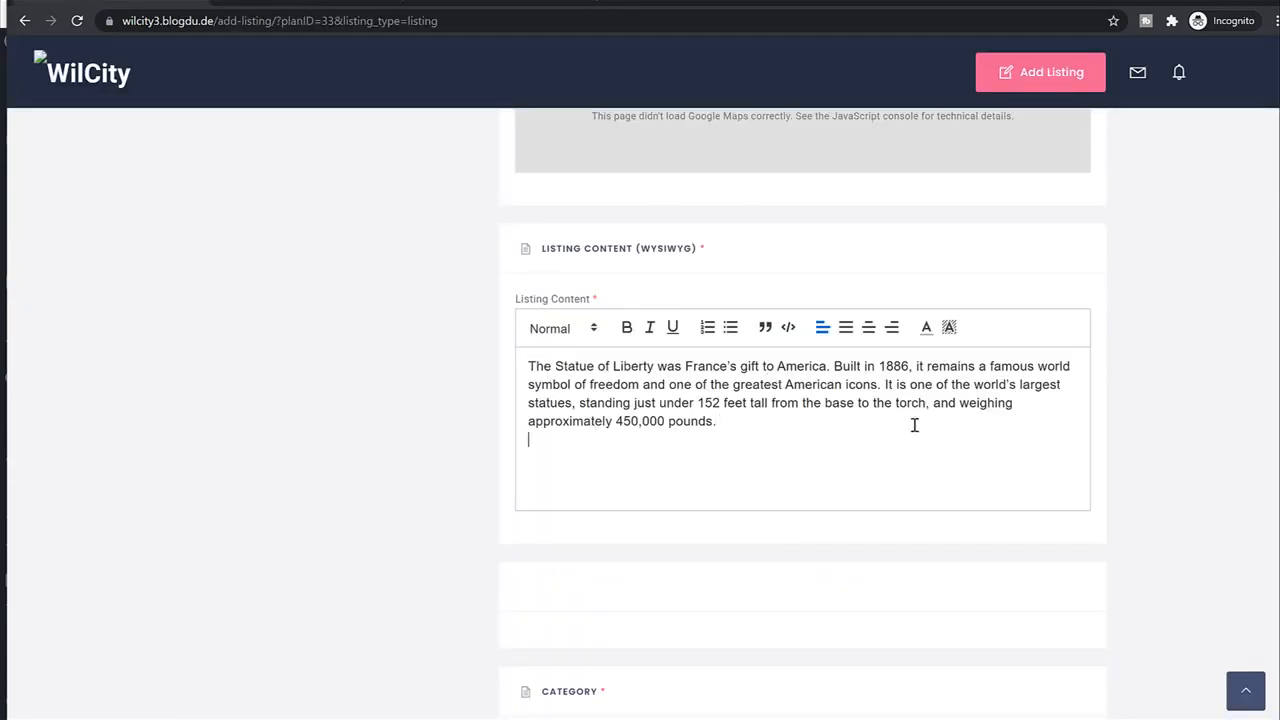
{"action": "scroll", "coordinate": [1199, 441], "scroll_direction": "down", "scroll_amount": 4}
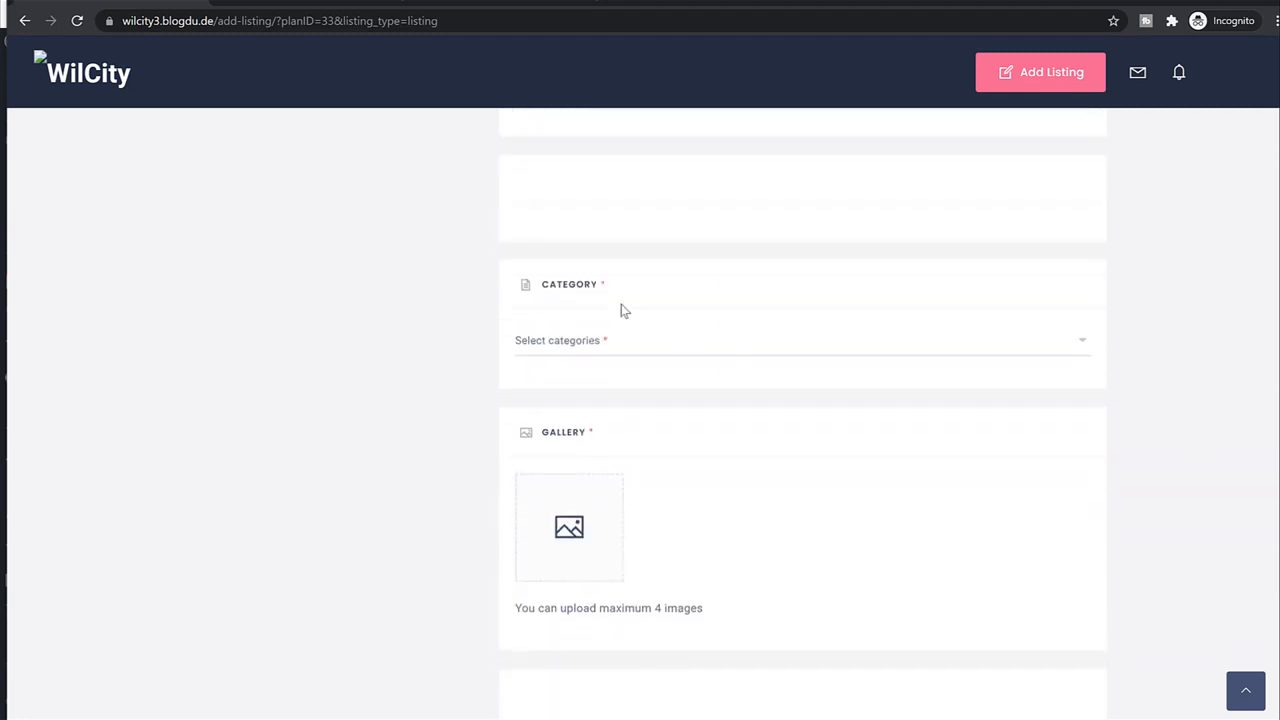
{"action": "left_click", "coordinate": [589, 337]}
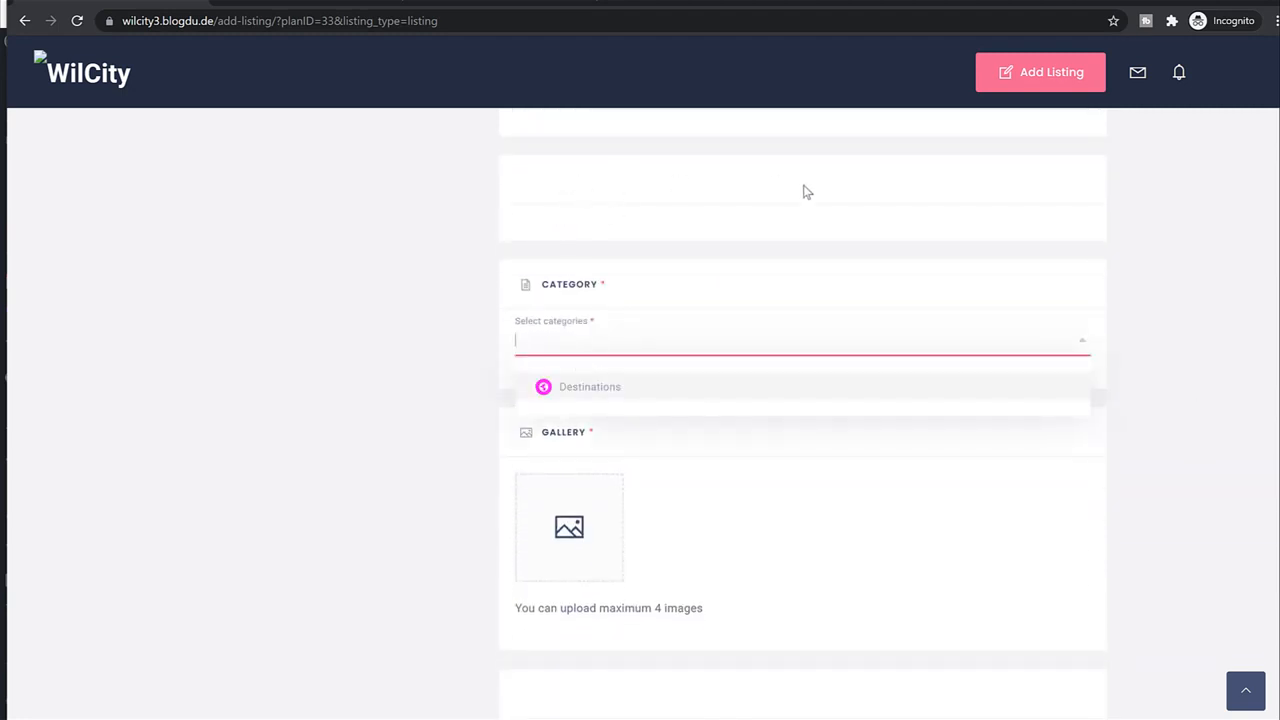
{"action": "left_click", "coordinate": [632, 387]}
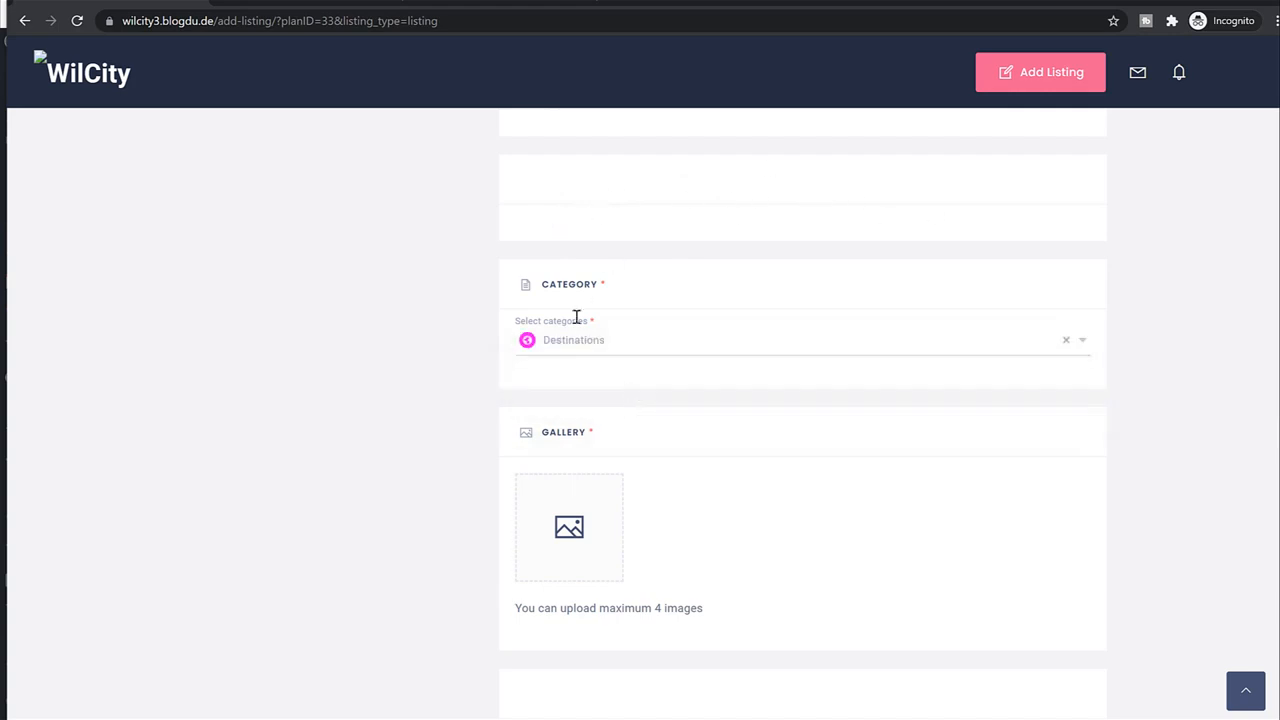
Add the balloon, flowers, lake and Tower Bridge photos to the gallery.
{"action": "scroll", "coordinate": [1058, 405], "scroll_direction": "down", "scroll_amount": 3}
{"action": "left_click", "coordinate": [569, 283]}
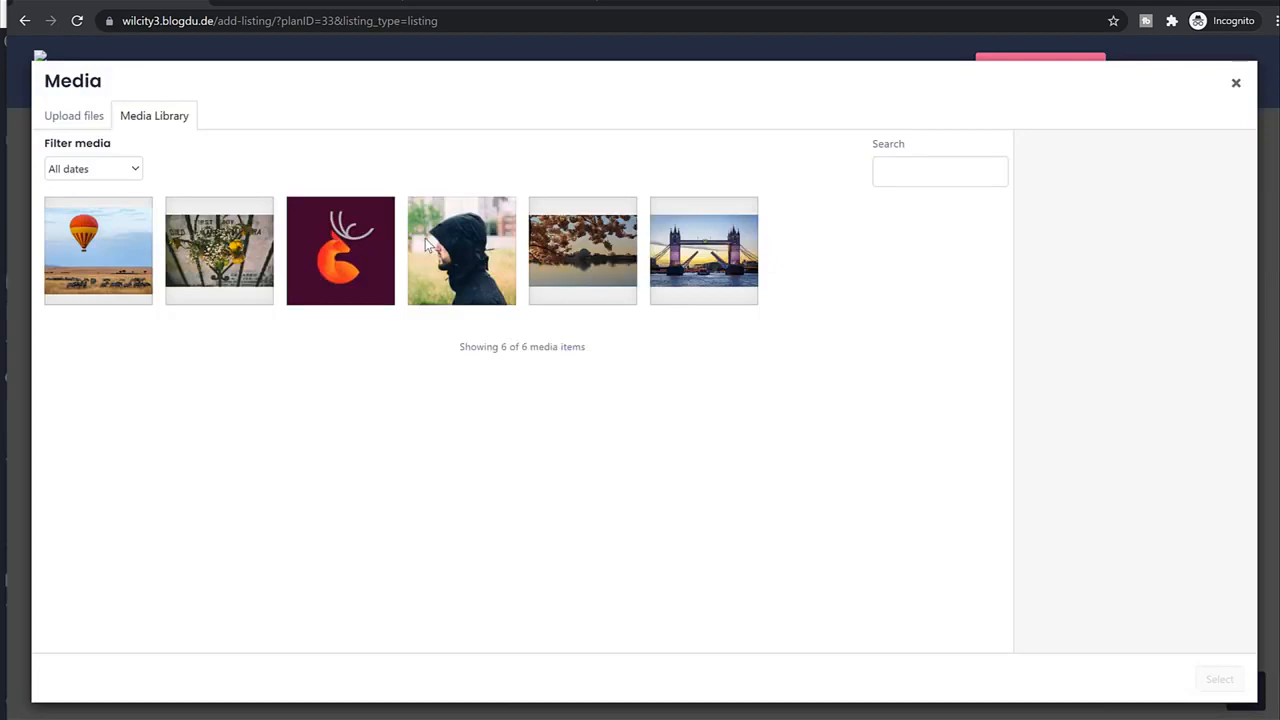
{"action": "left_click", "coordinate": [104, 282]}
{"action": "left_click", "coordinate": [250, 268]}
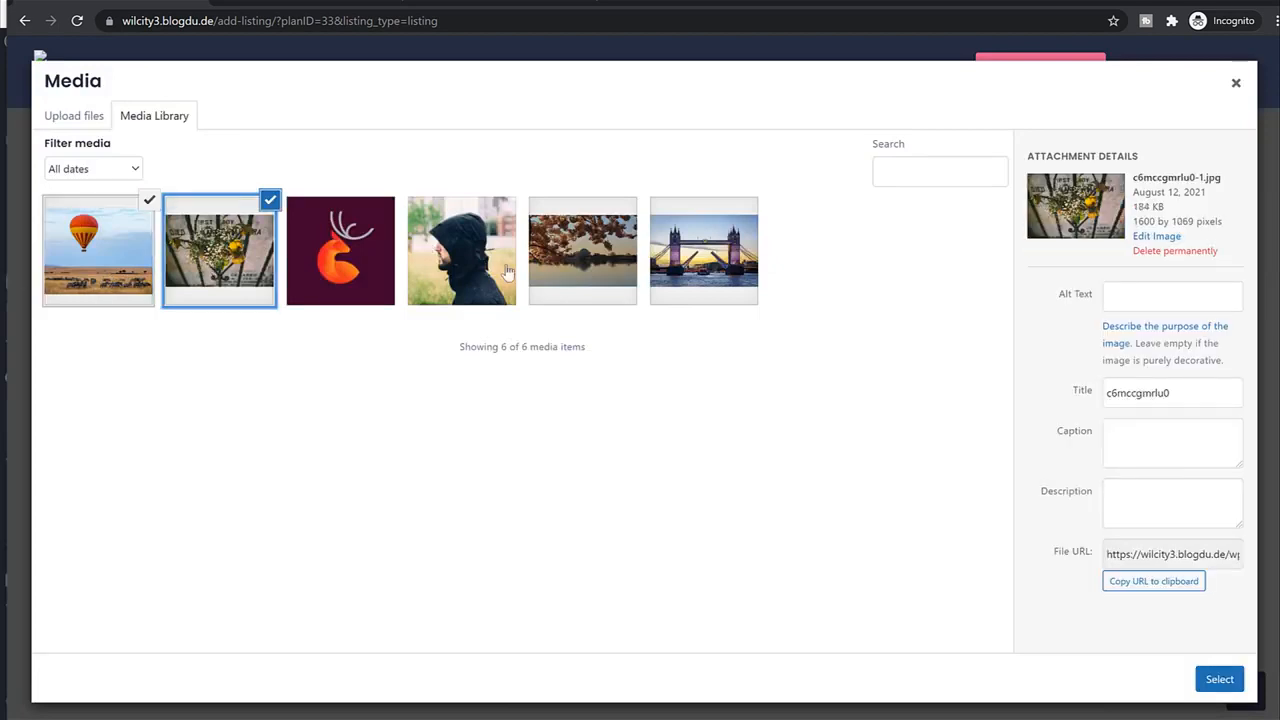
{"action": "left_click", "coordinate": [572, 262]}
{"action": "left_click", "coordinate": [706, 272]}
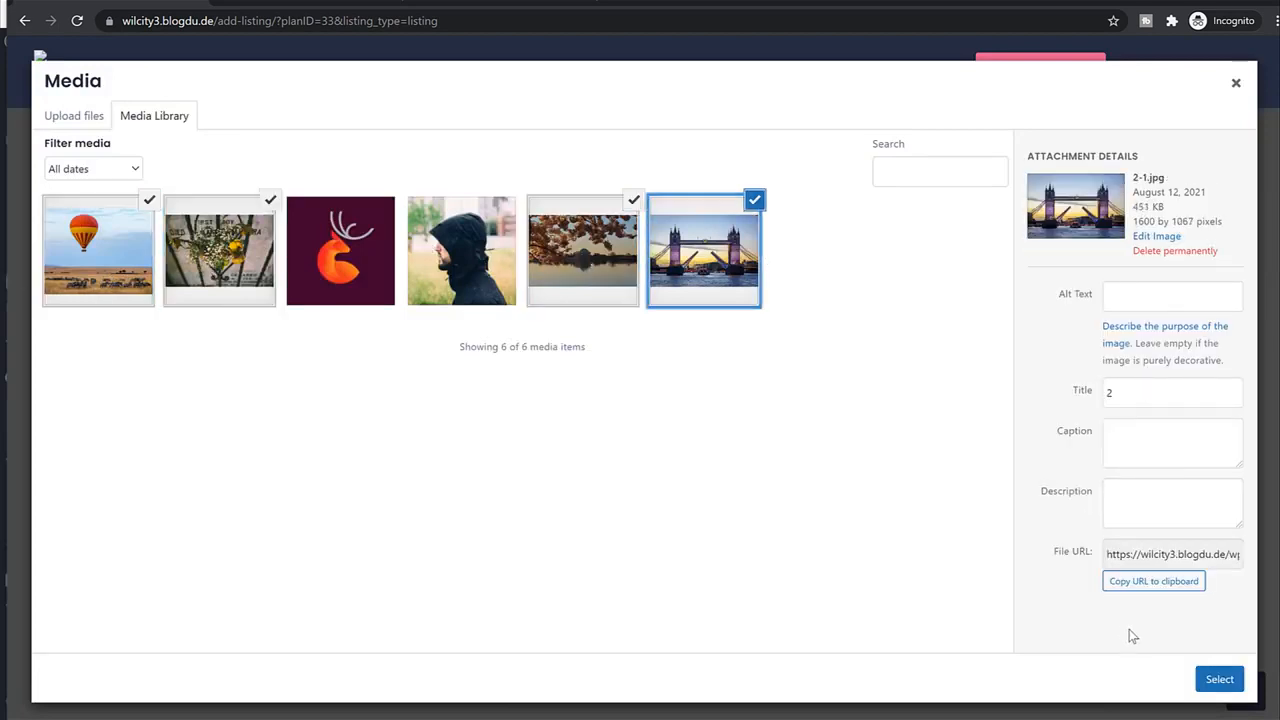
{"action": "left_click", "coordinate": [1216, 679]}
Copy a popular YouTube video's link and paste it into Video Link.
{"action": "key", "text": "ctrl+t"}
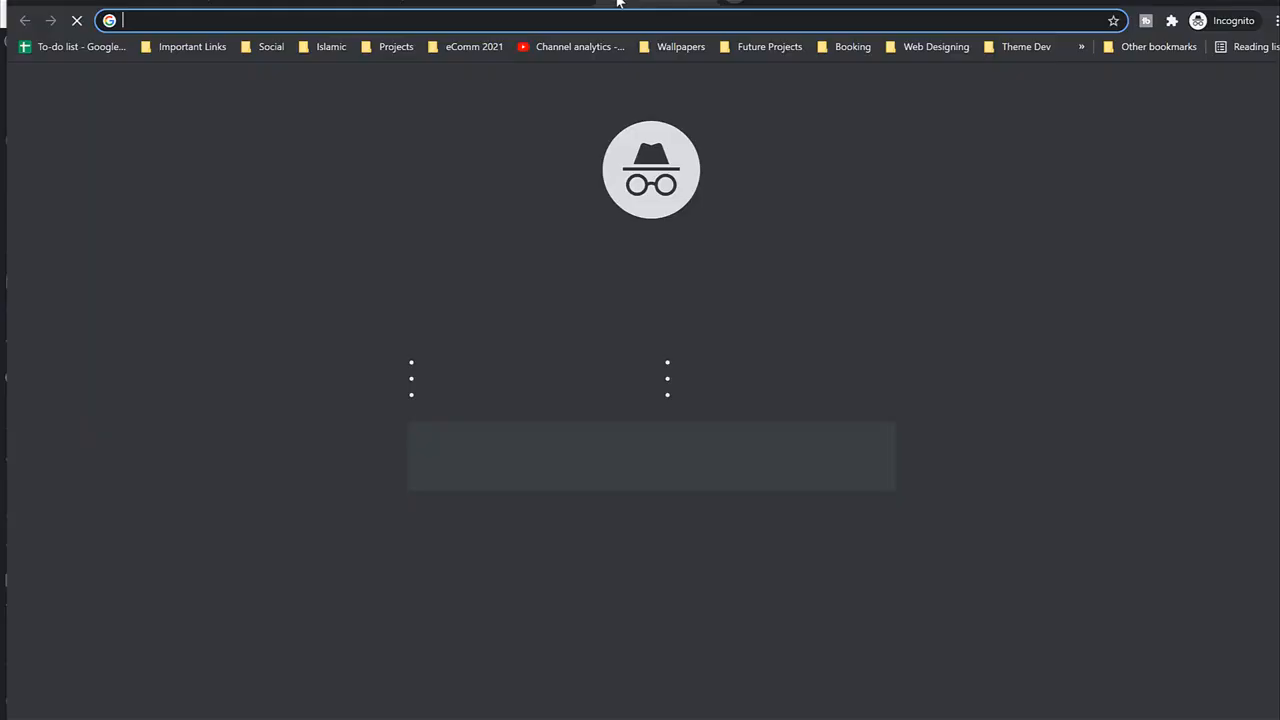
{"action": "type", "text": "youtube.com/nayyarshaikh"}
{"action": "left_click", "coordinate": [401, 206]}
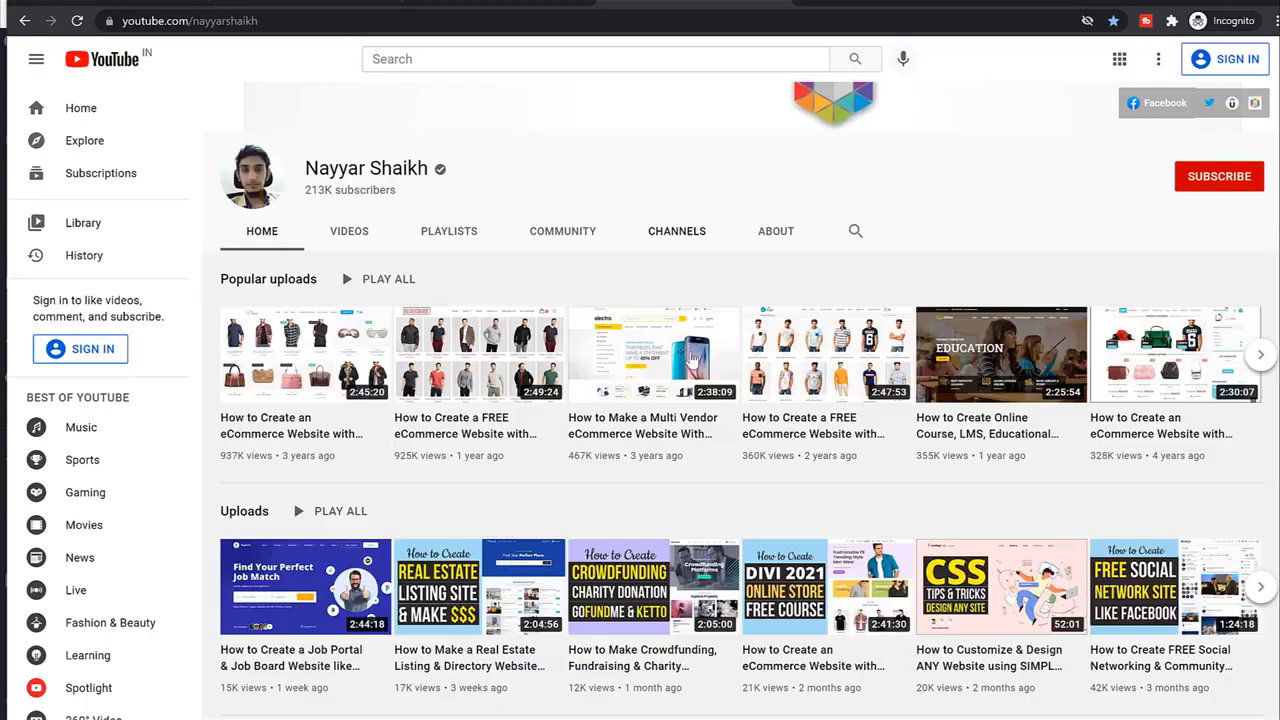
{"action": "scroll", "coordinate": [690, 358], "scroll_direction": "down", "scroll_amount": 1}
{"action": "right_click", "coordinate": [452, 243]}
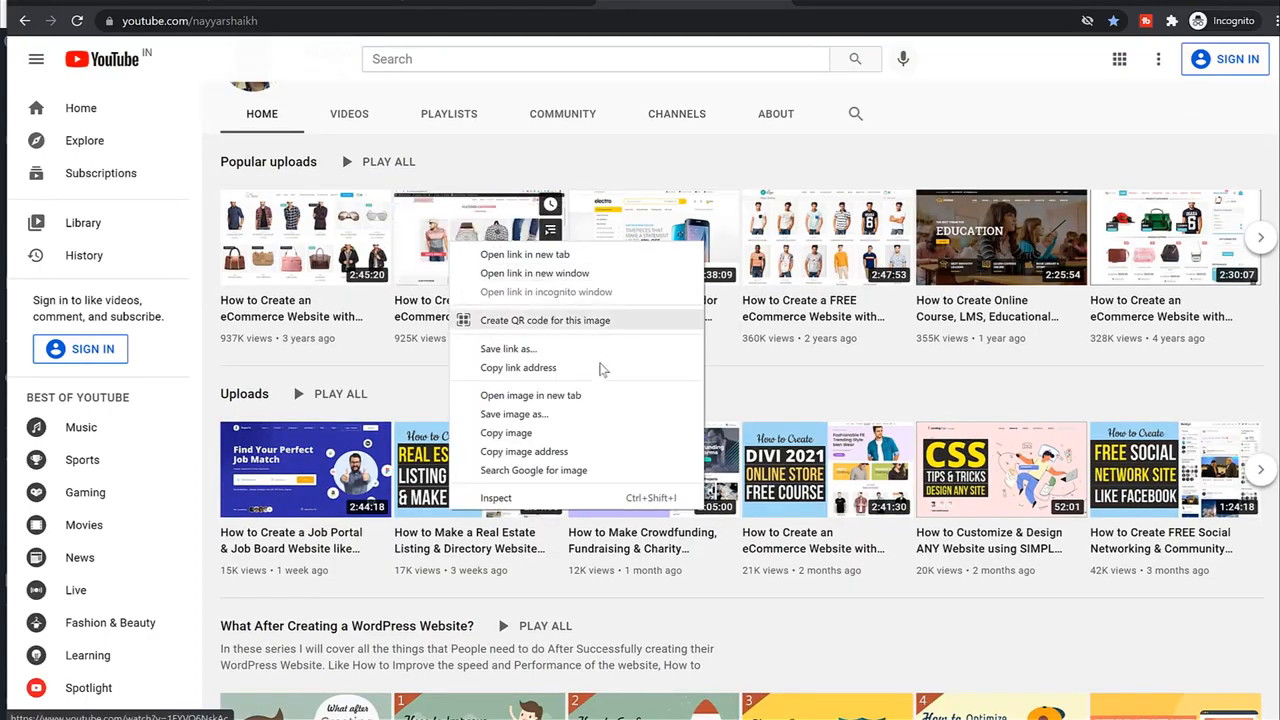
{"action": "left_click", "coordinate": [598, 368]}
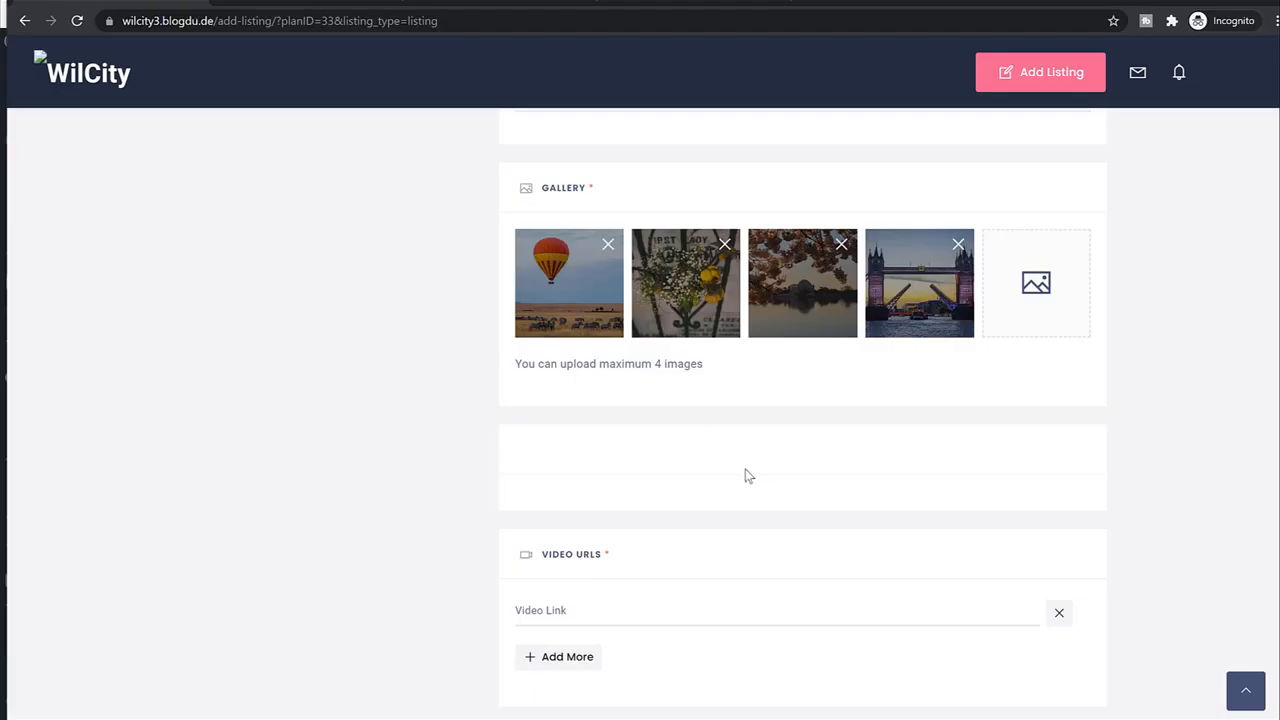
{"action": "left_click", "coordinate": [616, 604]}
{"action": "key", "text": "ctrl+v"}
Add a 'Click Here' custom button with the Marker icon linking to #, then save and preview.
{"action": "scroll", "coordinate": [414, 549], "scroll_direction": "down", "scroll_amount": 4}
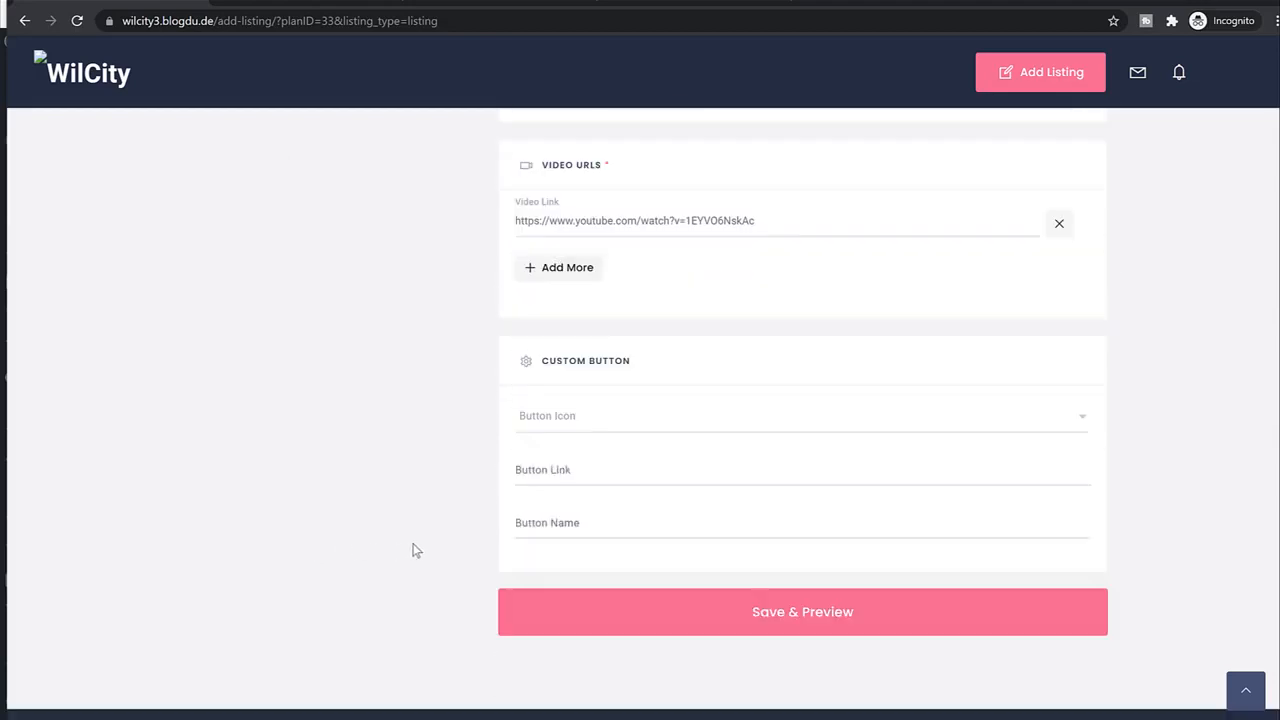
{"action": "left_click", "coordinate": [602, 397]}
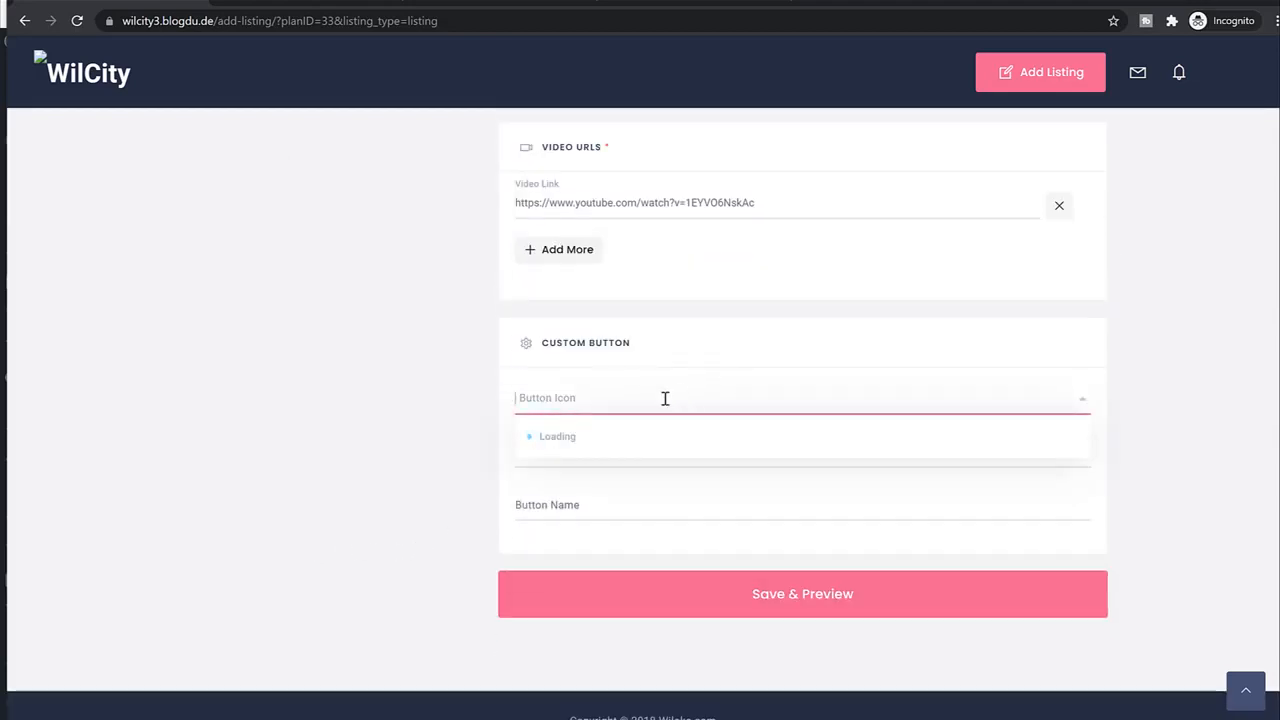
{"action": "scroll", "coordinate": [660, 485], "scroll_direction": "down", "scroll_amount": 5}
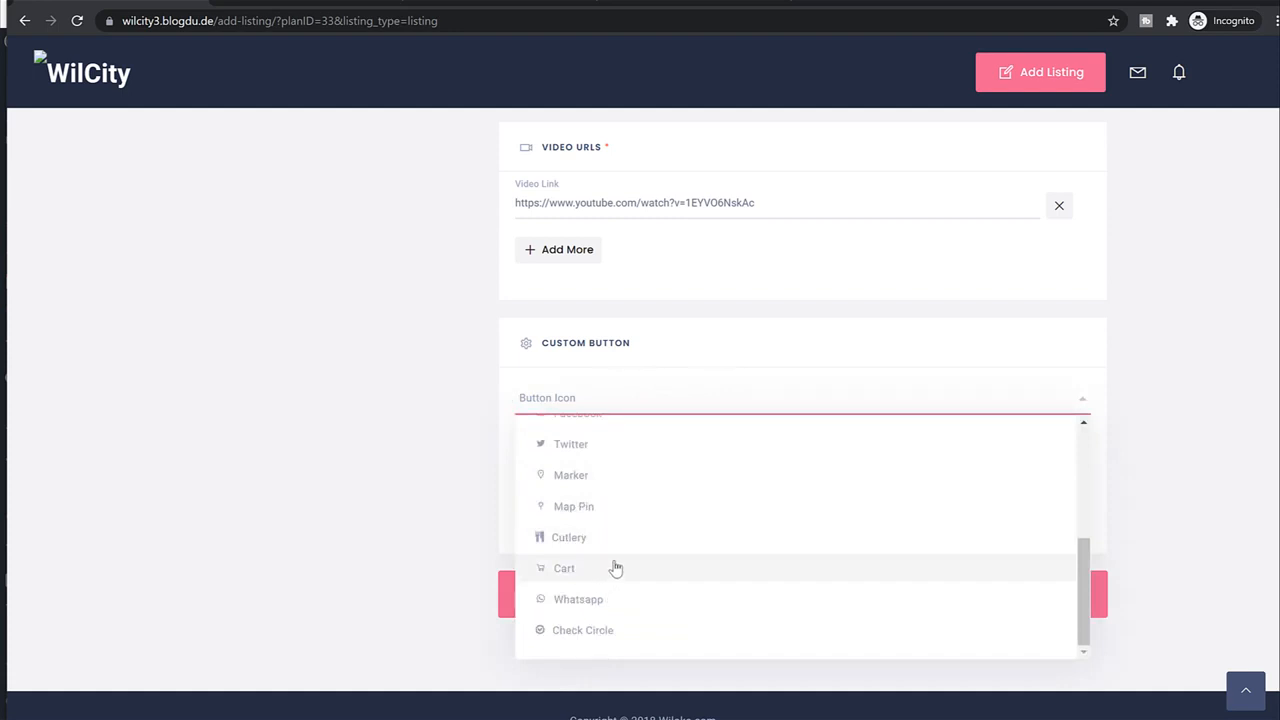
{"action": "left_click", "coordinate": [619, 477]}
{"action": "left_click", "coordinate": [597, 456]}
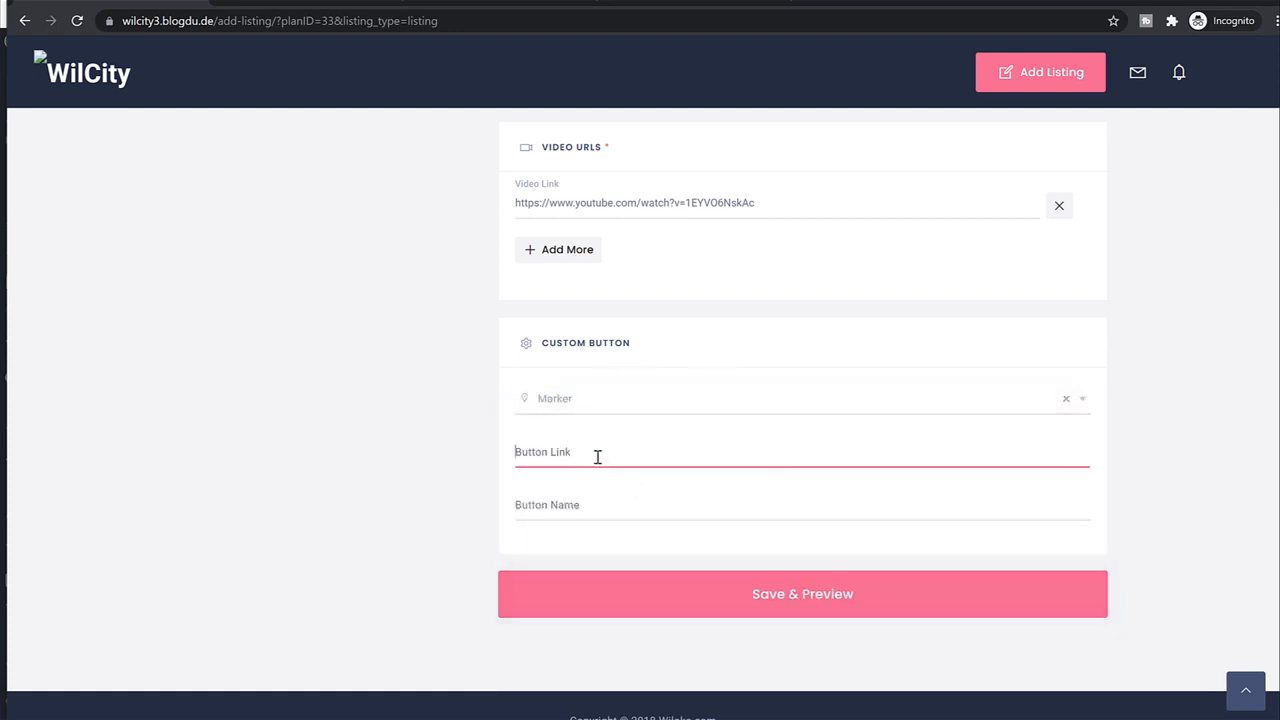
{"action": "type", "text": "#"}
{"action": "left_click", "coordinate": [647, 510]}
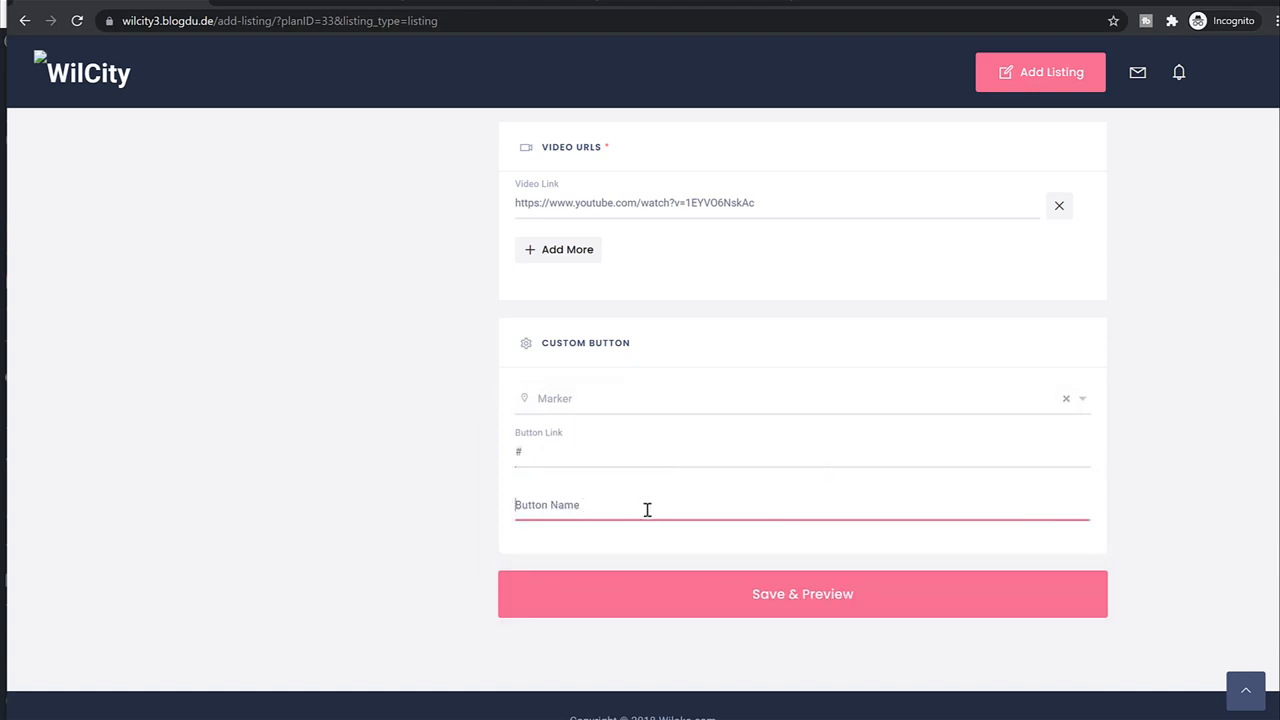
{"action": "type", "text": "C"}
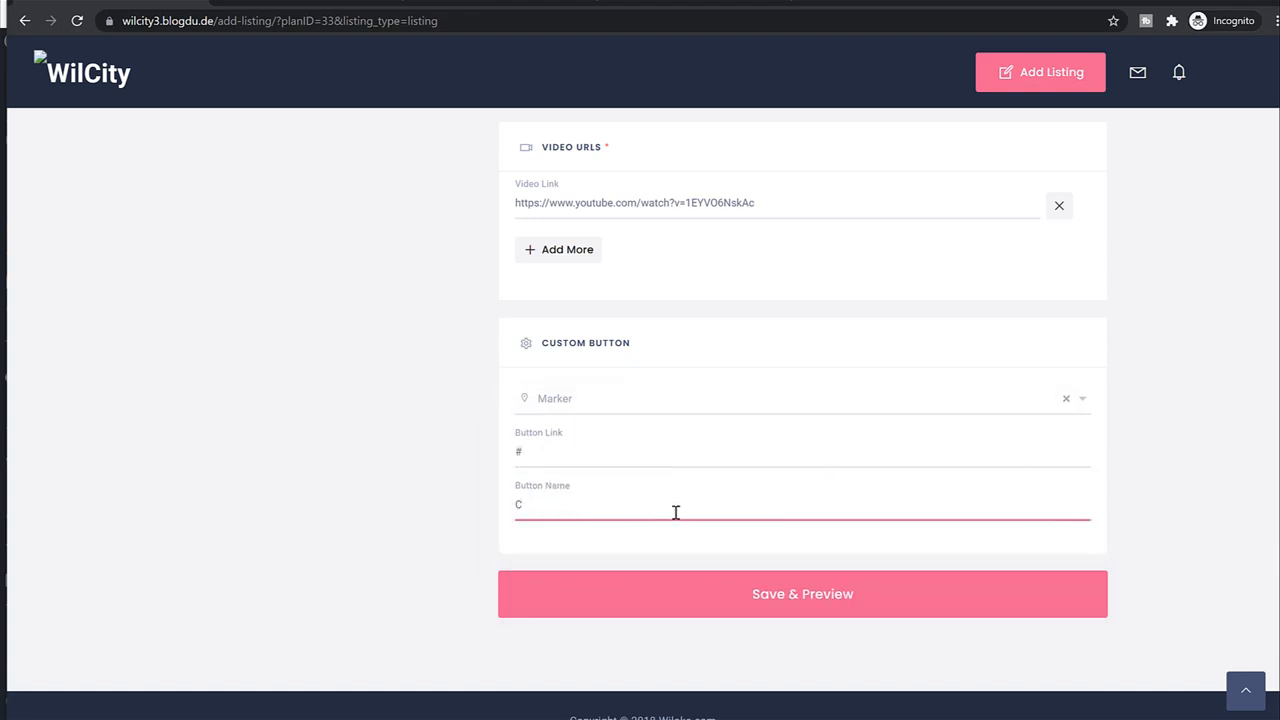
{"action": "type", "text": "lick Here"}
{"action": "left_click", "coordinate": [760, 605]}
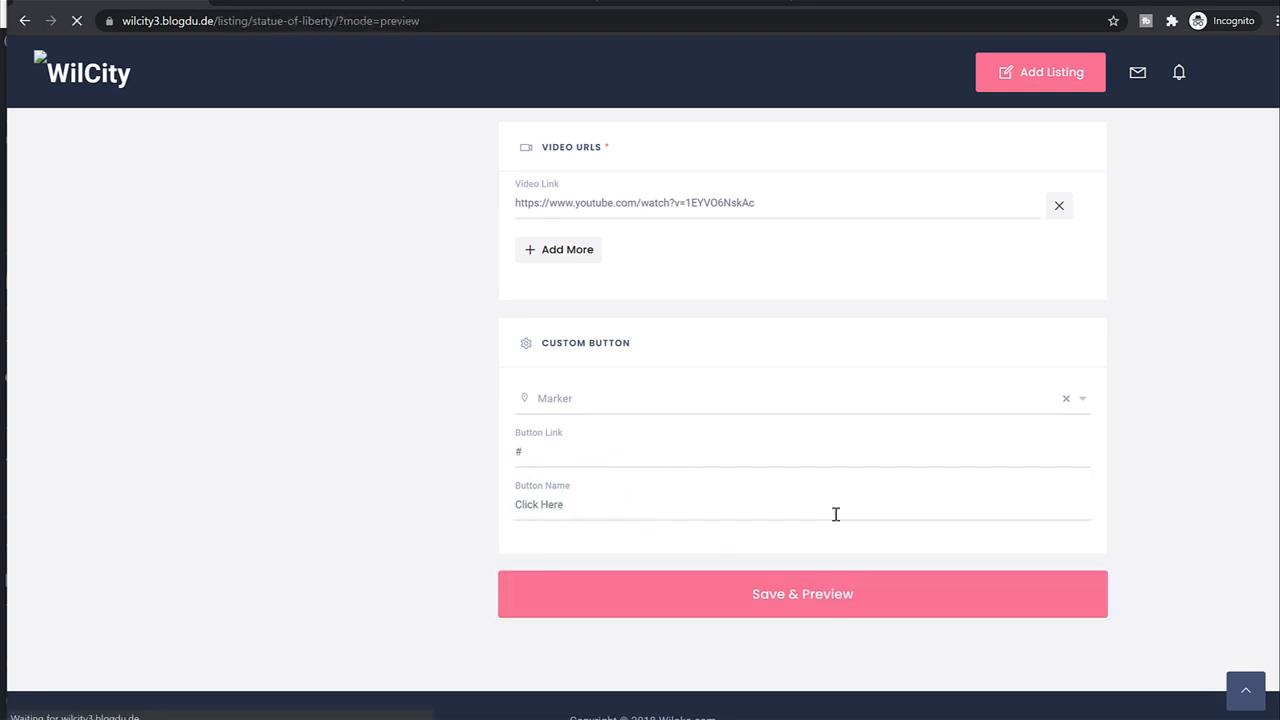
Review the Statue of Liberty preview, choose Pay & Publish, and check the empty-cart message.
{"action": "scroll", "coordinate": [806, 517], "scroll_direction": "down", "scroll_amount": 10}
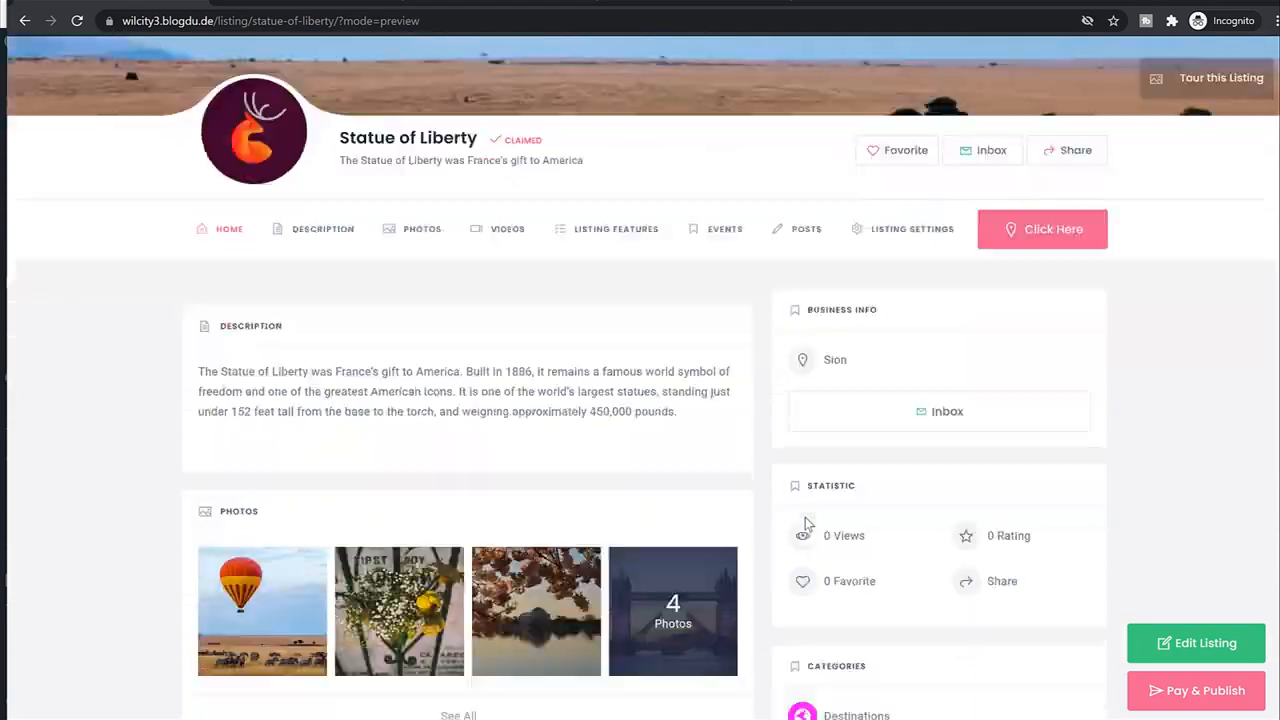
{"action": "scroll", "coordinate": [806, 530], "scroll_direction": "up", "scroll_amount": 10}
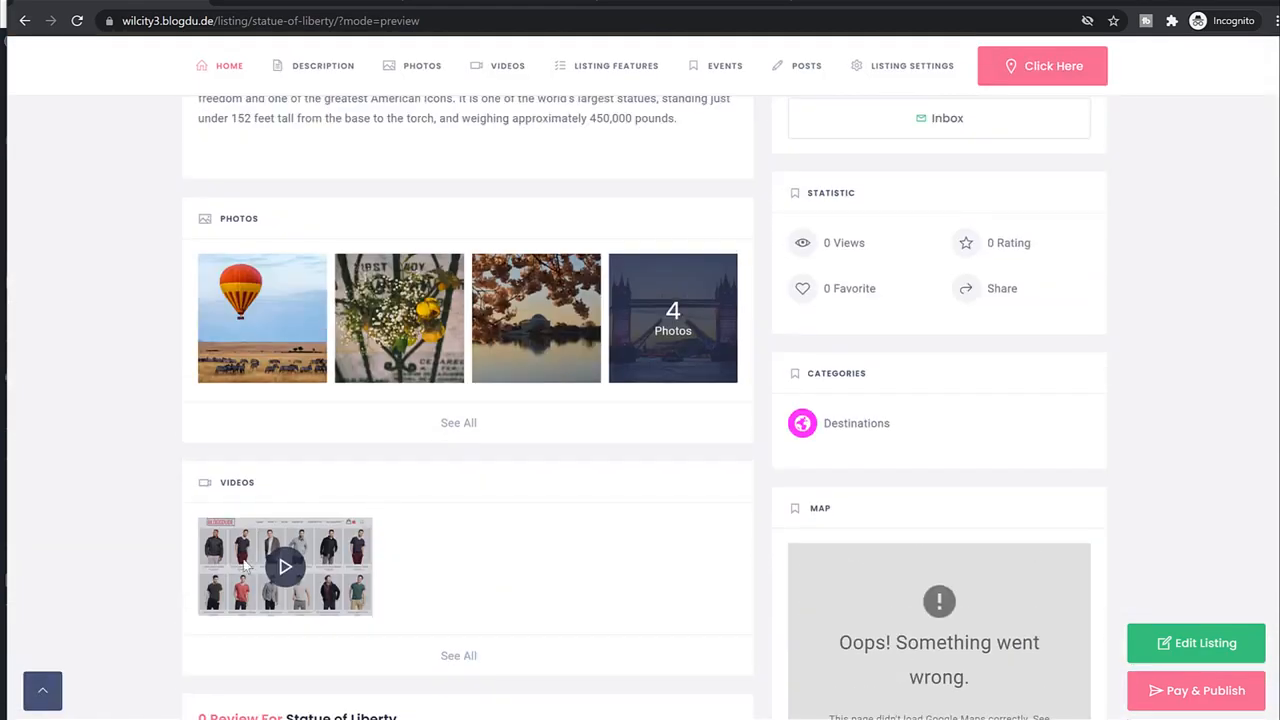
{"action": "scroll", "coordinate": [446, 498], "scroll_direction": "down", "scroll_amount": 4}
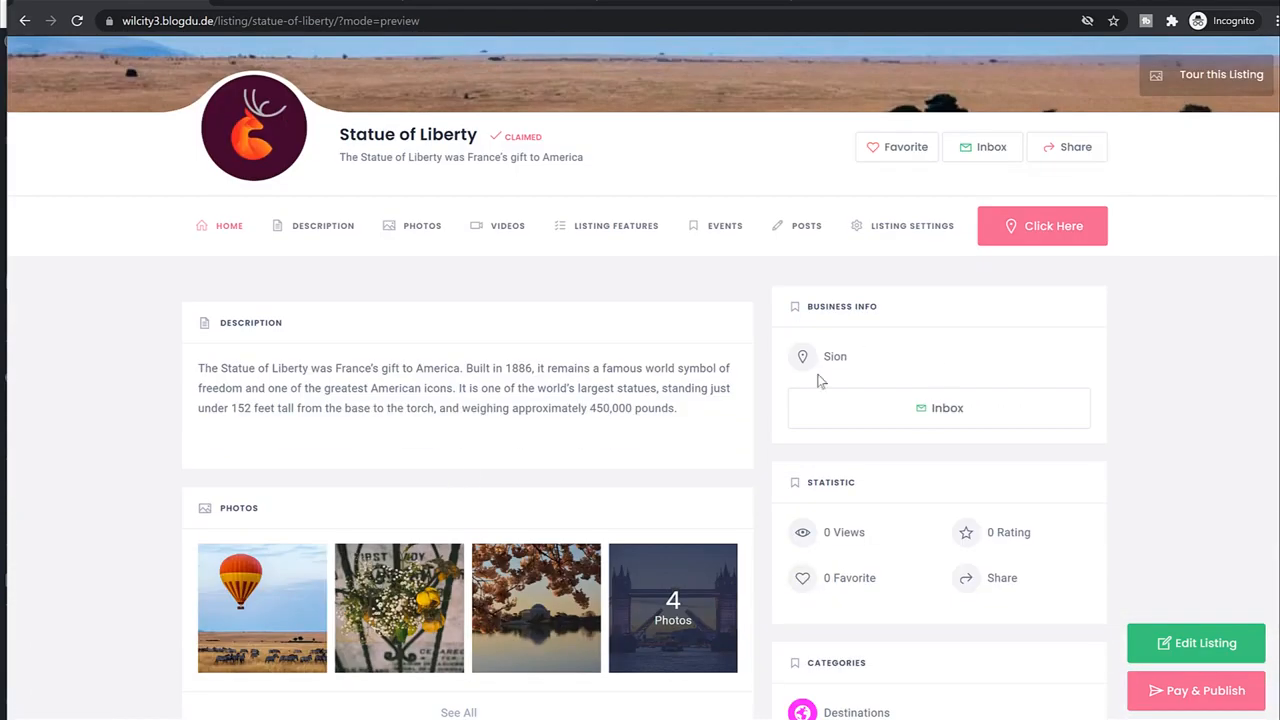
{"action": "scroll", "coordinate": [1143, 346], "scroll_direction": "down", "scroll_amount": 2}
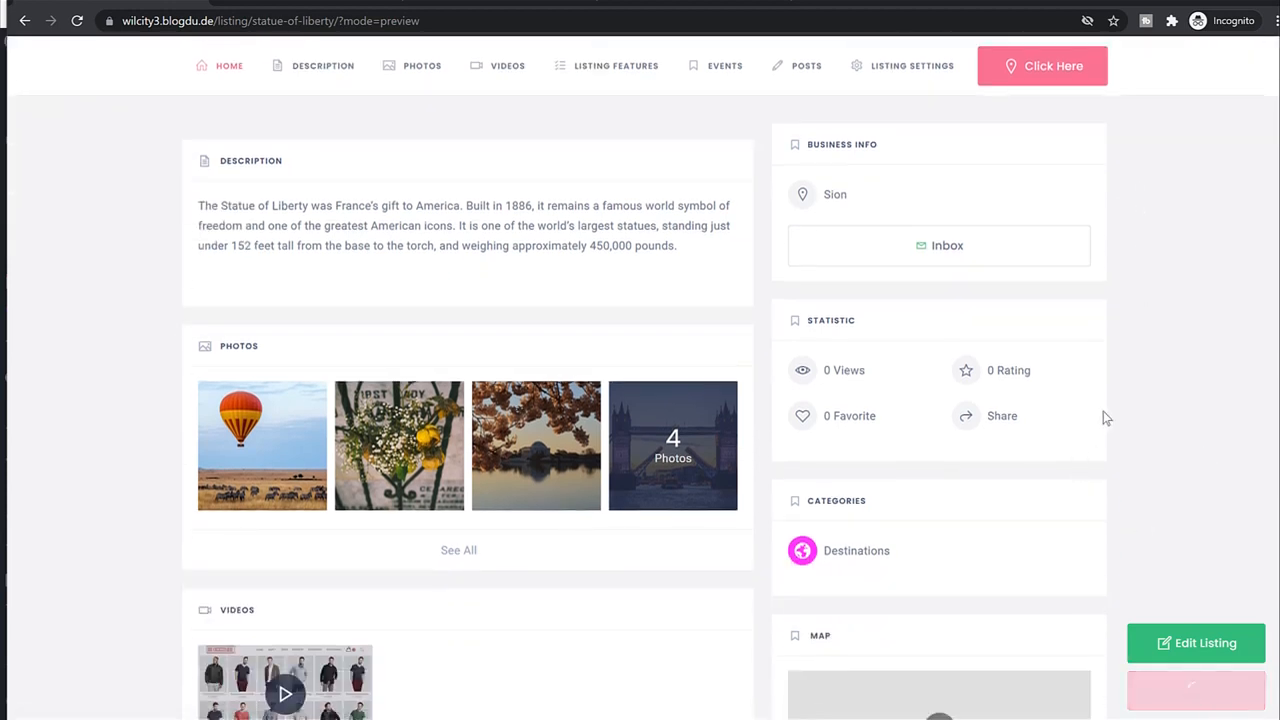
{"action": "left_click", "coordinate": [1178, 685]}
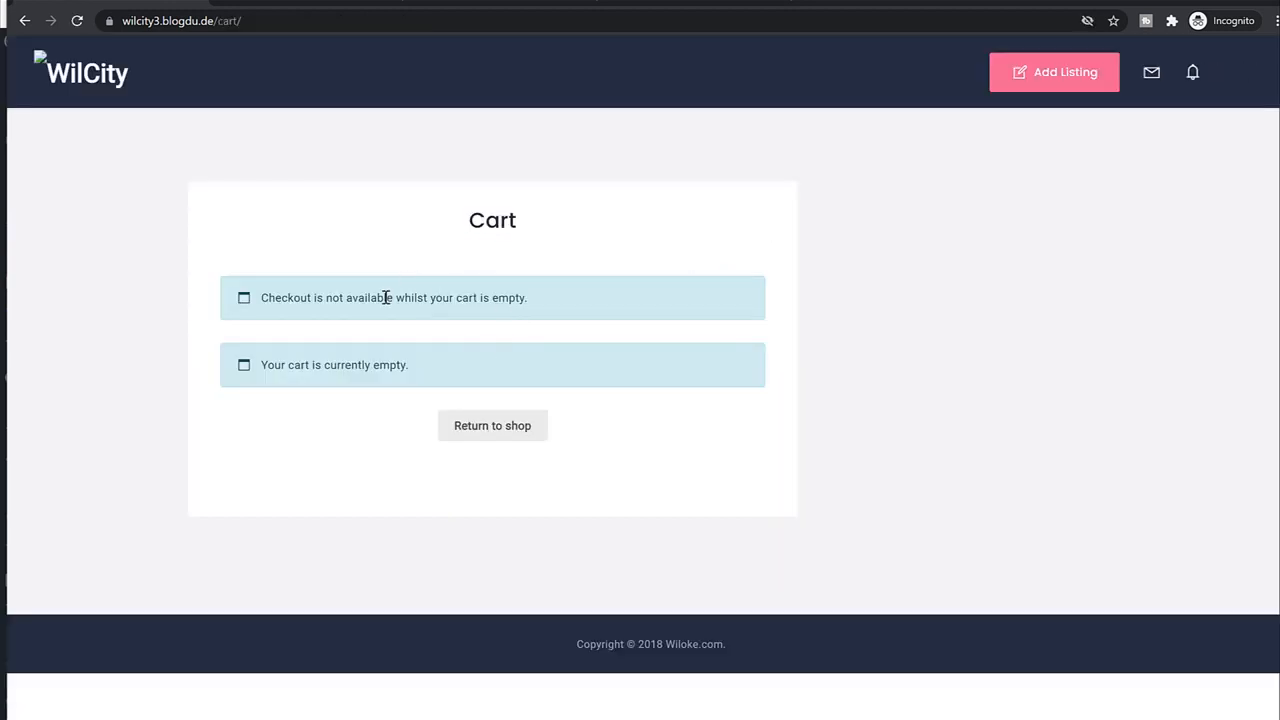
{"action": "left_click_drag", "start_coordinate": [410, 380], "coordinate": [268, 383]}
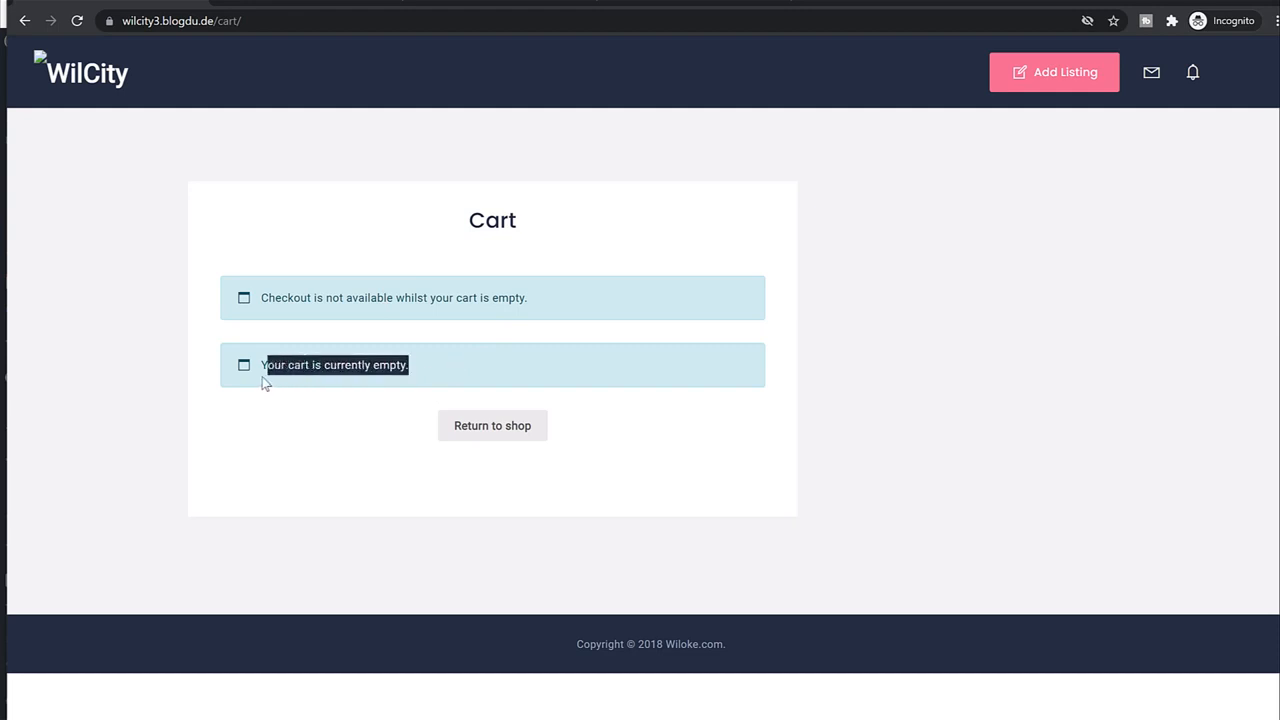
{"action": "left_click", "coordinate": [352, 383]}
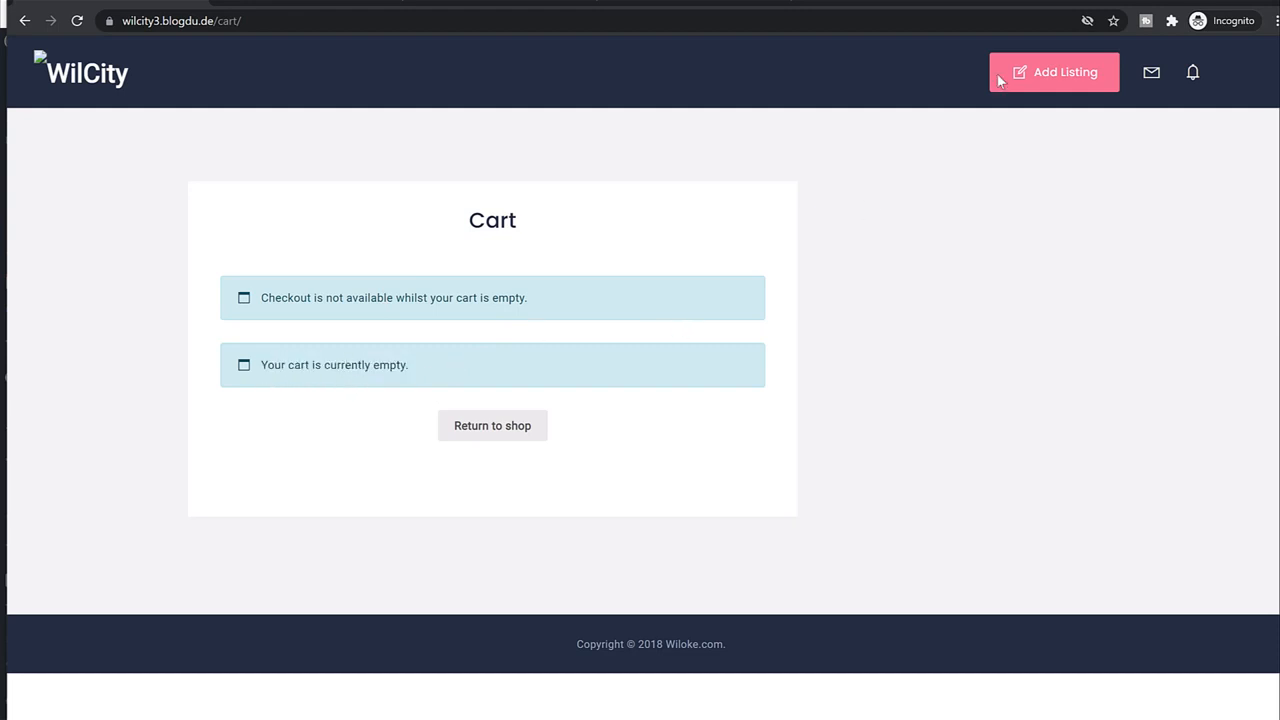
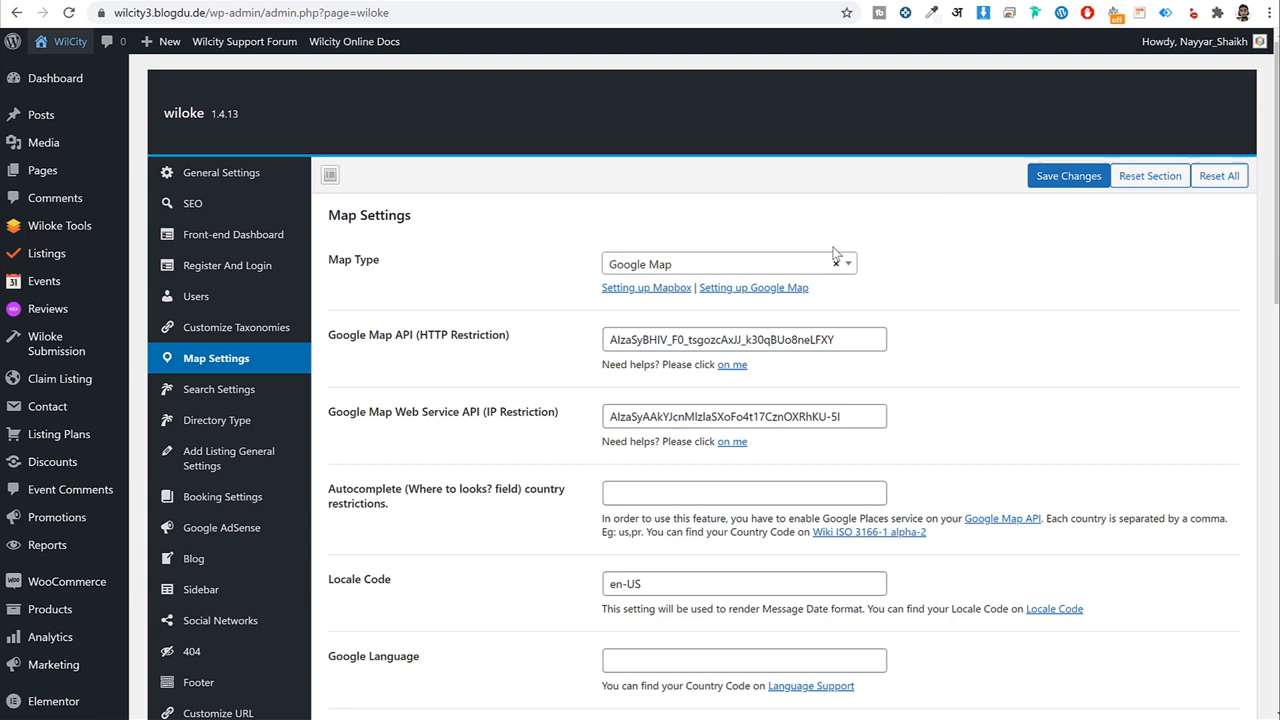
Leave Wiloke Map Settings and open the still-empty WooCommerce Products list.
{"action": "scroll", "coordinate": [429, 491], "scroll_direction": "down", "scroll_amount": 3}
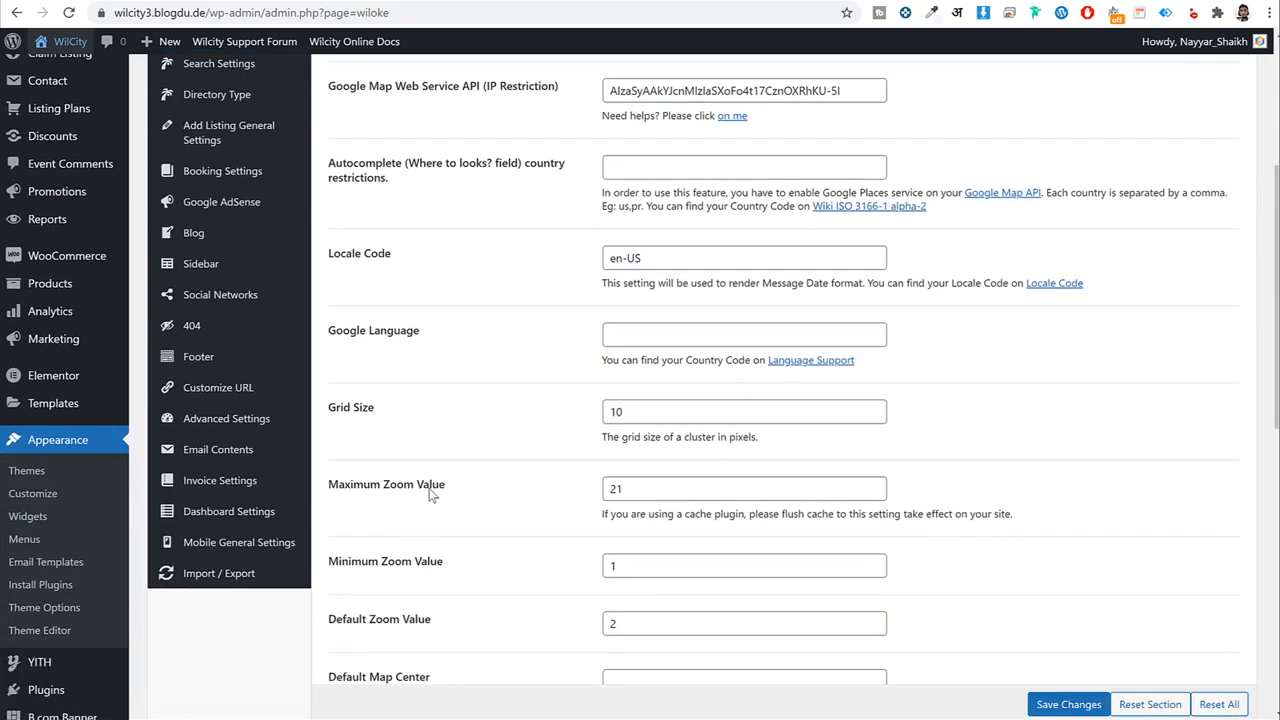
{"action": "scroll", "coordinate": [429, 488], "scroll_direction": "down", "scroll_amount": 2}
{"action": "scroll", "coordinate": [429, 488], "scroll_direction": "up", "scroll_amount": 3}
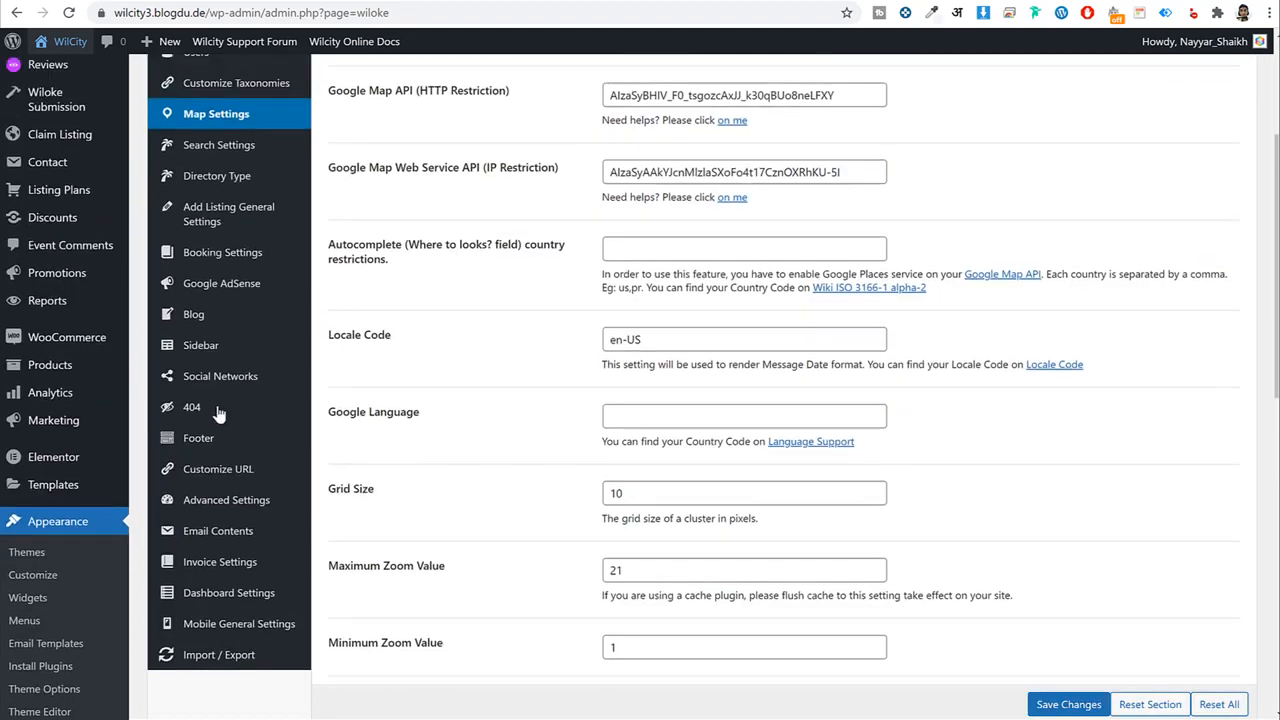
{"action": "left_click", "coordinate": [50, 368]}
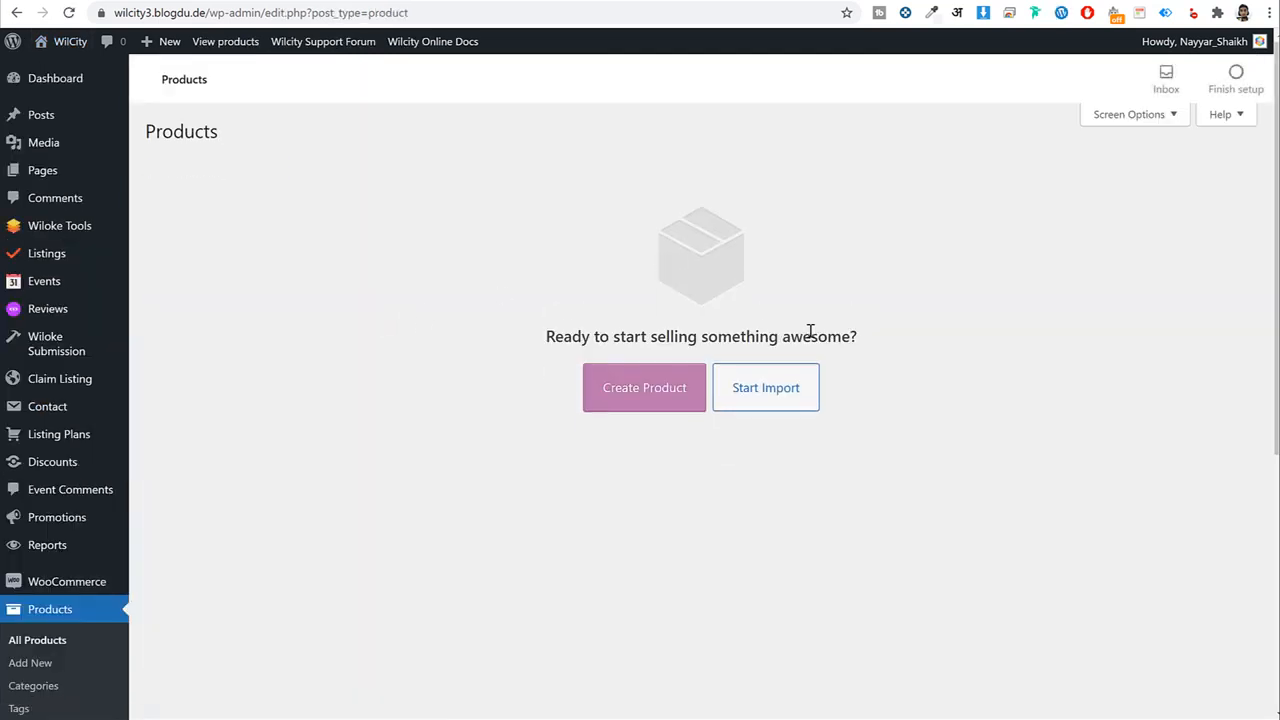
Create a new product titled 'Basic' and move to its regular price field.
{"action": "left_click", "coordinate": [673, 397]}
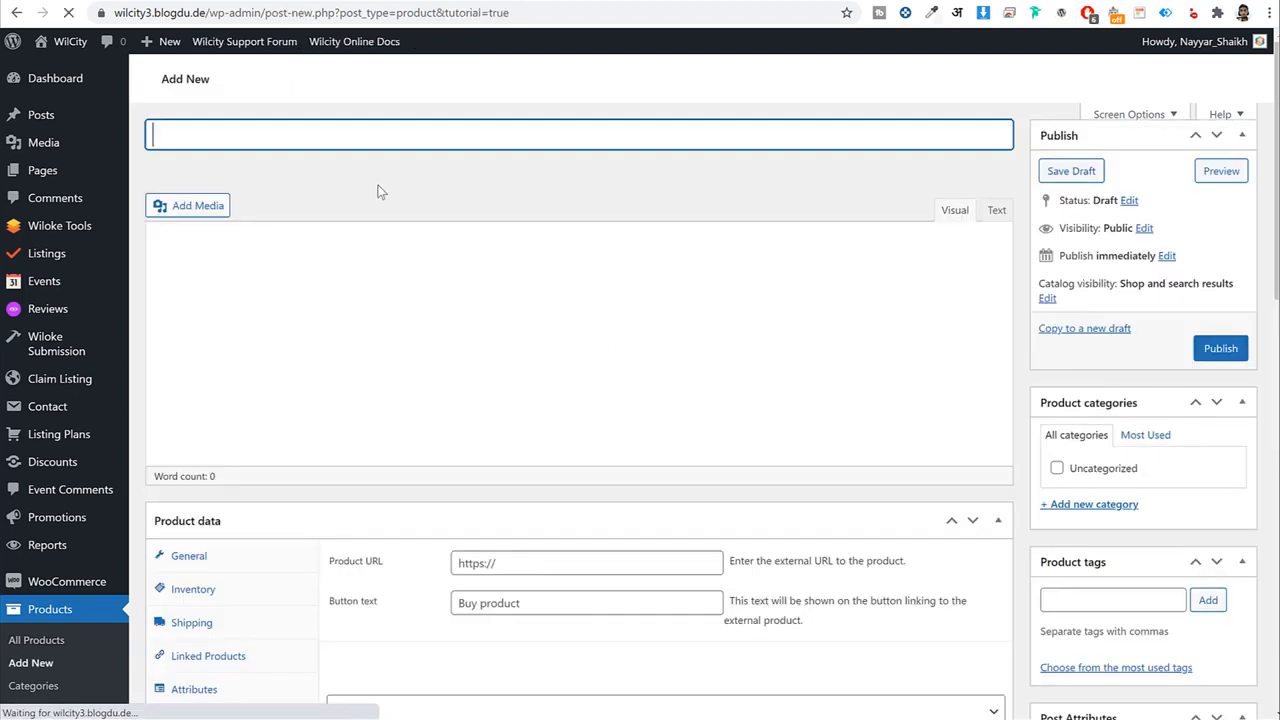
{"action": "type", "text": "BAs"}
{"action": "key", "text": "BackSpace"}
{"action": "key", "text": "BackSpace"}
{"action": "key", "text": "BackSpace"}
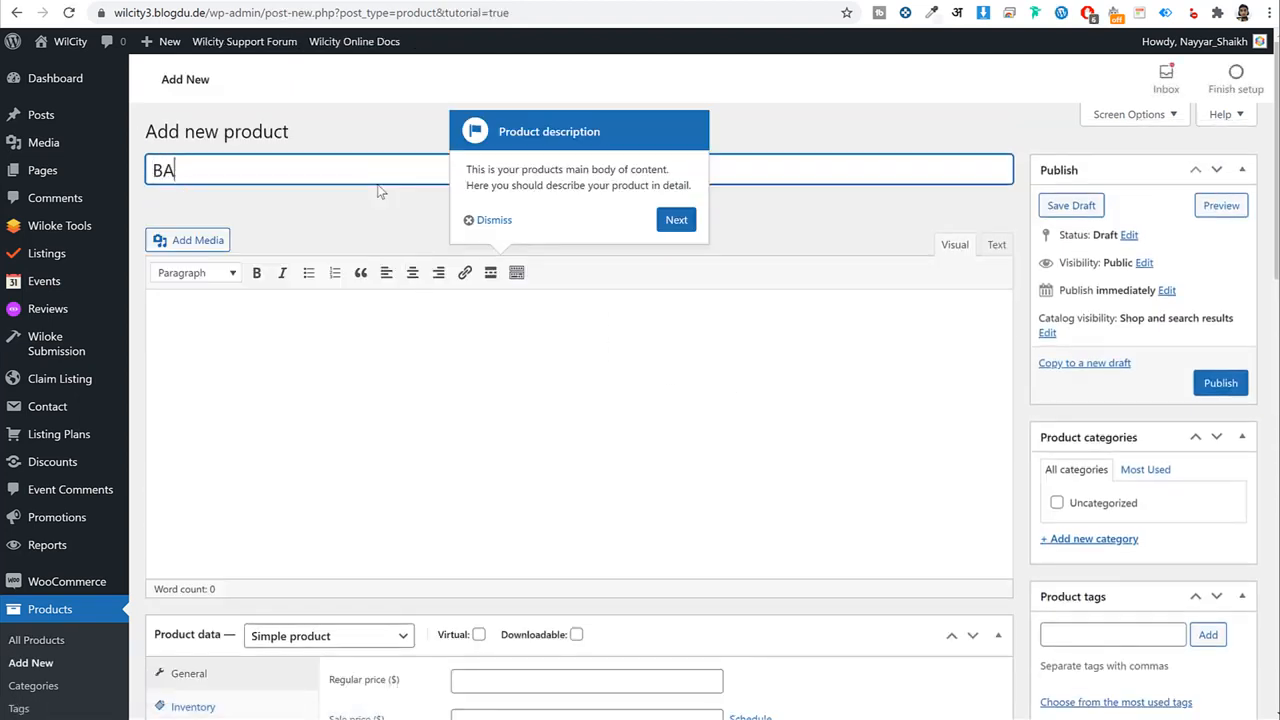
{"action": "type", "text": "a"}
{"action": "key", "text": "BackSpace"}
{"action": "type", "text": "Basic"}
{"action": "key", "text": "Tab"}
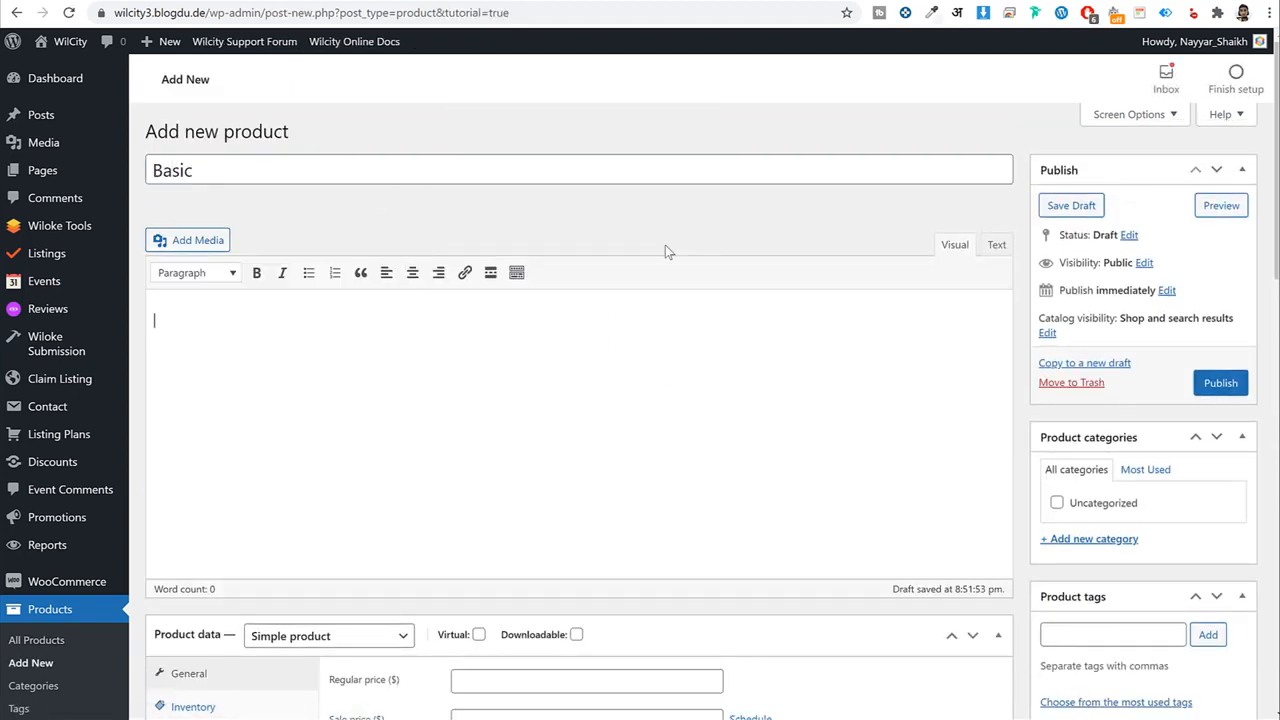
{"action": "double_click", "coordinate": [285, 170]}
{"action": "scroll", "coordinate": [506, 231], "scroll_direction": "down", "scroll_amount": 4}
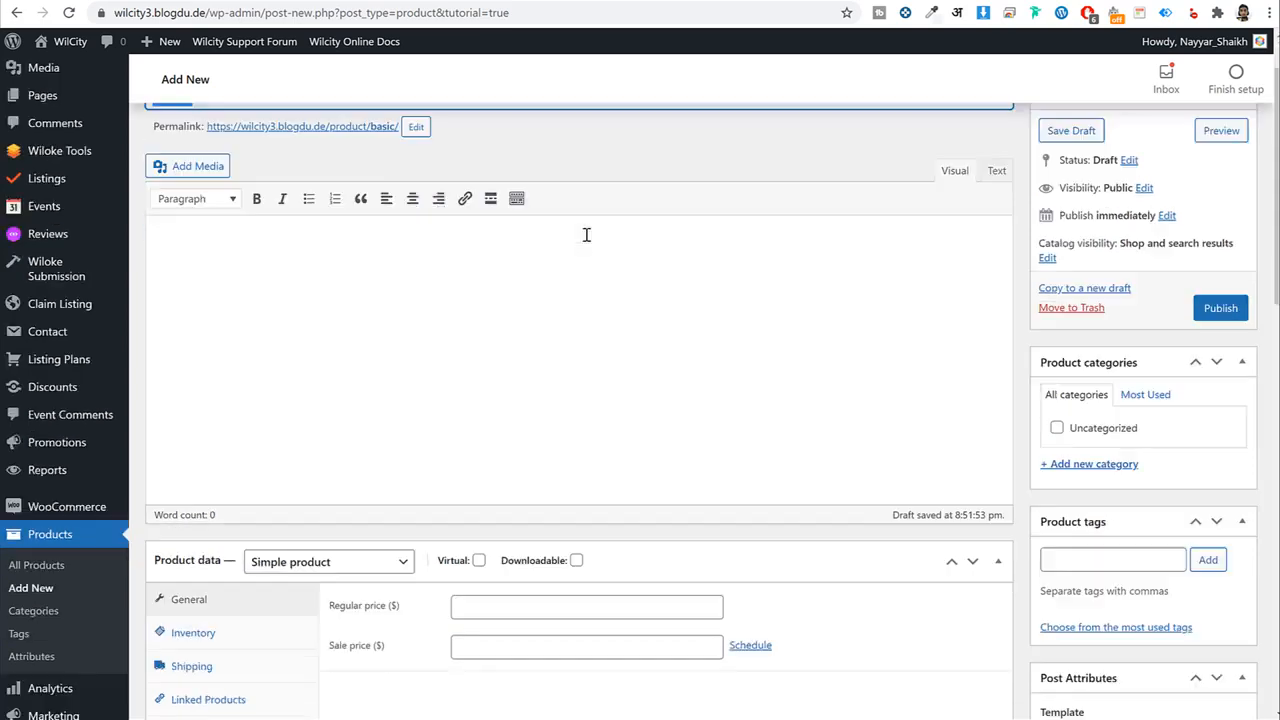
{"action": "left_click", "coordinate": [510, 284]}
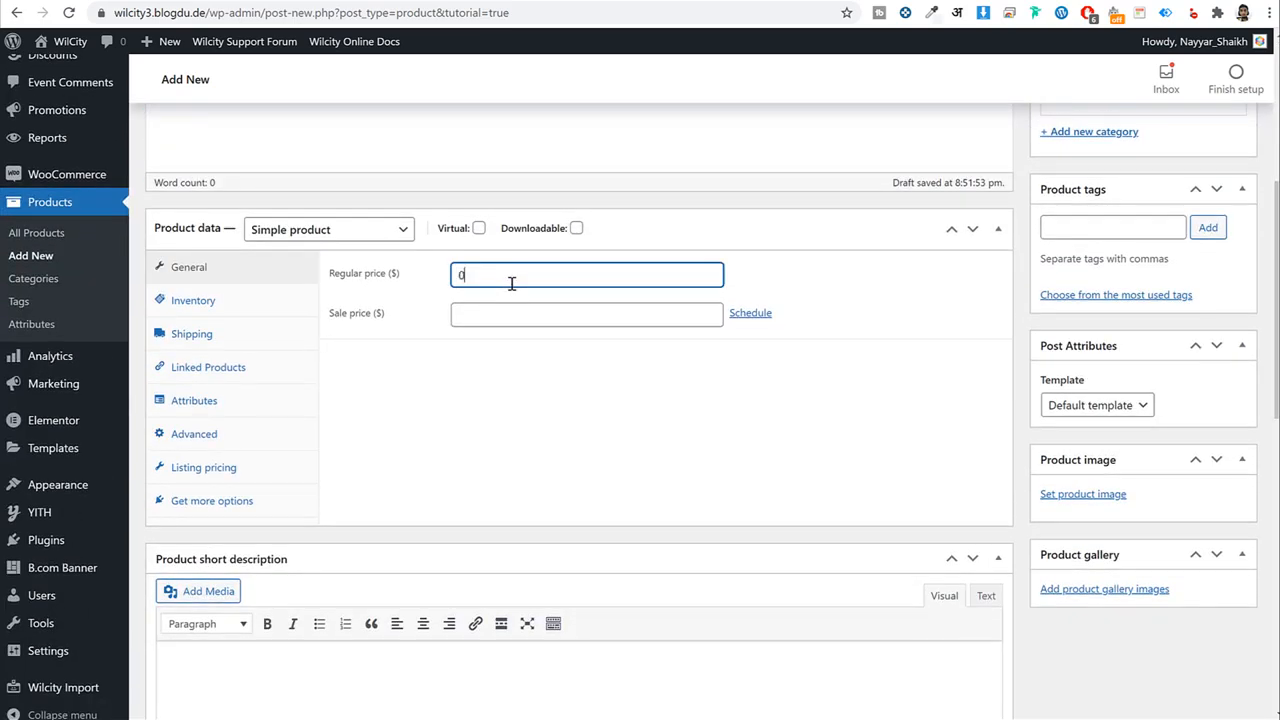
Make Basic sold individually, tie it to the Basic listing plan, and publish it.
{"action": "left_click", "coordinate": [275, 308]}
{"action": "left_click", "coordinate": [458, 396]}
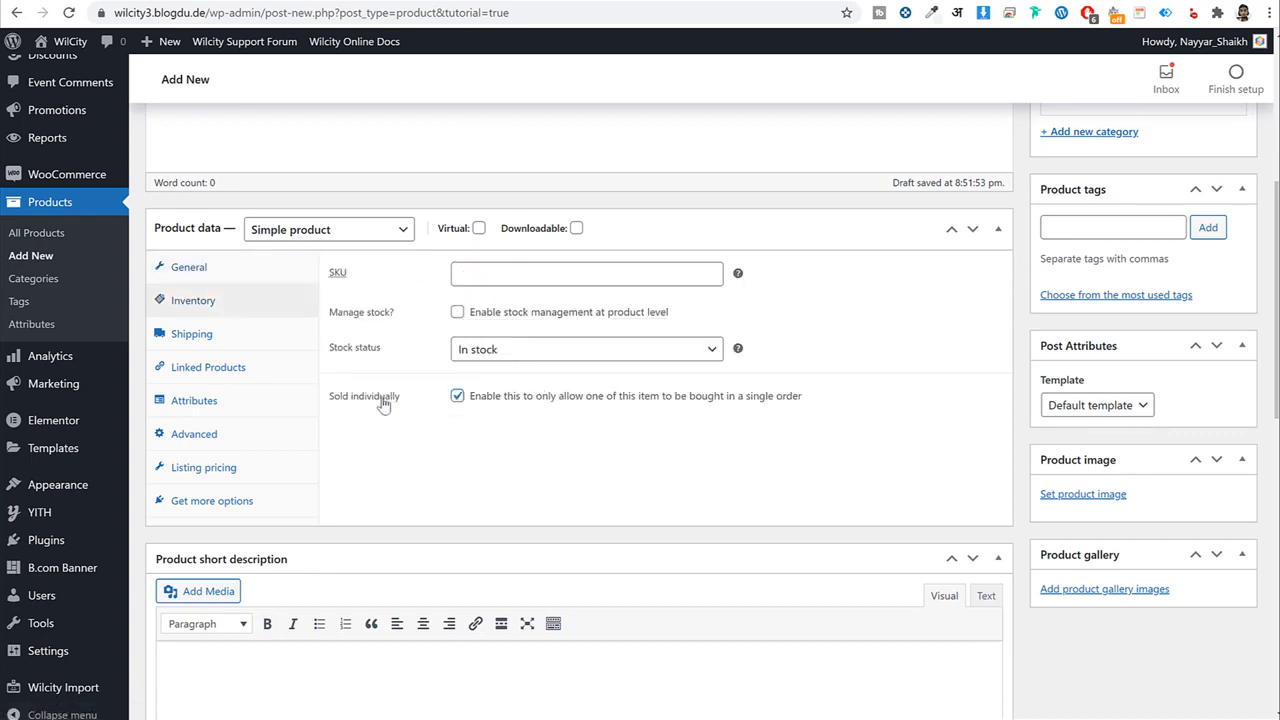
{"action": "left_click_drag", "start_coordinate": [400, 398], "coordinate": [334, 398]}
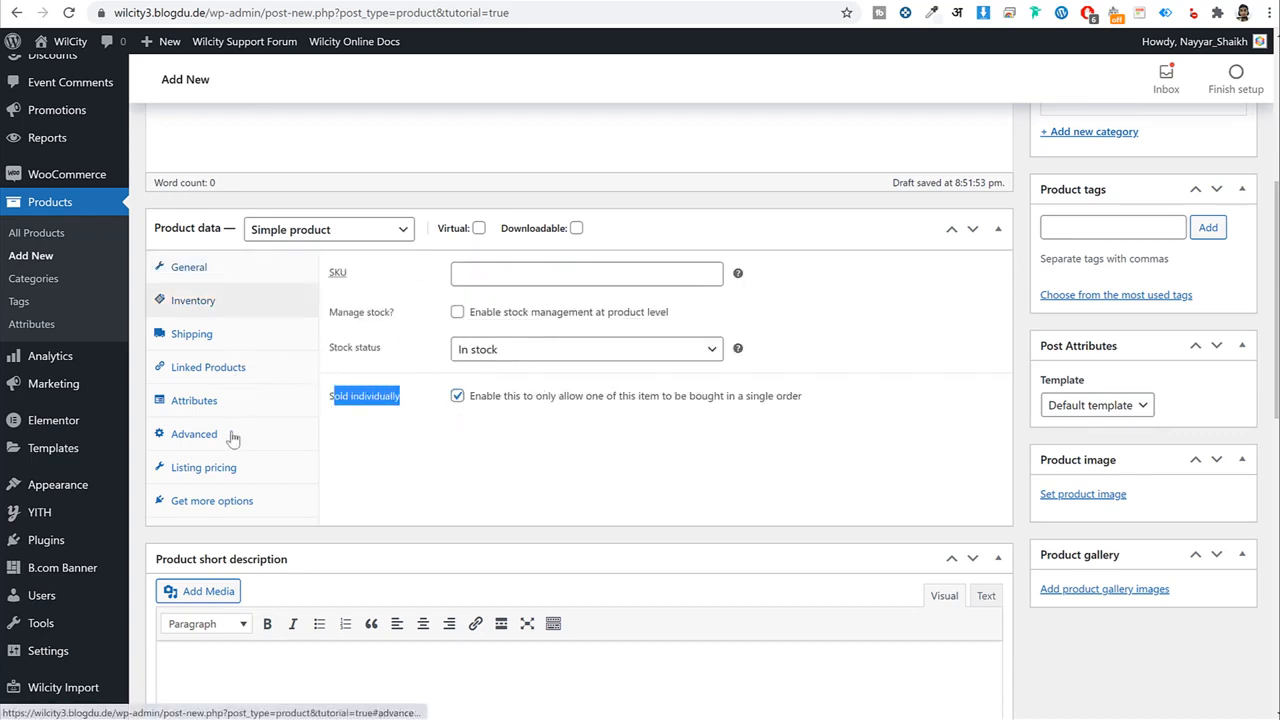
{"action": "left_click", "coordinate": [240, 470]}
{"action": "left_click", "coordinate": [409, 285]}
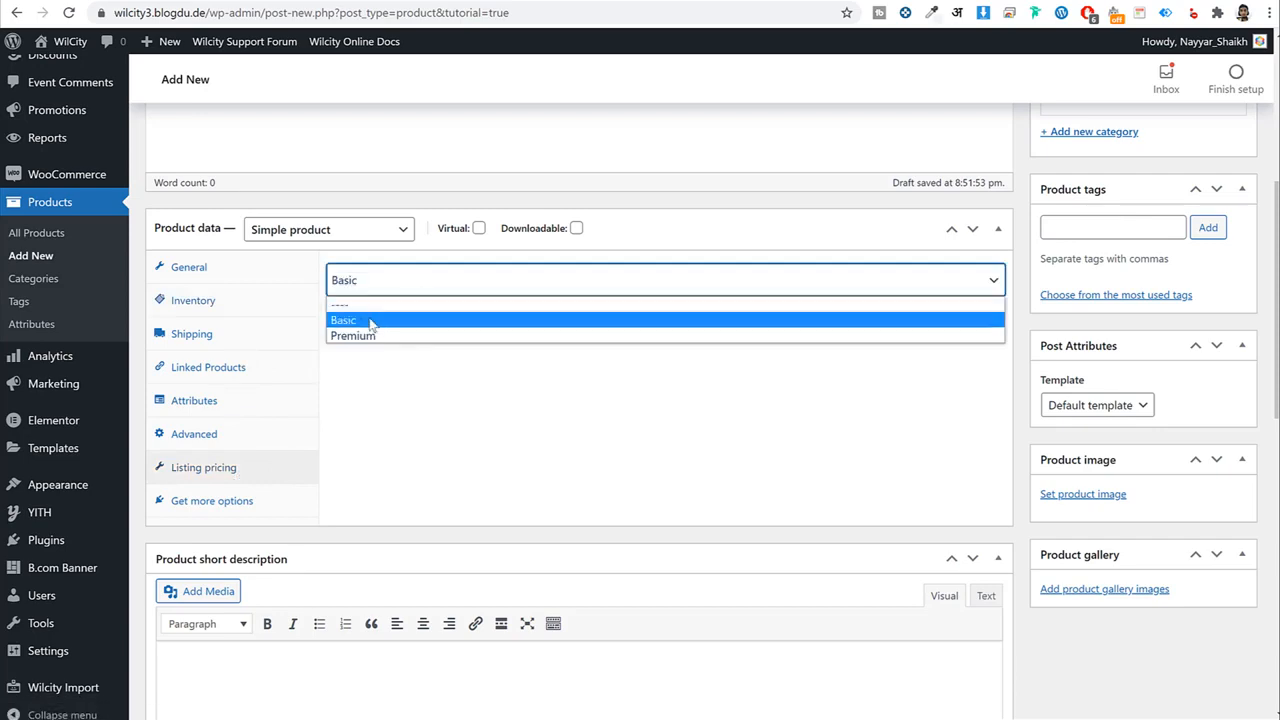
{"action": "left_click", "coordinate": [374, 321]}
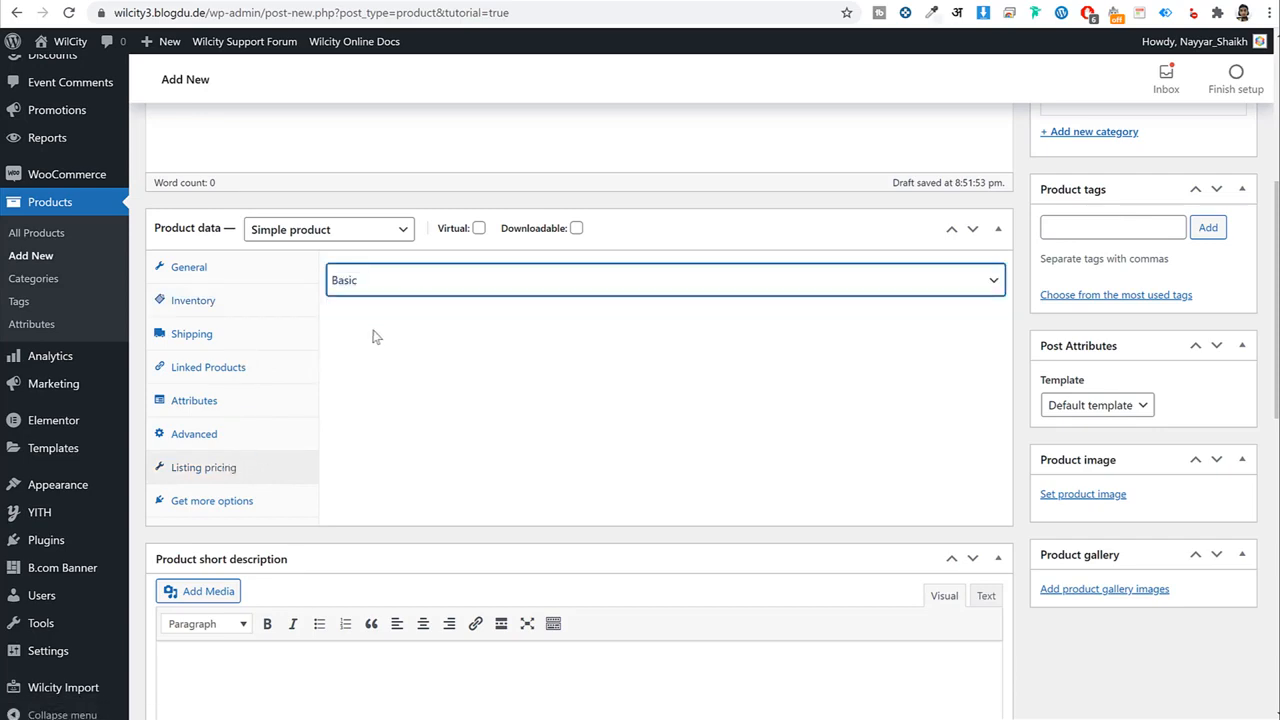
{"action": "scroll", "coordinate": [471, 414], "scroll_direction": "down", "scroll_amount": 3}
{"action": "scroll", "coordinate": [475, 421], "scroll_direction": "up", "scroll_amount": 3}
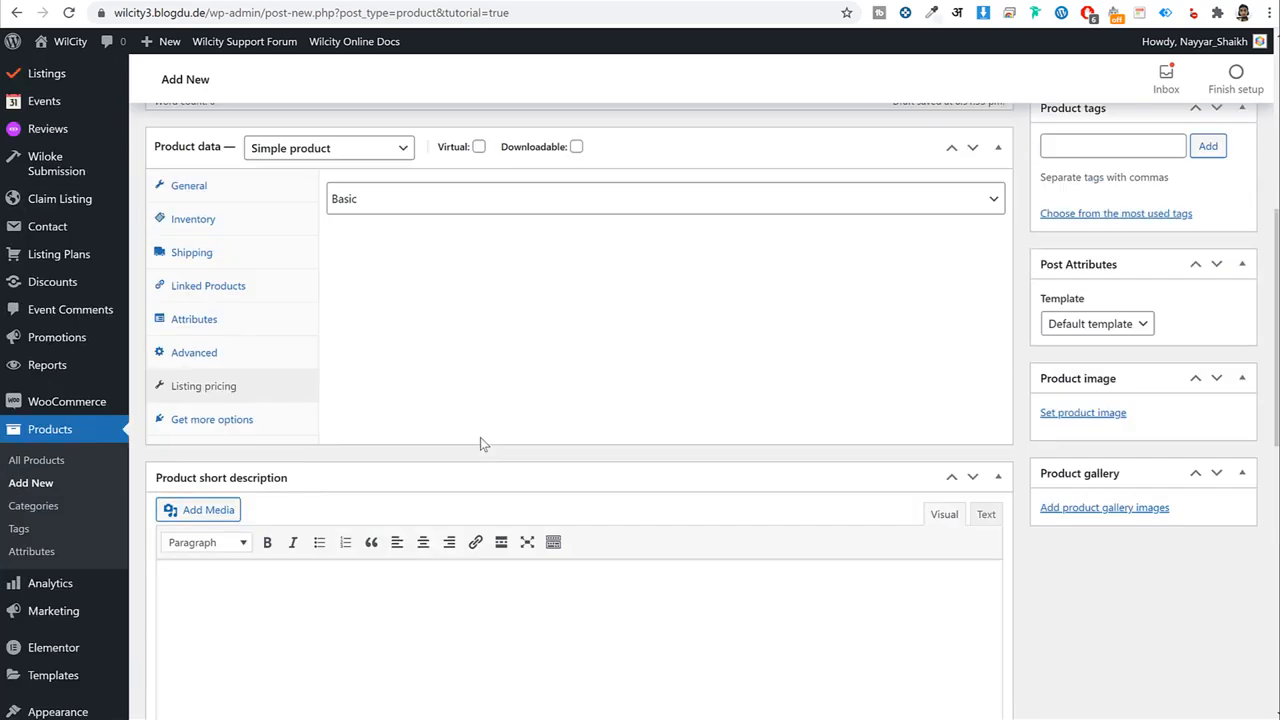
{"action": "scroll", "coordinate": [480, 440], "scroll_direction": "down", "scroll_amount": 6}
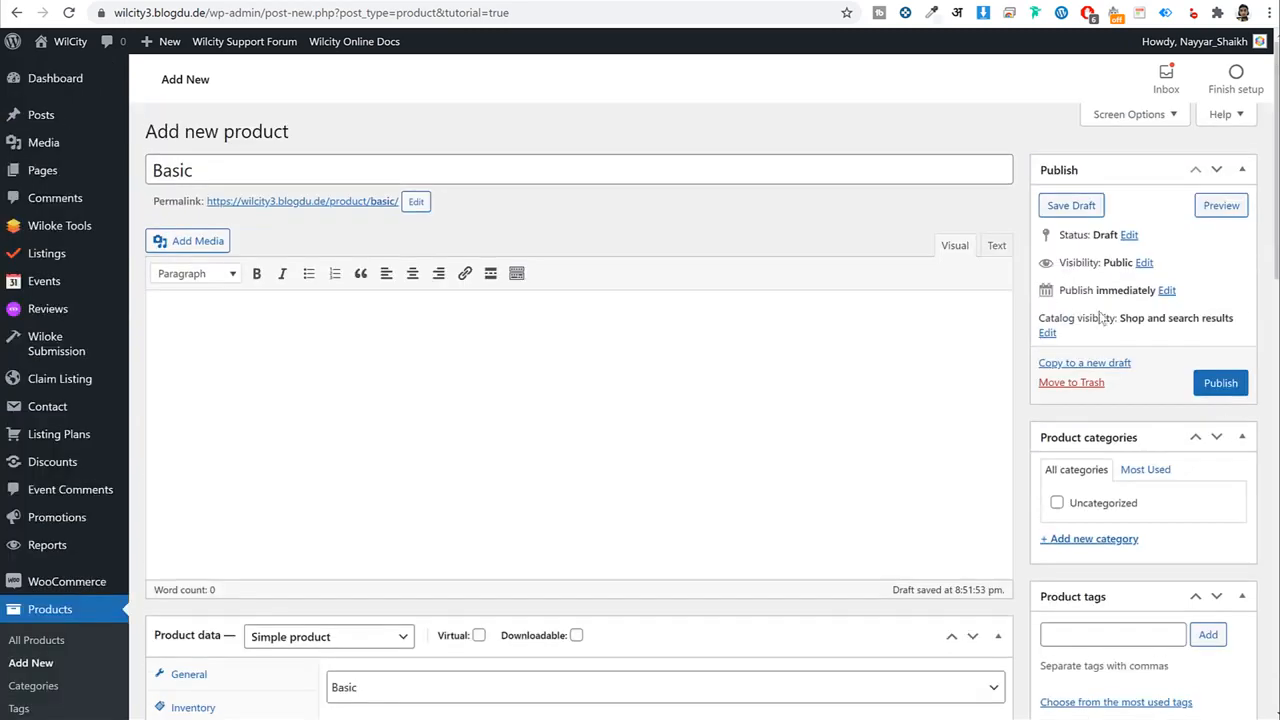
{"action": "left_click", "coordinate": [1228, 381]}
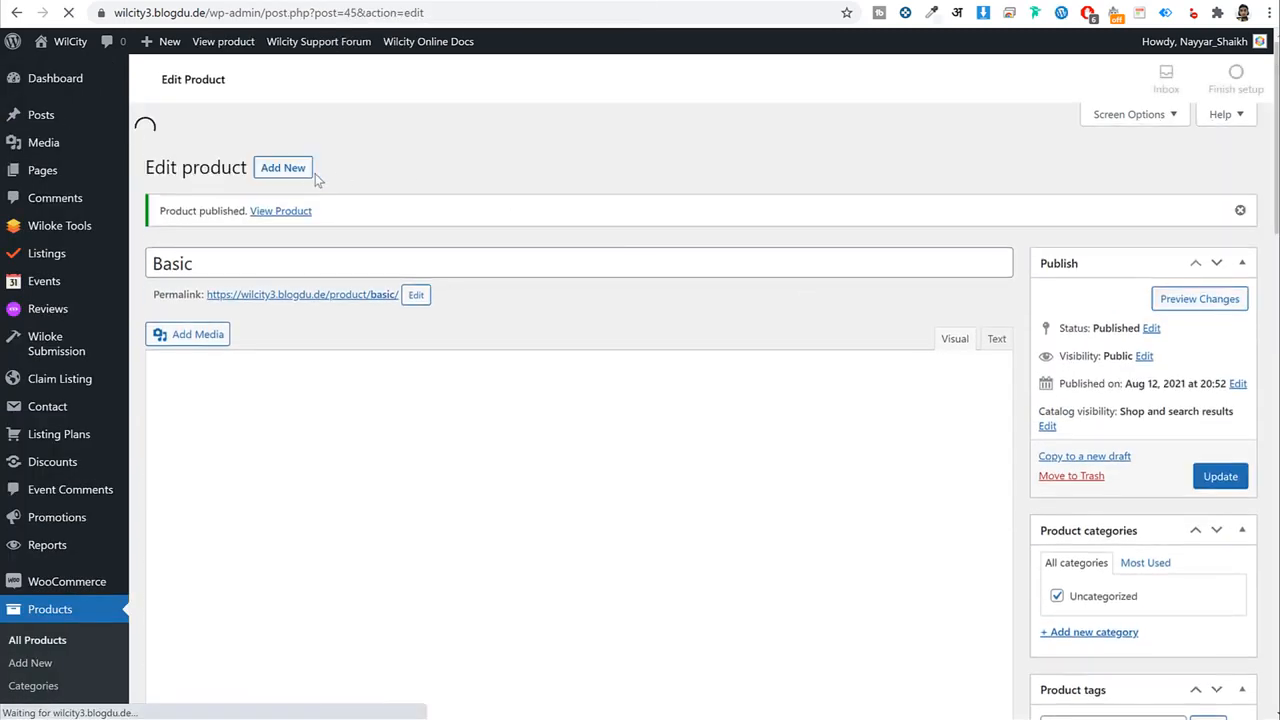
Add a new product titled 'Premium' with regular price 19.9.
{"action": "left_click", "coordinate": [295, 138]}
{"action": "type", "text": "P"}
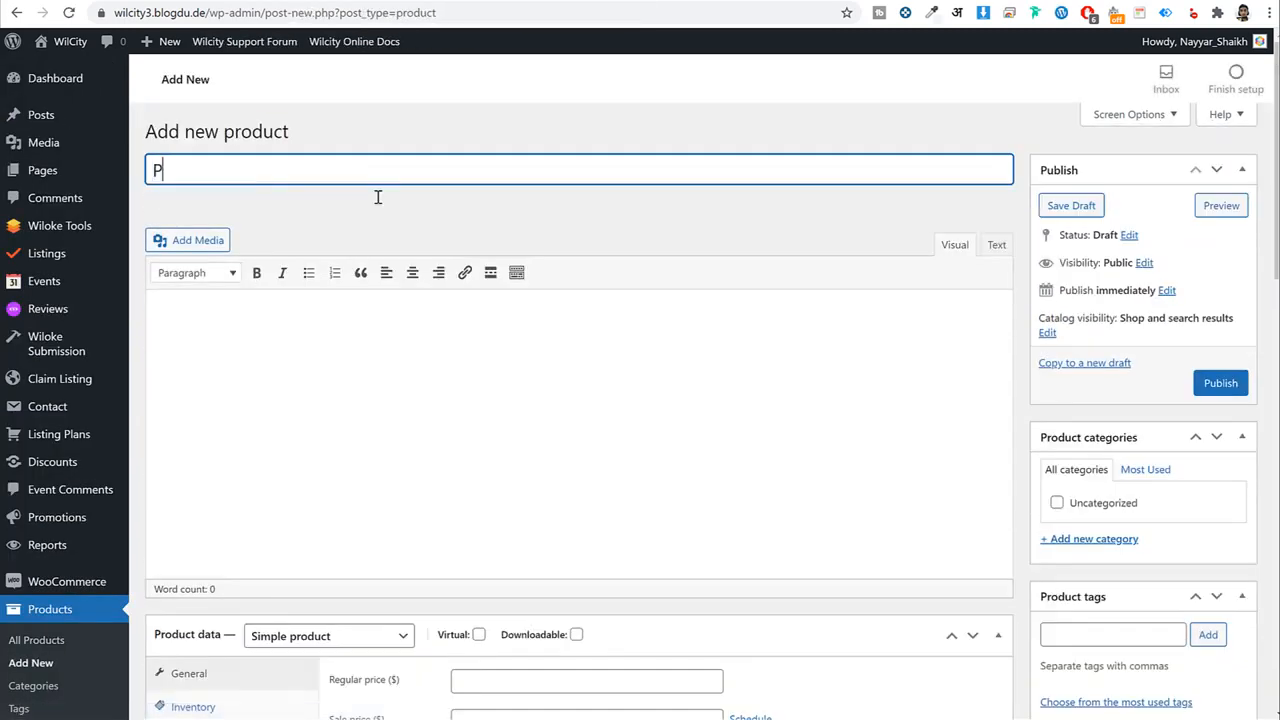
{"action": "type", "text": "remium"}
{"action": "scroll", "coordinate": [380, 229], "scroll_direction": "down", "scroll_amount": 4}
{"action": "left_click", "coordinate": [518, 270]}
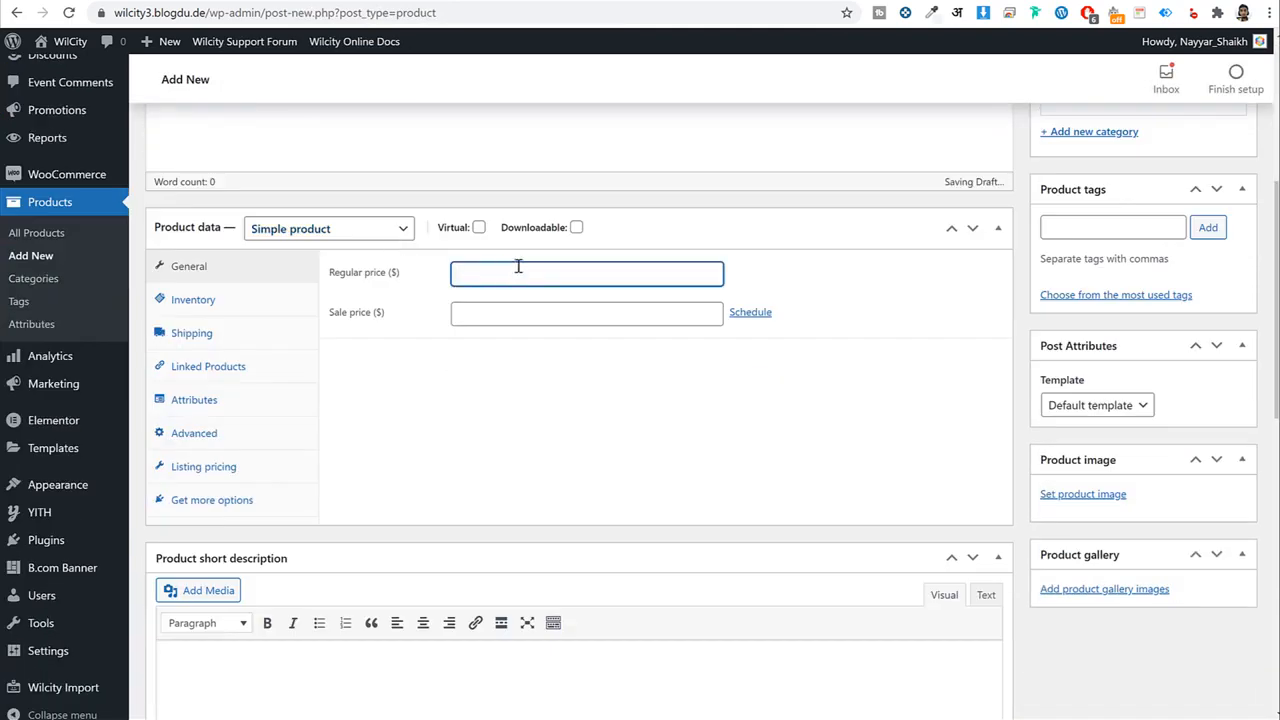
{"action": "type", "text": "19.99"}
Make Premium sold individually, tie it to the Premium listing plan, and publish it.
{"action": "left_click", "coordinate": [277, 304]}
{"action": "left_click", "coordinate": [457, 396]}
{"action": "left_click_drag", "start_coordinate": [400, 398], "coordinate": [343, 404]}
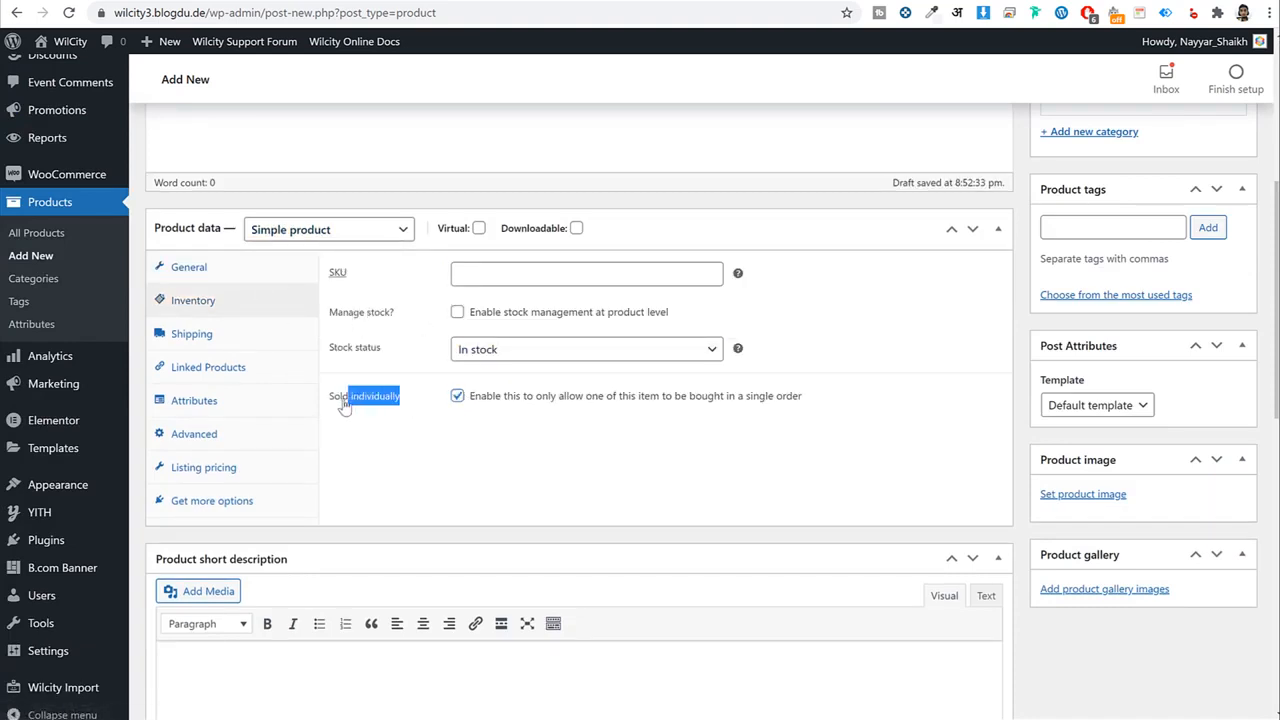
{"action": "left_click", "coordinate": [224, 466]}
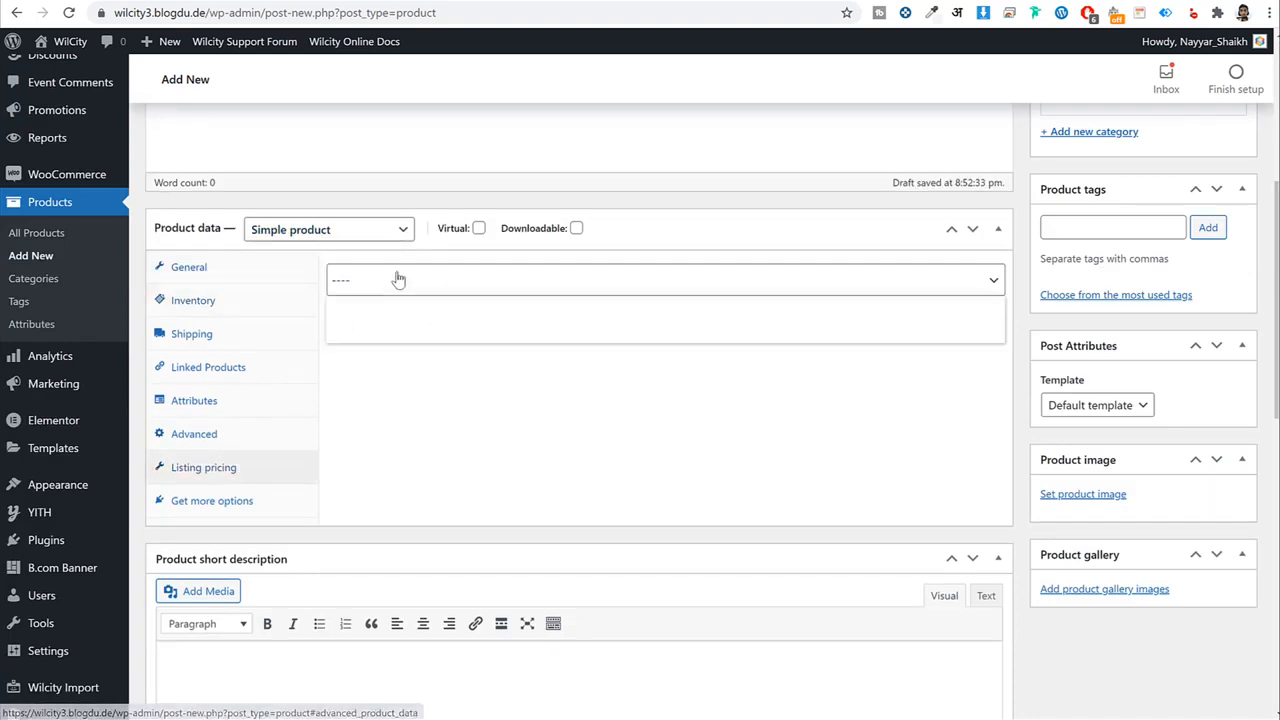
{"action": "left_click", "coordinate": [397, 337]}
{"action": "scroll", "coordinate": [803, 366], "scroll_direction": "up", "scroll_amount": 4}
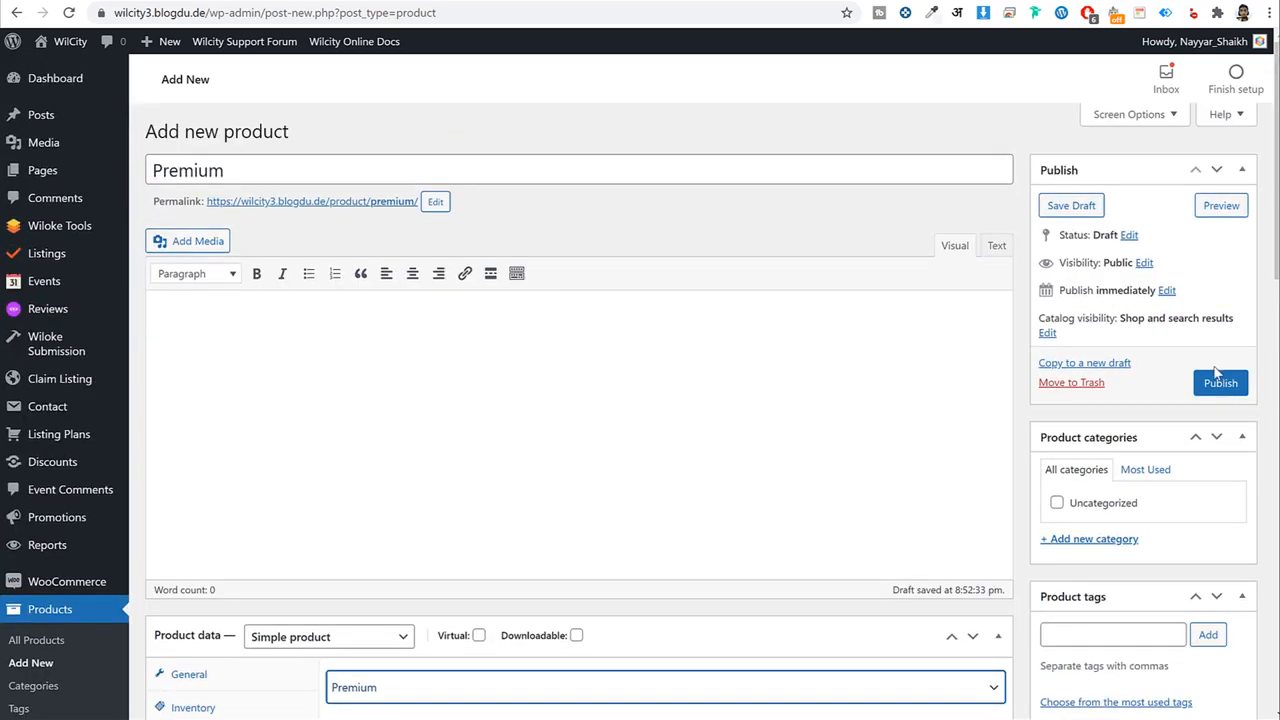
{"action": "left_click", "coordinate": [1222, 384]}
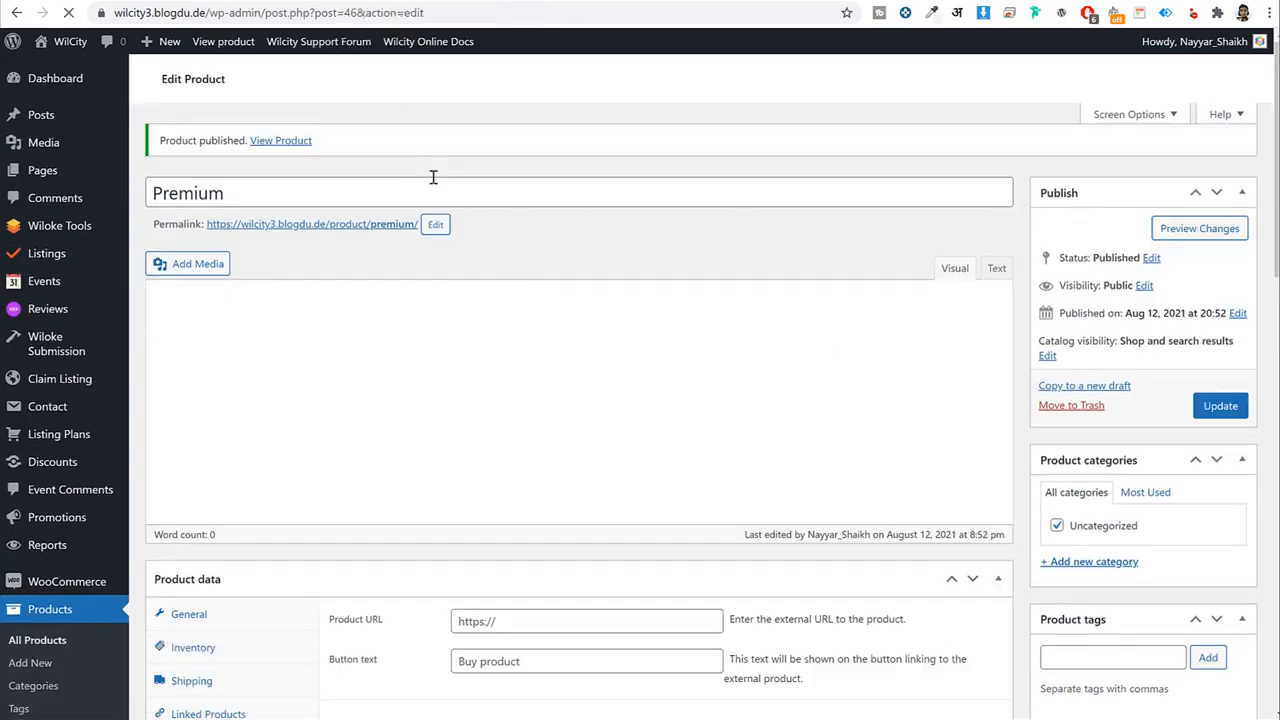
{"action": "left_click", "coordinate": [80, 436]}
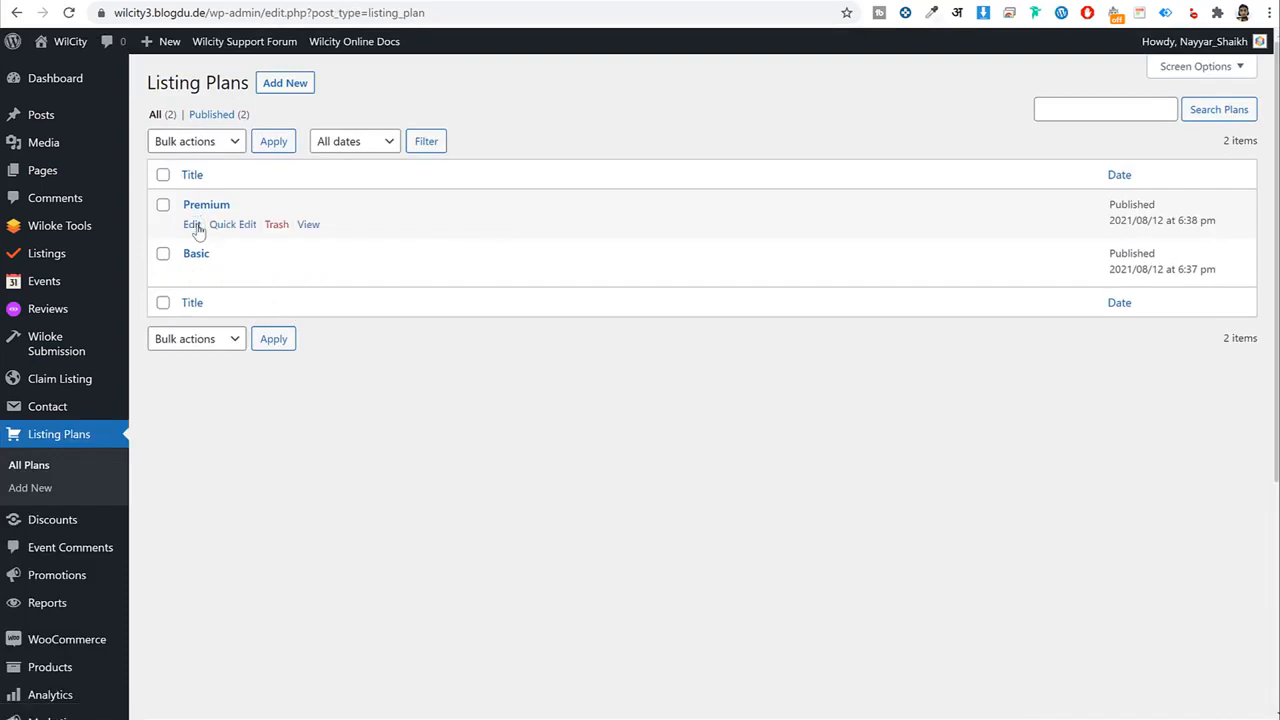
Confirm the Premium plan's WooCommerce alias is Premium, then switch to the incognito Cart window.
{"action": "left_click", "coordinate": [192, 223]}
{"action": "scroll", "coordinate": [651, 371], "scroll_direction": "down", "scroll_amount": 20}
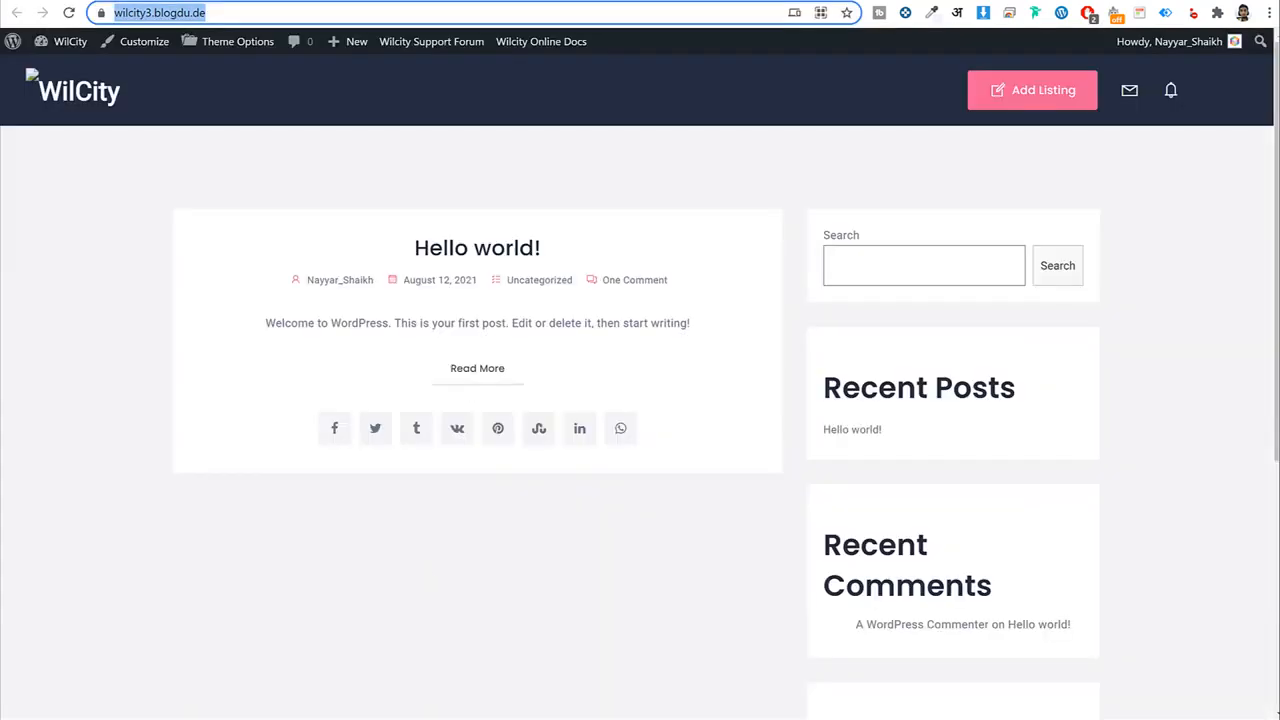
{"action": "left_click", "coordinate": [284, 719]}
{"action": "left_click", "coordinate": [371, 712]}
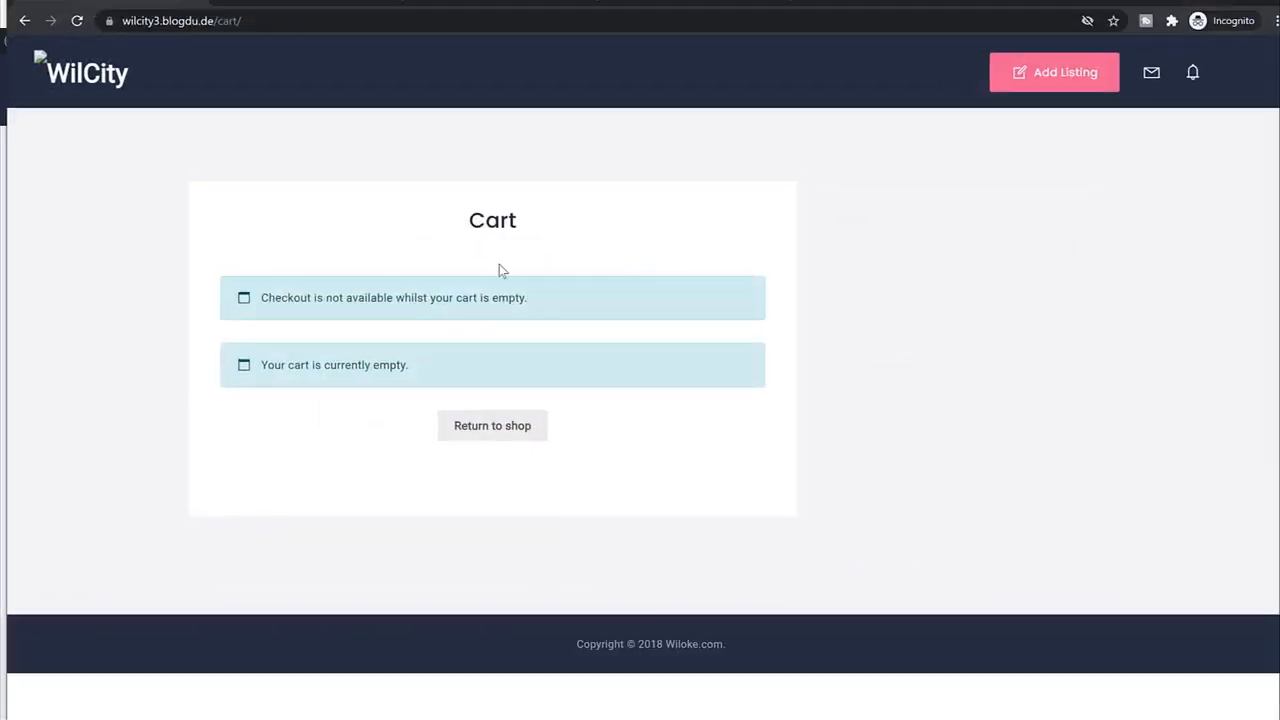
Reload the Statue of Liberty preview and pay to publish it on the Premium plan.
{"action": "left_click", "coordinate": [27, 22]}
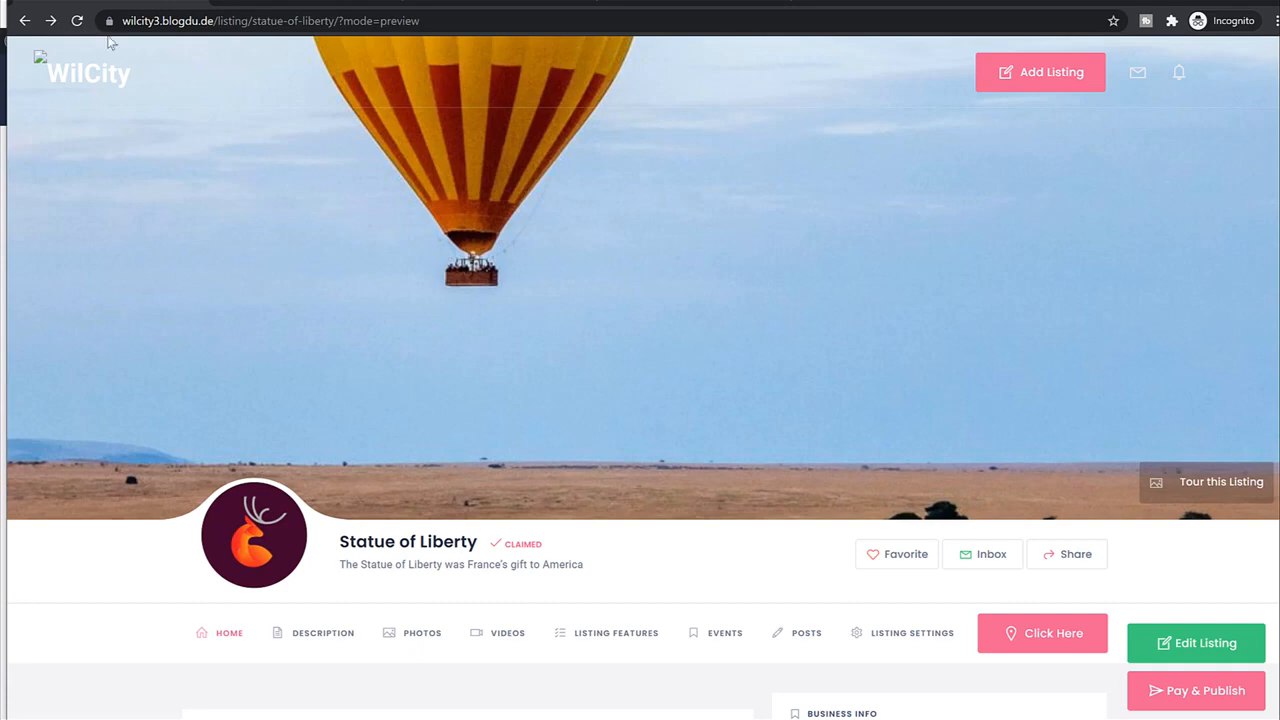
{"action": "left_click", "coordinate": [77, 21]}
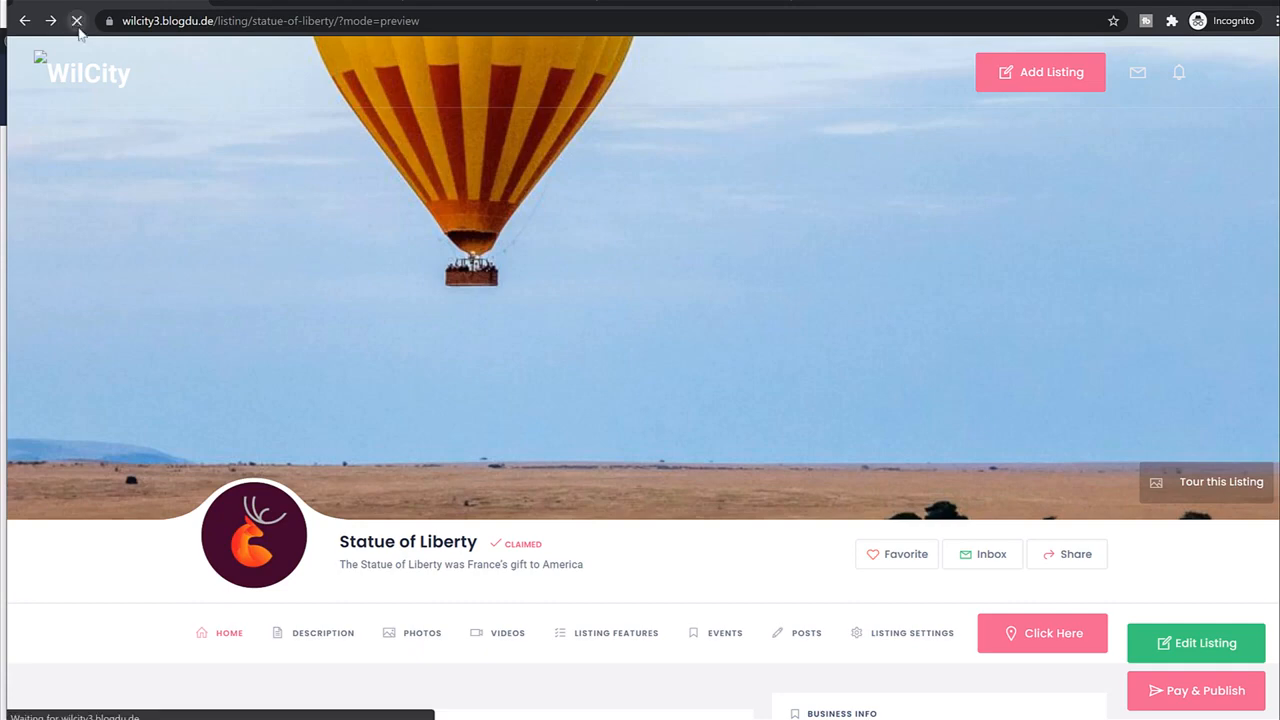
{"action": "scroll", "coordinate": [923, 385], "scroll_direction": "down", "scroll_amount": 3}
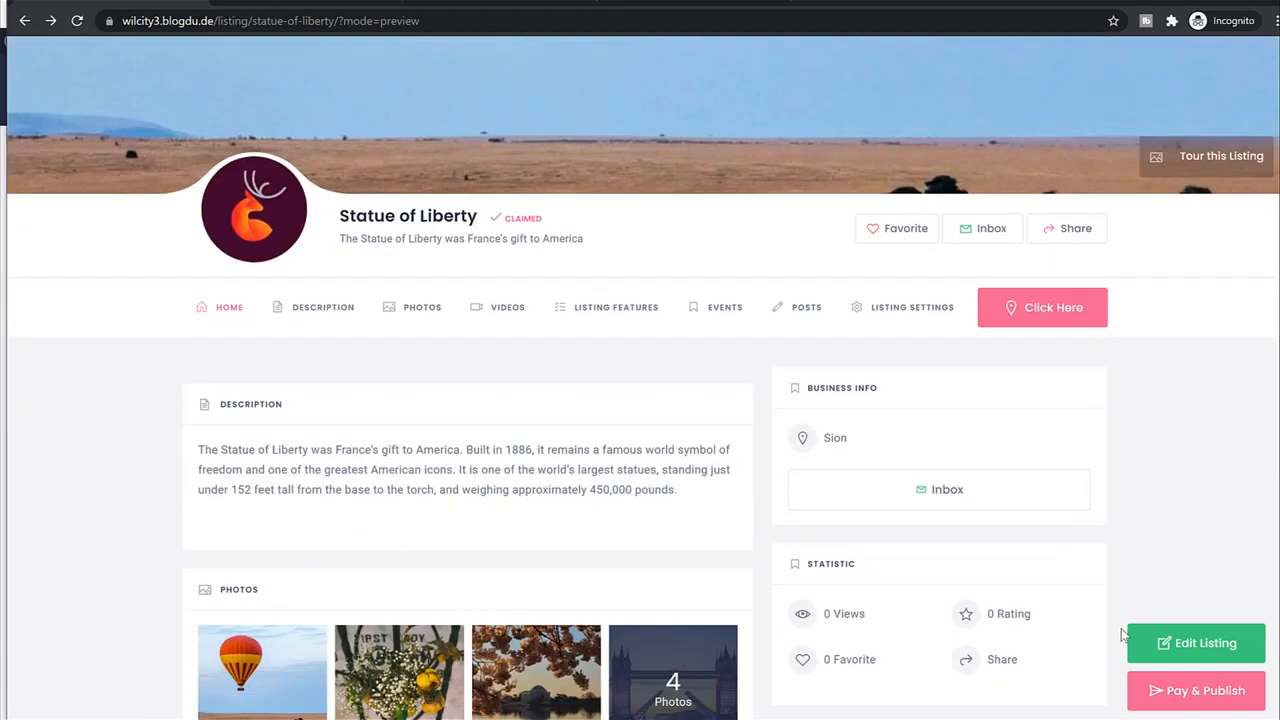
{"action": "left_click", "coordinate": [1213, 694]}
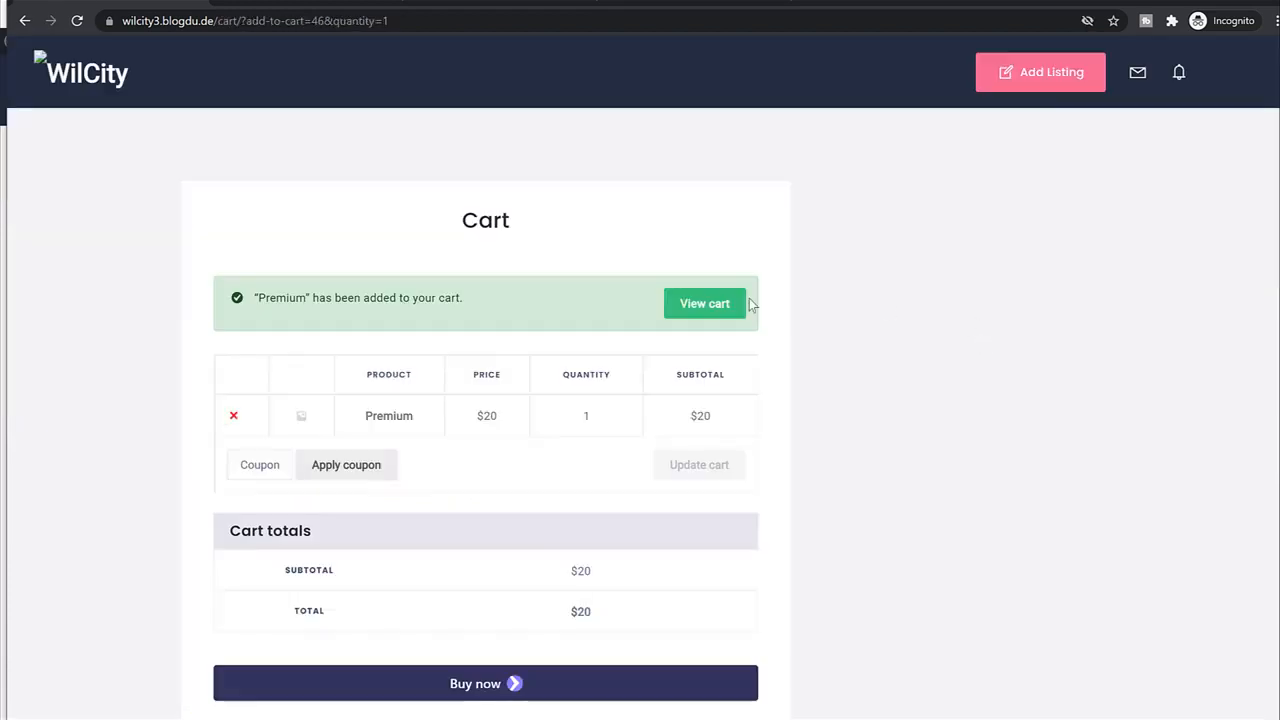
Review the $20 cart subtotal and proceed to checkout.
{"action": "scroll", "coordinate": [877, 374], "scroll_direction": "down", "scroll_amount": 2}
{"action": "scroll", "coordinate": [877, 374], "scroll_direction": "up", "scroll_amount": 2}
{"action": "left_click_drag", "start_coordinate": [429, 409], "coordinate": [369, 419]}
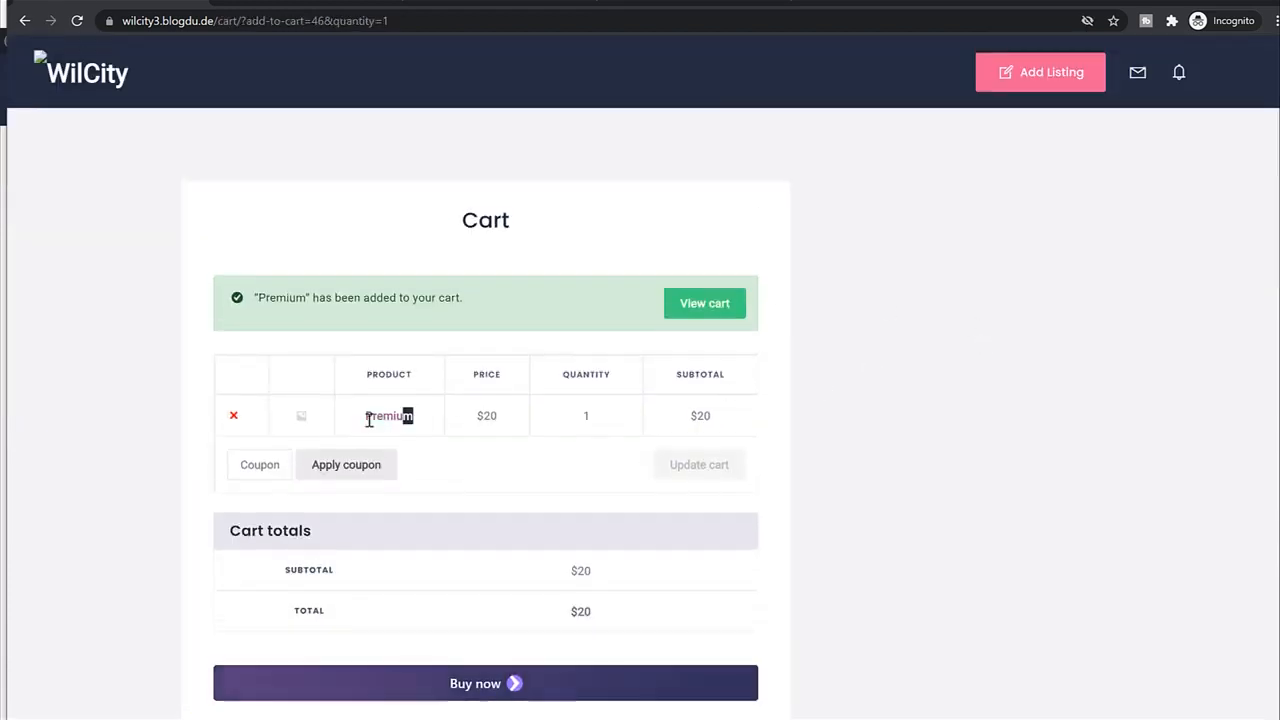
{"action": "left_click_drag", "start_coordinate": [718, 413], "coordinate": [663, 420]}
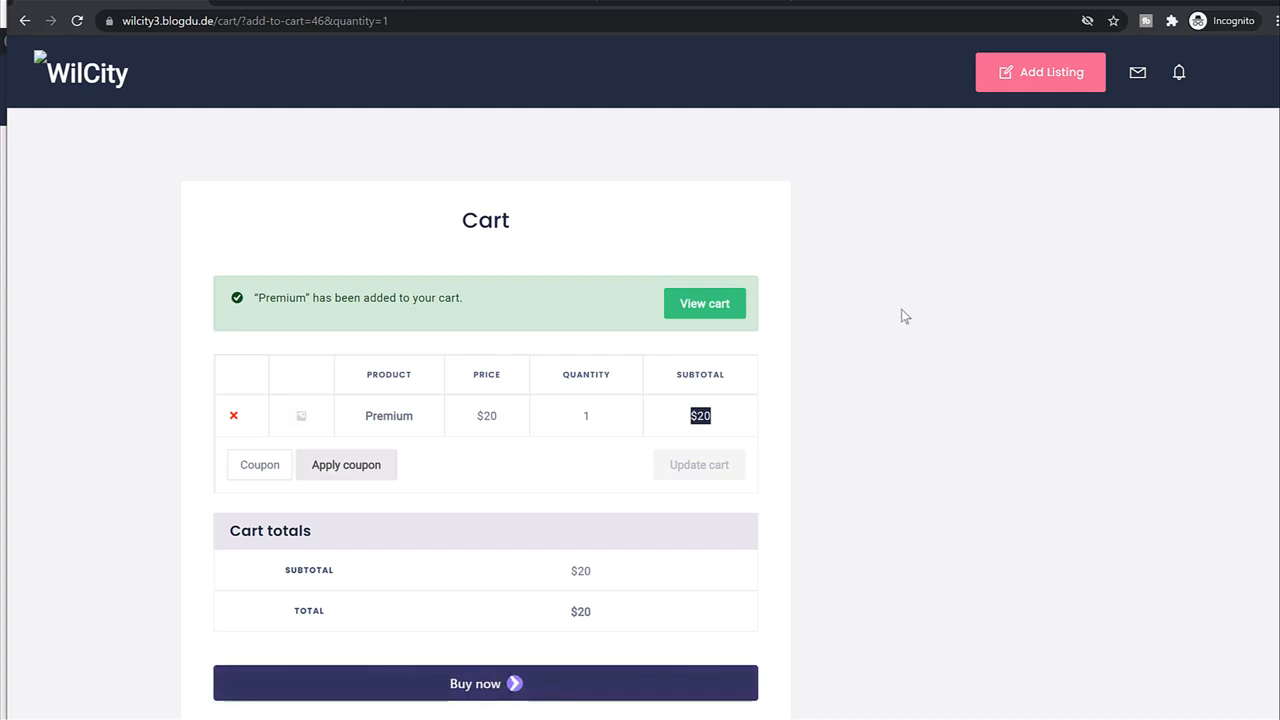
{"action": "scroll", "coordinate": [897, 394], "scroll_direction": "down", "scroll_amount": 4}
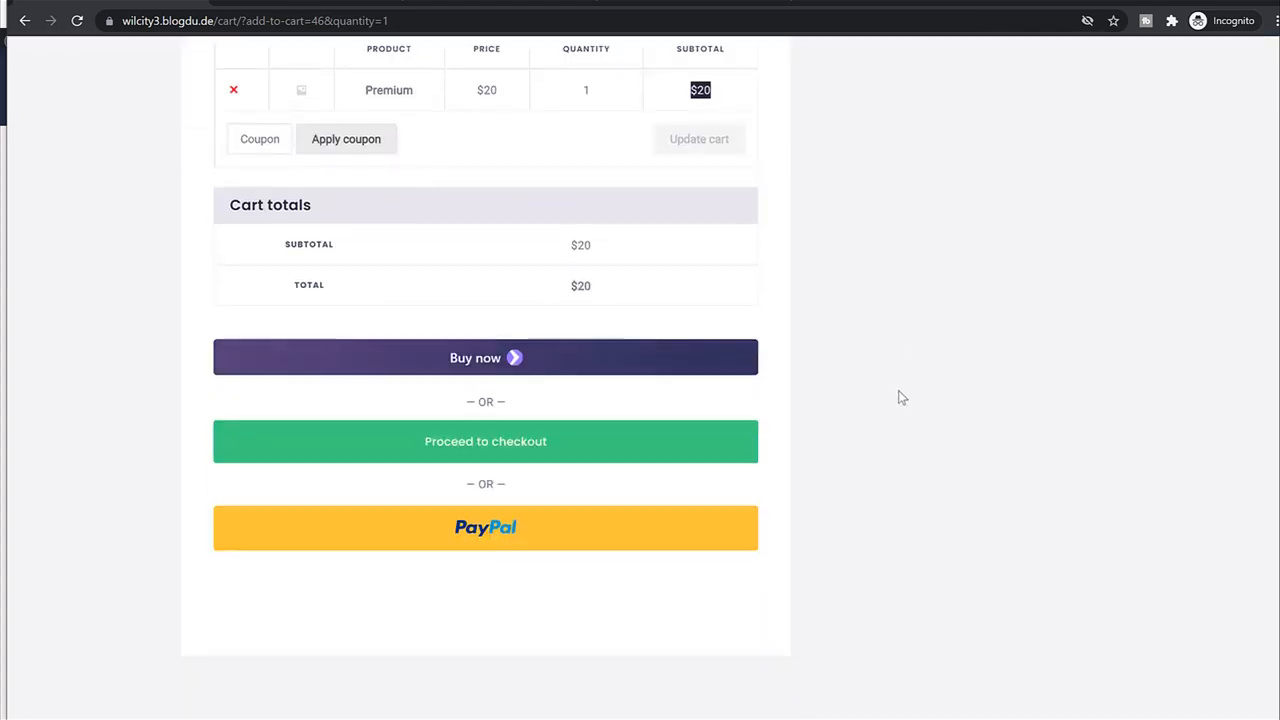
{"action": "left_click", "coordinate": [491, 375]}
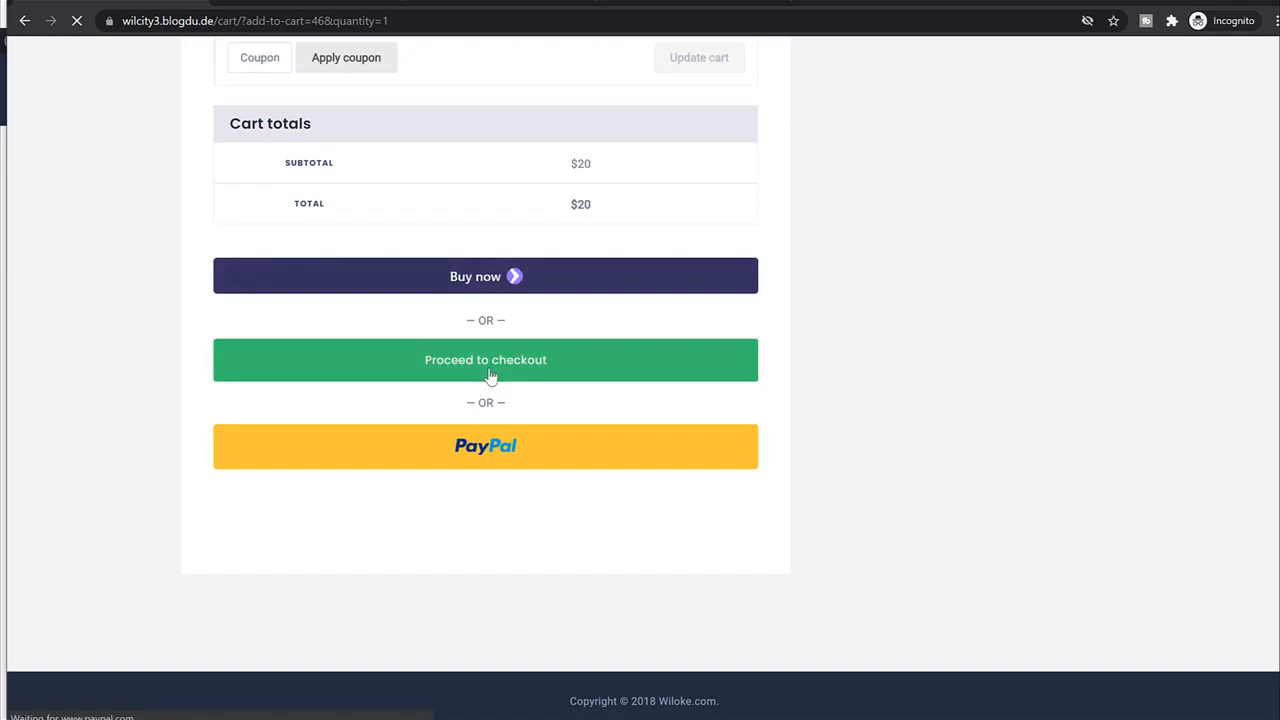
{"action": "scroll", "coordinate": [634, 391], "scroll_direction": "down", "scroll_amount": 7}
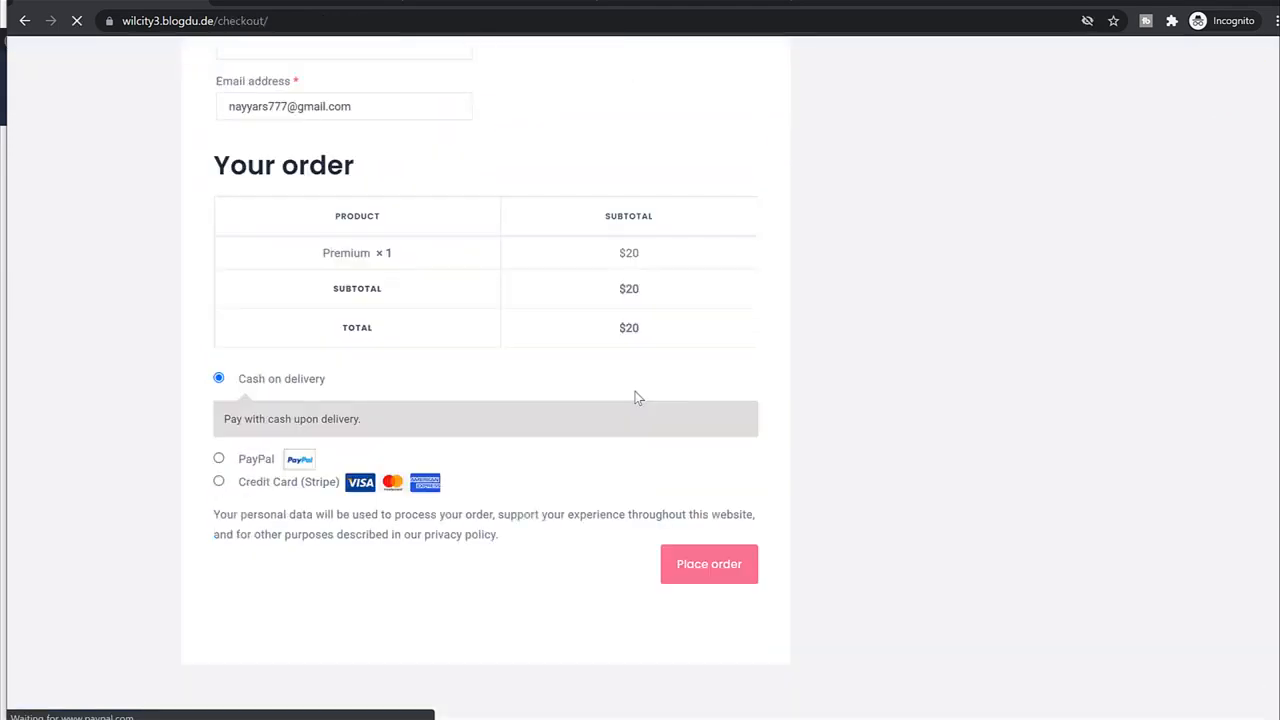
Compare the Credit Card and PayPal options, then choose Cash on delivery for the $20 order.
{"action": "scroll", "coordinate": [634, 398], "scroll_direction": "up", "scroll_amount": 7}
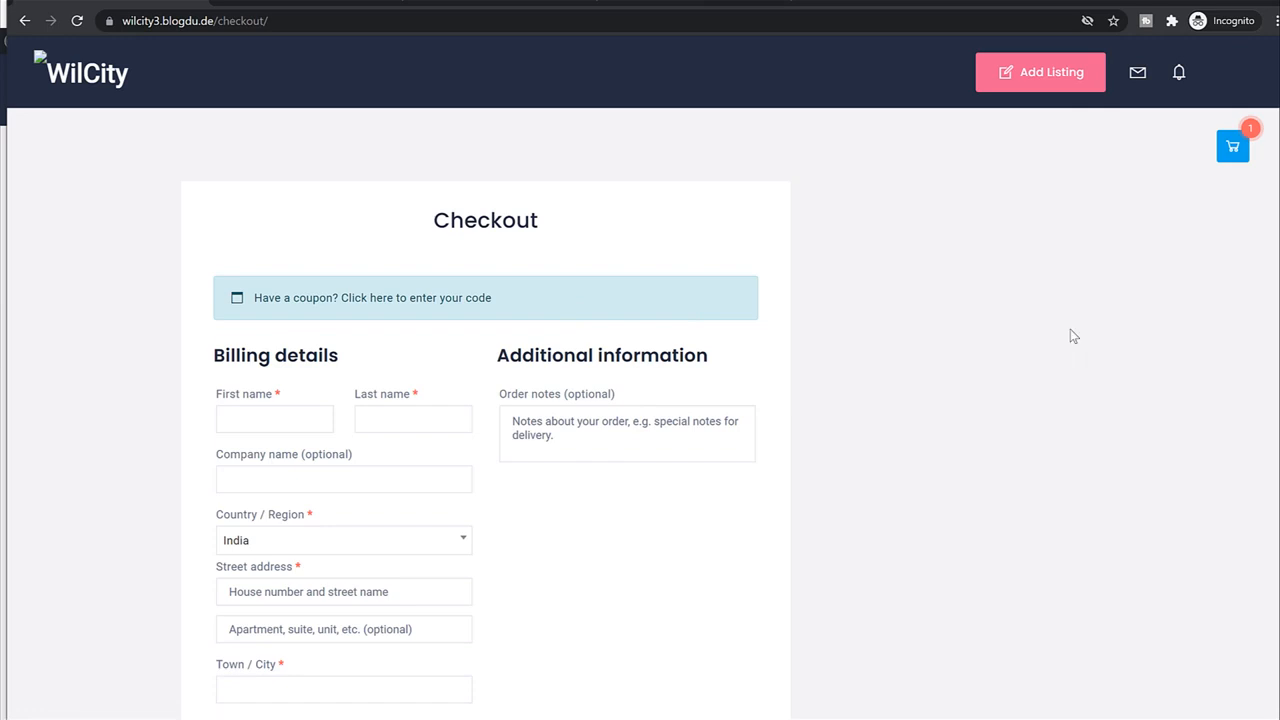
{"action": "scroll", "coordinate": [1070, 336], "scroll_direction": "down", "scroll_amount": 2}
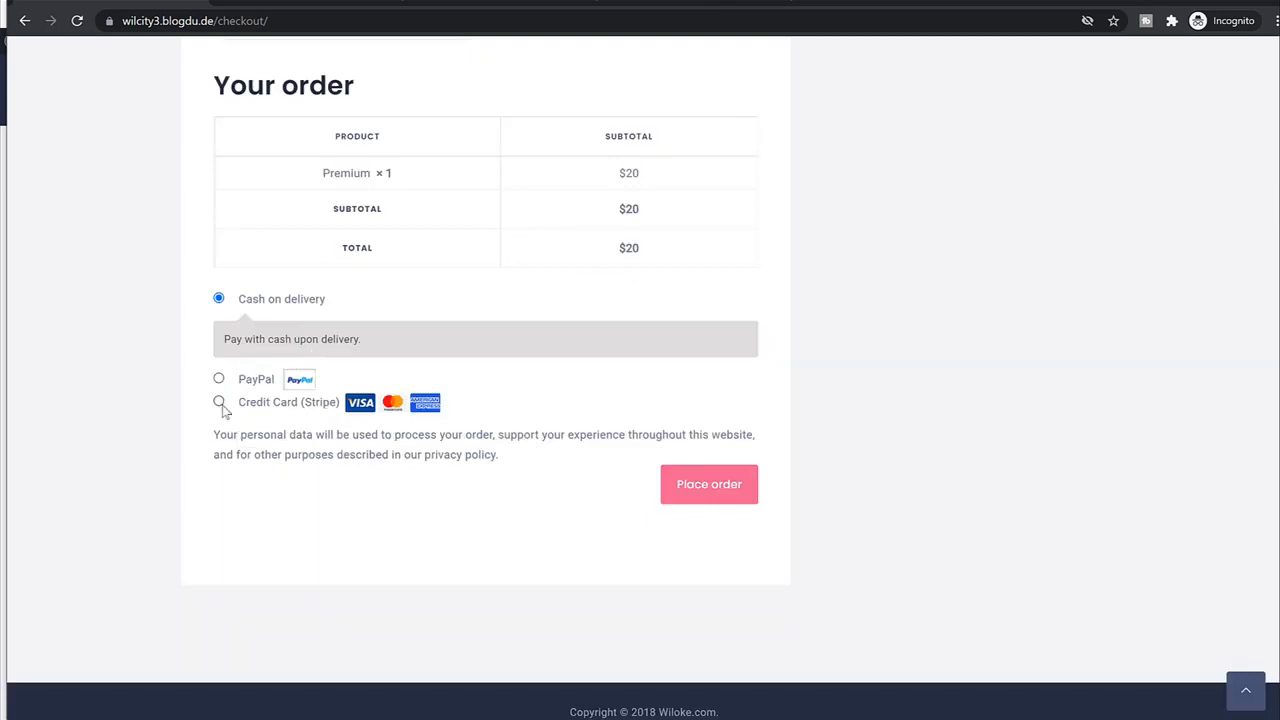
{"action": "left_click", "coordinate": [219, 403]}
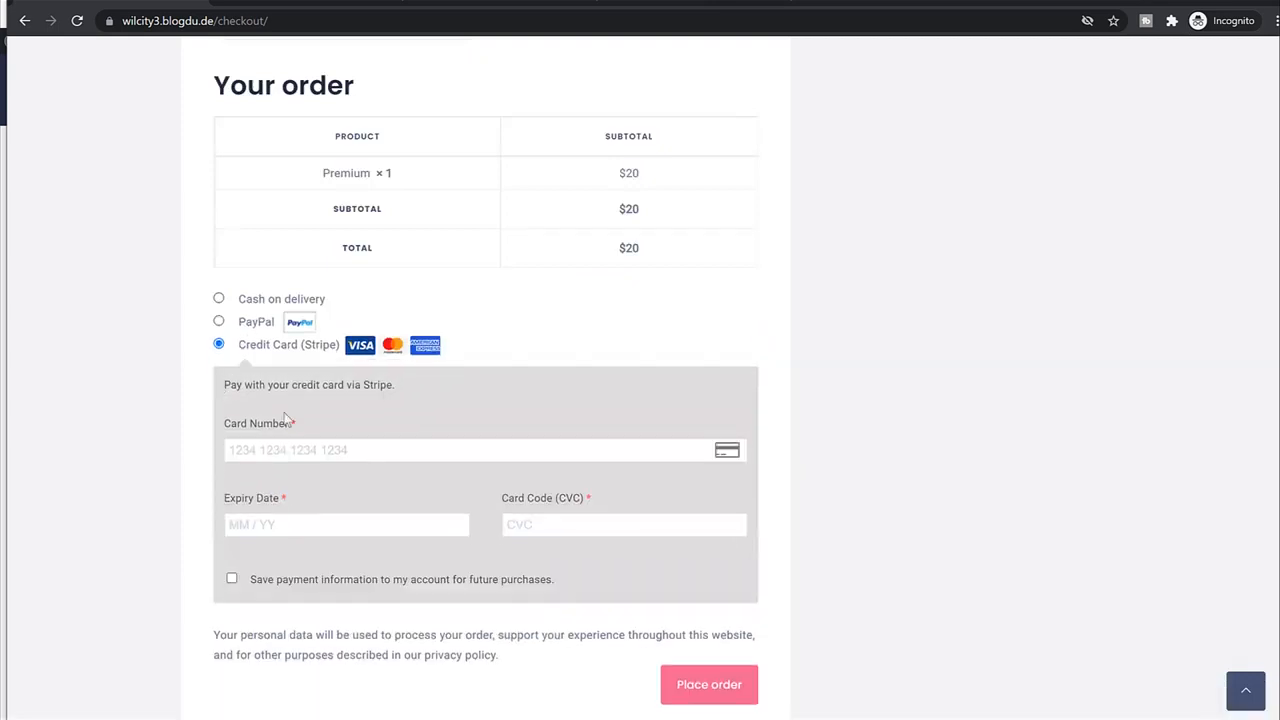
{"action": "left_click", "coordinate": [220, 321]}
{"action": "left_click", "coordinate": [220, 299]}
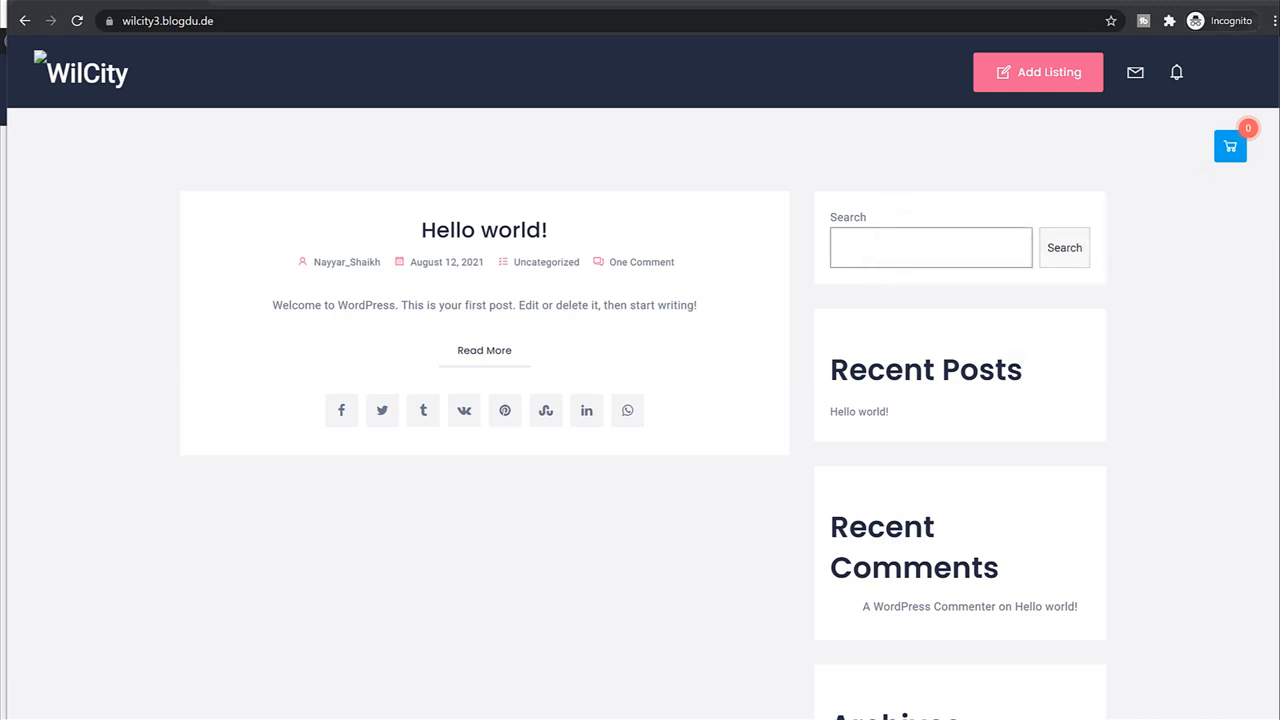
Return to the logged-in window's dashboard and open the WooCommerce Orders list.
{"action": "left_click", "coordinate": [1172, 2]}
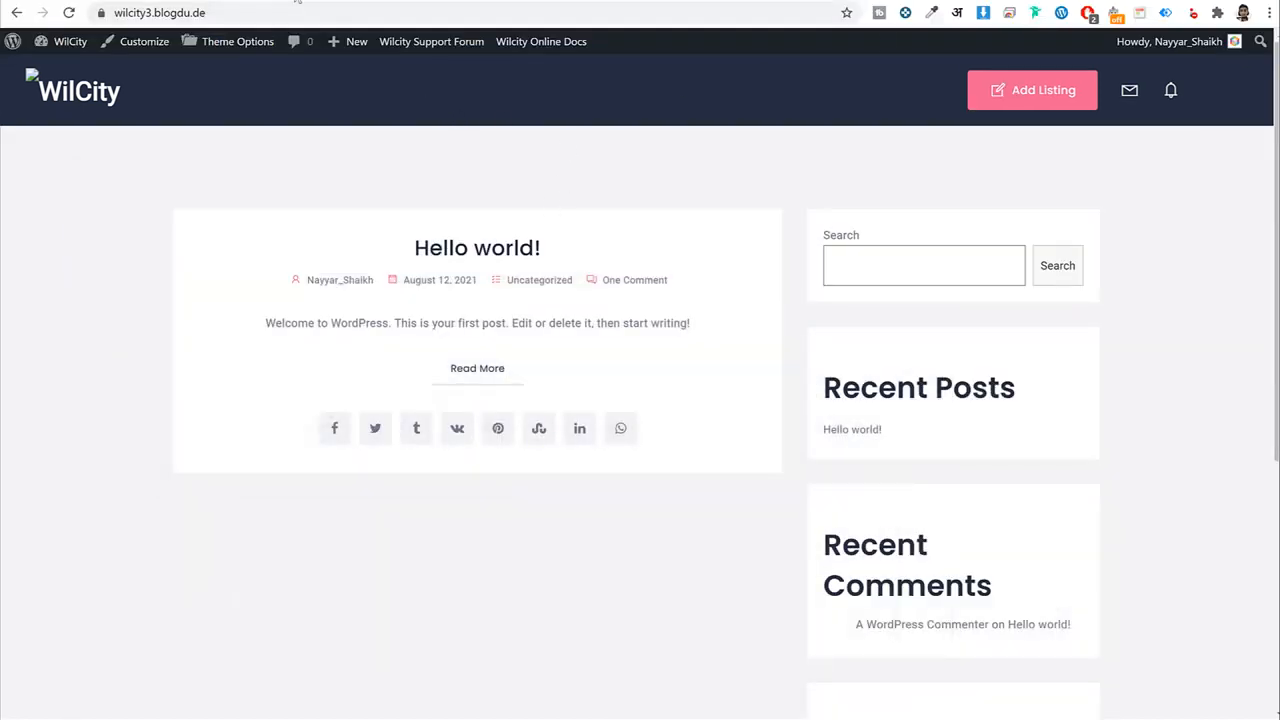
{"action": "left_click", "coordinate": [262, 1]}
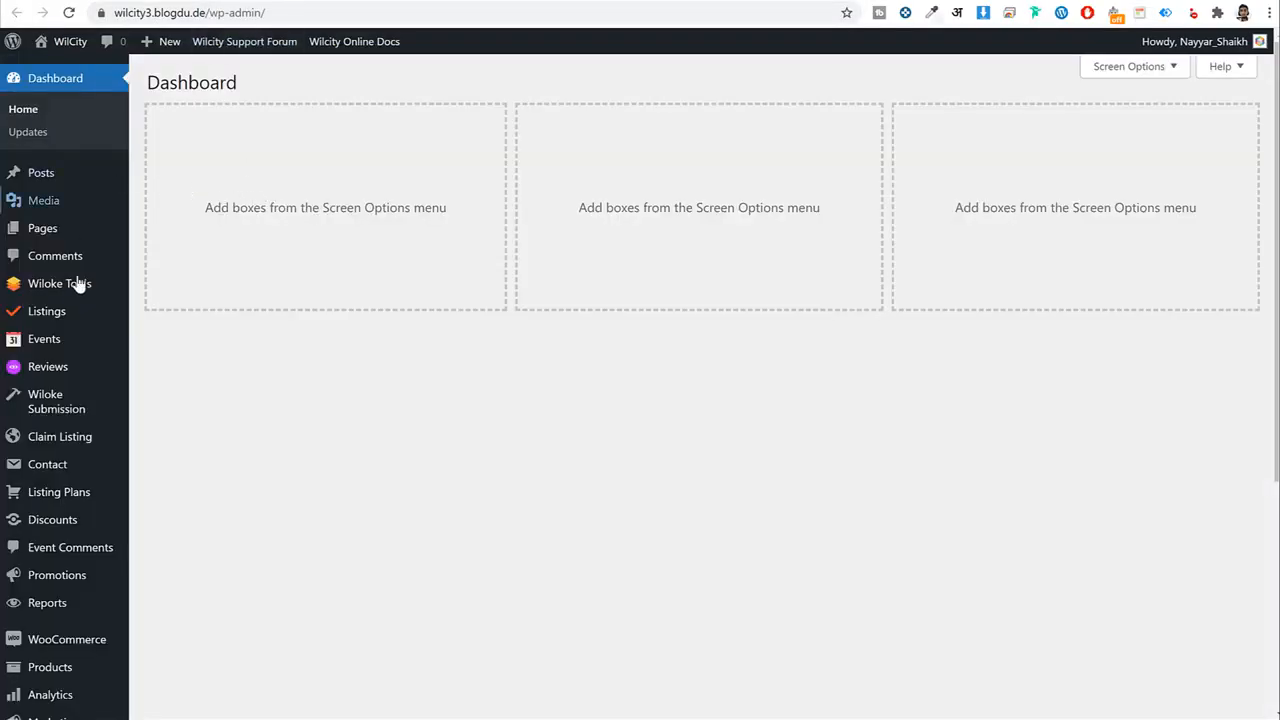
{"action": "scroll", "coordinate": [537, 503], "scroll_direction": "down", "scroll_amount": 3}
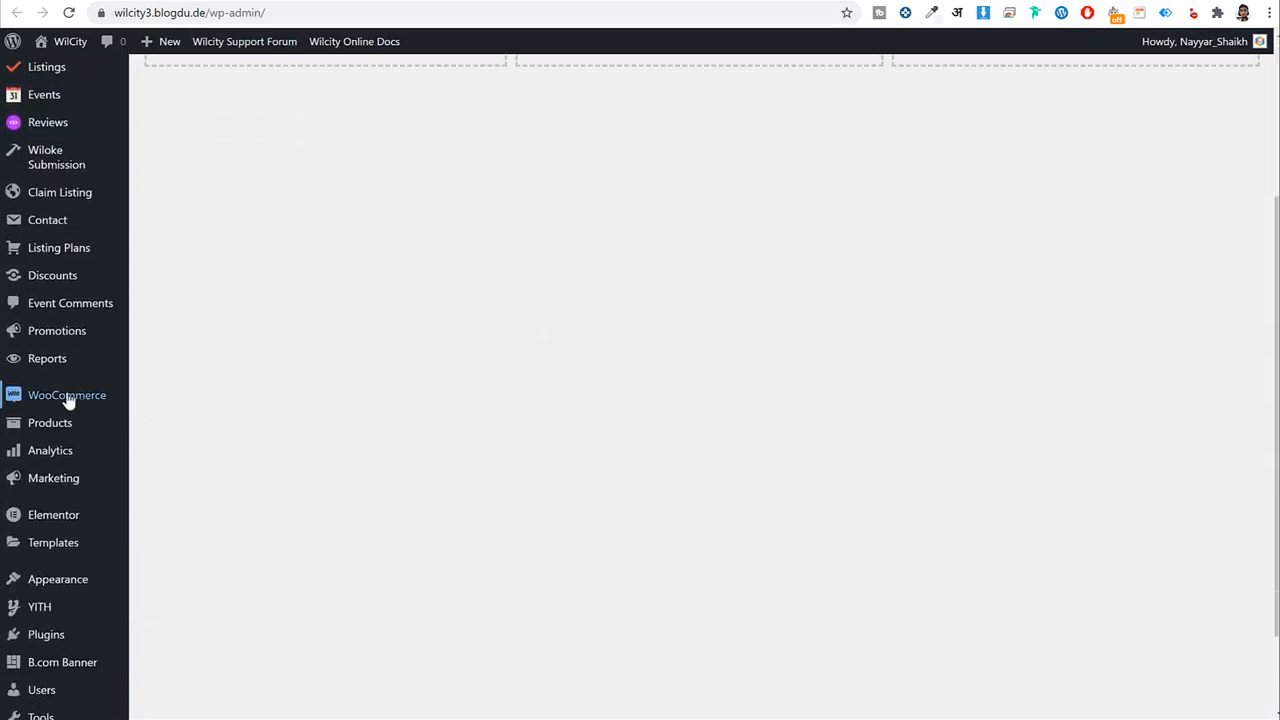
{"action": "mouse_move", "coordinate": [69, 400]}
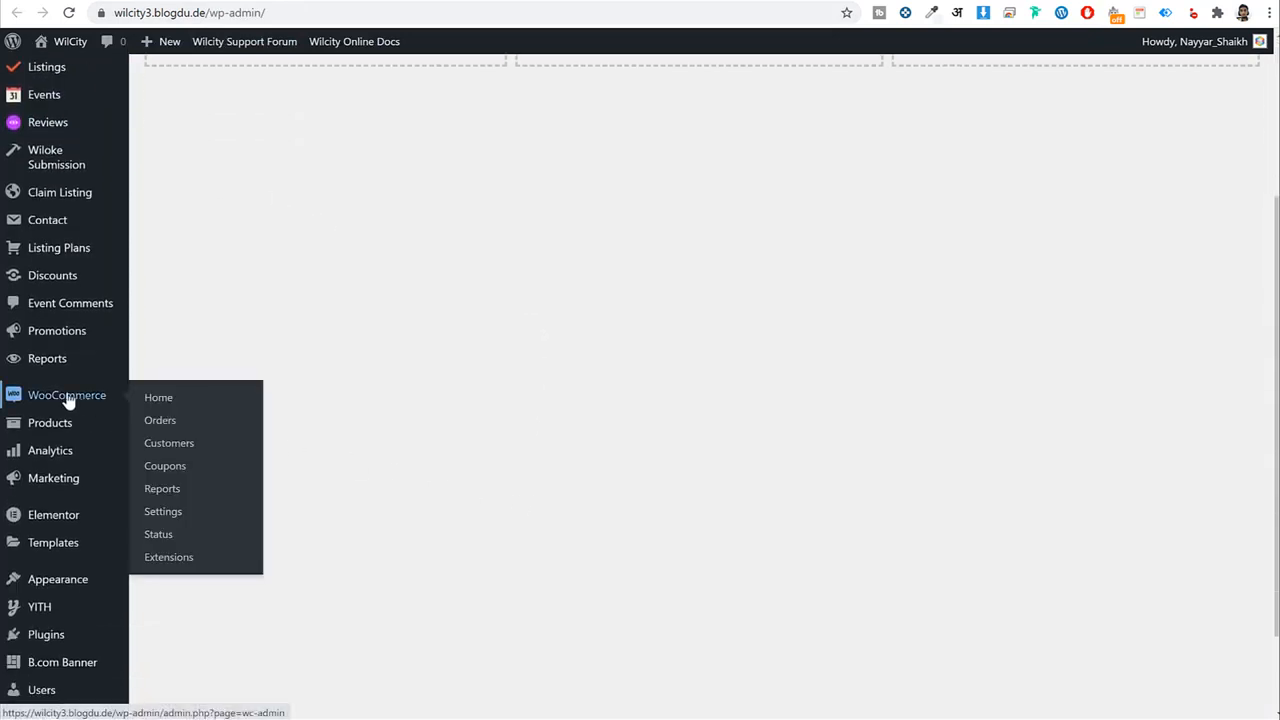
{"action": "left_click", "coordinate": [170, 421]}
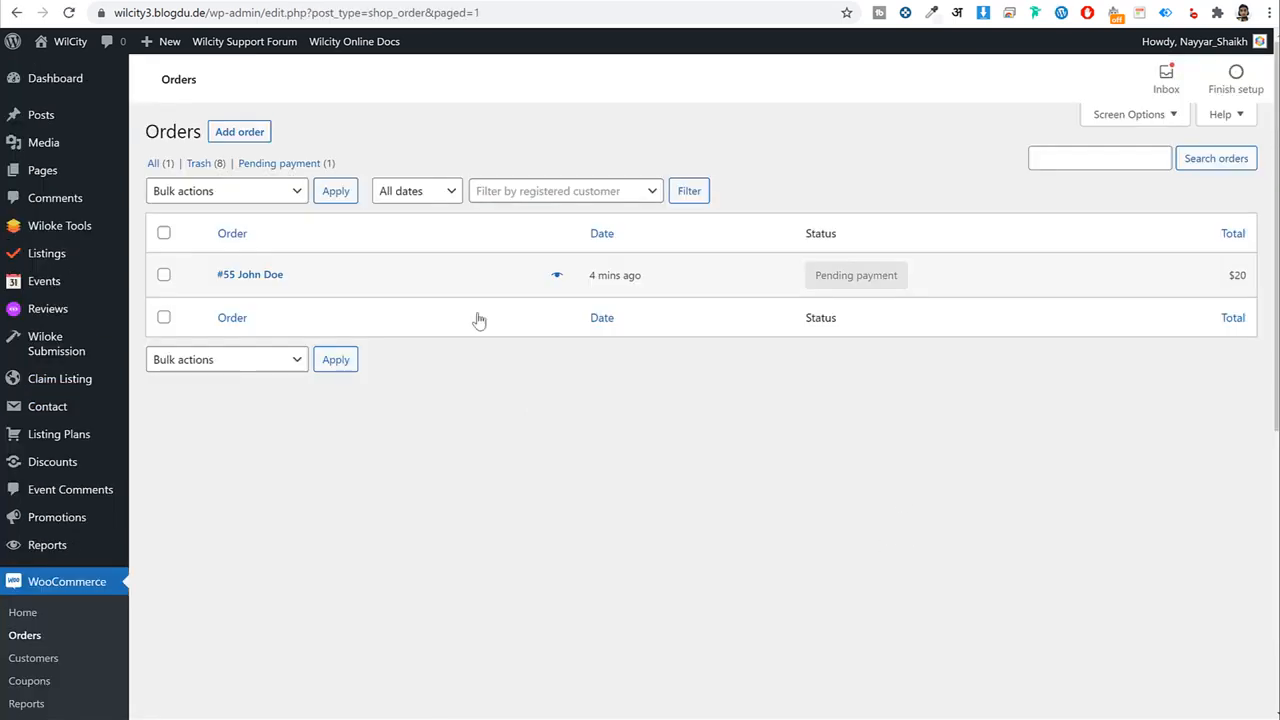
Open the new pending $20 order and set its status to Processing.
{"action": "left_click", "coordinate": [251, 277]}
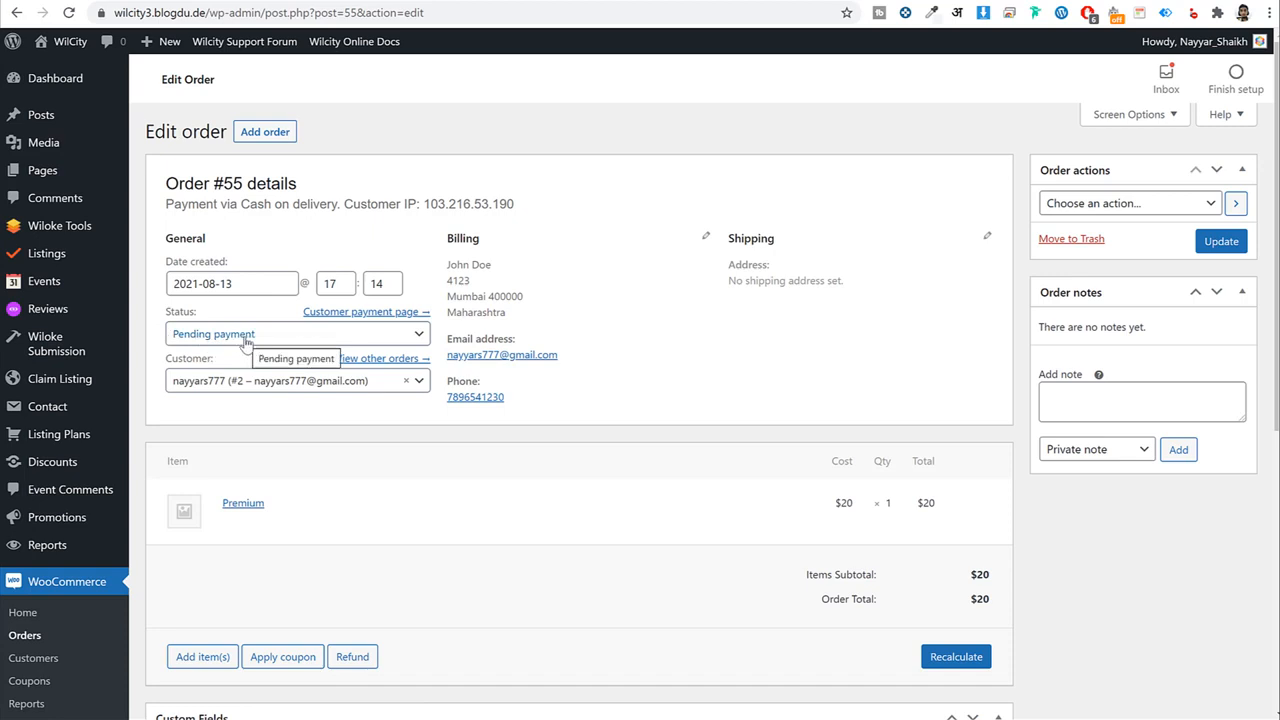
{"action": "left_click", "coordinate": [245, 342]}
{"action": "scroll", "coordinate": [255, 460], "scroll_direction": "down", "scroll_amount": 1}
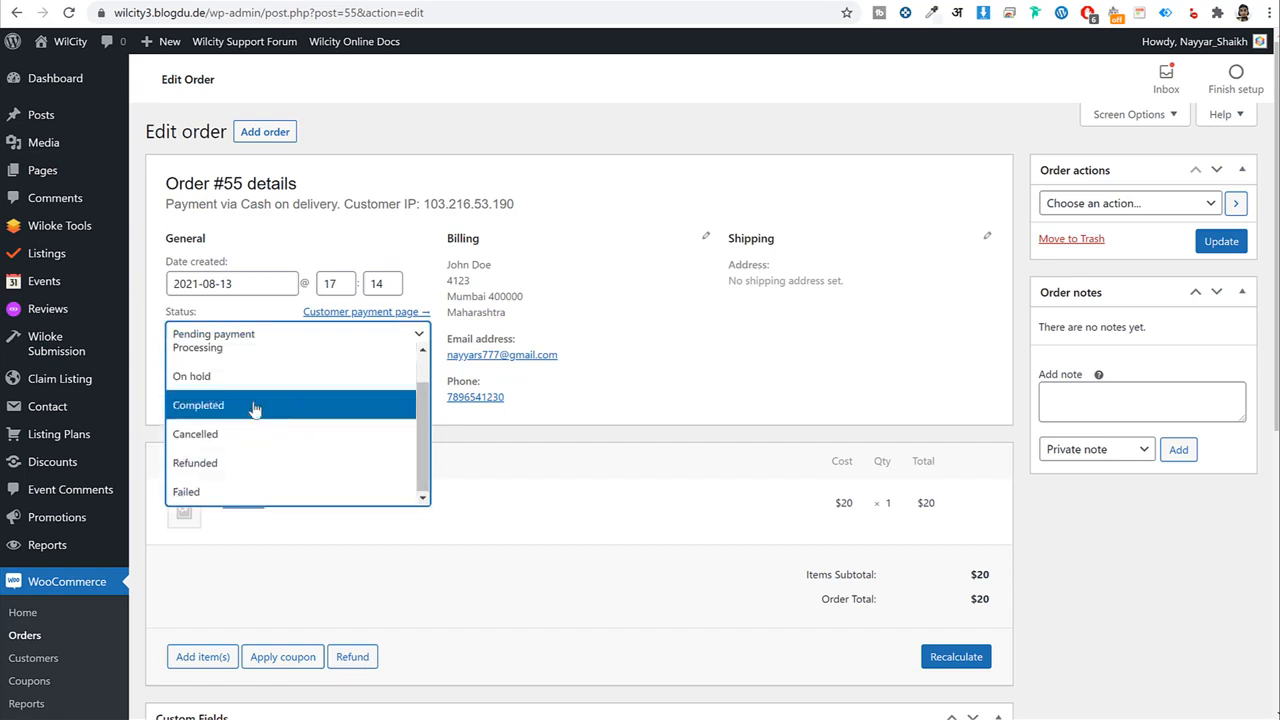
{"action": "left_click", "coordinate": [768, 352]}
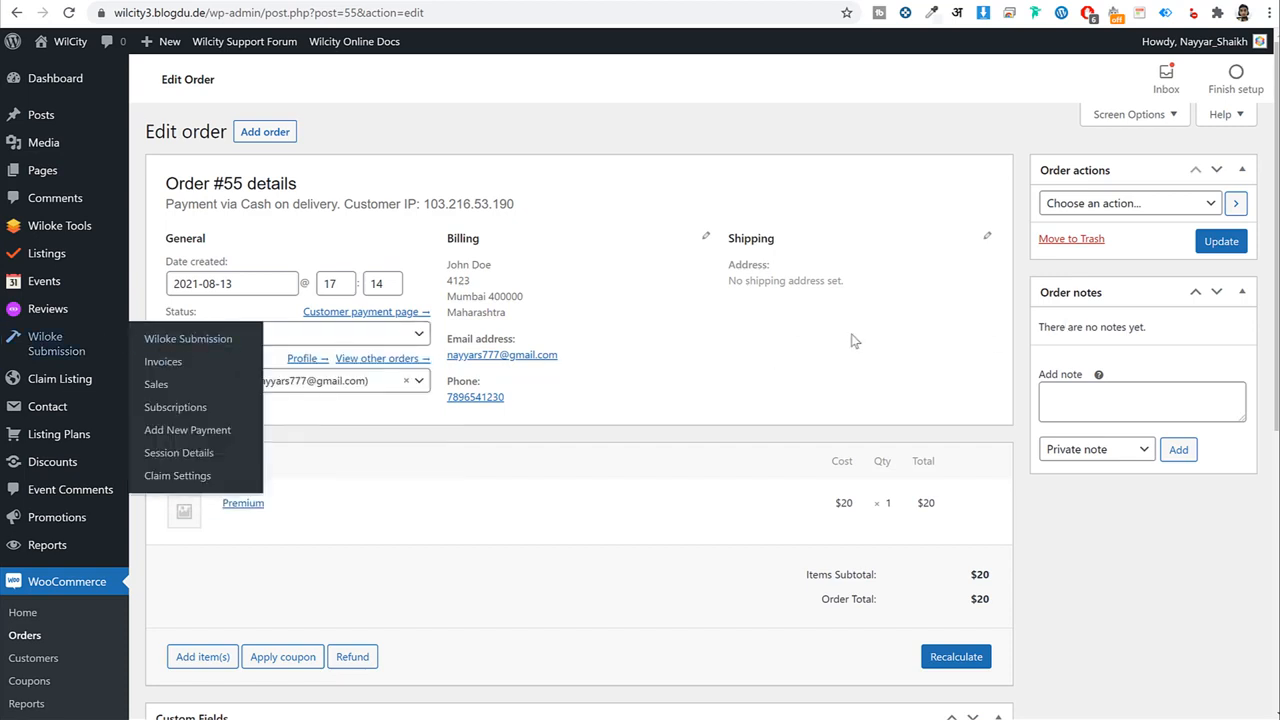
{"action": "left_click", "coordinate": [338, 340]}
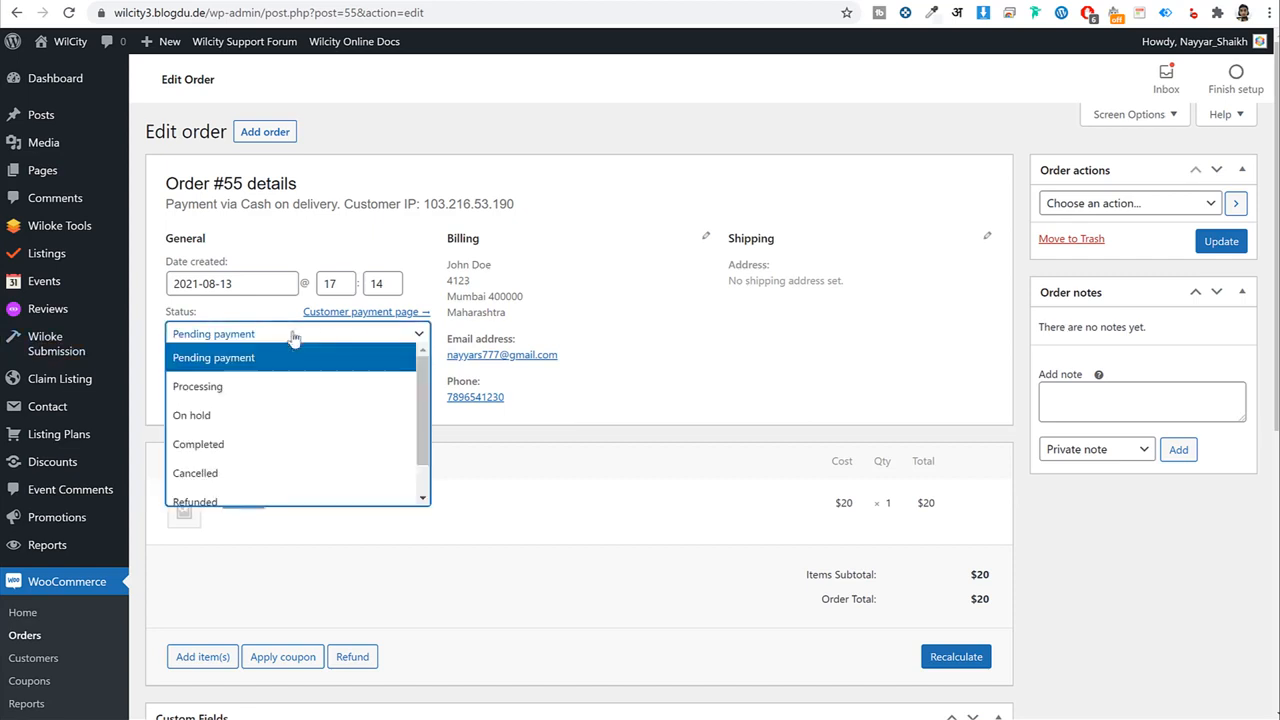
{"action": "left_click", "coordinate": [266, 388]}
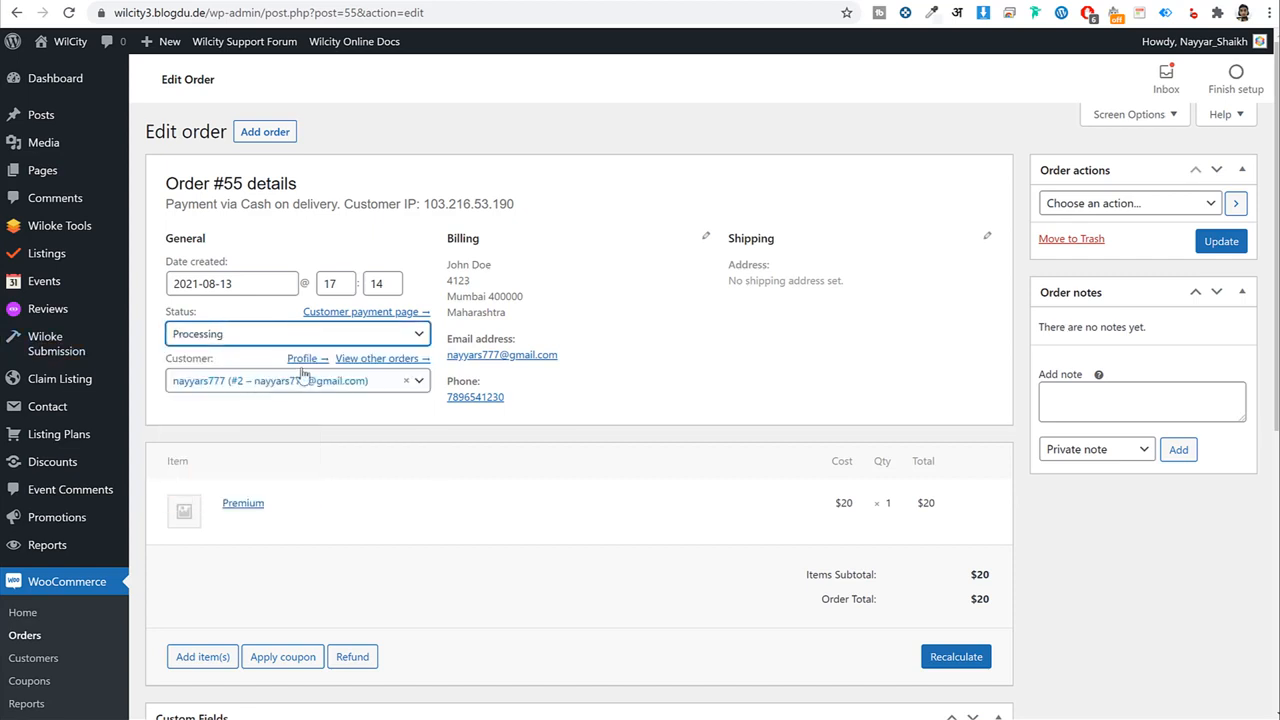
{"action": "left_click", "coordinate": [216, 340]}
{"action": "scroll", "coordinate": [274, 464], "scroll_direction": "down", "scroll_amount": 1}
{"action": "scroll", "coordinate": [276, 474], "scroll_direction": "up", "scroll_amount": 1}
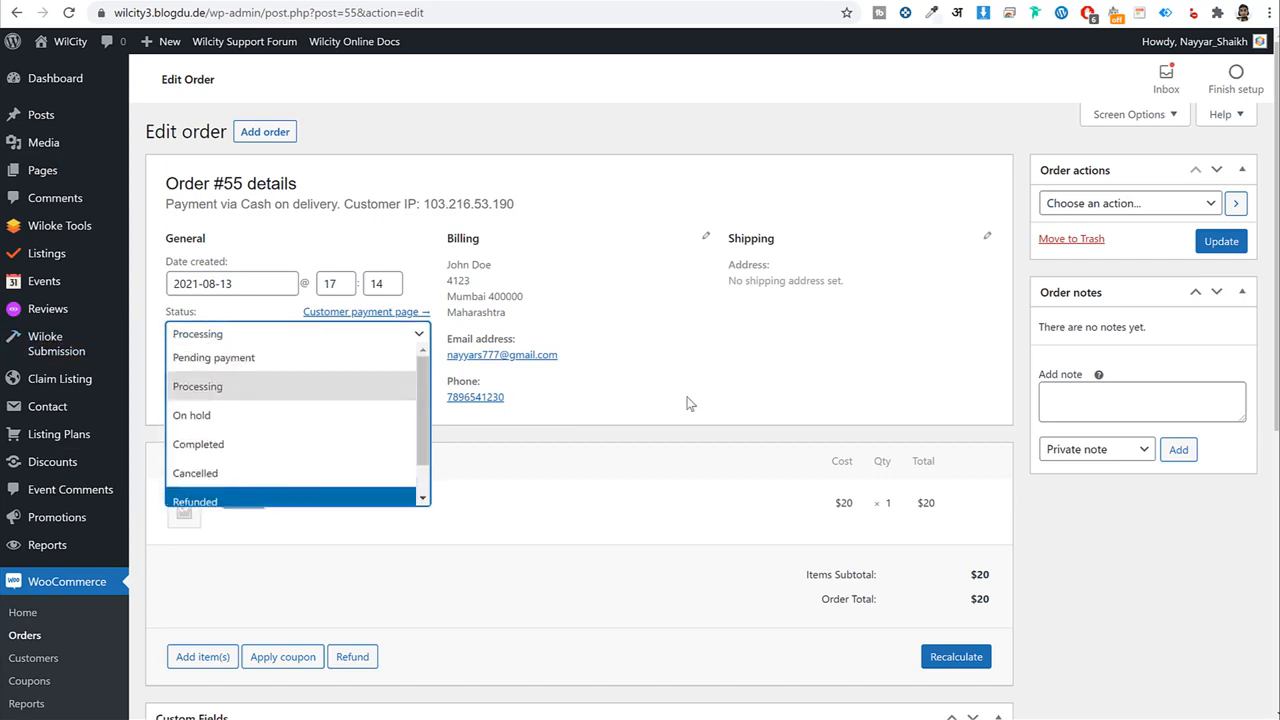
{"action": "left_click", "coordinate": [826, 318]}
Change the order status to Completed and update the order.
{"action": "left_click", "coordinate": [252, 334]}
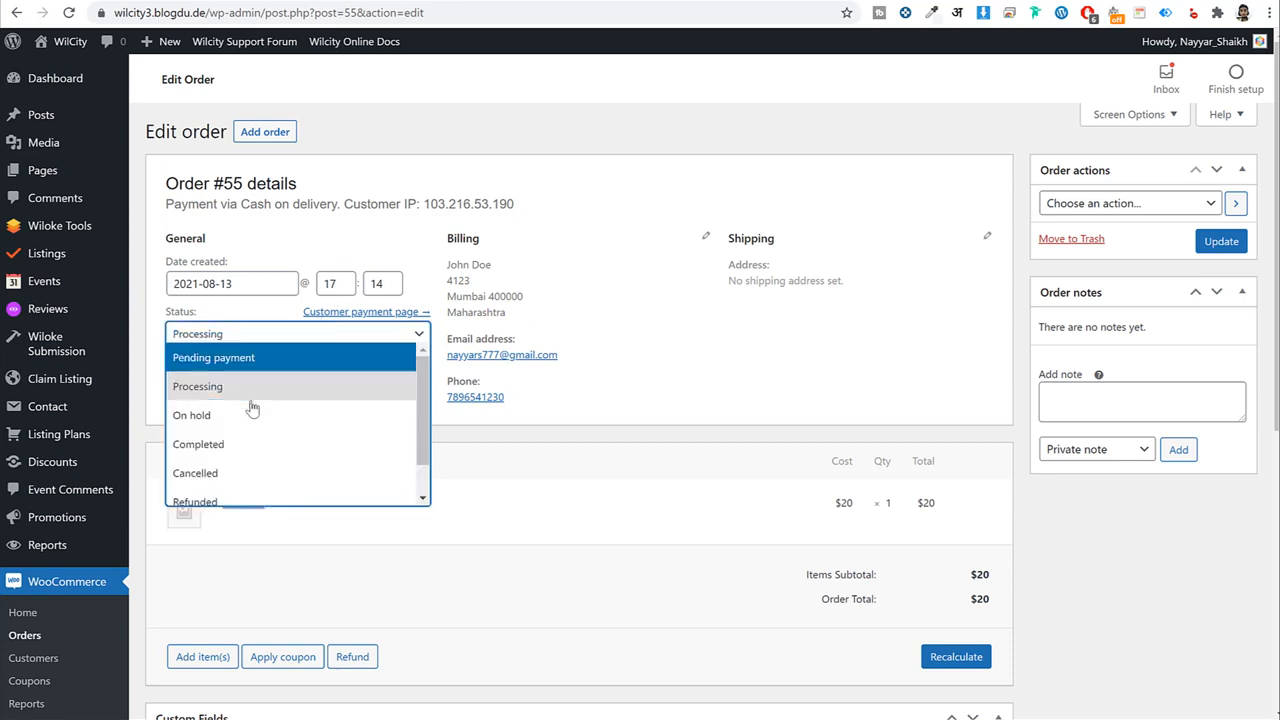
{"action": "left_click", "coordinate": [241, 447]}
{"action": "left_click", "coordinate": [1230, 246]}
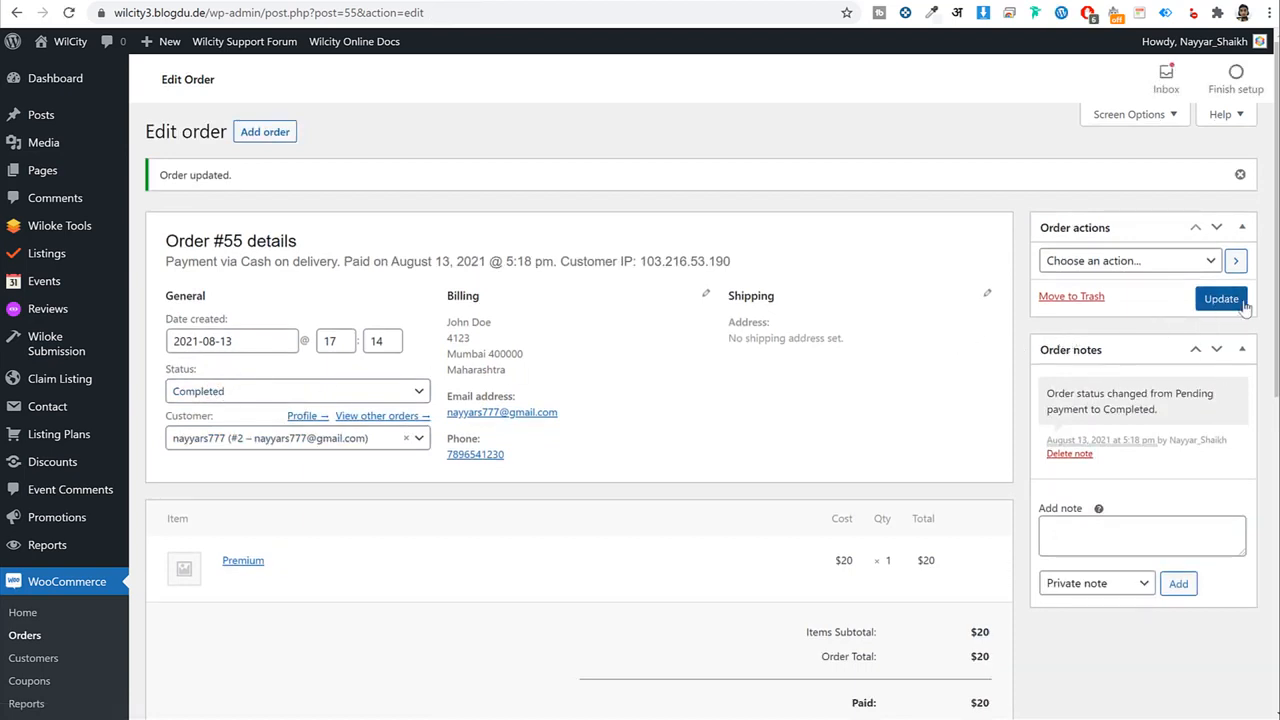
{"action": "left_click", "coordinate": [45, 257]}
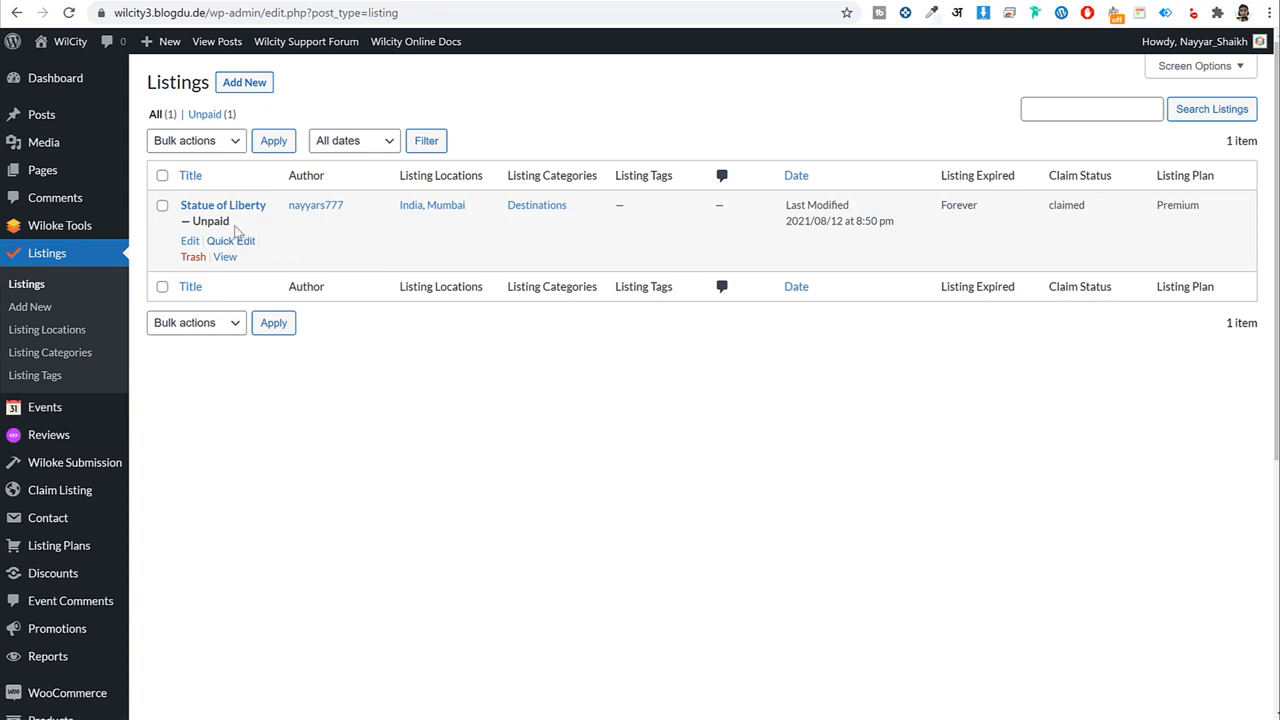
Note Statue of Liberty's Unpaid label and open its public listing page in a new tab.
{"action": "left_click_drag", "start_coordinate": [236, 230], "coordinate": [195, 231]}
{"action": "right_click", "coordinate": [224, 258]}
{"action": "left_click", "coordinate": [243, 267]}
{"action": "left_click", "coordinate": [453, 0]}
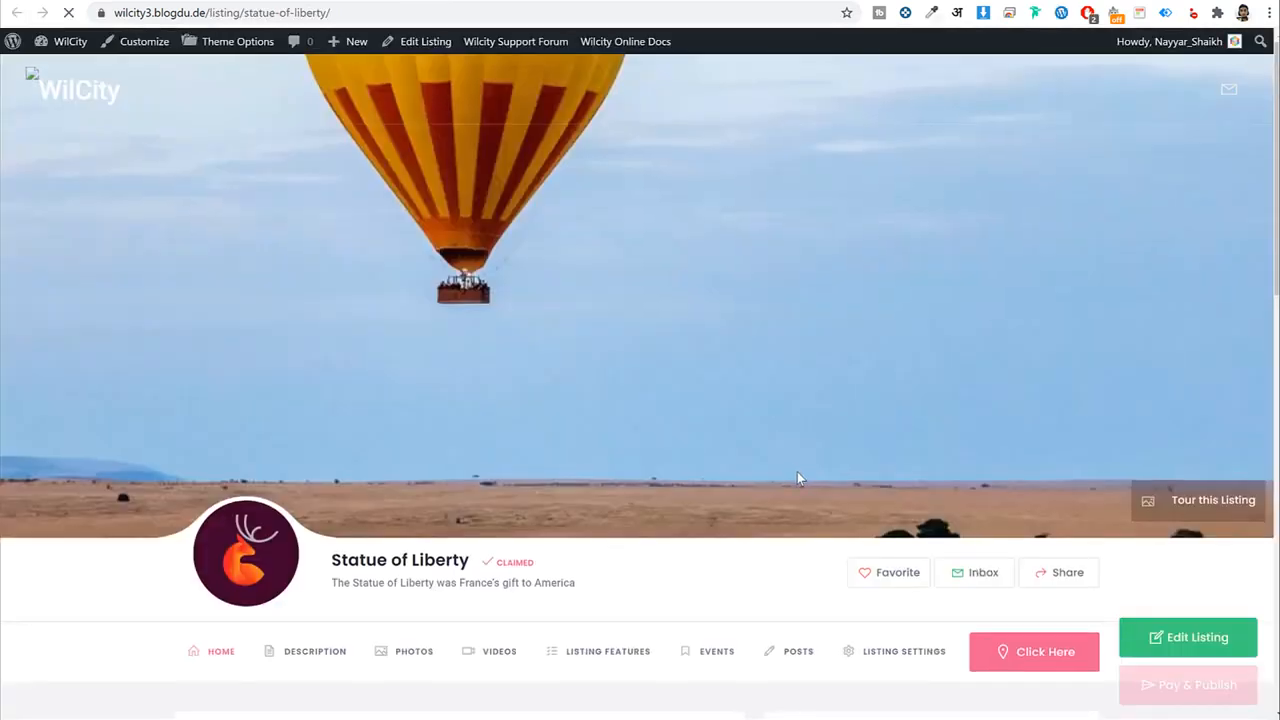
{"action": "scroll", "coordinate": [797, 471], "scroll_direction": "down", "scroll_amount": 9}
{"action": "scroll", "coordinate": [797, 476], "scroll_direction": "down", "scroll_amount": 3}
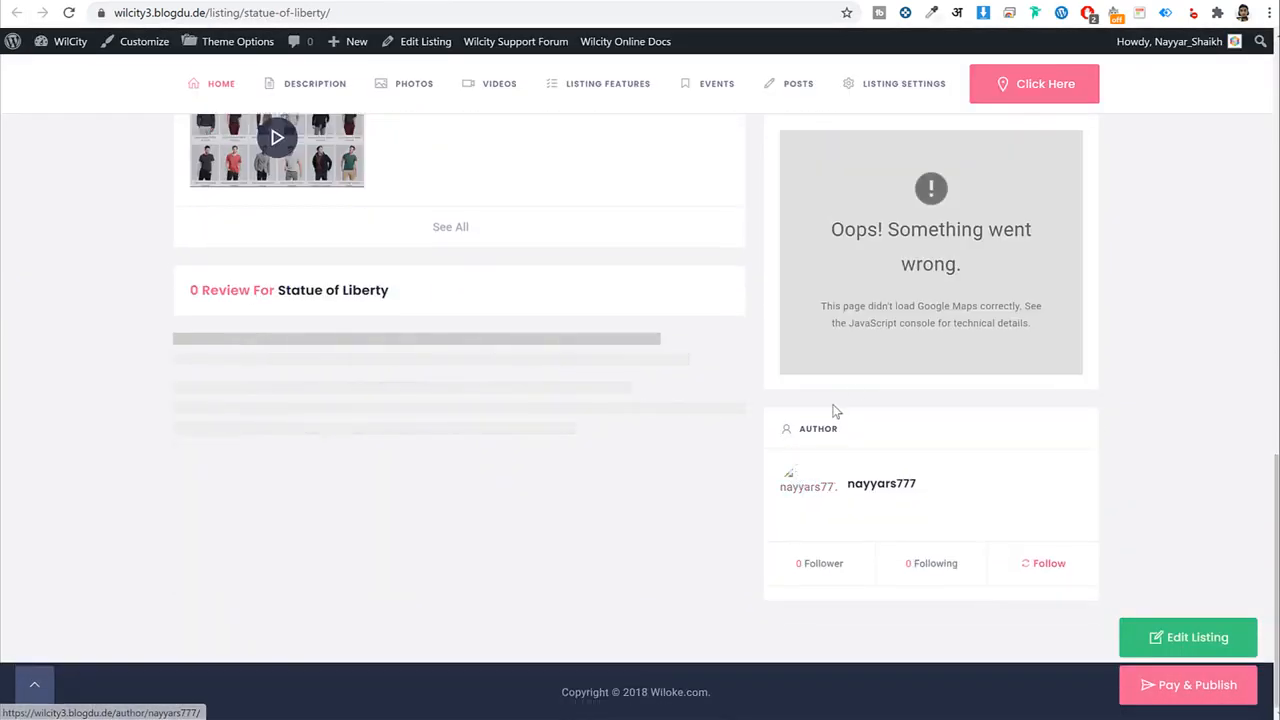
{"action": "scroll", "coordinate": [834, 409], "scroll_direction": "up", "scroll_amount": 7}
{"action": "scroll", "coordinate": [855, 400], "scroll_direction": "up", "scroll_amount": 4}
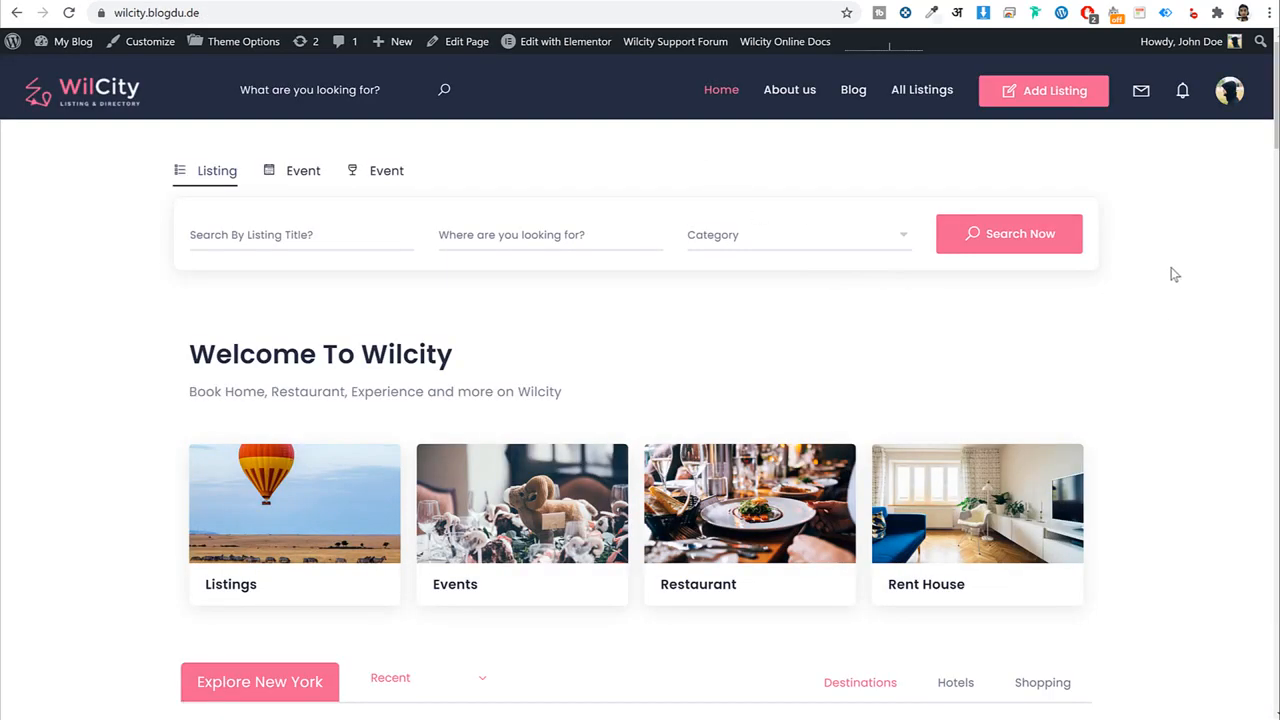
Try the Event and Listing tabs of the demo home page's search form and scroll the page.
{"action": "left_click", "coordinate": [391, 176]}
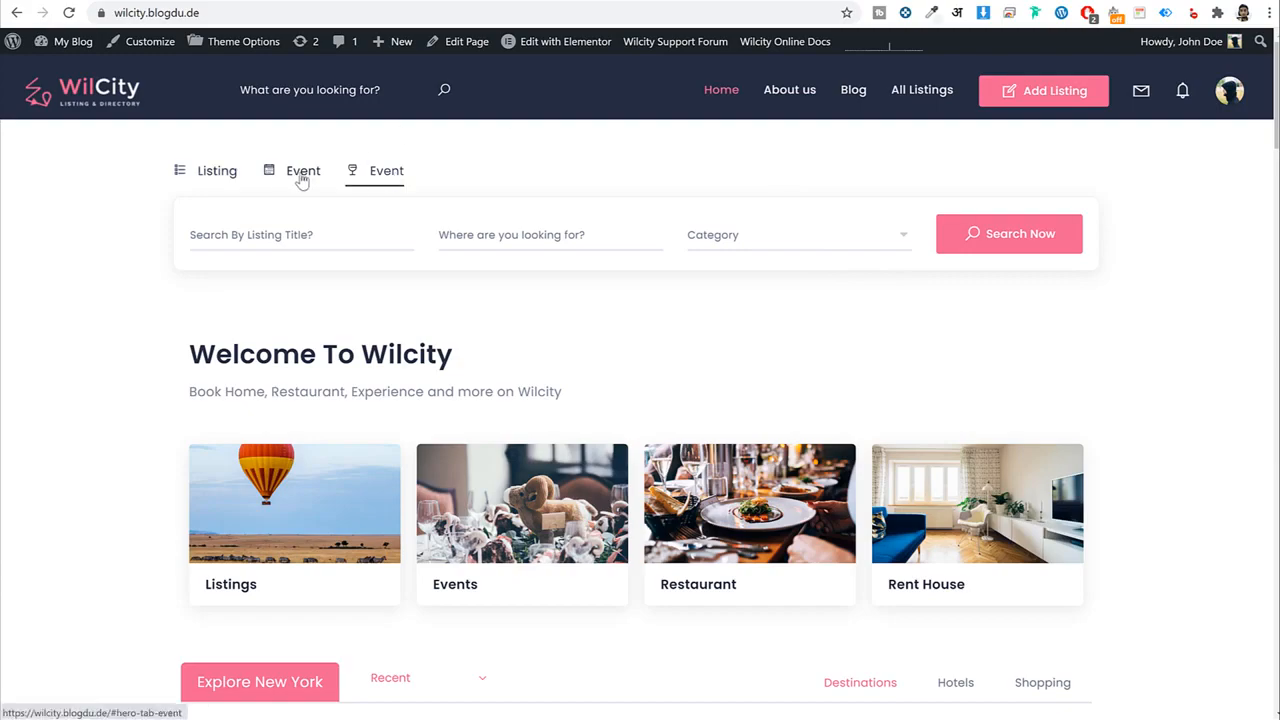
{"action": "left_click", "coordinate": [238, 171]}
{"action": "scroll", "coordinate": [560, 370], "scroll_direction": "down", "scroll_amount": 10}
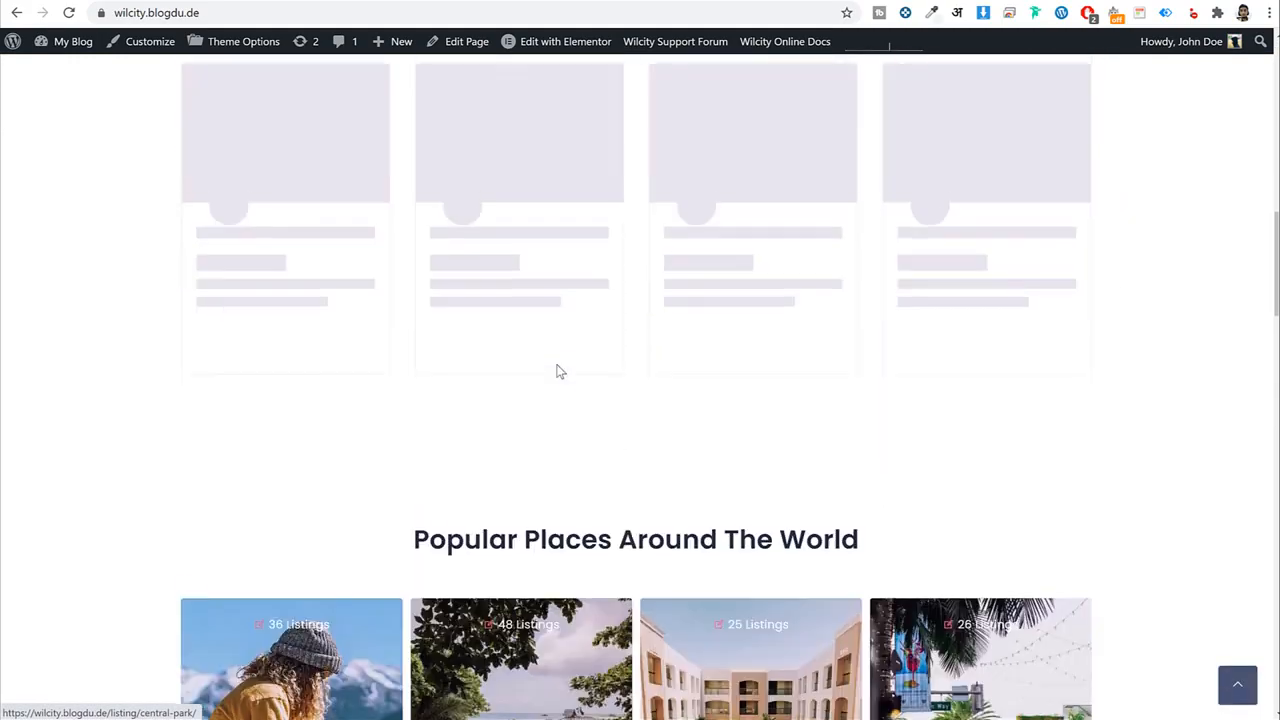
{"action": "scroll", "coordinate": [548, 384], "scroll_direction": "down", "scroll_amount": 8}
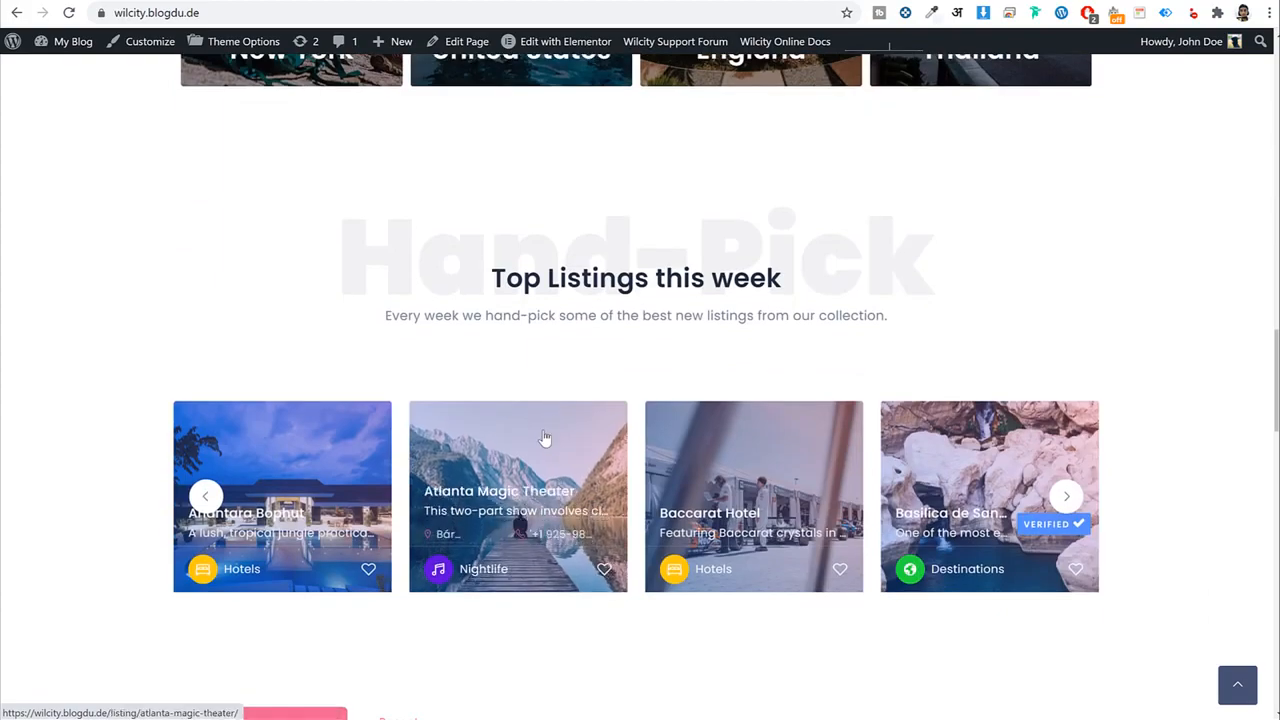
{"action": "scroll", "coordinate": [545, 437], "scroll_direction": "up", "scroll_amount": 15}
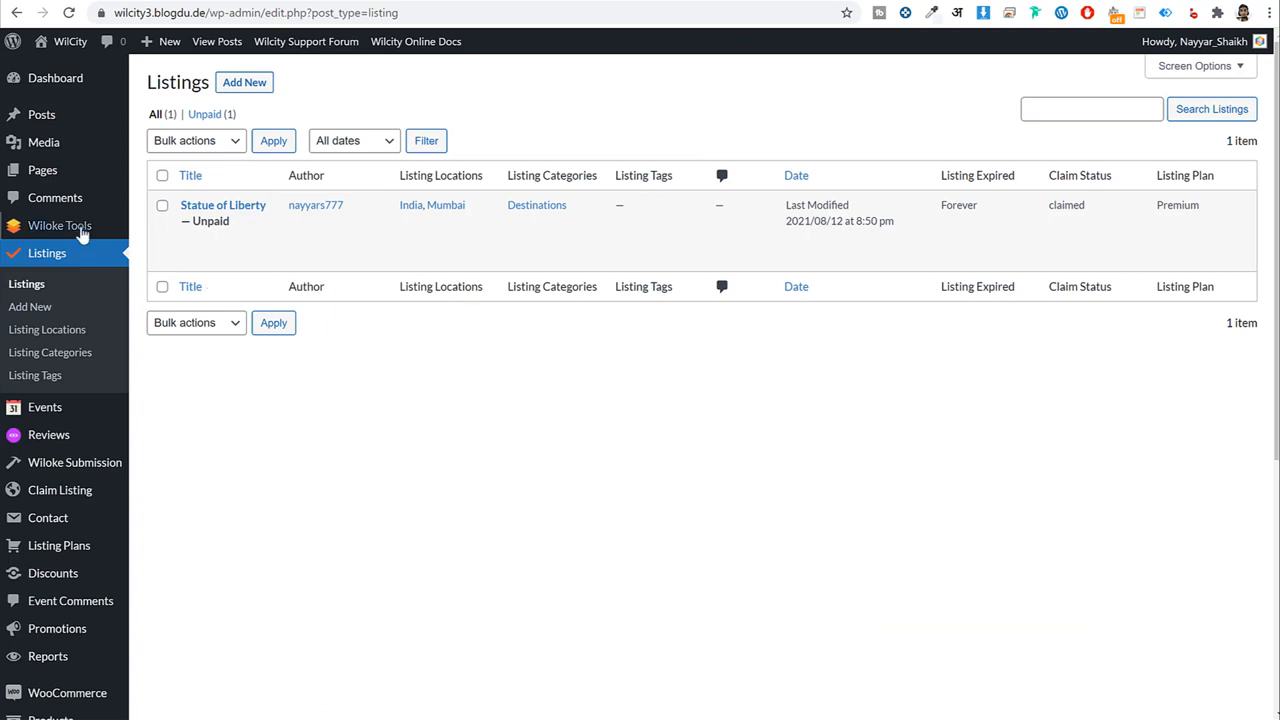
Open the Add Listing Type page and review the Listings (listing) and Events (event) keys.
{"action": "mouse_move", "coordinate": [75, 230]}
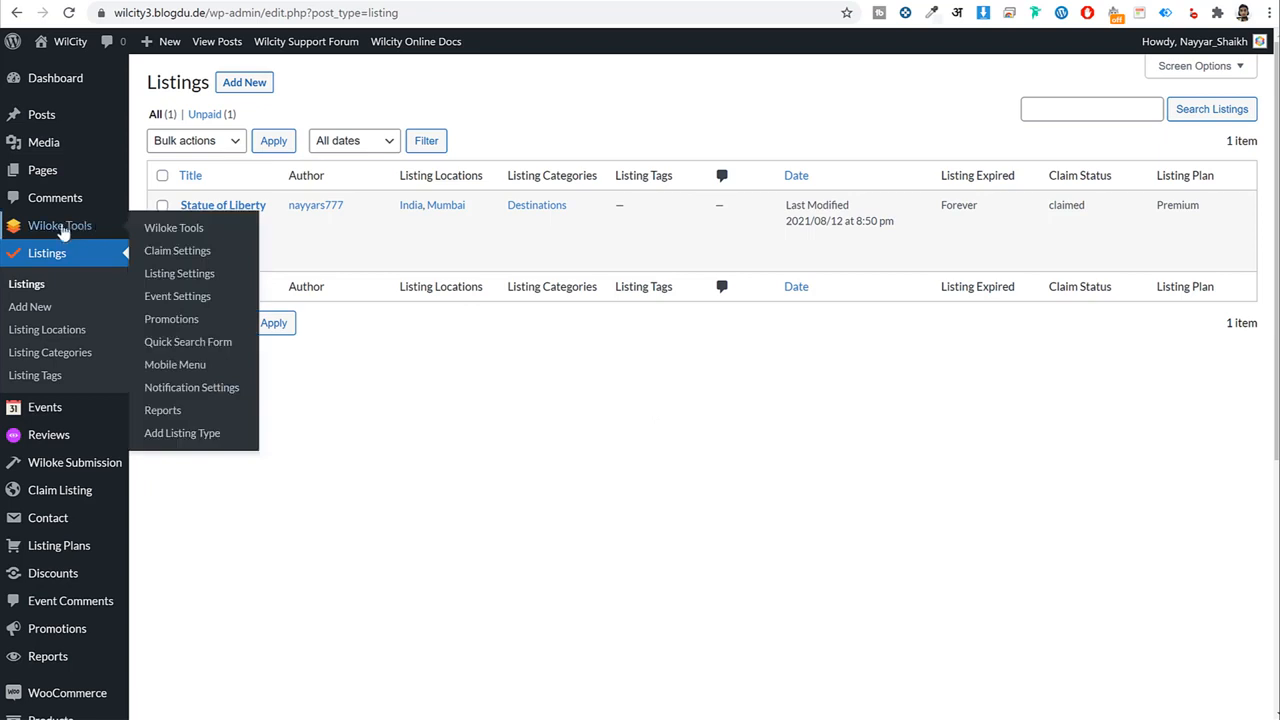
{"action": "left_click", "coordinate": [201, 445]}
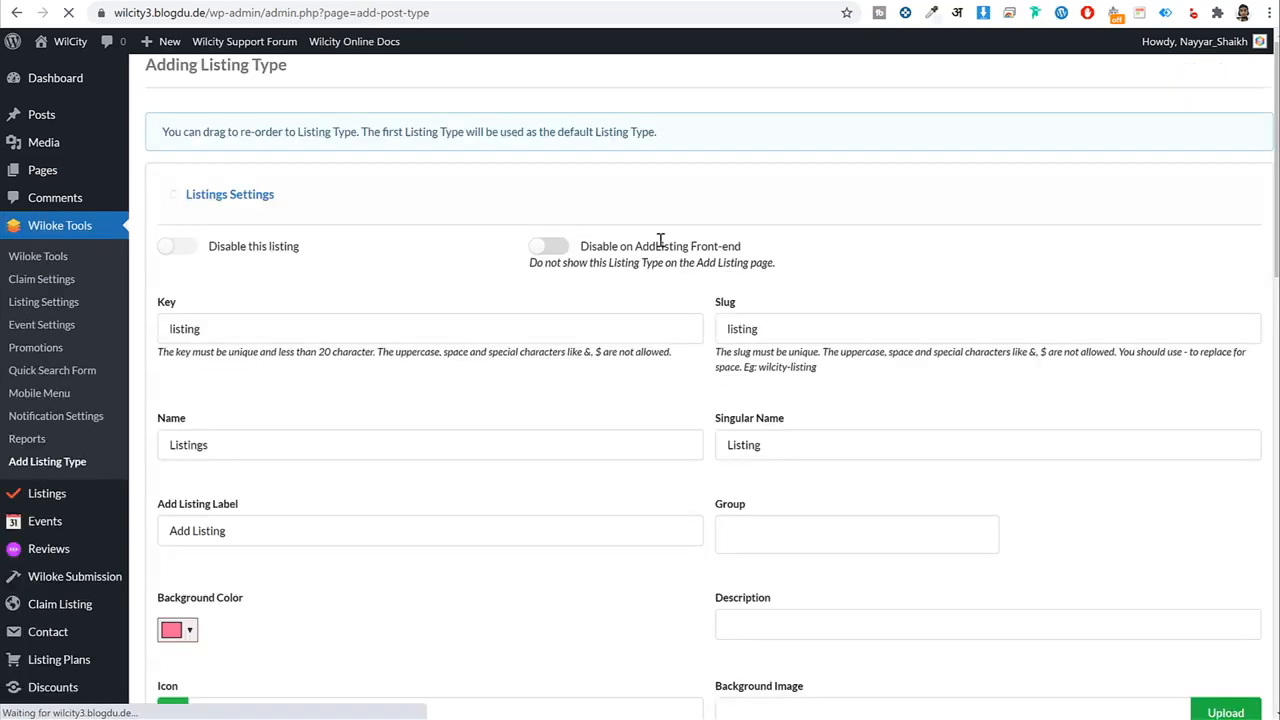
{"action": "double_click", "coordinate": [312, 336]}
{"action": "scroll", "coordinate": [397, 417], "scroll_direction": "down", "scroll_amount": 6}
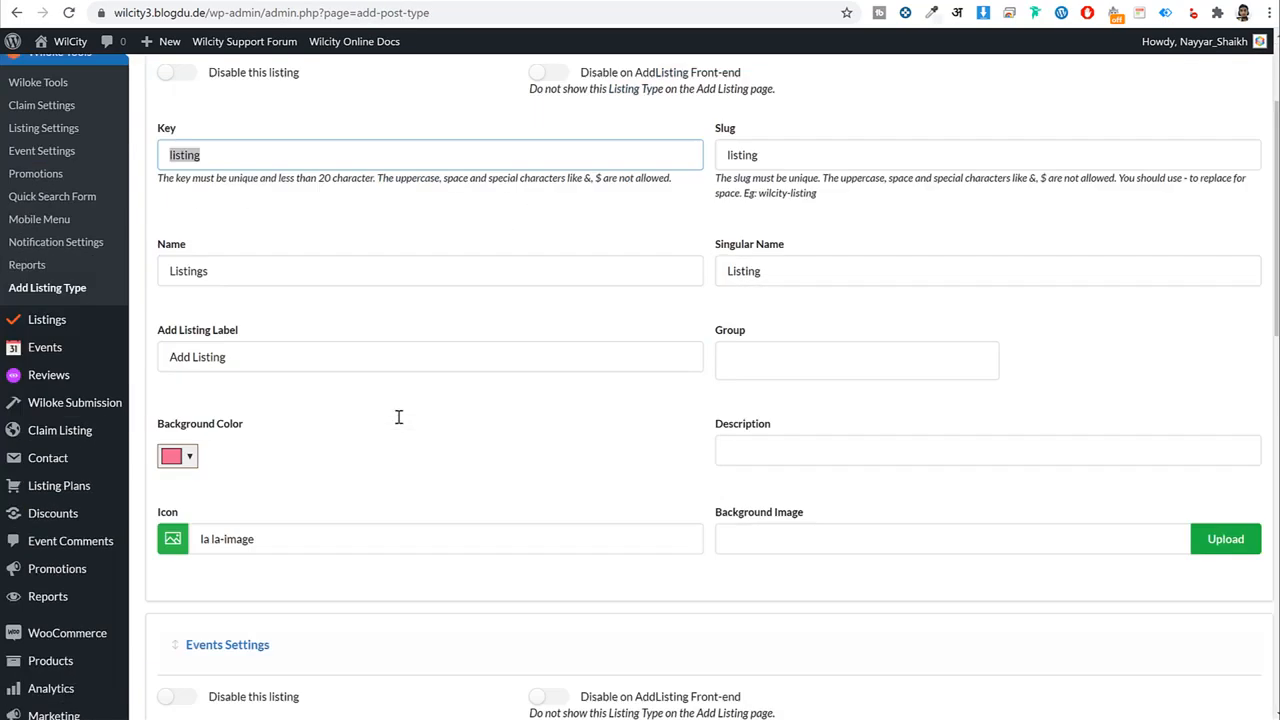
{"action": "double_click", "coordinate": [297, 382]}
{"action": "scroll", "coordinate": [415, 450], "scroll_direction": "down", "scroll_amount": 7}
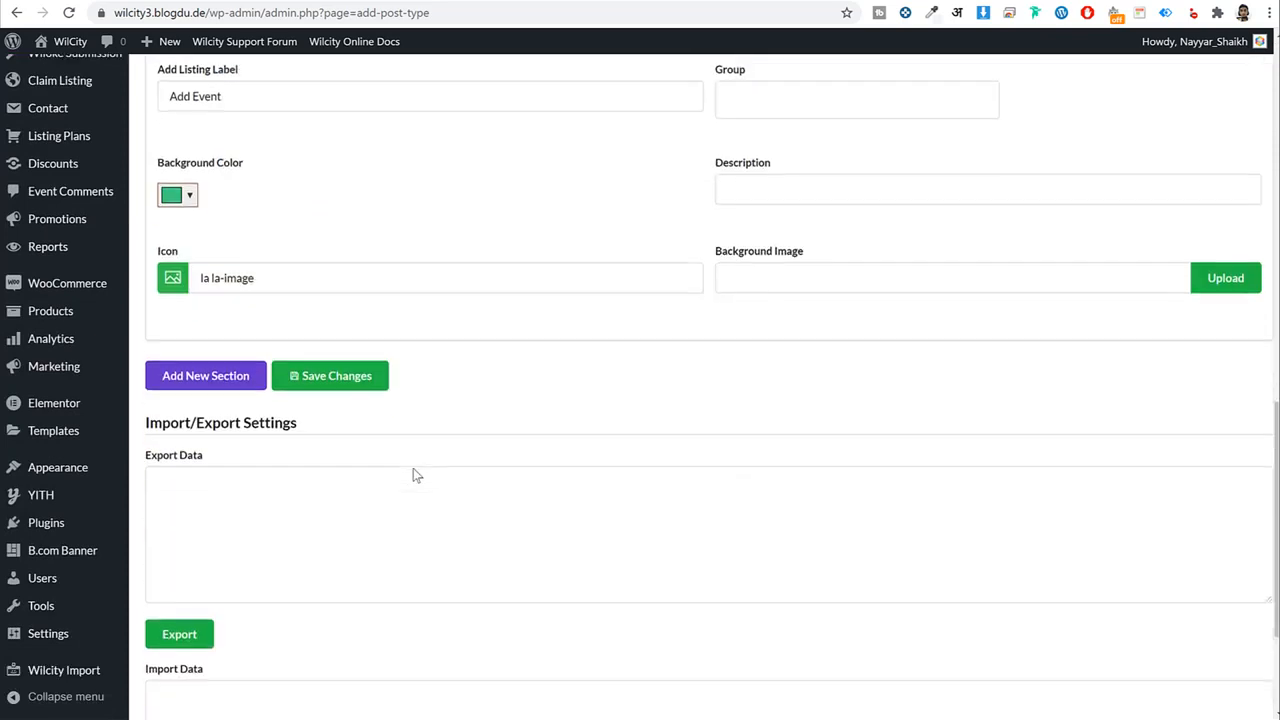
{"action": "scroll", "coordinate": [414, 466], "scroll_direction": "up", "scroll_amount": 2}
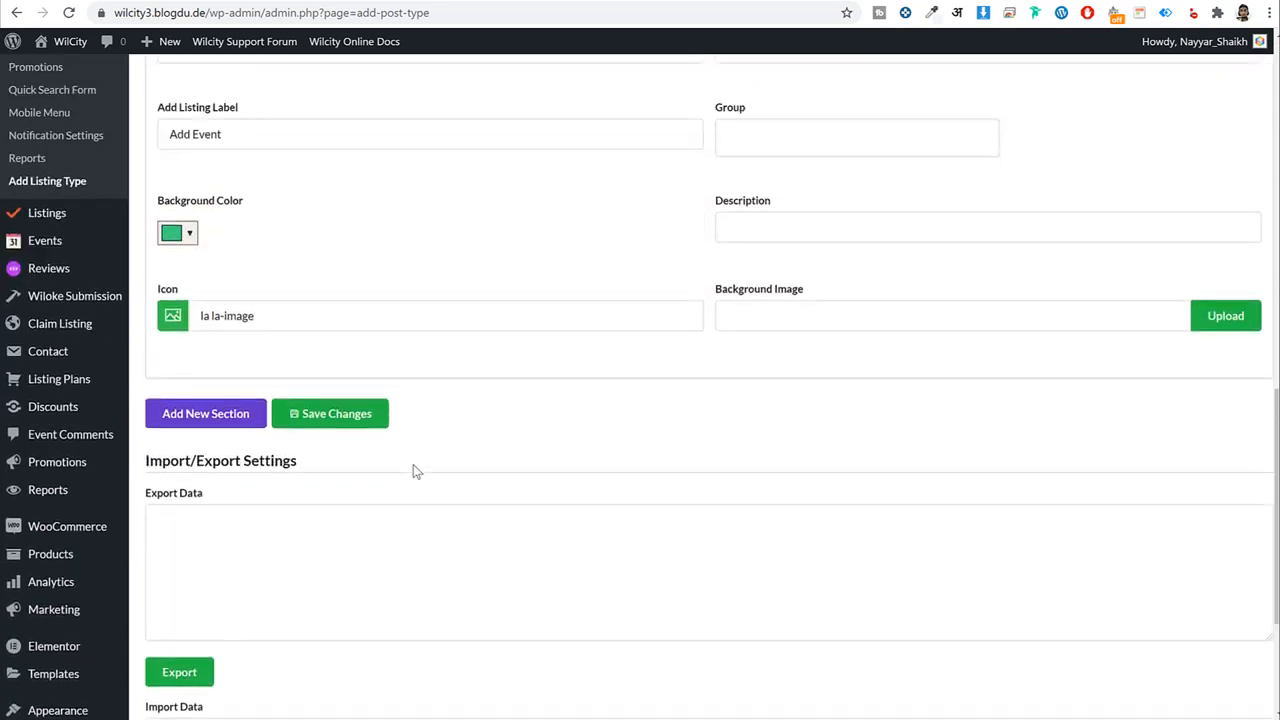
Add a new empty listing type section below Events and scroll to its Key field.
{"action": "left_click", "coordinate": [212, 413]}
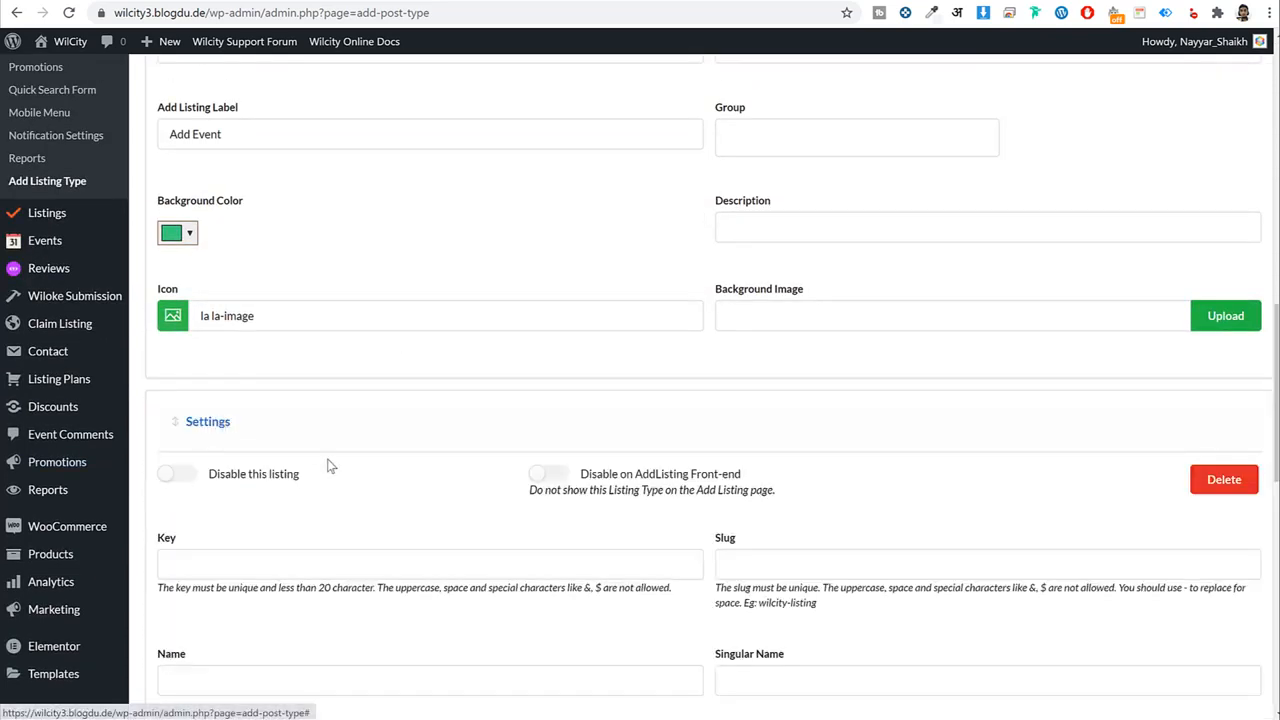
{"action": "scroll", "coordinate": [366, 474], "scroll_direction": "down", "scroll_amount": 2}
{"action": "left_click", "coordinate": [373, 406]}
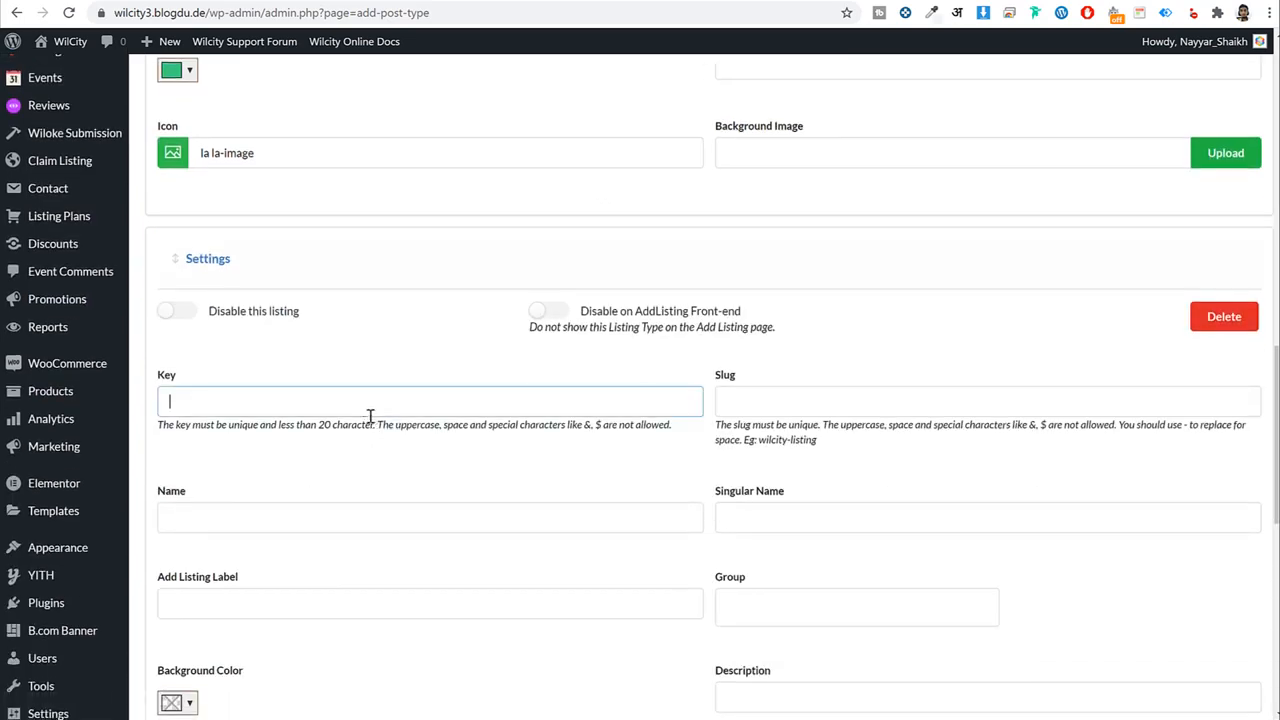
{"action": "scroll", "coordinate": [386, 457], "scroll_direction": "up", "scroll_amount": 6}
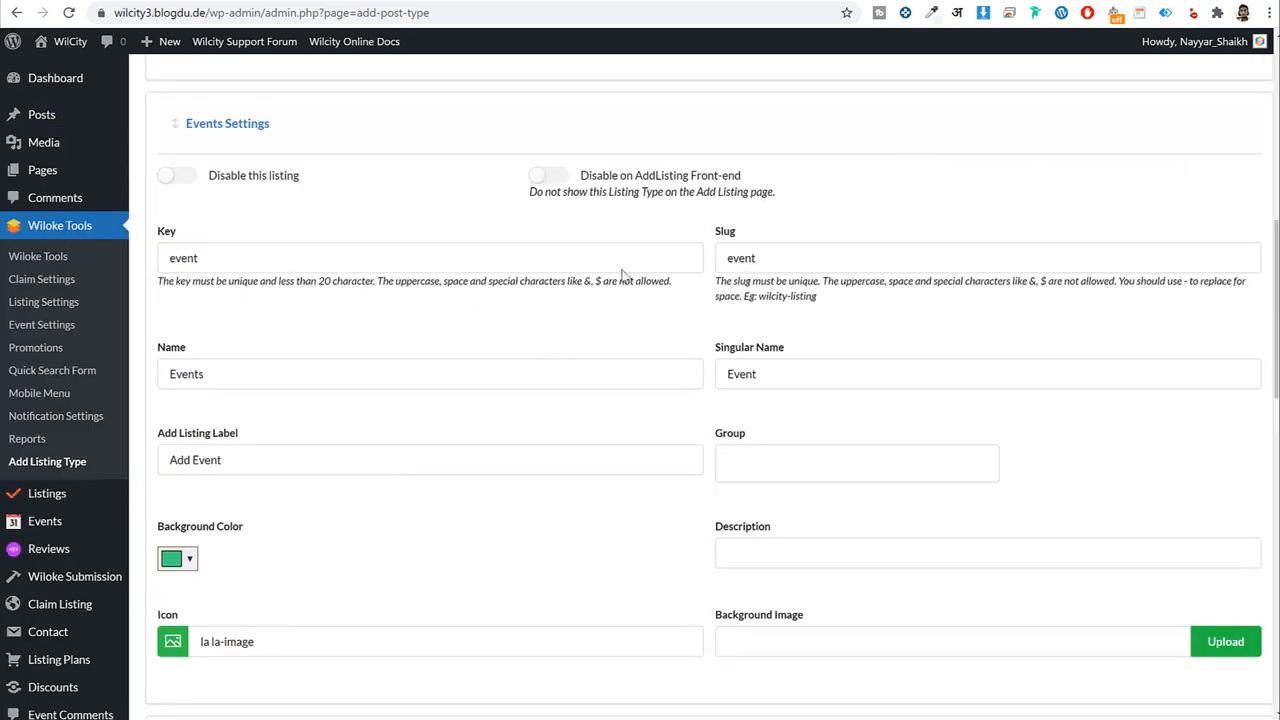
{"action": "scroll", "coordinate": [357, 362], "scroll_direction": "down", "scroll_amount": 7}
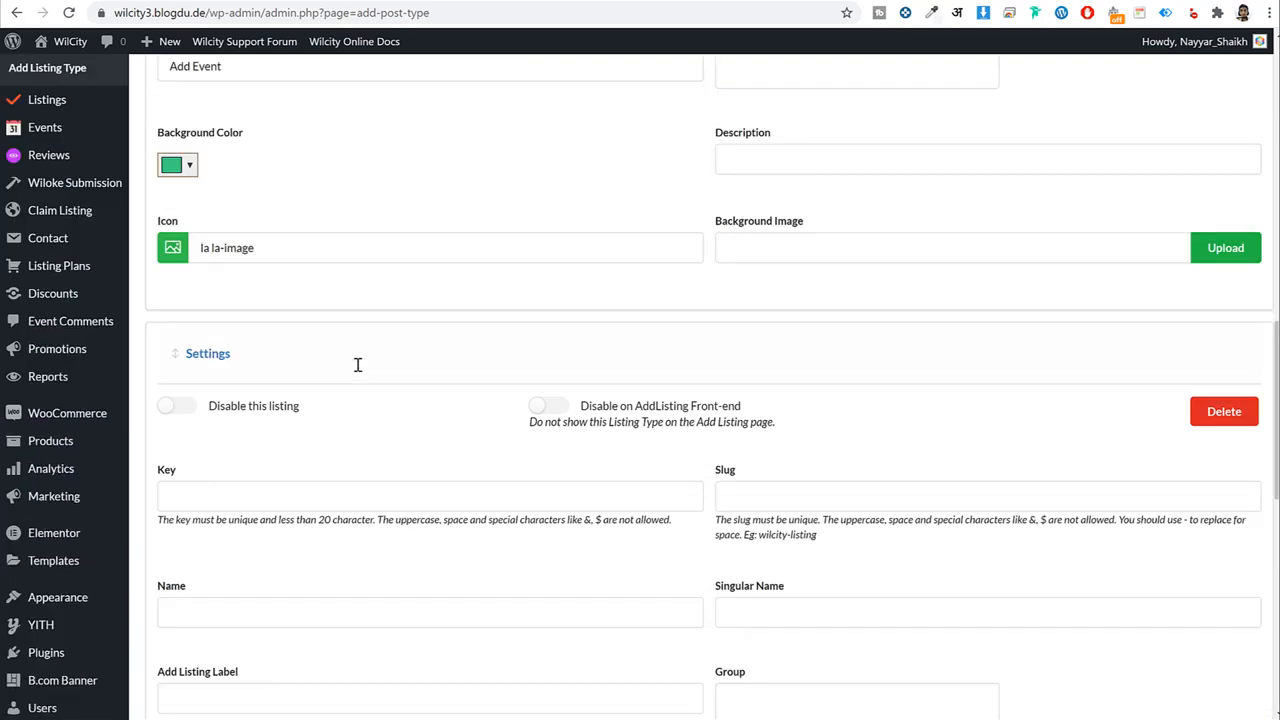
Set the new type's key and slug to 'restaurant' and its name to 'Restaurants'.
{"action": "left_click", "coordinate": [261, 318]}
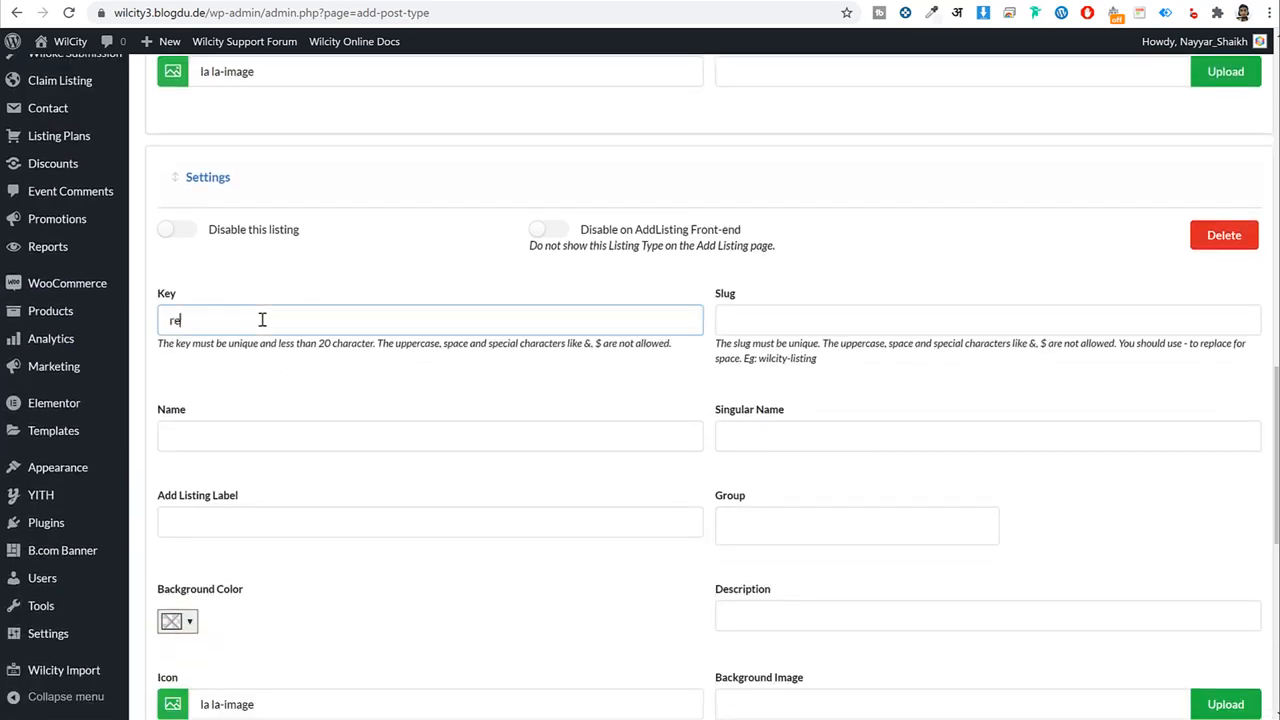
{"action": "type", "text": "restaurant"}
{"action": "double_click", "coordinate": [289, 322]}
{"action": "key", "text": "ctrl+c"}
{"action": "left_click", "coordinate": [819, 318]}
{"action": "key", "text": "ctrl+v"}
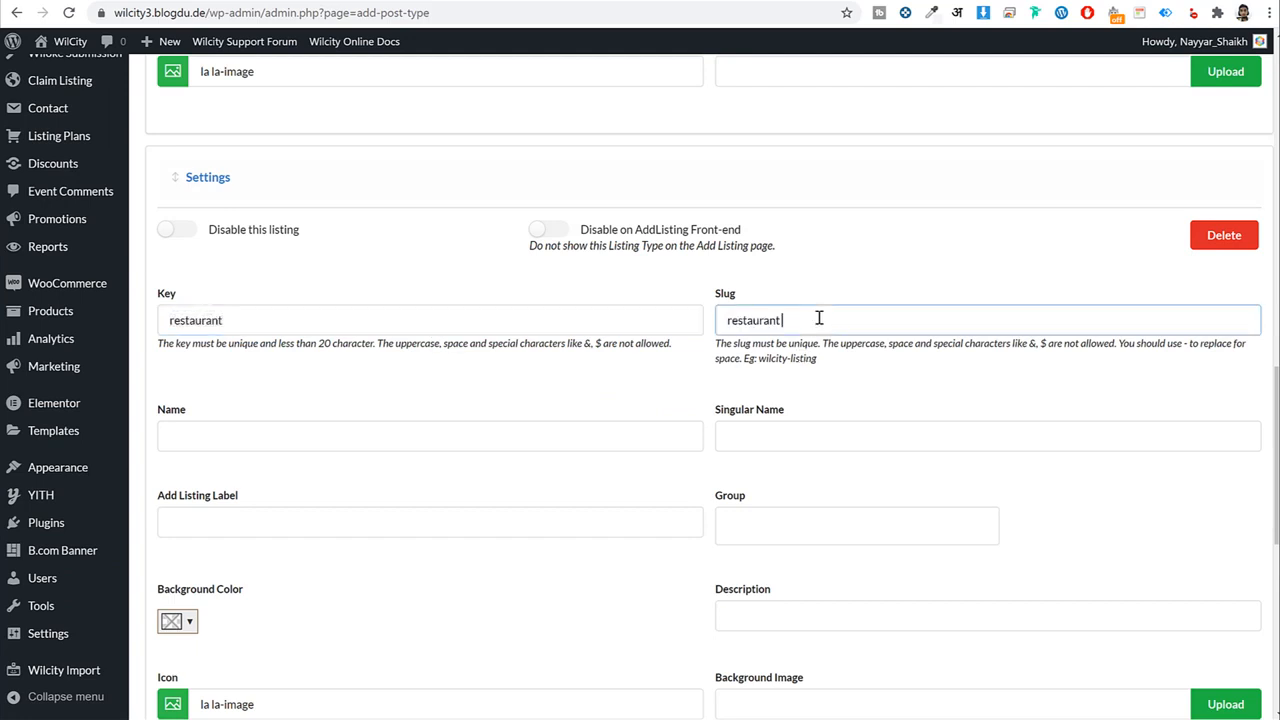
{"action": "left_click", "coordinate": [295, 435]}
{"action": "key", "text": "ctrl+v"}
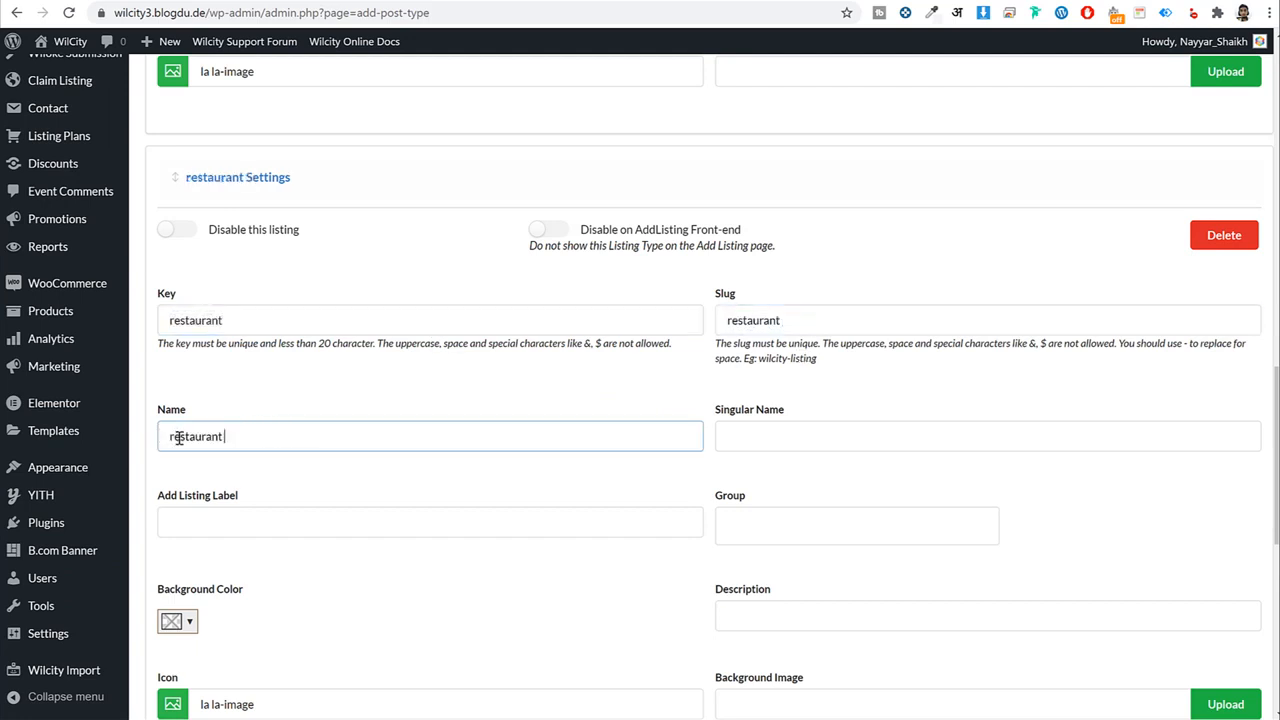
{"action": "key", "text": "Delete"}
{"action": "type", "text": "Re"}
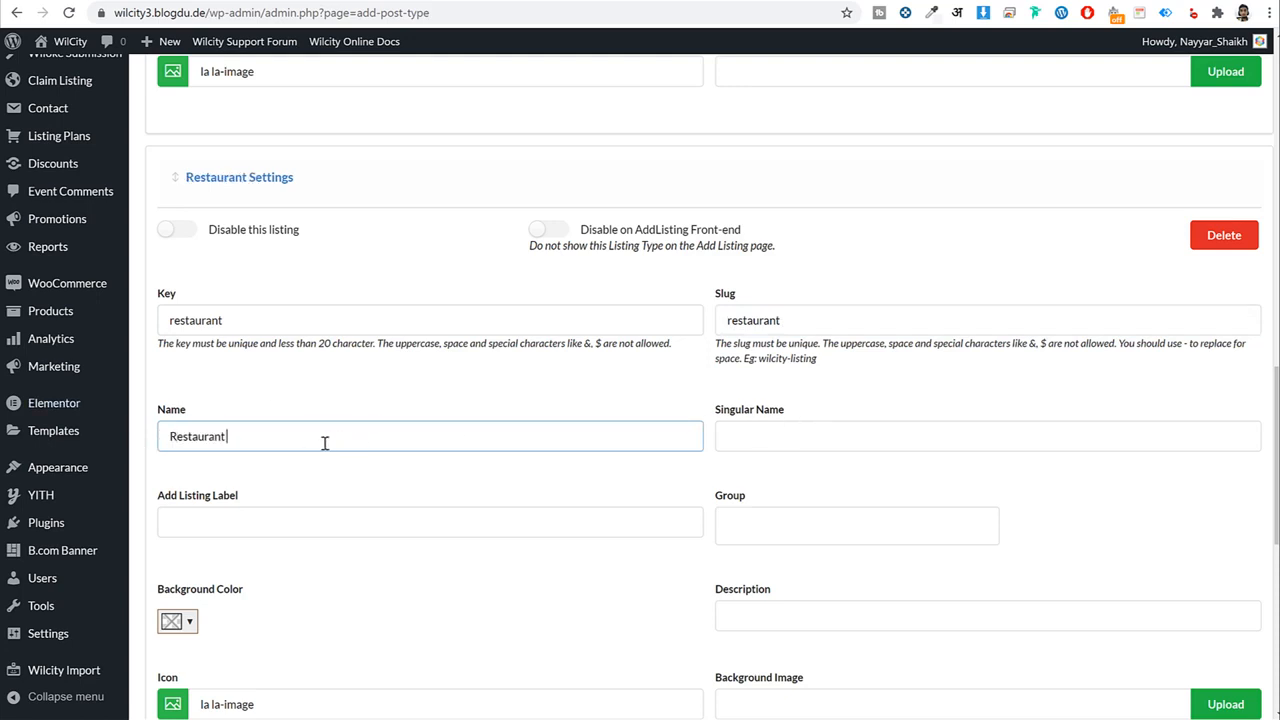
{"action": "type", "text": "s"}
Set the singular name to 'Restaurant', checking it against the Events type's fields.
{"action": "left_click", "coordinate": [866, 443]}
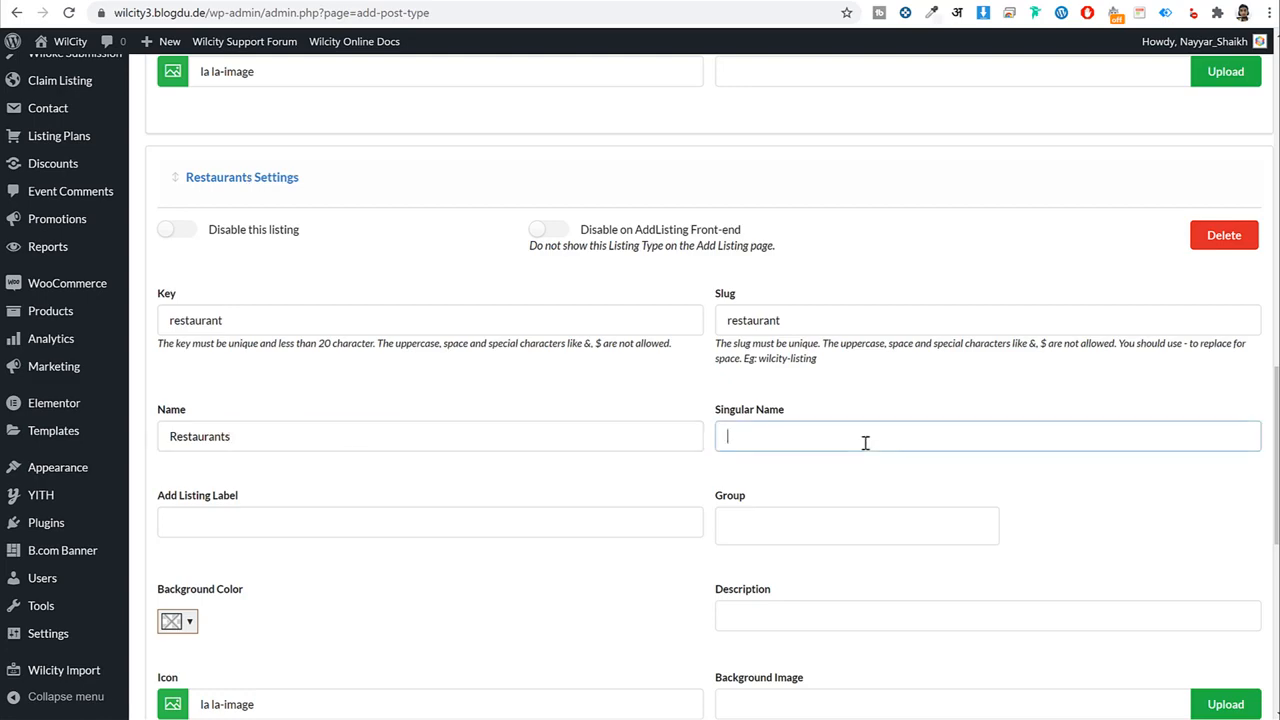
{"action": "key", "text": "ctrl+v"}
{"action": "key", "text": "Delete"}
{"action": "type", "text": "R"}
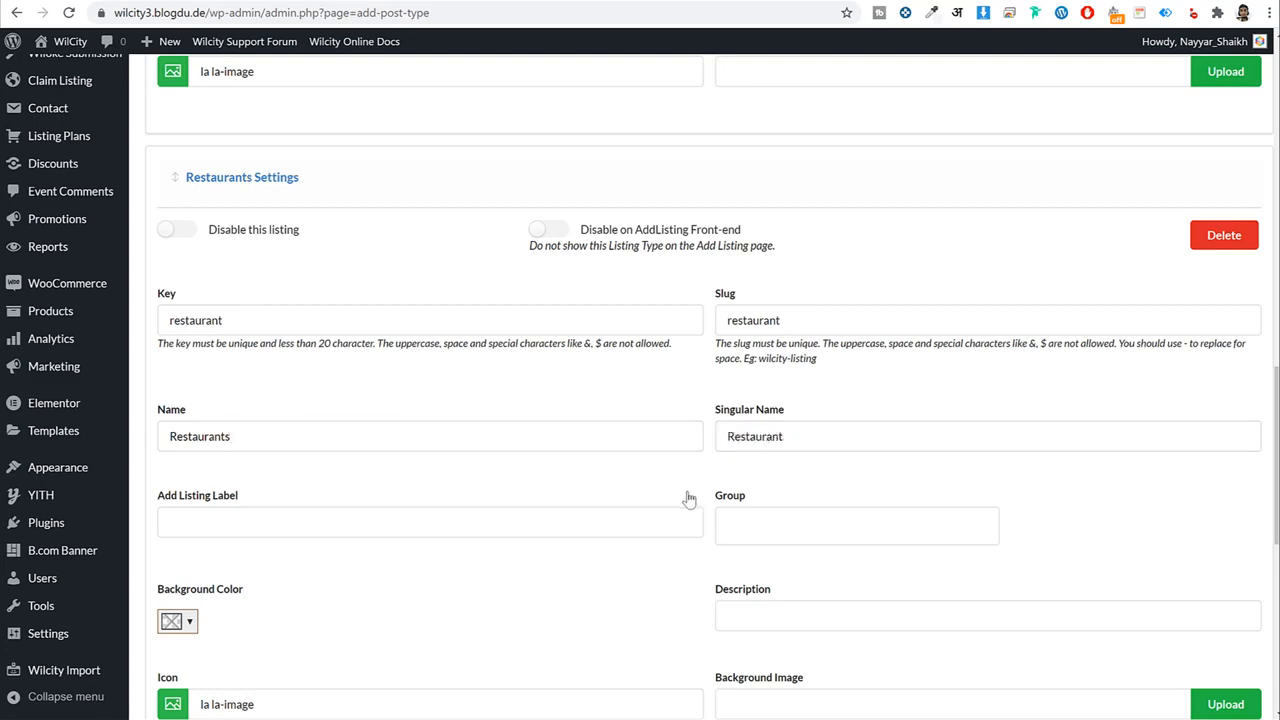
{"action": "scroll", "coordinate": [686, 505], "scroll_direction": "up", "scroll_amount": 6}
{"action": "left_click_drag", "start_coordinate": [229, 257], "coordinate": [161, 258]}
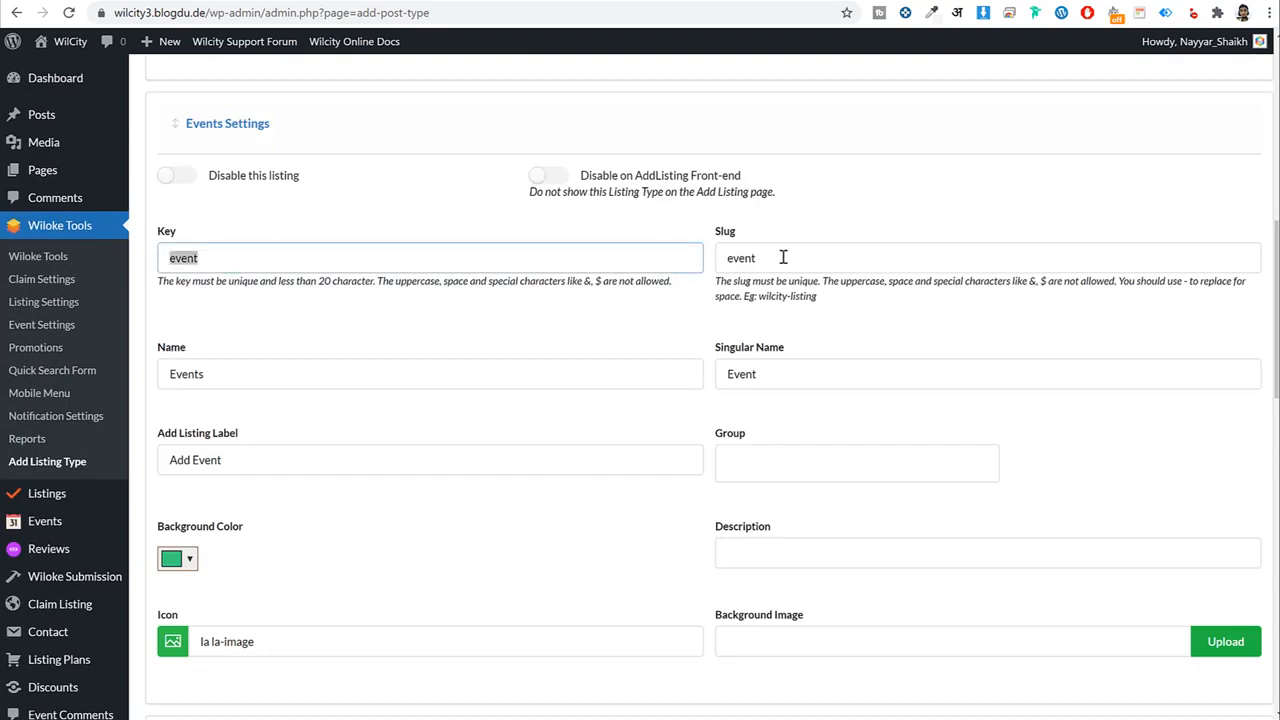
{"action": "left_click_drag", "start_coordinate": [783, 257], "coordinate": [688, 268]}
{"action": "left_click_drag", "start_coordinate": [222, 374], "coordinate": [146, 374]}
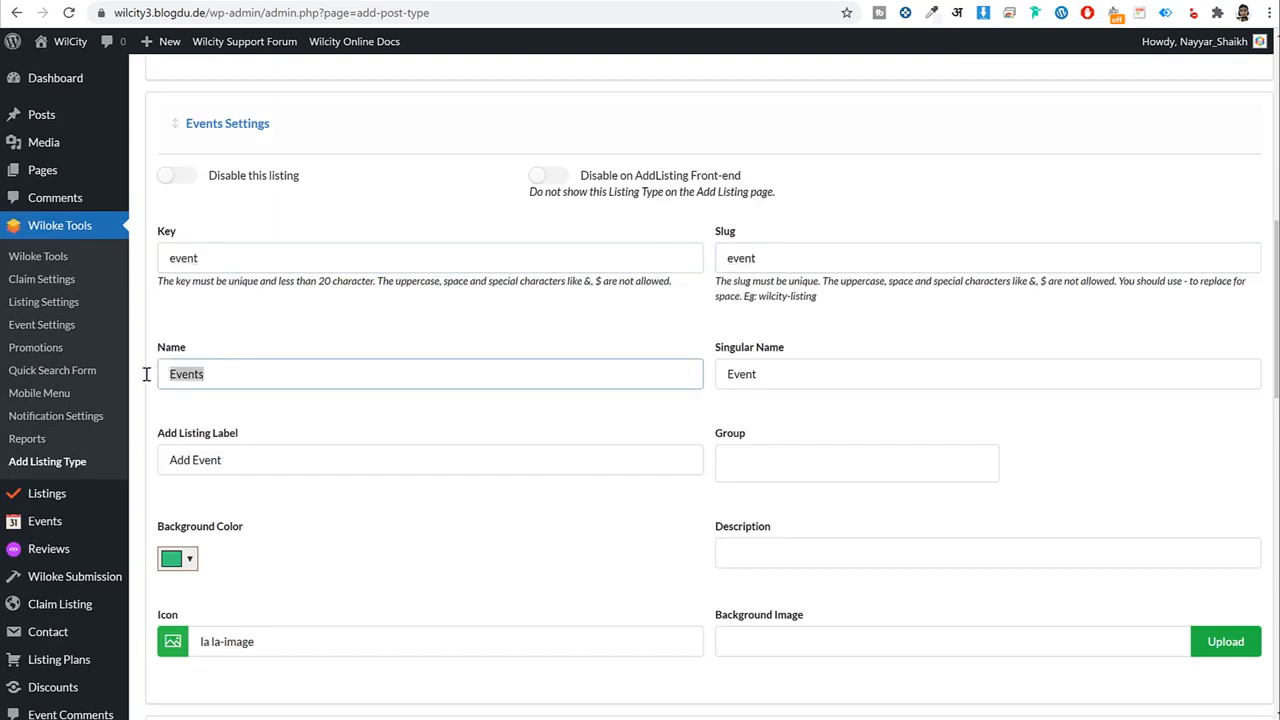
{"action": "left_click_drag", "start_coordinate": [825, 373], "coordinate": [748, 362]}
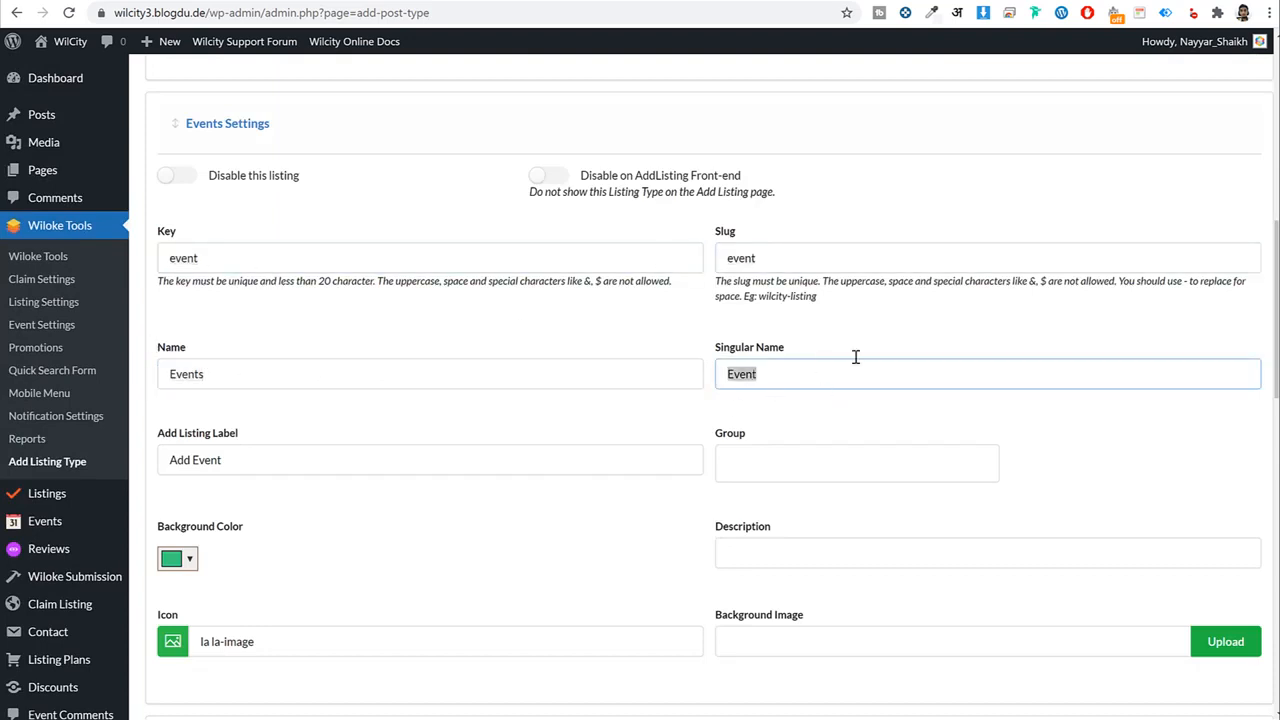
Set the Add Listing Label to 'Add Restaurant'.
{"action": "scroll", "coordinate": [714, 443], "scroll_direction": "down", "scroll_amount": 8}
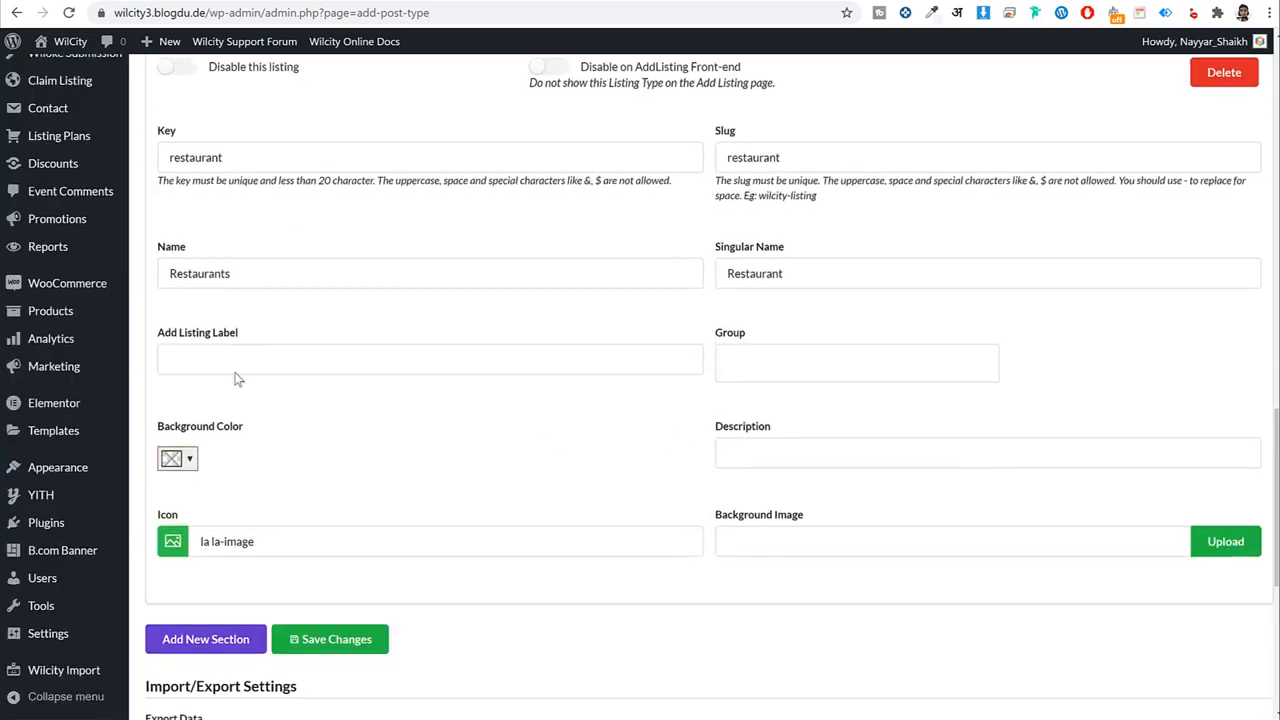
{"action": "left_click", "coordinate": [237, 360]}
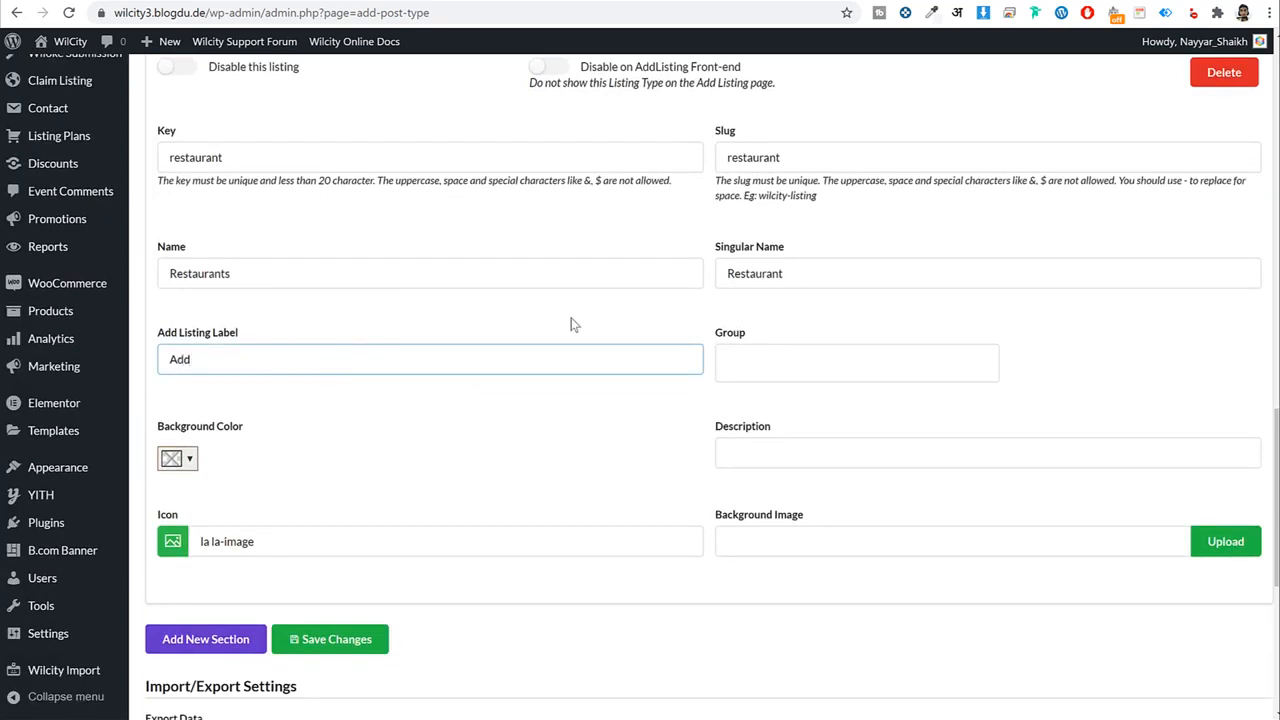
{"action": "type", "text": "restaurantR"}
{"action": "left_click", "coordinate": [490, 417]}
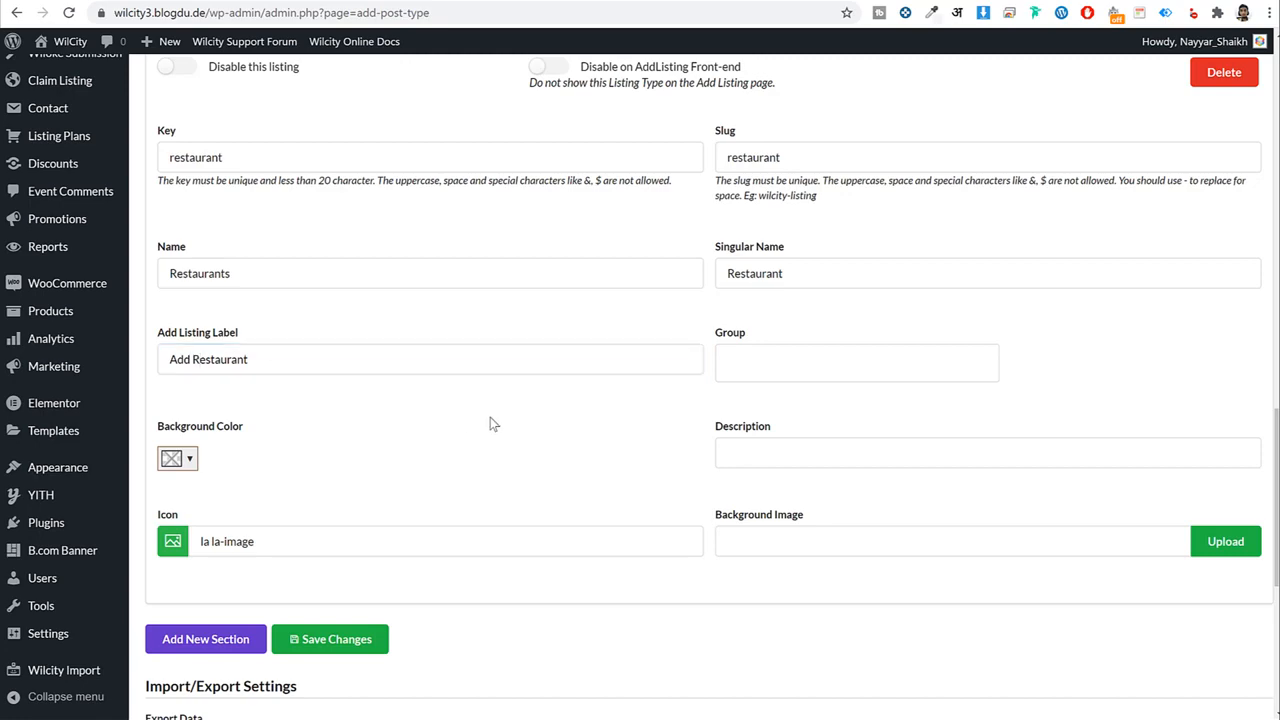
{"action": "scroll", "coordinate": [333, 408], "scroll_direction": "down", "scroll_amount": 2}
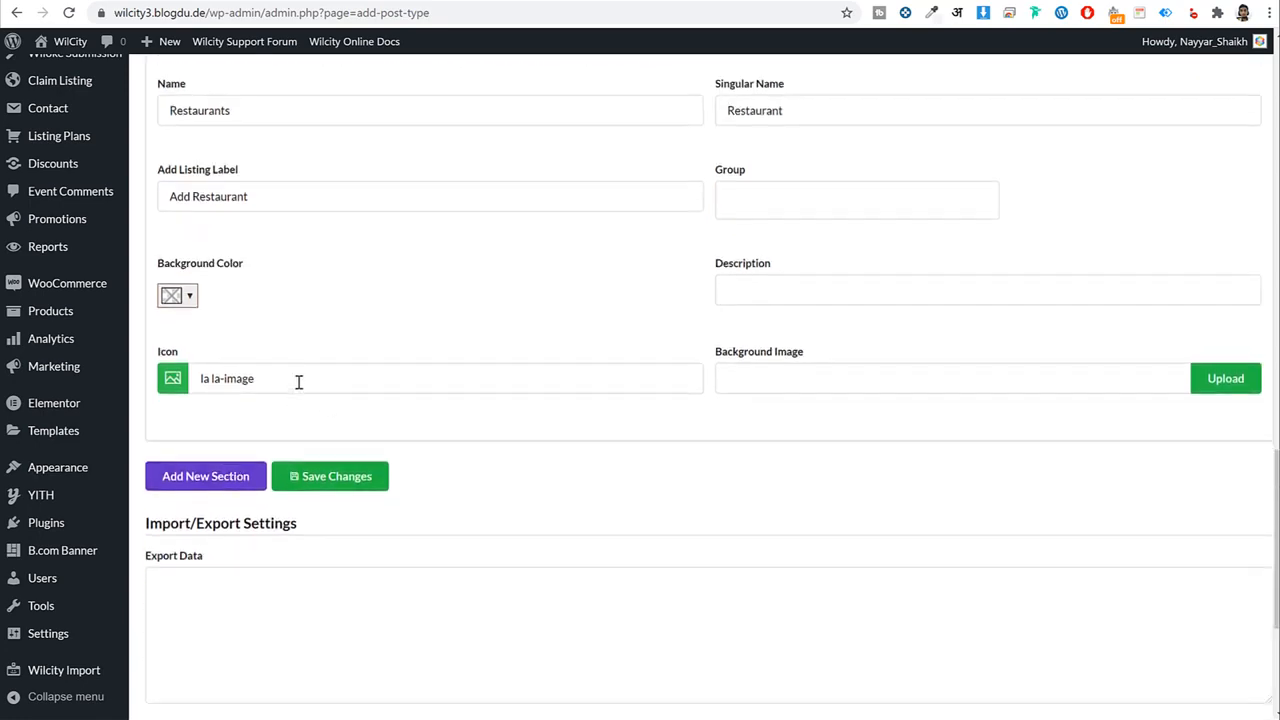
{"action": "scroll", "coordinate": [321, 387], "scroll_direction": "up", "scroll_amount": 7}
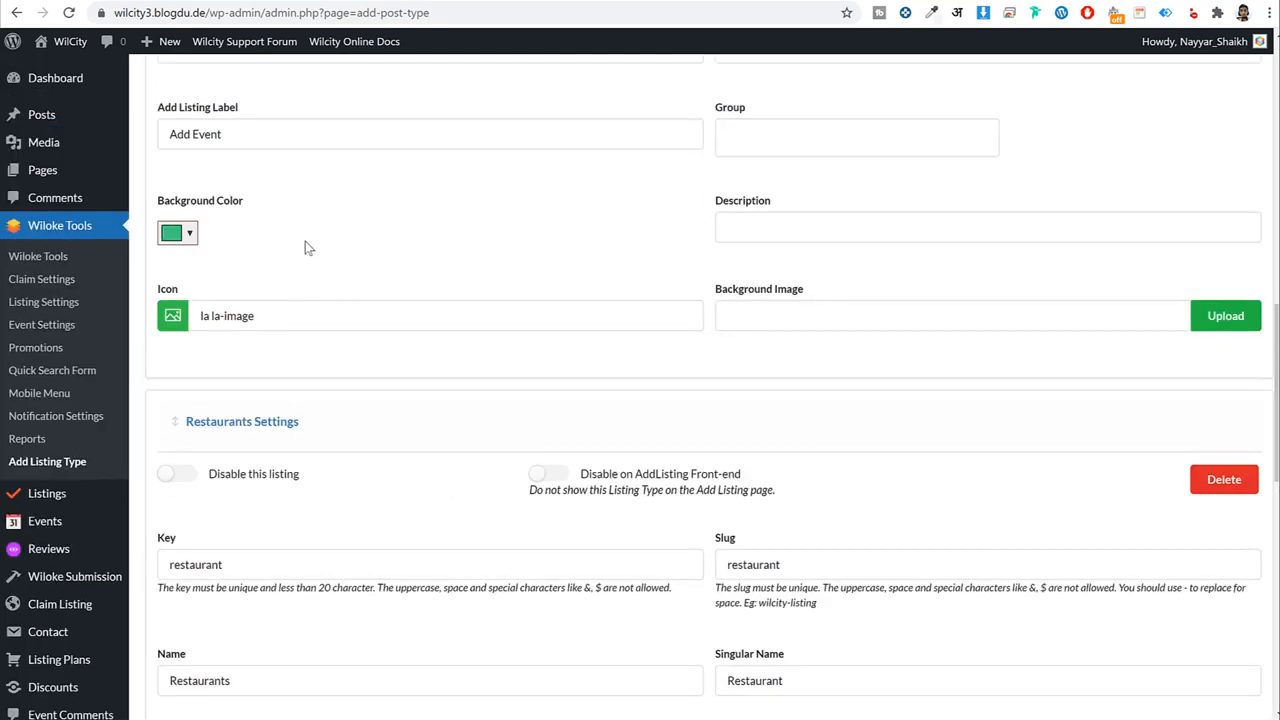
{"action": "scroll", "coordinate": [375, 375], "scroll_direction": "down", "scroll_amount": 6}
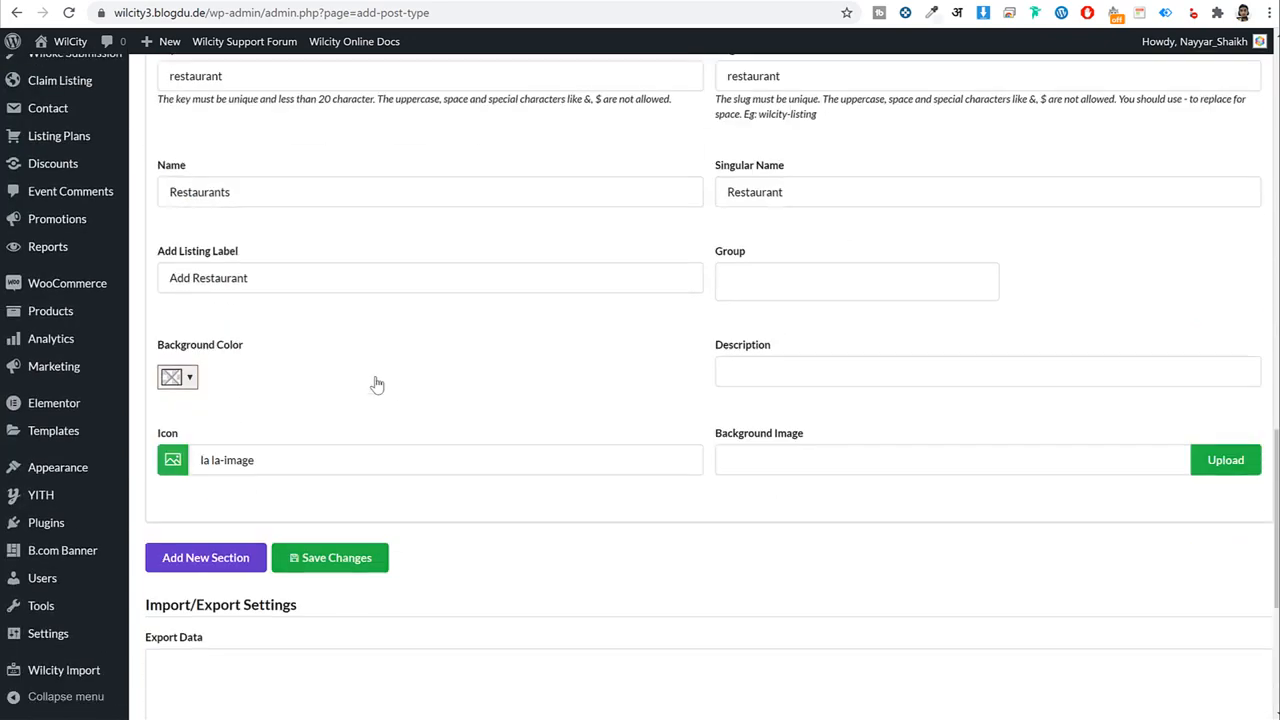
{"action": "left_click", "coordinate": [337, 456]}
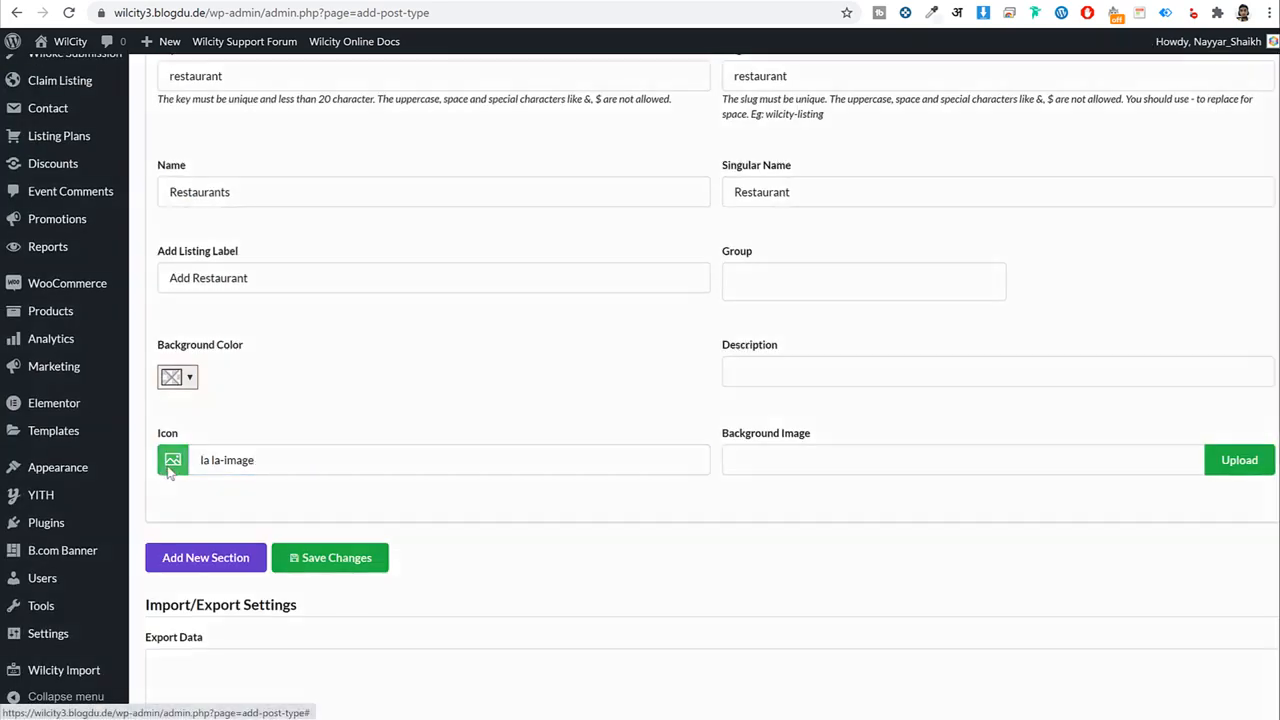
Give the Restaurants type the wine glass icon found by searching 'glass'.
{"action": "left_click", "coordinate": [172, 462]}
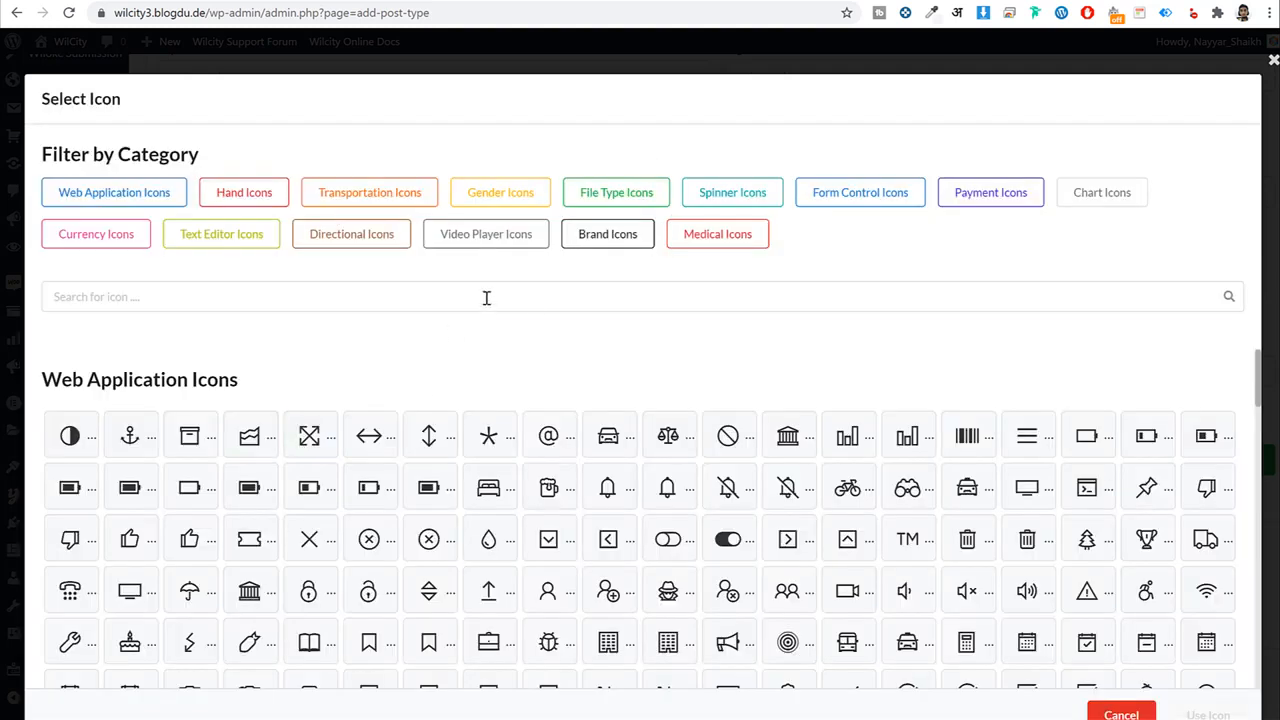
{"action": "left_click", "coordinate": [486, 297]}
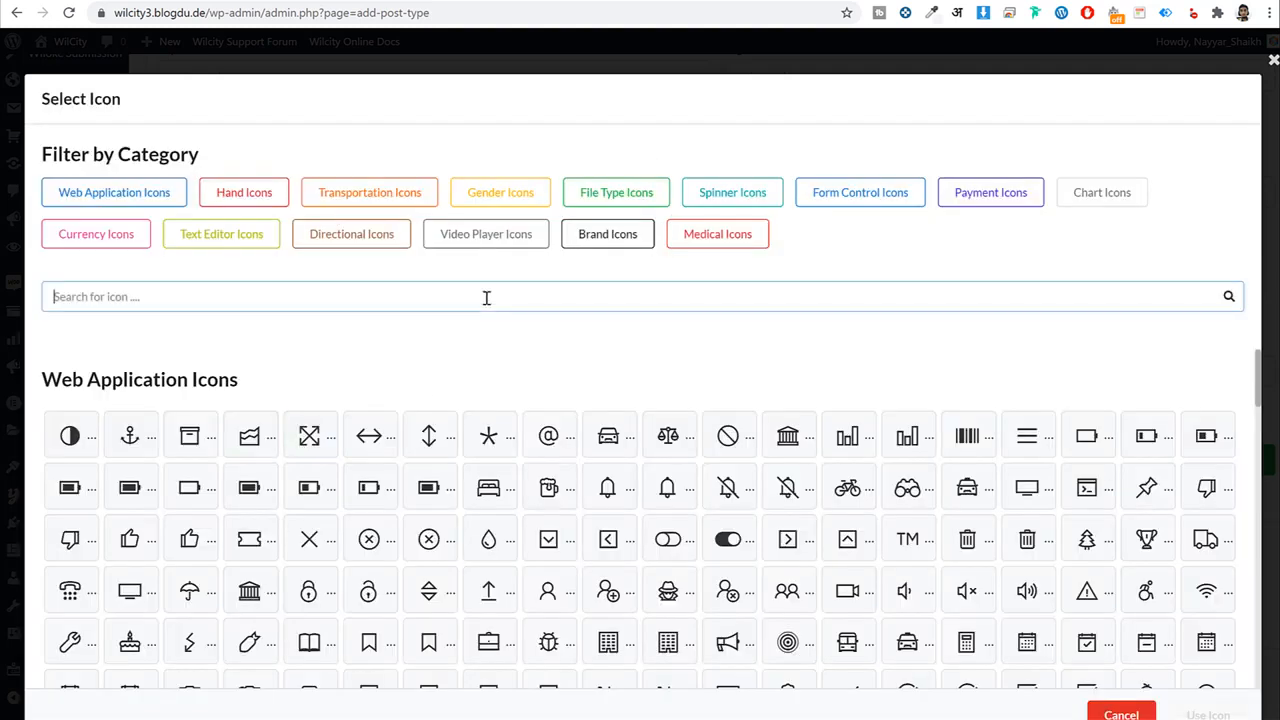
{"action": "type", "text": "glass"}
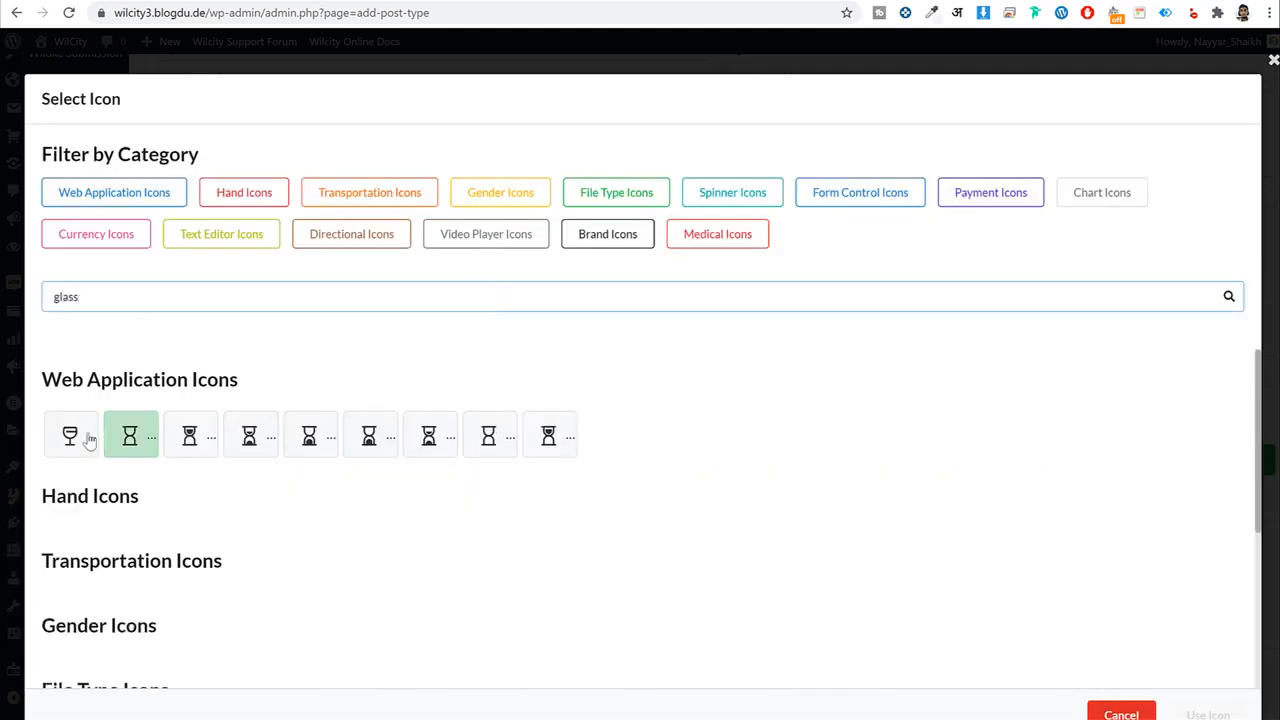
{"action": "left_click", "coordinate": [70, 435]}
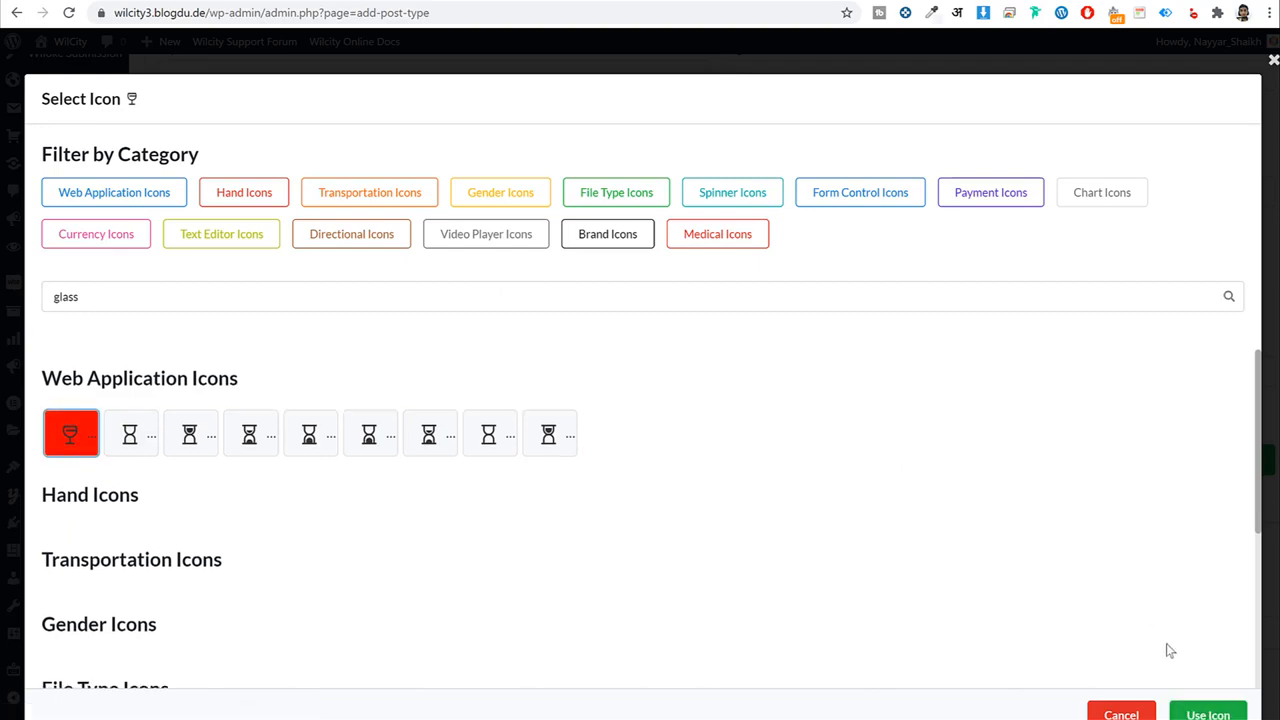
{"action": "left_click", "coordinate": [1200, 712]}
Set the Events type's icon to the calendar icon found by searching 'cal'.
{"action": "scroll", "coordinate": [615, 465], "scroll_direction": "up", "scroll_amount": 10}
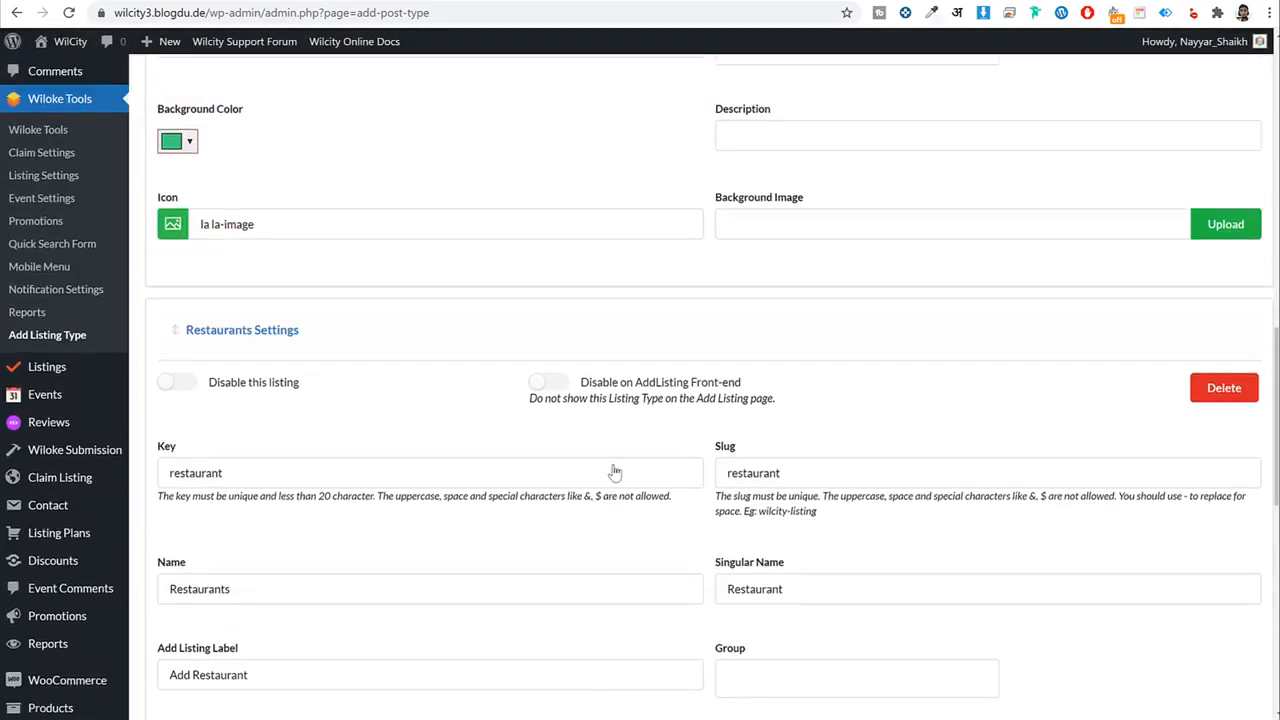
{"action": "scroll", "coordinate": [620, 473], "scroll_direction": "down", "scroll_amount": 1}
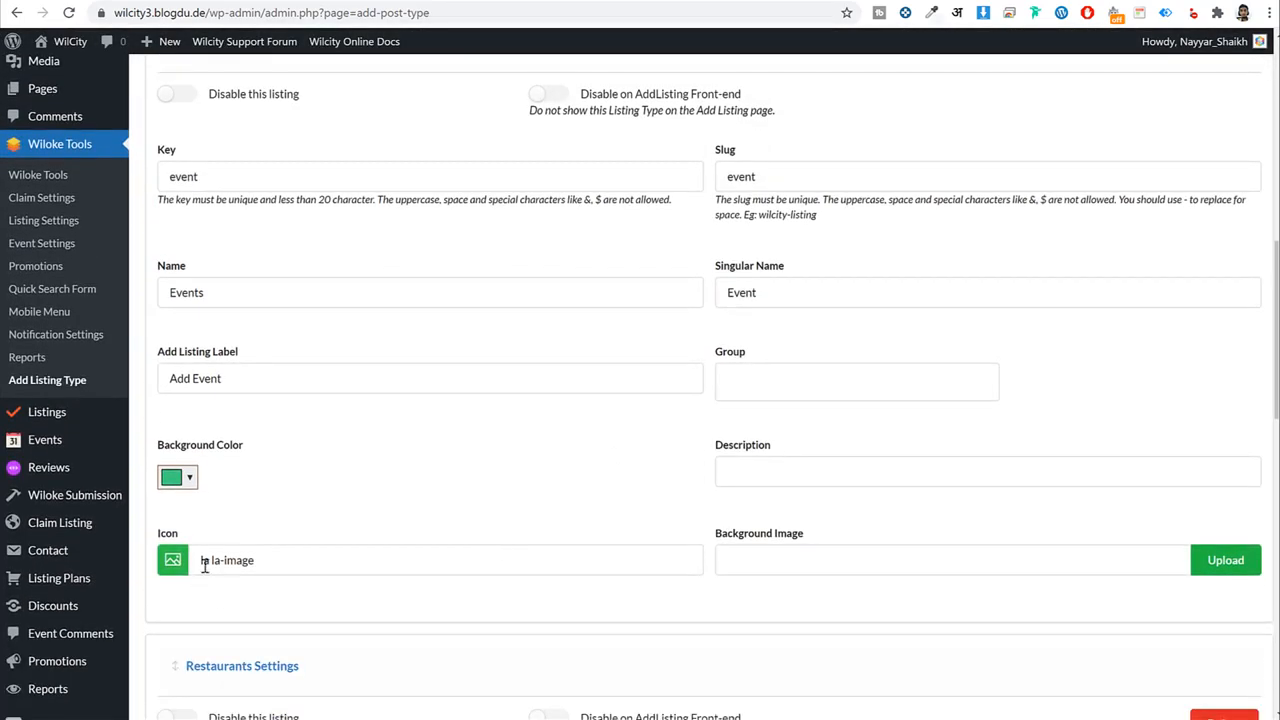
{"action": "left_click", "coordinate": [226, 560]}
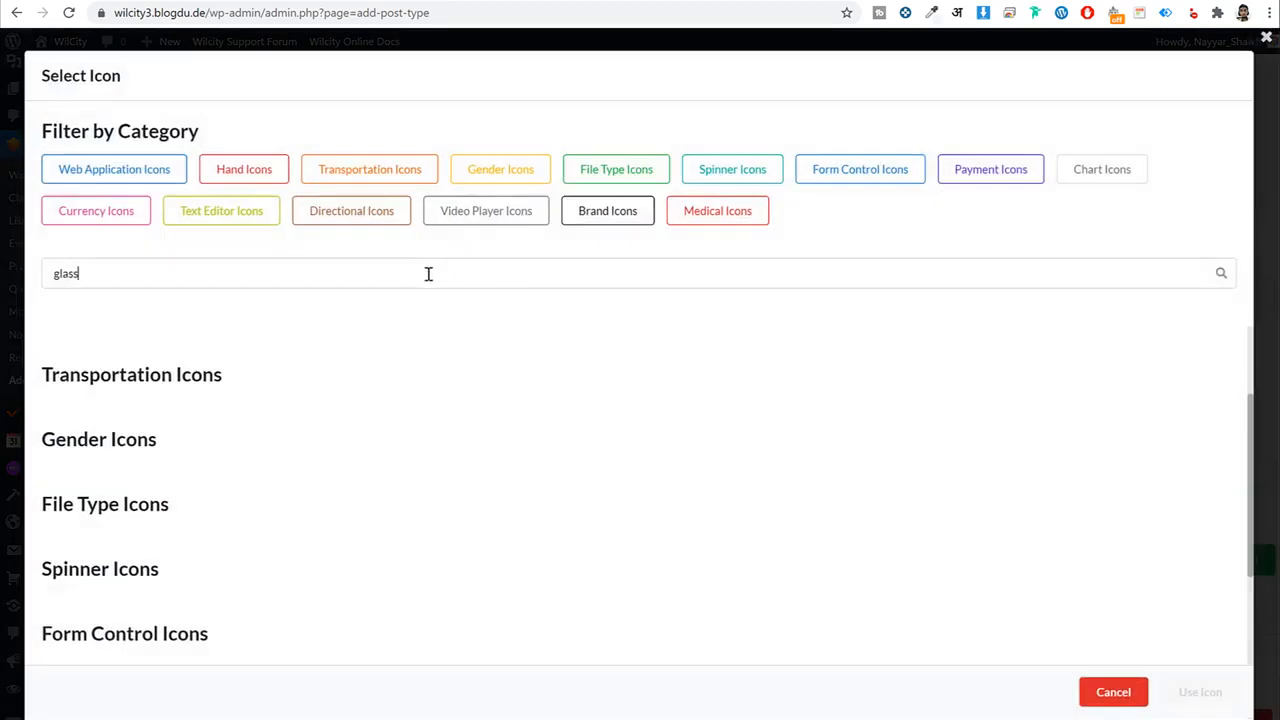
{"action": "key", "text": "ctrl+a"}
{"action": "type", "text": "ca"}
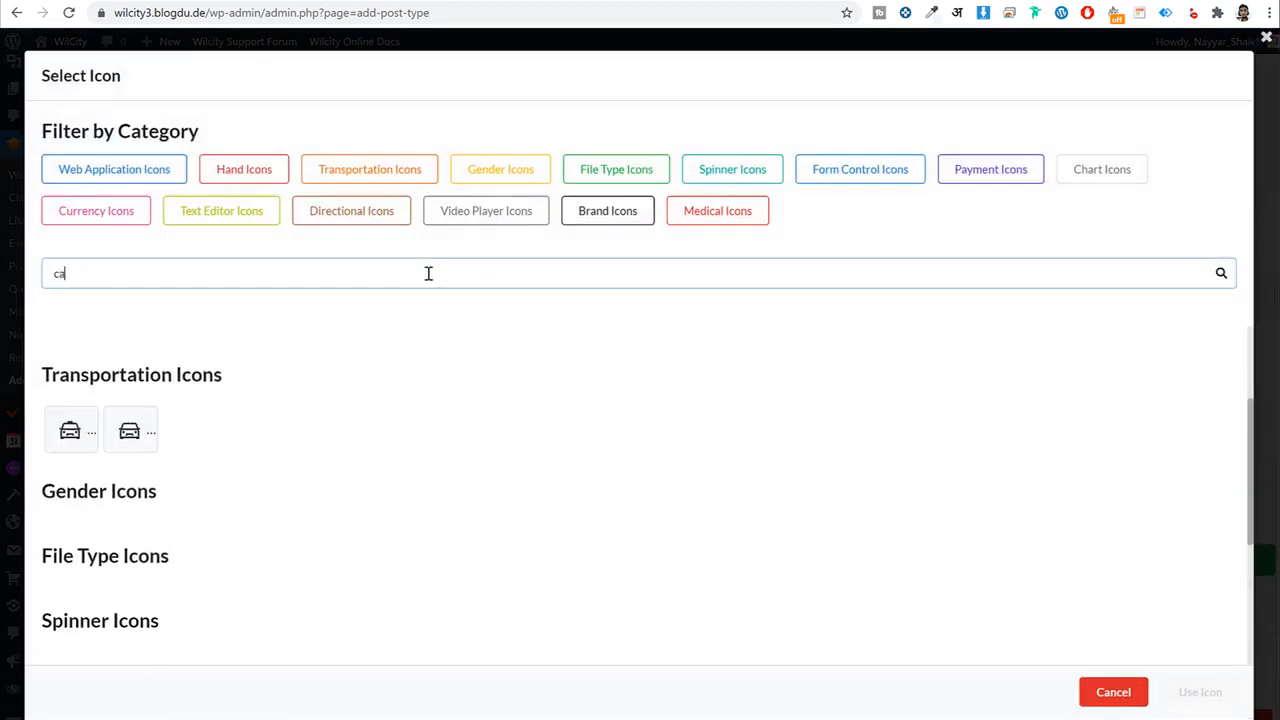
{"action": "type", "text": "l"}
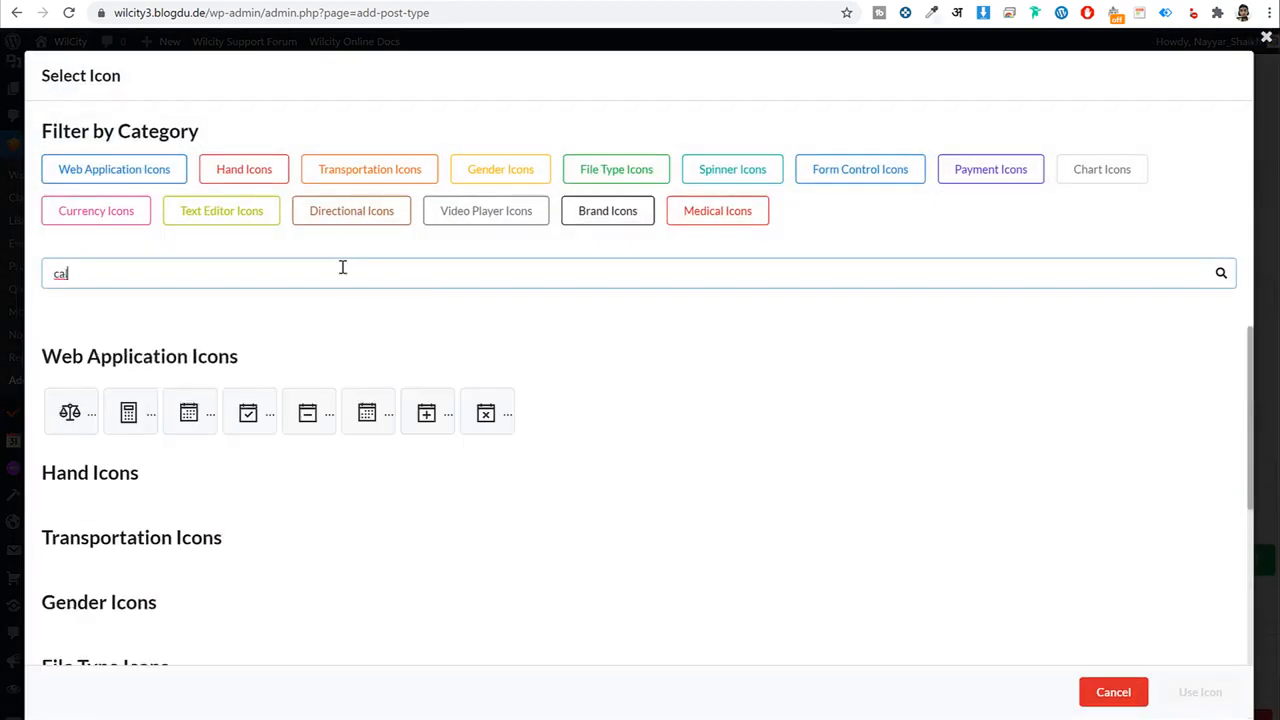
{"action": "left_click", "coordinate": [189, 412]}
{"action": "left_click", "coordinate": [1214, 693]}
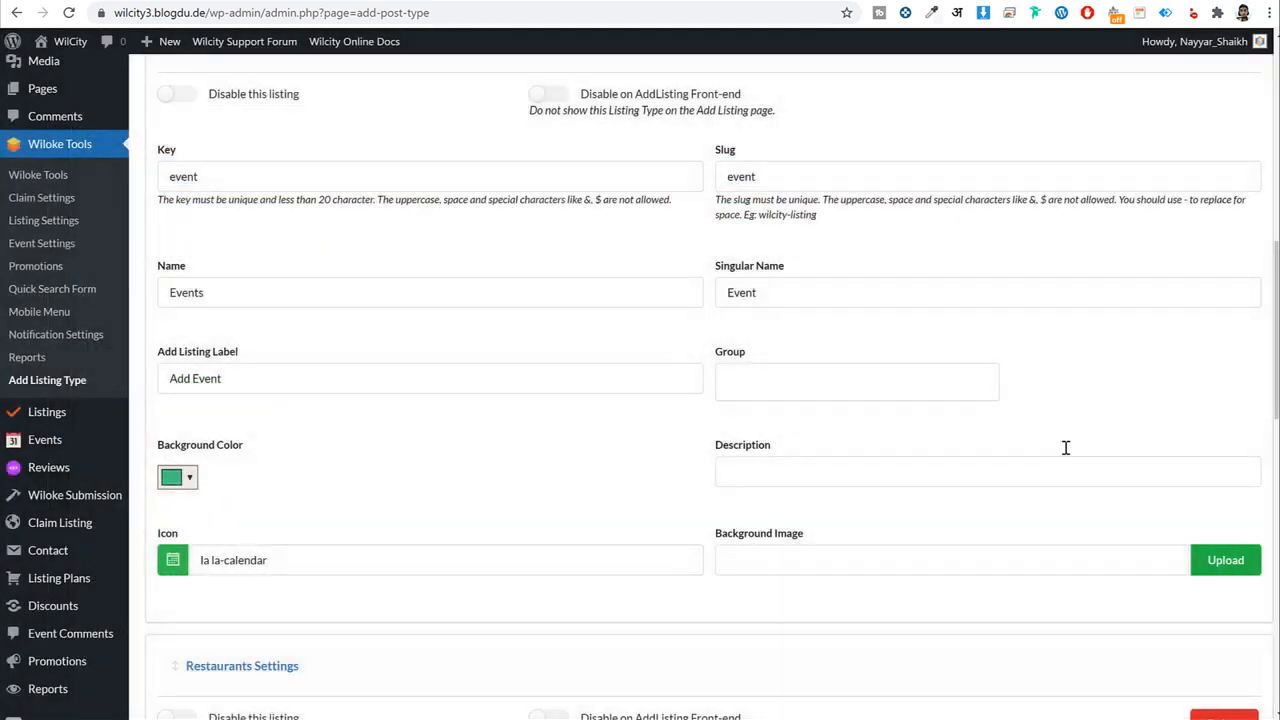
Assign the calendar-check icon to the Listings type.
{"action": "scroll", "coordinate": [560, 467], "scroll_direction": "up", "scroll_amount": 6}
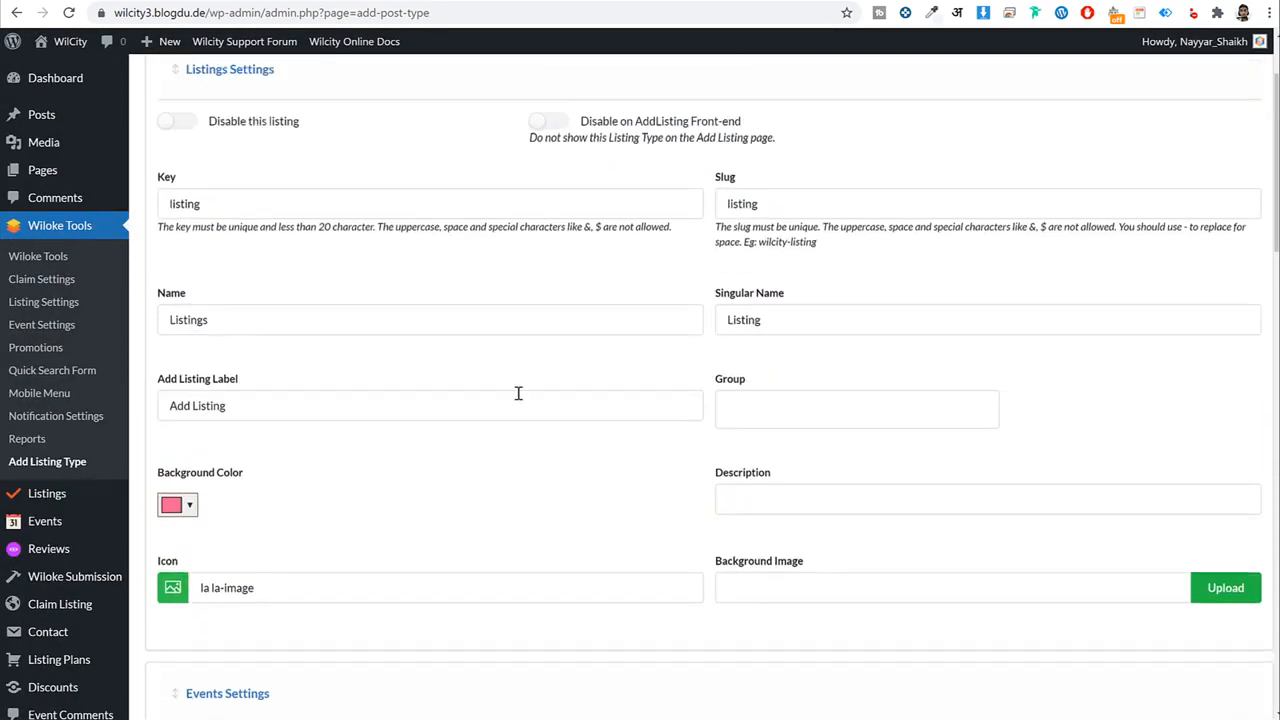
{"action": "scroll", "coordinate": [422, 372], "scroll_direction": "down", "scroll_amount": 2}
{"action": "left_click", "coordinate": [366, 344]}
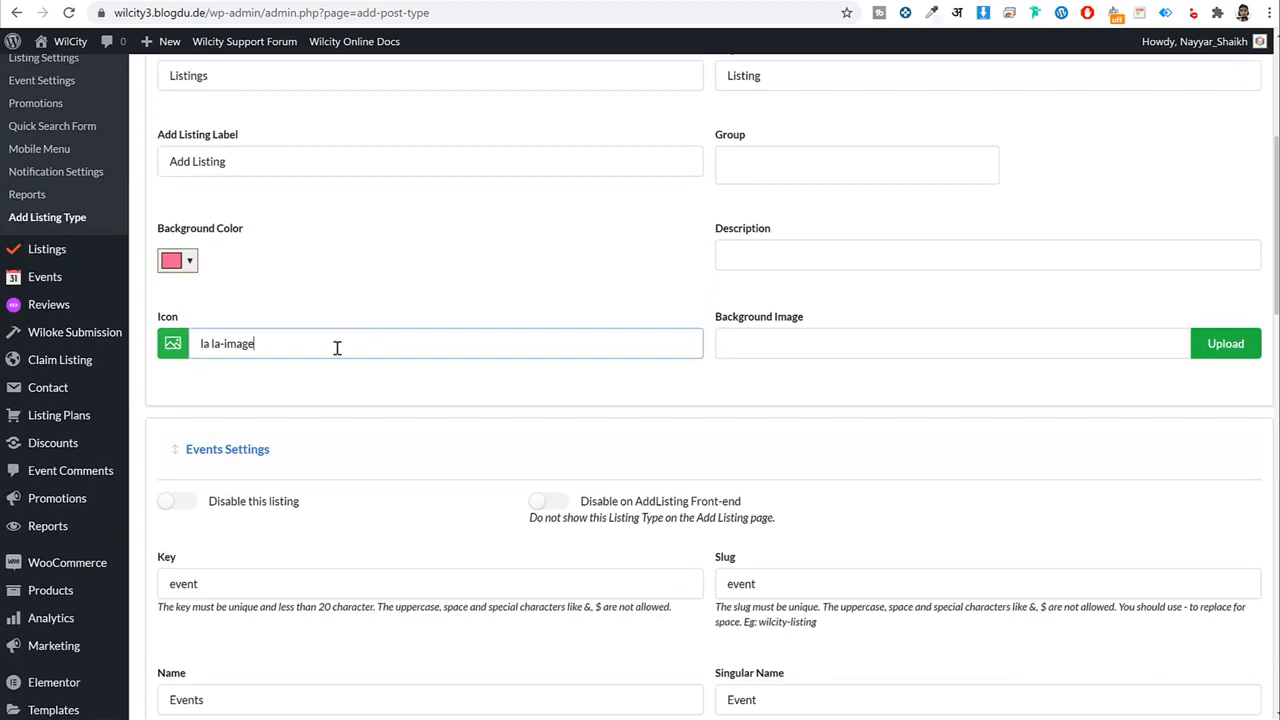
{"action": "left_click", "coordinate": [181, 347]}
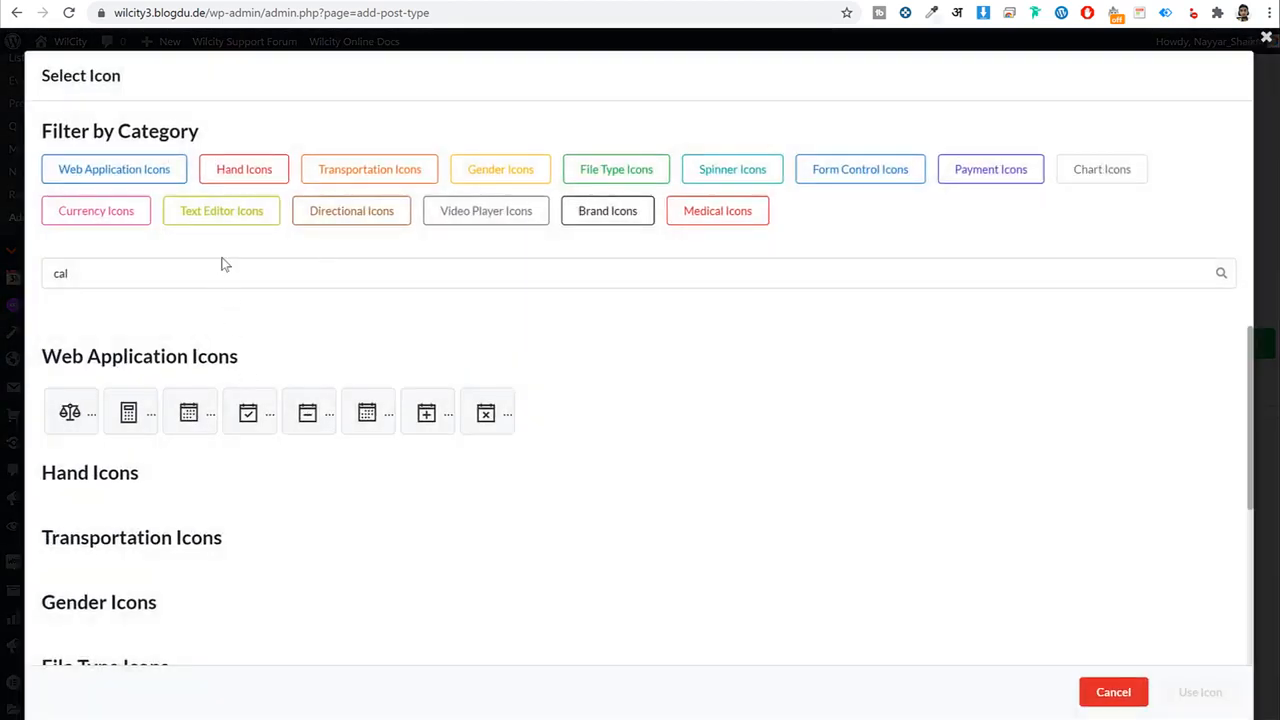
{"action": "left_click", "coordinate": [248, 412]}
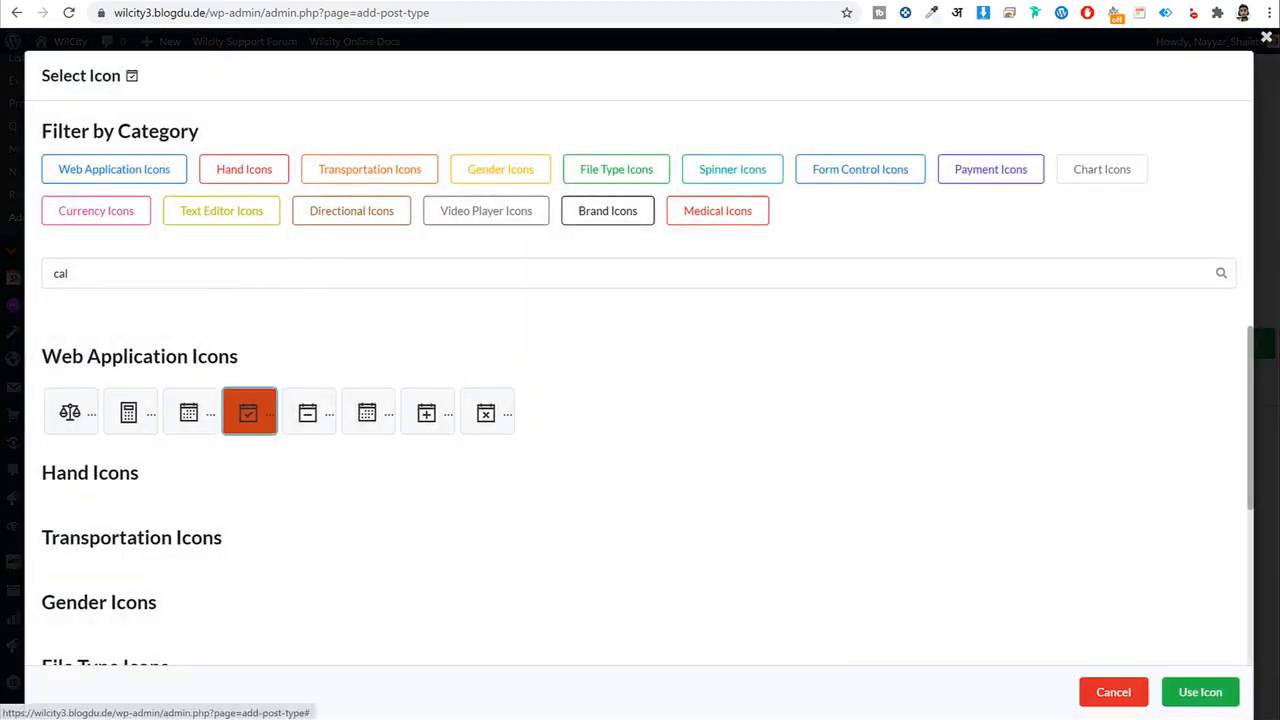
{"action": "left_click", "coordinate": [1200, 692]}
{"action": "scroll", "coordinate": [851, 460], "scroll_direction": "down", "scroll_amount": 7}
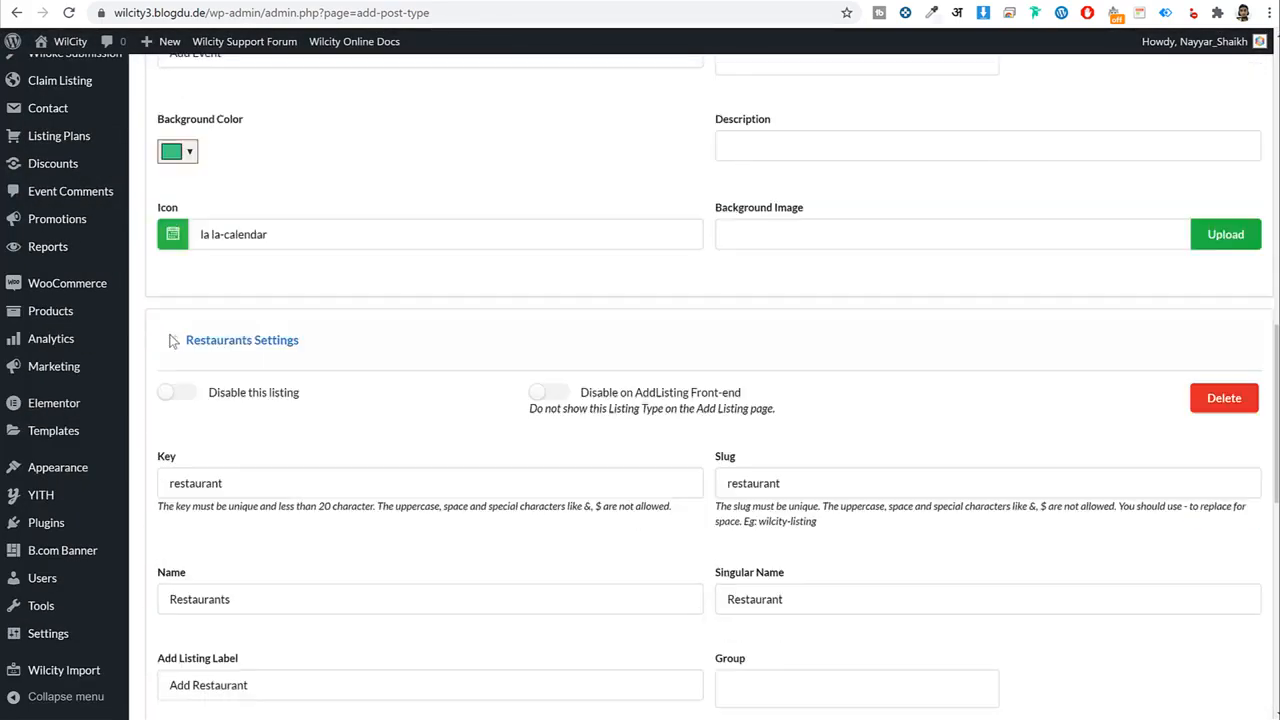
Set the Restaurants background colour to a bright blue shade.
{"action": "scroll", "coordinate": [499, 442], "scroll_direction": "down", "scroll_amount": 4}
{"action": "left_click", "coordinate": [175, 376]}
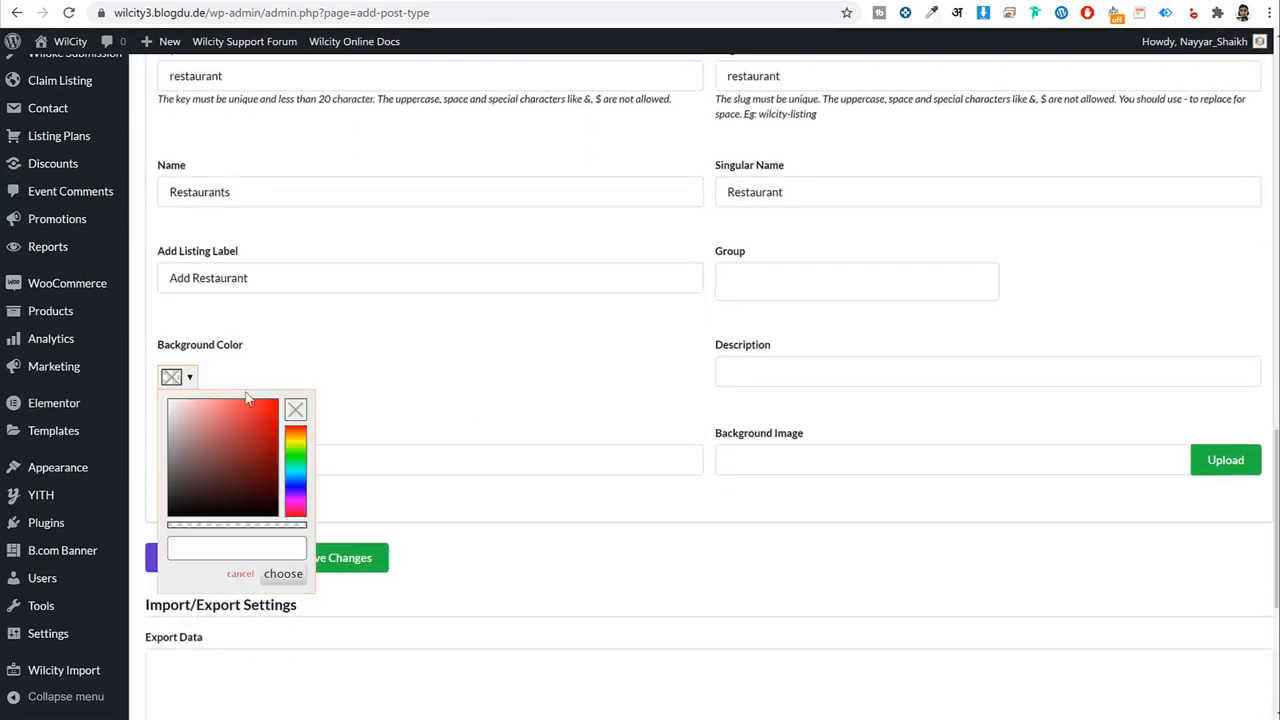
{"action": "scroll", "coordinate": [378, 422], "scroll_direction": "up", "scroll_amount": 4}
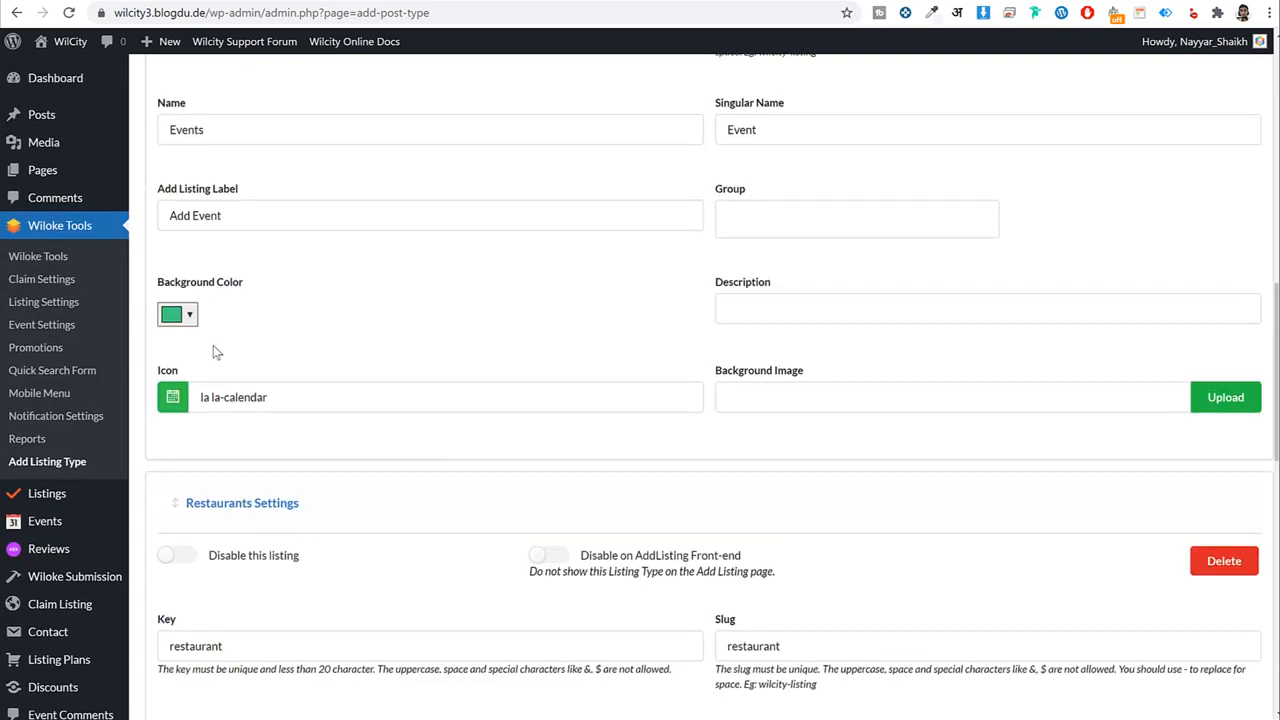
{"action": "scroll", "coordinate": [220, 345], "scroll_direction": "up", "scroll_amount": 6}
{"action": "scroll", "coordinate": [215, 370], "scroll_direction": "down", "scroll_amount": 11}
{"action": "left_click", "coordinate": [177, 295]}
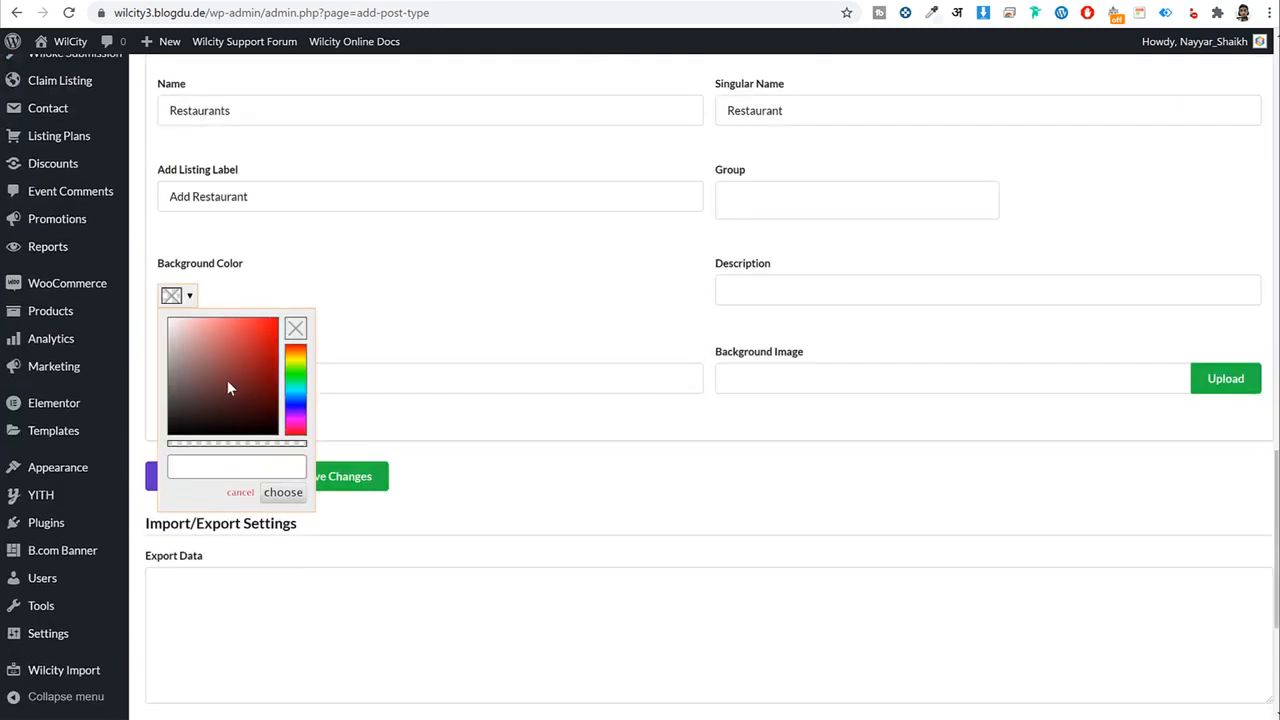
{"action": "left_click_drag", "start_coordinate": [297, 378], "coordinate": [296, 403]}
{"action": "left_click", "coordinate": [262, 318]}
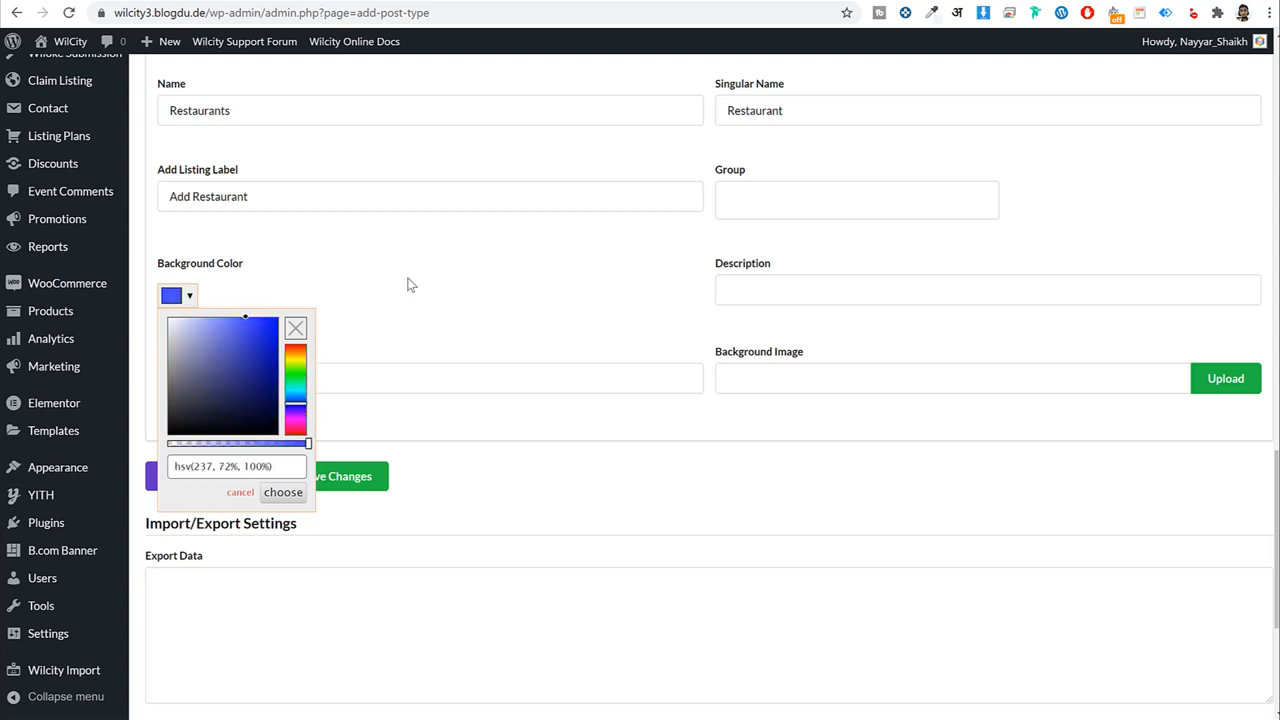
{"action": "left_click", "coordinate": [1060, 427]}
Save the listing type settings.
{"action": "left_click", "coordinate": [374, 477]}
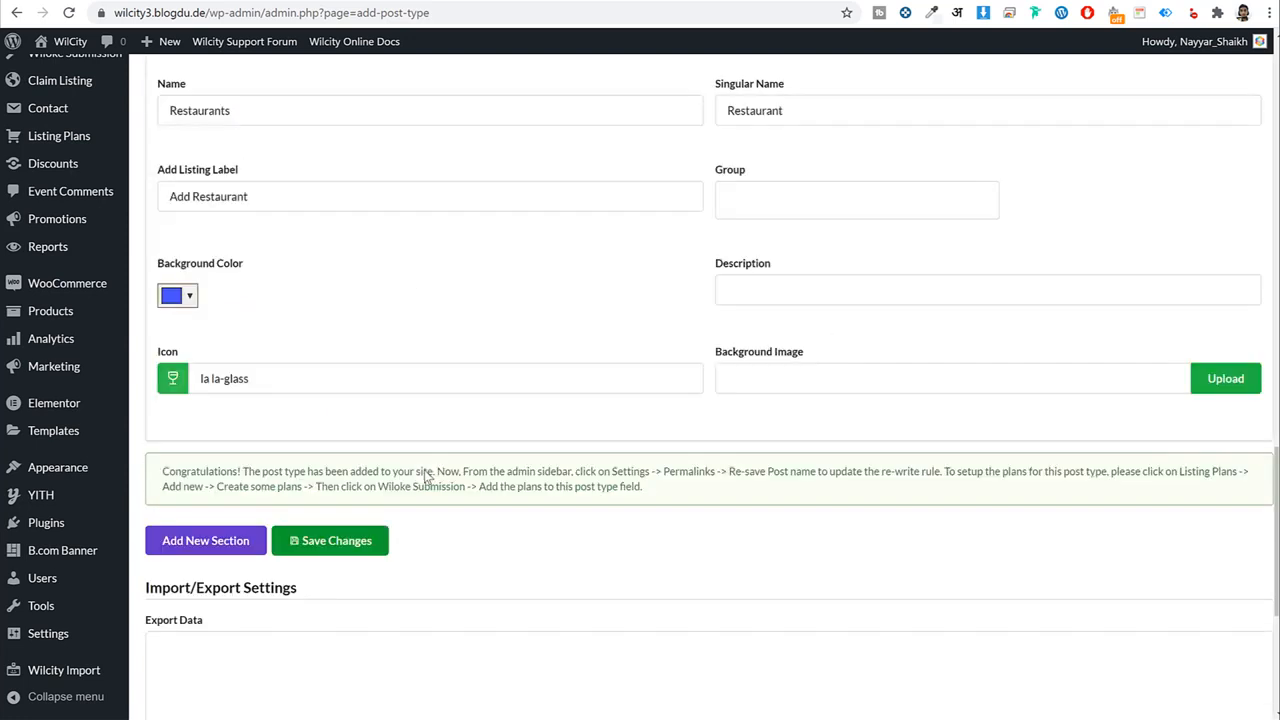
{"action": "scroll", "coordinate": [574, 328], "scroll_direction": "down", "scroll_amount": 2}
{"action": "scroll", "coordinate": [574, 326], "scroll_direction": "up", "scroll_amount": 1}
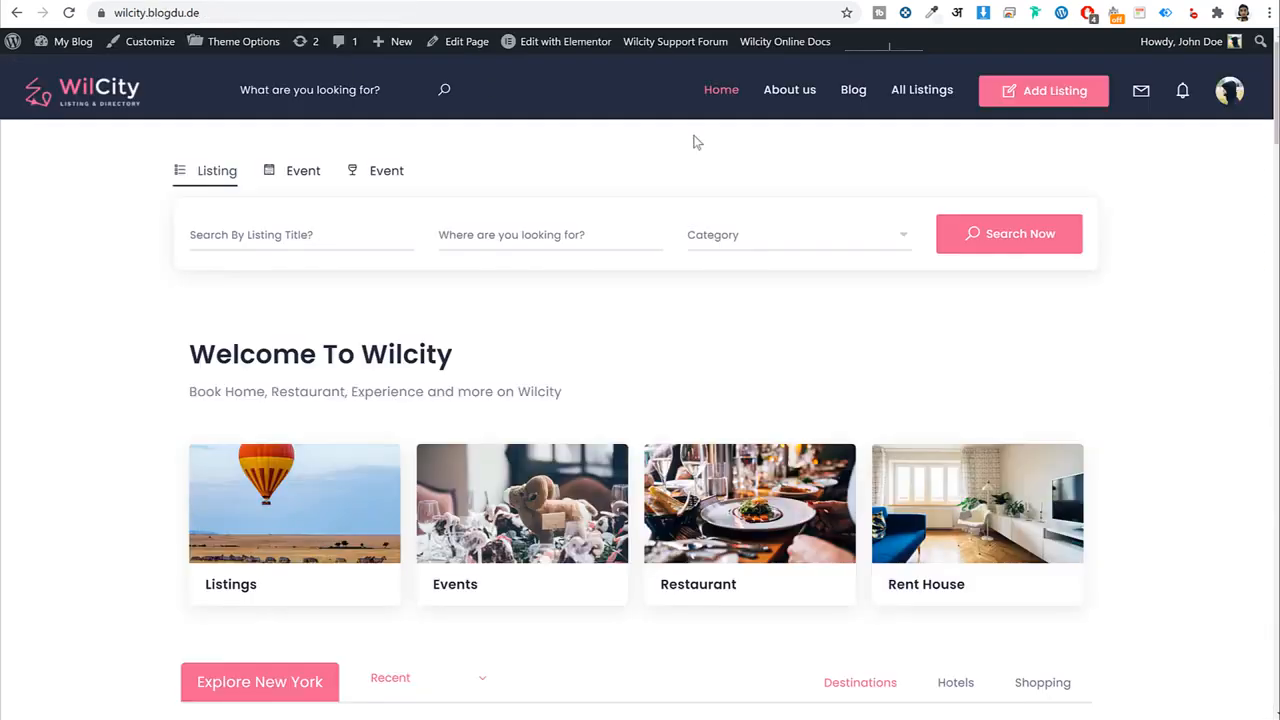
{"action": "scroll", "coordinate": [800, 220], "scroll_direction": "down", "scroll_amount": 2}
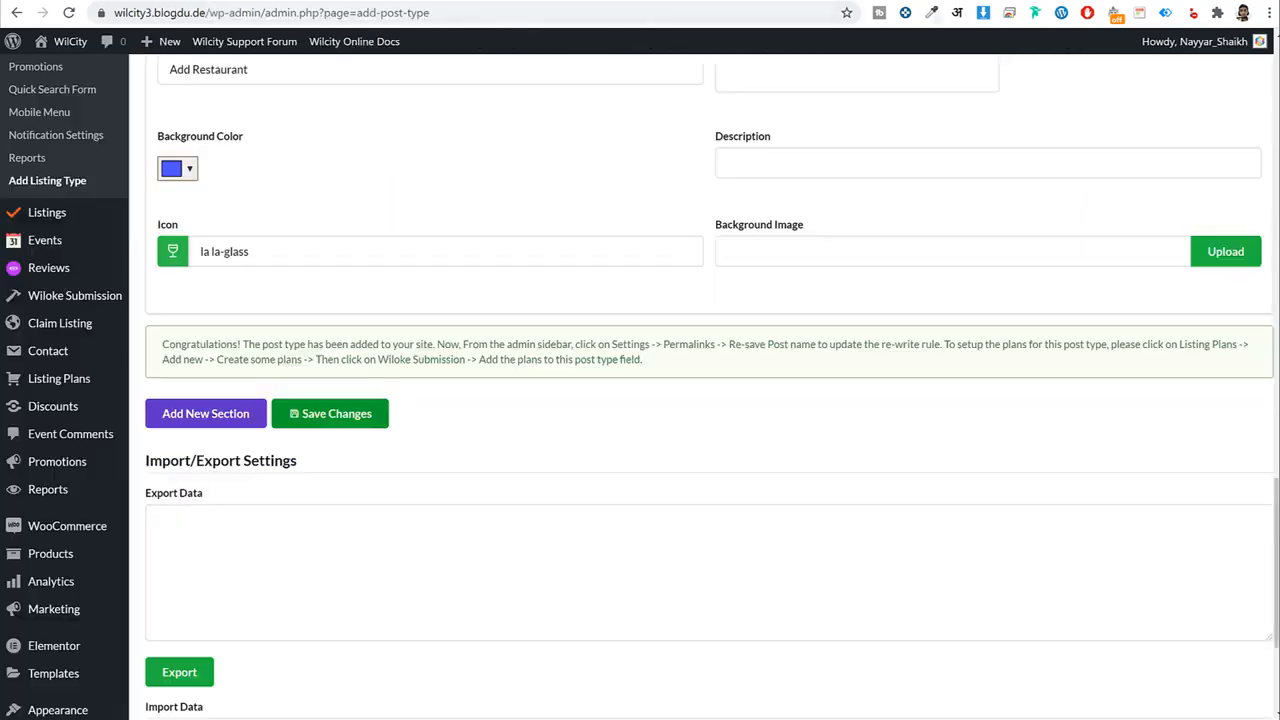
Use the hot-air balloon image as the Restaurants background and Tower Bridge for Events.
{"action": "scroll", "coordinate": [800, 237], "scroll_direction": "up", "scroll_amount": 2}
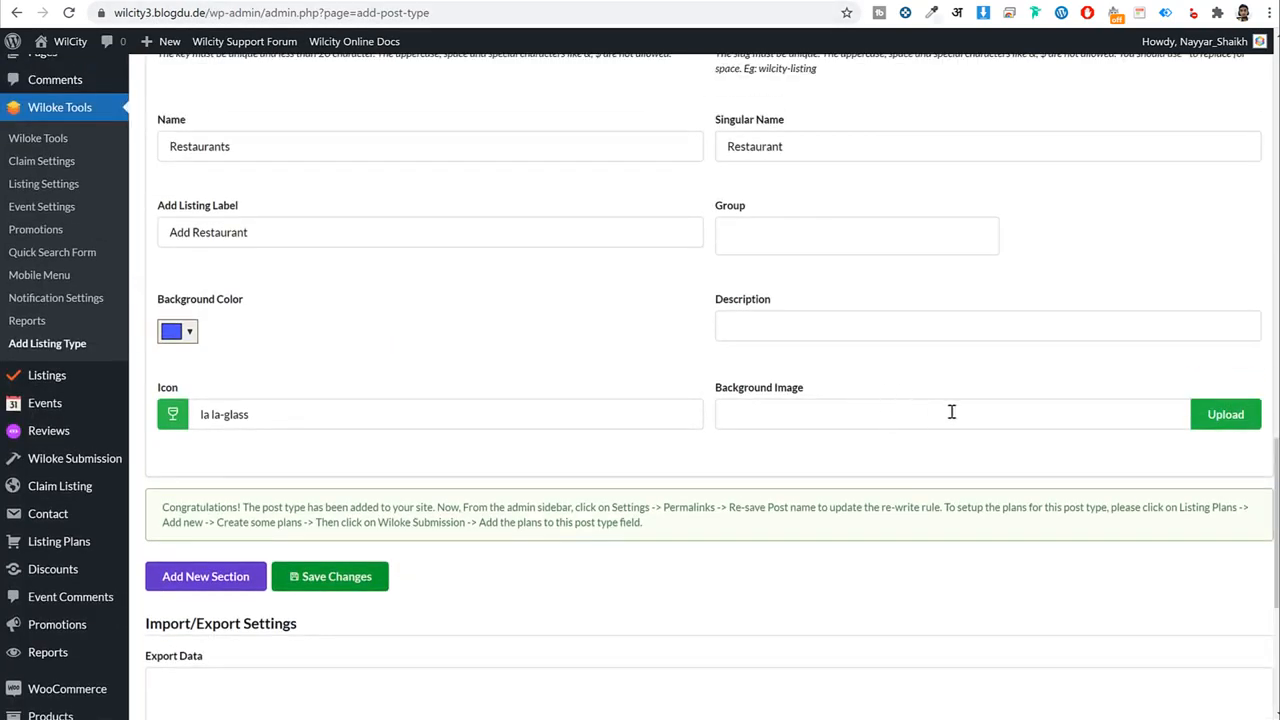
{"action": "left_click", "coordinate": [1232, 420]}
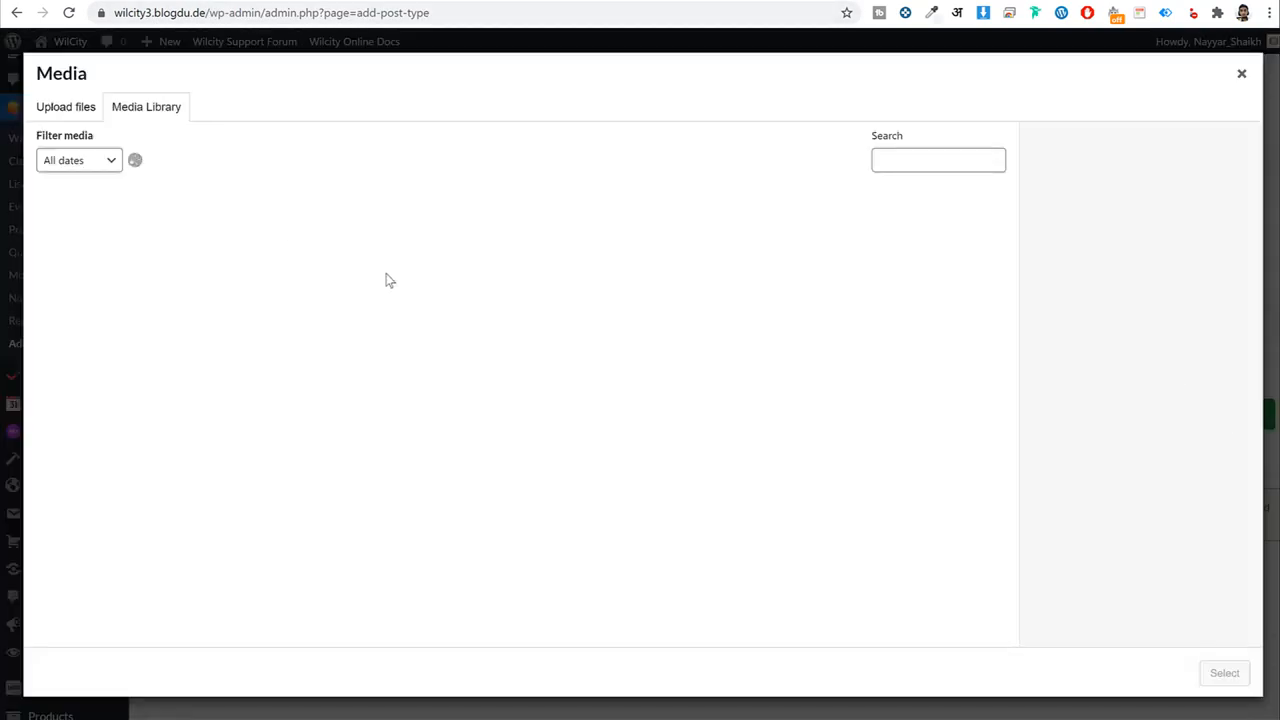
{"action": "left_click", "coordinate": [135, 275]}
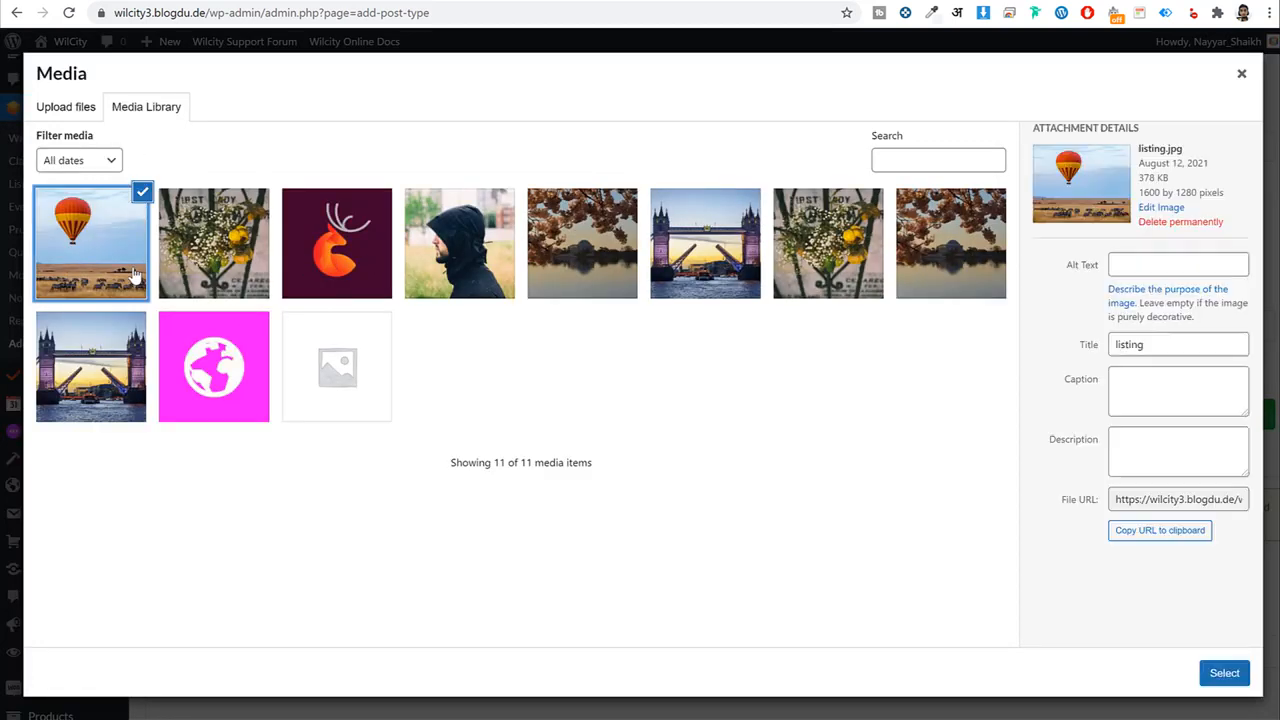
{"action": "left_click", "coordinate": [1214, 678]}
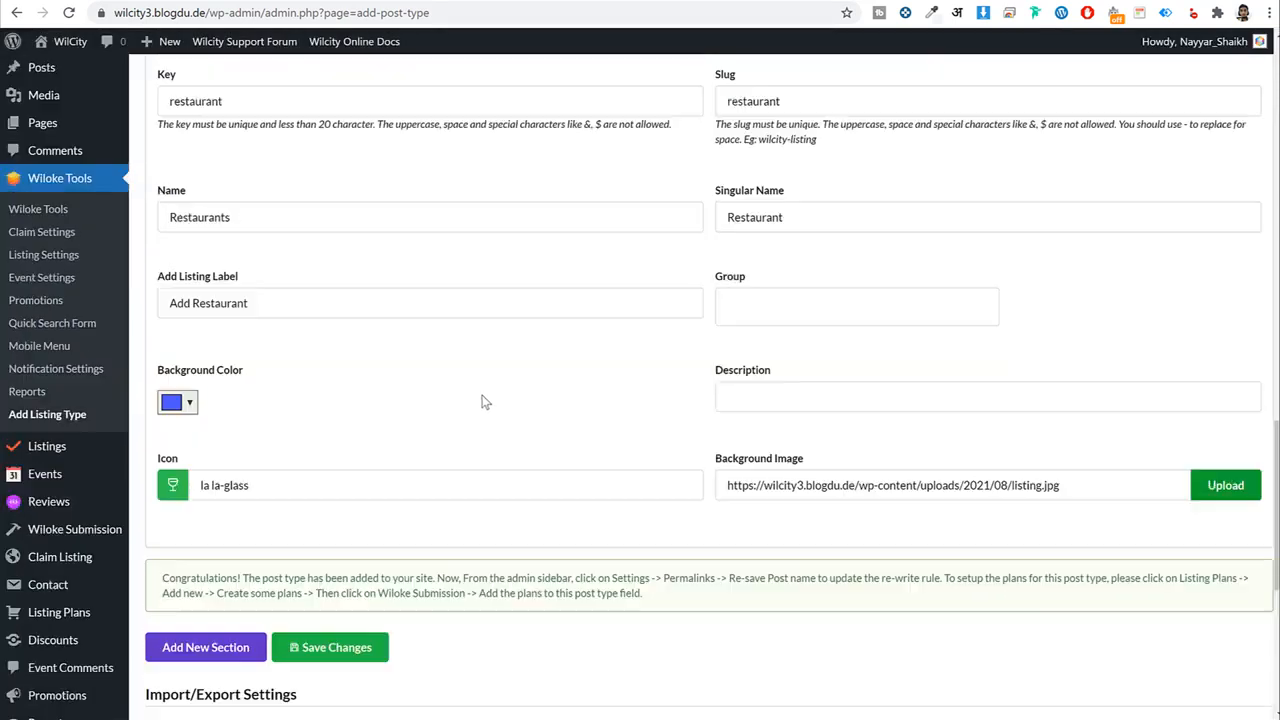
{"action": "scroll", "coordinate": [483, 401], "scroll_direction": "up", "scroll_amount": 7}
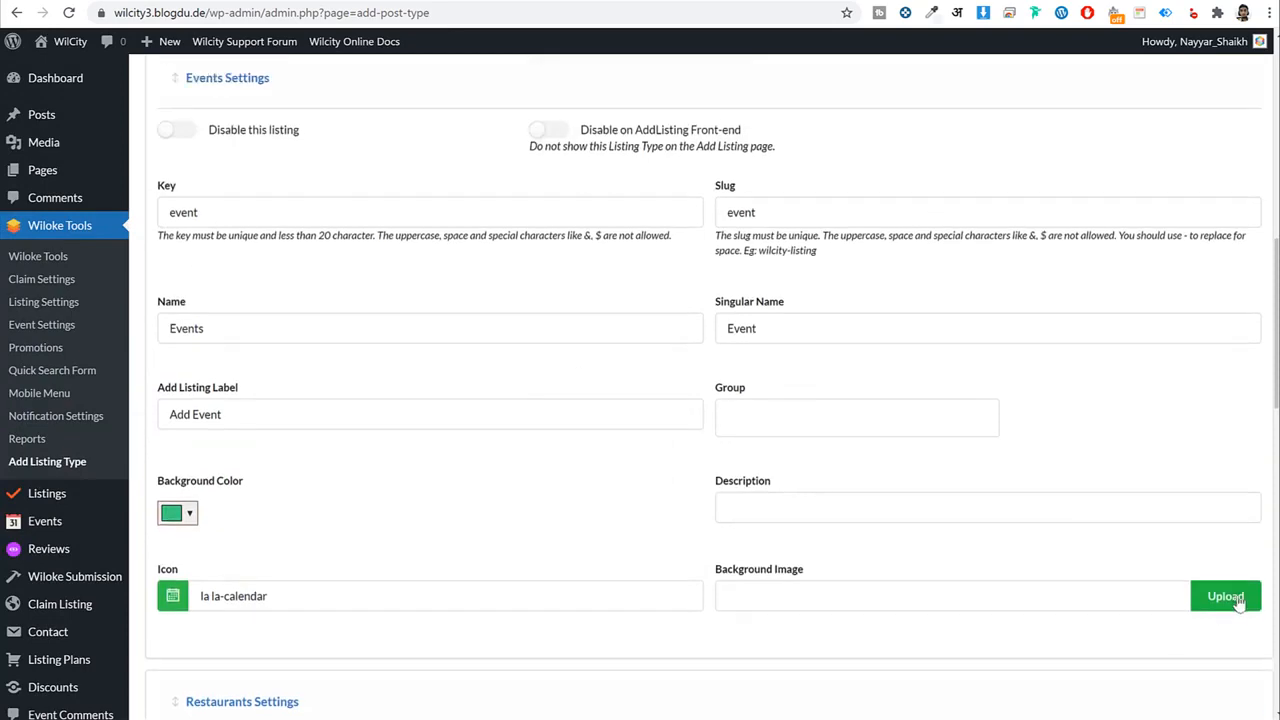
{"action": "left_click", "coordinate": [1226, 597]}
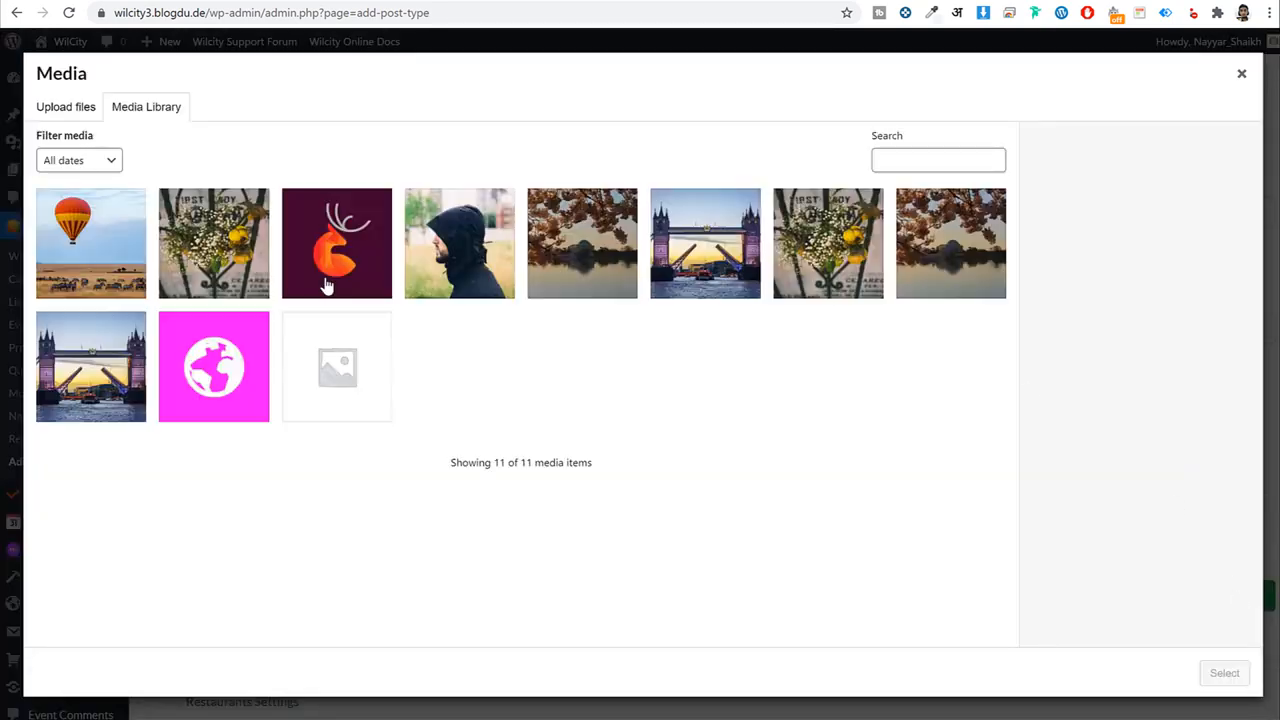
{"action": "left_click", "coordinate": [580, 257]}
{"action": "left_click", "coordinate": [757, 265]}
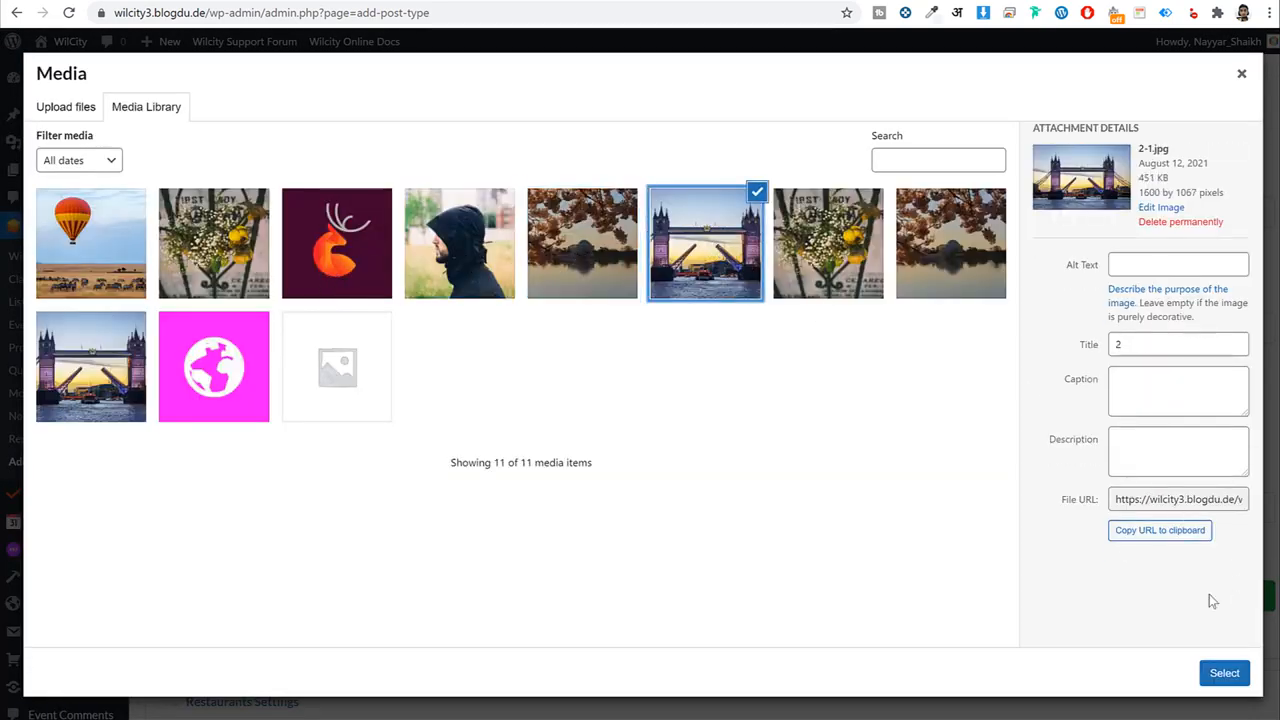
{"action": "left_click", "coordinate": [1225, 673]}
Give Listings the cherry-blossom lake background image and save the listing type settings.
{"action": "scroll", "coordinate": [1016, 475], "scroll_direction": "up", "scroll_amount": 4}
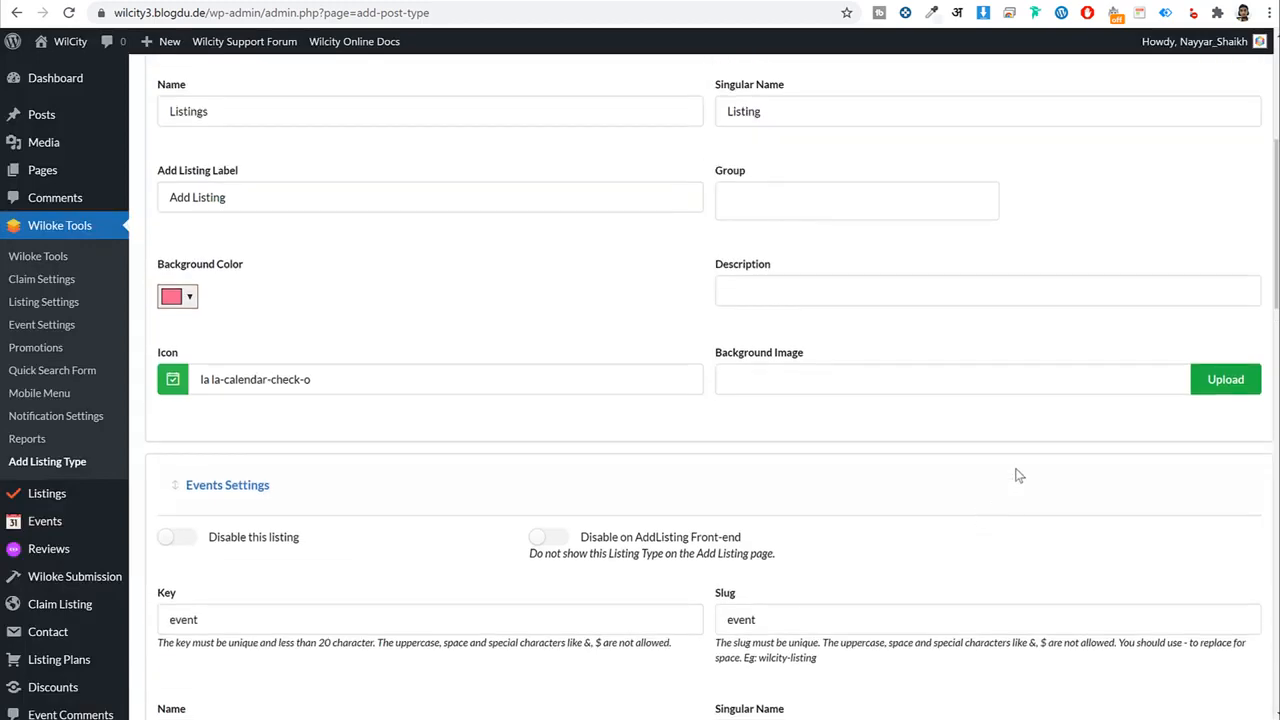
{"action": "left_click", "coordinate": [1224, 380]}
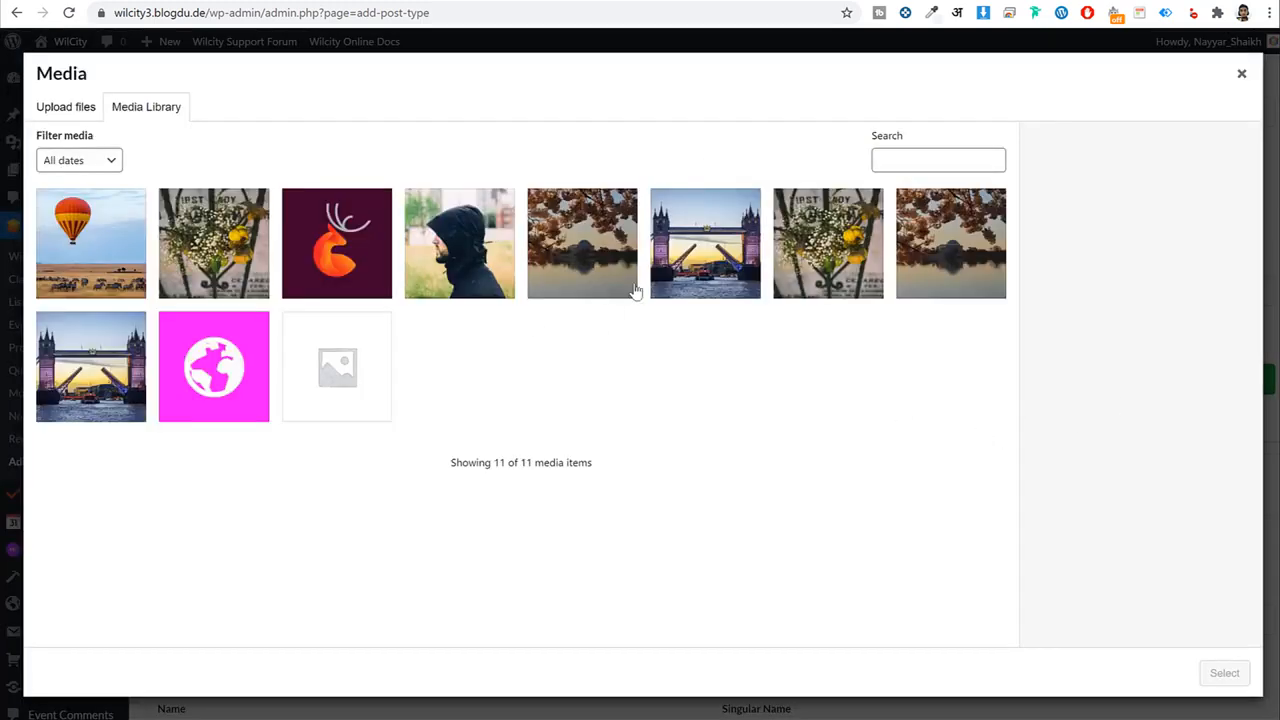
{"action": "left_click", "coordinate": [712, 265]}
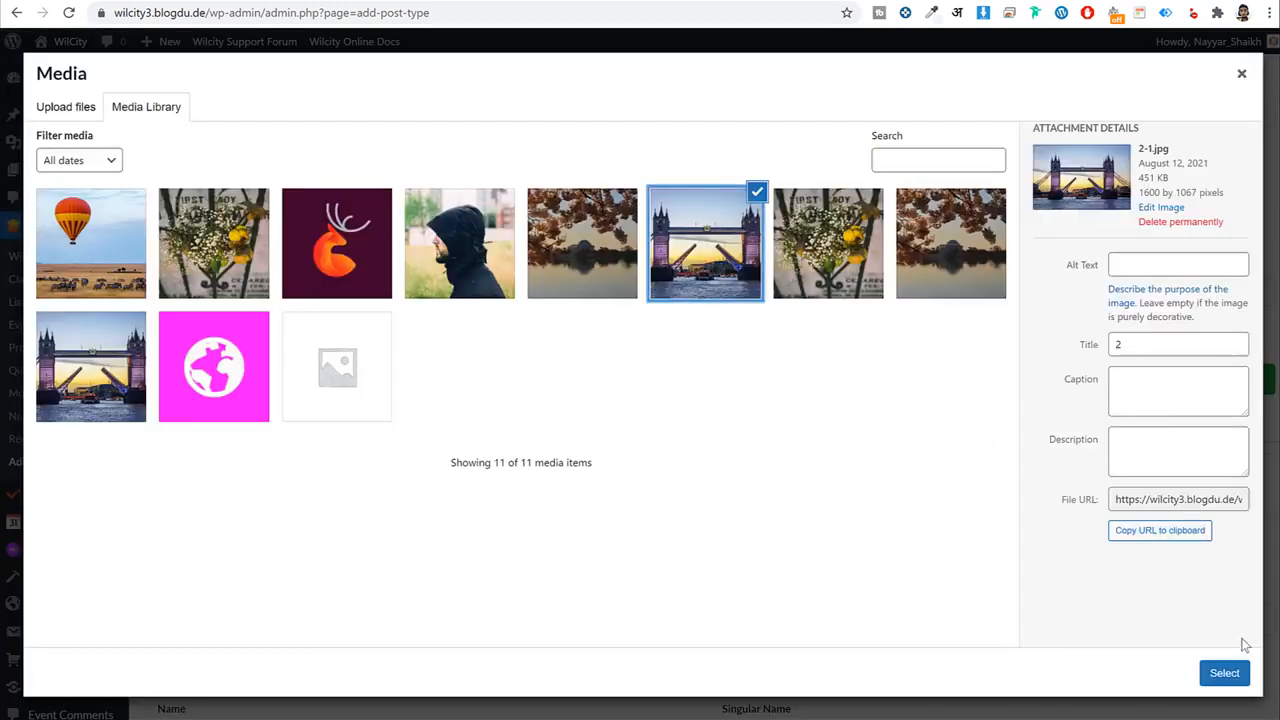
{"action": "left_click", "coordinate": [792, 234]}
{"action": "left_click", "coordinate": [960, 243]}
{"action": "left_click", "coordinate": [1222, 673]}
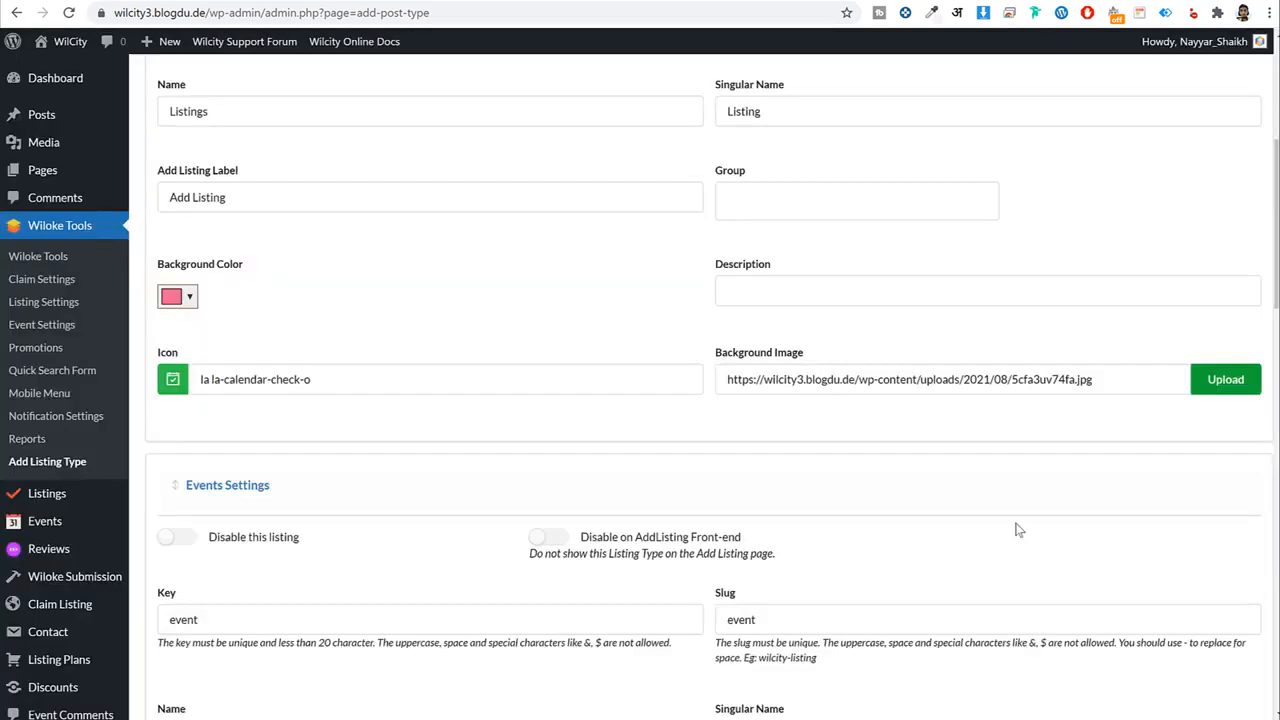
{"action": "scroll", "coordinate": [1010, 530], "scroll_direction": "down", "scroll_amount": 10}
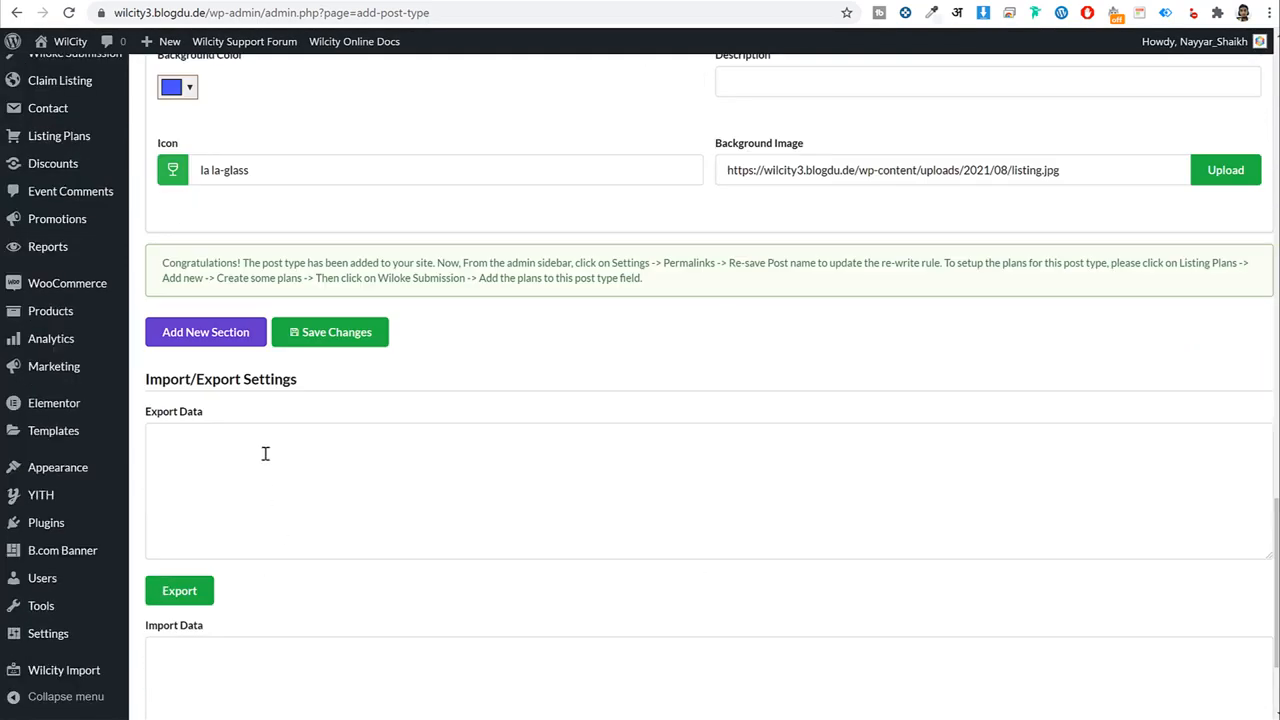
{"action": "left_click", "coordinate": [350, 338]}
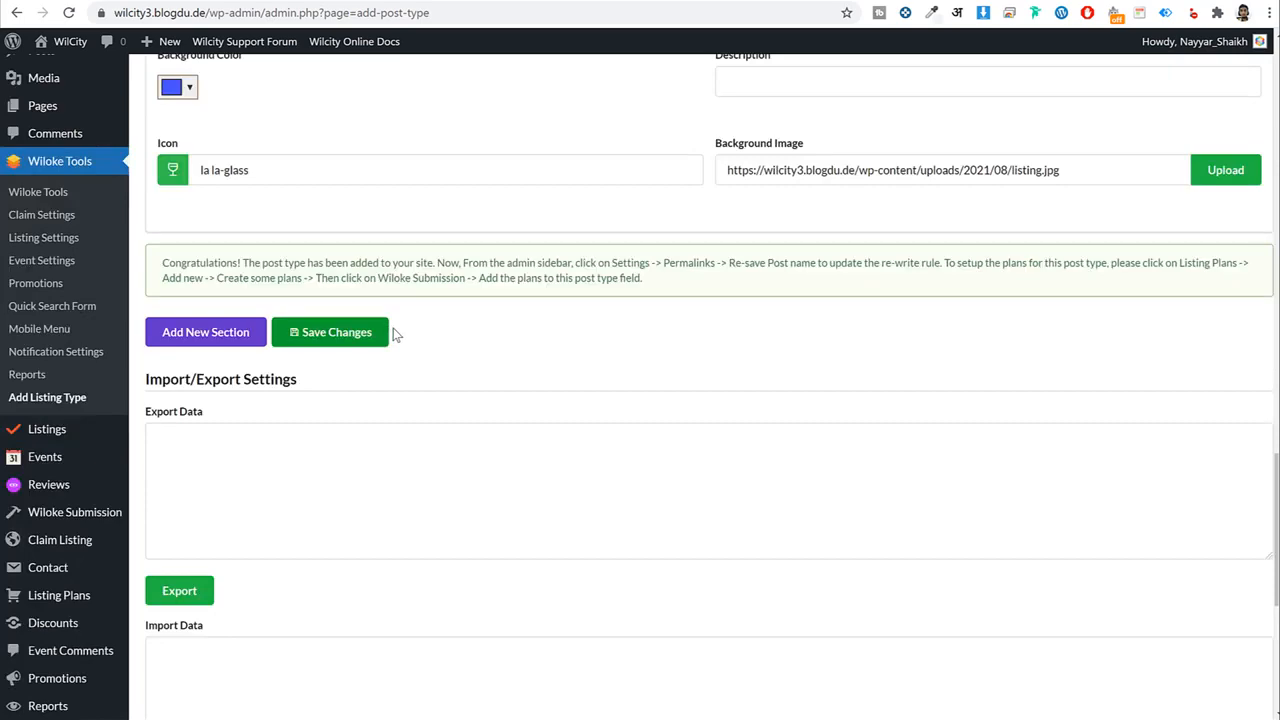
{"action": "scroll", "coordinate": [483, 366], "scroll_direction": "up", "scroll_amount": 4}
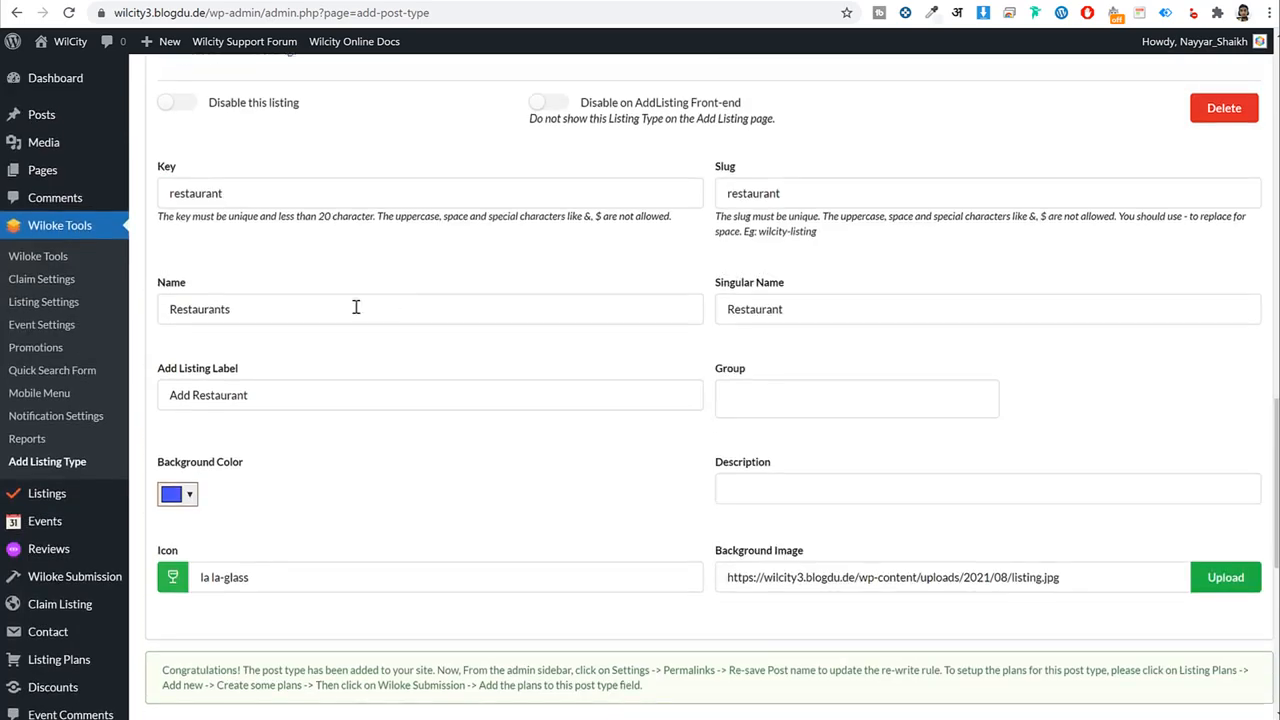
{"action": "scroll", "coordinate": [504, 359], "scroll_direction": "down", "scroll_amount": 1}
{"action": "scroll", "coordinate": [504, 359], "scroll_direction": "down", "scroll_amount": 2}
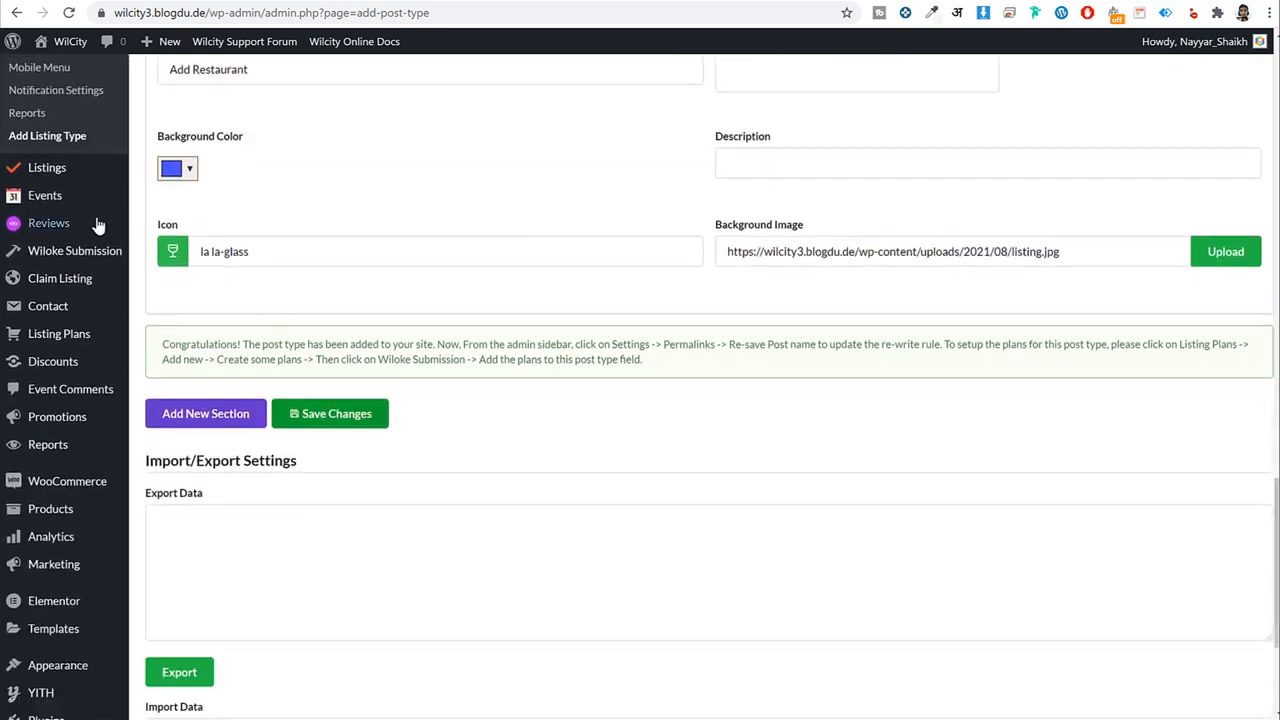
Start a new listing plan assigned to Restaurant Plan, then leave the editor without saving.
{"action": "left_click", "coordinate": [62, 333]}
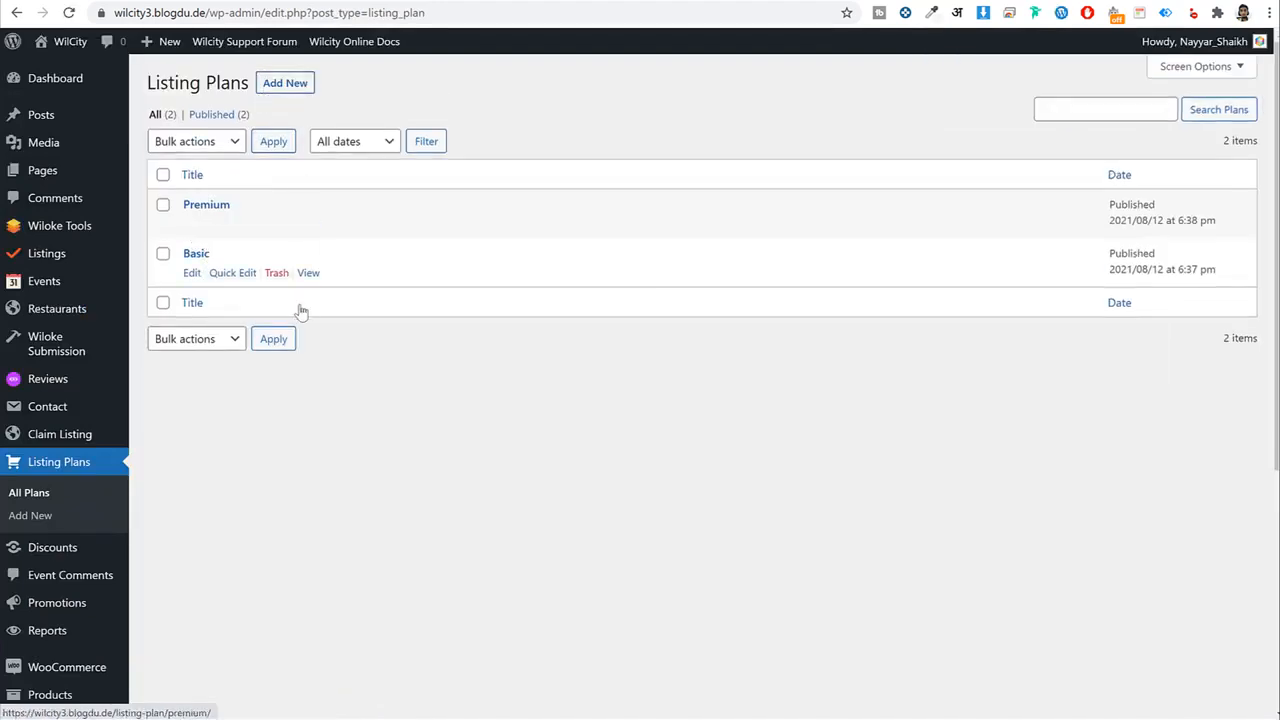
{"action": "left_click", "coordinate": [285, 84]}
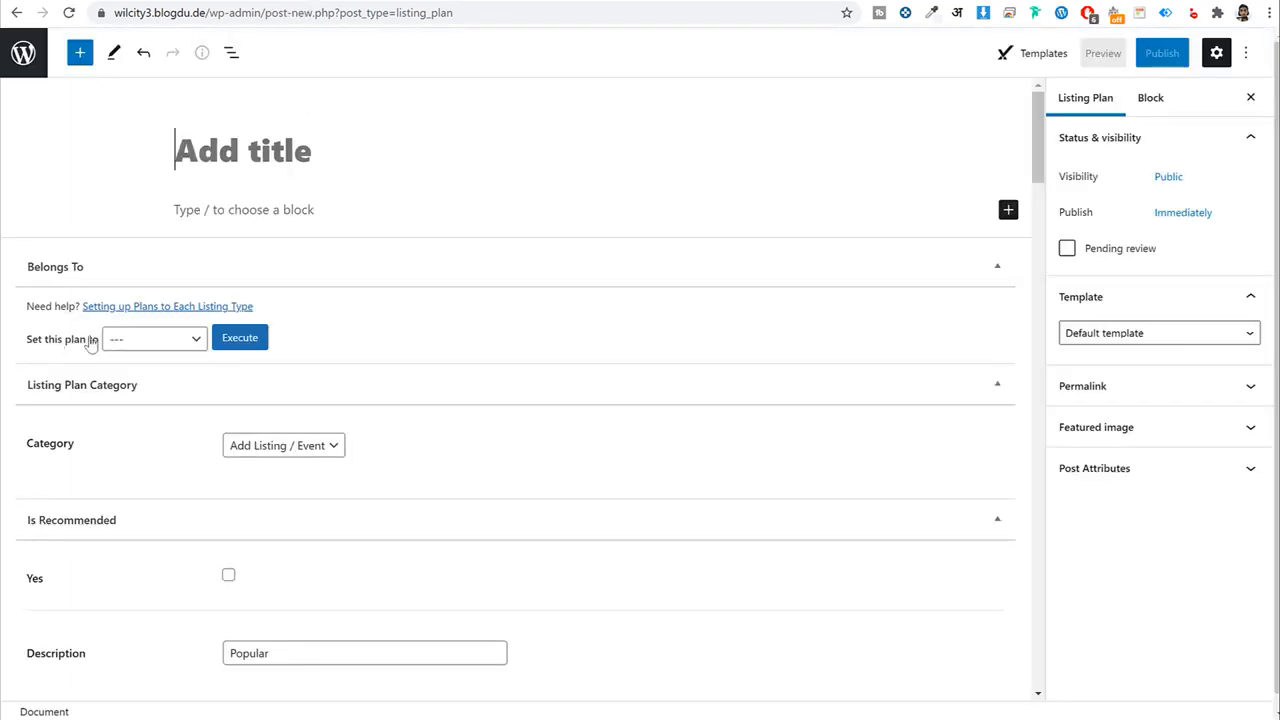
{"action": "left_click", "coordinate": [160, 338]}
{"action": "left_click", "coordinate": [158, 407]}
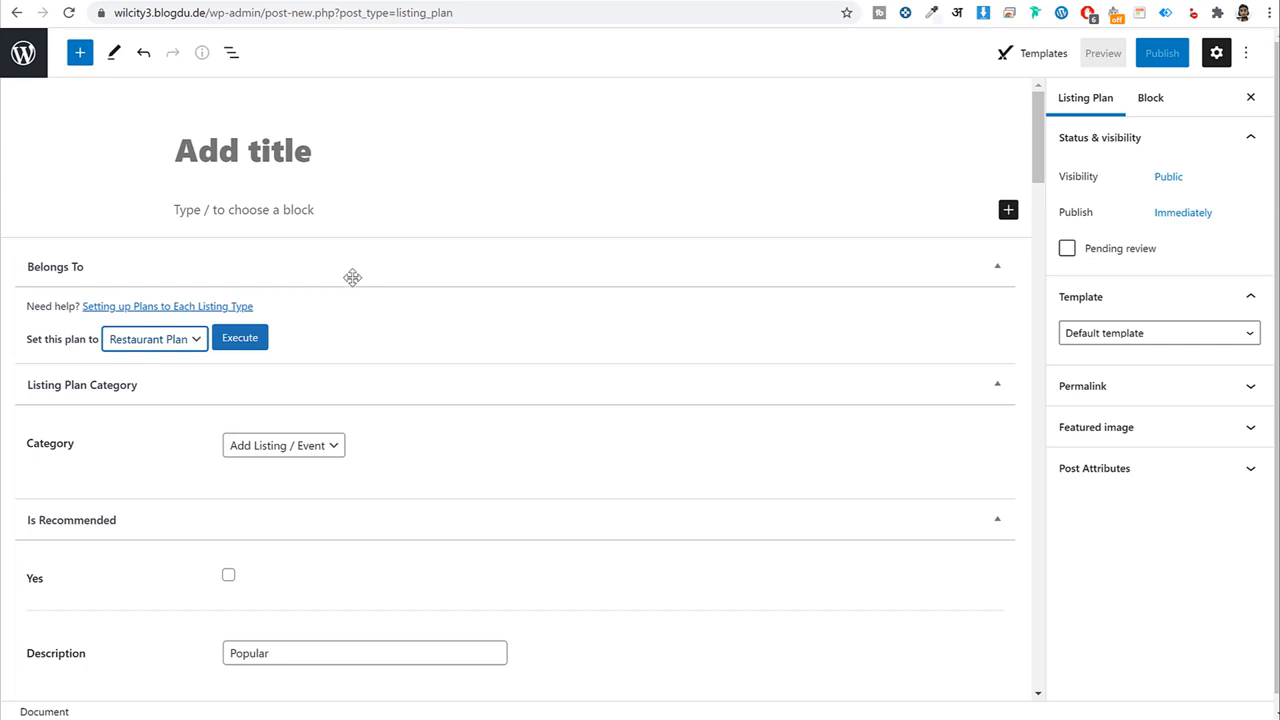
{"action": "left_click", "coordinate": [43, 58]}
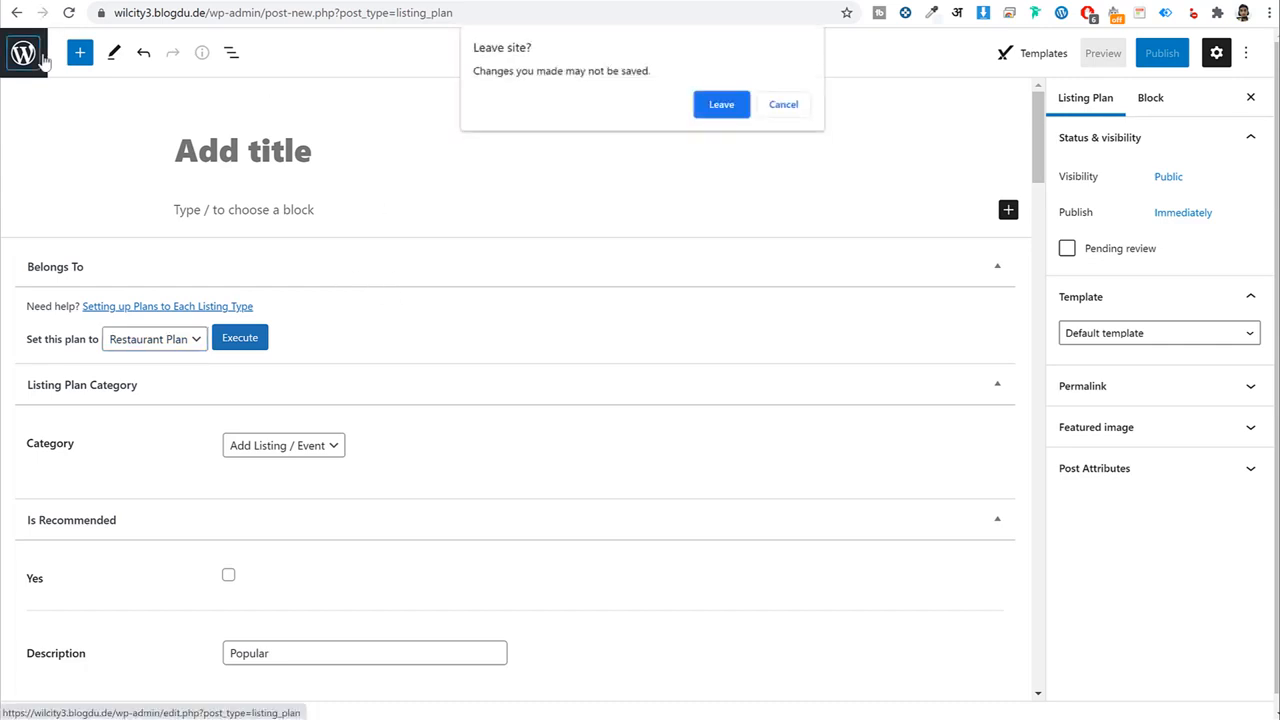
{"action": "key", "text": "Return"}
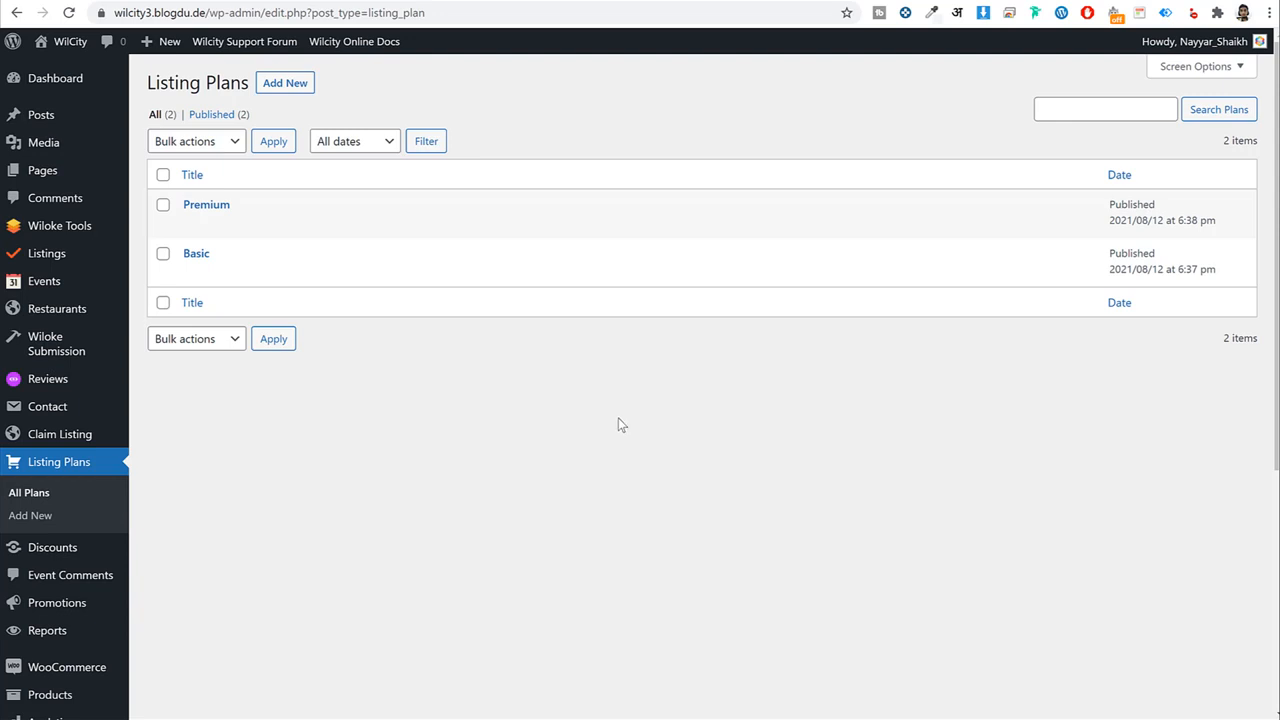
Set New User Default Role to Contributor in General Settings and save the changes.
{"action": "scroll", "coordinate": [619, 420], "scroll_direction": "down", "scroll_amount": 4}
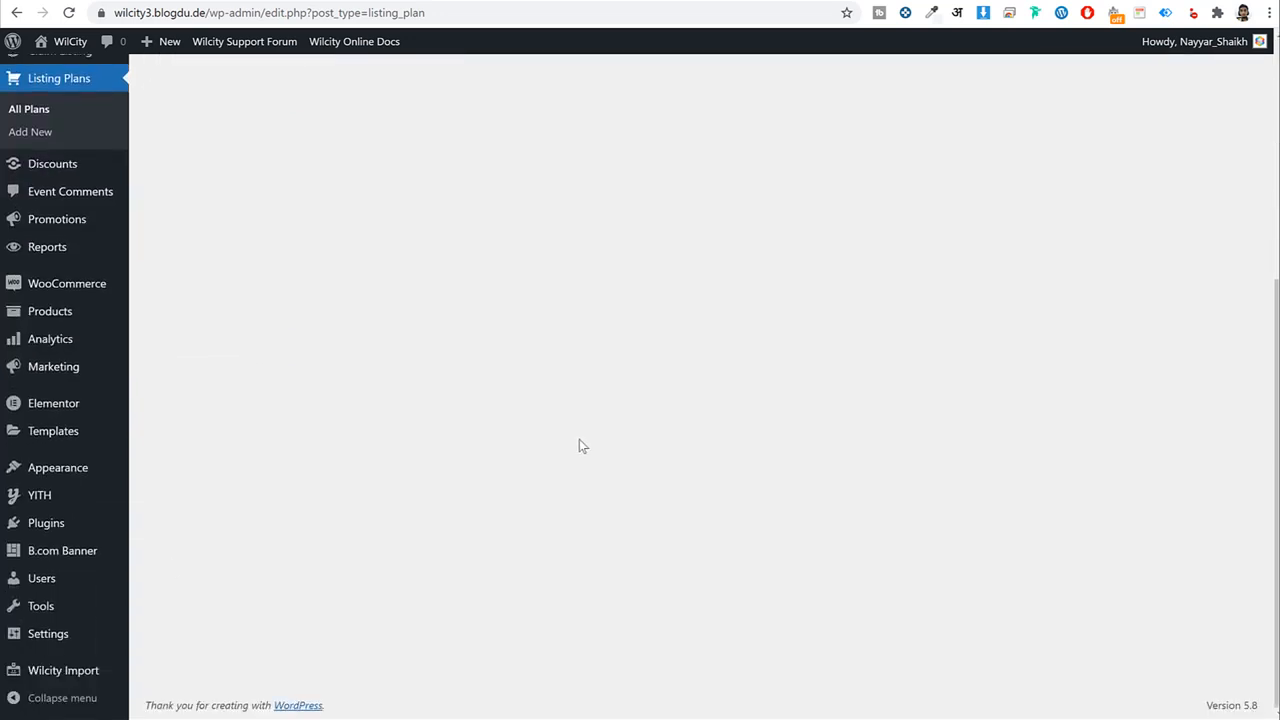
{"action": "mouse_move", "coordinate": [66, 638]}
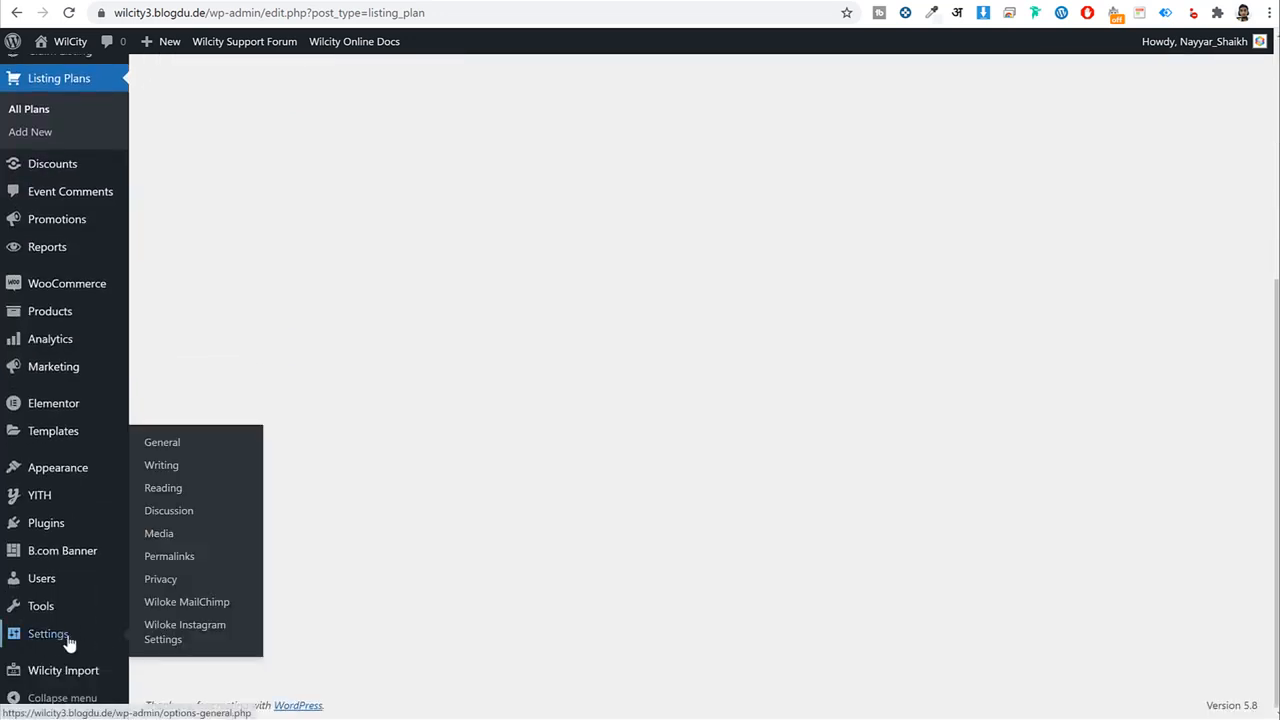
{"action": "left_click", "coordinate": [184, 444]}
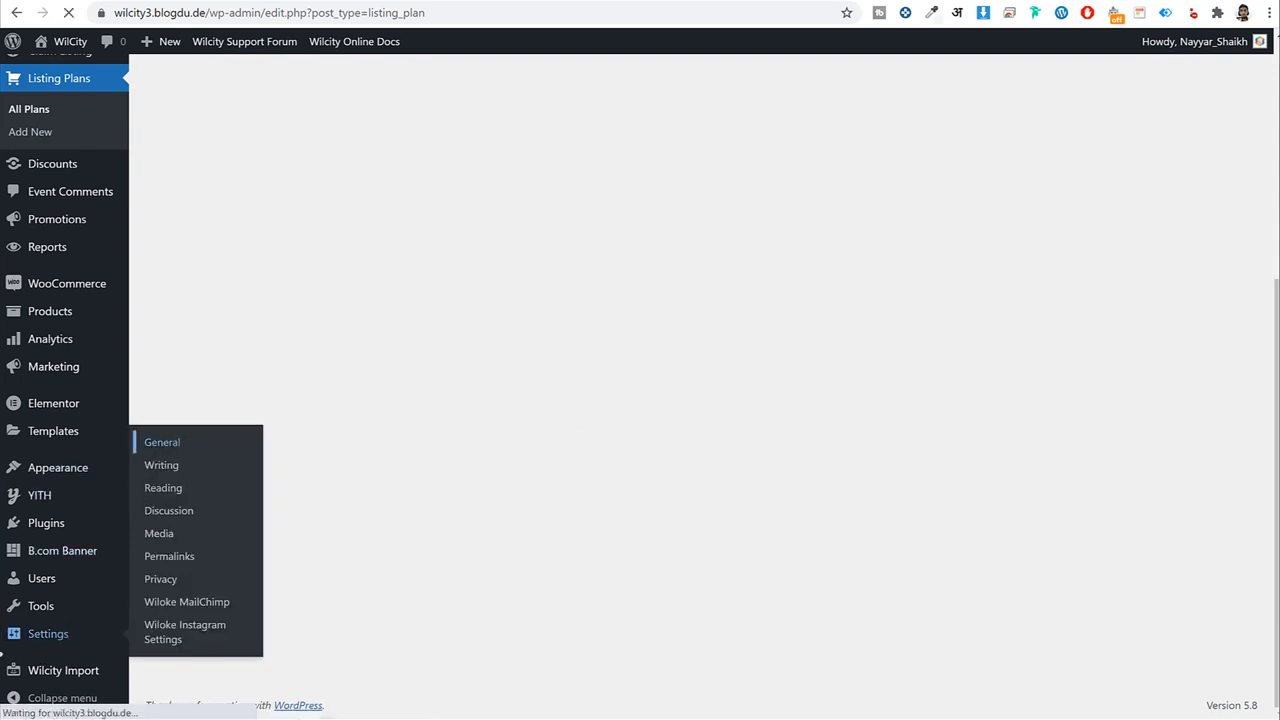
{"action": "scroll", "coordinate": [631, 473], "scroll_direction": "down", "scroll_amount": 1}
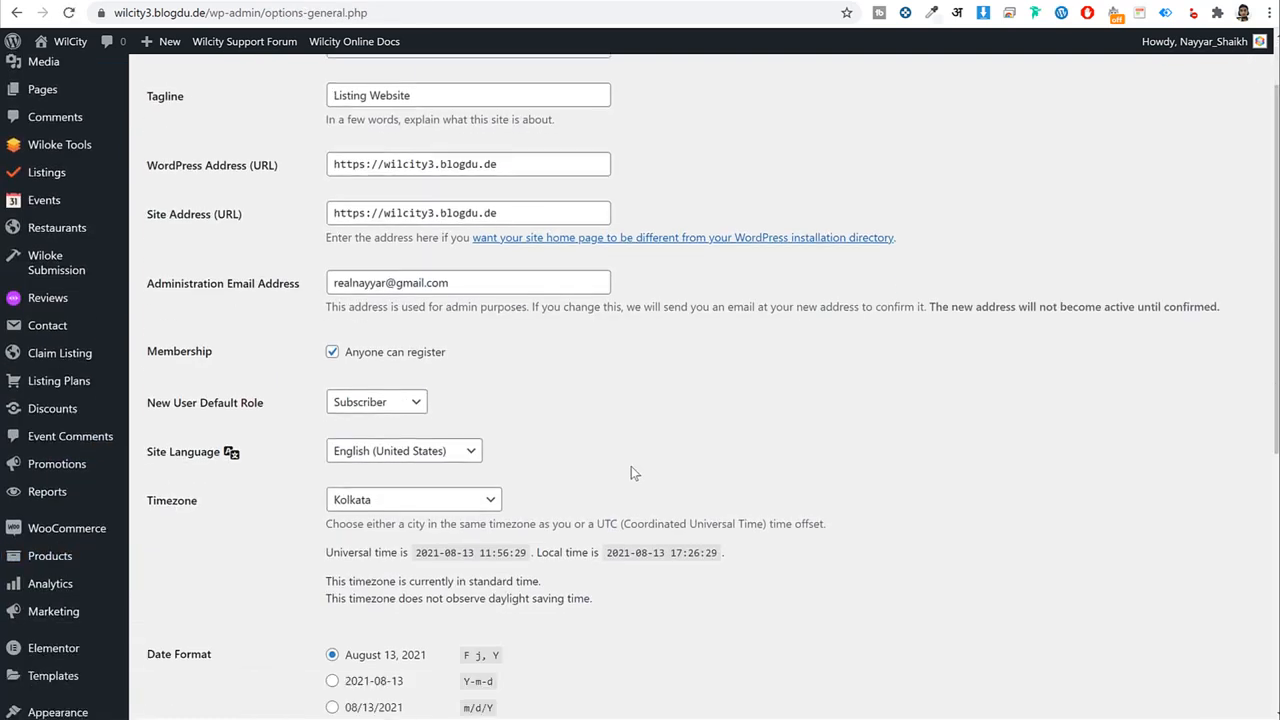
{"action": "scroll", "coordinate": [631, 473], "scroll_direction": "down", "scroll_amount": 1}
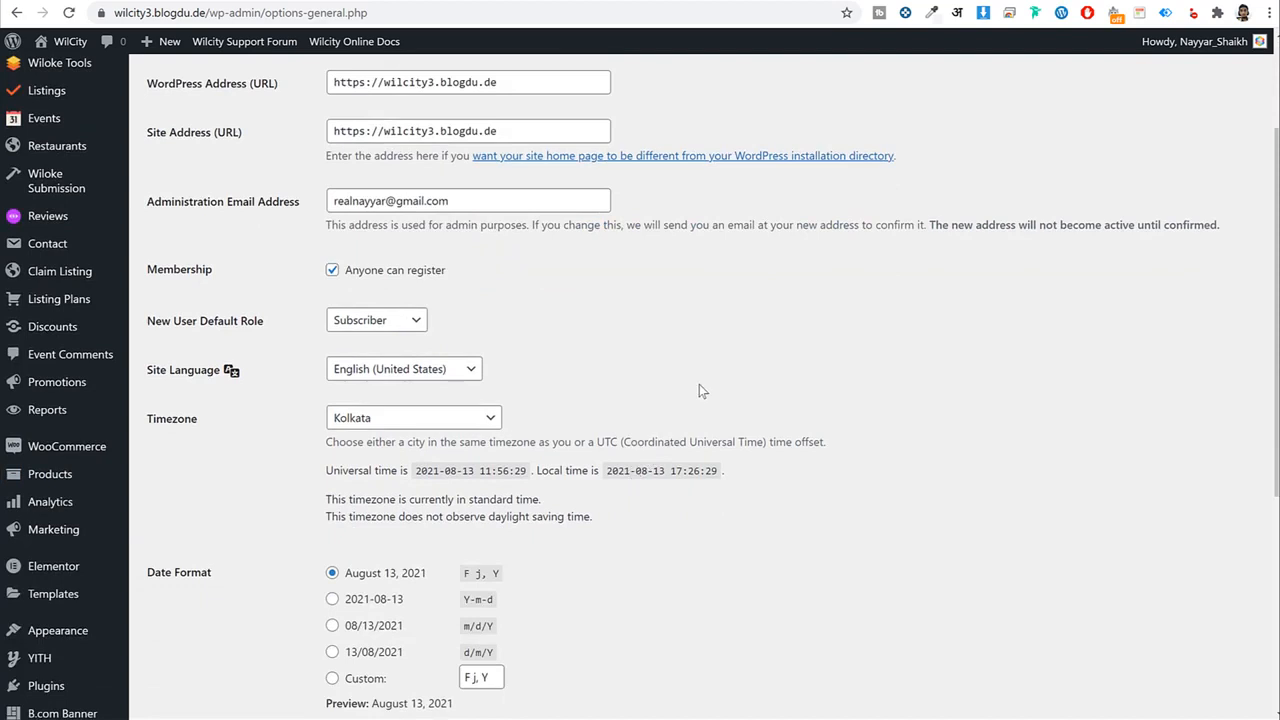
{"action": "left_click", "coordinate": [414, 322]}
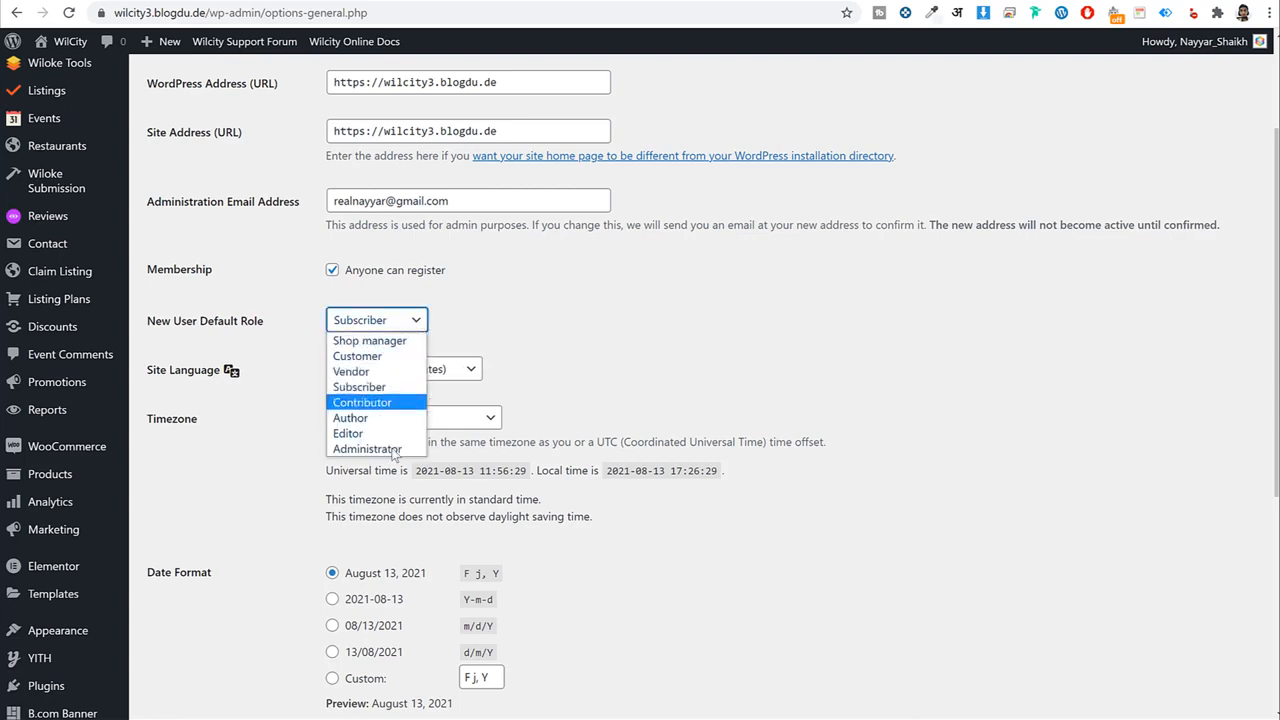
{"action": "left_click", "coordinate": [390, 411]}
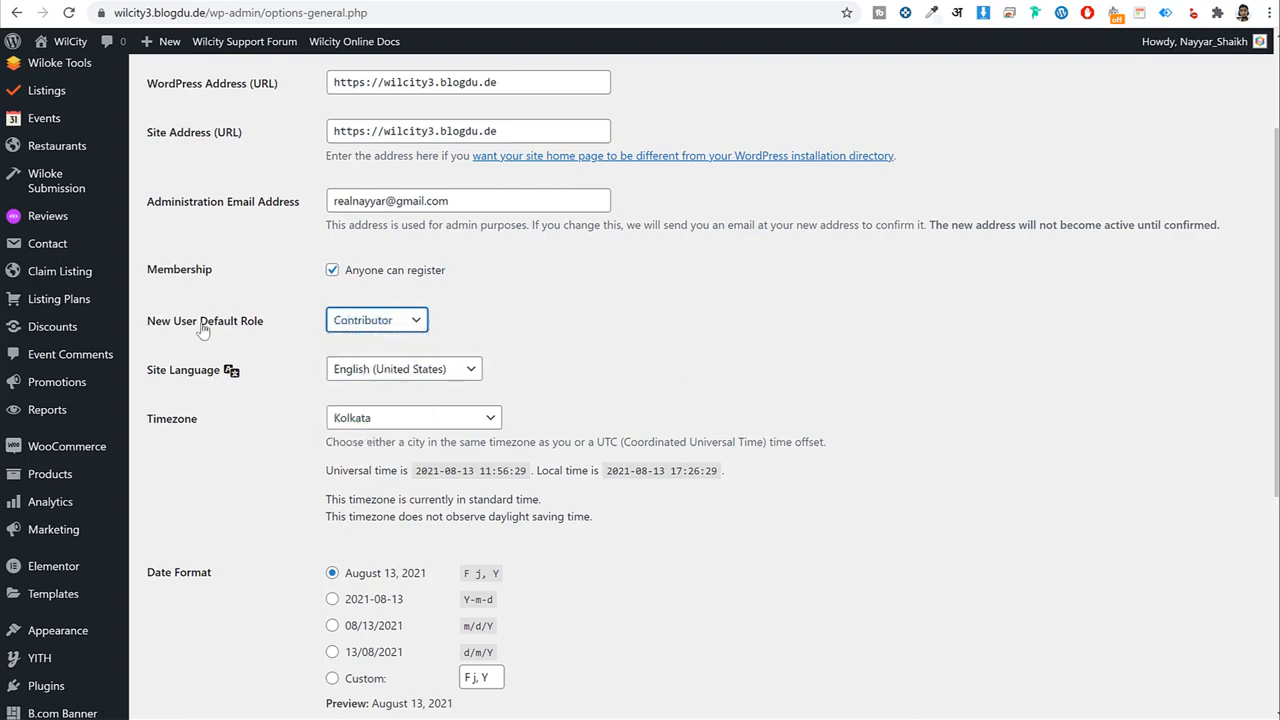
{"action": "left_click_drag", "start_coordinate": [201, 326], "coordinate": [268, 326]}
{"action": "scroll", "coordinate": [652, 473], "scroll_direction": "down", "scroll_amount": 4}
{"action": "left_click", "coordinate": [187, 584]}
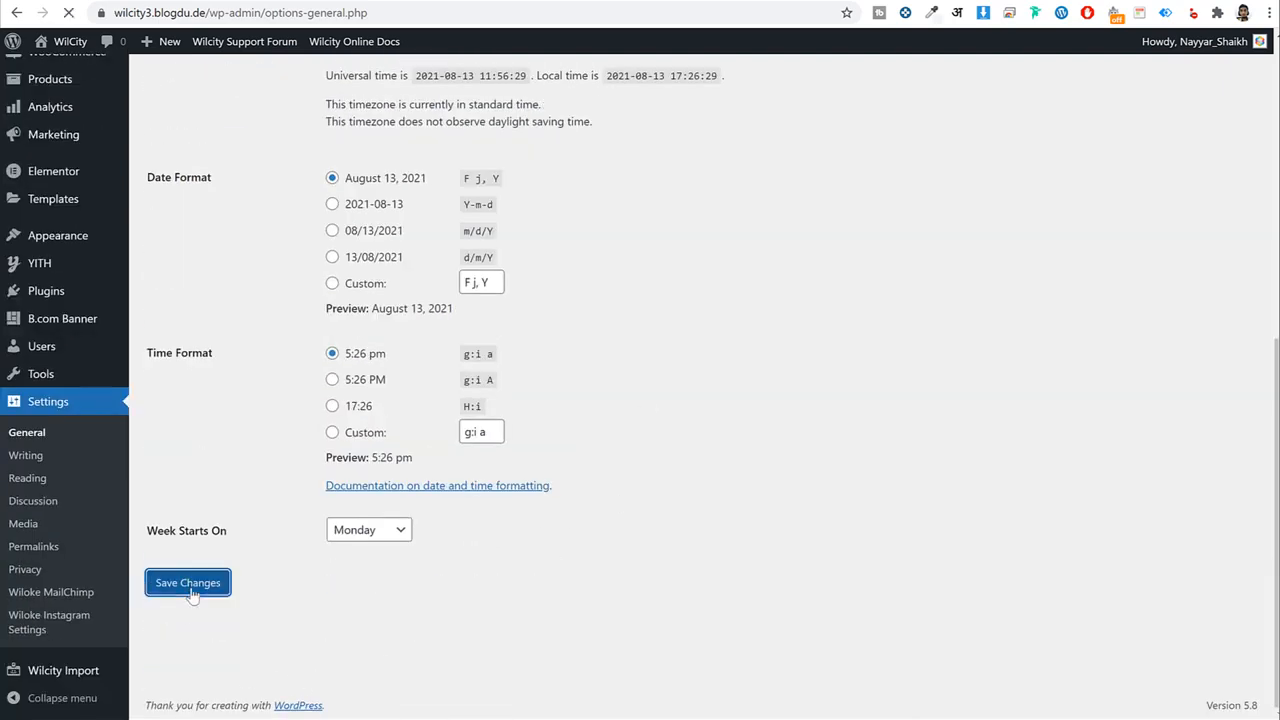
{"action": "scroll", "coordinate": [798, 473], "scroll_direction": "up", "scroll_amount": 6}
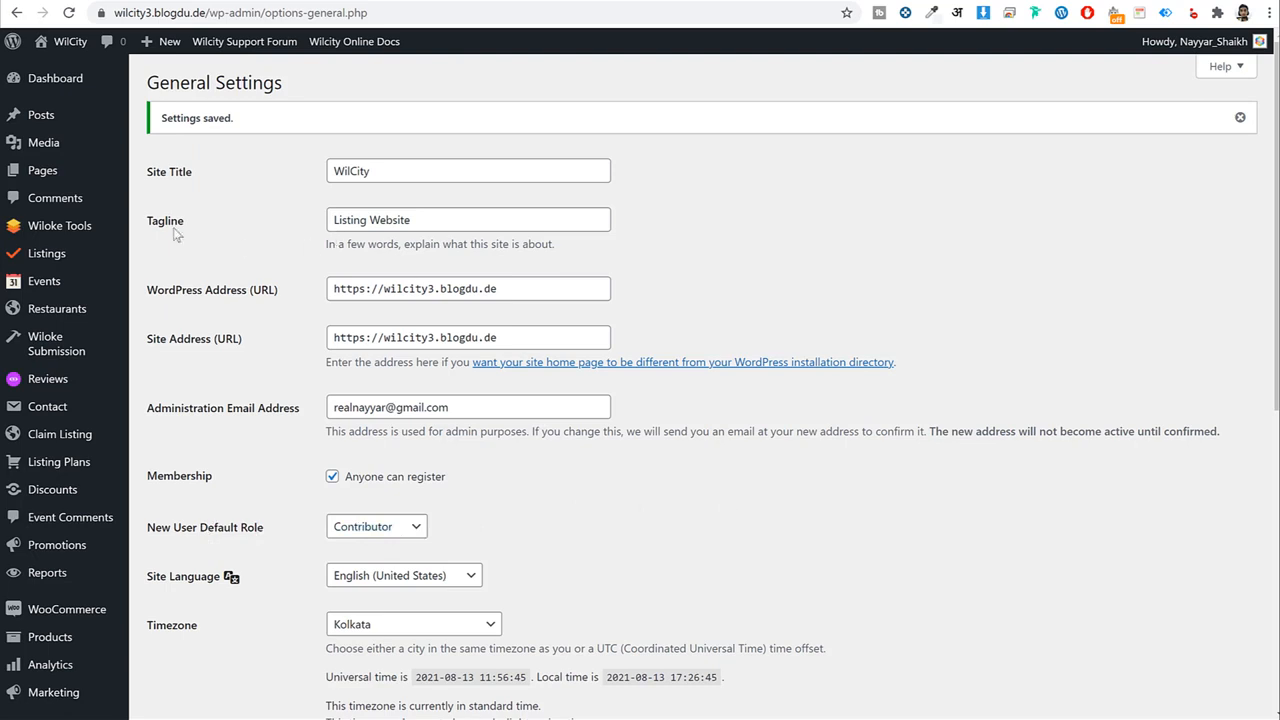
{"action": "left_click", "coordinate": [67, 172]}
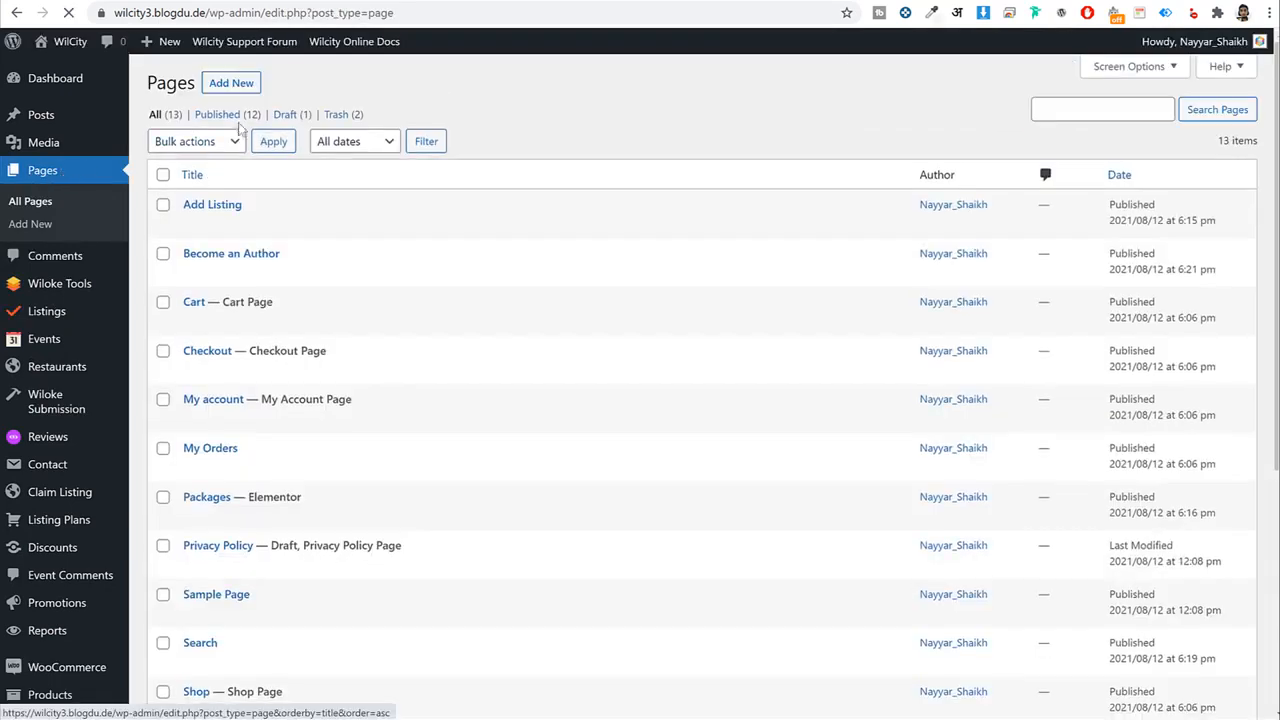
Publish a page titled 'Home' with the Wilcity Page Builder template, then return to Pages.
{"action": "left_click", "coordinate": [247, 83]}
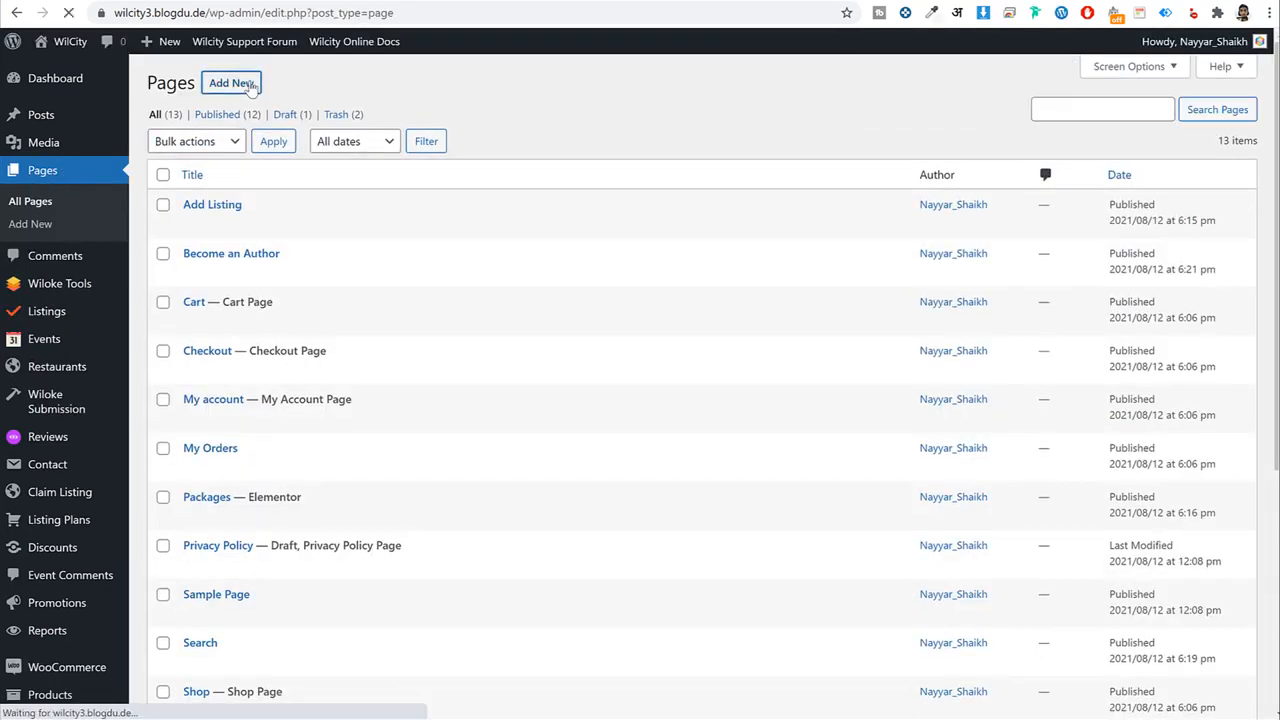
{"action": "type", "text": "Home"}
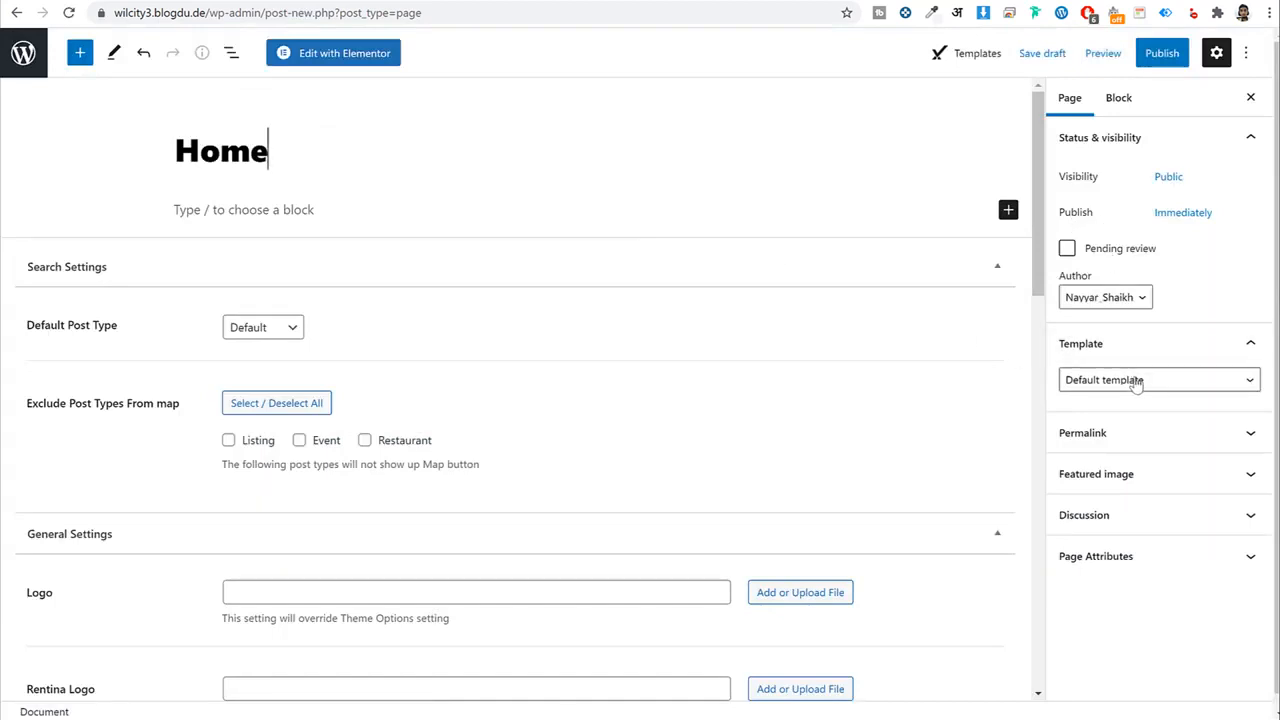
{"action": "left_click", "coordinate": [1137, 380]}
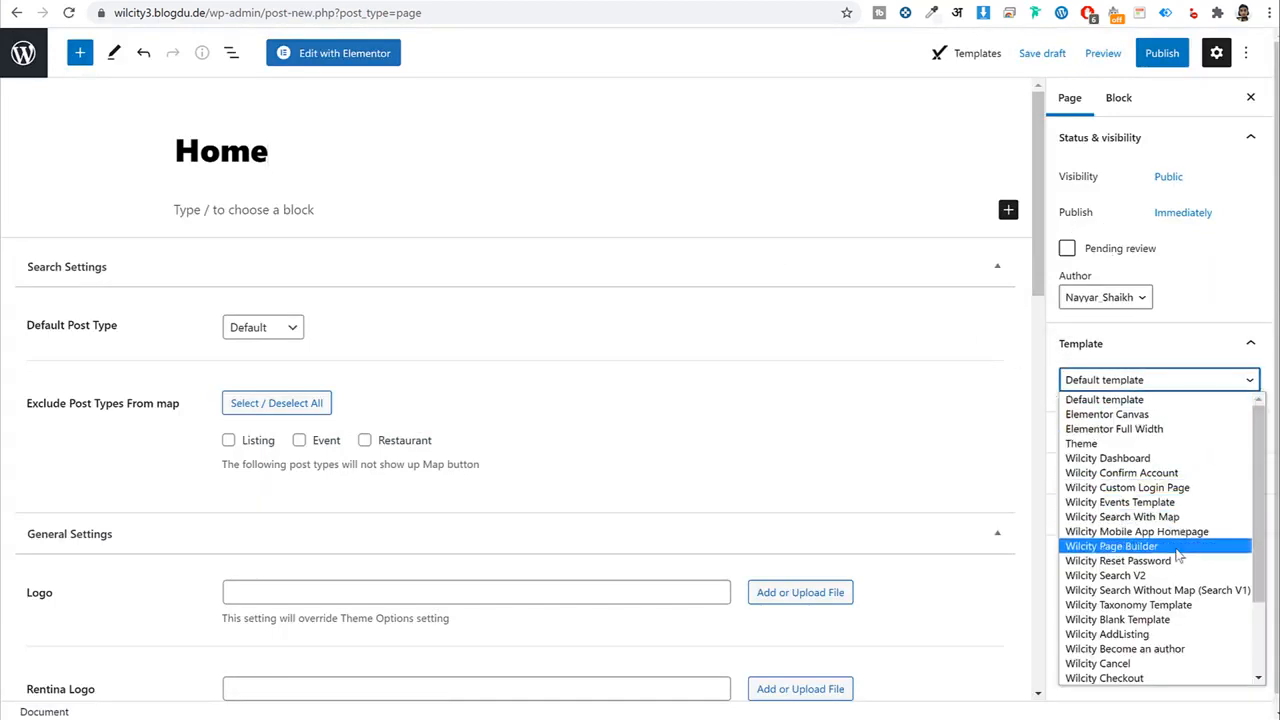
{"action": "scroll", "coordinate": [1148, 455], "scroll_direction": "down", "scroll_amount": 2}
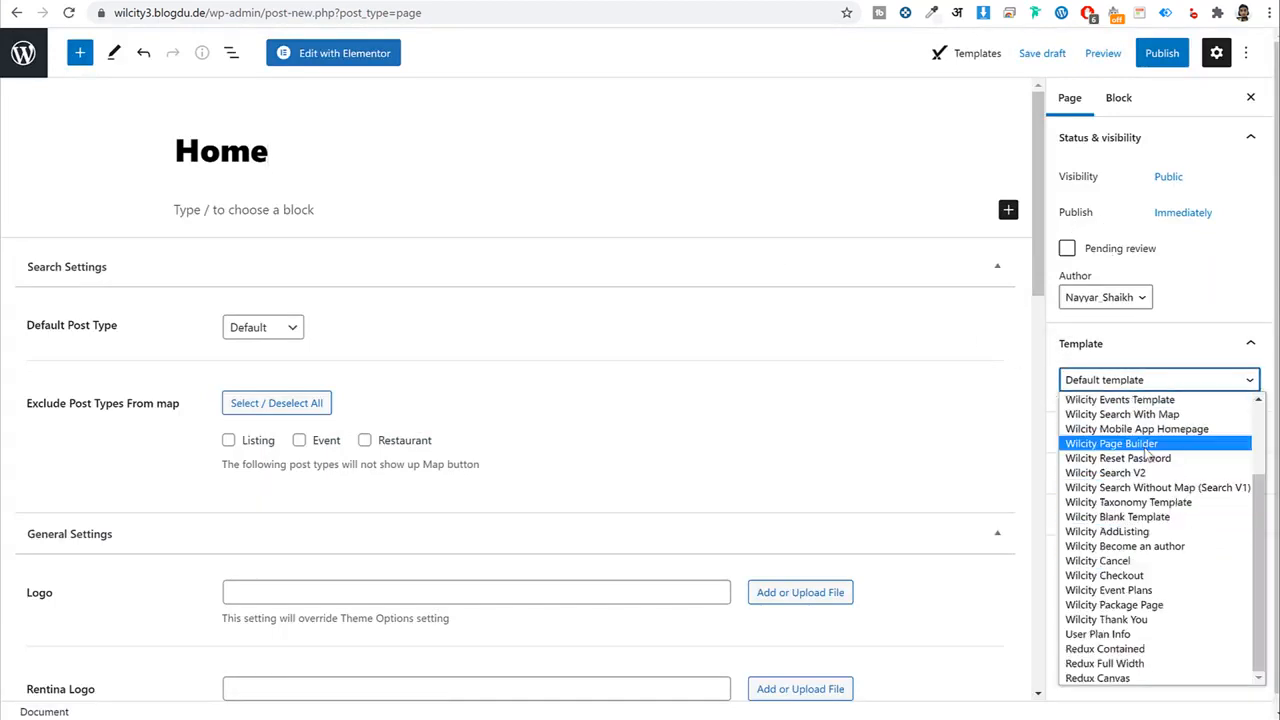
{"action": "left_click", "coordinate": [1128, 447]}
{"action": "left_click", "coordinate": [1164, 51]}
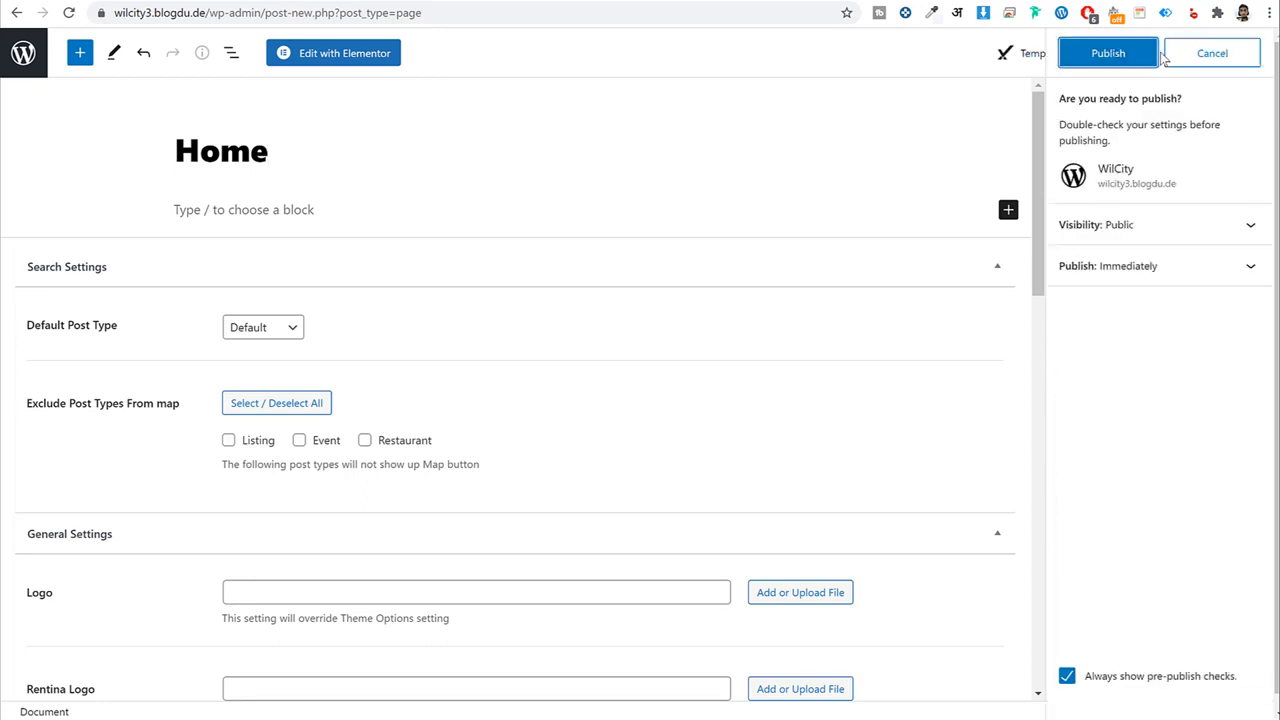
{"action": "left_click", "coordinate": [1108, 51]}
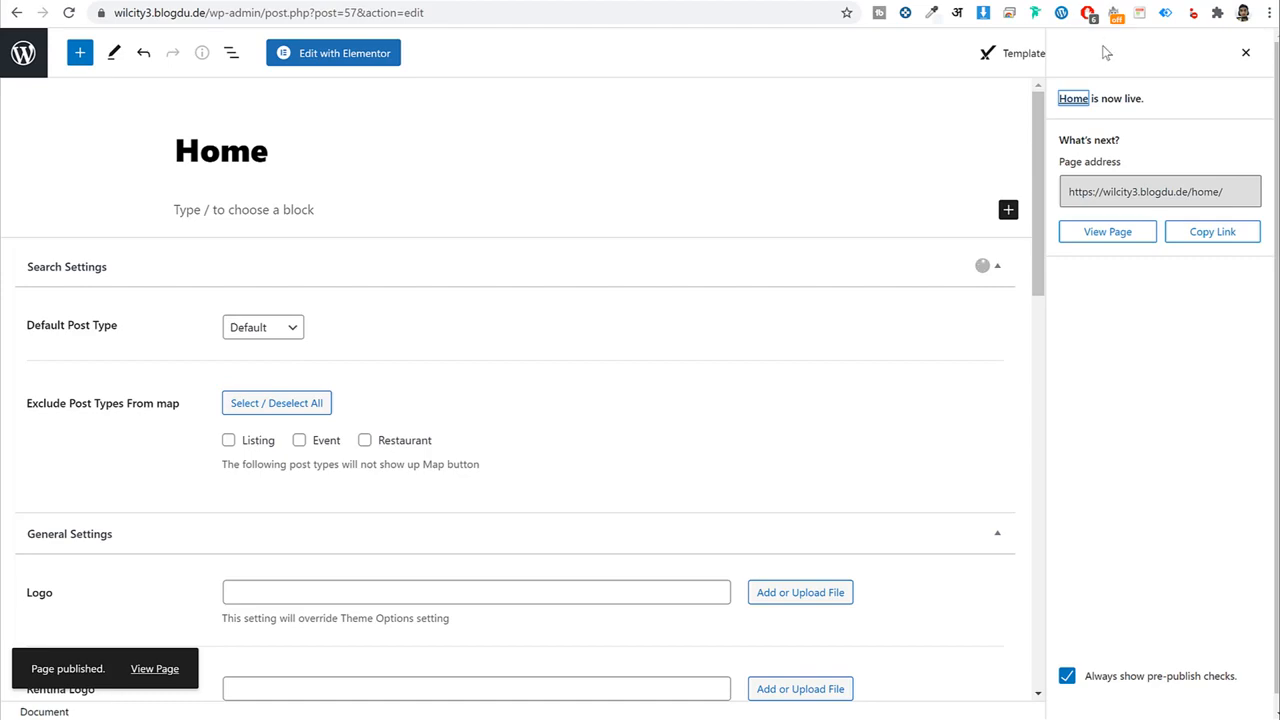
{"action": "left_click", "coordinate": [33, 58]}
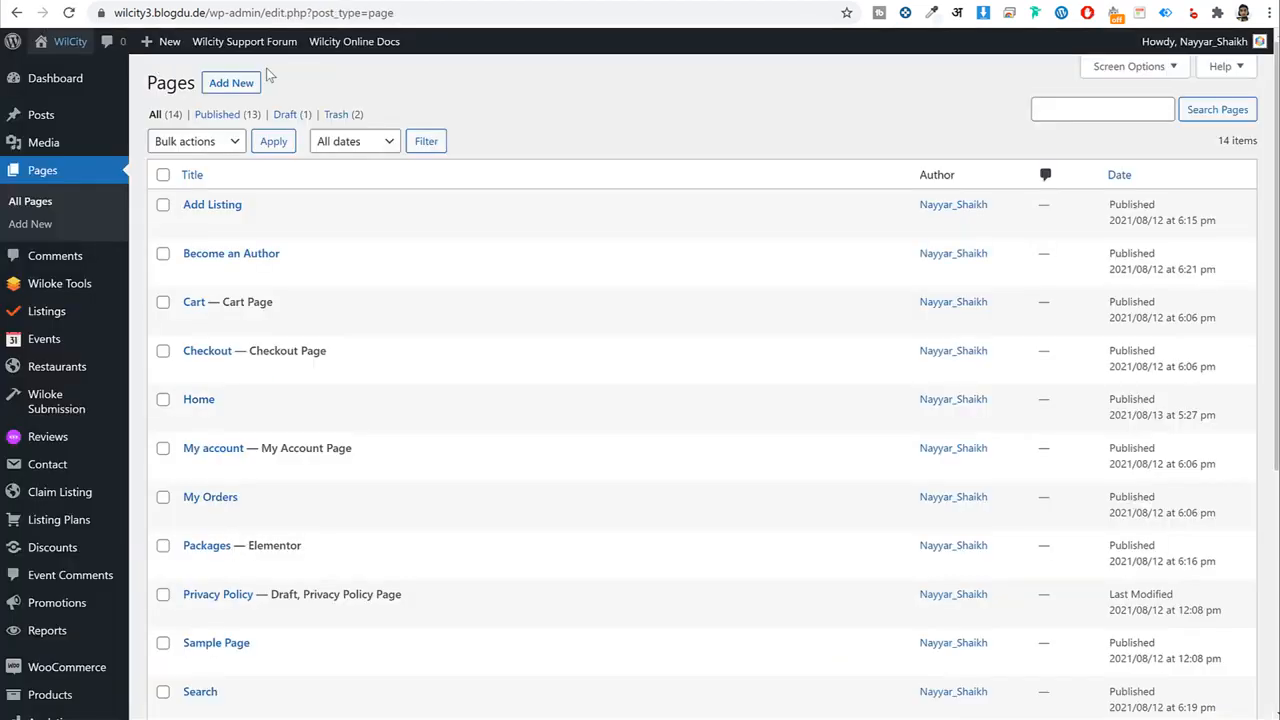
Set the homepage to display a static page, choose Home, and save the Reading settings.
{"action": "scroll", "coordinate": [643, 300], "scroll_direction": "down", "scroll_amount": 5}
{"action": "mouse_move", "coordinate": [63, 636]}
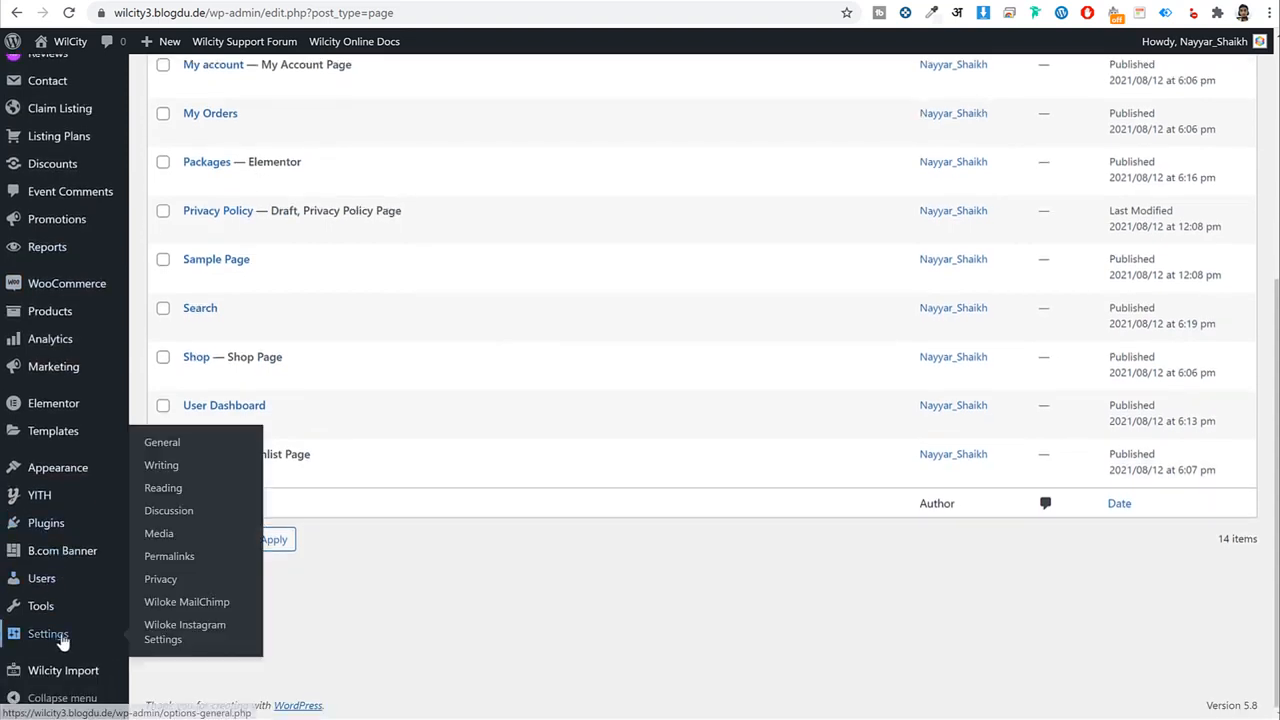
{"action": "left_click", "coordinate": [172, 492]}
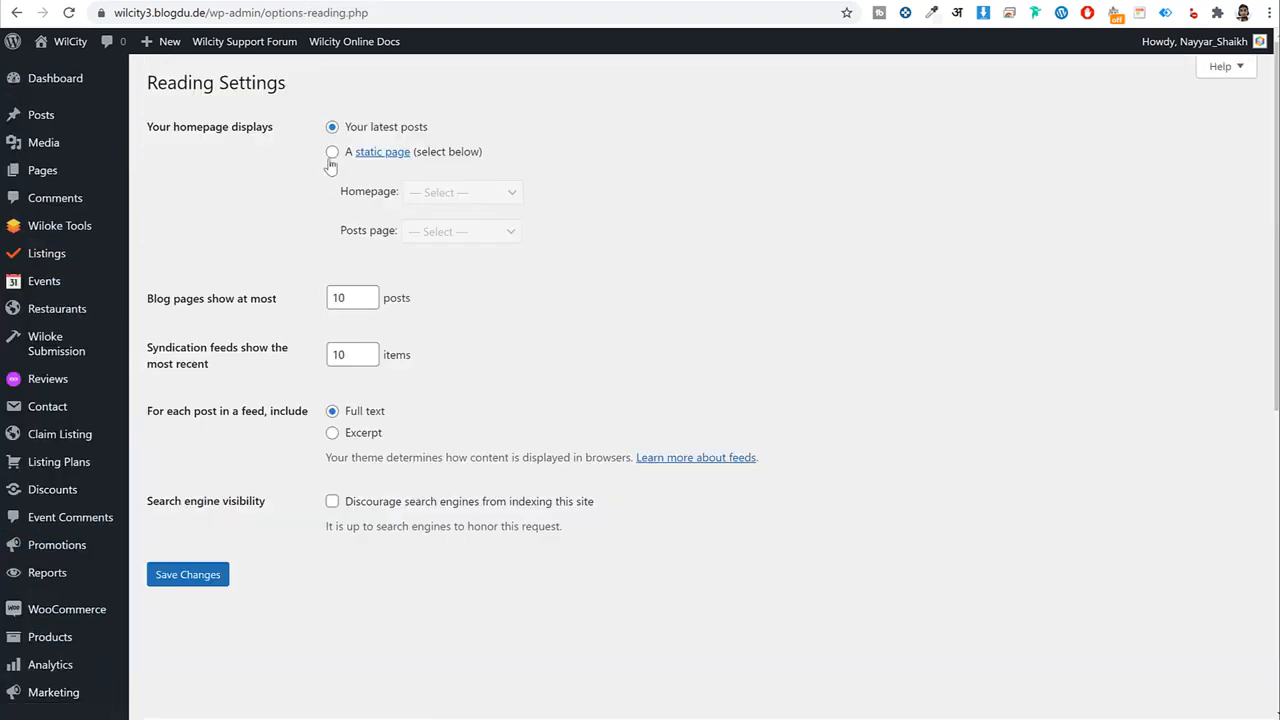
{"action": "left_click_drag", "start_coordinate": [174, 127], "coordinate": [330, 128]}
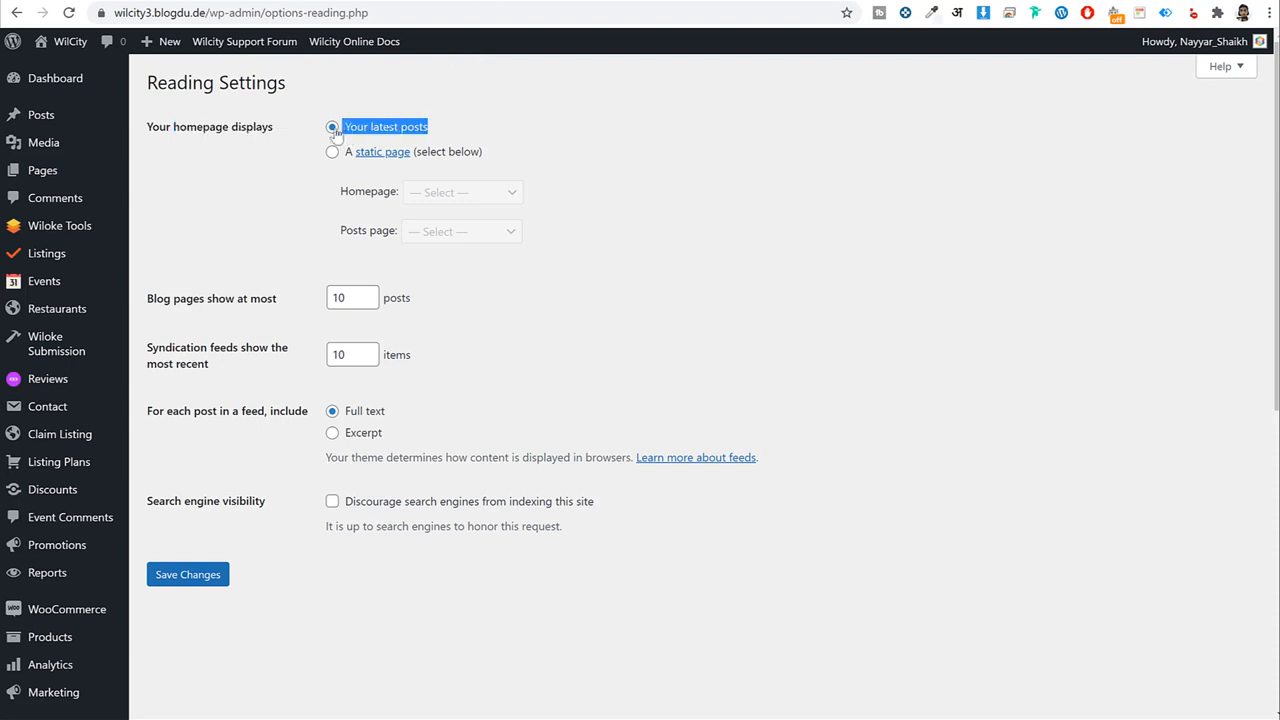
{"action": "left_click", "coordinate": [332, 152]}
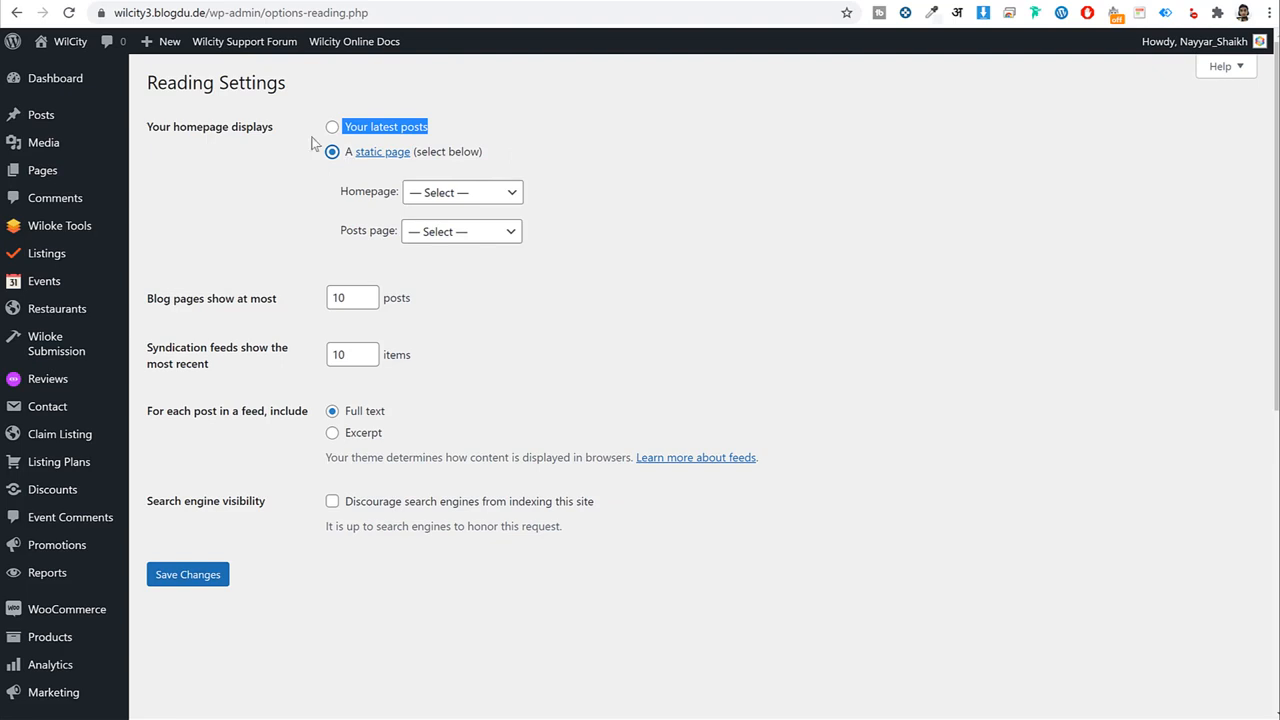
{"action": "left_click", "coordinate": [438, 196]}
{"action": "left_click", "coordinate": [452, 297]}
{"action": "left_click", "coordinate": [659, 209]}
{"action": "left_click", "coordinate": [192, 580]}
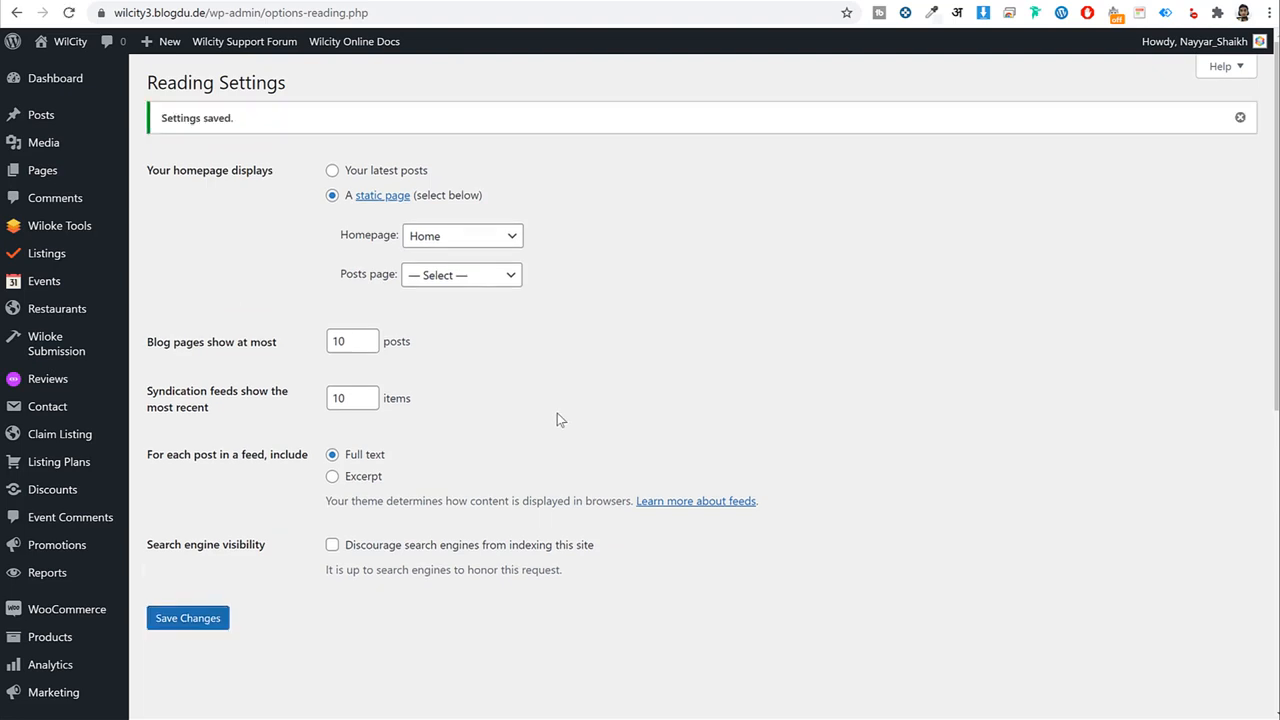
{"action": "mouse_move", "coordinate": [43, 180]}
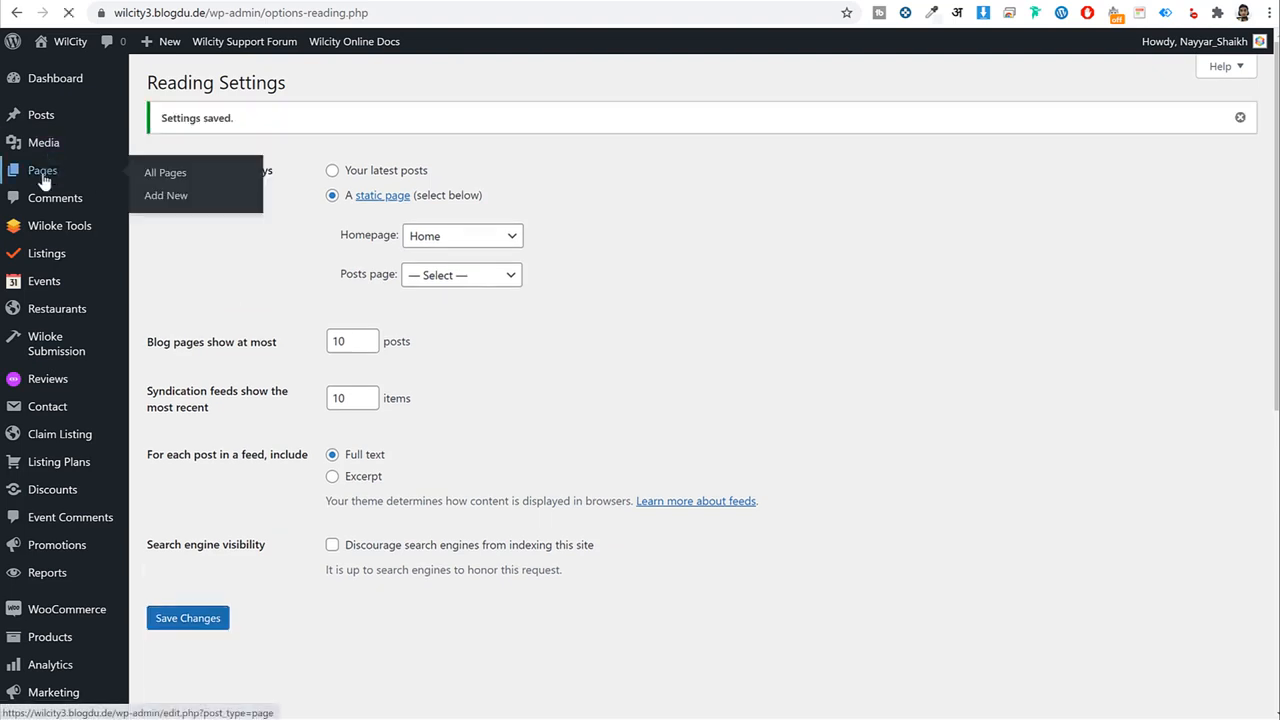
Open the Home page, now the Front Page, in the Elementor editor.
{"action": "scroll", "coordinate": [449, 286], "scroll_direction": "down", "scroll_amount": 2}
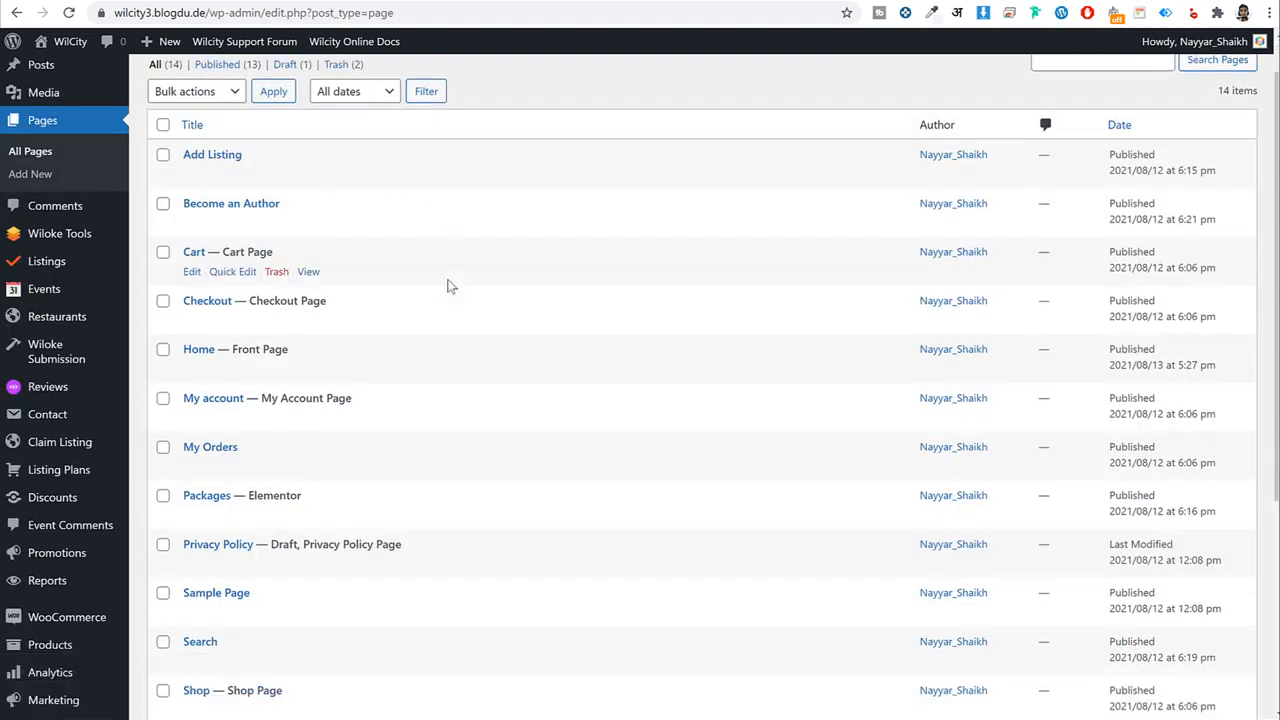
{"action": "left_click_drag", "start_coordinate": [290, 237], "coordinate": [232, 236]}
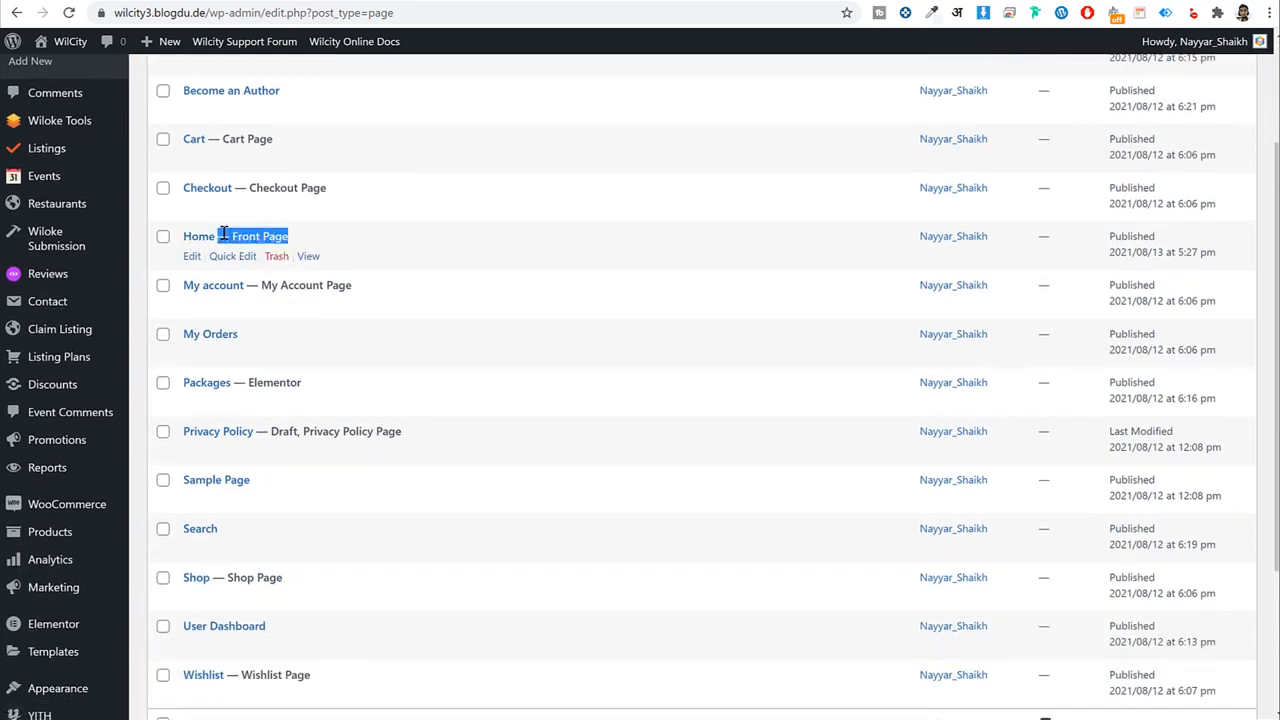
{"action": "left_click", "coordinate": [193, 256]}
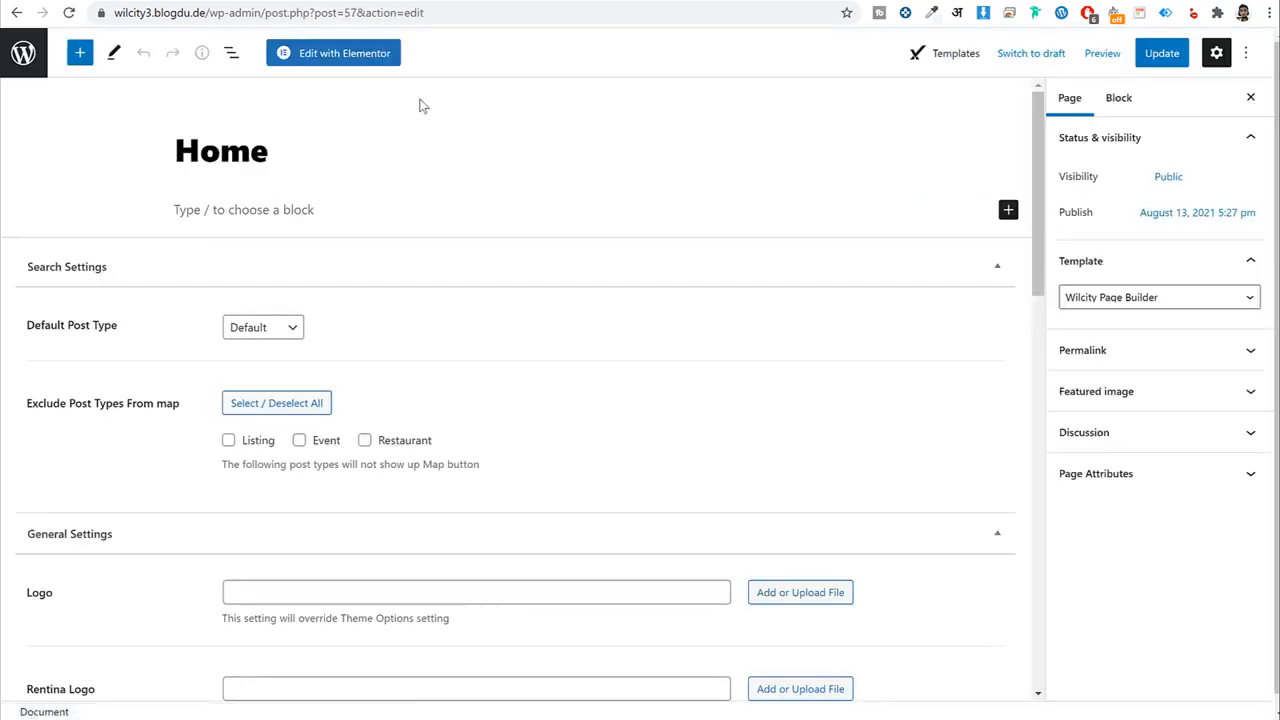
{"action": "left_click", "coordinate": [343, 54]}
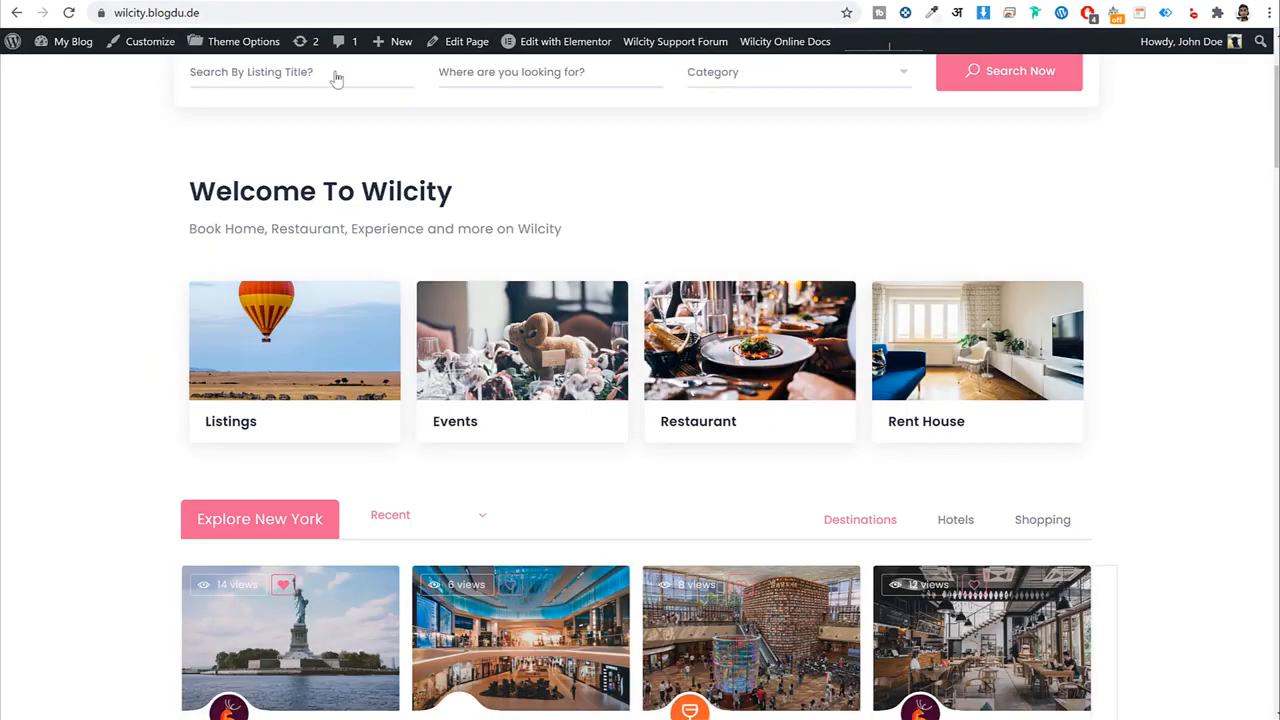
Scroll through the demo page to review its search tabs and fields.
{"action": "scroll", "coordinate": [691, 378], "scroll_direction": "up", "scroll_amount": 3}
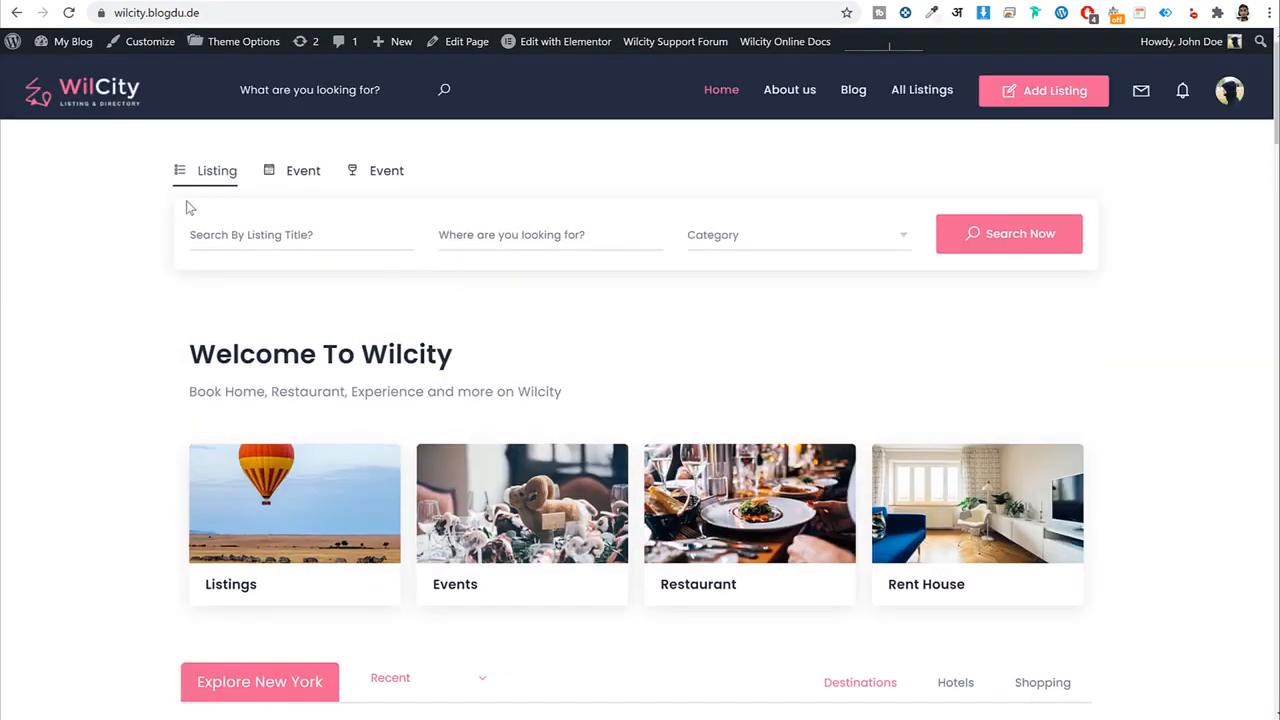
{"action": "left_click_drag", "start_coordinate": [106, 146], "coordinate": [770, 295]}
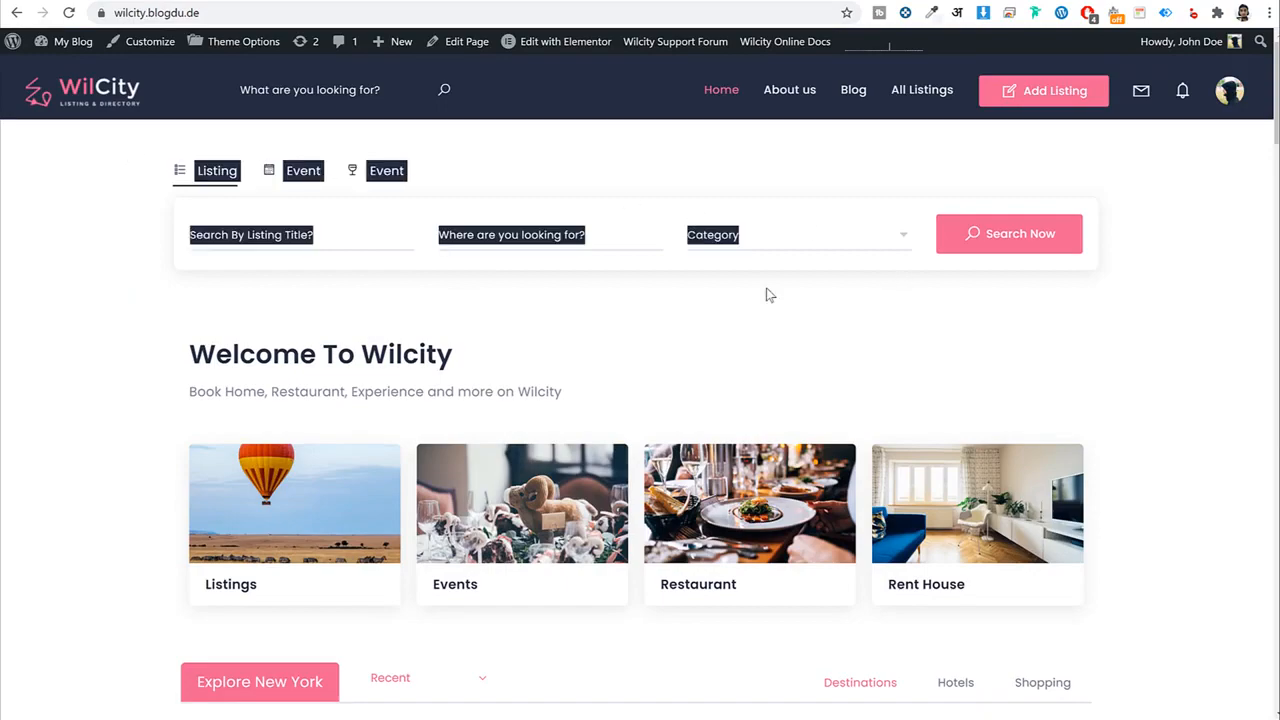
{"action": "left_click", "coordinate": [655, 305]}
{"action": "scroll", "coordinate": [660, 329], "scroll_direction": "down", "scroll_amount": 2}
{"action": "left_click_drag", "start_coordinate": [177, 200], "coordinate": [638, 443]}
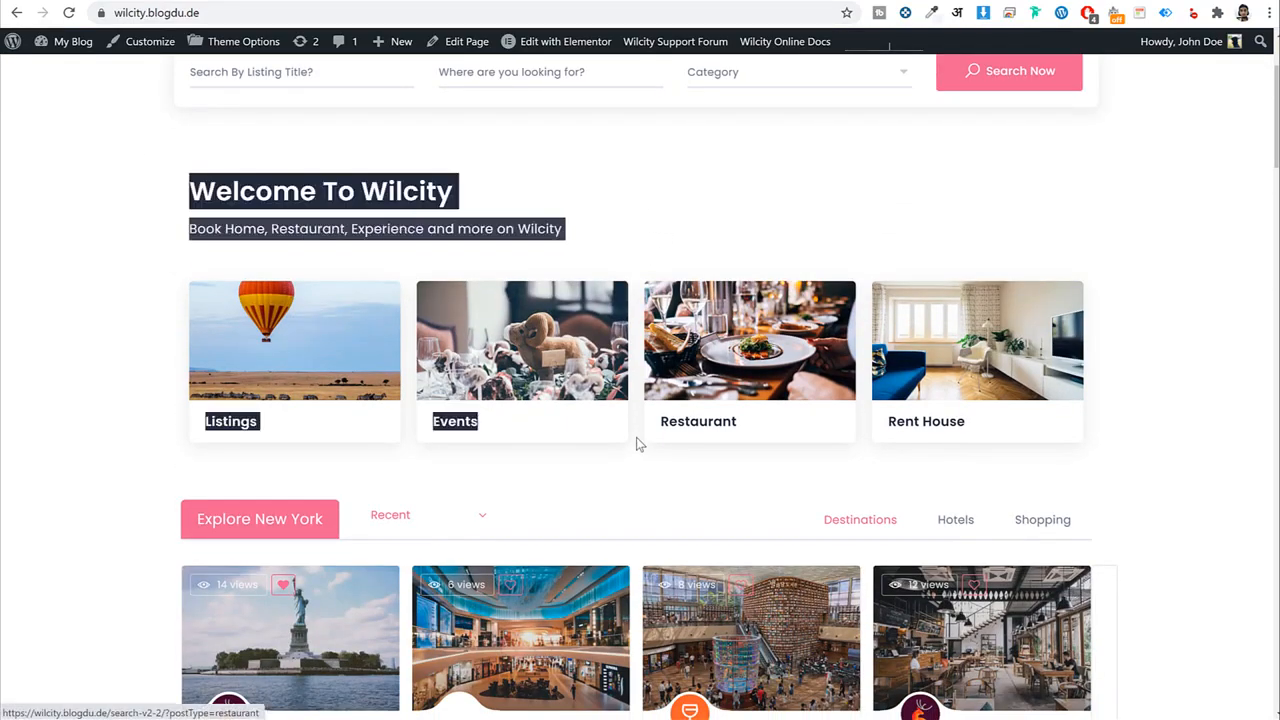
{"action": "scroll", "coordinate": [638, 443], "scroll_direction": "down", "scroll_amount": 5}
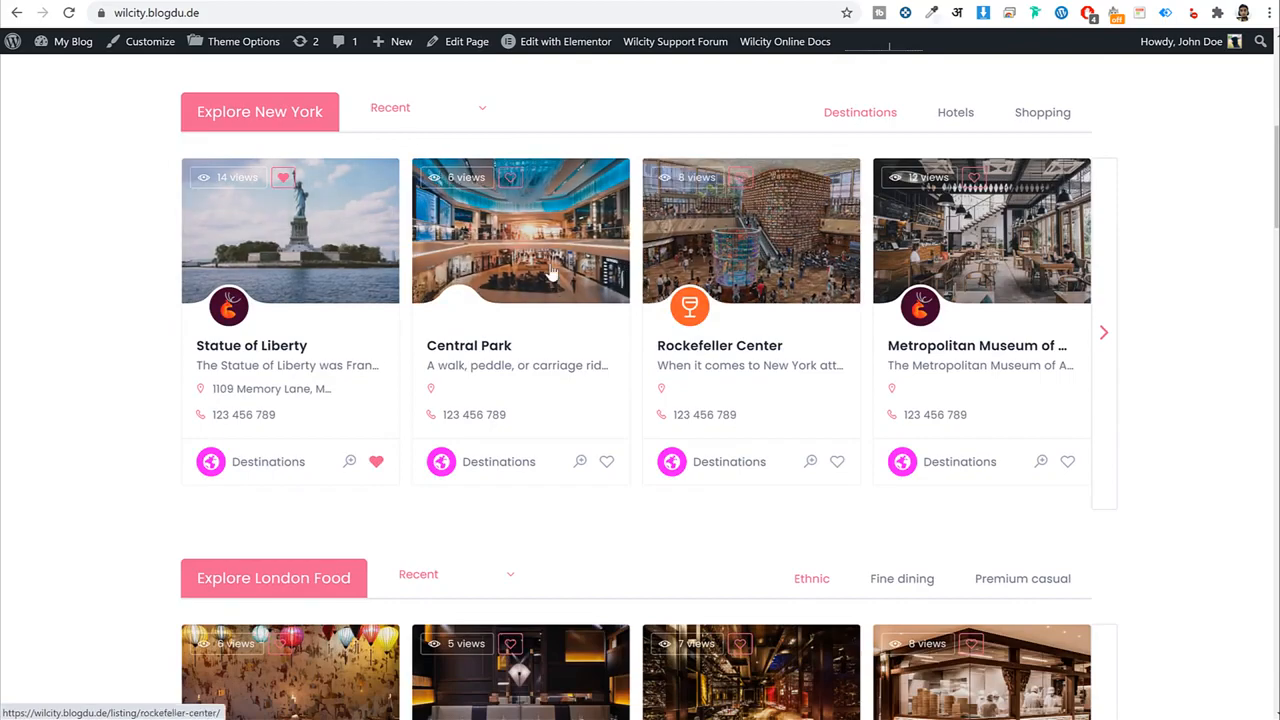
{"action": "scroll", "coordinate": [551, 272], "scroll_direction": "down", "scroll_amount": 4}
{"action": "scroll", "coordinate": [578, 435], "scroll_direction": "down", "scroll_amount": 10}
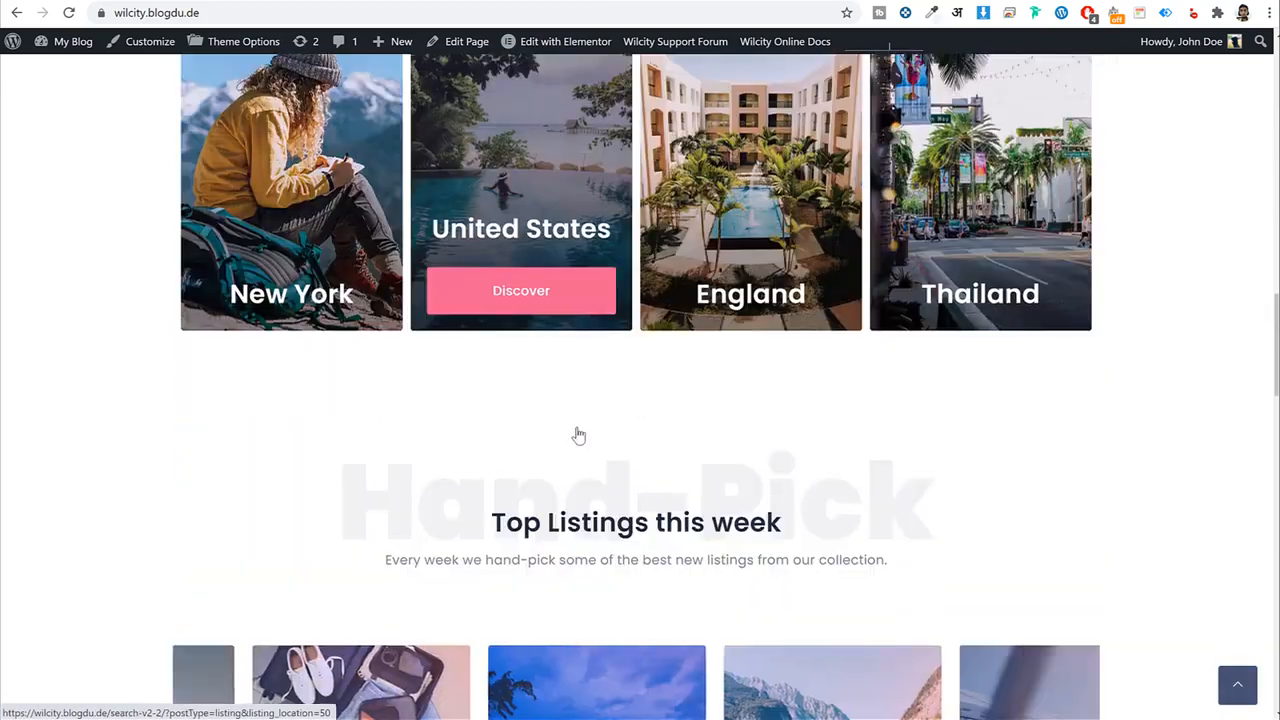
{"action": "scroll", "coordinate": [578, 435], "scroll_direction": "down", "scroll_amount": 4}
{"action": "scroll", "coordinate": [571, 446], "scroll_direction": "up", "scroll_amount": 20}
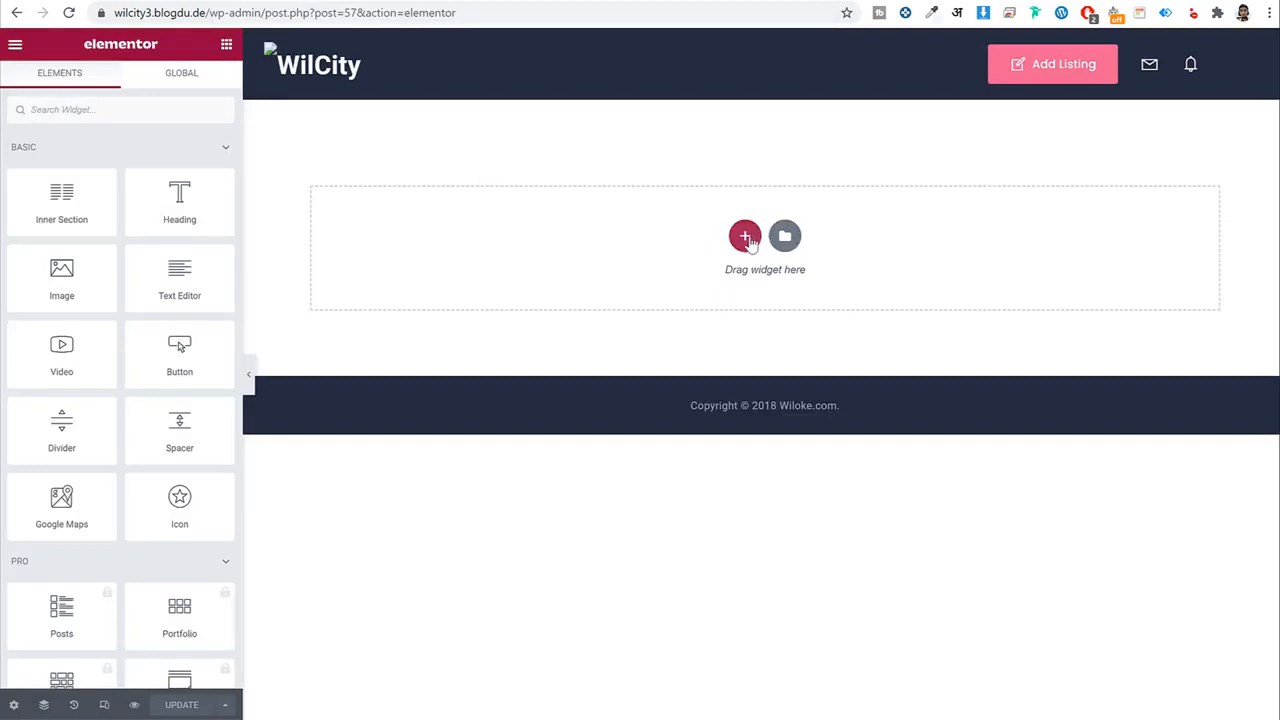
Add a two-column section with a test Button widget in its left column.
{"action": "left_click", "coordinate": [745, 237]}
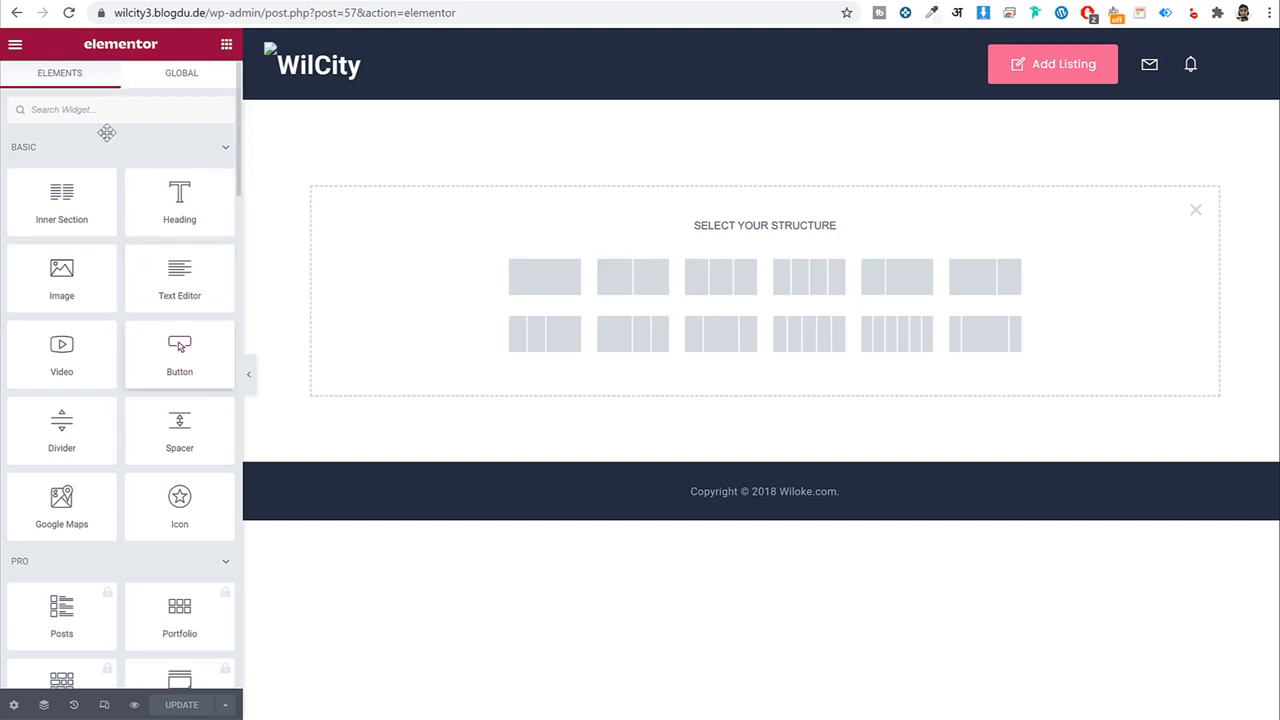
{"action": "left_click", "coordinate": [622, 280]}
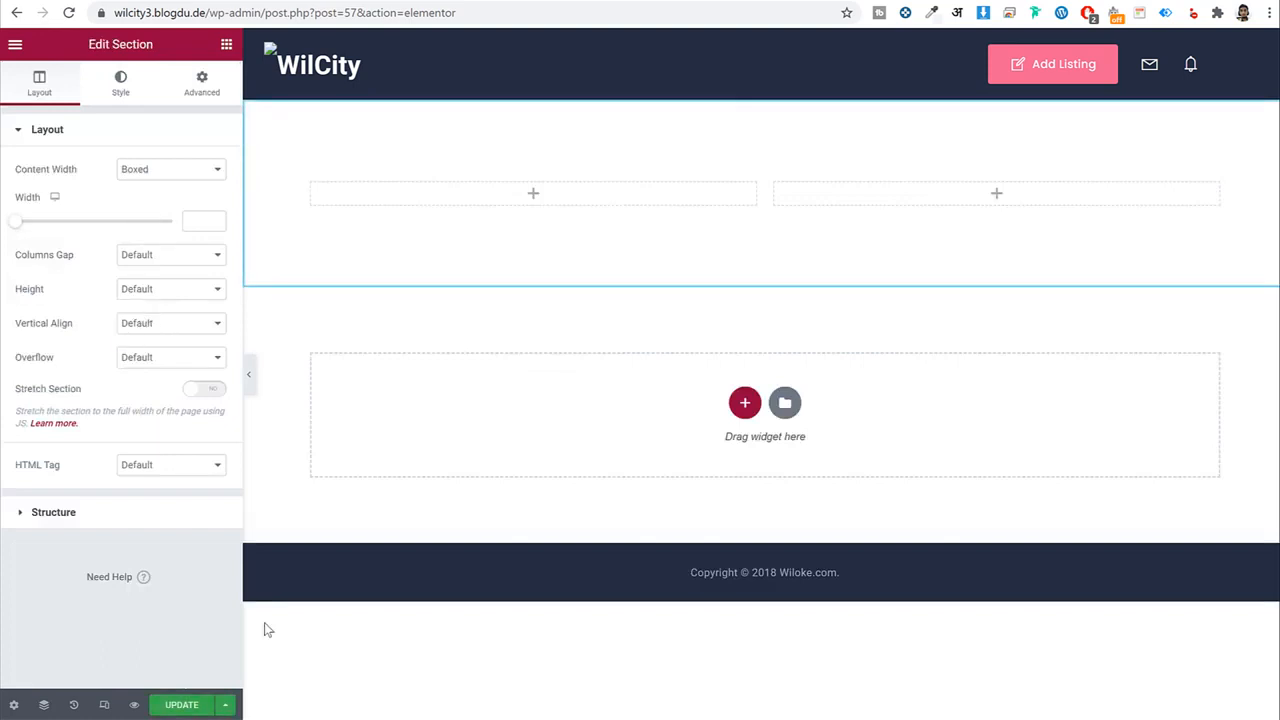
{"action": "left_click", "coordinate": [228, 50]}
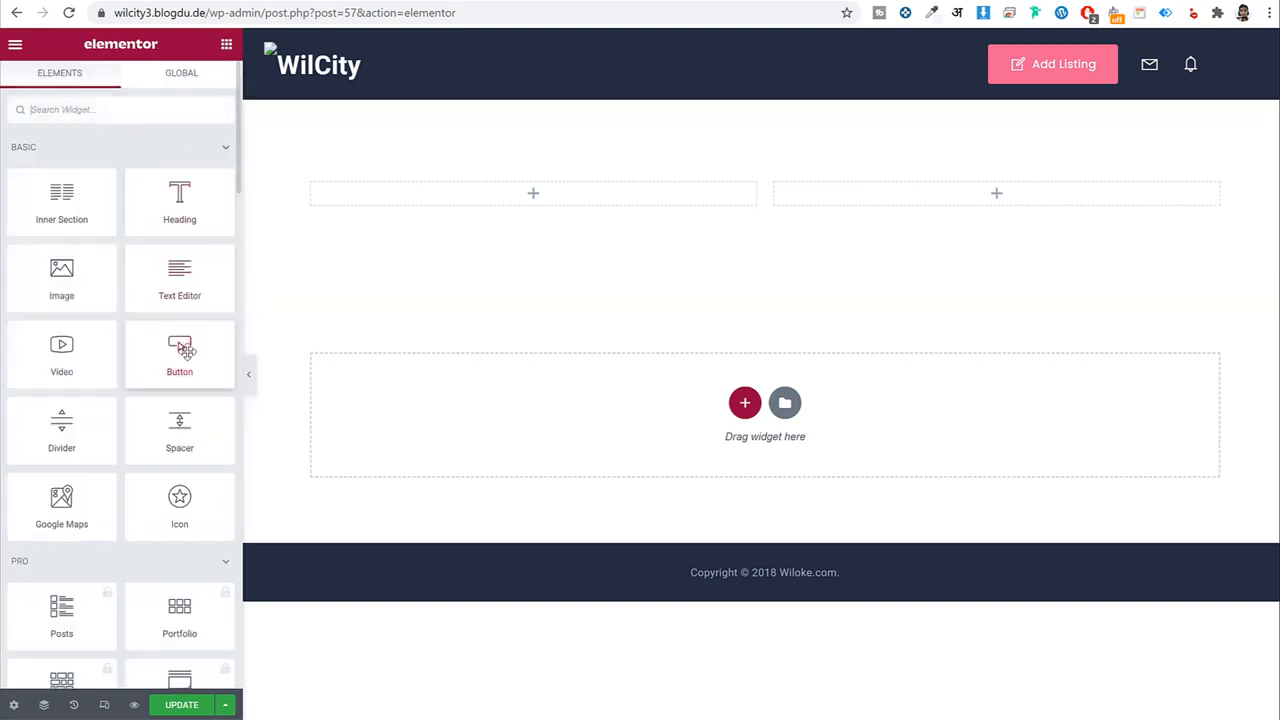
{"action": "scroll", "coordinate": [180, 340], "scroll_direction": "down", "scroll_amount": 5}
{"action": "scroll", "coordinate": [186, 360], "scroll_direction": "up", "scroll_amount": 5}
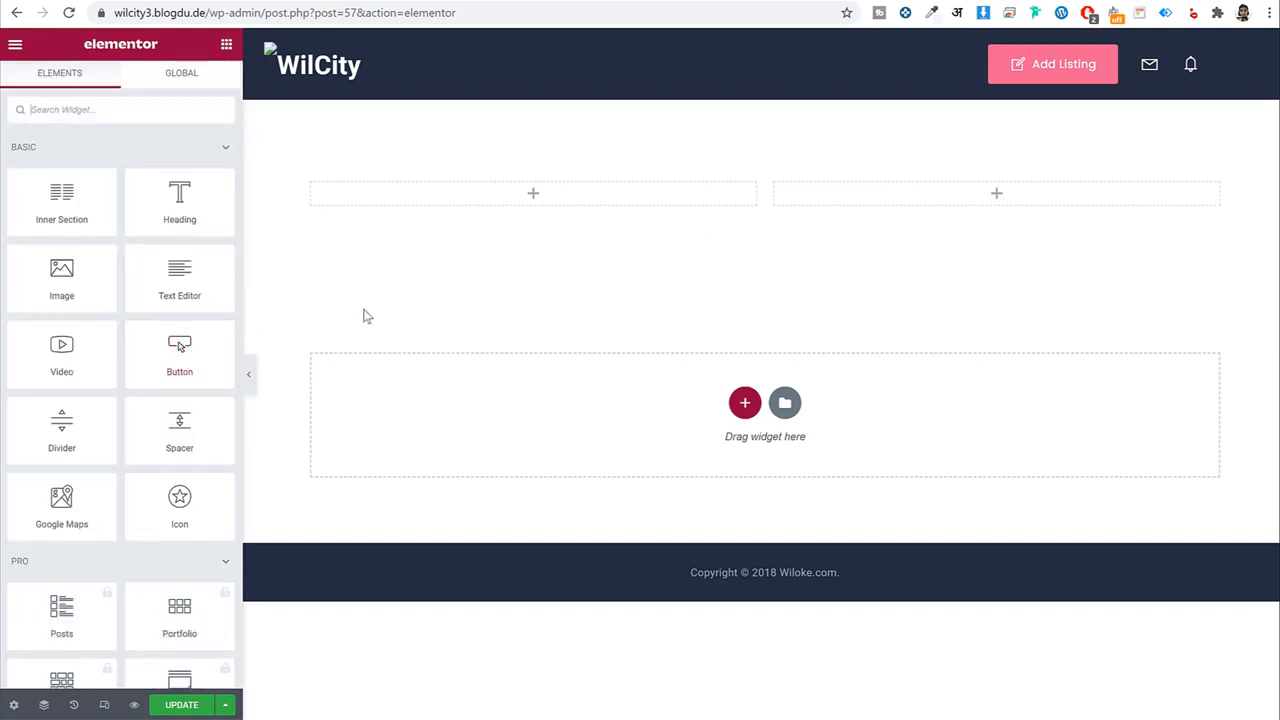
{"action": "left_click_drag", "start_coordinate": [160, 346], "coordinate": [471, 206]}
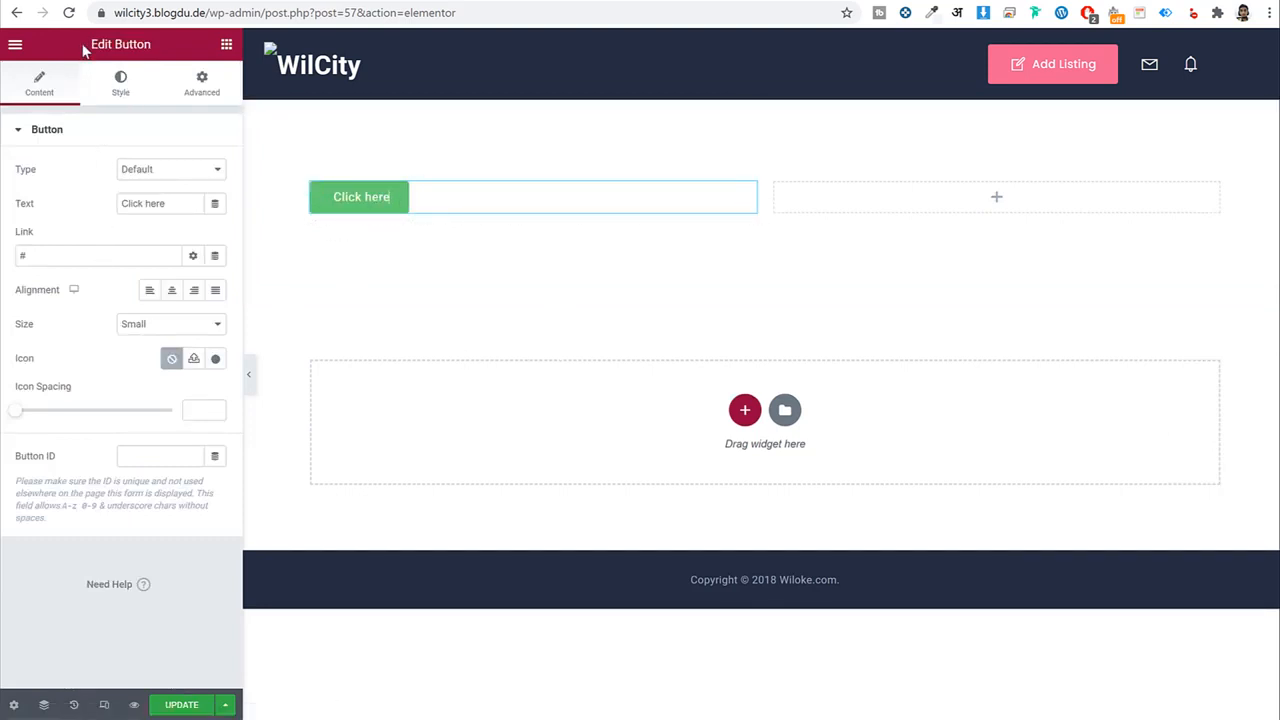
{"action": "left_click_drag", "start_coordinate": [86, 50], "coordinate": [158, 46]}
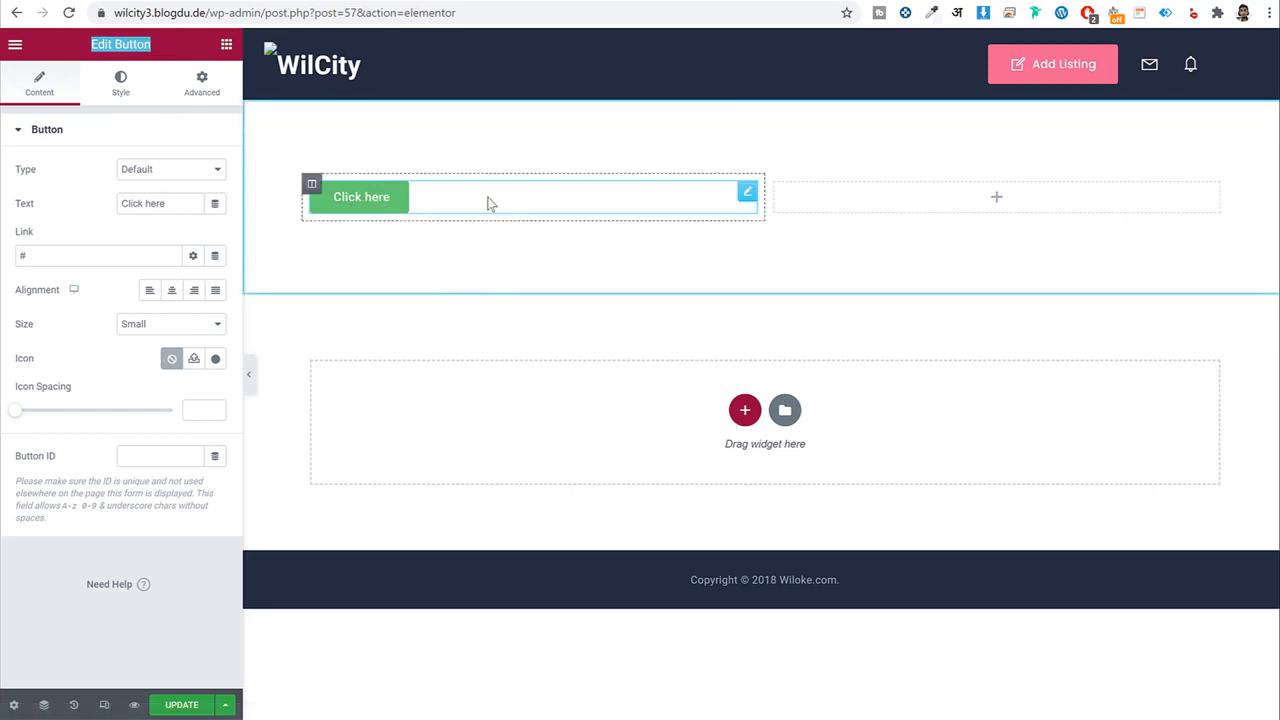
Delete the test button section and begin adding a new section to the canvas.
{"action": "right_click", "coordinate": [543, 160]}
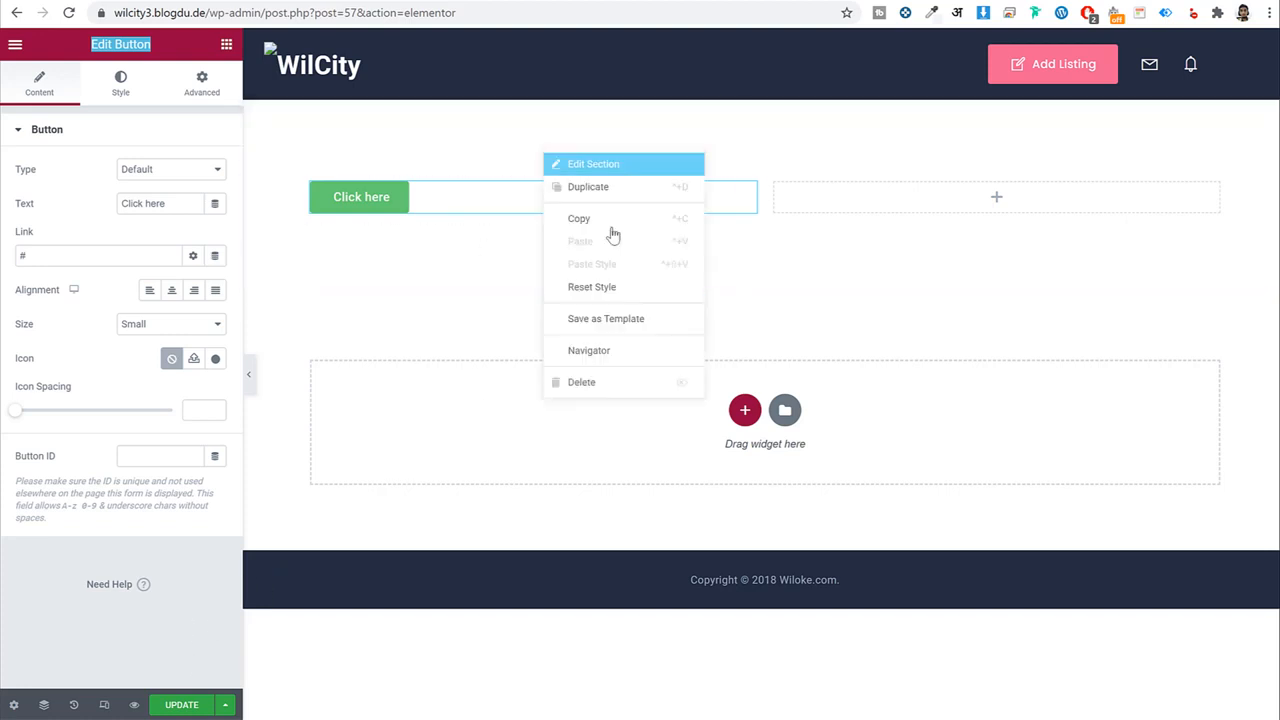
{"action": "left_click", "coordinate": [630, 385]}
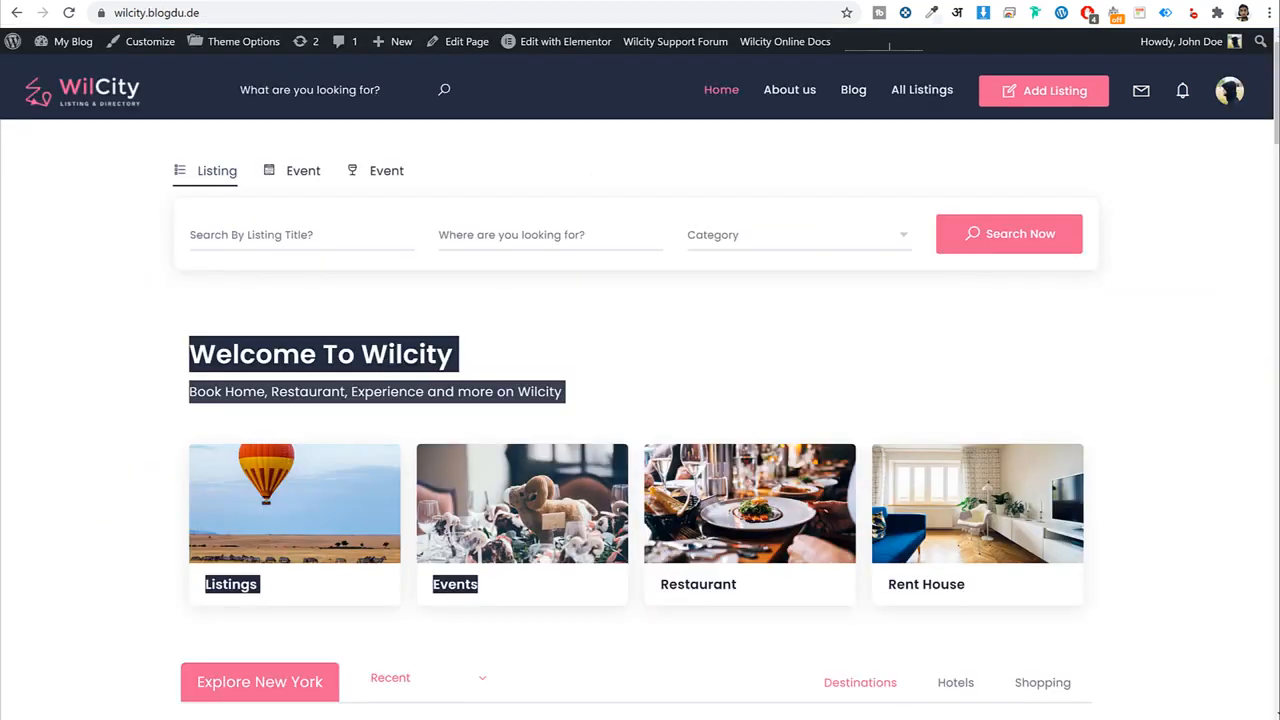
{"action": "left_click", "coordinate": [601, 327]}
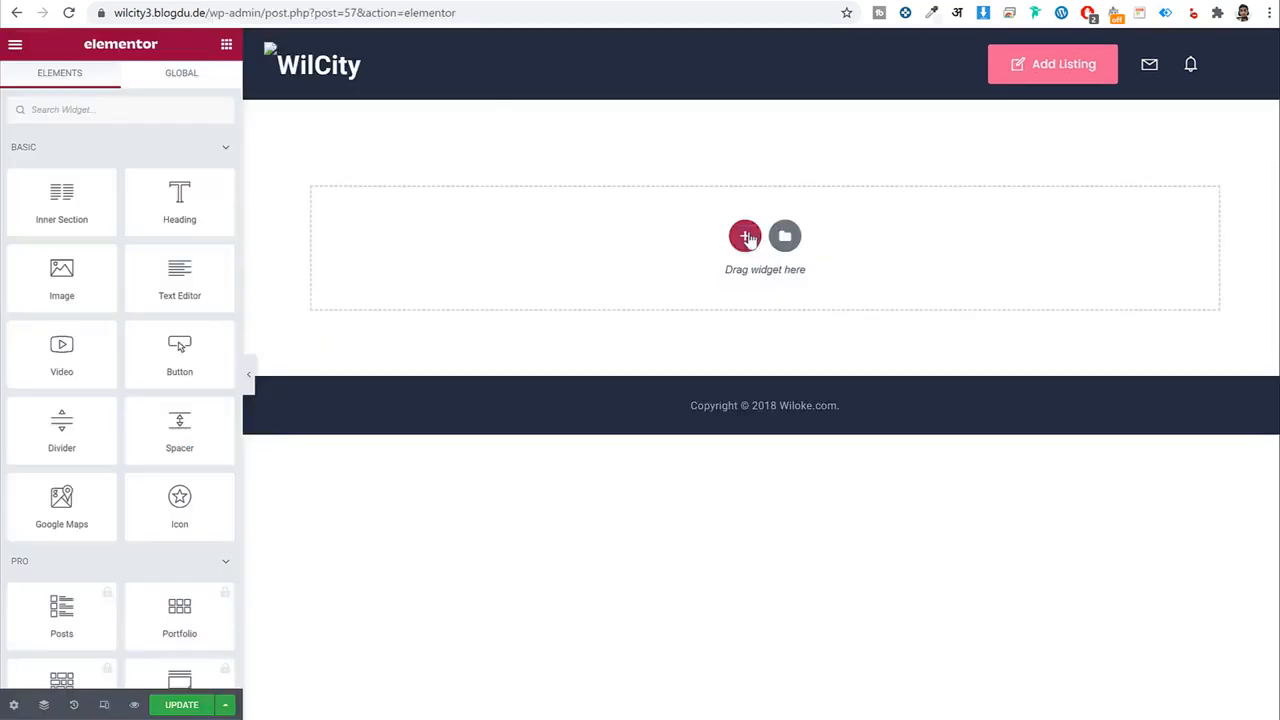
{"action": "left_click", "coordinate": [743, 234]}
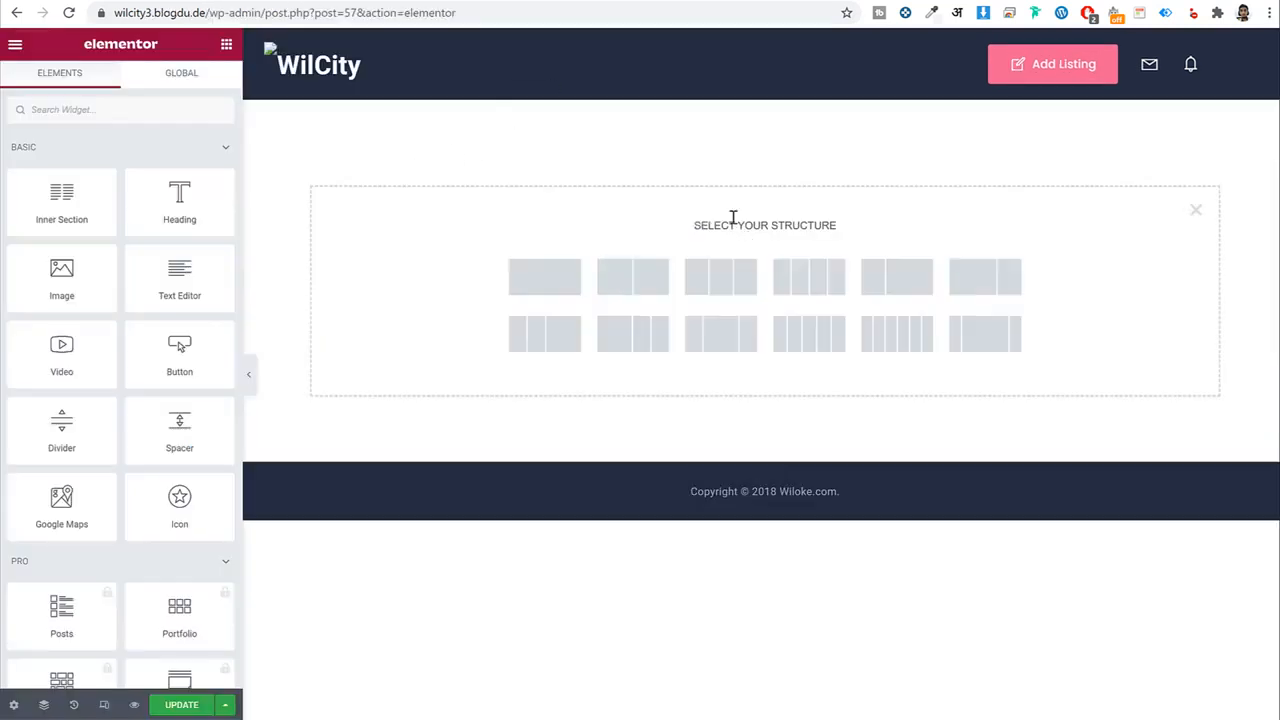
Add a one-column section containing the WILCITY Search Form widget, found by searching 'sea'.
{"action": "left_click", "coordinate": [546, 279]}
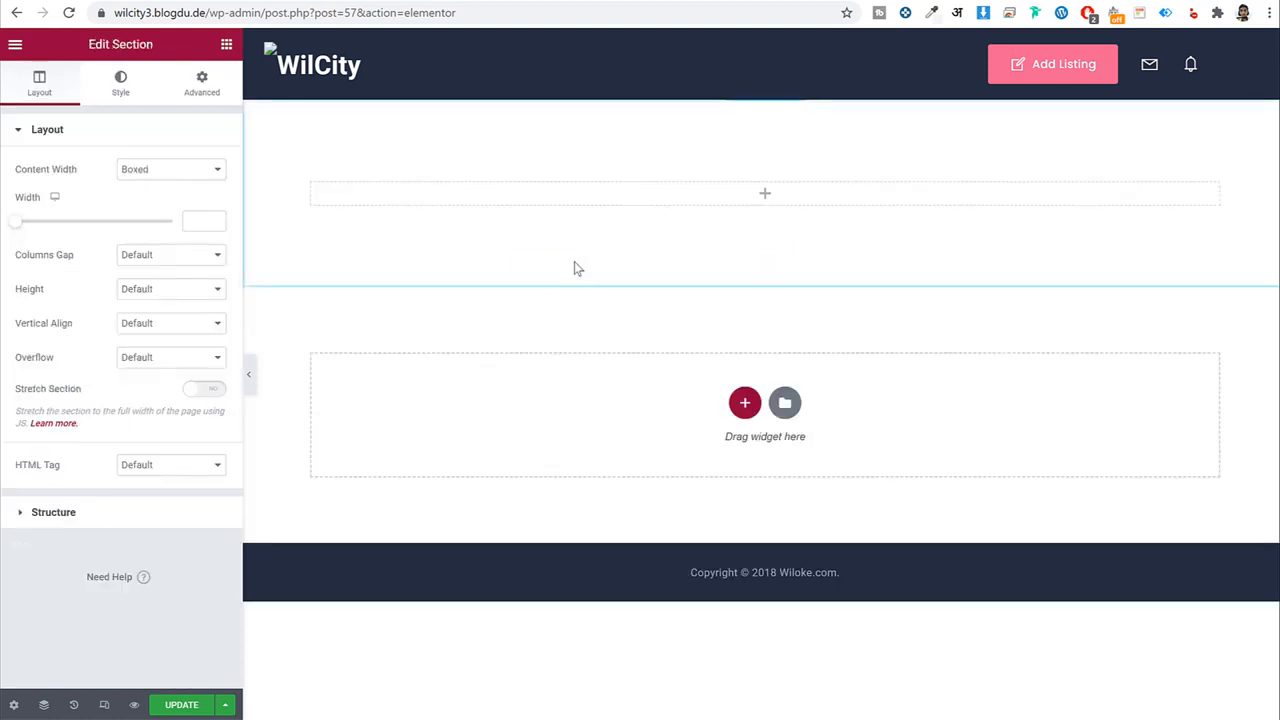
{"action": "left_click", "coordinate": [226, 45]}
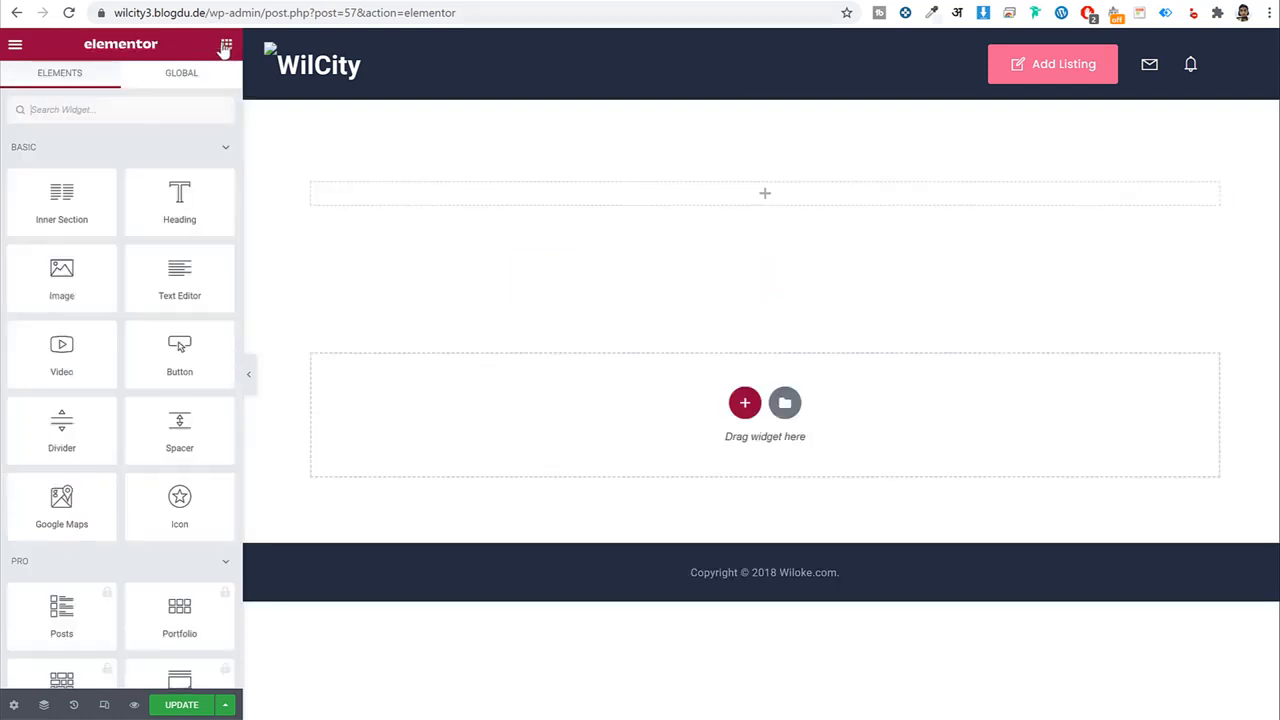
{"action": "left_click", "coordinate": [142, 106]}
{"action": "type", "text": "sear"}
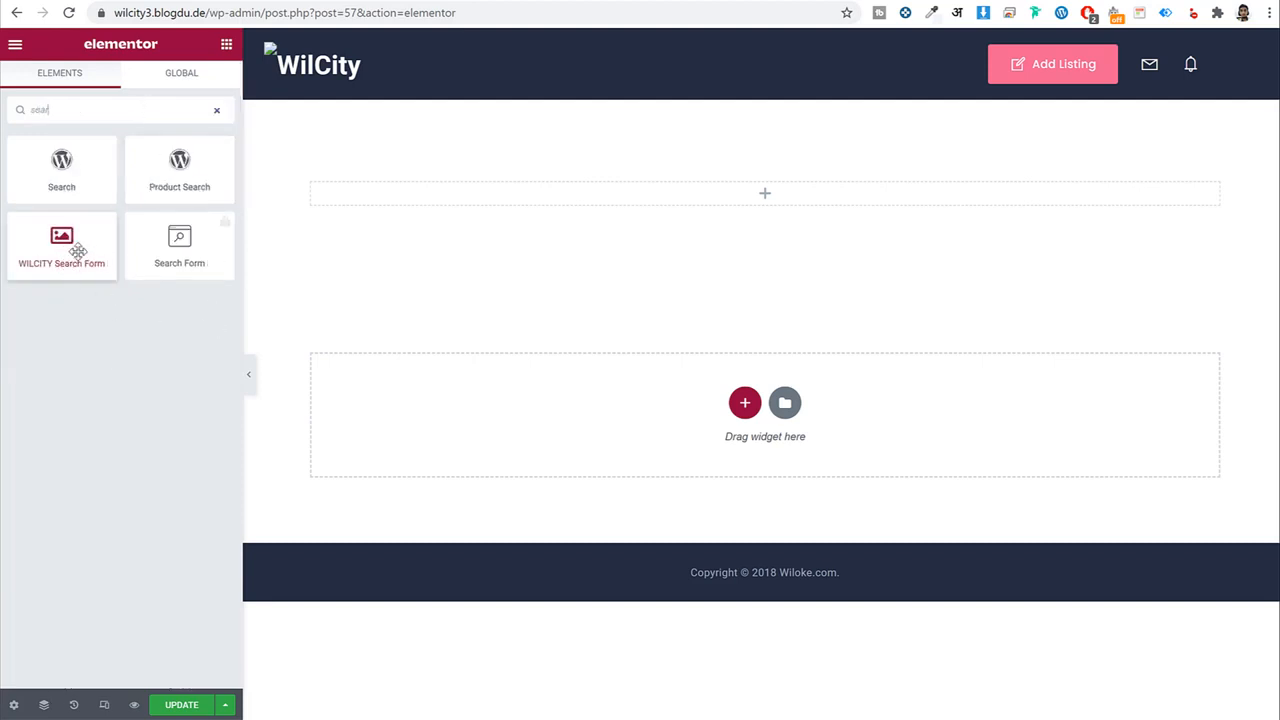
{"action": "left_click_drag", "start_coordinate": [71, 251], "coordinate": [657, 199]}
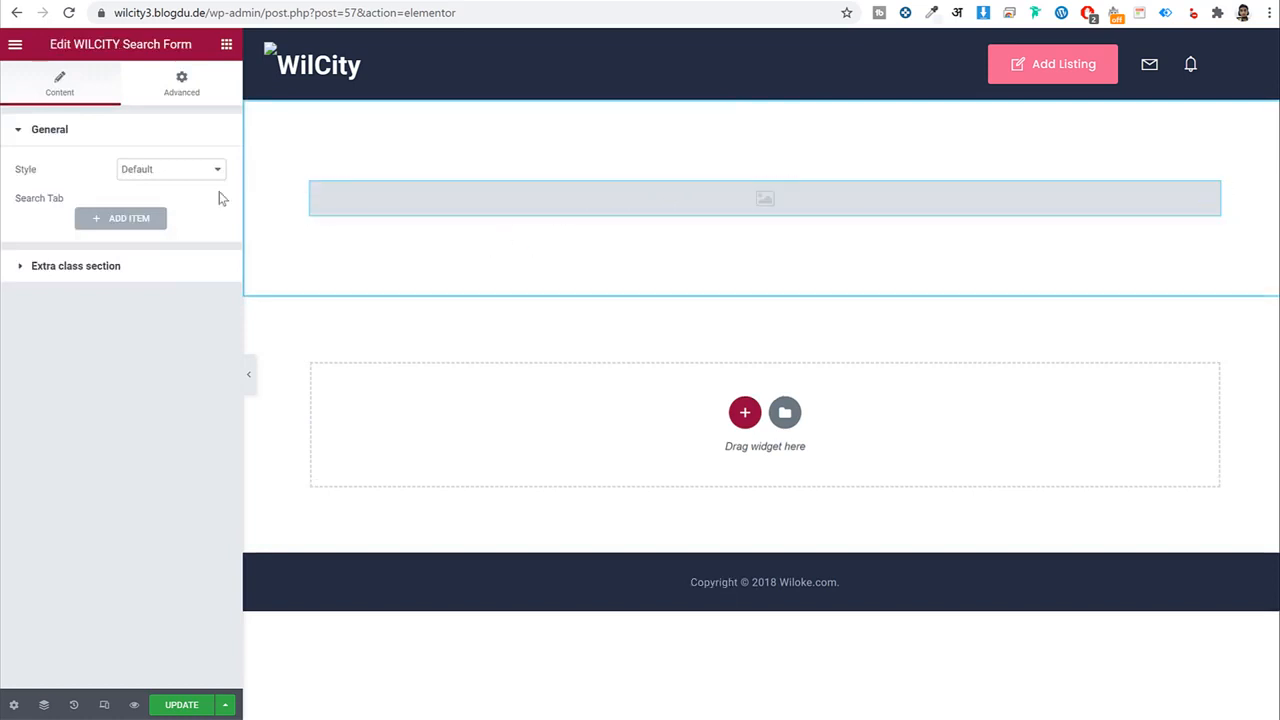
{"action": "left_click_drag", "start_coordinate": [37, 173], "coordinate": [15, 174]}
Set the form style to Creative and add a first search tab of type Listing.
{"action": "left_click", "coordinate": [157, 172]}
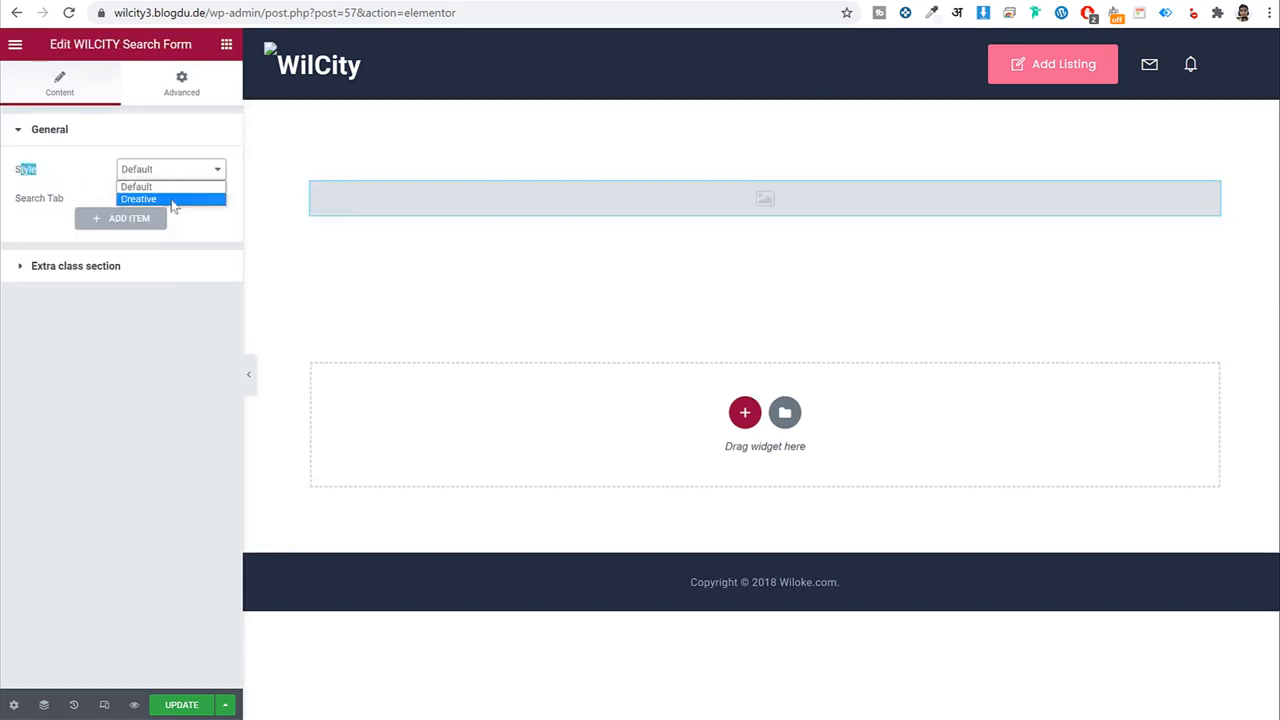
{"action": "left_click", "coordinate": [171, 199]}
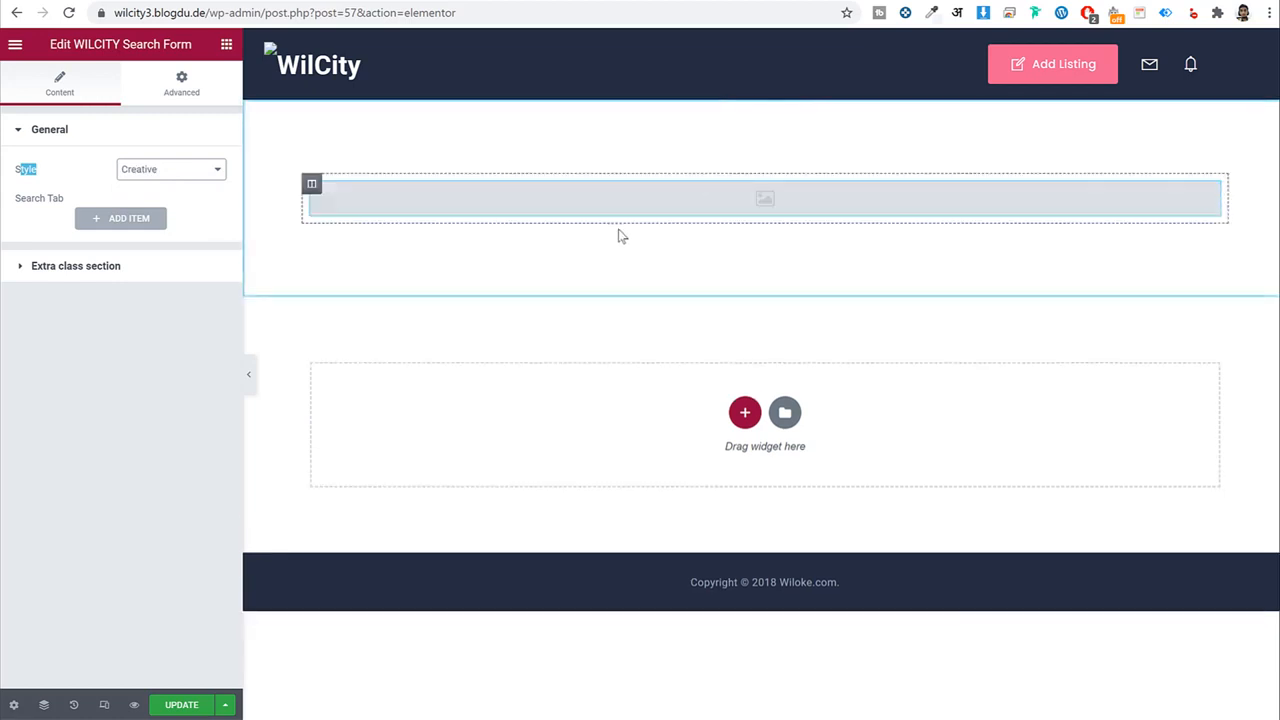
{"action": "left_click", "coordinate": [153, 222]}
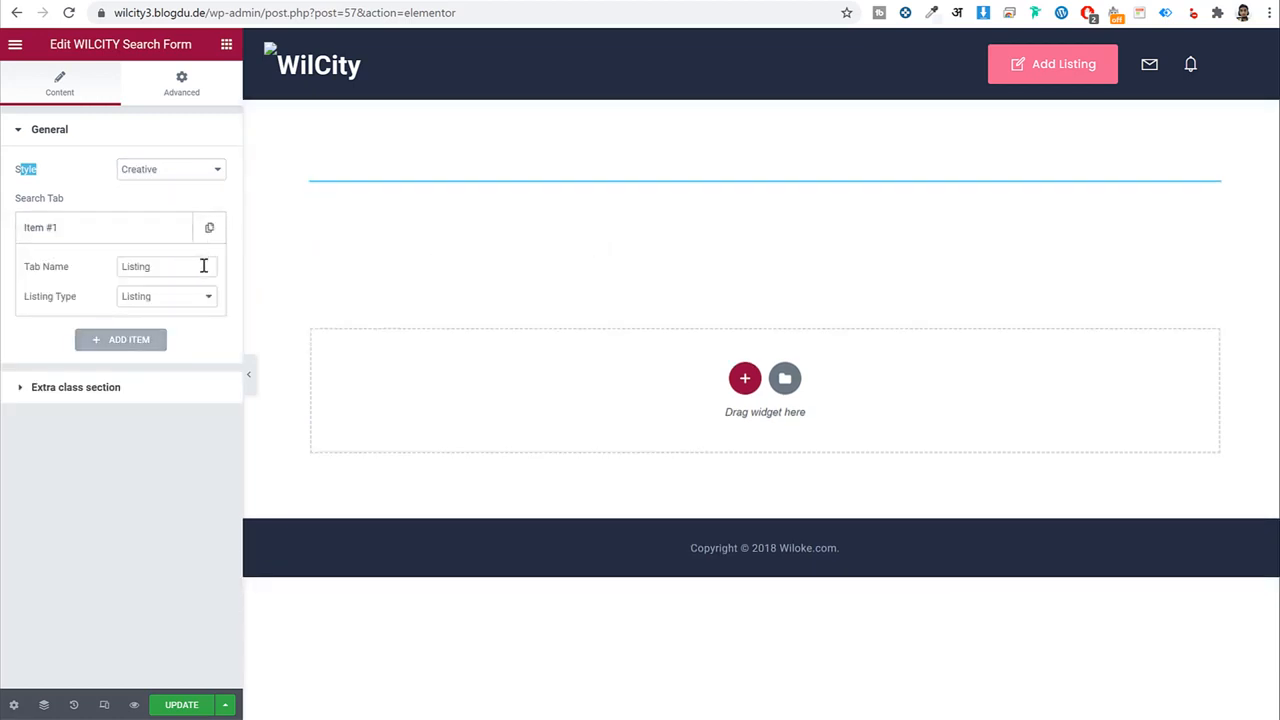
{"action": "double_click", "coordinate": [203, 266]}
{"action": "left_click", "coordinate": [188, 300]}
{"action": "left_click", "coordinate": [126, 219]}
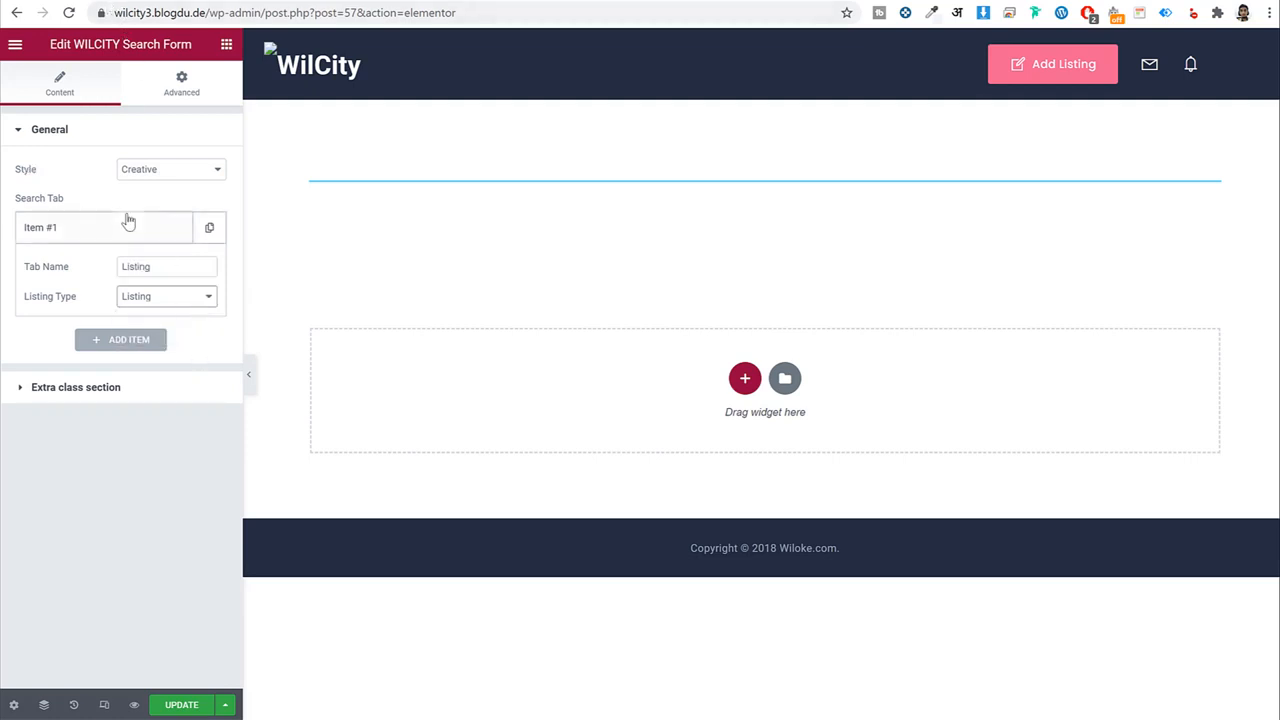
{"action": "left_click", "coordinate": [126, 219]}
Add a second tab searching Restaurant and a third tab searching Event, naming it 'E'.
{"action": "left_click", "coordinate": [120, 268]}
{"action": "left_click", "coordinate": [175, 340]}
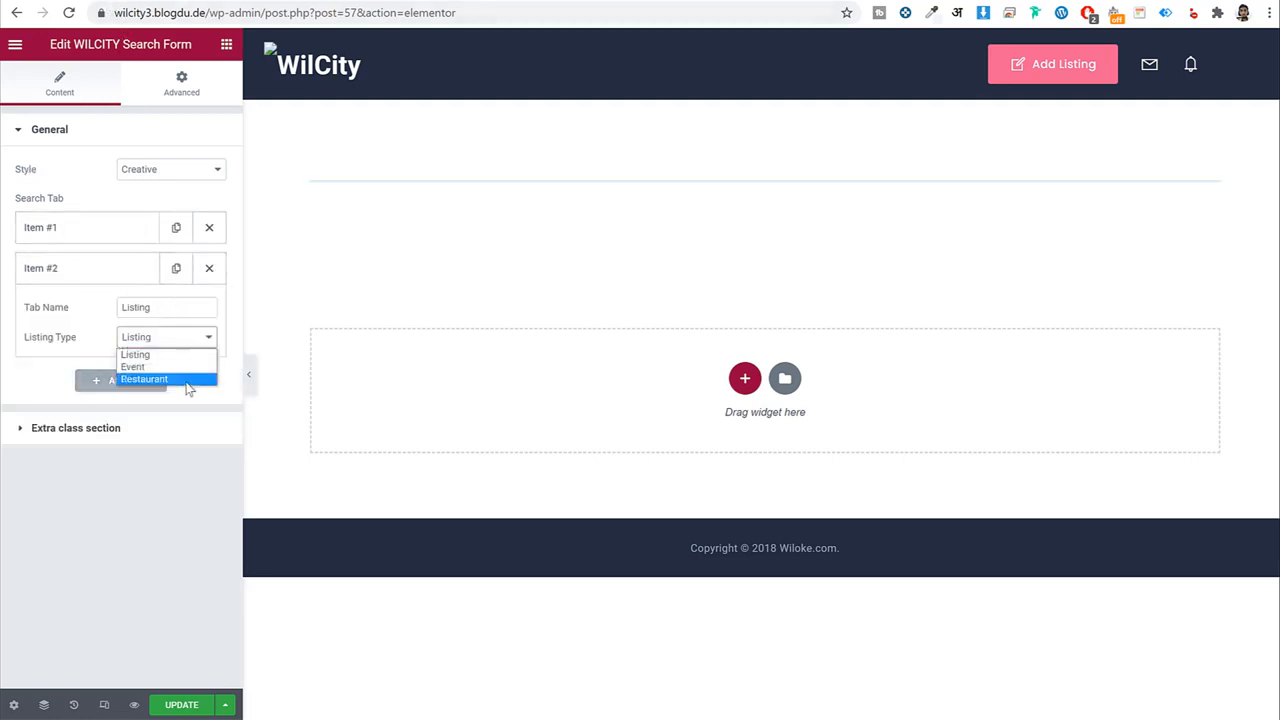
{"action": "left_click", "coordinate": [160, 377]}
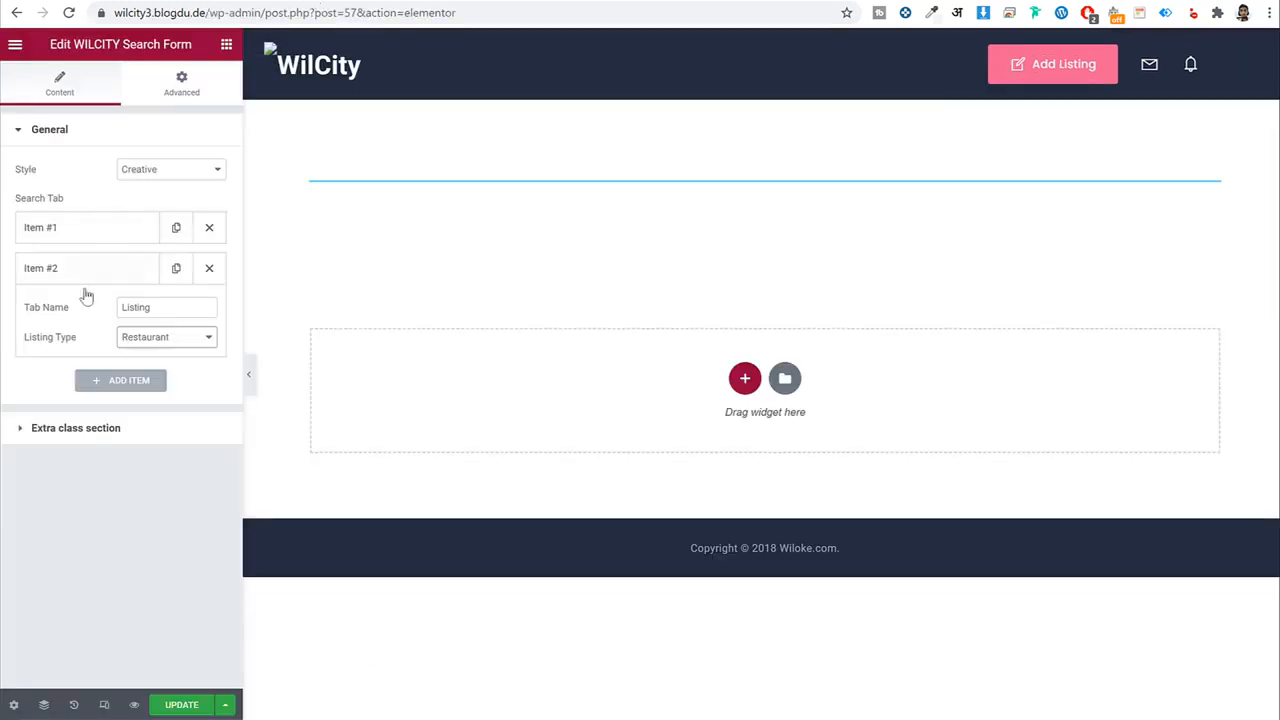
{"action": "left_click", "coordinate": [97, 270]}
{"action": "left_click", "coordinate": [105, 305]}
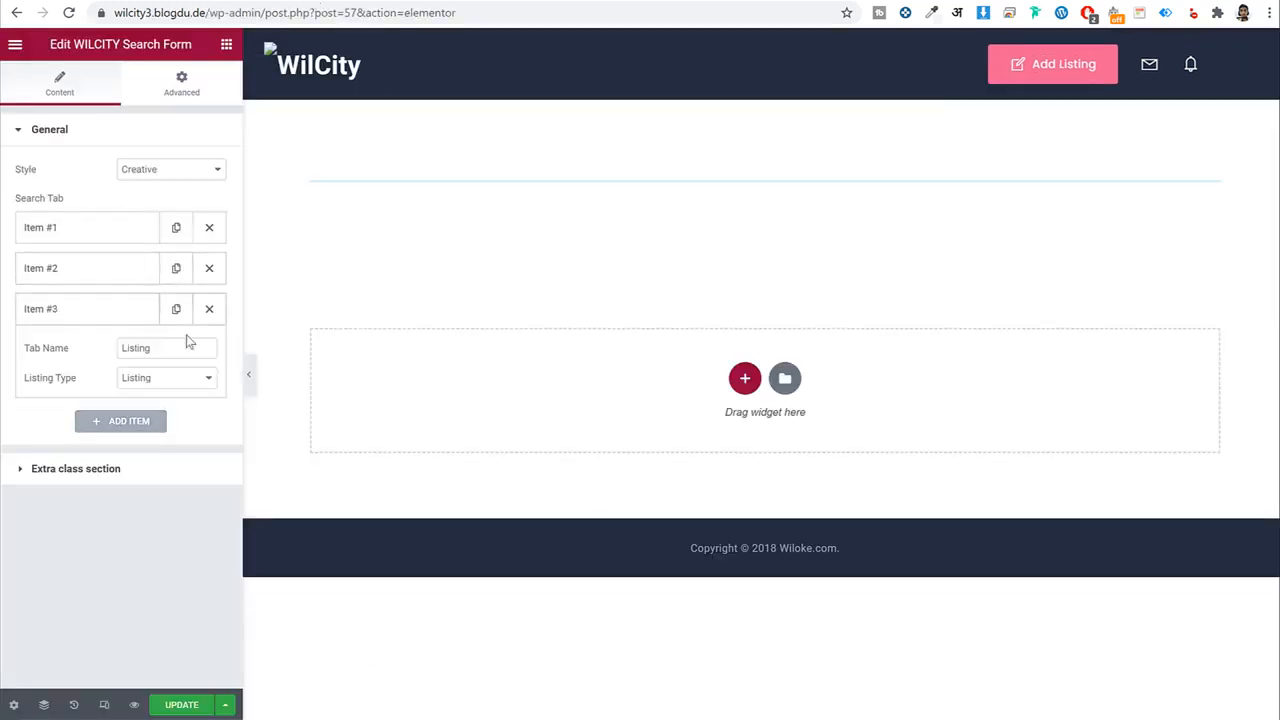
{"action": "left_click", "coordinate": [171, 350]}
{"action": "left_click", "coordinate": [170, 378]}
{"action": "left_click", "coordinate": [170, 403]}
{"action": "double_click", "coordinate": [164, 345]}
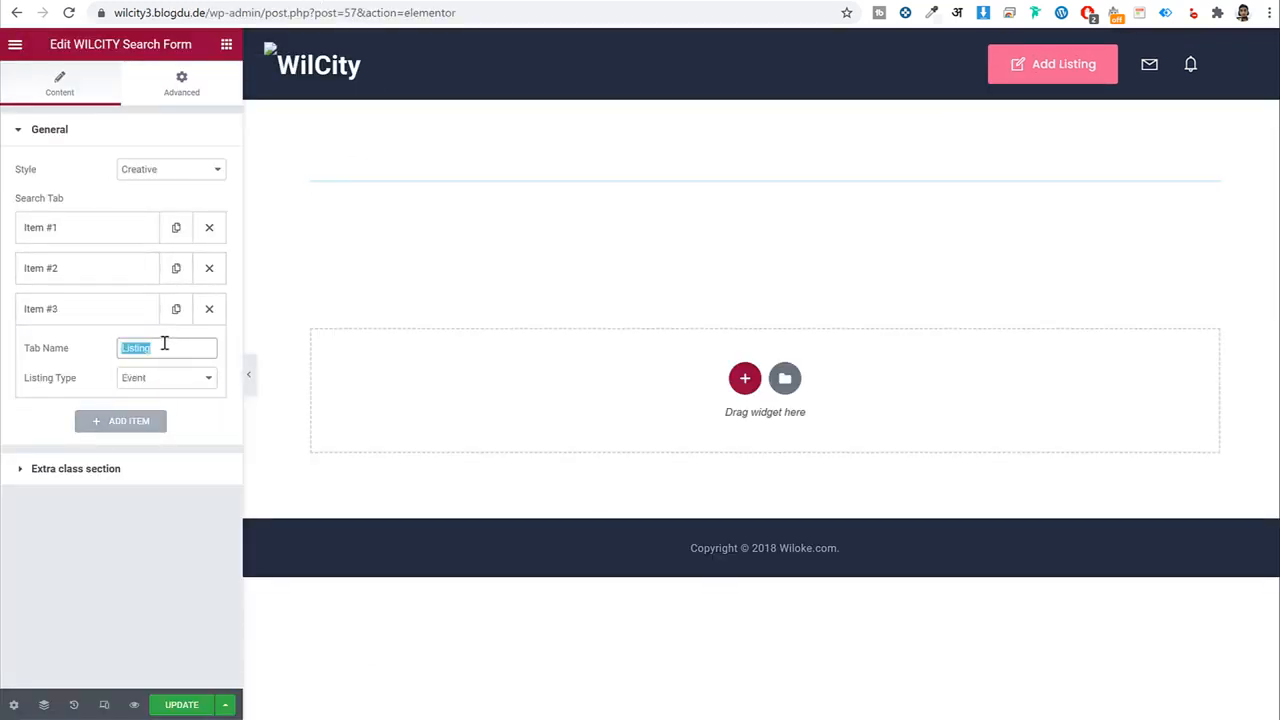
{"action": "type", "text": "Event"}
Rename the second tab to 'R' and update the page.
{"action": "left_click", "coordinate": [123, 270]}
{"action": "left_click", "coordinate": [200, 337]}
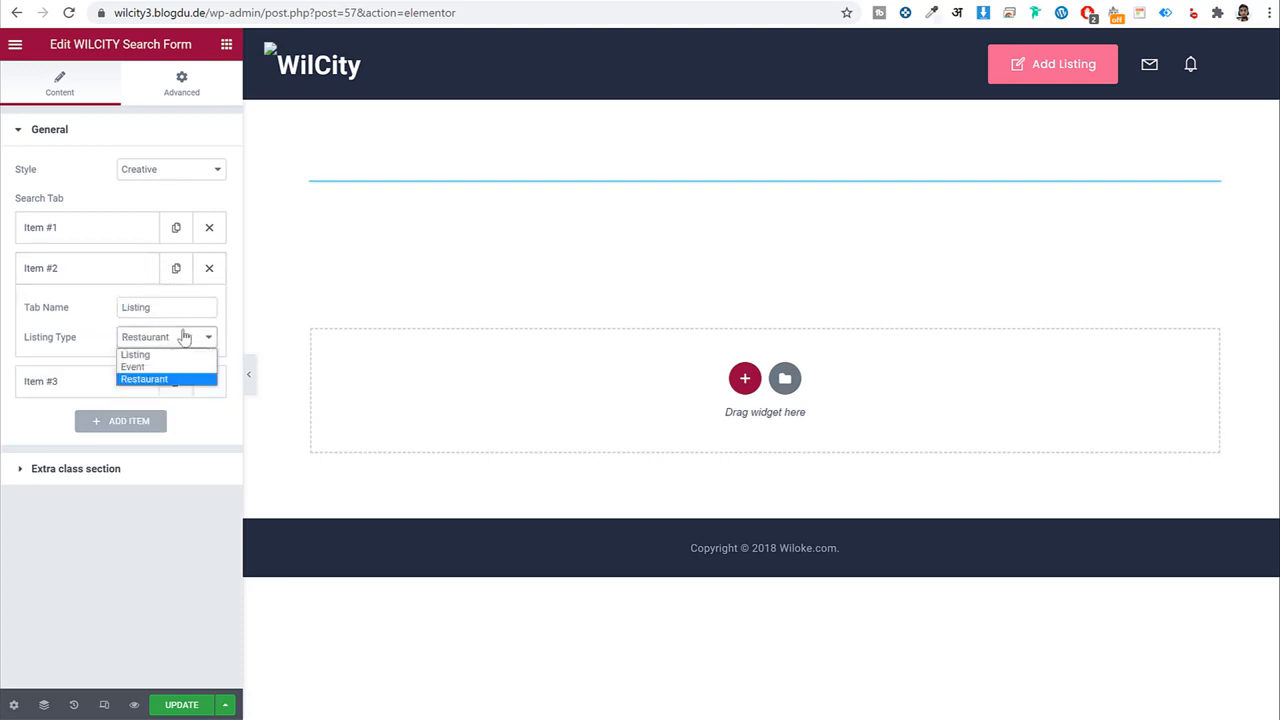
{"action": "double_click", "coordinate": [171, 306]}
{"action": "type", "text": "Restaurant"}
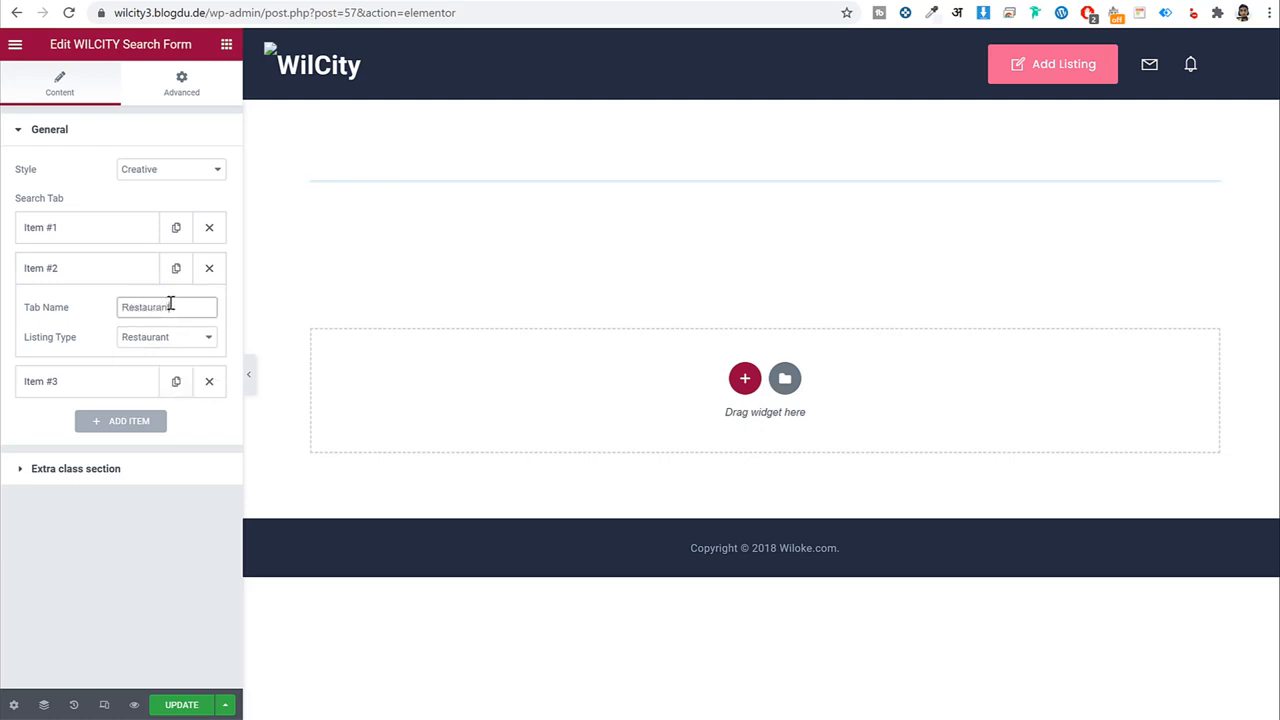
{"action": "left_click", "coordinate": [129, 266]}
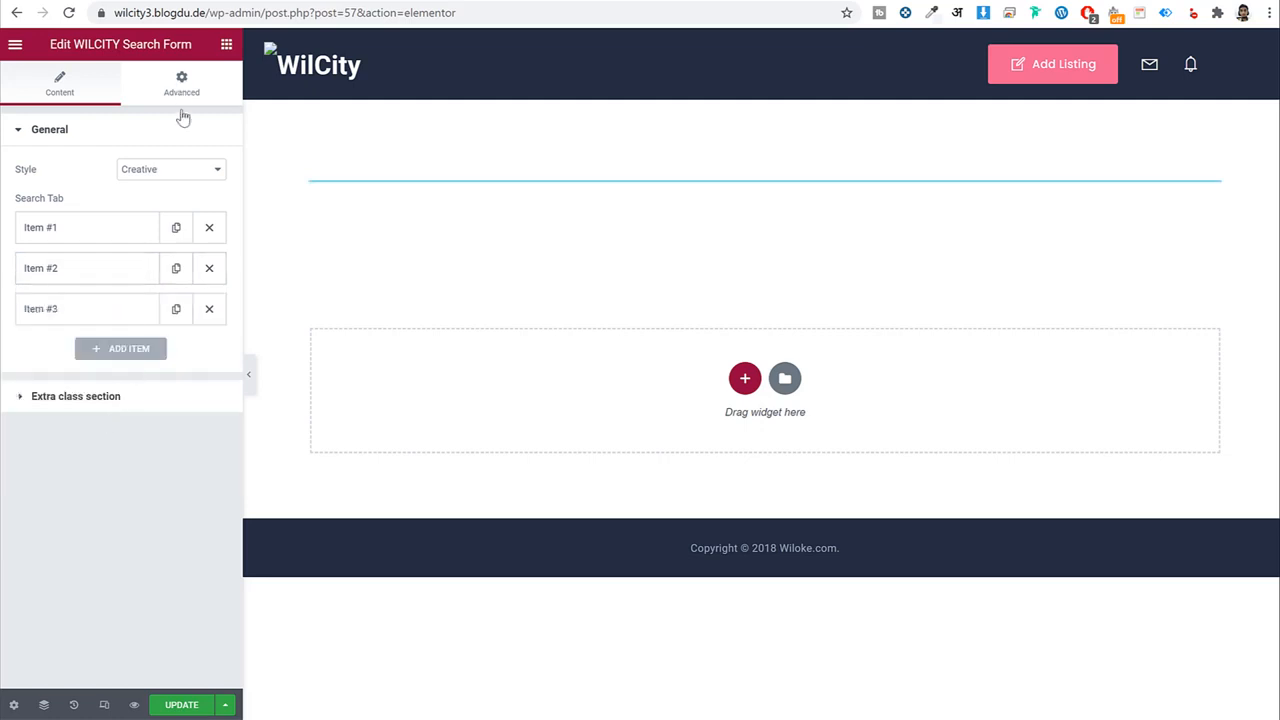
{"action": "left_click", "coordinate": [176, 708]}
{"action": "left_click_drag", "start_coordinate": [243, 13], "coordinate": [145, 28]}
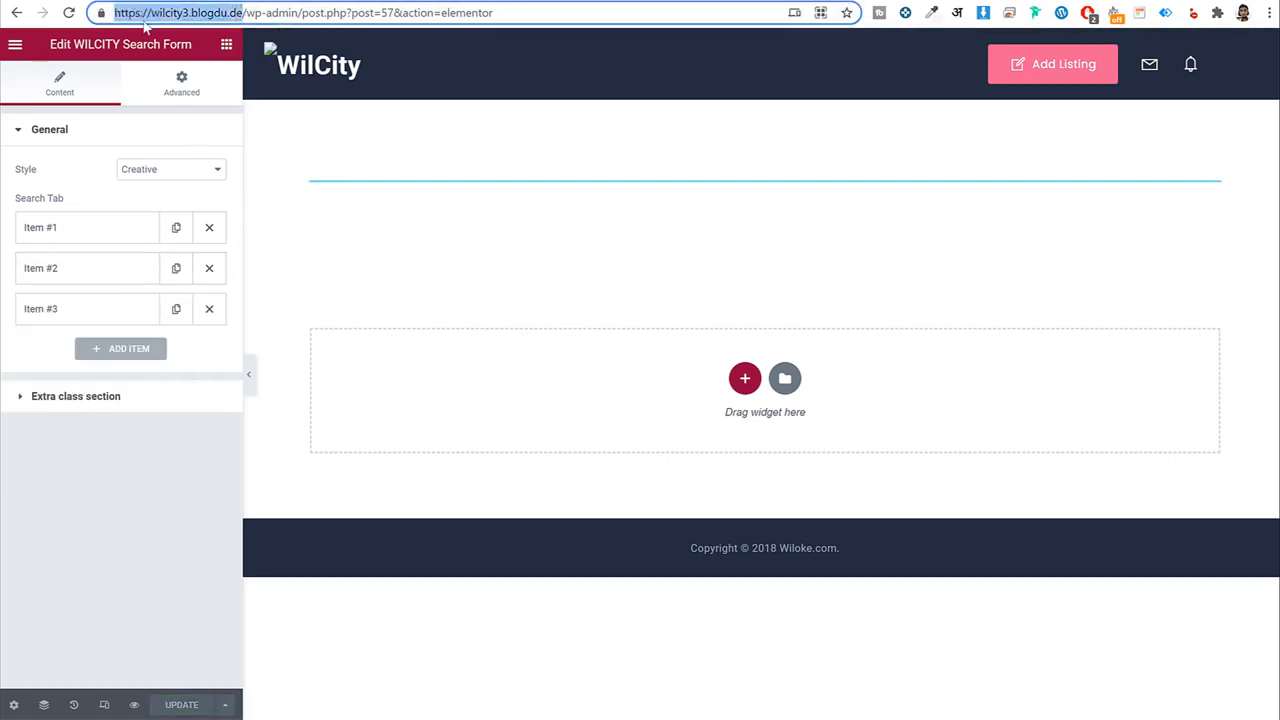
{"action": "key", "text": "ctrl+c"}
{"action": "key", "text": "ctrl+t"}
{"action": "key", "text": "ctrl+v"}
{"action": "key", "text": "Return"}
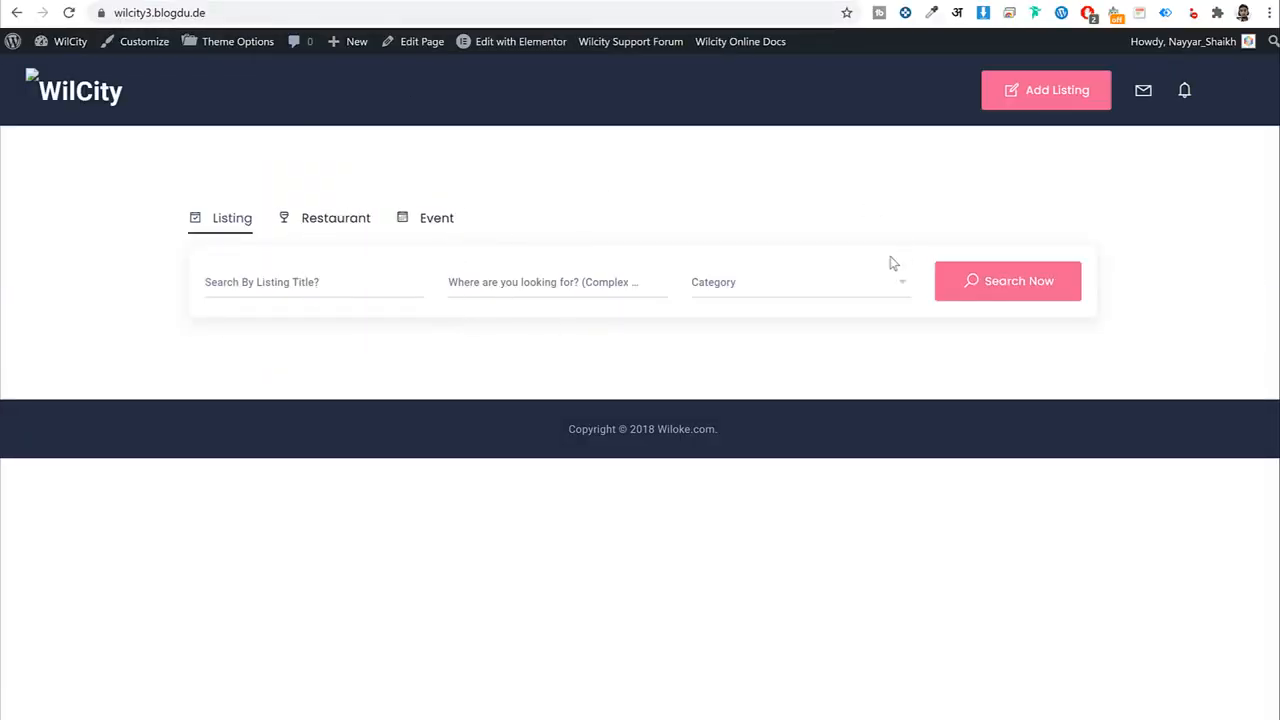
{"action": "left_click", "coordinate": [534, 282]}
{"action": "left_click", "coordinate": [790, 289]}
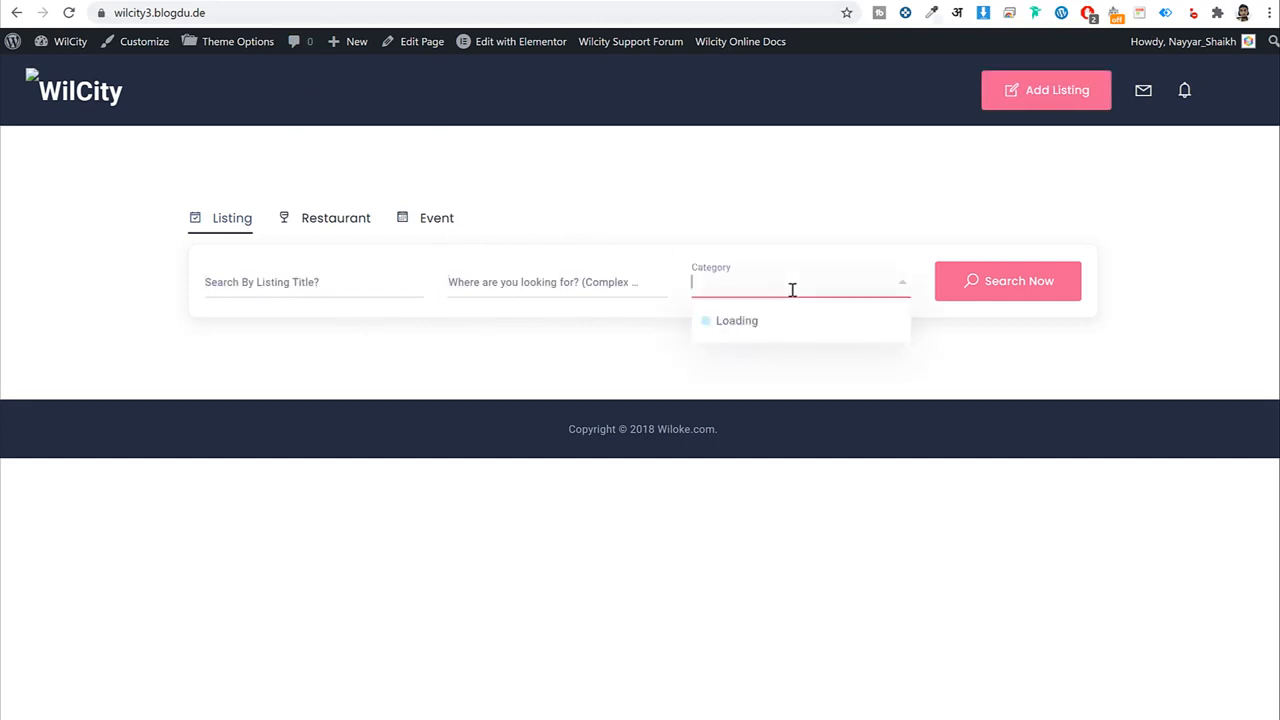
{"action": "left_click", "coordinate": [472, 172]}
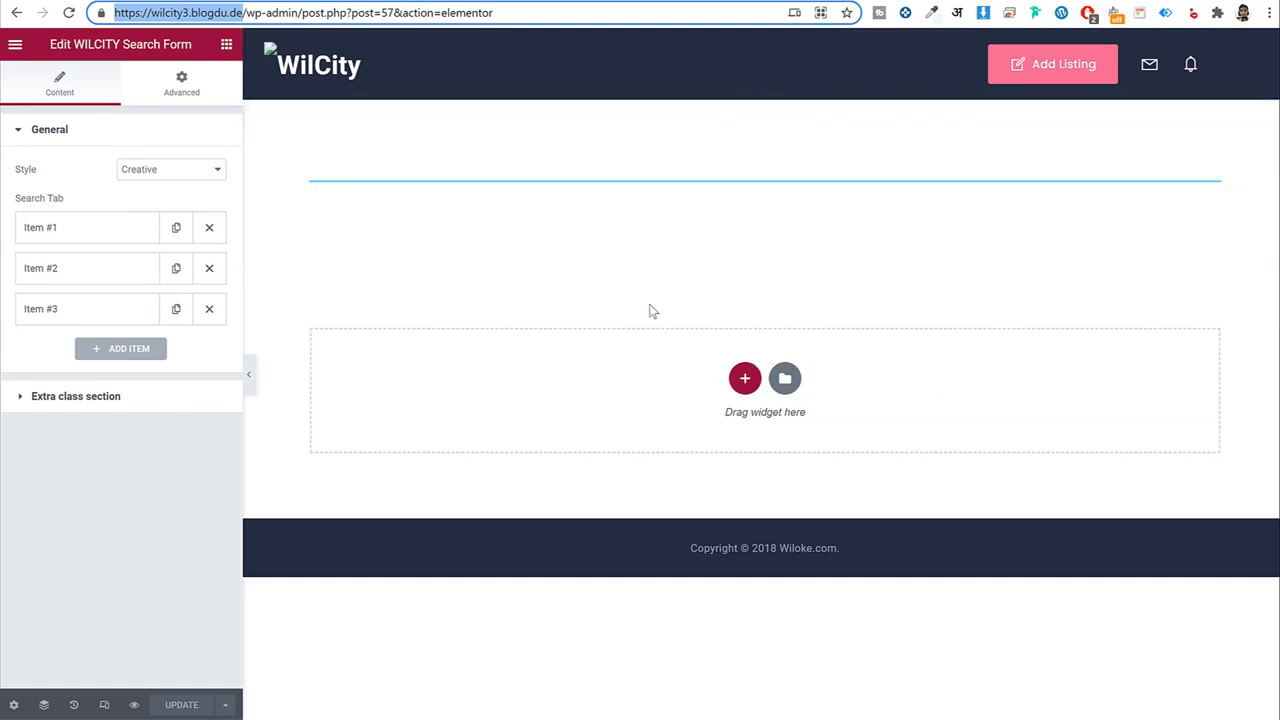
Add a one-column section, then delete the empty section again.
{"action": "left_click", "coordinate": [745, 378]}
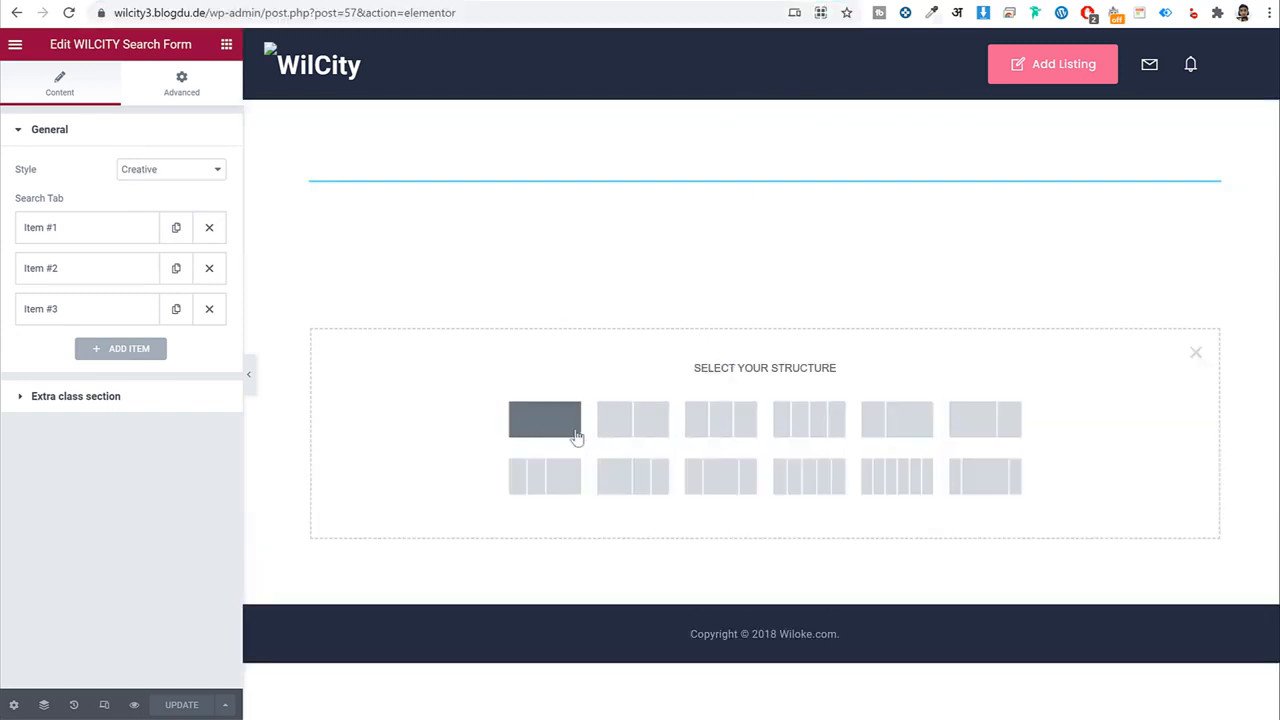
{"action": "left_click", "coordinate": [573, 434]}
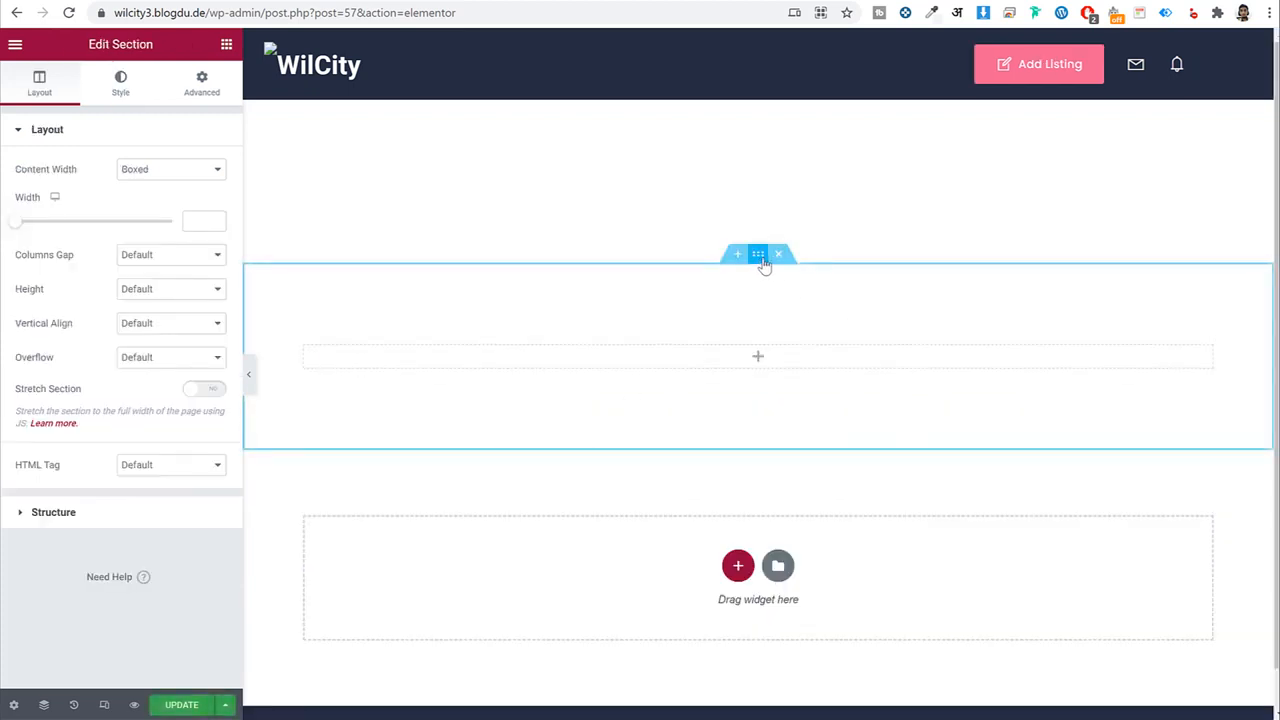
{"action": "left_click_drag", "start_coordinate": [82, 45], "coordinate": [158, 52]}
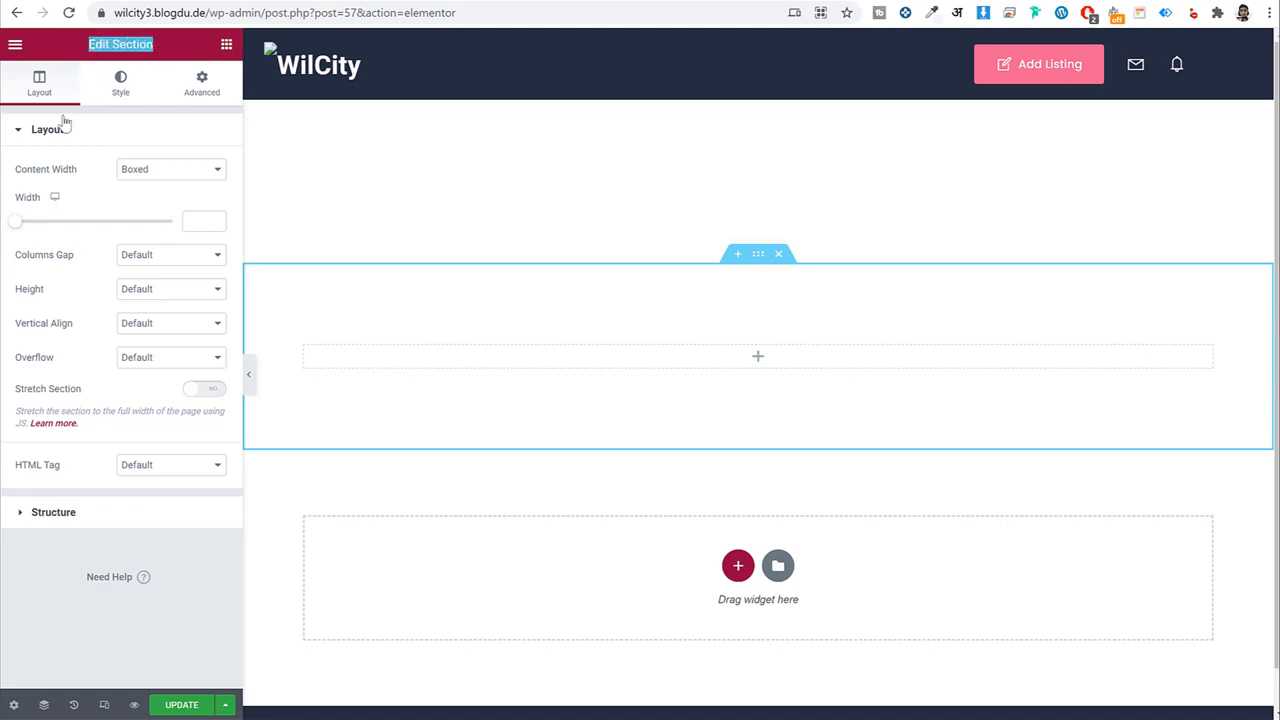
{"action": "left_click", "coordinate": [778, 254]}
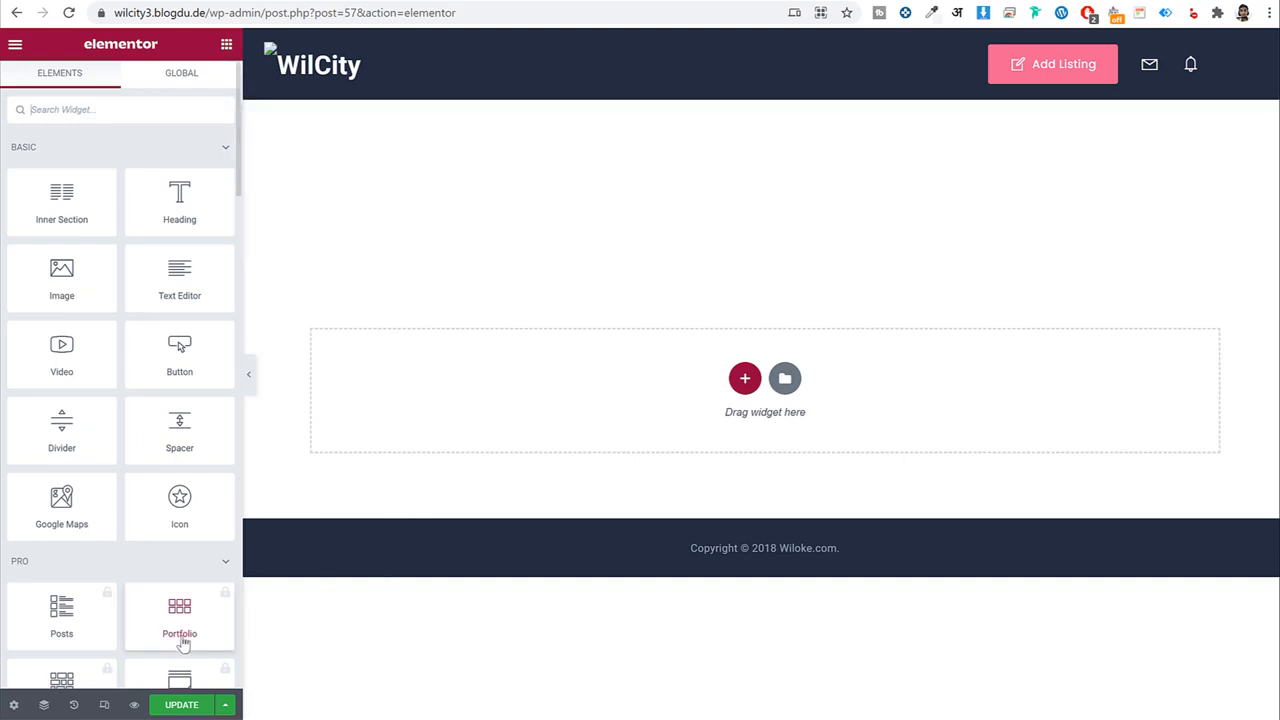
Select the top section in Navigator and set unlinked padding to 60 top and 60 bottom.
{"action": "left_click", "coordinate": [44, 705]}
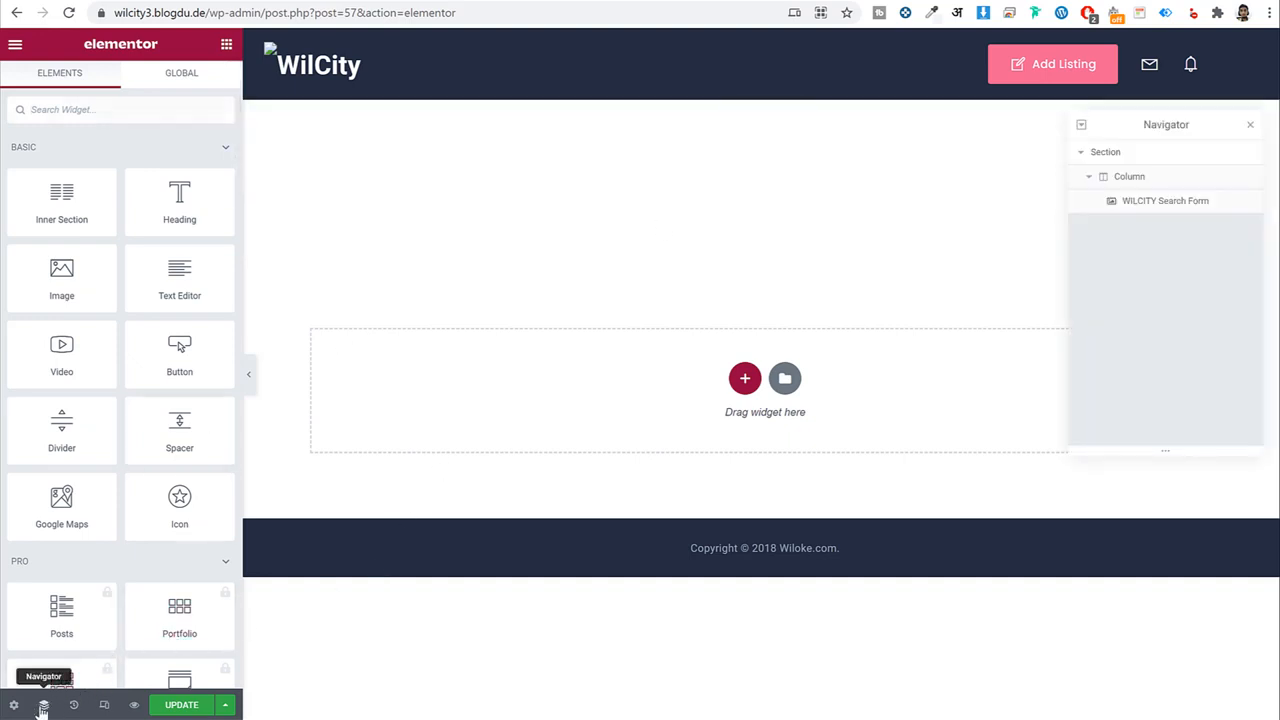
{"action": "left_click", "coordinate": [1148, 160]}
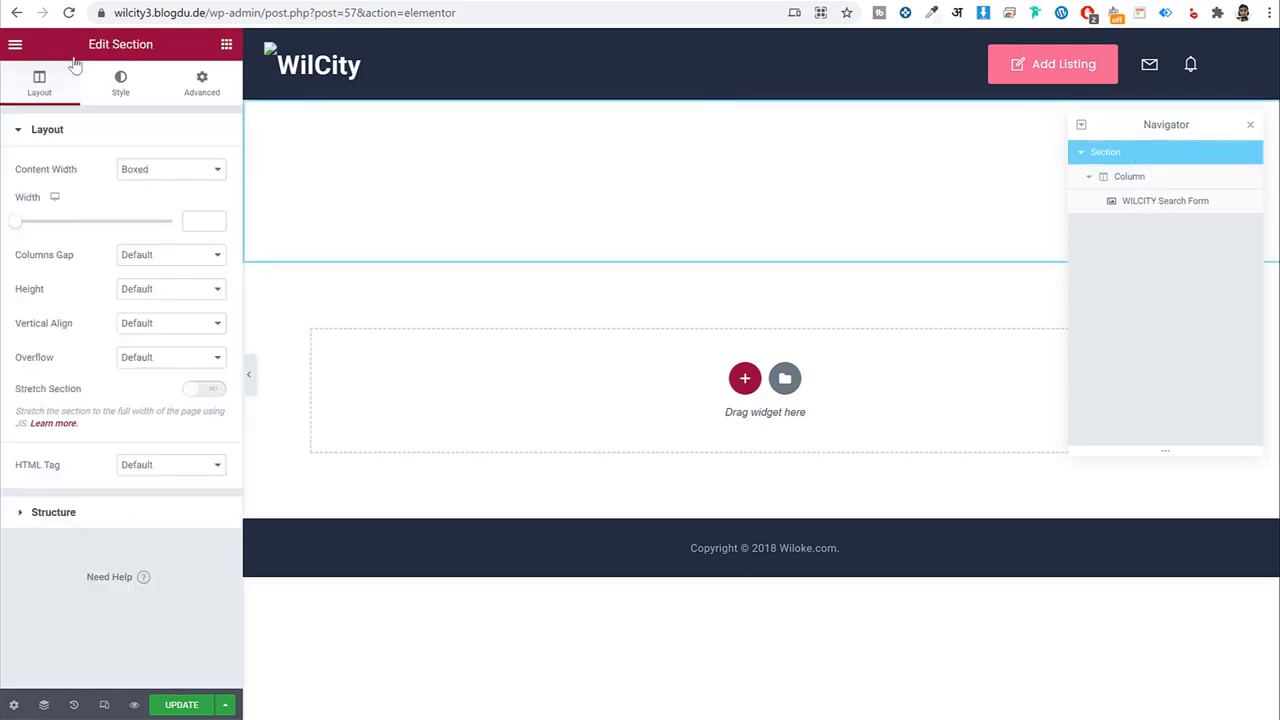
{"action": "triple_click", "coordinate": [101, 45]}
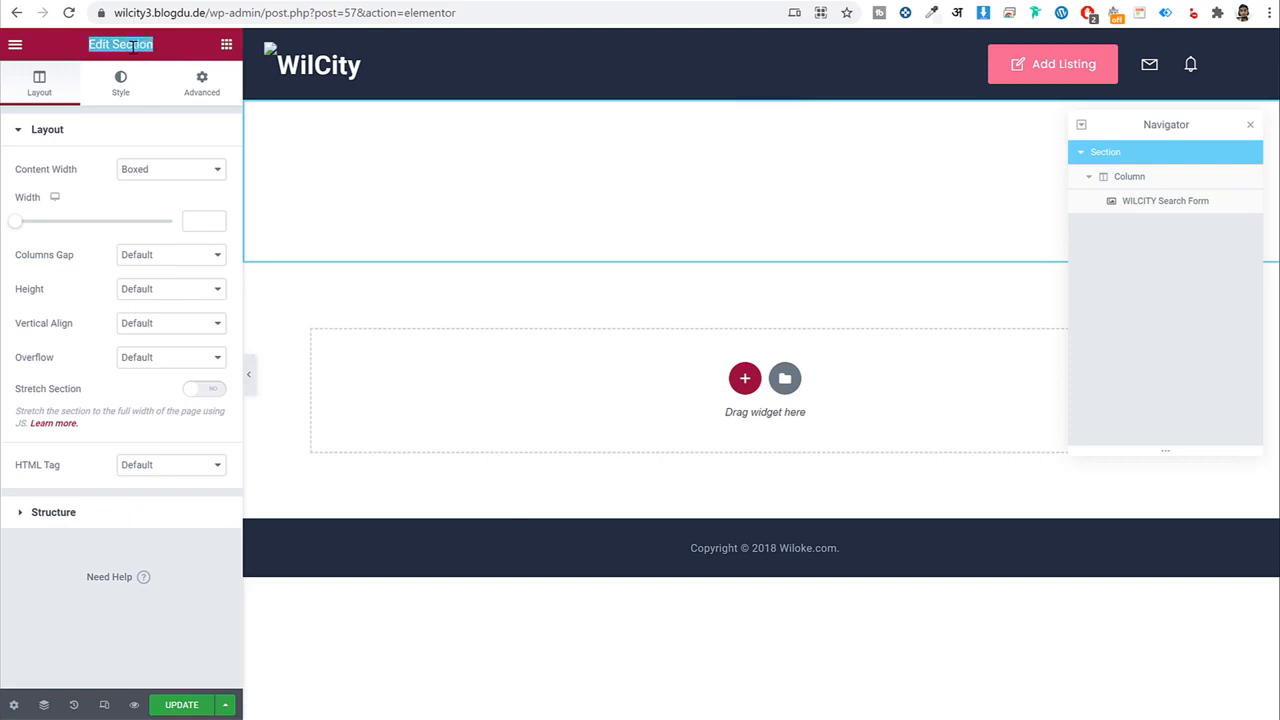
{"action": "left_click", "coordinate": [205, 88]}
{"action": "left_click", "coordinate": [178, 256]}
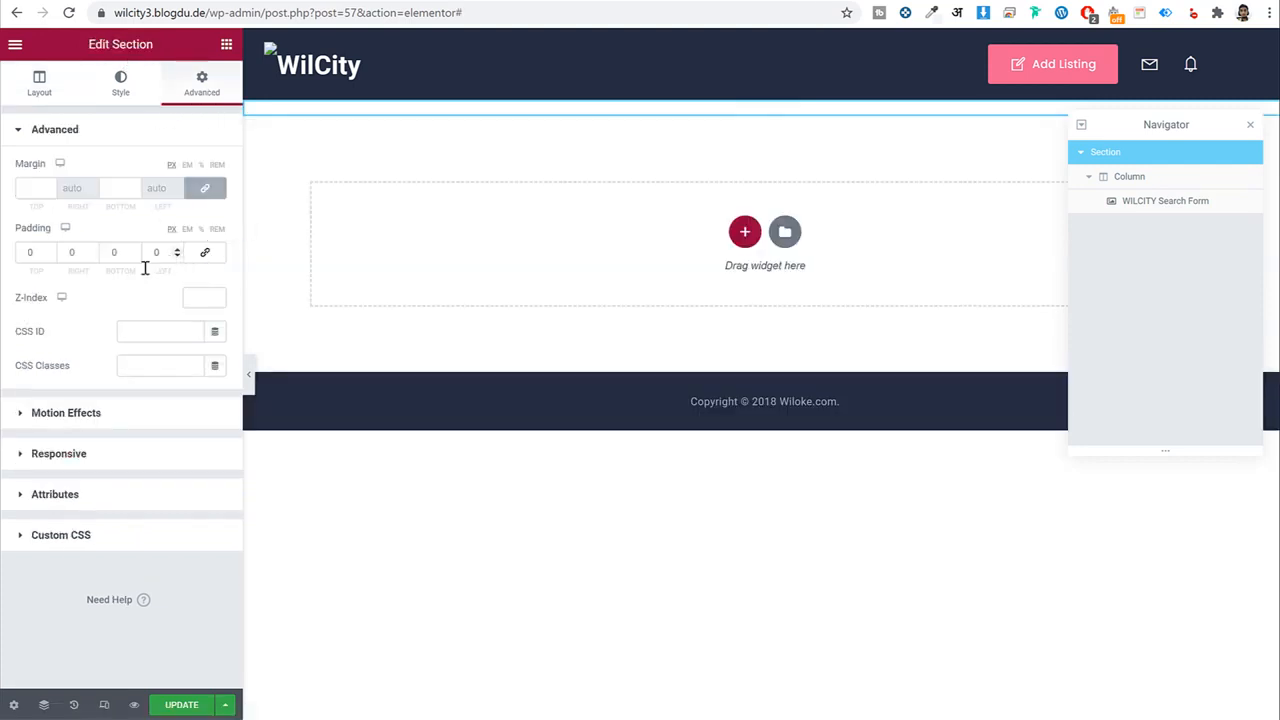
{"action": "left_click", "coordinate": [207, 257]}
{"action": "left_click", "coordinate": [206, 256]}
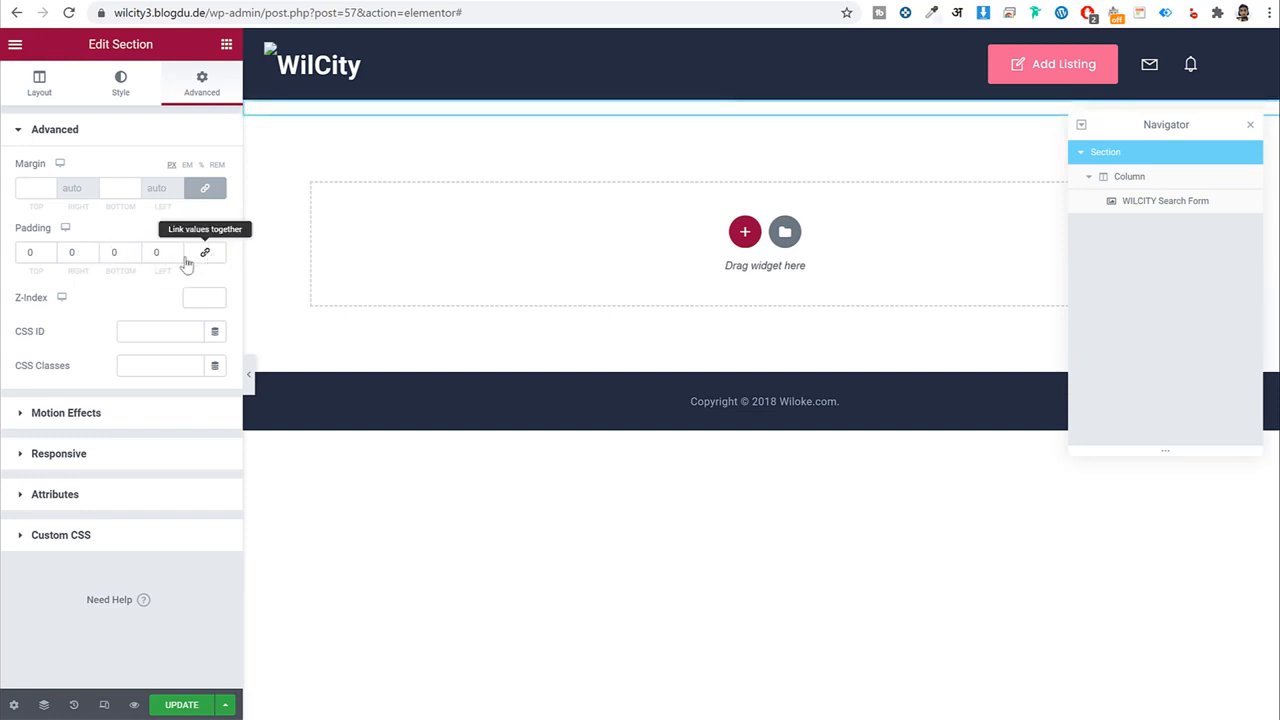
{"action": "double_click", "coordinate": [28, 252]}
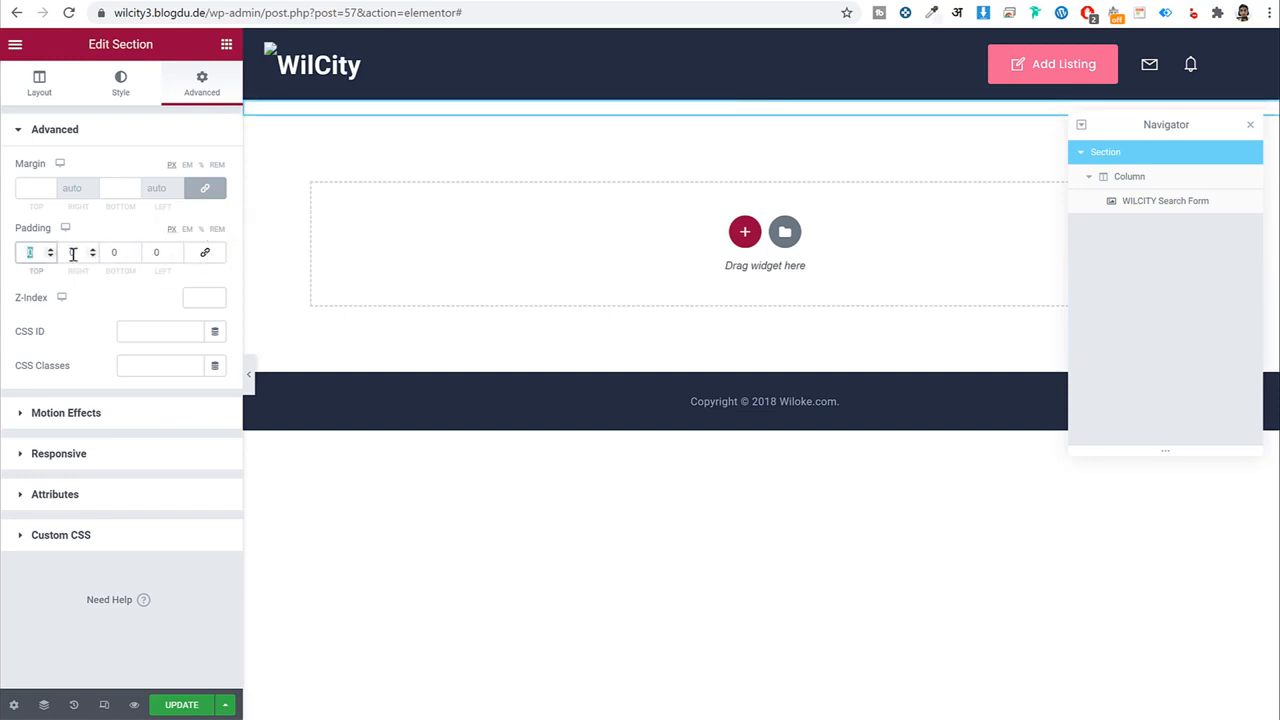
{"action": "type", "text": "60"}
{"action": "key", "text": "Tab"}
{"action": "key", "text": "Tab"}
{"action": "type", "text": "60"}
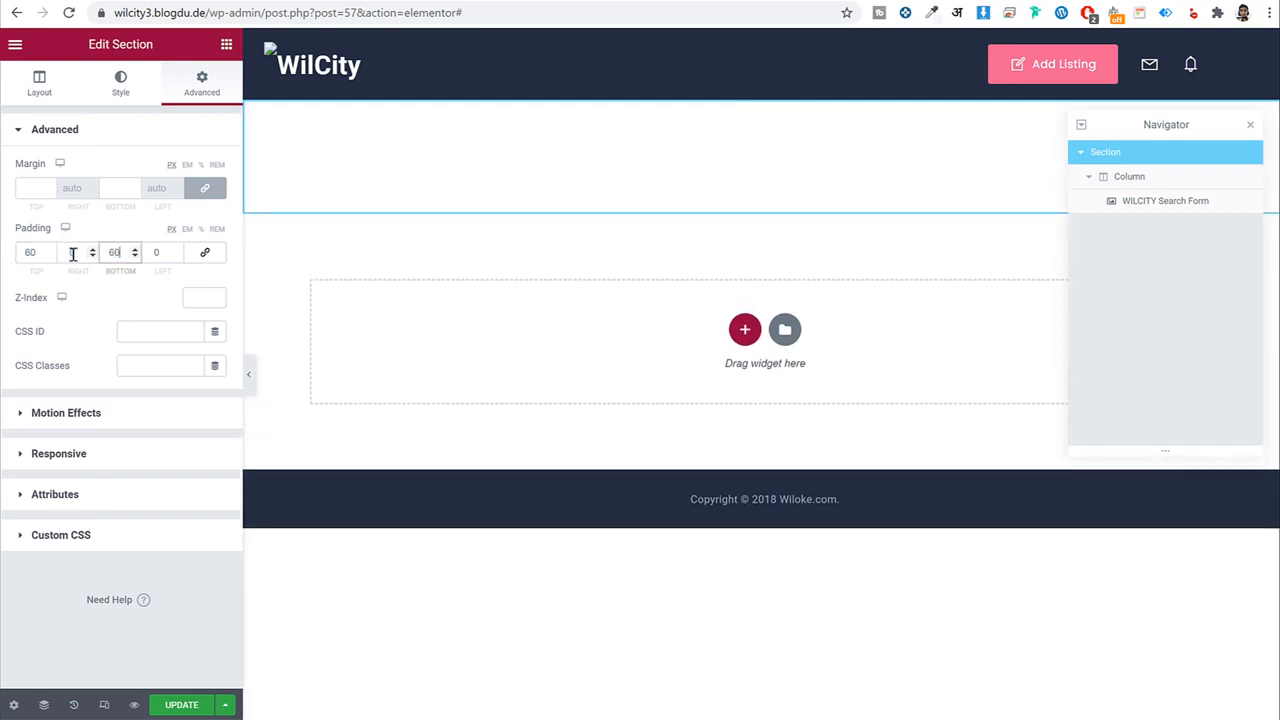
Update the page, close Navigator, and reload the live homepage to check it.
{"action": "left_click", "coordinate": [183, 706]}
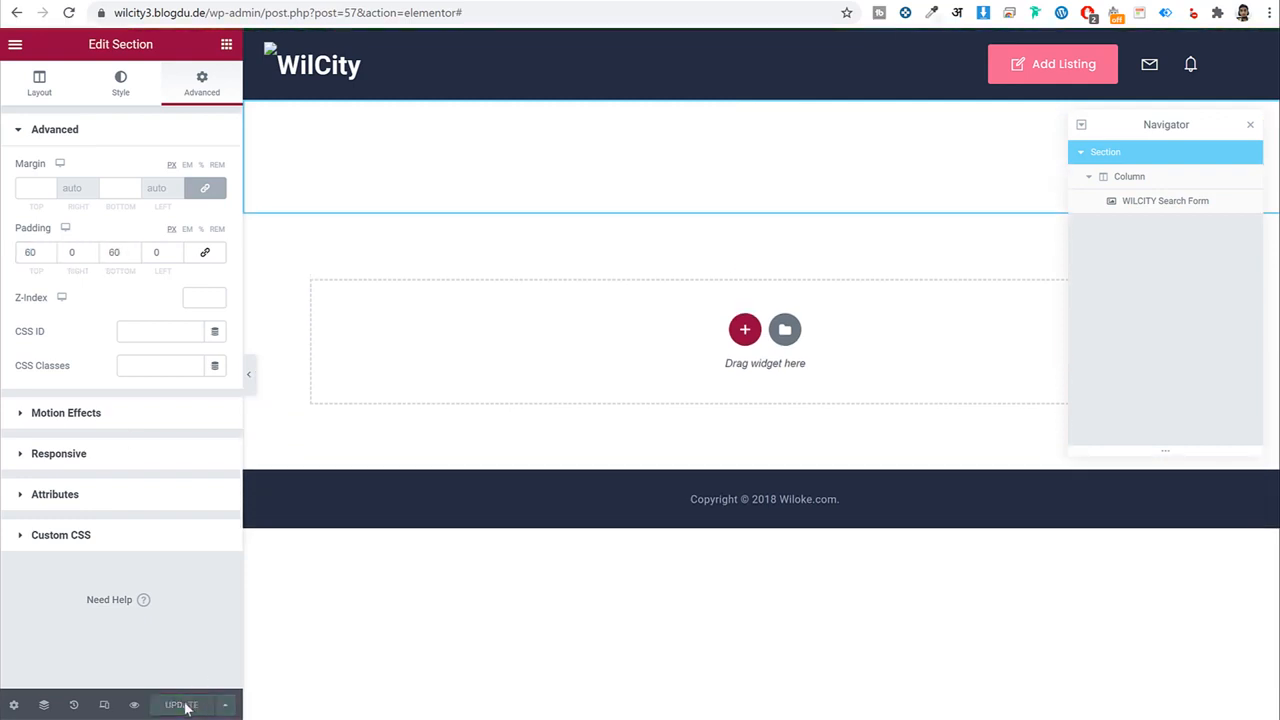
{"action": "left_click", "coordinate": [1250, 124]}
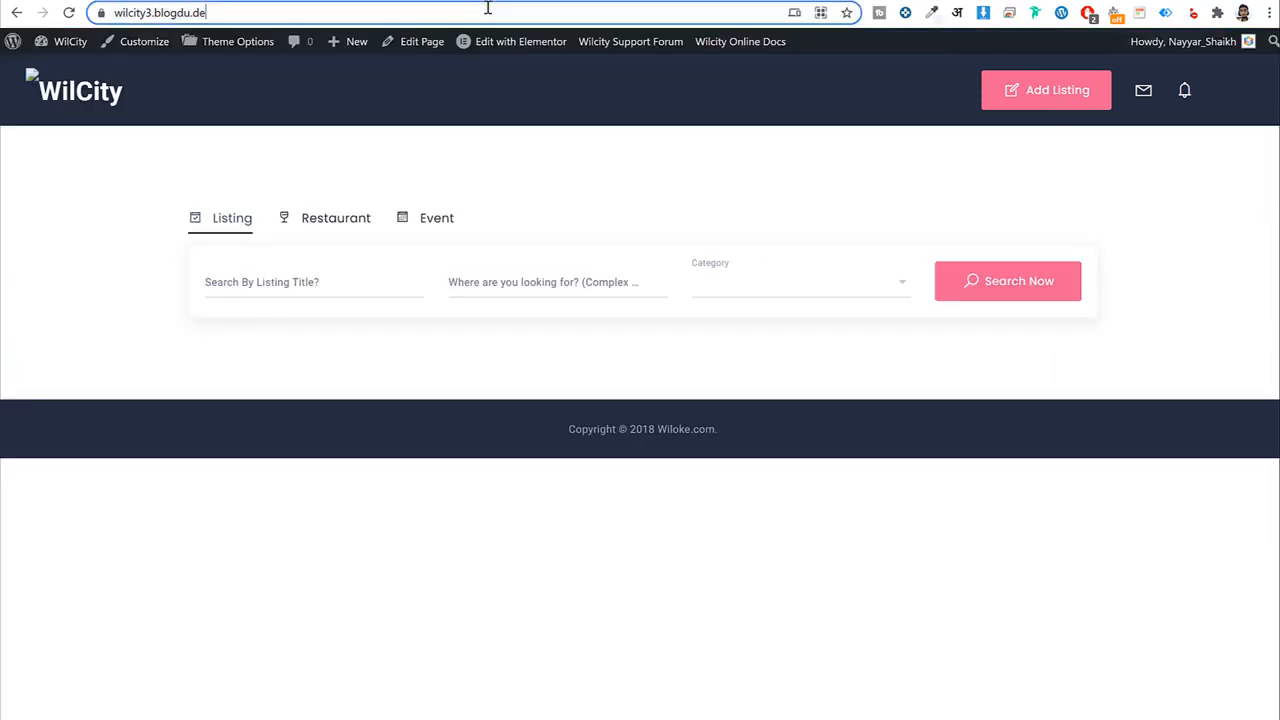
{"action": "left_click", "coordinate": [486, 10]}
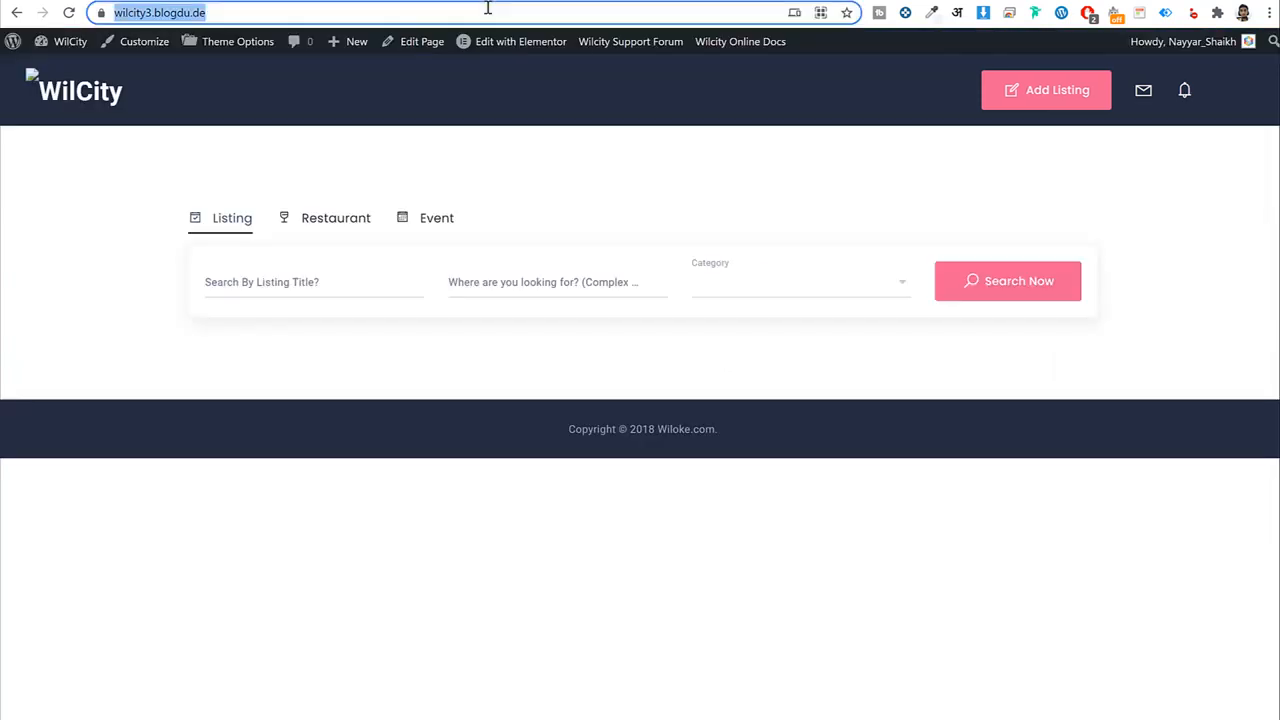
{"action": "key", "text": "Return"}
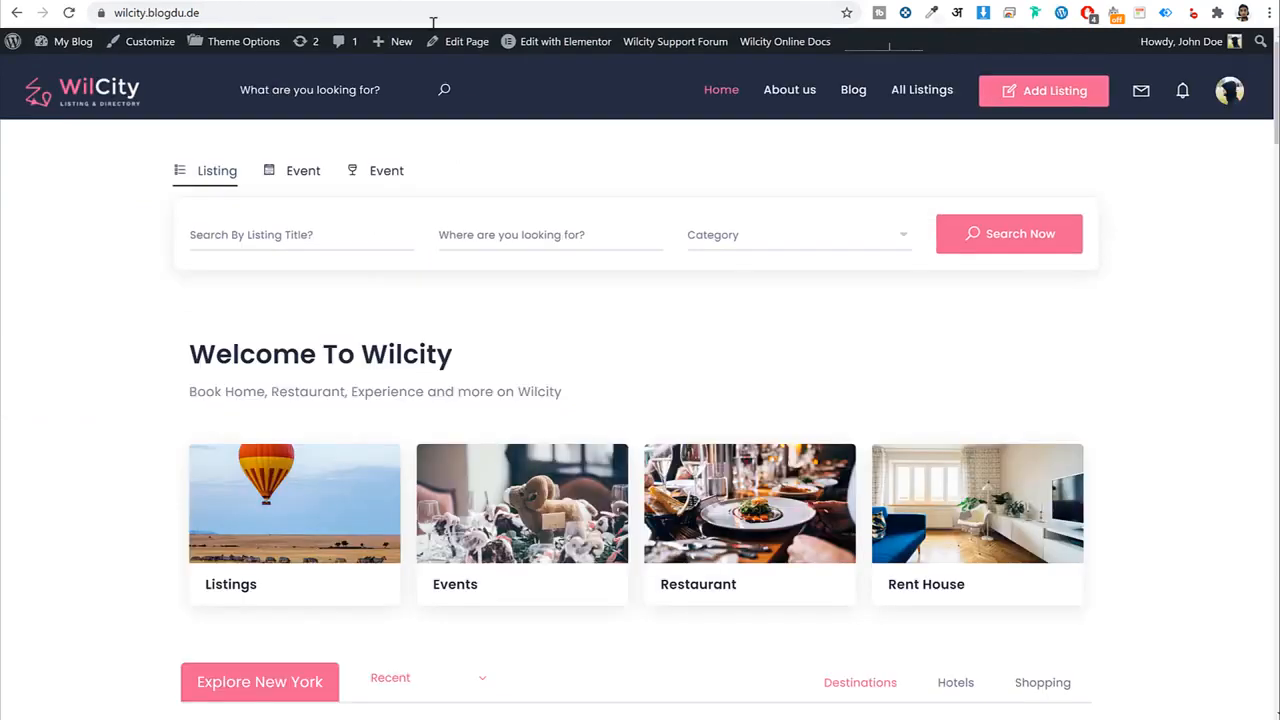
{"action": "scroll", "coordinate": [620, 246], "scroll_direction": "down", "scroll_amount": 2}
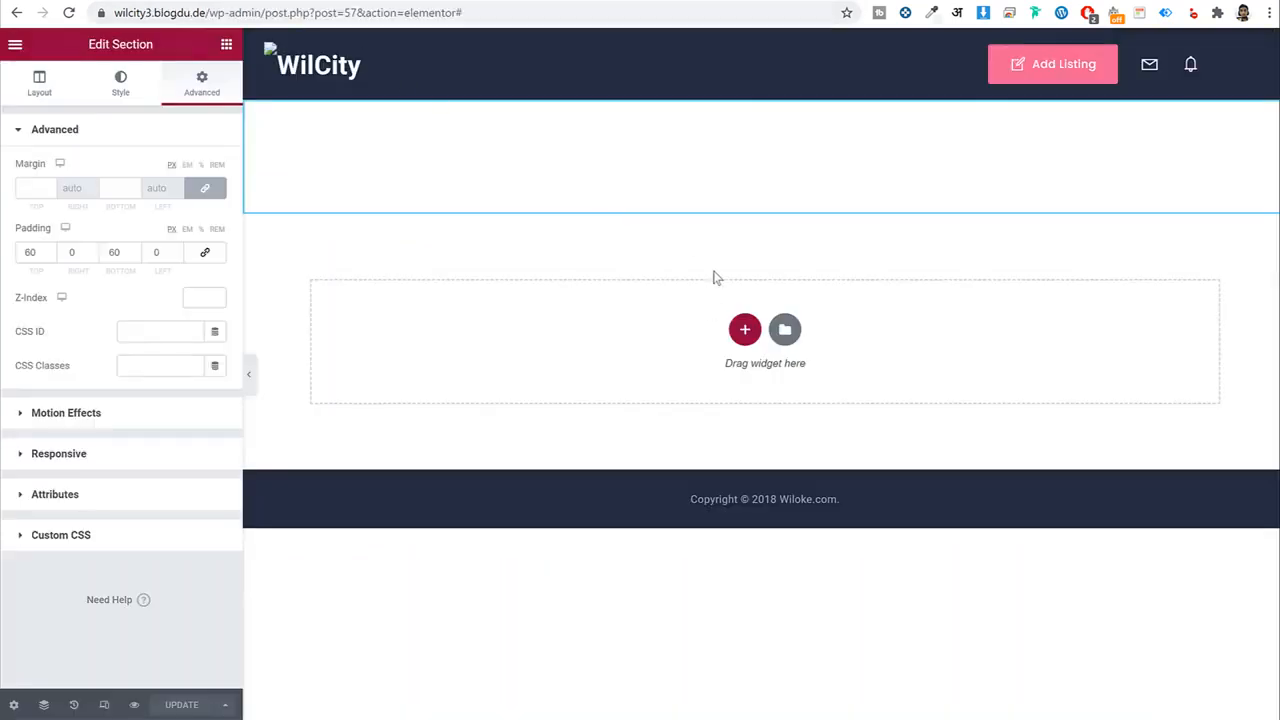
Add a one-column section with the WILCITY Post Types widget, found by searching 'post'.
{"action": "left_click", "coordinate": [746, 331]}
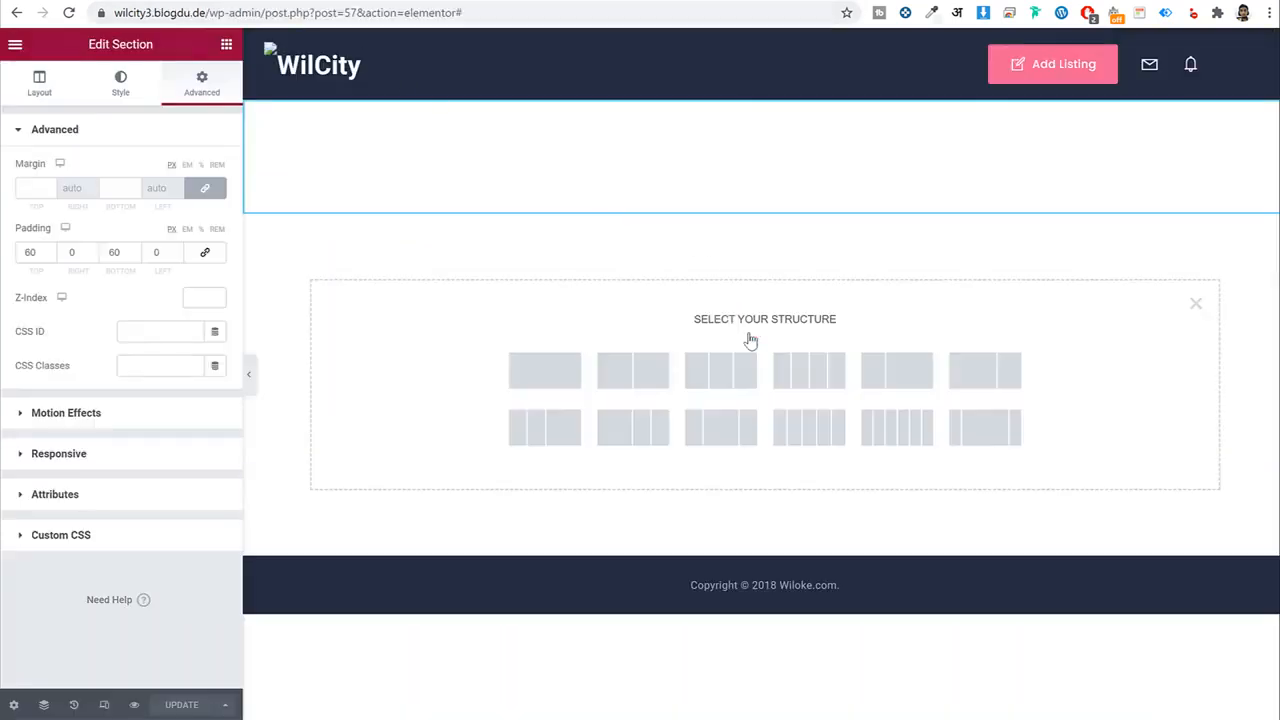
{"action": "left_click", "coordinate": [548, 381]}
{"action": "left_click", "coordinate": [227, 45]}
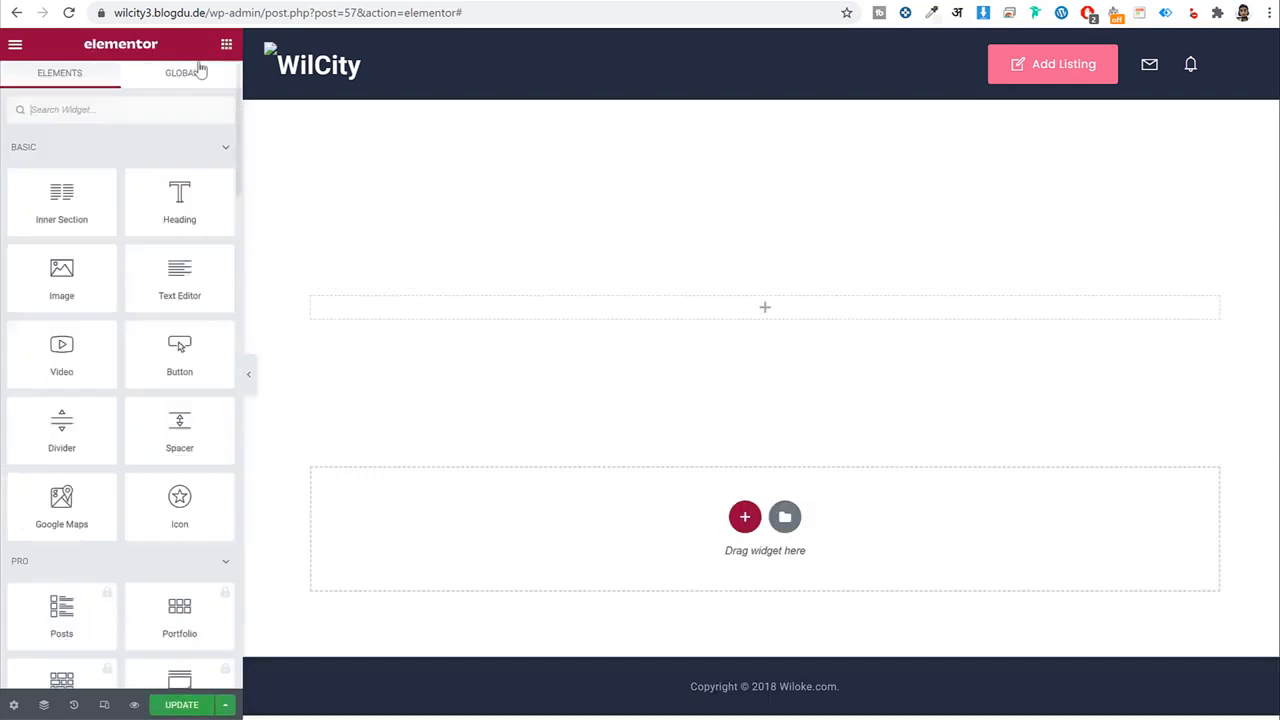
{"action": "type", "text": "post"}
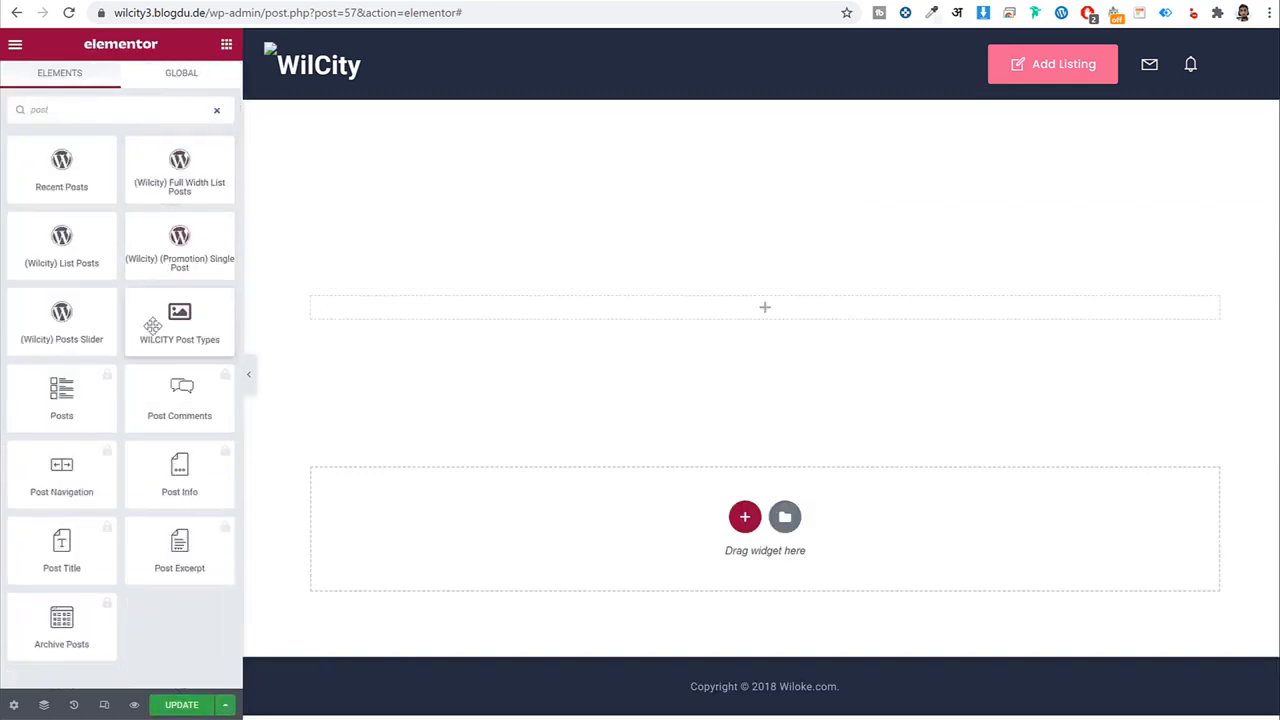
{"action": "left_click_drag", "start_coordinate": [172, 318], "coordinate": [797, 312]}
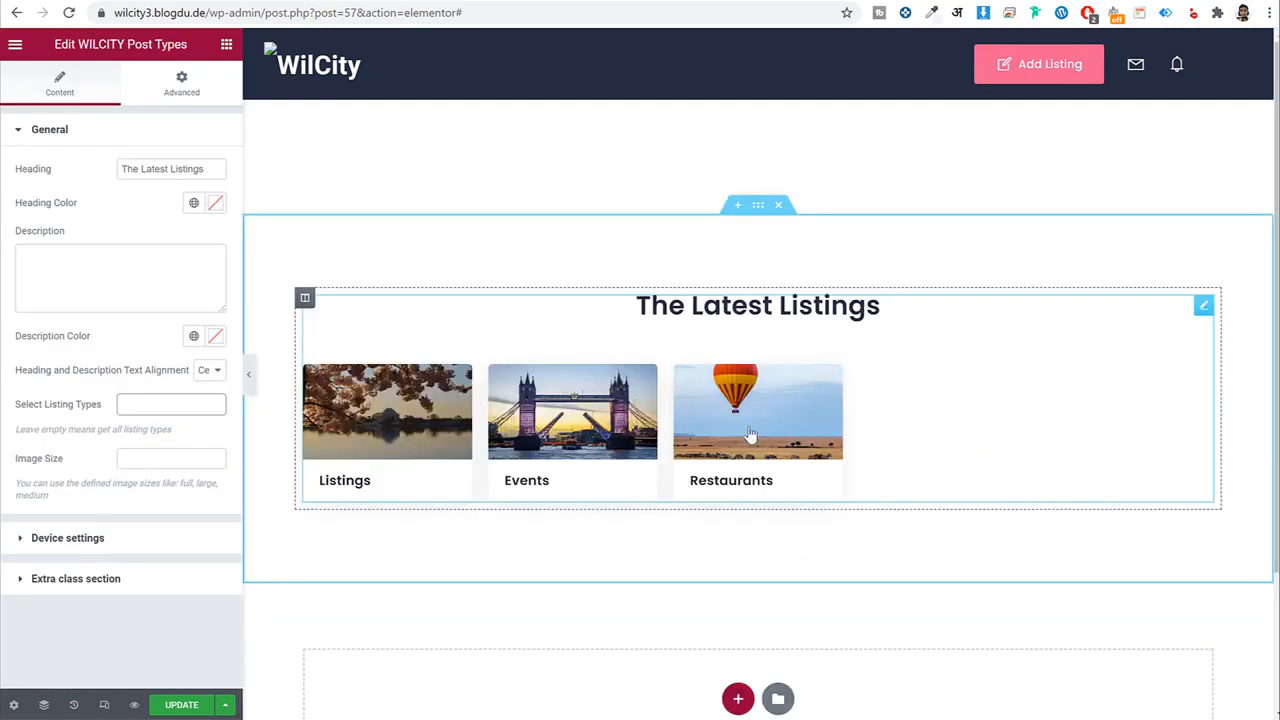
Paste the 'Welcome To Wilcity' heading and its description copied from the reference site.
{"action": "left_click", "coordinate": [150, 1]}
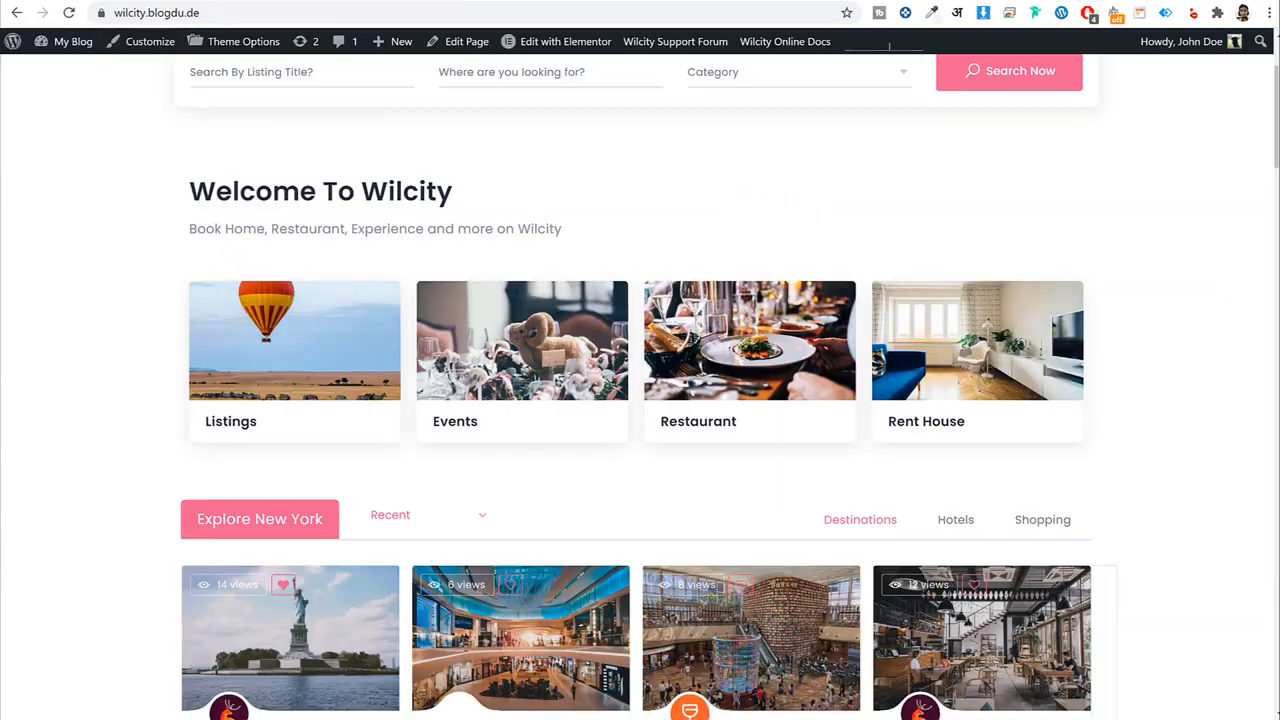
{"action": "triple_click", "coordinate": [215, 199]}
{"action": "key", "text": "ctrl+c"}
{"action": "left_click", "coordinate": [283, 5]}
{"action": "triple_click", "coordinate": [161, 167]}
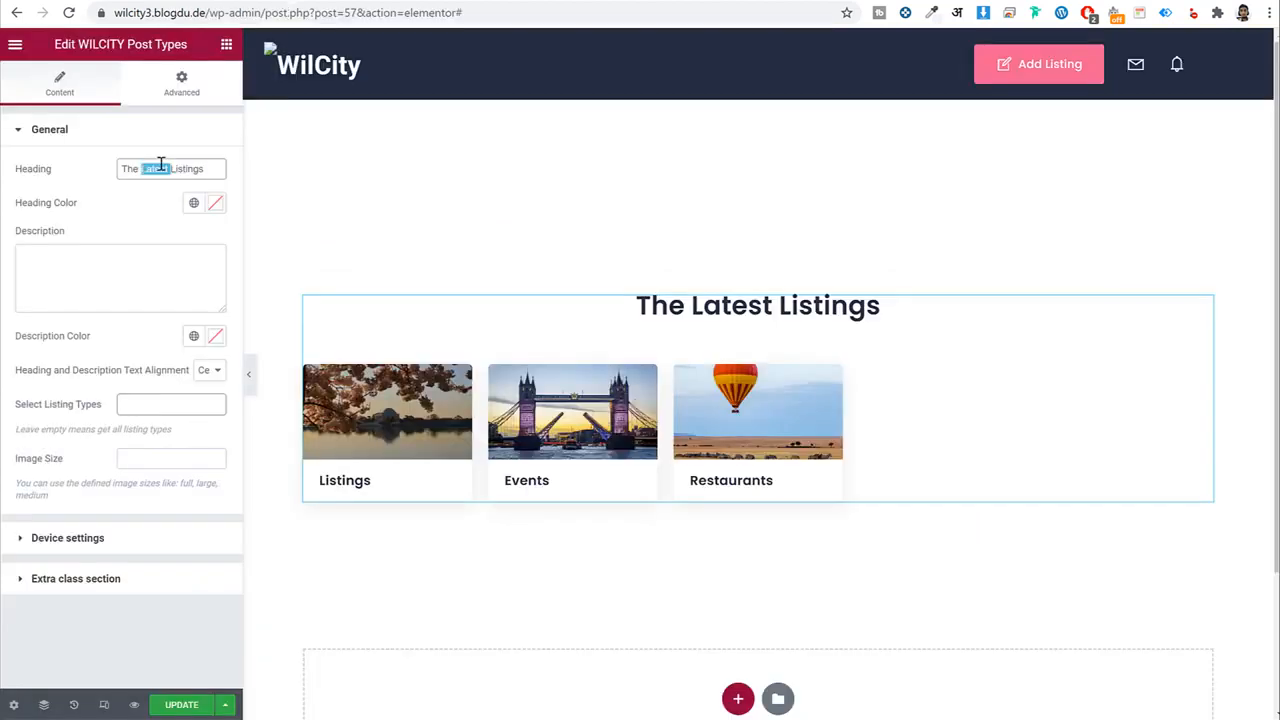
{"action": "key", "text": "ctrl+v"}
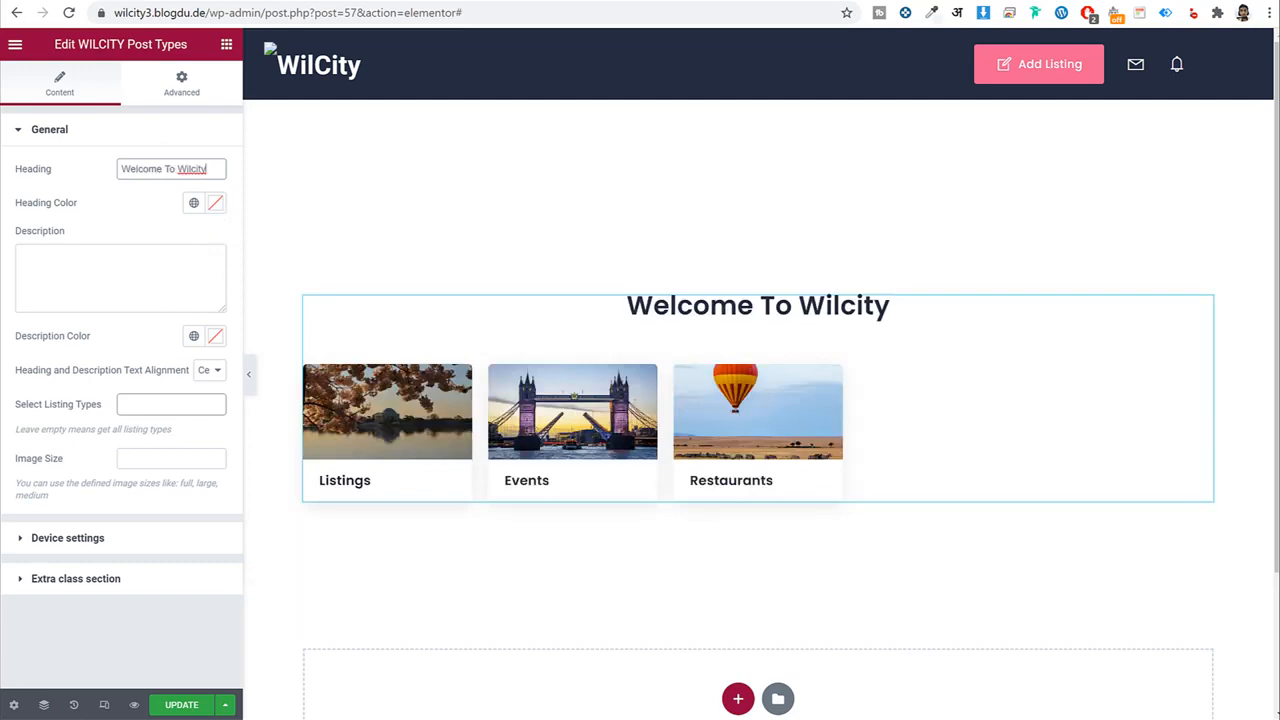
{"action": "left_click", "coordinate": [200, 3]}
{"action": "triple_click", "coordinate": [335, 236]}
{"action": "key", "text": "ctrl+c"}
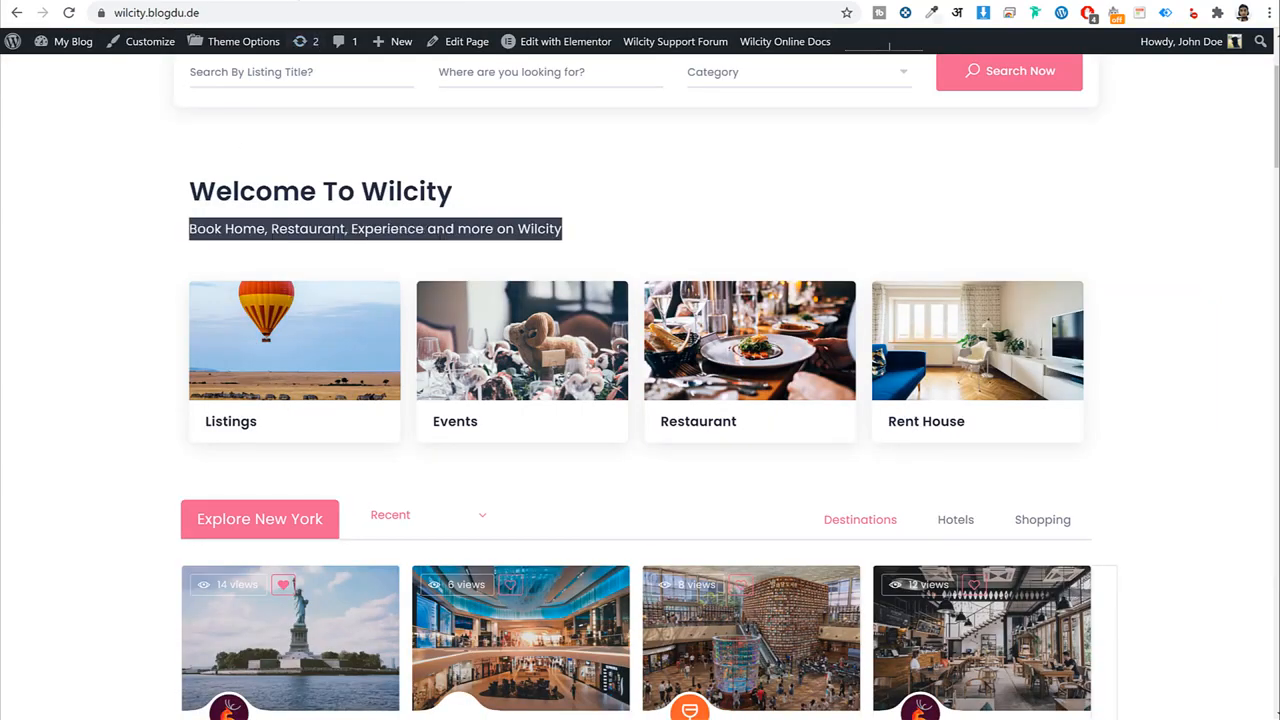
{"action": "left_click", "coordinate": [298, 3]}
{"action": "left_click", "coordinate": [139, 249]}
{"action": "key", "text": "ctrl+v"}
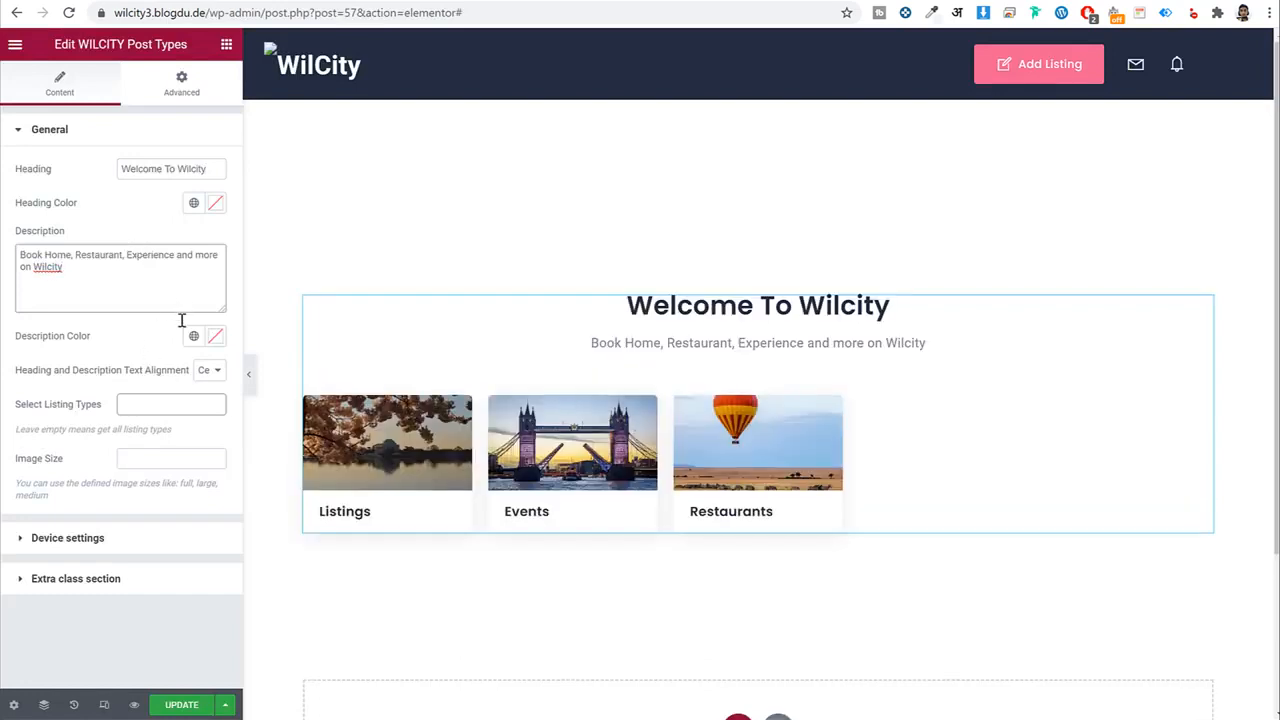
Align the heading left and choose Event, Listing and Restaurant as the listing types.
{"action": "left_click", "coordinate": [210, 370]}
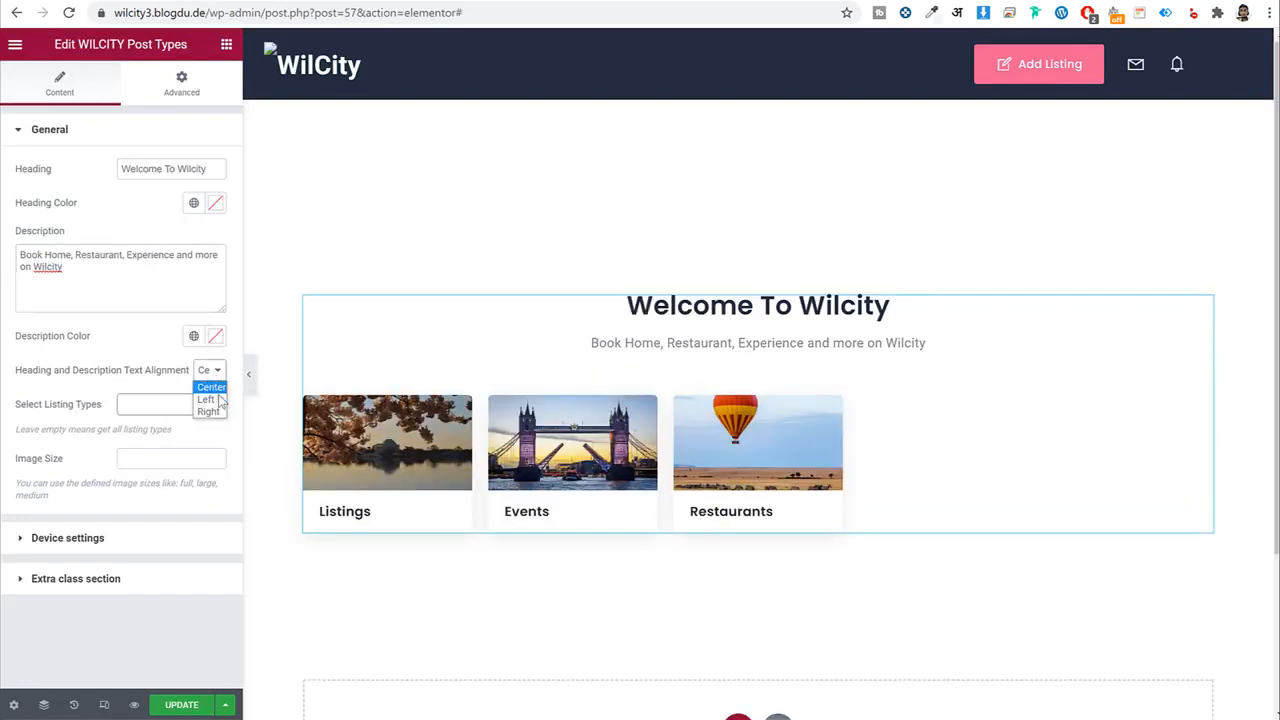
{"action": "left_click", "coordinate": [207, 399]}
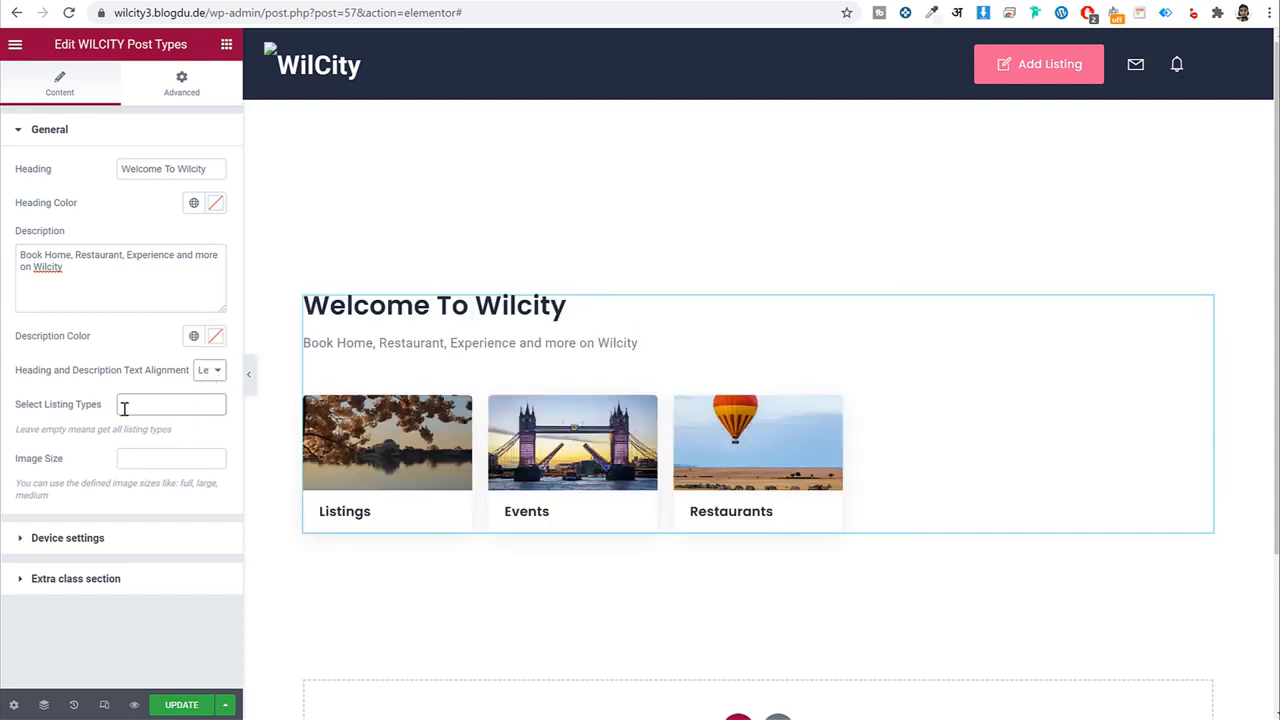
{"action": "left_click", "coordinate": [157, 401]}
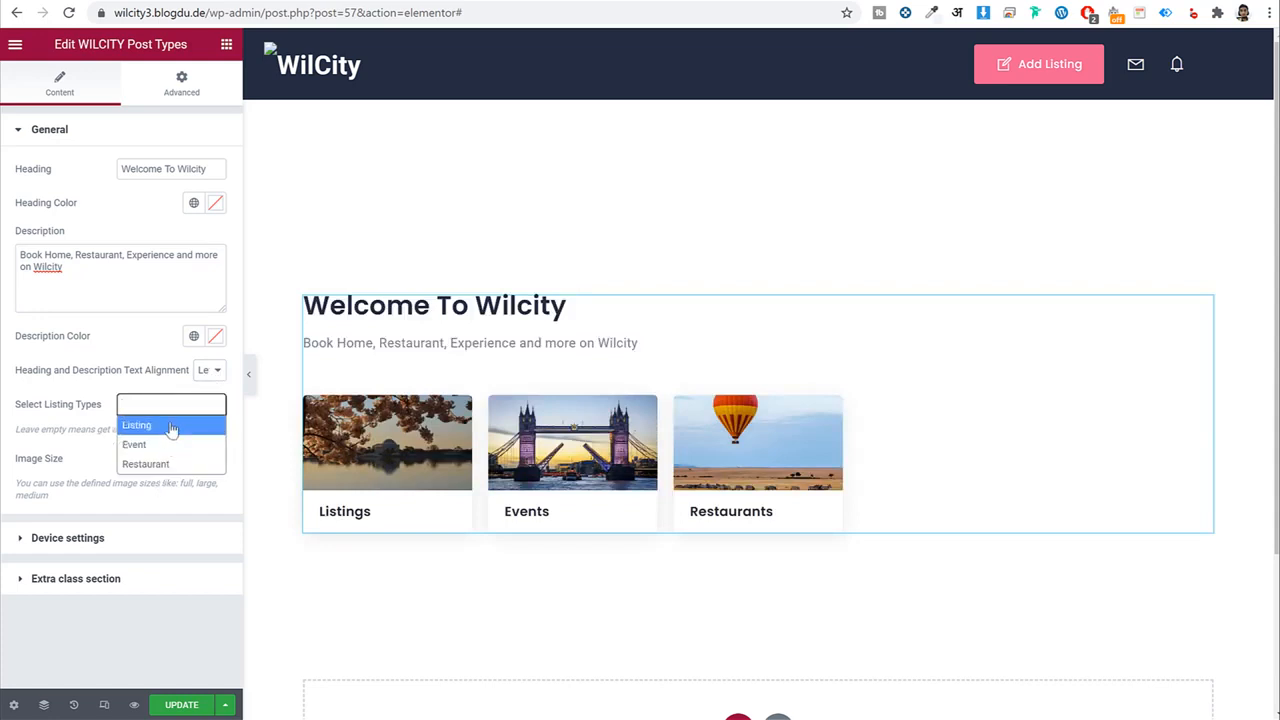
{"action": "left_click", "coordinate": [54, 418]}
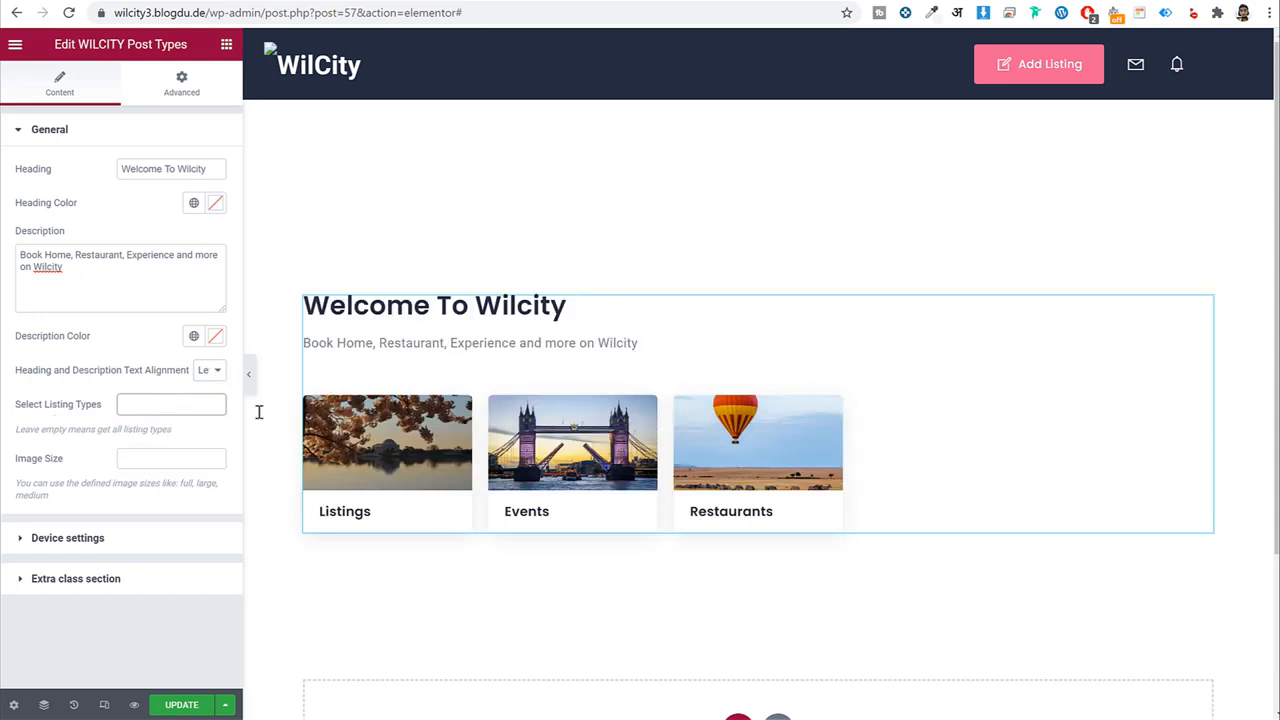
{"action": "left_click", "coordinate": [190, 405]}
{"action": "left_click", "coordinate": [180, 446]}
{"action": "left_click", "coordinate": [177, 406]}
{"action": "left_click", "coordinate": [180, 446]}
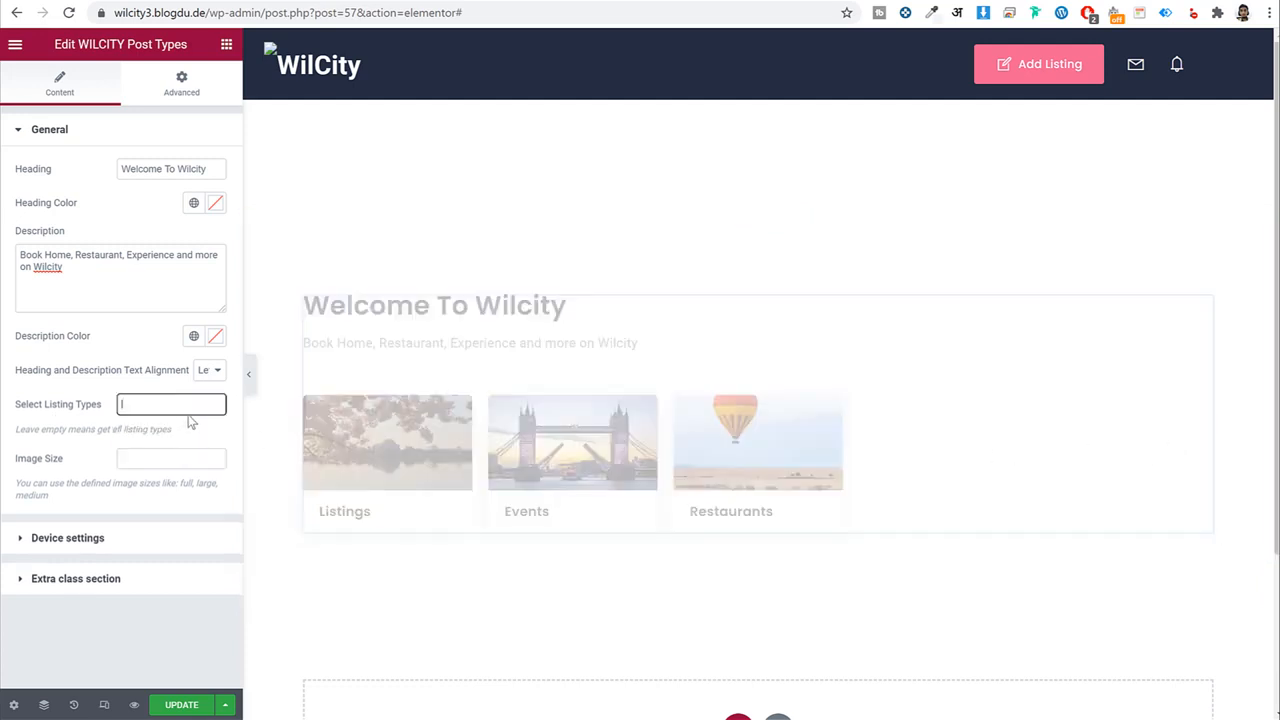
{"action": "left_click", "coordinate": [184, 405]}
{"action": "left_click", "coordinate": [170, 446]}
{"action": "left_click", "coordinate": [177, 408]}
{"action": "left_click", "coordinate": [176, 424]}
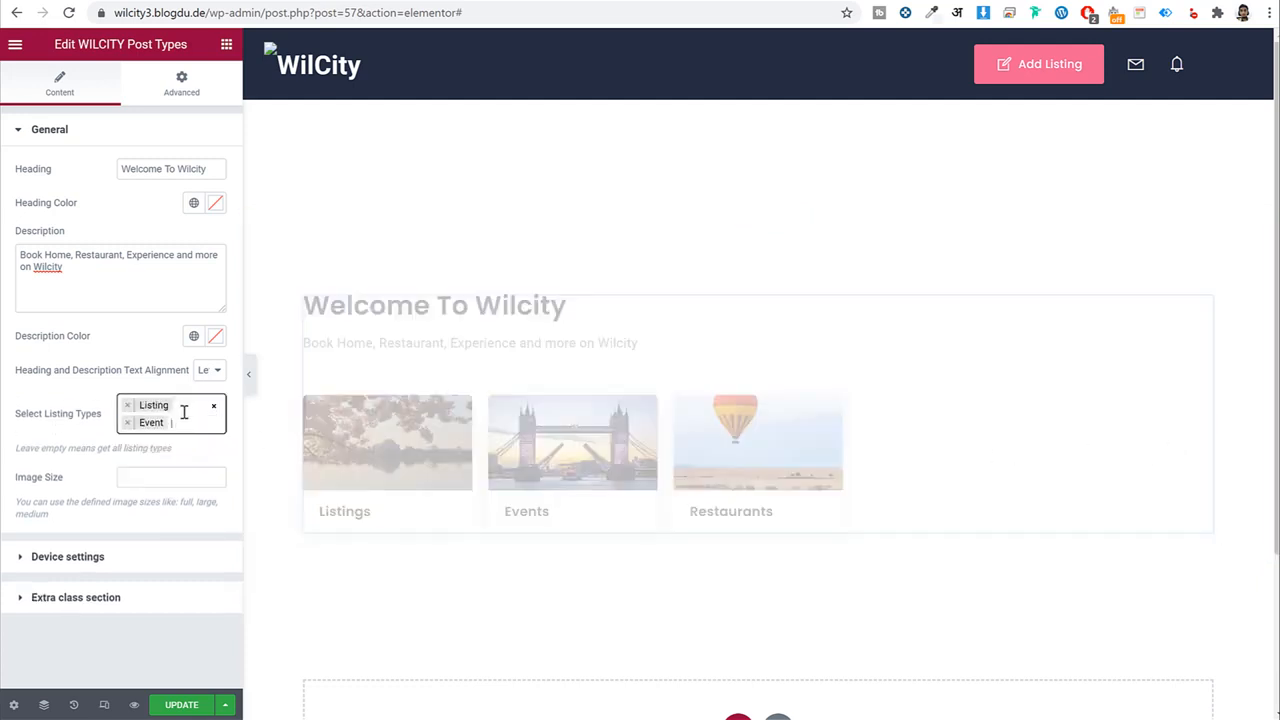
{"action": "left_click", "coordinate": [183, 413]}
{"action": "left_click", "coordinate": [176, 481]}
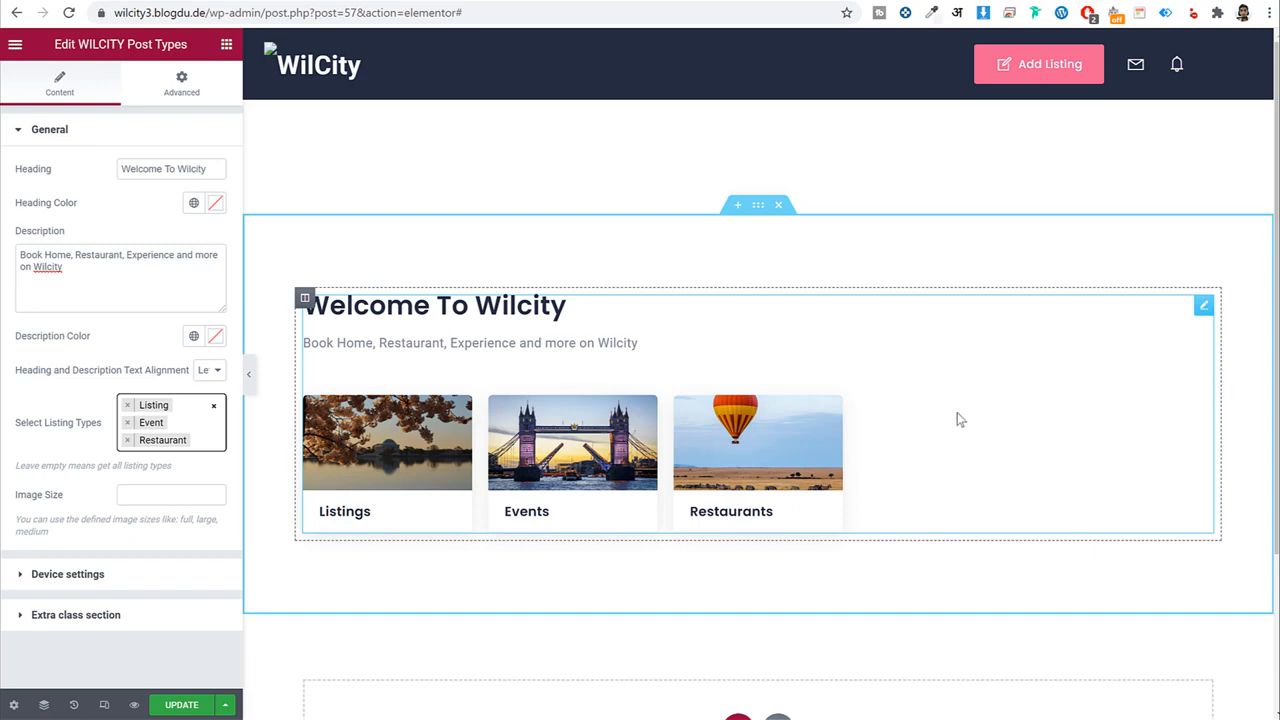
In Device settings, set items per row on ≥1200px screens to 3, then to 4.
{"action": "left_click", "coordinate": [94, 580]}
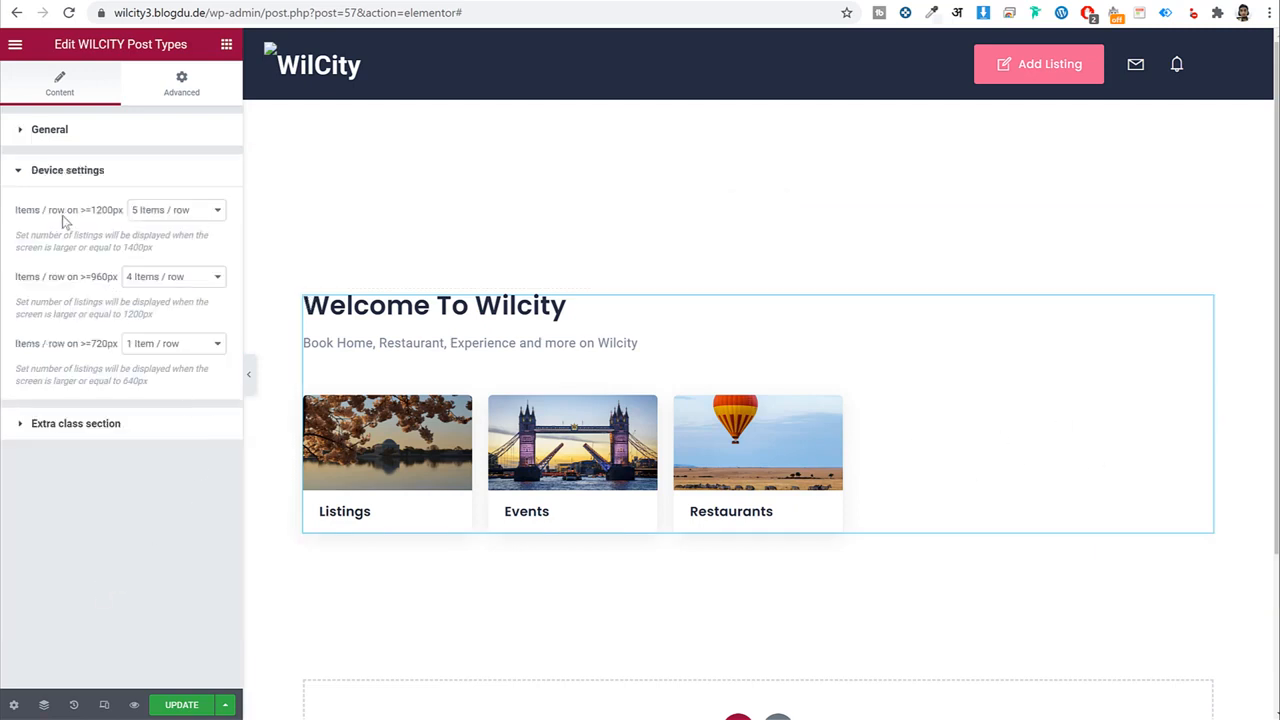
{"action": "left_click", "coordinate": [143, 221]}
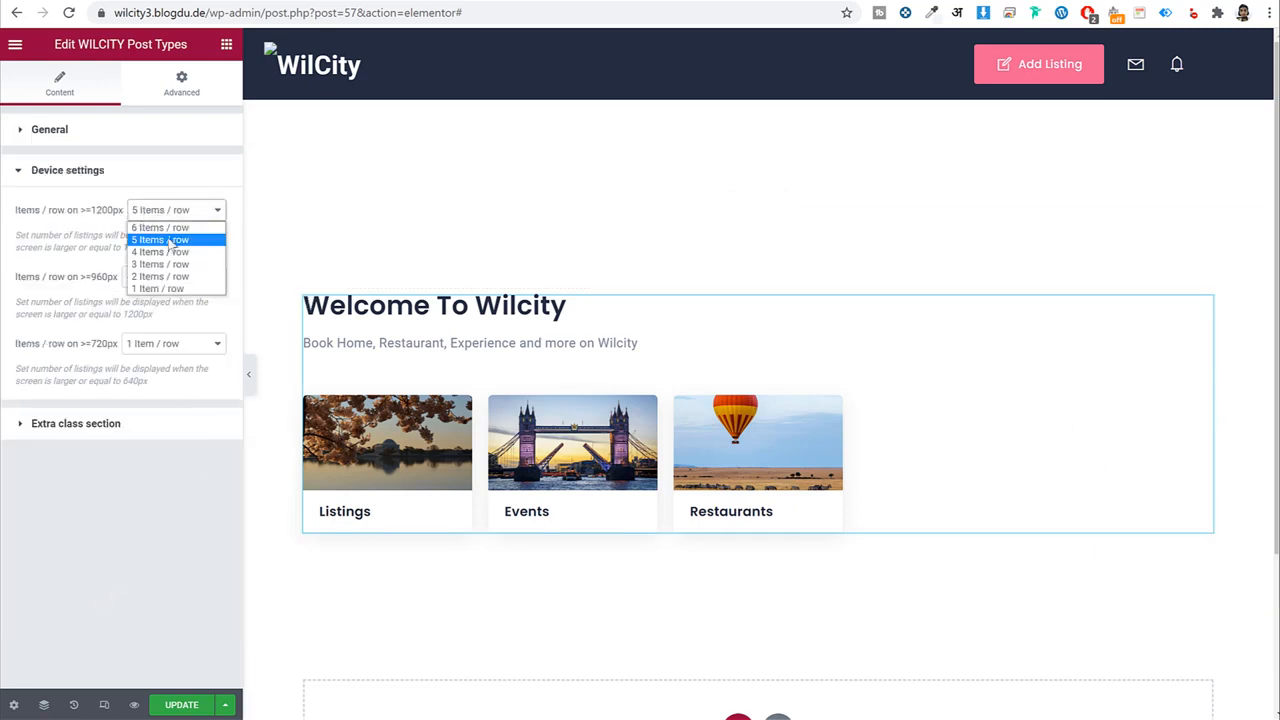
{"action": "left_click", "coordinate": [166, 257]}
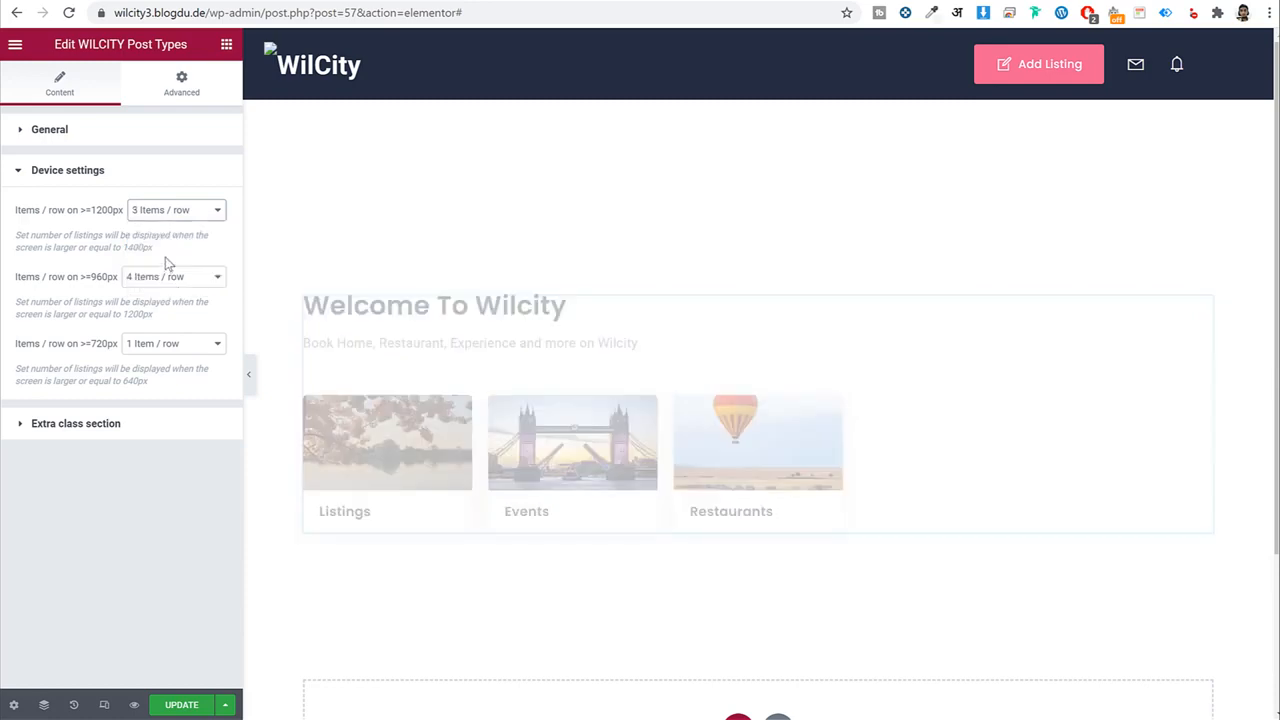
{"action": "left_click", "coordinate": [129, 2]}
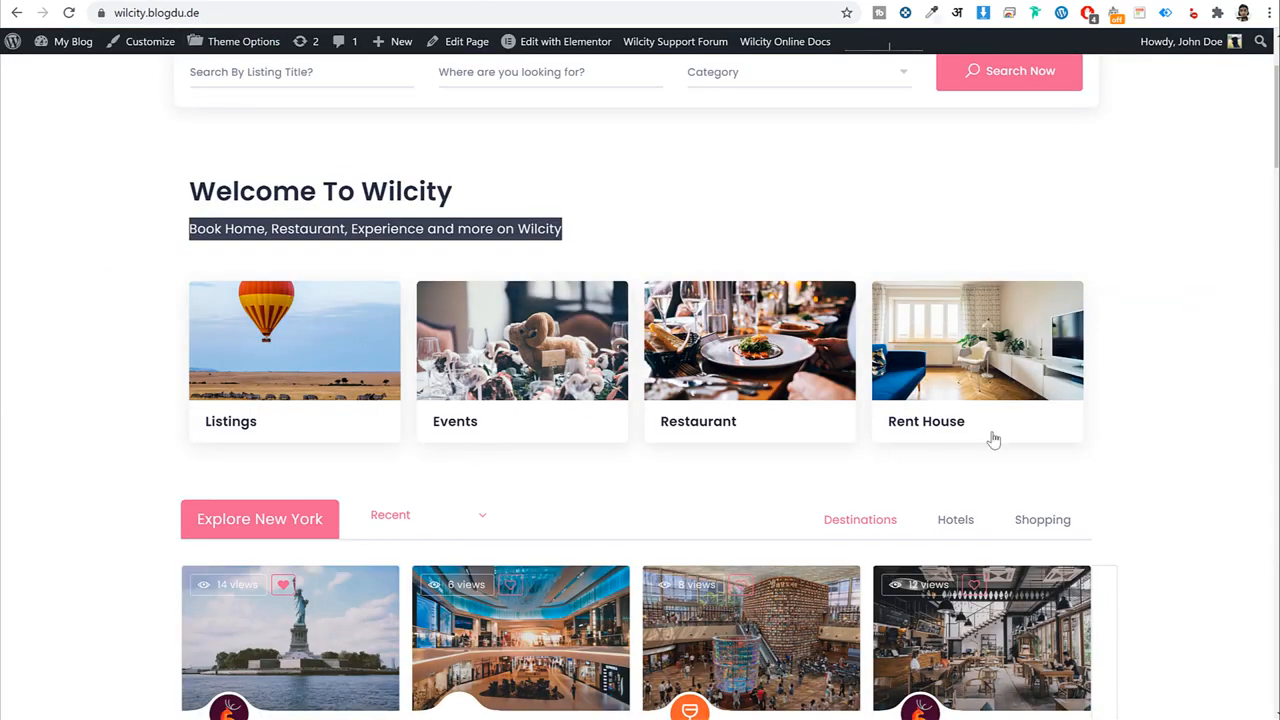
{"action": "left_click", "coordinate": [345, 2]}
{"action": "left_click", "coordinate": [145, 210]}
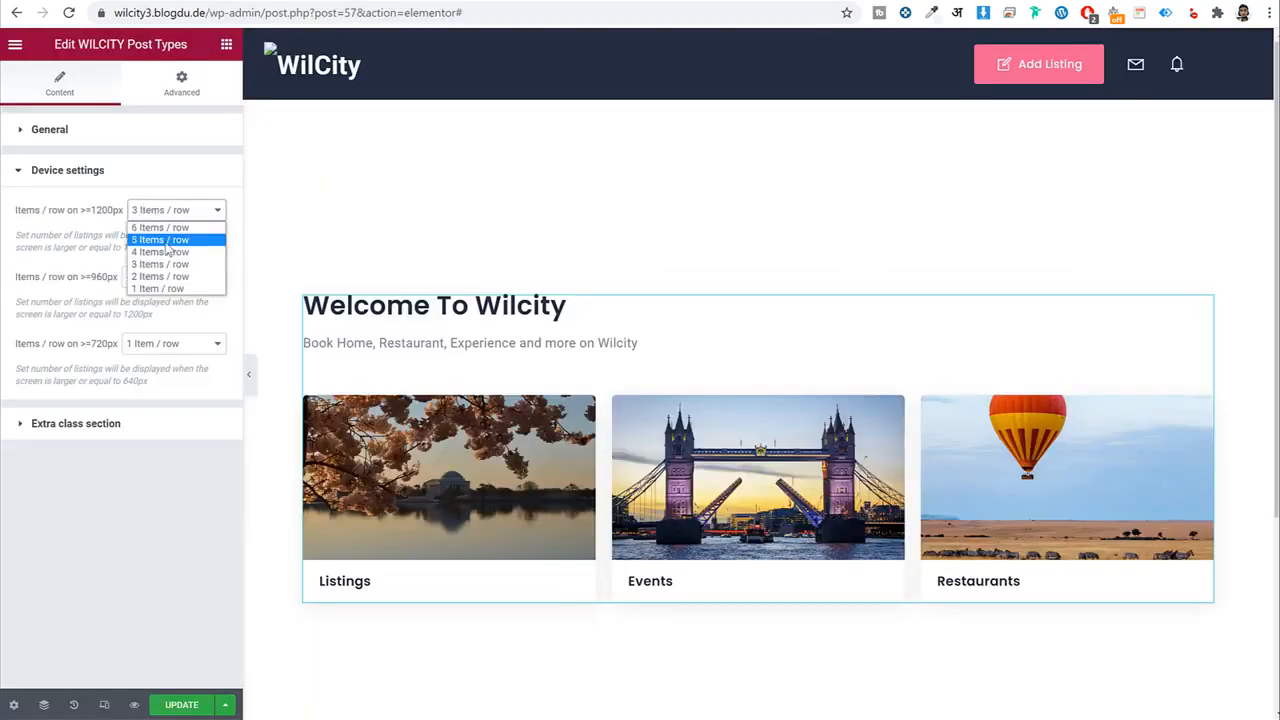
{"action": "left_click", "coordinate": [168, 256]}
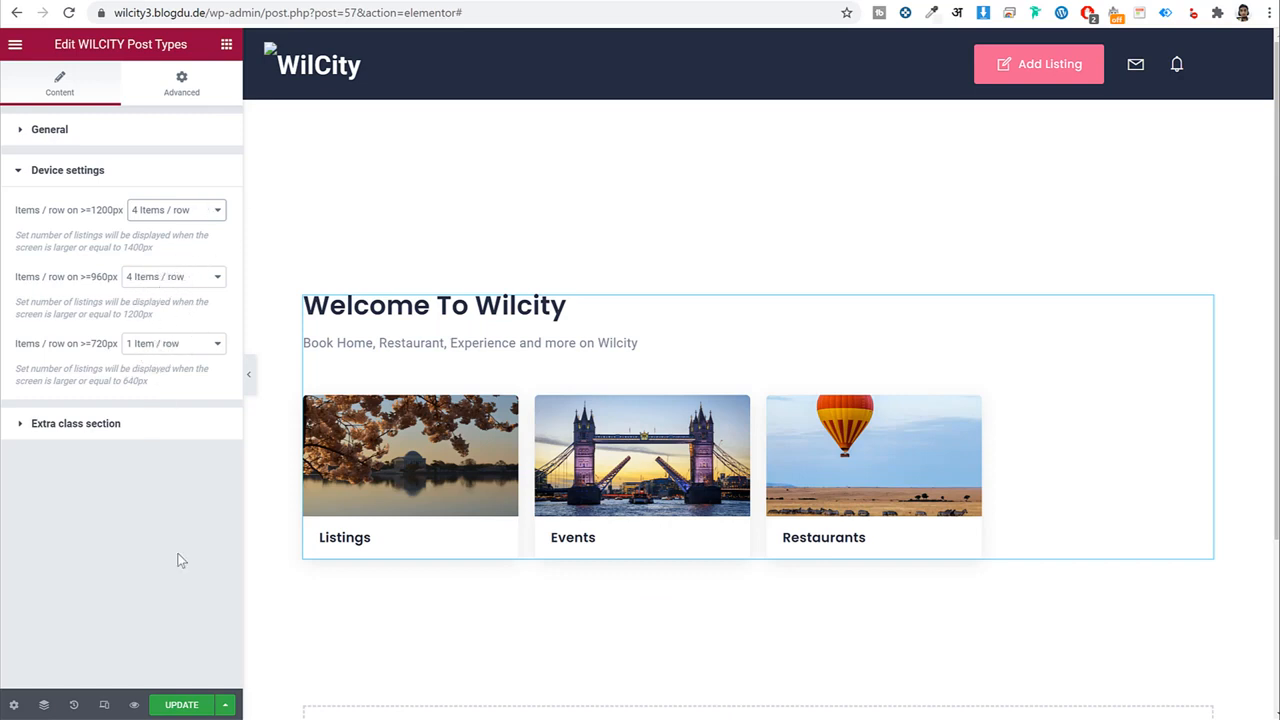
Save the home page with the post-types widget at 4 items per row on wide screens.
{"action": "left_click", "coordinate": [185, 705]}
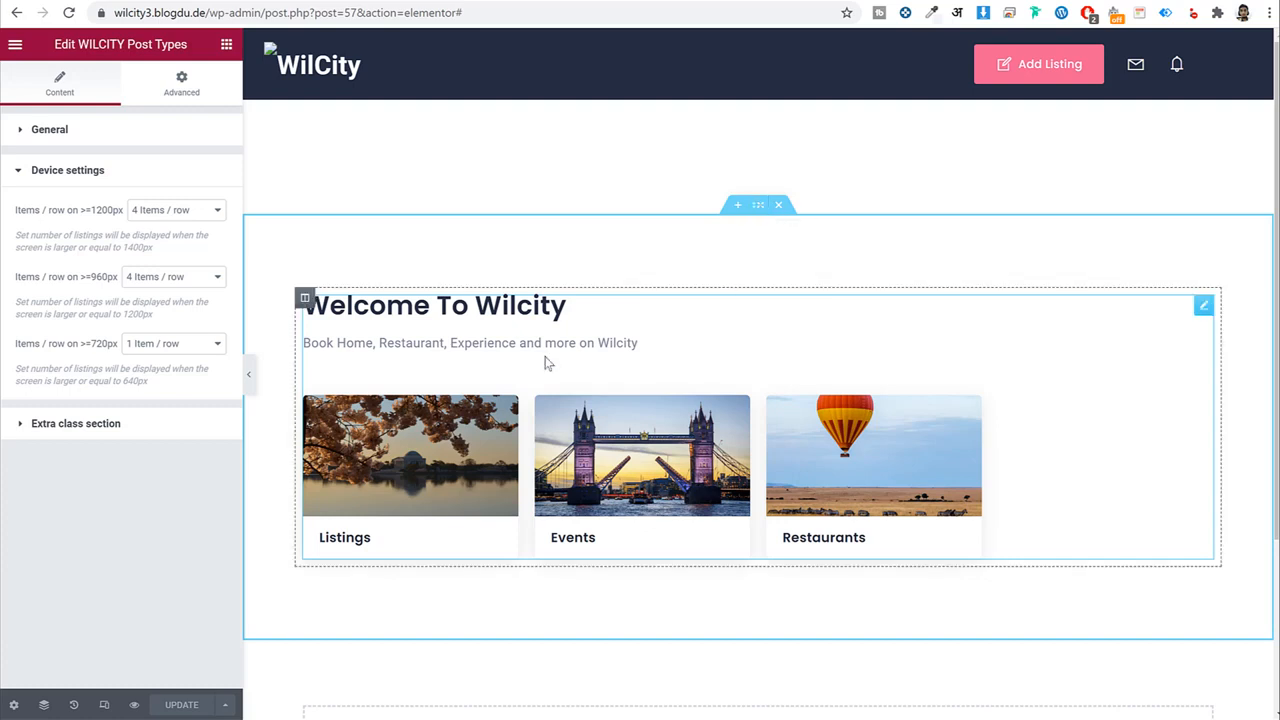
Set the Welcome To Wilcity section's padding to 0 on all sides and save the page.
{"action": "left_click", "coordinate": [758, 206]}
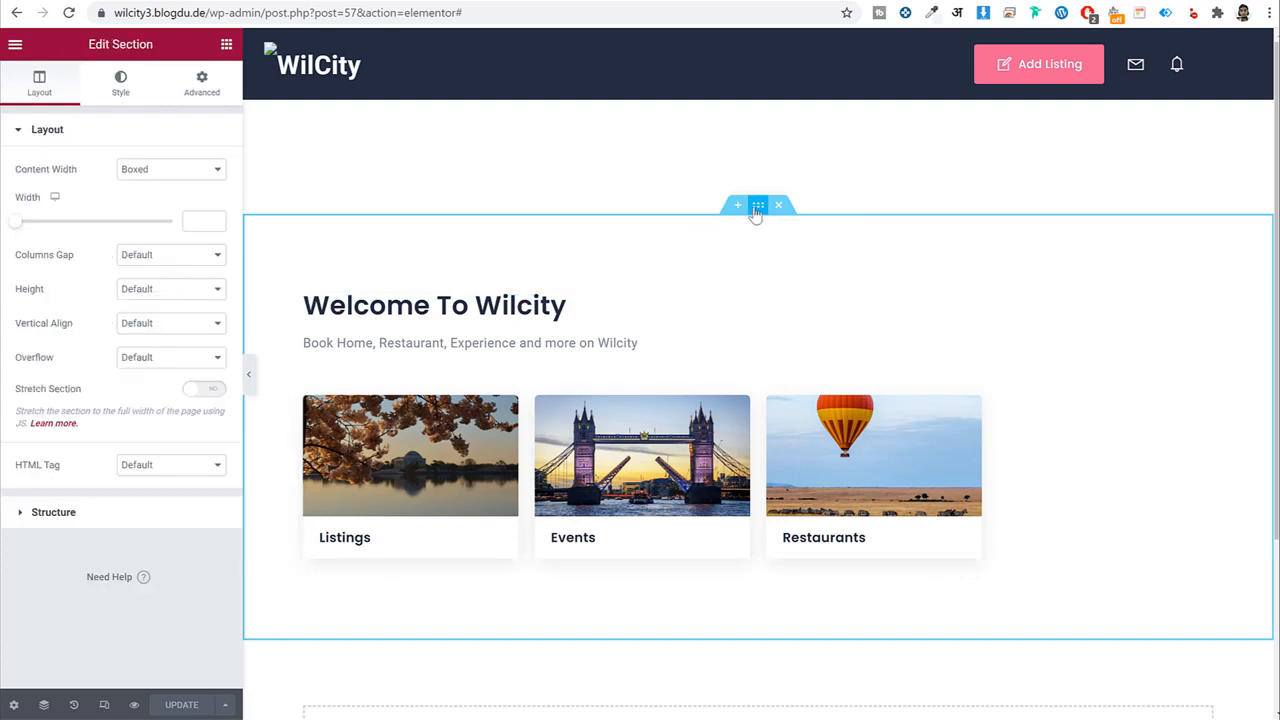
{"action": "left_click", "coordinate": [203, 95]}
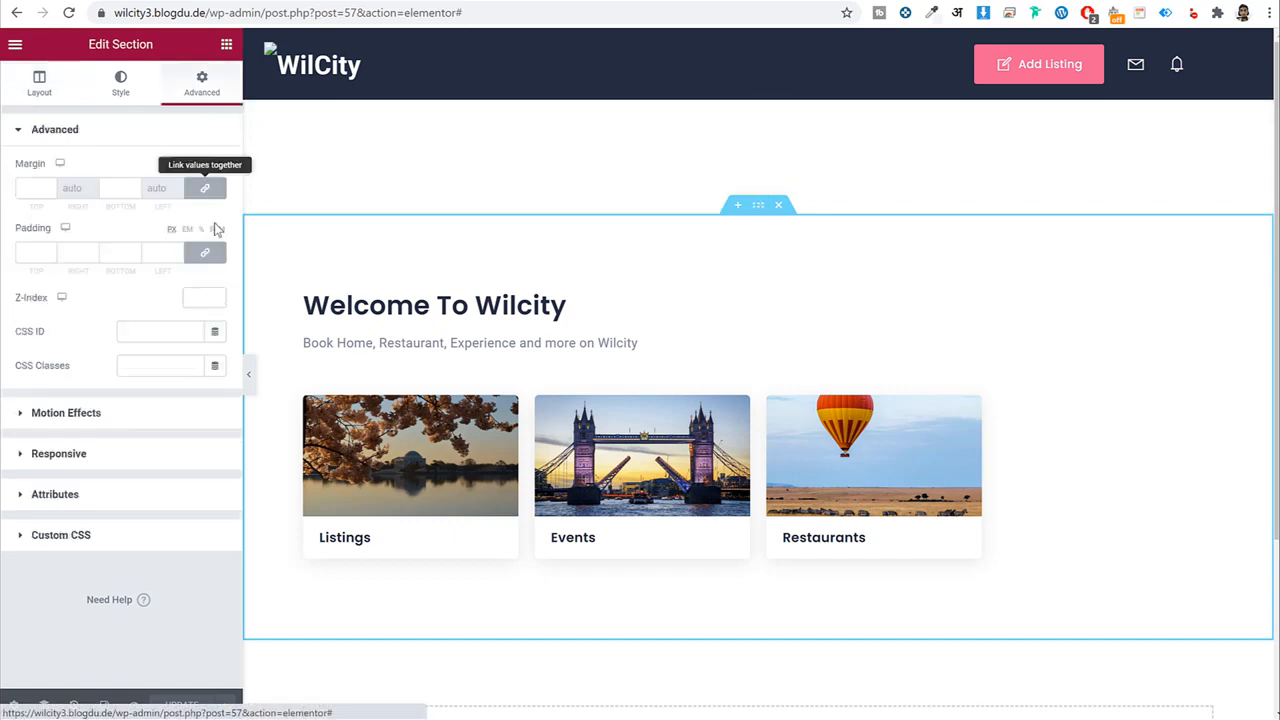
{"action": "left_click", "coordinate": [205, 253]}
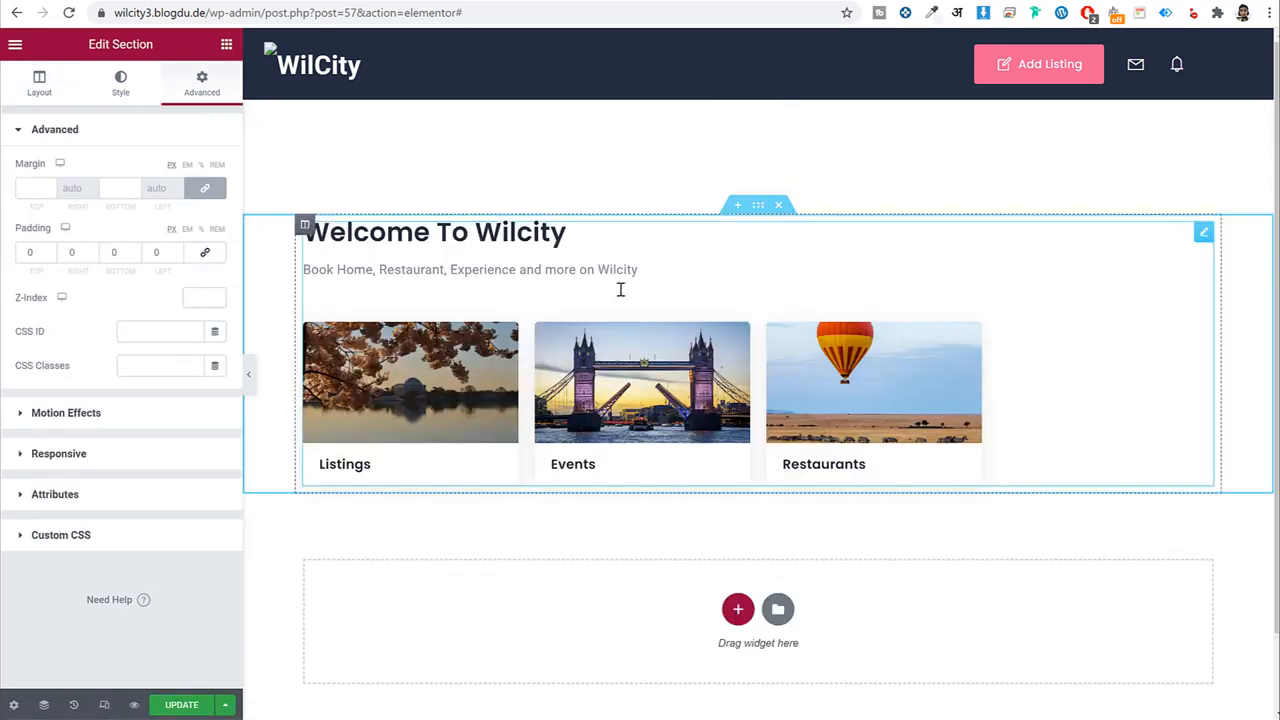
{"action": "left_click", "coordinate": [181, 705]}
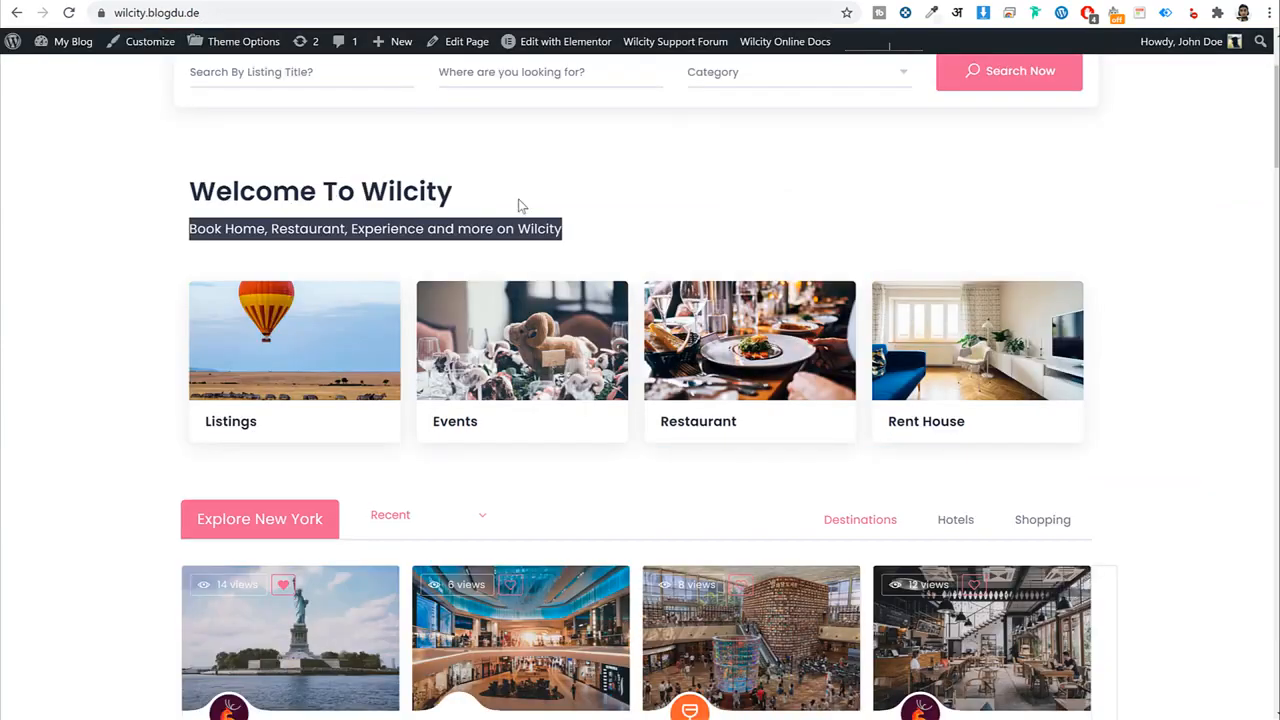
Scroll the live home page to review the Explore New York and Explore London Food rows.
{"action": "scroll", "coordinate": [695, 390], "scroll_direction": "down", "scroll_amount": 2}
{"action": "scroll", "coordinate": [695, 390], "scroll_direction": "down", "scroll_amount": 3}
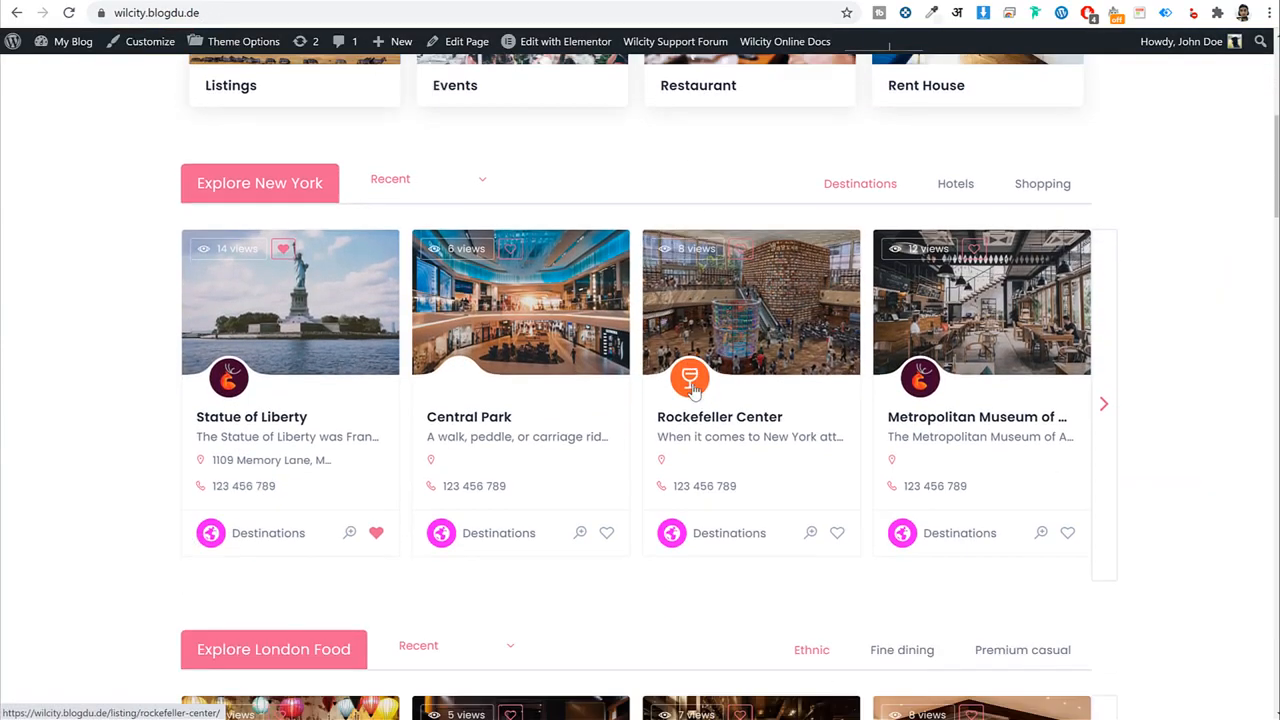
{"action": "scroll", "coordinate": [691, 391], "scroll_direction": "down", "scroll_amount": 2}
{"action": "scroll", "coordinate": [435, 448], "scroll_direction": "up", "scroll_amount": 2}
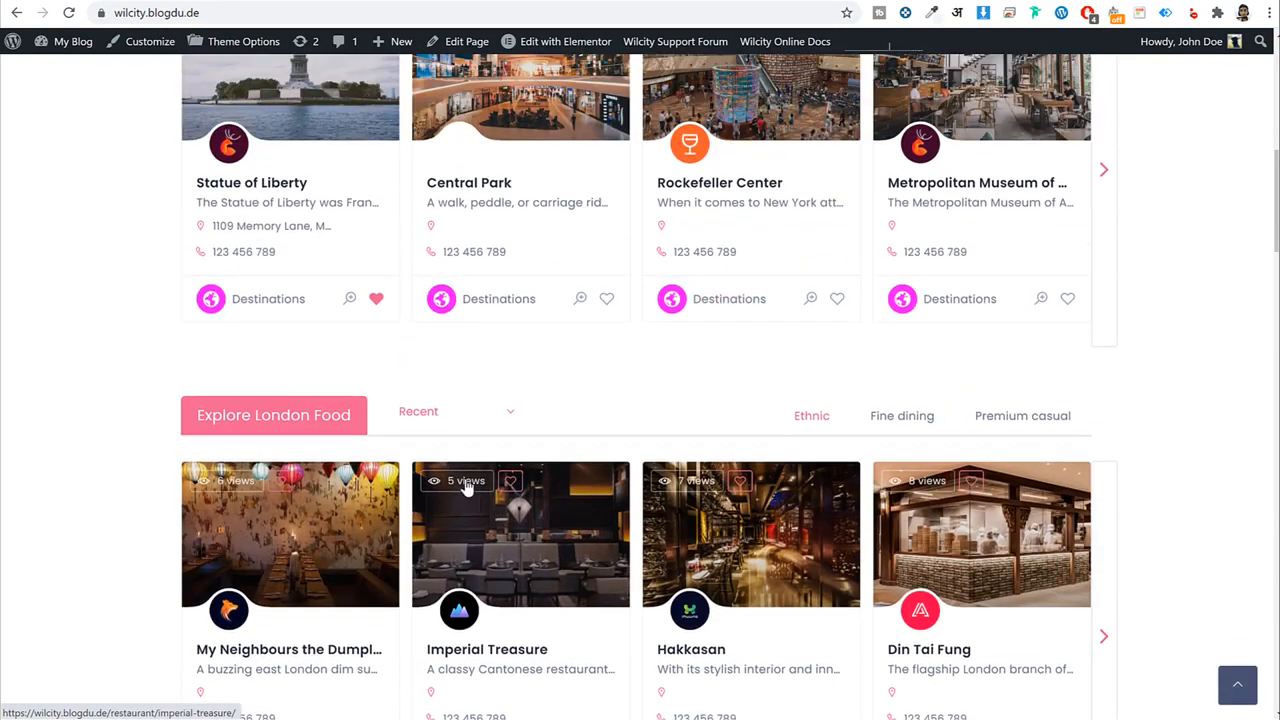
{"action": "scroll", "coordinate": [487, 487], "scroll_direction": "down", "scroll_amount": 2}
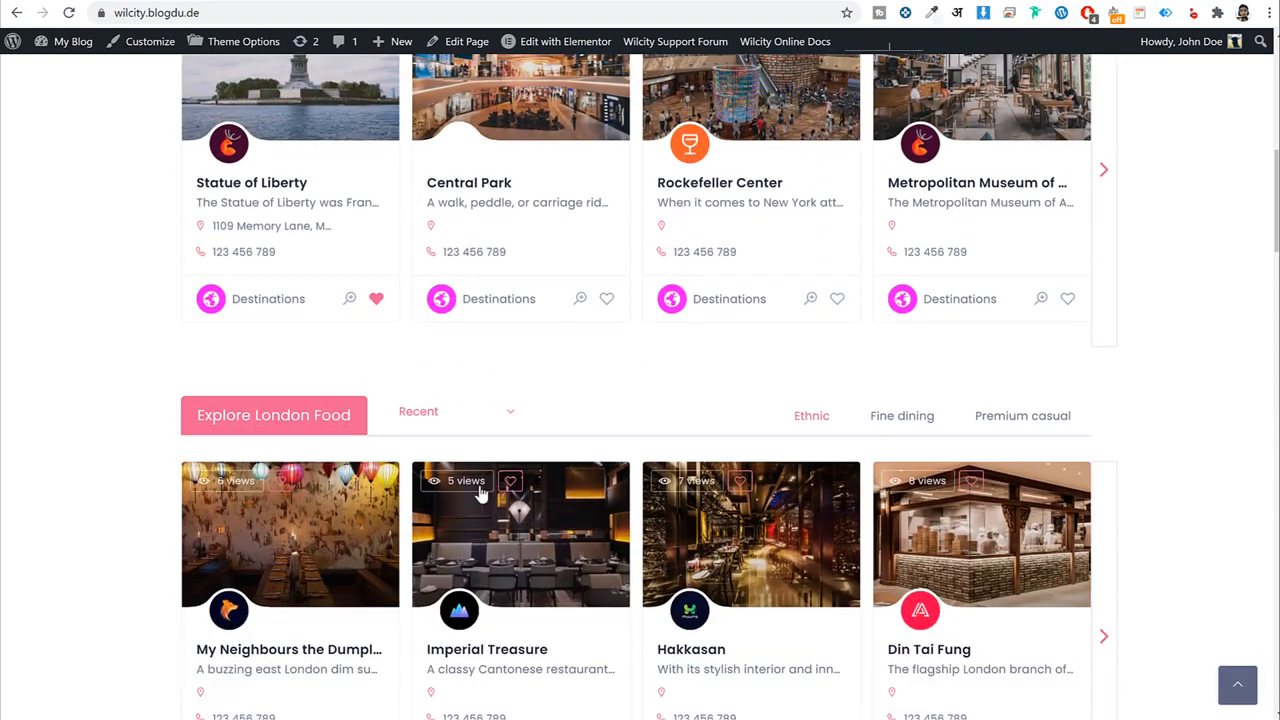
{"action": "scroll", "coordinate": [482, 490], "scroll_direction": "up", "scroll_amount": 3}
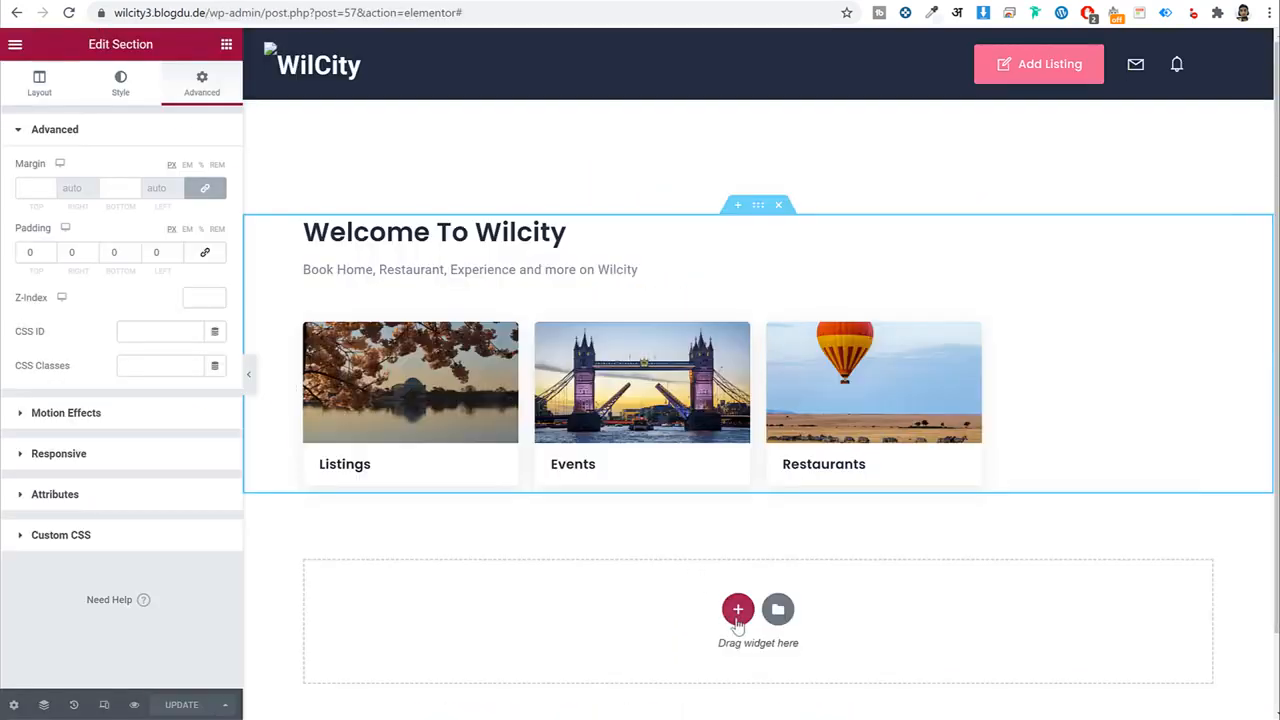
Add a new one-column section below the Welcome area.
{"action": "left_click", "coordinate": [737, 610]}
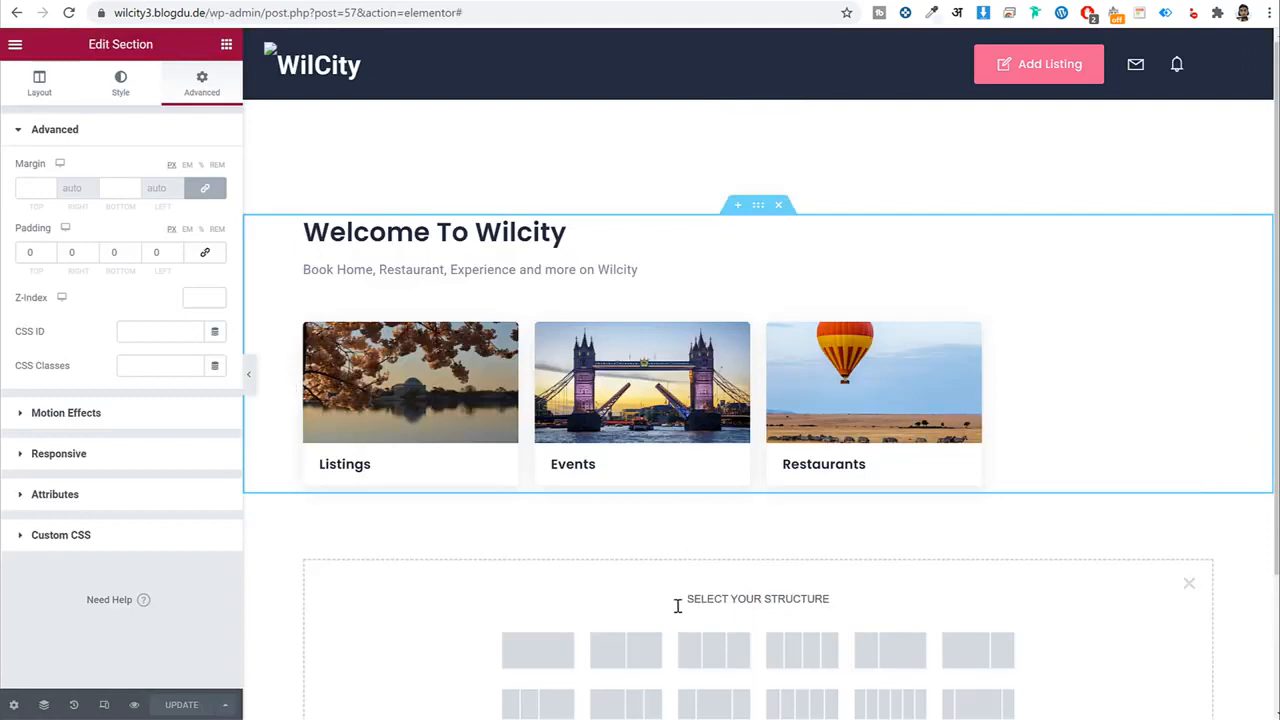
{"action": "left_click", "coordinate": [549, 649]}
{"action": "scroll", "coordinate": [777, 477], "scroll_direction": "down", "scroll_amount": 2}
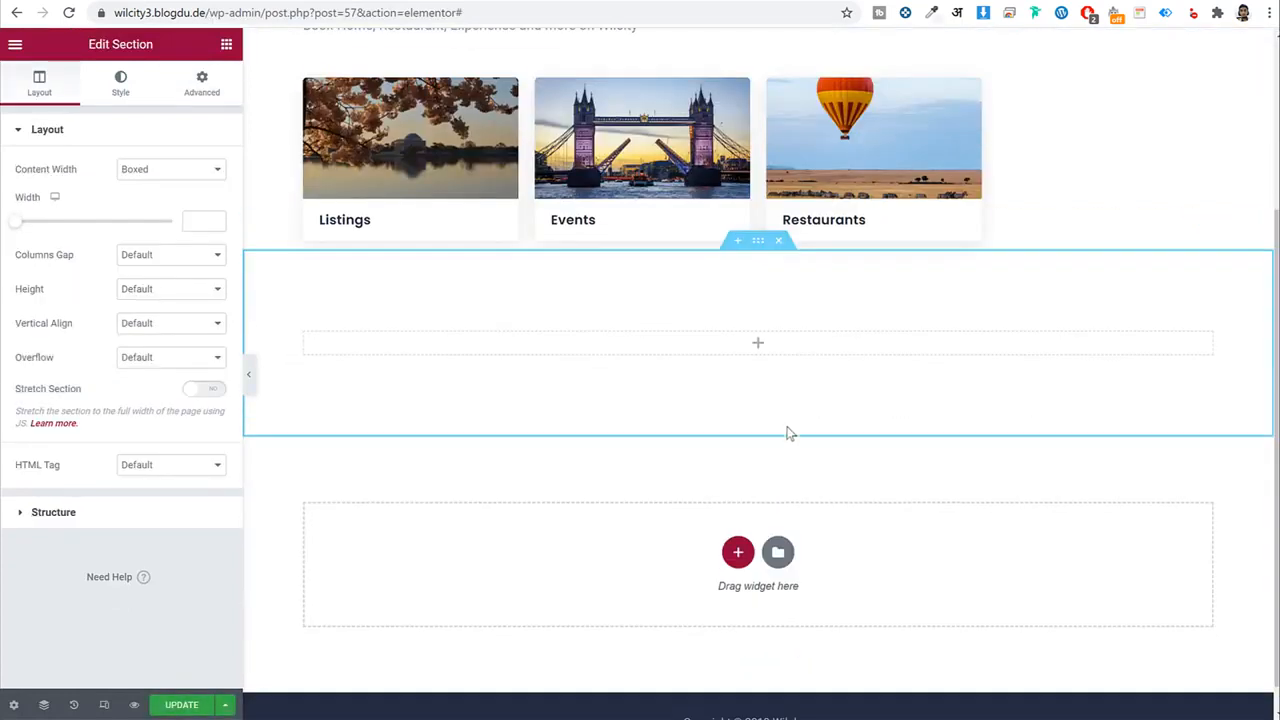
Search widgets for 'list', place WILCITY Listings Tabs (New) in the section, and copy the Explore New York heading.
{"action": "left_click", "coordinate": [226, 45]}
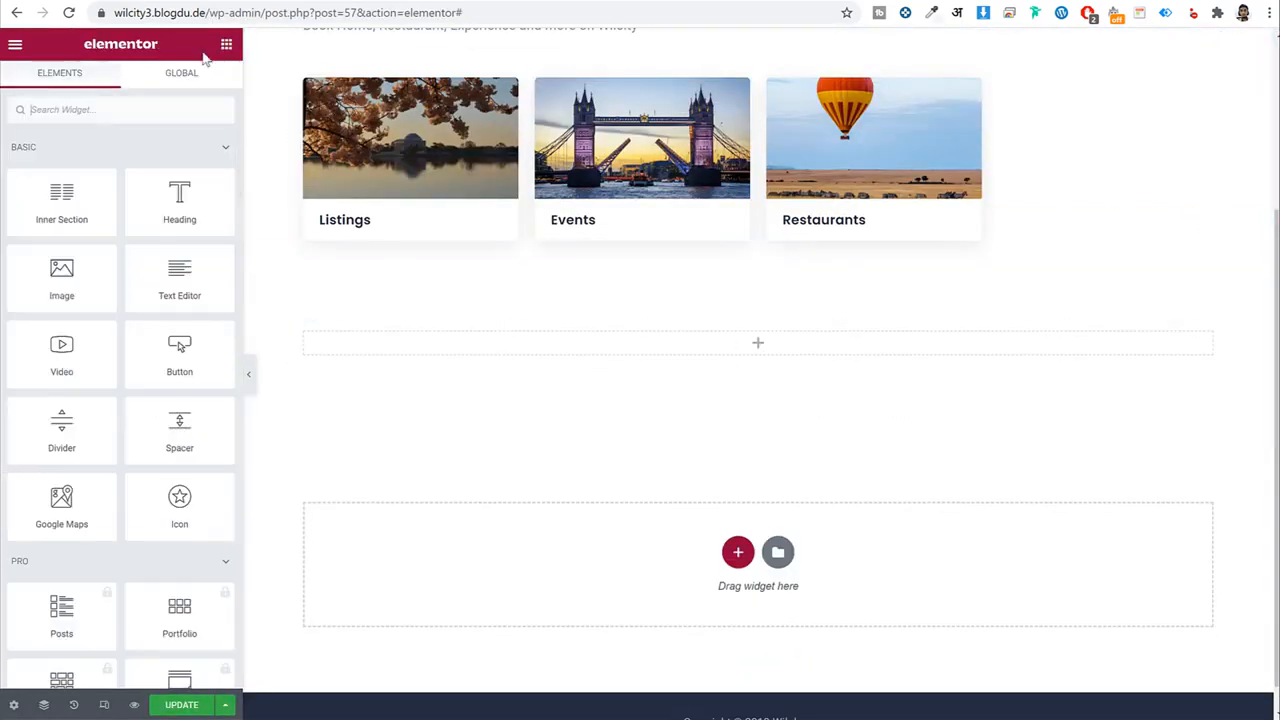
{"action": "type", "text": "list"}
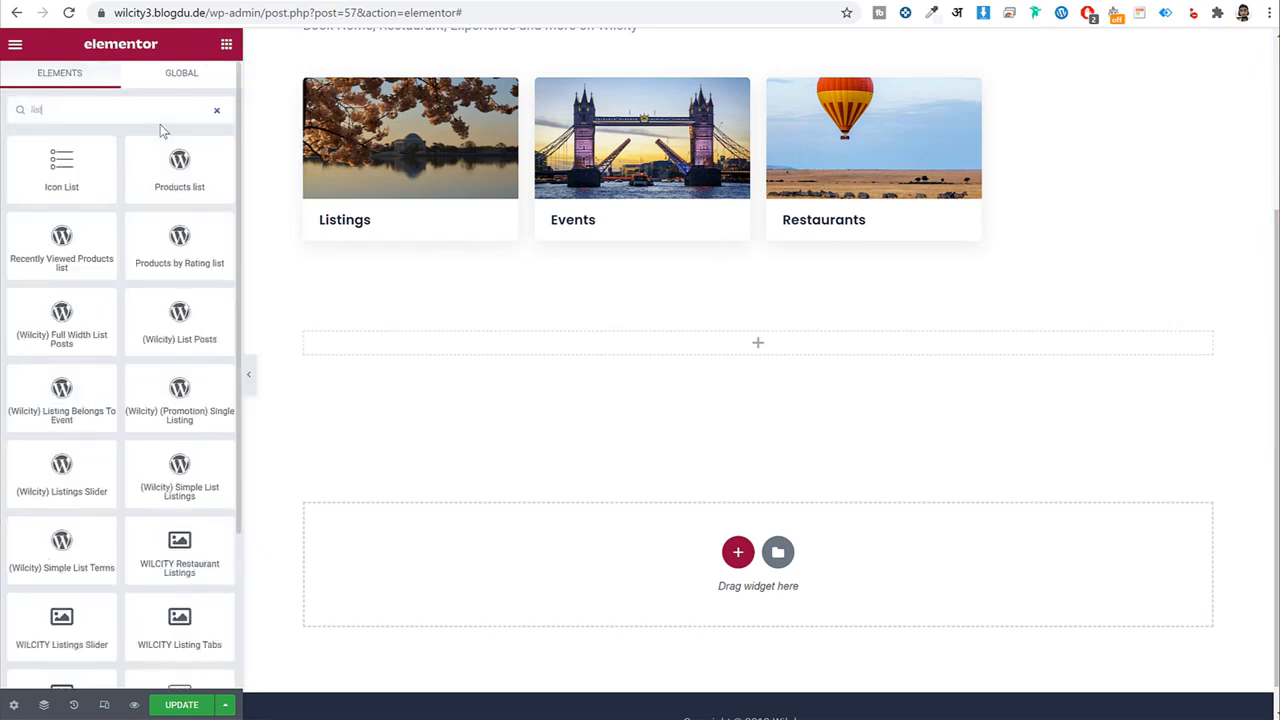
{"action": "scroll", "coordinate": [160, 124], "scroll_direction": "down", "scroll_amount": 3}
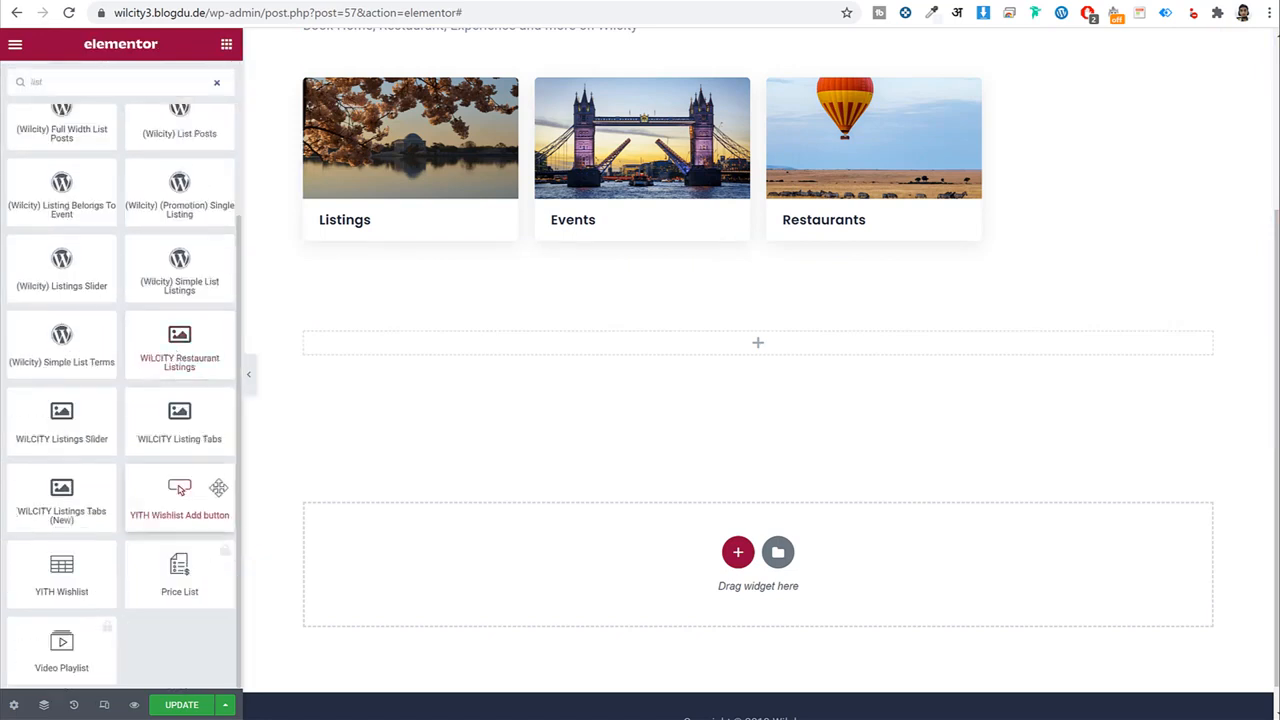
{"action": "left_click_drag", "start_coordinate": [168, 428], "coordinate": [258, 416]}
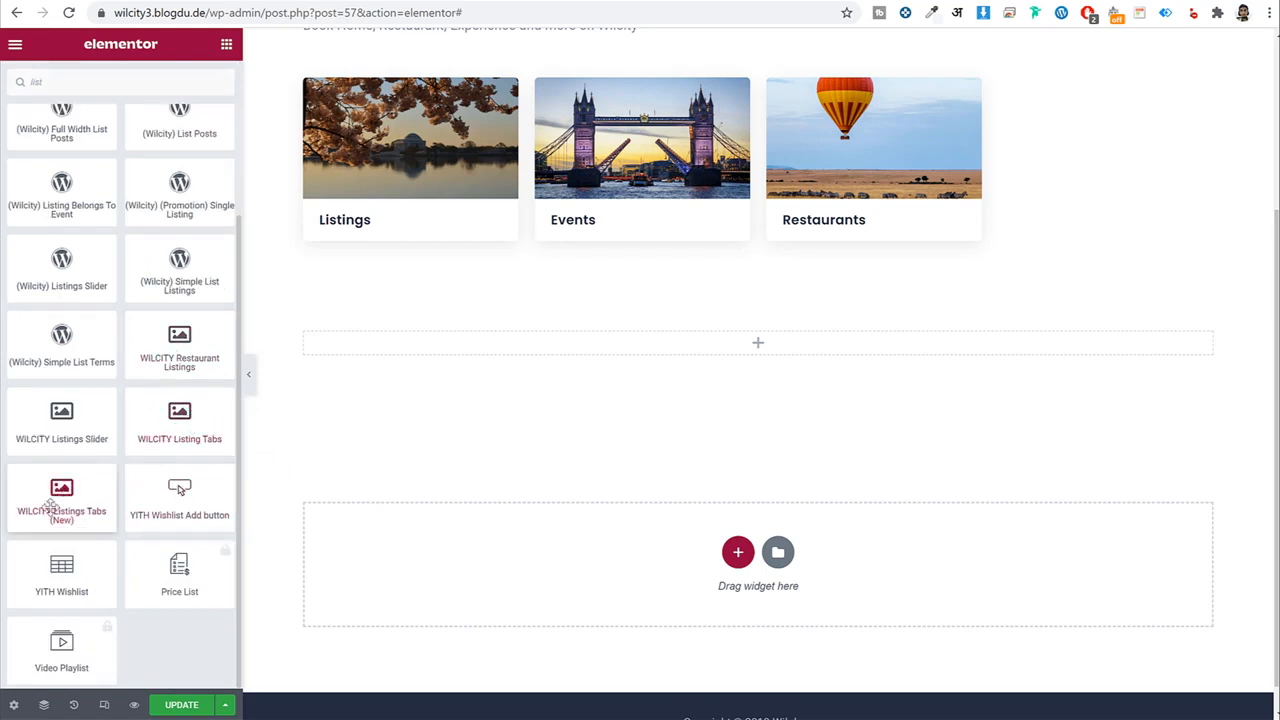
{"action": "left_click_drag", "start_coordinate": [71, 505], "coordinate": [611, 358]}
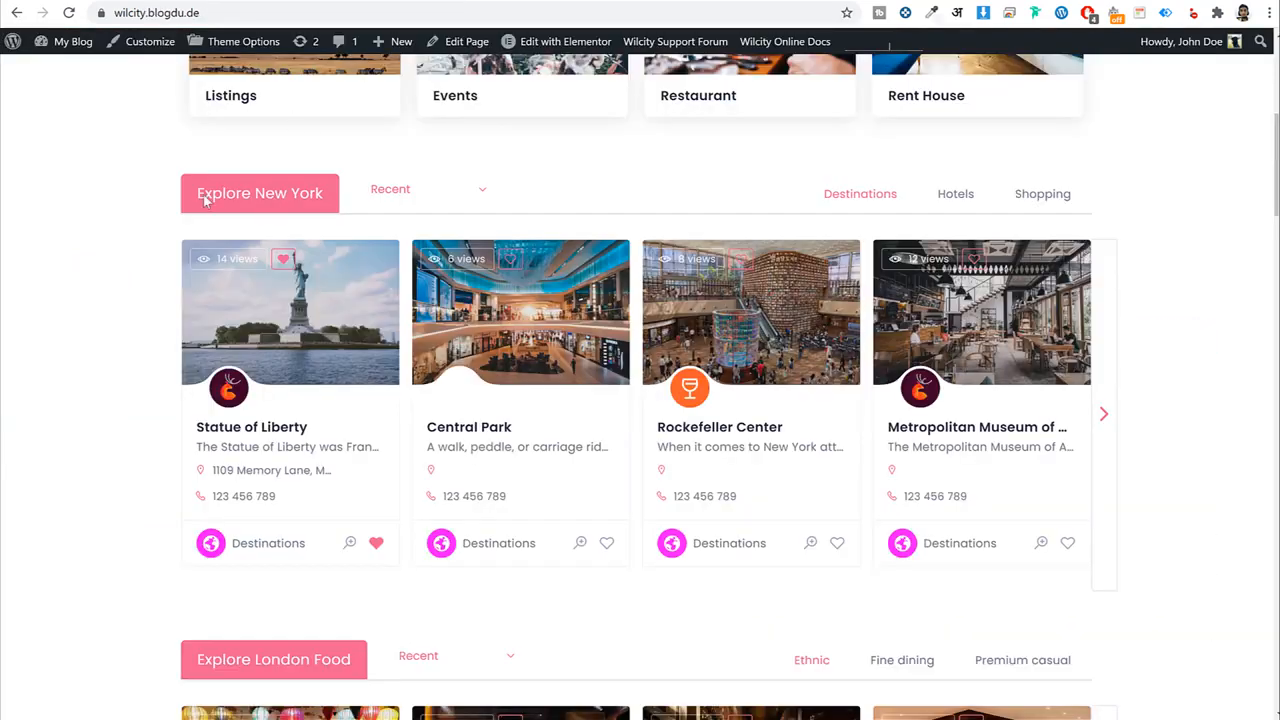
{"action": "left_click_drag", "start_coordinate": [213, 199], "coordinate": [324, 199]}
{"action": "key", "text": "ctrl+c"}
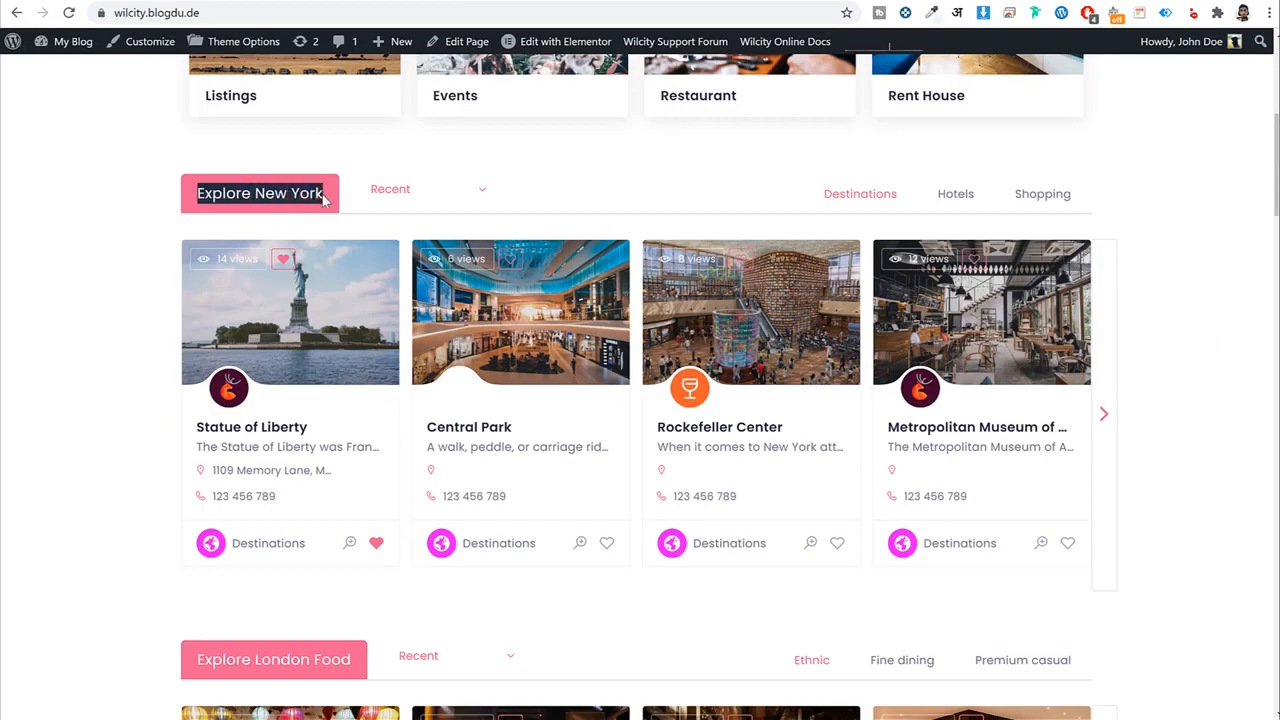
{"action": "scroll", "coordinate": [300, 208], "scroll_direction": "up", "scroll_amount": 3}
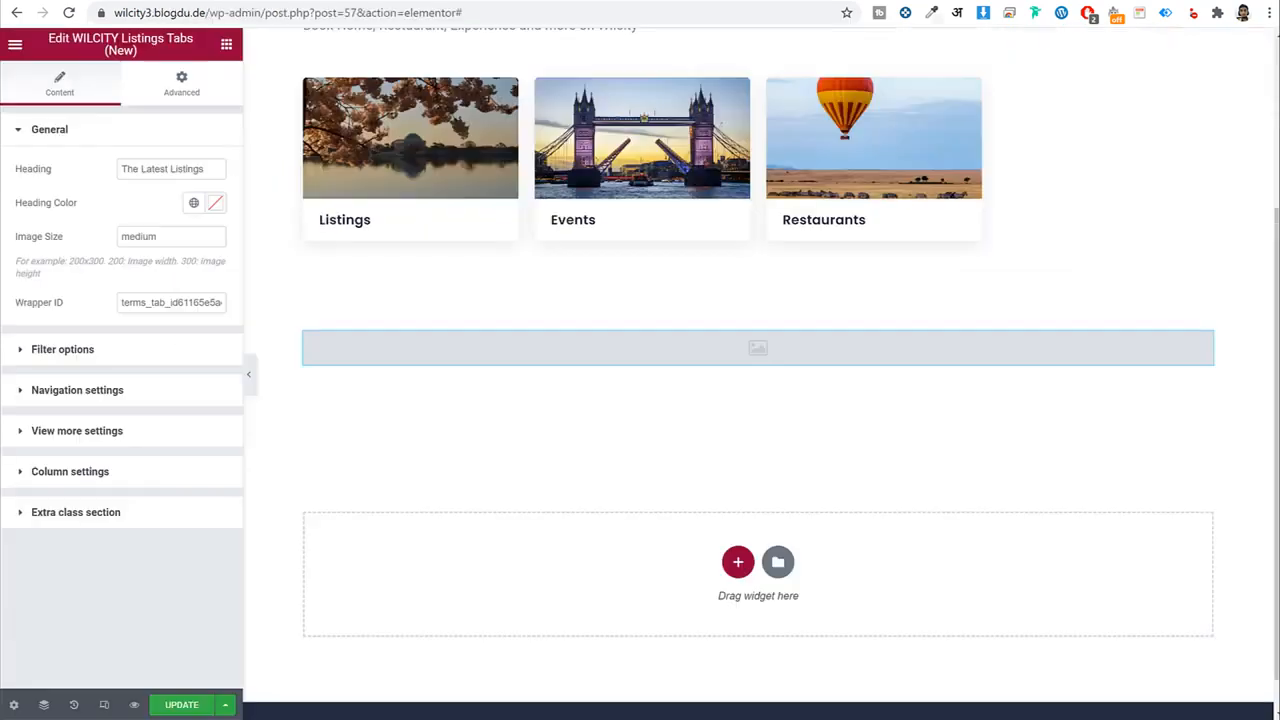
Change the widget heading to 'Explore Mumbai' by pasting Explore New York and deleting New York.
{"action": "triple_click", "coordinate": [184, 168]}
{"action": "key", "text": "ctrl+v"}
{"action": "left_click_drag", "start_coordinate": [200, 168], "coordinate": [155, 172]}
{"action": "key", "text": "BackSpace"}
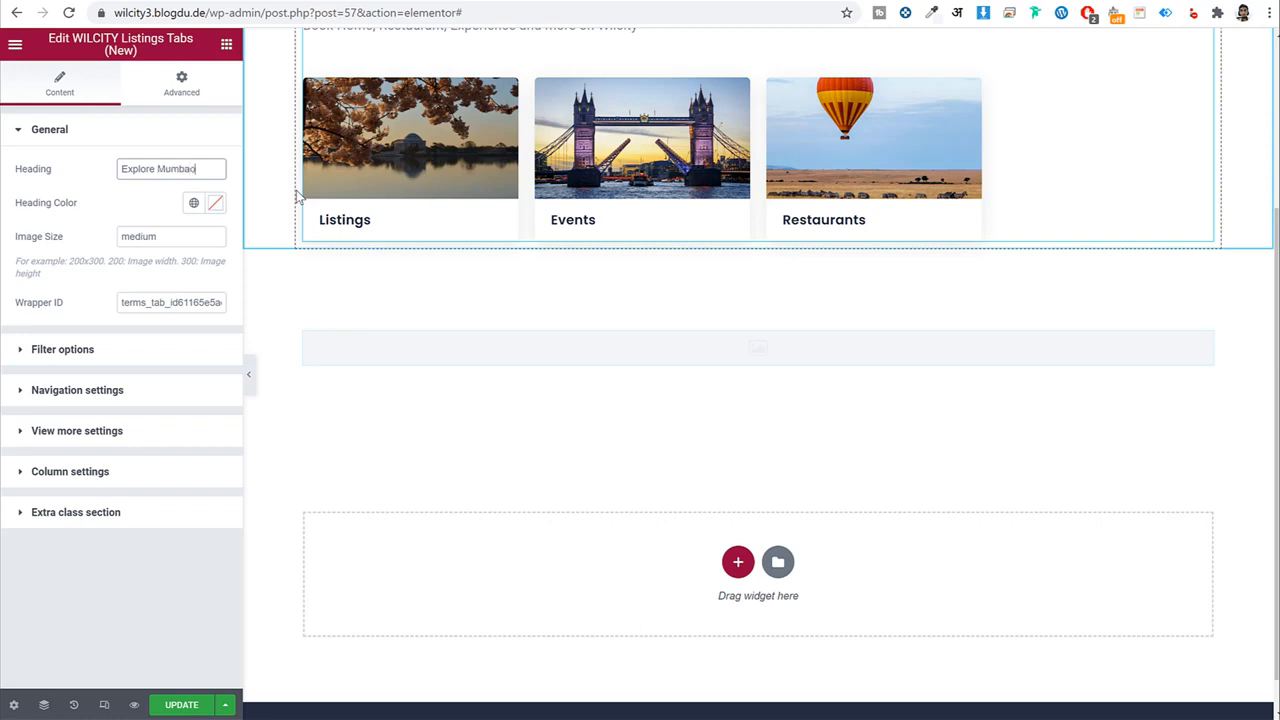
Try other image size values, then set the widget's image size back to medium.
{"action": "left_click_drag", "start_coordinate": [165, 236], "coordinate": [100, 260]}
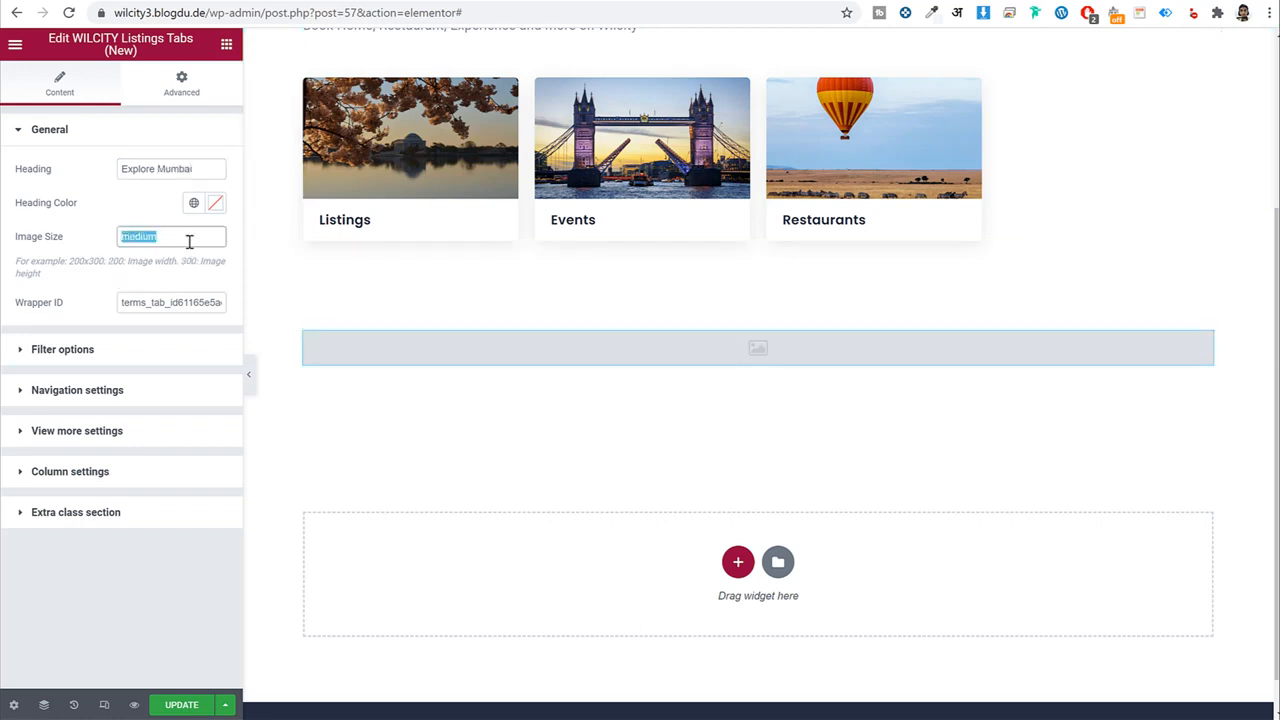
{"action": "type", "text": "ful"}
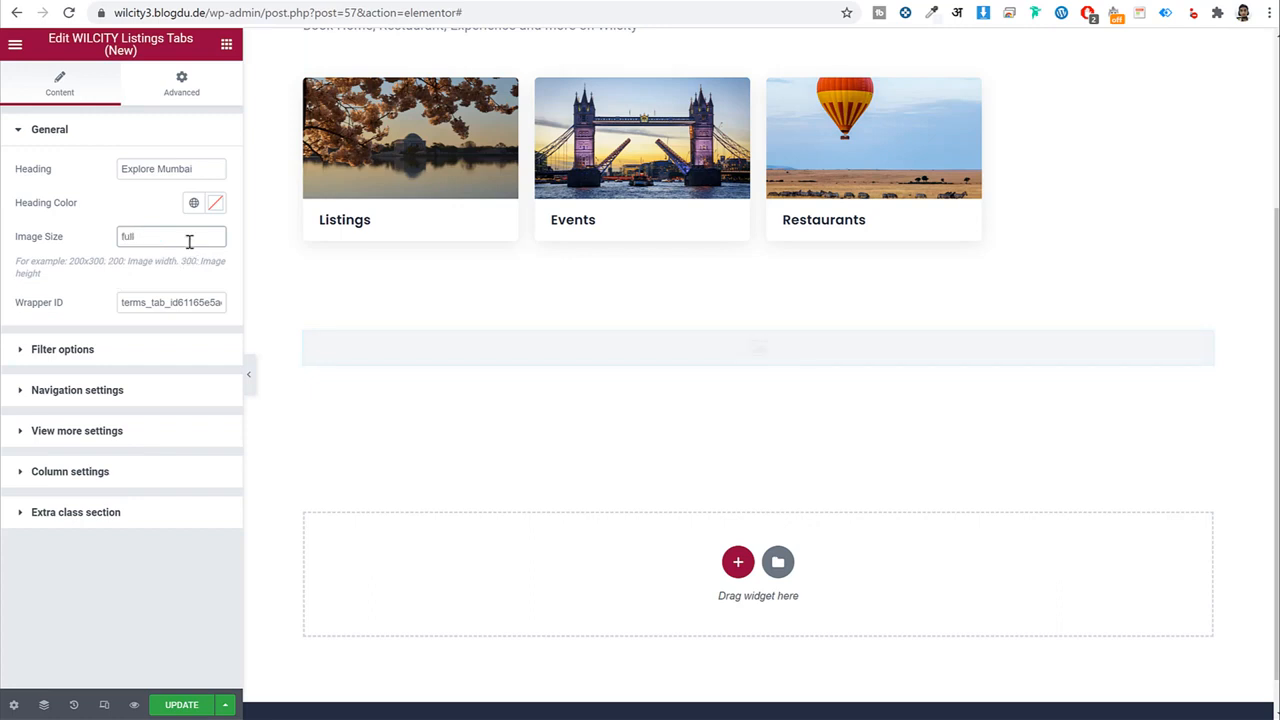
{"action": "type", "text": "large"}
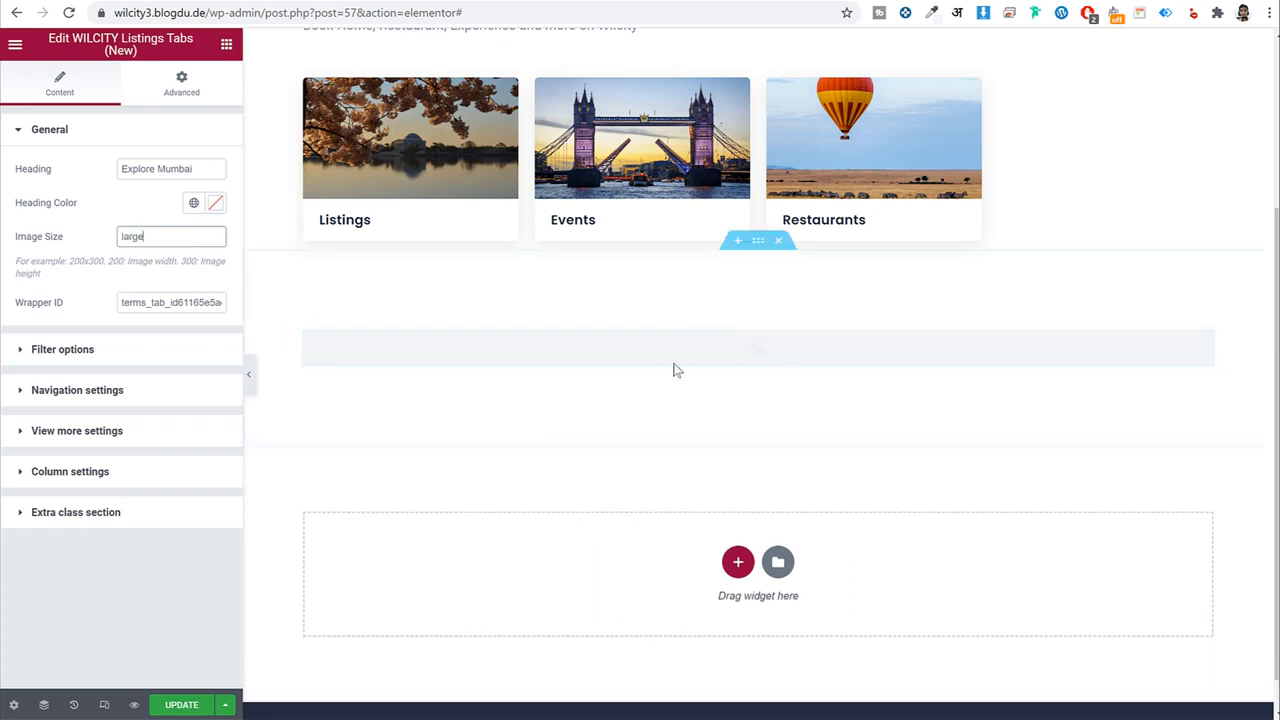
{"action": "double_click", "coordinate": [175, 238]}
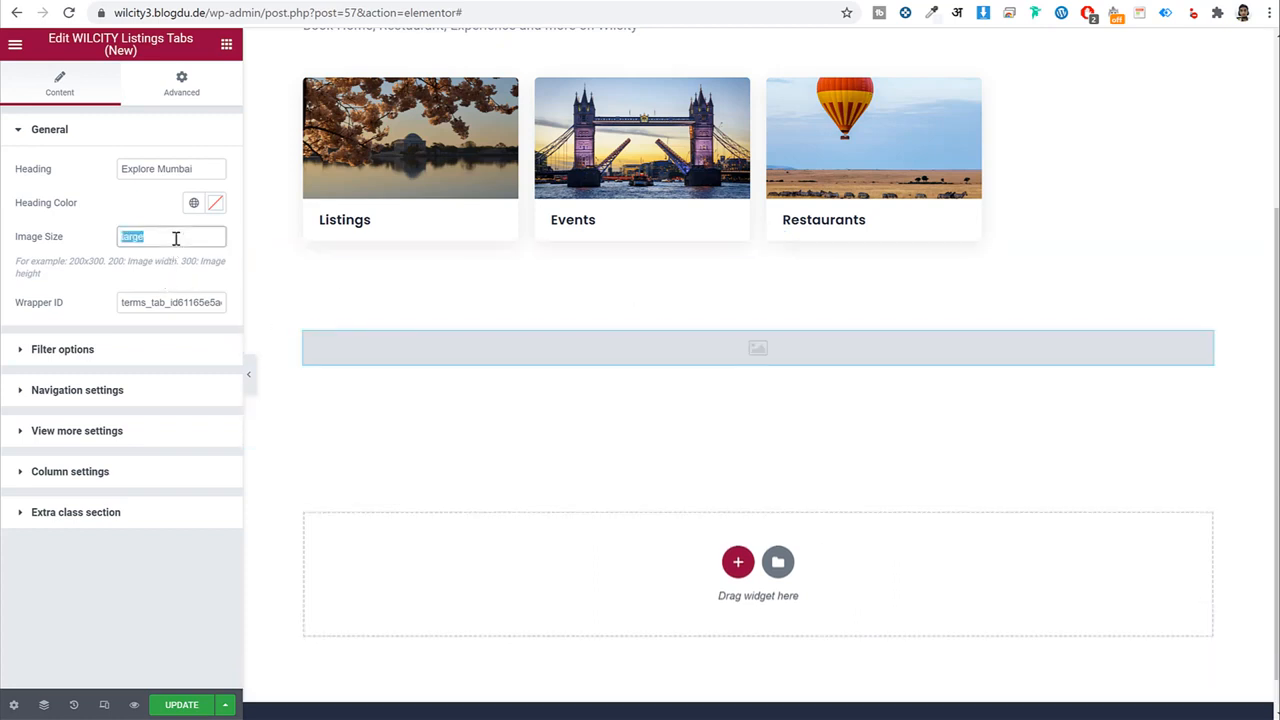
{"action": "type", "text": "medolu"}
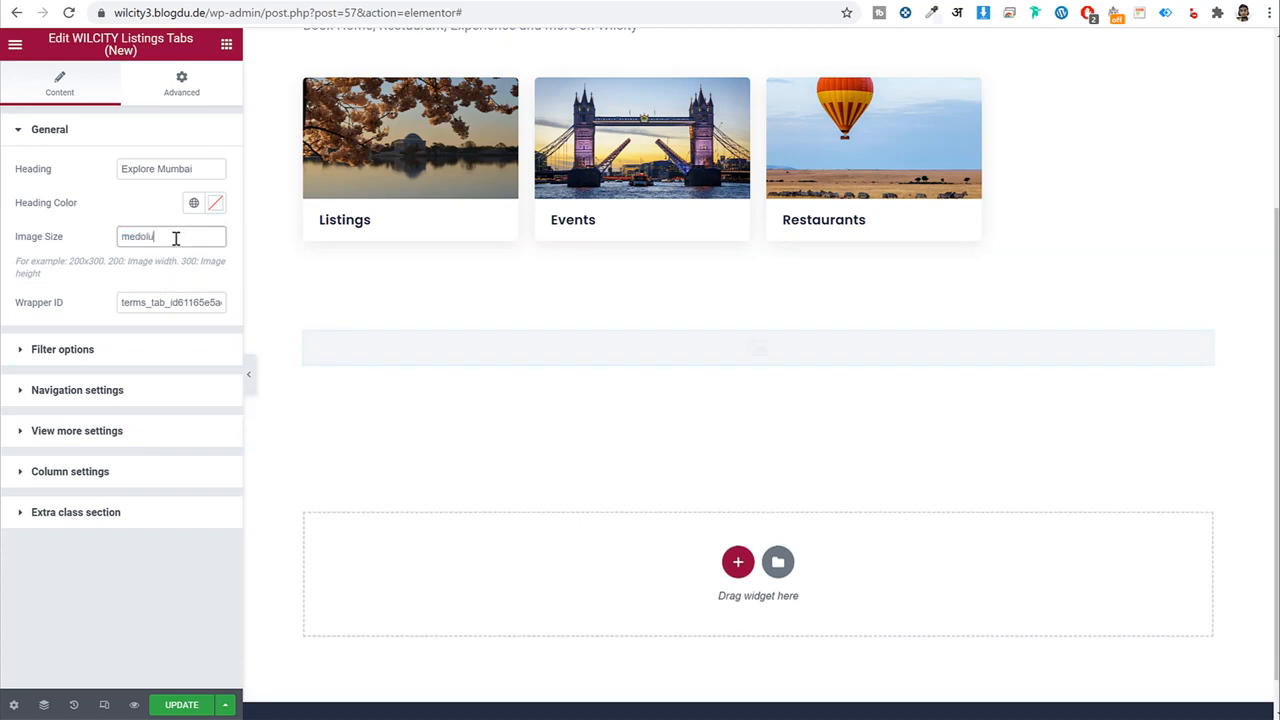
{"action": "type", "text": "ediumm"}
{"action": "left_click", "coordinate": [145, 275]}
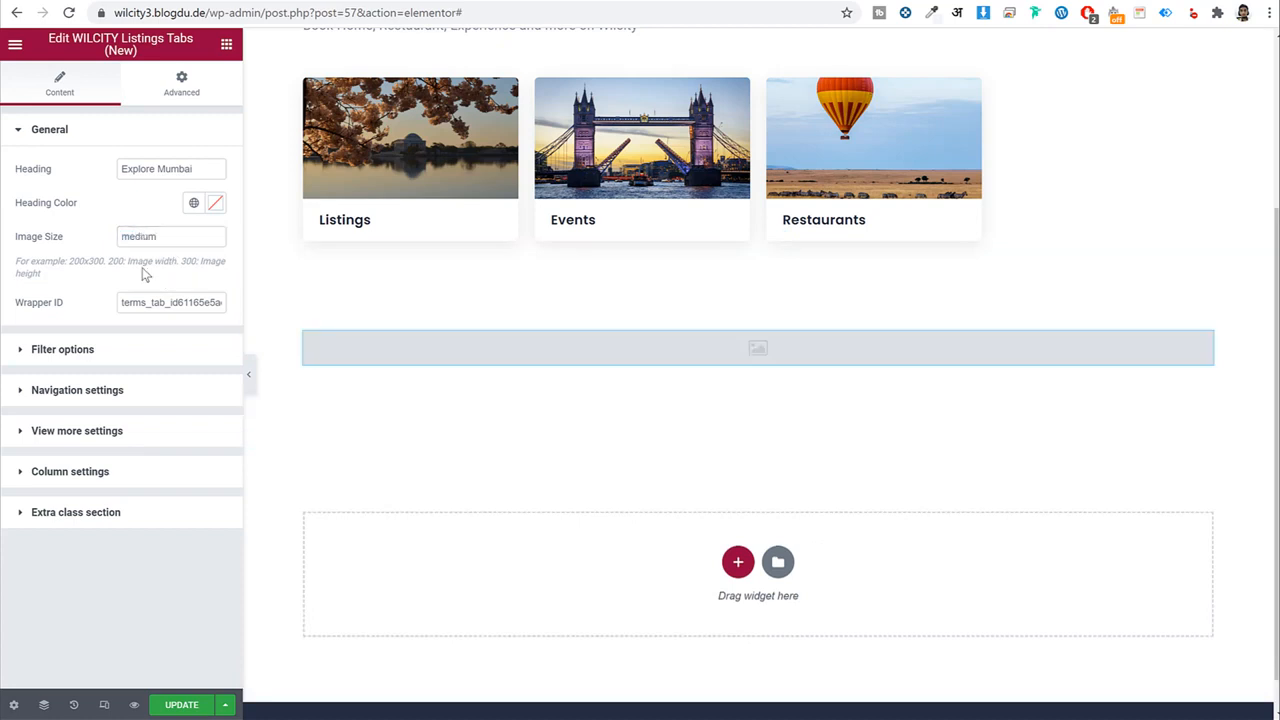
{"action": "left_click", "coordinate": [110, 352]}
{"action": "left_click", "coordinate": [154, 214]}
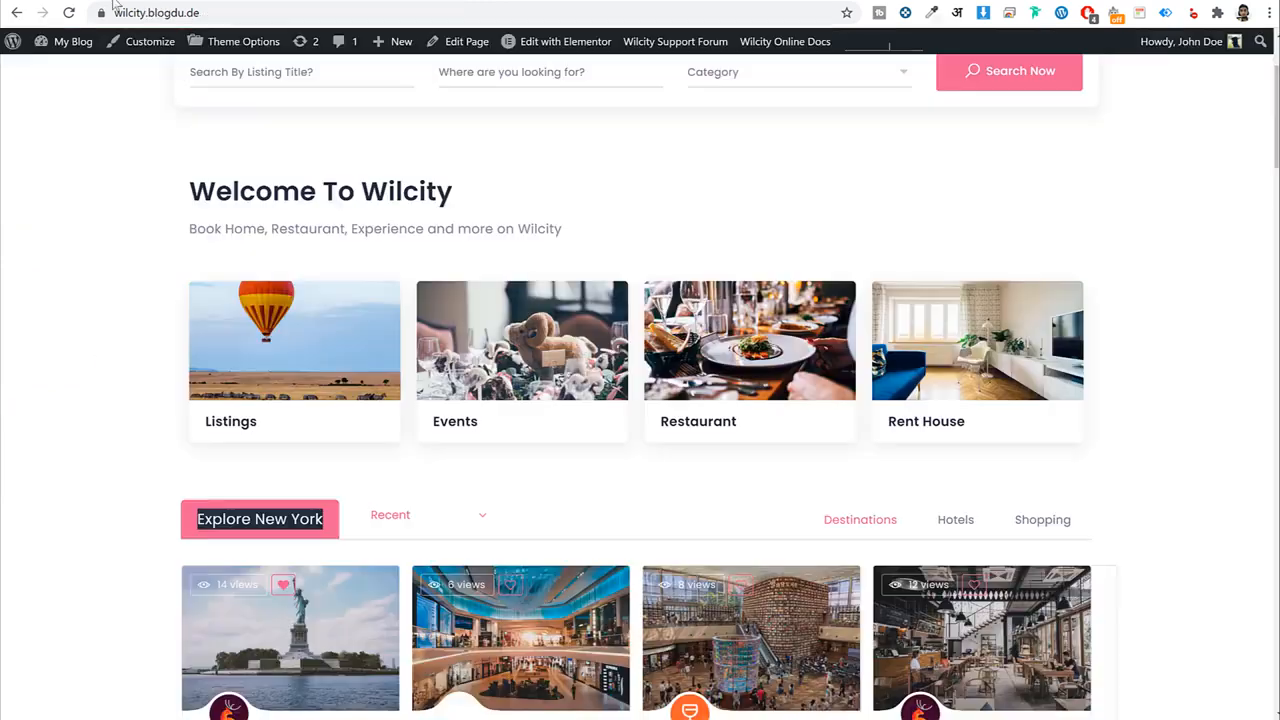
Add listing, event and restaurant to the widget's post types filter.
{"action": "scroll", "coordinate": [474, 326], "scroll_direction": "down", "scroll_amount": 3}
{"action": "left_click", "coordinate": [428, 190]}
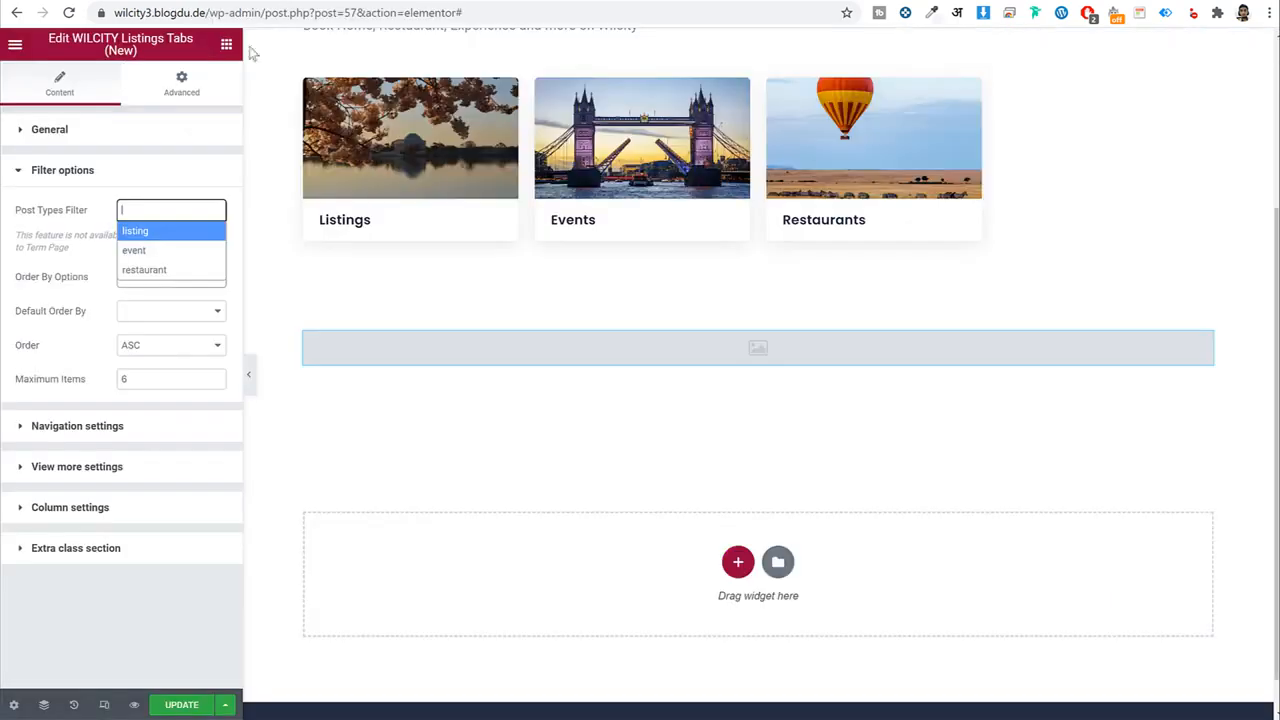
{"action": "left_click", "coordinate": [147, 238]}
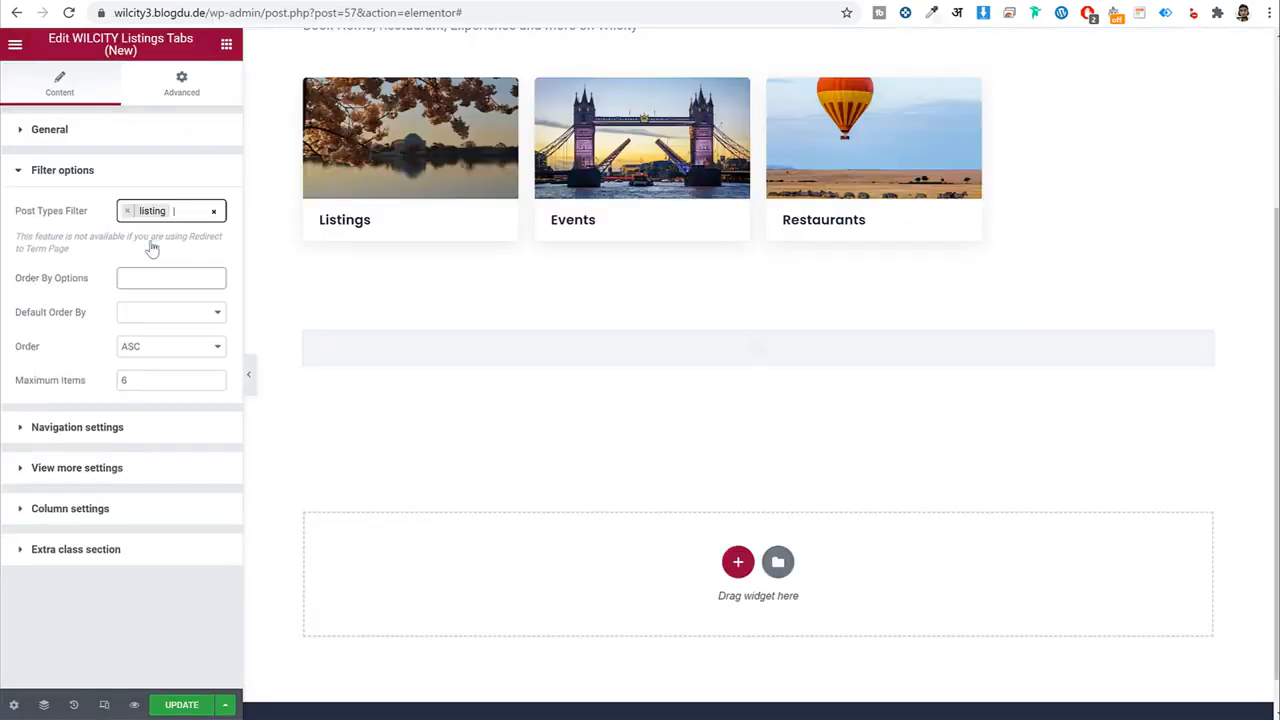
{"action": "left_click", "coordinate": [184, 220]}
{"action": "left_click", "coordinate": [177, 251]}
{"action": "left_click", "coordinate": [189, 220]}
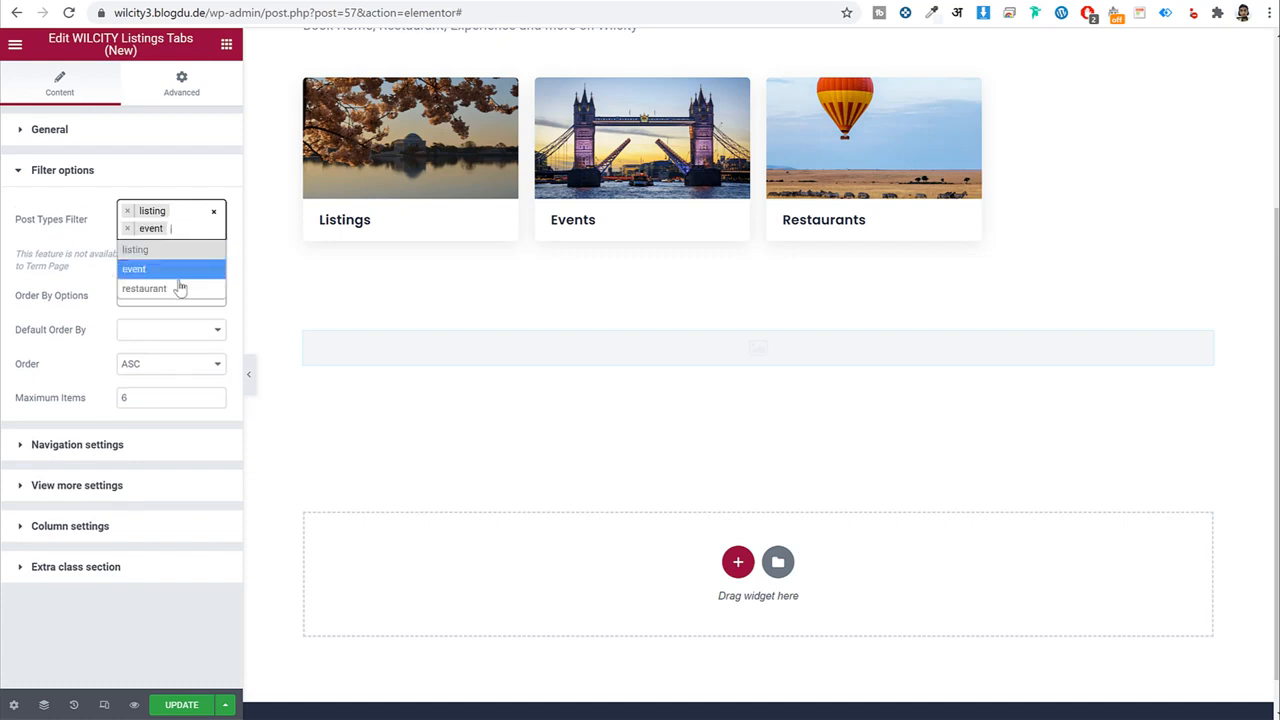
{"action": "left_click", "coordinate": [177, 286]}
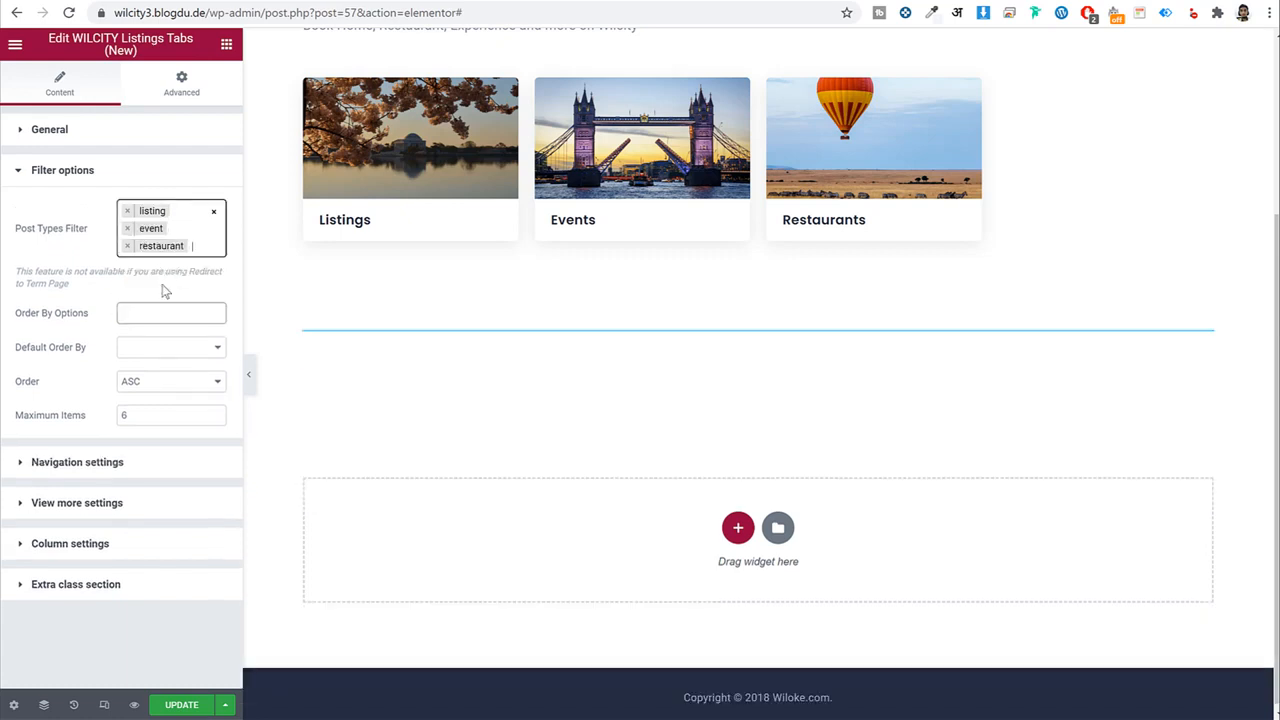
Add Popular Viewed as an order-by option, keeping ASC order and a maximum of 6 items.
{"action": "left_click", "coordinate": [157, 314]}
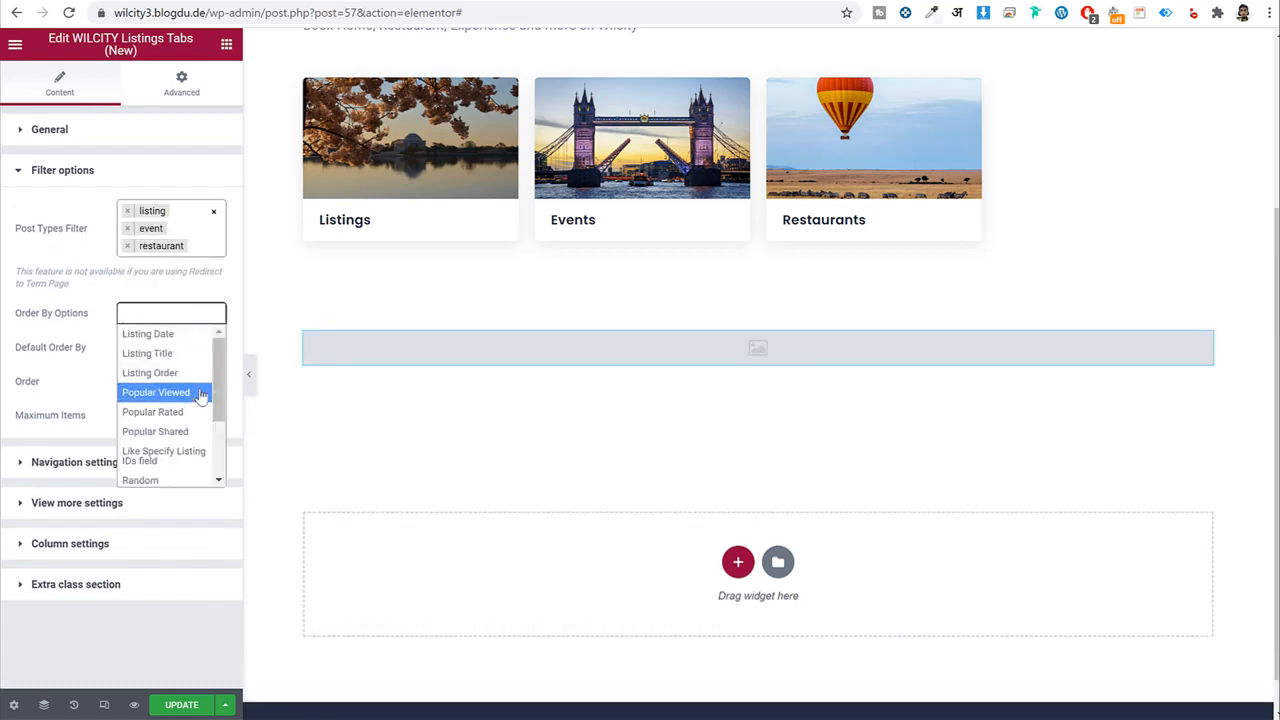
{"action": "scroll", "coordinate": [195, 395], "scroll_direction": "down", "scroll_amount": 2}
{"action": "scroll", "coordinate": [195, 400], "scroll_direction": "up", "scroll_amount": 2}
{"action": "left_click", "coordinate": [184, 398]}
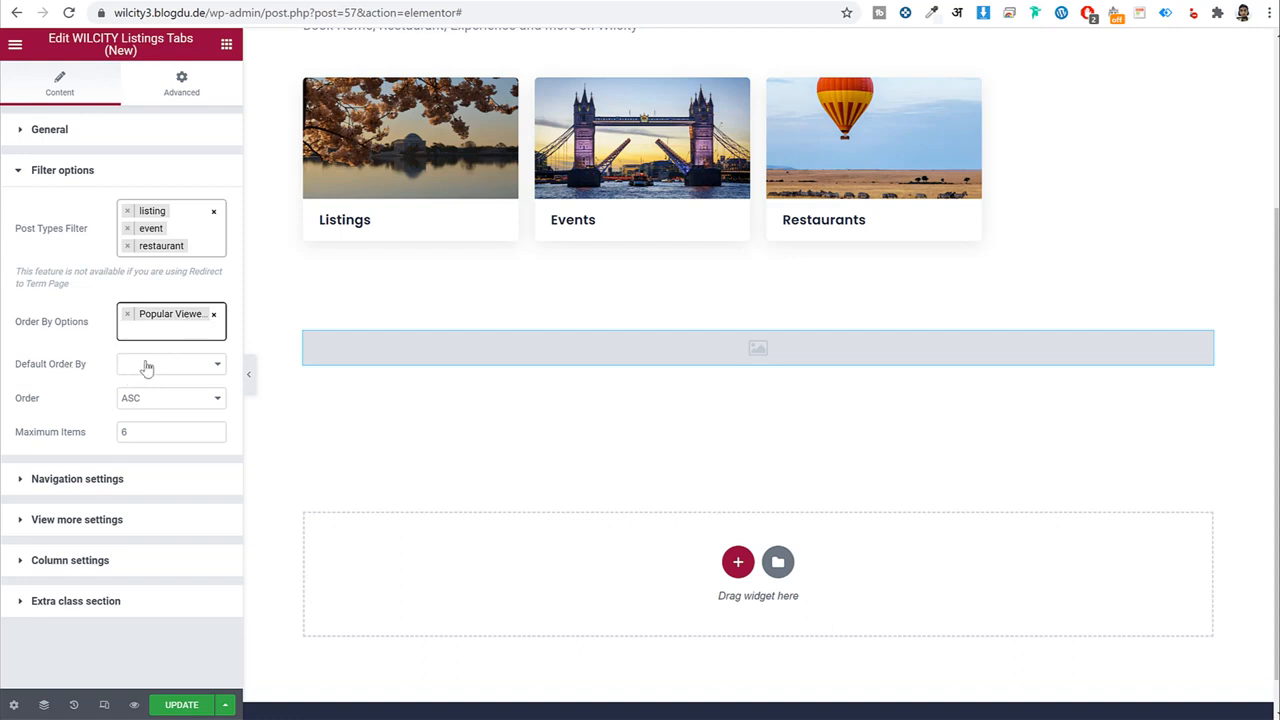
{"action": "left_click", "coordinate": [148, 366]}
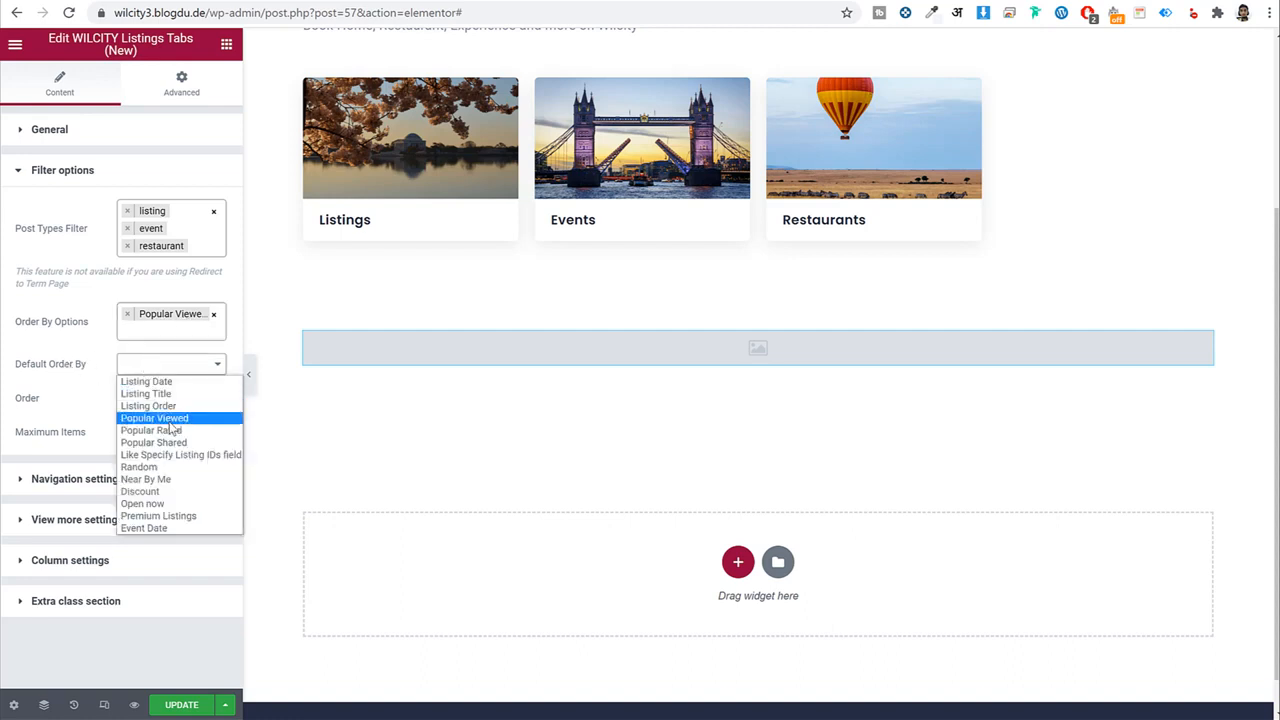
{"action": "left_click", "coordinate": [89, 415]}
{"action": "left_click", "coordinate": [191, 400]}
{"action": "left_click", "coordinate": [107, 420]}
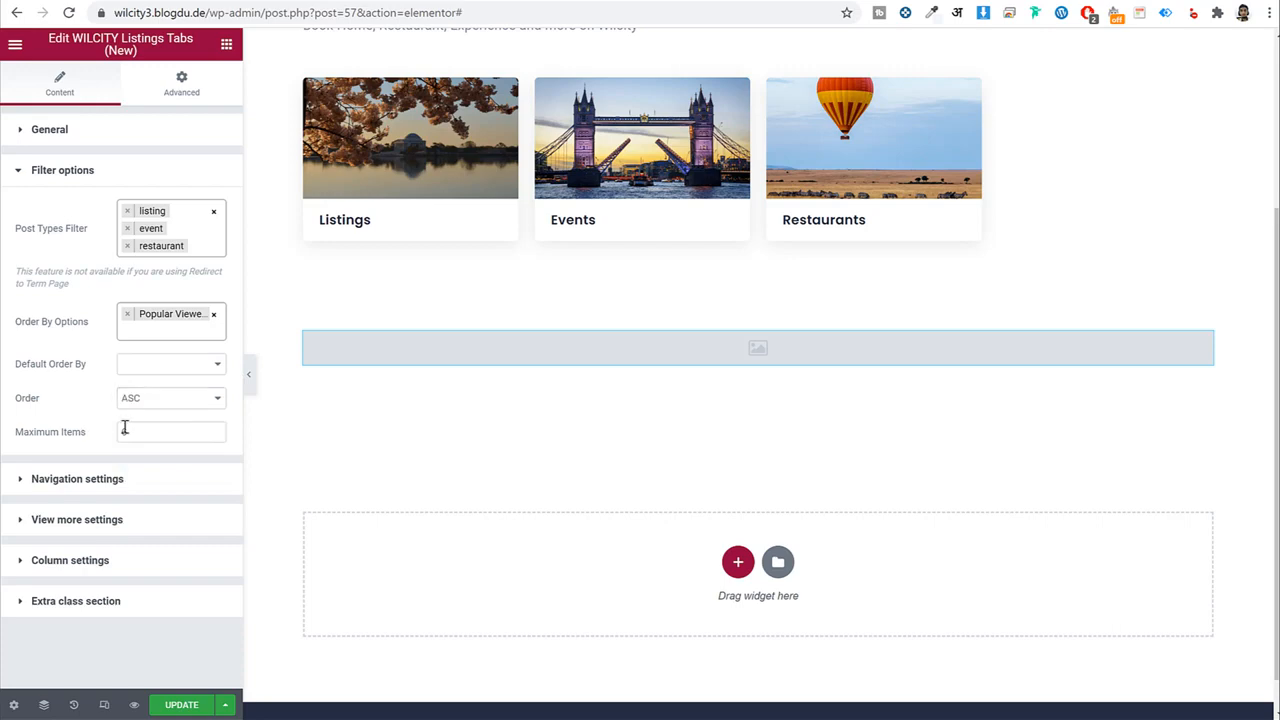
{"action": "double_click", "coordinate": [149, 432]}
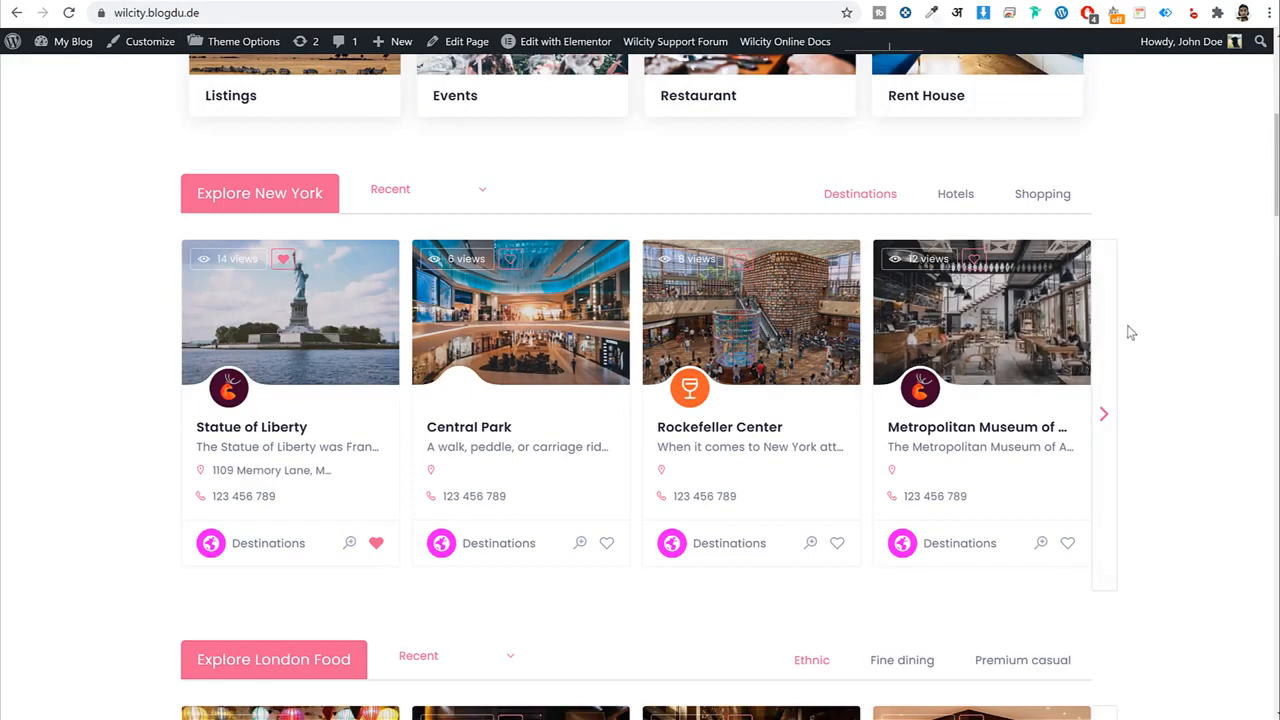
{"action": "left_click", "coordinate": [1115, 343]}
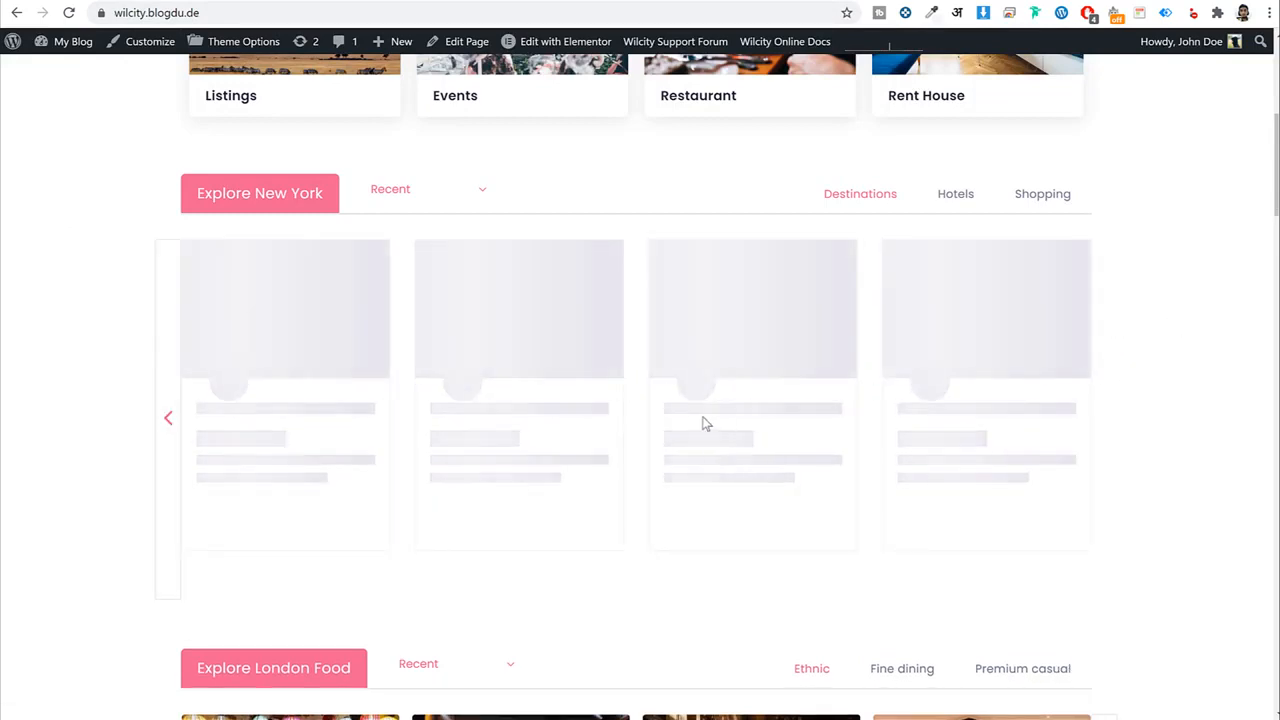
{"action": "left_click", "coordinate": [163, 401]}
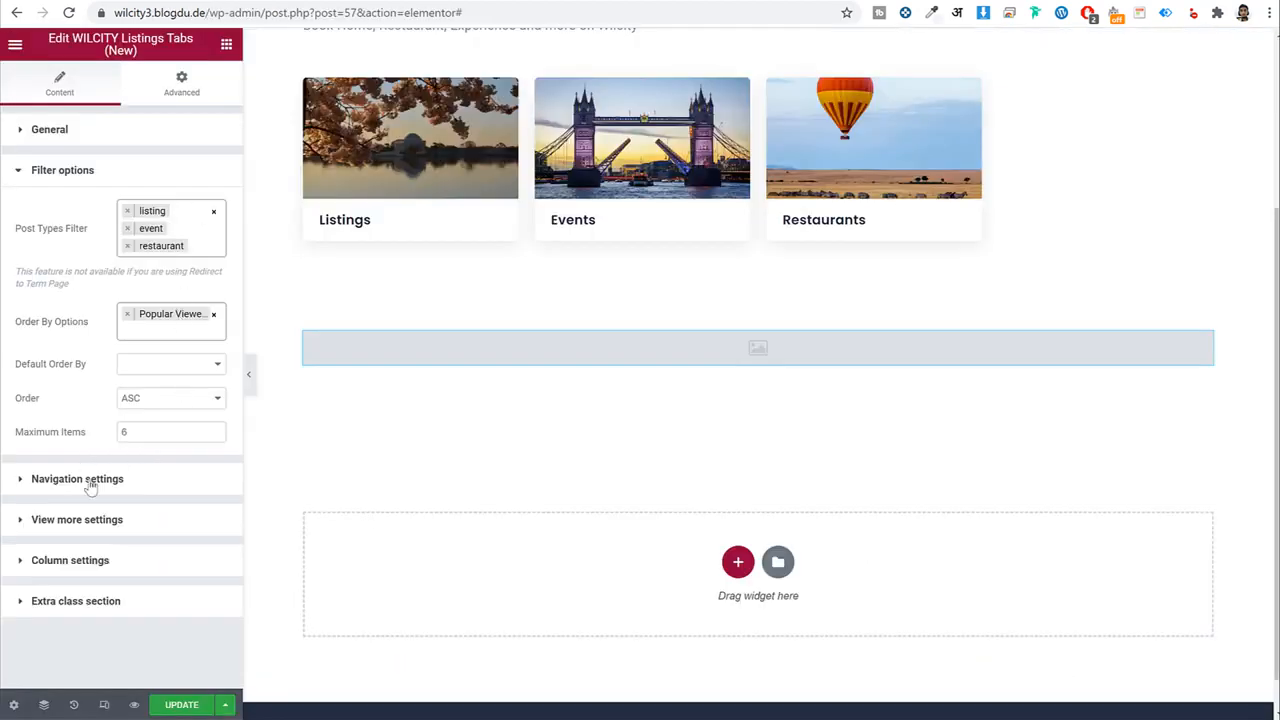
Set the widget's listing category to Destinations and listing location to Mumbai.
{"action": "left_click", "coordinate": [86, 480]}
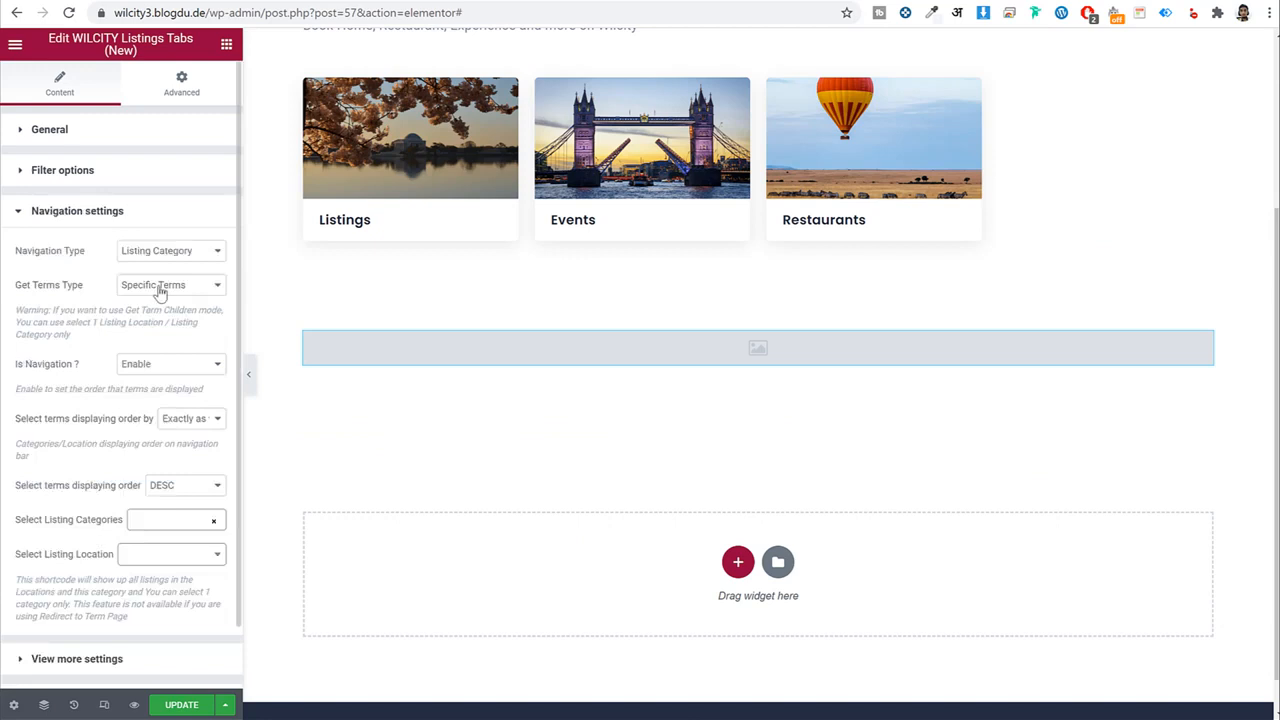
{"action": "scroll", "coordinate": [198, 292], "scroll_direction": "down", "scroll_amount": 1}
{"action": "left_click", "coordinate": [160, 451]}
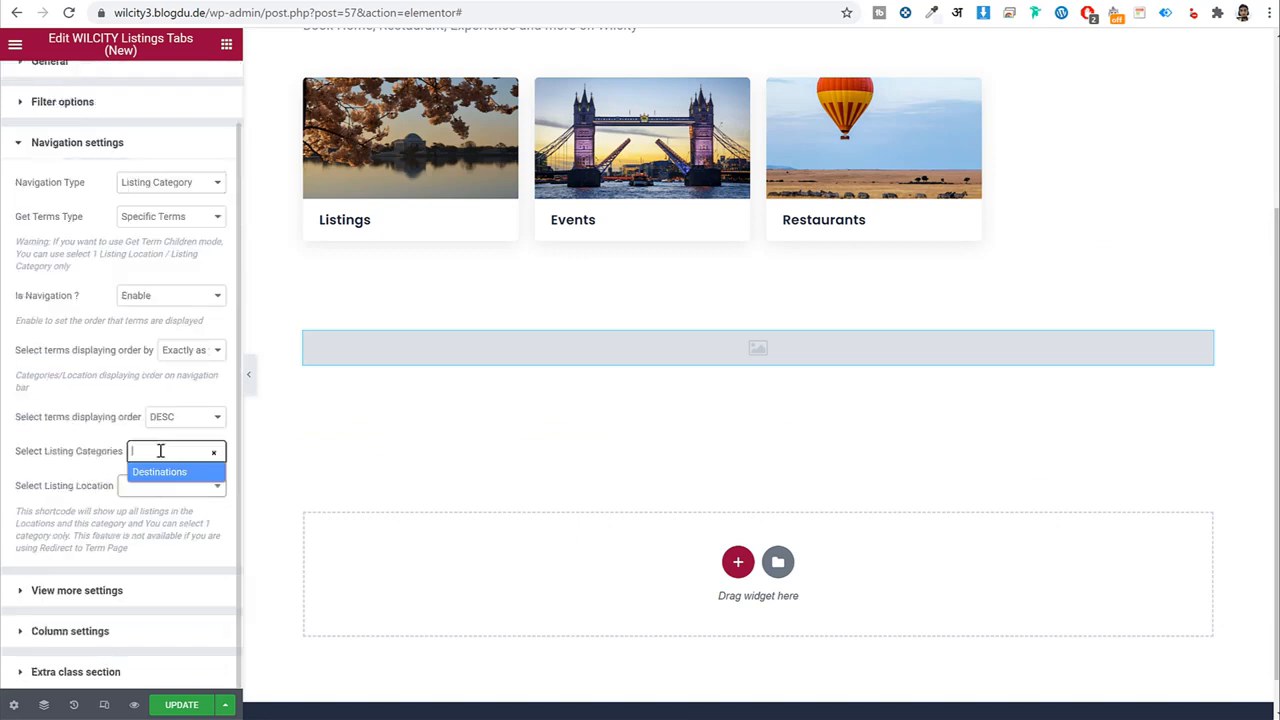
{"action": "left_click", "coordinate": [163, 472]}
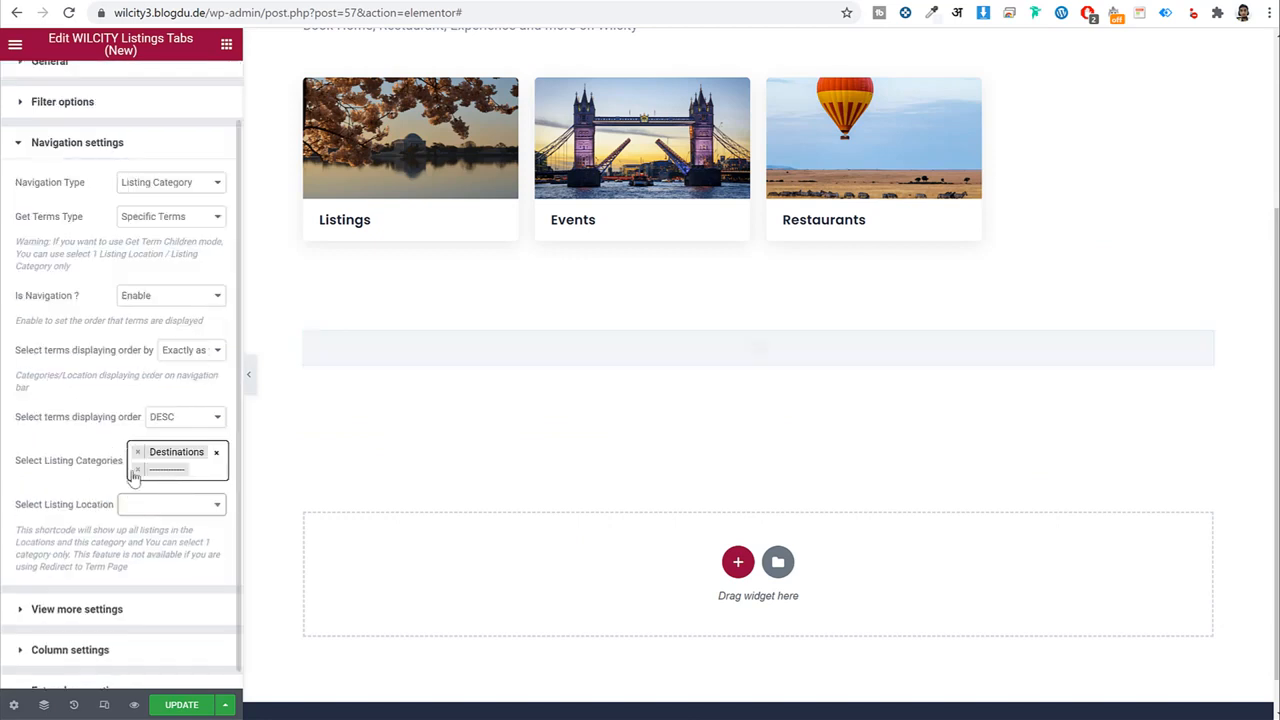
{"action": "left_click", "coordinate": [145, 505]}
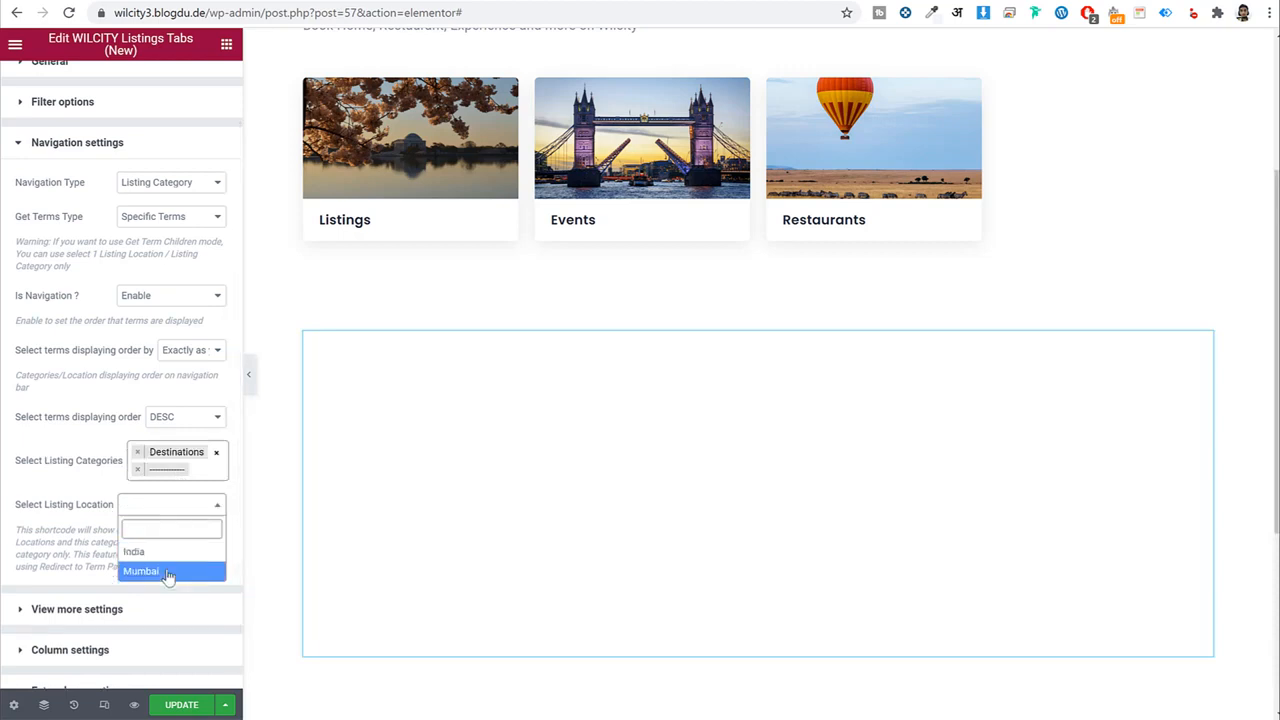
{"action": "left_click", "coordinate": [172, 572]}
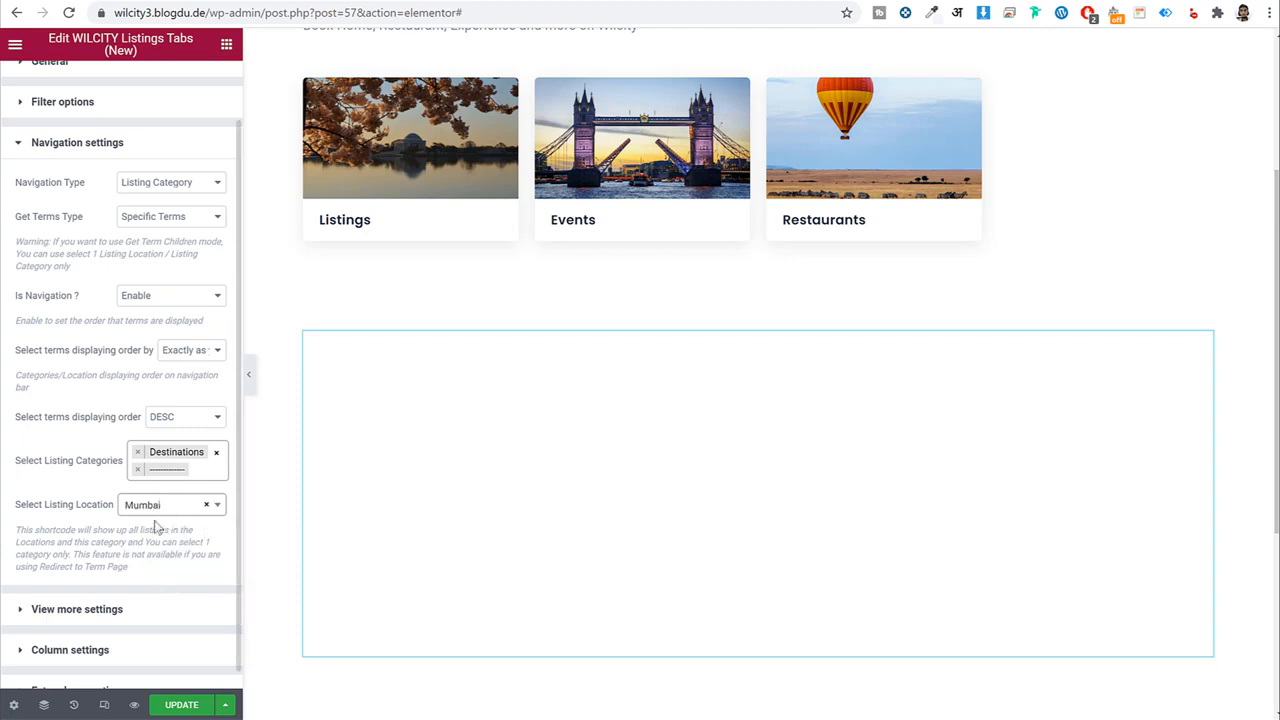
Set the column layout to 4 items per row on screens ≥1200px.
{"action": "scroll", "coordinate": [131, 617], "scroll_direction": "down", "scroll_amount": 1}
{"action": "left_click", "coordinate": [113, 635]}
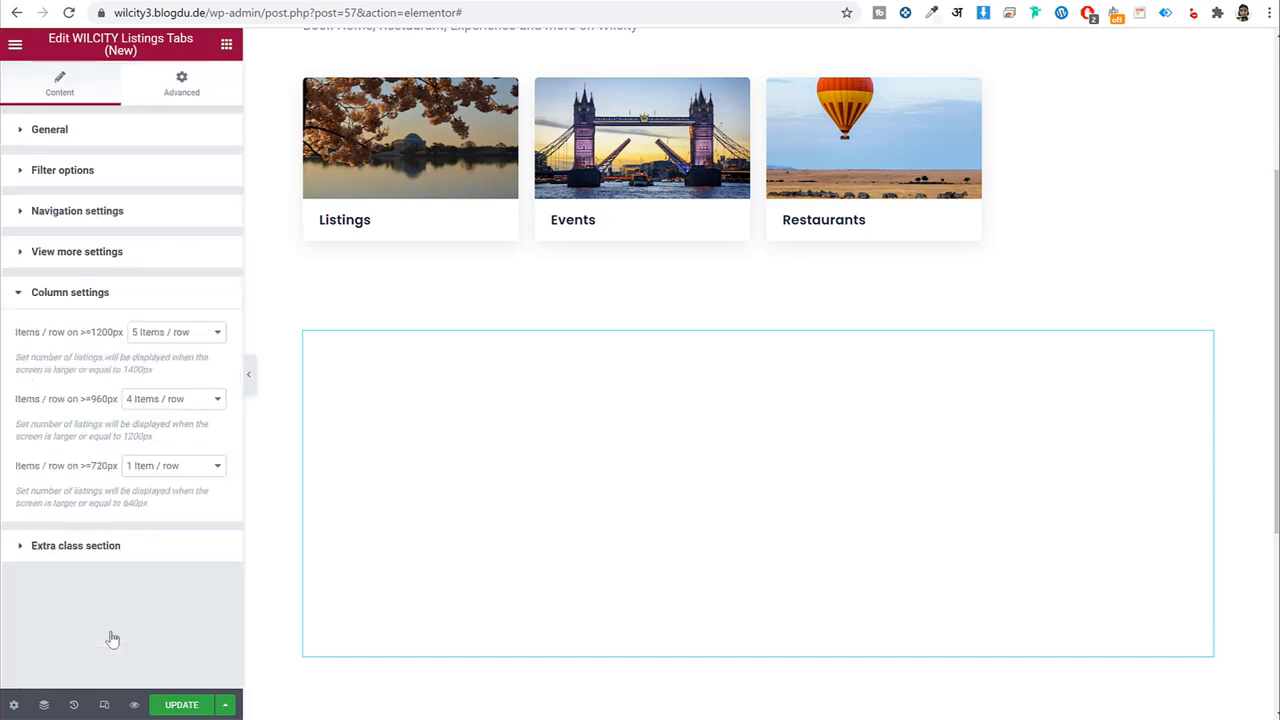
{"action": "left_click", "coordinate": [184, 344]}
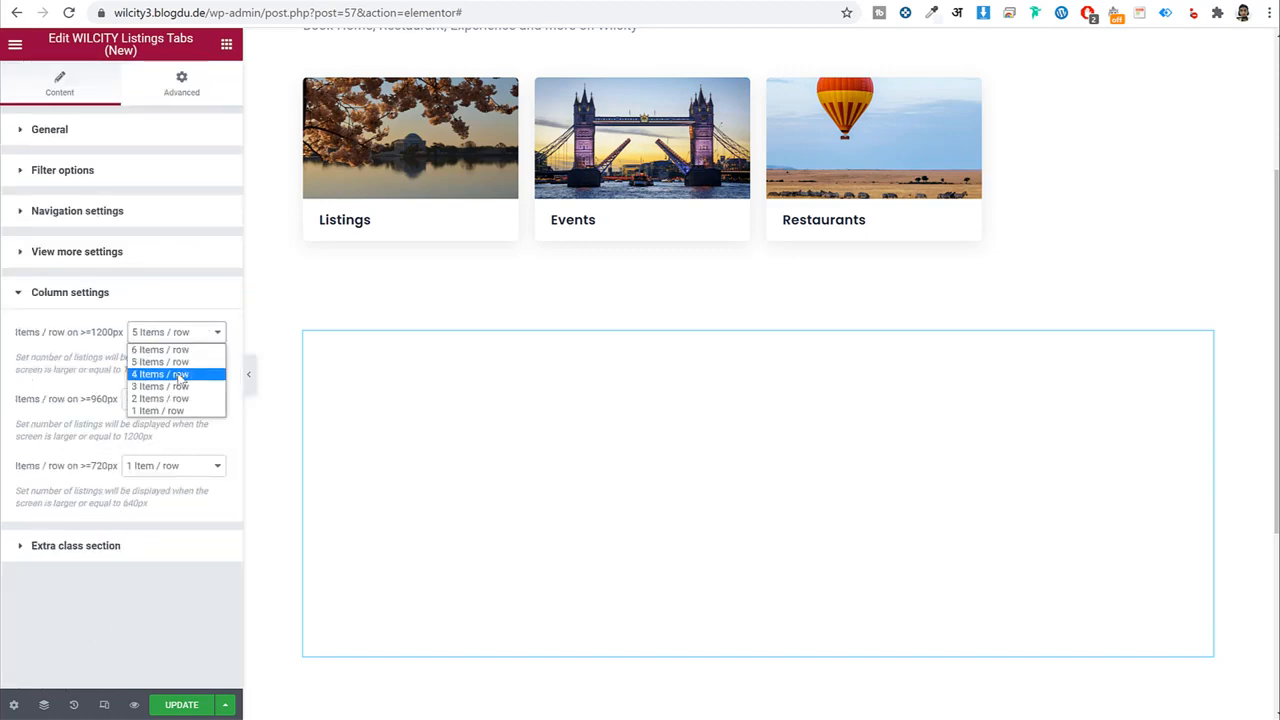
{"action": "left_click", "coordinate": [180, 373]}
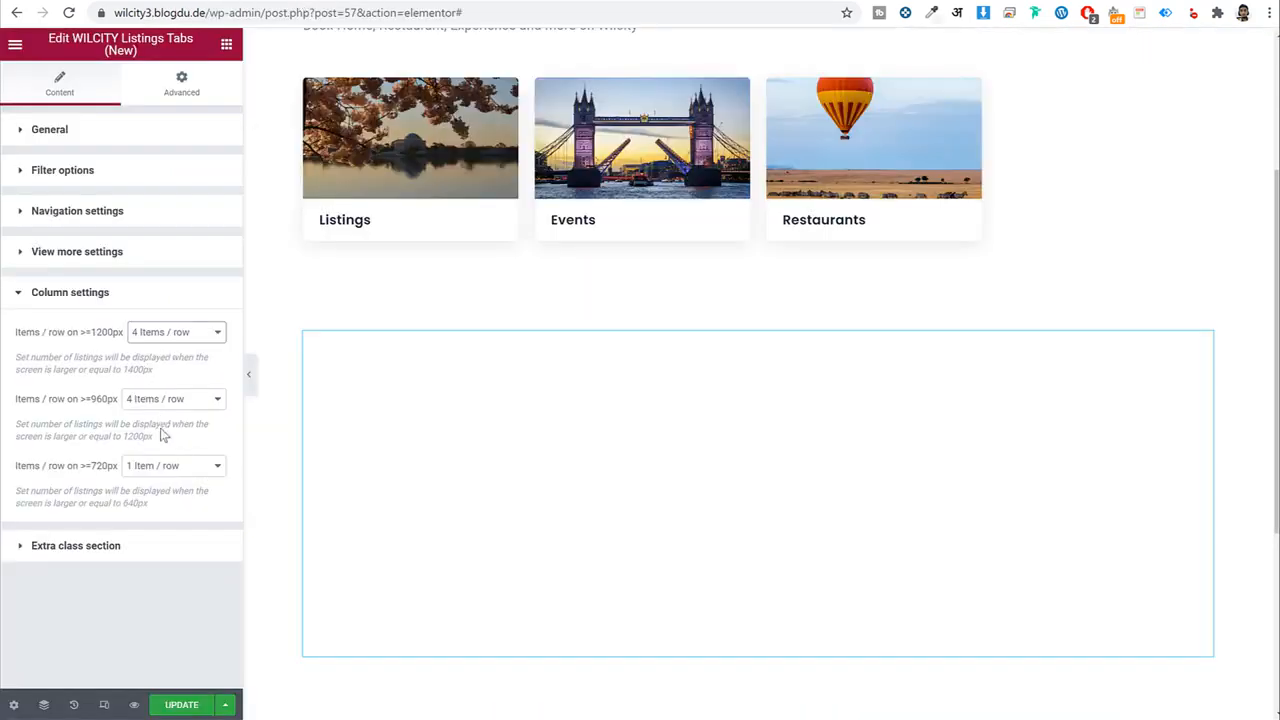
{"action": "left_click_drag", "start_coordinate": [87, 467], "coordinate": [14, 468]}
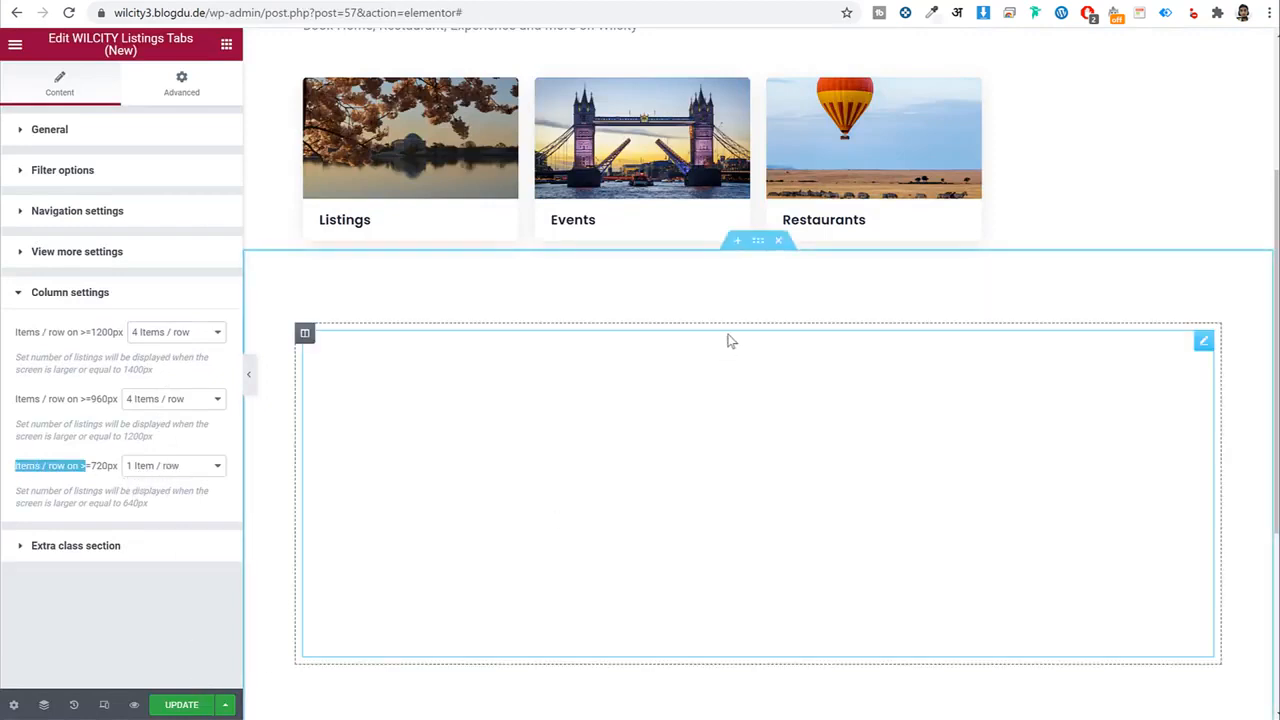
{"action": "scroll", "coordinate": [731, 345], "scroll_direction": "down", "scroll_amount": 1}
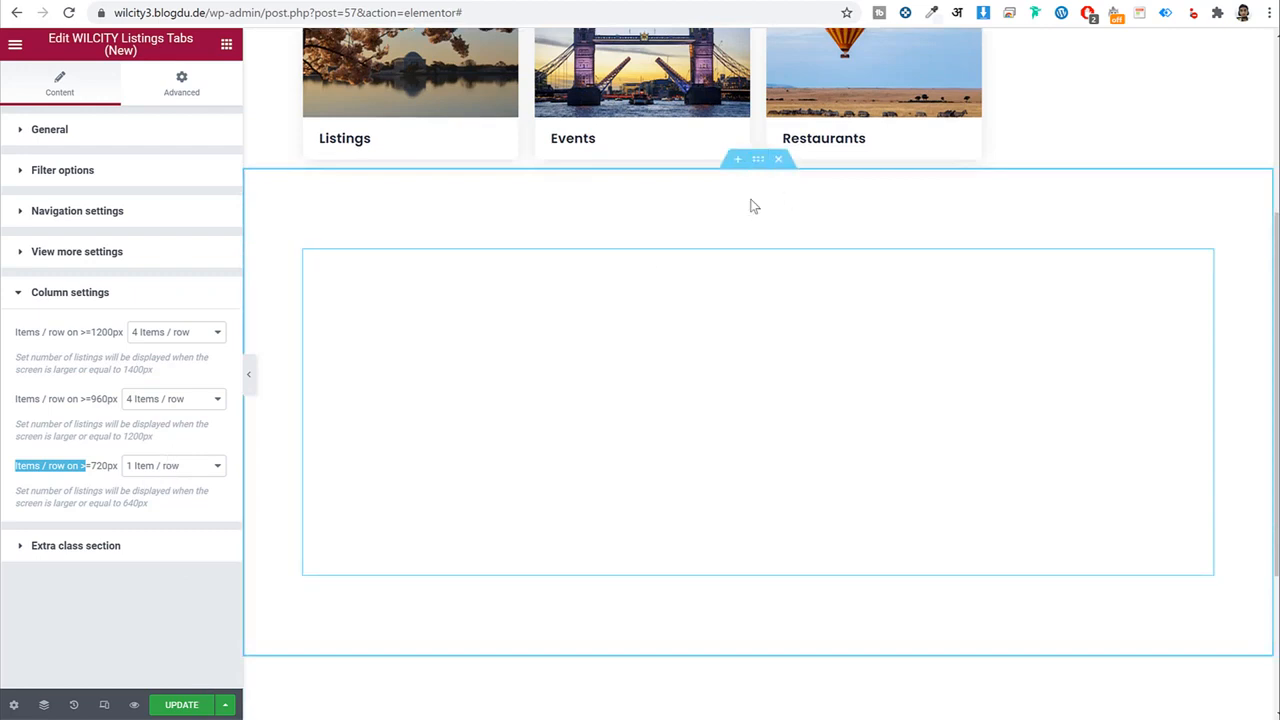
Give the listings section 60 px top and bottom padding, save, and reload the live homepage.
{"action": "left_click", "coordinate": [758, 160]}
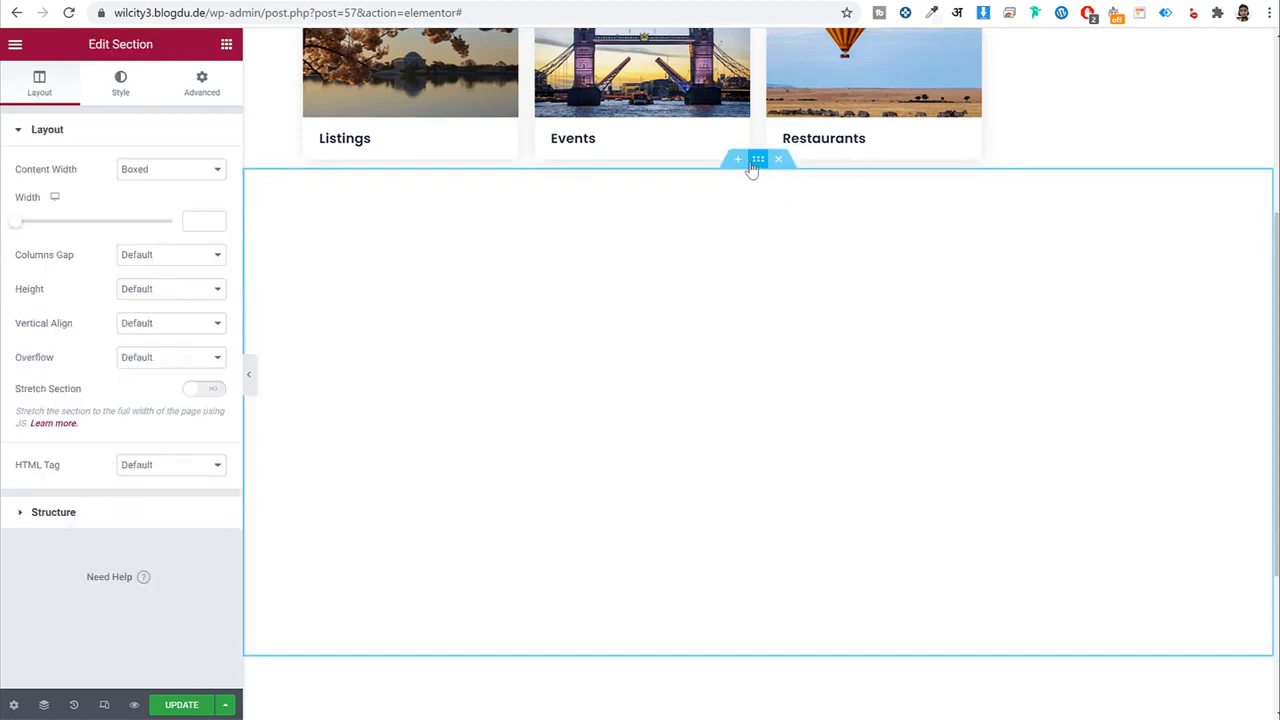
{"action": "left_click", "coordinate": [202, 92]}
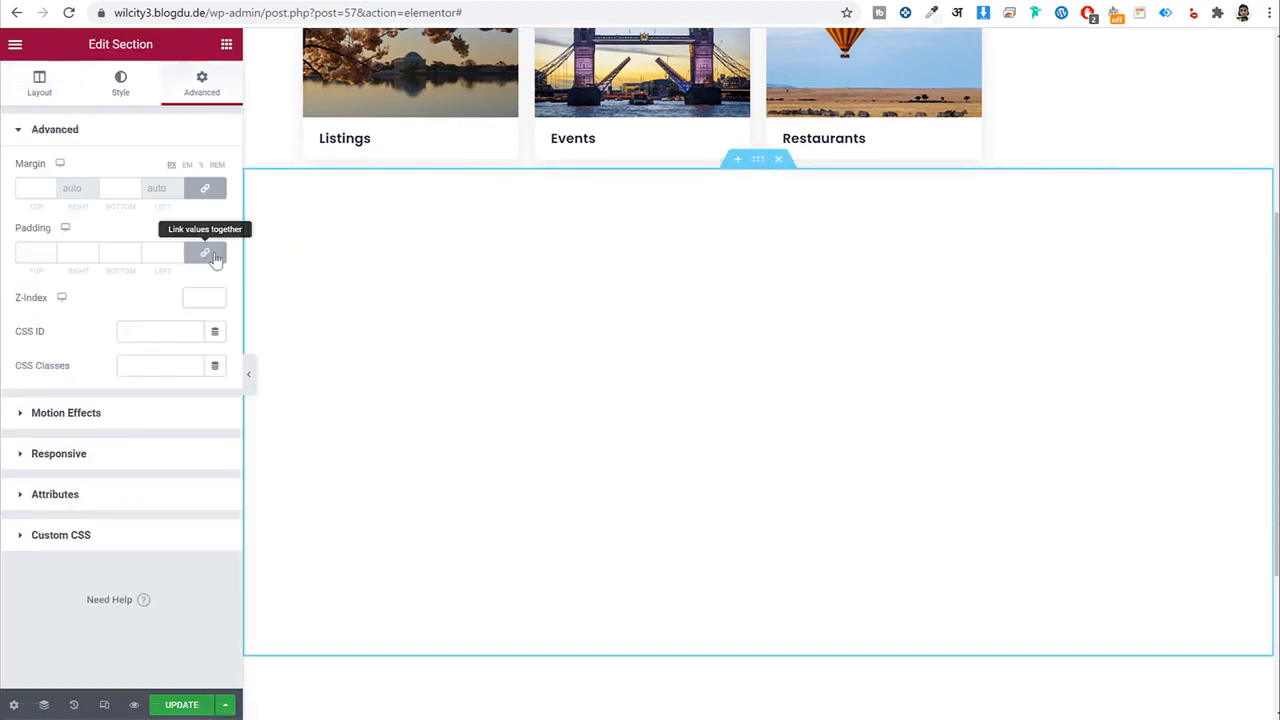
{"action": "left_click", "coordinate": [205, 252]}
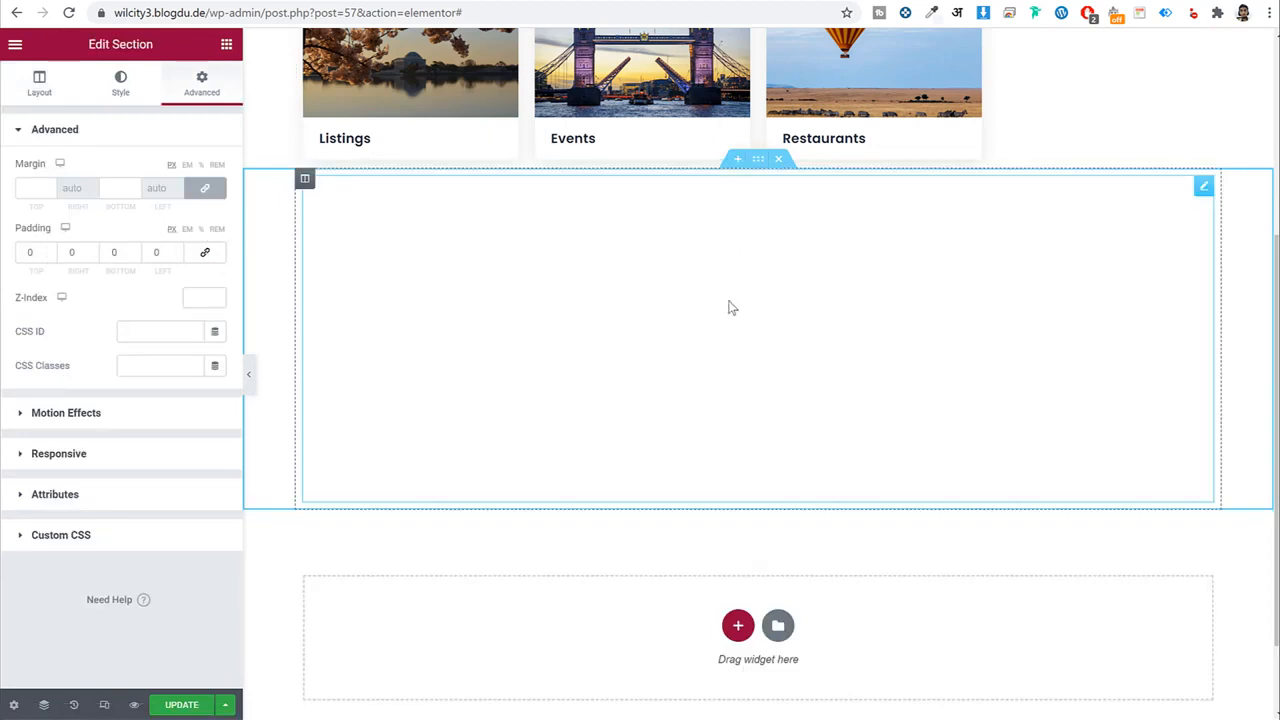
{"action": "double_click", "coordinate": [40, 251]}
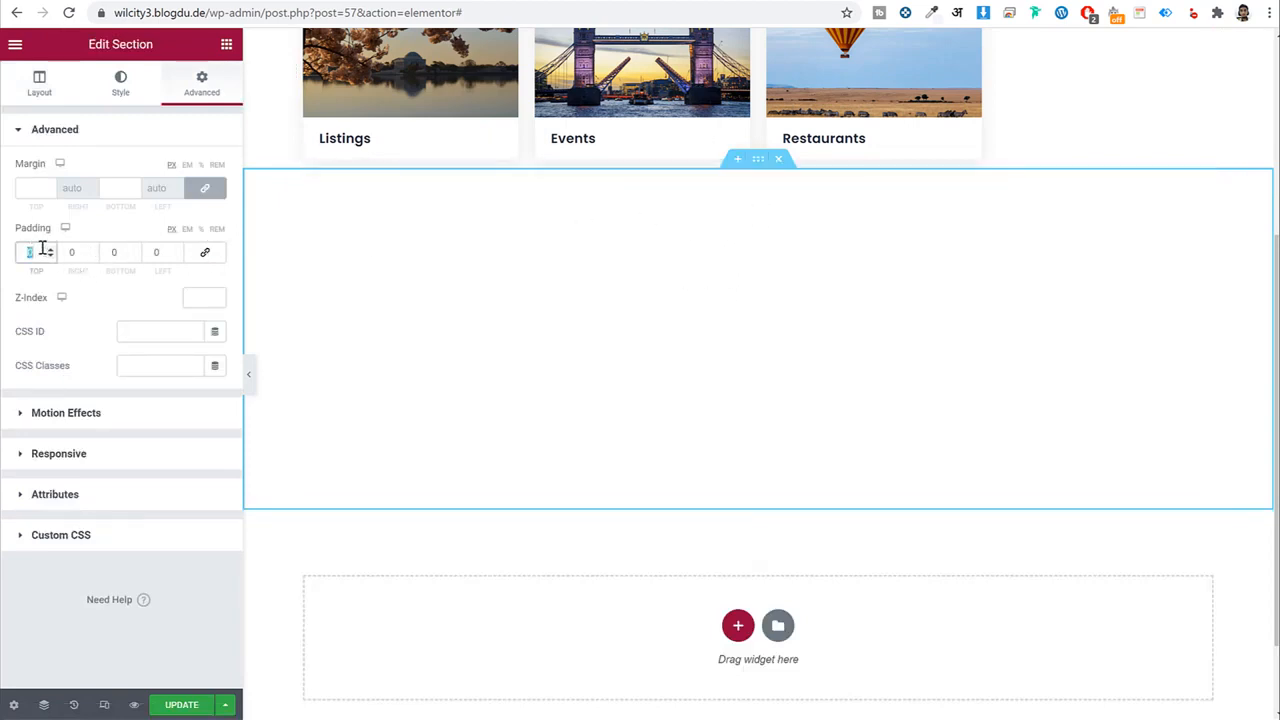
{"action": "type", "text": "60"}
{"action": "key", "text": "Tab"}
{"action": "key", "text": "Tab"}
{"action": "type", "text": "60"}
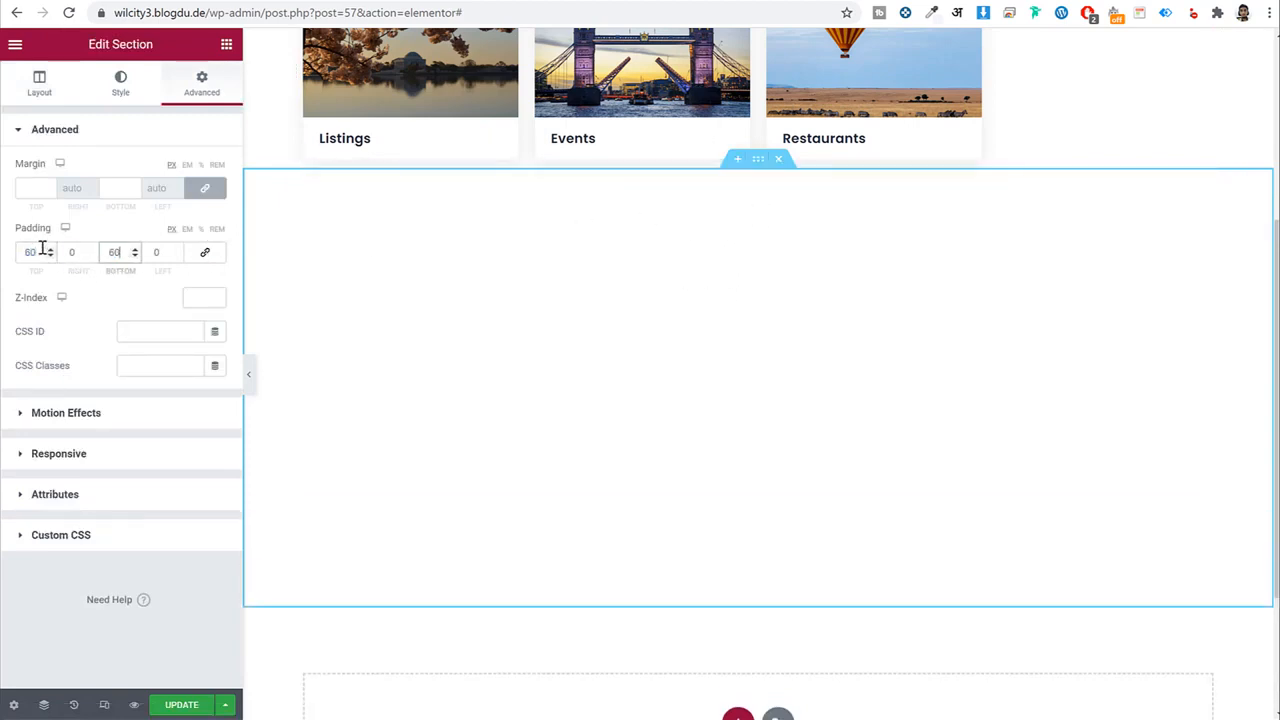
{"action": "left_click", "coordinate": [193, 710]}
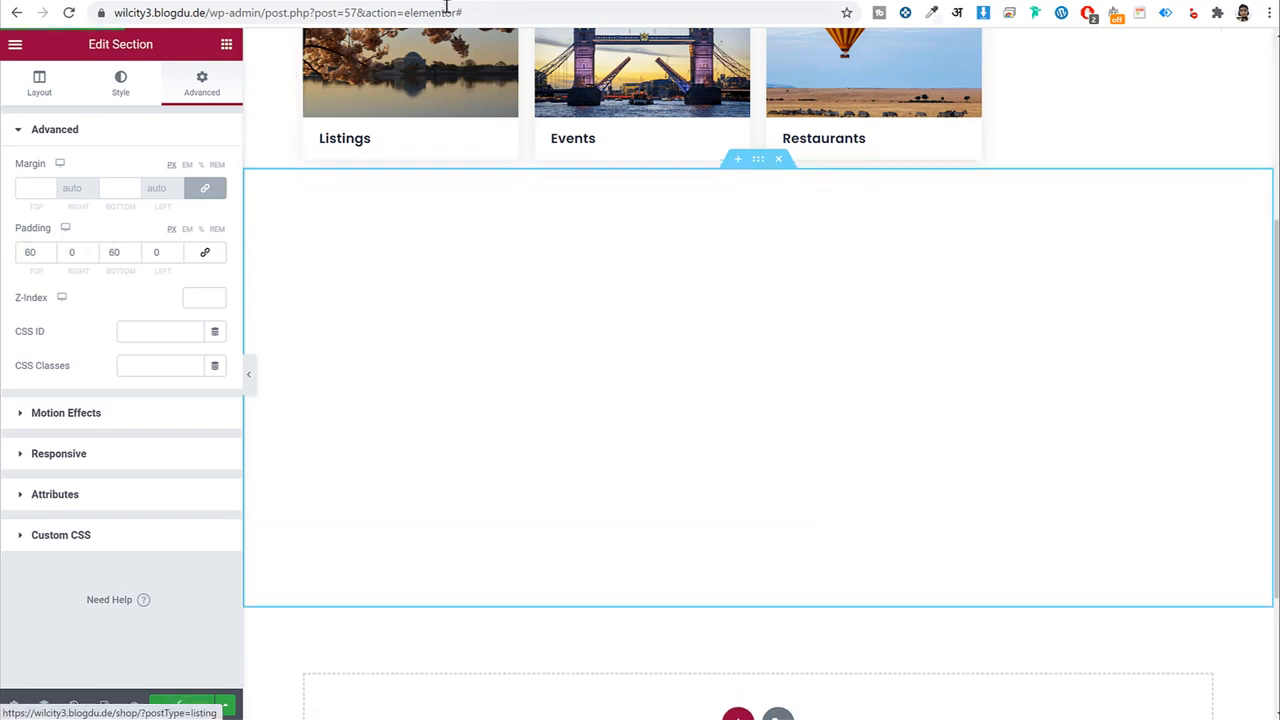
{"action": "left_click", "coordinate": [187, 1]}
{"action": "left_click", "coordinate": [67, 15]}
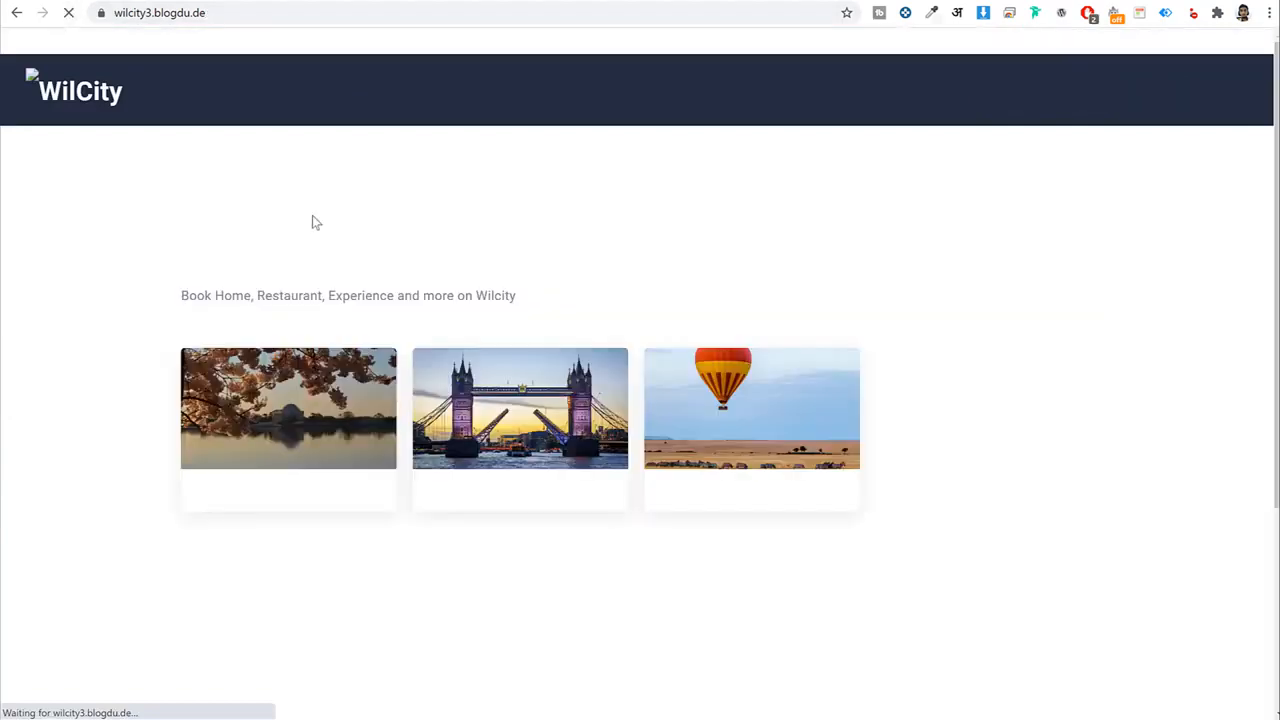
Check the Explore Mumbai tab on the live page, which shows no posts found for Listing.
{"action": "scroll", "coordinate": [600, 487], "scroll_direction": "down", "scroll_amount": 5}
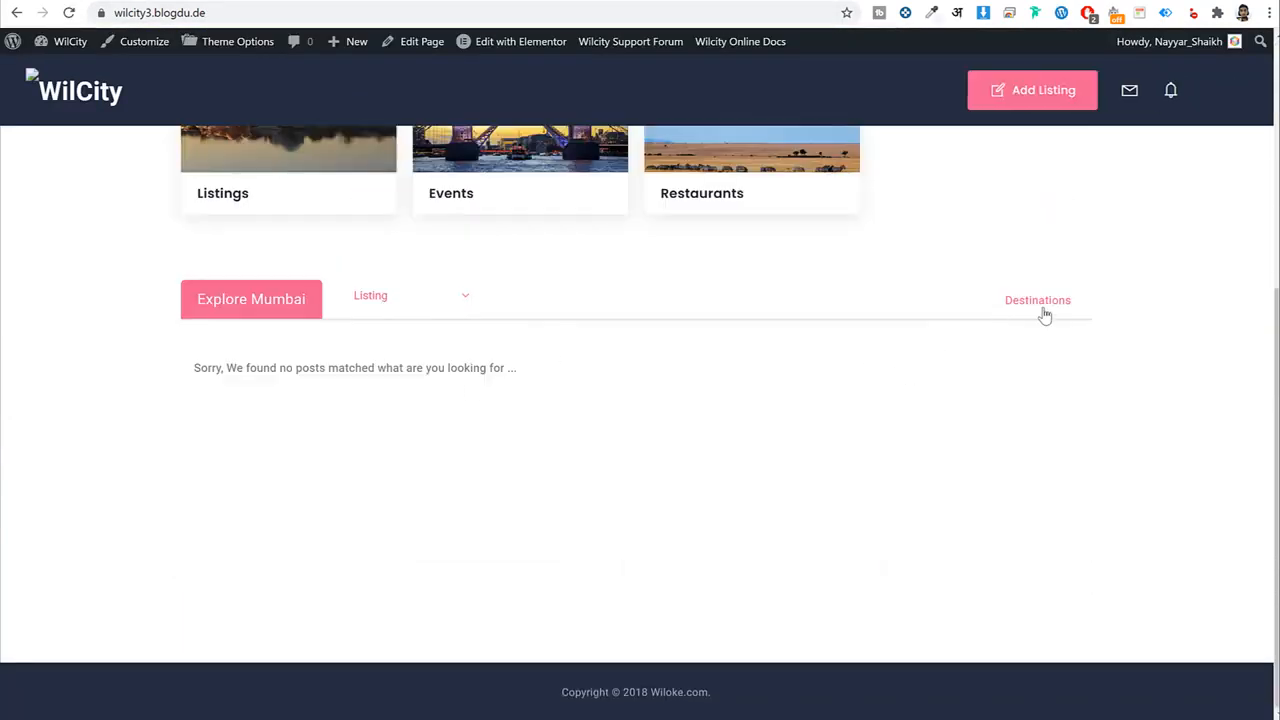
{"action": "left_click", "coordinate": [412, 298]}
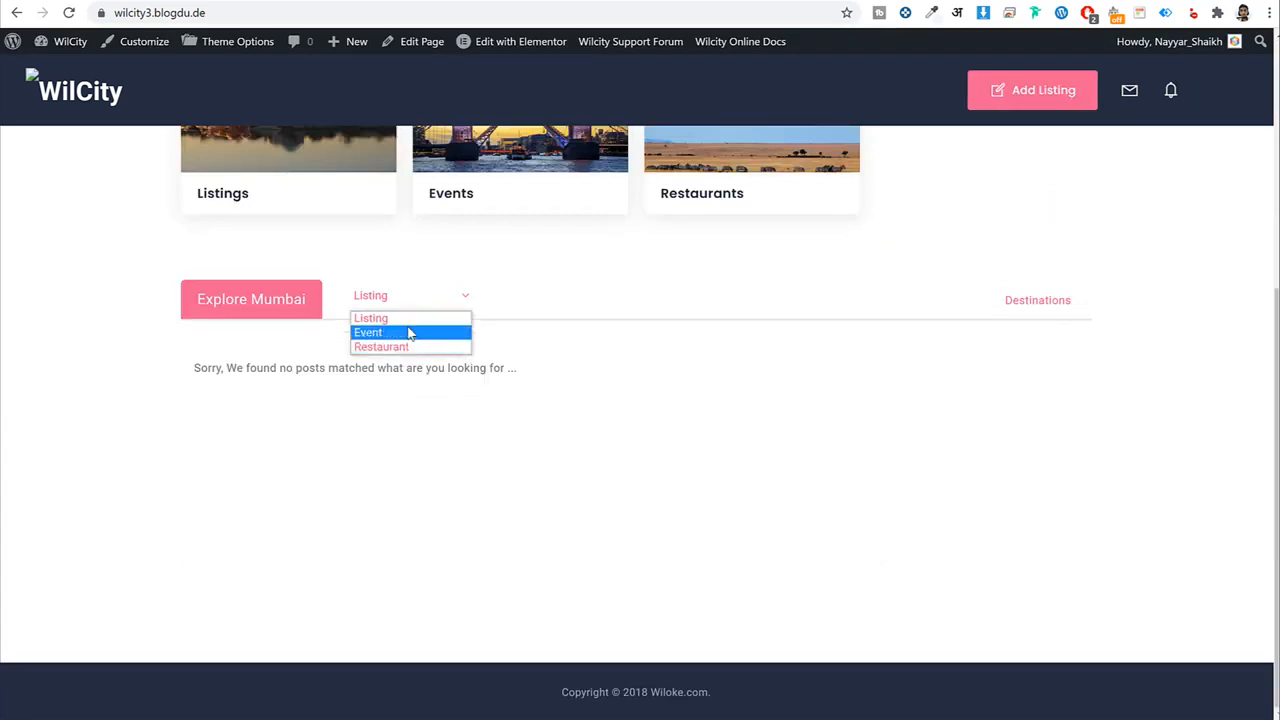
{"action": "left_click", "coordinate": [173, 397]}
{"action": "left_click_drag", "start_coordinate": [302, 368], "coordinate": [472, 368]}
{"action": "left_click", "coordinate": [170, 333]}
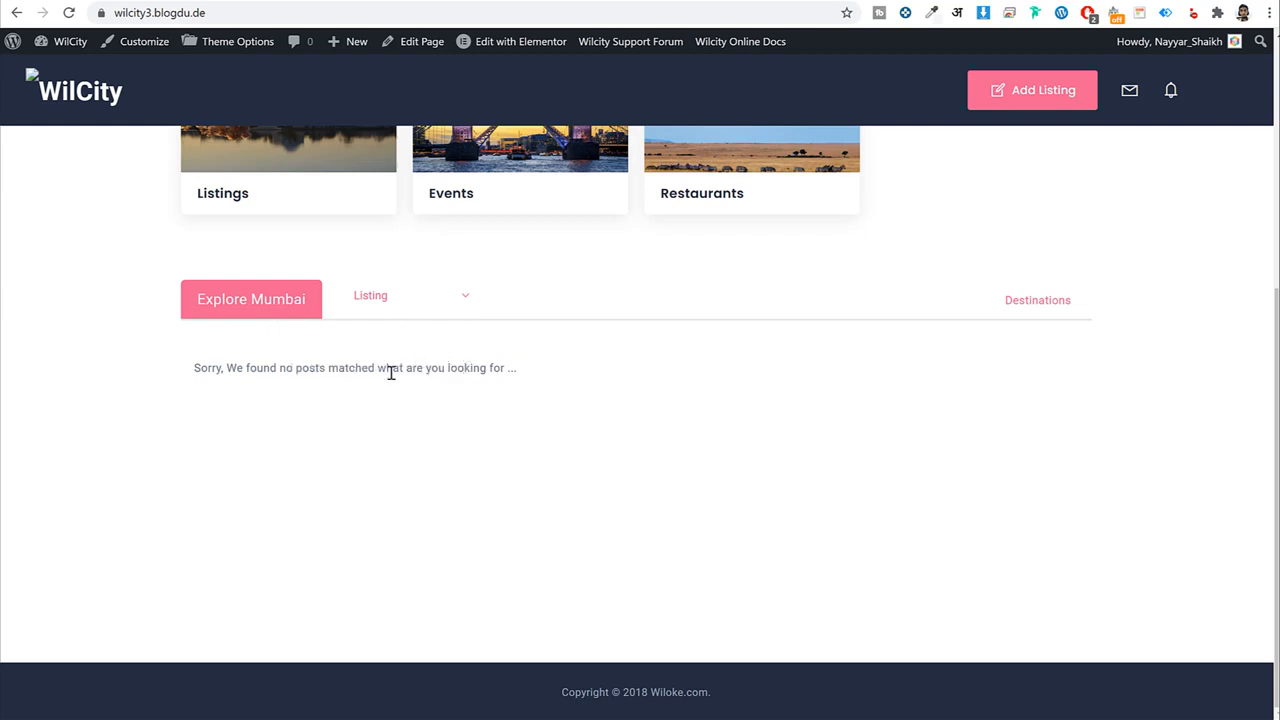
{"action": "left_click_drag", "start_coordinate": [275, 370], "coordinate": [517, 368]}
{"action": "left_click", "coordinate": [440, 300]}
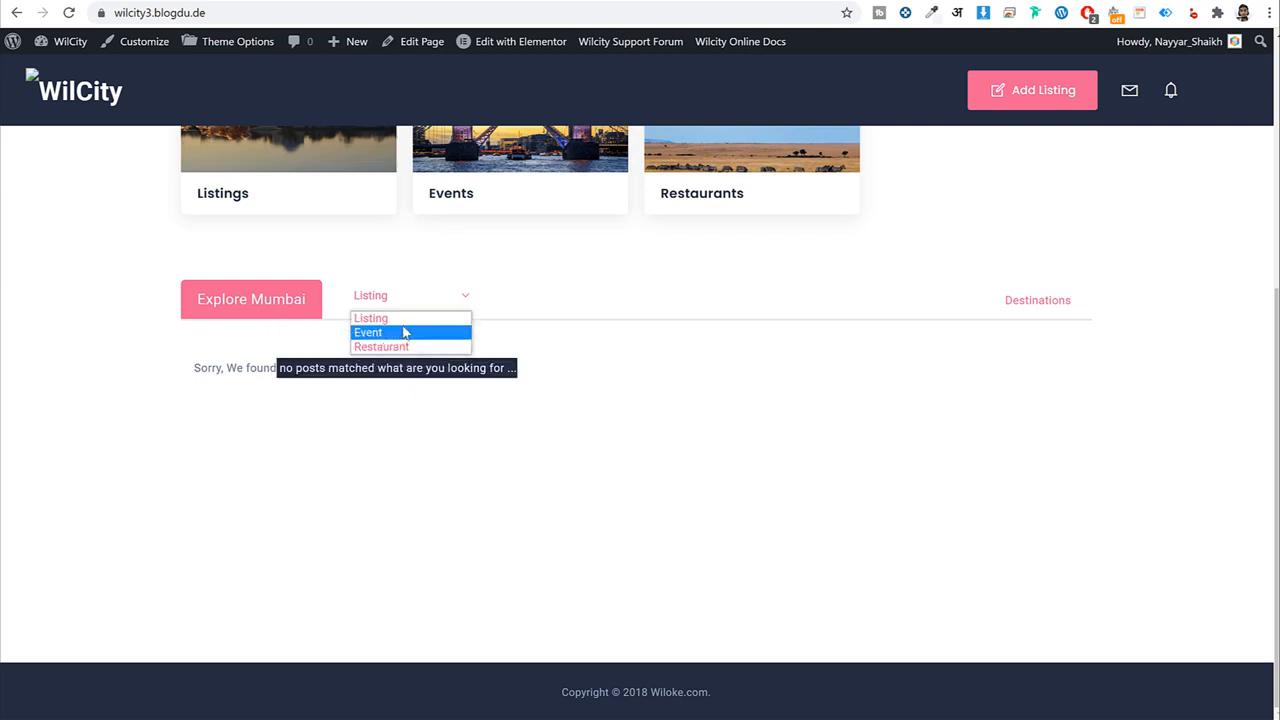
{"action": "left_click", "coordinate": [416, 298]}
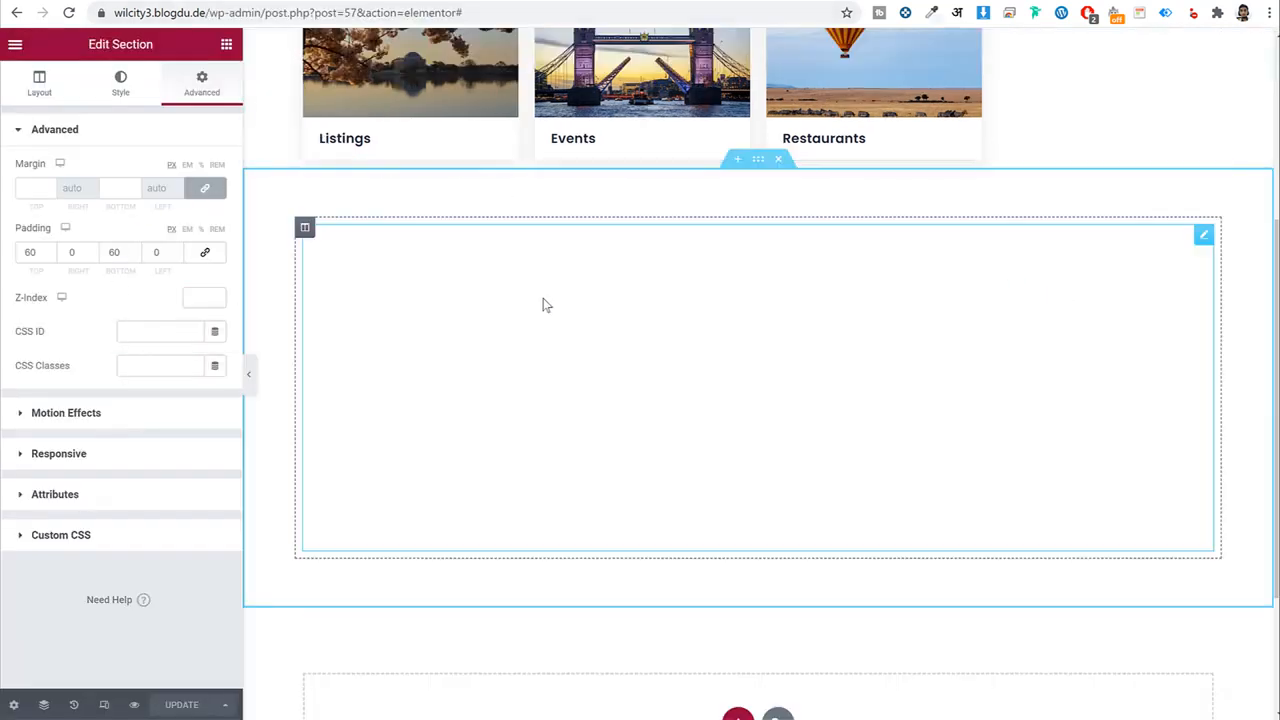
Clear Mumbai from the widget's listing location and save the page.
{"action": "left_click", "coordinate": [545, 303]}
{"action": "left_click", "coordinate": [150, 433]}
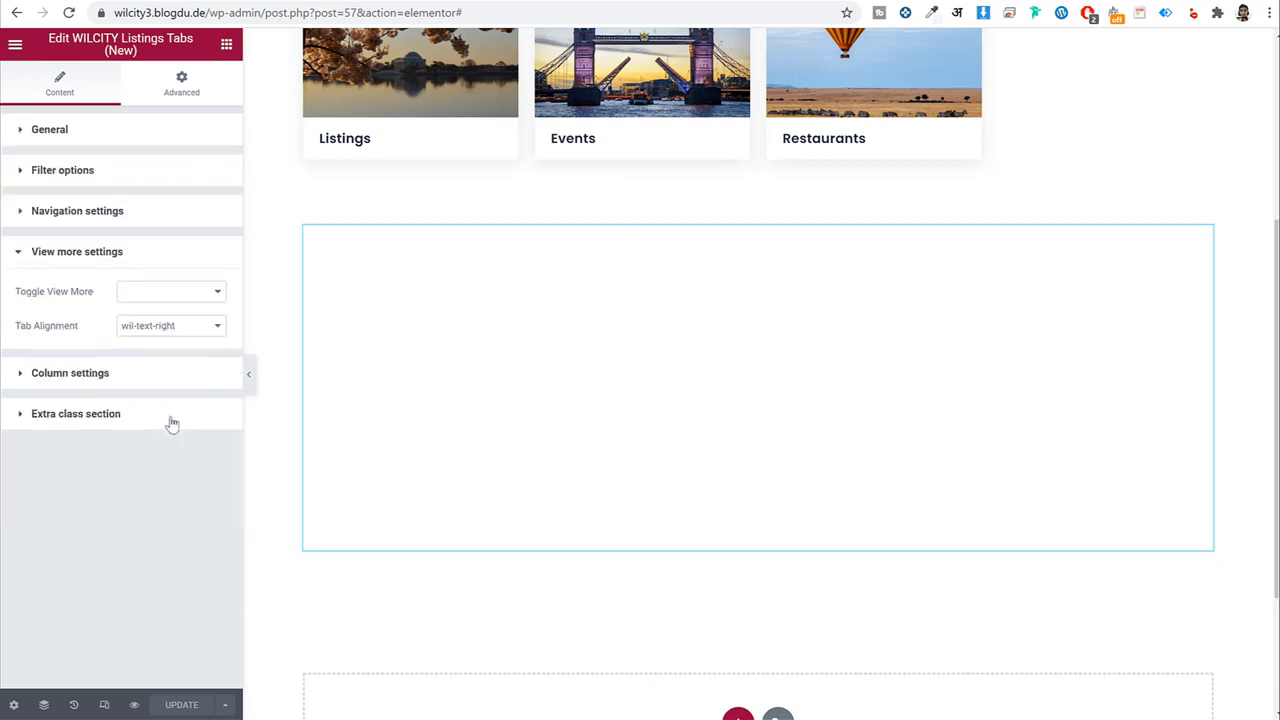
{"action": "left_click", "coordinate": [155, 213]}
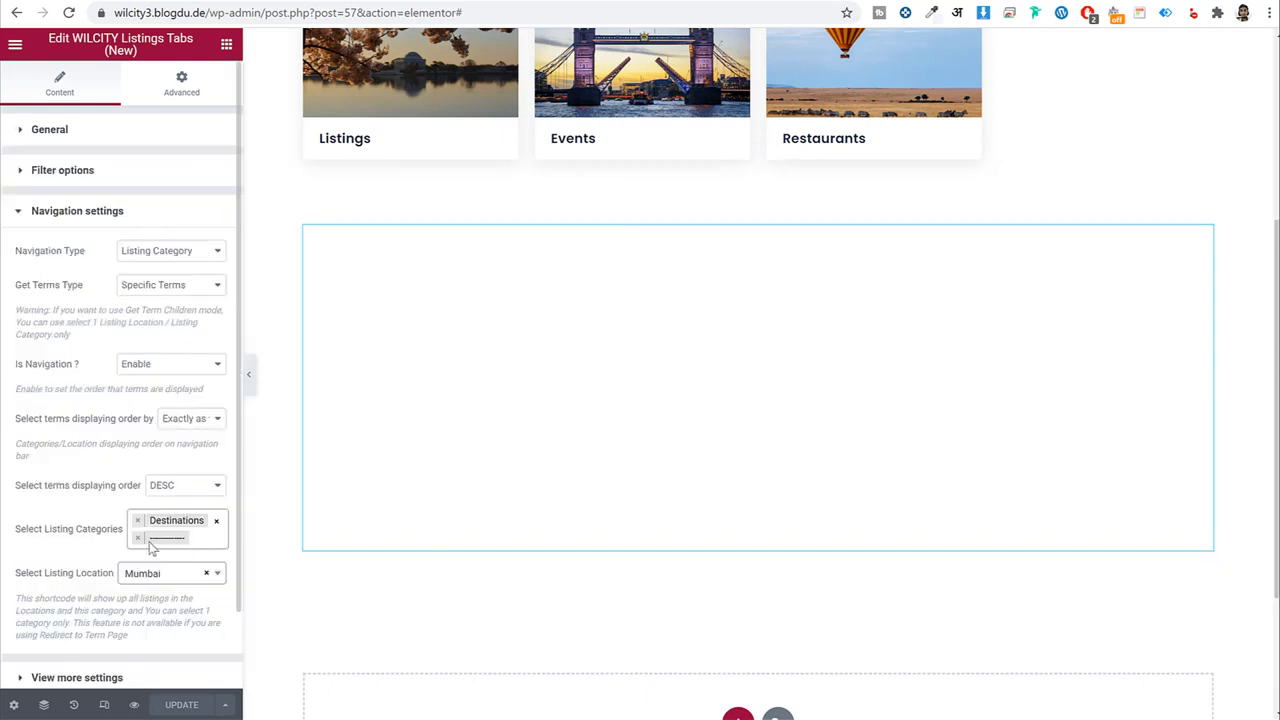
{"action": "left_click", "coordinate": [206, 573]}
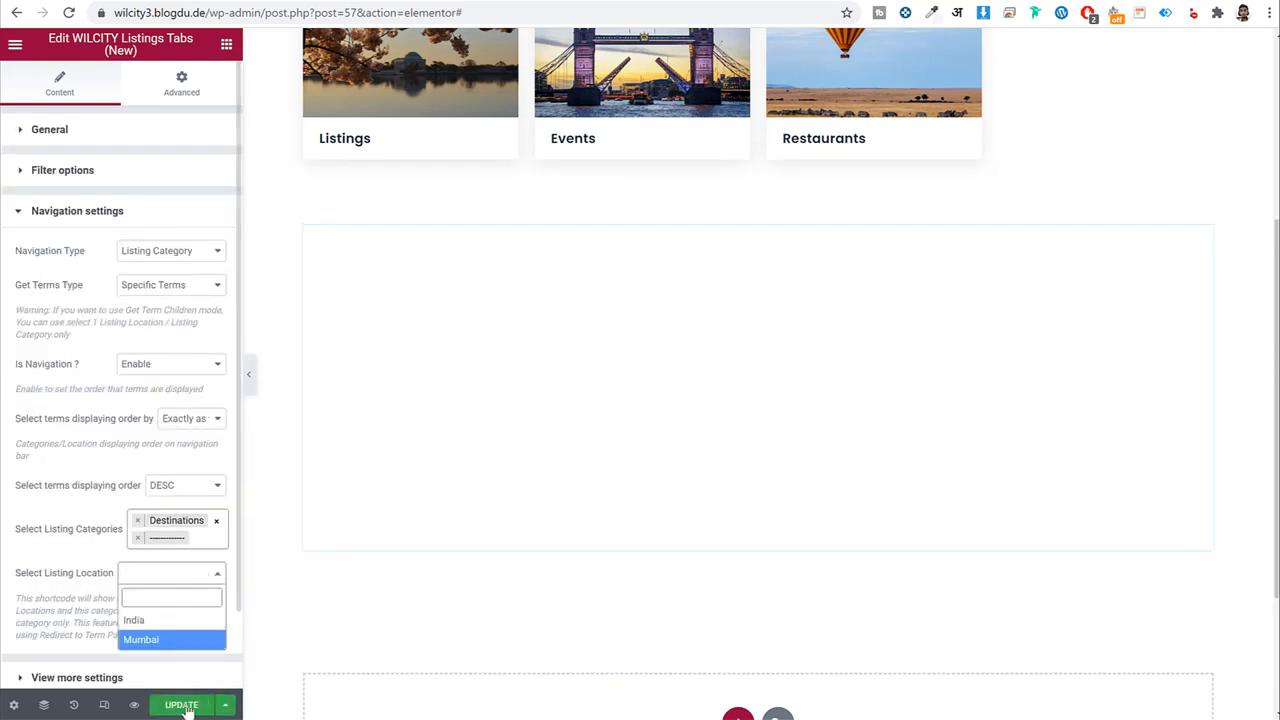
{"action": "left_click", "coordinate": [182, 705]}
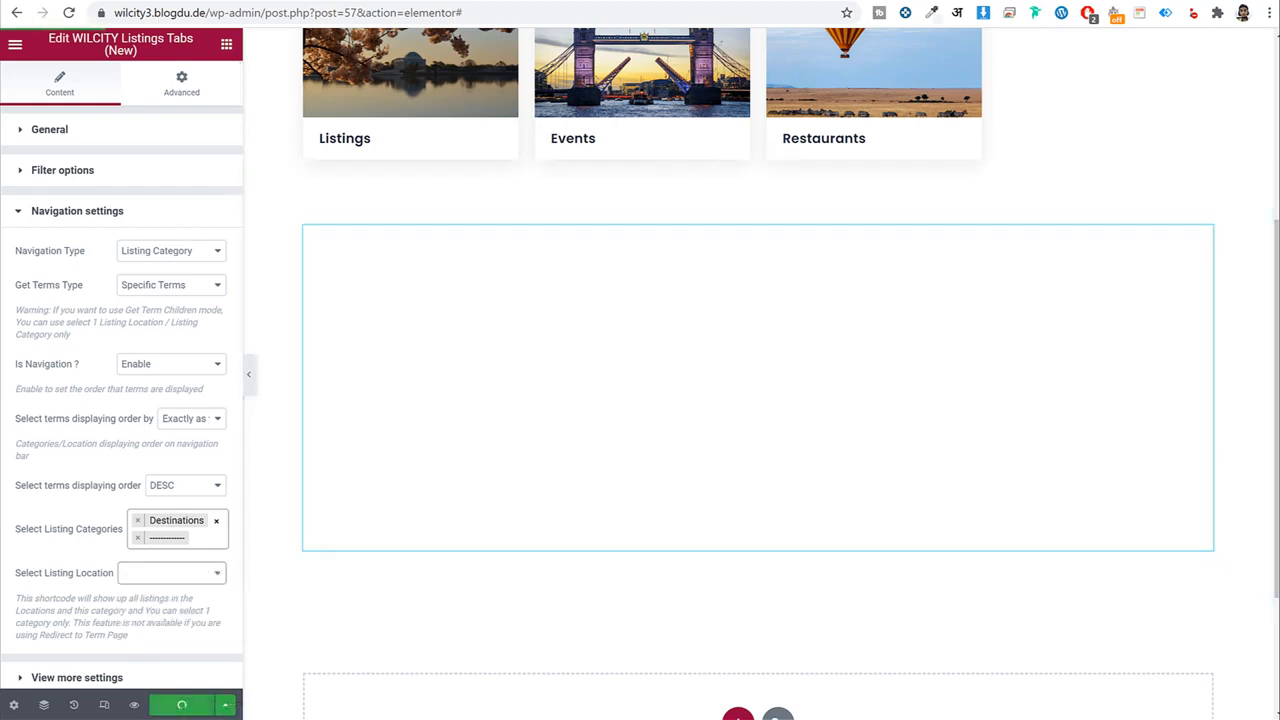
Reload the front page and open the WordPress admin dashboard in a new tab.
{"action": "left_click", "coordinate": [492, 1]}
{"action": "left_click", "coordinate": [481, 14]}
{"action": "key", "text": "Return"}
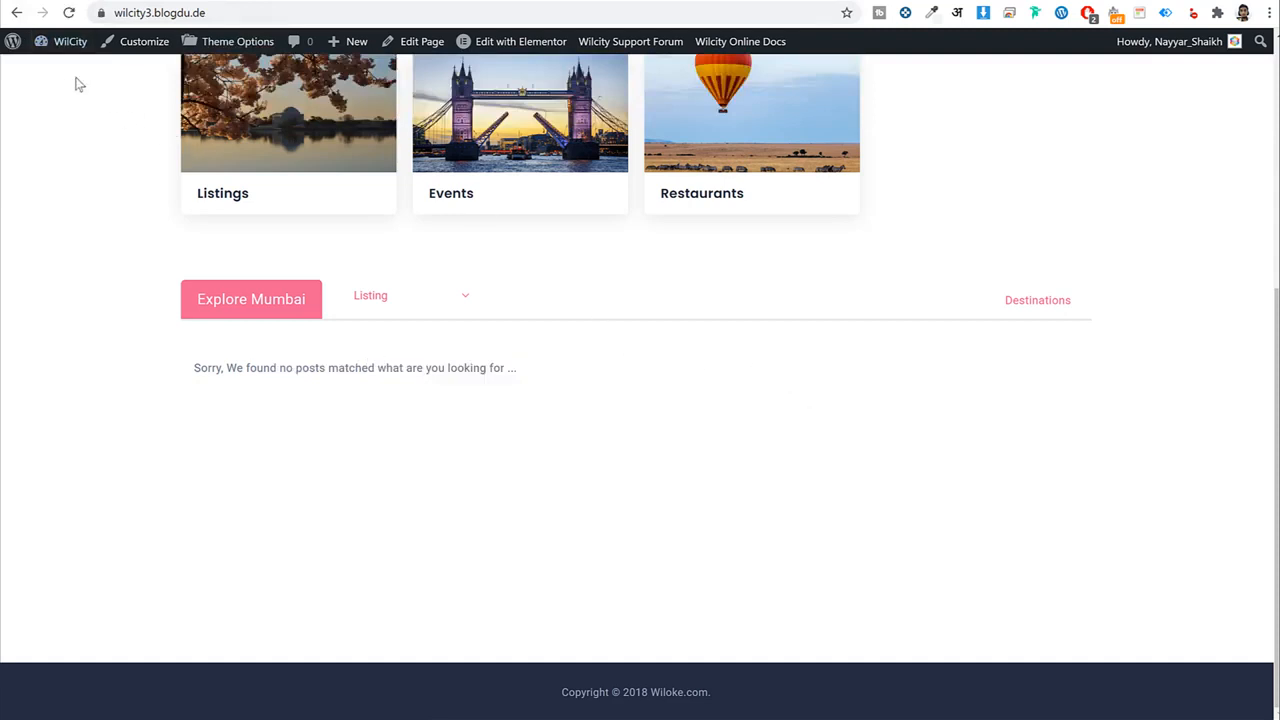
{"action": "right_click", "coordinate": [65, 43]}
{"action": "left_click", "coordinate": [130, 61]}
{"action": "left_click", "coordinate": [656, 1]}
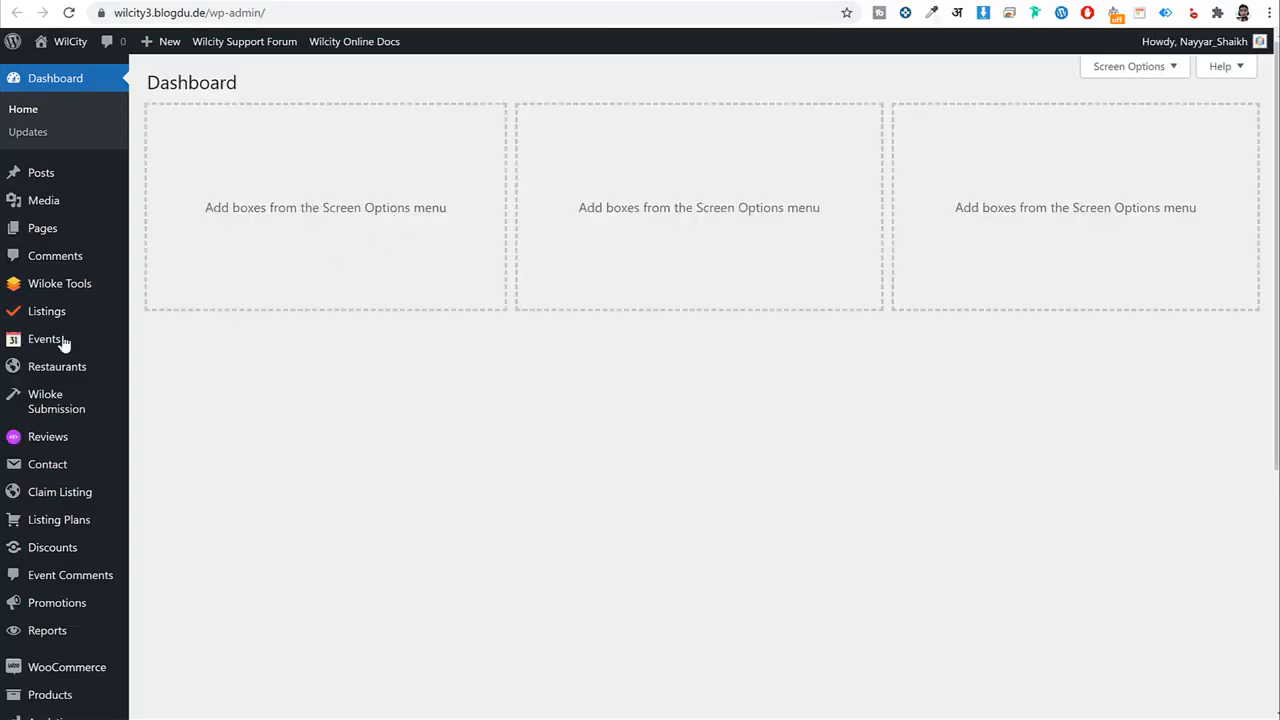
Open the Statue of Liberty listing from Listings and publish it.
{"action": "left_click", "coordinate": [35, 318]}
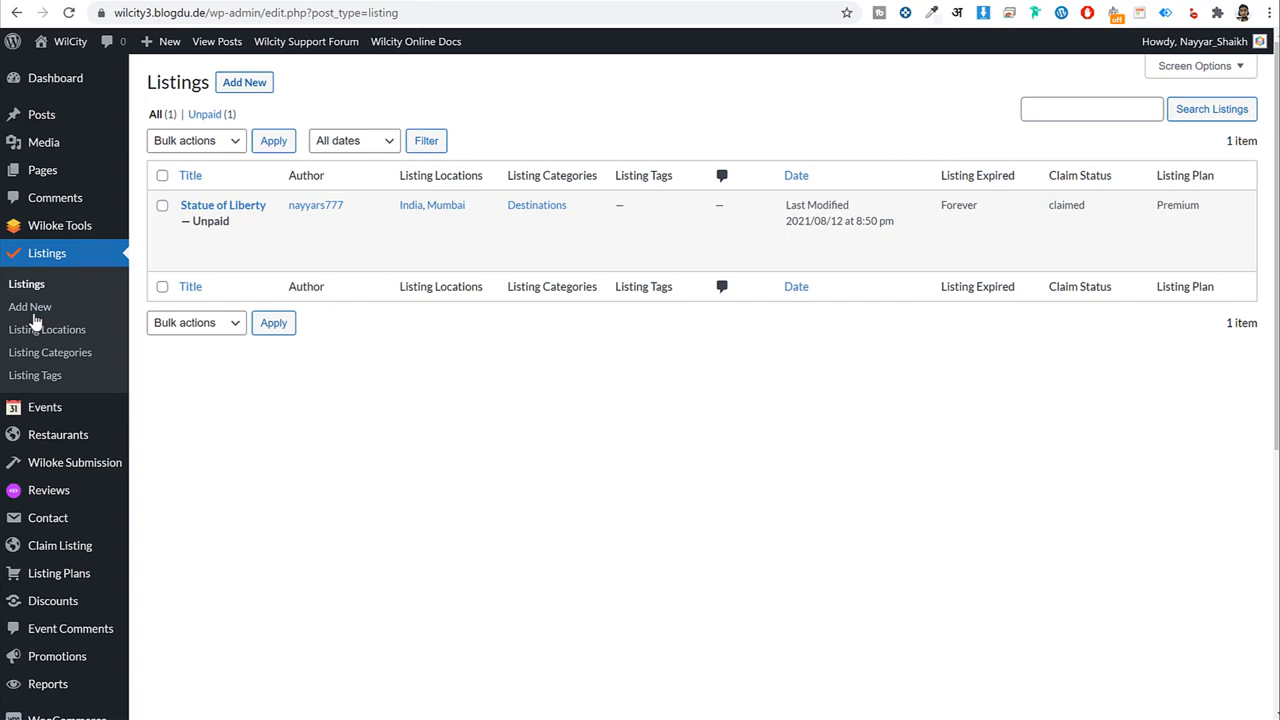
{"action": "mouse_move", "coordinate": [224, 212]}
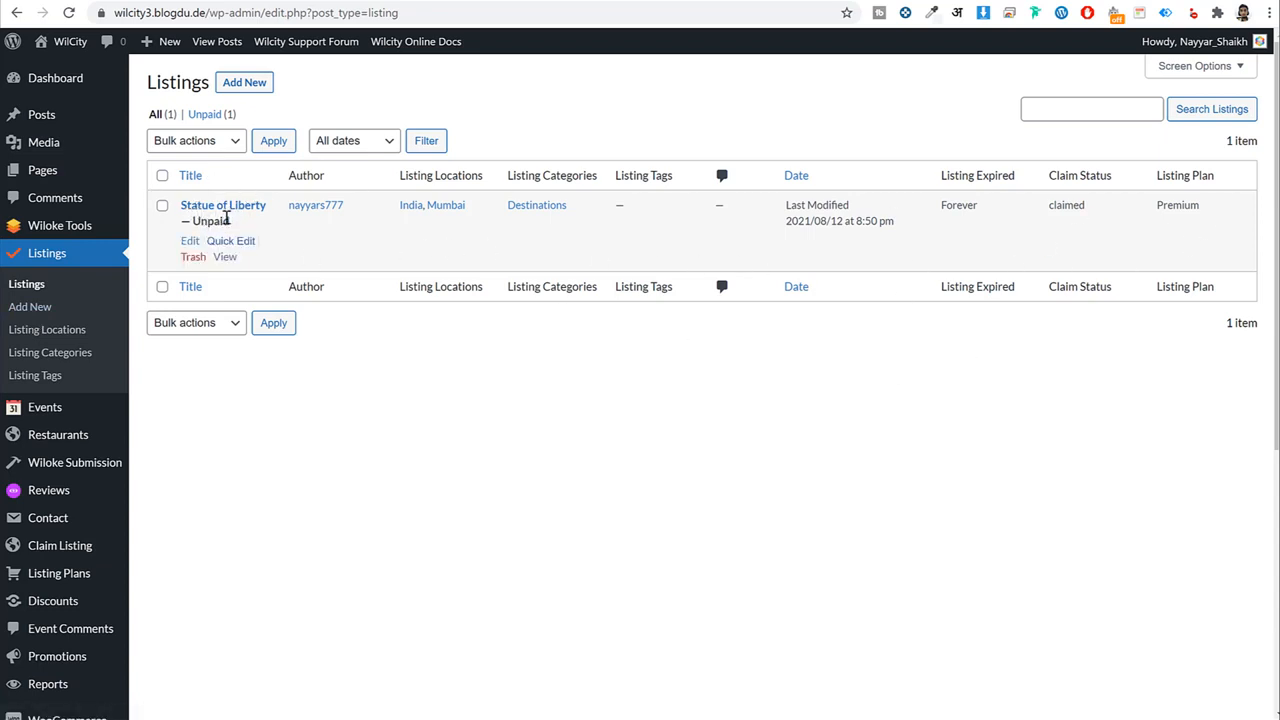
{"action": "left_click", "coordinate": [207, 206]}
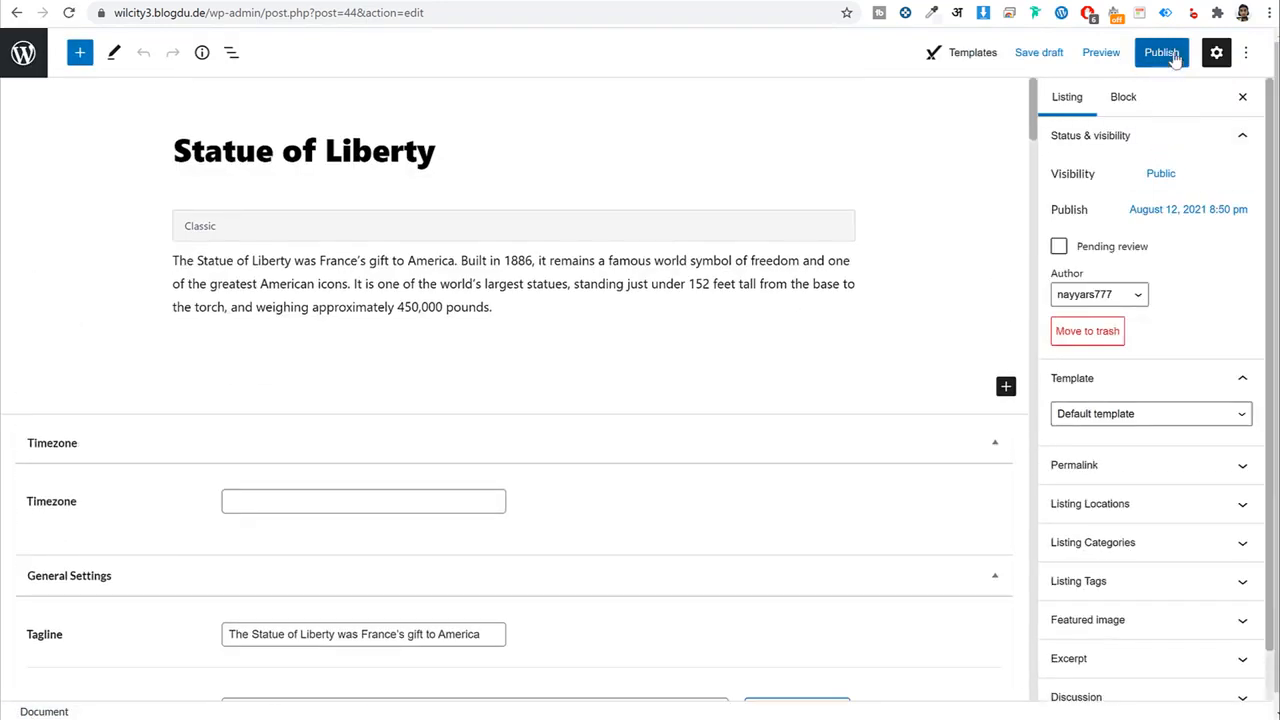
{"action": "left_click", "coordinate": [1162, 56]}
{"action": "left_click", "coordinate": [1125, 56]}
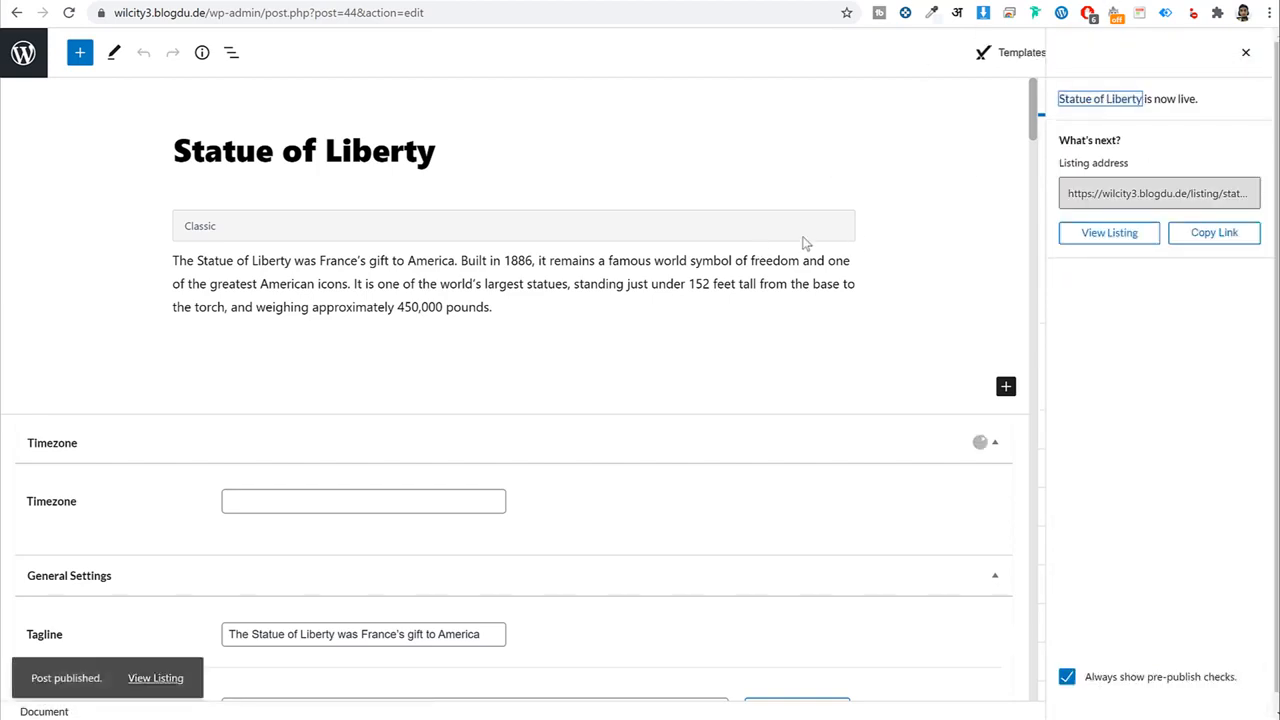
{"action": "scroll", "coordinate": [600, 340], "scroll_direction": "down", "scroll_amount": 8}
{"action": "scroll", "coordinate": [611, 360], "scroll_direction": "down", "scroll_amount": 15}
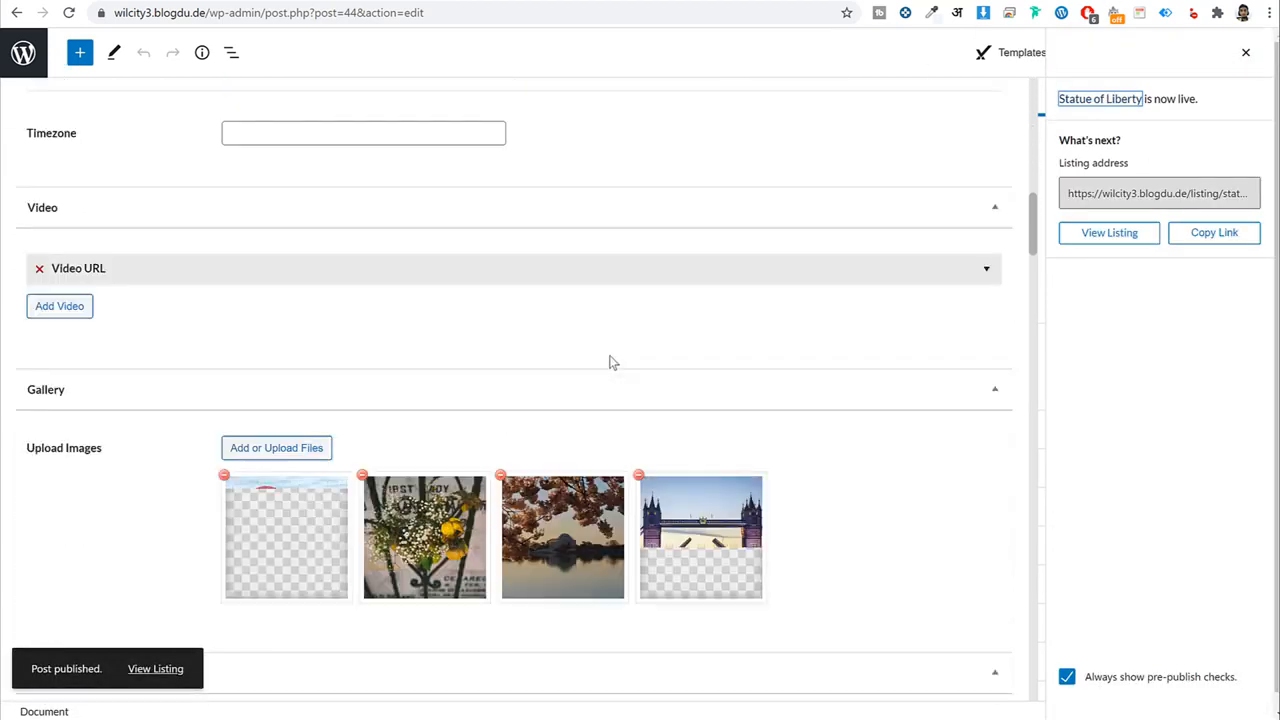
{"action": "scroll", "coordinate": [609, 357], "scroll_direction": "down", "scroll_amount": 11}
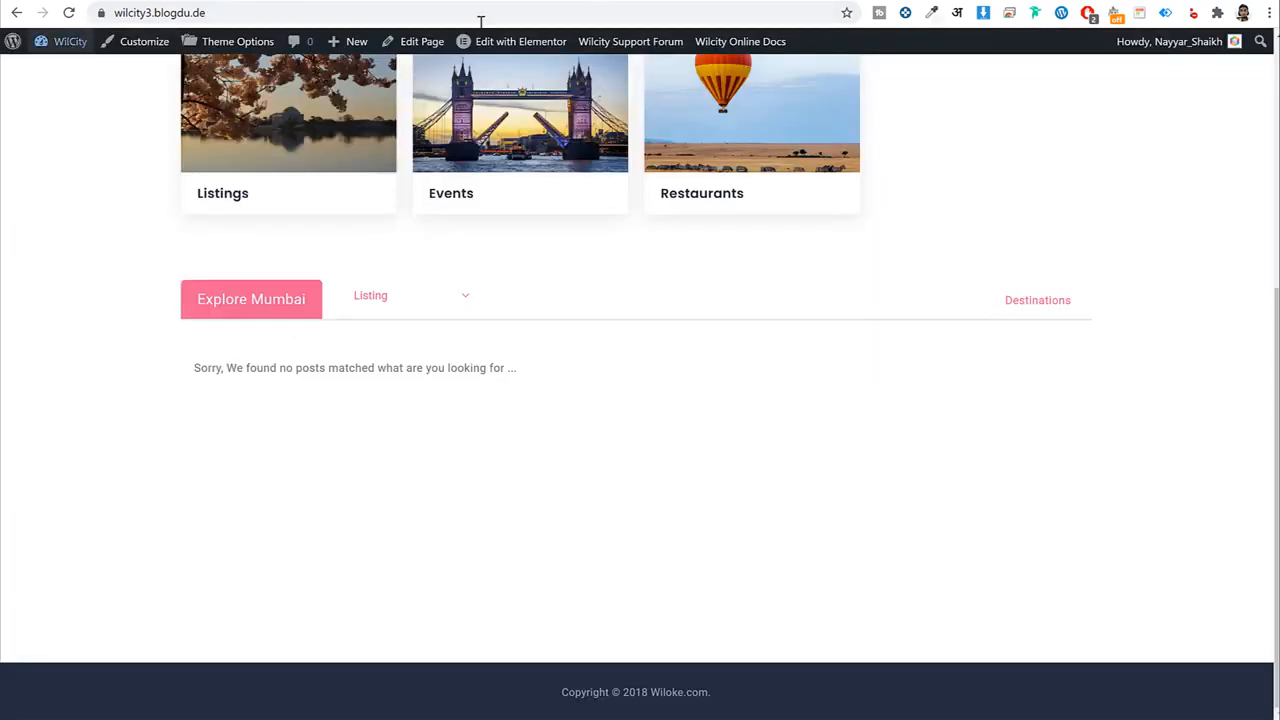
Restore Mumbai as the widget's listing location and save with Ctrl+S.
{"action": "left_click", "coordinate": [69, 13]}
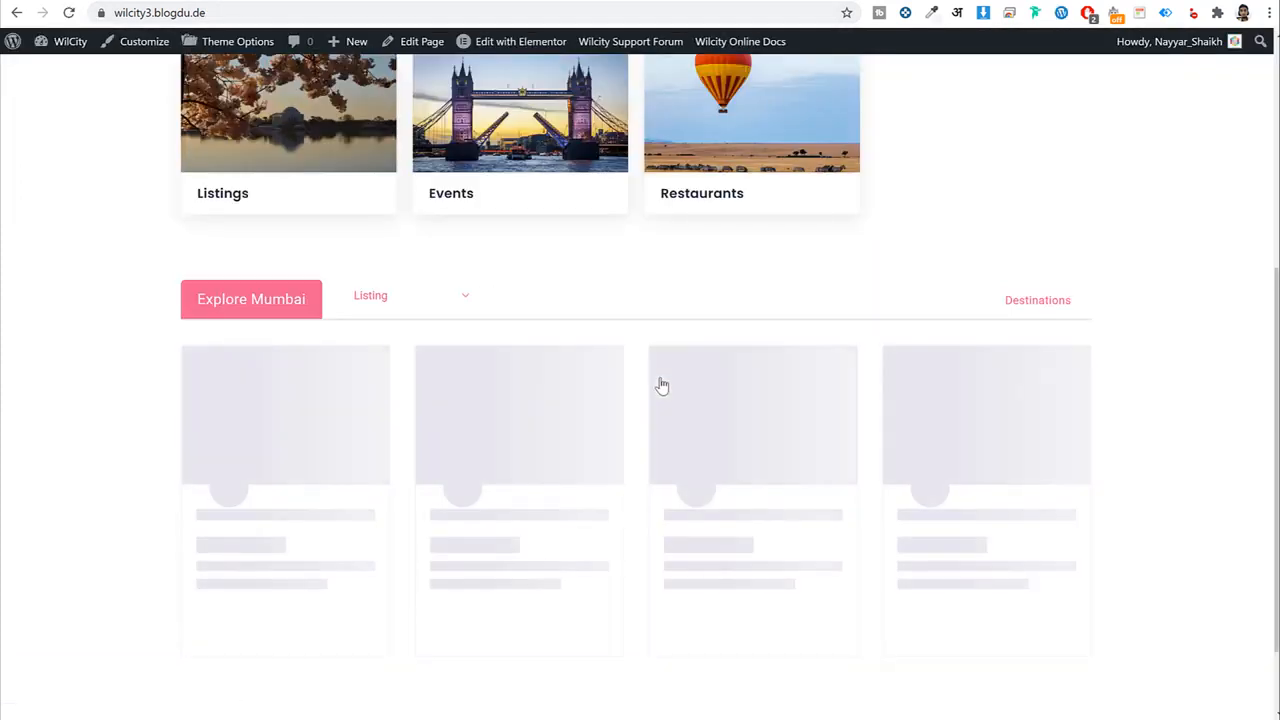
{"action": "left_click", "coordinate": [290, 1]}
{"action": "left_click", "coordinate": [175, 575]}
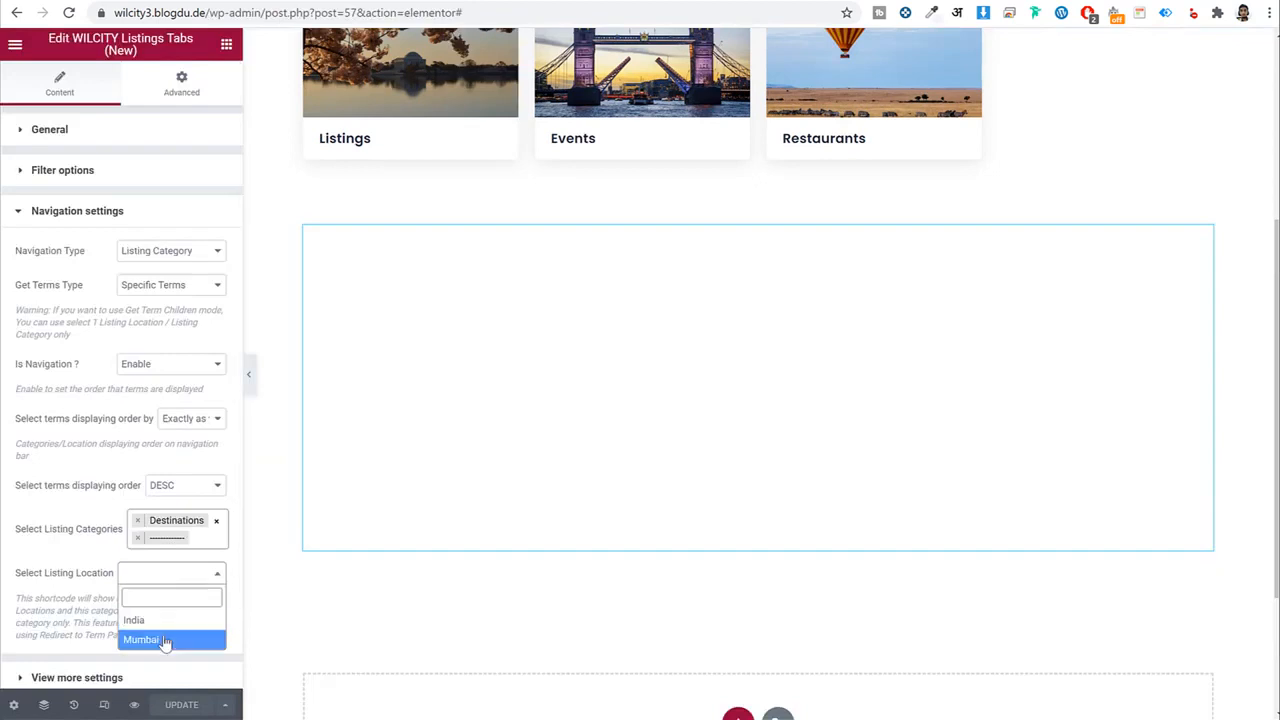
{"action": "left_click", "coordinate": [165, 641]}
{"action": "key", "text": "ctrl+s"}
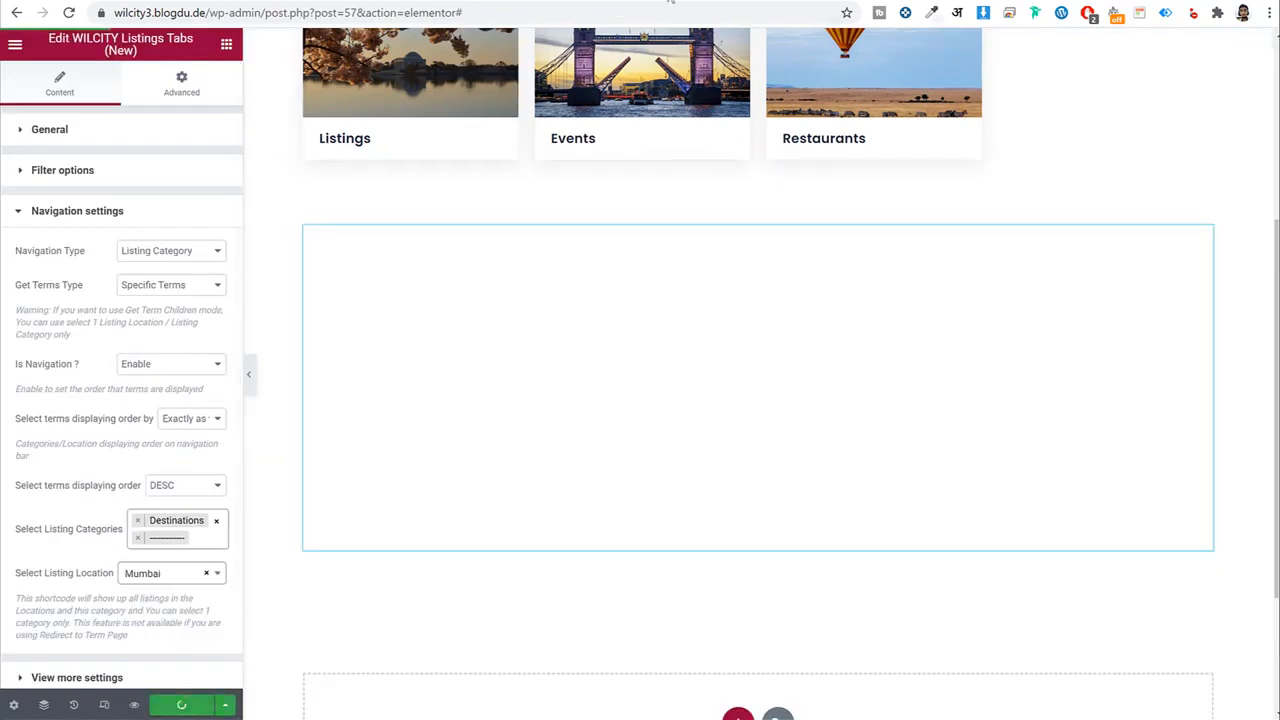
Check the live homepage, where the Statue of Liberty card now appears under Explore Mumbai.
{"action": "left_click", "coordinate": [670, 2]}
{"action": "left_click", "coordinate": [500, 2]}
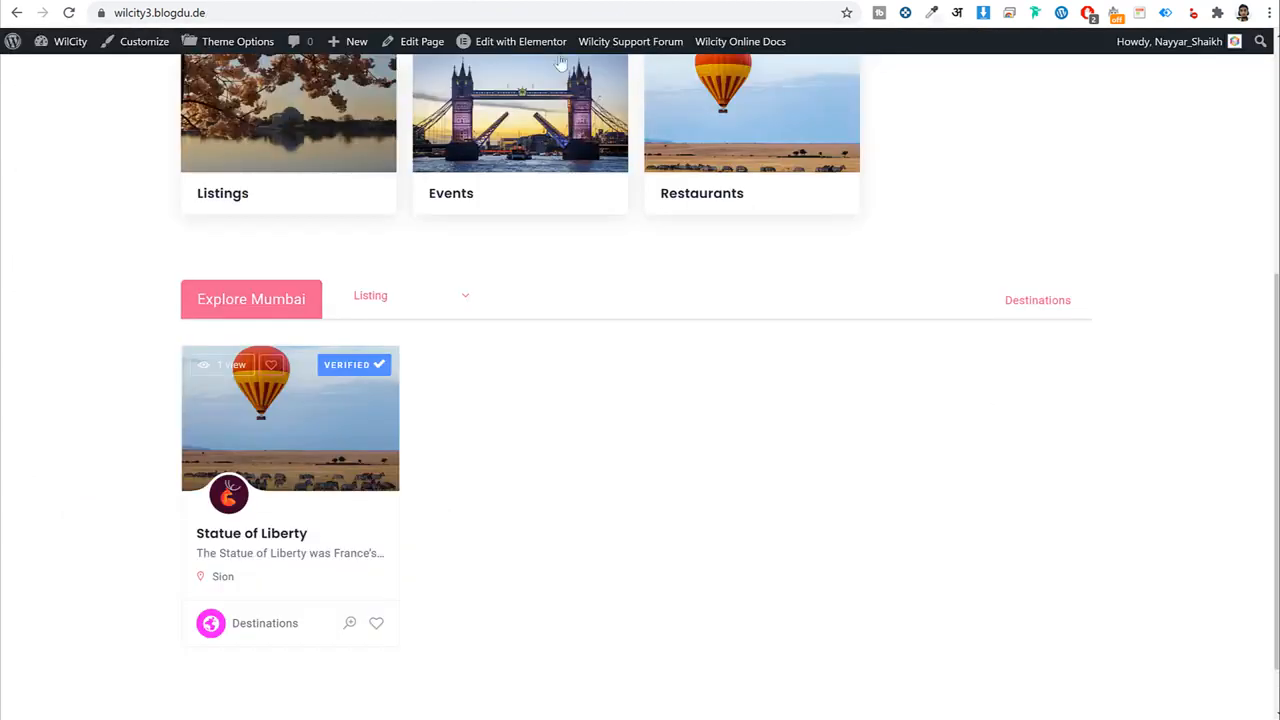
{"action": "left_click", "coordinate": [290, 2]}
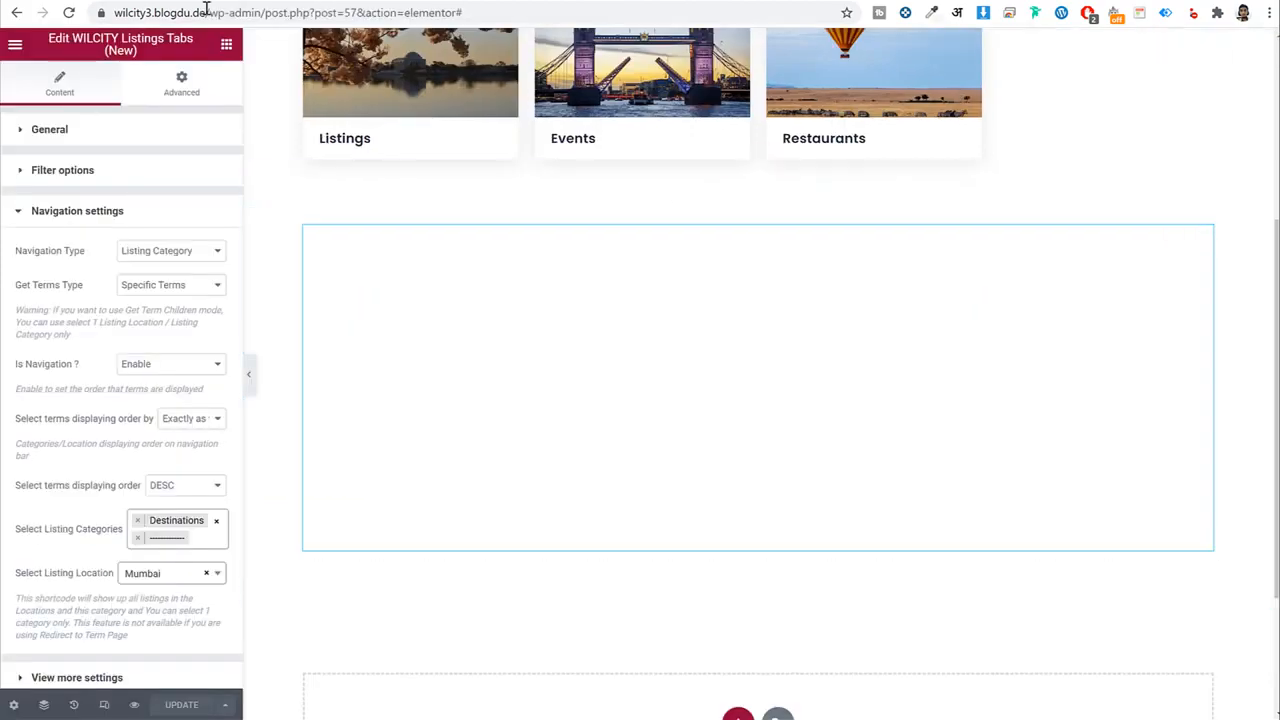
{"action": "key", "text": "ctrl+Tab"}
{"action": "scroll", "coordinate": [792, 350], "scroll_direction": "down", "scroll_amount": 4}
{"action": "scroll", "coordinate": [790, 358], "scroll_direction": "down", "scroll_amount": 2}
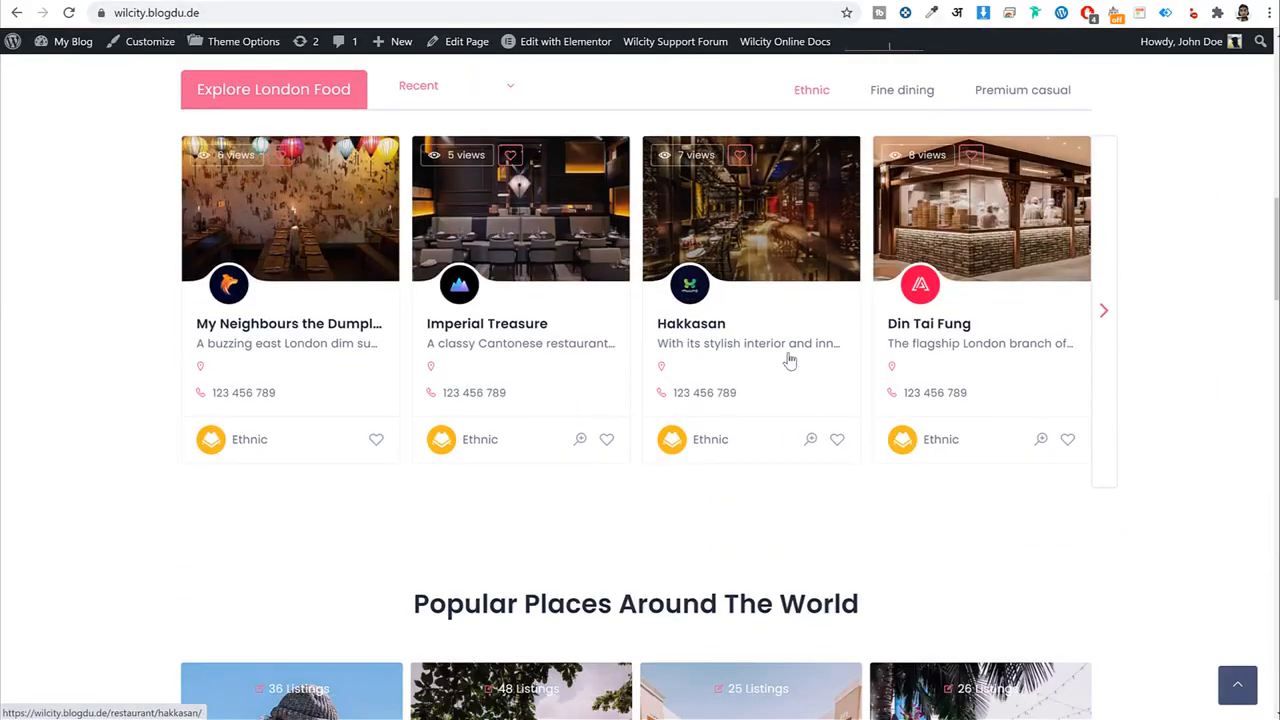
{"action": "scroll", "coordinate": [788, 357], "scroll_direction": "up", "scroll_amount": 6}
{"action": "scroll", "coordinate": [790, 360], "scroll_direction": "down", "scroll_amount": 3}
{"action": "scroll", "coordinate": [790, 358], "scroll_direction": "down", "scroll_amount": 2}
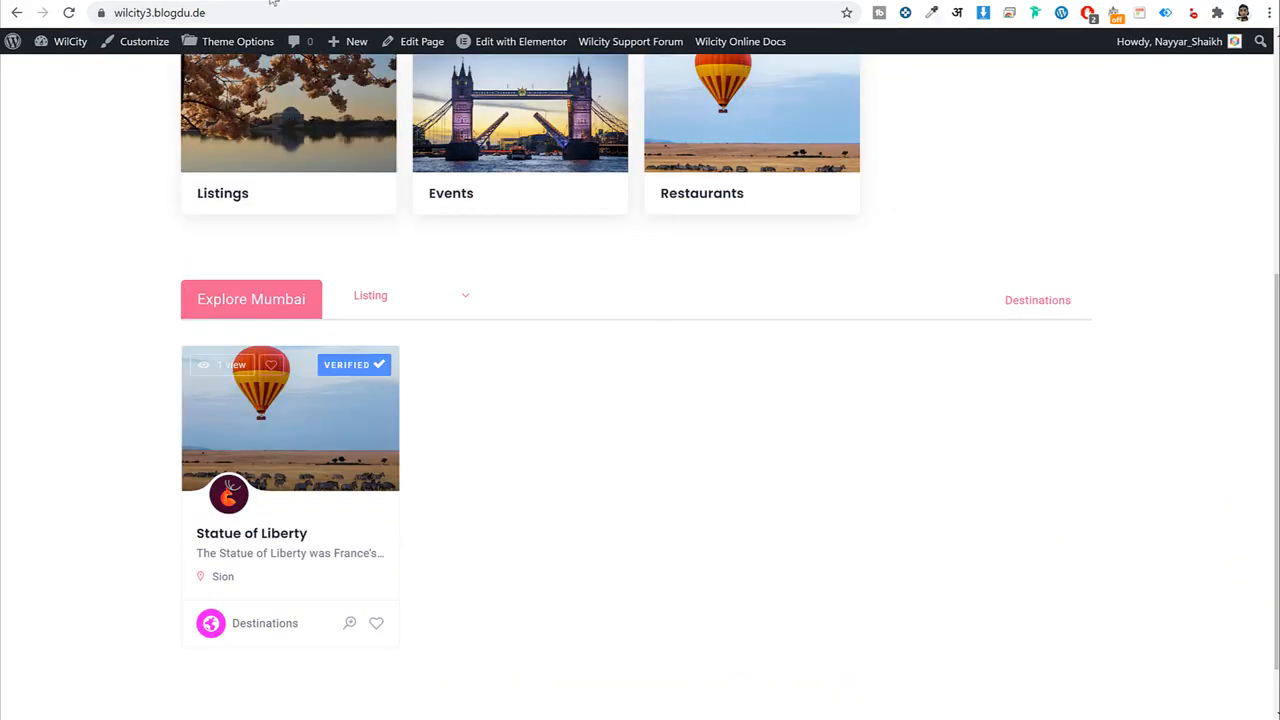
{"action": "left_click", "coordinate": [272, 1]}
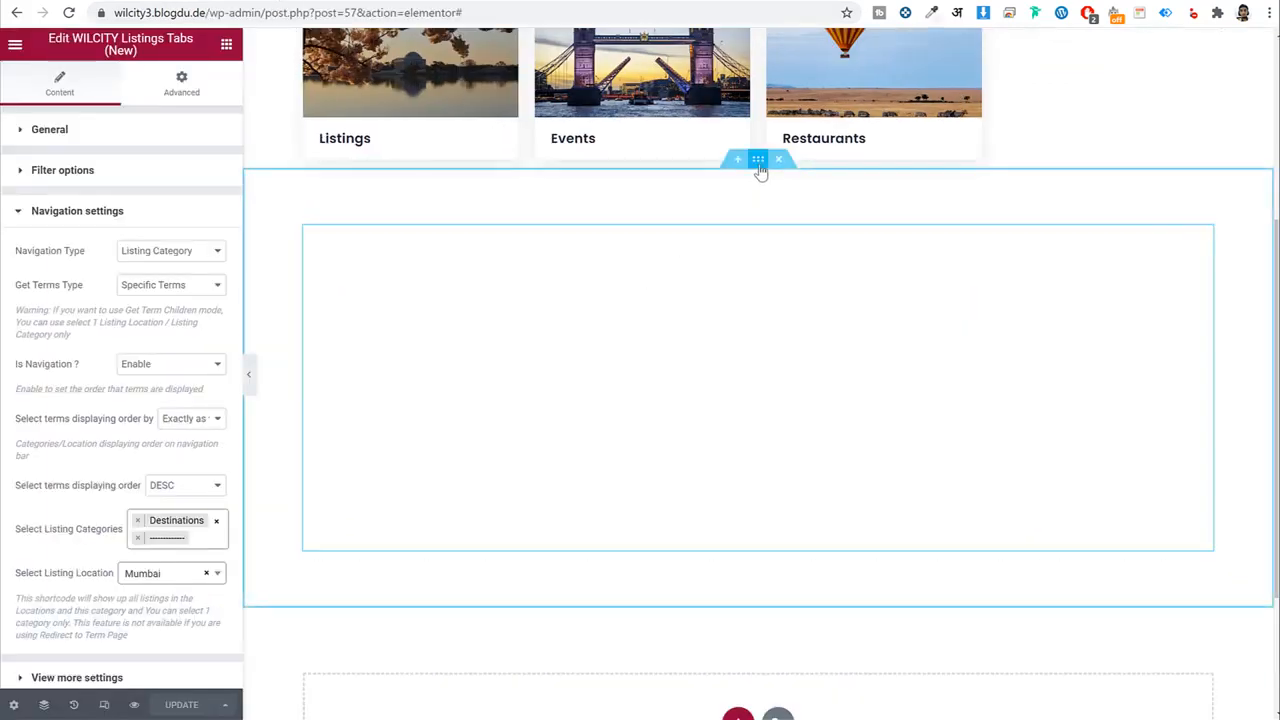
Duplicate the Explore Mumbai tabs section and rename the copy's heading to Explore Pune.
{"action": "right_click", "coordinate": [760, 172]}
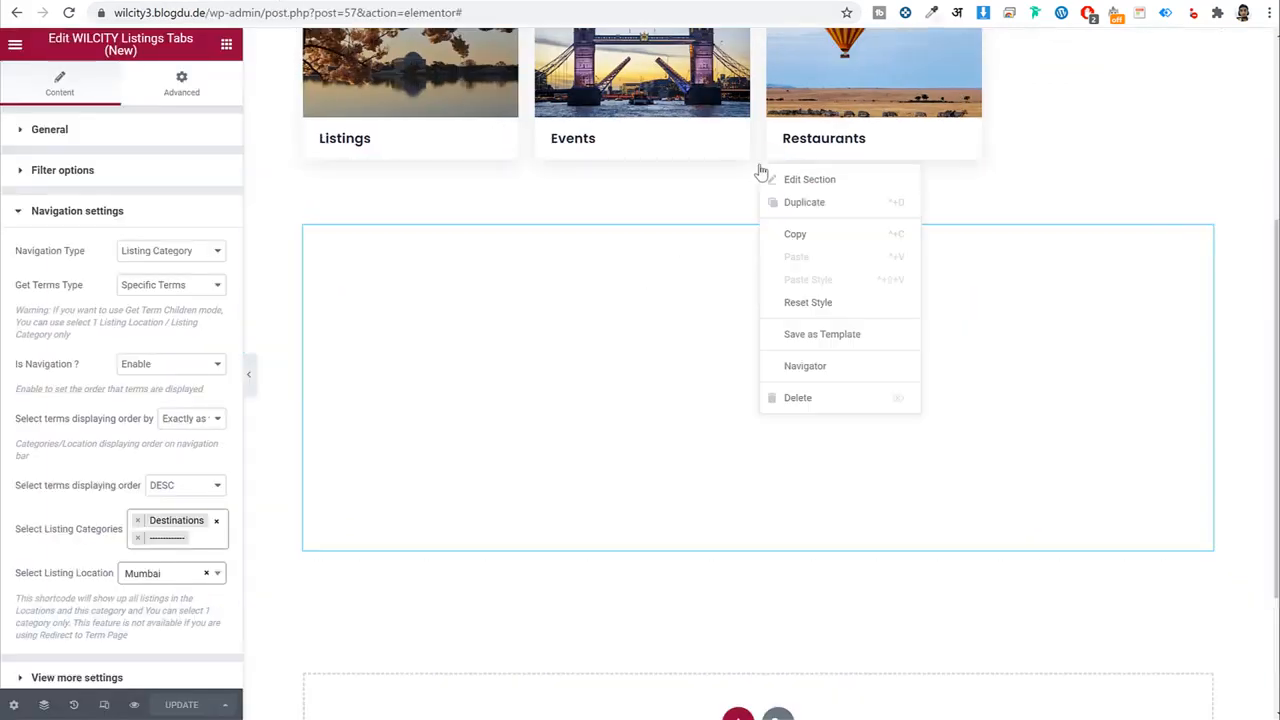
{"action": "left_click", "coordinate": [805, 203]}
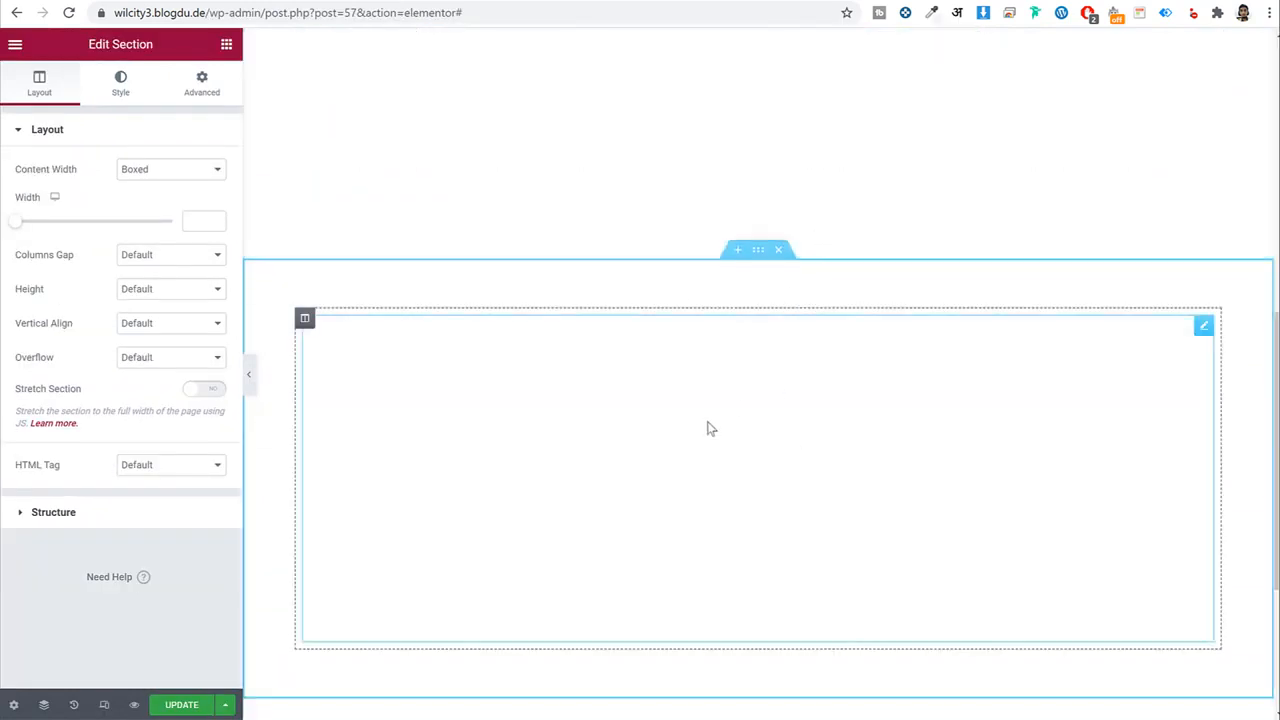
{"action": "left_click", "coordinate": [800, 404]}
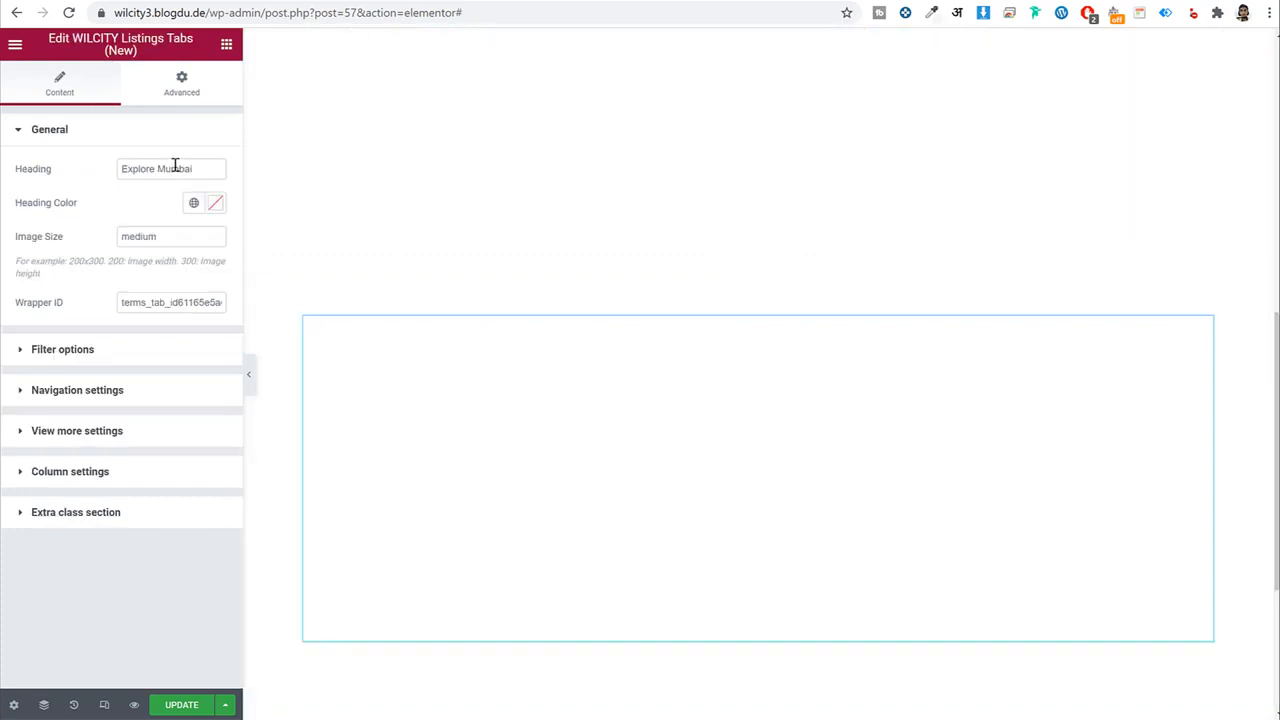
{"action": "left_click_drag", "start_coordinate": [158, 169], "coordinate": [242, 190]}
{"action": "type", "text": "Pune"}
Set the copied widget's listing location to India and save the page.
{"action": "left_click", "coordinate": [123, 398]}
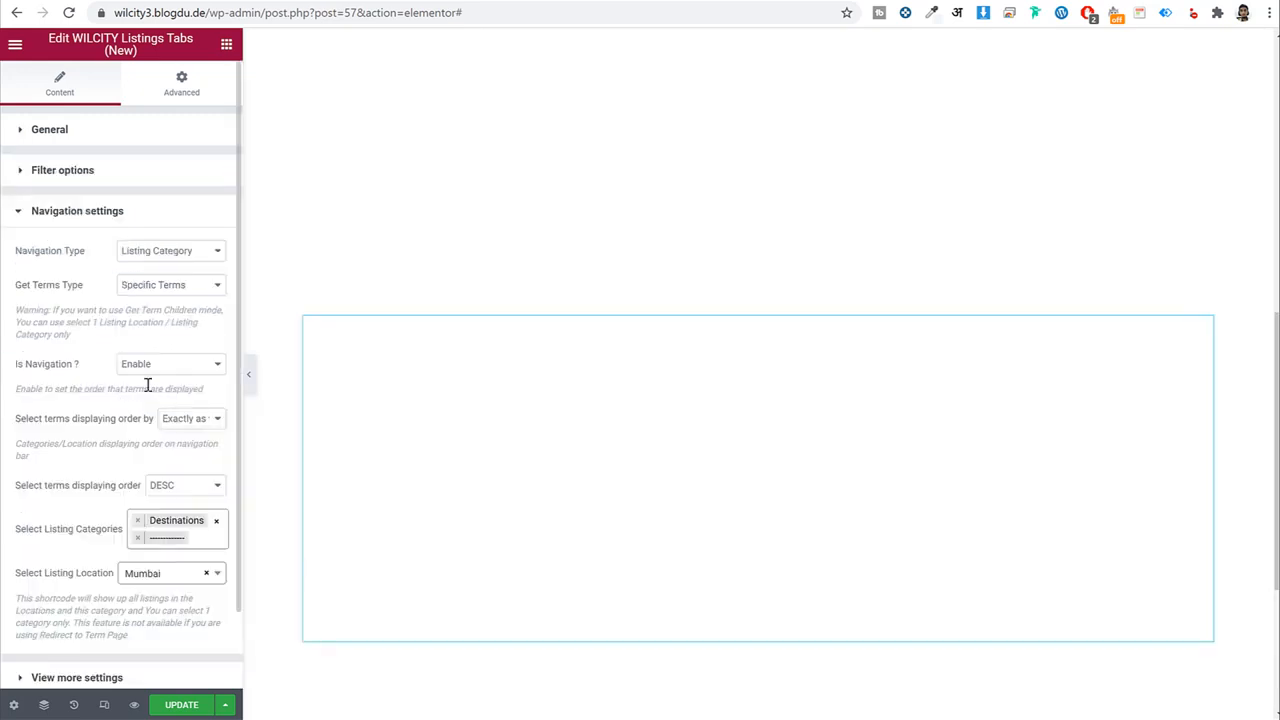
{"action": "left_click", "coordinate": [145, 573]}
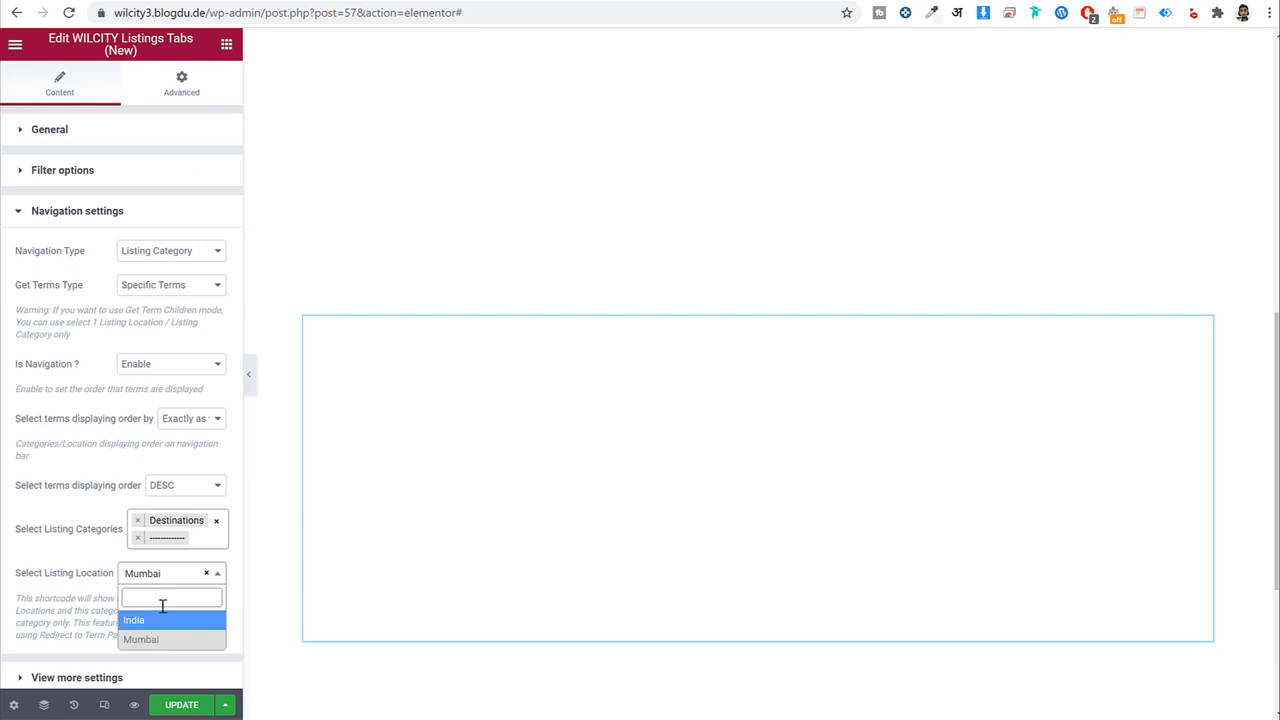
{"action": "left_click", "coordinate": [140, 620]}
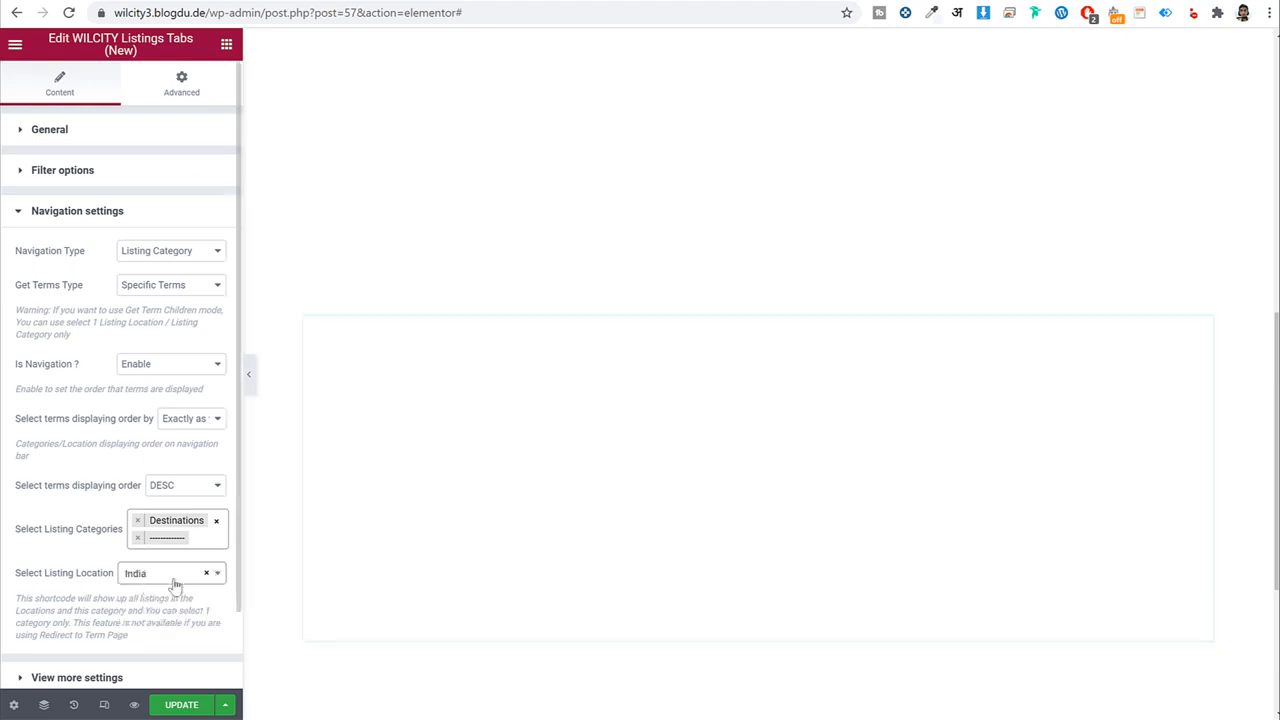
{"action": "key", "text": "ctrl+s"}
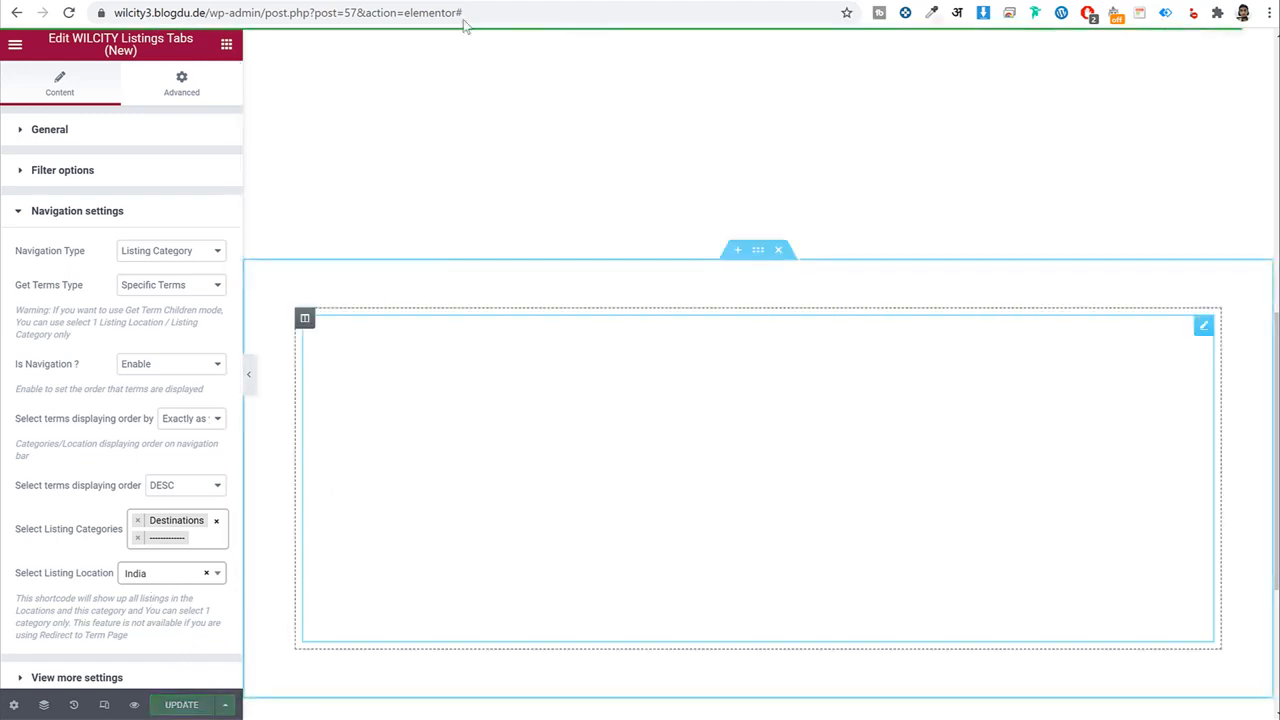
Set the copied section's top and bottom padding to 0 and save the page.
{"action": "left_click", "coordinate": [758, 250]}
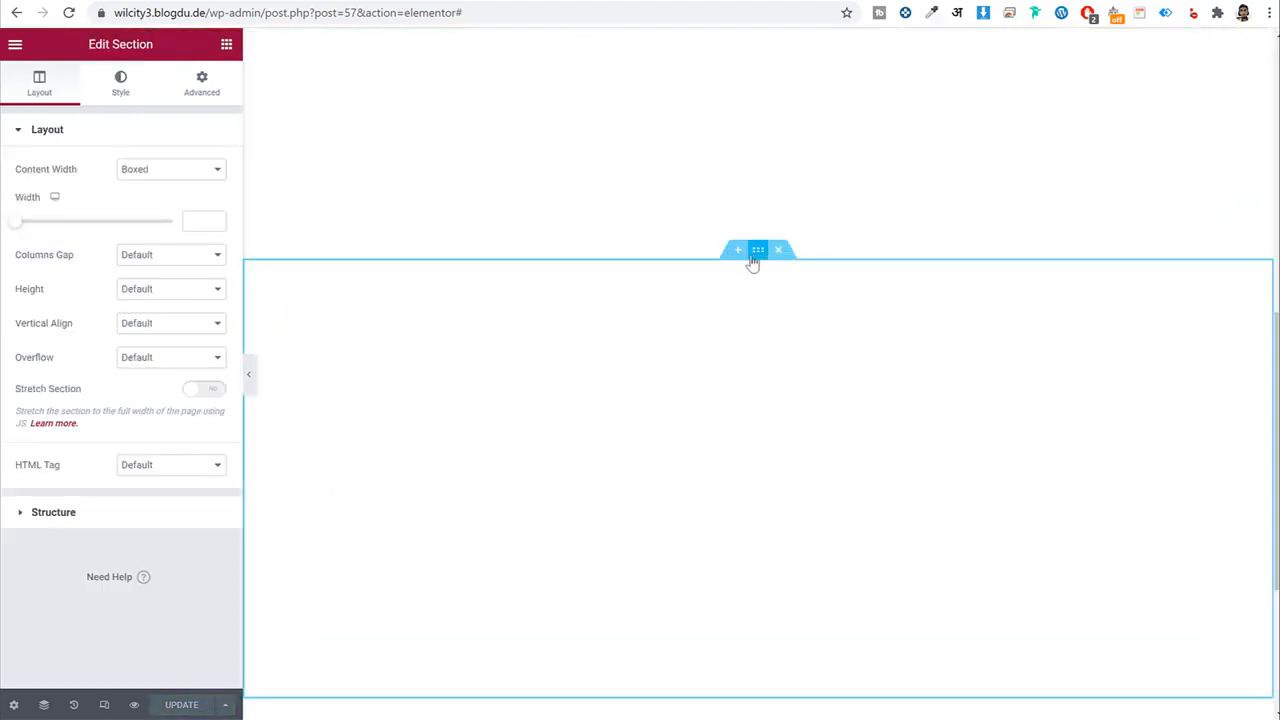
{"action": "left_click", "coordinate": [202, 84]}
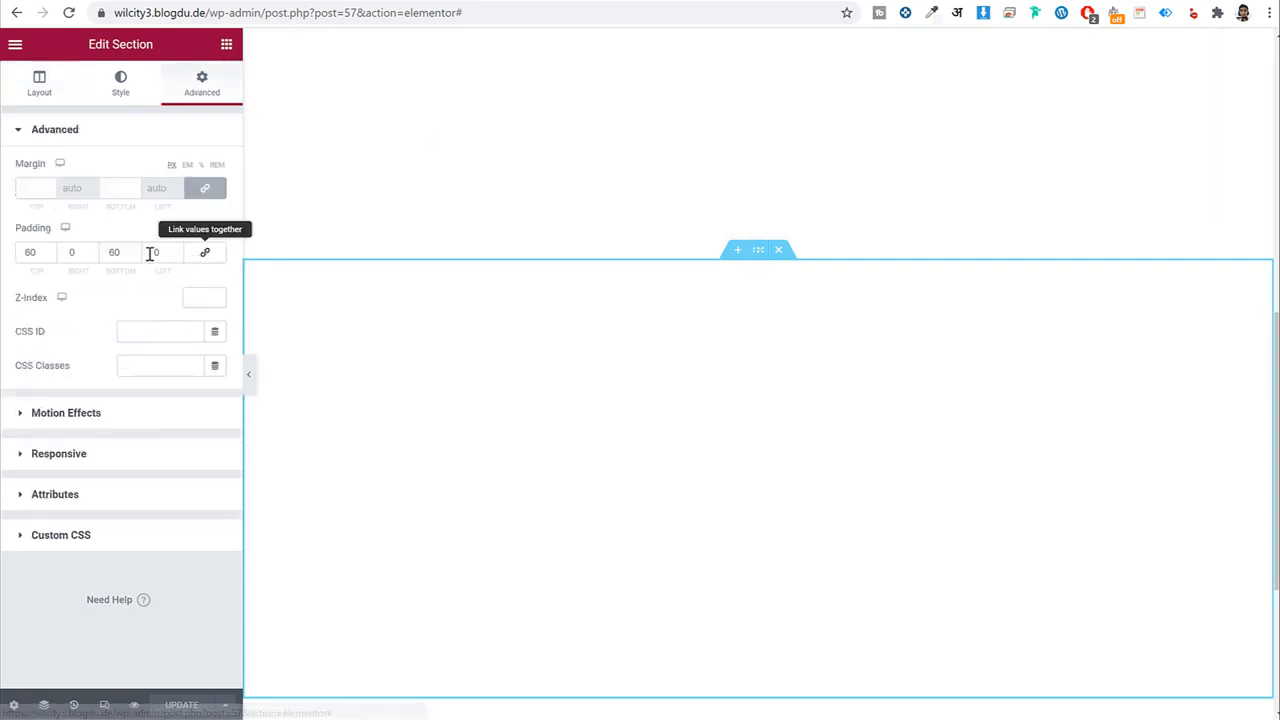
{"action": "double_click", "coordinate": [18, 247]}
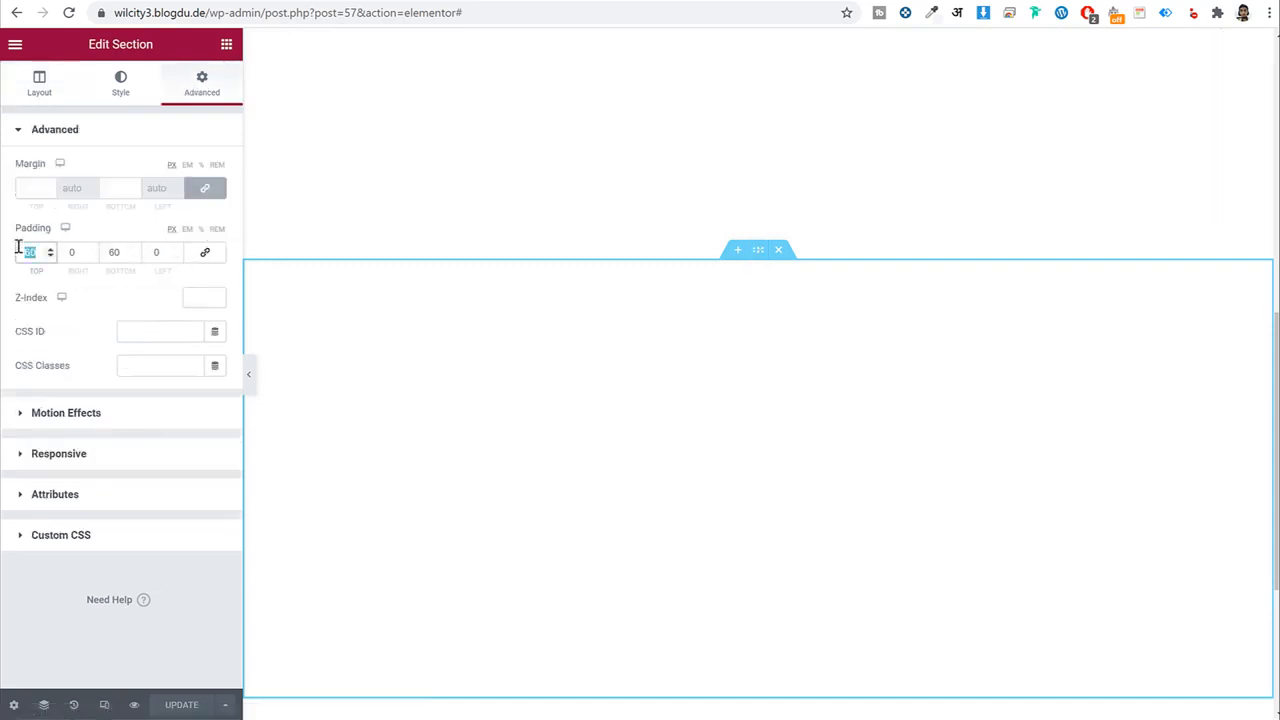
{"action": "type", "text": "0"}
{"action": "key", "text": "Tab"}
{"action": "key", "text": "Tab"}
{"action": "type", "text": "0"}
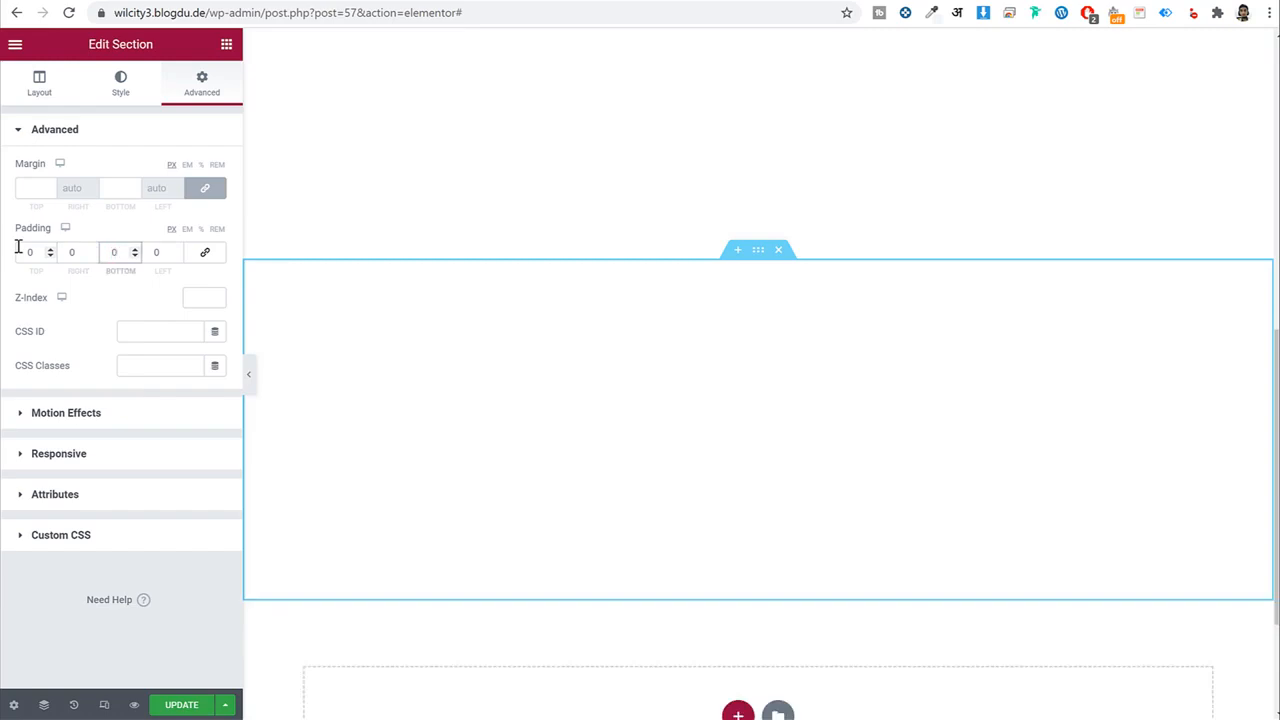
{"action": "left_click", "coordinate": [190, 706]}
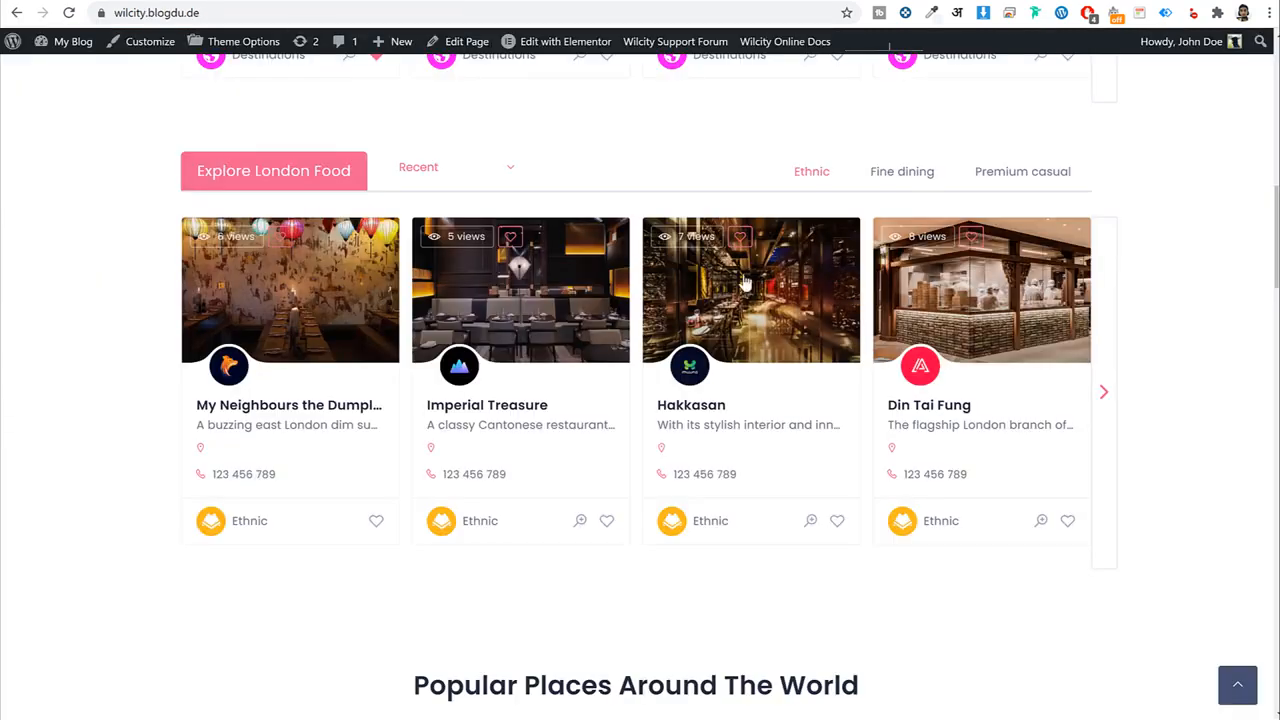
{"action": "scroll", "coordinate": [791, 374], "scroll_direction": "down", "scroll_amount": 6}
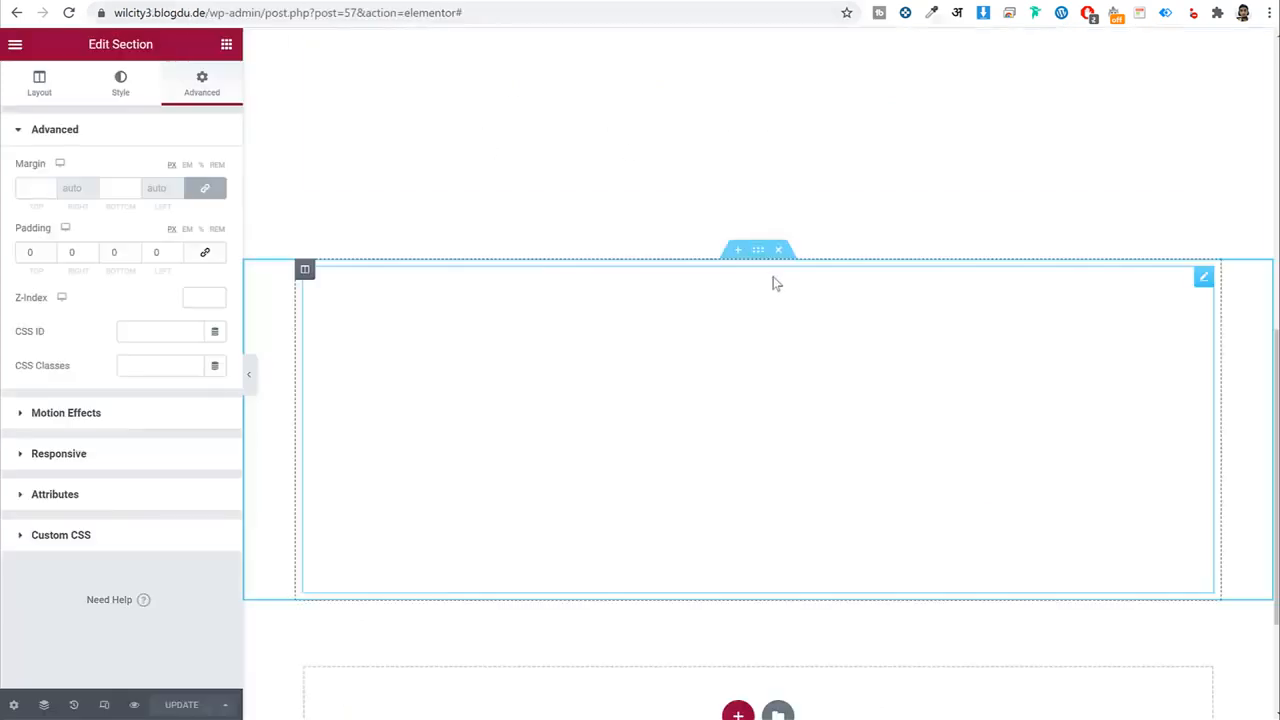
{"action": "scroll", "coordinate": [771, 280], "scroll_direction": "down", "scroll_amount": 2}
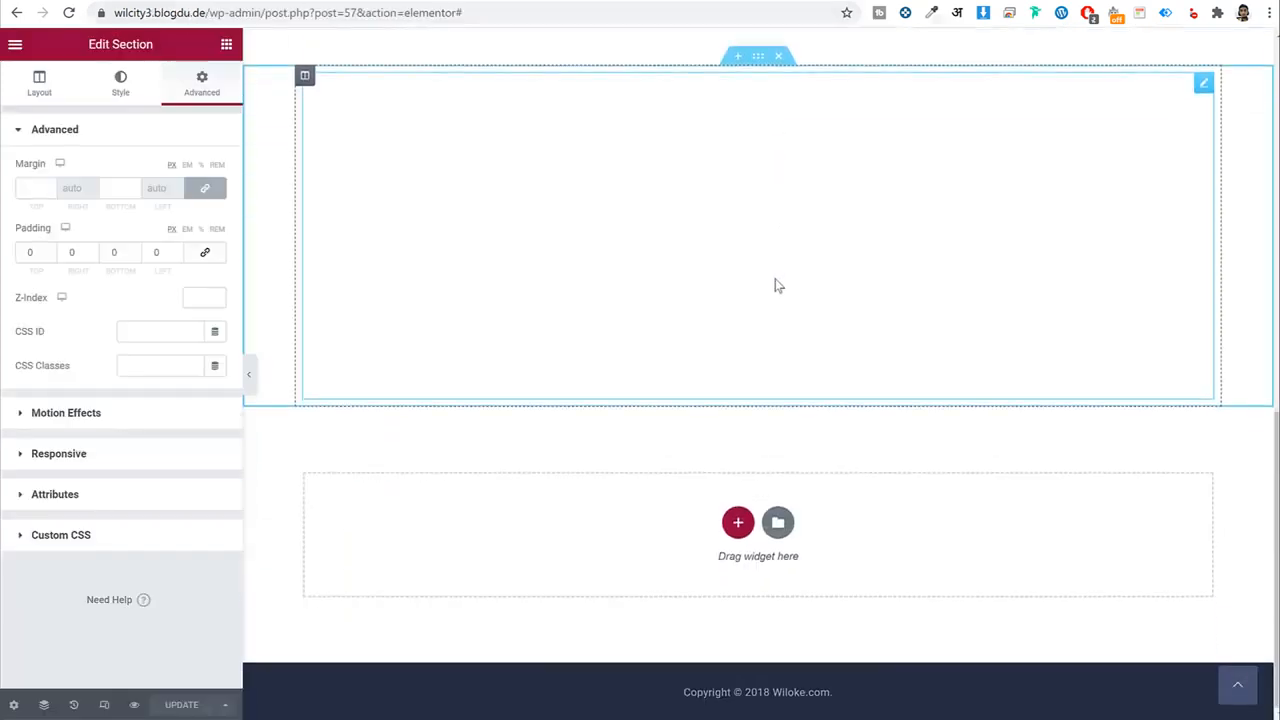
Add a new single-column section and reload the live site for reference.
{"action": "left_click", "coordinate": [738, 522]}
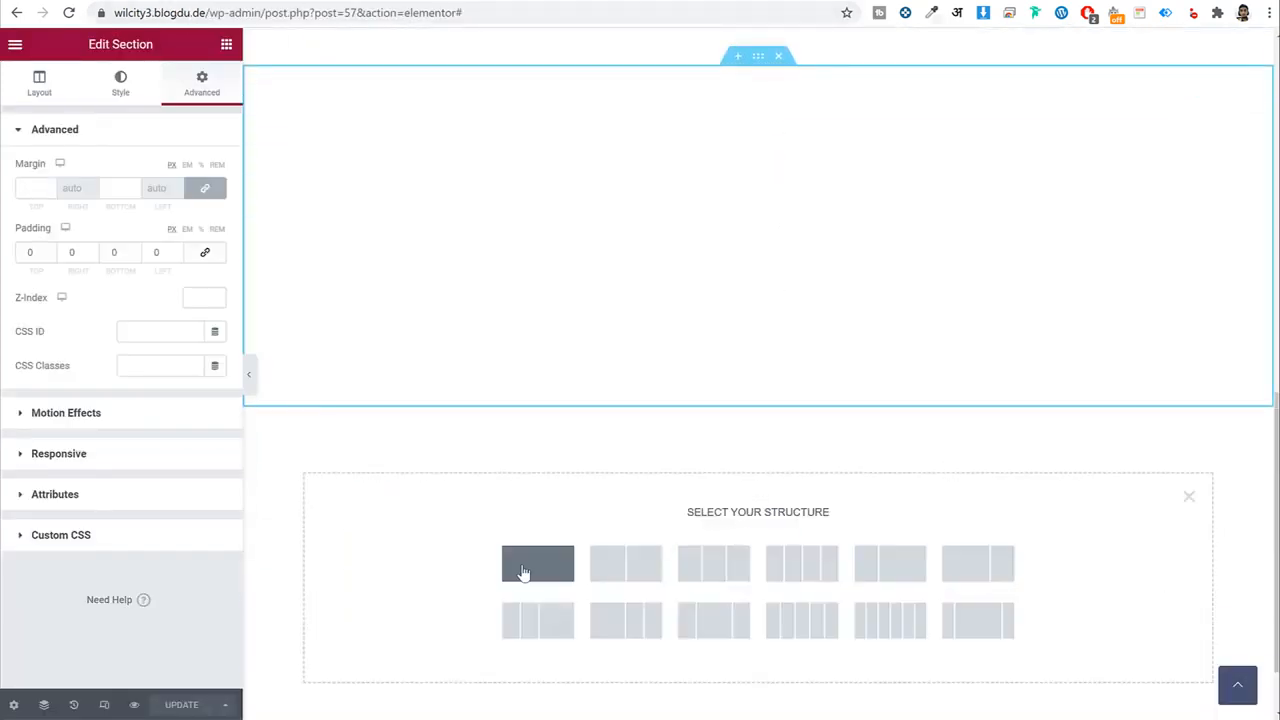
{"action": "left_click", "coordinate": [530, 568]}
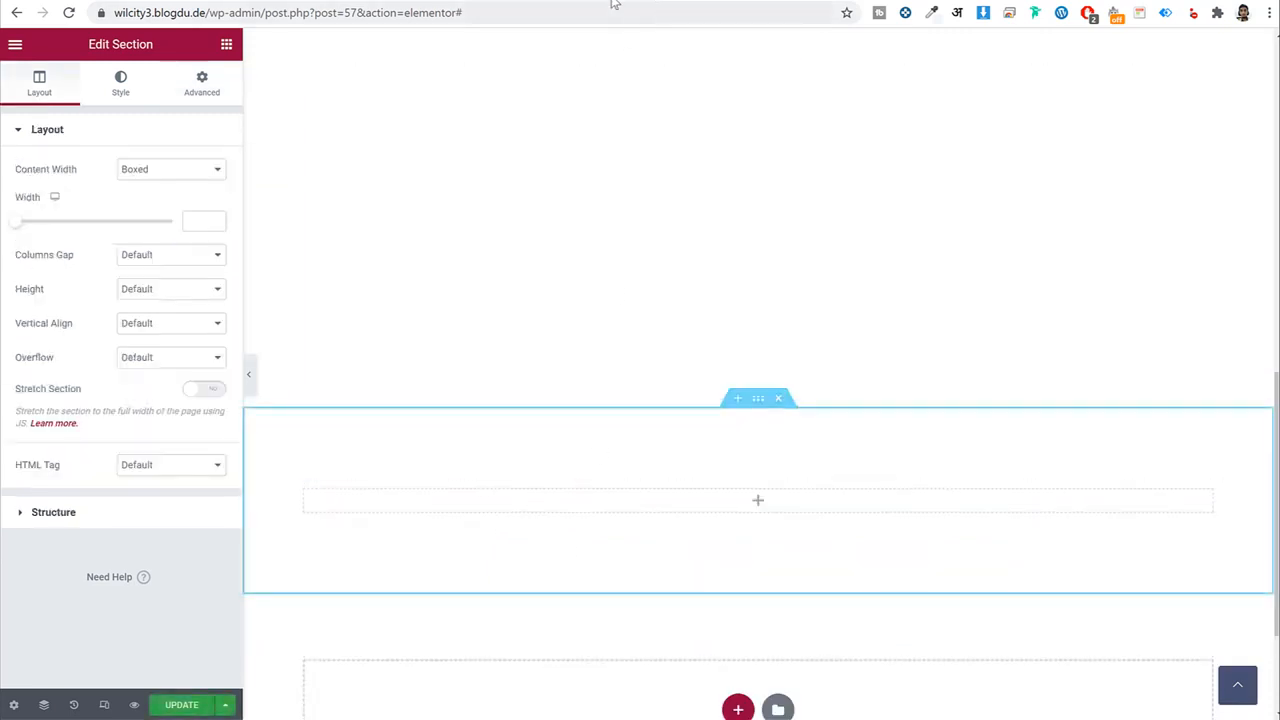
{"action": "left_click", "coordinate": [474, 1]}
{"action": "left_click", "coordinate": [69, 12]}
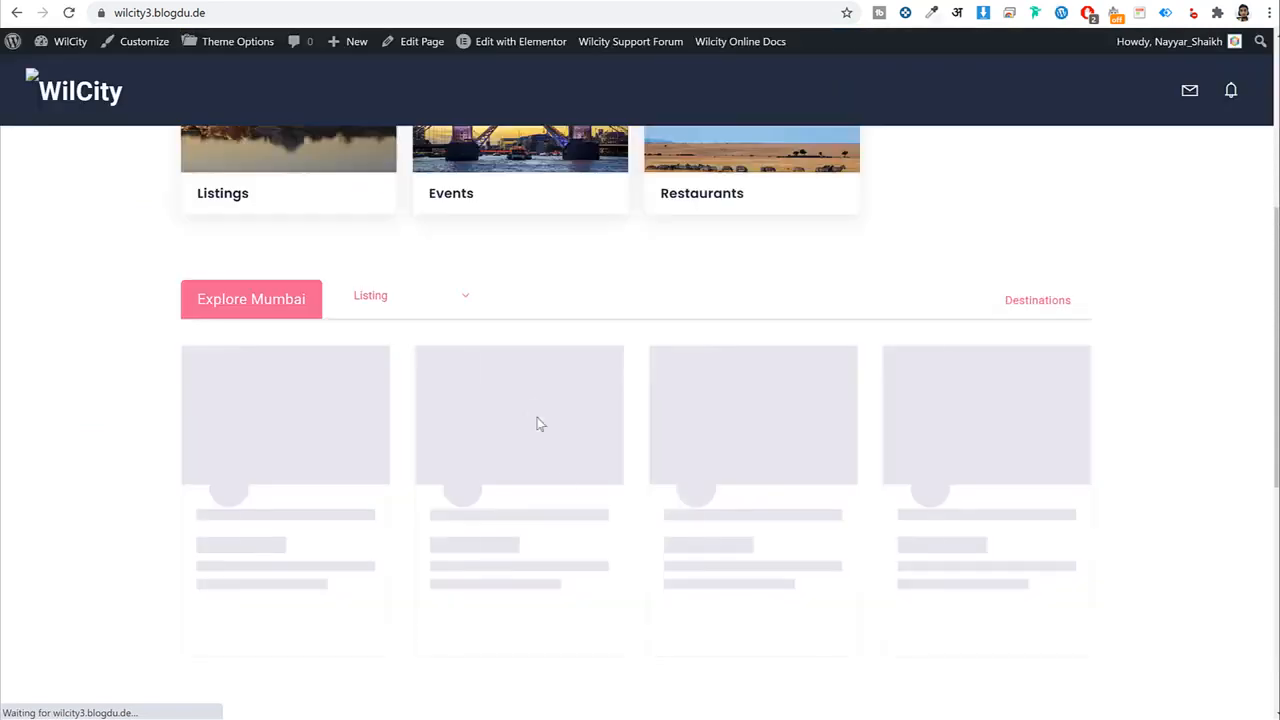
{"action": "scroll", "coordinate": [534, 423], "scroll_direction": "down", "scroll_amount": 5}
{"action": "scroll", "coordinate": [262, 385], "scroll_direction": "down", "scroll_amount": 1}
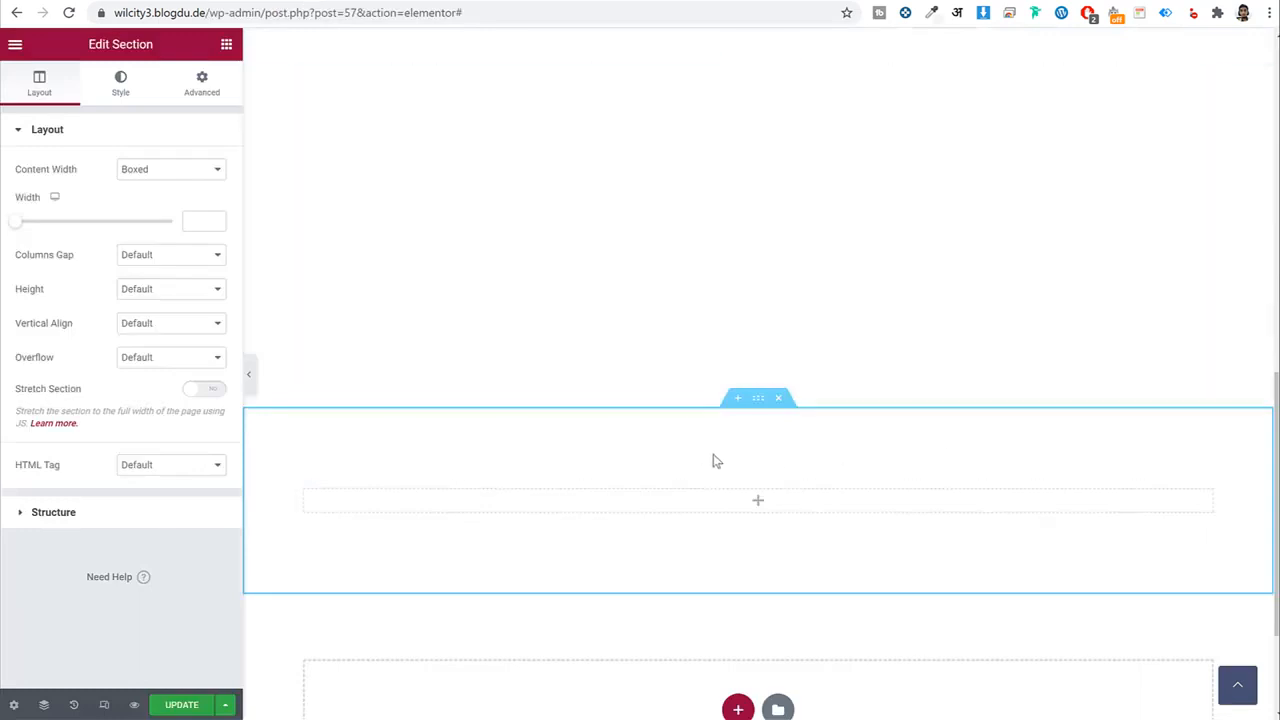
Place a WILCITY Rectangle Term Boxes widget in the new section and copy the demo's heading.
{"action": "left_click", "coordinate": [226, 44]}
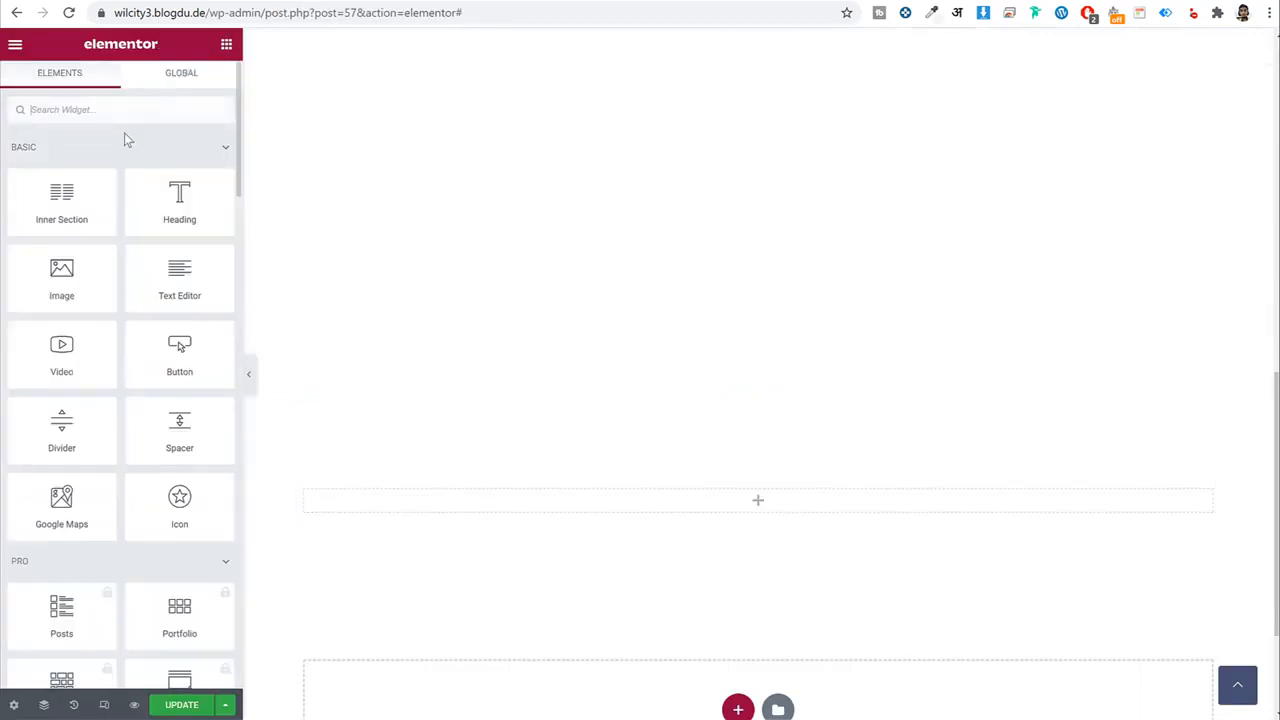
{"action": "type", "text": "rec"}
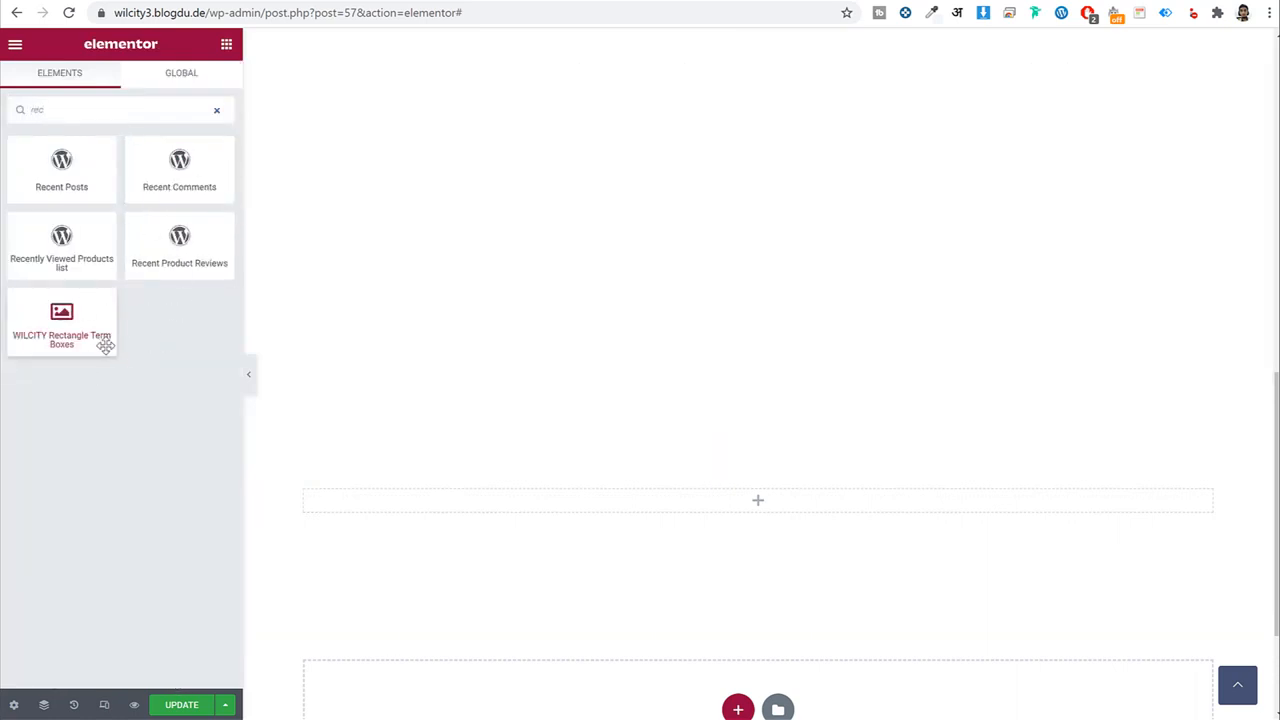
{"action": "left_click_drag", "start_coordinate": [100, 330], "coordinate": [631, 497]}
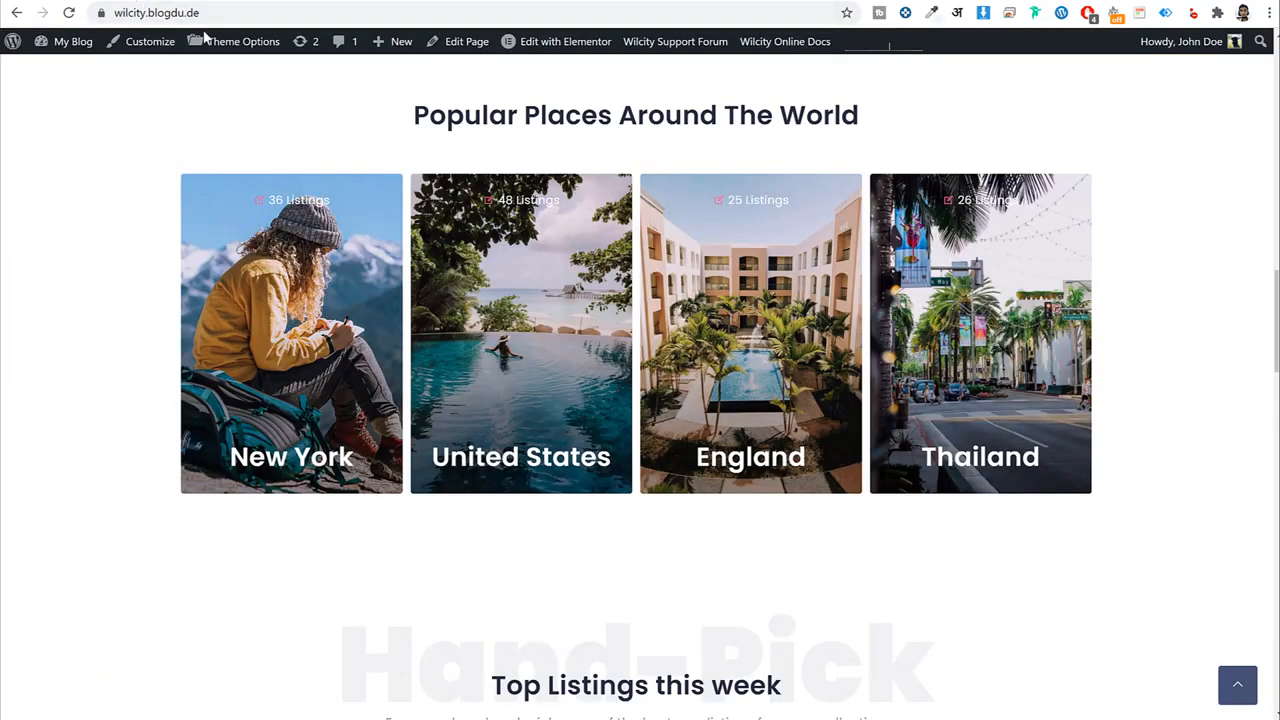
{"action": "triple_click", "coordinate": [590, 115]}
{"action": "key", "text": "ctrl+c"}
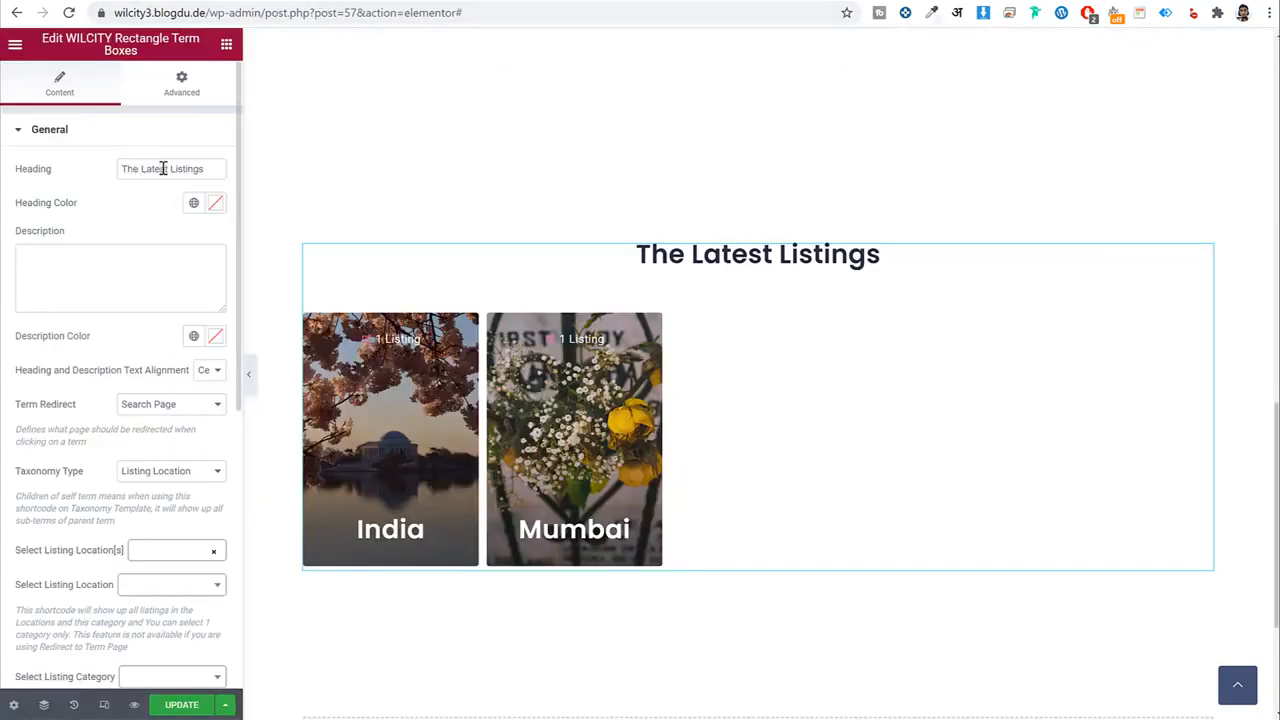
{"action": "triple_click", "coordinate": [163, 168]}
Retitle the term boxes 'The Popular Places Around The World', with maximum 4 items and 4 per row.
{"action": "key", "text": "ctrl+v"}
{"action": "left_click", "coordinate": [163, 280]}
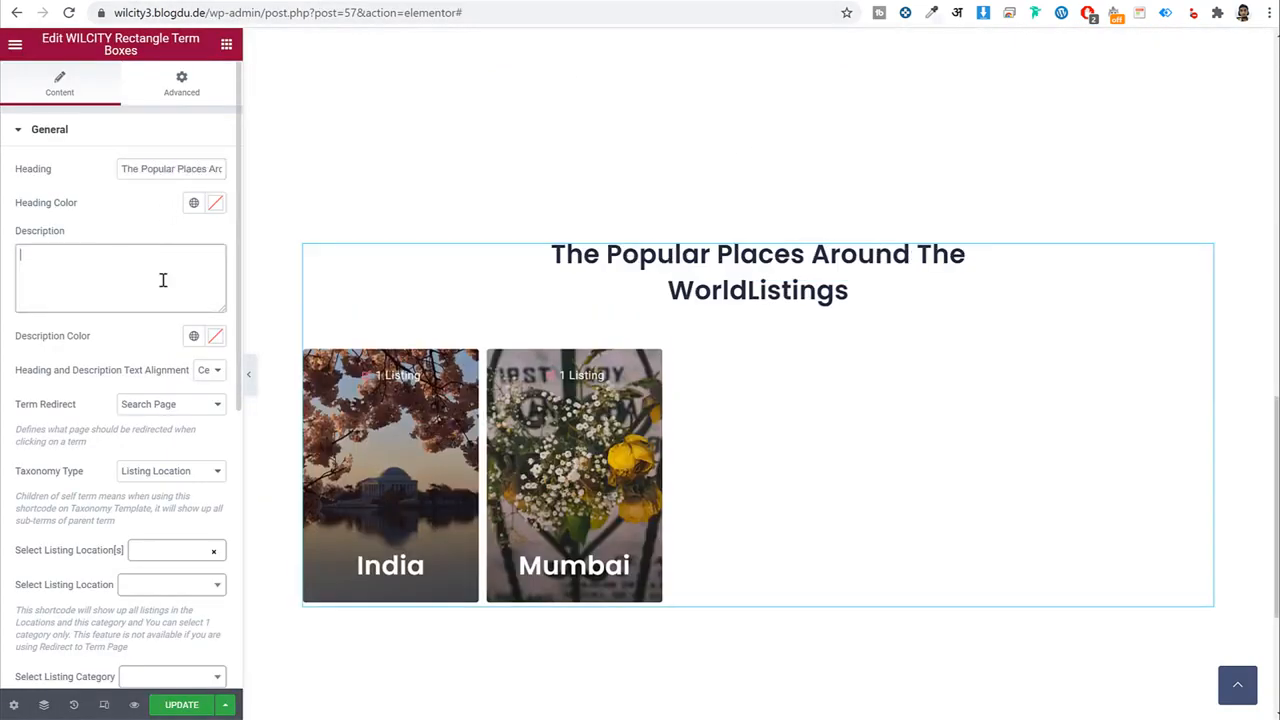
{"action": "scroll", "coordinate": [170, 305], "scroll_direction": "down", "scroll_amount": 5}
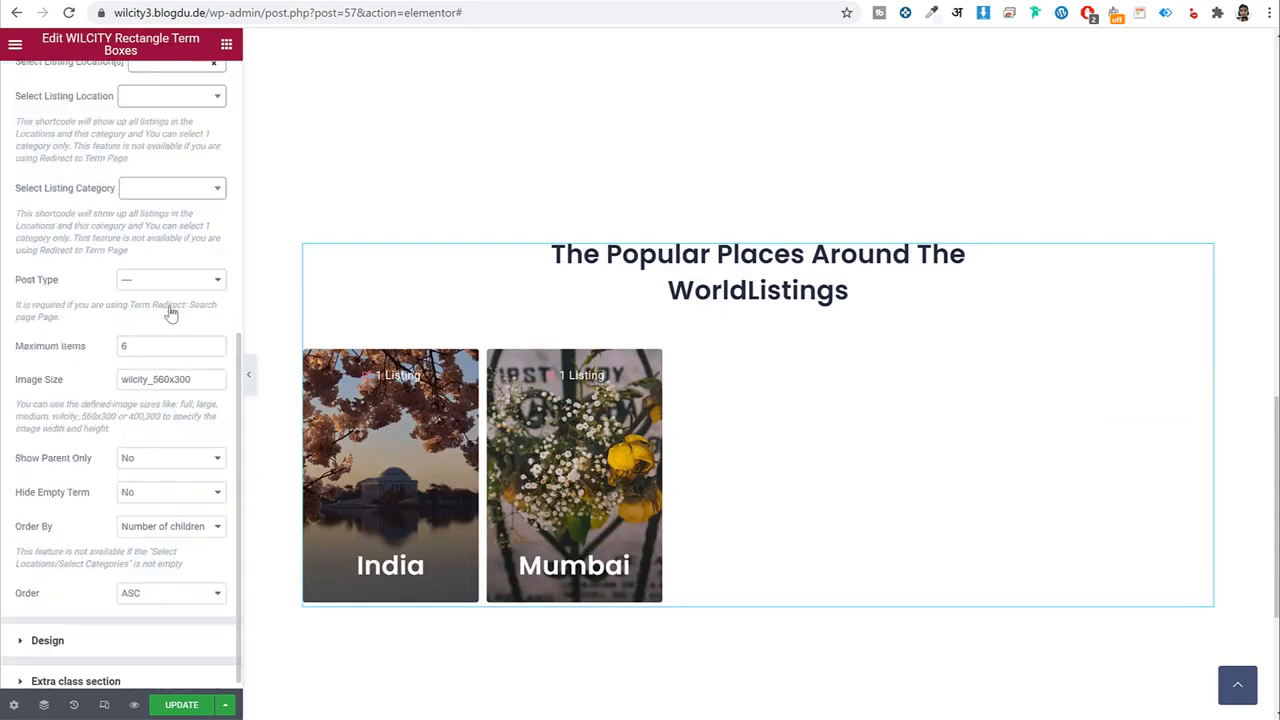
{"action": "left_click_drag", "start_coordinate": [159, 354], "coordinate": [121, 357]}
{"action": "type", "text": "4"}
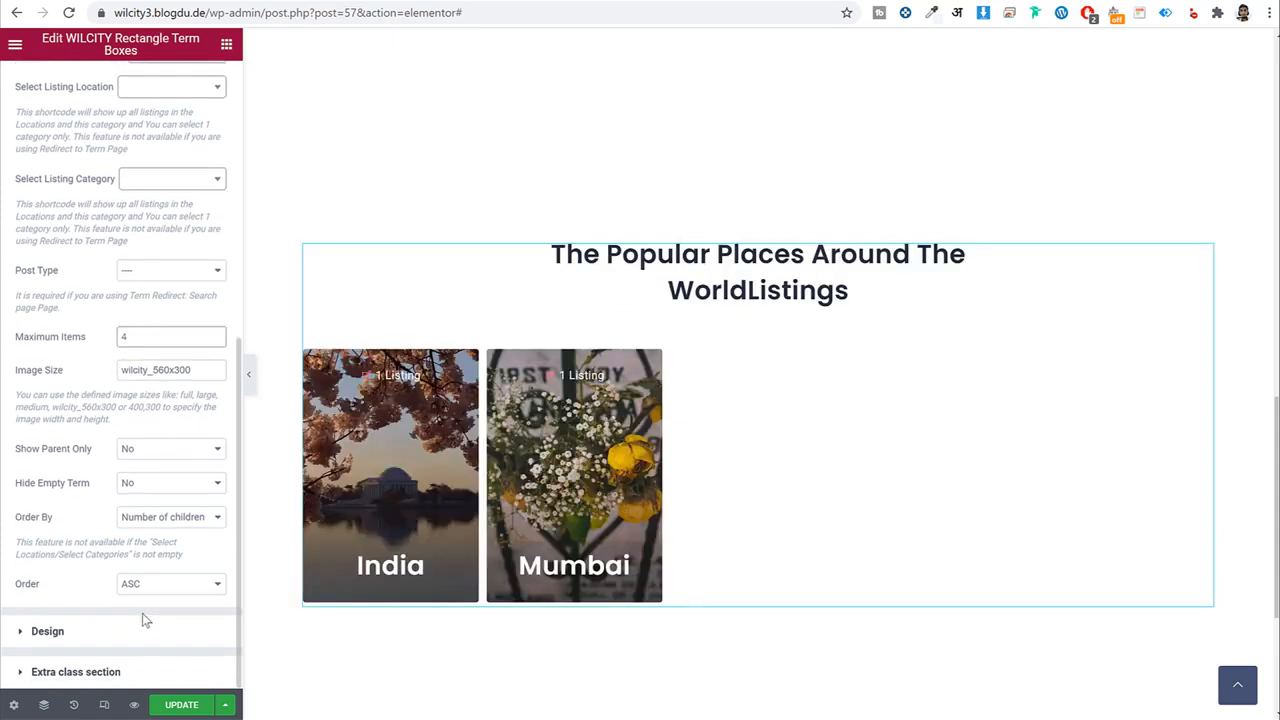
{"action": "left_click", "coordinate": [123, 632]}
{"action": "left_click", "coordinate": [182, 217]}
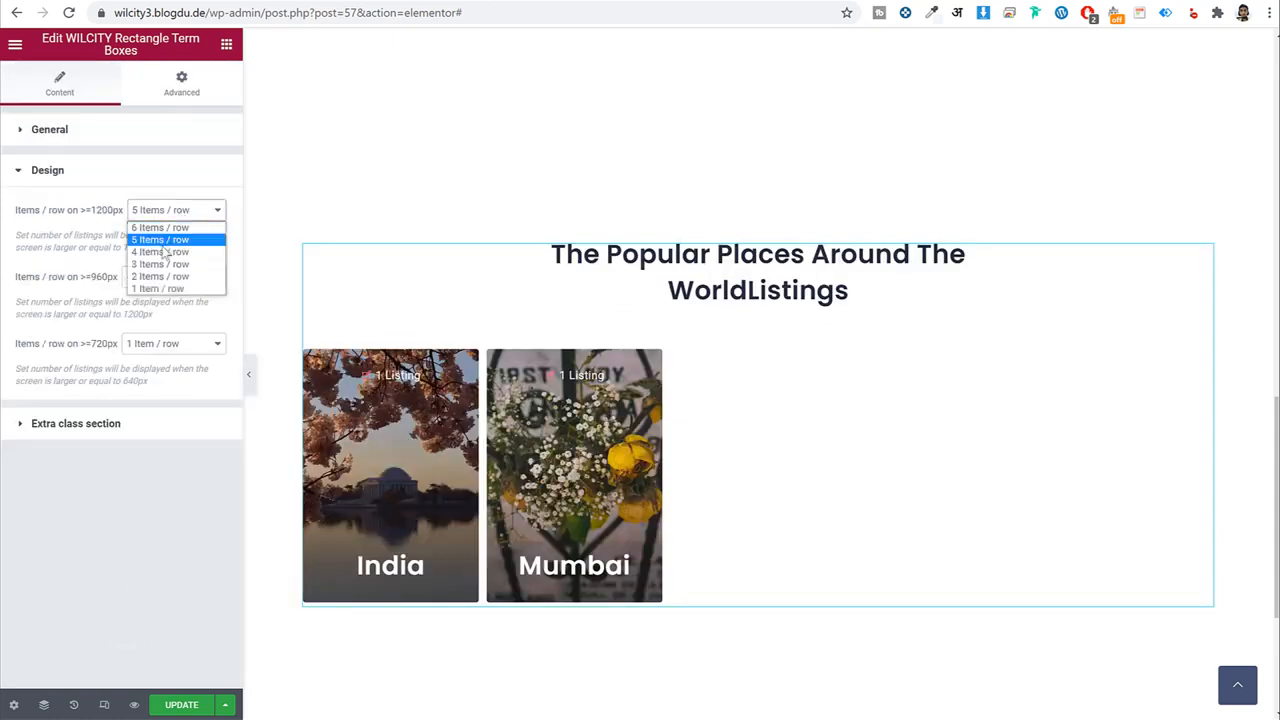
{"action": "left_click", "coordinate": [165, 249]}
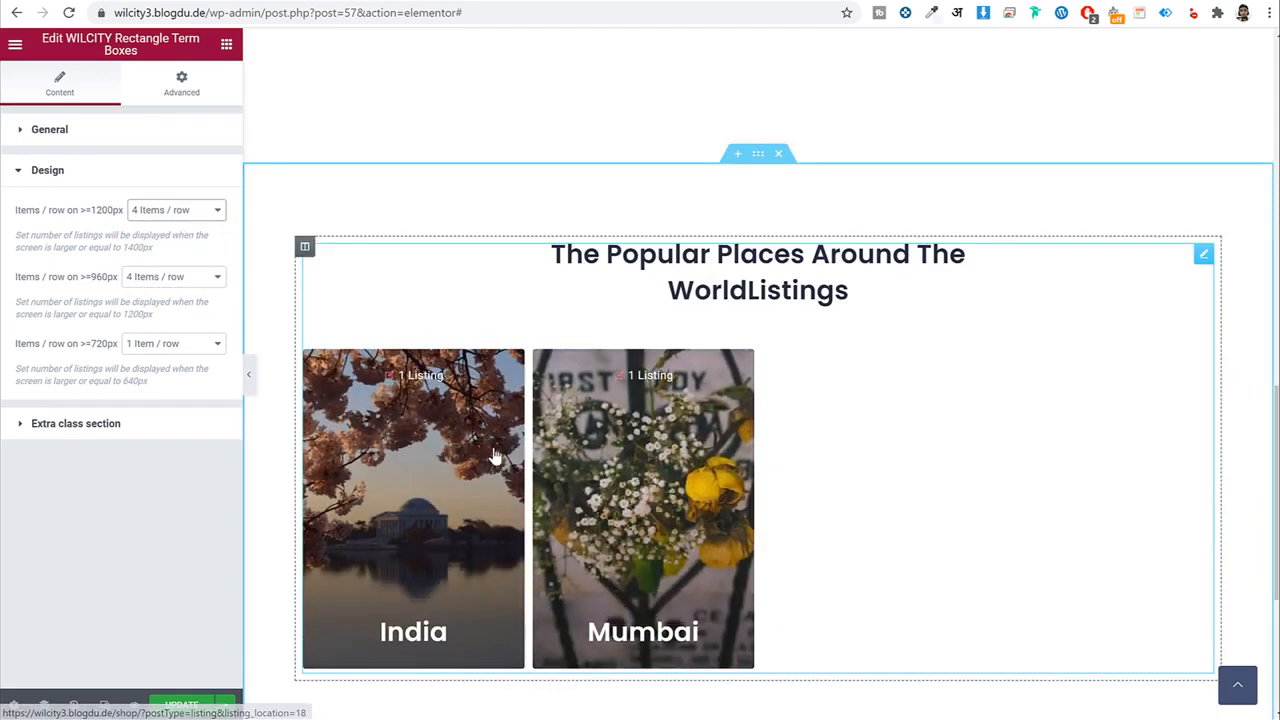
{"action": "scroll", "coordinate": [617, 457], "scroll_direction": "down", "scroll_amount": 2}
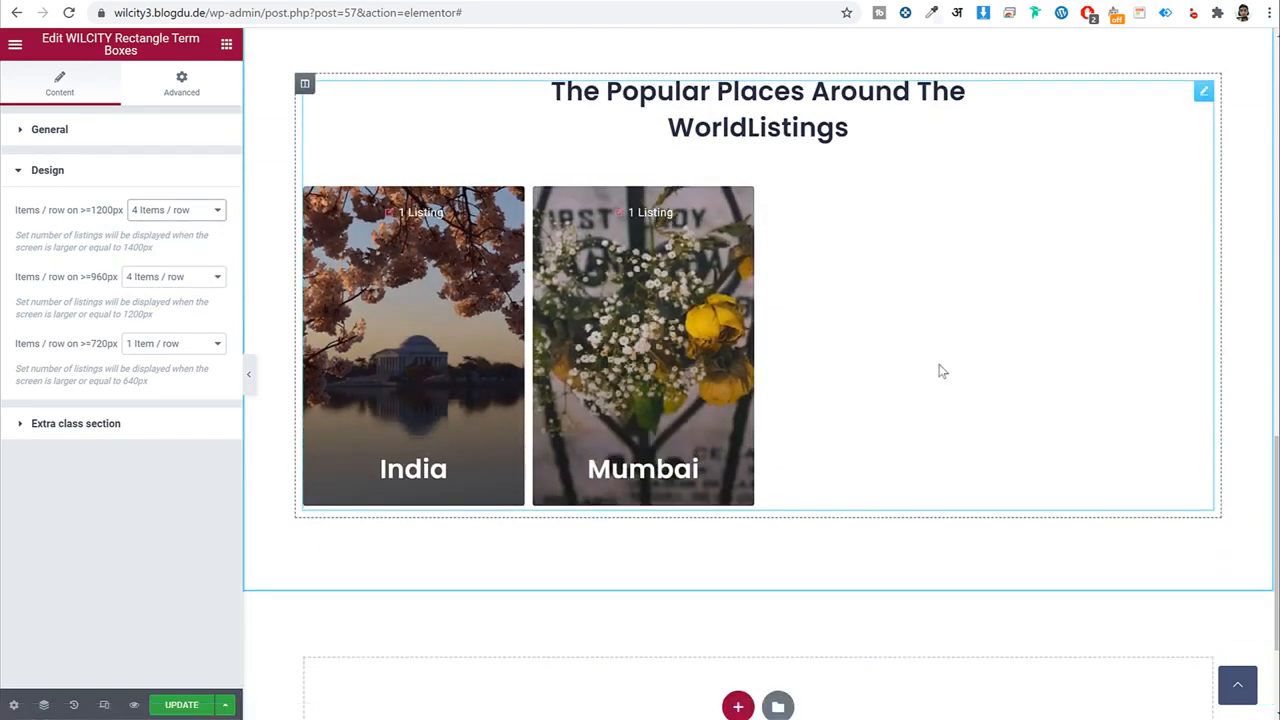
{"action": "scroll", "coordinate": [940, 368], "scroll_direction": "up", "scroll_amount": 4}
Give the section 60 px top and bottom padding and save the page.
{"action": "left_click", "coordinate": [758, 317]}
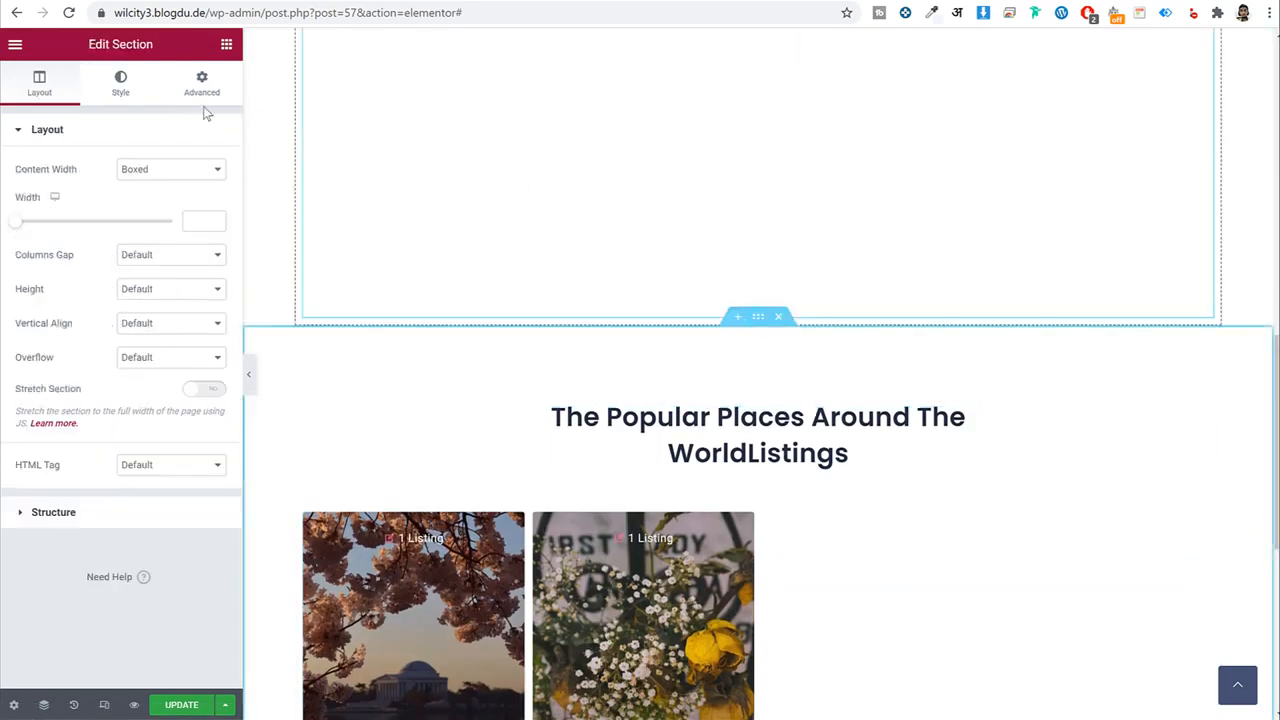
{"action": "left_click", "coordinate": [201, 84]}
{"action": "left_click", "coordinate": [205, 252]}
{"action": "double_click", "coordinate": [50, 254]}
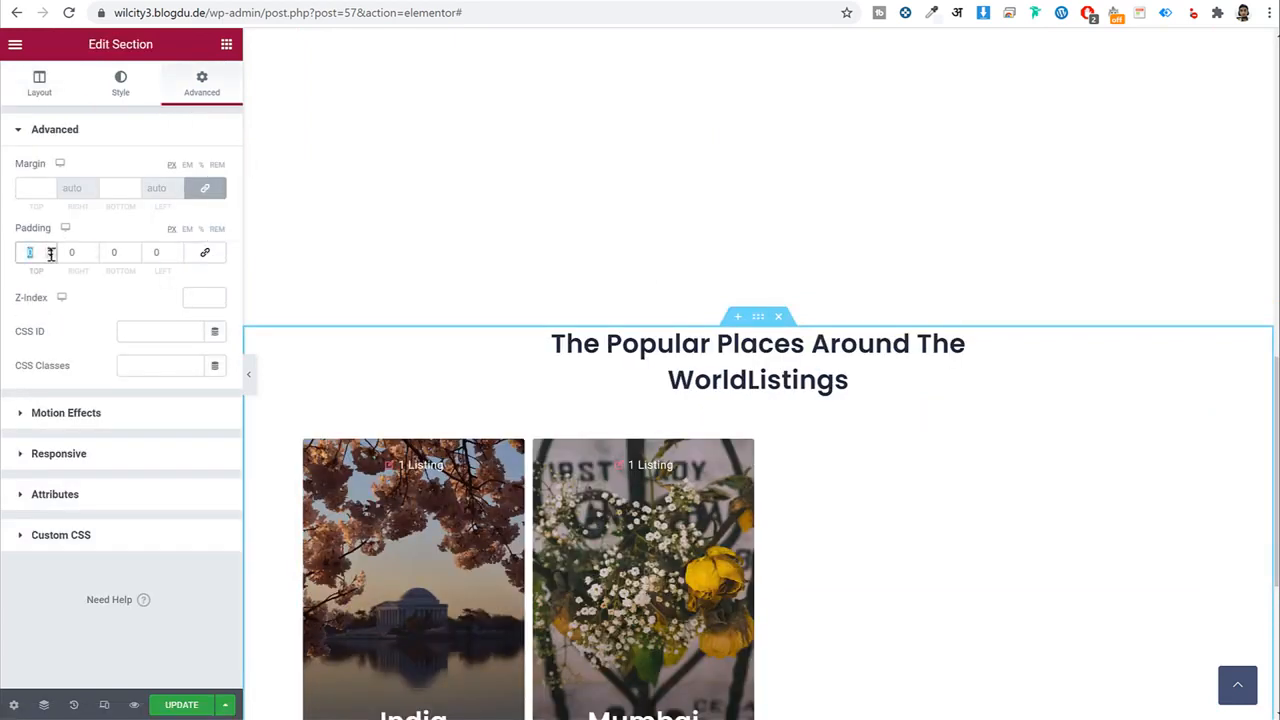
{"action": "type", "text": "60"}
{"action": "key", "text": "Tab"}
{"action": "key", "text": "Tab"}
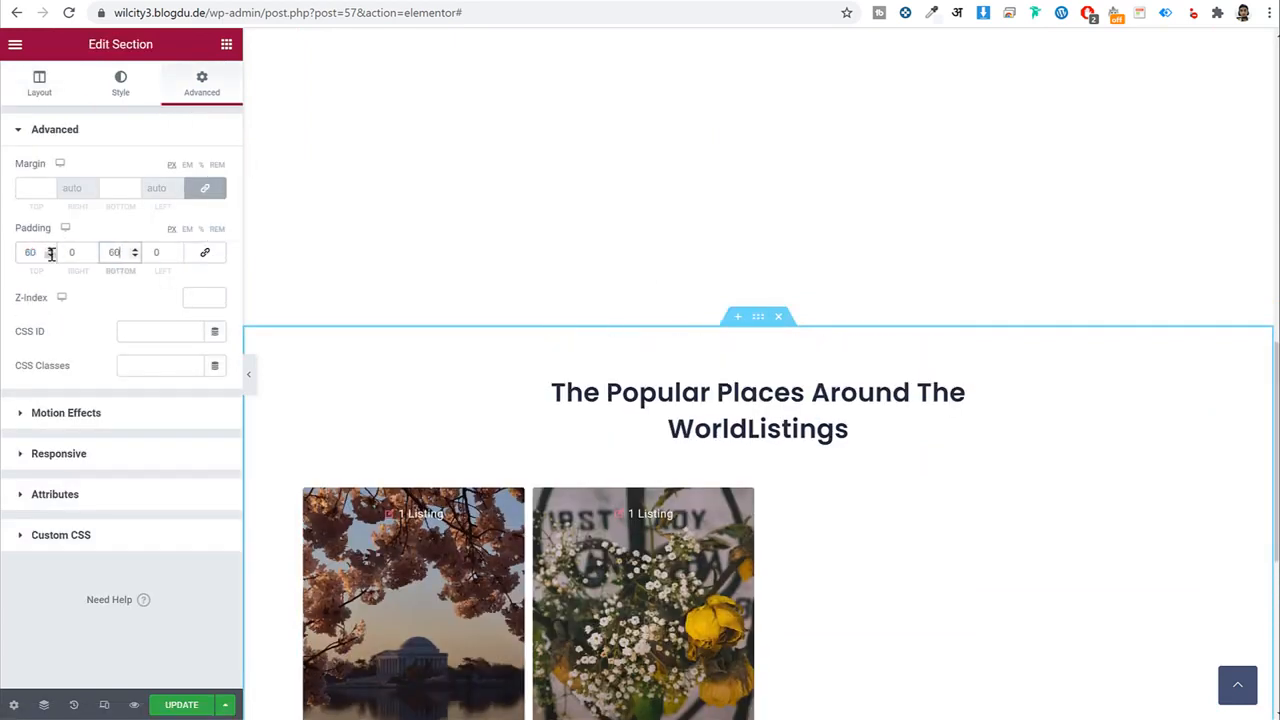
{"action": "scroll", "coordinate": [830, 423], "scroll_direction": "down", "scroll_amount": 2}
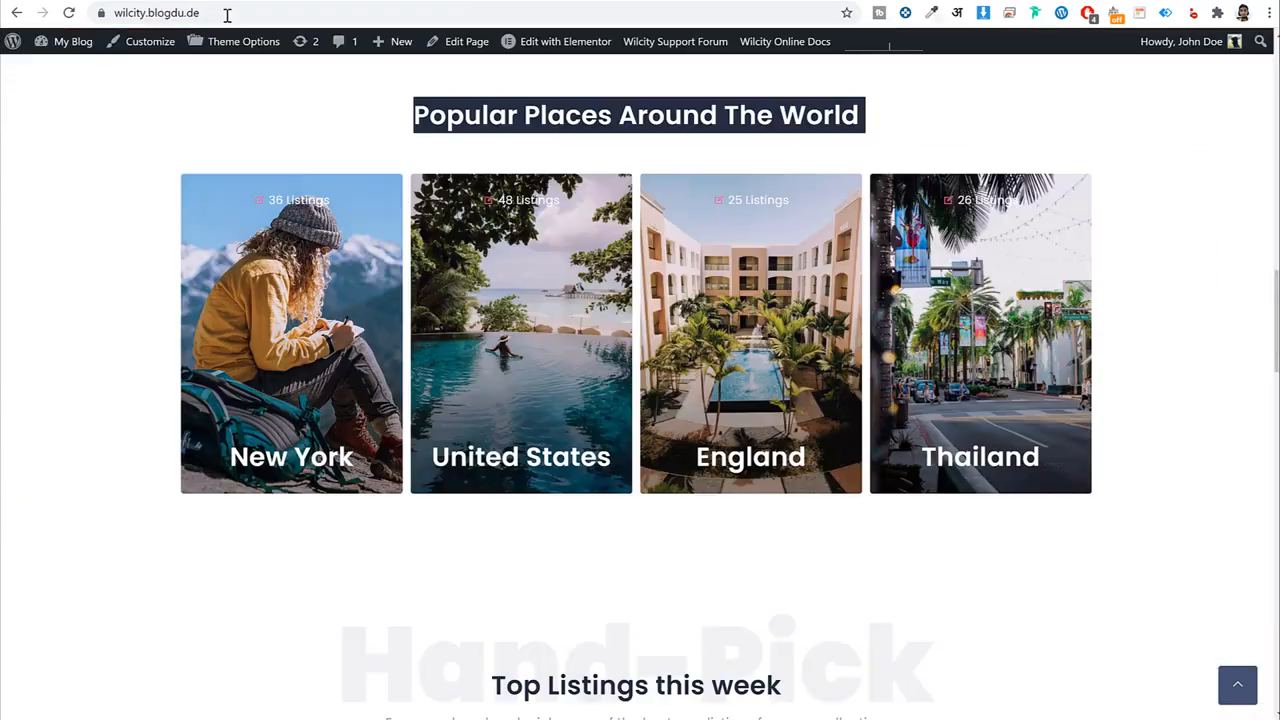
{"action": "scroll", "coordinate": [770, 387], "scroll_direction": "down", "scroll_amount": 1}
{"action": "scroll", "coordinate": [765, 388], "scroll_direction": "down", "scroll_amount": 4}
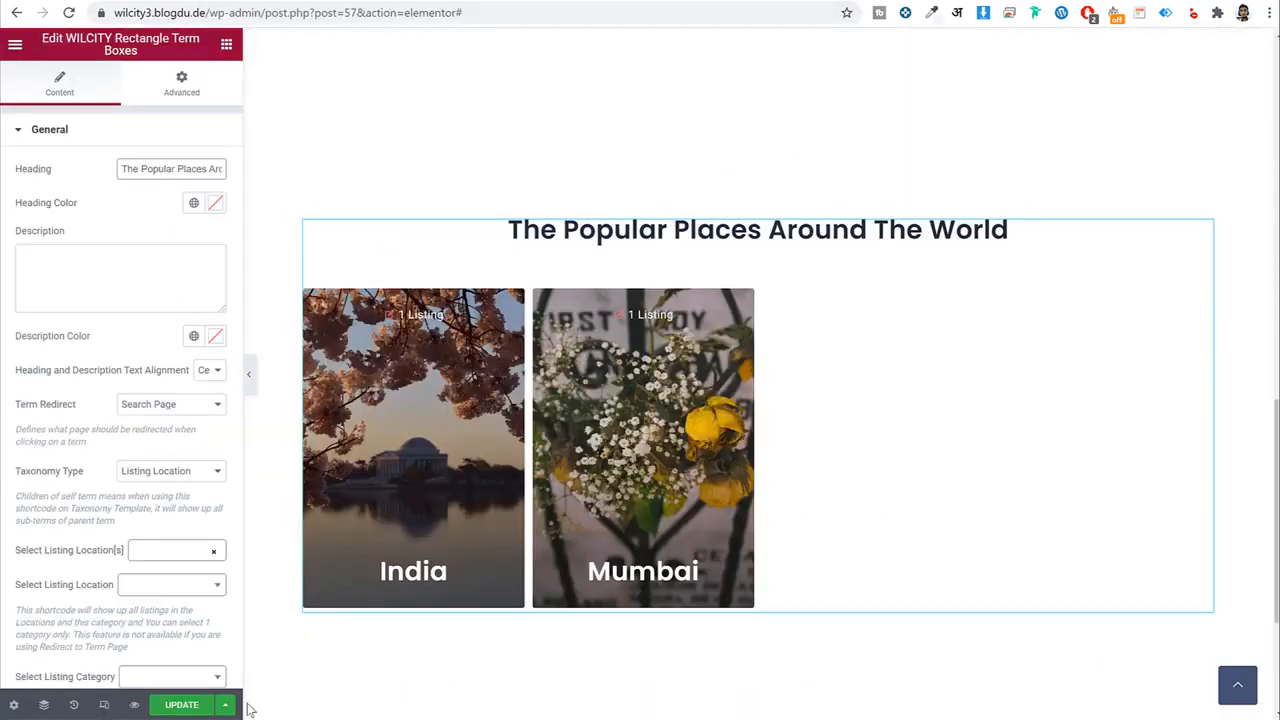
{"action": "left_click", "coordinate": [184, 705]}
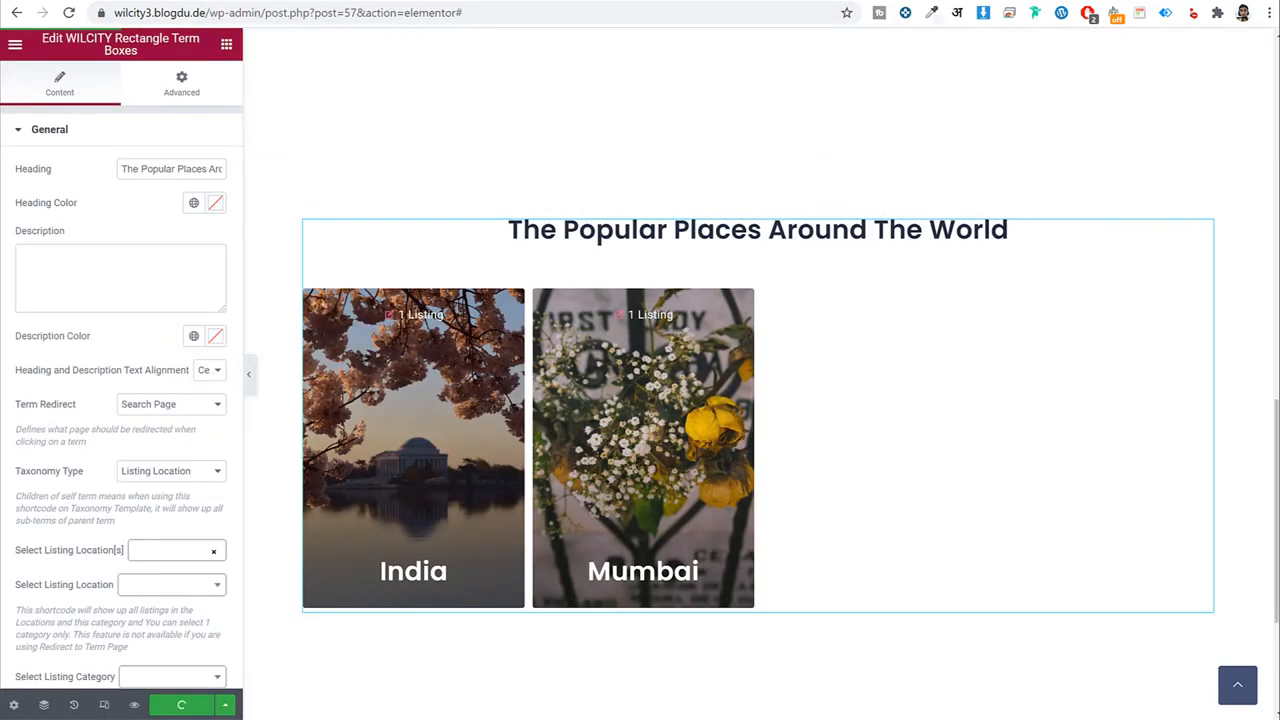
Add a new single-column section holding a WILCITY Heading widget.
{"action": "scroll", "coordinate": [771, 344], "scroll_direction": "down", "scroll_amount": 3}
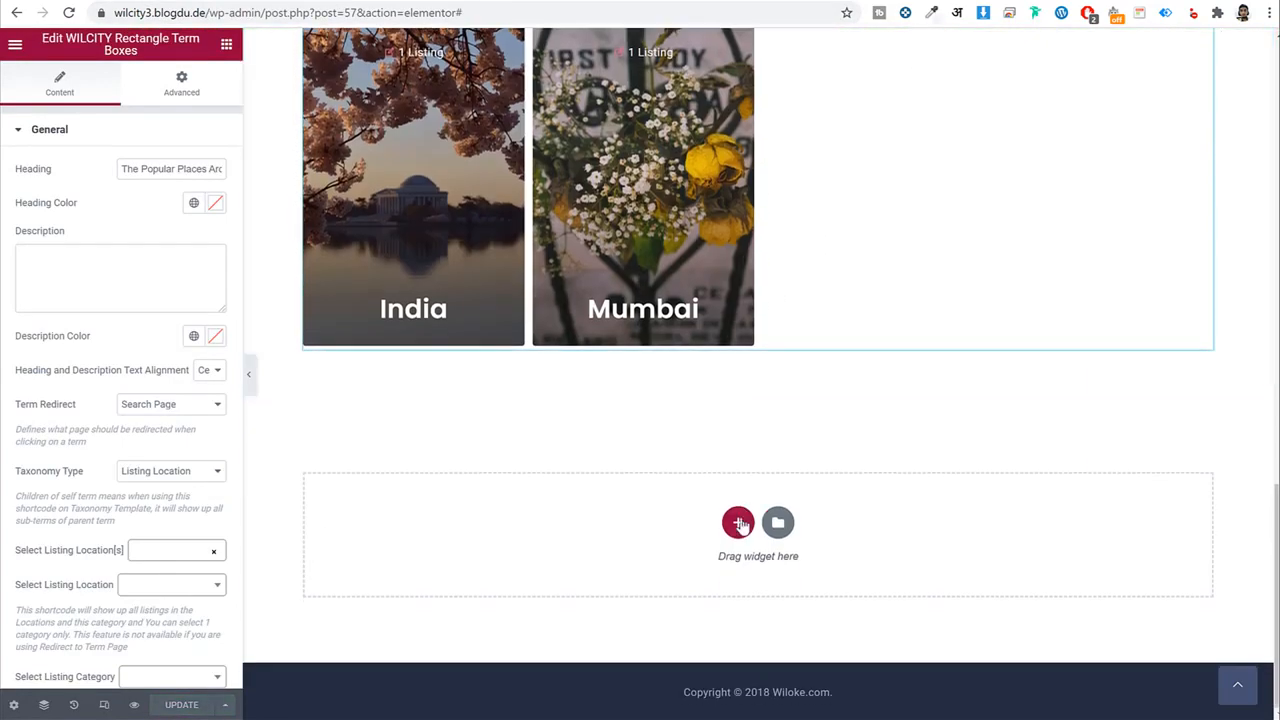
{"action": "left_click", "coordinate": [738, 520]}
{"action": "scroll", "coordinate": [640, 493], "scroll_direction": "down", "scroll_amount": 1}
{"action": "left_click", "coordinate": [562, 487]}
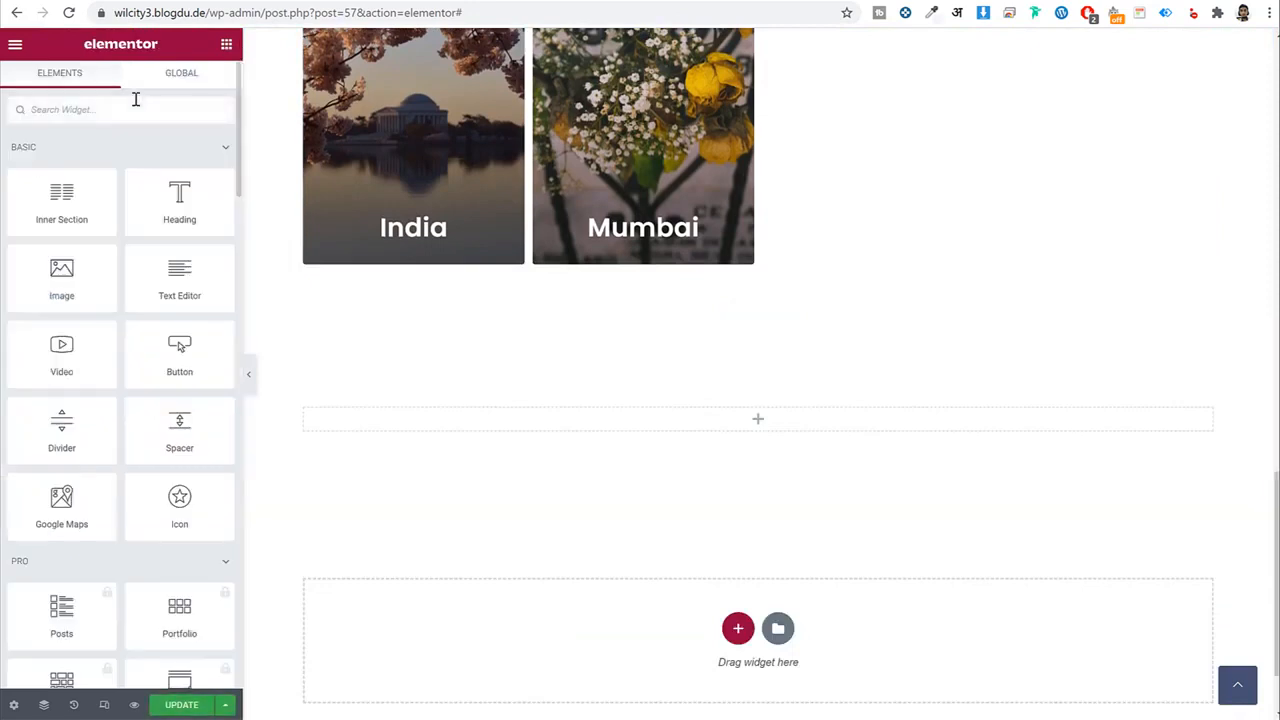
{"action": "left_click", "coordinate": [136, 99]}
{"action": "type", "text": "head"}
{"action": "left_click_drag", "start_coordinate": [223, 199], "coordinate": [766, 429]}
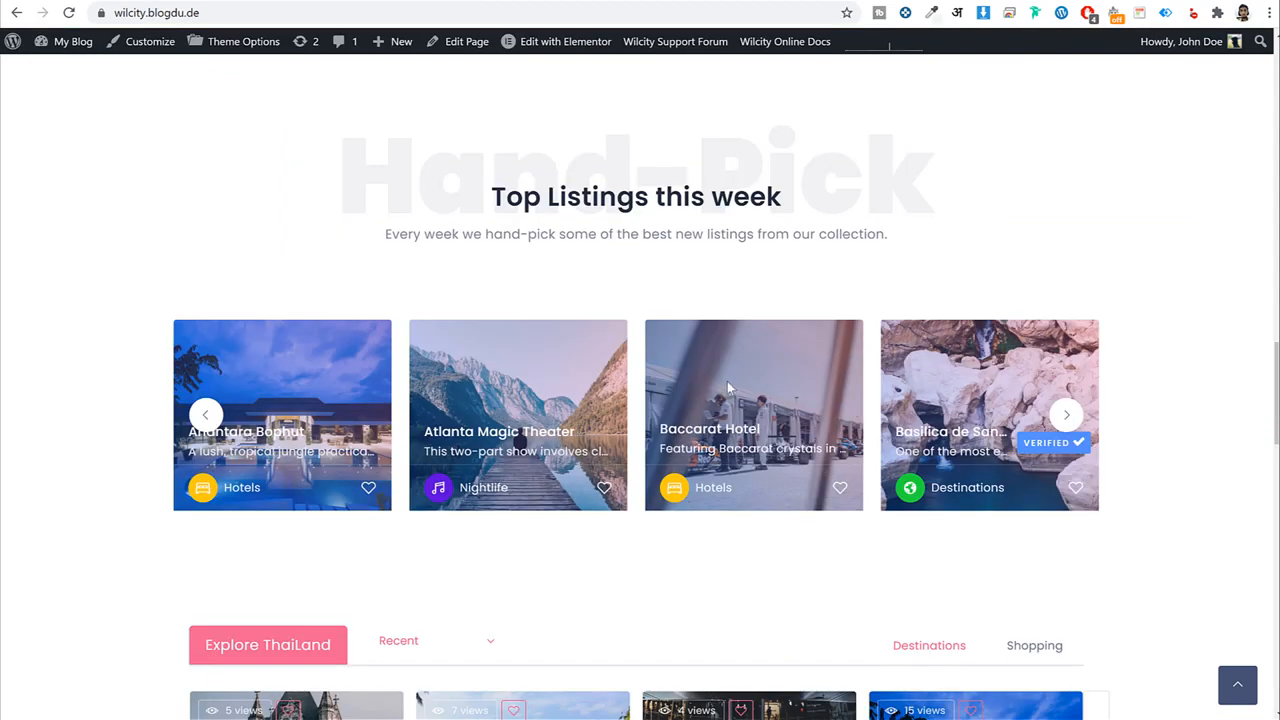
Set the heading widget's blur mark text to Hand-Pick, copied from the demo site.
{"action": "triple_click", "coordinate": [608, 177]}
{"action": "scroll", "coordinate": [508, 215], "scroll_direction": "up", "scroll_amount": 1}
{"action": "left_click_drag", "start_coordinate": [351, 220], "coordinate": [934, 309]}
{"action": "key", "text": "ctrl+c"}
{"action": "left_click", "coordinate": [345, 168]}
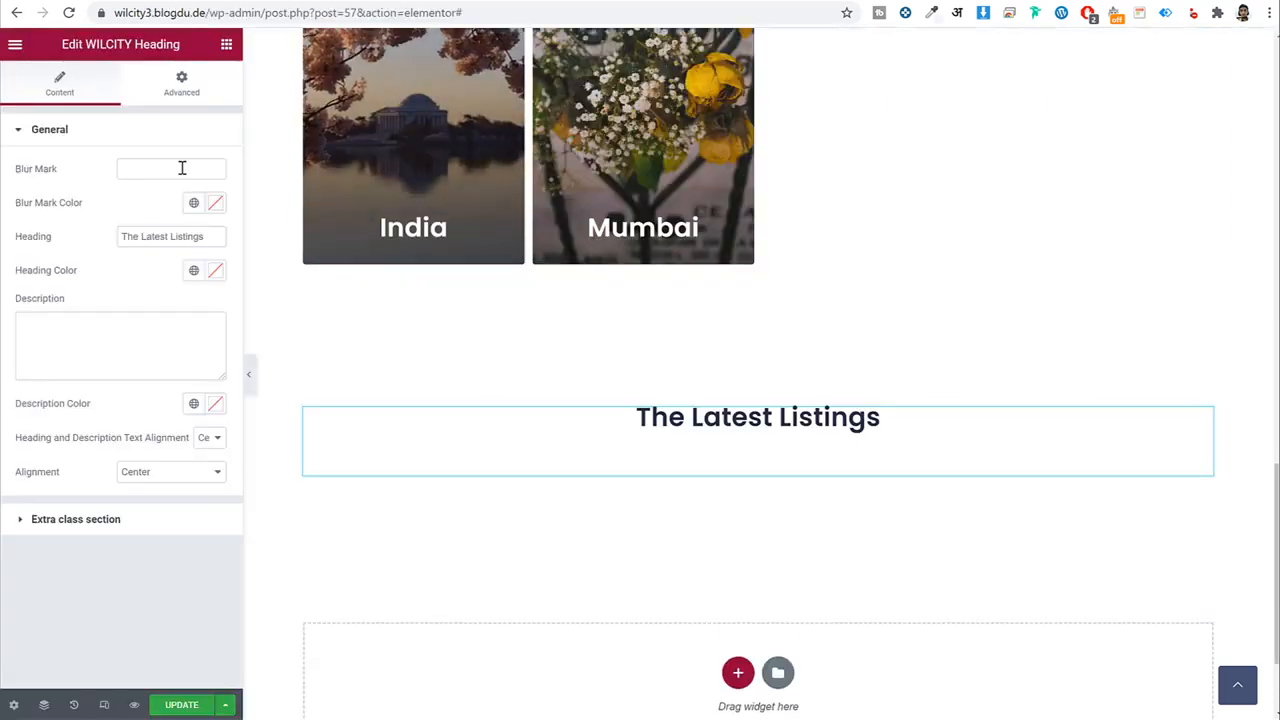
{"action": "left_click", "coordinate": [180, 169]}
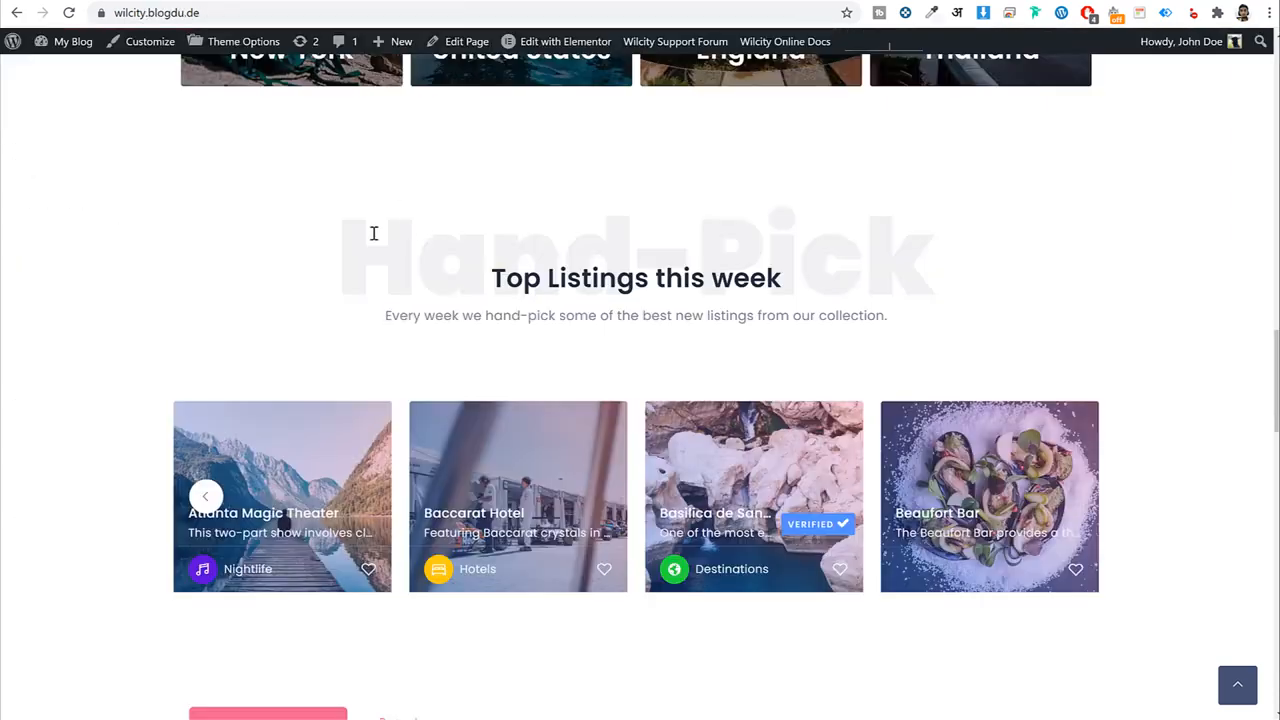
{"action": "triple_click", "coordinate": [373, 233]}
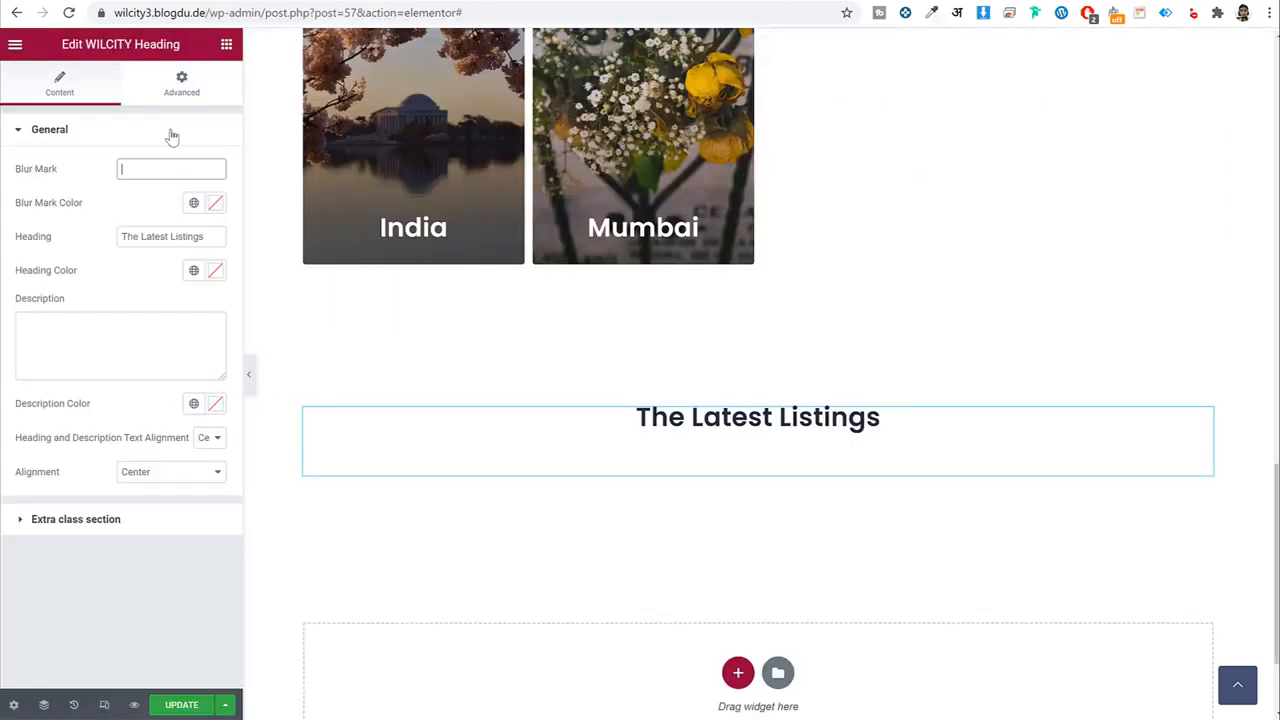
{"action": "key", "text": "ctrl+v"}
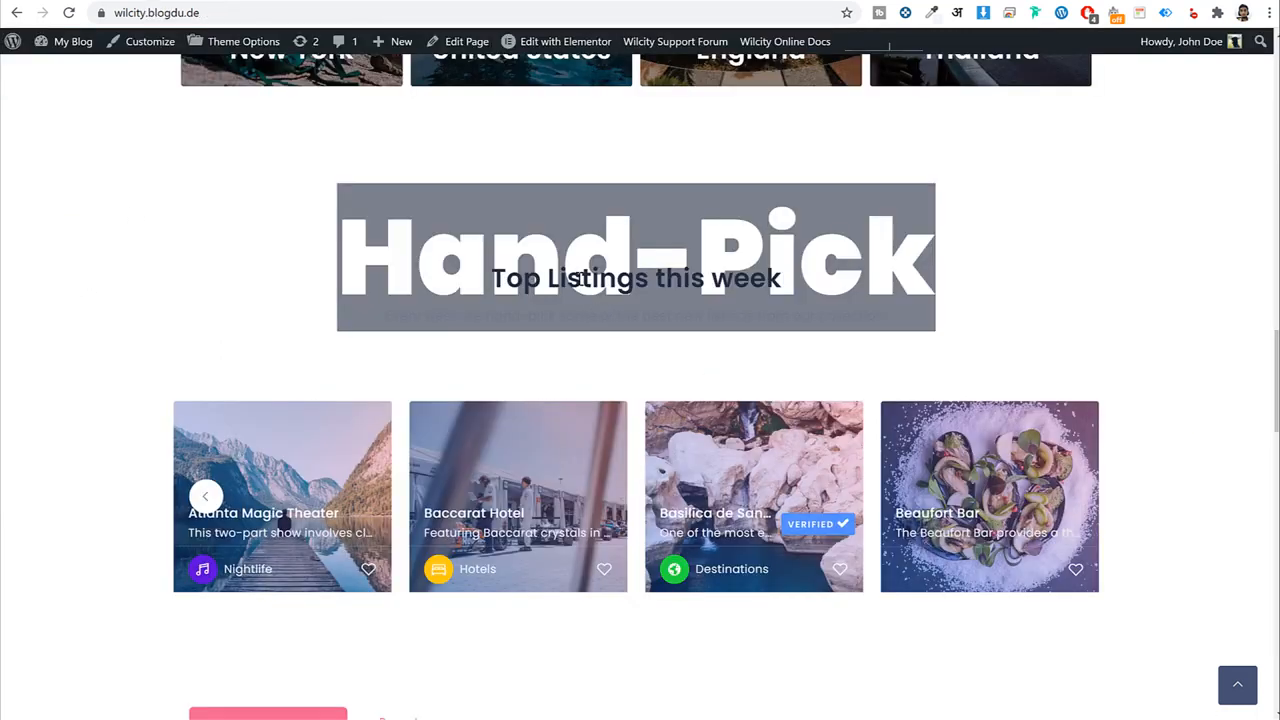
Set the heading to 'Top Listings this week' and paste the demo's description line.
{"action": "triple_click", "coordinate": [580, 279]}
{"action": "key", "text": "ctrl+c"}
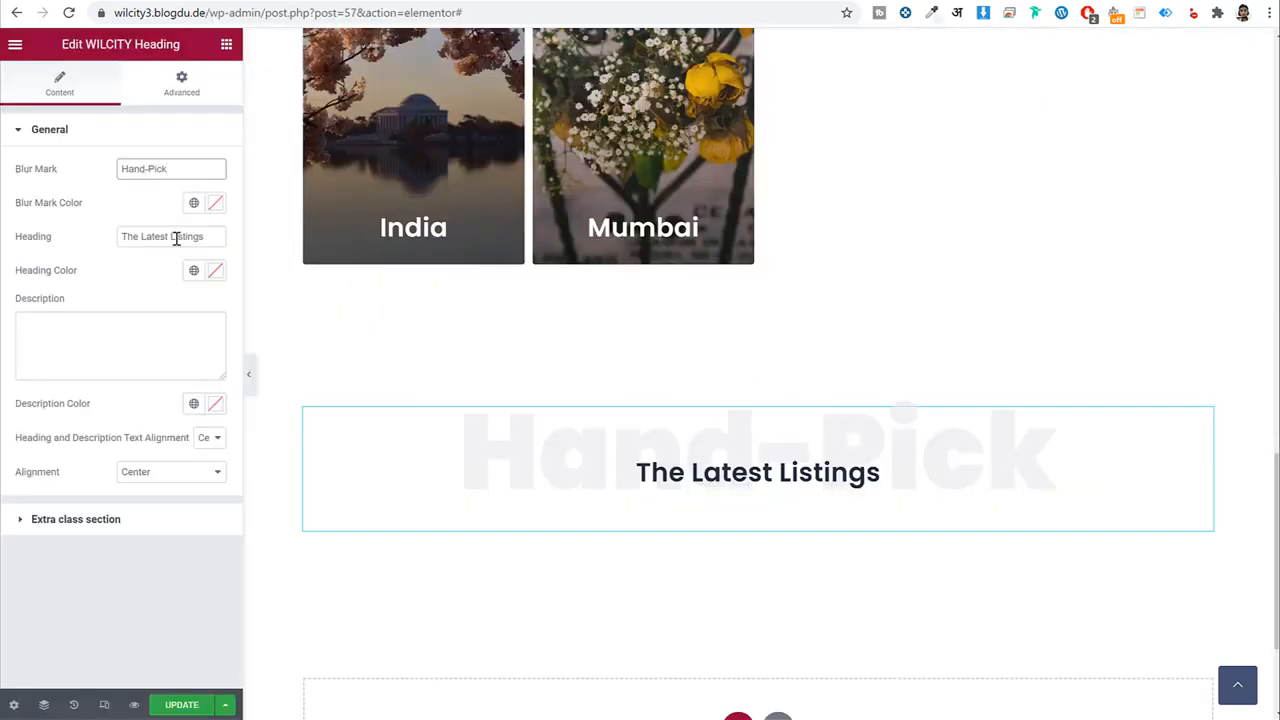
{"action": "triple_click", "coordinate": [175, 237]}
{"action": "key", "text": "ctrl+v"}
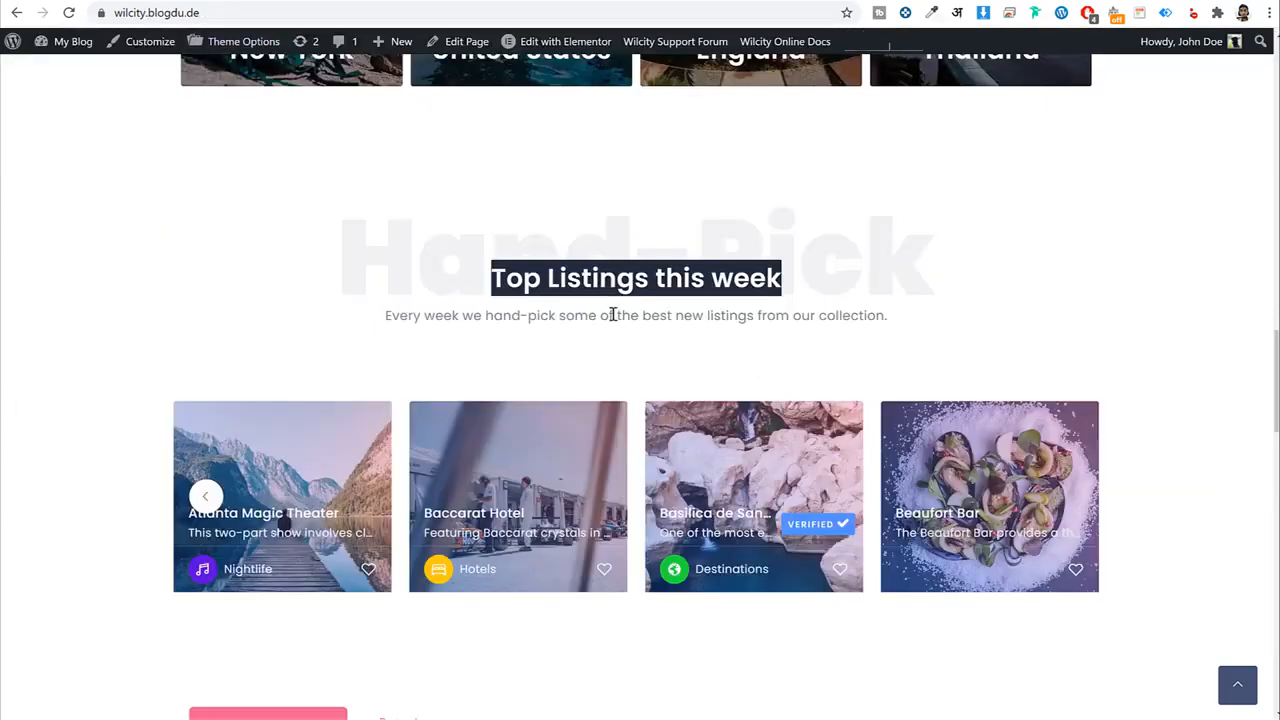
{"action": "triple_click", "coordinate": [613, 315]}
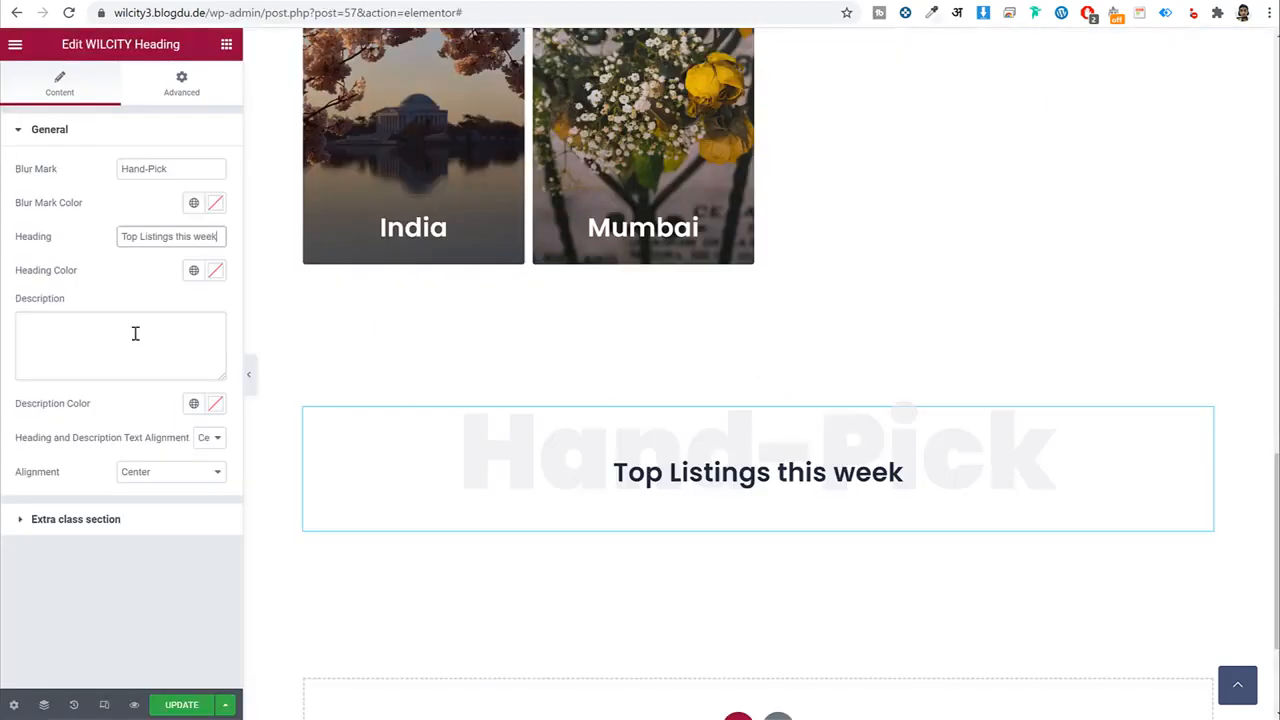
{"action": "type", "text": "Every week we hand-pick some of the best new listings from our collection."}
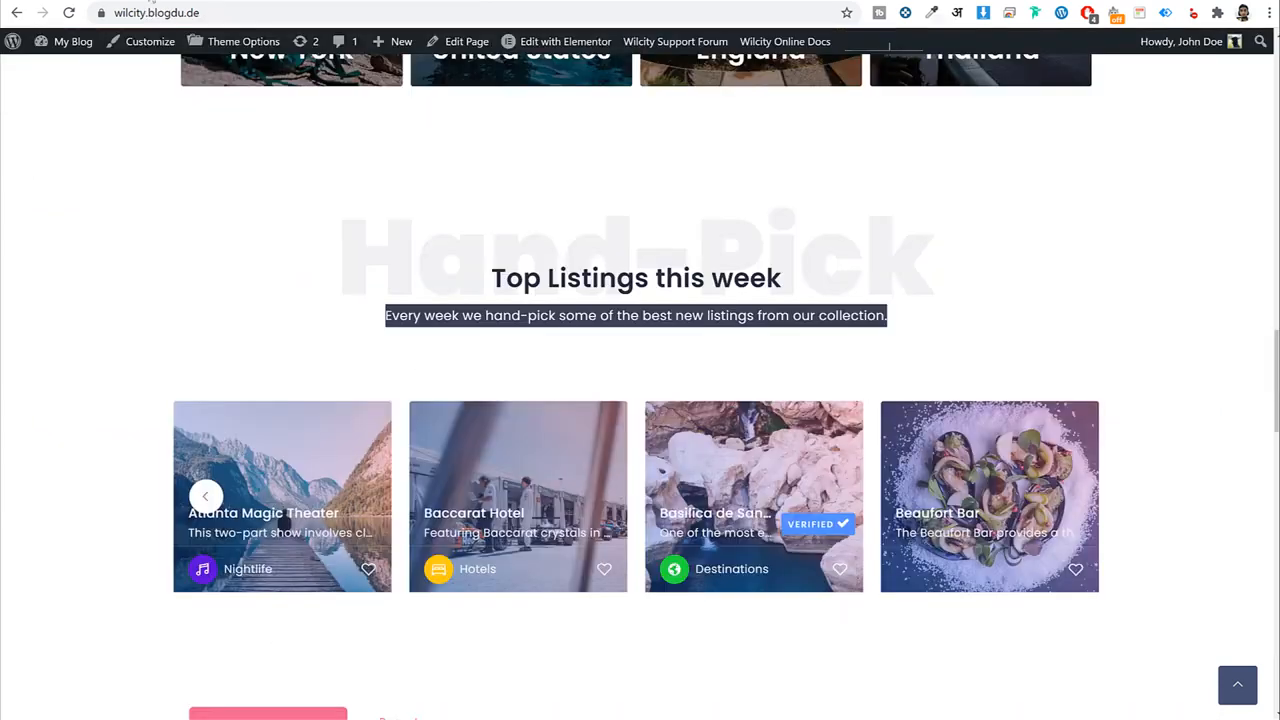
{"action": "scroll", "coordinate": [620, 348], "scroll_direction": "down", "scroll_amount": 3}
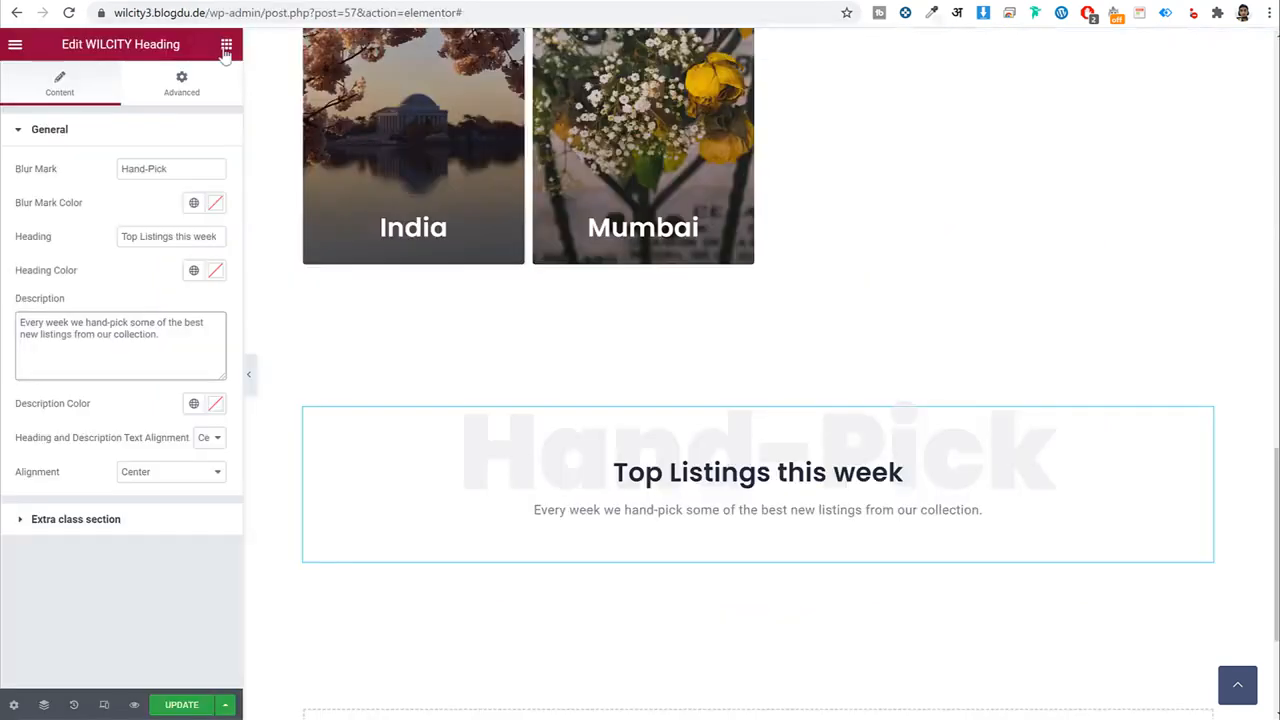
Place a WILCITY Listings Slider under the Top Listings this week heading.
{"action": "left_click", "coordinate": [226, 44]}
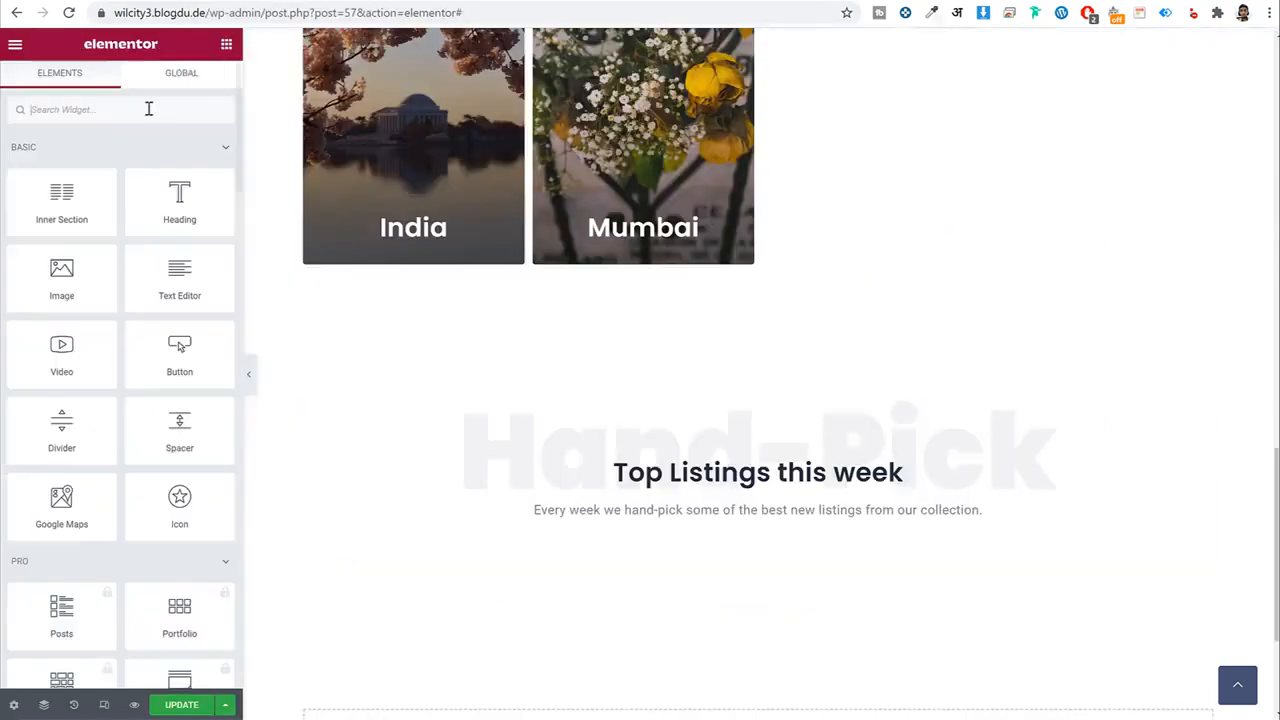
{"action": "left_click", "coordinate": [148, 107]}
{"action": "type", "text": "slide"}
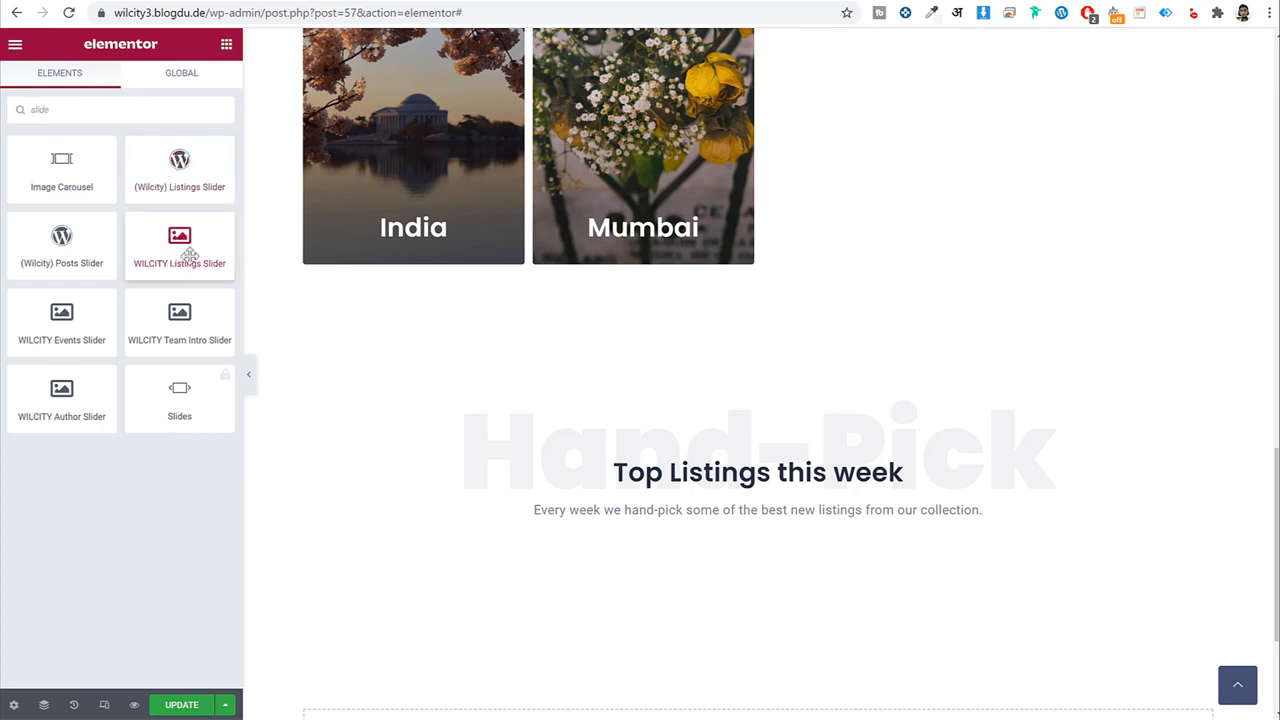
{"action": "left_click_drag", "start_coordinate": [189, 257], "coordinate": [773, 556]}
{"action": "scroll", "coordinate": [786, 304], "scroll_direction": "down", "scroll_amount": 3}
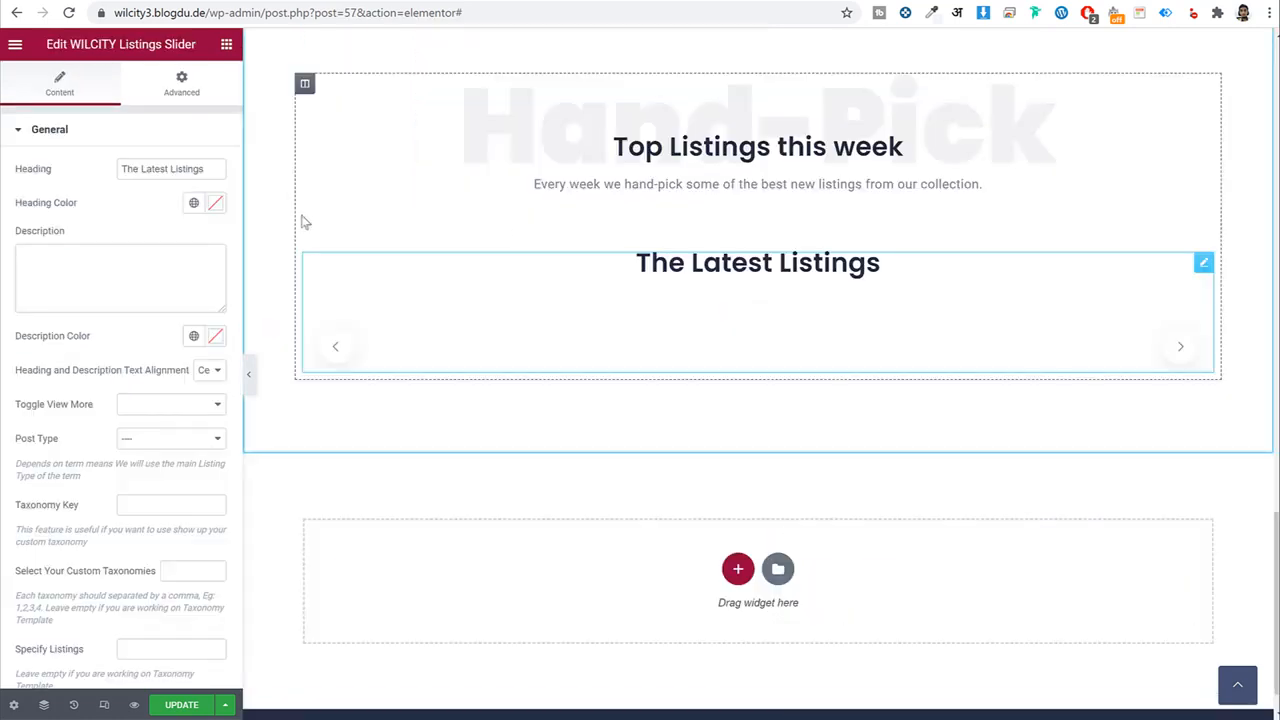
Clear the slider's heading and set its post type to listing.
{"action": "triple_click", "coordinate": [138, 170]}
{"action": "key", "text": "BackSpace"}
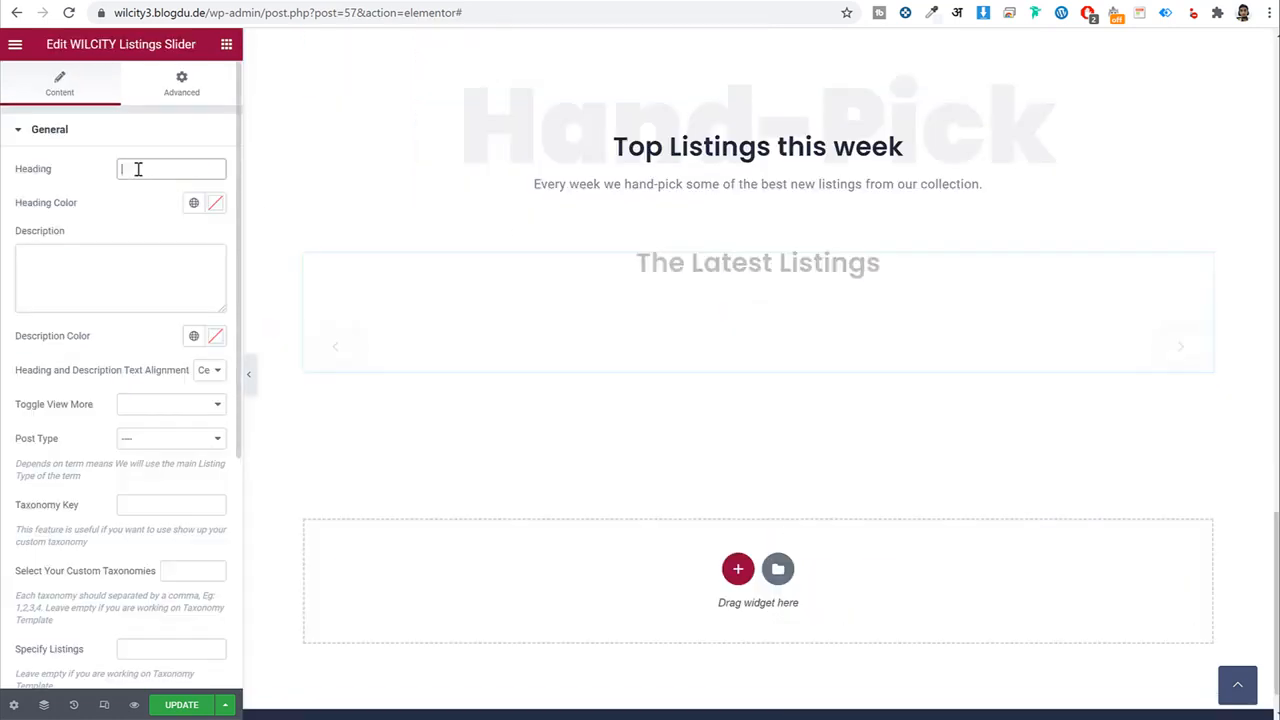
{"action": "left_click", "coordinate": [163, 445]}
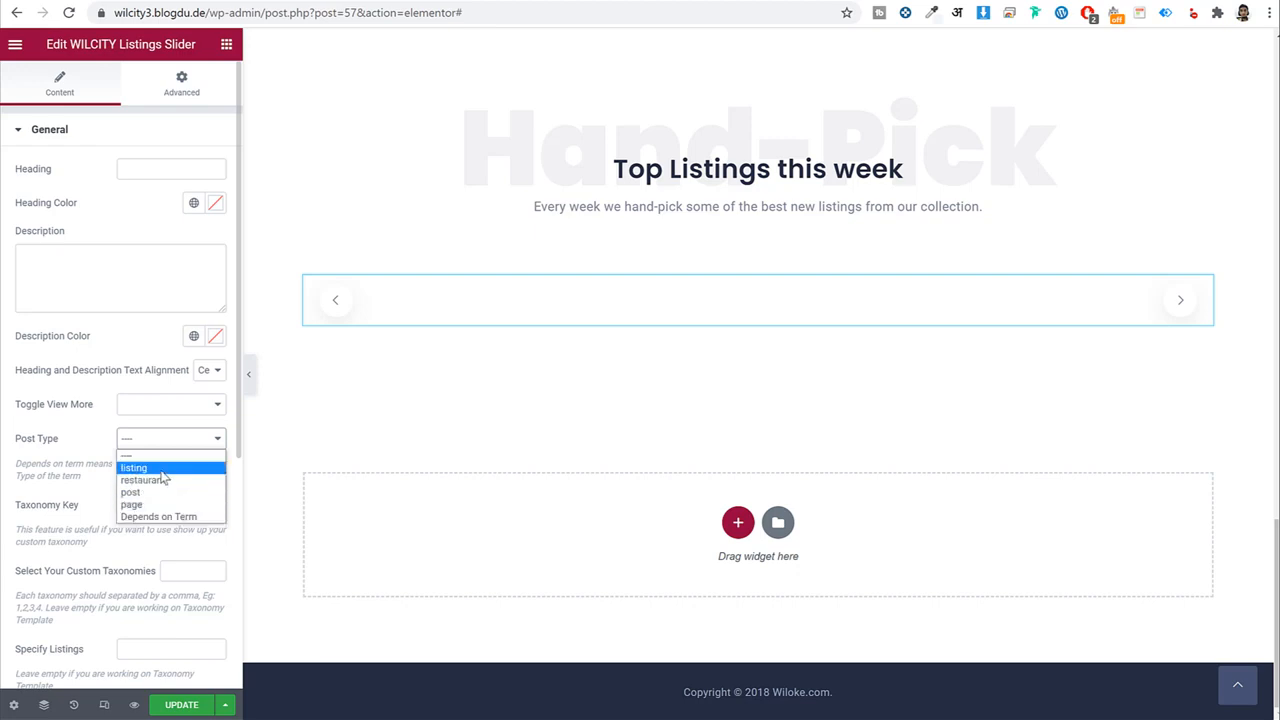
{"action": "left_click", "coordinate": [161, 472]}
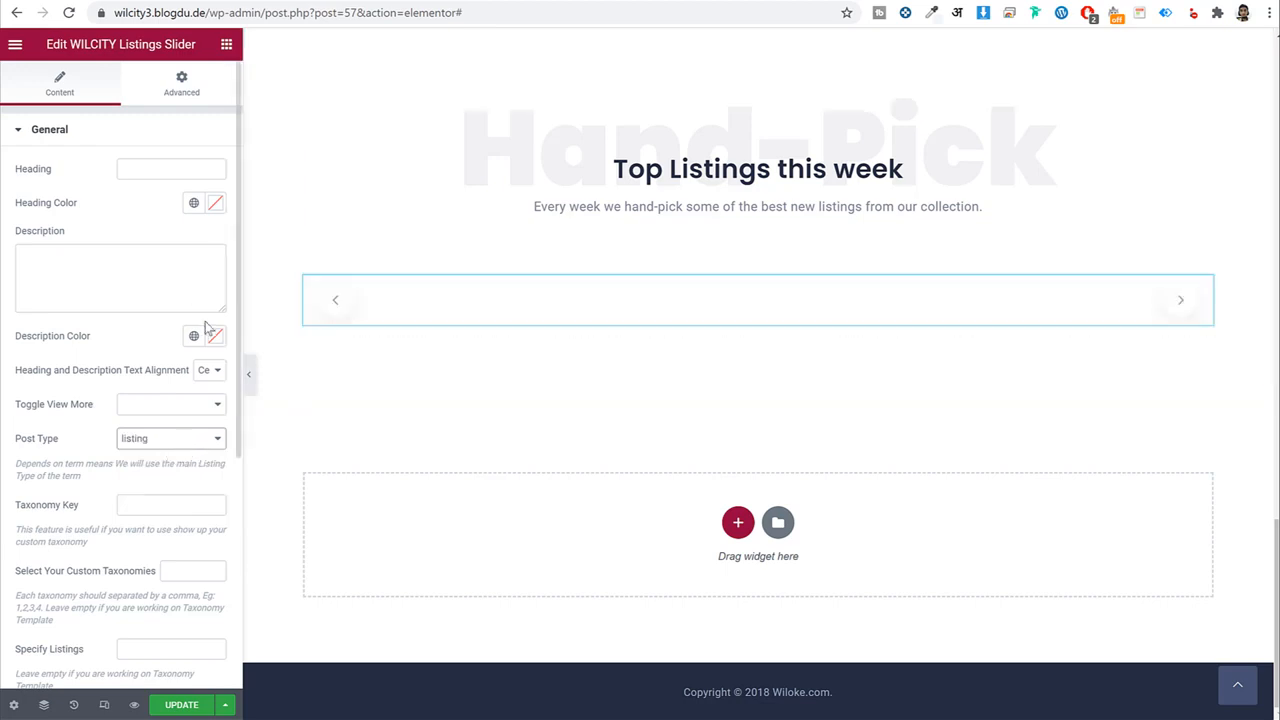
{"action": "scroll", "coordinate": [206, 332], "scroll_direction": "down", "scroll_amount": 4}
Set the slider's items per row to 4 on 1600, 1400 and 1200 px screens.
{"action": "left_click", "coordinate": [77, 590]}
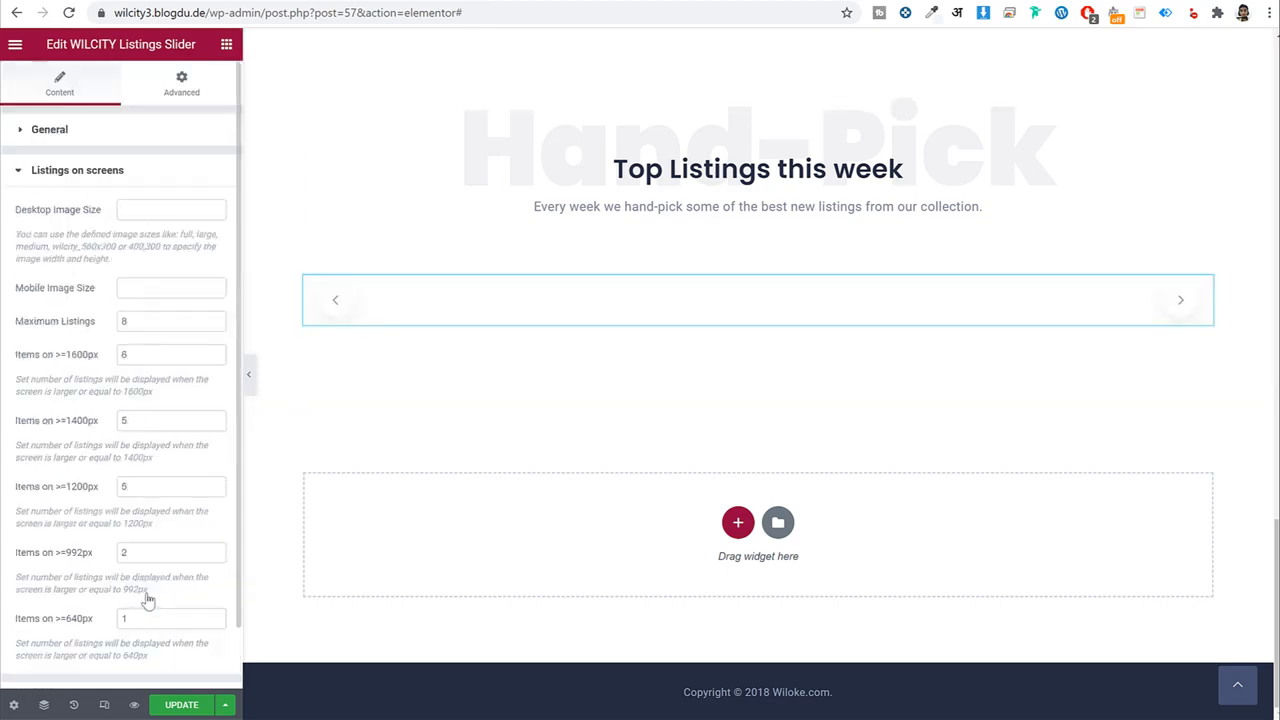
{"action": "left_click_drag", "start_coordinate": [162, 317], "coordinate": [80, 329]}
{"action": "left_click", "coordinate": [155, 352]}
{"action": "type", "text": "4"}
{"action": "key", "text": "Tab"}
{"action": "type", "text": "4"}
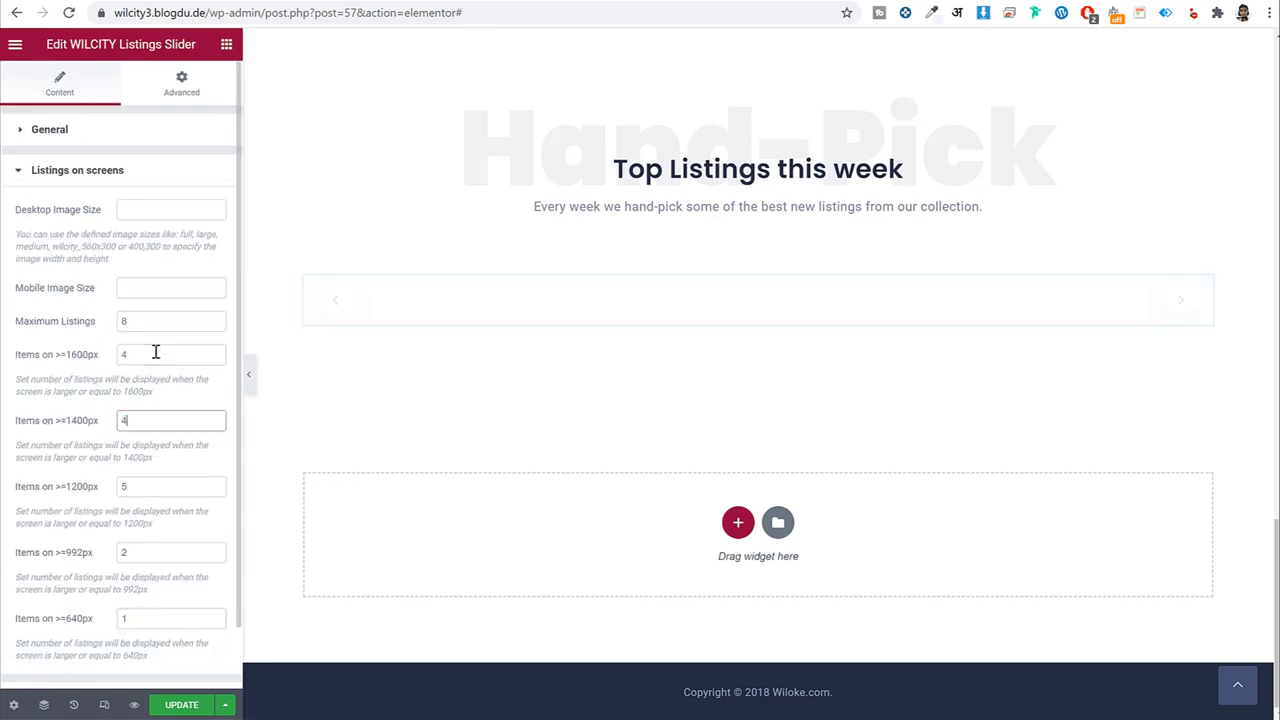
{"action": "left_click_drag", "start_coordinate": [155, 354], "coordinate": [98, 362]}
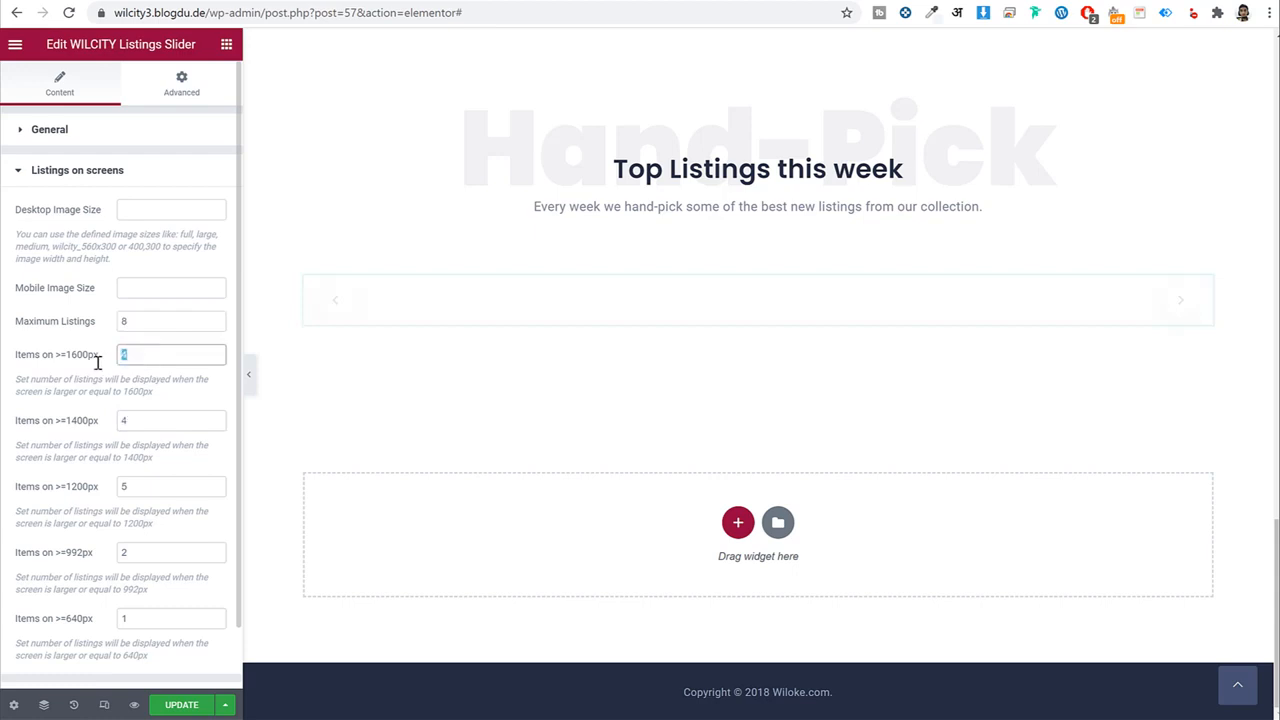
{"action": "double_click", "coordinate": [132, 424]}
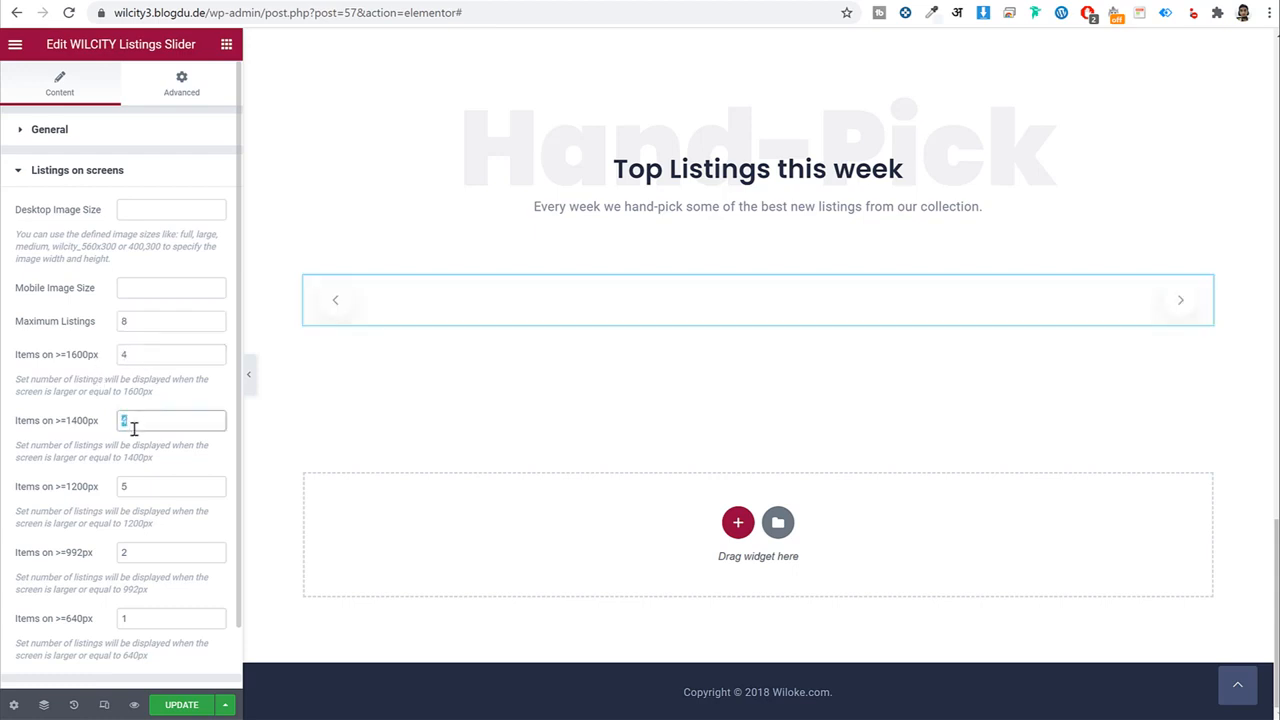
{"action": "scroll", "coordinate": [170, 417], "scroll_direction": "down", "scroll_amount": 1}
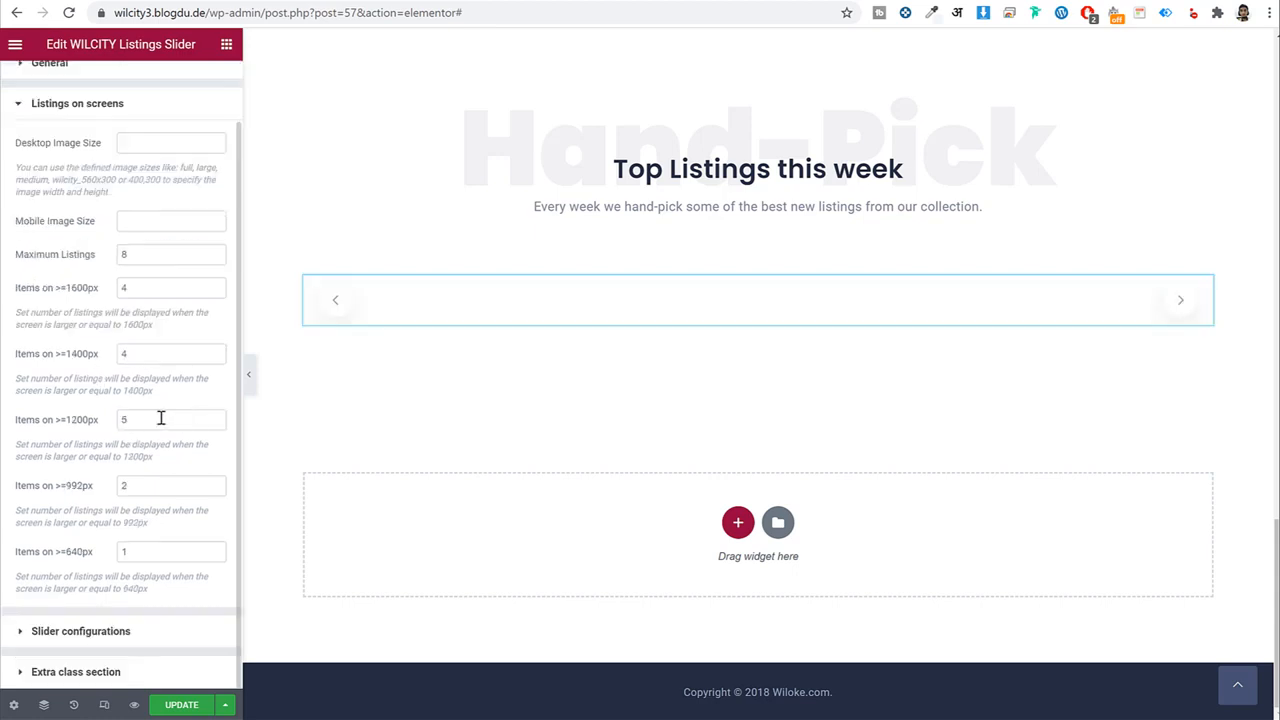
{"action": "left_click_drag", "start_coordinate": [160, 420], "coordinate": [91, 417]}
{"action": "type", "text": "4"}
{"action": "left_click", "coordinate": [154, 549]}
{"action": "double_click", "coordinate": [156, 486]}
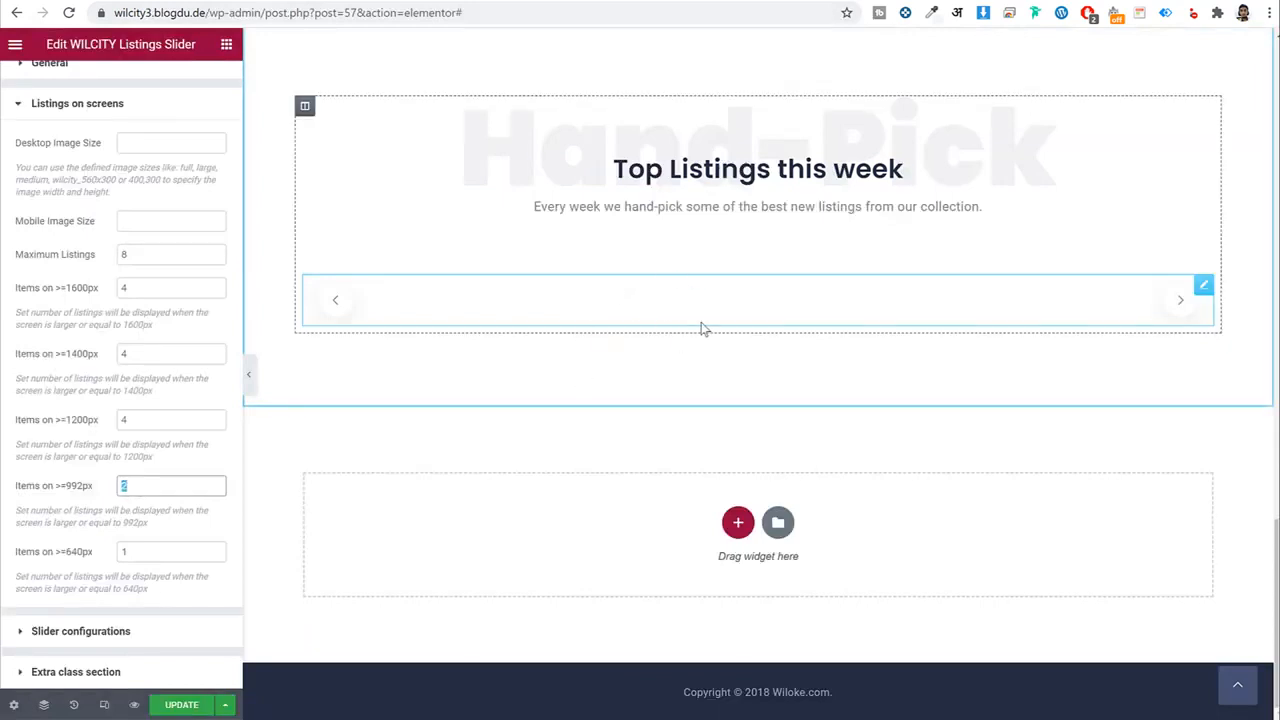
{"action": "scroll", "coordinate": [720, 300], "scroll_direction": "up", "scroll_amount": 2}
Give the Top Listings section 30 px top and 60 px bottom padding and save.
{"action": "left_click", "coordinate": [752, 176]}
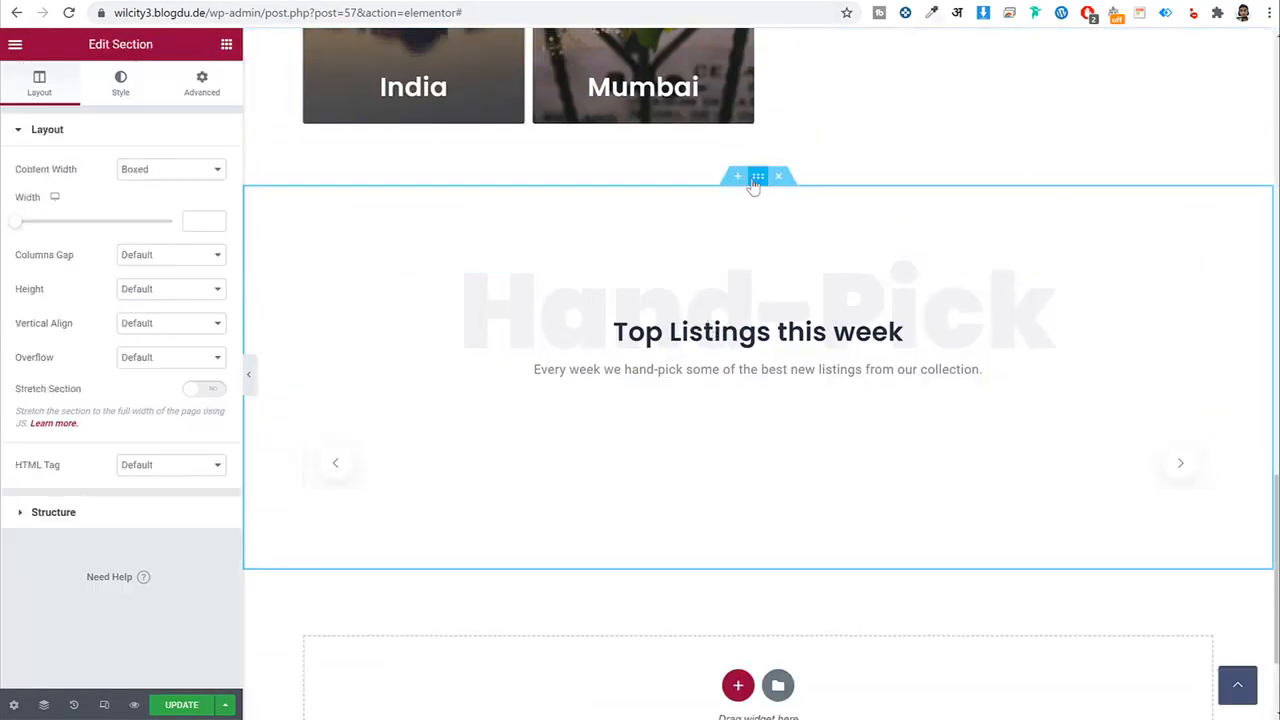
{"action": "left_click", "coordinate": [201, 83]}
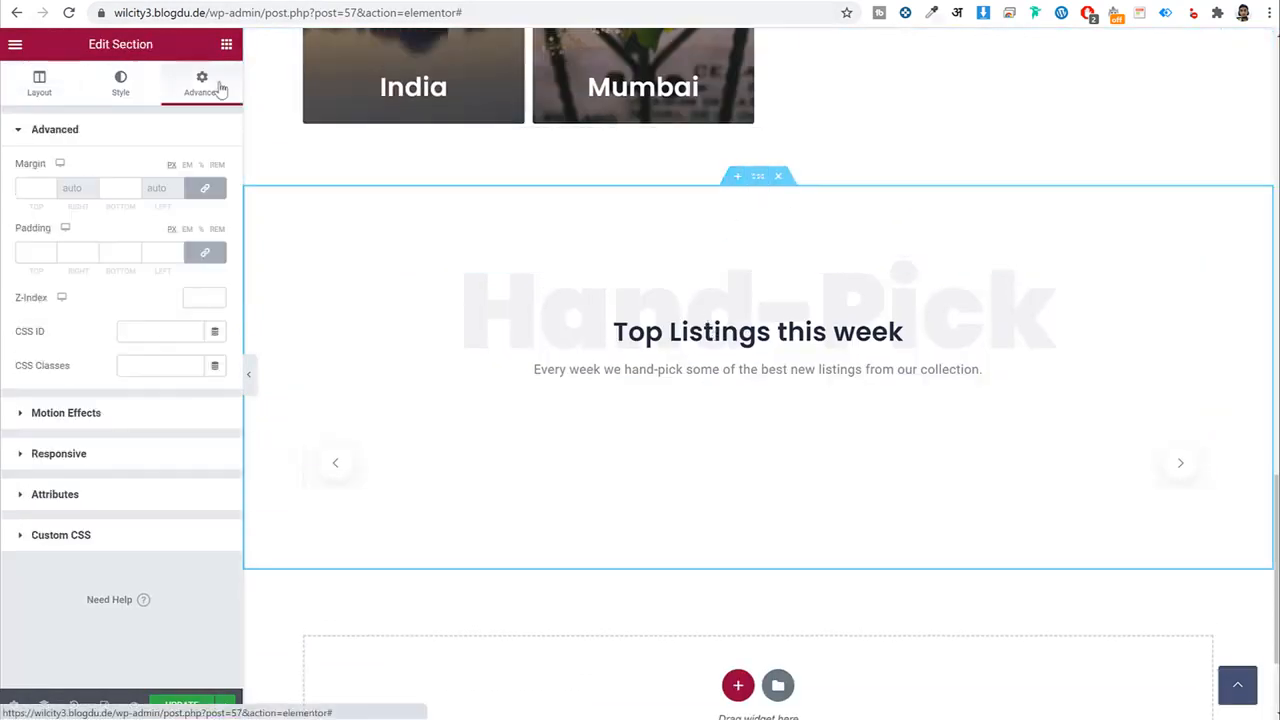
{"action": "left_click", "coordinate": [204, 252]}
{"action": "double_click", "coordinate": [30, 252]}
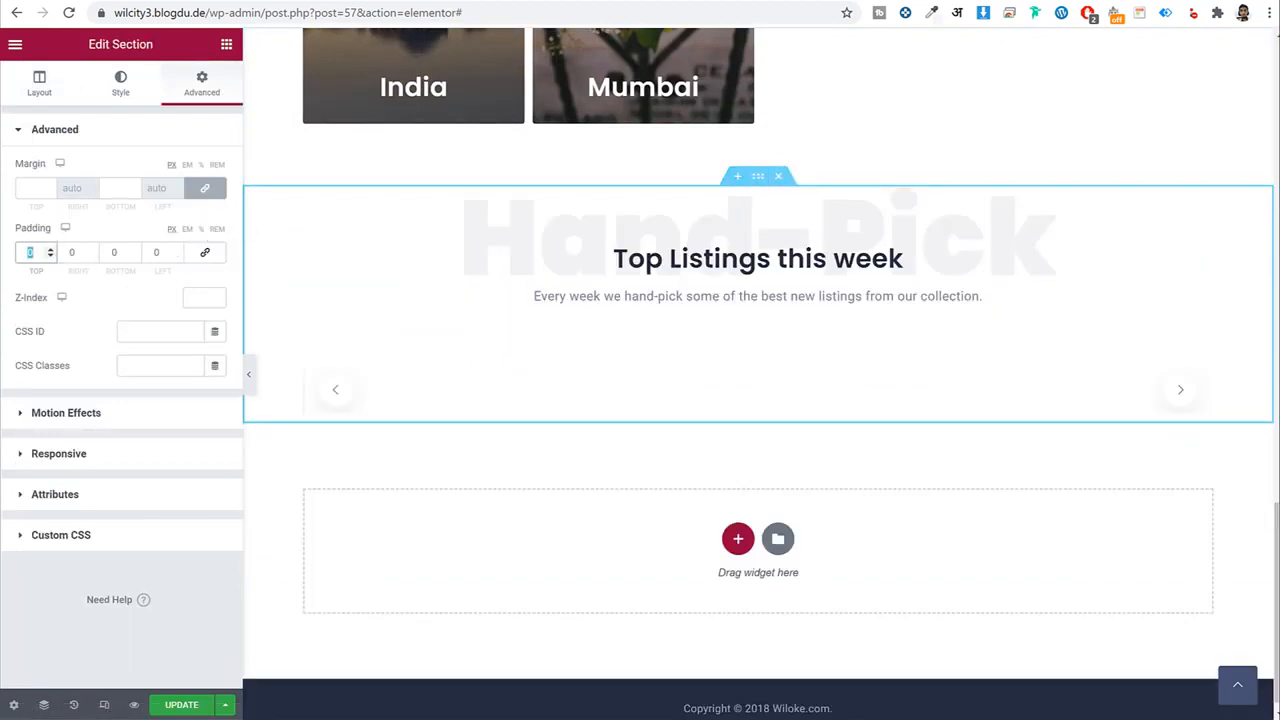
{"action": "type", "text": "30"}
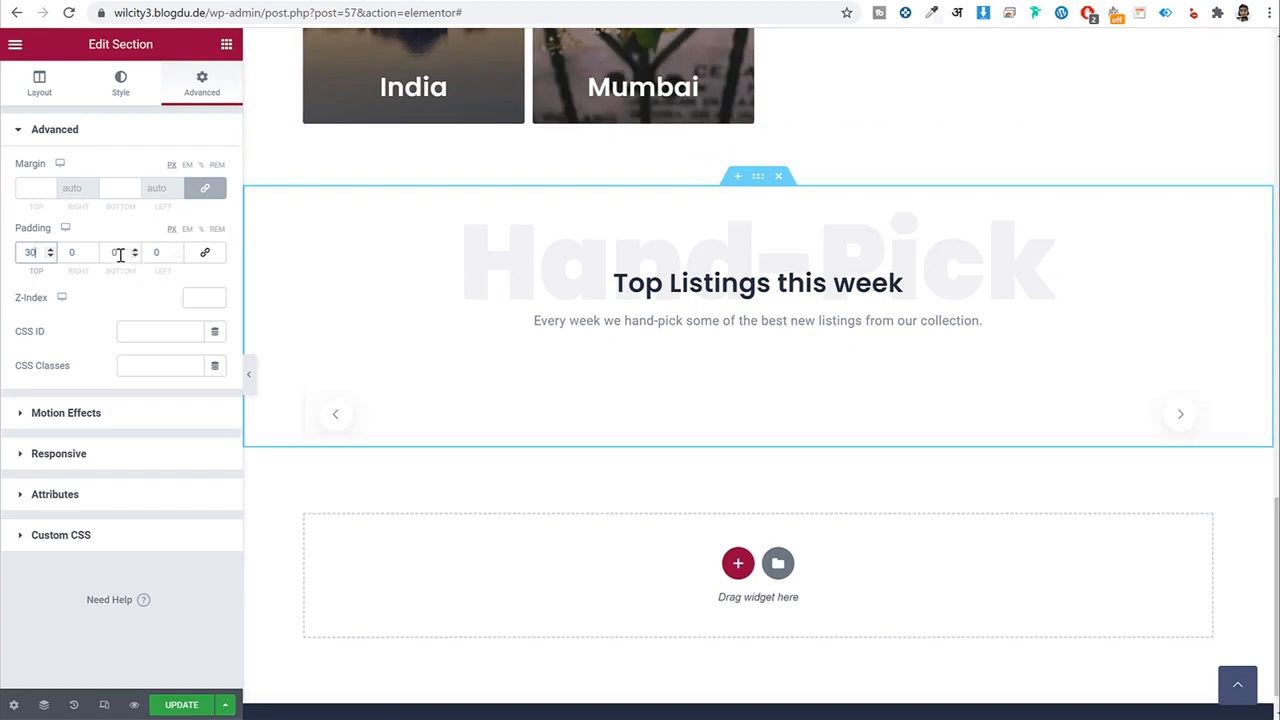
{"action": "left_click_drag", "start_coordinate": [120, 255], "coordinate": [89, 255]}
{"action": "type", "text": "60"}
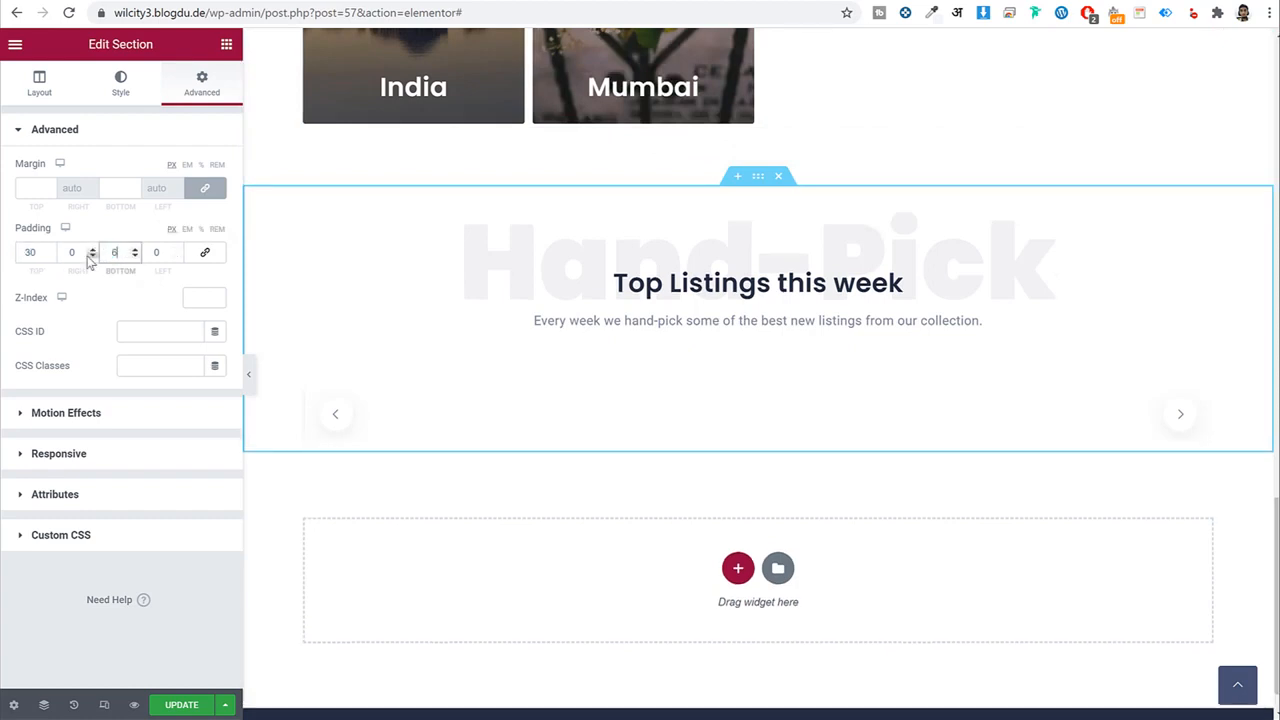
{"action": "left_click", "coordinate": [200, 706]}
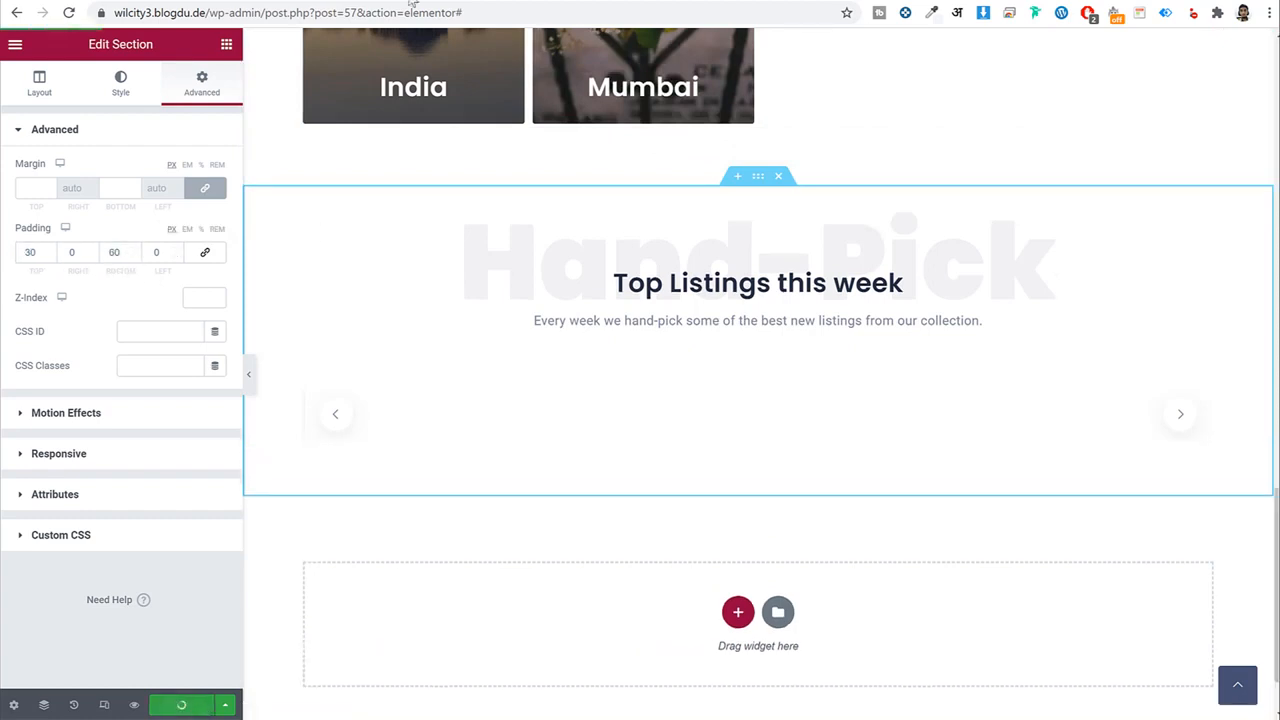
Reload the live homepage and scroll to check the Top Listings this week section.
{"action": "left_click", "coordinate": [474, 3]}
{"action": "left_click", "coordinate": [458, 12]}
{"action": "key", "text": "Return"}
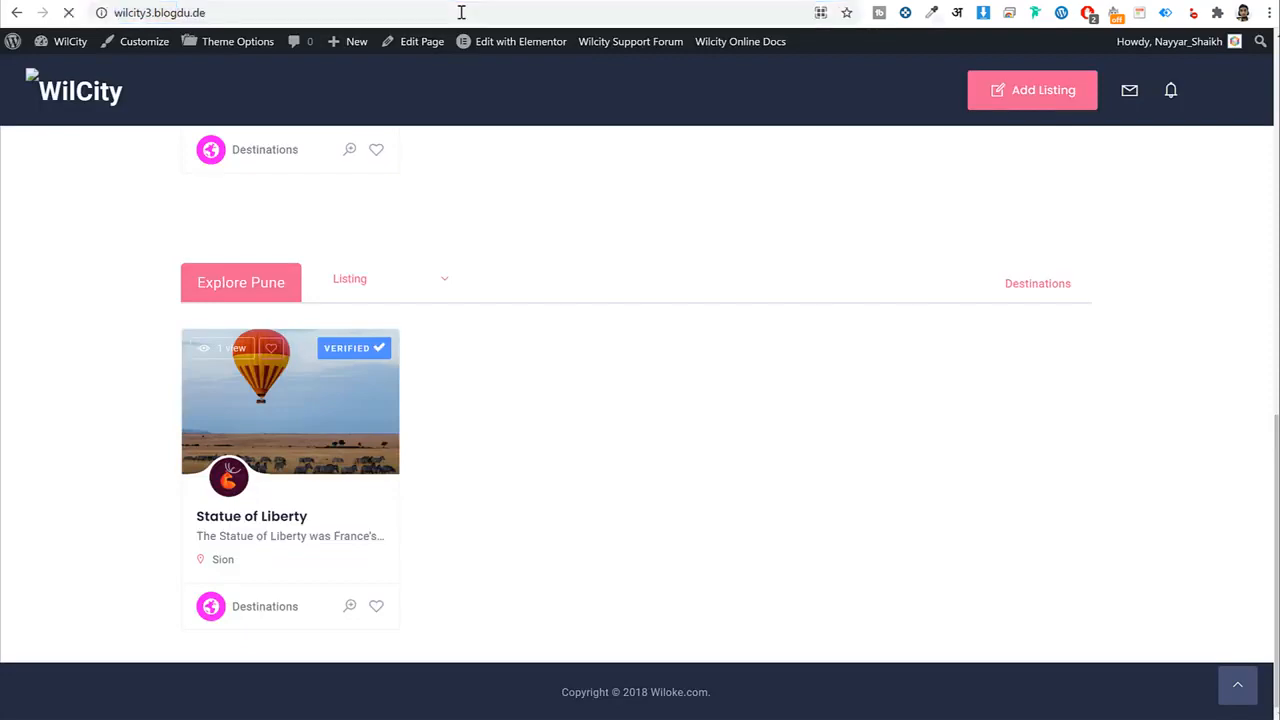
{"action": "scroll", "coordinate": [649, 217], "scroll_direction": "down", "scroll_amount": 13}
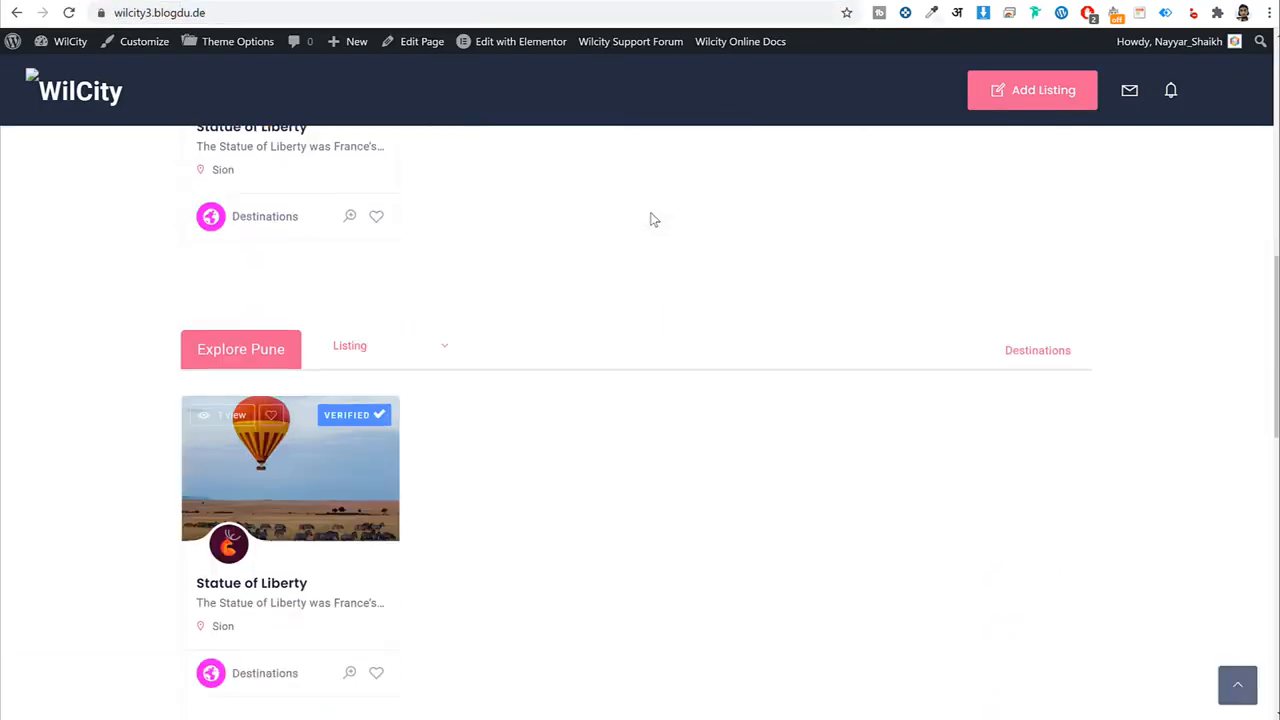
{"action": "scroll", "coordinate": [391, 286], "scroll_direction": "down", "scroll_amount": 5}
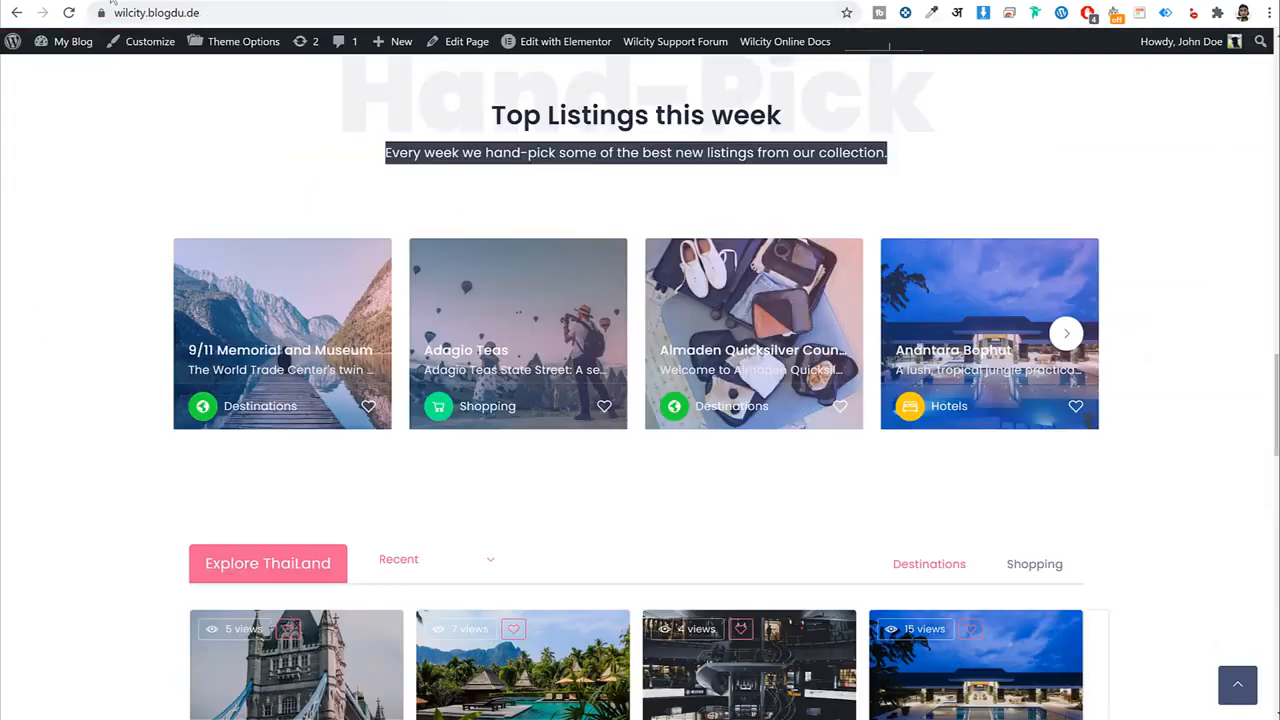
{"action": "scroll", "coordinate": [838, 374], "scroll_direction": "down", "scroll_amount": 2}
{"action": "scroll", "coordinate": [838, 374], "scroll_direction": "down", "scroll_amount": 3}
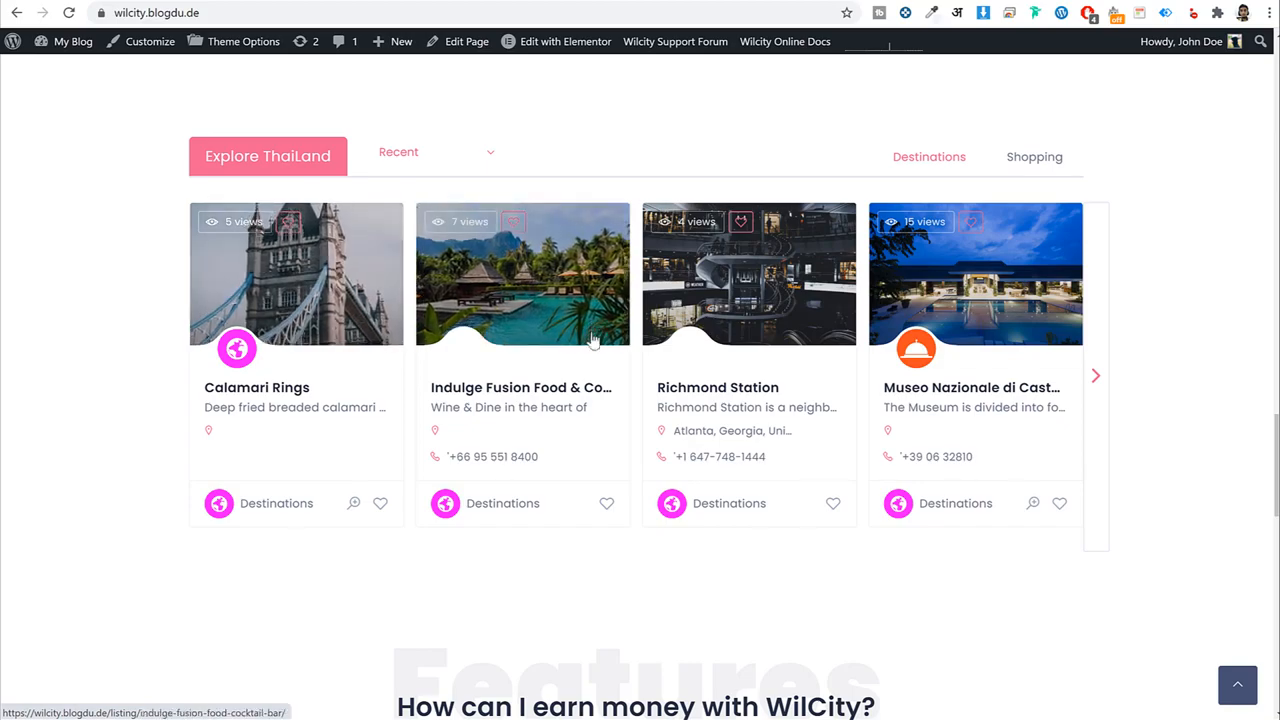
{"action": "scroll", "coordinate": [595, 368], "scroll_direction": "up", "scroll_amount": 4}
{"action": "scroll", "coordinate": [595, 368], "scroll_direction": "down", "scroll_amount": 4}
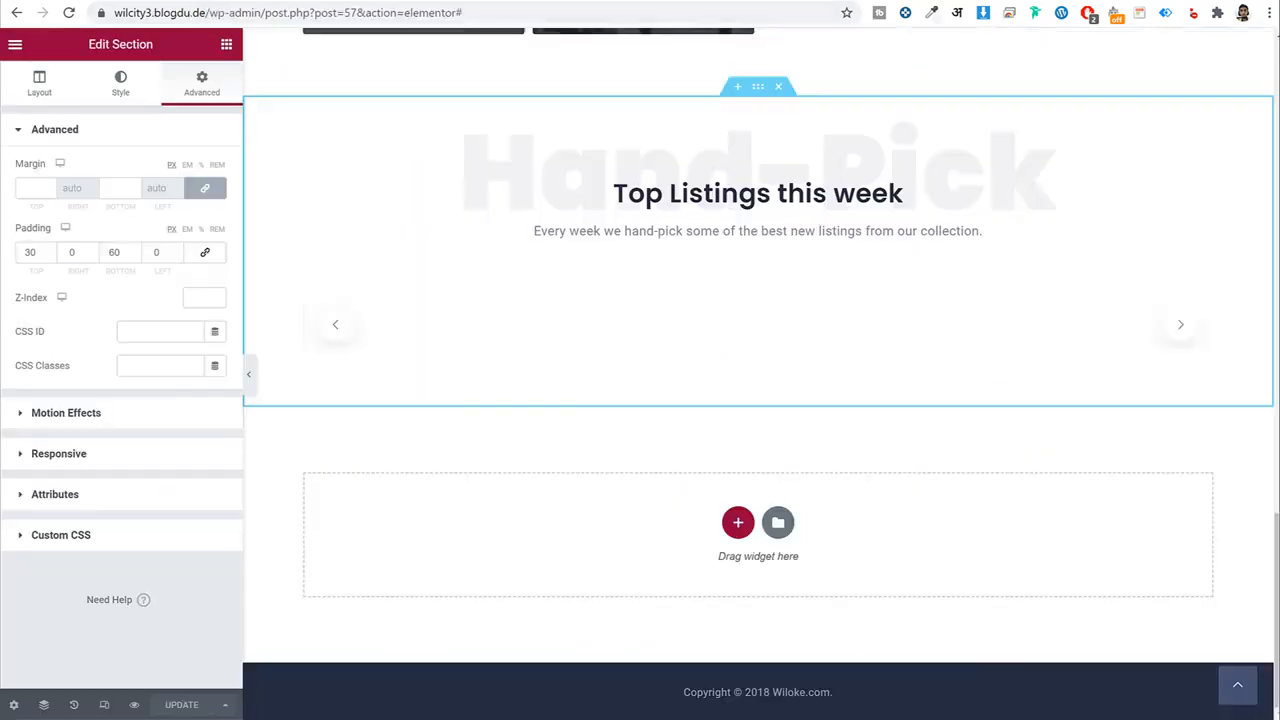
{"action": "scroll", "coordinate": [655, 358], "scroll_direction": "up", "scroll_amount": 3}
{"action": "scroll", "coordinate": [655, 358], "scroll_direction": "down", "scroll_amount": 2}
Copy the Top Listings section and paste it into the empty section below.
{"action": "right_click", "coordinate": [758, 215]}
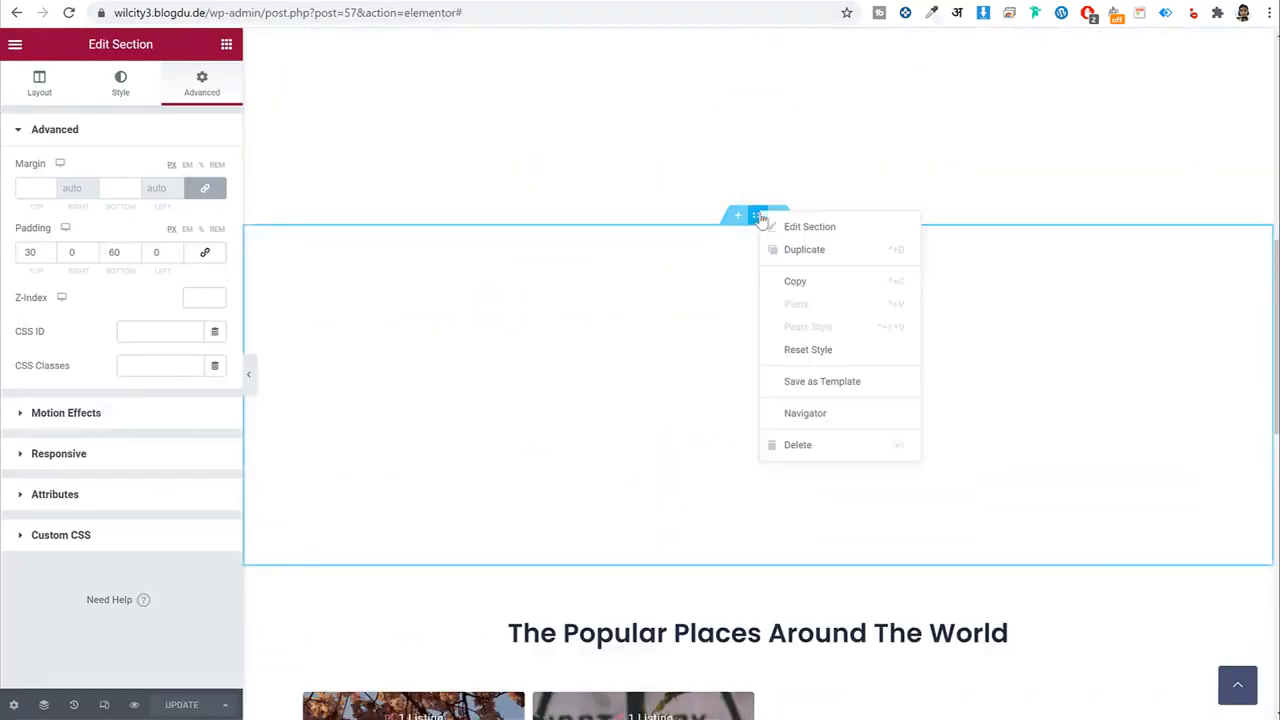
{"action": "left_click", "coordinate": [805, 283]}
{"action": "scroll", "coordinate": [810, 342], "scroll_direction": "down", "scroll_amount": 10}
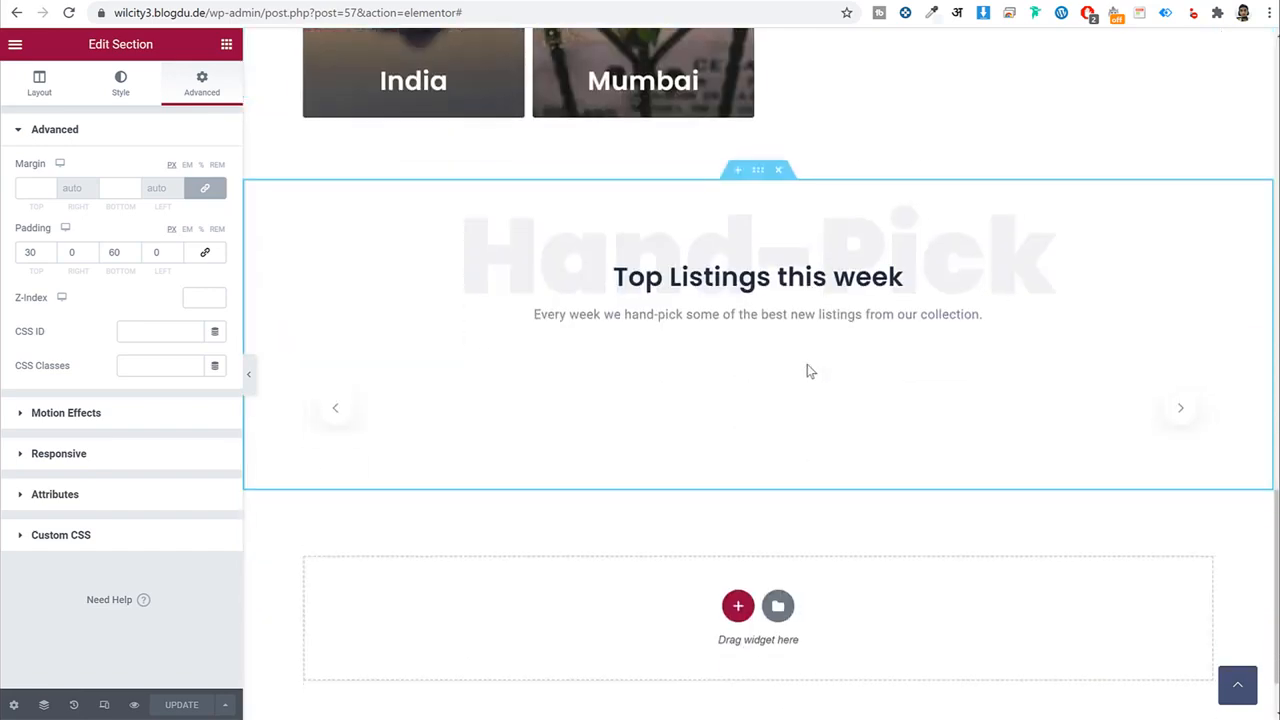
{"action": "right_click", "coordinate": [843, 520]}
{"action": "left_click", "coordinate": [863, 529]}
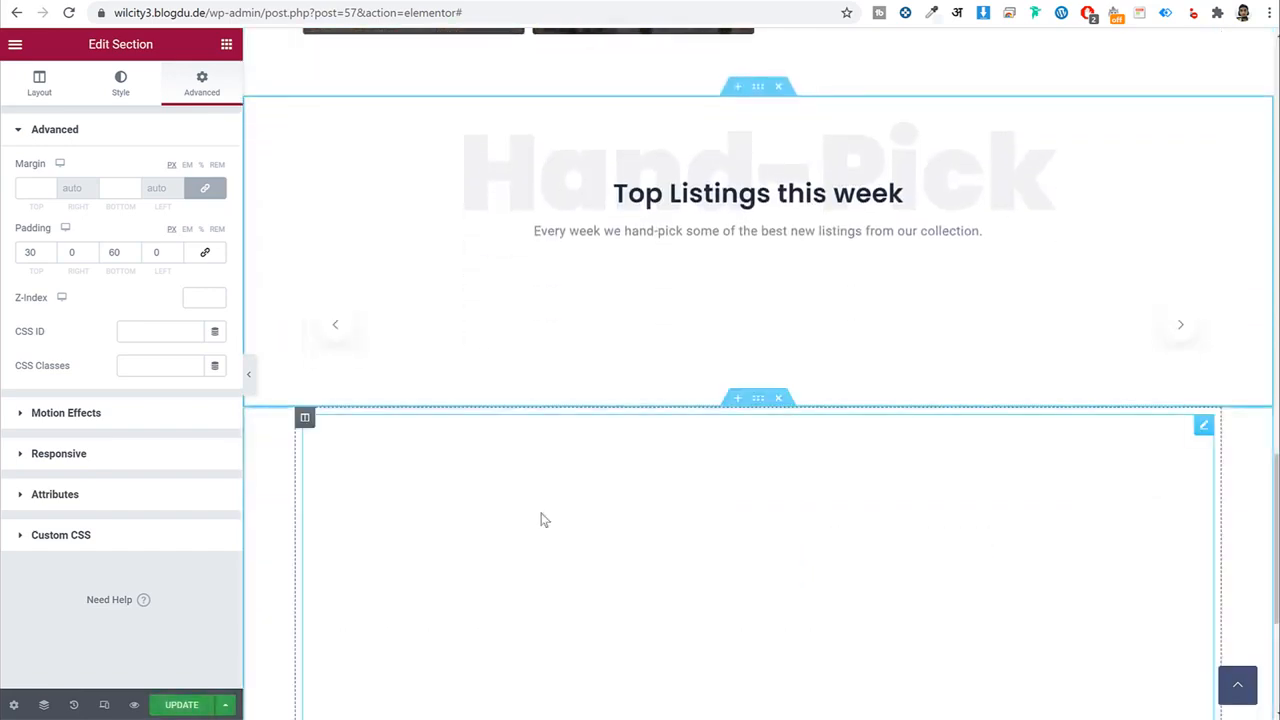
Review the pasted tabs widget's Pune heading and the demo's Features heading text.
{"action": "left_click", "coordinate": [588, 390]}
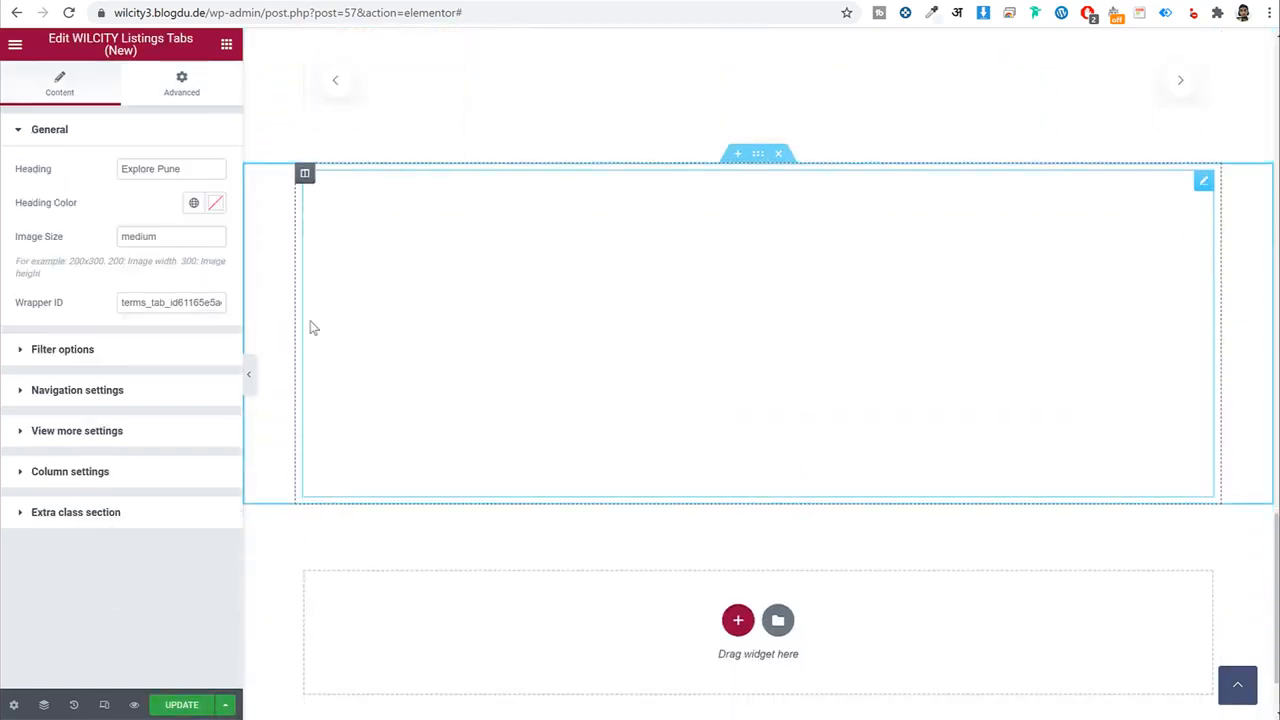
{"action": "double_click", "coordinate": [203, 169]}
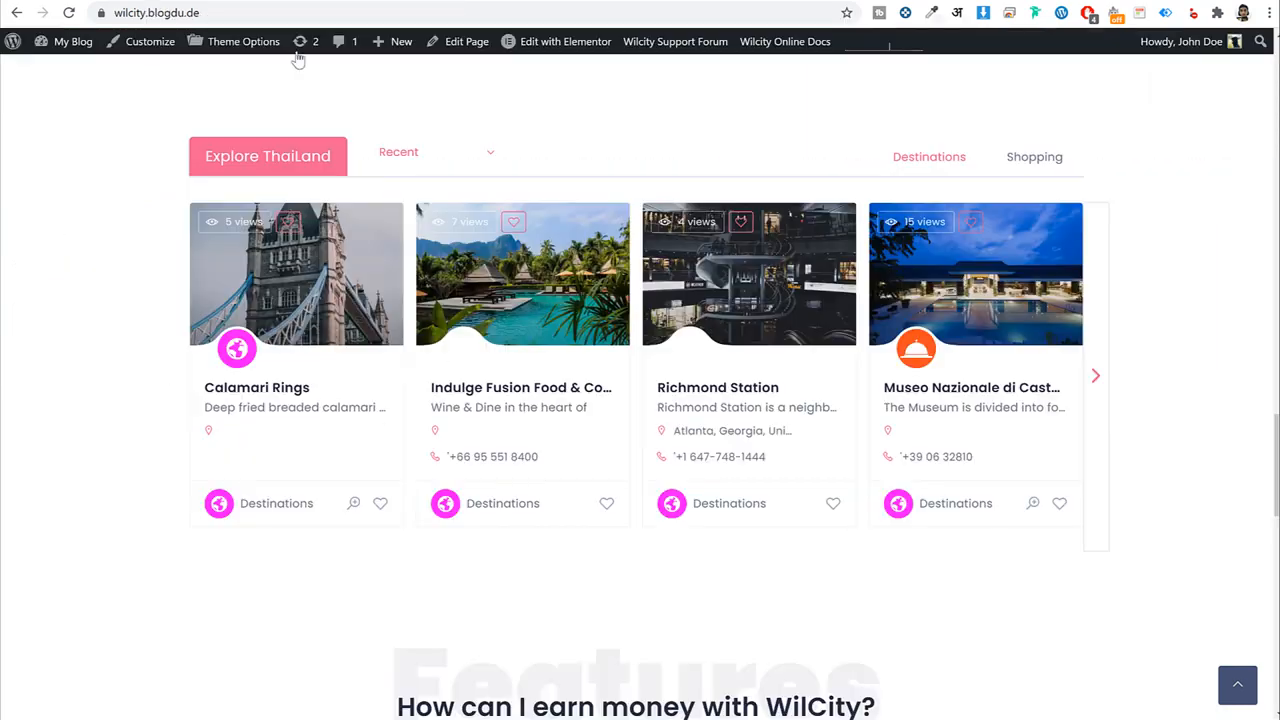
{"action": "scroll", "coordinate": [750, 420], "scroll_direction": "down", "scroll_amount": 2}
{"action": "scroll", "coordinate": [748, 420], "scroll_direction": "down", "scroll_amount": 4}
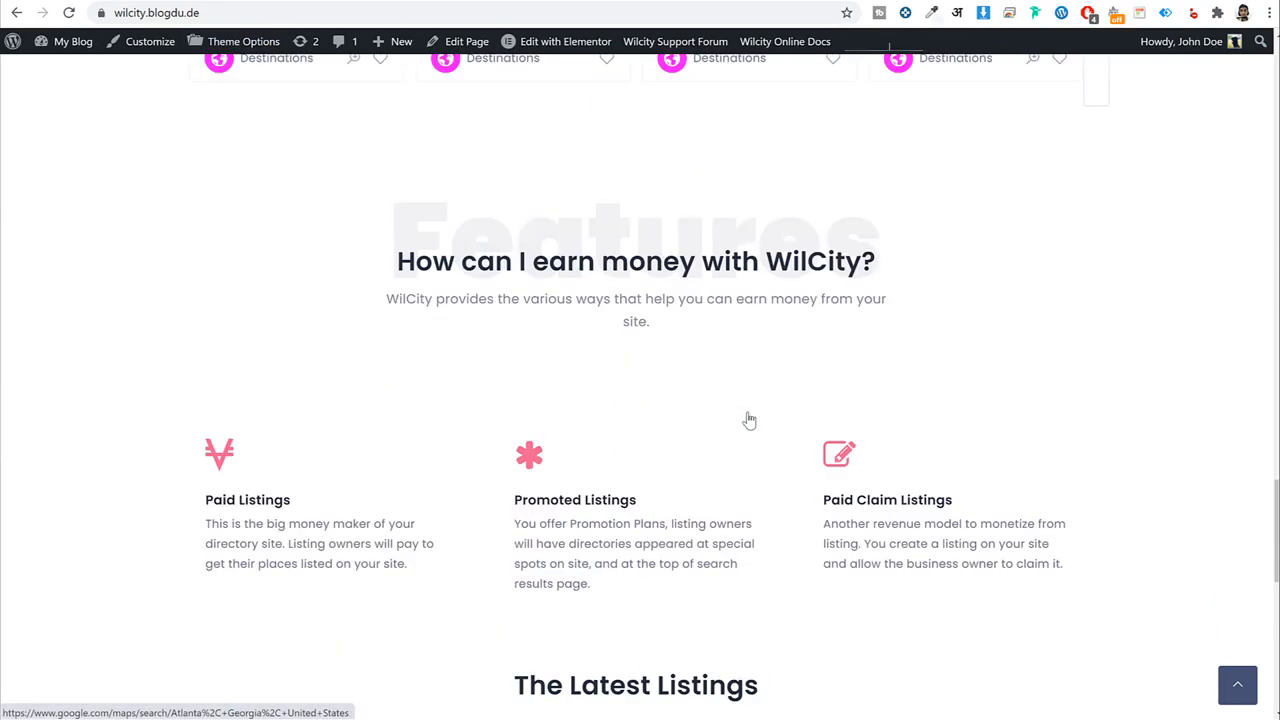
{"action": "scroll", "coordinate": [600, 330], "scroll_direction": "up", "scroll_amount": 1}
{"action": "left_click_drag", "start_coordinate": [415, 190], "coordinate": [906, 266]}
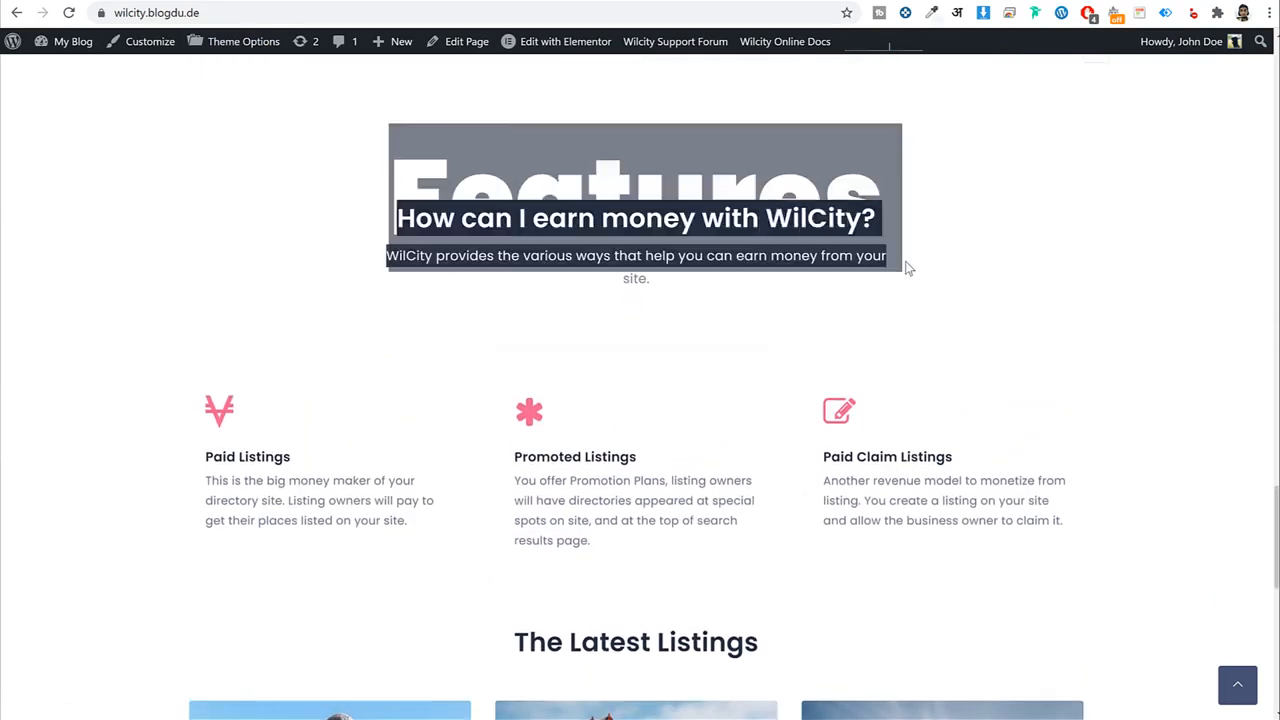
{"action": "left_click", "coordinate": [794, 251]}
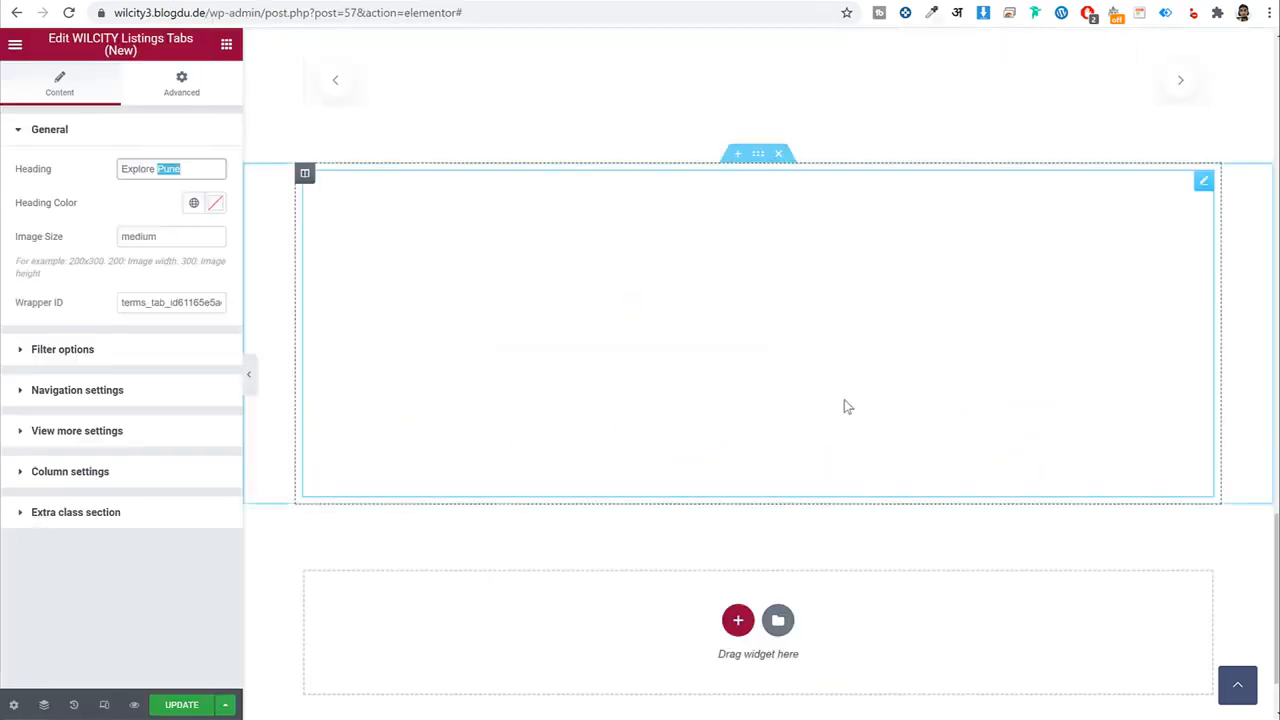
{"action": "scroll", "coordinate": [844, 399], "scroll_direction": "up", "scroll_amount": 4}
Copy the Top Listings this week heading and paste it into the empty bottom section.
{"action": "right_click", "coordinate": [697, 285]}
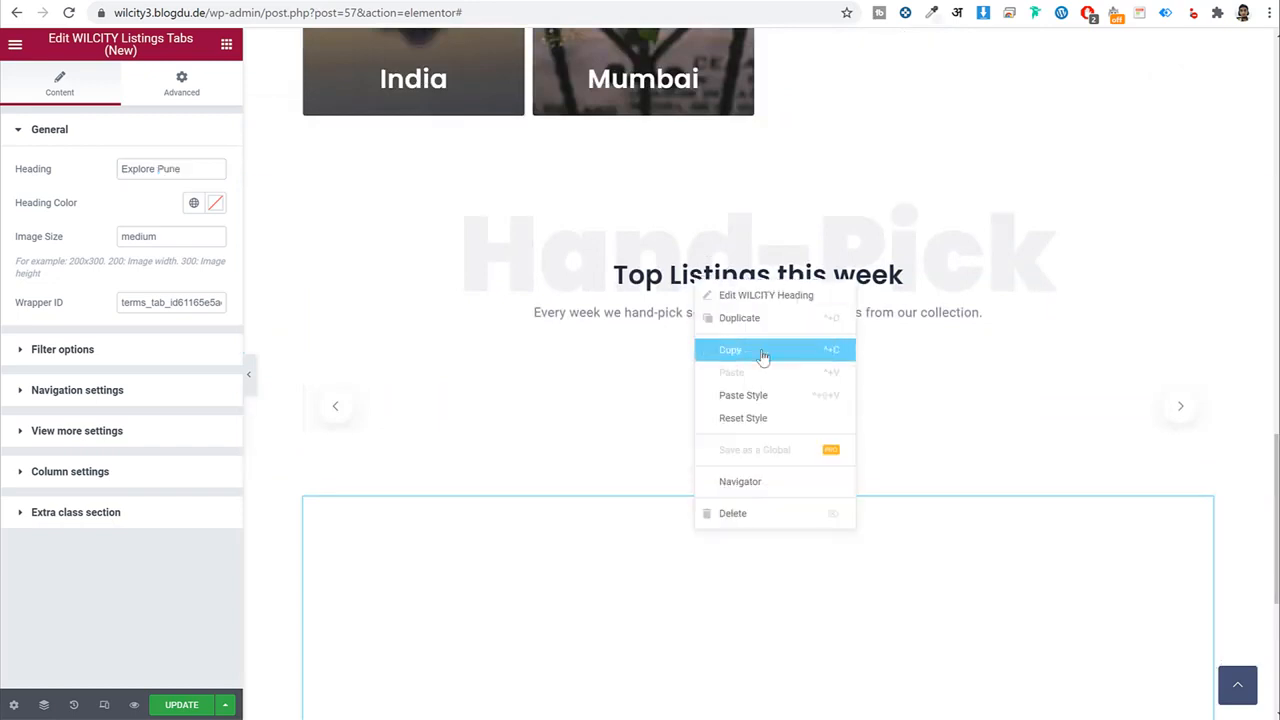
{"action": "left_click", "coordinate": [760, 350]}
{"action": "scroll", "coordinate": [794, 397], "scroll_direction": "down", "scroll_amount": 5}
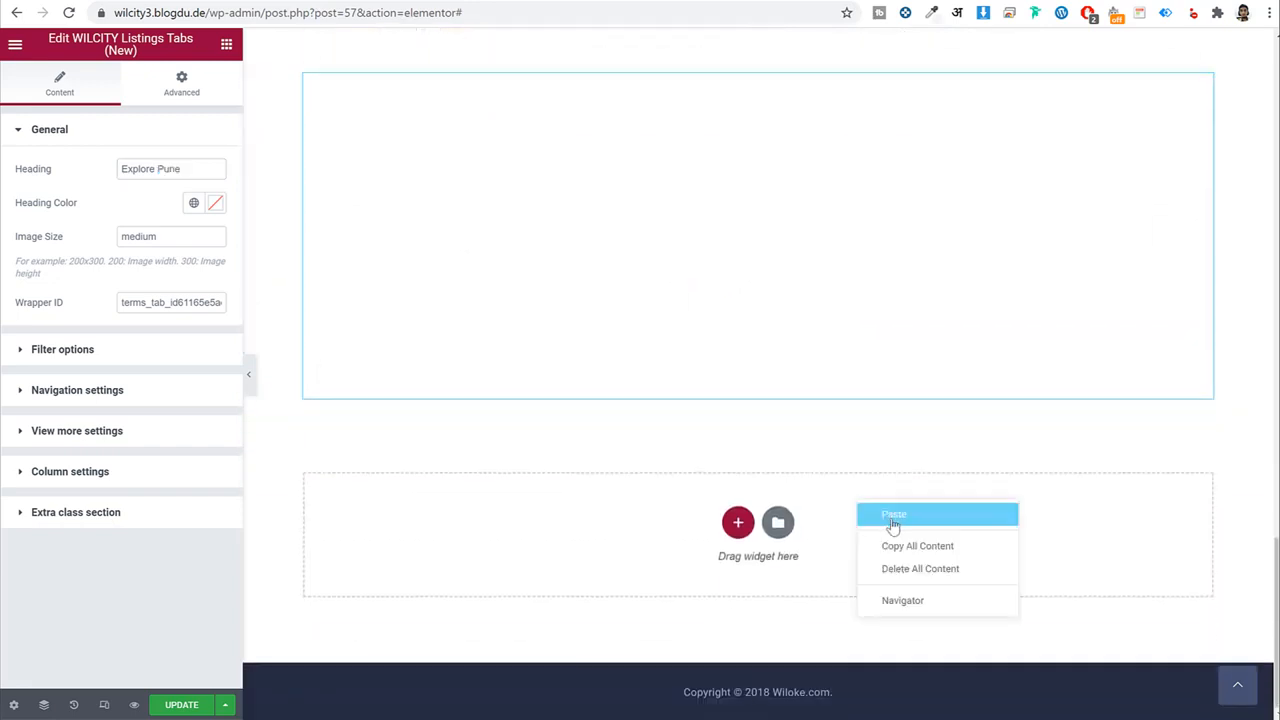
{"action": "left_click", "coordinate": [893, 516]}
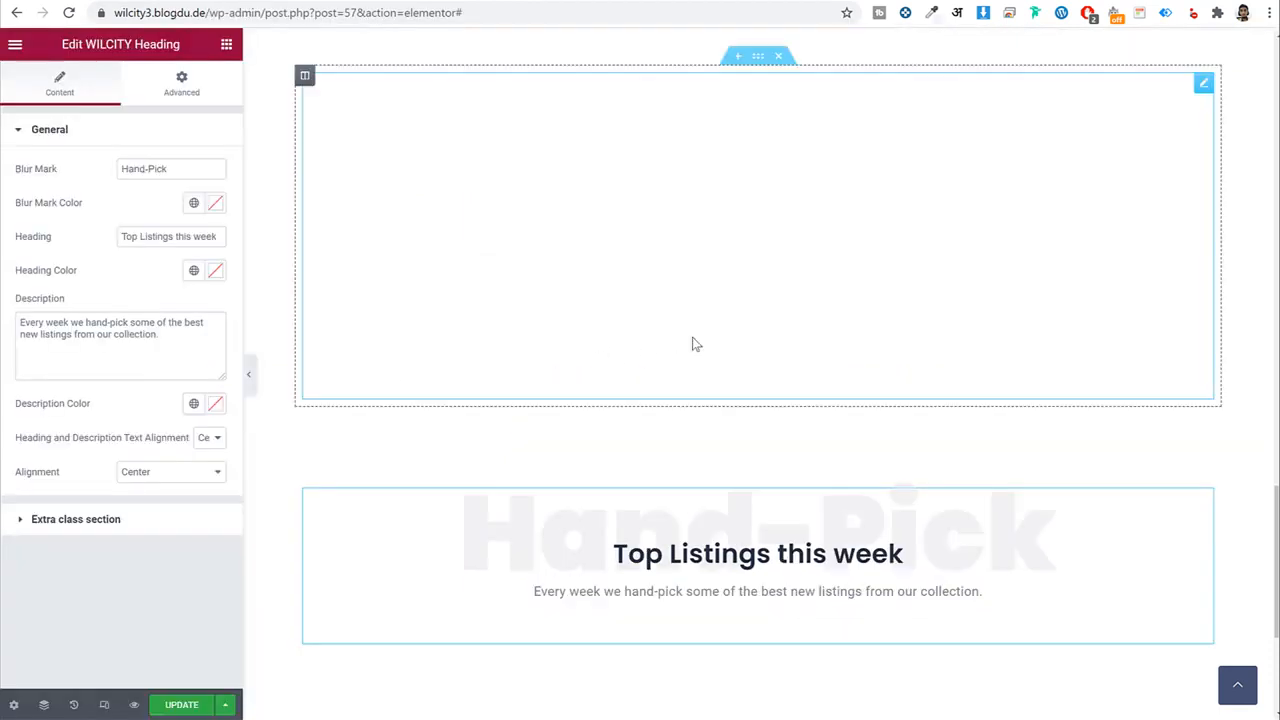
{"action": "scroll", "coordinate": [668, 428], "scroll_direction": "down", "scroll_amount": 3}
{"action": "left_click", "coordinate": [227, 45]}
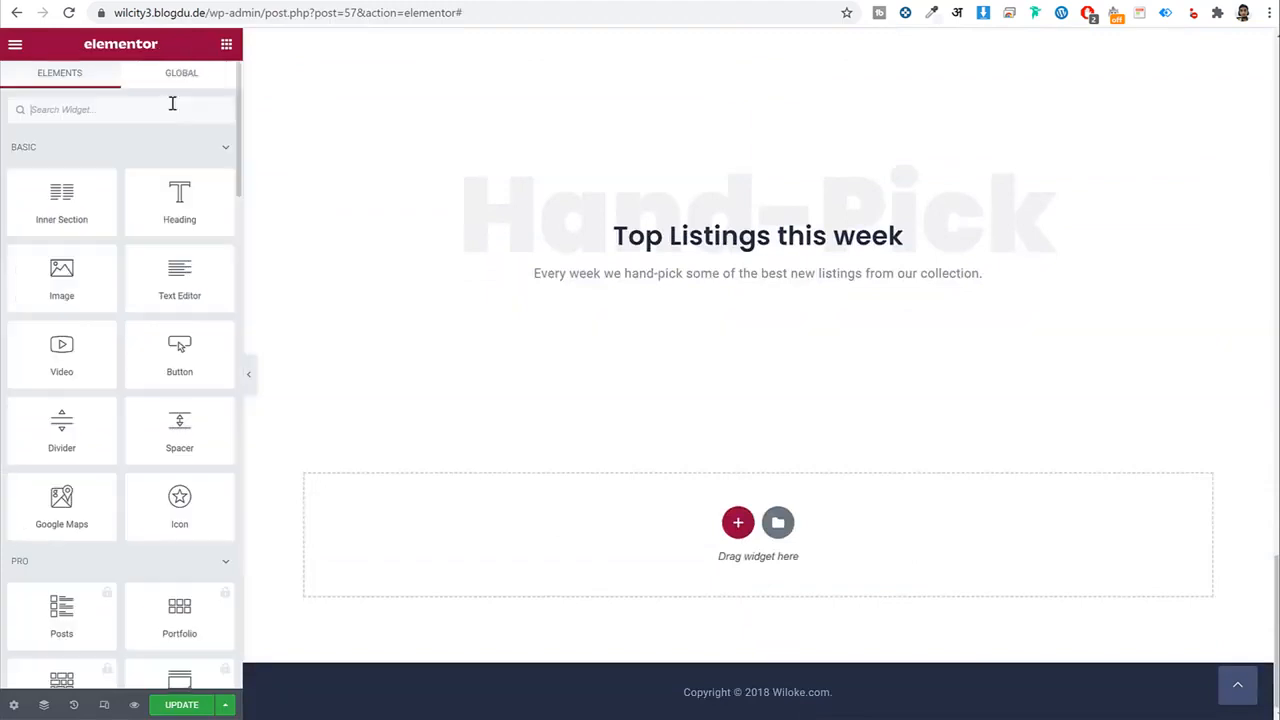
{"action": "type", "text": "ico"}
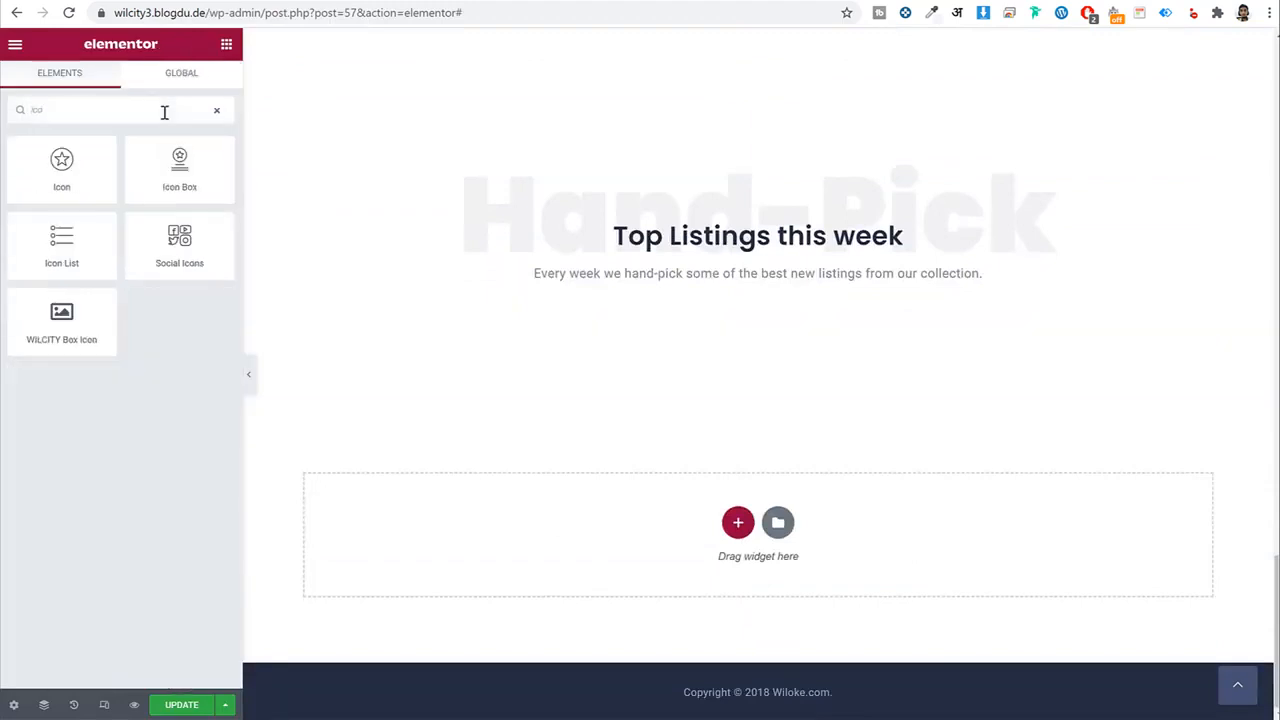
{"action": "left_click_drag", "start_coordinate": [40, 330], "coordinate": [855, 311]}
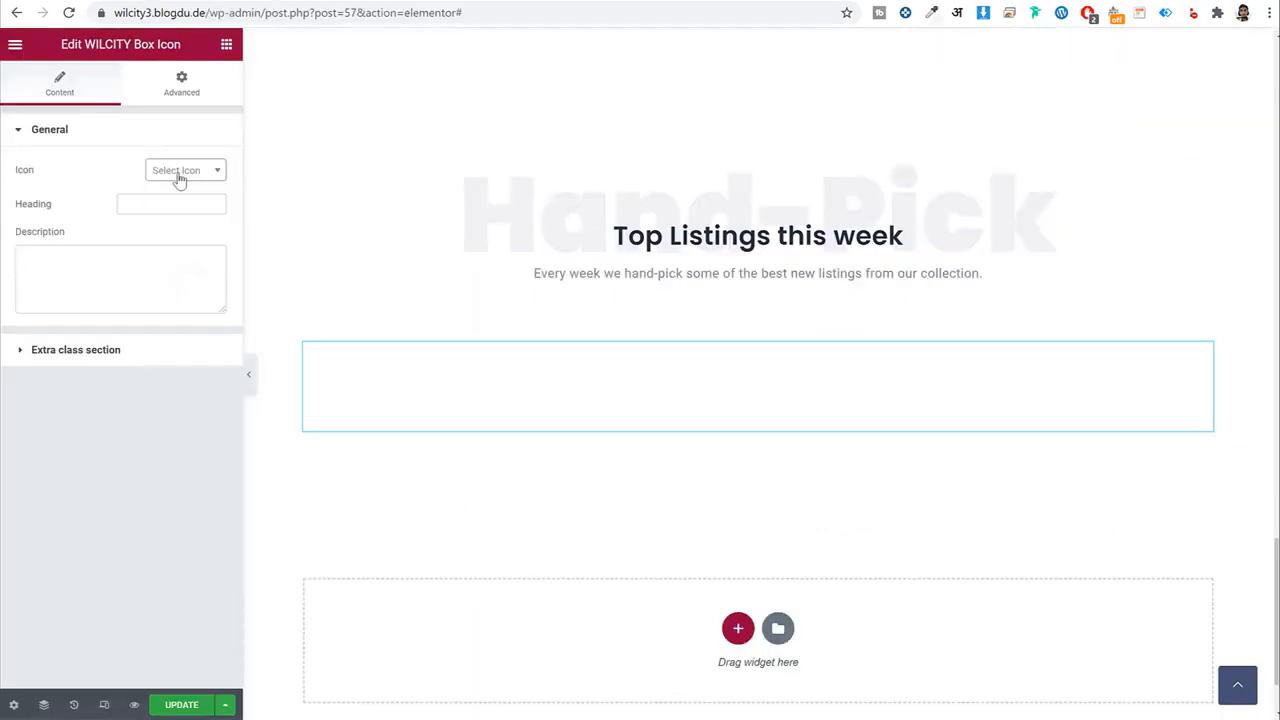
{"action": "left_click", "coordinate": [179, 177]}
{"action": "scroll", "coordinate": [189, 294], "scroll_direction": "down", "scroll_amount": 3}
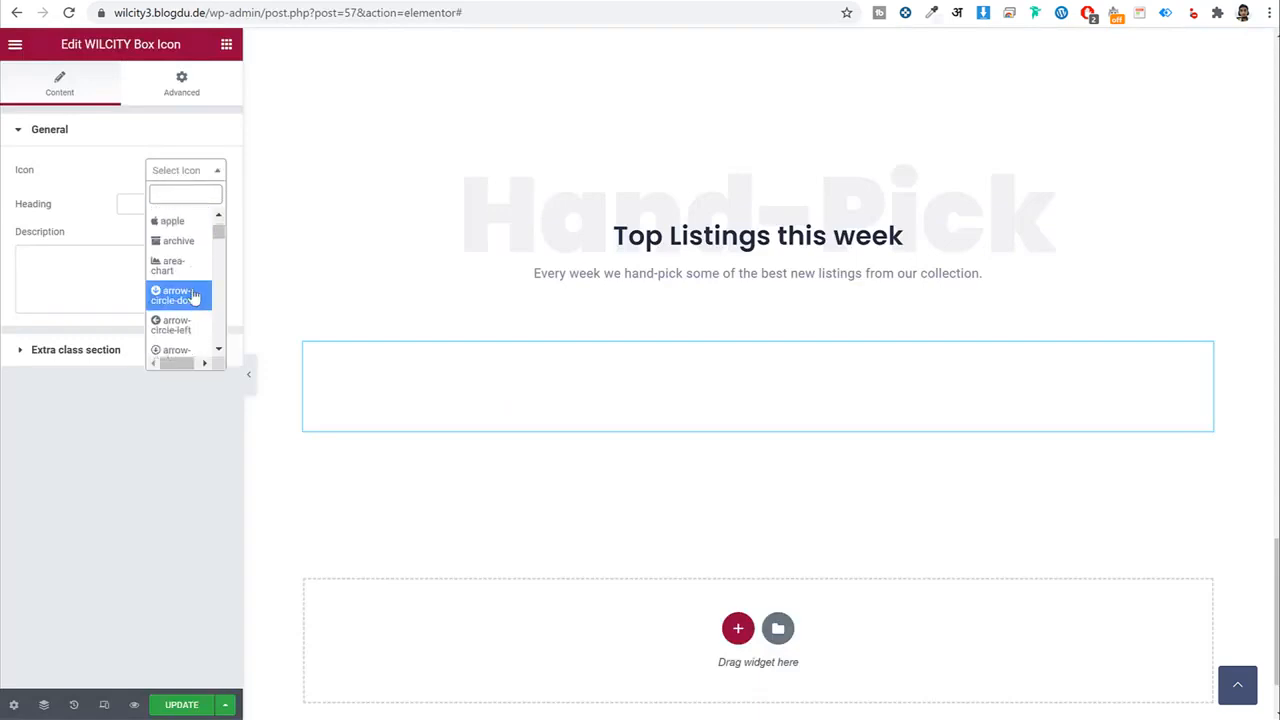
{"action": "scroll", "coordinate": [185, 299], "scroll_direction": "up", "scroll_amount": 1}
{"action": "left_click", "coordinate": [181, 301]}
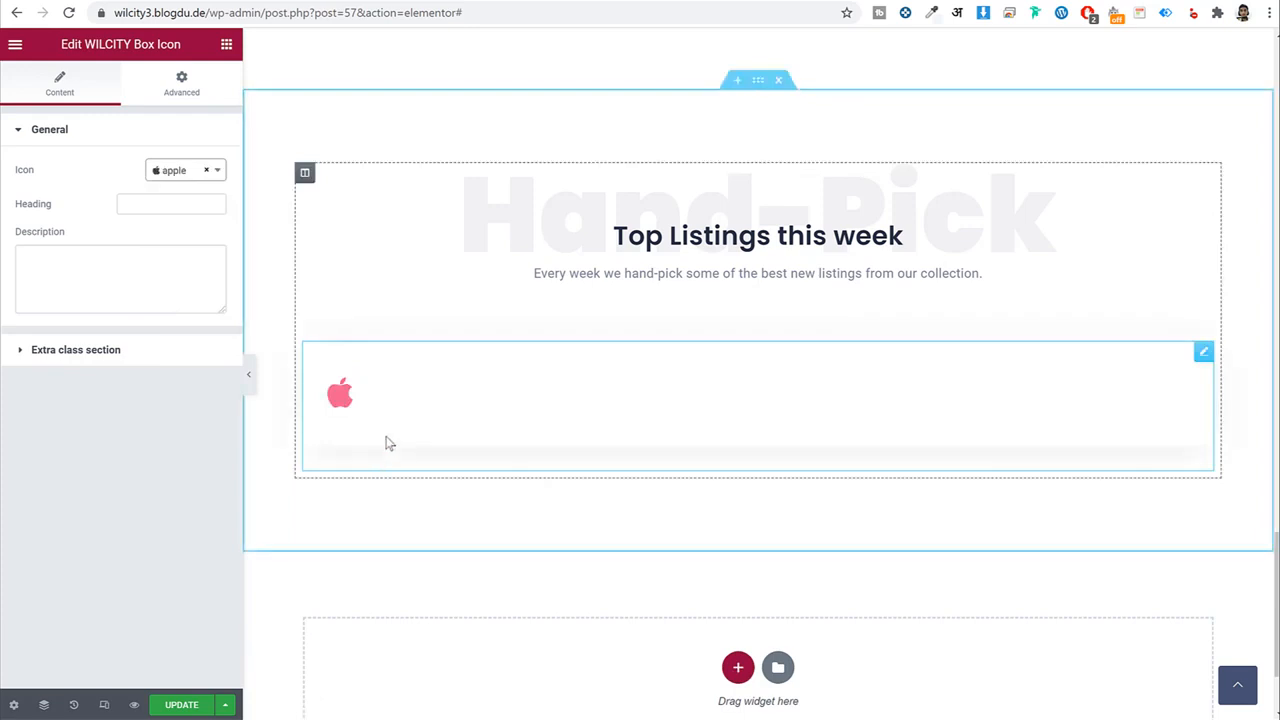
{"action": "right_click", "coordinate": [534, 410]}
{"action": "left_click", "coordinate": [622, 637]}
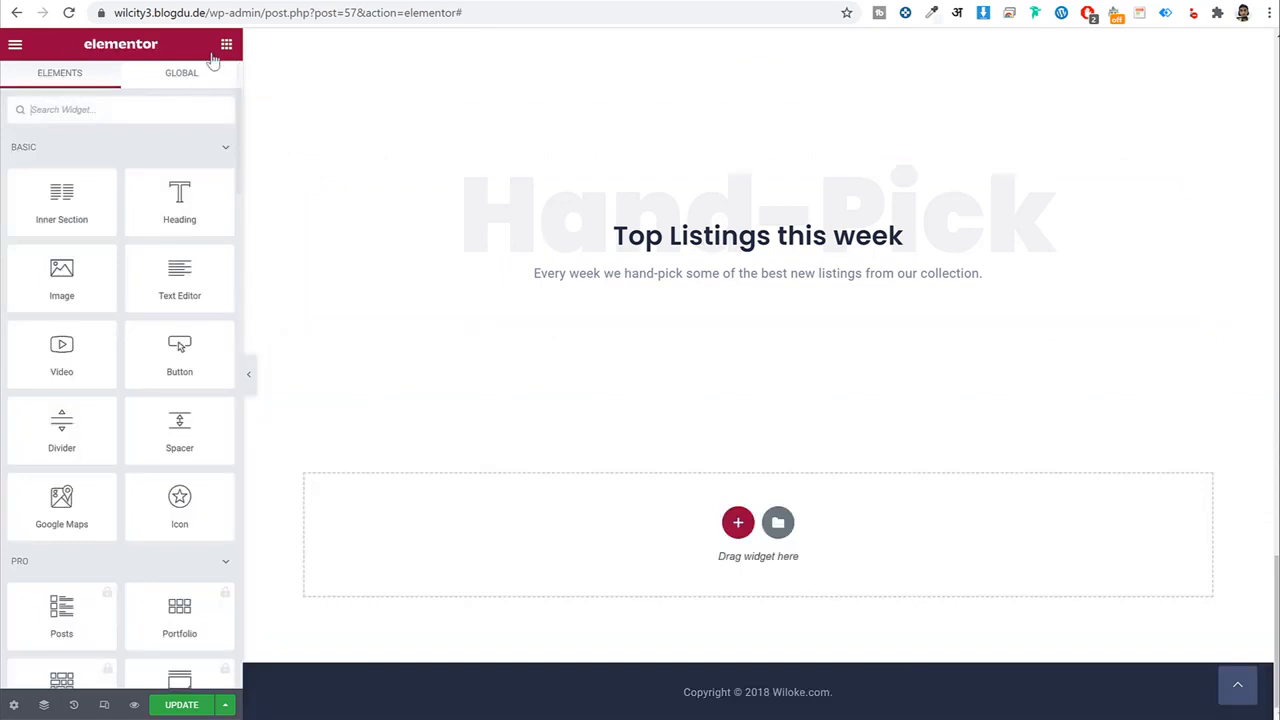
Place an inner section under the heading and add a third column to it.
{"action": "left_click_drag", "start_coordinate": [62, 200], "coordinate": [666, 334]}
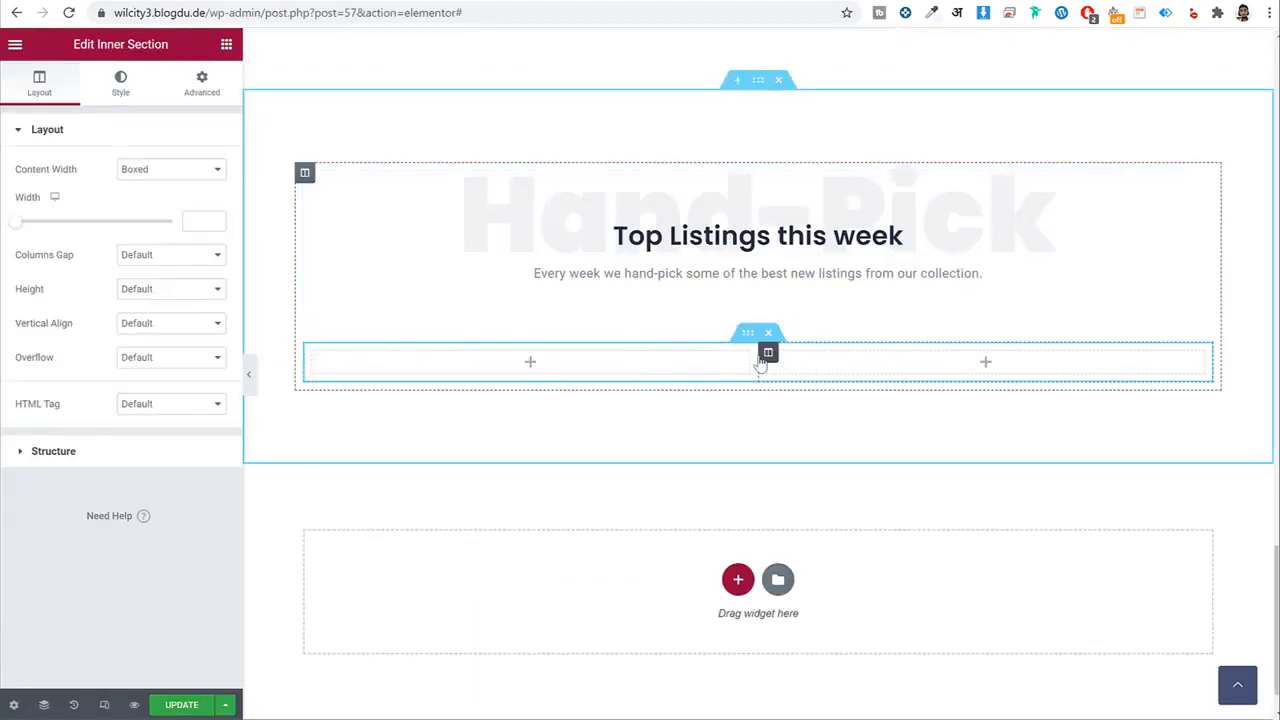
{"action": "right_click", "coordinate": [768, 357]}
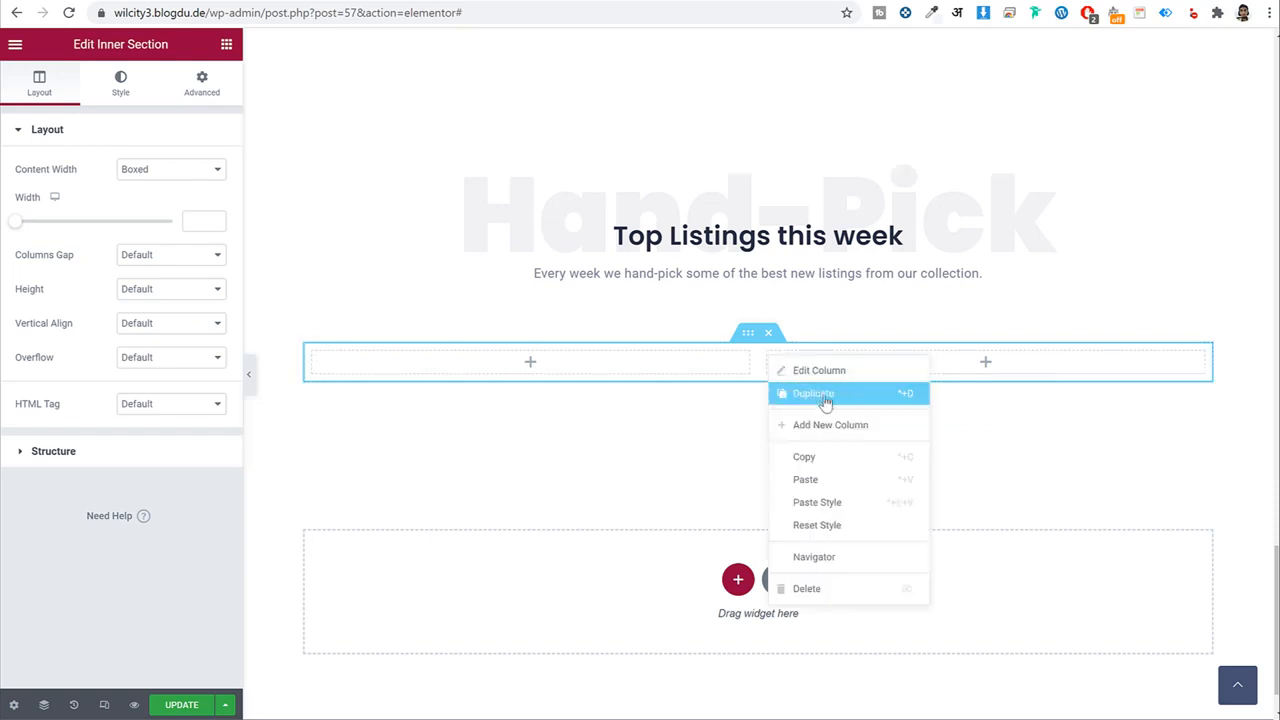
{"action": "left_click", "coordinate": [837, 426]}
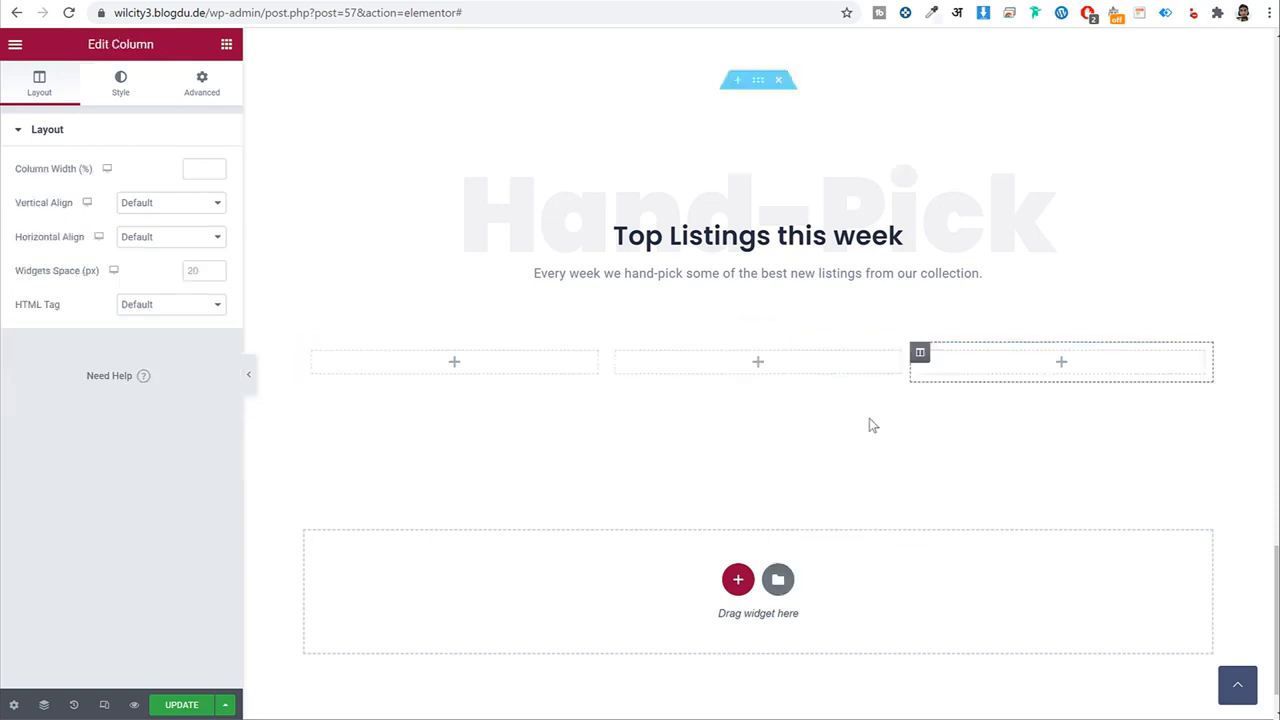
{"action": "left_click", "coordinate": [456, 364]}
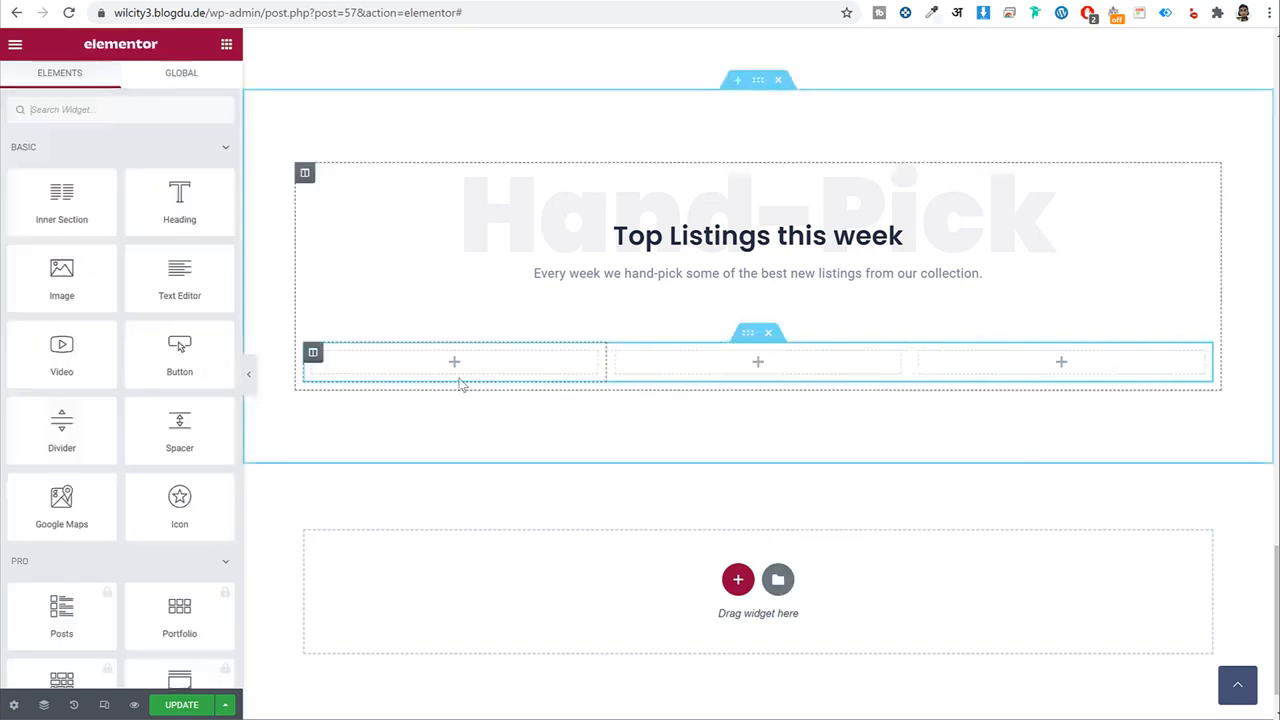
Place a Box Icon widget in the first column with the android icon.
{"action": "left_click", "coordinate": [156, 110]}
{"action": "type", "text": "icon"}
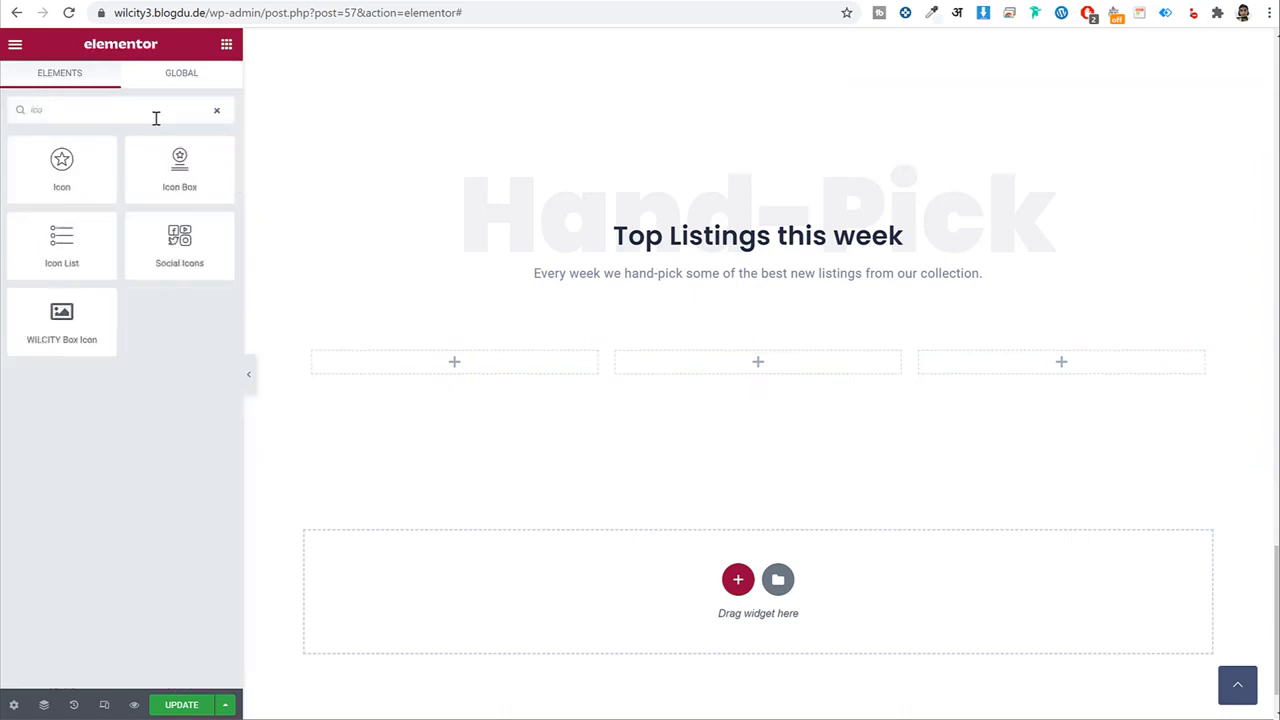
{"action": "left_click_drag", "start_coordinate": [61, 320], "coordinate": [486, 368]}
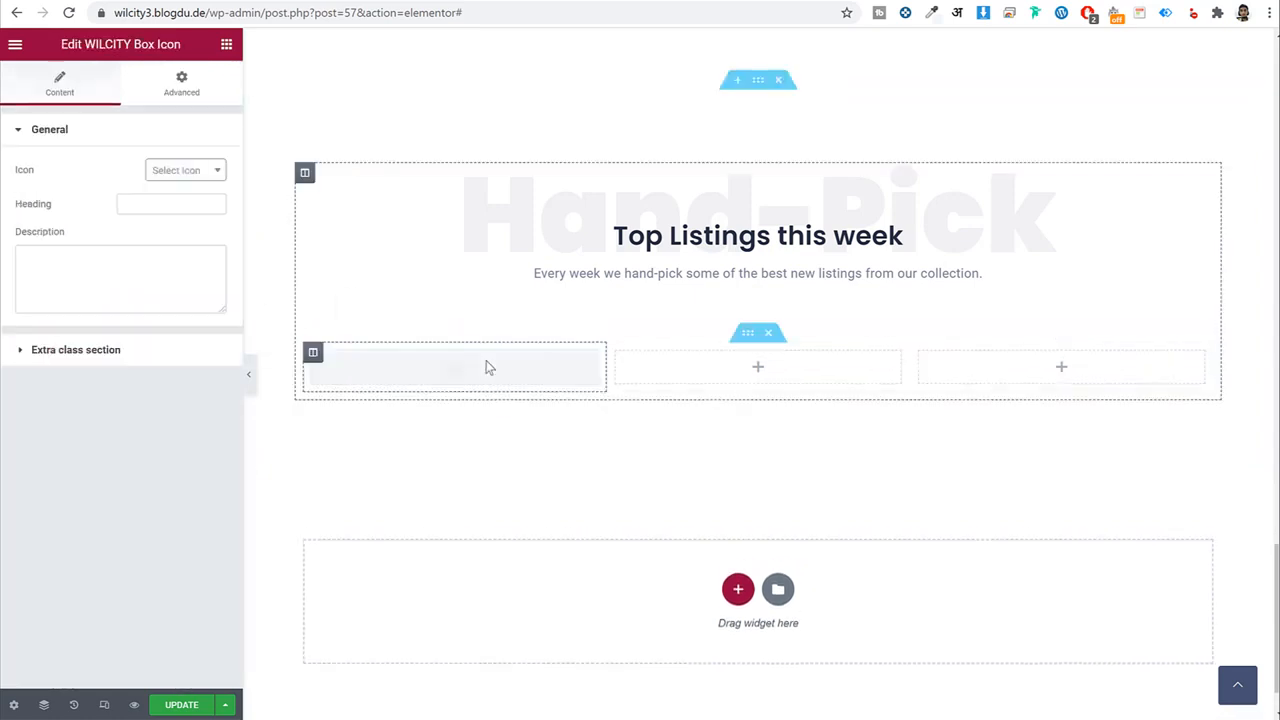
{"action": "left_click", "coordinate": [185, 170]}
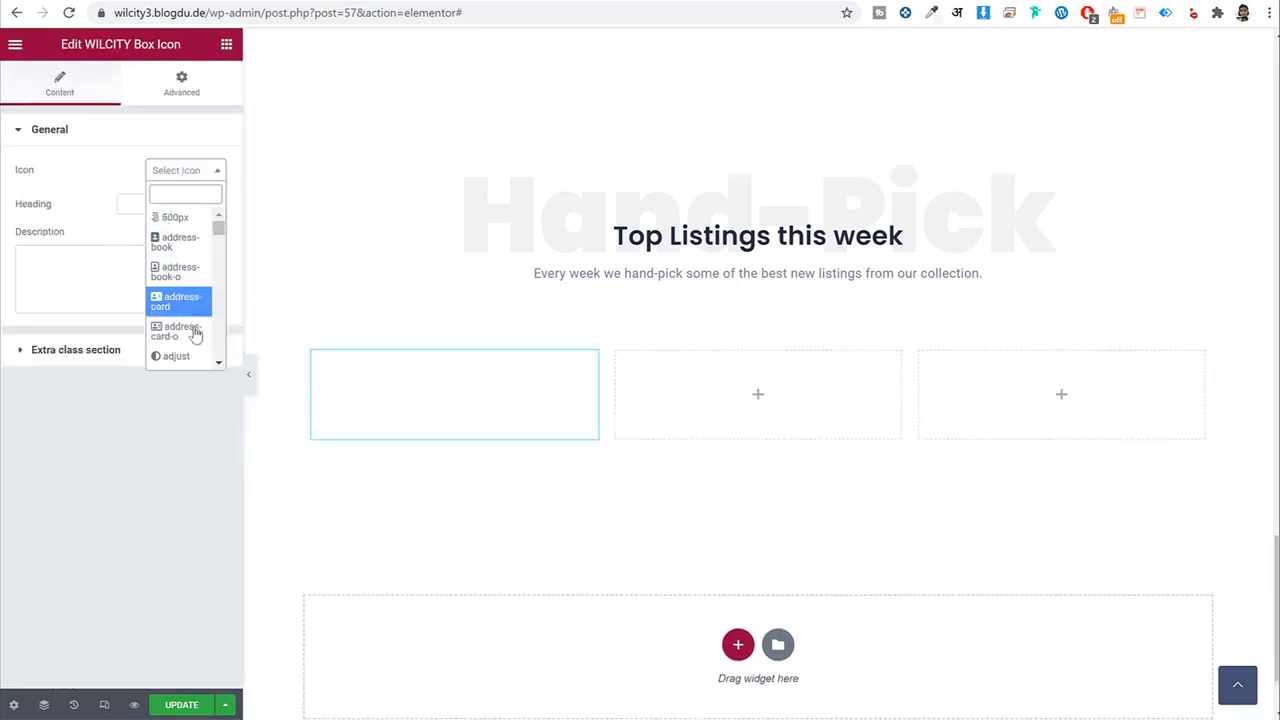
{"action": "scroll", "coordinate": [194, 340], "scroll_direction": "down", "scroll_amount": 5}
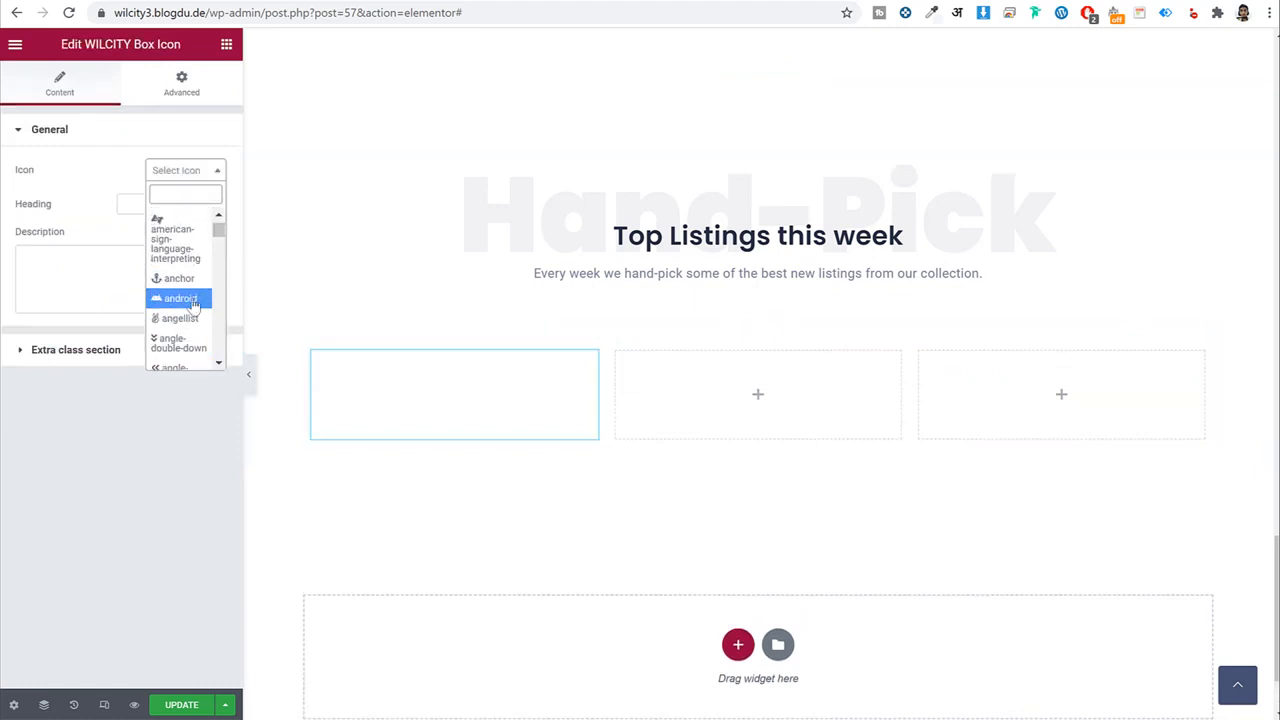
{"action": "left_click", "coordinate": [182, 298]}
Fill the first box with the 'Paid Listings' heading and description copied from the live site.
{"action": "left_click", "coordinate": [117, 0]}
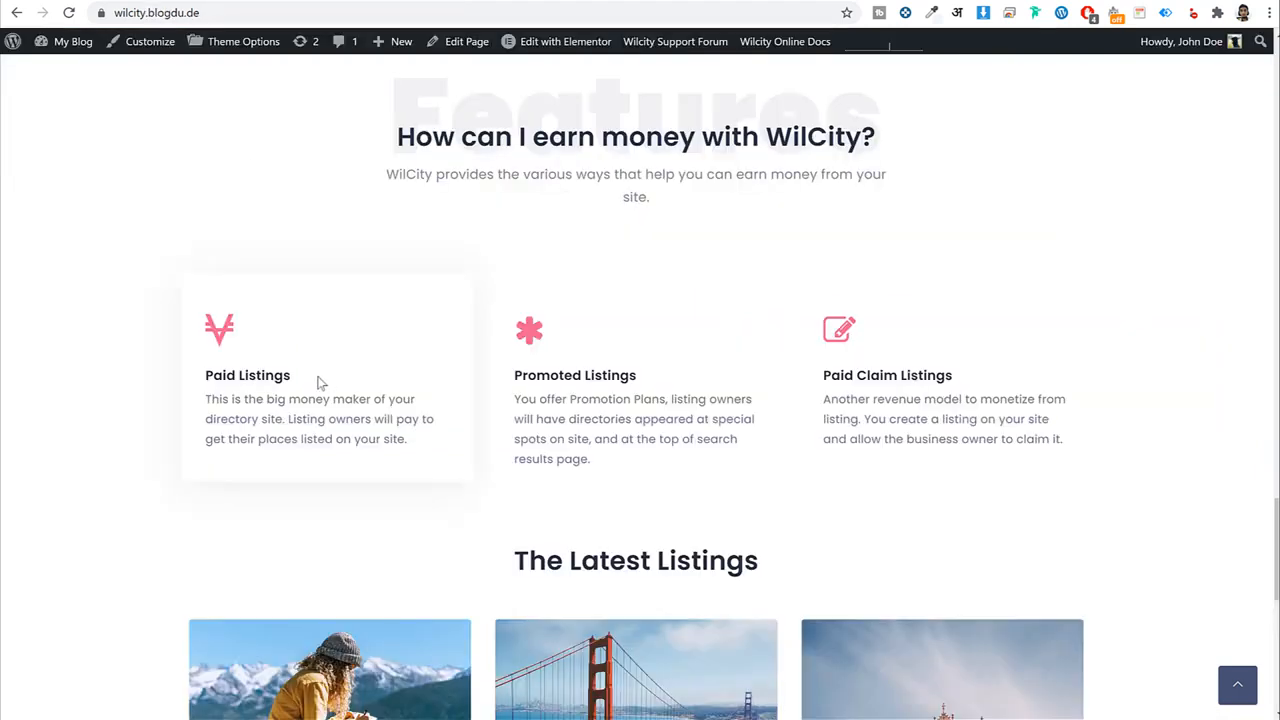
{"action": "left_click_drag", "start_coordinate": [291, 377], "coordinate": [204, 376]}
{"action": "left_click", "coordinate": [130, 0]}
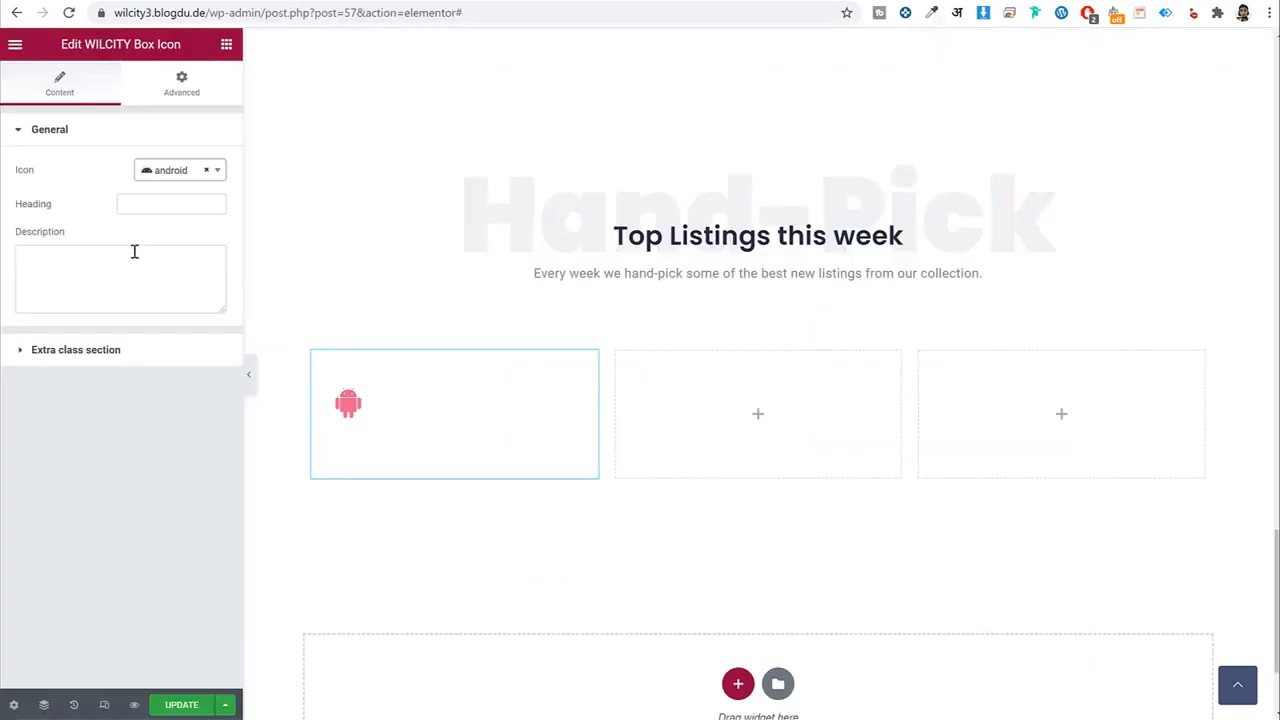
{"action": "left_click", "coordinate": [146, 202]}
{"action": "left_click", "coordinate": [104, 0]}
{"action": "triple_click", "coordinate": [303, 421]}
{"action": "key", "text": "ctrl+c"}
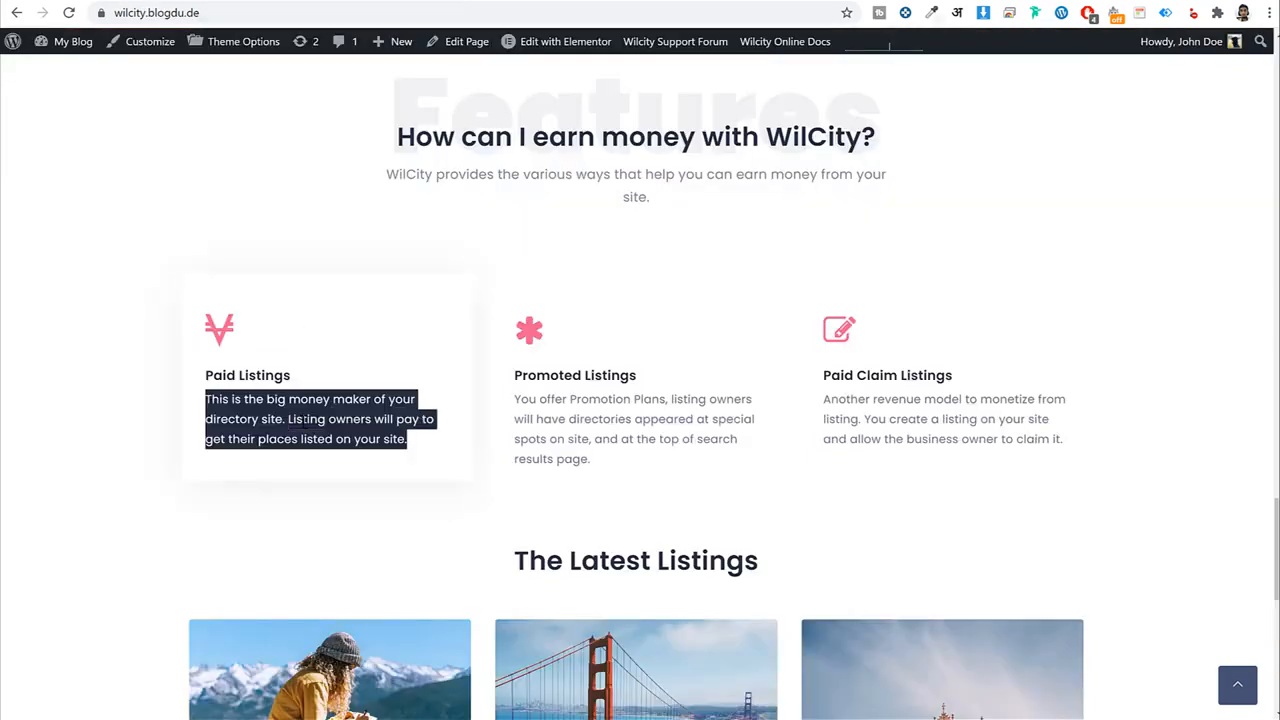
{"action": "left_click", "coordinate": [130, 0]}
{"action": "left_click", "coordinate": [132, 284]}
{"action": "key", "text": "ctrl+v"}
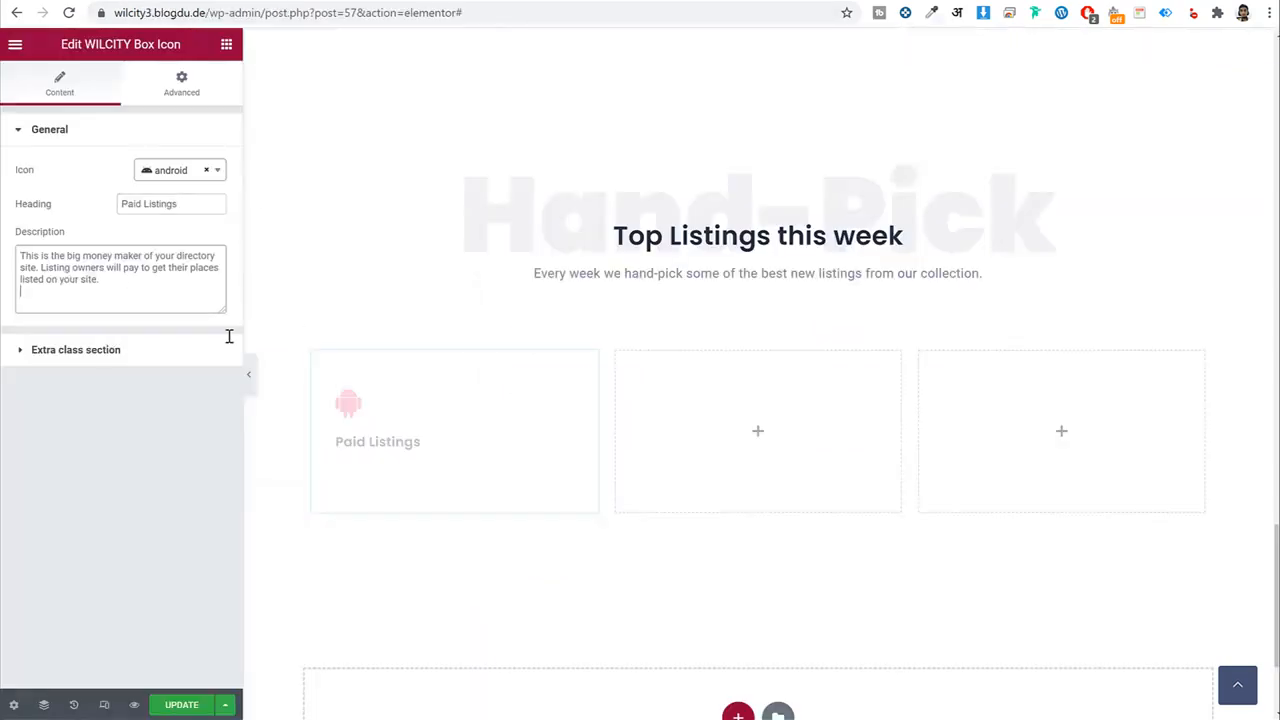
Copy the Paid Listings box into the middle and third columns.
{"action": "right_click", "coordinate": [492, 437]}
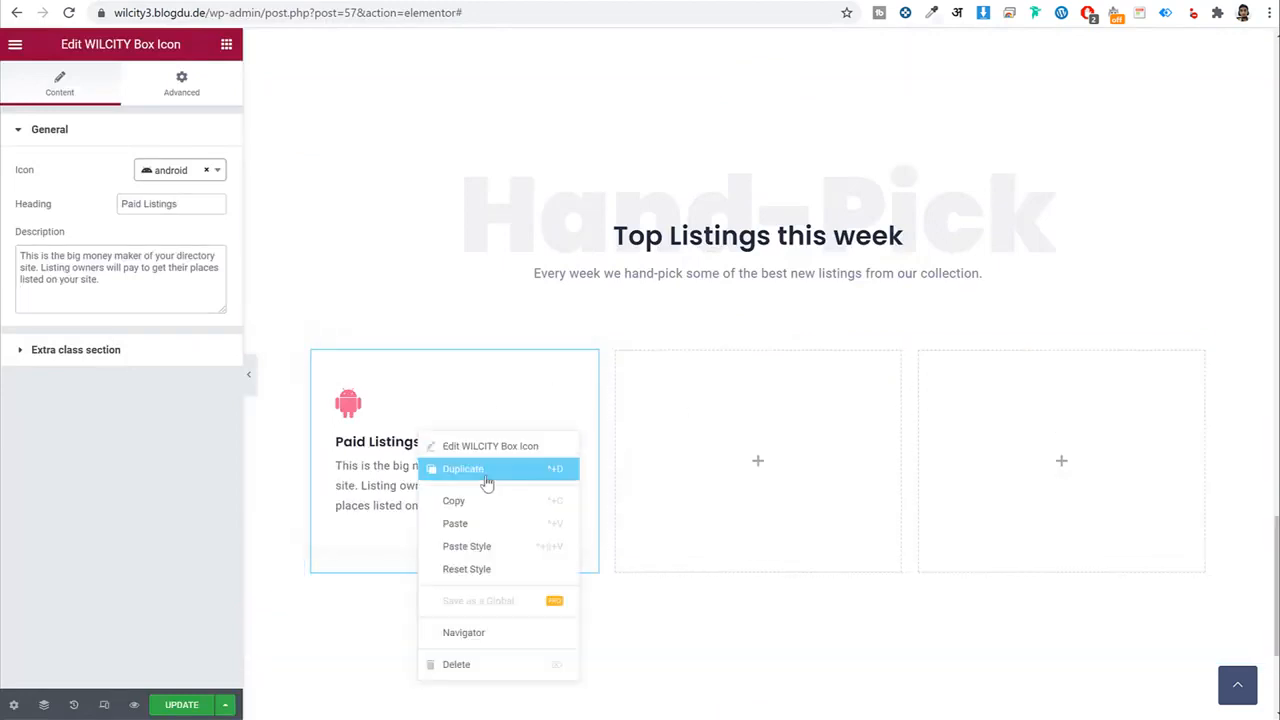
{"action": "left_click", "coordinate": [486, 500]}
{"action": "right_click", "coordinate": [695, 432]}
{"action": "left_click", "coordinate": [757, 549]}
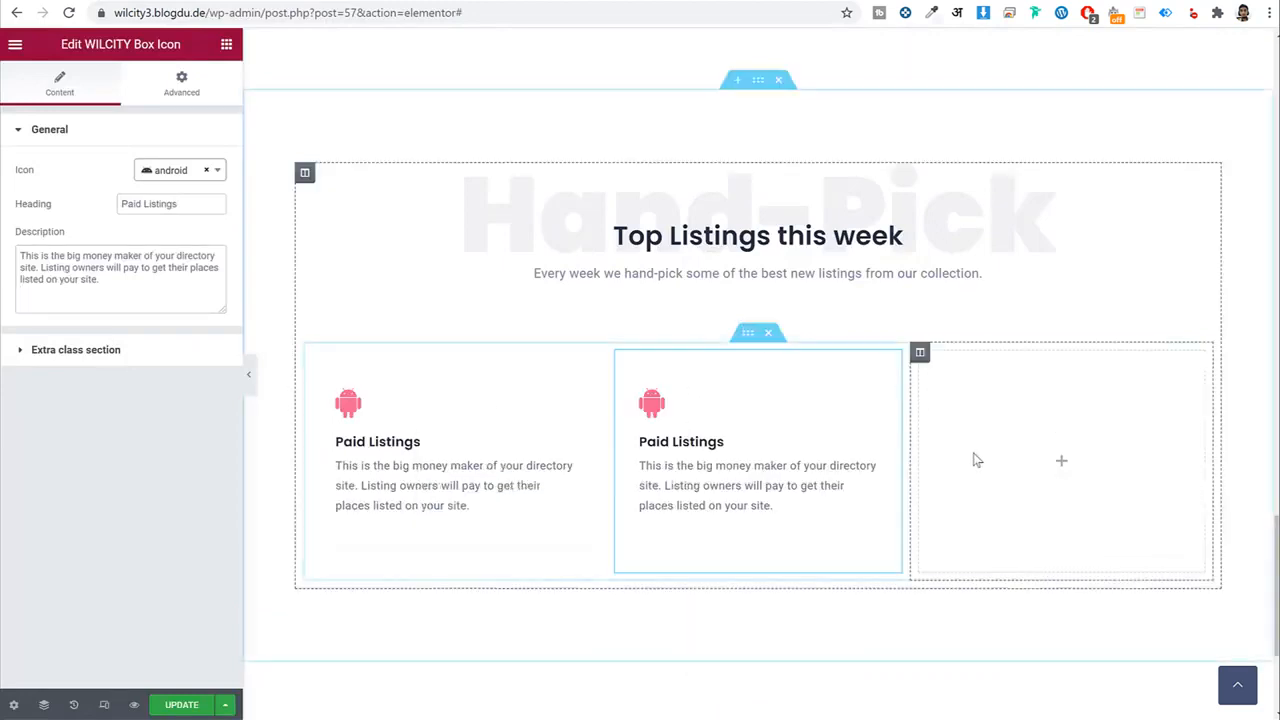
{"action": "right_click", "coordinate": [973, 459]}
{"action": "left_click", "coordinate": [1043, 582]}
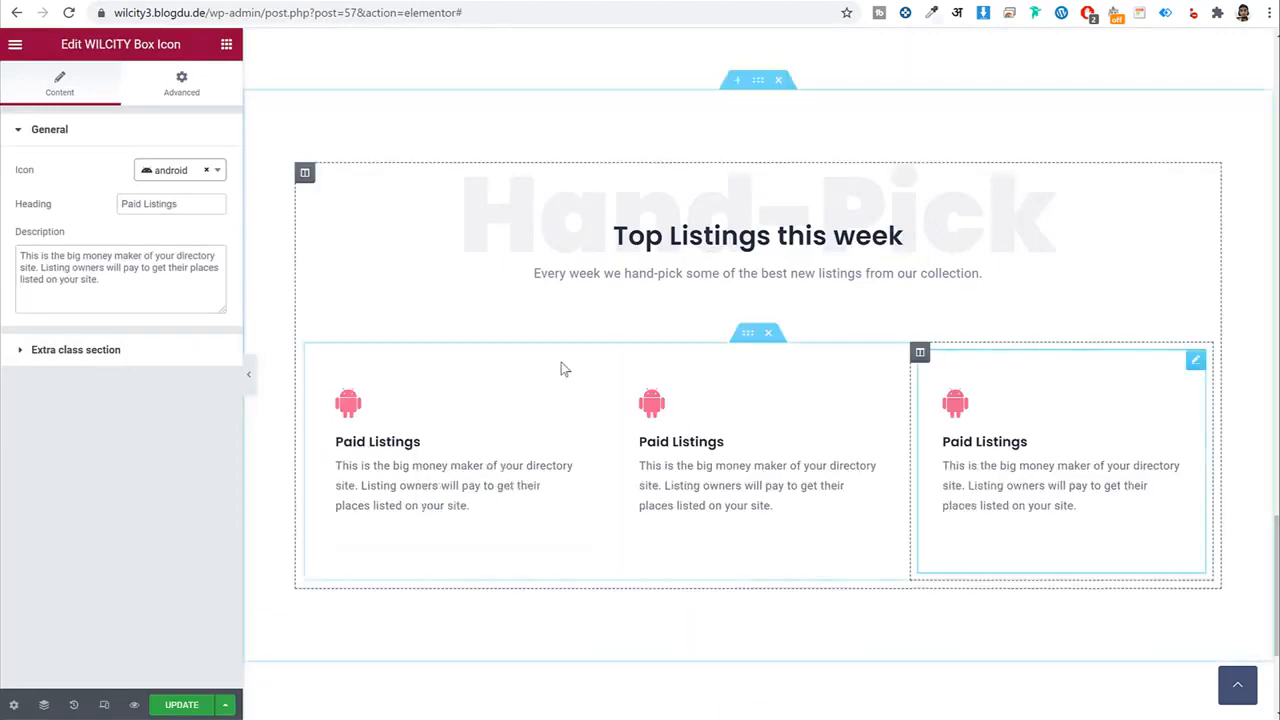
Give the middle box the area-chart icon and the heading 'Promoted Listings'.
{"action": "left_click", "coordinate": [731, 442]}
{"action": "left_click", "coordinate": [177, 187]}
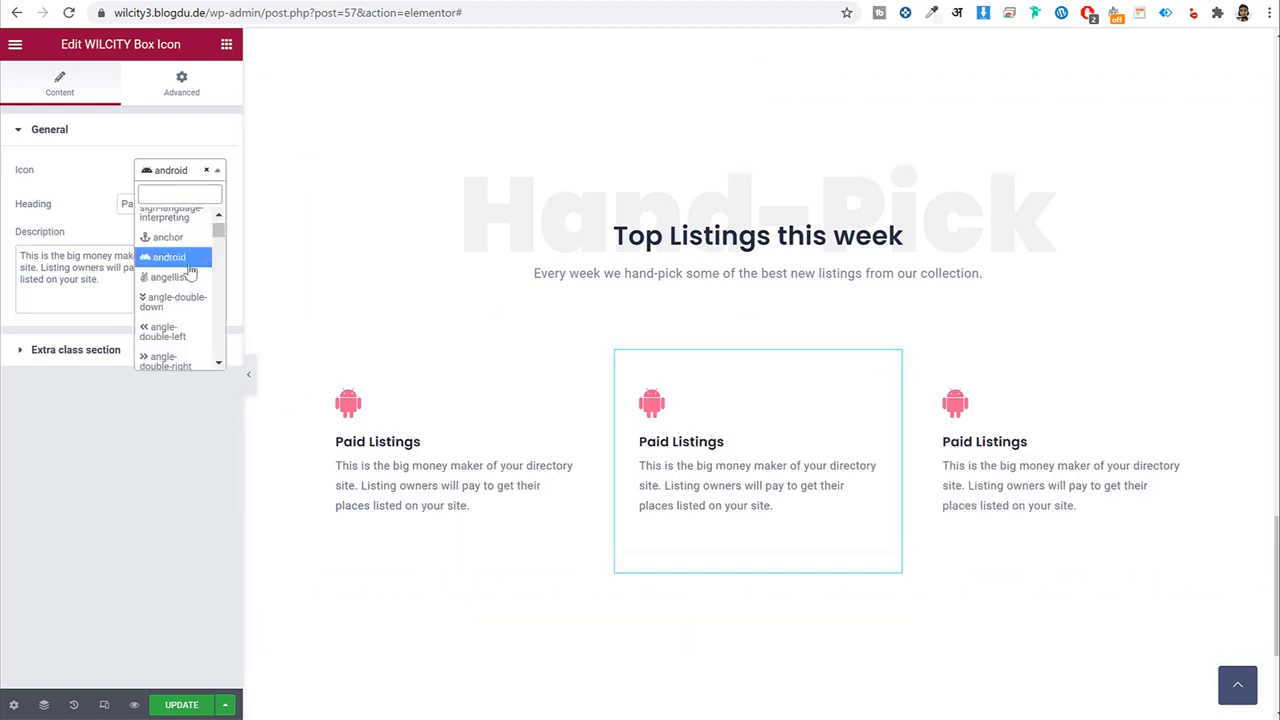
{"action": "scroll", "coordinate": [186, 310], "scroll_direction": "down", "scroll_amount": 2}
{"action": "left_click", "coordinate": [177, 289]}
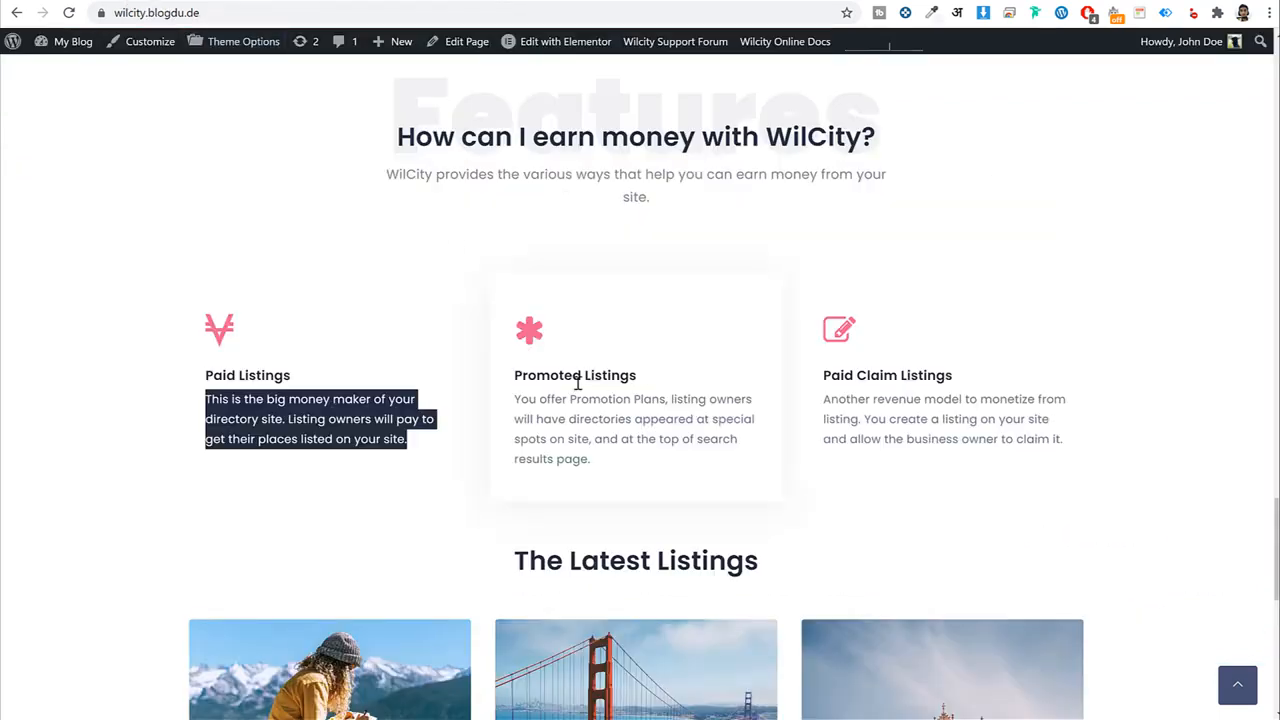
{"action": "triple_click", "coordinate": [580, 378]}
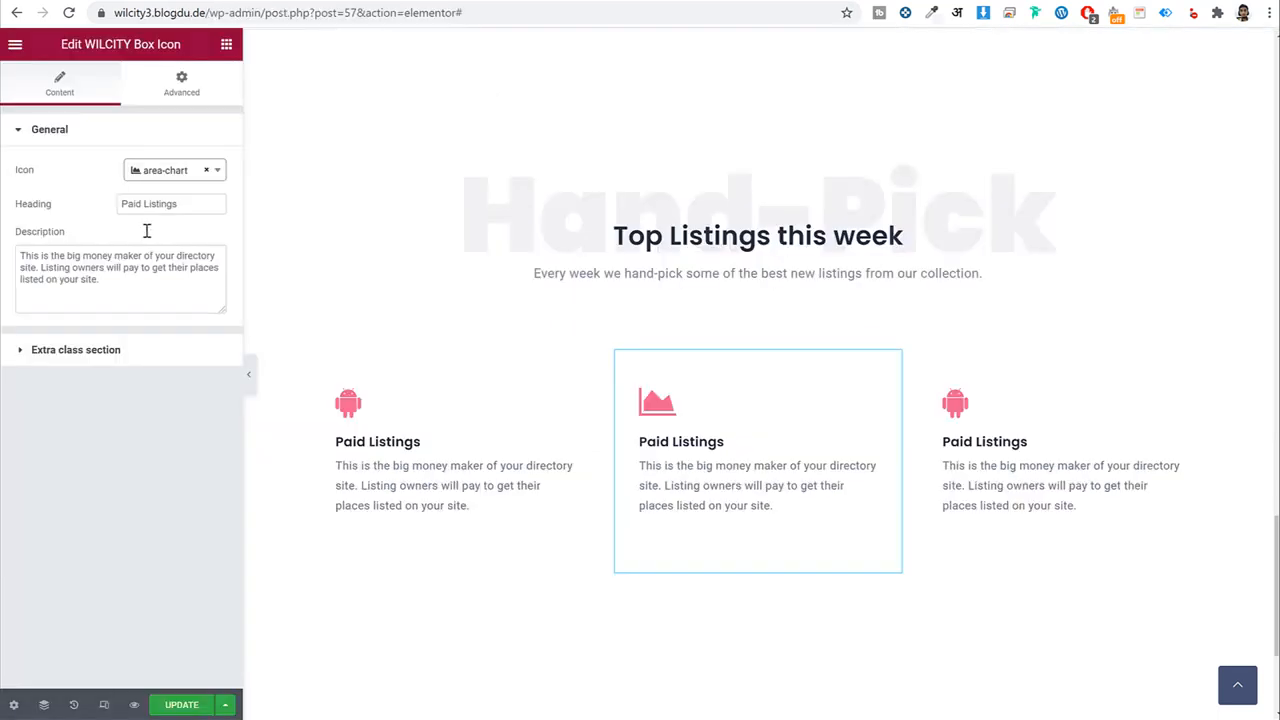
{"action": "triple_click", "coordinate": [172, 204]}
{"action": "key", "text": "ctrl+v"}
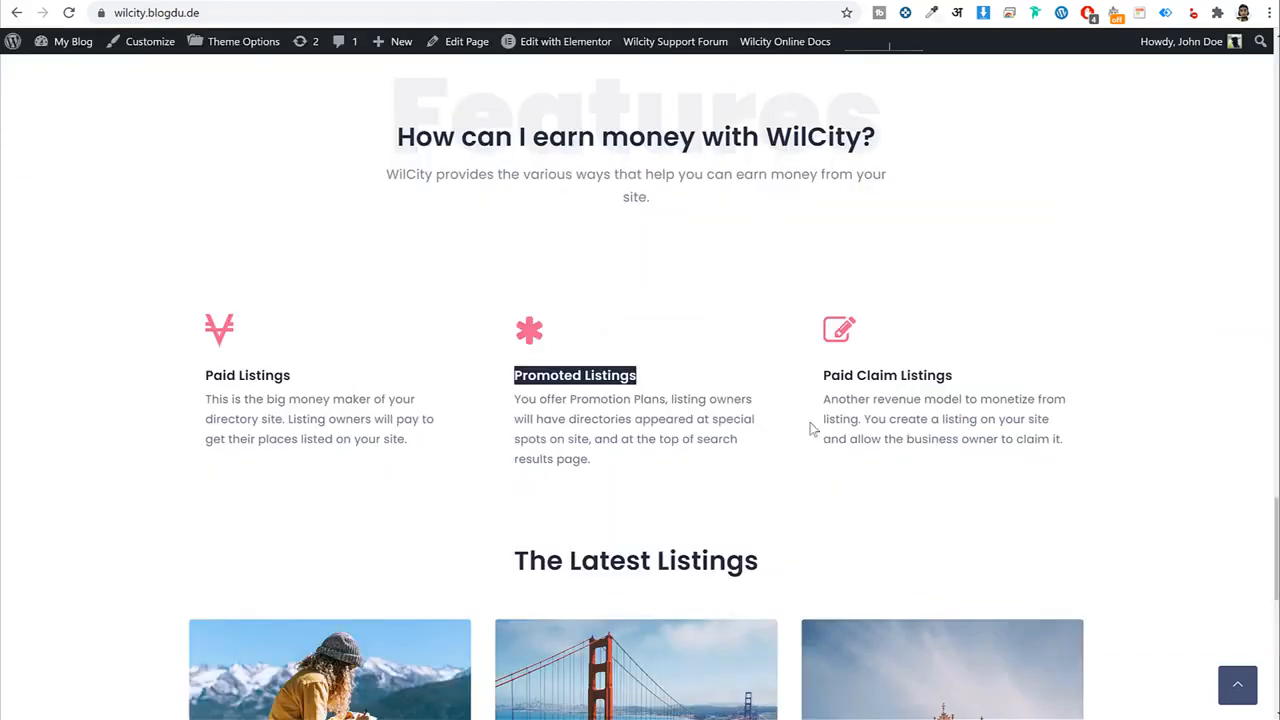
Add an empty one-column section below the three boxes.
{"action": "scroll", "coordinate": [820, 450], "scroll_direction": "down", "scroll_amount": 6}
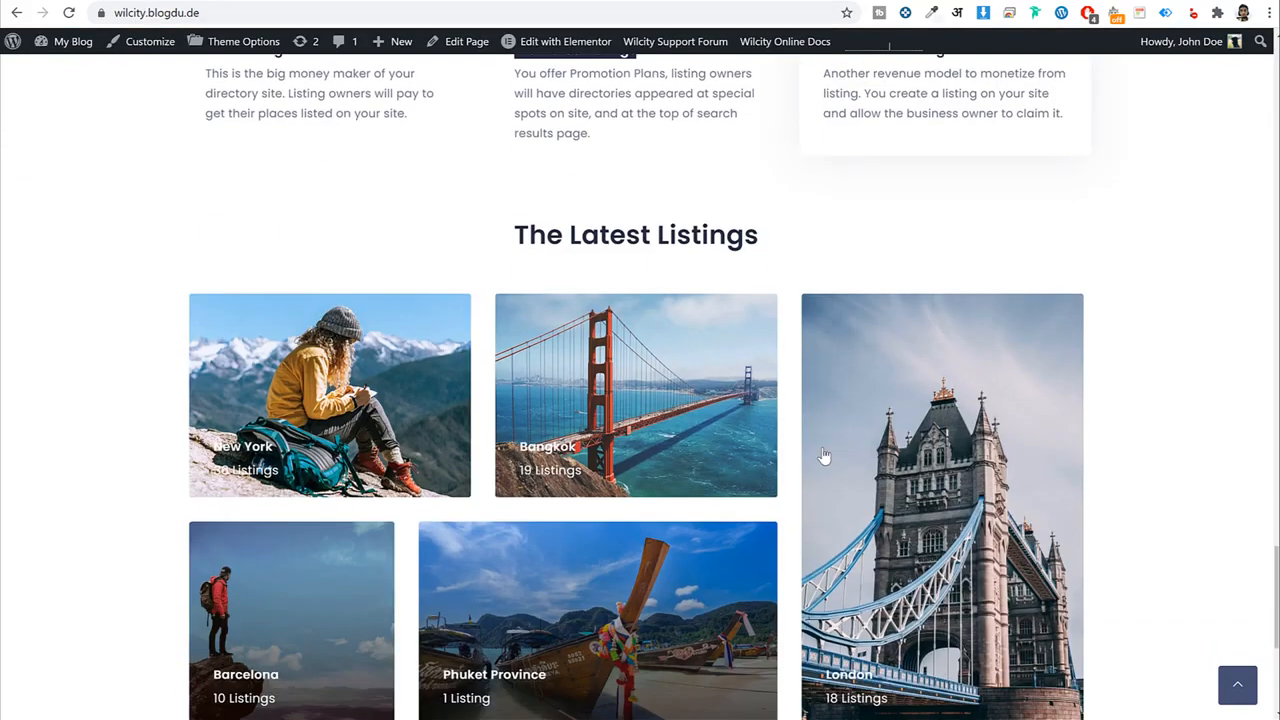
{"action": "scroll", "coordinate": [822, 446], "scroll_direction": "up", "scroll_amount": 4}
{"action": "scroll", "coordinate": [822, 449], "scroll_direction": "down", "scroll_amount": 2}
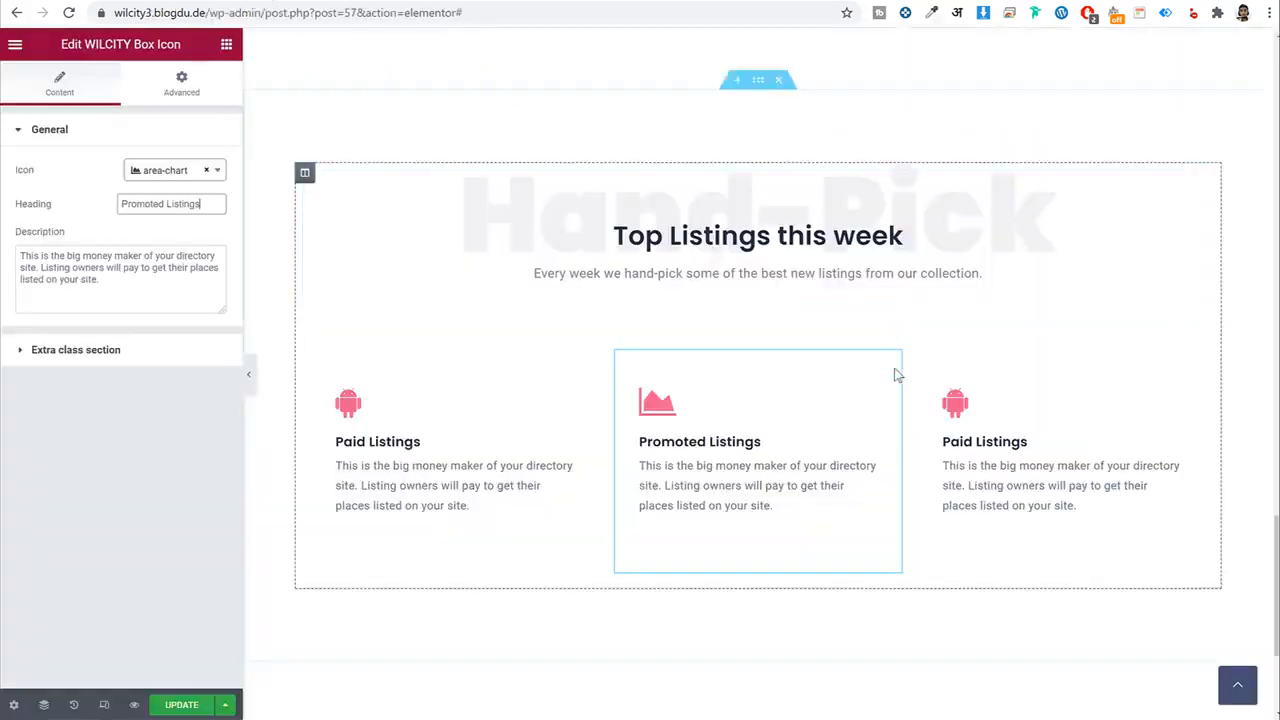
{"action": "scroll", "coordinate": [898, 400], "scroll_direction": "down", "scroll_amount": 3}
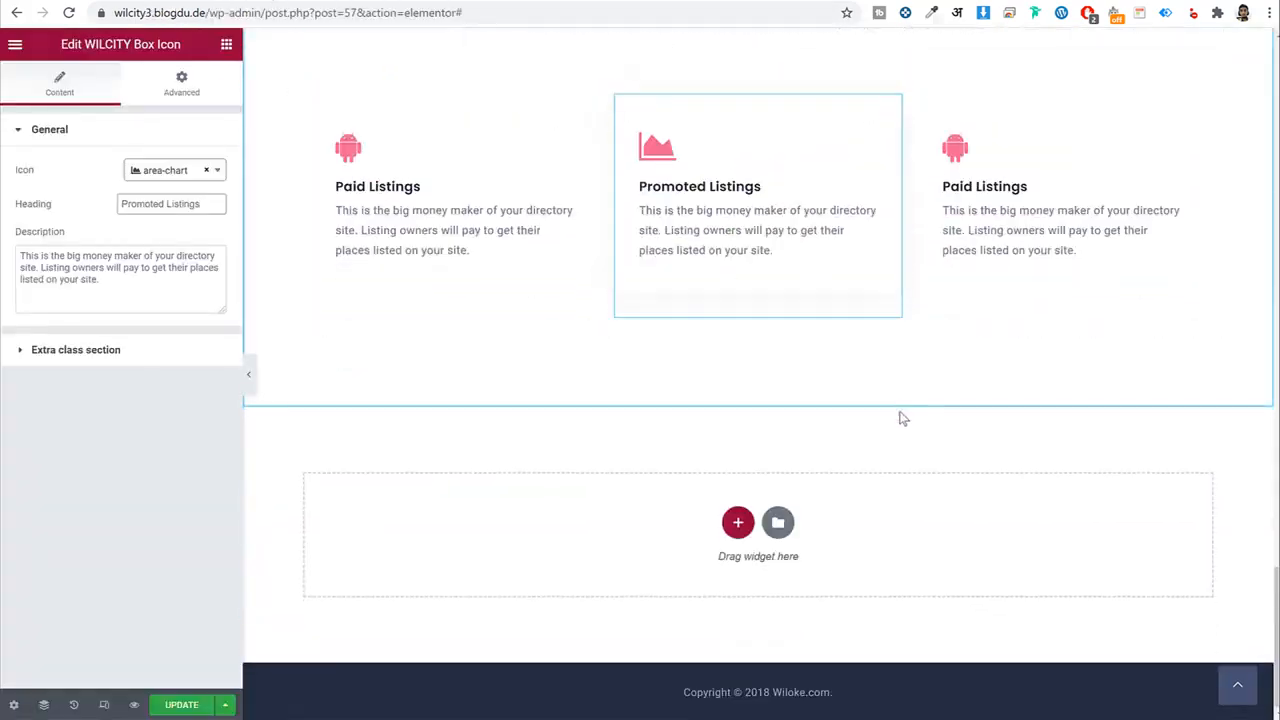
{"action": "left_click", "coordinate": [737, 523]}
{"action": "left_click", "coordinate": [550, 585]}
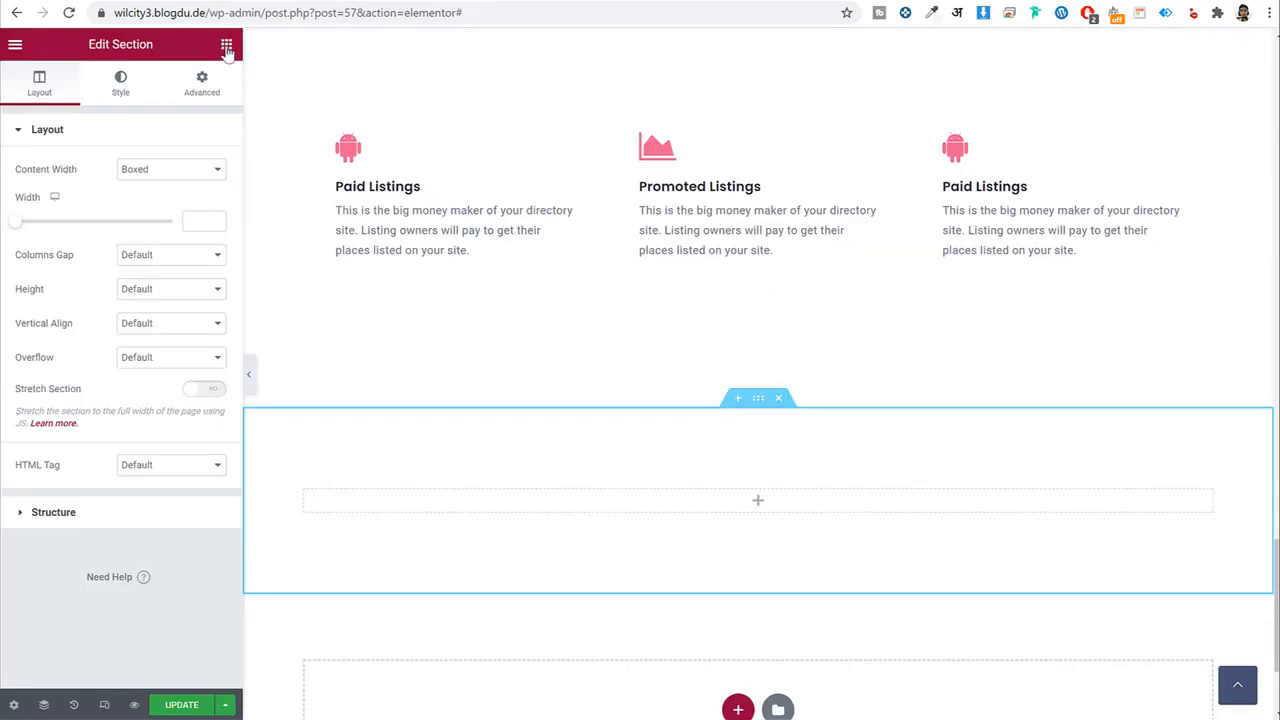
Add a WILCITY Masonry Term Boxes widget to the new section showing Listing Category terms.
{"action": "left_click", "coordinate": [226, 44]}
{"action": "left_click", "coordinate": [150, 112]}
{"action": "type", "text": "tmo"}
{"action": "key", "text": "BackSpace"}
{"action": "key", "text": "BackSpace"}
{"action": "key", "text": "BackSpace"}
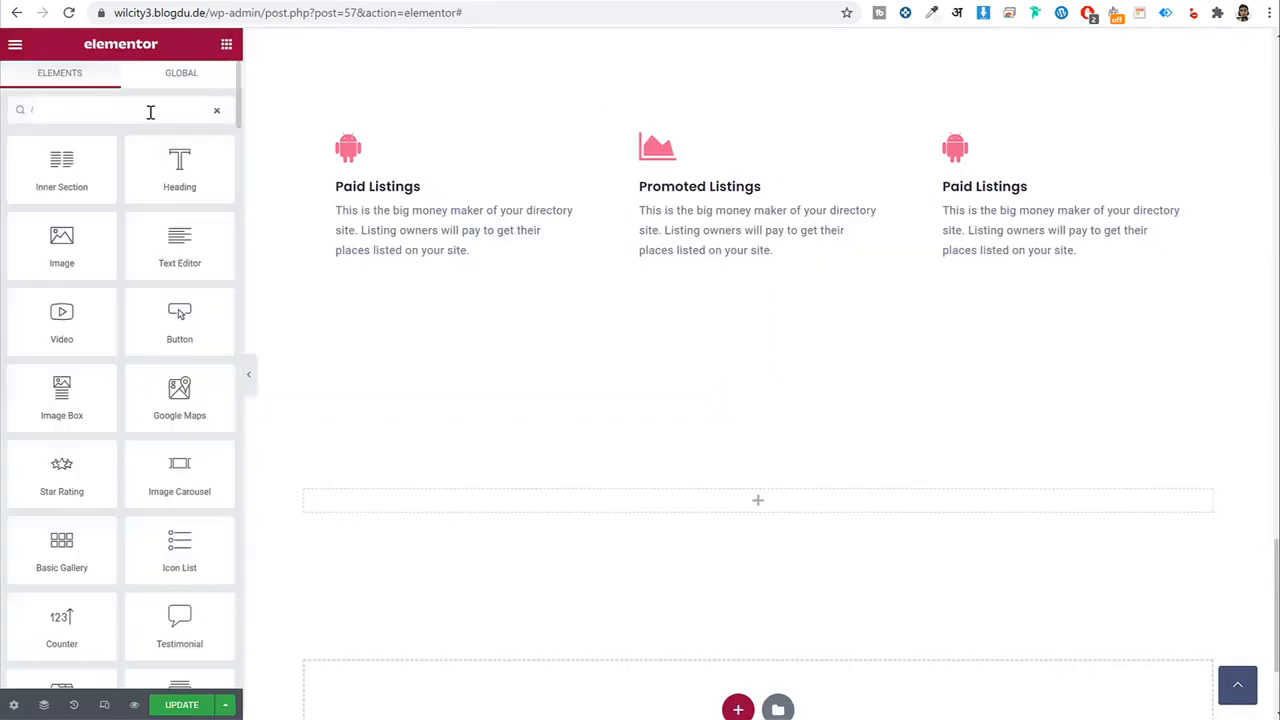
{"action": "type", "text": "maso"}
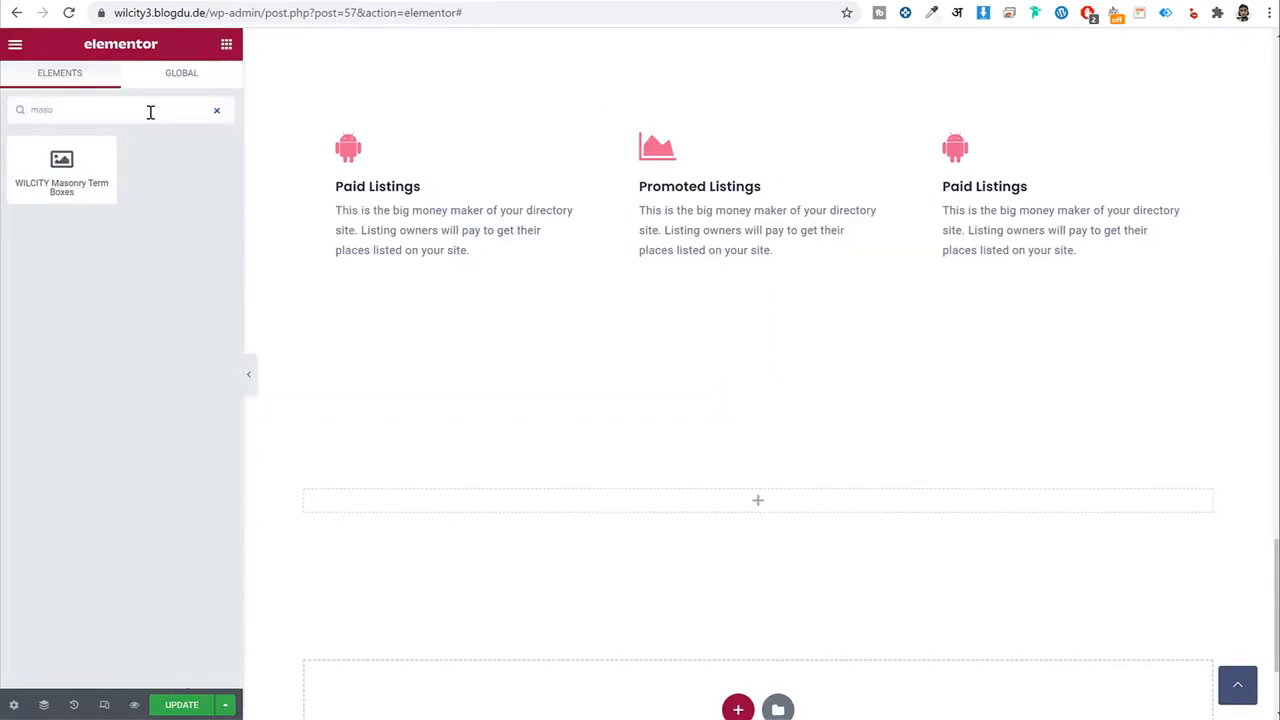
{"action": "left_click_drag", "start_coordinate": [73, 211], "coordinate": [794, 497]}
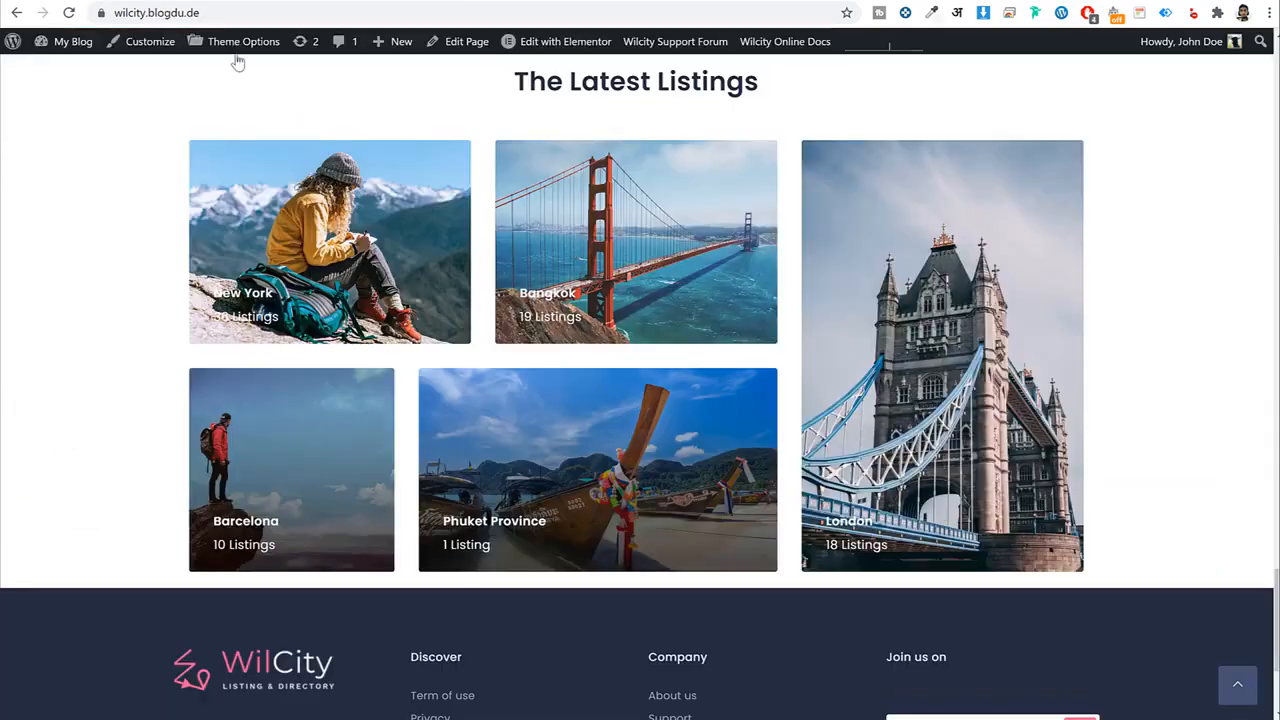
{"action": "scroll", "coordinate": [574, 183], "scroll_direction": "up", "scroll_amount": 1}
{"action": "scroll", "coordinate": [640, 300], "scroll_direction": "down", "scroll_amount": 2}
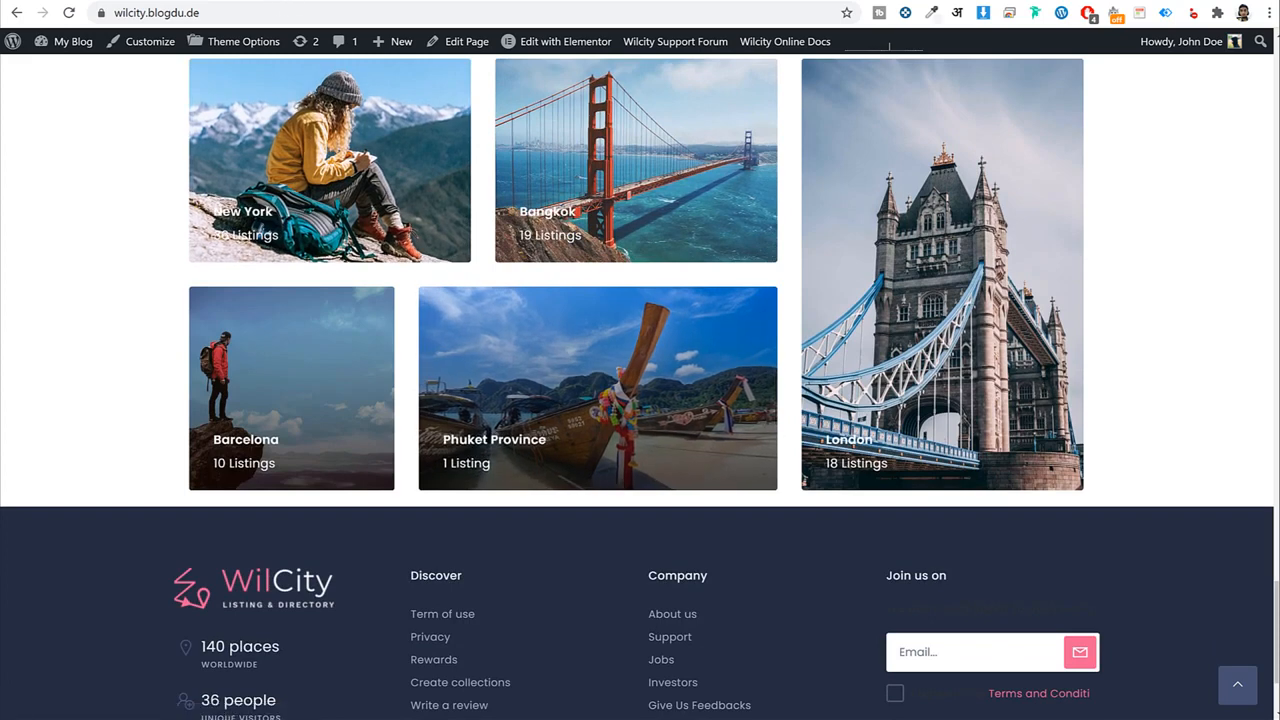
{"action": "scroll", "coordinate": [760, 300], "scroll_direction": "up", "scroll_amount": 1}
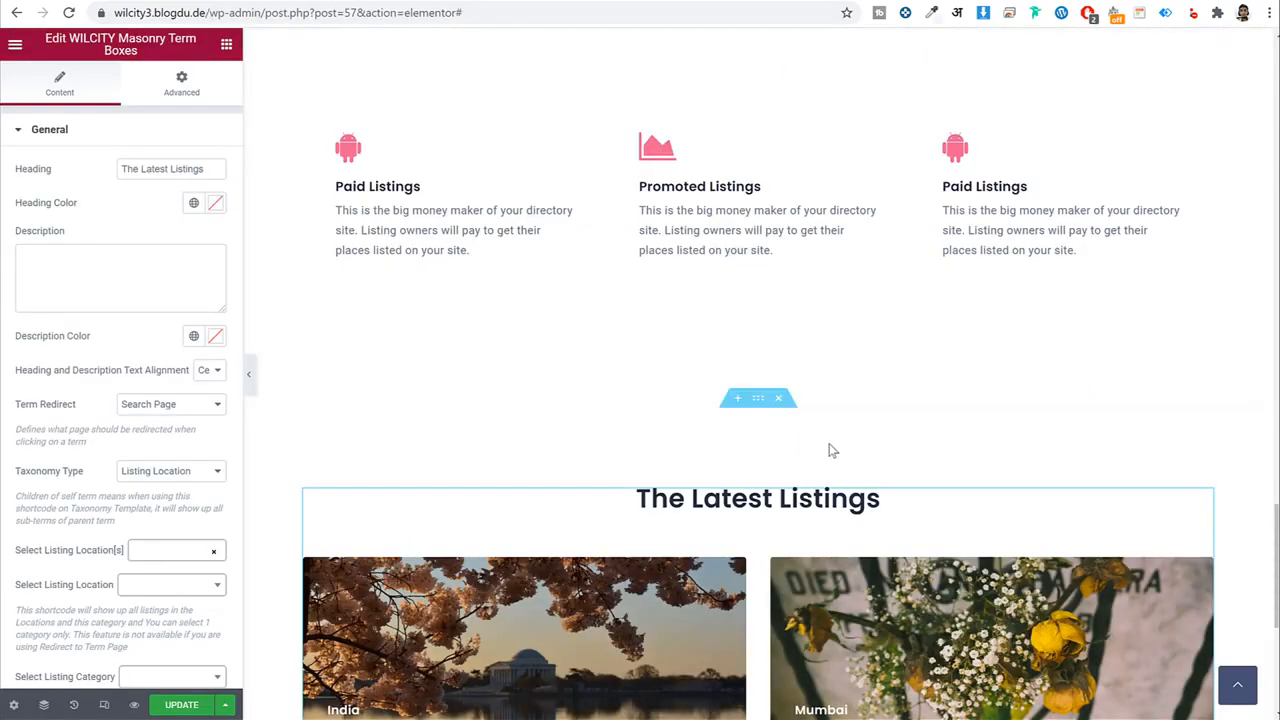
{"action": "scroll", "coordinate": [831, 449], "scroll_direction": "down", "scroll_amount": 3}
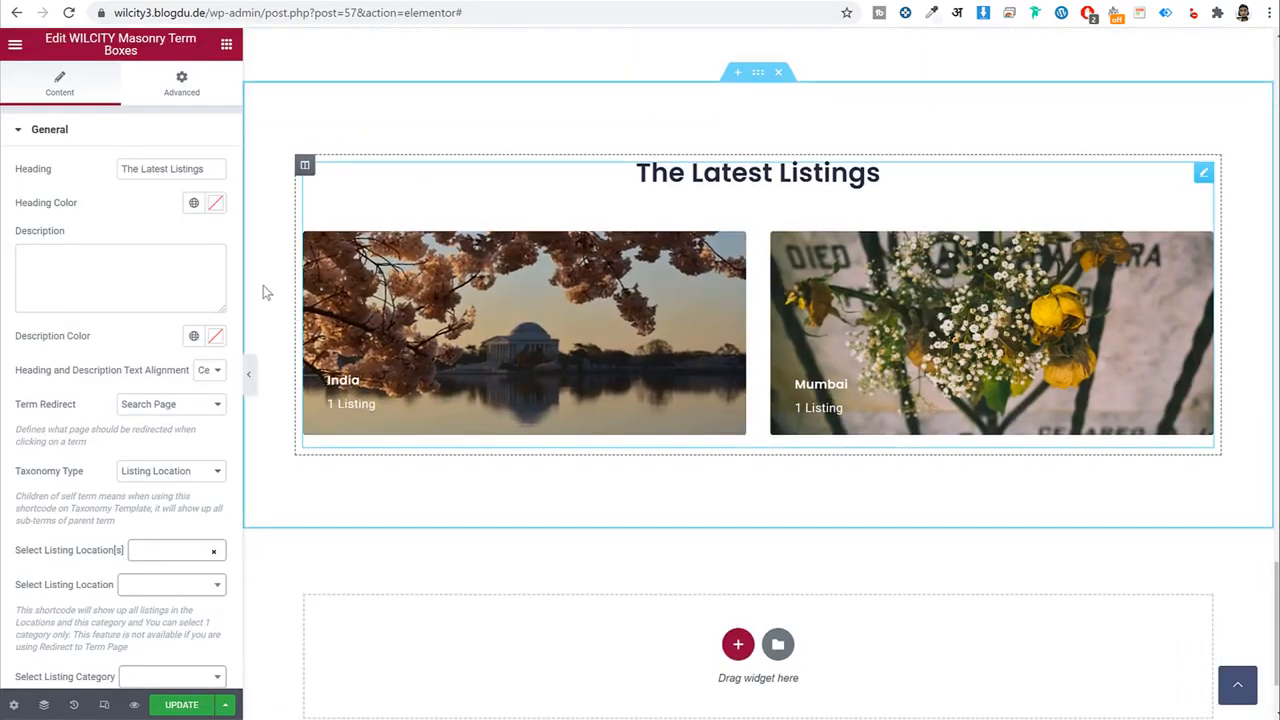
{"action": "left_click", "coordinate": [205, 477]}
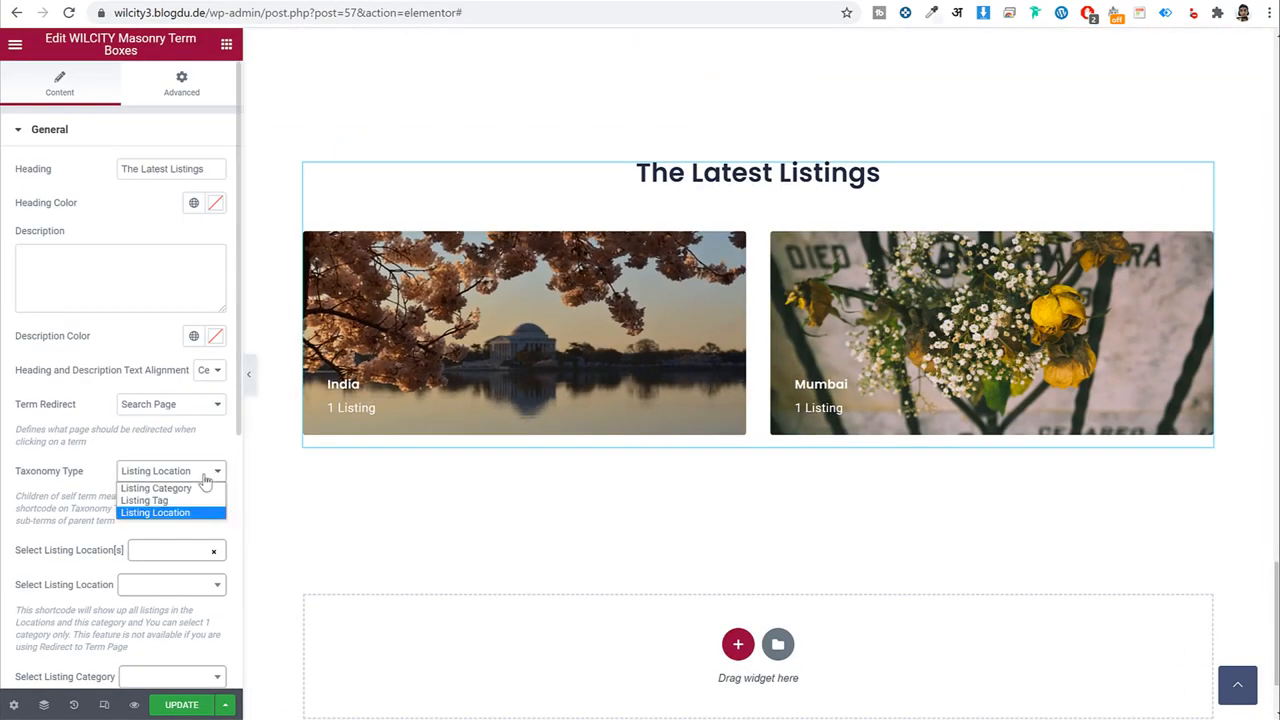
{"action": "left_click", "coordinate": [188, 489]}
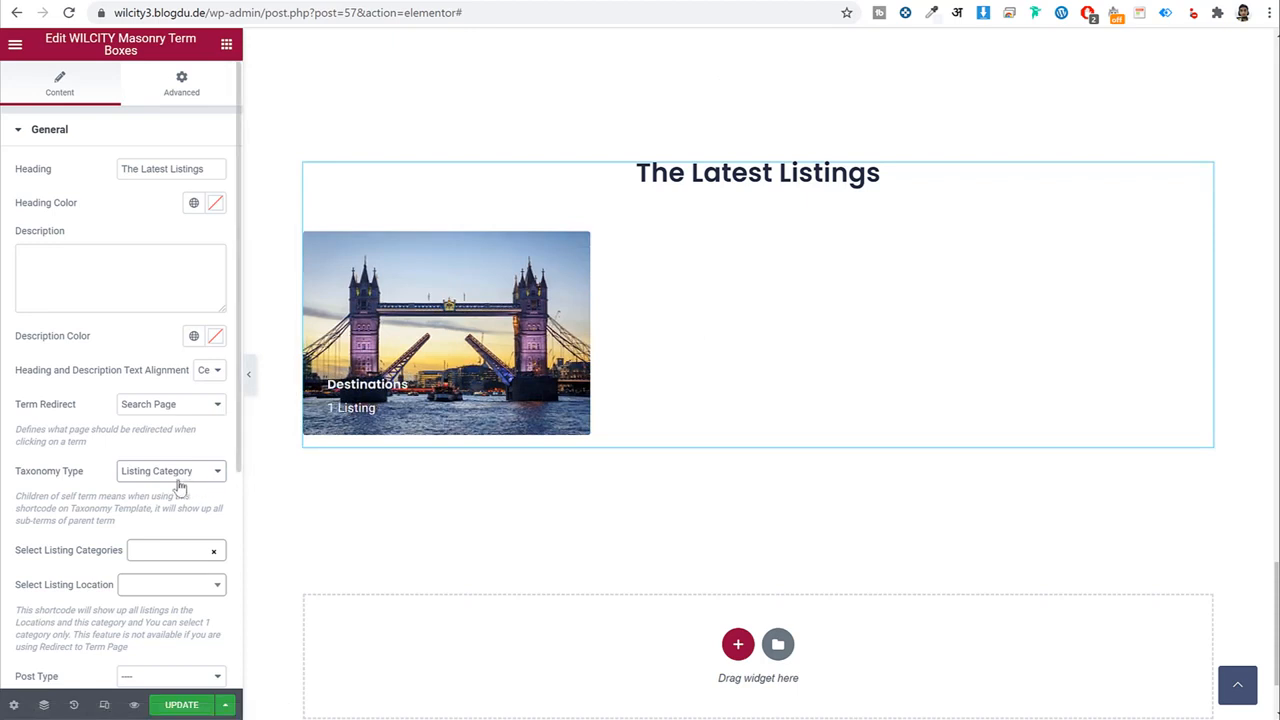
Give the section 60 top and 60 bottom padding, update the page, and load /wp-admin/.
{"action": "left_click", "coordinate": [758, 153]}
{"action": "left_click", "coordinate": [230, 92]}
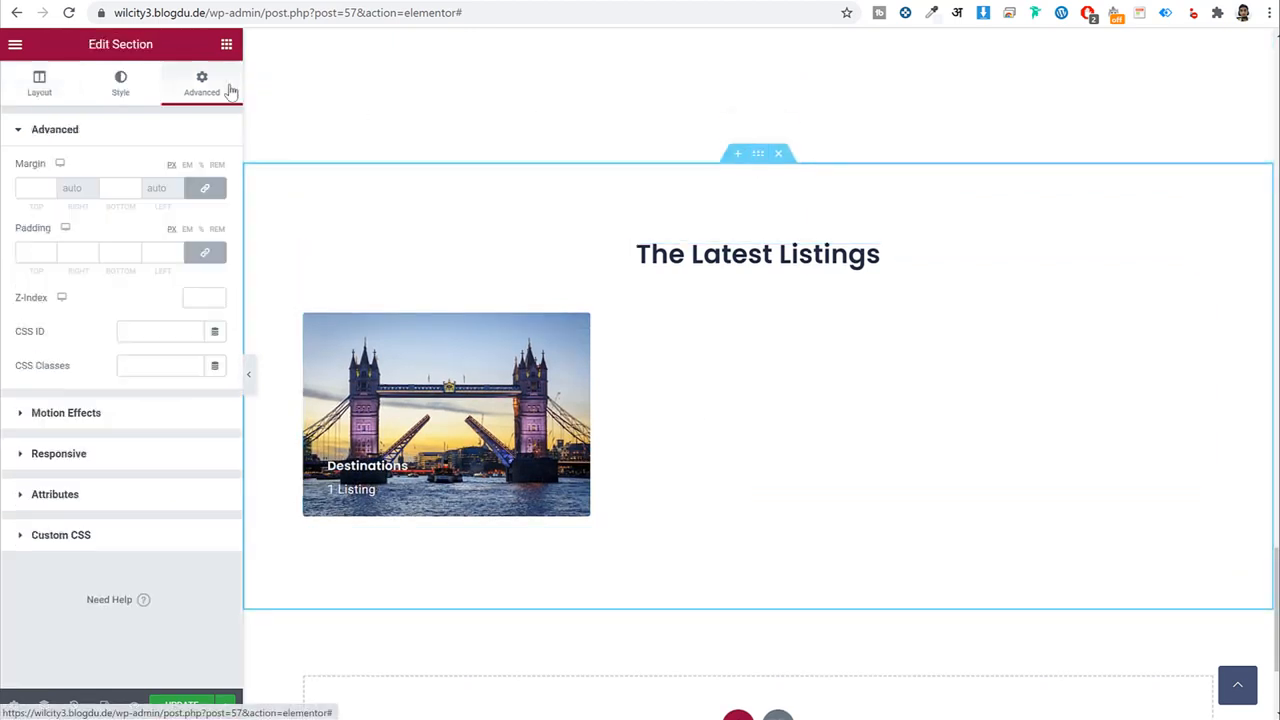
{"action": "left_click", "coordinate": [205, 252]}
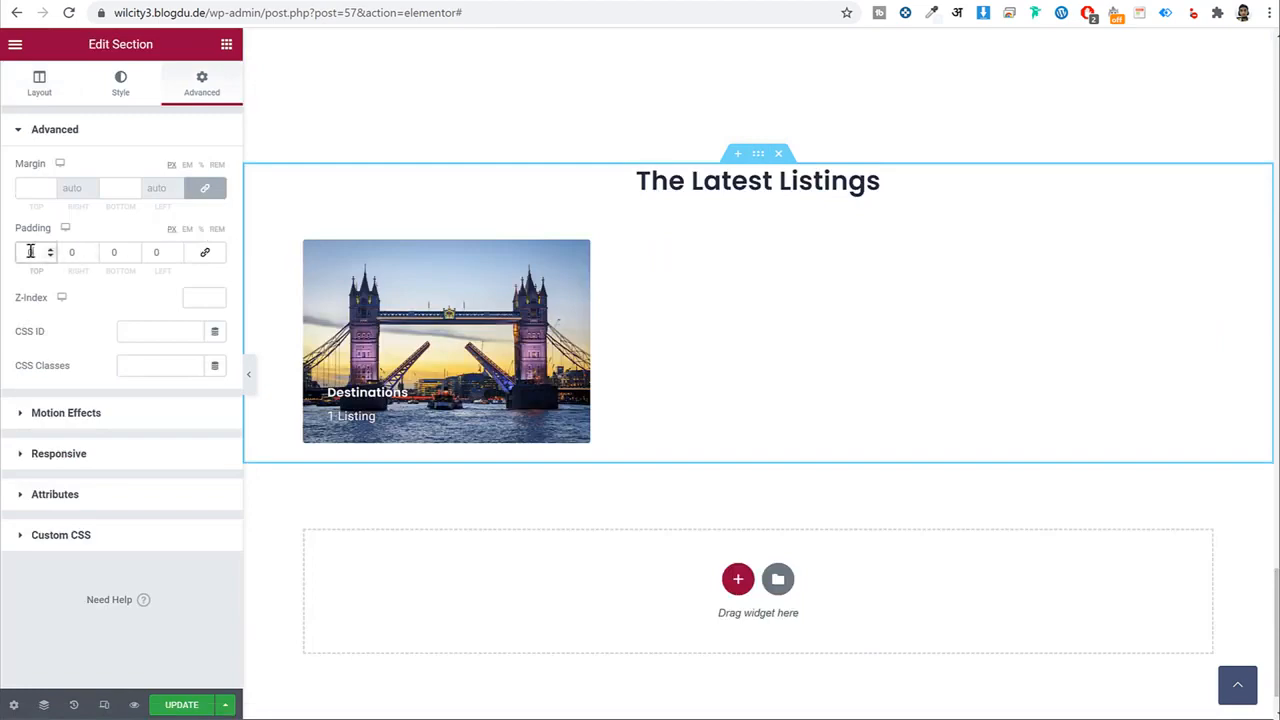
{"action": "type", "text": "60"}
{"action": "key", "text": "Tab"}
{"action": "key", "text": "Tab"}
{"action": "type", "text": "60"}
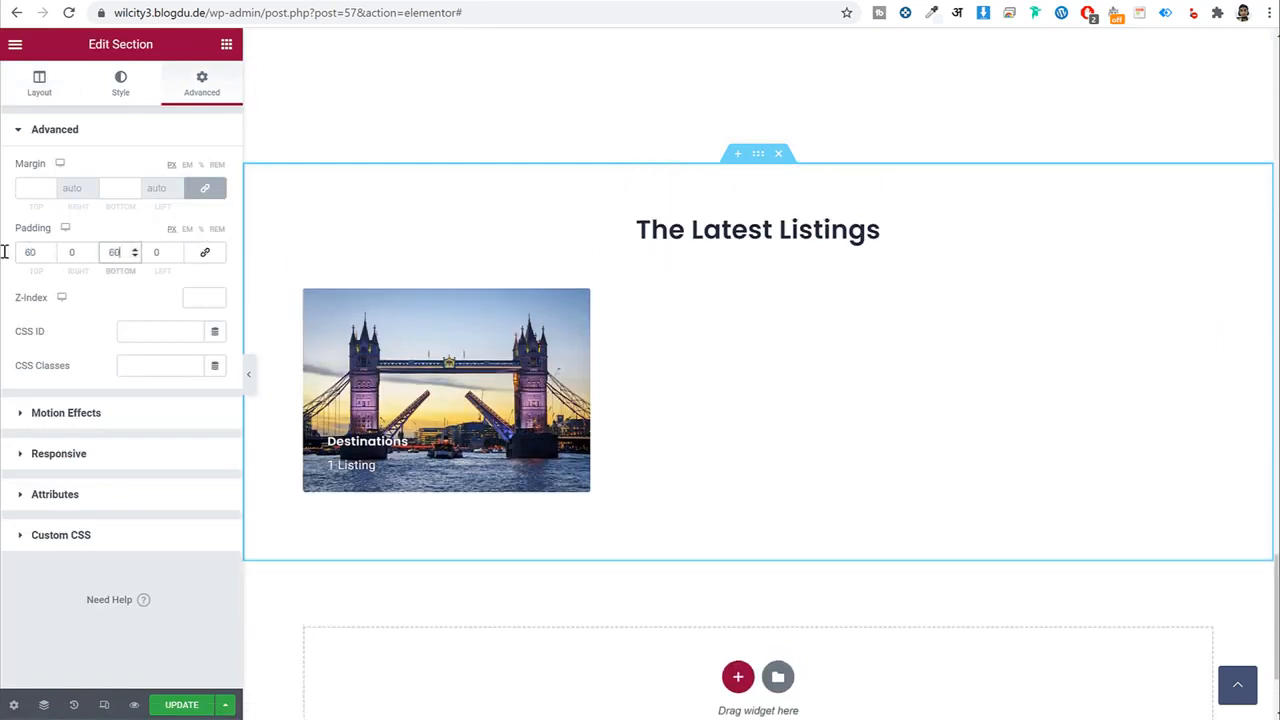
{"action": "left_click", "coordinate": [166, 704]}
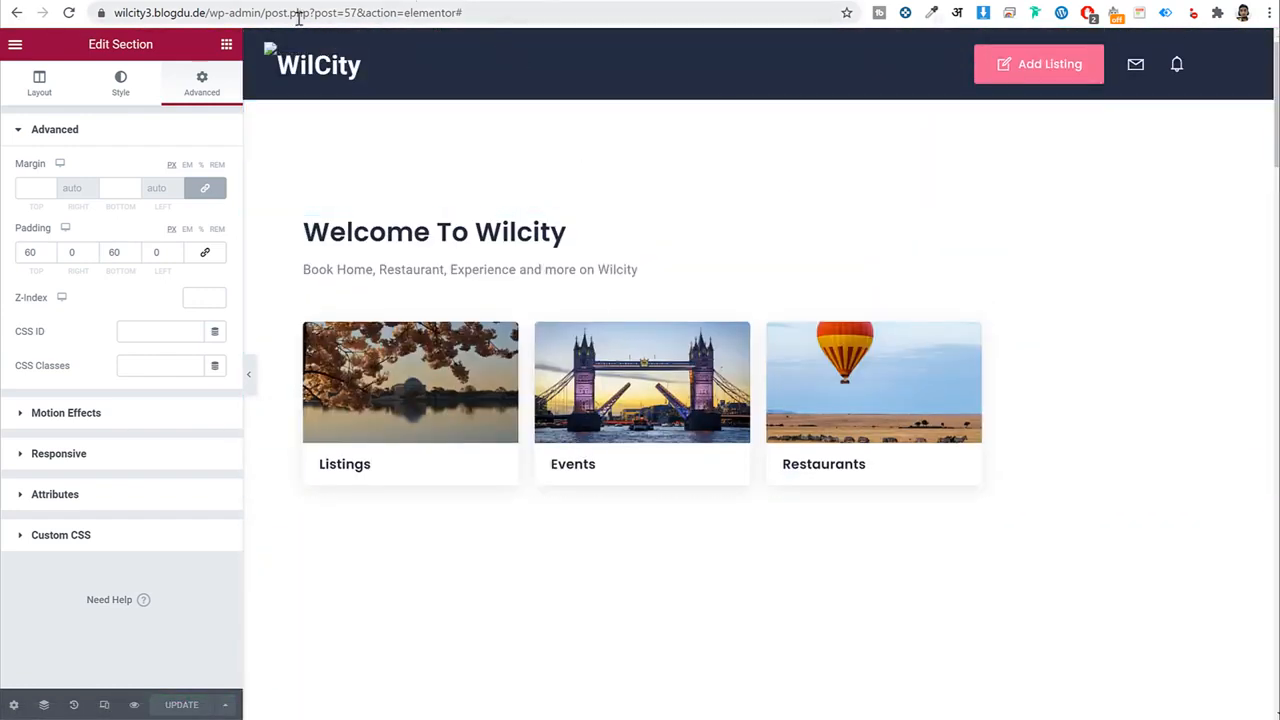
{"action": "left_click_drag", "start_coordinate": [266, 12], "coordinate": [907, 45]}
{"action": "key", "text": "BackSpace"}
{"action": "key", "text": "Return"}
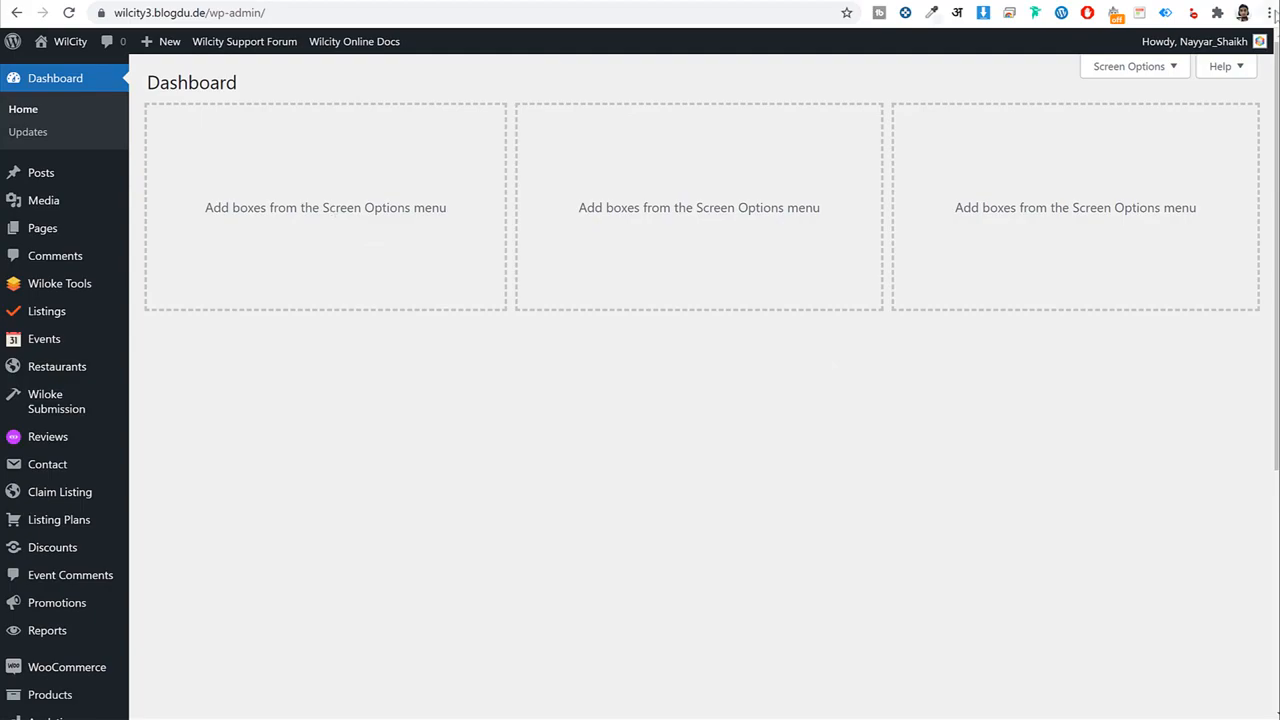
{"action": "left_click", "coordinate": [1268, 12]}
{"action": "left_click", "coordinate": [1154, 84]}
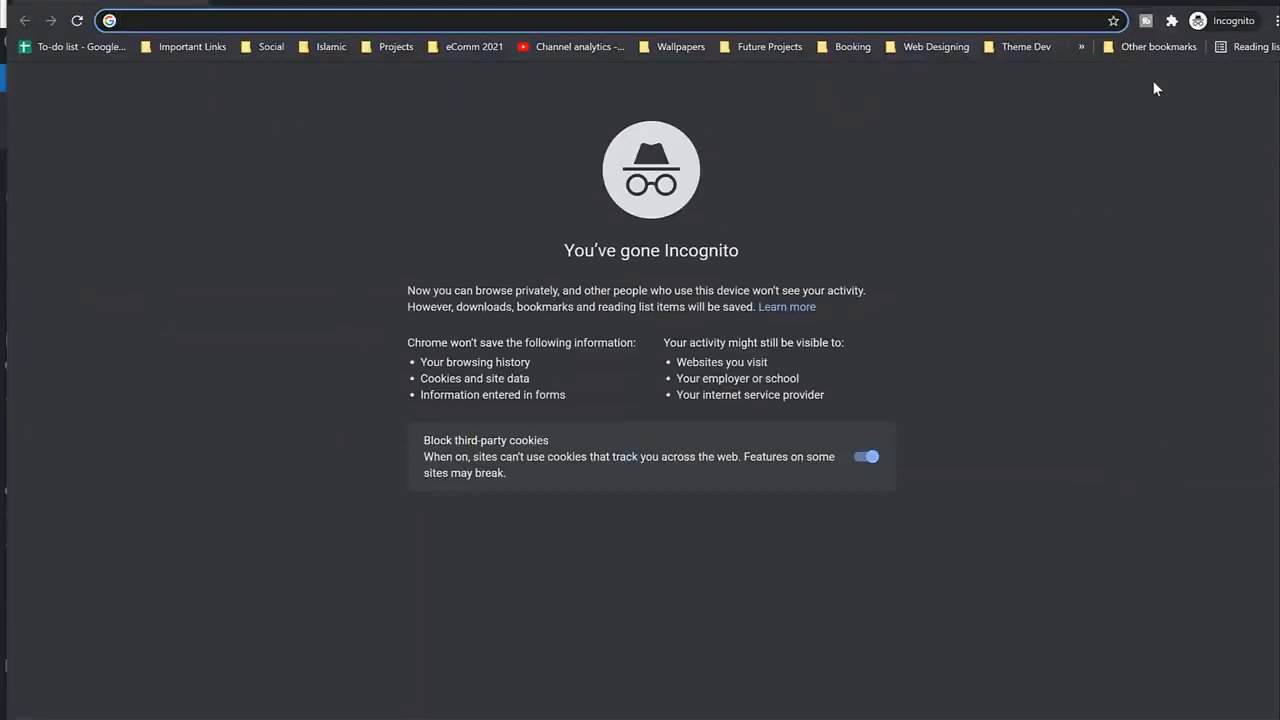
{"action": "type", "text": "wilcity3.blogdu.de"}
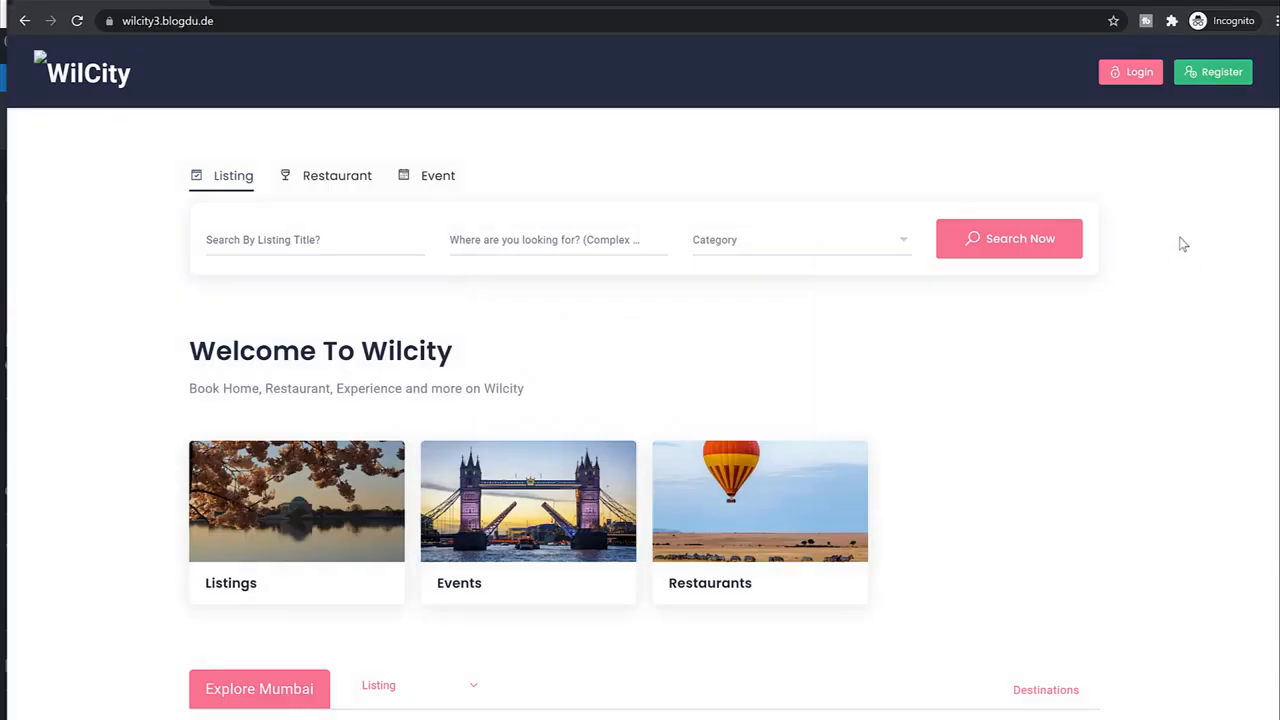
{"action": "left_click", "coordinate": [1140, 74]}
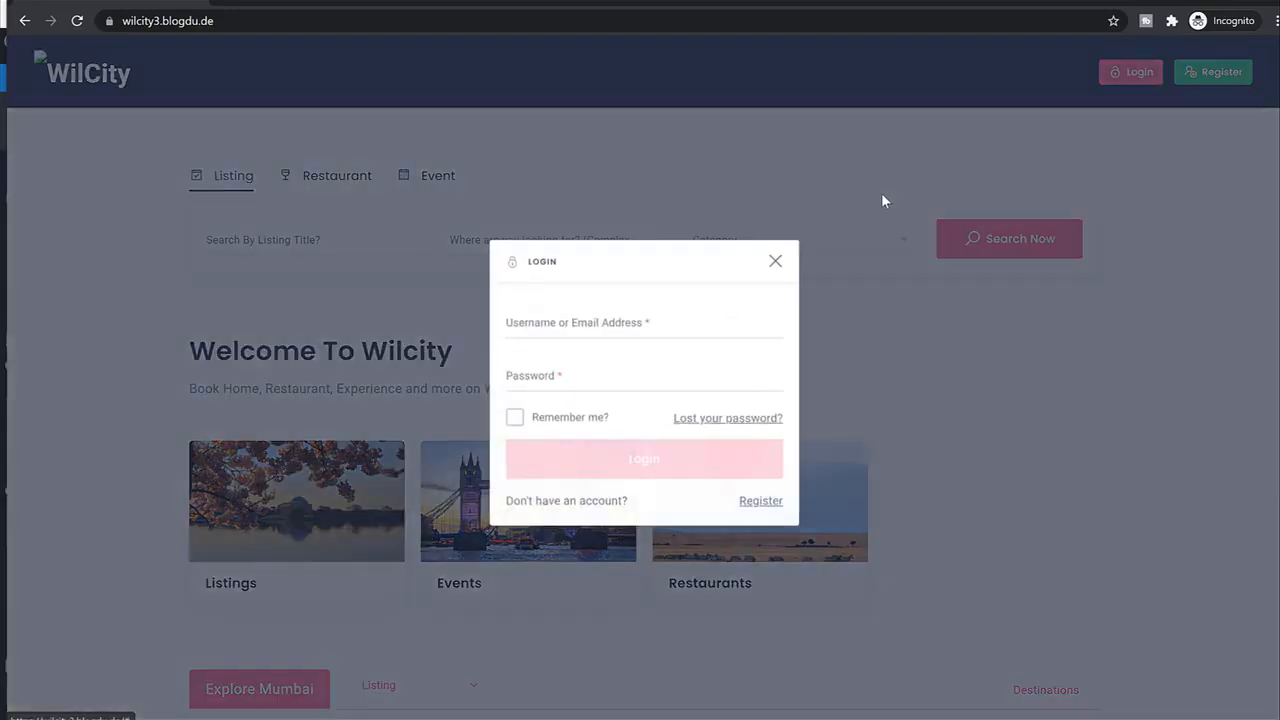
{"action": "left_click", "coordinate": [594, 322]}
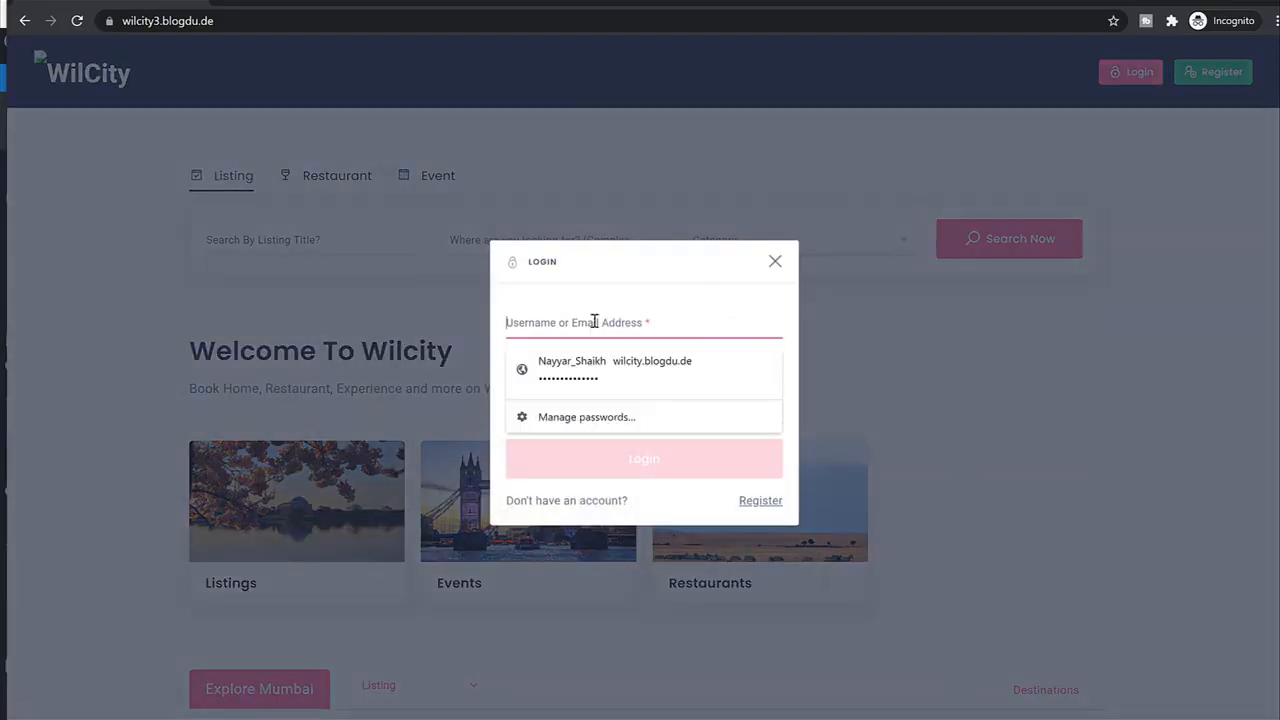
{"action": "type", "text": "nayyars777"}
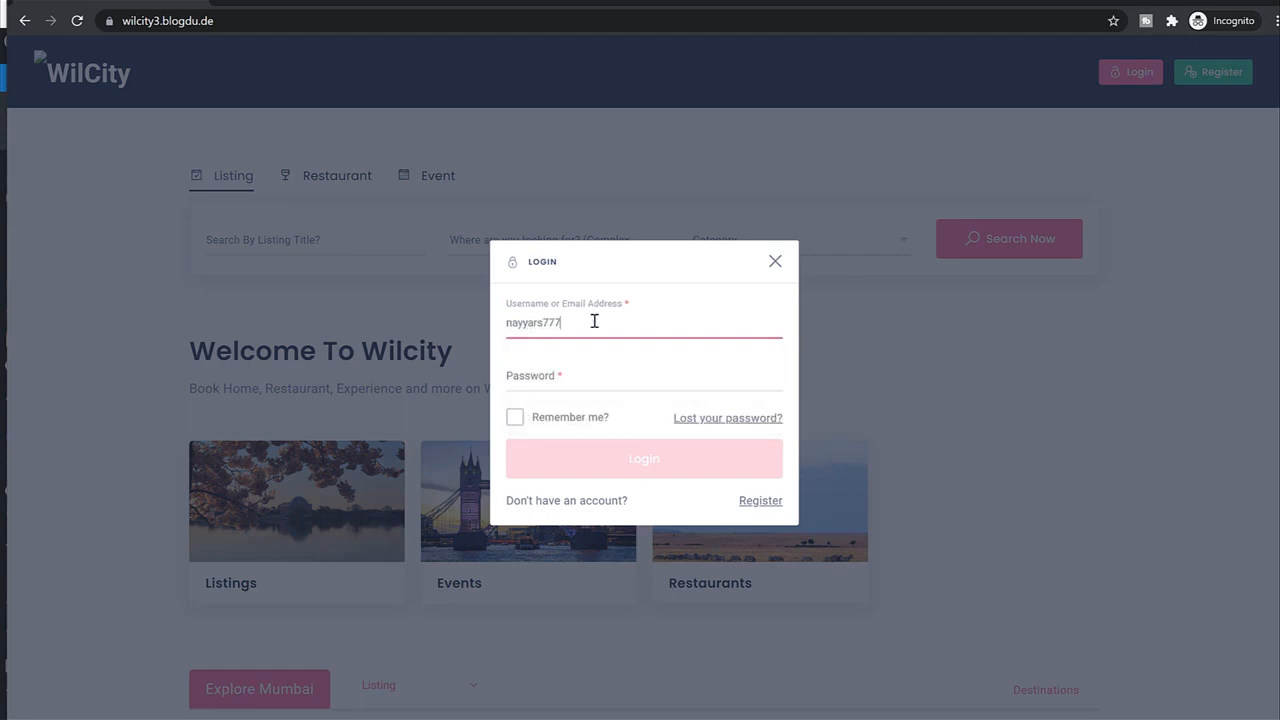
{"action": "key", "text": "Tab"}
{"action": "key", "text": "ctrl+v"}
{"action": "key", "text": "Return"}
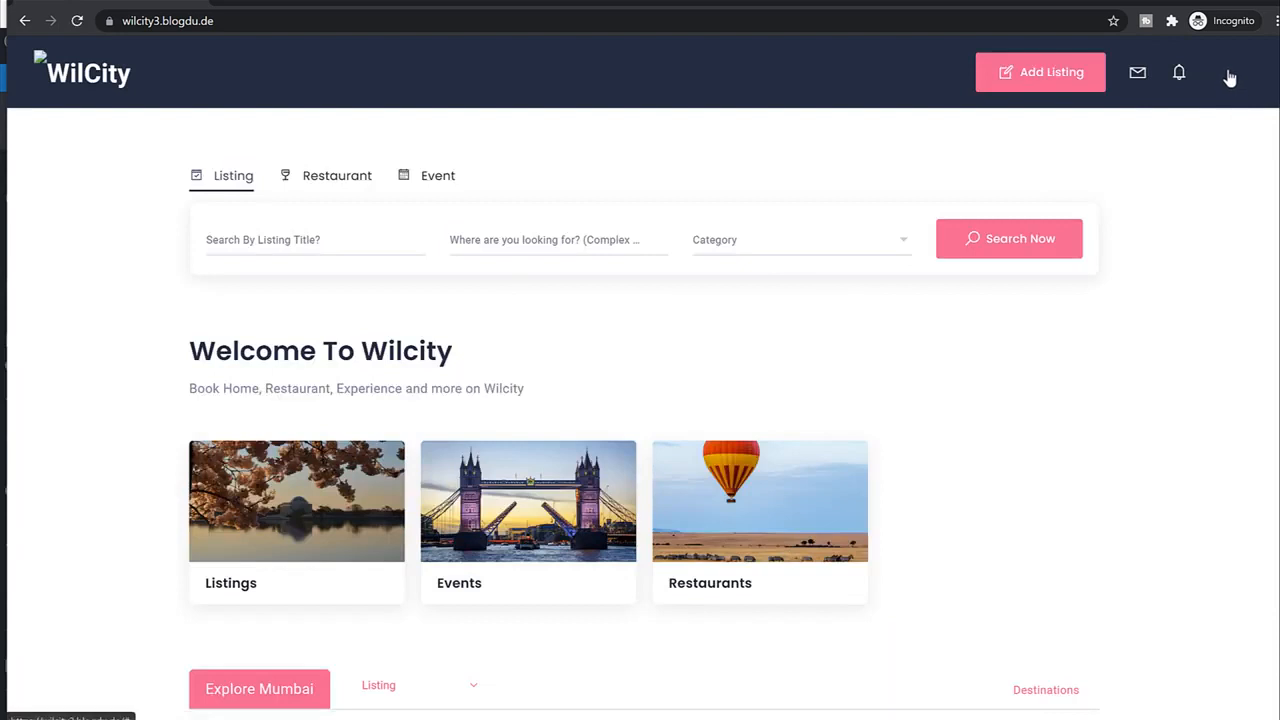
{"action": "left_click", "coordinate": [1224, 88]}
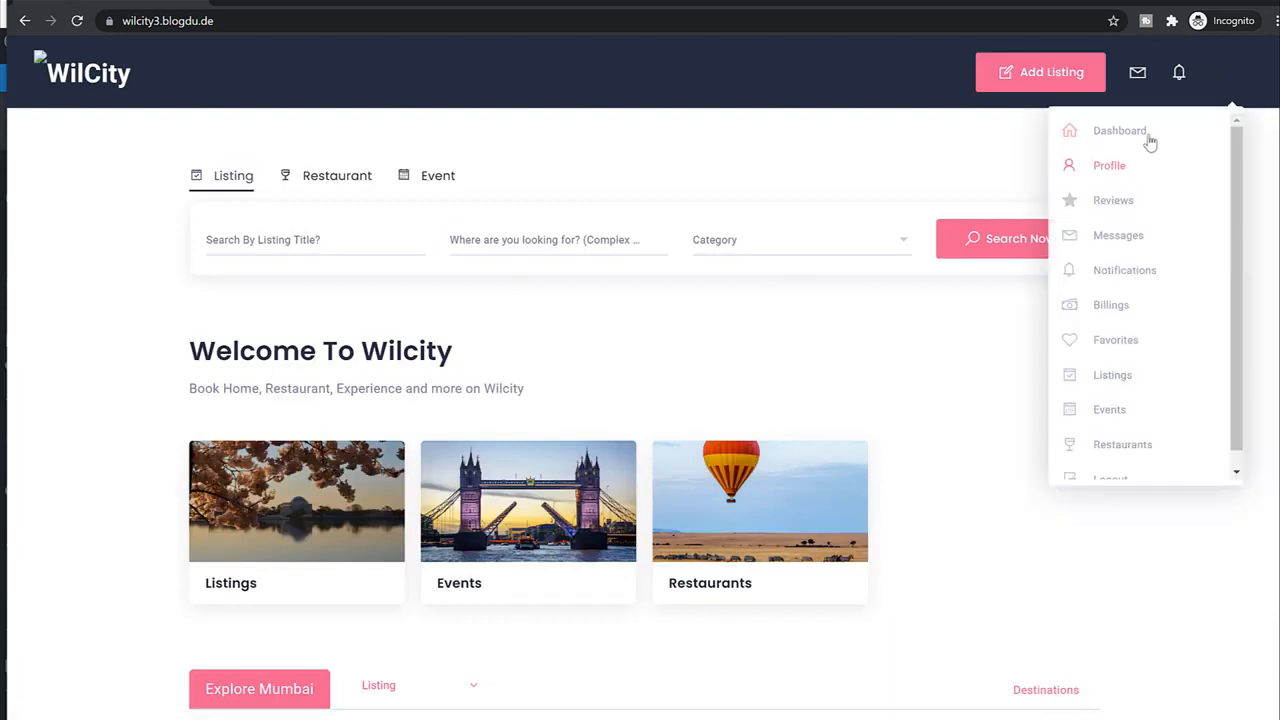
{"action": "left_click", "coordinate": [1120, 375]}
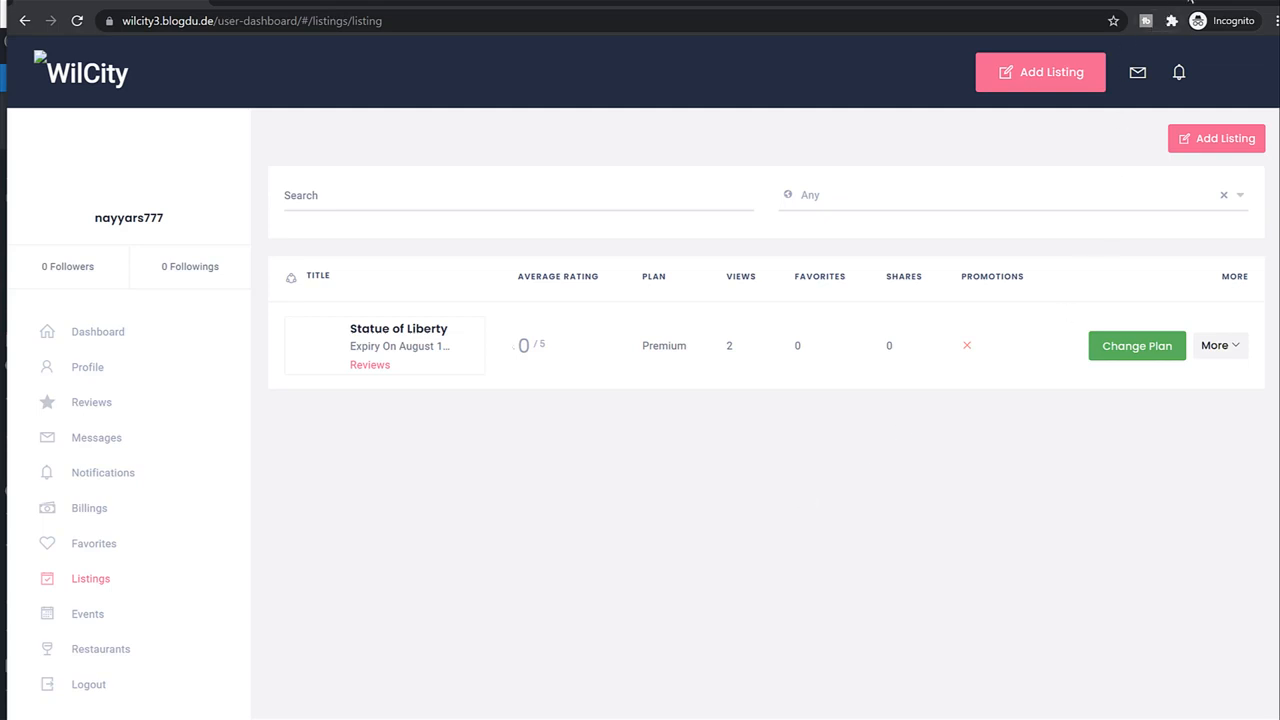
{"action": "left_click", "coordinate": [1190, 1]}
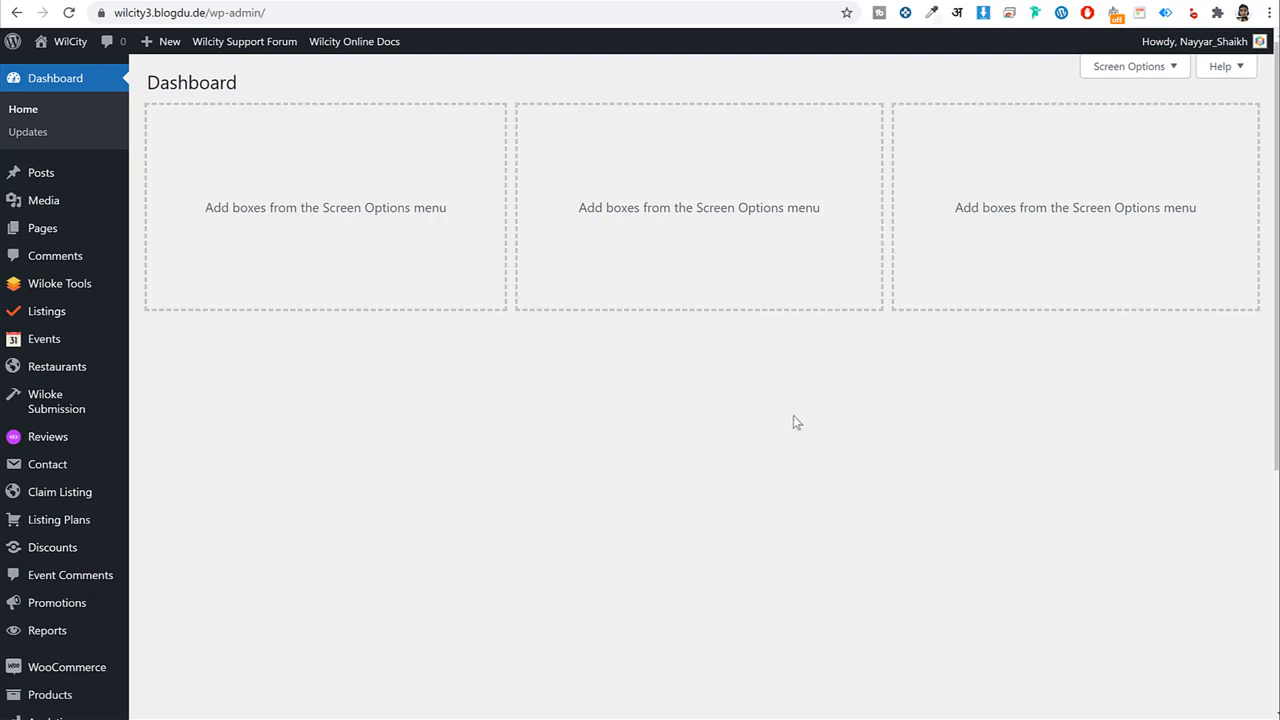
Open Wiloke Tools > Promotions and switch on Toggle Promotion.
{"action": "mouse_move", "coordinate": [25, 287]}
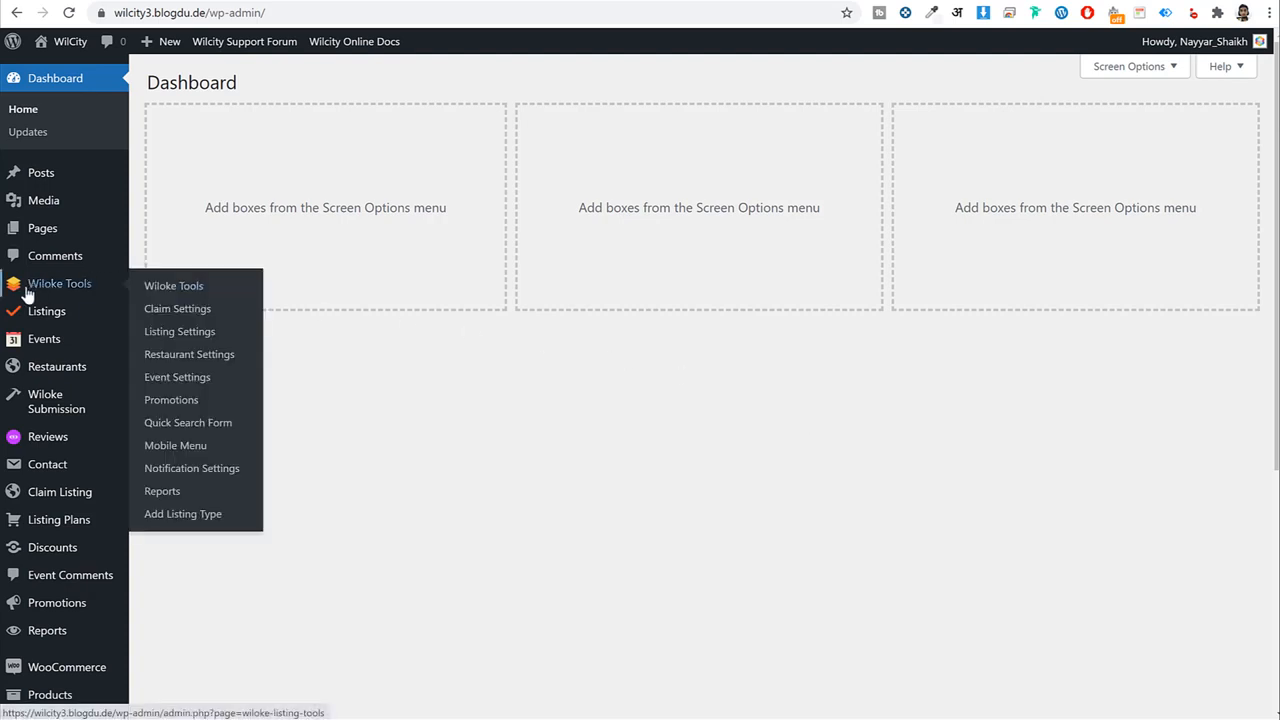
{"action": "left_click", "coordinate": [172, 404]}
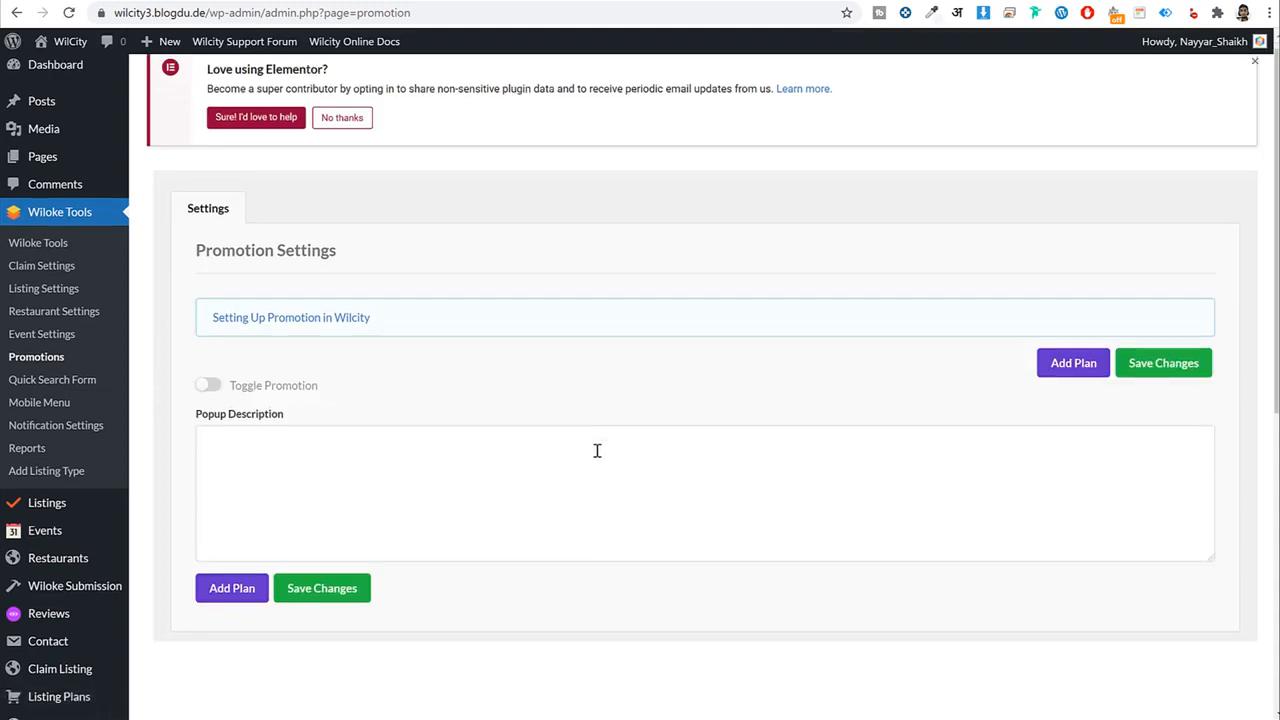
{"action": "scroll", "coordinate": [597, 449], "scroll_direction": "down", "scroll_amount": 4}
{"action": "scroll", "coordinate": [800, 400], "scroll_direction": "up", "scroll_amount": 3}
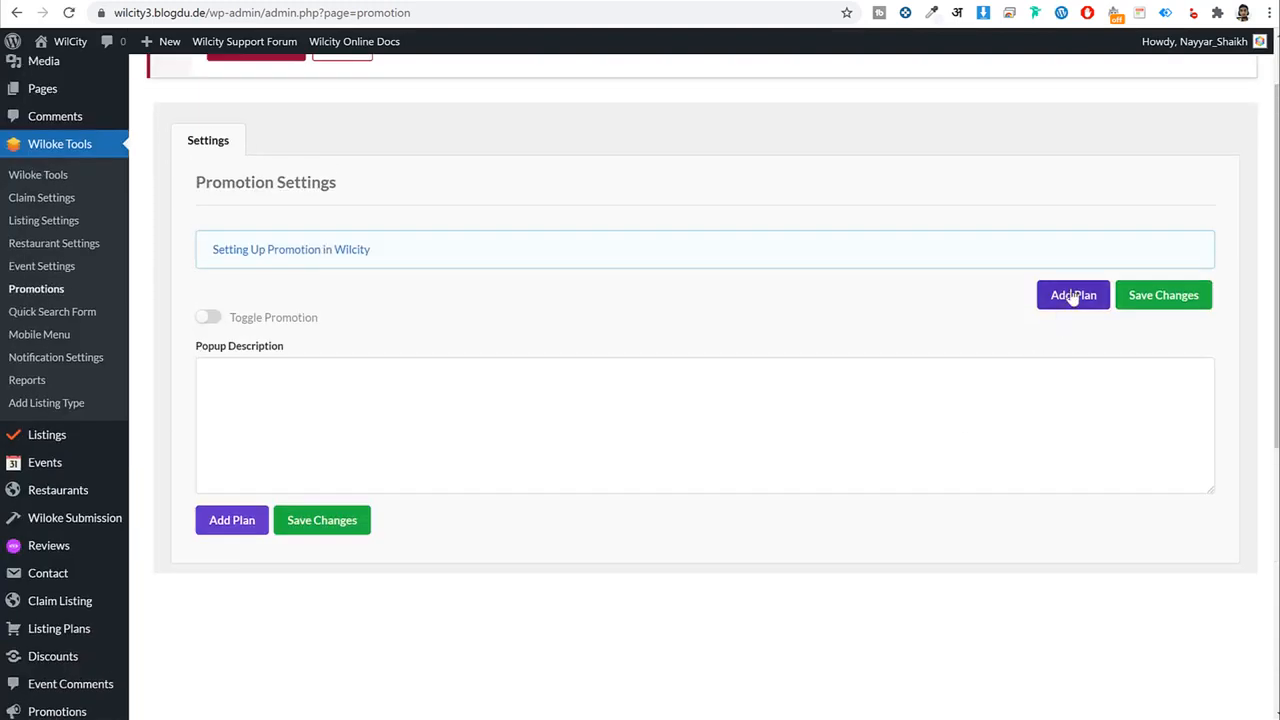
{"action": "scroll", "coordinate": [692, 468], "scroll_direction": "down", "scroll_amount": 1}
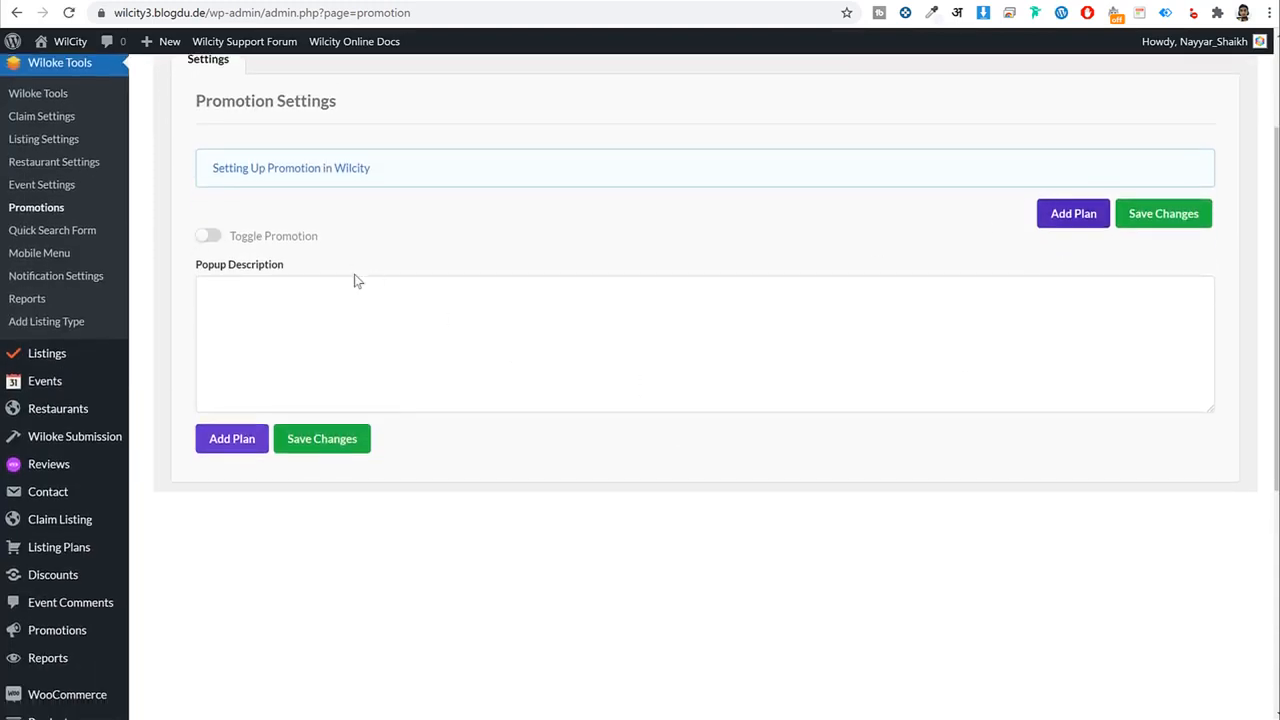
{"action": "left_click", "coordinate": [206, 235]}
{"action": "left_click_drag", "start_coordinate": [238, 236], "coordinate": [336, 242]}
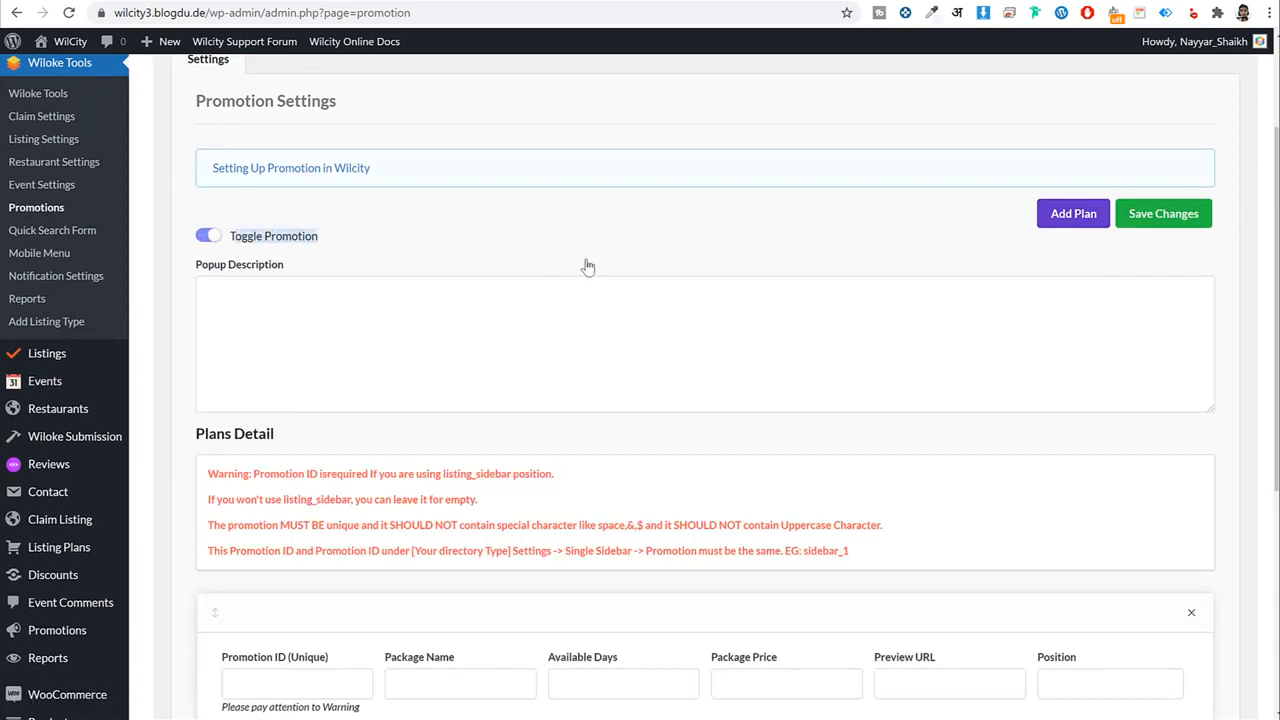
{"action": "scroll", "coordinate": [649, 300], "scroll_direction": "down", "scroll_amount": 4}
{"action": "scroll", "coordinate": [651, 349], "scroll_direction": "up", "scroll_amount": 3}
{"action": "scroll", "coordinate": [1087, 220], "scroll_direction": "down", "scroll_amount": 1}
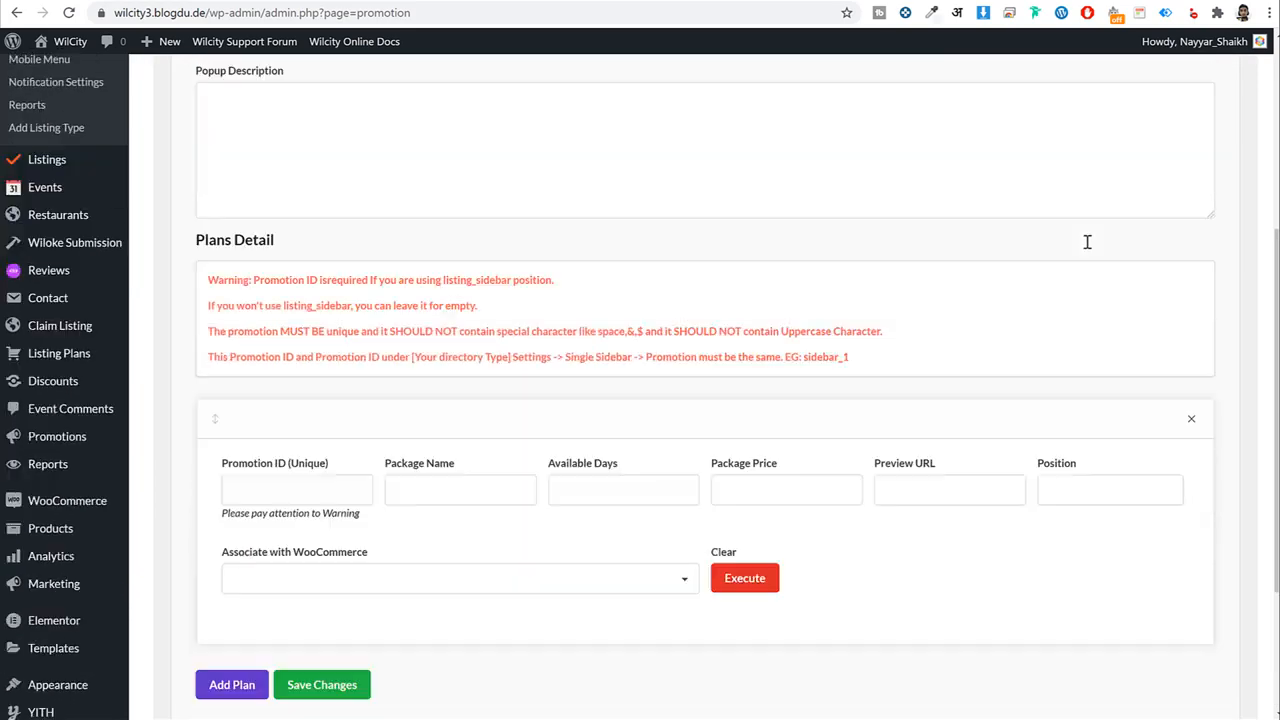
{"action": "scroll", "coordinate": [1087, 241], "scroll_direction": "down", "scroll_amount": 3}
Fill the plan with Promotion ID 1, package name 'Listing Sidebar', 30 days and price 30.
{"action": "left_click", "coordinate": [282, 284]}
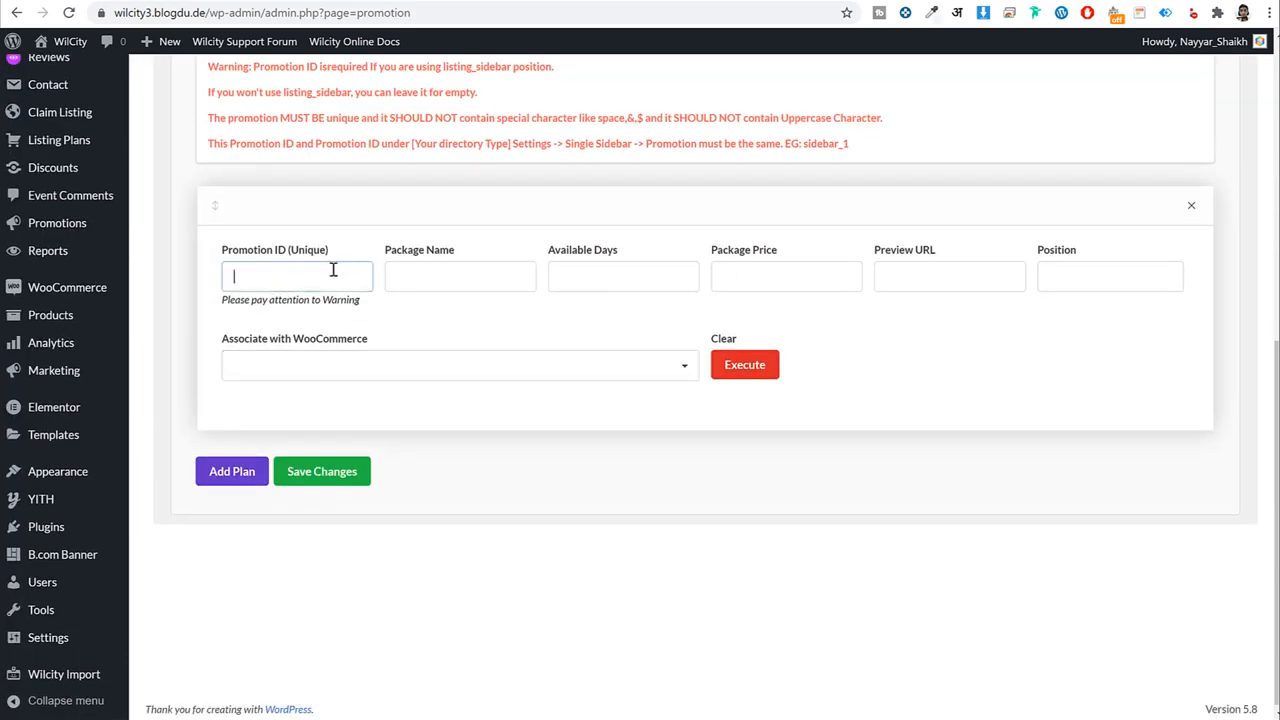
{"action": "left_click_drag", "start_coordinate": [228, 251], "coordinate": [299, 253]}
{"action": "left_click", "coordinate": [306, 274]}
{"action": "left_click", "coordinate": [481, 279]}
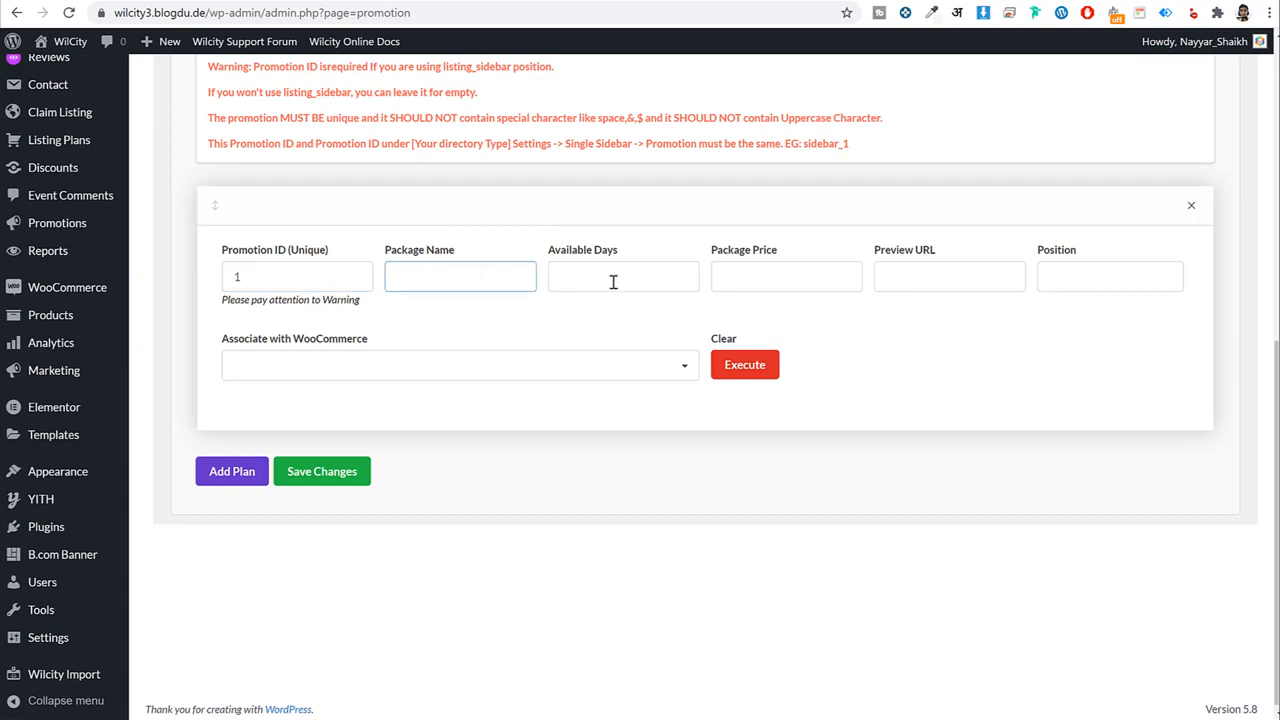
{"action": "type", "text": "K"}
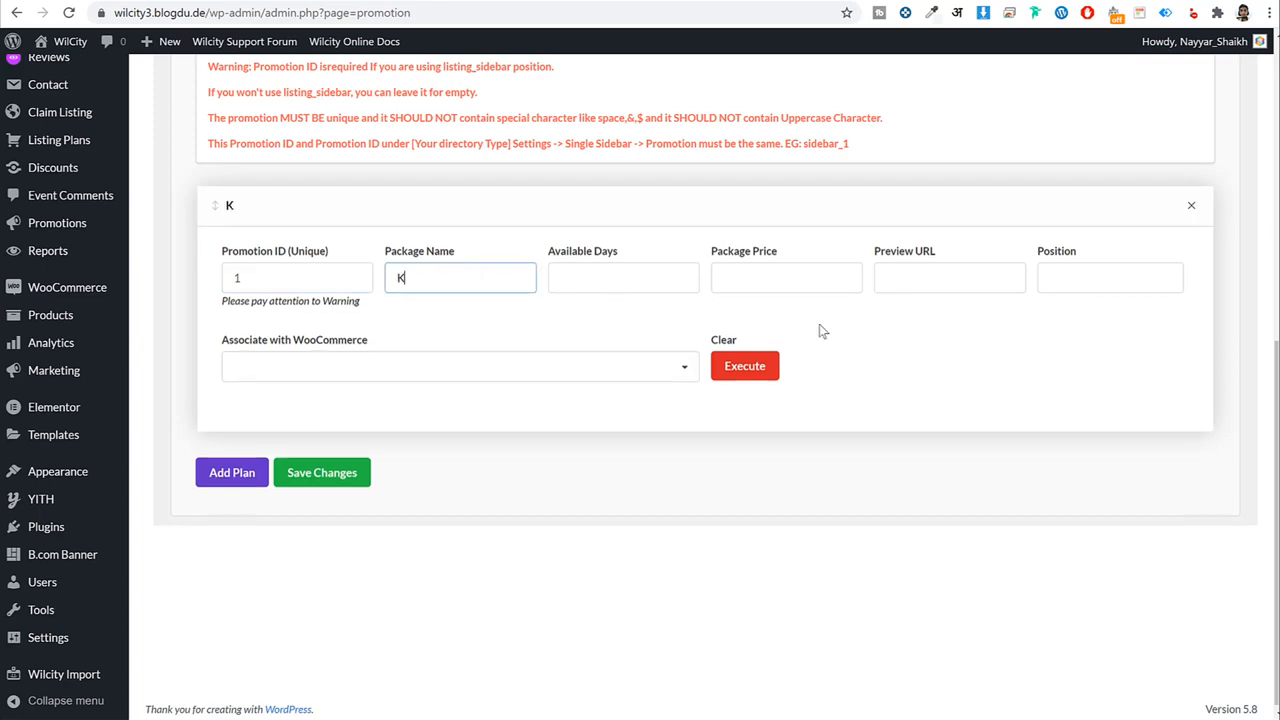
{"action": "key", "text": "BackSpace"}
{"action": "type", "text": "L"}
{"action": "type", "text": "isting Side"}
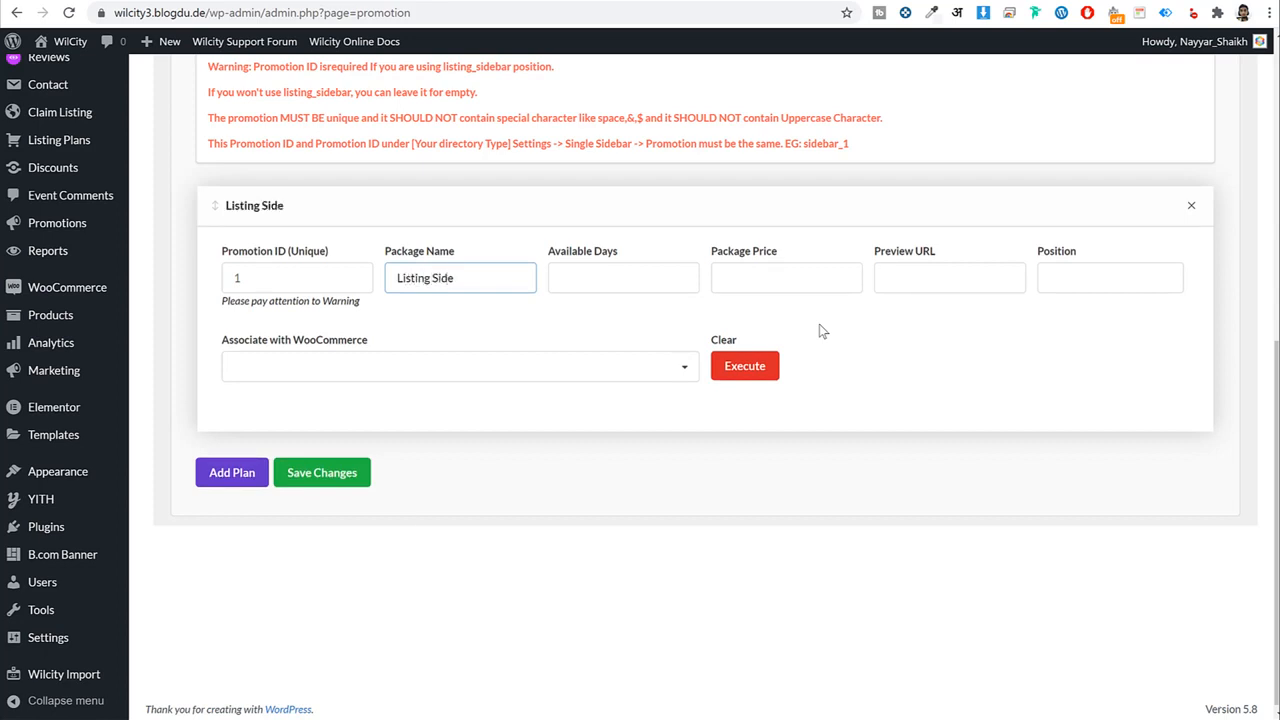
{"action": "type", "text": "bar"}
{"action": "key", "text": "Tab"}
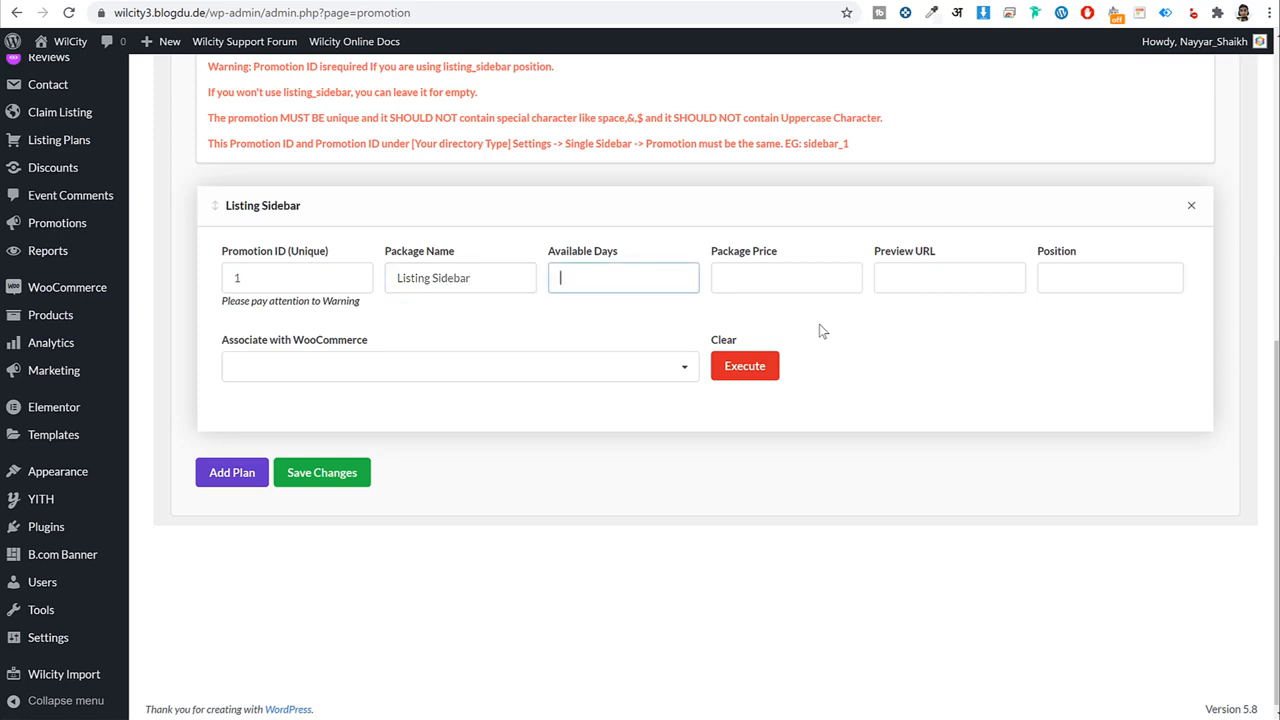
{"action": "type", "text": "30"}
{"action": "left_click", "coordinate": [801, 277]}
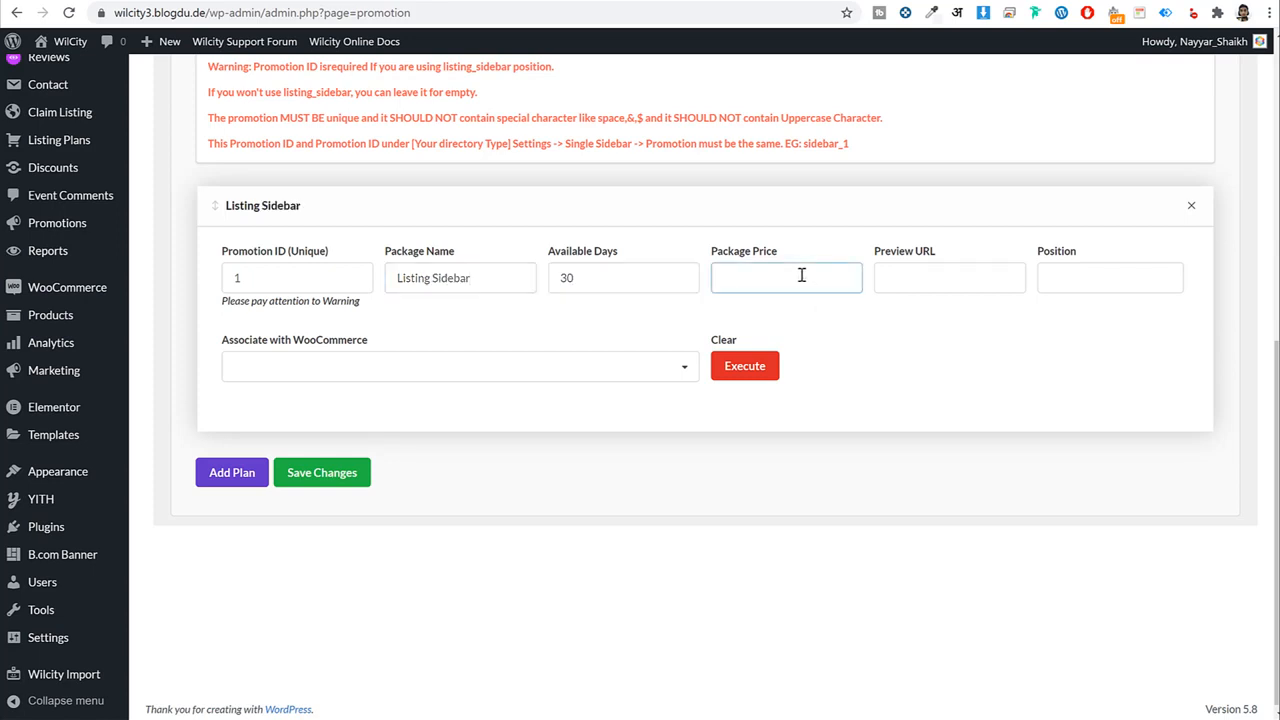
{"action": "left_click", "coordinate": [930, 269]}
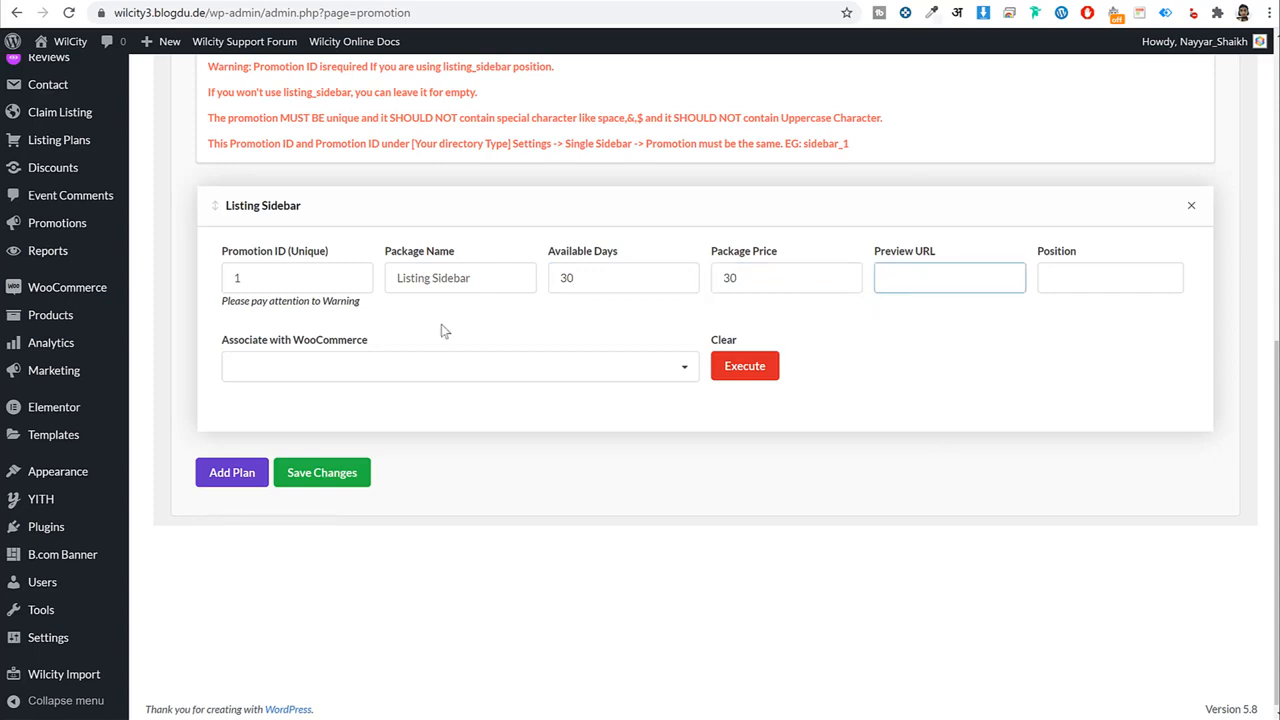
Open the Media Library in a new tab and switch to it.
{"action": "scroll", "coordinate": [183, 360], "scroll_direction": "up", "scroll_amount": 6}
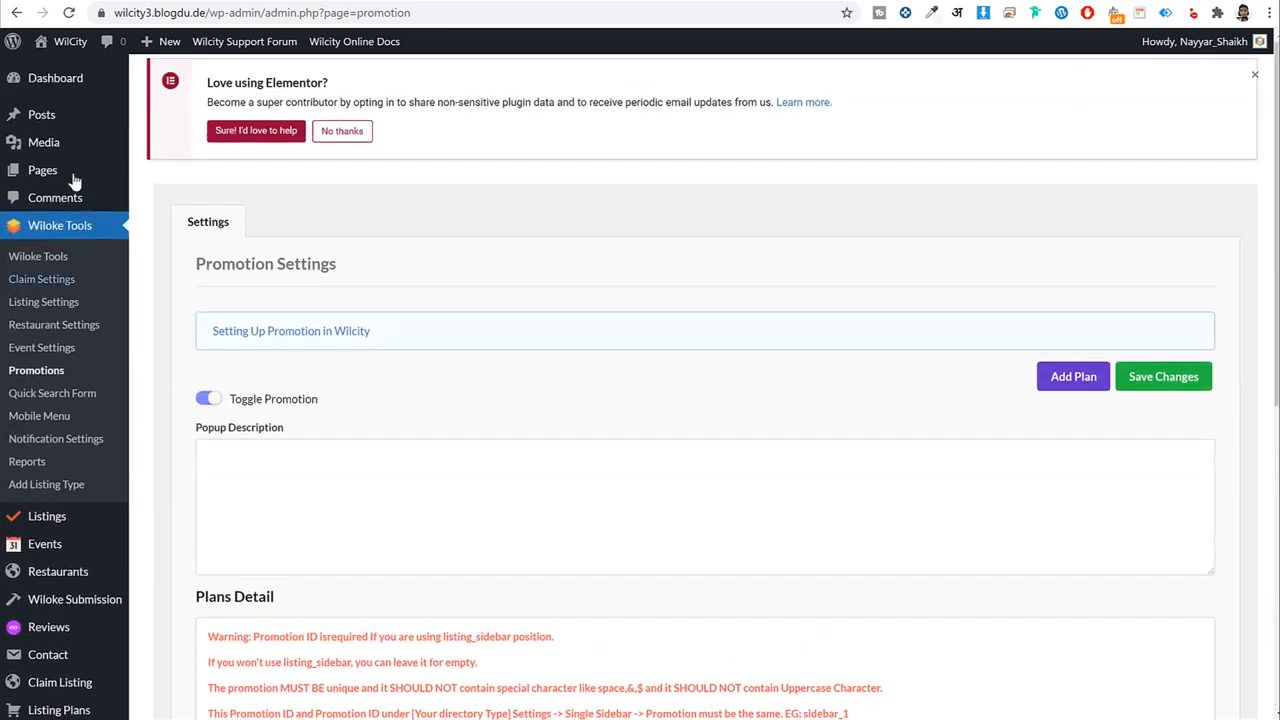
{"action": "right_click", "coordinate": [57, 150]}
{"action": "left_click", "coordinate": [571, 251]}
{"action": "scroll", "coordinate": [560, 200], "scroll_direction": "down", "scroll_amount": 5}
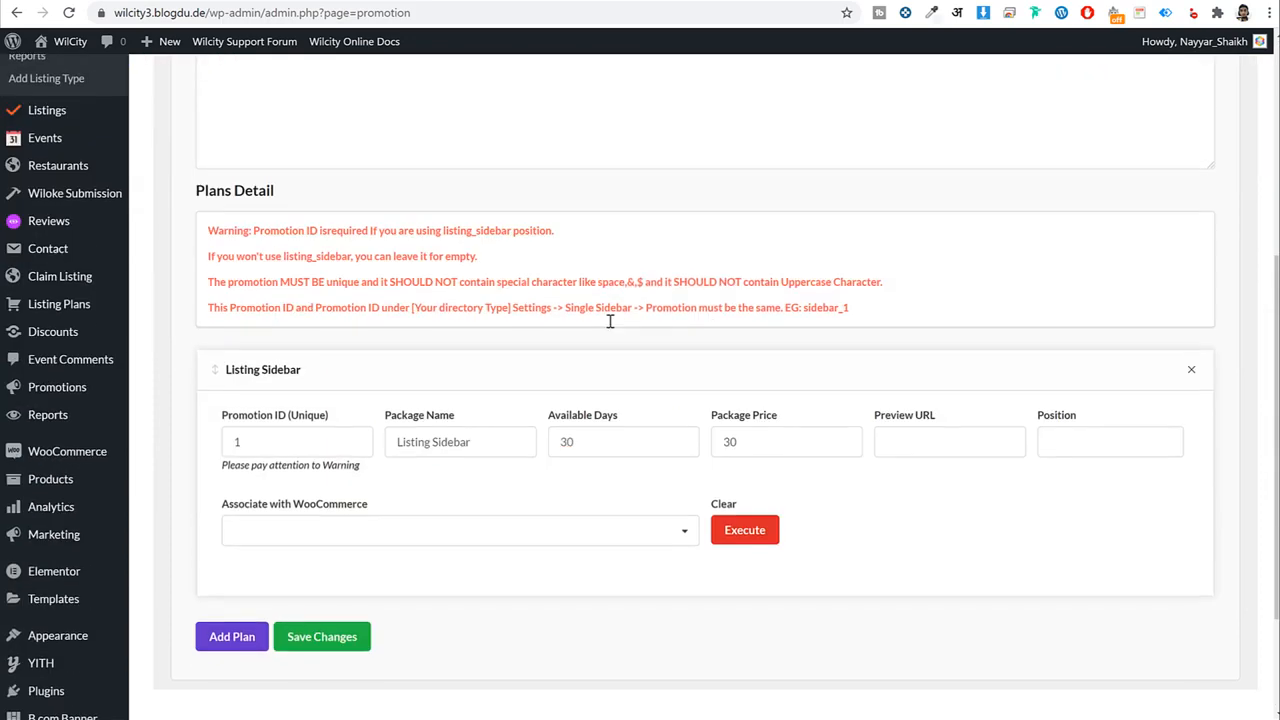
{"action": "key", "text": "ctrl+Tab"}
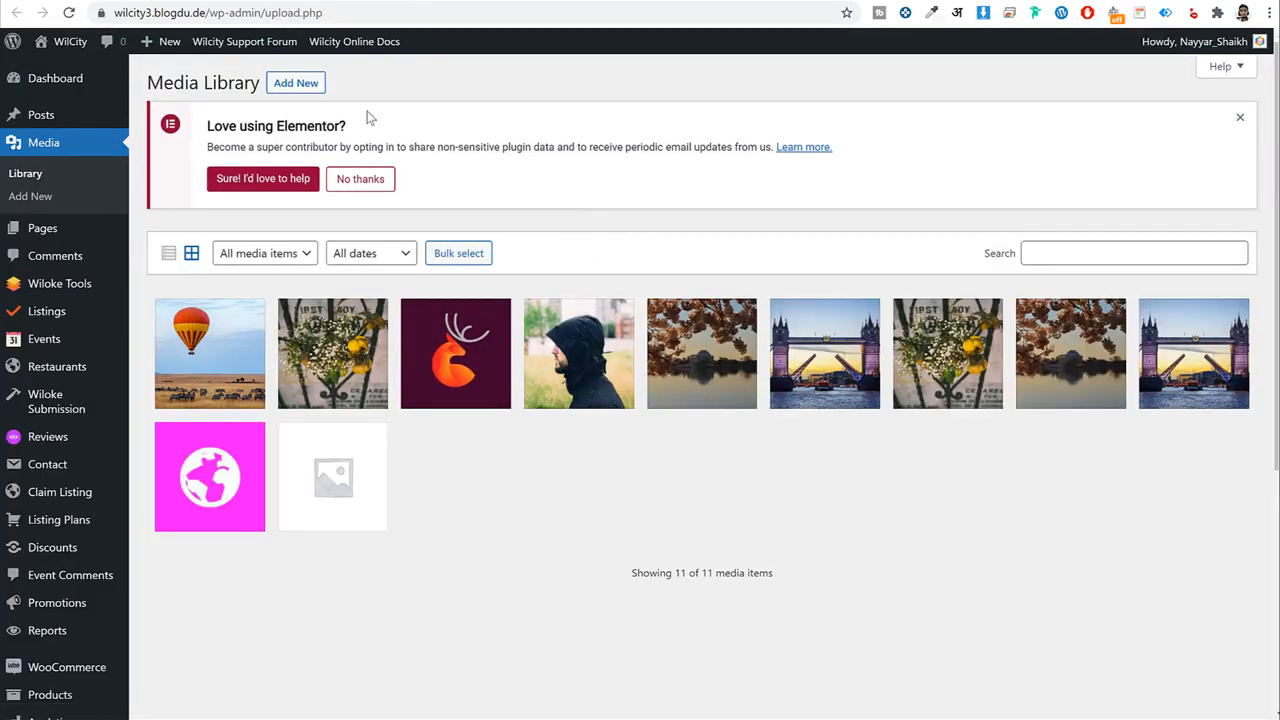
Upload listing-sidebar_01 from the promotion folder and open its attachment details.
{"action": "left_click", "coordinate": [311, 91]}
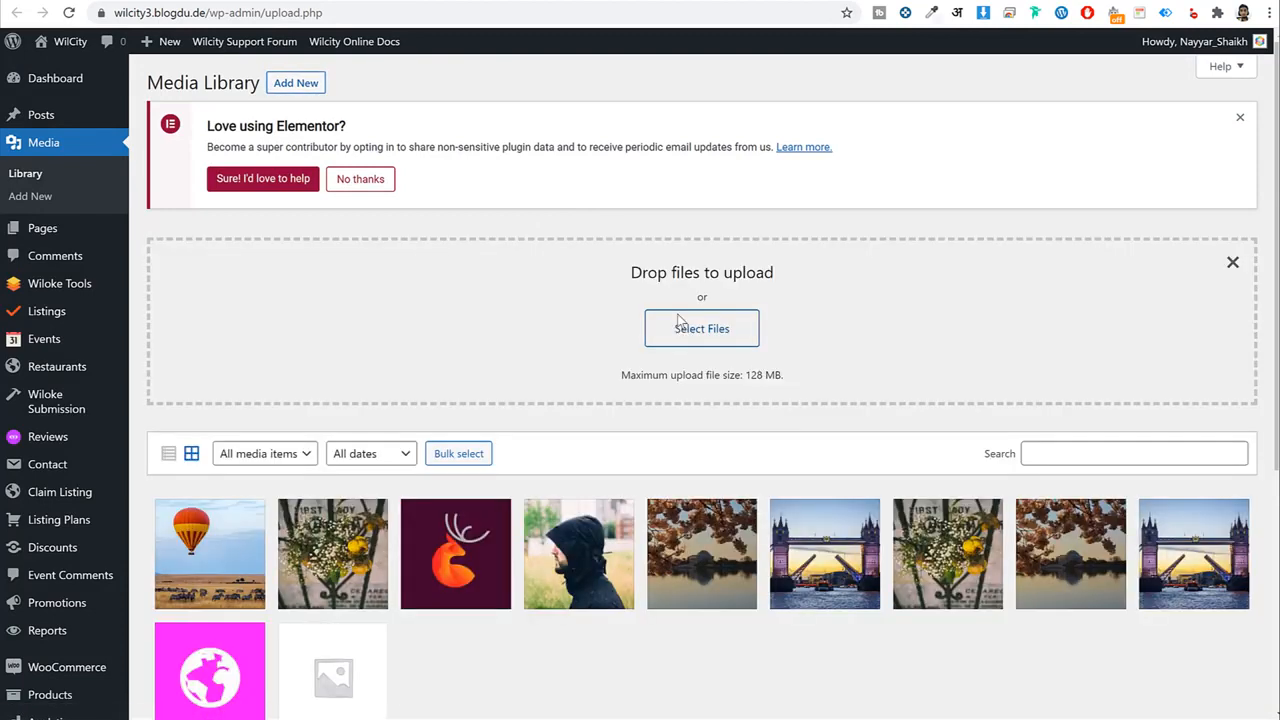
{"action": "left_click", "coordinate": [690, 328]}
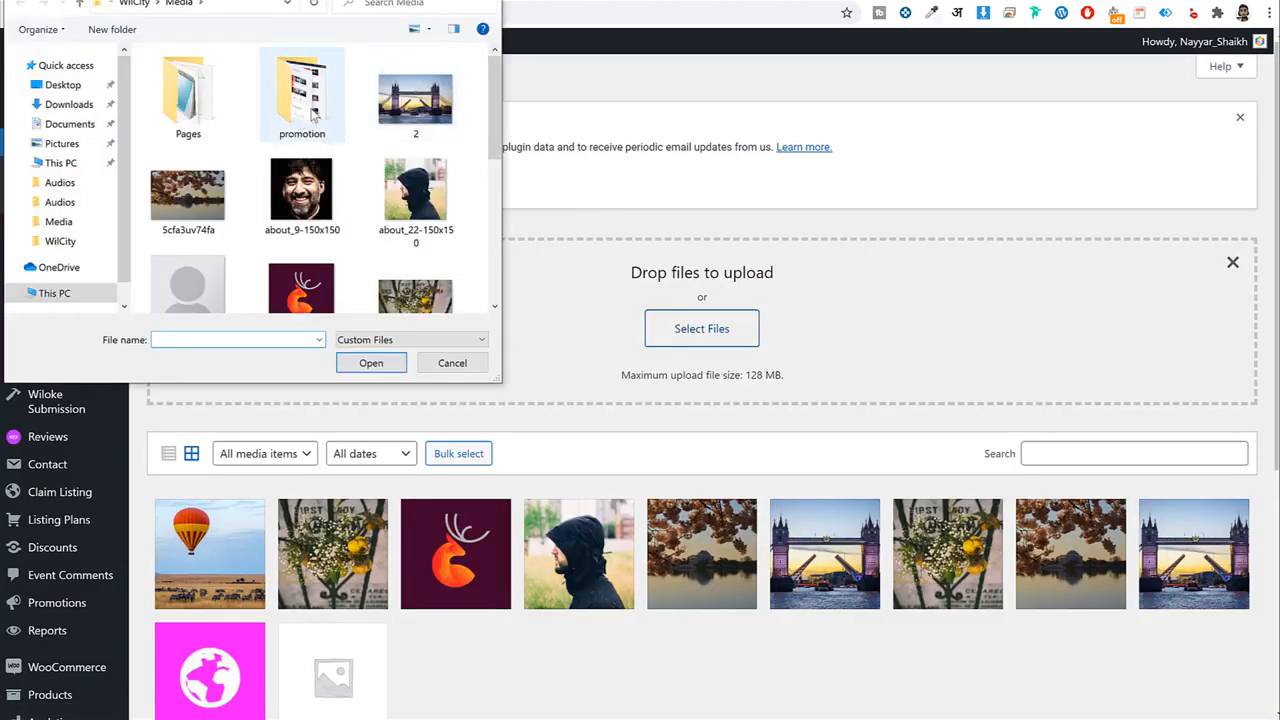
{"action": "double_click", "coordinate": [312, 128]}
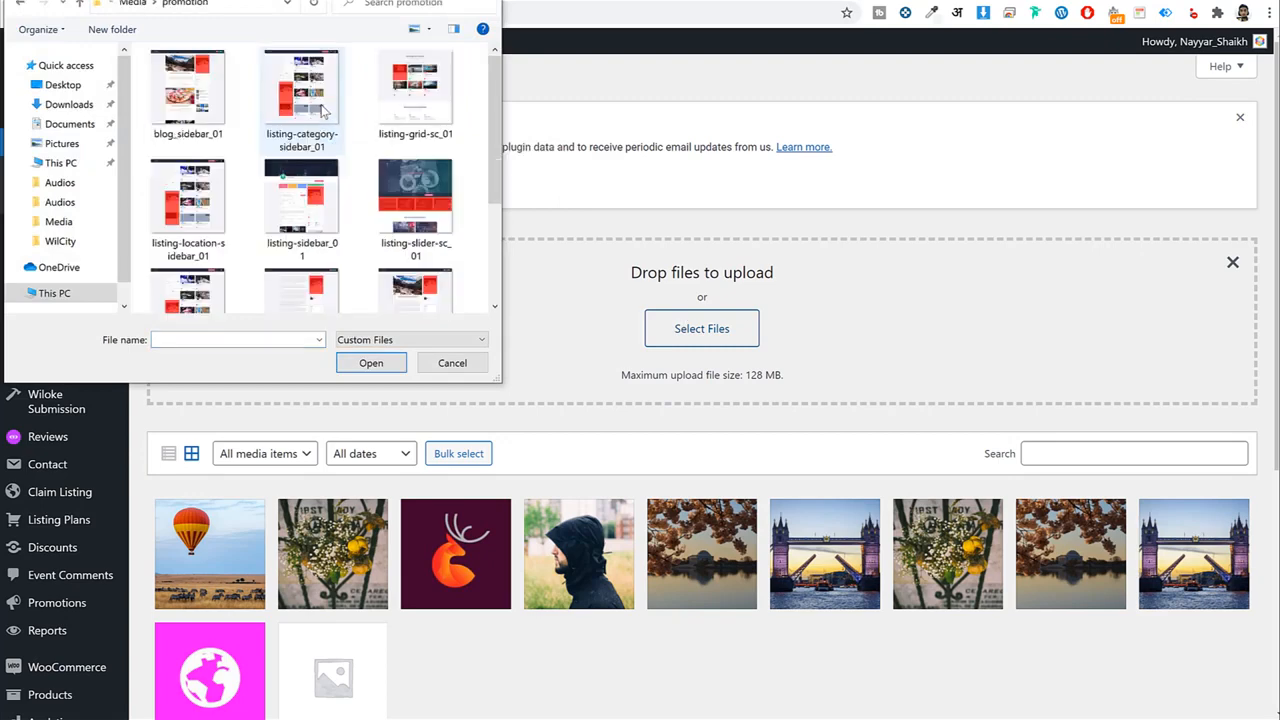
{"action": "scroll", "coordinate": [346, 220], "scroll_direction": "down", "scroll_amount": 5}
{"action": "scroll", "coordinate": [348, 225], "scroll_direction": "up", "scroll_amount": 2}
{"action": "scroll", "coordinate": [403, 172], "scroll_direction": "down", "scroll_amount": 1}
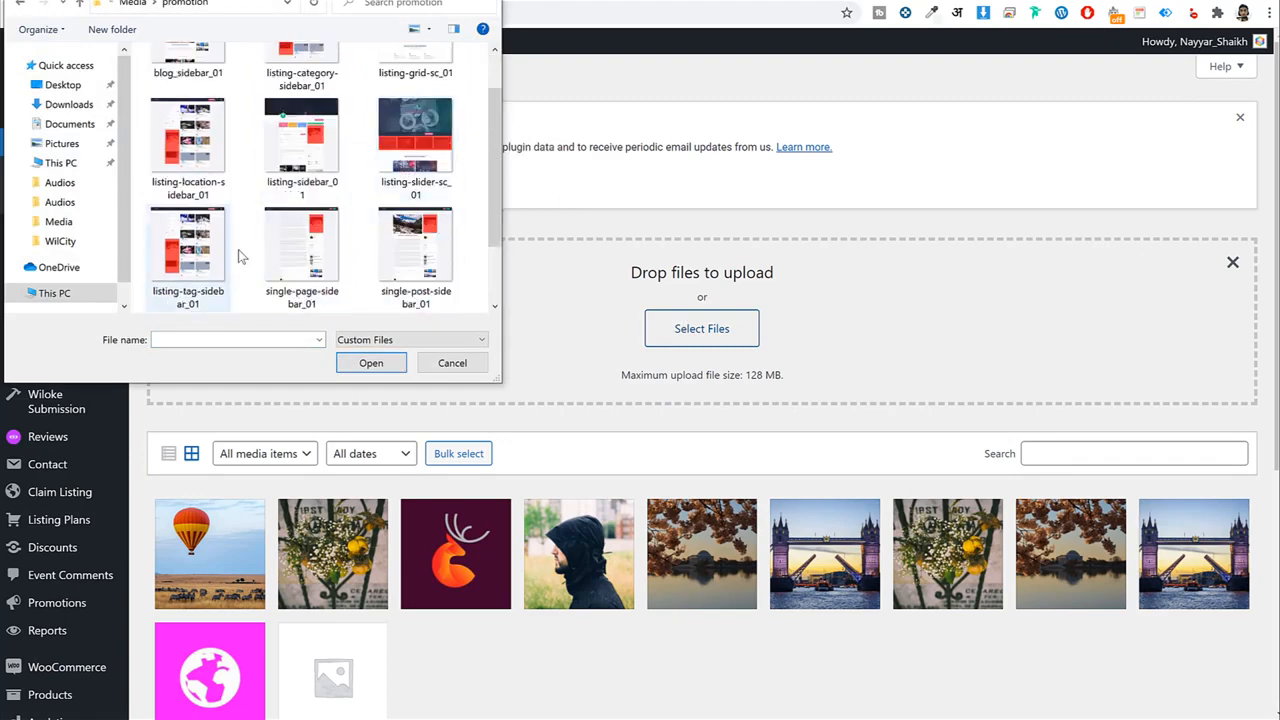
{"action": "left_click", "coordinate": [309, 152]}
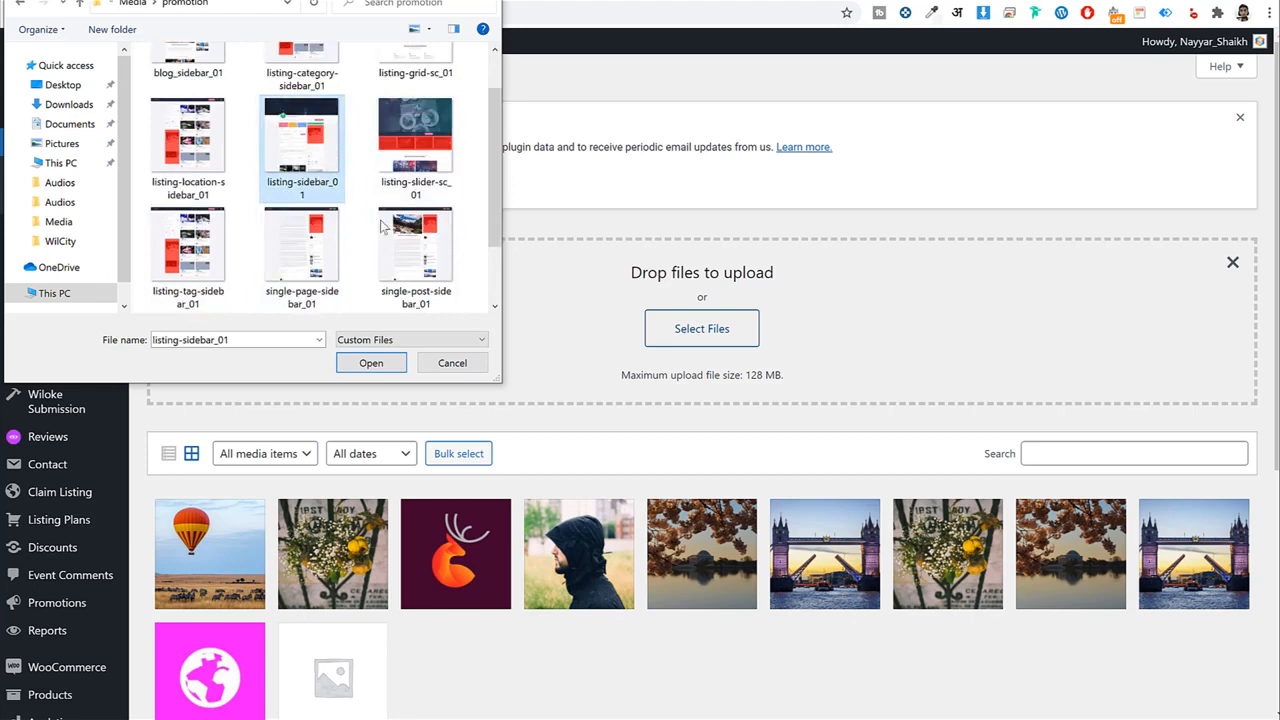
{"action": "left_click", "coordinate": [371, 363]}
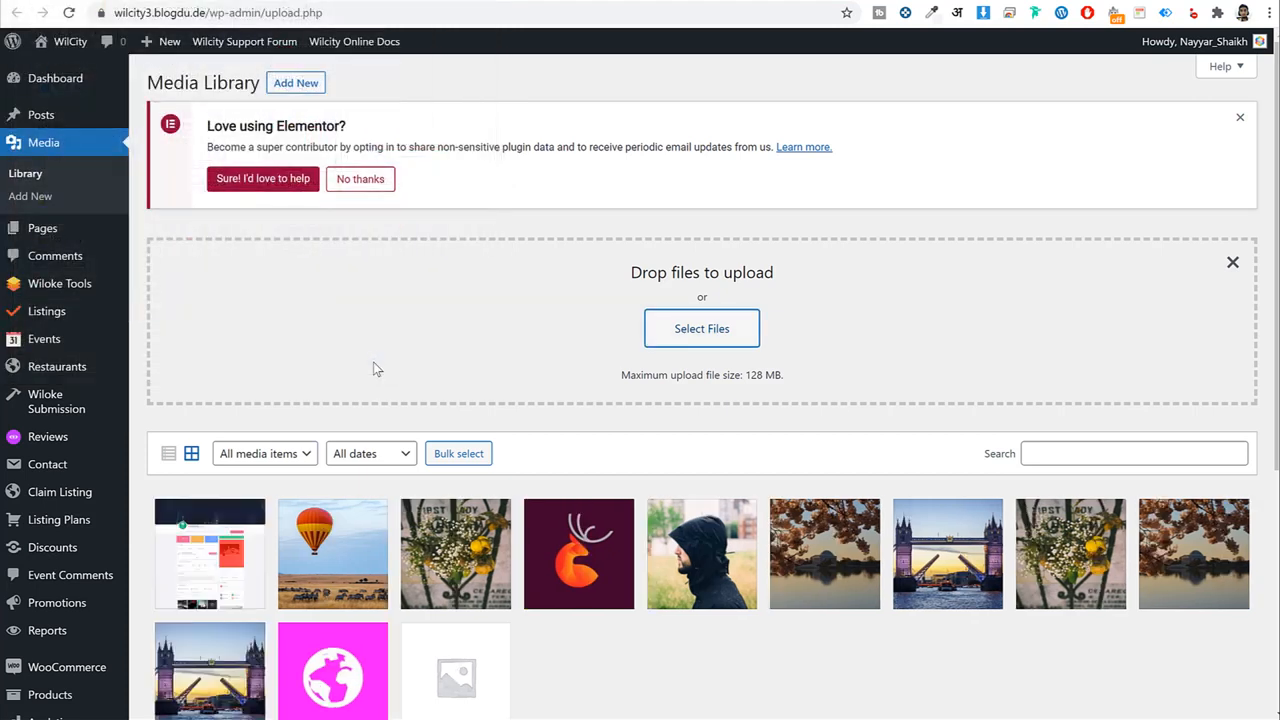
{"action": "left_click", "coordinate": [230, 555]}
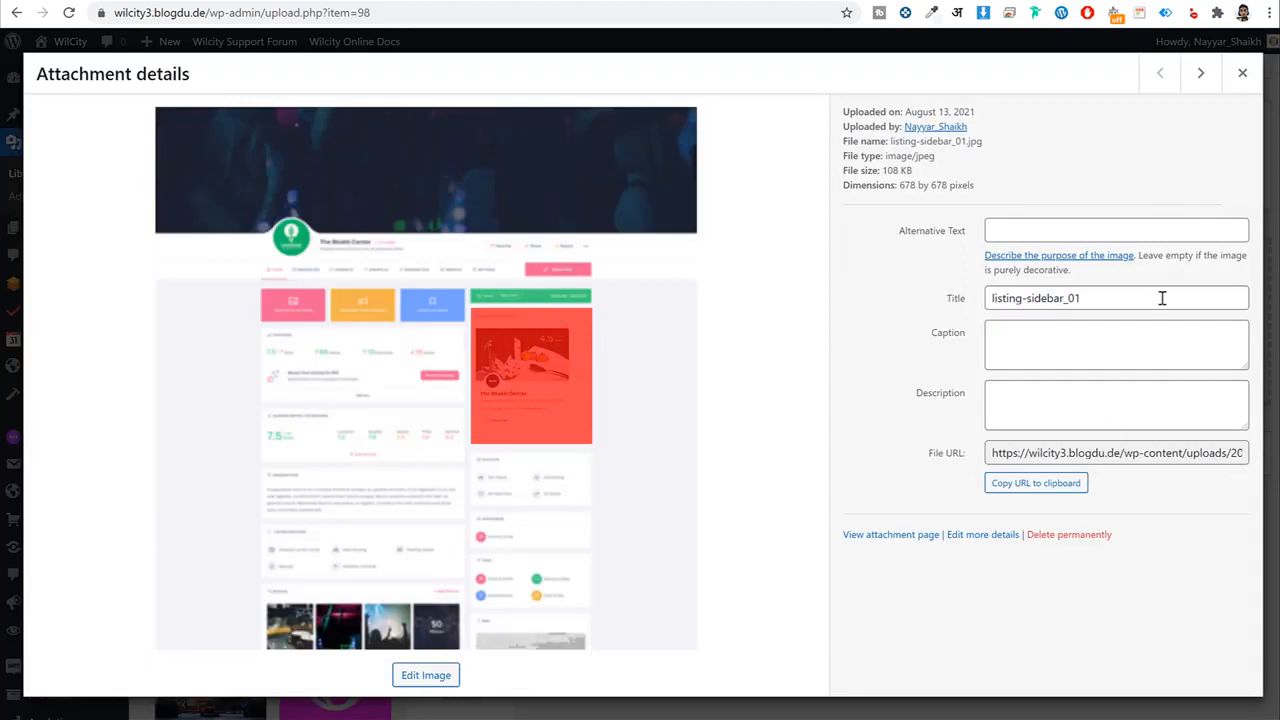
Paste the listing-sidebar_01.jpg file URL into the plan's Preview URL and save the plans.
{"action": "left_click", "coordinate": [1057, 450]}
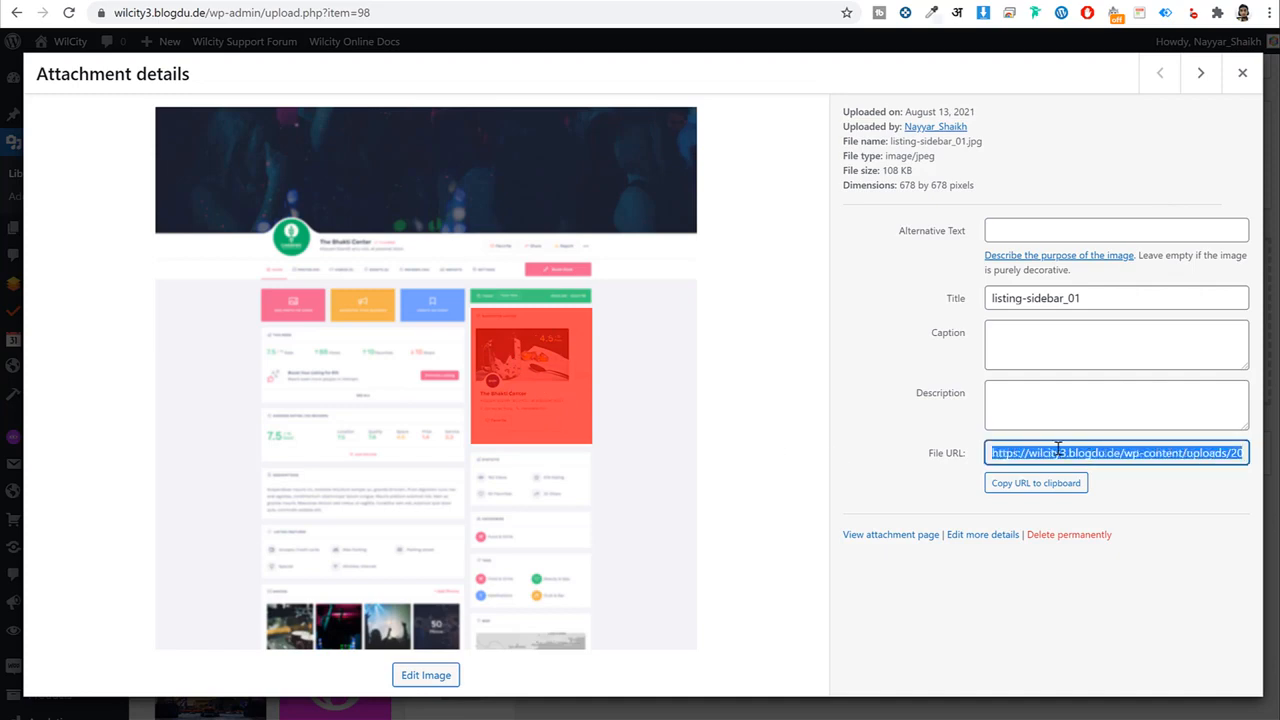
{"action": "right_click", "coordinate": [1057, 450]}
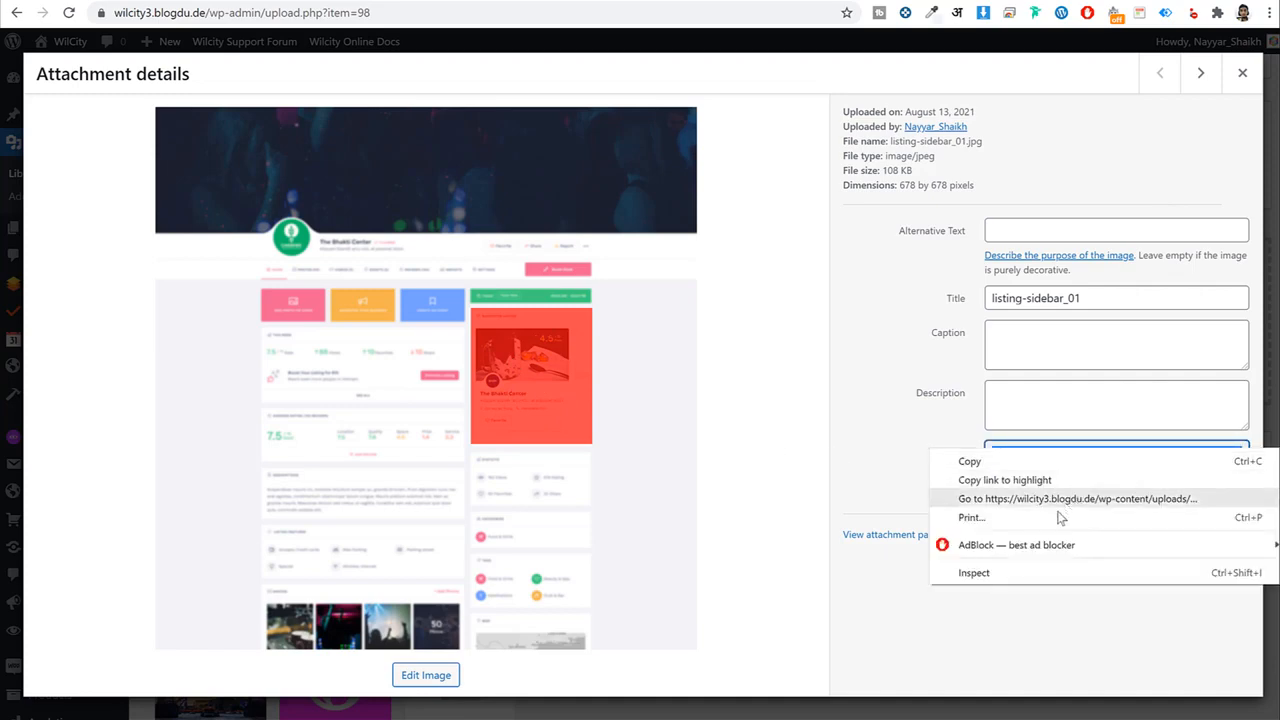
{"action": "left_click", "coordinate": [1035, 465]}
{"action": "left_click", "coordinate": [1243, 73]}
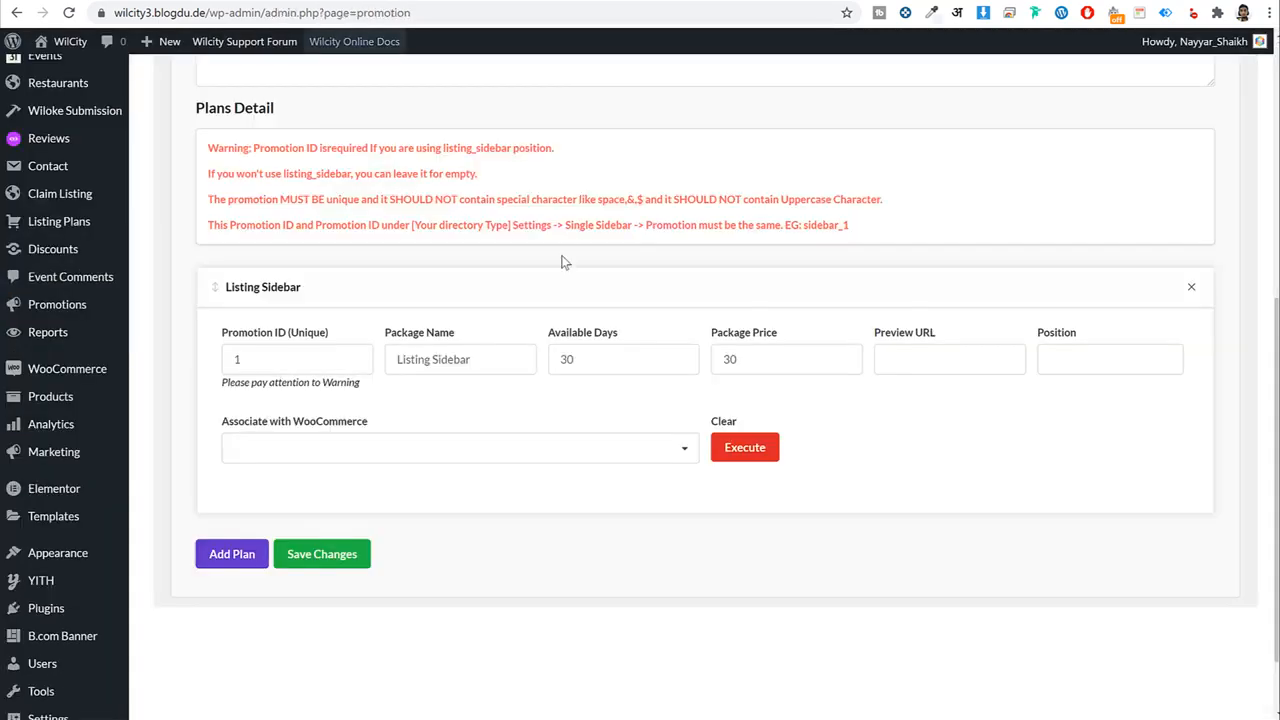
{"action": "left_click", "coordinate": [936, 373]}
{"action": "key", "text": "ctrl+v"}
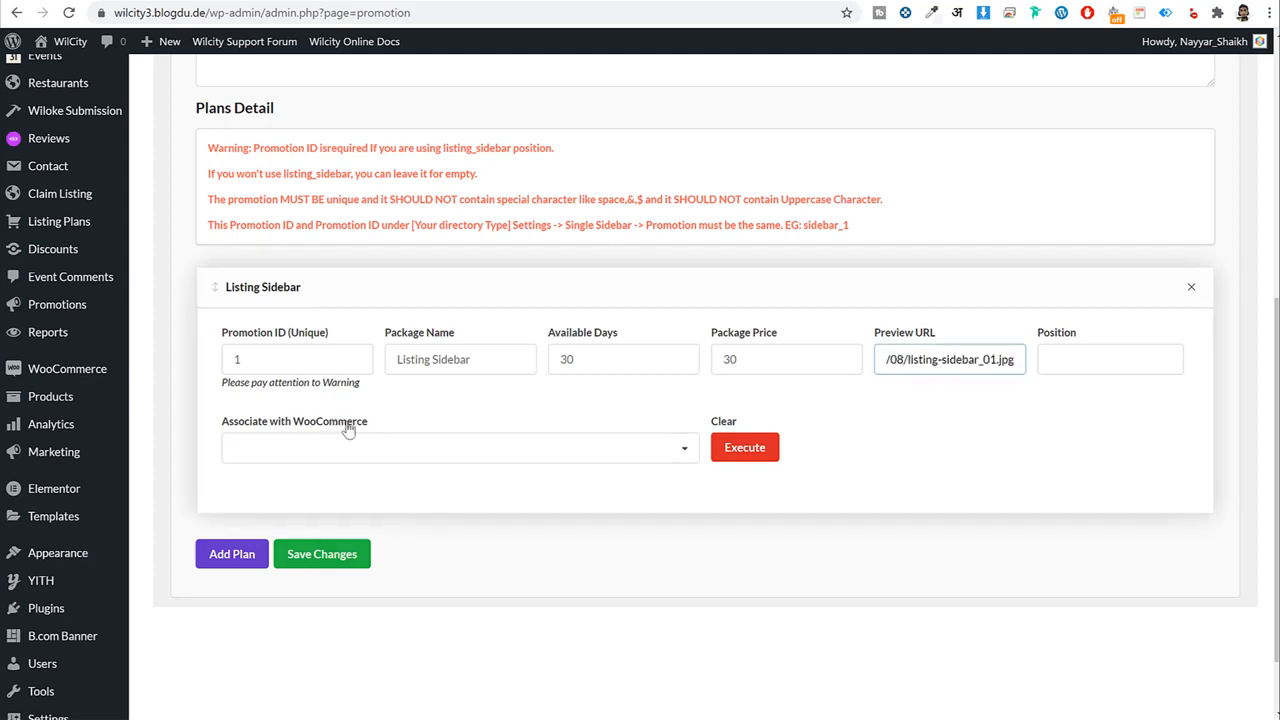
{"action": "left_click", "coordinate": [350, 560]}
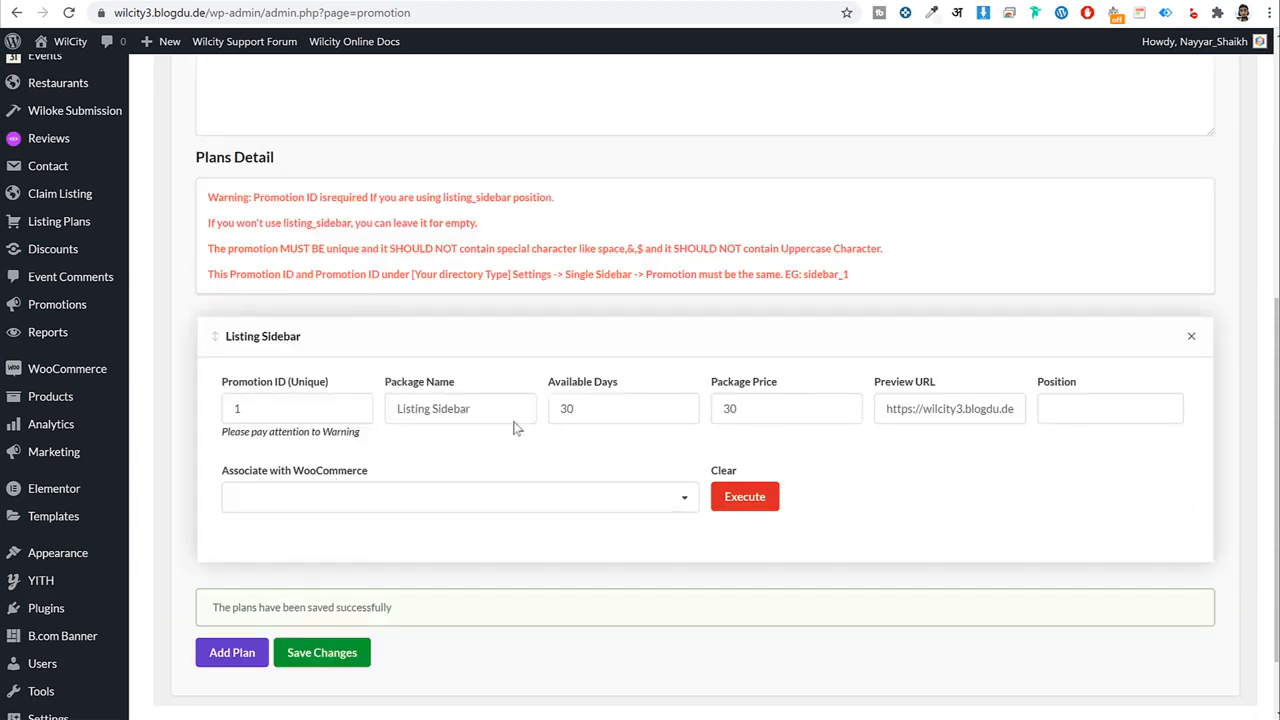
Start a new WooCommerce product named 'Listing Sidebar', copying the name from the package.
{"action": "right_click", "coordinate": [69, 401]}
{"action": "left_click", "coordinate": [107, 416]}
{"action": "left_click", "coordinate": [576, 2]}
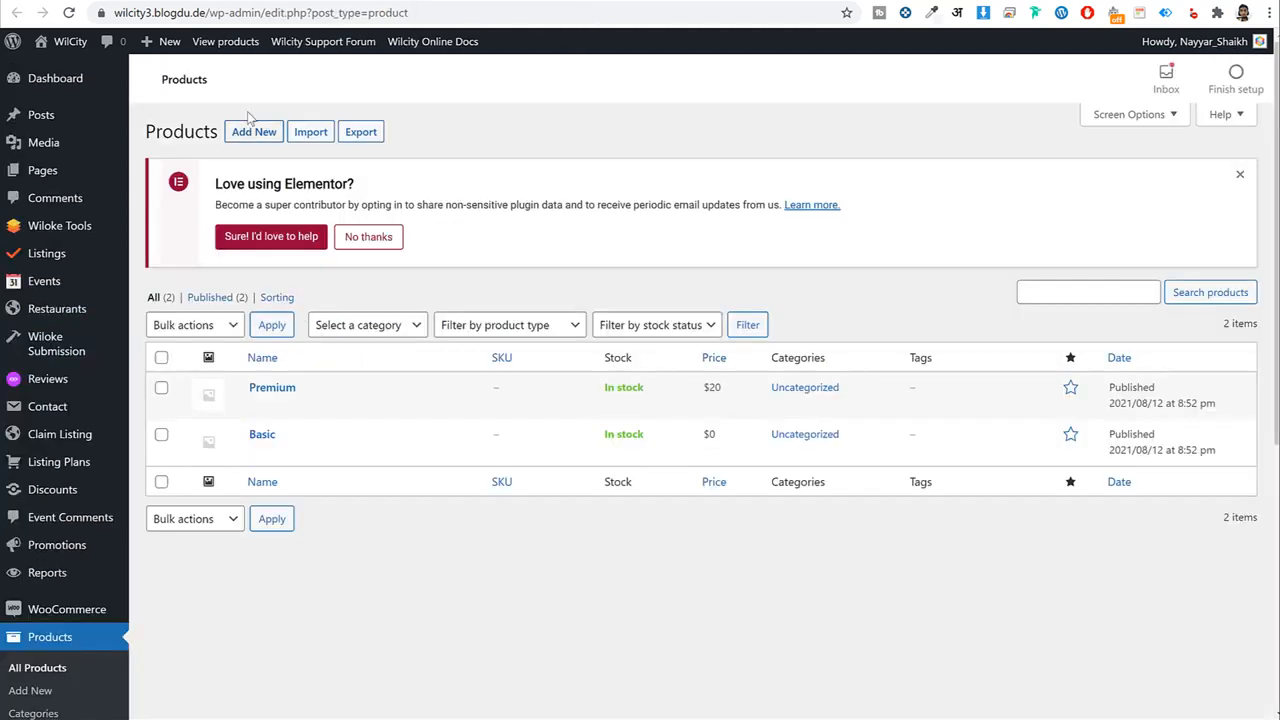
{"action": "left_click", "coordinate": [255, 138]}
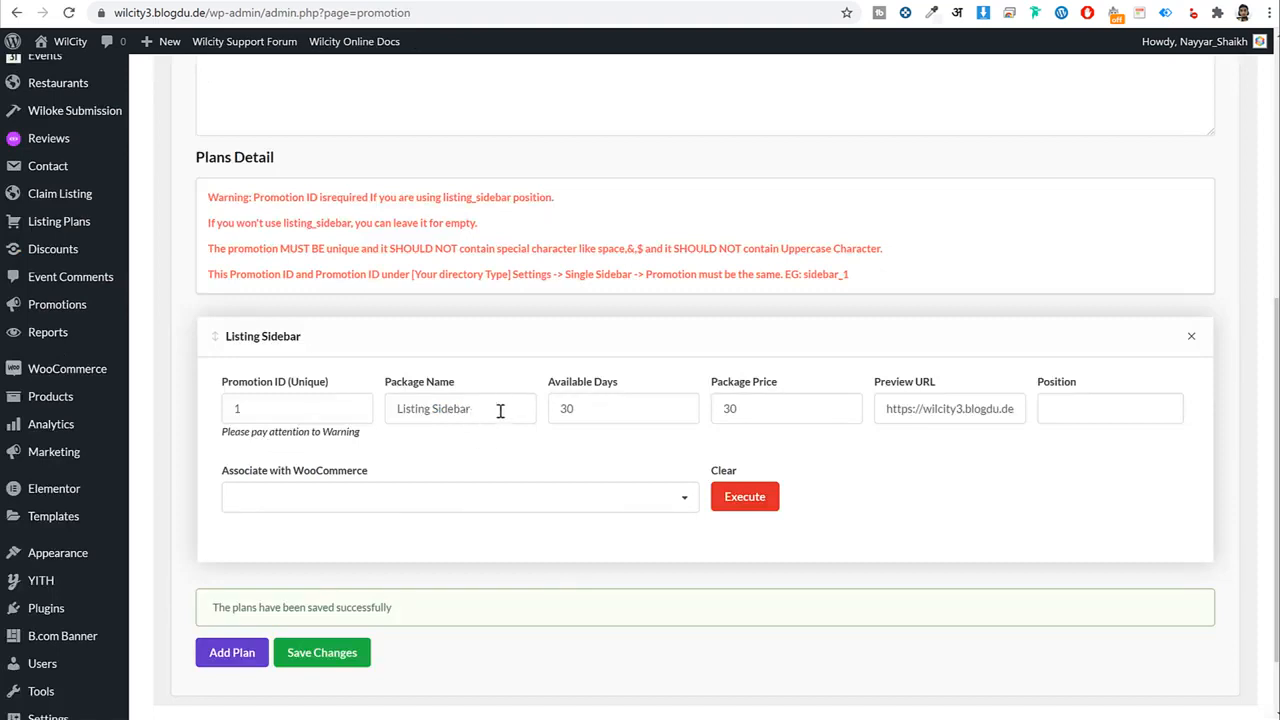
{"action": "triple_click", "coordinate": [500, 410]}
{"action": "key", "text": "ctrl+c"}
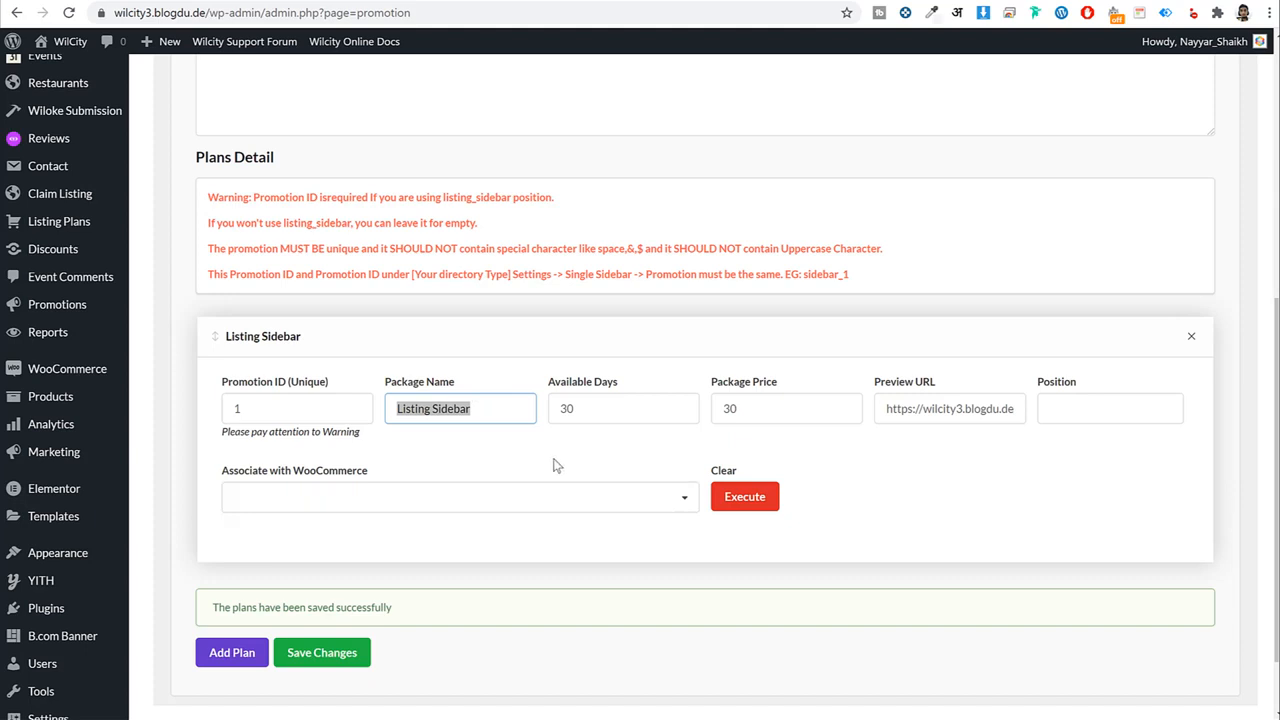
{"action": "left_click", "coordinate": [492, 4]}
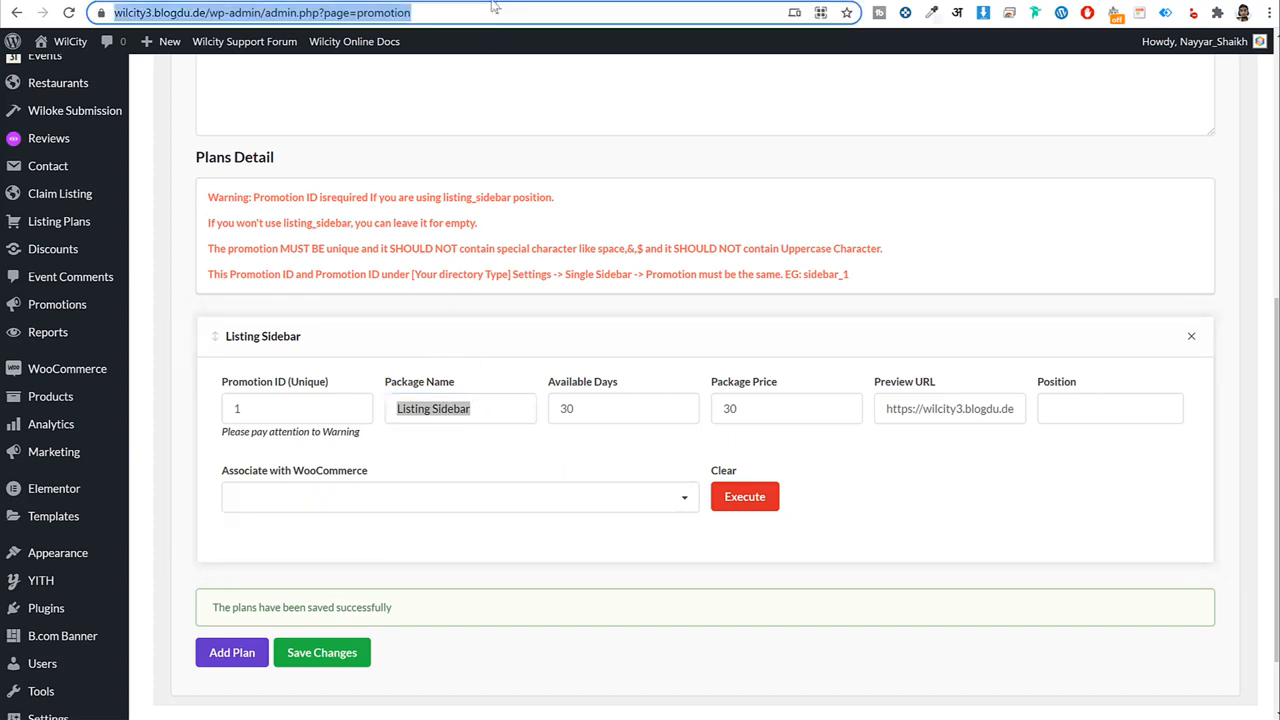
{"action": "left_click", "coordinate": [480, 0]}
{"action": "key", "text": "ctrl+v"}
Set the product's regular price to 30 from the Package Price and publish it.
{"action": "scroll", "coordinate": [770, 440], "scroll_direction": "down", "scroll_amount": 6}
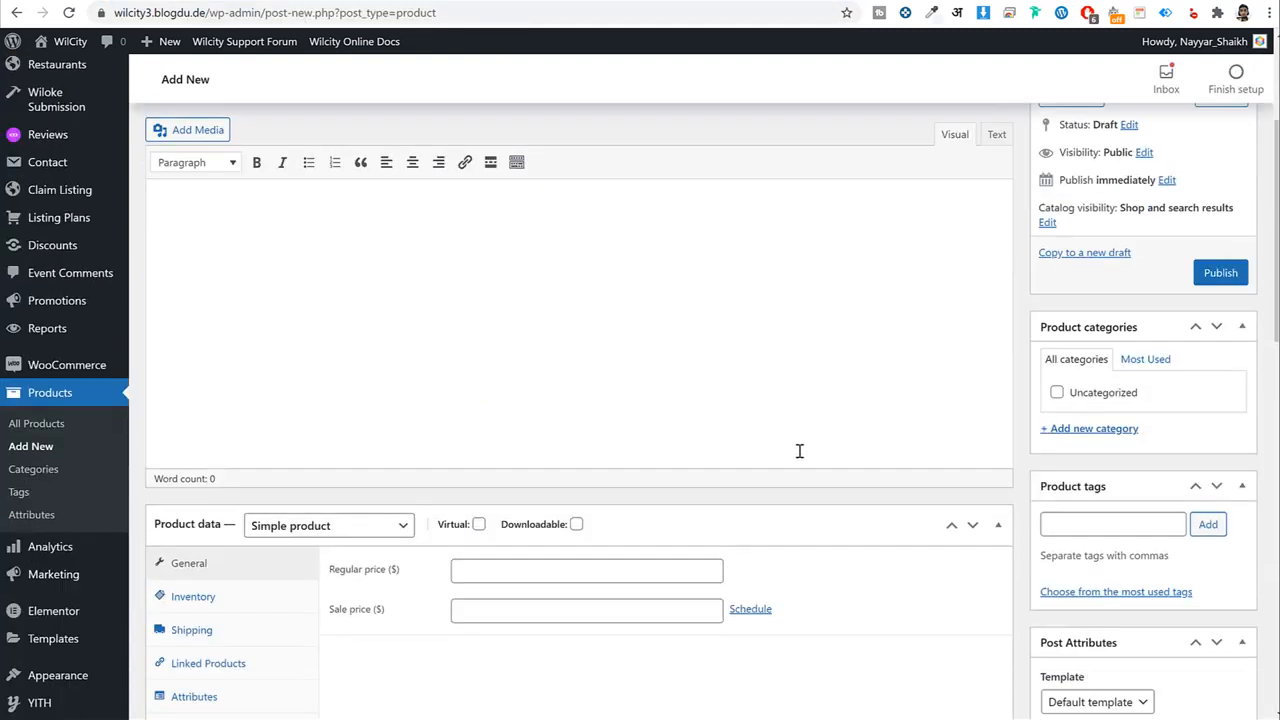
{"action": "left_click", "coordinate": [517, 236]}
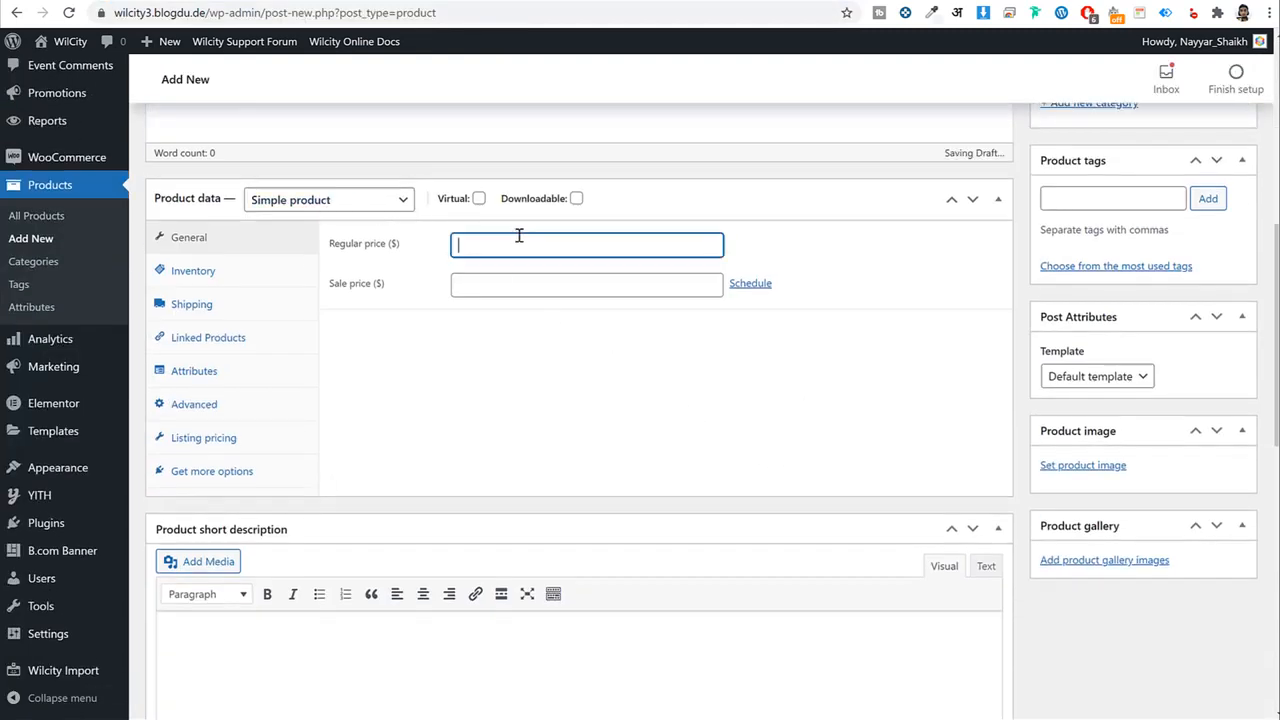
{"action": "left_click", "coordinate": [380, 2]}
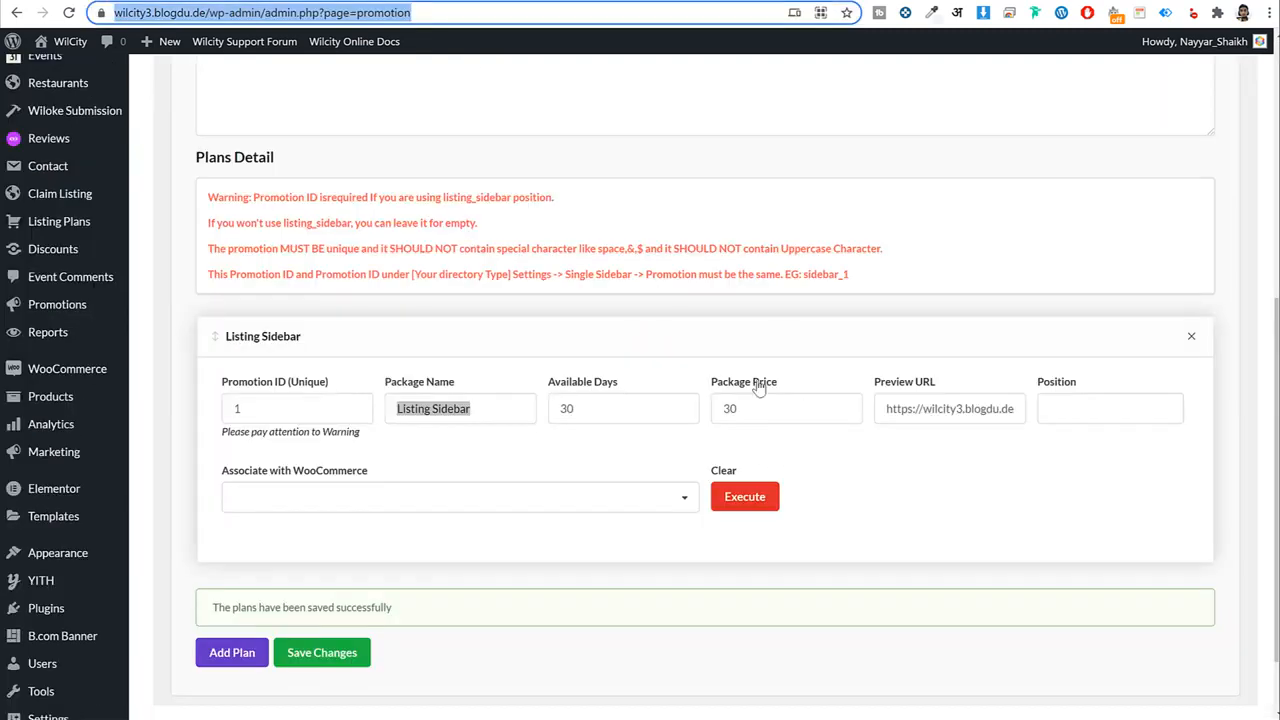
{"action": "double_click", "coordinate": [765, 411]}
{"action": "key", "text": "ctrl+c"}
{"action": "left_click", "coordinate": [493, 2]}
{"action": "key", "text": "ctrl+v"}
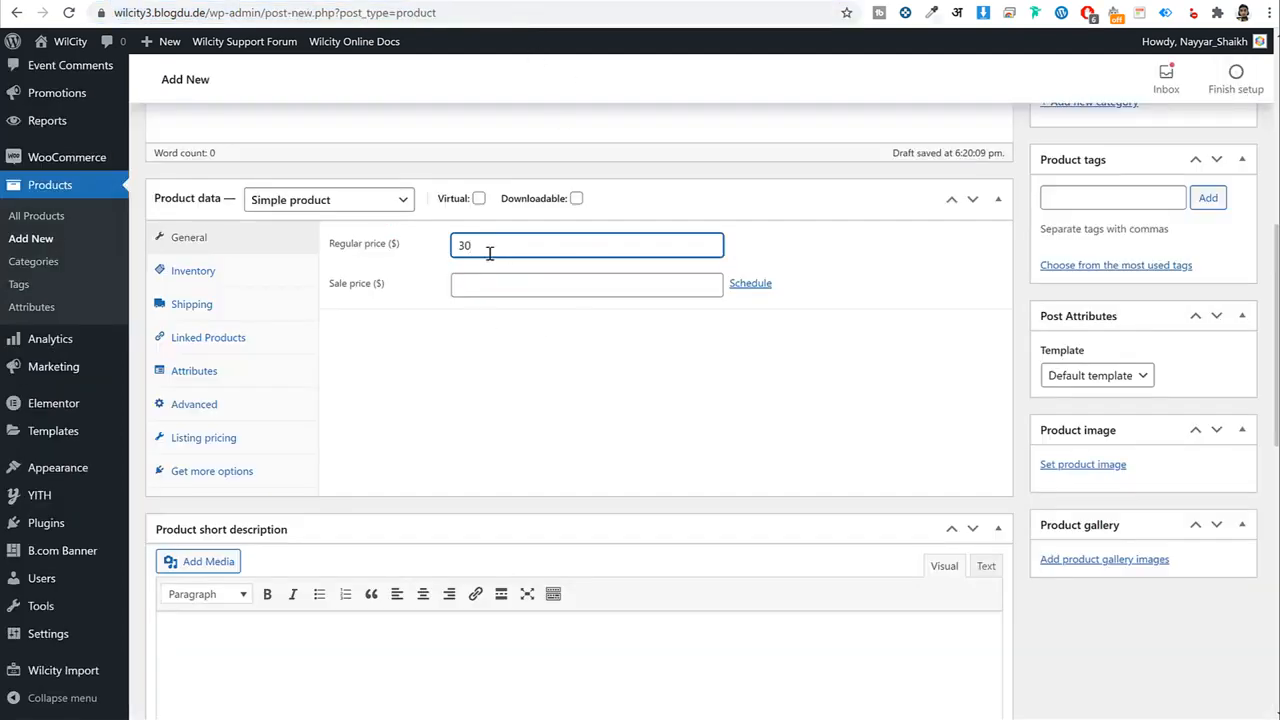
{"action": "scroll", "coordinate": [983, 347], "scroll_direction": "up", "scroll_amount": 5}
{"action": "left_click", "coordinate": [1220, 434]}
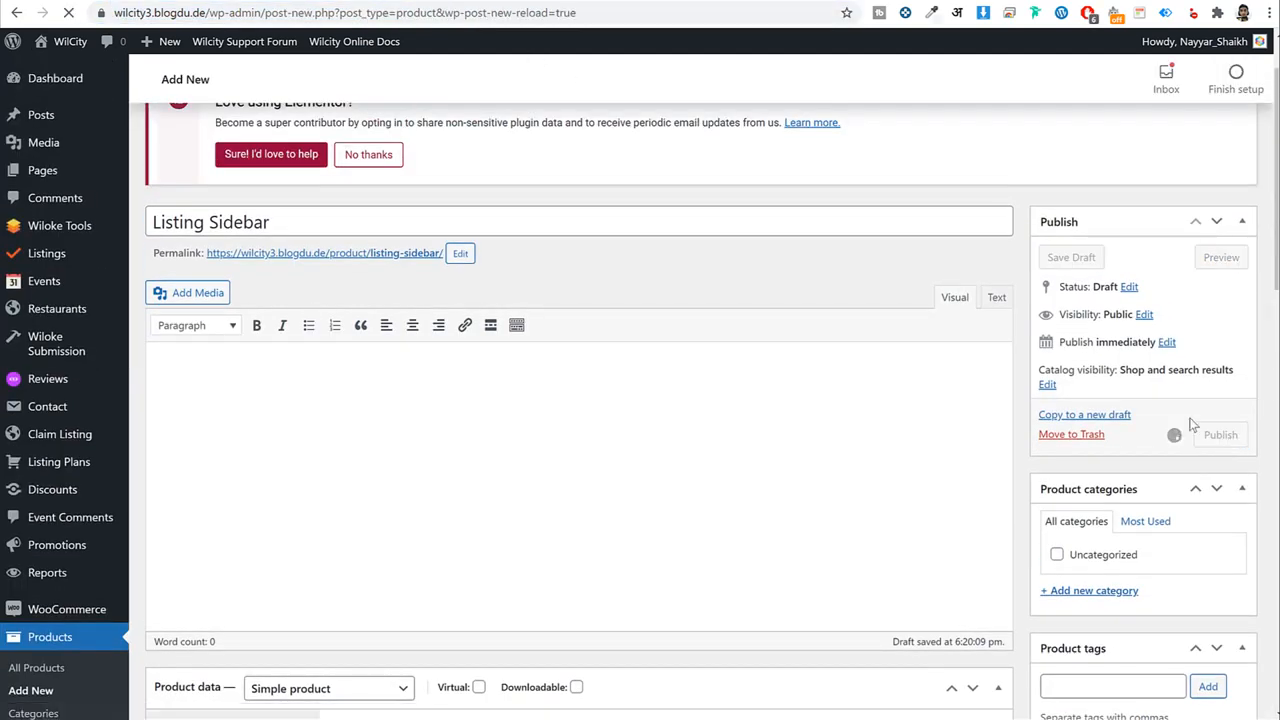
Associate the plan with the 'Listing Sidebar' WooCommerce product, save twice, and reload the settings.
{"action": "left_click", "coordinate": [286, 2]}
{"action": "left_click", "coordinate": [324, 498]}
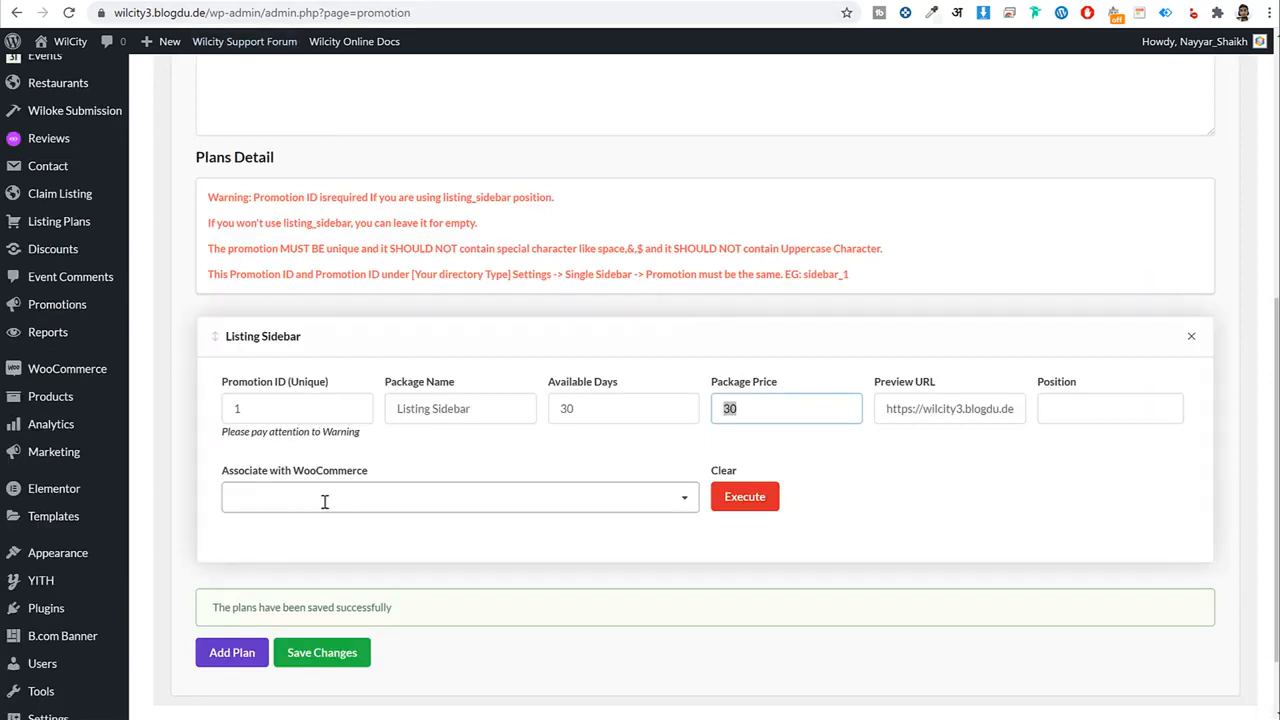
{"action": "type", "text": "list"}
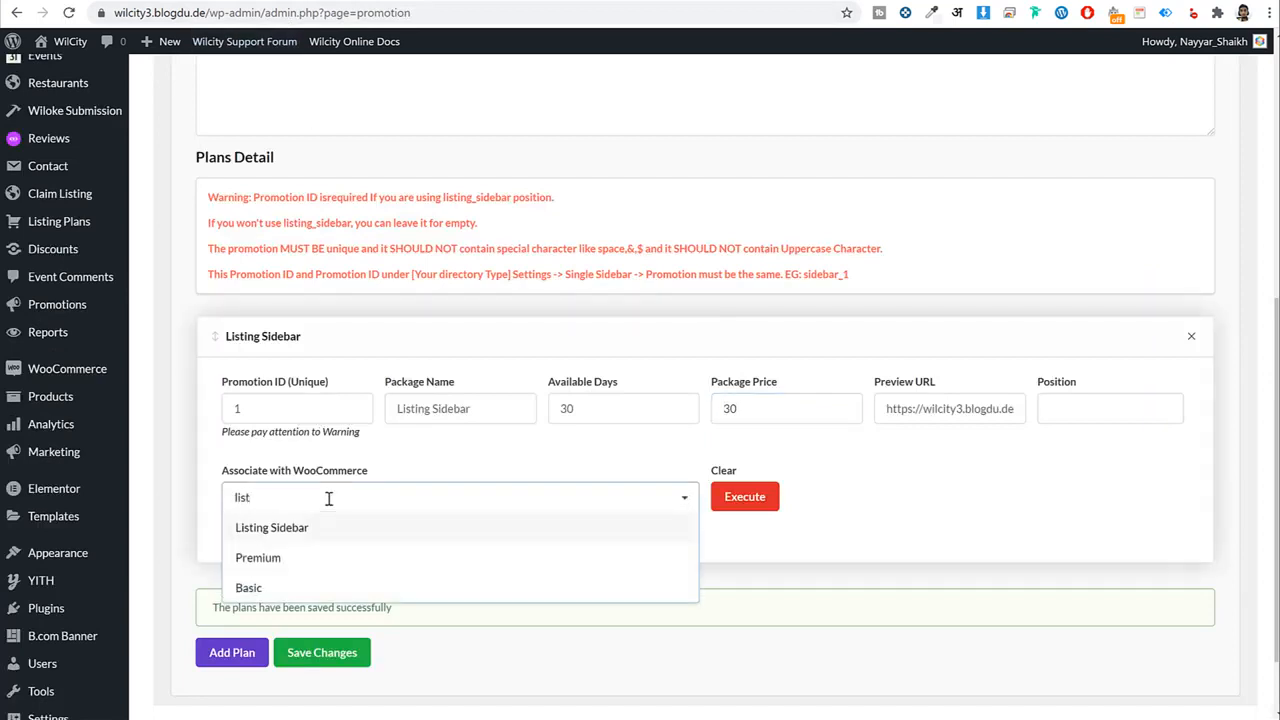
{"action": "left_click", "coordinate": [285, 527]}
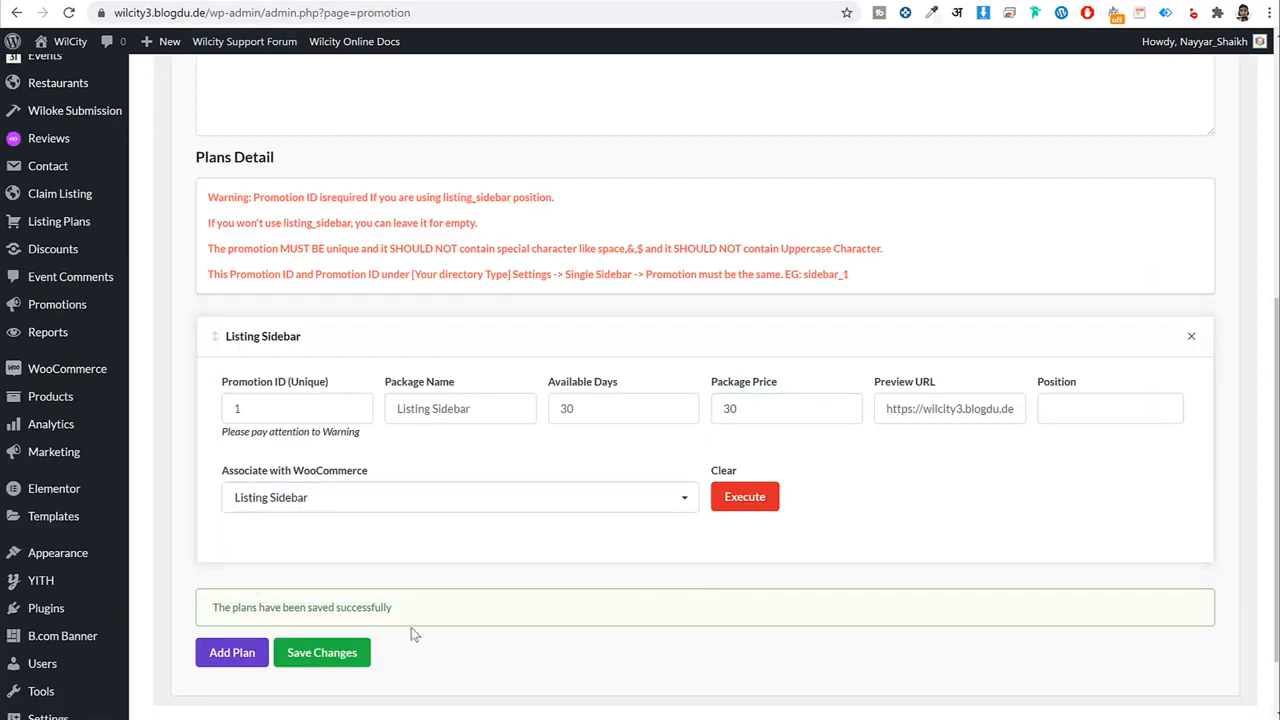
{"action": "left_click", "coordinate": [359, 656]}
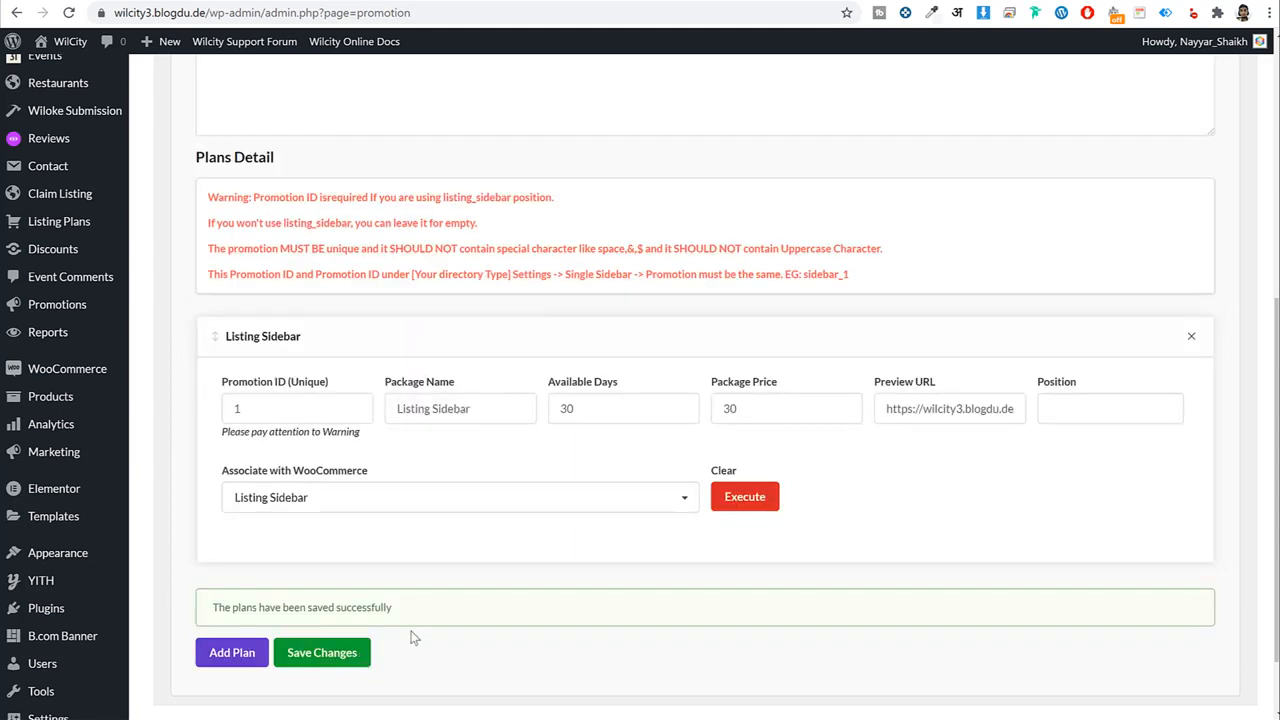
{"action": "left_click", "coordinate": [747, 502]}
{"action": "left_click", "coordinate": [628, 507]}
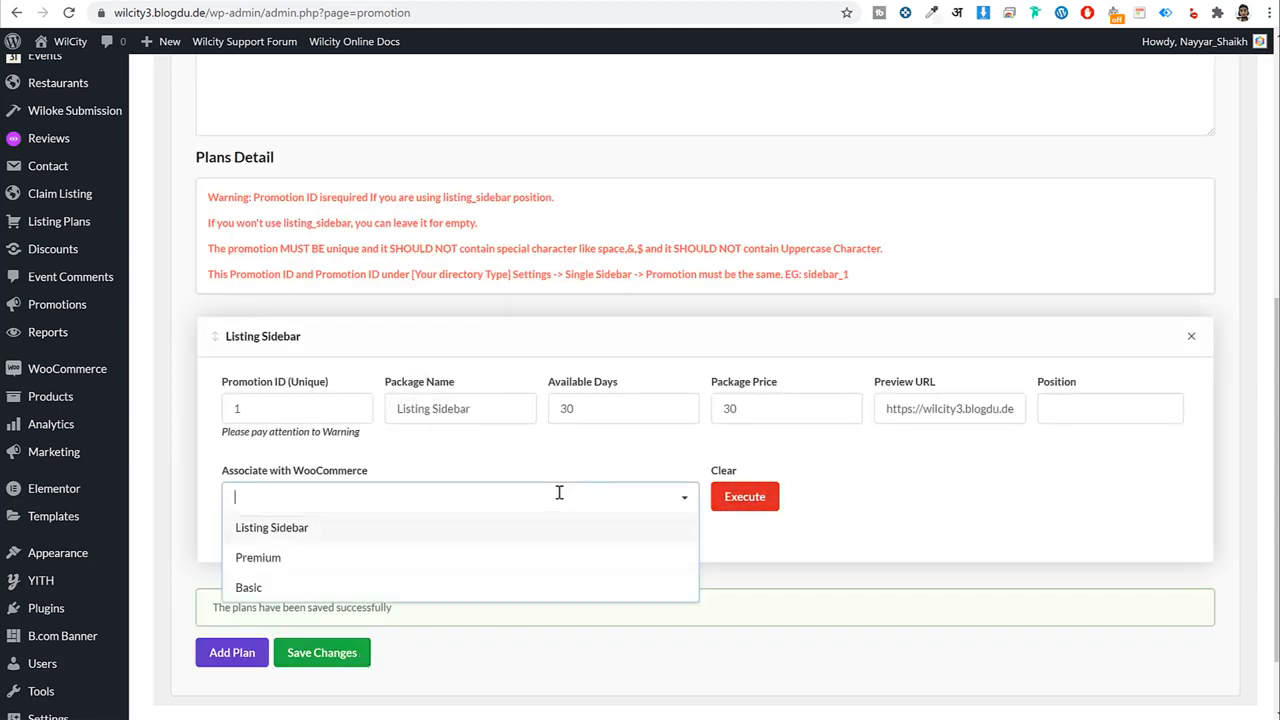
{"action": "left_click", "coordinate": [505, 527]}
{"action": "left_click", "coordinate": [359, 656]}
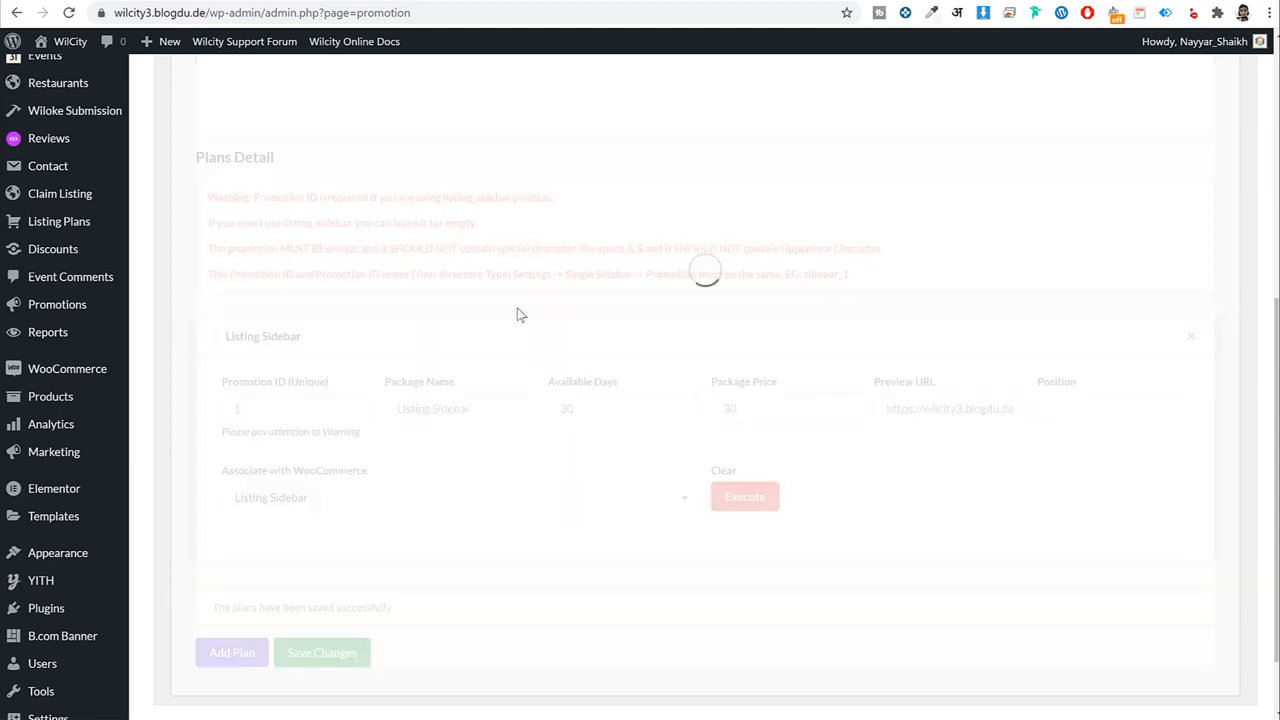
{"action": "left_click", "coordinate": [88, 40]}
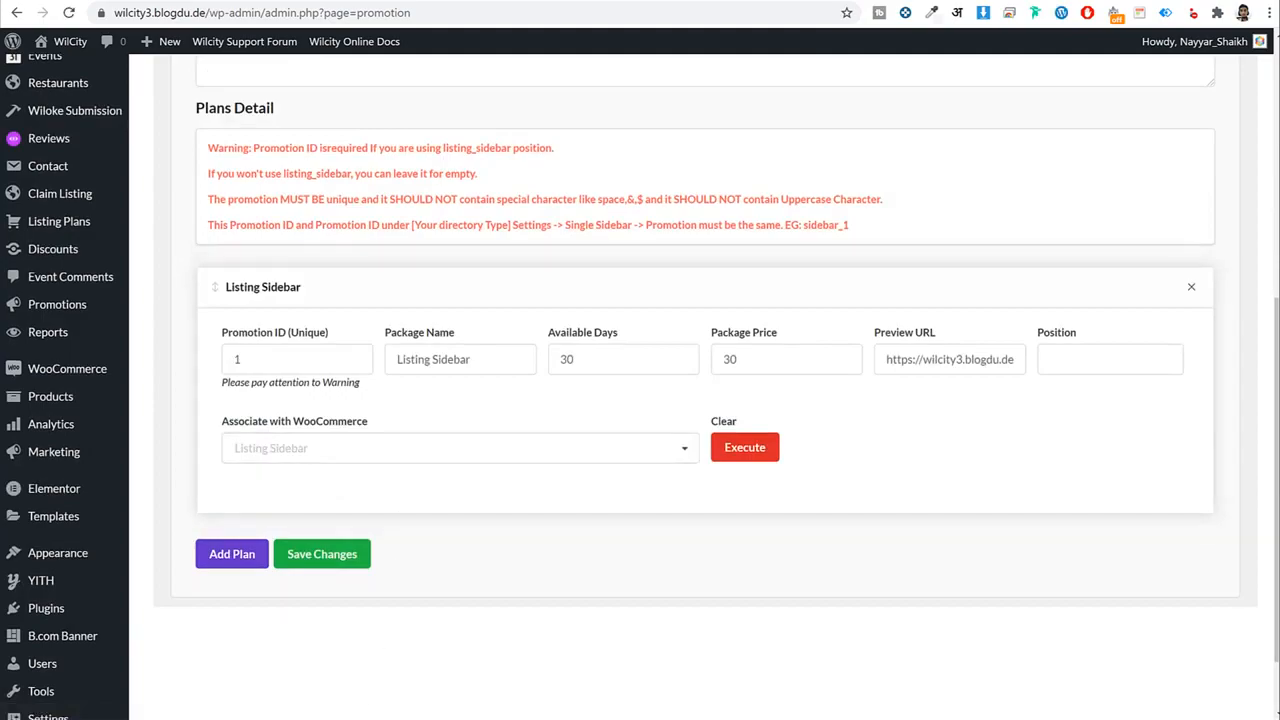
Boost Statue of Liberty with Listing Sidebar - $30, which fails requiring a thank-you page.
{"action": "left_click", "coordinate": [370, 706]}
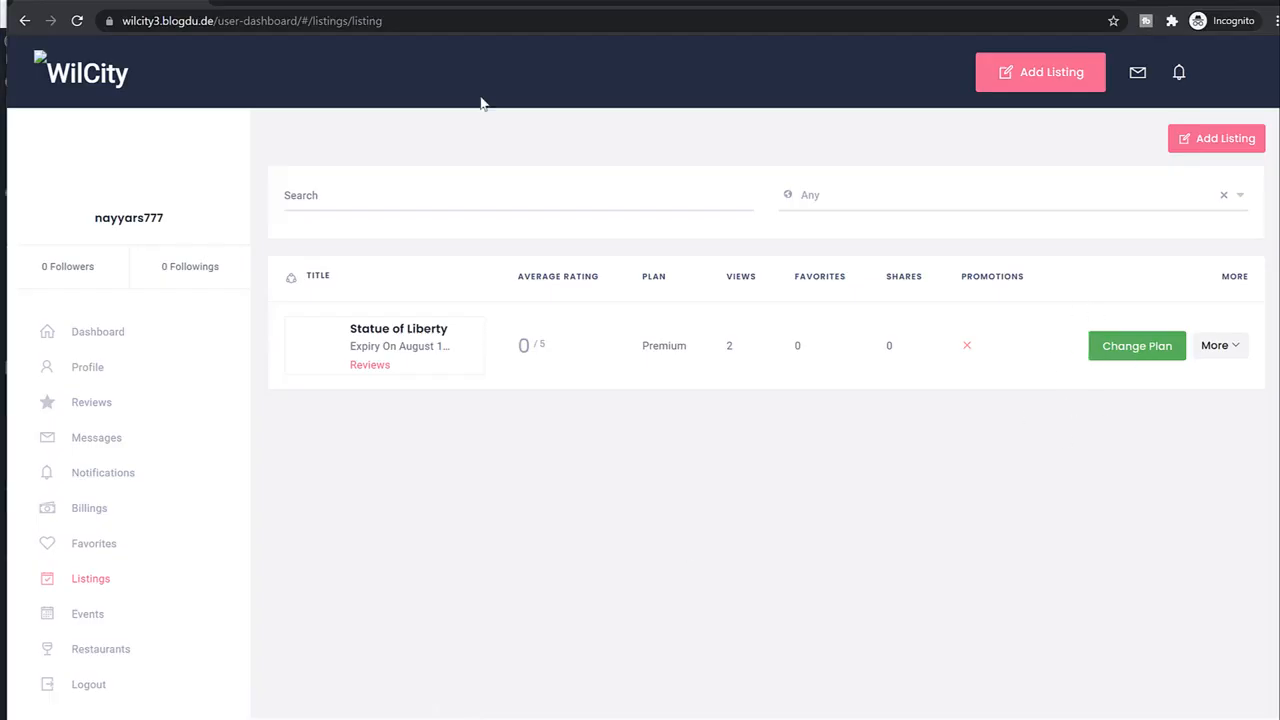
{"action": "left_click", "coordinate": [78, 21]}
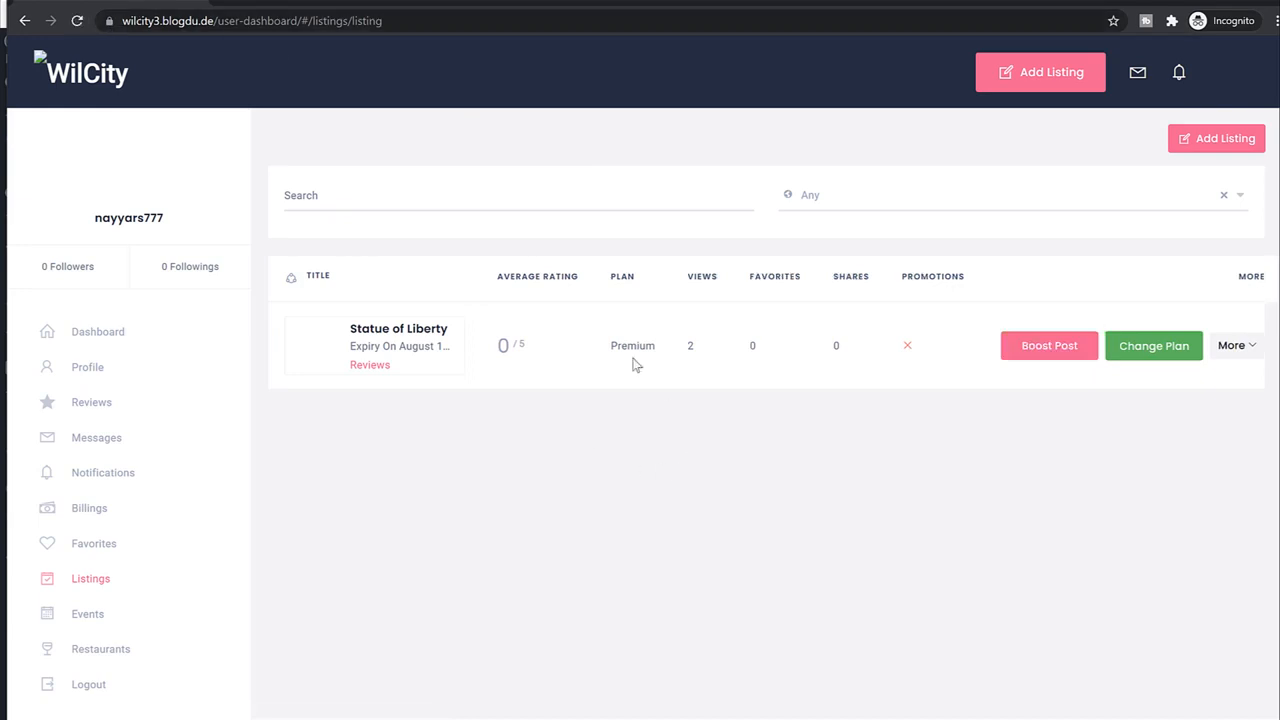
{"action": "left_click", "coordinate": [1037, 354]}
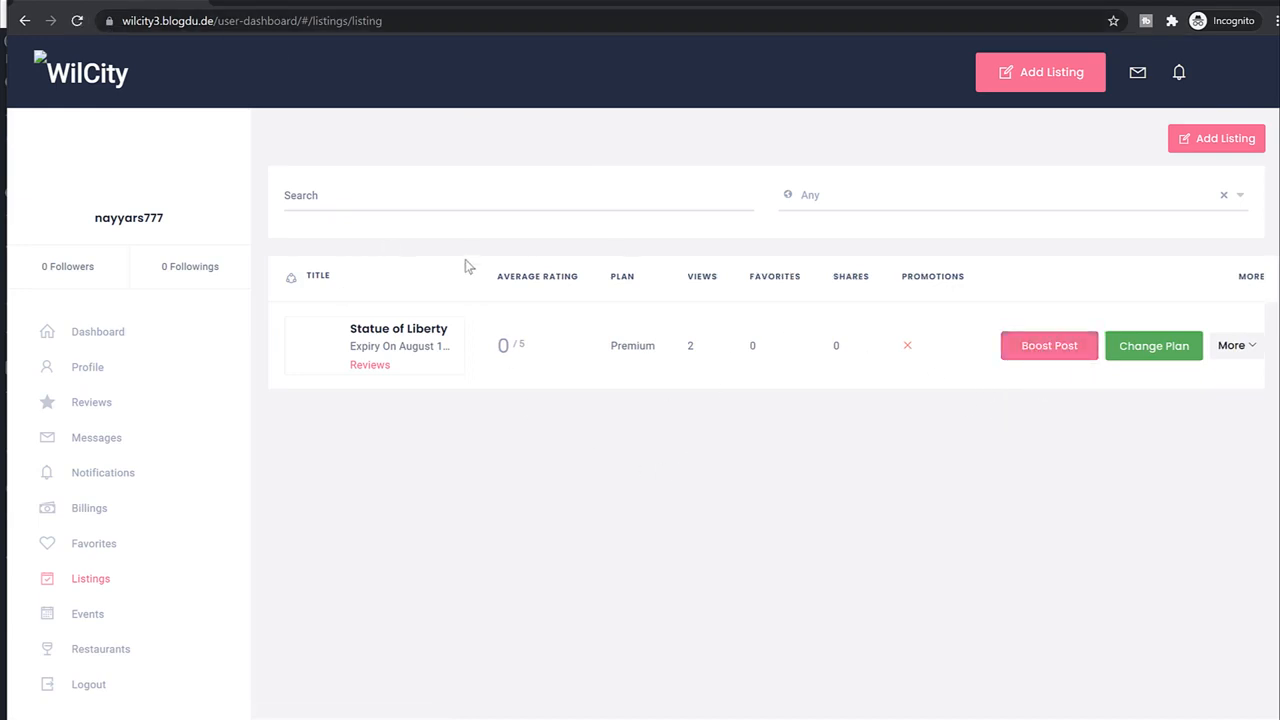
{"action": "left_click", "coordinate": [1059, 345]}
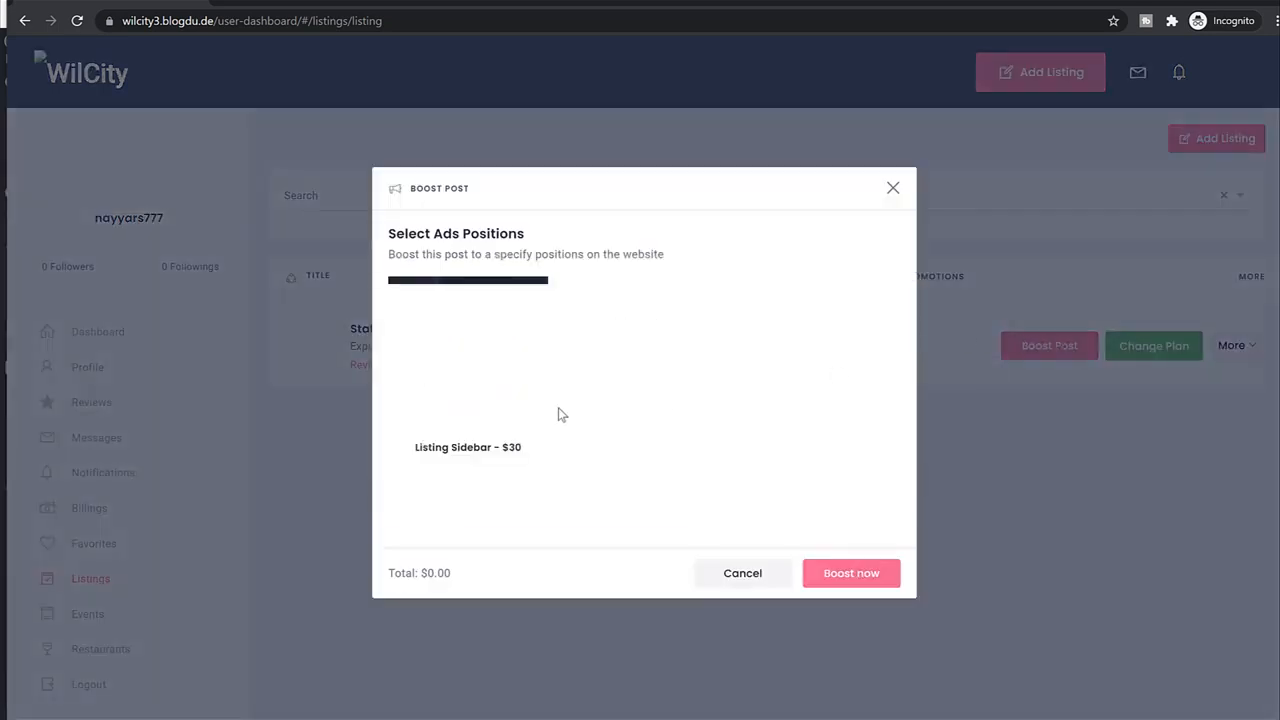
{"action": "left_click", "coordinate": [470, 430]}
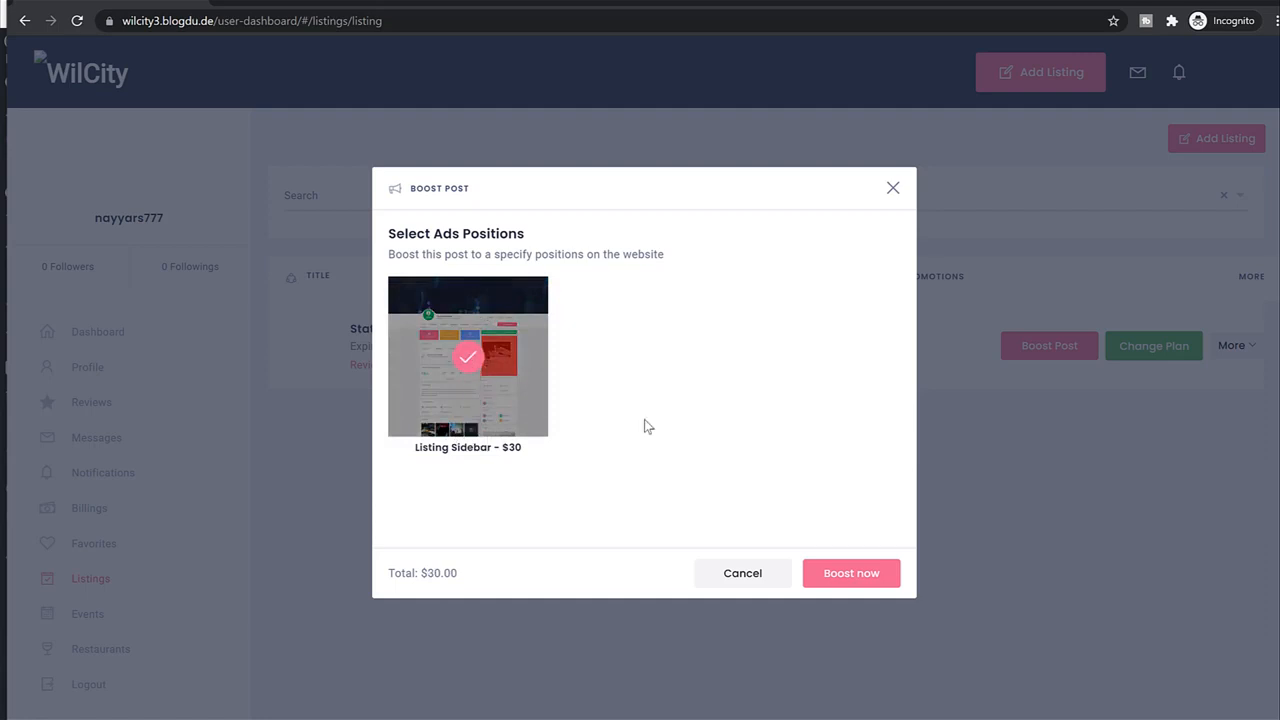
{"action": "left_click", "coordinate": [872, 579]}
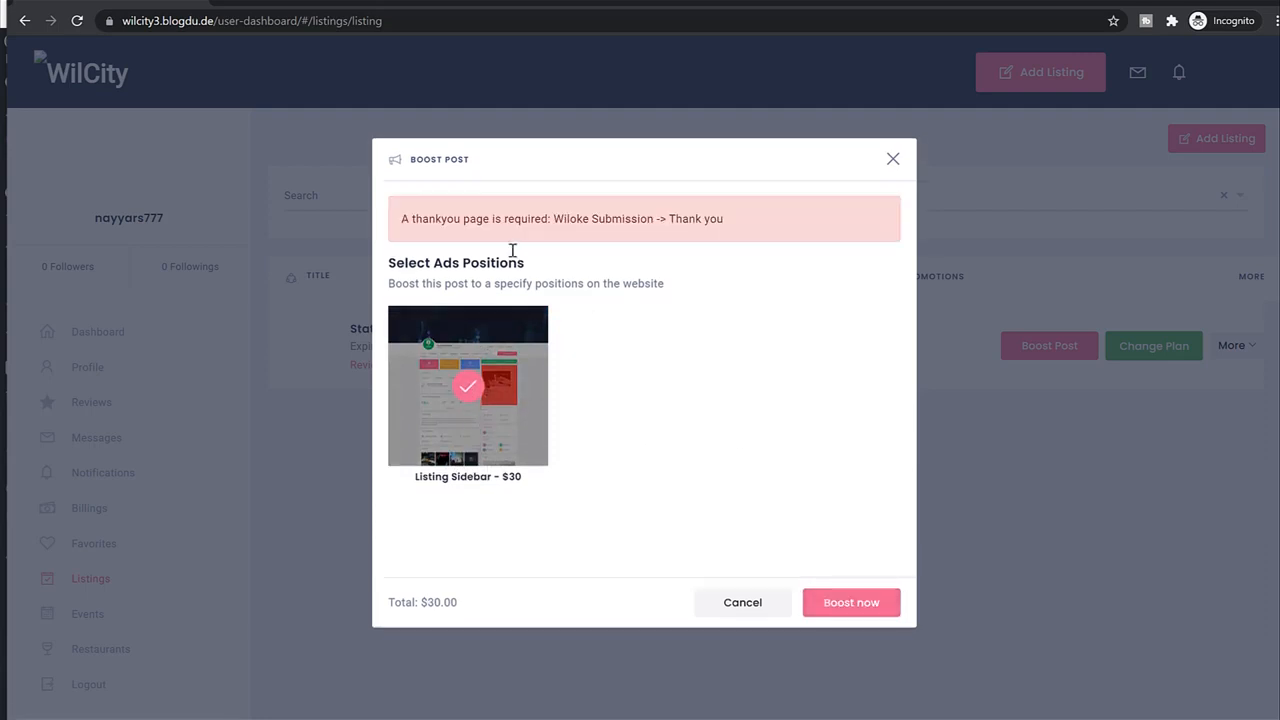
{"action": "left_click_drag", "start_coordinate": [437, 216], "coordinate": [737, 221]}
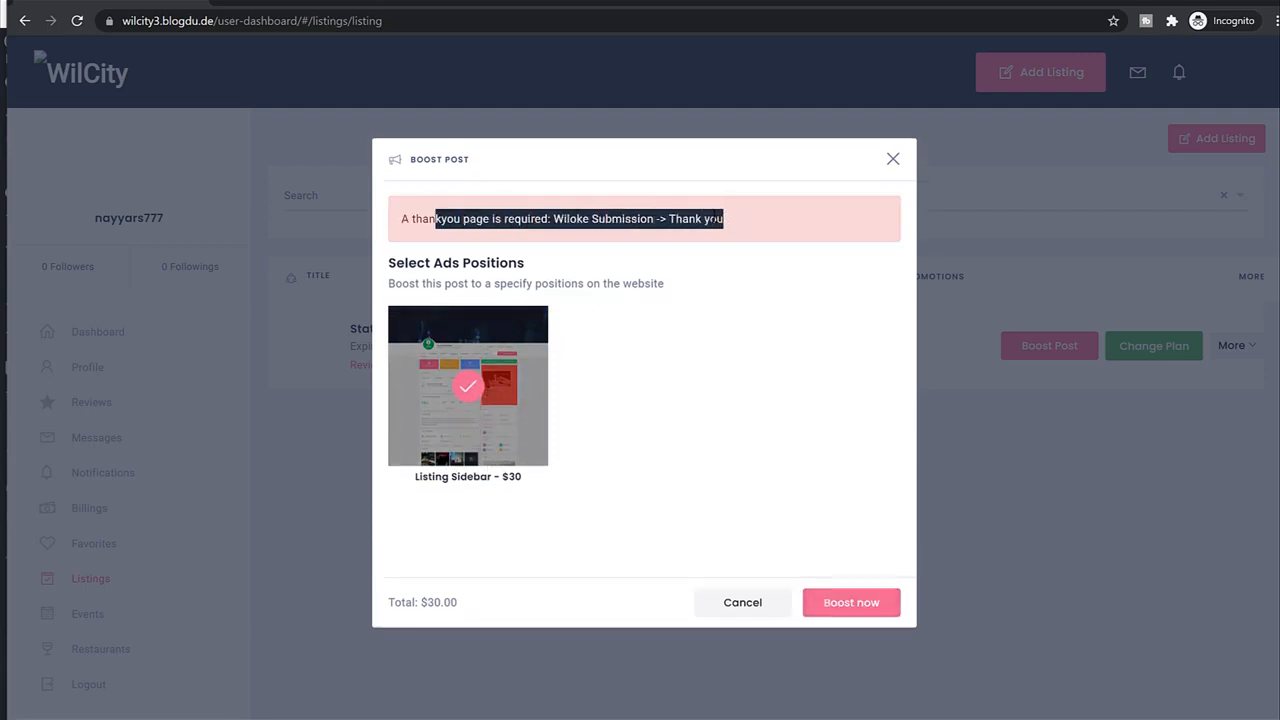
{"action": "left_click", "coordinate": [715, 218]}
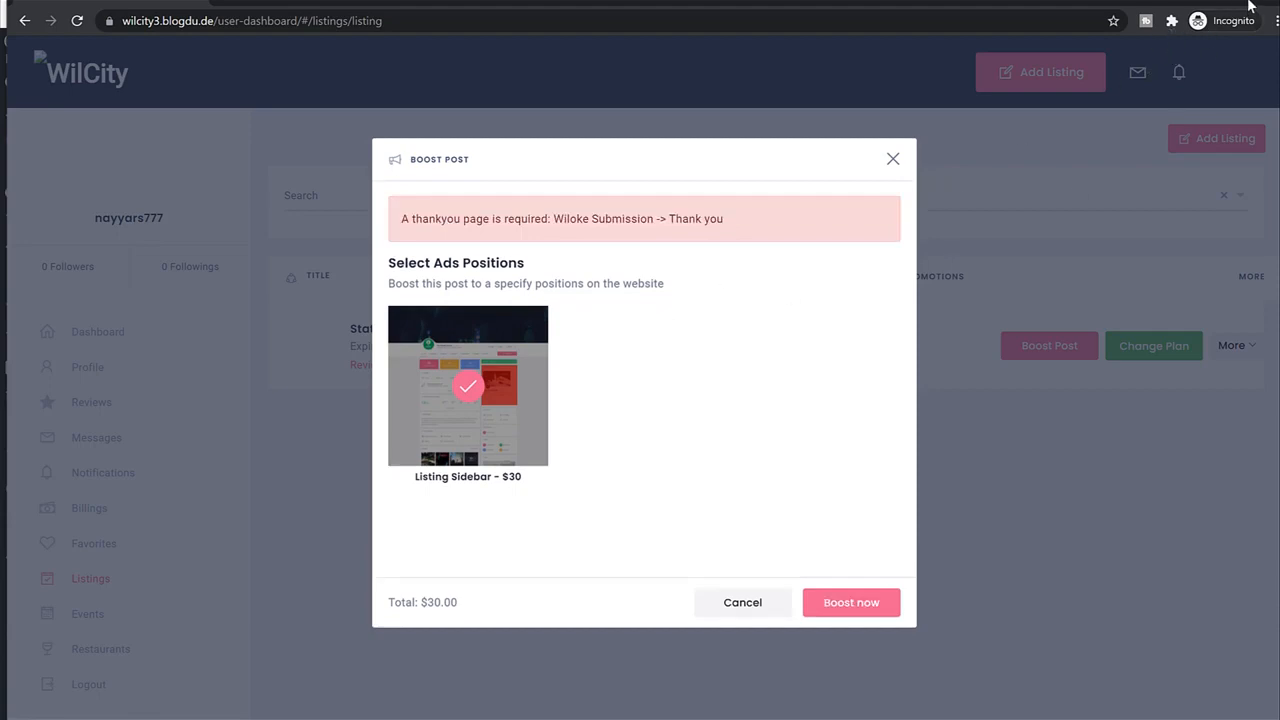
{"action": "key", "text": "alt+Tab"}
Create a new page titled 'Thank You' and begin typing its body paragraph.
{"action": "scroll", "coordinate": [155, 230], "scroll_direction": "up", "scroll_amount": 3}
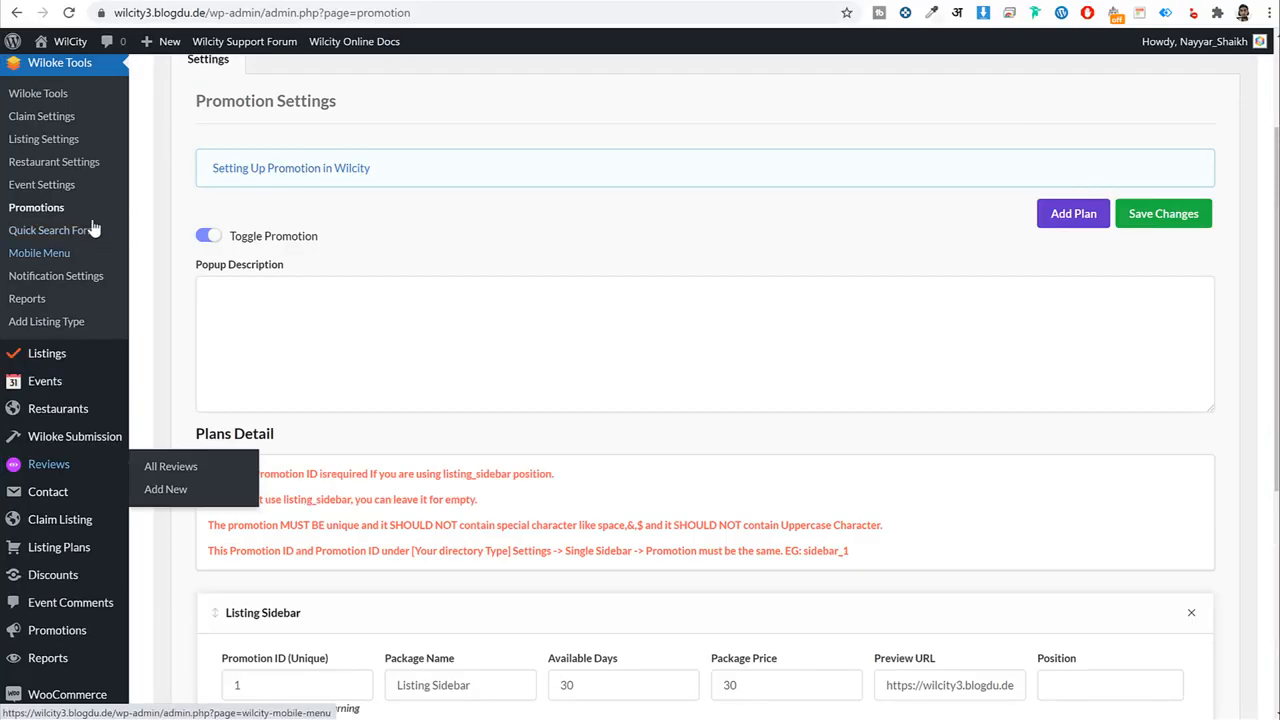
{"action": "scroll", "coordinate": [80, 220], "scroll_direction": "up", "scroll_amount": 2}
{"action": "mouse_move", "coordinate": [58, 172]}
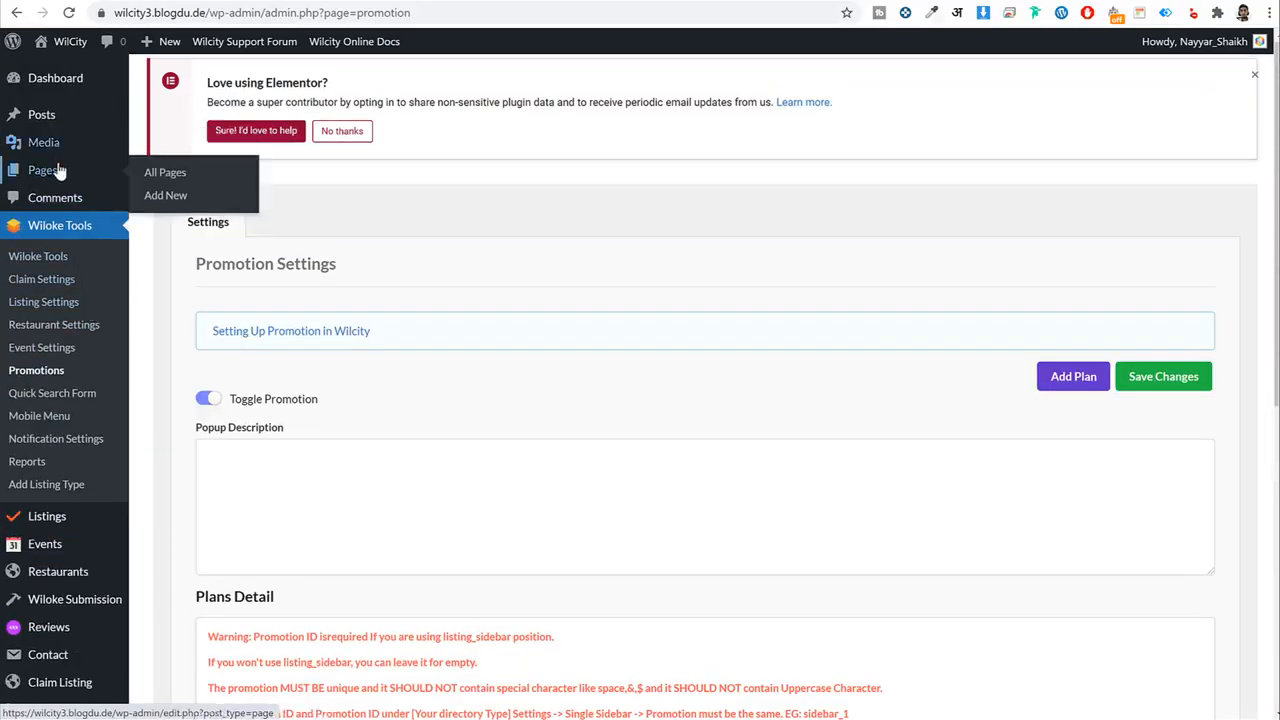
{"action": "left_click", "coordinate": [165, 172]}
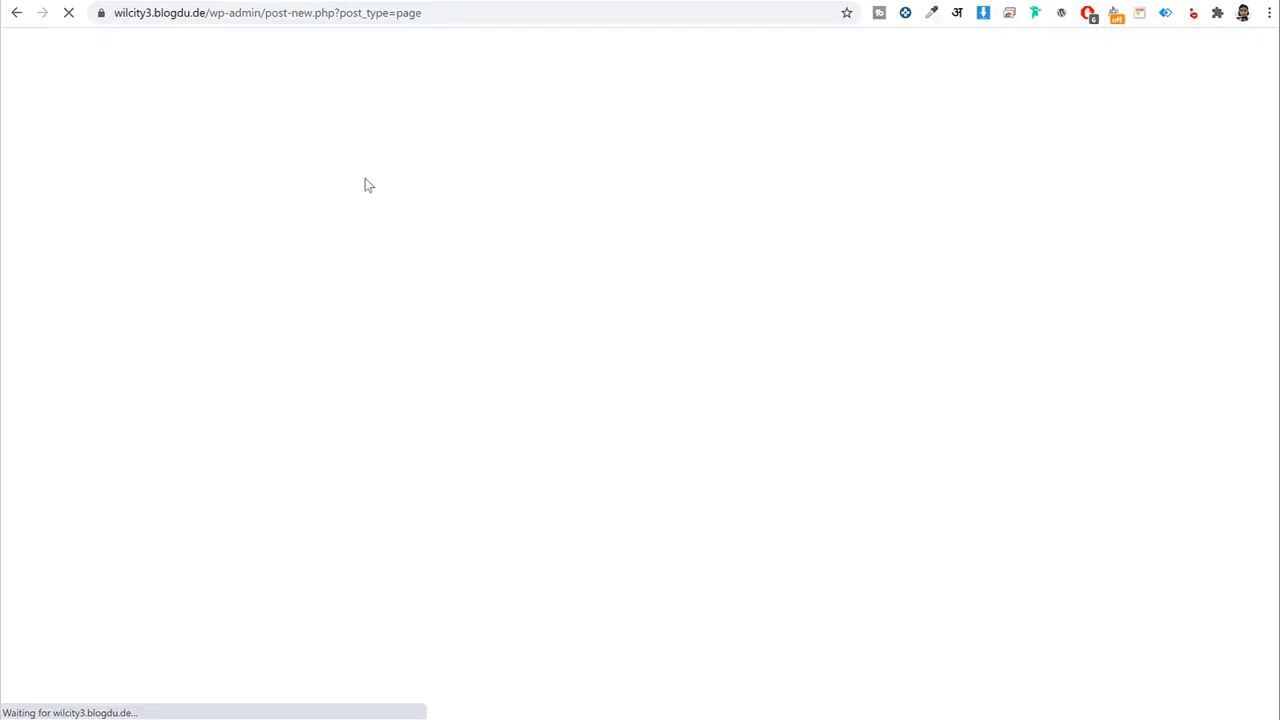
{"action": "type", "text": "T"}
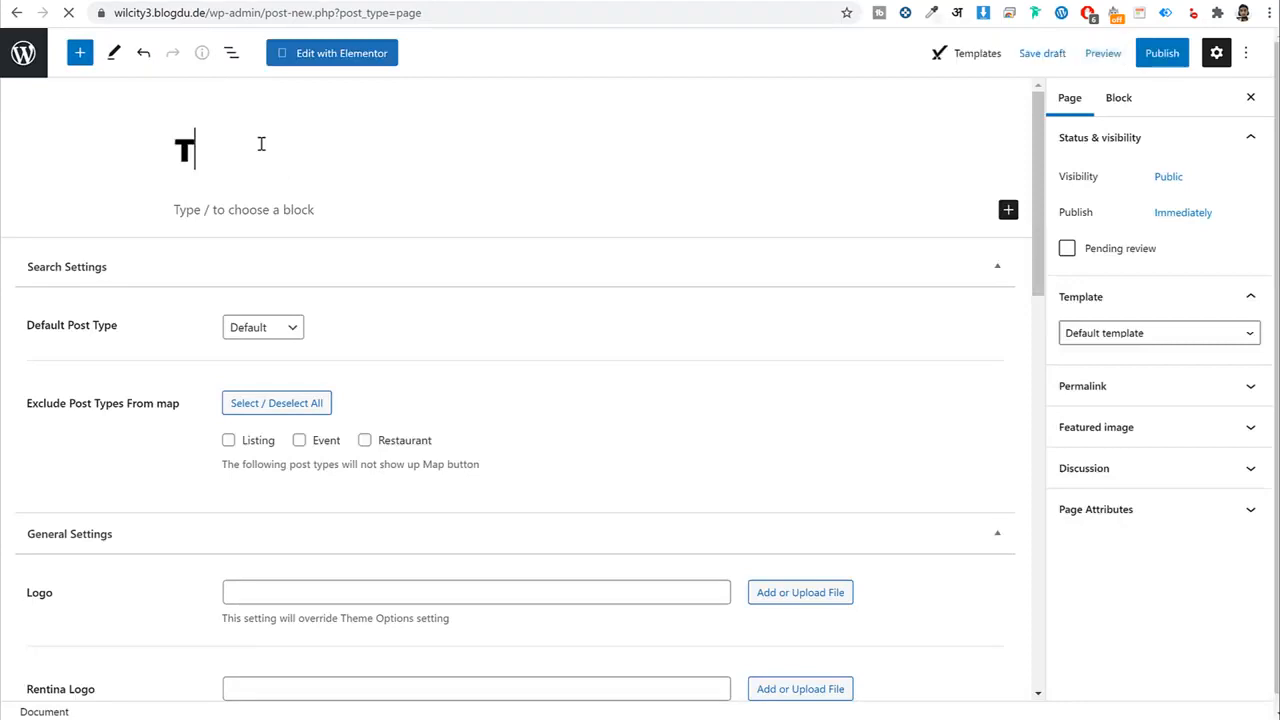
{"action": "type", "text": "hank You"}
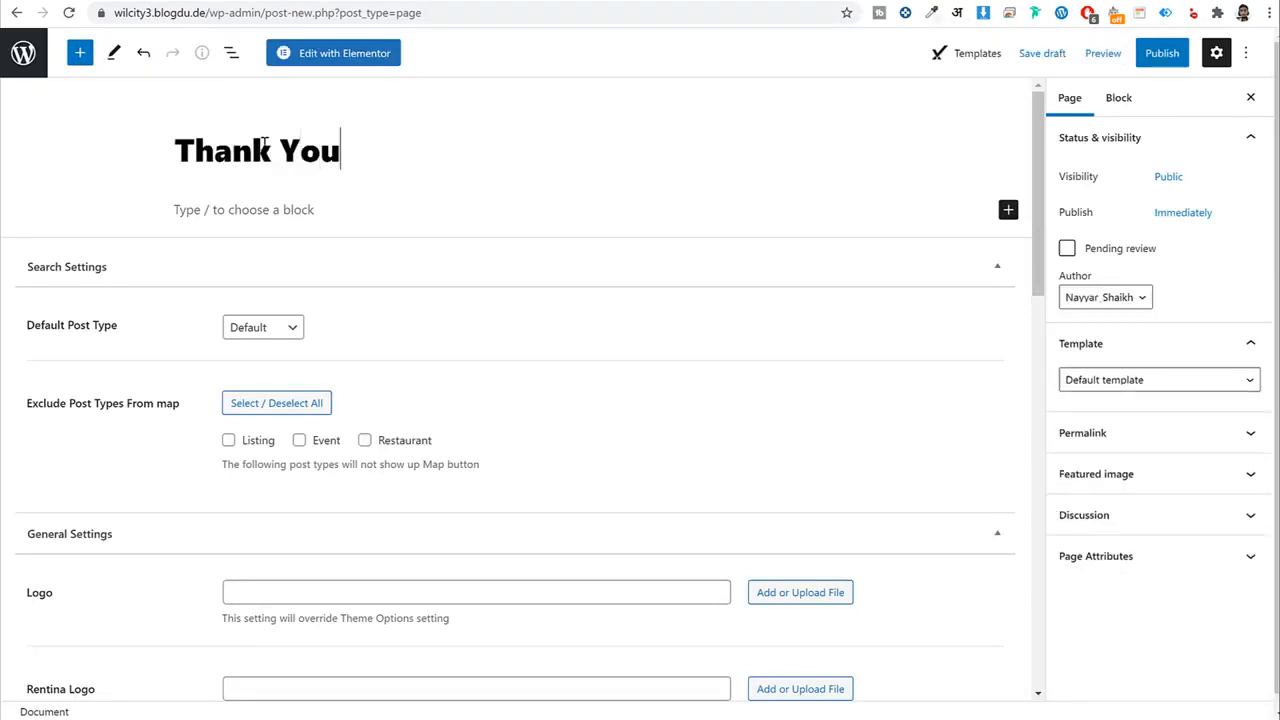
{"action": "left_click", "coordinate": [274, 207]}
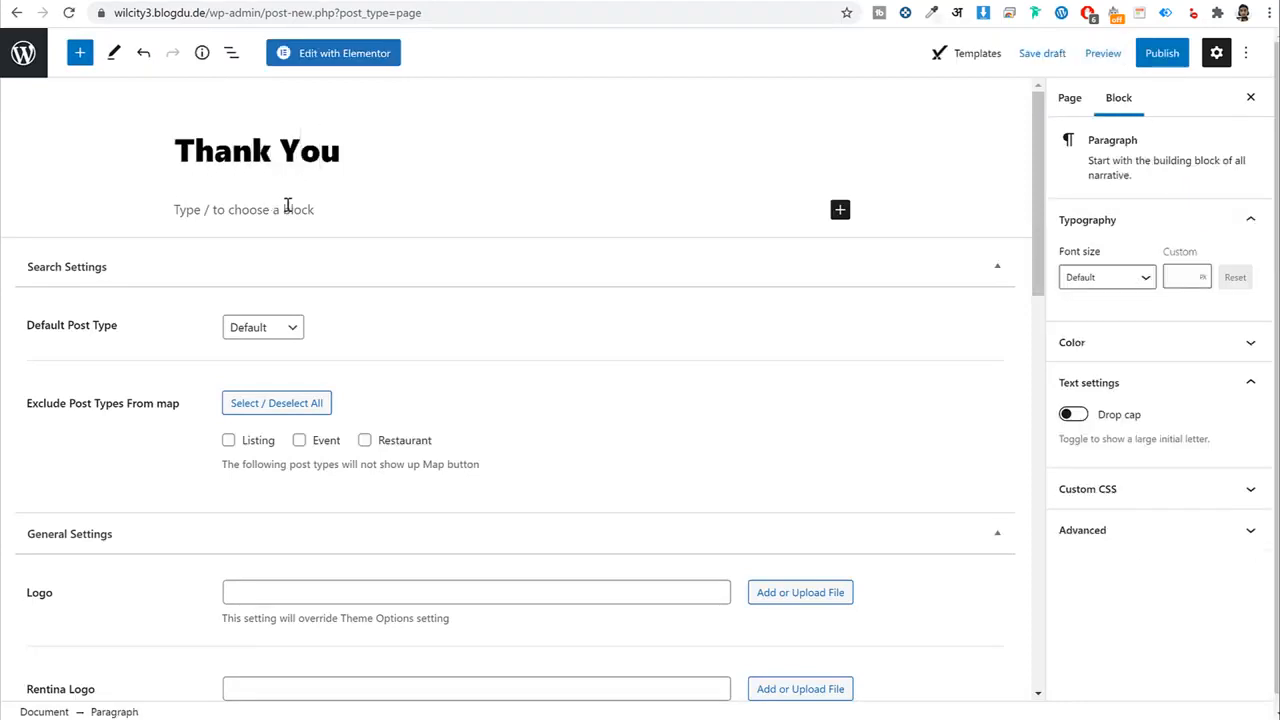
{"action": "type", "text": "Tham"}
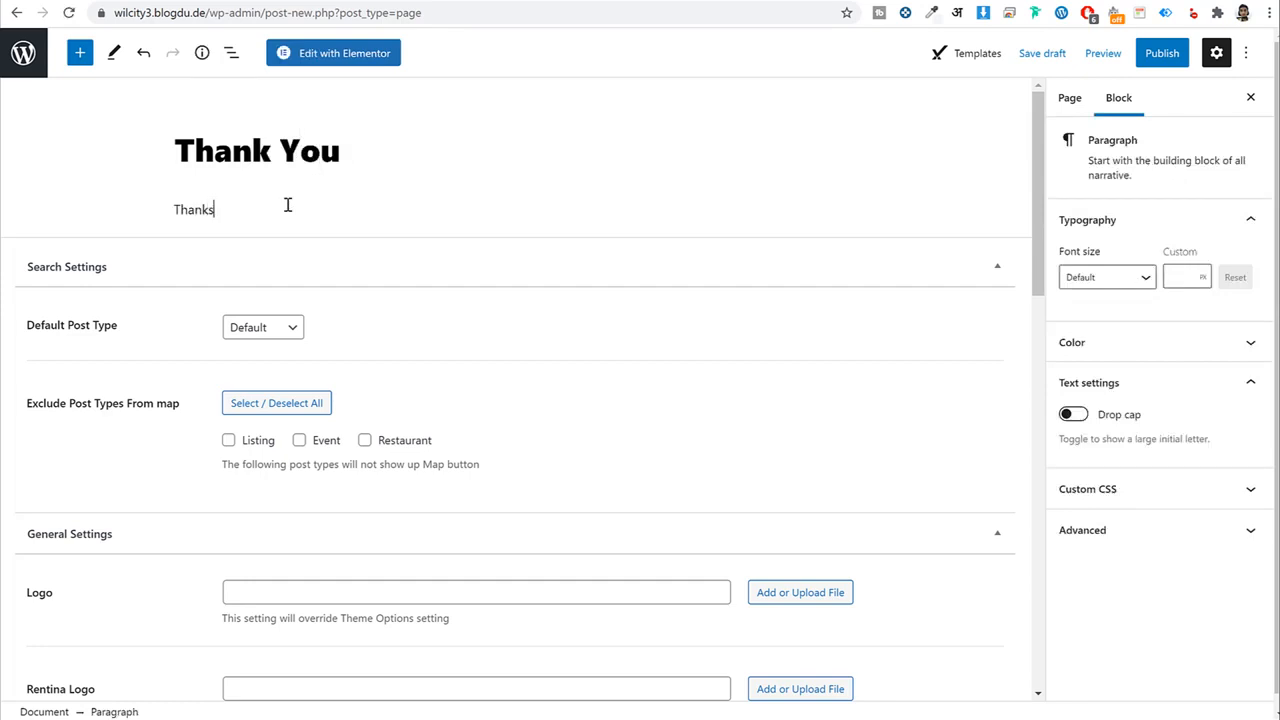
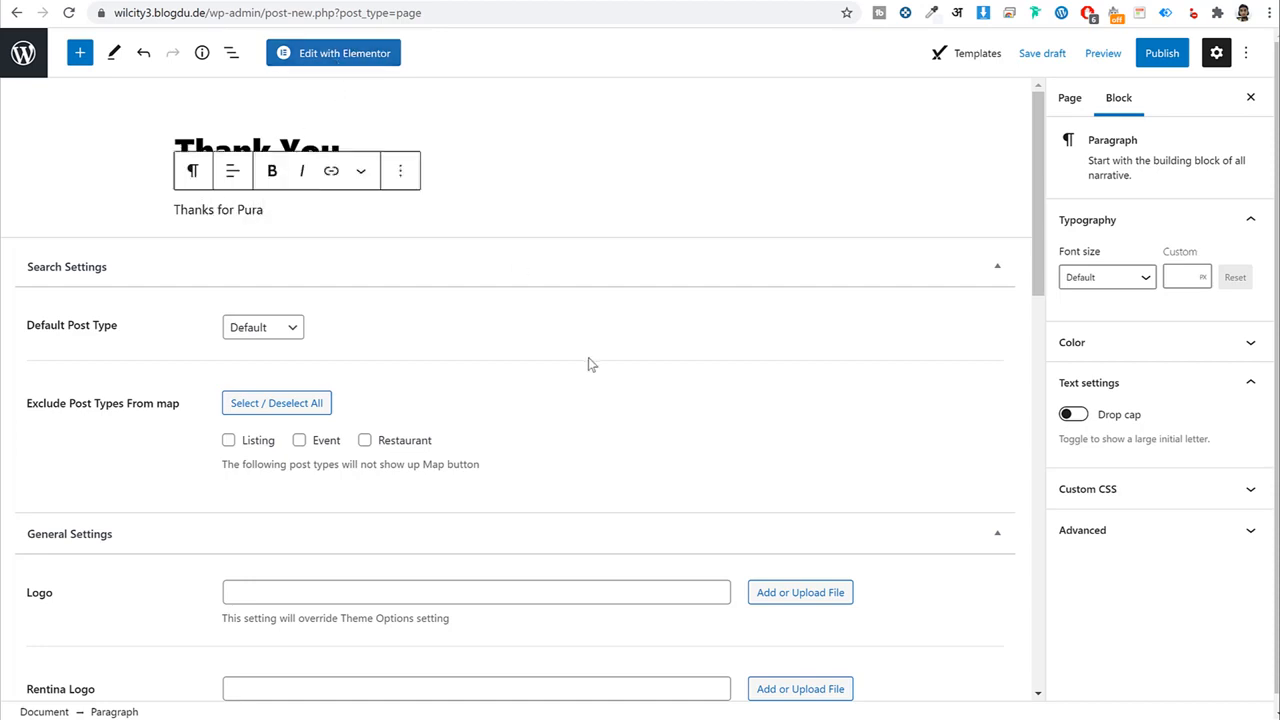
Turn the 'Thanks for Purchasing' line into an orange H1 heading.
{"action": "key", "text": "BackSpace"}
{"action": "type", "text": "chasing"}
{"action": "left_click", "coordinate": [193, 170]}
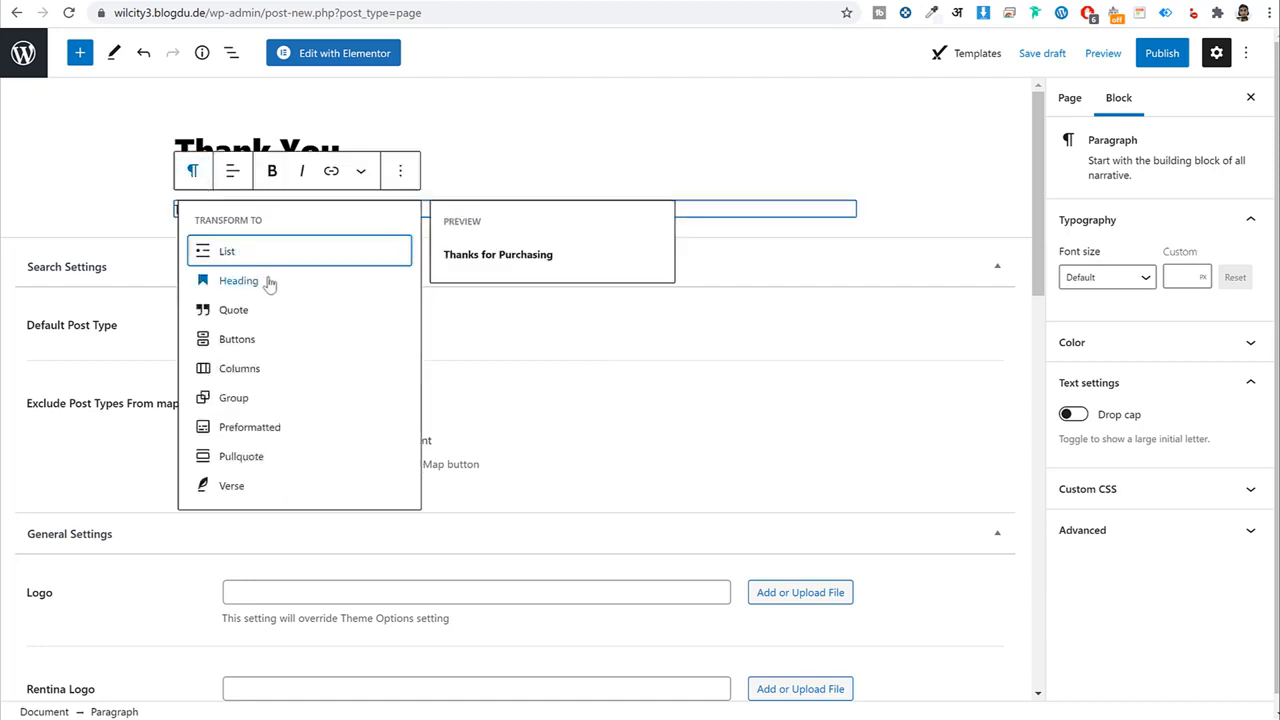
{"action": "left_click", "coordinate": [269, 284]}
{"action": "left_click", "coordinate": [231, 174]}
{"action": "left_click", "coordinate": [230, 225]}
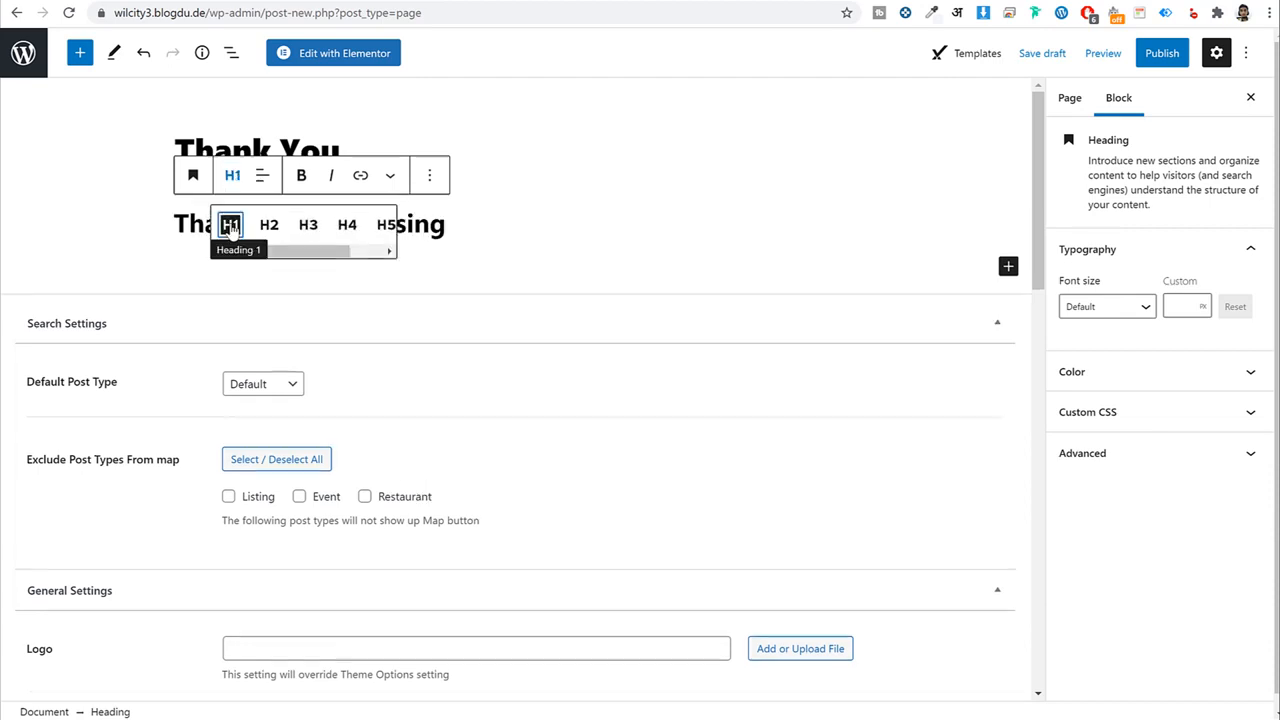
{"action": "left_click", "coordinate": [507, 220]}
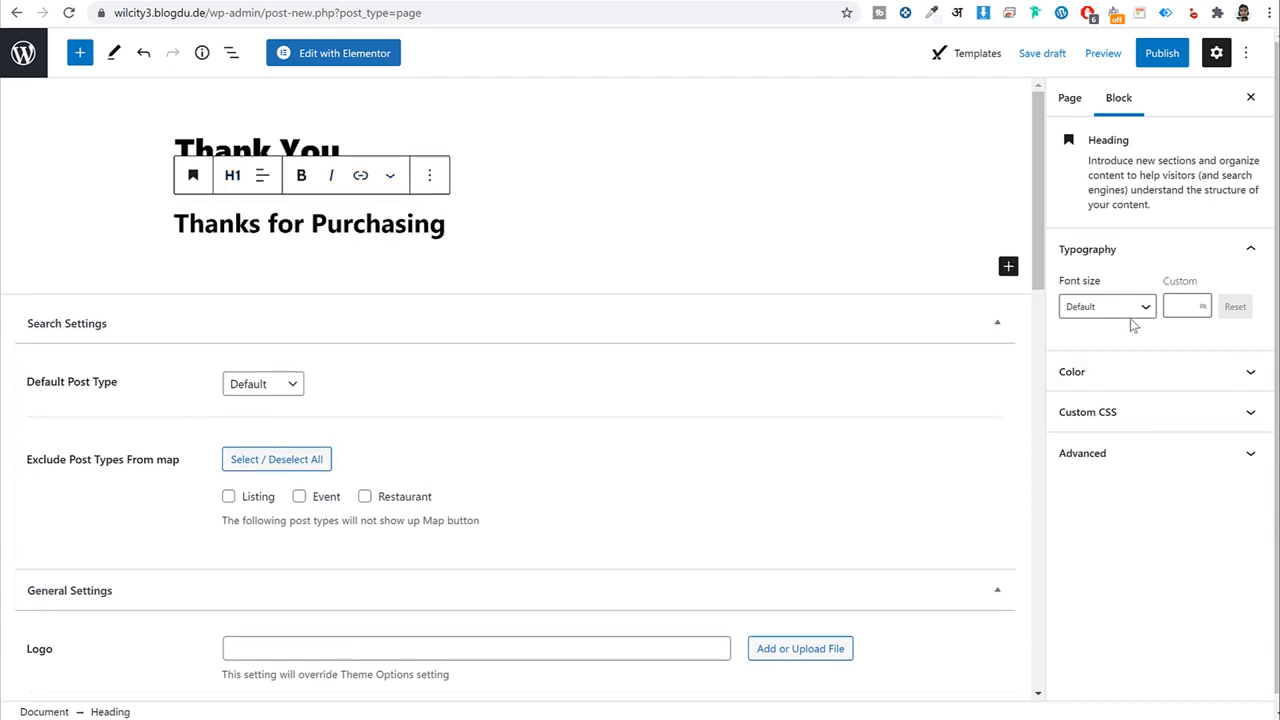
{"action": "left_click", "coordinate": [1120, 373]}
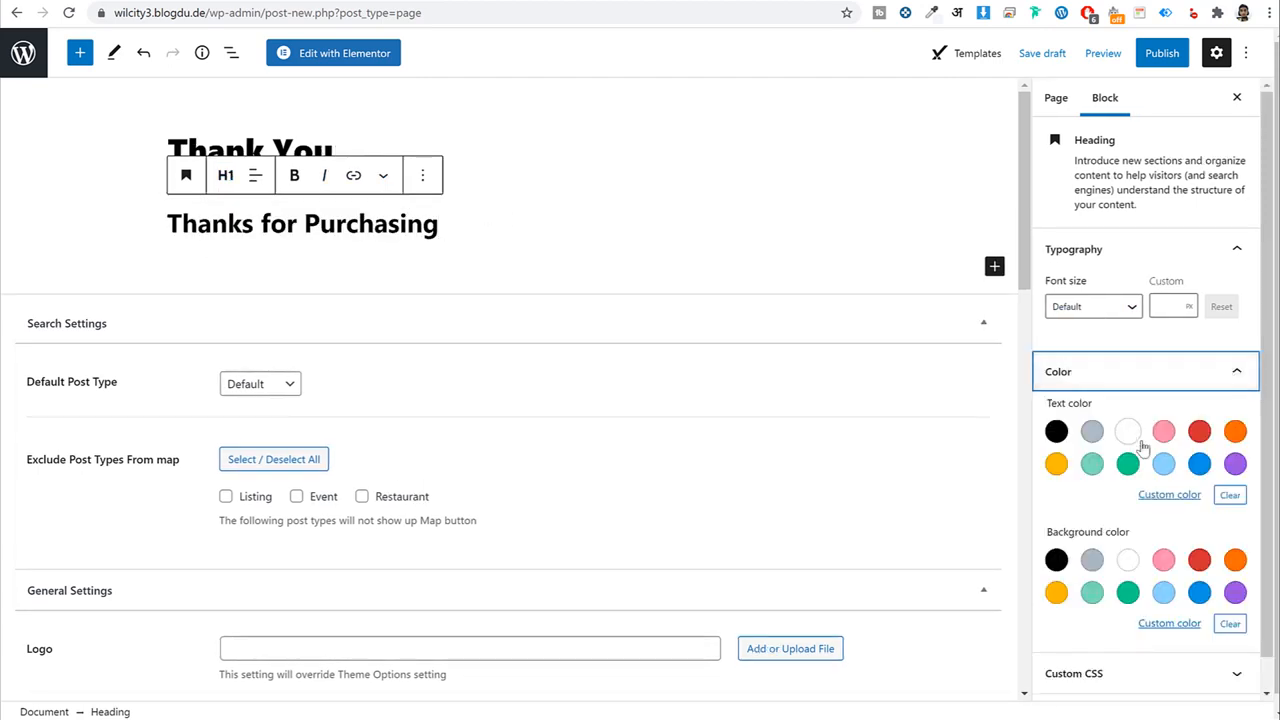
{"action": "left_click", "coordinate": [1199, 431]}
{"action": "left_click", "coordinate": [1235, 431]}
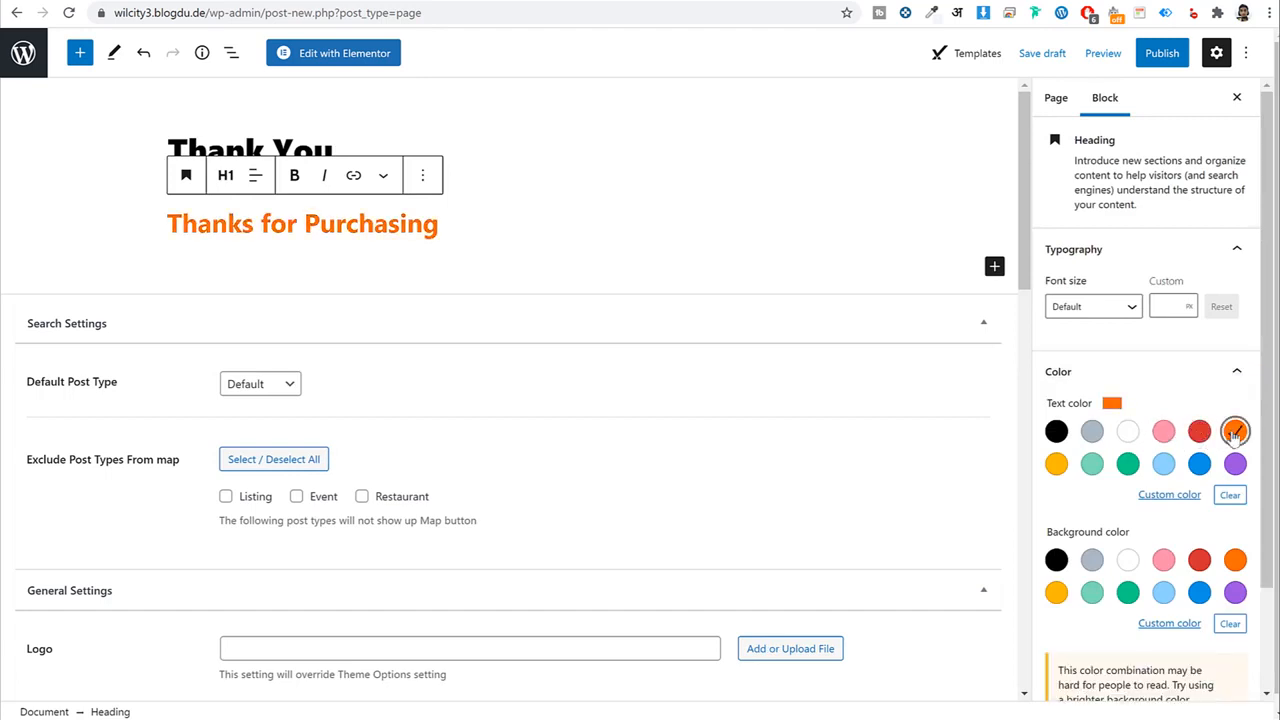
Apply the Wilcity Thank You template to the page and publish it.
{"action": "left_click", "coordinate": [1062, 100]}
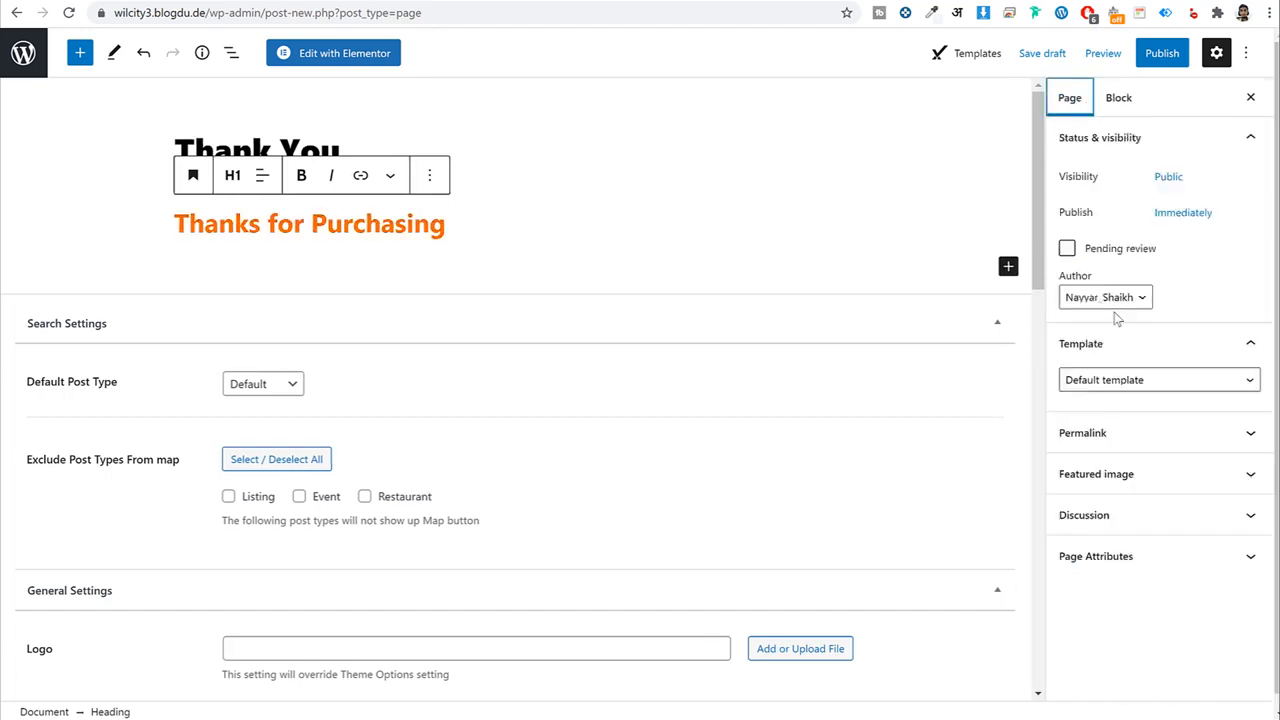
{"action": "left_click", "coordinate": [1119, 380]}
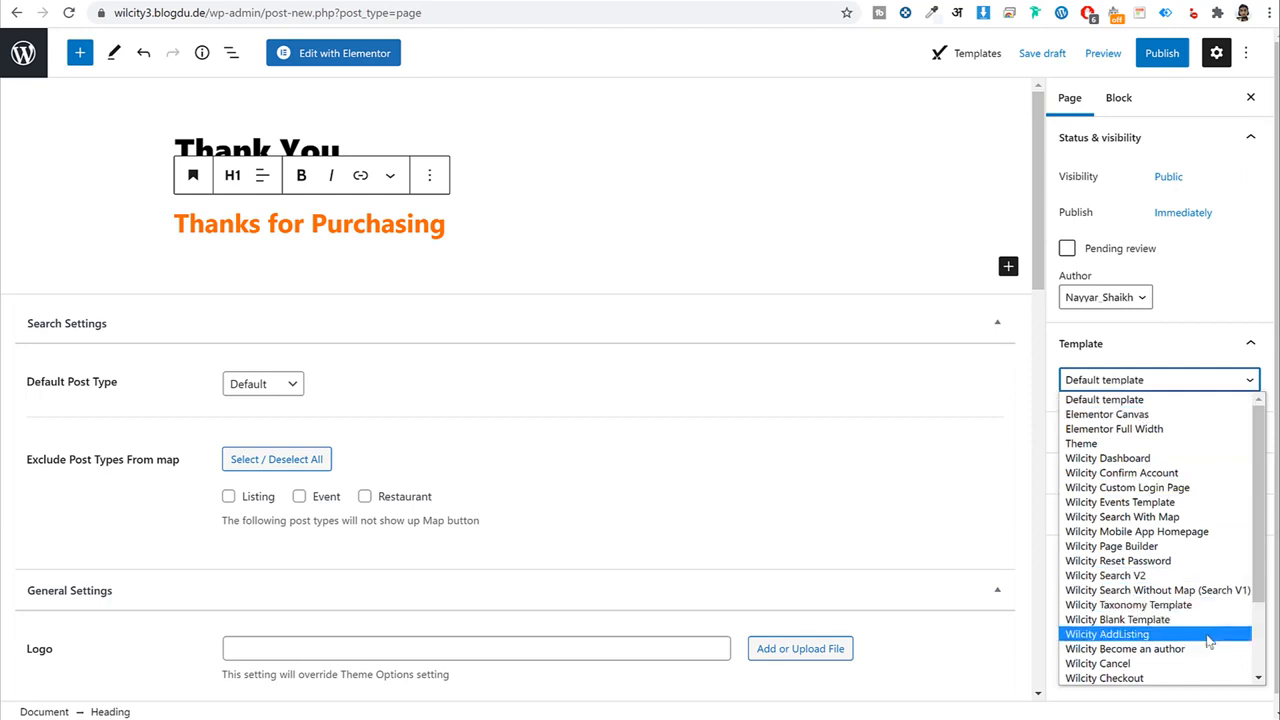
{"action": "scroll", "coordinate": [1208, 650], "scroll_direction": "down", "scroll_amount": 2}
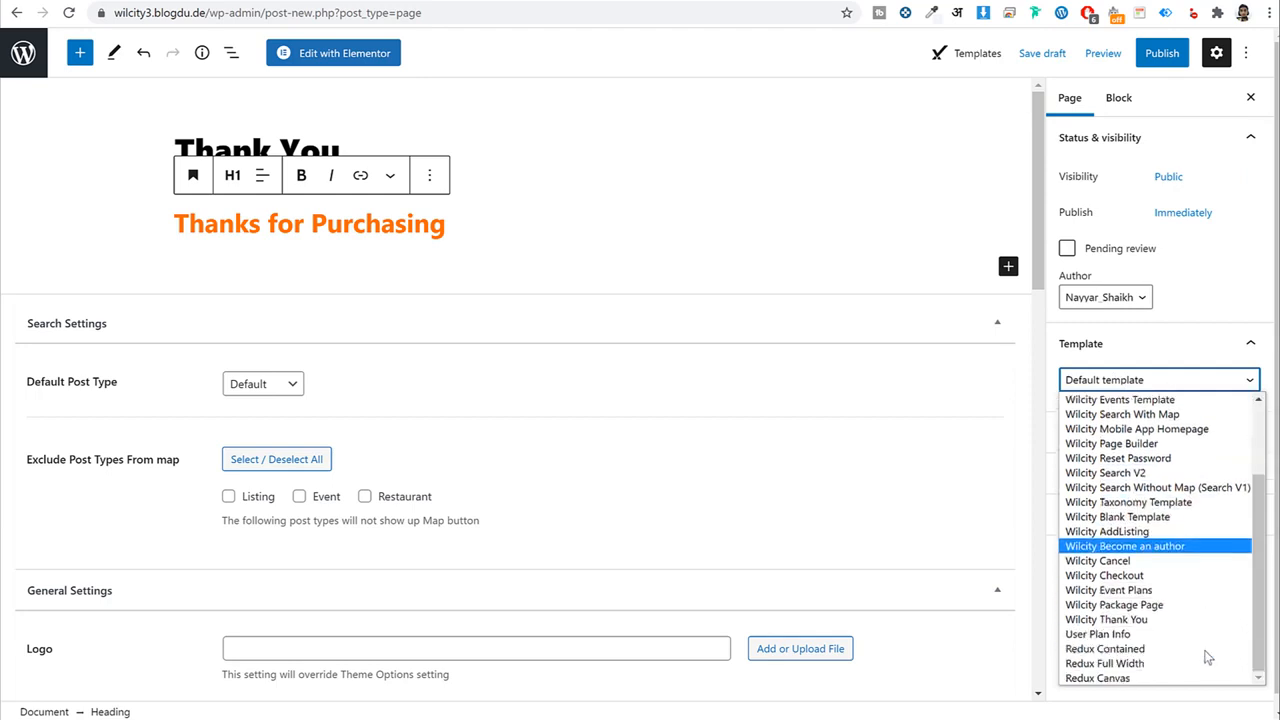
{"action": "left_click", "coordinate": [1122, 620]}
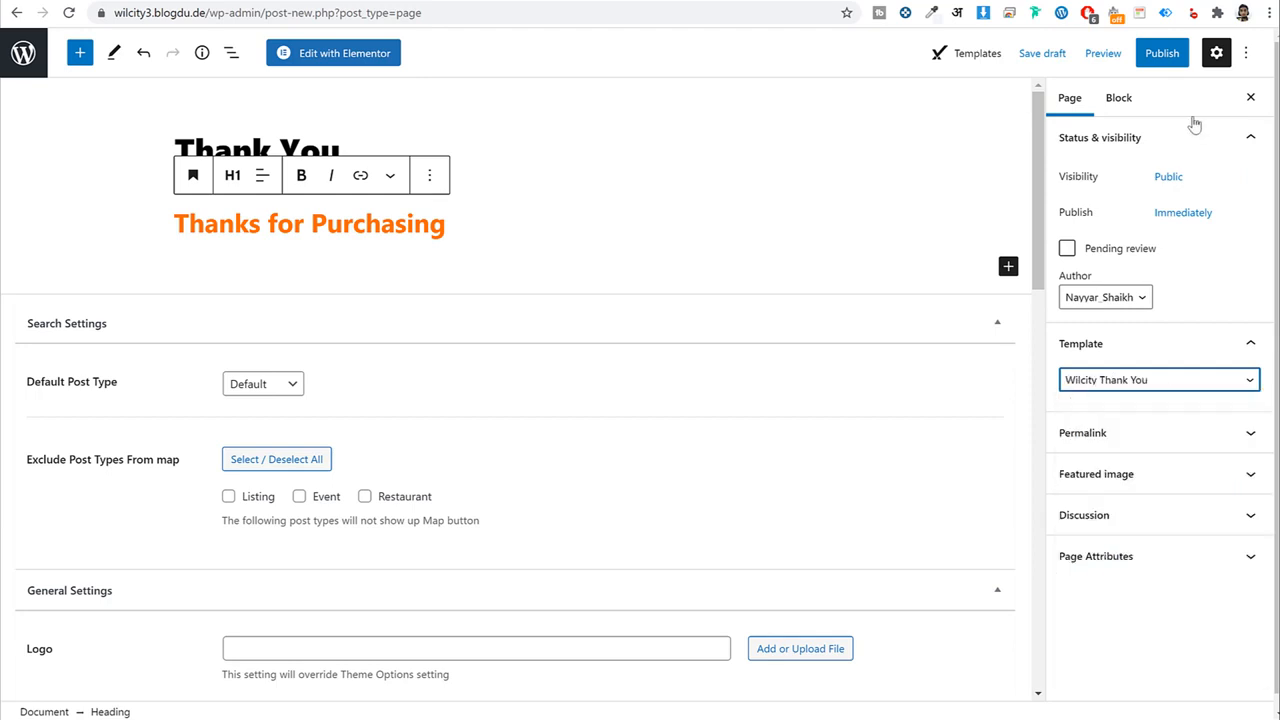
{"action": "left_click", "coordinate": [1143, 62]}
{"action": "left_click", "coordinate": [1100, 55]}
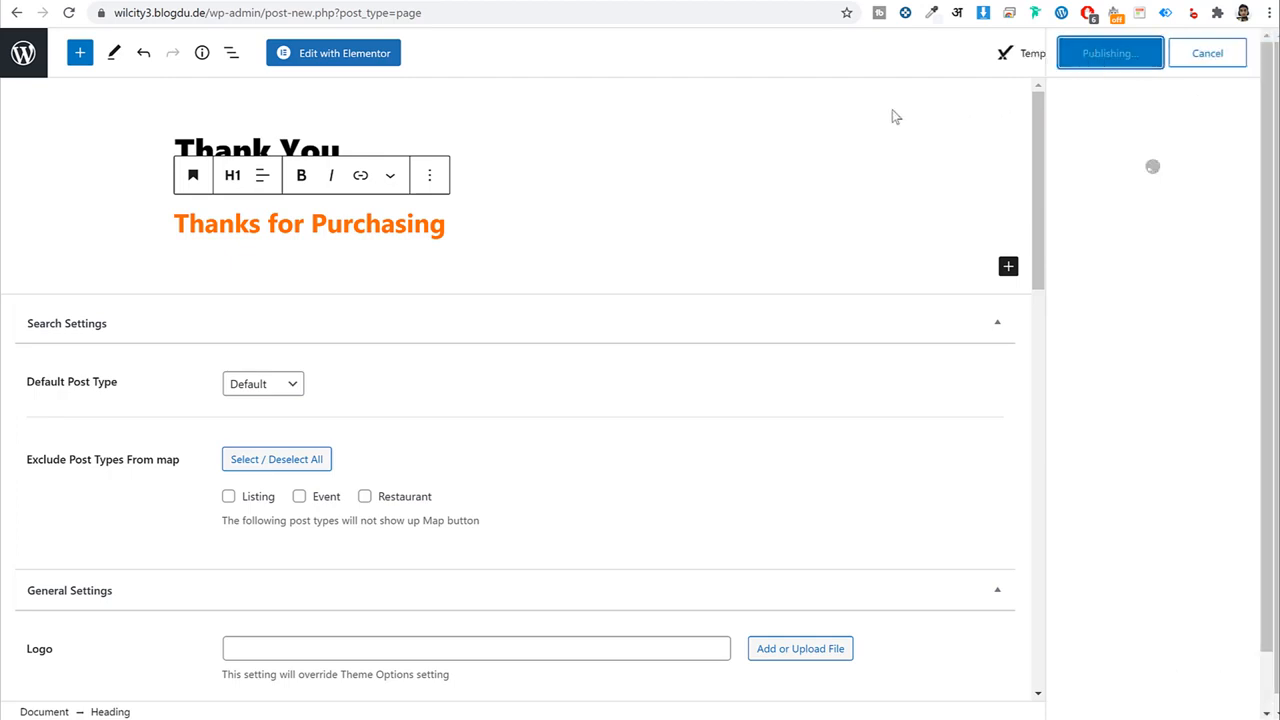
{"action": "left_click", "coordinate": [15, 60]}
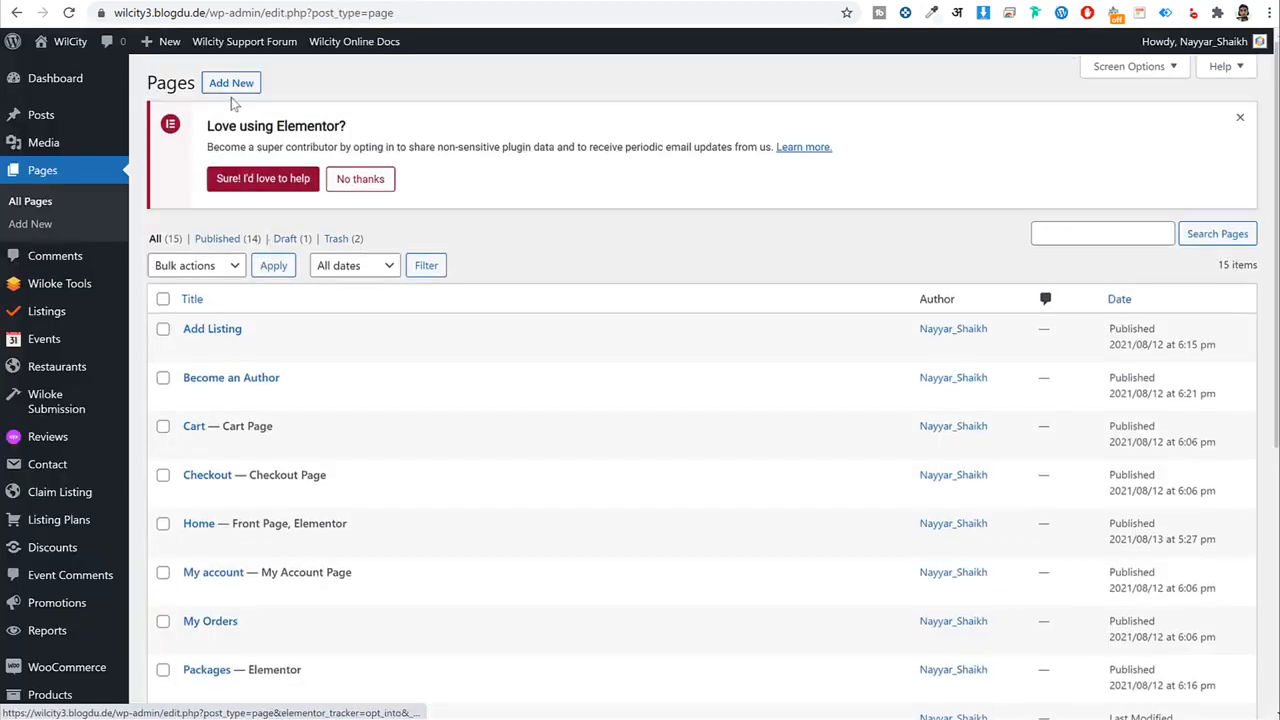
Publish a new page 'Cancel Order' with the Wilcity Cancel template.
{"action": "left_click", "coordinate": [235, 87]}
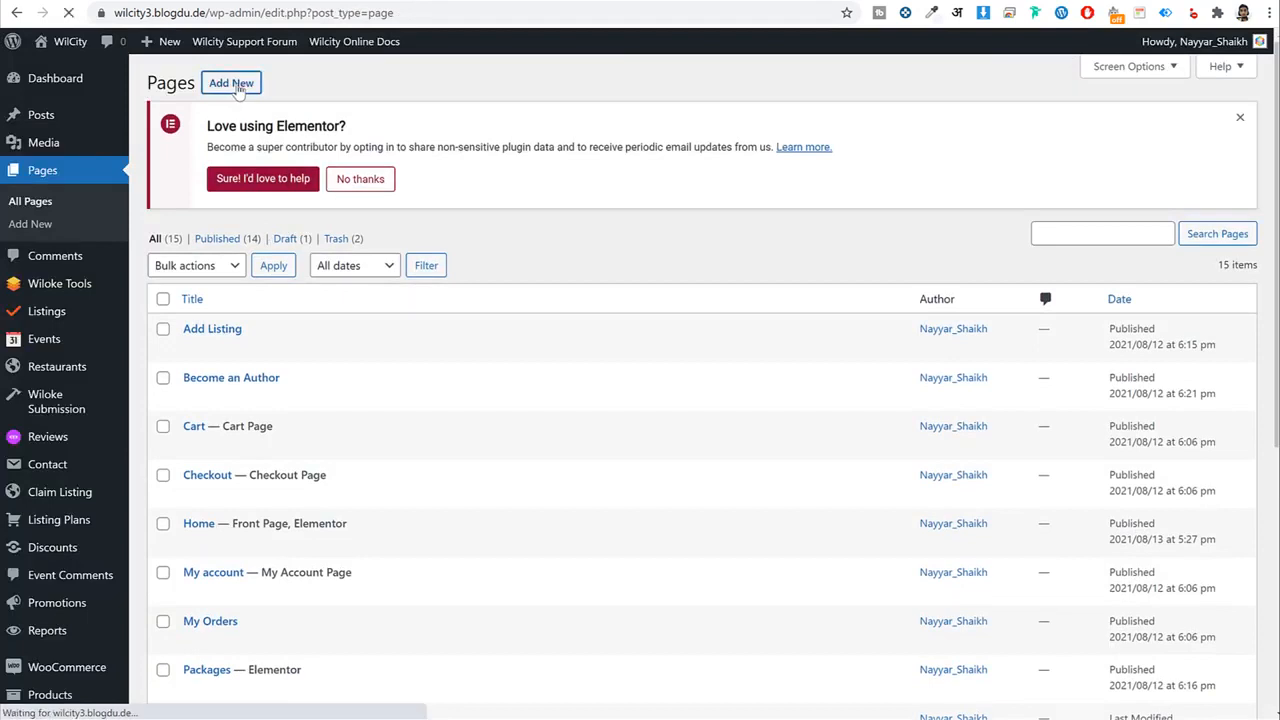
{"action": "type", "text": "Cancel"}
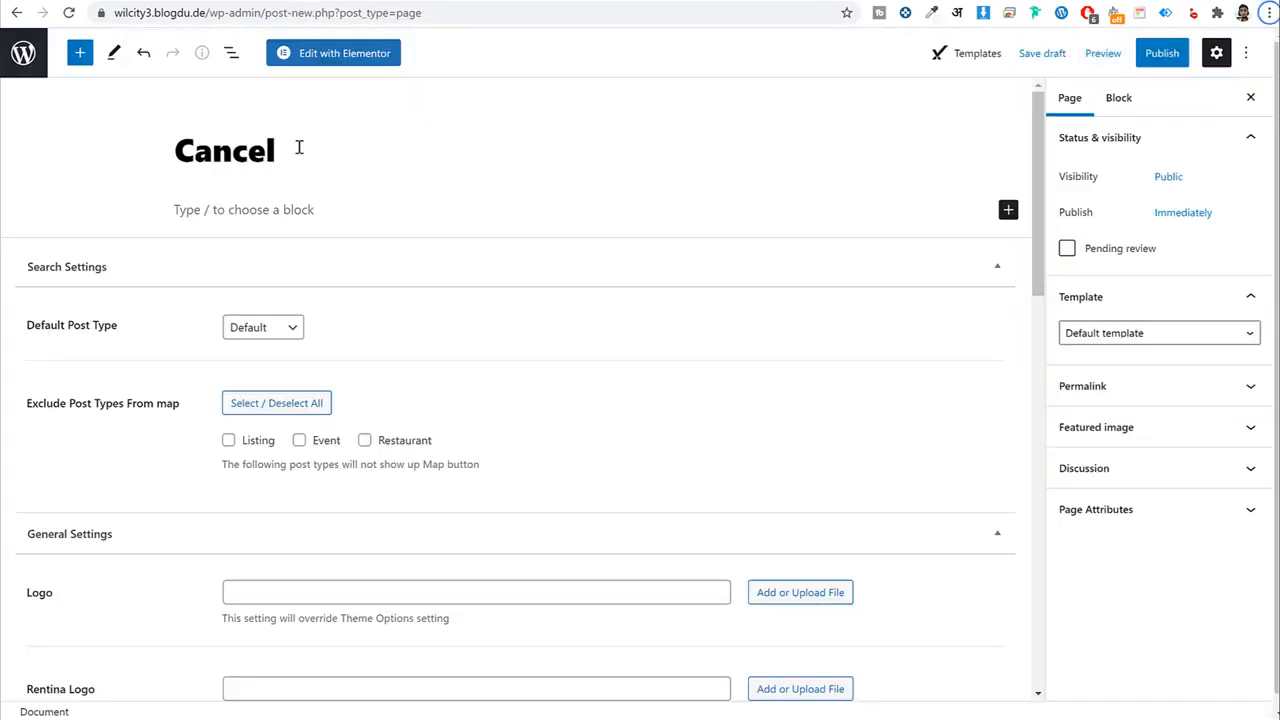
{"action": "type", "text": " Order"}
{"action": "left_click", "coordinate": [1154, 378]}
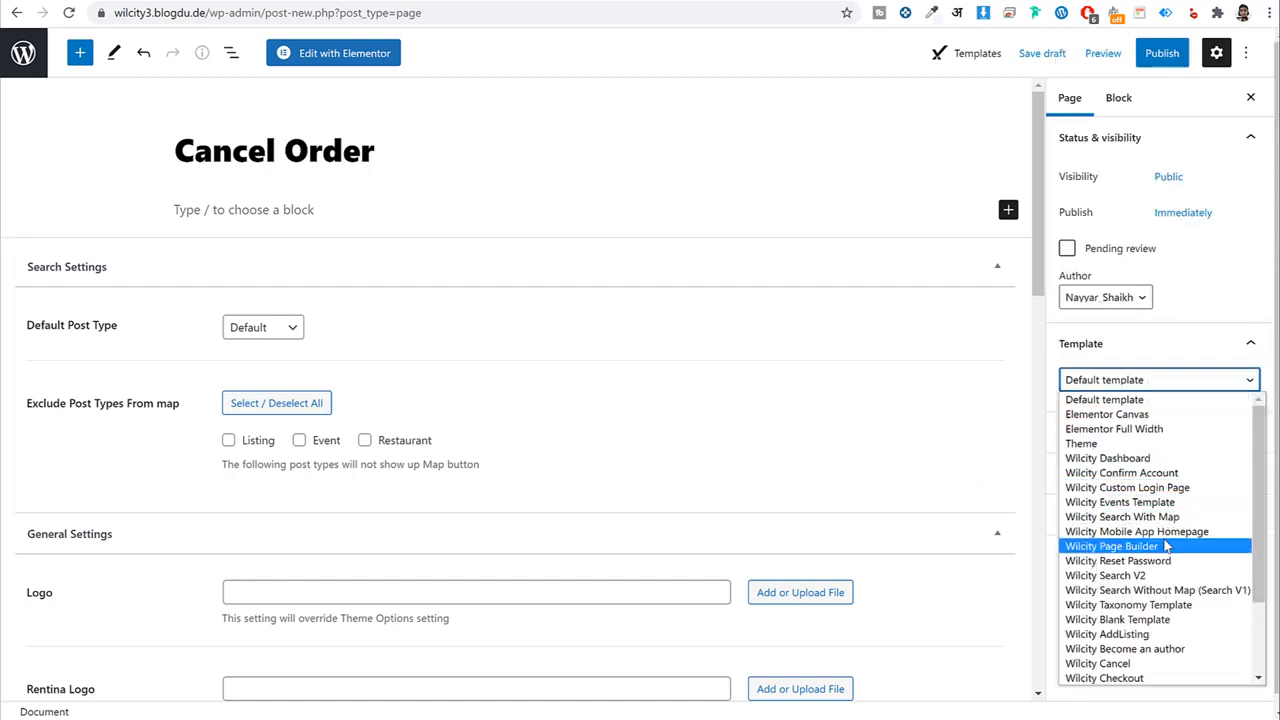
{"action": "scroll", "coordinate": [1170, 538], "scroll_direction": "down", "scroll_amount": 2}
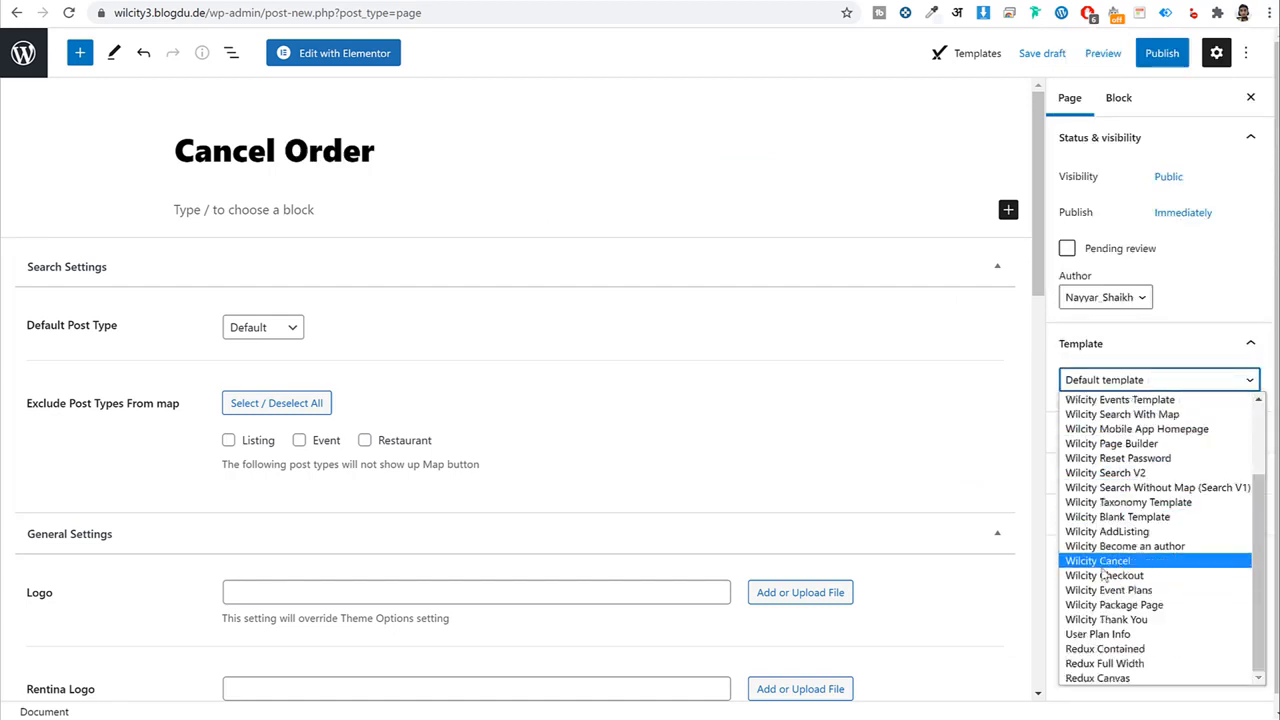
{"action": "left_click", "coordinate": [1126, 561]}
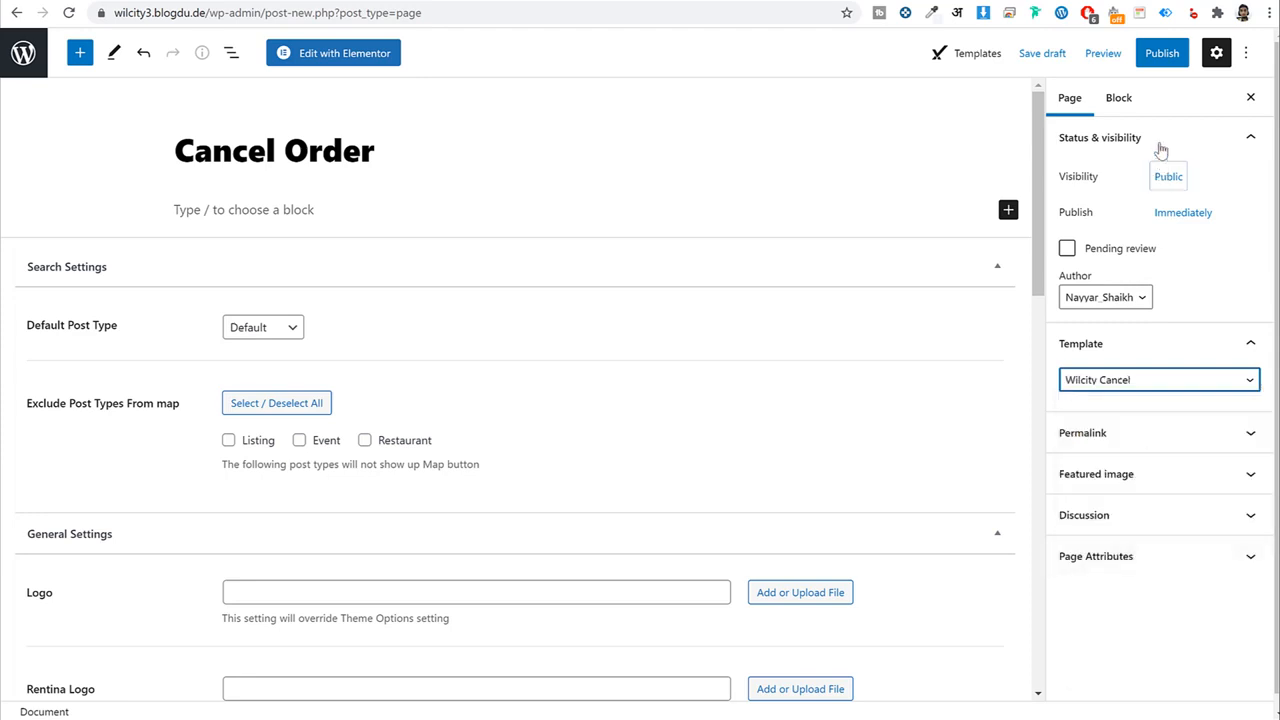
{"action": "left_click", "coordinate": [1160, 53]}
{"action": "left_click", "coordinate": [1103, 53]}
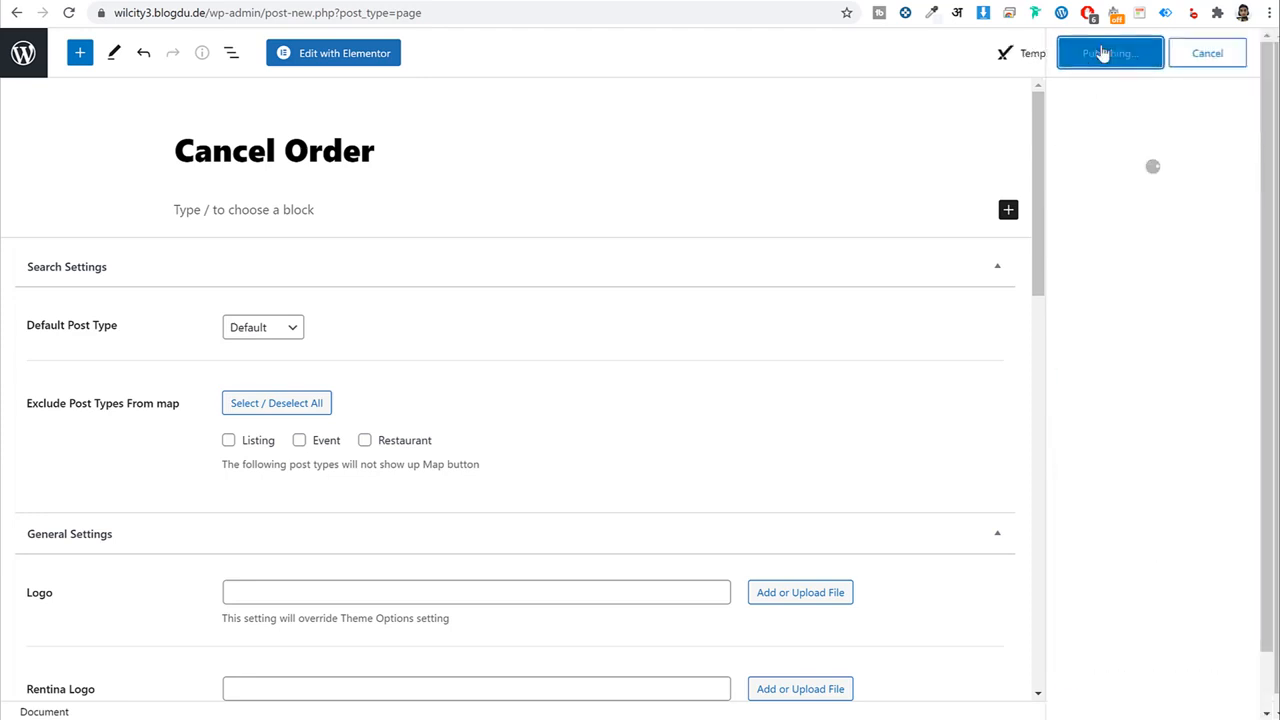
{"action": "left_click", "coordinate": [23, 55]}
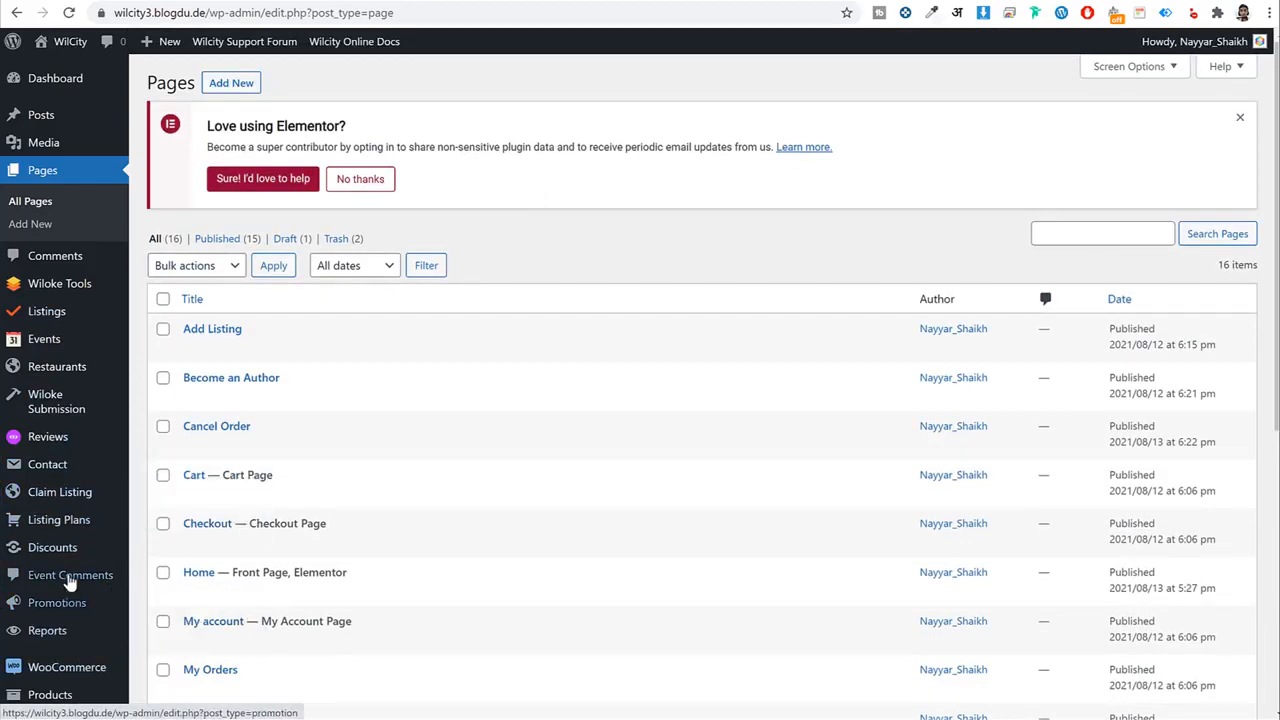
In Wiloke Submission settings, set Thank you Page to 'Thank You' and Cancel Page to 'Cancel Order'.
{"action": "left_click", "coordinate": [60, 418]}
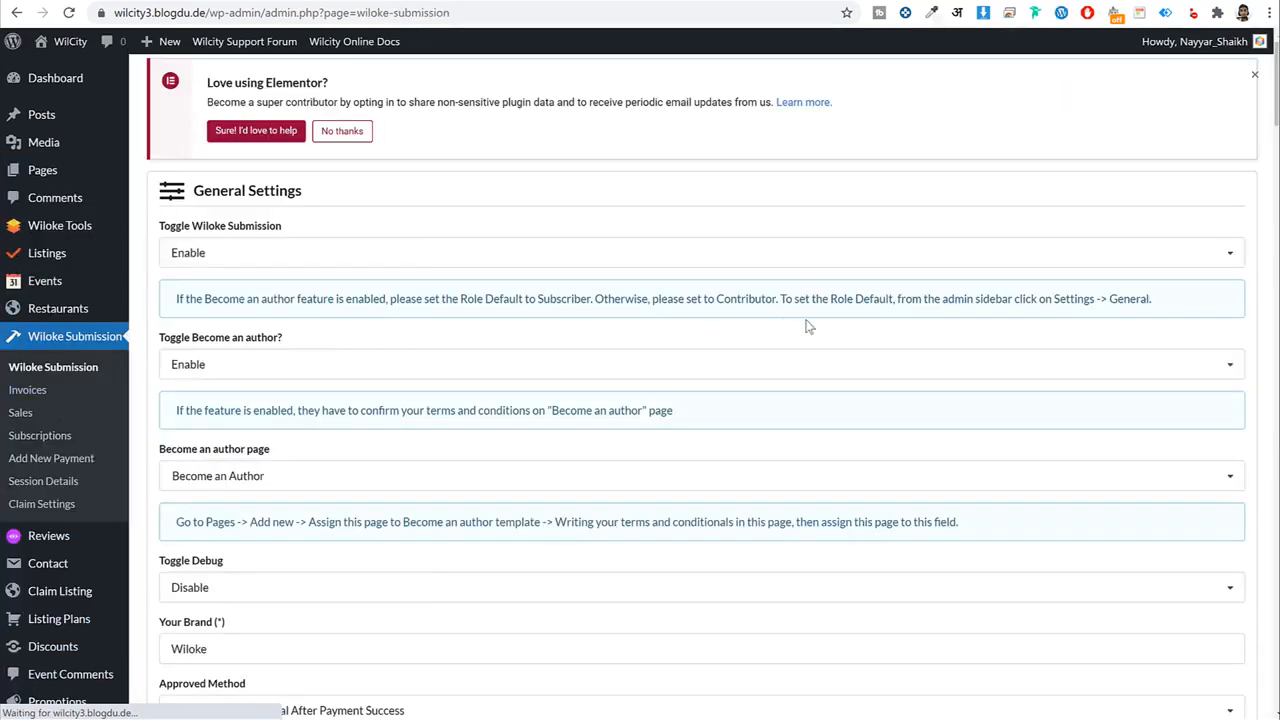
{"action": "scroll", "coordinate": [924, 383], "scroll_direction": "down", "scroll_amount": 1}
{"action": "scroll", "coordinate": [924, 383], "scroll_direction": "down", "scroll_amount": 5}
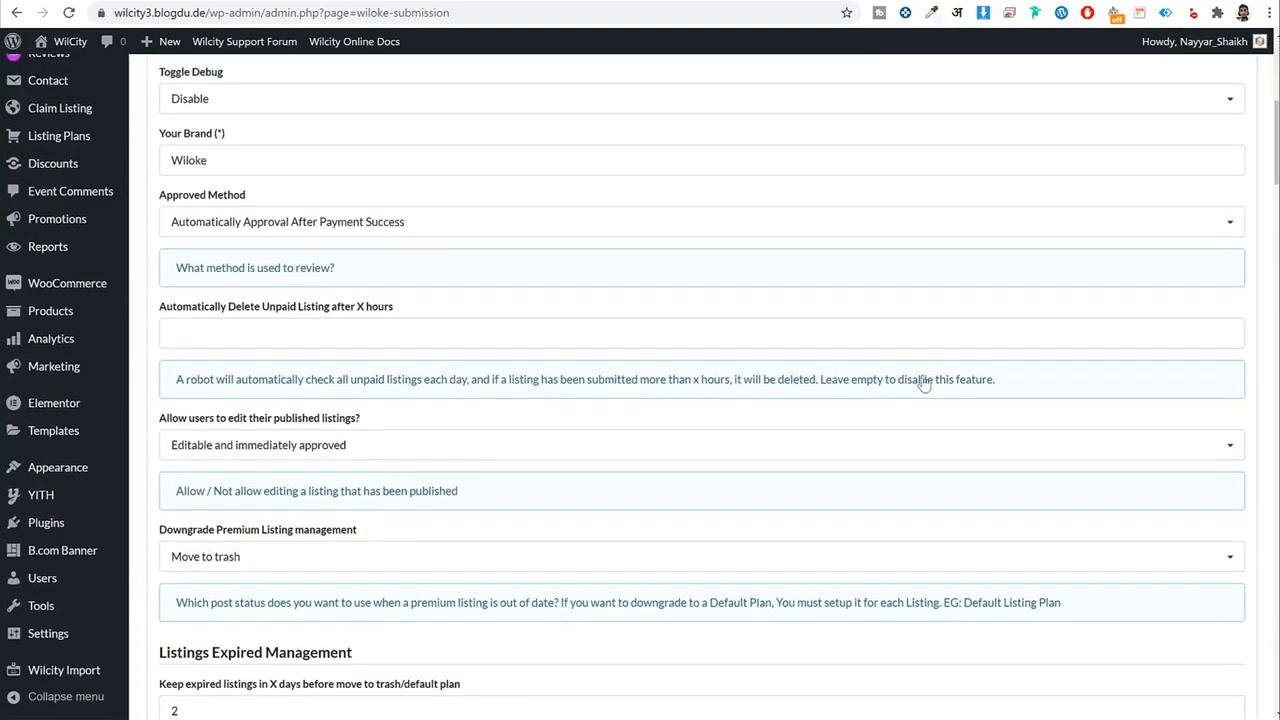
{"action": "scroll", "coordinate": [924, 383], "scroll_direction": "down", "scroll_amount": 10}
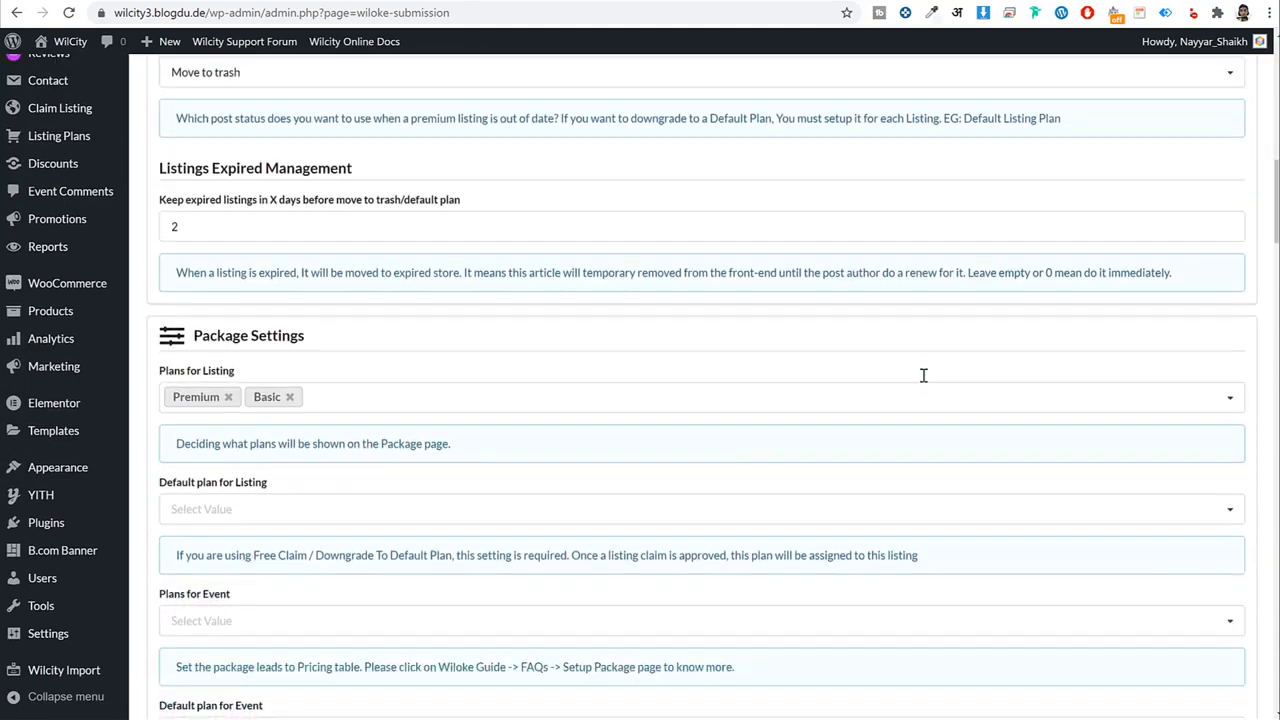
{"action": "scroll", "coordinate": [620, 272], "scroll_direction": "down", "scroll_amount": 8}
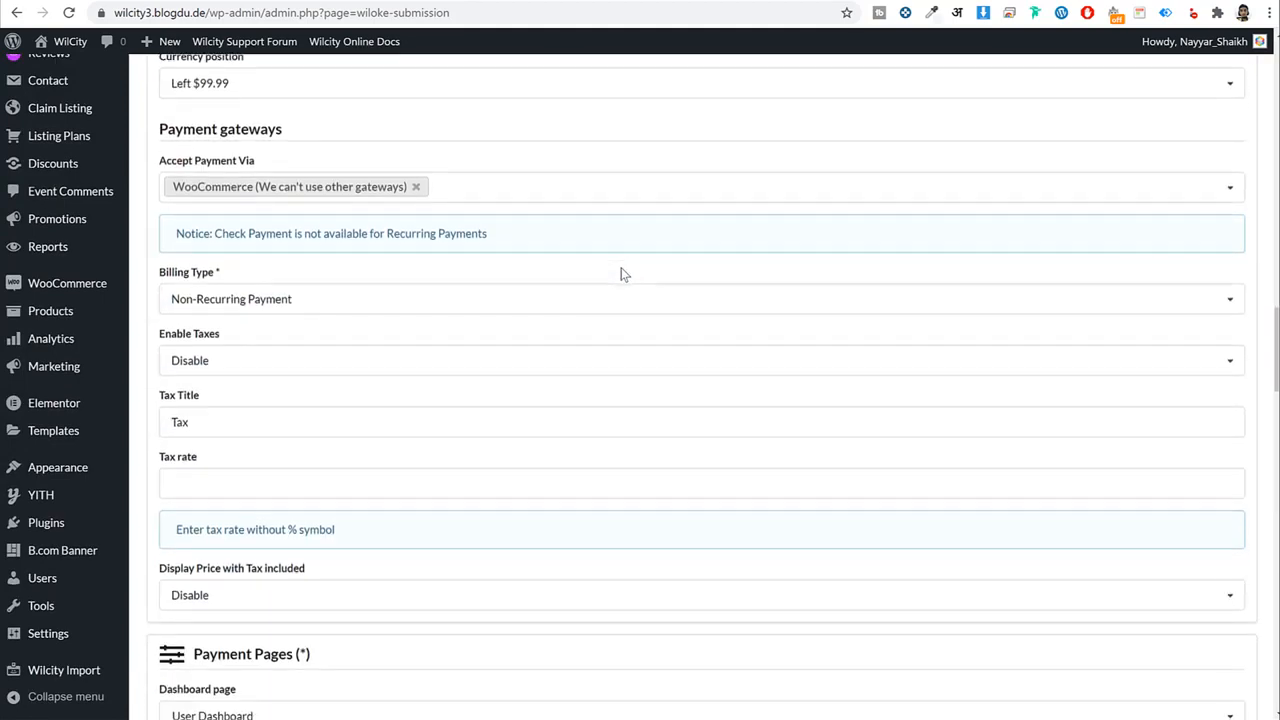
{"action": "scroll", "coordinate": [620, 272], "scroll_direction": "down", "scroll_amount": 3}
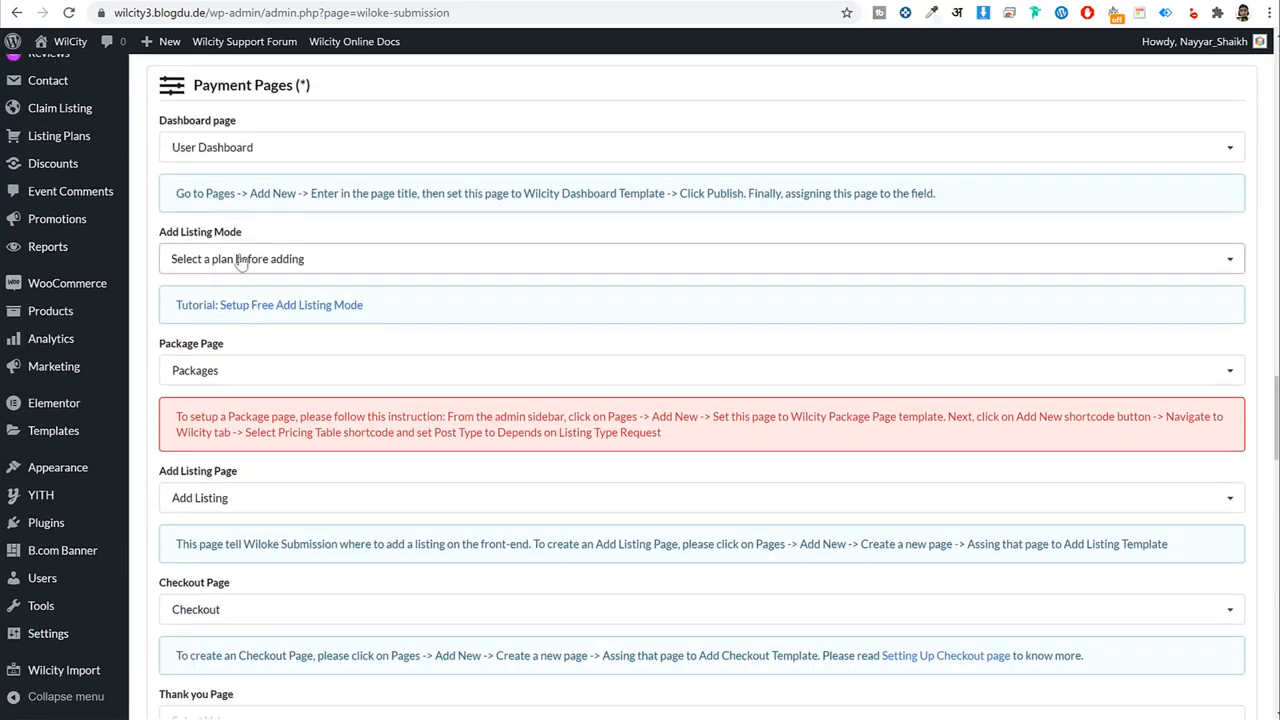
{"action": "scroll", "coordinate": [364, 273], "scroll_direction": "down", "scroll_amount": 2}
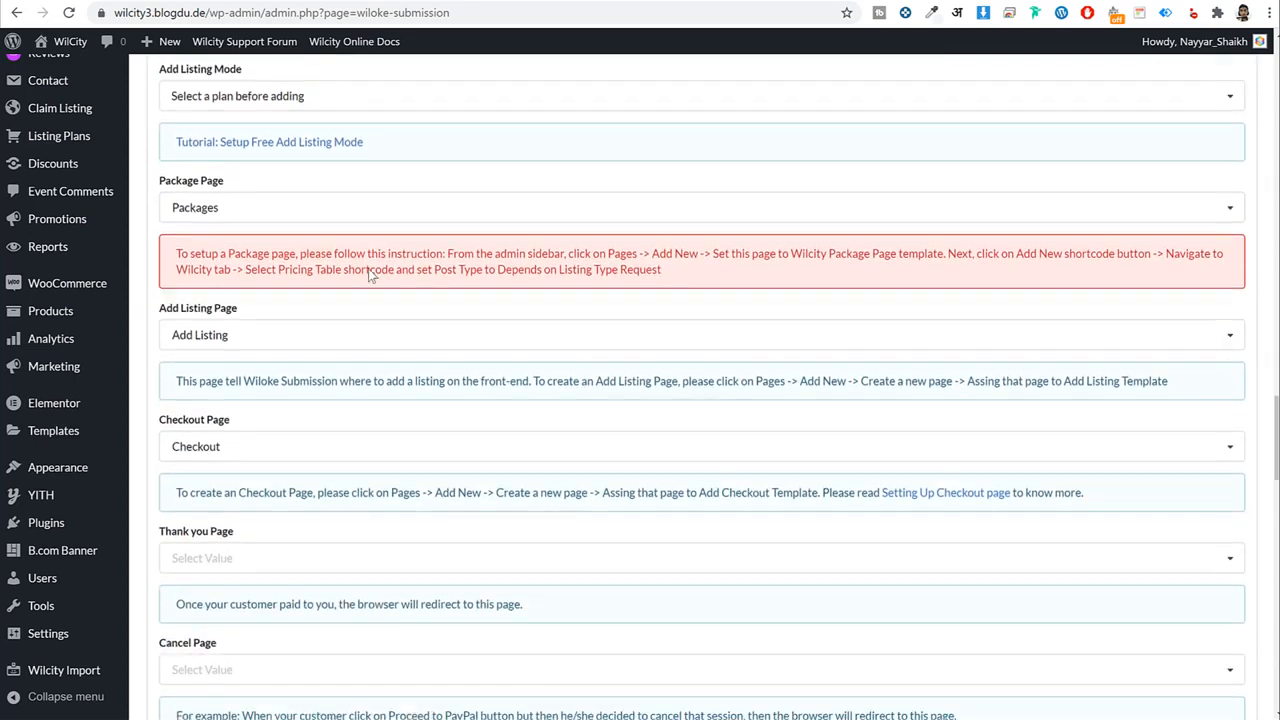
{"action": "scroll", "coordinate": [240, 322], "scroll_direction": "down", "scroll_amount": 3}
{"action": "left_click", "coordinate": [249, 312]}
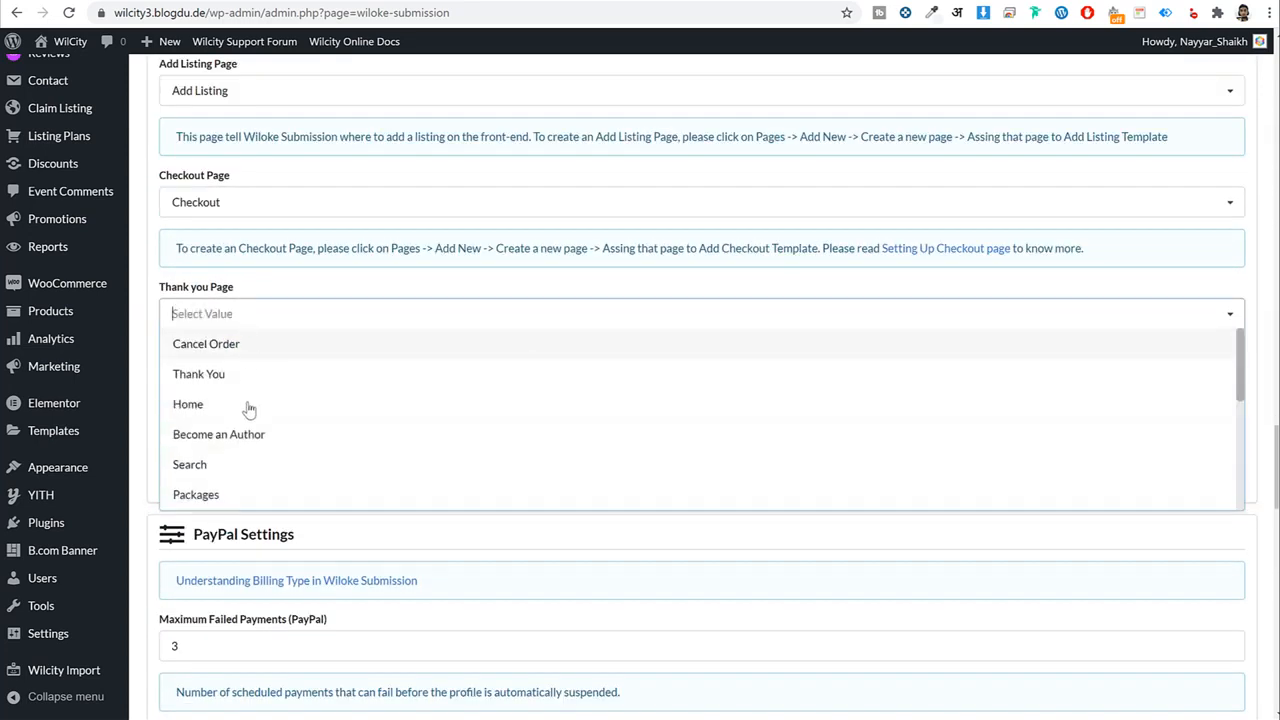
{"action": "left_click", "coordinate": [205, 374]}
{"action": "scroll", "coordinate": [374, 297], "scroll_direction": "down", "scroll_amount": 1}
{"action": "left_click", "coordinate": [268, 345]}
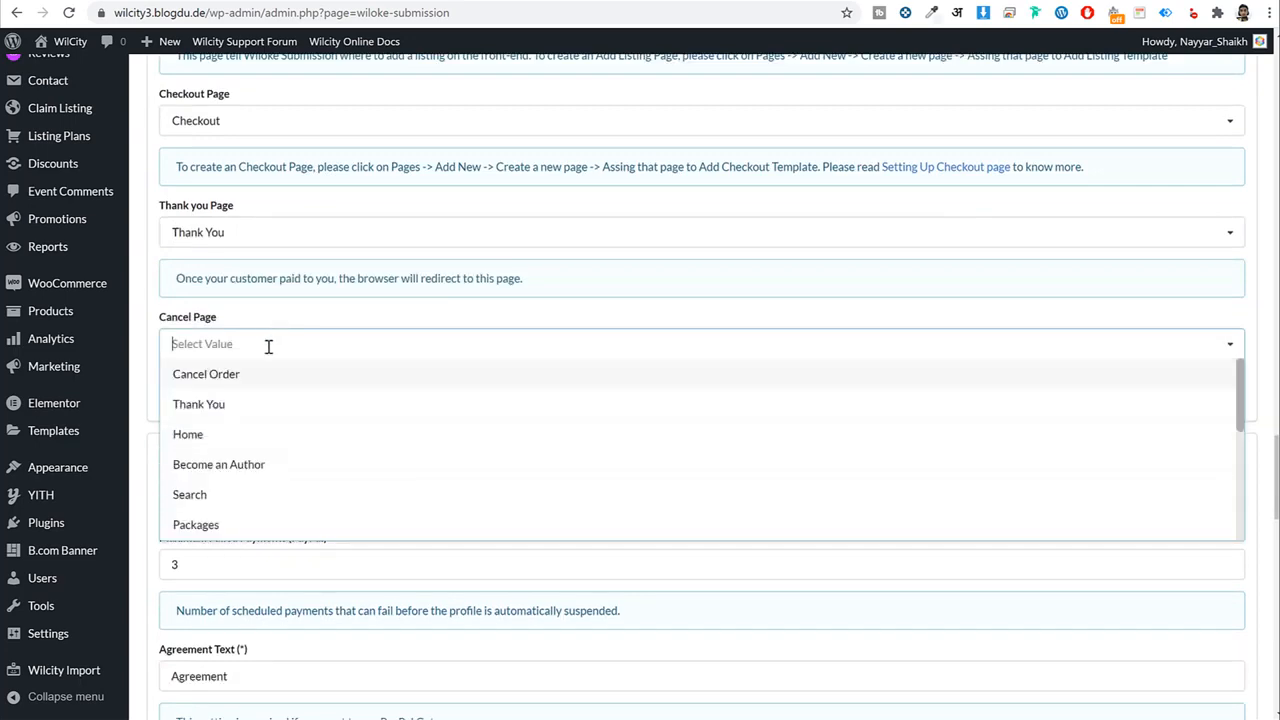
{"action": "left_click", "coordinate": [207, 374]}
Save the Wiloke Submission settings and return to the front-end dashboard.
{"action": "scroll", "coordinate": [405, 363], "scroll_direction": "down", "scroll_amount": 8}
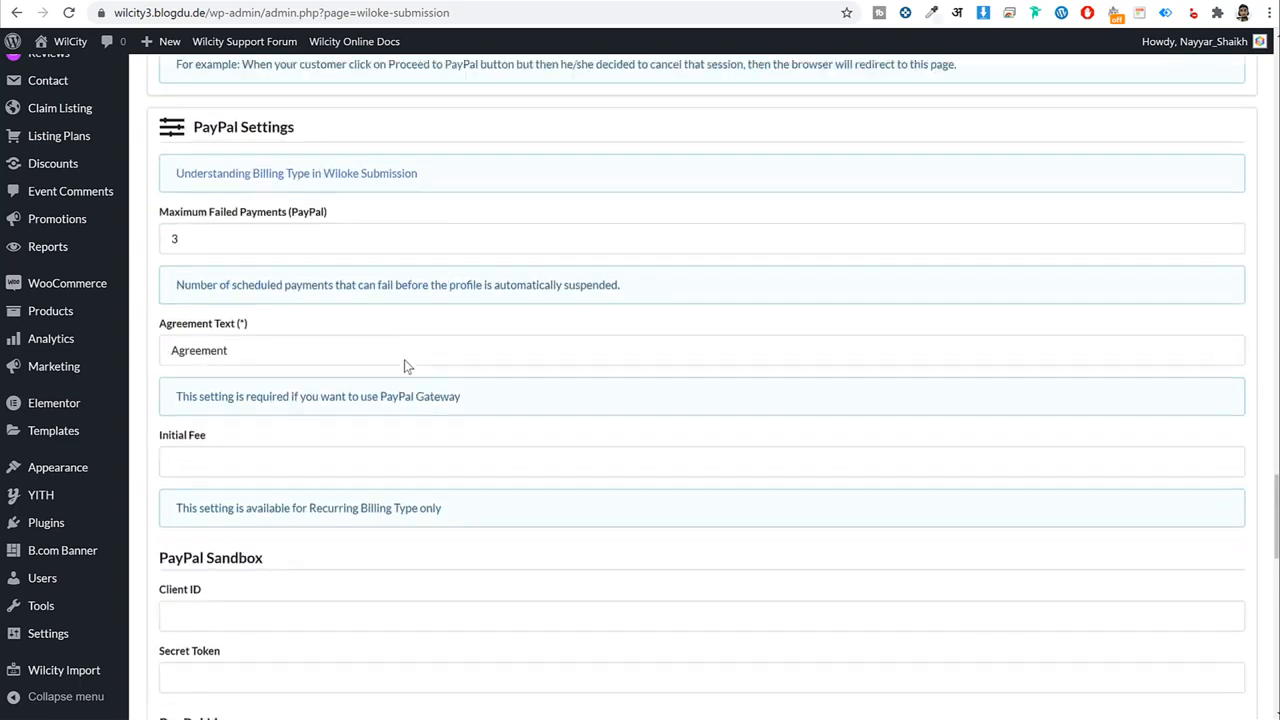
{"action": "scroll", "coordinate": [405, 362], "scroll_direction": "up", "scroll_amount": 5}
{"action": "scroll", "coordinate": [405, 362], "scroll_direction": "up", "scroll_amount": 15}
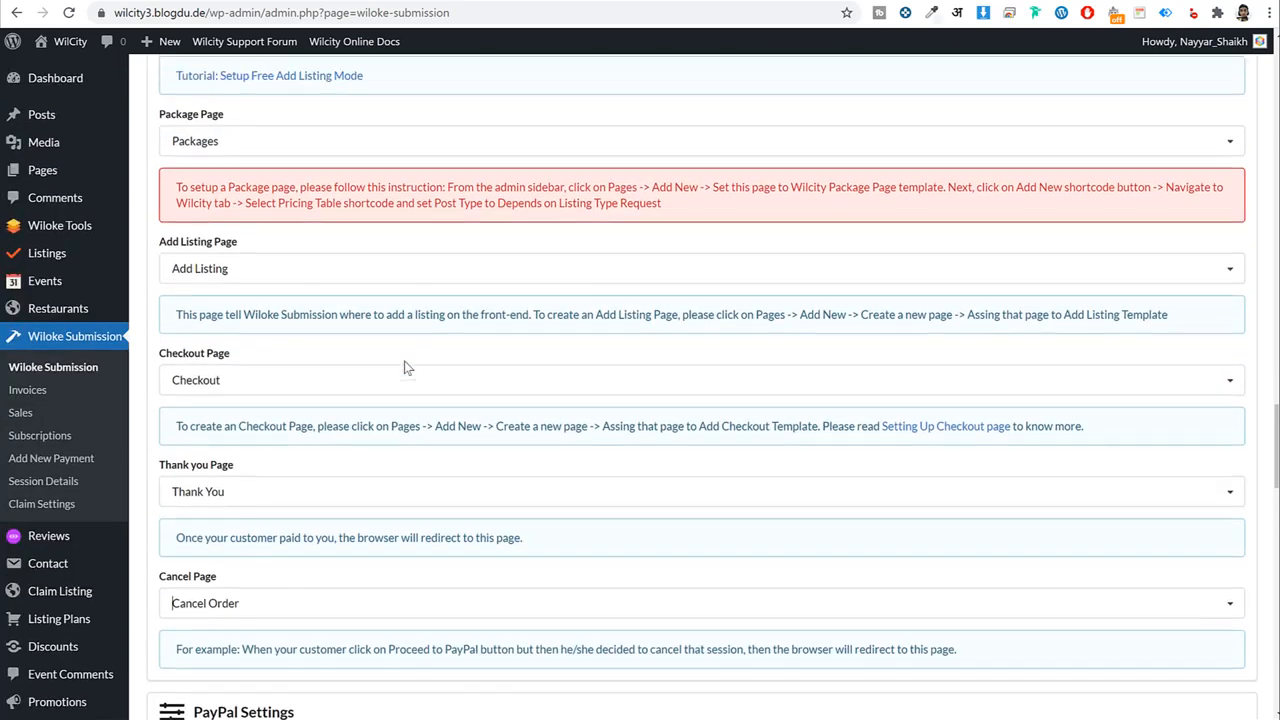
{"action": "scroll", "coordinate": [405, 365], "scroll_direction": "up", "scroll_amount": 12}
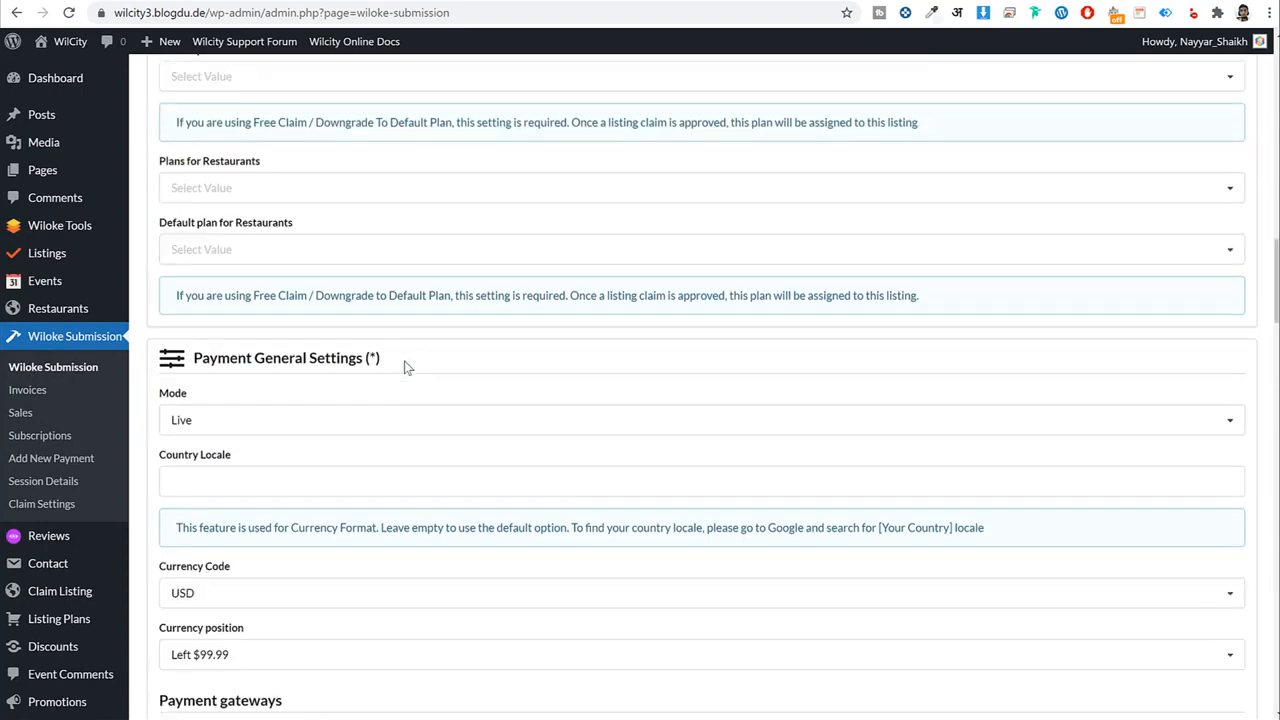
{"action": "scroll", "coordinate": [405, 362], "scroll_direction": "up", "scroll_amount": 8}
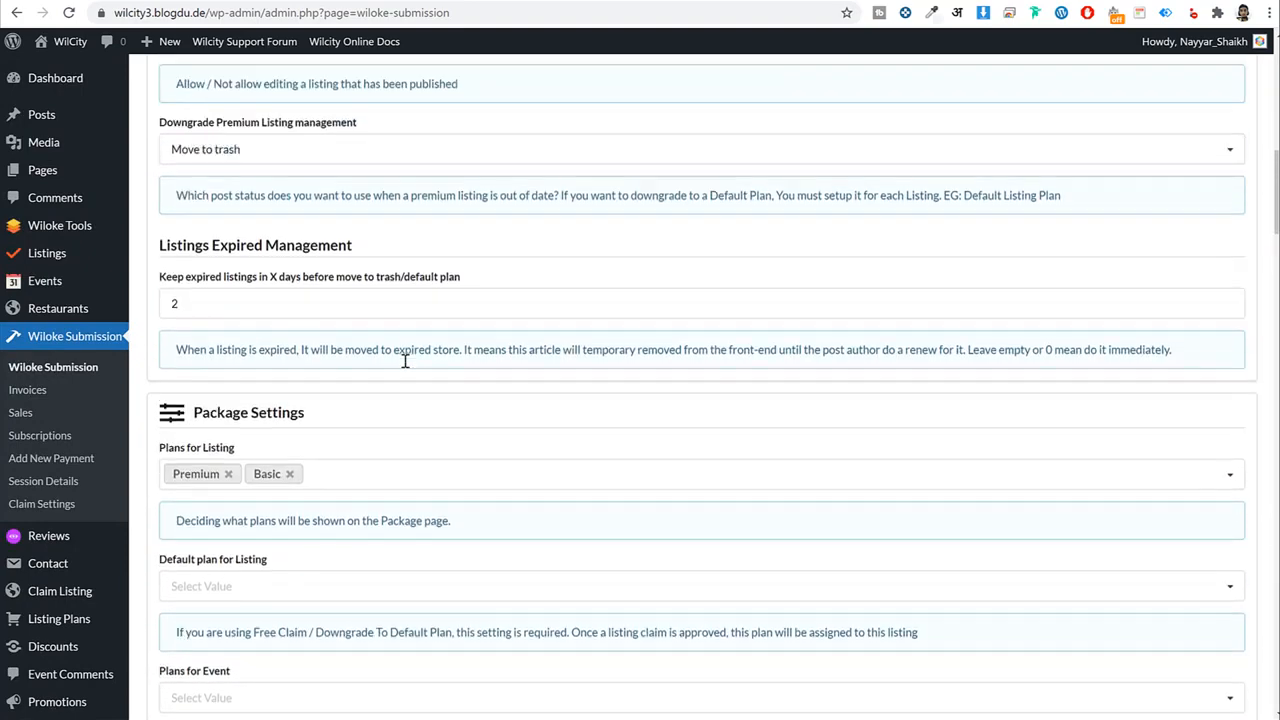
{"action": "scroll", "coordinate": [405, 367], "scroll_direction": "up", "scroll_amount": 4}
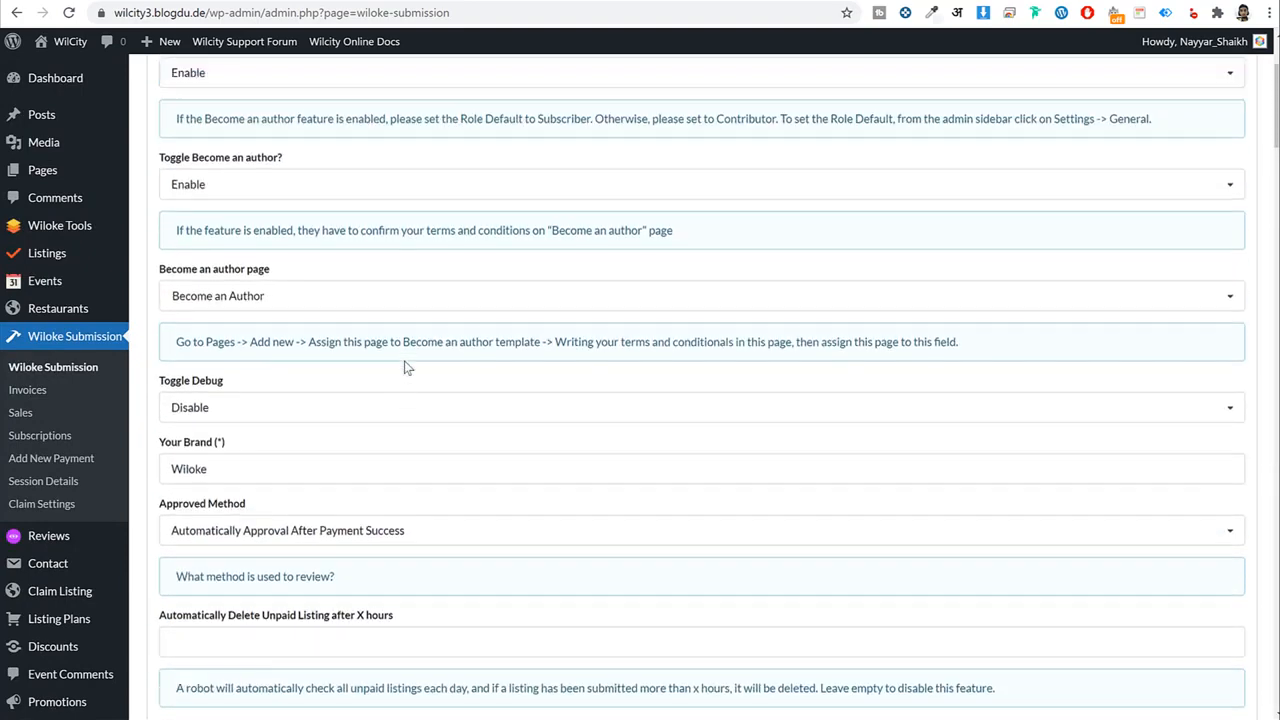
{"action": "scroll", "coordinate": [405, 372], "scroll_direction": "down", "scroll_amount": 7}
{"action": "scroll", "coordinate": [405, 376], "scroll_direction": "down", "scroll_amount": 10}
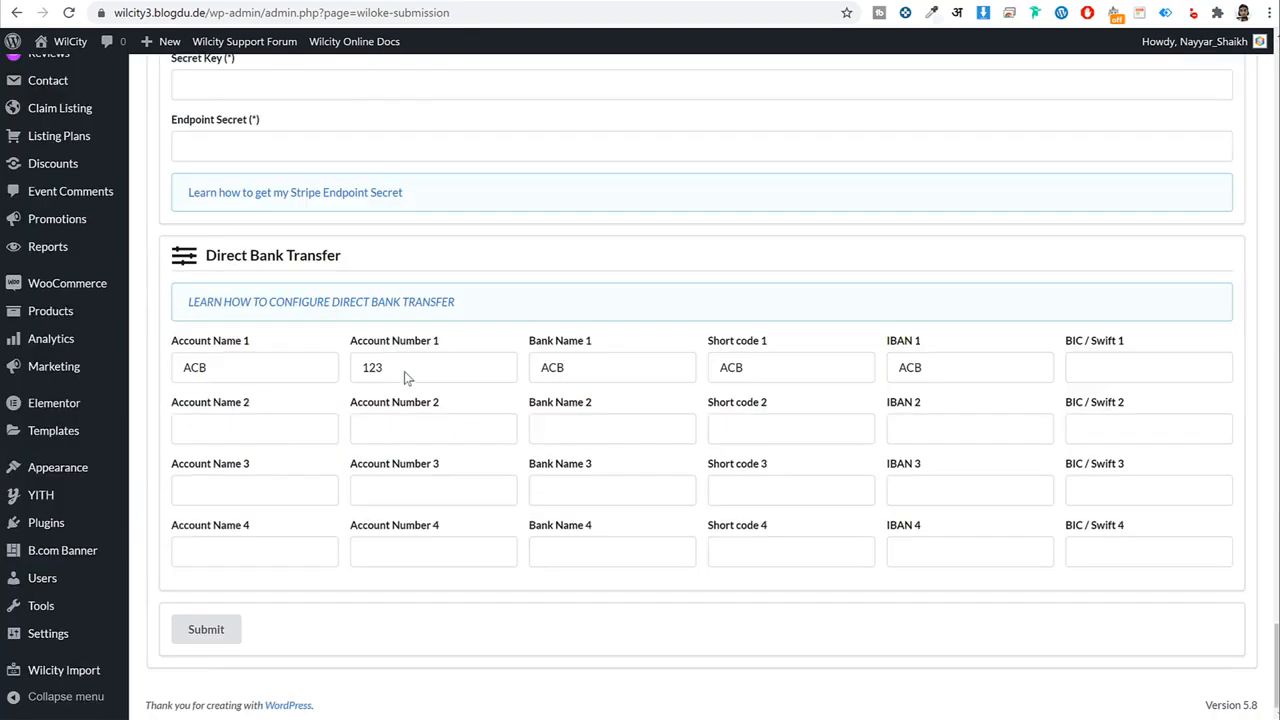
{"action": "left_click", "coordinate": [206, 629]}
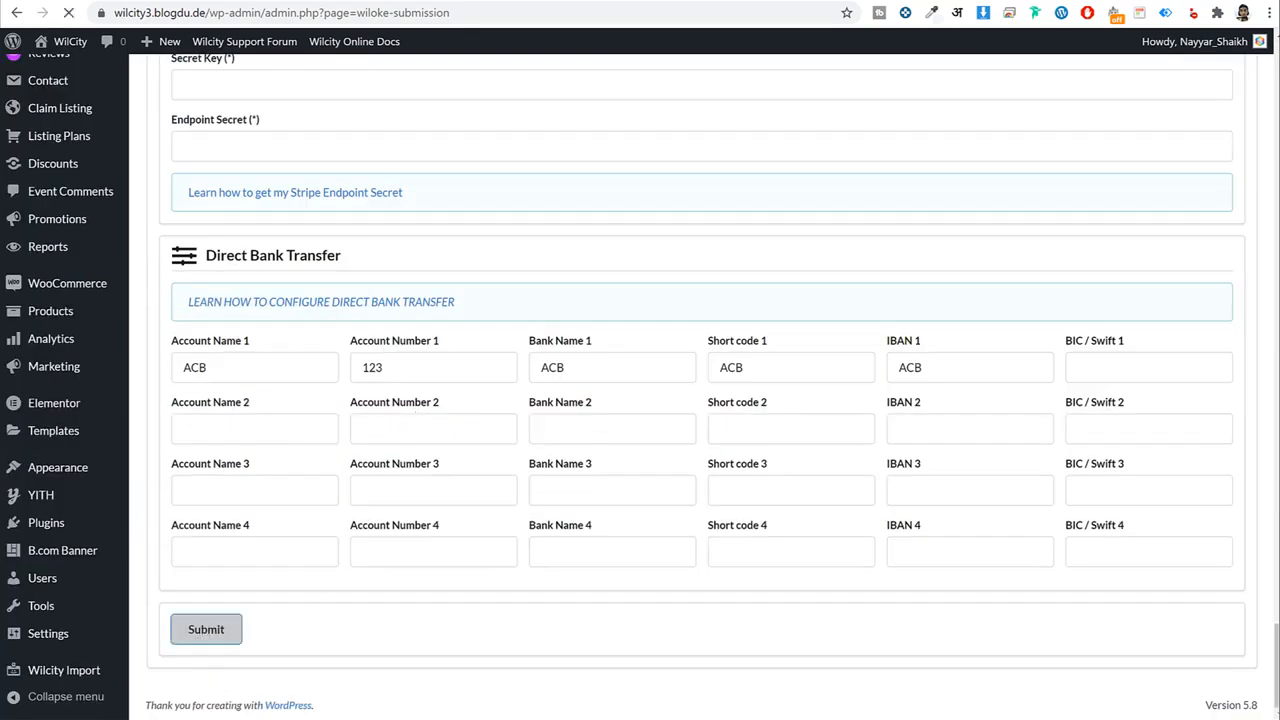
{"action": "left_click", "coordinate": [430, 705]}
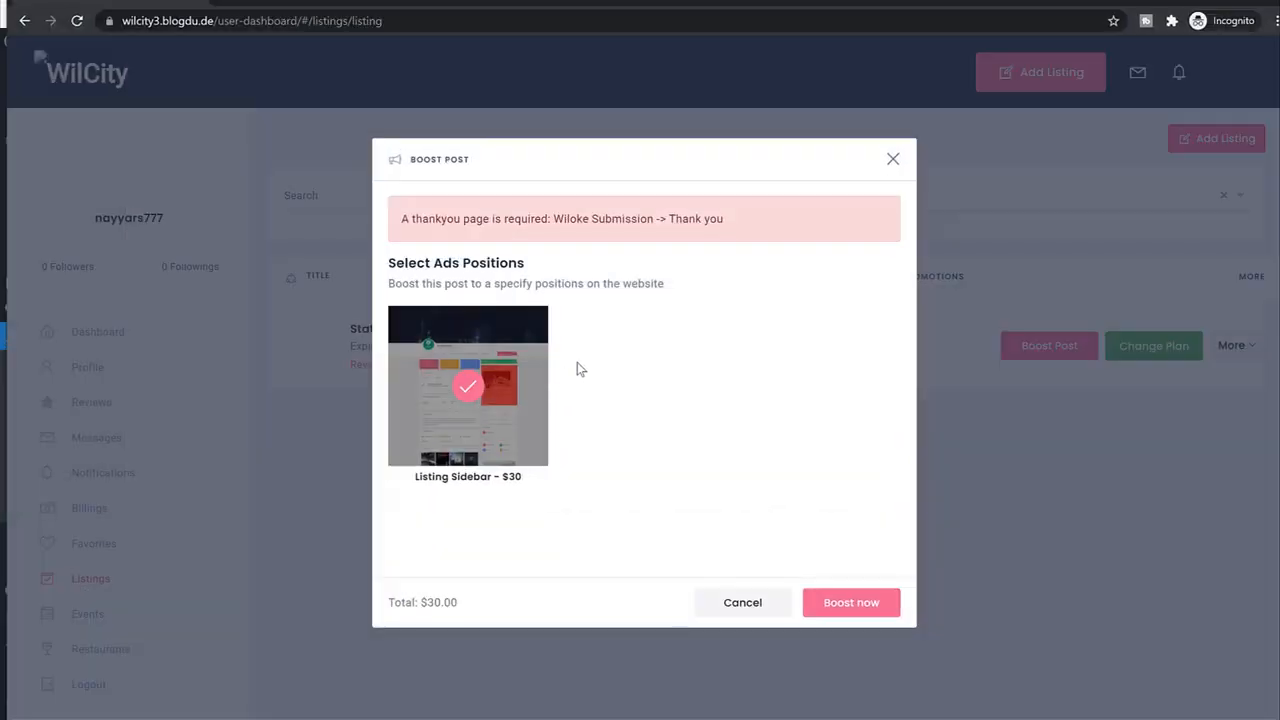
Retry boosting Statue of Liberty with the Listing Sidebar position.
{"action": "left_click", "coordinate": [742, 602]}
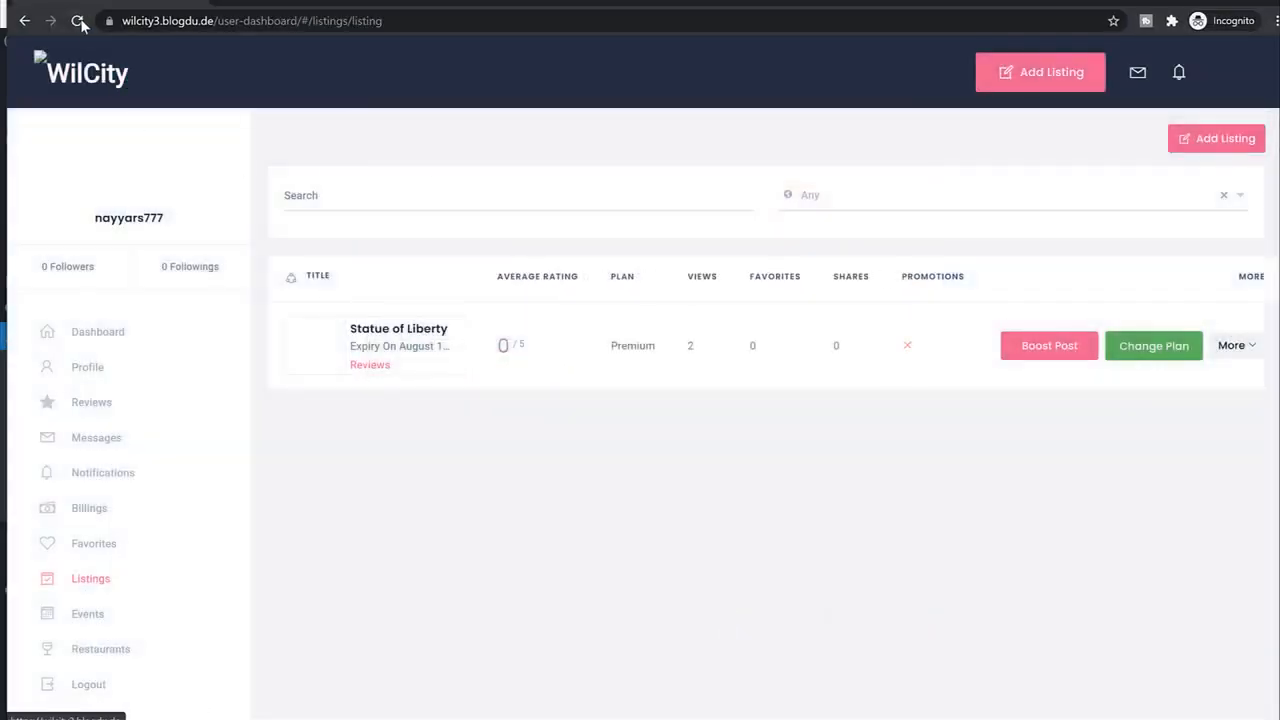
{"action": "left_click", "coordinate": [78, 21]}
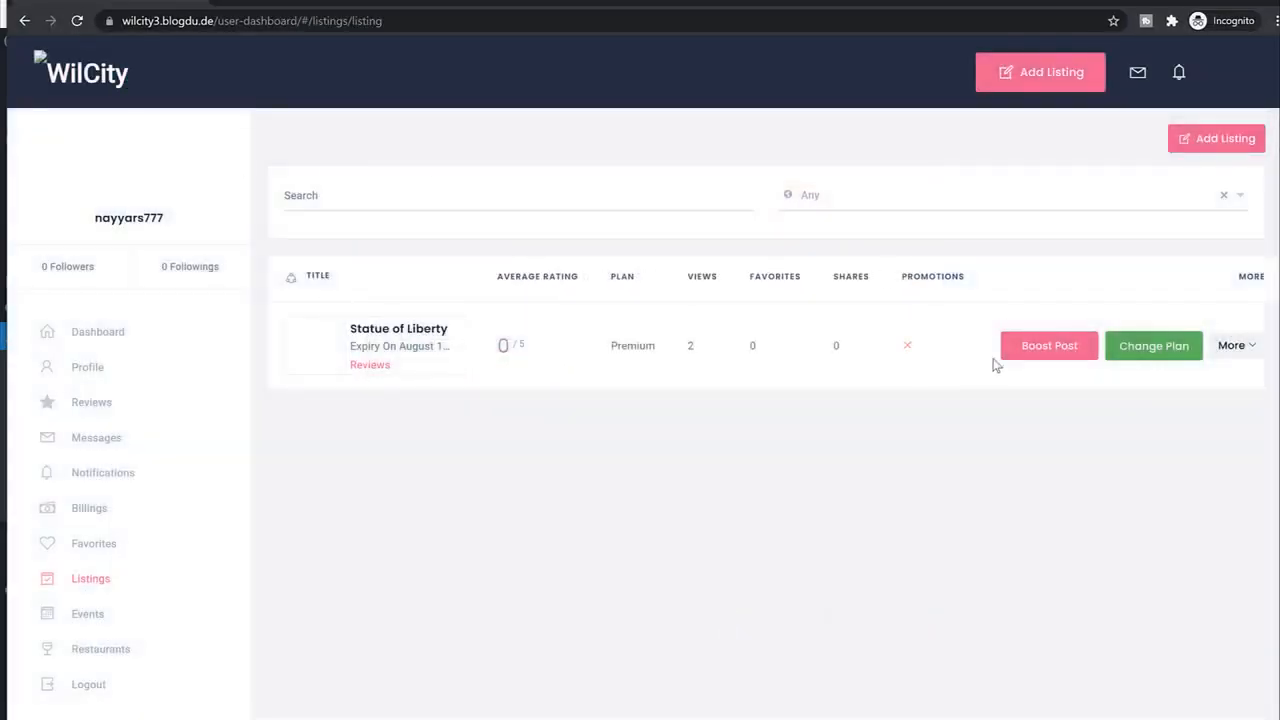
{"action": "left_click", "coordinate": [1037, 357]}
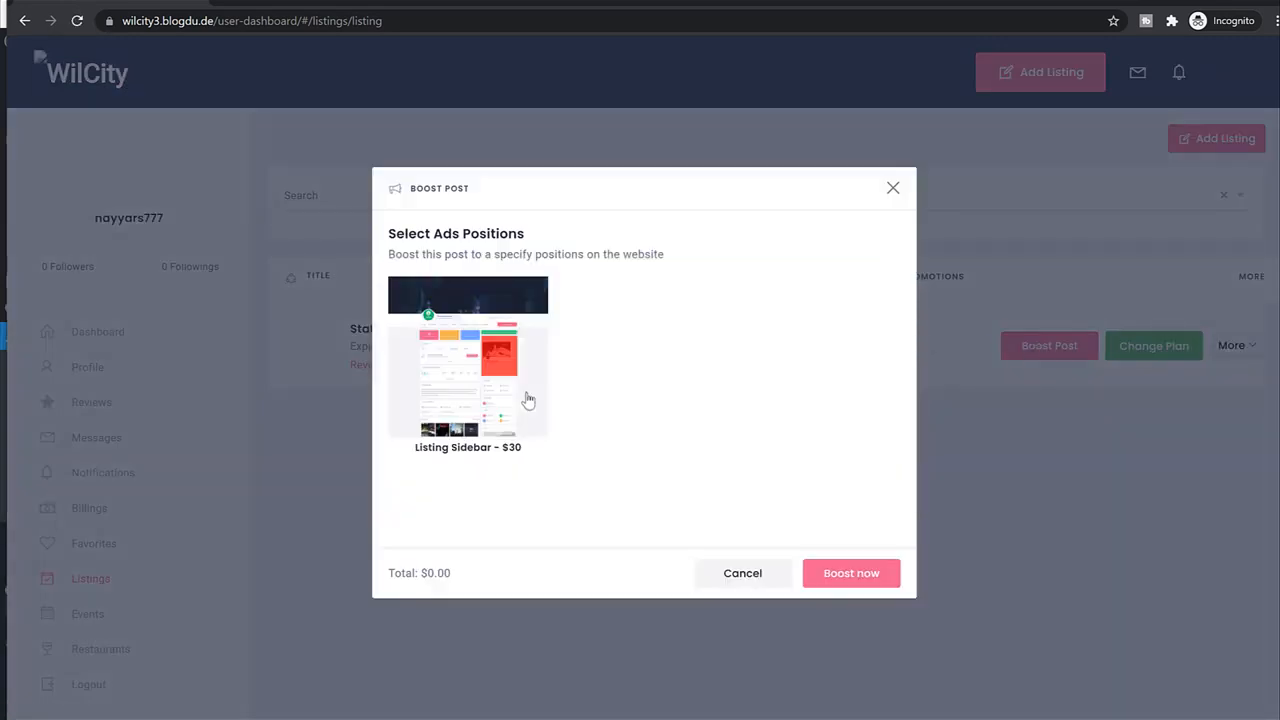
{"action": "left_click", "coordinate": [456, 358]}
{"action": "left_click", "coordinate": [879, 583]}
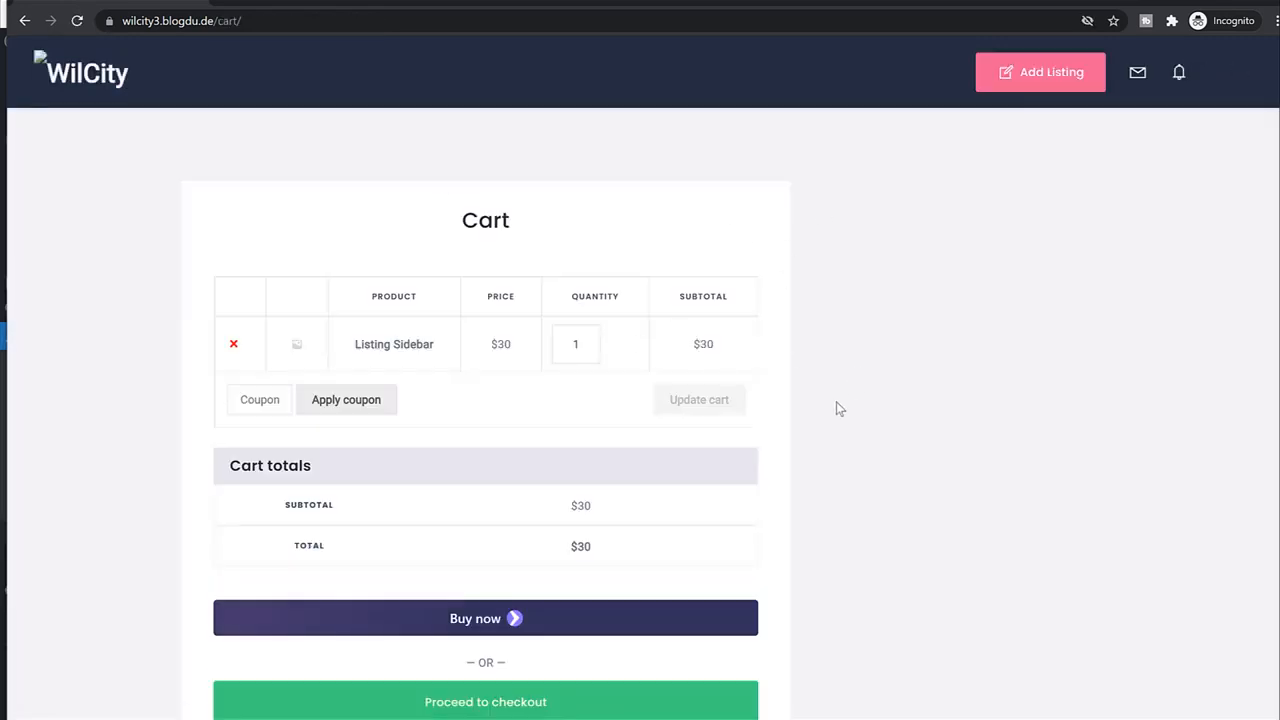
Check out and place the $30 order with cash on delivery.
{"action": "scroll", "coordinate": [836, 404], "scroll_direction": "down", "scroll_amount": 3}
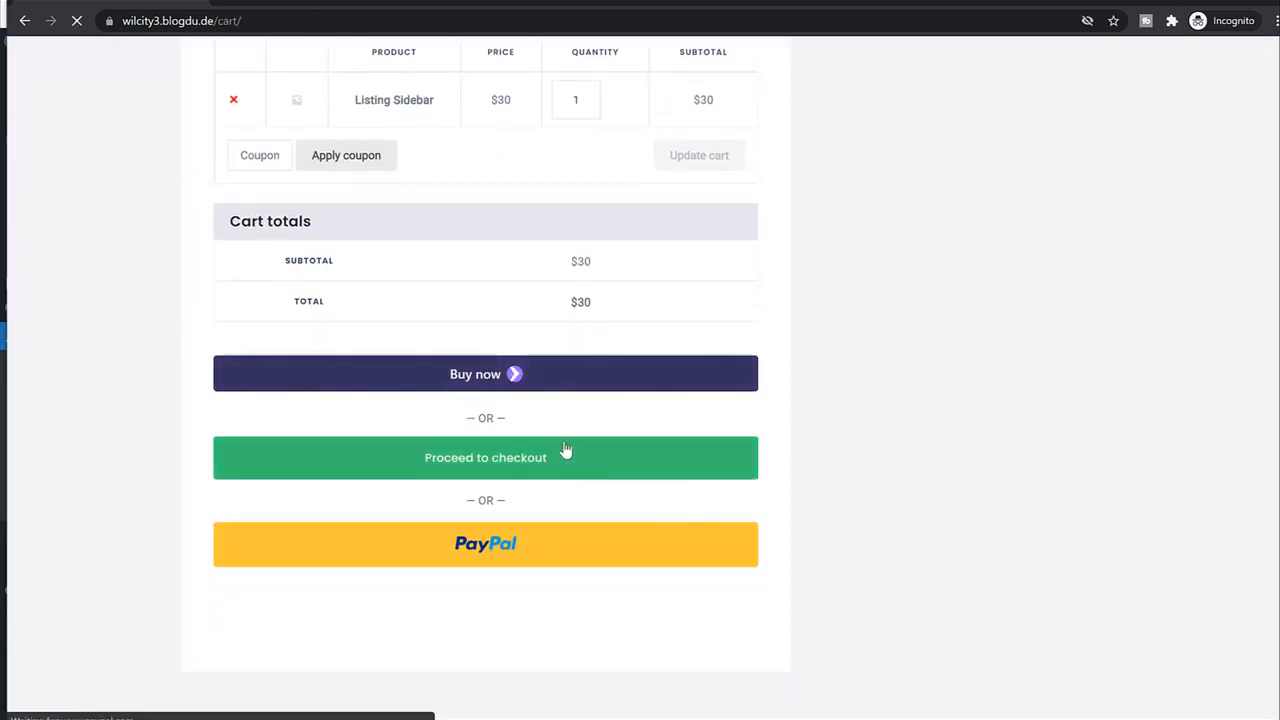
{"action": "left_click", "coordinate": [564, 447]}
{"action": "scroll", "coordinate": [763, 510], "scroll_direction": "down", "scroll_amount": 9}
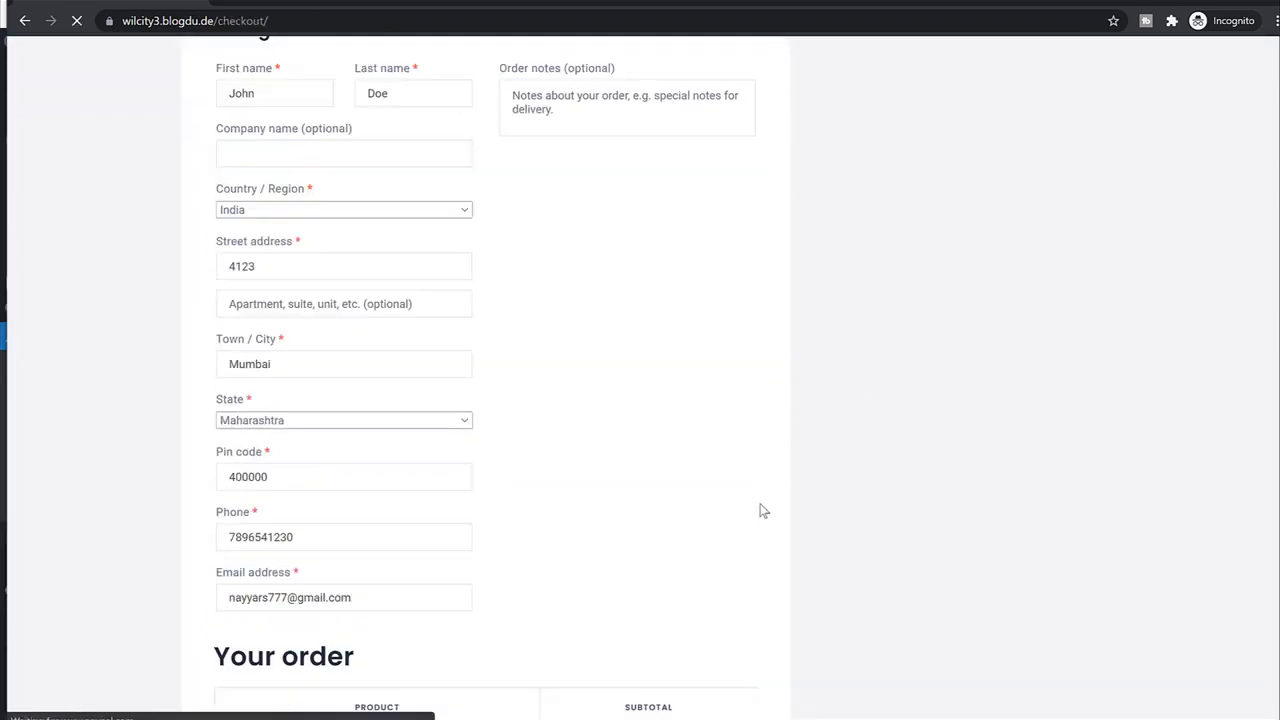
{"action": "scroll", "coordinate": [598, 545], "scroll_direction": "up", "scroll_amount": 3}
{"action": "scroll", "coordinate": [595, 545], "scroll_direction": "up", "scroll_amount": 4}
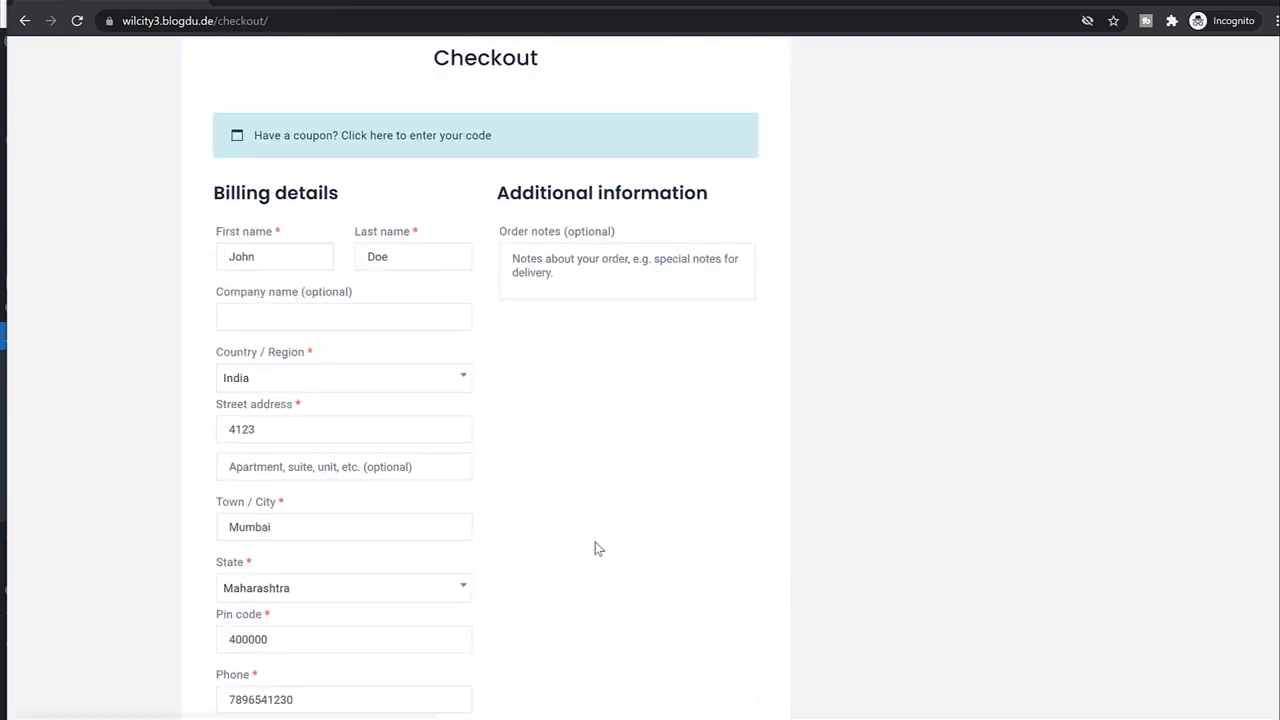
{"action": "scroll", "coordinate": [409, 543], "scroll_direction": "down", "scroll_amount": 7}
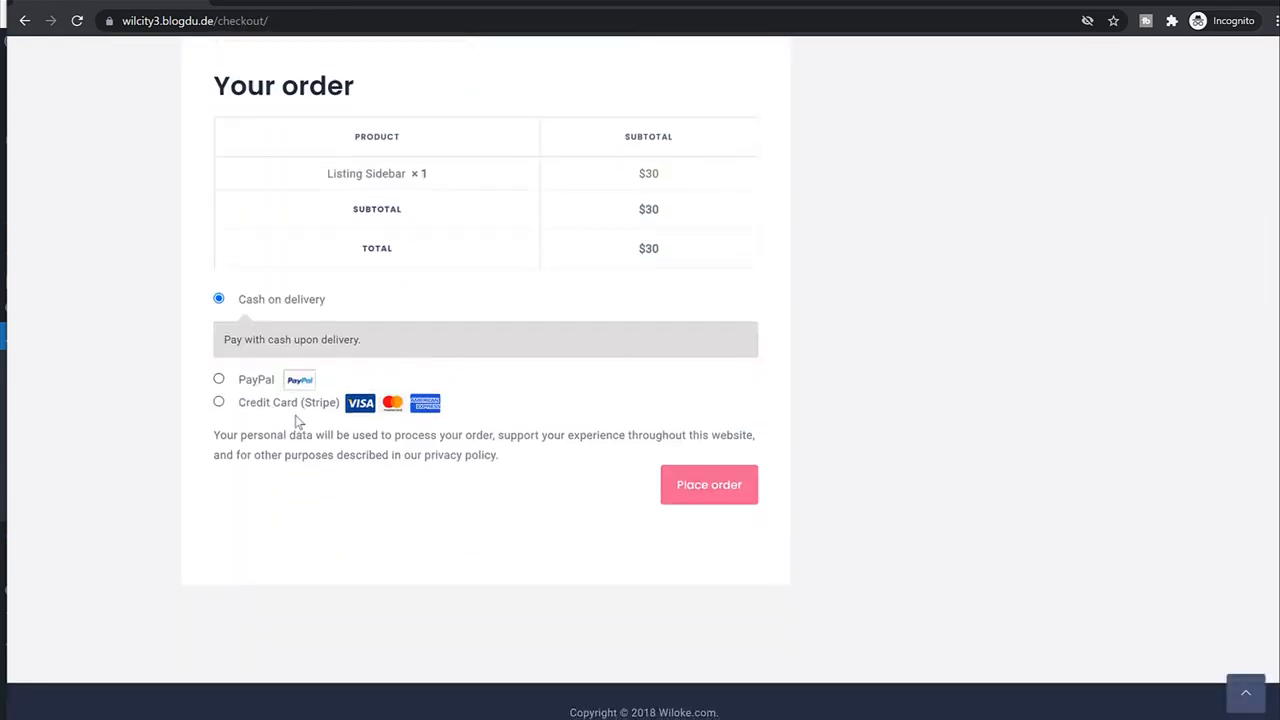
{"action": "left_click", "coordinate": [722, 496]}
{"action": "scroll", "coordinate": [810, 354], "scroll_direction": "down", "scroll_amount": 2}
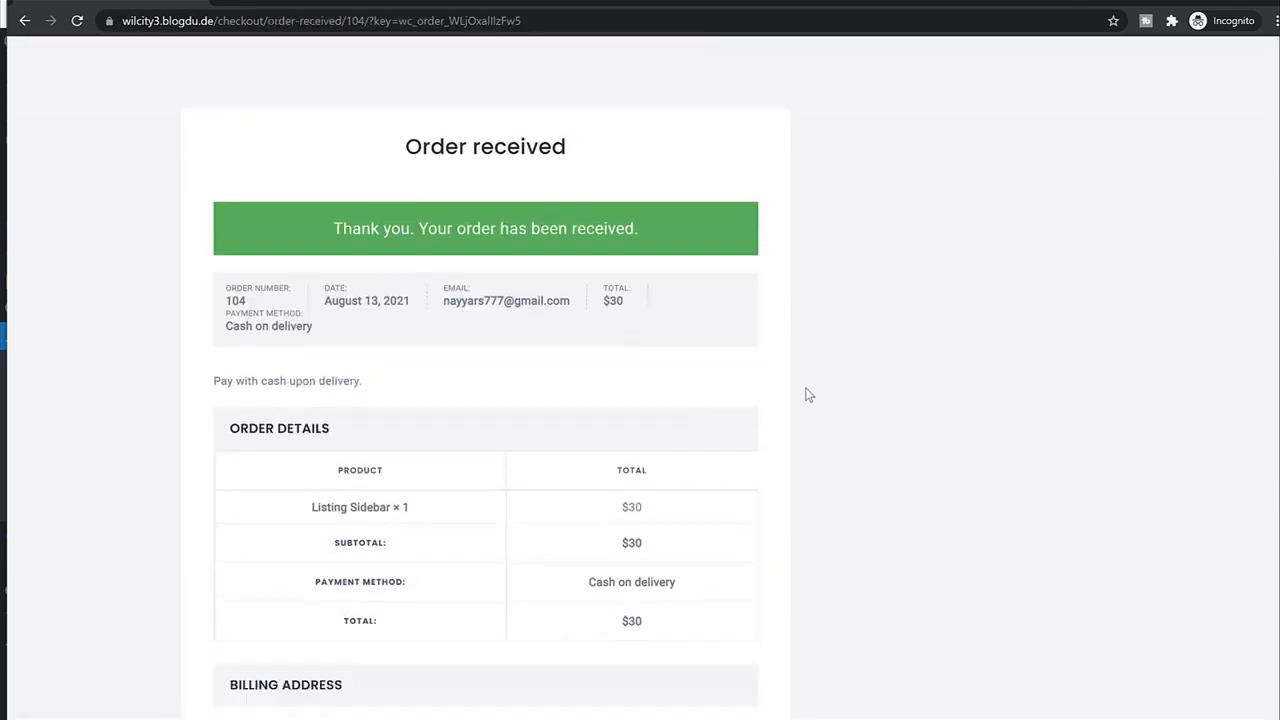
{"action": "left_click_drag", "start_coordinate": [337, 136], "coordinate": [667, 131]}
{"action": "left_click", "coordinate": [667, 131]}
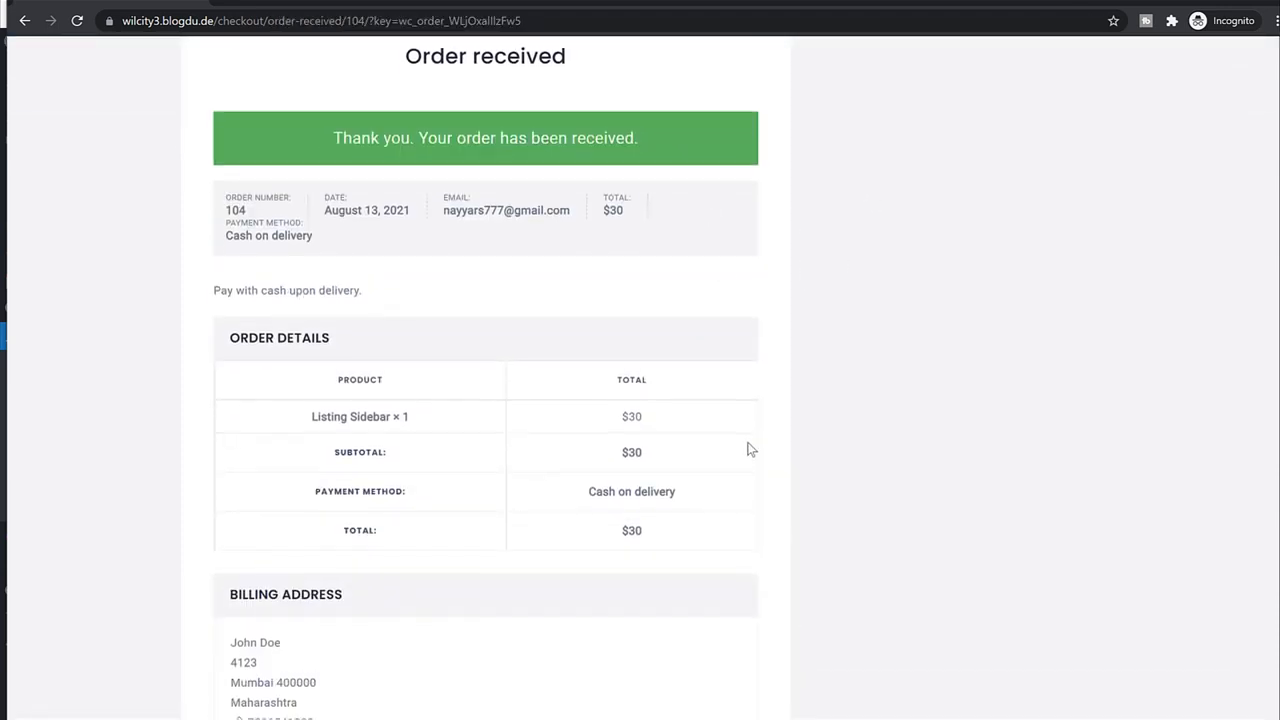
{"action": "scroll", "coordinate": [749, 449], "scroll_direction": "down", "scroll_amount": 3}
{"action": "scroll", "coordinate": [737, 451], "scroll_direction": "up", "scroll_amount": 5}
{"action": "scroll", "coordinate": [618, 458], "scroll_direction": "down", "scroll_amount": 5}
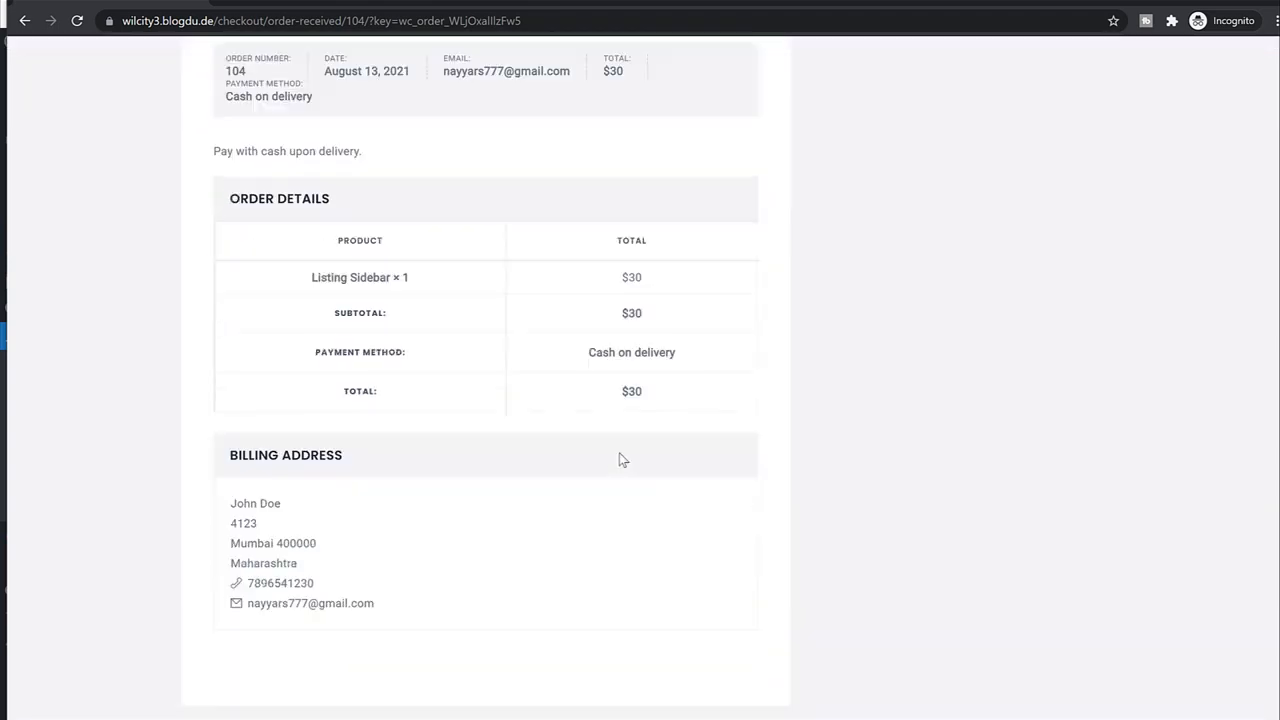
{"action": "left_click", "coordinate": [1199, 1]}
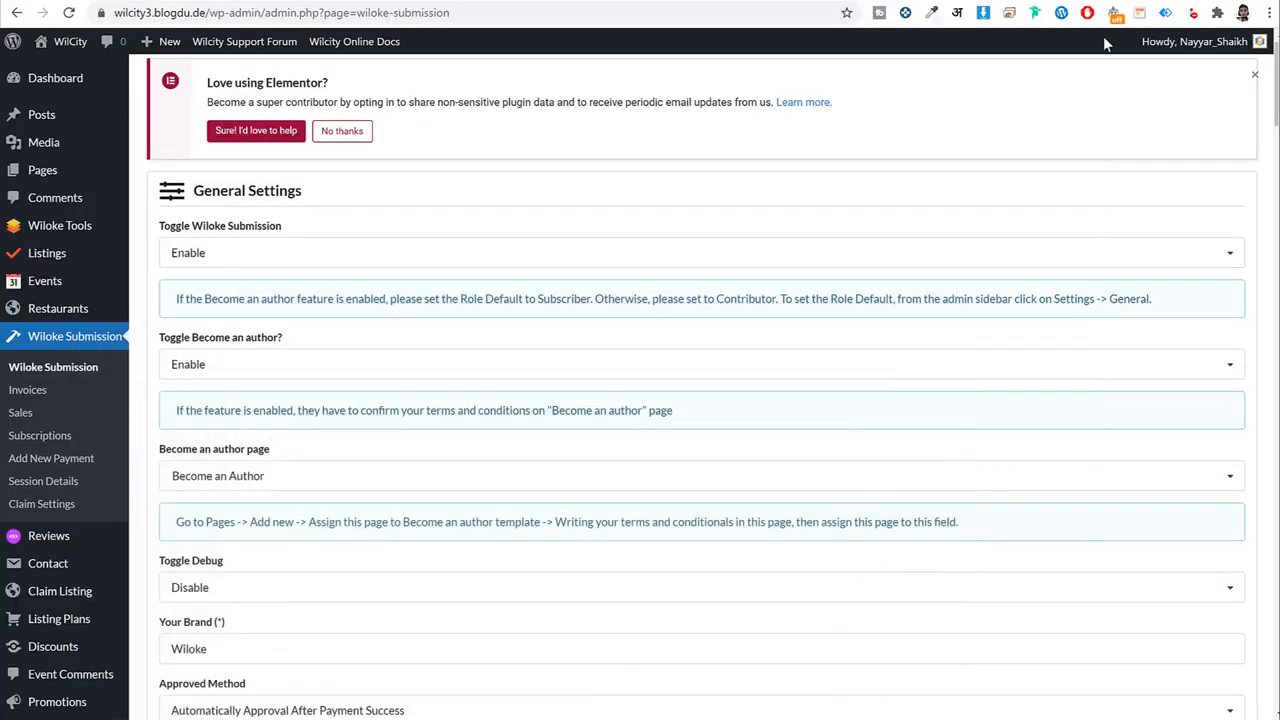
Change the newest $30 WooCommerce order's status from Processing to Completed and update it.
{"action": "scroll", "coordinate": [195, 400], "scroll_direction": "down", "scroll_amount": 3}
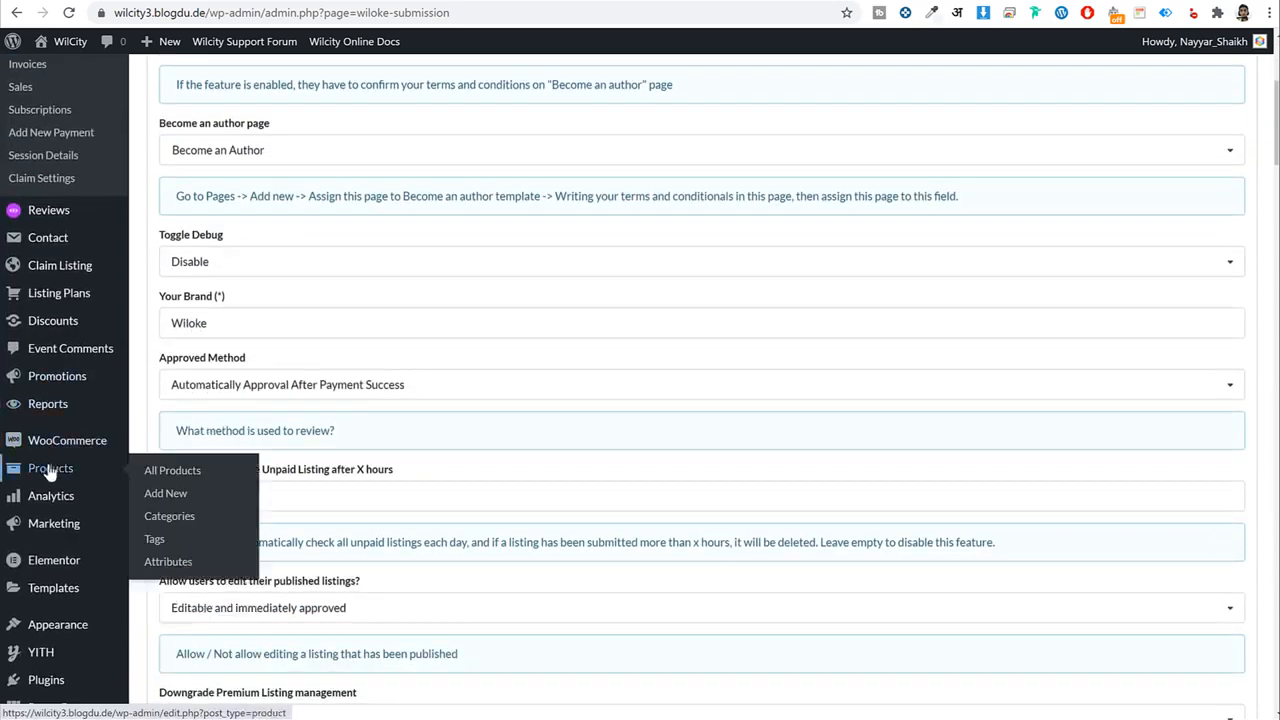
{"action": "mouse_move", "coordinate": [62, 440]}
{"action": "left_click", "coordinate": [180, 467]}
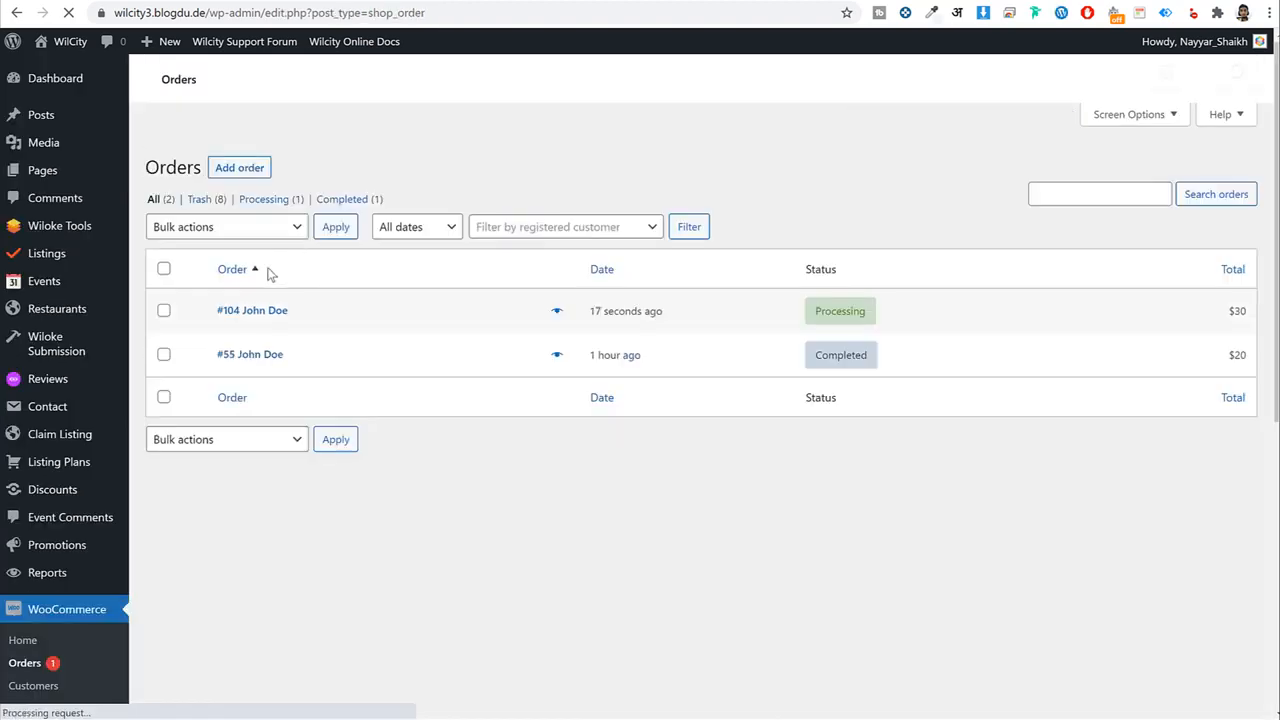
{"action": "left_click", "coordinate": [262, 409]}
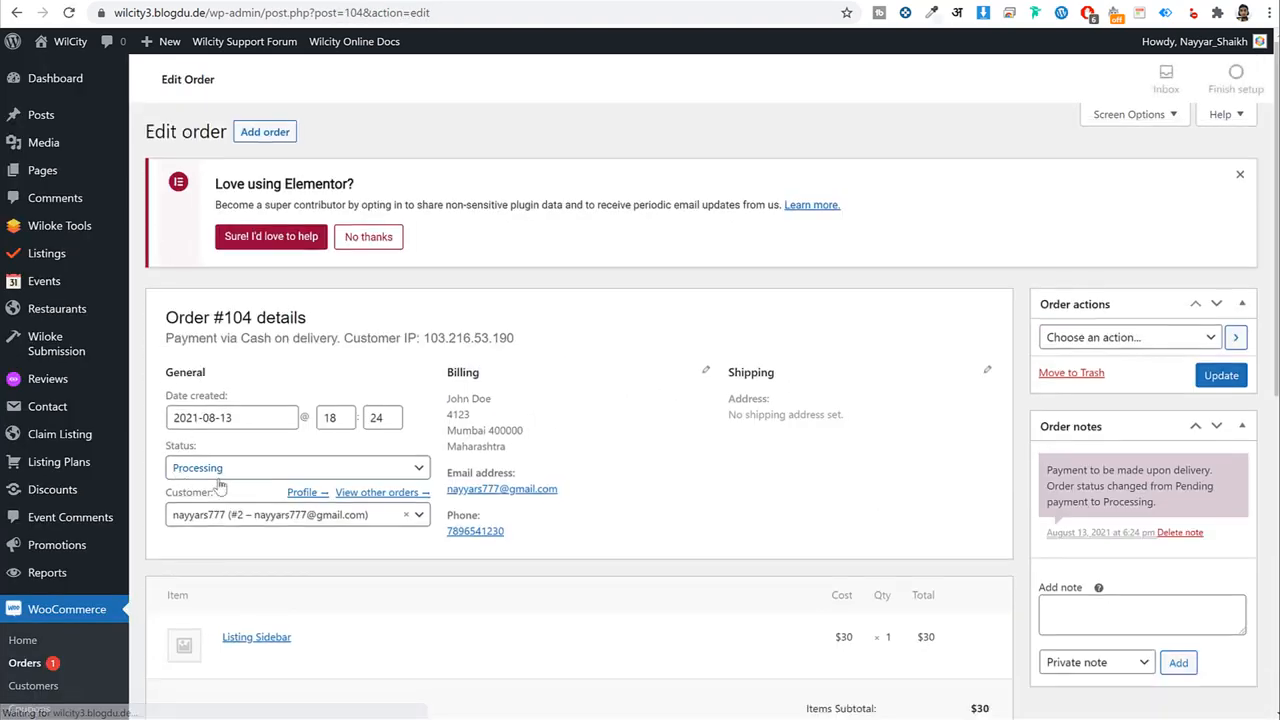
{"action": "left_click", "coordinate": [385, 467]}
{"action": "left_click", "coordinate": [294, 577]}
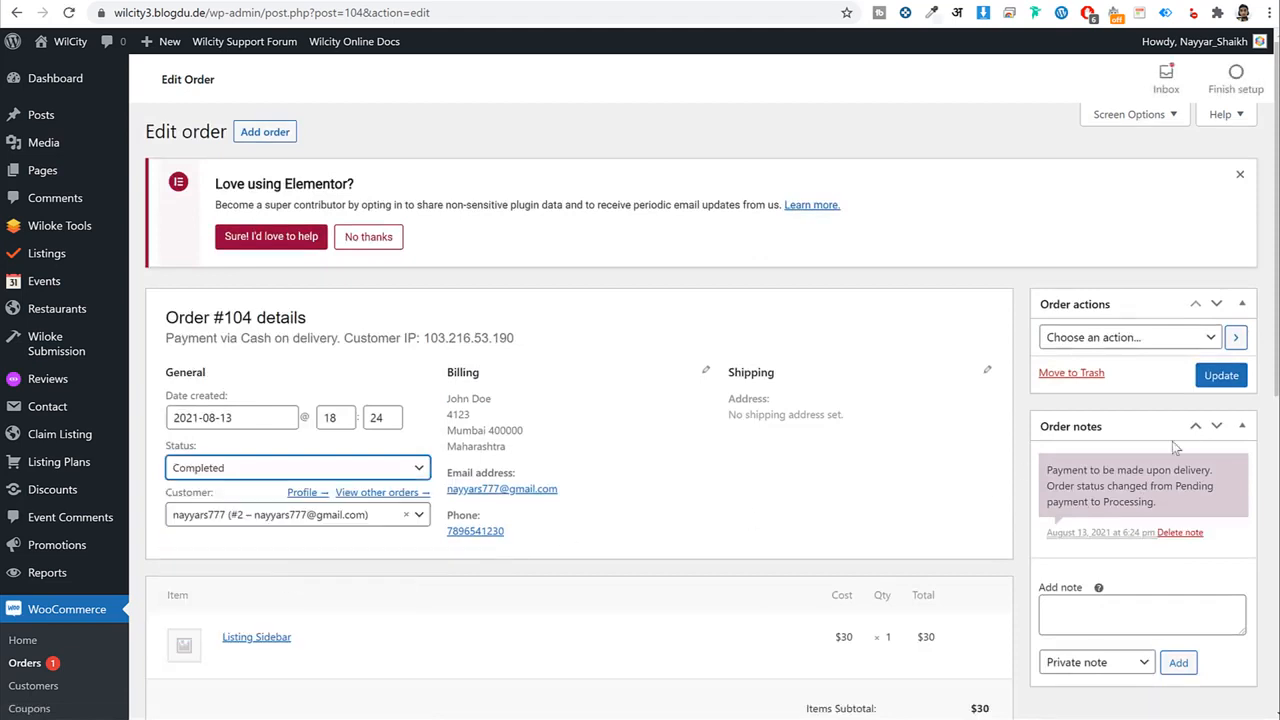
{"action": "left_click", "coordinate": [1239, 382]}
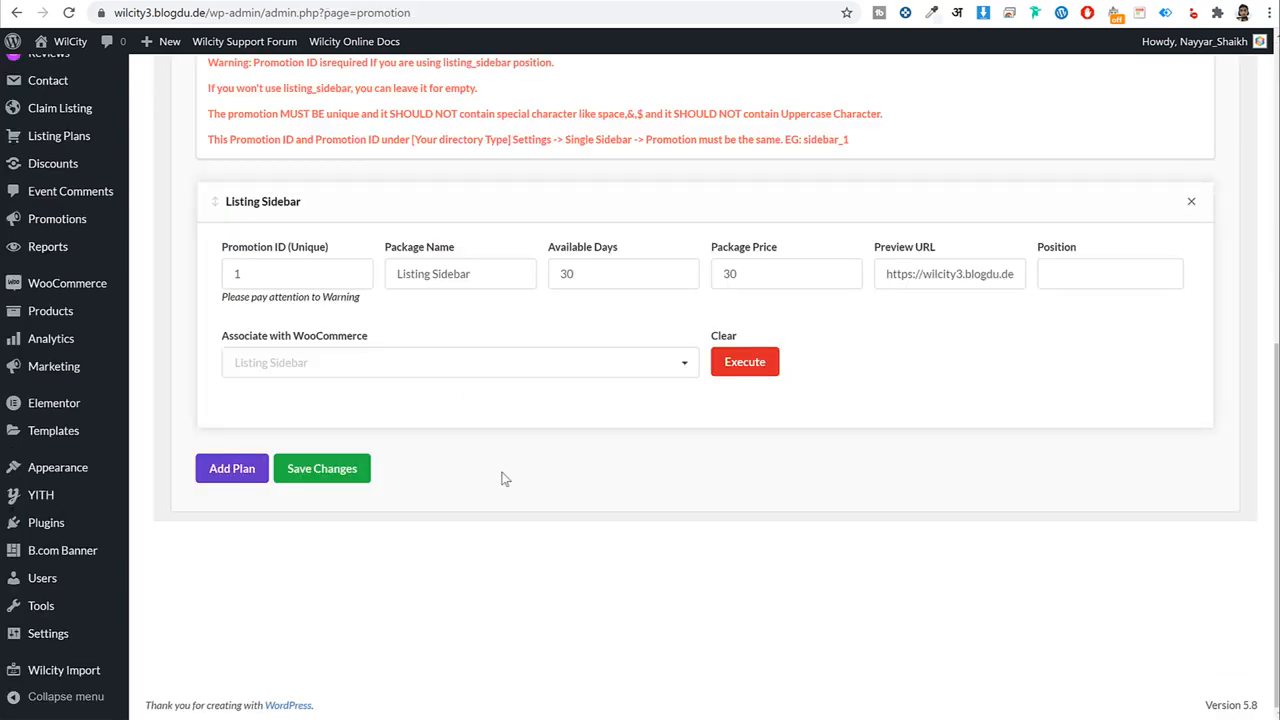
Set the plan's Position to listing_sidebar, Conditional to 'In the same Listing Location', and save.
{"action": "left_click", "coordinate": [1063, 280]}
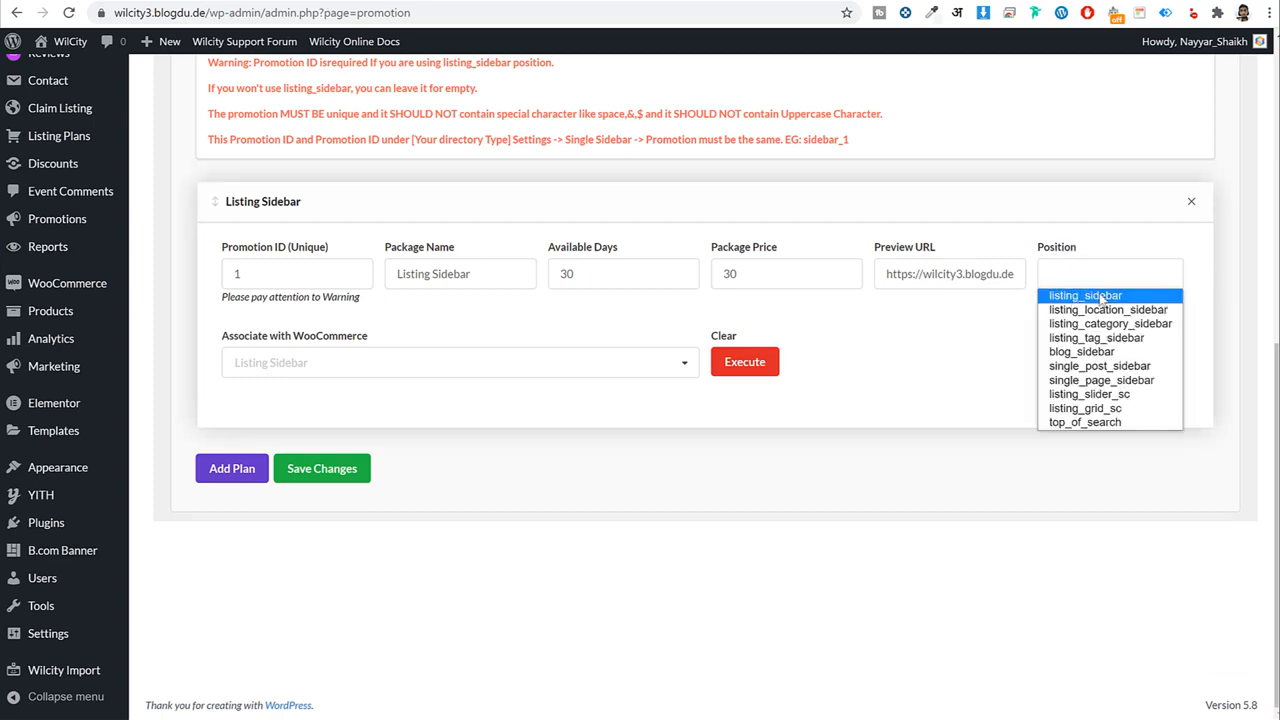
{"action": "left_click", "coordinate": [1100, 296]}
{"action": "left_click", "coordinate": [1110, 279]}
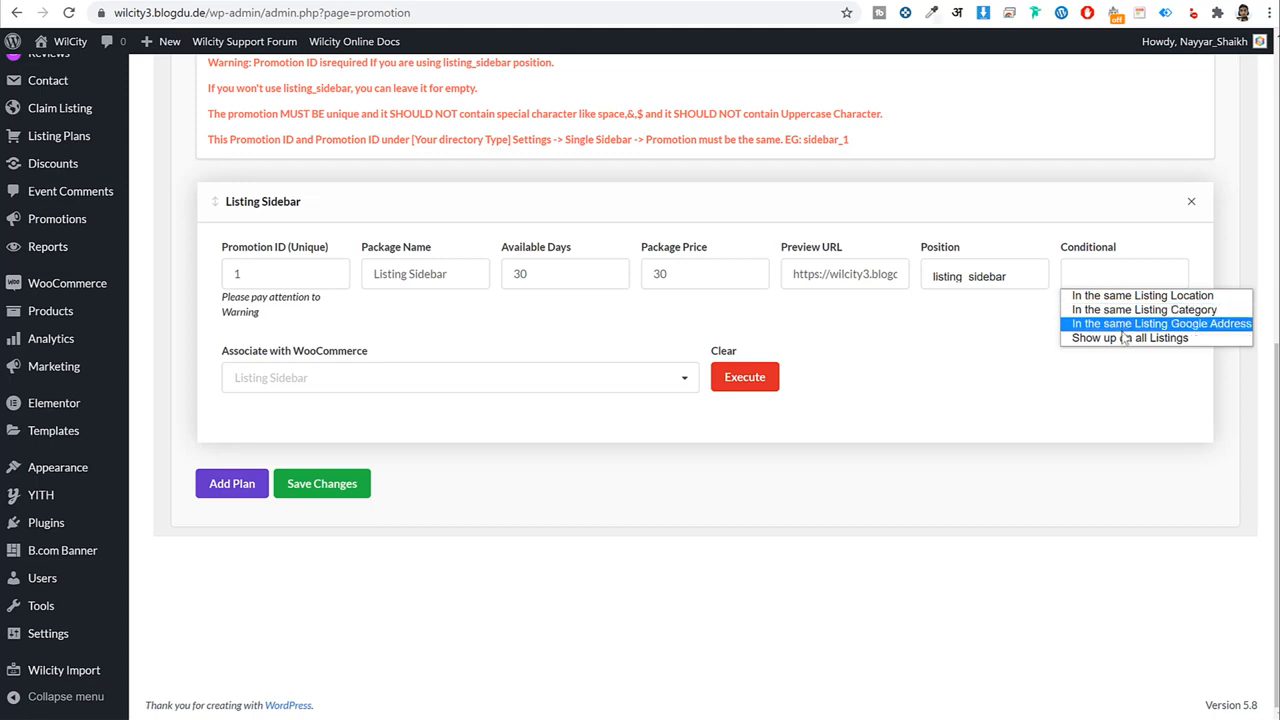
{"action": "left_click", "coordinate": [1120, 338]}
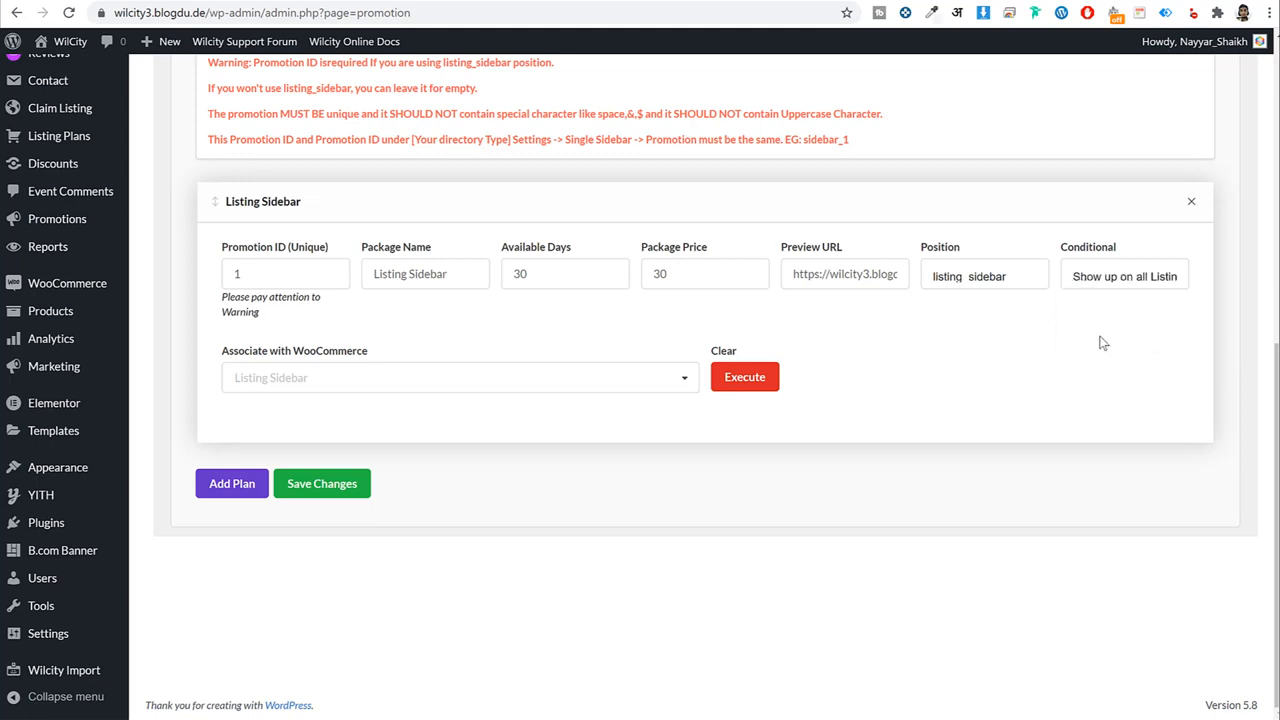
{"action": "left_click", "coordinate": [1108, 286]}
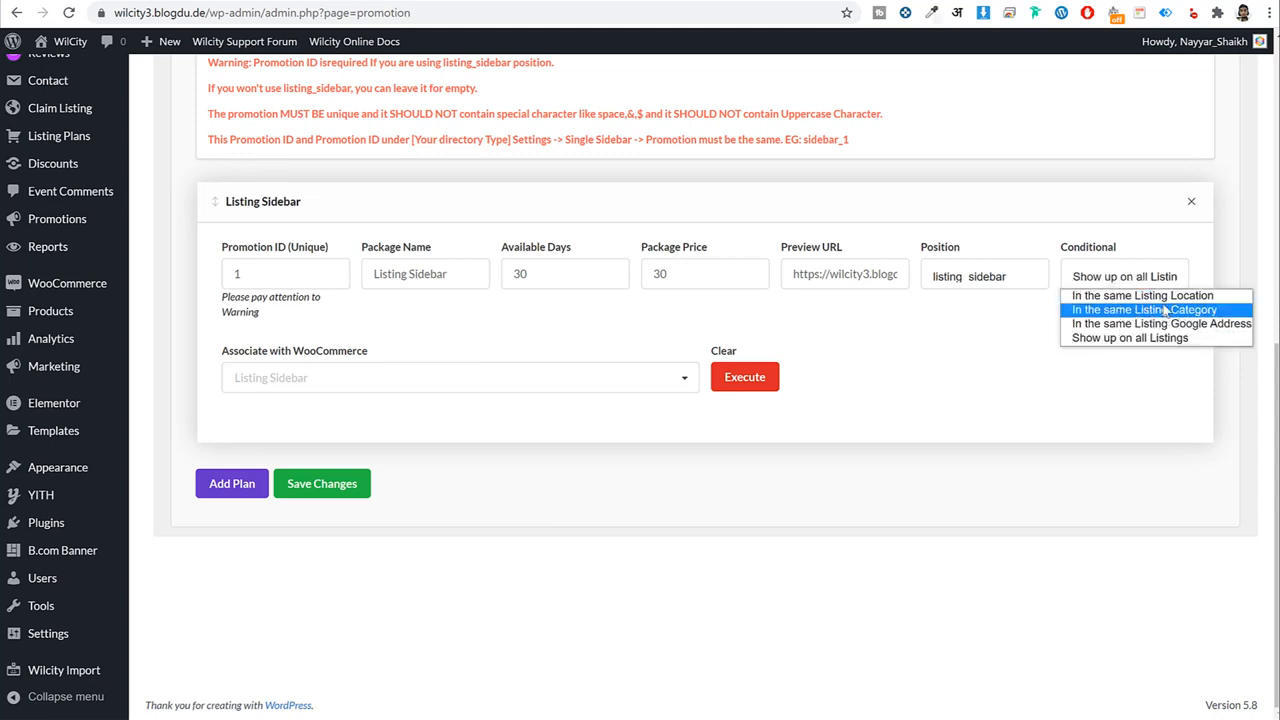
{"action": "left_click", "coordinate": [1140, 295]}
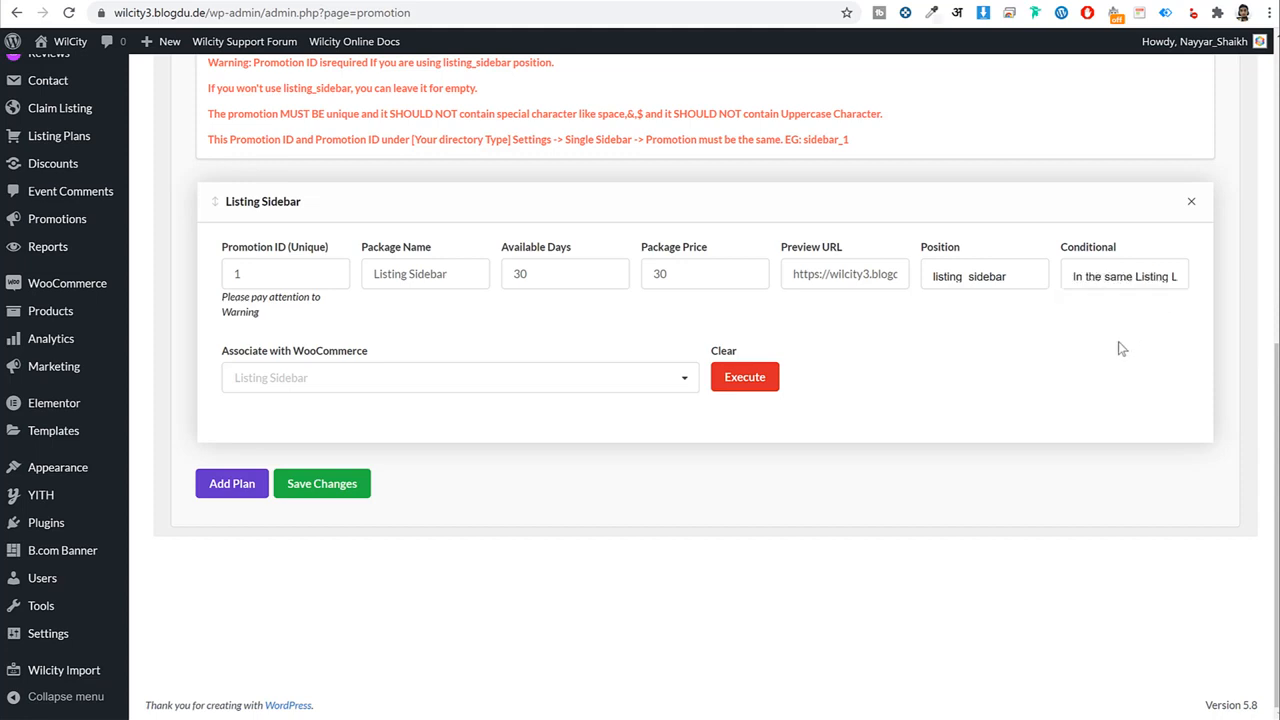
{"action": "left_click", "coordinate": [321, 485]}
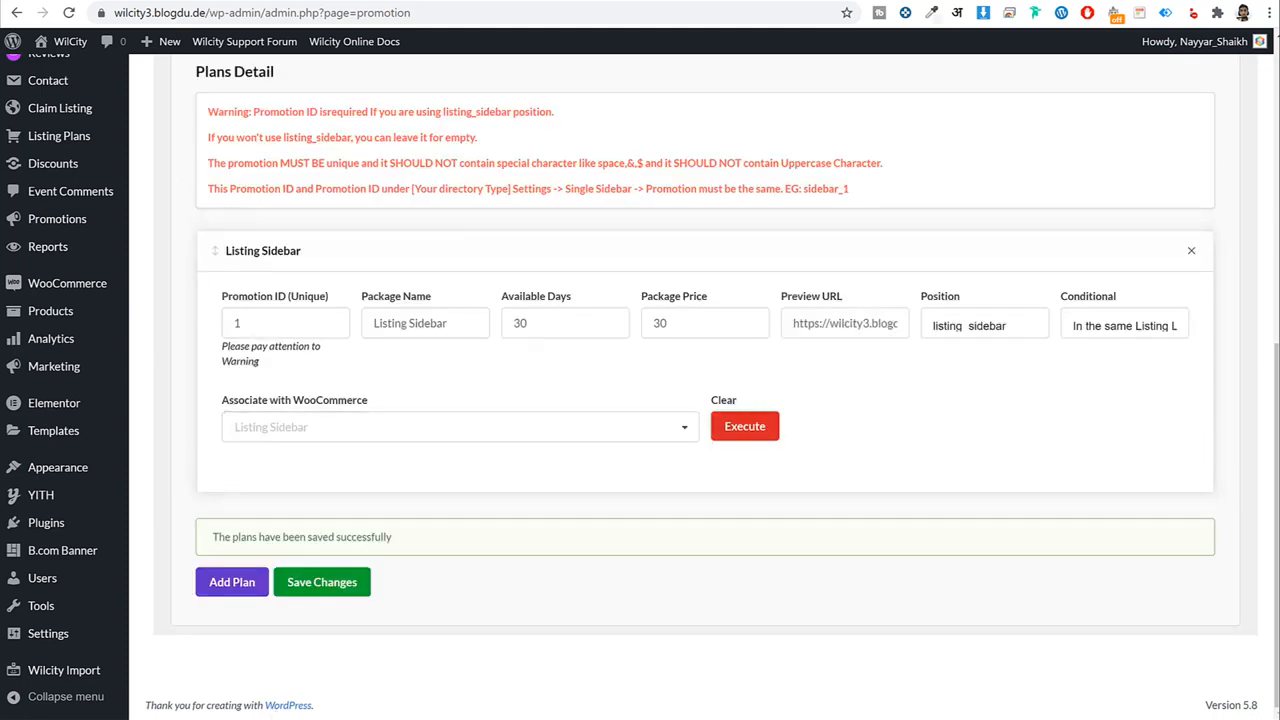
{"action": "key", "text": "alt+Tab"}
{"action": "left_click", "coordinate": [790, 238]}
{"action": "left_click", "coordinate": [798, 318]}
{"action": "left_click", "coordinate": [687, 316]}
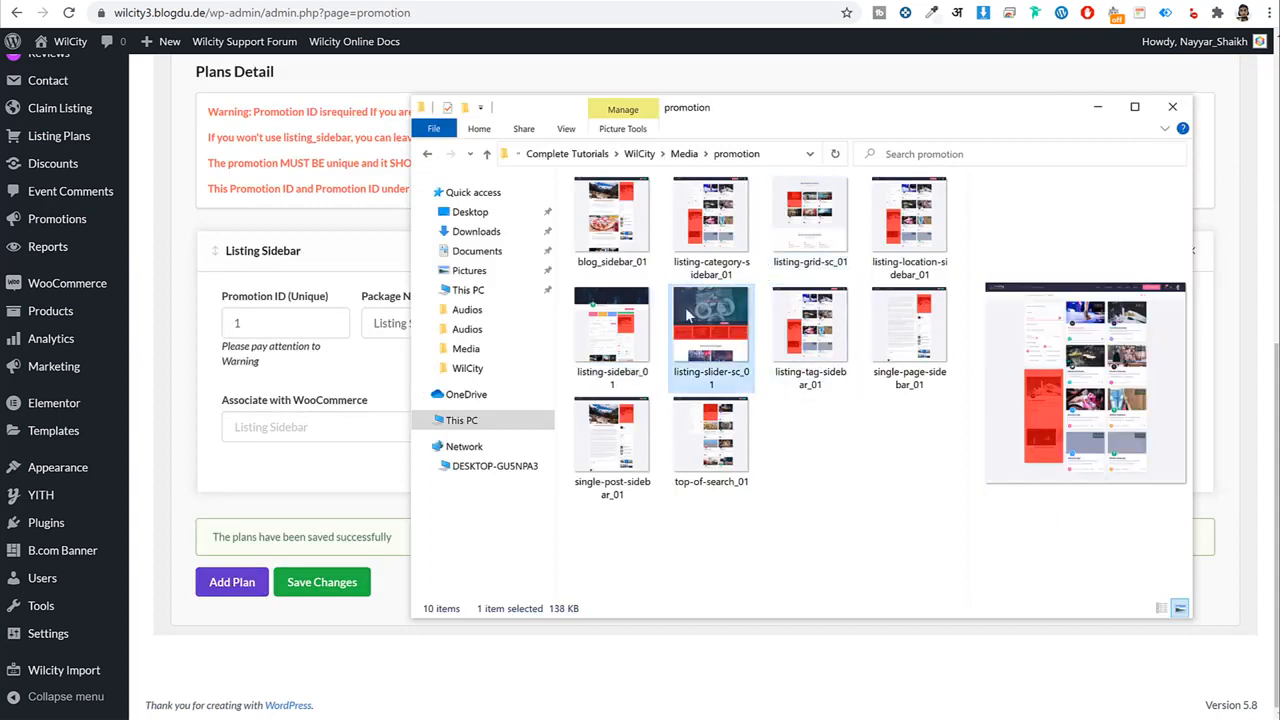
{"action": "left_click", "coordinate": [688, 478]}
{"action": "left_click", "coordinate": [600, 250]}
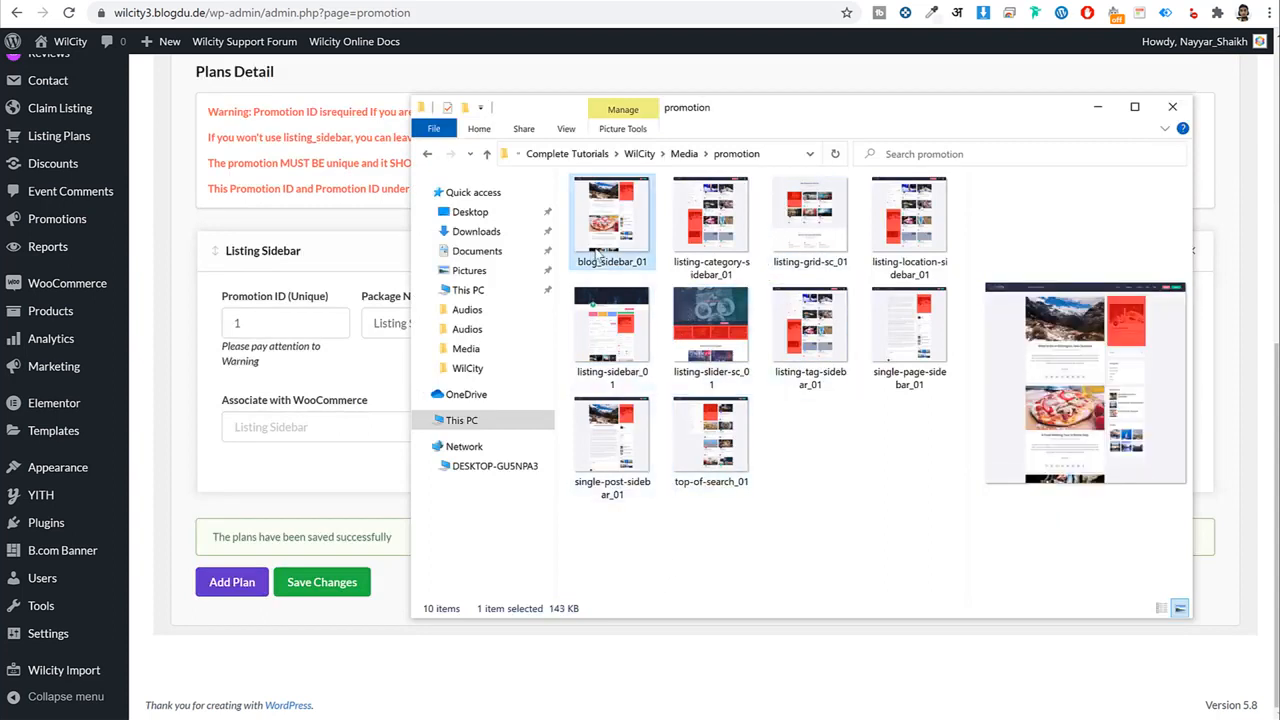
{"action": "left_click", "coordinate": [880, 523]}
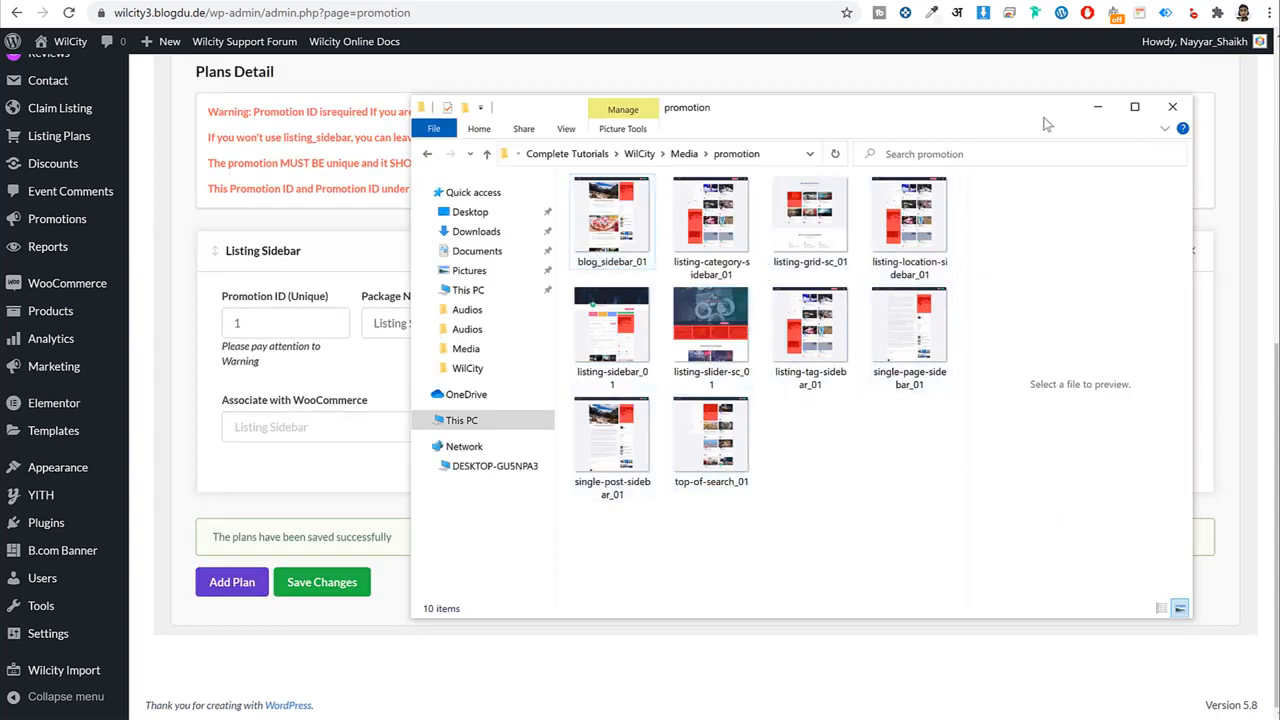
{"action": "left_click", "coordinate": [1097, 106]}
{"action": "scroll", "coordinate": [794, 409], "scroll_direction": "up", "scroll_amount": 4}
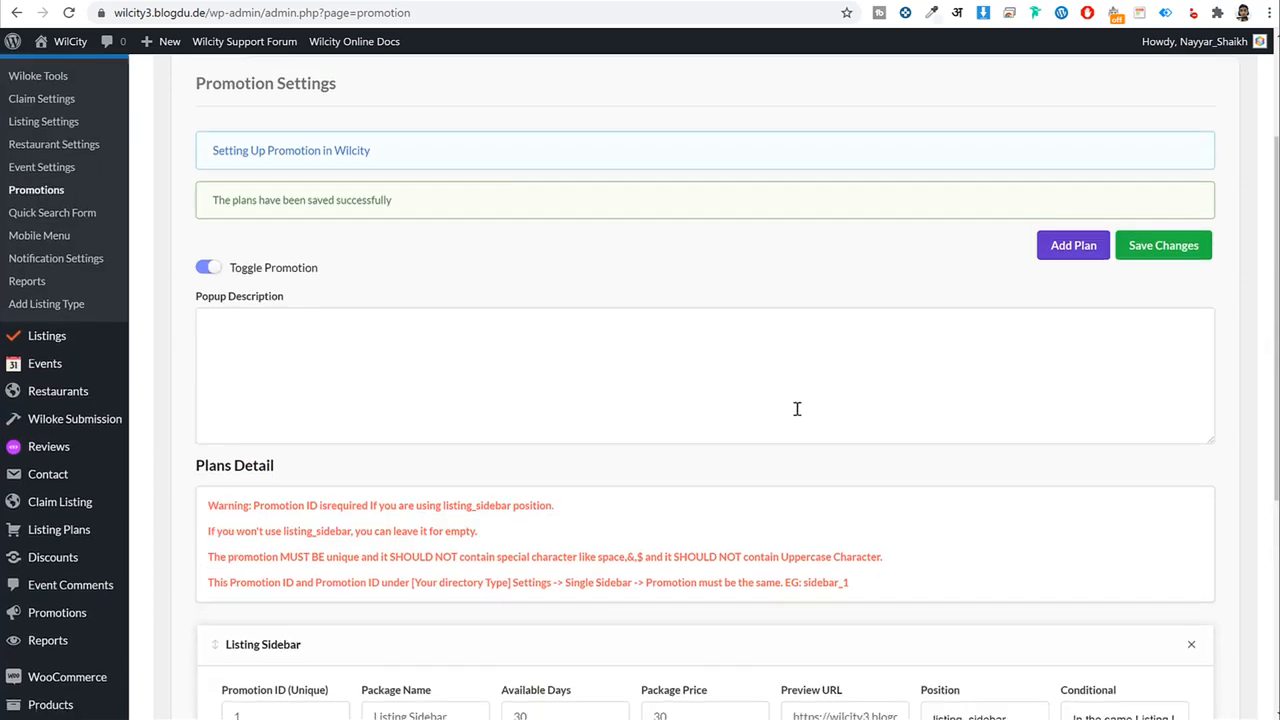
{"action": "scroll", "coordinate": [797, 409], "scroll_direction": "down", "scroll_amount": 4}
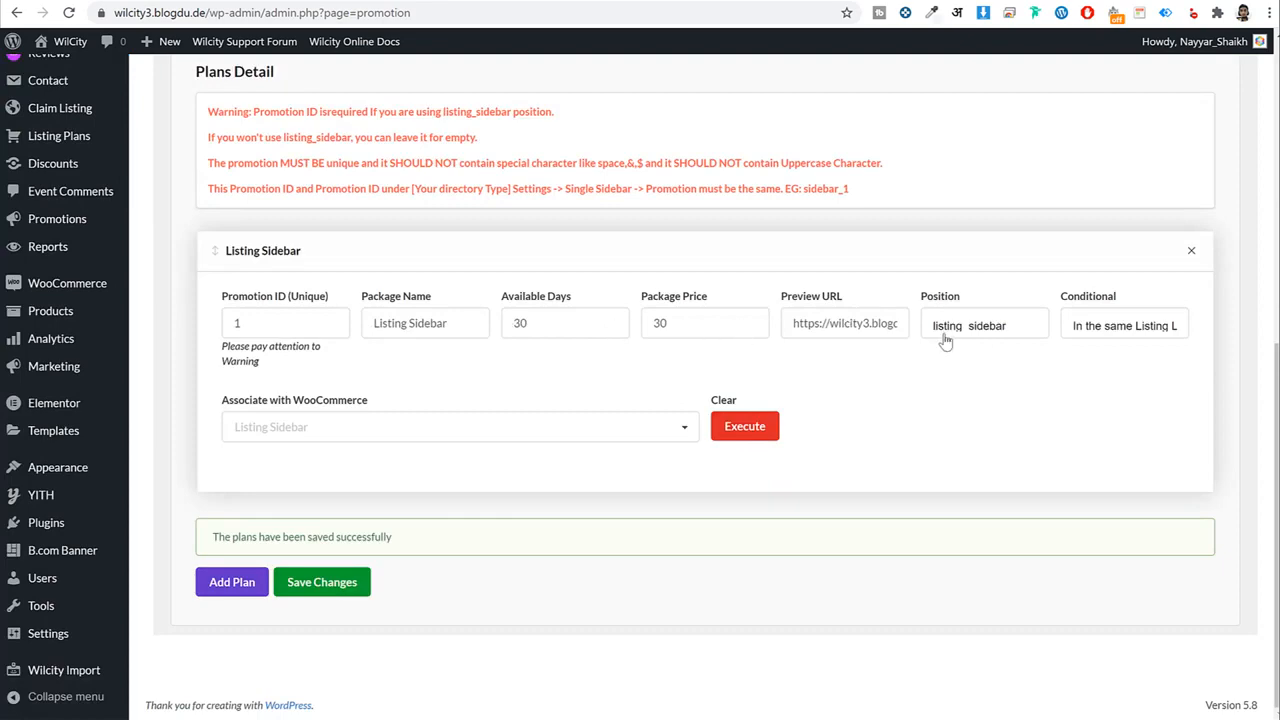
{"action": "scroll", "coordinate": [936, 377], "scroll_direction": "up", "scroll_amount": 5}
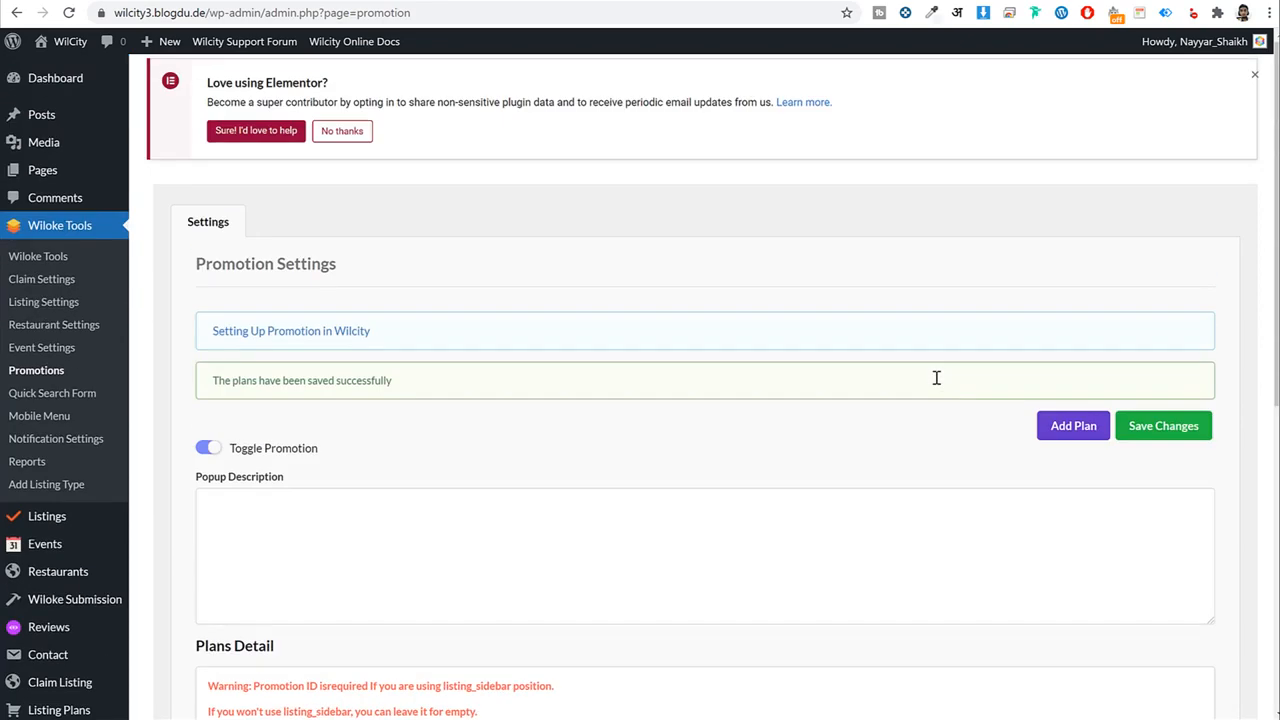
Check the empty front-end Blog page, then trash the default 'Hello world!' post.
{"action": "left_click", "coordinate": [52, 117]}
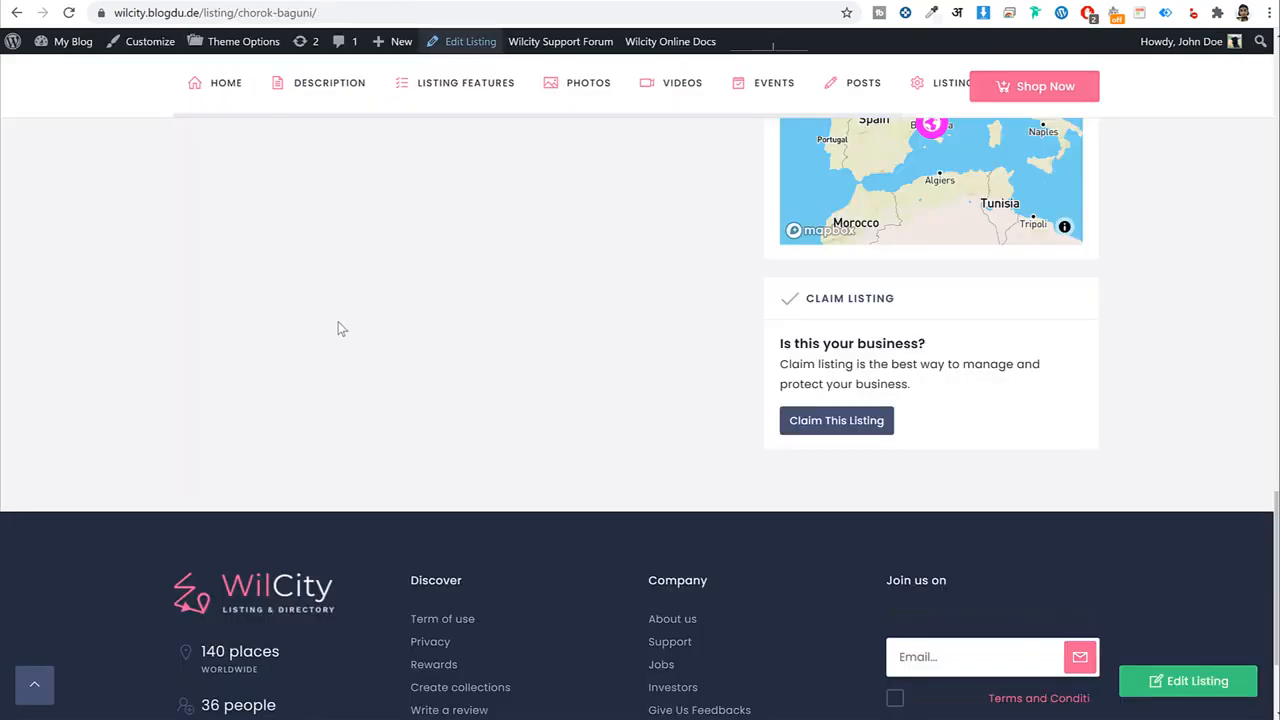
{"action": "scroll", "coordinate": [337, 329], "scroll_direction": "up", "scroll_amount": 15}
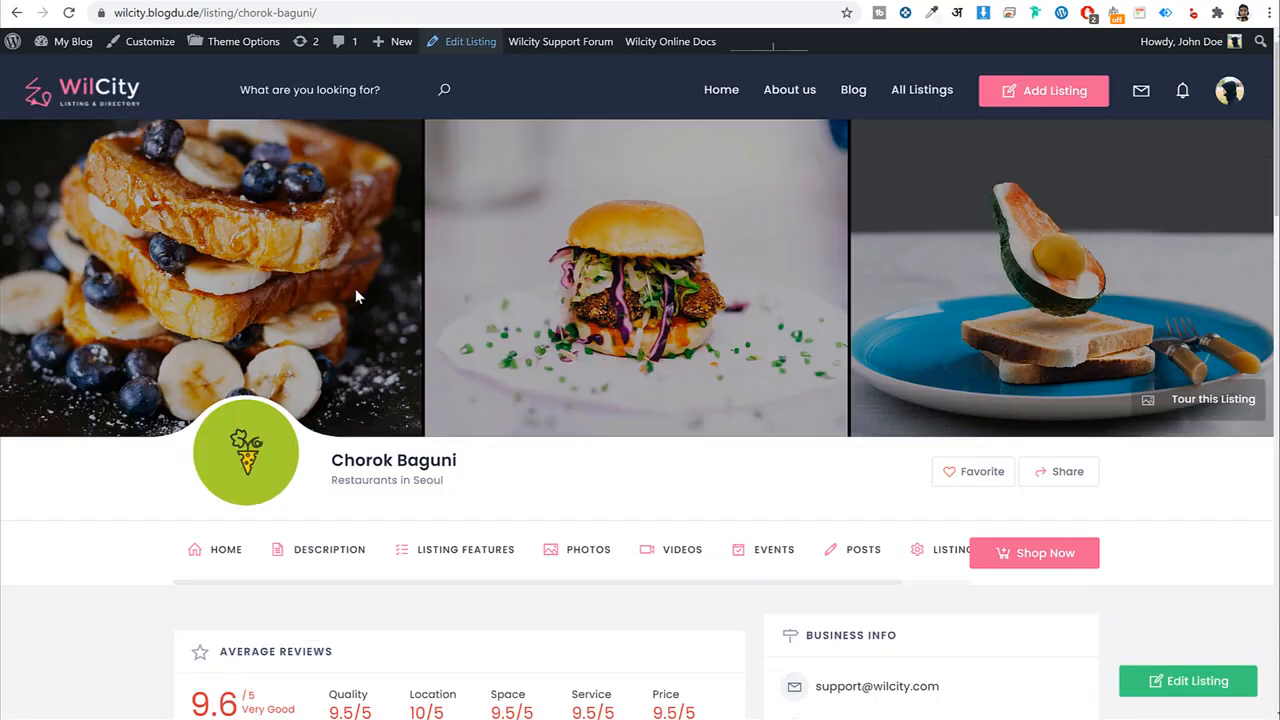
{"action": "left_click", "coordinate": [853, 89]}
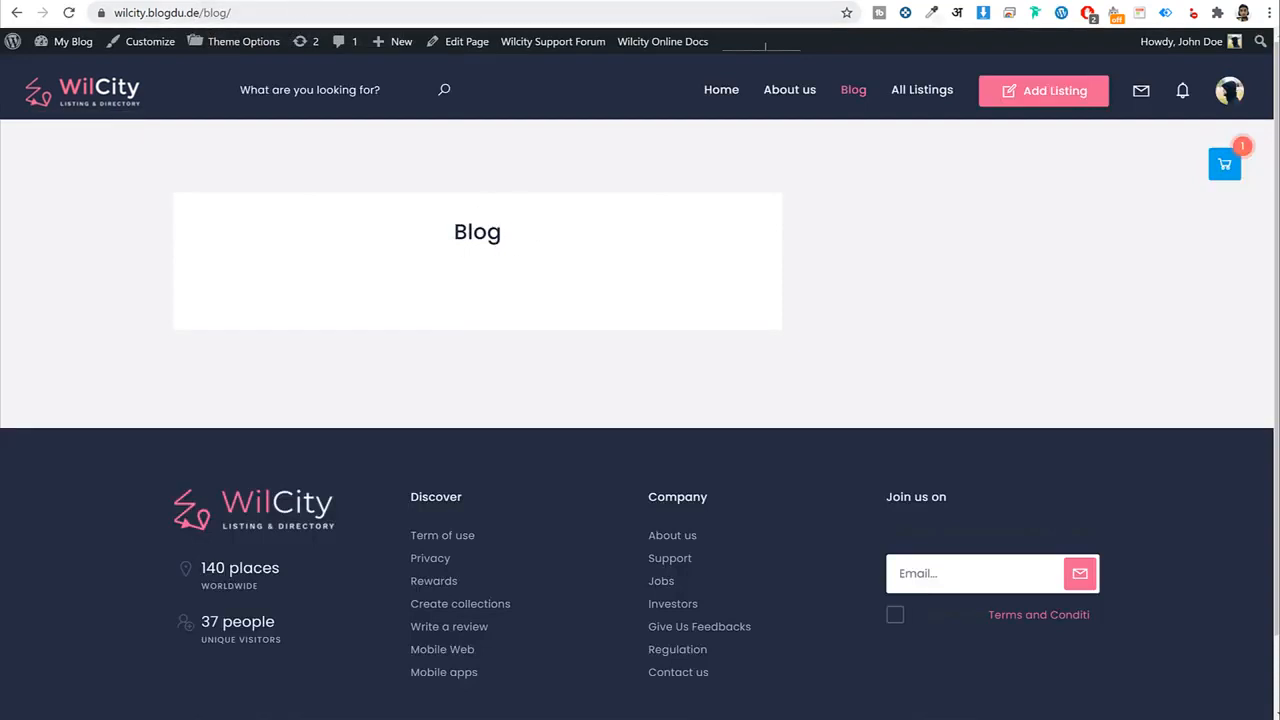
{"action": "left_click", "coordinate": [765, 5]}
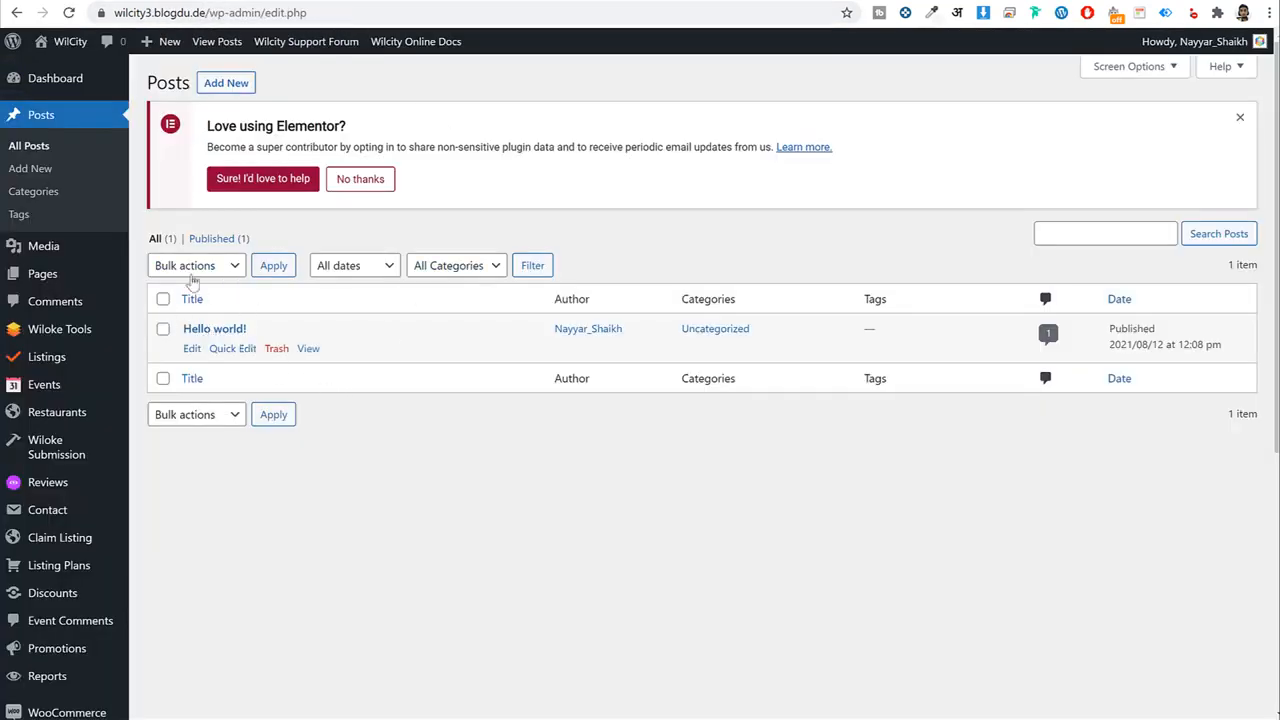
{"action": "left_click", "coordinate": [276, 348]}
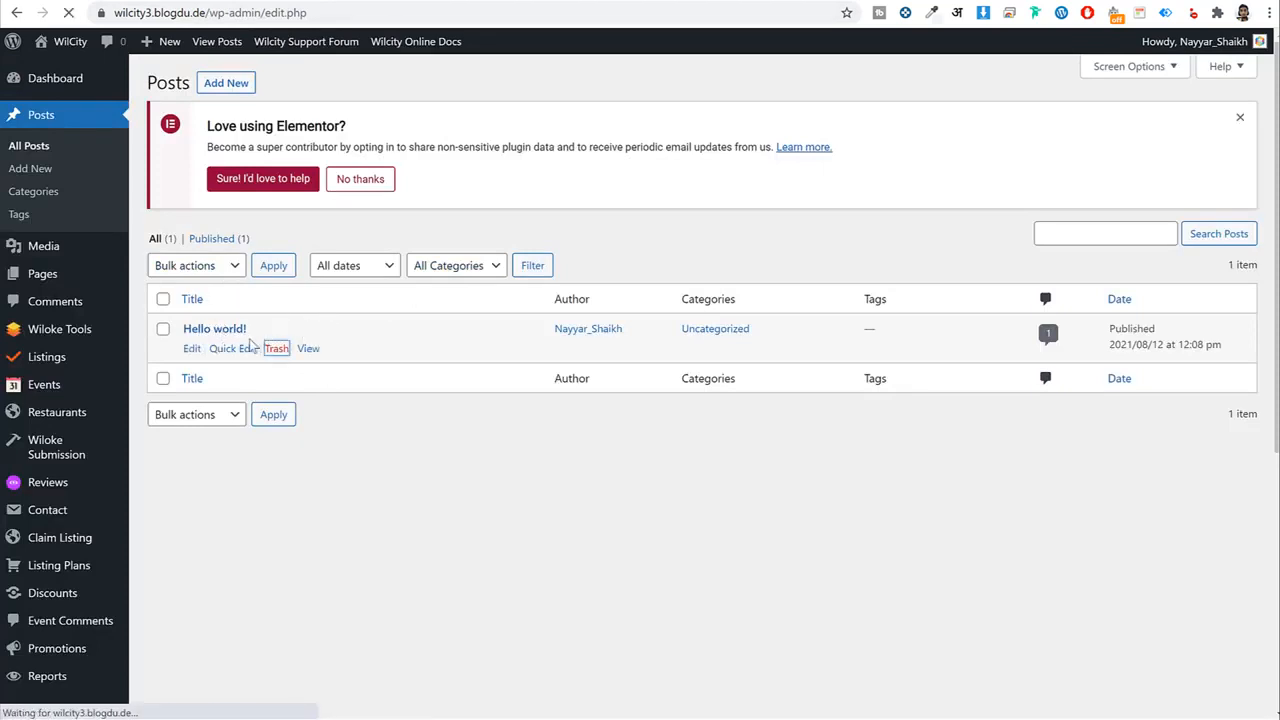
Start a new post titled 'Attract Sales And Profits', copied from the reference article.
{"action": "left_click", "coordinate": [230, 85]}
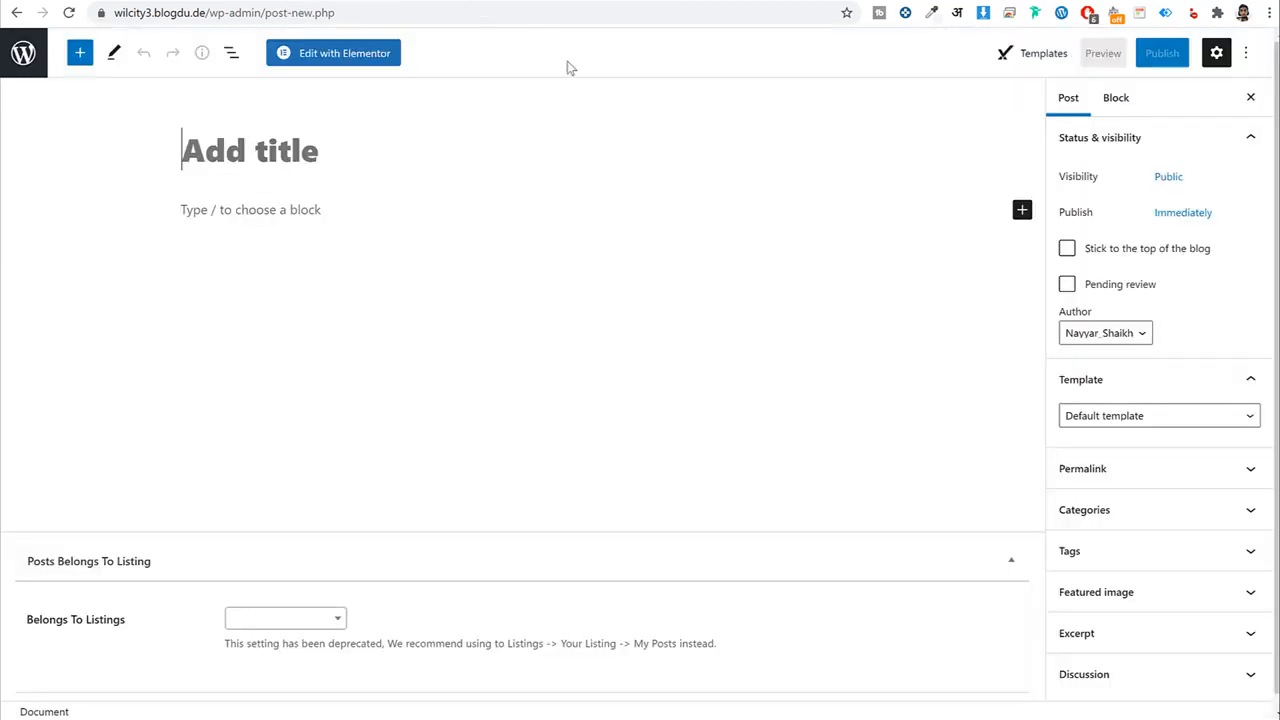
{"action": "left_click", "coordinate": [310, 3]}
{"action": "scroll", "coordinate": [1022, 405], "scroll_direction": "down", "scroll_amount": 3}
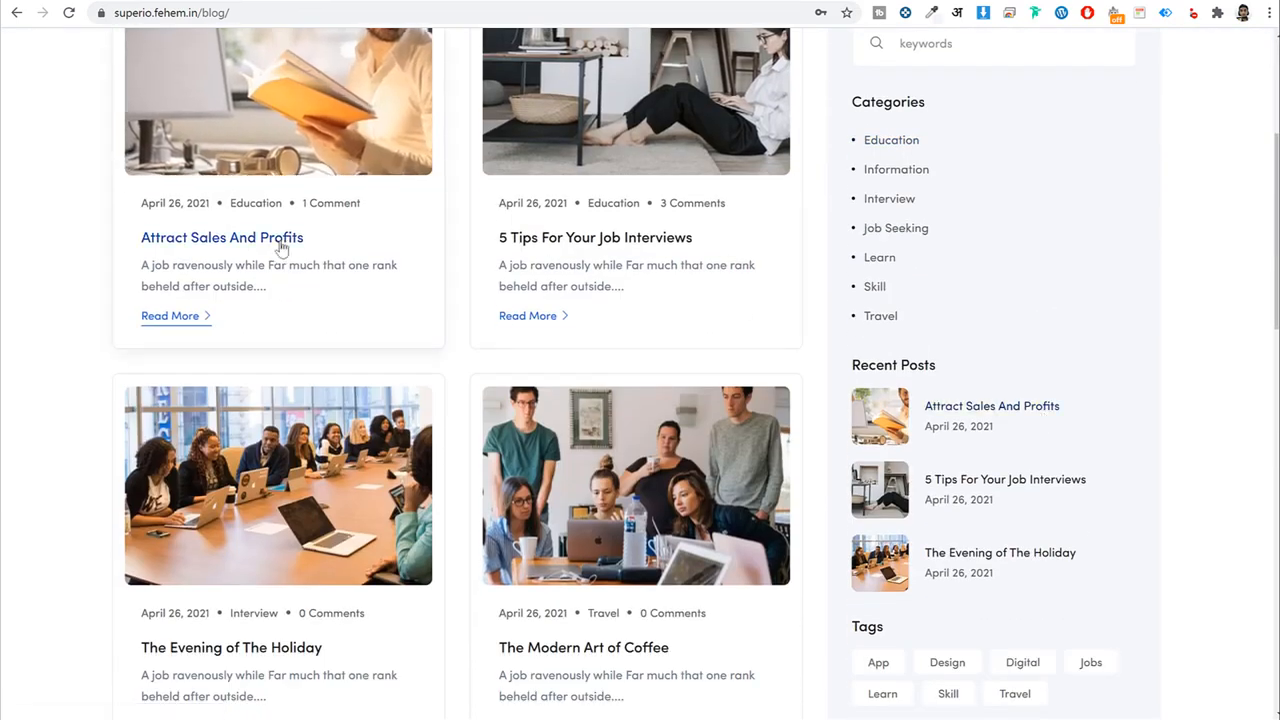
{"action": "left_click", "coordinate": [237, 241]}
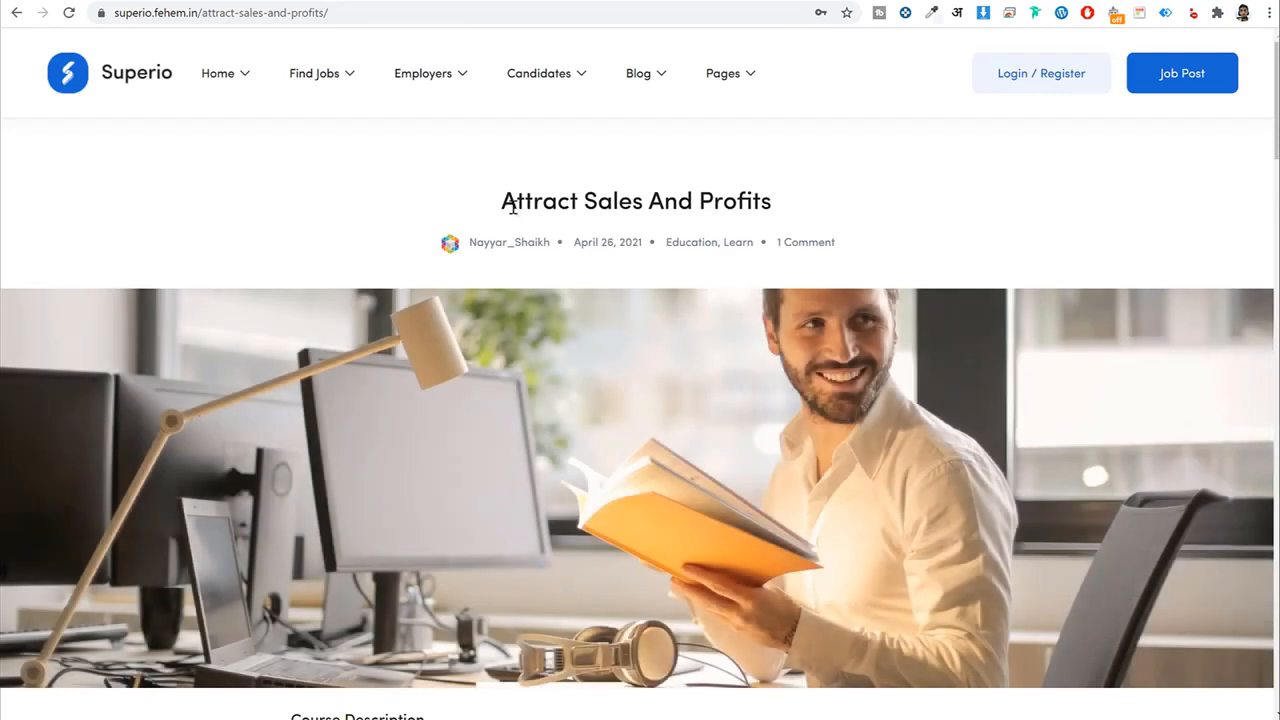
{"action": "double_click", "coordinate": [520, 201]}
{"action": "triple_click", "coordinate": [519, 201]}
{"action": "key", "text": "ctrl+c"}
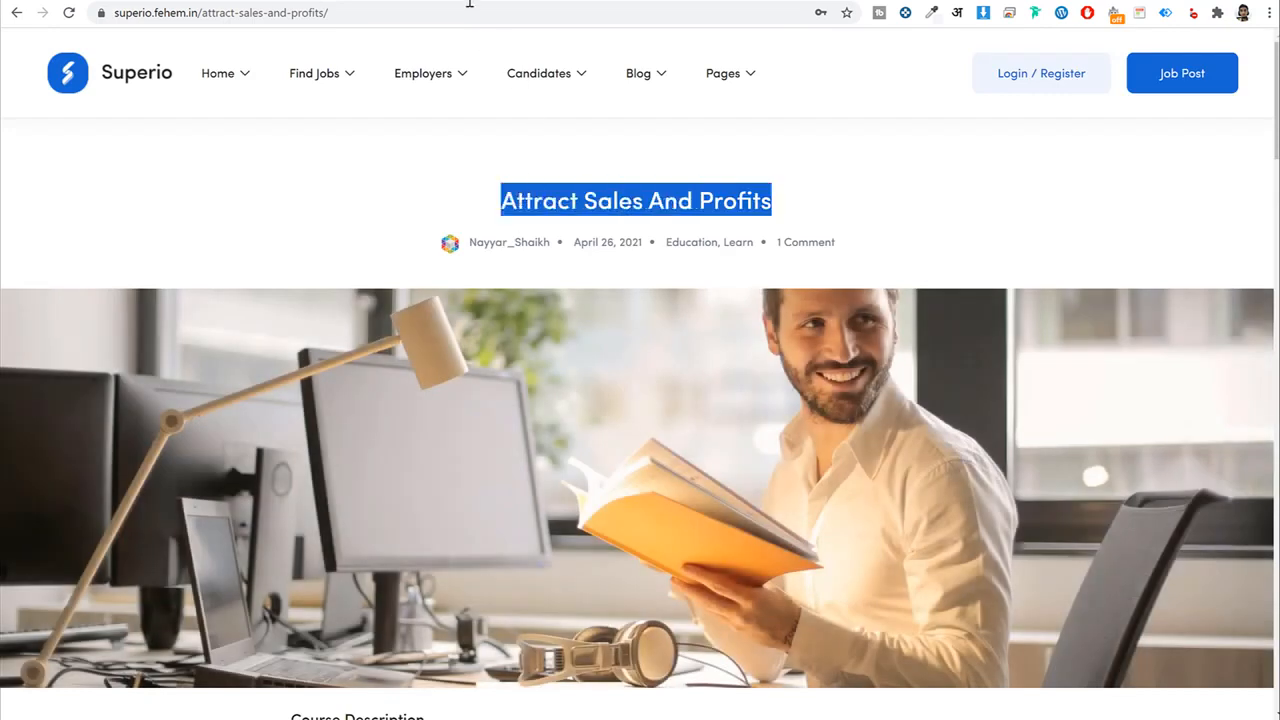
{"action": "left_click", "coordinate": [468, 1]}
{"action": "key", "text": "ctrl+v"}
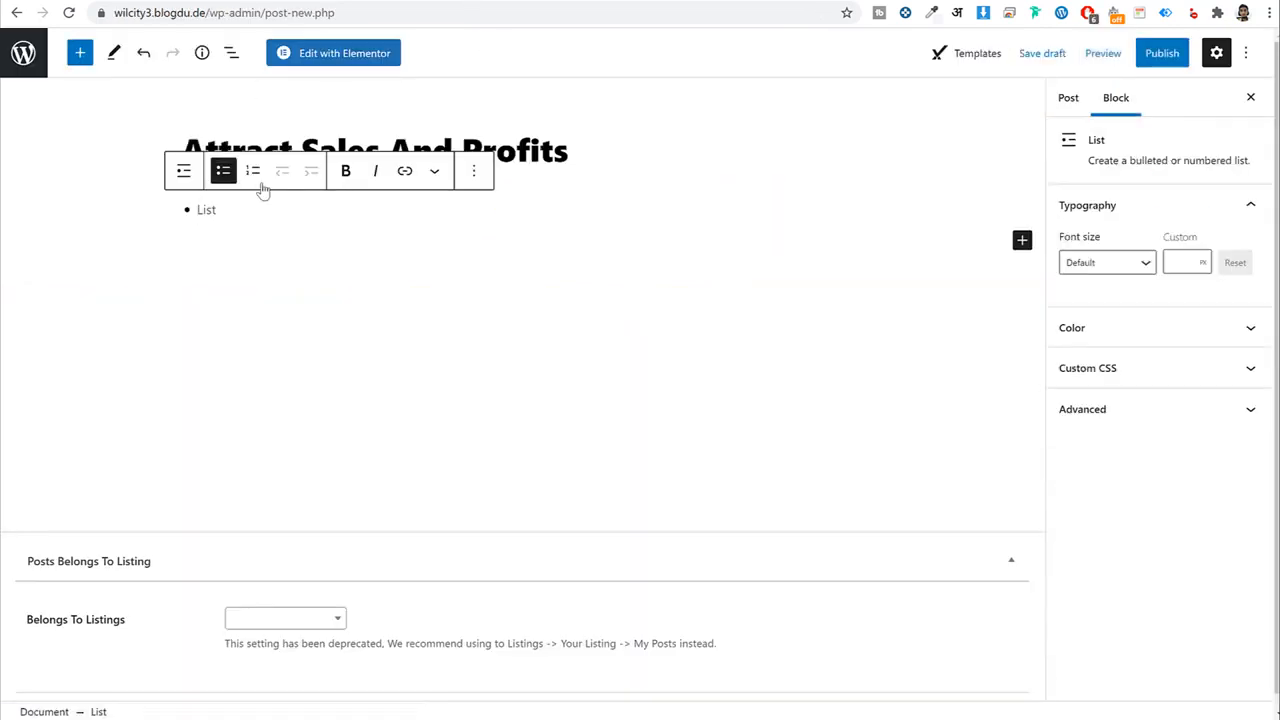
{"action": "key", "text": "BackSpace"}
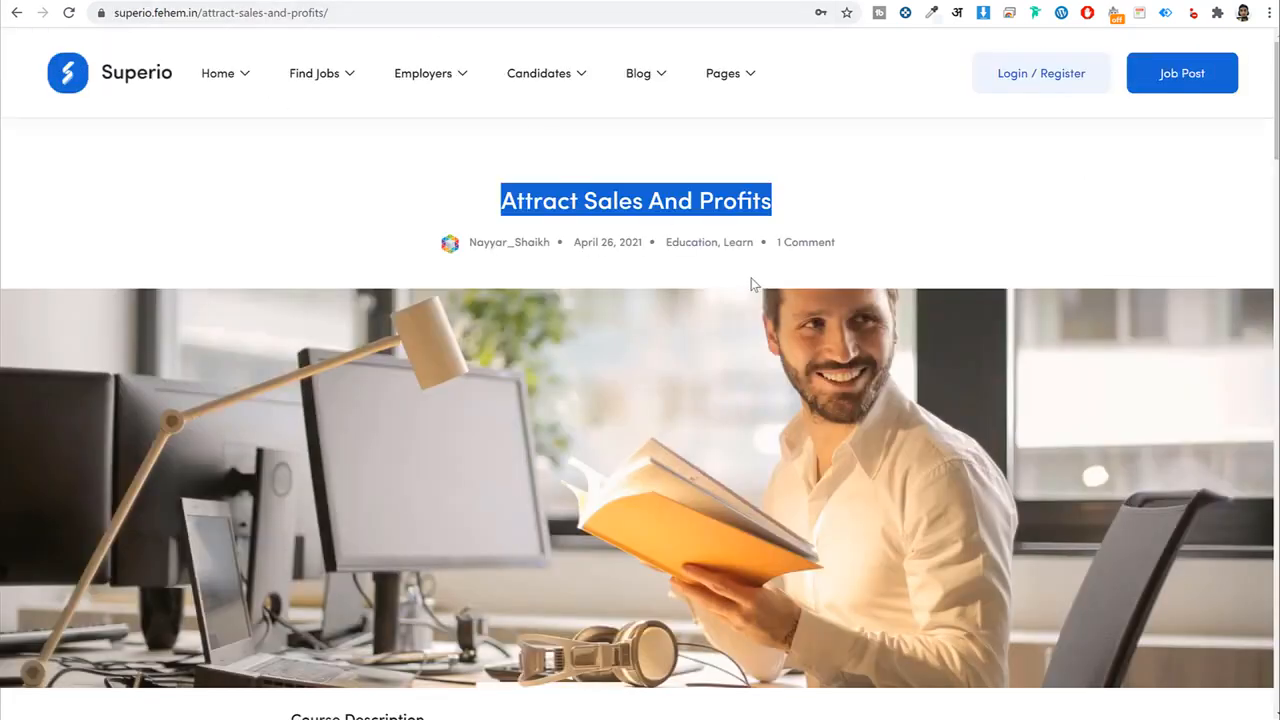
Add 'Course Description' as an H3 heading.
{"action": "scroll", "coordinate": [752, 296], "scroll_direction": "down", "scroll_amount": 6}
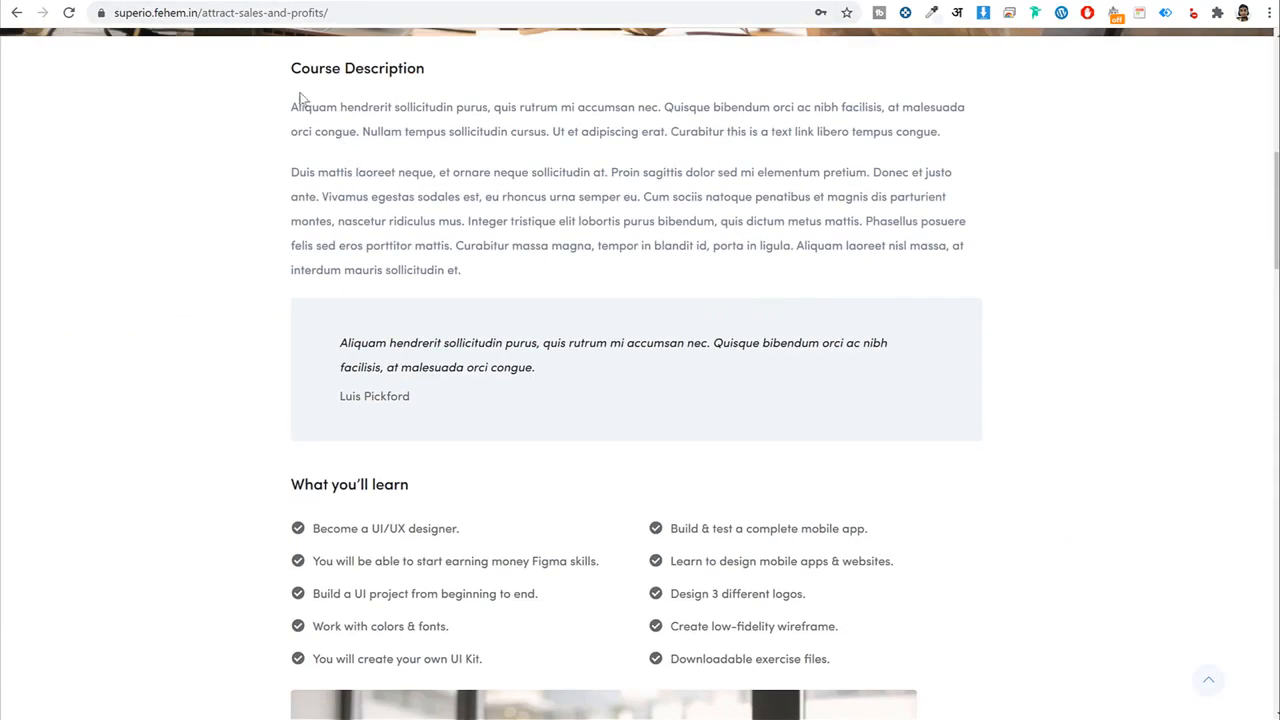
{"action": "left_click_drag", "start_coordinate": [289, 70], "coordinate": [415, 70]}
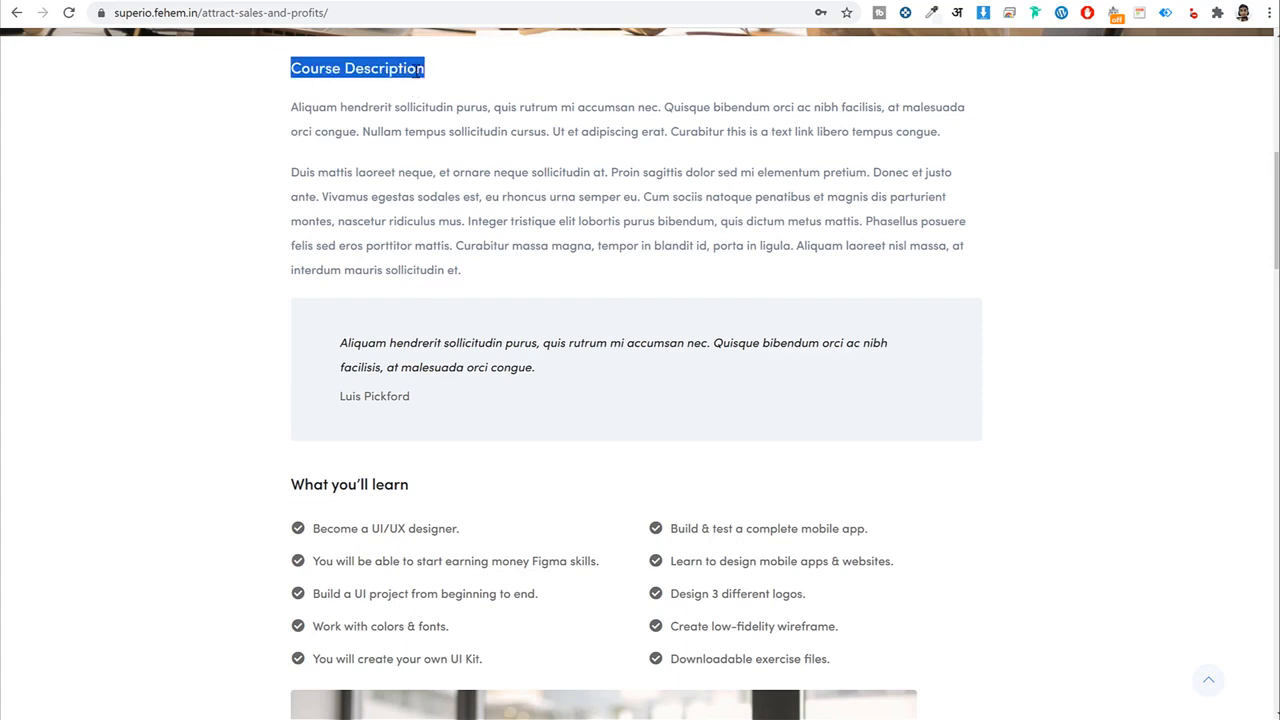
{"action": "left_click", "coordinate": [424, 2]}
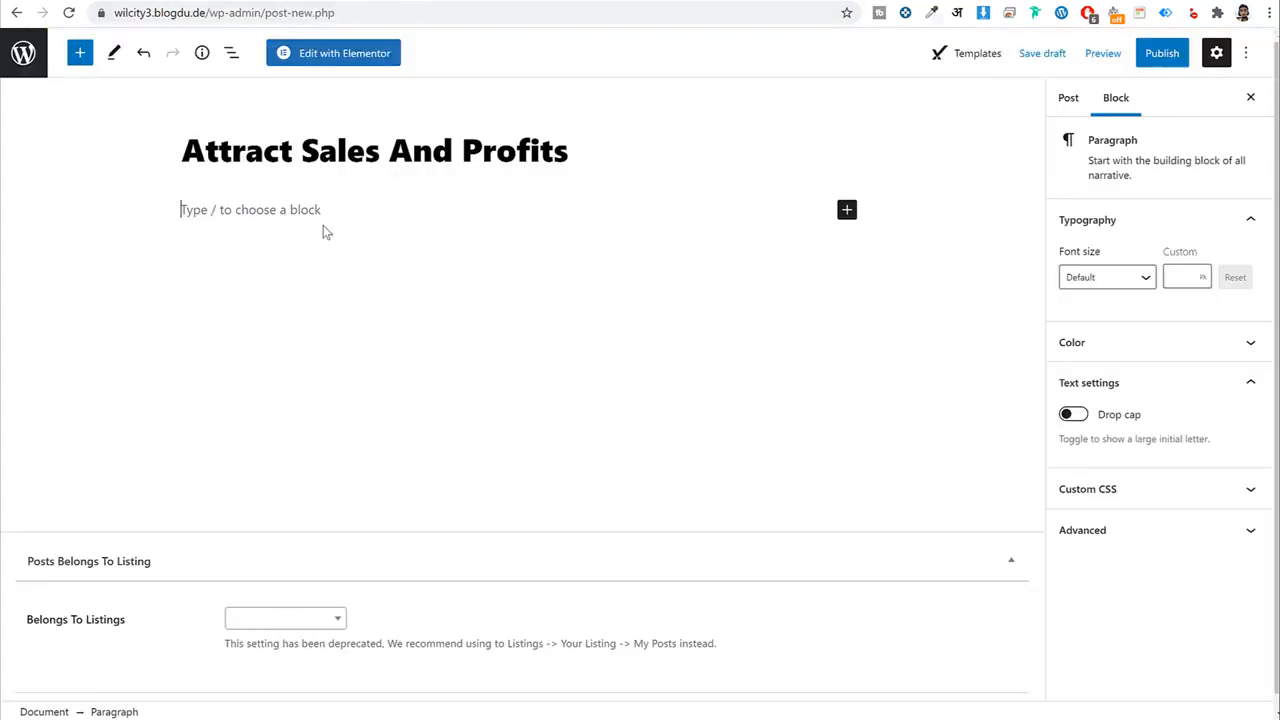
{"action": "type", "text": "Course Description"}
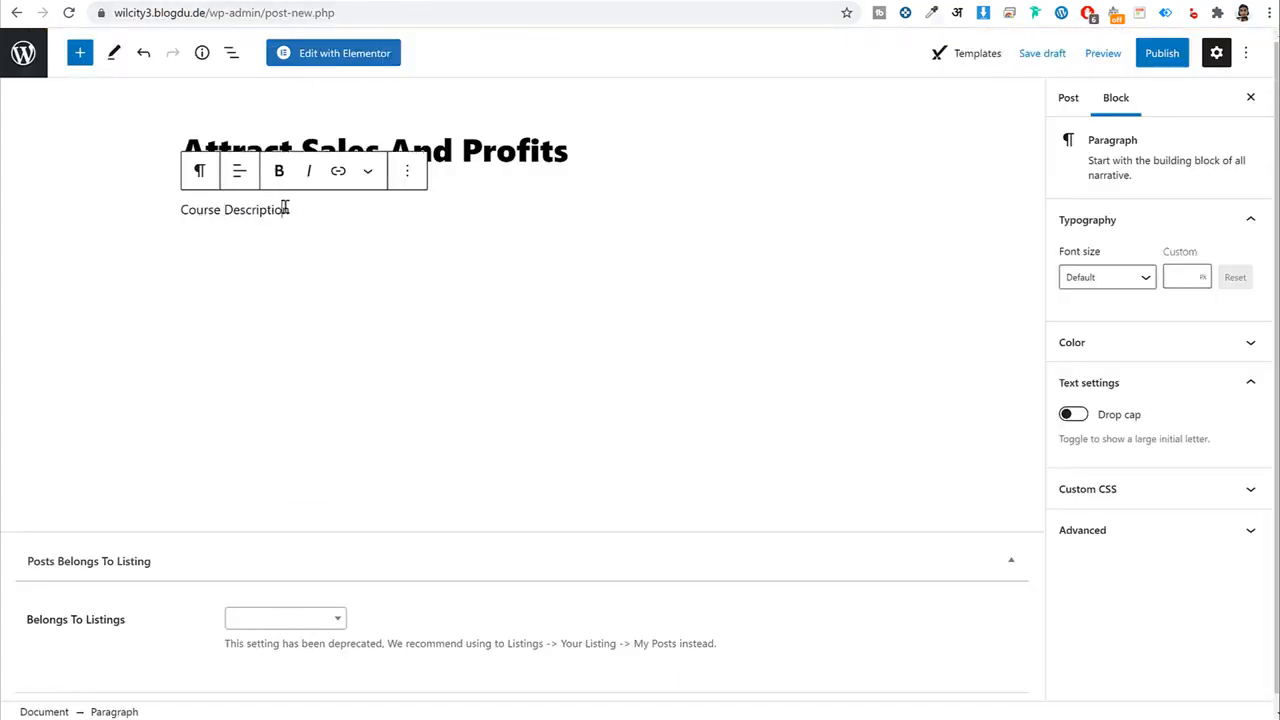
{"action": "key", "text": "ctrl+shift+Left"}
{"action": "key", "text": "ctrl+shift+Left"}
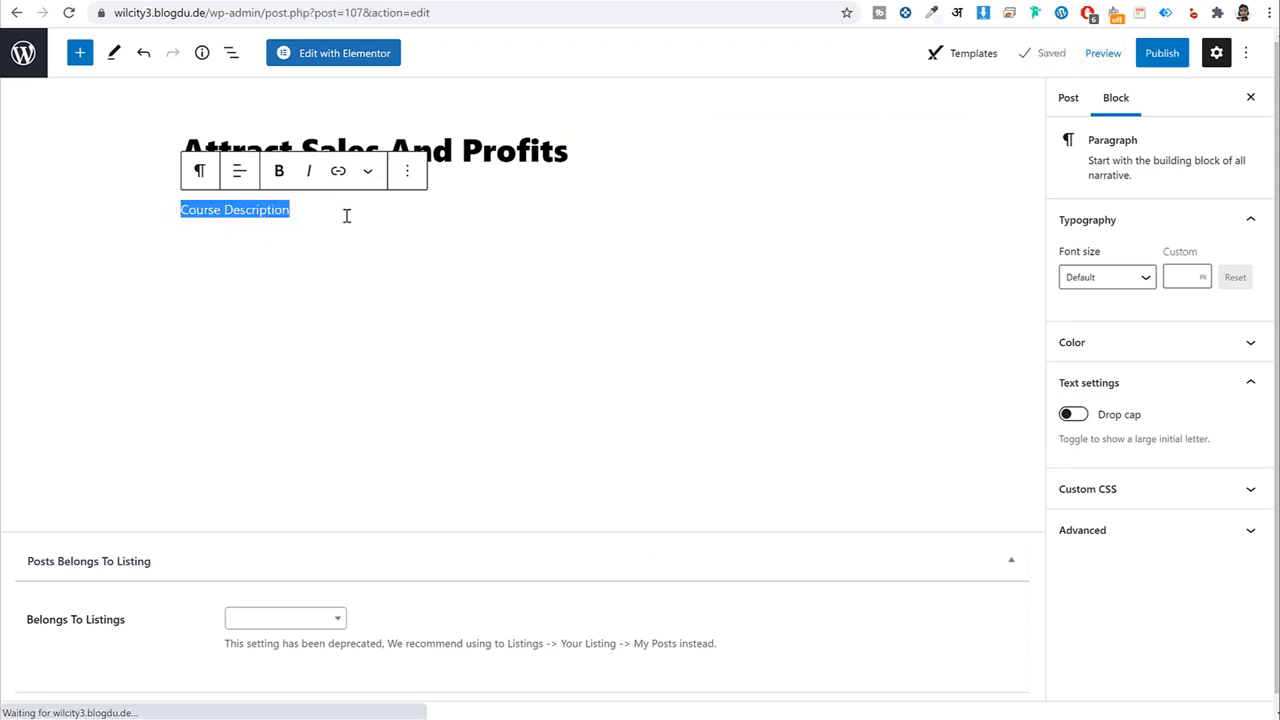
{"action": "left_click", "coordinate": [199, 172]}
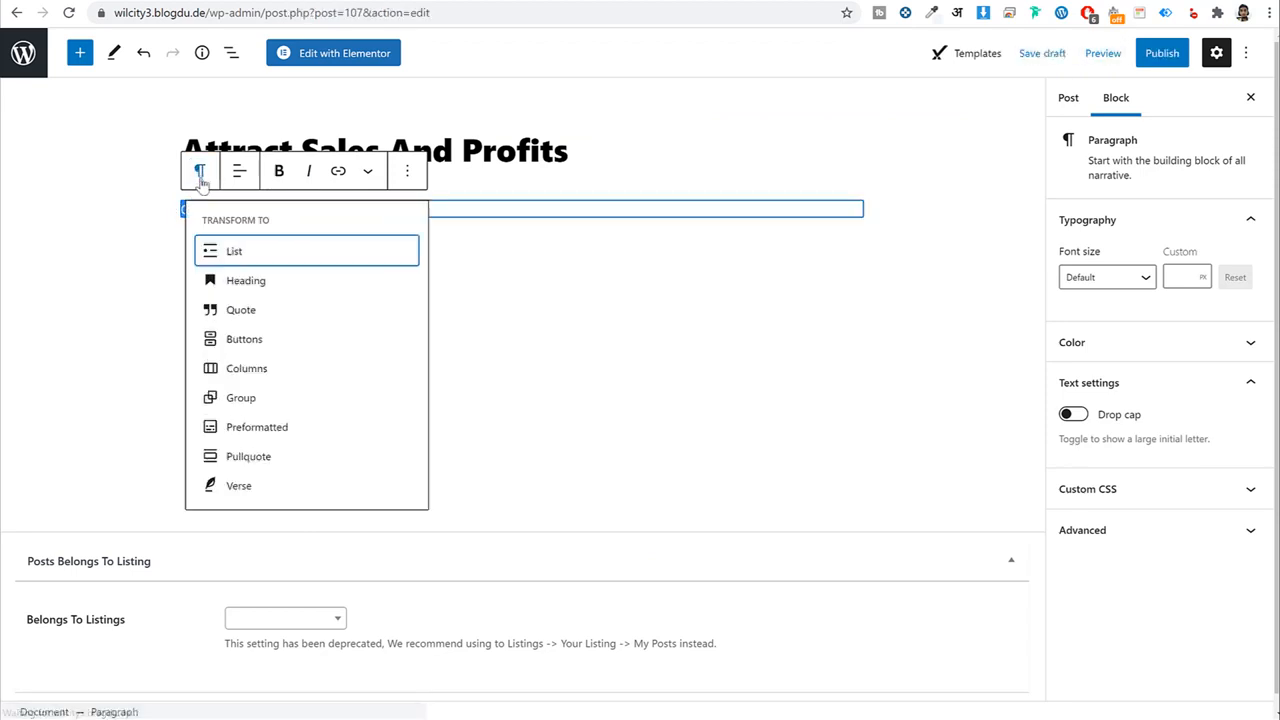
{"action": "left_click", "coordinate": [254, 284]}
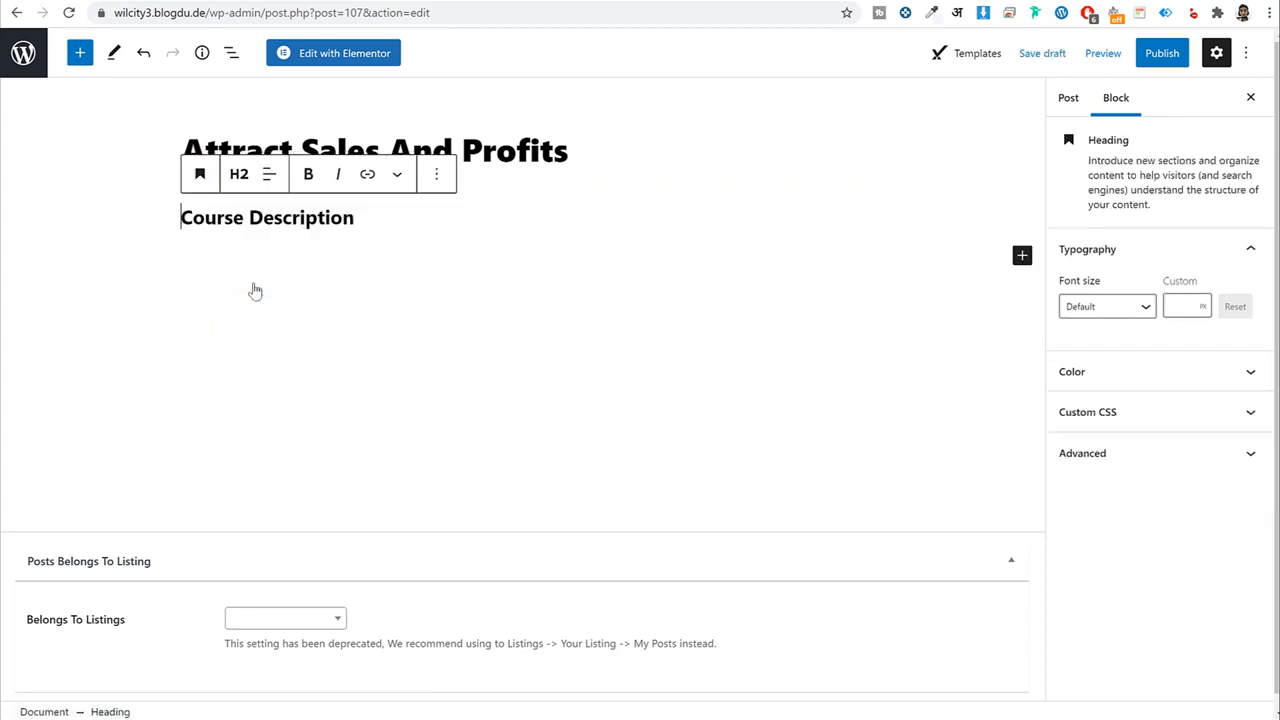
{"action": "left_click", "coordinate": [239, 174]}
{"action": "left_click", "coordinate": [312, 222]}
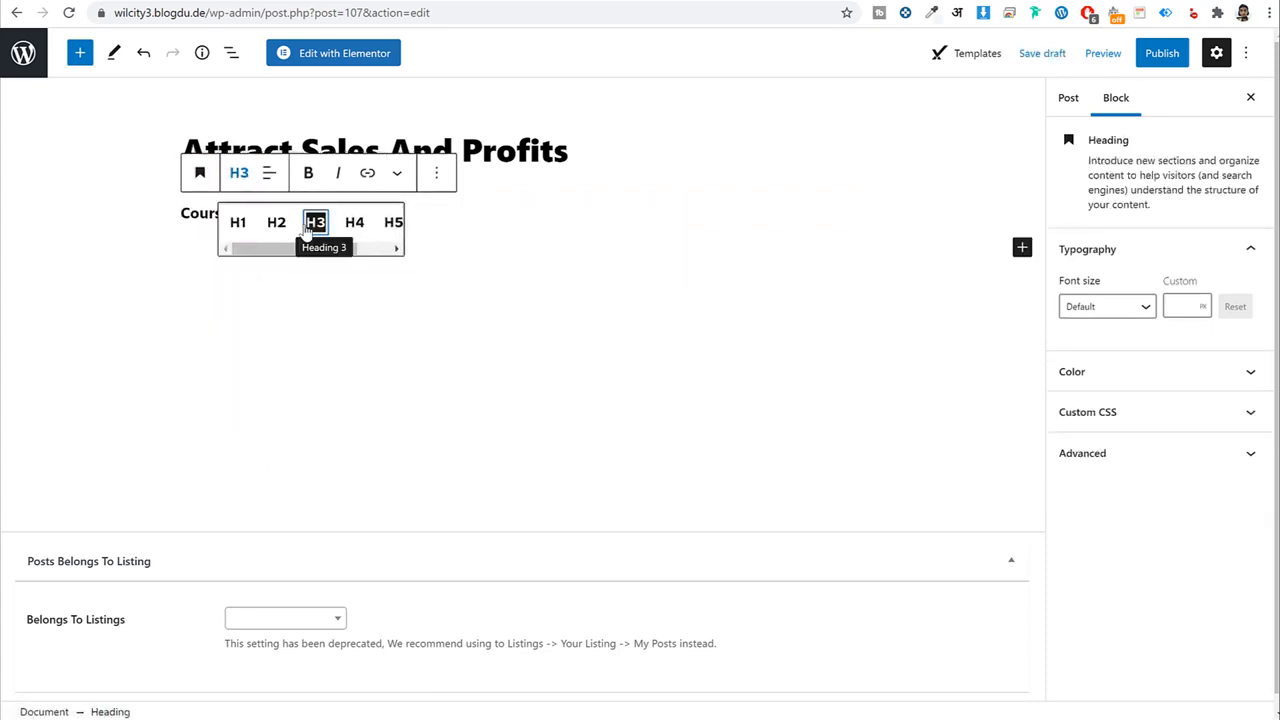
{"action": "left_click", "coordinate": [531, 217]}
{"action": "key", "text": "Return"}
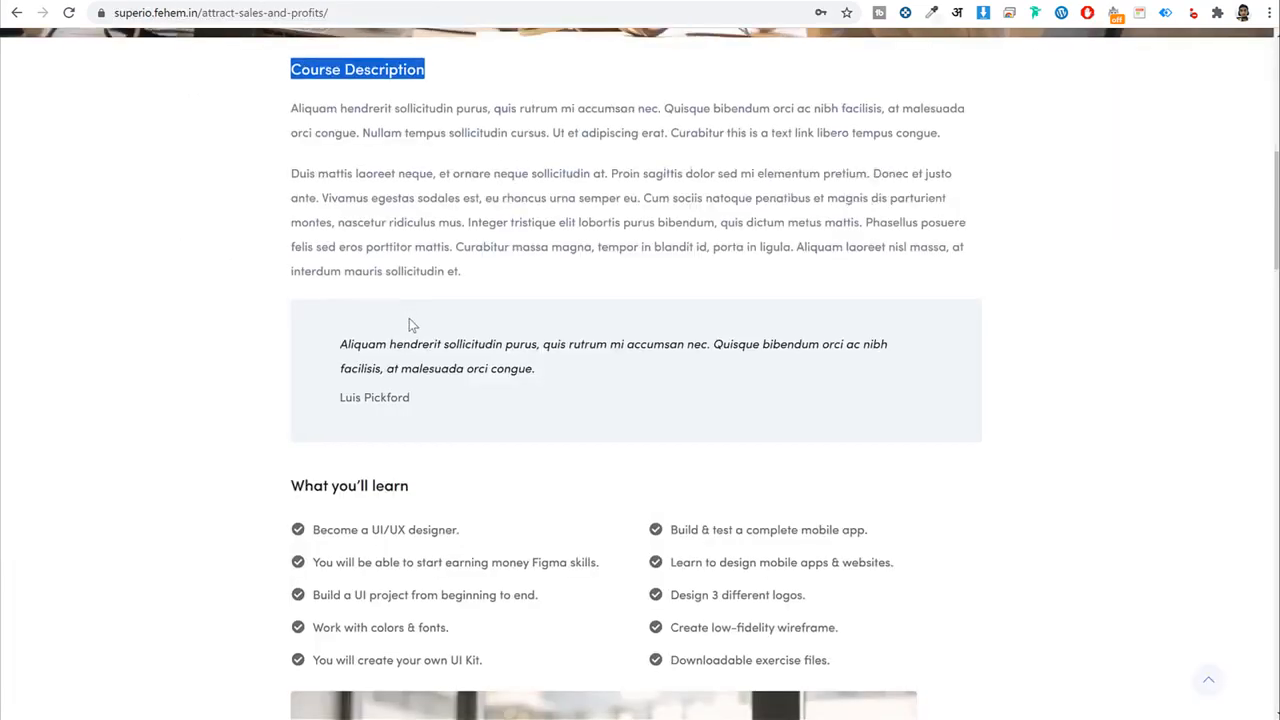
Paste the two Course Description paragraphs below the heading.
{"action": "scroll", "coordinate": [409, 320], "scroll_direction": "up", "scroll_amount": 1}
{"action": "left_click_drag", "start_coordinate": [297, 188], "coordinate": [462, 352]}
{"action": "type", "text": "Aliquam hendrerit sollicitudin purus, quis rutrum mi accumsan nec. Quisque bibendum orci ac nibh facilisis, at malesuada orci congue. Nullam tempus sollicitudin cursus. Ut et adipiscing erat. Curabitur this is a text link libero tempus congue. Duis mattis laoreet neque, et ornare neque sollicitudin at. Proin sagittis dolor sed mi elementum pretium. Donec et justo ante. Vivamus egestas sodales est, eu rhoncus urna semper eu. Cum sociis natoque penatibus et magnis dis parturient montes, nascetur ridiculus mus. Integer tristique elit lobortis purus bibendum, quis dictum metus mattis. Phasellus posuere felis sed eros porttitor mattis. Curabitur massa magna, tempor in blandit id, porta in ligula. Aliquam laoreet nisl massa, at interdum mauris sollicitudin et."}
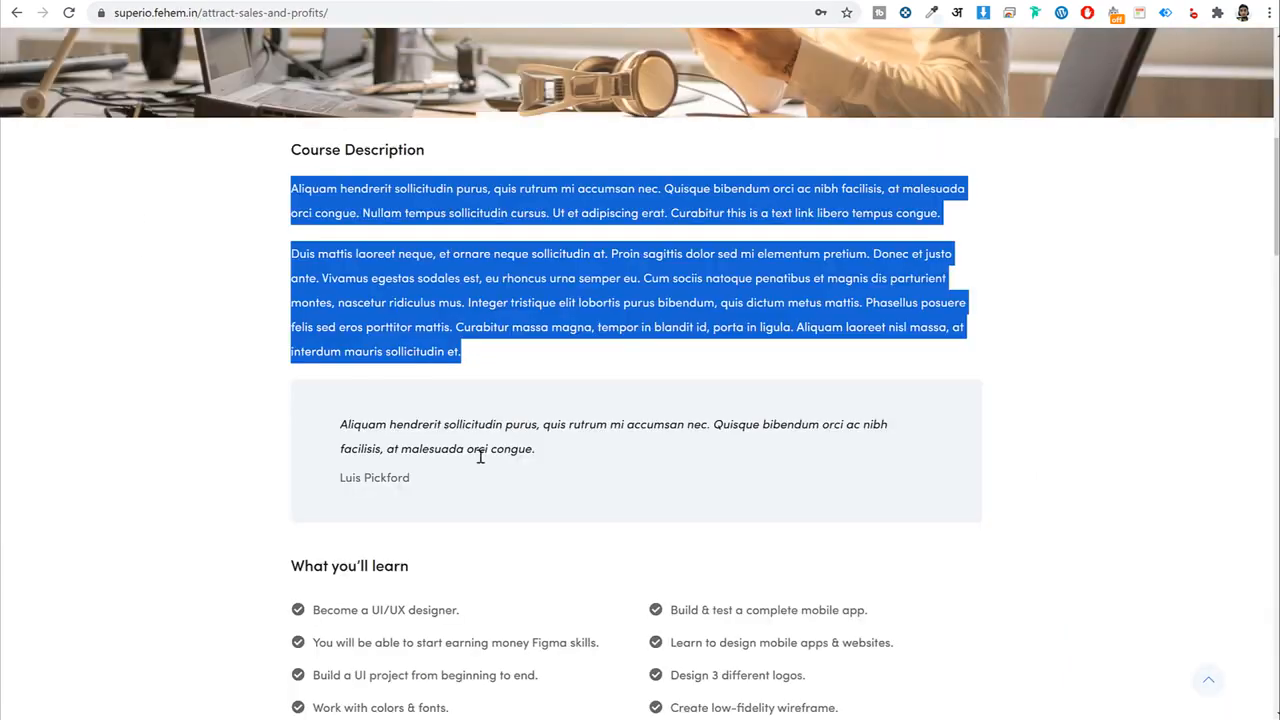
{"action": "scroll", "coordinate": [450, 400], "scroll_direction": "down", "scroll_amount": 3}
{"action": "left_click", "coordinate": [409, 278]}
Insert a Quote block below the paragraphs.
{"action": "left_click_drag", "start_coordinate": [341, 261], "coordinate": [545, 320]}
{"action": "left_click", "coordinate": [545, 319]}
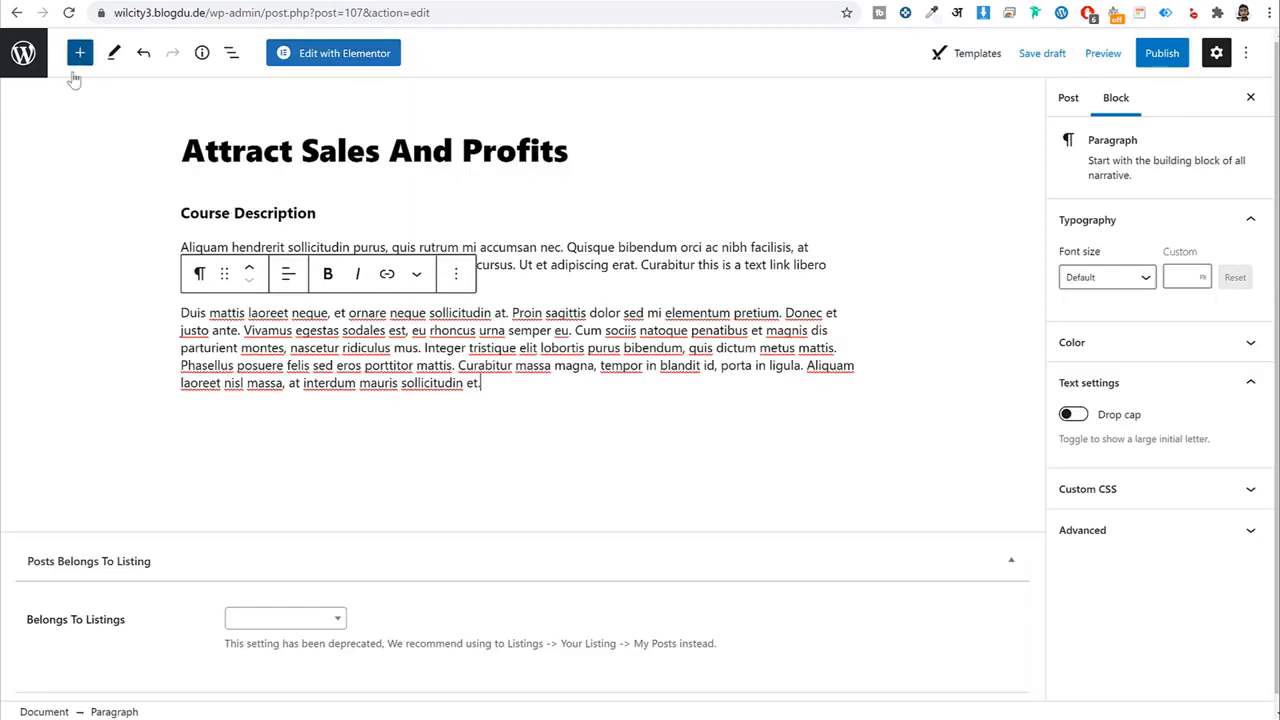
{"action": "left_click", "coordinate": [80, 53]}
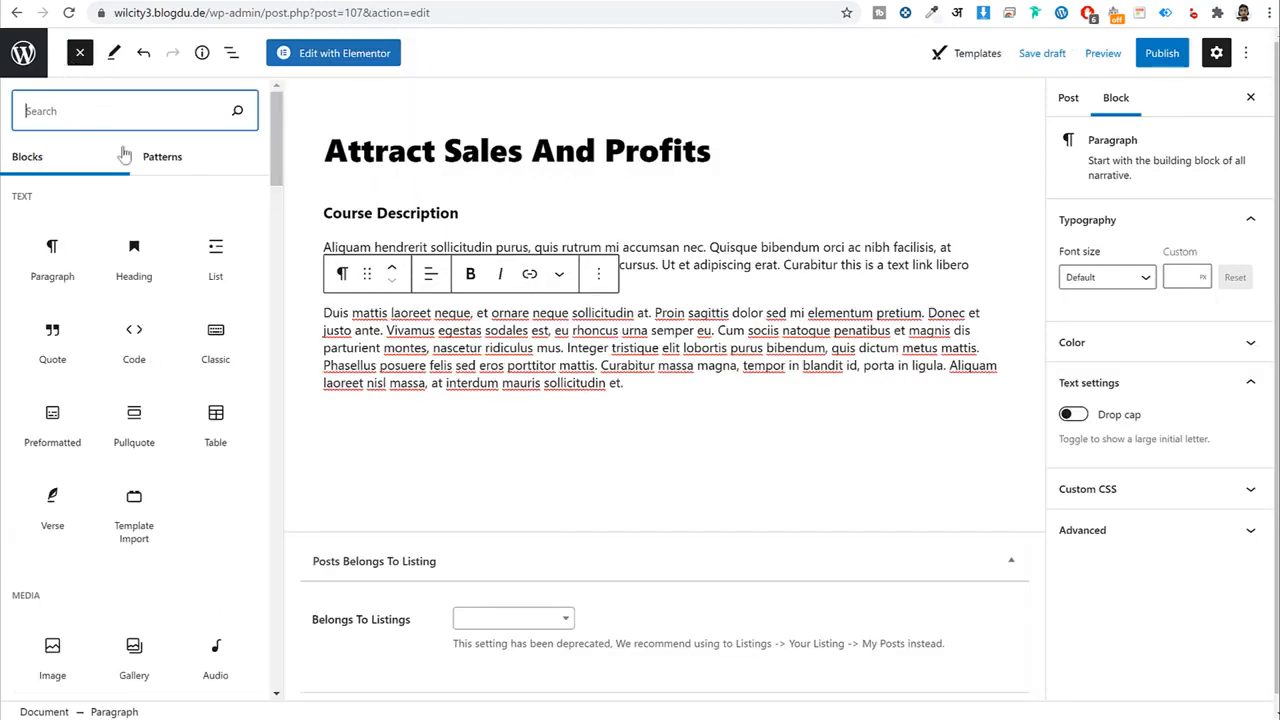
{"action": "type", "text": "blo"}
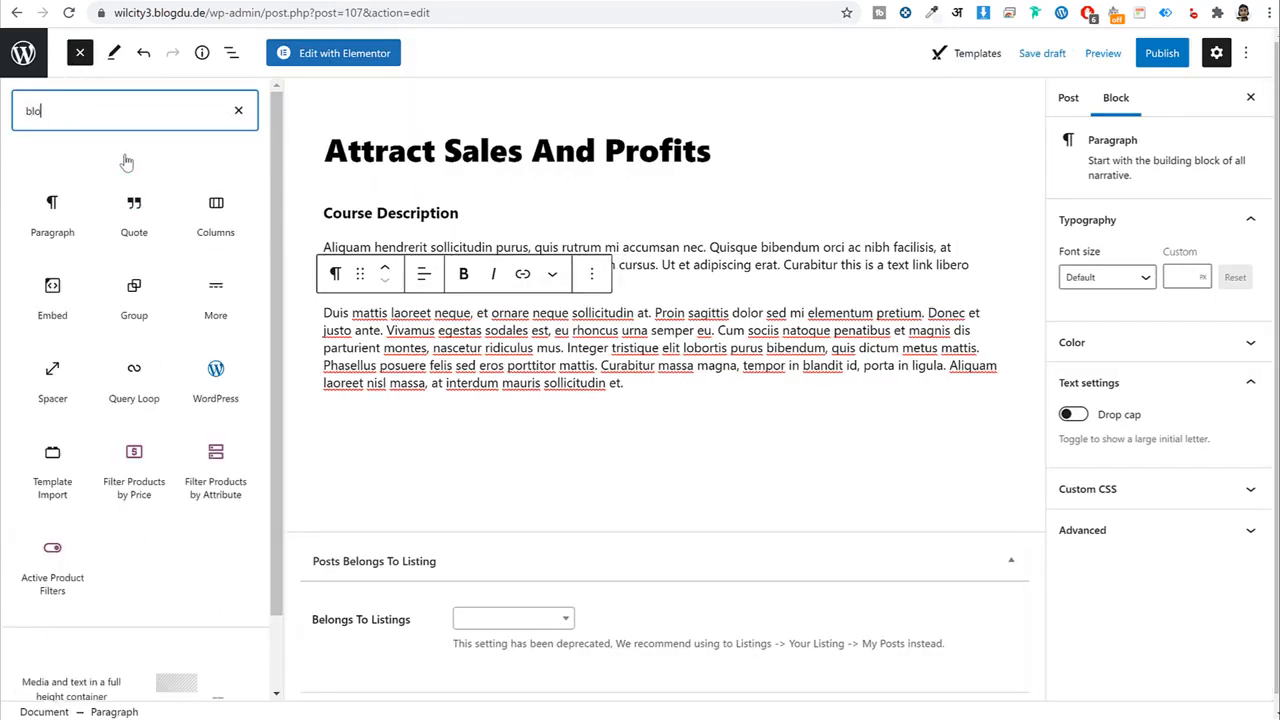
{"action": "left_click", "coordinate": [134, 216]}
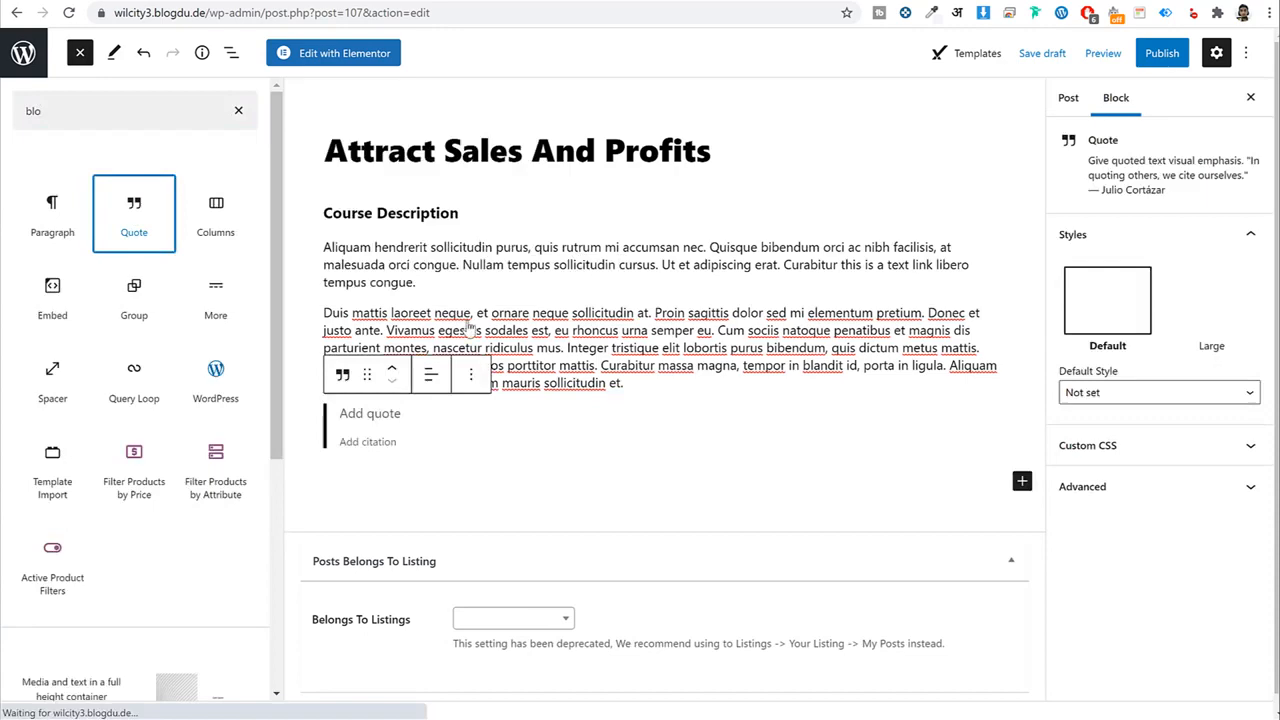
{"action": "left_click", "coordinate": [430, 413]}
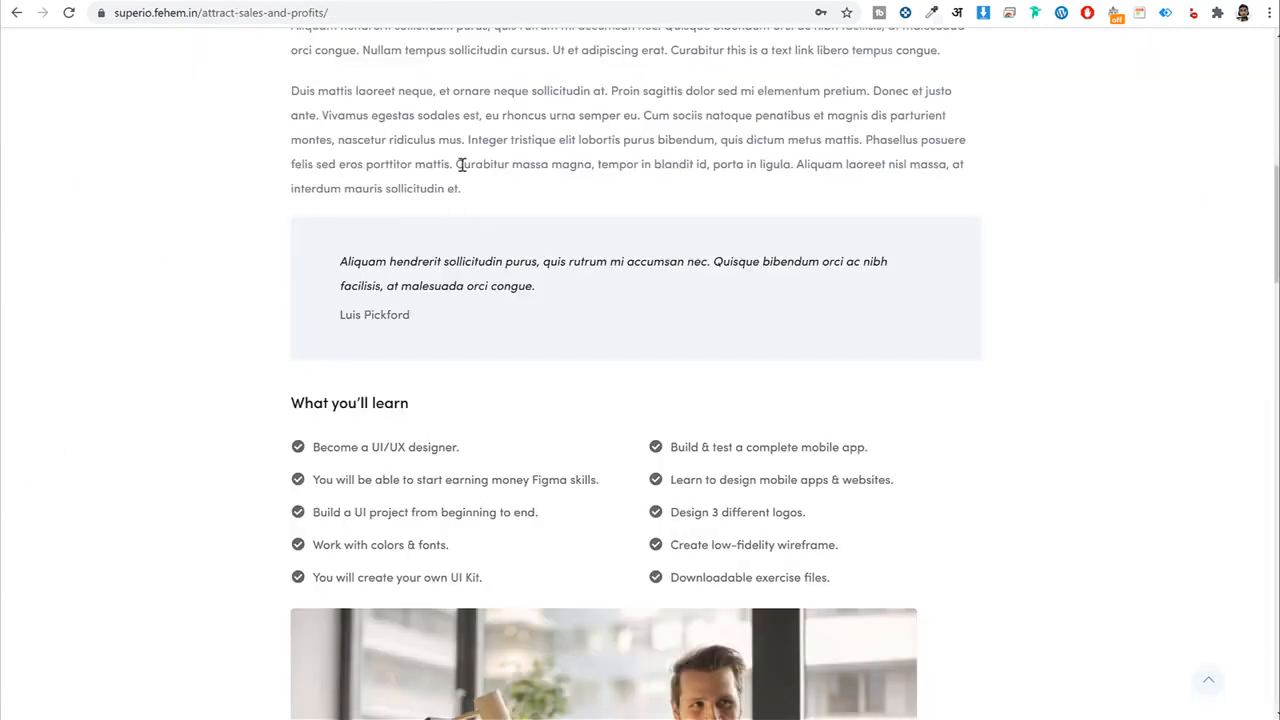
Fill the quote with the article's passage and its author as citation.
{"action": "left_click_drag", "start_coordinate": [457, 166], "coordinate": [466, 187]}
{"action": "left_click", "coordinate": [466, 187]}
{"action": "left_click_drag", "start_coordinate": [466, 139], "coordinate": [461, 188]}
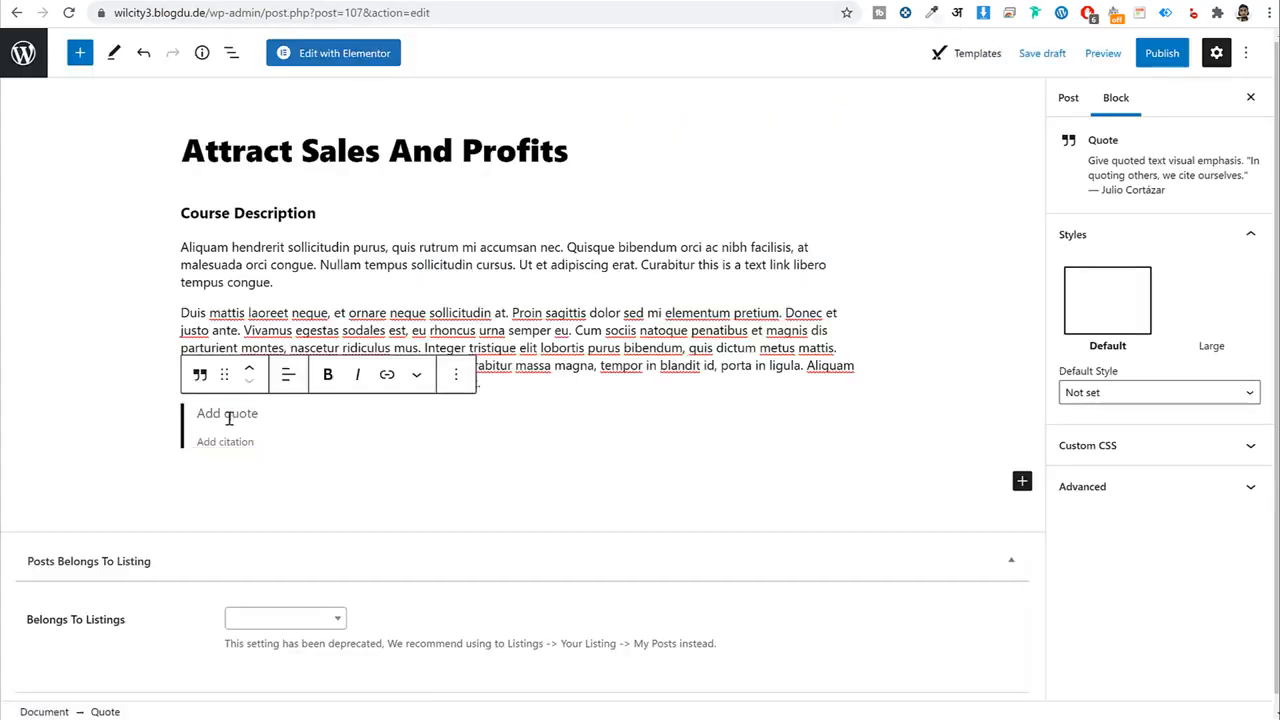
{"action": "type", "text": "Integer tristique elit lobortis purus bibendum, quis dictum metus mattis. Phasellus posuere felis sed eros porttitor mattis. Curabitur massa magna, tempor in blandit id, porta in ligula. Aliquam laoreet nisl massa, at interdum mauris sollicitudin et."}
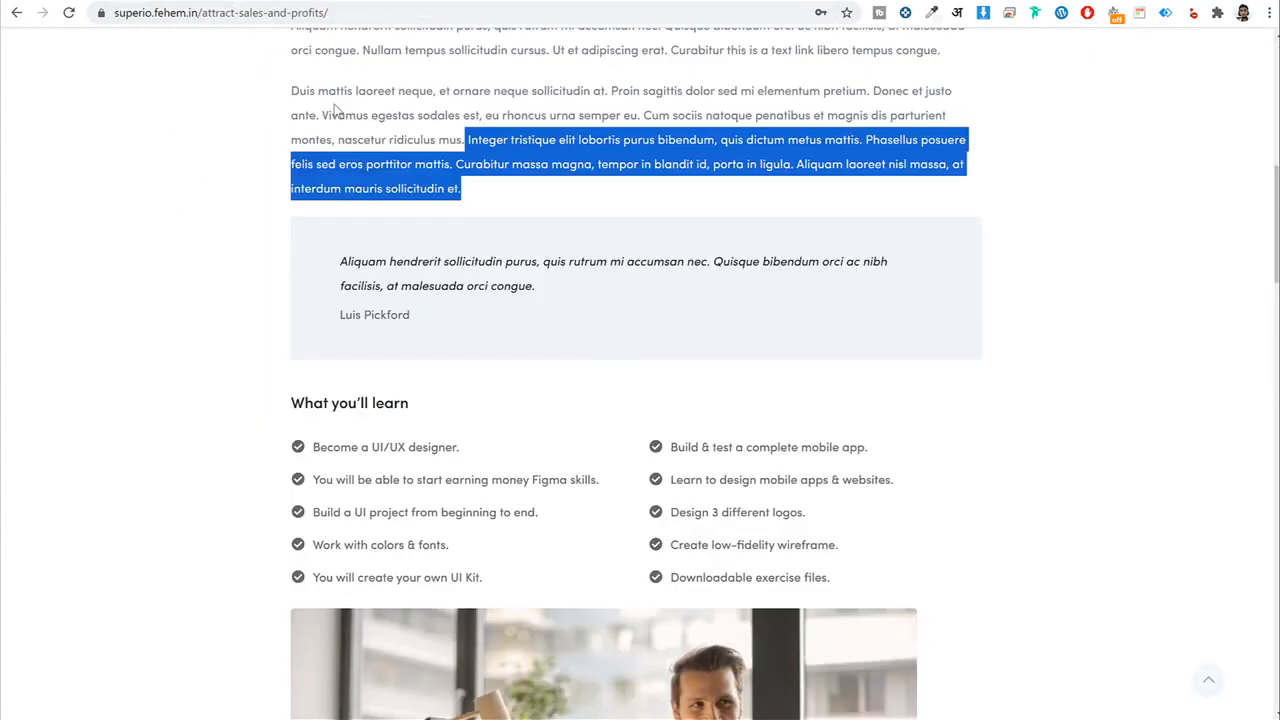
{"action": "left_click_drag", "start_coordinate": [406, 316], "coordinate": [338, 320]}
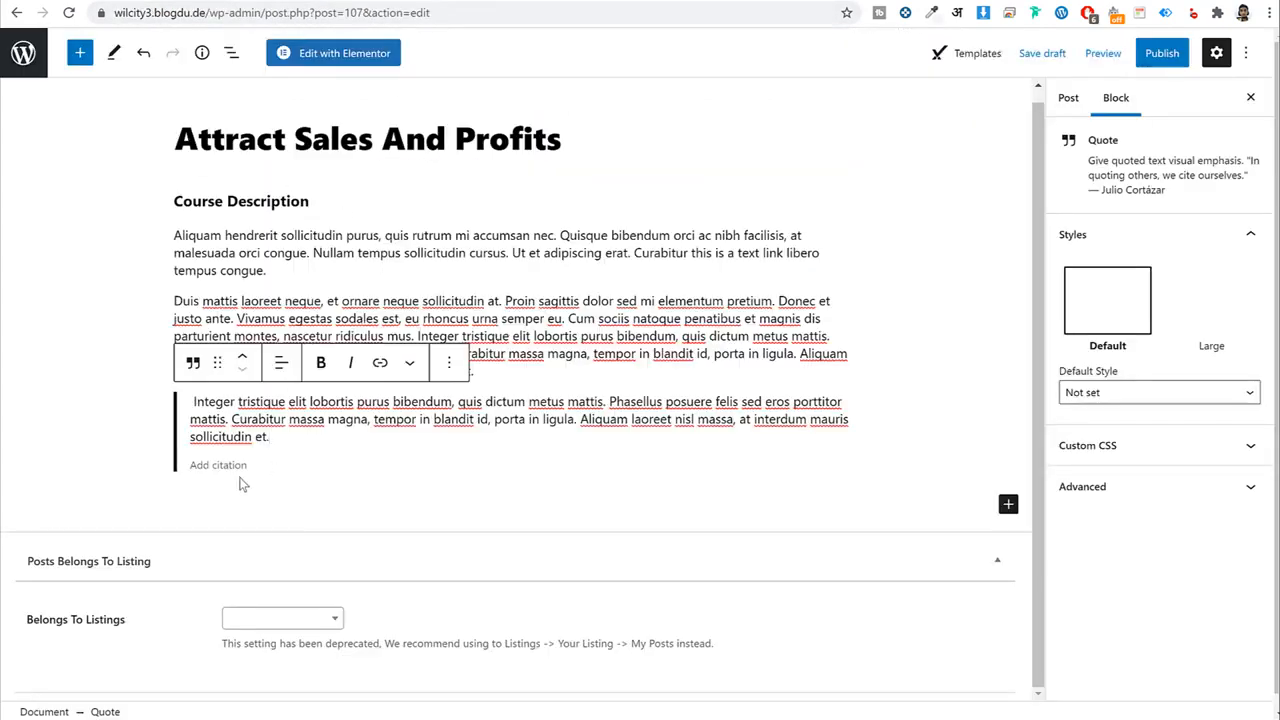
{"action": "type", "text": "Luis Pickford"}
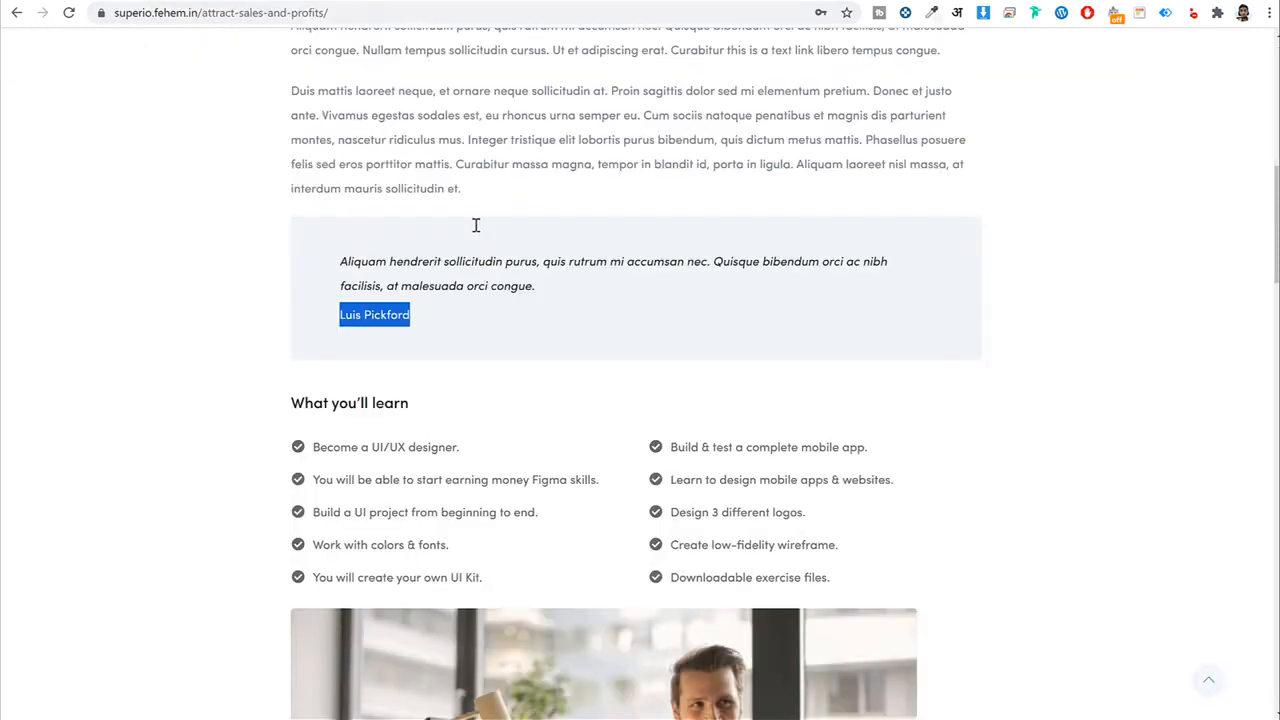
{"action": "scroll", "coordinate": [500, 260], "scroll_direction": "down", "scroll_amount": 2}
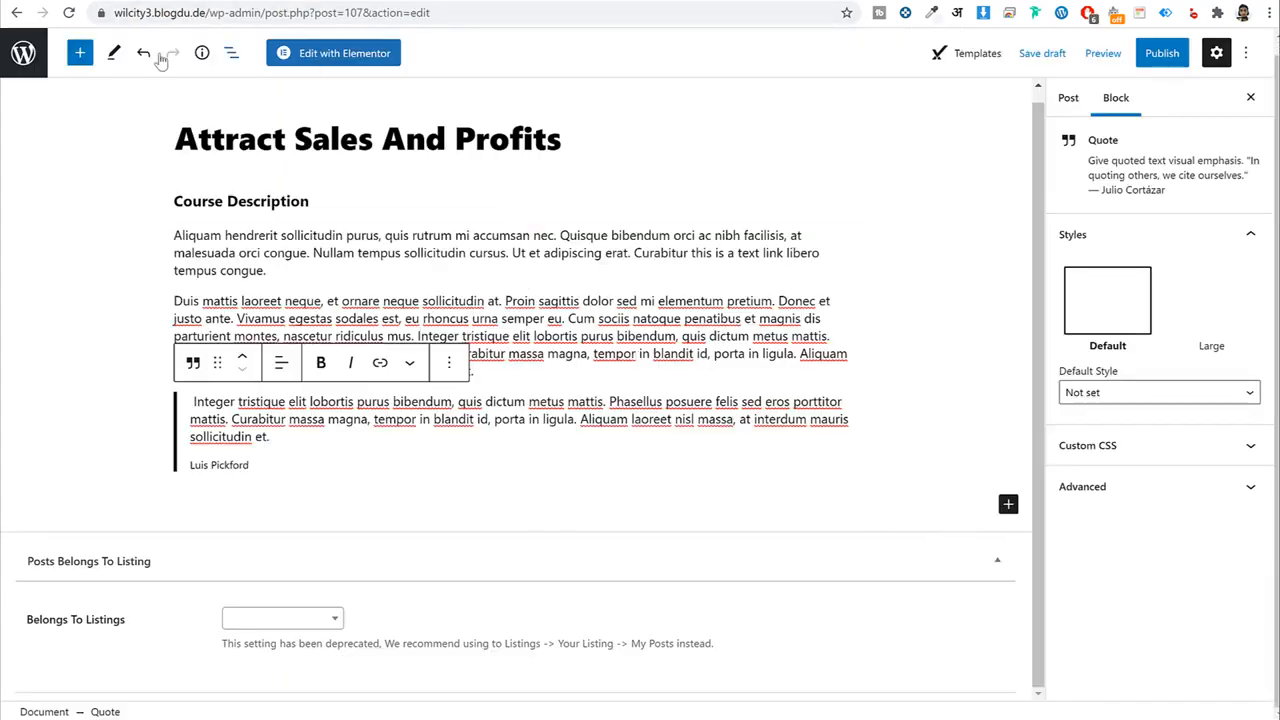
{"action": "left_click", "coordinate": [80, 53]}
Insert a 50/50 two-column Columns block below the quote.
{"action": "type", "text": "co"}
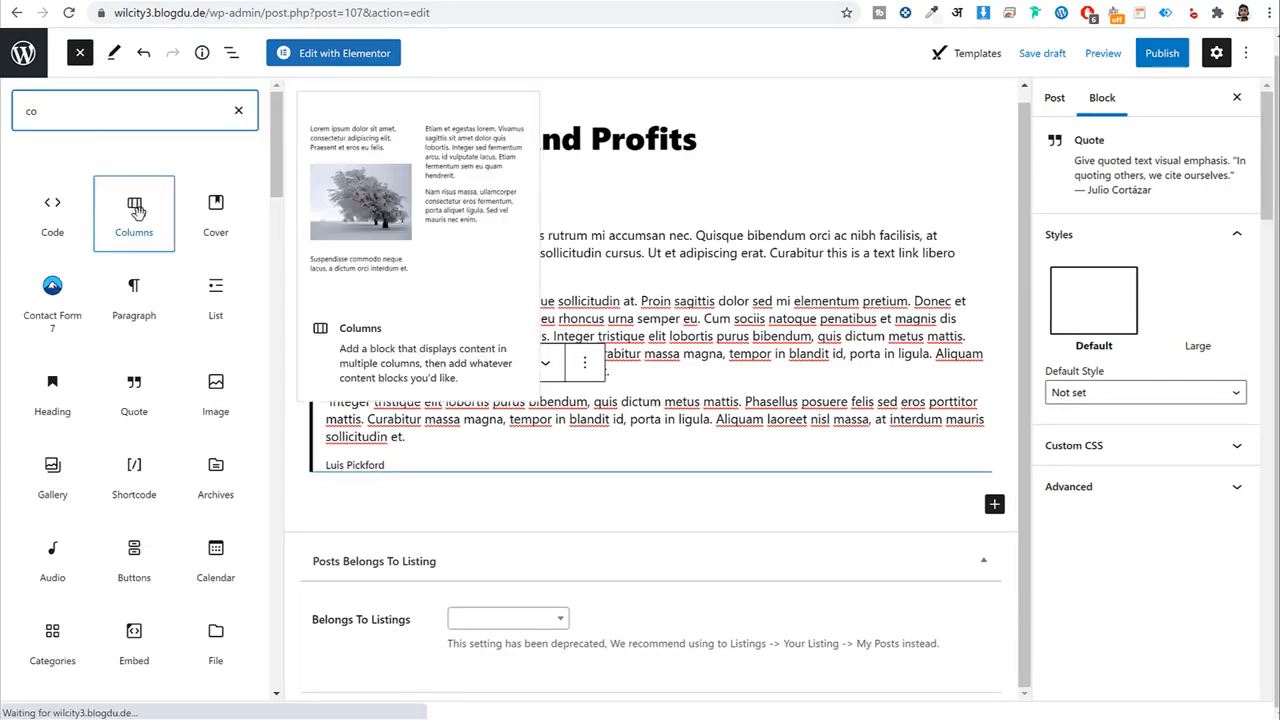
{"action": "left_click", "coordinate": [137, 209]}
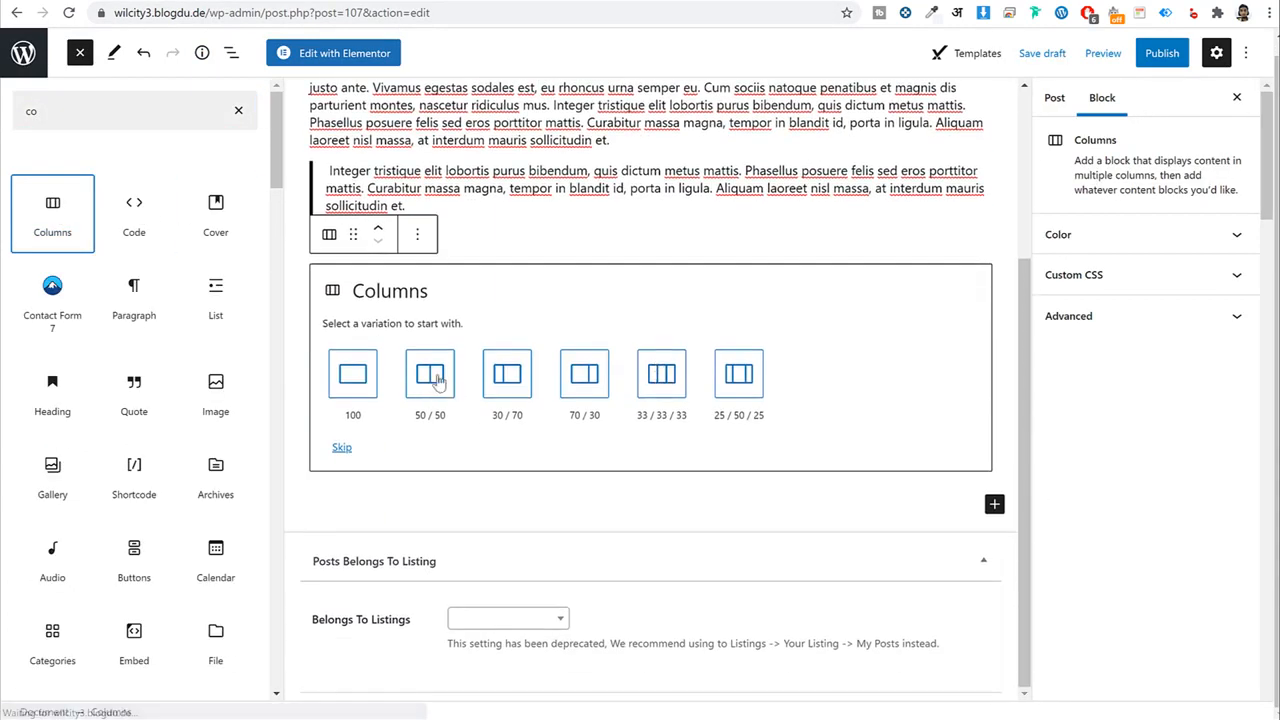
{"action": "left_click", "coordinate": [434, 378]}
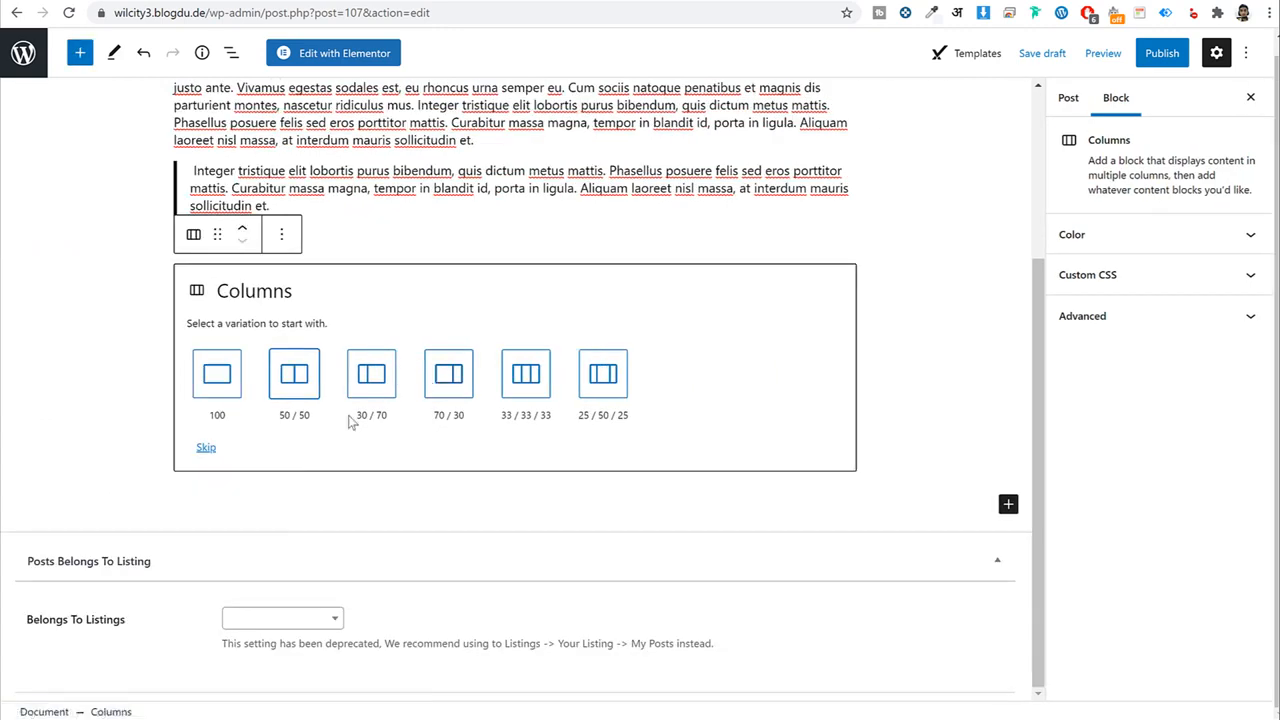
{"action": "left_click", "coordinate": [292, 380]}
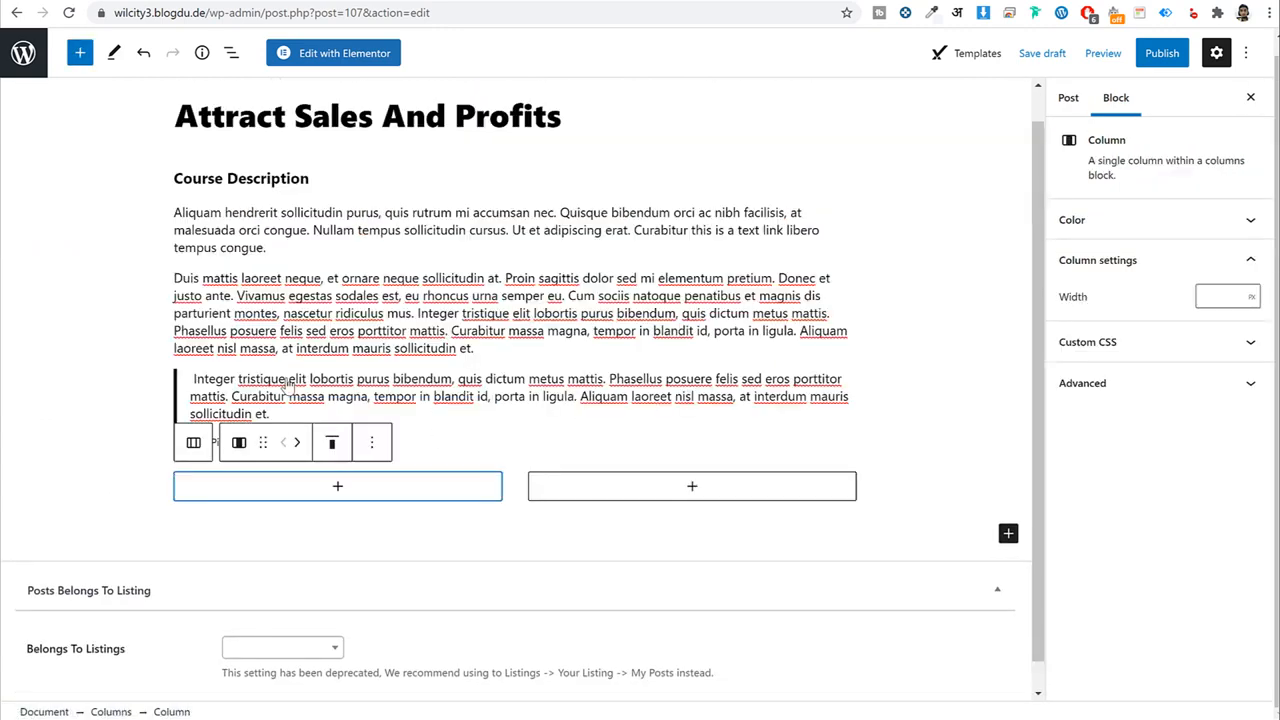
Add a bulleted list to the left column with the five copied learning points.
{"action": "left_click", "coordinate": [343, 488]}
{"action": "type", "text": "lis"}
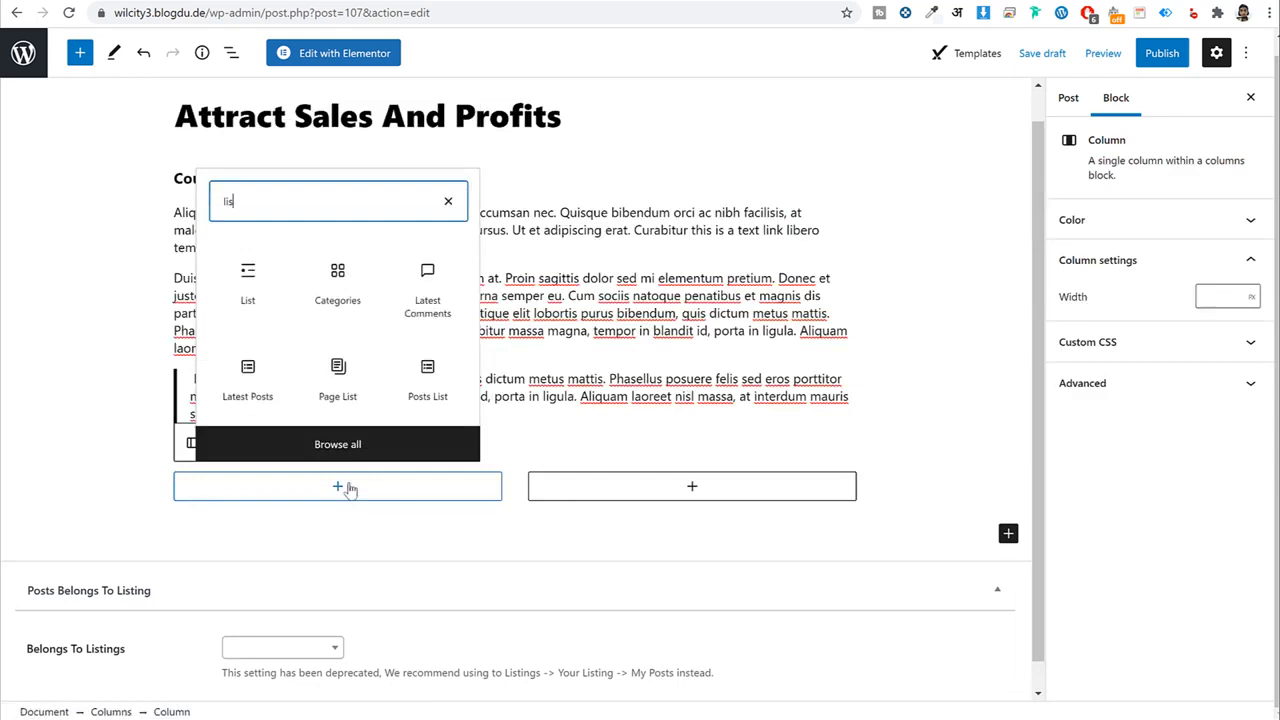
{"action": "left_click", "coordinate": [266, 300]}
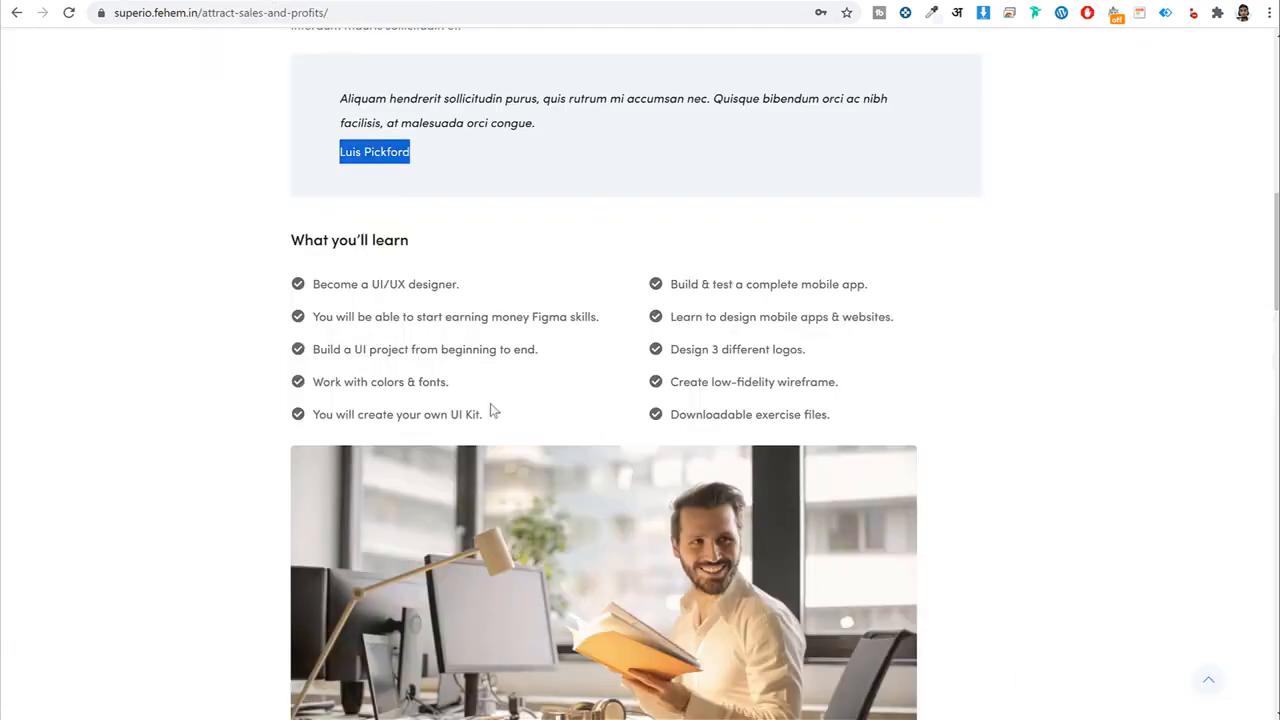
{"action": "left_click_drag", "start_coordinate": [490, 410], "coordinate": [316, 289]}
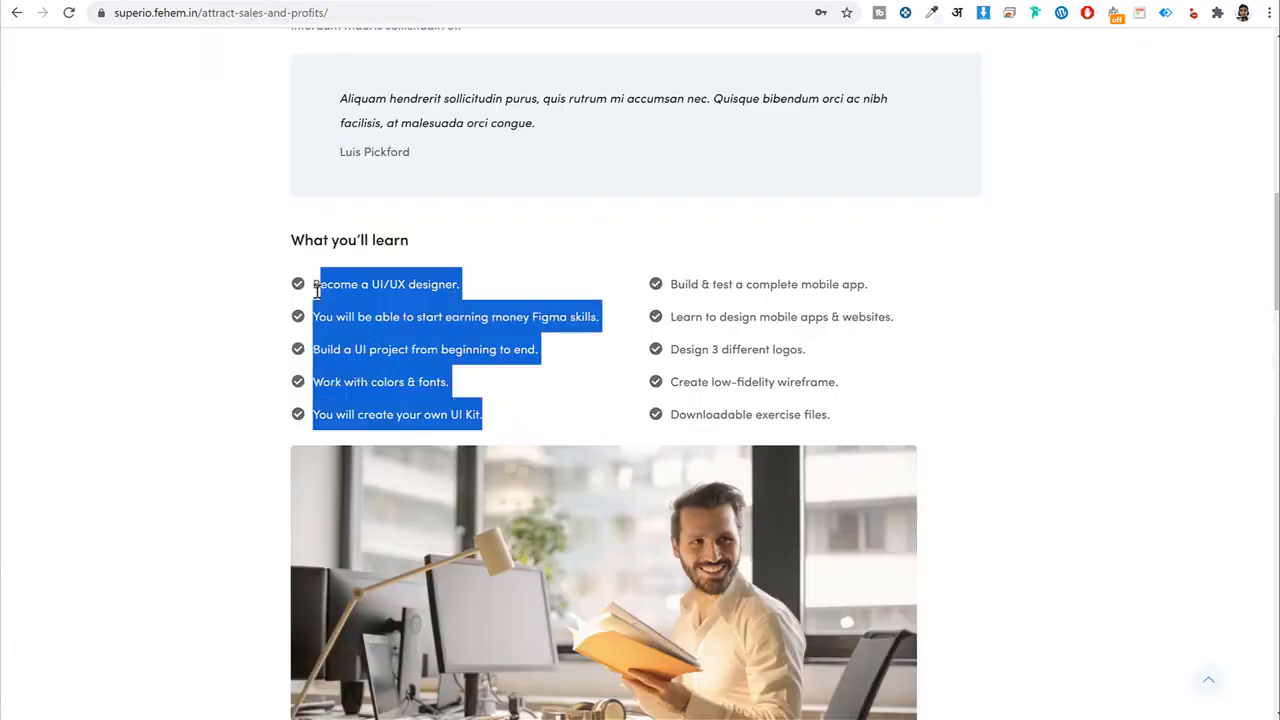
{"action": "key", "text": "ctrl+c"}
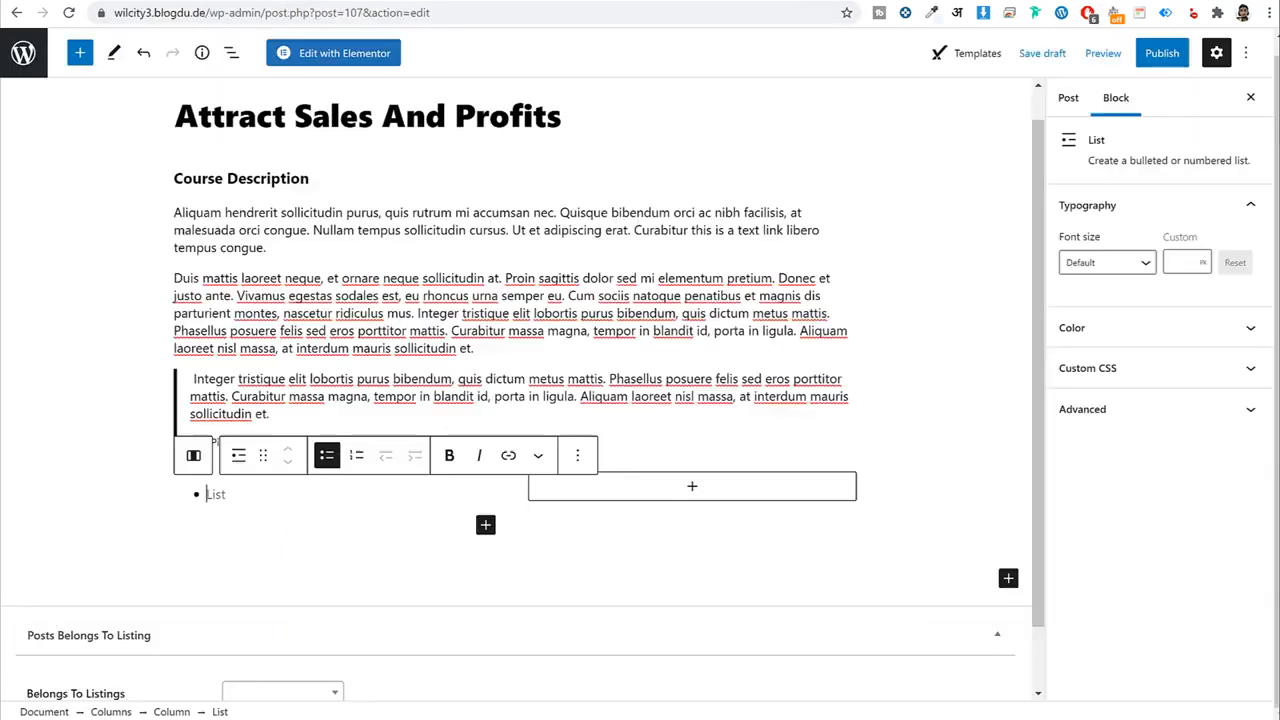
{"action": "key", "text": "ctrl+v"}
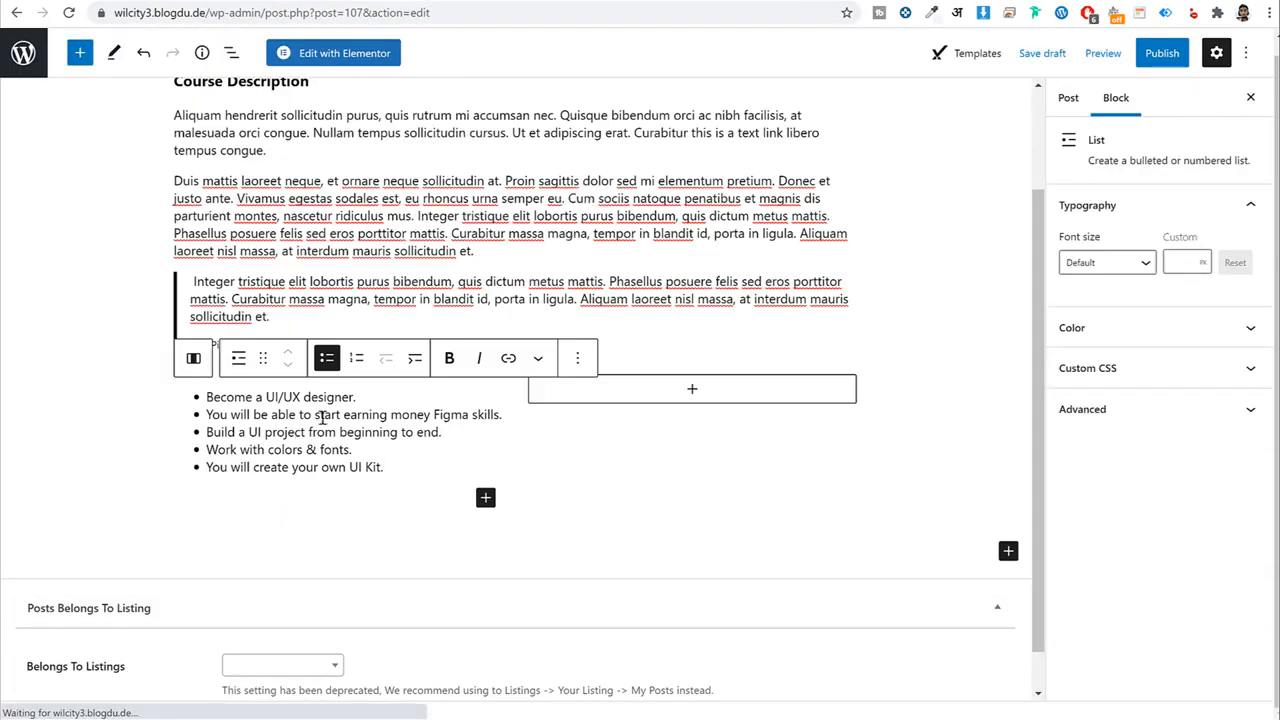
Add the same five-point bulleted list to the right column and check it against the reference page.
{"action": "right_click", "coordinate": [358, 426]}
{"action": "left_click", "coordinate": [620, 401]}
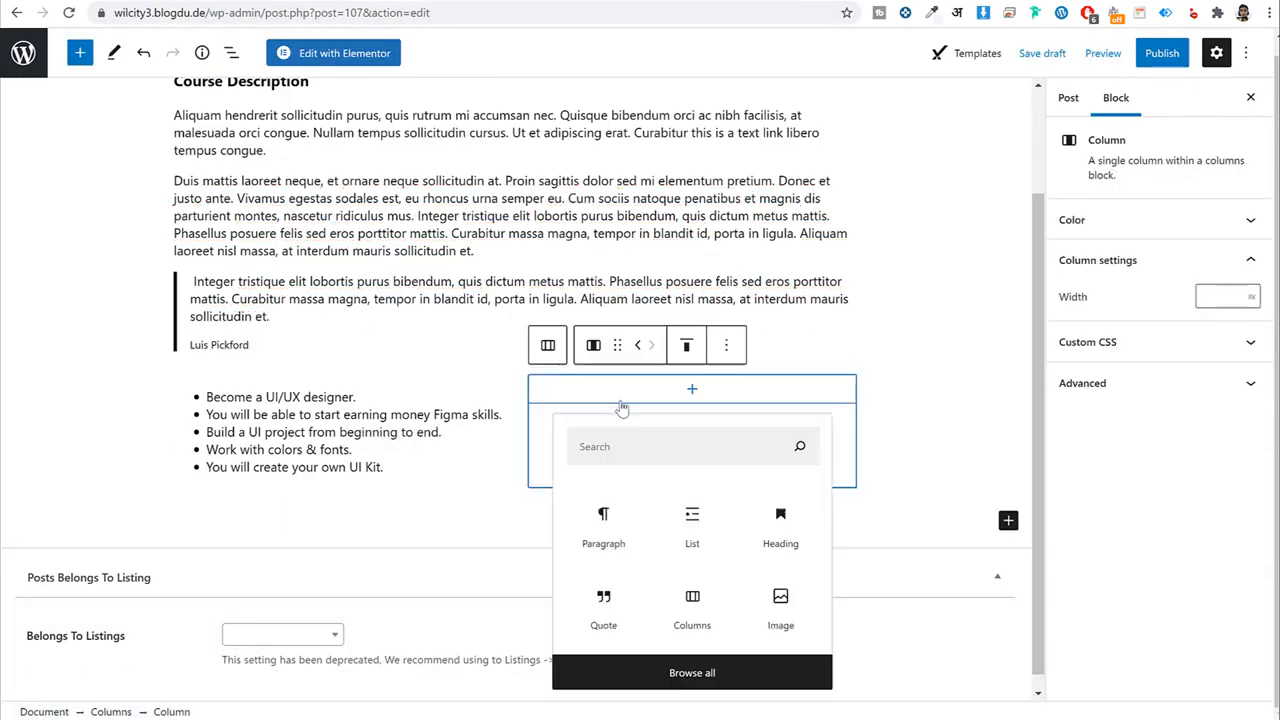
{"action": "left_click", "coordinate": [674, 408]}
{"action": "left_click", "coordinate": [692, 389]}
{"action": "key", "text": "ctrl+v"}
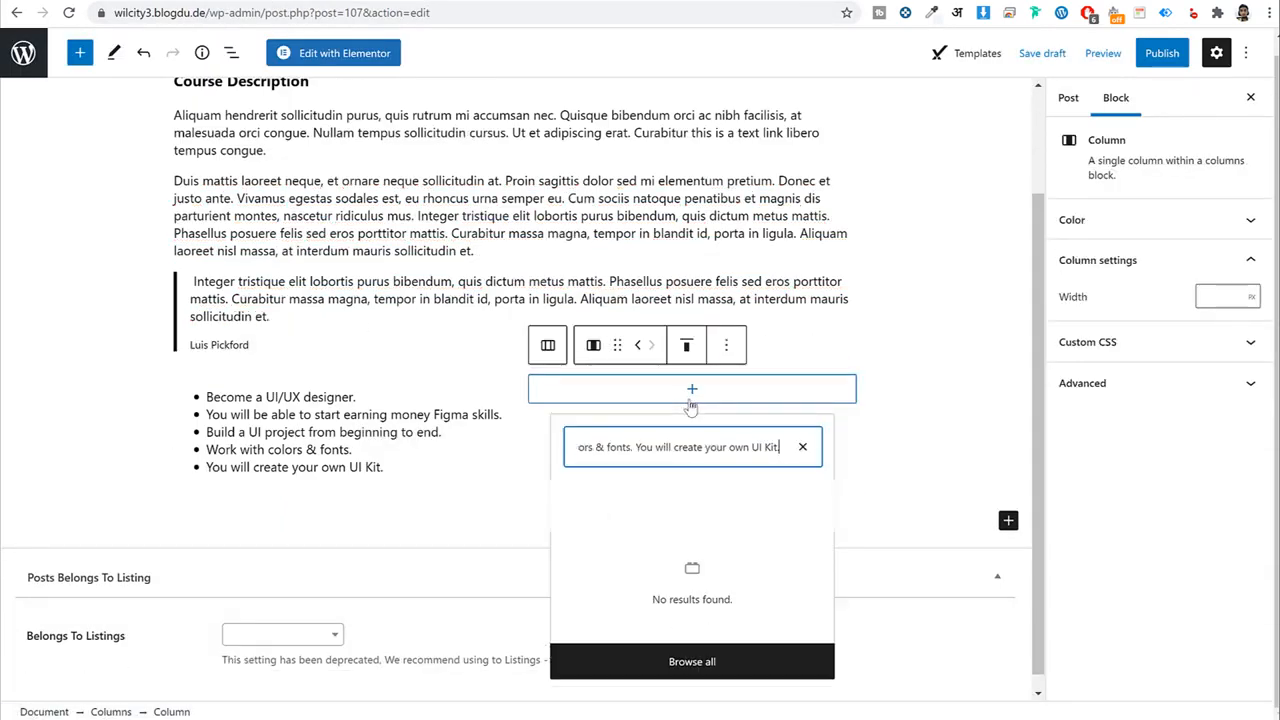
{"action": "key", "text": "ctrl+a"}
{"action": "type", "text": "lis"}
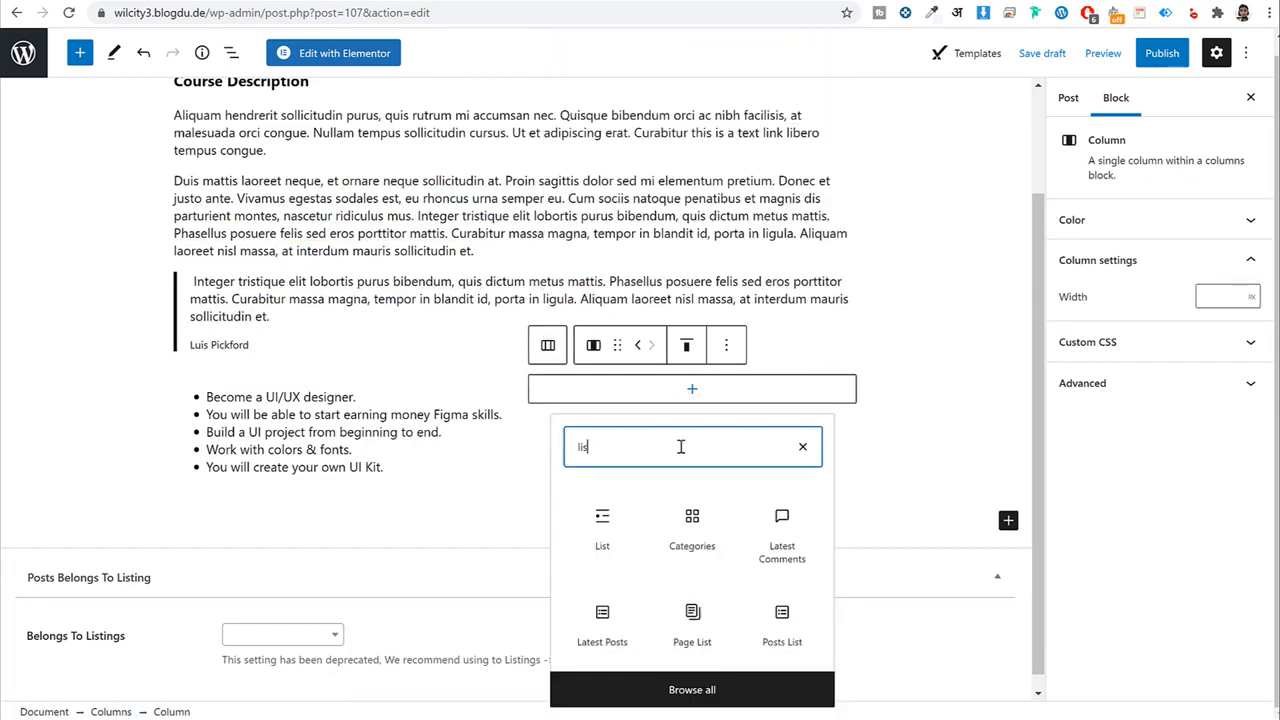
{"action": "left_click", "coordinate": [629, 528]}
{"action": "key", "text": "ctrl+v"}
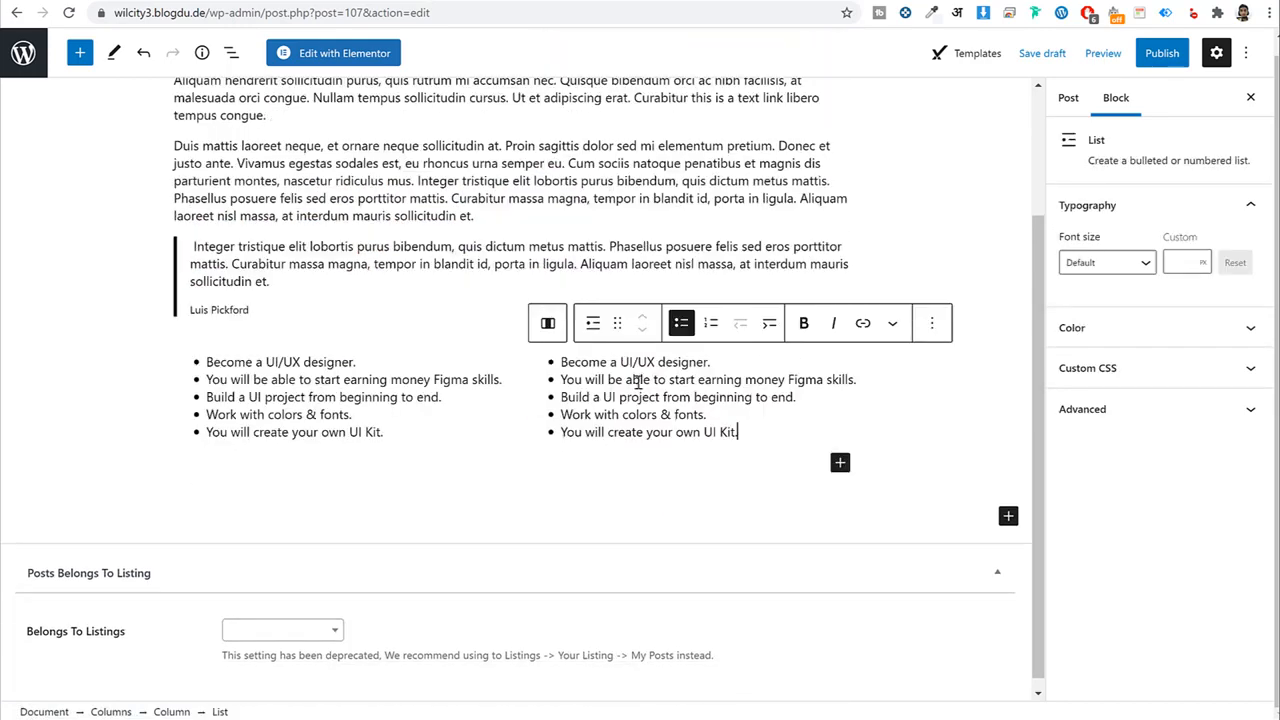
{"action": "left_click", "coordinate": [325, 1]}
{"action": "scroll", "coordinate": [660, 405], "scroll_direction": "down", "scroll_amount": 3}
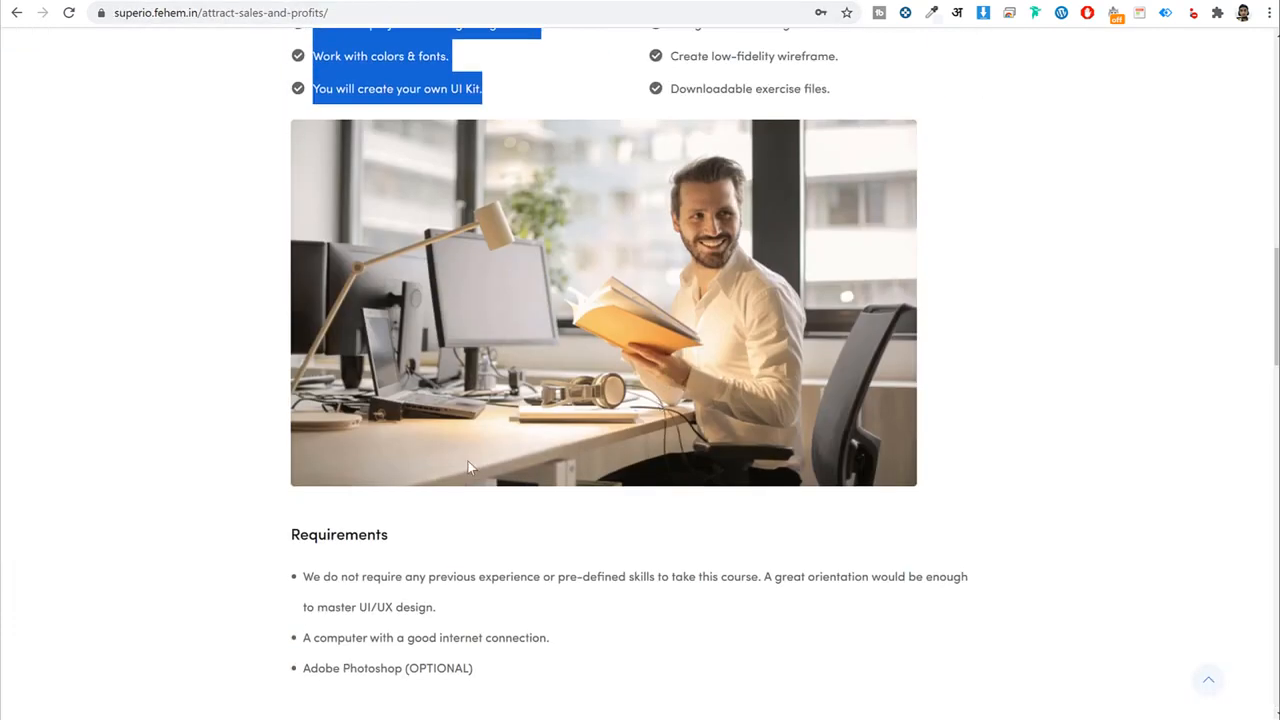
{"action": "left_click", "coordinate": [470, 1]}
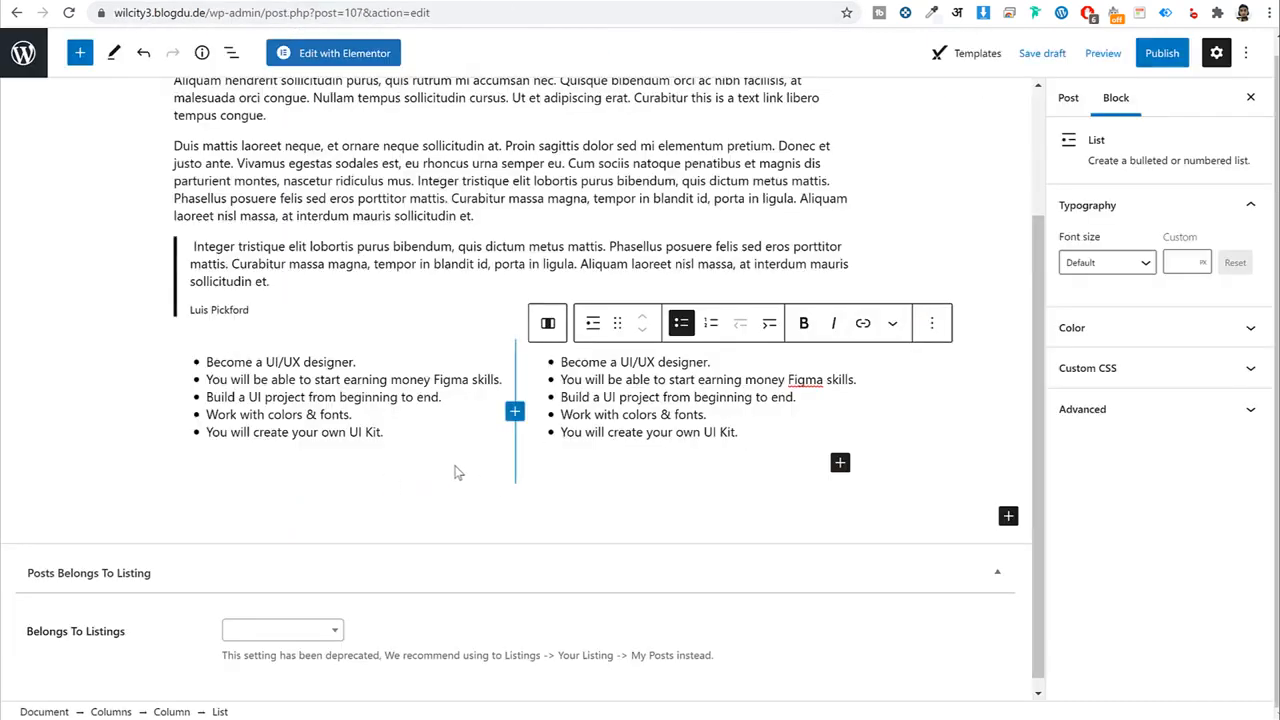
{"action": "scroll", "coordinate": [545, 390], "scroll_direction": "up", "scroll_amount": 3}
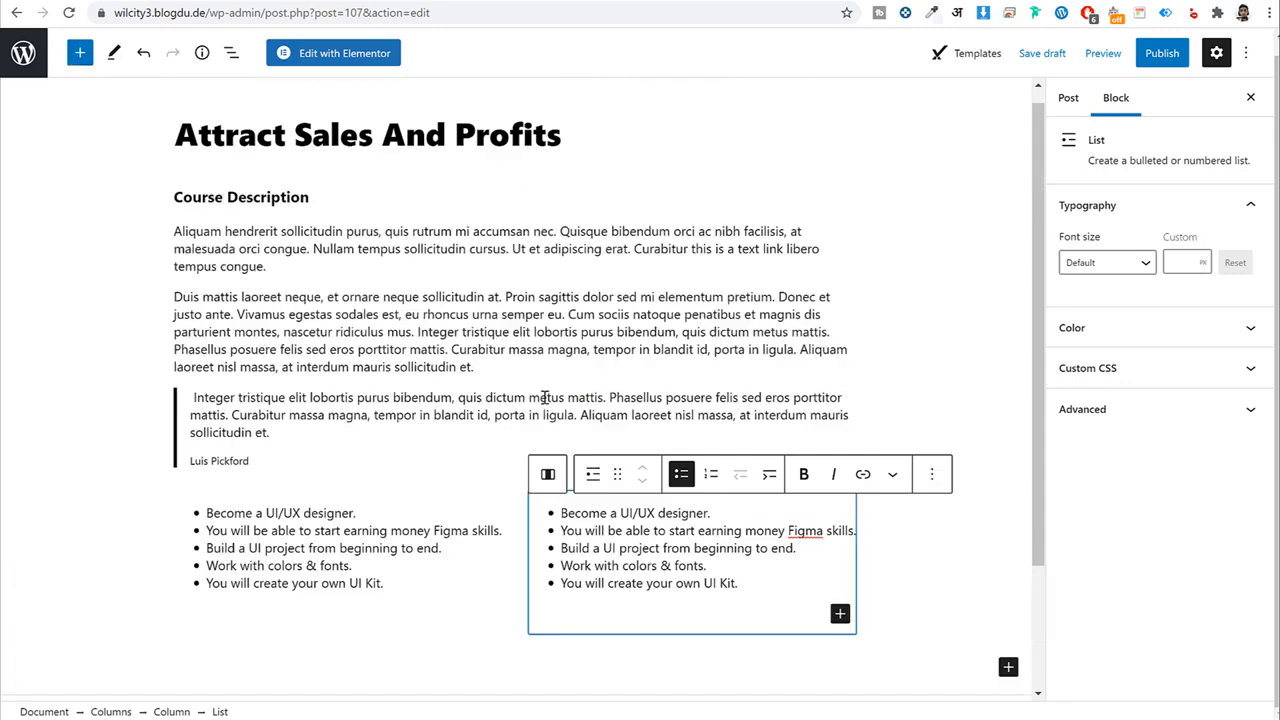
File the post under a newly created News category.
{"action": "left_click", "coordinate": [1067, 100]}
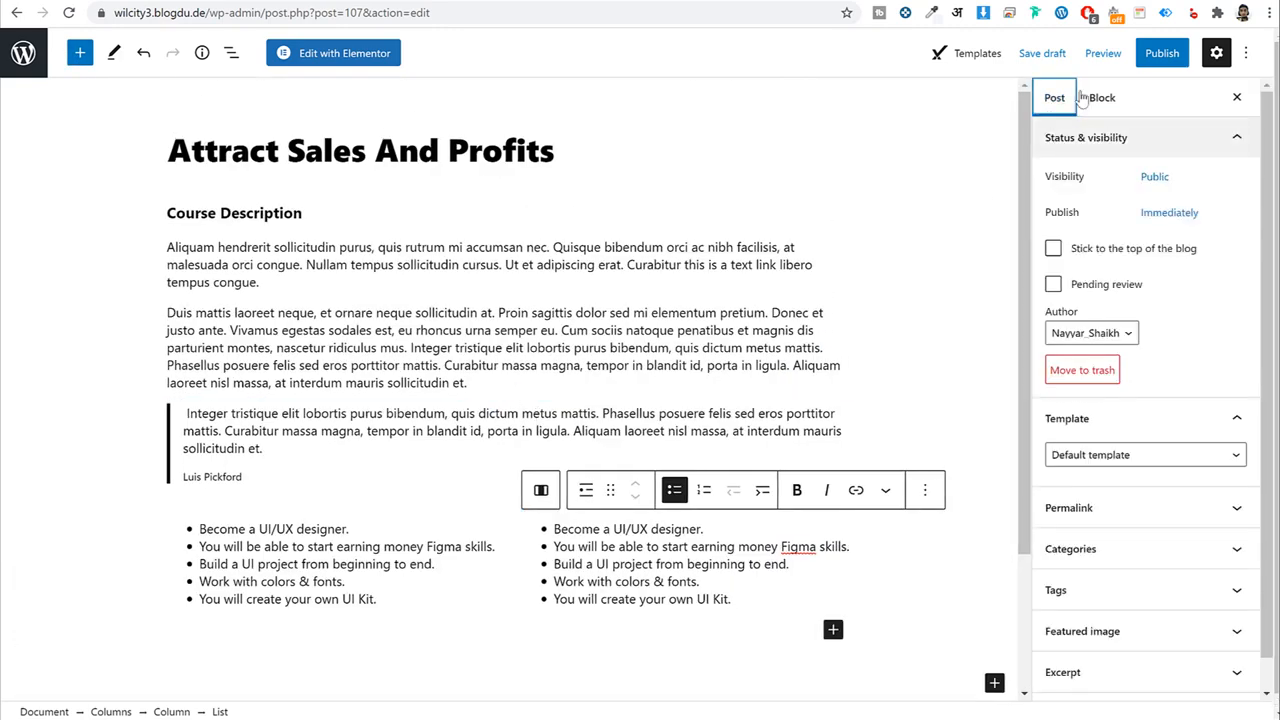
{"action": "left_click", "coordinate": [1104, 549]}
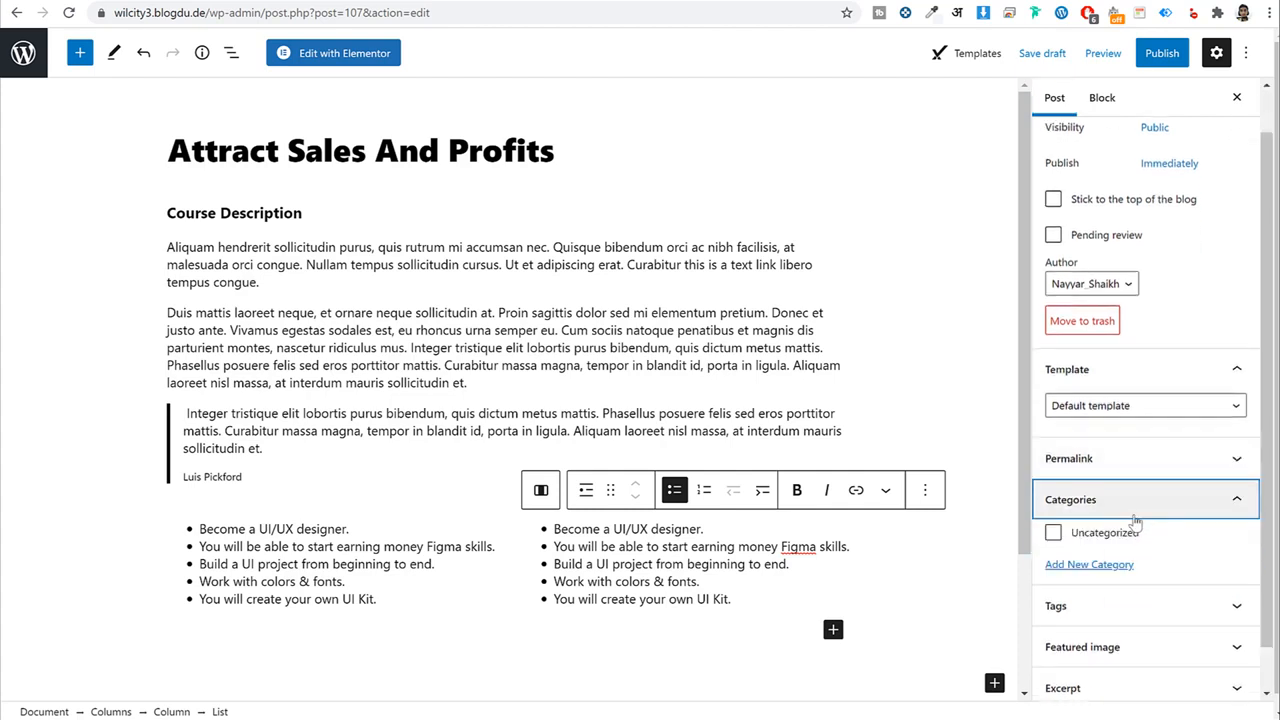
{"action": "left_click", "coordinate": [1120, 564]}
{"action": "scroll", "coordinate": [1114, 603], "scroll_direction": "down", "scroll_amount": 2}
{"action": "left_click", "coordinate": [1120, 427]}
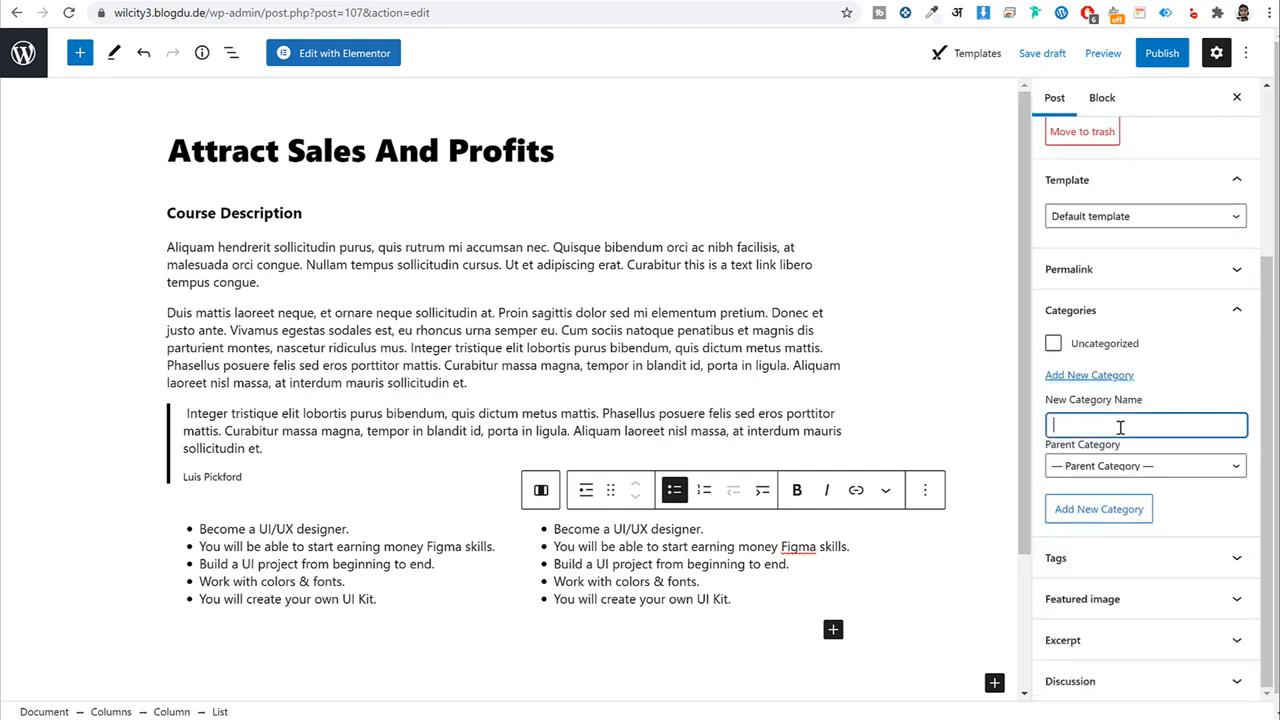
{"action": "left_click", "coordinate": [1106, 522]}
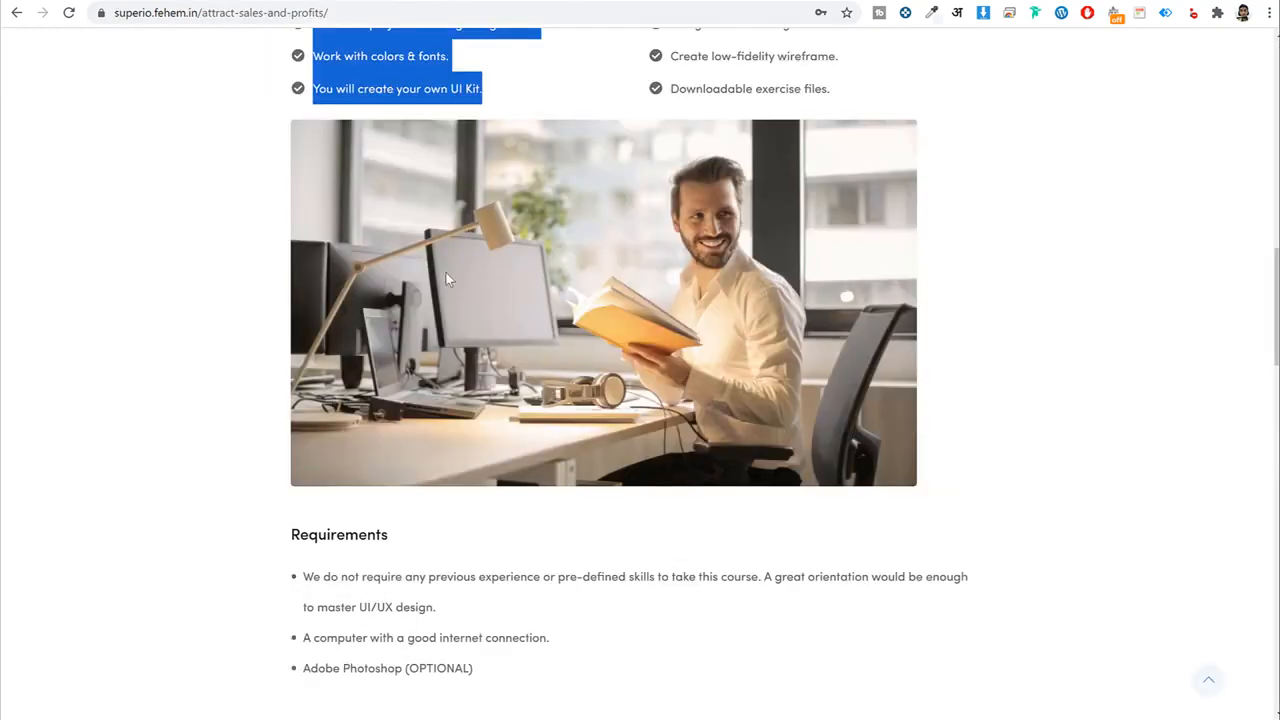
Set the Tower Bridge photo as the featured image and publish the post.
{"action": "scroll", "coordinate": [445, 271], "scroll_direction": "up", "scroll_amount": 4}
{"action": "scroll", "coordinate": [469, 346], "scroll_direction": "up", "scroll_amount": 10}
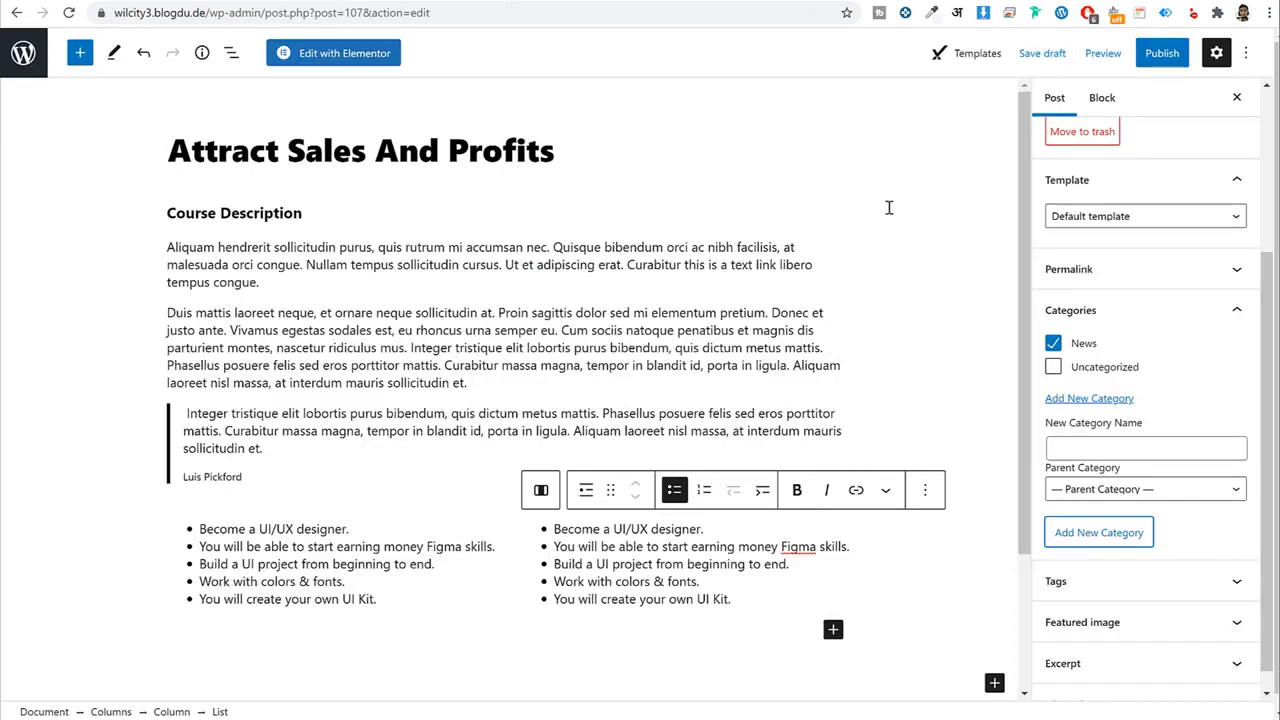
{"action": "scroll", "coordinate": [1185, 436], "scroll_direction": "down", "scroll_amount": 1}
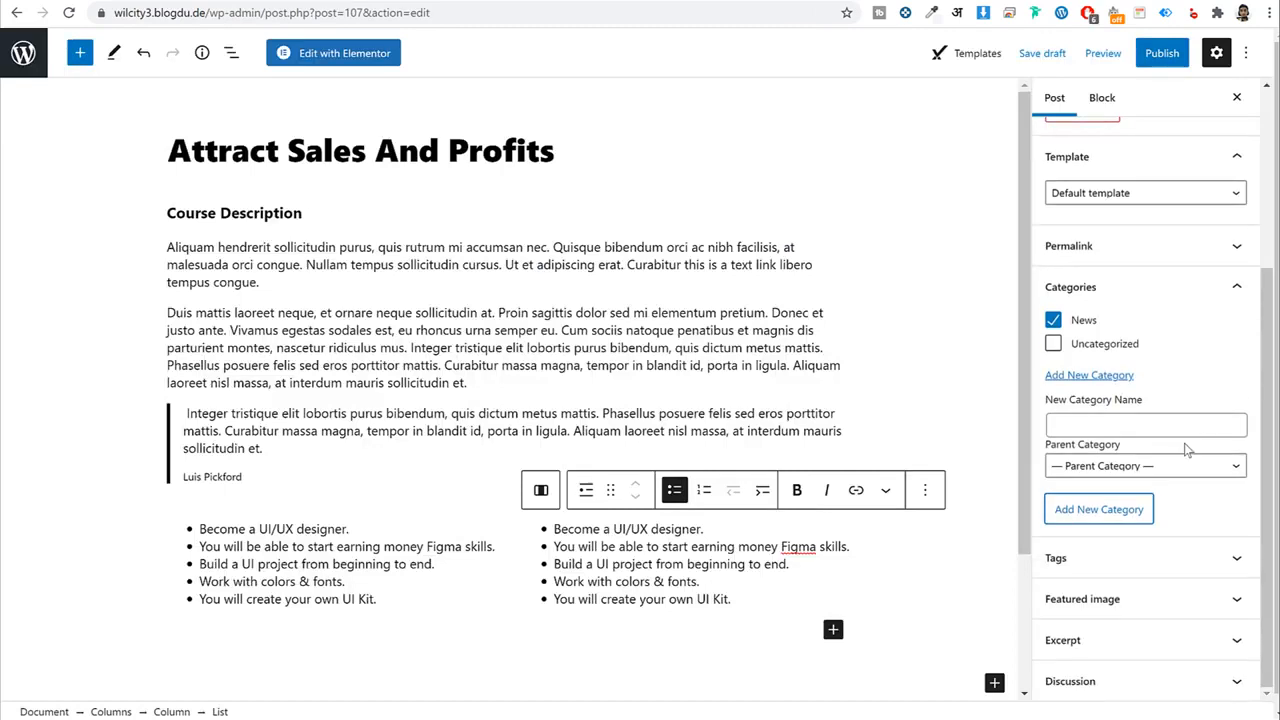
{"action": "left_click", "coordinate": [1147, 612]}
{"action": "left_click", "coordinate": [1147, 614]}
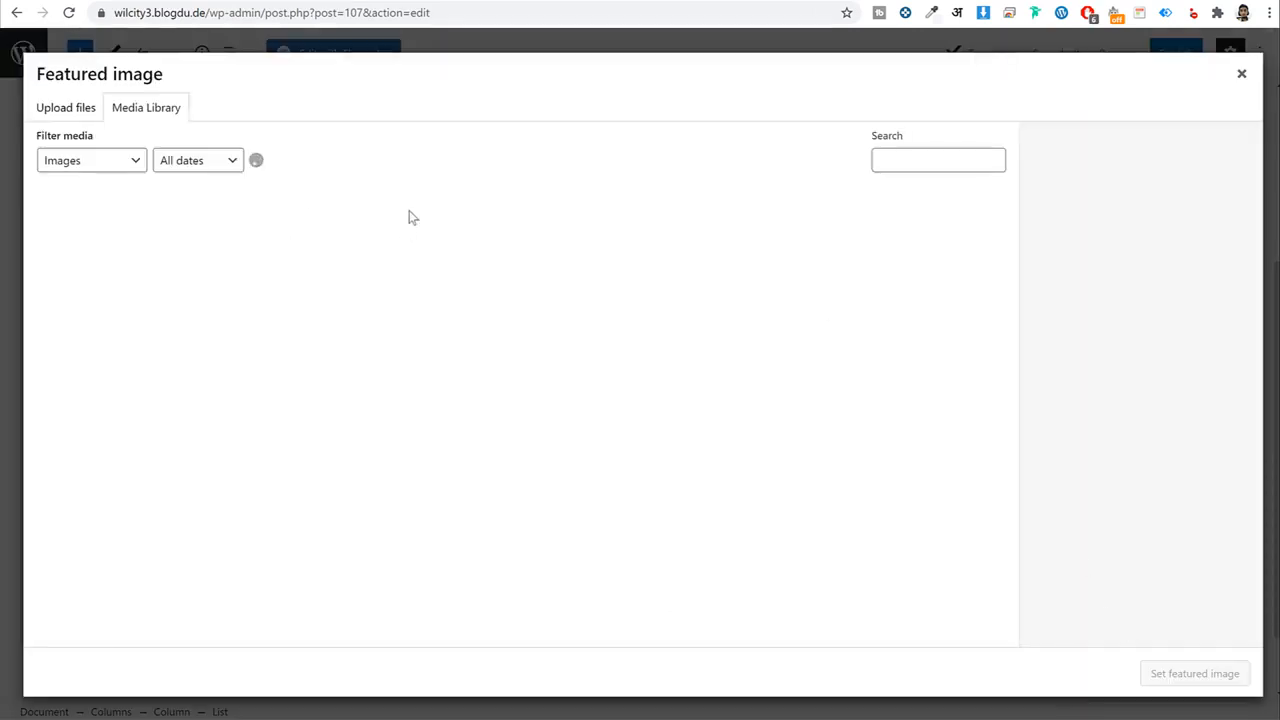
{"action": "left_click", "coordinate": [836, 268]}
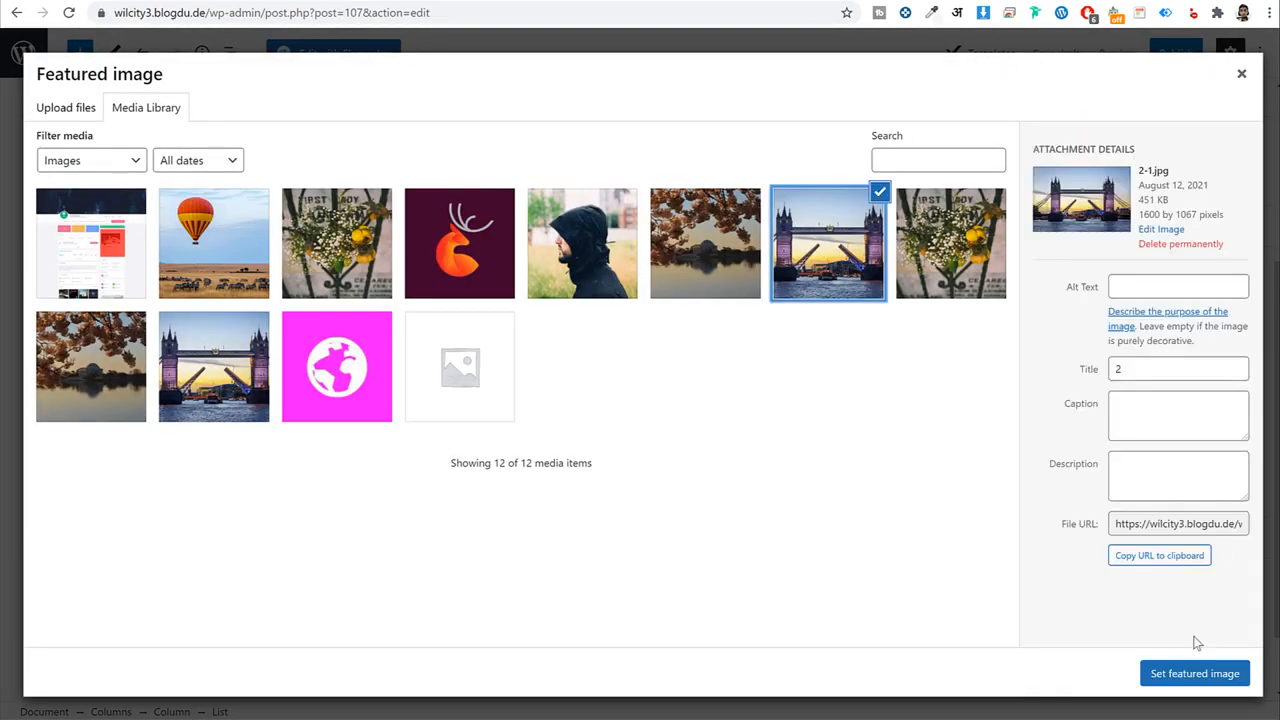
{"action": "left_click", "coordinate": [1194, 673]}
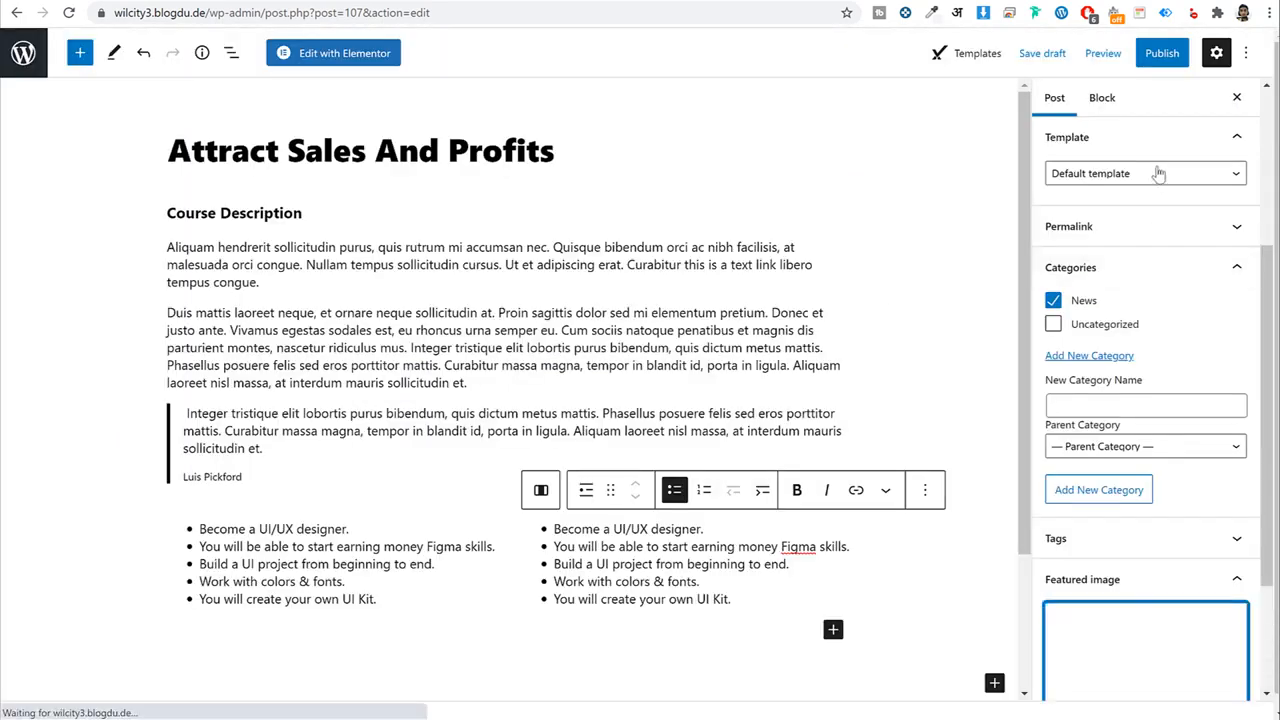
{"action": "left_click", "coordinate": [1160, 53]}
{"action": "left_click", "coordinate": [1130, 53]}
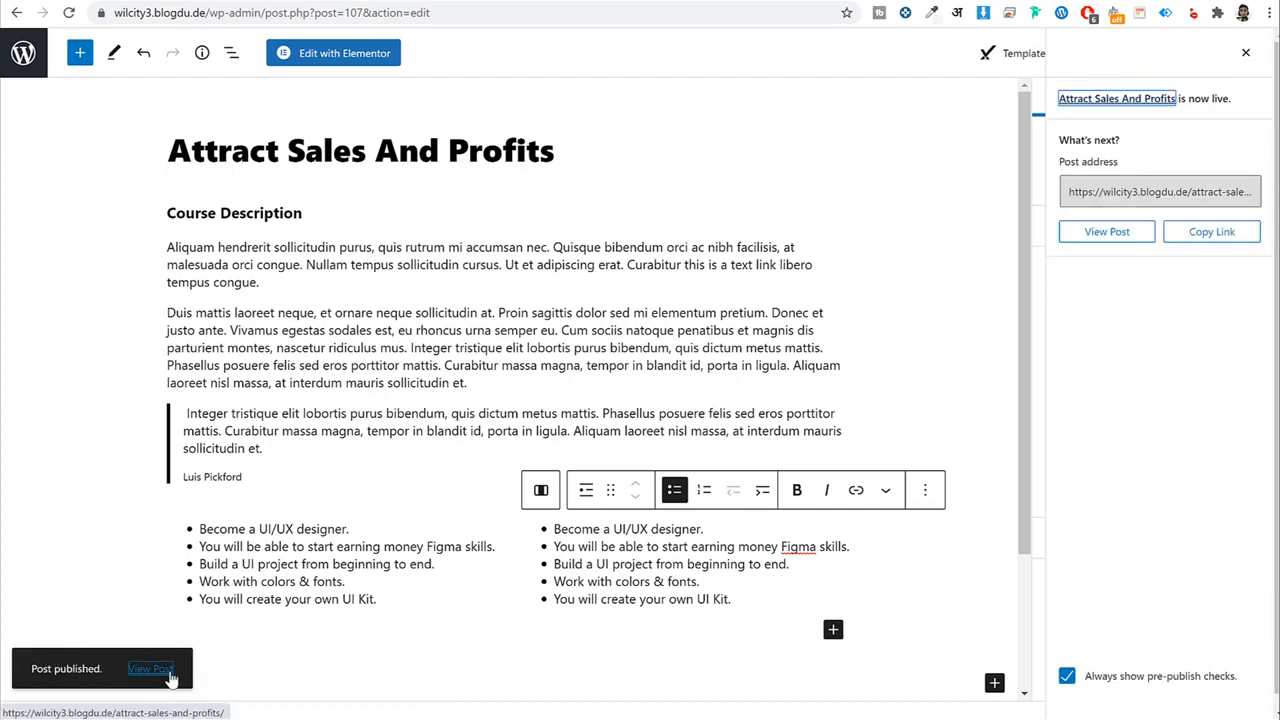
View the published Attract Sales And Profits post on the site, then go to the admin Posts list.
{"action": "left_click", "coordinate": [160, 670]}
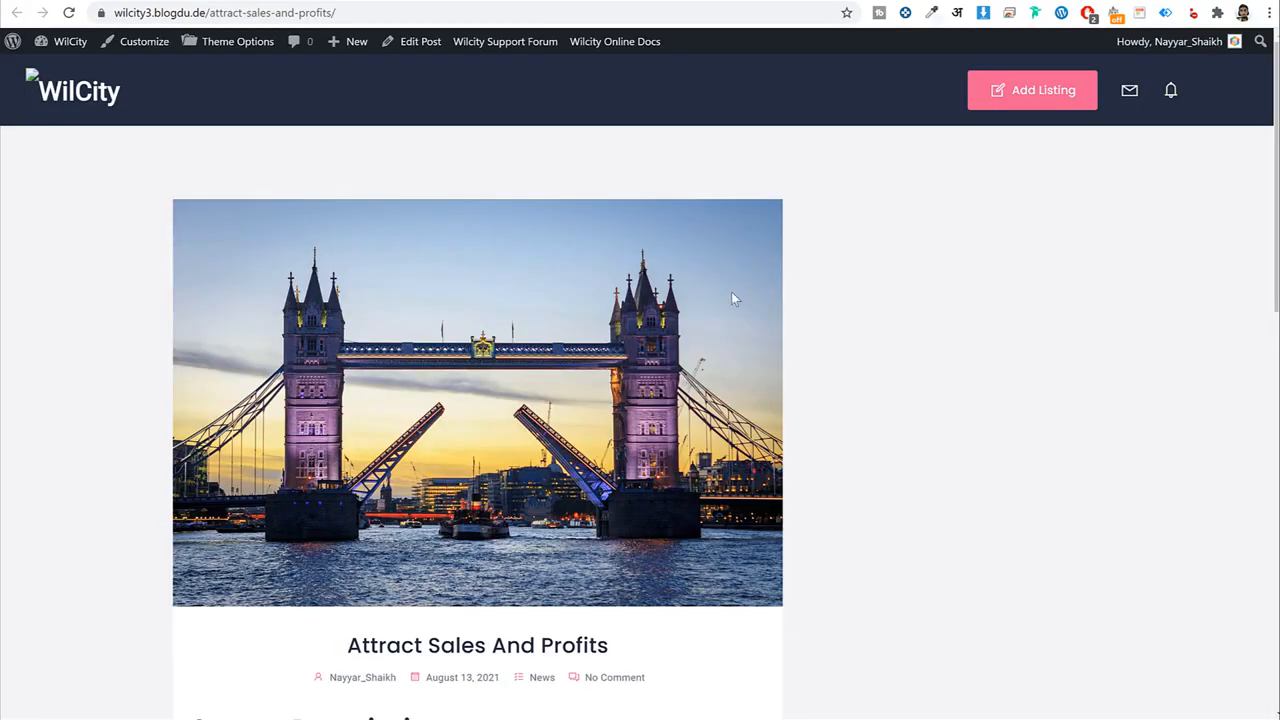
{"action": "scroll", "coordinate": [733, 298], "scroll_direction": "down", "scroll_amount": 2}
{"action": "scroll", "coordinate": [323, 487], "scroll_direction": "down", "scroll_amount": 6}
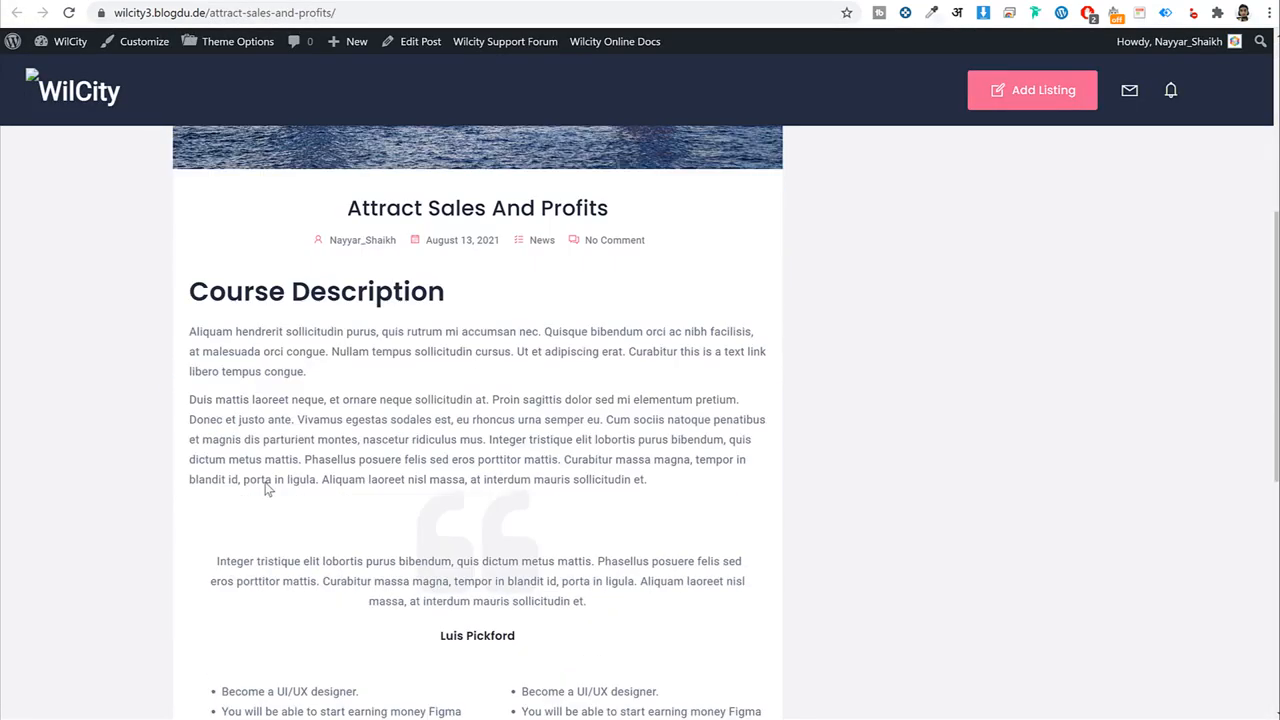
{"action": "scroll", "coordinate": [631, 352], "scroll_direction": "up", "scroll_amount": 8}
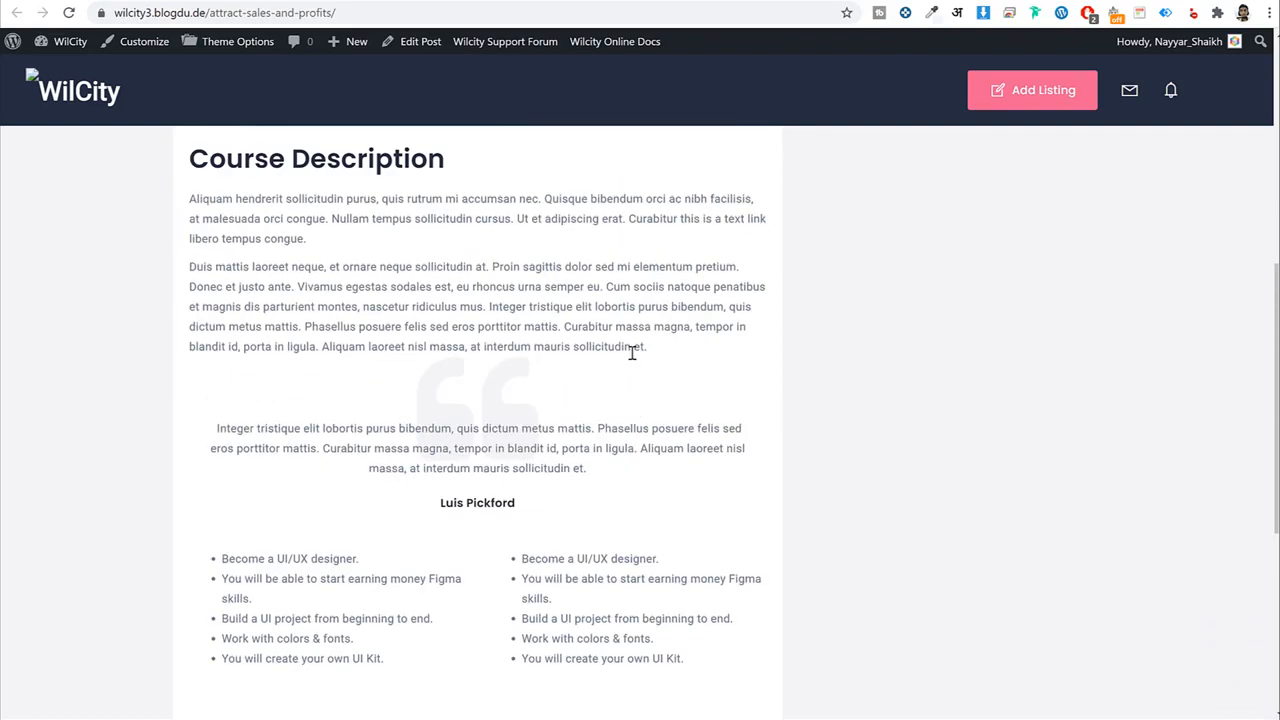
{"action": "key", "text": "alt+Left"}
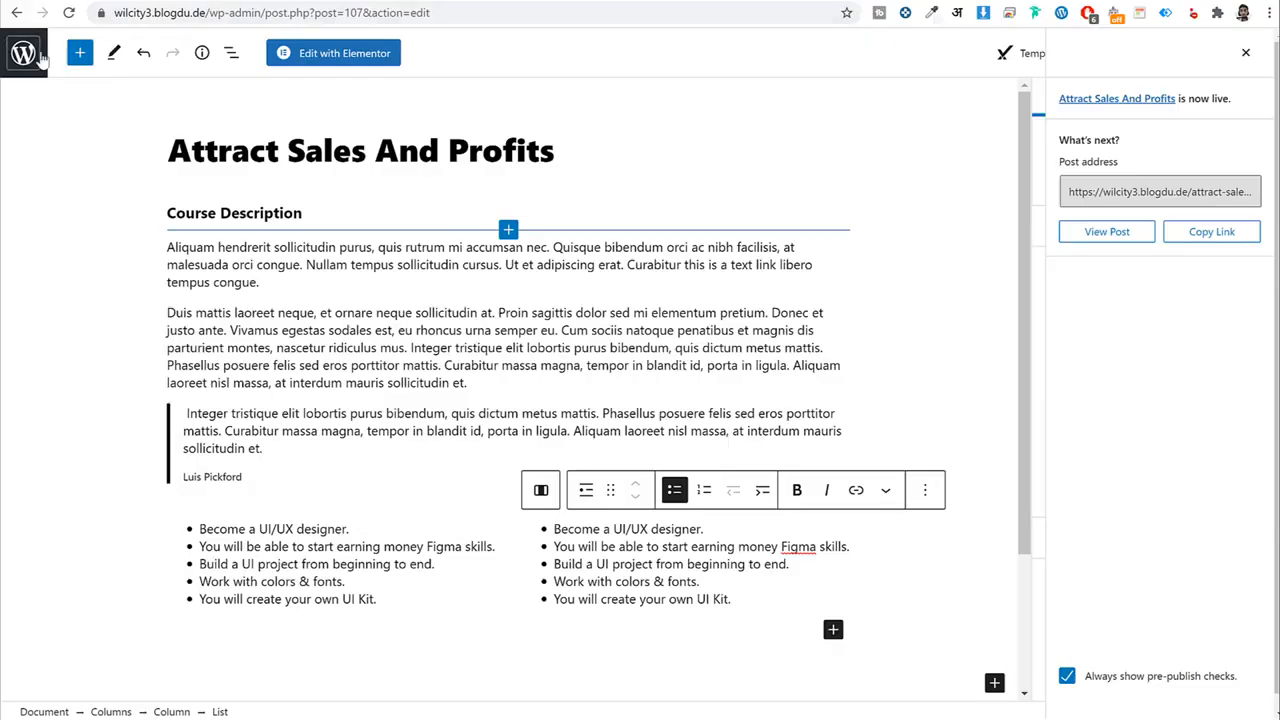
{"action": "left_click", "coordinate": [38, 56]}
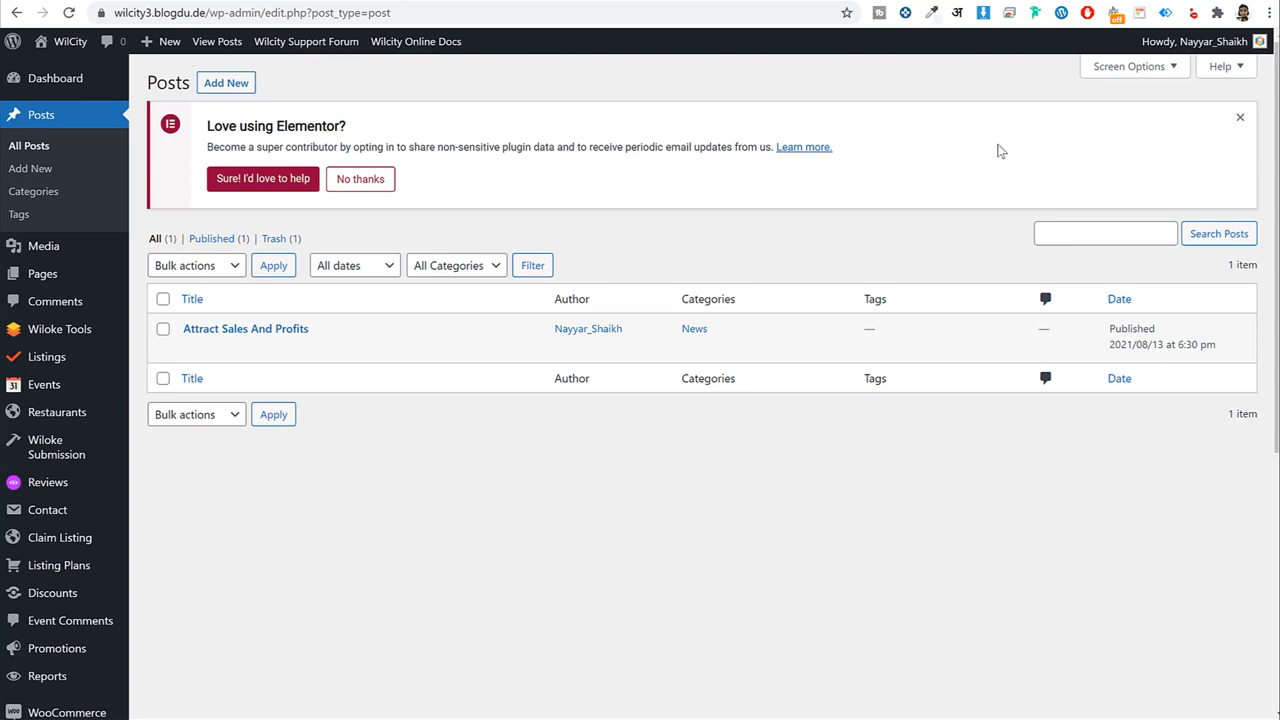
Start a new page titled 'About Us'.
{"action": "left_click", "coordinate": [78, 274]}
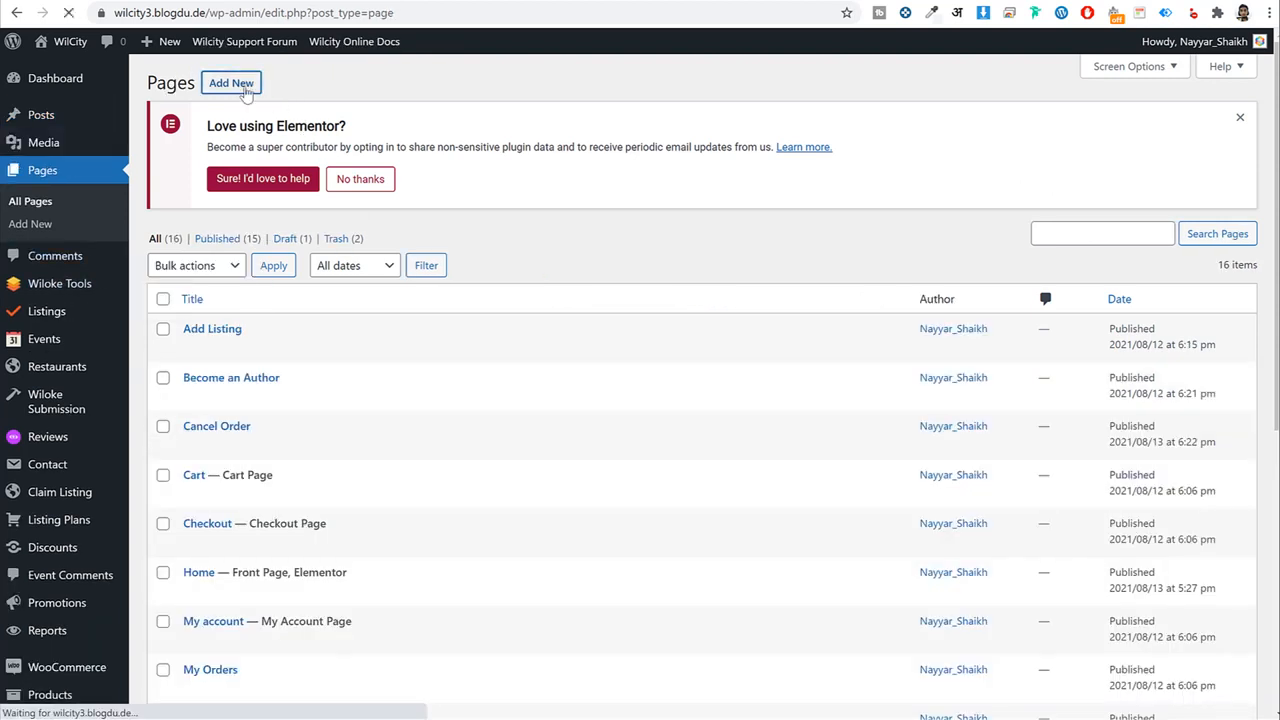
{"action": "left_click", "coordinate": [258, 88]}
{"action": "type", "text": "Ablout"}
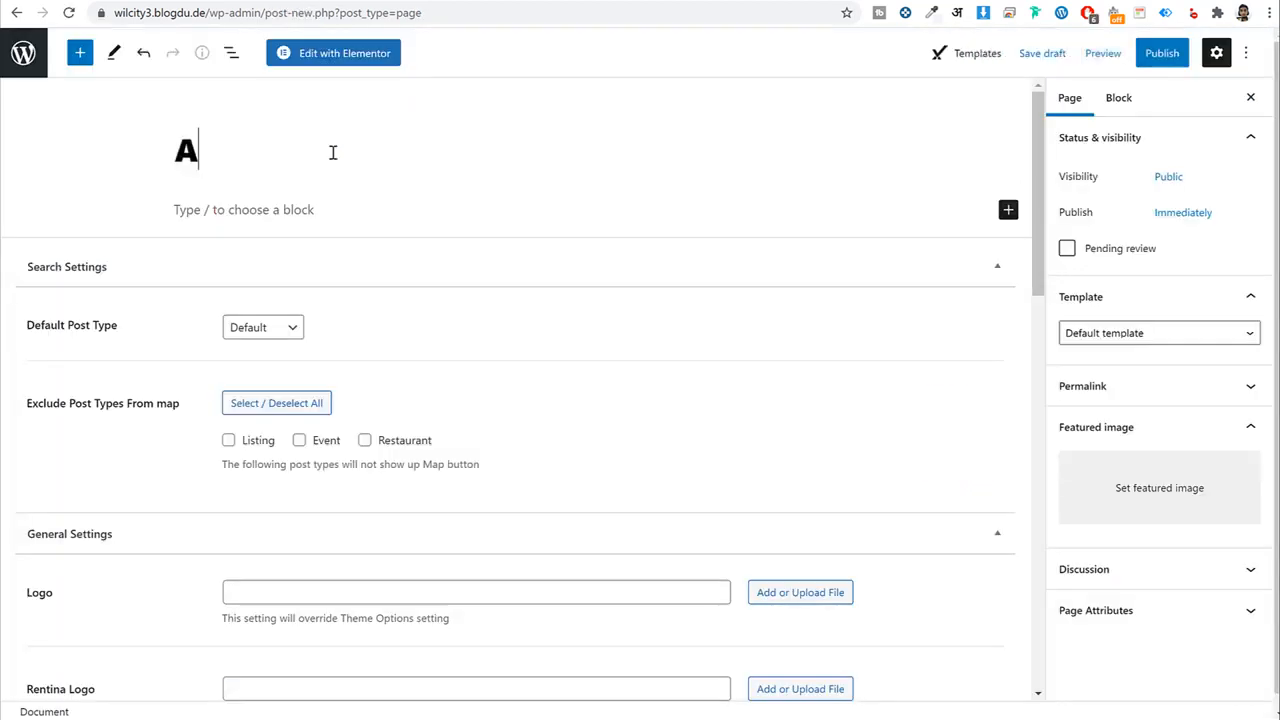
{"action": "key", "text": "BackSpace"}
{"action": "key", "text": "BackSpace"}
{"action": "key", "text": "BackSpace"}
{"action": "key", "text": "BackSpace"}
{"action": "type", "text": "out Us"}
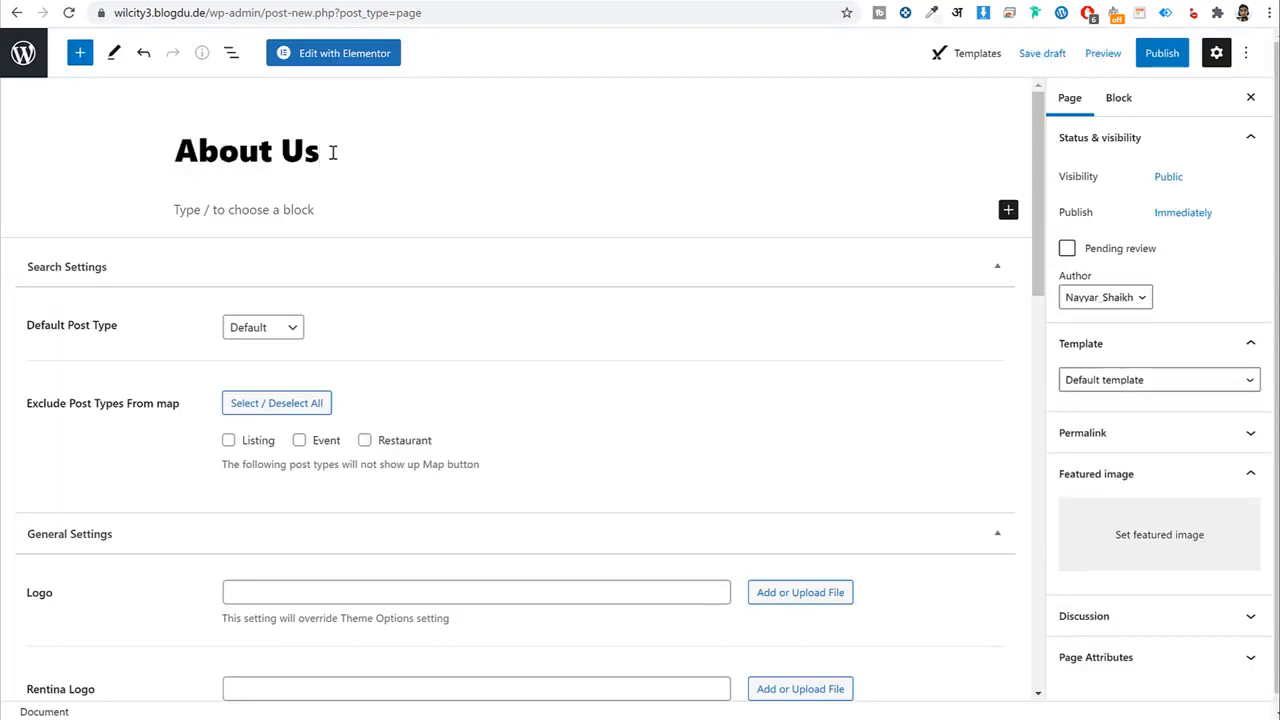
Apply the Wilcity Page Builder template, publish the page, and open it in Elementor.
{"action": "left_click", "coordinate": [1126, 385]}
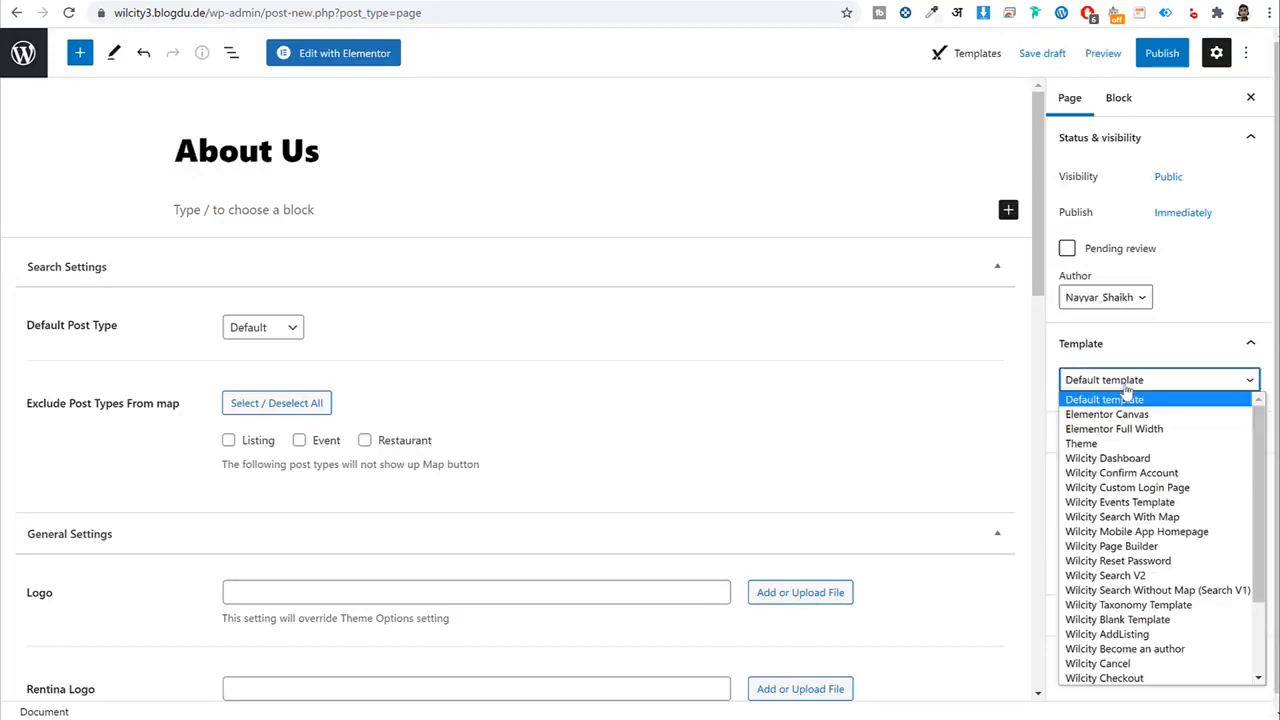
{"action": "left_click", "coordinate": [1141, 548]}
{"action": "left_click", "coordinate": [1162, 53]}
{"action": "left_click", "coordinate": [1120, 58]}
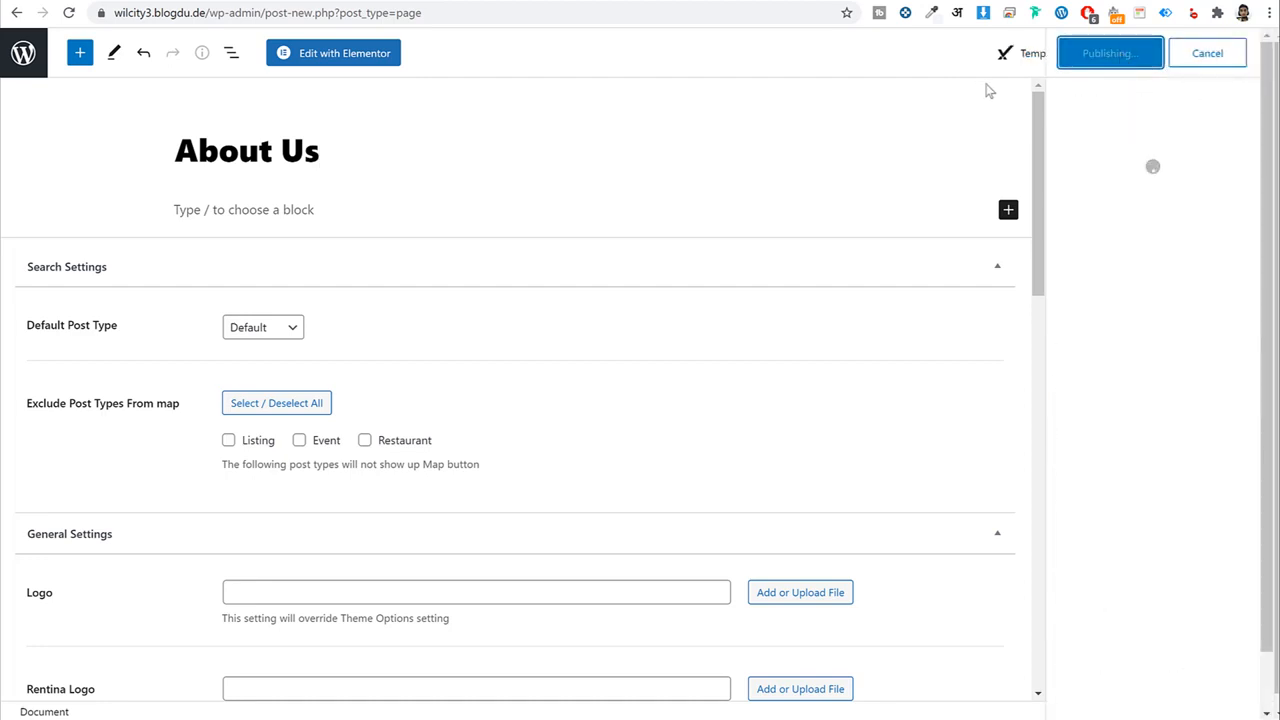
{"action": "left_click", "coordinate": [358, 55]}
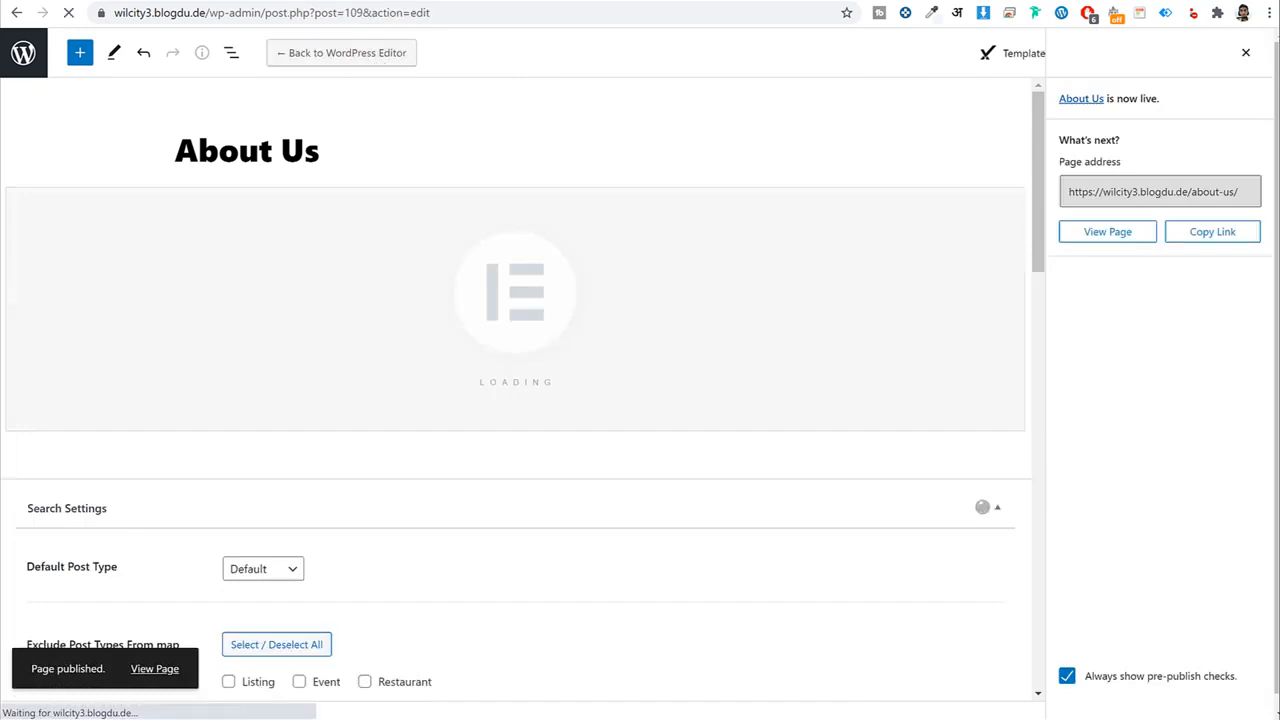
Locate the About Us WilCity template file in the Media > Pages folder.
{"action": "left_click", "coordinate": [440, 718]}
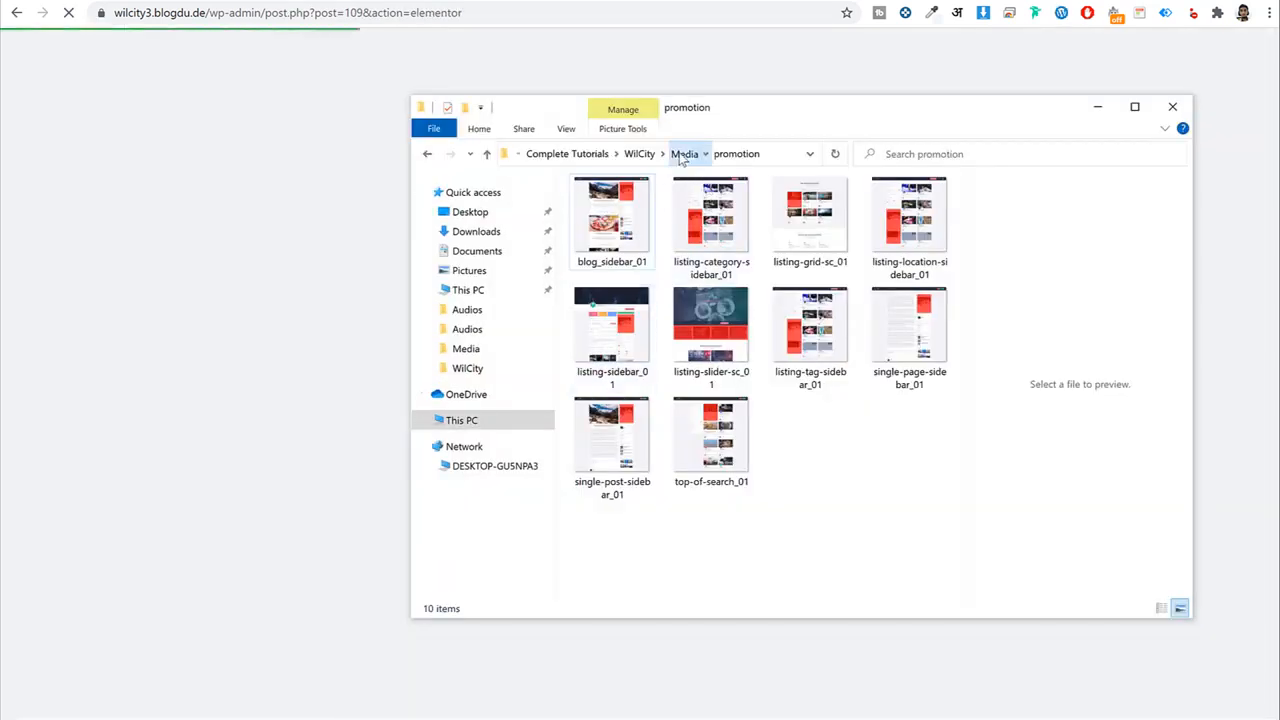
{"action": "left_click", "coordinate": [685, 154]}
{"action": "double_click", "coordinate": [628, 238]}
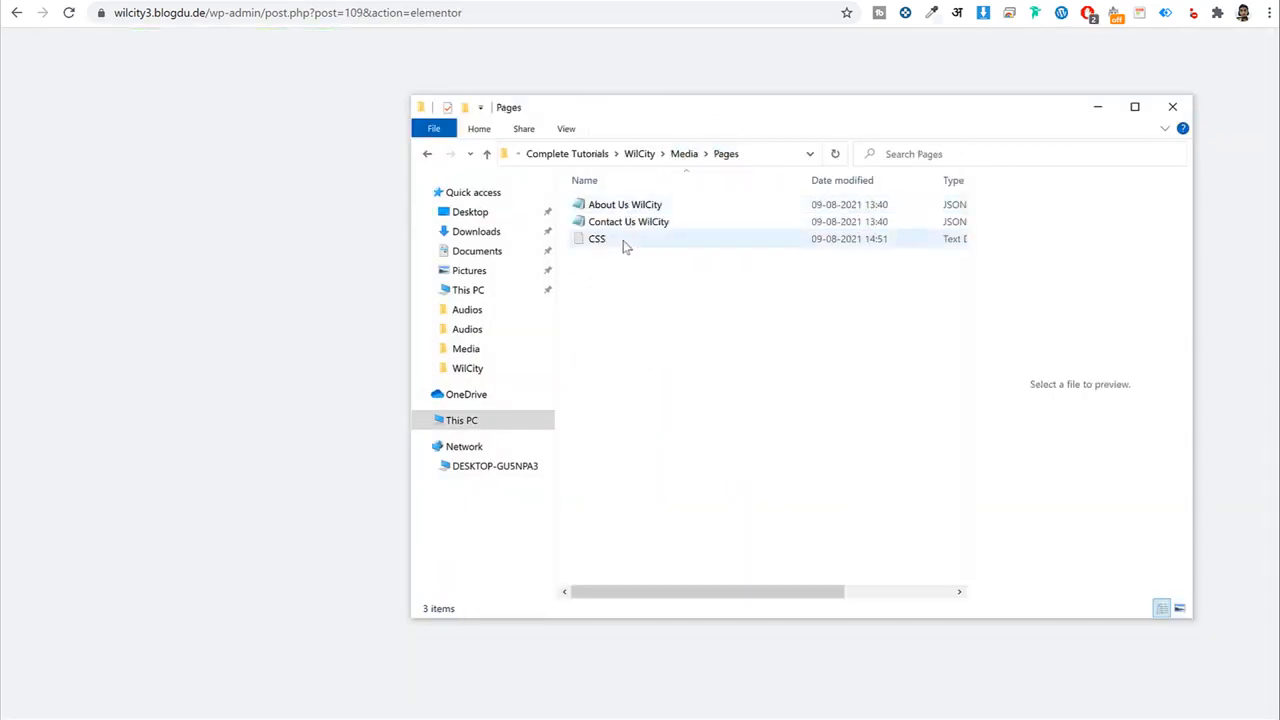
{"action": "left_click", "coordinate": [632, 206]}
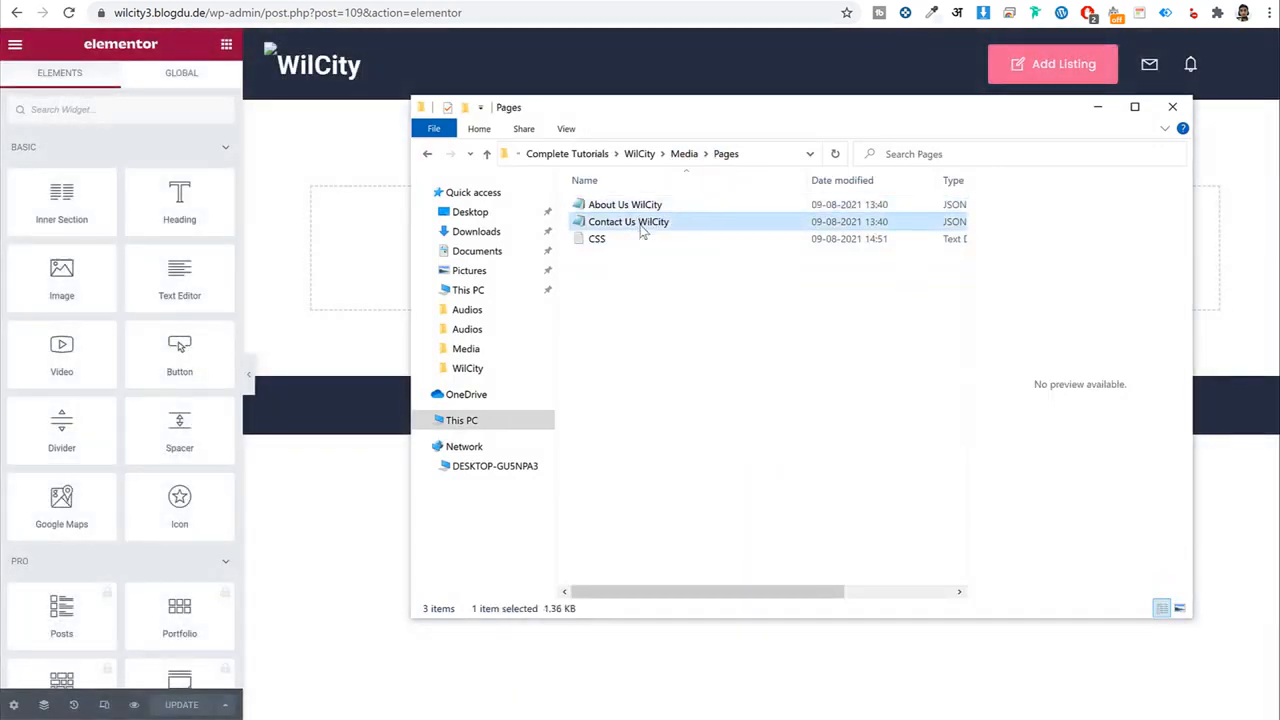
{"action": "left_click", "coordinate": [358, 217]}
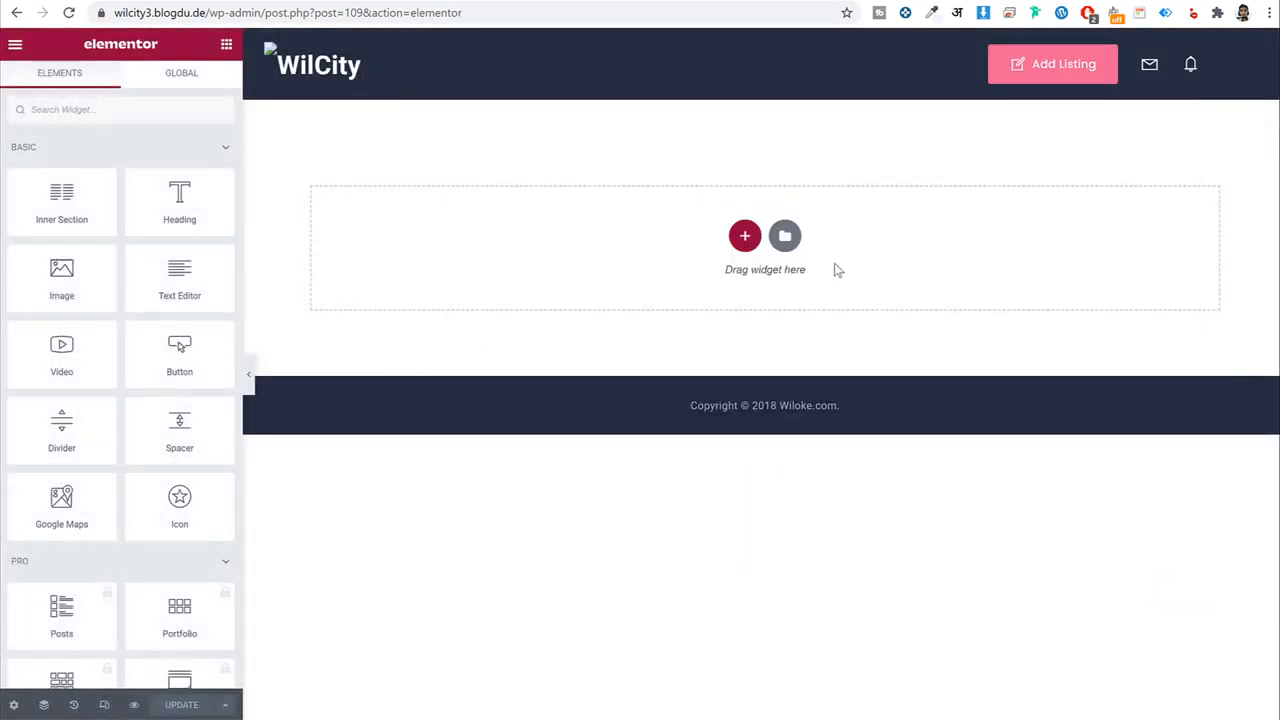
Import About Us WilCity into My Templates and insert it into the page.
{"action": "left_click", "coordinate": [786, 238]}
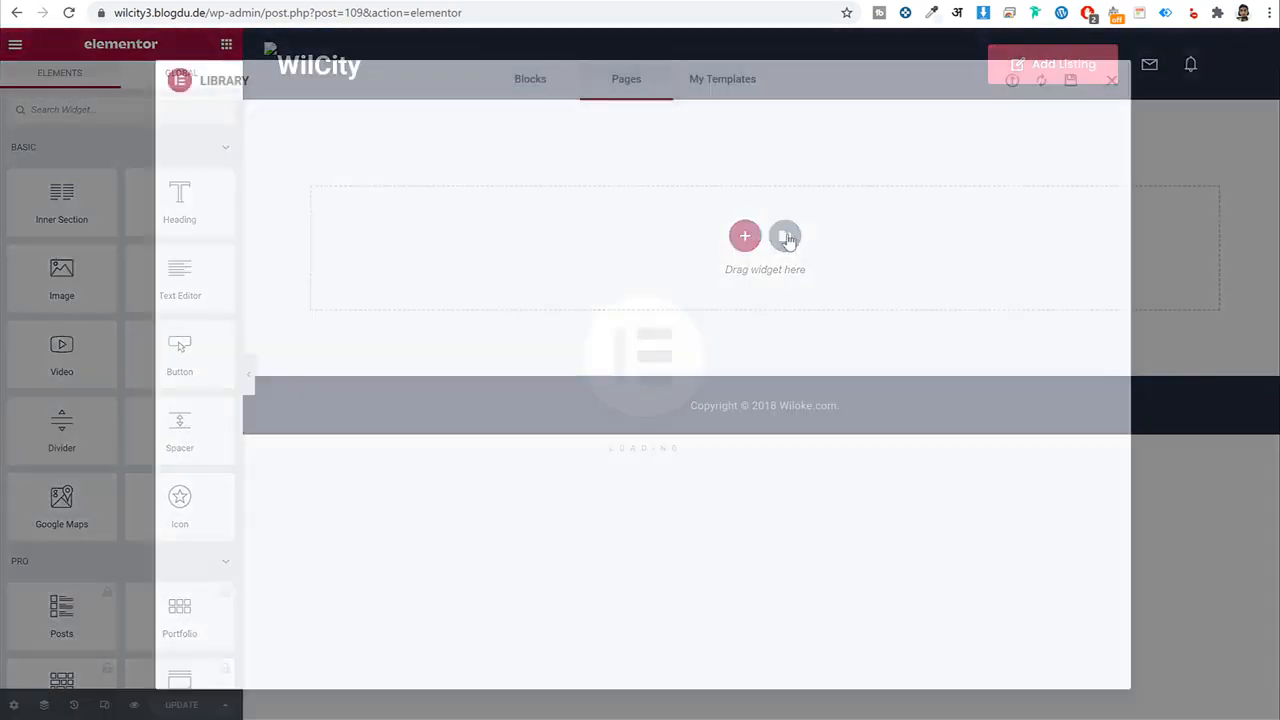
{"action": "left_click", "coordinate": [723, 90]}
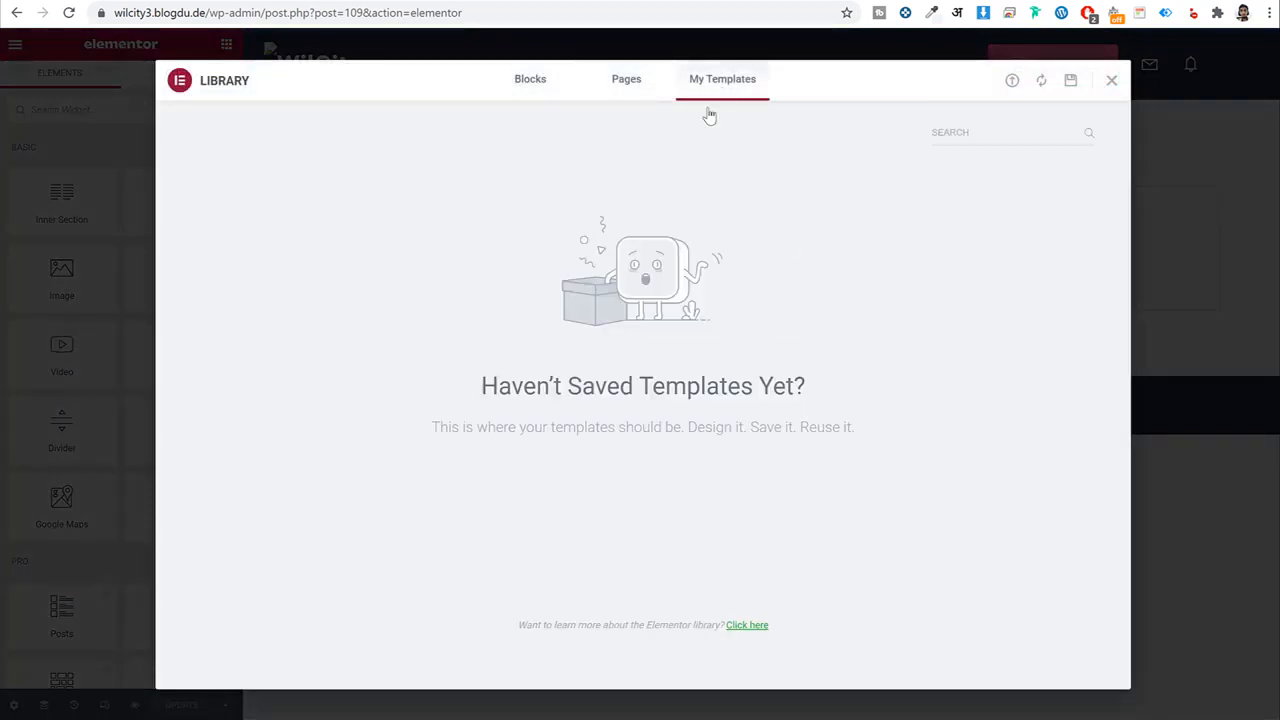
{"action": "left_click", "coordinate": [1012, 82]}
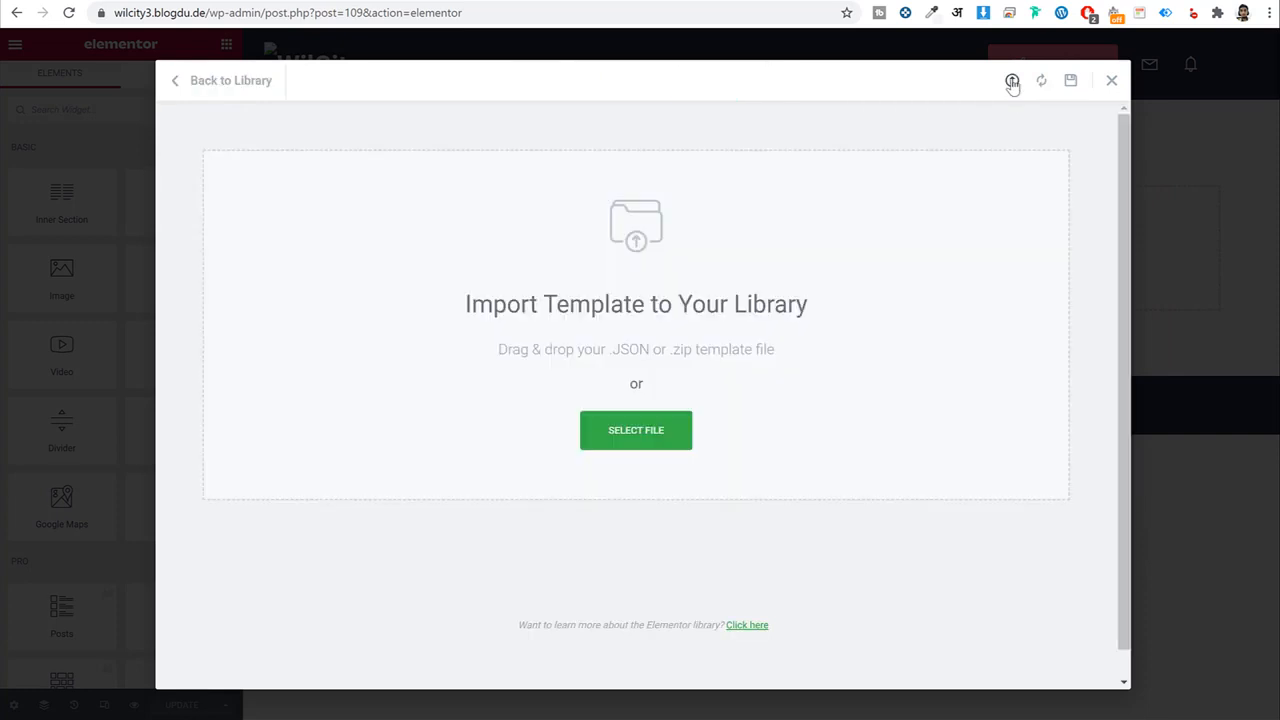
{"action": "left_click", "coordinate": [660, 428]}
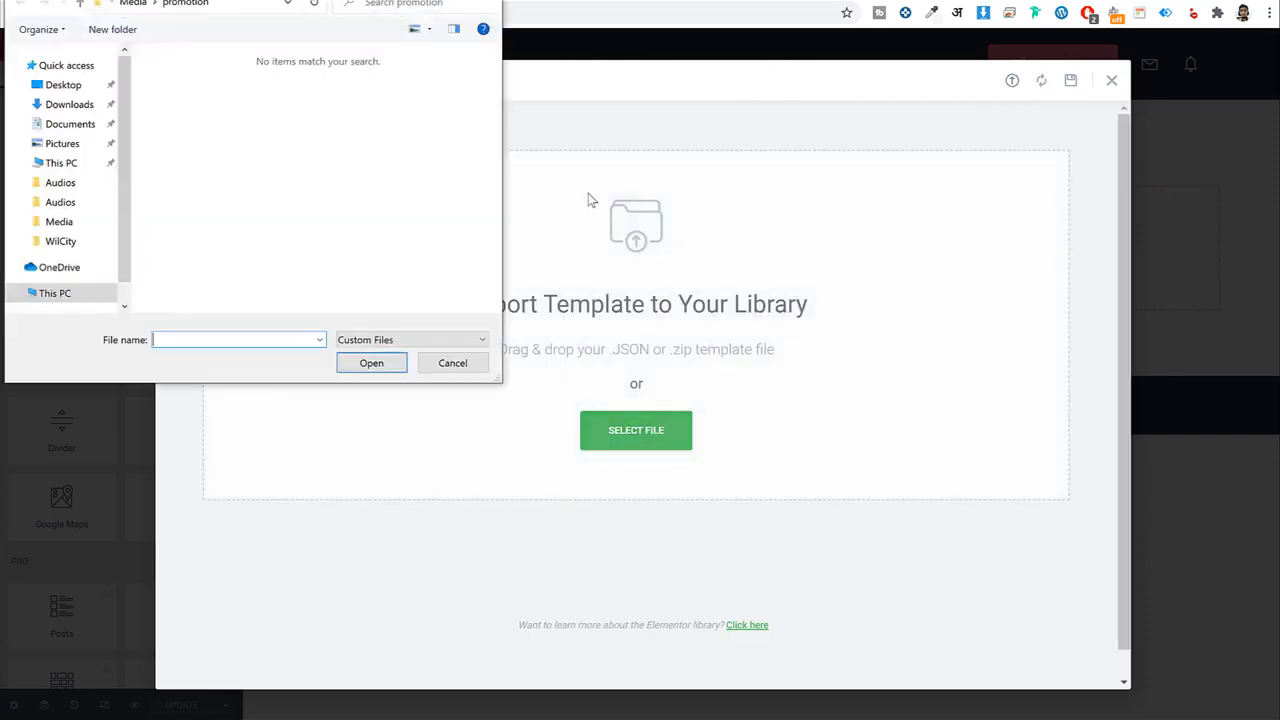
{"action": "left_click", "coordinate": [133, 3]}
{"action": "double_click", "coordinate": [195, 88]}
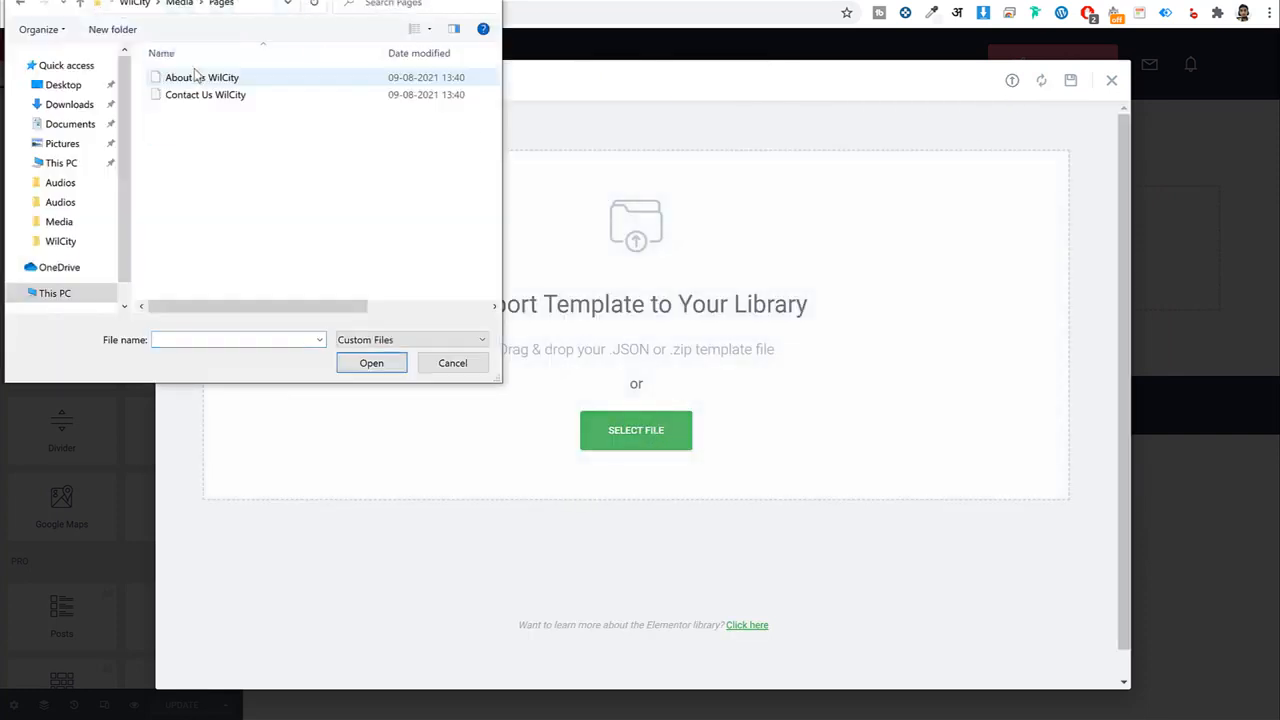
{"action": "left_click", "coordinate": [201, 79]}
{"action": "left_click", "coordinate": [371, 363]}
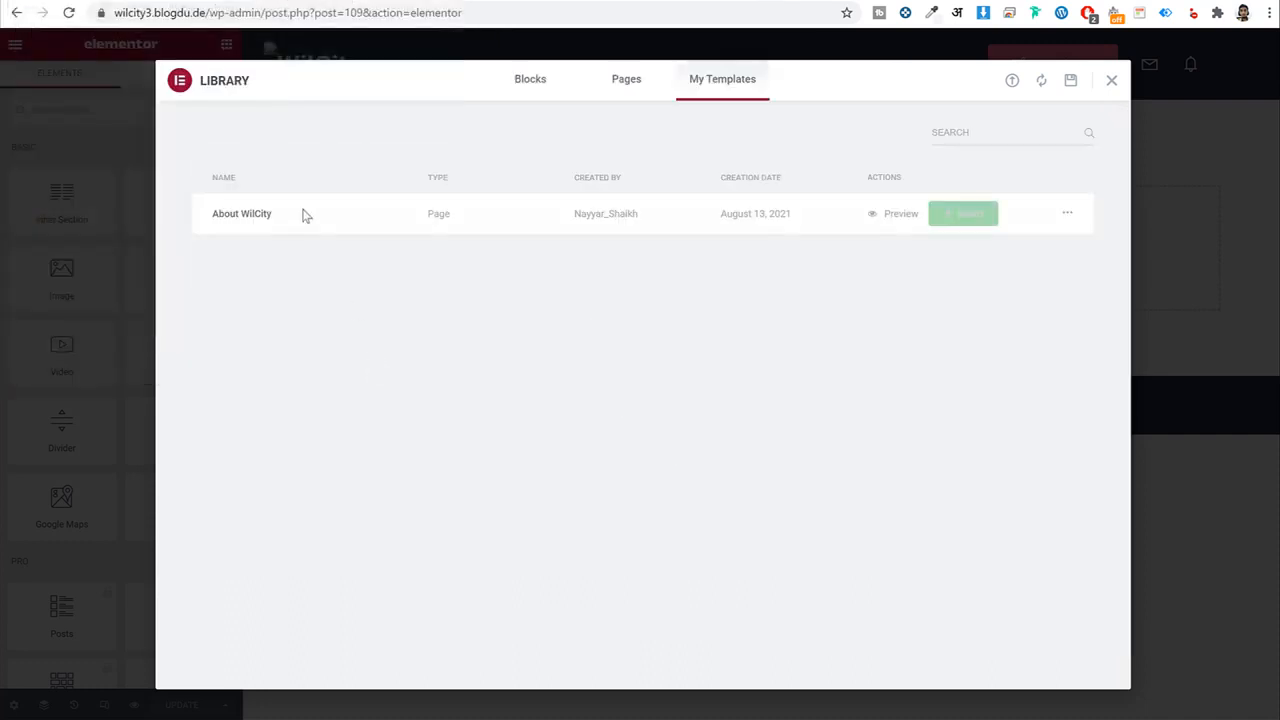
{"action": "left_click", "coordinate": [958, 222]}
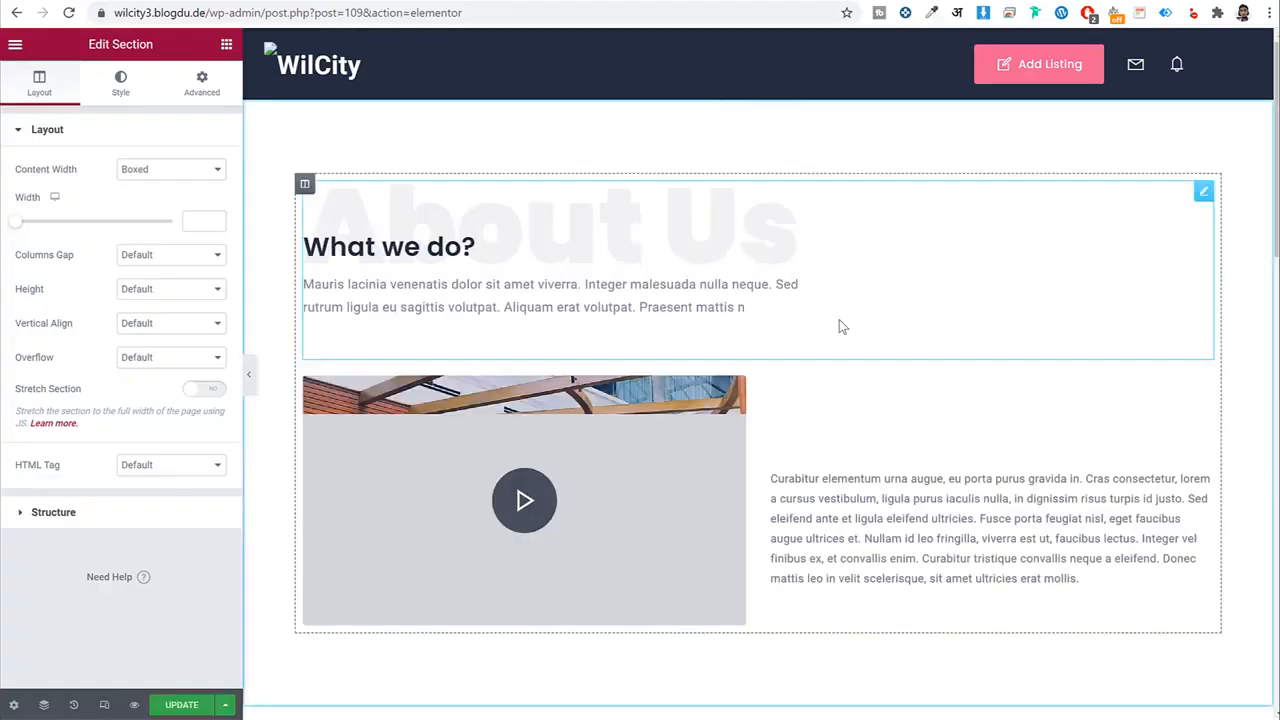
Review the About Us heading and the image-and-intro block settings.
{"action": "scroll", "coordinate": [825, 480], "scroll_direction": "down", "scroll_amount": 9}
{"action": "scroll", "coordinate": [811, 503], "scroll_direction": "down", "scroll_amount": 6}
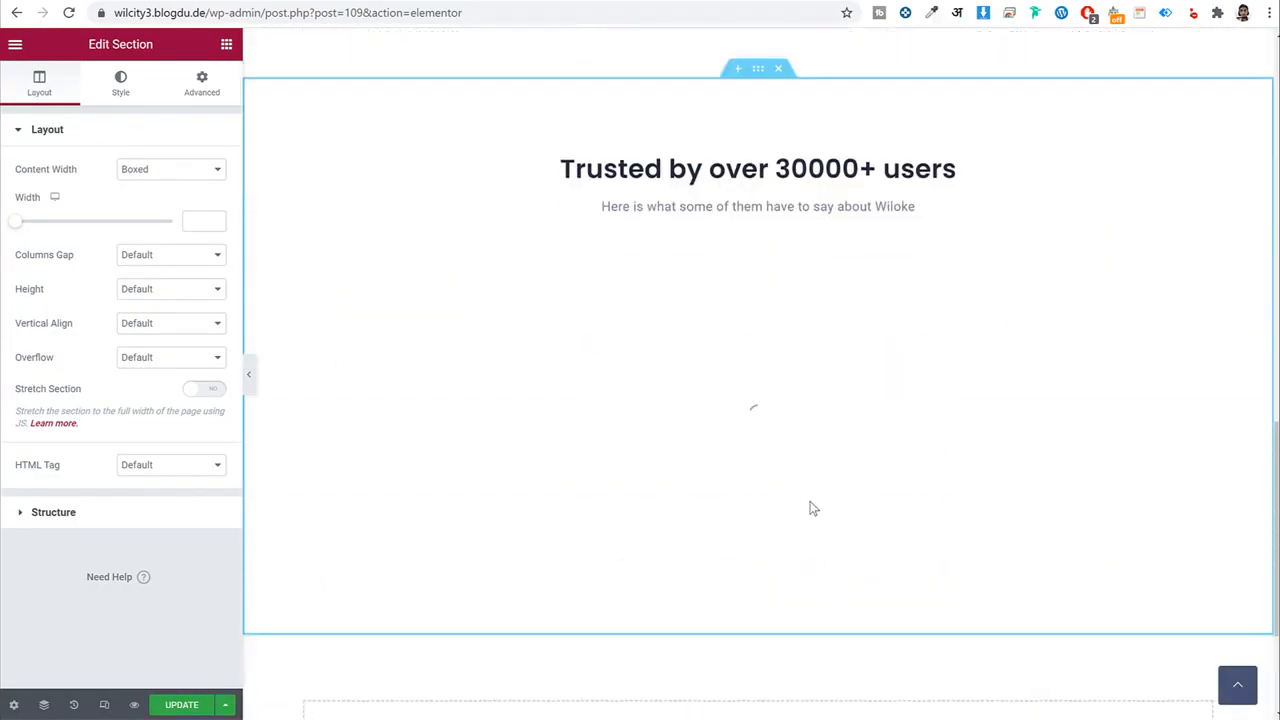
{"action": "scroll", "coordinate": [811, 538], "scroll_direction": "up", "scroll_amount": 15}
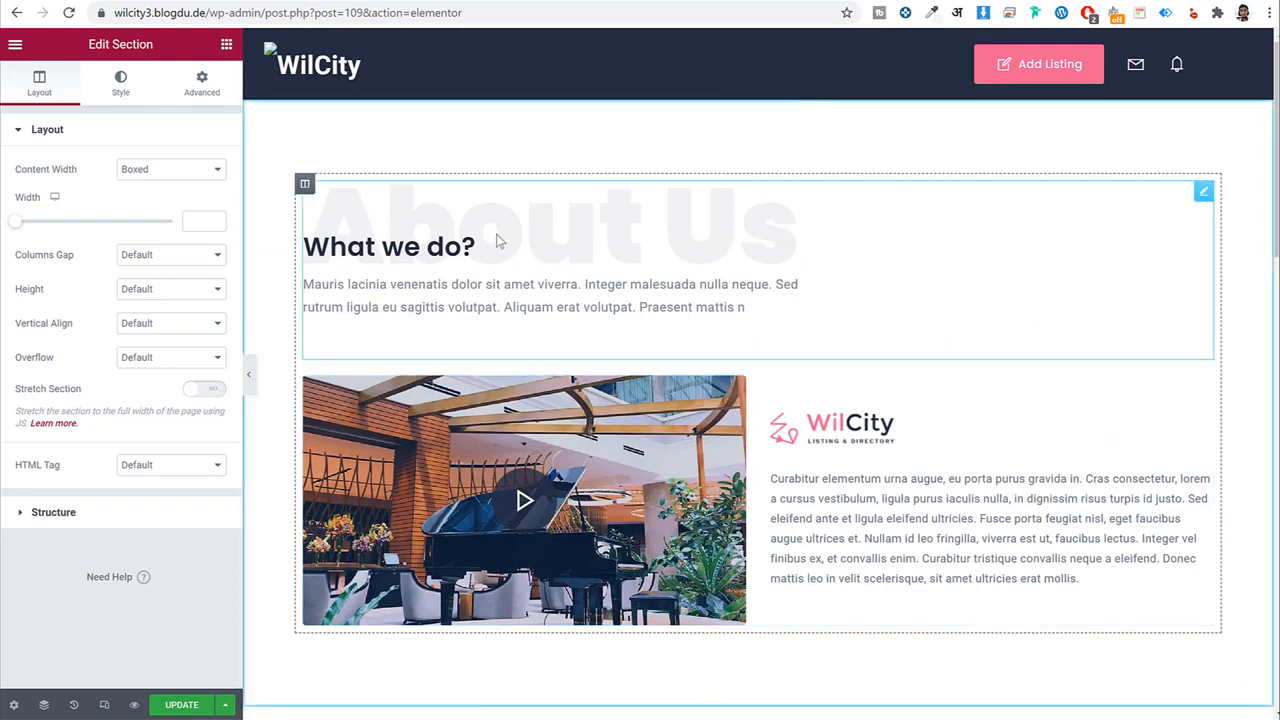
{"action": "left_click", "coordinate": [519, 283]}
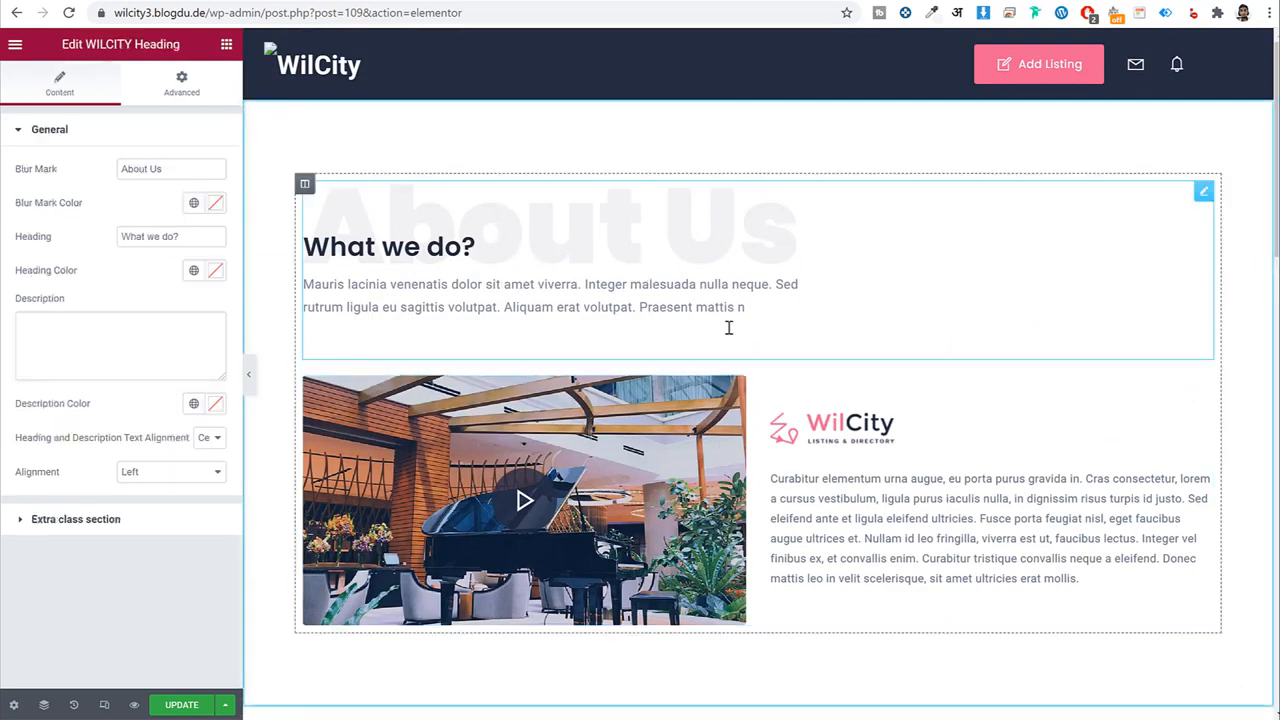
{"action": "scroll", "coordinate": [853, 510], "scroll_direction": "down", "scroll_amount": 3}
{"action": "left_click", "coordinate": [860, 369]}
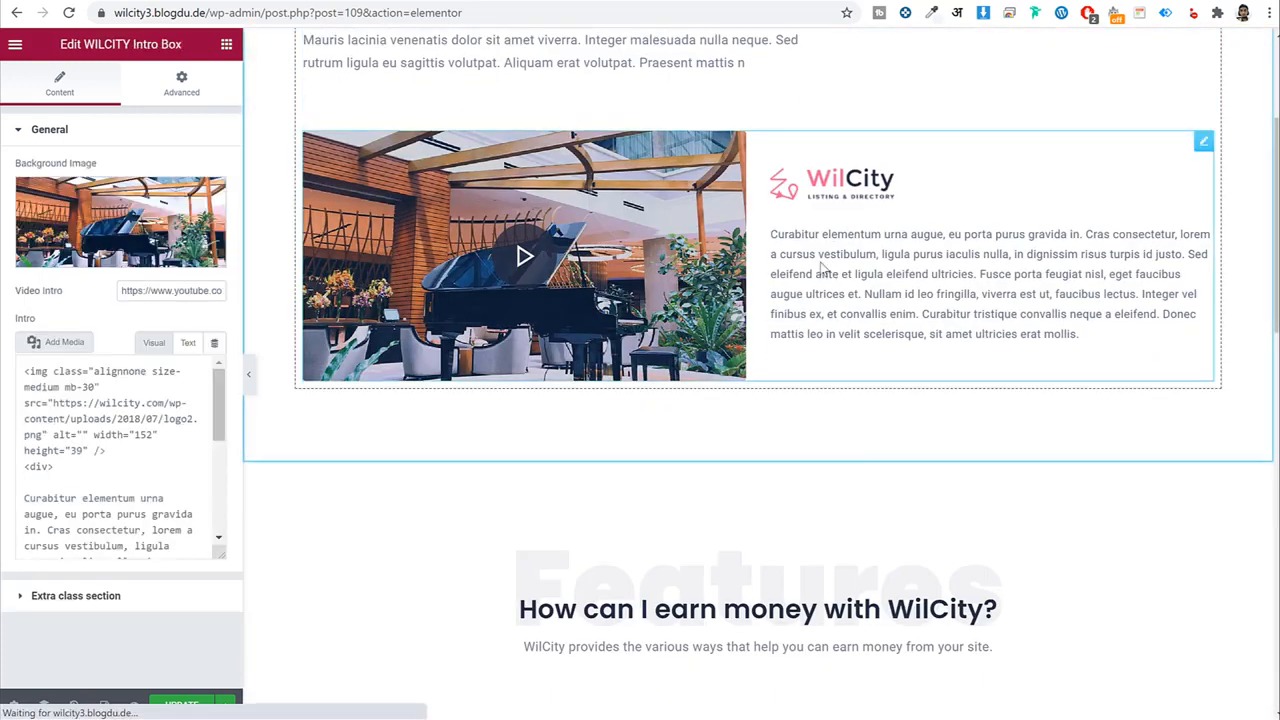
{"action": "scroll", "coordinate": [90, 537], "scroll_direction": "down", "scroll_amount": 3}
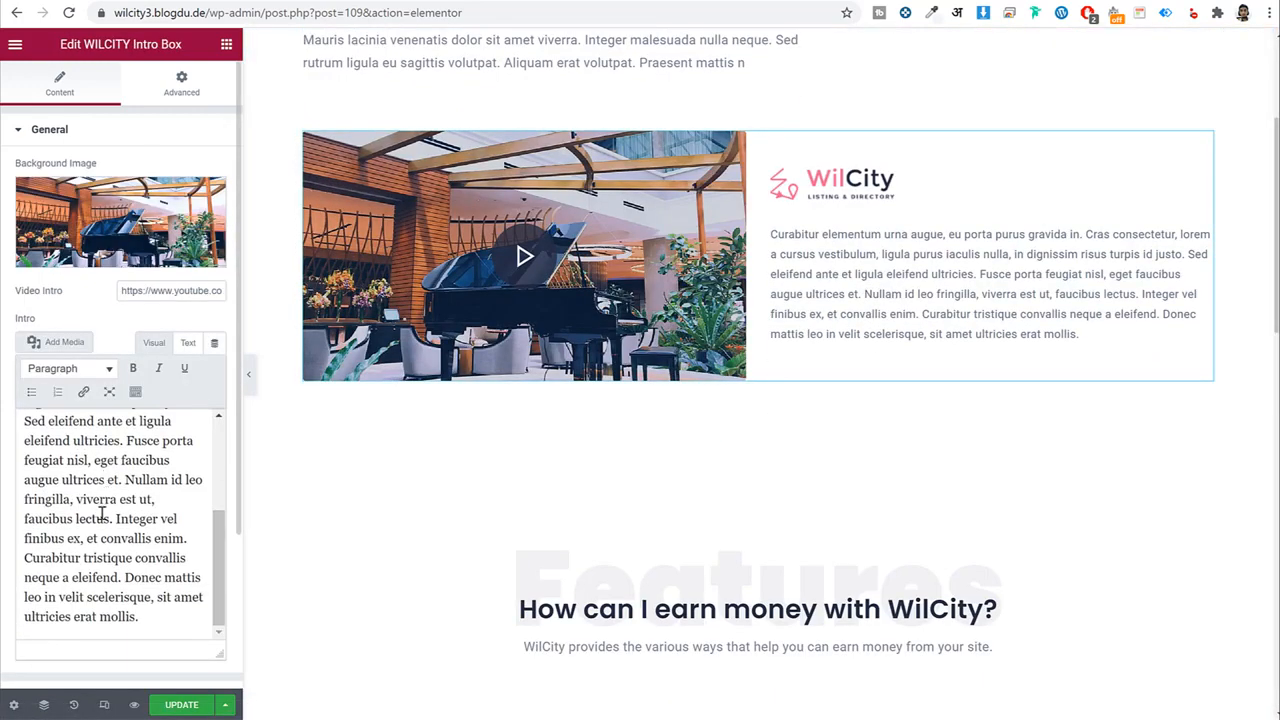
{"action": "scroll", "coordinate": [100, 470], "scroll_direction": "up", "scroll_amount": 3}
Look over the WilCity logo and intro paragraph, then exit Elementor to the dashboard.
{"action": "left_click", "coordinate": [100, 432]}
{"action": "scroll", "coordinate": [153, 500], "scroll_direction": "down", "scroll_amount": 2}
{"action": "triple_click", "coordinate": [145, 500]}
{"action": "scroll", "coordinate": [840, 452], "scroll_direction": "down", "scroll_amount": 1}
{"action": "scroll", "coordinate": [838, 452], "scroll_direction": "down", "scroll_amount": 2}
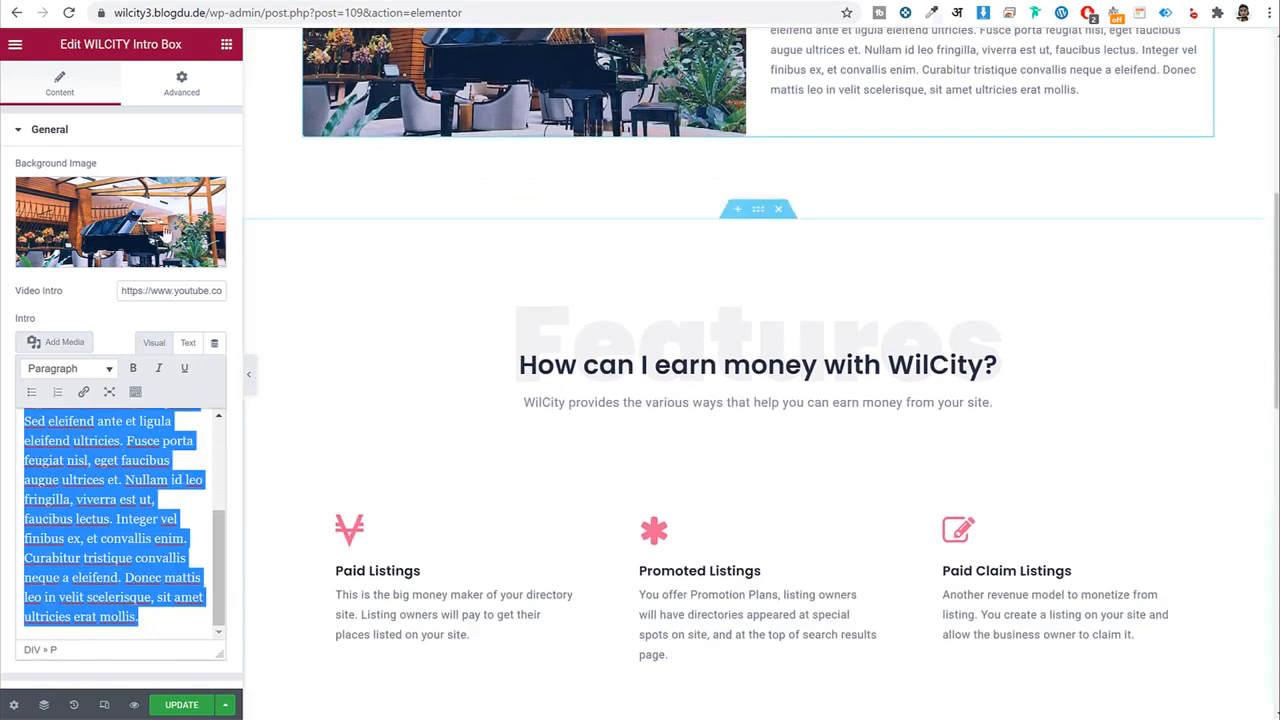
{"action": "scroll", "coordinate": [763, 454], "scroll_direction": "down", "scroll_amount": 8}
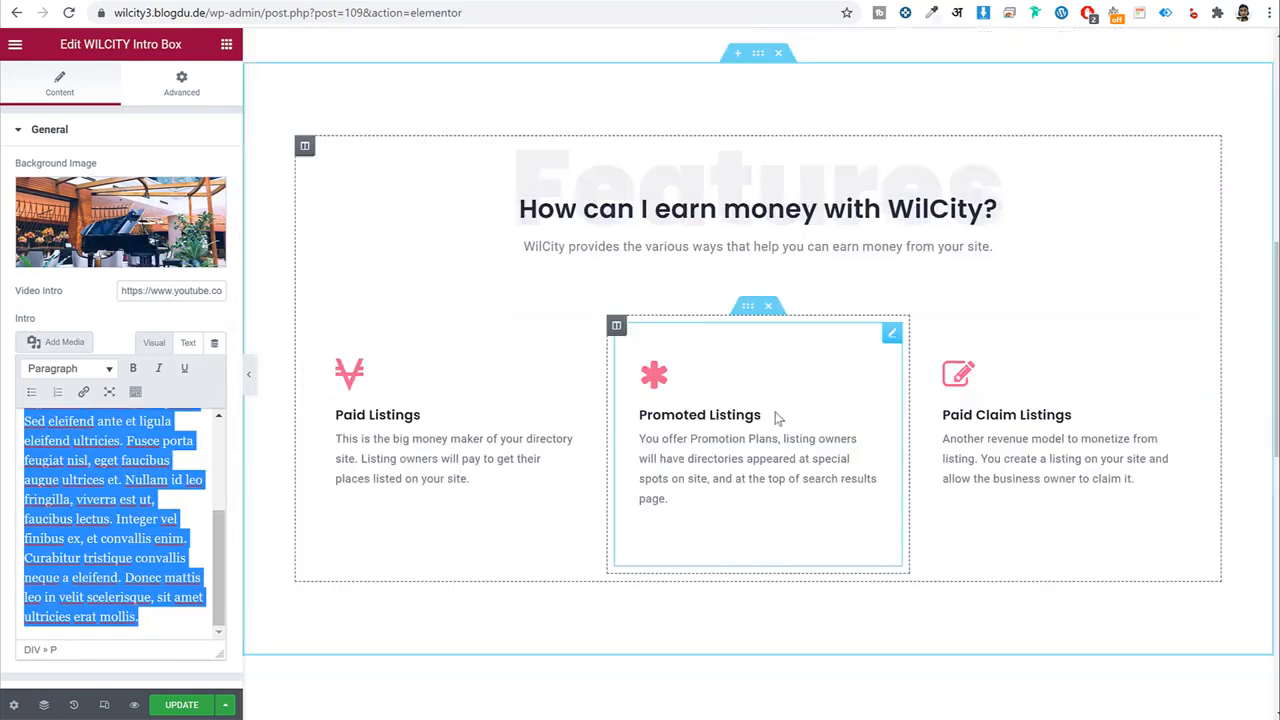
{"action": "scroll", "coordinate": [759, 490], "scroll_direction": "up", "scroll_amount": 12}
{"action": "scroll", "coordinate": [759, 492], "scroll_direction": "up", "scroll_amount": 2}
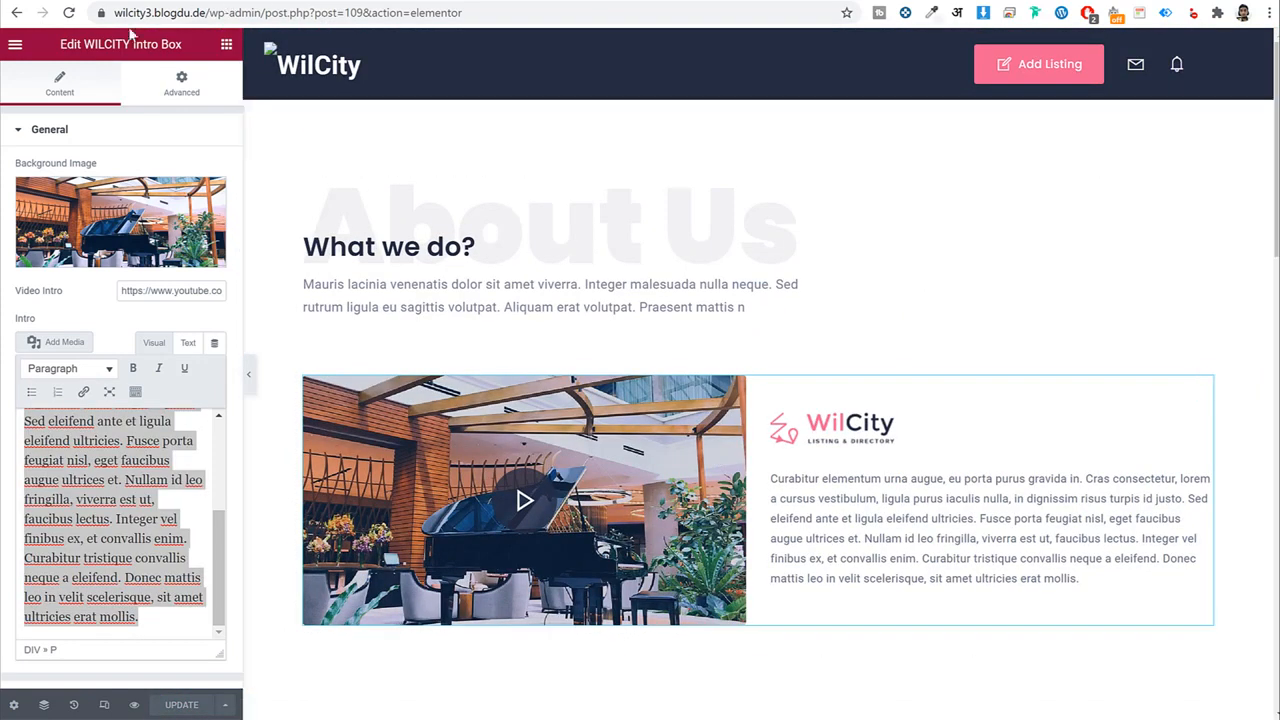
{"action": "left_click", "coordinate": [15, 45]}
{"action": "left_click", "coordinate": [55, 330]}
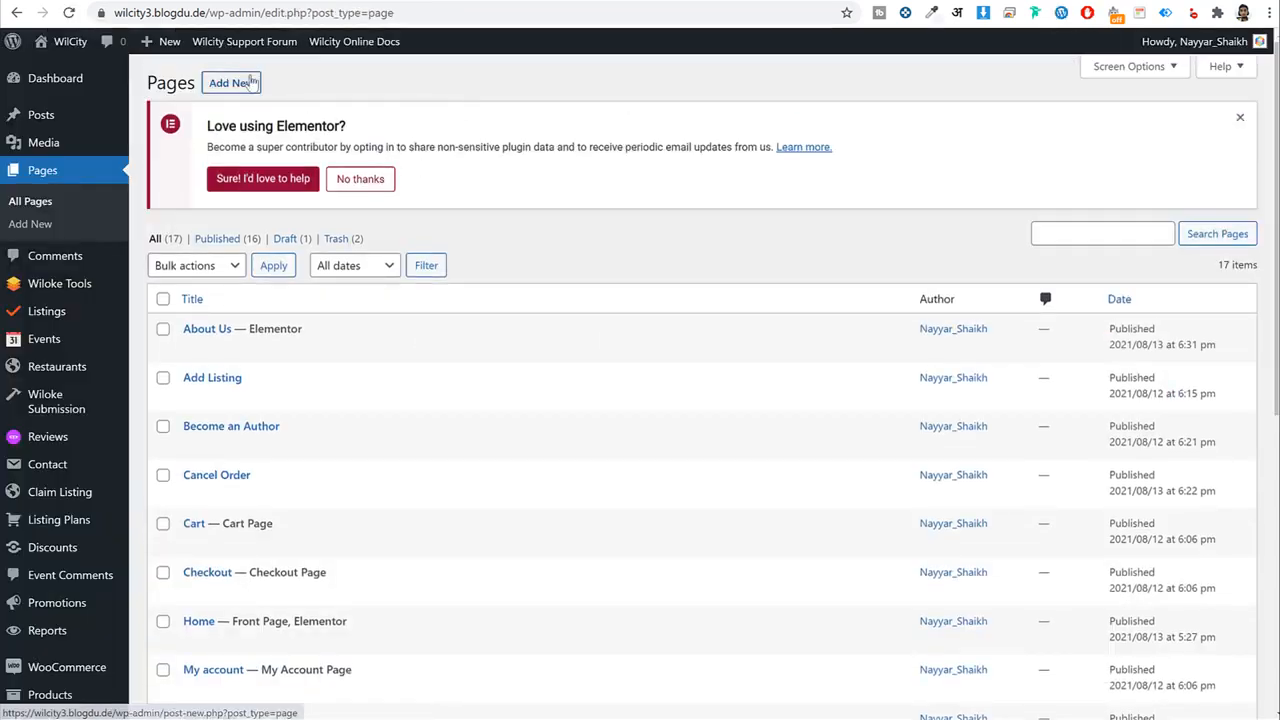
Publish a 'Contact Us' page using Wilcity Page Builder, then open Elementor's template library.
{"action": "left_click", "coordinate": [246, 82]}
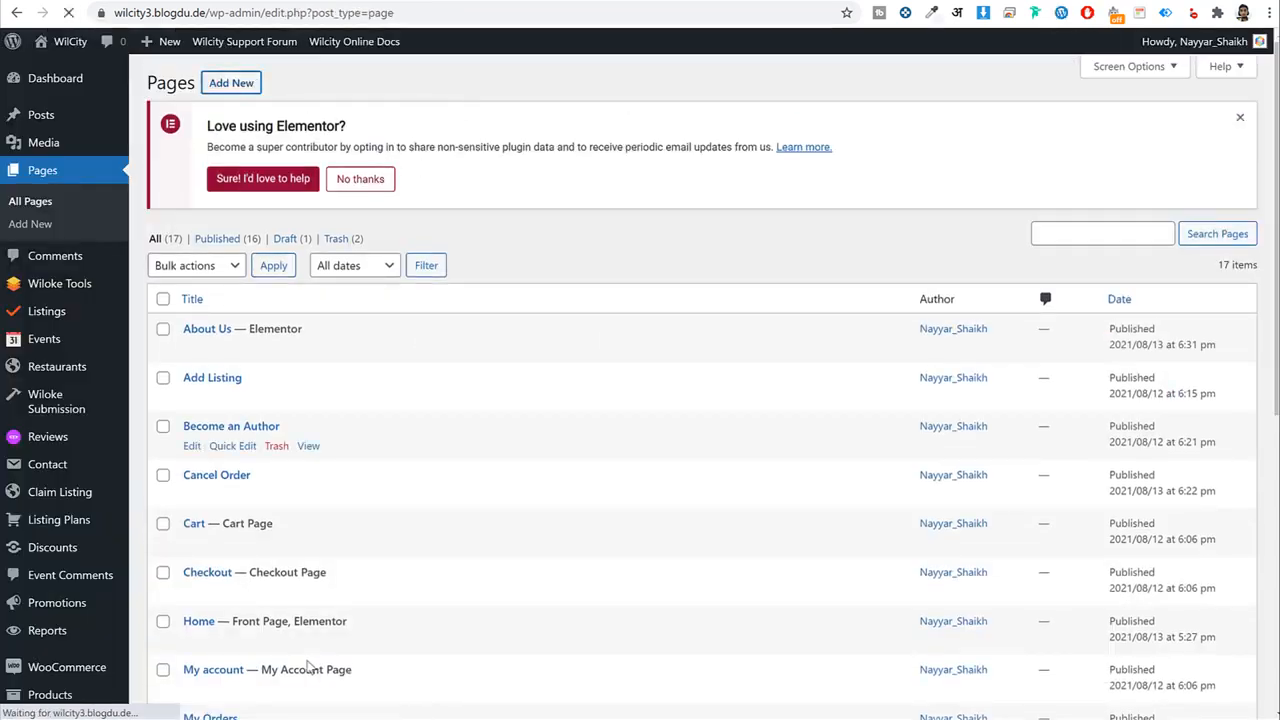
{"action": "type", "text": "Cont"}
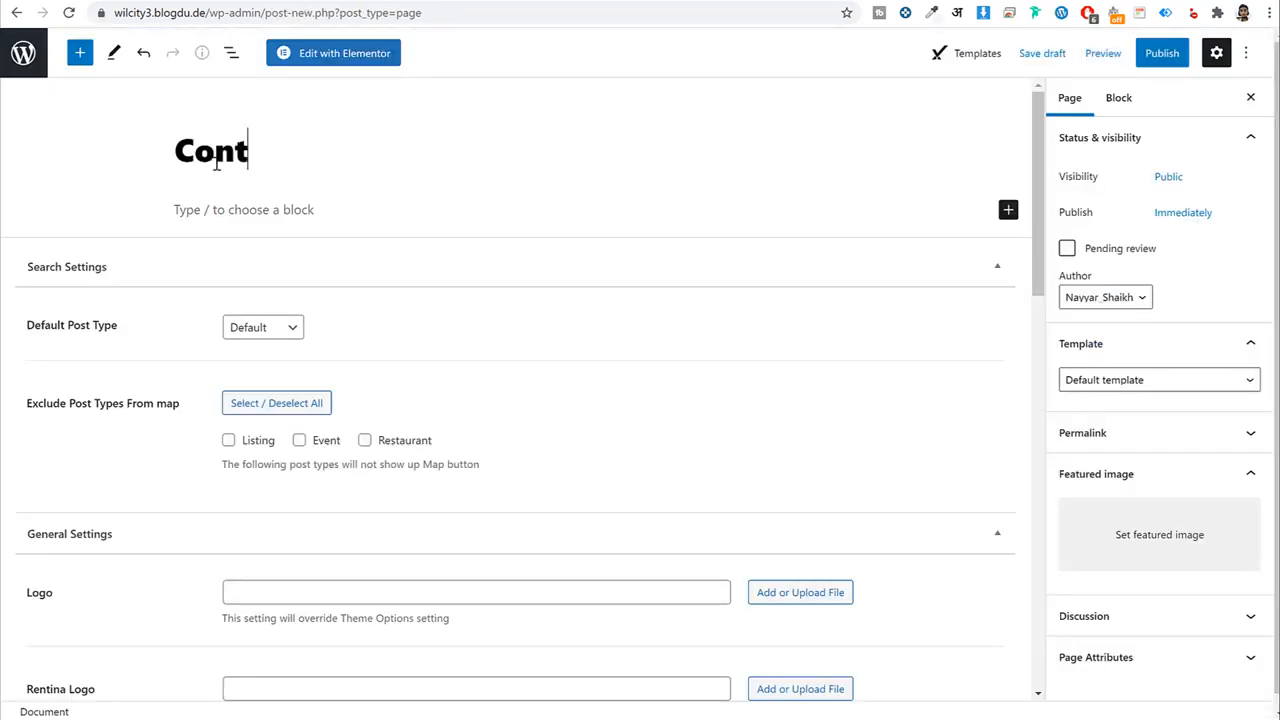
{"action": "type", "text": "act Us"}
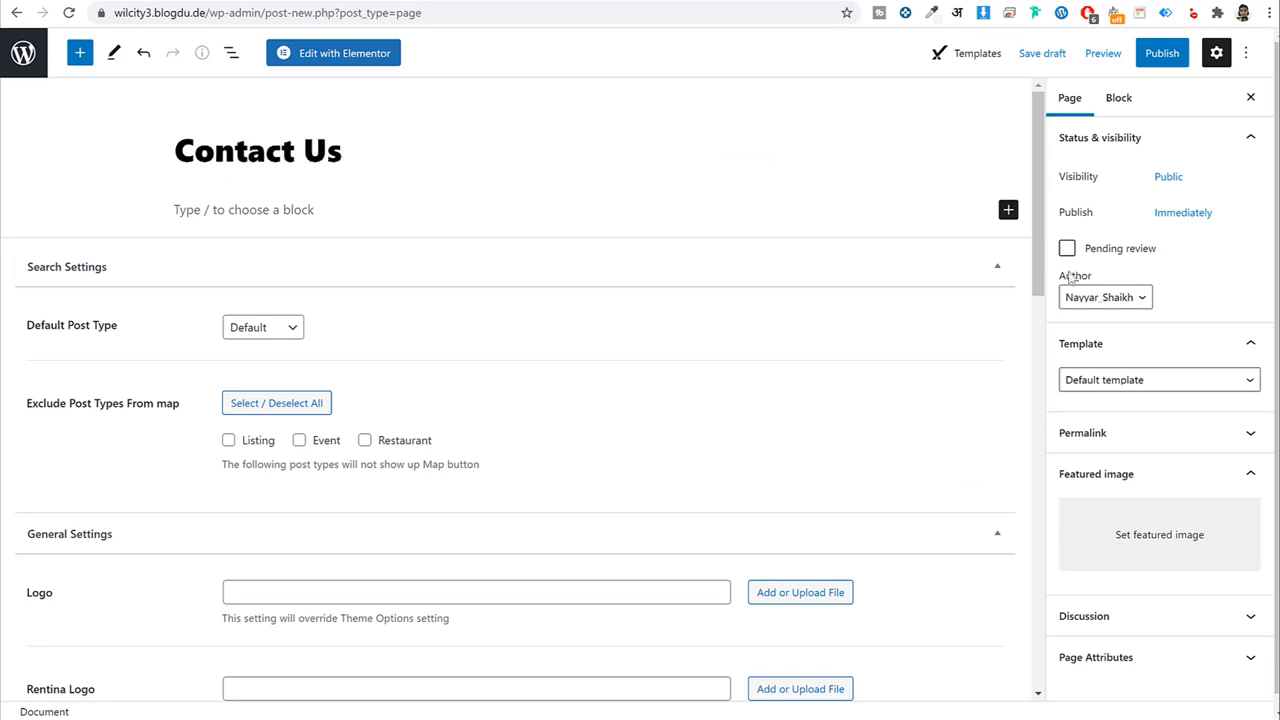
{"action": "left_click", "coordinate": [1120, 380]}
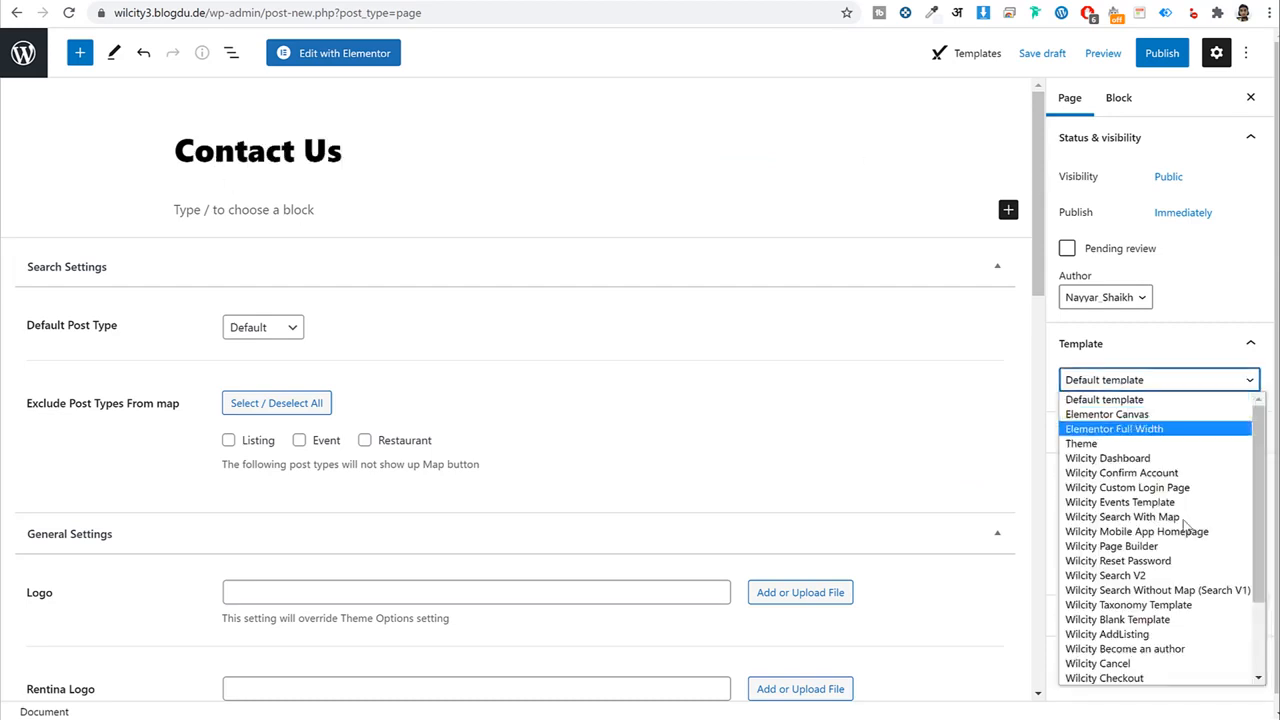
{"action": "left_click", "coordinate": [1140, 548]}
{"action": "left_click", "coordinate": [1162, 53]}
{"action": "left_click", "coordinate": [1120, 55]}
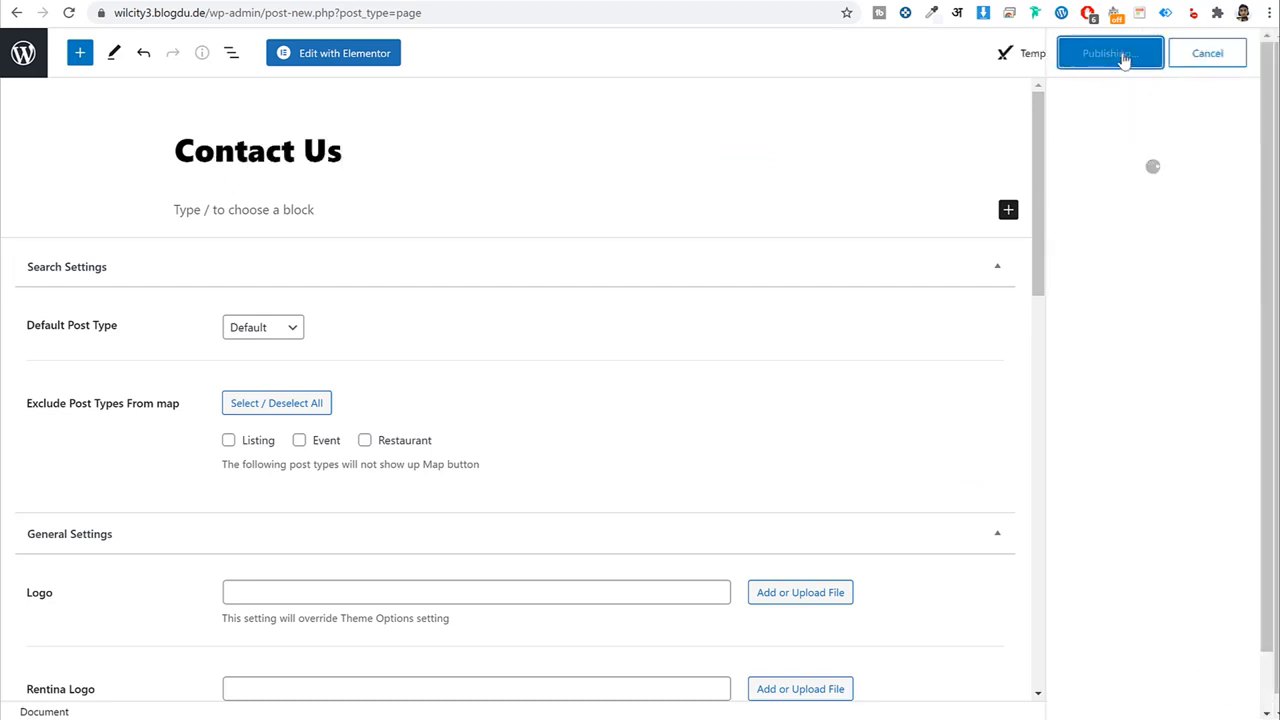
{"action": "left_click", "coordinate": [314, 58]}
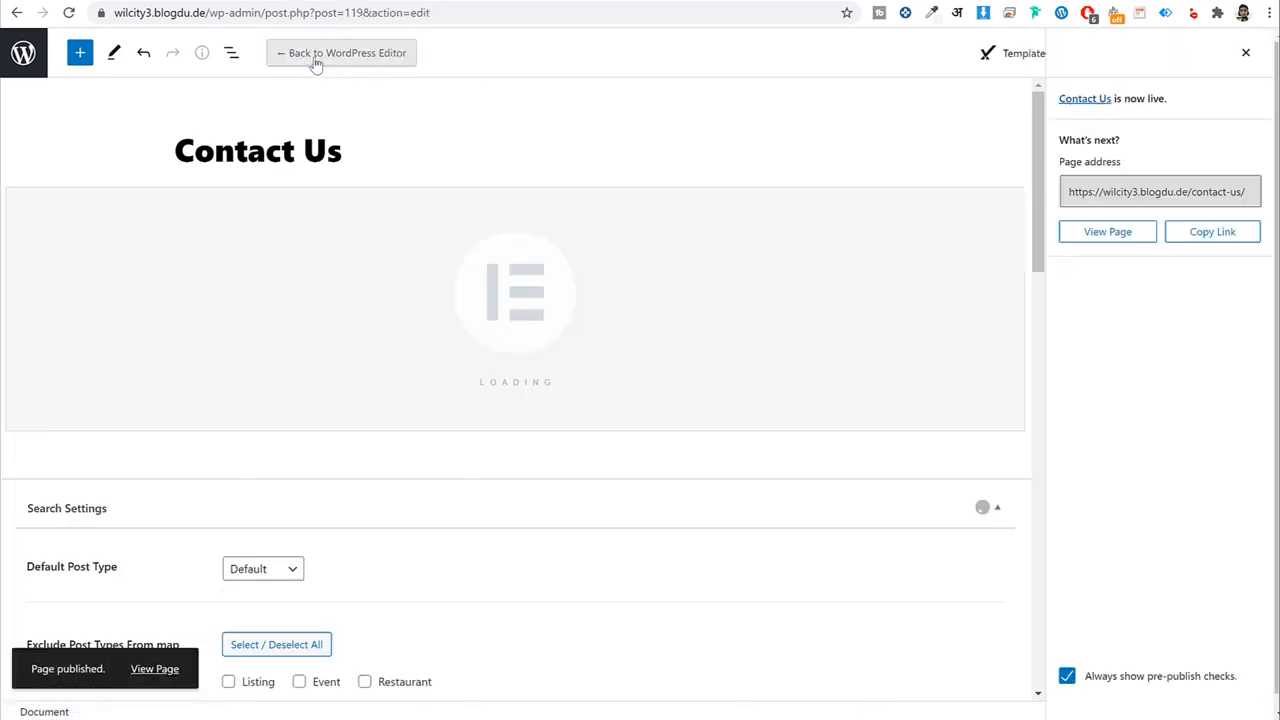
{"action": "left_click", "coordinate": [797, 247]}
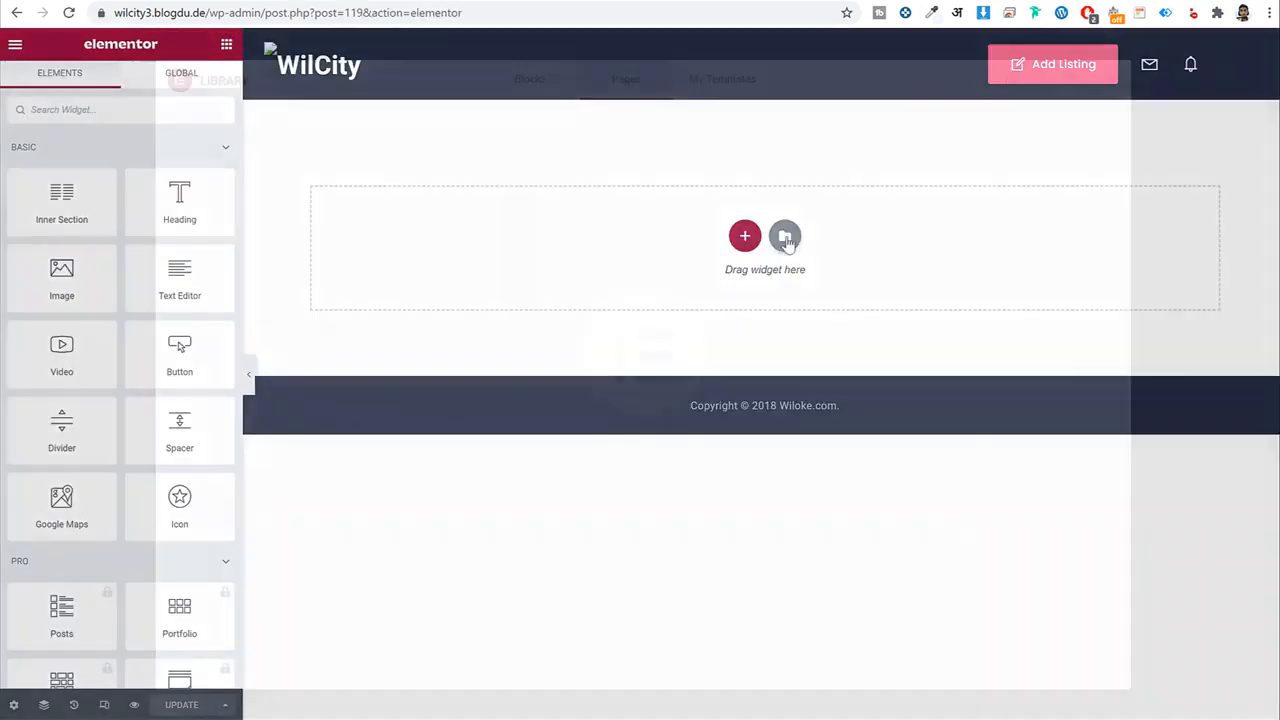
Import the Contact Us WilCity template into My Templates and insert it into the page.
{"action": "left_click", "coordinate": [734, 88]}
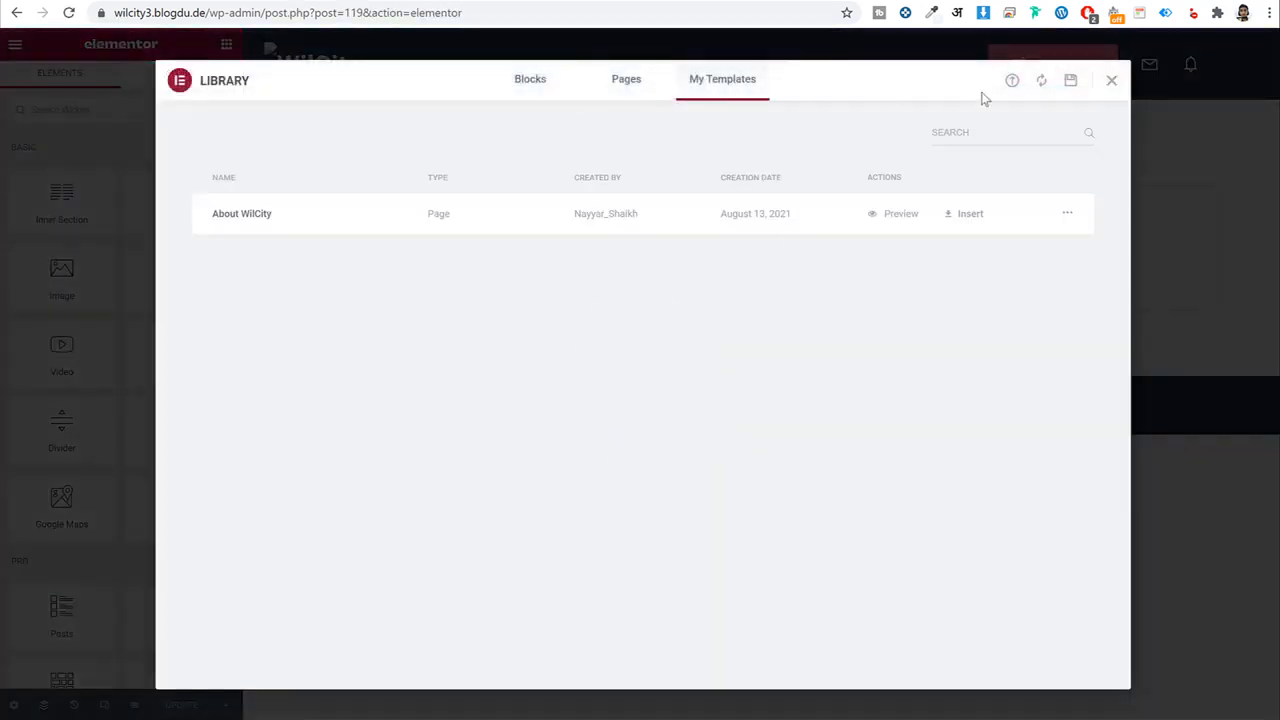
{"action": "left_click", "coordinate": [1012, 82]}
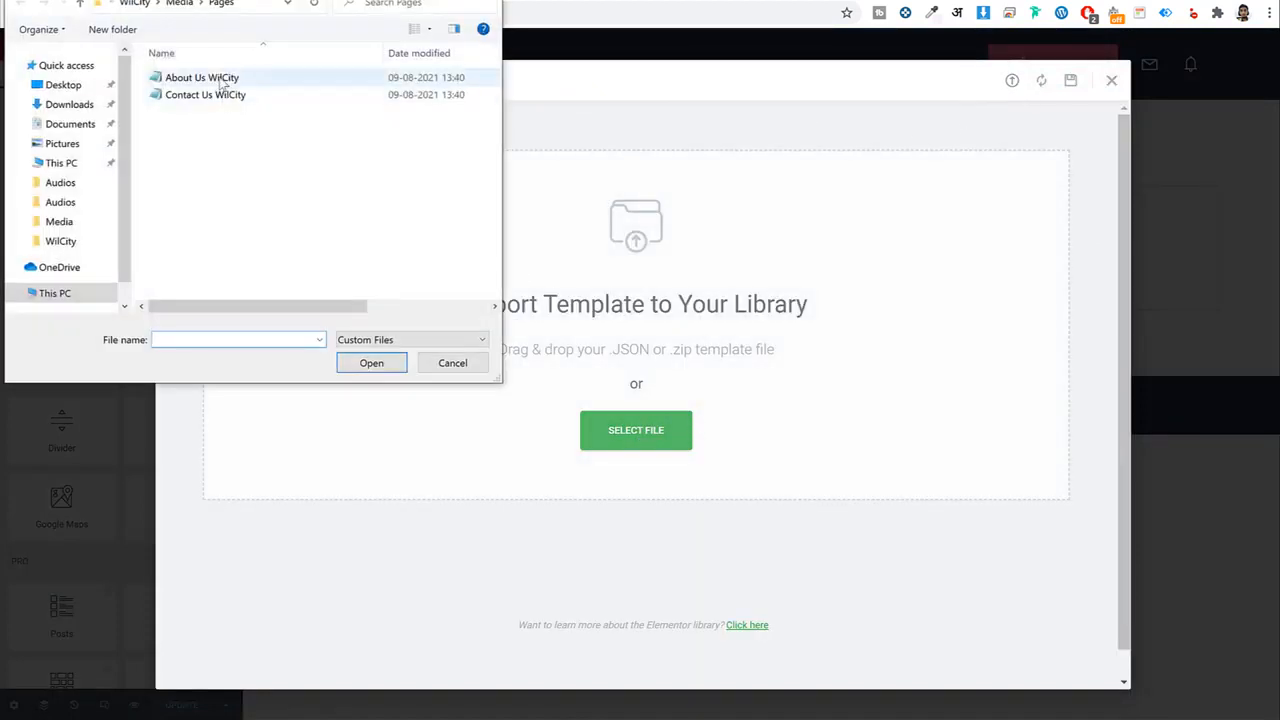
{"action": "left_click", "coordinate": [205, 94]}
{"action": "left_click", "coordinate": [356, 360]}
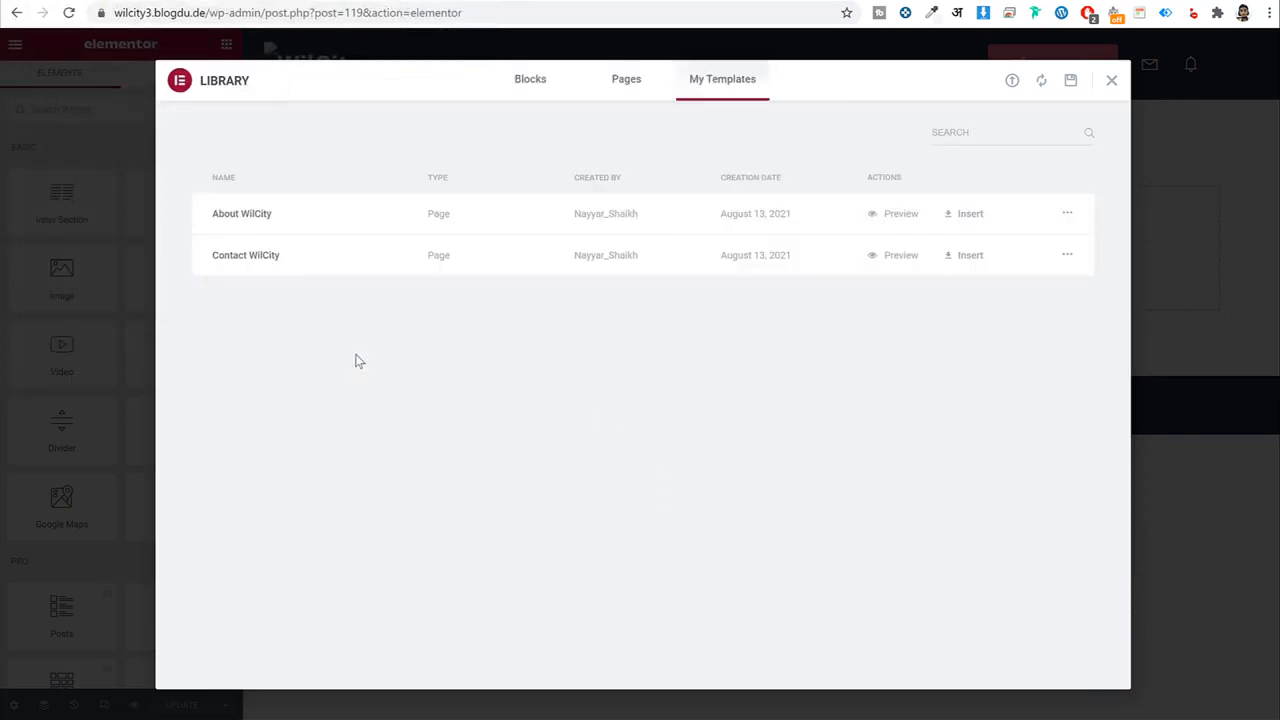
{"action": "left_click", "coordinate": [960, 255]}
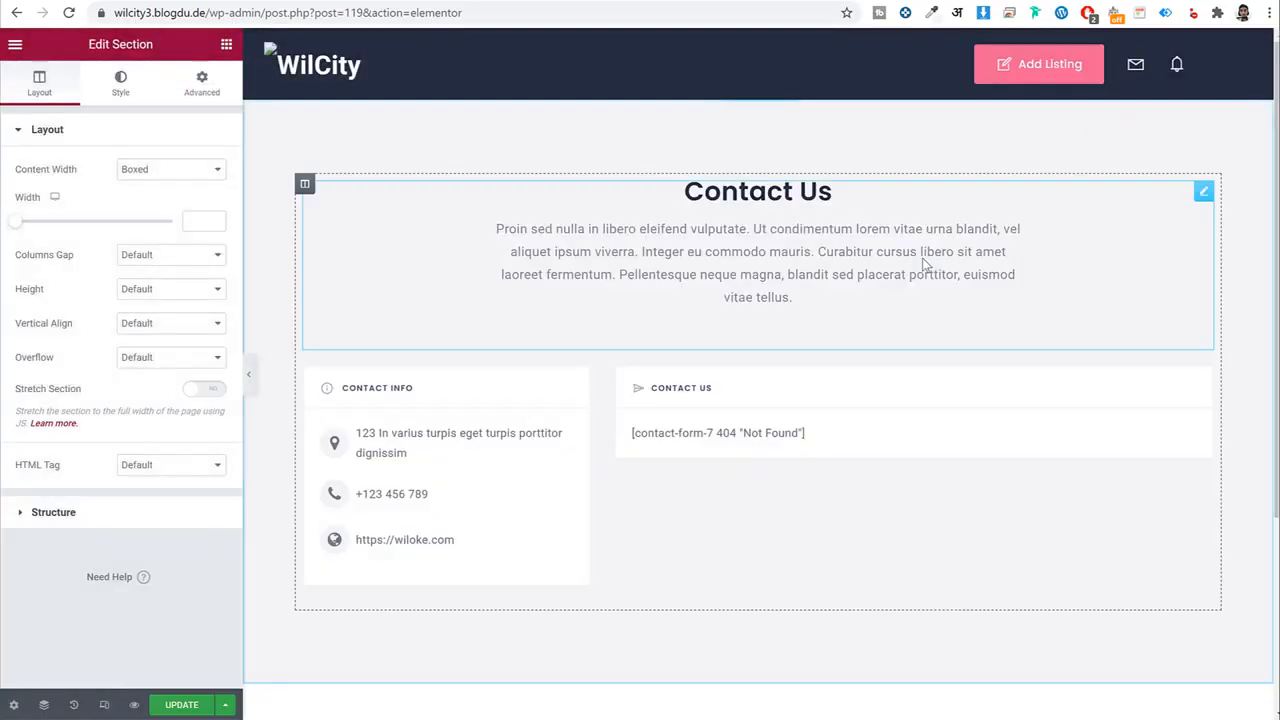
Set the WILCITY Contact Us widget to use Contact form 1.
{"action": "left_click", "coordinate": [709, 435]}
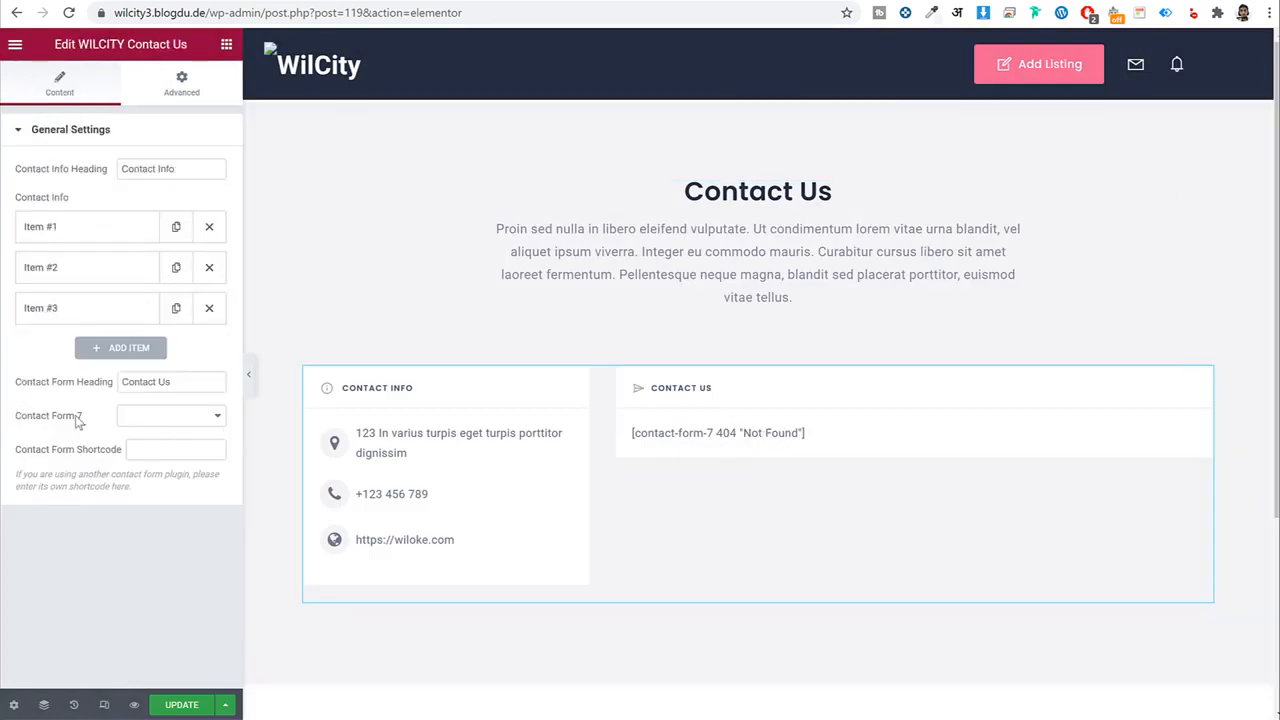
{"action": "left_click_drag", "start_coordinate": [82, 416], "coordinate": [31, 424]}
{"action": "left_click", "coordinate": [138, 422]}
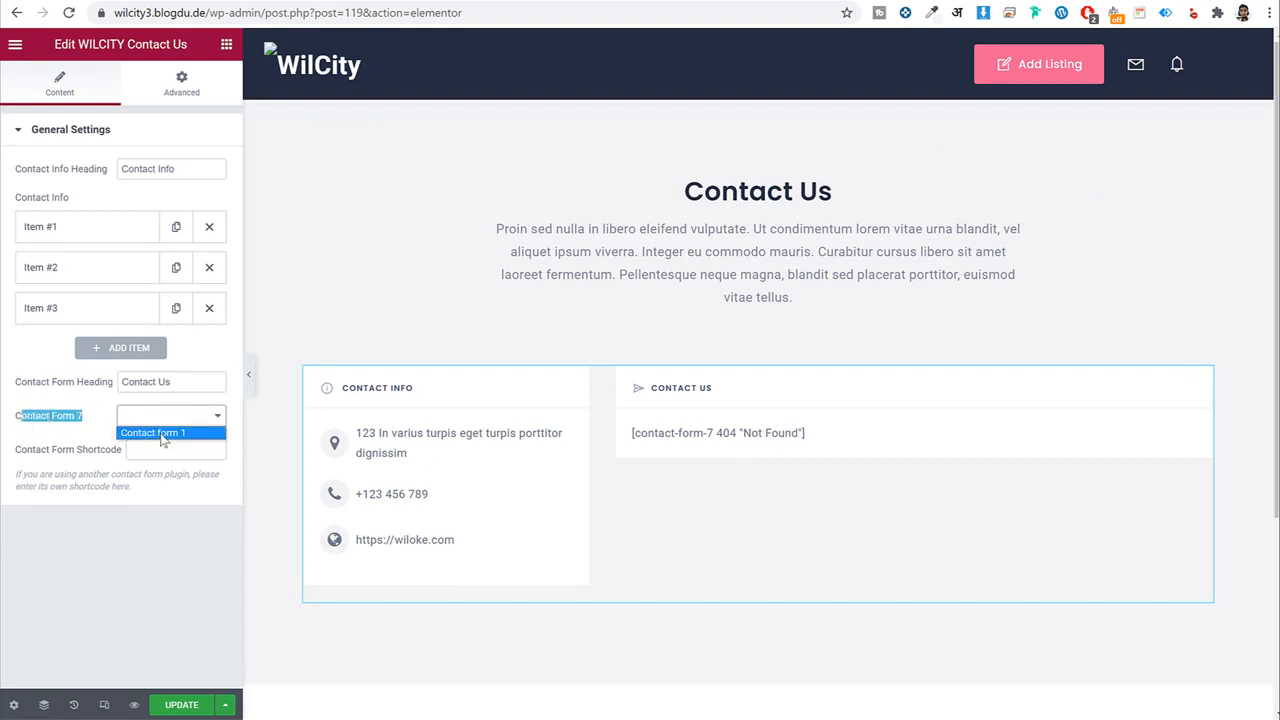
{"action": "left_click", "coordinate": [163, 433]}
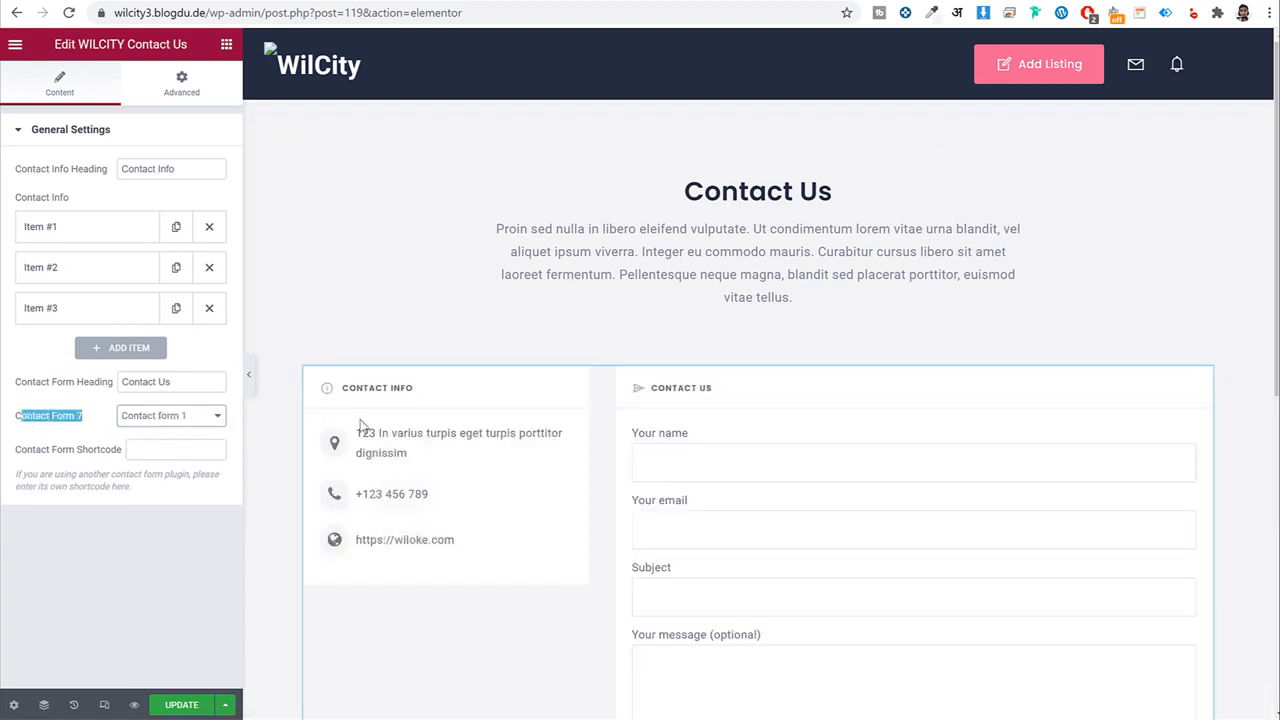
{"action": "scroll", "coordinate": [795, 455], "scroll_direction": "down", "scroll_amount": 3}
{"action": "scroll", "coordinate": [452, 436], "scroll_direction": "up", "scroll_amount": 3}
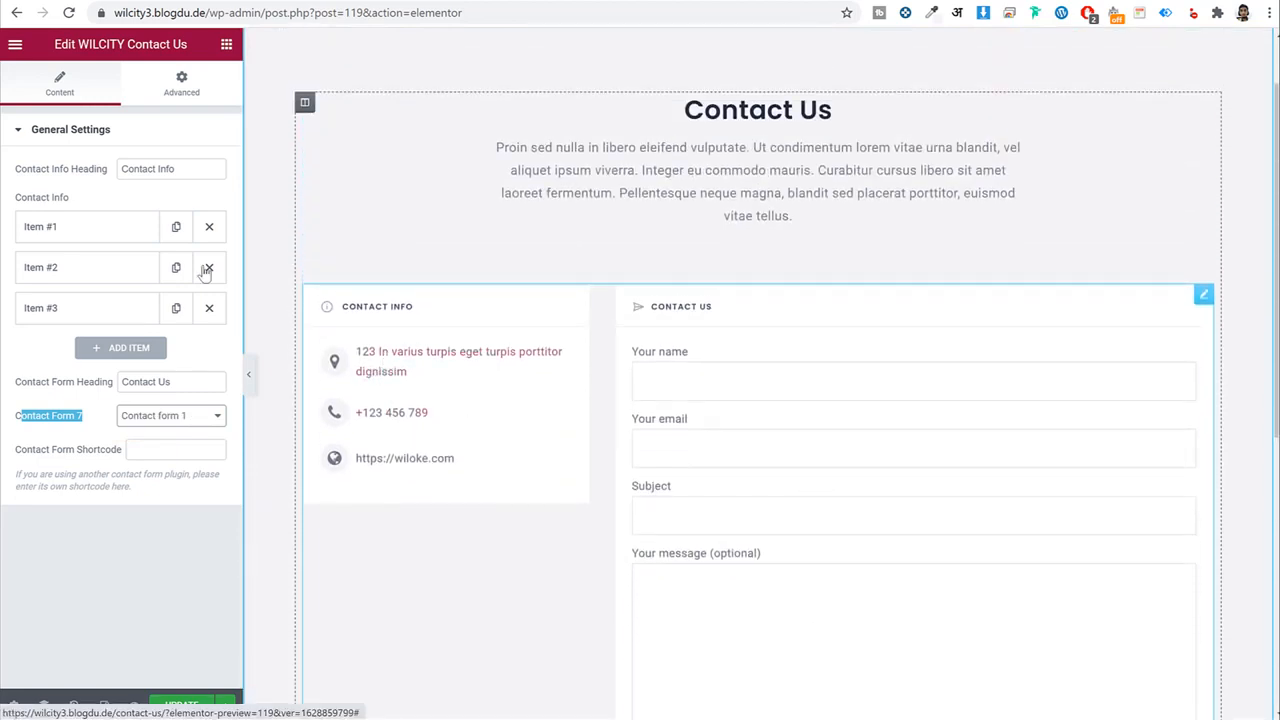
Replace the sample phone number in the second info item with 54561.
{"action": "left_click", "coordinate": [112, 232]}
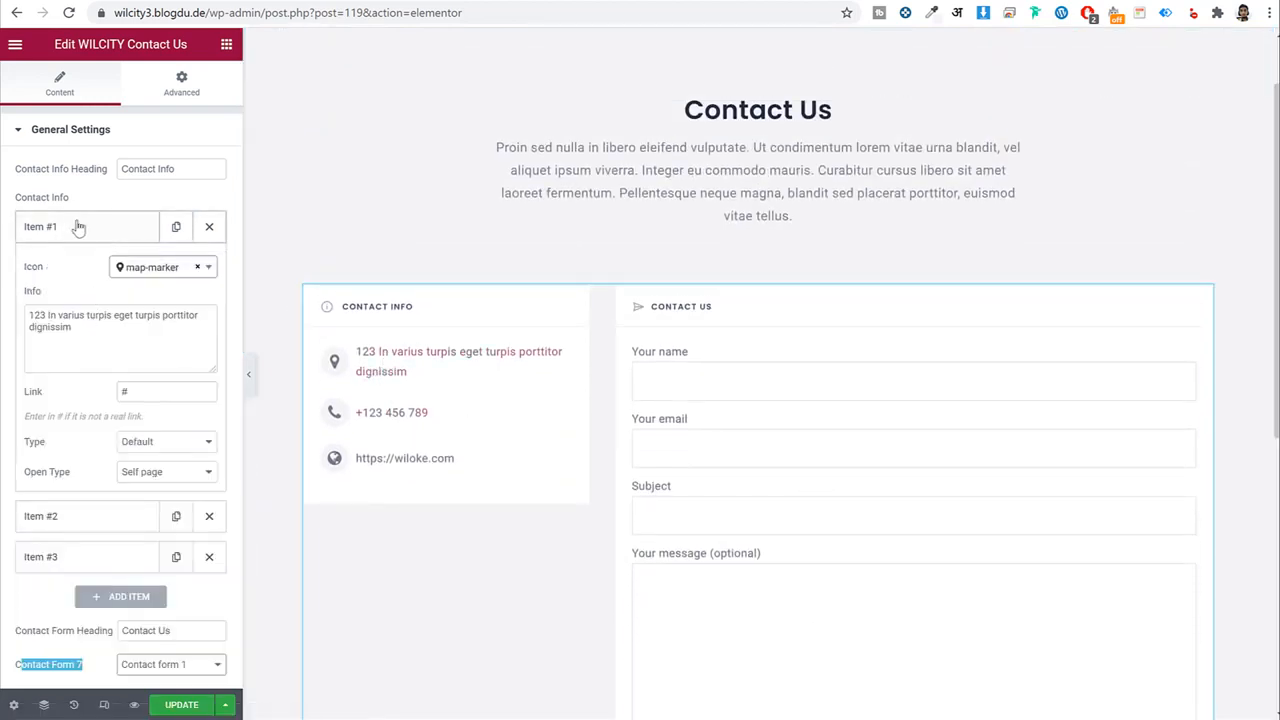
{"action": "triple_click", "coordinate": [87, 326]}
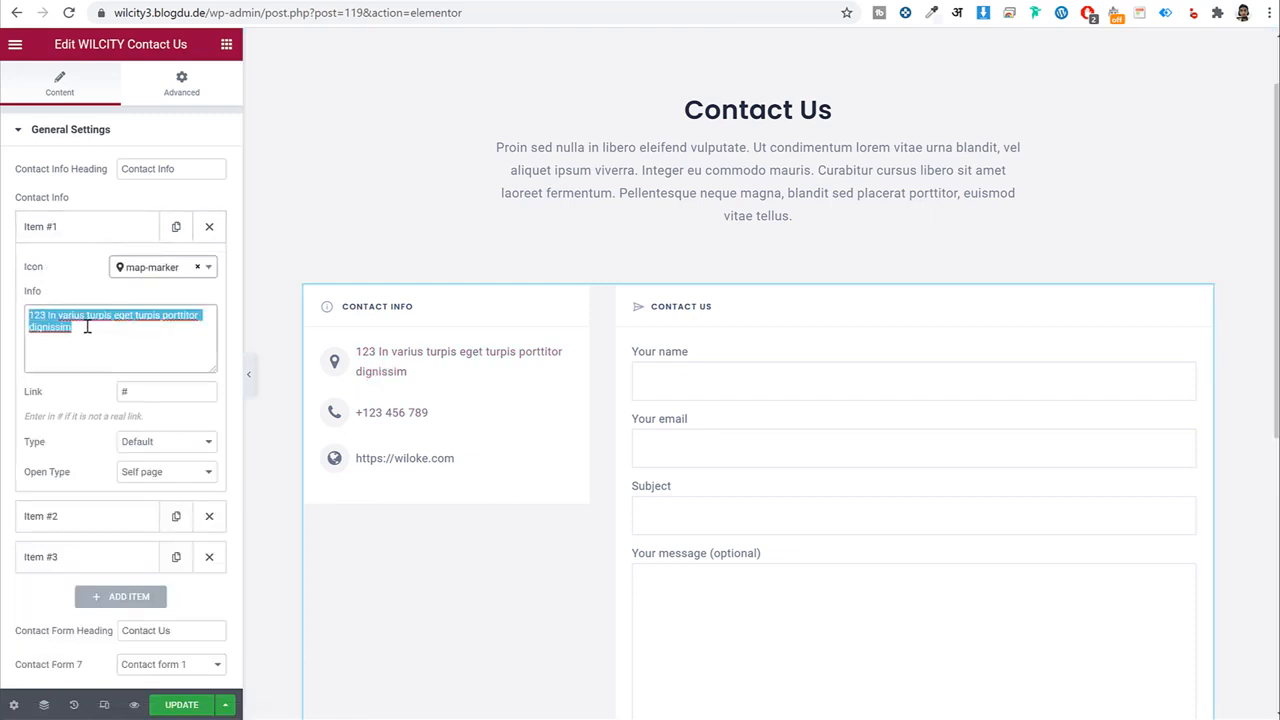
{"action": "left_click", "coordinate": [86, 230]}
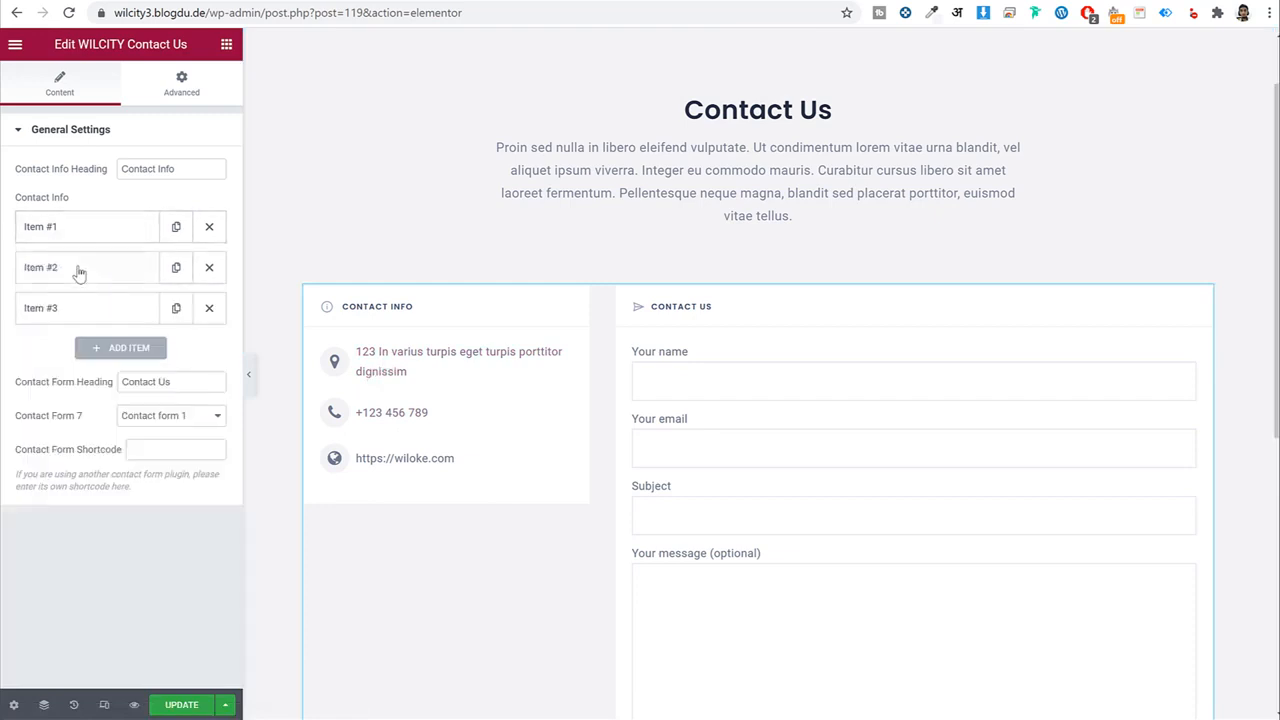
{"action": "left_click", "coordinate": [80, 267]}
{"action": "left_click", "coordinate": [88, 354]}
{"action": "triple_click", "coordinate": [95, 355]}
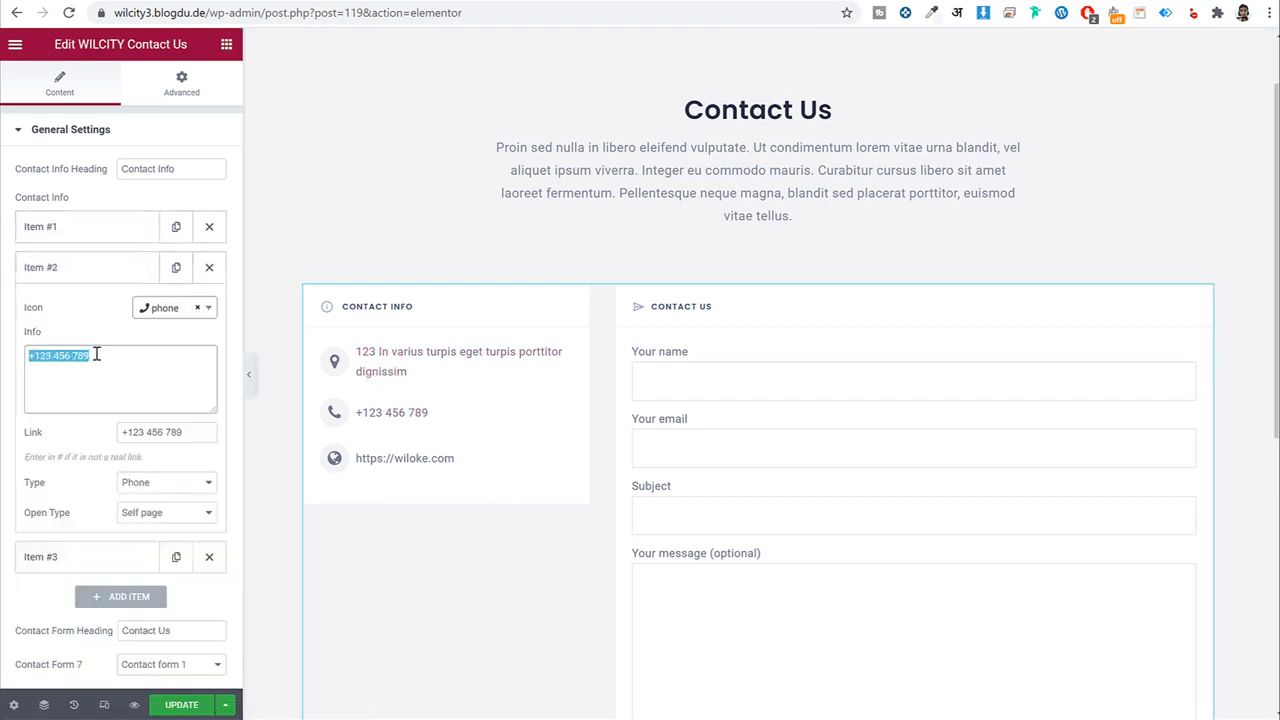
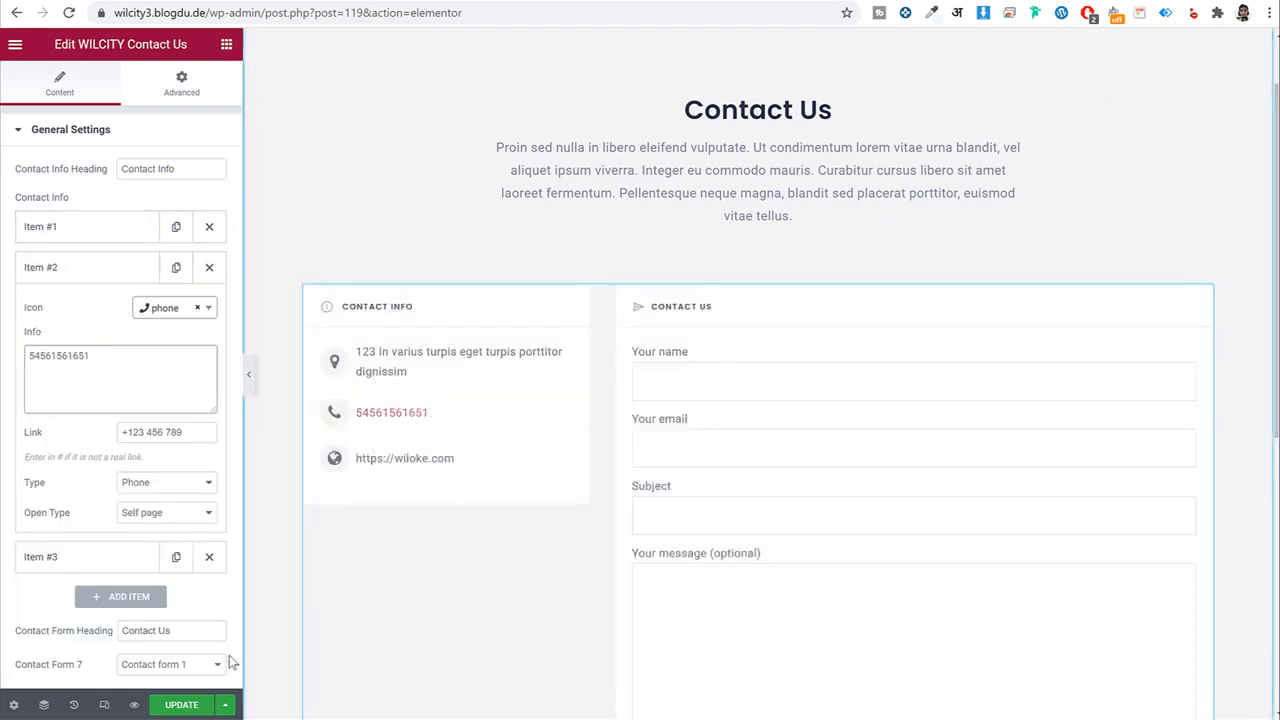
Save the page and exit Elementor back to WordPress.
{"action": "left_click", "coordinate": [182, 704]}
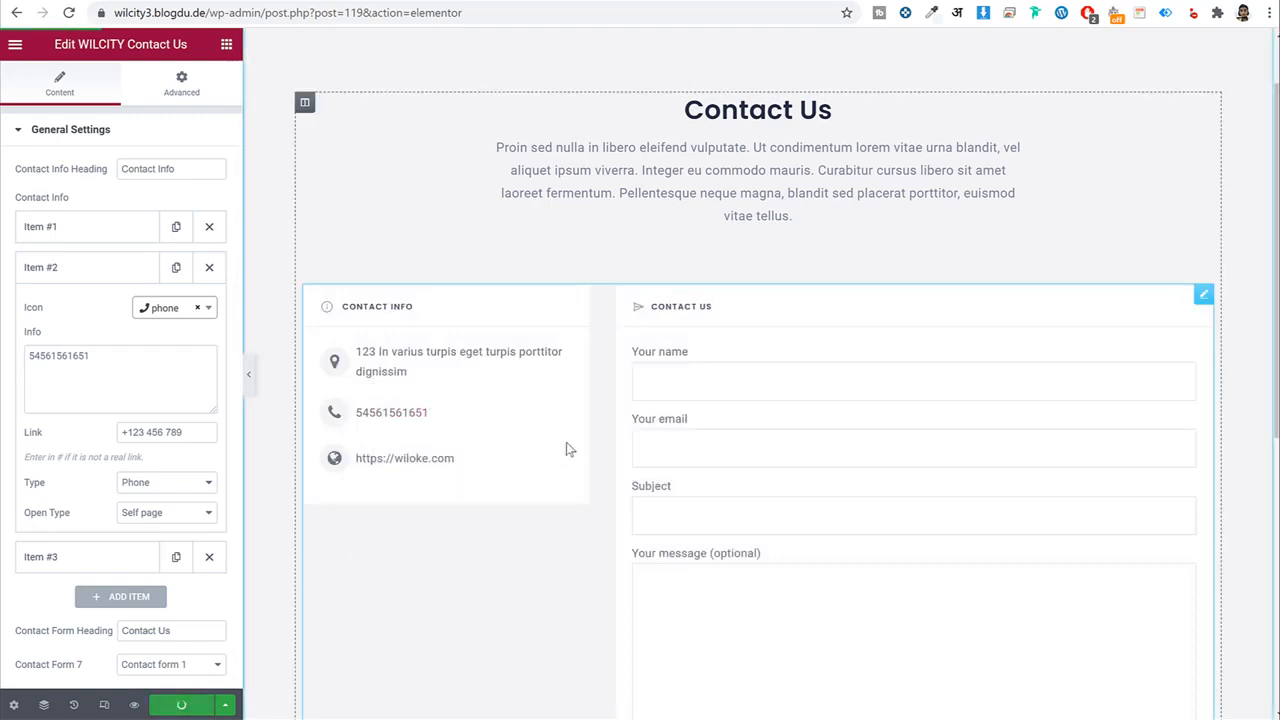
{"action": "left_click", "coordinate": [15, 44]}
{"action": "left_click", "coordinate": [80, 327]}
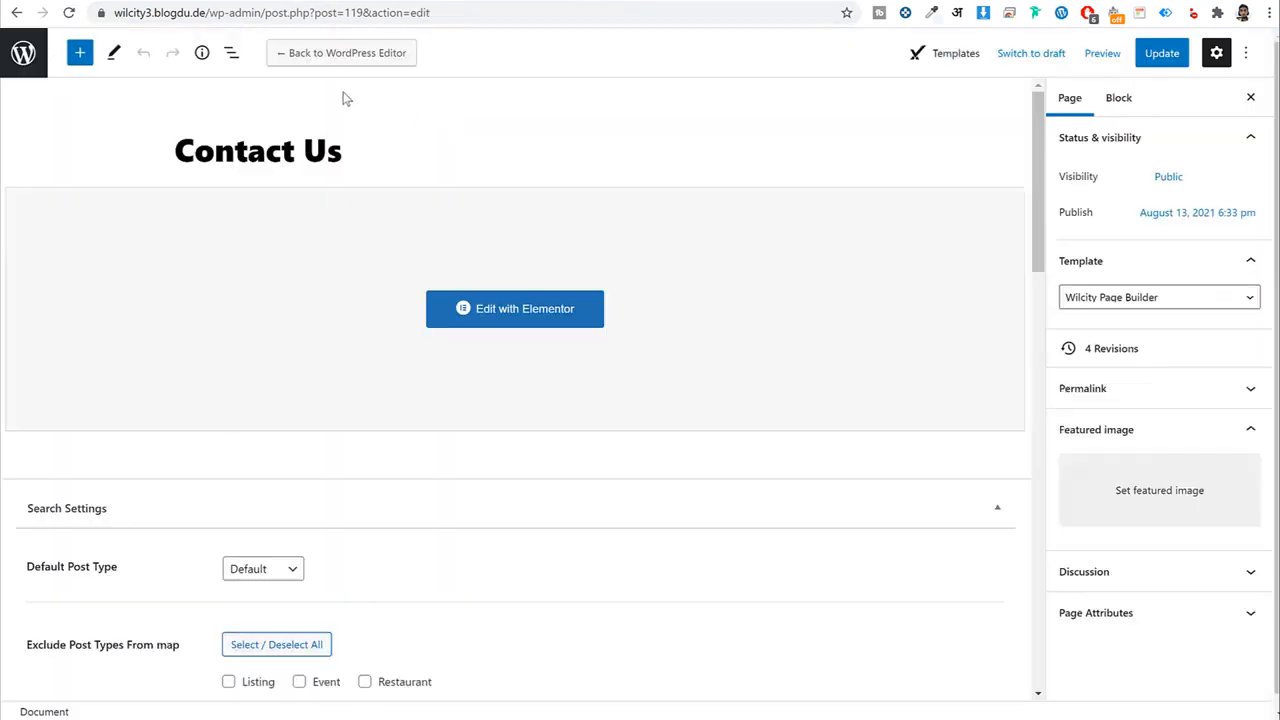
Create and publish a new page titled 'Blog'.
{"action": "left_click", "coordinate": [23, 56]}
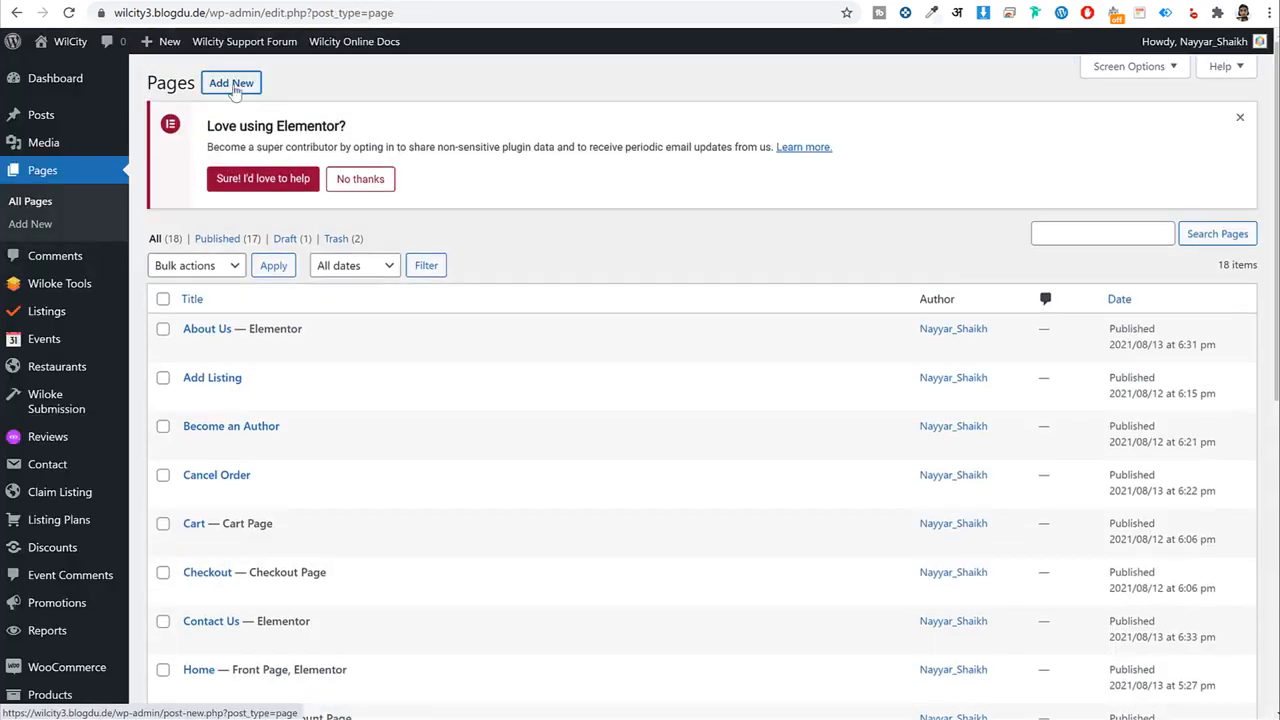
{"action": "left_click", "coordinate": [232, 84]}
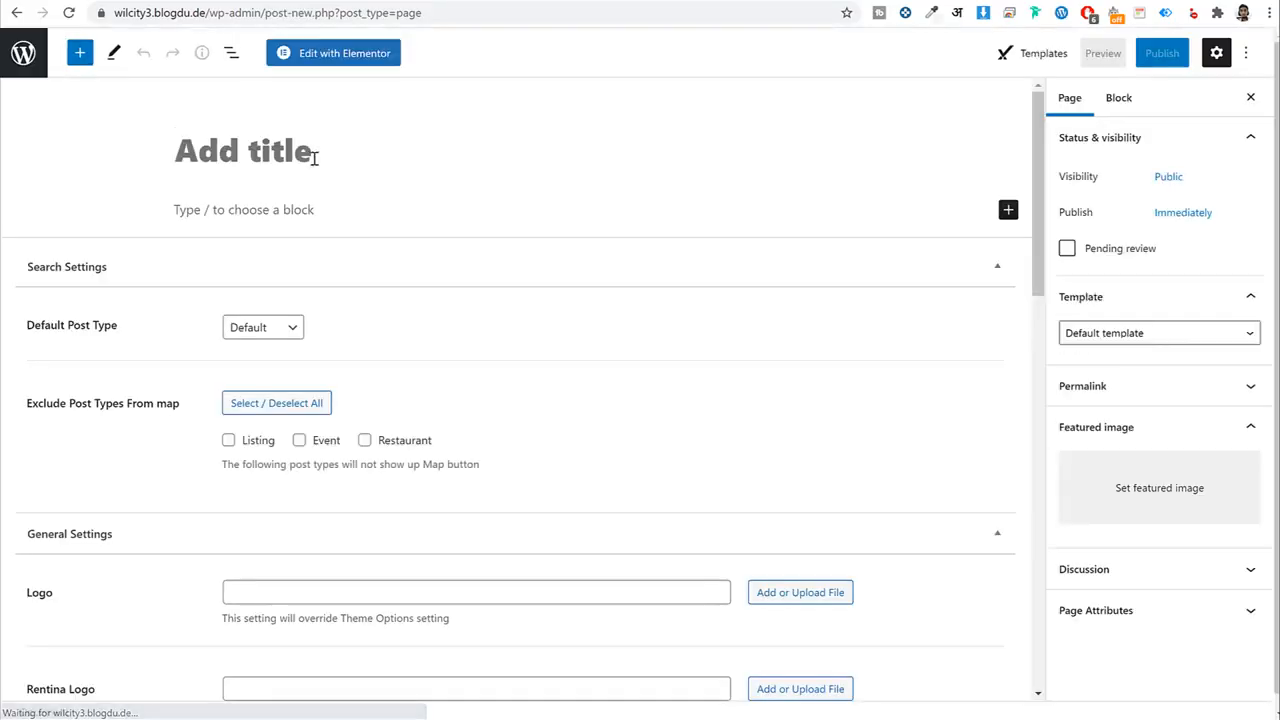
{"action": "type", "text": "Blog"}
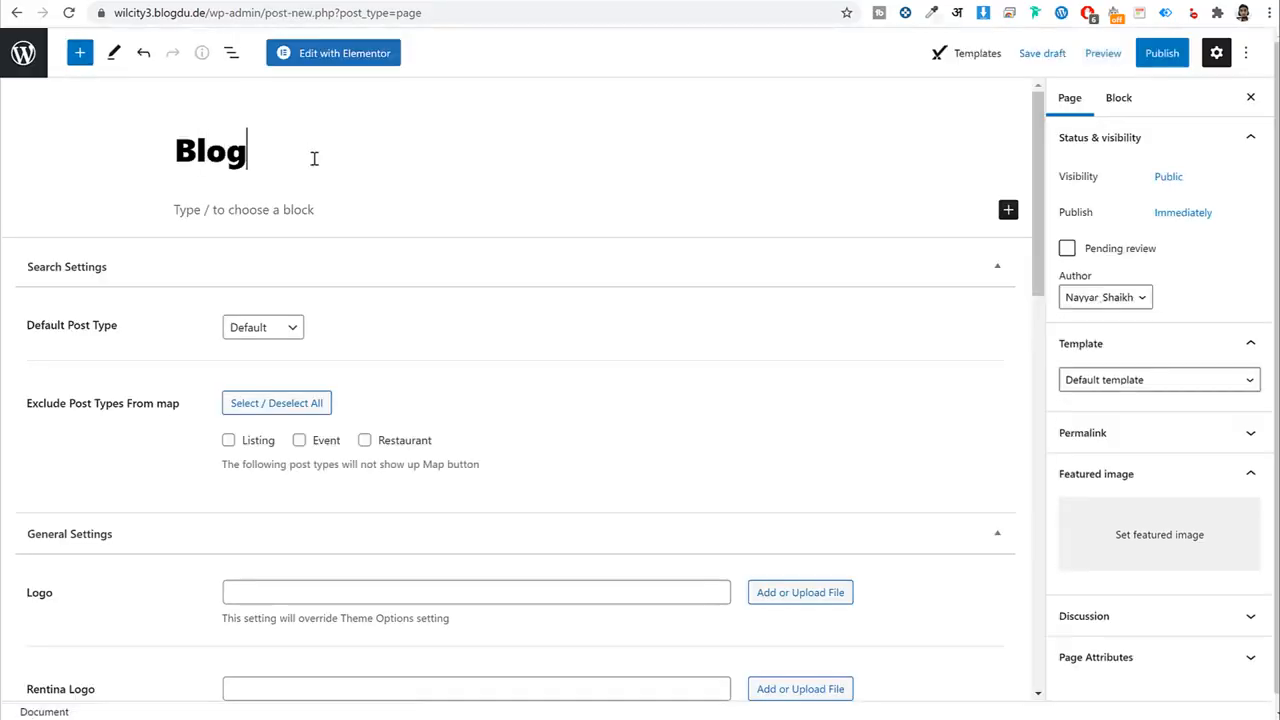
{"action": "left_click", "coordinate": [1150, 60]}
{"action": "left_click", "coordinate": [1140, 62]}
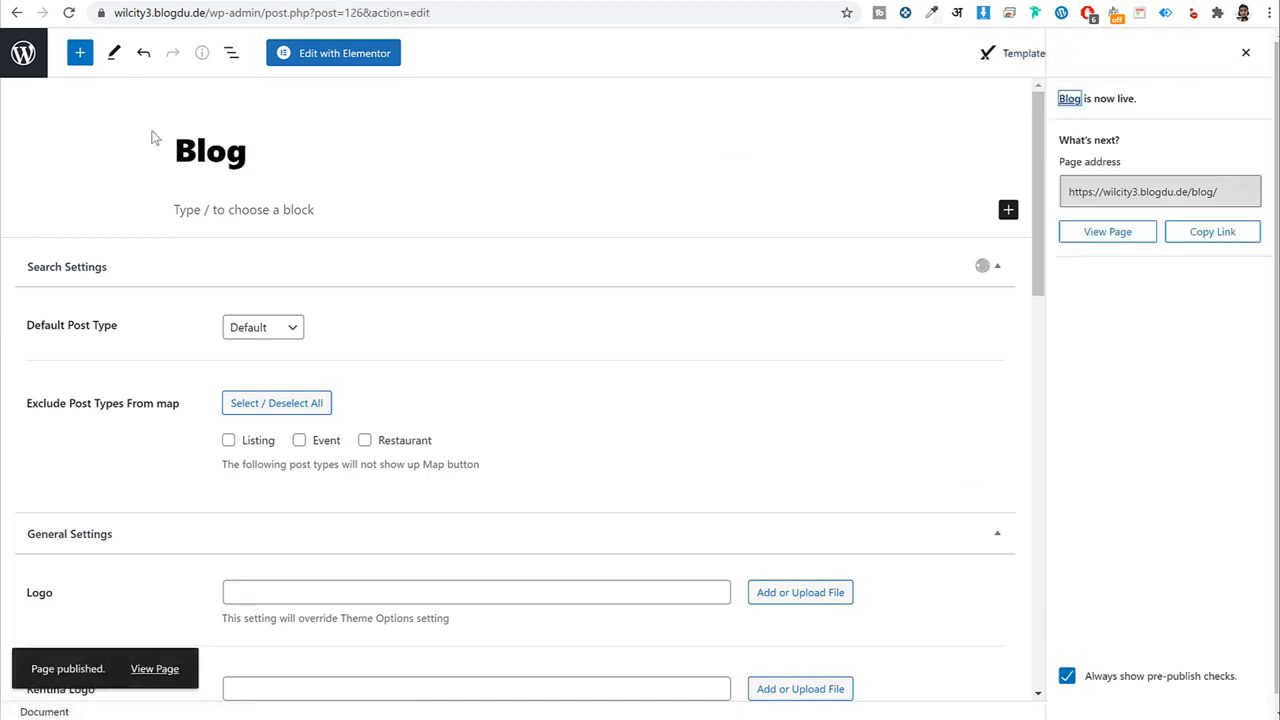
Go to Settings > Reading.
{"action": "left_click", "coordinate": [25, 56]}
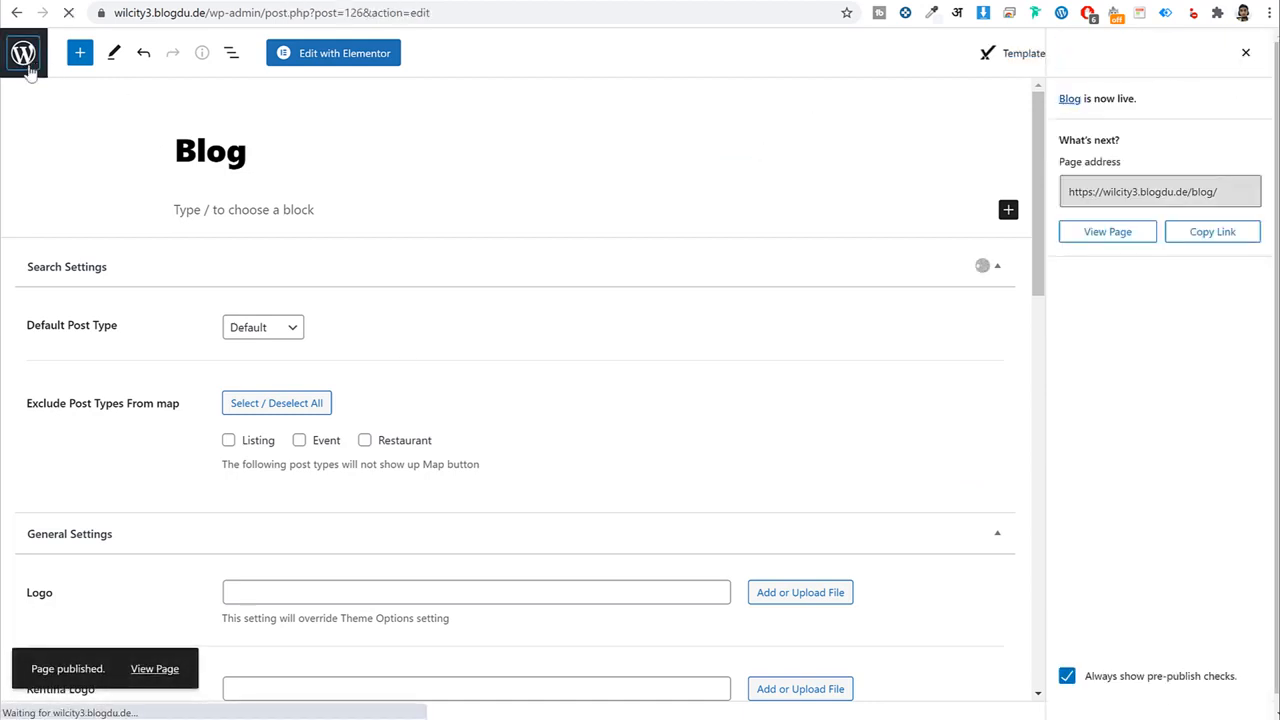
{"action": "scroll", "coordinate": [28, 300], "scroll_direction": "down", "scroll_amount": 4}
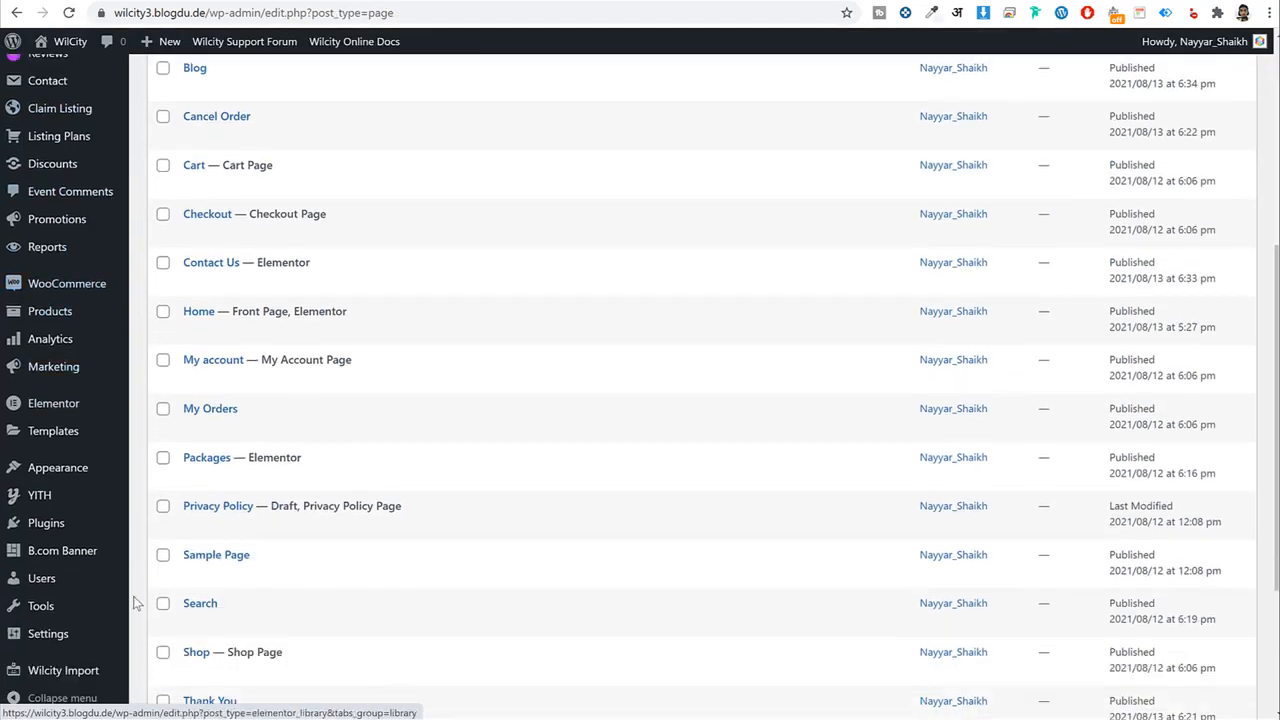
{"action": "scroll", "coordinate": [137, 603], "scroll_direction": "down", "scroll_amount": 3}
{"action": "mouse_move", "coordinate": [50, 640]}
{"action": "left_click", "coordinate": [165, 524]}
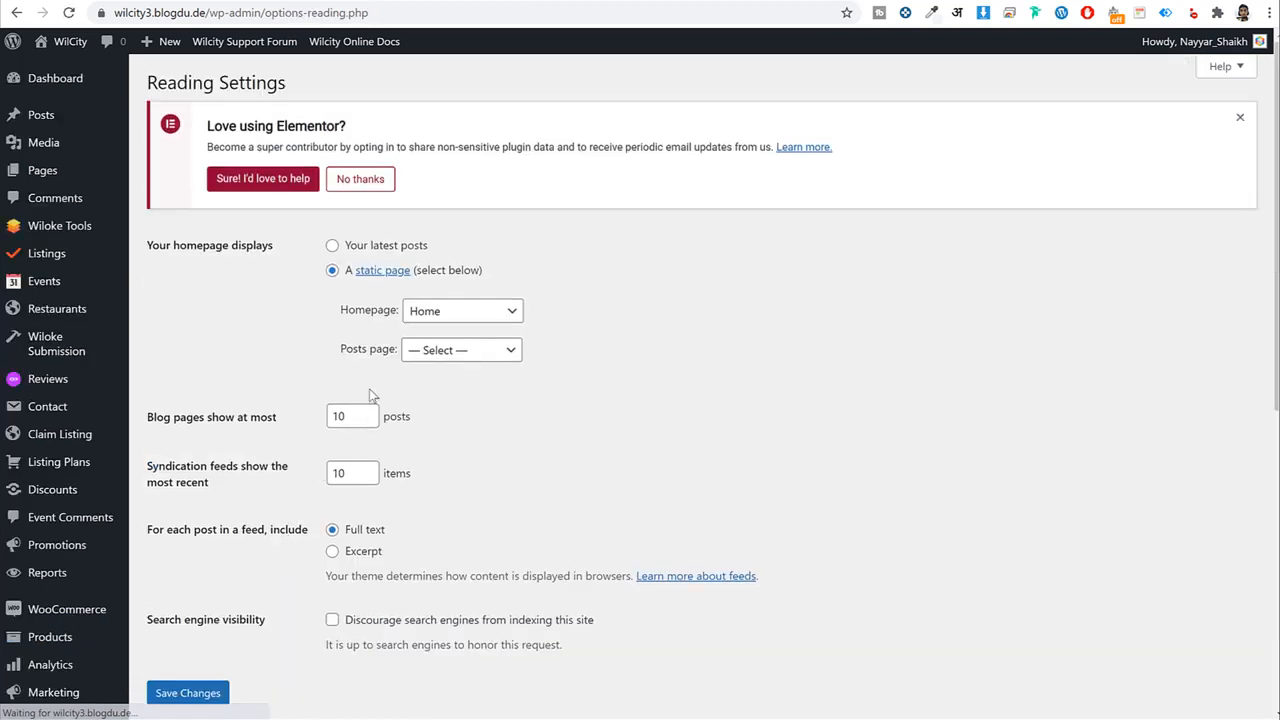
Set the Posts page to Blog and save the reading settings.
{"action": "left_click", "coordinate": [455, 354]}
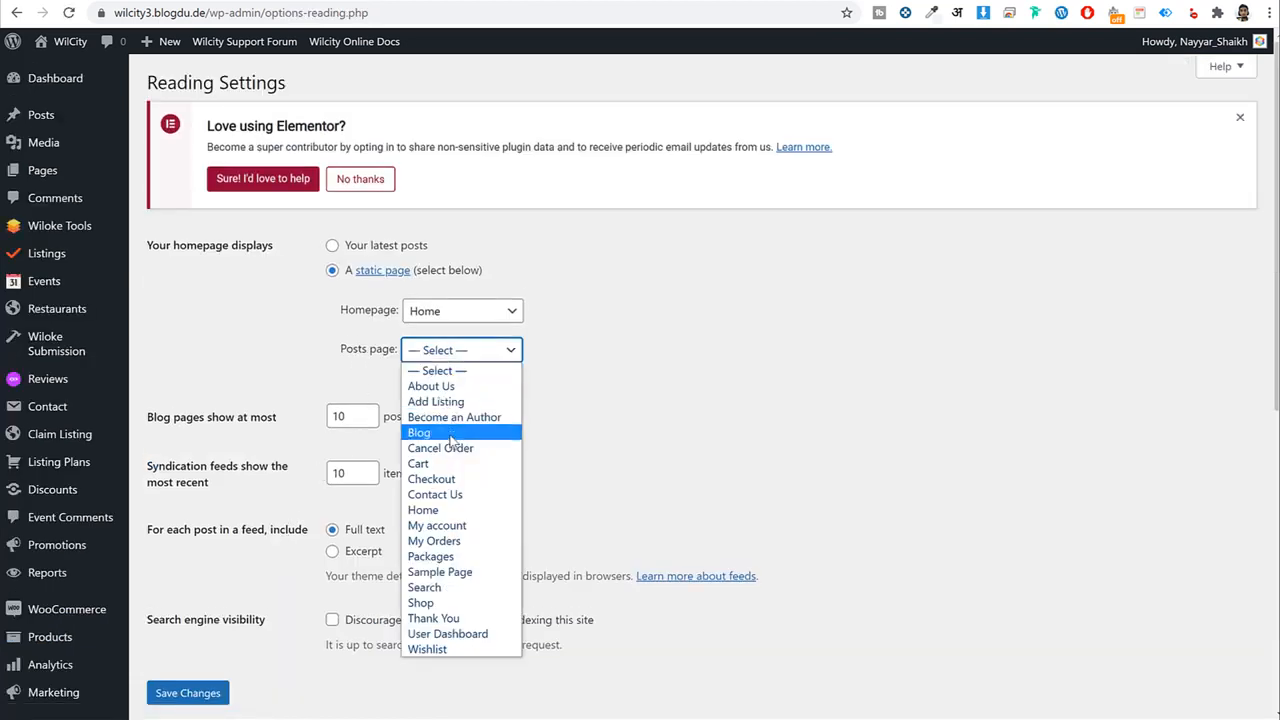
{"action": "left_click", "coordinate": [450, 433]}
{"action": "left_click", "coordinate": [192, 700]}
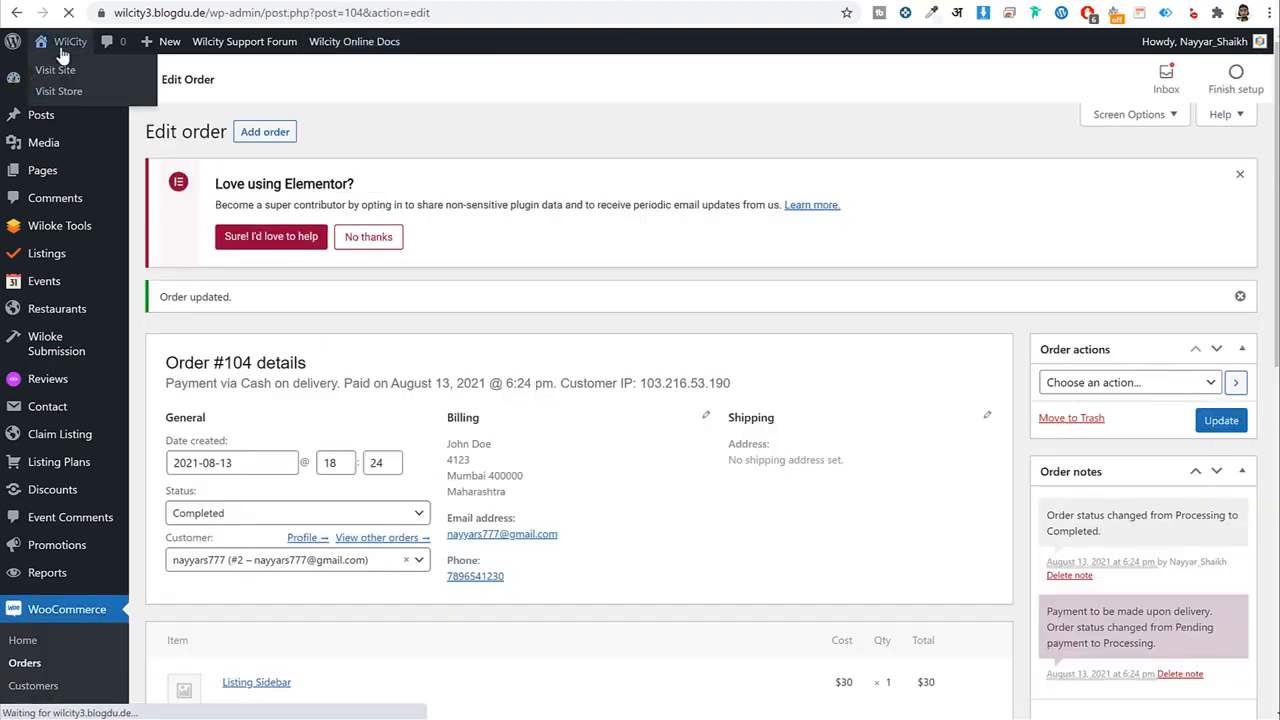
Check the live site's homepage, then return to the Reading Settings in the admin.
{"action": "left_click", "coordinate": [48, 90]}
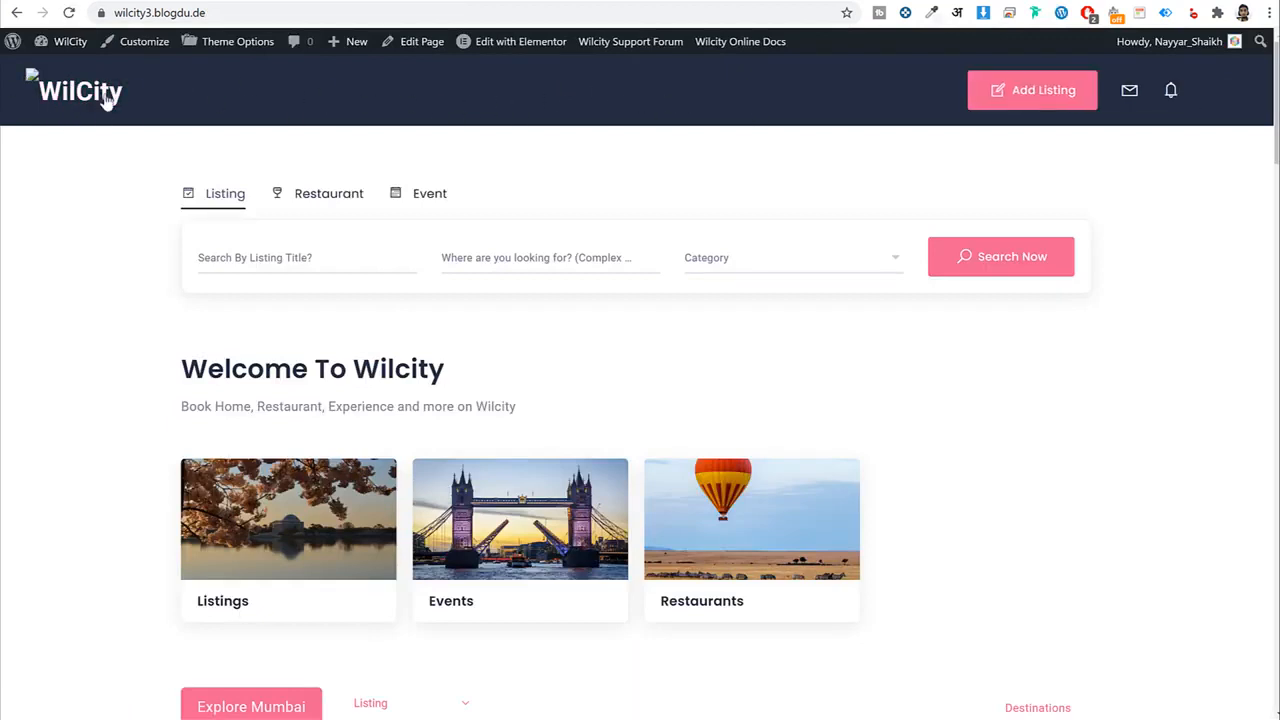
{"action": "scroll", "coordinate": [698, 485], "scroll_direction": "down", "scroll_amount": 1}
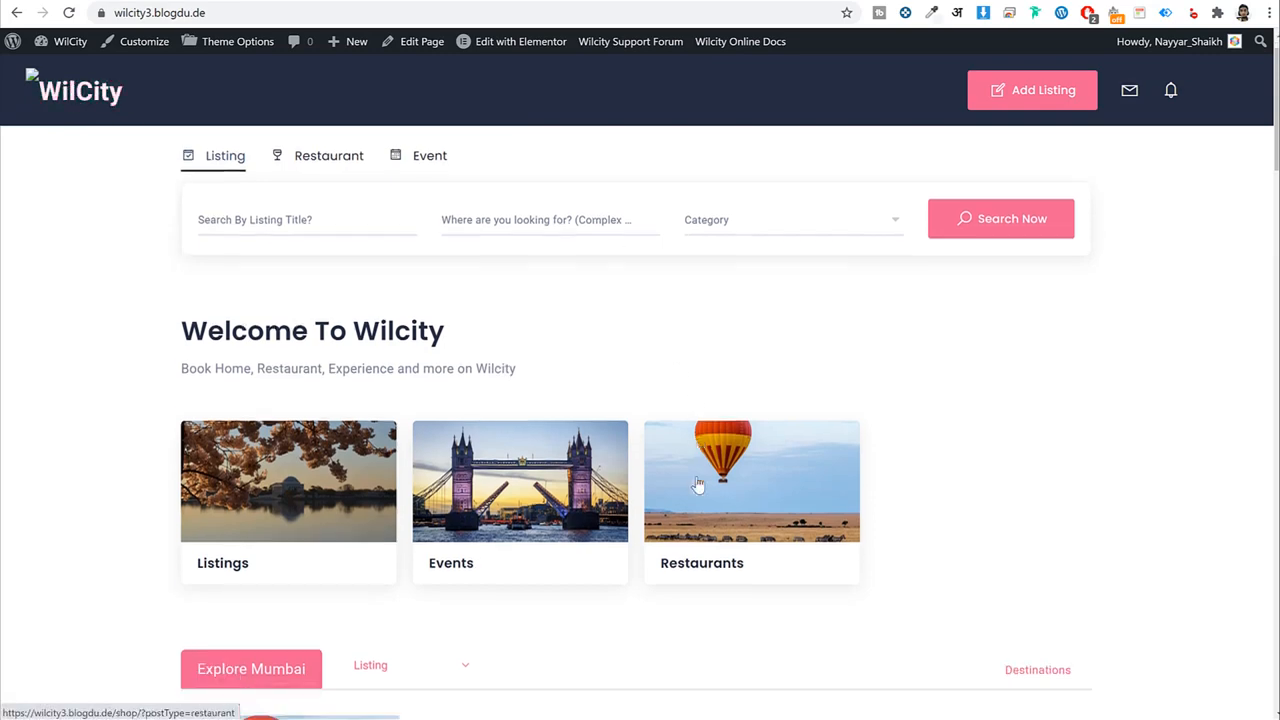
{"action": "scroll", "coordinate": [698, 485], "scroll_direction": "down", "scroll_amount": 15}
{"action": "scroll", "coordinate": [552, 560], "scroll_direction": "up", "scroll_amount": 15}
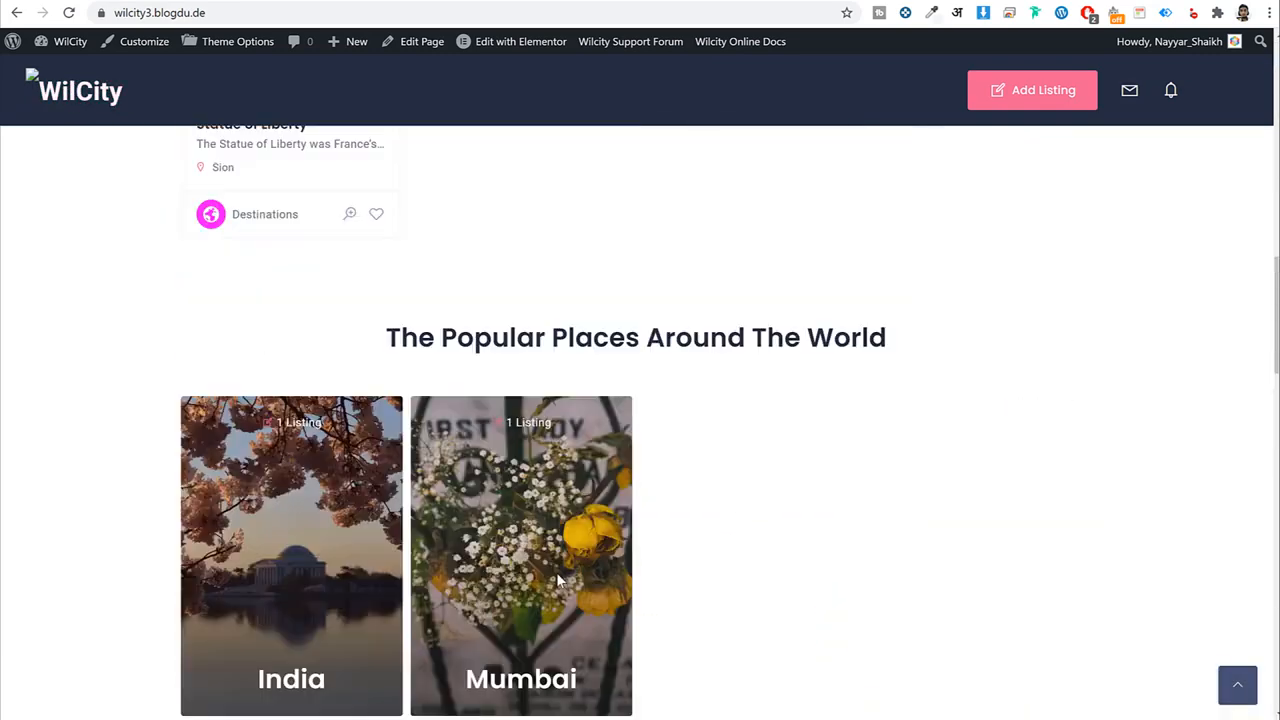
{"action": "left_click", "coordinate": [445, 3]}
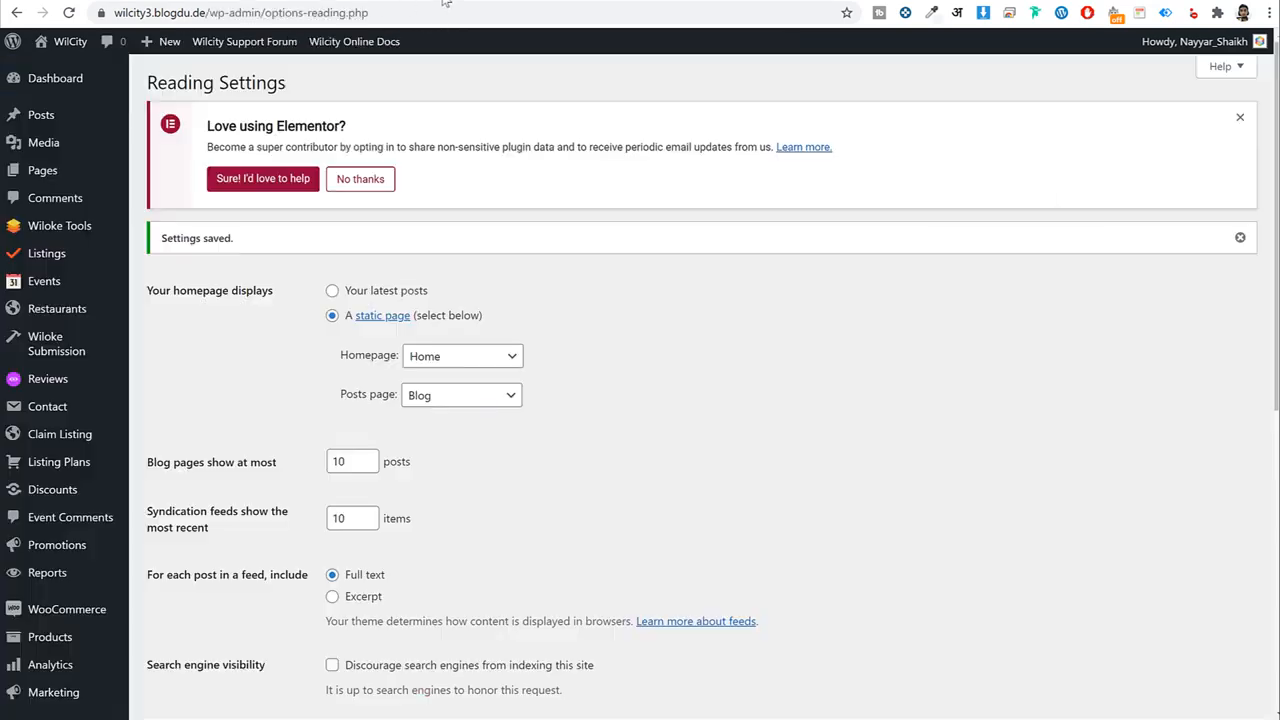
{"action": "scroll", "coordinate": [709, 374], "scroll_direction": "down", "scroll_amount": 4}
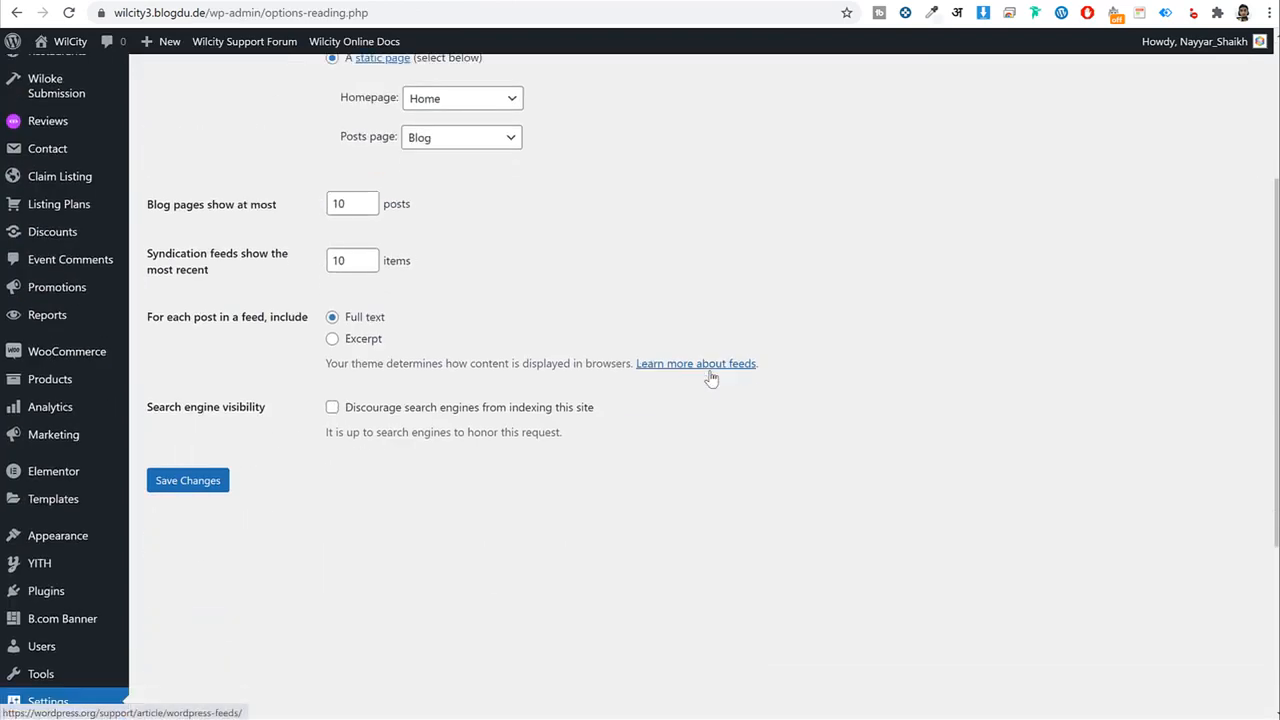
{"action": "mouse_move", "coordinate": [56, 397]}
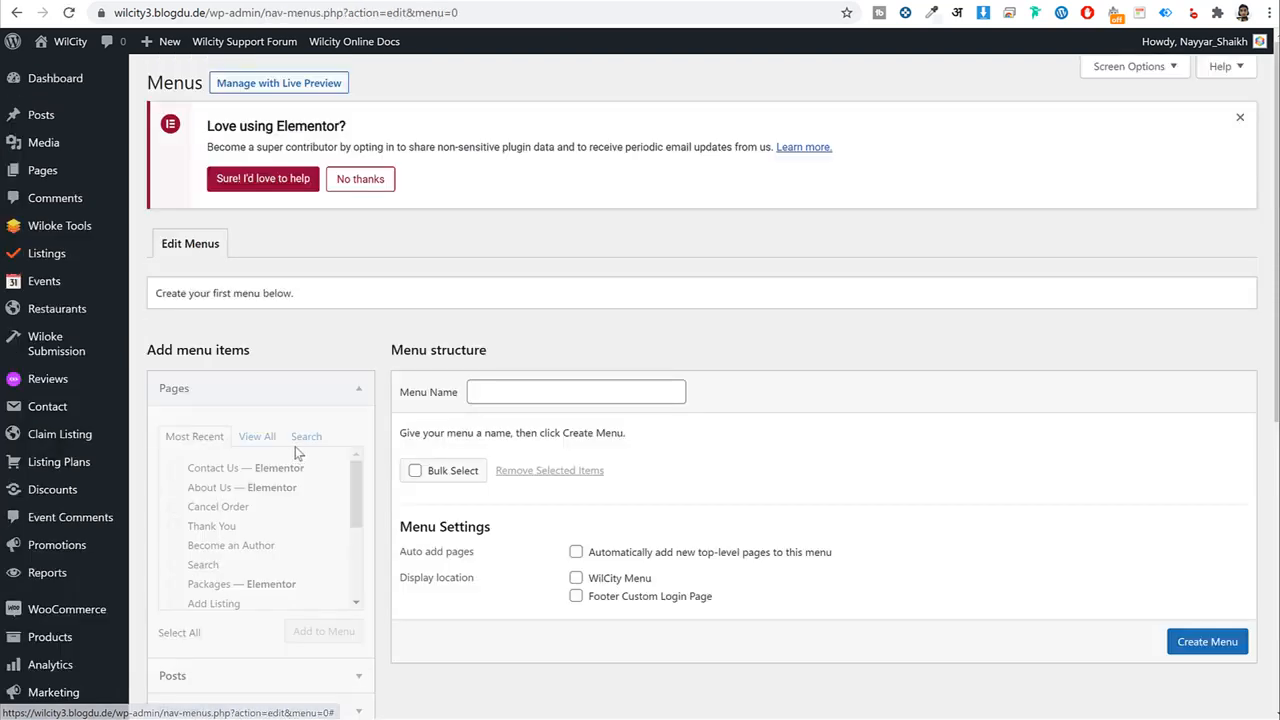
Compare with the reference sites, then name the new menu 'Main Menu'.
{"action": "left_click", "coordinate": [267, 1]}
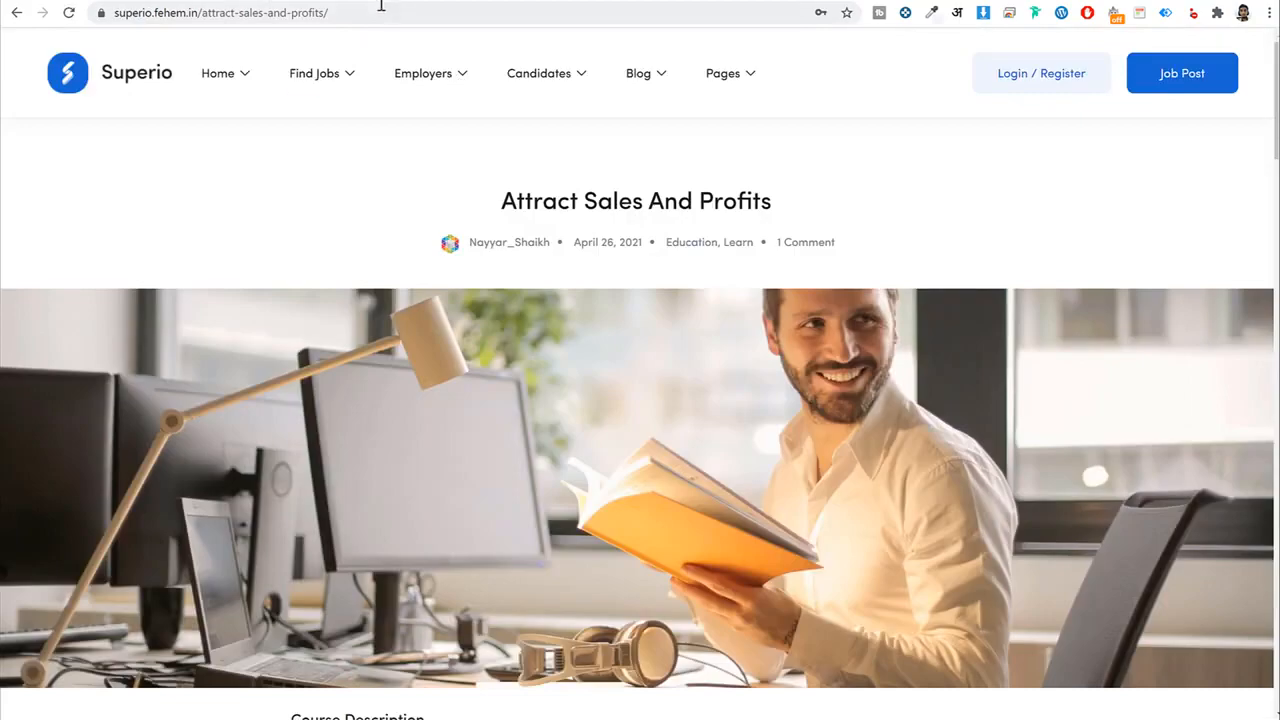
{"action": "left_click", "coordinate": [174, 1]}
{"action": "left_click", "coordinate": [520, 1]}
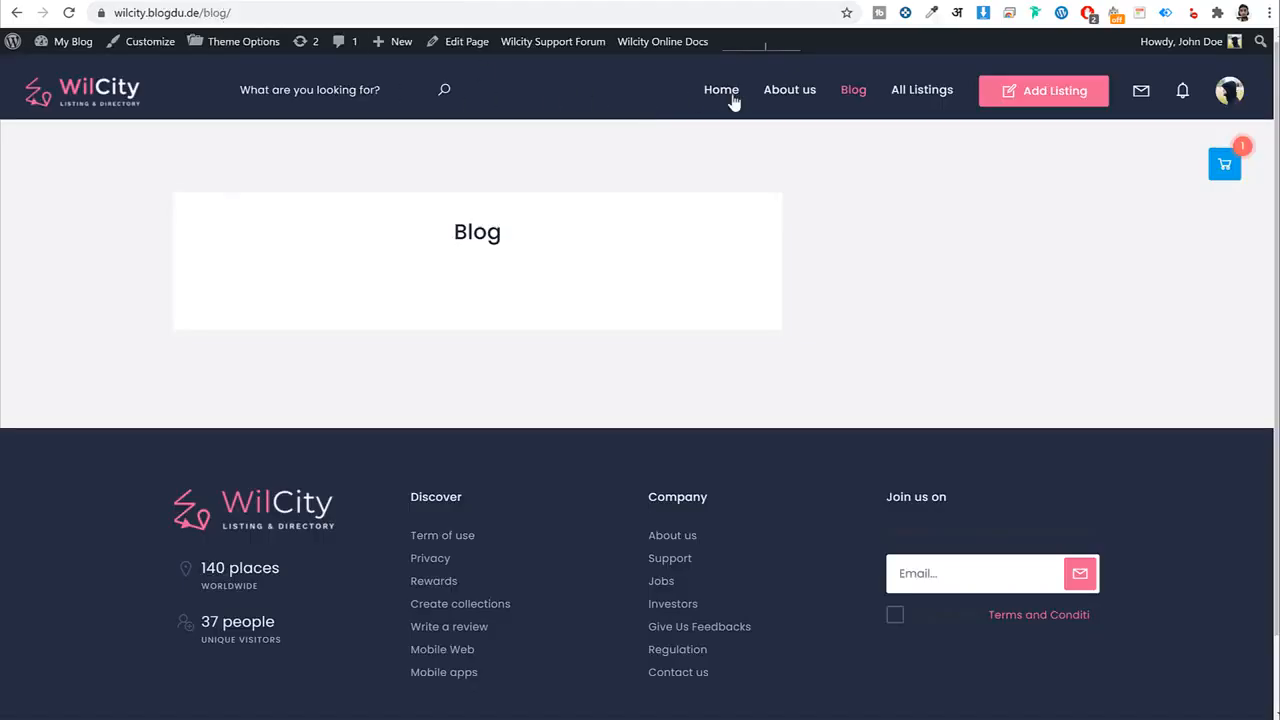
{"action": "left_click", "coordinate": [455, 1]}
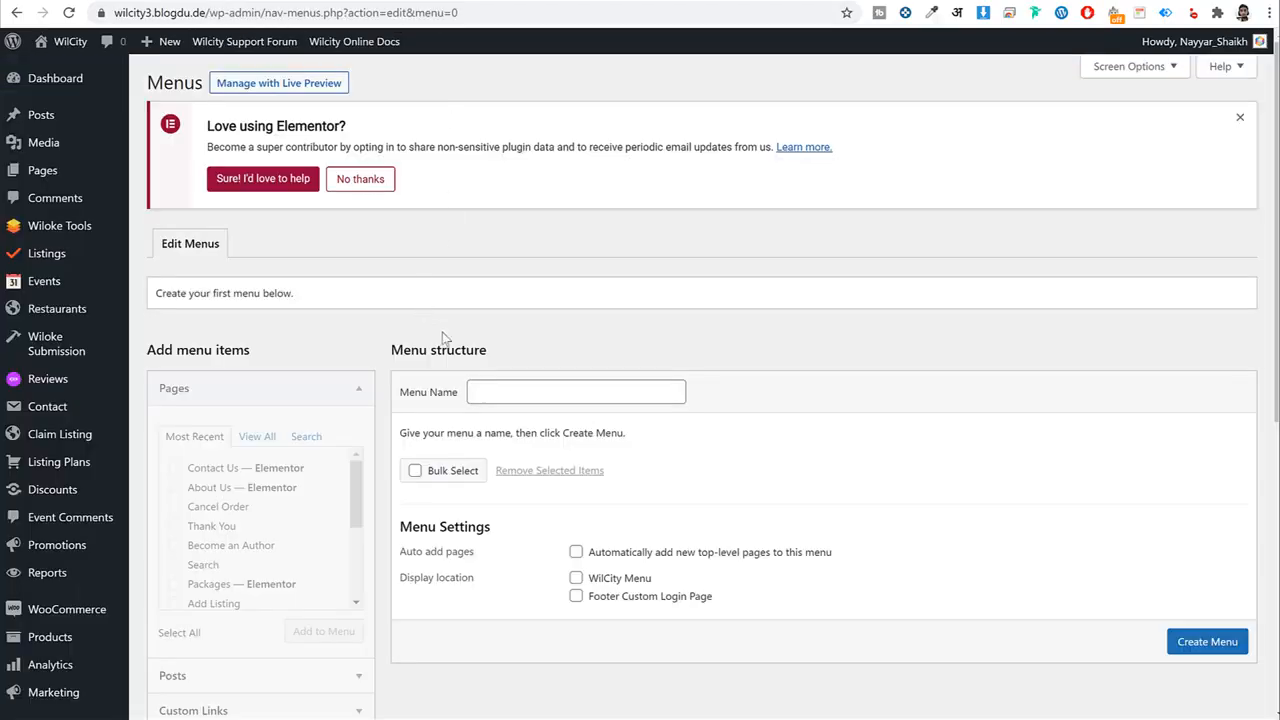
{"action": "left_click", "coordinate": [508, 399]}
{"action": "type", "text": "Main Menu"}
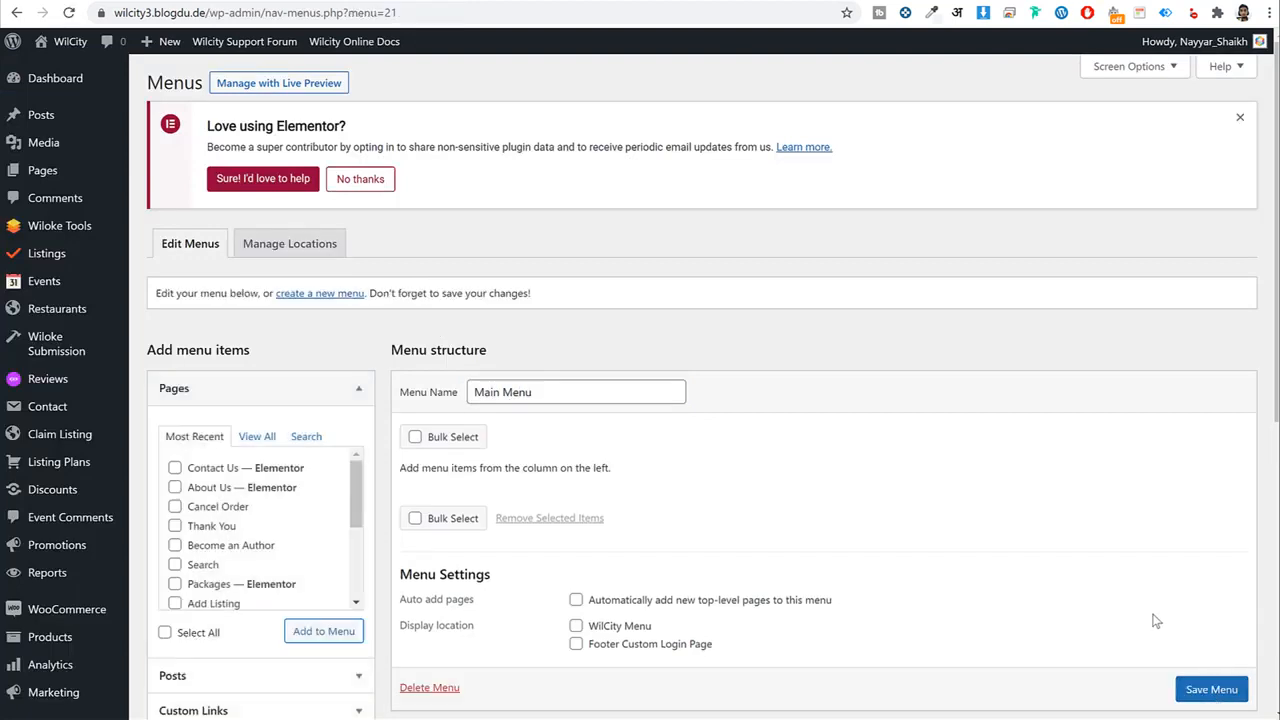
Add the Home, Blog, About Us and Search pages to Main Menu.
{"action": "scroll", "coordinate": [916, 484], "scroll_direction": "down", "scroll_amount": 2}
{"action": "left_click", "coordinate": [256, 277]}
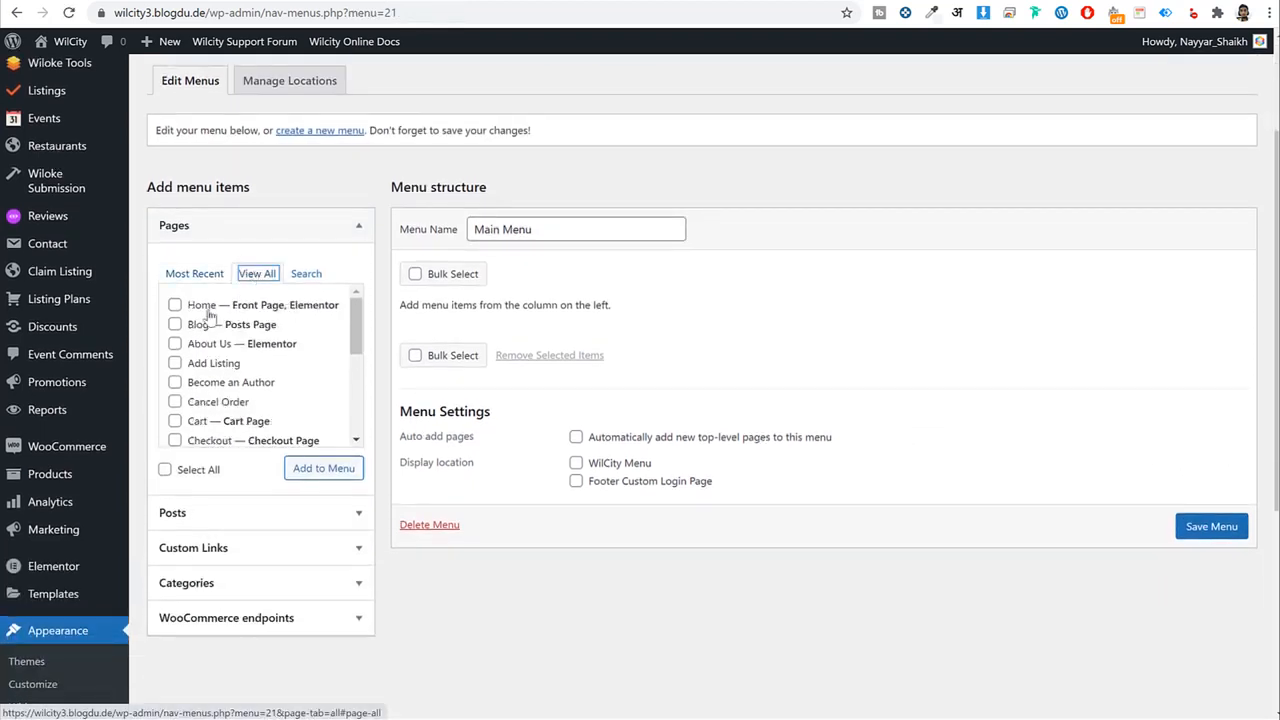
{"action": "left_click", "coordinate": [200, 307]}
{"action": "left_click", "coordinate": [198, 327]}
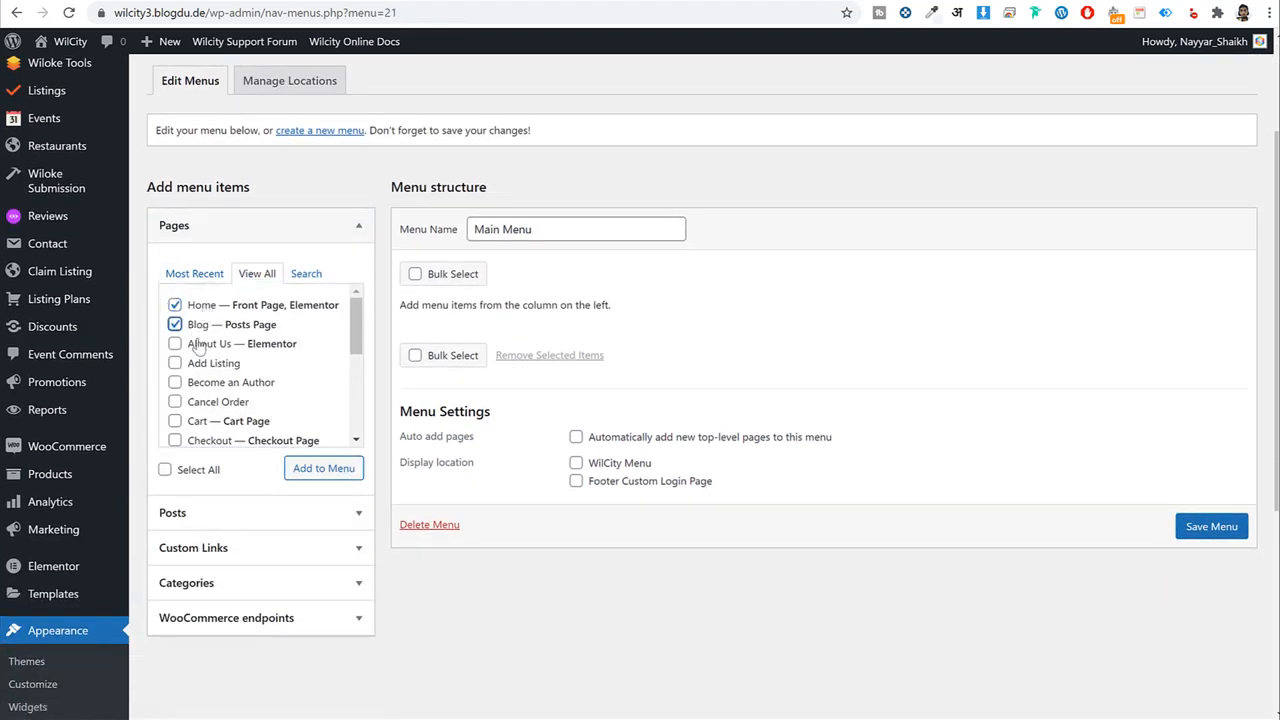
{"action": "left_click", "coordinate": [199, 345]}
{"action": "scroll", "coordinate": [252, 401], "scroll_direction": "down", "scroll_amount": 3}
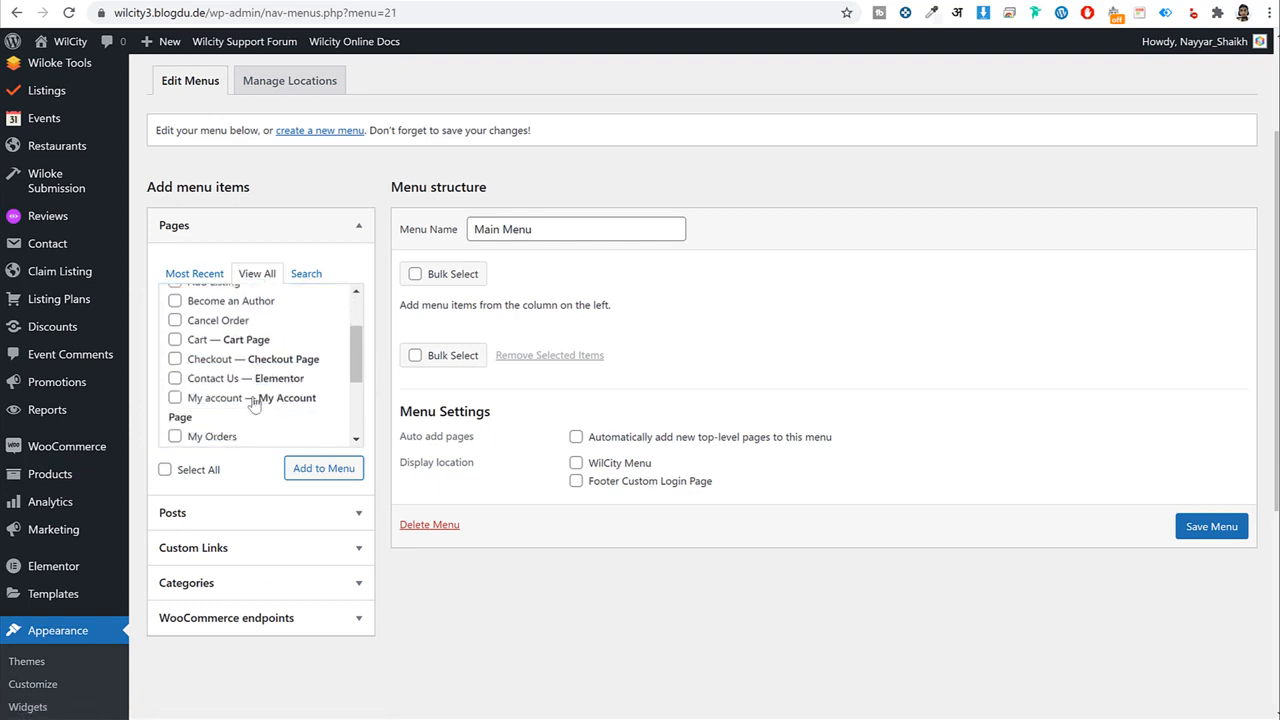
{"action": "left_click", "coordinate": [206, 413]}
{"action": "scroll", "coordinate": [248, 390], "scroll_direction": "down", "scroll_amount": 2}
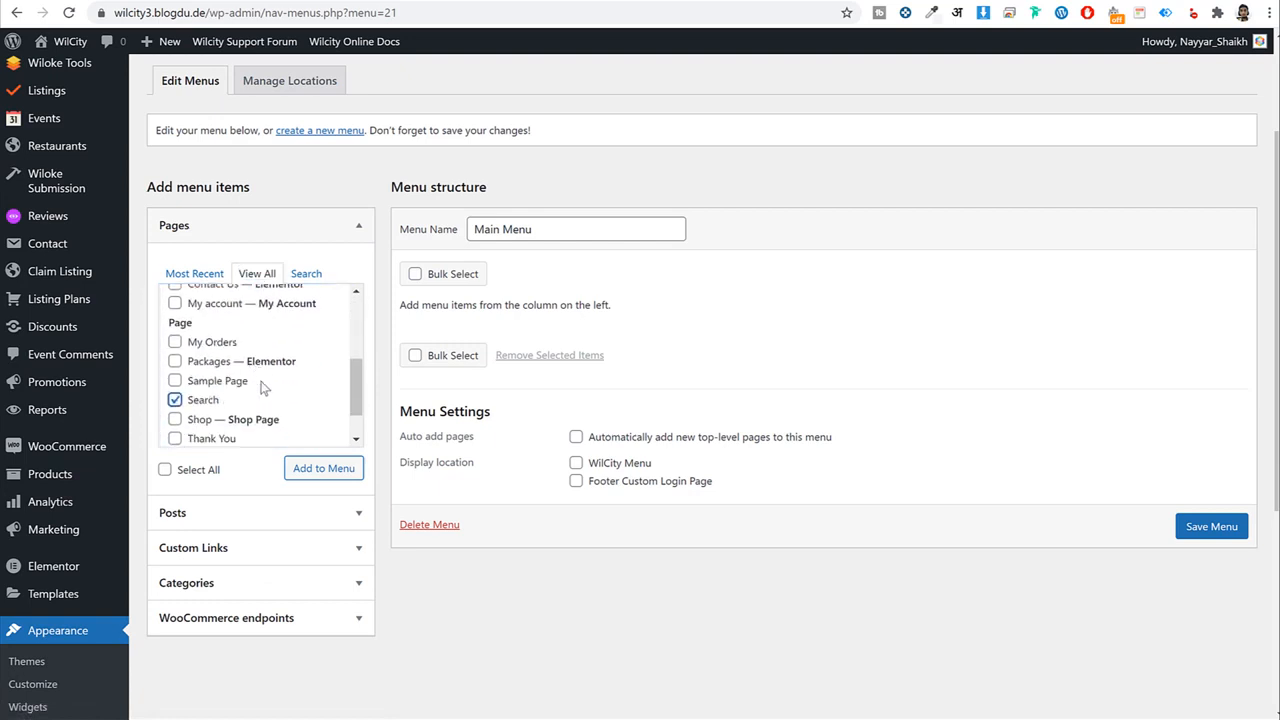
{"action": "left_click", "coordinate": [306, 472]}
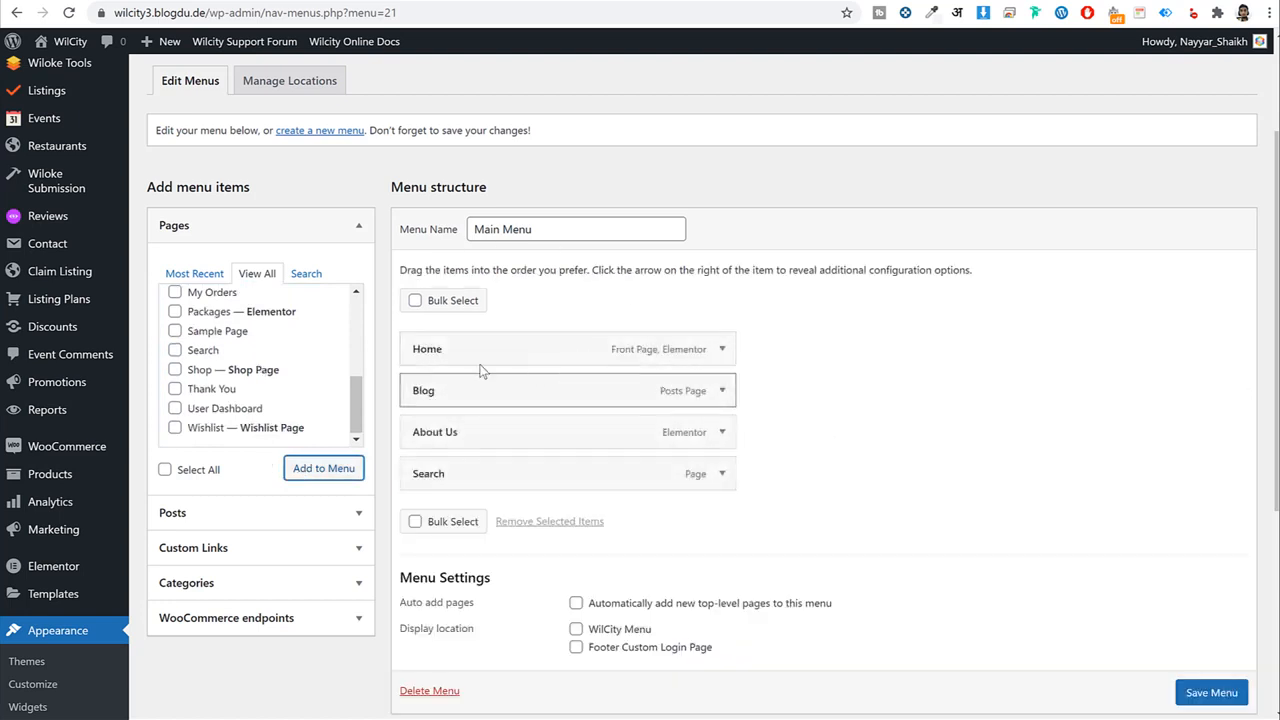
Add Contact Us to the menu and move Search up below Home.
{"action": "scroll", "coordinate": [232, 352], "scroll_direction": "up", "scroll_amount": 5}
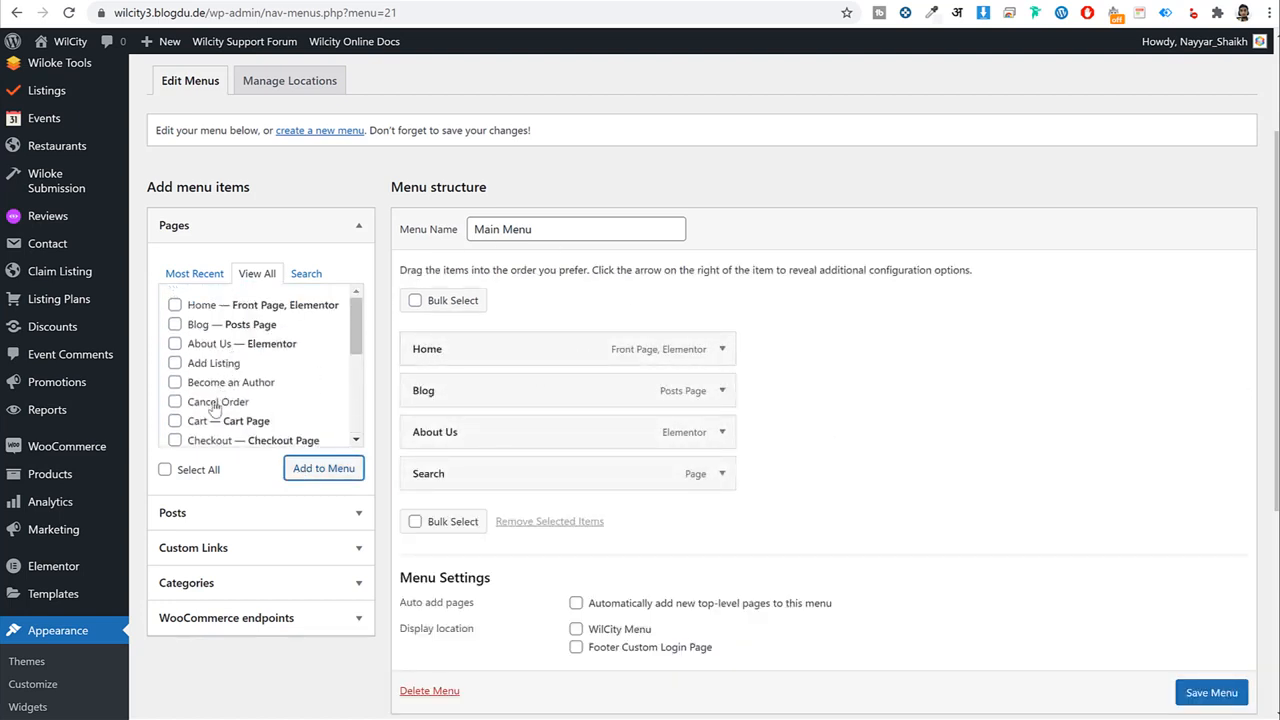
{"action": "scroll", "coordinate": [212, 388], "scroll_direction": "down", "scroll_amount": 2}
{"action": "left_click", "coordinate": [175, 378]}
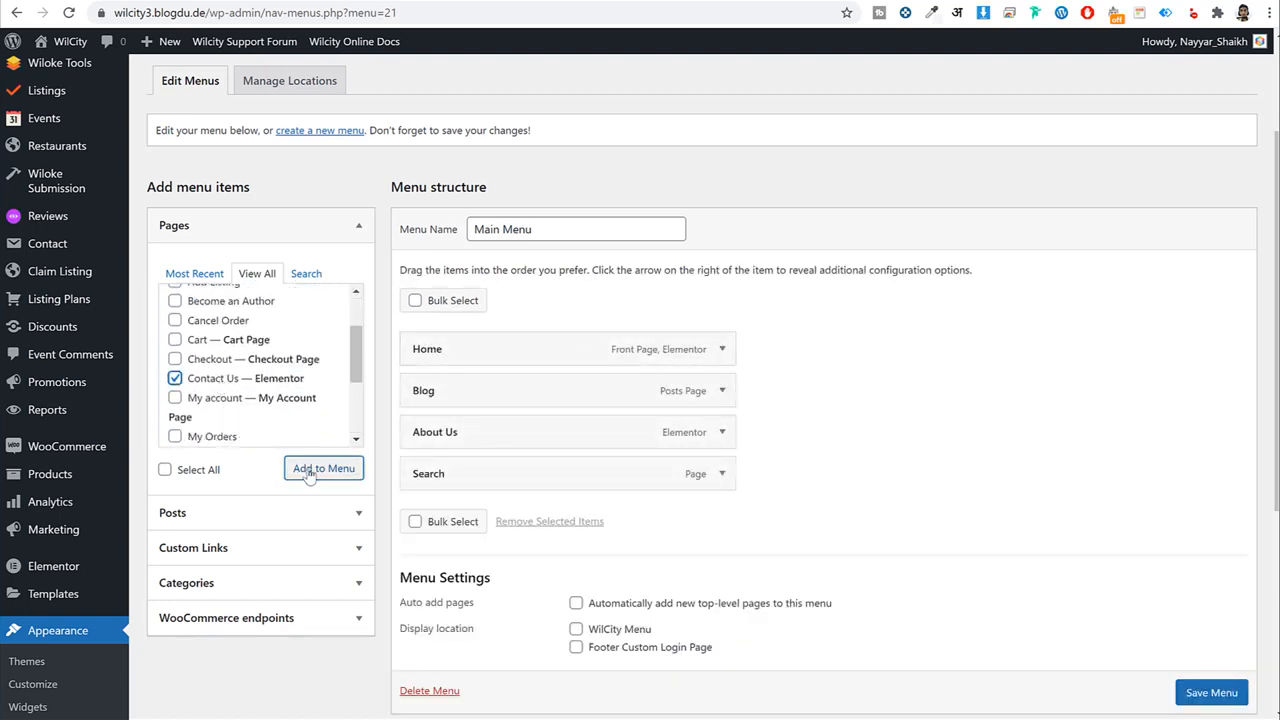
{"action": "left_click", "coordinate": [320, 469]}
{"action": "left_click_drag", "start_coordinate": [470, 474], "coordinate": [469, 403]}
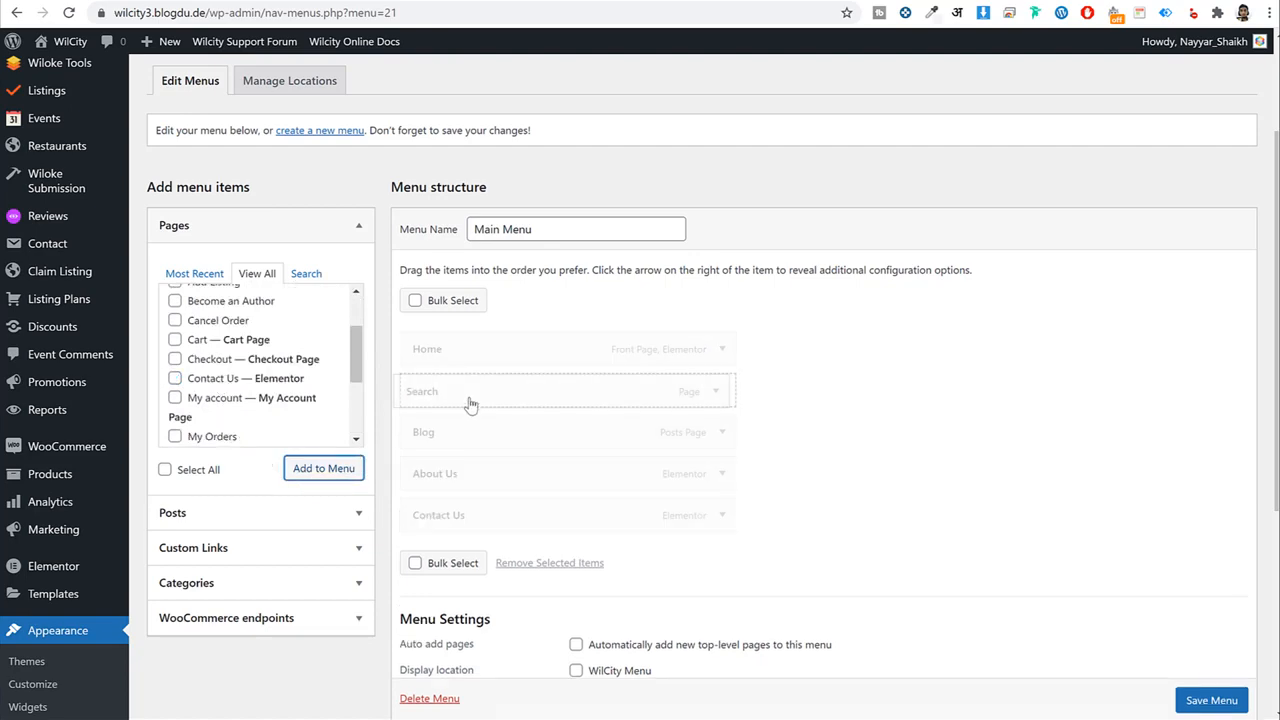
Assign Main Menu to the WilCity Menu location, save, and check it on the live site.
{"action": "scroll", "coordinate": [930, 383], "scroll_direction": "down", "scroll_amount": 3}
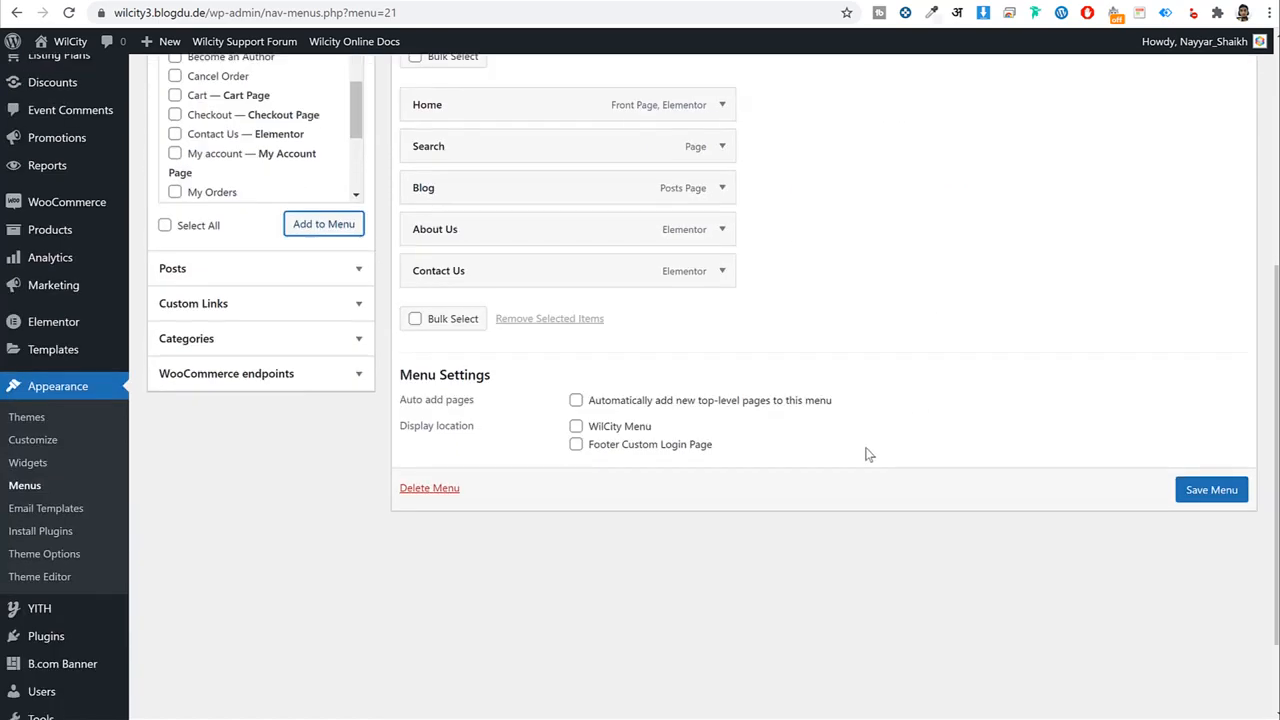
{"action": "left_click", "coordinate": [577, 427]}
{"action": "left_click_drag", "start_coordinate": [655, 428], "coordinate": [600, 434]}
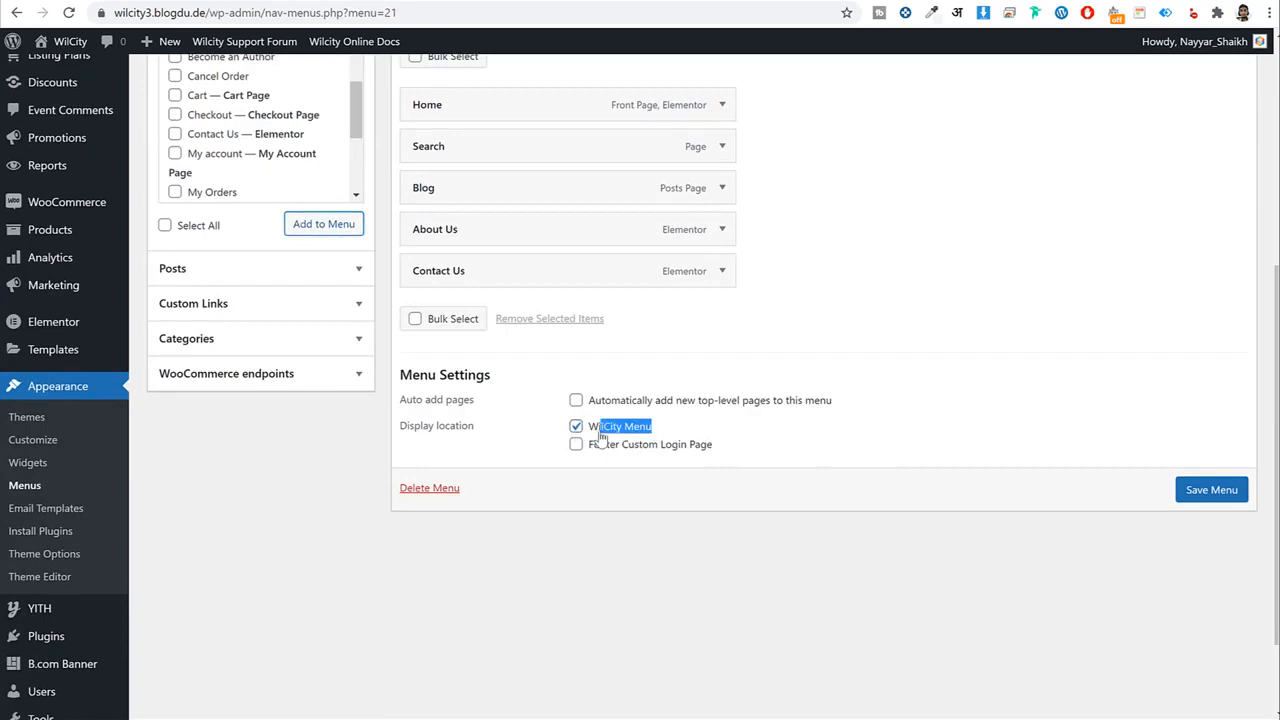
{"action": "left_click", "coordinate": [1212, 489]}
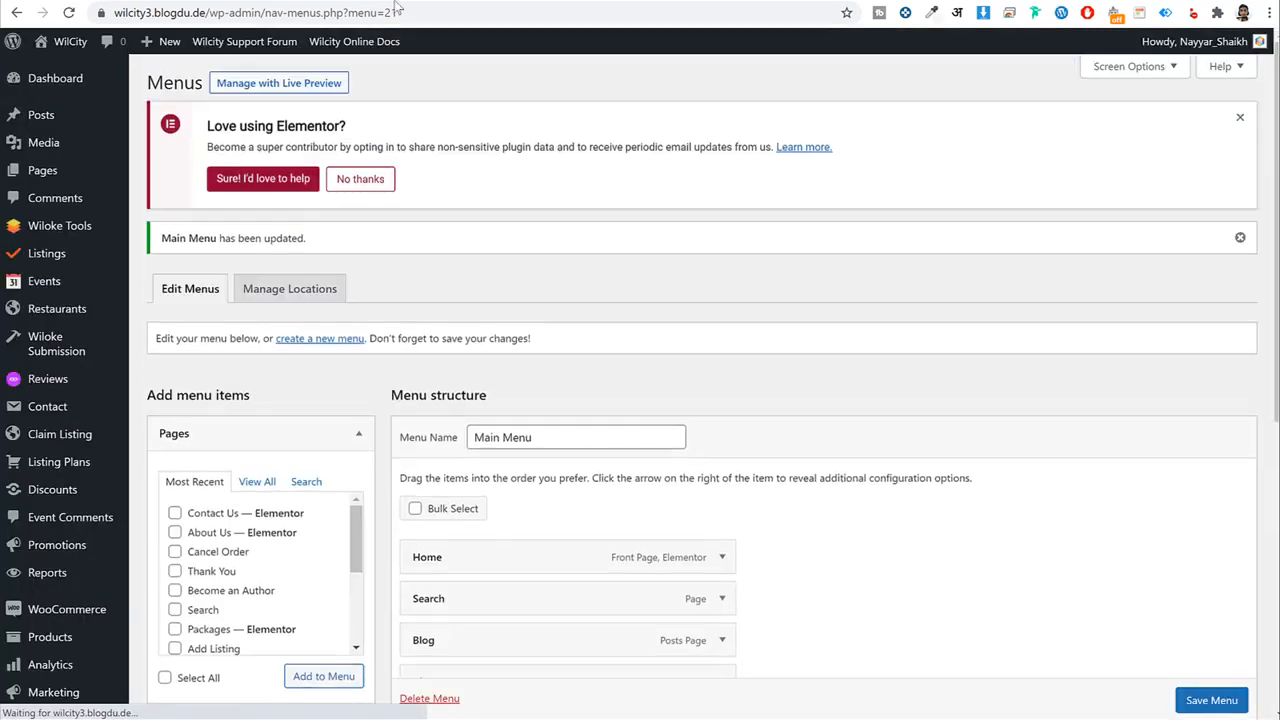
{"action": "left_click", "coordinate": [461, 1]}
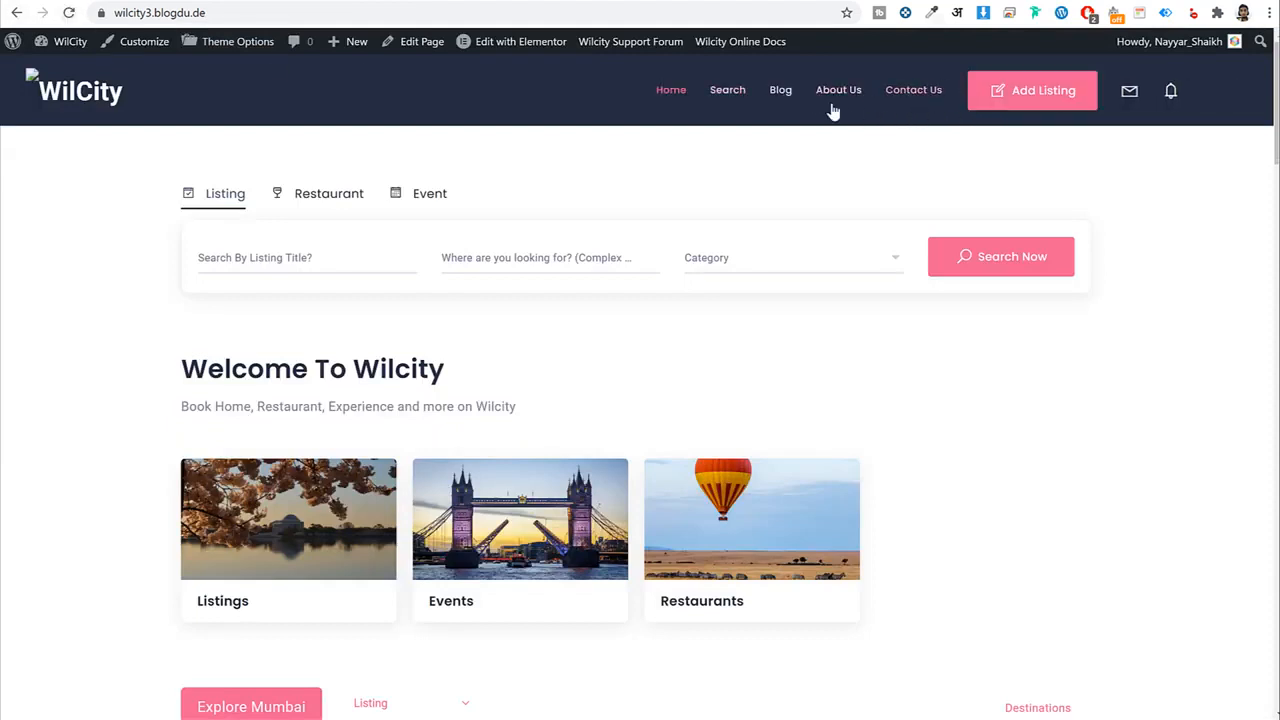
{"action": "left_click", "coordinate": [330, 3]}
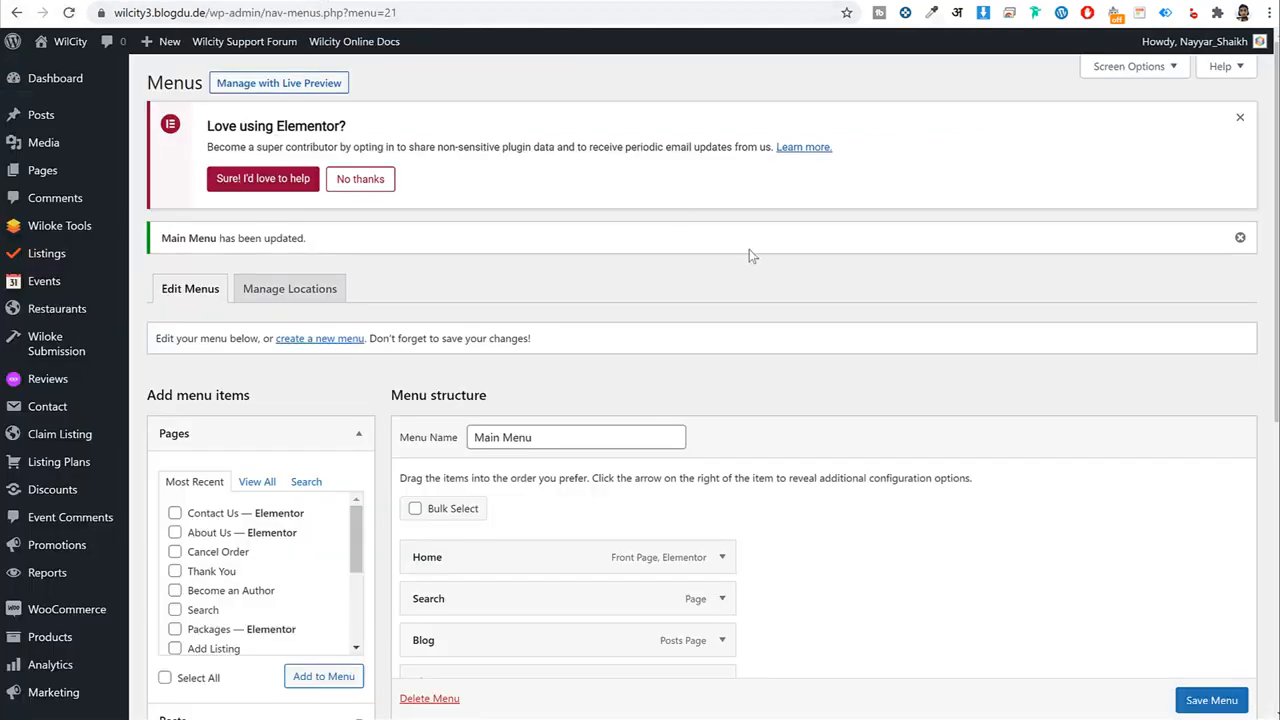
Check the reference site's footer, then create a new menu named Footer1.
{"action": "scroll", "coordinate": [742, 254], "scroll_direction": "down", "scroll_amount": 3}
{"action": "scroll", "coordinate": [600, 280], "scroll_direction": "up", "scroll_amount": 3}
{"action": "left_click", "coordinate": [330, 339]}
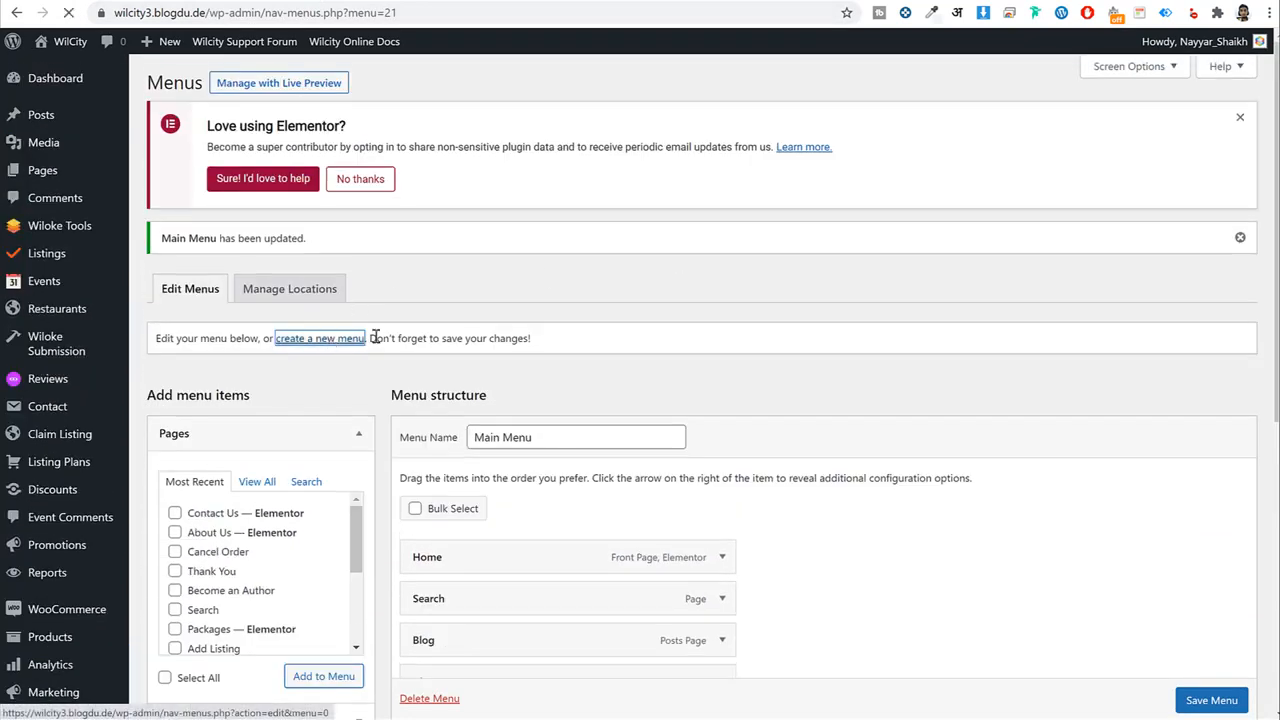
{"action": "left_click", "coordinate": [68, 2]}
{"action": "scroll", "coordinate": [593, 385], "scroll_direction": "down", "scroll_amount": 2}
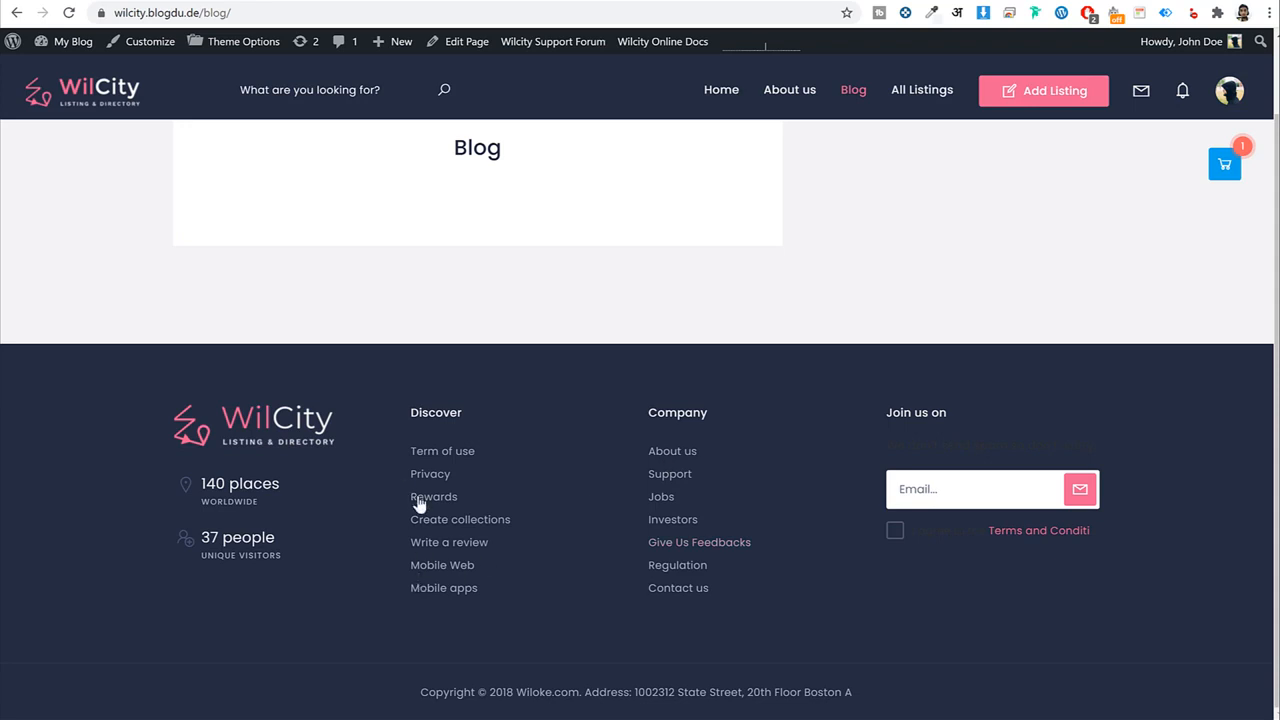
{"action": "left_click", "coordinate": [313, 3]}
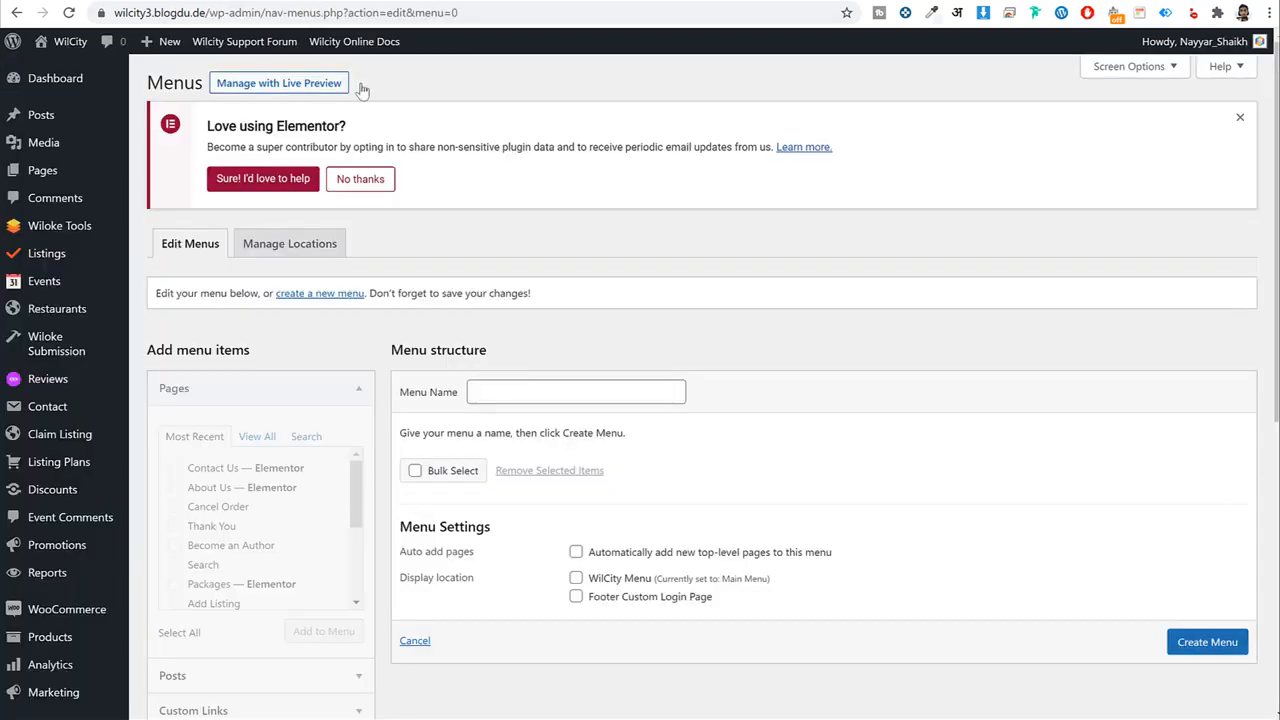
{"action": "left_click", "coordinate": [506, 392]}
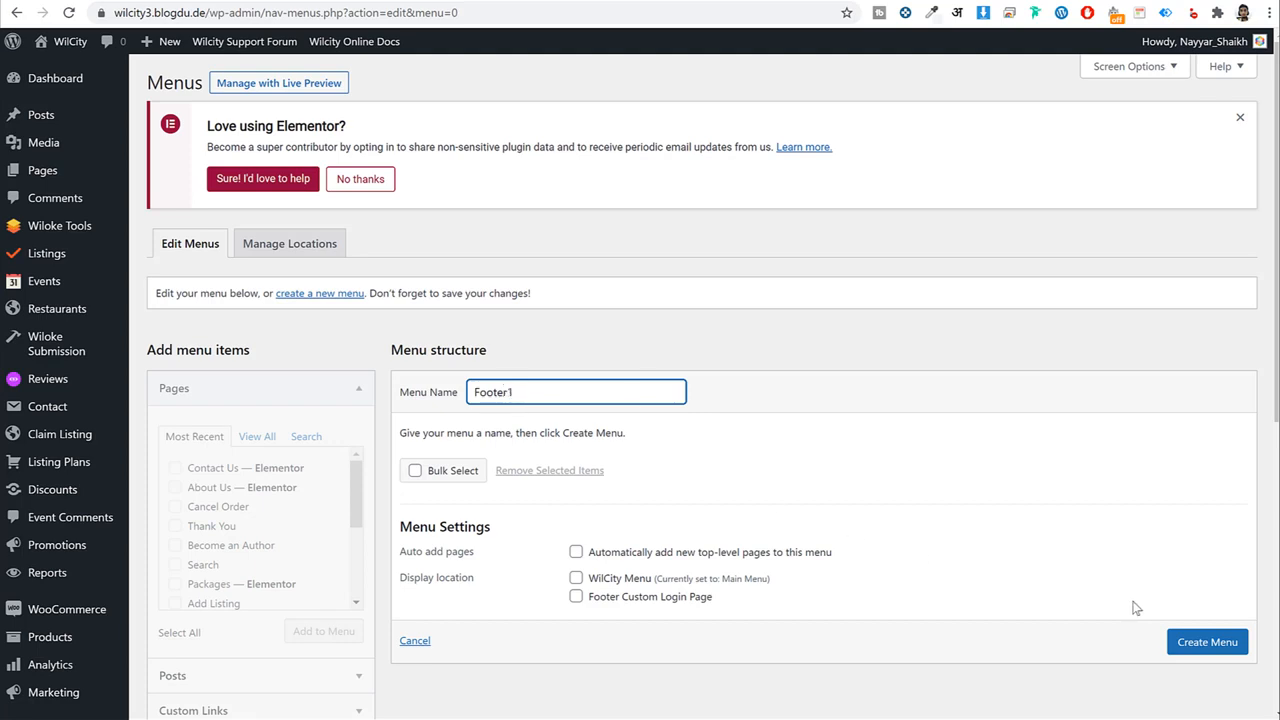
{"action": "left_click", "coordinate": [1202, 641]}
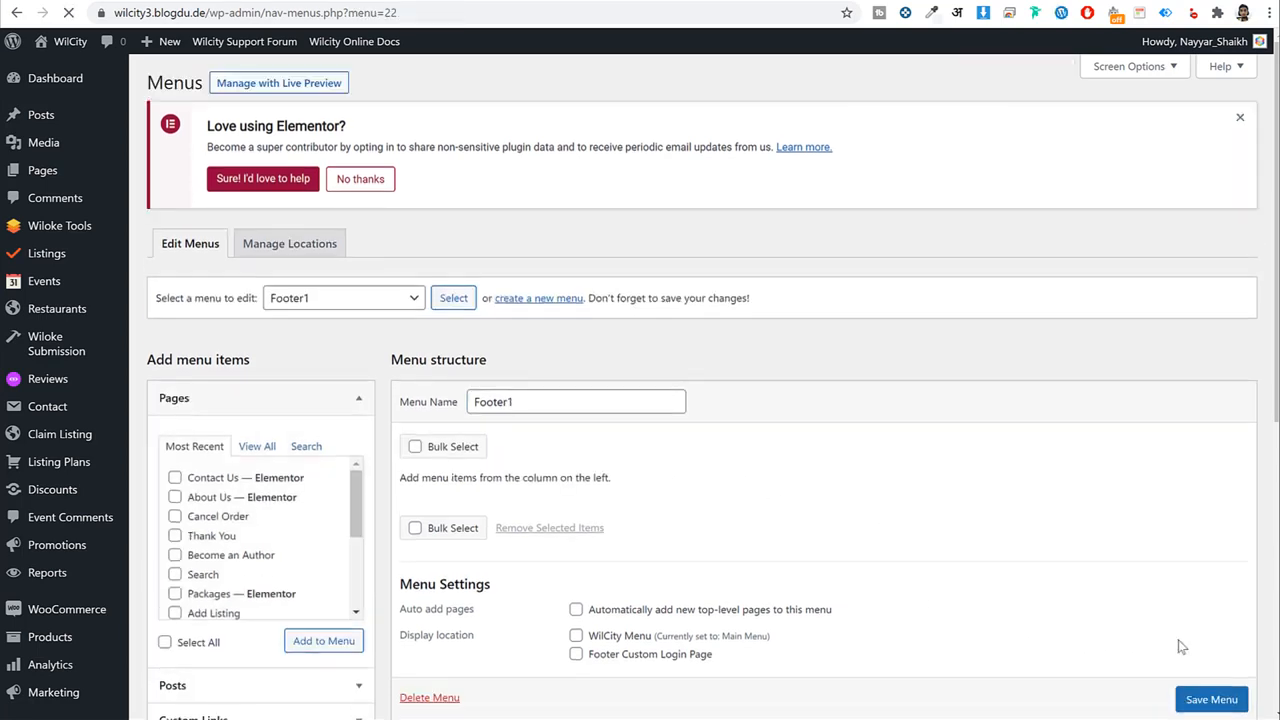
Add Home, Blog, About Us, Add Listing, Become an Author, Cancel Order, Cart and Checkout to Footer1.
{"action": "left_click", "coordinate": [258, 446]}
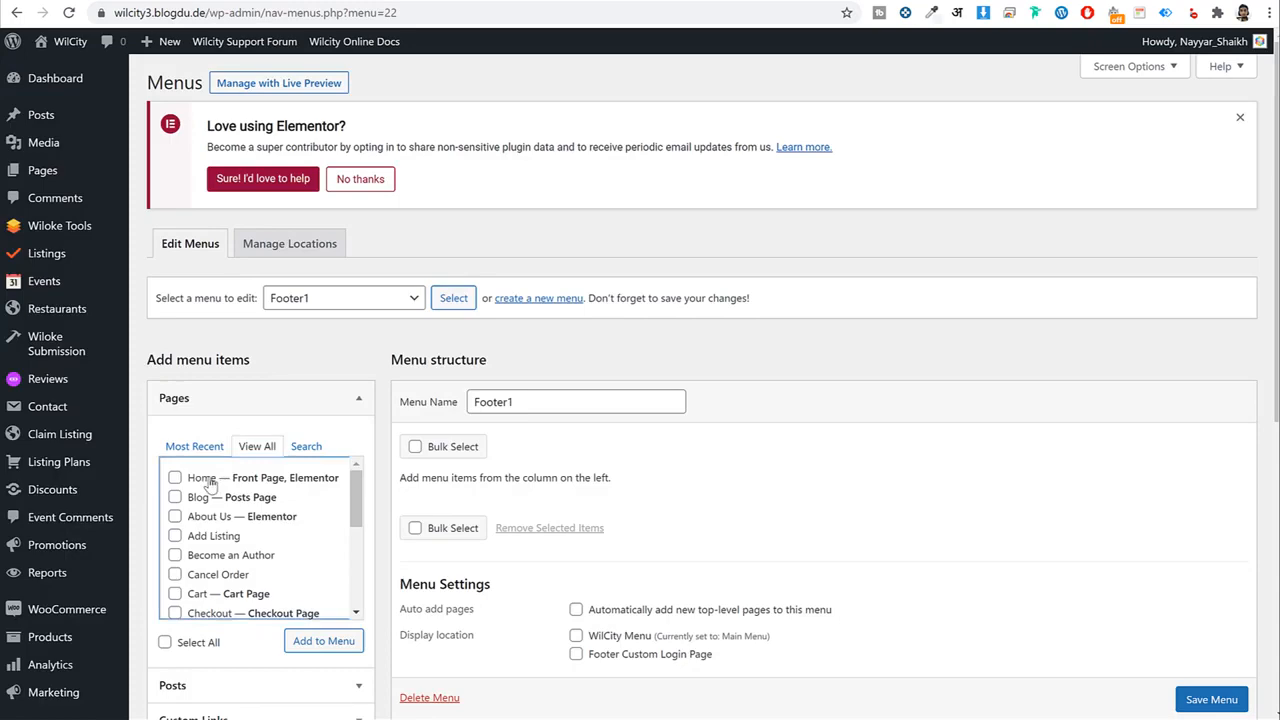
{"action": "left_click", "coordinate": [208, 479]}
{"action": "left_click", "coordinate": [203, 497]}
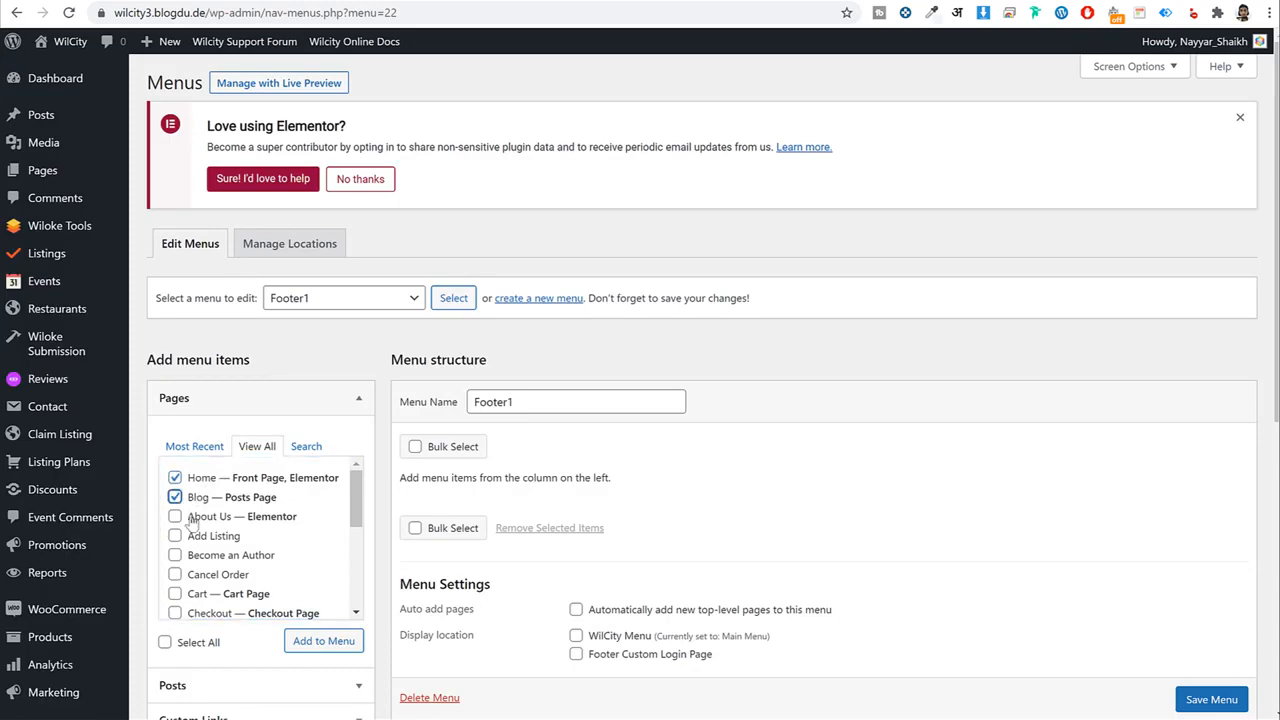
{"action": "left_click", "coordinate": [201, 516]}
{"action": "left_click", "coordinate": [200, 536]}
{"action": "left_click", "coordinate": [198, 555]}
{"action": "left_click", "coordinate": [196, 574]}
{"action": "left_click", "coordinate": [195, 594]}
{"action": "left_click", "coordinate": [195, 613]}
{"action": "left_click", "coordinate": [320, 641]}
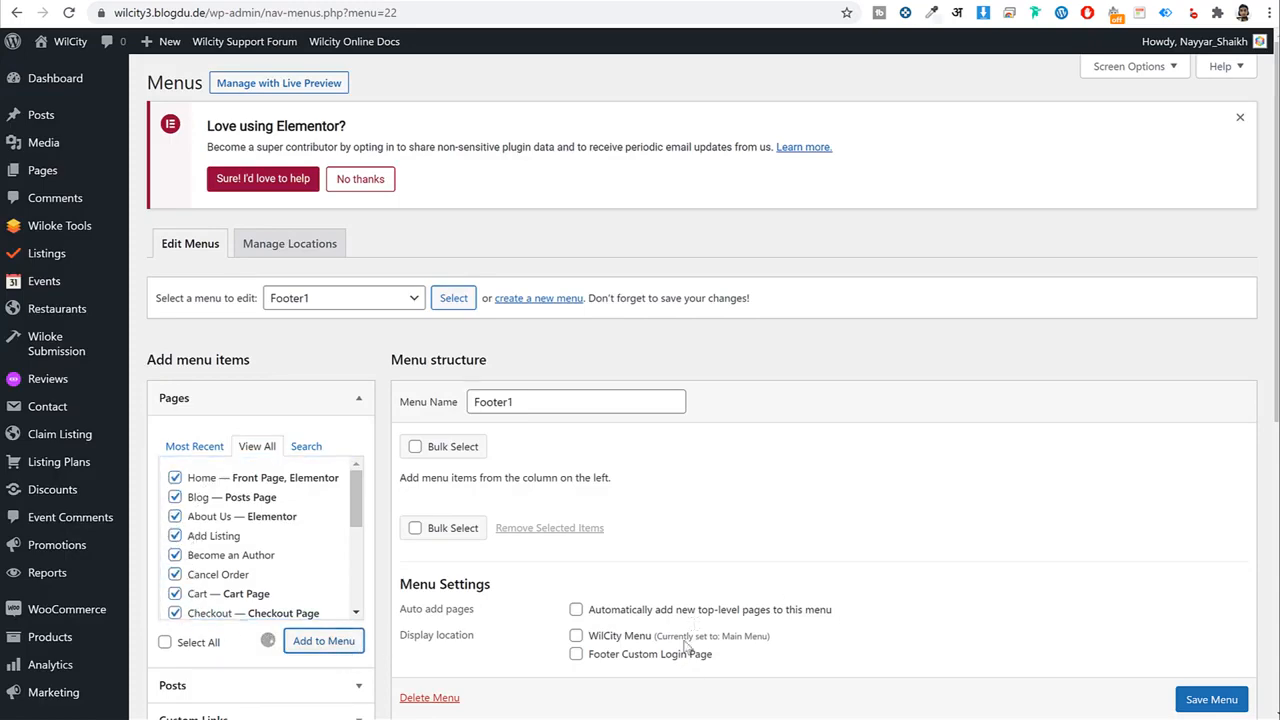
Save the Footer1 menu.
{"action": "scroll", "coordinate": [640, 630], "scroll_direction": "down", "scroll_amount": 3}
{"action": "left_click", "coordinate": [1208, 702]}
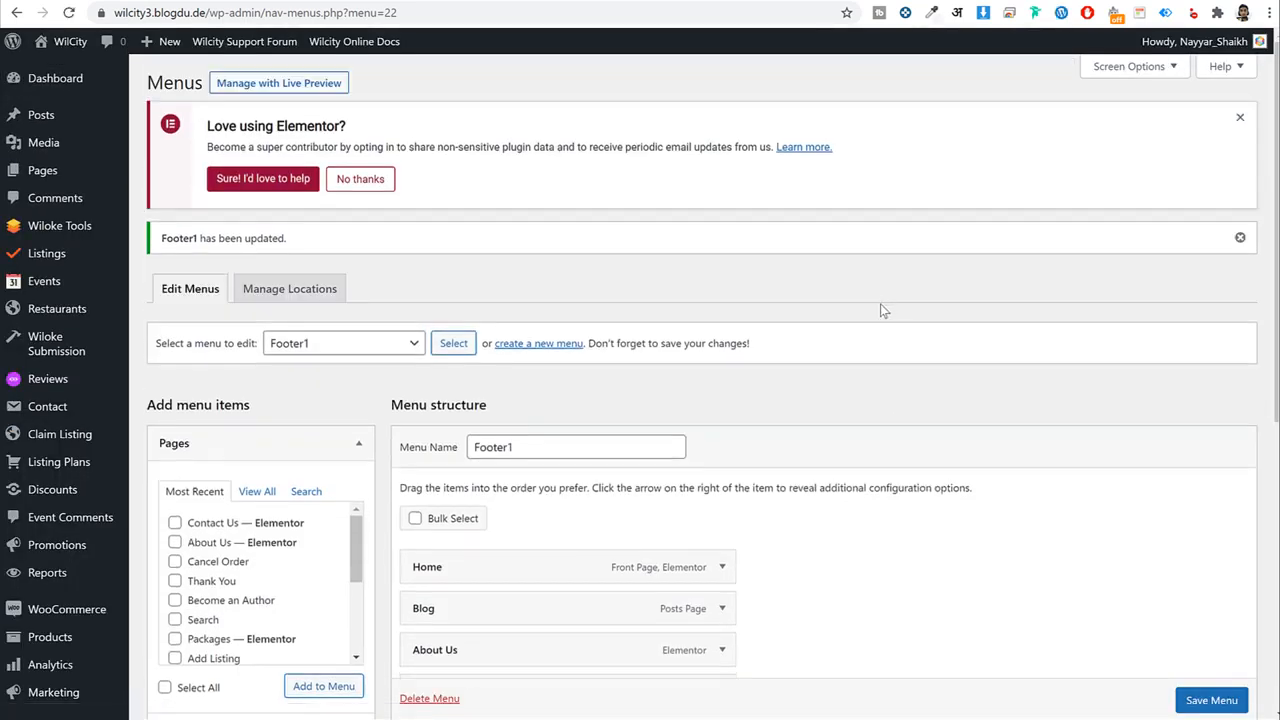
{"action": "scroll", "coordinate": [797, 389], "scroll_direction": "down", "scroll_amount": 3}
{"action": "scroll", "coordinate": [797, 389], "scroll_direction": "down", "scroll_amount": 3}
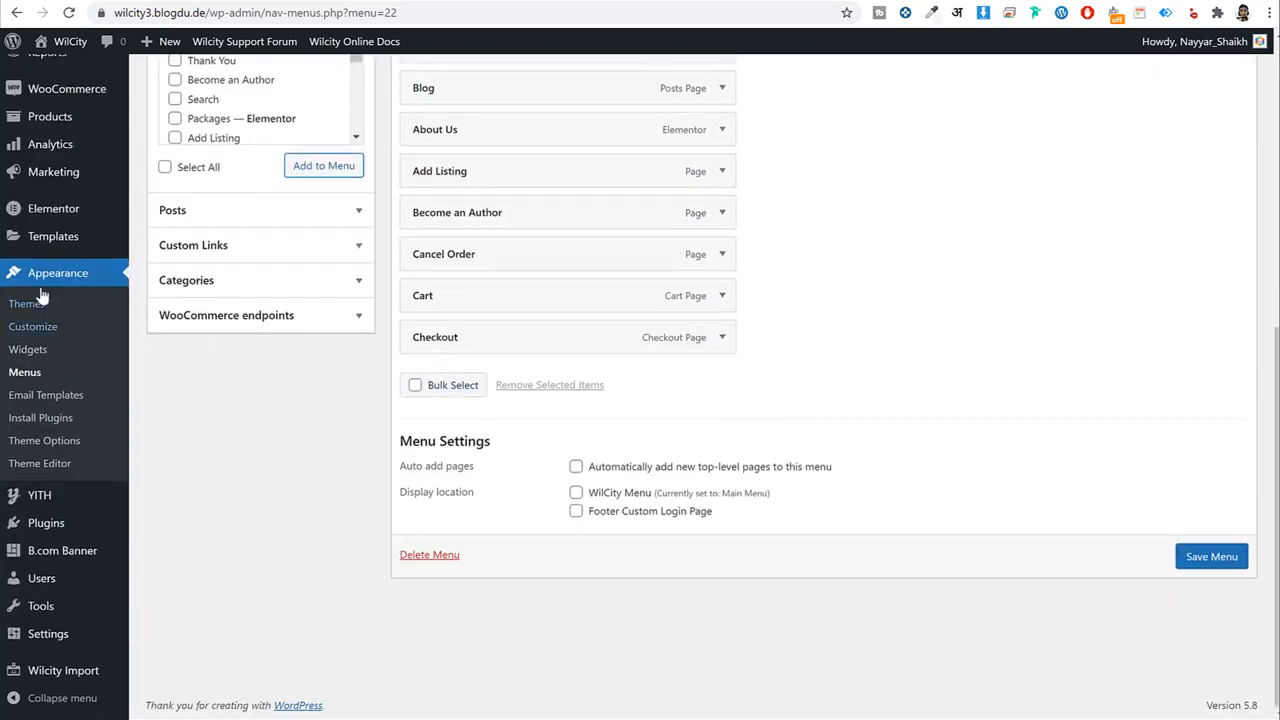
In the widget areas, expand Footer 1 and insert an Image block.
{"action": "left_click", "coordinate": [28, 349]}
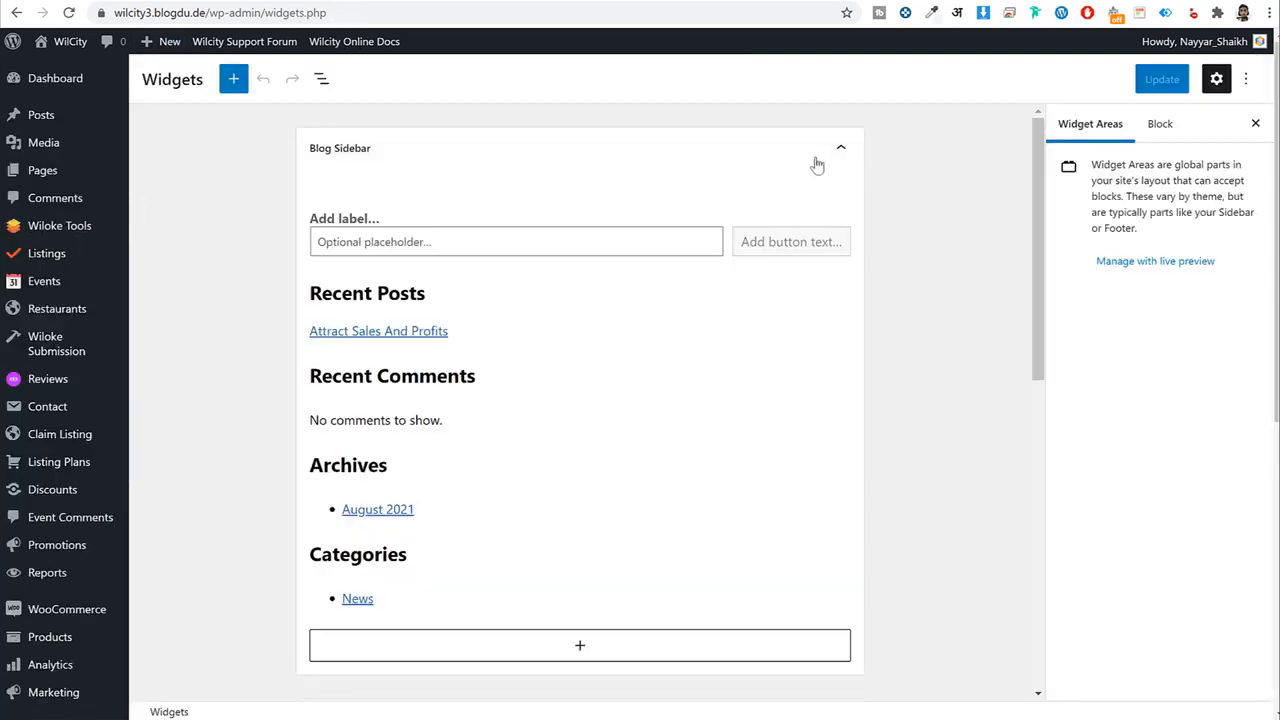
{"action": "left_click", "coordinate": [818, 163]}
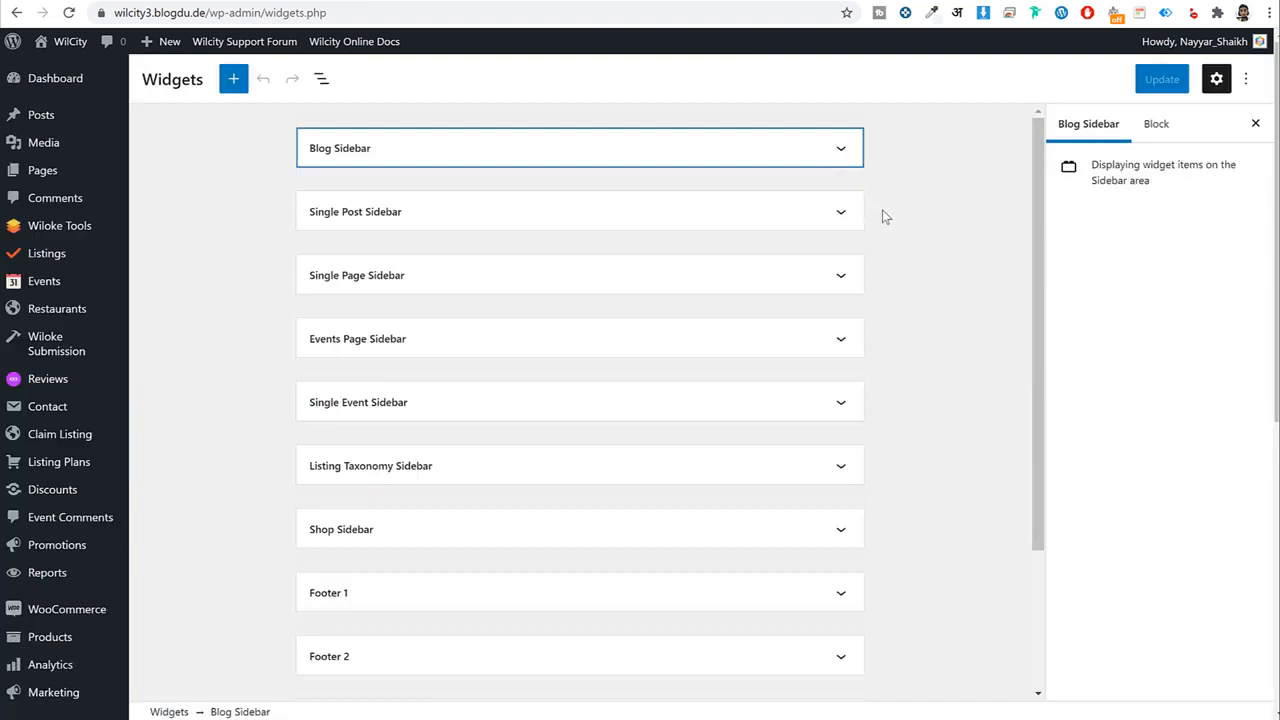
{"action": "scroll", "coordinate": [884, 217], "scroll_direction": "down", "scroll_amount": 2}
{"action": "left_click", "coordinate": [420, 399]}
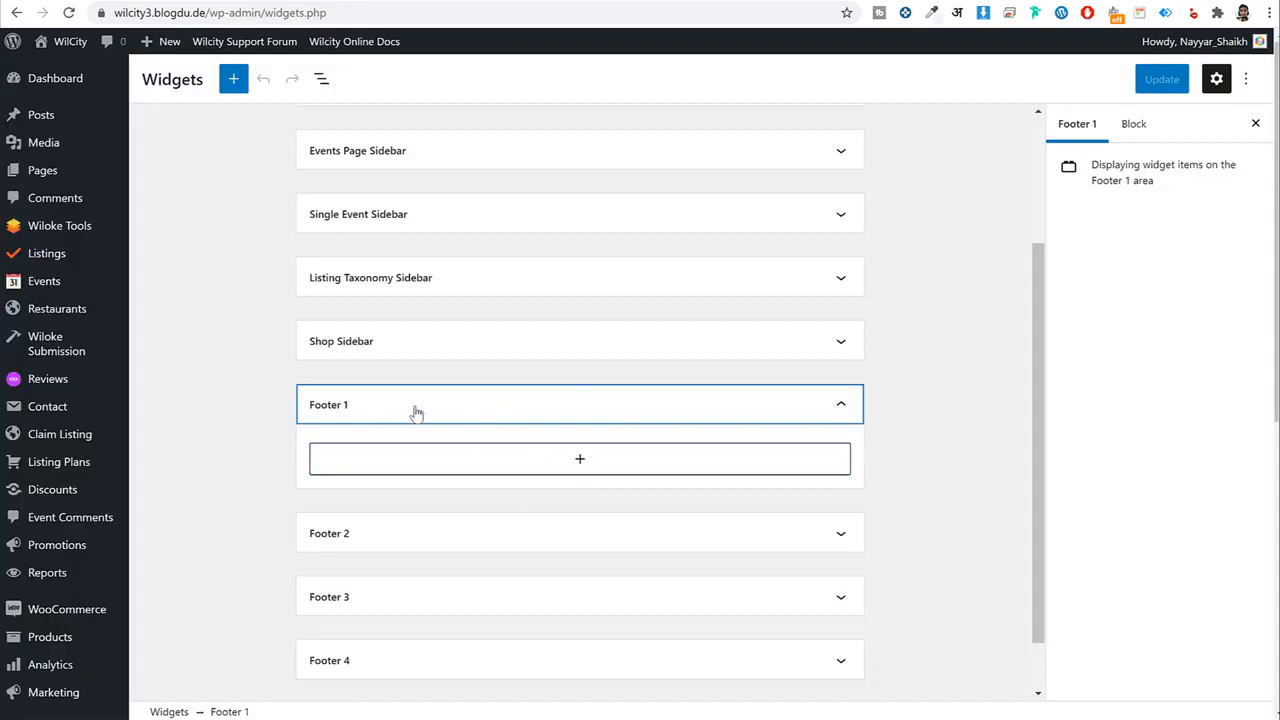
{"action": "left_click", "coordinate": [585, 460]}
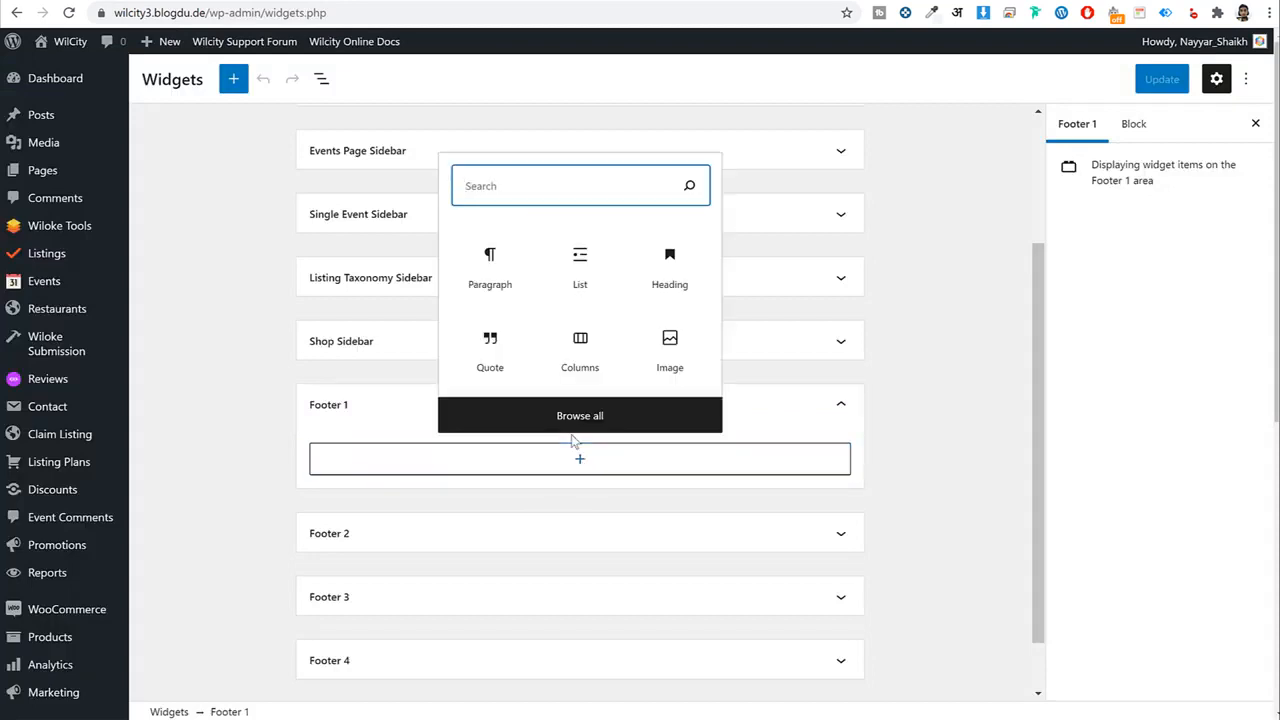
{"action": "type", "text": "ima"}
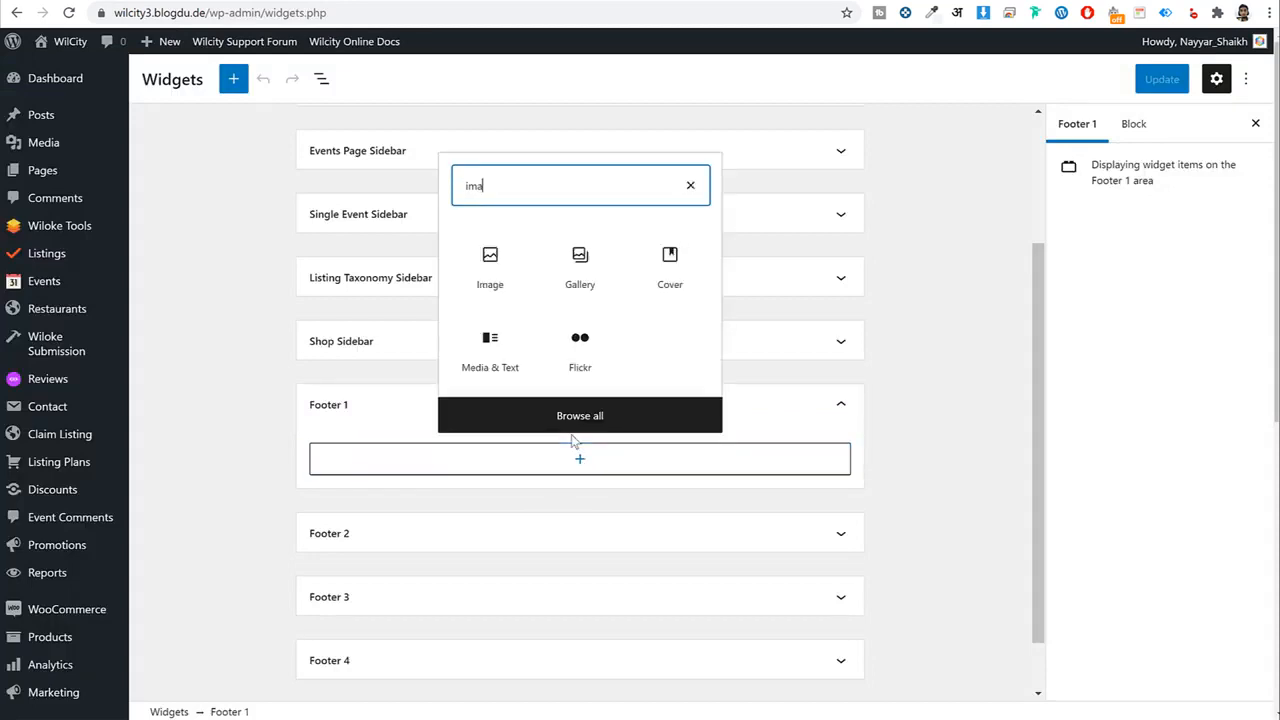
{"action": "left_click", "coordinate": [520, 278]}
Upload the logo@2x-1 image and insert it into the Footer 1 image block.
{"action": "scroll", "coordinate": [450, 492], "scroll_direction": "down", "scroll_amount": 2}
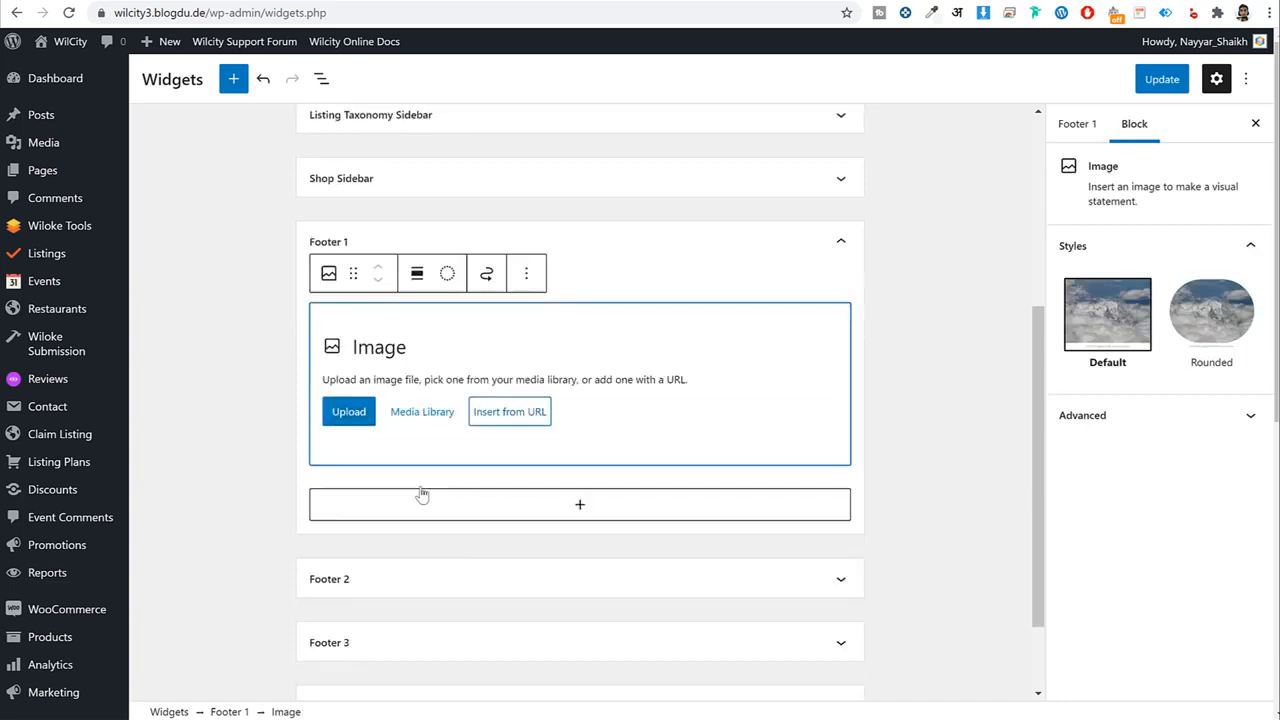
{"action": "left_click", "coordinate": [410, 414]}
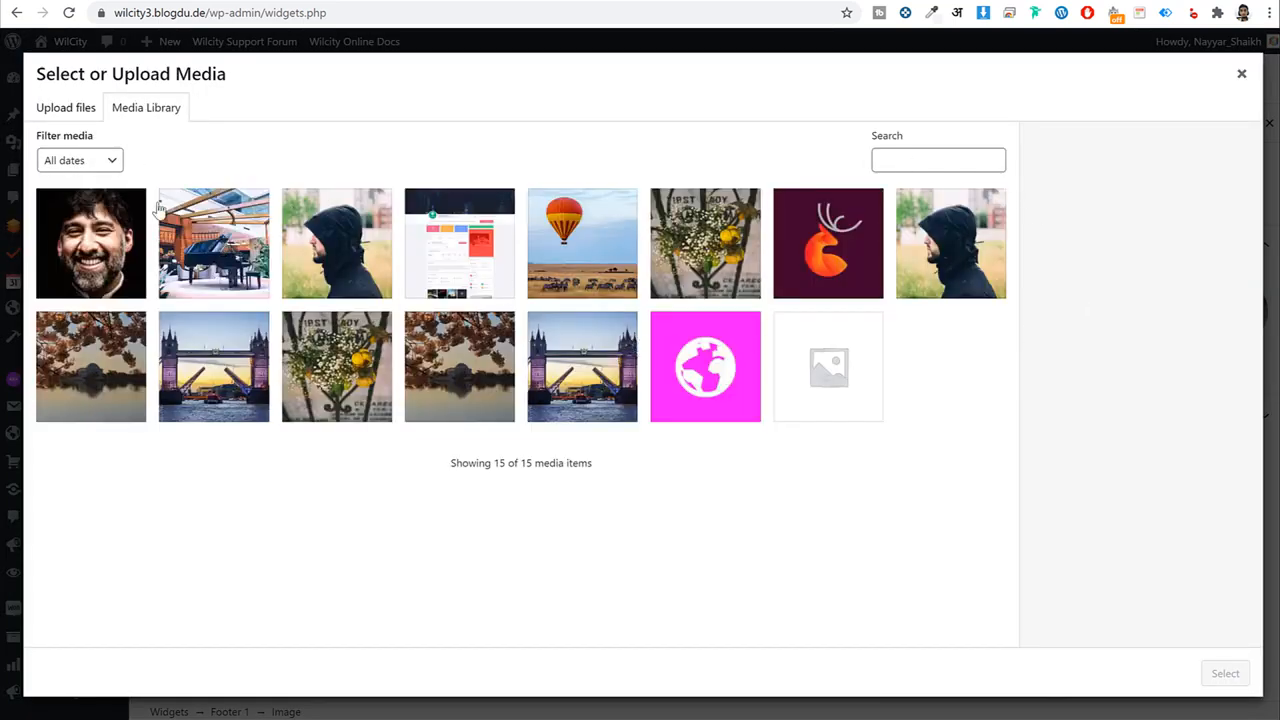
{"action": "left_click", "coordinate": [52, 104]}
{"action": "left_click", "coordinate": [630, 372]}
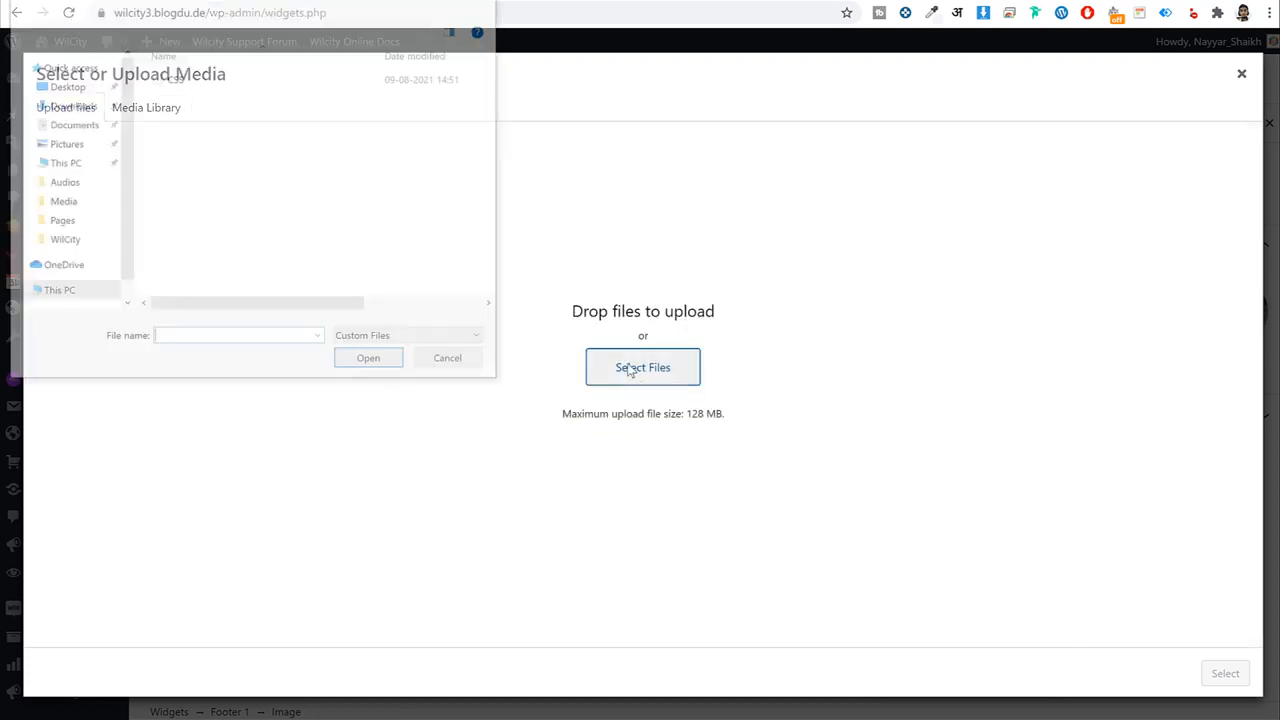
{"action": "left_click", "coordinate": [185, 5]}
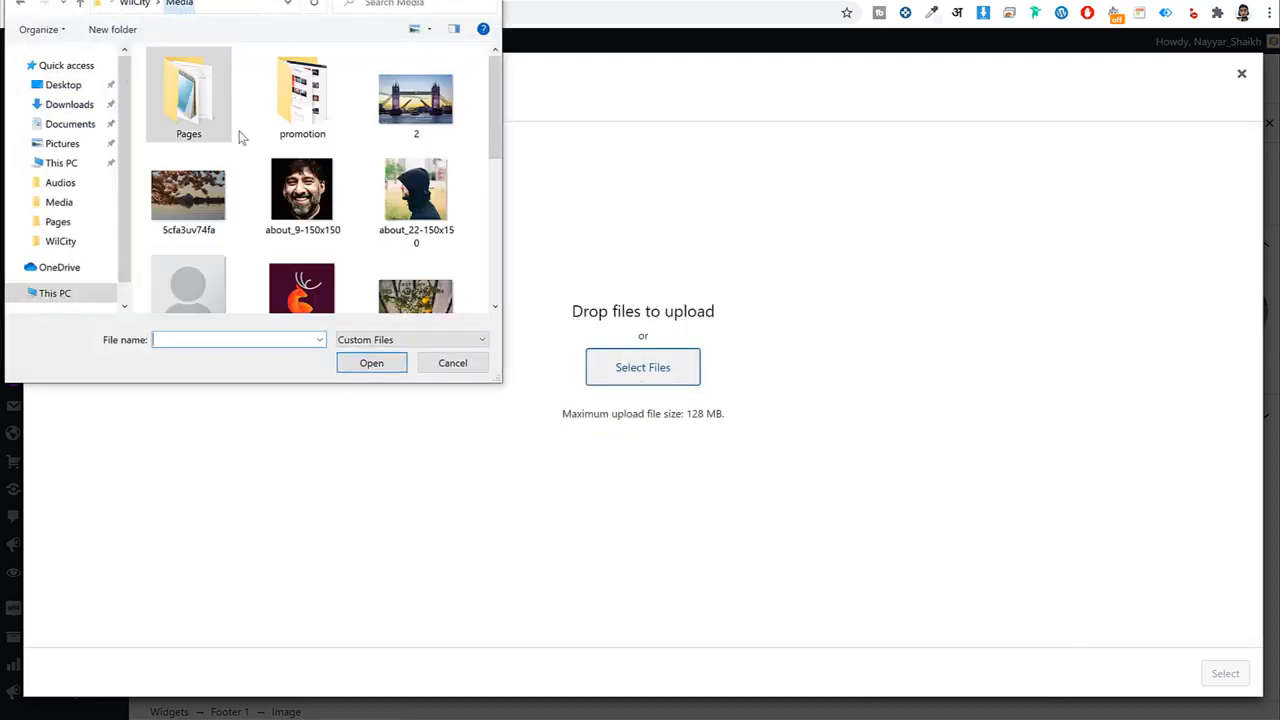
{"action": "scroll", "coordinate": [330, 272], "scroll_direction": "down", "scroll_amount": 5}
{"action": "left_click", "coordinate": [325, 290]}
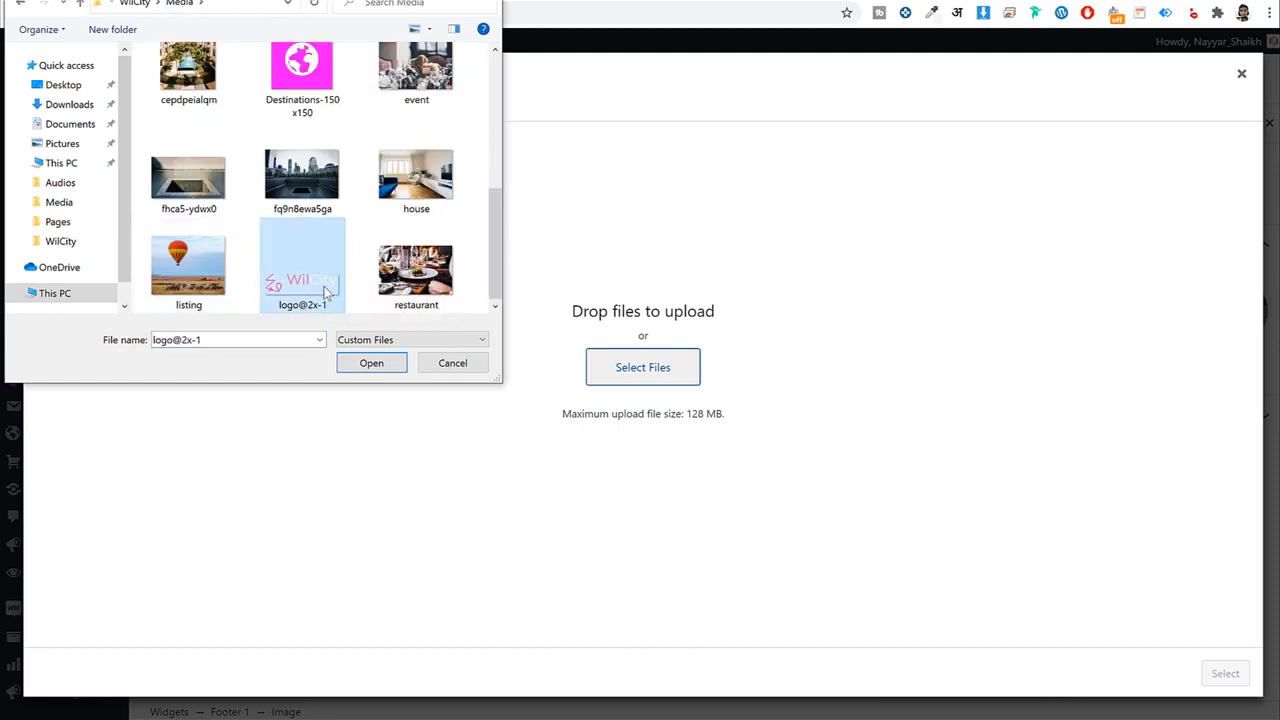
{"action": "left_click", "coordinate": [370, 363]}
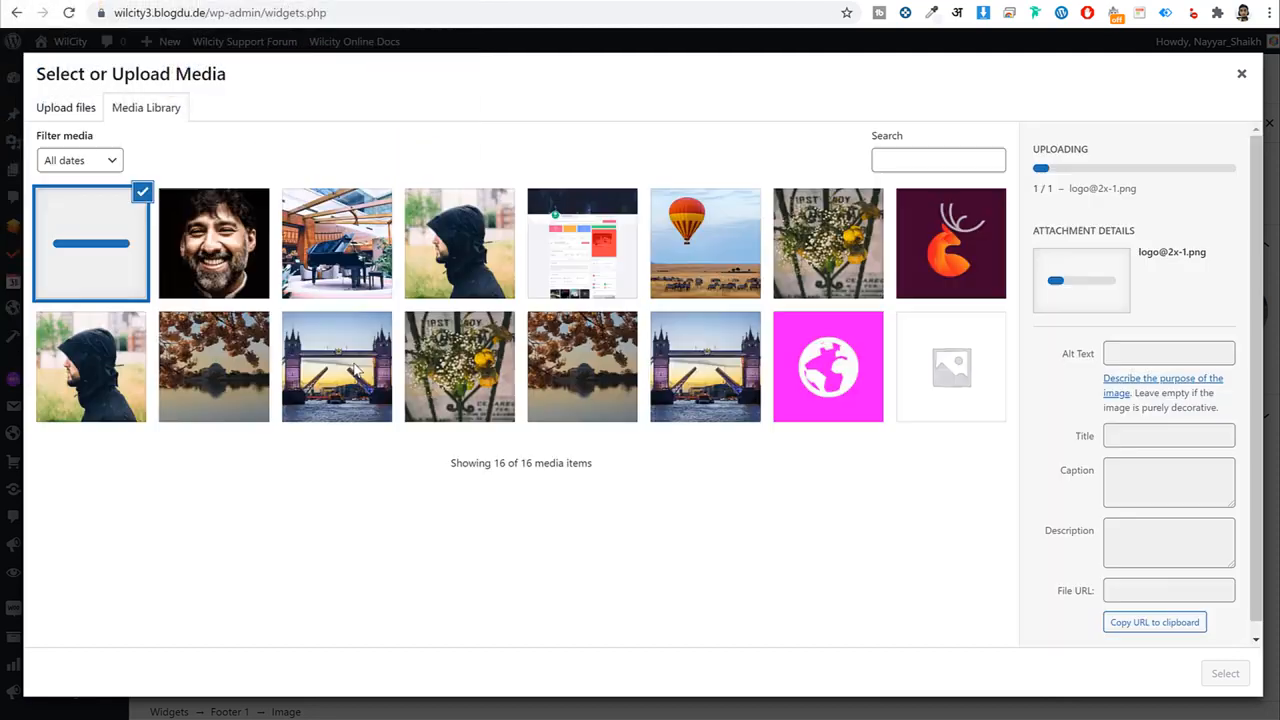
{"action": "left_click", "coordinate": [1225, 674]}
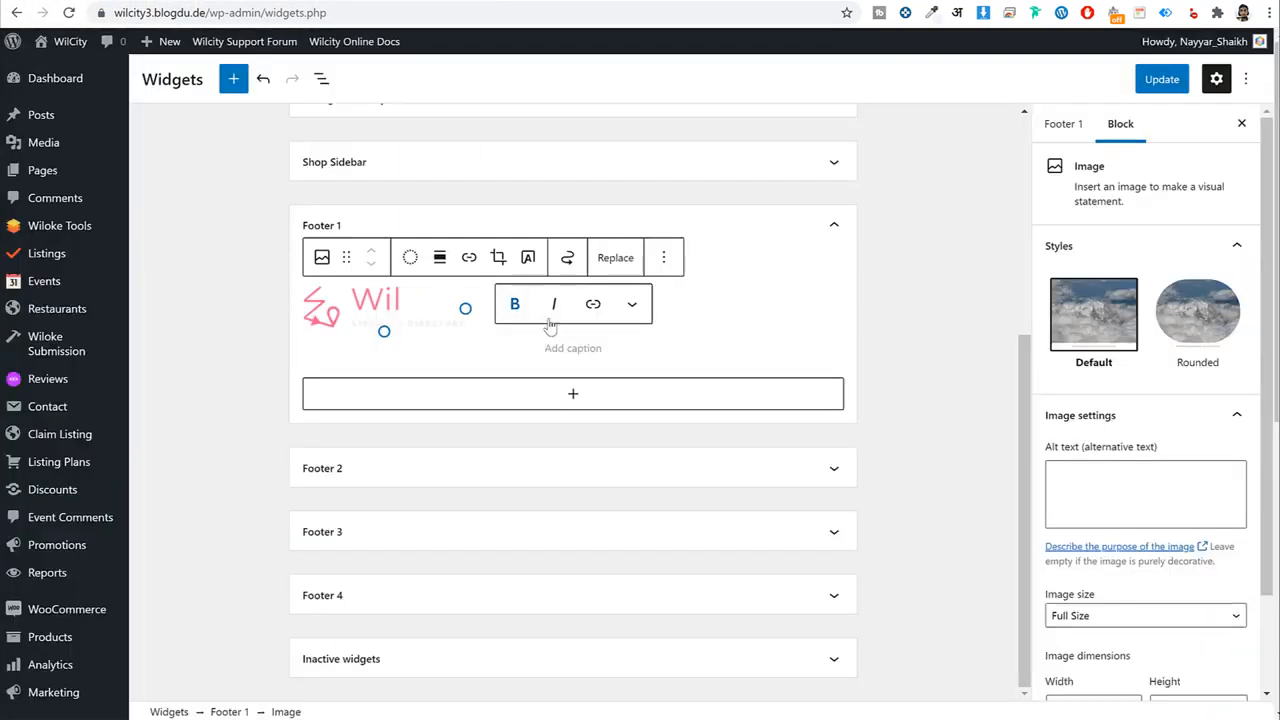
Add a (Wilcity) Statistics widget below the logo and collapse Footer 1.
{"action": "left_click", "coordinate": [568, 395]}
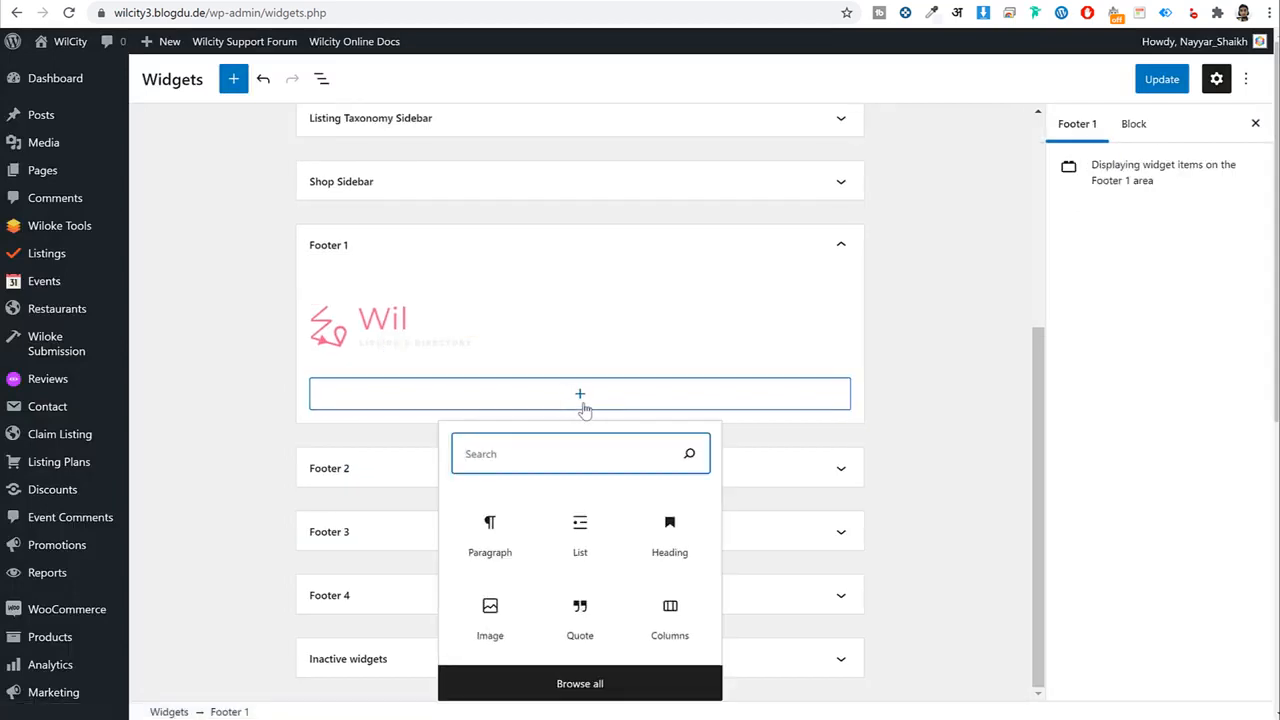
{"action": "type", "text": "stat"}
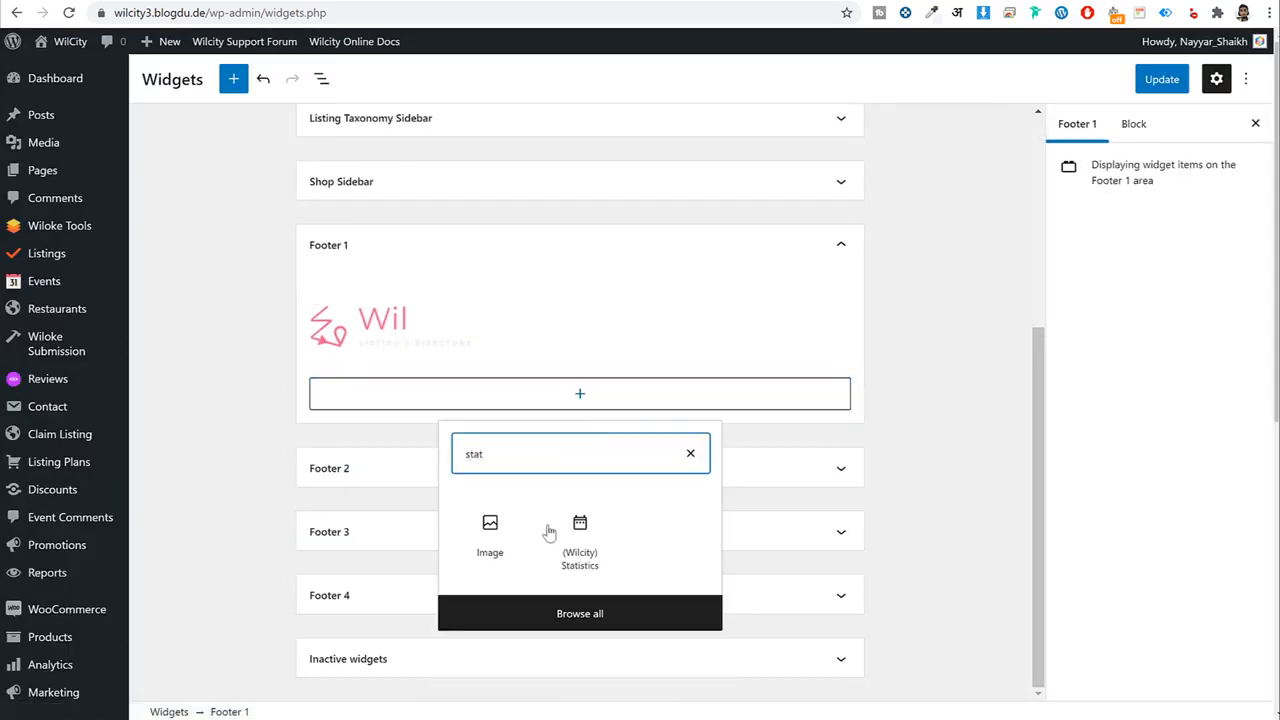
{"action": "left_click", "coordinate": [577, 543]}
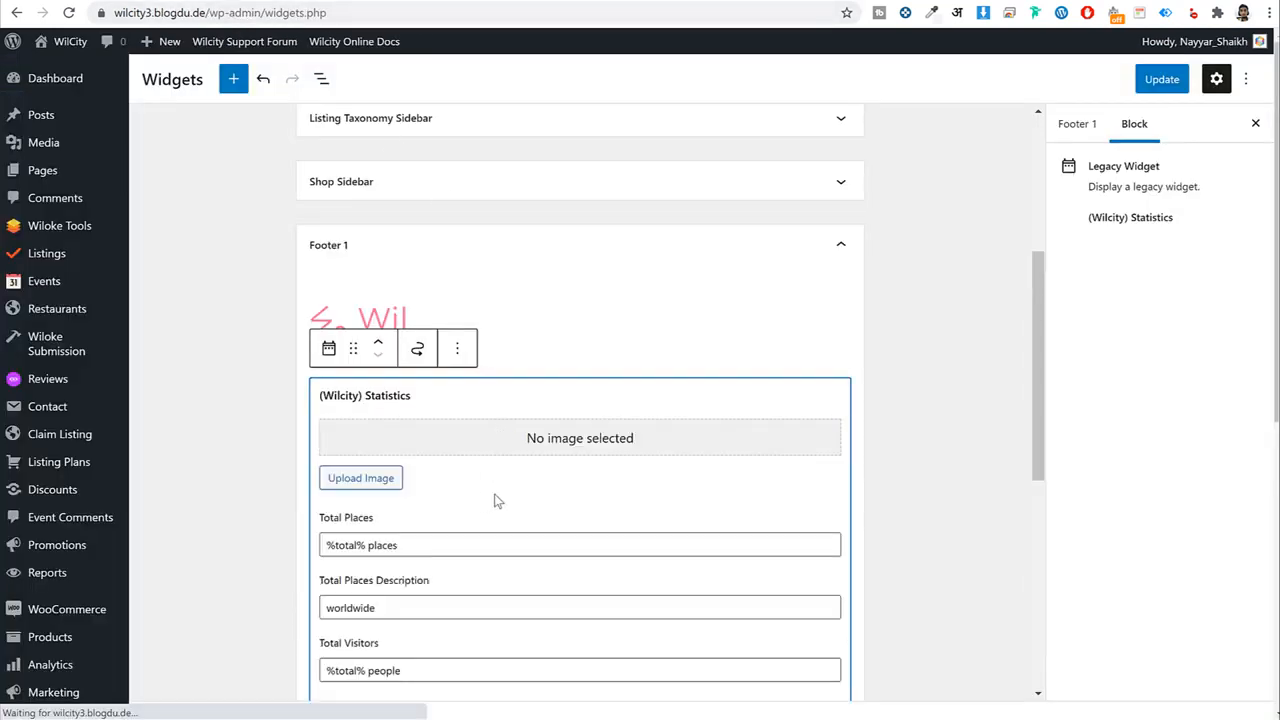
{"action": "scroll", "coordinate": [530, 490], "scroll_direction": "down", "scroll_amount": 2}
{"action": "scroll", "coordinate": [428, 400], "scroll_direction": "down", "scroll_amount": 2}
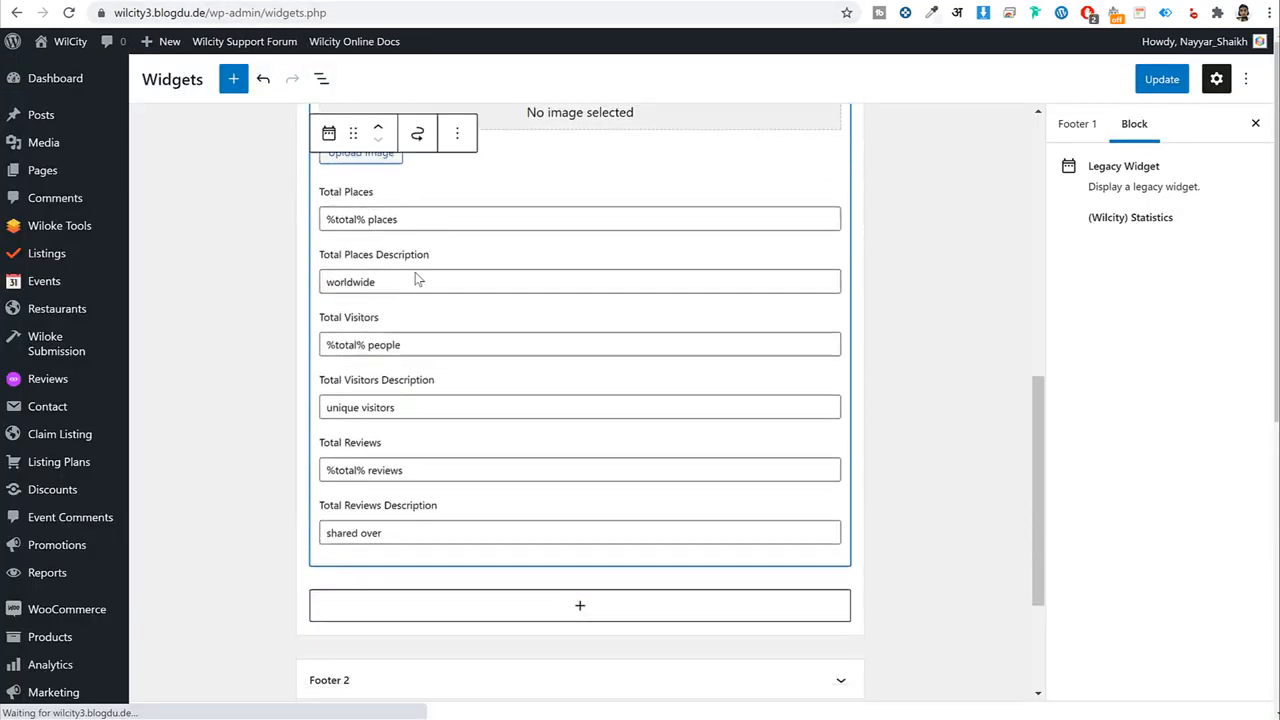
{"action": "double_click", "coordinate": [413, 280]}
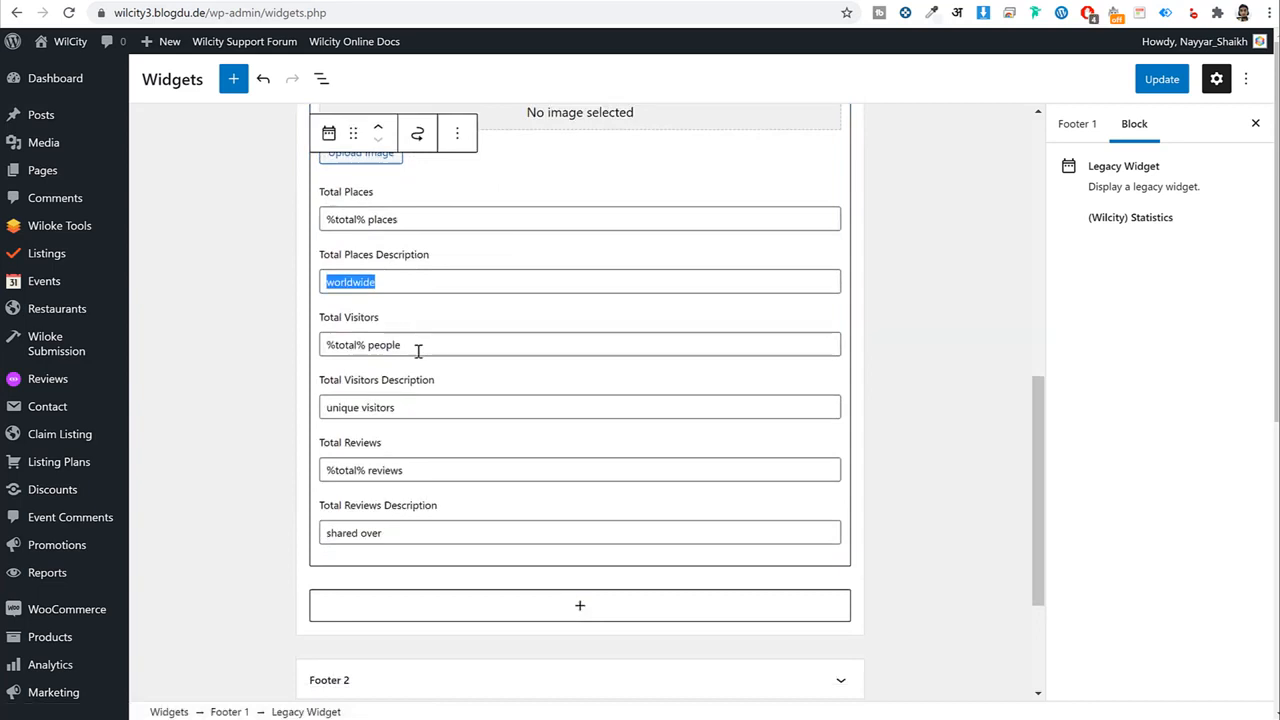
{"action": "scroll", "coordinate": [450, 462], "scroll_direction": "up", "scroll_amount": 3}
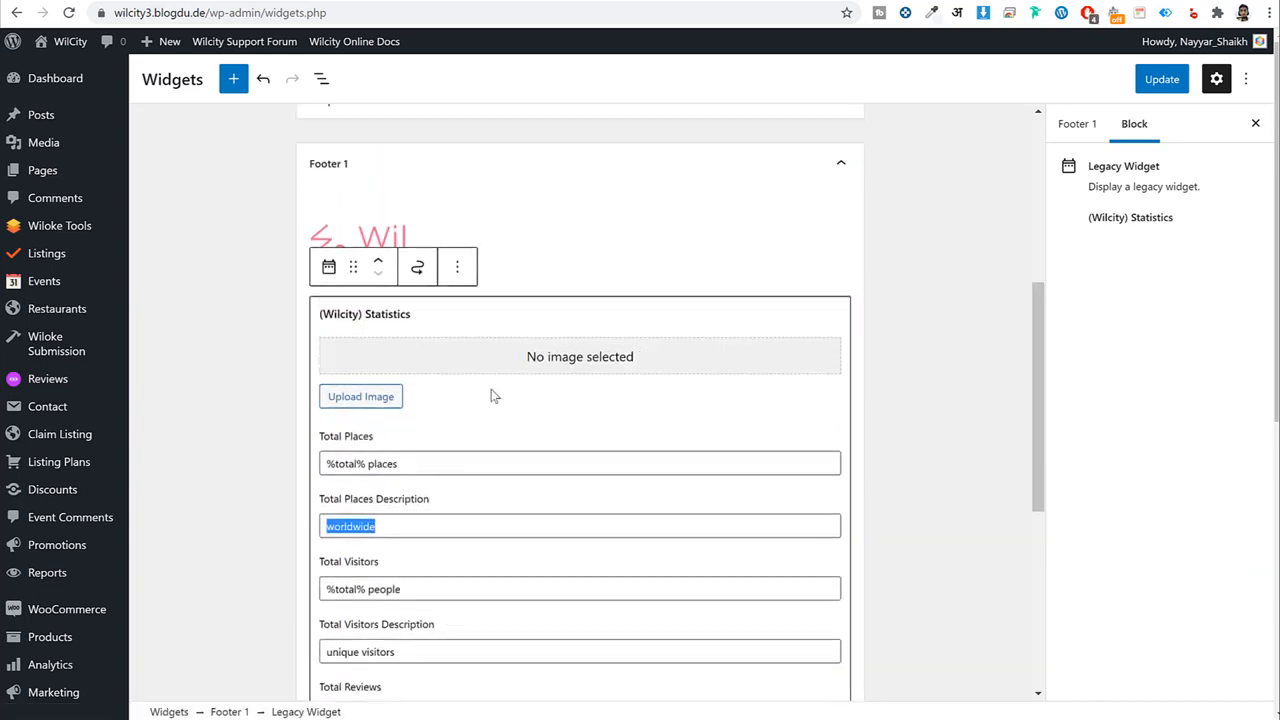
{"action": "left_click", "coordinate": [828, 166]}
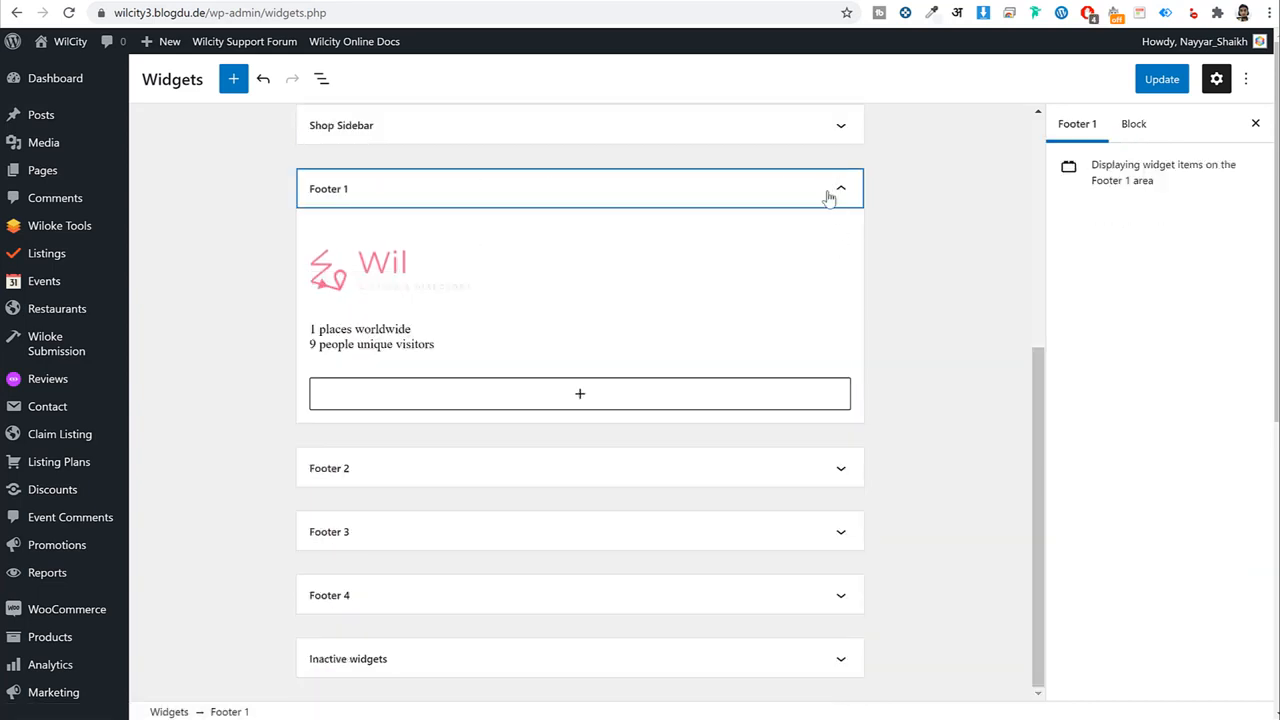
{"action": "left_click", "coordinate": [828, 197]}
{"action": "left_click", "coordinate": [811, 469]}
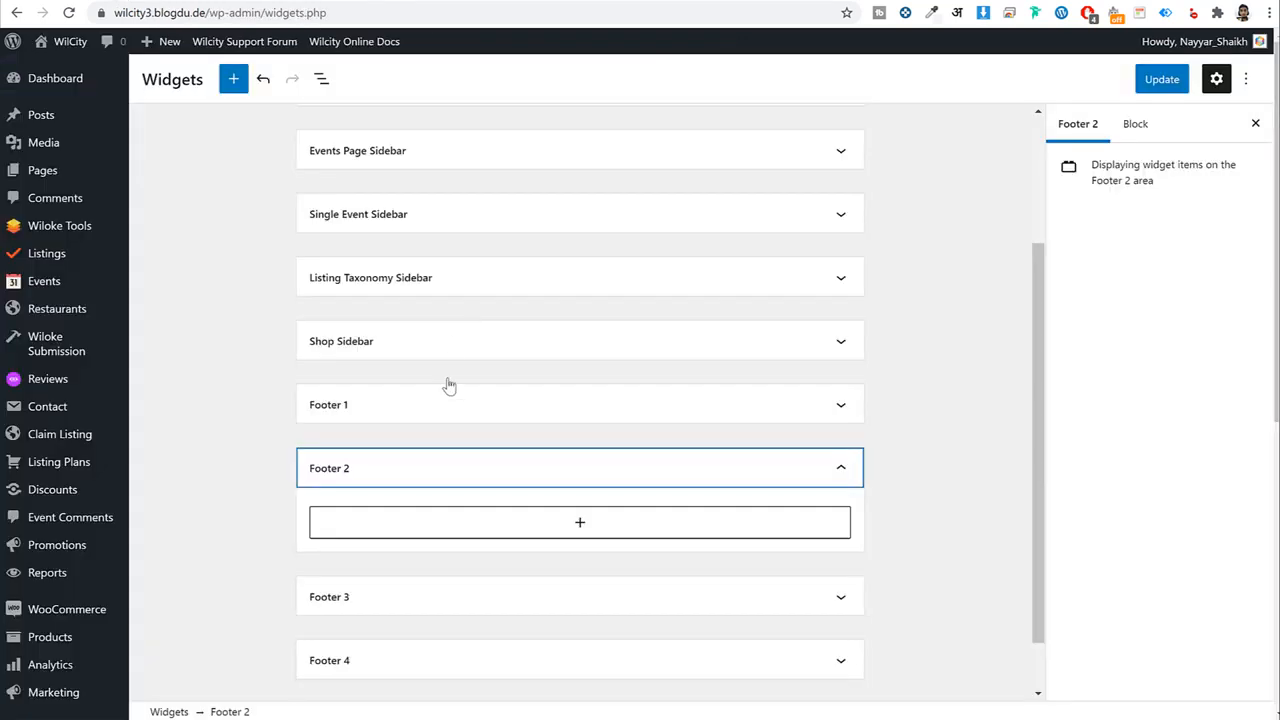
Add a Navigation Menu titled 'Discover' showing Footer1 to Footer 2.
{"action": "scroll", "coordinate": [450, 387], "scroll_direction": "down", "scroll_amount": 1}
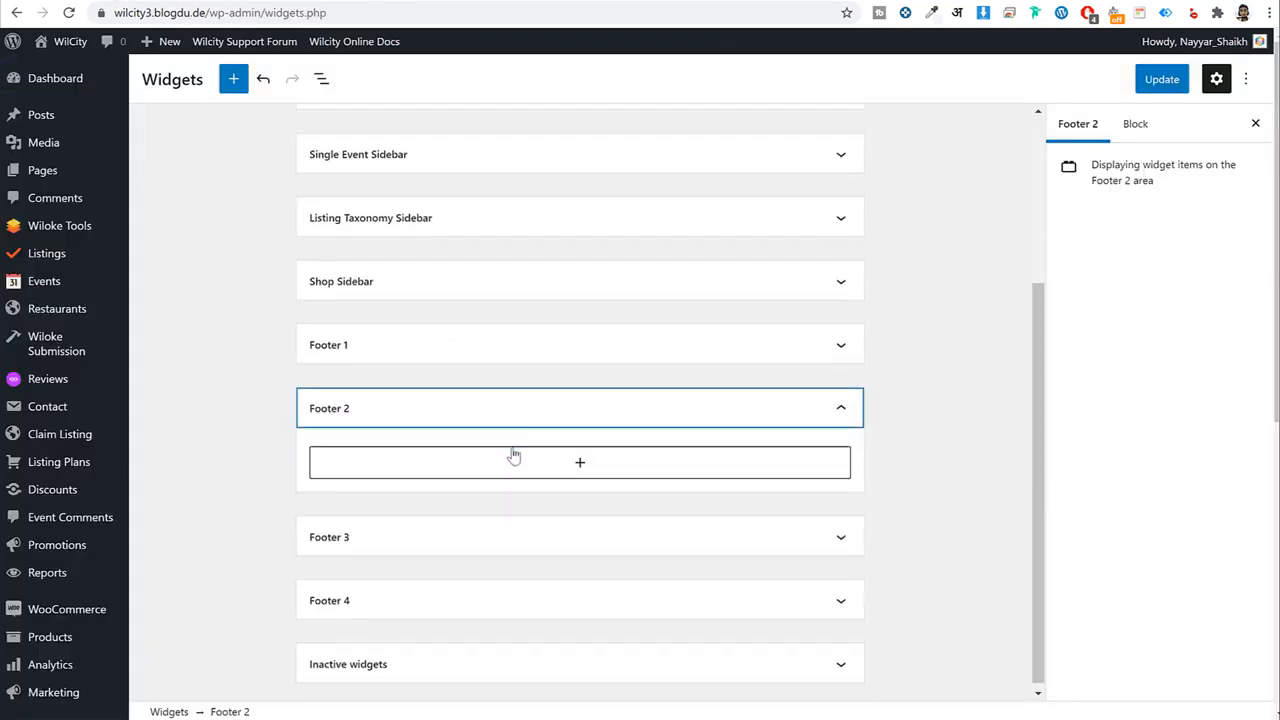
{"action": "left_click", "coordinate": [562, 462]}
{"action": "type", "text": "nav"}
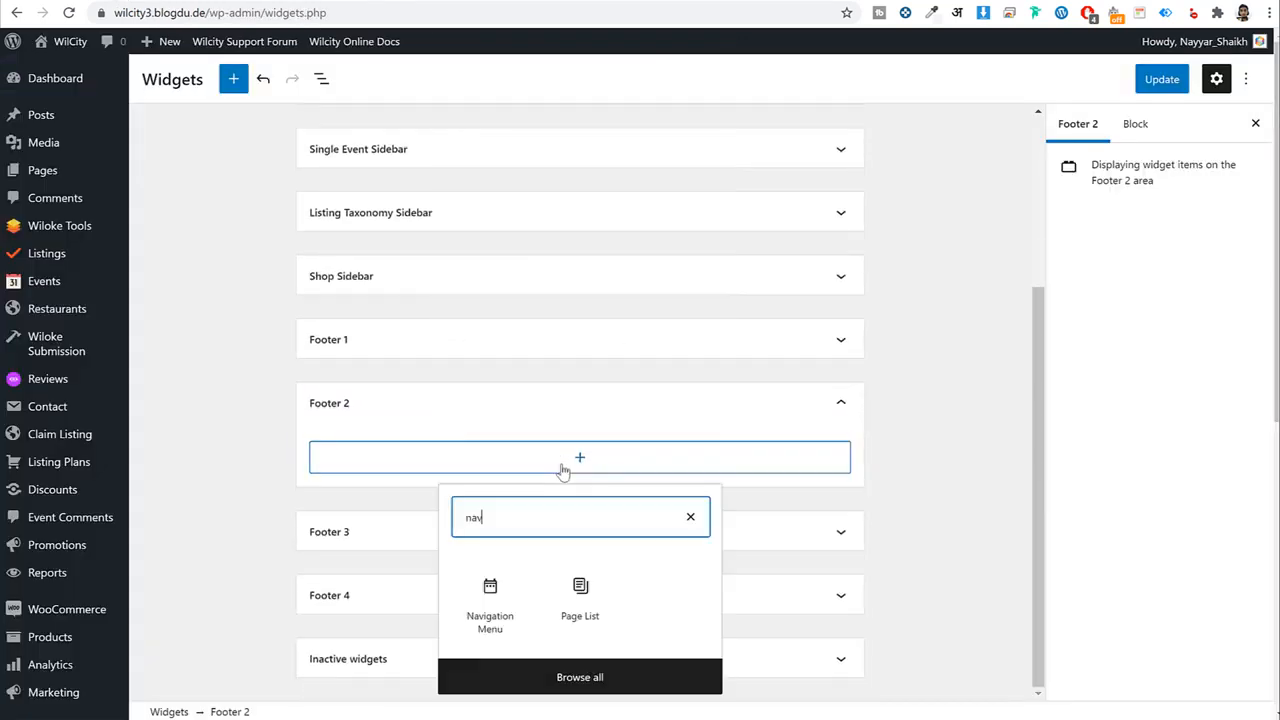
{"action": "left_click", "coordinate": [490, 600]}
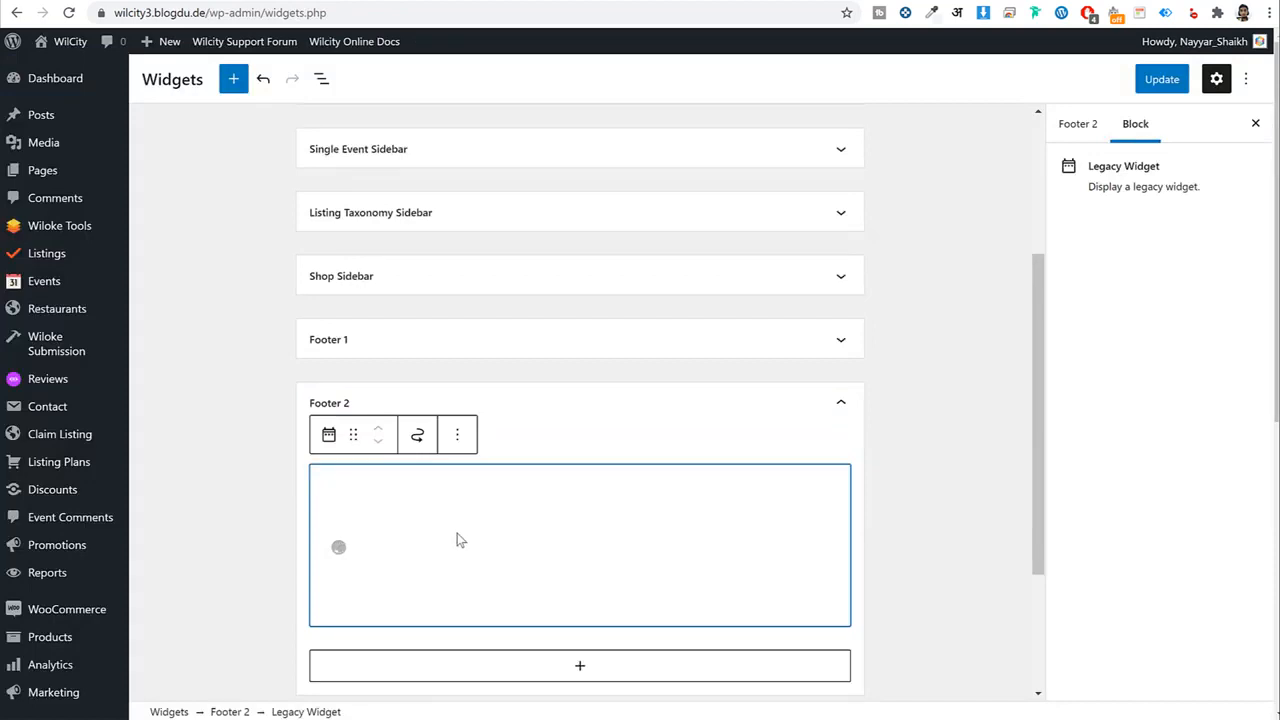
{"action": "scroll", "coordinate": [563, 550], "scroll_direction": "down", "scroll_amount": 1}
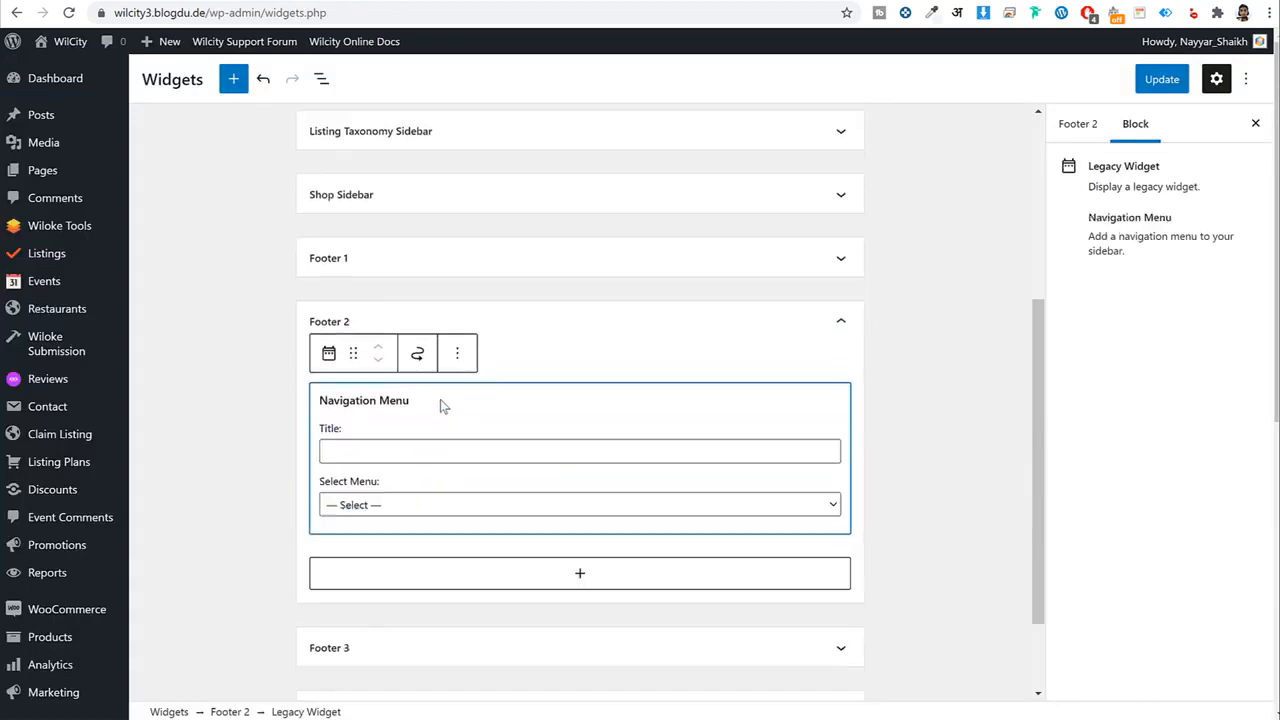
{"action": "left_click", "coordinate": [401, 452]}
{"action": "type", "text": "Discover"}
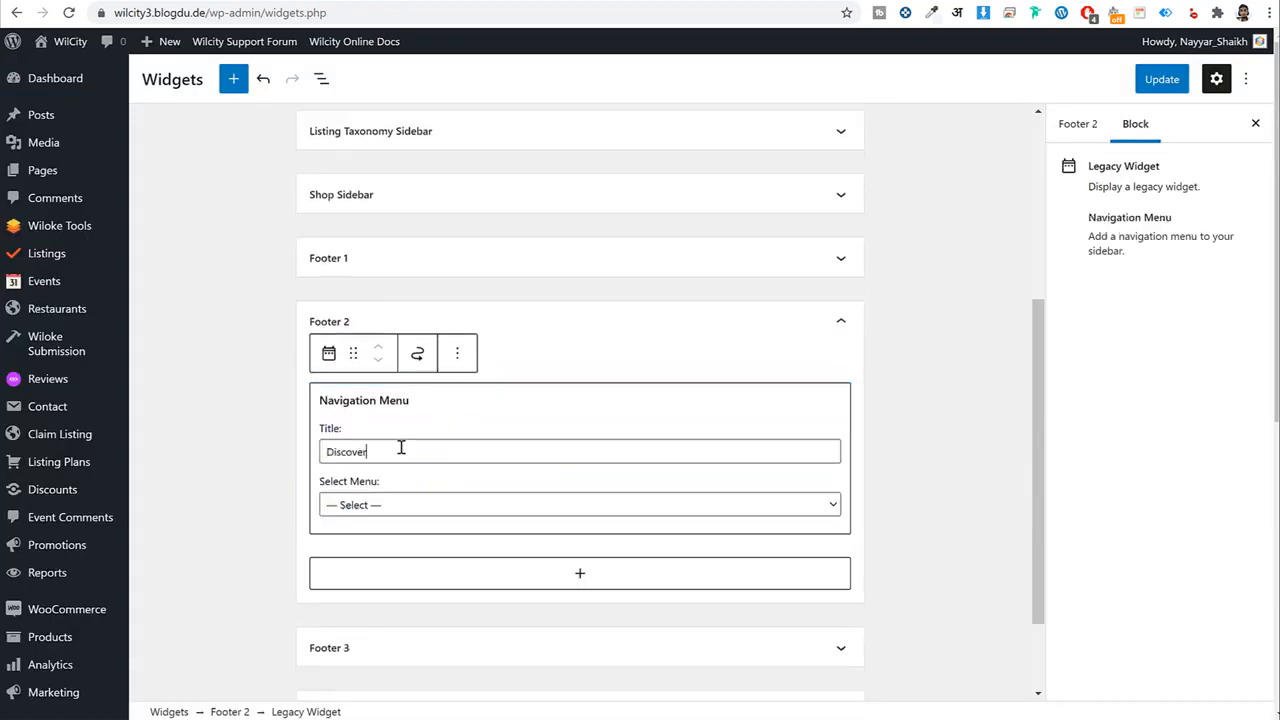
{"action": "left_click", "coordinate": [398, 507]}
{"action": "left_click", "coordinate": [398, 538]}
{"action": "left_click", "coordinate": [840, 321]}
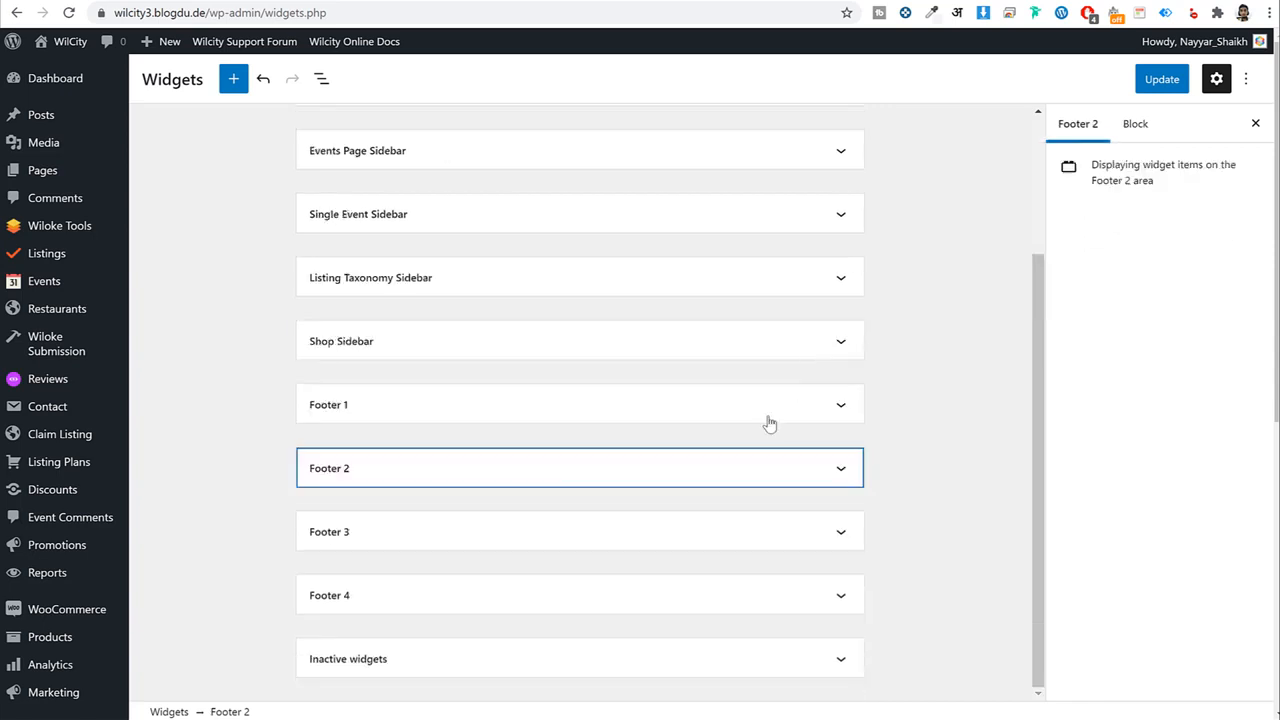
Add a matching 'Discover' Navigation Menu showing Footer1 to Footer 3.
{"action": "left_click", "coordinate": [589, 550]}
{"action": "left_click", "coordinate": [537, 597]}
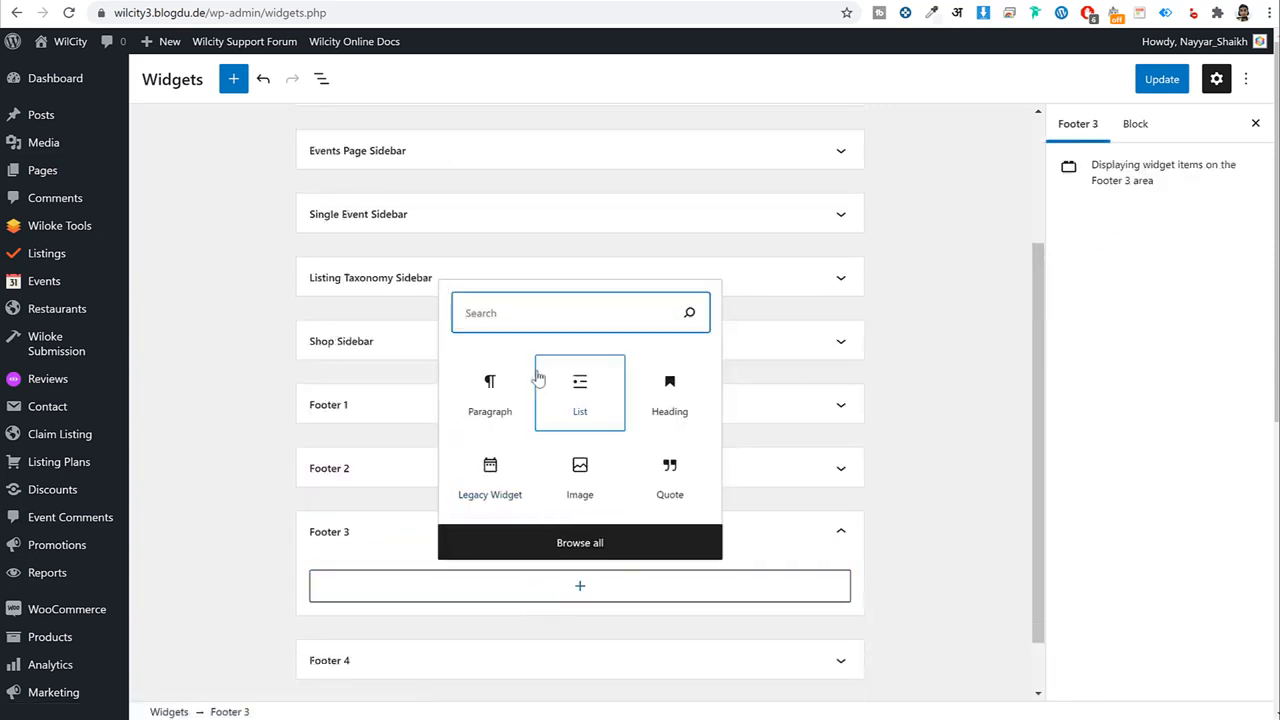
{"action": "type", "text": "nav"}
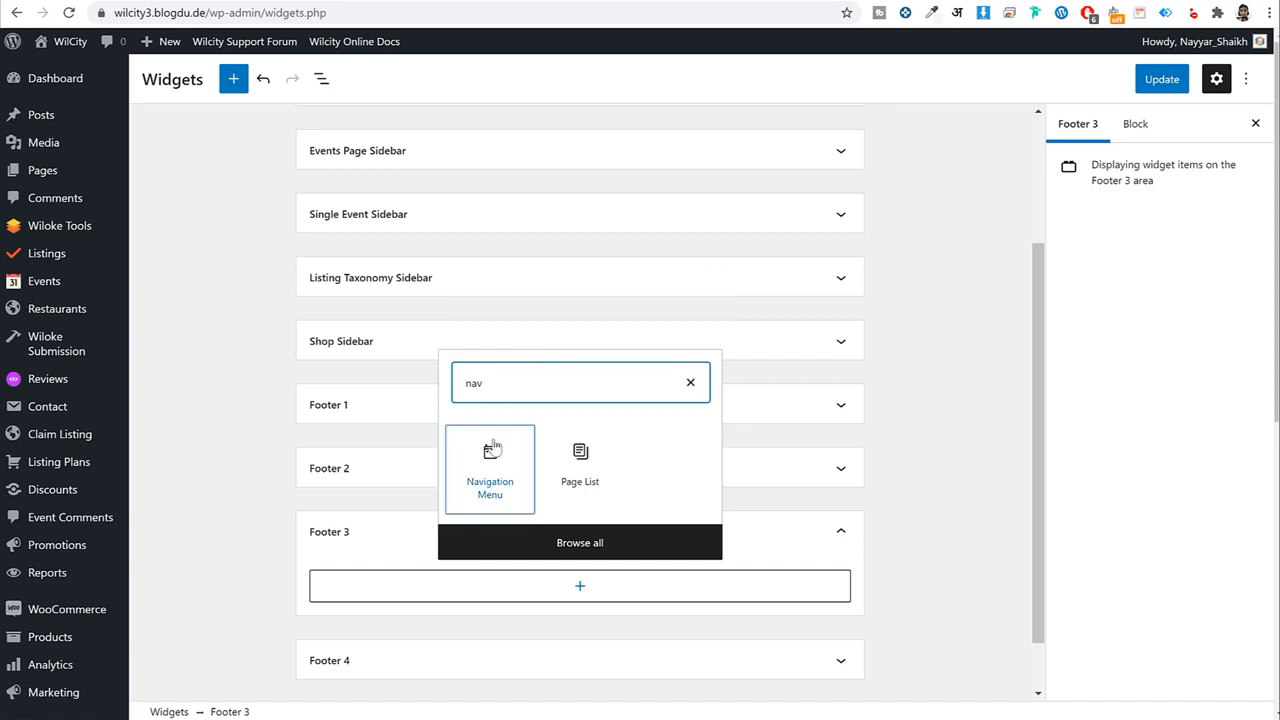
{"action": "left_click", "coordinate": [491, 449]}
{"action": "scroll", "coordinate": [737, 423], "scroll_direction": "down", "scroll_amount": 2}
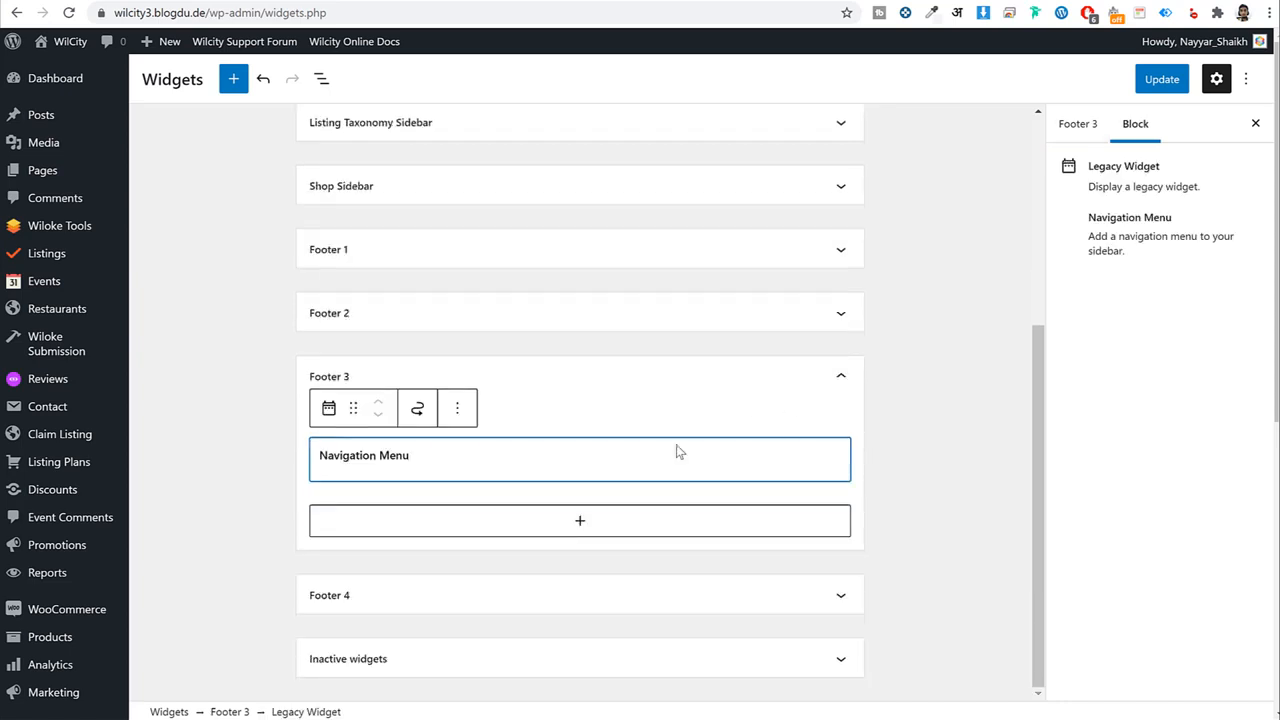
{"action": "left_click", "coordinate": [400, 560]}
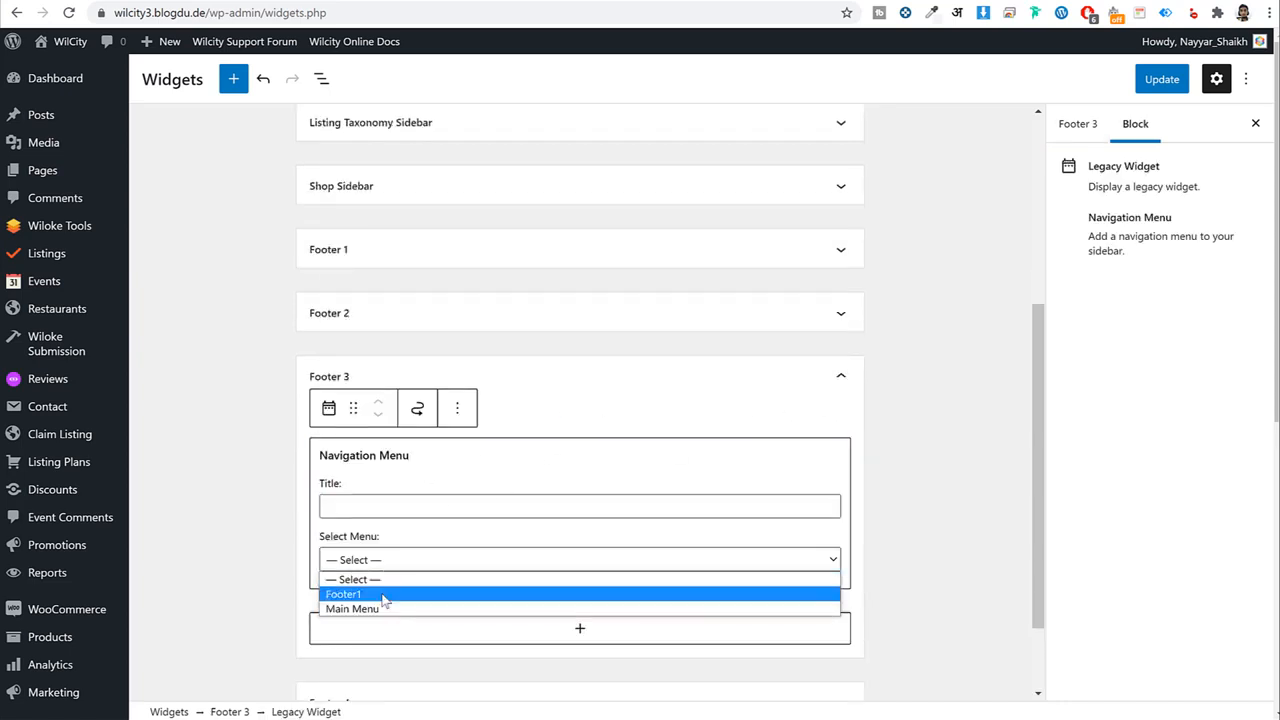
{"action": "left_click", "coordinate": [382, 591]}
{"action": "left_click", "coordinate": [370, 495]}
{"action": "type", "text": "Discover"}
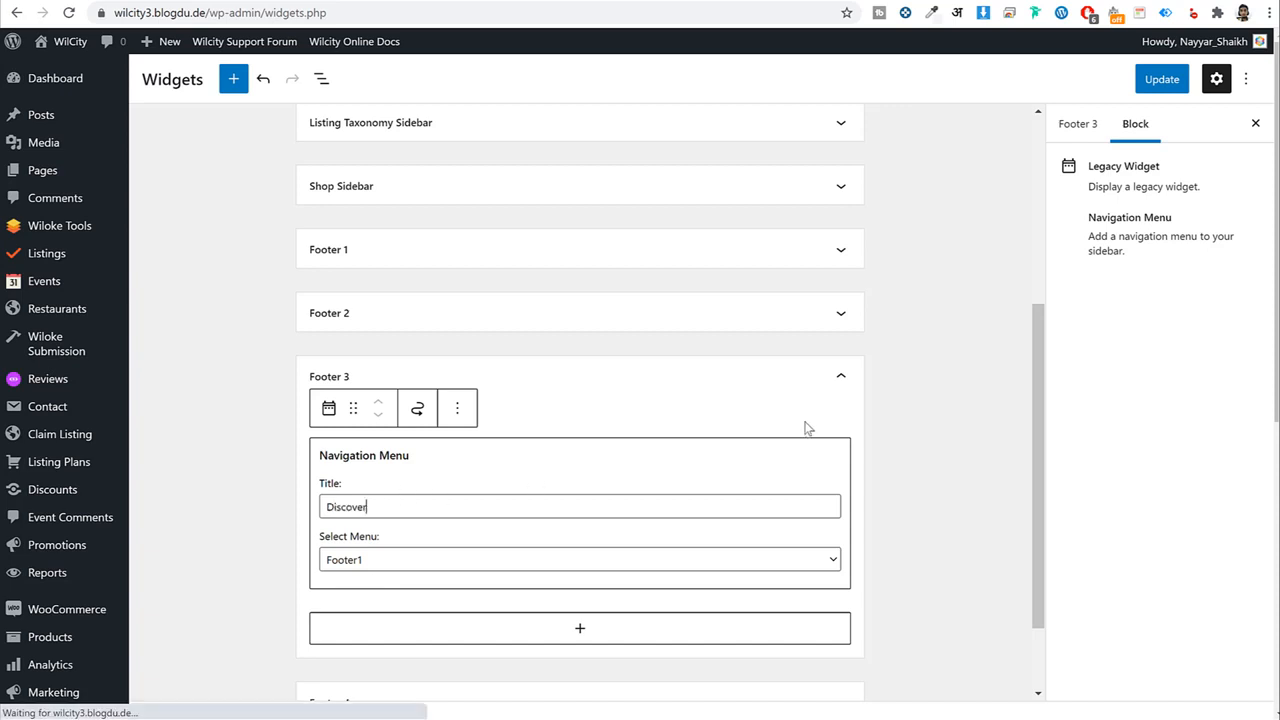
{"action": "left_click", "coordinate": [840, 378]}
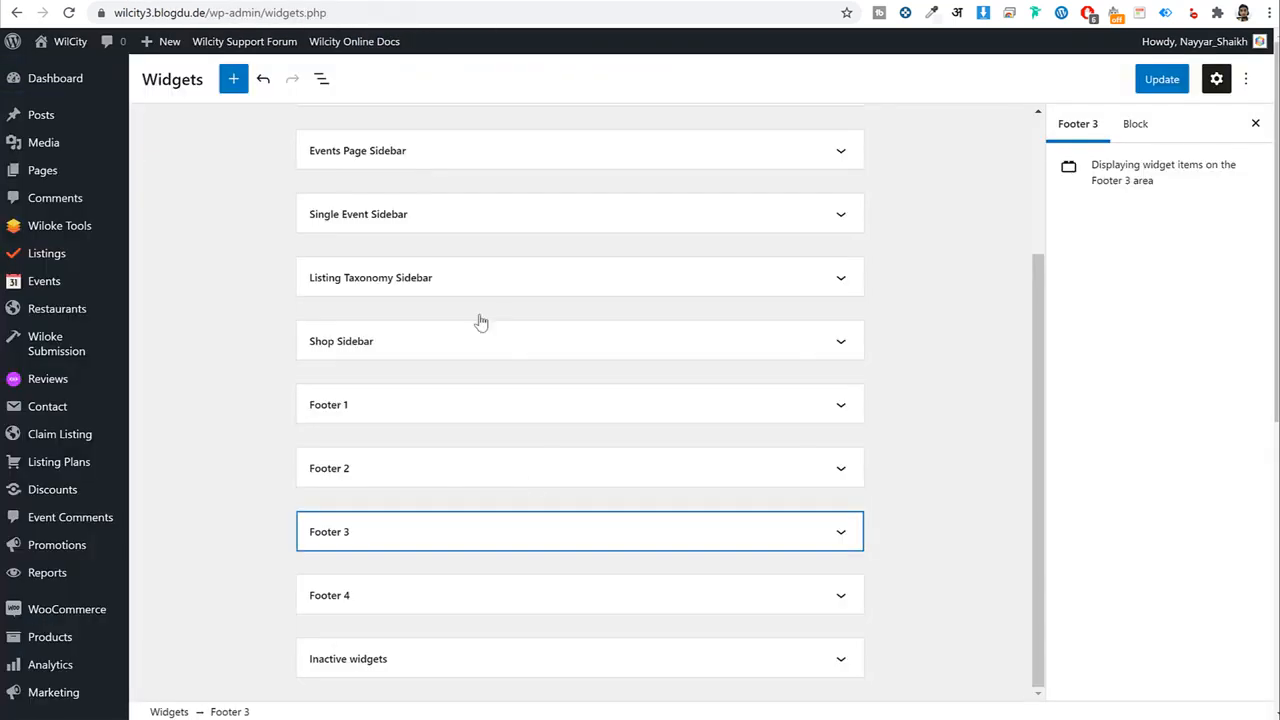
Insert a (Wilcity) MailChimp widget into Footer 4.
{"action": "left_click", "coordinate": [437, 592]}
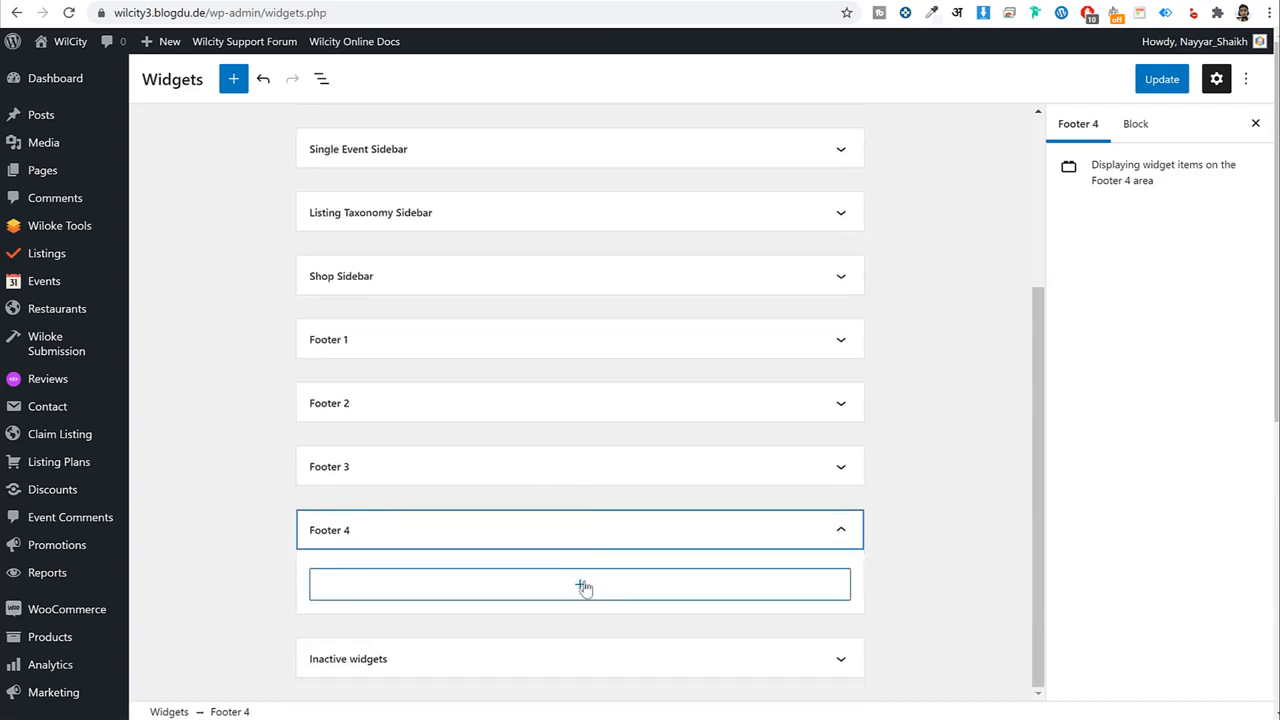
{"action": "left_click", "coordinate": [580, 585]}
{"action": "type", "text": "mail"}
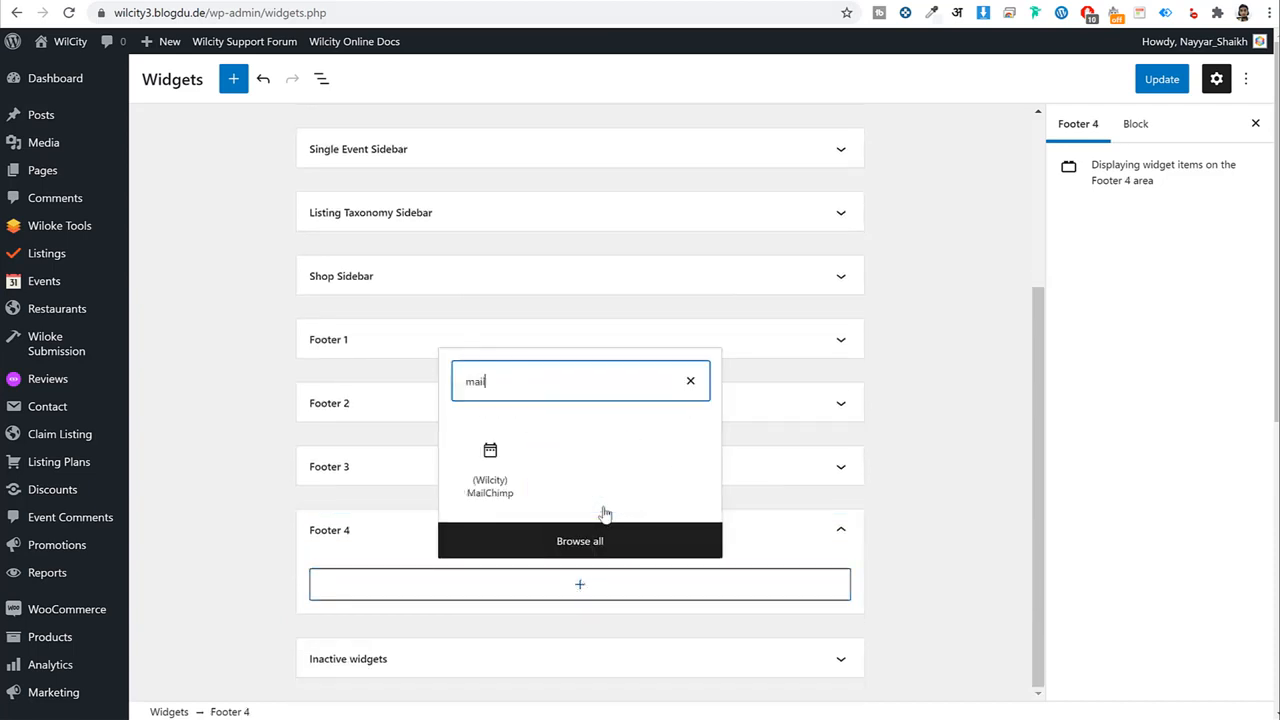
{"action": "left_click", "coordinate": [476, 468]}
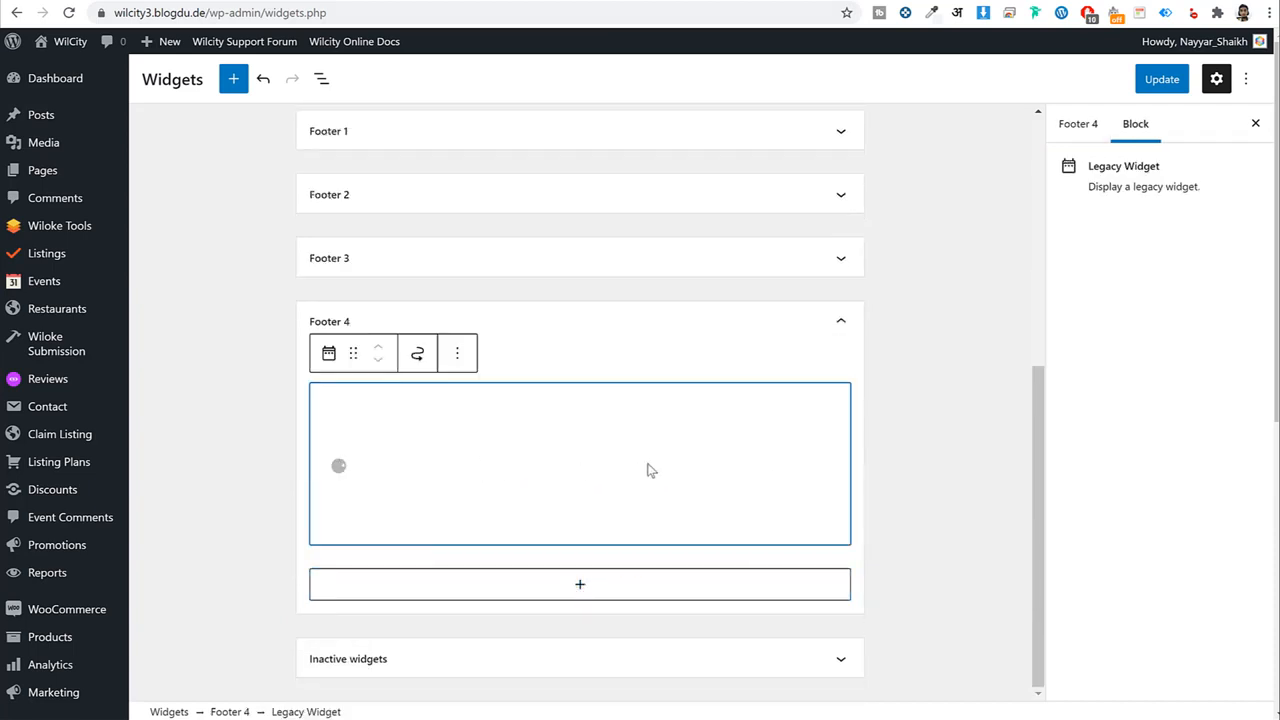
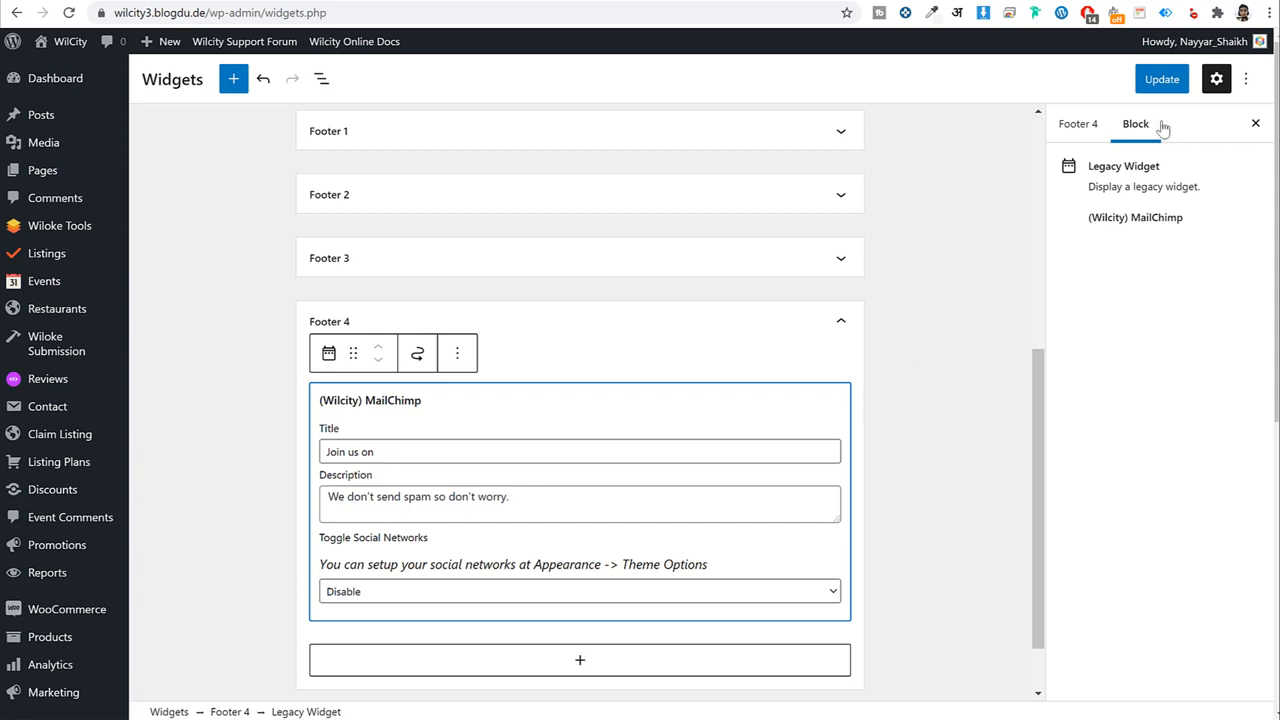
Save the Footer 4 MailChimp widget and check the 'Join us on' form in the live footer.
{"action": "left_click", "coordinate": [1162, 79]}
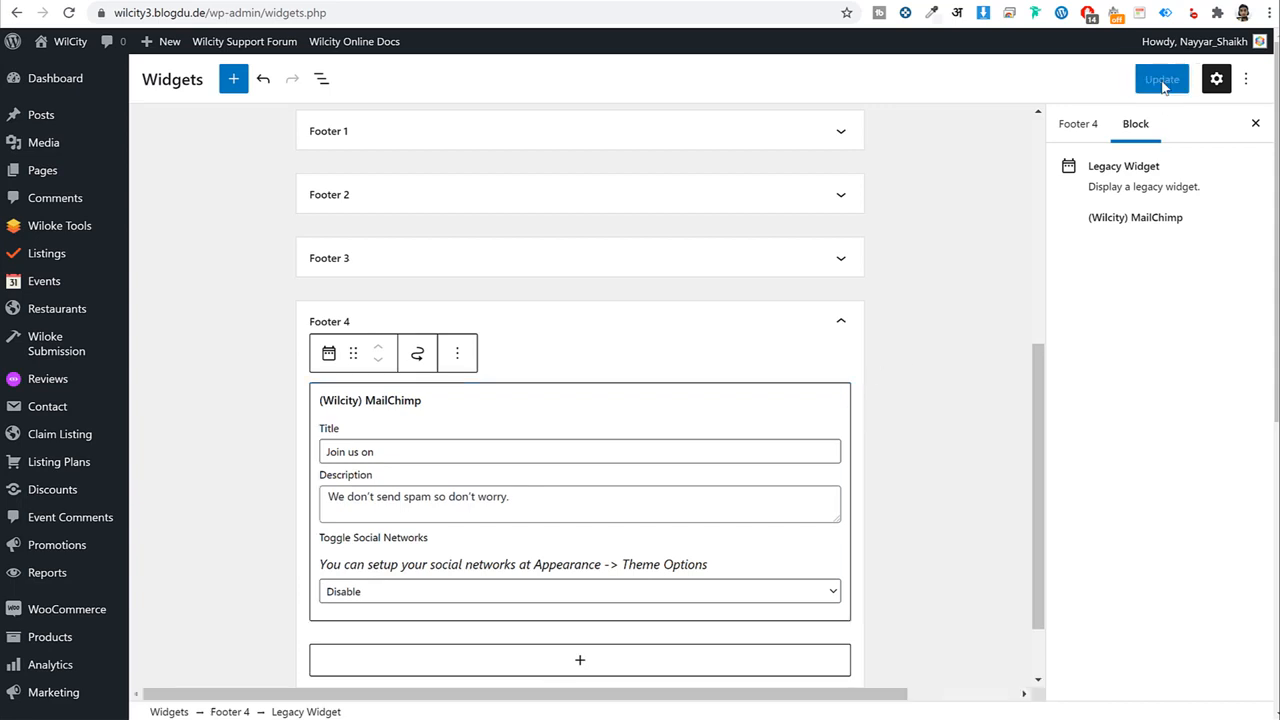
{"action": "left_click", "coordinate": [82, 38]}
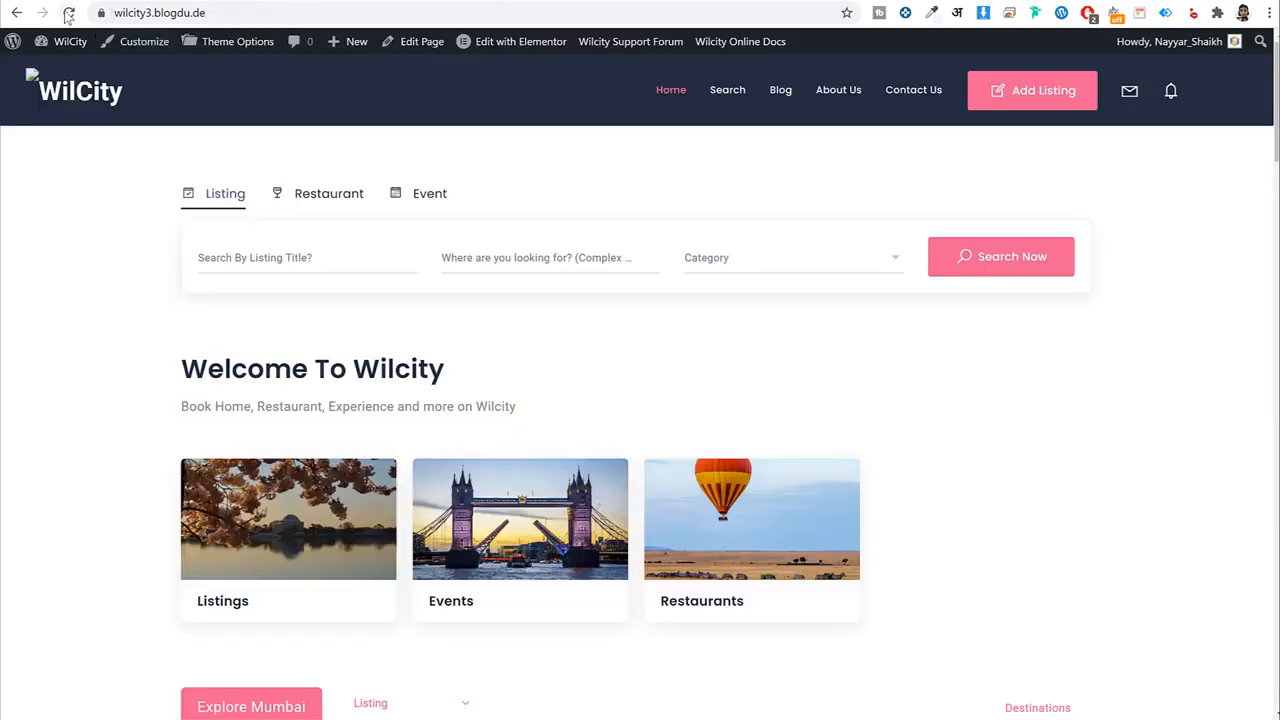
{"action": "left_click", "coordinate": [68, 13]}
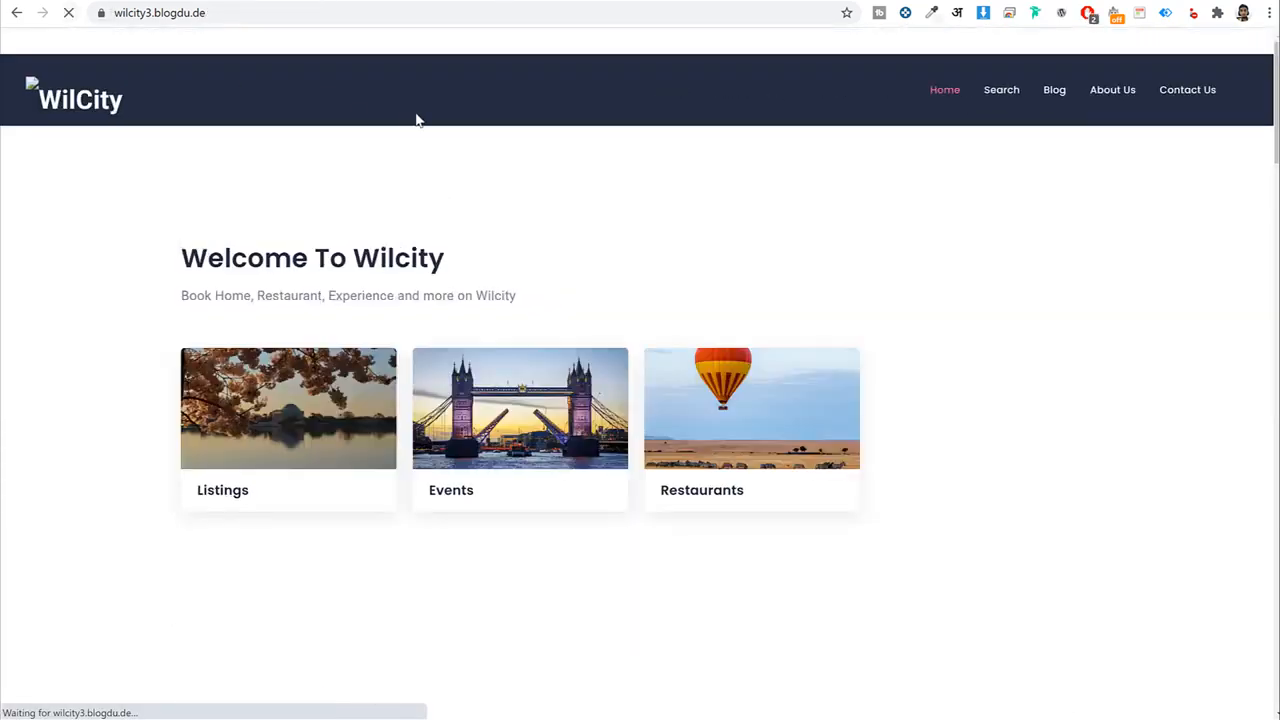
{"action": "scroll", "coordinate": [487, 360], "scroll_direction": "down", "scroll_amount": 3}
{"action": "scroll", "coordinate": [487, 360], "scroll_direction": "down", "scroll_amount": 5}
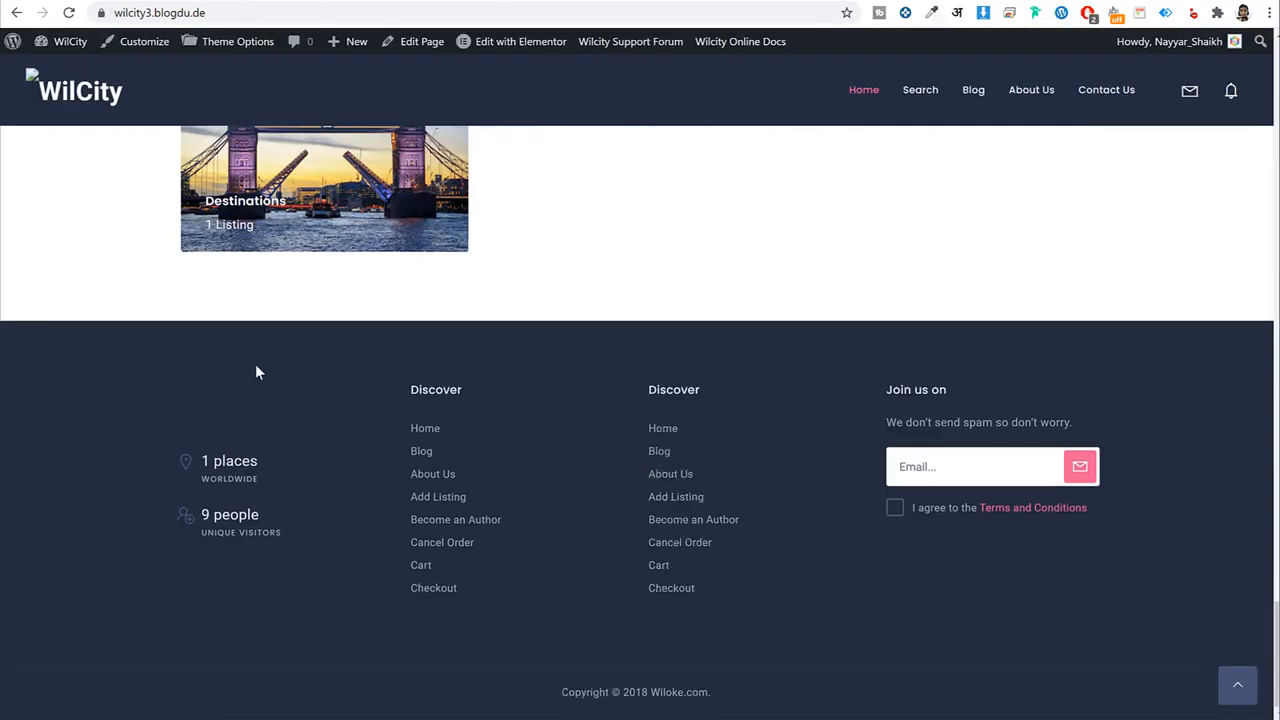
{"action": "scroll", "coordinate": [1007, 470], "scroll_direction": "up", "scroll_amount": 15}
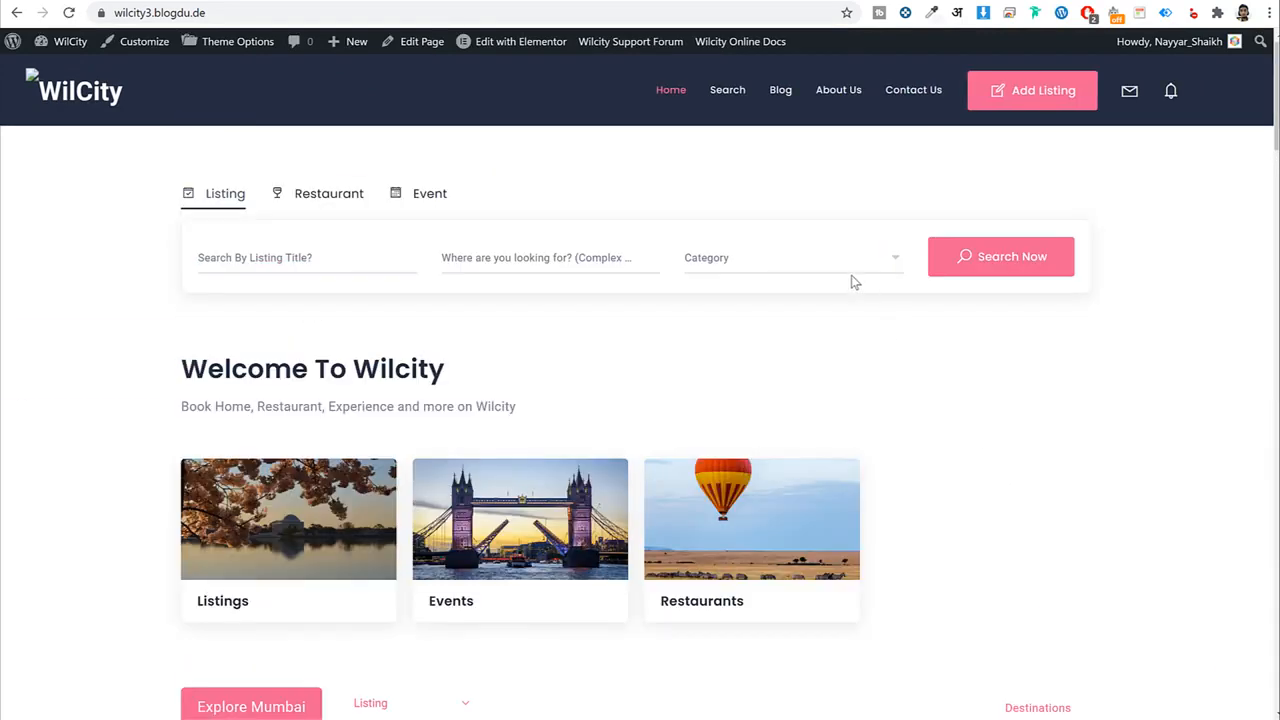
Back on the Widgets screen, collapse the Footer 4 area.
{"action": "left_click", "coordinate": [323, 1]}
{"action": "left_click", "coordinate": [830, 315]}
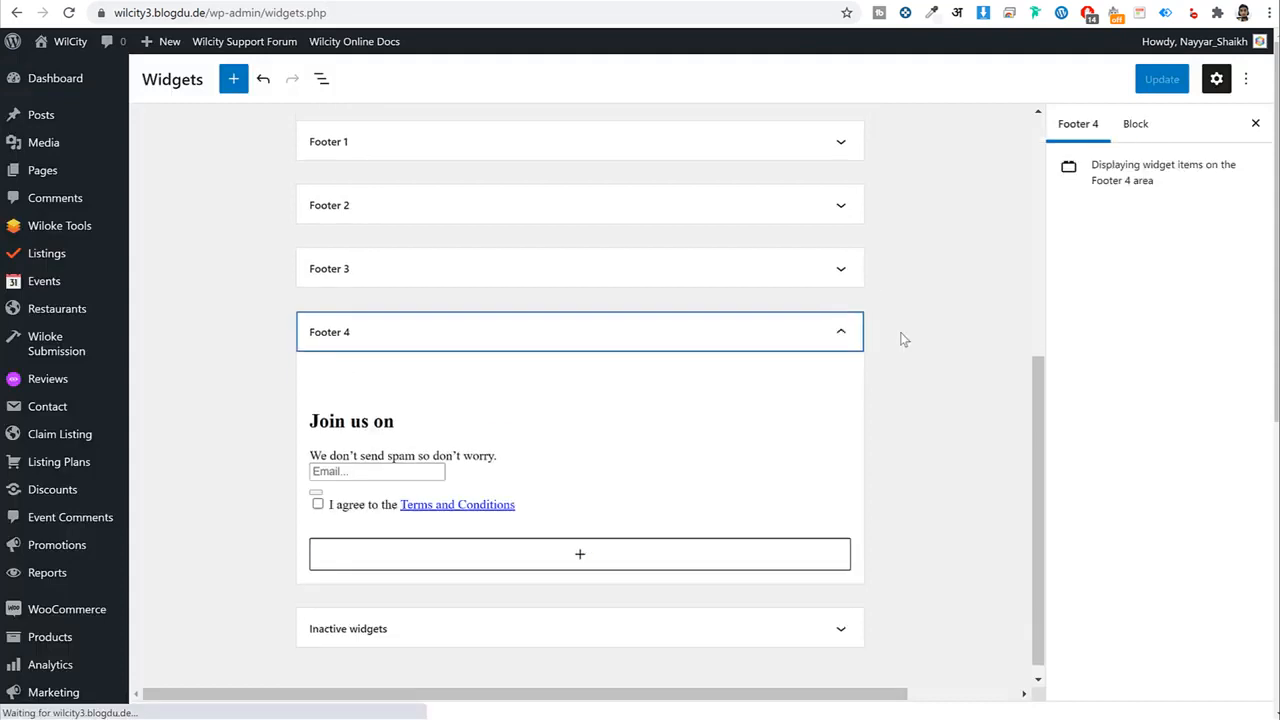
{"action": "scroll", "coordinate": [903, 338], "scroll_direction": "up", "scroll_amount": 1}
{"action": "left_click", "coordinate": [840, 412]}
{"action": "scroll", "coordinate": [920, 411], "scroll_direction": "up", "scroll_amount": 3}
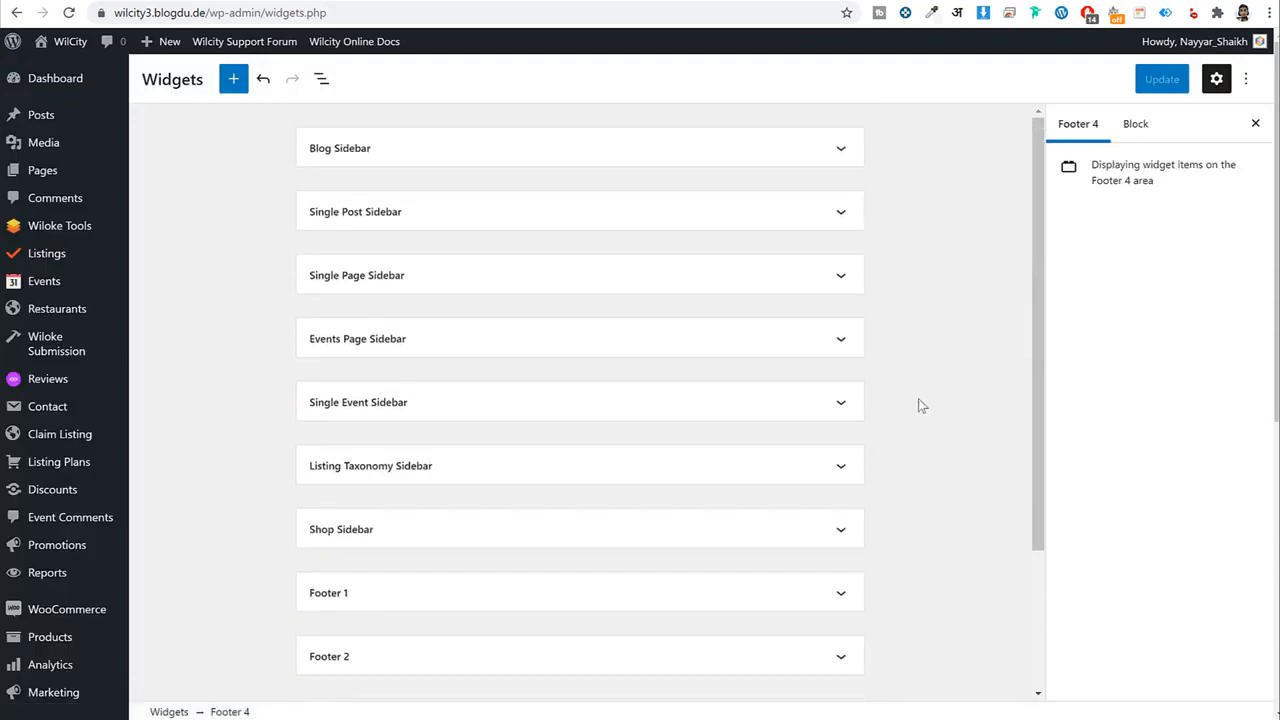
{"action": "scroll", "coordinate": [425, 435], "scroll_direction": "down", "scroll_amount": 1}
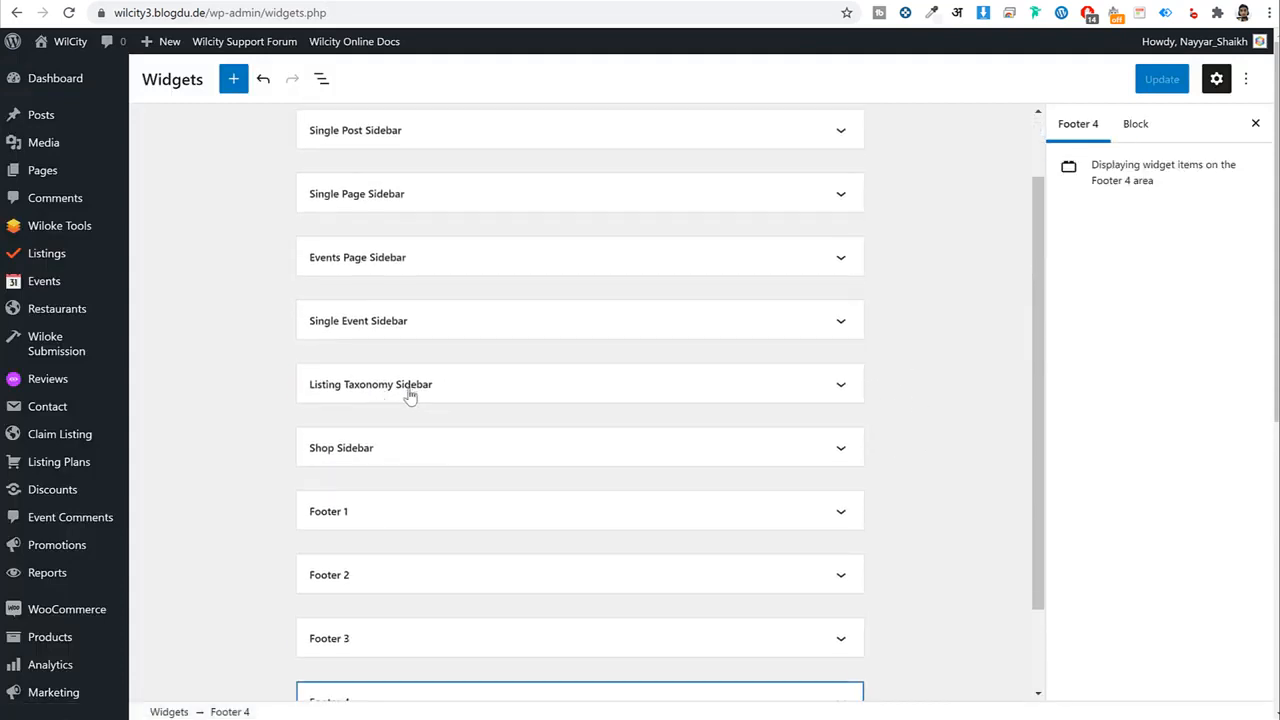
Add a (Promotion) Single Listing widget to the Listing Taxonomy Sidebar via a 'promo' search.
{"action": "left_click", "coordinate": [505, 394]}
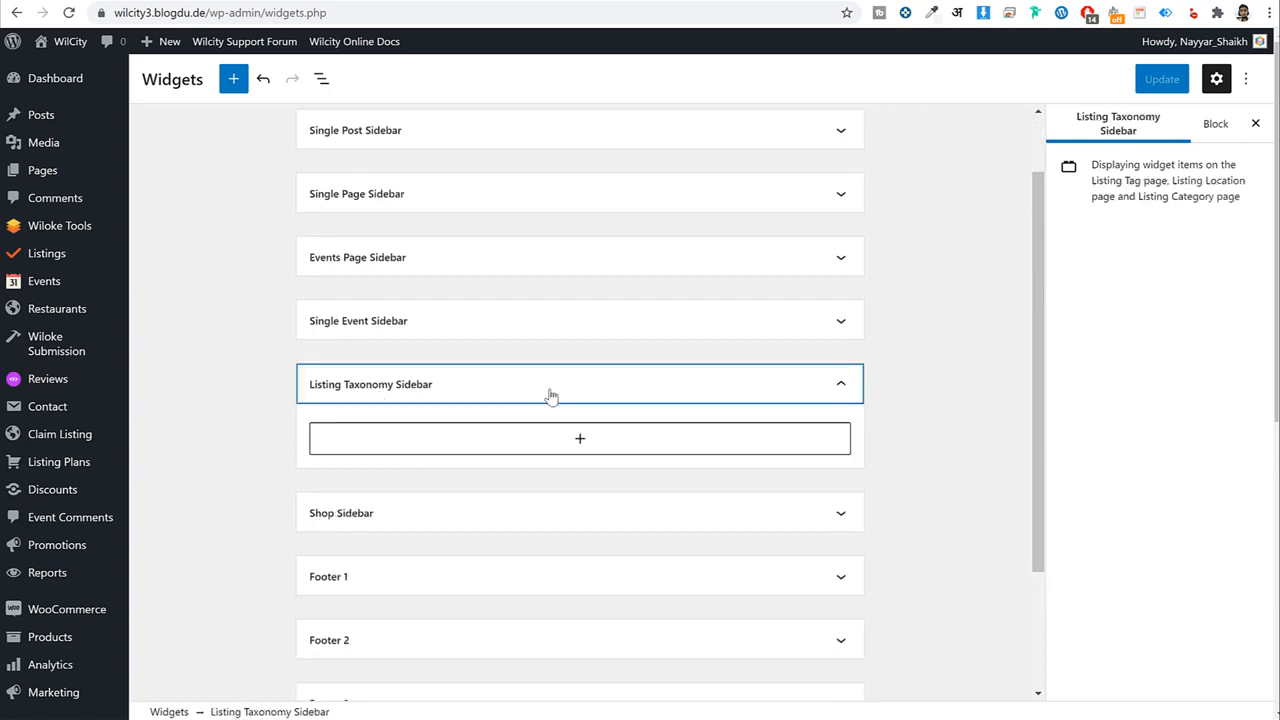
{"action": "left_click", "coordinate": [596, 450]}
{"action": "type", "text": "p"}
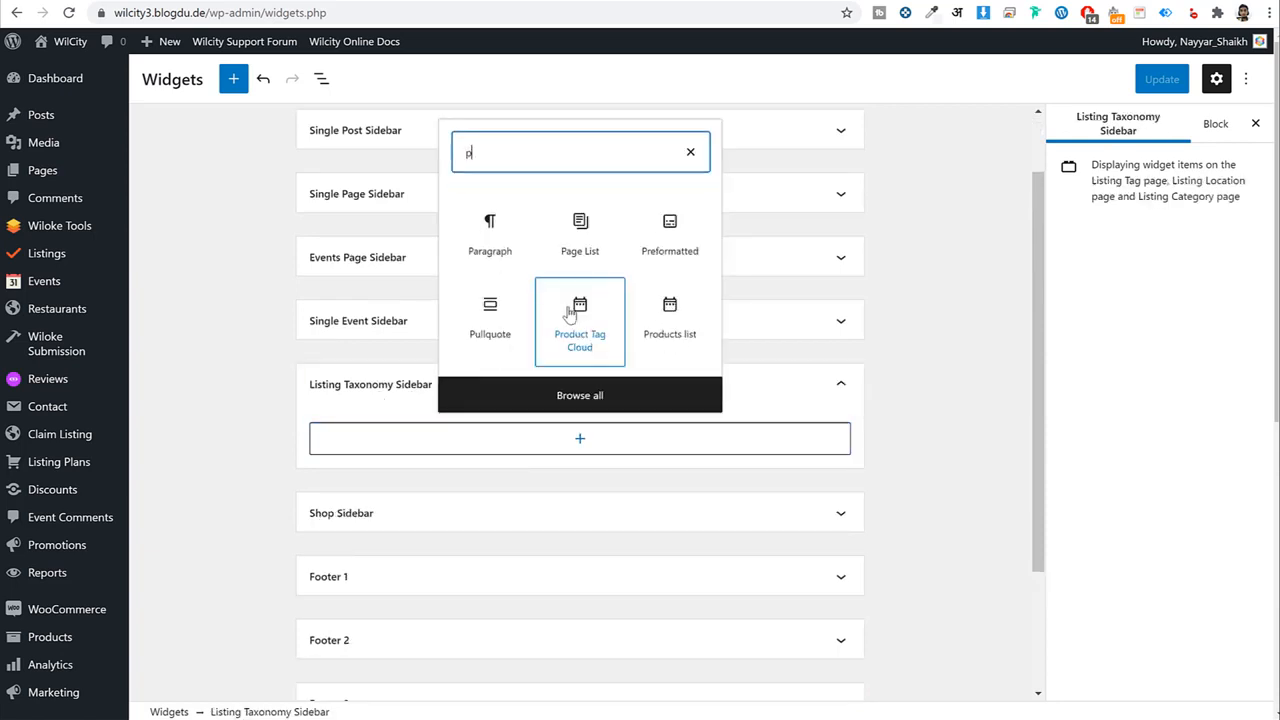
{"action": "type", "text": "romo"}
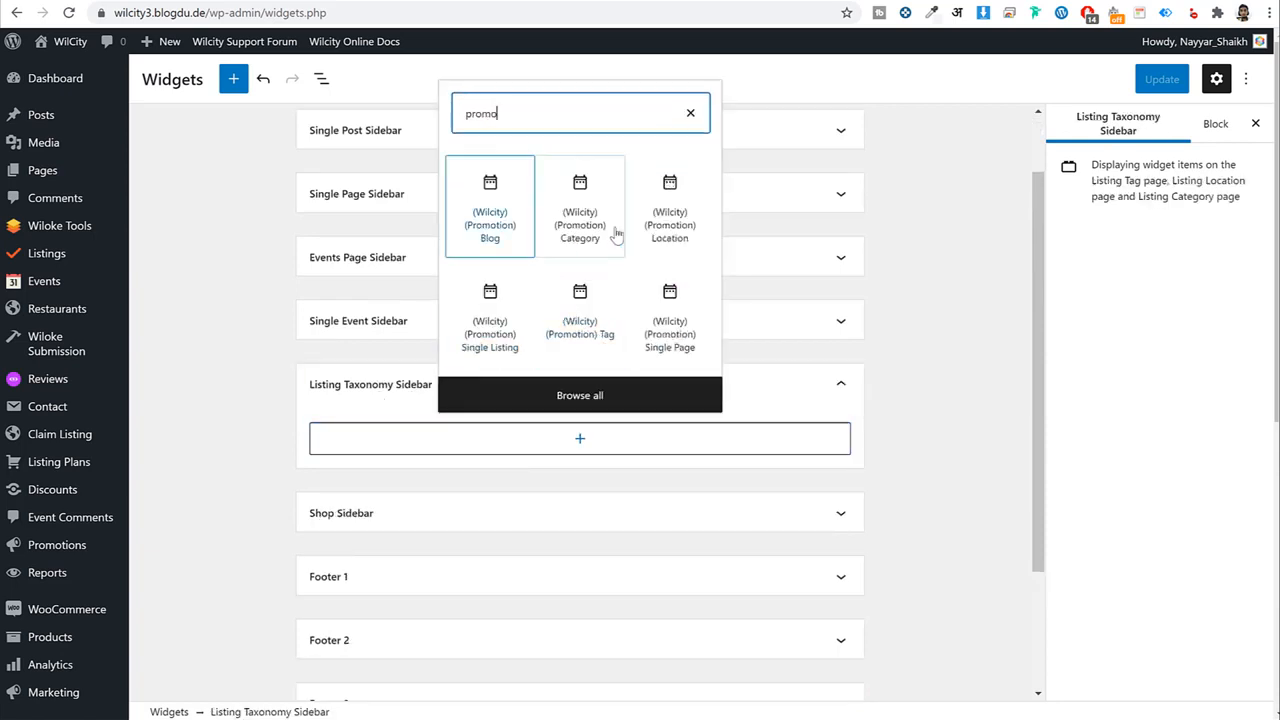
{"action": "scroll", "coordinate": [688, 245], "scroll_direction": "down", "scroll_amount": 2}
{"action": "scroll", "coordinate": [692, 296], "scroll_direction": "up", "scroll_amount": 1}
{"action": "scroll", "coordinate": [690, 250], "scroll_direction": "up", "scroll_amount": 1}
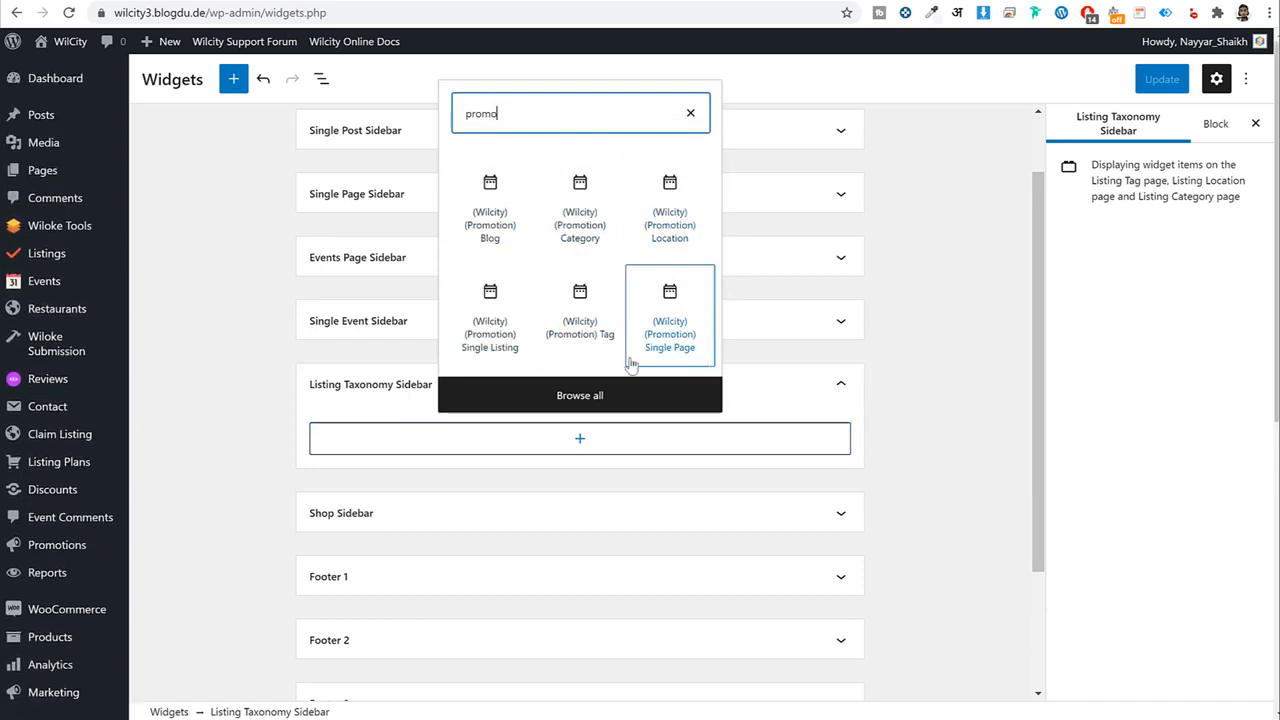
{"action": "left_click", "coordinate": [498, 352]}
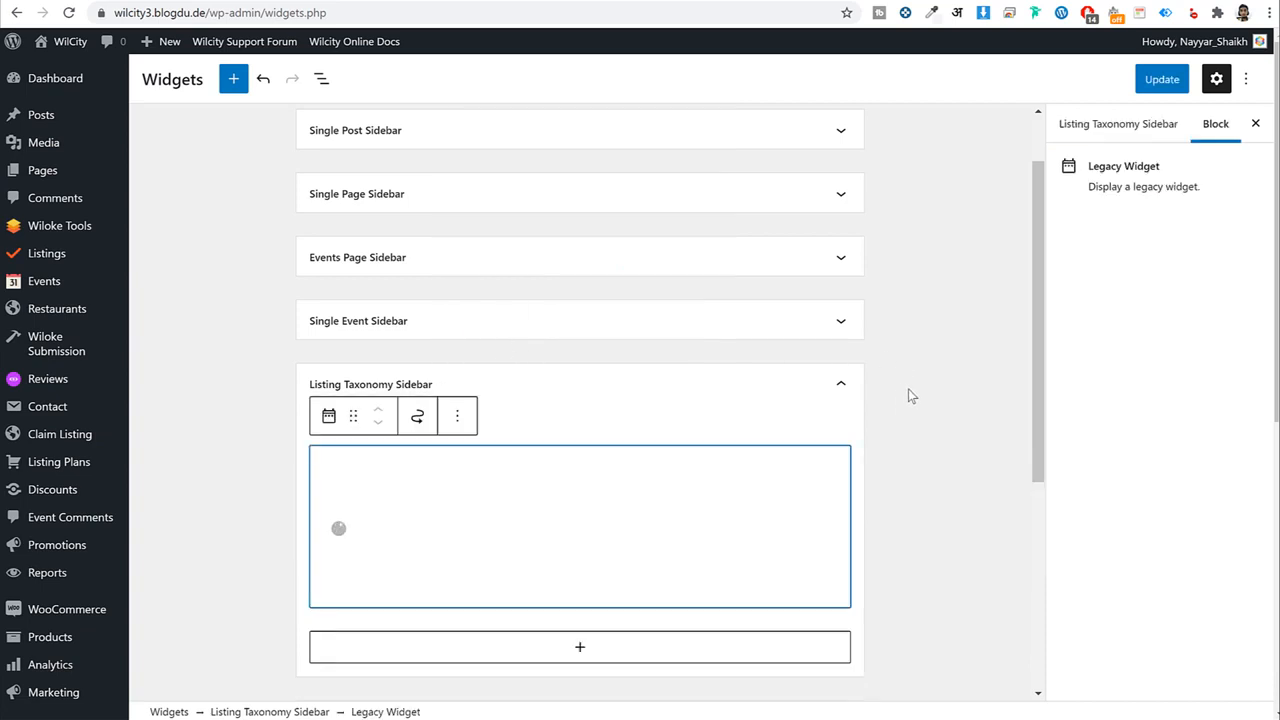
Title the widget 'Suggestions' and save the sidebar.
{"action": "scroll", "coordinate": [900, 330], "scroll_direction": "down", "scroll_amount": 2}
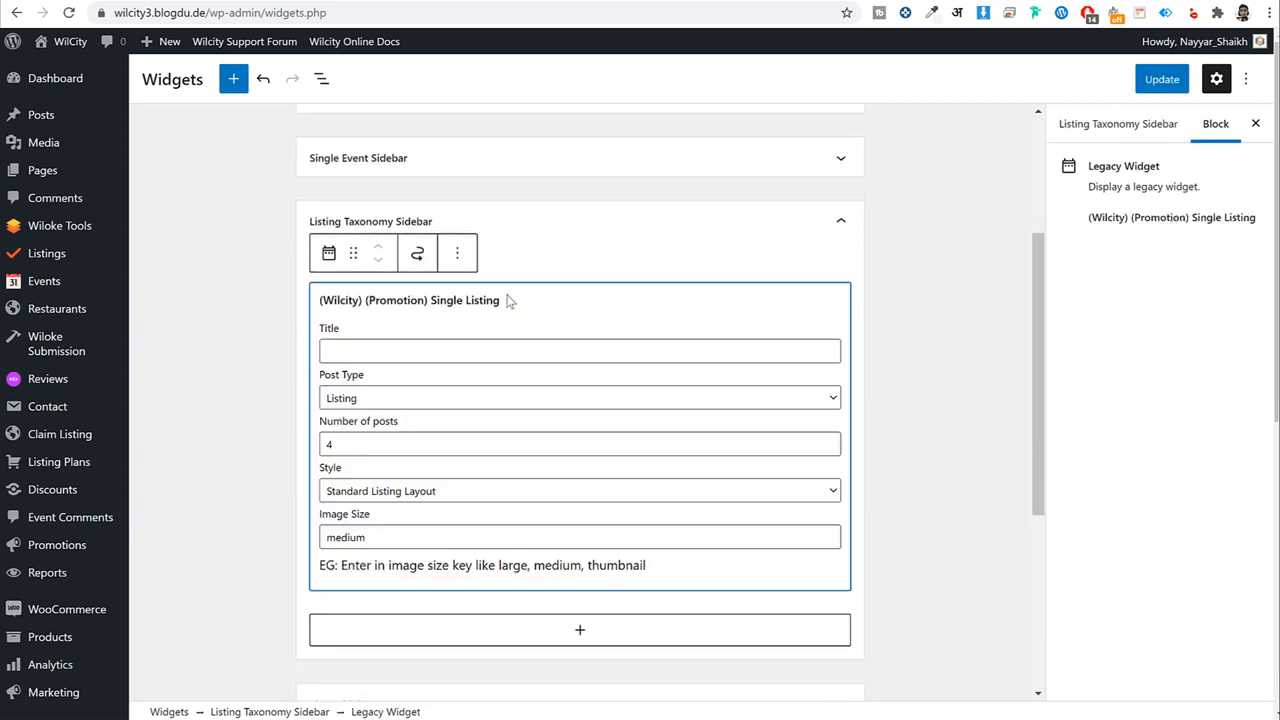
{"action": "left_click", "coordinate": [401, 358]}
{"action": "type", "text": "Suggestions"}
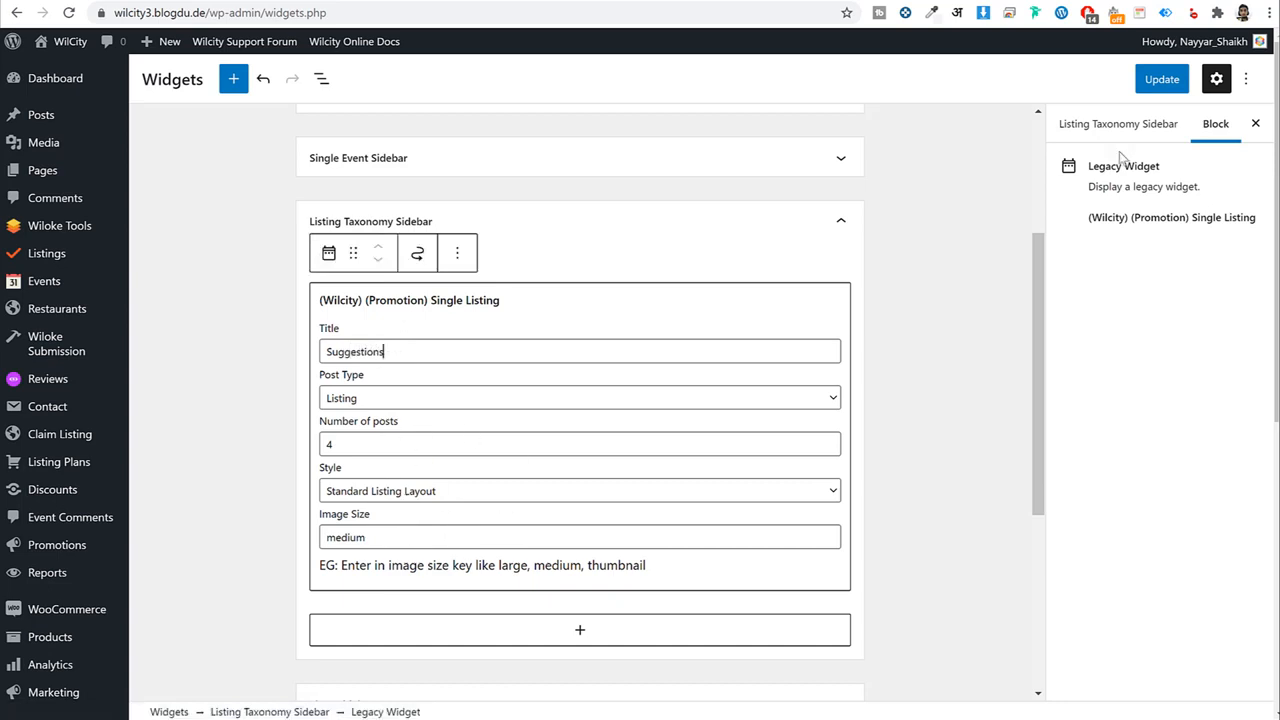
{"action": "left_click", "coordinate": [1158, 80]}
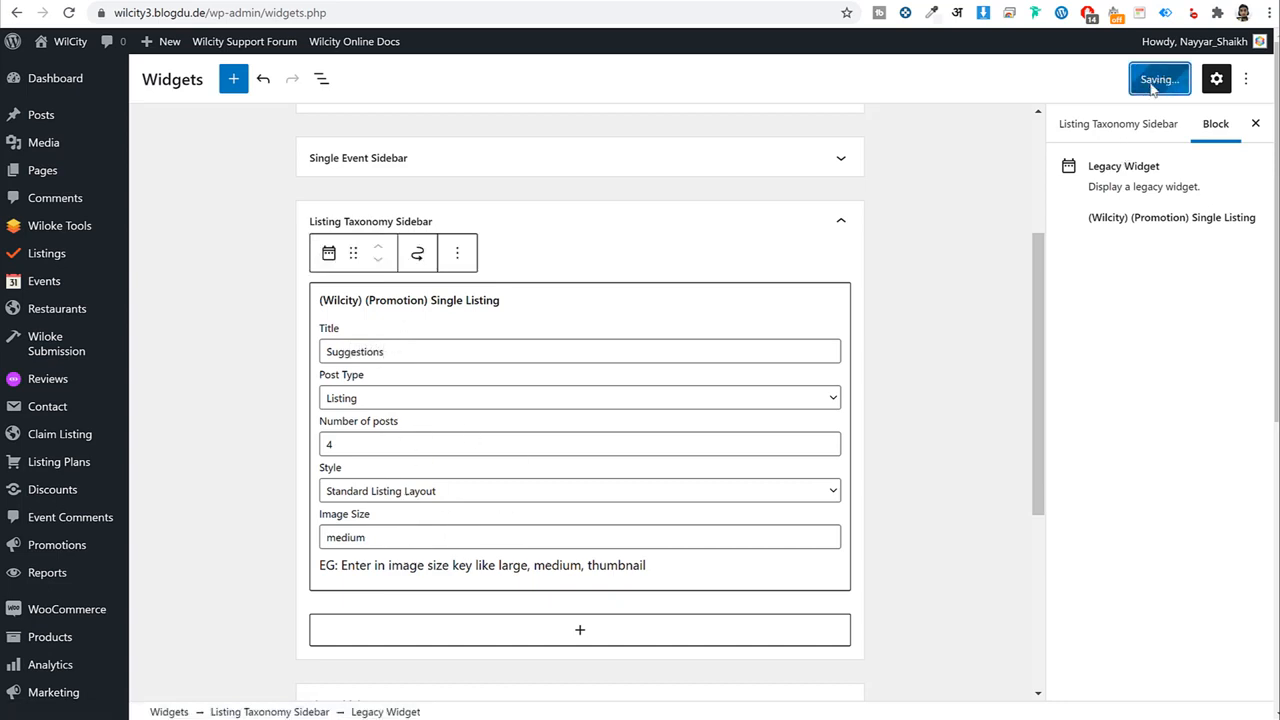
{"action": "left_click", "coordinate": [800, 276]}
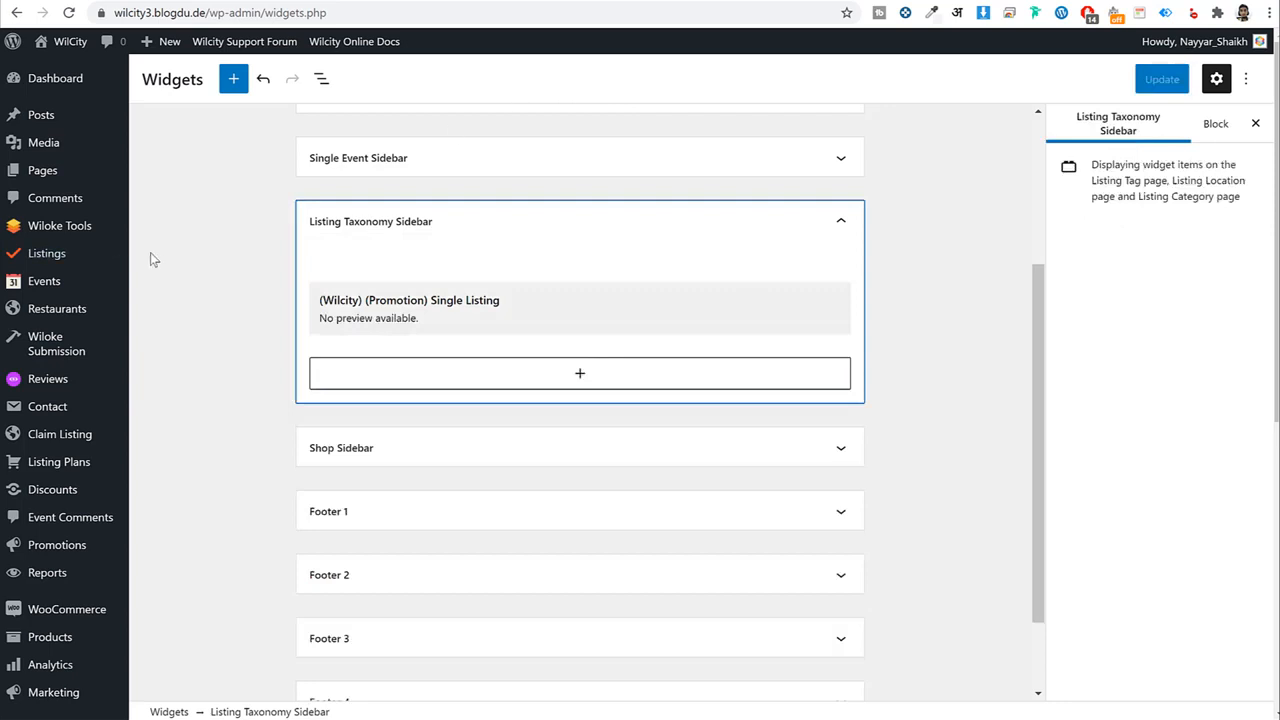
Open Wiloke Tools > Listing Settings in a new tab.
{"action": "mouse_move", "coordinate": [40, 230]}
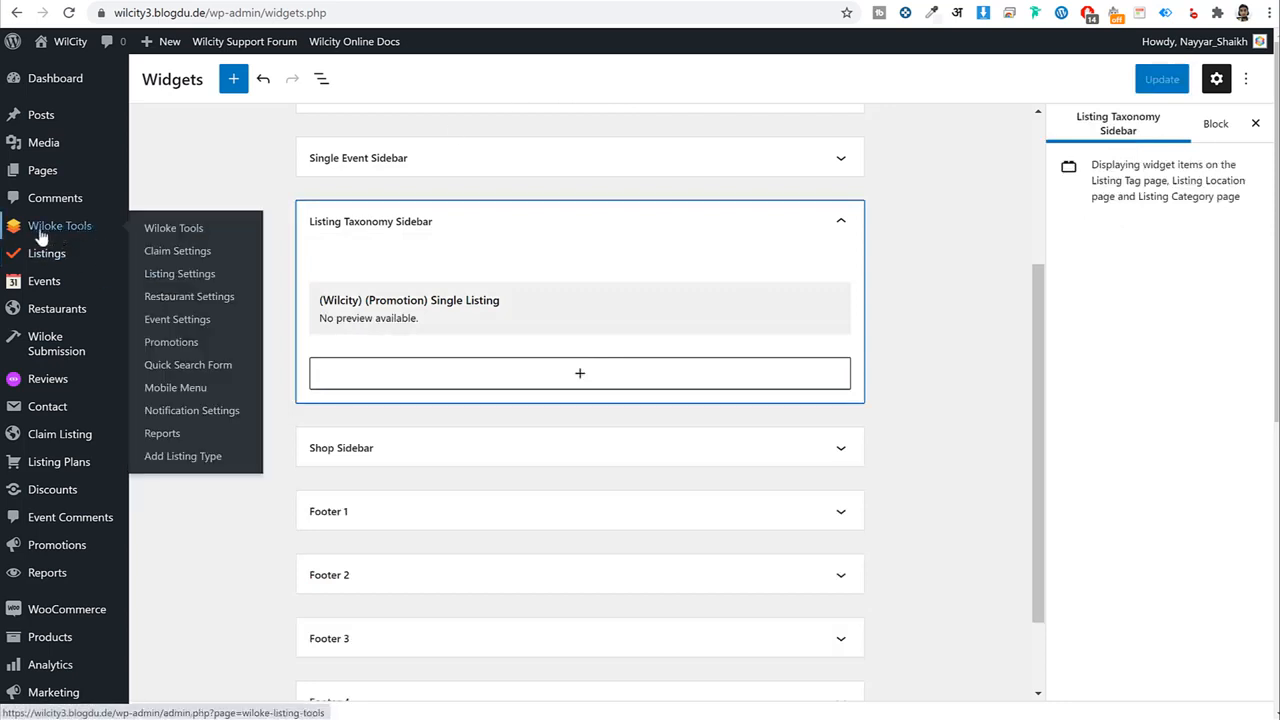
{"action": "right_click", "coordinate": [189, 275]}
{"action": "left_click", "coordinate": [222, 281]}
{"action": "left_click", "coordinate": [481, 2]}
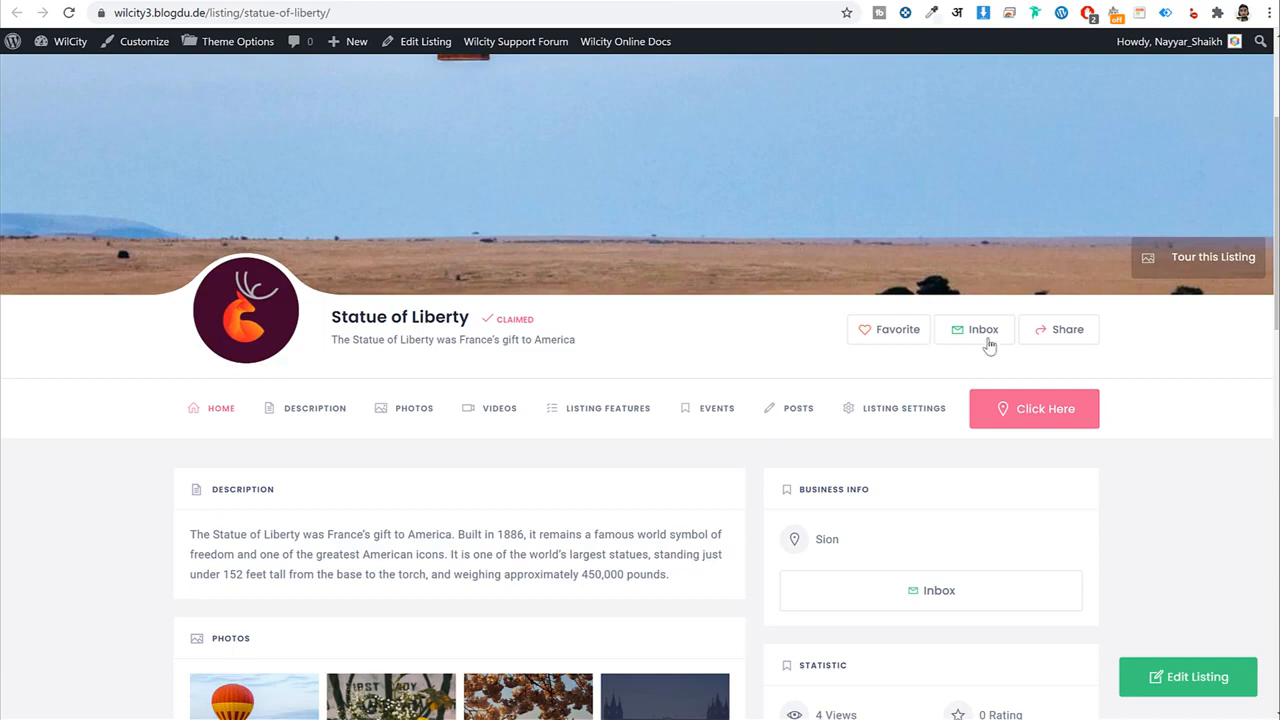
In Listing Settings' Single Sidebar section, set the Promotion ID to 1.
{"action": "scroll", "coordinate": [1153, 436], "scroll_direction": "down", "scroll_amount": 2}
{"action": "scroll", "coordinate": [323, 531], "scroll_direction": "up", "scroll_amount": 1}
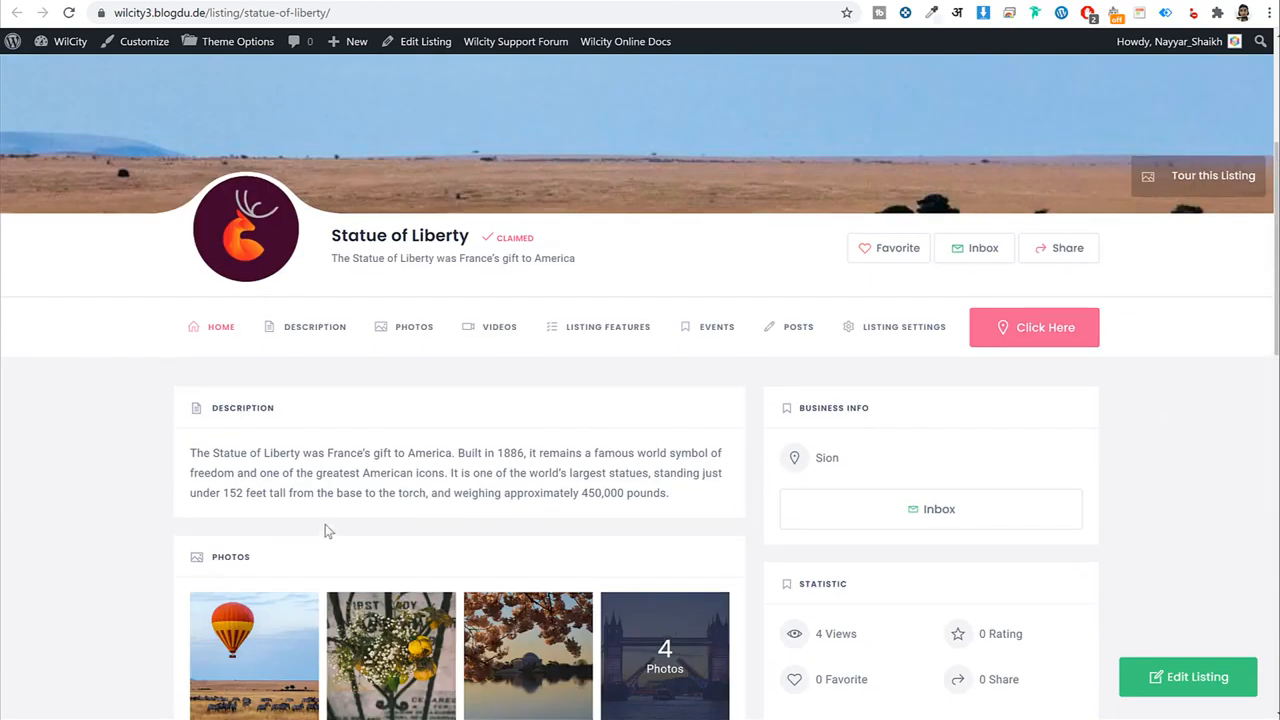
{"action": "scroll", "coordinate": [300, 450], "scroll_direction": "down", "scroll_amount": 8}
{"action": "scroll", "coordinate": [380, 507], "scroll_direction": "up", "scroll_amount": 10}
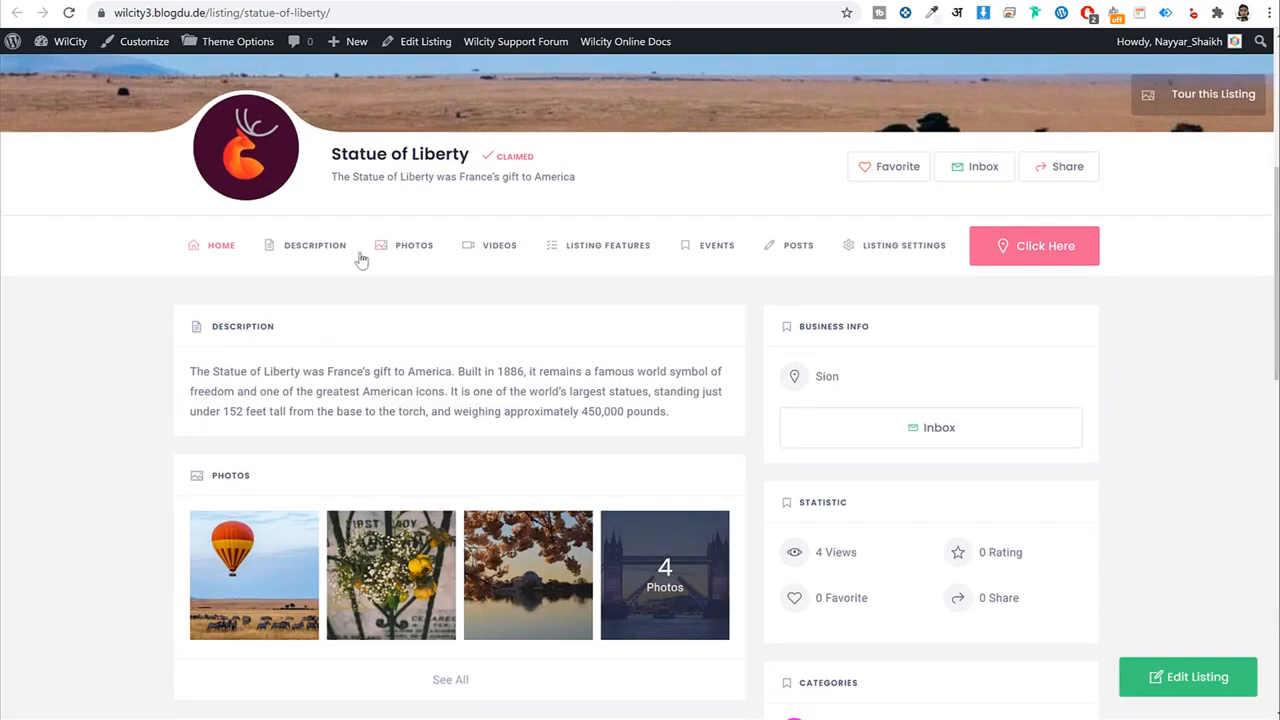
{"action": "left_click", "coordinate": [519, 3]}
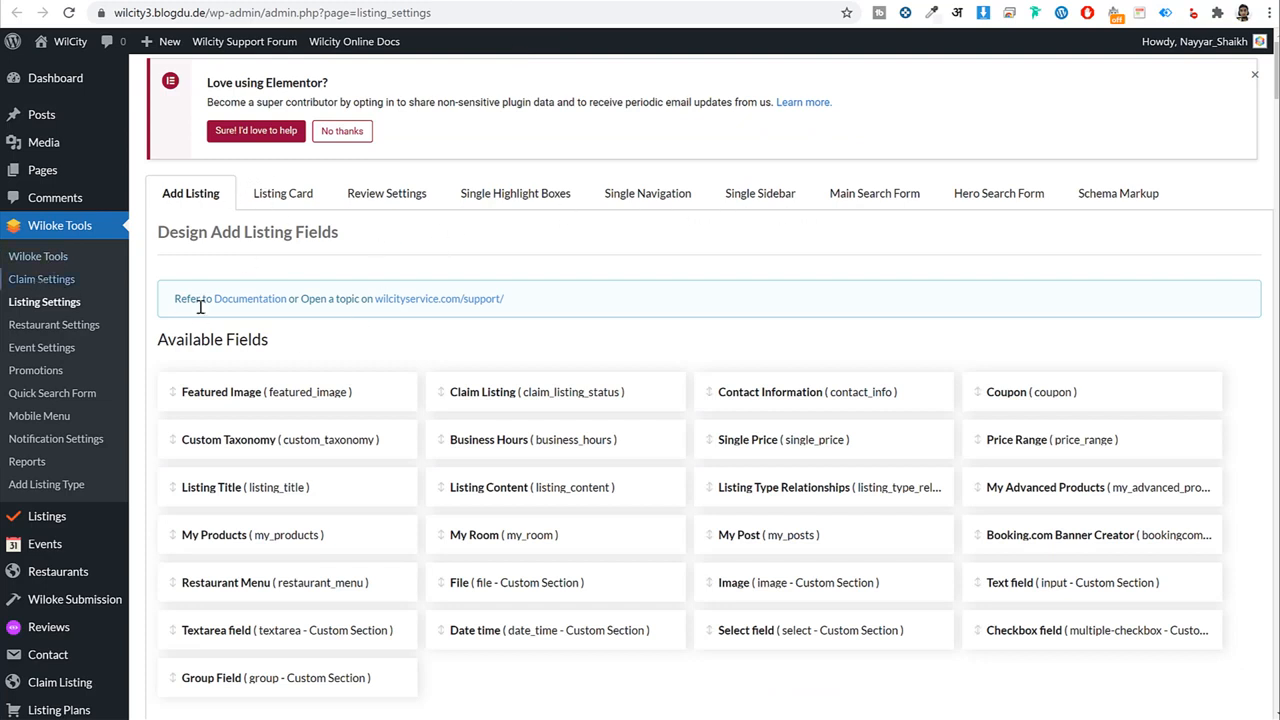
{"action": "left_click", "coordinate": [757, 200]}
{"action": "scroll", "coordinate": [743, 360], "scroll_direction": "down", "scroll_amount": 8}
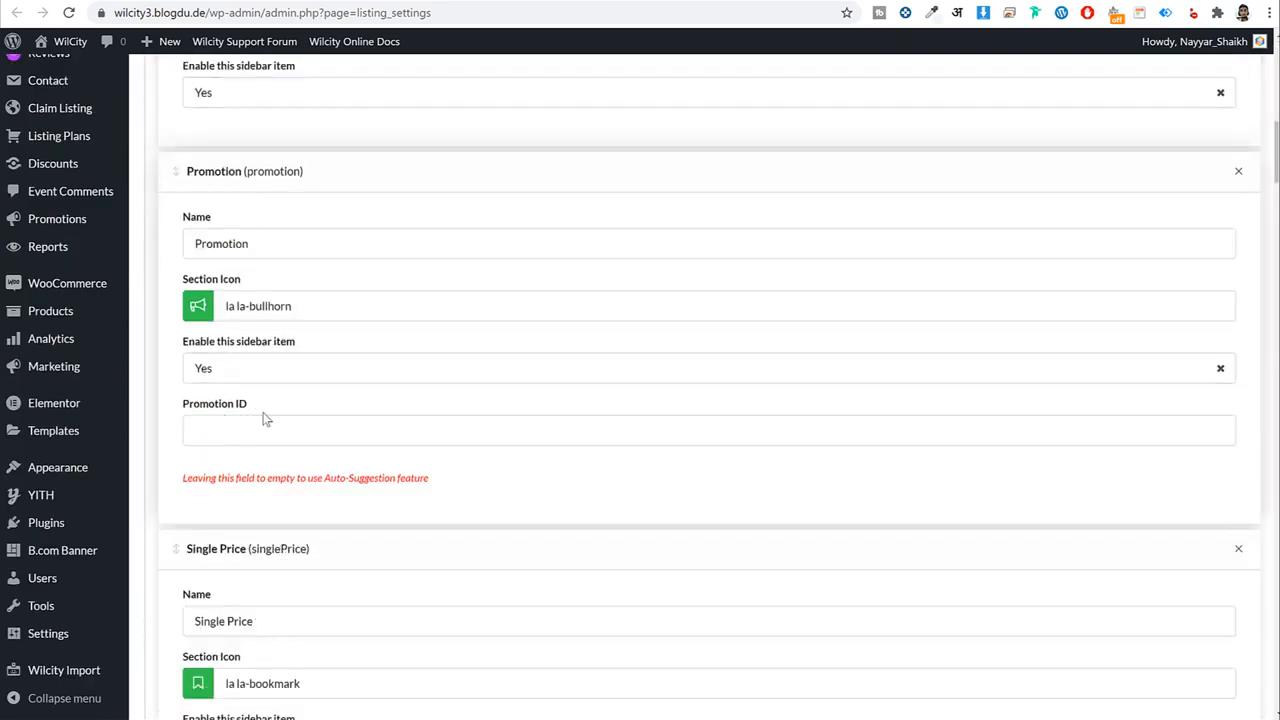
{"action": "left_click", "coordinate": [238, 430]}
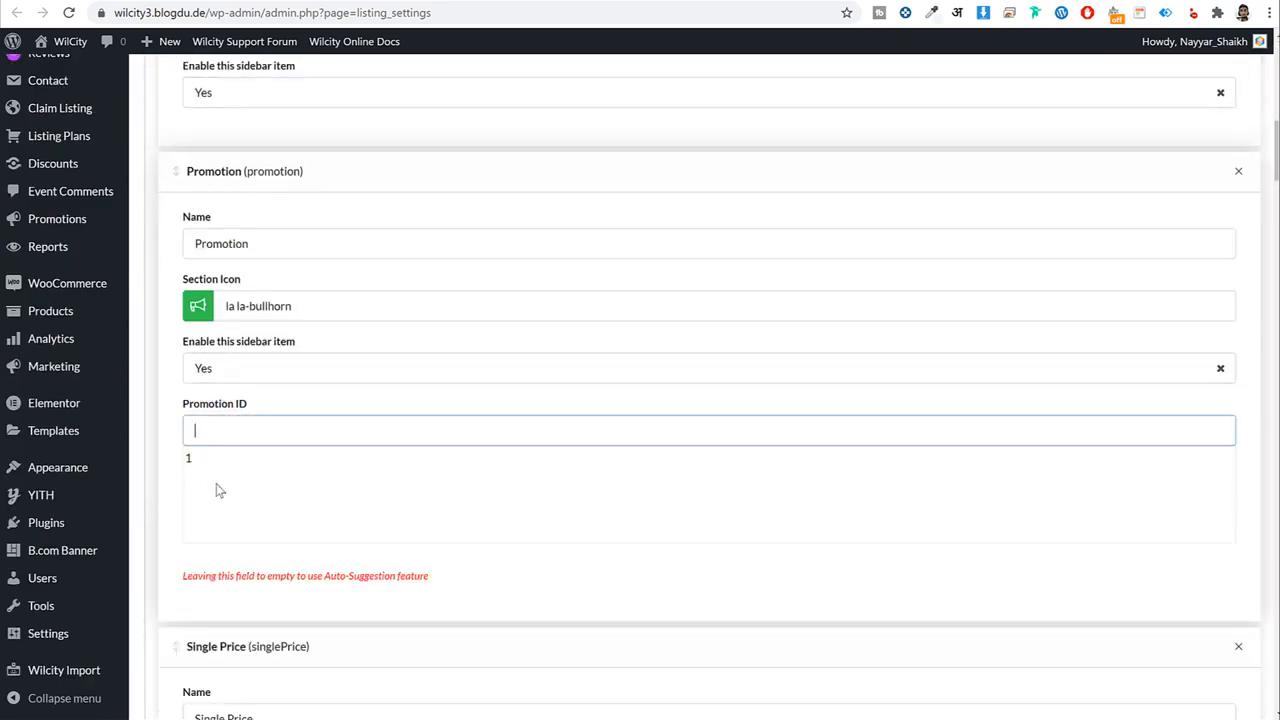
{"action": "left_click", "coordinate": [224, 465]}
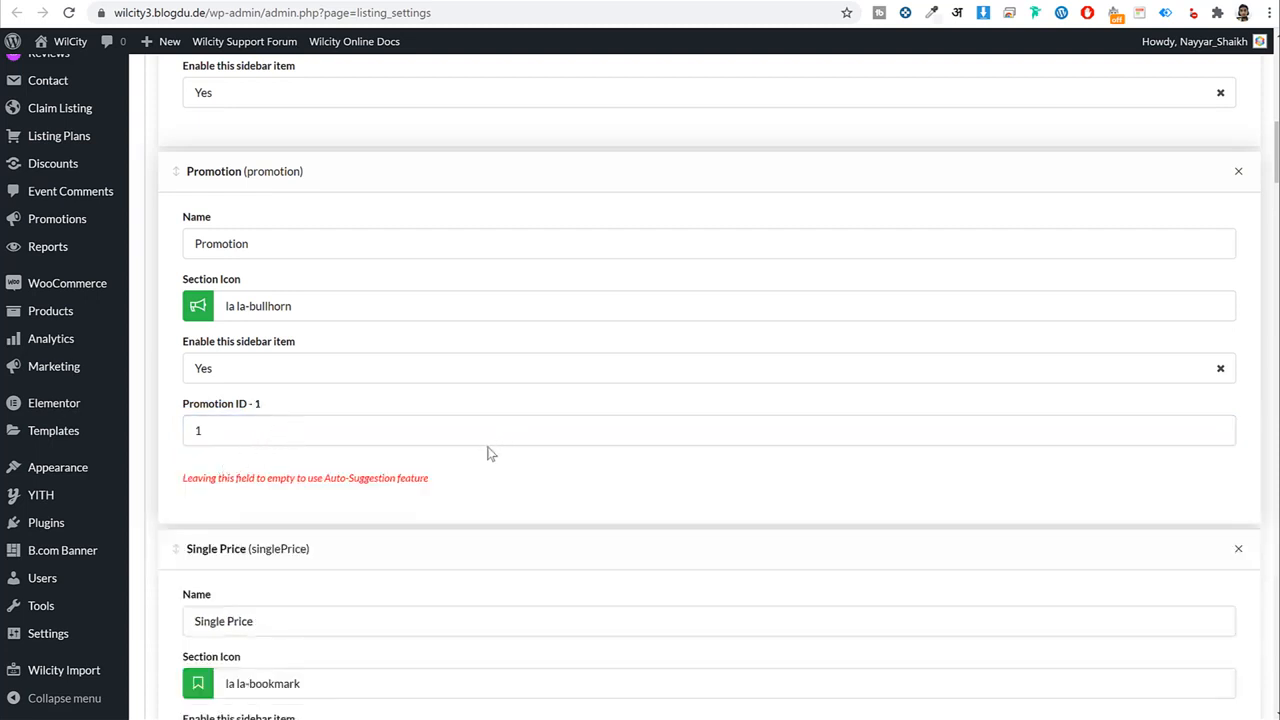
Save the Listing Settings sidebar items.
{"action": "scroll", "coordinate": [460, 450], "scroll_direction": "down", "scroll_amount": 1}
{"action": "scroll", "coordinate": [343, 380], "scroll_direction": "down", "scroll_amount": 10}
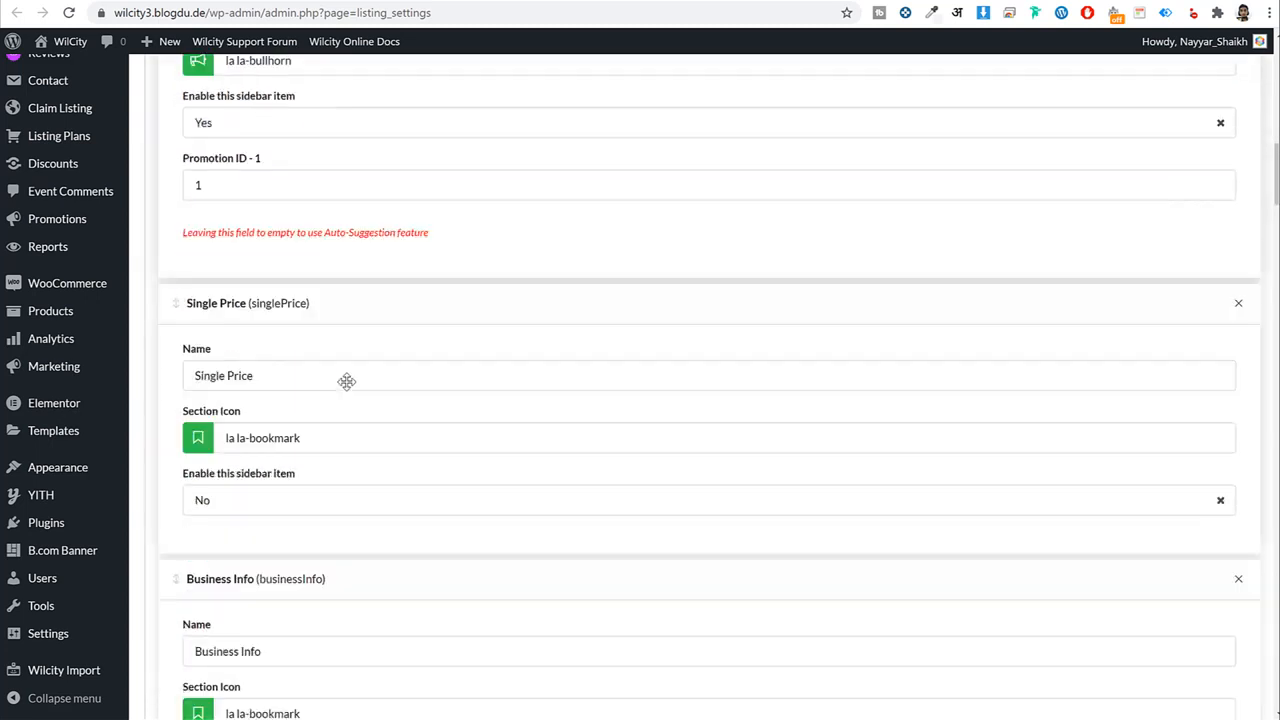
{"action": "scroll", "coordinate": [355, 384], "scroll_direction": "down", "scroll_amount": 12}
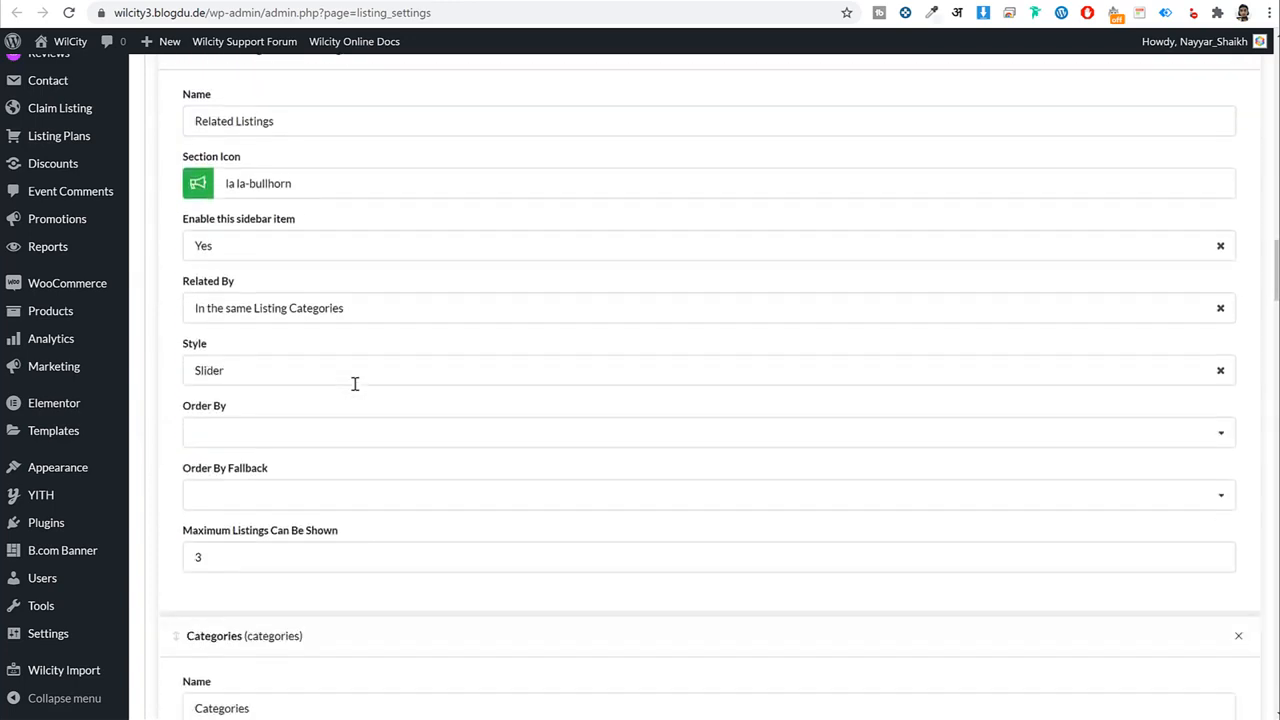
{"action": "scroll", "coordinate": [405, 507], "scroll_direction": "down", "scroll_amount": 7}
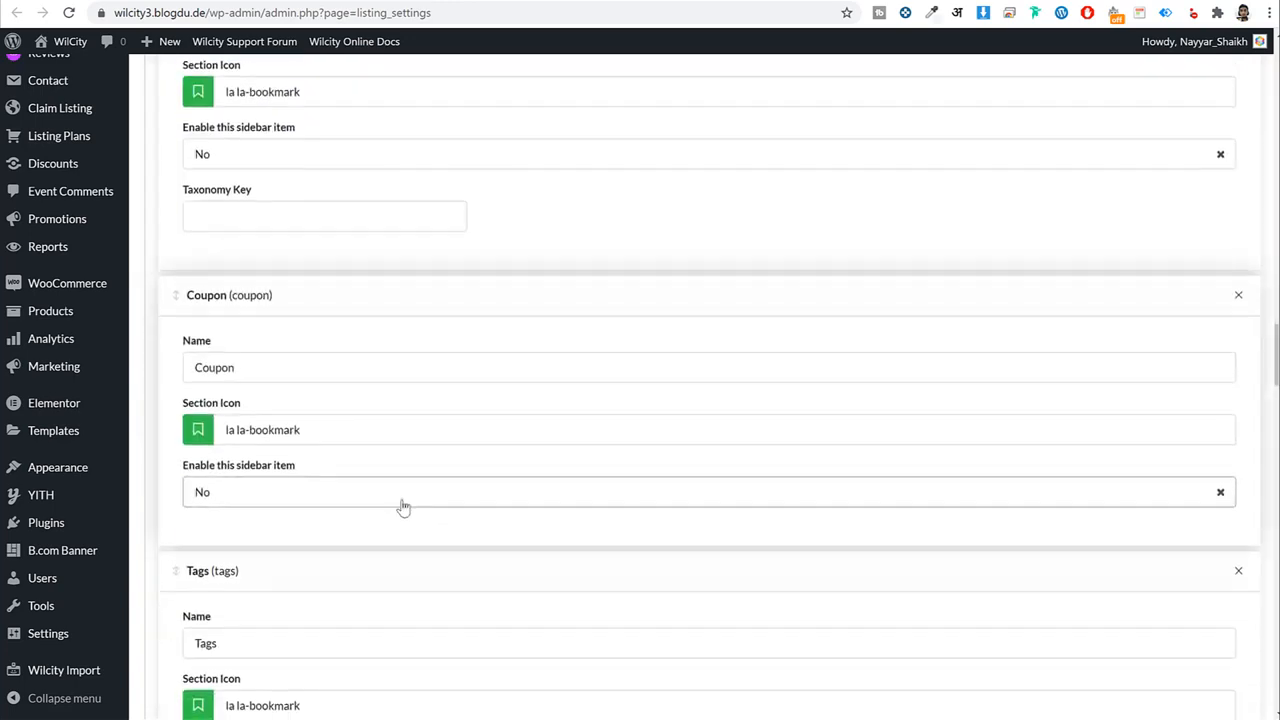
{"action": "scroll", "coordinate": [381, 508], "scroll_direction": "down", "scroll_amount": 20}
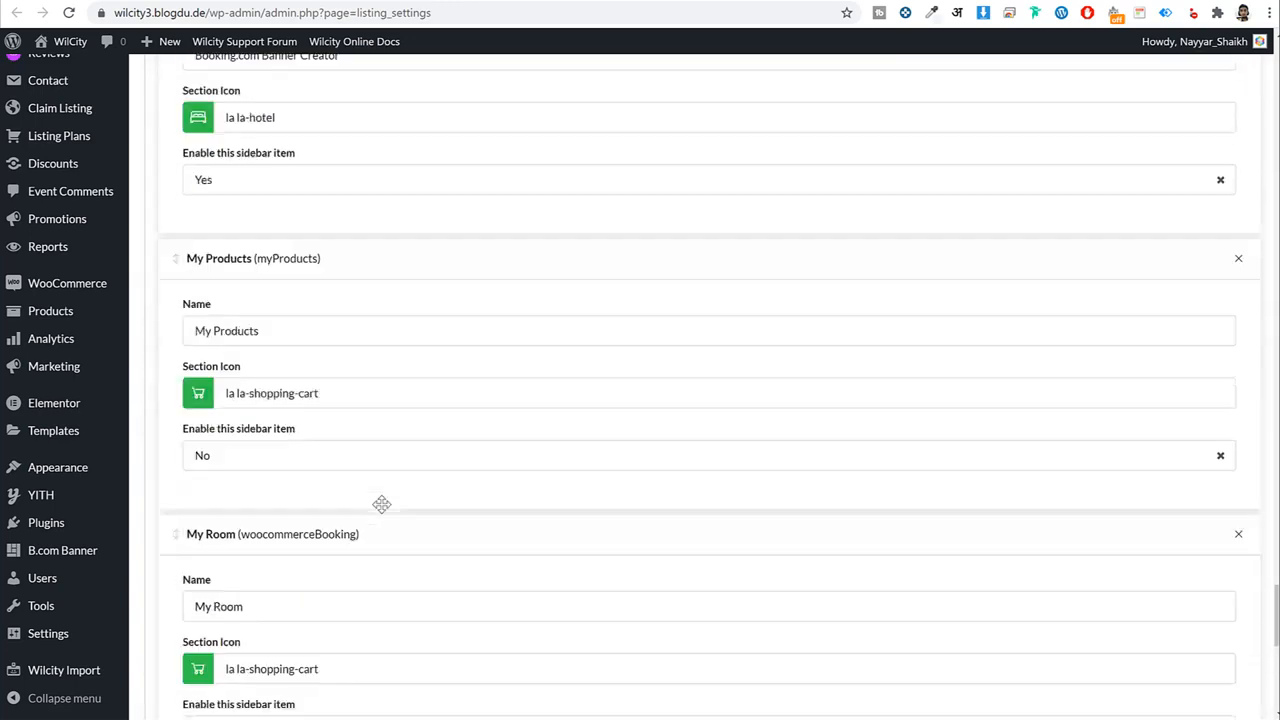
{"action": "scroll", "coordinate": [272, 513], "scroll_direction": "up", "scroll_amount": 6}
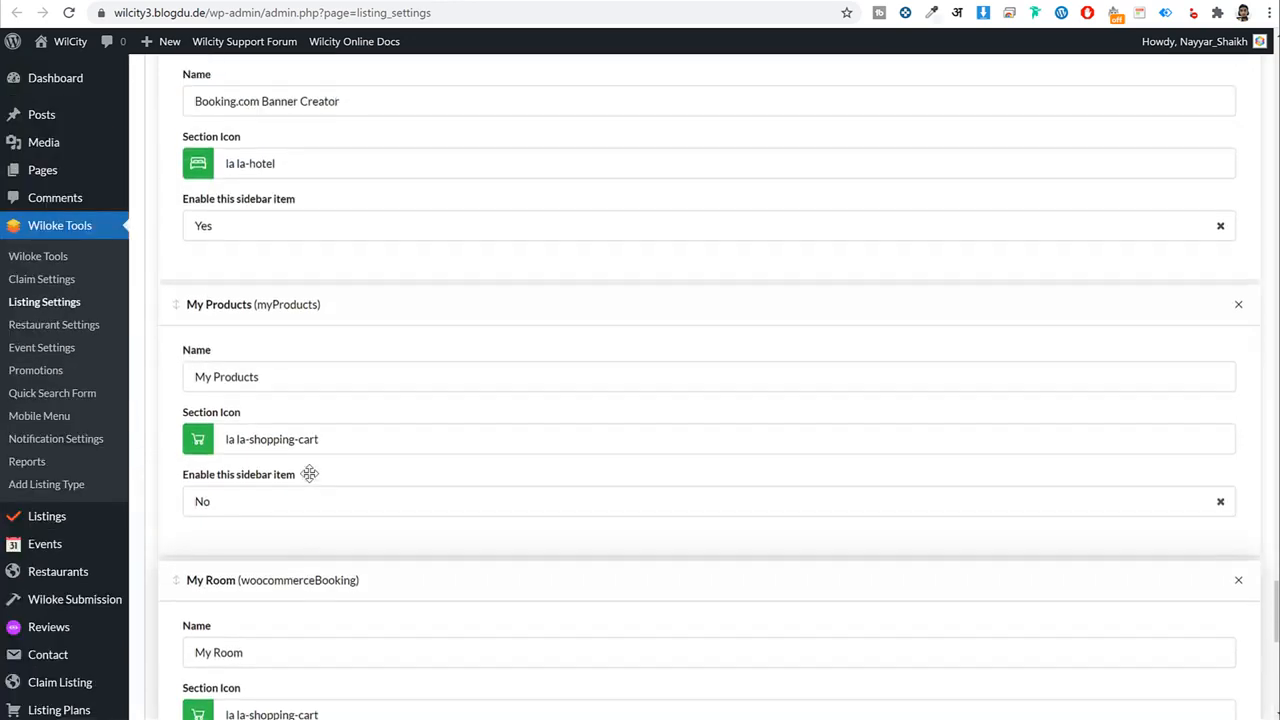
{"action": "scroll", "coordinate": [609, 474], "scroll_direction": "down", "scroll_amount": 5}
{"action": "left_click", "coordinate": [1199, 392]}
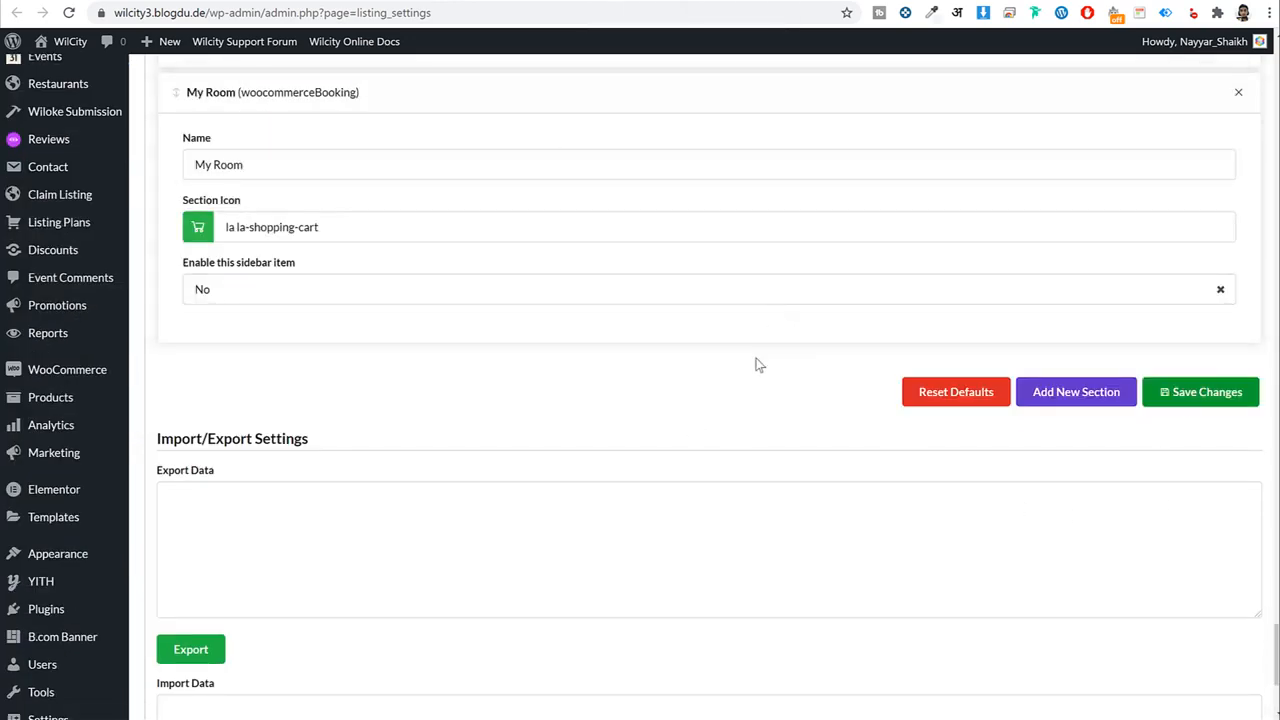
{"action": "scroll", "coordinate": [757, 366], "scroll_direction": "up", "scroll_amount": 15}
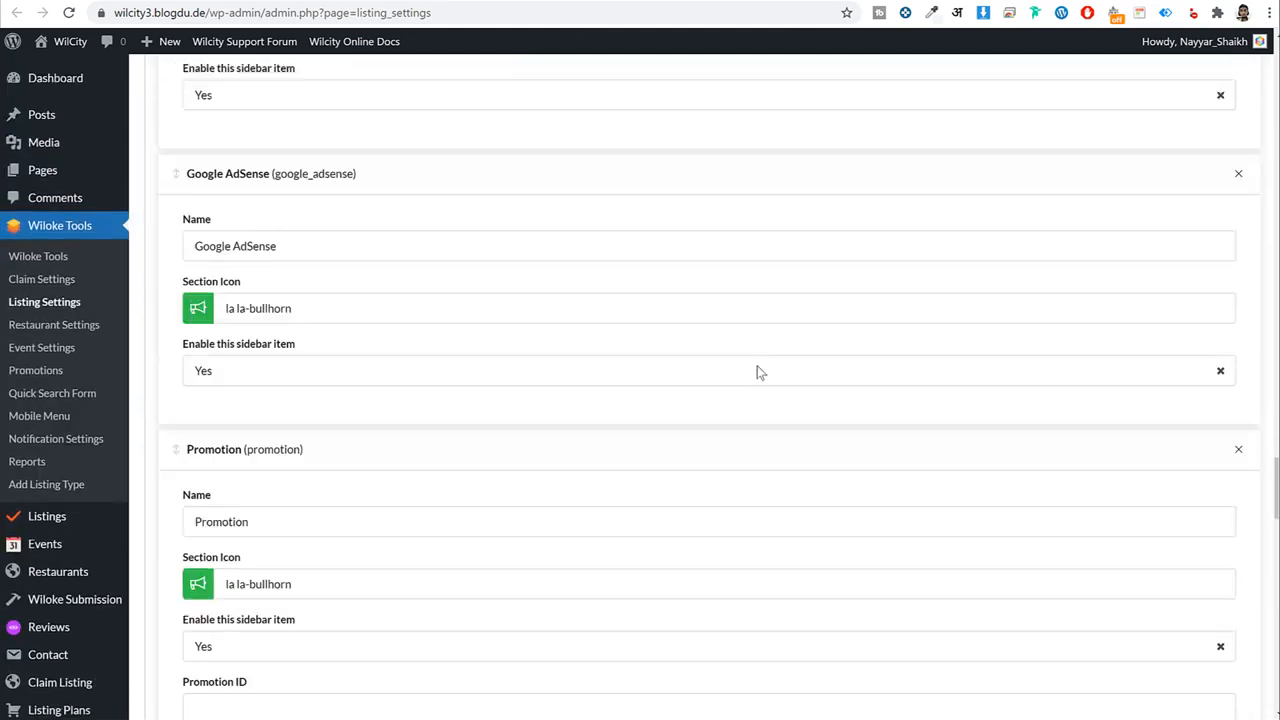
{"action": "scroll", "coordinate": [757, 372], "scroll_direction": "up", "scroll_amount": 15}
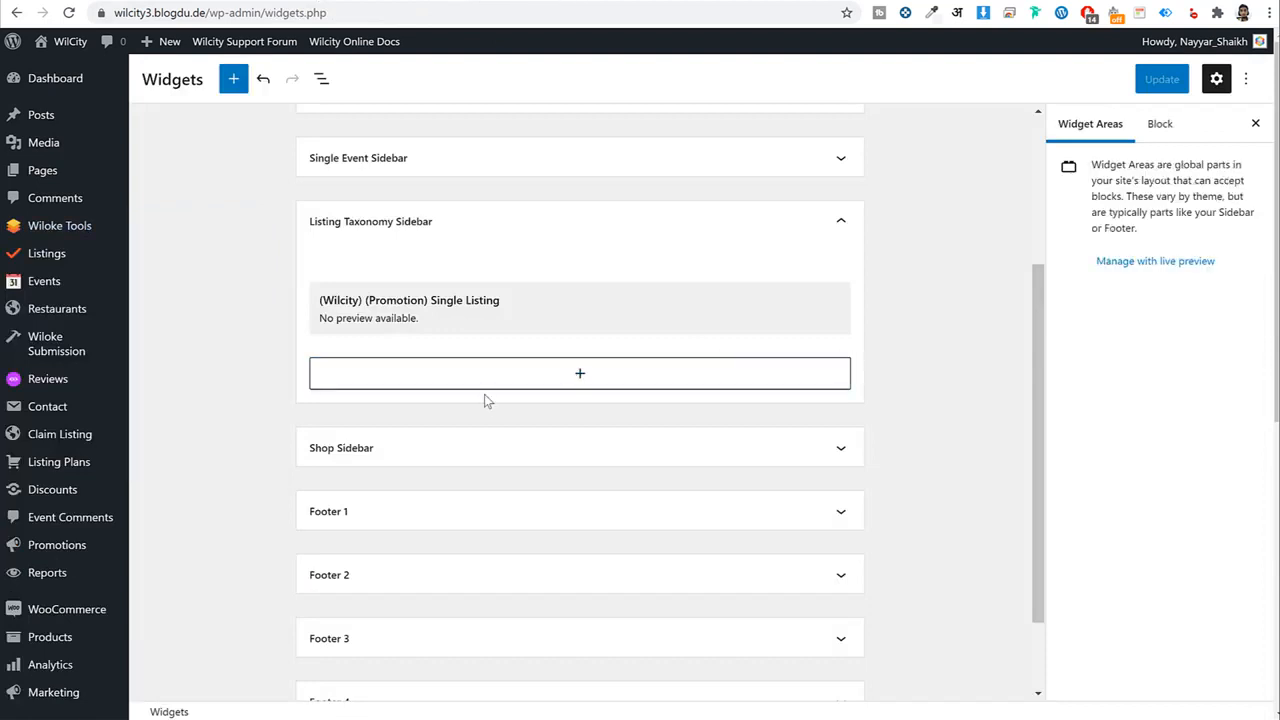
{"action": "left_click", "coordinate": [582, 376]}
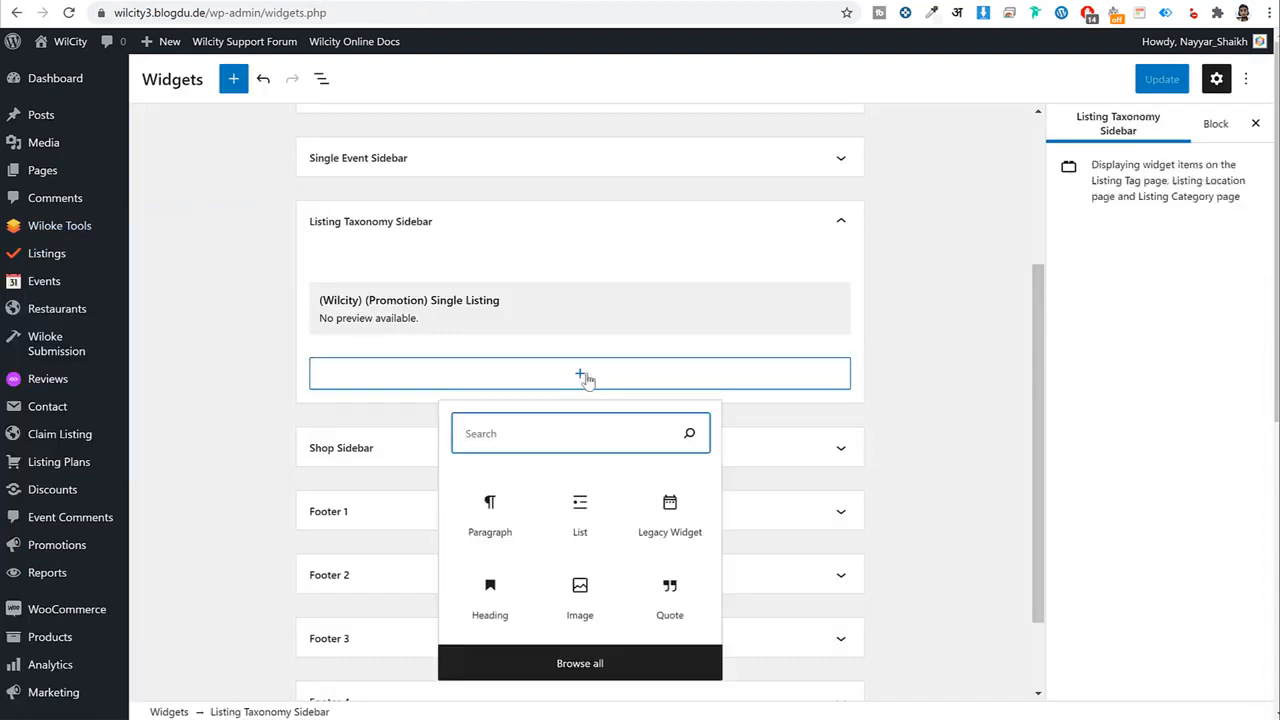
{"action": "type", "text": "prom"}
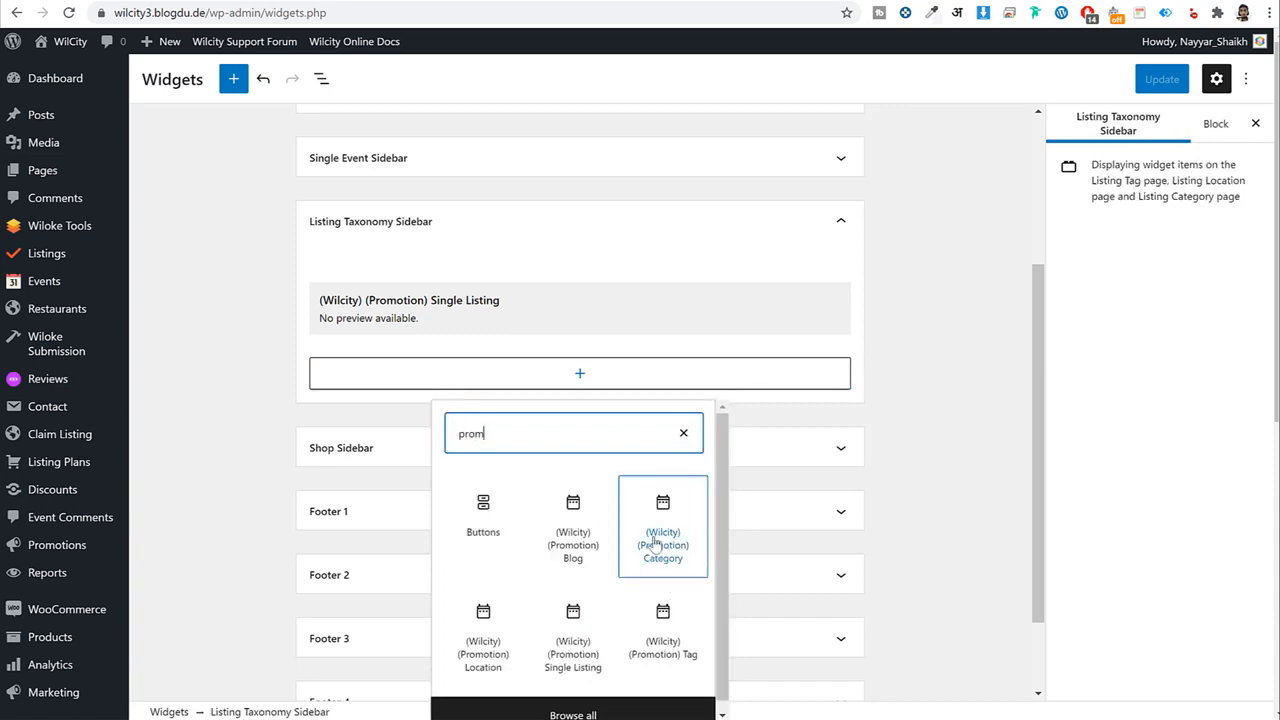
{"action": "left_click", "coordinate": [821, 528]}
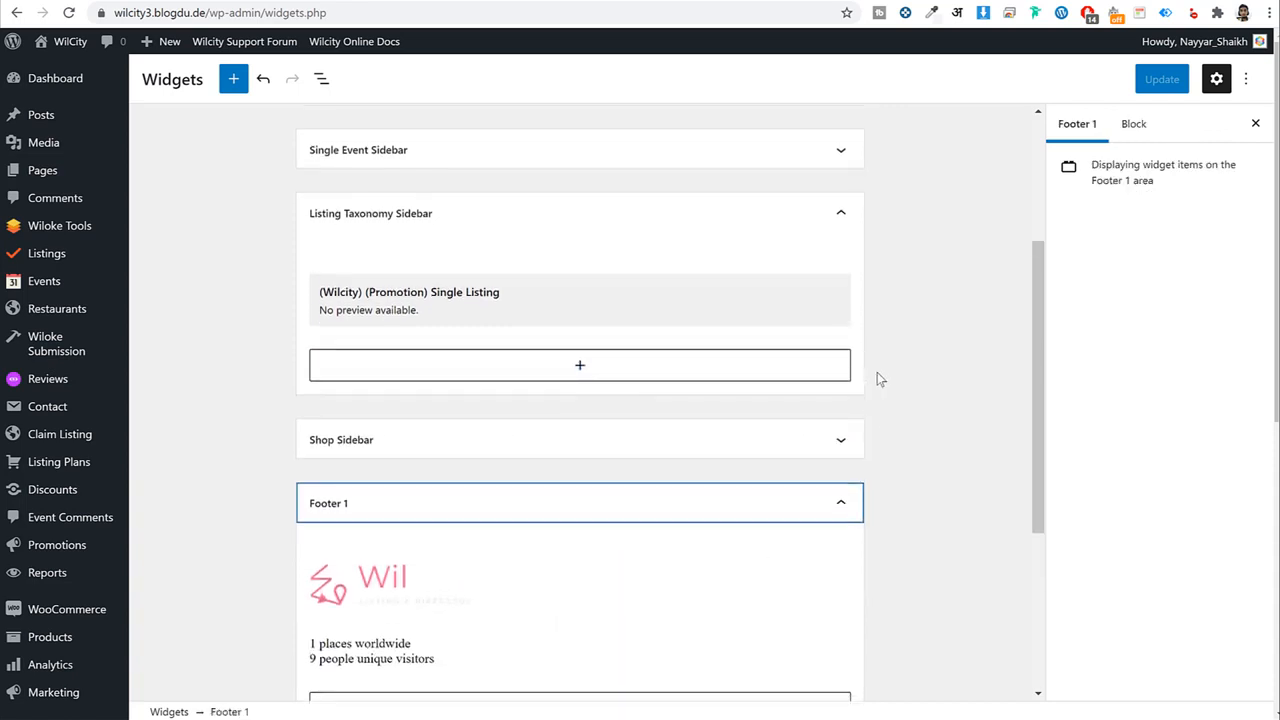
{"action": "scroll", "coordinate": [907, 368], "scroll_direction": "up", "scroll_amount": 1}
{"action": "scroll", "coordinate": [905, 394], "scroll_direction": "down", "scroll_amount": 4}
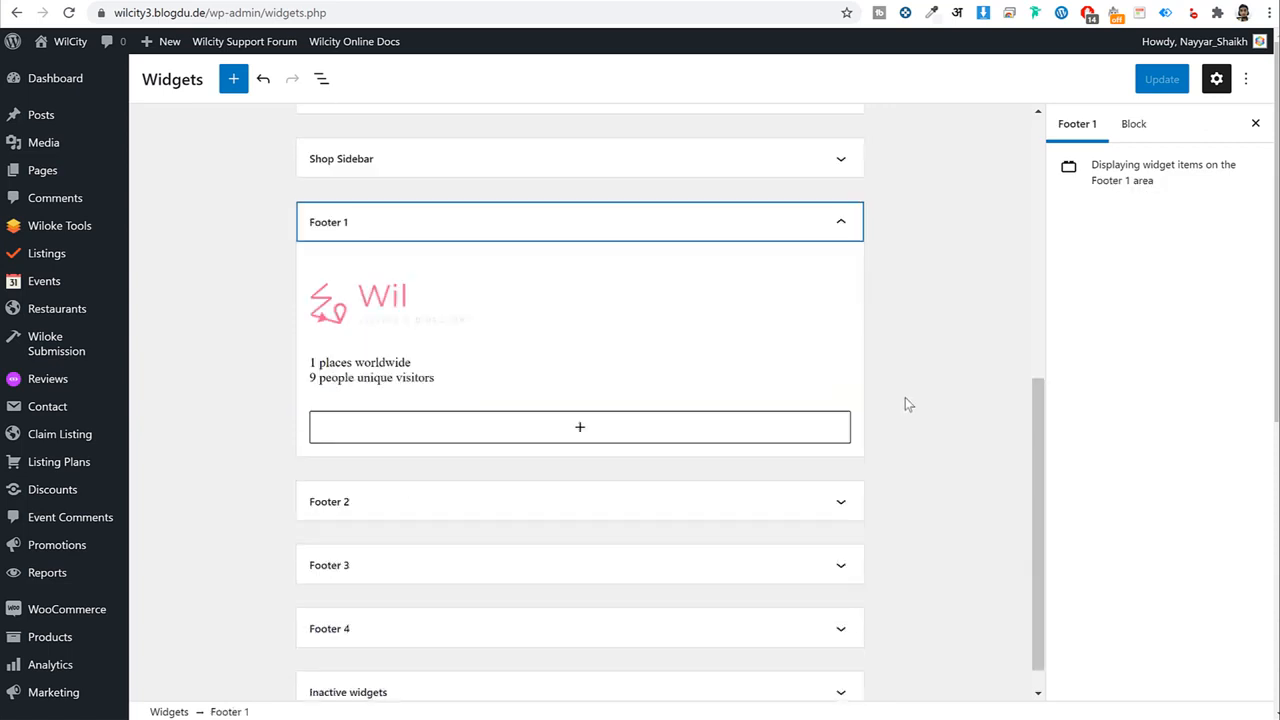
{"action": "scroll", "coordinate": [400, 463], "scroll_direction": "up", "scroll_amount": 6}
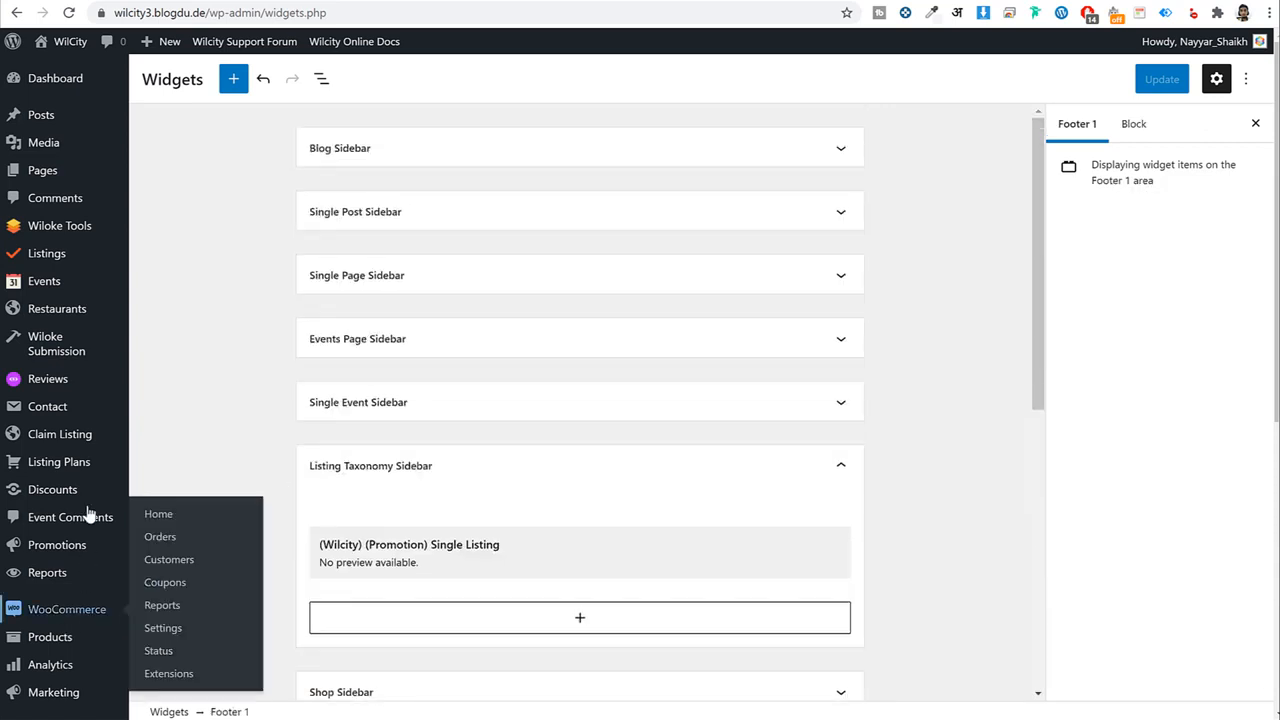
{"action": "scroll", "coordinate": [63, 354], "scroll_direction": "down", "scroll_amount": 3}
{"action": "scroll", "coordinate": [71, 483], "scroll_direction": "down", "scroll_amount": 2}
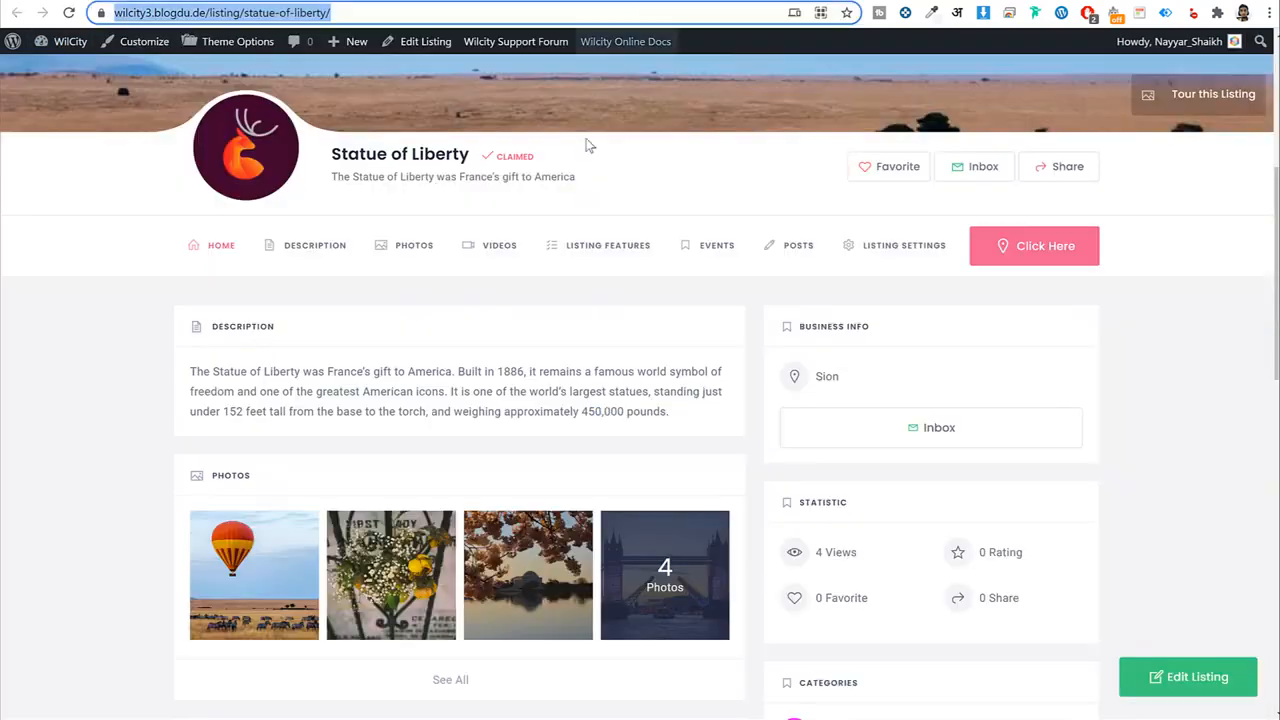
Scroll back up the Statue of Liberty listing page.
{"action": "scroll", "coordinate": [588, 160], "scroll_direction": "up", "scroll_amount": 5}
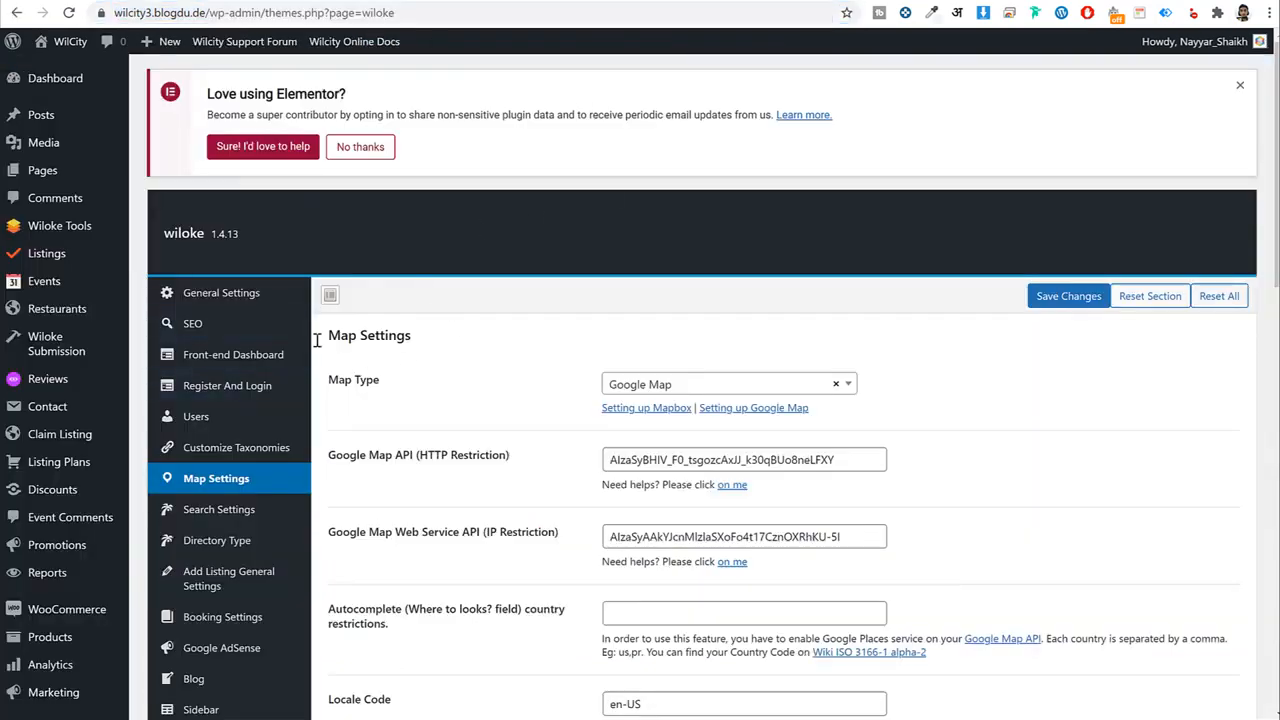
Set the pink globe image as the Favicon in General Settings and save.
{"action": "left_click", "coordinate": [272, 292]}
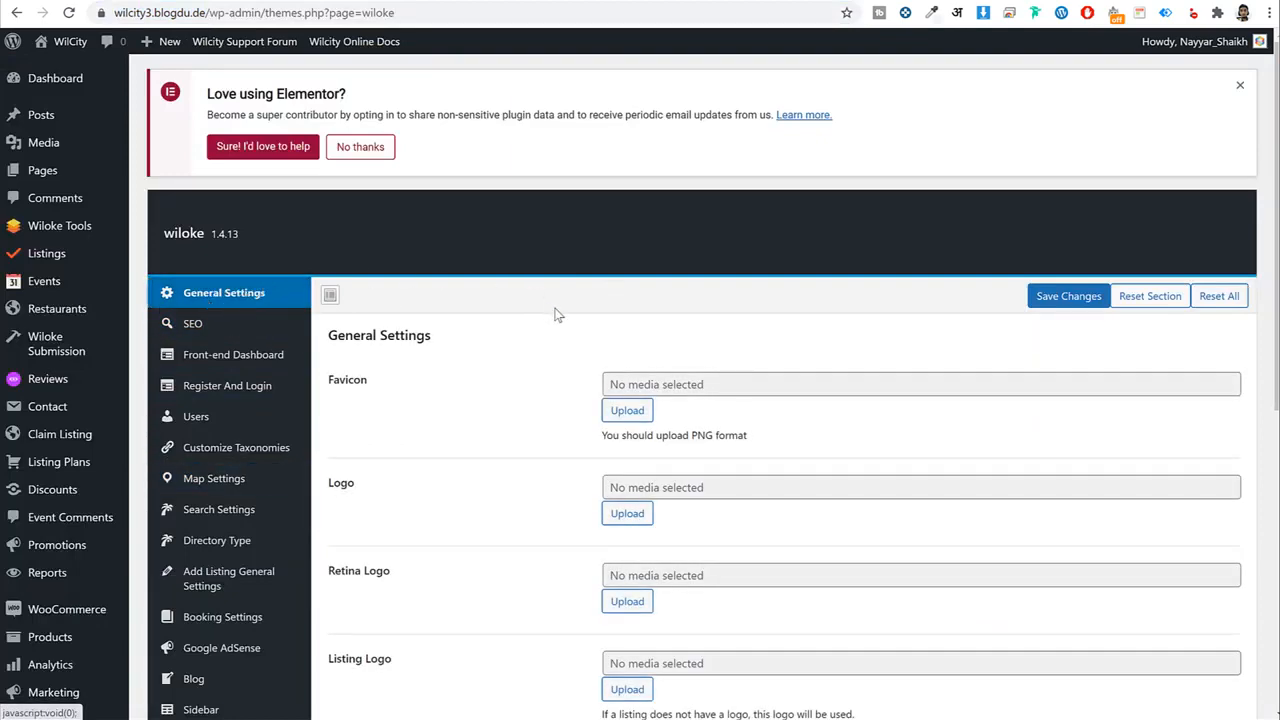
{"action": "scroll", "coordinate": [560, 318], "scroll_direction": "down", "scroll_amount": 2}
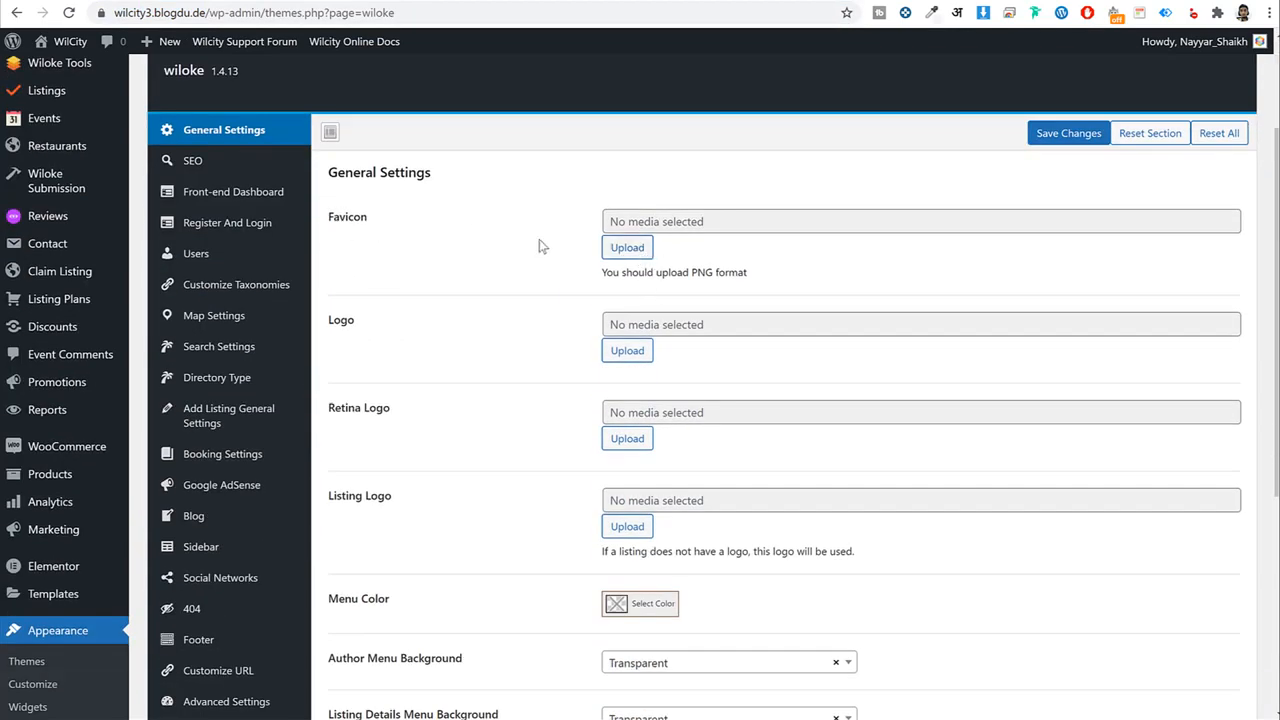
{"action": "left_click", "coordinate": [623, 250]}
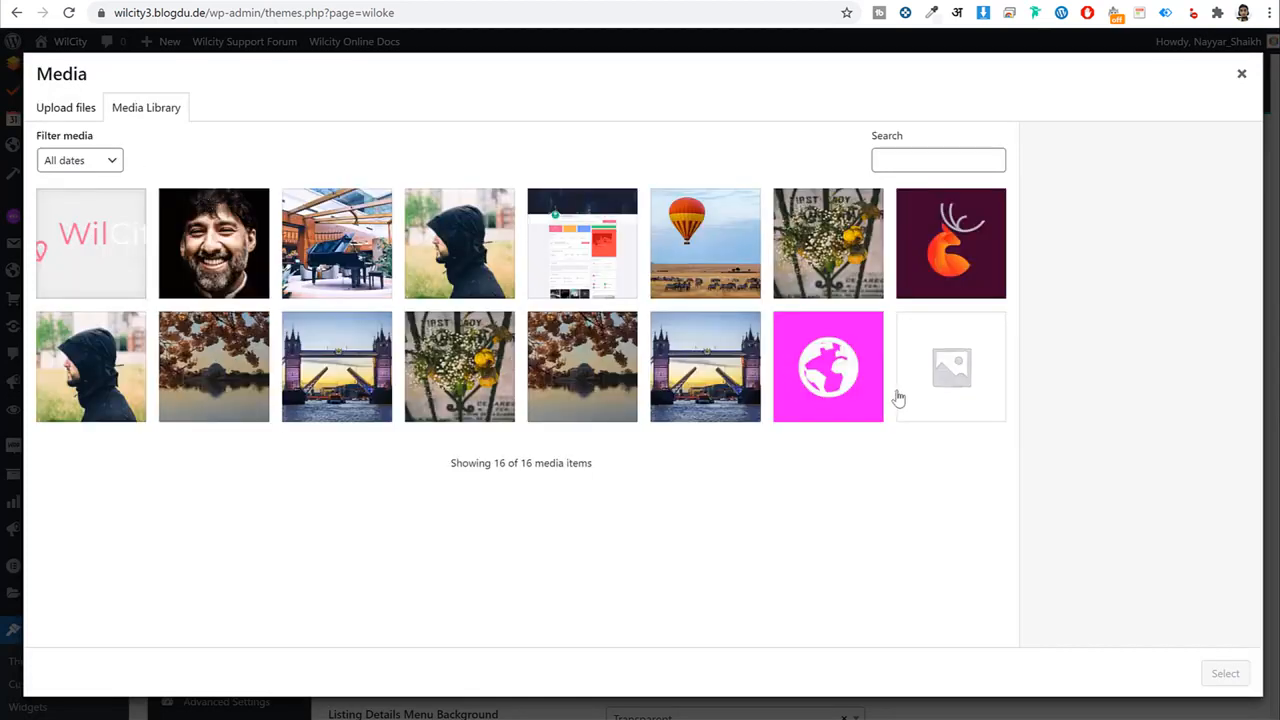
{"action": "left_click", "coordinate": [842, 375]}
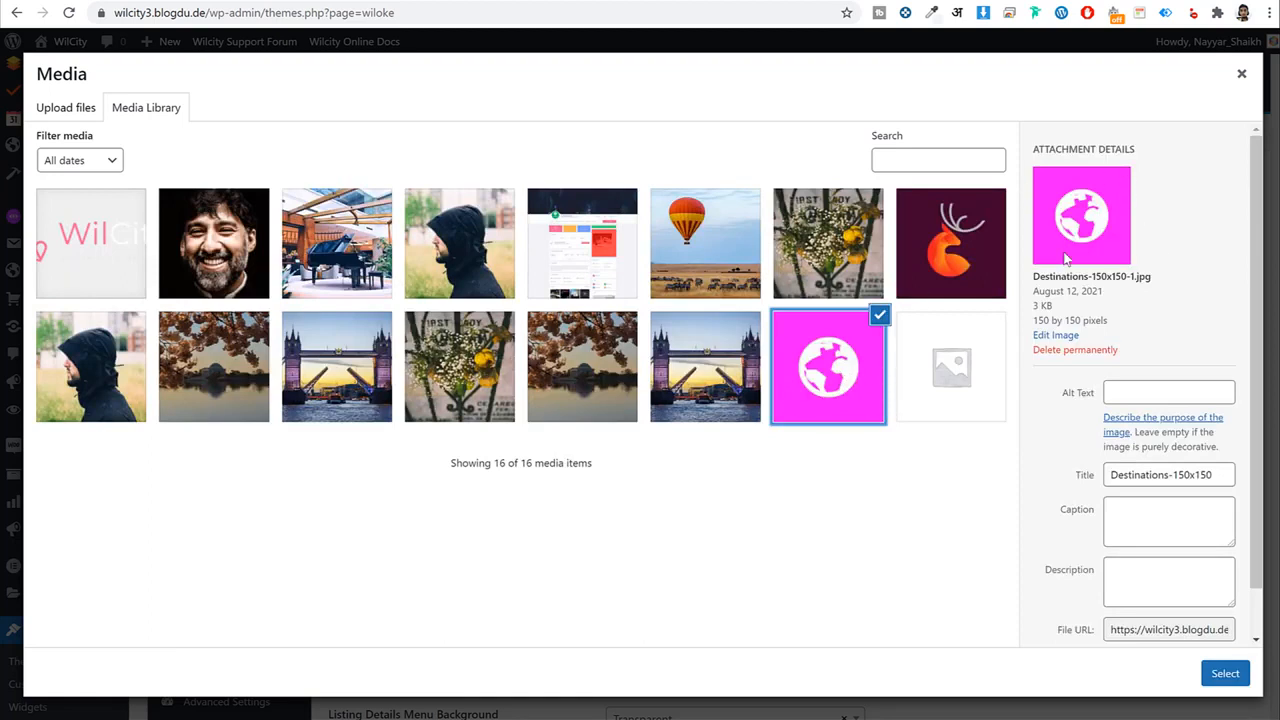
{"action": "left_click", "coordinate": [1205, 674]}
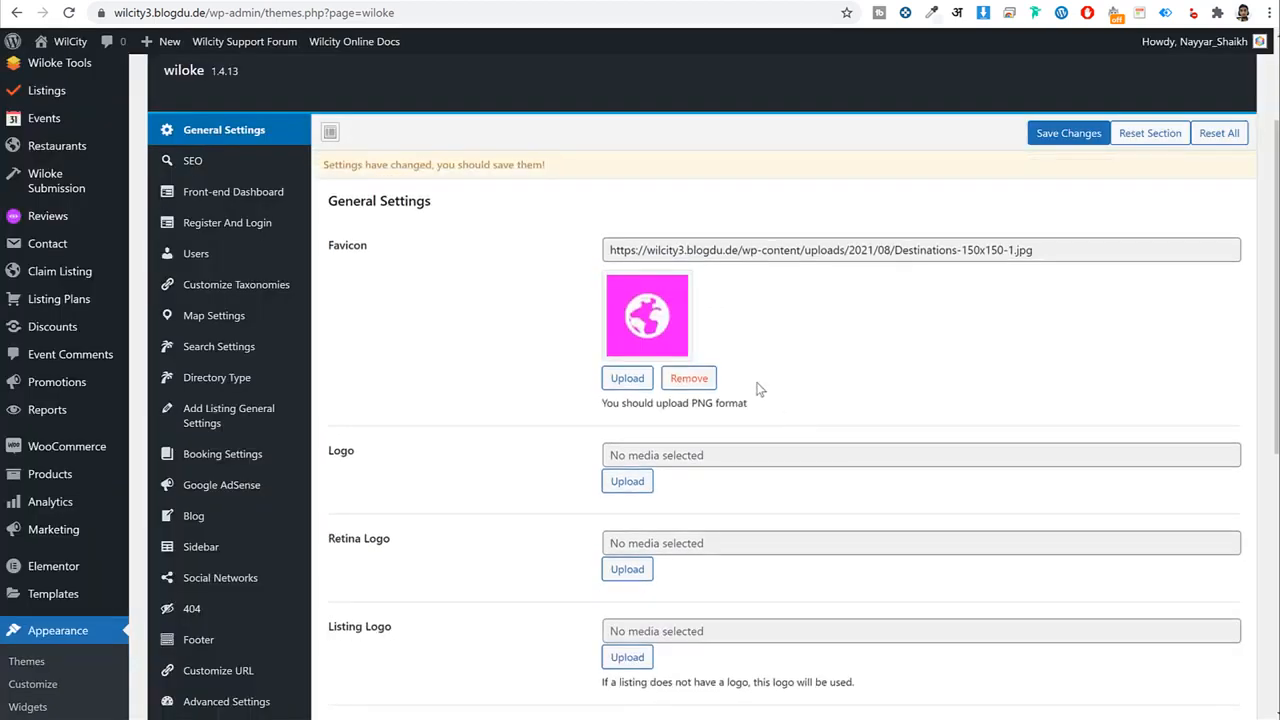
{"action": "left_click", "coordinate": [1062, 134]}
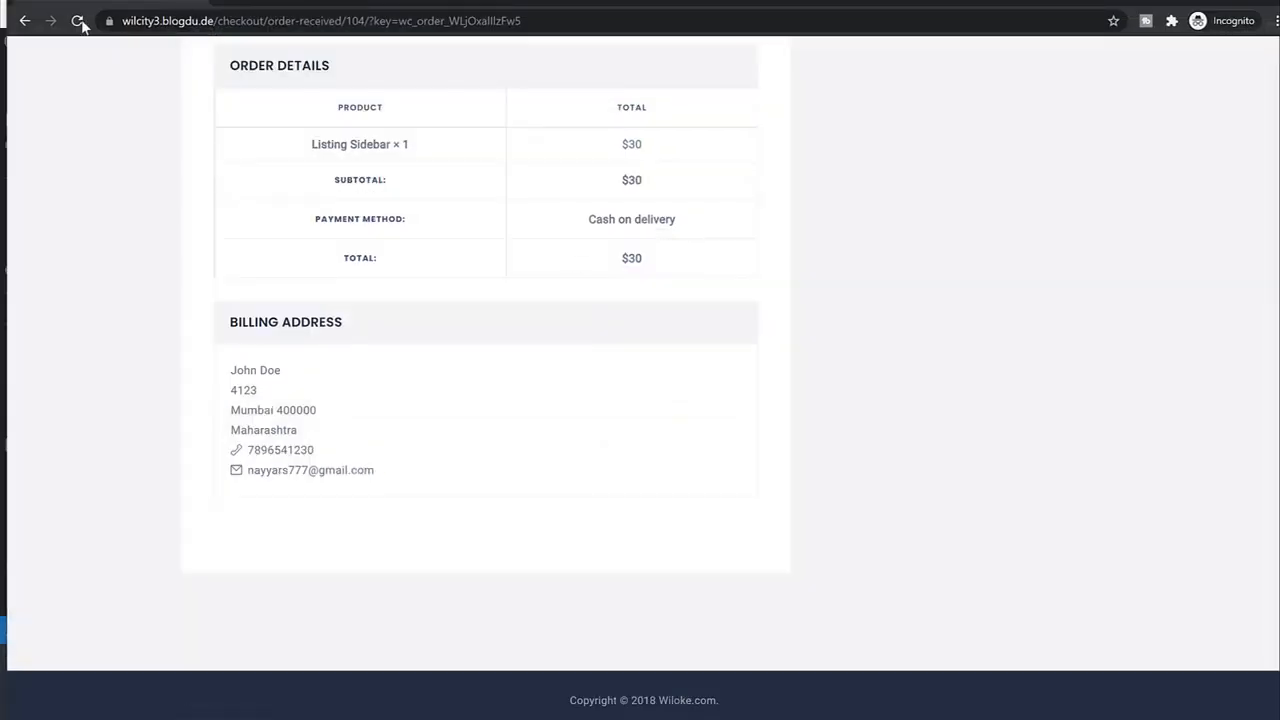
Reload the order-received checkout page, then move aside and minimize its window.
{"action": "left_click", "coordinate": [79, 21]}
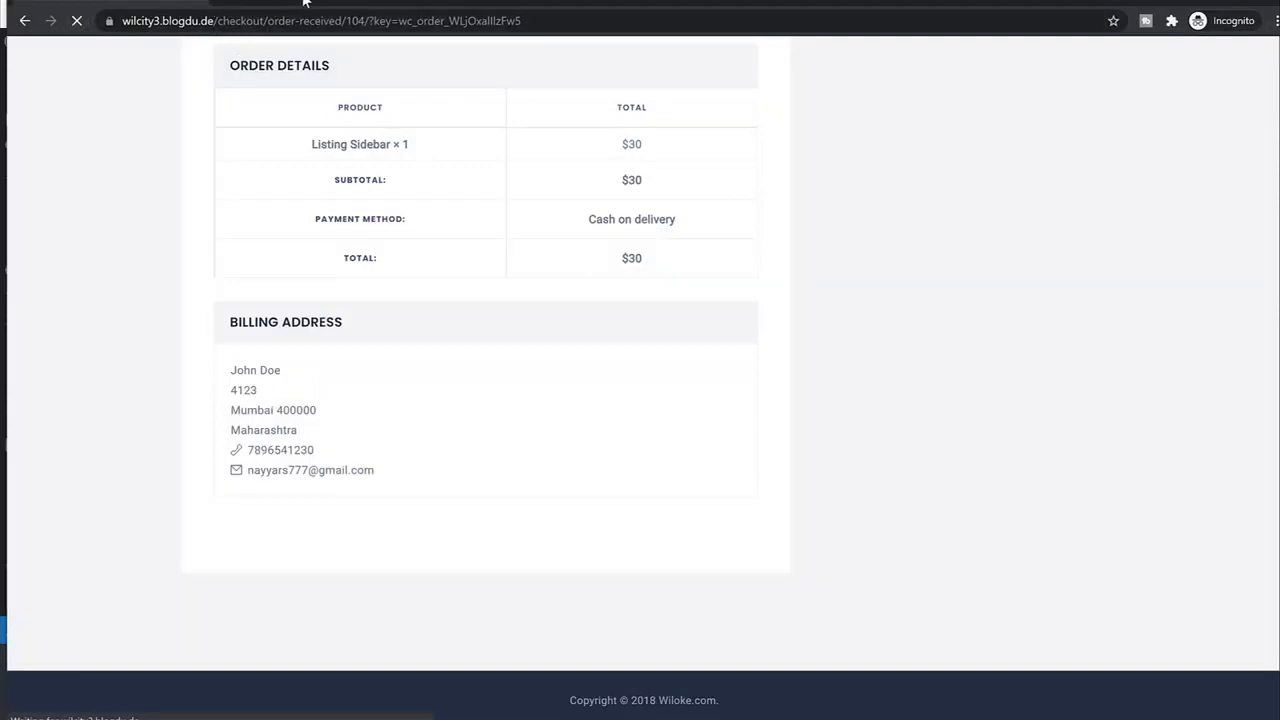
{"action": "left_click_drag", "start_coordinate": [133, 3], "coordinate": [249, 105]}
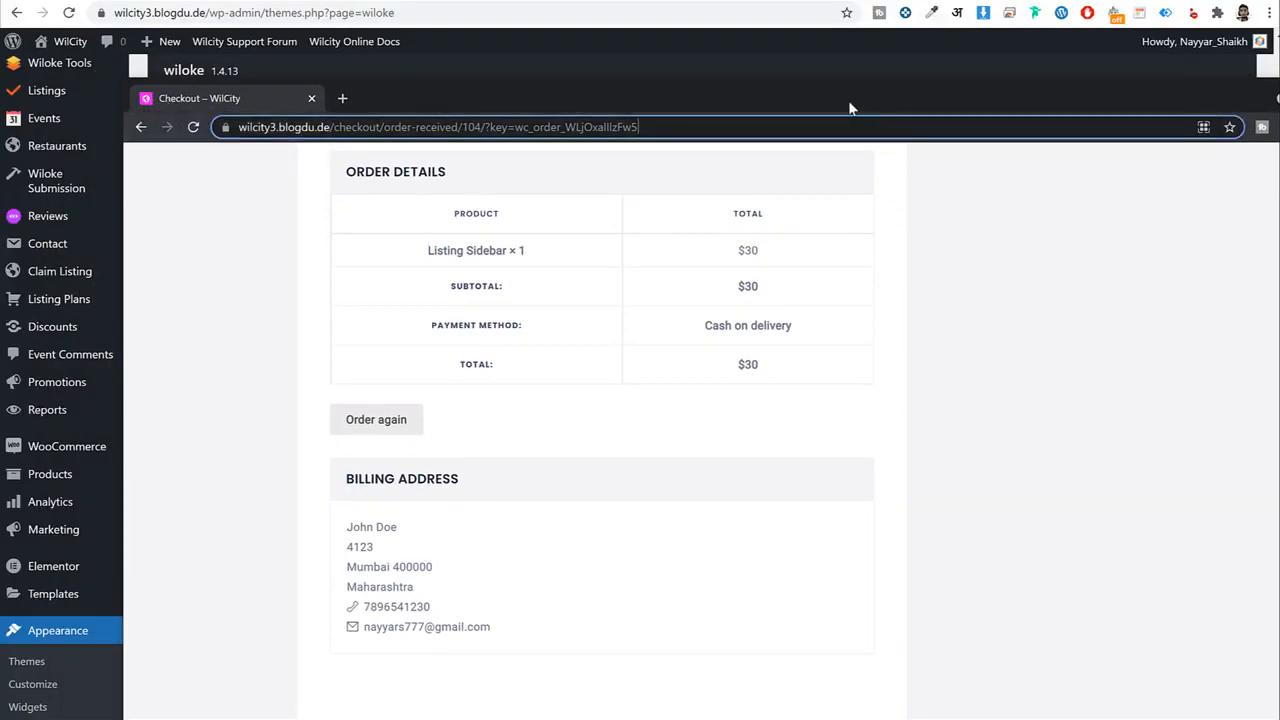
{"action": "left_click_drag", "start_coordinate": [848, 100], "coordinate": [702, 52]}
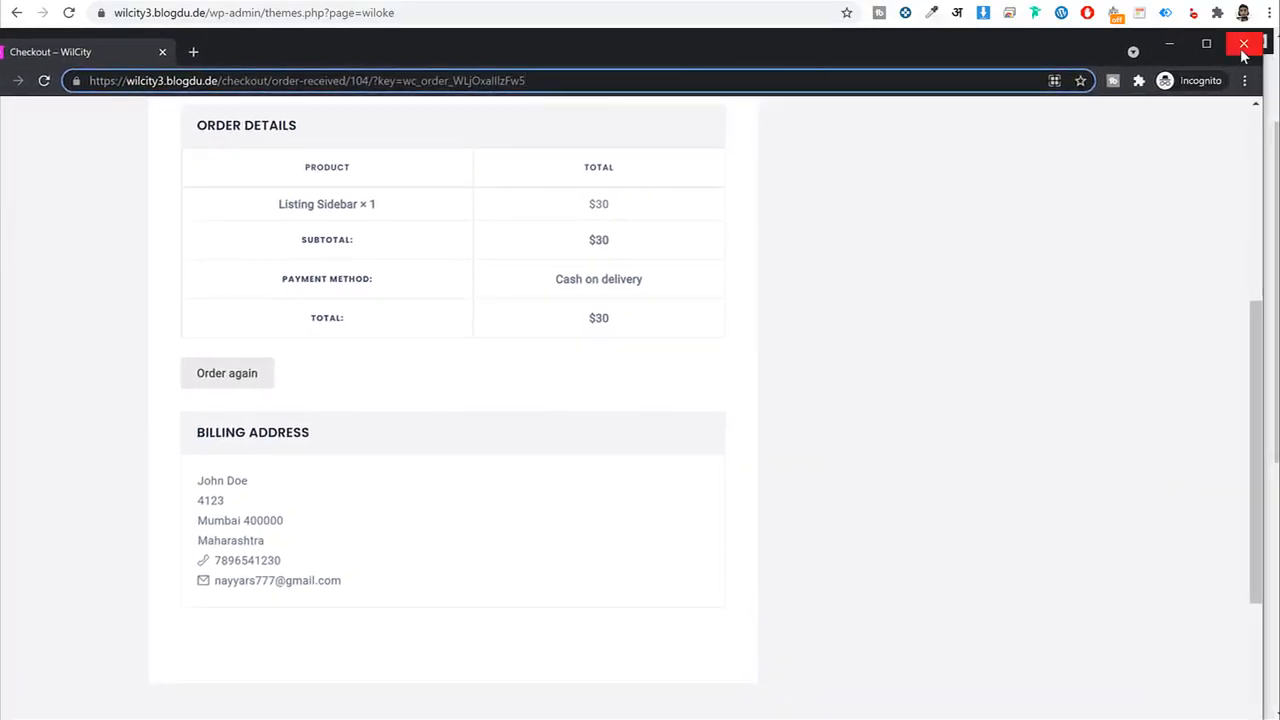
{"action": "left_click", "coordinate": [1170, 44]}
{"action": "scroll", "coordinate": [680, 420], "scroll_direction": "down", "scroll_amount": 2}
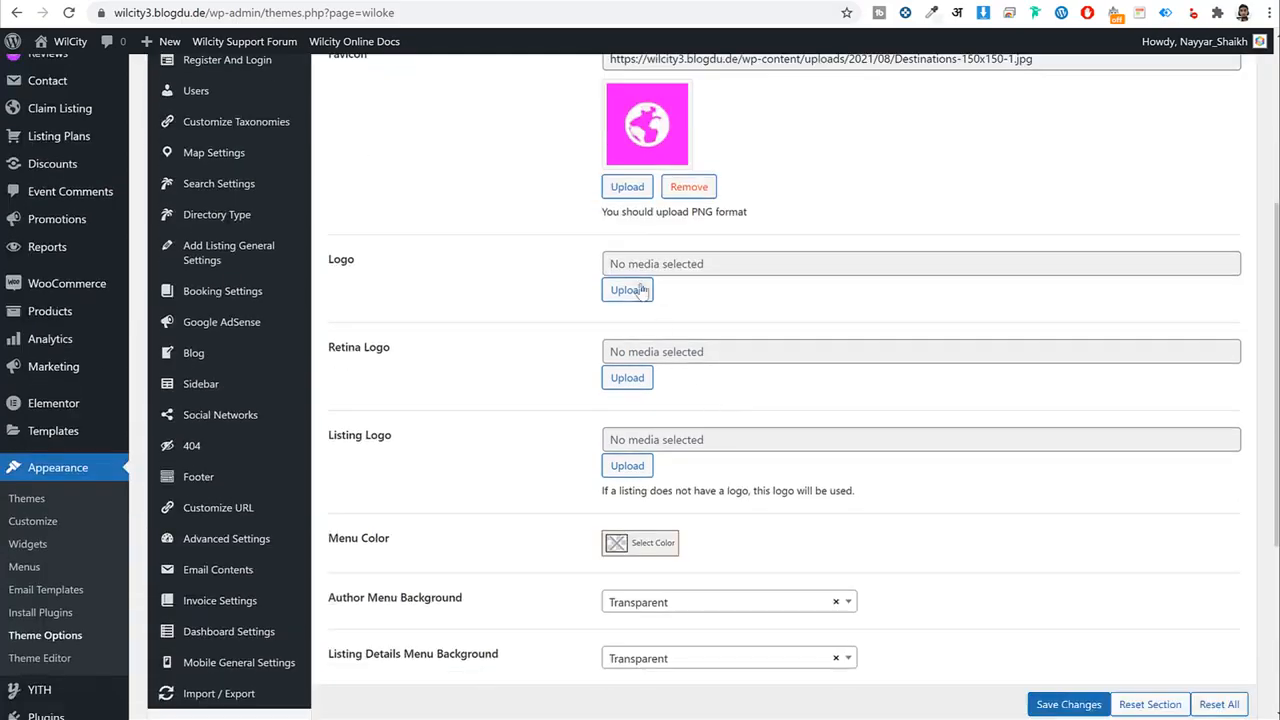
{"action": "left_click", "coordinate": [640, 449]}
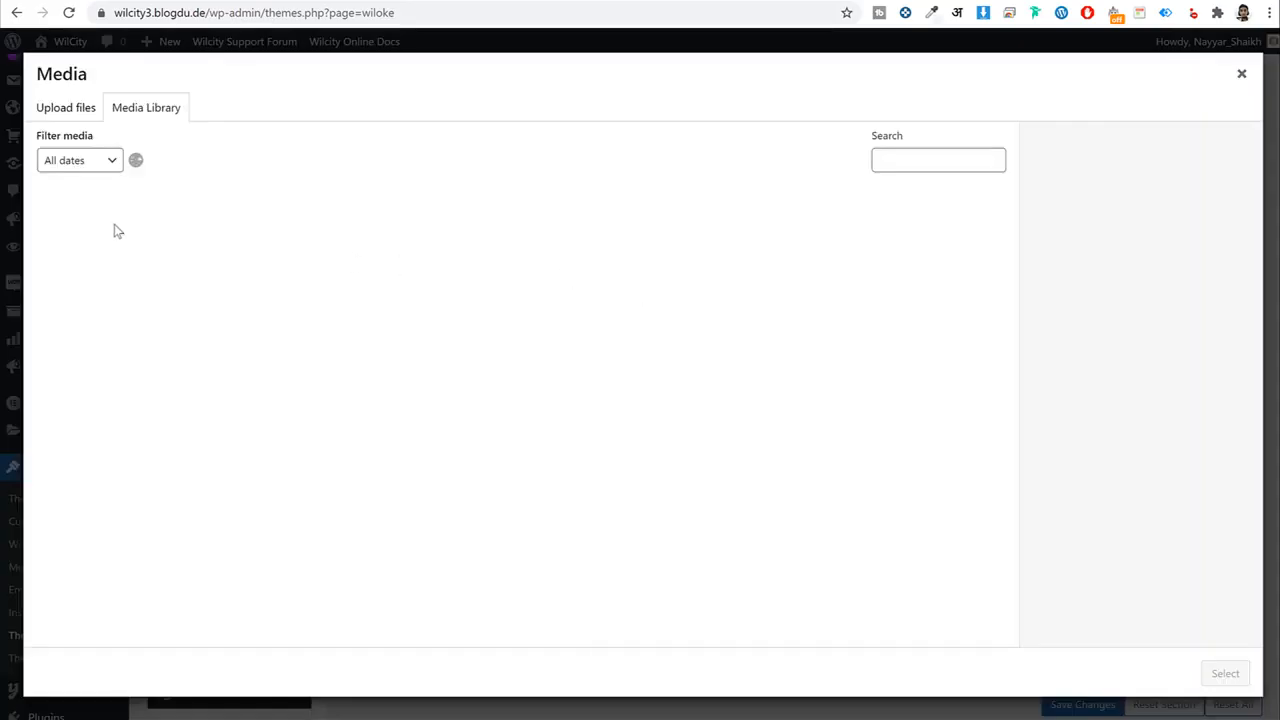
{"action": "left_click", "coordinate": [88, 250]}
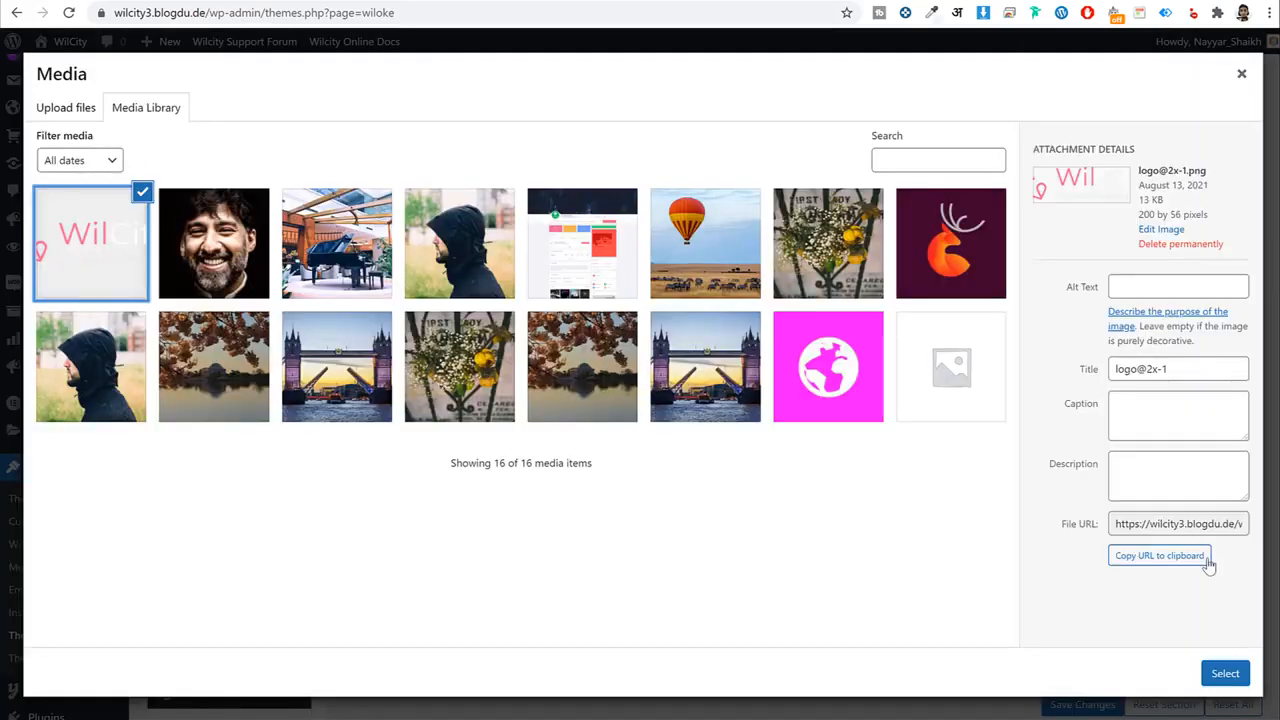
{"action": "left_click", "coordinate": [1225, 673]}
{"action": "scroll", "coordinate": [648, 338], "scroll_direction": "down", "scroll_amount": 3}
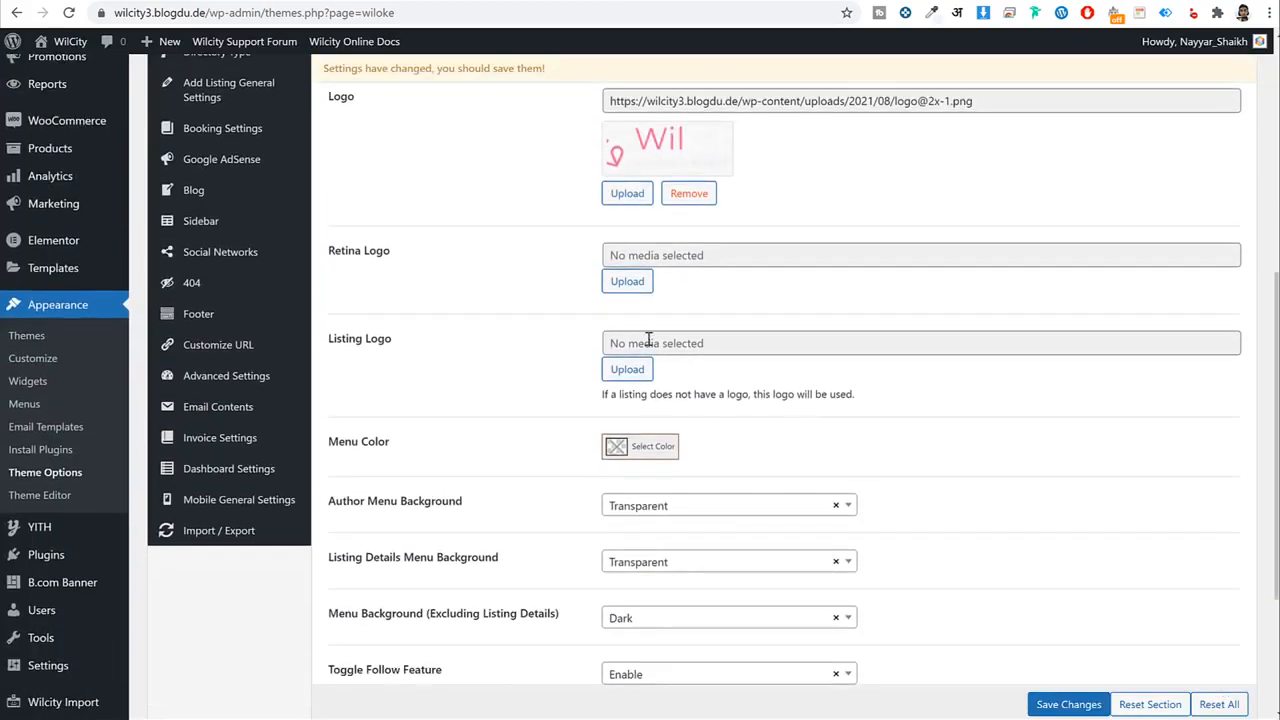
{"action": "left_click", "coordinate": [627, 281]}
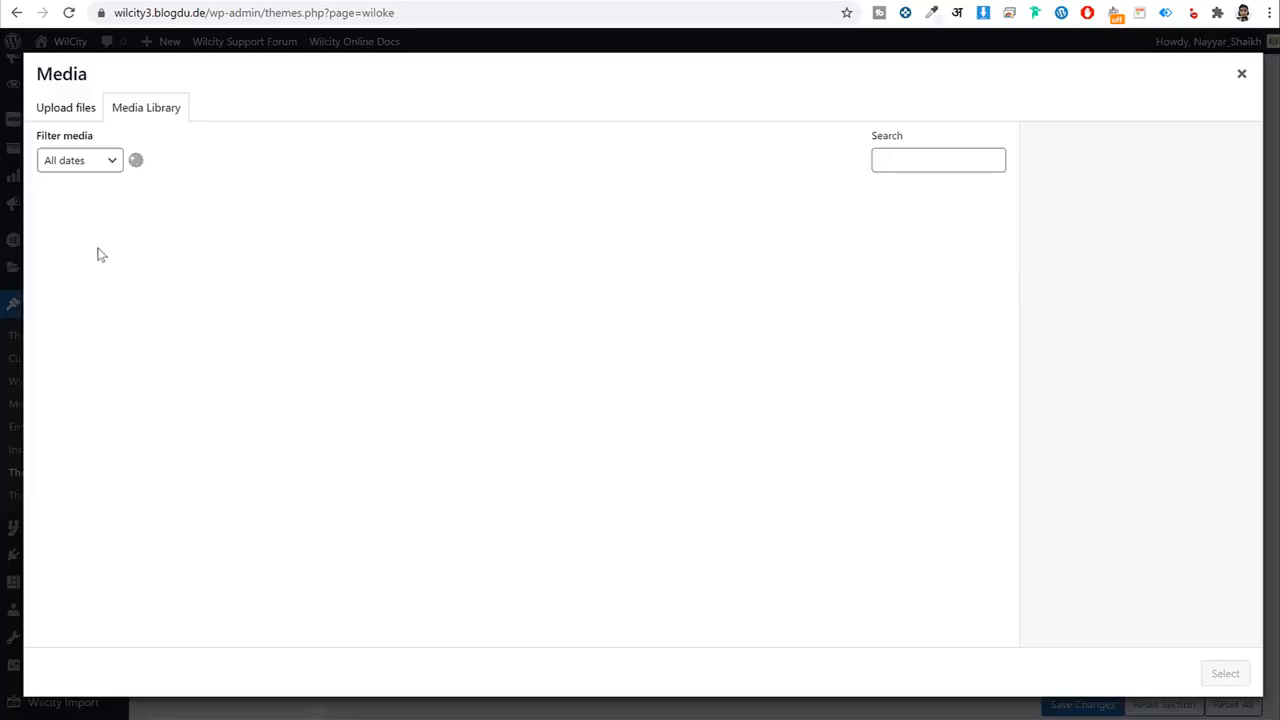
{"action": "left_click", "coordinate": [97, 254]}
{"action": "left_click", "coordinate": [1225, 673]}
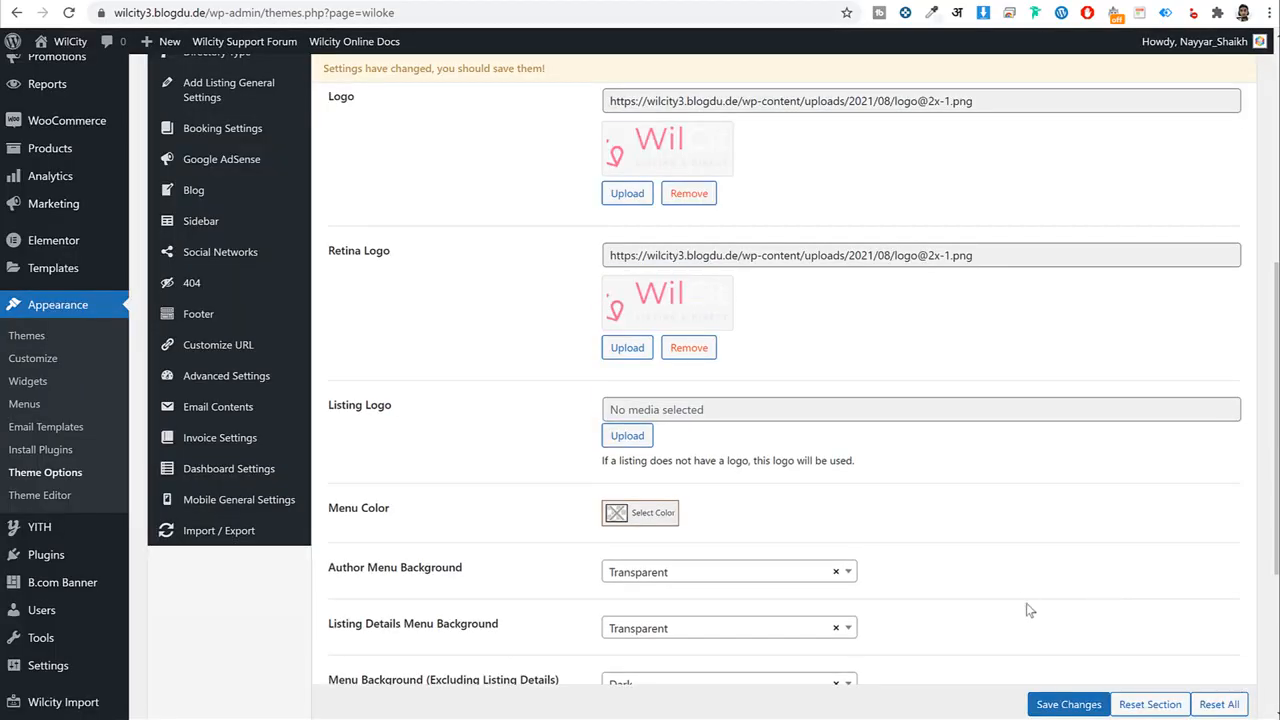
Save the theme settings and bring up the SEO section.
{"action": "scroll", "coordinate": [1030, 610], "scroll_direction": "down", "scroll_amount": 3}
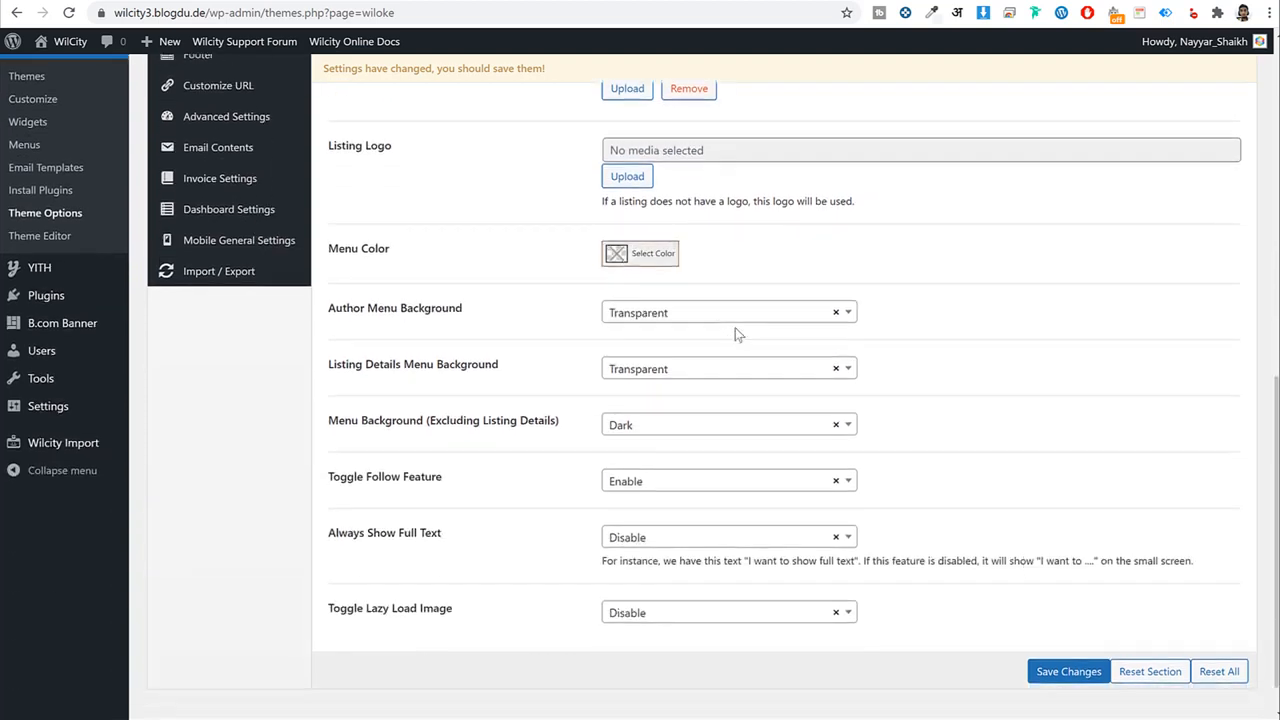
{"action": "scroll", "coordinate": [737, 334], "scroll_direction": "down", "scroll_amount": 1}
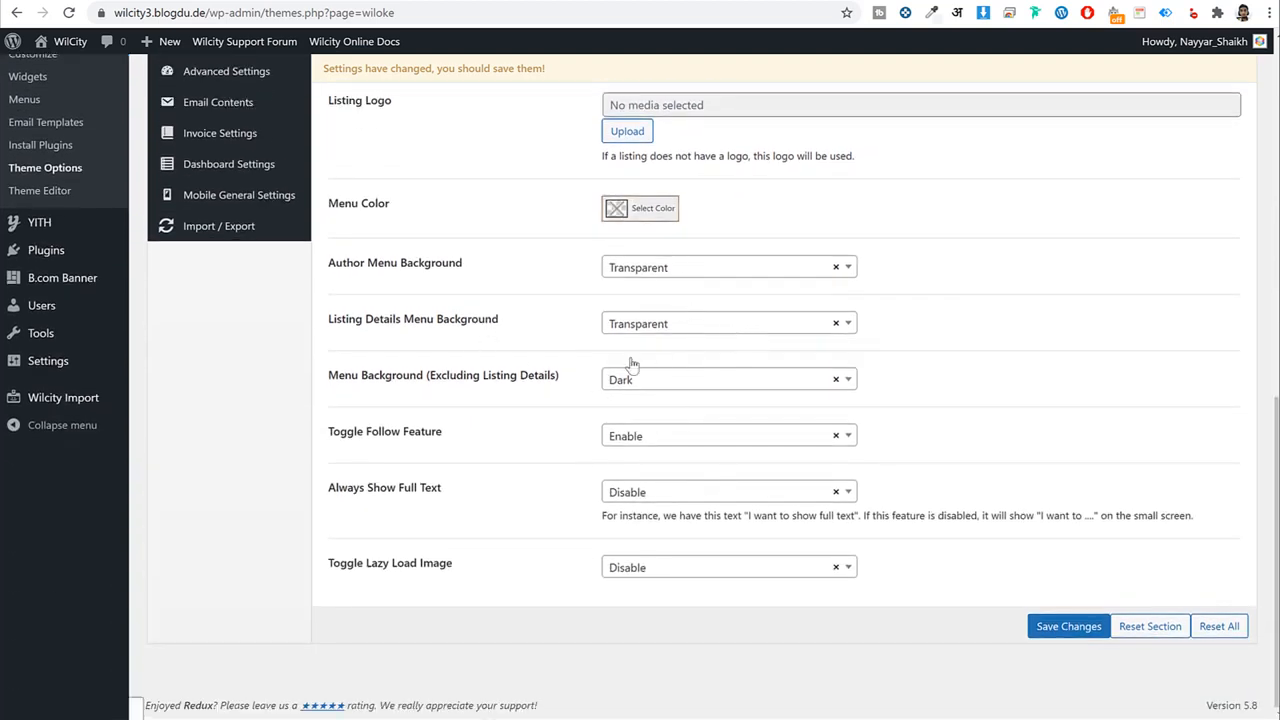
{"action": "left_click", "coordinate": [1068, 626]}
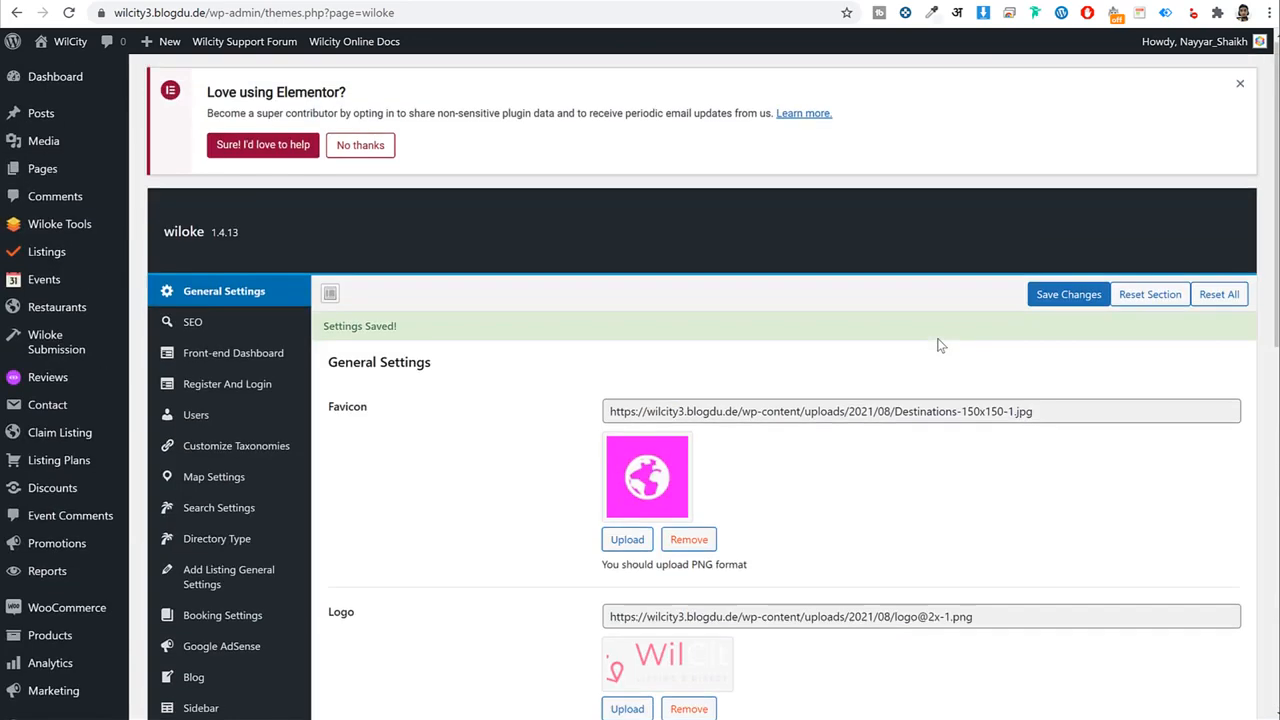
{"action": "left_click", "coordinate": [213, 321]}
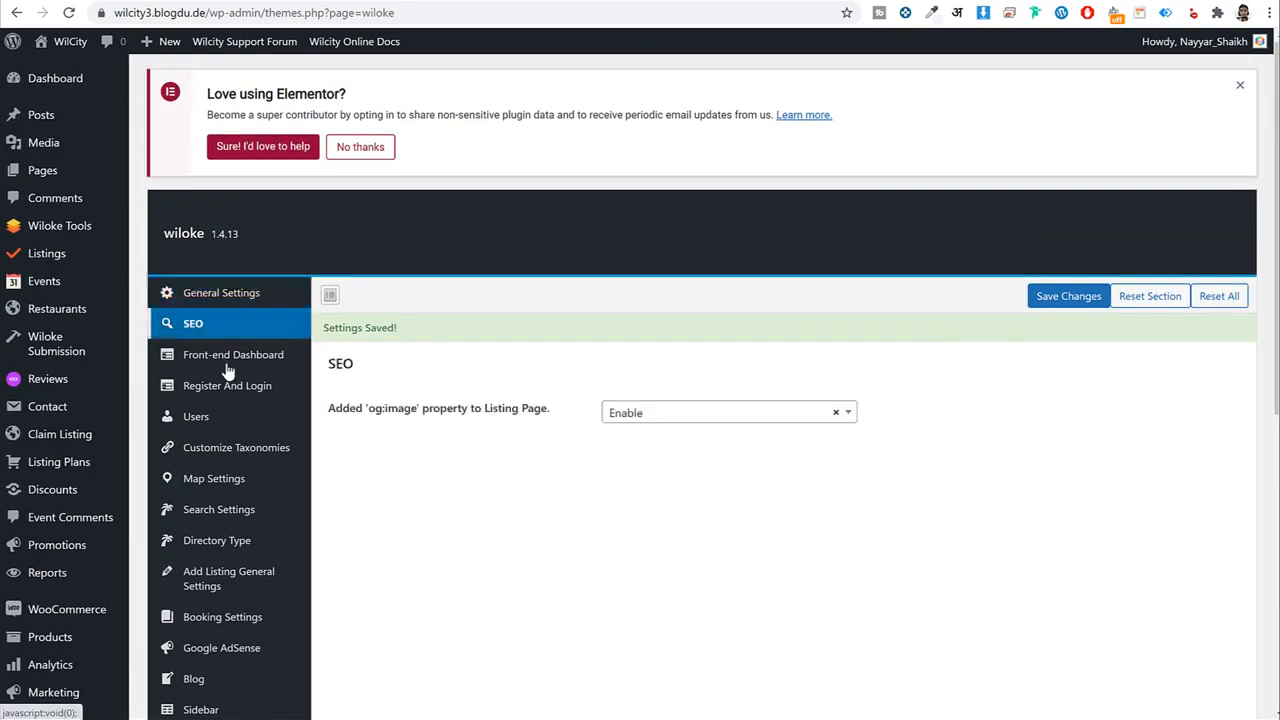
Move through Front-end Dashboard to the Register And Login settings.
{"action": "left_click", "coordinate": [228, 368]}
{"action": "scroll", "coordinate": [251, 286], "scroll_direction": "down", "scroll_amount": 2}
{"action": "left_click", "coordinate": [230, 222]}
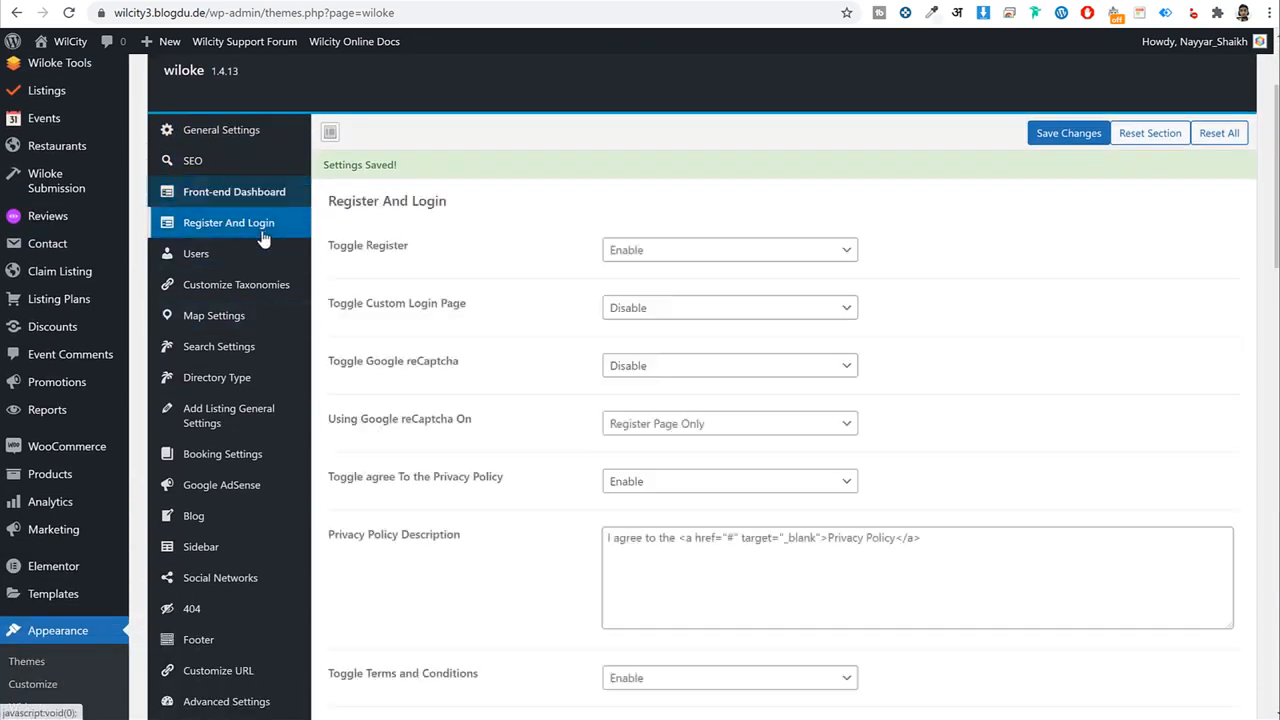
{"action": "scroll", "coordinate": [994, 274], "scroll_direction": "down", "scroll_amount": 2}
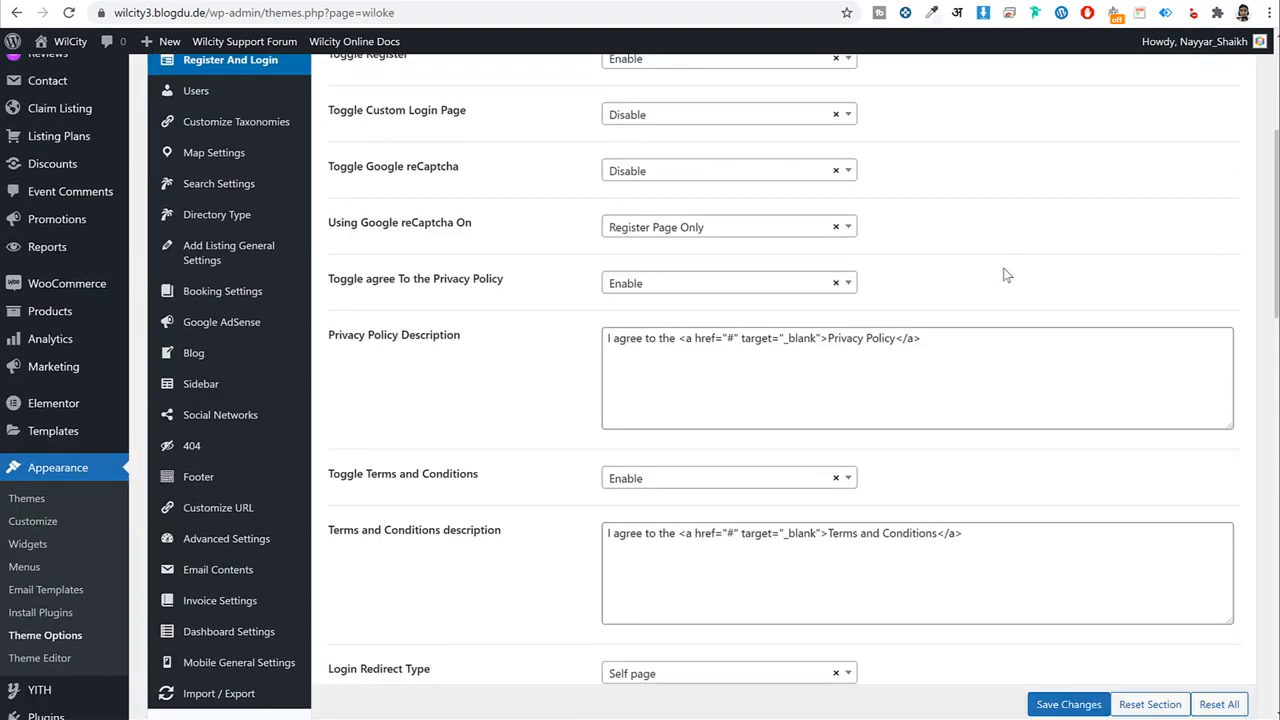
{"action": "scroll", "coordinate": [1006, 275], "scroll_direction": "down", "scroll_amount": 1}
{"action": "scroll", "coordinate": [1011, 266], "scroll_direction": "up", "scroll_amount": 4}
{"action": "scroll", "coordinate": [436, 376], "scroll_direction": "down", "scroll_amount": 10}
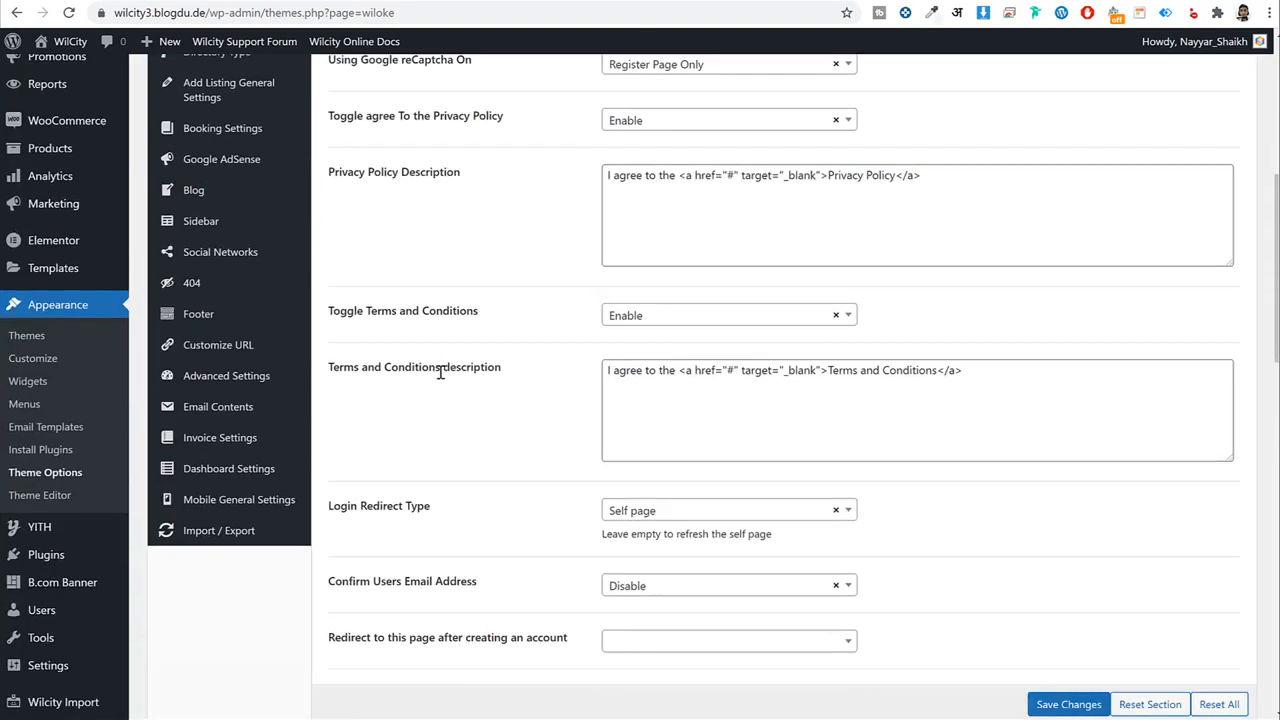
{"action": "scroll", "coordinate": [441, 377], "scroll_direction": "up", "scroll_amount": 5}
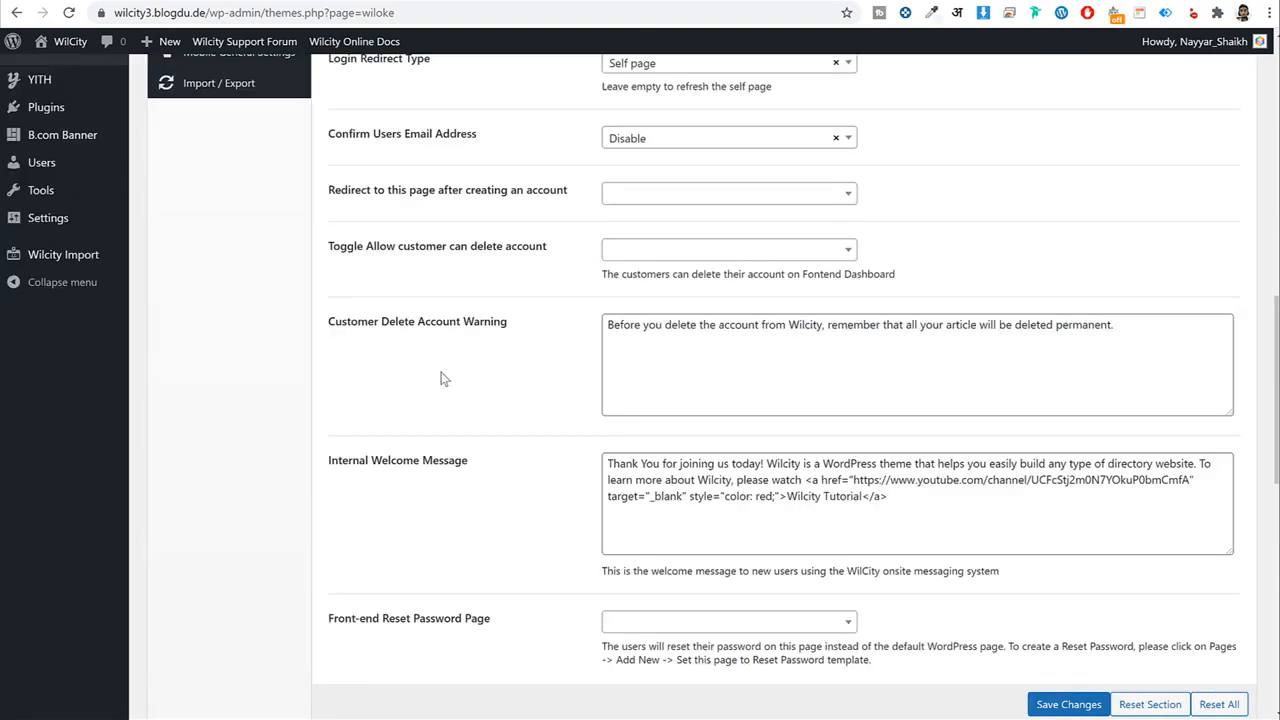
Set Login Redirect Type to Specify page, redirecting logins to User Dashboard.
{"action": "left_click", "coordinate": [648, 268]}
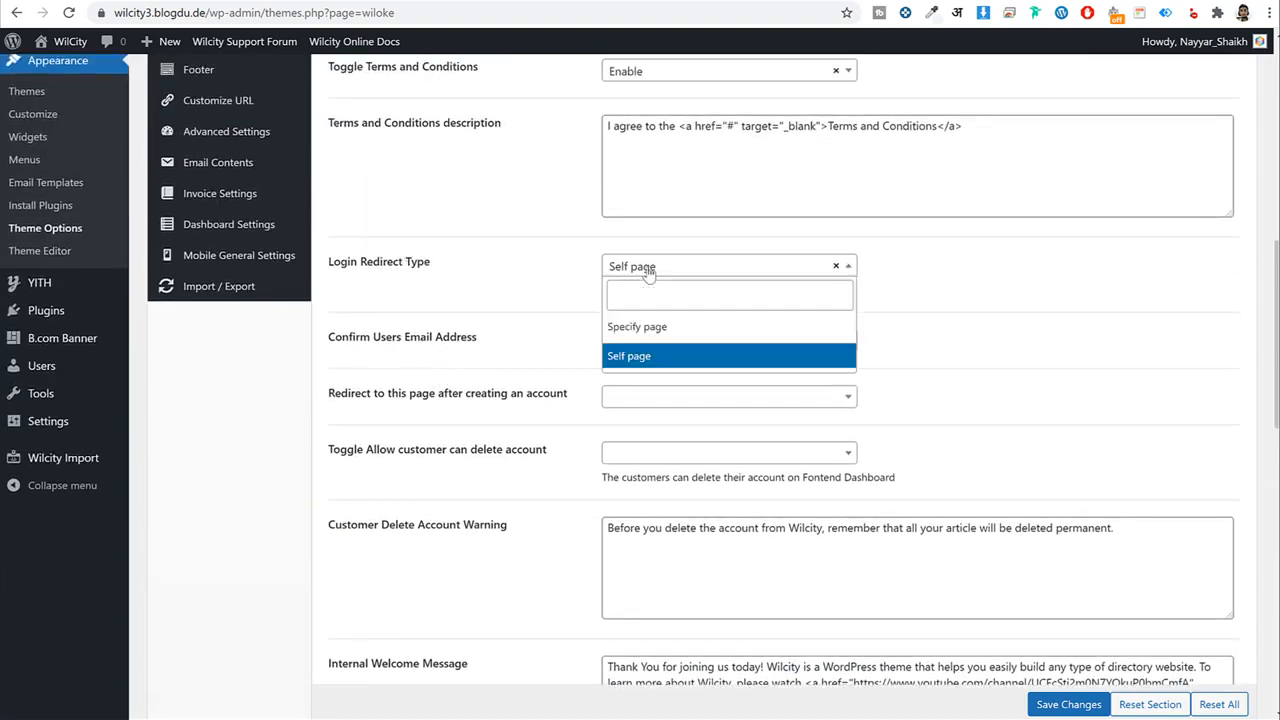
{"action": "left_click", "coordinate": [650, 322]}
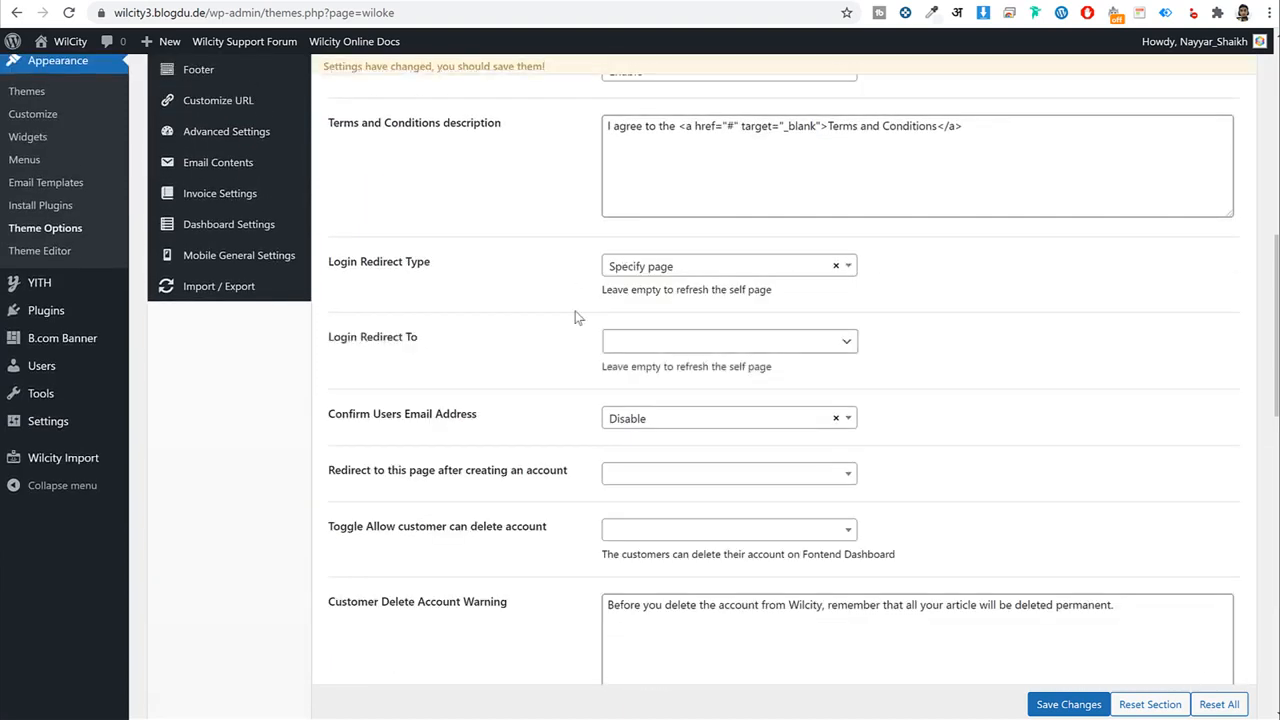
{"action": "left_click", "coordinate": [739, 347]}
{"action": "scroll", "coordinate": [714, 440], "scroll_direction": "down", "scroll_amount": 4}
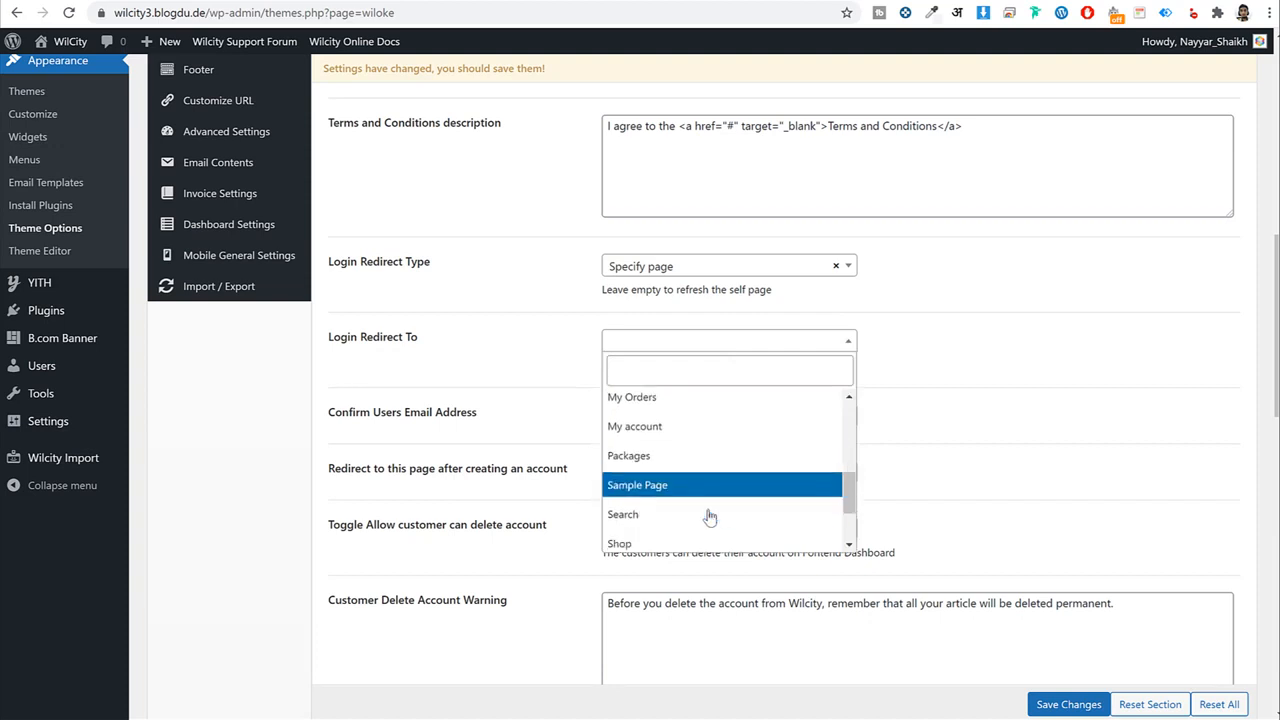
{"action": "scroll", "coordinate": [708, 515], "scroll_direction": "down", "scroll_amount": 2}
{"action": "left_click", "coordinate": [697, 508]}
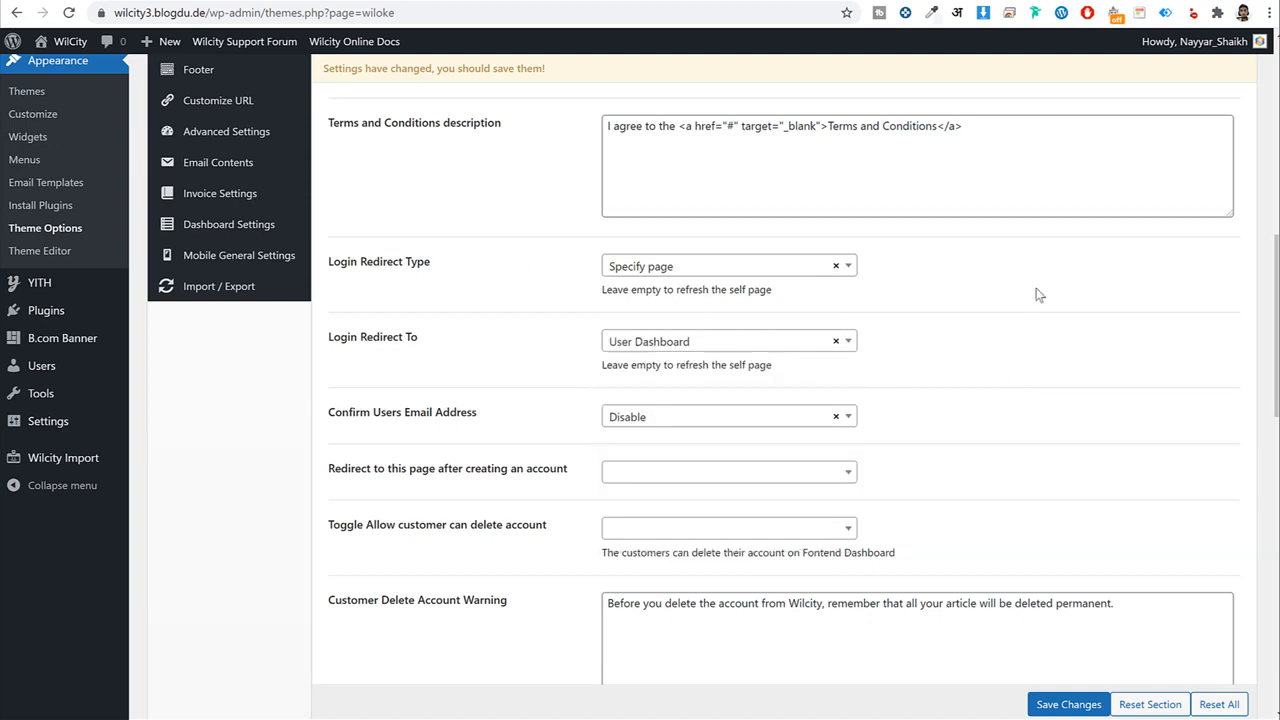
{"action": "scroll", "coordinate": [1066, 354], "scroll_direction": "down", "scroll_amount": 3}
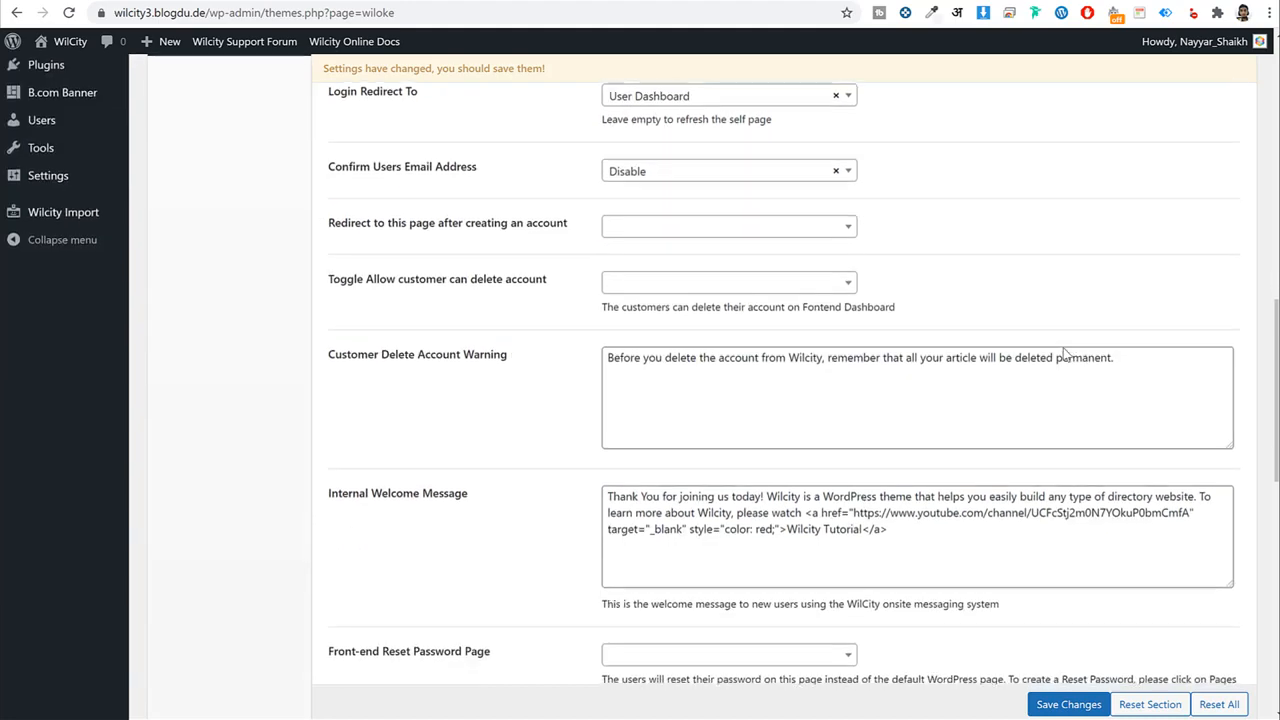
{"action": "scroll", "coordinate": [1063, 350], "scroll_direction": "up", "scroll_amount": 1}
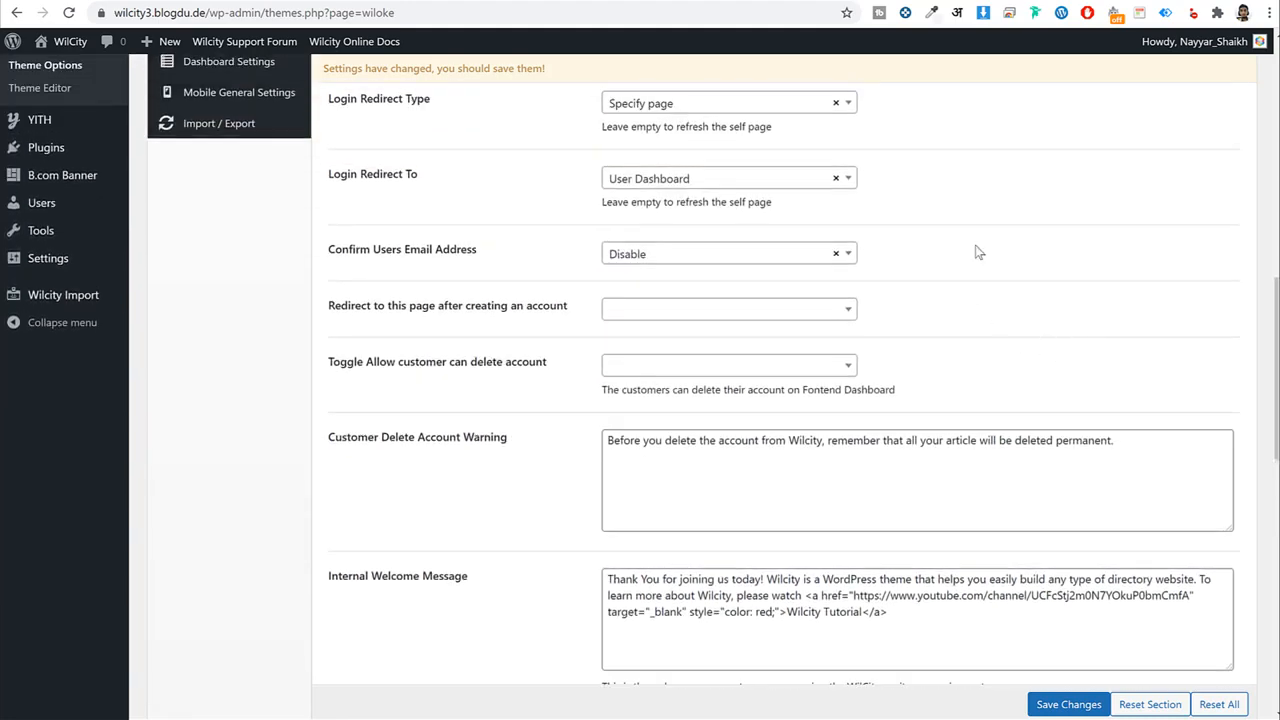
Redirect newly created accounts to User Dashboard and save the Register And Login settings.
{"action": "left_click", "coordinate": [708, 308]}
{"action": "scroll", "coordinate": [690, 465], "scroll_direction": "down", "scroll_amount": 3}
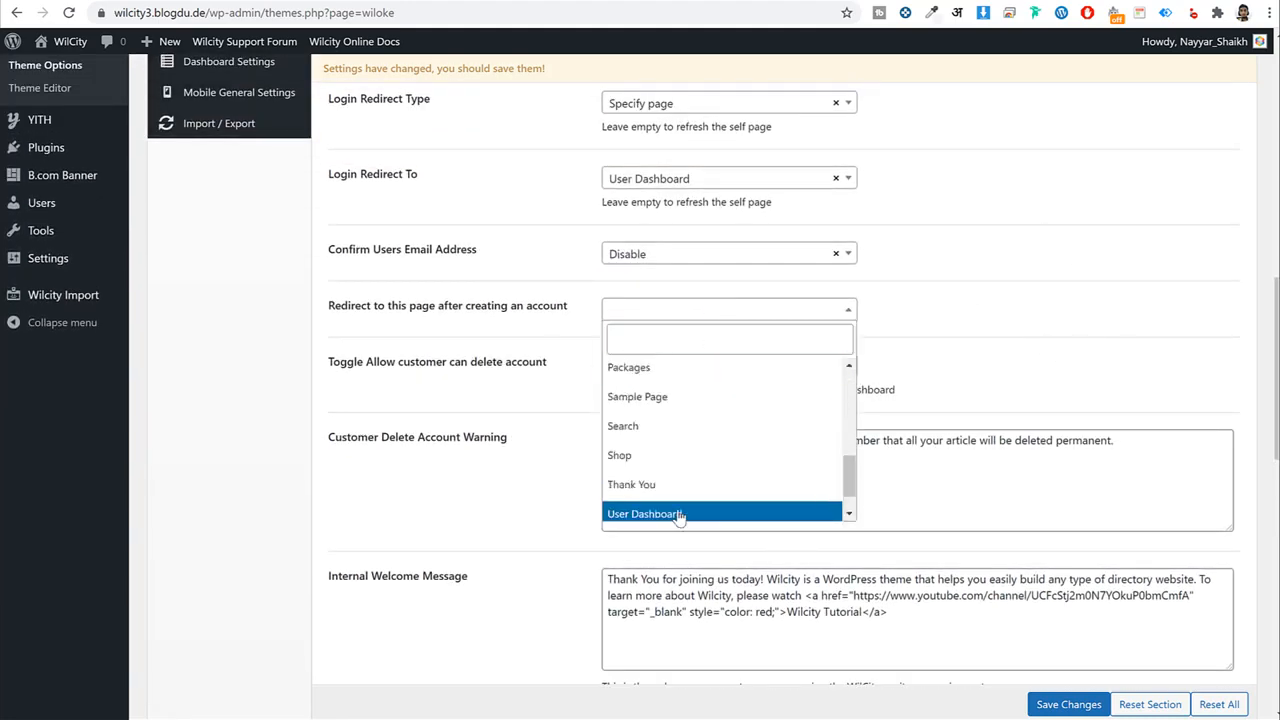
{"action": "left_click", "coordinate": [676, 510]}
{"action": "left_click_drag", "start_coordinate": [337, 307], "coordinate": [612, 318]}
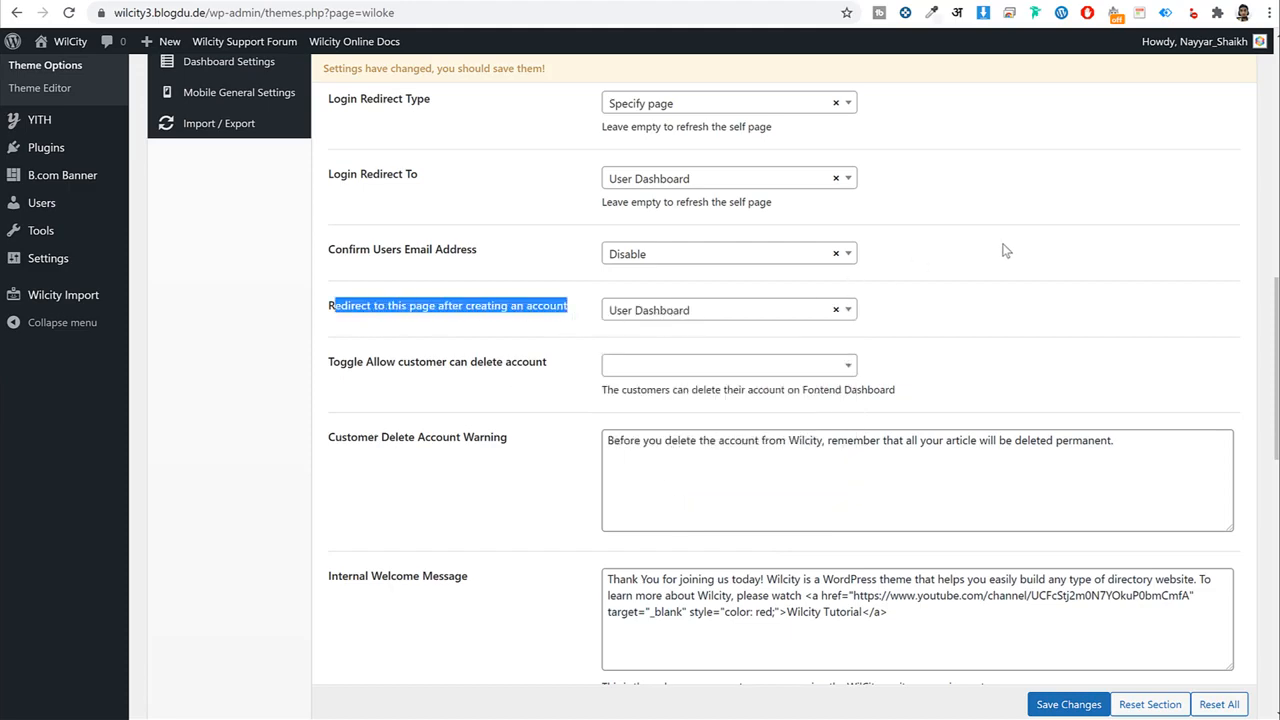
{"action": "scroll", "coordinate": [1040, 334], "scroll_direction": "down", "scroll_amount": 3}
{"action": "left_click", "coordinate": [1068, 703]}
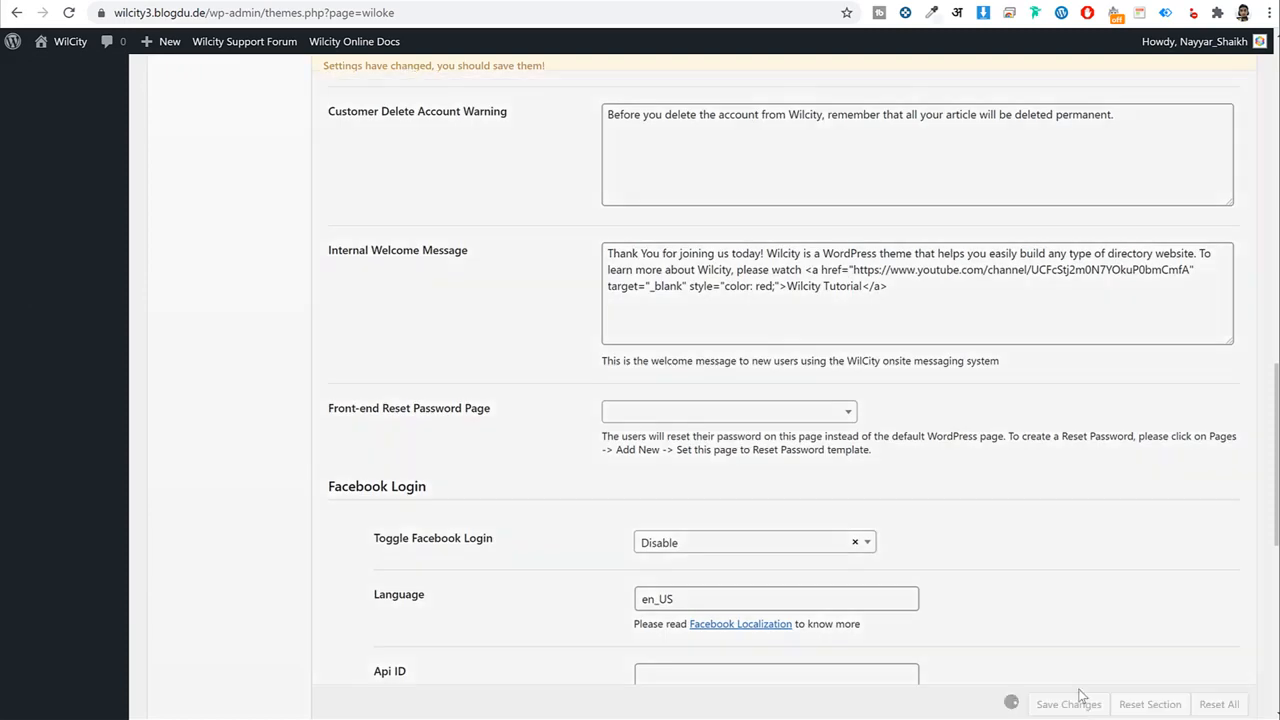
Leave Confirm Users Email Address set to Disable.
{"action": "scroll", "coordinate": [1088, 579], "scroll_direction": "down", "scroll_amount": 2}
{"action": "scroll", "coordinate": [1088, 579], "scroll_direction": "up", "scroll_amount": 6}
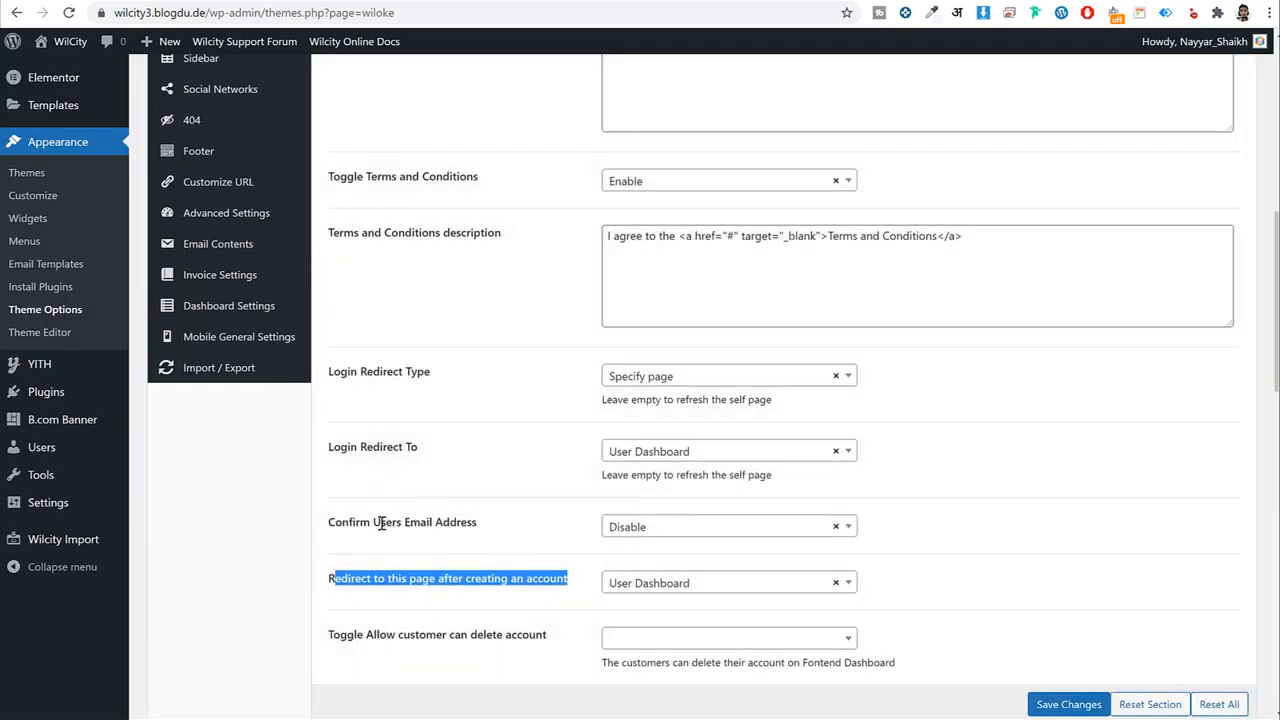
{"action": "left_click_drag", "start_coordinate": [379, 522], "coordinate": [505, 525]}
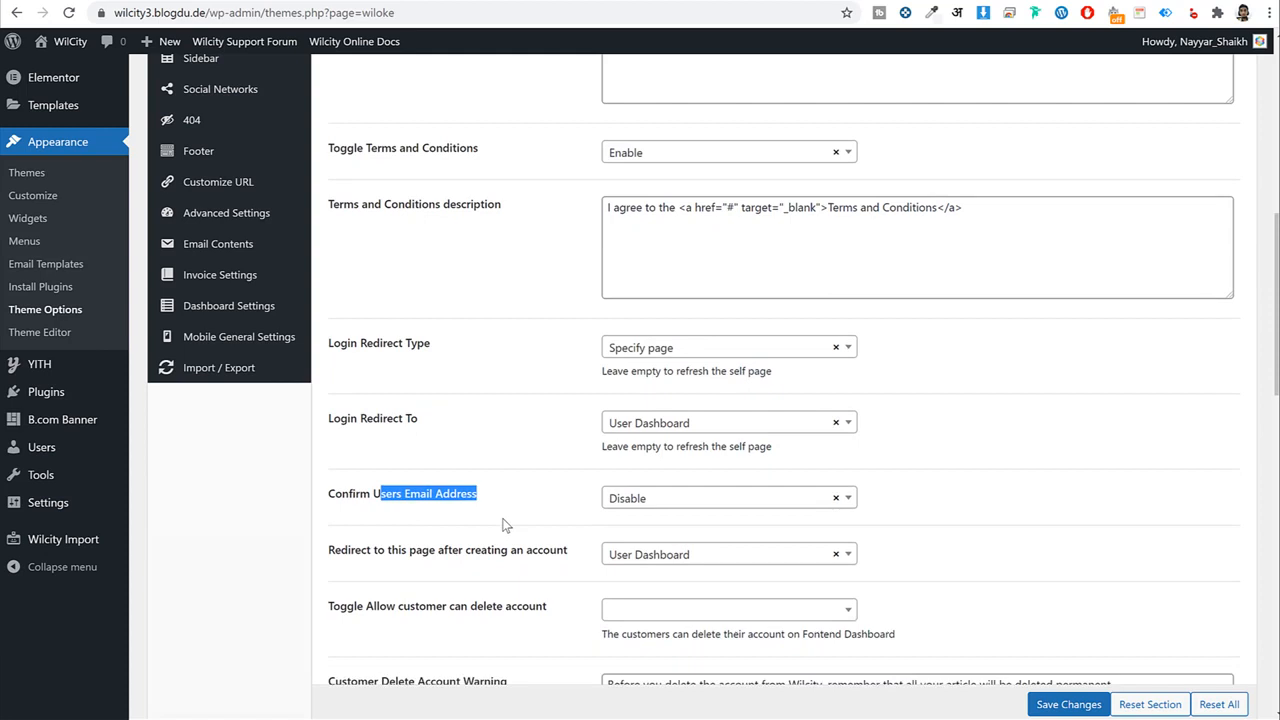
{"action": "left_click", "coordinate": [655, 505]}
{"action": "left_click", "coordinate": [570, 510]}
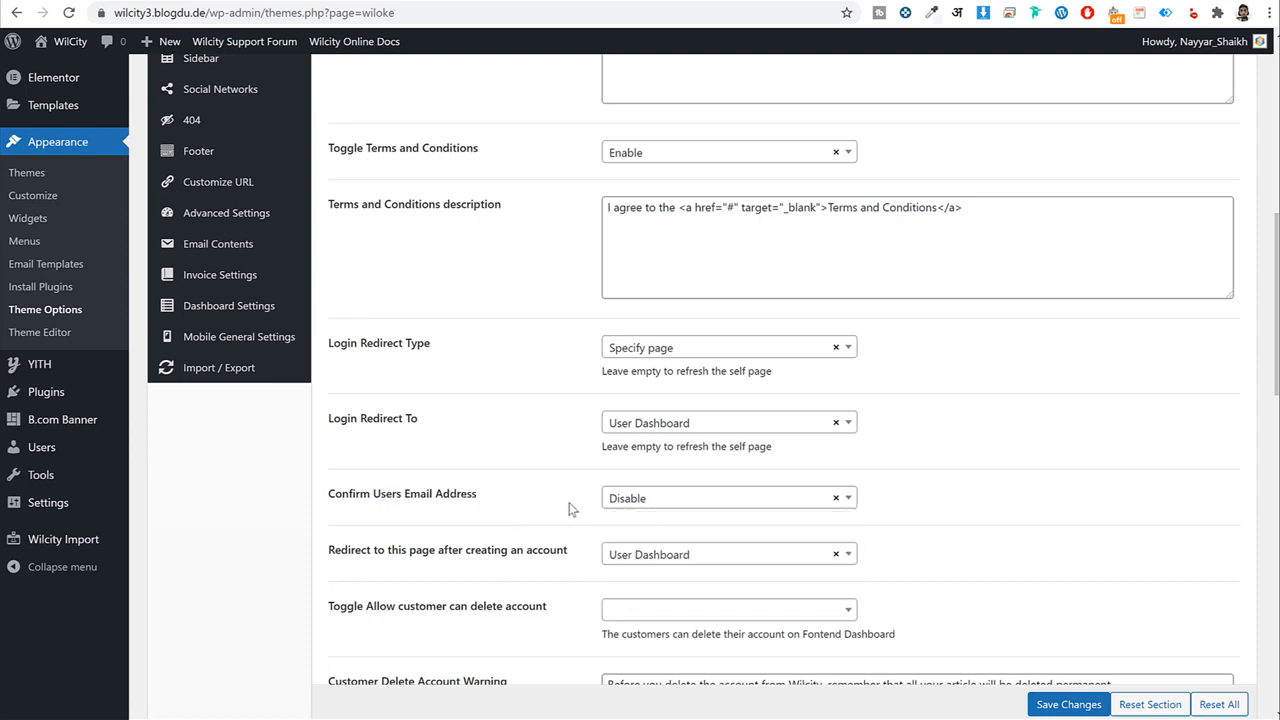
{"action": "left_click_drag", "start_coordinate": [497, 503], "coordinate": [404, 503]}
{"action": "left_click", "coordinate": [505, 505]}
Go to the Users section of Theme Options.
{"action": "scroll", "coordinate": [498, 500], "scroll_direction": "up", "scroll_amount": 10}
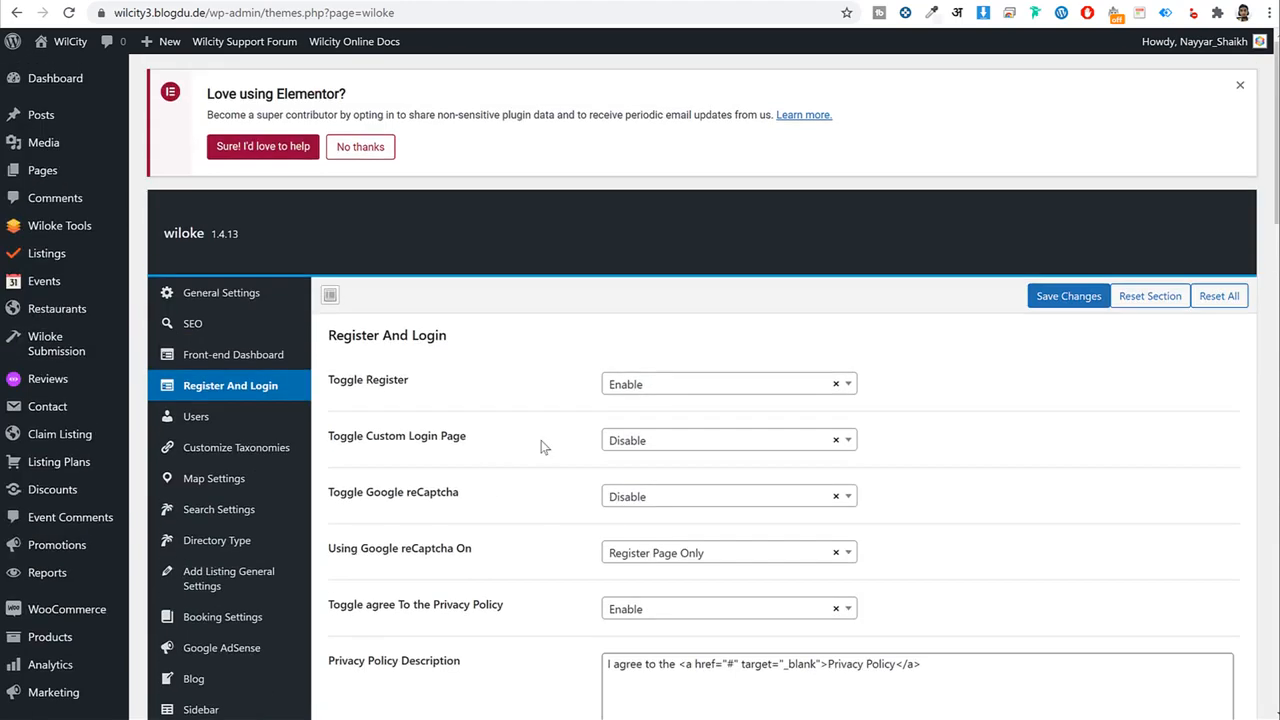
{"action": "scroll", "coordinate": [1014, 489], "scroll_direction": "down", "scroll_amount": 3}
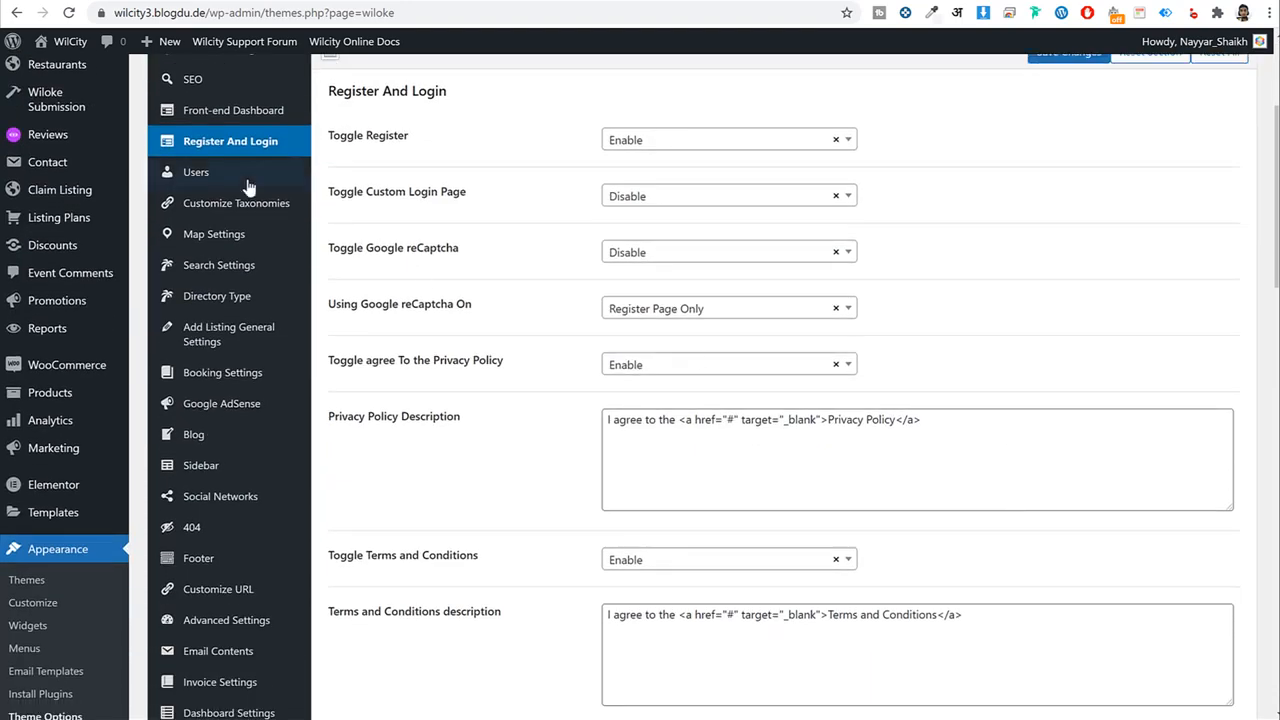
{"action": "left_click", "coordinate": [247, 180]}
{"action": "scroll", "coordinate": [940, 335], "scroll_direction": "up", "scroll_amount": 1}
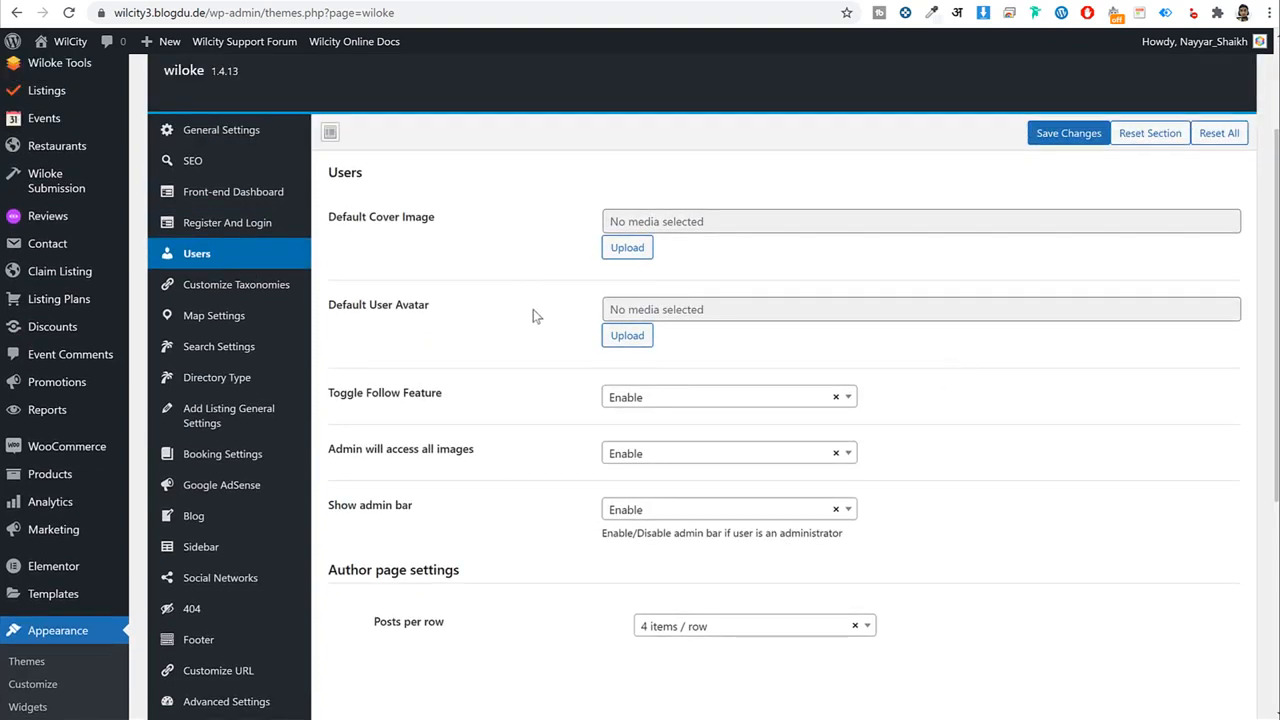
Upload avatar-default.png and set it as the default user avatar.
{"action": "left_click", "coordinate": [627, 343]}
{"action": "left_click", "coordinate": [628, 336]}
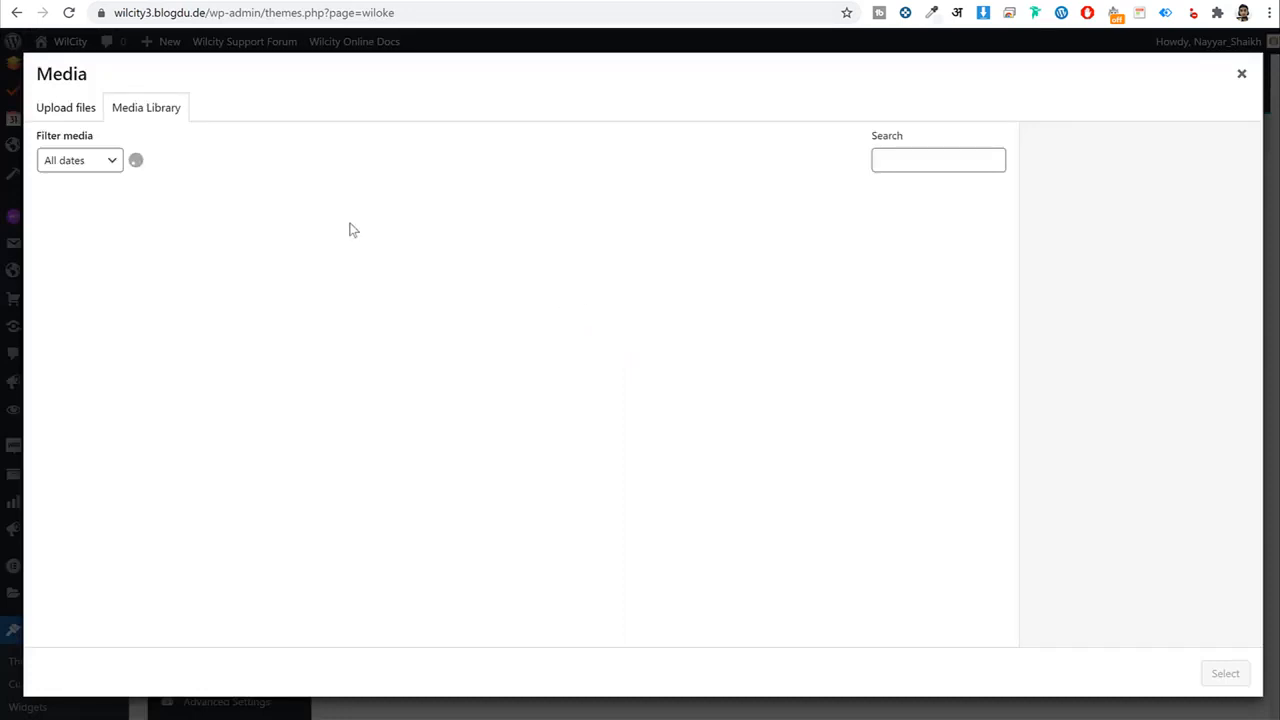
{"action": "left_click", "coordinate": [70, 105]}
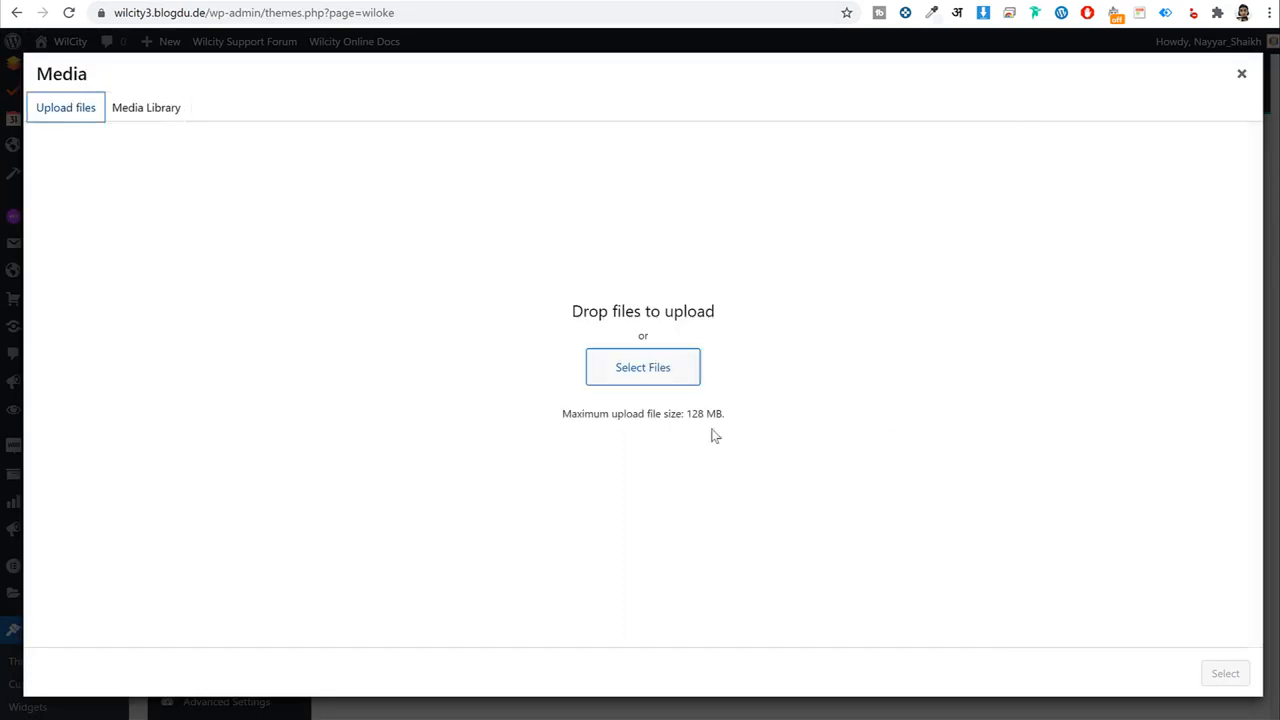
{"action": "left_click", "coordinate": [680, 362]}
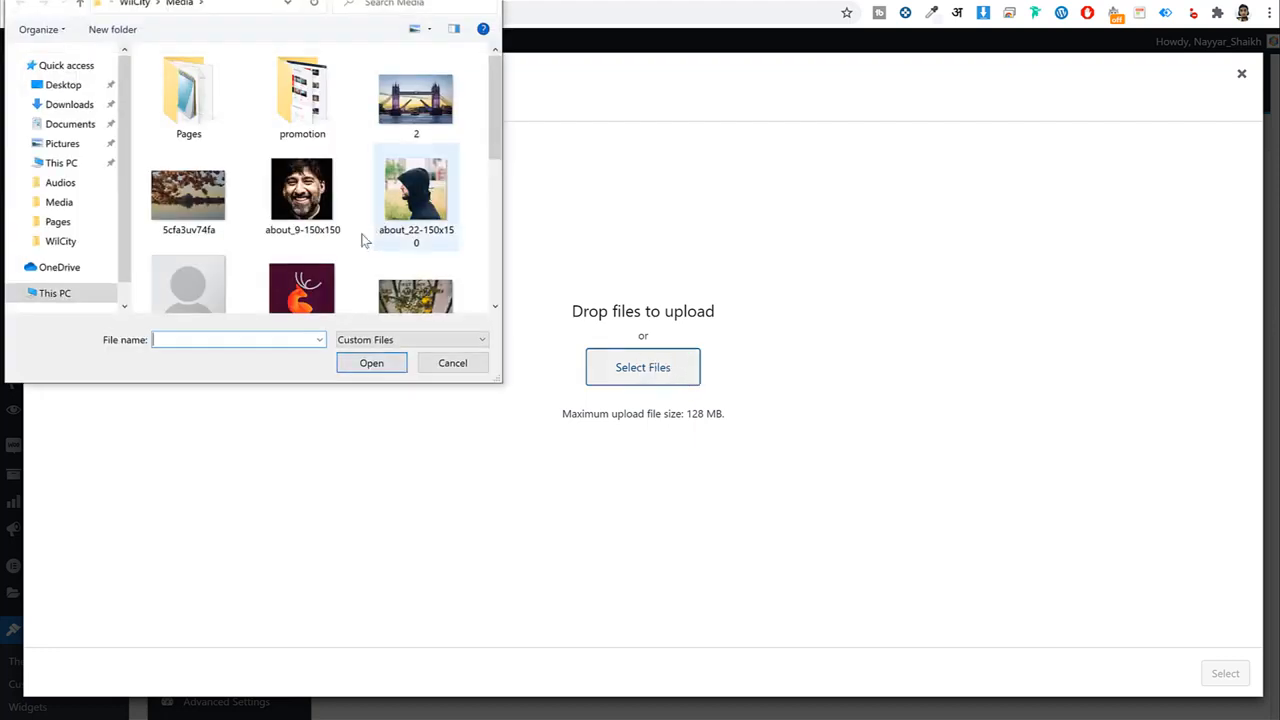
{"action": "scroll", "coordinate": [257, 268], "scroll_direction": "down", "scroll_amount": 2}
{"action": "left_click", "coordinate": [203, 176]}
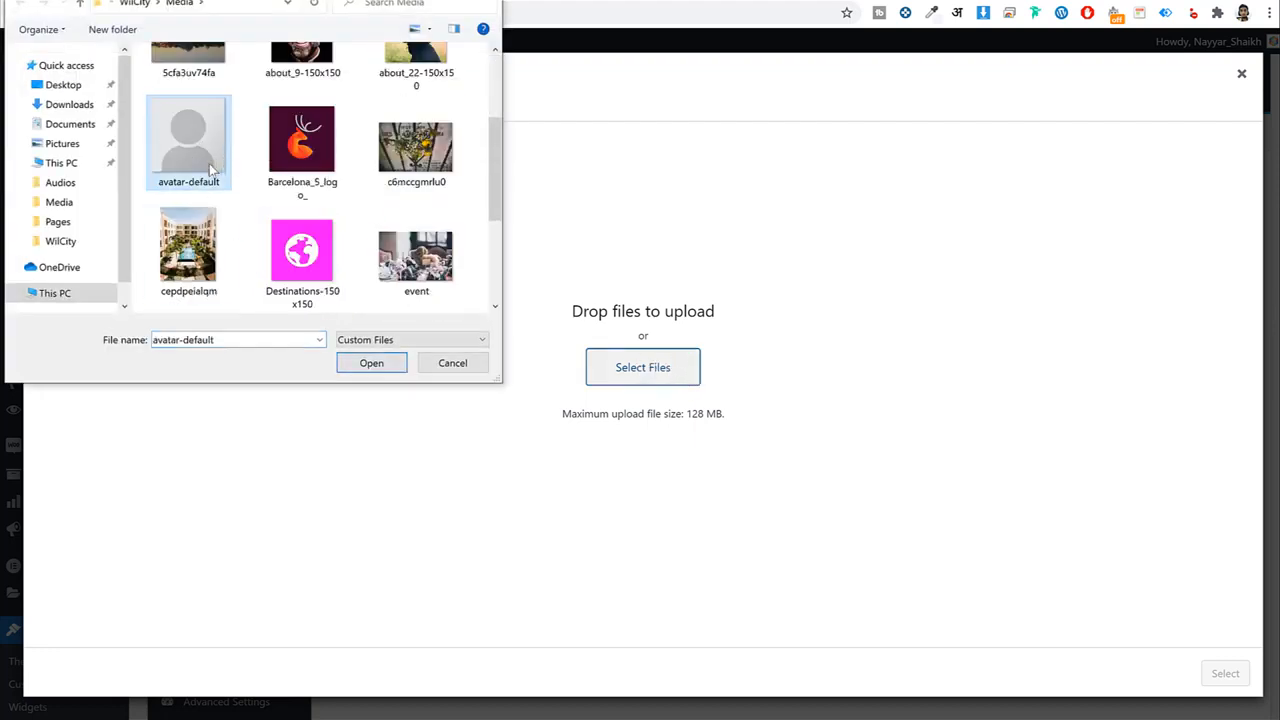
{"action": "left_click", "coordinate": [360, 364]}
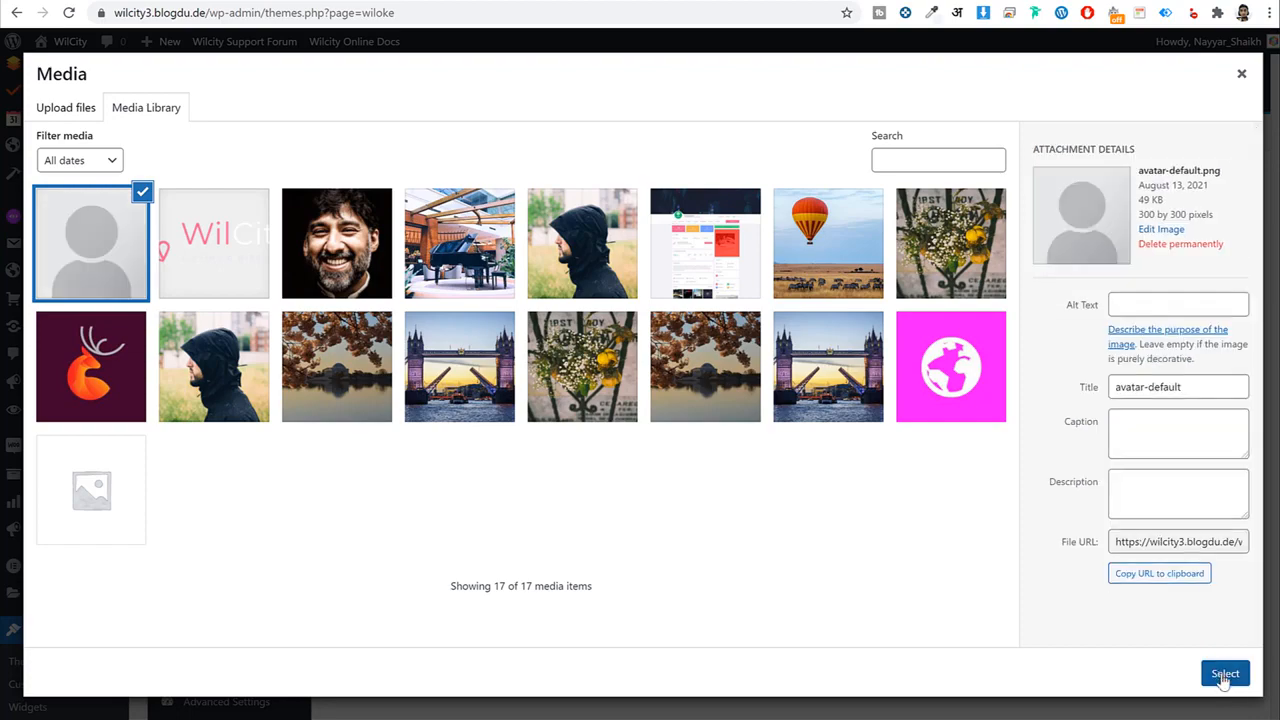
{"action": "left_click", "coordinate": [1226, 674]}
Save the user settings and reload the live front page to check it.
{"action": "scroll", "coordinate": [1078, 524], "scroll_direction": "down", "scroll_amount": 3}
{"action": "scroll", "coordinate": [1078, 524], "scroll_direction": "down", "scroll_amount": 1}
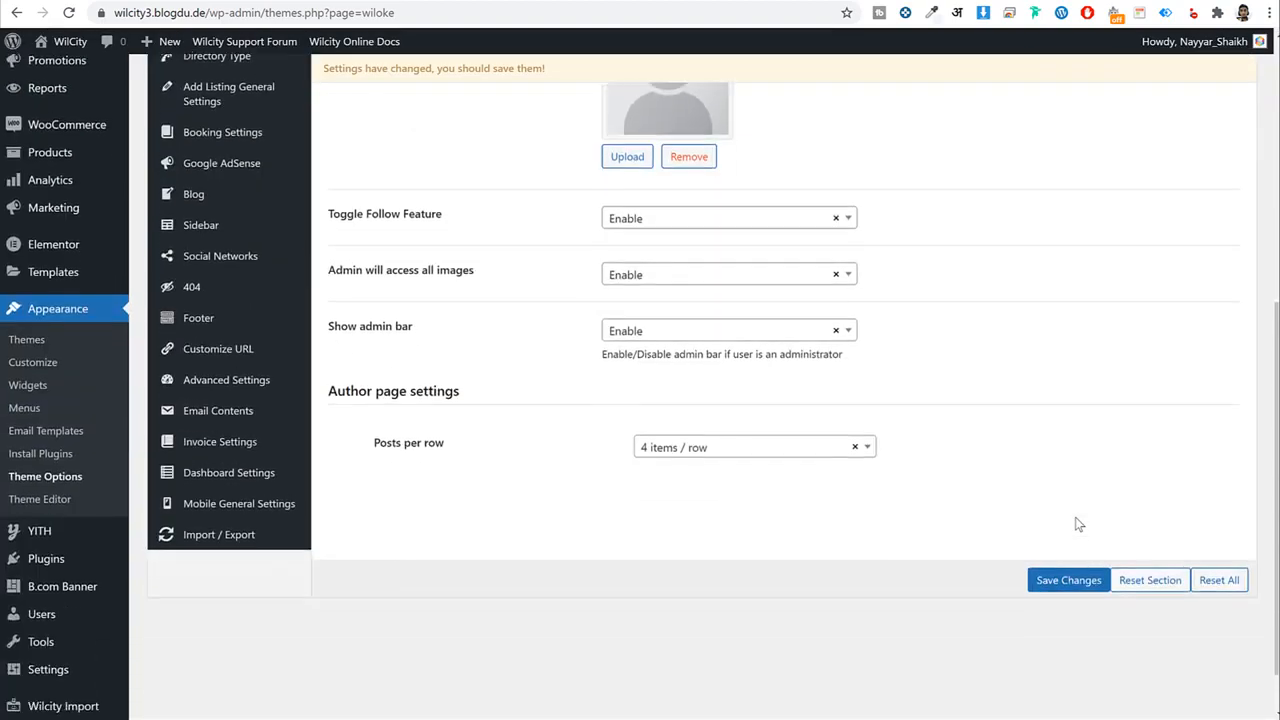
{"action": "scroll", "coordinate": [1076, 517], "scroll_direction": "down", "scroll_amount": 2}
{"action": "left_click", "coordinate": [1080, 522]}
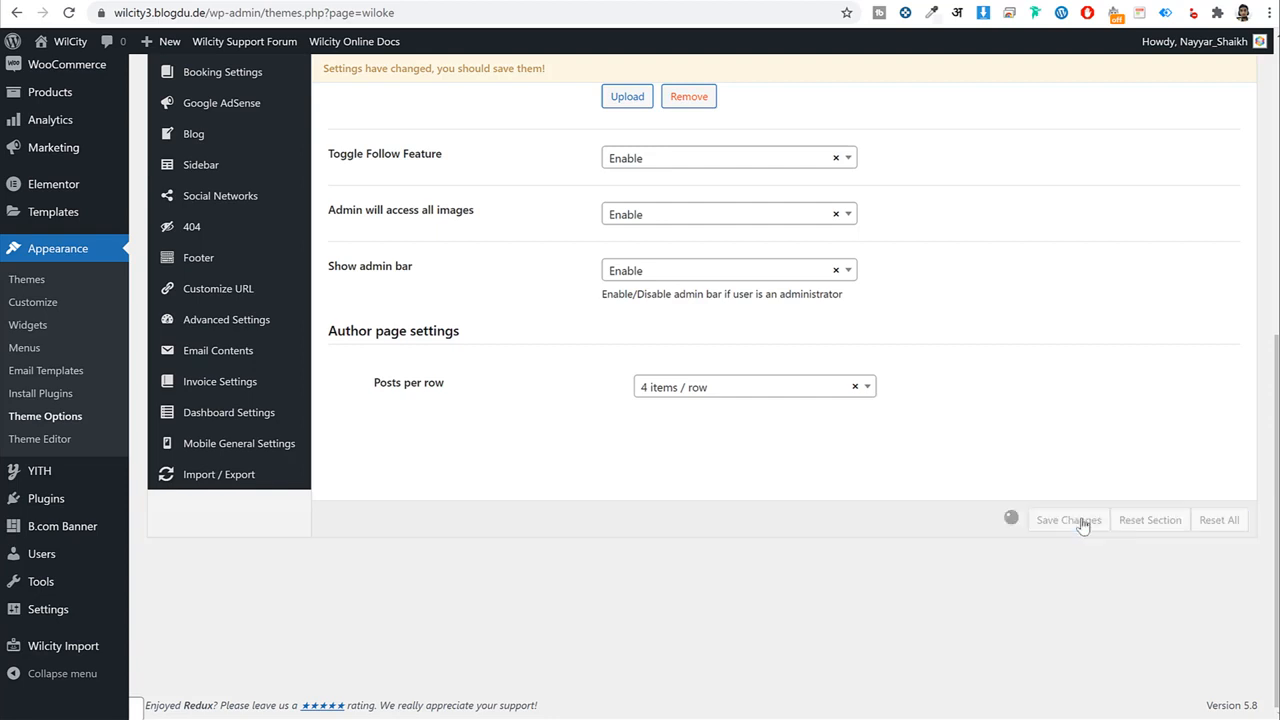
{"action": "left_click", "coordinate": [630, 2]}
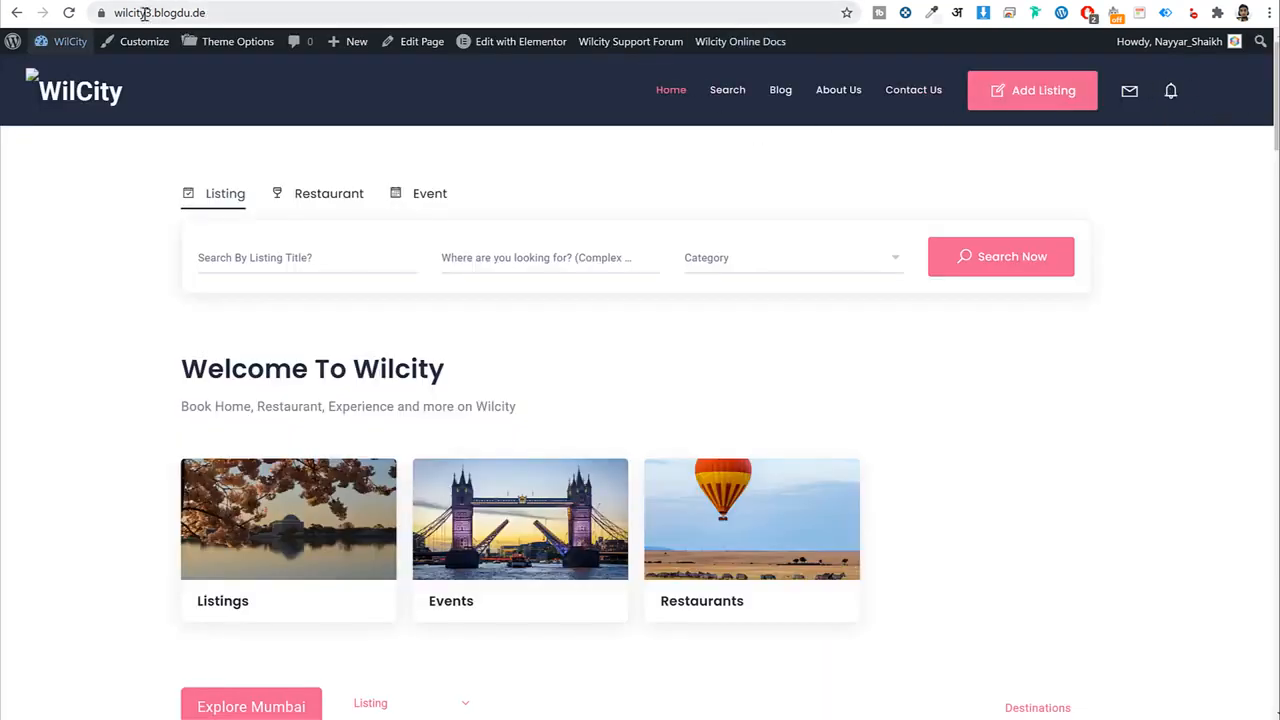
{"action": "left_click", "coordinate": [66, 13]}
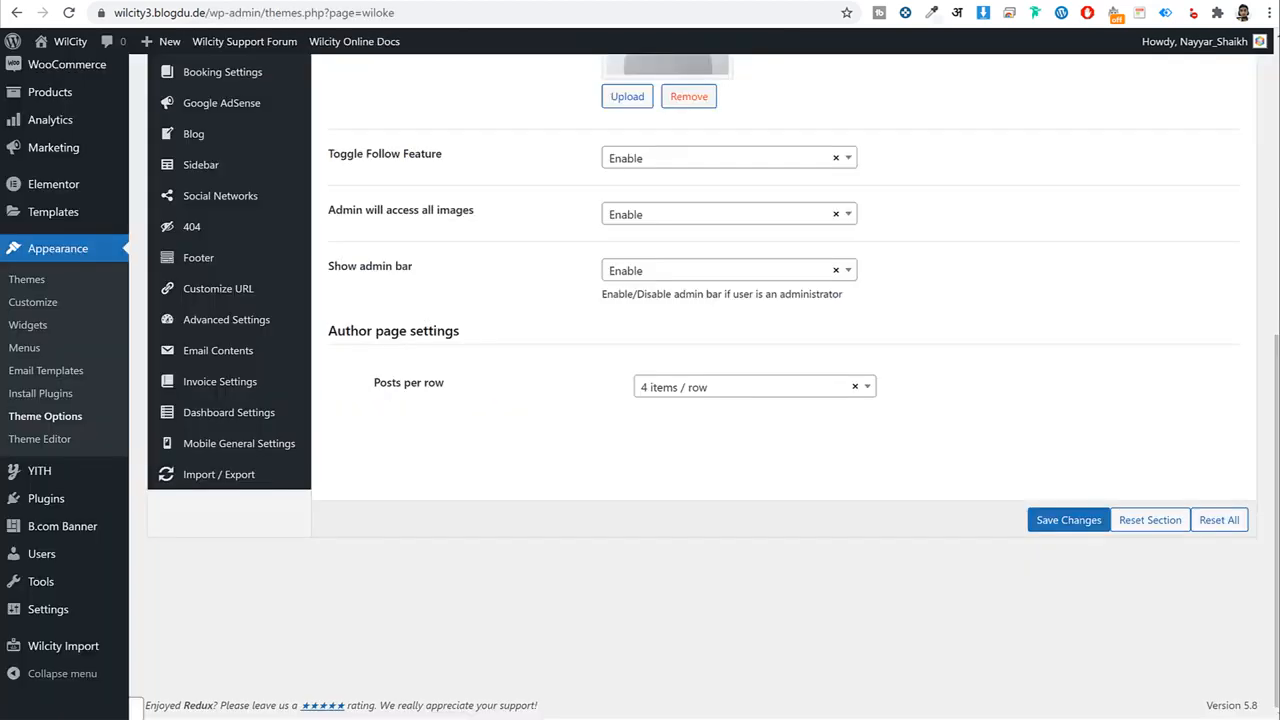
{"action": "scroll", "coordinate": [529, 263], "scroll_direction": "up", "scroll_amount": 3}
Look through the Customize Taxonomies and Map settings sections.
{"action": "left_click", "coordinate": [237, 240]}
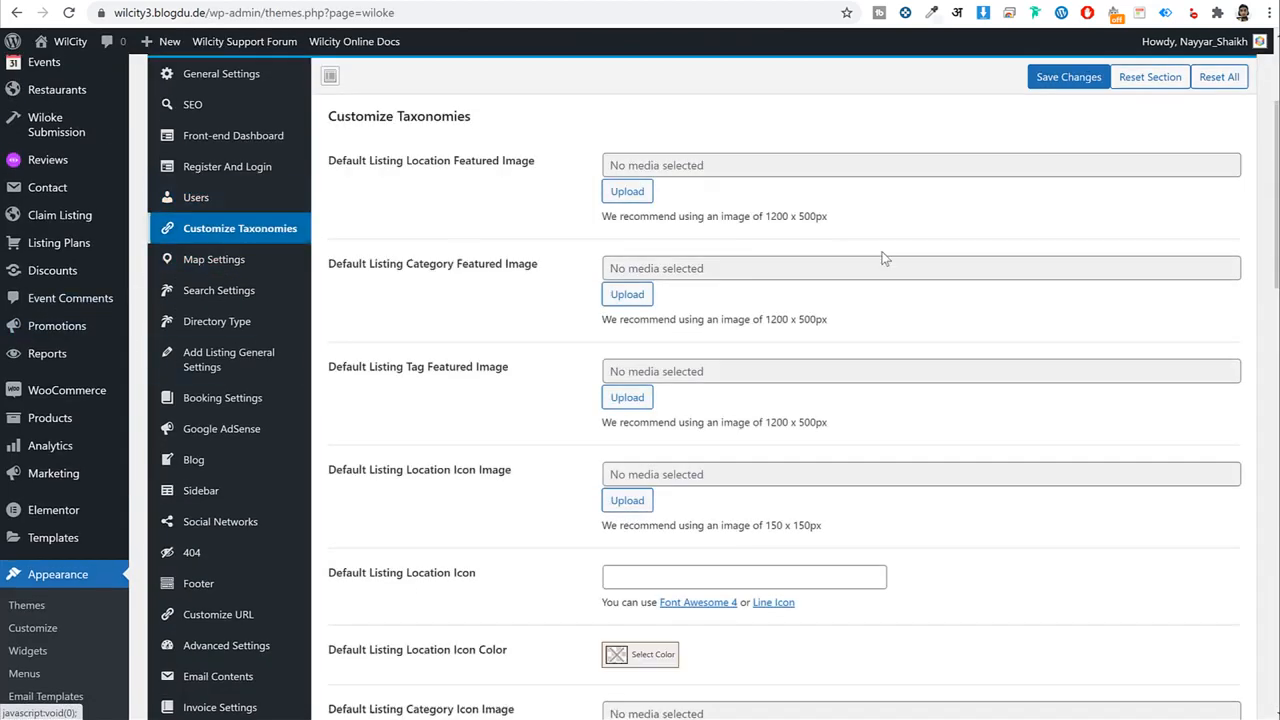
{"action": "scroll", "coordinate": [1005, 255], "scroll_direction": "down", "scroll_amount": 2}
{"action": "scroll", "coordinate": [1012, 260], "scroll_direction": "down", "scroll_amount": 3}
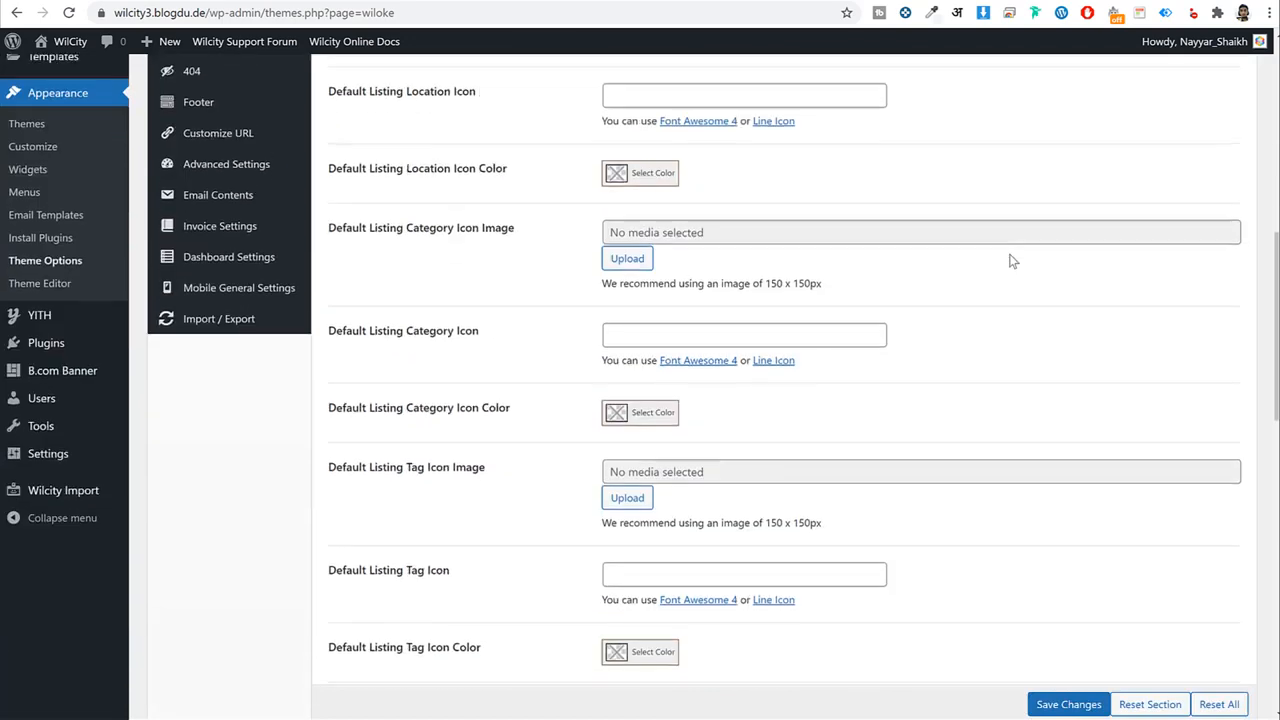
{"action": "scroll", "coordinate": [323, 263], "scroll_direction": "up", "scroll_amount": 4}
{"action": "left_click", "coordinate": [243, 183]}
{"action": "scroll", "coordinate": [802, 300], "scroll_direction": "up", "scroll_amount": 3}
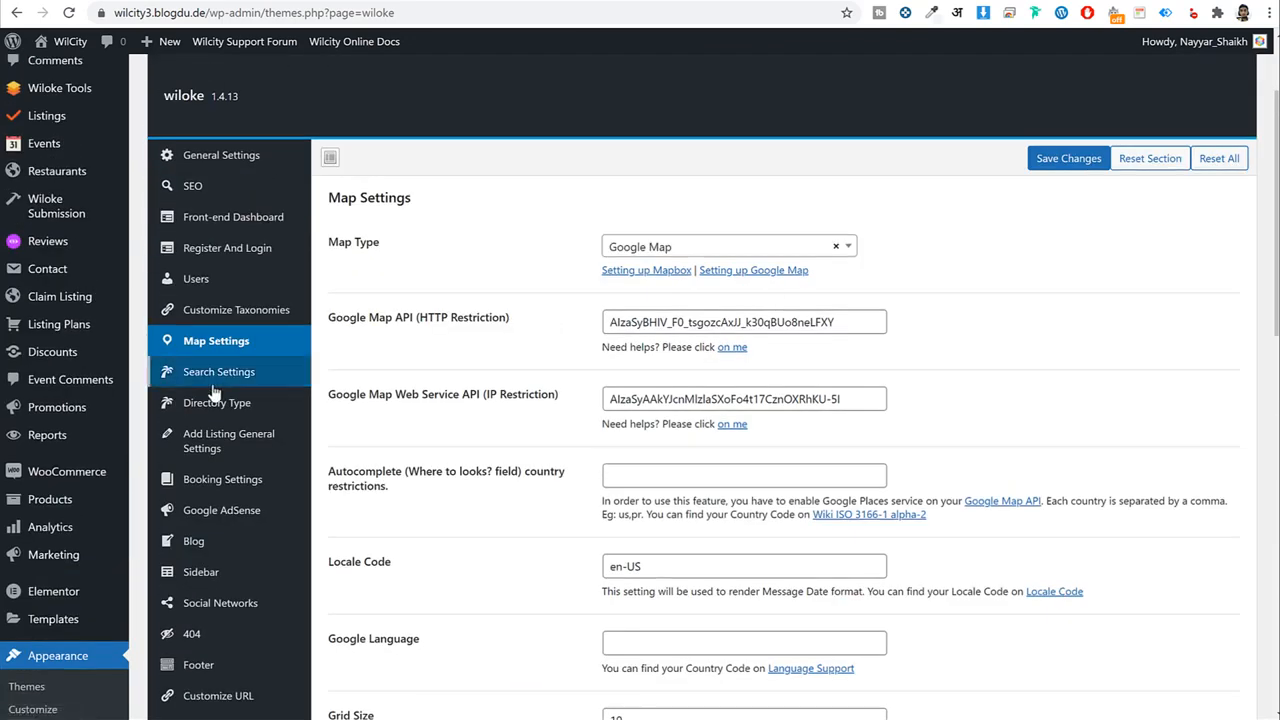
Set the Search page to Search, keep the Fullwidth layout, and save.
{"action": "left_click", "coordinate": [221, 371]}
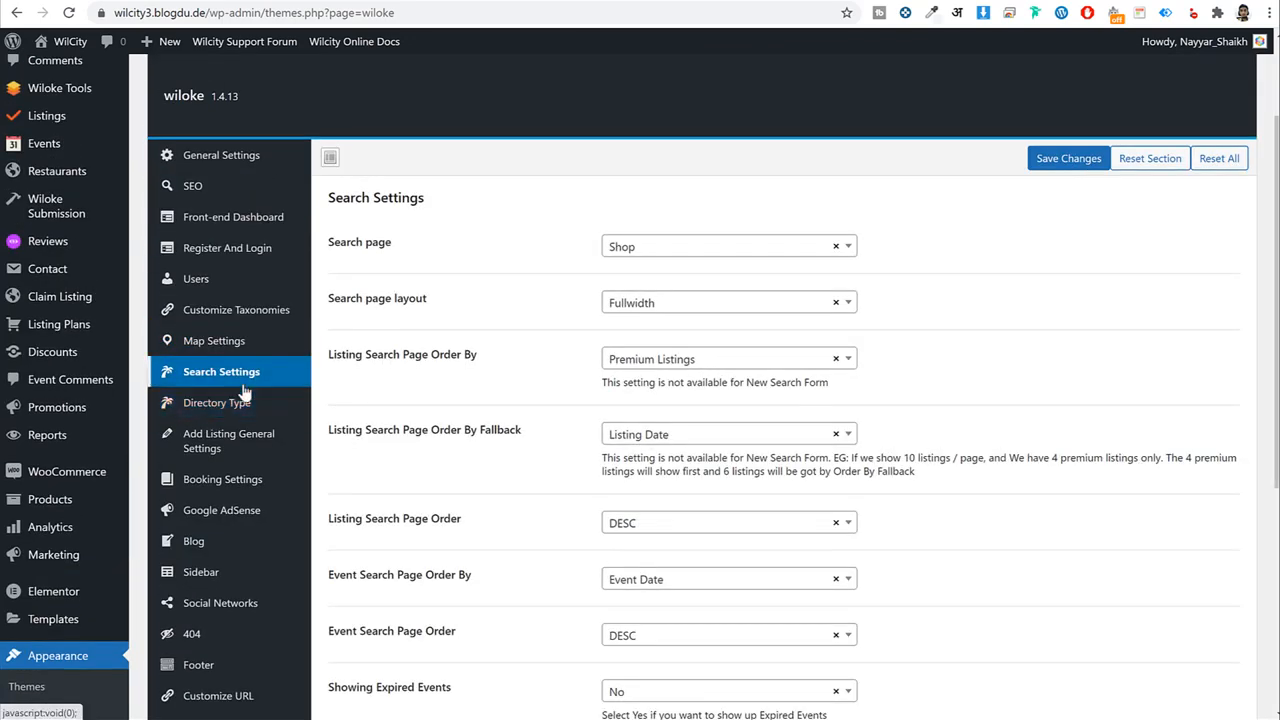
{"action": "left_click", "coordinate": [692, 257]}
{"action": "left_click", "coordinate": [670, 334]}
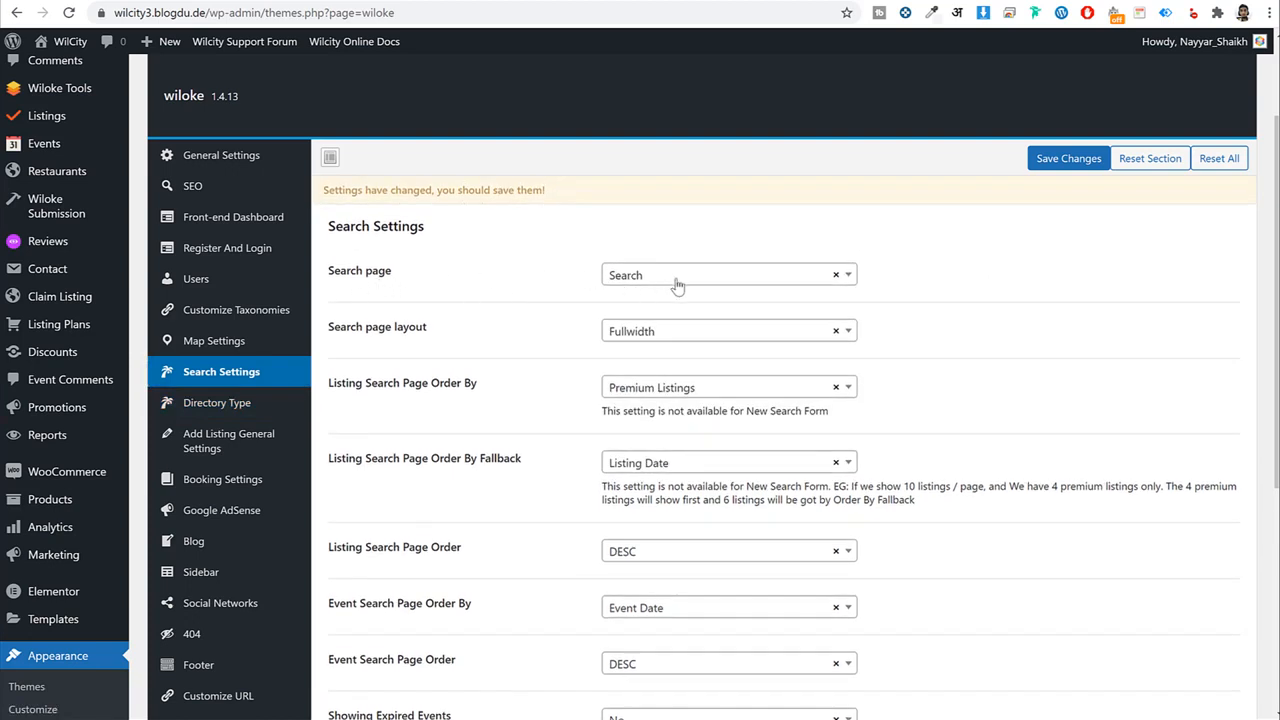
{"action": "scroll", "coordinate": [1105, 308], "scroll_direction": "down", "scroll_amount": 2}
{"action": "left_click", "coordinate": [665, 145]}
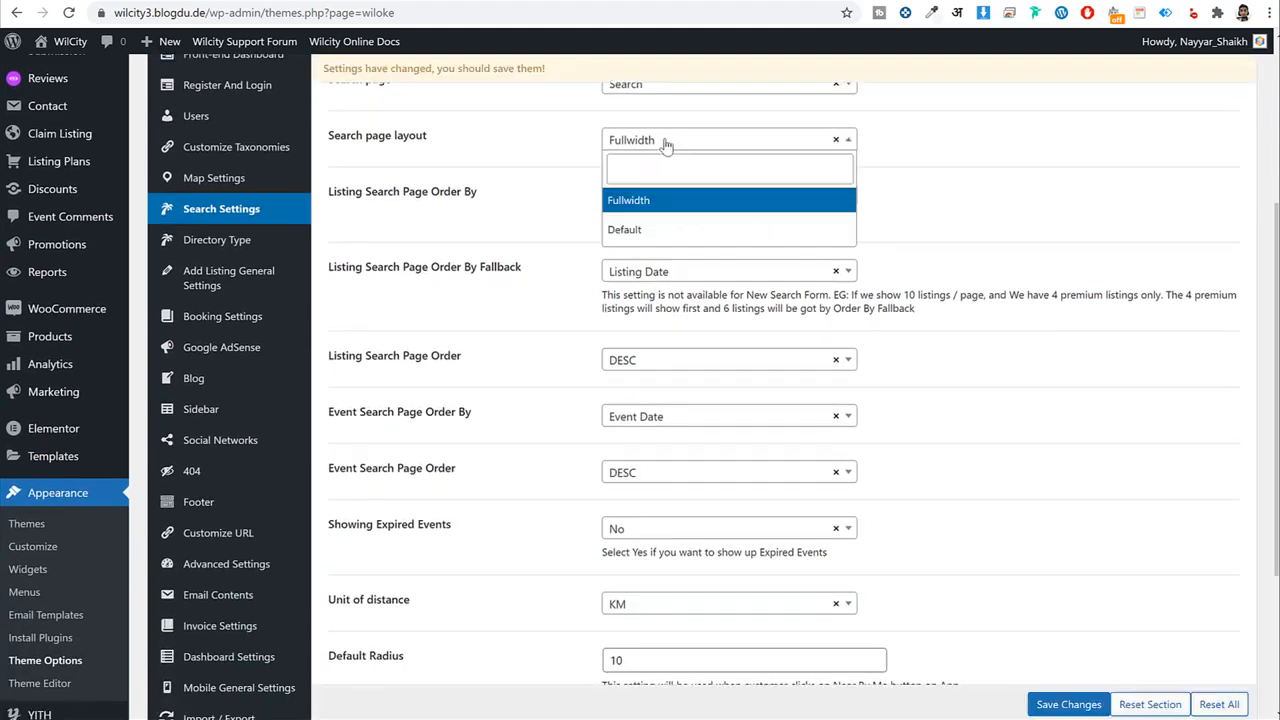
{"action": "left_click", "coordinate": [1046, 172]}
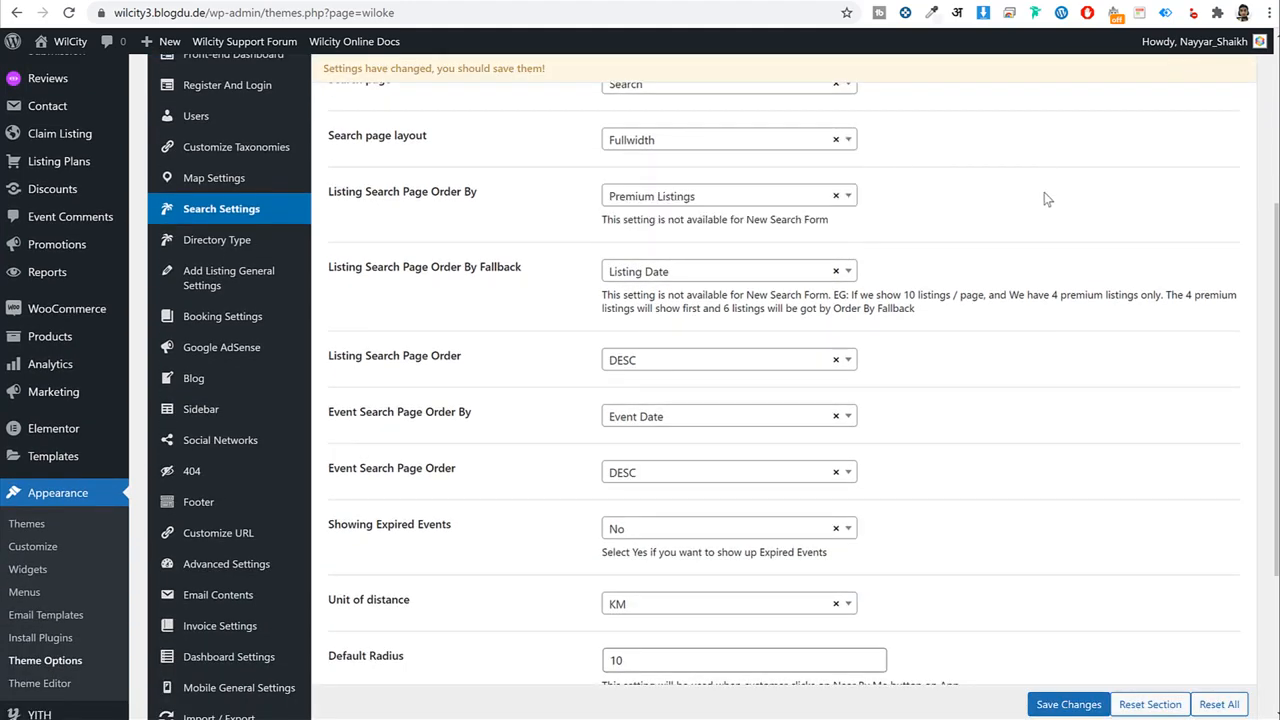
{"action": "scroll", "coordinate": [1047, 202], "scroll_direction": "down", "scroll_amount": 2}
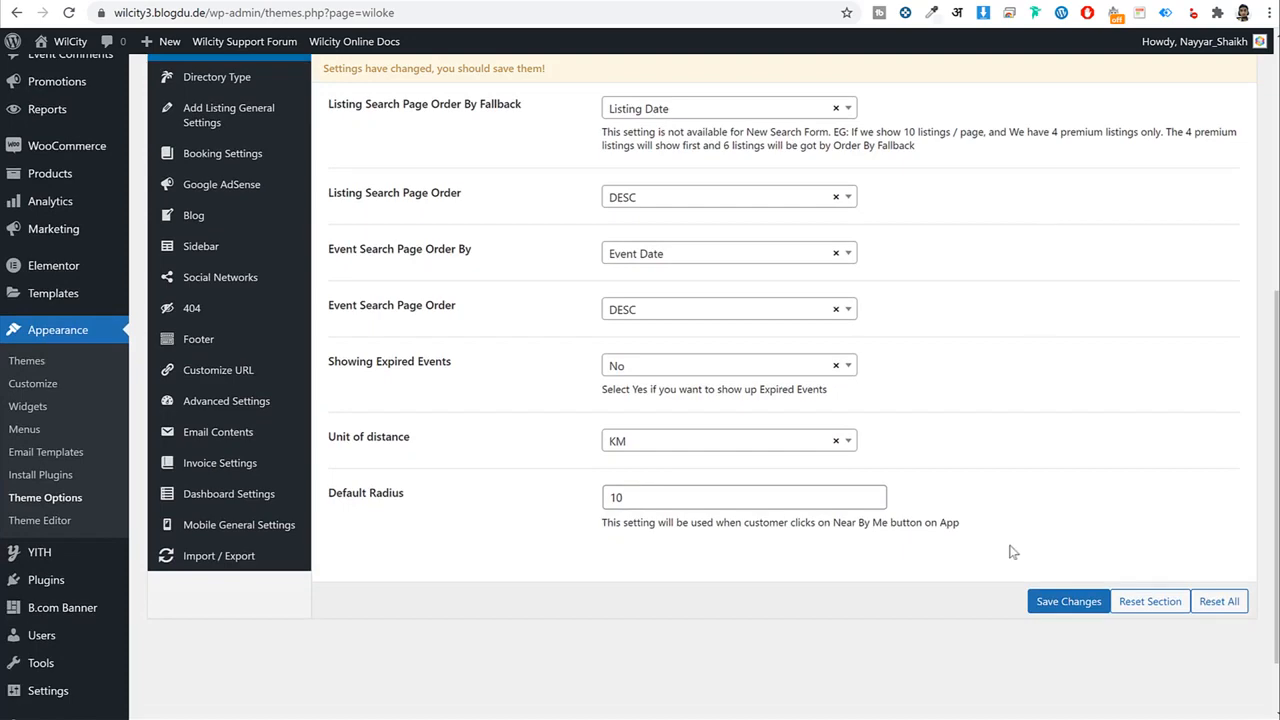
{"action": "left_click", "coordinate": [1050, 604]}
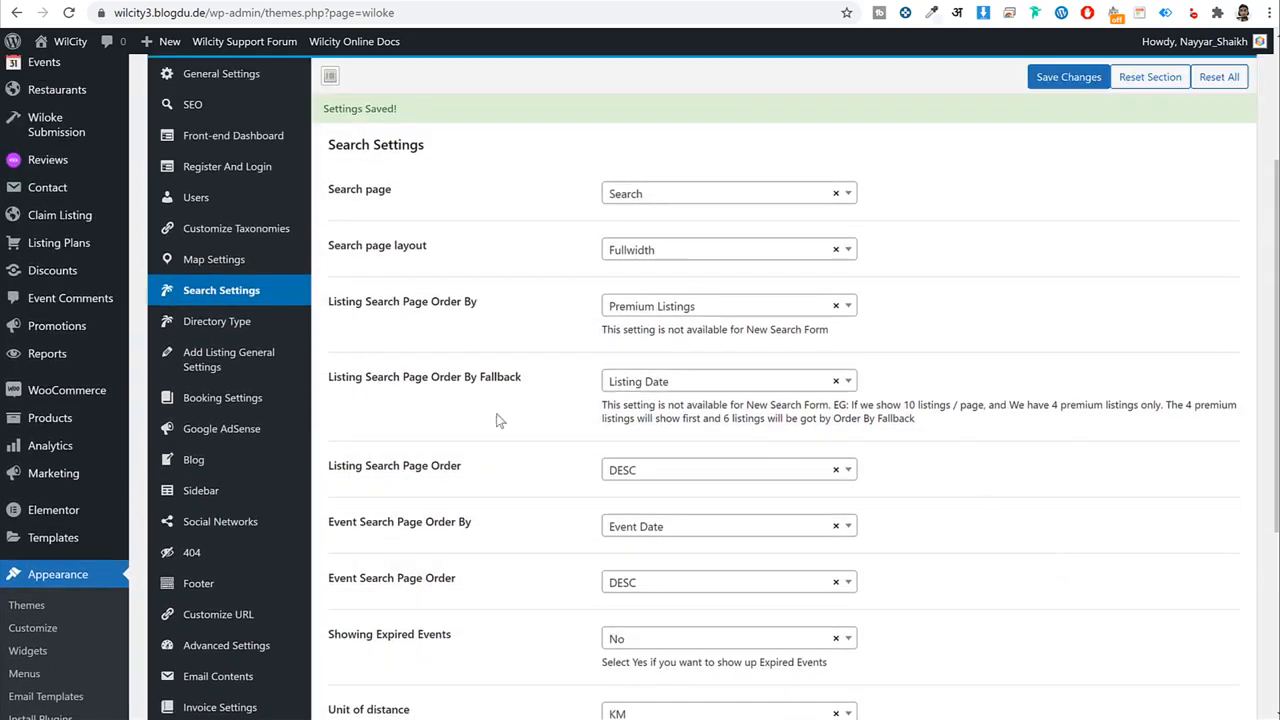
In Directory Type settings, change the Map page from Shop to Search.
{"action": "left_click", "coordinate": [222, 322]}
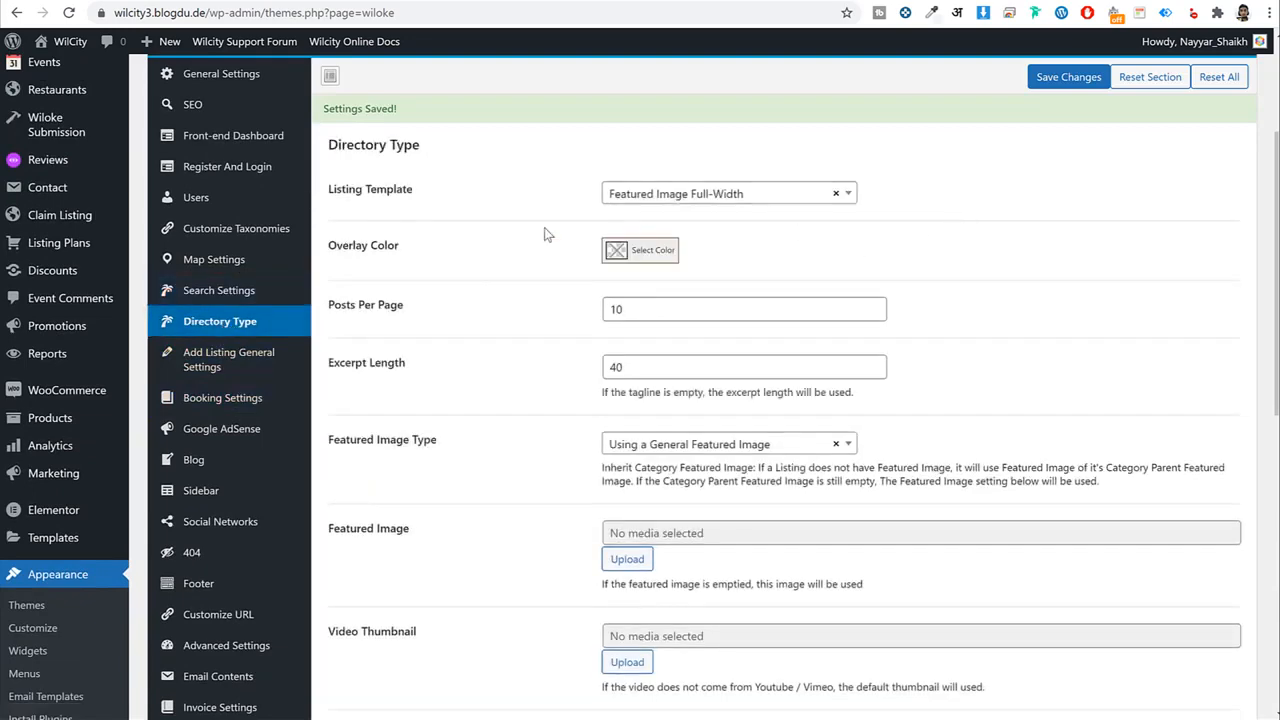
{"action": "scroll", "coordinate": [973, 308], "scroll_direction": "down", "scroll_amount": 1}
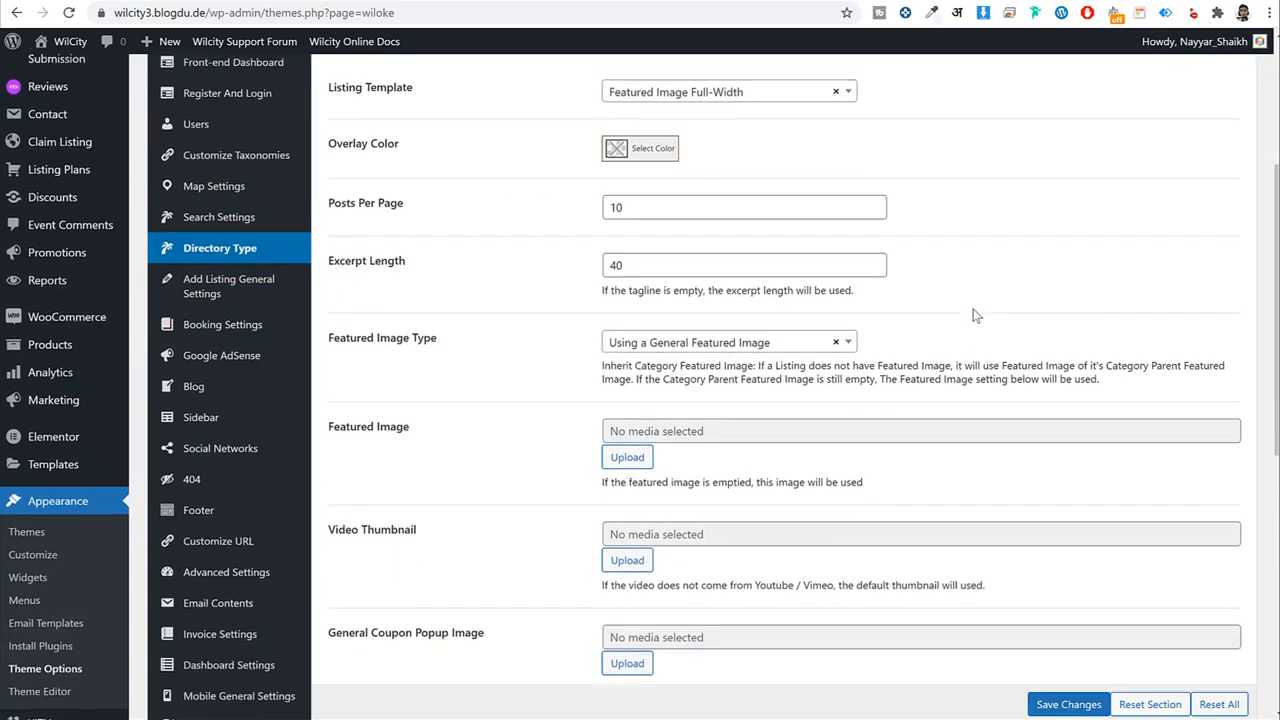
{"action": "scroll", "coordinate": [975, 315], "scroll_direction": "down", "scroll_amount": 6}
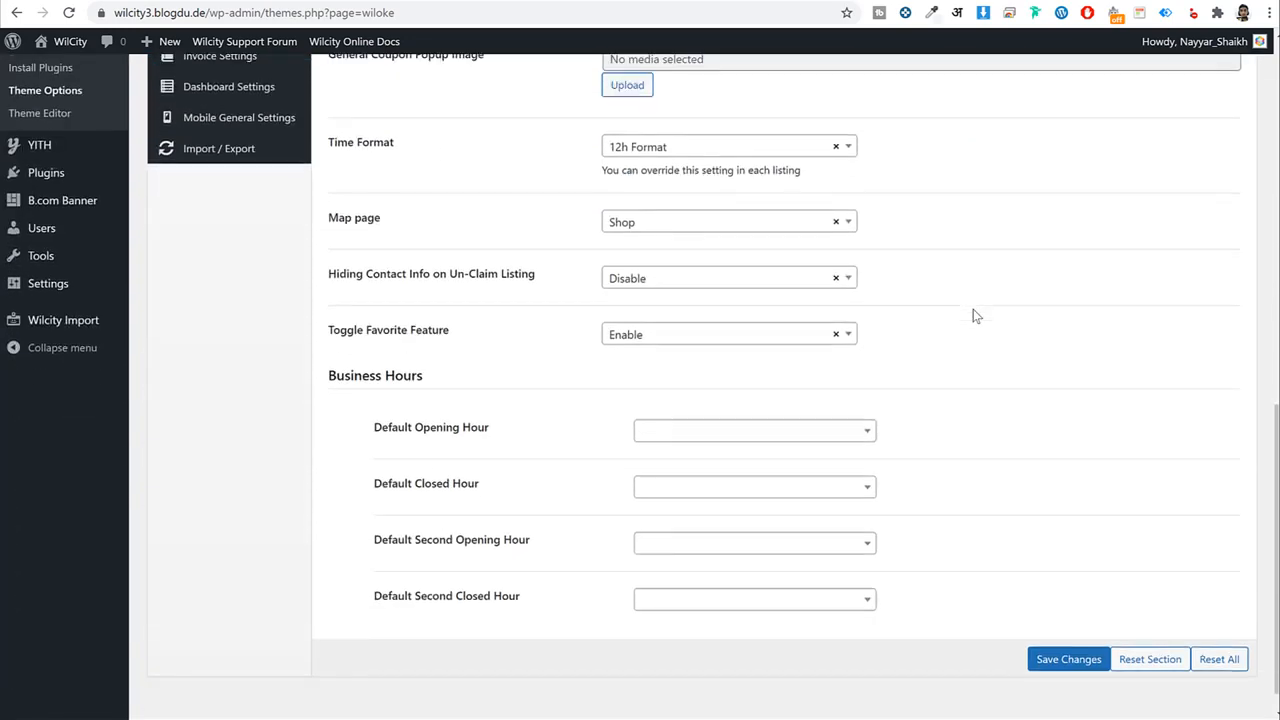
{"action": "scroll", "coordinate": [975, 316], "scroll_direction": "down", "scroll_amount": 1}
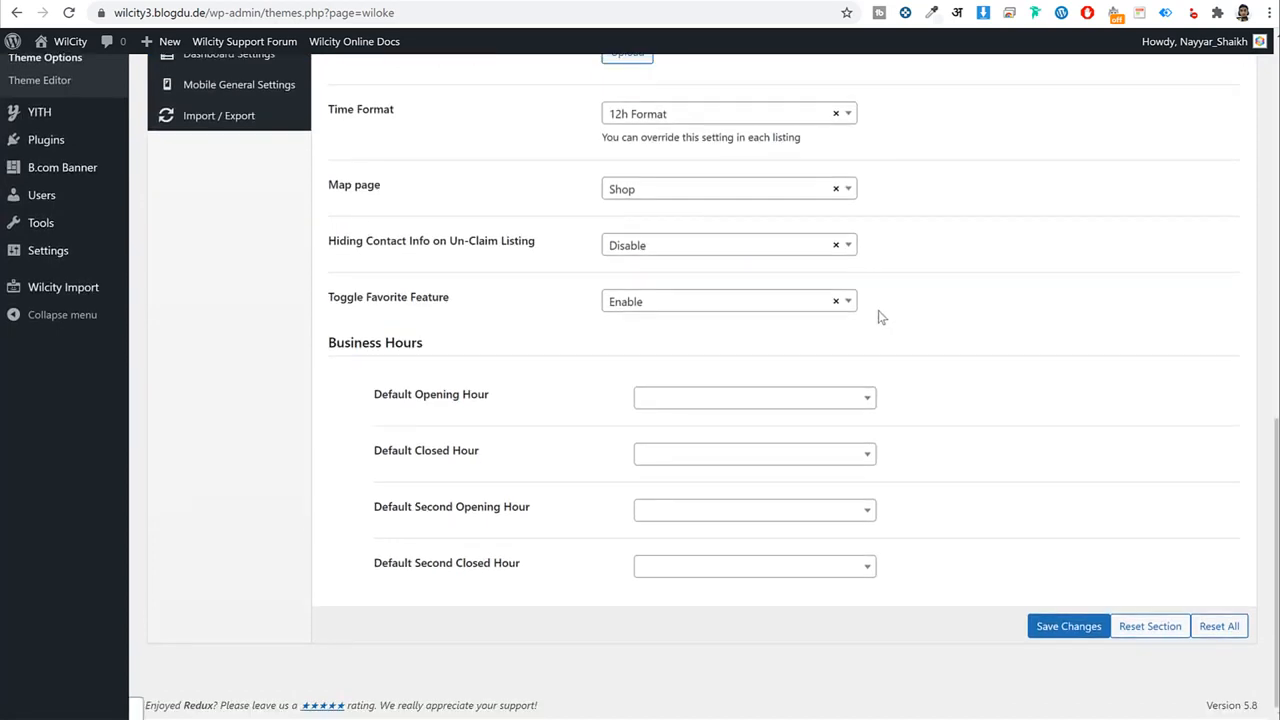
{"action": "left_click", "coordinate": [649, 199]}
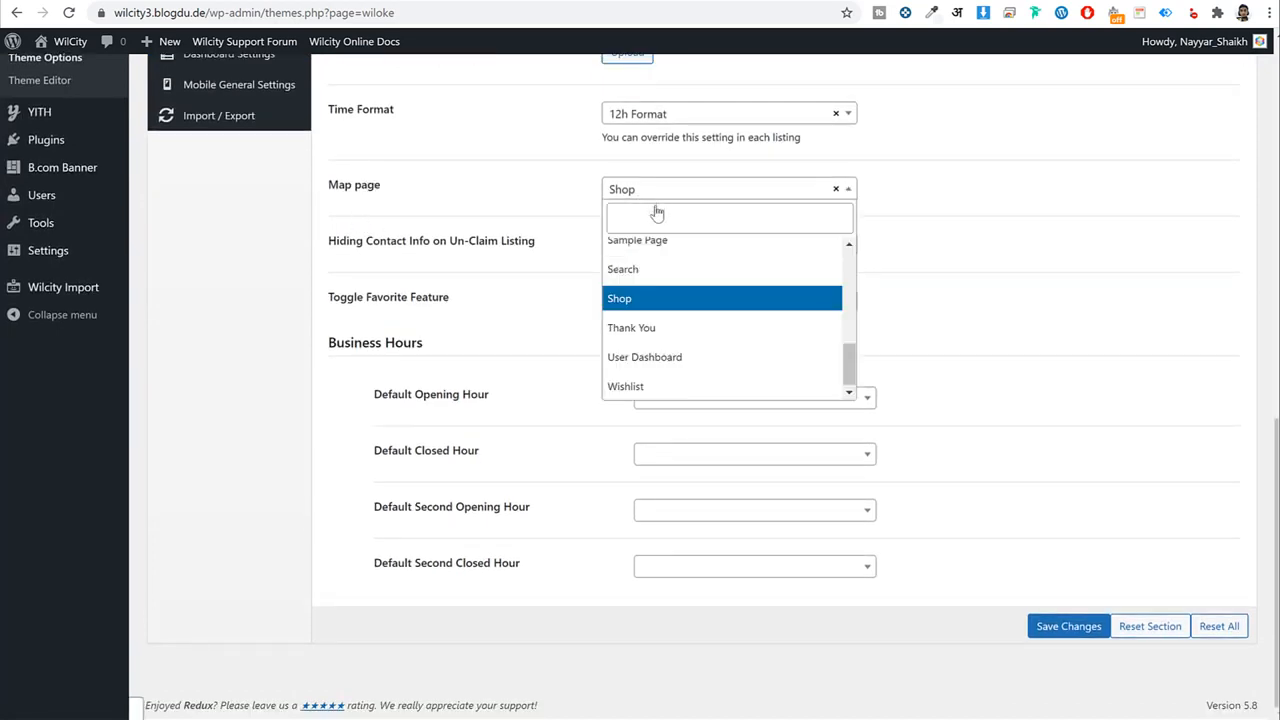
{"action": "left_click", "coordinate": [685, 272]}
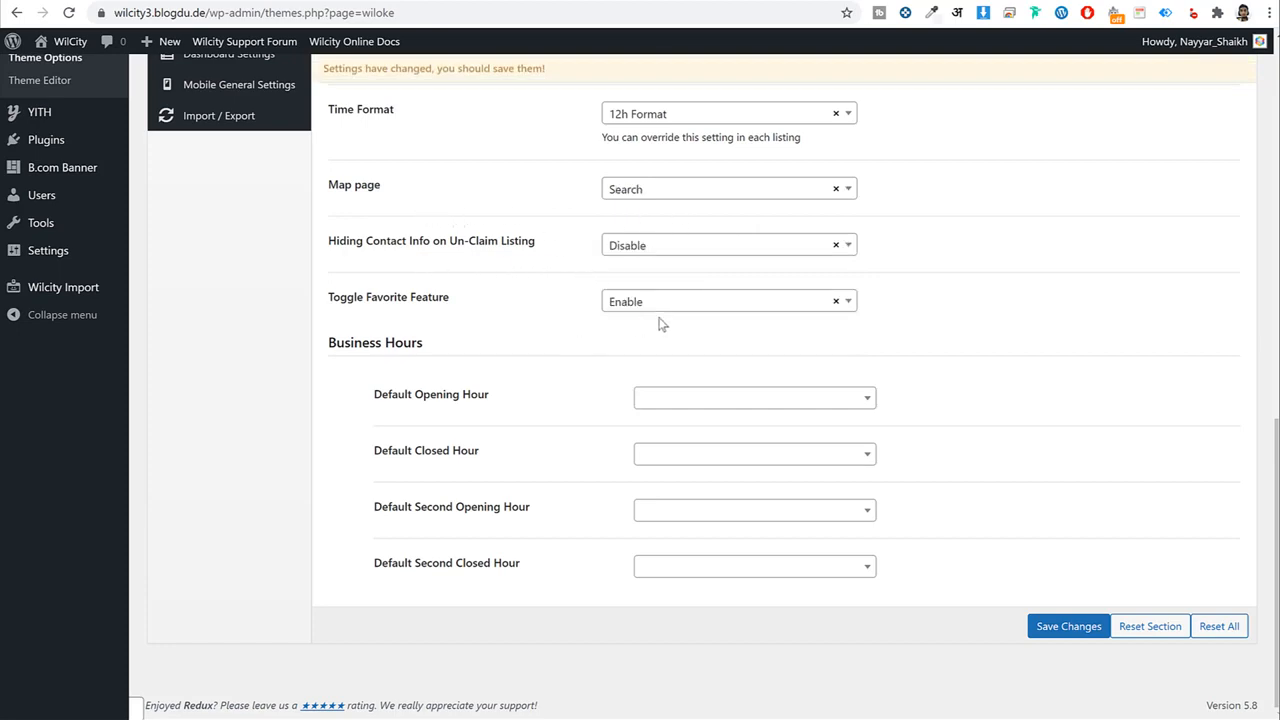
{"action": "scroll", "coordinate": [699, 424], "scroll_direction": "up", "scroll_amount": 5}
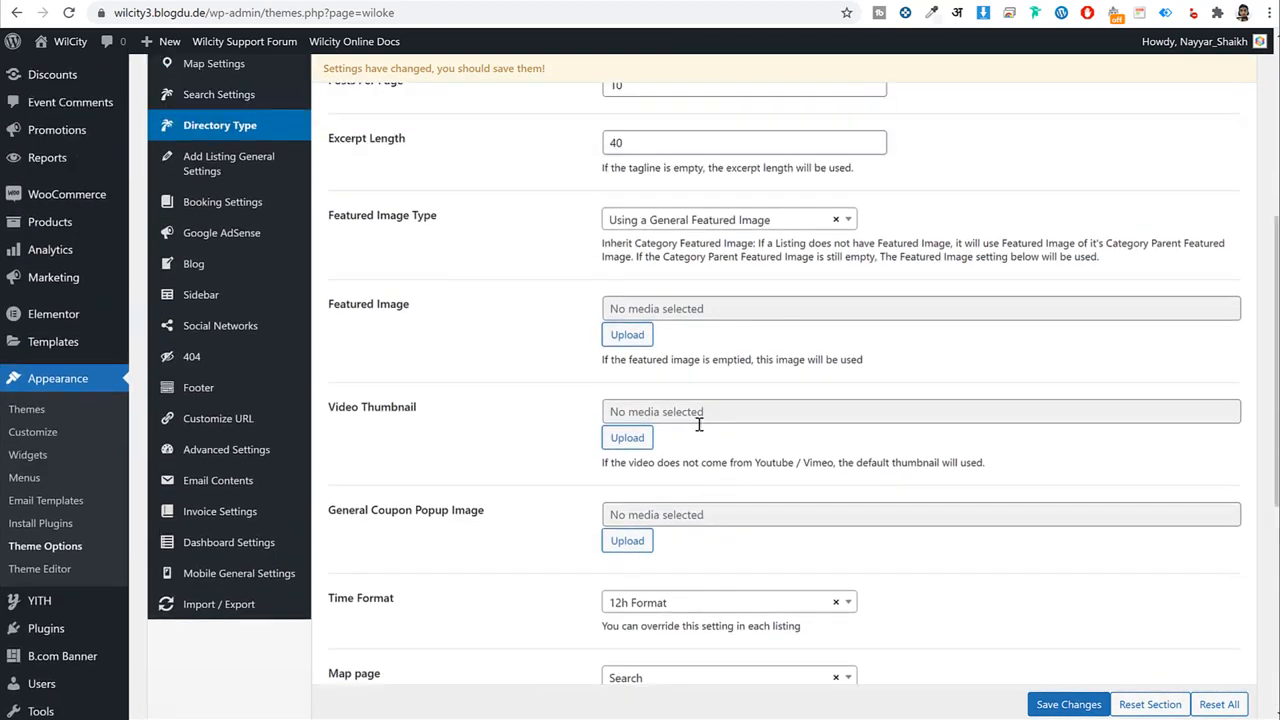
{"action": "scroll", "coordinate": [699, 424], "scroll_direction": "up", "scroll_amount": 5}
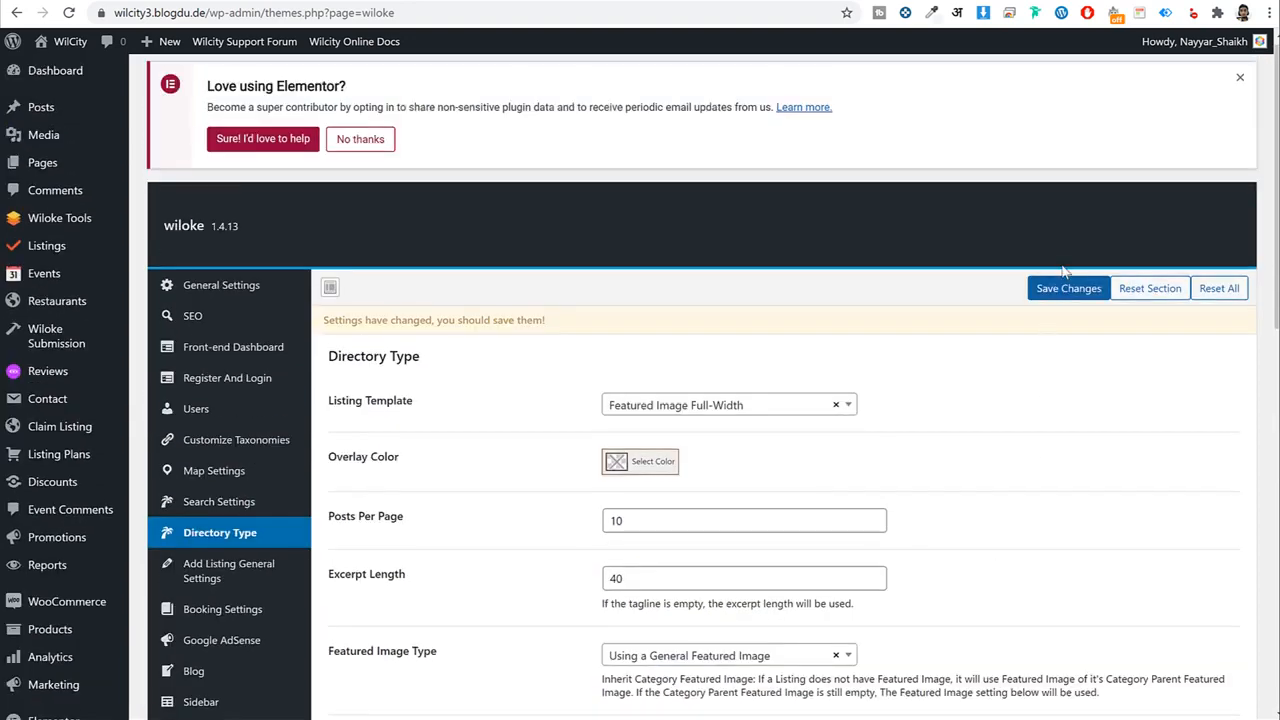
Save the Directory Type changes and look through the Add Listing General and Booking settings.
{"action": "left_click", "coordinate": [1068, 288]}
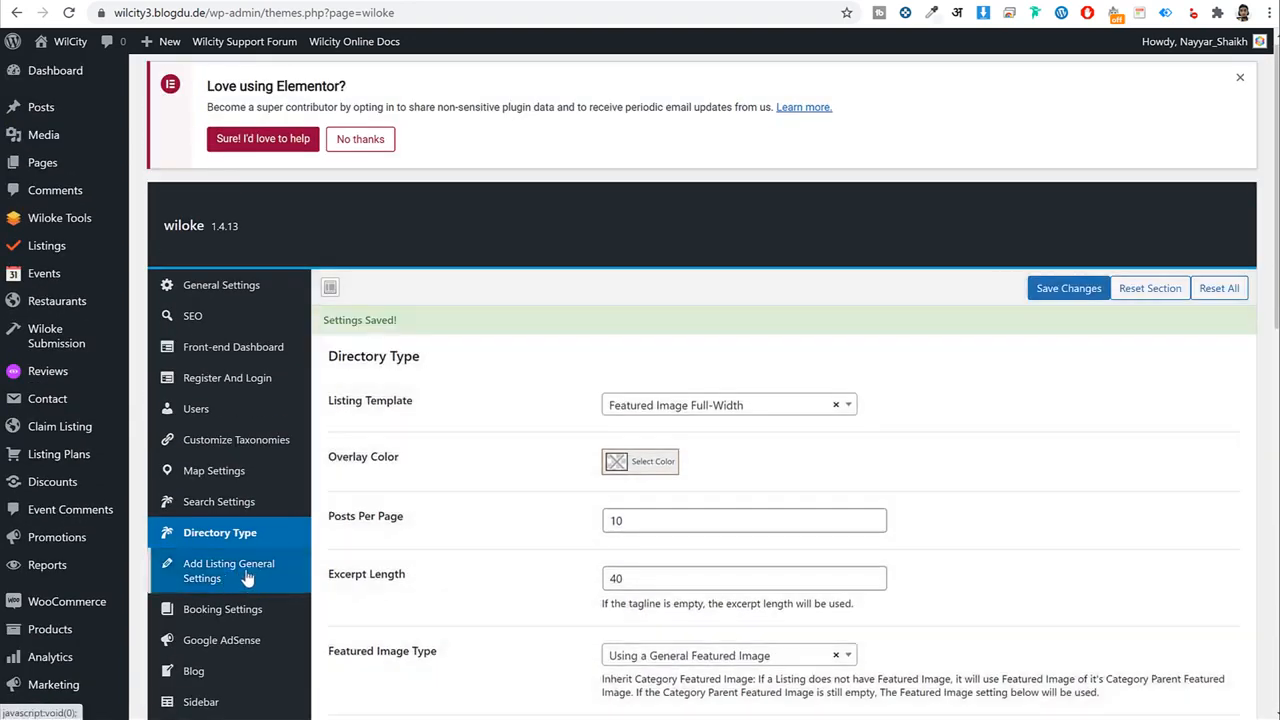
{"action": "left_click", "coordinate": [240, 578]}
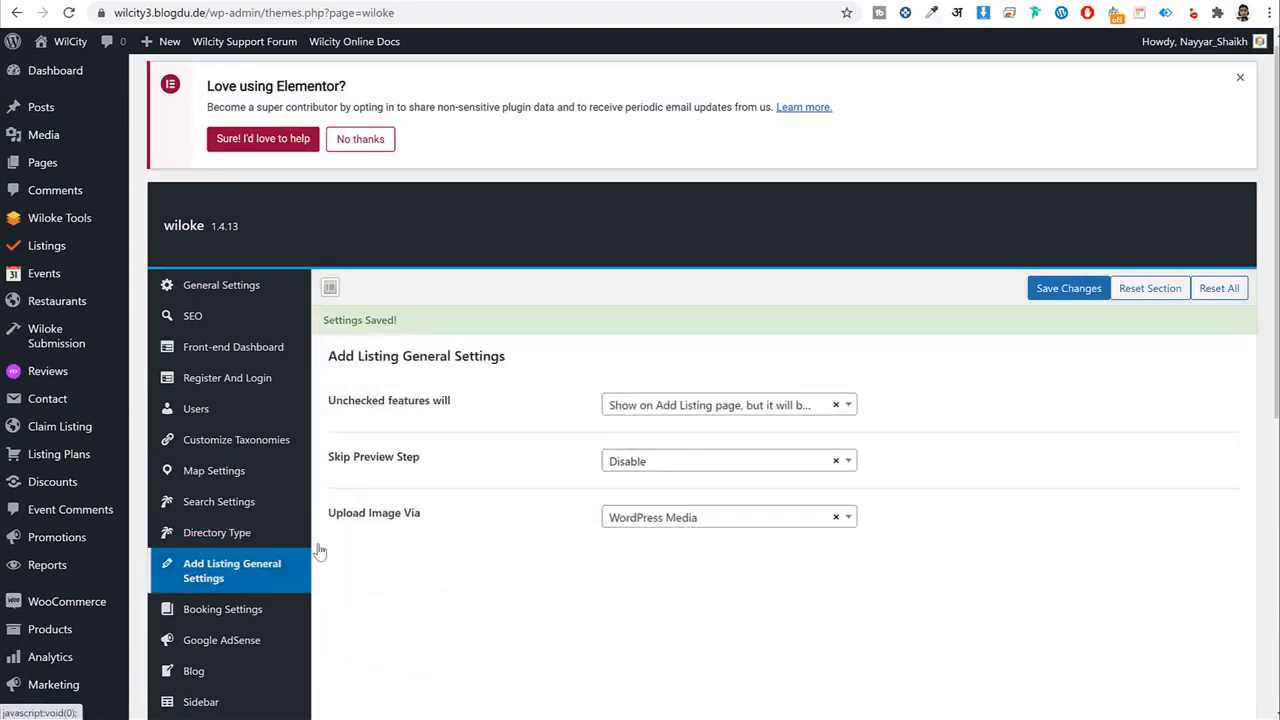
{"action": "scroll", "coordinate": [983, 398], "scroll_direction": "down", "scroll_amount": 1}
{"action": "scroll", "coordinate": [983, 398], "scroll_direction": "down", "scroll_amount": 2}
{"action": "left_click", "coordinate": [232, 448]}
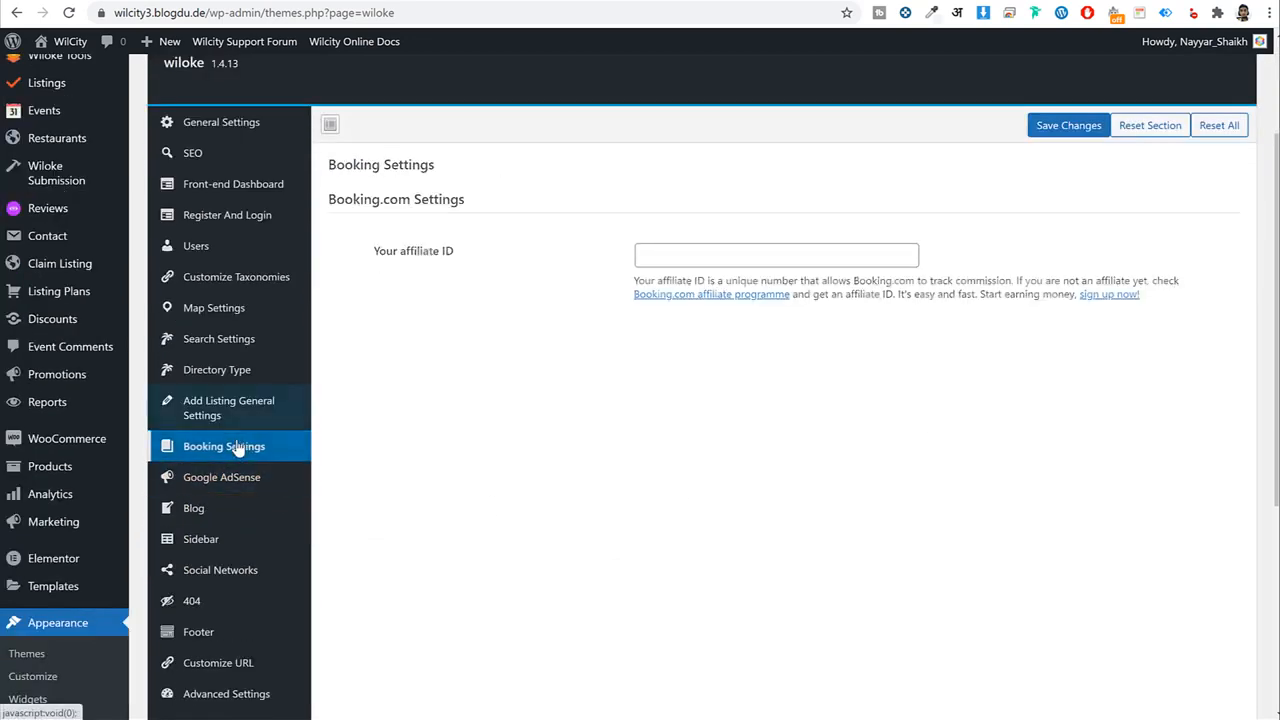
{"action": "left_click", "coordinate": [224, 477]}
{"action": "left_click", "coordinate": [229, 449]}
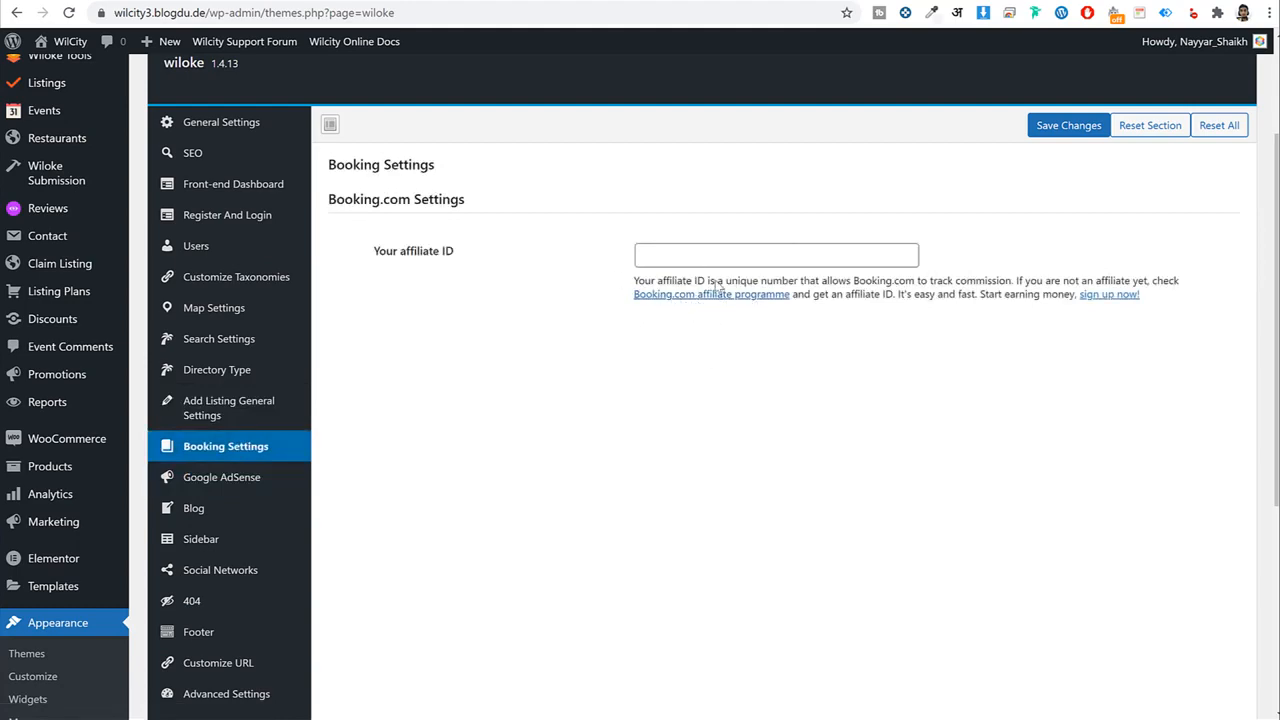
Review the Google AdSense settings and follow the 'How to Insert Google AdSense code' help link.
{"action": "scroll", "coordinate": [503, 394], "scroll_direction": "down", "scroll_amount": 3}
{"action": "left_click", "coordinate": [254, 317]}
{"action": "scroll", "coordinate": [556, 397], "scroll_direction": "up", "scroll_amount": 5}
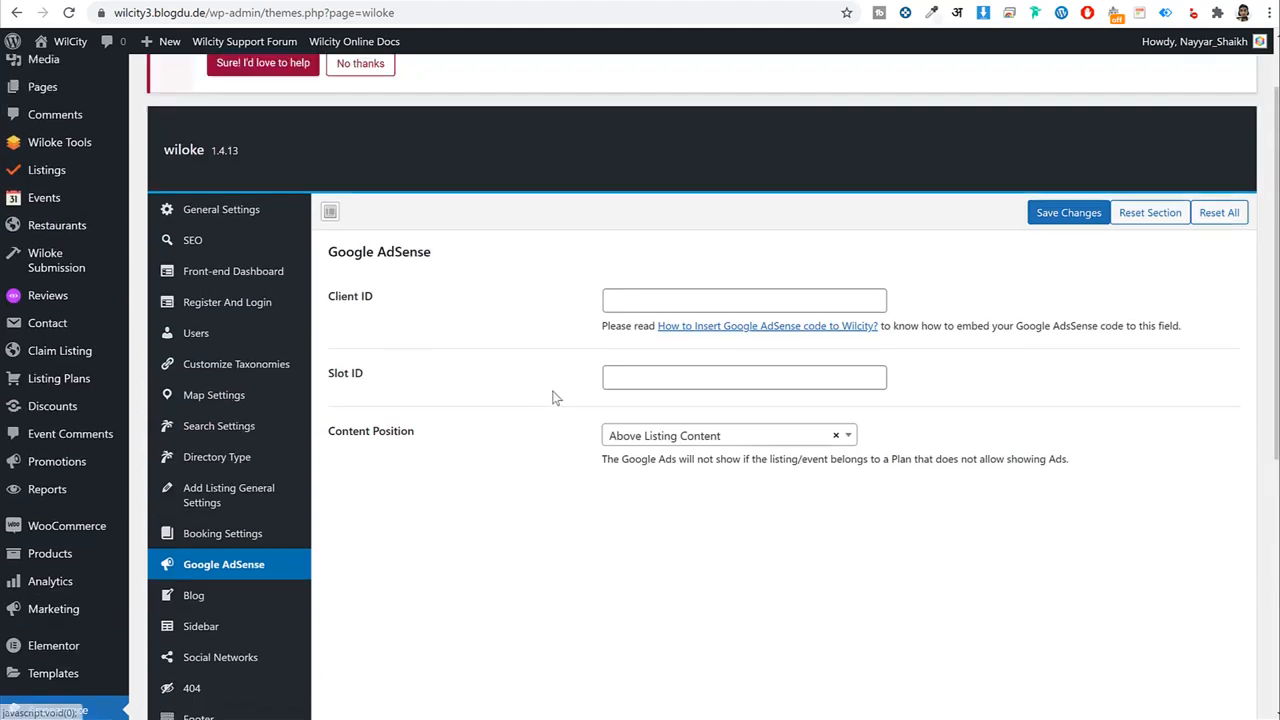
{"action": "scroll", "coordinate": [556, 397], "scroll_direction": "up", "scroll_amount": 1}
{"action": "scroll", "coordinate": [425, 432], "scroll_direction": "down", "scroll_amount": 1}
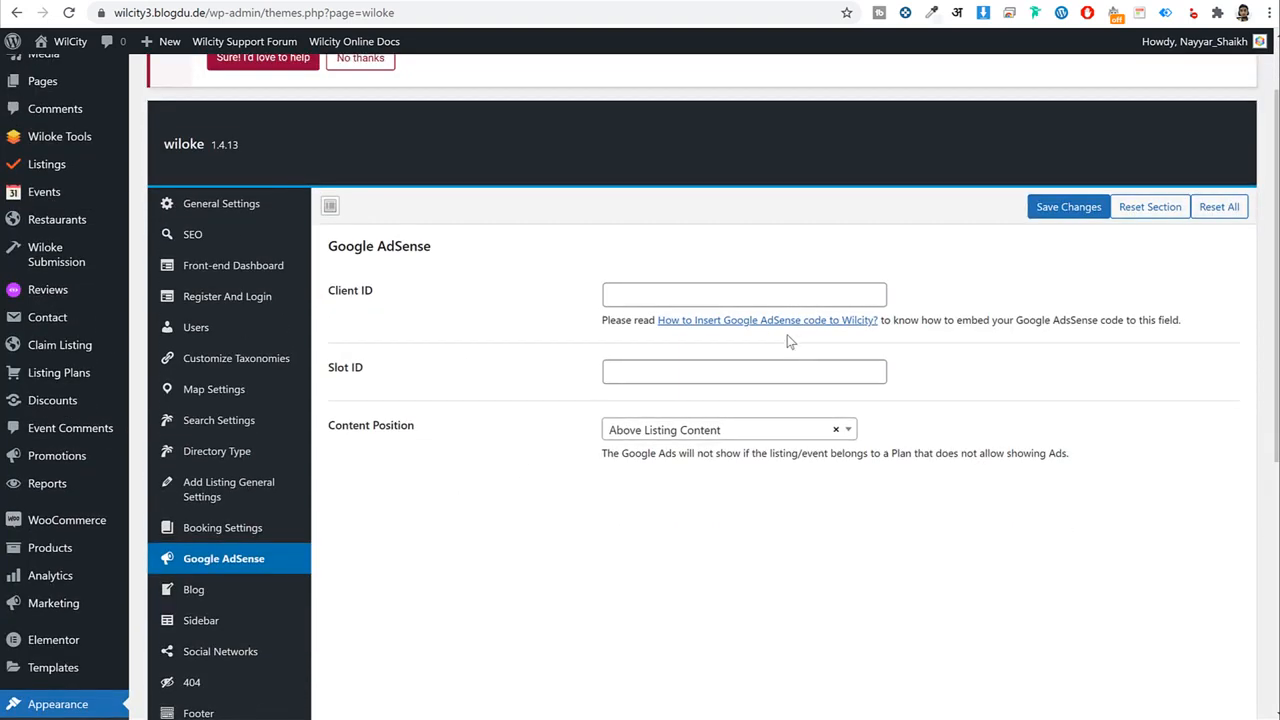
{"action": "right_click", "coordinate": [770, 322]}
{"action": "key", "text": "Escape"}
{"action": "left_click", "coordinate": [760, 321]}
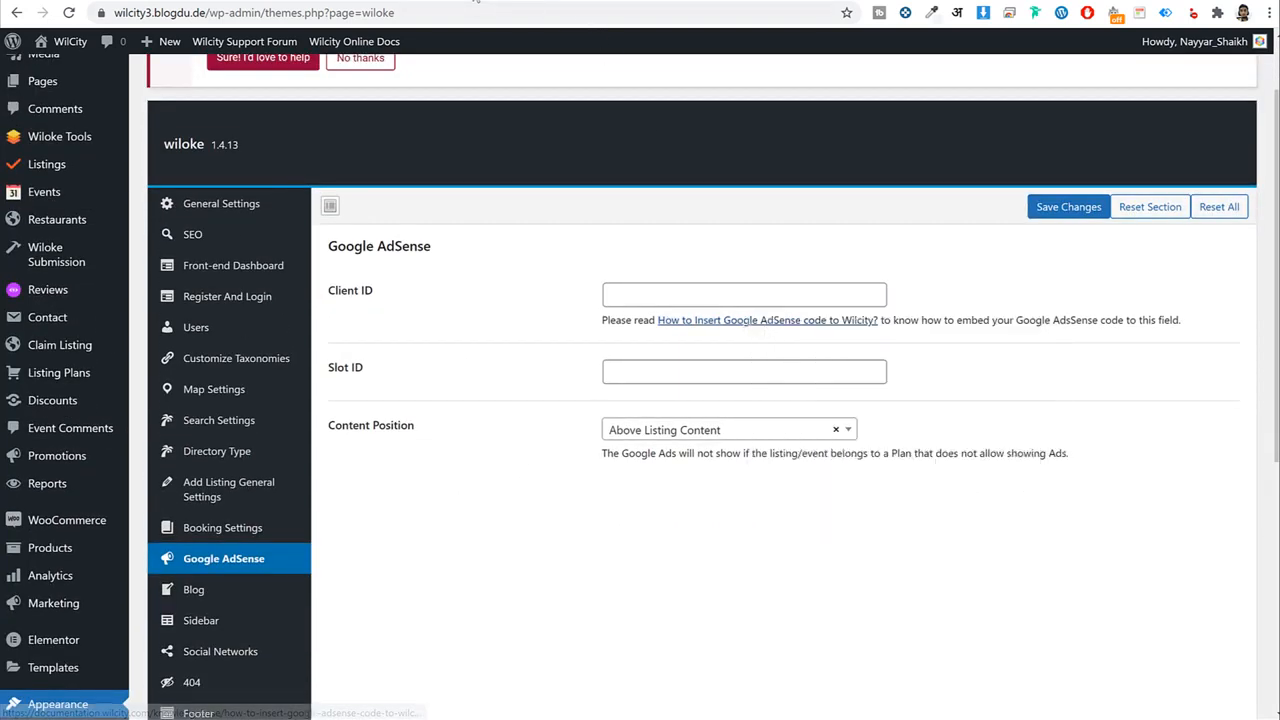
Read through 'How To Insert Google Adsense Code To Wilcity', then return to the AdSense settings tab.
{"action": "scroll", "coordinate": [560, 267], "scroll_direction": "down", "scroll_amount": 15}
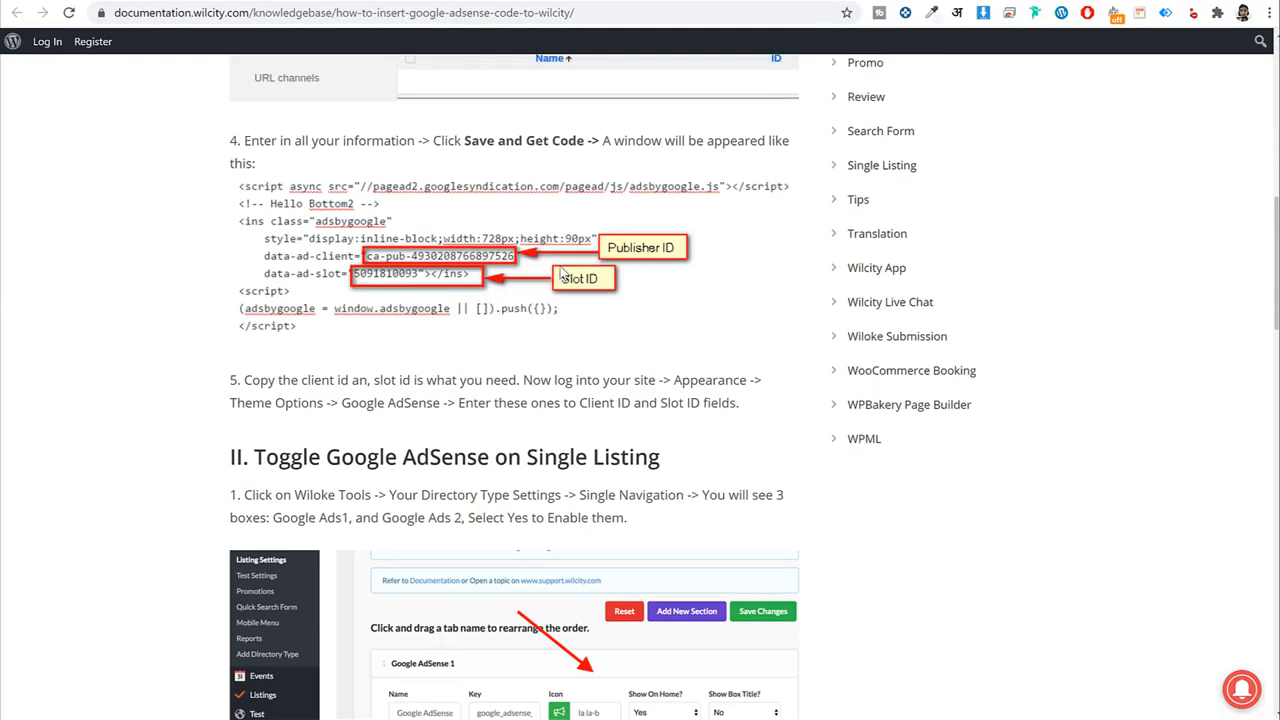
{"action": "scroll", "coordinate": [561, 277], "scroll_direction": "down", "scroll_amount": 10}
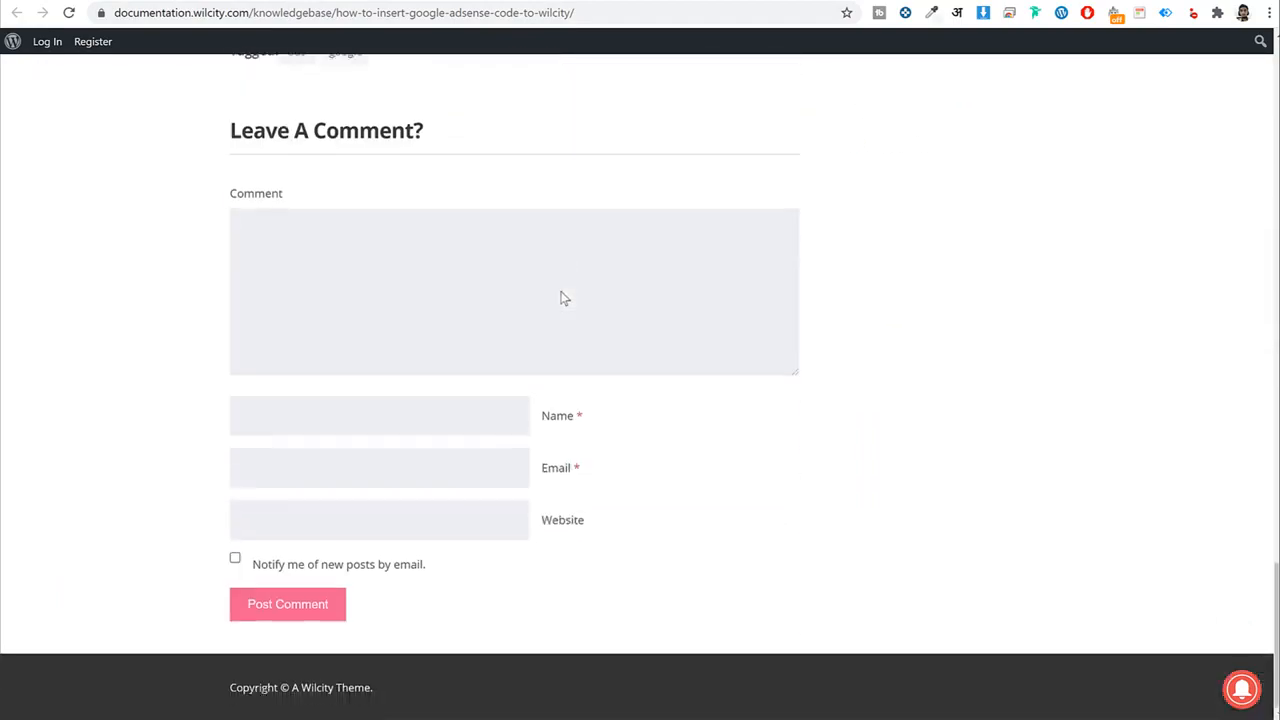
{"action": "scroll", "coordinate": [563, 297], "scroll_direction": "up", "scroll_amount": 5}
{"action": "scroll", "coordinate": [565, 307], "scroll_direction": "up", "scroll_amount": 15}
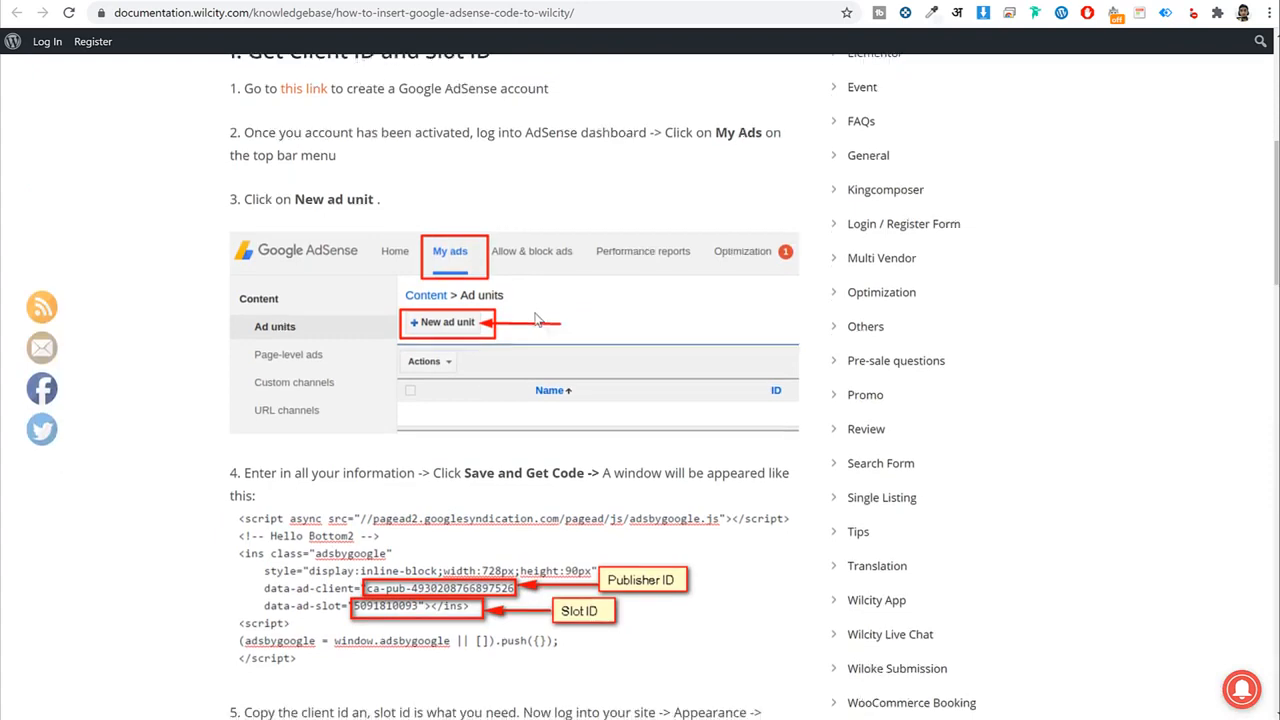
{"action": "scroll", "coordinate": [606, 349], "scroll_direction": "down", "scroll_amount": 3}
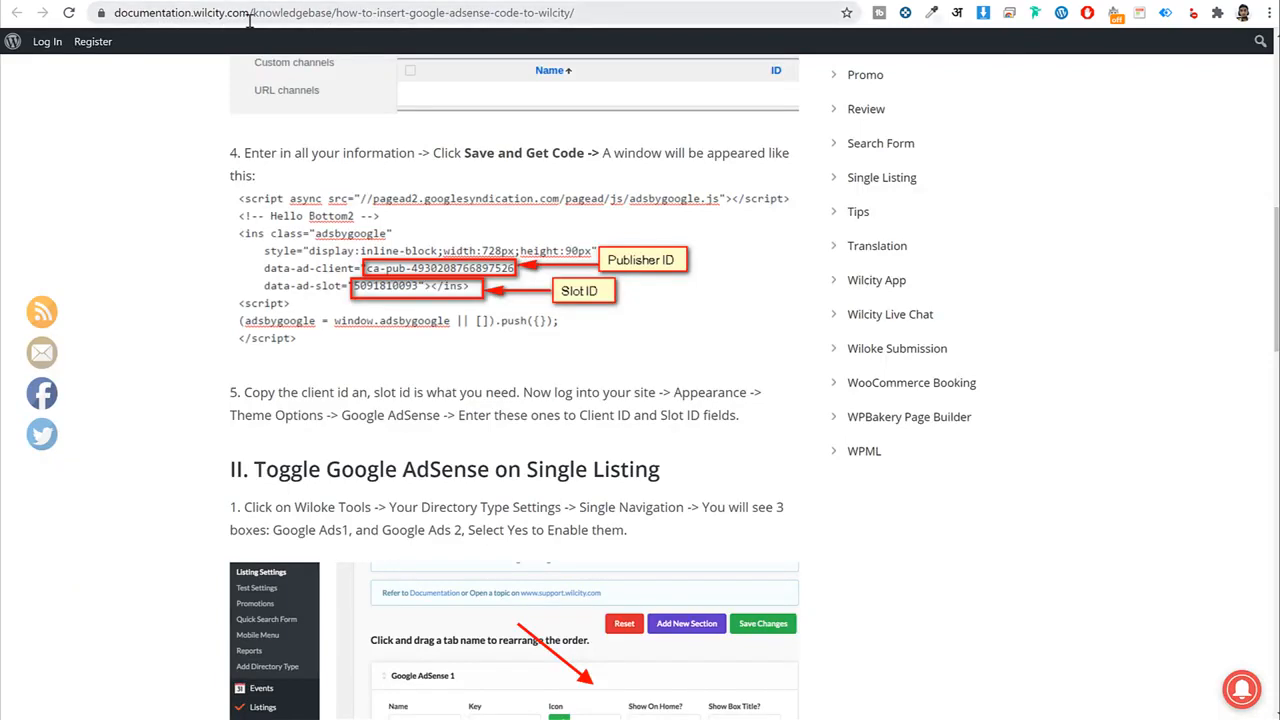
{"action": "scroll", "coordinate": [345, 125], "scroll_direction": "up", "scroll_amount": 10}
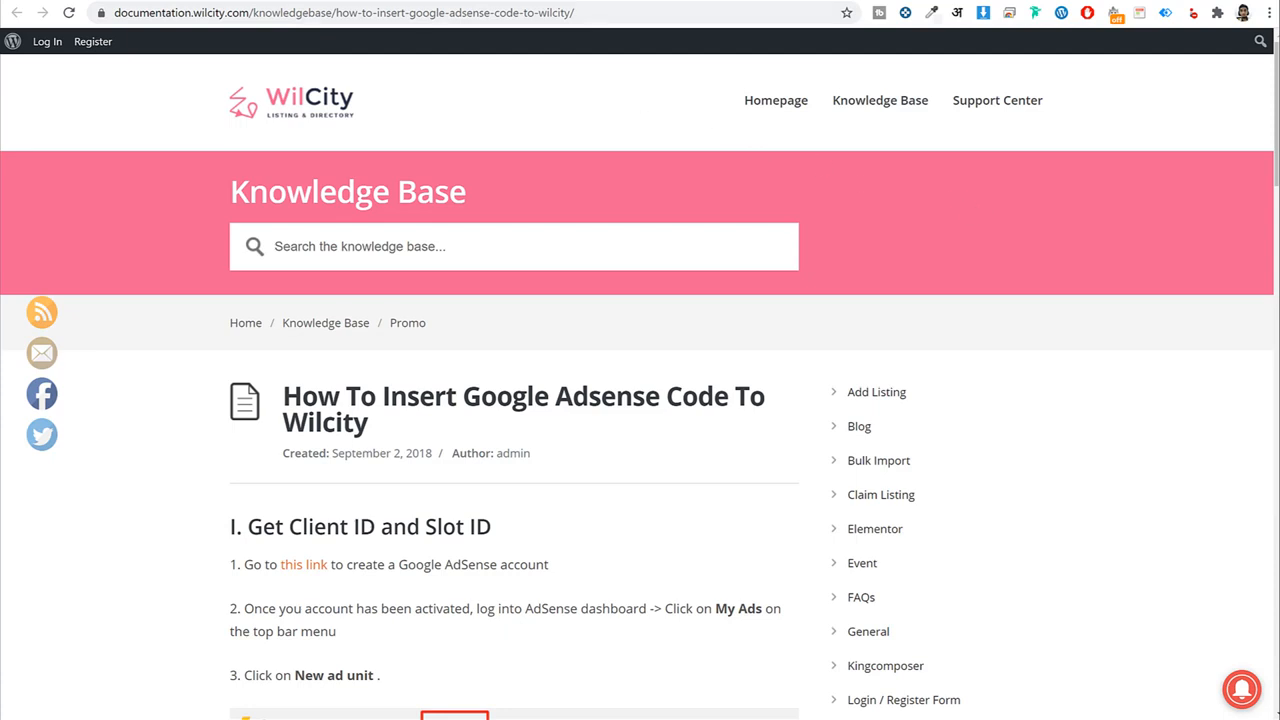
{"action": "left_click", "coordinate": [392, 1]}
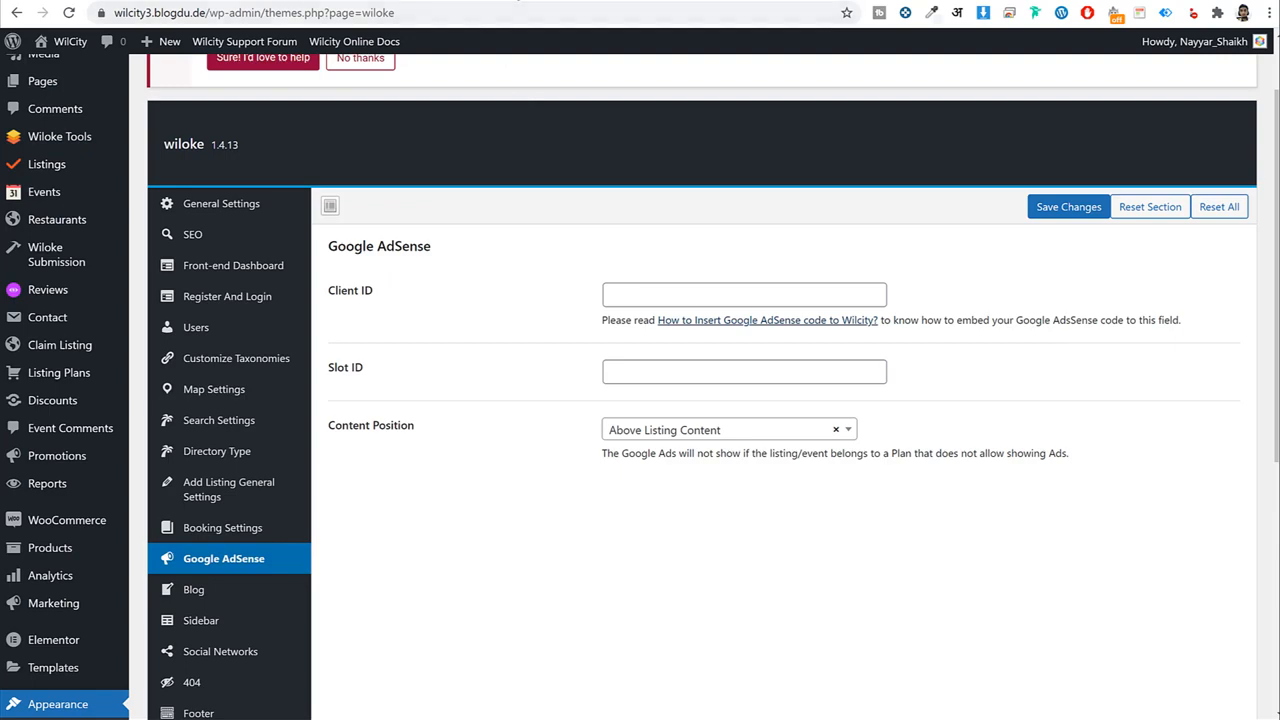
Browse the Blog, Sidebar, Social Networks and 404 theme option sections.
{"action": "left_click", "coordinate": [383, 2]}
{"action": "left_click", "coordinate": [283, 3]}
{"action": "scroll", "coordinate": [971, 395], "scroll_direction": "down", "scroll_amount": 3}
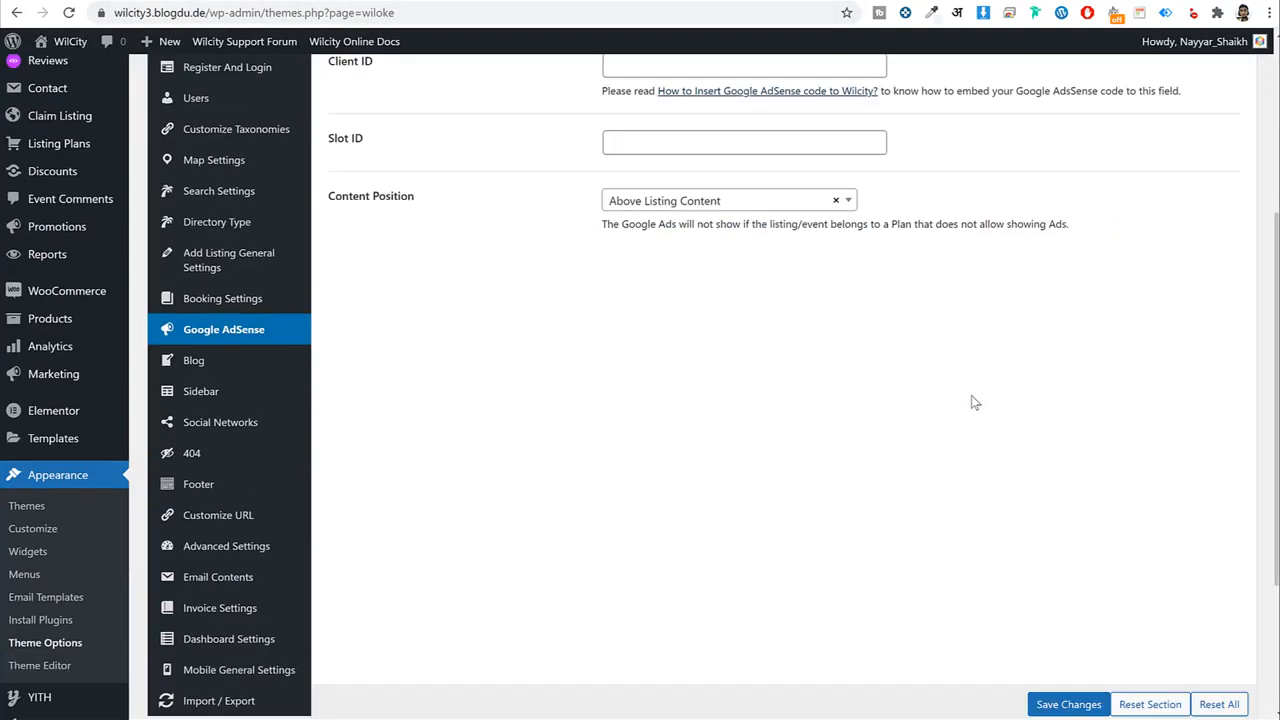
{"action": "left_click", "coordinate": [231, 349]}
{"action": "scroll", "coordinate": [741, 364], "scroll_direction": "up", "scroll_amount": 3}
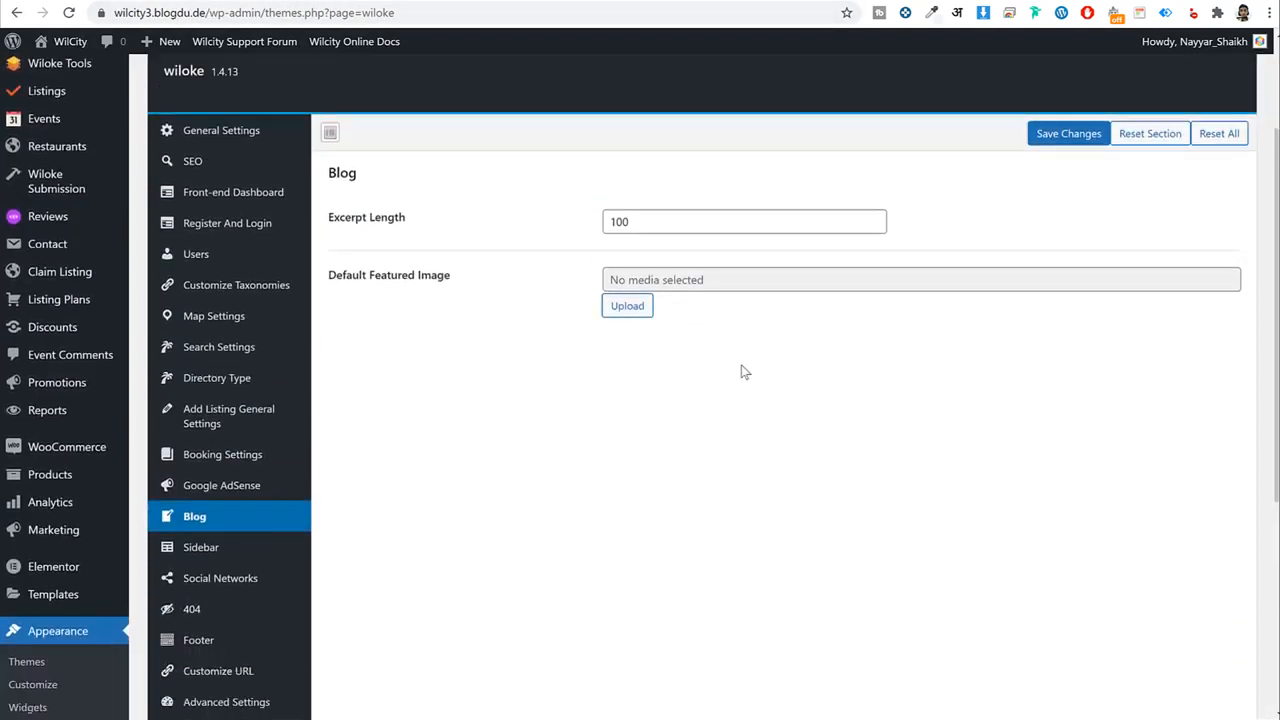
{"action": "scroll", "coordinate": [257, 394], "scroll_direction": "down", "scroll_amount": 3}
{"action": "left_click", "coordinate": [250, 380]}
{"action": "scroll", "coordinate": [508, 427], "scroll_direction": "up", "scroll_amount": 3}
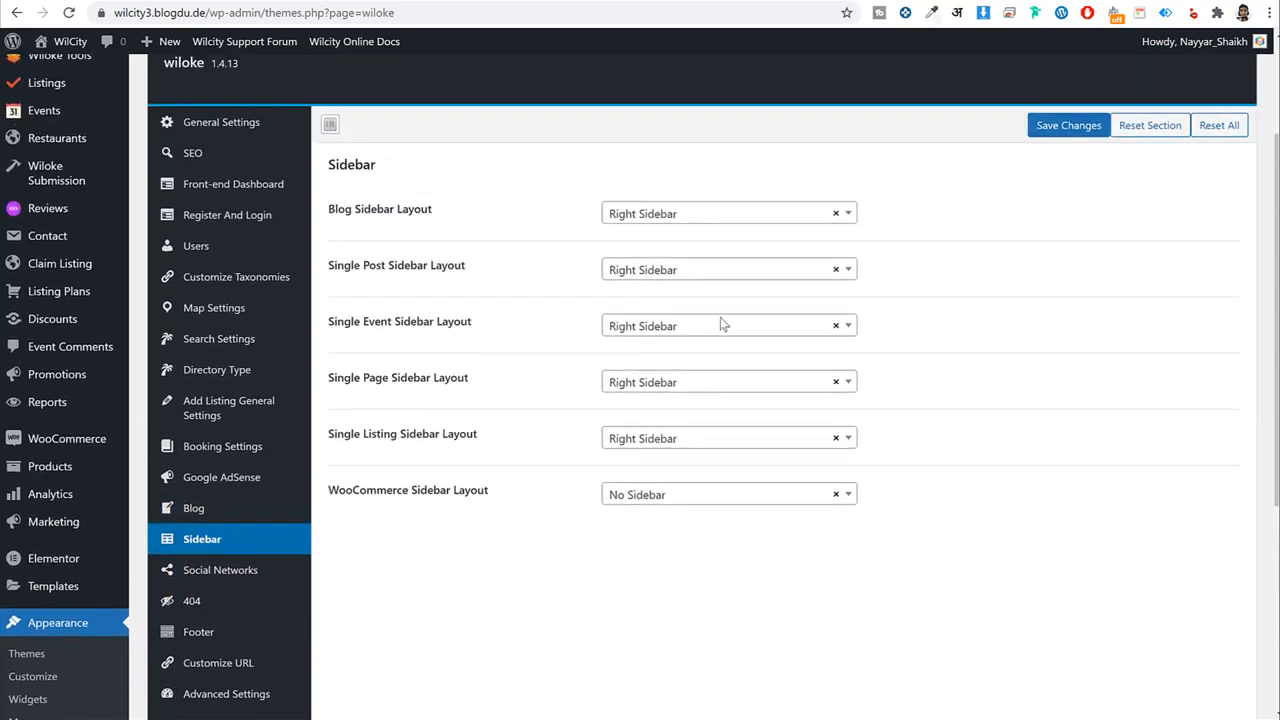
{"action": "scroll", "coordinate": [817, 427], "scroll_direction": "down", "scroll_amount": 3}
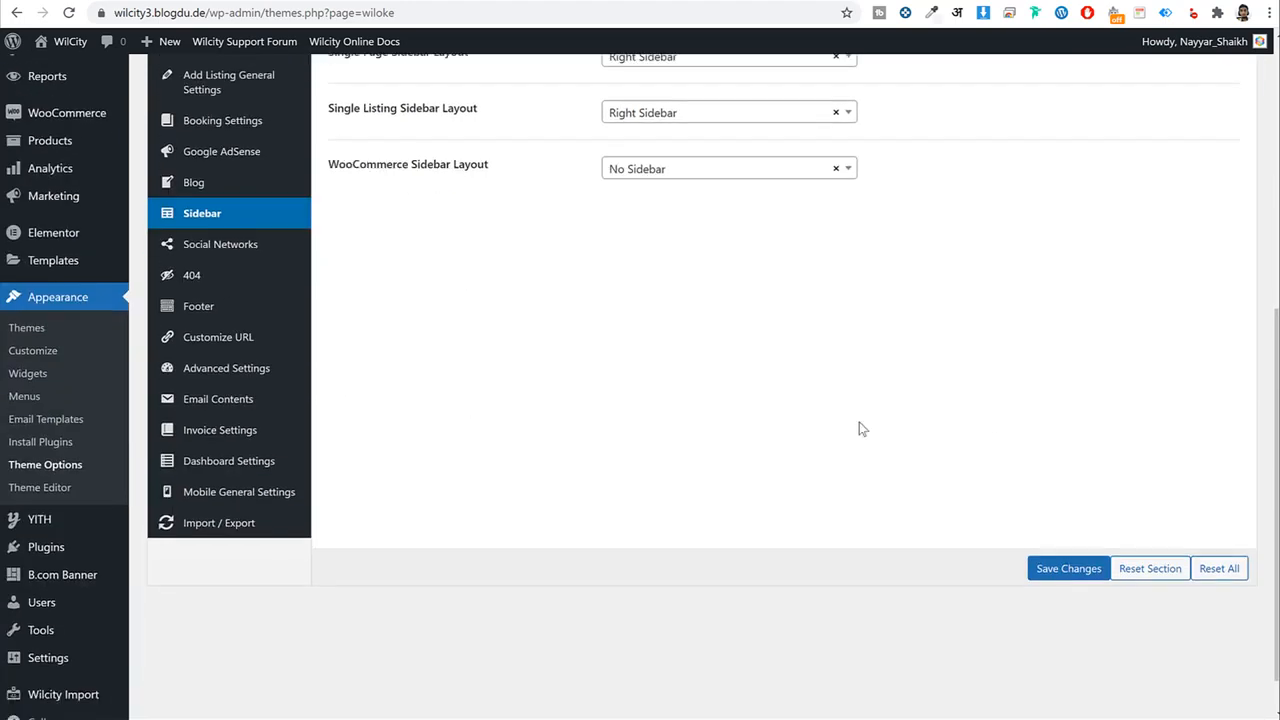
{"action": "left_click", "coordinate": [225, 245]}
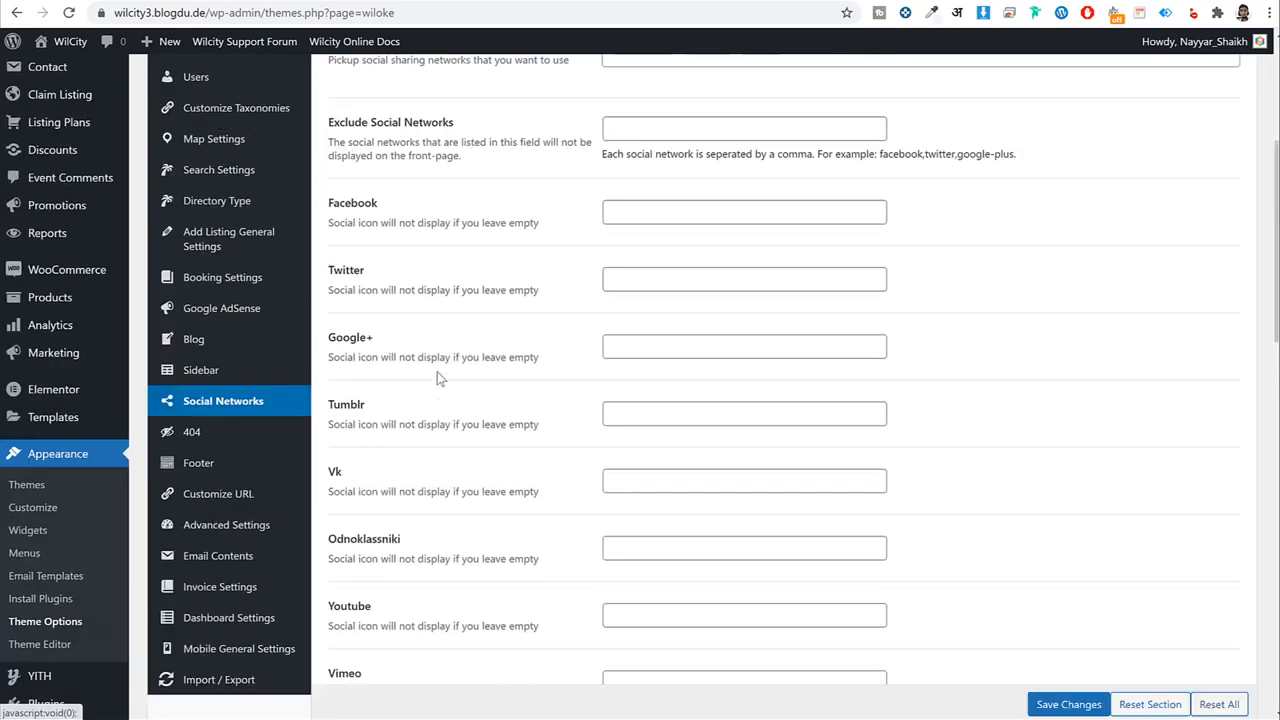
{"action": "scroll", "coordinate": [437, 375], "scroll_direction": "up", "scroll_amount": 4}
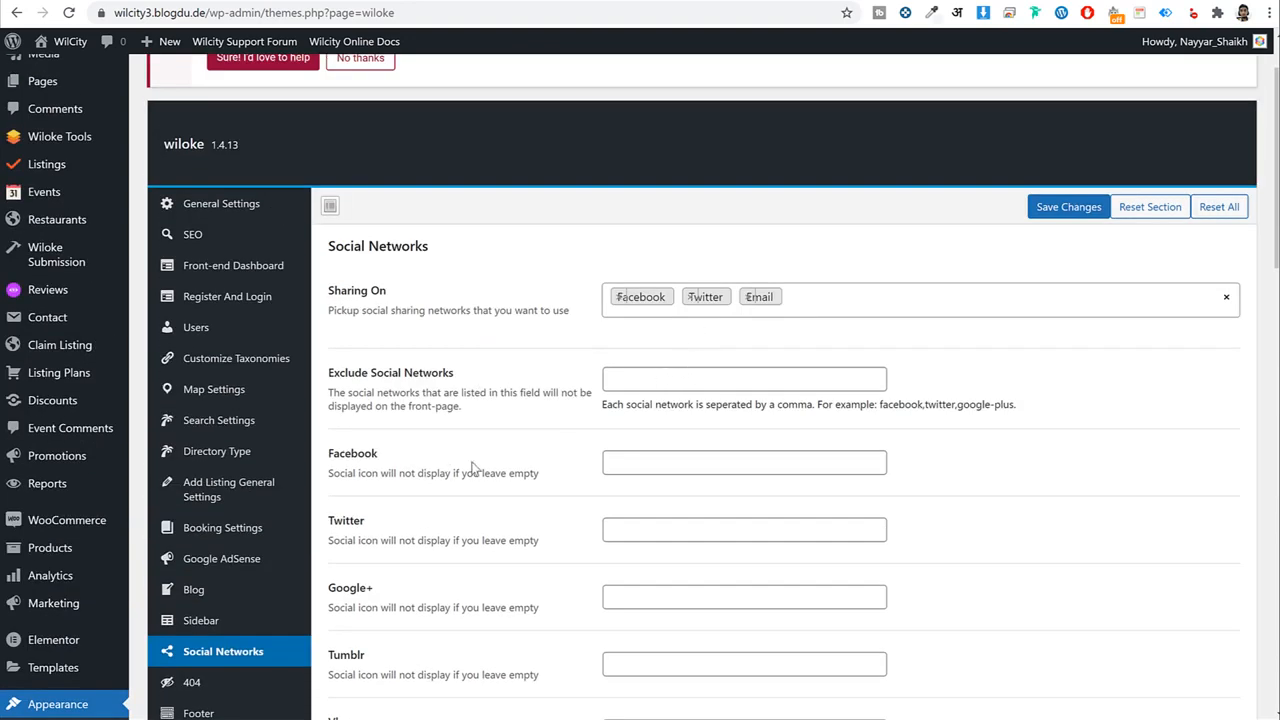
{"action": "scroll", "coordinate": [510, 405], "scroll_direction": "down", "scroll_amount": 2}
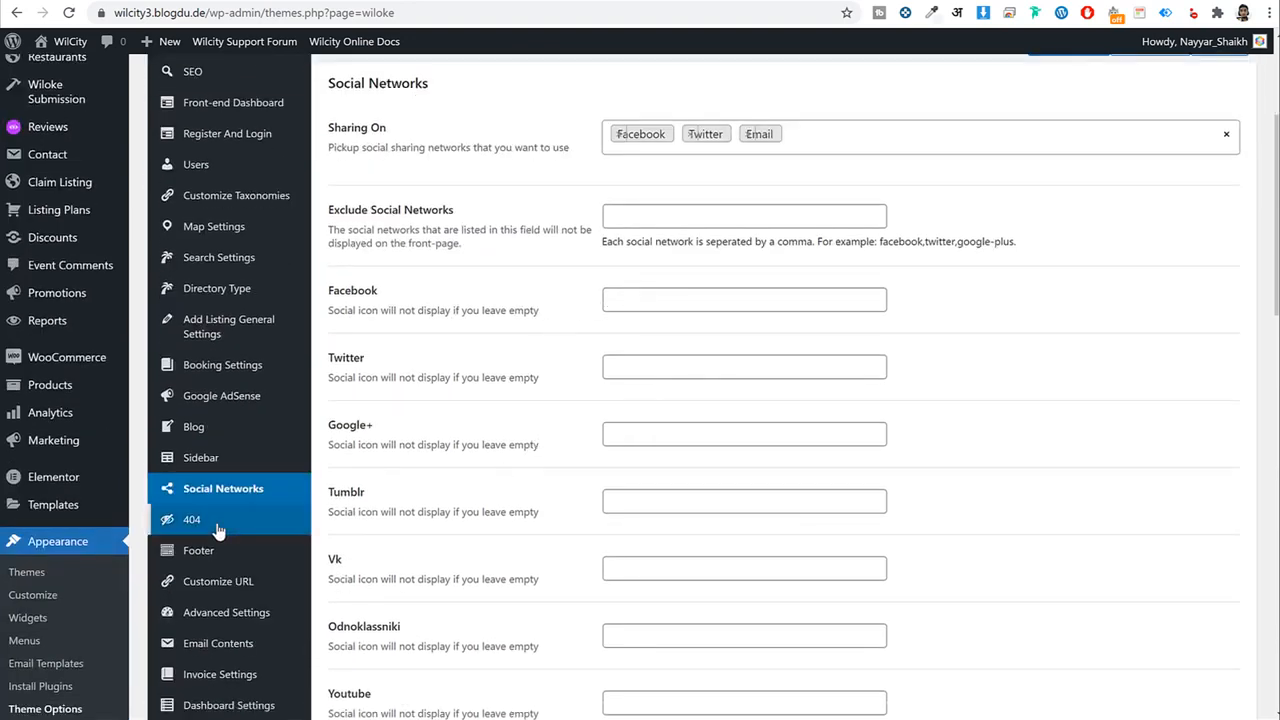
{"action": "left_click", "coordinate": [258, 520]}
Change the Footer copyright to 'Copyright © 2021 Made by' plus the owner's name and save.
{"action": "left_click", "coordinate": [231, 558]}
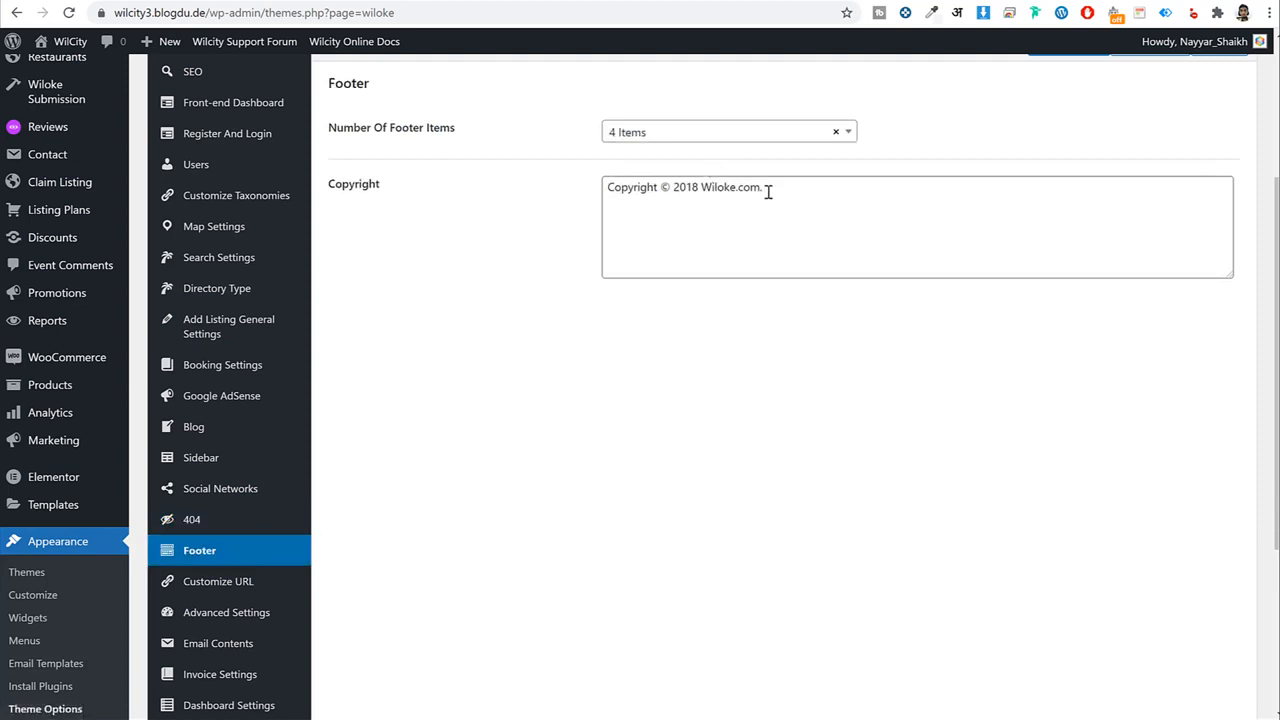
{"action": "left_click_drag", "start_coordinate": [816, 195], "coordinate": [670, 205]}
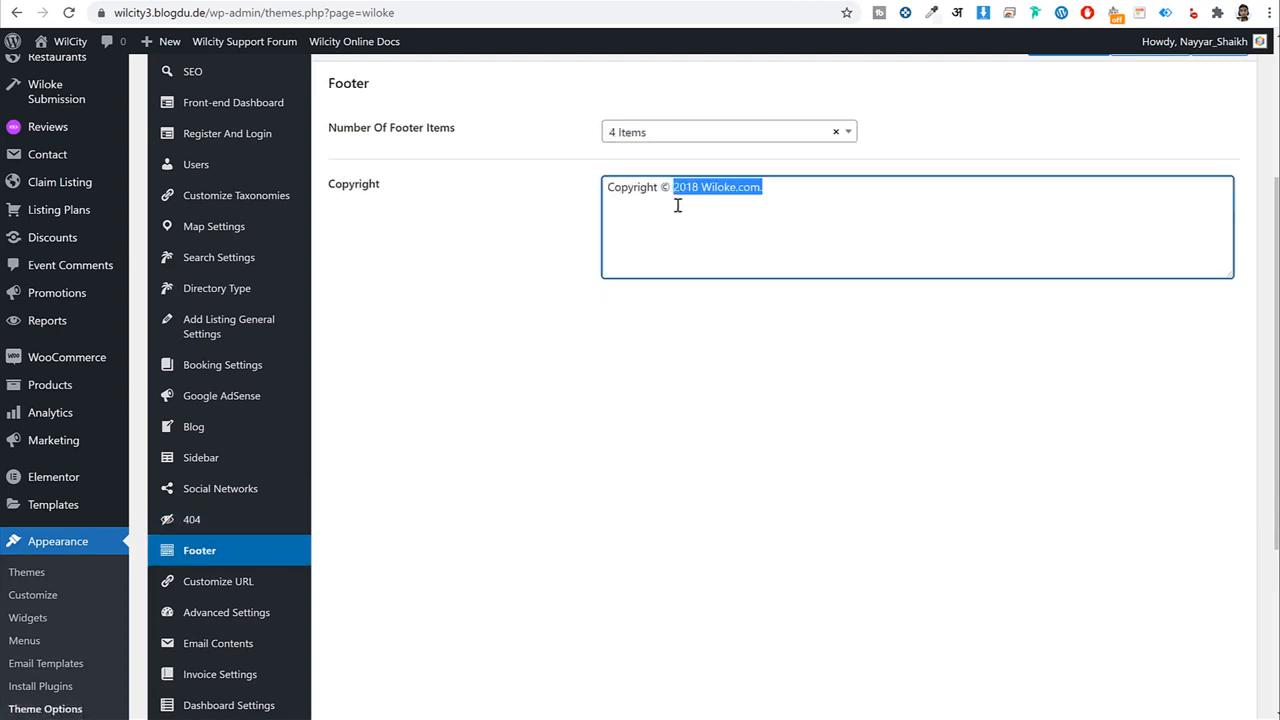
{"action": "type", "text": "2"}
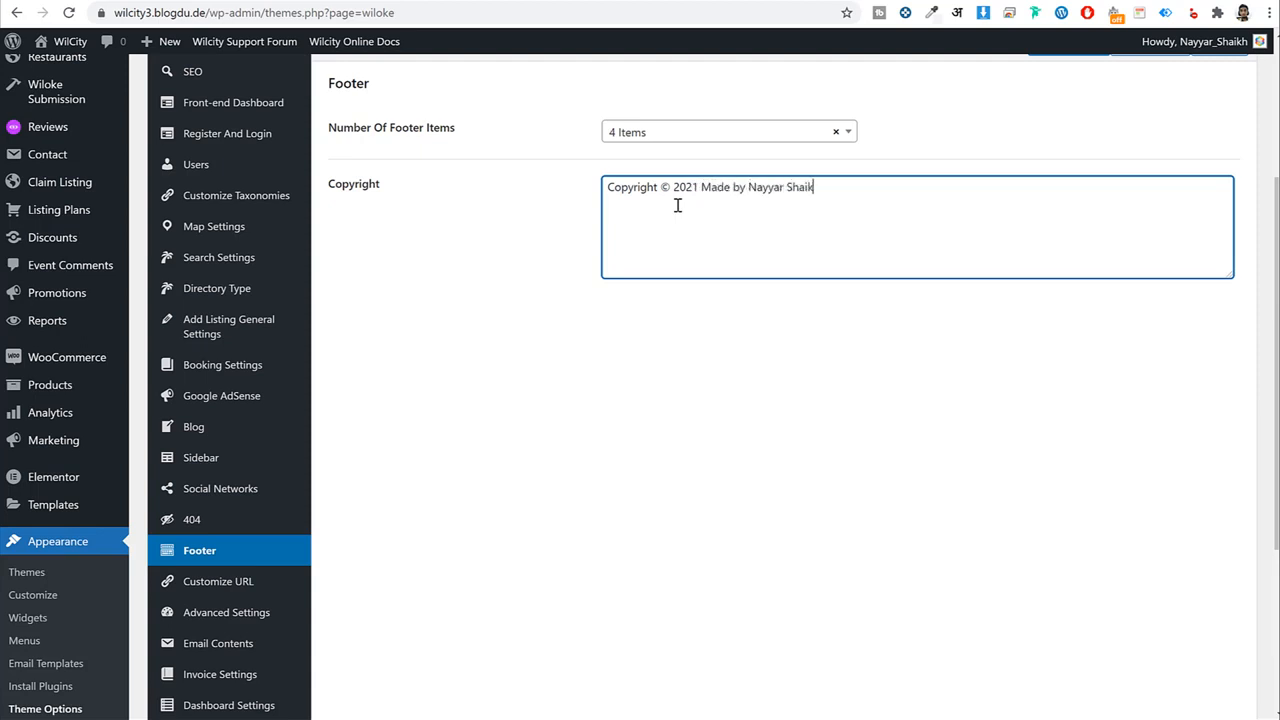
{"action": "scroll", "coordinate": [674, 201], "scroll_direction": "down", "scroll_amount": 3}
{"action": "left_click", "coordinate": [1066, 519]}
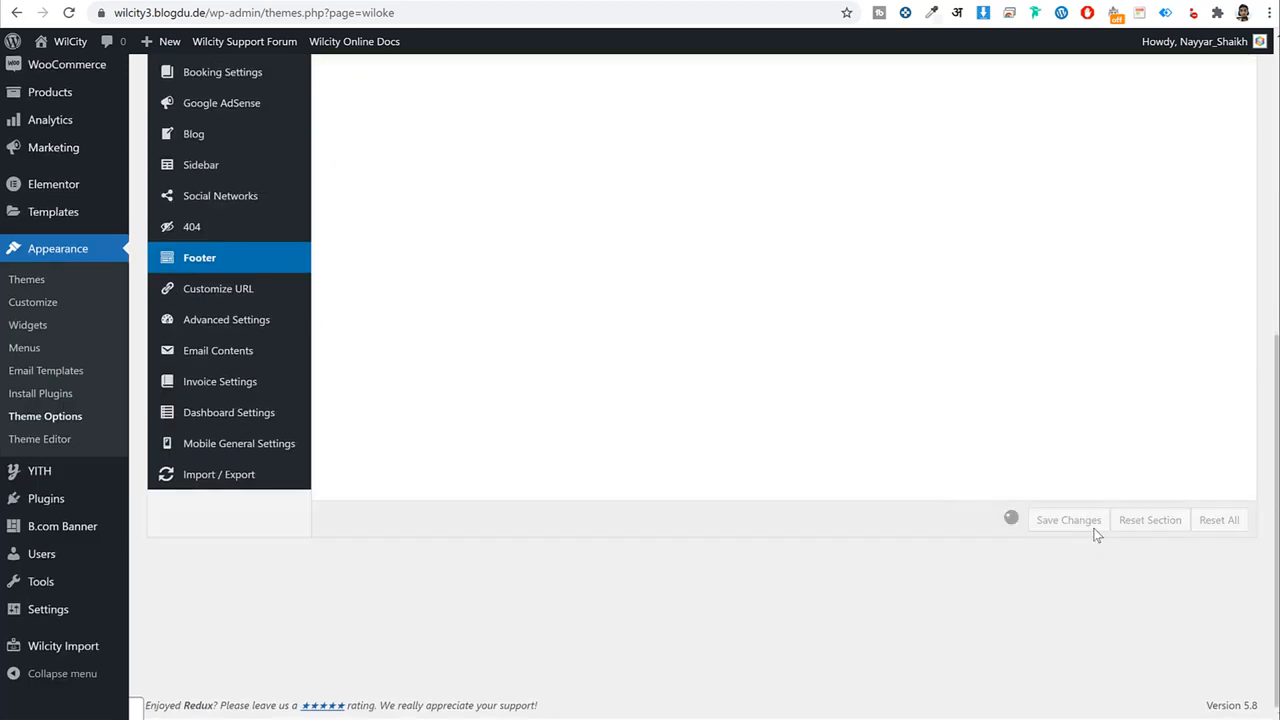
{"action": "left_click", "coordinate": [289, 320]}
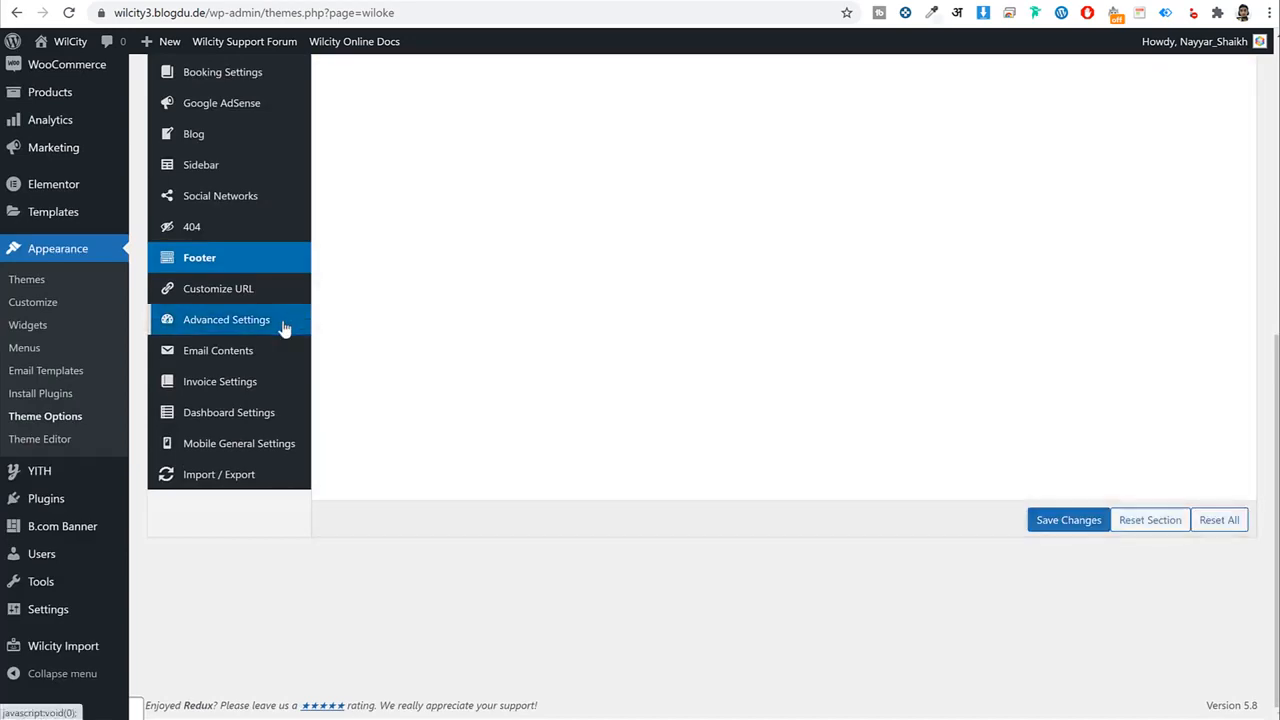
Look through the Mobile General and Advanced Settings theme option sections.
{"action": "left_click", "coordinate": [239, 443]}
{"action": "scroll", "coordinate": [618, 490], "scroll_direction": "up", "scroll_amount": 2}
{"action": "scroll", "coordinate": [632, 482], "scroll_direction": "down", "scroll_amount": 1}
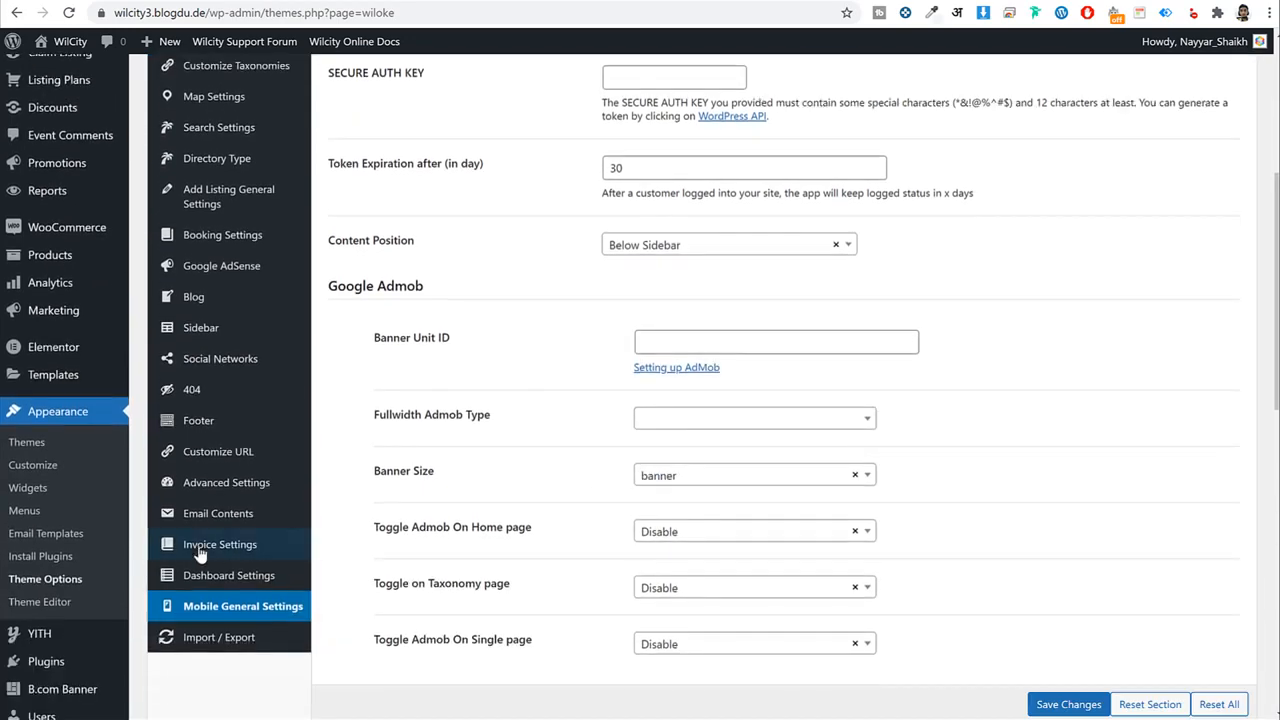
{"action": "left_click", "coordinate": [226, 482]}
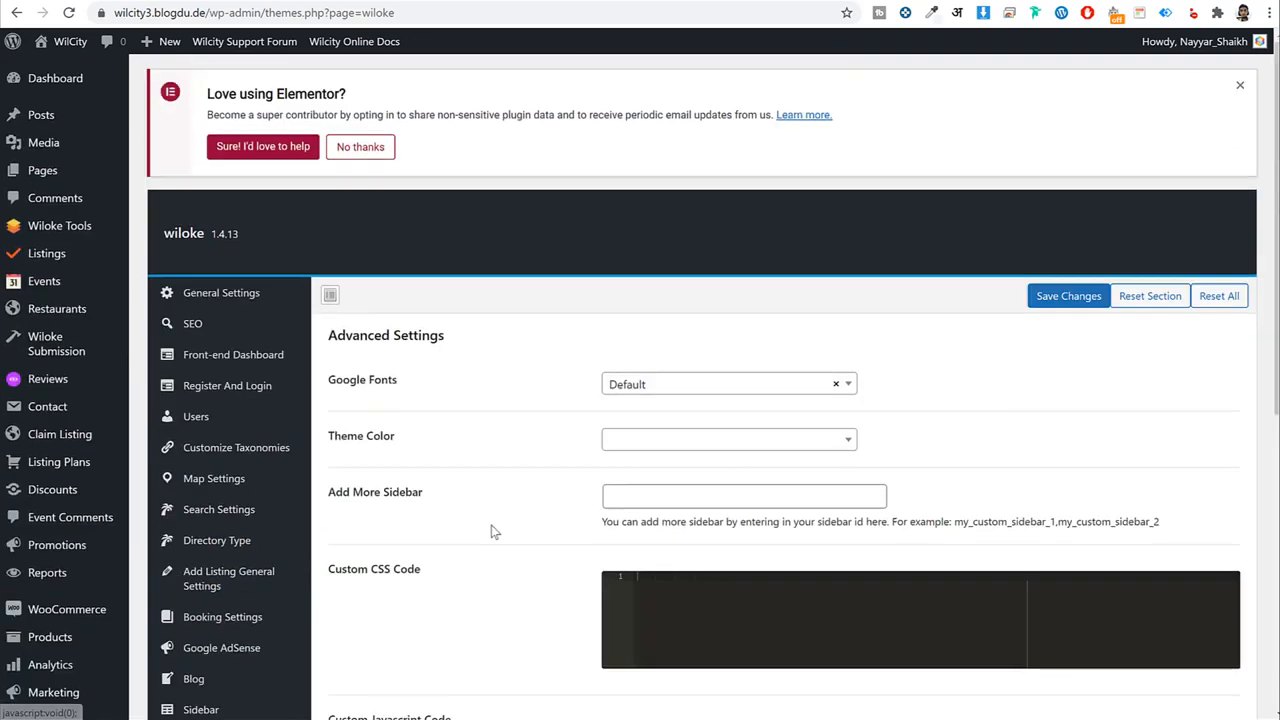
{"action": "scroll", "coordinate": [935, 423], "scroll_direction": "down", "scroll_amount": 2}
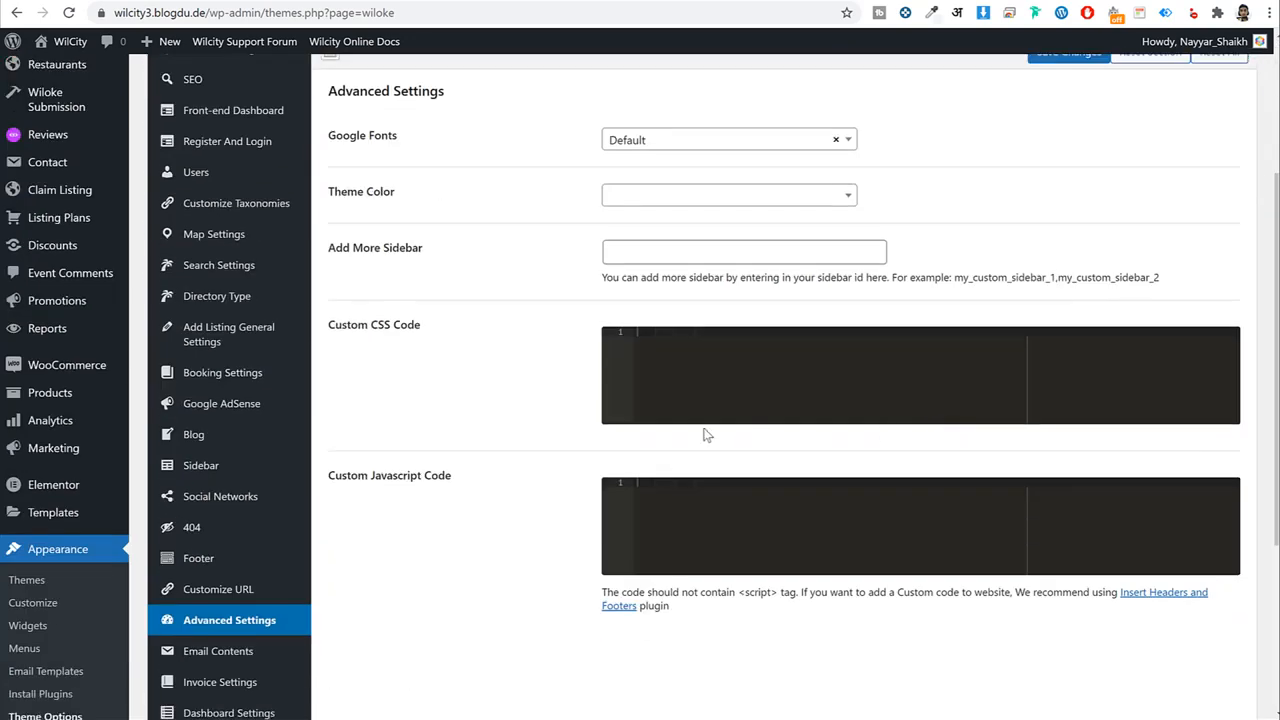
{"action": "left_click", "coordinate": [468, 3]}
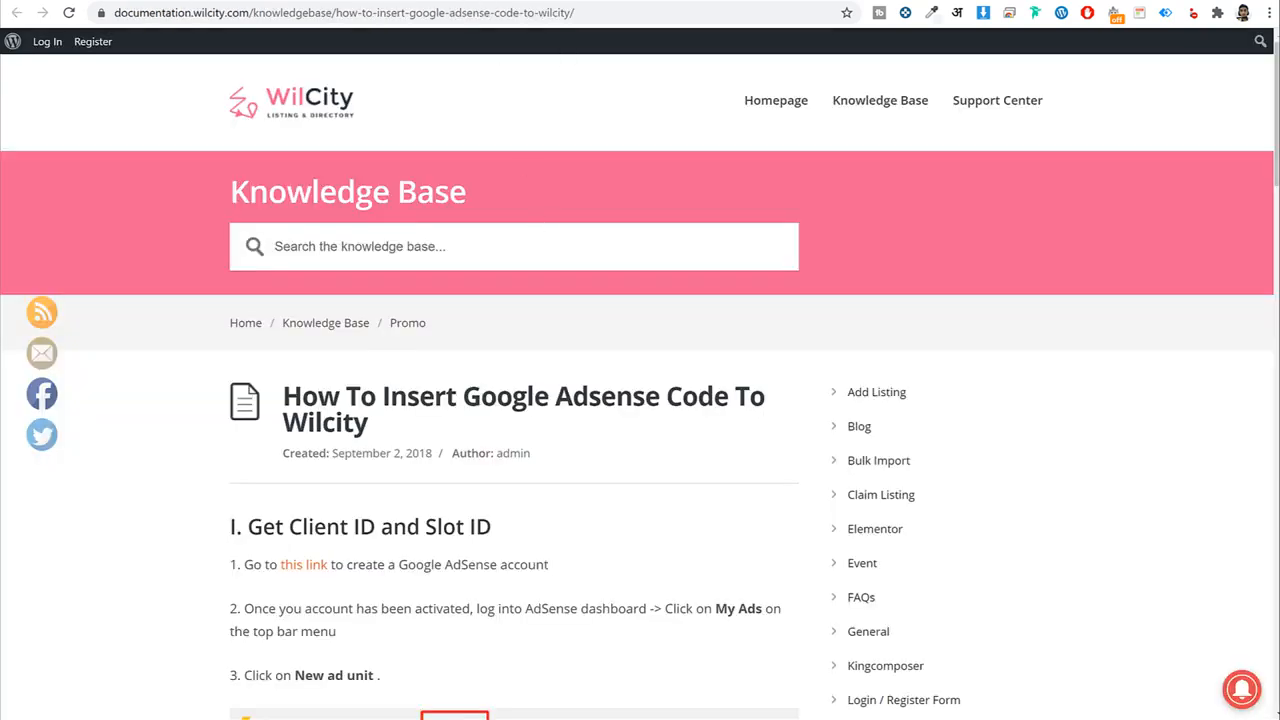
{"action": "left_click", "coordinate": [470, 3]}
Reload the WilCity homepage, compare it with the demo site, and scroll through the listing cards.
{"action": "left_click", "coordinate": [130, 3]}
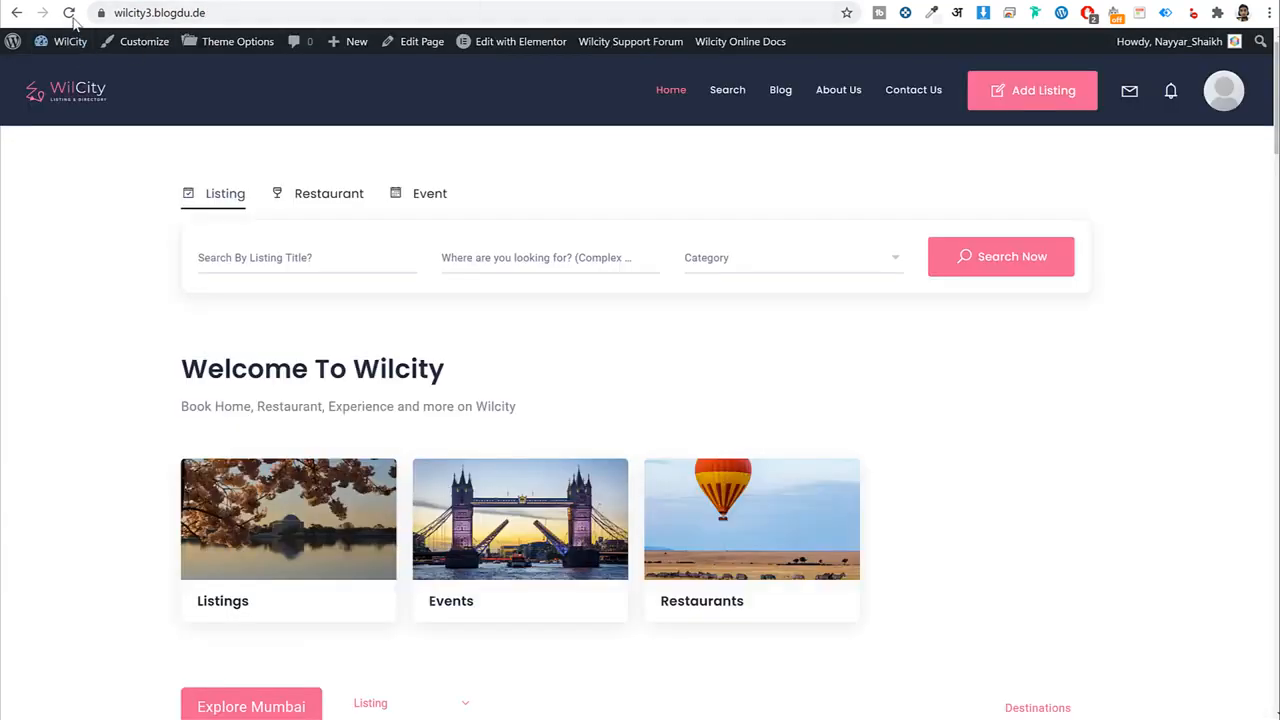
{"action": "left_click", "coordinate": [70, 13]}
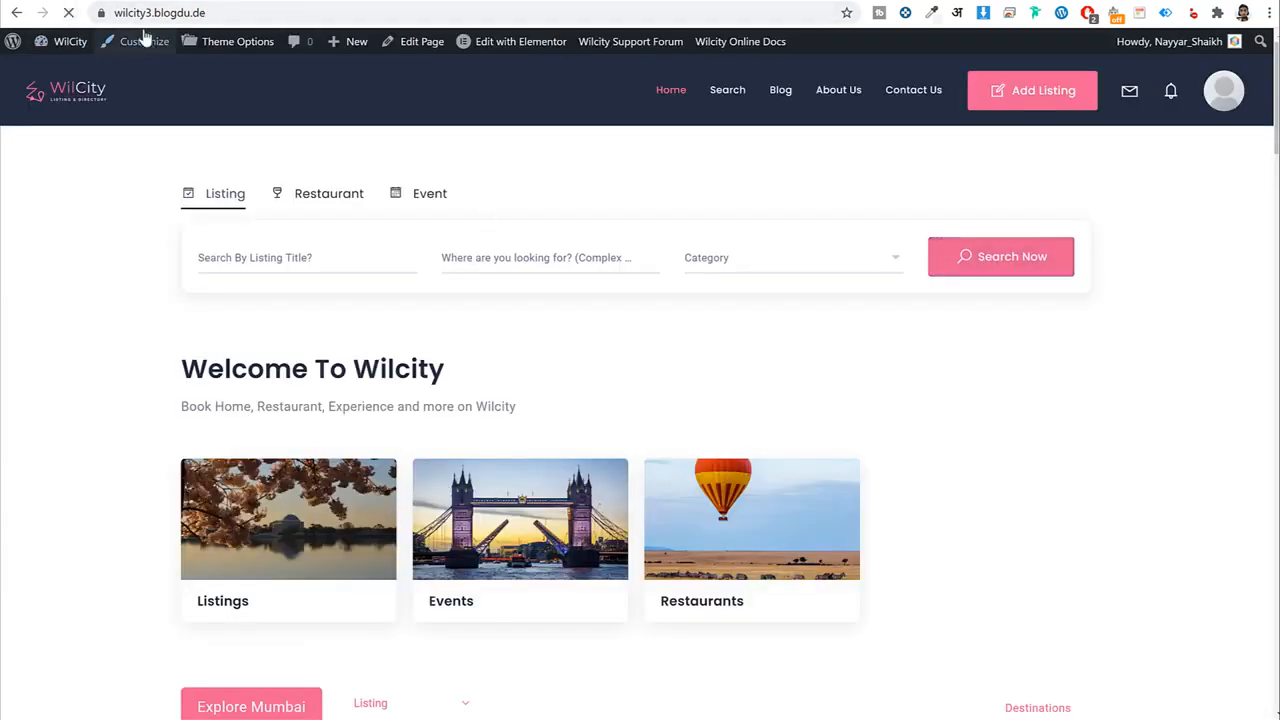
{"action": "left_click", "coordinate": [113, 3]}
{"action": "left_click", "coordinate": [434, 43]}
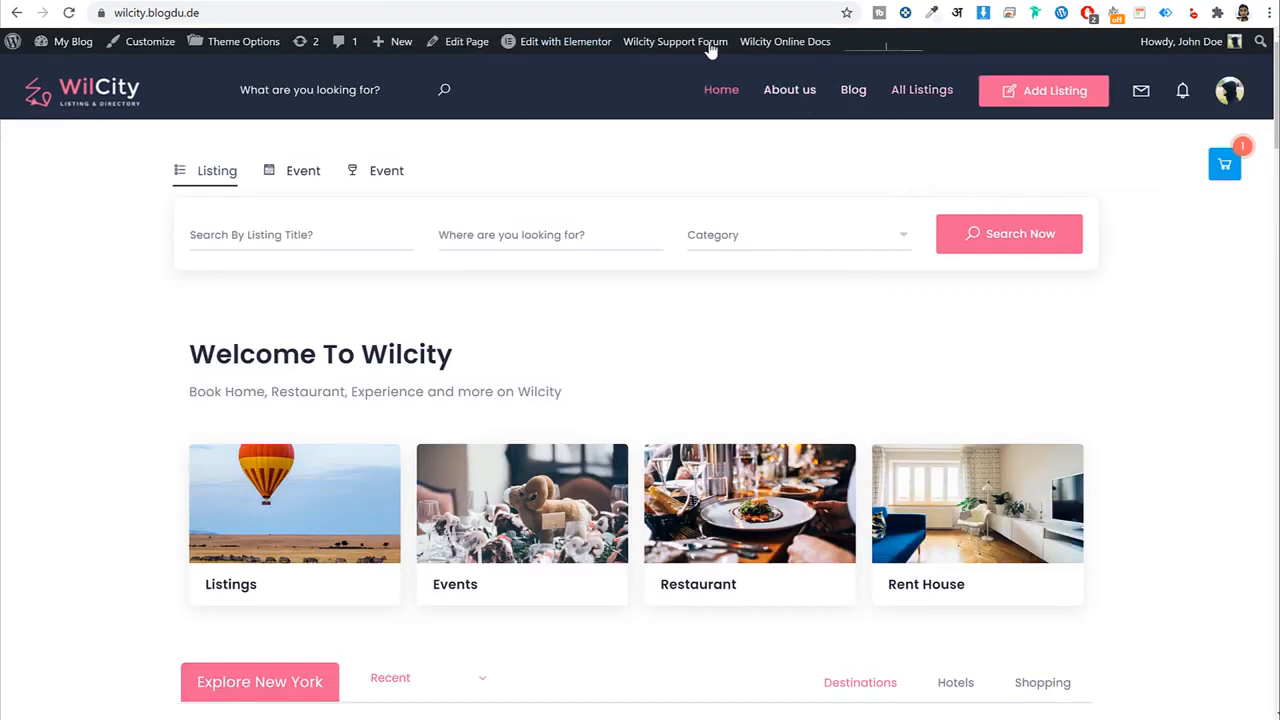
{"action": "left_click", "coordinate": [526, 1]}
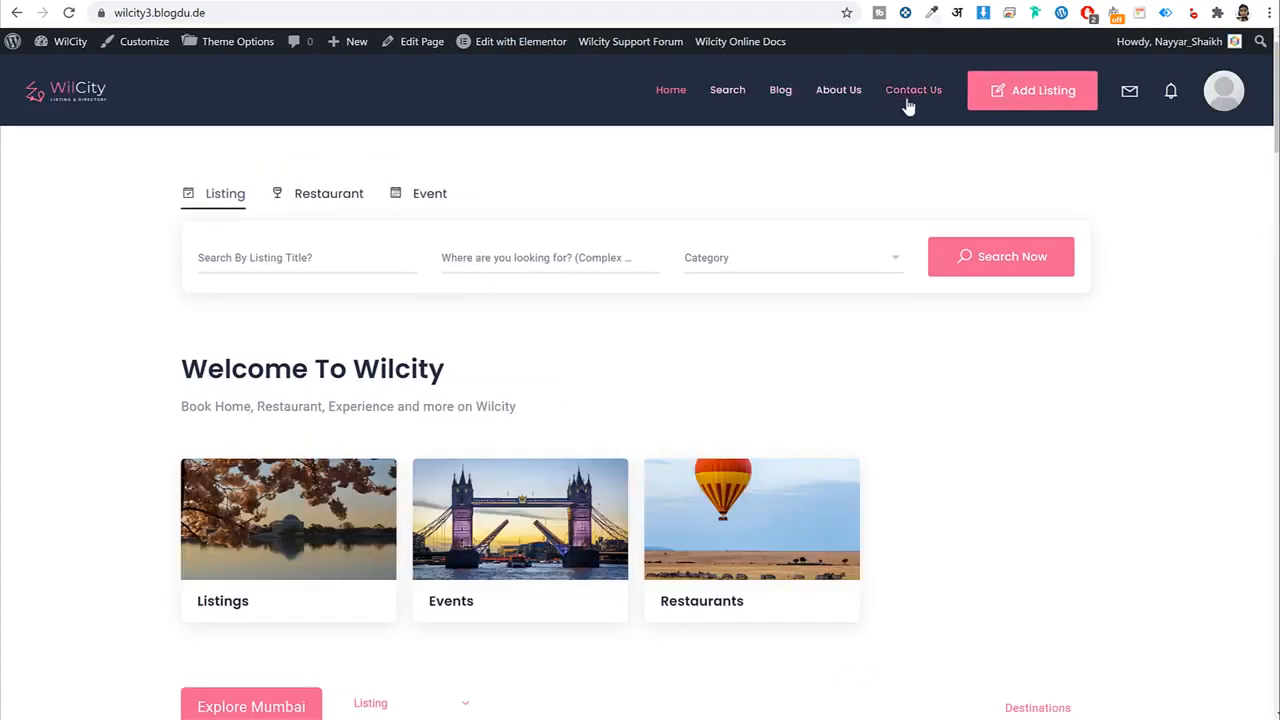
{"action": "left_click", "coordinate": [690, 1]}
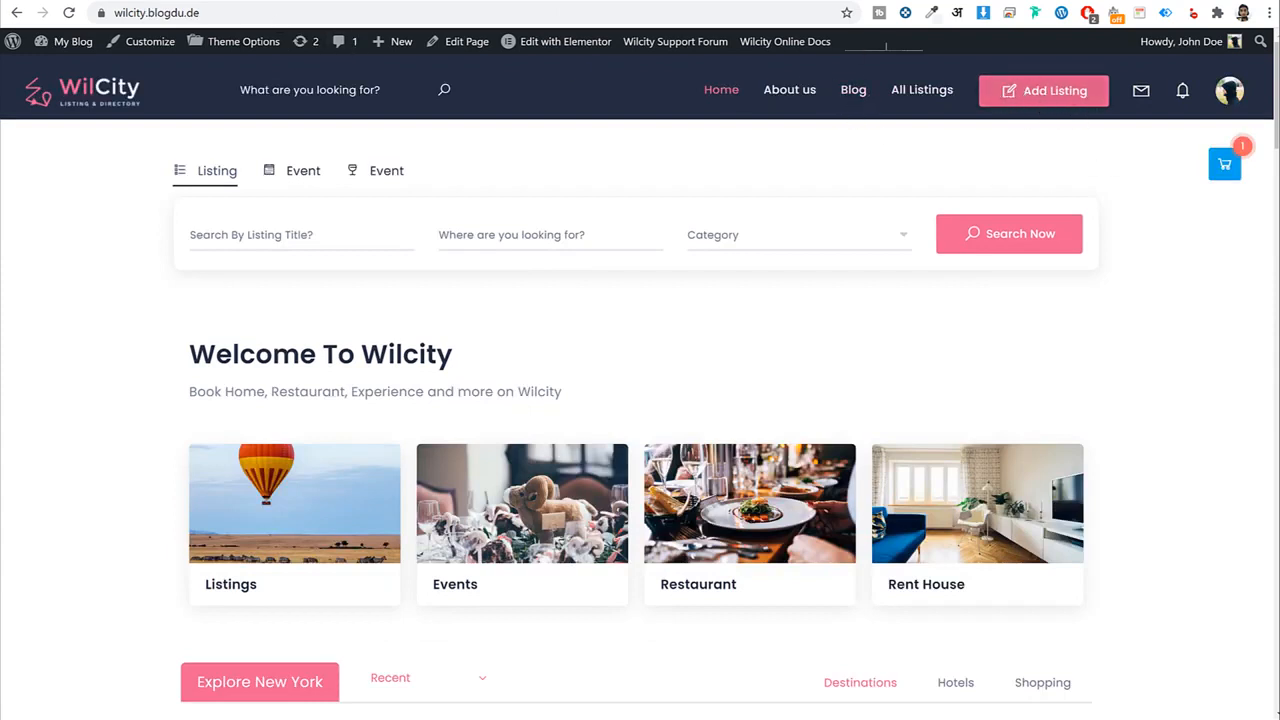
{"action": "left_click", "coordinate": [960, 1]}
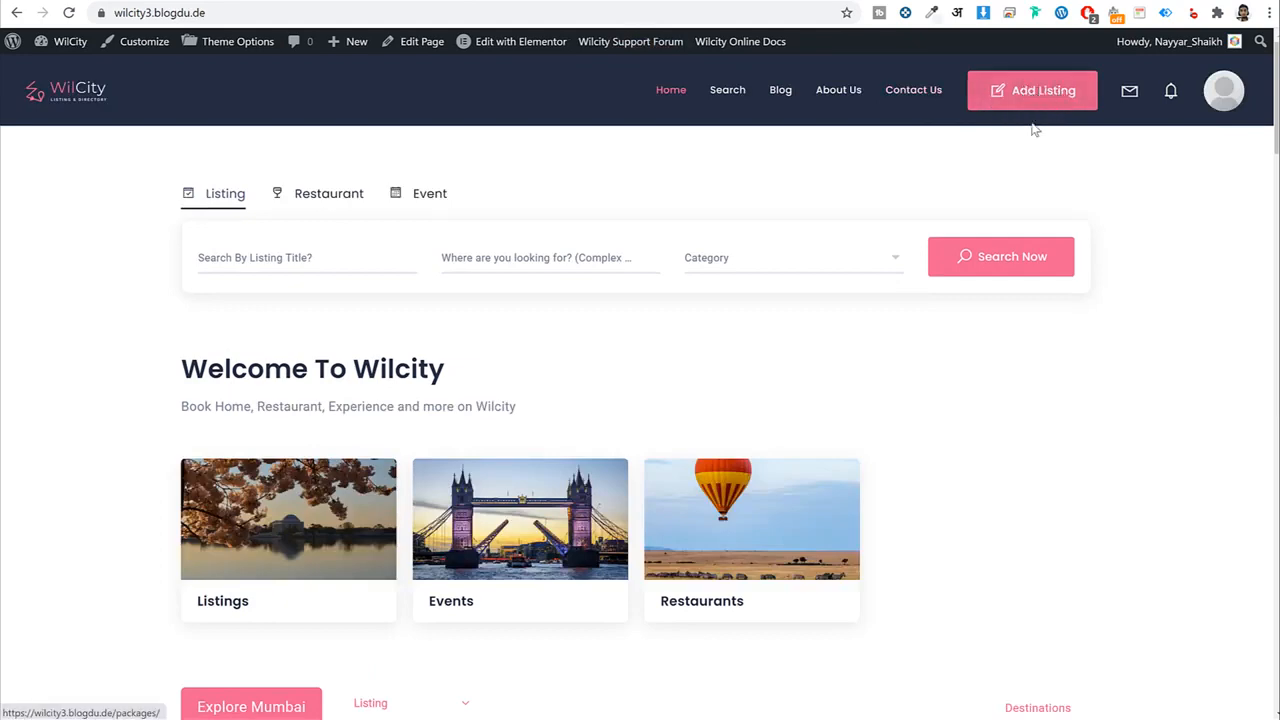
{"action": "scroll", "coordinate": [1144, 285], "scroll_direction": "down", "scroll_amount": 4}
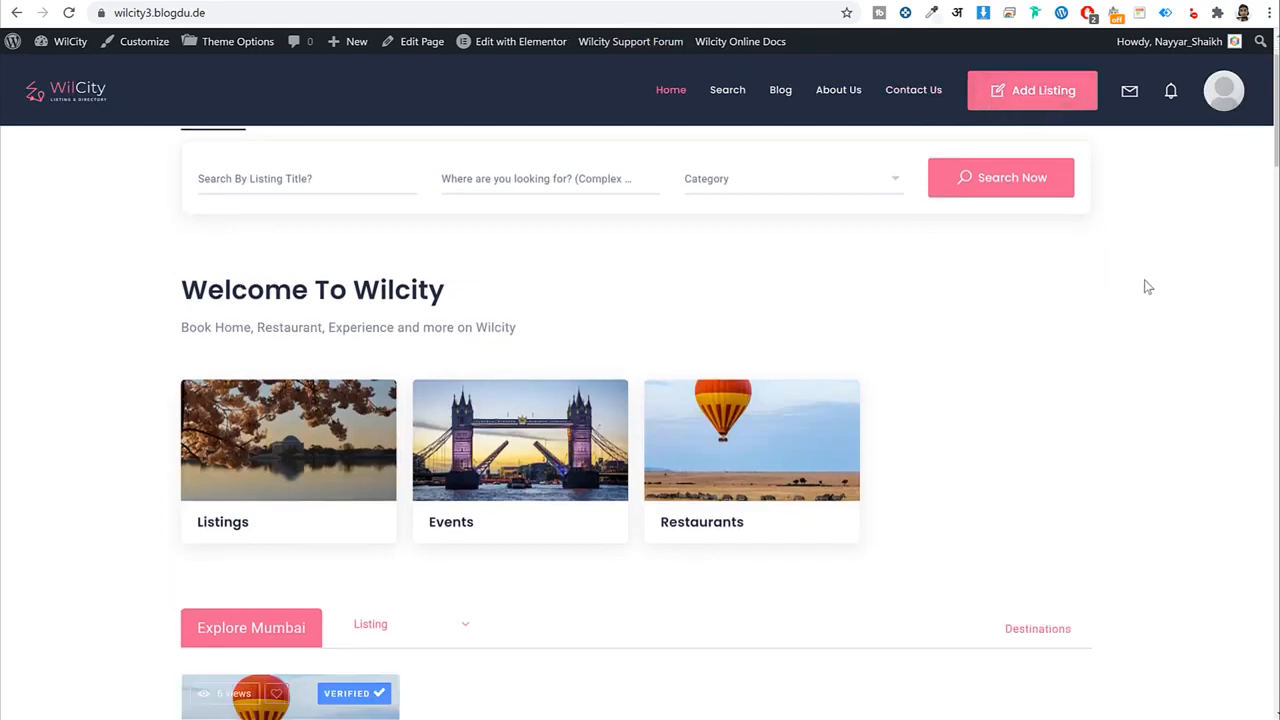
{"action": "scroll", "coordinate": [1145, 286], "scroll_direction": "up", "scroll_amount": 4}
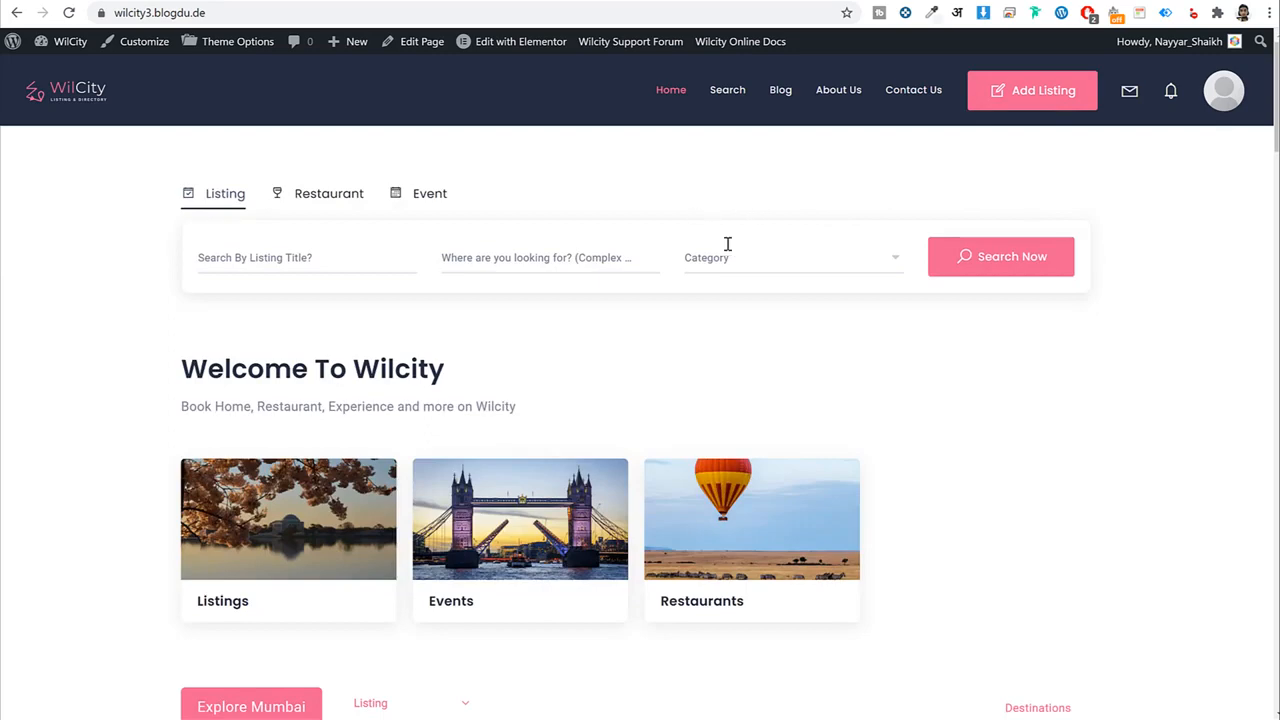
Open the CSS file from the Pages folder in Notepad and copy its entire stylesheet.
{"action": "key", "text": "alt+Tab"}
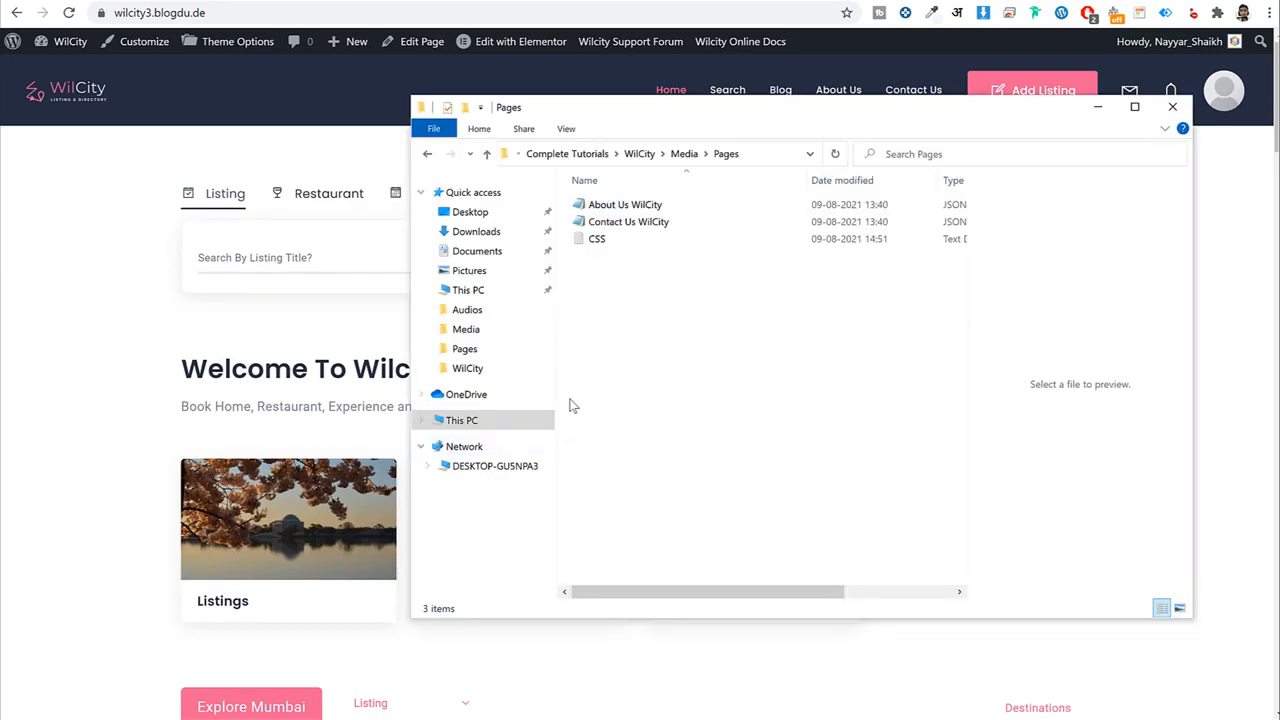
{"action": "left_click", "coordinate": [618, 240]}
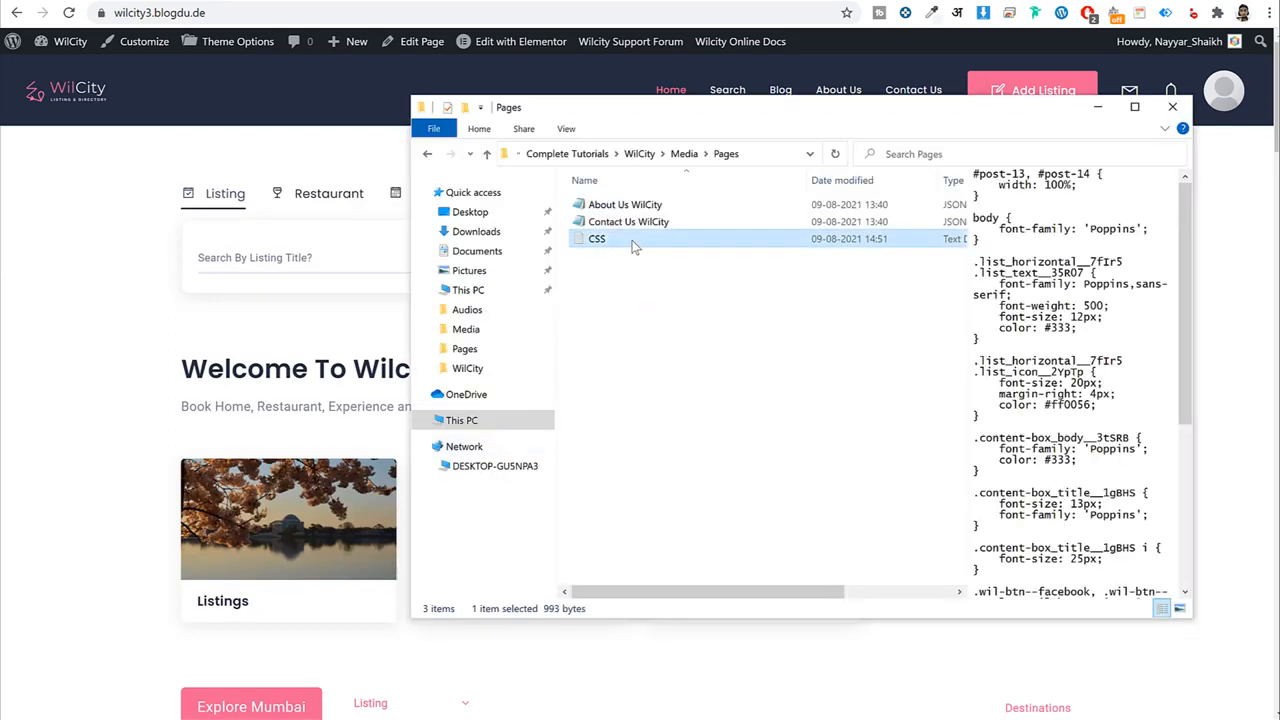
{"action": "double_click", "coordinate": [632, 244]}
{"action": "scroll", "coordinate": [690, 453], "scroll_direction": "down", "scroll_amount": 2}
{"action": "scroll", "coordinate": [691, 461], "scroll_direction": "up", "scroll_amount": 2}
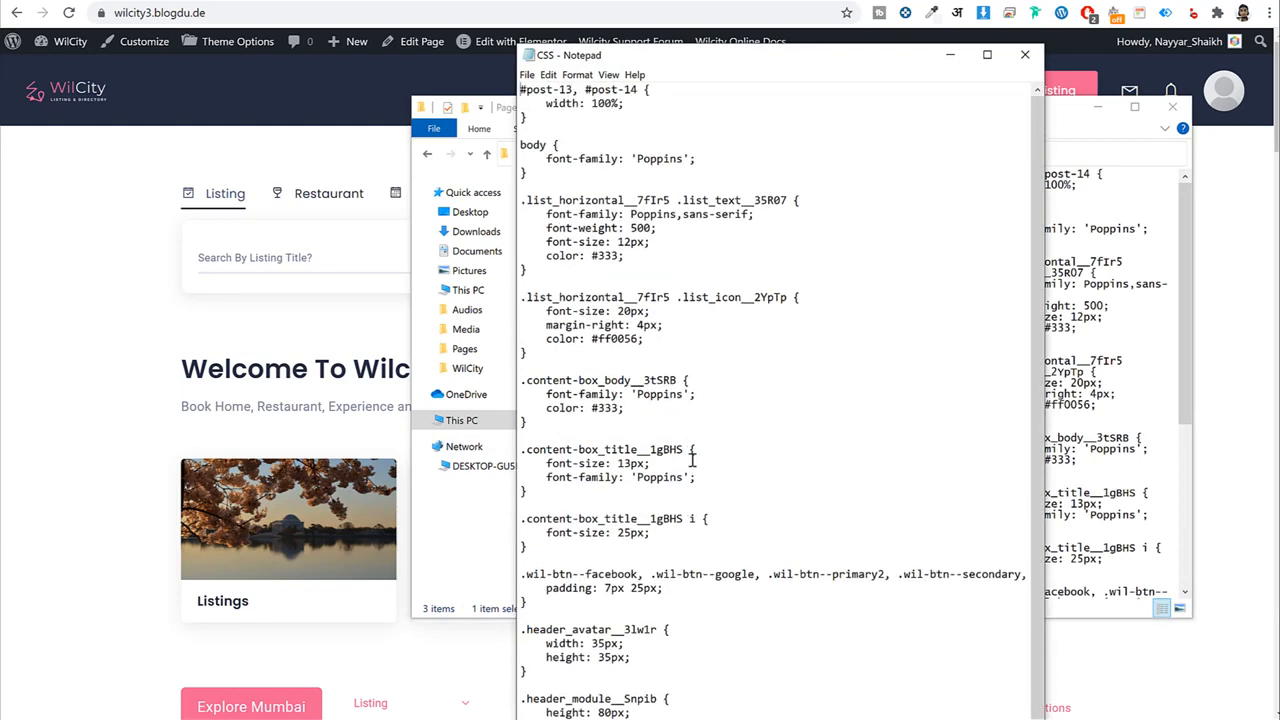
{"action": "key", "text": "ctrl+a"}
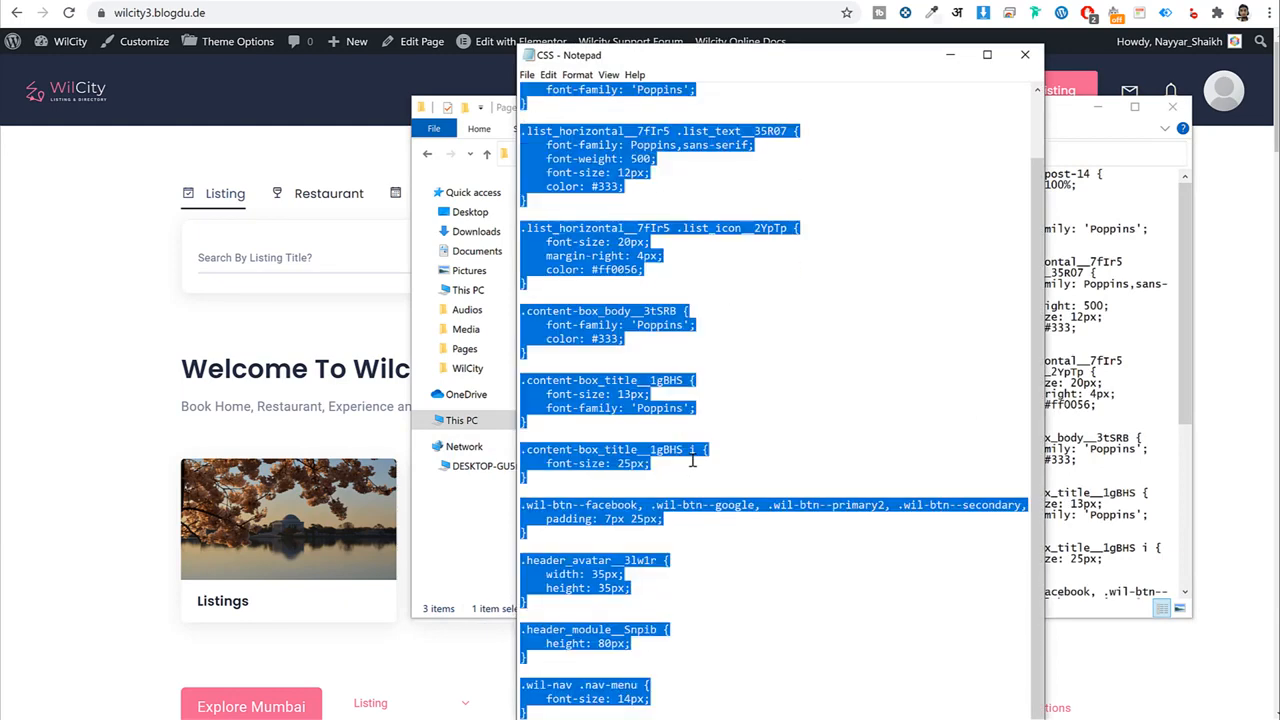
{"action": "right_click", "coordinate": [595, 266]}
{"action": "left_click", "coordinate": [626, 309]}
{"action": "key", "text": "alt+Tab"}
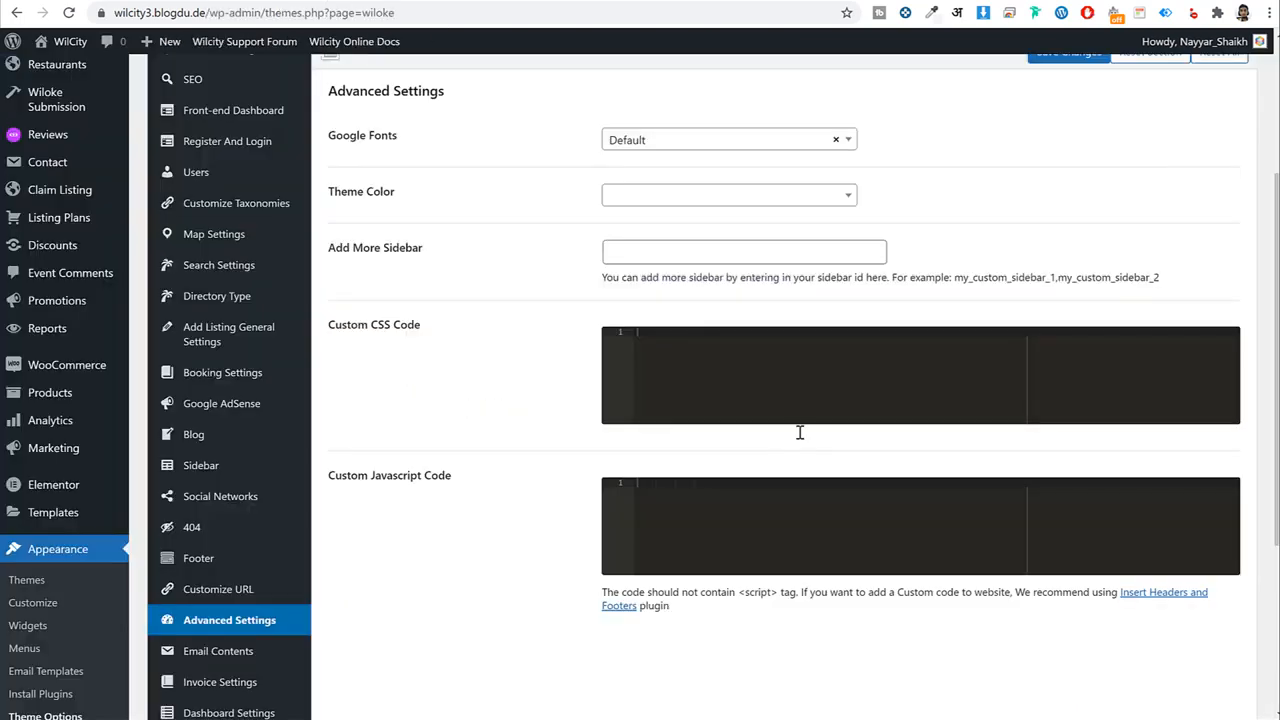
Paste the stylesheet into Custom CSS Code, remove the leading spaces, and save.
{"action": "left_click_drag", "start_coordinate": [428, 338], "coordinate": [334, 326]}
{"action": "left_click", "coordinate": [714, 334]}
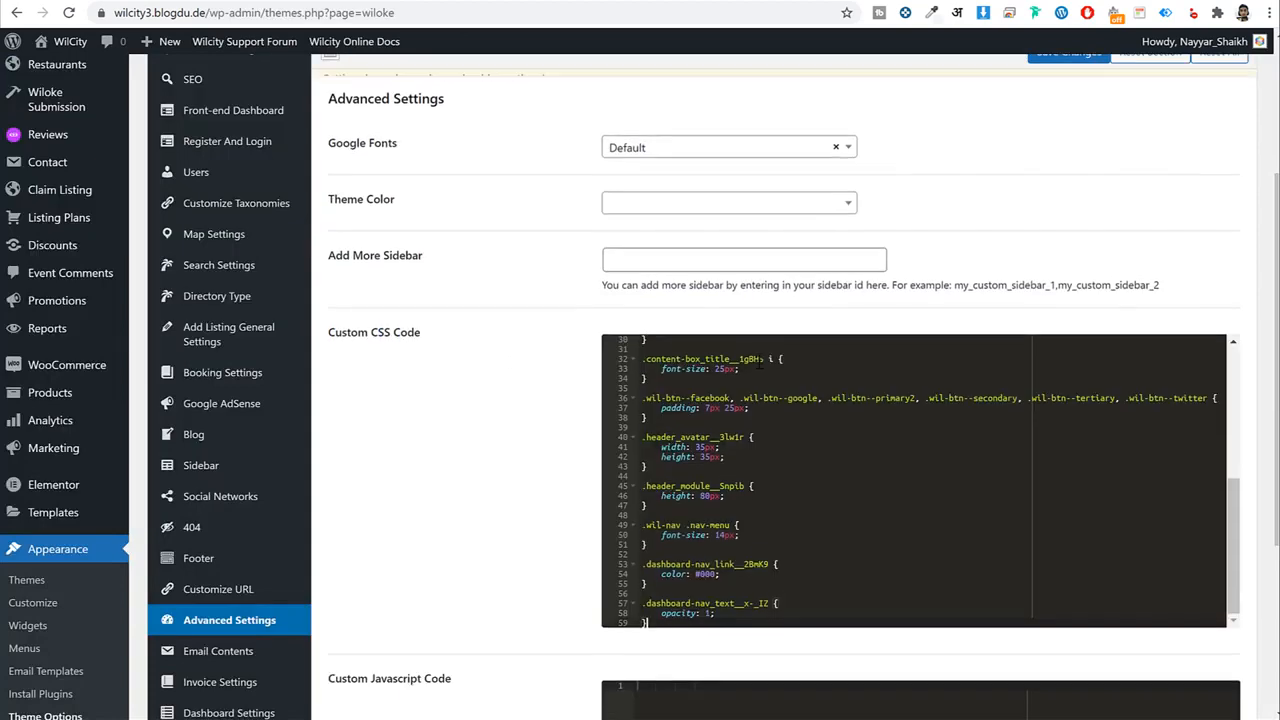
{"action": "key", "text": "ctrl+v"}
{"action": "scroll", "coordinate": [731, 484], "scroll_direction": "up", "scroll_amount": 5}
{"action": "scroll", "coordinate": [731, 484], "scroll_direction": "down", "scroll_amount": 5}
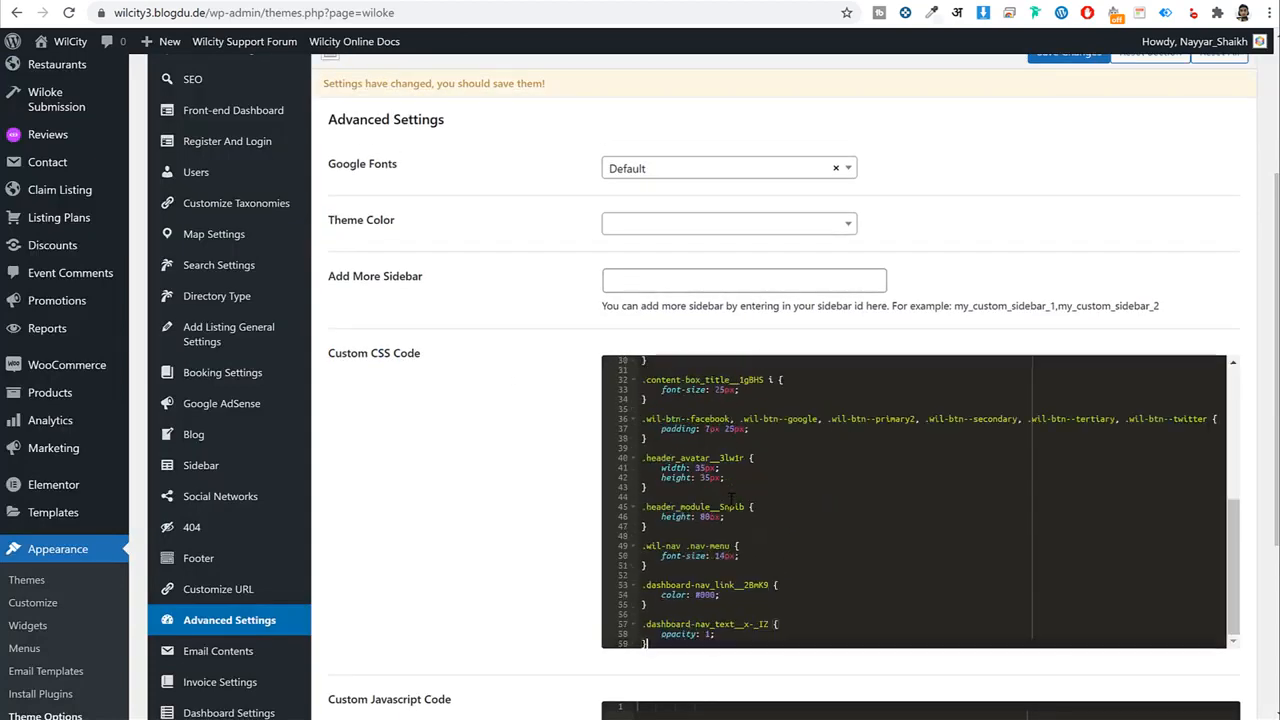
{"action": "scroll", "coordinate": [733, 505], "scroll_direction": "up", "scroll_amount": 8}
{"action": "scroll", "coordinate": [731, 512], "scroll_direction": "down", "scroll_amount": 4}
{"action": "scroll", "coordinate": [767, 518], "scroll_direction": "up", "scroll_amount": 3}
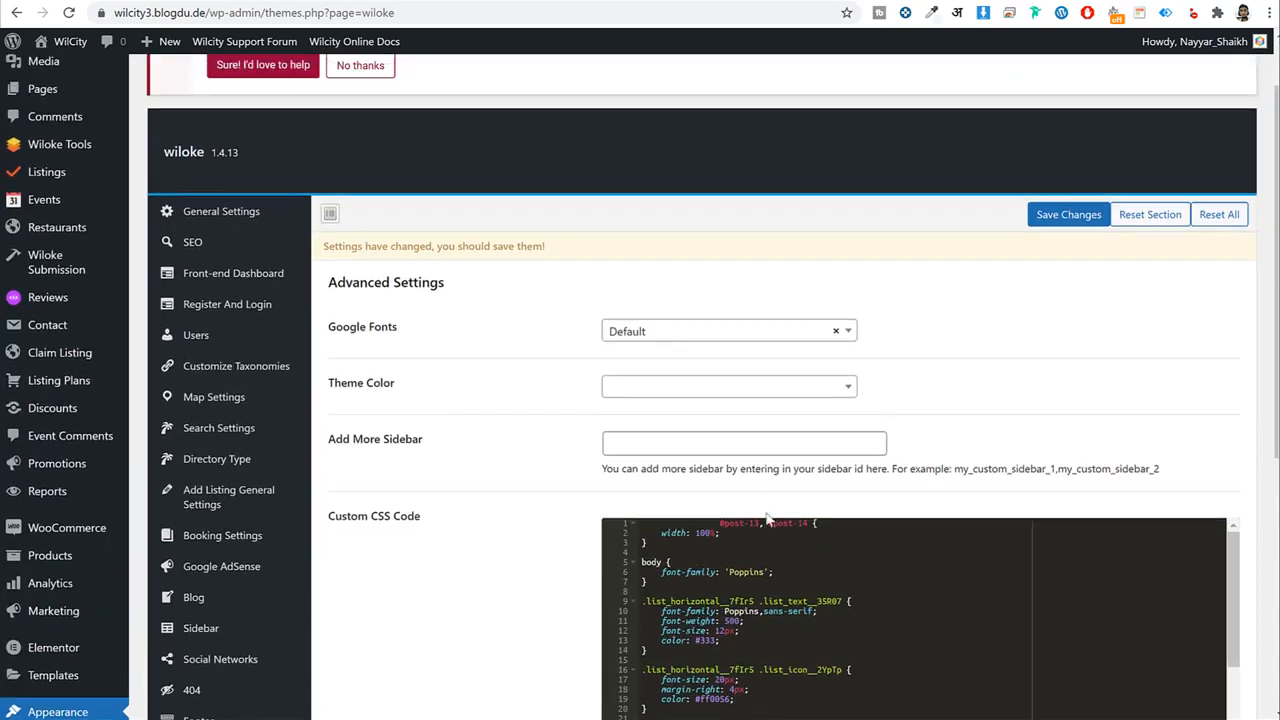
{"action": "scroll", "coordinate": [731, 572], "scroll_direction": "up", "scroll_amount": 1}
{"action": "scroll", "coordinate": [871, 563], "scroll_direction": "down", "scroll_amount": 2}
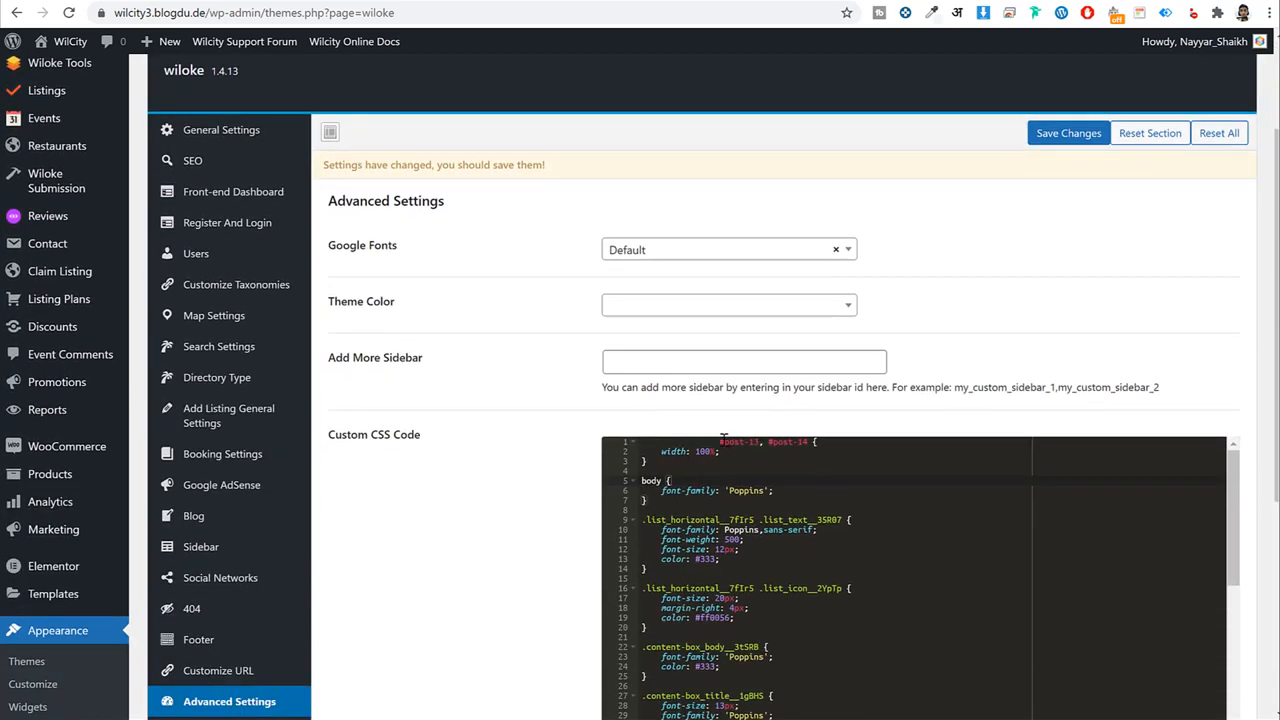
{"action": "key", "text": "BackSpace"}
{"action": "key", "text": "BackSpace"}
{"action": "key", "text": "BackSpace"}
{"action": "key", "text": "BackSpace"}
{"action": "key", "text": "BackSpace"}
{"action": "key", "text": "BackSpace"}
{"action": "key", "text": "BackSpace"}
{"action": "key", "text": "BackSpace"}
{"action": "key", "text": "BackSpace"}
{"action": "key", "text": "BackSpace"}
{"action": "key", "text": "BackSpace"}
{"action": "key", "text": "BackSpace"}
{"action": "key", "text": "BackSpace"}
{"action": "key", "text": "BackSpace"}
{"action": "key", "text": "BackSpace"}
{"action": "key", "text": "BackSpace"}
{"action": "left_click", "coordinate": [1065, 133]}
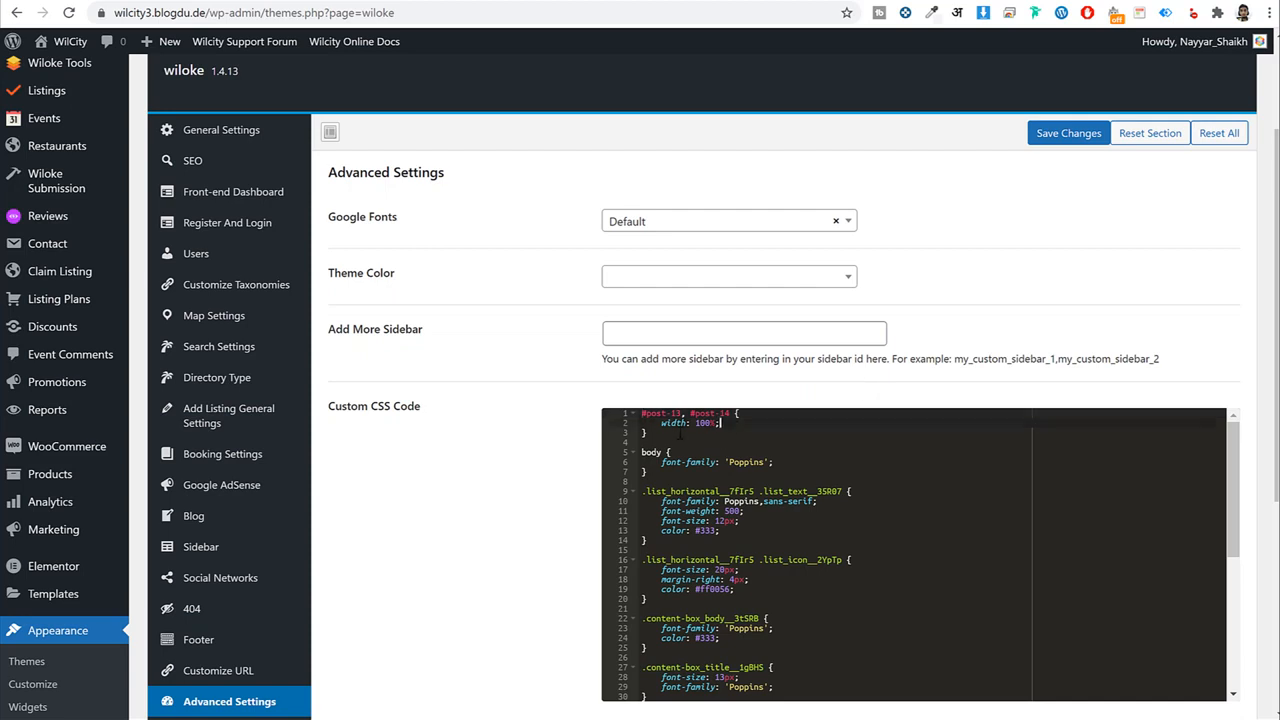
Check the width: 100% rule, then open the Pages list in a new tab and edit Cart.
{"action": "left_click_drag", "start_coordinate": [720, 423], "coordinate": [652, 423]}
{"action": "left_click", "coordinate": [879, 408]}
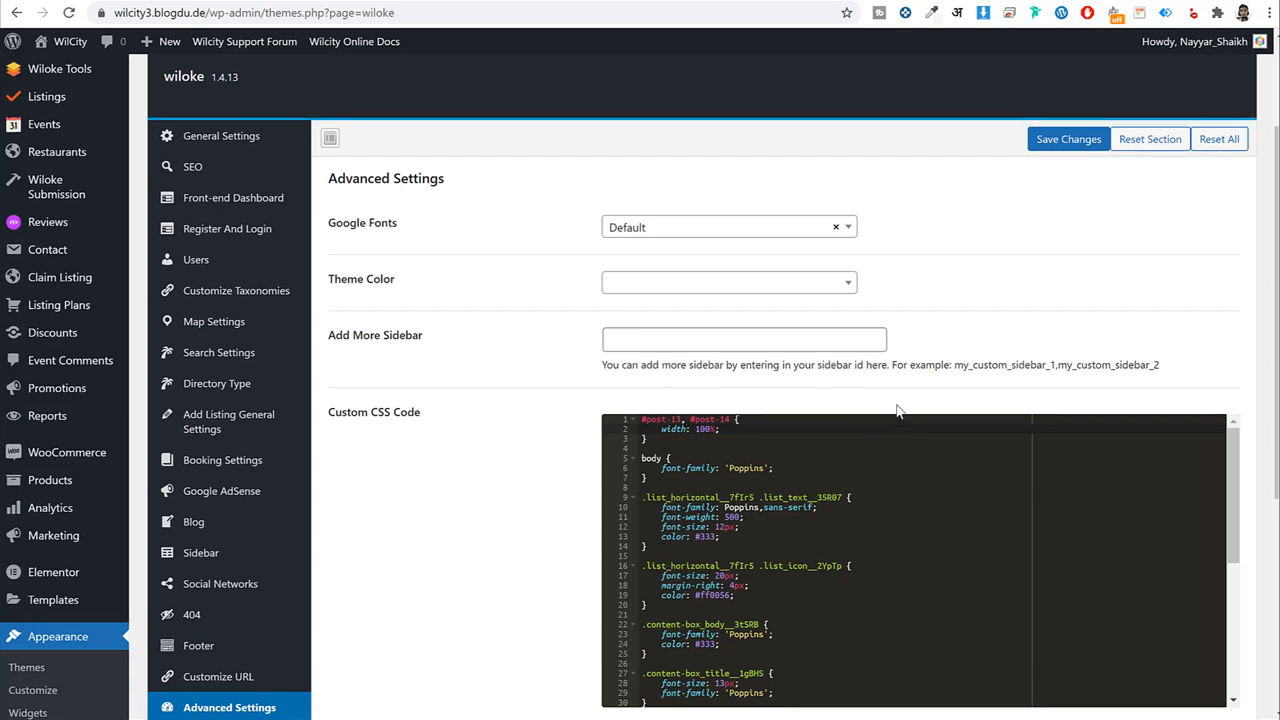
{"action": "scroll", "coordinate": [897, 411], "scroll_direction": "up", "scroll_amount": 2}
{"action": "right_click", "coordinate": [44, 176]}
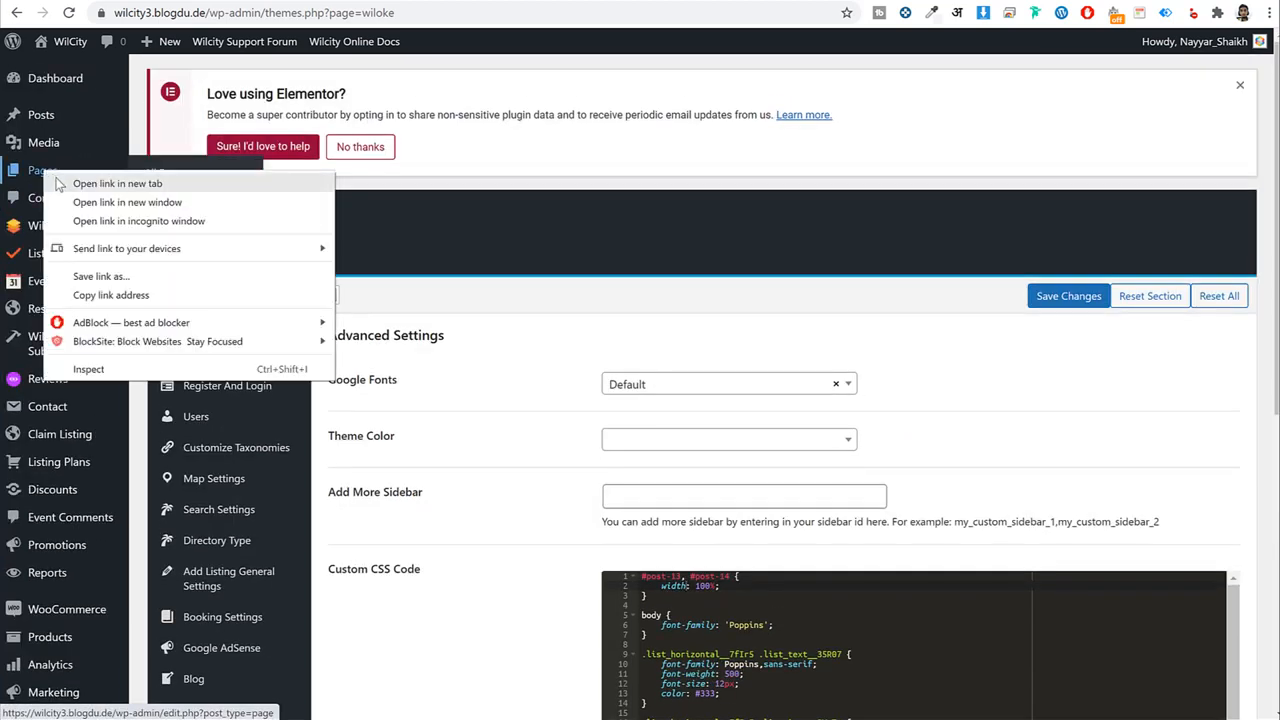
{"action": "left_click", "coordinate": [62, 184]}
{"action": "left_click", "coordinate": [511, 3]}
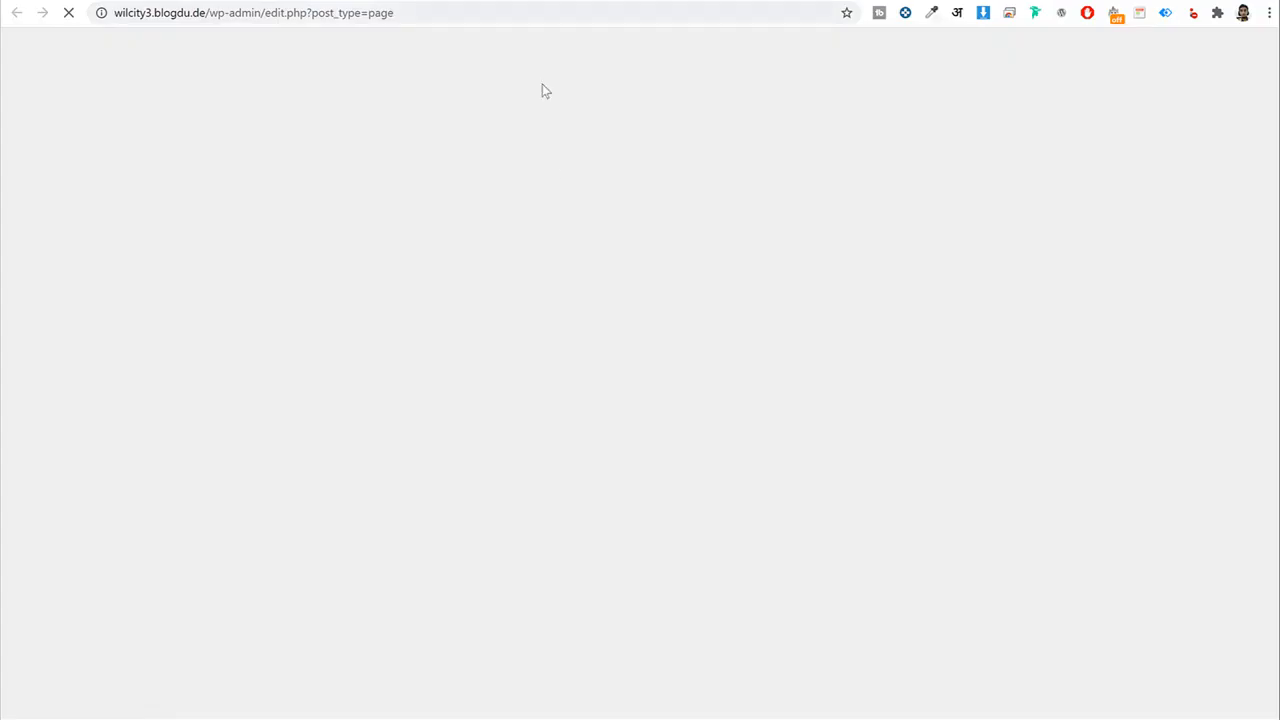
{"action": "scroll", "coordinate": [613, 200], "scroll_direction": "down", "scroll_amount": 3}
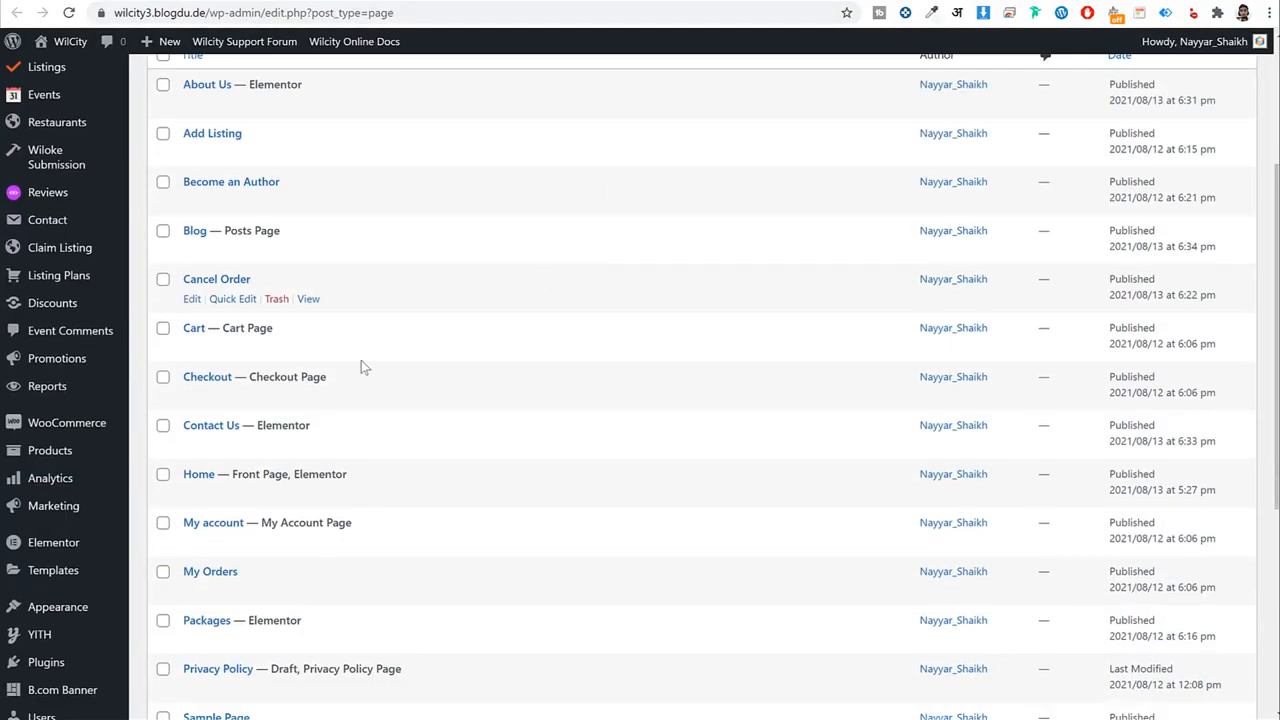
{"action": "left_click", "coordinate": [193, 349]}
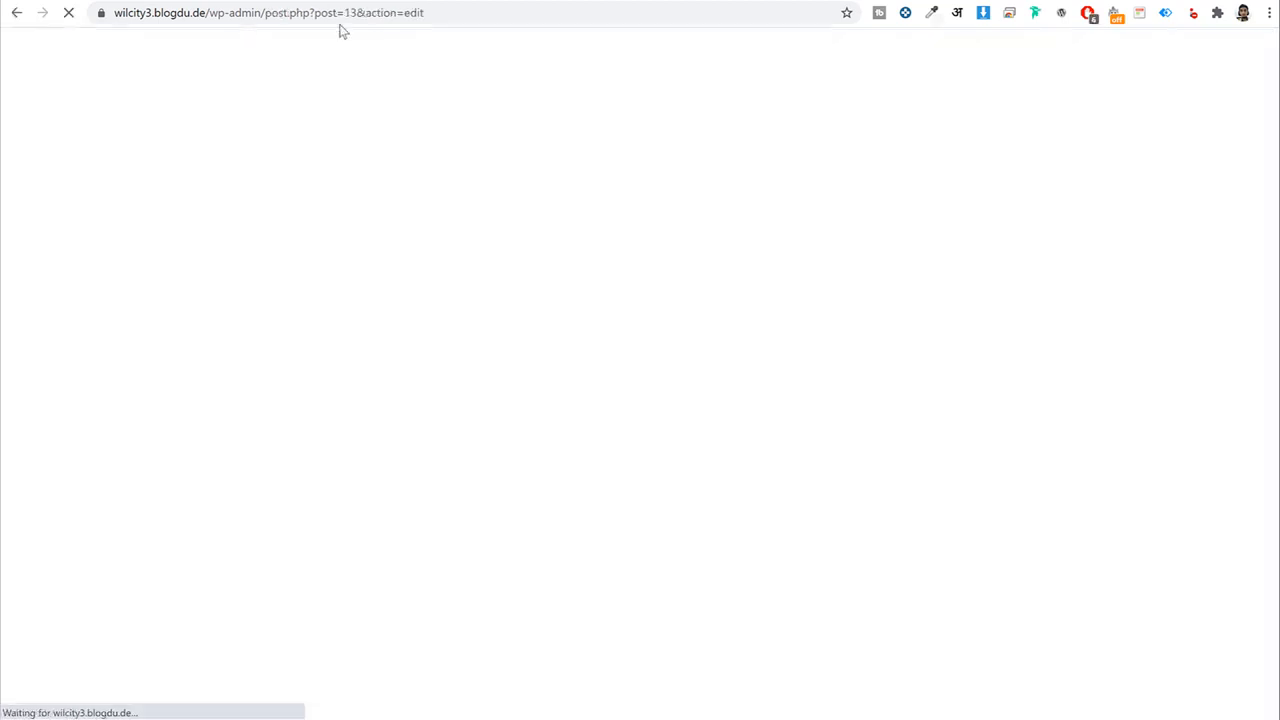
Note the Cart page's post ID 13 and change the first CSS selector to #post-13.
{"action": "left_click_drag", "start_coordinate": [313, 13], "coordinate": [390, 13]}
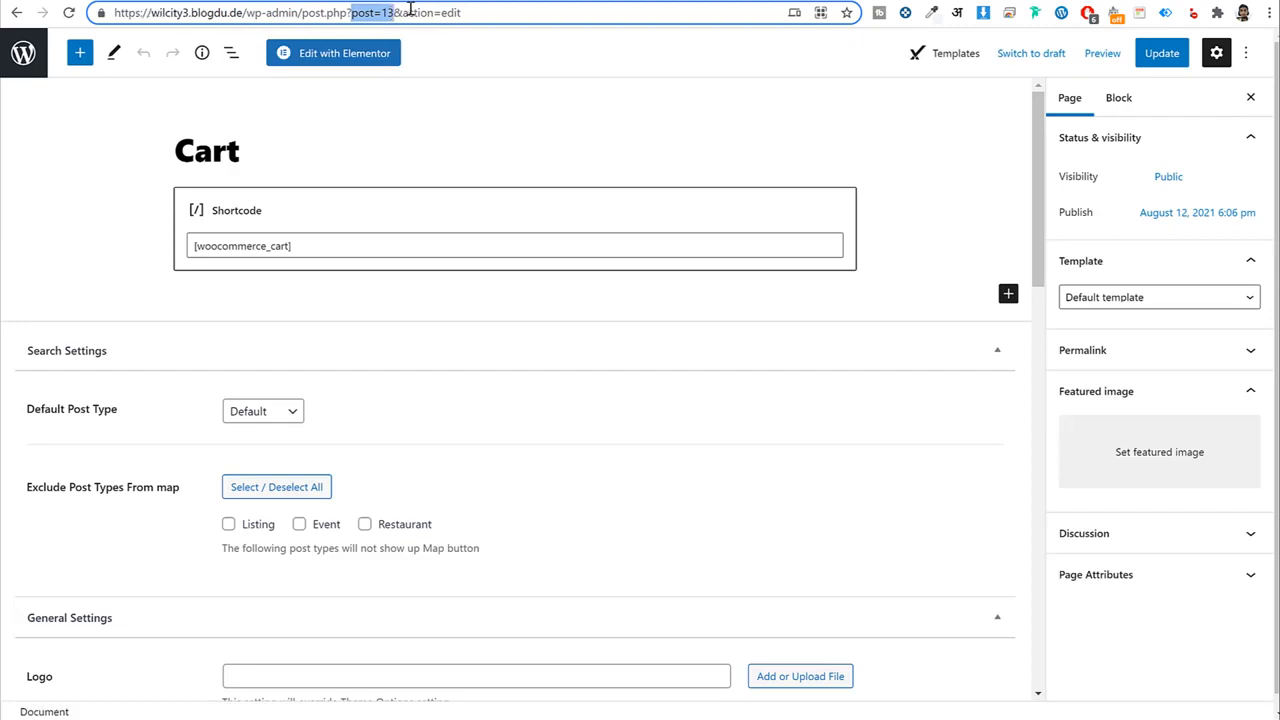
{"action": "left_click", "coordinate": [23, 53]}
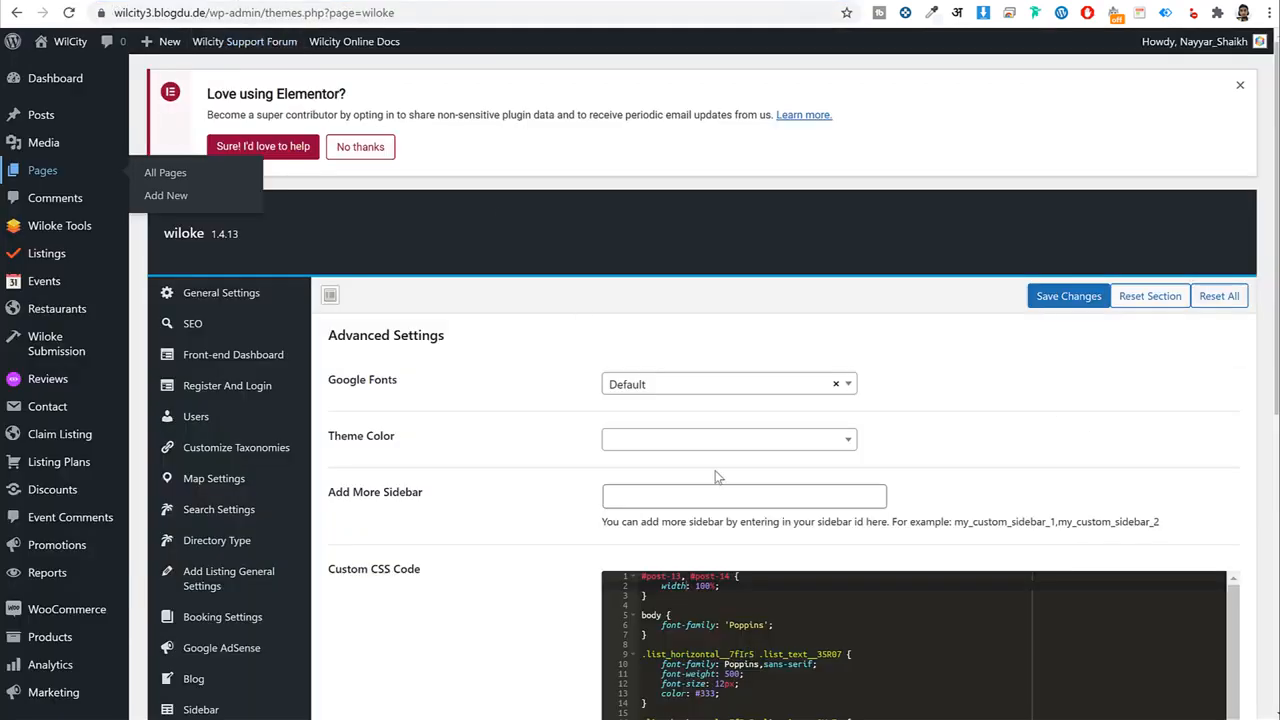
{"action": "scroll", "coordinate": [772, 548], "scroll_direction": "down", "scroll_amount": 1}
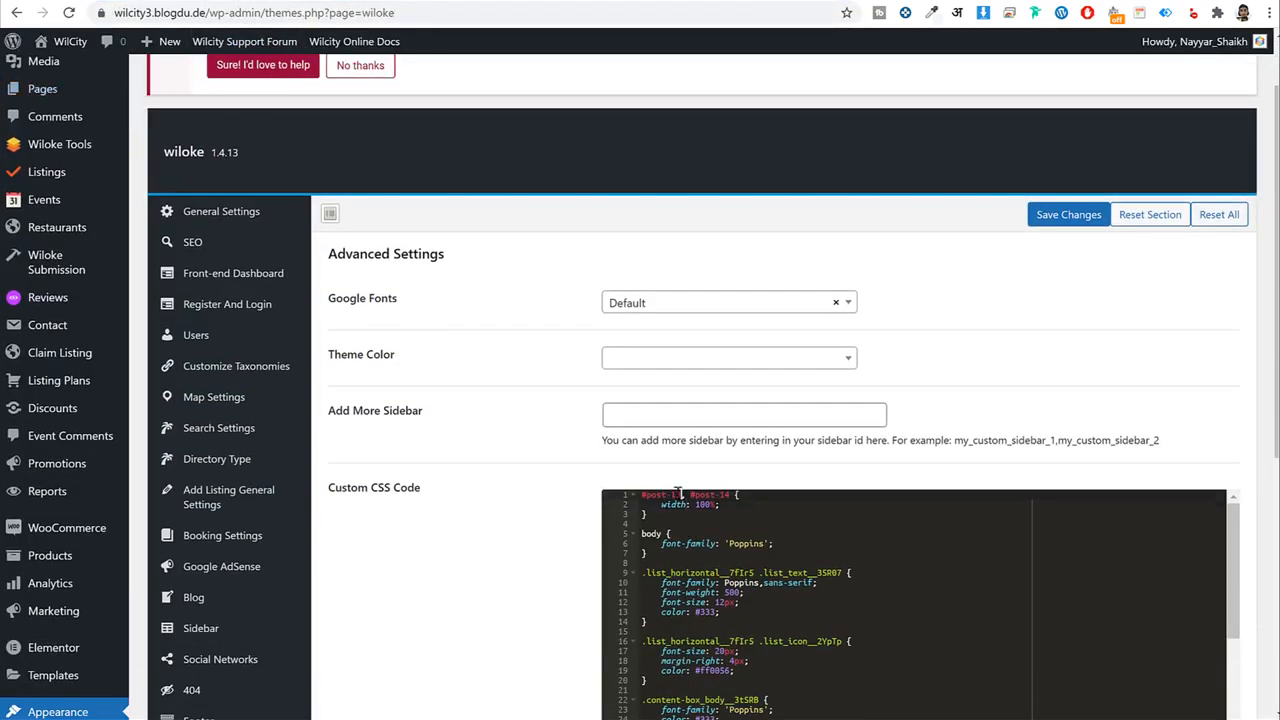
{"action": "scroll", "coordinate": [1016, 471], "scroll_direction": "down", "scroll_amount": 3}
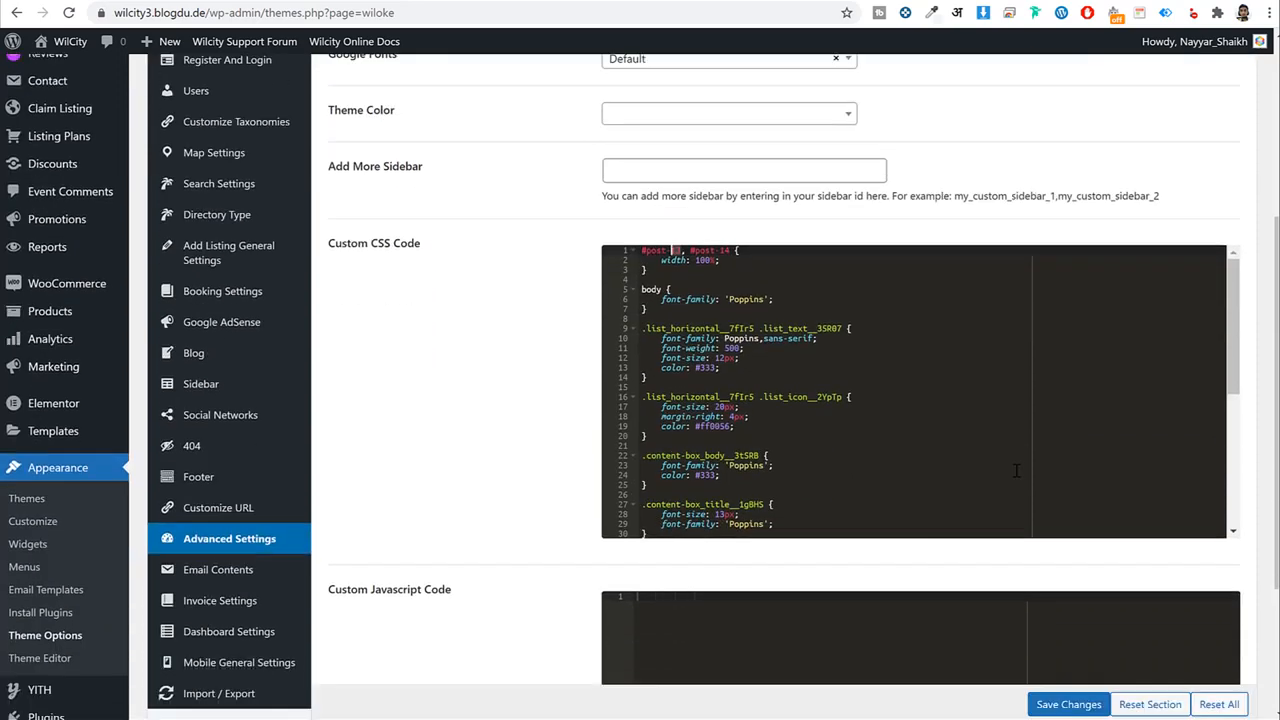
{"action": "type", "text": "26"}
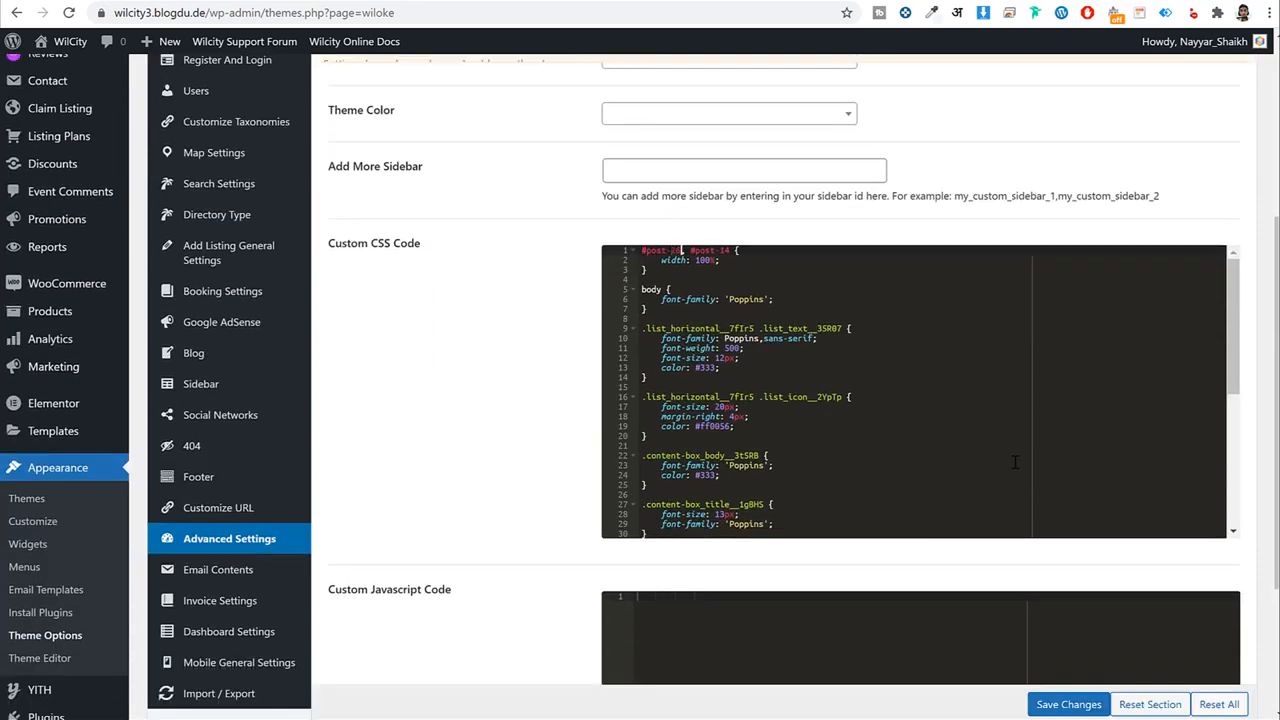
{"action": "key", "text": "BackSpace"}
{"action": "key", "text": "BackSpace"}
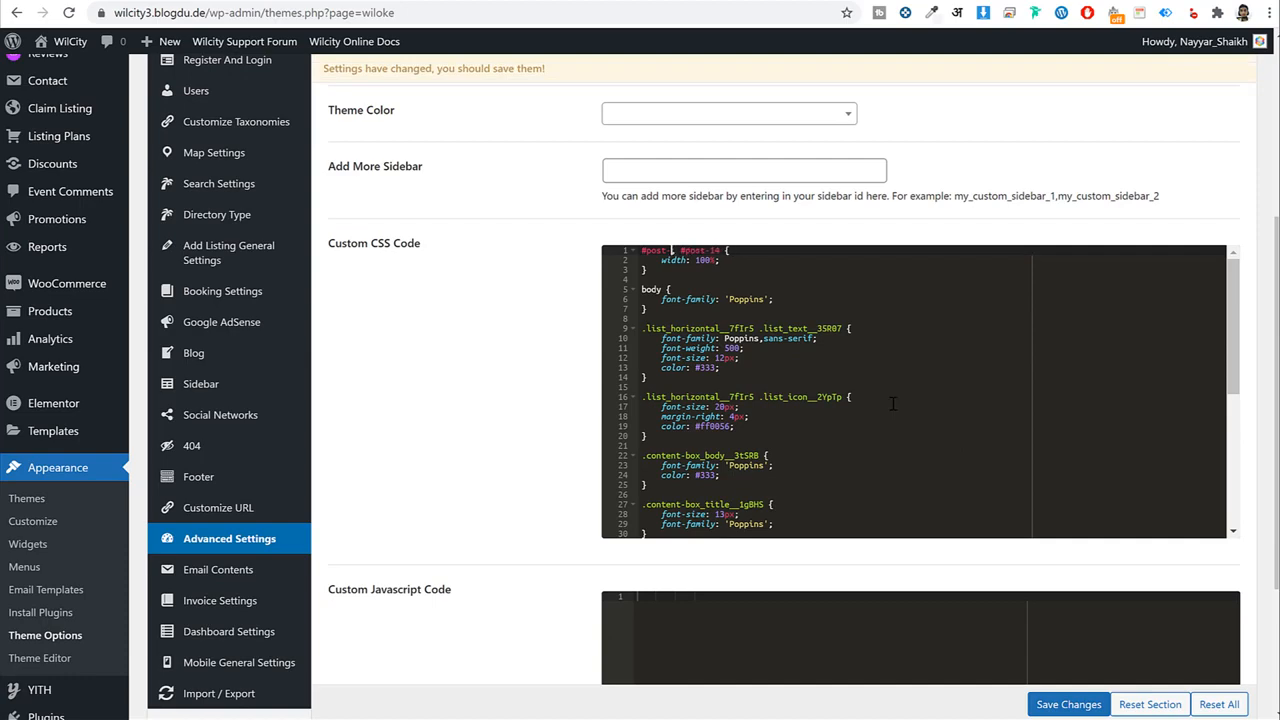
{"action": "type", "text": "13"}
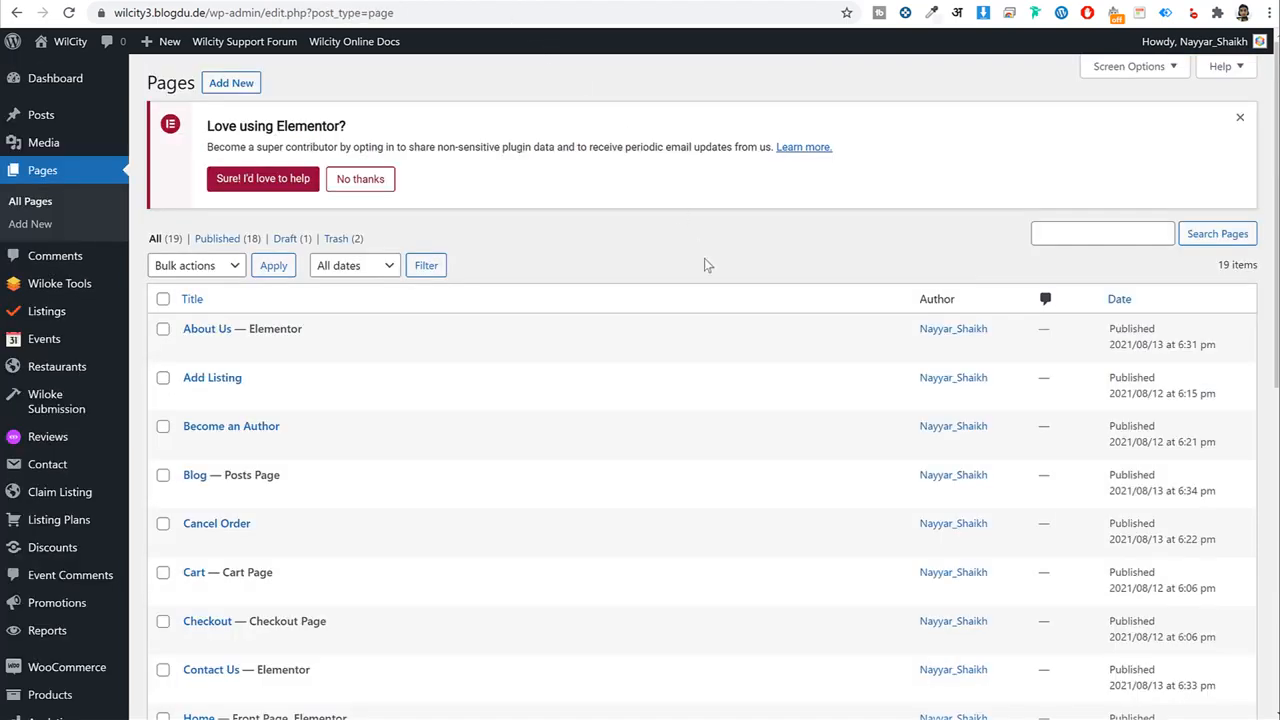
{"action": "scroll", "coordinate": [704, 260], "scroll_direction": "down", "scroll_amount": 3}
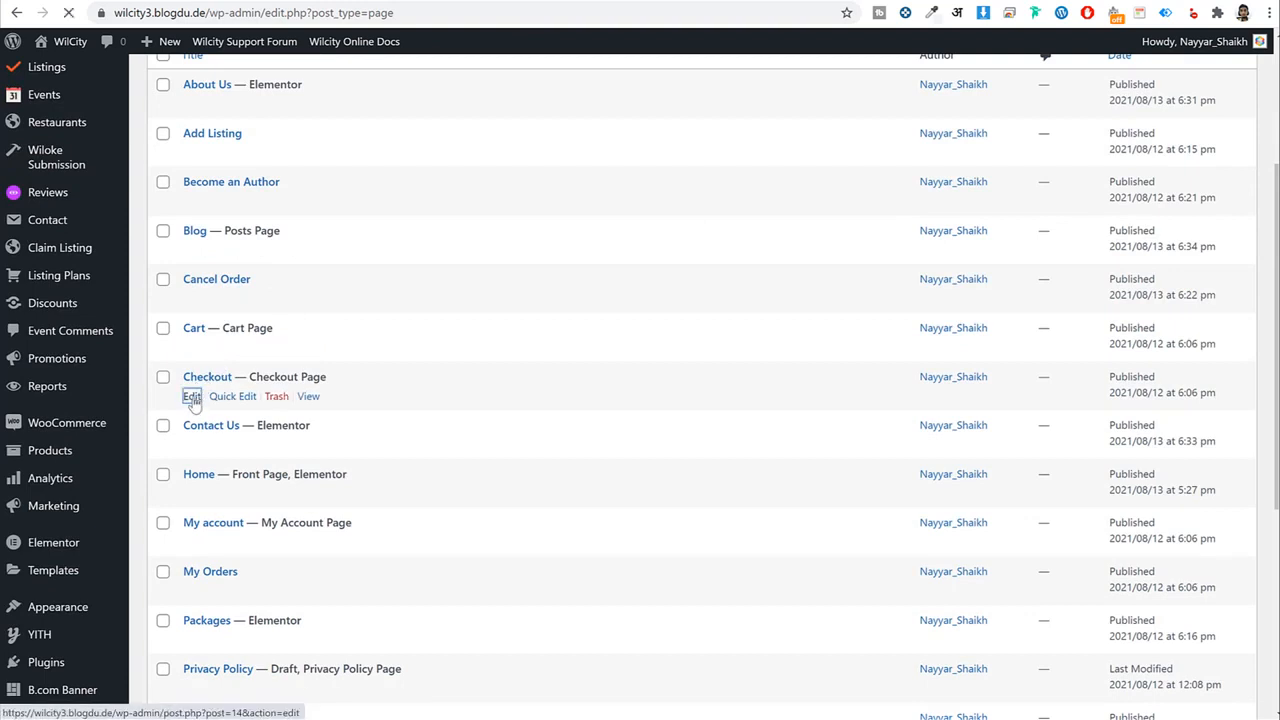
Confirm the Checkout page's ID 14 matches #post-14 and save the custom CSS.
{"action": "left_click", "coordinate": [200, 397]}
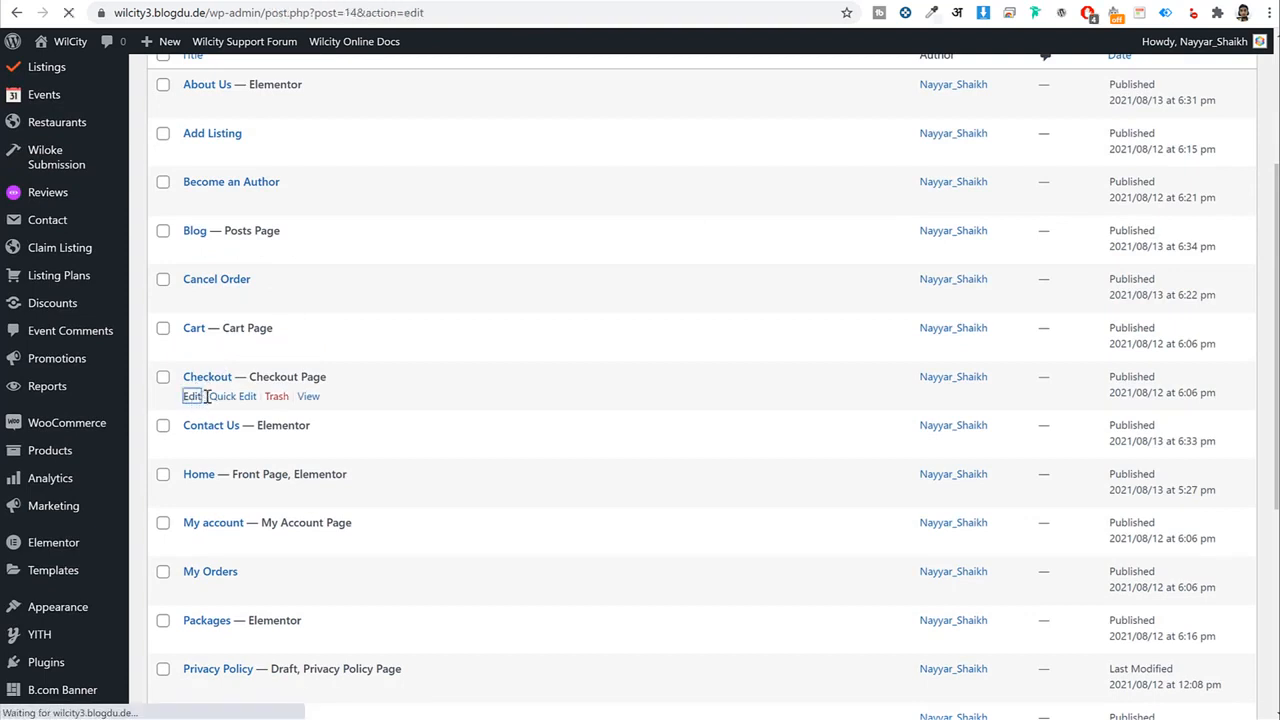
{"action": "left_click_drag", "start_coordinate": [317, 12], "coordinate": [360, 14]}
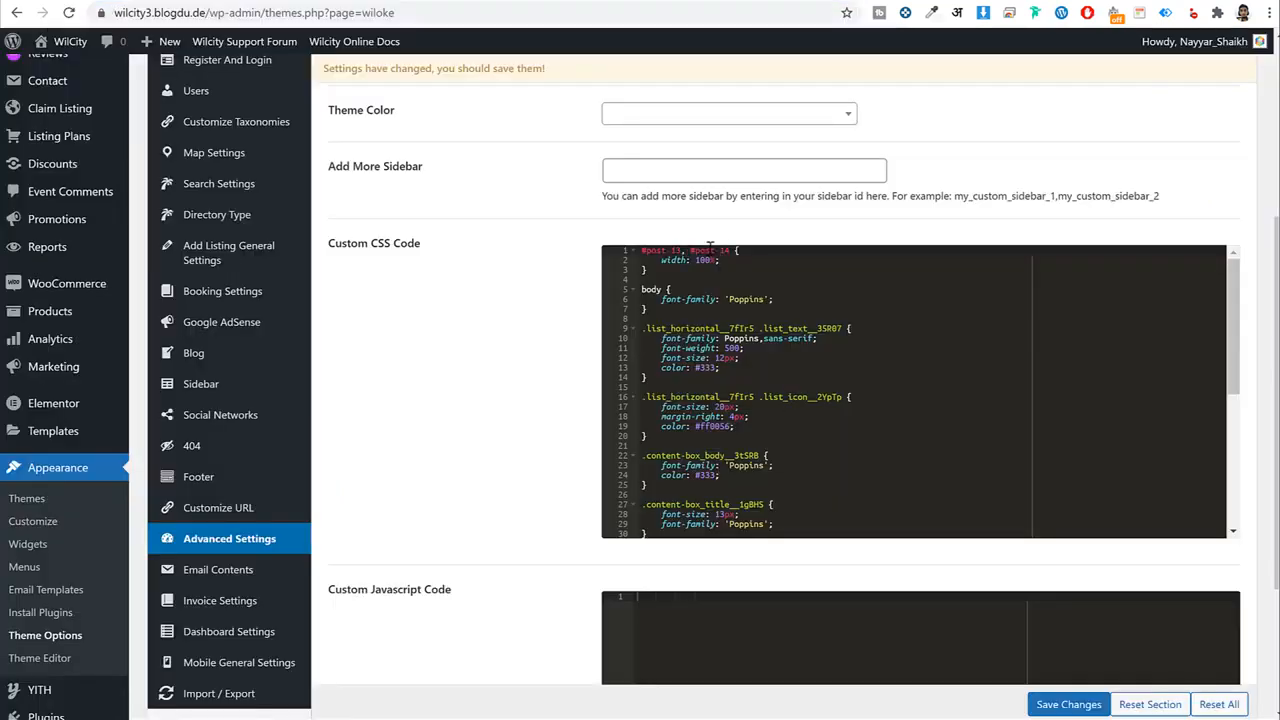
{"action": "left_click_drag", "start_coordinate": [709, 248], "coordinate": [735, 251]}
{"action": "left_click", "coordinate": [730, 251]}
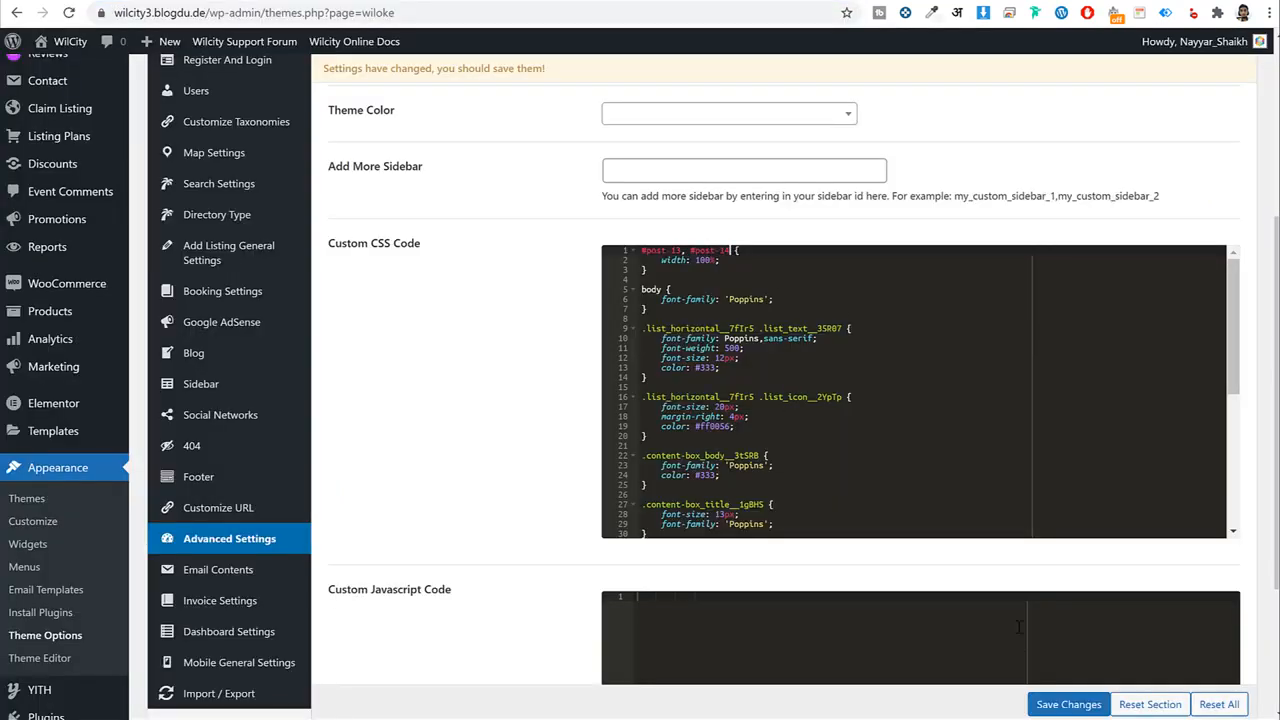
{"action": "left_click", "coordinate": [1068, 704]}
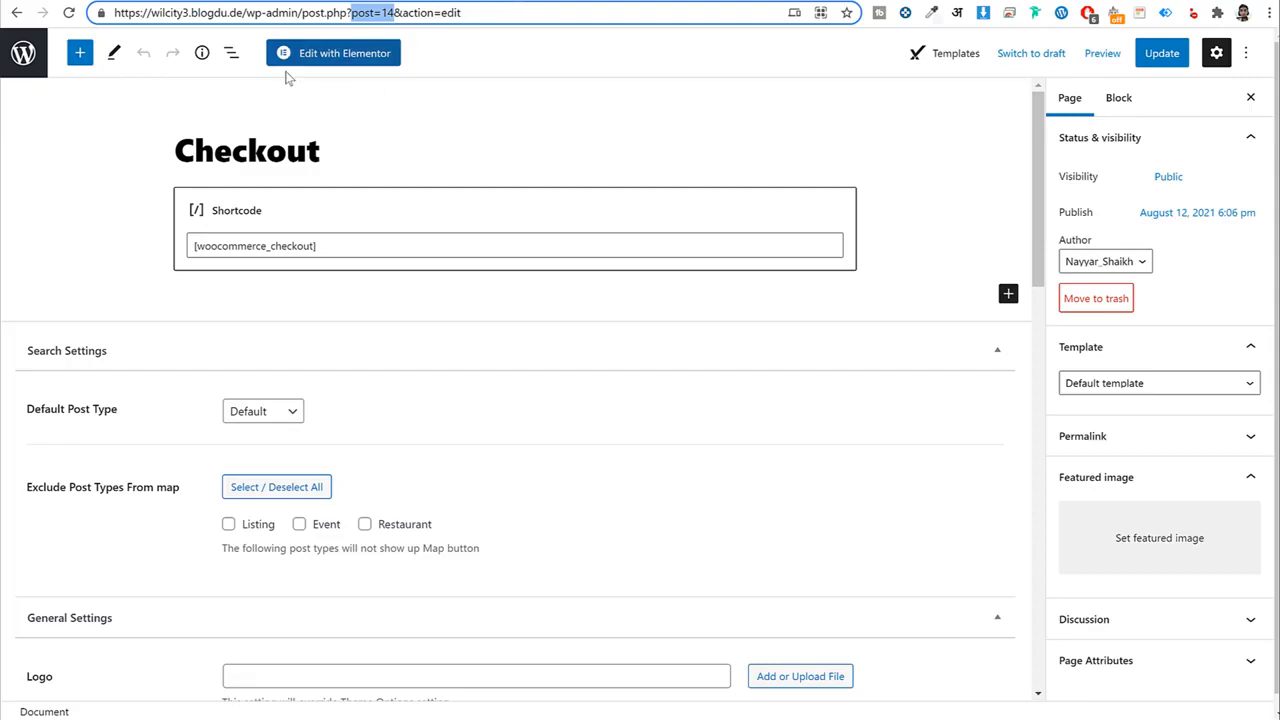
Go to the site's /cart page, which shows an empty cart.
{"action": "left_click_drag", "start_coordinate": [484, 16], "coordinate": [251, 13]}
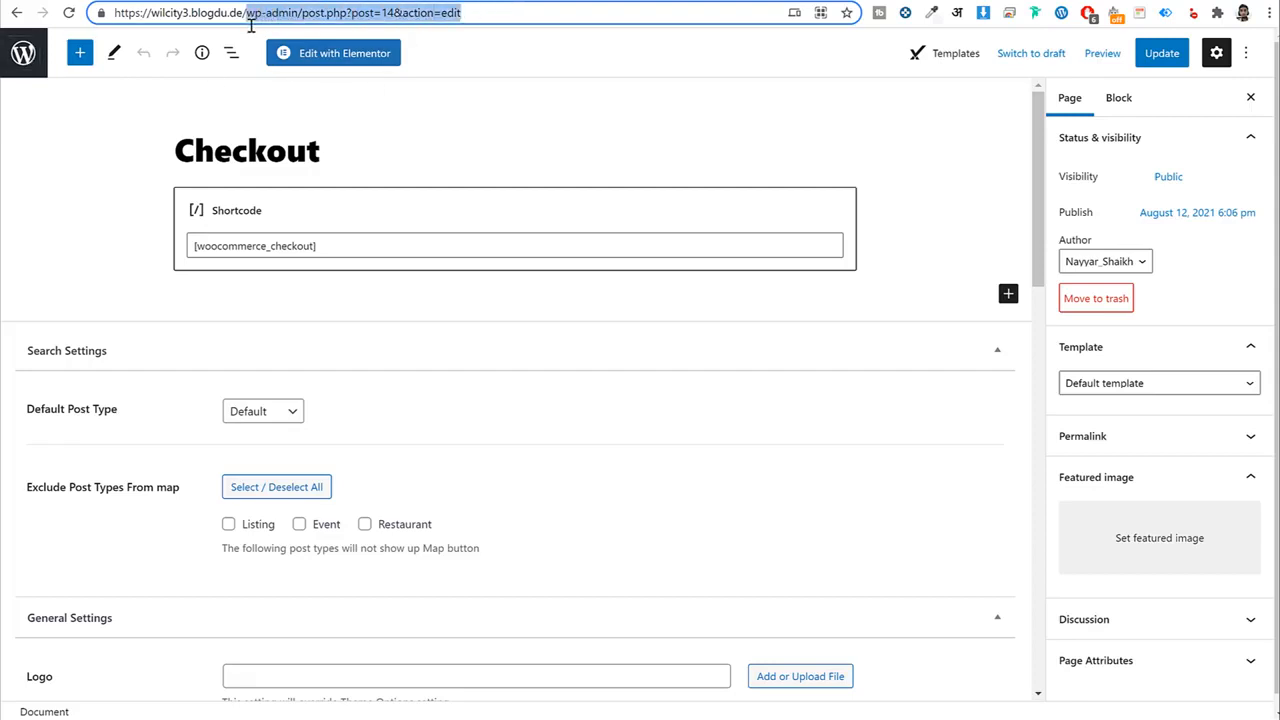
{"action": "type", "text": "cart"}
{"action": "key", "text": "Return"}
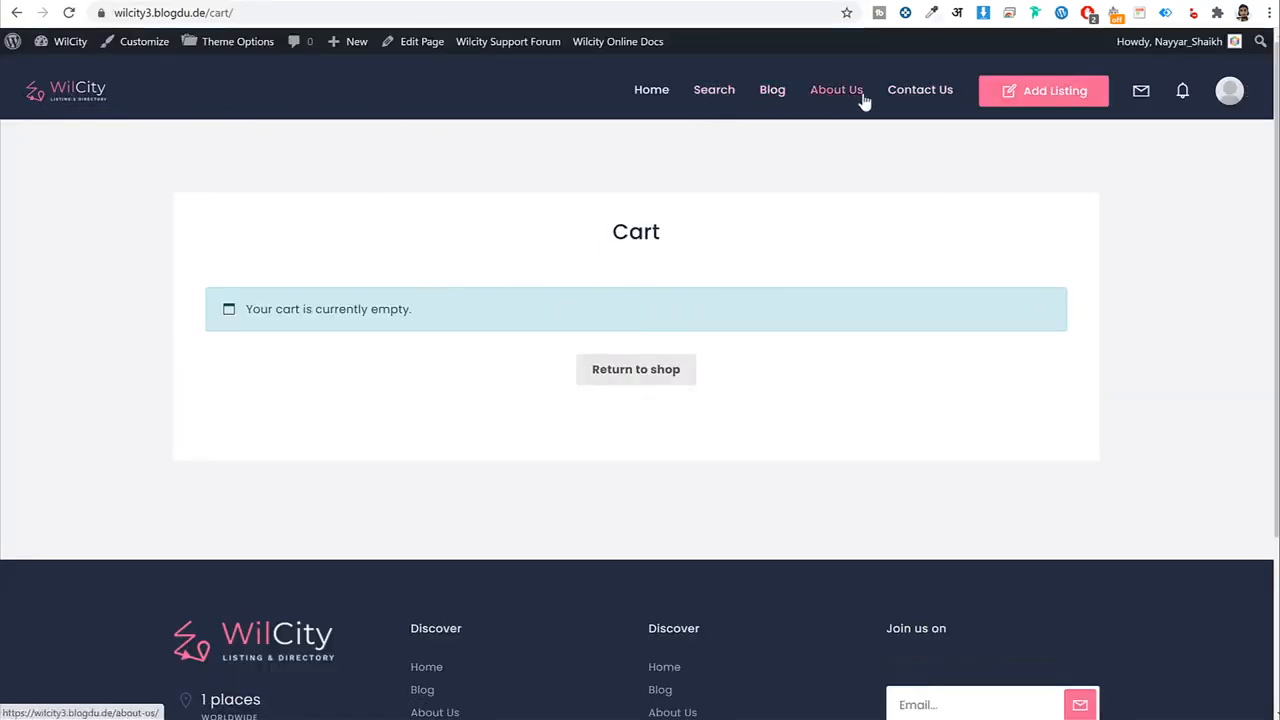
Search the site and scroll through the Statue of Liberty listing page.
{"action": "left_click", "coordinate": [704, 96]}
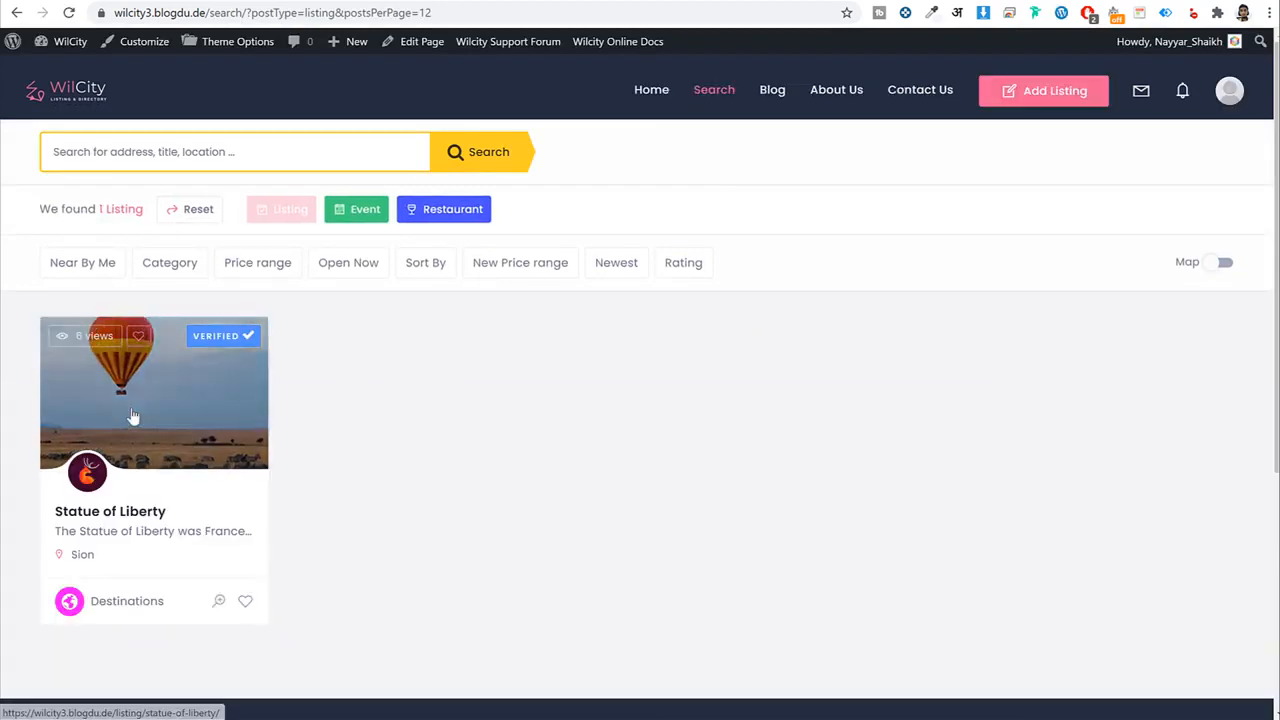
{"action": "left_click", "coordinate": [133, 421]}
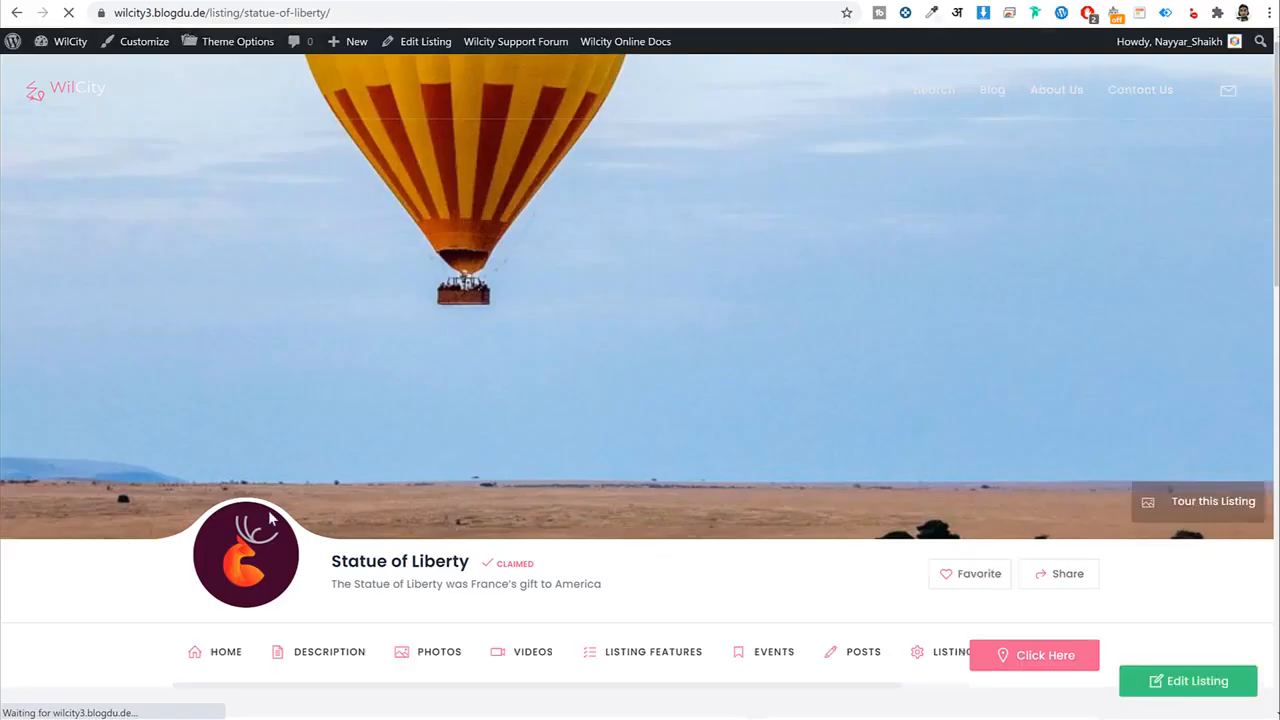
{"action": "scroll", "coordinate": [750, 481], "scroll_direction": "down", "scroll_amount": 3}
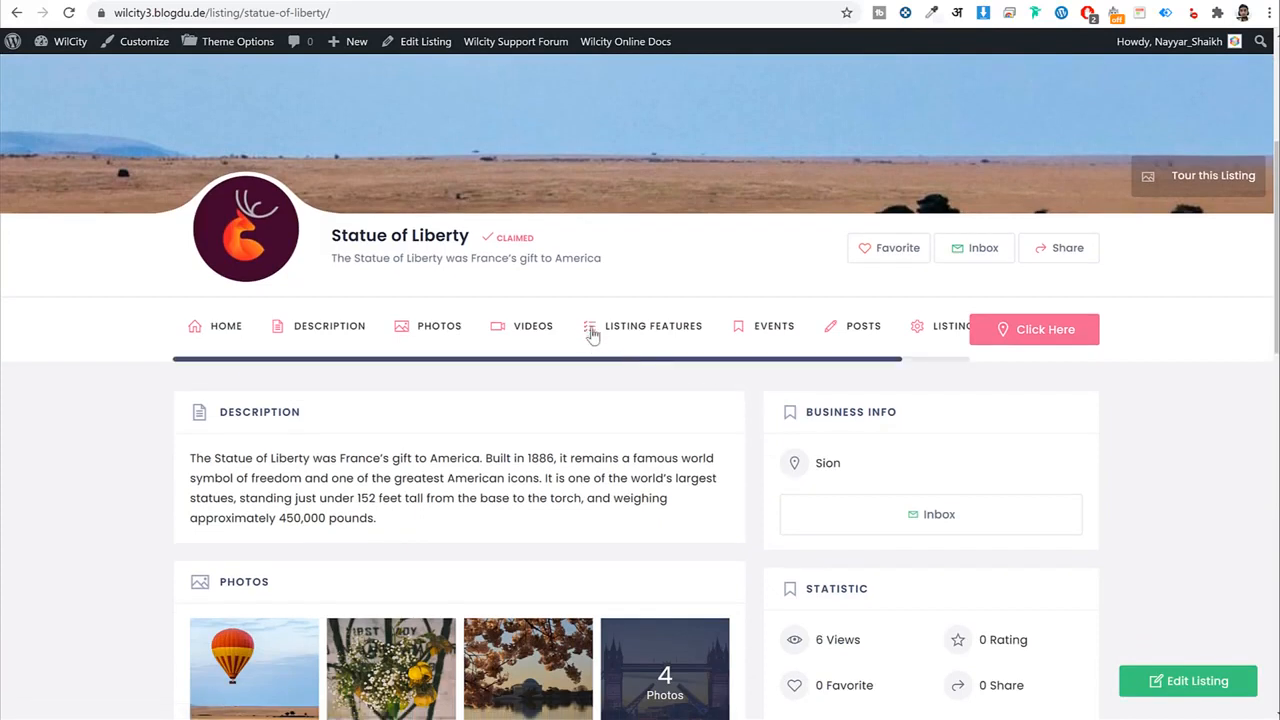
{"action": "left_click_drag", "start_coordinate": [918, 359], "coordinate": [411, 347]}
{"action": "scroll", "coordinate": [1017, 429], "scroll_direction": "down", "scroll_amount": 4}
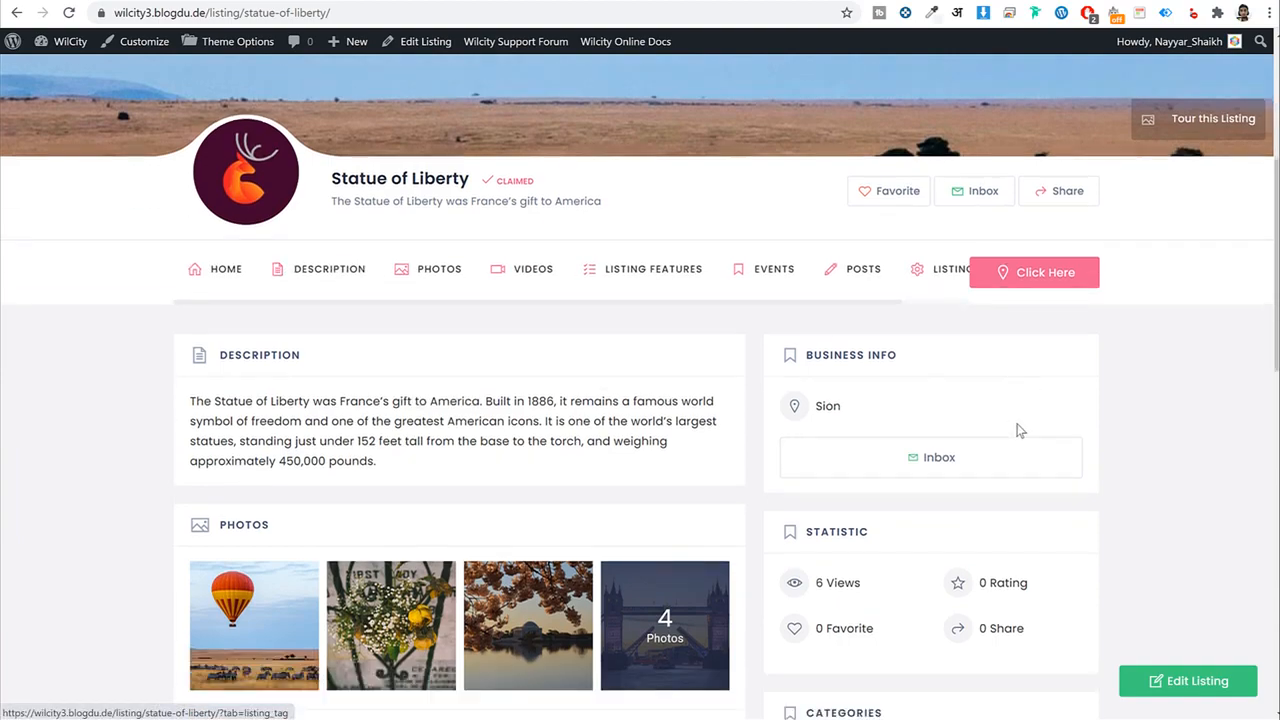
{"action": "scroll", "coordinate": [827, 429], "scroll_direction": "down", "scroll_amount": 4}
{"action": "scroll", "coordinate": [818, 439], "scroll_direction": "up", "scroll_amount": 5}
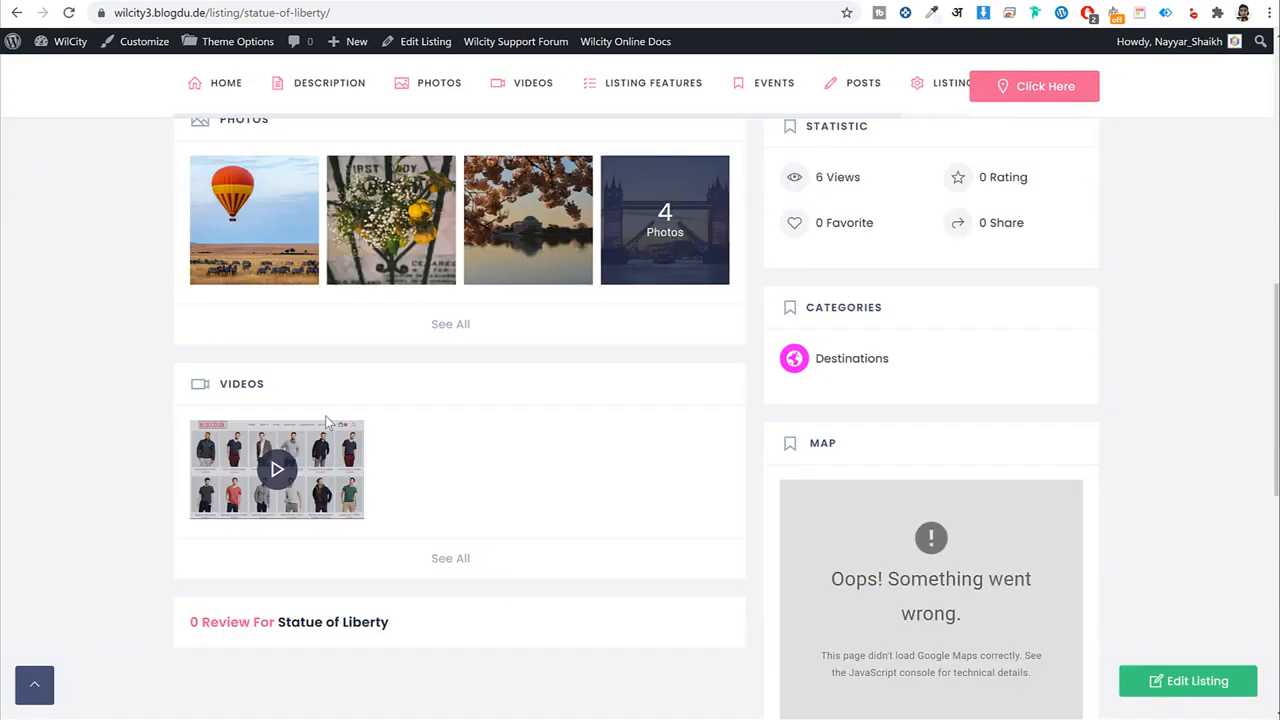
{"action": "scroll", "coordinate": [623, 449], "scroll_direction": "up", "scroll_amount": 6}
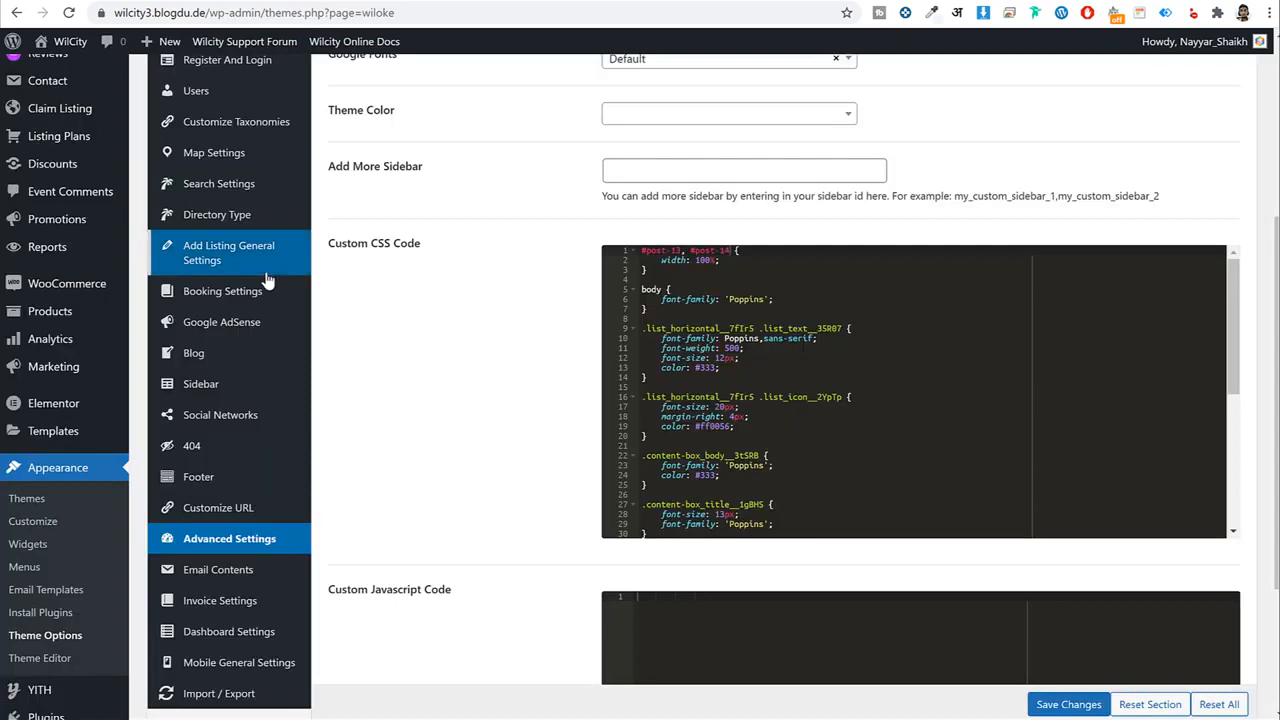
{"action": "scroll", "coordinate": [266, 272], "scroll_direction": "up", "scroll_amount": 2}
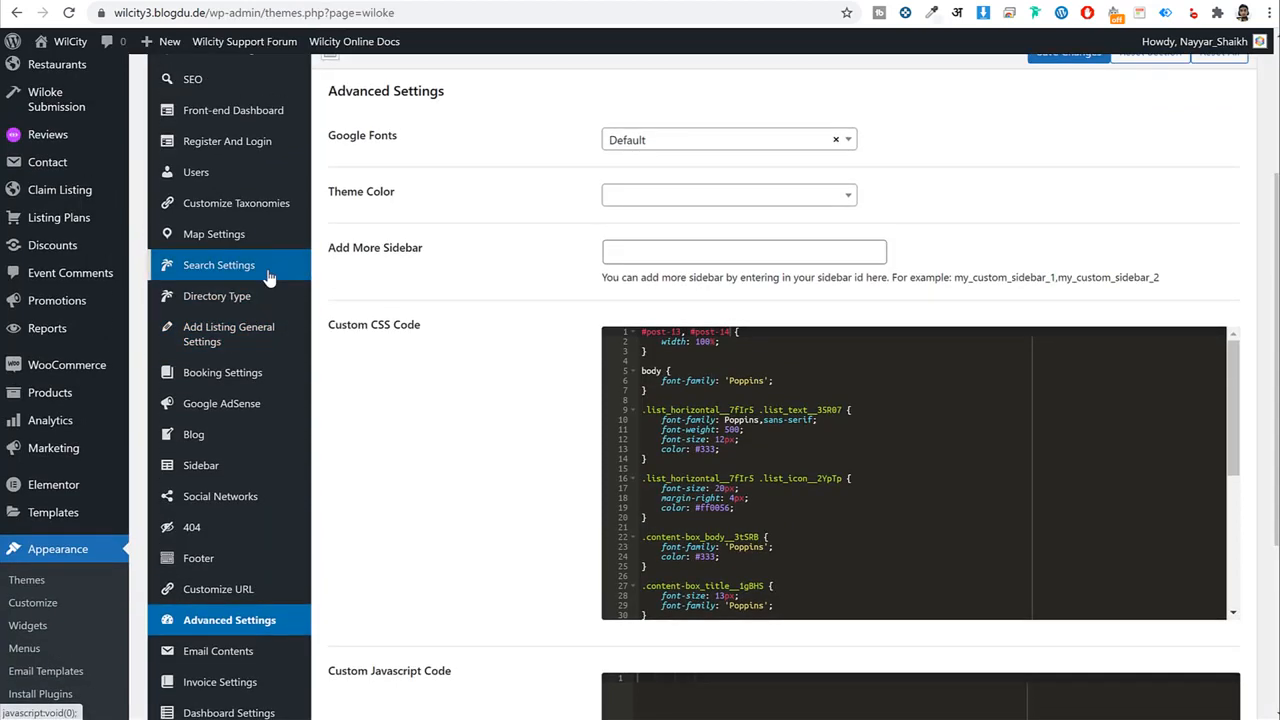
Open the Directory Type settings and review the featured image type choices without changing them.
{"action": "left_click", "coordinate": [265, 297]}
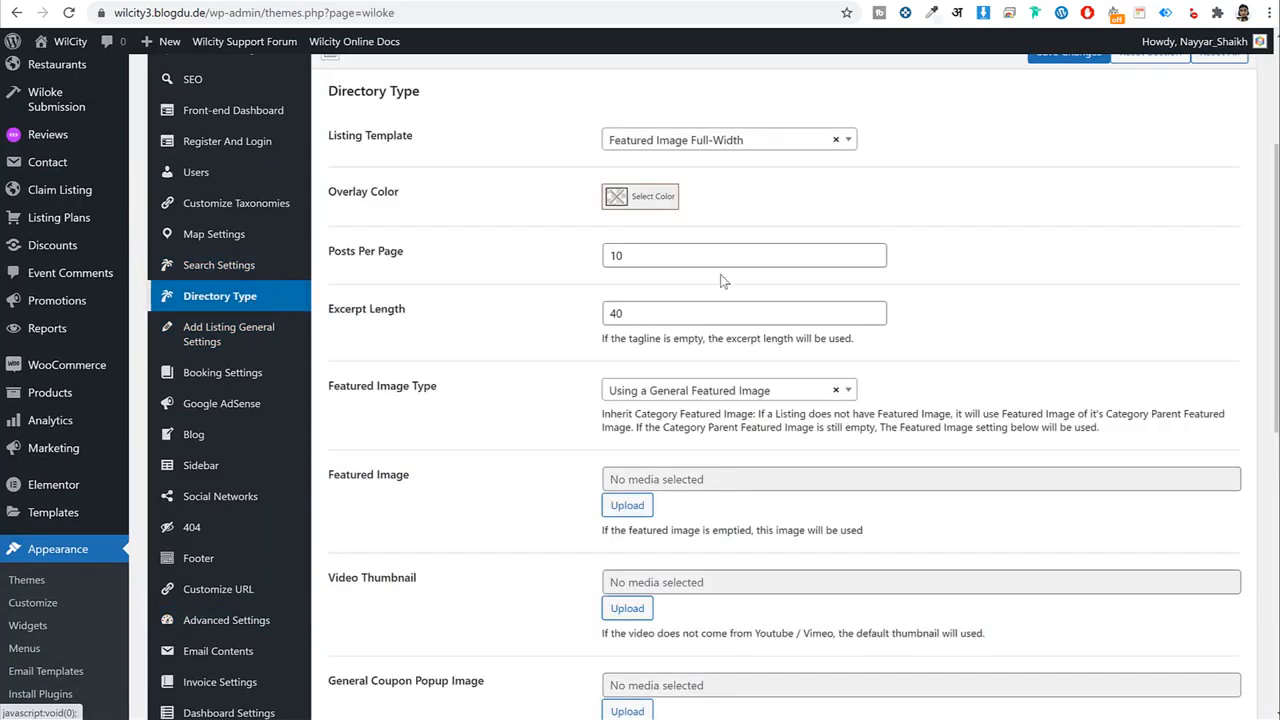
{"action": "scroll", "coordinate": [461, 320], "scroll_direction": "down", "scroll_amount": 1}
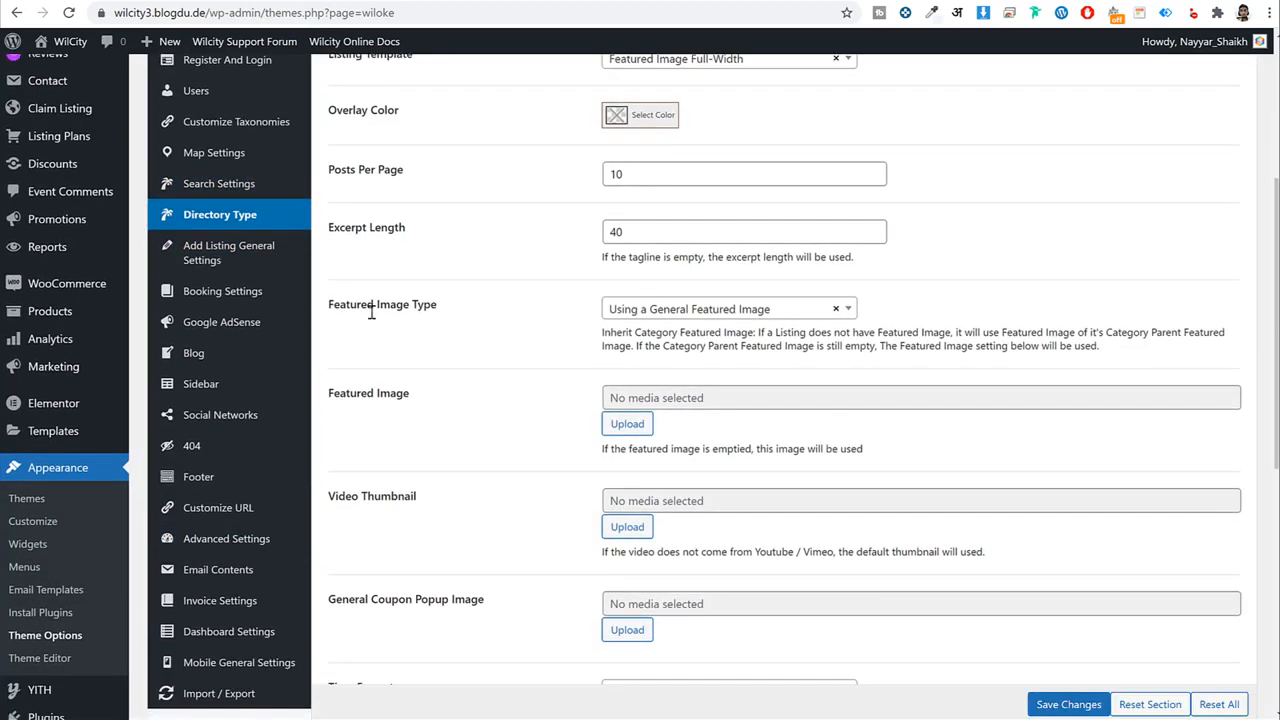
{"action": "left_click_drag", "start_coordinate": [371, 312], "coordinate": [330, 224]}
{"action": "left_click", "coordinate": [682, 318]}
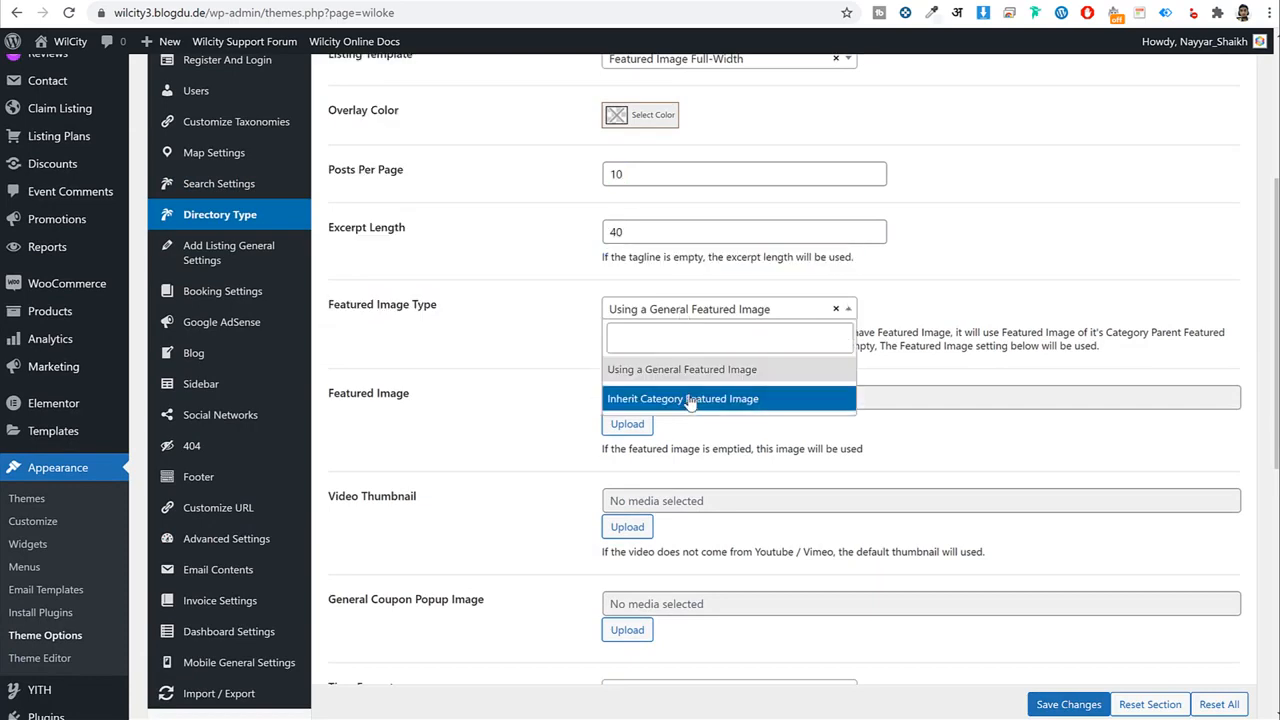
{"action": "left_click", "coordinate": [1006, 294]}
{"action": "scroll", "coordinate": [1006, 294], "scroll_direction": "up", "scroll_amount": 3}
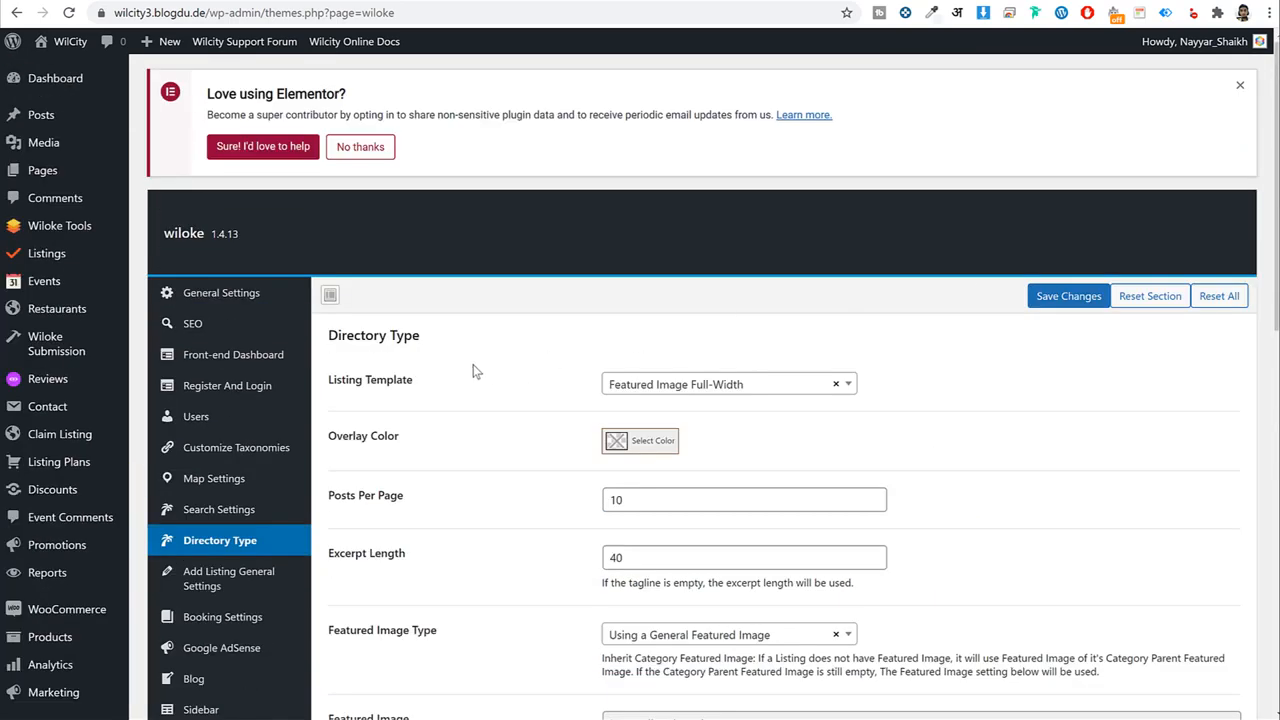
{"action": "double_click", "coordinate": [372, 382]}
Set Listing Template to Slider and Listing Slider Image Size to large, then save.
{"action": "left_click", "coordinate": [660, 384]}
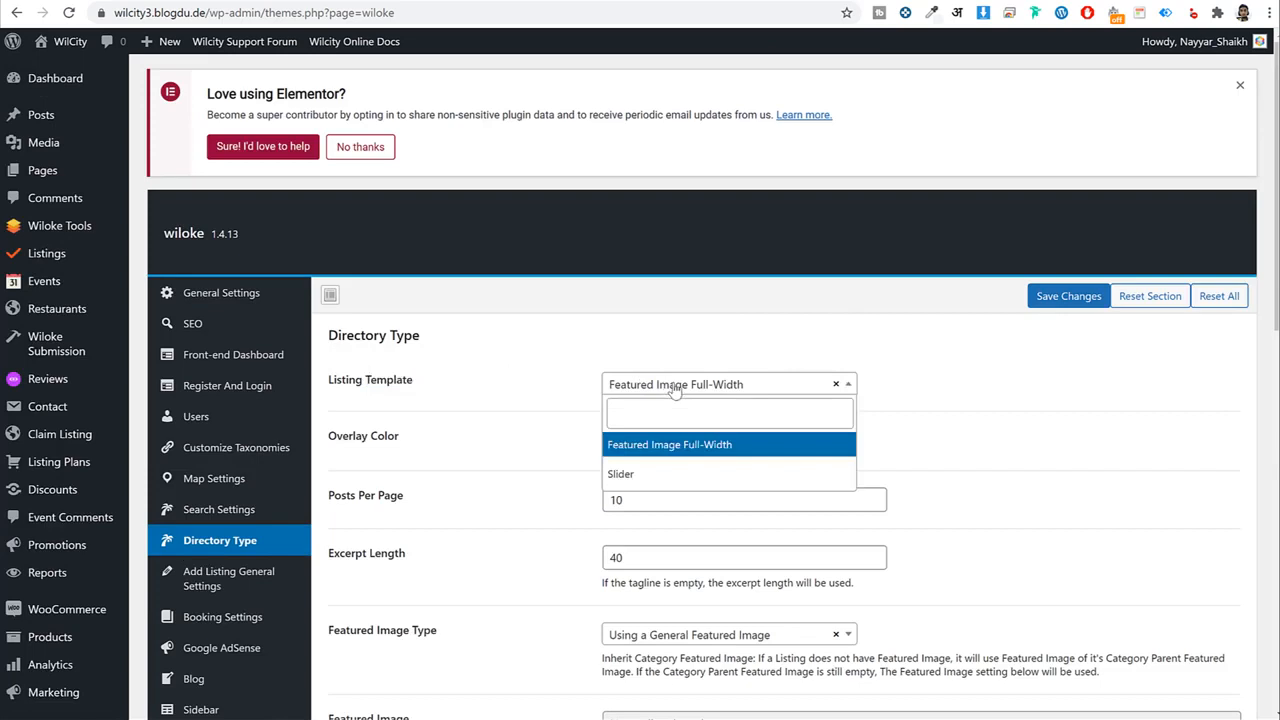
{"action": "left_click", "coordinate": [690, 476]}
{"action": "left_click_drag", "start_coordinate": [414, 409], "coordinate": [336, 409]}
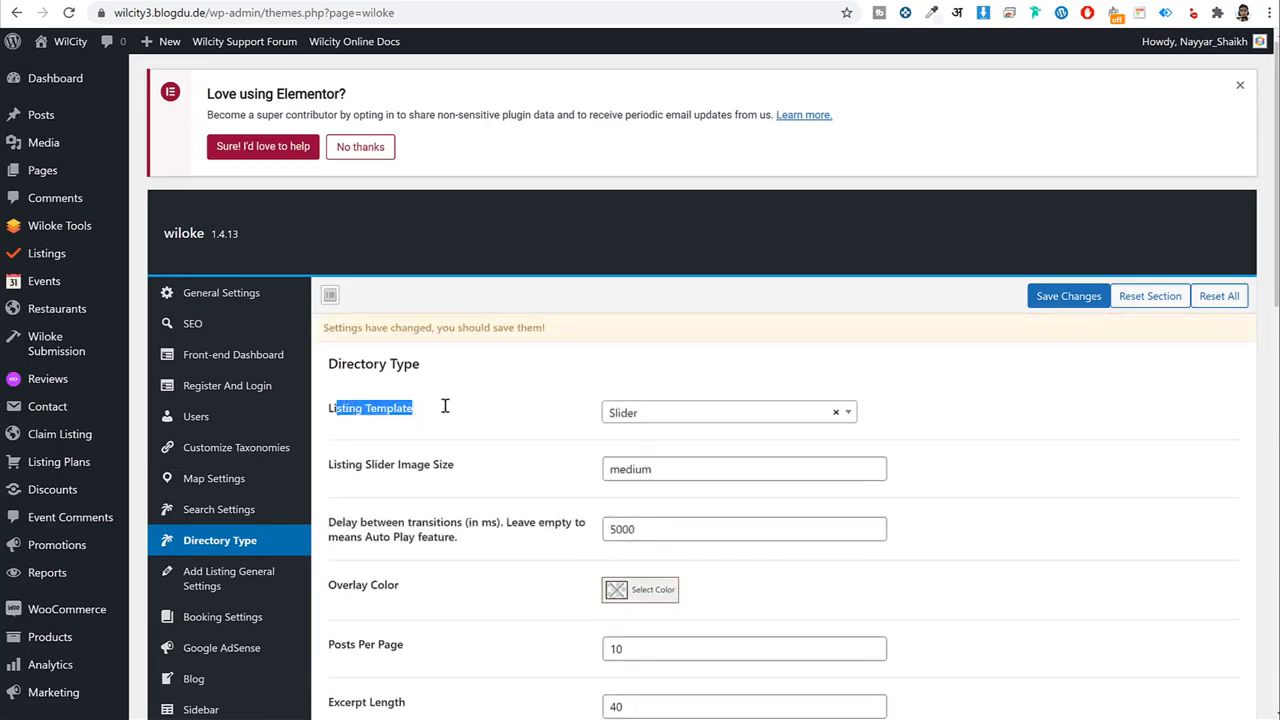
{"action": "double_click", "coordinate": [696, 477]}
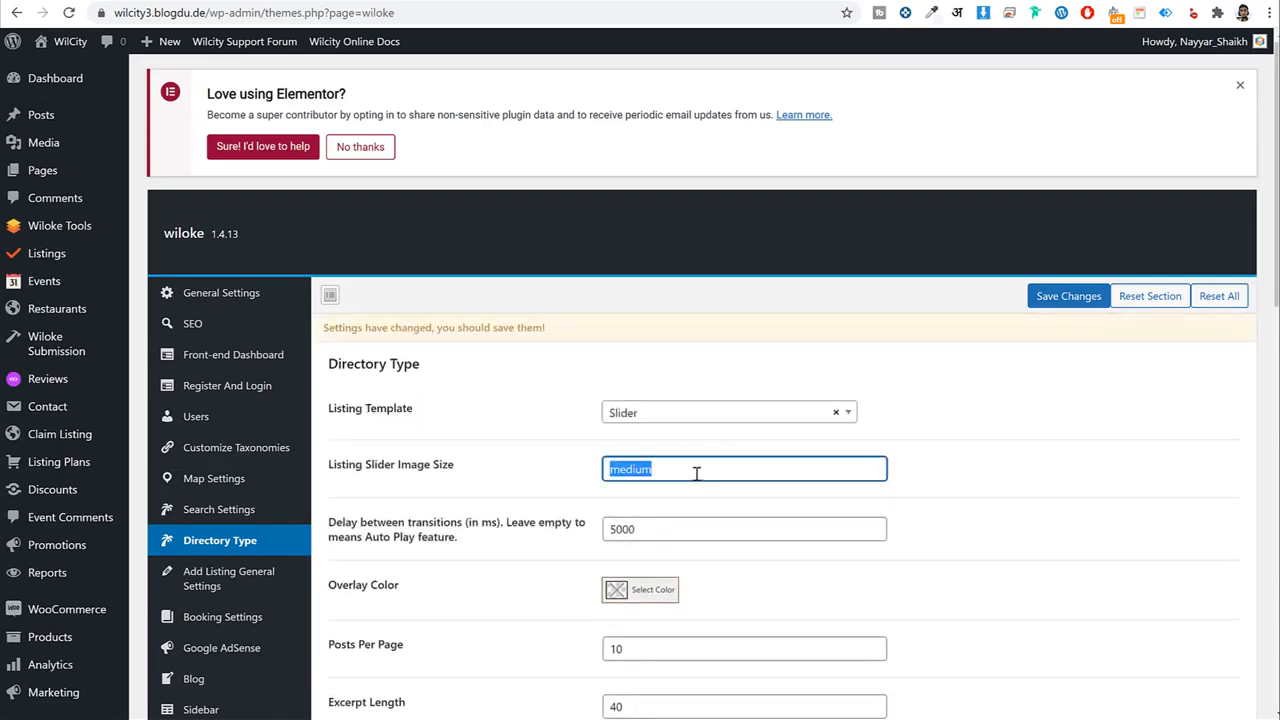
{"action": "type", "text": "fu"}
{"action": "left_click", "coordinate": [1063, 299]}
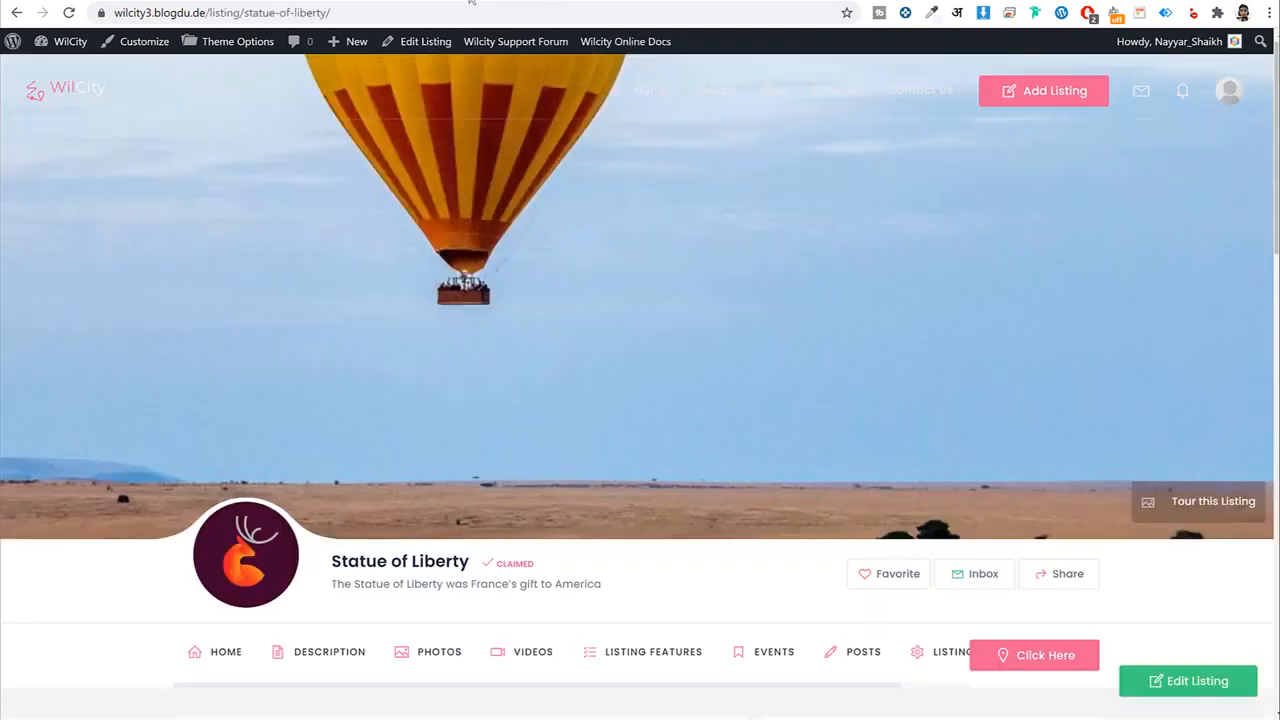
Reload the Statue of Liberty listing and scroll through its slider gallery and details.
{"action": "left_click", "coordinate": [474, 7]}
{"action": "key", "text": "Return"}
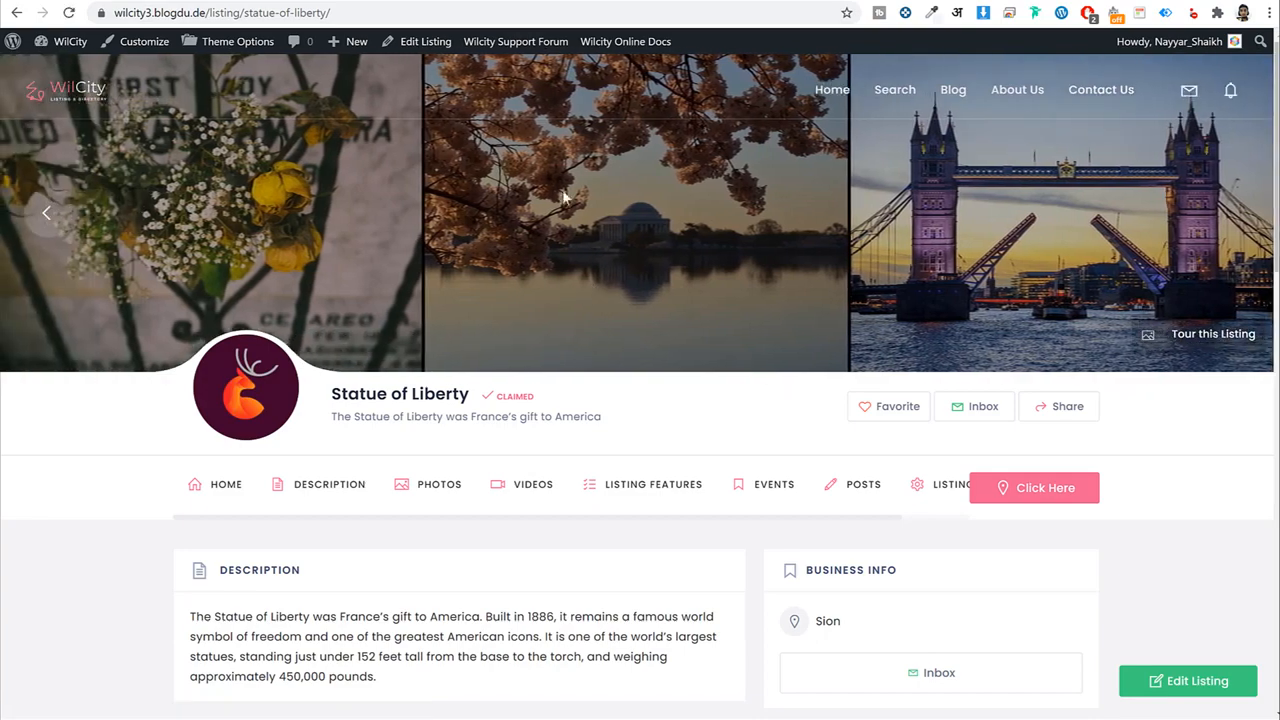
{"action": "scroll", "coordinate": [512, 384], "scroll_direction": "down", "scroll_amount": 1}
{"action": "scroll", "coordinate": [508, 381], "scroll_direction": "down", "scroll_amount": 3}
{"action": "scroll", "coordinate": [505, 380], "scroll_direction": "down", "scroll_amount": 2}
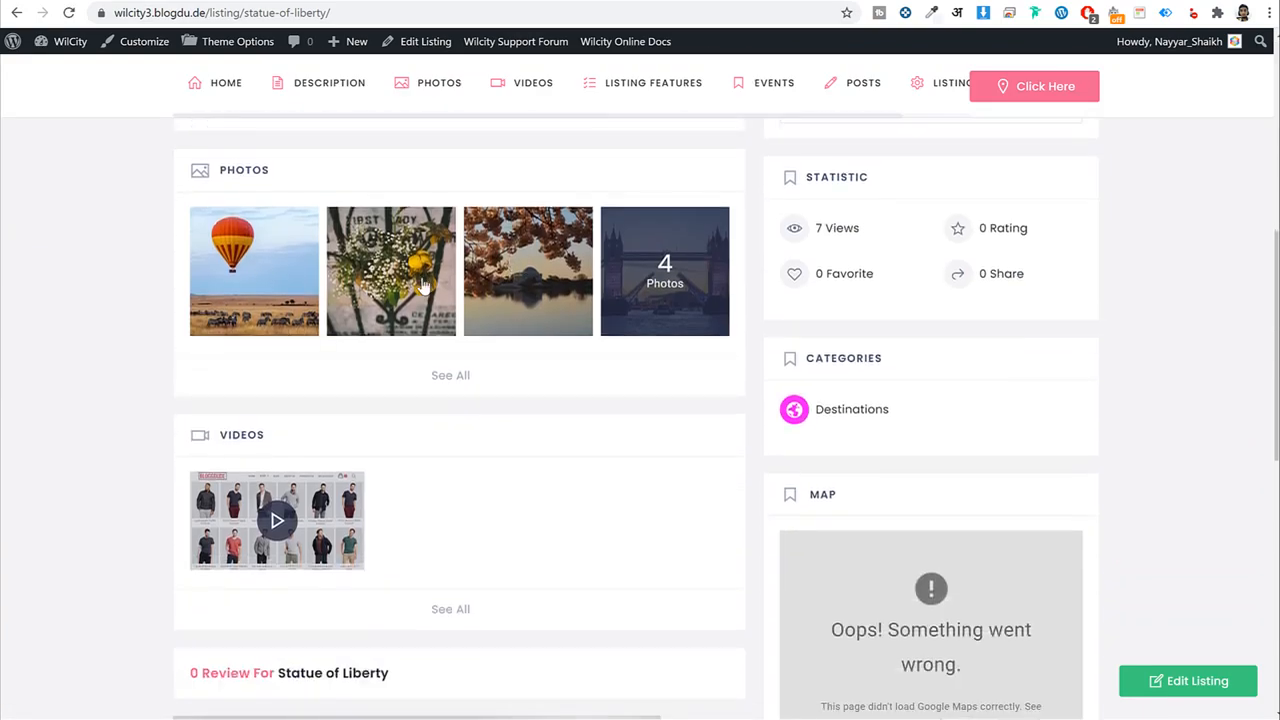
{"action": "scroll", "coordinate": [498, 378], "scroll_direction": "up", "scroll_amount": 2}
{"action": "scroll", "coordinate": [496, 370], "scroll_direction": "up", "scroll_amount": 2}
{"action": "scroll", "coordinate": [457, 460], "scroll_direction": "down", "scroll_amount": 3}
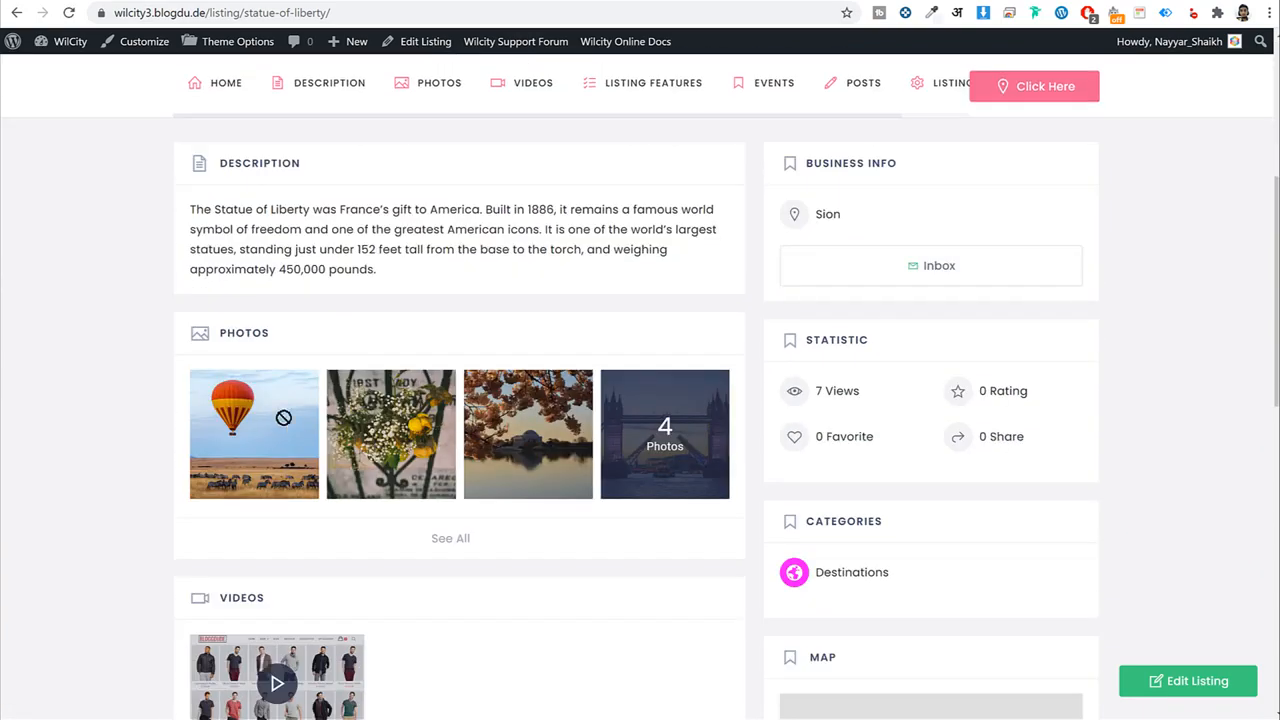
{"action": "scroll", "coordinate": [415, 445], "scroll_direction": "up", "scroll_amount": 4}
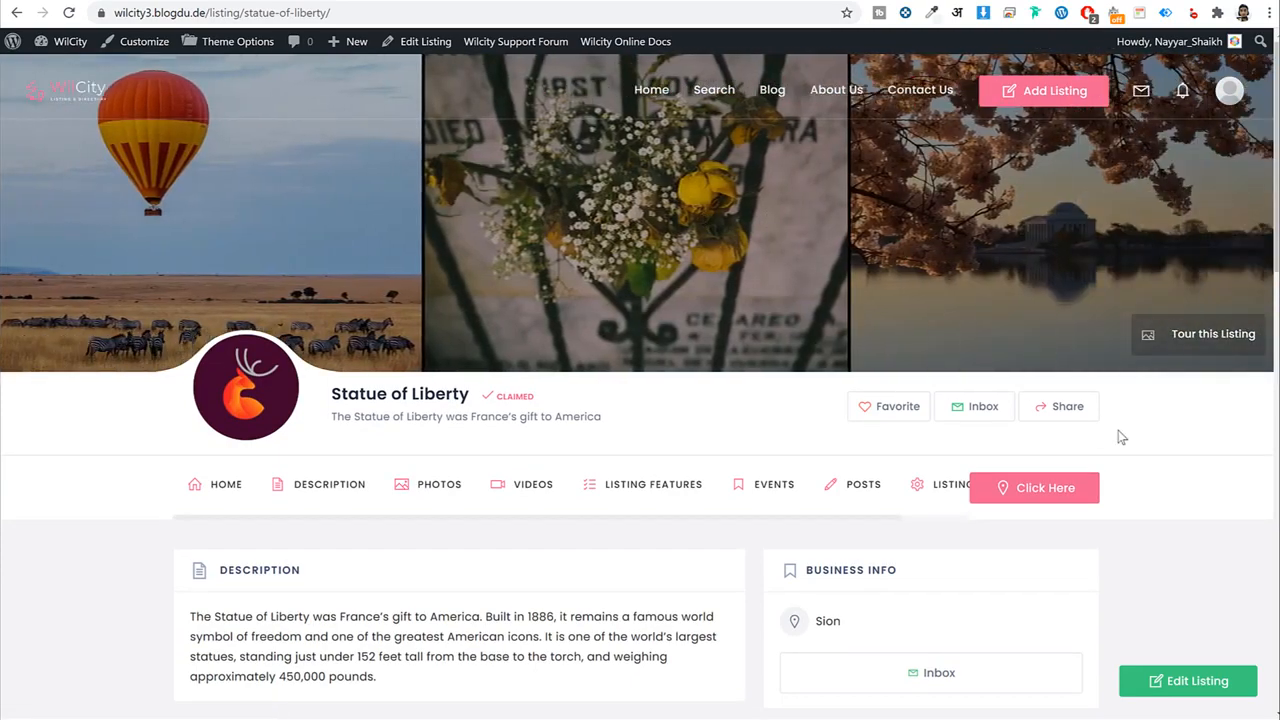
{"action": "scroll", "coordinate": [1174, 431], "scroll_direction": "down", "scroll_amount": 2}
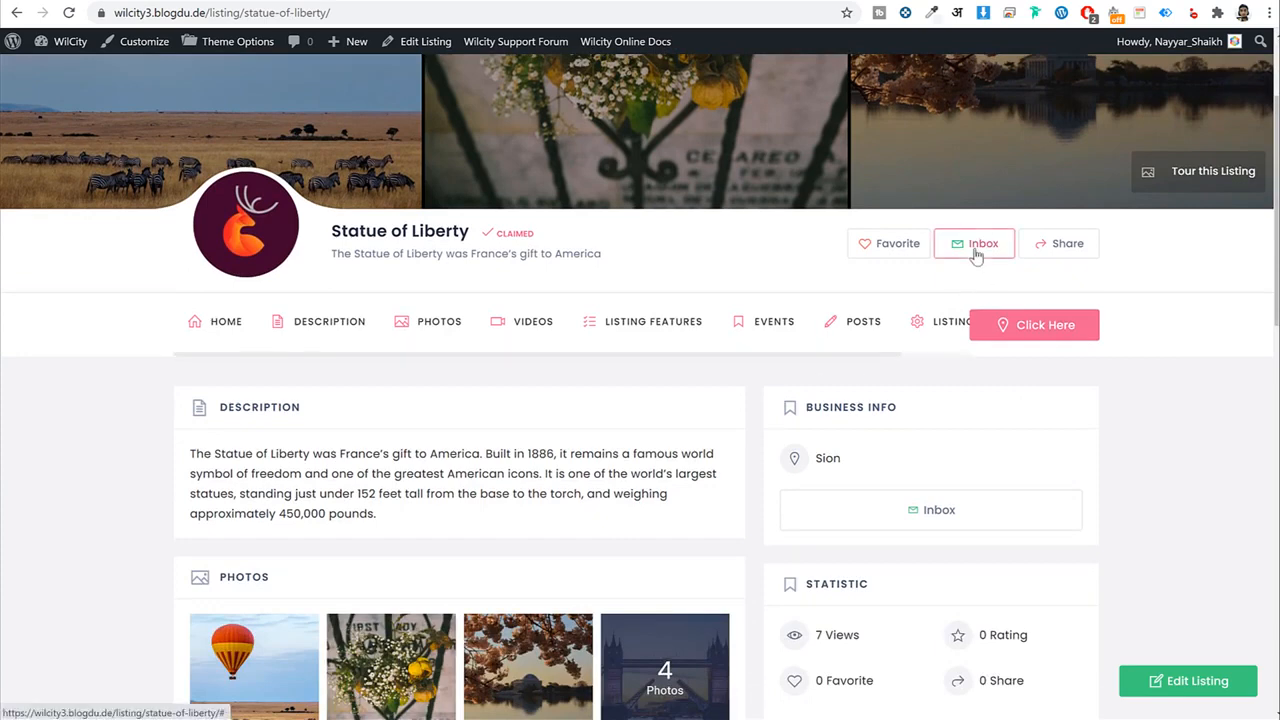
Start a new message to the listing owner, then dismiss it without sending.
{"action": "left_click", "coordinate": [960, 254]}
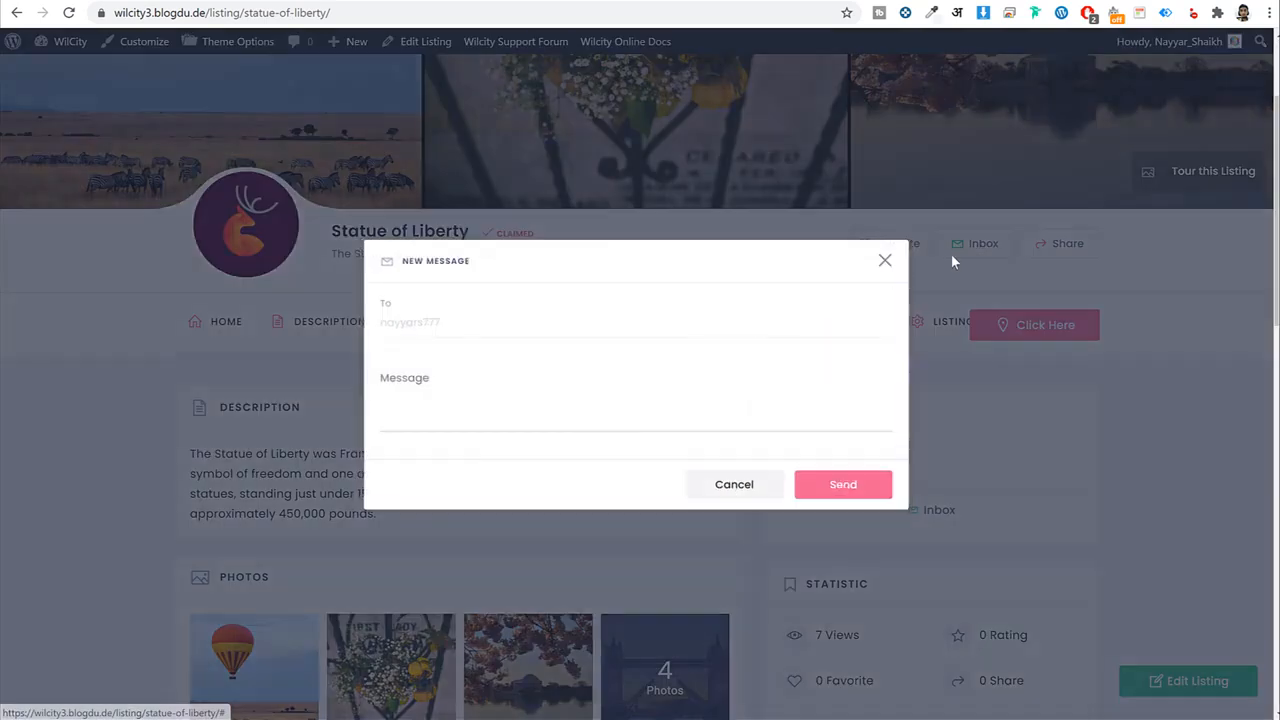
{"action": "left_click", "coordinate": [882, 263]}
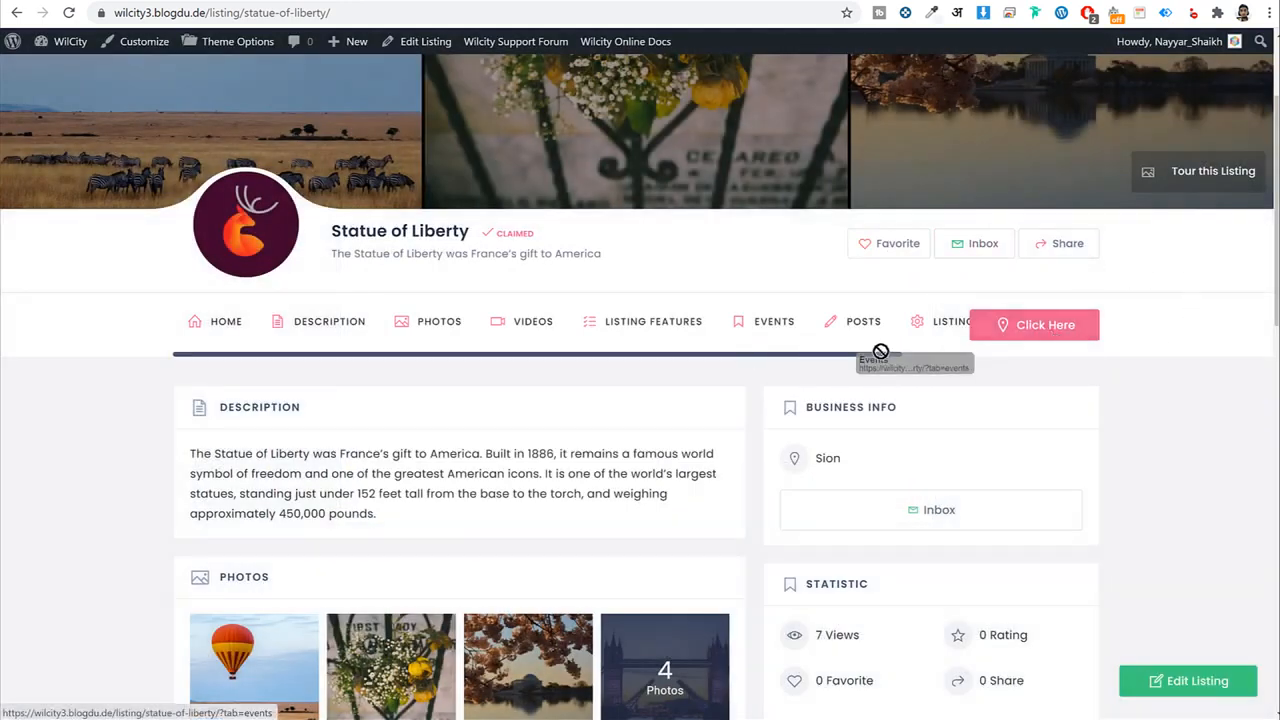
{"action": "scroll", "coordinate": [1071, 426], "scroll_direction": "down", "scroll_amount": 12}
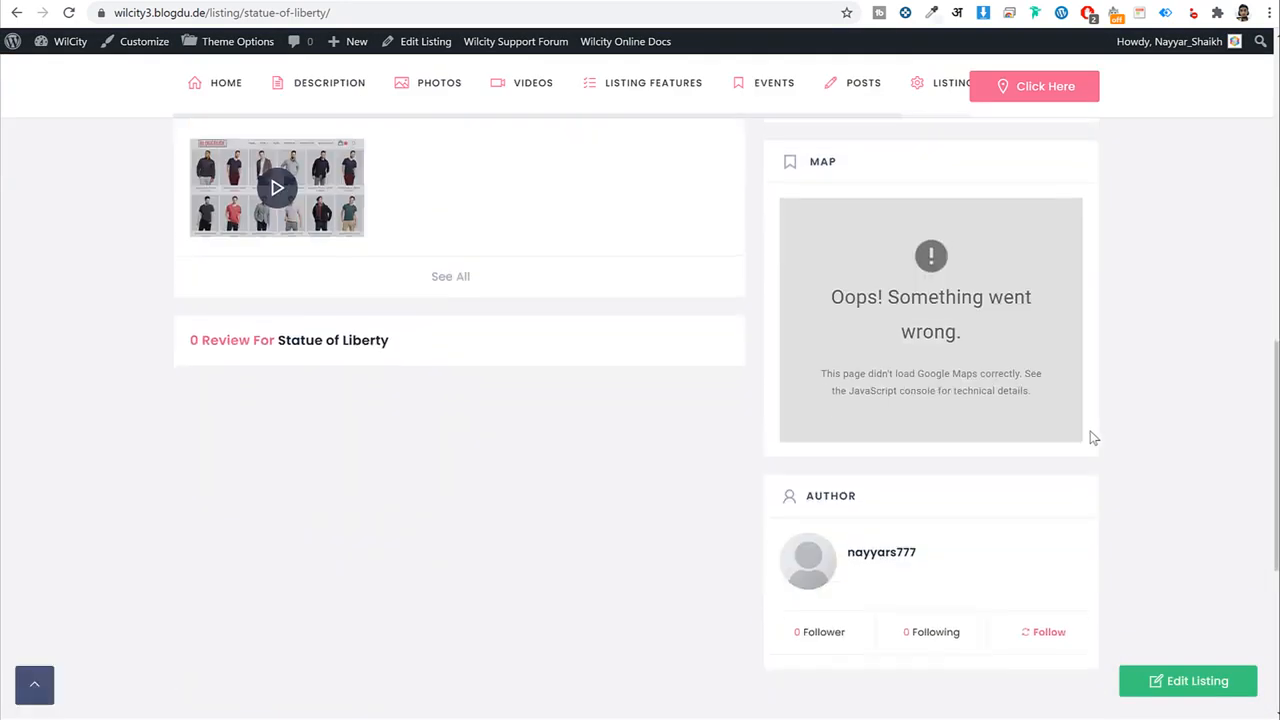
{"action": "scroll", "coordinate": [1096, 442], "scroll_direction": "up", "scroll_amount": 14}
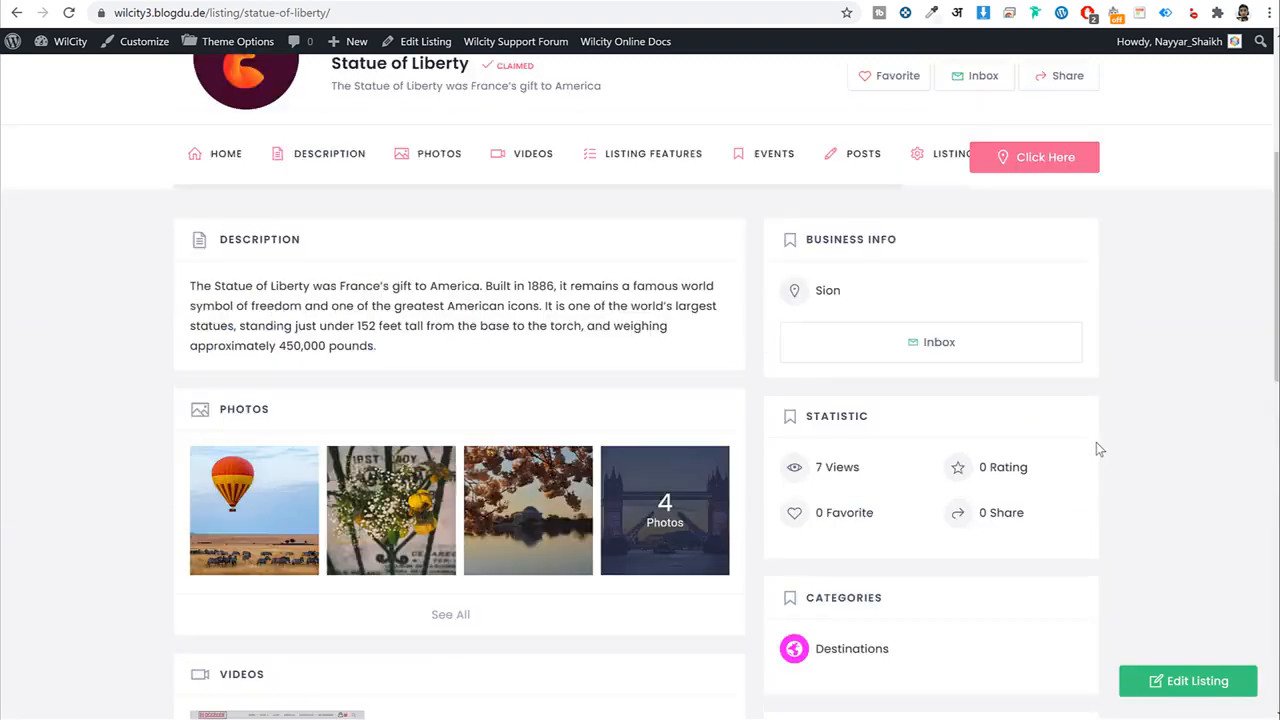